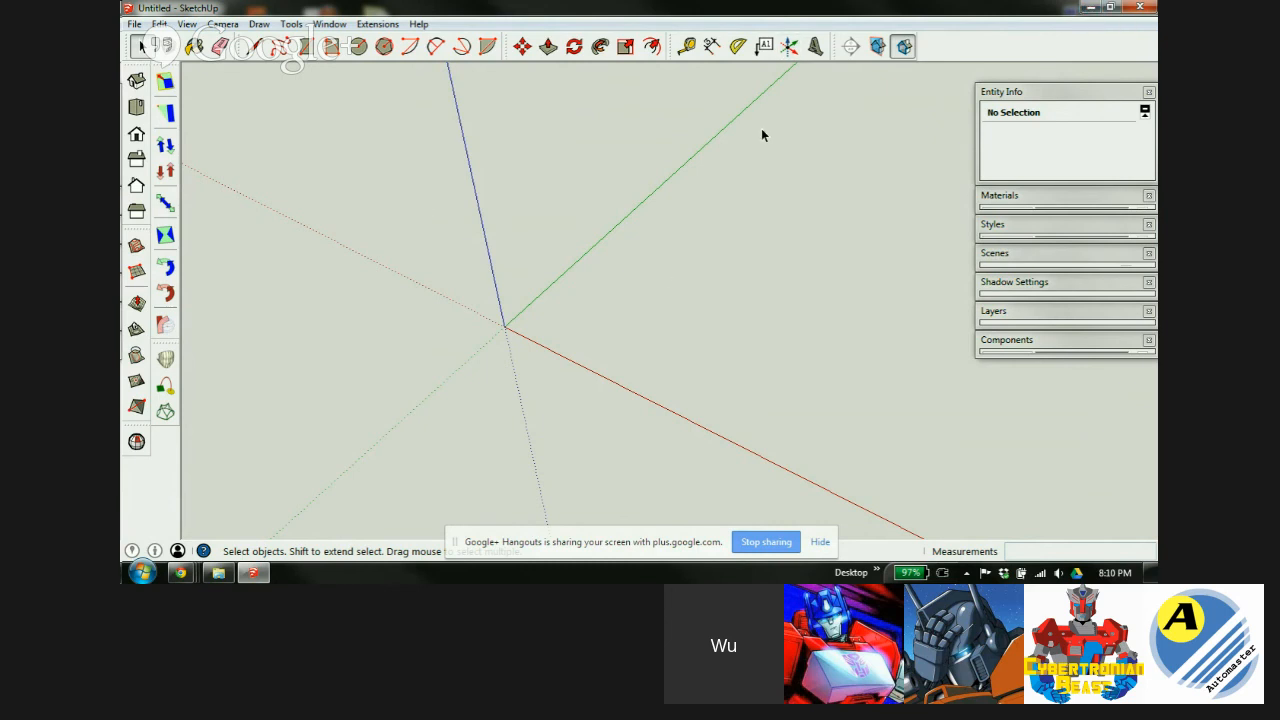
Close the untitled model and open minifig.skp from the !Lesson 2 folder in SketchUp.
{"action": "left_click", "coordinate": [1140, 7]}
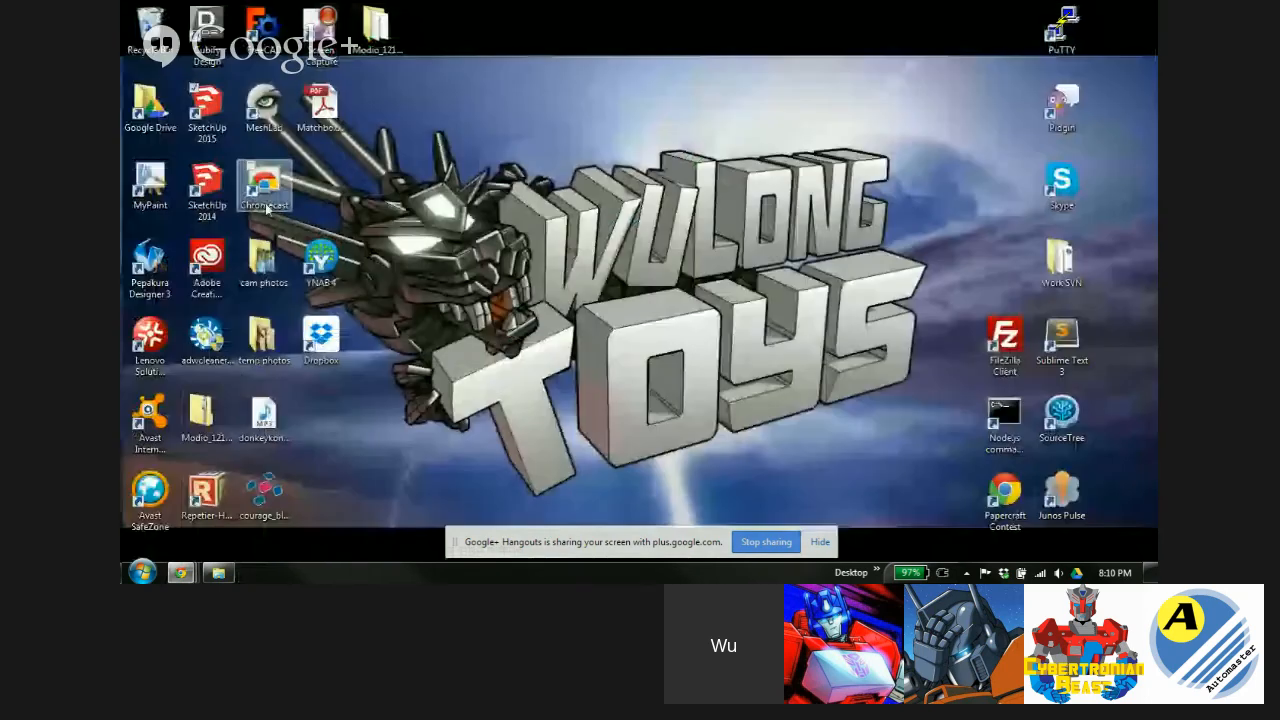
{"action": "left_click", "coordinate": [218, 572]}
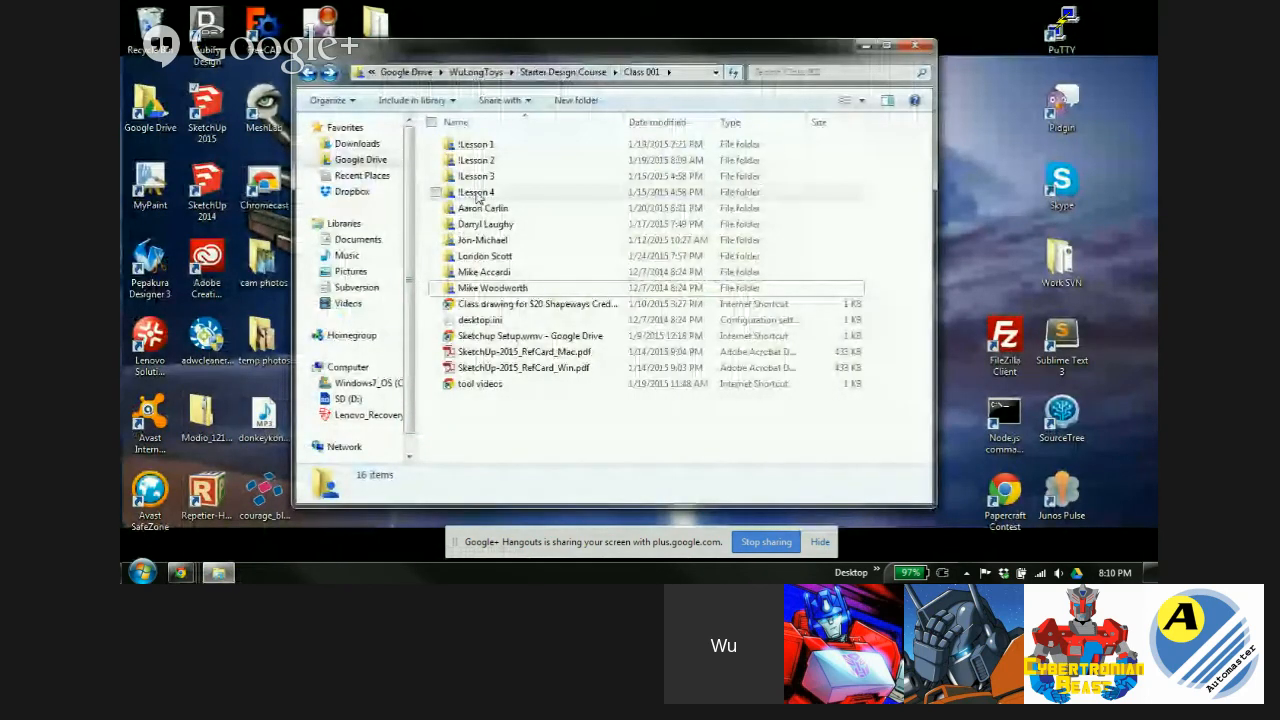
{"action": "double_click", "coordinate": [478, 161]}
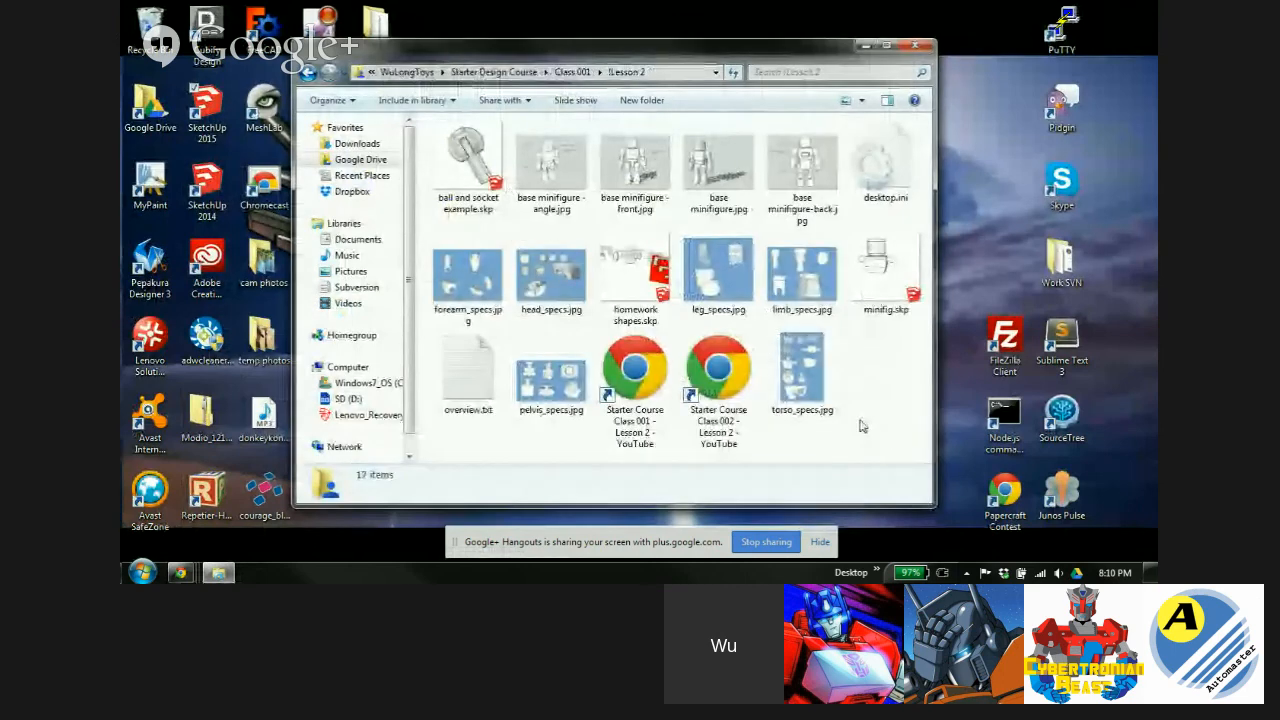
{"action": "left_click", "coordinate": [880, 265]}
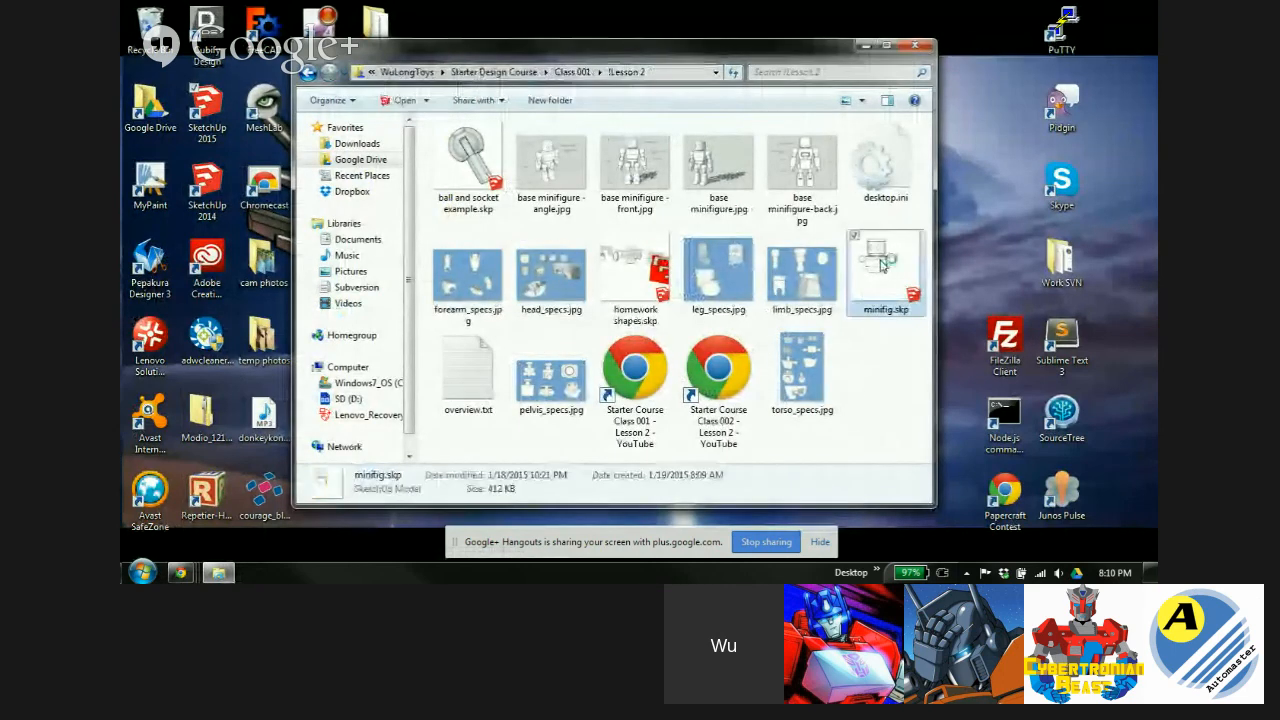
{"action": "double_click", "coordinate": [880, 265]}
{"action": "left_click", "coordinate": [835, 481]}
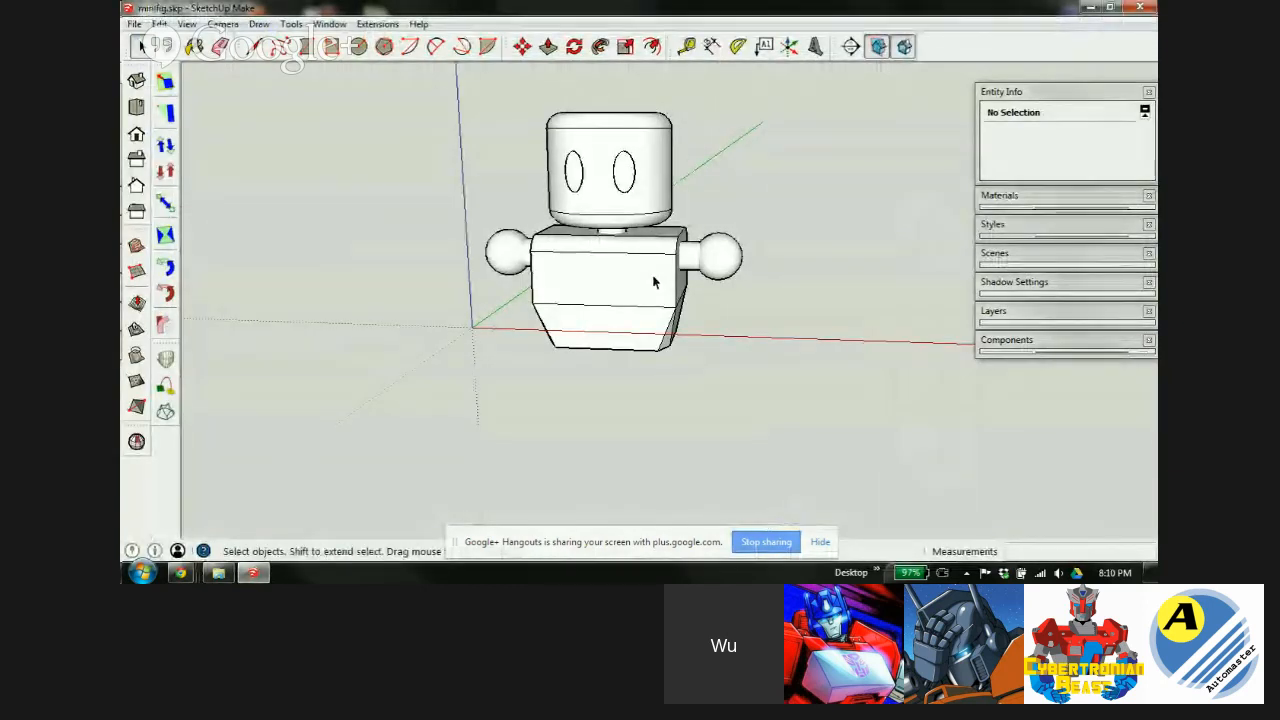
Orbit and zoom into the minifig's torso to inspect its shoulder ball peg.
{"action": "mouse_move", "coordinate": [652, 280]}
{"action": "middle_mouse_down"}
{"action": "mouse_move", "coordinate": [586, 277]}
{"action": "mouse_move", "coordinate": [567, 260]}
{"action": "mouse_move", "coordinate": [586, 251]}
{"action": "mouse_move", "coordinate": [574, 251]}
{"action": "mouse_move", "coordinate": [551, 297]}
{"action": "mouse_move", "coordinate": [636, 220]}
{"action": "middle_mouse_up"}
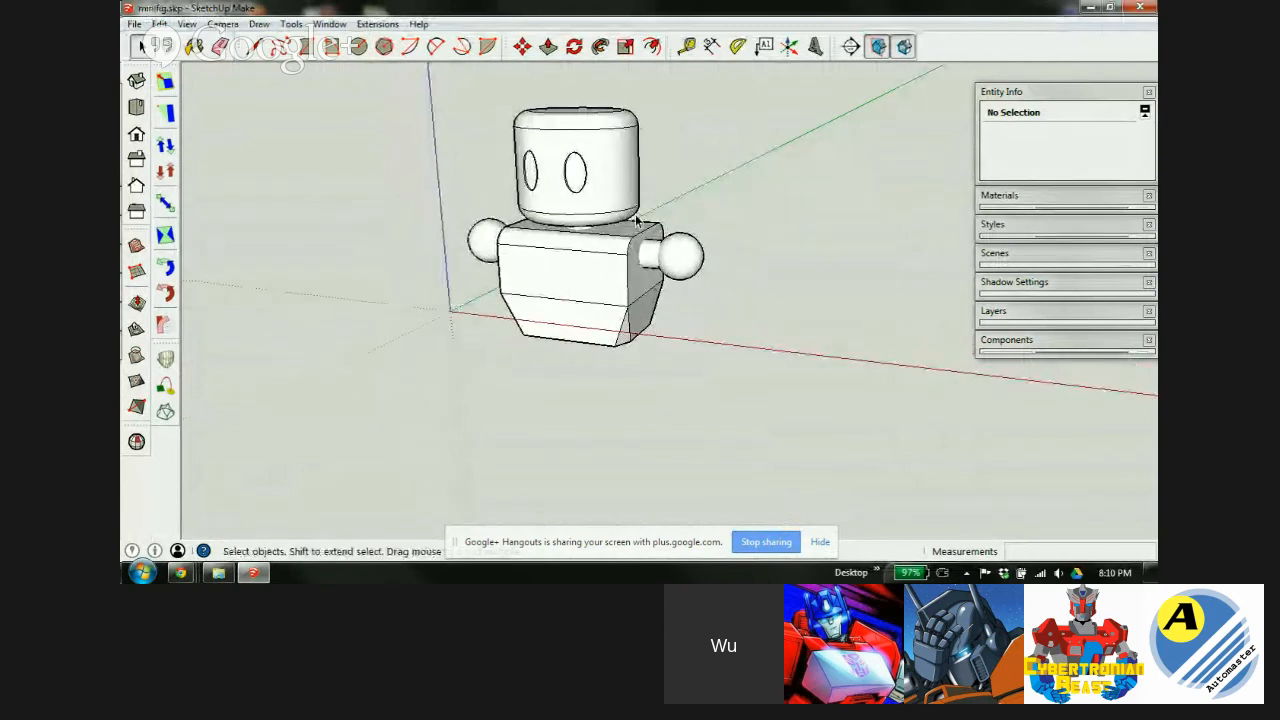
{"action": "left_click", "coordinate": [656, 266]}
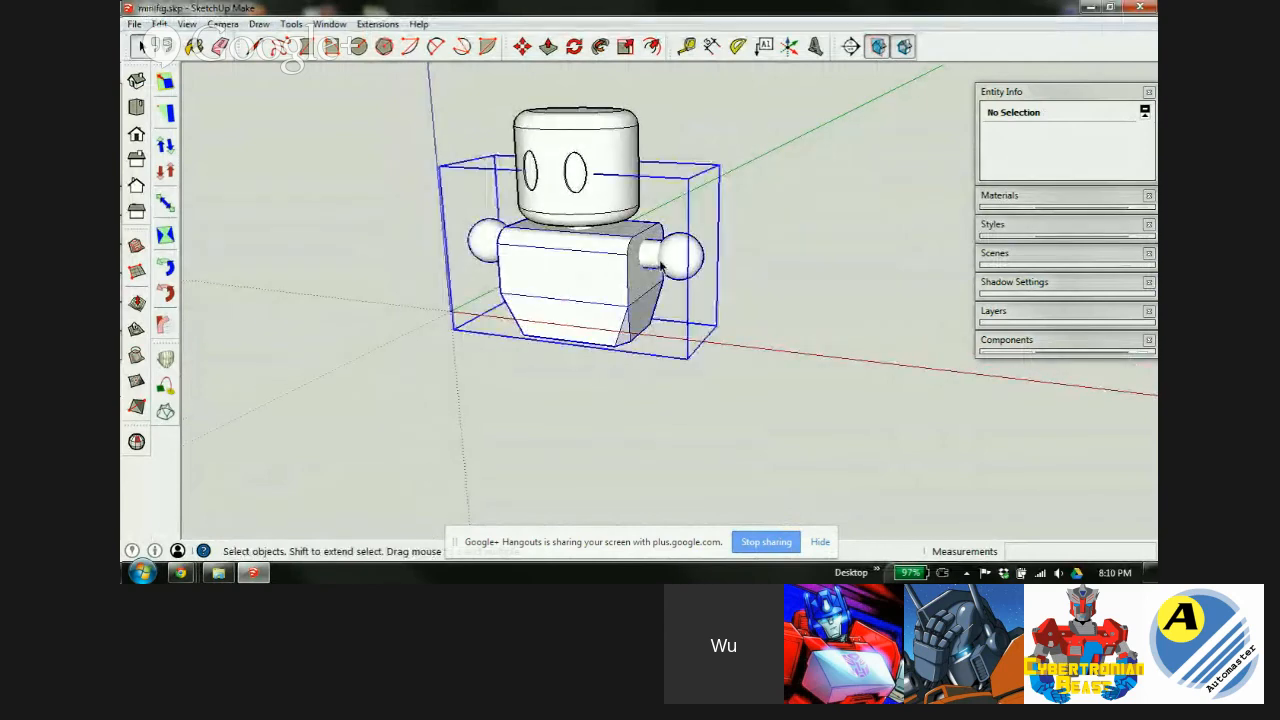
{"action": "scroll", "coordinate": [667, 268], "scroll_direction": "up", "scroll_amount": 3}
{"action": "double_click", "coordinate": [580, 286]}
{"action": "scroll", "coordinate": [680, 254], "scroll_direction": "up", "scroll_amount": 5}
{"action": "left_click", "coordinate": [682, 246]}
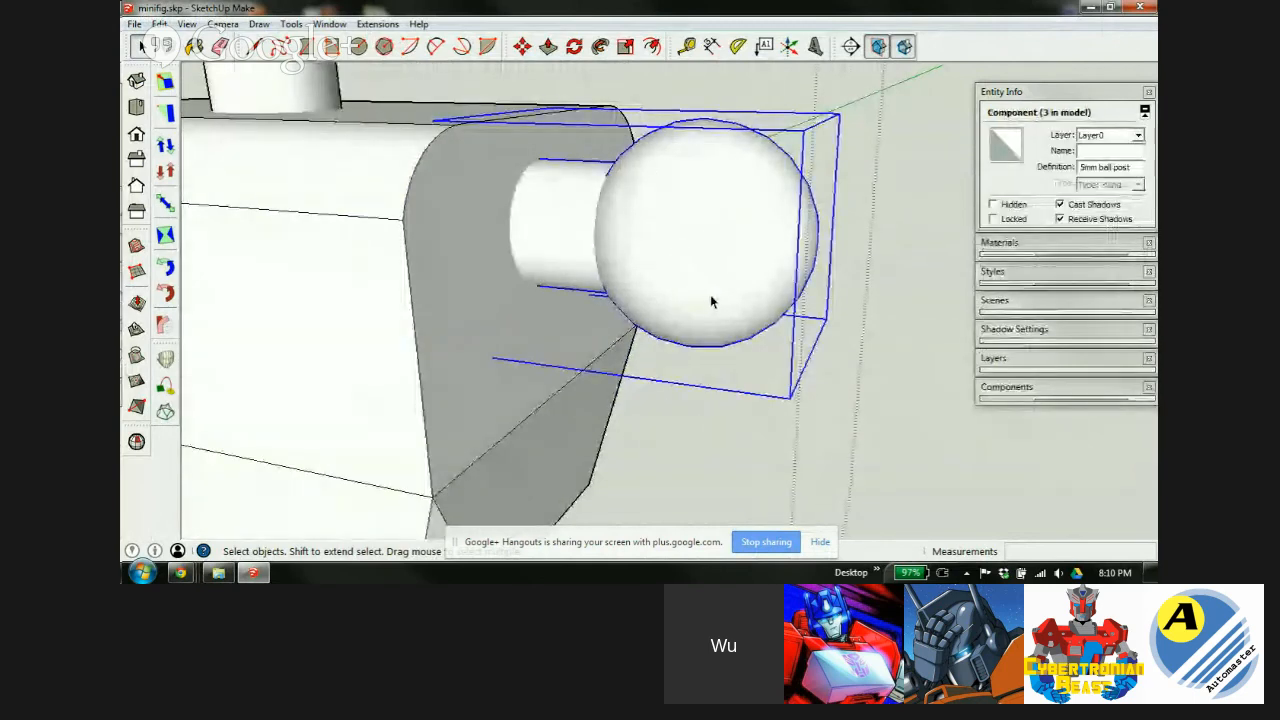
{"action": "scroll", "coordinate": [787, 229], "scroll_direction": "down", "scroll_amount": 2}
{"action": "scroll", "coordinate": [787, 229], "scroll_direction": "down", "scroll_amount": 2}
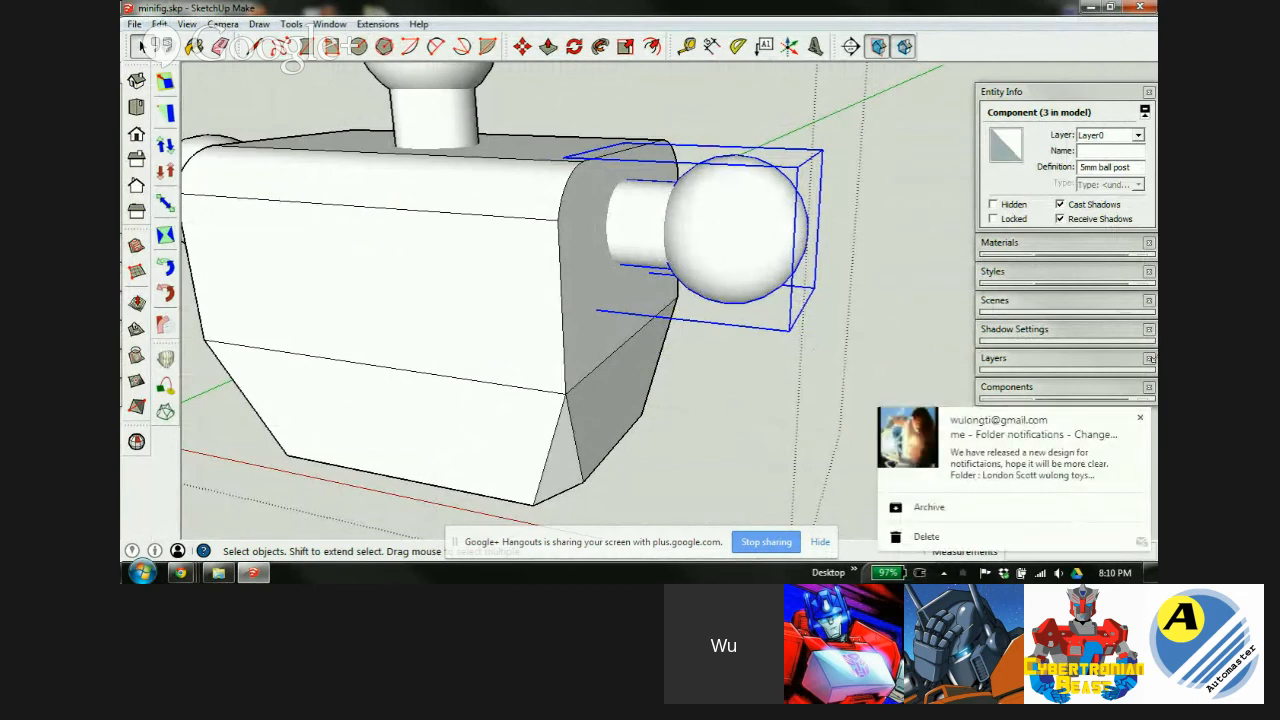
Dismiss the mail notification, orbit around the ball peg, then exit the torso.
{"action": "left_click", "coordinate": [1139, 418]}
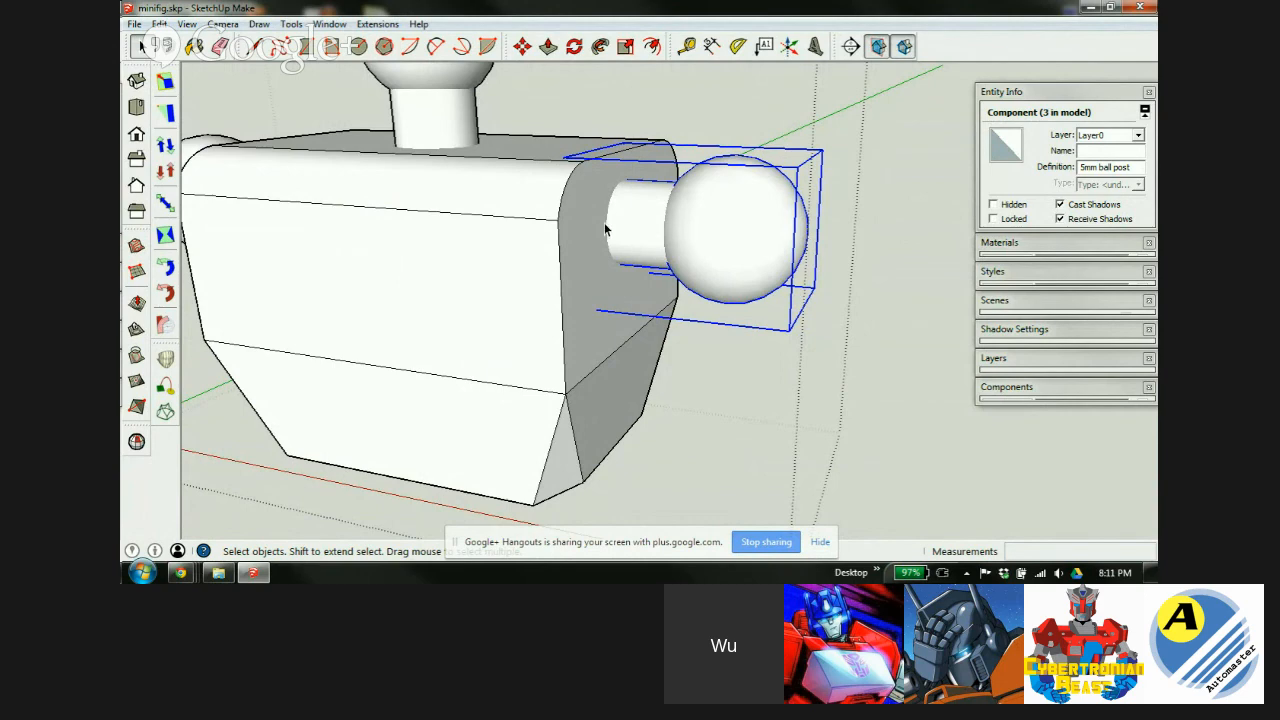
{"action": "scroll", "coordinate": [591, 259], "scroll_direction": "up", "scroll_amount": 4}
{"action": "mouse_move", "coordinate": [591, 259]}
{"action": "middle_mouse_down"}
{"action": "mouse_move", "coordinate": [674, 291]}
{"action": "mouse_move", "coordinate": [571, 263]}
{"action": "middle_mouse_up"}
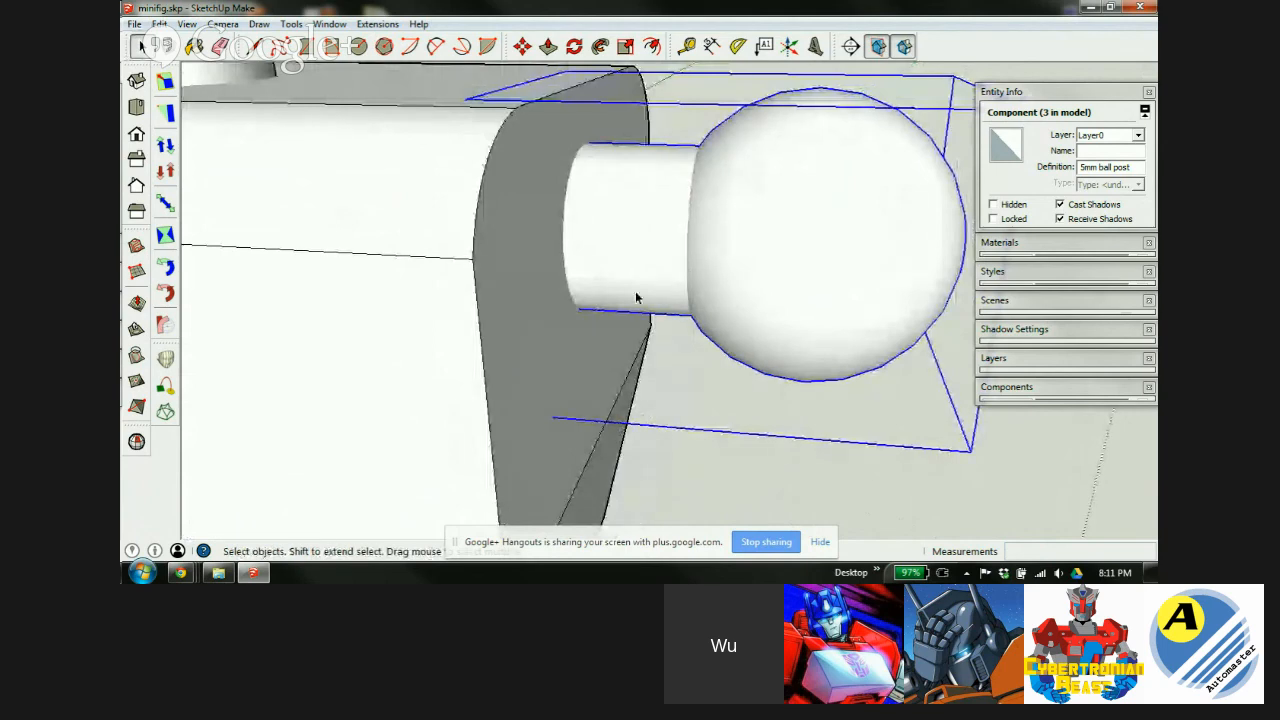
{"action": "scroll", "coordinate": [480, 306], "scroll_direction": "down", "scroll_amount": 3}
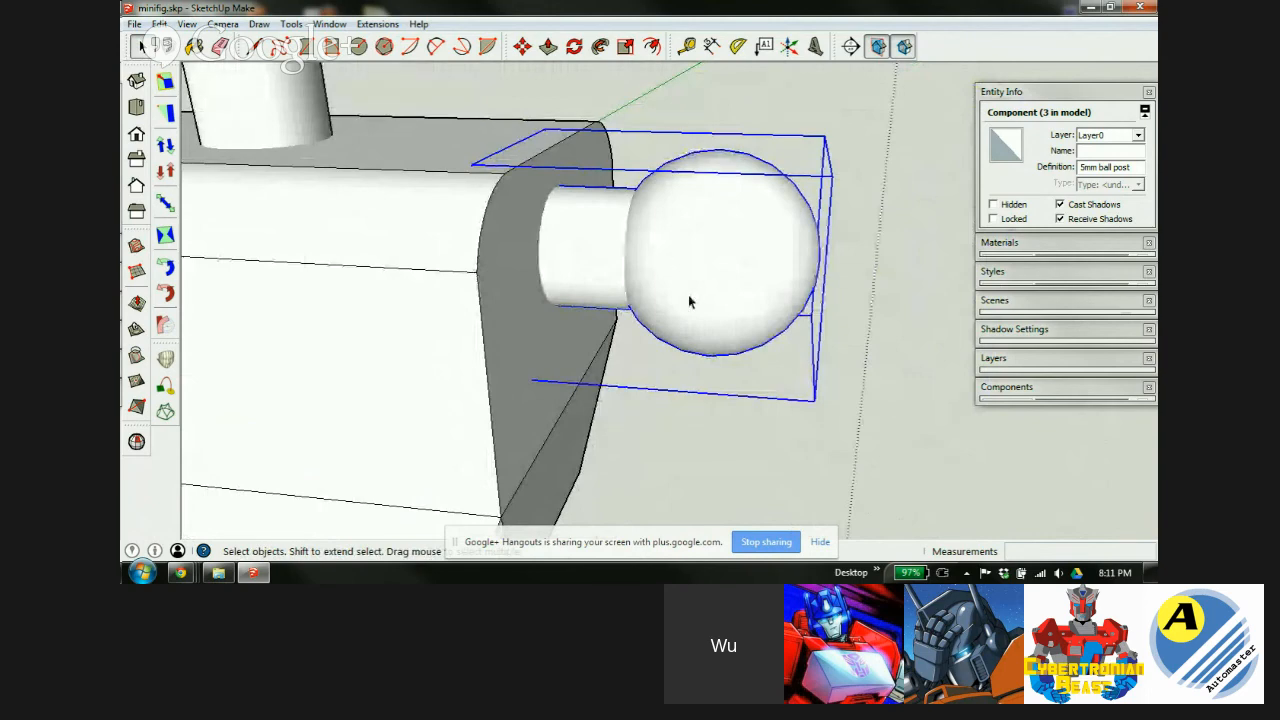
{"action": "scroll", "coordinate": [670, 200], "scroll_direction": "down", "scroll_amount": 2}
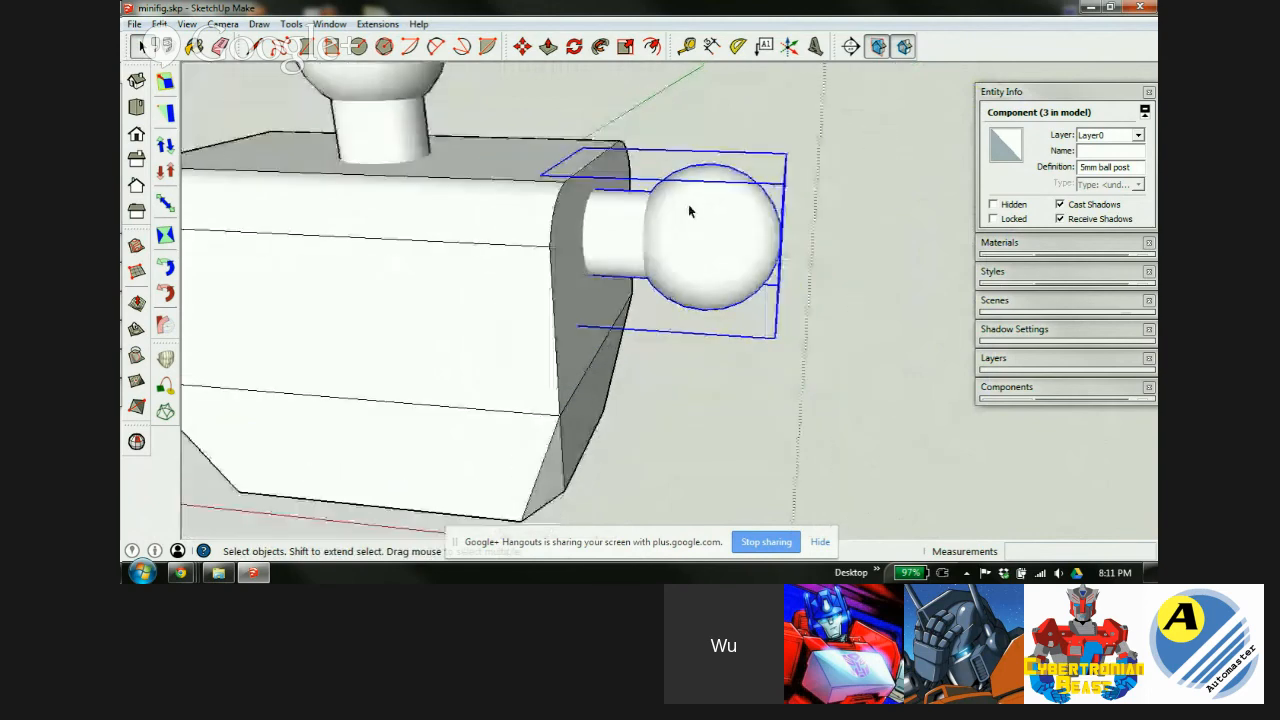
{"action": "left_click", "coordinate": [916, 282]}
{"action": "scroll", "coordinate": [614, 193], "scroll_direction": "down", "scroll_amount": 5}
{"action": "scroll", "coordinate": [566, 238], "scroll_direction": "up", "scroll_amount": 1}
{"action": "mouse_move", "coordinate": [527, 238]}
{"action": "middle_mouse_down"}
{"action": "mouse_move", "coordinate": [634, 234]}
{"action": "mouse_move", "coordinate": [801, 280]}
{"action": "middle_mouse_up"}
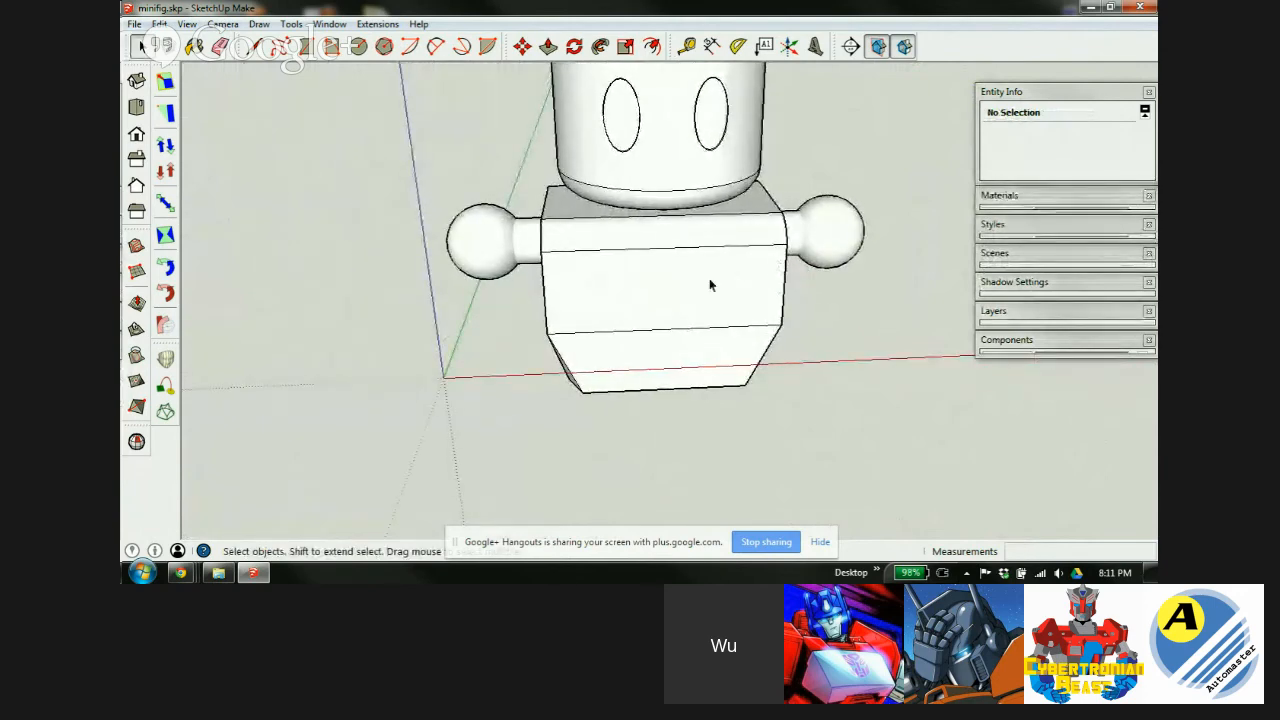
Delete the minifig's head and body, leaving only the axes.
{"action": "left_click", "coordinate": [637, 142]}
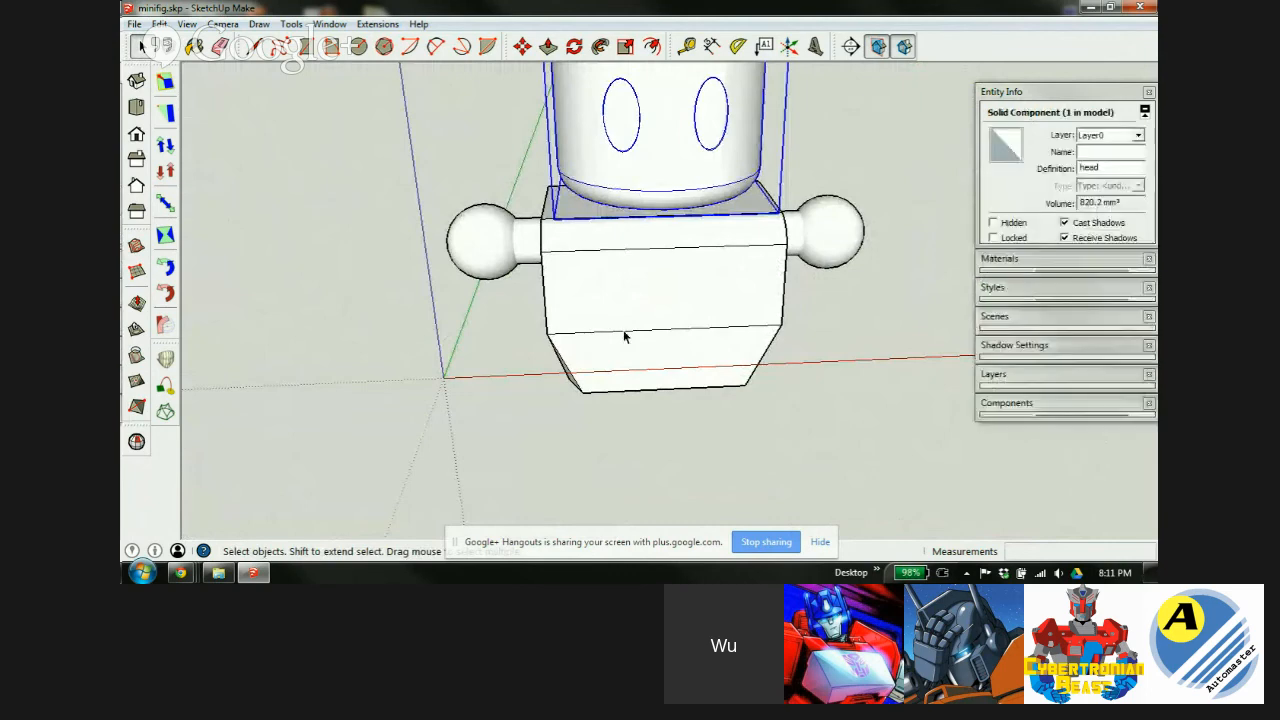
{"action": "key", "text": "Delete"}
{"action": "left_click", "coordinate": [637, 253]}
{"action": "key", "text": "Delete"}
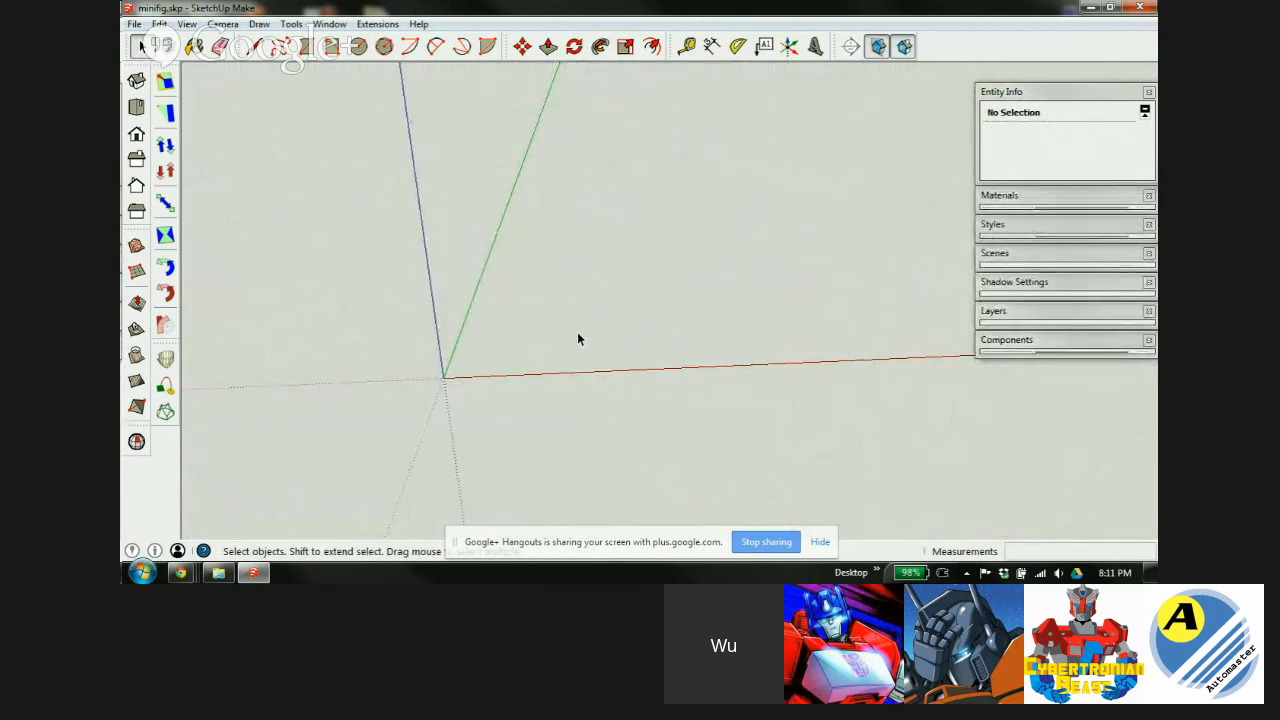
Show the In Model components and place the 10mm ball at the axis origin.
{"action": "left_click", "coordinate": [1043, 344]}
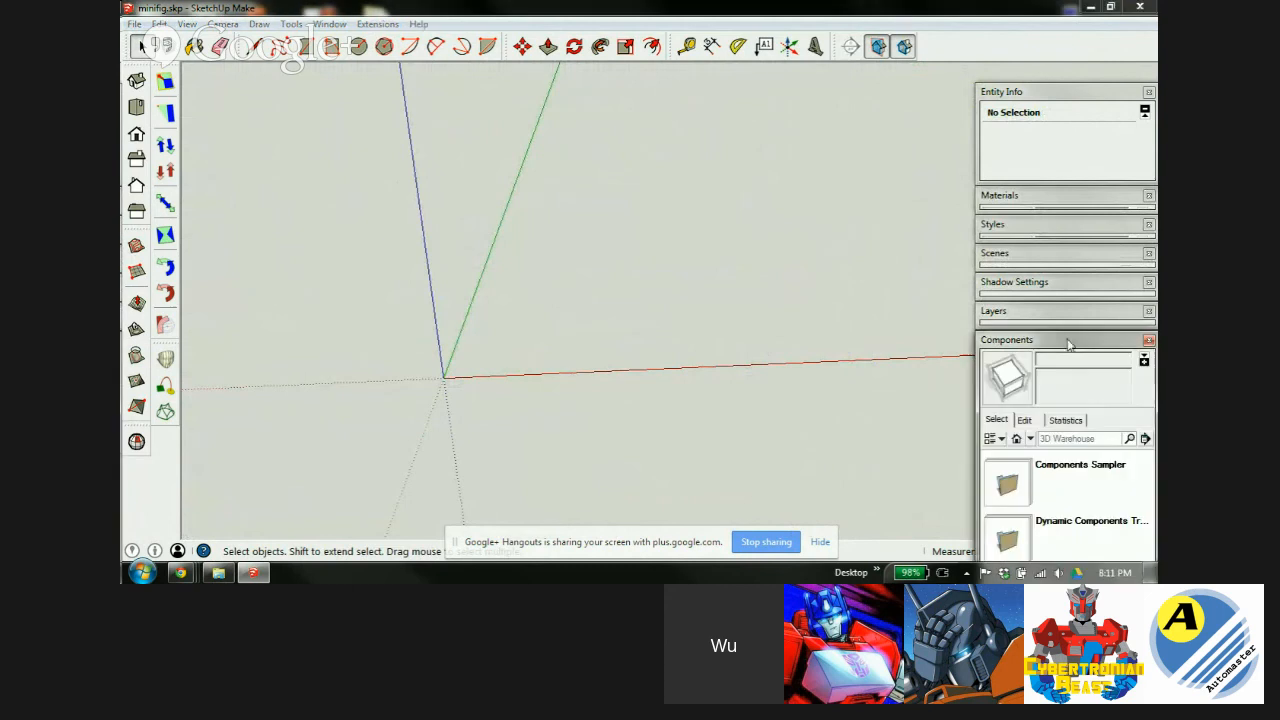
{"action": "left_click", "coordinate": [1016, 438]}
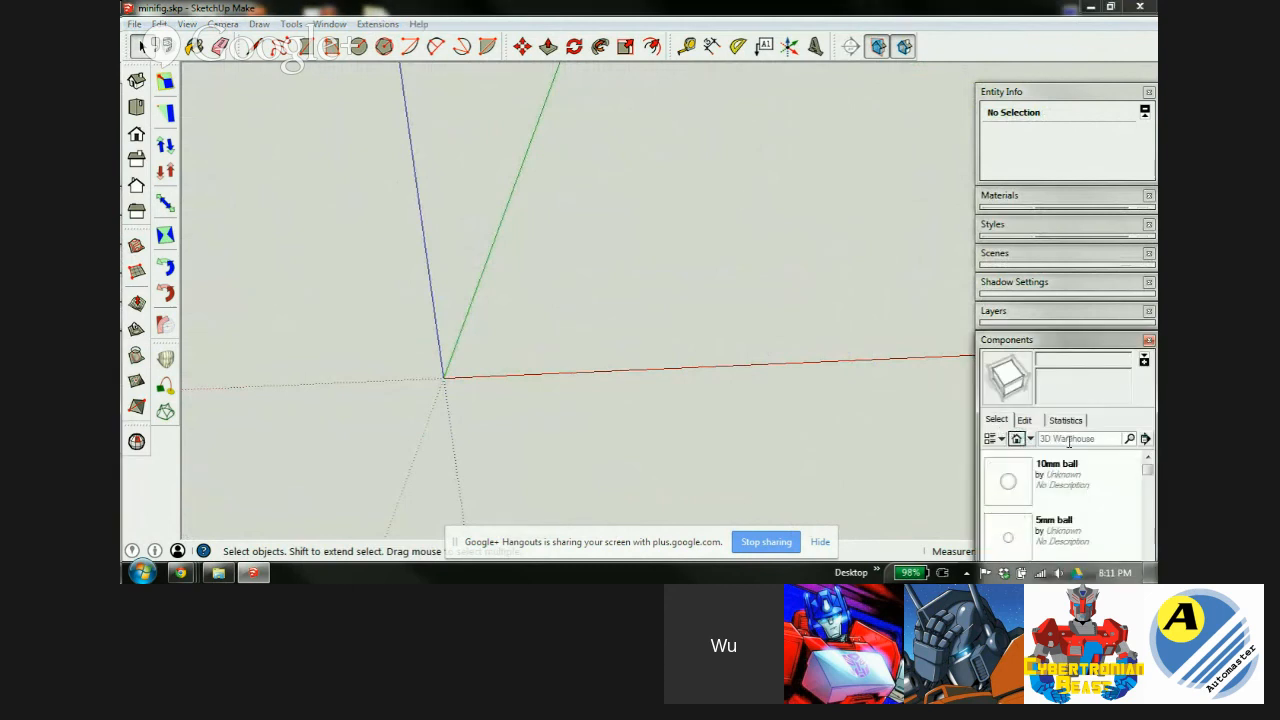
{"action": "left_click", "coordinate": [1084, 93]}
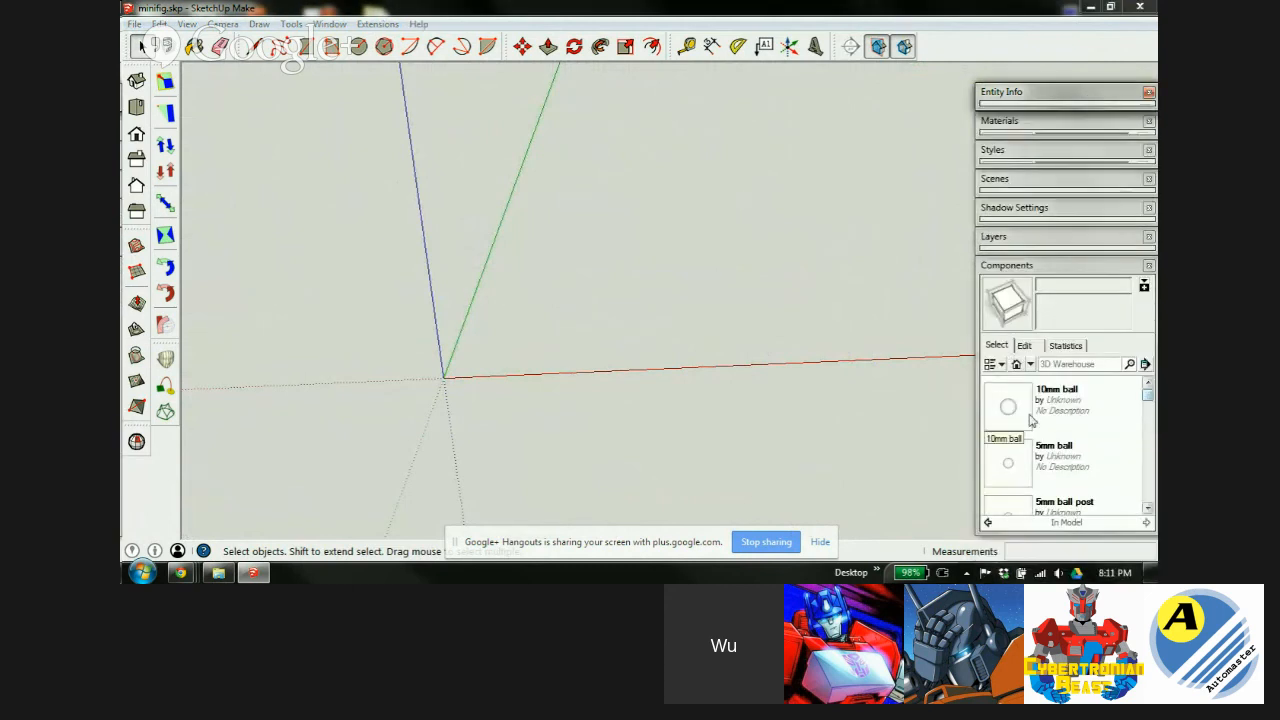
{"action": "left_click", "coordinate": [1008, 410]}
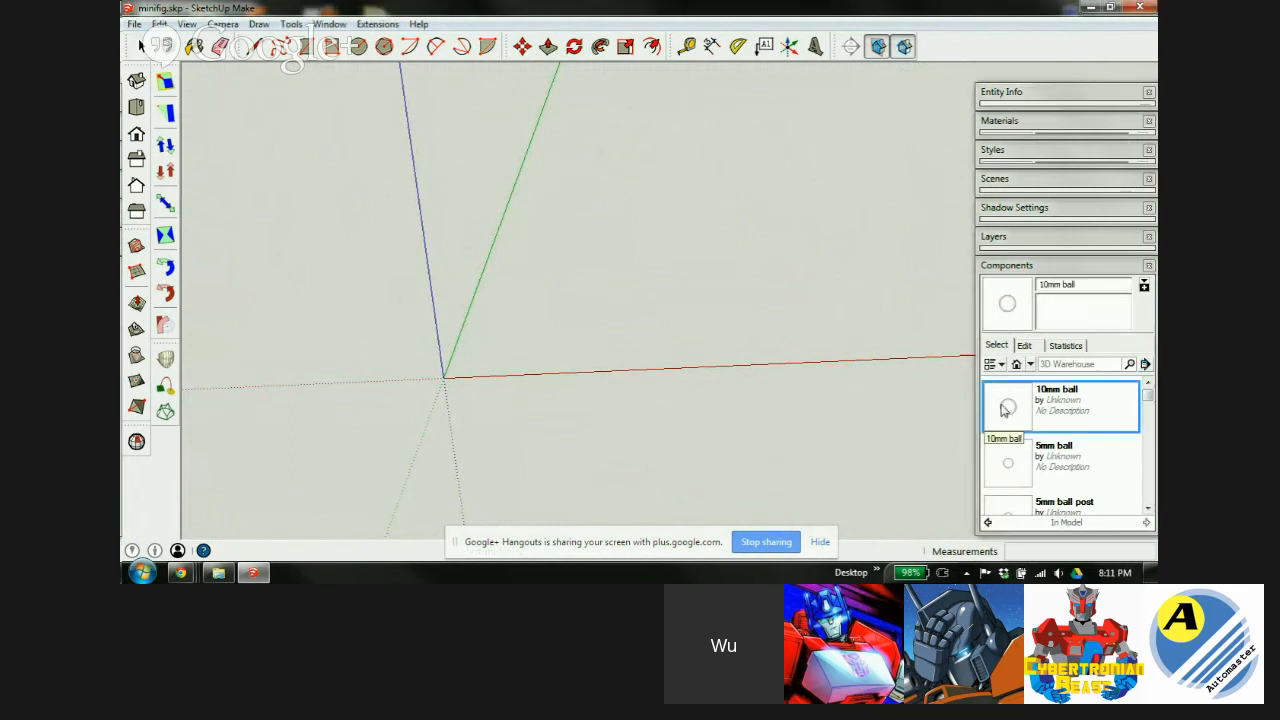
{"action": "left_click", "coordinate": [440, 378]}
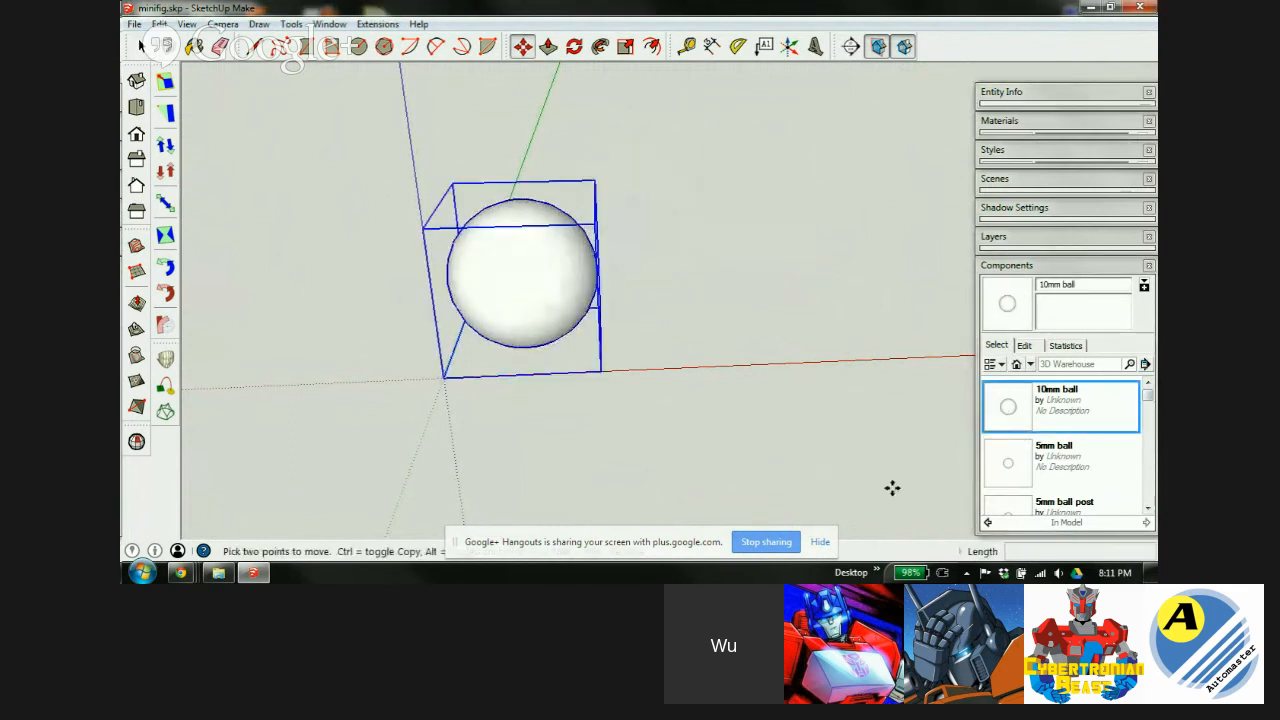
Place the 5mm ball beside it, close the component list, and select the 10mm ball.
{"action": "left_click", "coordinate": [1008, 462]}
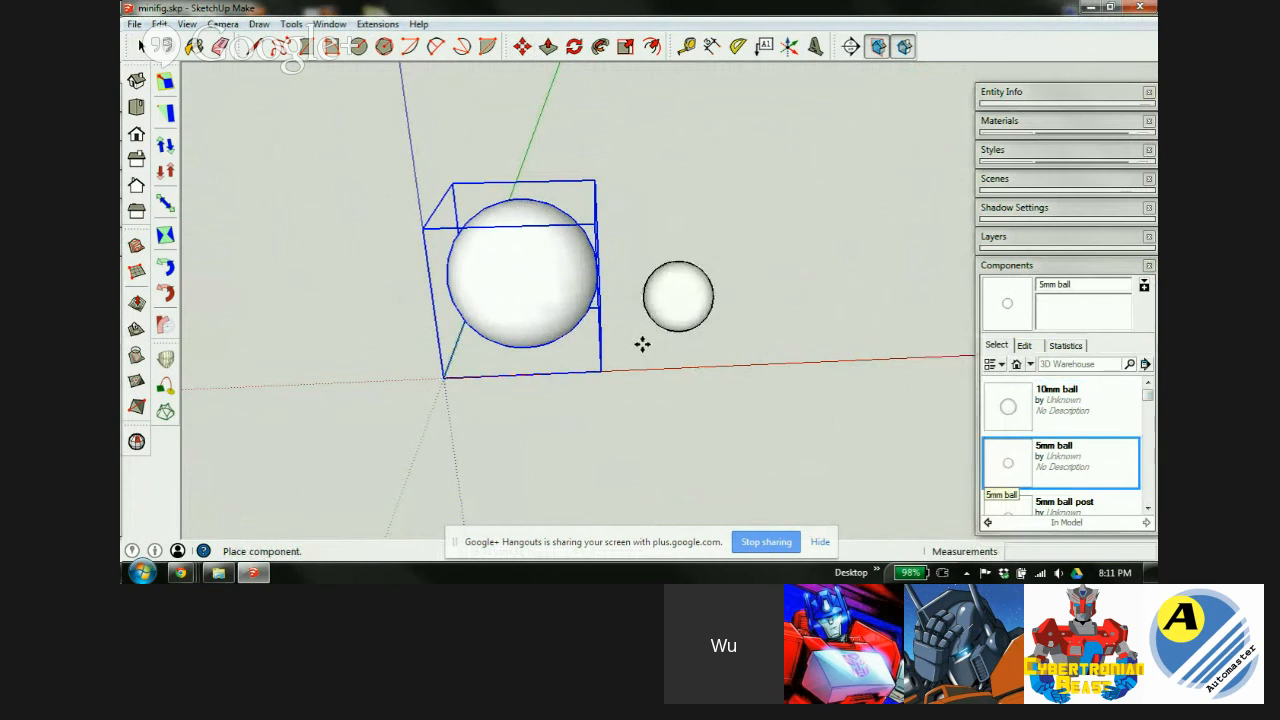
{"action": "left_click", "coordinate": [641, 341]}
{"action": "left_click", "coordinate": [1066, 266]}
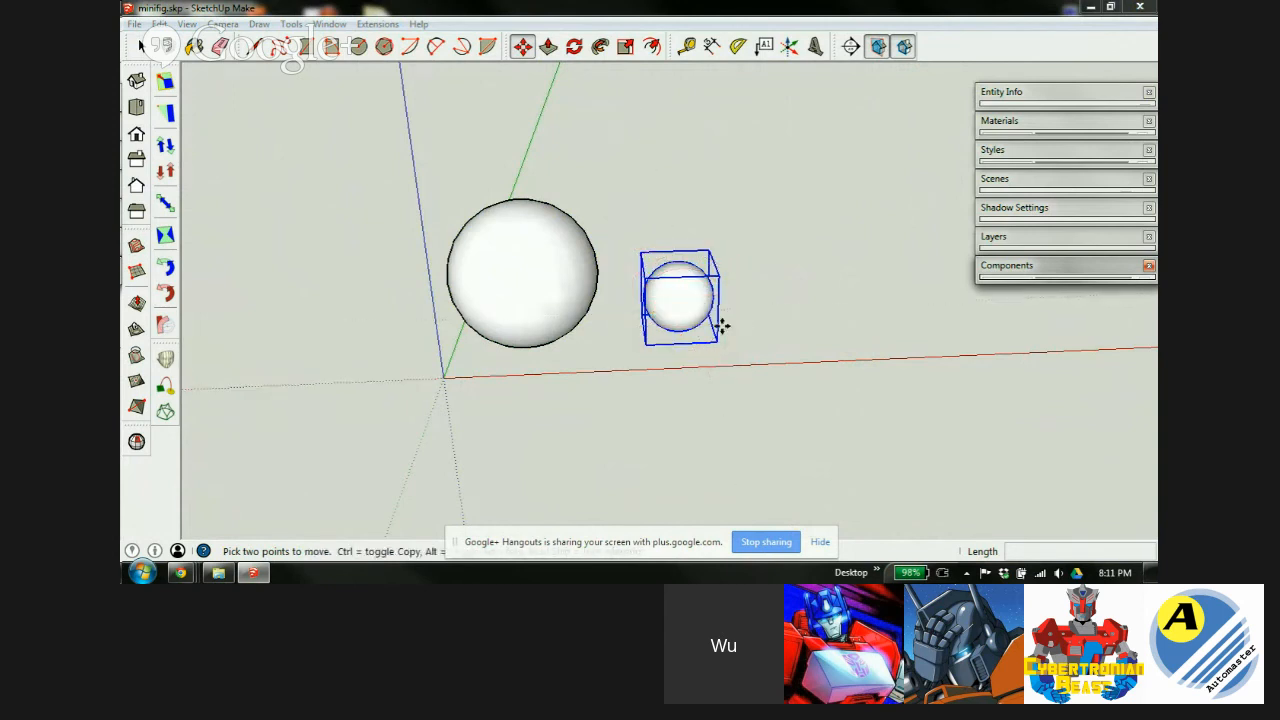
{"action": "key", "text": "space"}
{"action": "left_click", "coordinate": [525, 272]}
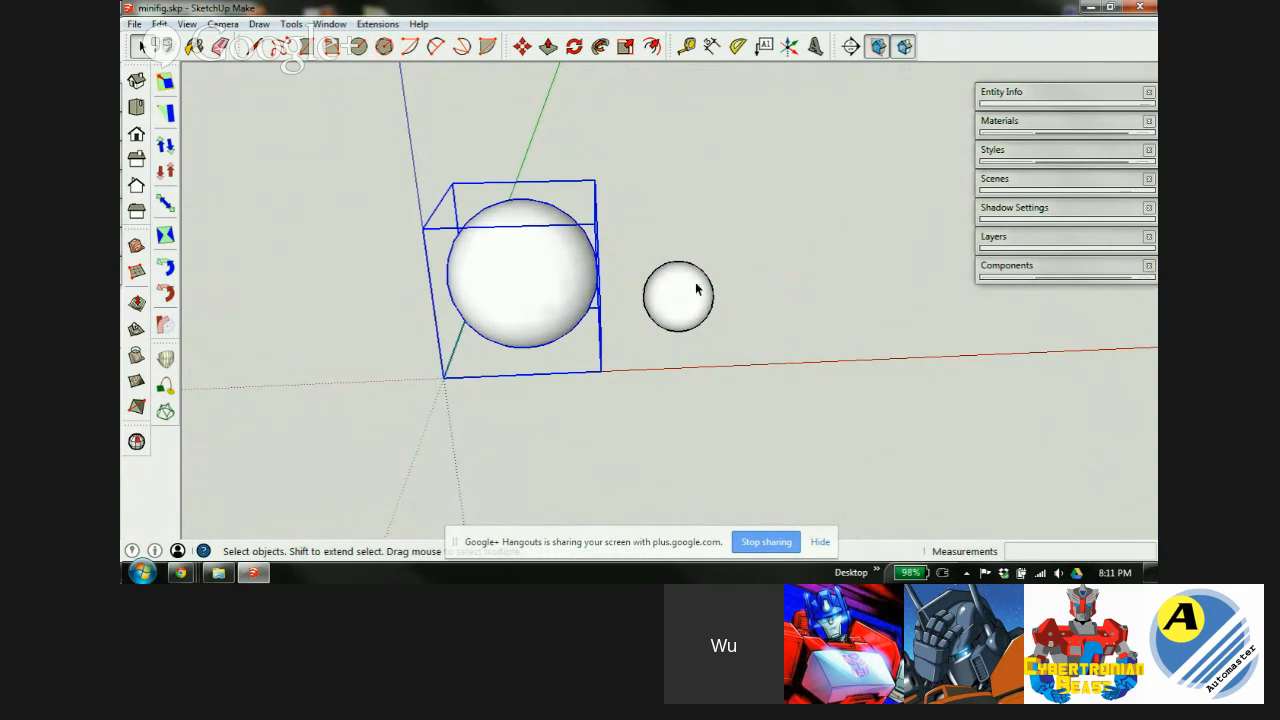
Scale the 10mm ball uniformly by 0.8 from a corner grip.
{"action": "scroll", "coordinate": [691, 316], "scroll_direction": "up", "scroll_amount": 2}
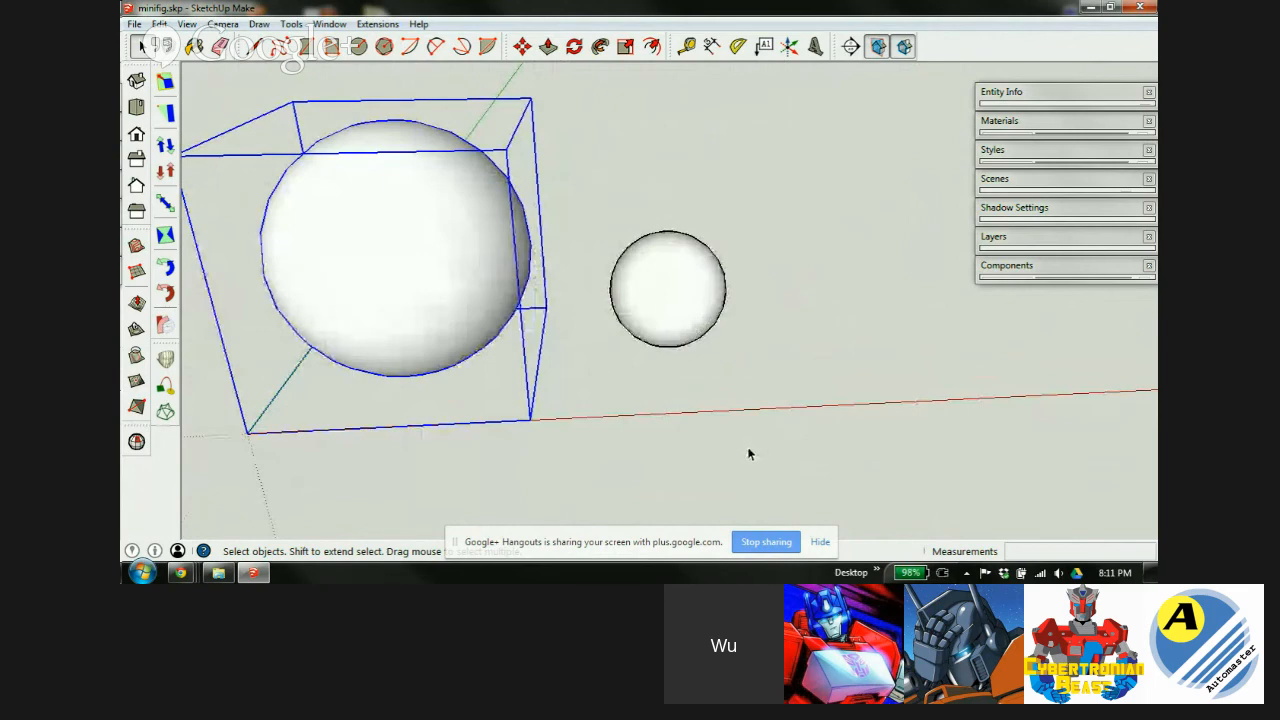
{"action": "scroll", "coordinate": [790, 282], "scroll_direction": "down", "scroll_amount": 4}
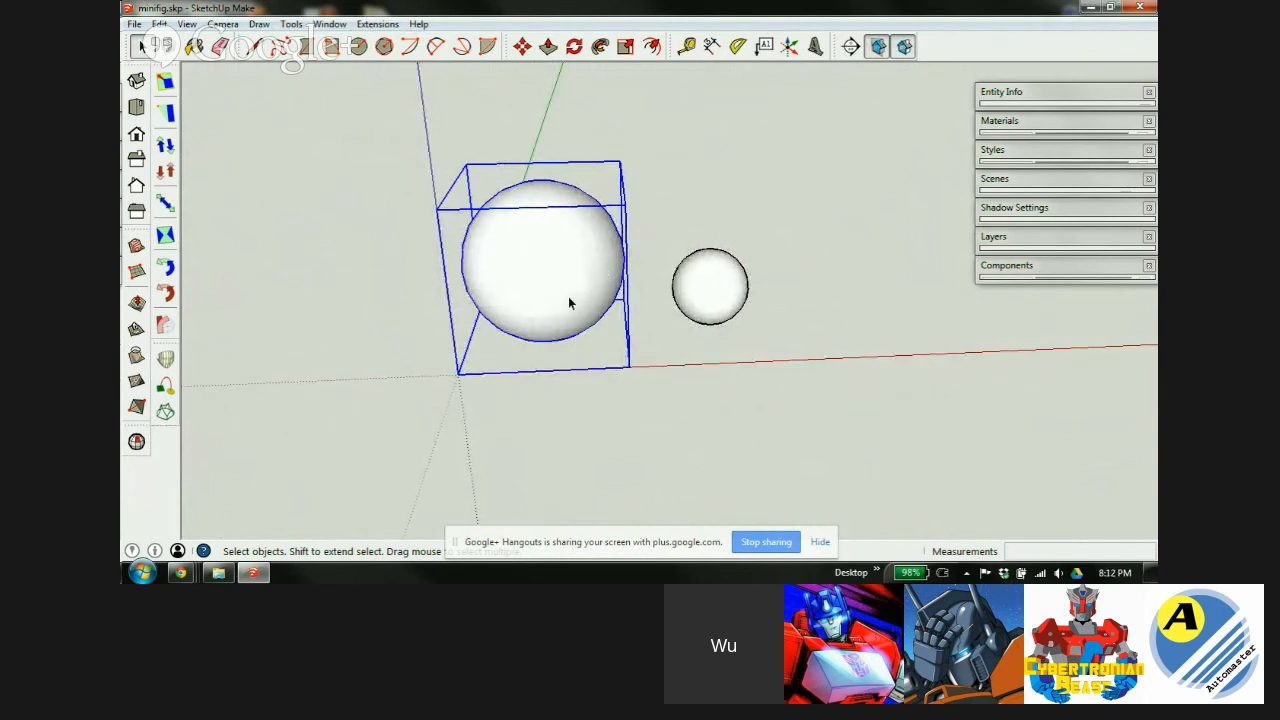
{"action": "key", "text": "s"}
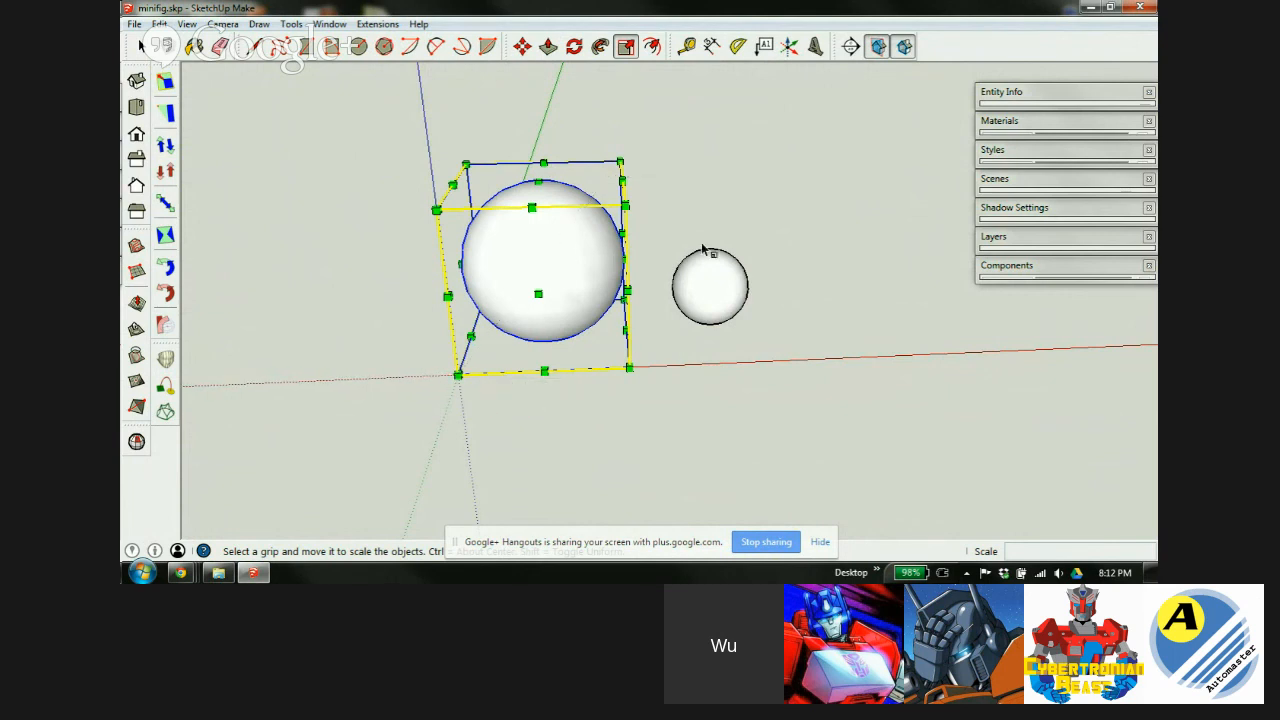
{"action": "left_click_drag", "start_coordinate": [624, 205], "coordinate": [485, 191]}
{"action": "key", "text": "Escape"}
{"action": "left_click", "coordinate": [618, 161]}
{"action": "left_click_drag", "start_coordinate": [619, 161], "coordinate": [579, 216]}
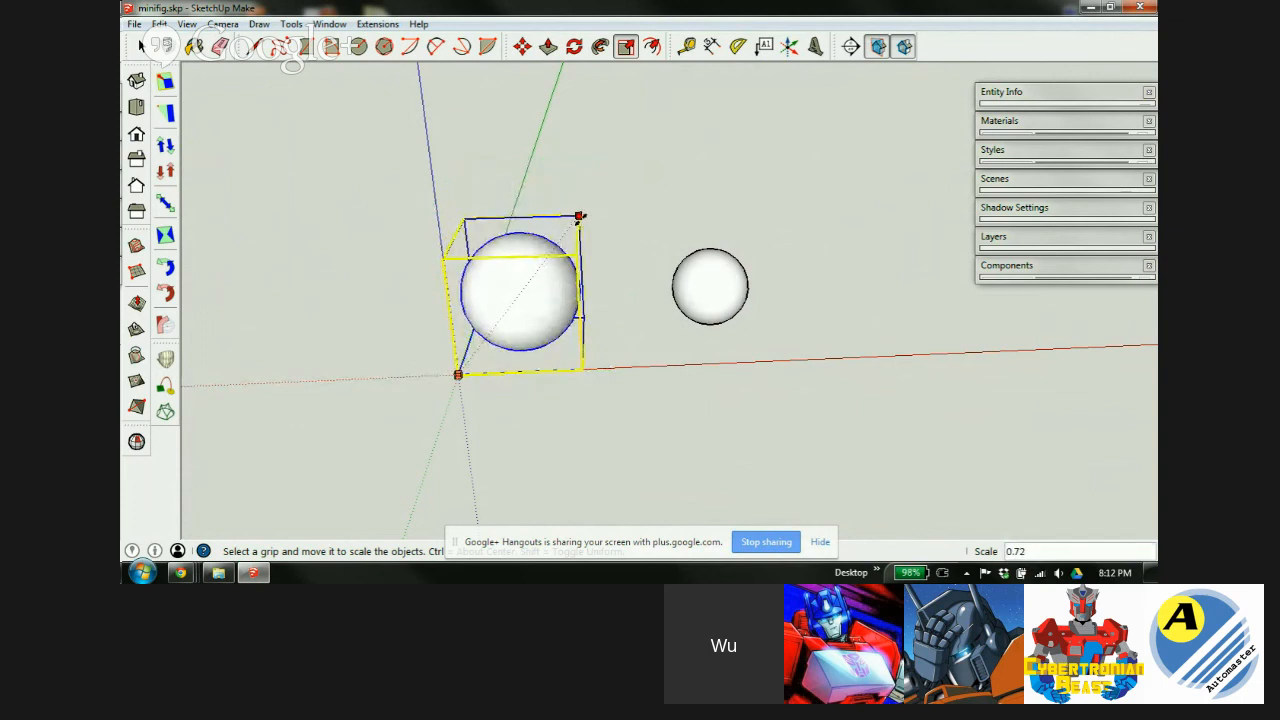
{"action": "key", "text": "Return"}
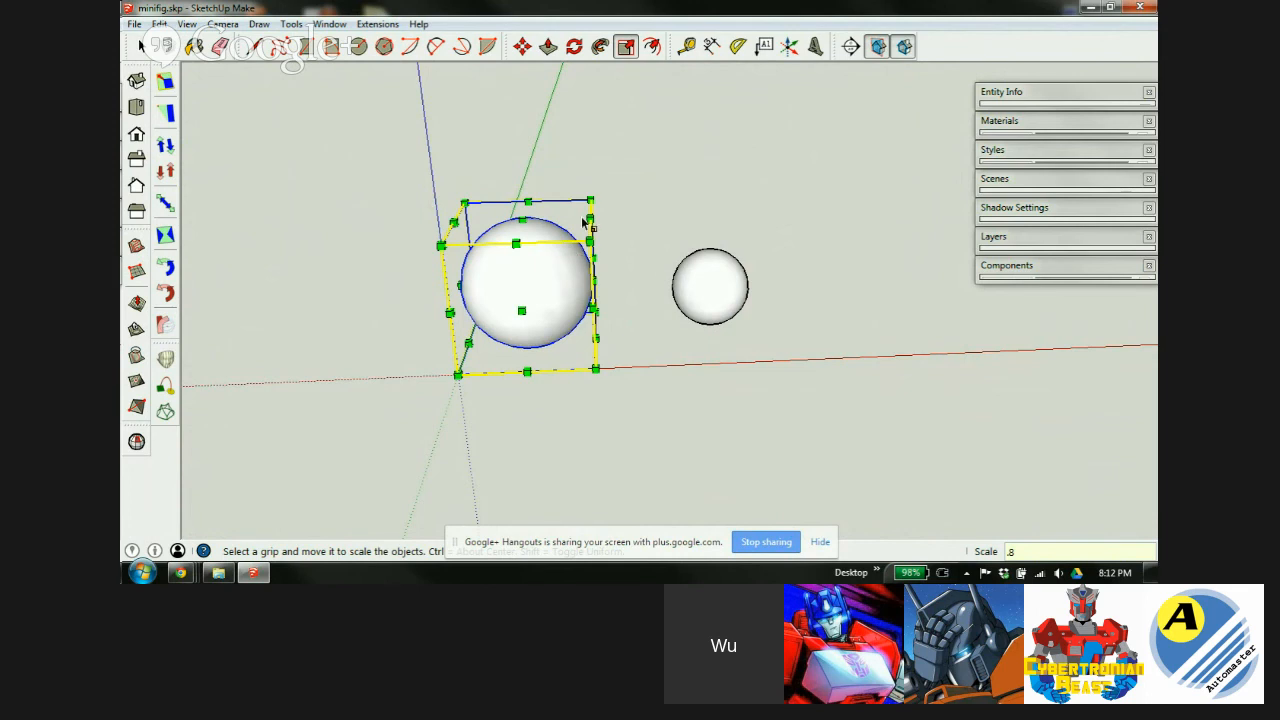
{"action": "key", "text": "space"}
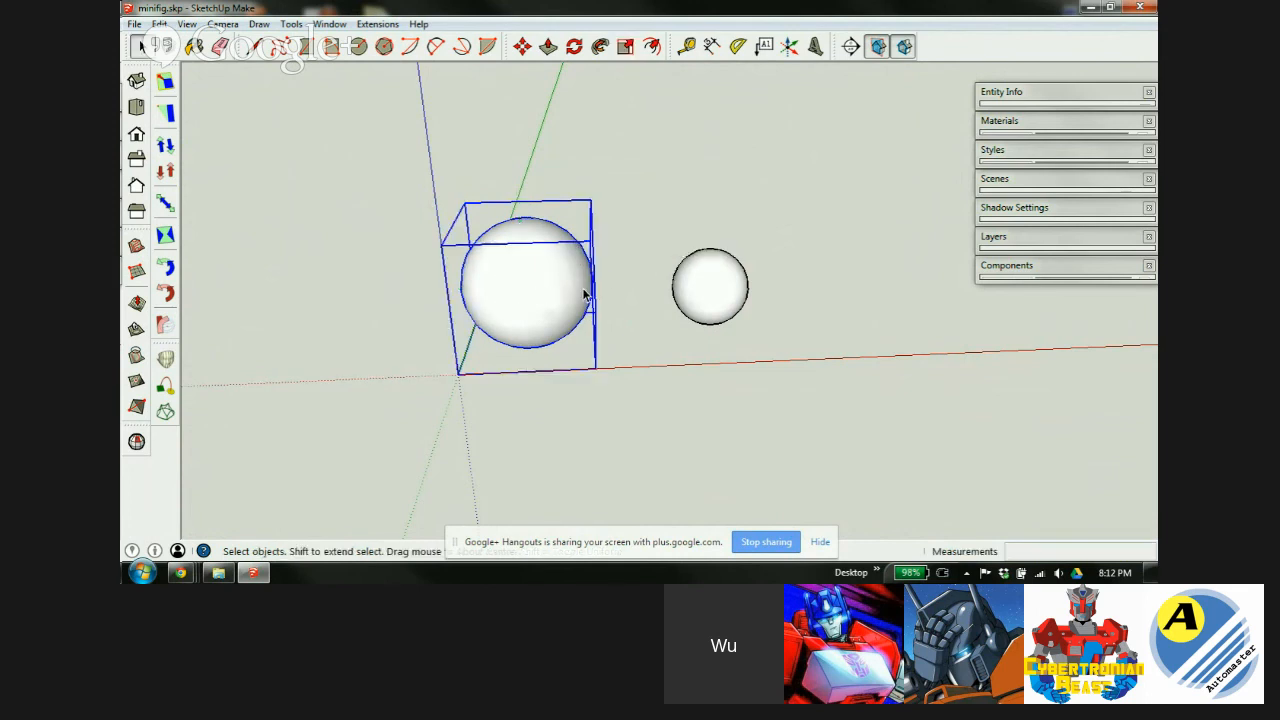
{"action": "middle_click_drag", "start_coordinate": [548, 320], "coordinate": [546, 260]}
{"action": "scroll", "coordinate": [546, 260], "scroll_direction": "up", "scroll_amount": 2}
{"action": "scroll", "coordinate": [545, 260], "scroll_direction": "up", "scroll_amount": 1}
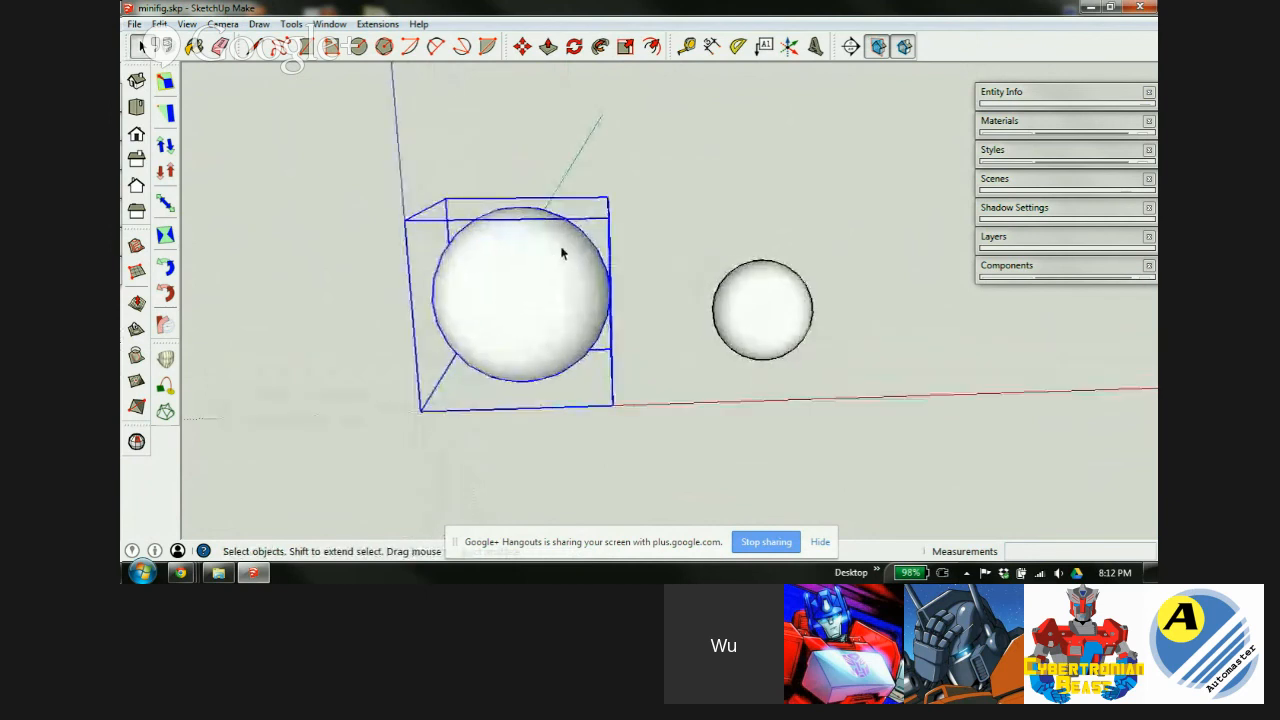
Move the large sphere far to the right.
{"action": "key", "text": "m"}
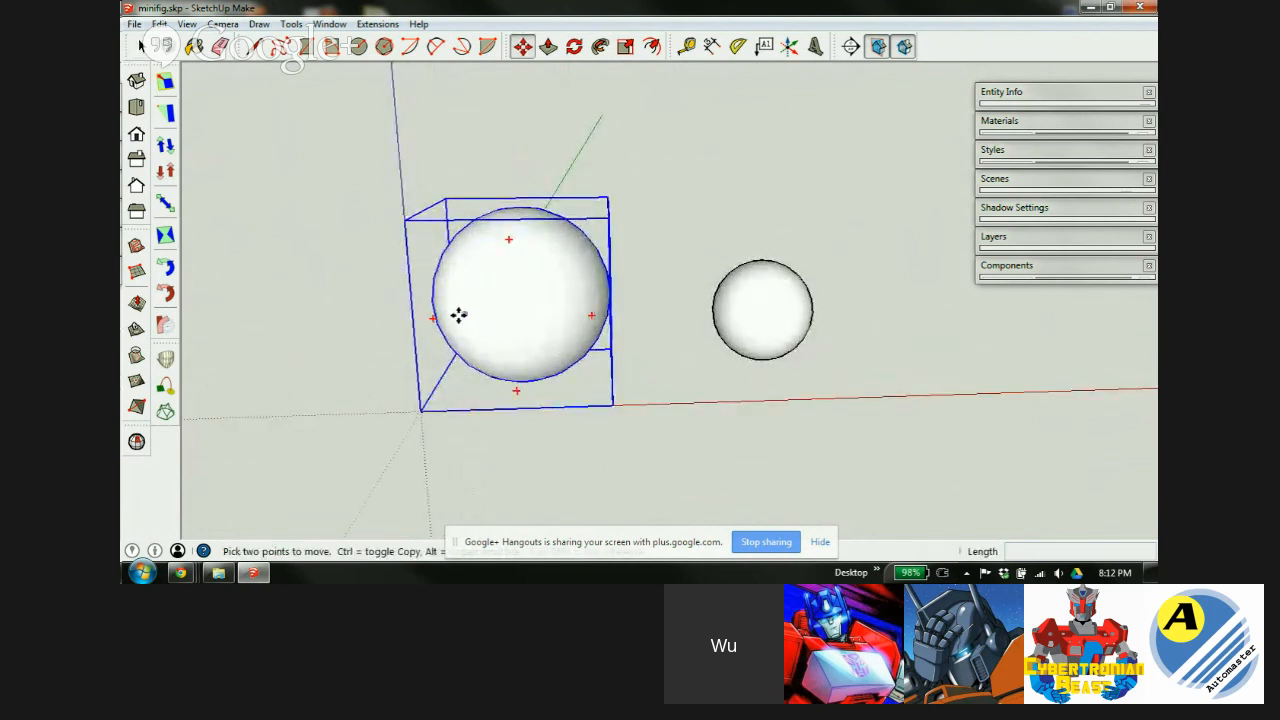
{"action": "scroll", "coordinate": [395, 330], "scroll_direction": "down", "scroll_amount": 3}
{"action": "left_click", "coordinate": [423, 326]}
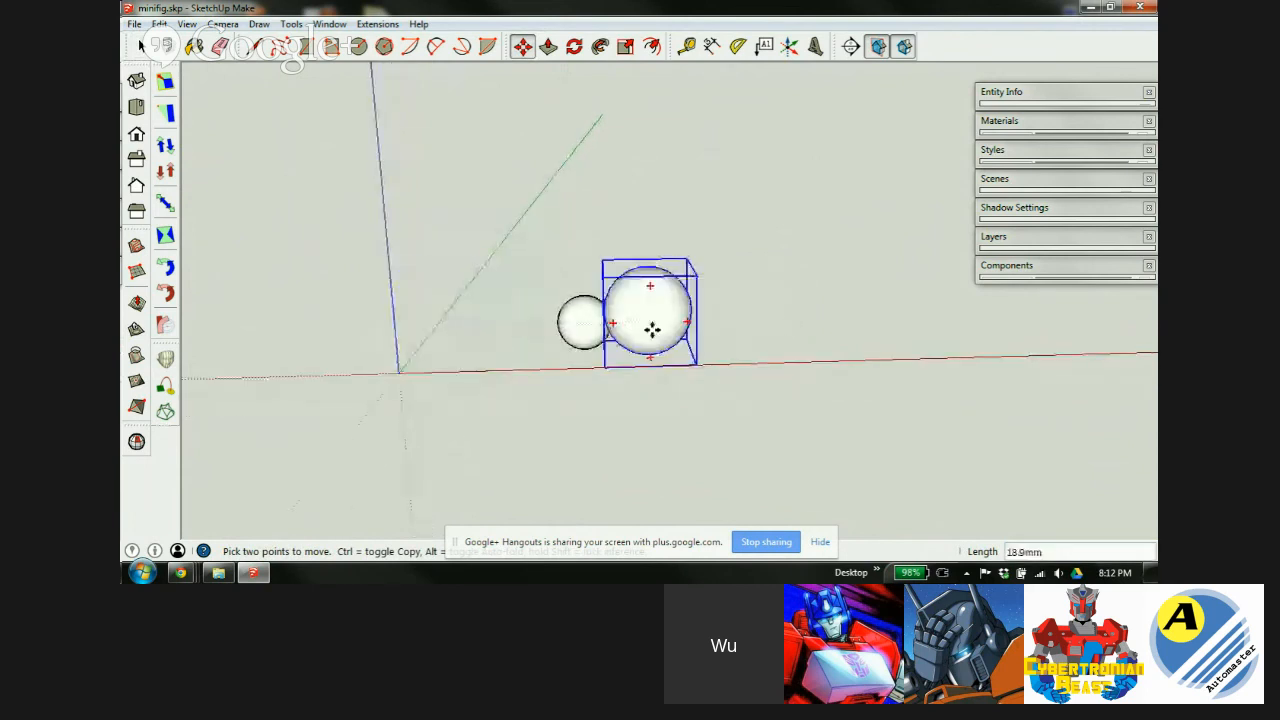
{"action": "left_click", "coordinate": [924, 312]}
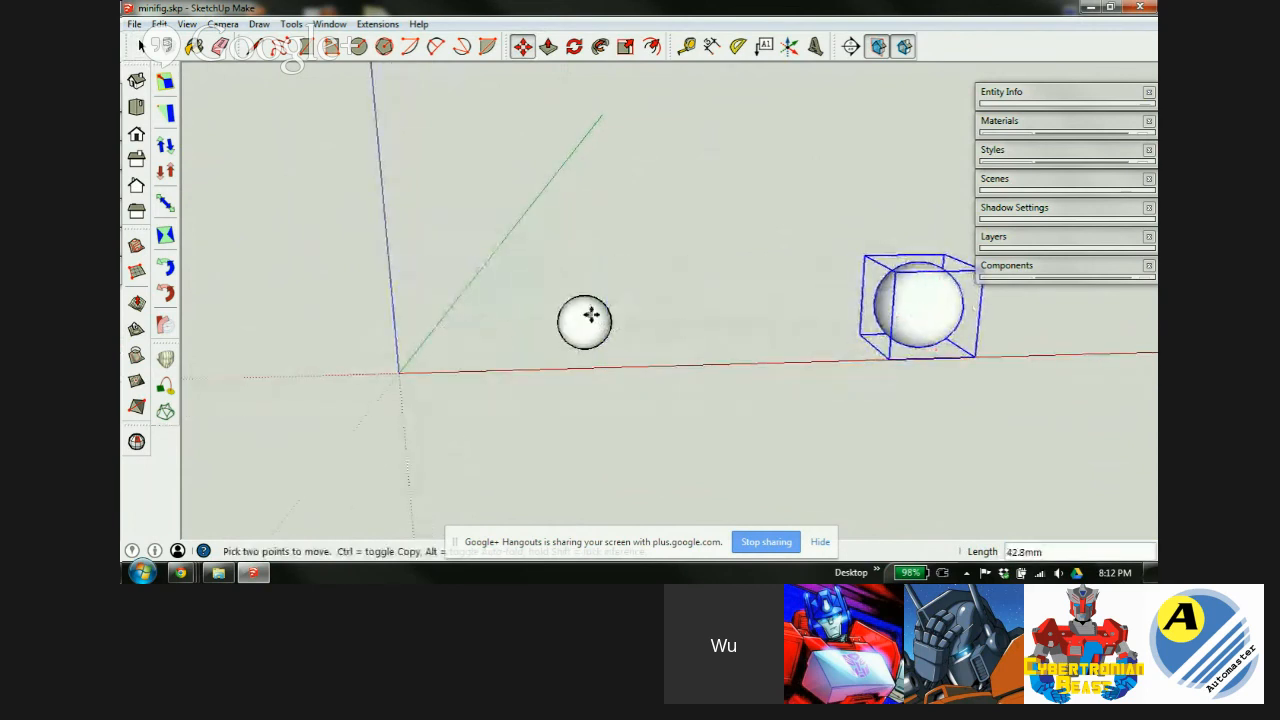
{"action": "key", "text": "space"}
Move the small sphere to the axes origin, explode it, then undo the explode.
{"action": "left_click", "coordinate": [578, 326]}
{"action": "key", "text": "m"}
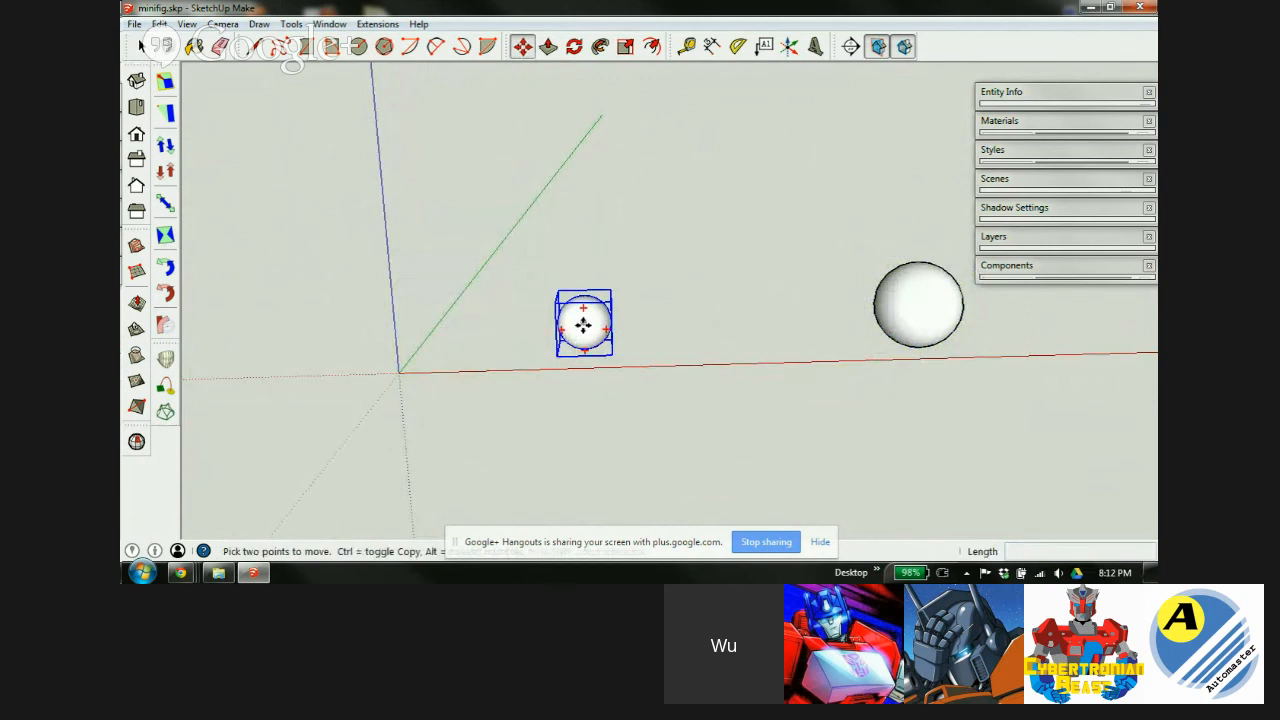
{"action": "left_click", "coordinate": [583, 324]}
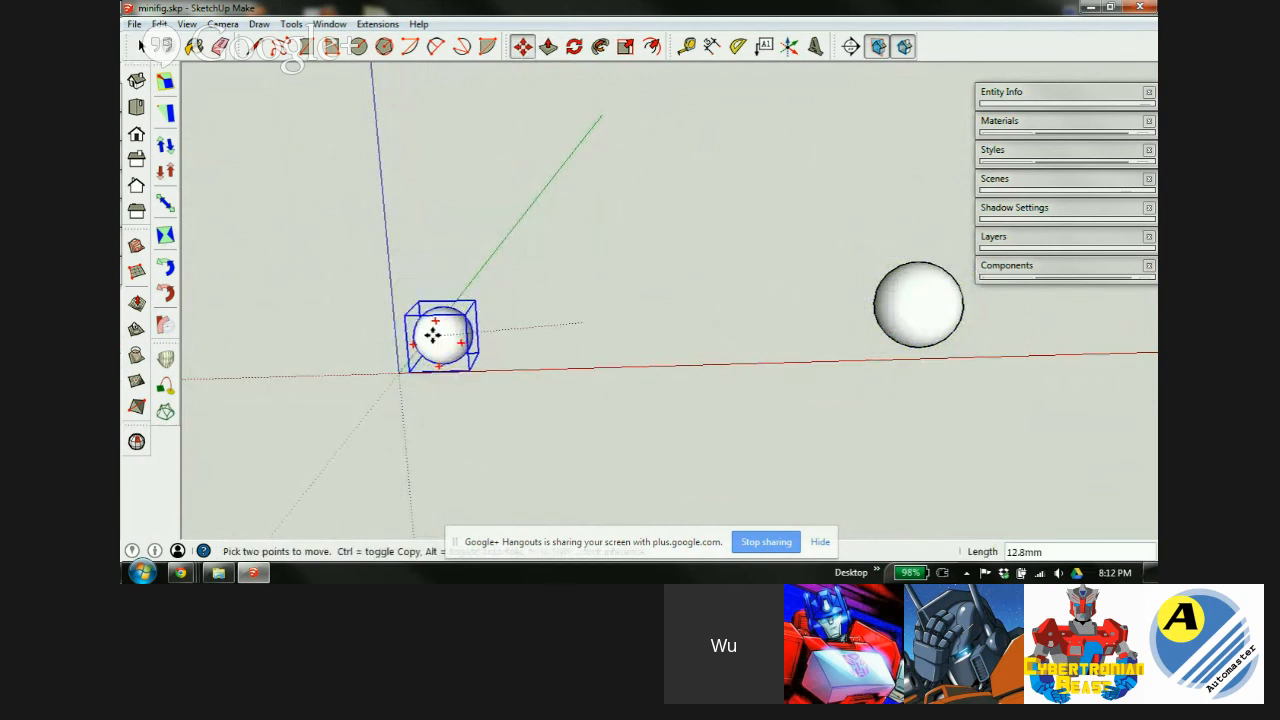
{"action": "left_click", "coordinate": [434, 333]}
{"action": "scroll", "coordinate": [434, 330], "scroll_direction": "up", "scroll_amount": 5}
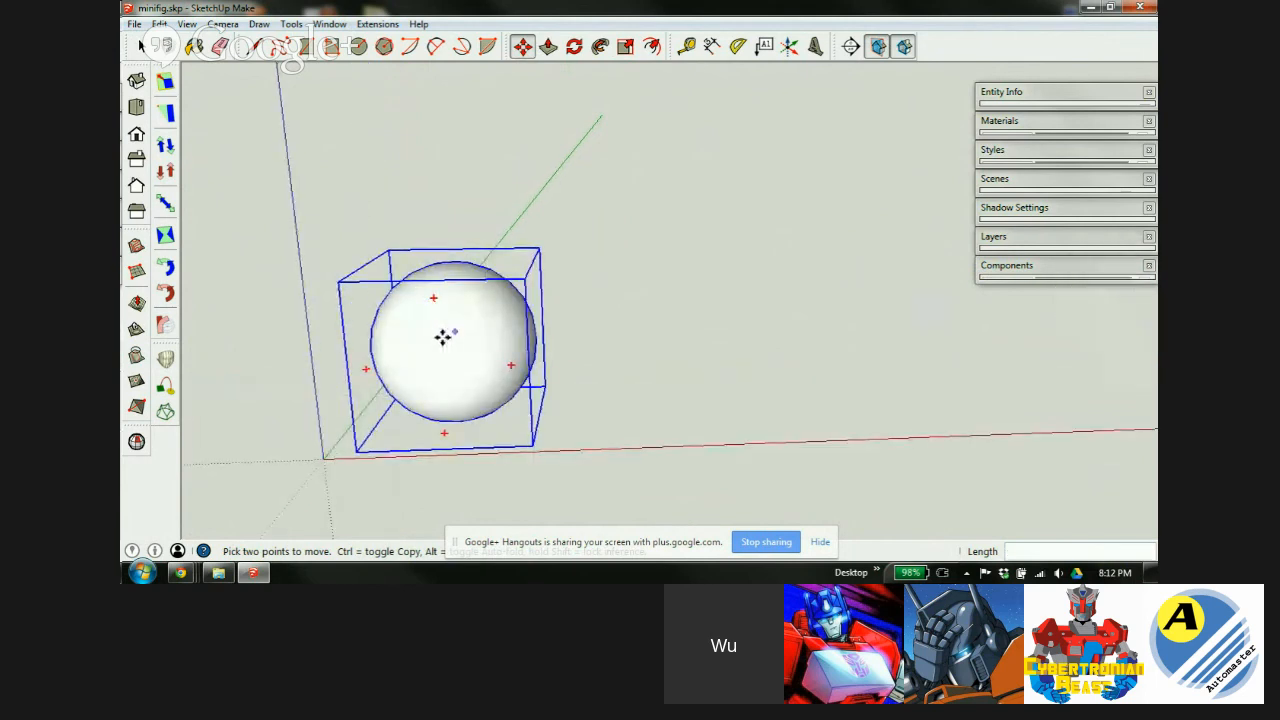
{"action": "right_click", "coordinate": [443, 334]}
{"action": "left_click", "coordinate": [486, 291]}
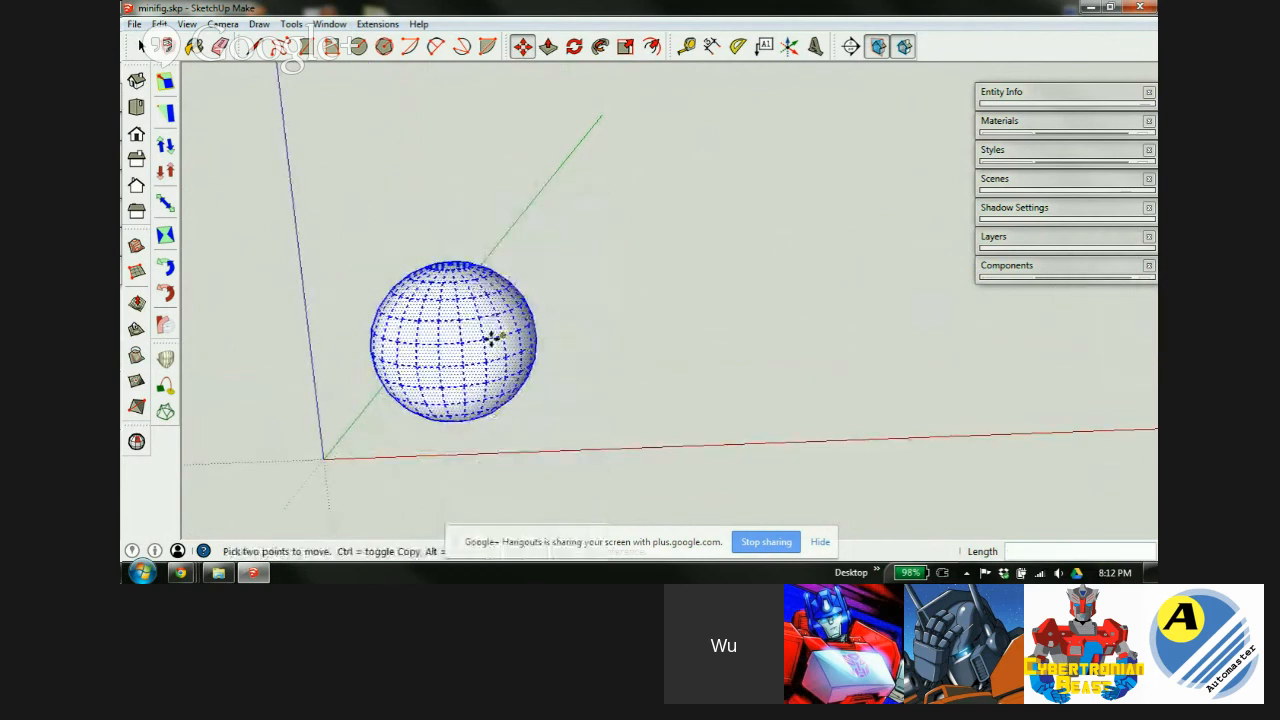
{"action": "scroll", "coordinate": [481, 323], "scroll_direction": "up", "scroll_amount": 2}
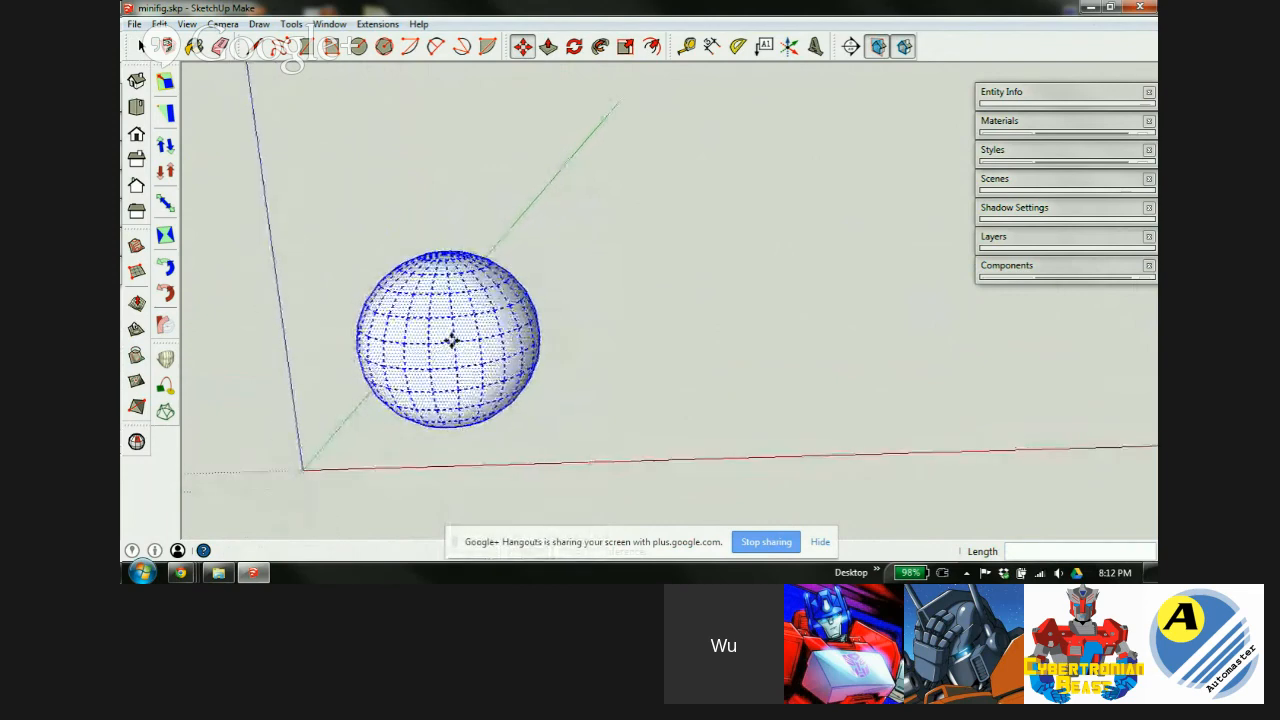
{"action": "key", "text": "ctrl+z"}
Orbit to a low angle and turn the origin sphere 90° with the rotation grip.
{"action": "middle_click_drag", "start_coordinate": [486, 311], "coordinate": [351, 343]}
{"action": "middle_click_drag", "start_coordinate": [513, 300], "coordinate": [512, 361]}
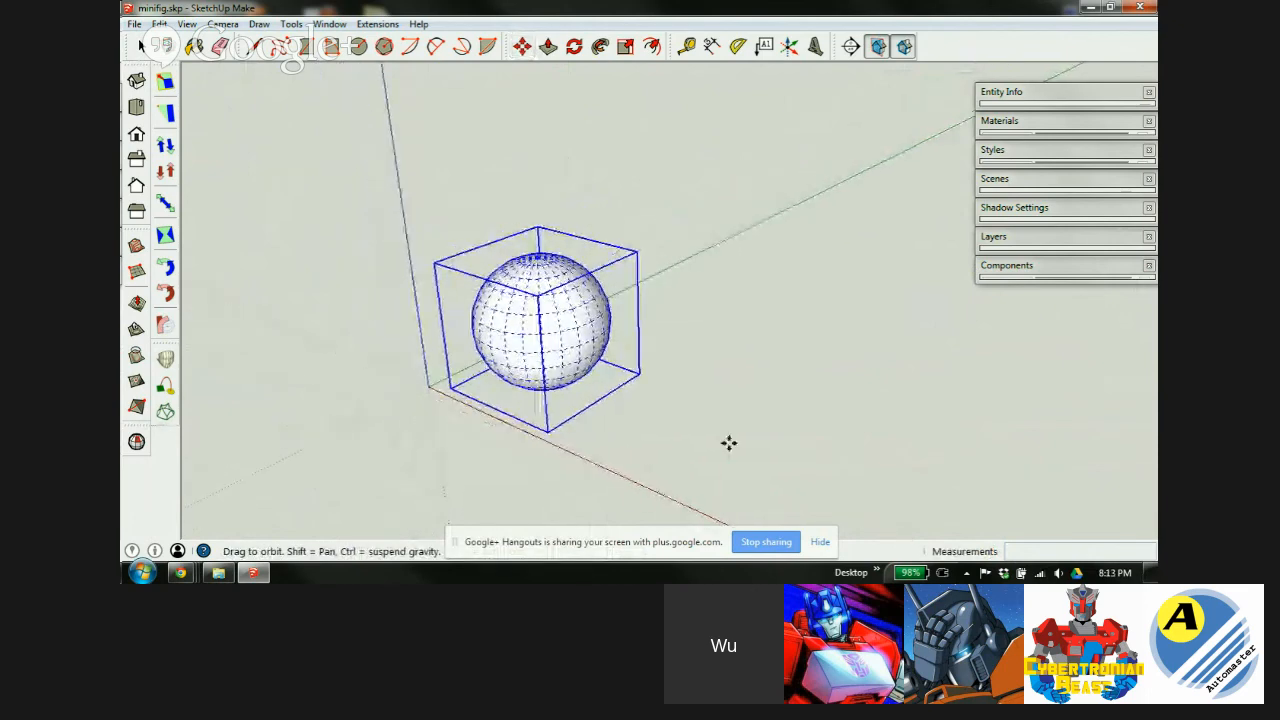
{"action": "left_click", "coordinate": [820, 542]}
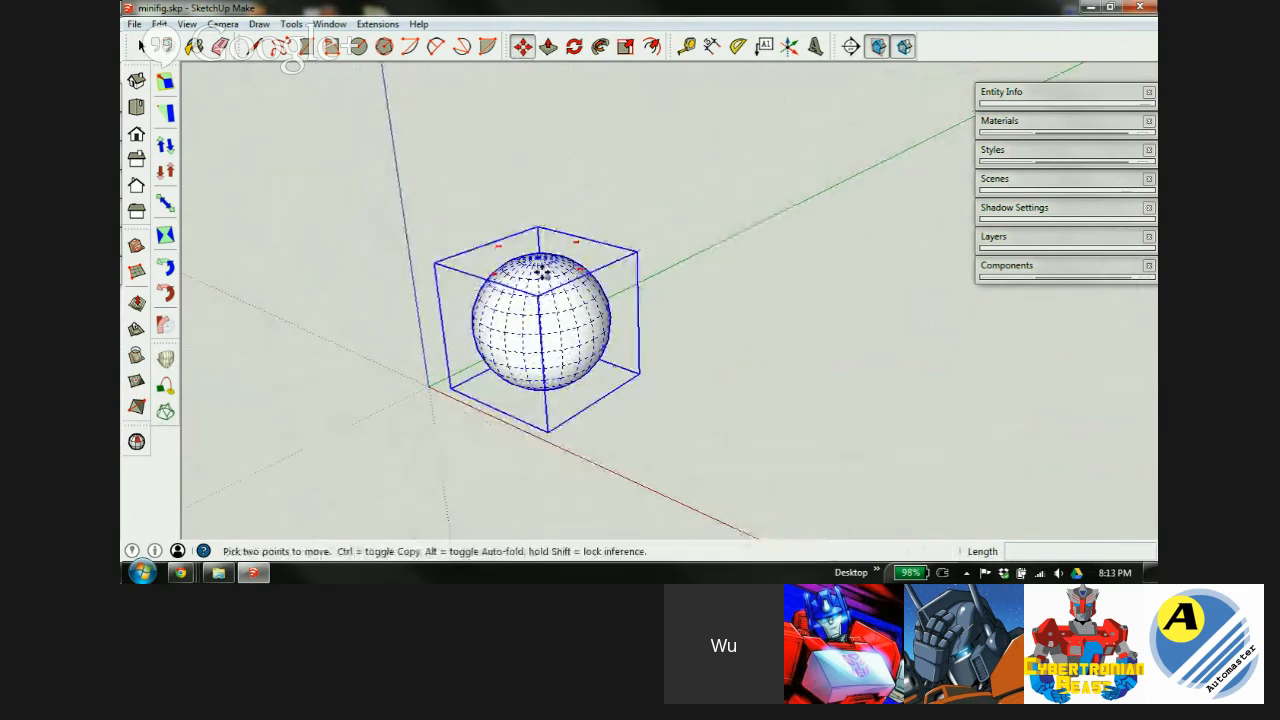
{"action": "scroll", "coordinate": [552, 300], "scroll_direction": "up", "scroll_amount": 2}
{"action": "middle_click_drag", "start_coordinate": [531, 267], "coordinate": [536, 413]}
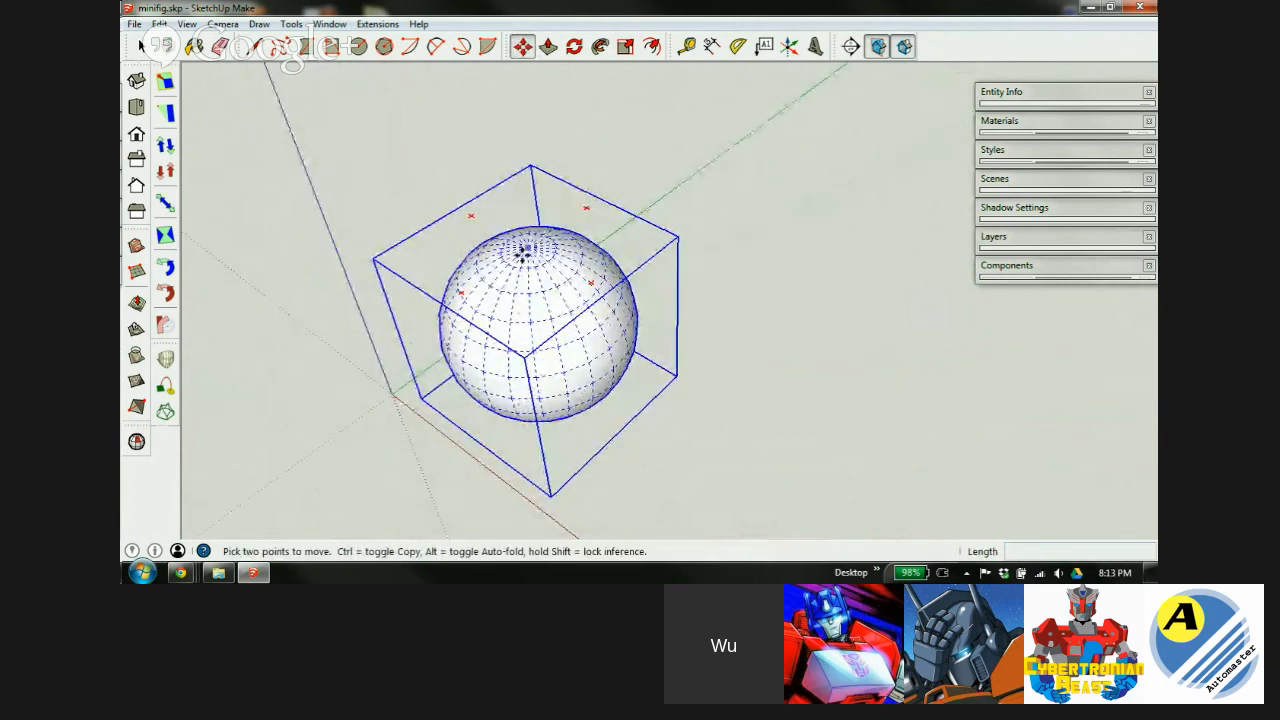
{"action": "middle_click_drag", "start_coordinate": [540, 403], "coordinate": [574, 220]}
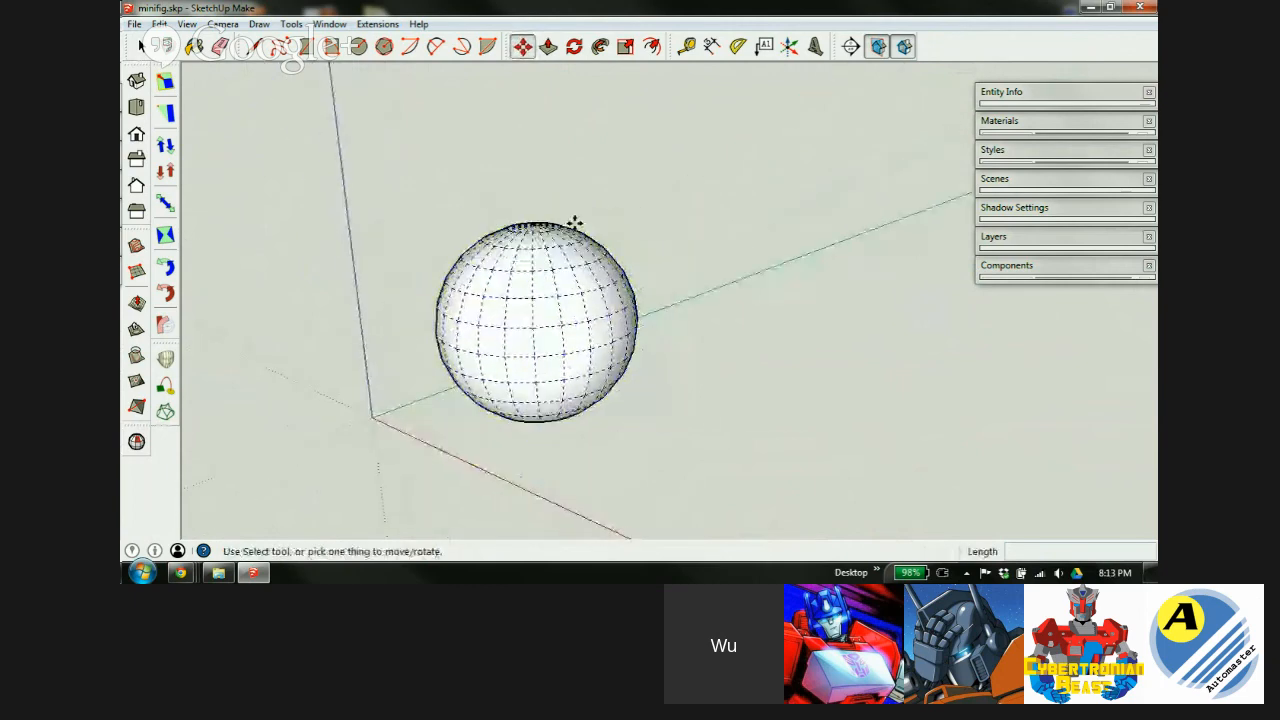
{"action": "middle_click_drag", "start_coordinate": [540, 330], "coordinate": [499, 250]}
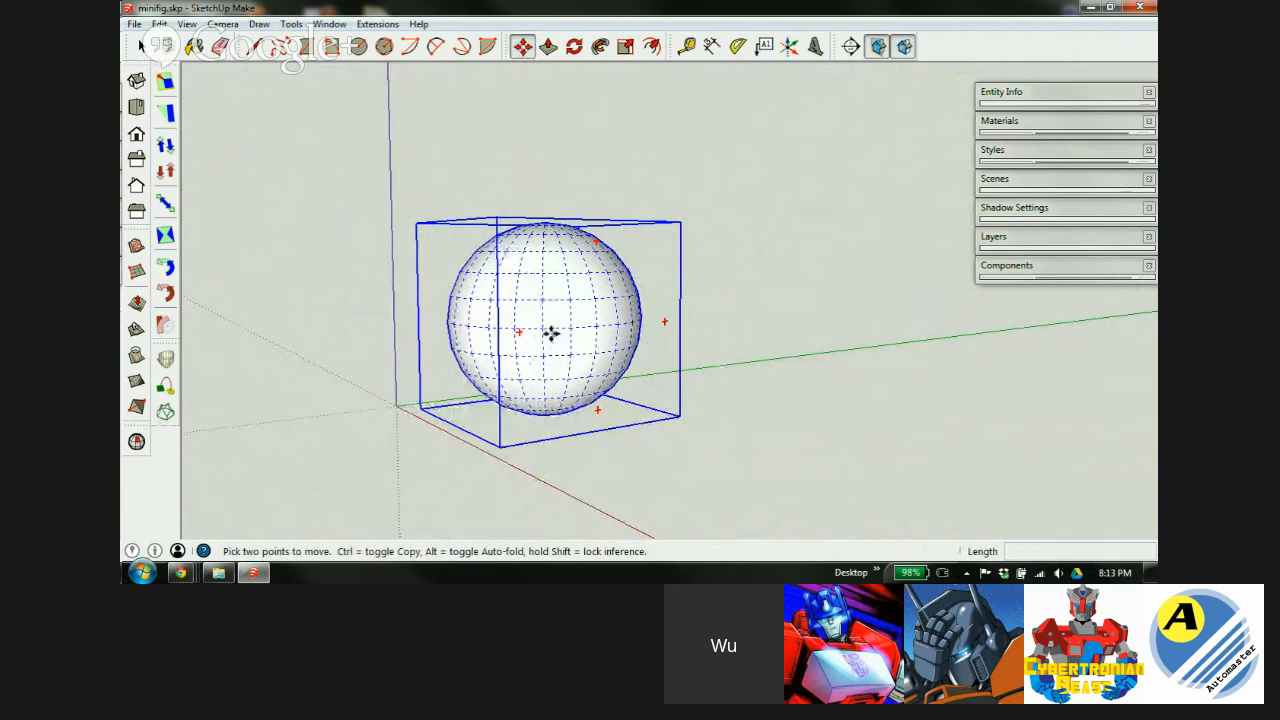
{"action": "middle_click_drag", "start_coordinate": [554, 300], "coordinate": [480, 350]}
{"action": "left_click", "coordinate": [576, 259]}
{"action": "left_click", "coordinate": [517, 346]}
Explode the rotated sphere into loose geometry and deselect it.
{"action": "middle_click_drag", "start_coordinate": [554, 340], "coordinate": [610, 322]}
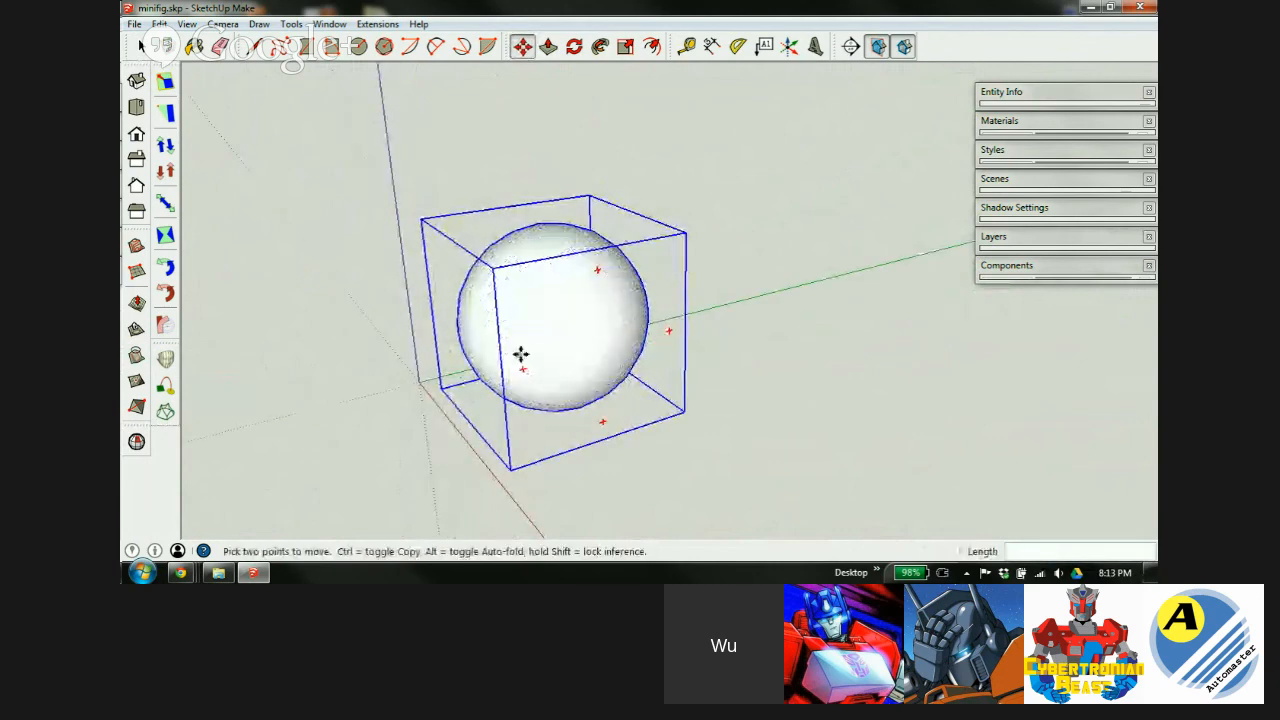
{"action": "middle_click_drag", "start_coordinate": [531, 340], "coordinate": [623, 320]}
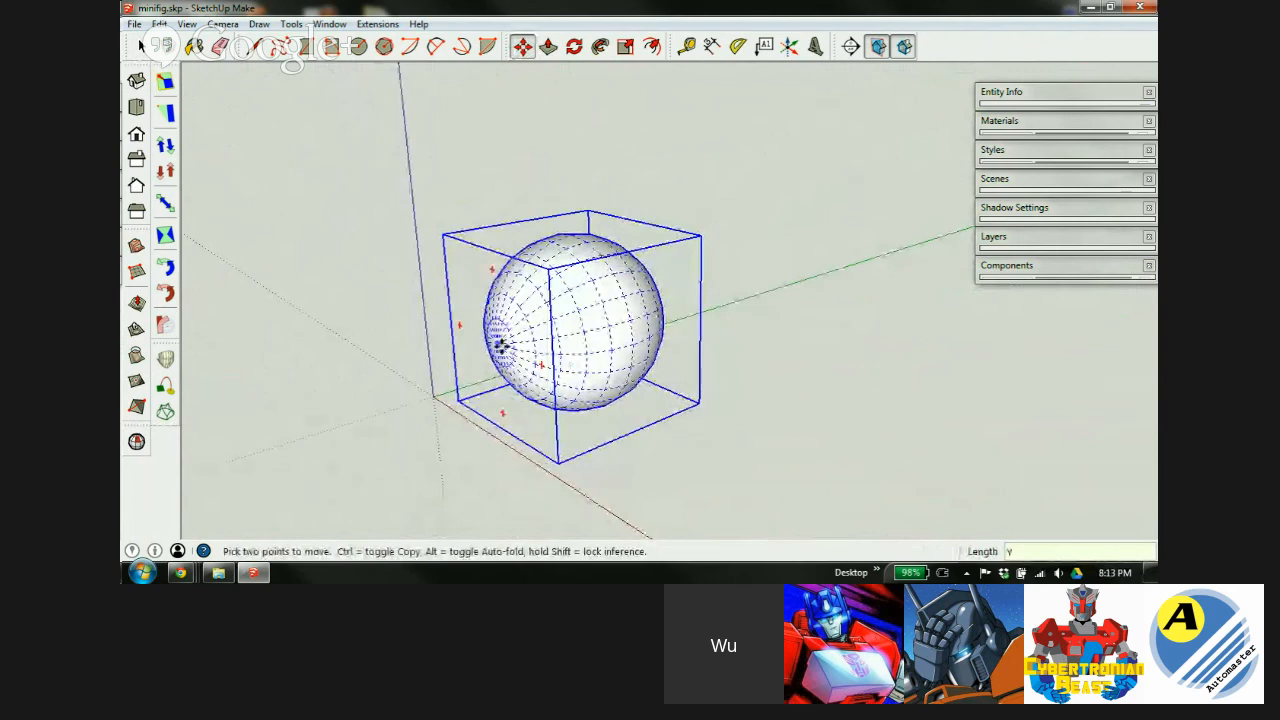
{"action": "middle_click_drag", "start_coordinate": [513, 345], "coordinate": [551, 366]}
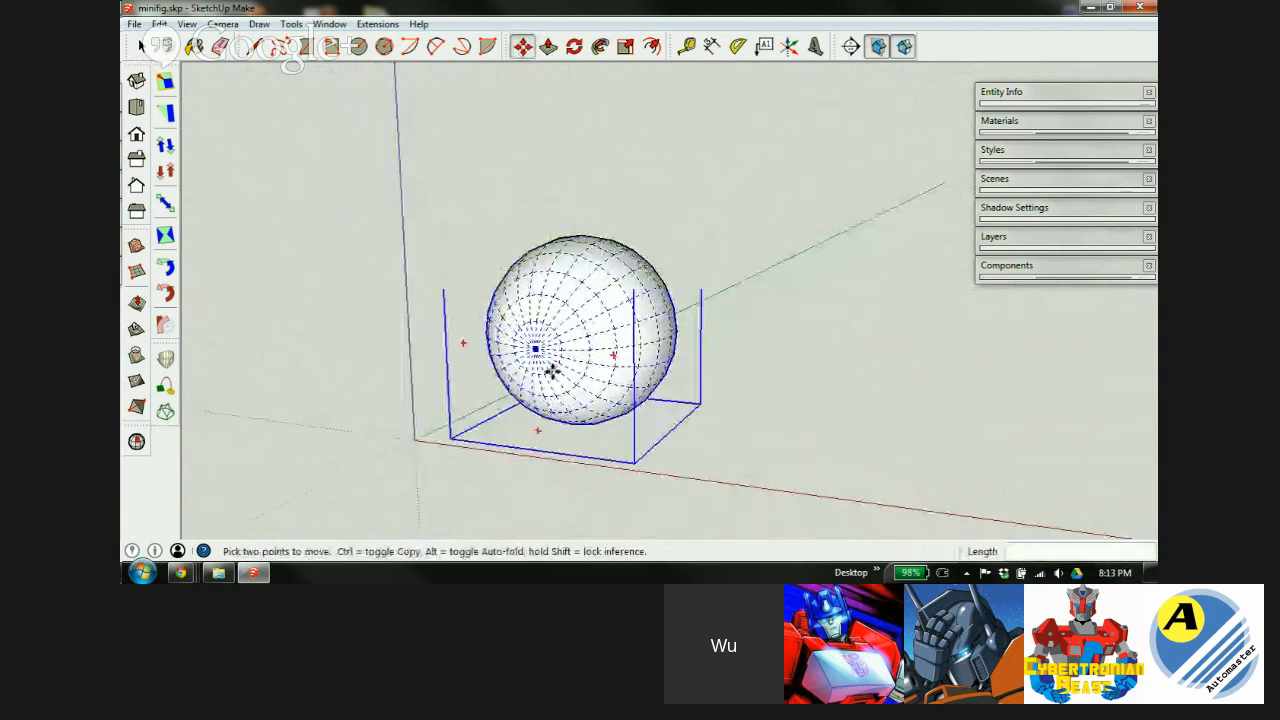
{"action": "middle_click_drag", "start_coordinate": [580, 306], "coordinate": [317, 357]}
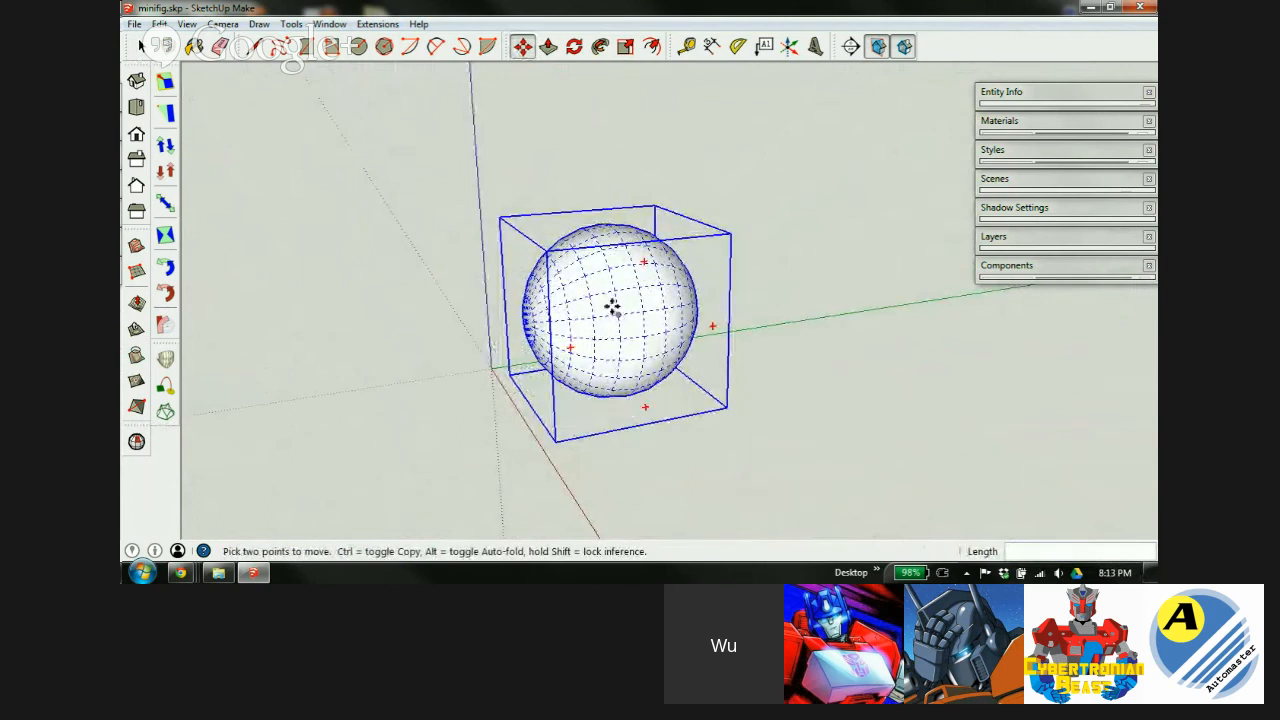
{"action": "right_click", "coordinate": [615, 292]}
{"action": "left_click", "coordinate": [660, 291]}
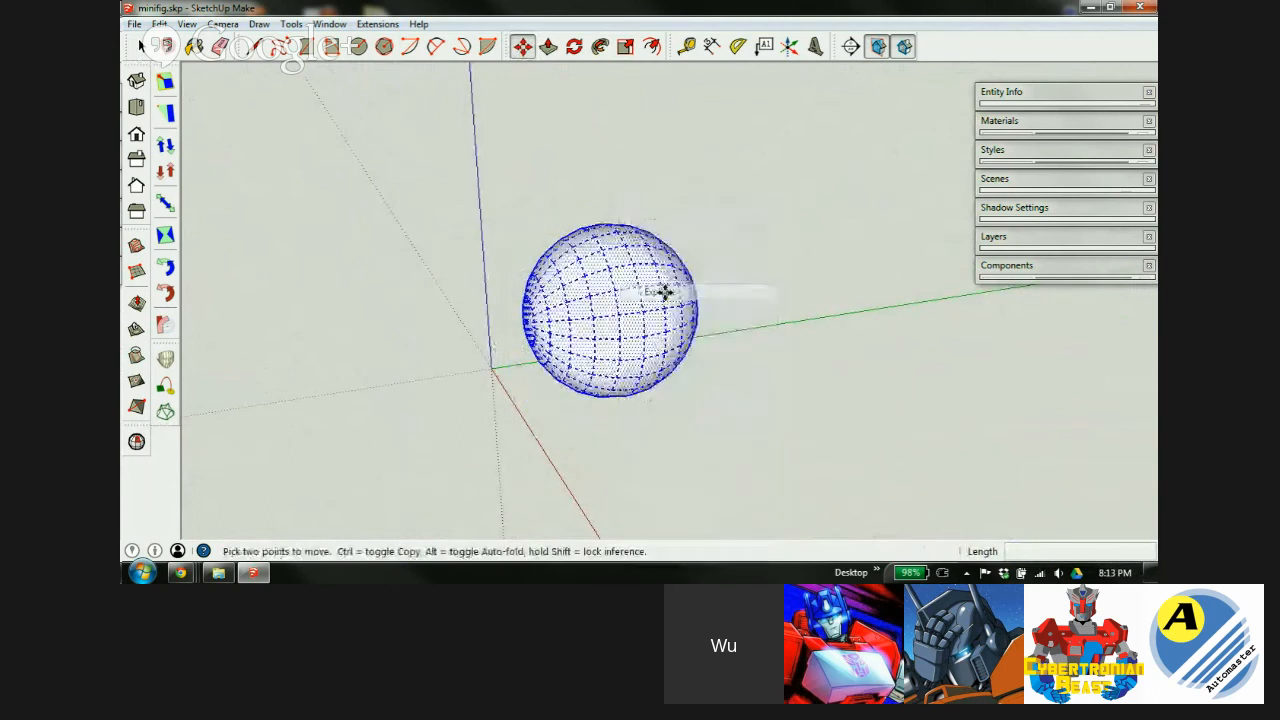
{"action": "key", "text": "space"}
{"action": "scroll", "coordinate": [689, 272], "scroll_direction": "up", "scroll_amount": 1}
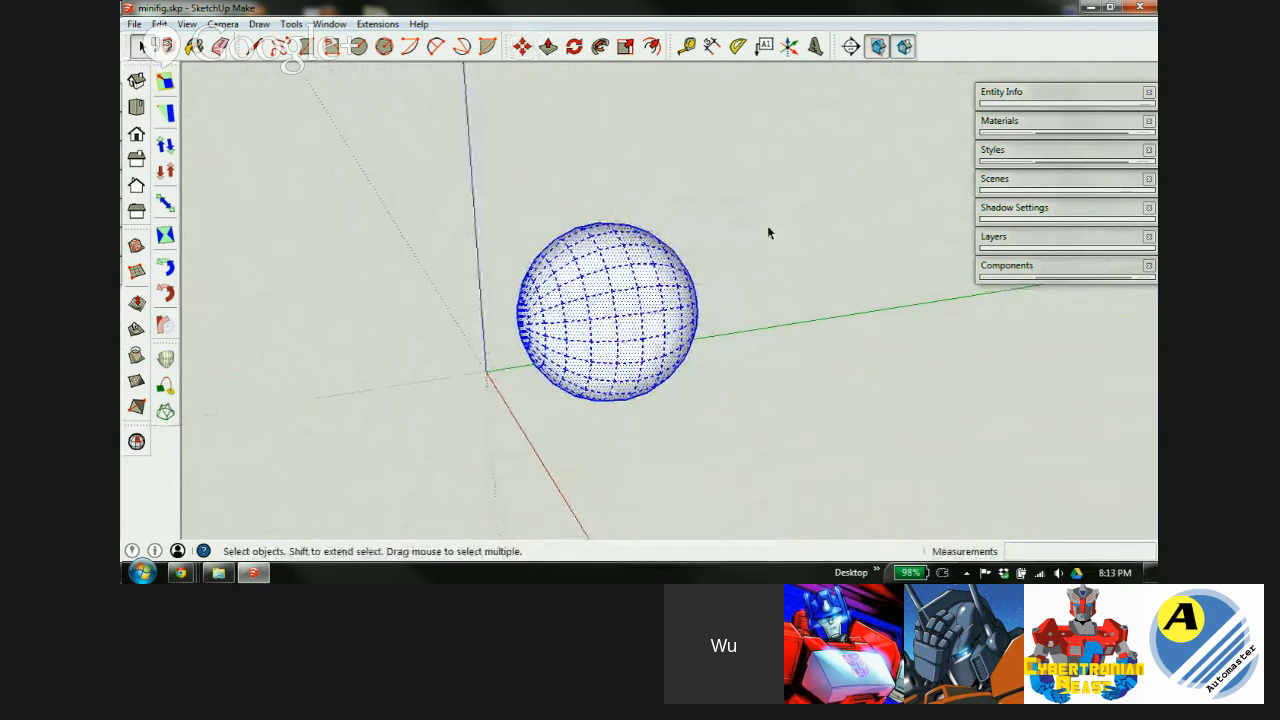
{"action": "left_click", "coordinate": [766, 228]}
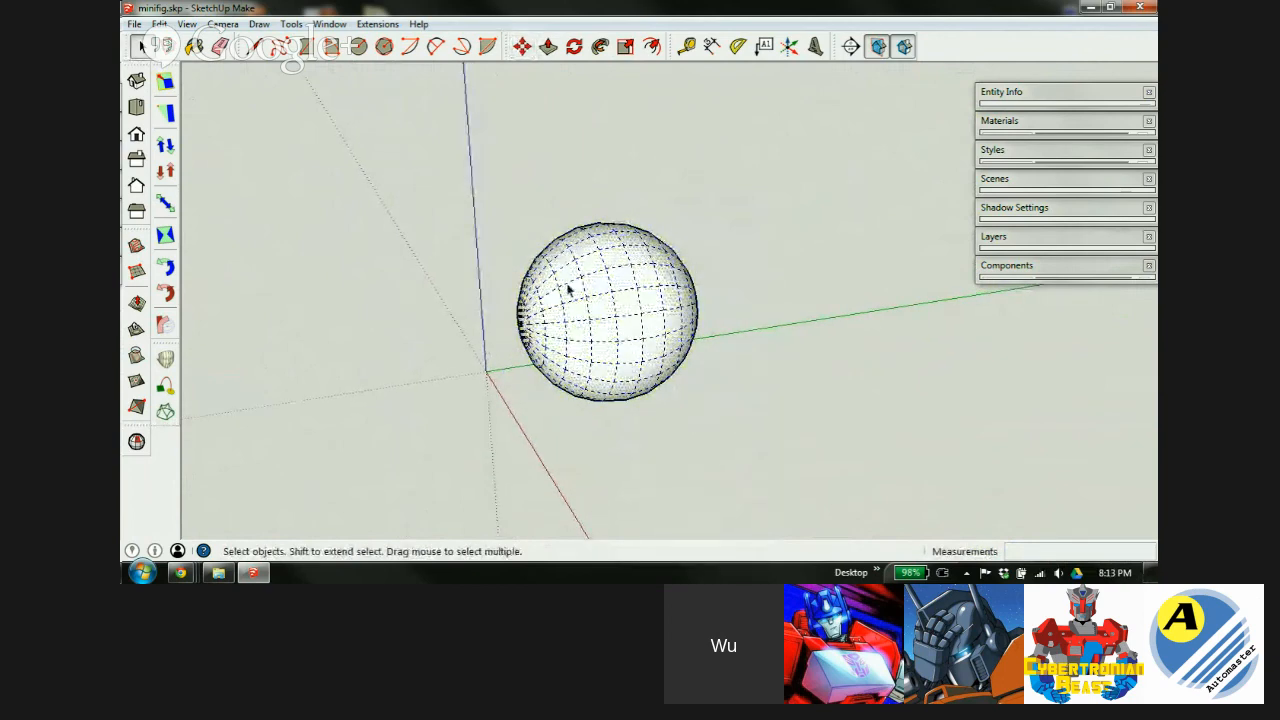
Orbit and zoom around the exploded sphere to inspect its facet edges.
{"action": "scroll", "coordinate": [563, 305], "scroll_direction": "down", "scroll_amount": 2}
{"action": "scroll", "coordinate": [610, 291], "scroll_direction": "up", "scroll_amount": 1}
{"action": "middle_click_drag", "start_coordinate": [586, 283], "coordinate": [520, 236]}
{"action": "scroll", "coordinate": [491, 224], "scroll_direction": "down", "scroll_amount": 7}
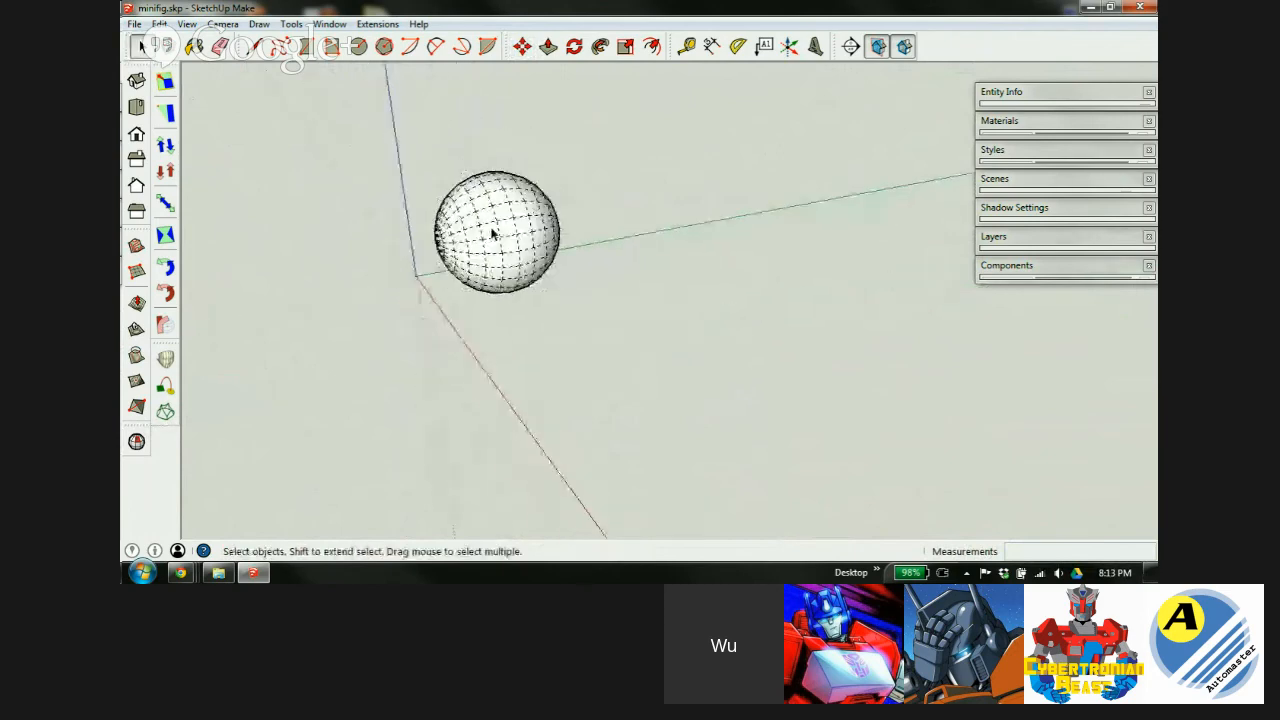
{"action": "scroll", "coordinate": [520, 240], "scroll_direction": "up", "scroll_amount": 8}
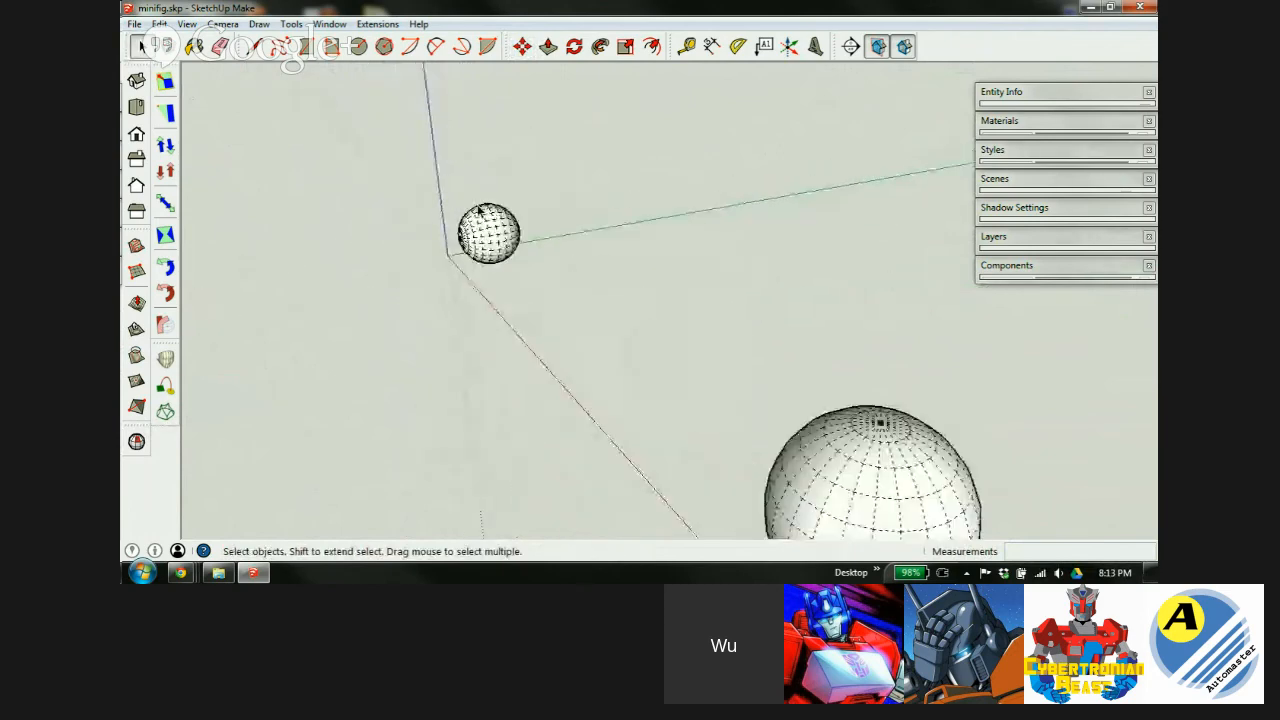
{"action": "middle_click_drag", "start_coordinate": [476, 238], "coordinate": [528, 266]}
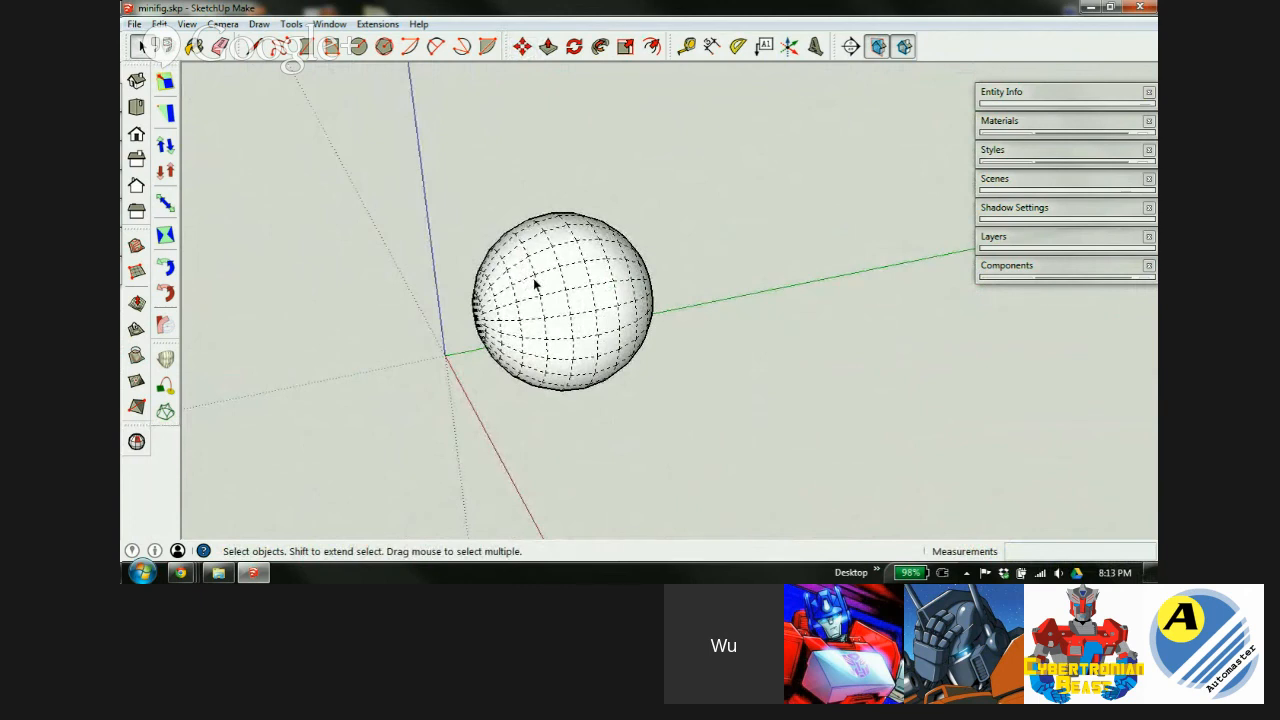
{"action": "mouse_move", "coordinate": [543, 257]}
{"action": "middle_mouse_down"}
{"action": "mouse_move", "coordinate": [577, 294]}
{"action": "mouse_move", "coordinate": [514, 229]}
{"action": "mouse_move", "coordinate": [556, 244]}
{"action": "mouse_move", "coordinate": [526, 254]}
{"action": "middle_mouse_up"}
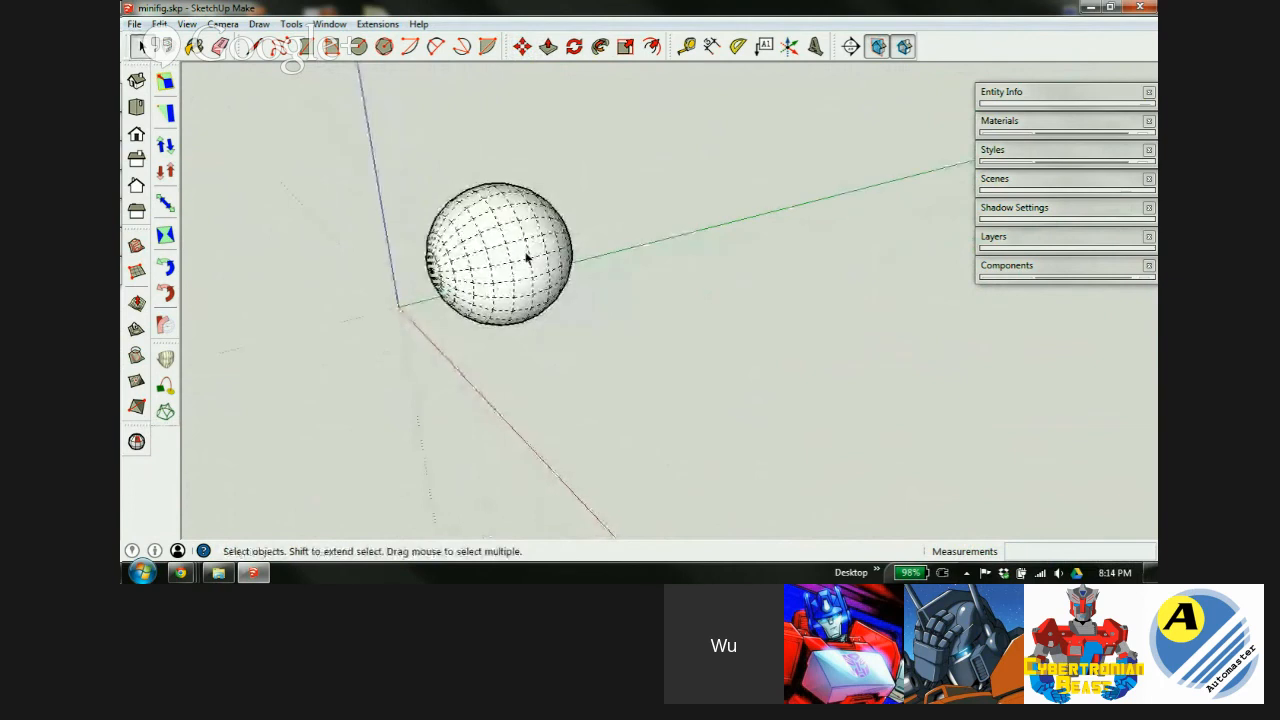
{"action": "scroll", "coordinate": [505, 215], "scroll_direction": "up", "scroll_amount": 3}
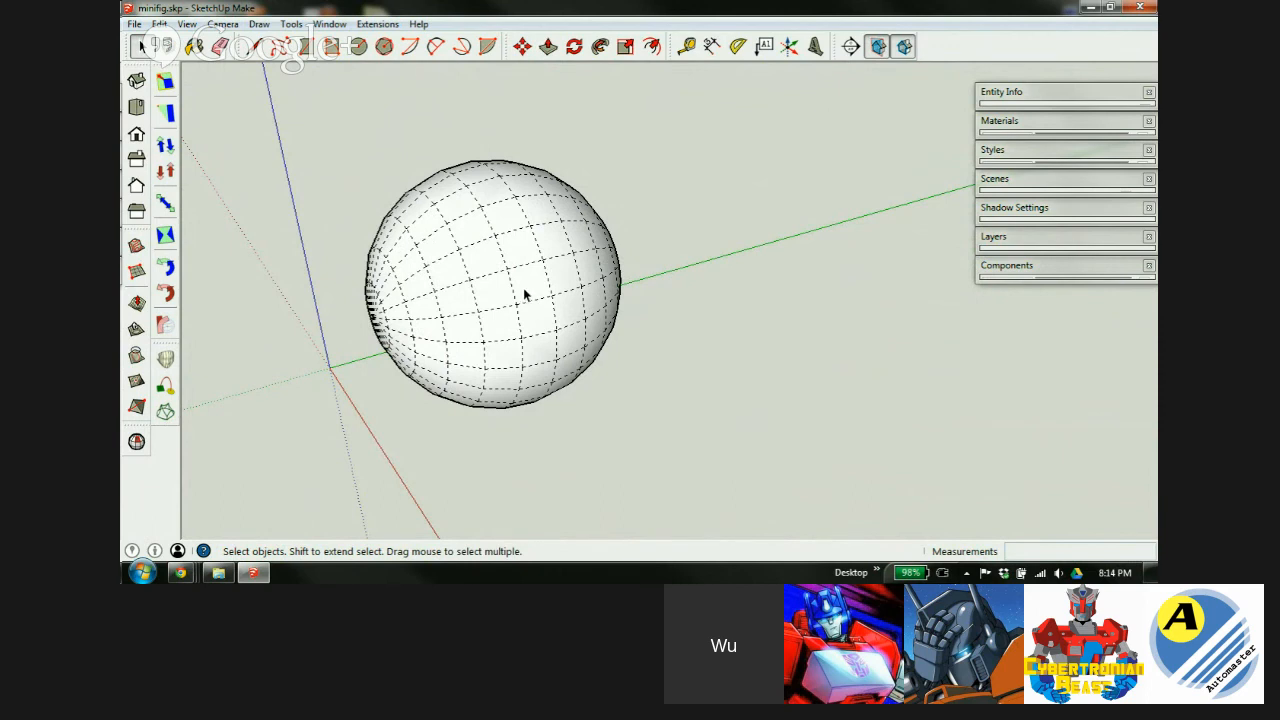
{"action": "scroll", "coordinate": [450, 262], "scroll_direction": "down", "scroll_amount": 3}
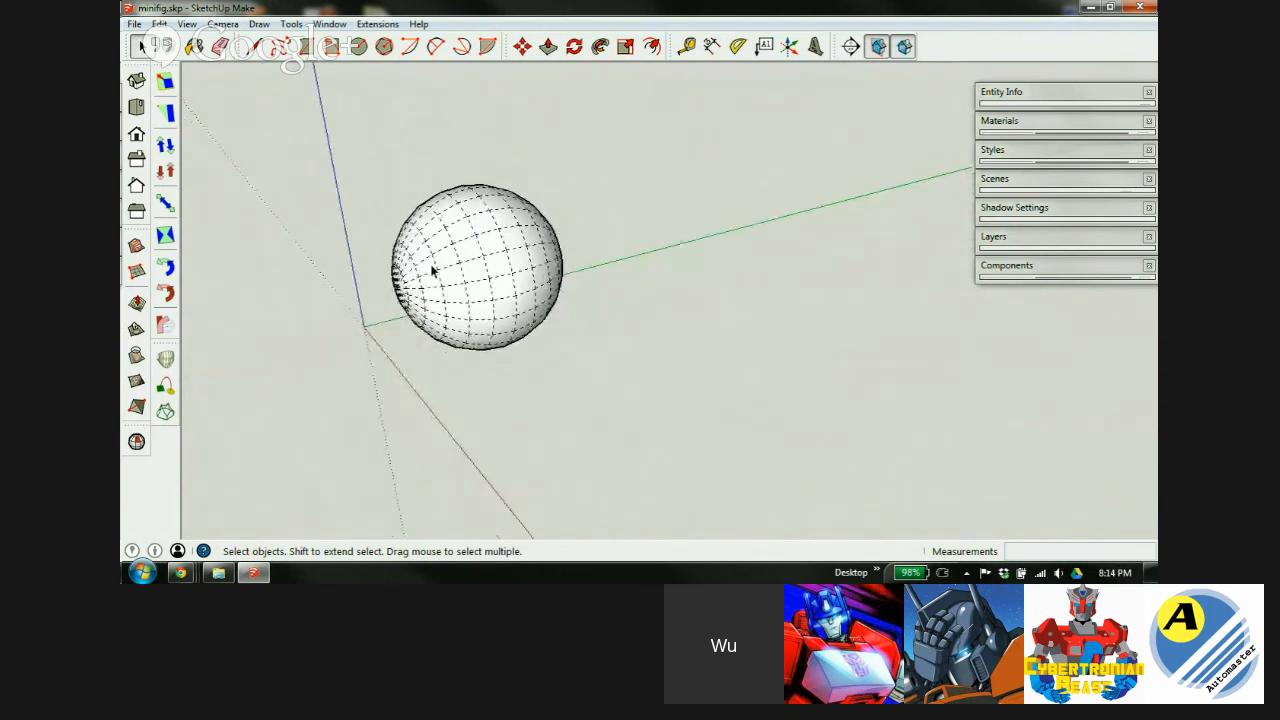
Draw a closed rectangular outline beside the sphere, starting with a 2 mm edge.
{"action": "key", "text": "l"}
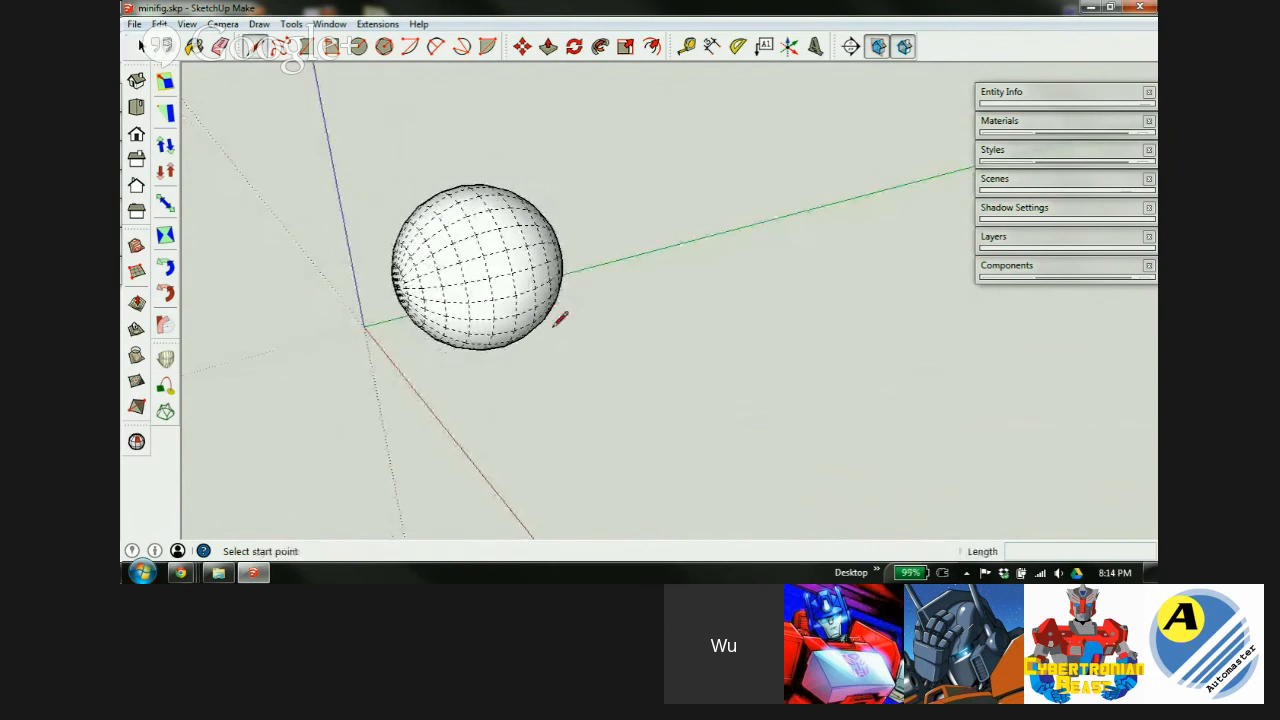
{"action": "left_click", "coordinate": [515, 294]}
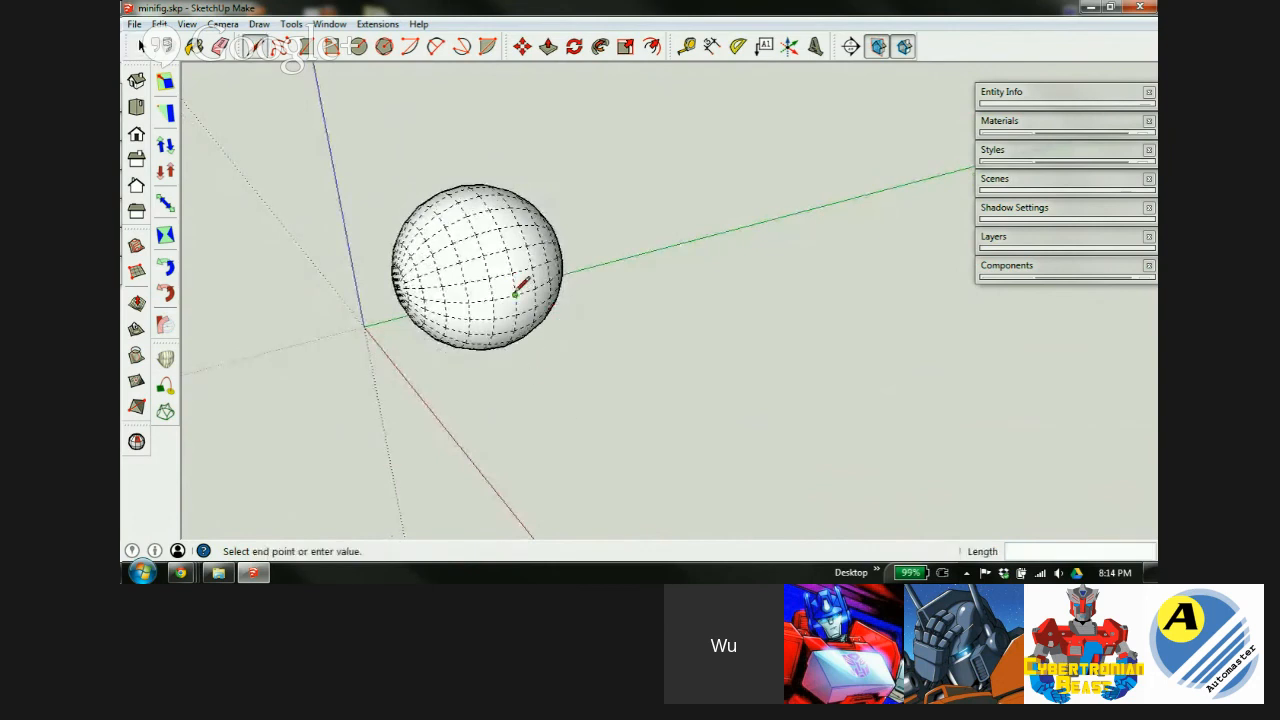
{"action": "left_click", "coordinate": [623, 377]}
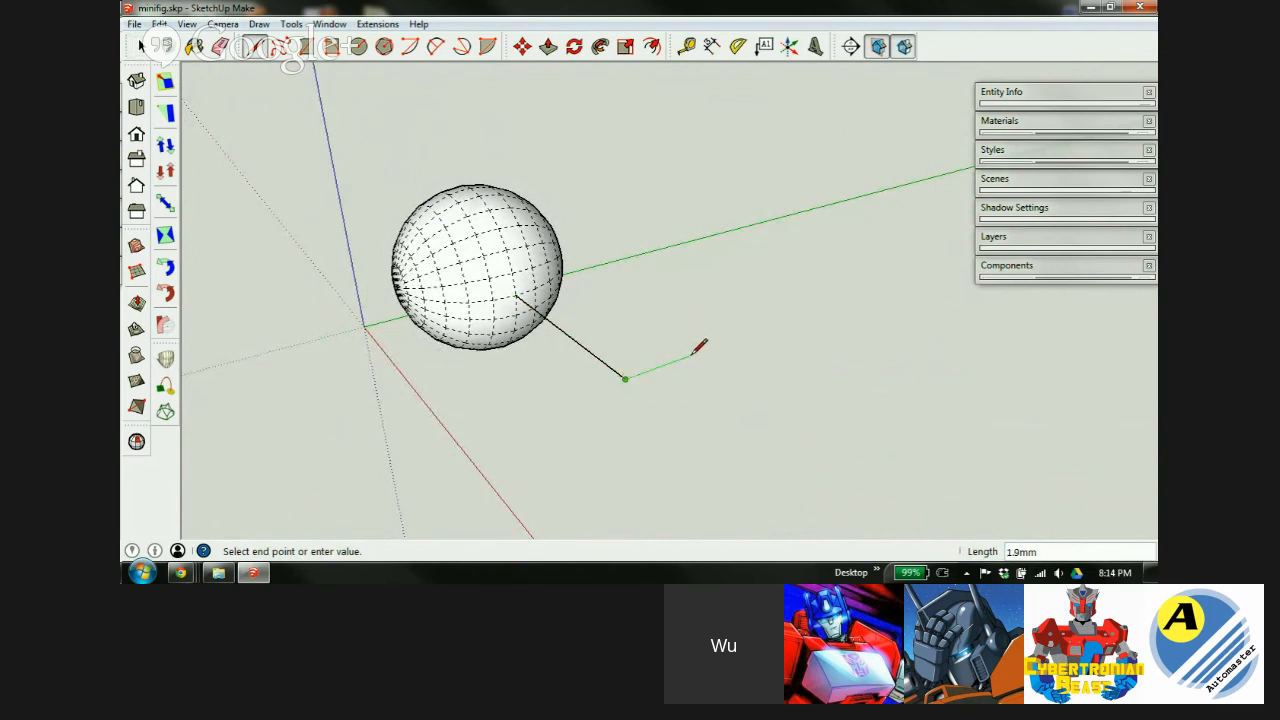
{"action": "key", "text": "Return"}
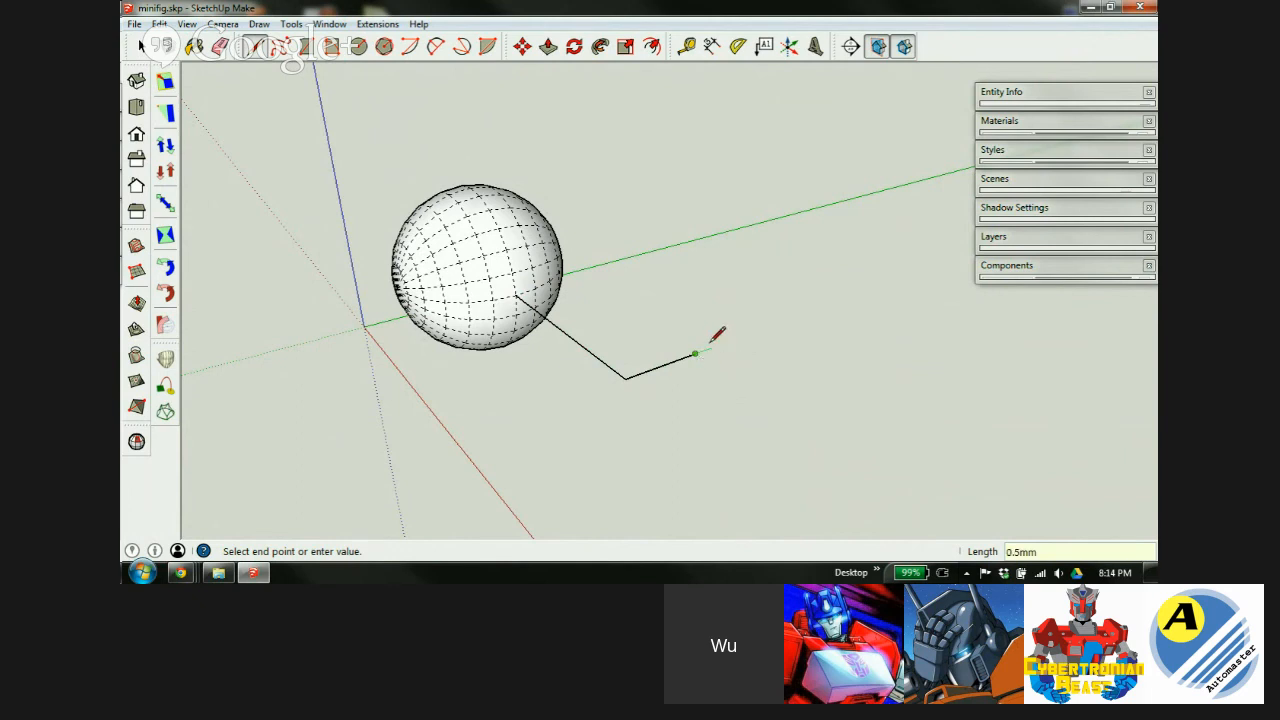
{"action": "left_click", "coordinate": [770, 400]}
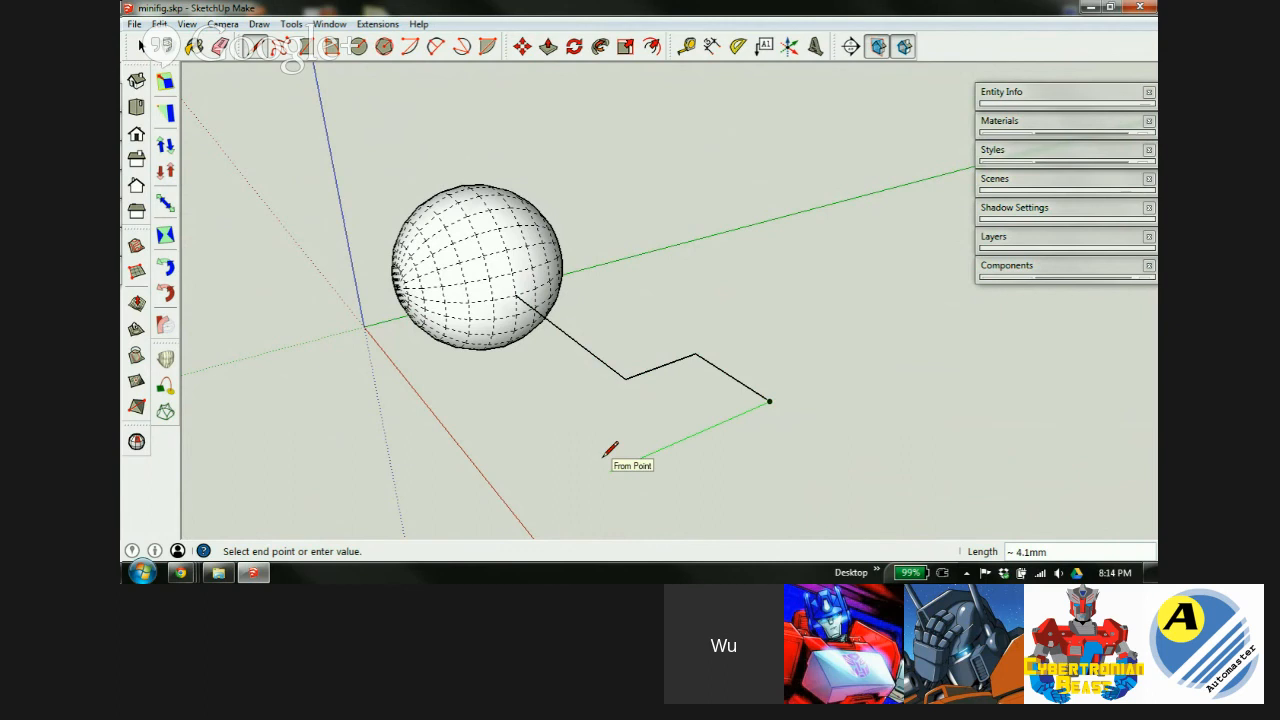
{"action": "left_click", "coordinate": [609, 465]}
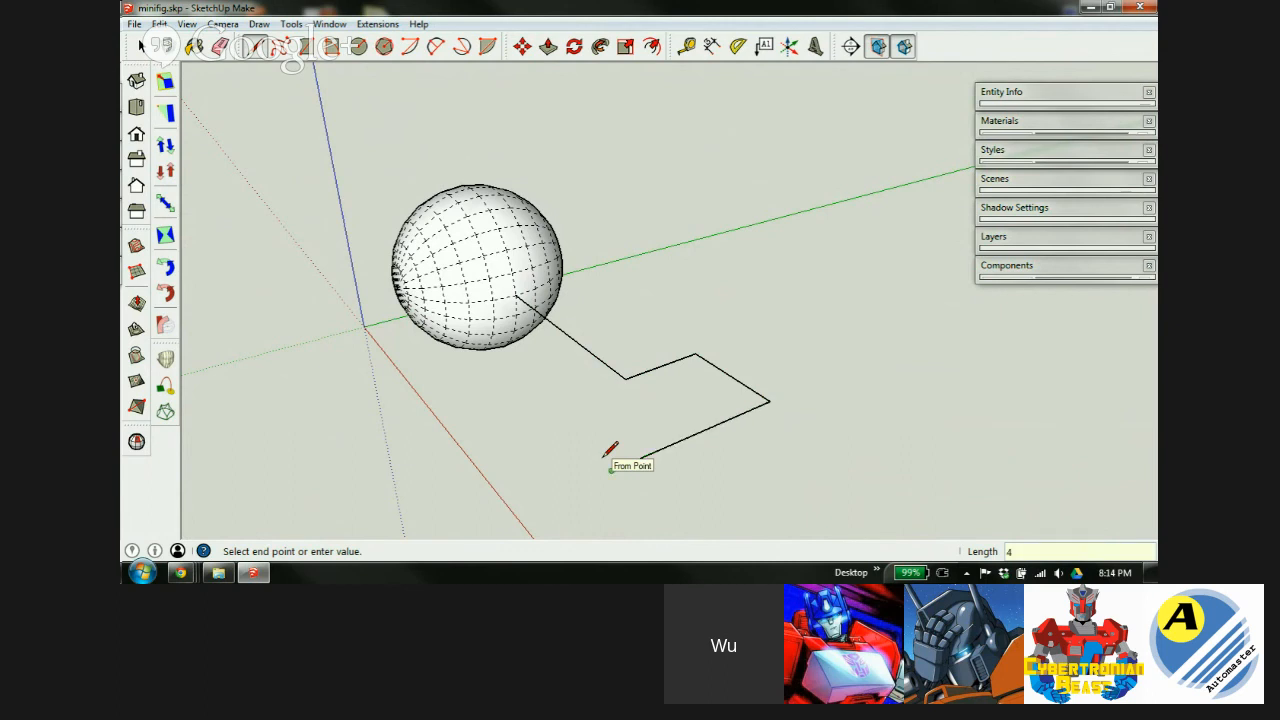
{"action": "left_click", "coordinate": [547, 408]}
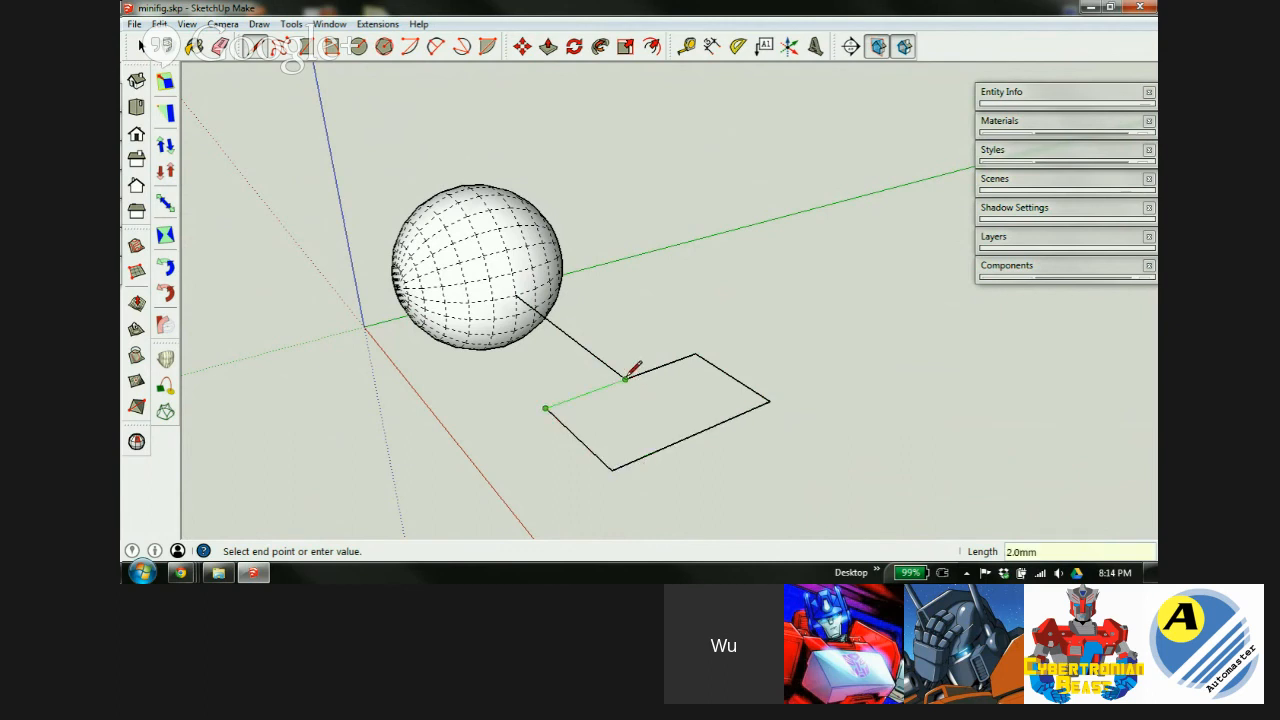
{"action": "left_click", "coordinate": [626, 379]}
Erase the edge joining the sphere to the rectangle and orbit to view both.
{"action": "key", "text": "e"}
{"action": "left_click", "coordinate": [598, 356]}
{"action": "key", "text": "o"}
{"action": "left_click_drag", "start_coordinate": [651, 389], "coordinate": [718, 224]}
{"action": "middle_click_drag", "start_coordinate": [718, 224], "coordinate": [705, 280]}
{"action": "scroll", "coordinate": [692, 293], "scroll_direction": "up", "scroll_amount": 3}
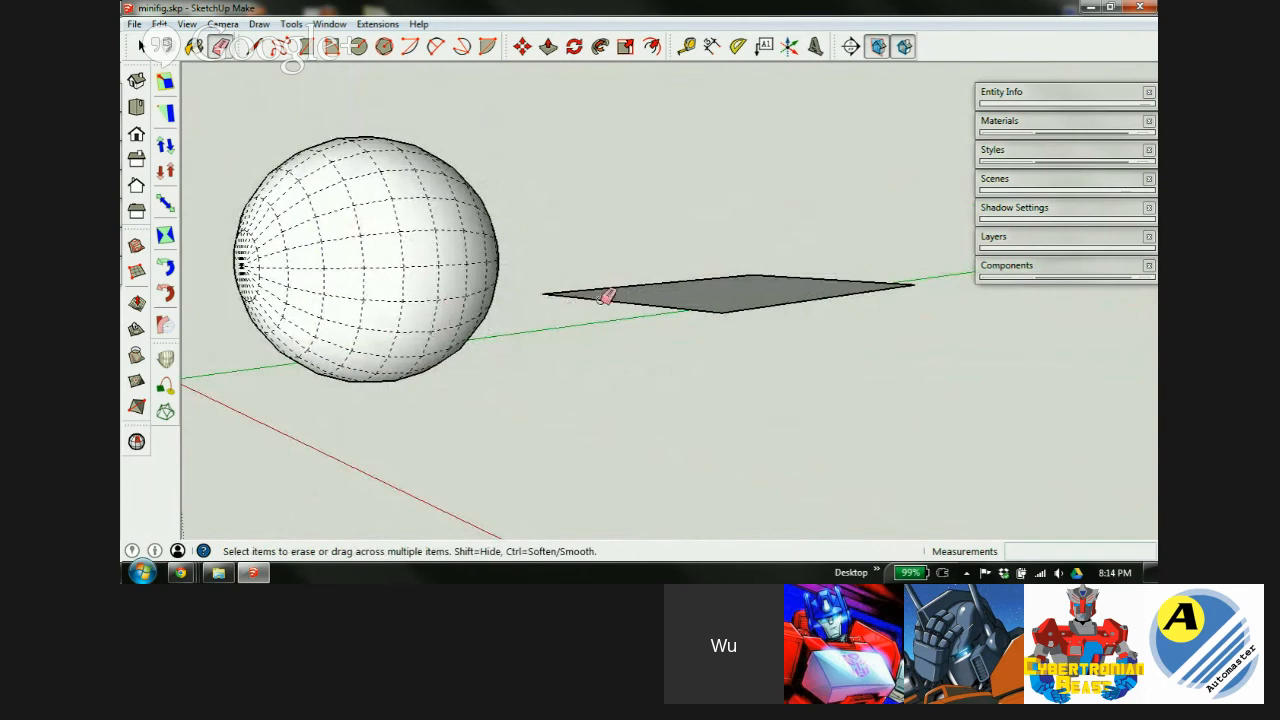
{"action": "mouse_move", "coordinate": [685, 295]}
{"action": "middle_mouse_down"}
{"action": "mouse_move", "coordinate": [666, 337]}
{"action": "mouse_move", "coordinate": [685, 341]}
{"action": "mouse_move", "coordinate": [654, 349]}
{"action": "mouse_move", "coordinate": [663, 343]}
{"action": "middle_mouse_up"}
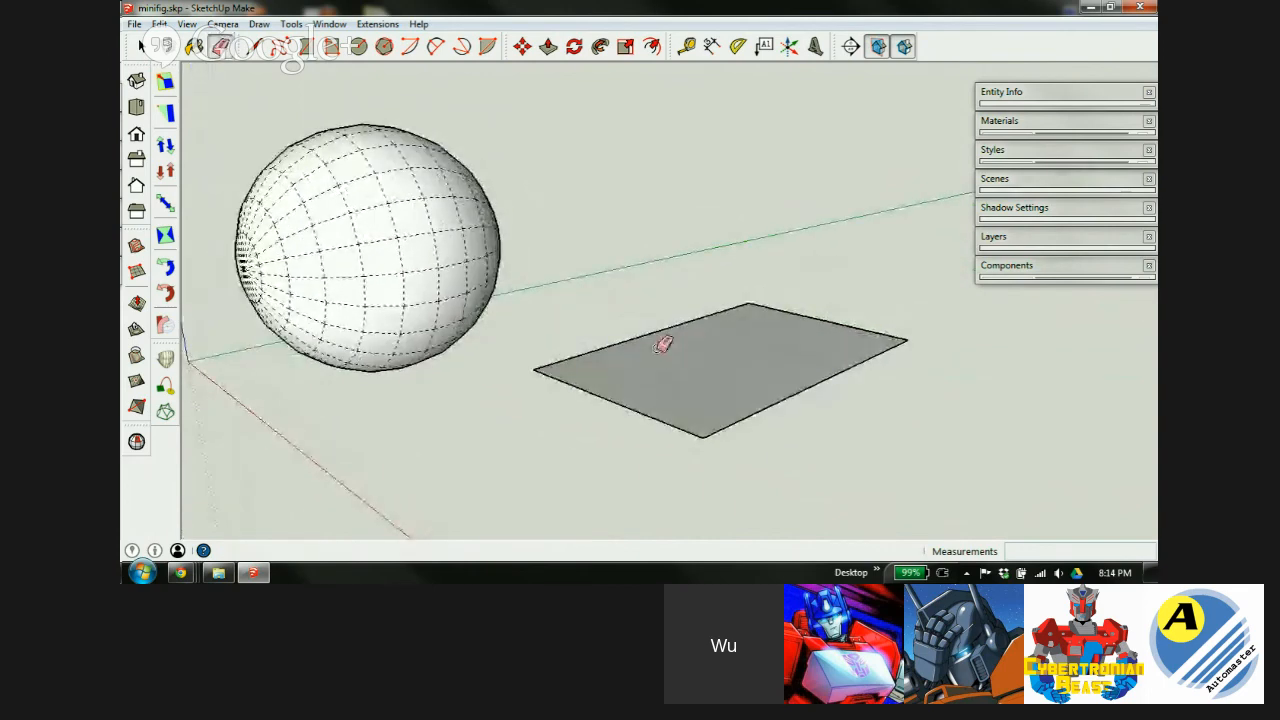
{"action": "scroll", "coordinate": [610, 330], "scroll_direction": "down", "scroll_amount": 3}
{"action": "key", "text": "space"}
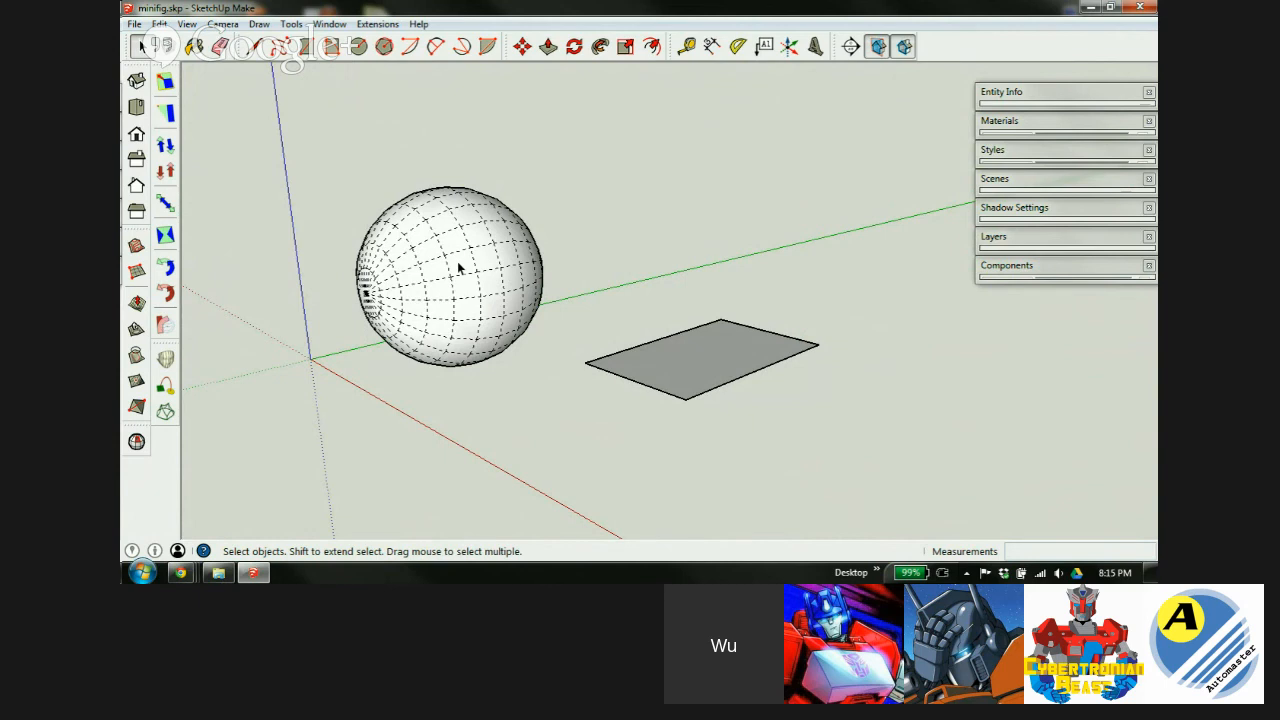
Make the sphere a group separate from the grey rectangle, then deselect it.
{"action": "right_click", "coordinate": [459, 266]}
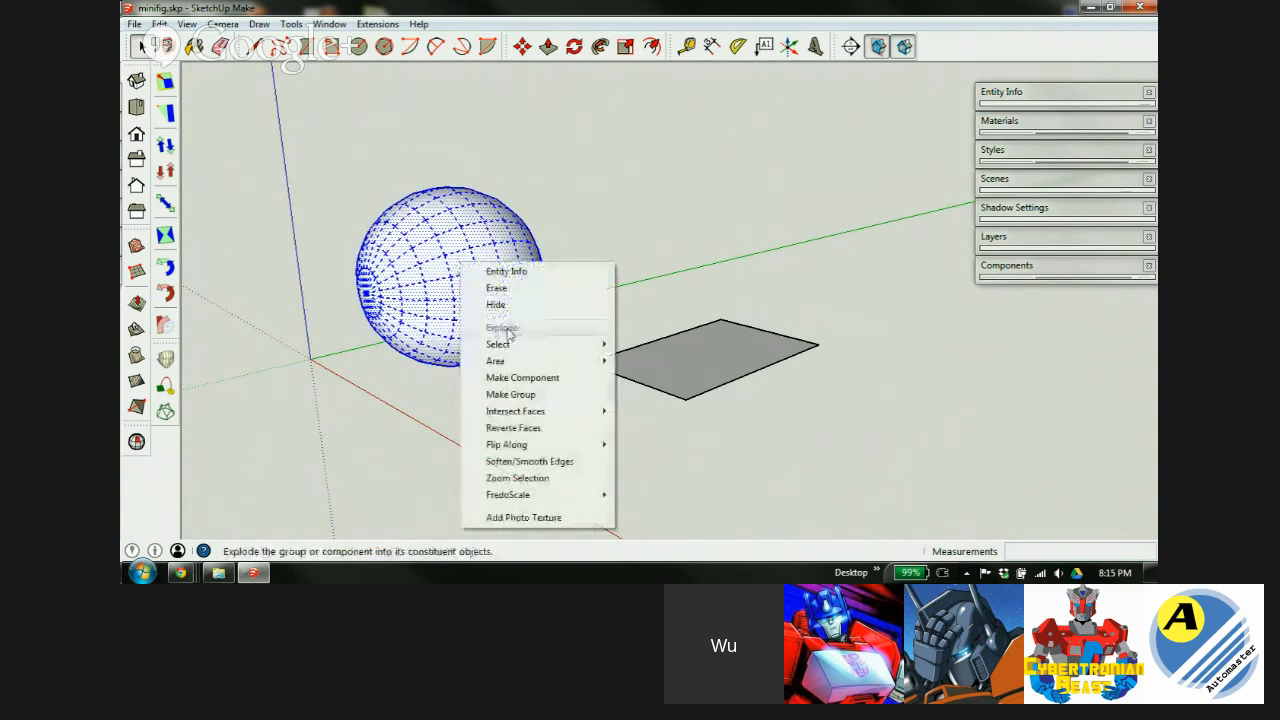
{"action": "left_click", "coordinate": [511, 394]}
{"action": "left_click", "coordinate": [591, 270]}
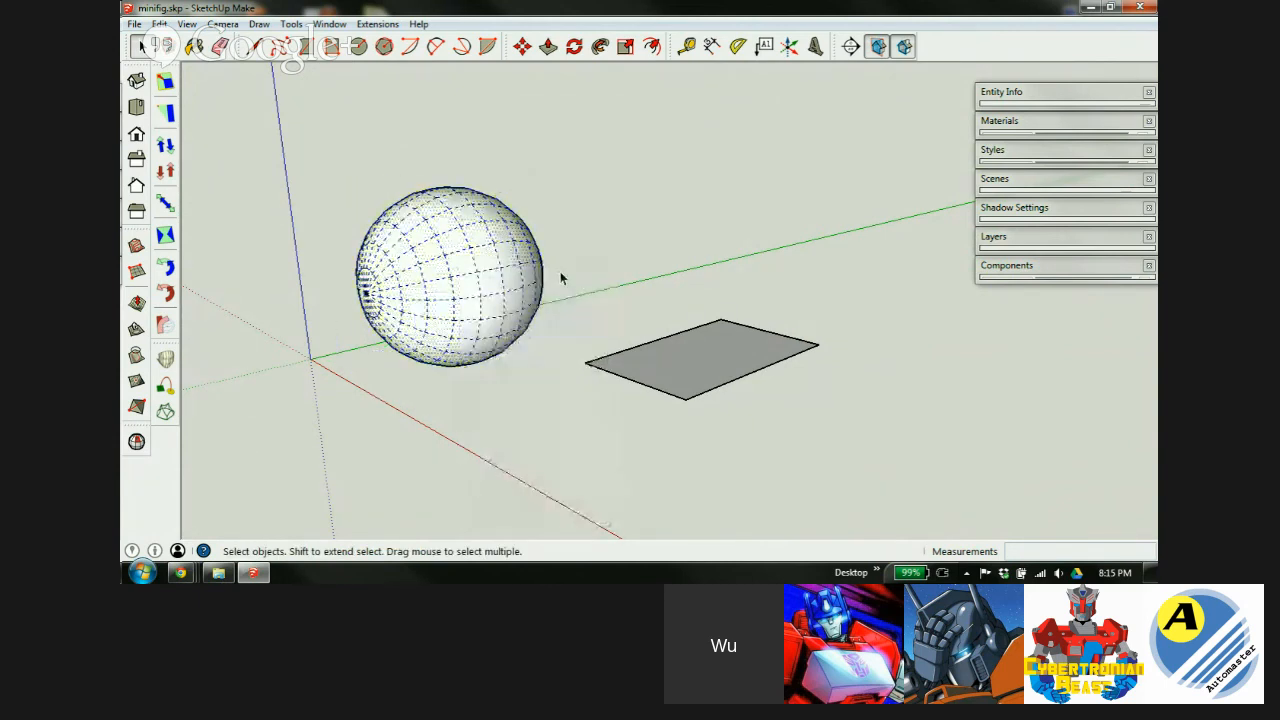
{"action": "left_click", "coordinate": [471, 266]}
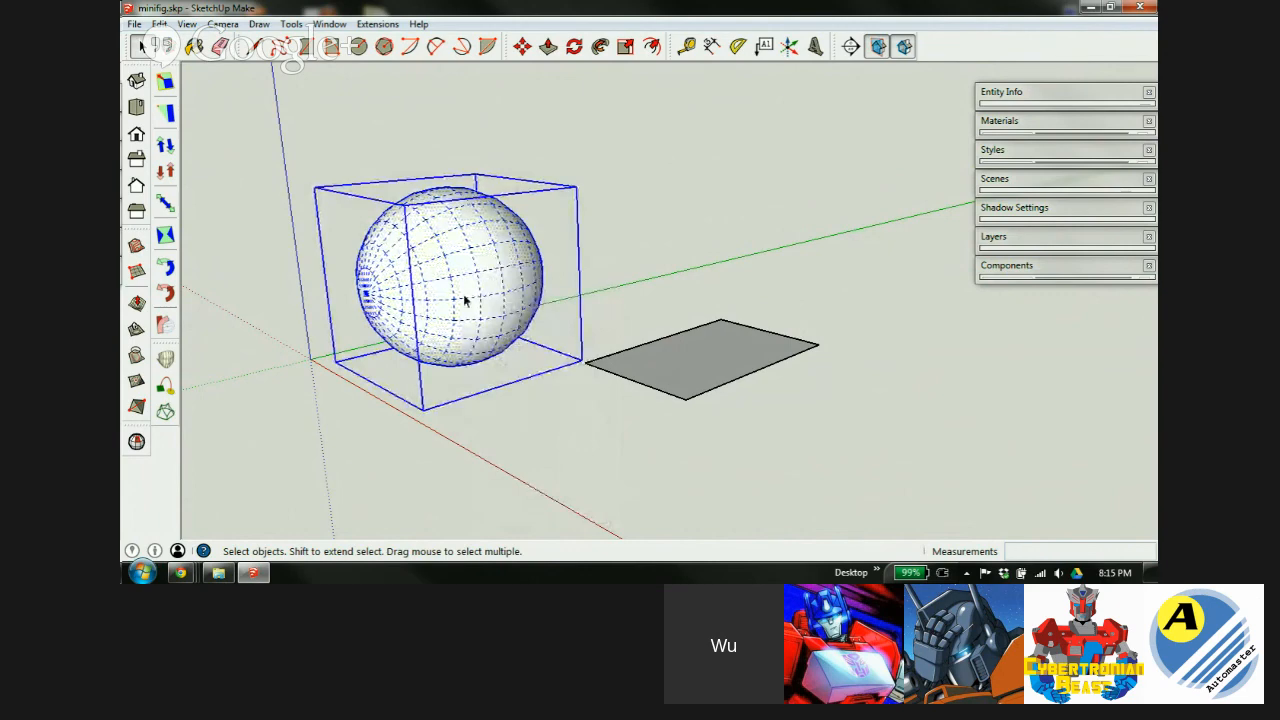
{"action": "left_click", "coordinate": [629, 319]}
{"action": "middle_click_drag", "start_coordinate": [703, 358], "coordinate": [689, 423]}
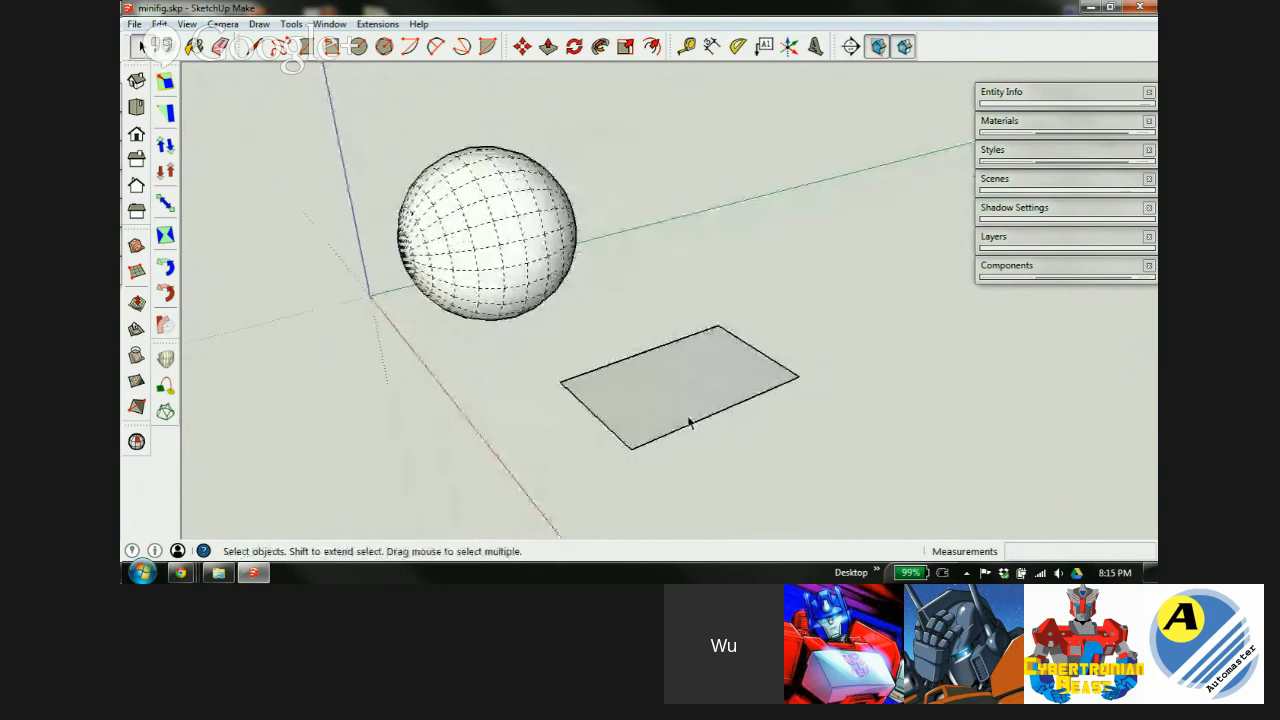
Push/pull the rectangle up into an 8.2mm tall box.
{"action": "key", "text": "p"}
{"action": "left_click", "coordinate": [626, 411]}
{"action": "scroll", "coordinate": [628, 422], "scroll_direction": "down", "scroll_amount": 5}
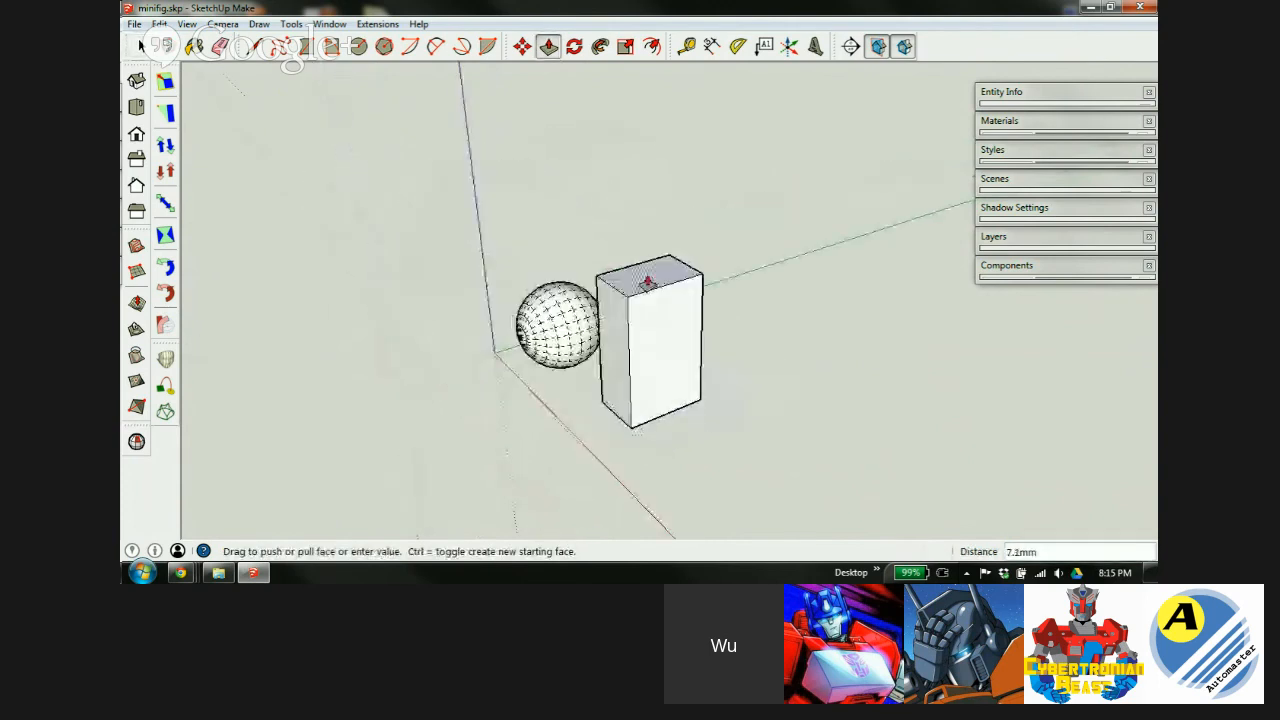
{"action": "left_click", "coordinate": [654, 258]}
{"action": "scroll", "coordinate": [634, 381], "scroll_direction": "up", "scroll_amount": 2}
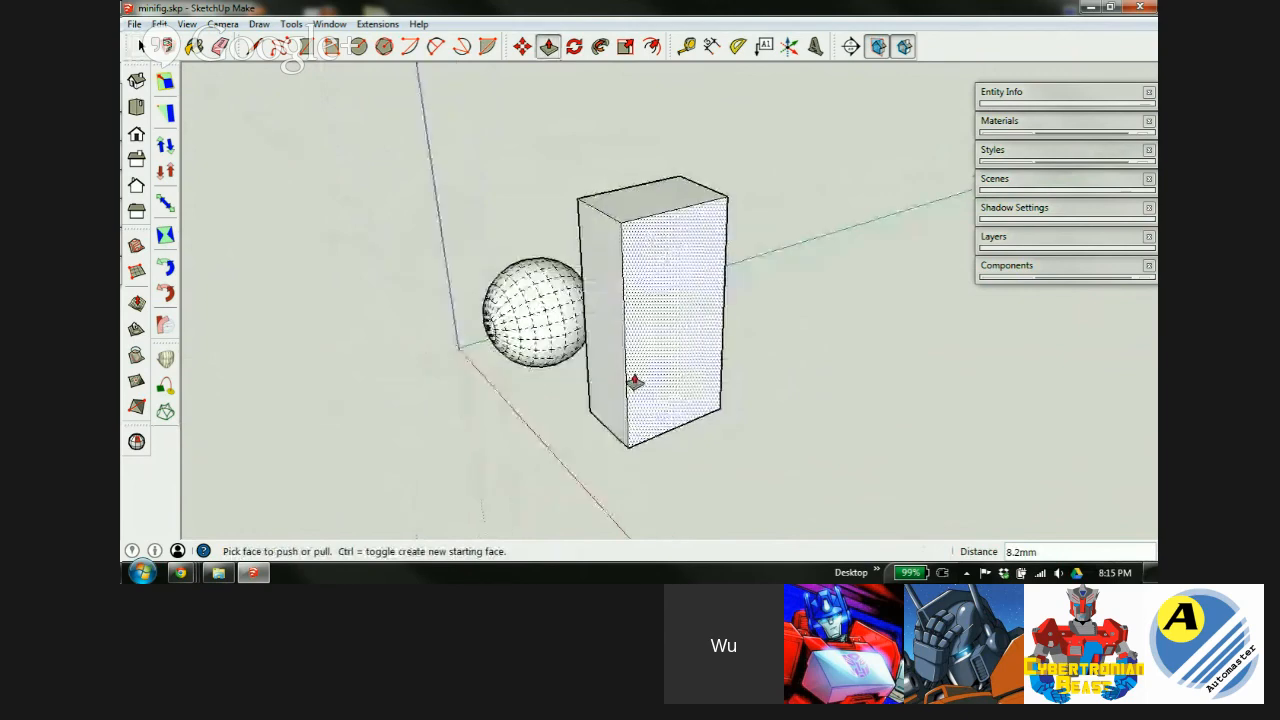
{"action": "scroll", "coordinate": [634, 381], "scroll_direction": "up", "scroll_amount": 3}
Extend the box's bottom down to the sphere, then a further 3mm.
{"action": "middle_click_drag", "start_coordinate": [620, 394], "coordinate": [516, 368]}
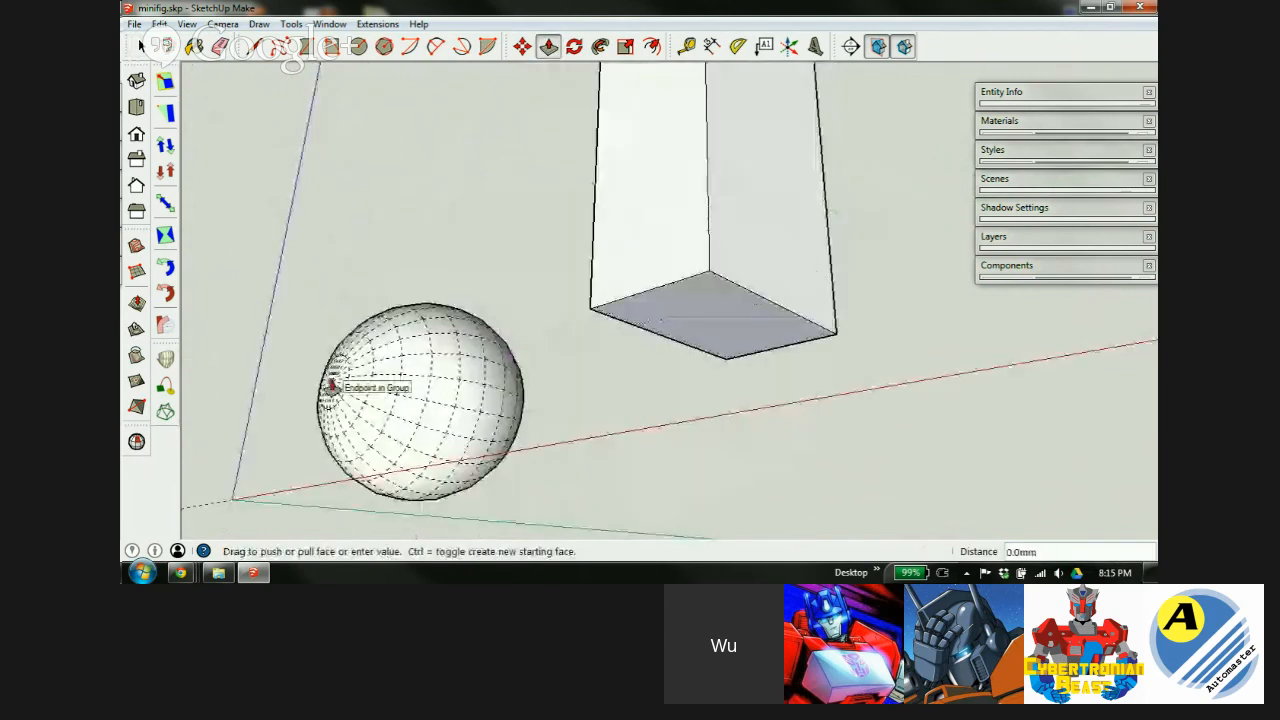
{"action": "left_click", "coordinate": [330, 380]}
{"action": "middle_click_drag", "start_coordinate": [690, 195], "coordinate": [491, 106]}
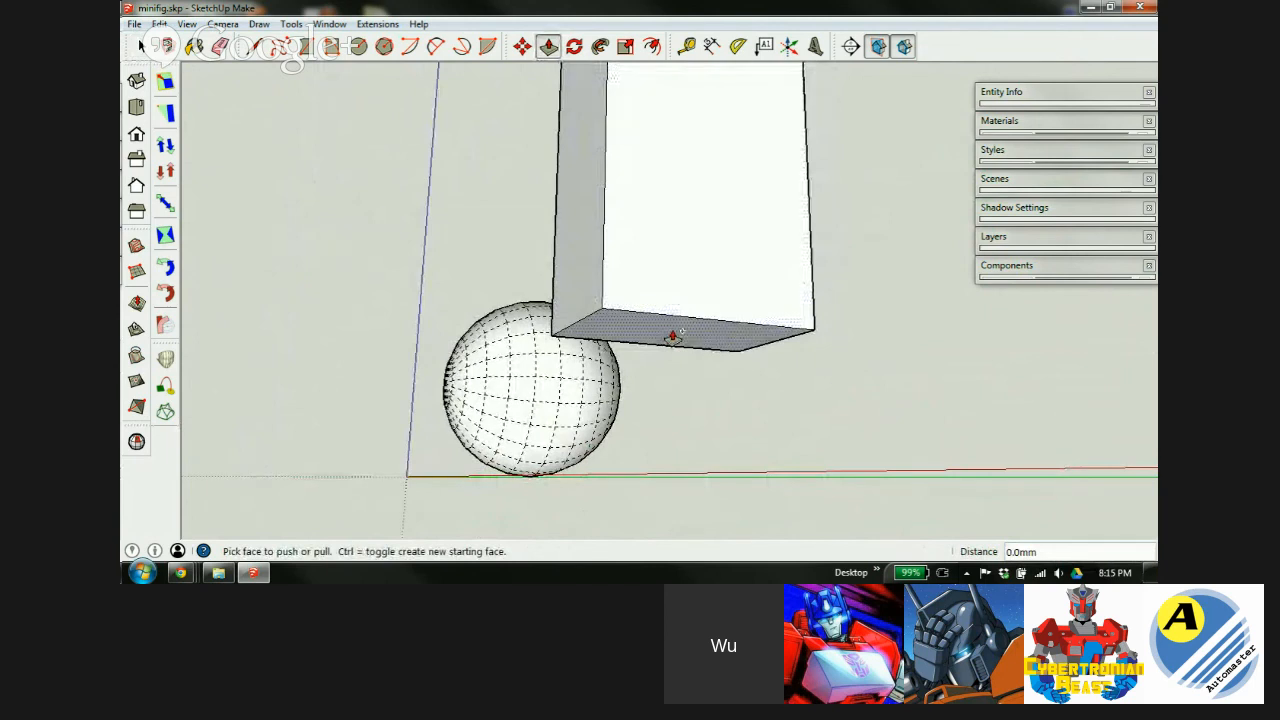
{"action": "left_click_drag", "start_coordinate": [673, 336], "coordinate": [576, 513]}
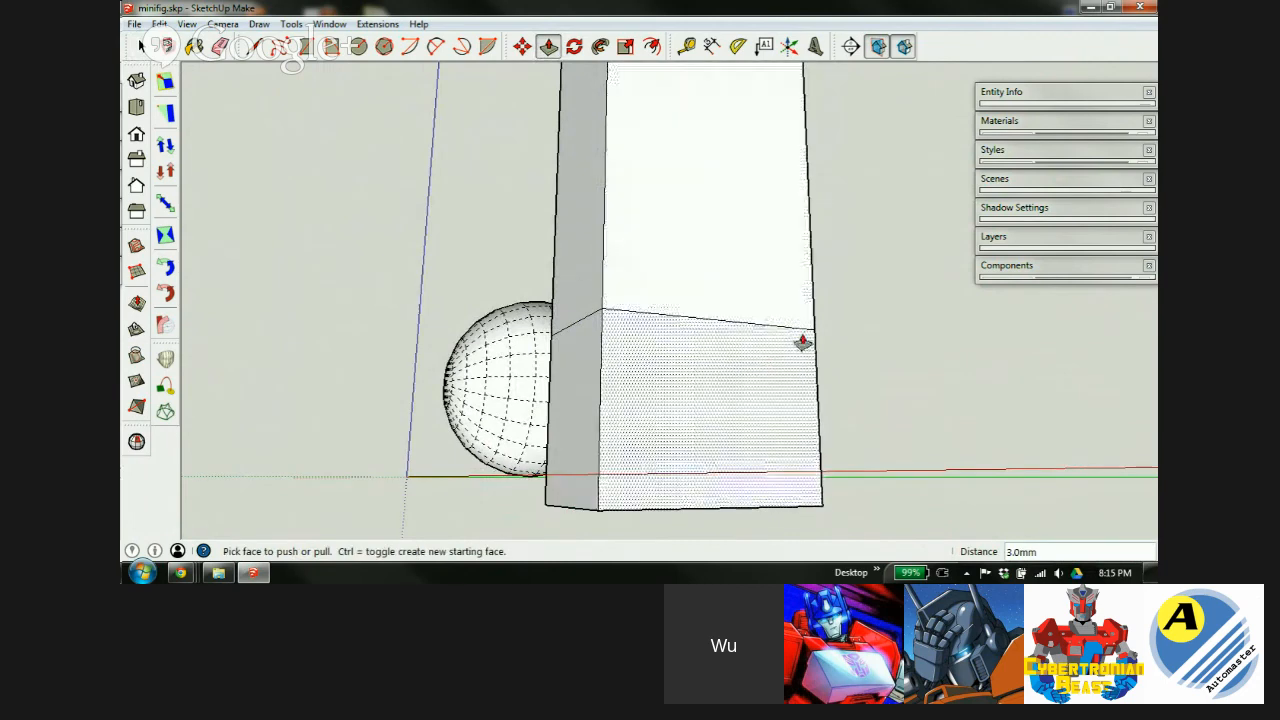
{"action": "scroll", "coordinate": [800, 343], "scroll_direction": "up", "scroll_amount": 3}
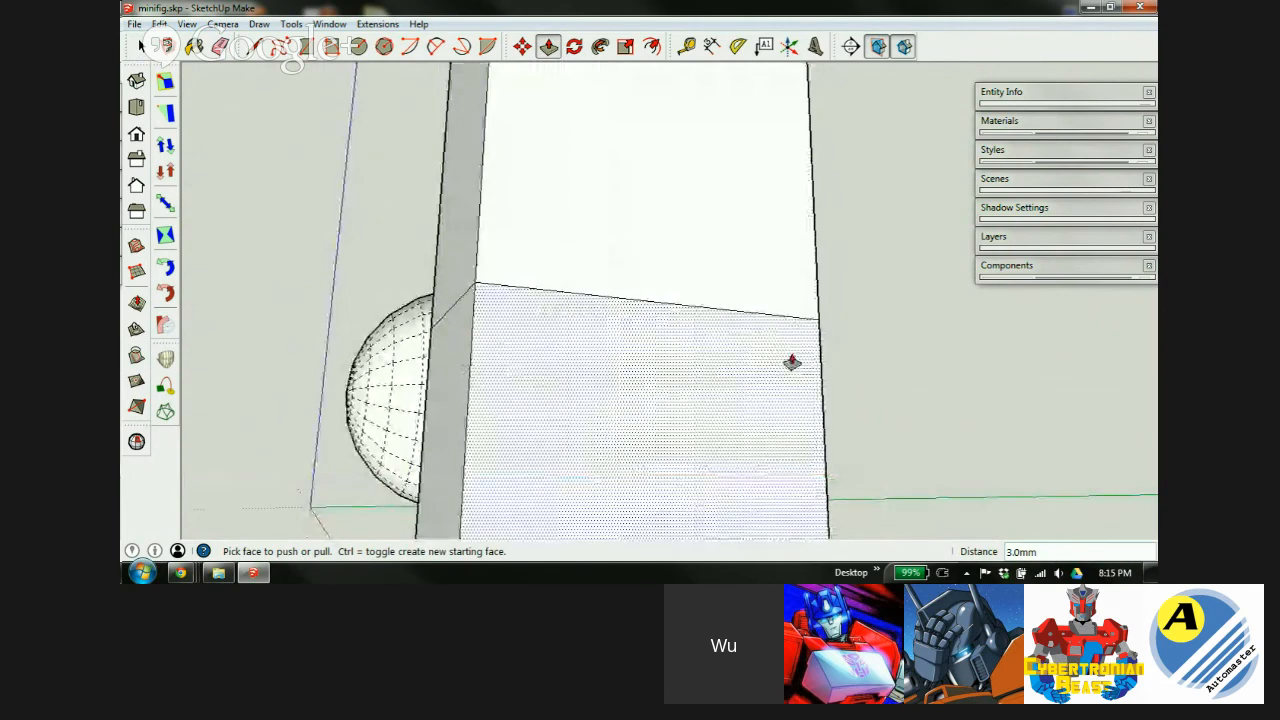
{"action": "scroll", "coordinate": [455, 140], "scroll_direction": "down", "scroll_amount": 2}
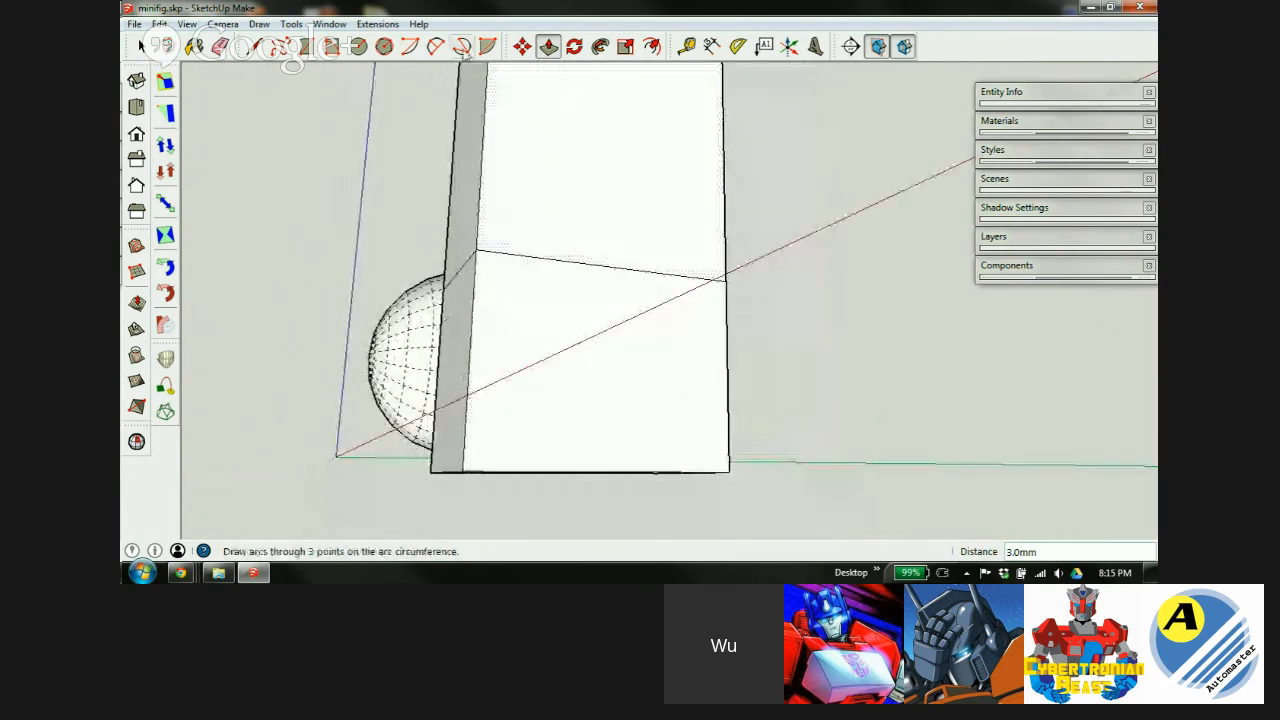
Draw an arc across the block's lower front corners with a 2mm bulge.
{"action": "left_click", "coordinate": [436, 46]}
{"action": "left_click", "coordinate": [477, 250]}
{"action": "left_click", "coordinate": [727, 280]}
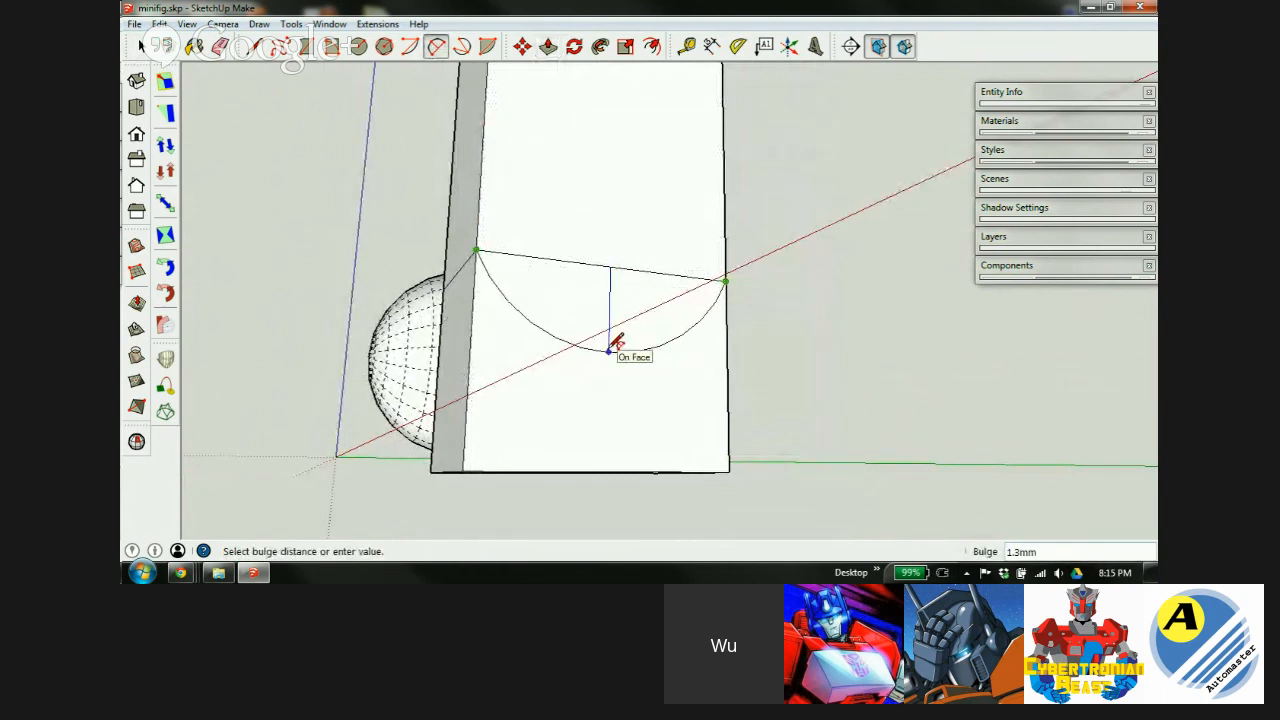
{"action": "type", "text": "2"}
{"action": "key", "text": "Return"}
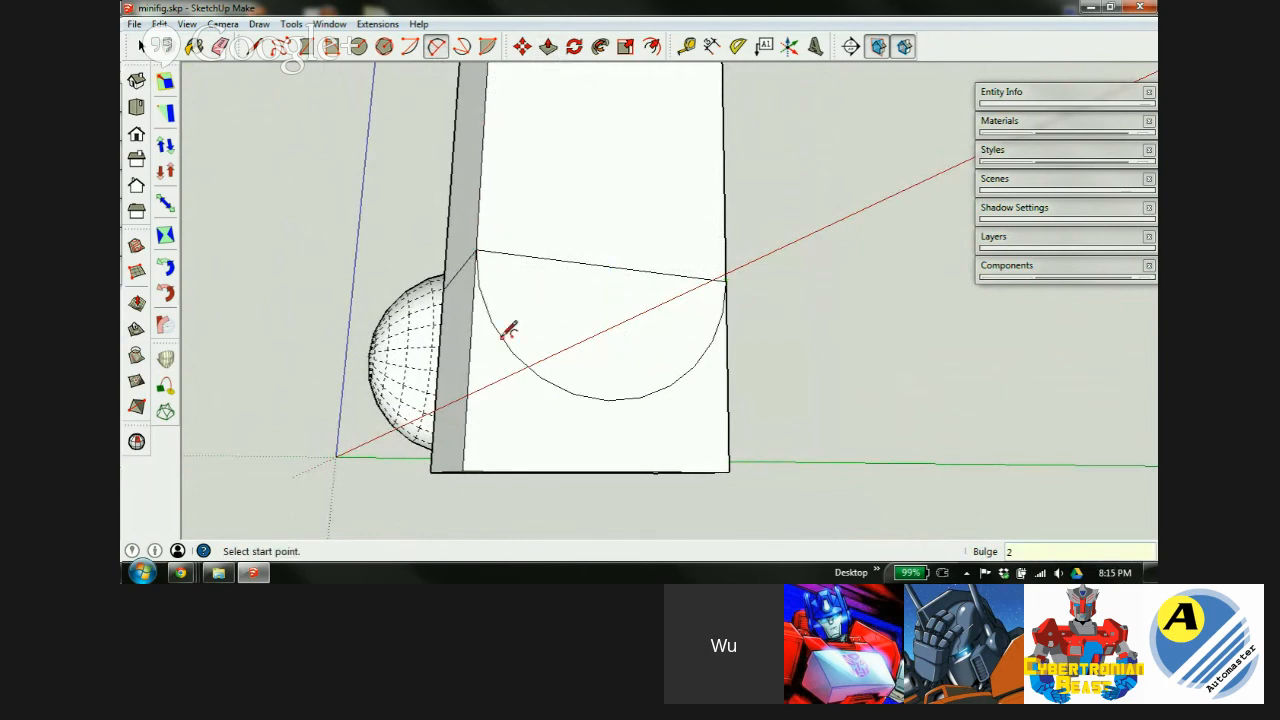
{"action": "middle_click_drag", "start_coordinate": [619, 285], "coordinate": [722, 322]}
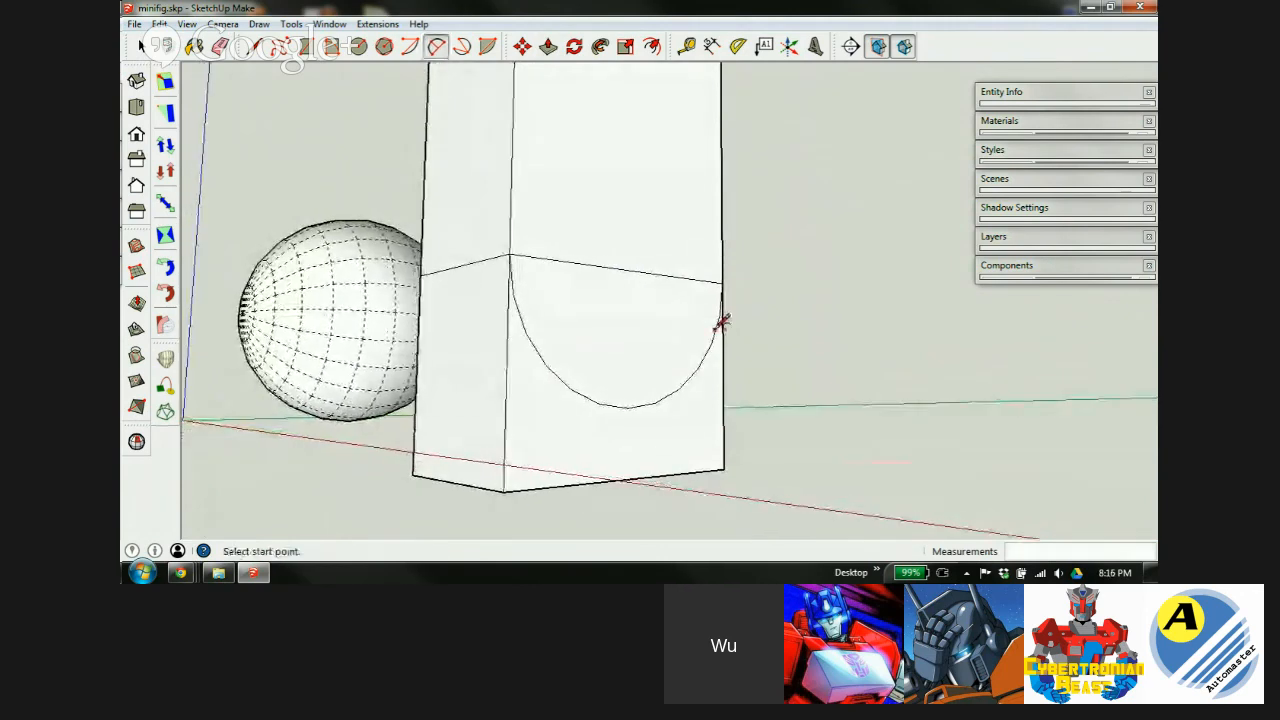
Push/pull the corner piece below the arc away until it disappears.
{"action": "key", "text": "p"}
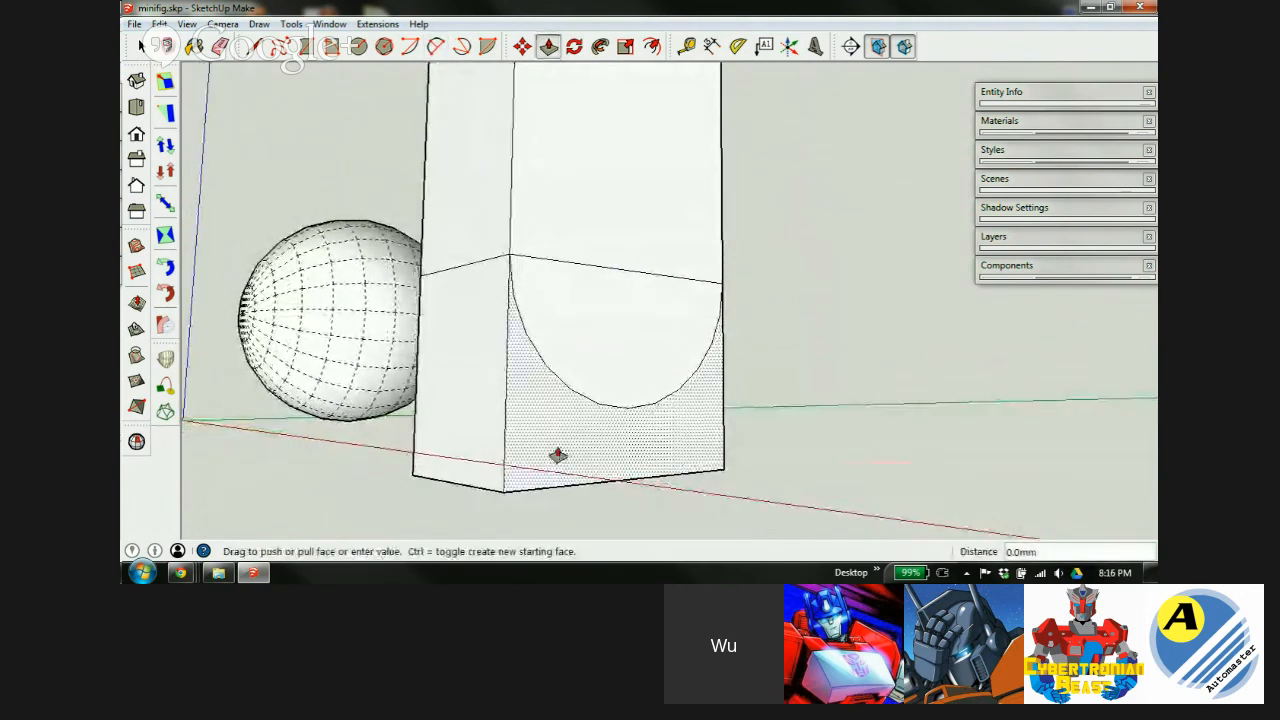
{"action": "left_click", "coordinate": [557, 454]}
{"action": "left_click", "coordinate": [440, 486]}
Erase the leftover edge across the curved bottom face, then inspect the block from around.
{"action": "key", "text": "e"}
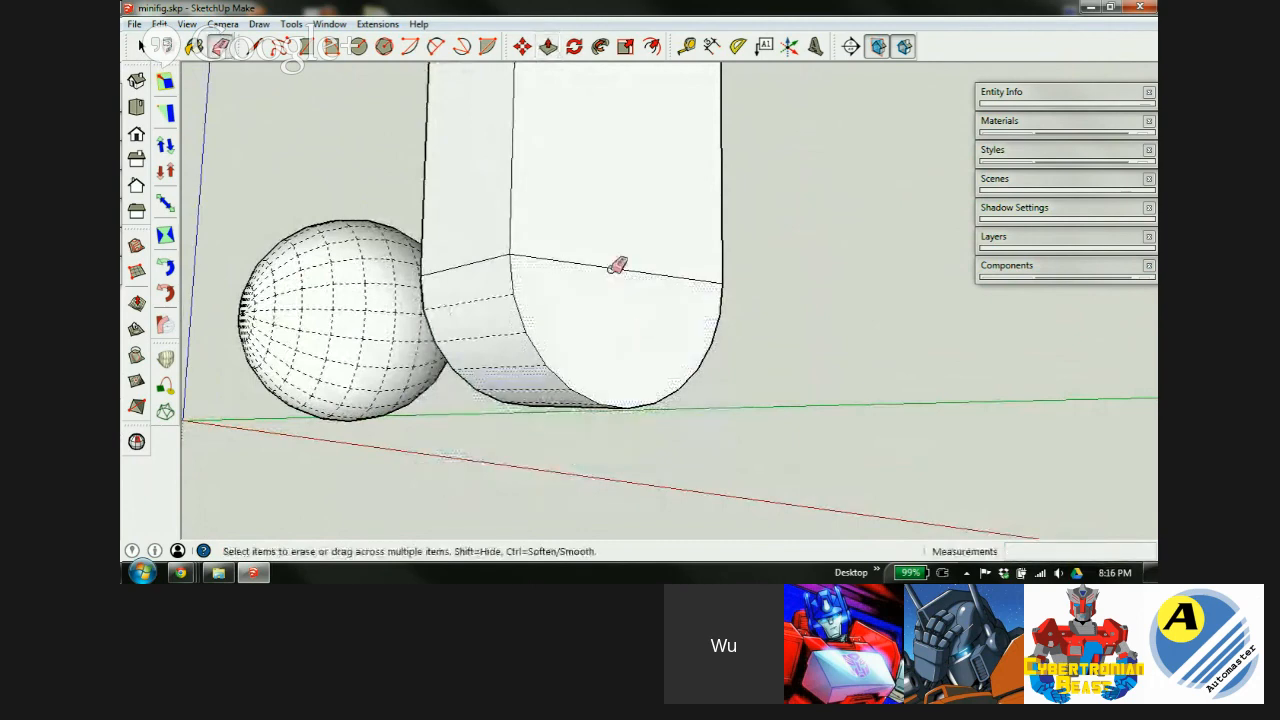
{"action": "mouse_move", "coordinate": [540, 286]}
{"action": "middle_mouse_down"}
{"action": "mouse_move", "coordinate": [952, 352]}
{"action": "mouse_move", "coordinate": [697, 297]}
{"action": "middle_mouse_up"}
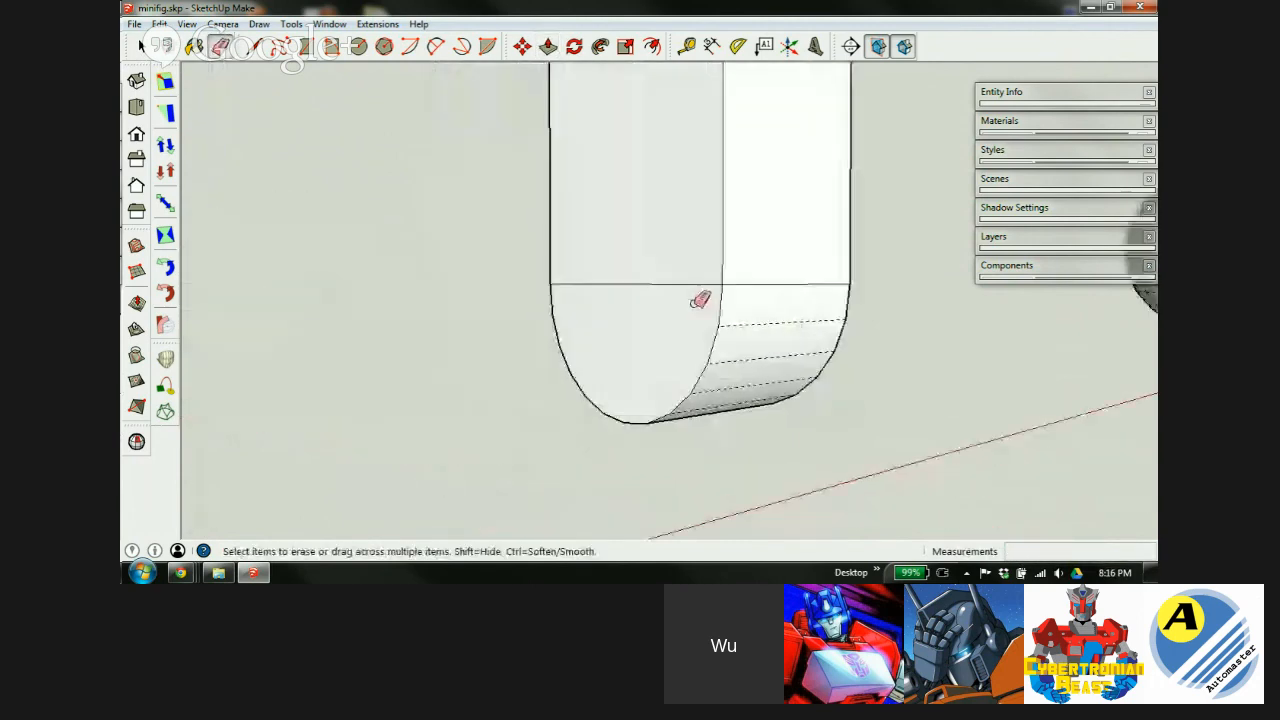
{"action": "left_click", "coordinate": [664, 279]}
{"action": "mouse_move", "coordinate": [784, 244]}
{"action": "middle_mouse_down"}
{"action": "mouse_move", "coordinate": [614, 286]}
{"action": "mouse_move", "coordinate": [334, 246]}
{"action": "mouse_move", "coordinate": [357, 257]}
{"action": "middle_mouse_up"}
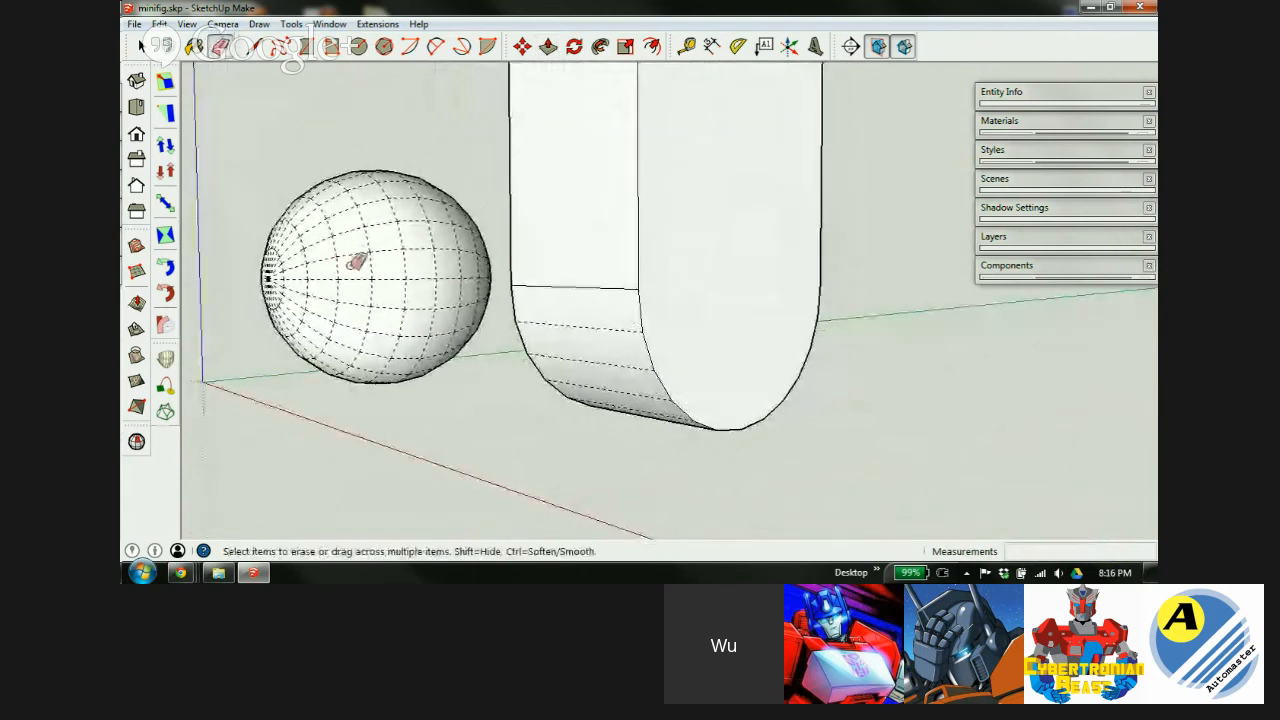
{"action": "scroll", "coordinate": [690, 236], "scroll_direction": "down", "scroll_amount": 1}
{"action": "middle_click_drag", "start_coordinate": [697, 230], "coordinate": [229, 300]}
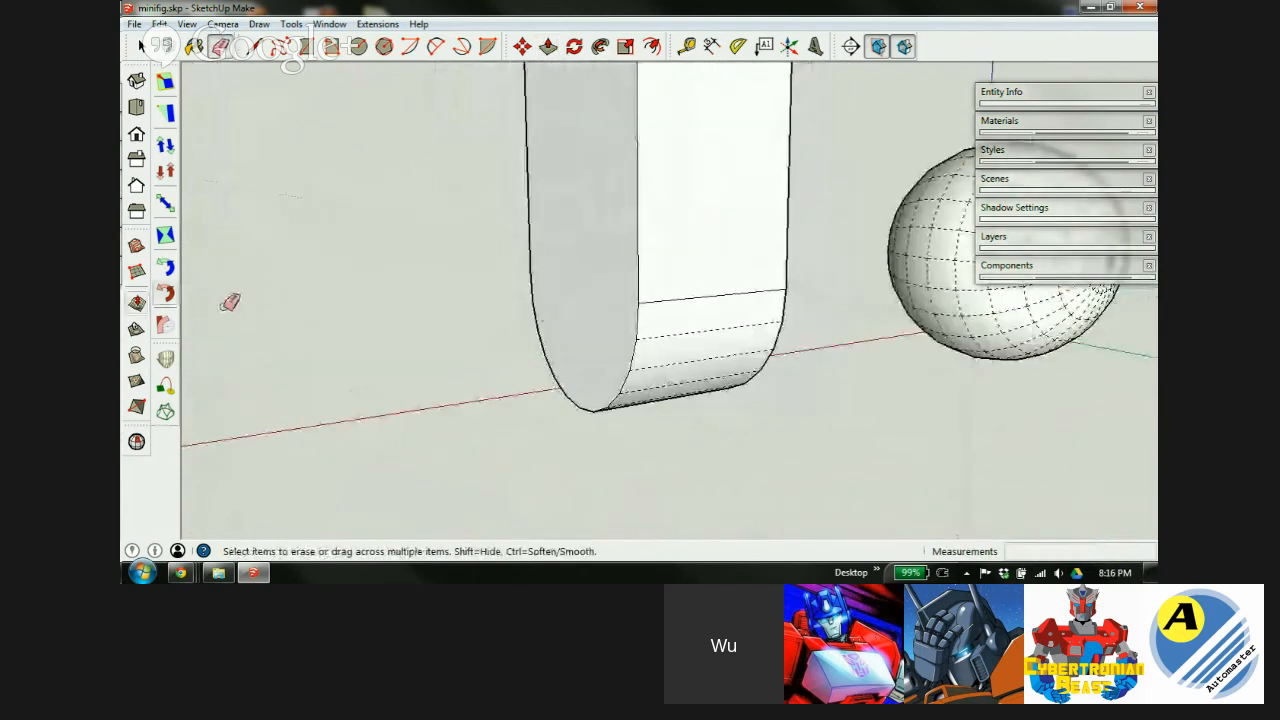
{"action": "scroll", "coordinate": [585, 277], "scroll_direction": "down", "scroll_amount": 1}
{"action": "middle_click_drag", "start_coordinate": [584, 277], "coordinate": [966, 369]}
{"action": "scroll", "coordinate": [660, 391], "scroll_direction": "down", "scroll_amount": 2}
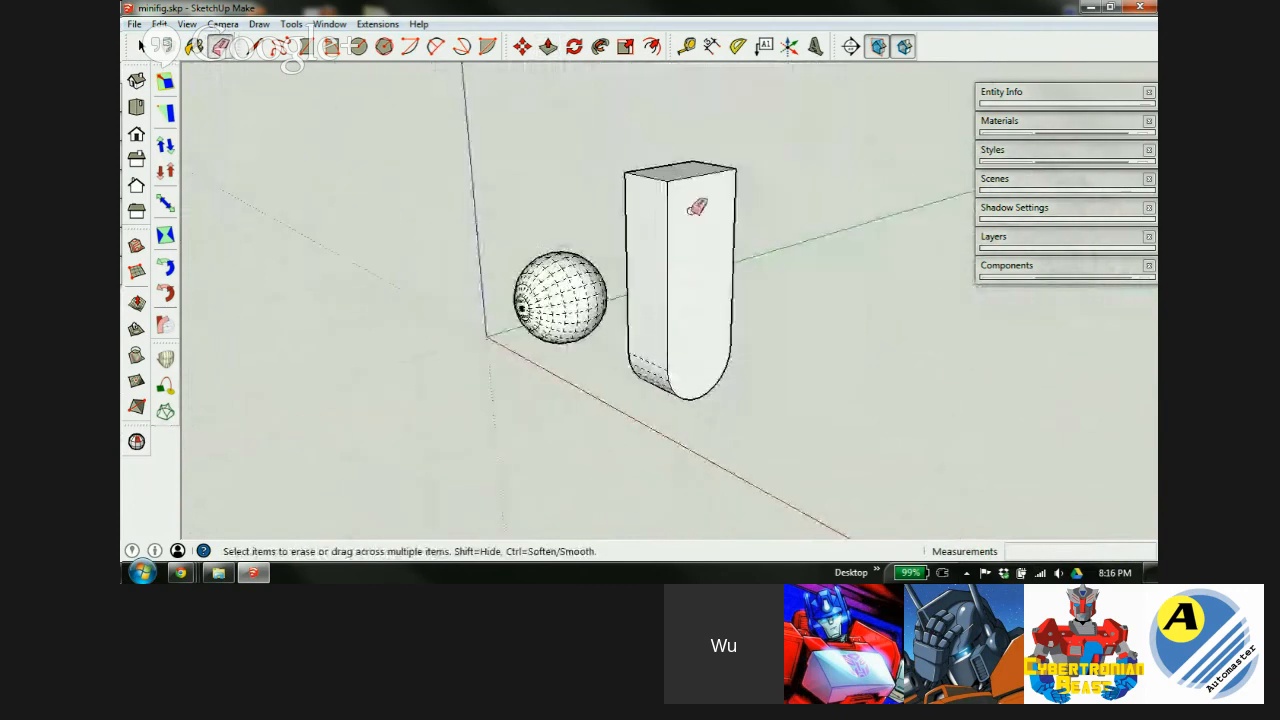
{"action": "scroll", "coordinate": [690, 285], "scroll_direction": "up", "scroll_amount": 2}
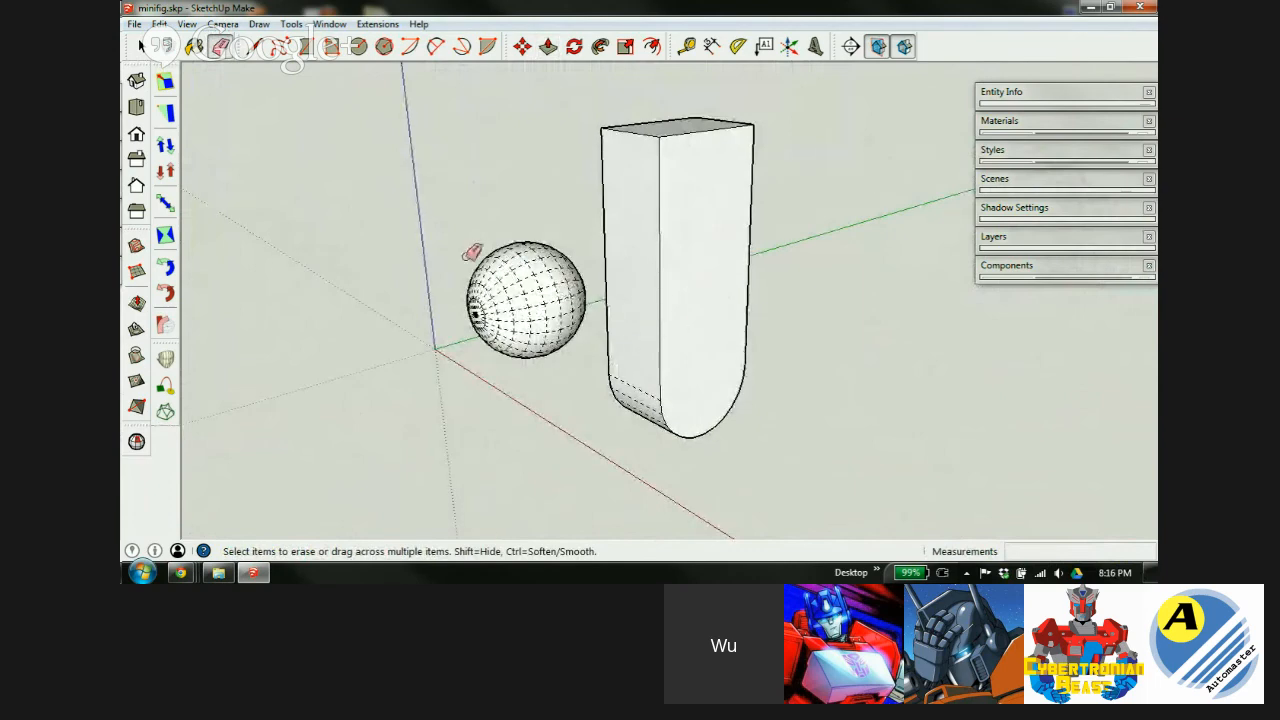
{"action": "scroll", "coordinate": [681, 304], "scroll_direction": "up", "scroll_amount": 3}
{"action": "middle_click_drag", "start_coordinate": [629, 317], "coordinate": [946, 366]}
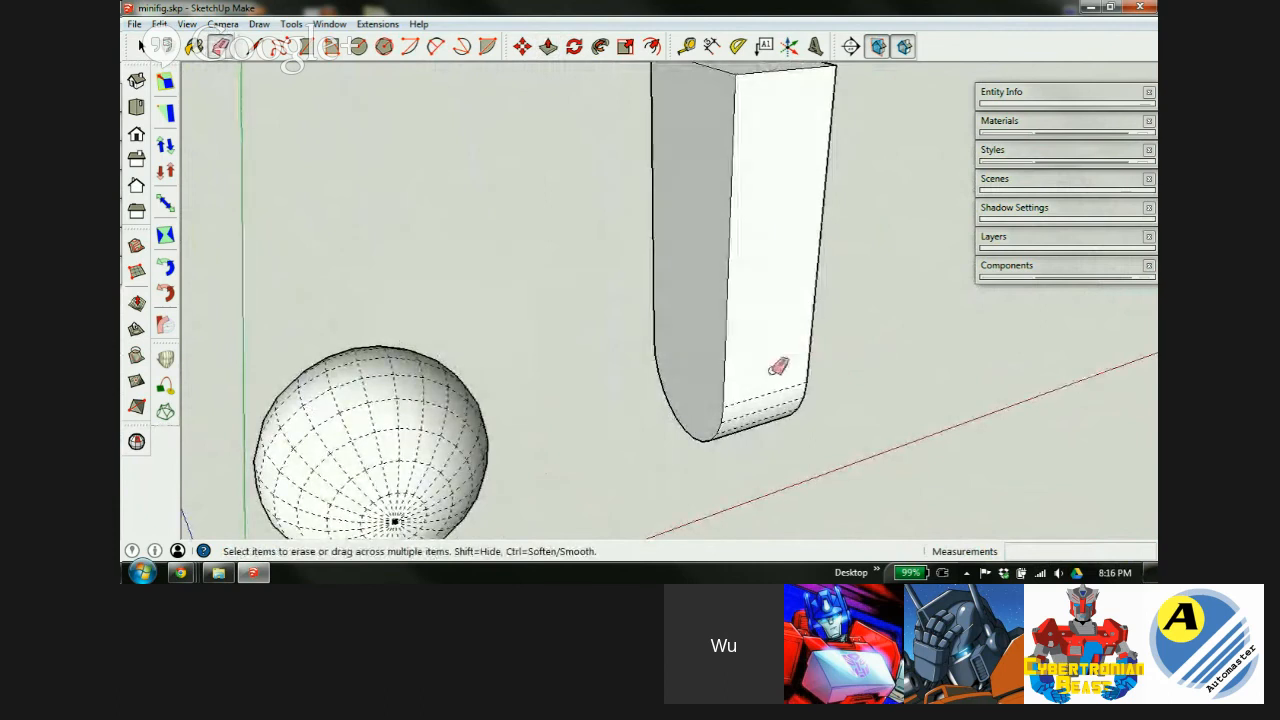
Push/pull the block's side face 8.1mm toward the sphere, snapping to its endpoint.
{"action": "key", "text": "p"}
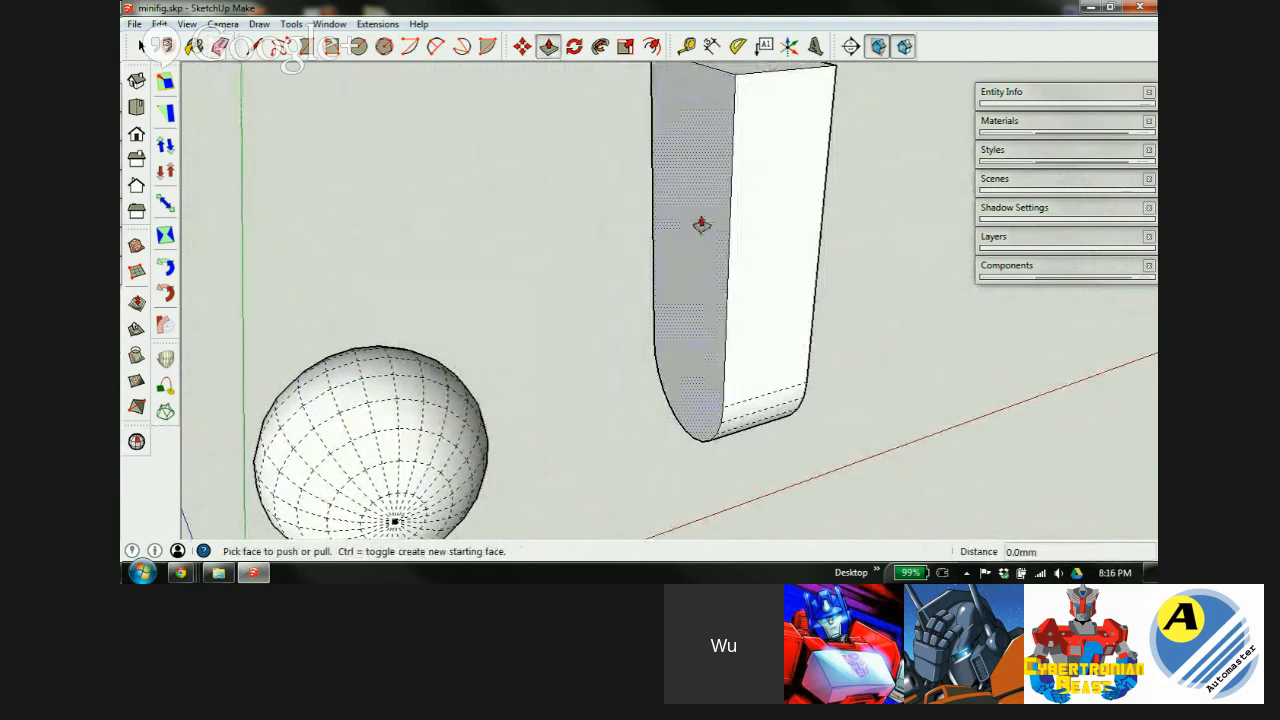
{"action": "left_click", "coordinate": [702, 225]}
{"action": "scroll", "coordinate": [702, 224], "scroll_direction": "down", "scroll_amount": 5}
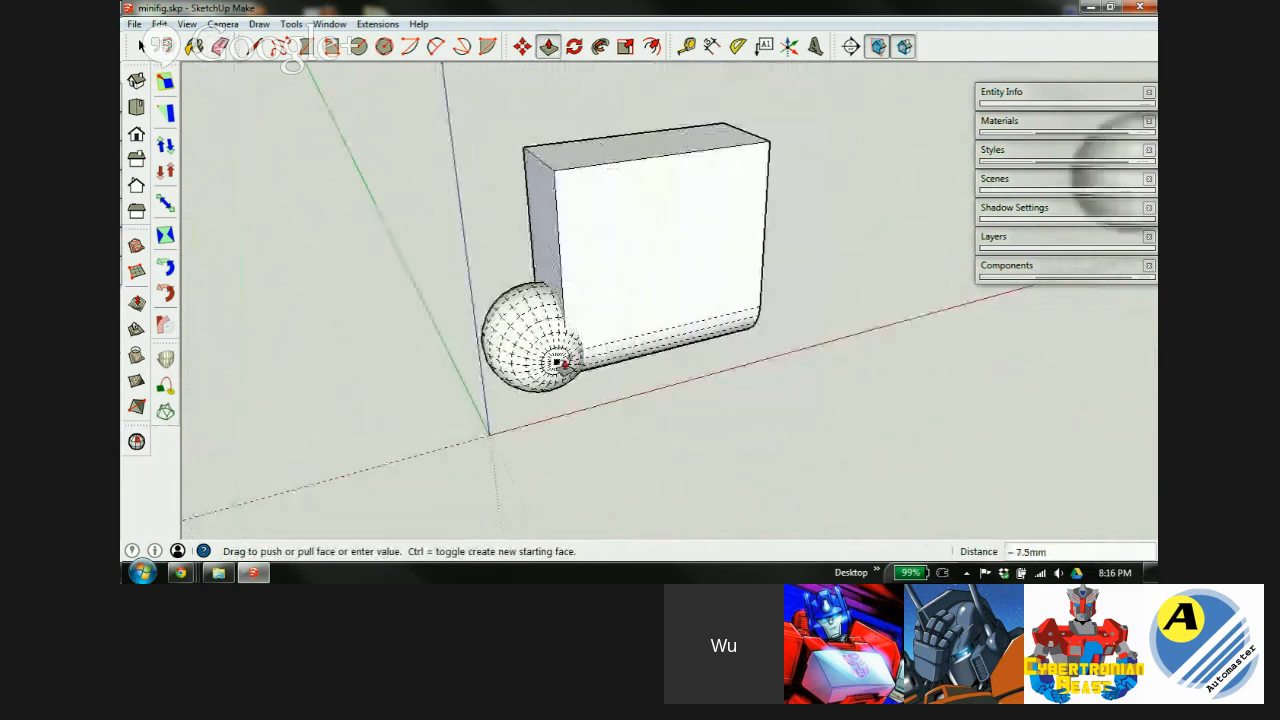
{"action": "left_click", "coordinate": [555, 365]}
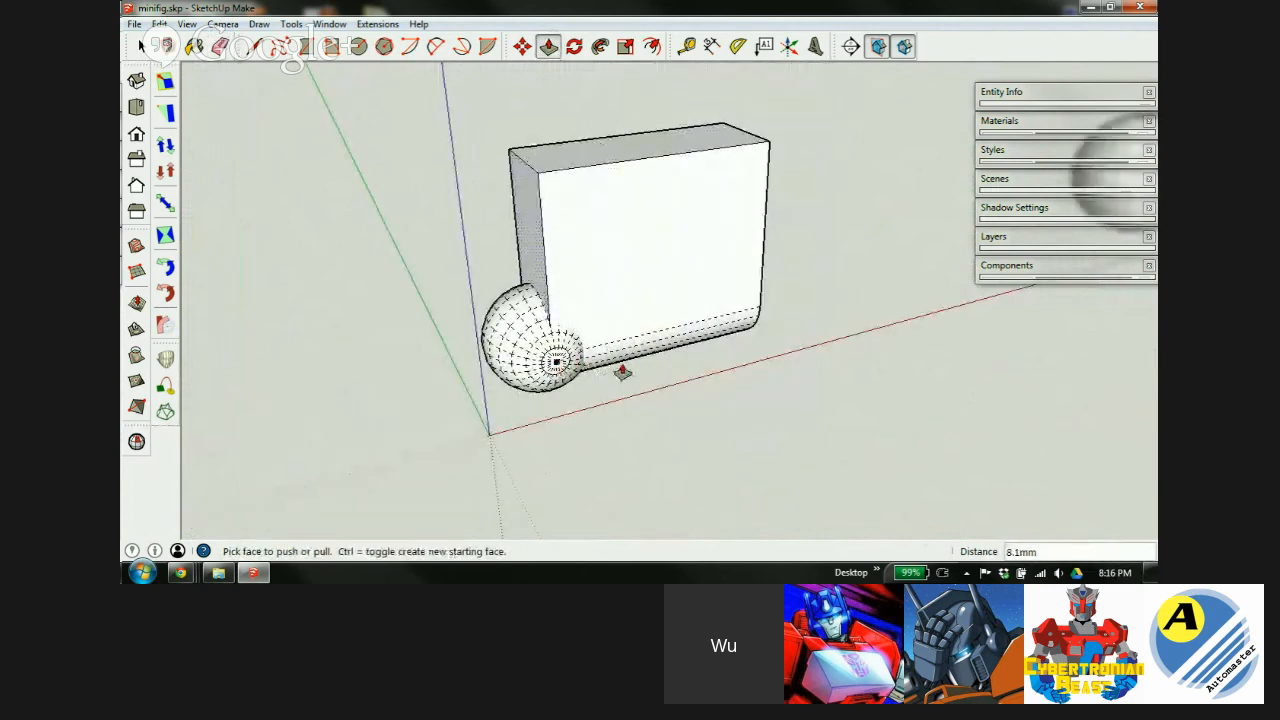
{"action": "middle_click_drag", "start_coordinate": [651, 314], "coordinate": [874, 351]}
{"action": "key", "text": "space"}
Select the whole rounded block and Move-copy it with Ctrl to a spot on the left.
{"action": "triple_click", "coordinate": [635, 263]}
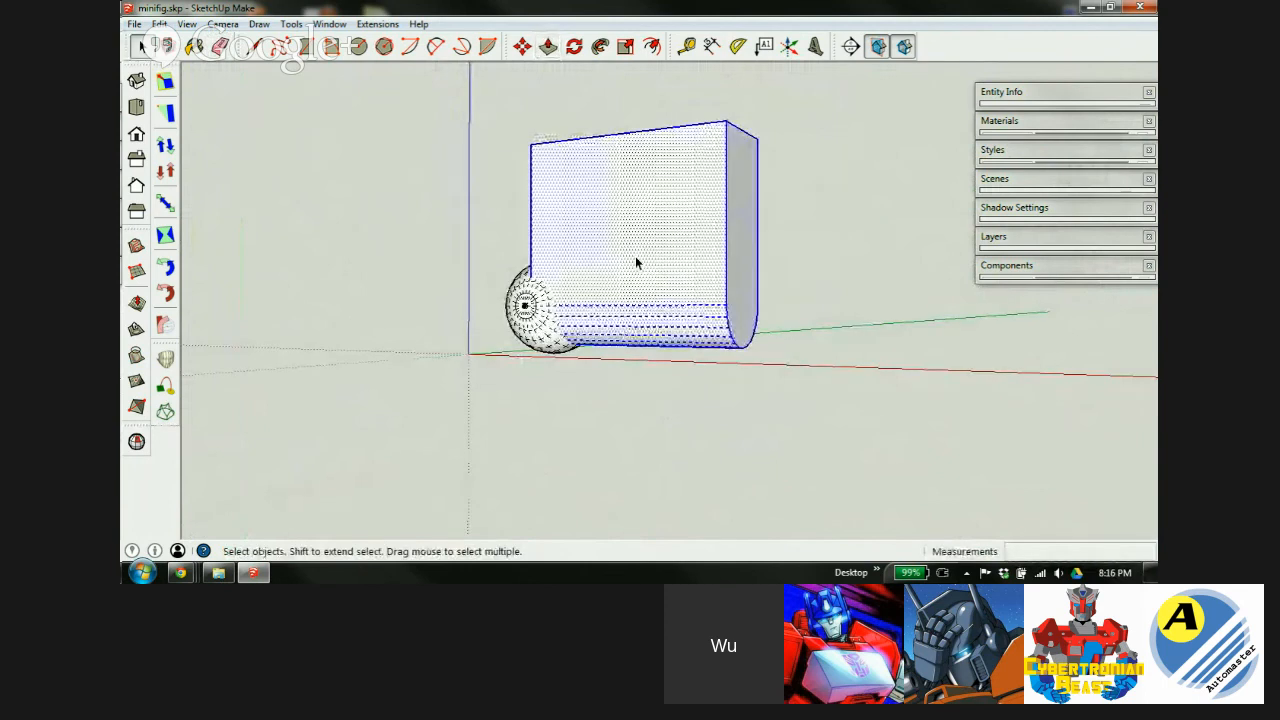
{"action": "key", "text": "m"}
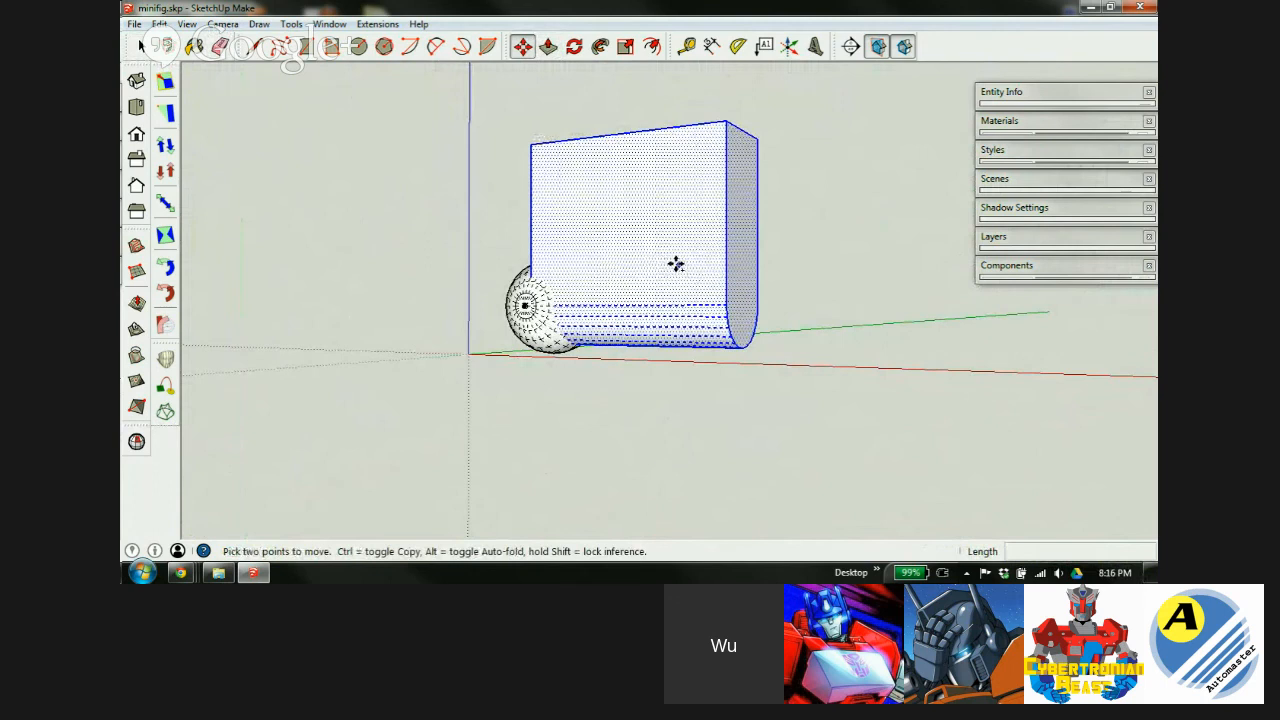
{"action": "key", "text": "ctrl"}
{"action": "left_click", "coordinate": [678, 264]}
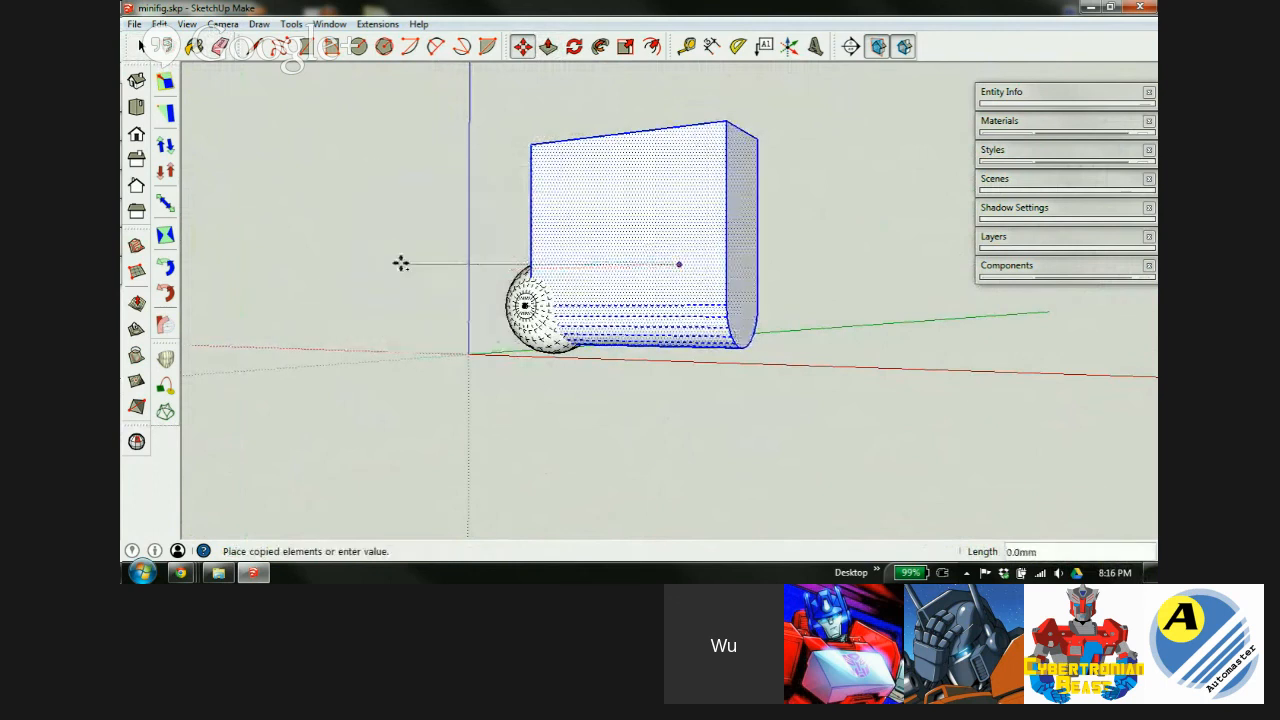
{"action": "left_click", "coordinate": [409, 268]}
{"action": "middle_click_drag", "start_coordinate": [633, 247], "coordinate": [823, 294]}
Delete the selected left copy, keeping only the round-bottomed block beside the sphere.
{"action": "scroll", "coordinate": [823, 294], "scroll_direction": "down", "scroll_amount": 3}
{"action": "scroll", "coordinate": [617, 272], "scroll_direction": "up", "scroll_amount": 2}
{"action": "scroll", "coordinate": [620, 274], "scroll_direction": "up", "scroll_amount": 1}
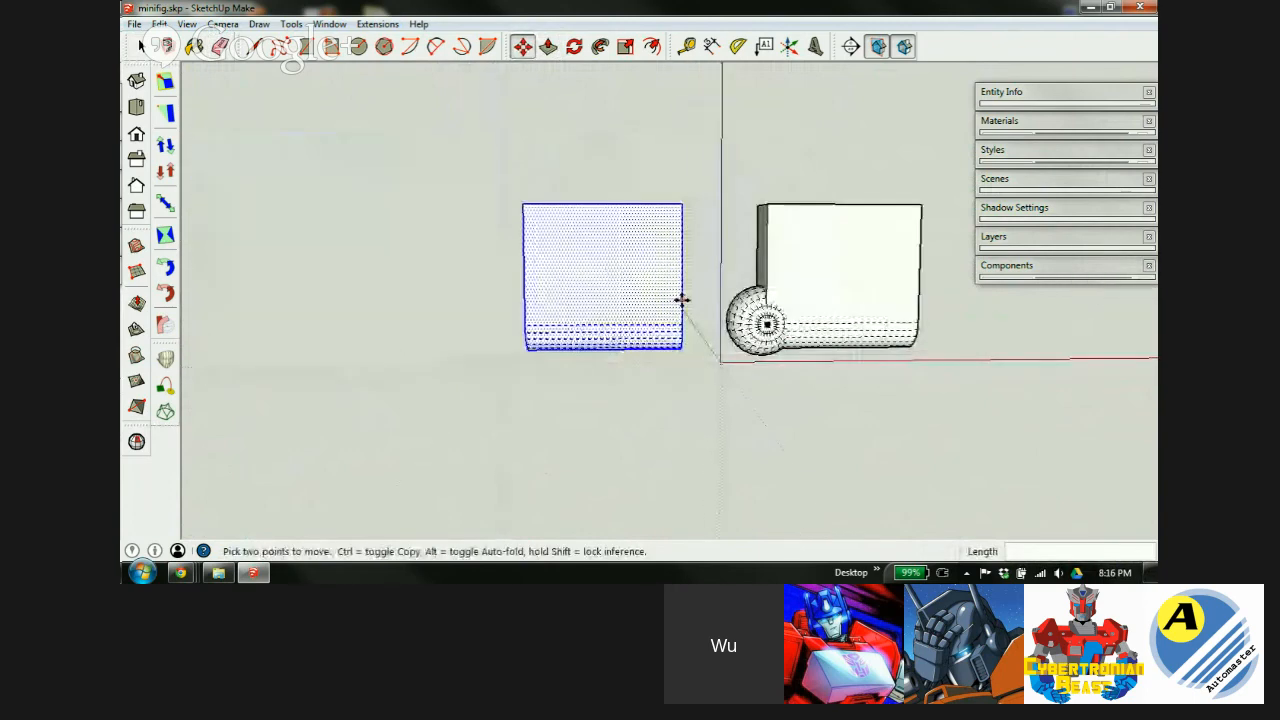
{"action": "key", "text": "q"}
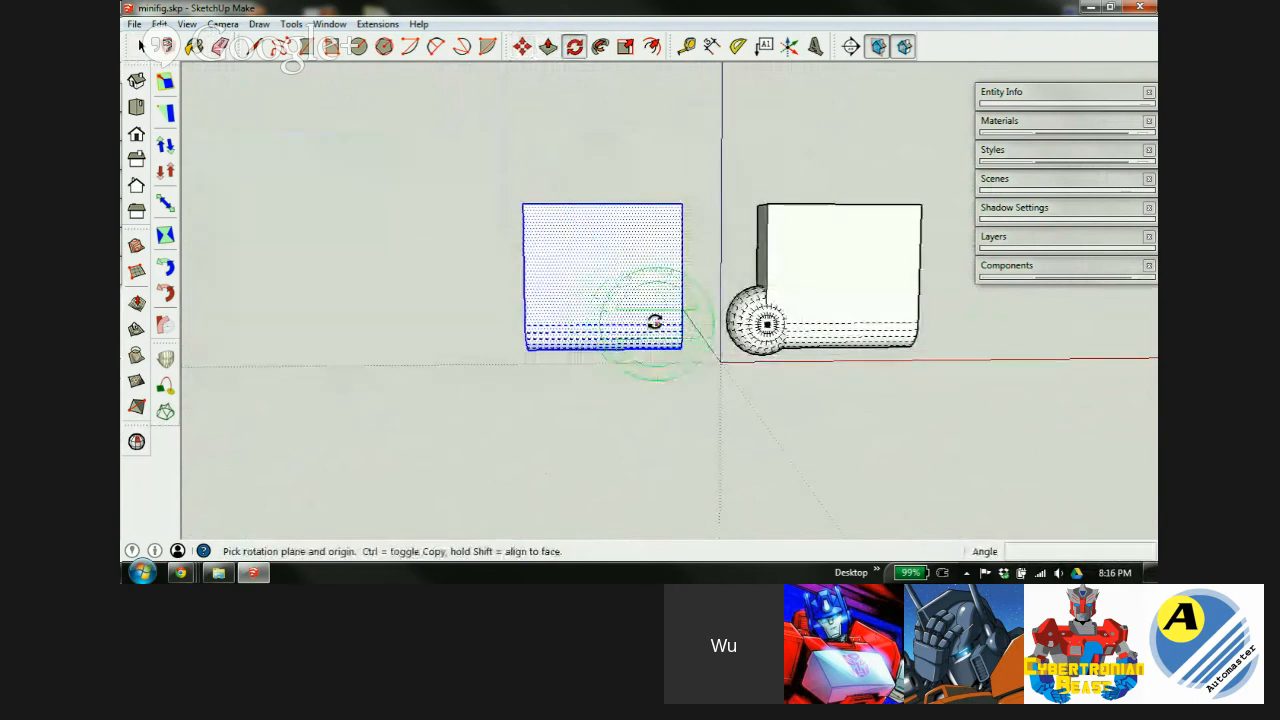
{"action": "scroll", "coordinate": [652, 324], "scroll_direction": "up", "scroll_amount": 2}
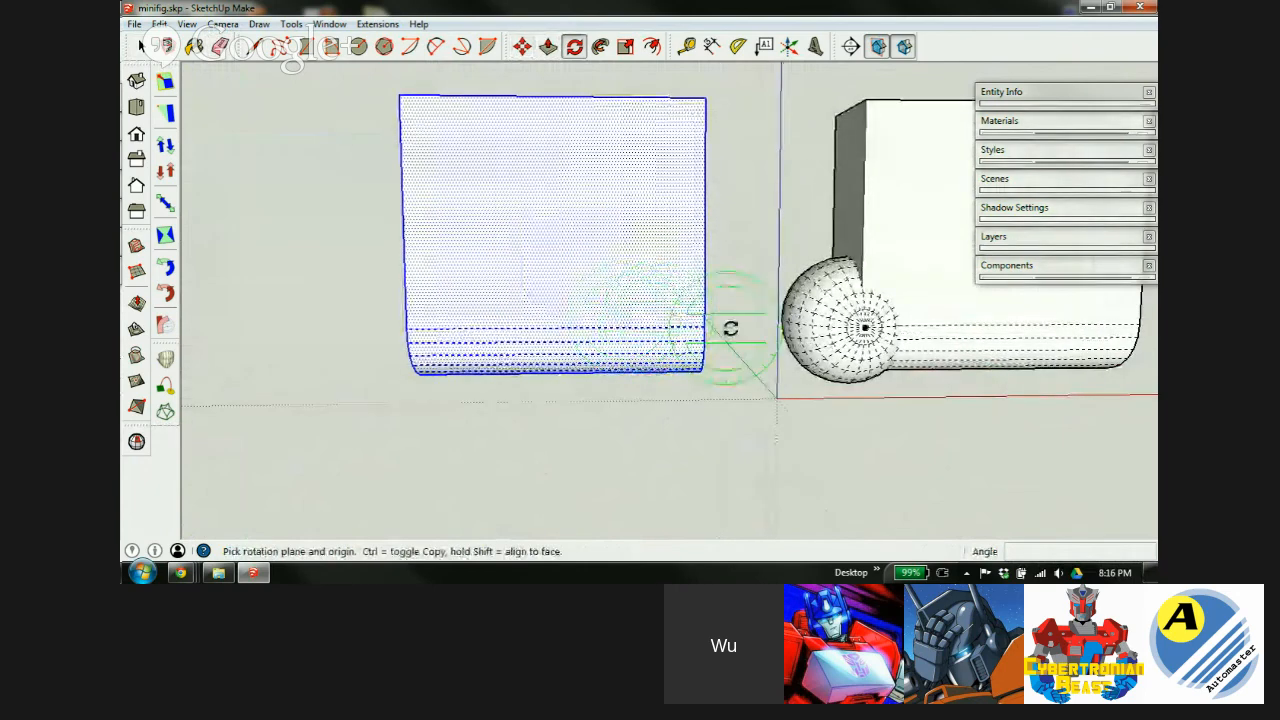
{"action": "scroll", "coordinate": [543, 320], "scroll_direction": "down", "scroll_amount": 3}
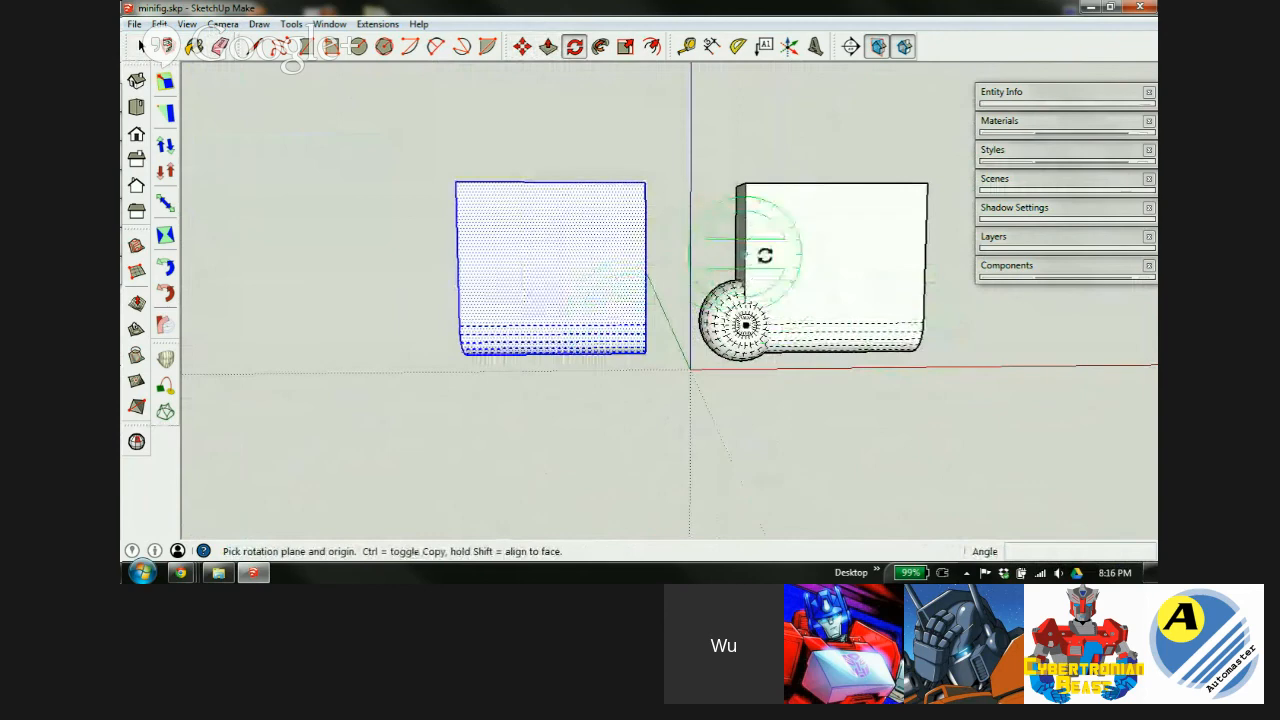
{"action": "scroll", "coordinate": [825, 288], "scroll_direction": "up", "scroll_amount": 2}
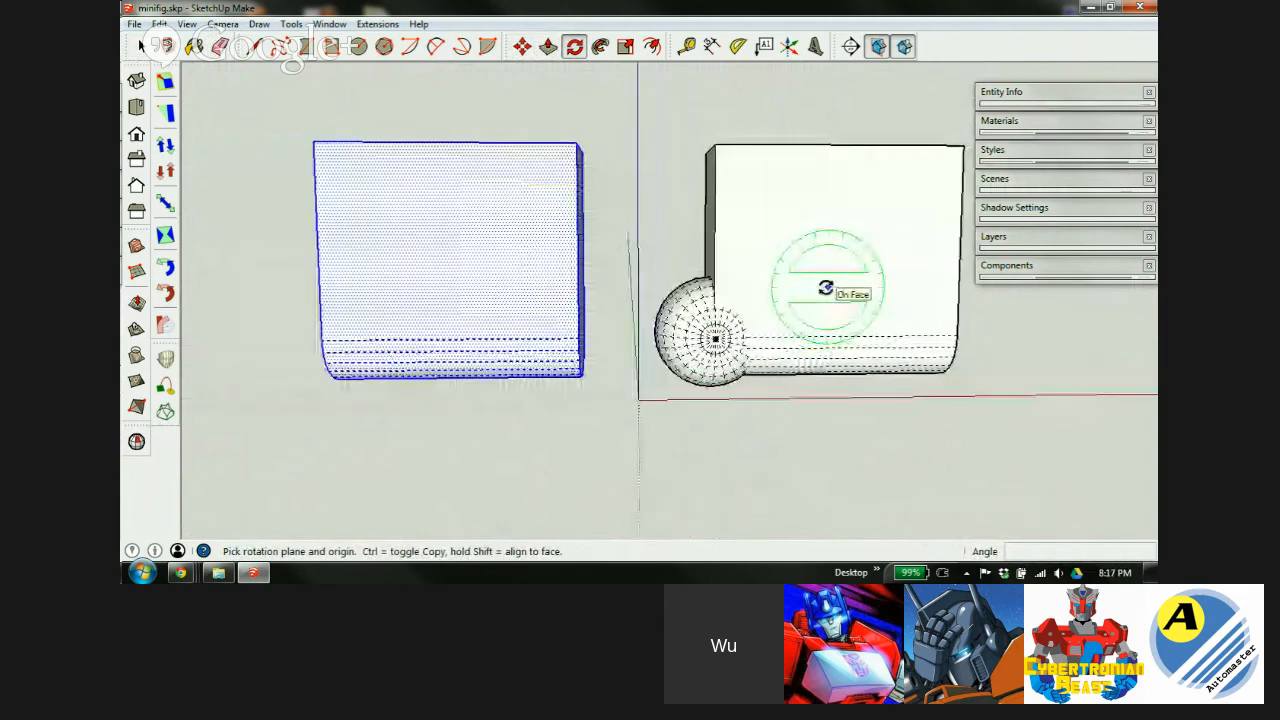
{"action": "key", "text": "Delete"}
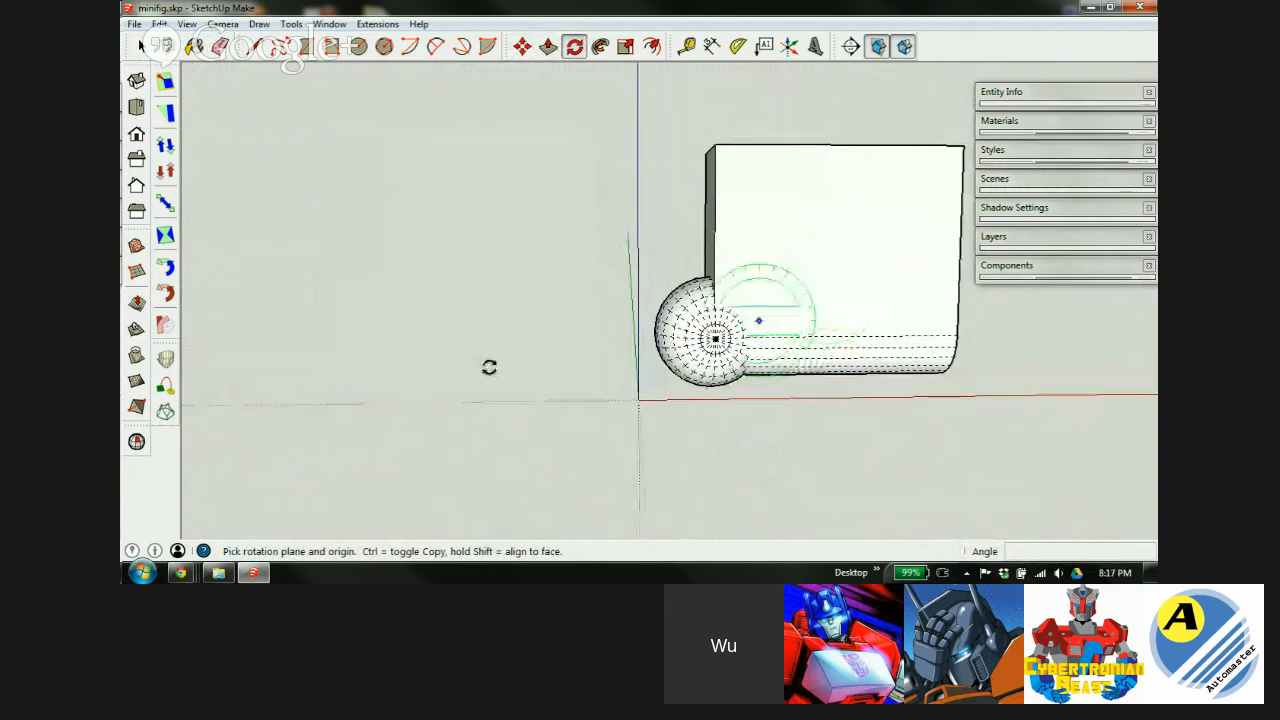
{"action": "scroll", "coordinate": [577, 286], "scroll_direction": "down", "scroll_amount": 2}
{"action": "middle_click_drag", "start_coordinate": [680, 249], "coordinate": [706, 254]}
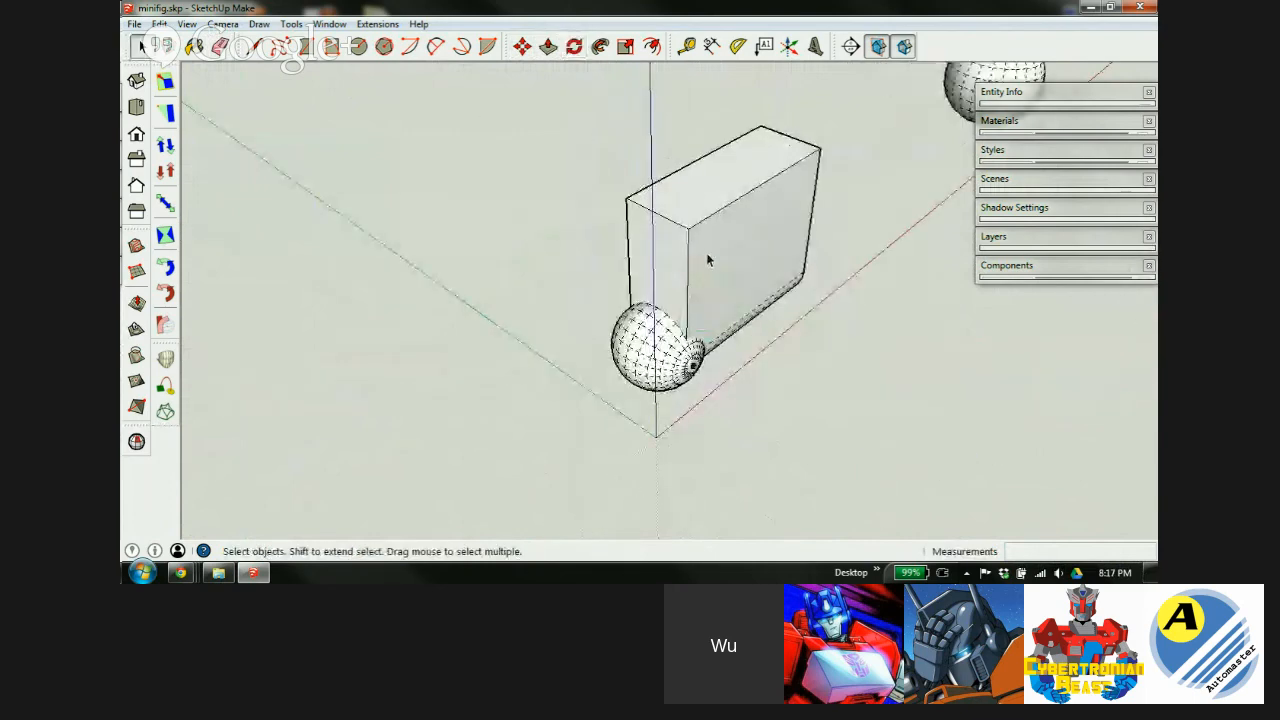
Make the whole rounded block into a group.
{"action": "triple_click", "coordinate": [706, 260]}
{"action": "right_click", "coordinate": [706, 260]}
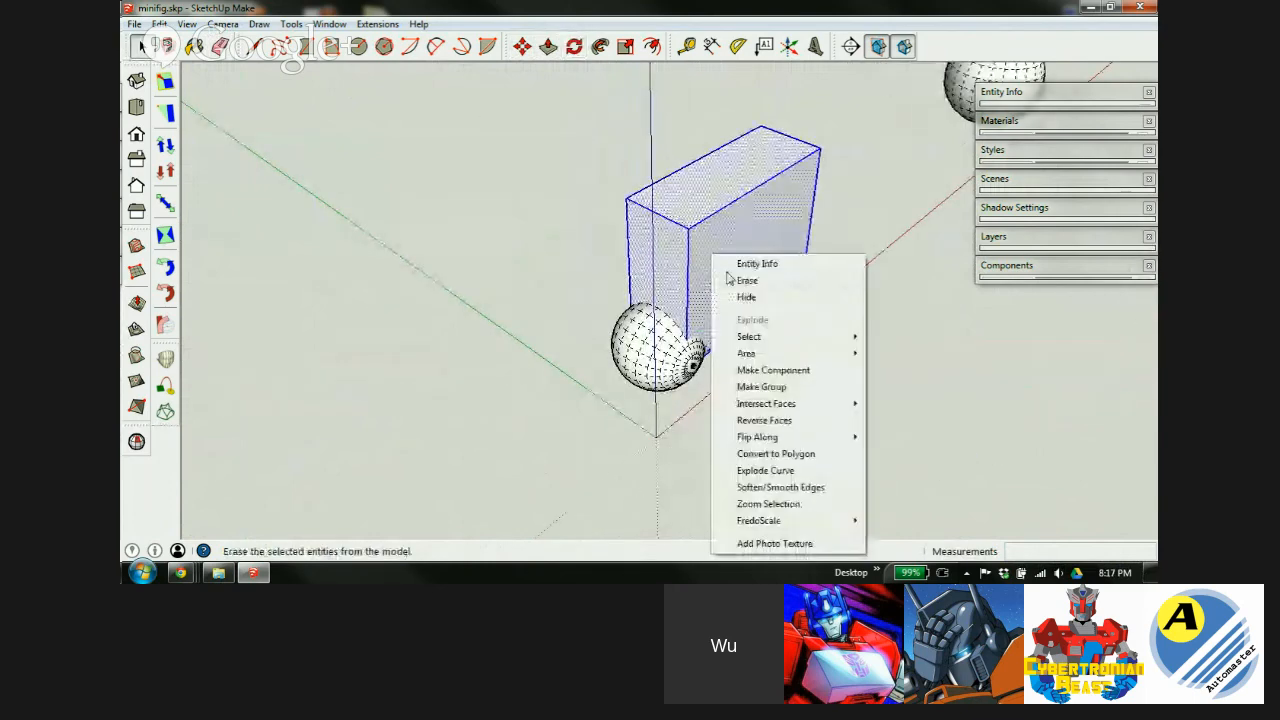
{"action": "left_click", "coordinate": [775, 390]}
{"action": "scroll", "coordinate": [700, 260], "scroll_direction": "up", "scroll_amount": 5}
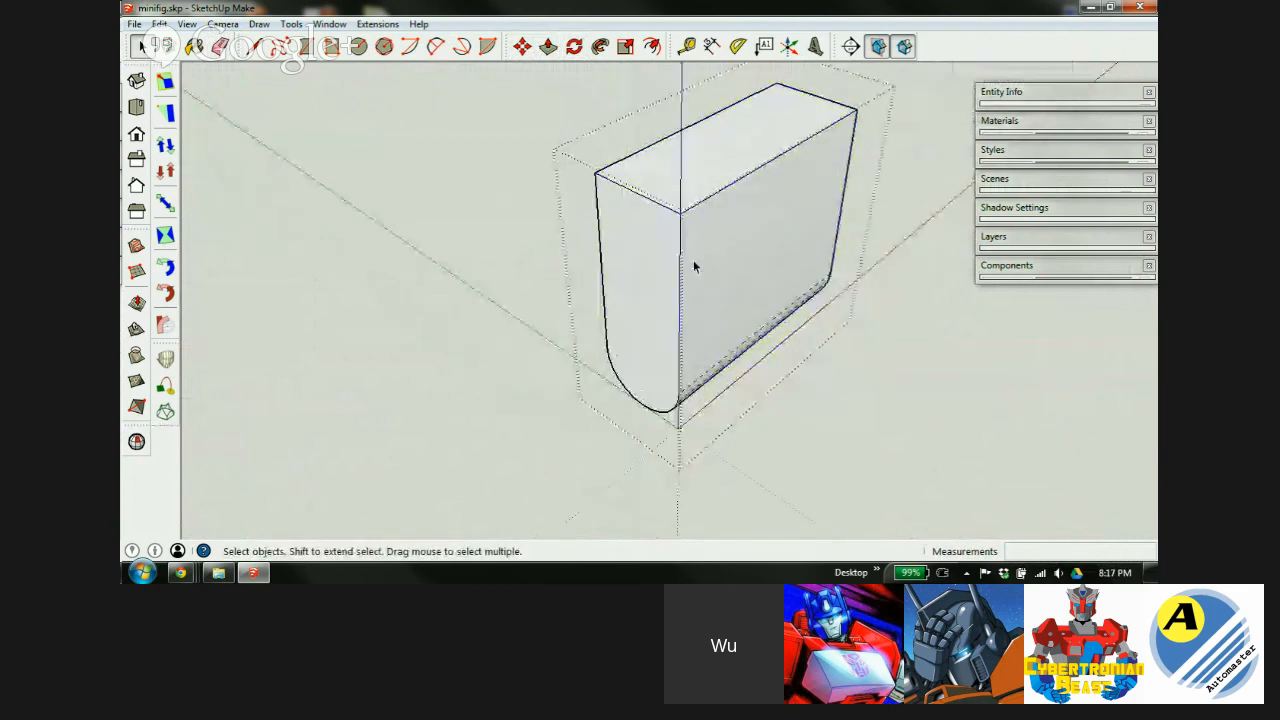
{"action": "middle_click_drag", "start_coordinate": [661, 250], "coordinate": [650, 298]}
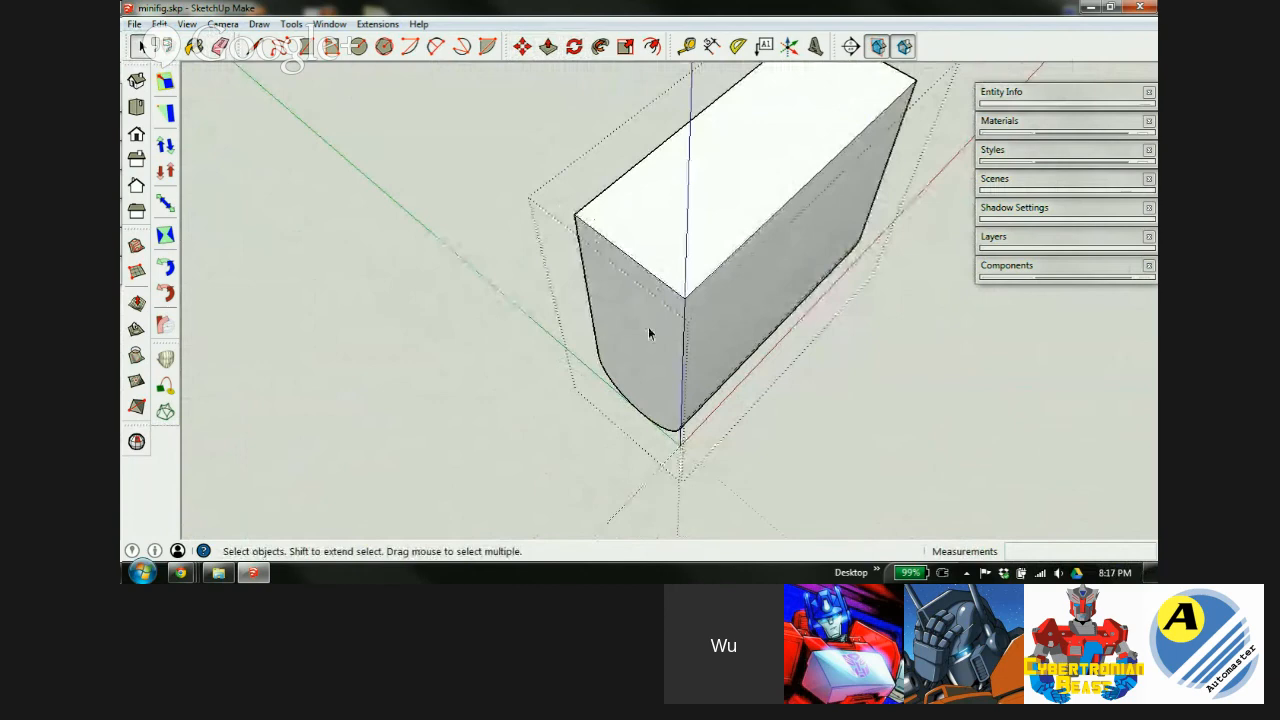
Draw a 4.0mm line from the vertical edge to the curved edge, splitting the end face.
{"action": "key", "text": "l"}
{"action": "middle_click_drag", "start_coordinate": [686, 391], "coordinate": [686, 86]}
{"action": "scroll", "coordinate": [675, 310], "scroll_direction": "up", "scroll_amount": 2}
{"action": "scroll", "coordinate": [669, 315], "scroll_direction": "up", "scroll_amount": 1}
{"action": "left_click", "coordinate": [677, 419]}
{"action": "left_click", "coordinate": [560, 373]}
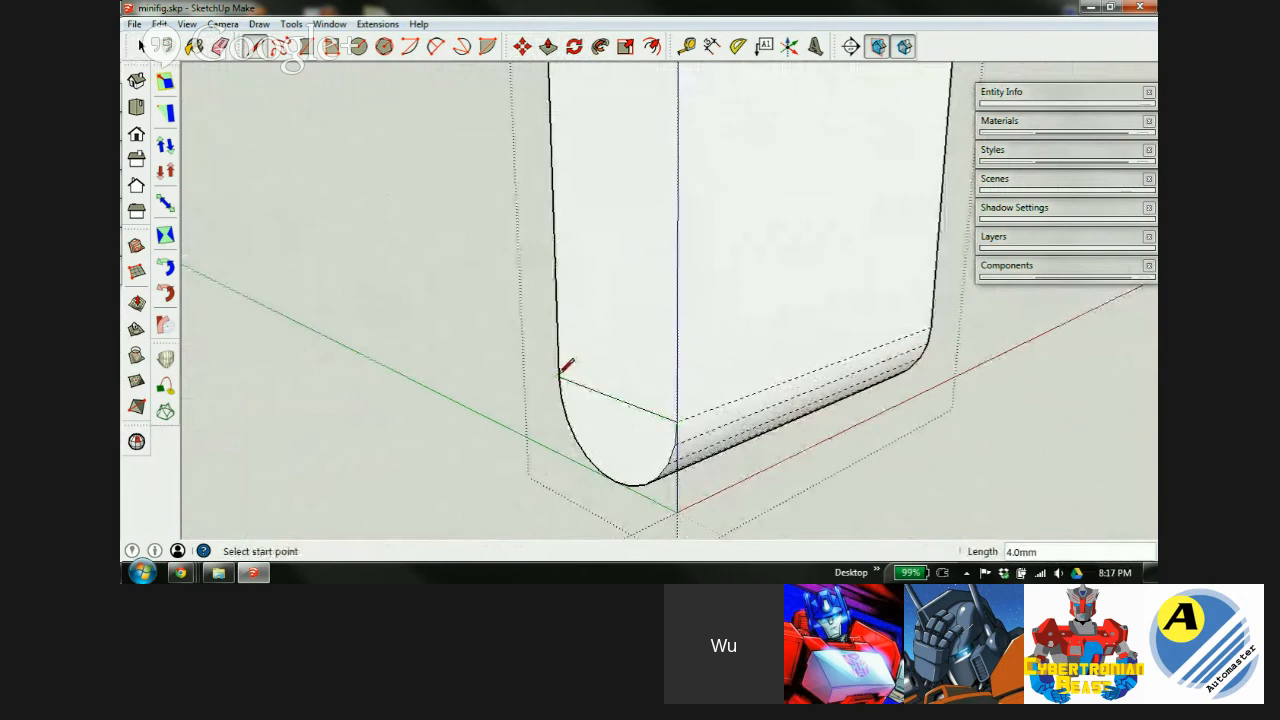
Pull the split-off face outward 3.4mm.
{"action": "key", "text": "p"}
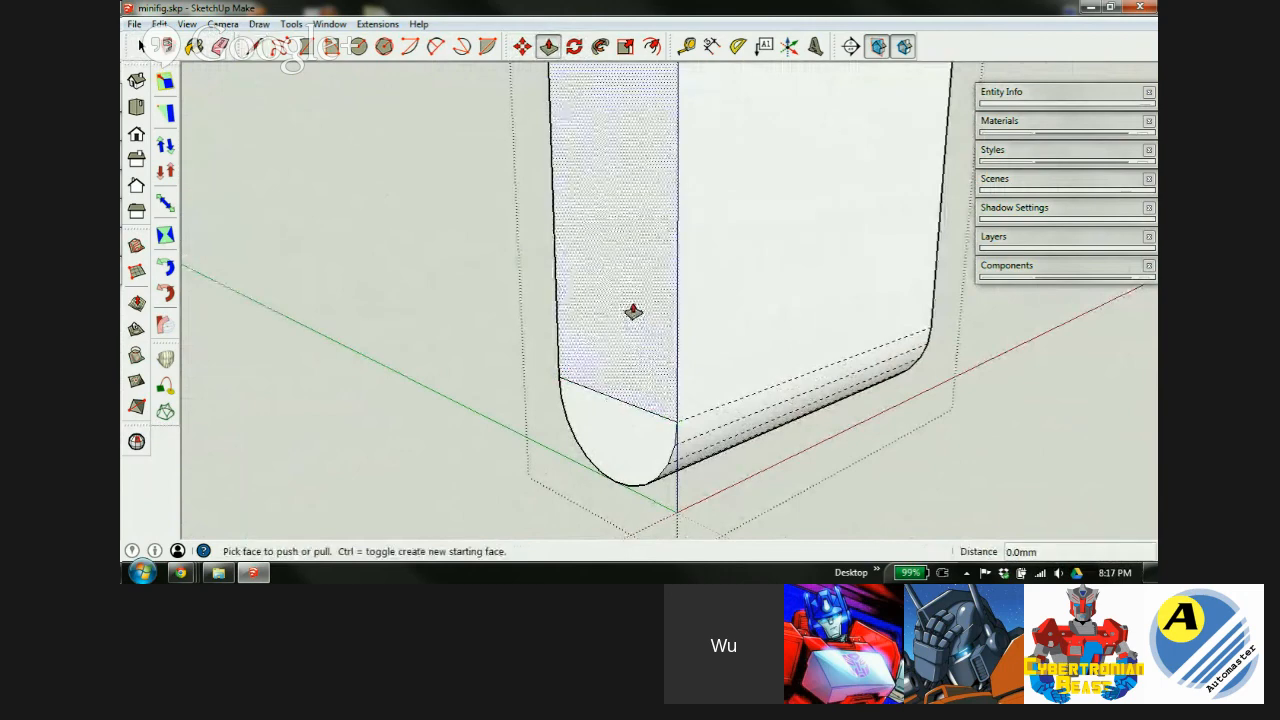
{"action": "left_click_drag", "start_coordinate": [631, 311], "coordinate": [487, 338]}
{"action": "middle_click_drag", "start_coordinate": [571, 300], "coordinate": [759, 512]}
Draw a half-circle arc across the top face and push the outside portion away 8.2mm.
{"action": "key", "text": "a"}
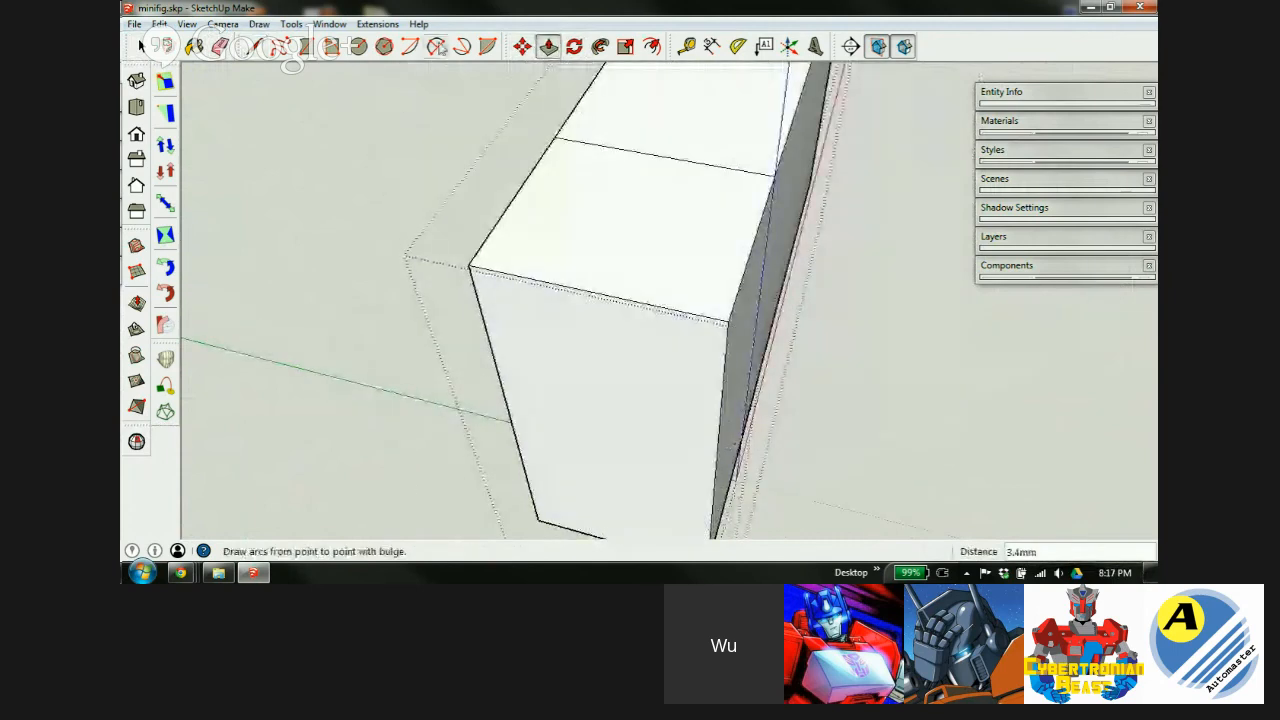
{"action": "left_click", "coordinate": [556, 135]}
{"action": "left_click", "coordinate": [775, 176]}
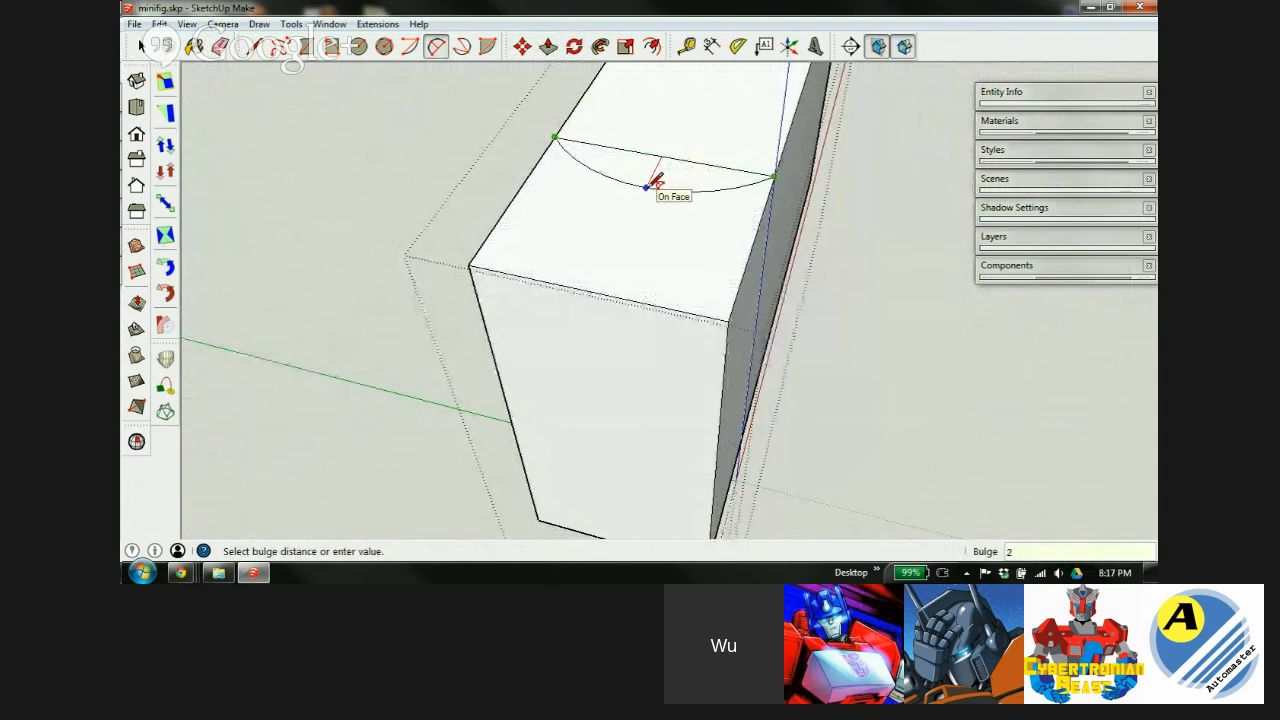
{"action": "left_click", "coordinate": [645, 186]}
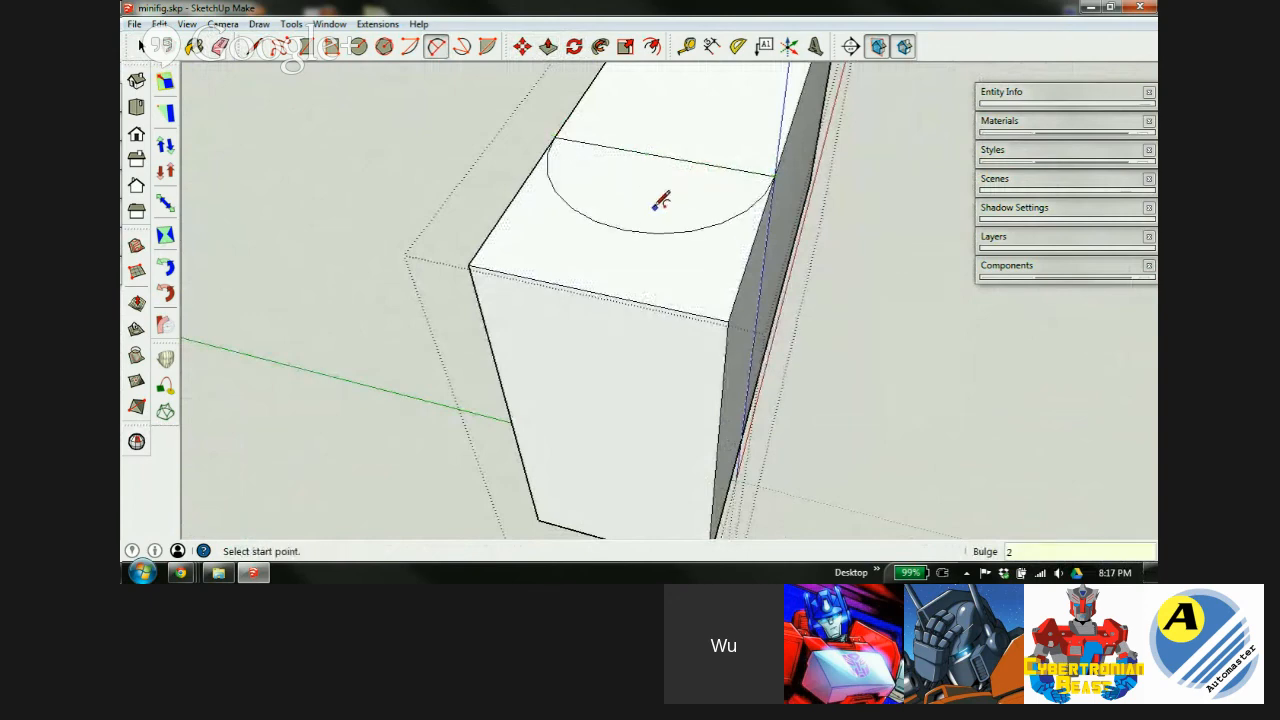
{"action": "key", "text": "p"}
{"action": "left_click_drag", "start_coordinate": [531, 251], "coordinate": [543, 524]}
Erase the straight edge across the half circle and soften the vertical seam.
{"action": "key", "text": "e"}
{"action": "left_click", "coordinate": [710, 162]}
{"action": "mouse_move", "coordinate": [714, 337]}
{"action": "middle_mouse_down"}
{"action": "mouse_move", "coordinate": [640, 306]}
{"action": "mouse_move", "coordinate": [509, 170]}
{"action": "middle_mouse_up"}
{"action": "left_click", "coordinate": [667, 253], "text": "ctrl"}
{"action": "mouse_move", "coordinate": [566, 243]}
{"action": "middle_mouse_down"}
{"action": "mouse_move", "coordinate": [754, 303]}
{"action": "mouse_move", "coordinate": [1123, 340]}
{"action": "middle_mouse_up"}
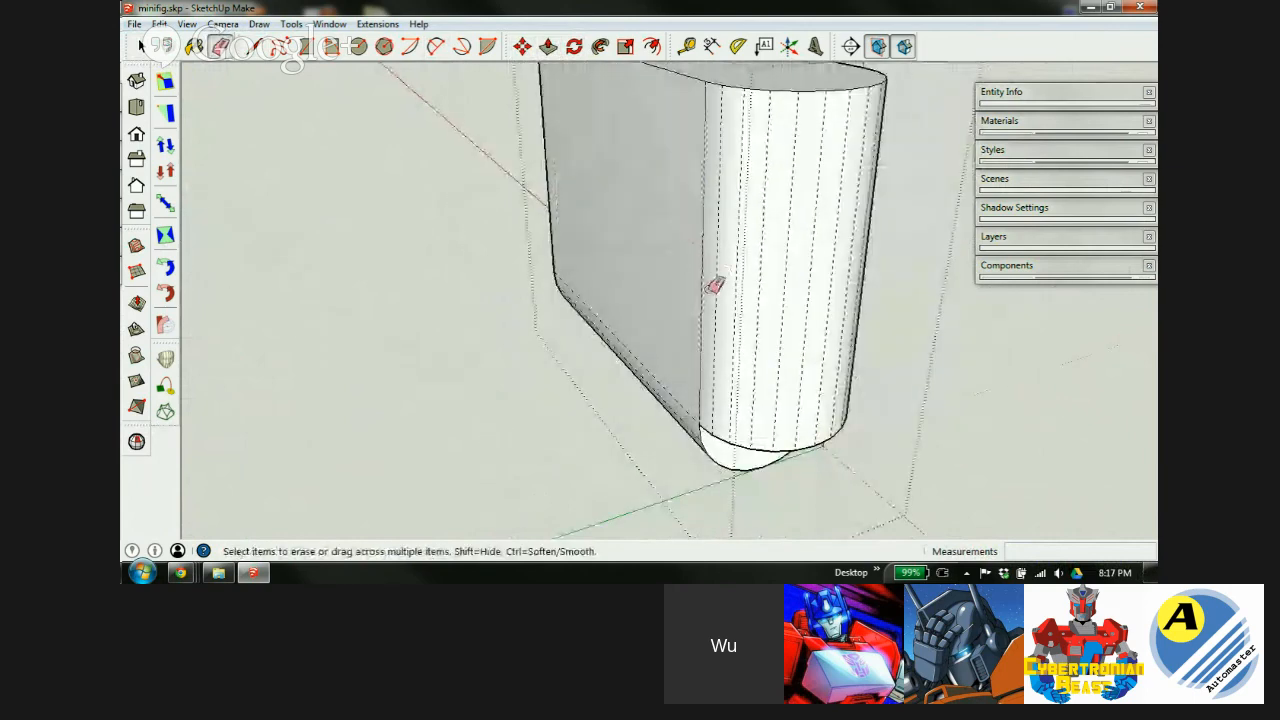
{"action": "mouse_move", "coordinate": [829, 280]}
{"action": "middle_mouse_down"}
{"action": "mouse_move", "coordinate": [320, 189]}
{"action": "mouse_move", "coordinate": [258, 108]}
{"action": "mouse_move", "coordinate": [263, 266]}
{"action": "mouse_move", "coordinate": [300, 314]}
{"action": "middle_mouse_up"}
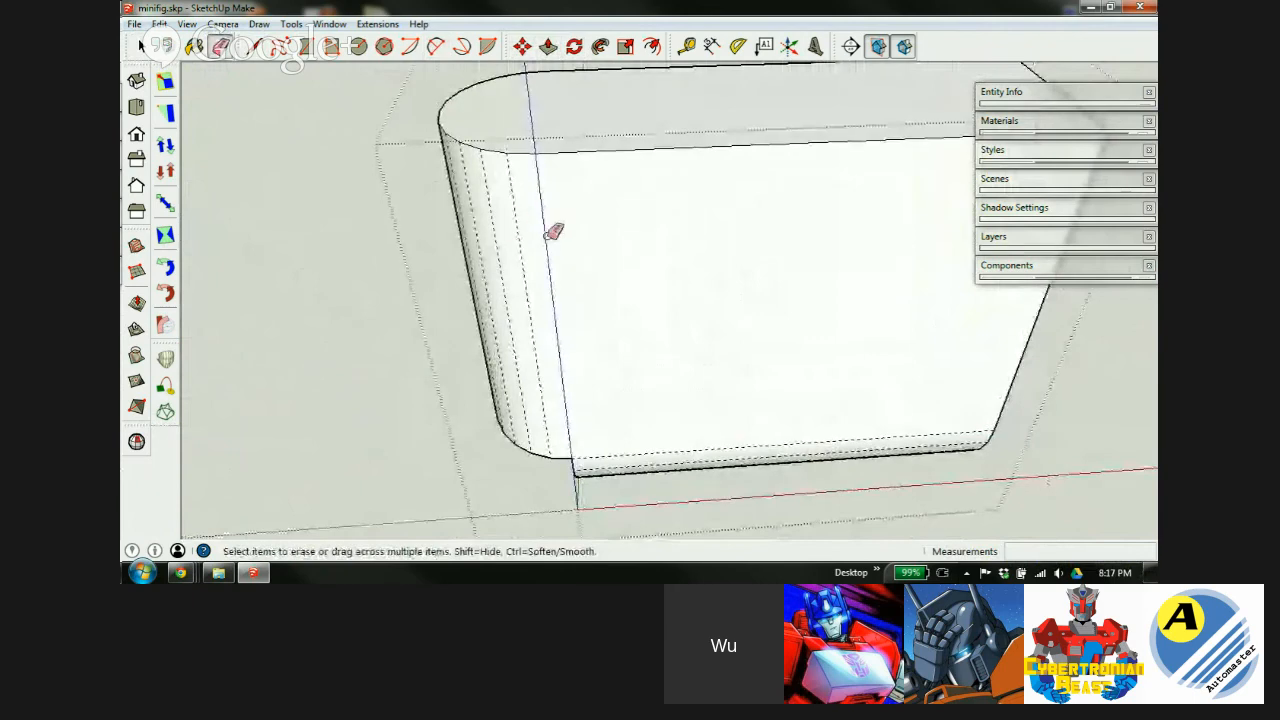
{"action": "middle_click_drag", "start_coordinate": [576, 214], "coordinate": [530, 74]}
{"action": "scroll", "coordinate": [564, 178], "scroll_direction": "down", "scroll_amount": 2}
{"action": "key", "text": "space"}
{"action": "scroll", "coordinate": [683, 324], "scroll_direction": "up", "scroll_amount": 3}
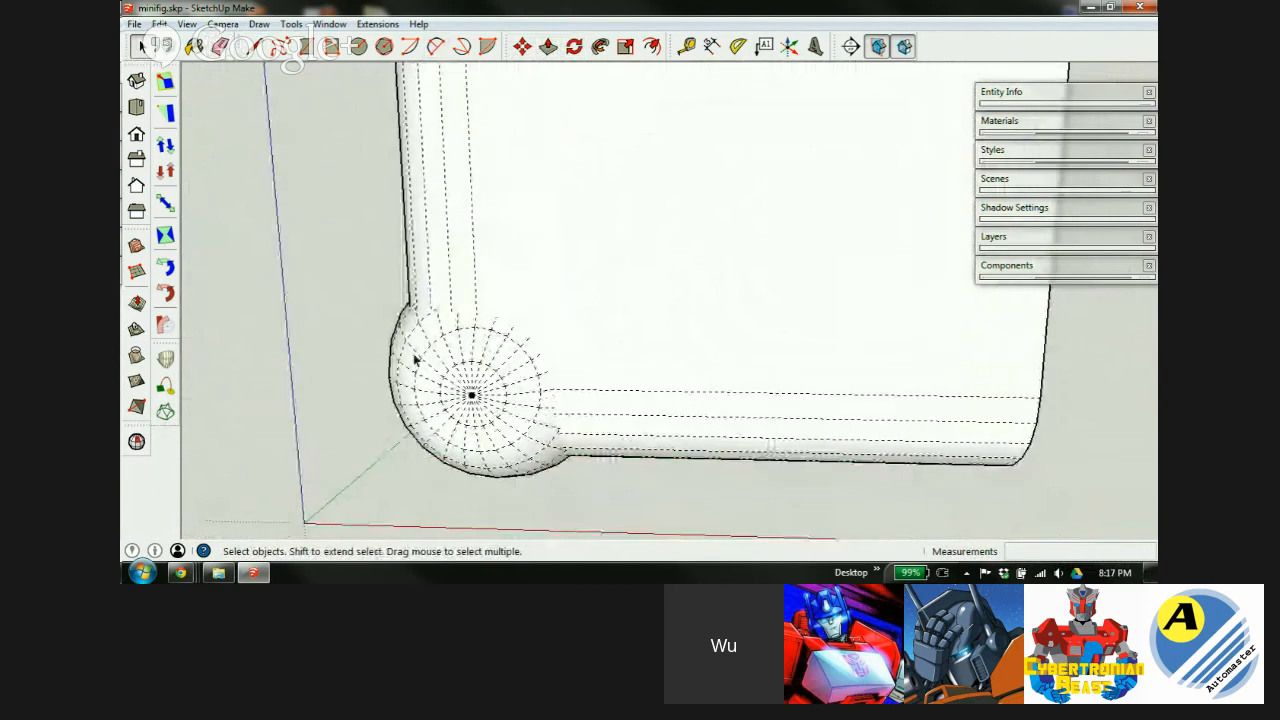
{"action": "middle_click_drag", "start_coordinate": [489, 315], "coordinate": [258, 192]}
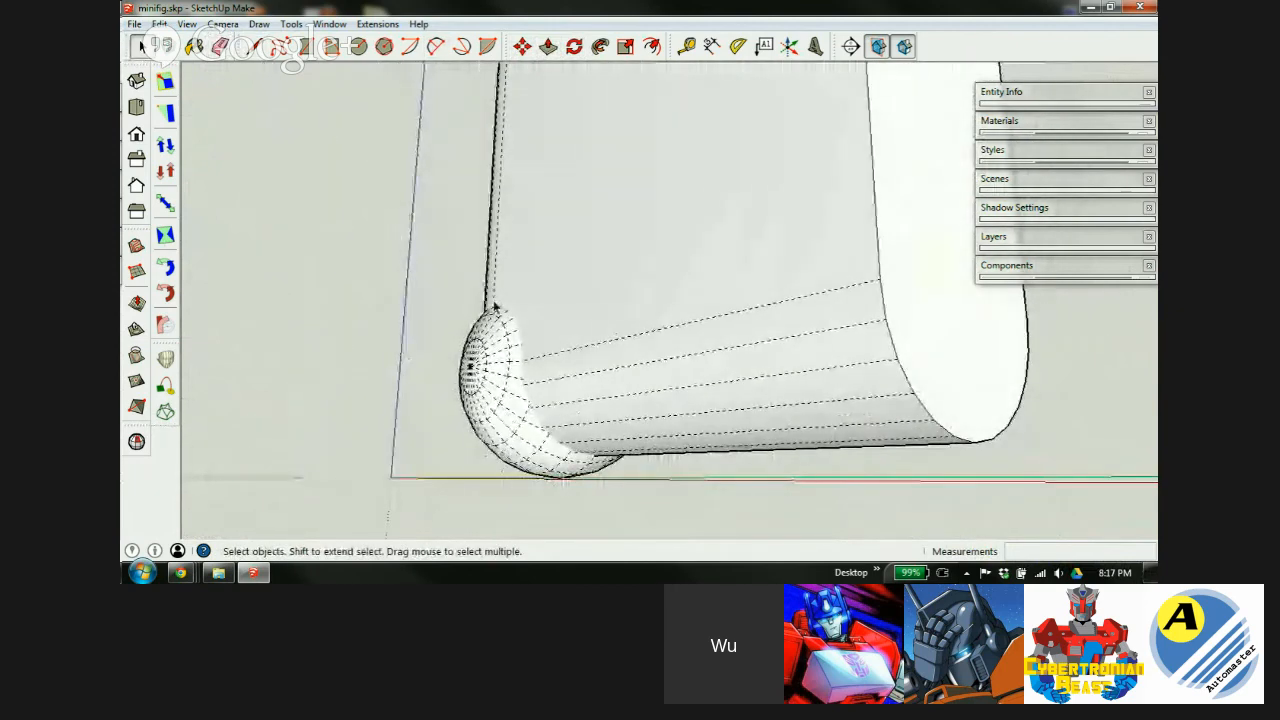
{"action": "scroll", "coordinate": [505, 316], "scroll_direction": "down", "scroll_amount": 3}
{"action": "scroll", "coordinate": [822, 360], "scroll_direction": "down", "scroll_amount": 4}
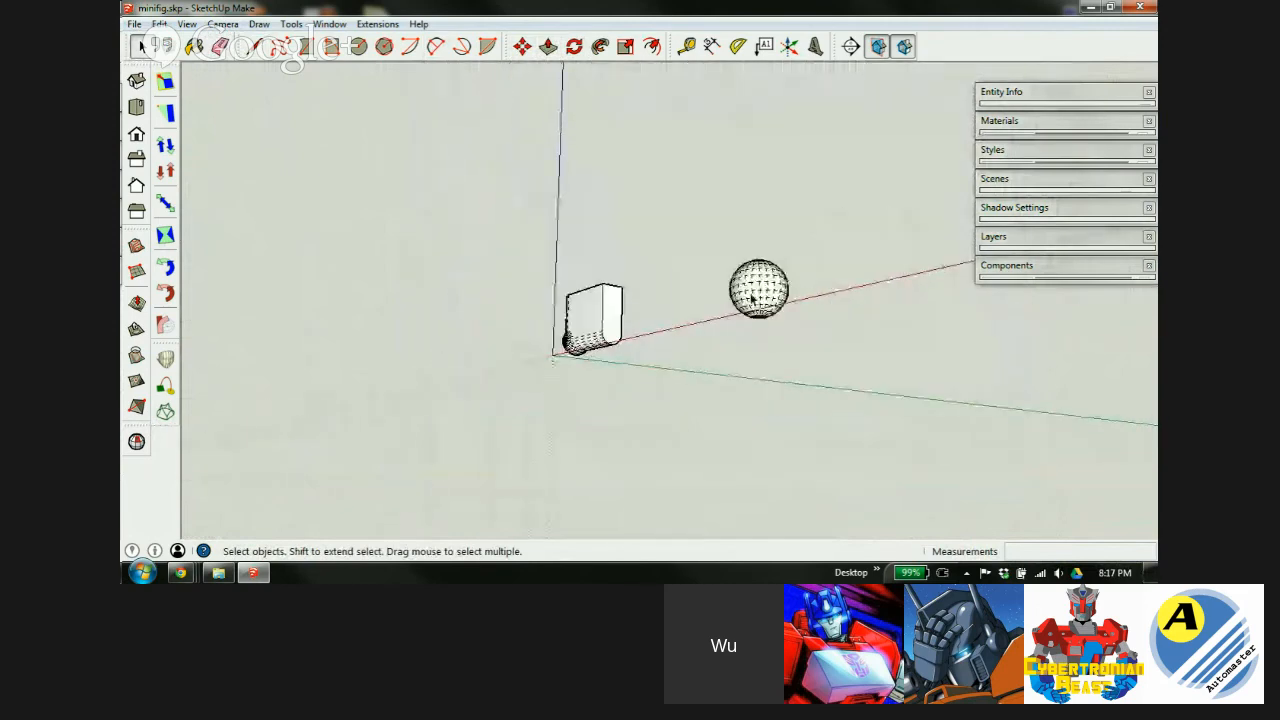
{"action": "scroll", "coordinate": [517, 357], "scroll_direction": "up", "scroll_amount": 6}
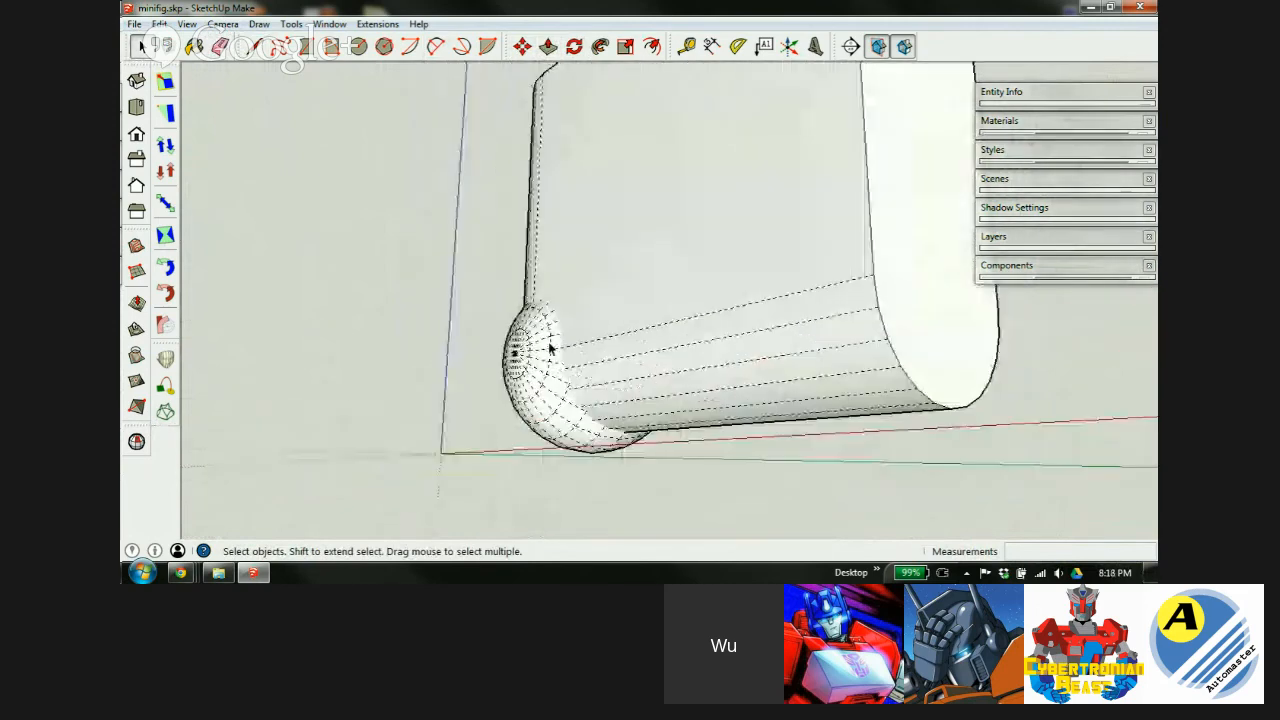
{"action": "mouse_move", "coordinate": [546, 352]}
{"action": "middle_mouse_down"}
{"action": "mouse_move", "coordinate": [680, 438]}
{"action": "mouse_move", "coordinate": [531, 500]}
{"action": "mouse_move", "coordinate": [586, 509]}
{"action": "mouse_move", "coordinate": [560, 343]}
{"action": "middle_mouse_up"}
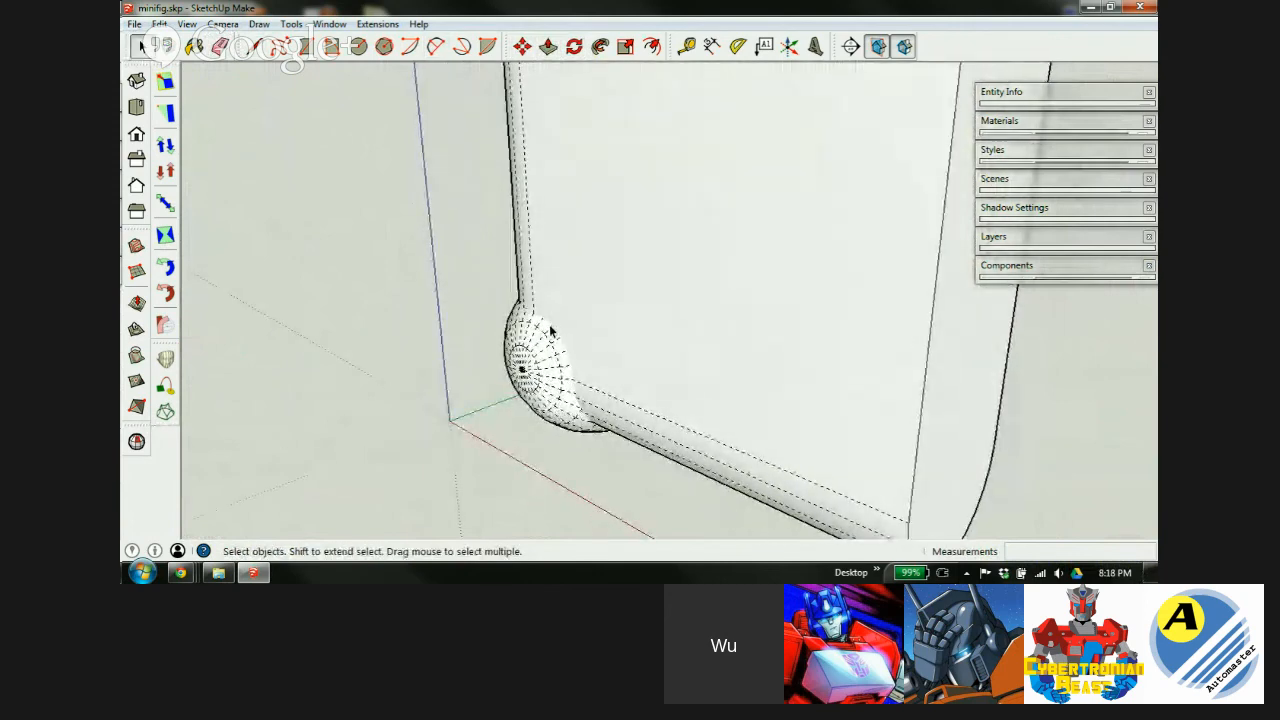
{"action": "mouse_move", "coordinate": [670, 204]}
{"action": "middle_mouse_down"}
{"action": "mouse_move", "coordinate": [619, 365]}
{"action": "mouse_move", "coordinate": [487, 143]}
{"action": "middle_mouse_up"}
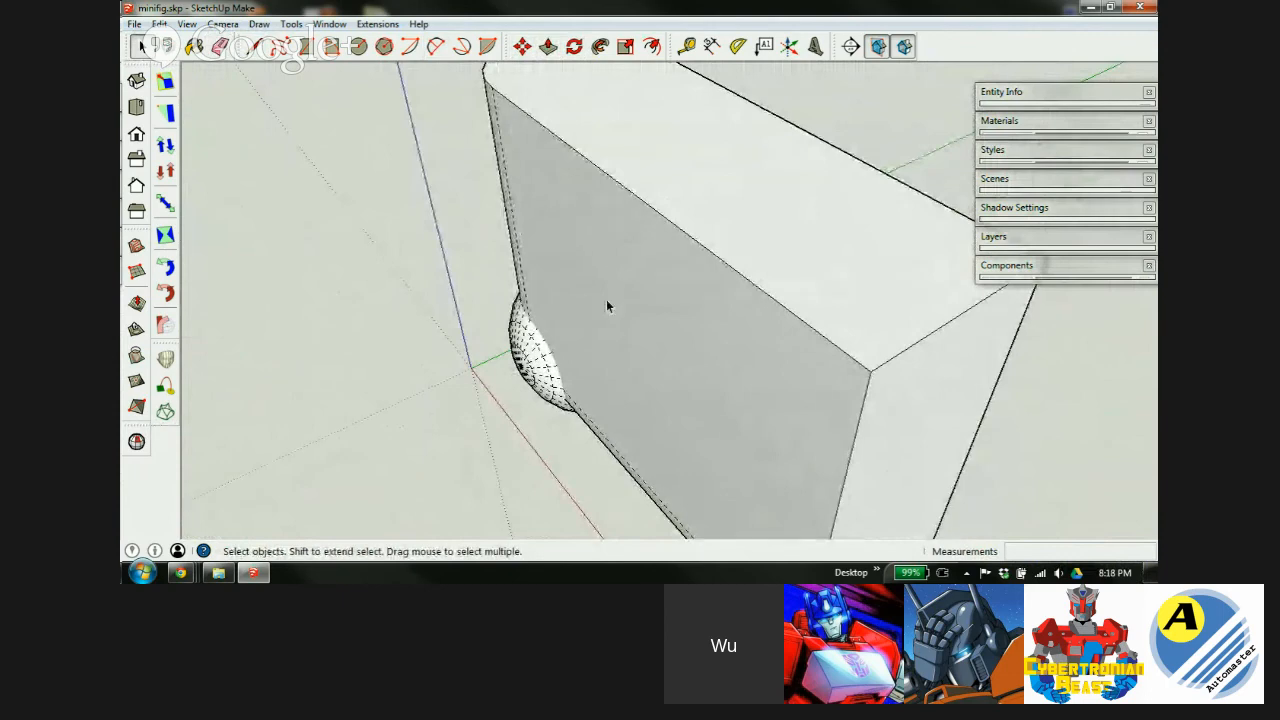
{"action": "middle_click_drag", "start_coordinate": [631, 254], "coordinate": [460, 130]}
{"action": "middle_click_drag", "start_coordinate": [577, 209], "coordinate": [658, 187]}
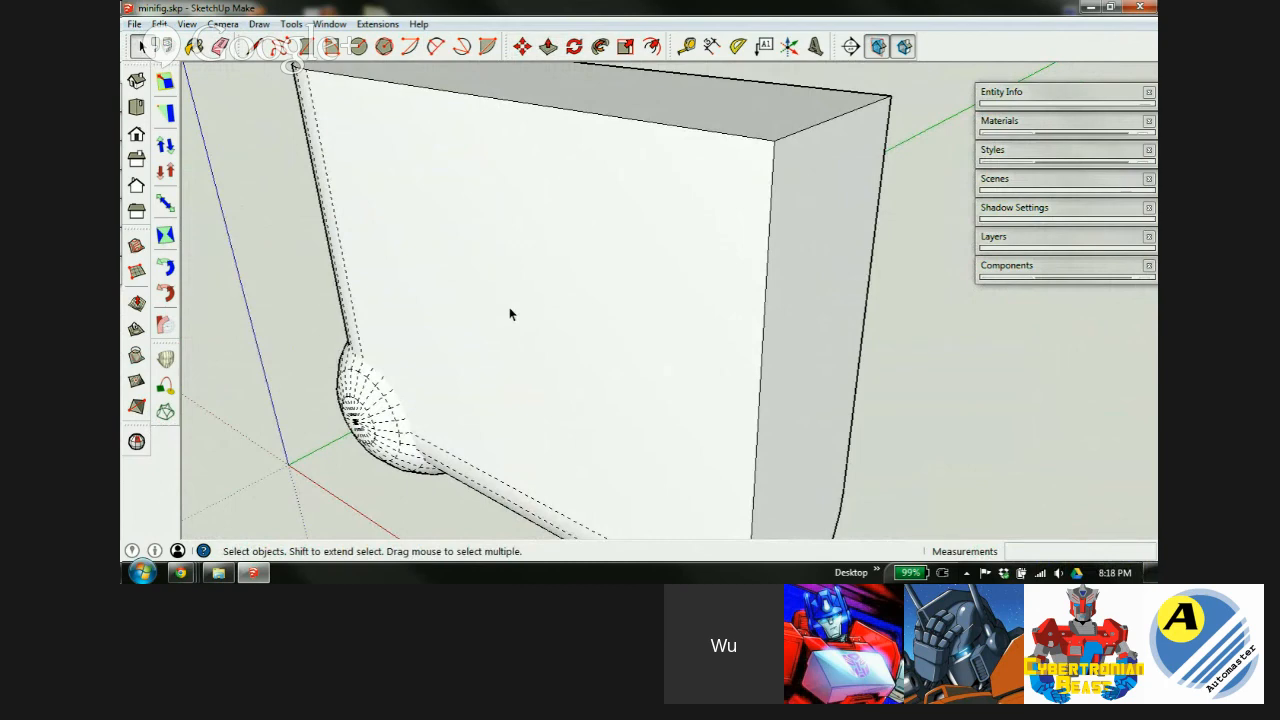
{"action": "scroll", "coordinate": [391, 283], "scroll_direction": "down", "scroll_amount": 3}
{"action": "scroll", "coordinate": [476, 342], "scroll_direction": "up", "scroll_amount": 5}
Inside the body group, place a guide about 1.7mm above the body's edge.
{"action": "middle_click_drag", "start_coordinate": [503, 333], "coordinate": [694, 251]}
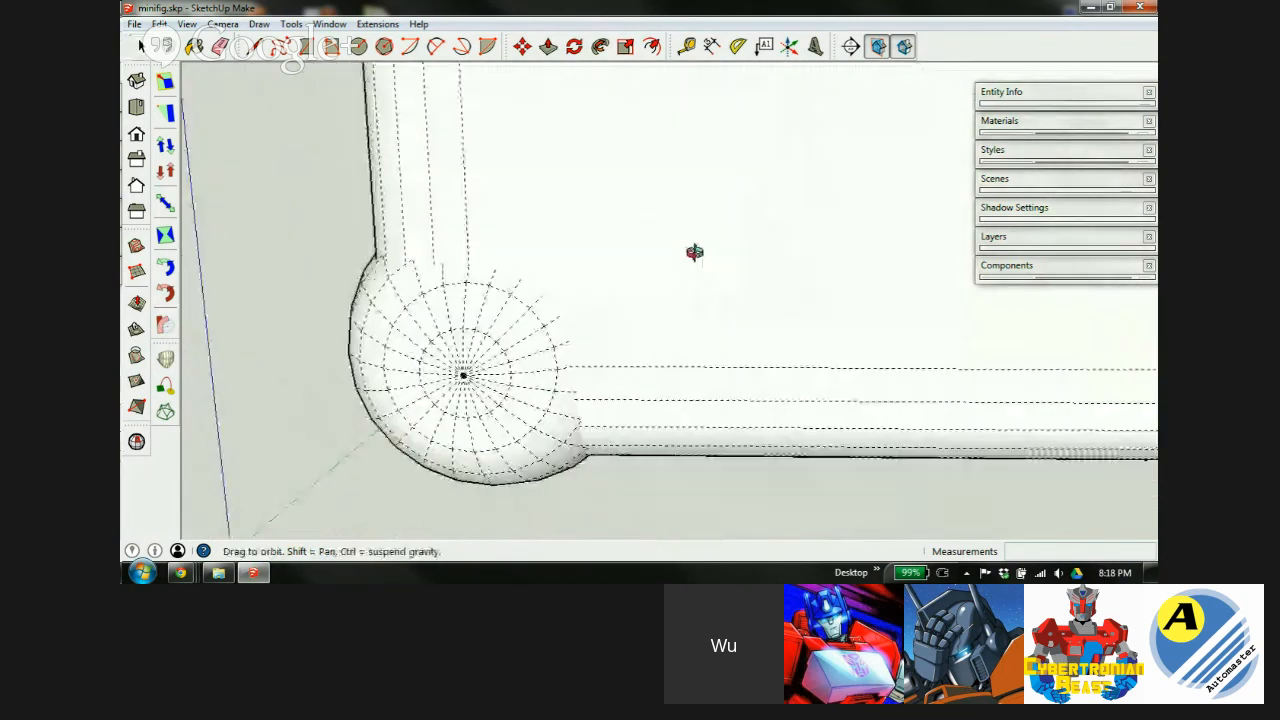
{"action": "double_click", "coordinate": [613, 228]}
{"action": "mouse_move", "coordinate": [464, 313]}
{"action": "middle_mouse_down"}
{"action": "mouse_move", "coordinate": [634, 280]}
{"action": "mouse_move", "coordinate": [683, 243]}
{"action": "mouse_move", "coordinate": [643, 254]}
{"action": "middle_mouse_up"}
{"action": "key", "text": "t"}
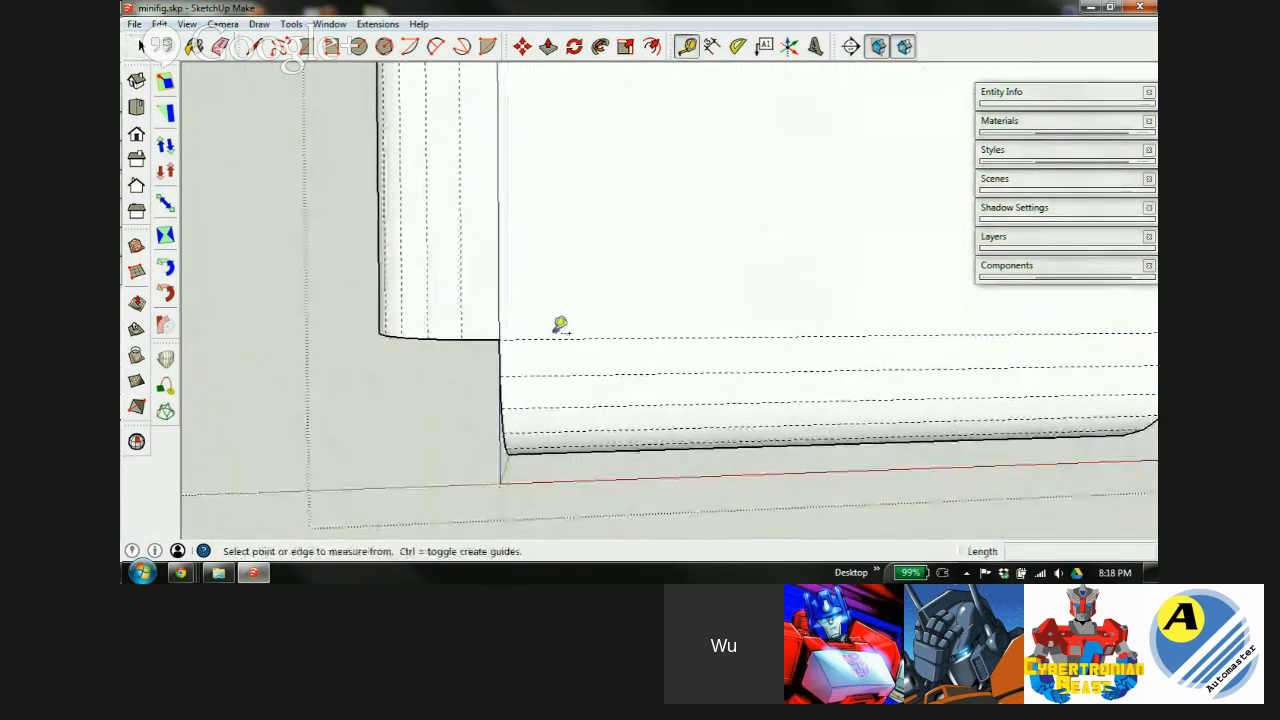
{"action": "left_click", "coordinate": [545, 338]}
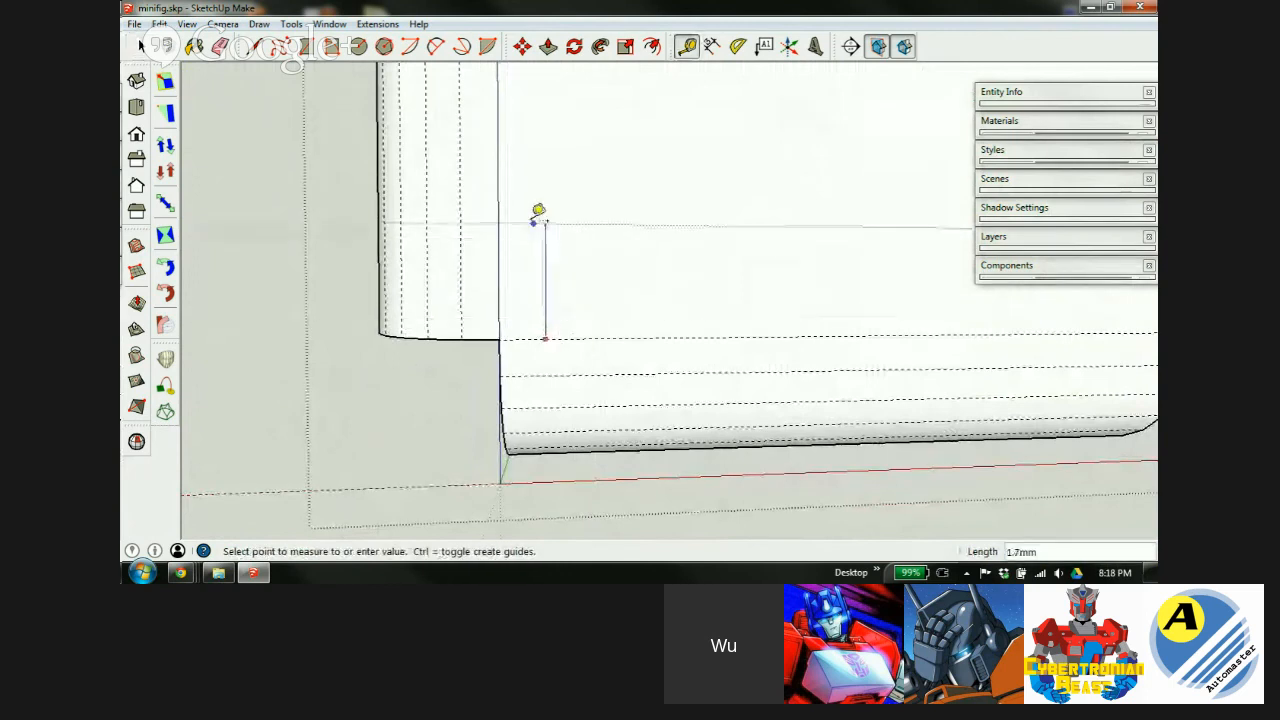
{"action": "left_click", "coordinate": [508, 207]}
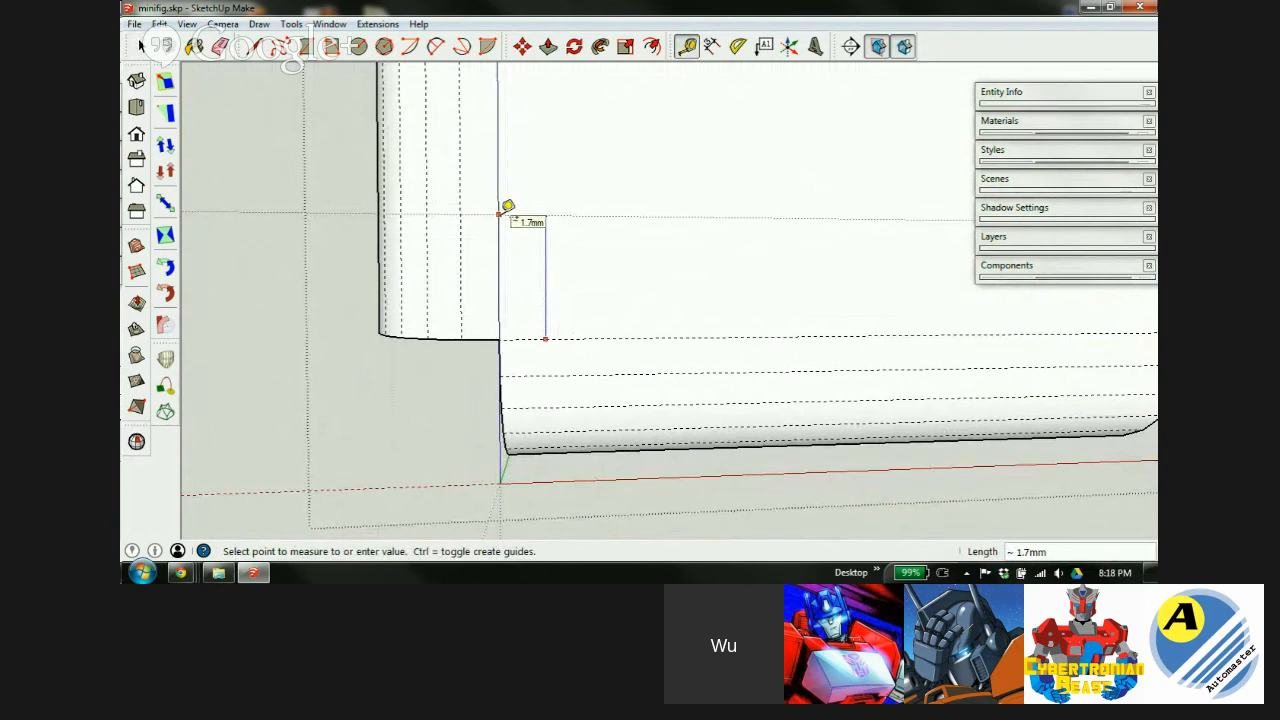
{"action": "key", "text": "space"}
{"action": "left_click", "coordinate": [278, 295]}
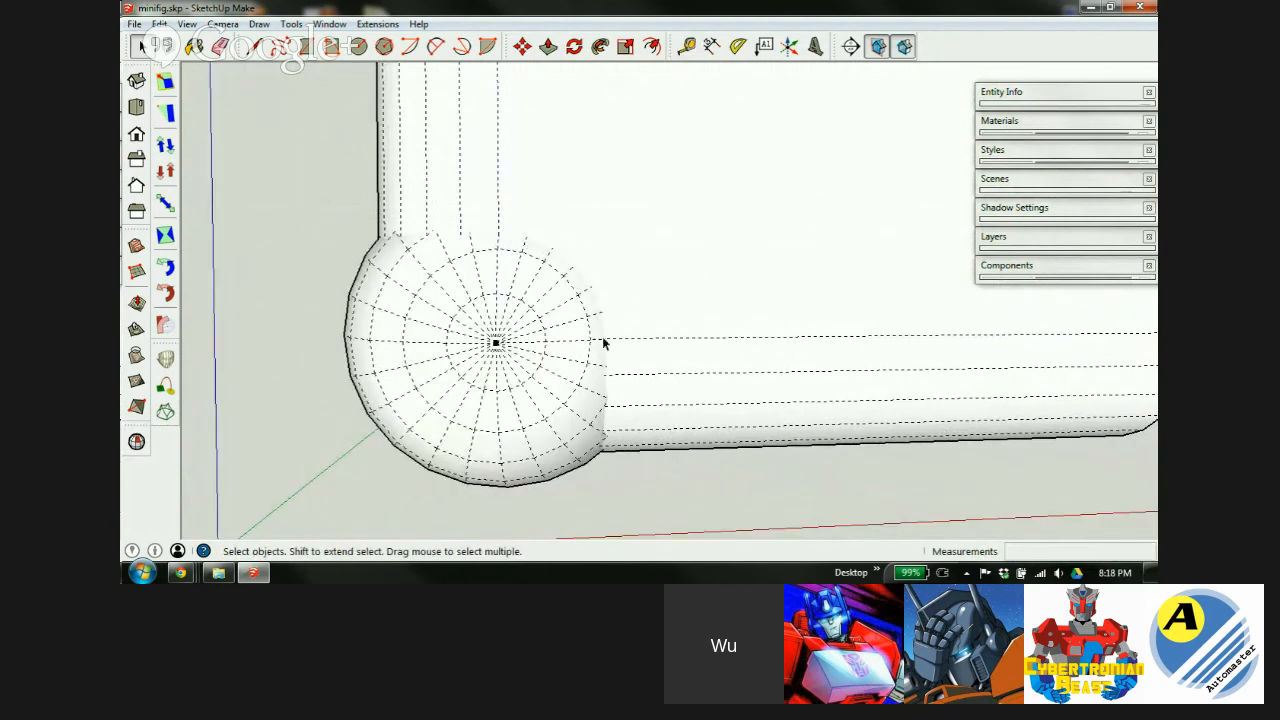
Place a guide 1.5mm in from the edge beside the ball.
{"action": "key", "text": "t"}
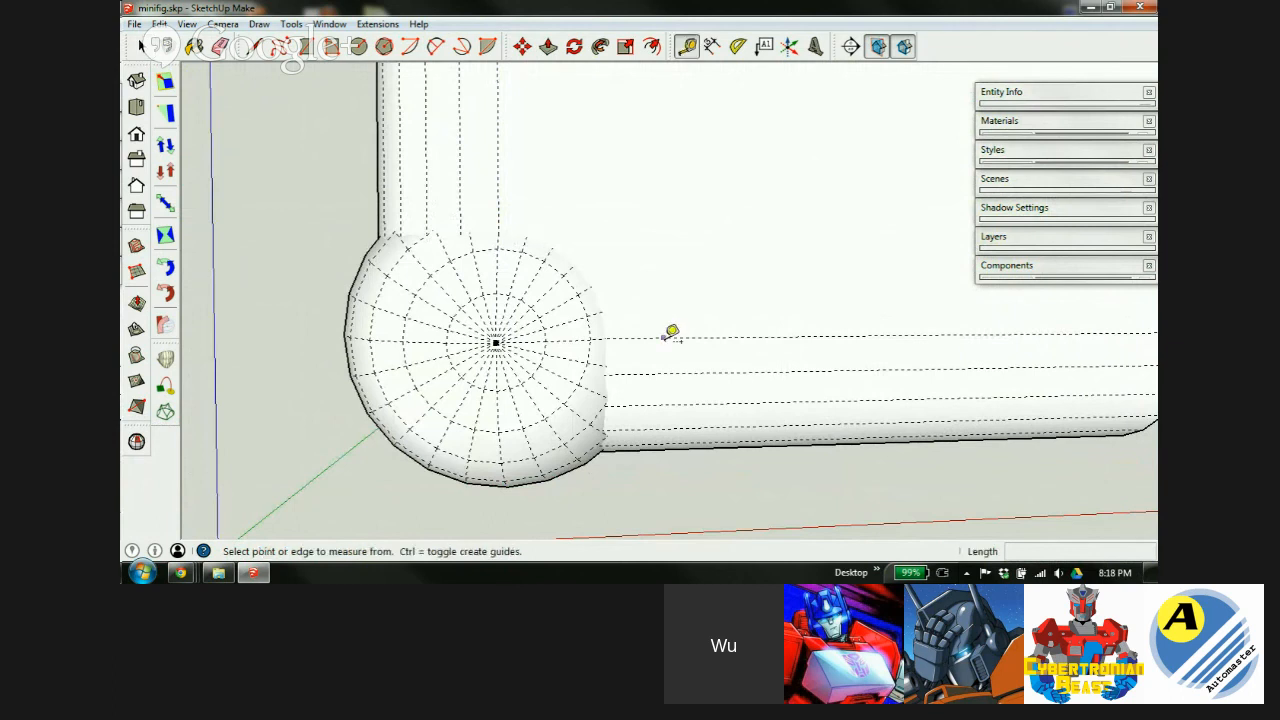
{"action": "left_click", "coordinate": [666, 337]}
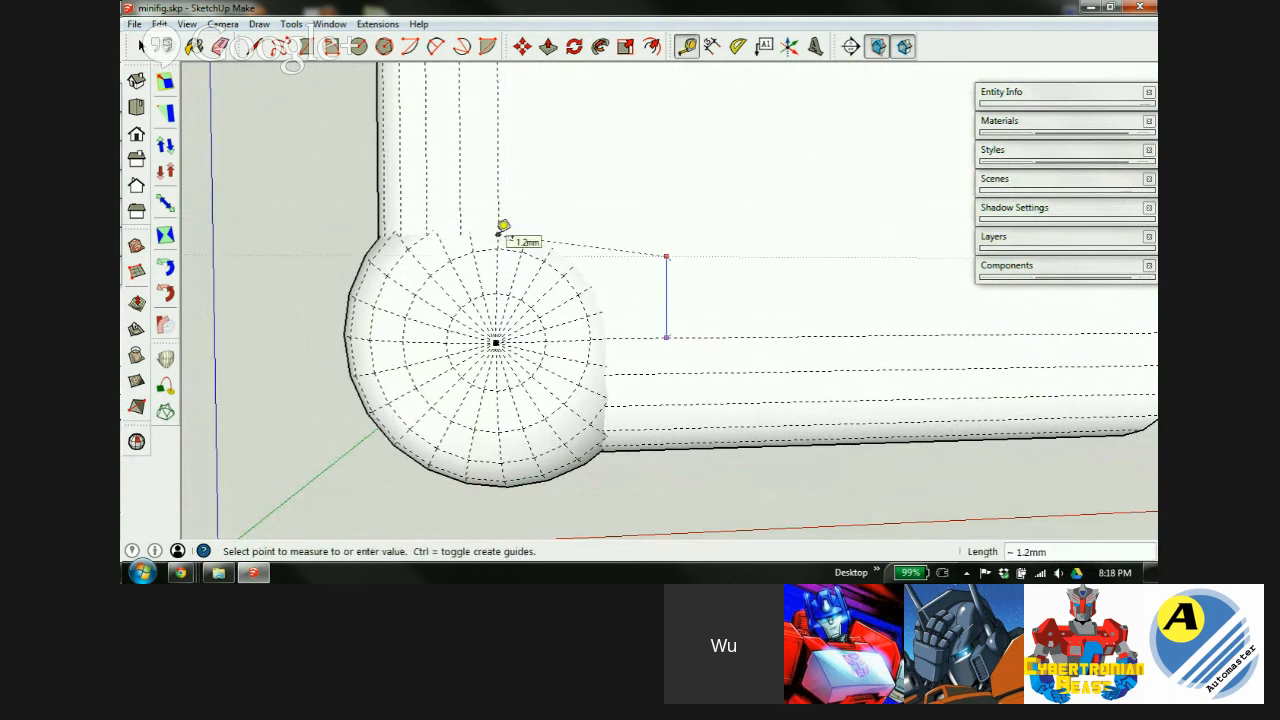
{"action": "type", "text": "1.5"}
{"action": "key", "text": "Return"}
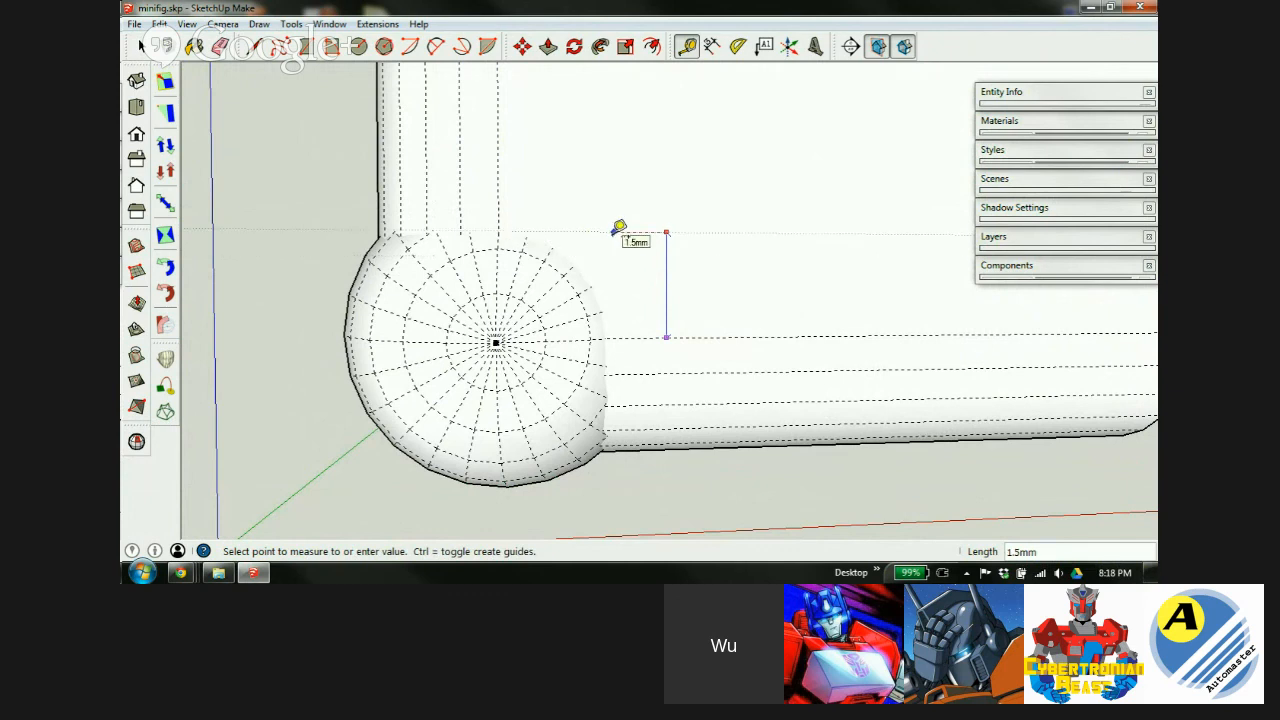
{"action": "left_click", "coordinate": [614, 232]}
{"action": "key", "text": "space"}
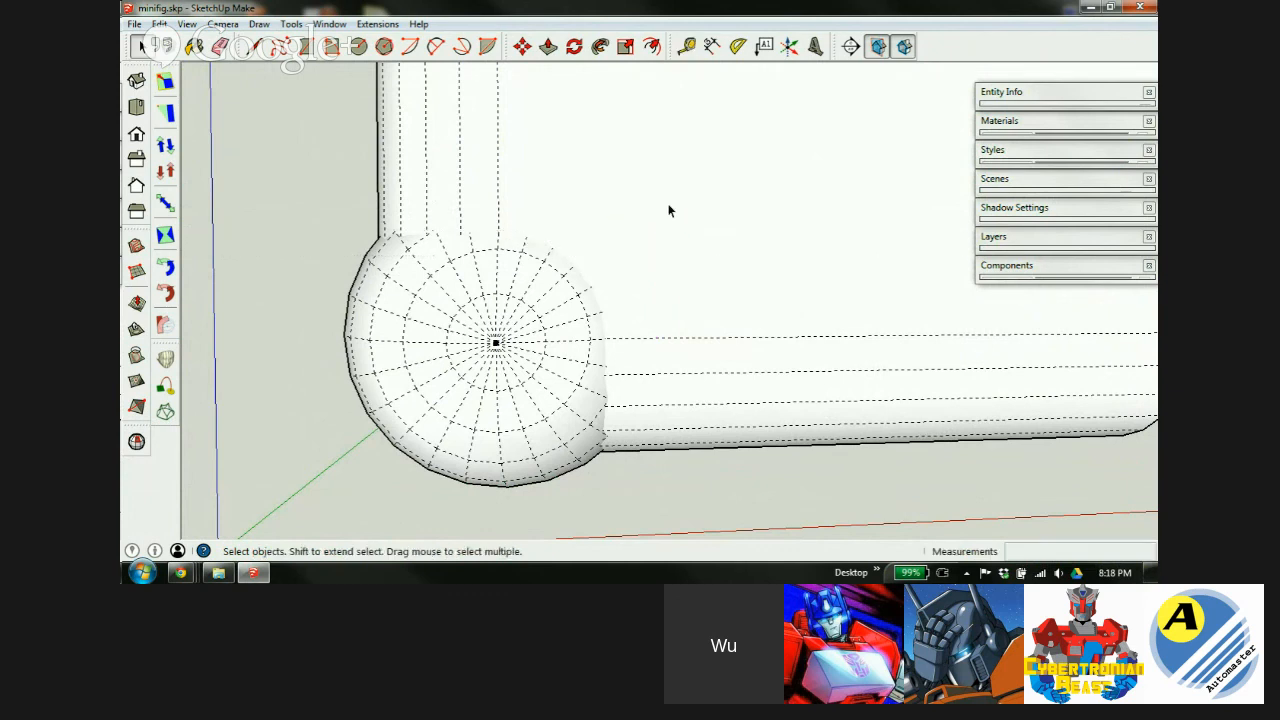
Inside the white body group, add guides 1.5mm from the lower edge and beside the vertical edge.
{"action": "double_click", "coordinate": [669, 204]}
{"action": "key", "text": "t"}
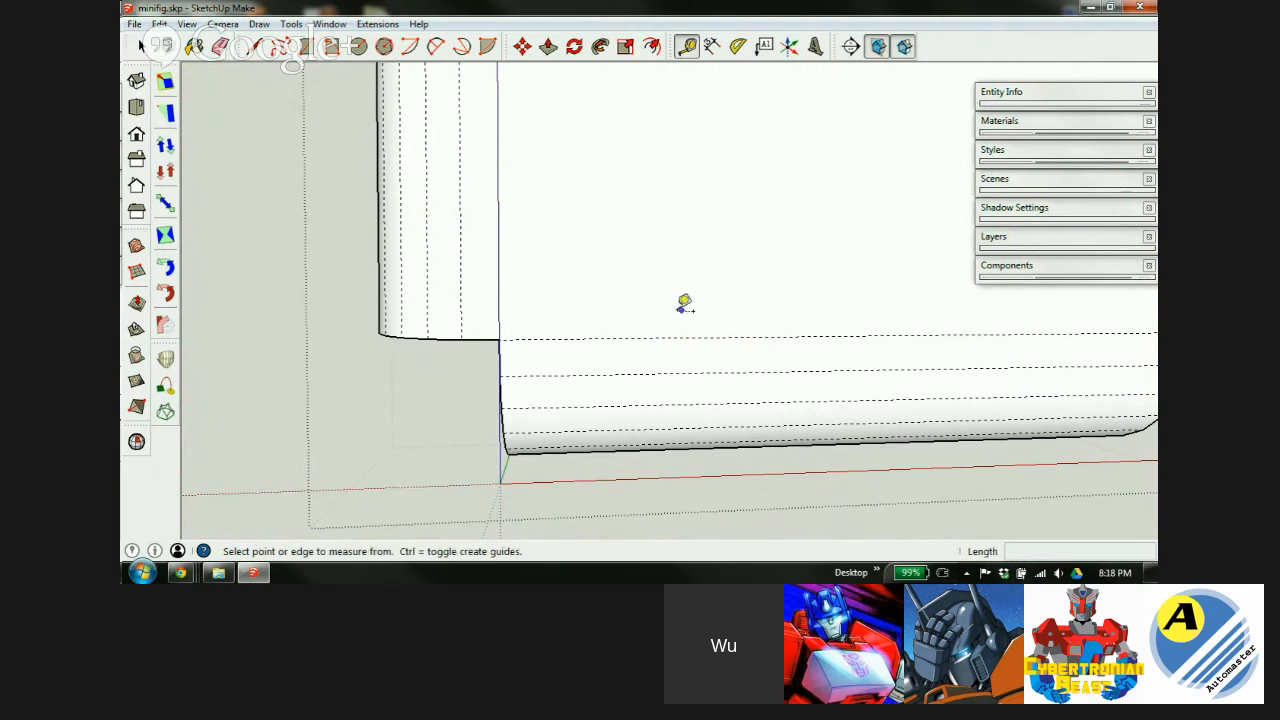
{"action": "left_click", "coordinate": [681, 336]}
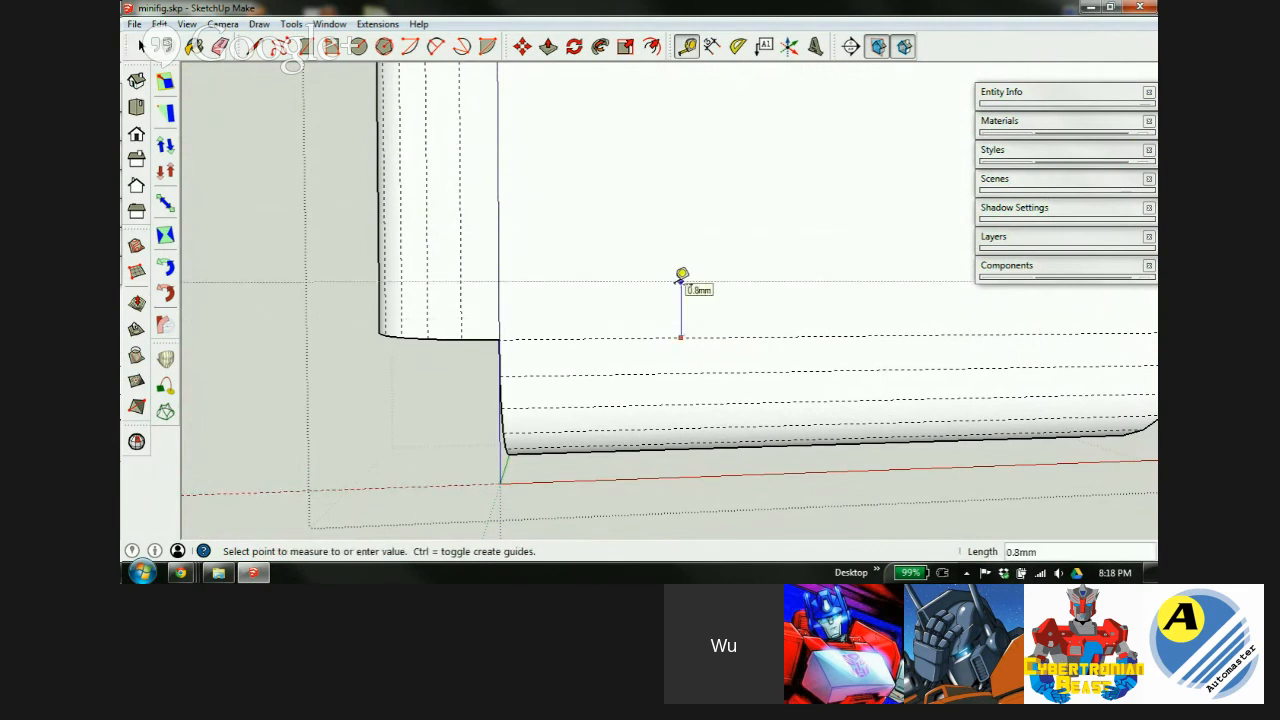
{"action": "type", "text": "1.5"}
{"action": "key", "text": "Return"}
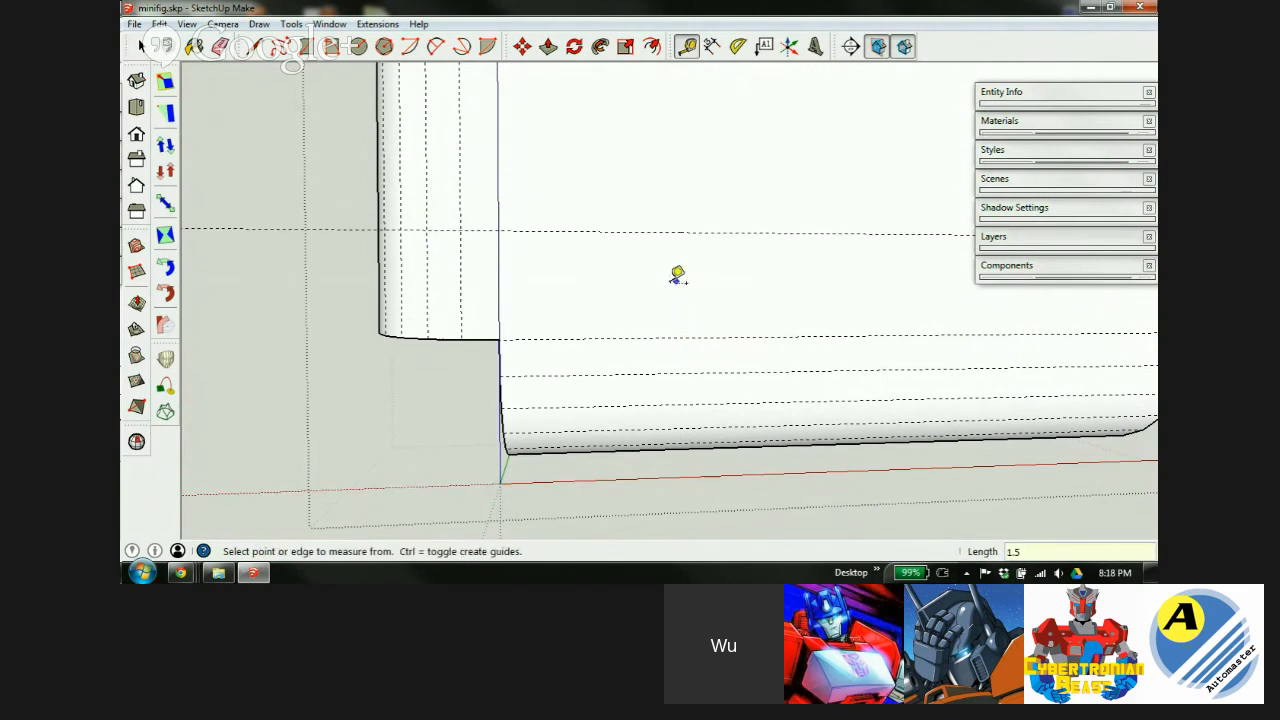
{"action": "left_click", "coordinate": [500, 166]}
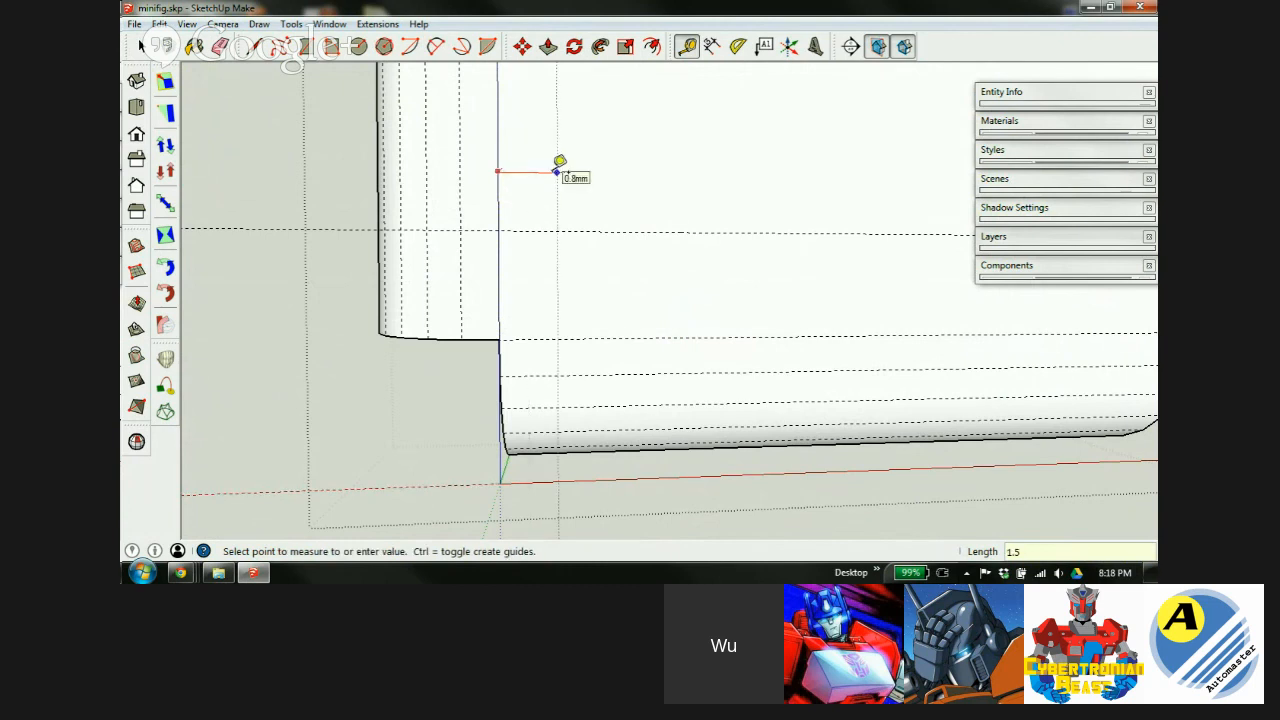
{"action": "left_click", "coordinate": [558, 171]}
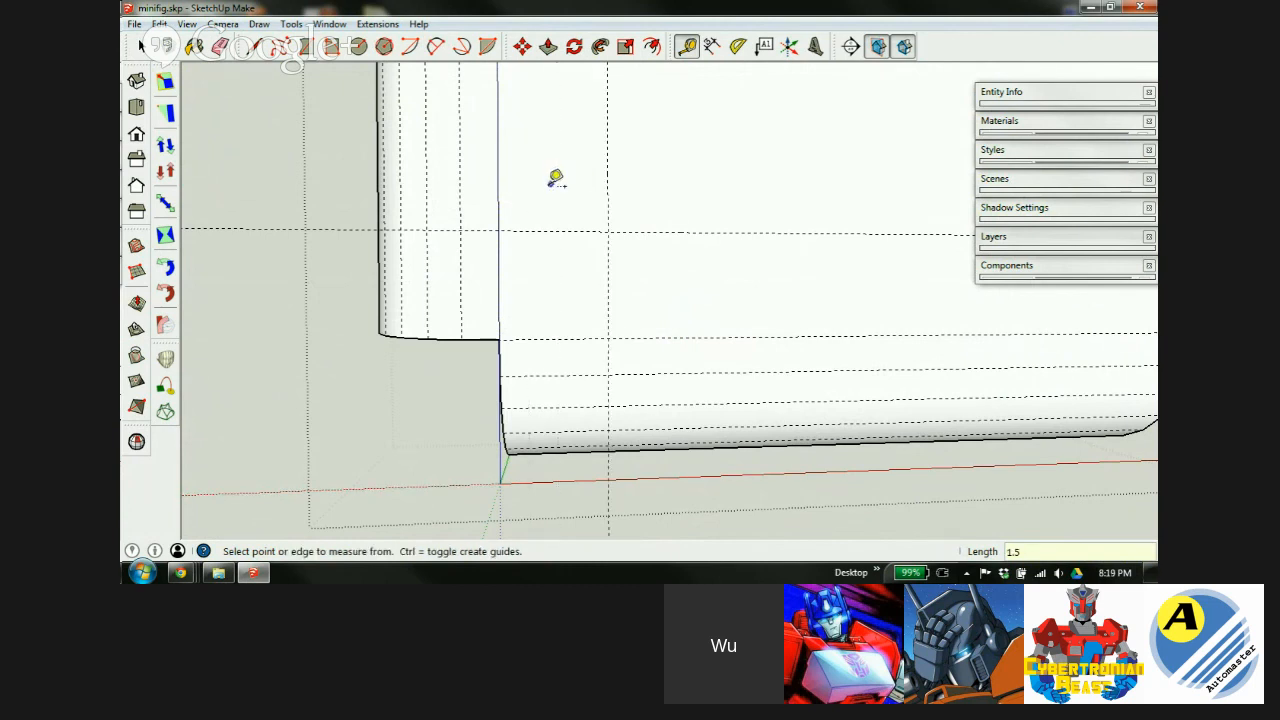
{"action": "scroll", "coordinate": [463, 237], "scroll_direction": "up", "scroll_amount": 3}
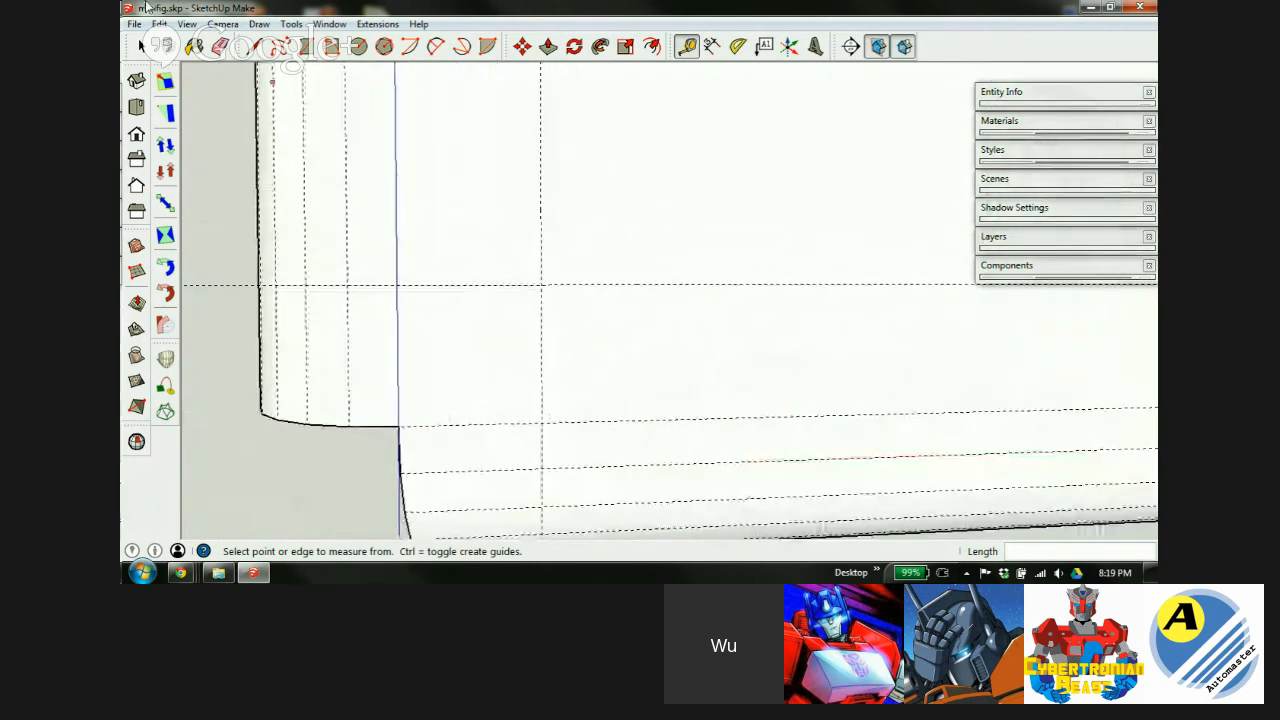
Draw a quarter-circle 2 Point Arc from the guide intersection to the lower guide.
{"action": "left_click", "coordinate": [383, 46]}
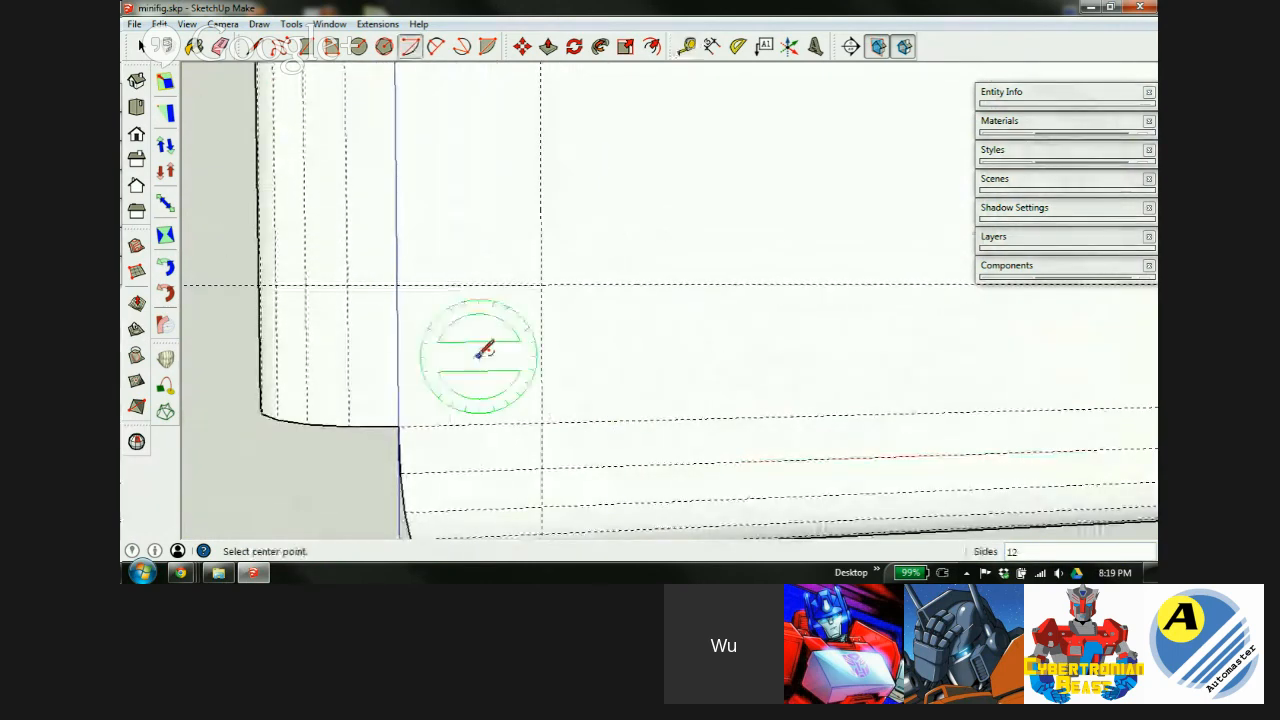
{"action": "left_click", "coordinate": [436, 46]}
{"action": "left_click", "coordinate": [397, 286]}
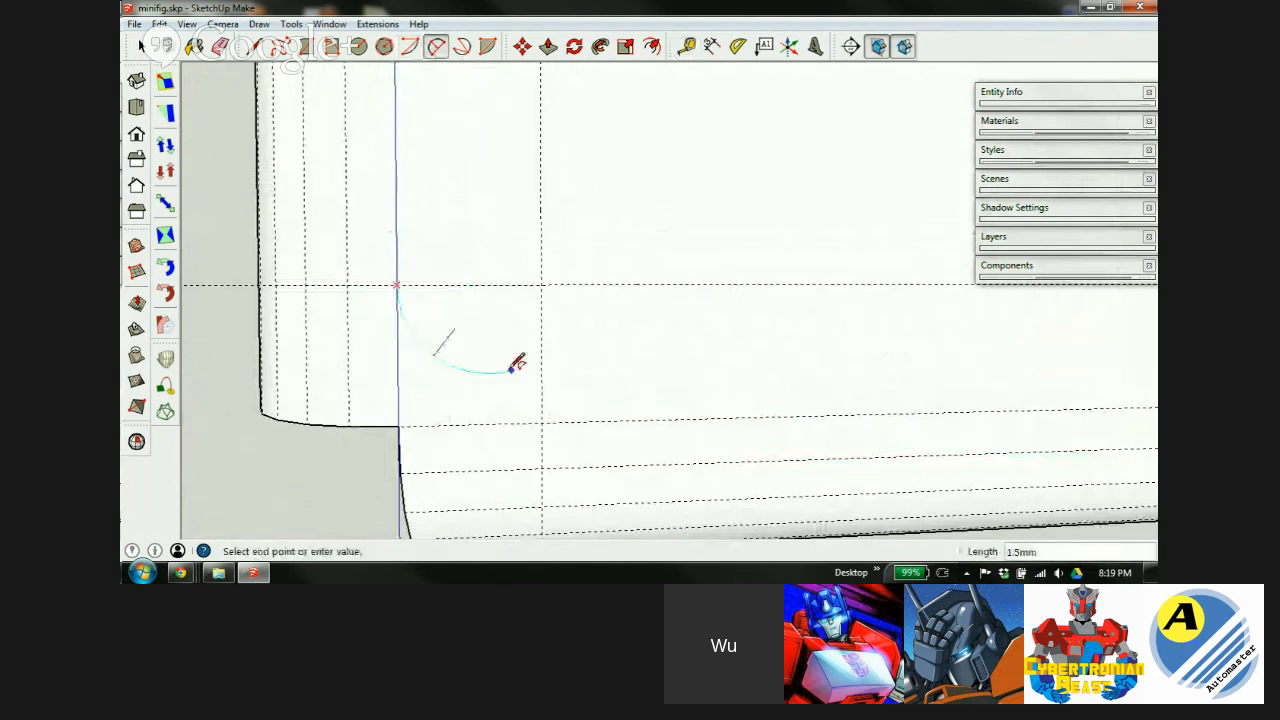
{"action": "left_click", "coordinate": [541, 420]}
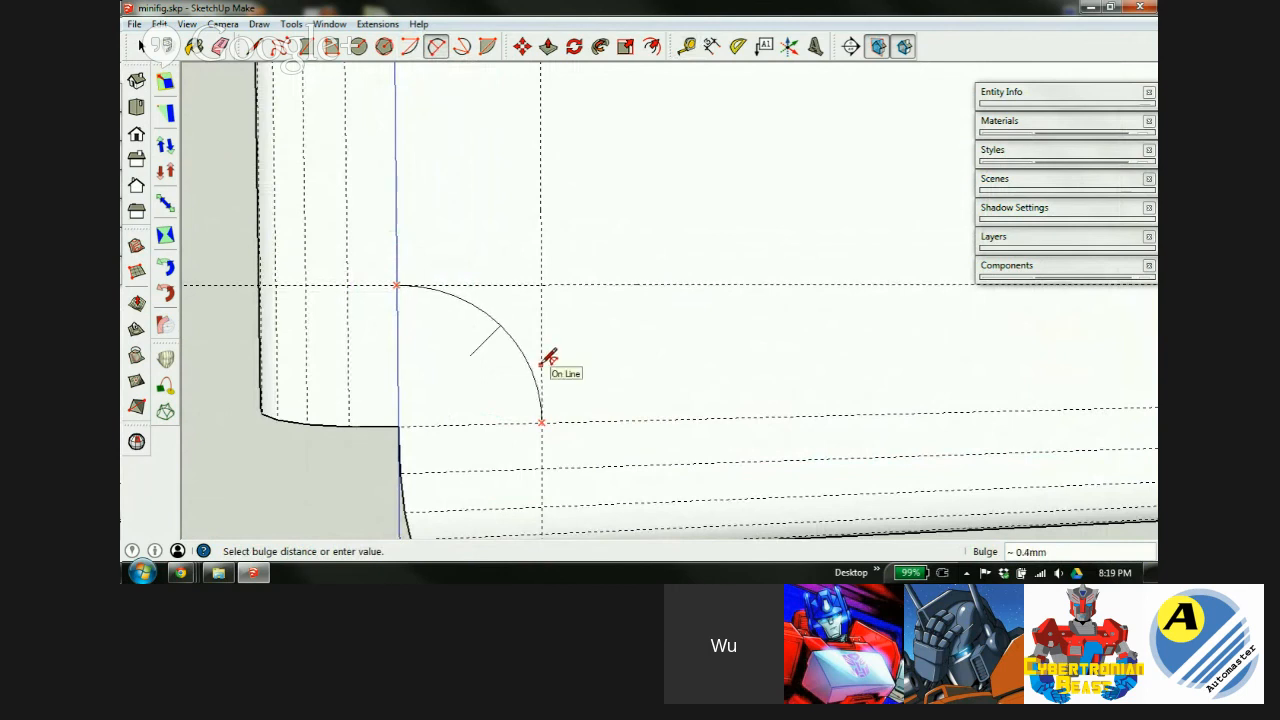
{"action": "left_click", "coordinate": [549, 357]}
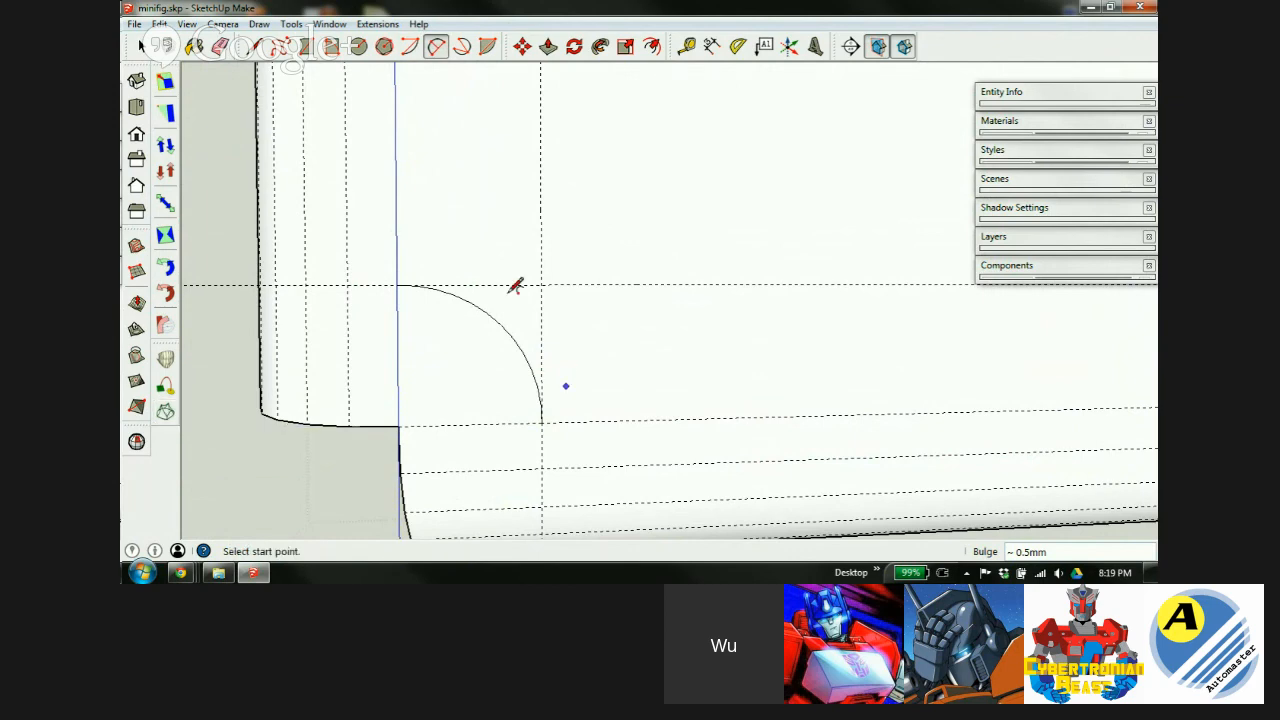
{"action": "scroll", "coordinate": [380, 325], "scroll_direction": "down", "scroll_amount": 3}
{"action": "scroll", "coordinate": [537, 345], "scroll_direction": "up", "scroll_amount": 3}
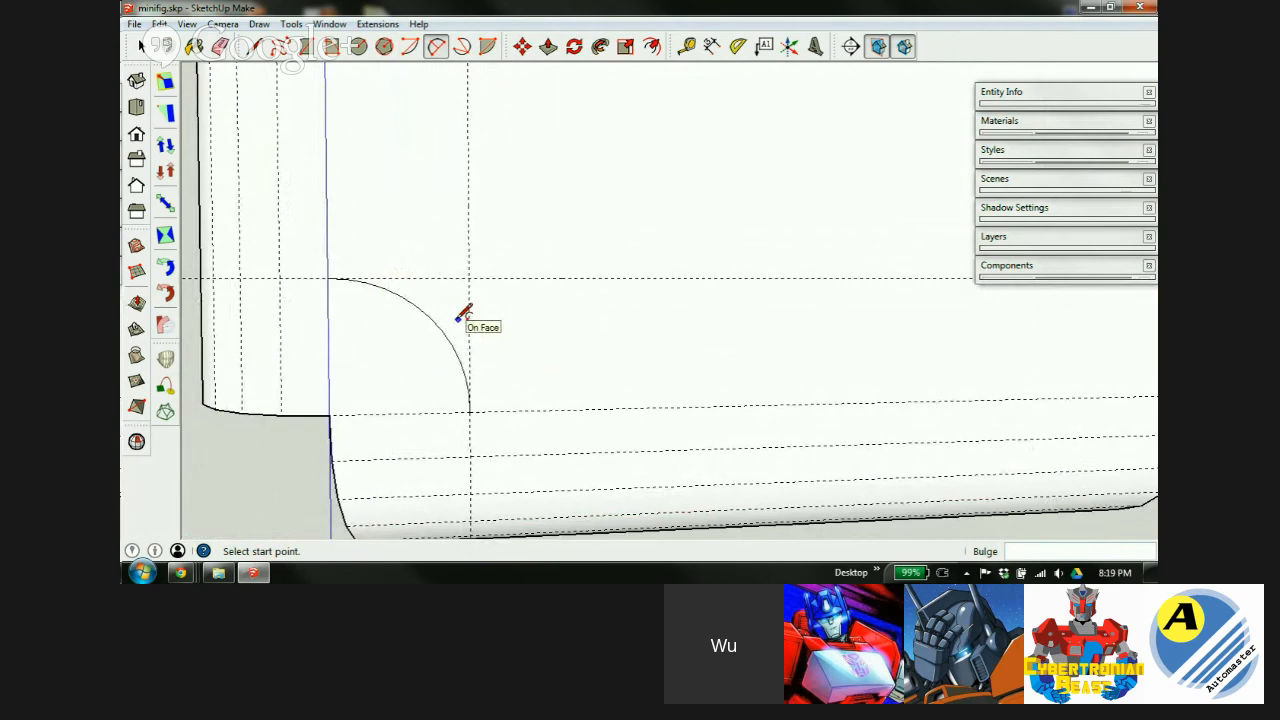
{"action": "scroll", "coordinate": [480, 312], "scroll_direction": "up", "scroll_amount": 2}
{"action": "scroll", "coordinate": [472, 328], "scroll_direction": "down", "scroll_amount": 1}
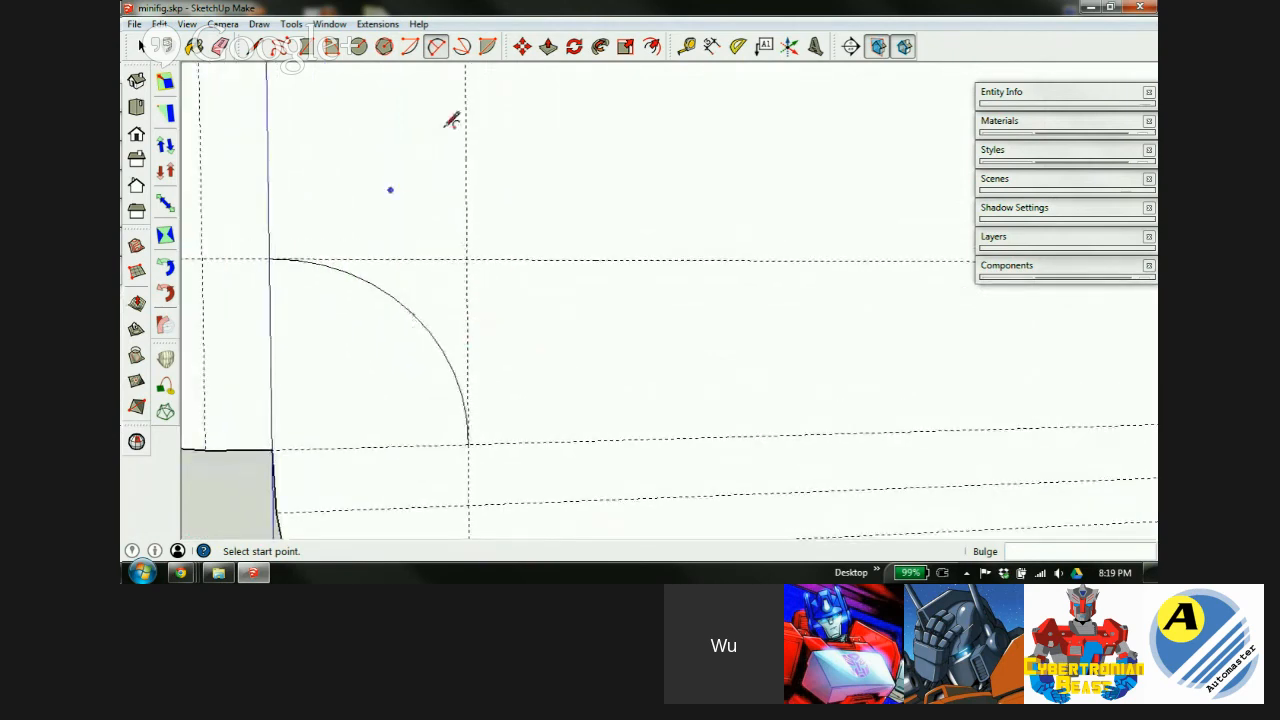
Offset the arc 0.5mm outward.
{"action": "left_click", "coordinate": [651, 47]}
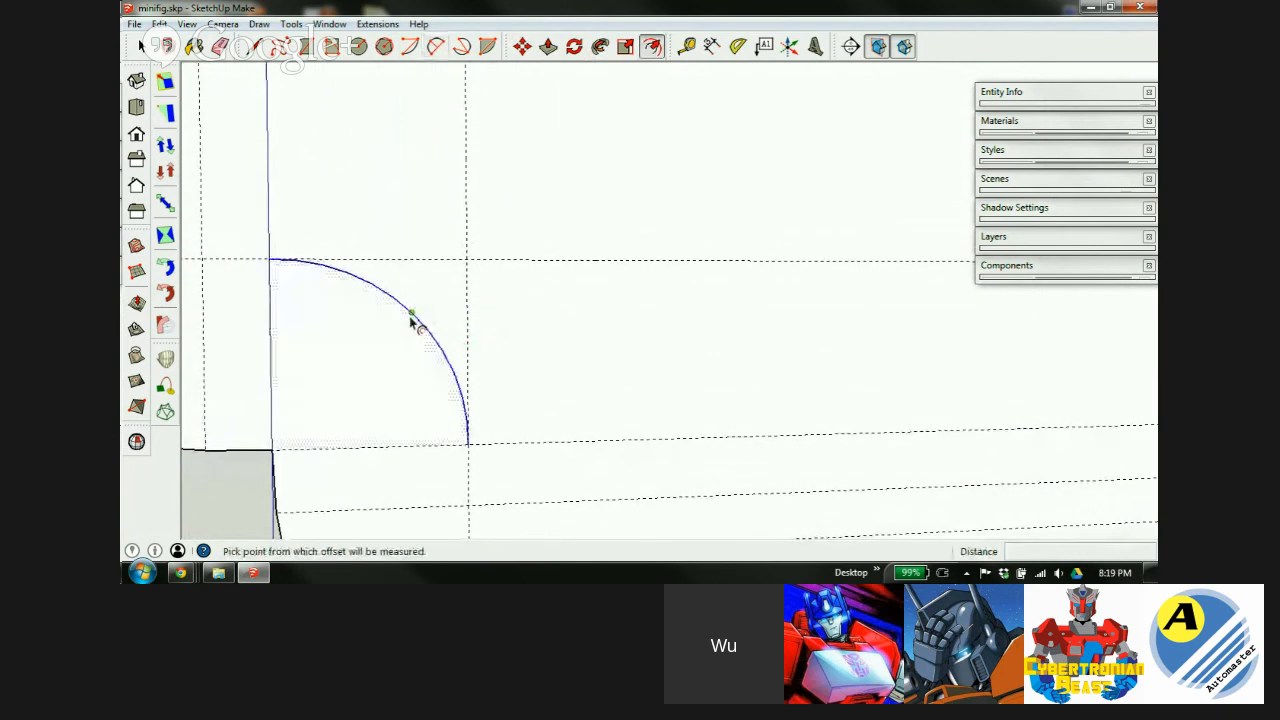
{"action": "left_click", "coordinate": [412, 315]}
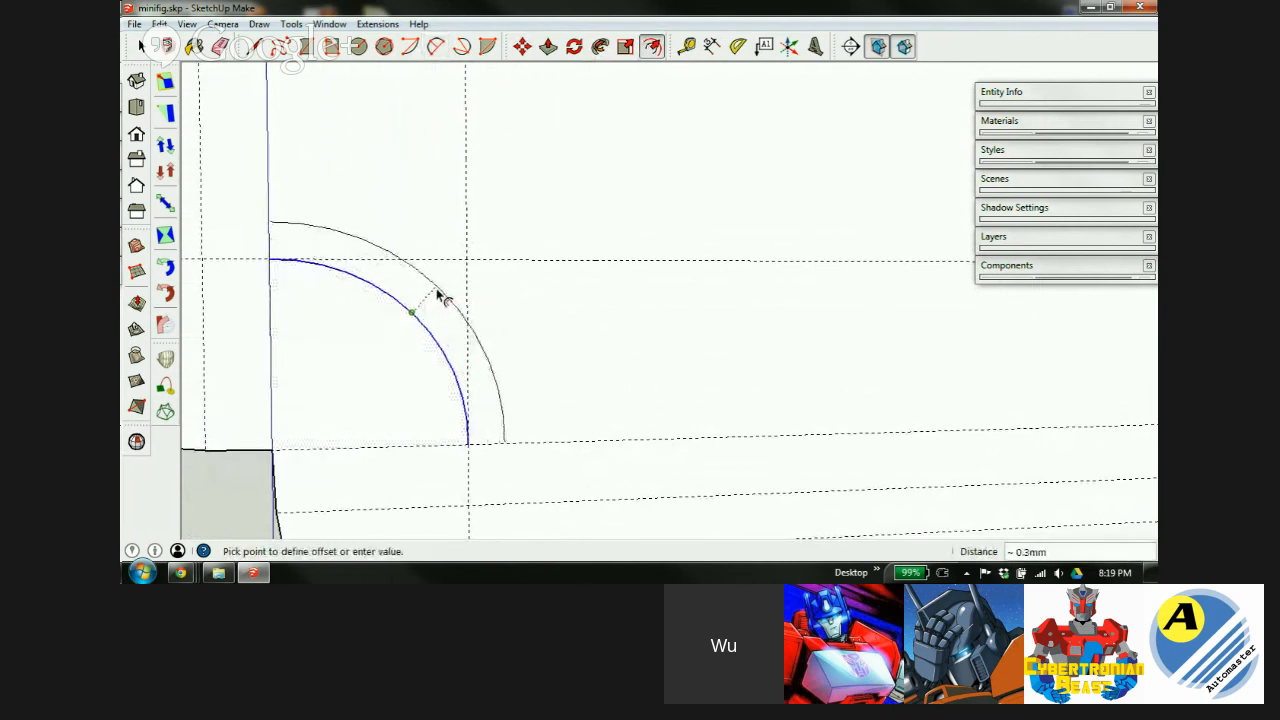
{"action": "type", "text": ".5"}
{"action": "key", "text": "Return"}
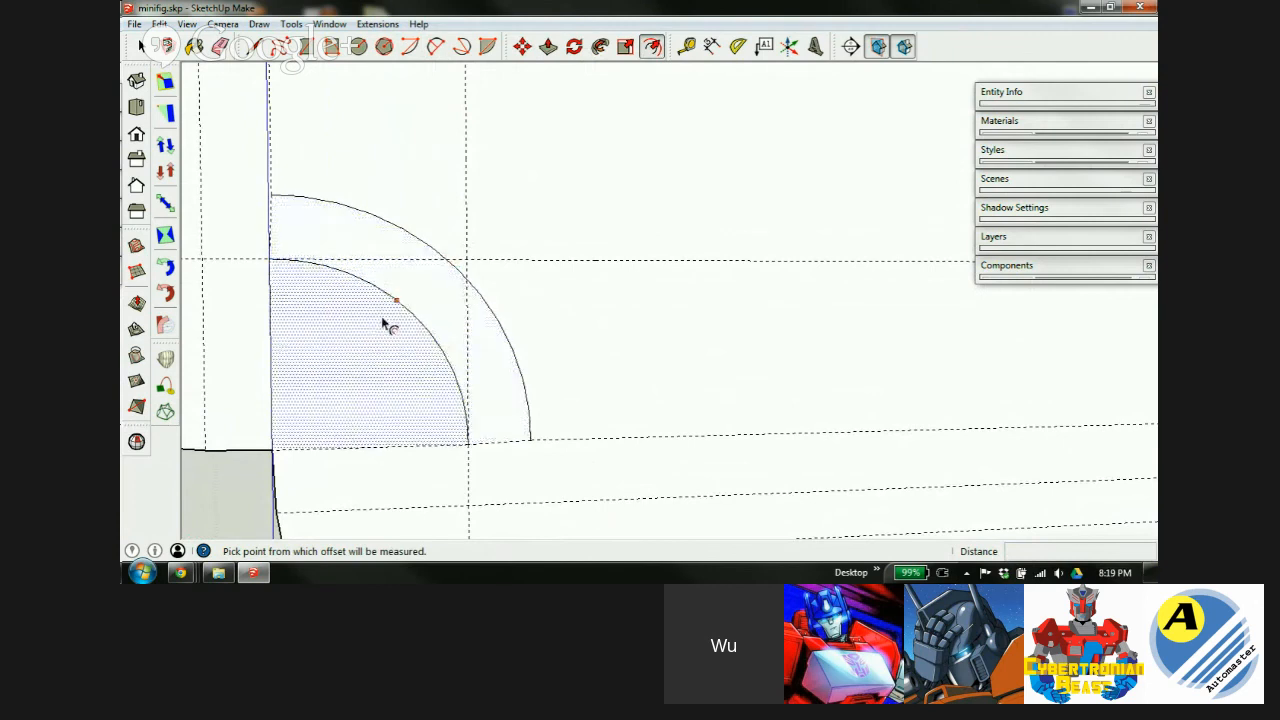
Erase the inner arc and the two guides crossing the corner.
{"action": "key", "text": "e"}
{"action": "left_click", "coordinate": [376, 287]}
{"action": "left_click_drag", "start_coordinate": [390, 257], "coordinate": [468, 336]}
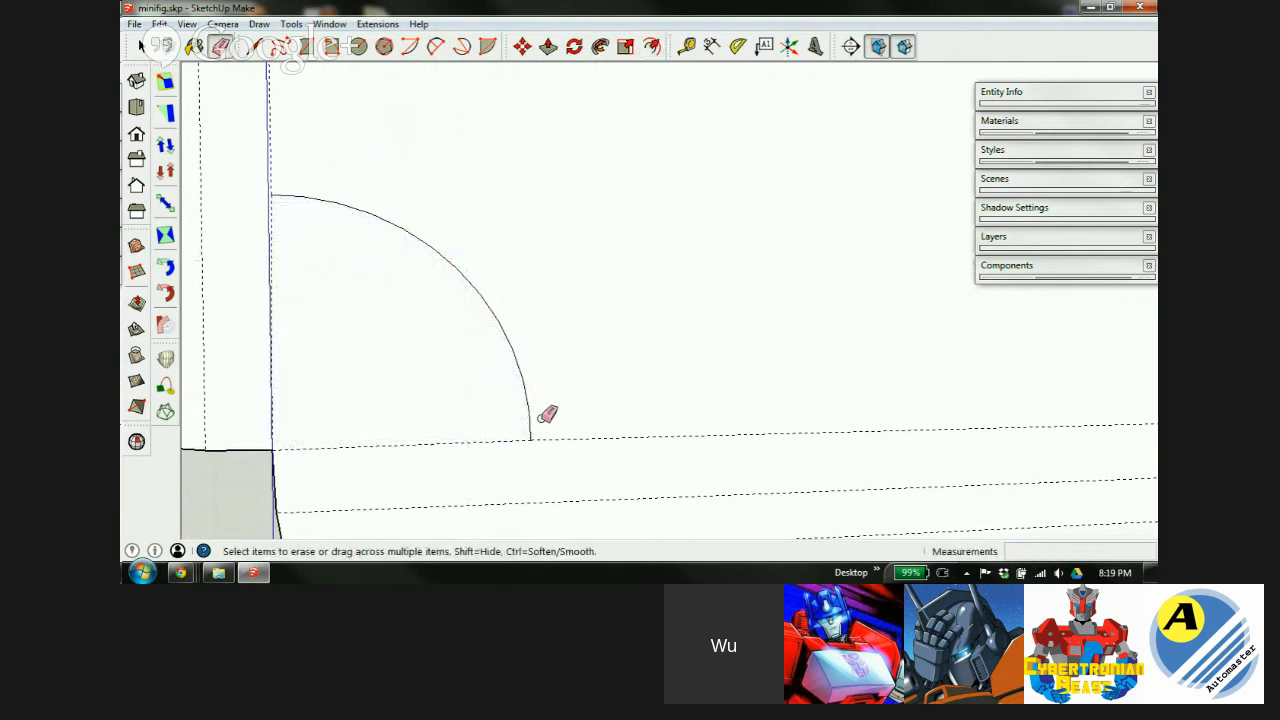
{"action": "scroll", "coordinate": [540, 425], "scroll_direction": "up", "scroll_amount": 3}
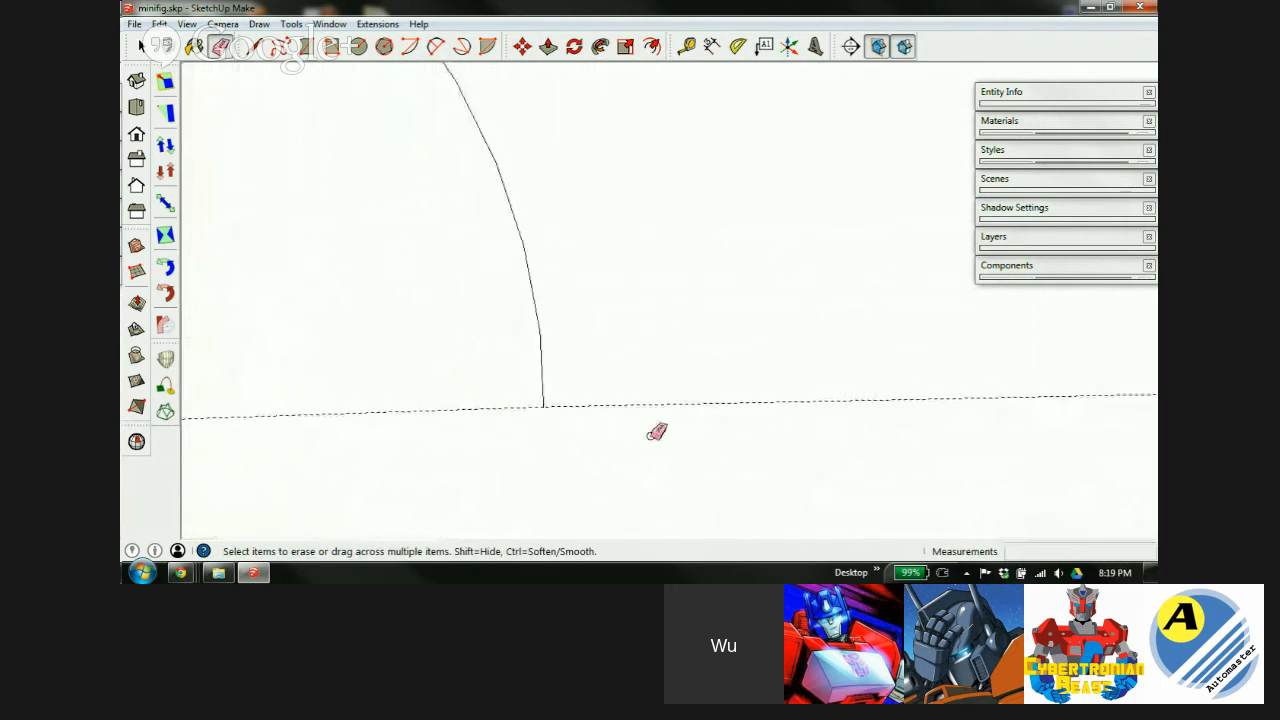
{"action": "scroll", "coordinate": [663, 446], "scroll_direction": "down", "scroll_amount": 7}
{"action": "scroll", "coordinate": [488, 287], "scroll_direction": "up", "scroll_amount": 2}
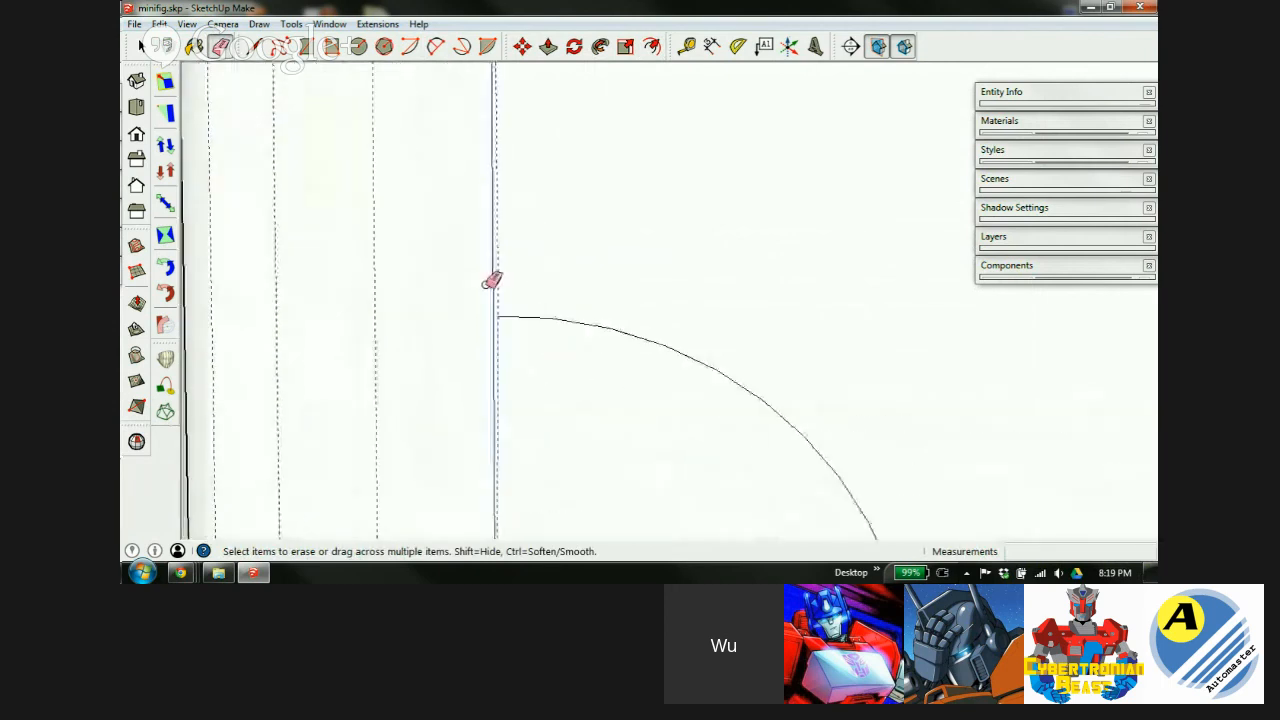
{"action": "scroll", "coordinate": [487, 285], "scroll_direction": "up", "scroll_amount": 3}
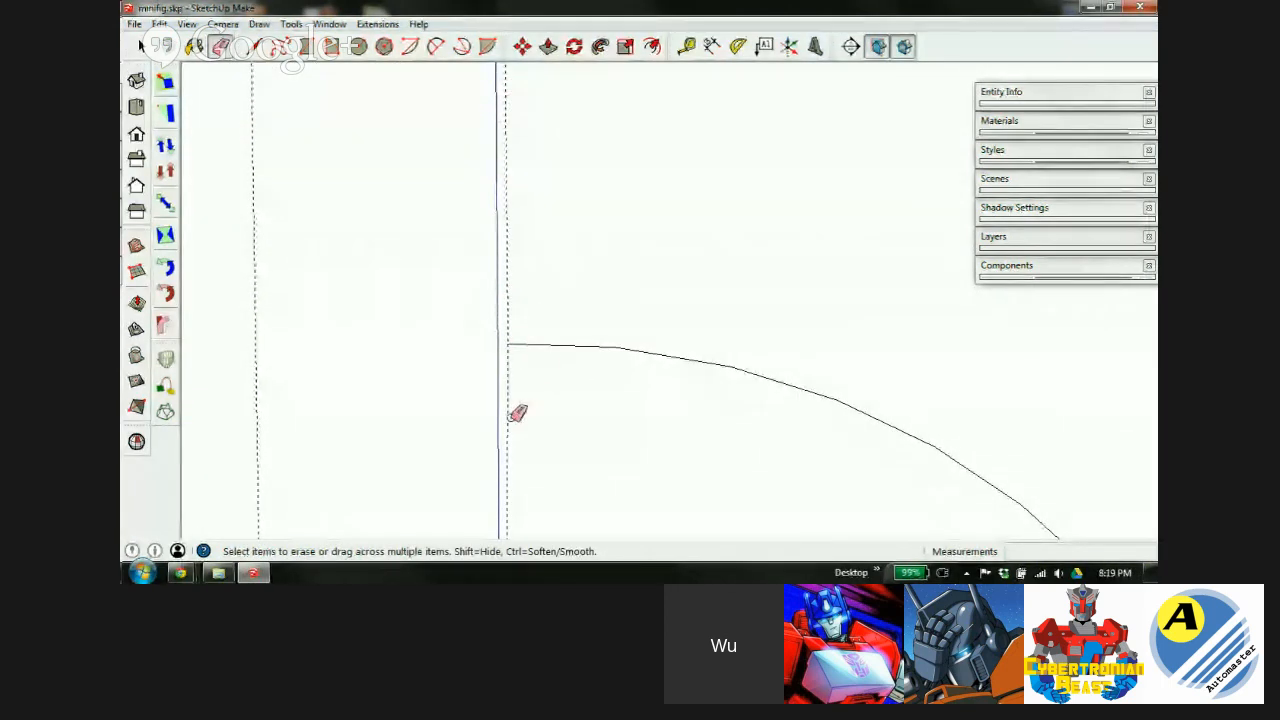
{"action": "scroll", "coordinate": [491, 237], "scroll_direction": "down", "scroll_amount": 5}
{"action": "scroll", "coordinate": [497, 441], "scroll_direction": "up", "scroll_amount": 4}
{"action": "scroll", "coordinate": [463, 423], "scroll_direction": "down", "scroll_amount": 4}
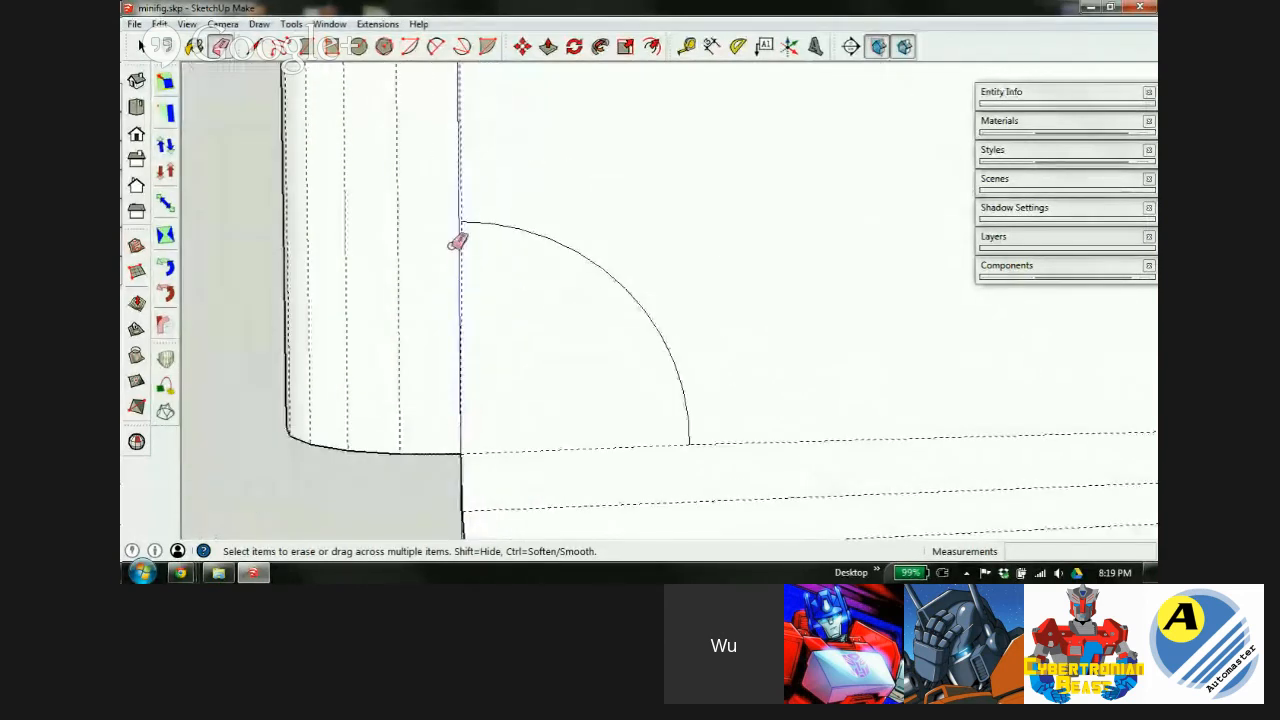
{"action": "scroll", "coordinate": [466, 200], "scroll_direction": "up", "scroll_amount": 4}
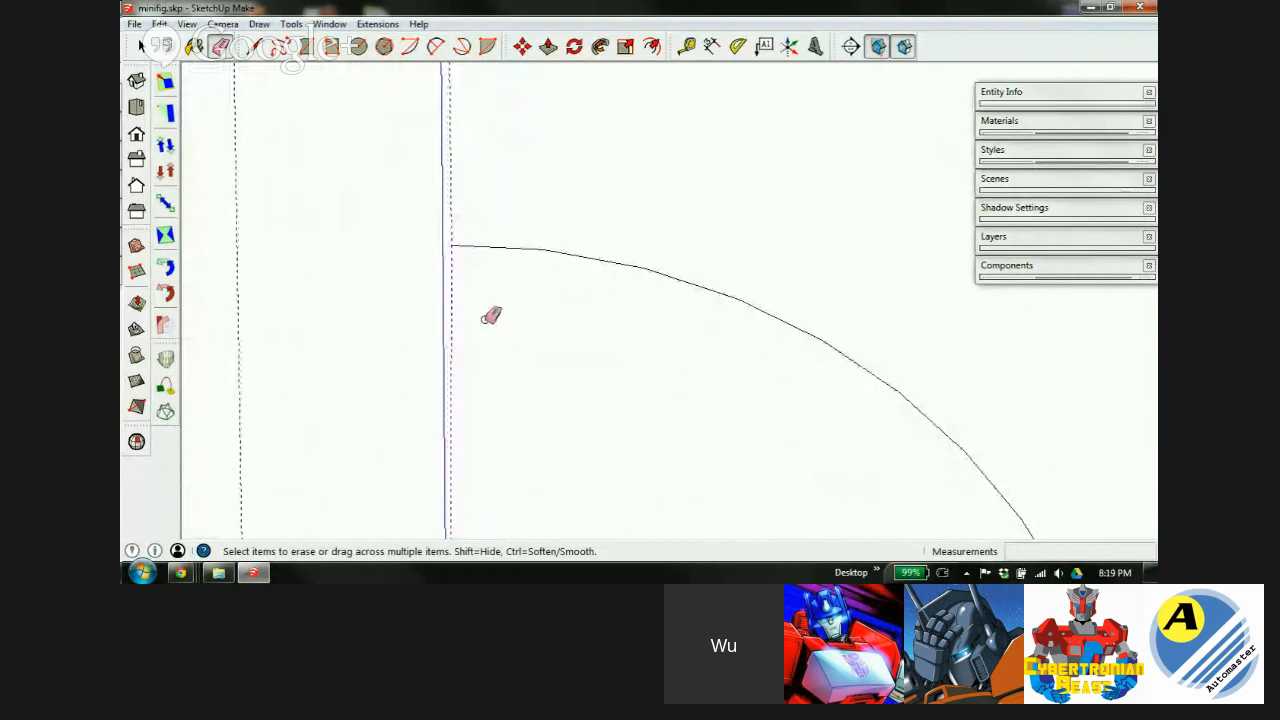
Undo the erasures and offset to restore the original arc and its guides.
{"action": "key", "text": "l"}
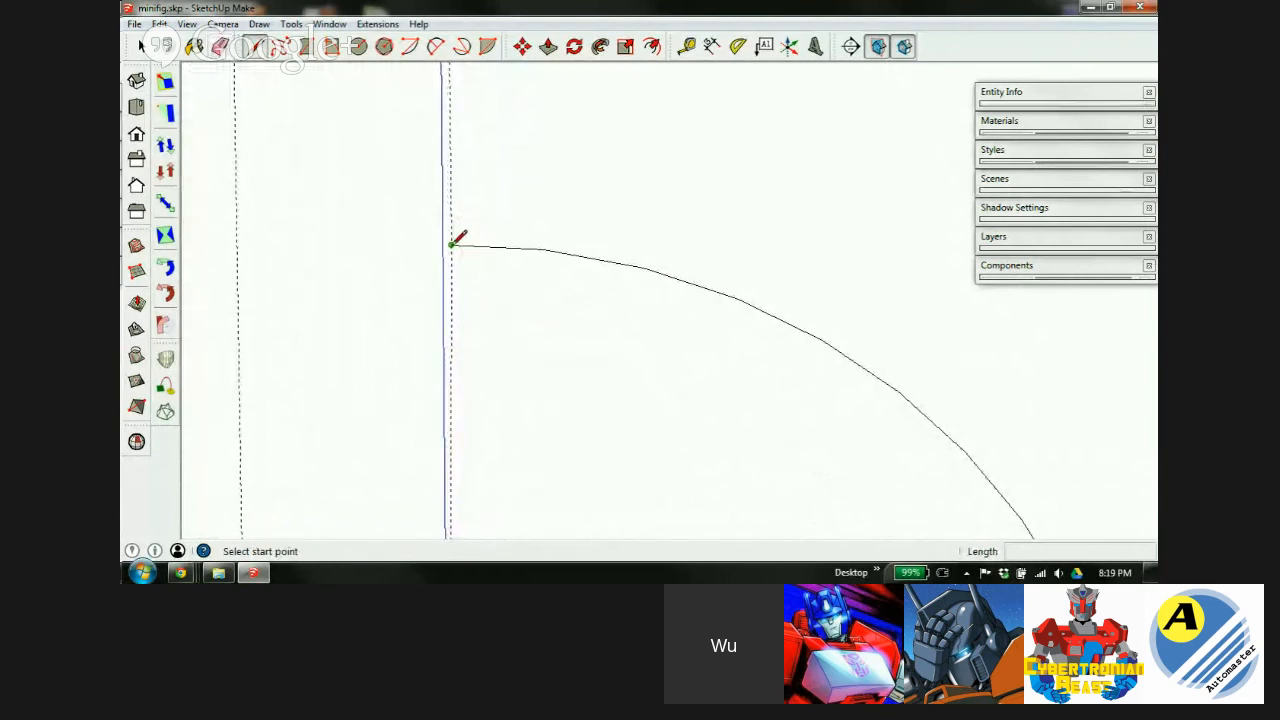
{"action": "key", "text": "ctrl+z"}
{"action": "key", "text": "ctrl+z"}
{"action": "key", "text": "ctrl+z"}
{"action": "scroll", "coordinate": [446, 239], "scroll_direction": "down", "scroll_amount": 2}
{"action": "scroll", "coordinate": [446, 236], "scroll_direction": "down", "scroll_amount": 1}
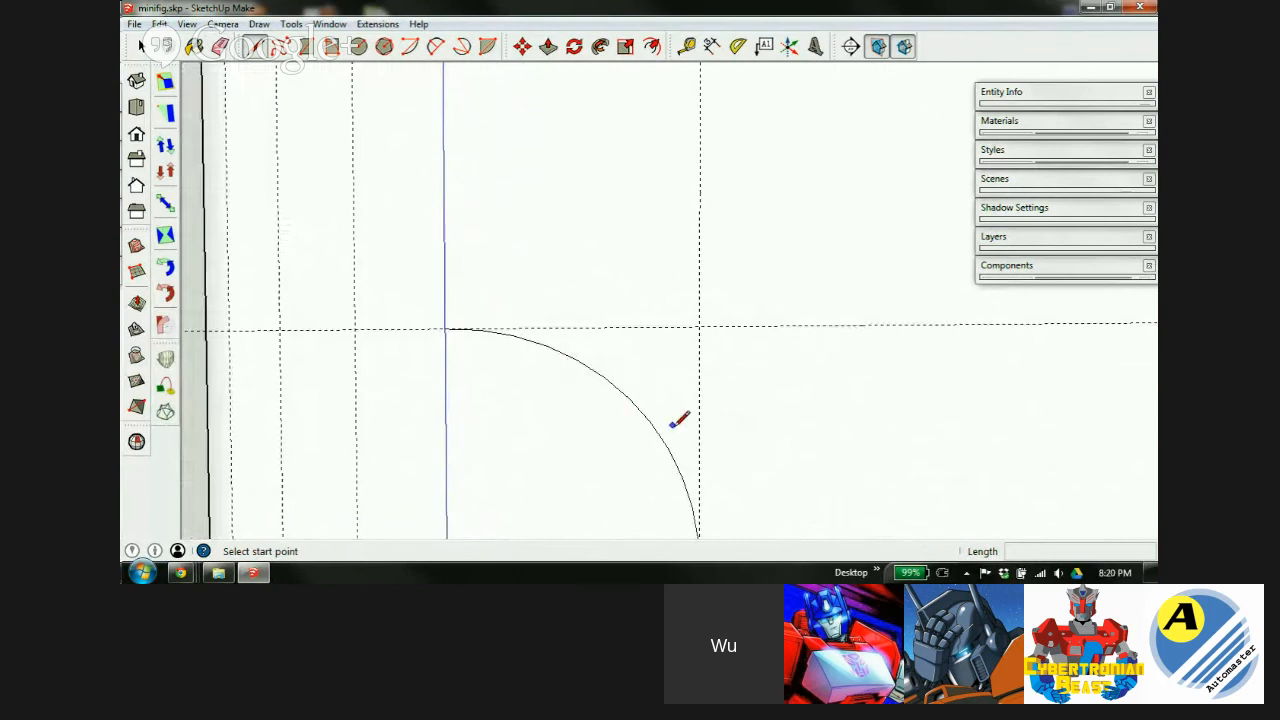
Add guides 0.5mm above the horizontal guide and 0.5mm out from the vertical edge.
{"action": "key", "text": "t"}
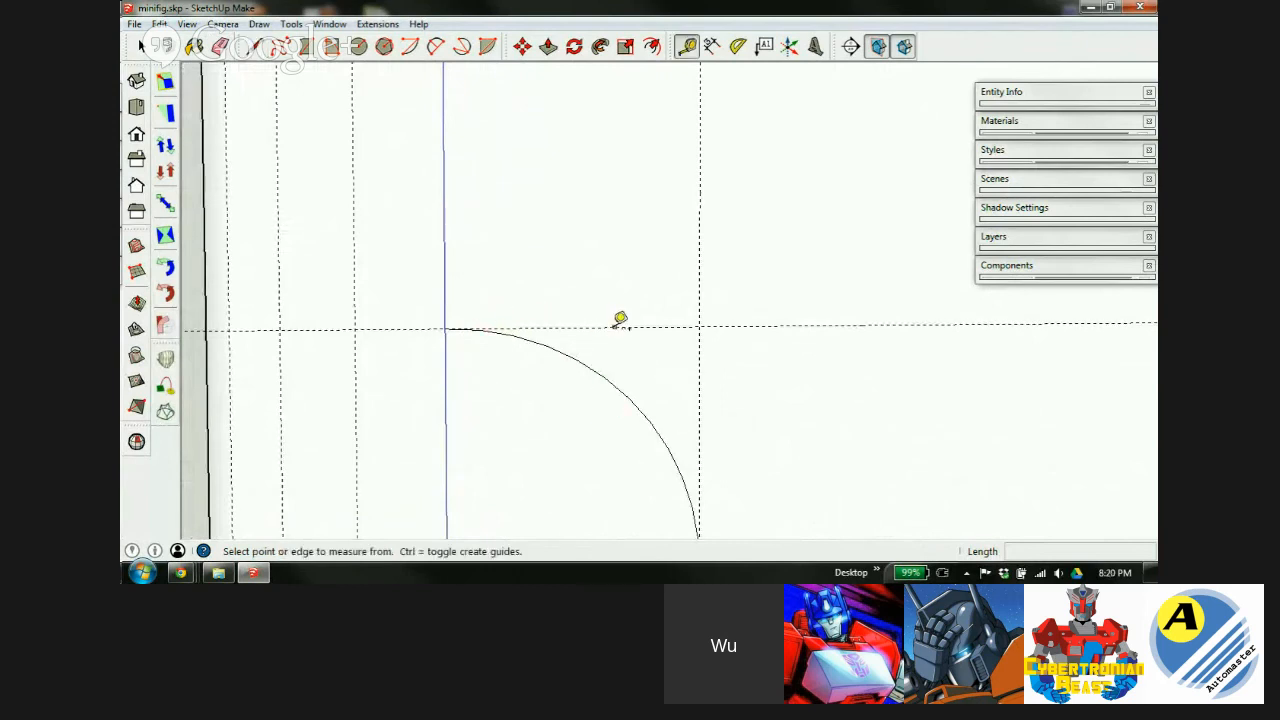
{"action": "left_click", "coordinate": [615, 326]}
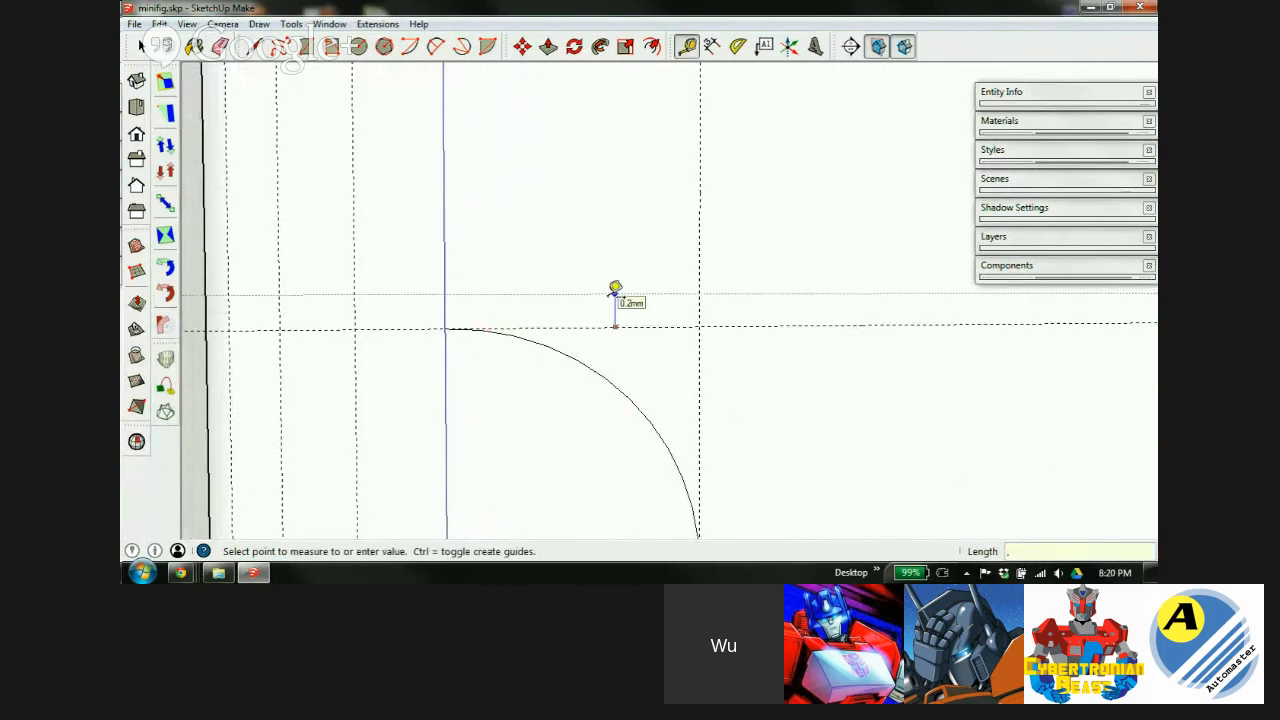
{"action": "key", "text": "Return"}
{"action": "left_click", "coordinate": [700, 387]}
{"action": "type", "text": ".5"}
{"action": "key", "text": "Return"}
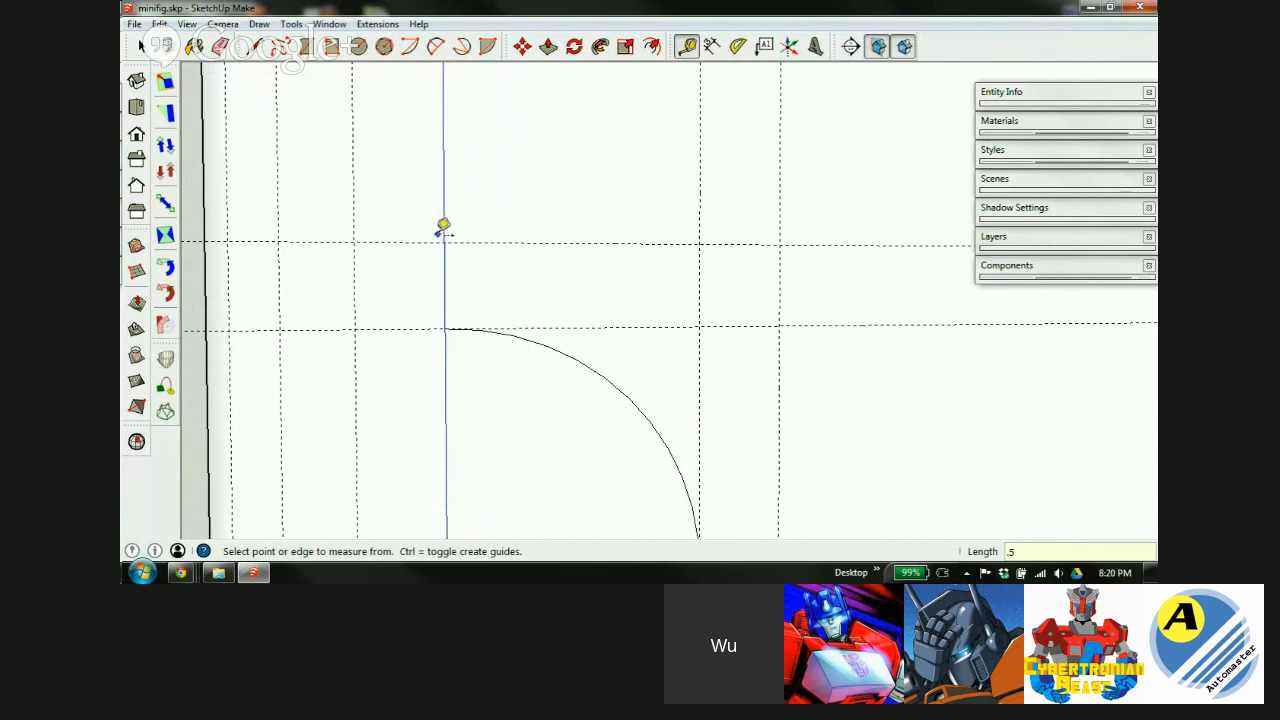
{"action": "scroll", "coordinate": [445, 210], "scroll_direction": "down", "scroll_amount": 2}
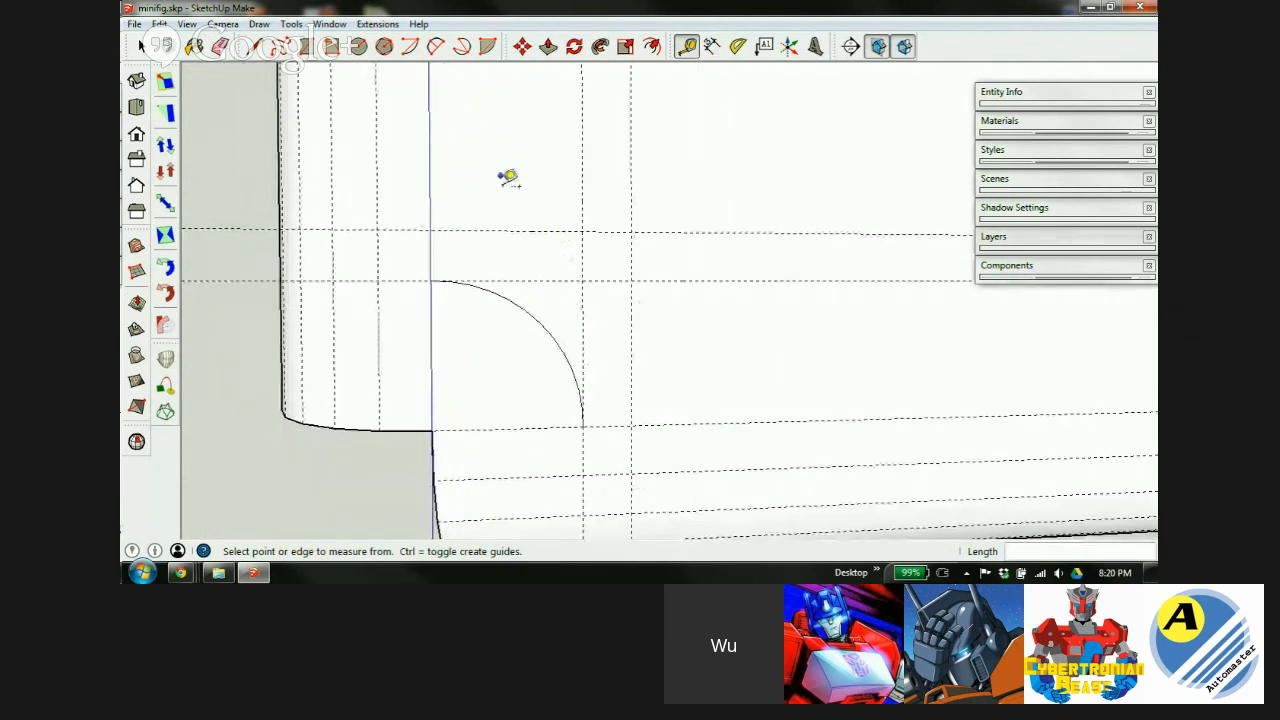
Draw a larger quarter-circle arc between the new 0.5 mm offset guide points.
{"action": "left_click", "coordinate": [436, 46]}
{"action": "left_click", "coordinate": [430, 231]}
{"action": "left_click", "coordinate": [631, 426]}
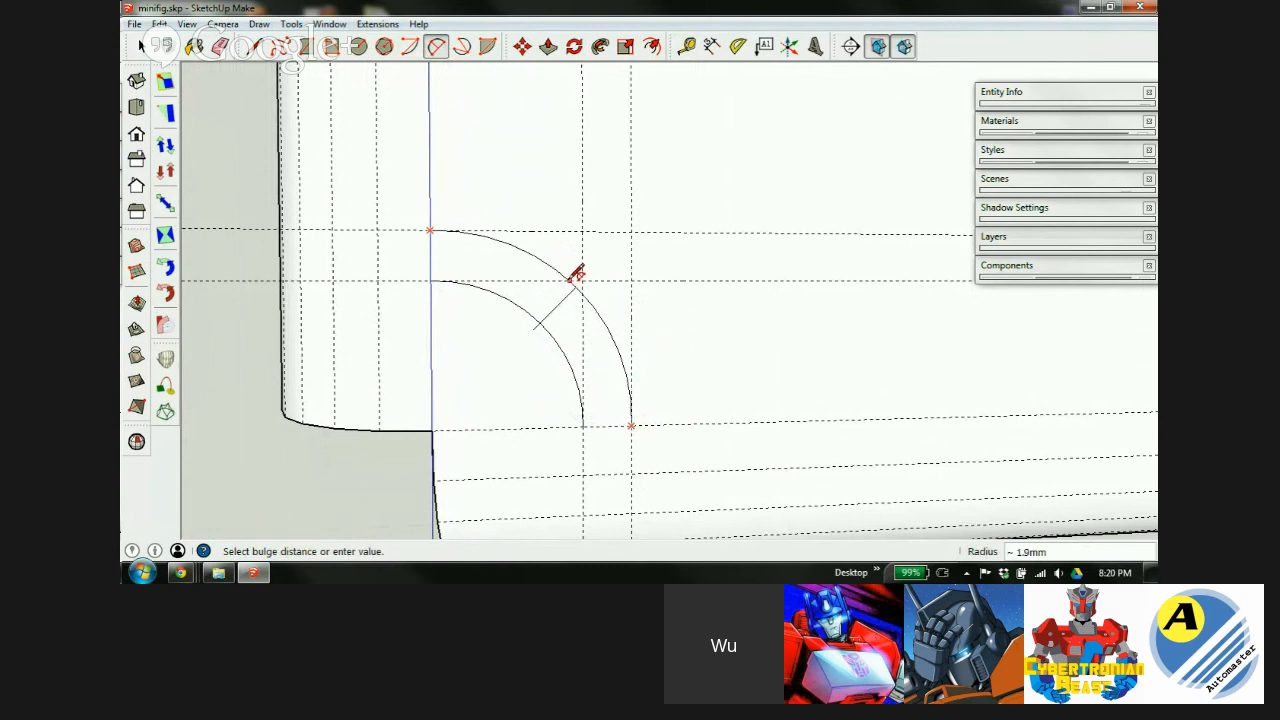
{"action": "left_click", "coordinate": [583, 279]}
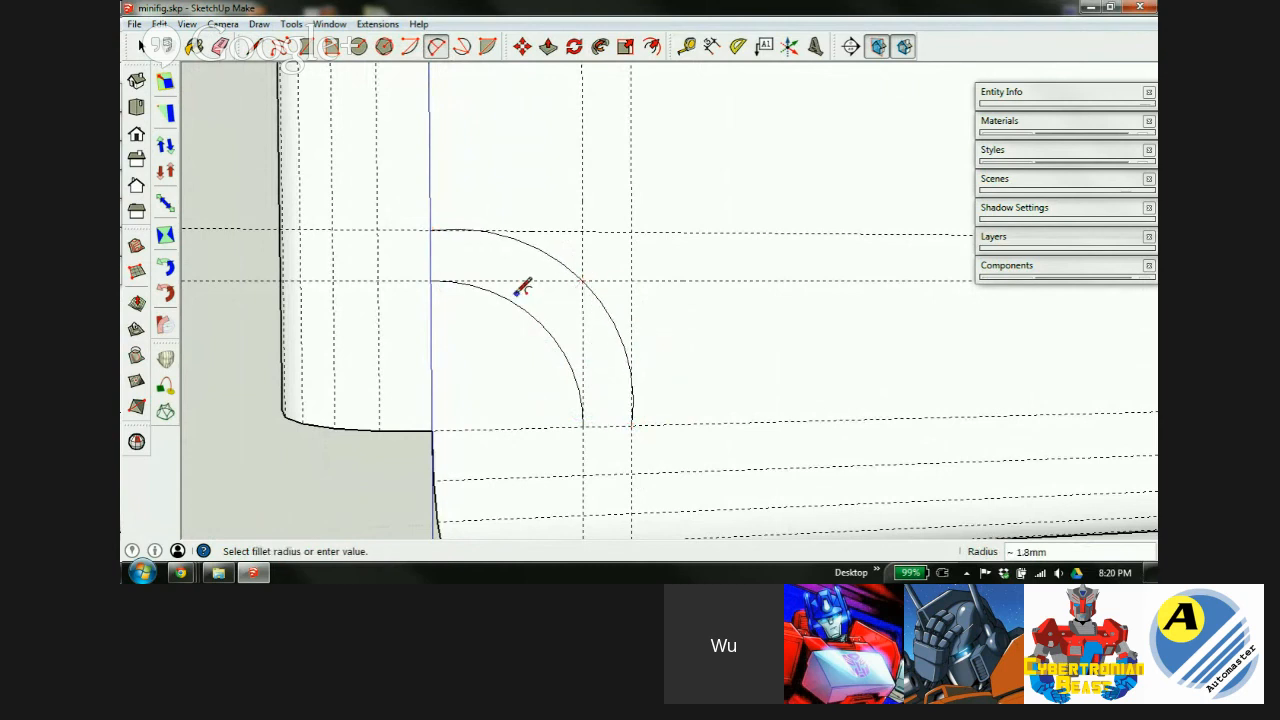
Erase the original inner arc and the two leftover guides.
{"action": "key", "text": "e"}
{"action": "mouse_move", "coordinate": [523, 263]}
{"action": "left_mouse_down"}
{"action": "mouse_move", "coordinate": [551, 331]}
{"action": "mouse_move", "coordinate": [605, 360]}
{"action": "left_mouse_up"}
{"action": "left_click_drag", "start_coordinate": [612, 207], "coordinate": [680, 286]}
{"action": "key", "text": "space"}
{"action": "scroll", "coordinate": [653, 187], "scroll_direction": "down", "scroll_amount": 1}
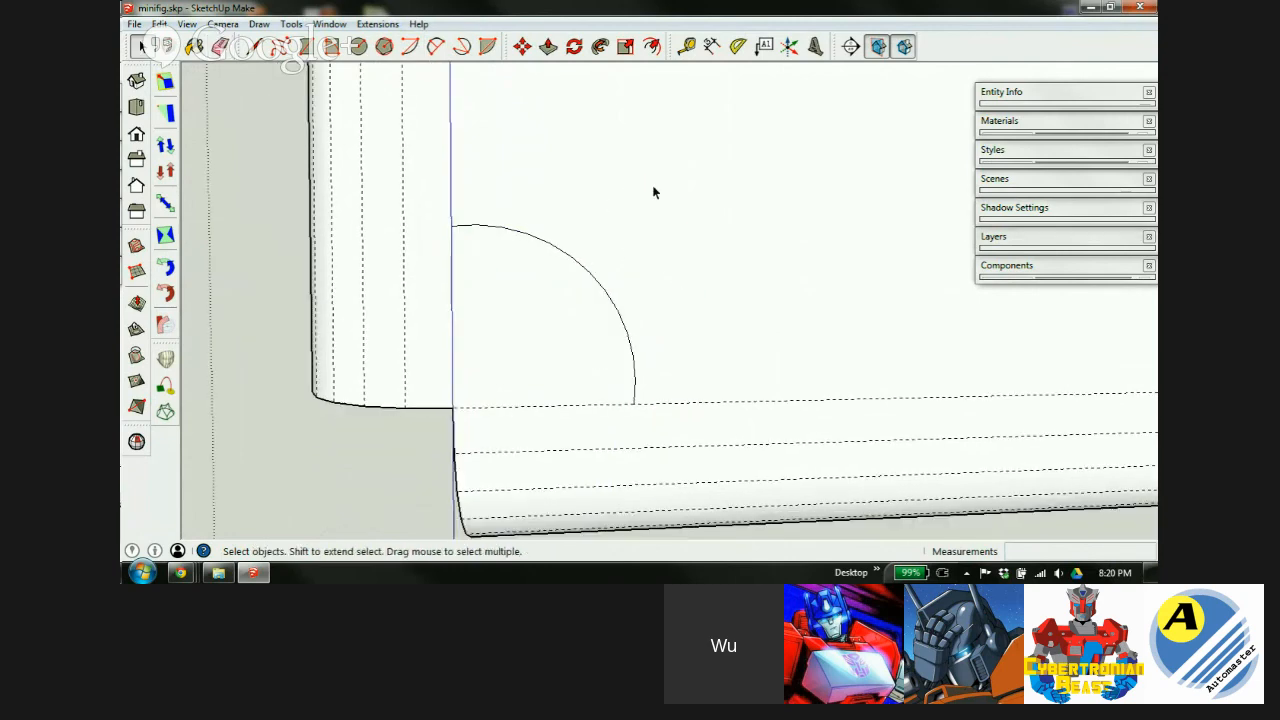
{"action": "scroll", "coordinate": [653, 192], "scroll_direction": "down", "scroll_amount": 2}
{"action": "middle_click_drag", "start_coordinate": [443, 306], "coordinate": [323, 320]}
{"action": "scroll", "coordinate": [600, 245], "scroll_direction": "up", "scroll_amount": 3}
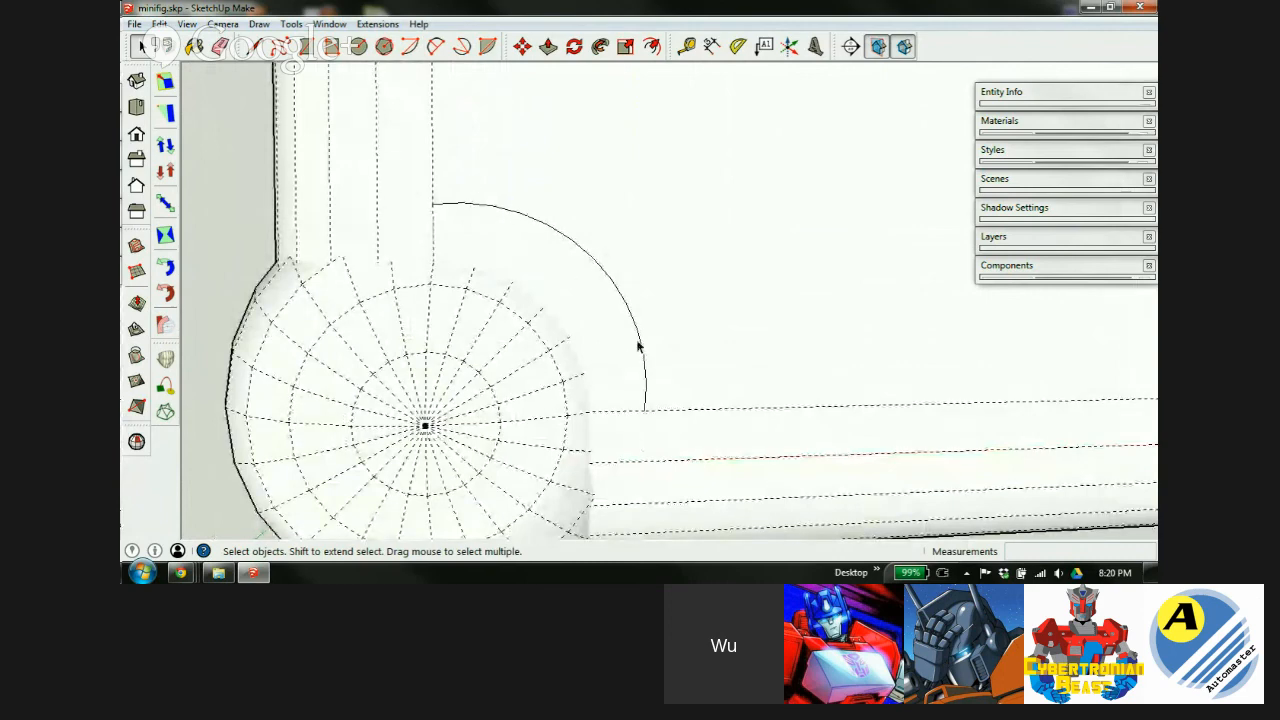
Zoom in on the plate's lower rounded corner and select its larger quarter-circle arc.
{"action": "middle_click_drag", "start_coordinate": [781, 319], "coordinate": [346, 268]}
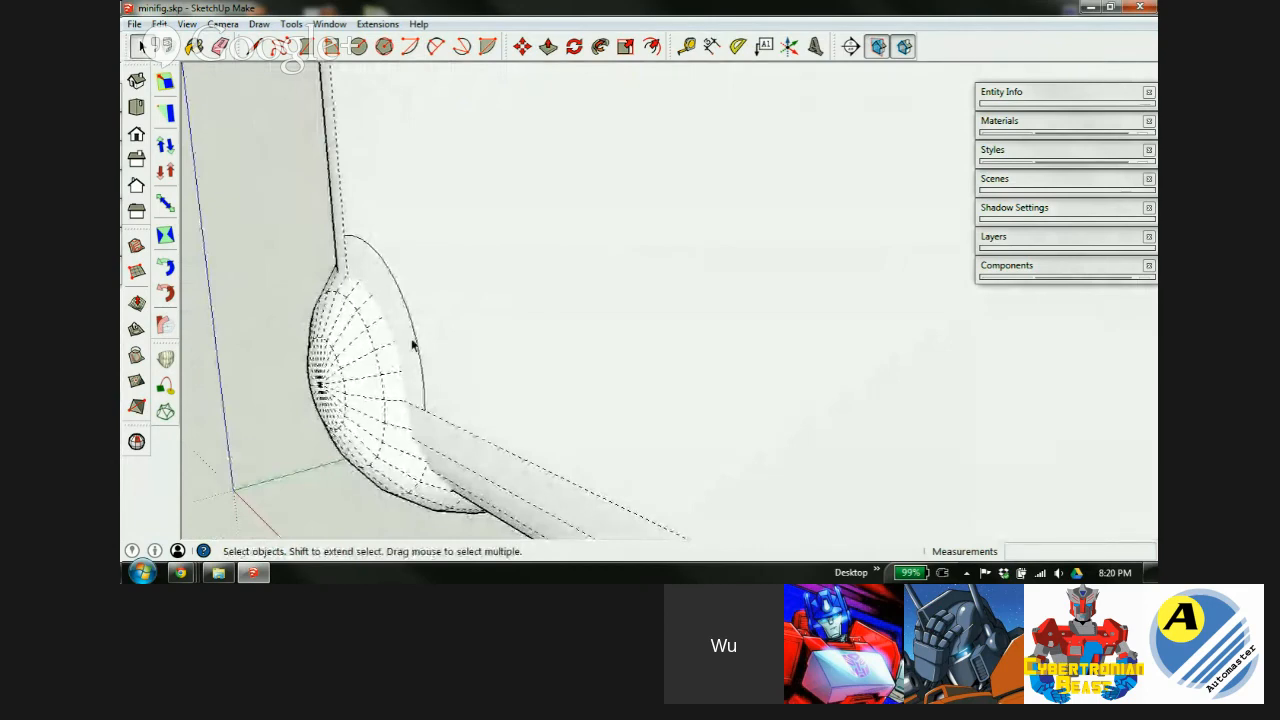
{"action": "middle_click_drag", "start_coordinate": [417, 334], "coordinate": [630, 340]}
{"action": "scroll", "coordinate": [378, 427], "scroll_direction": "down", "scroll_amount": 2}
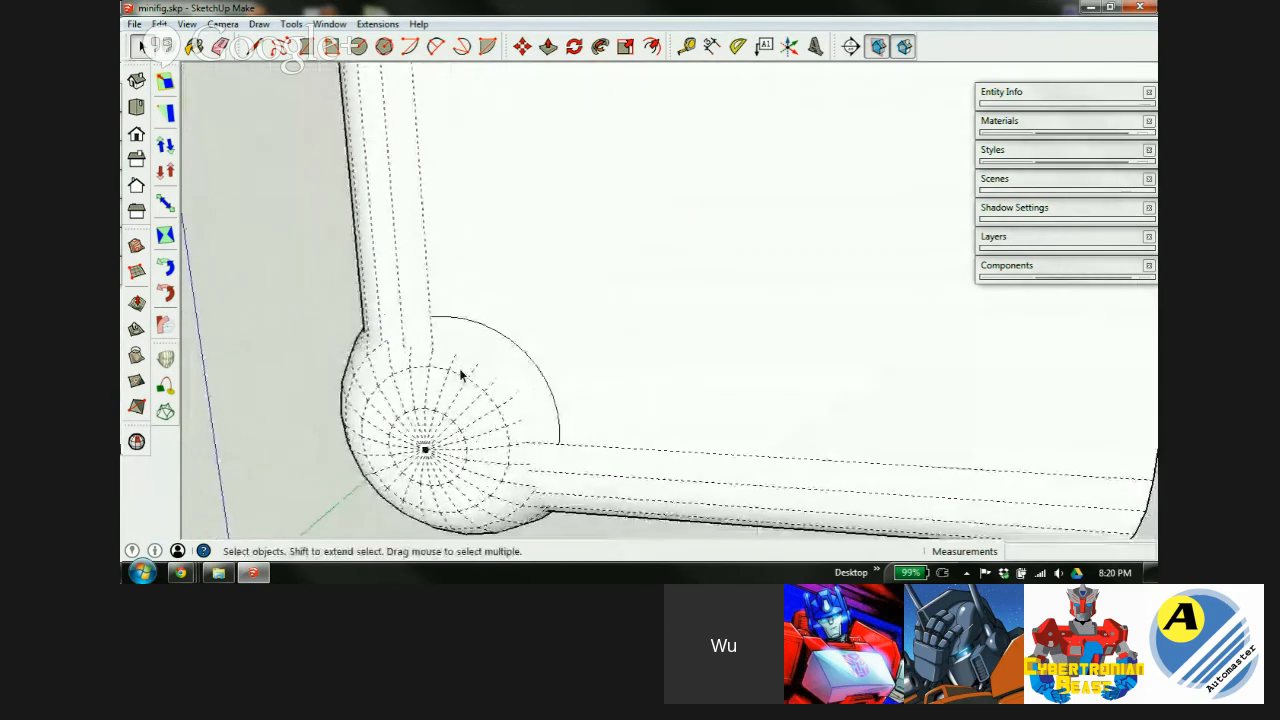
{"action": "scroll", "coordinate": [466, 417], "scroll_direction": "down", "scroll_amount": 4}
{"action": "scroll", "coordinate": [482, 374], "scroll_direction": "up", "scroll_amount": 3}
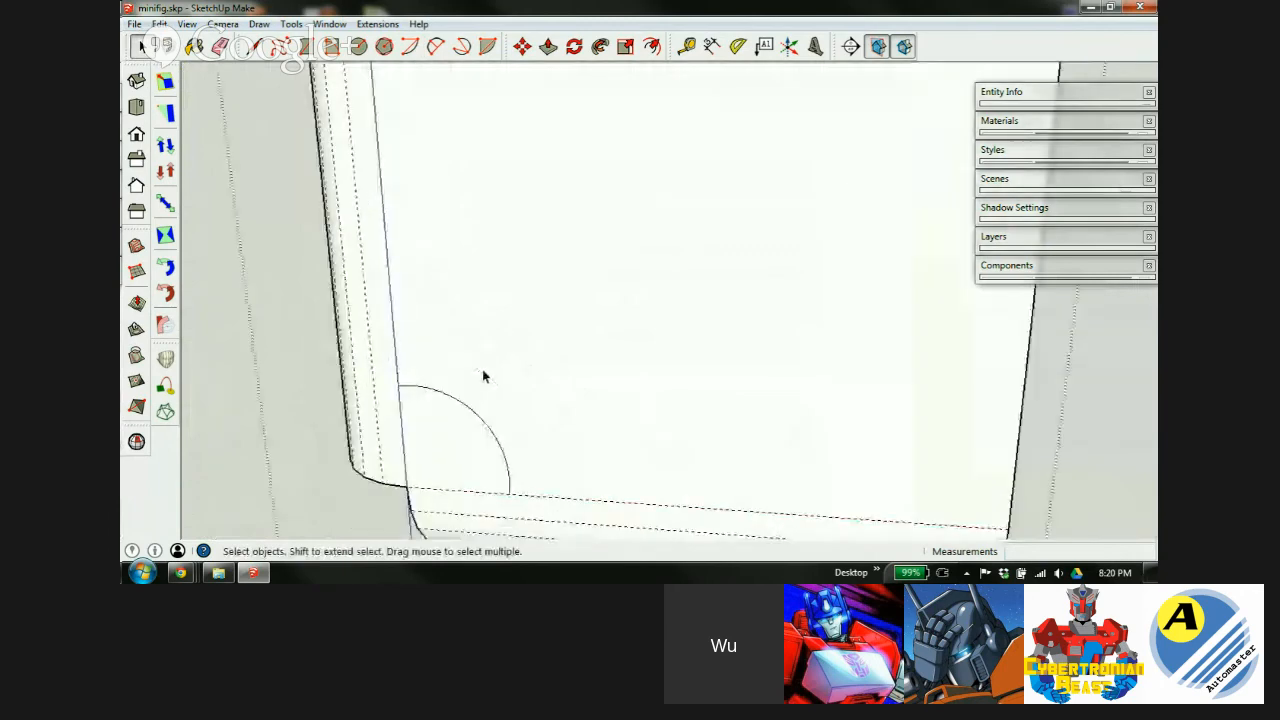
{"action": "middle_click_drag", "start_coordinate": [482, 372], "coordinate": [600, 357]}
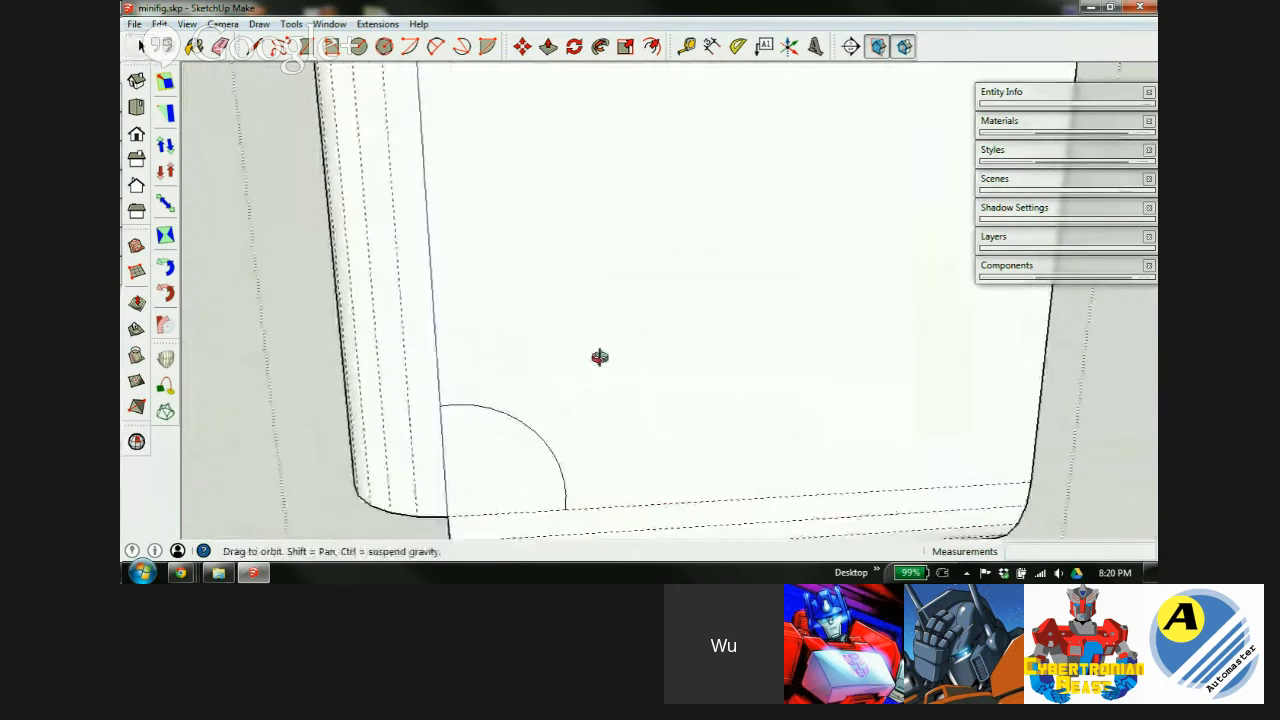
{"action": "left_click", "coordinate": [523, 427]}
{"action": "middle_click_drag", "start_coordinate": [407, 408], "coordinate": [691, 369]}
Copy the quarter-circle arc 4 mm across the block's front face.
{"action": "key", "text": "m"}
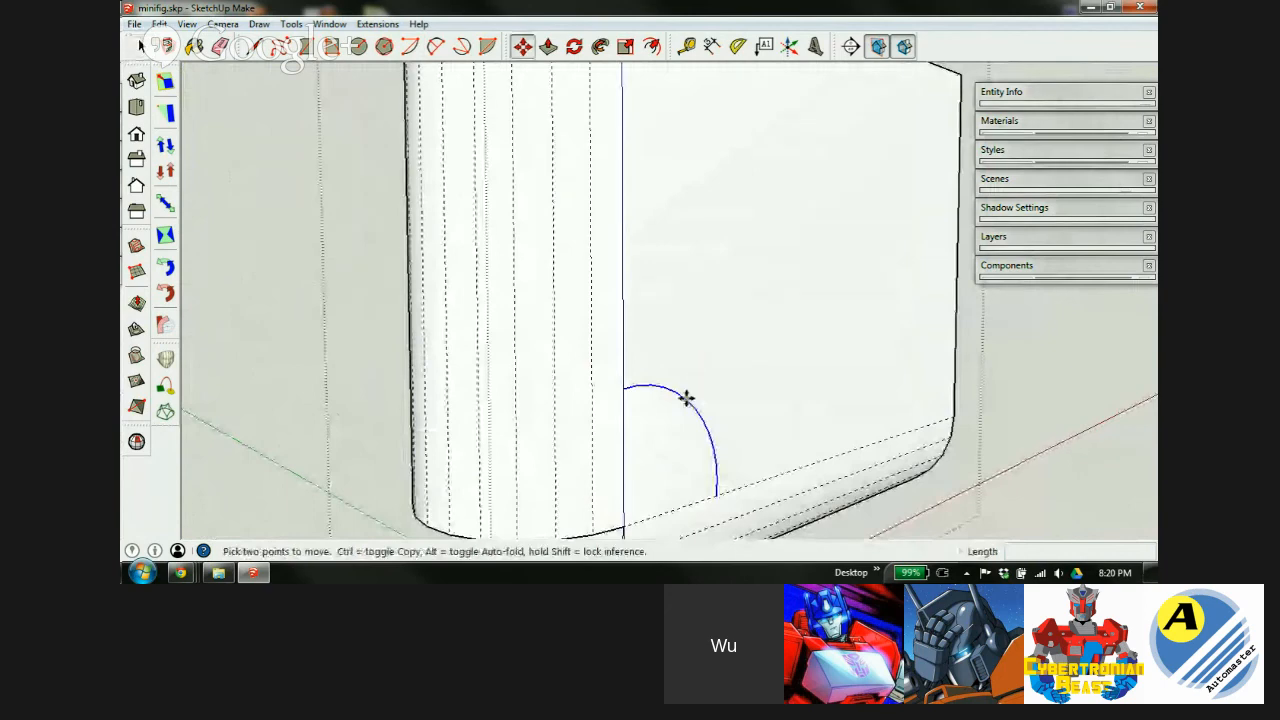
{"action": "key", "text": "ctrl"}
{"action": "left_click", "coordinate": [621, 389]}
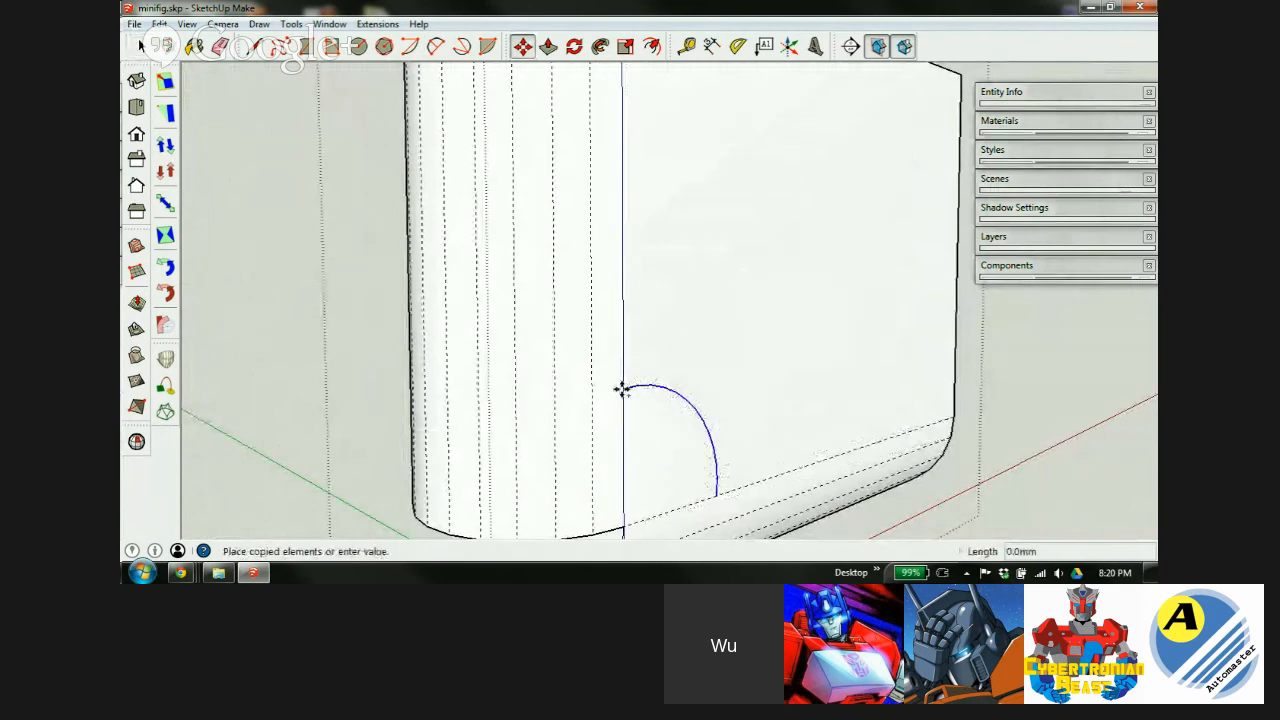
{"action": "middle_click_drag", "start_coordinate": [471, 366], "coordinate": [829, 386]}
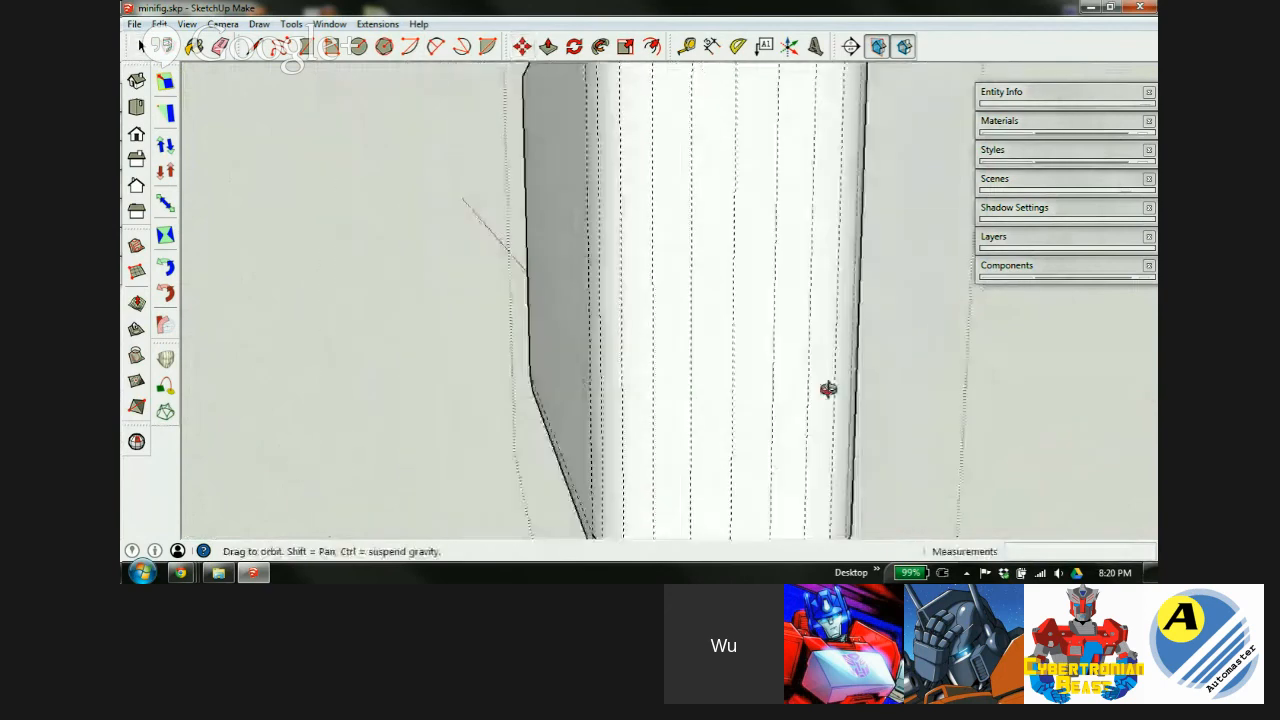
{"action": "middle_click_drag", "start_coordinate": [952, 381], "coordinate": [597, 394]}
{"action": "left_click", "coordinate": [662, 351]}
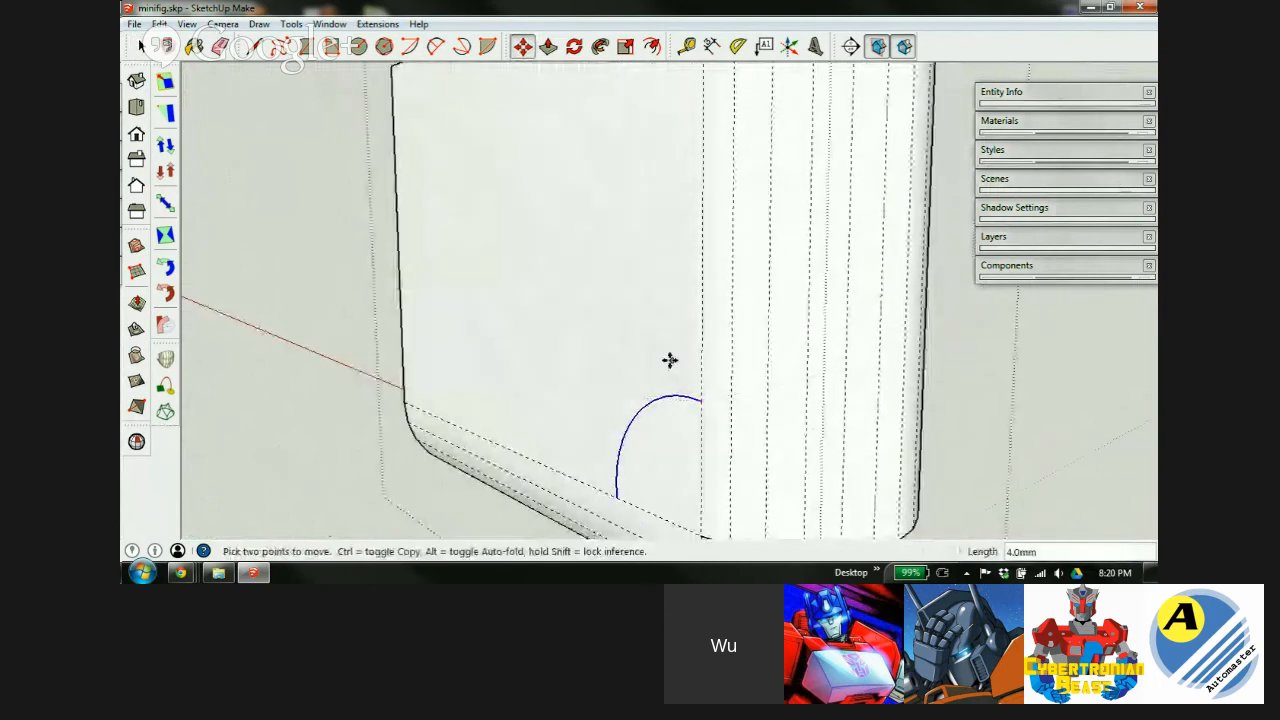
{"action": "scroll", "coordinate": [560, 400], "scroll_direction": "down", "scroll_amount": 3}
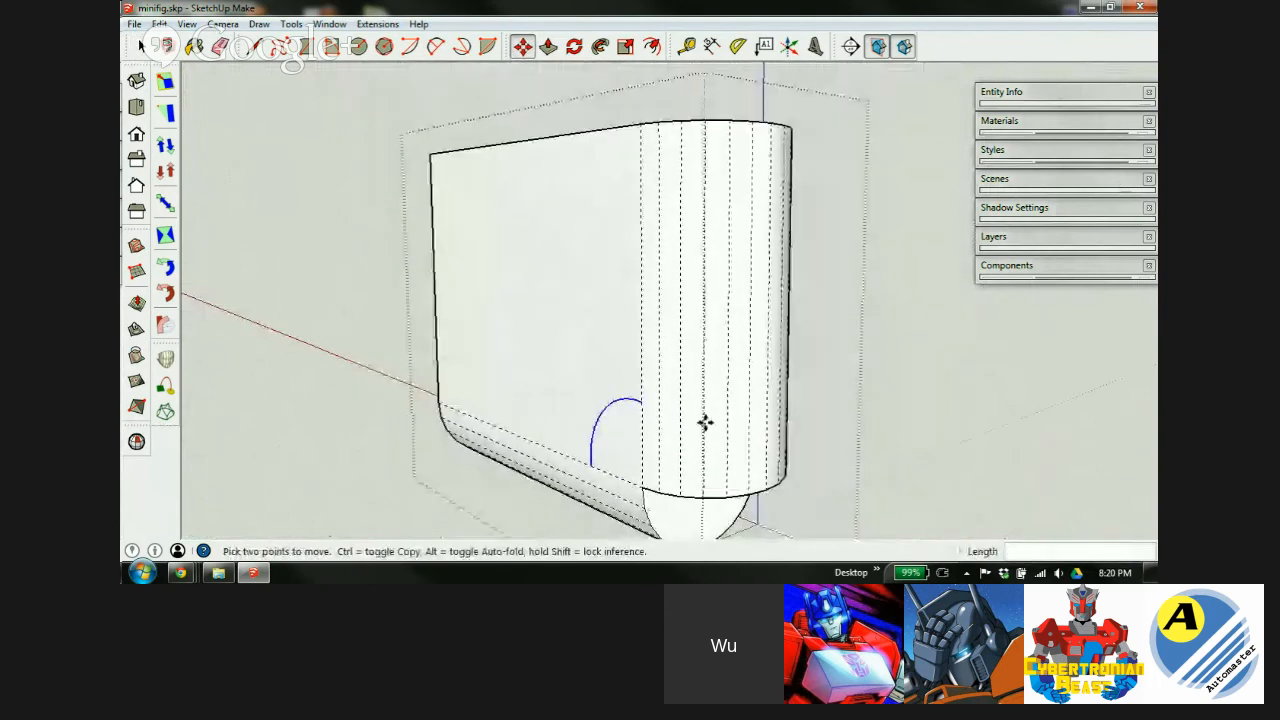
{"action": "key", "text": "space"}
Select the copied arc at the block's lower corner.
{"action": "middle_click_drag", "start_coordinate": [643, 357], "coordinate": [827, 336]}
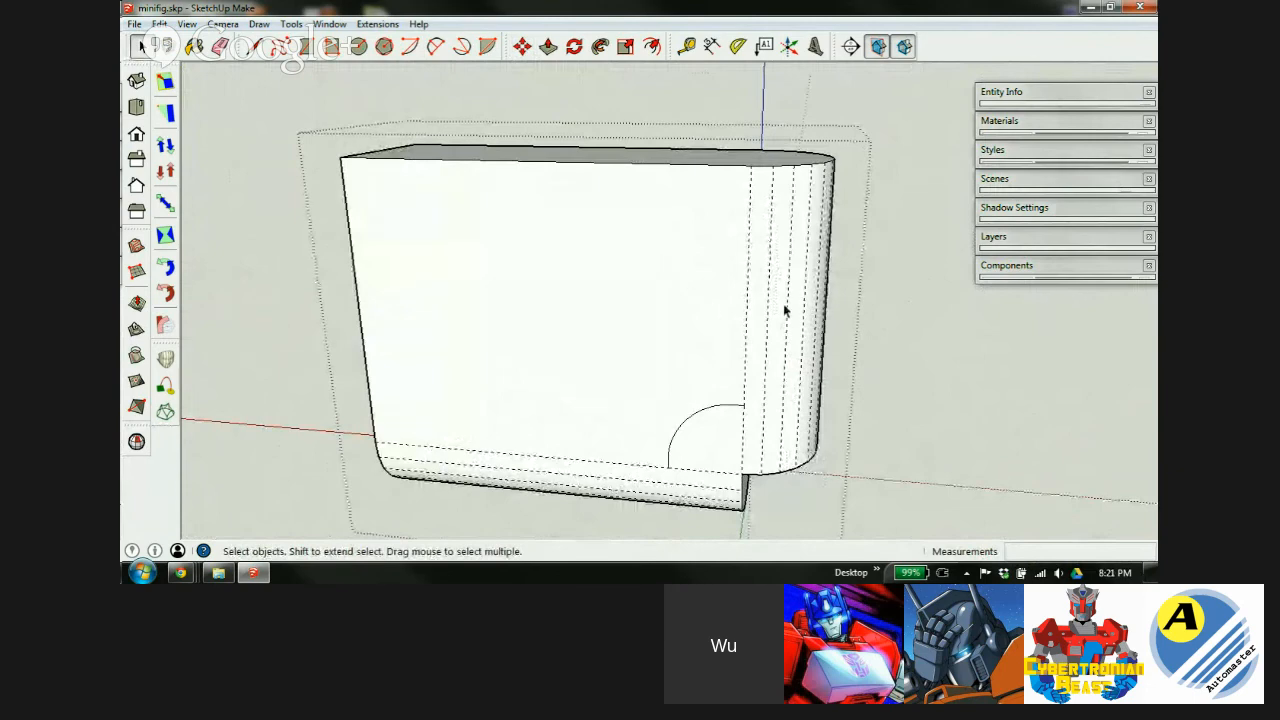
{"action": "middle_click_drag", "start_coordinate": [713, 424], "coordinate": [717, 346]}
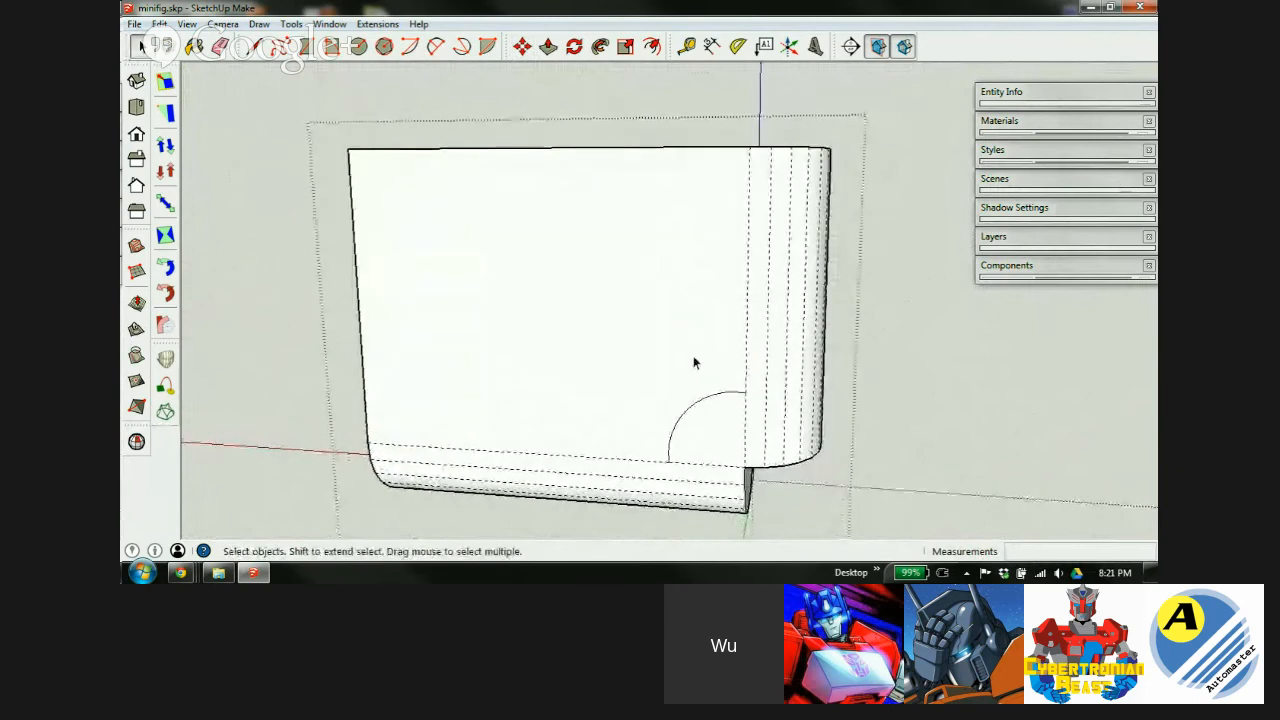
{"action": "left_click", "coordinate": [695, 406]}
{"action": "left_click", "coordinate": [652, 48]}
Select the quarter-circle face's edges, leaving the face itself unselected.
{"action": "key", "text": "space"}
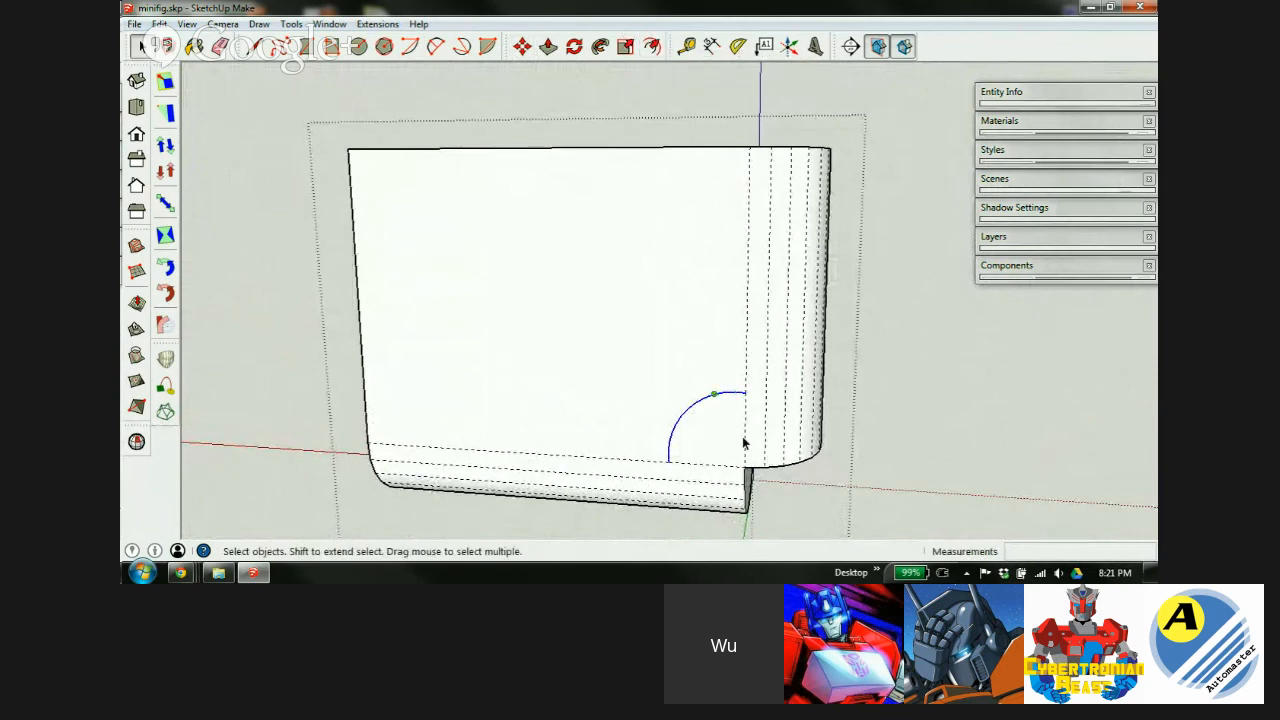
{"action": "left_click", "coordinate": [742, 427]}
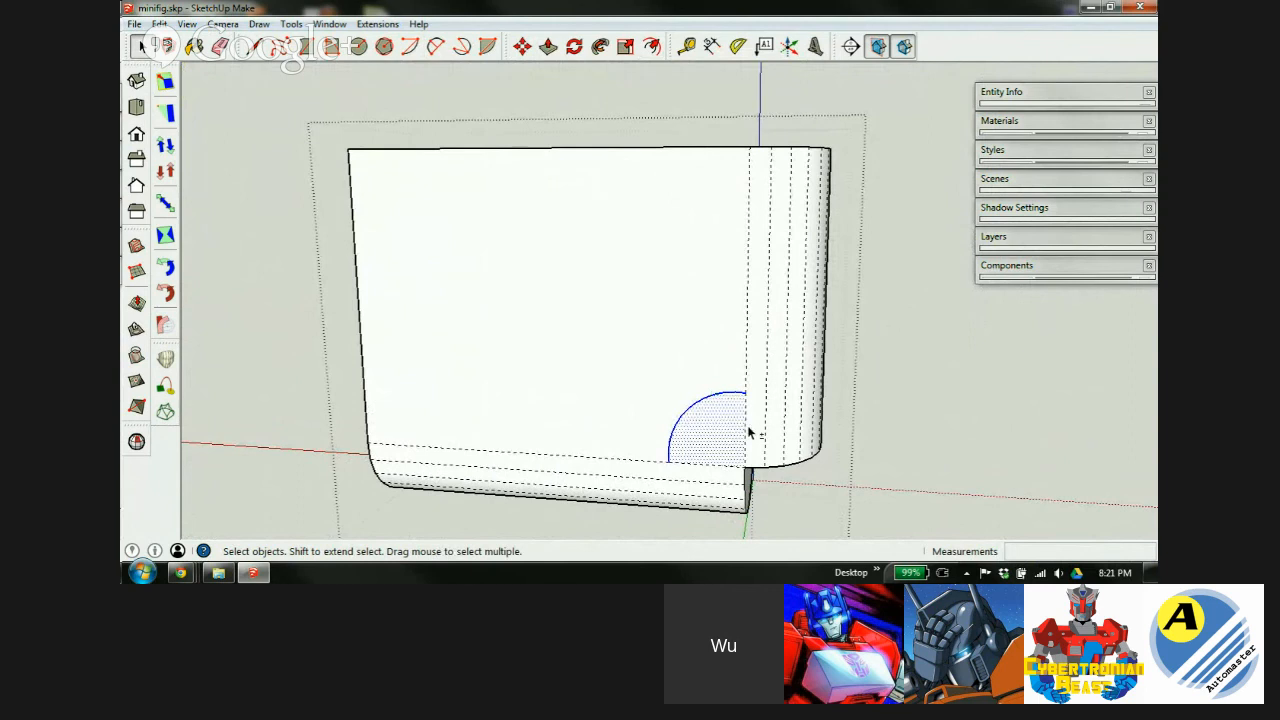
{"action": "double_click", "coordinate": [732, 430], "text": "shift"}
{"action": "double_click", "coordinate": [732, 430]}
{"action": "left_click", "coordinate": [716, 426], "text": "shift"}
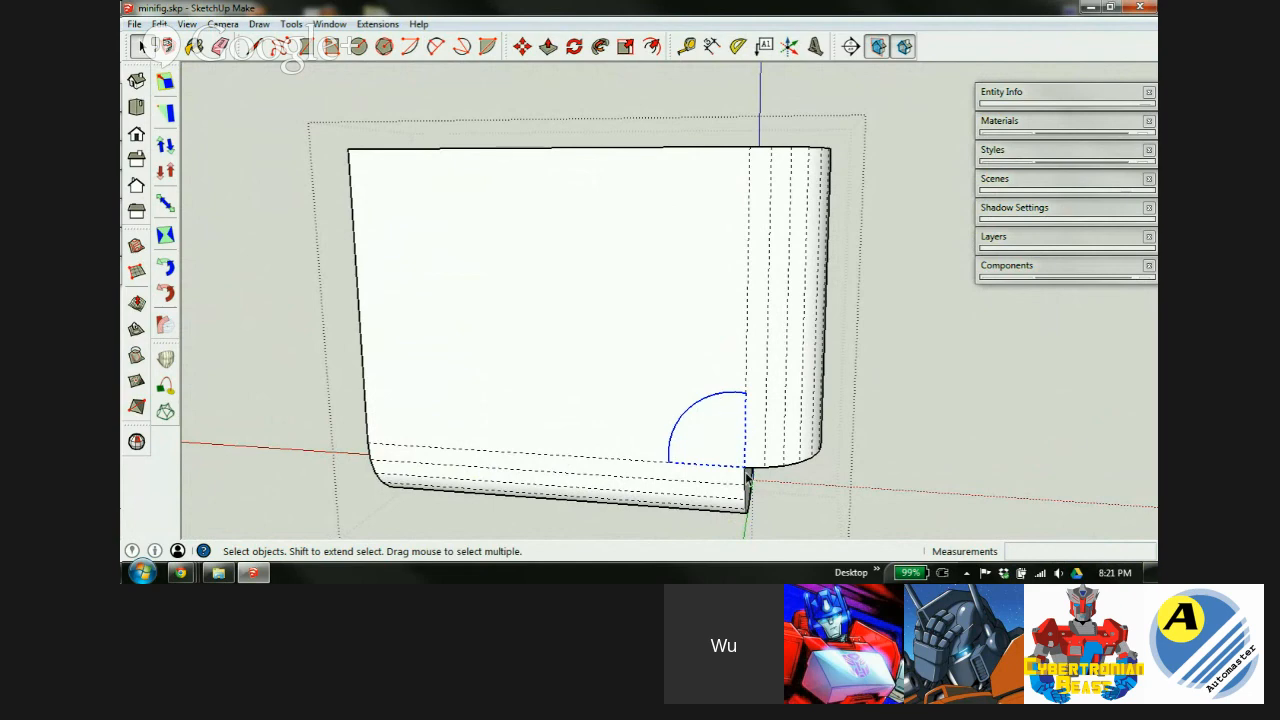
Start an offset from the selected arc, then cancel it.
{"action": "left_click", "coordinate": [650, 48]}
{"action": "left_click", "coordinate": [738, 398]}
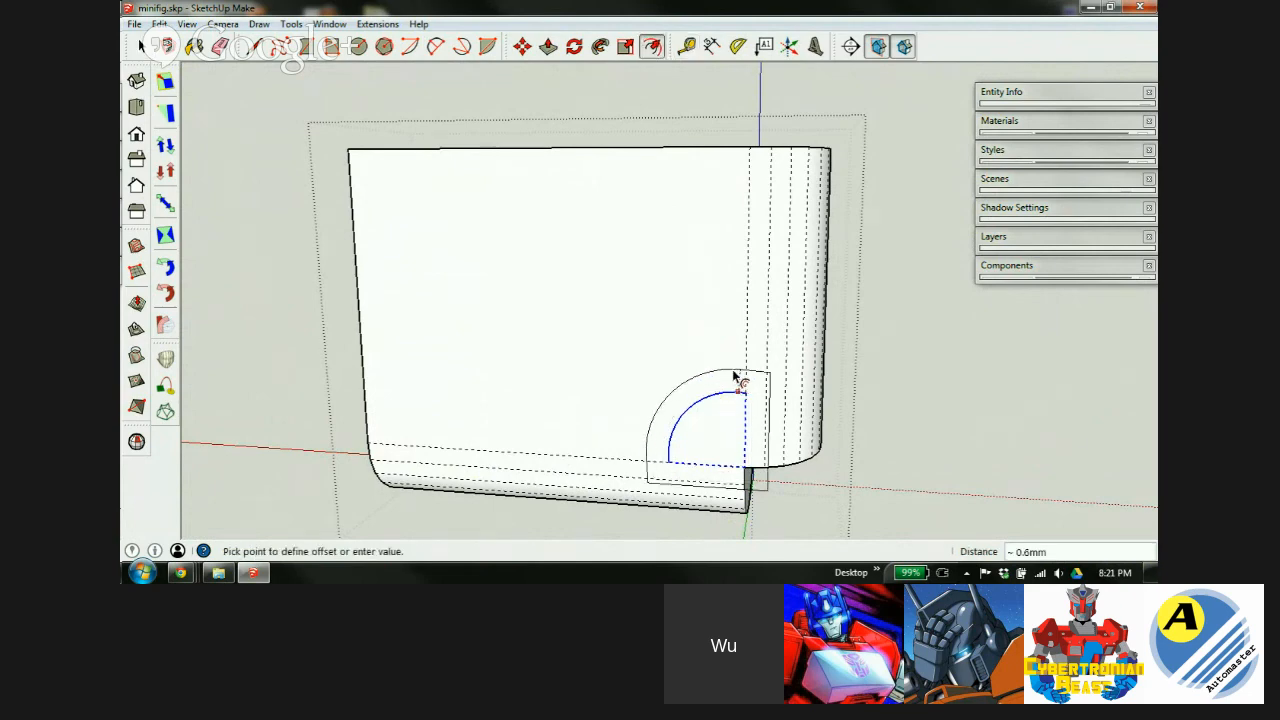
{"action": "key", "text": "Escape"}
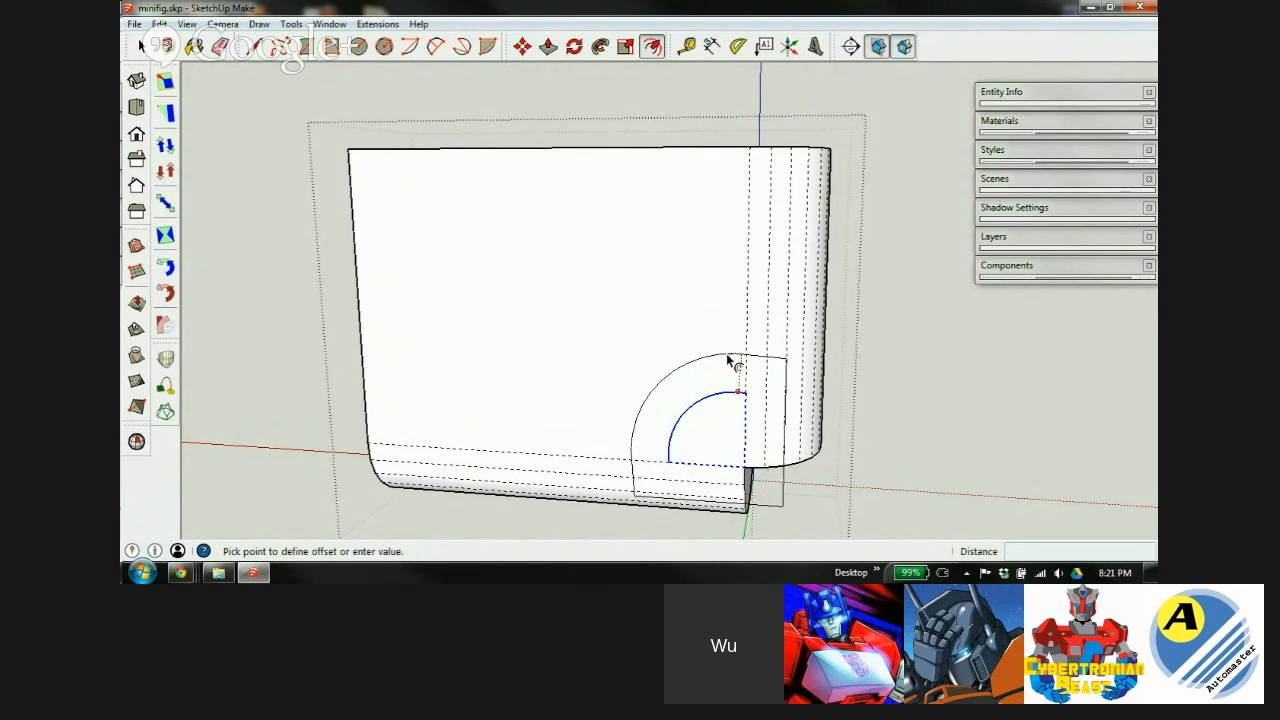
{"action": "key", "text": "space"}
{"action": "scroll", "coordinate": [745, 428], "scroll_direction": "up", "scroll_amount": 3}
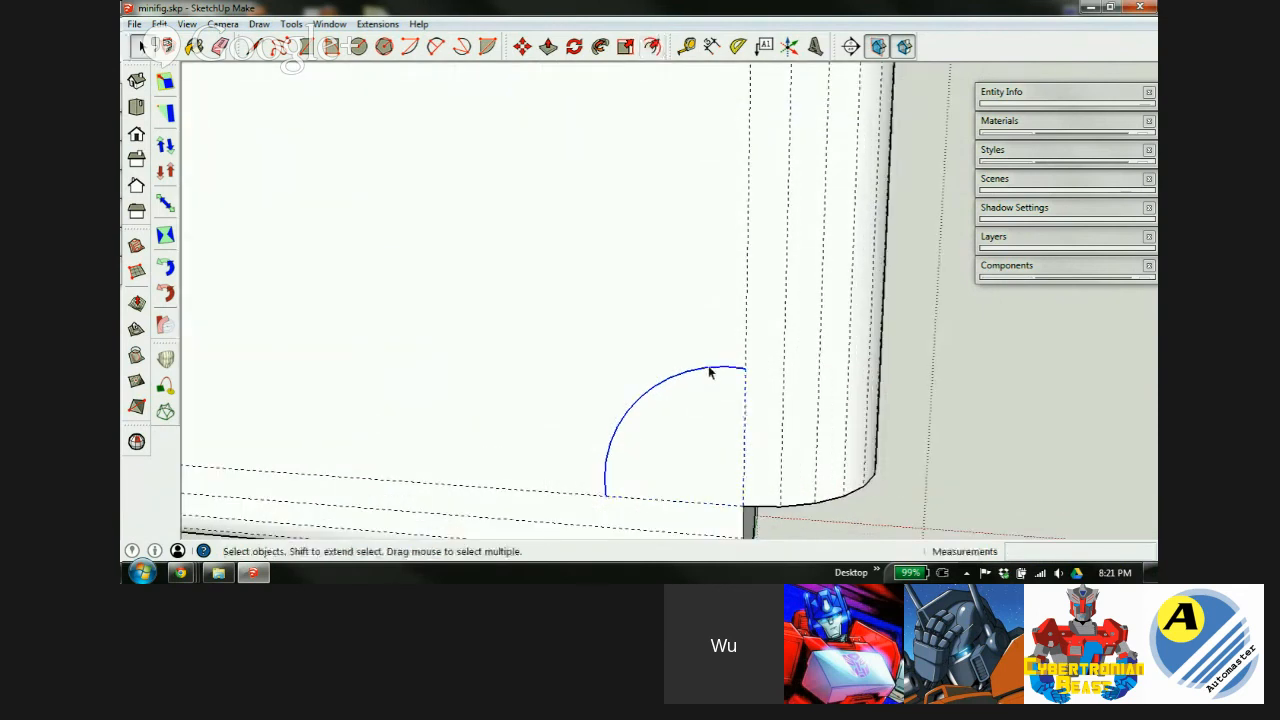
Offset the small quarter arc 5 mm outward across the front face.
{"action": "key", "text": "m"}
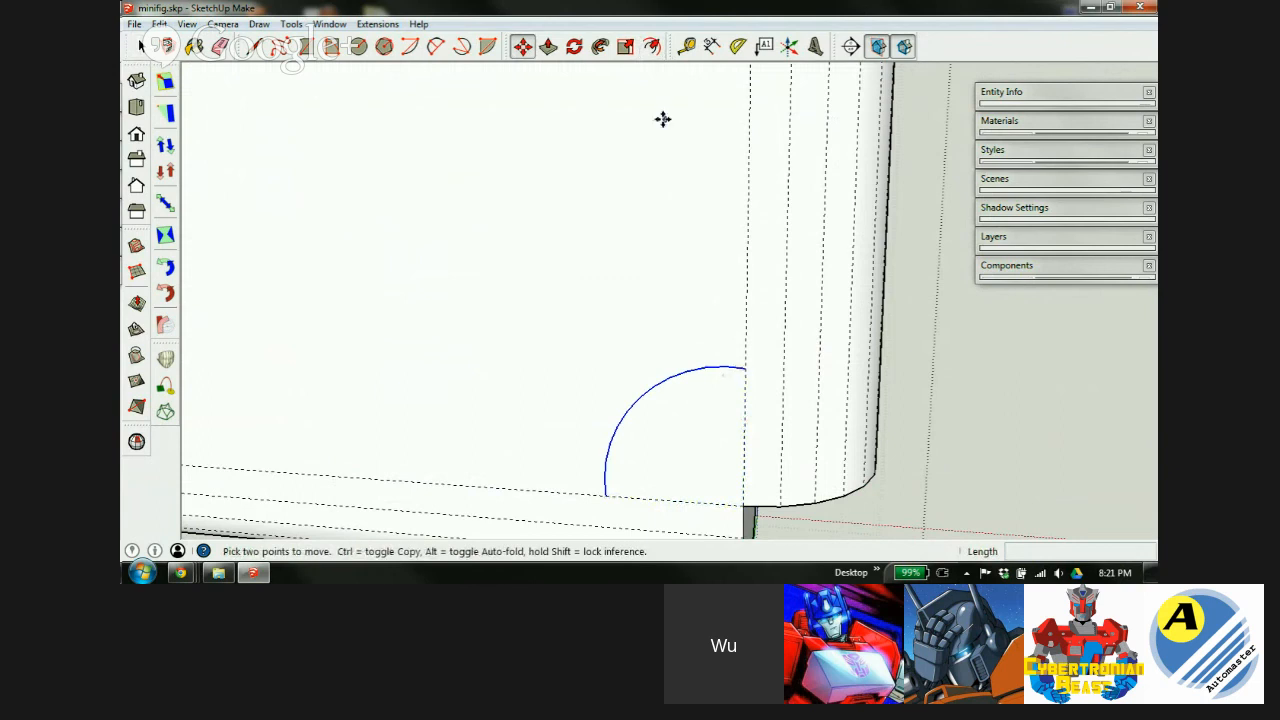
{"action": "key", "text": "f"}
{"action": "left_click", "coordinate": [726, 369]}
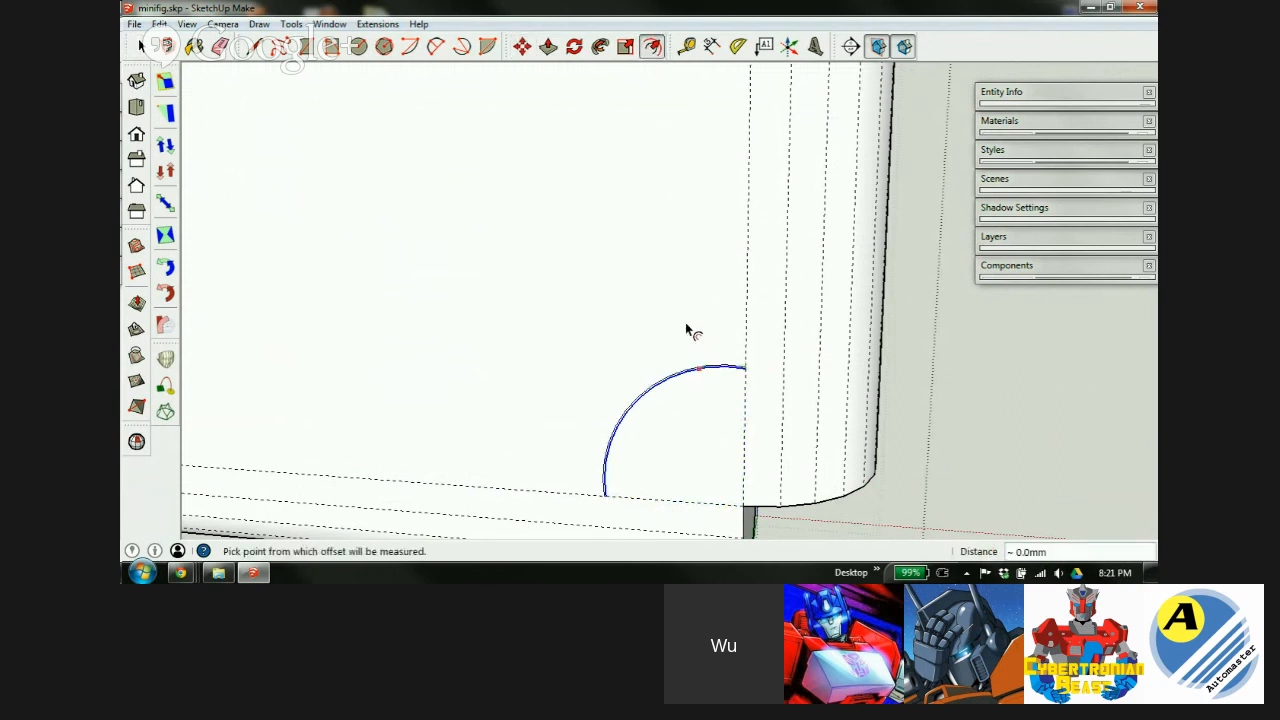
{"action": "key", "text": "Escape"}
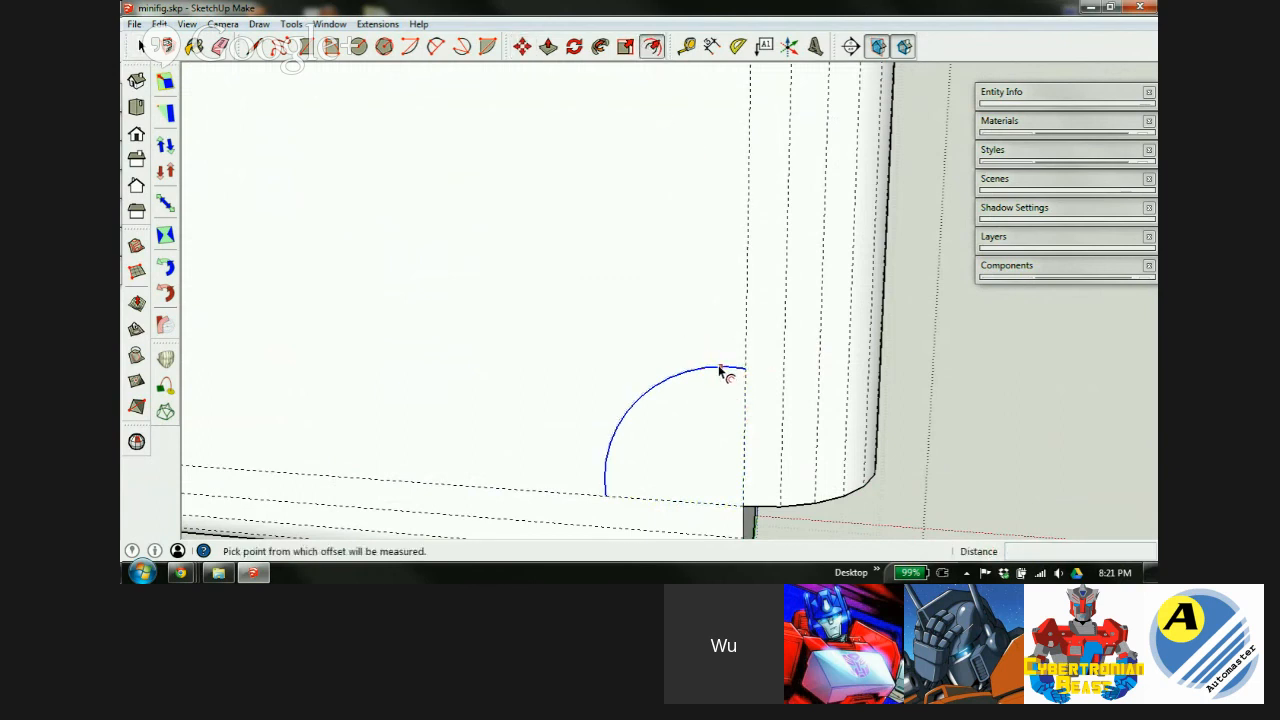
{"action": "left_click", "coordinate": [719, 368]}
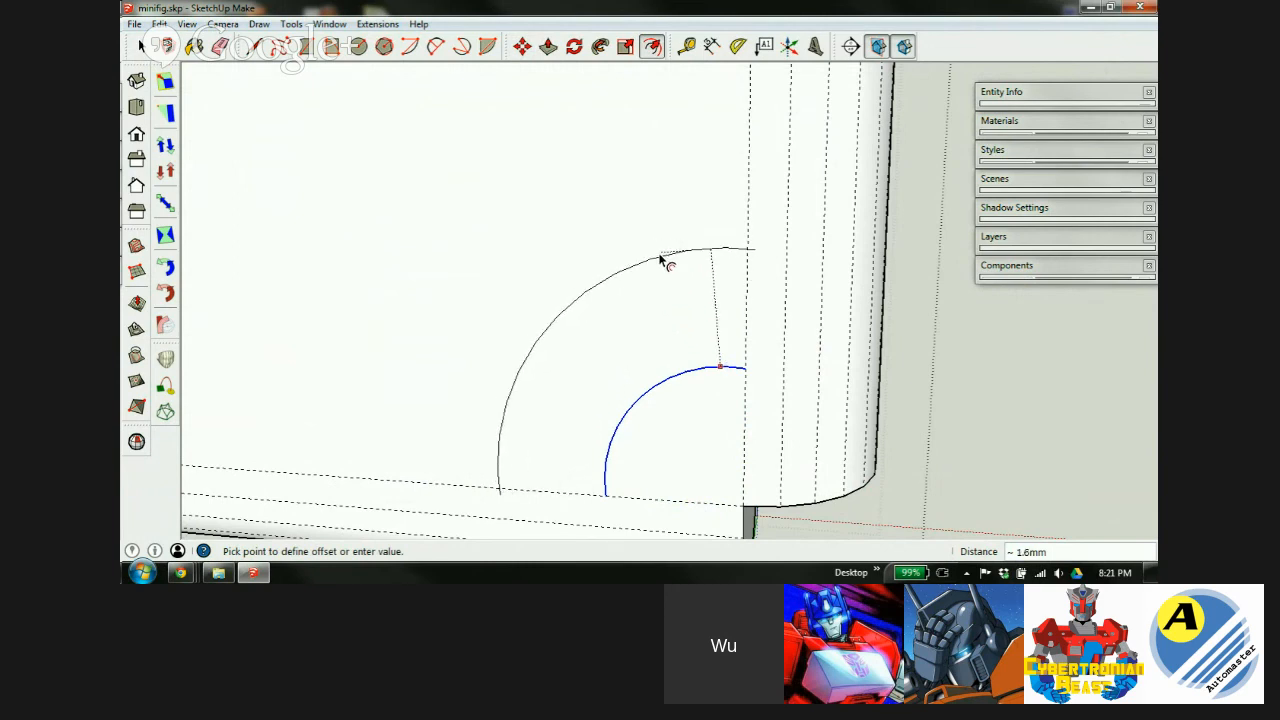
{"action": "scroll", "coordinate": [689, 290], "scroll_direction": "down", "scroll_amount": 5}
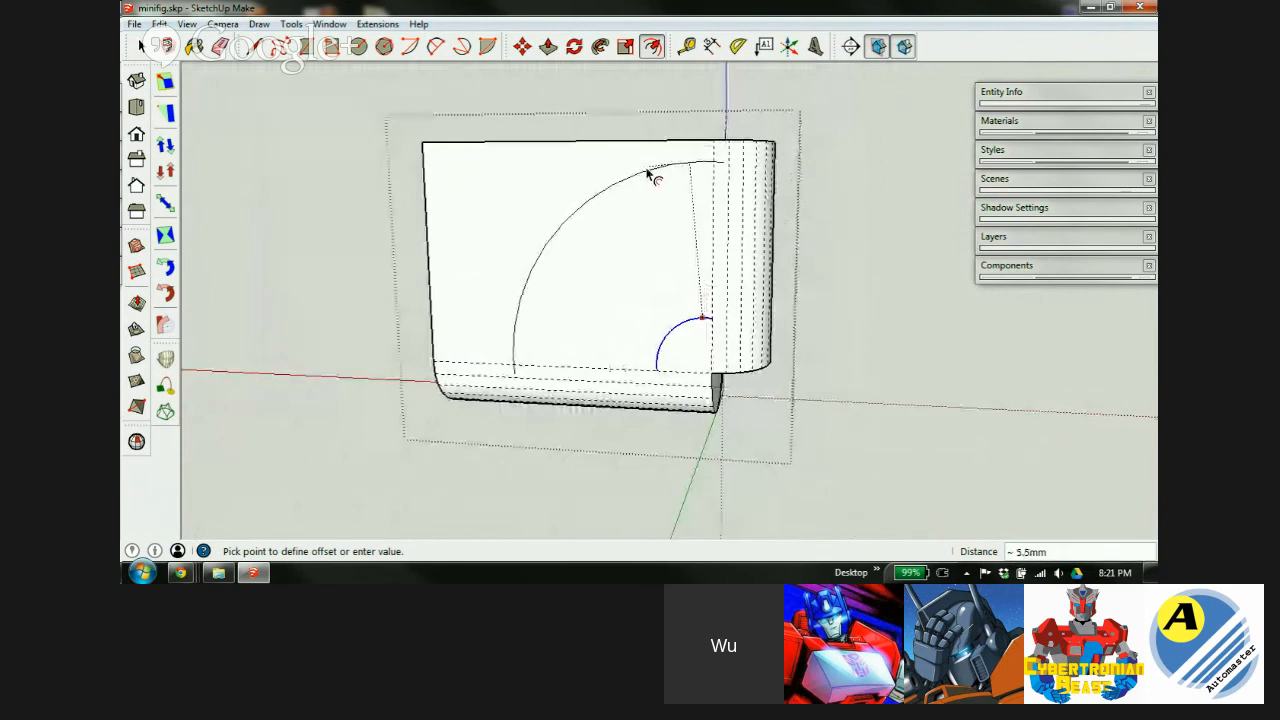
{"action": "type", "text": "5"}
{"action": "key", "text": "Return"}
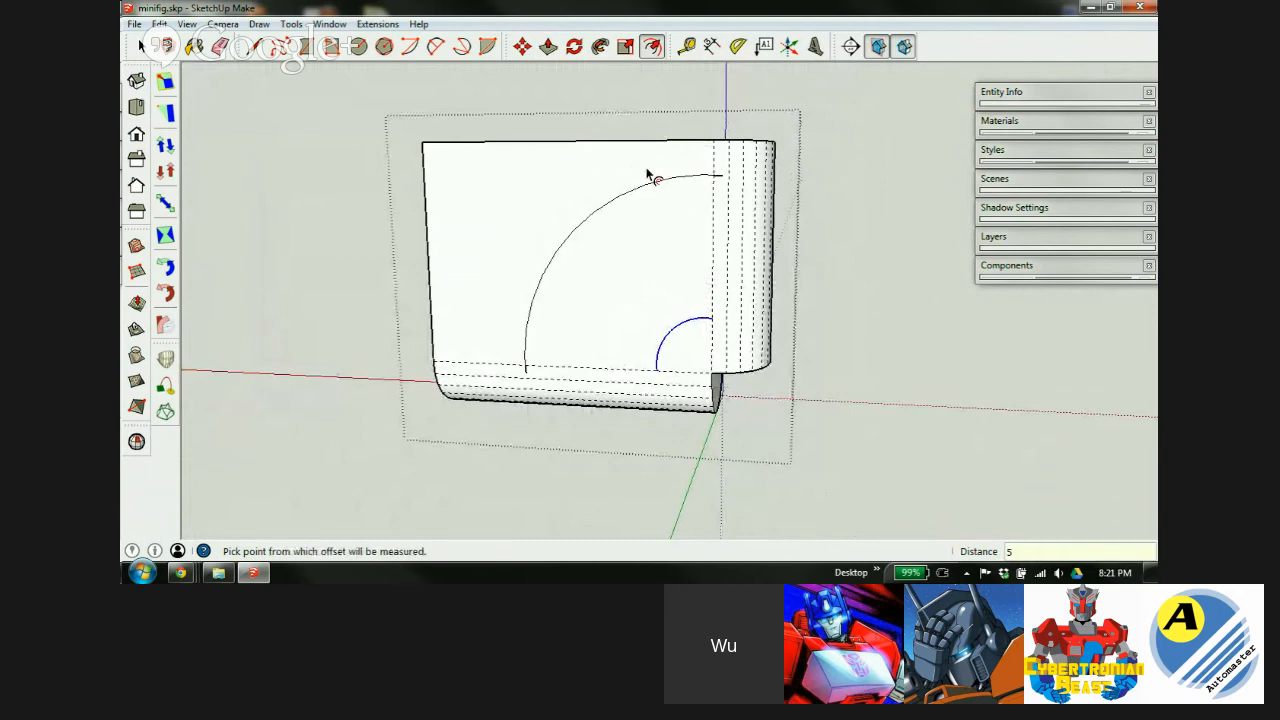
Erase the stray box edges near the model's top-left corner.
{"action": "middle_click_drag", "start_coordinate": [716, 214], "coordinate": [664, 331]}
{"action": "key", "text": "e"}
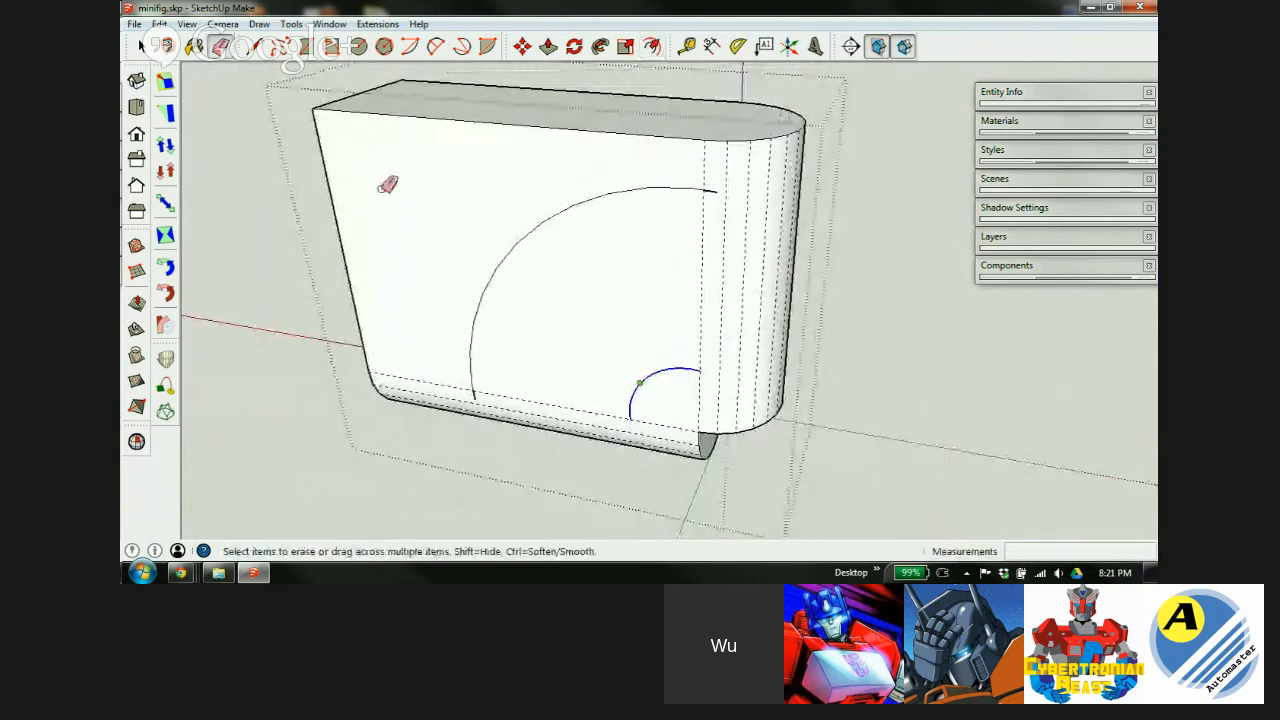
{"action": "left_click_drag", "start_coordinate": [315, 105], "coordinate": [305, 121]}
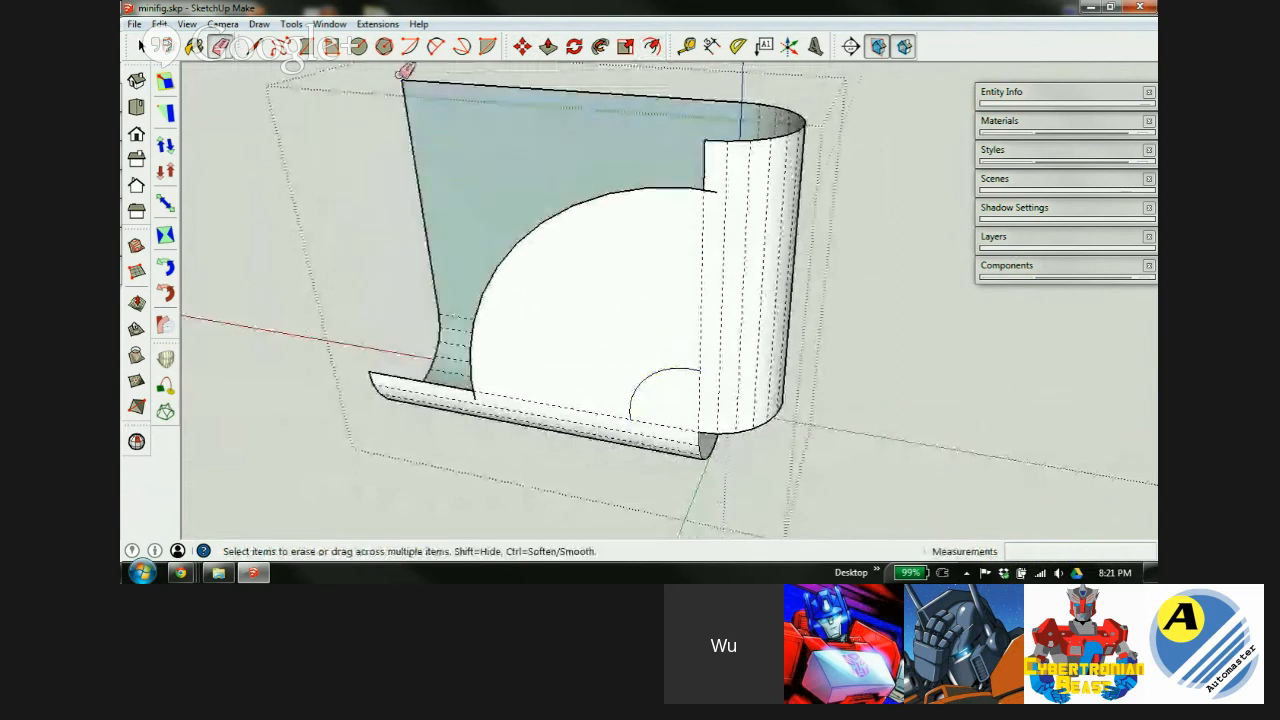
{"action": "key", "text": "space"}
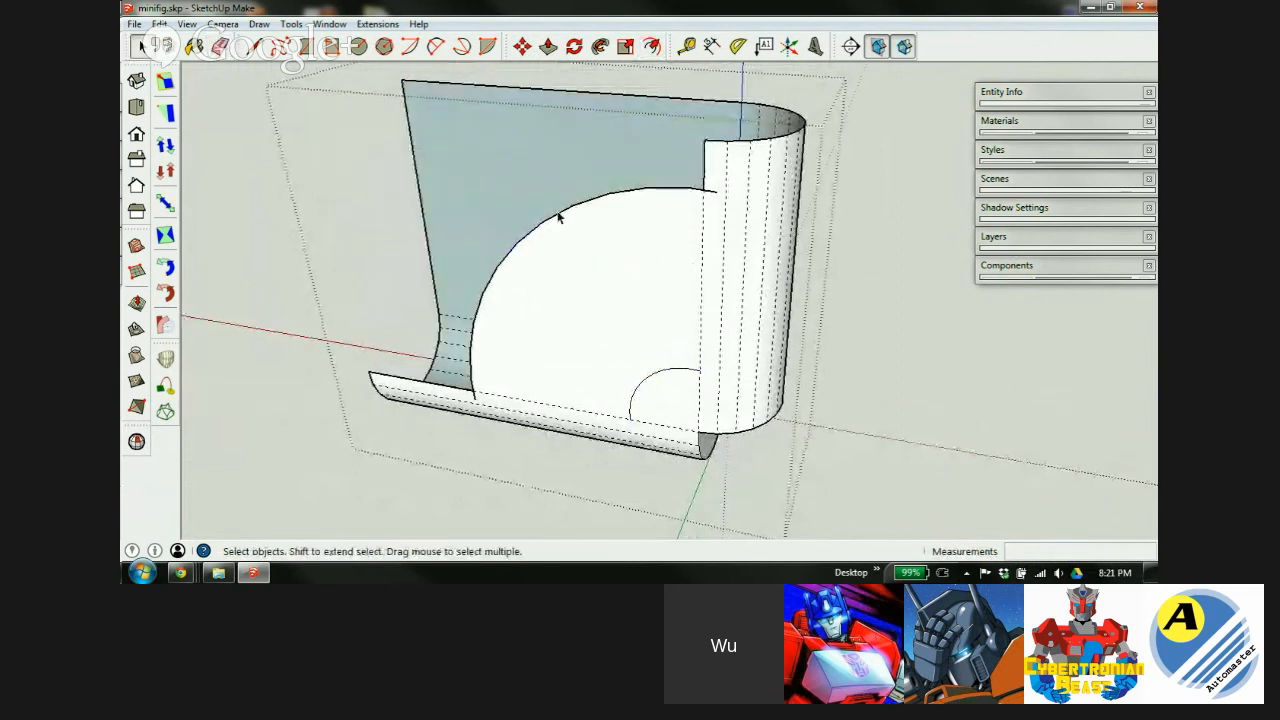
Copy the large arc from its endpoint onto the rear plane.
{"action": "key", "text": "m"}
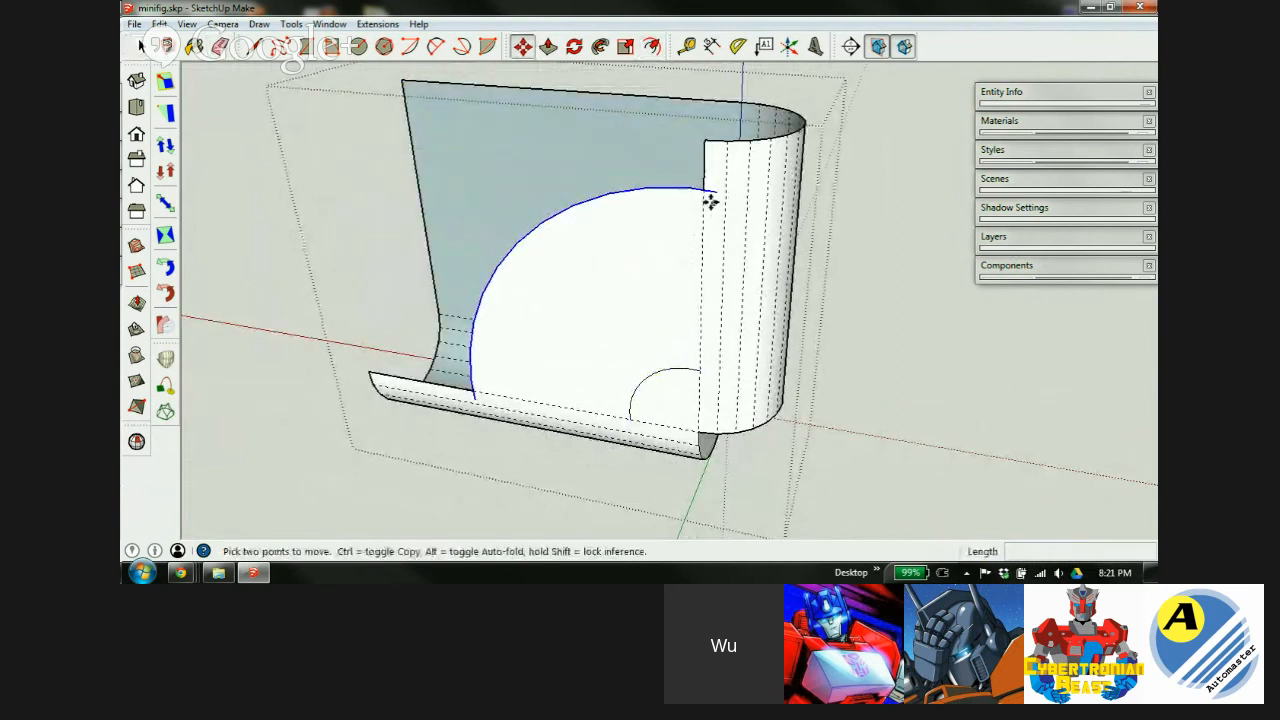
{"action": "left_click", "coordinate": [704, 190]}
{"action": "key", "text": "ctrl"}
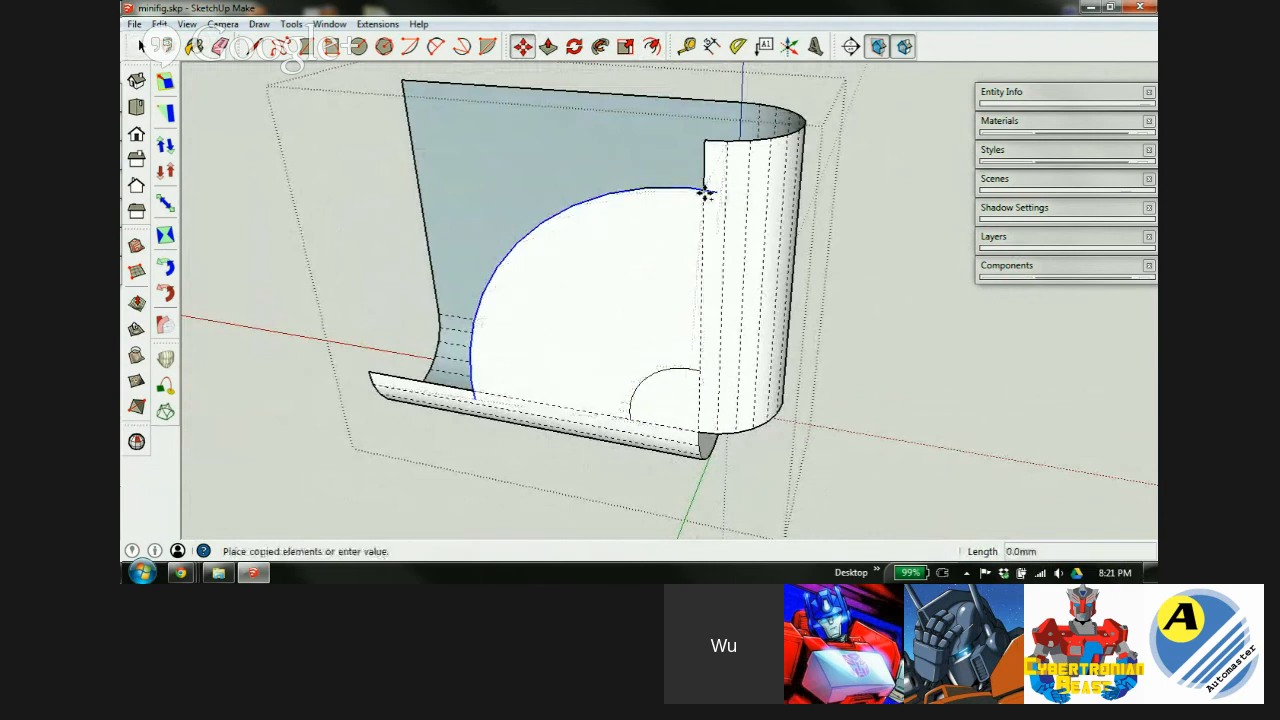
{"action": "left_click", "coordinate": [680, 116]}
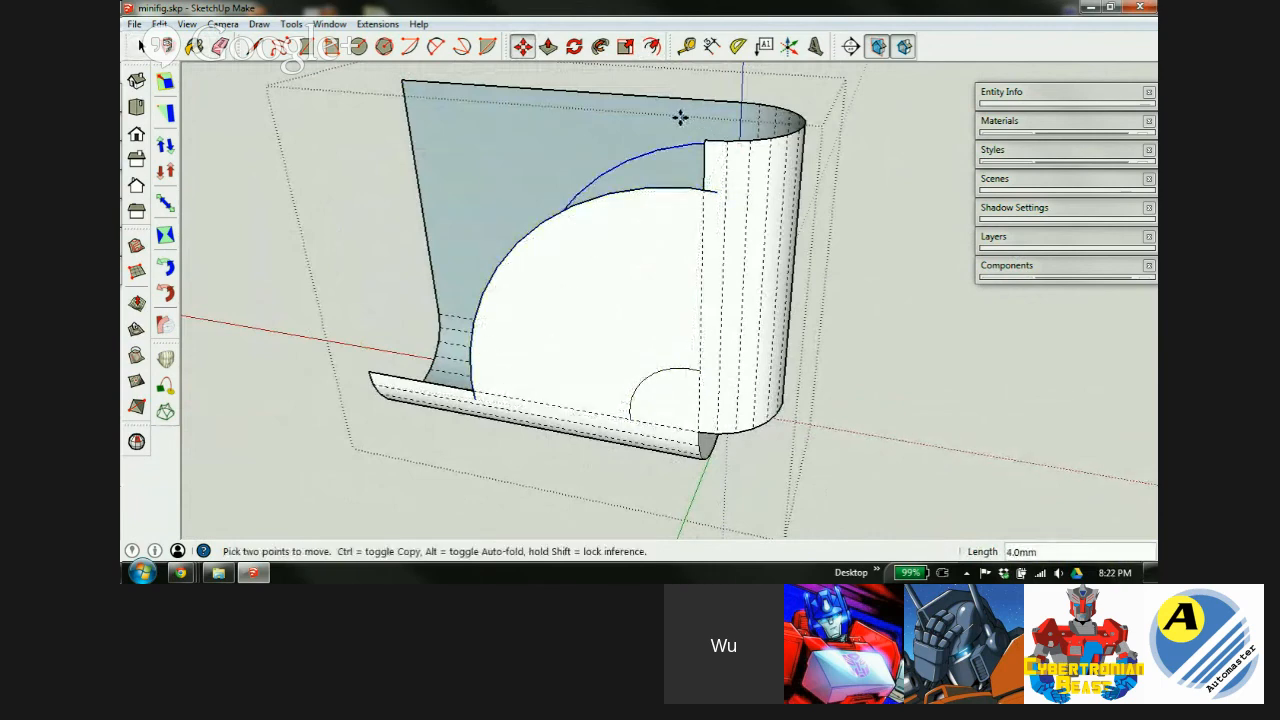
Erase the large grey upper face, restoring the front face after an accidental erase.
{"action": "key", "text": "e"}
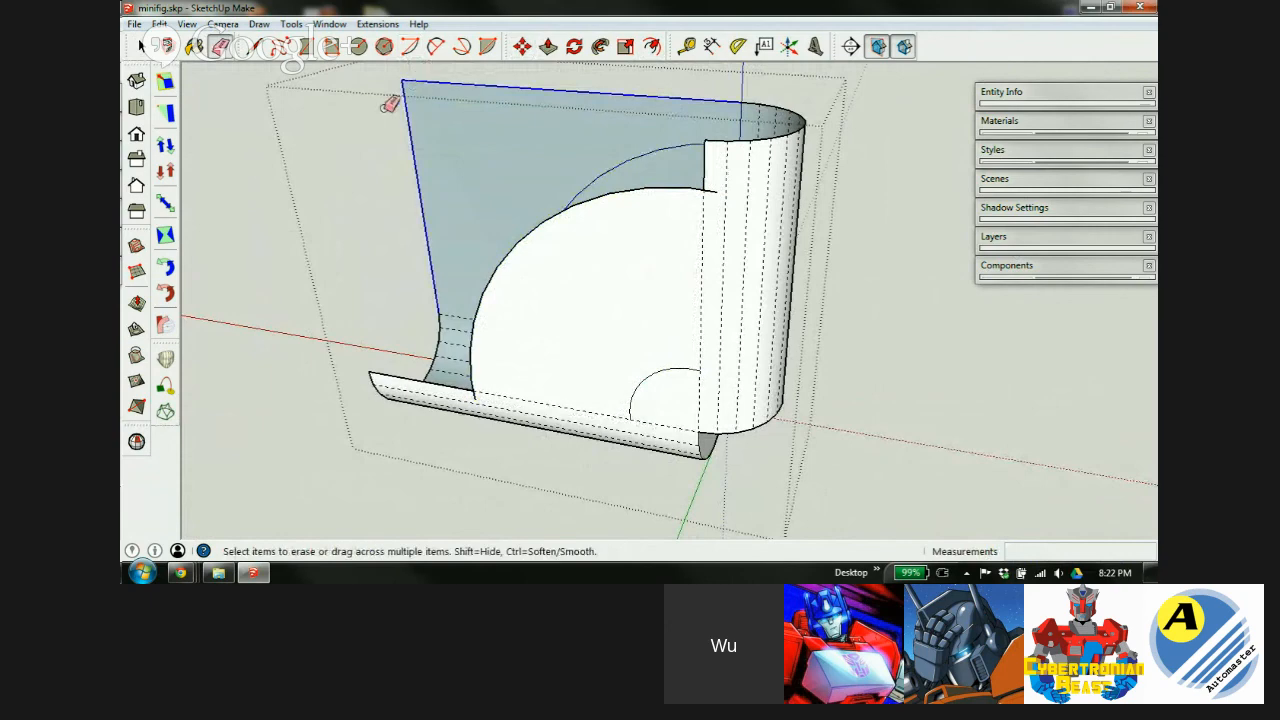
{"action": "left_click", "coordinate": [393, 105]}
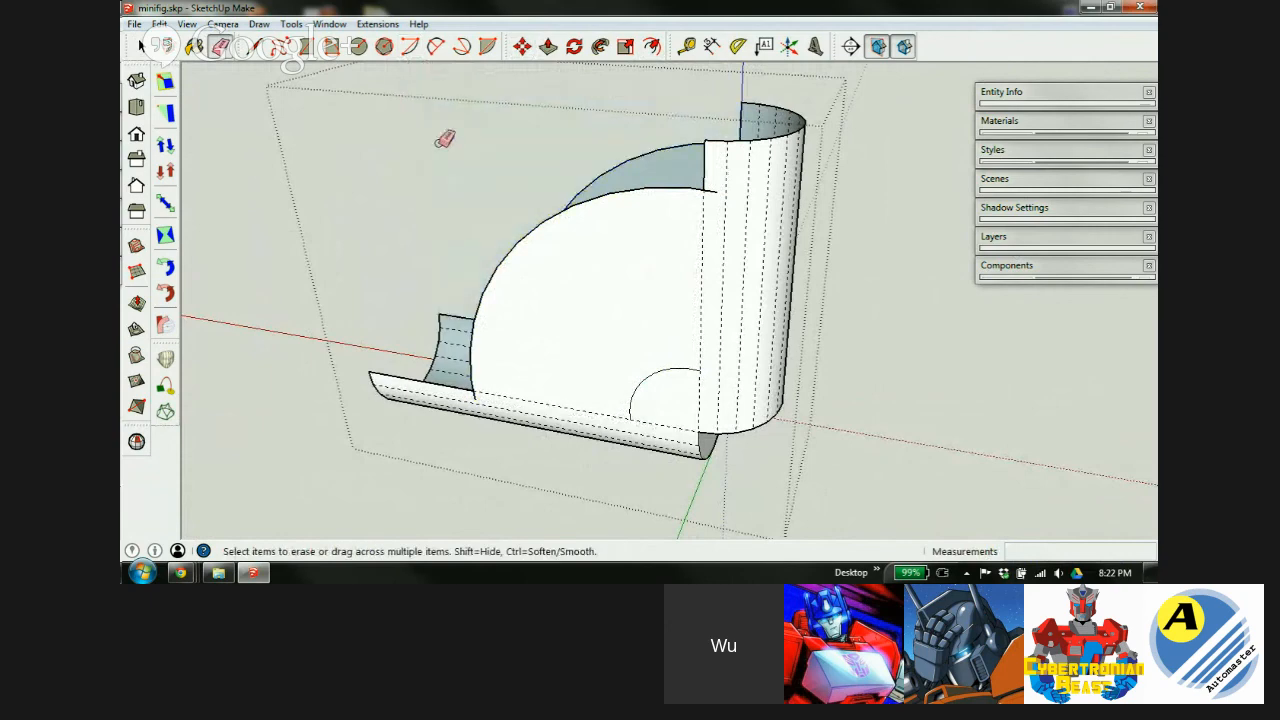
{"action": "left_click", "coordinate": [710, 190]}
{"action": "key", "text": "ctrl+z"}
{"action": "scroll", "coordinate": [706, 189], "scroll_direction": "up", "scroll_amount": 8}
Select the large arc edge and move the arc face 2 units along the green axis.
{"action": "middle_click_drag", "start_coordinate": [751, 306], "coordinate": [715, 335]}
{"action": "mouse_move", "coordinate": [626, 343]}
{"action": "middle_mouse_down"}
{"action": "mouse_move", "coordinate": [746, 354]}
{"action": "mouse_move", "coordinate": [571, 337]}
{"action": "mouse_move", "coordinate": [625, 332]}
{"action": "middle_mouse_up"}
{"action": "scroll", "coordinate": [624, 326], "scroll_direction": "down", "scroll_amount": 5}
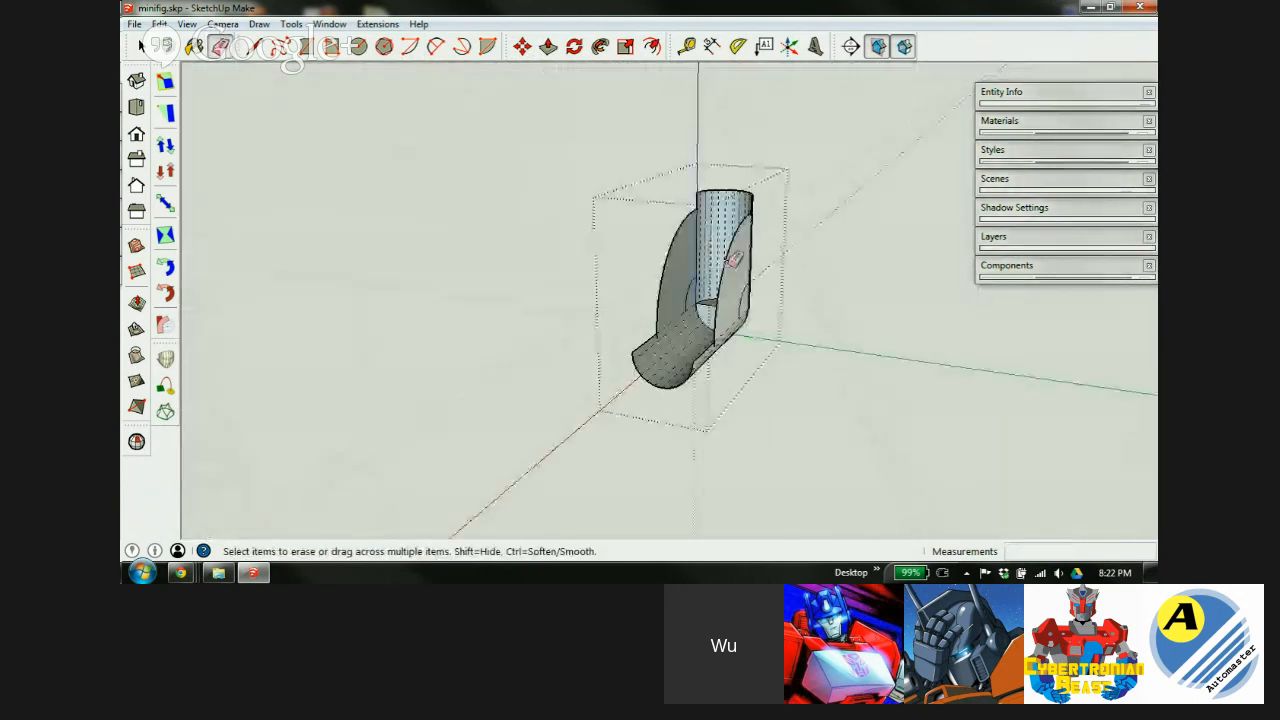
{"action": "scroll", "coordinate": [725, 258], "scroll_direction": "up", "scroll_amount": 4}
{"action": "middle_click_drag", "start_coordinate": [751, 286], "coordinate": [776, 392]}
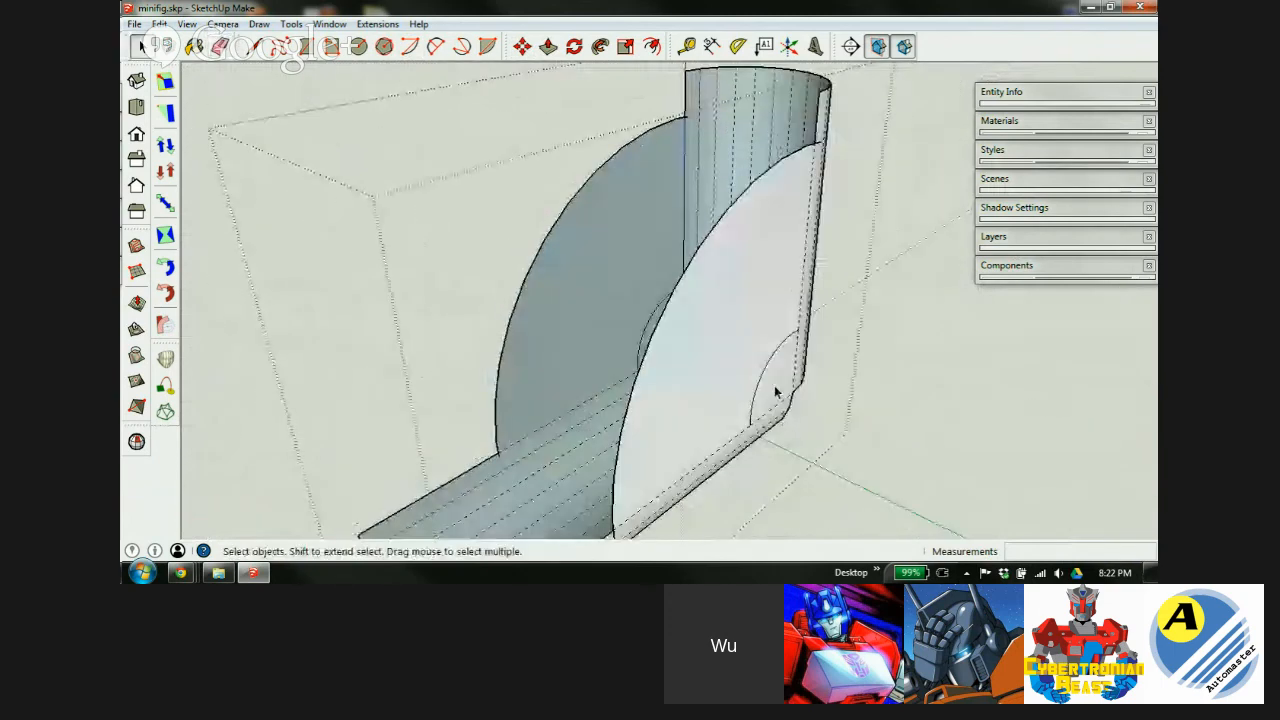
{"action": "left_click", "coordinate": [678, 294]}
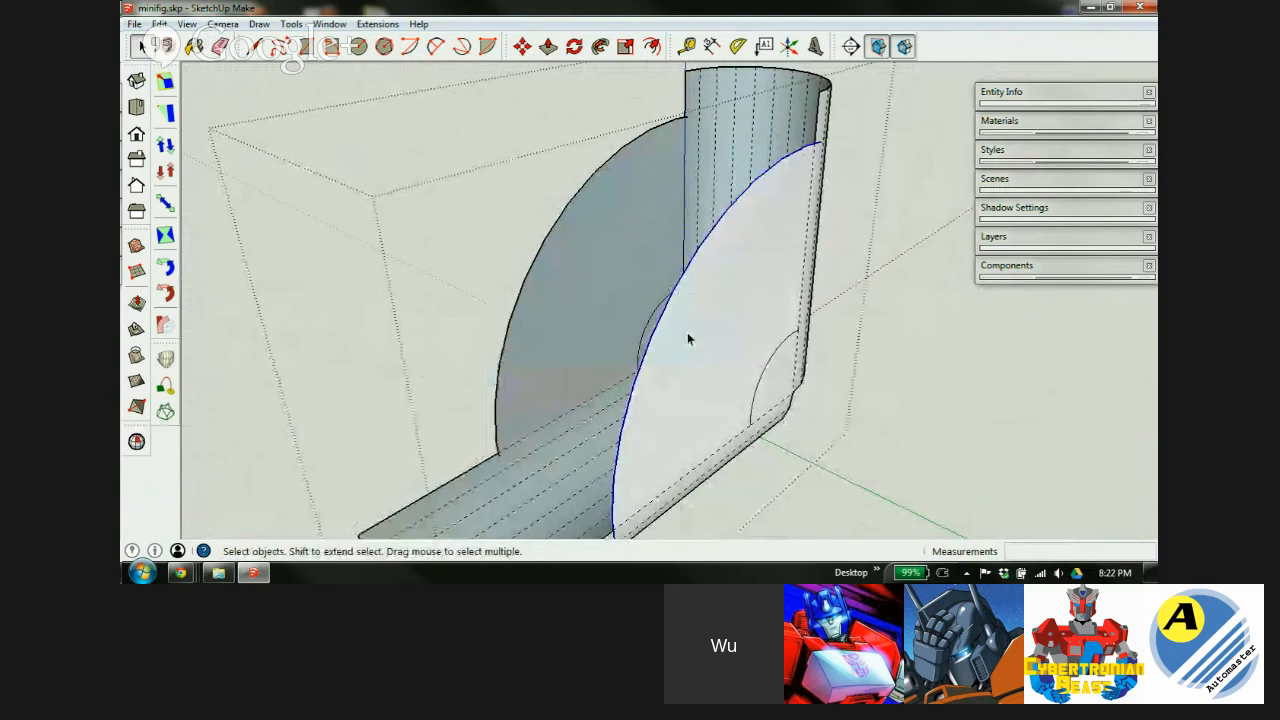
{"action": "mouse_move", "coordinate": [714, 337]}
{"action": "middle_mouse_down"}
{"action": "mouse_move", "coordinate": [791, 331]}
{"action": "mouse_move", "coordinate": [723, 328]}
{"action": "middle_mouse_up"}
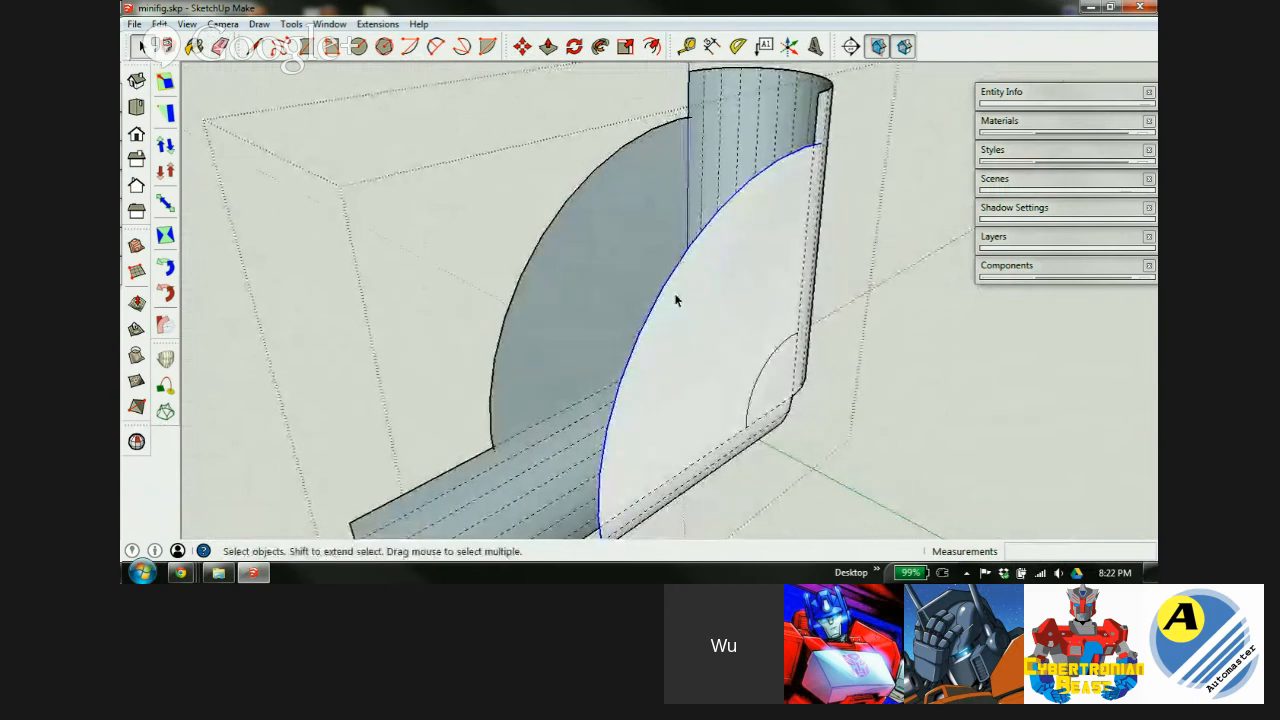
{"action": "key", "text": "m"}
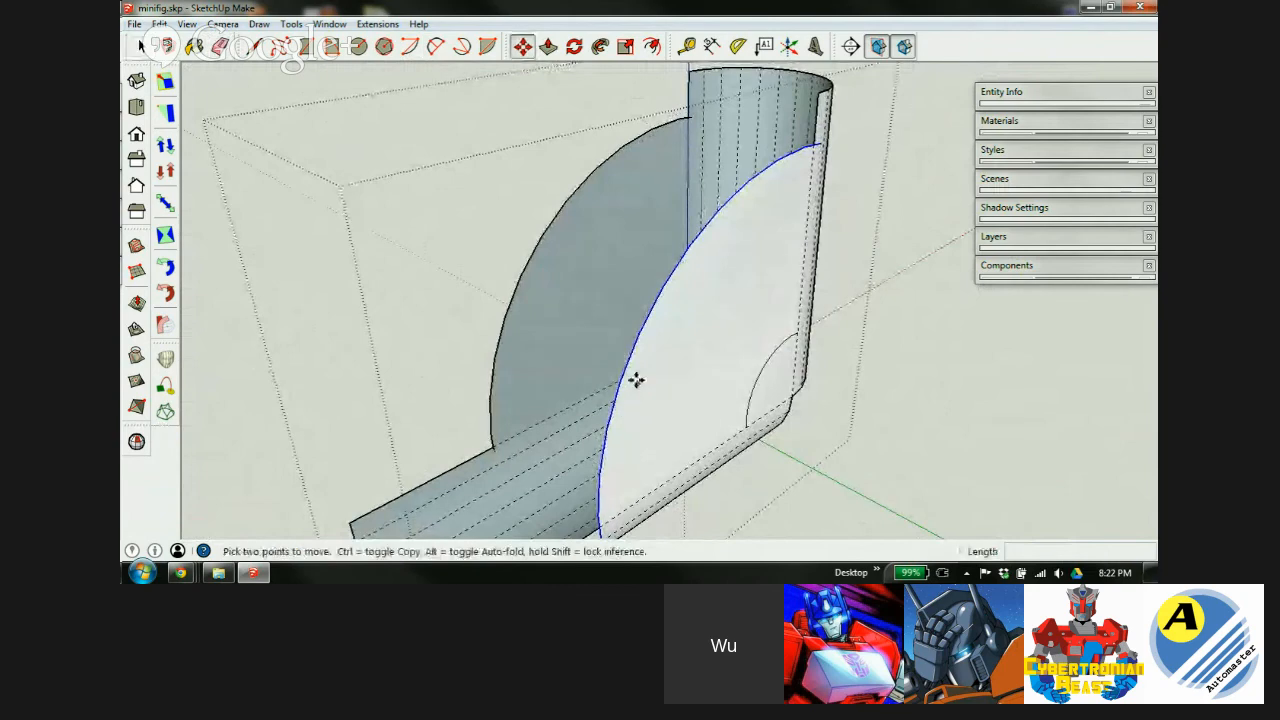
{"action": "left_click", "coordinate": [660, 290]}
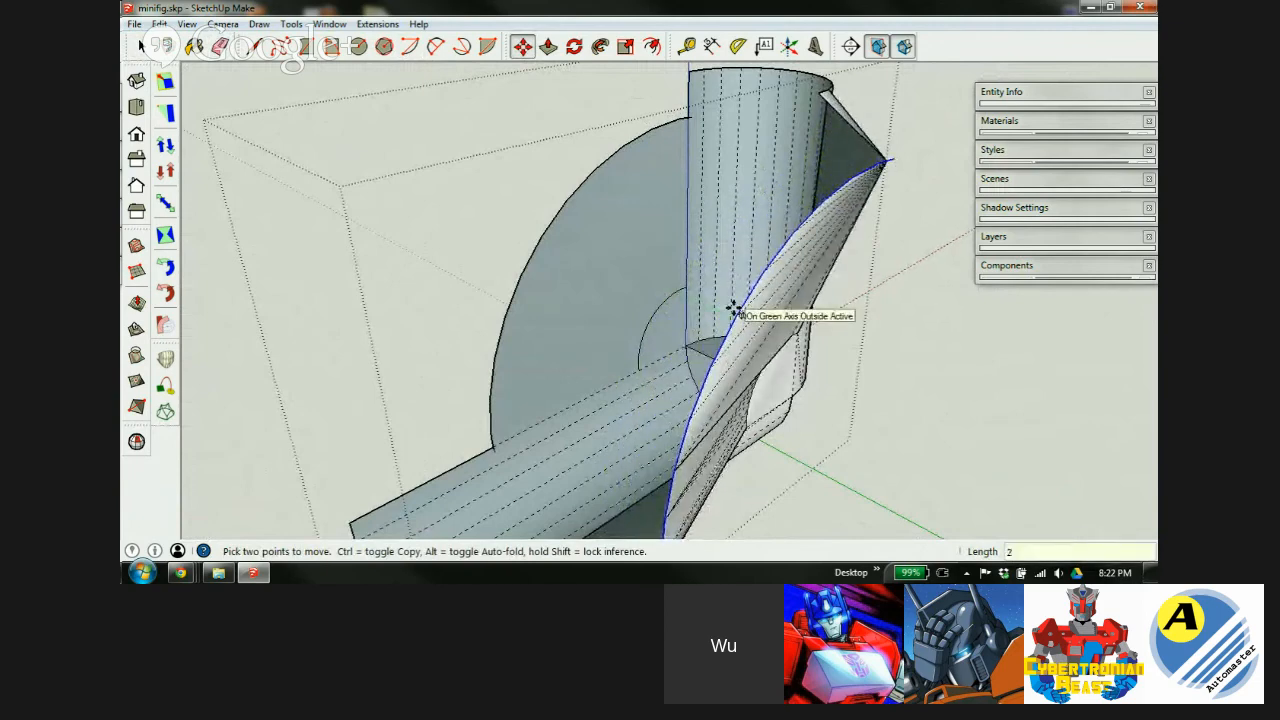
{"action": "key", "text": "Return"}
Delete the white quarter-circle face as a trial, then undo the deletion.
{"action": "mouse_move", "coordinate": [750, 312]}
{"action": "middle_mouse_down"}
{"action": "mouse_move", "coordinate": [700, 311]}
{"action": "mouse_move", "coordinate": [534, 225]}
{"action": "mouse_move", "coordinate": [346, 183]}
{"action": "mouse_move", "coordinate": [471, 308]}
{"action": "middle_mouse_up"}
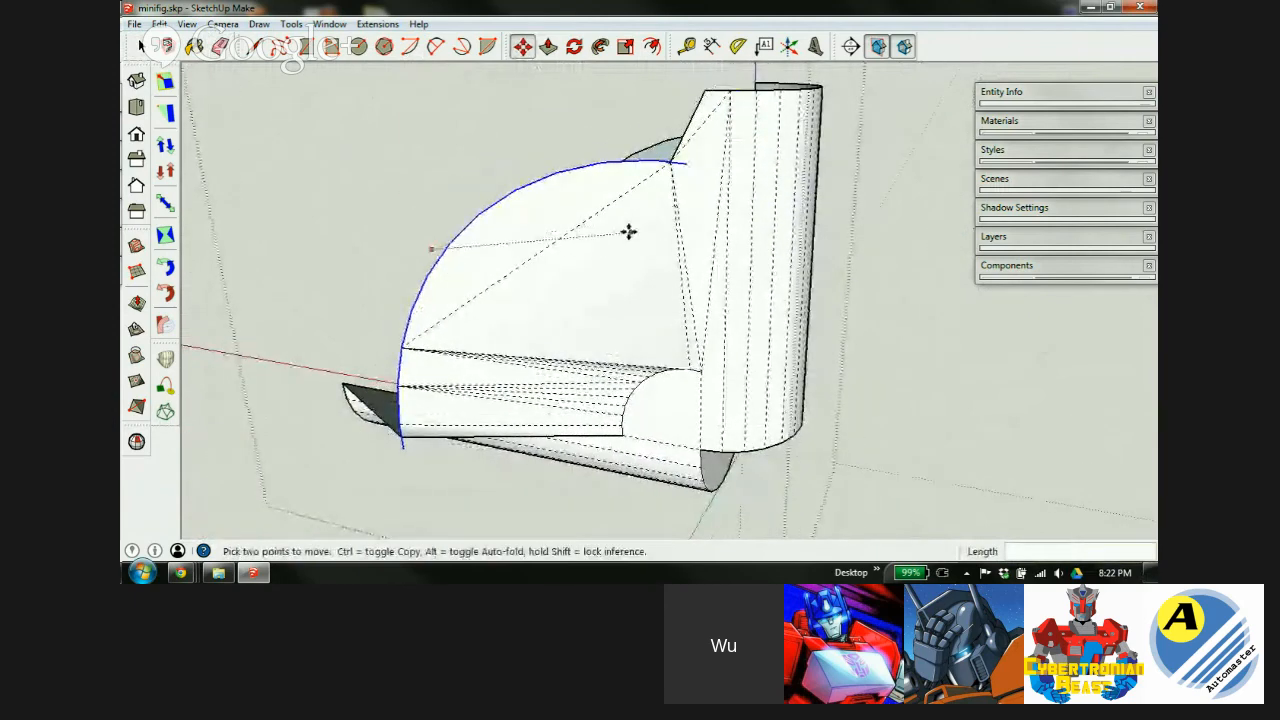
{"action": "middle_click_drag", "start_coordinate": [611, 306], "coordinate": [681, 280]}
{"action": "key", "text": "space"}
{"action": "left_click", "coordinate": [605, 266]}
{"action": "key", "text": "Delete"}
{"action": "middle_click_drag", "start_coordinate": [745, 312], "coordinate": [655, 305]}
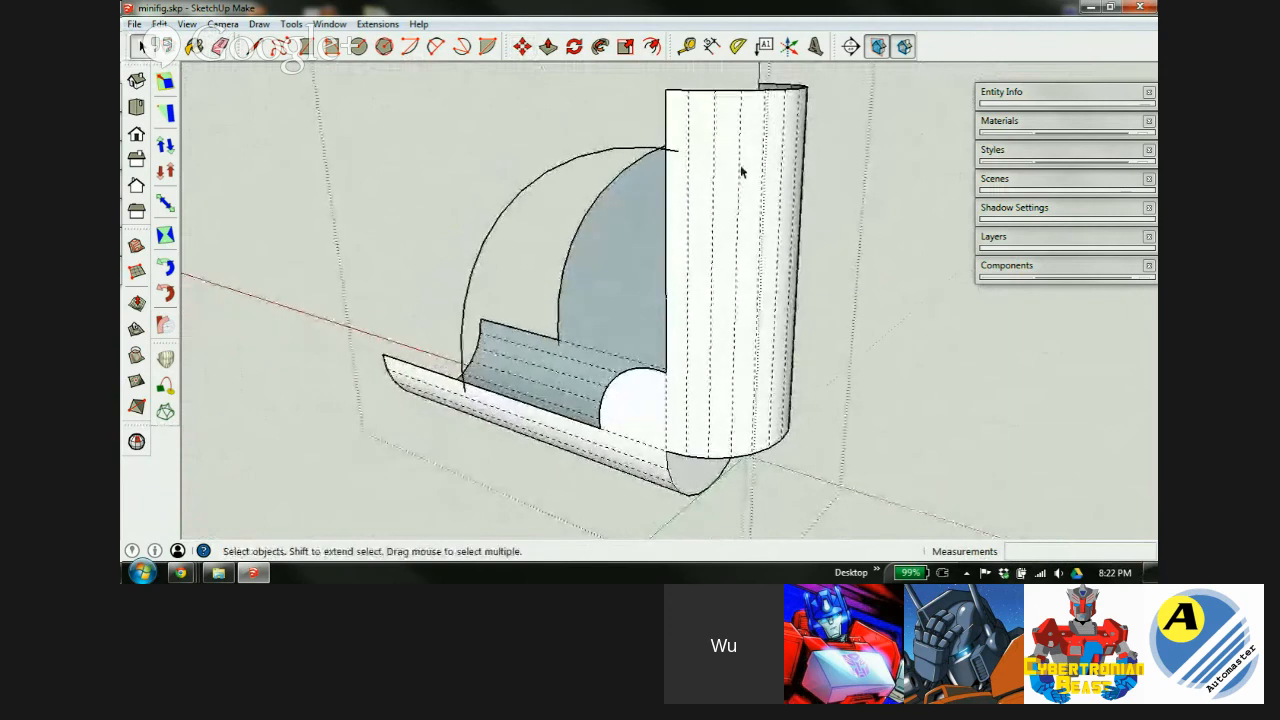
{"action": "middle_click_drag", "start_coordinate": [748, 172], "coordinate": [746, 263]}
{"action": "key", "text": "ctrl+z"}
{"action": "key", "text": "ctrl+z"}
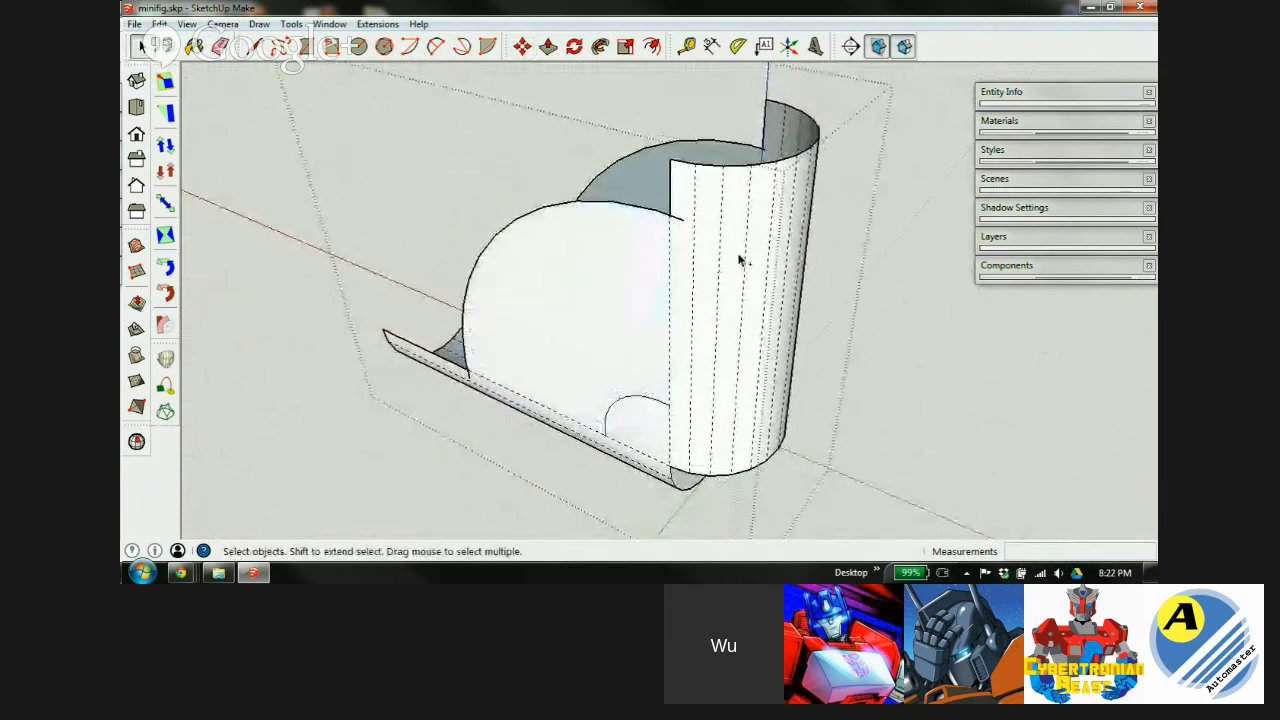
Undo back to the solid block and push its top face down.
{"action": "key", "text": "ctrl+z"}
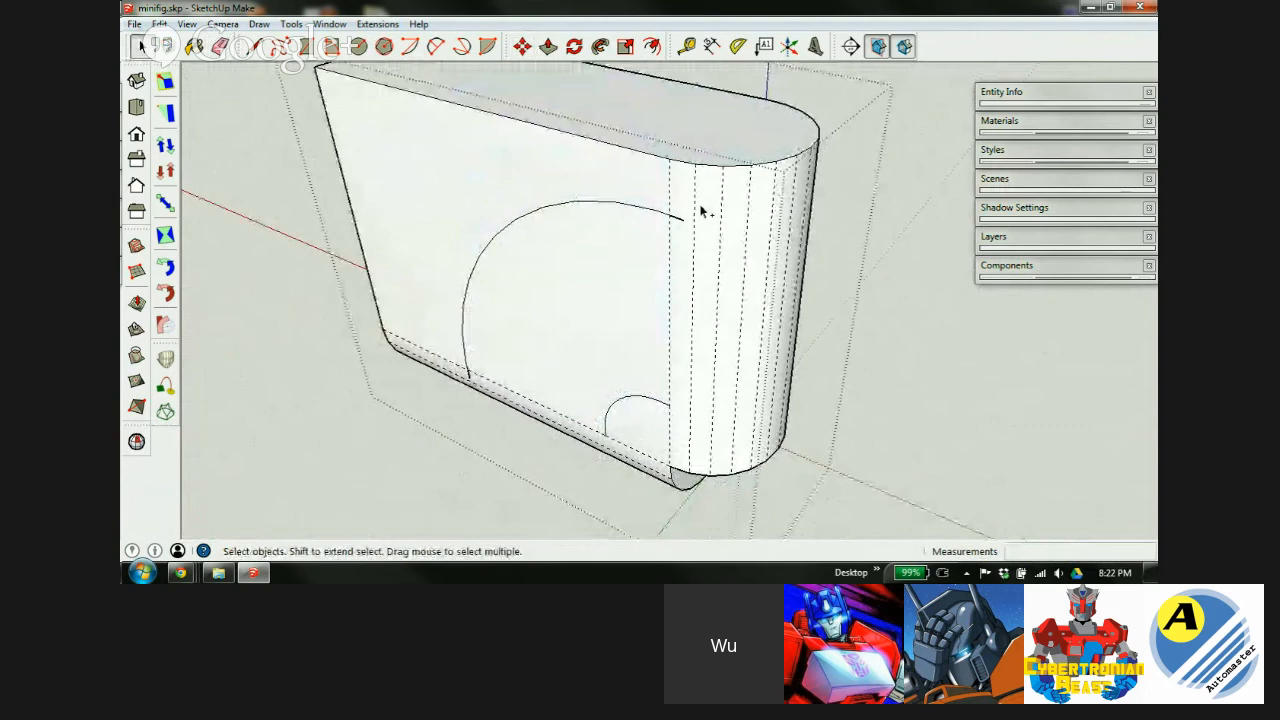
{"action": "key", "text": "ctrl+z"}
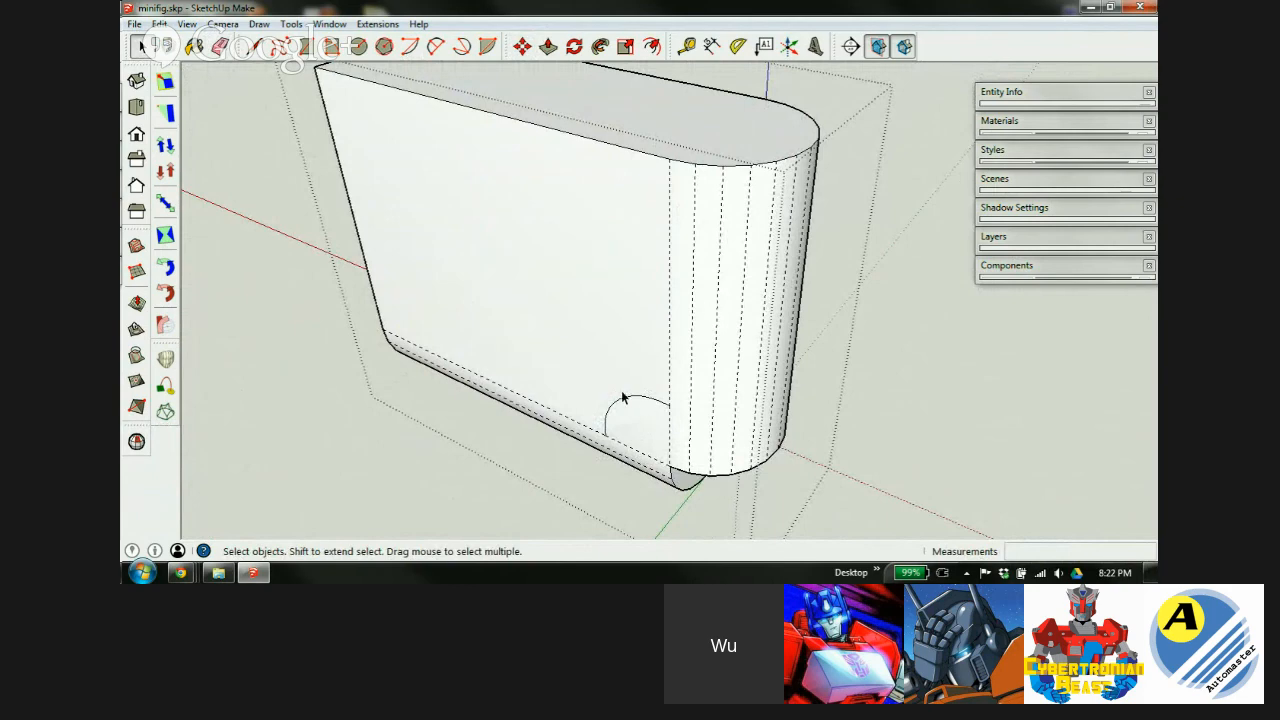
{"action": "key", "text": "p"}
{"action": "left_click_drag", "start_coordinate": [697, 151], "coordinate": [691, 426]}
Push the block's rounded end face in 8.7 mm to shorten it.
{"action": "middle_click_drag", "start_coordinate": [691, 426], "coordinate": [997, 252]}
{"action": "left_click_drag", "start_coordinate": [384, 430], "coordinate": [796, 392]}
{"action": "left_click", "coordinate": [762, 400]}
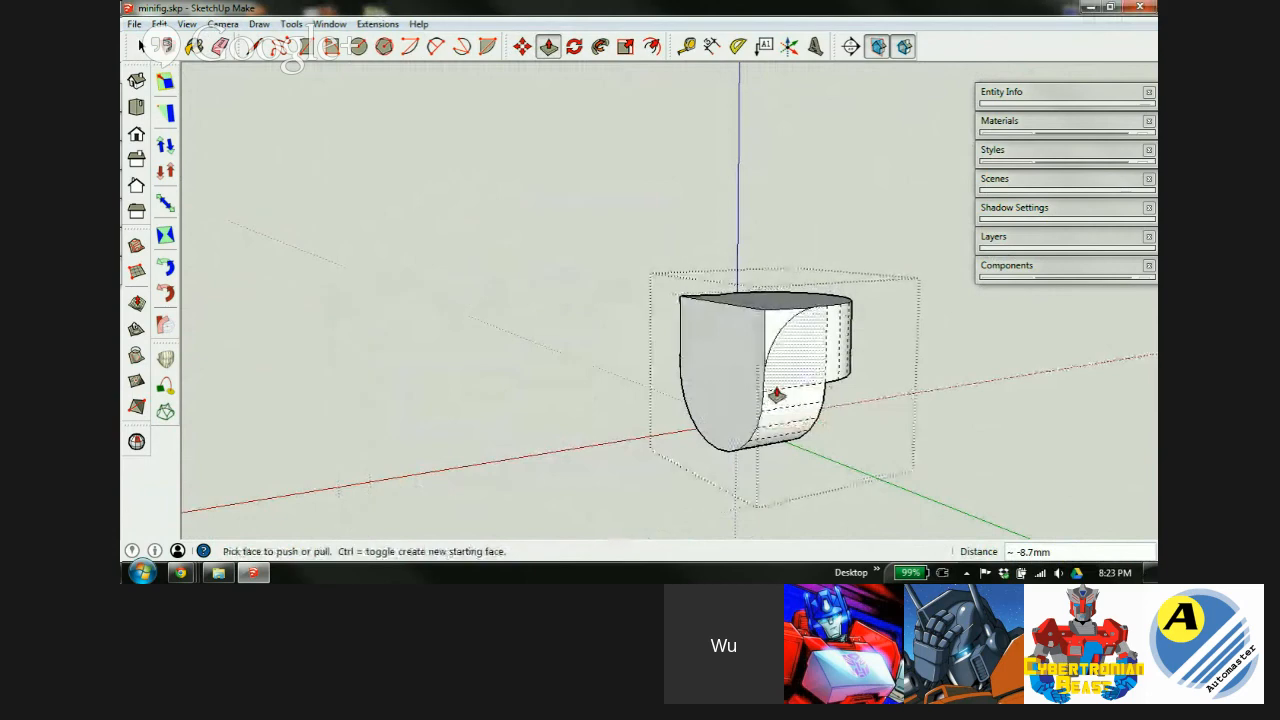
{"action": "middle_click_drag", "start_coordinate": [811, 337], "coordinate": [646, 383]}
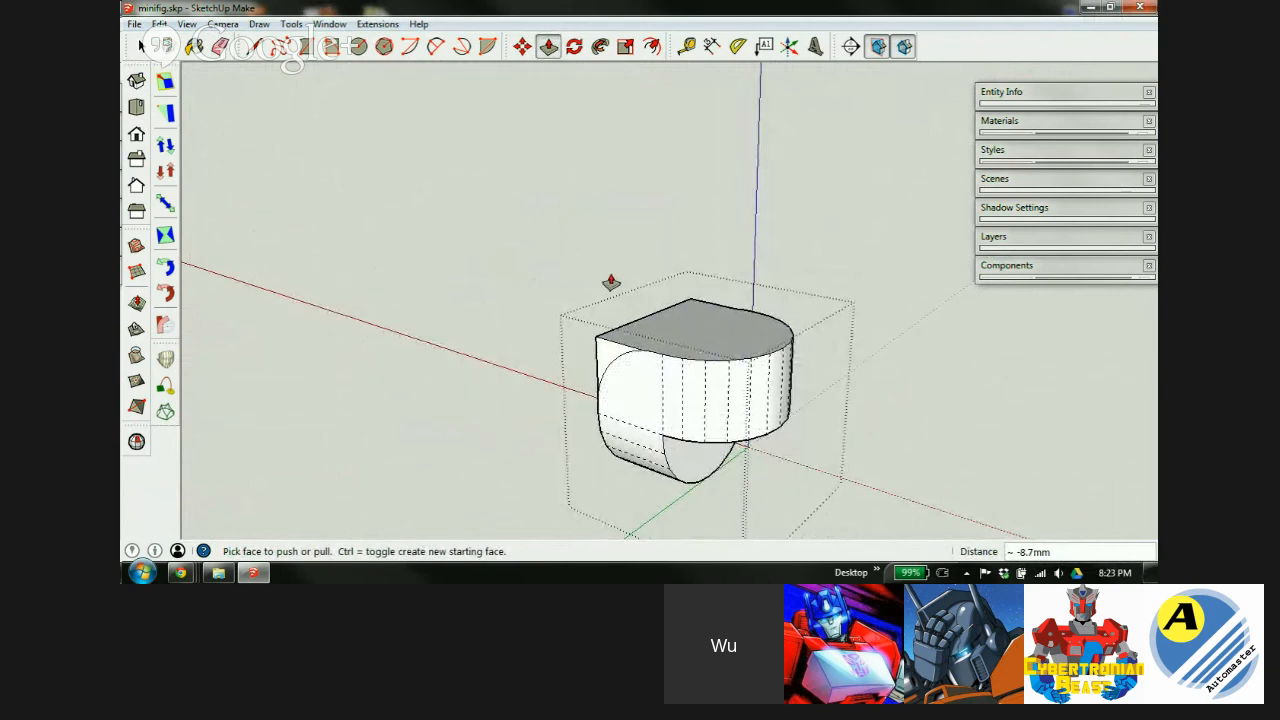
{"action": "scroll", "coordinate": [701, 292], "scroll_direction": "up", "scroll_amount": 3}
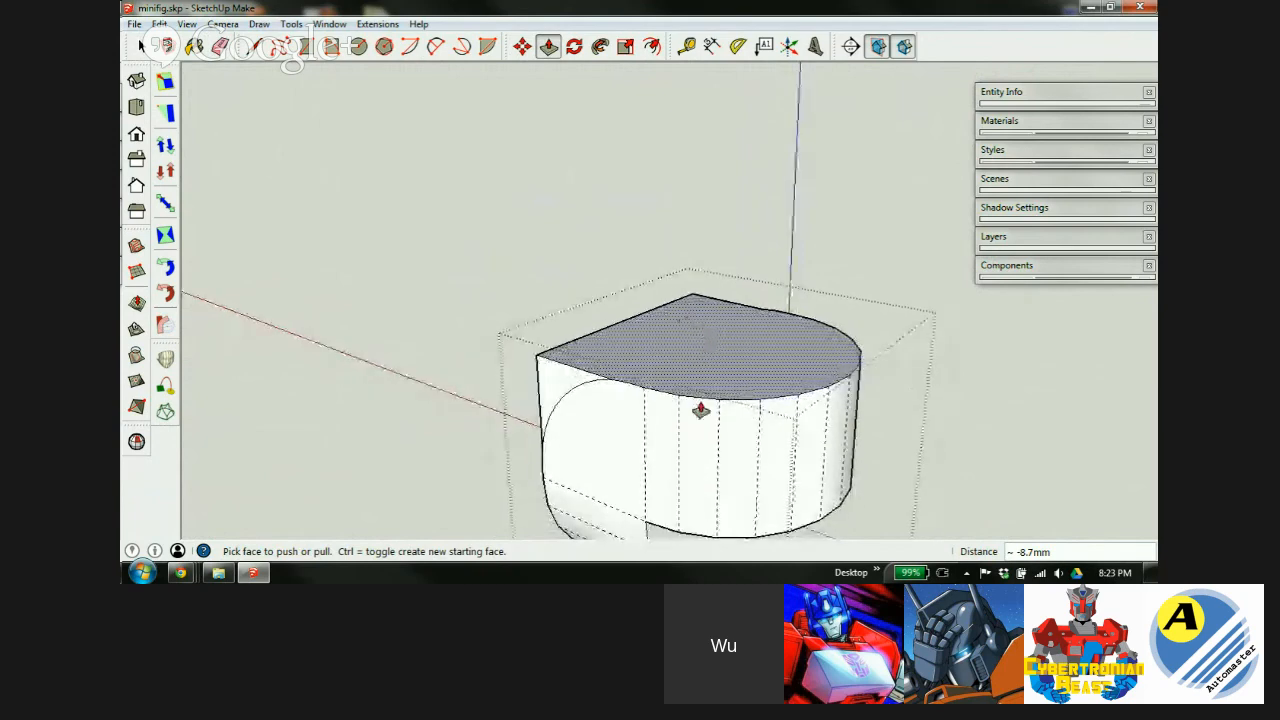
{"action": "scroll", "coordinate": [676, 396], "scroll_direction": "up", "scroll_amount": 2}
{"action": "scroll", "coordinate": [760, 415], "scroll_direction": "down", "scroll_amount": 2}
{"action": "scroll", "coordinate": [702, 415], "scroll_direction": "down", "scroll_amount": 1}
{"action": "middle_click_drag", "start_coordinate": [703, 424], "coordinate": [700, 365]}
Draw an upright rectangular face on the block's top and split it with a line.
{"action": "key", "text": "l"}
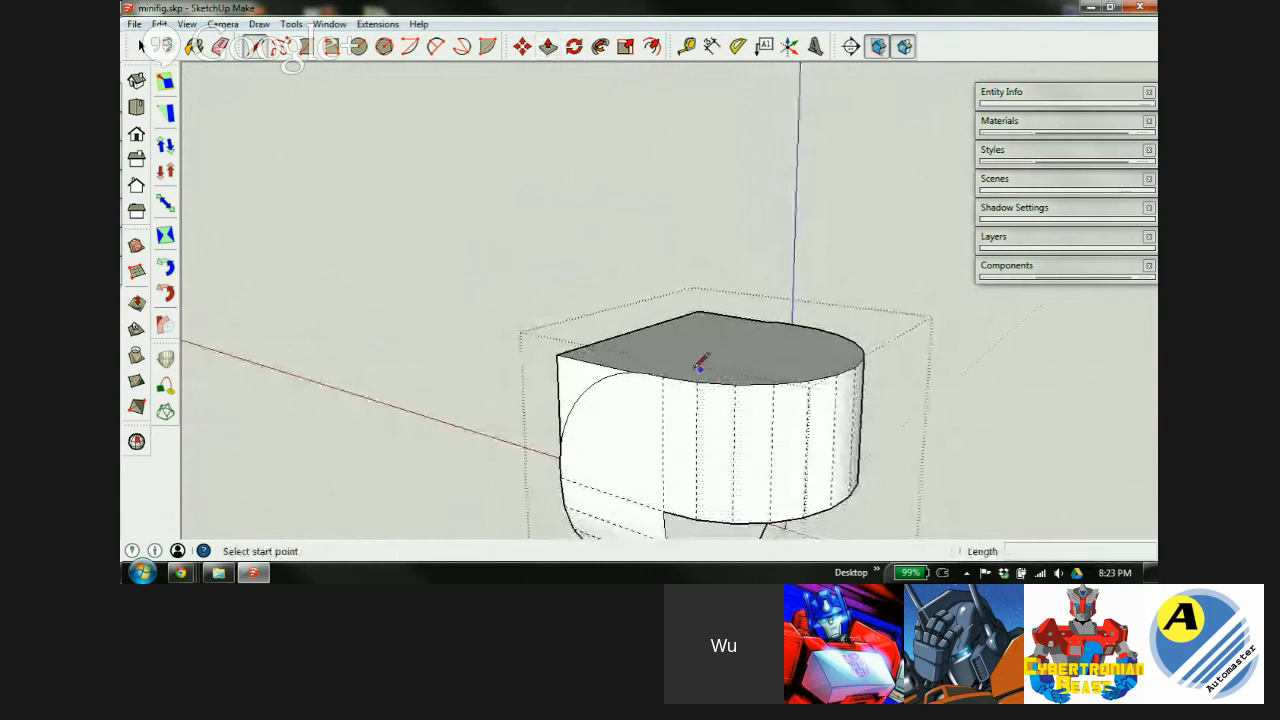
{"action": "left_click", "coordinate": [662, 377]}
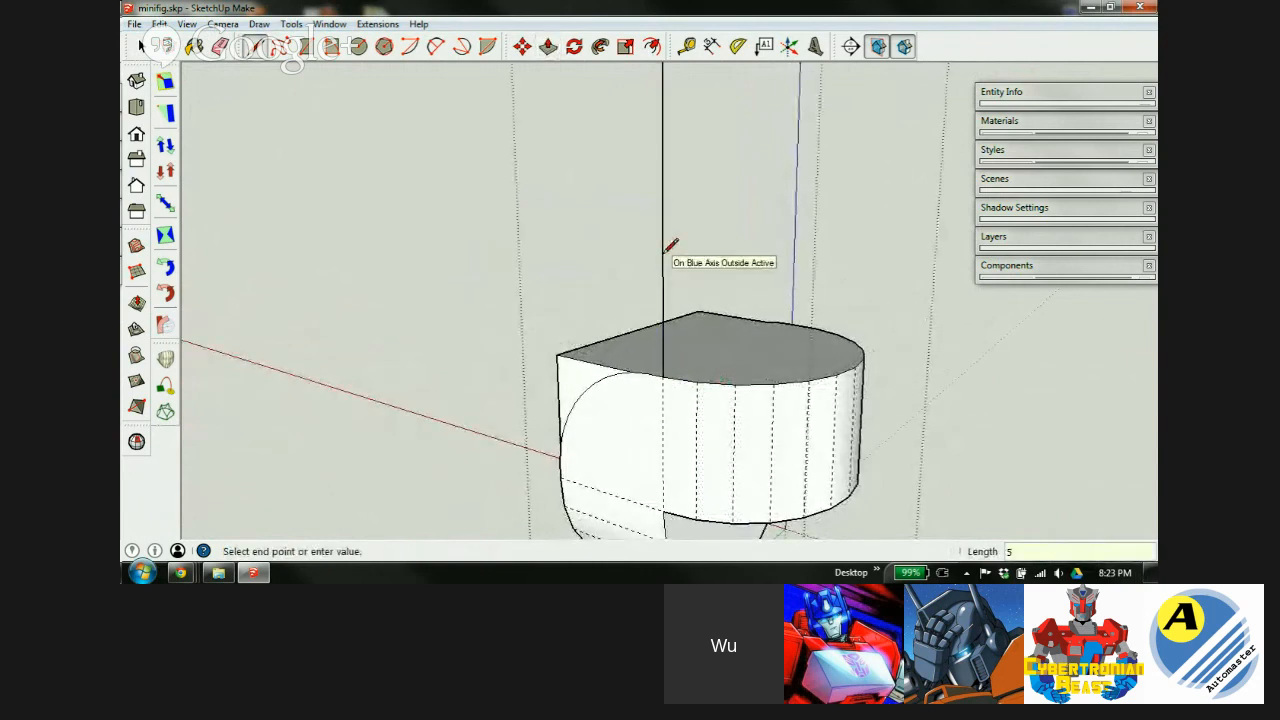
{"action": "scroll", "coordinate": [655, 280], "scroll_direction": "down", "scroll_amount": 3}
{"action": "left_click", "coordinate": [655, 173]}
{"action": "left_click", "coordinate": [724, 300]}
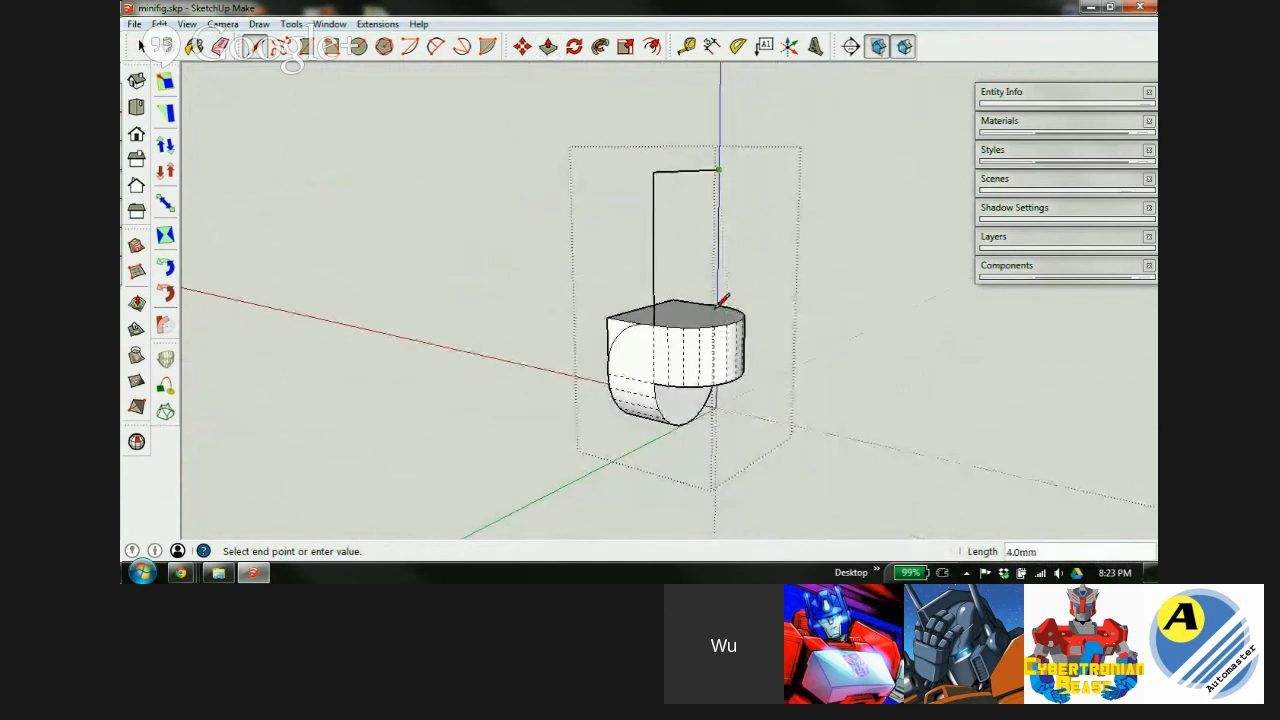
{"action": "left_click", "coordinate": [720, 303]}
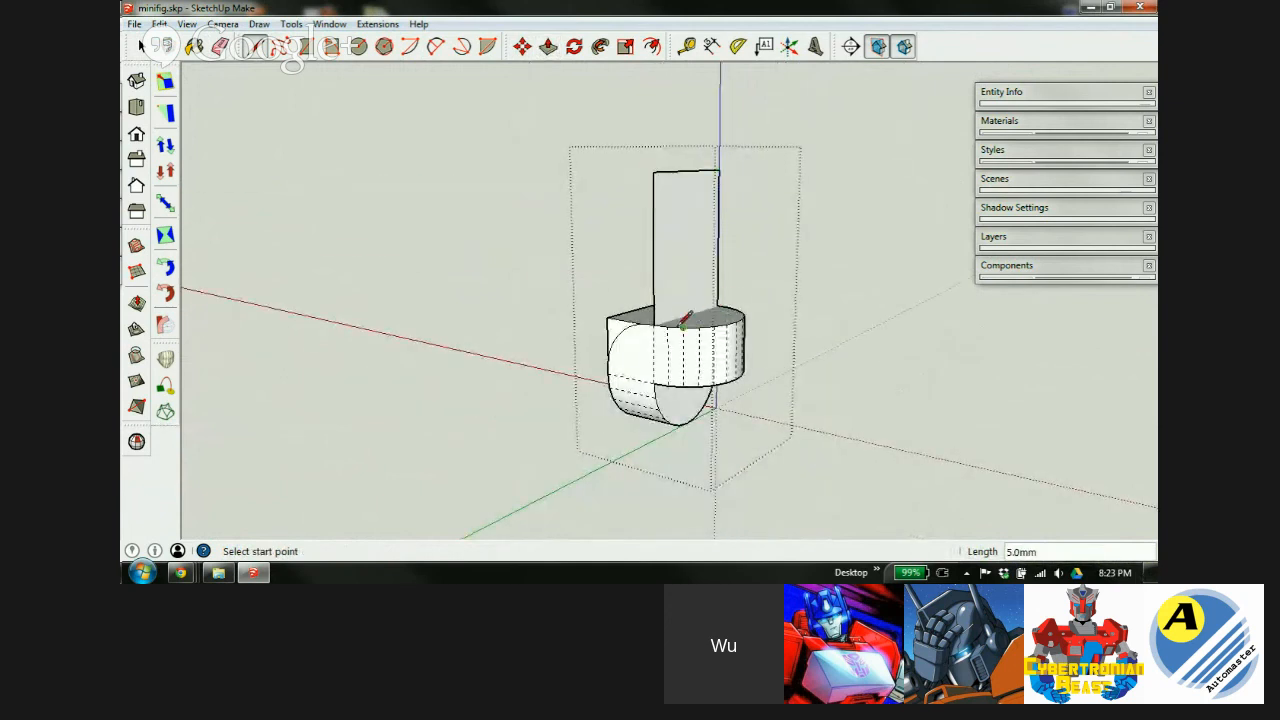
{"action": "left_click", "coordinate": [655, 322]}
{"action": "left_click", "coordinate": [720, 303]}
{"action": "middle_click_drag", "start_coordinate": [697, 345], "coordinate": [703, 433]}
{"action": "scroll", "coordinate": [663, 263], "scroll_direction": "up", "scroll_amount": 2}
Move the upright face's top corner outward so it flares into a trapezoid.
{"action": "key", "text": "m"}
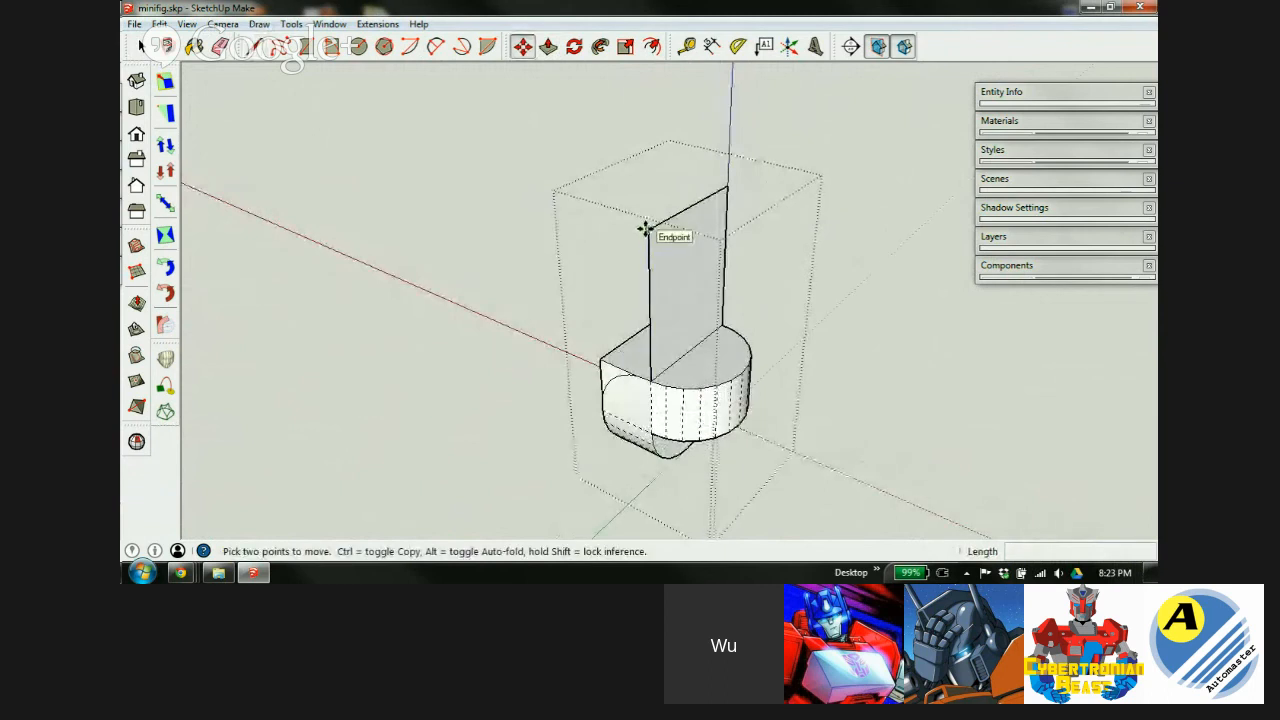
{"action": "left_click", "coordinate": [645, 229]}
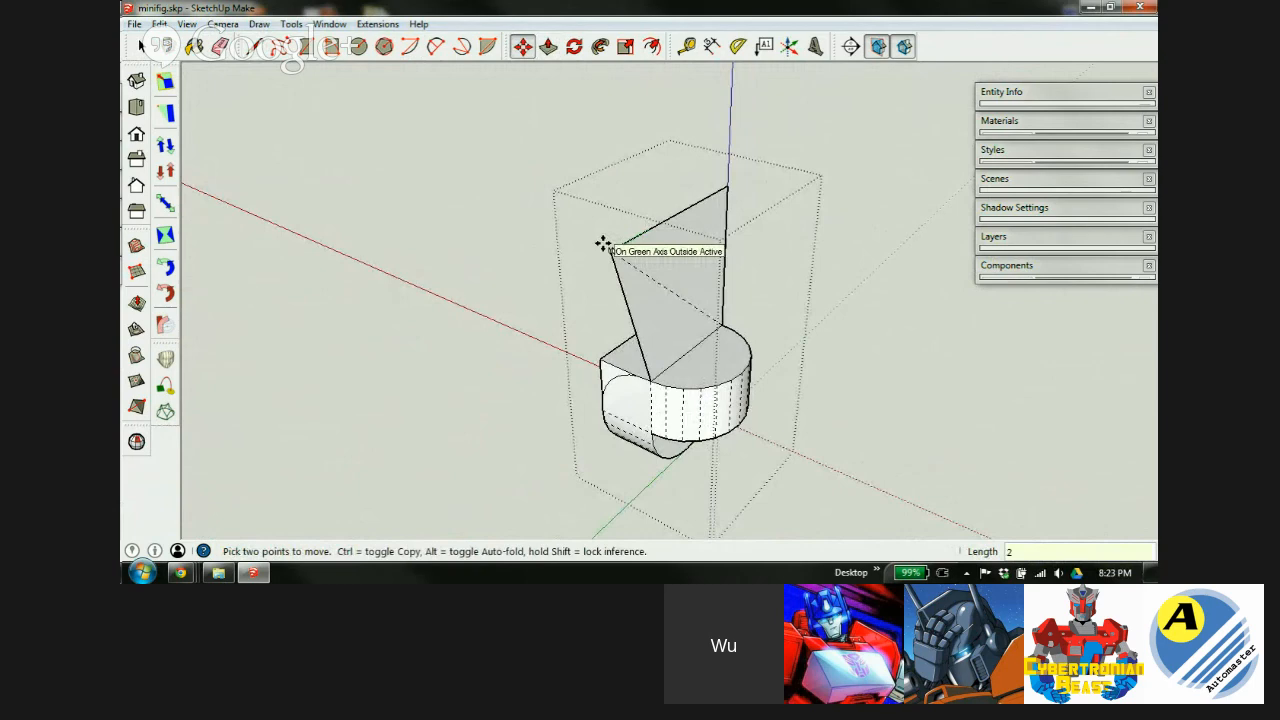
{"action": "left_click", "coordinate": [603, 247]}
{"action": "mouse_move", "coordinate": [680, 331]}
{"action": "middle_mouse_down"}
{"action": "mouse_move", "coordinate": [674, 317]}
{"action": "mouse_move", "coordinate": [500, 293]}
{"action": "mouse_move", "coordinate": [363, 306]}
{"action": "middle_mouse_up"}
{"action": "left_click", "coordinate": [718, 205]}
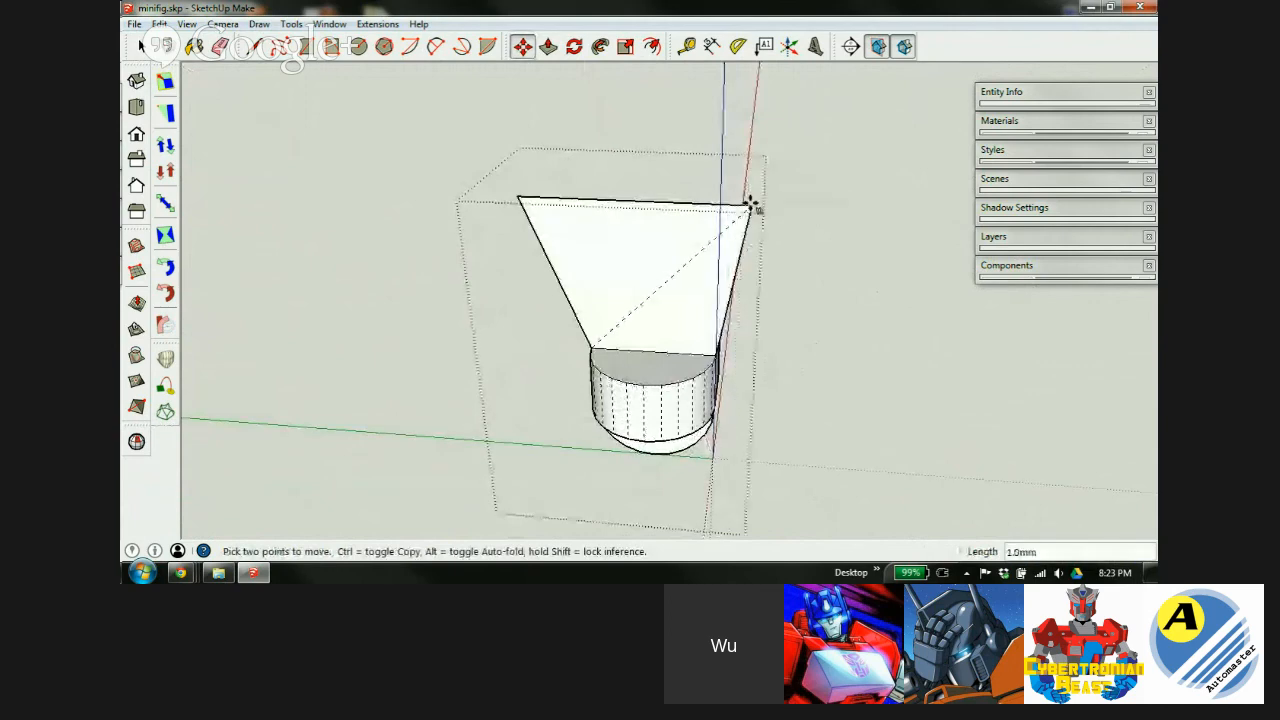
{"action": "key", "text": "Escape"}
{"action": "middle_click_drag", "start_coordinate": [680, 314], "coordinate": [1131, 226]}
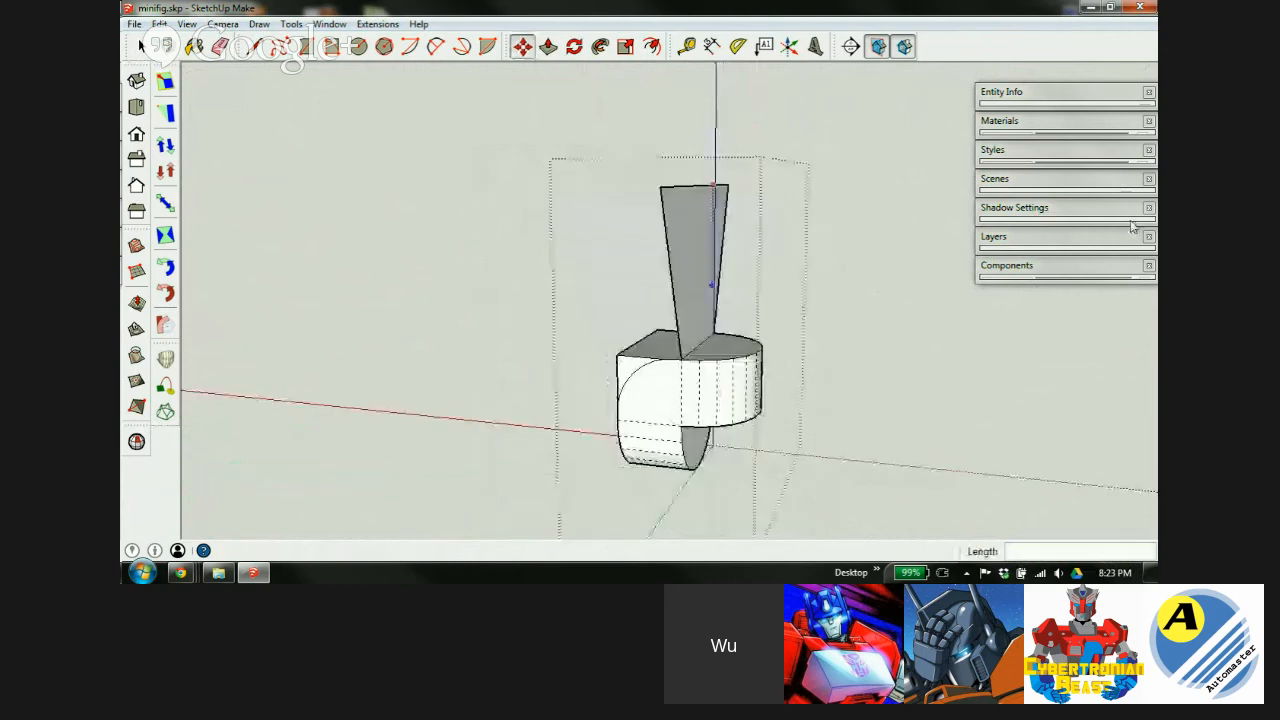
{"action": "middle_click_drag", "start_coordinate": [663, 395], "coordinate": [975, 376]}
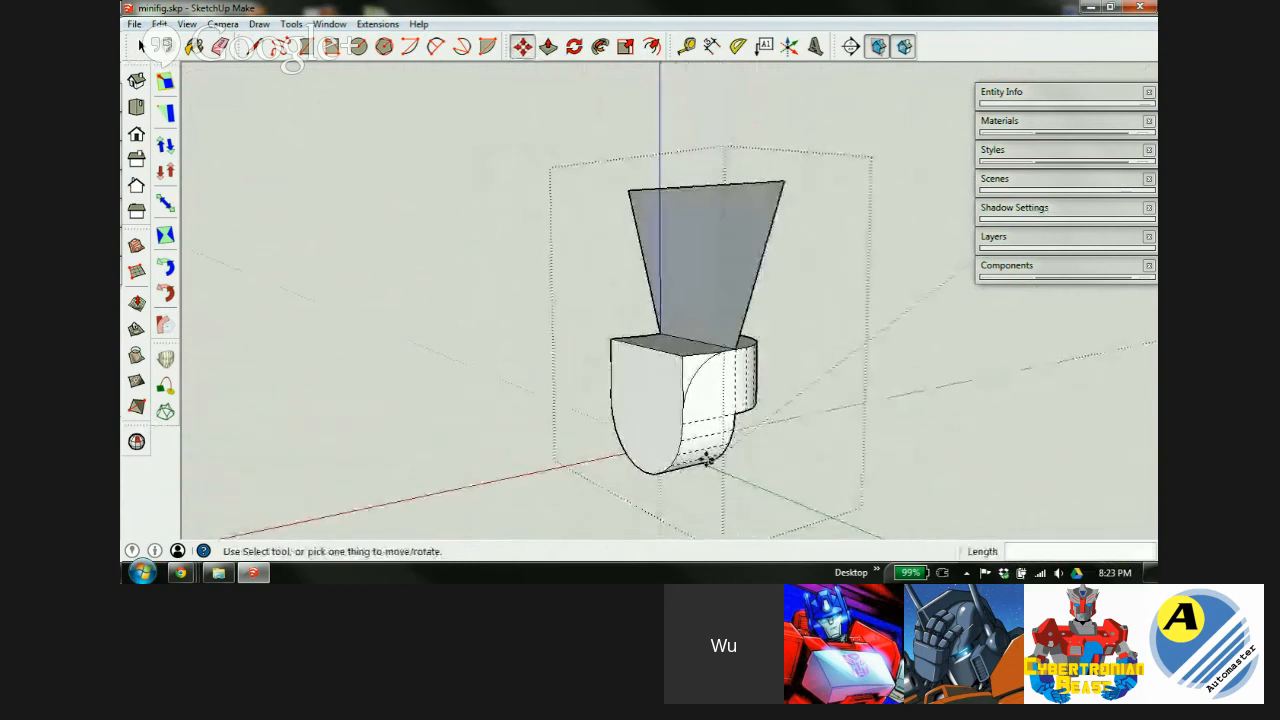
Draw a flat face extending 5 units out from the block's side edge.
{"action": "key", "text": "l"}
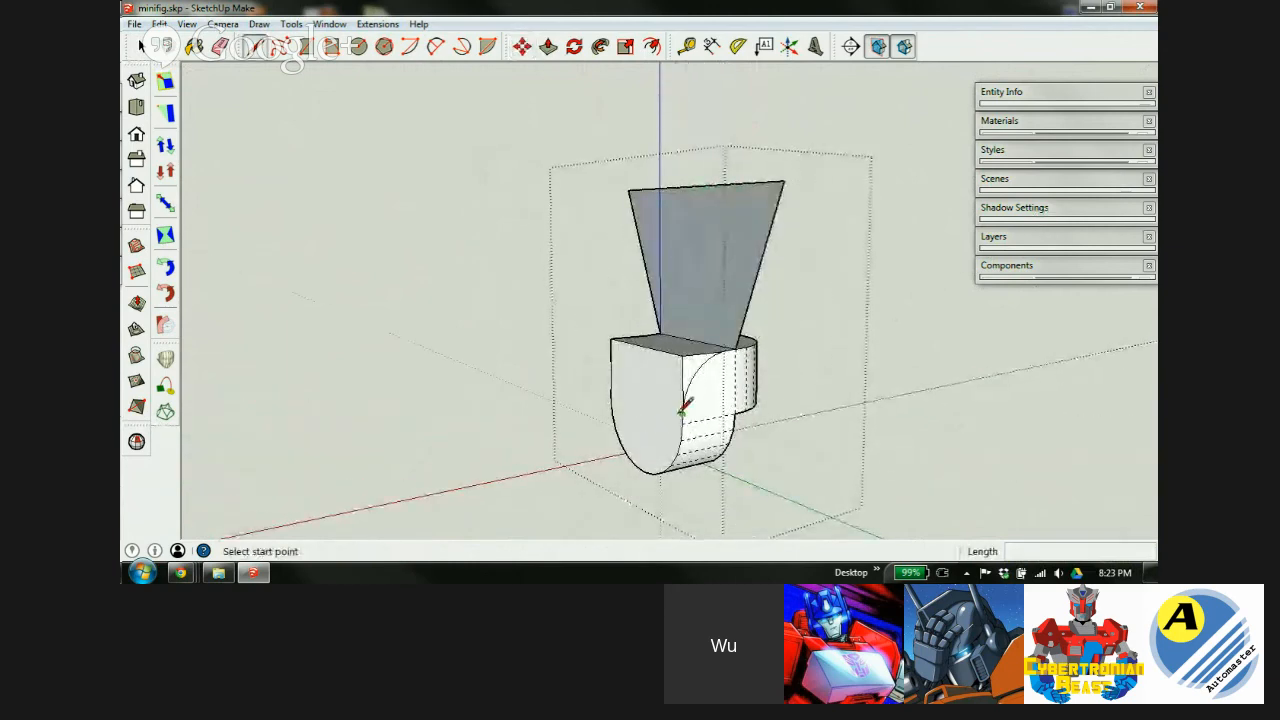
{"action": "left_click", "coordinate": [681, 423]}
{"action": "left_click", "coordinate": [611, 398]}
{"action": "left_click", "coordinate": [610, 399]}
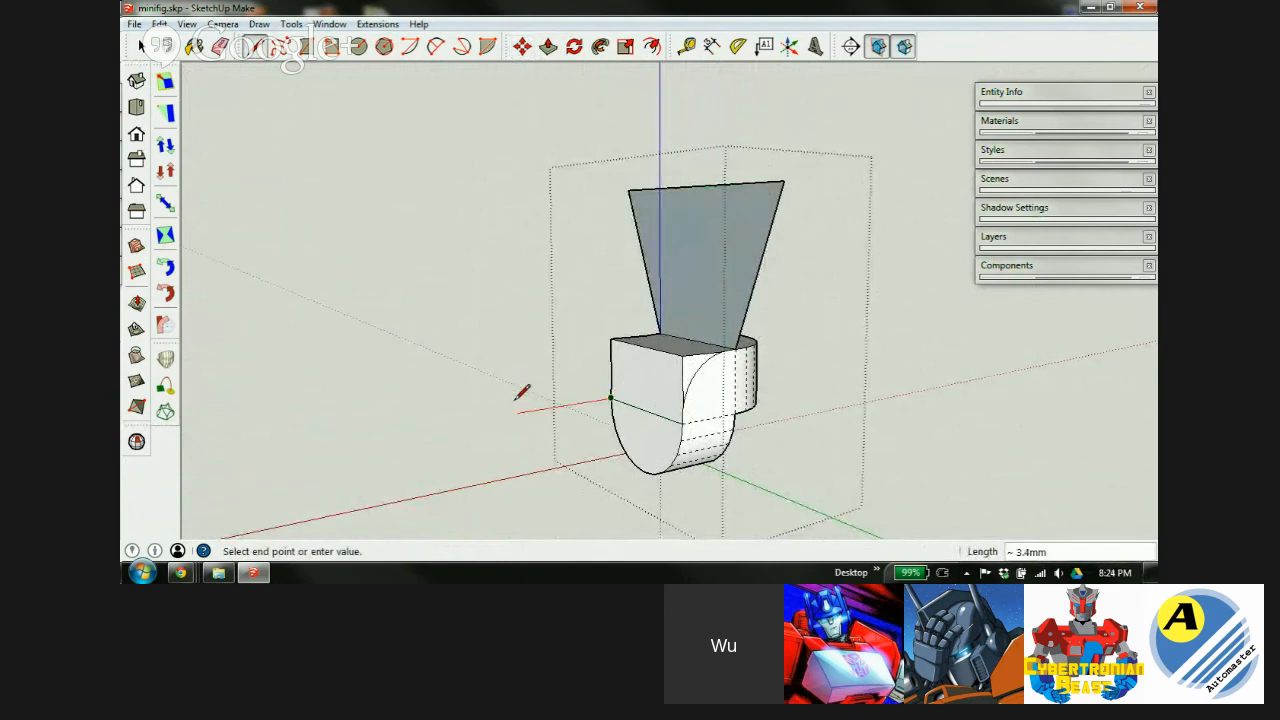
{"action": "type", "text": "5"}
{"action": "key", "text": "Return"}
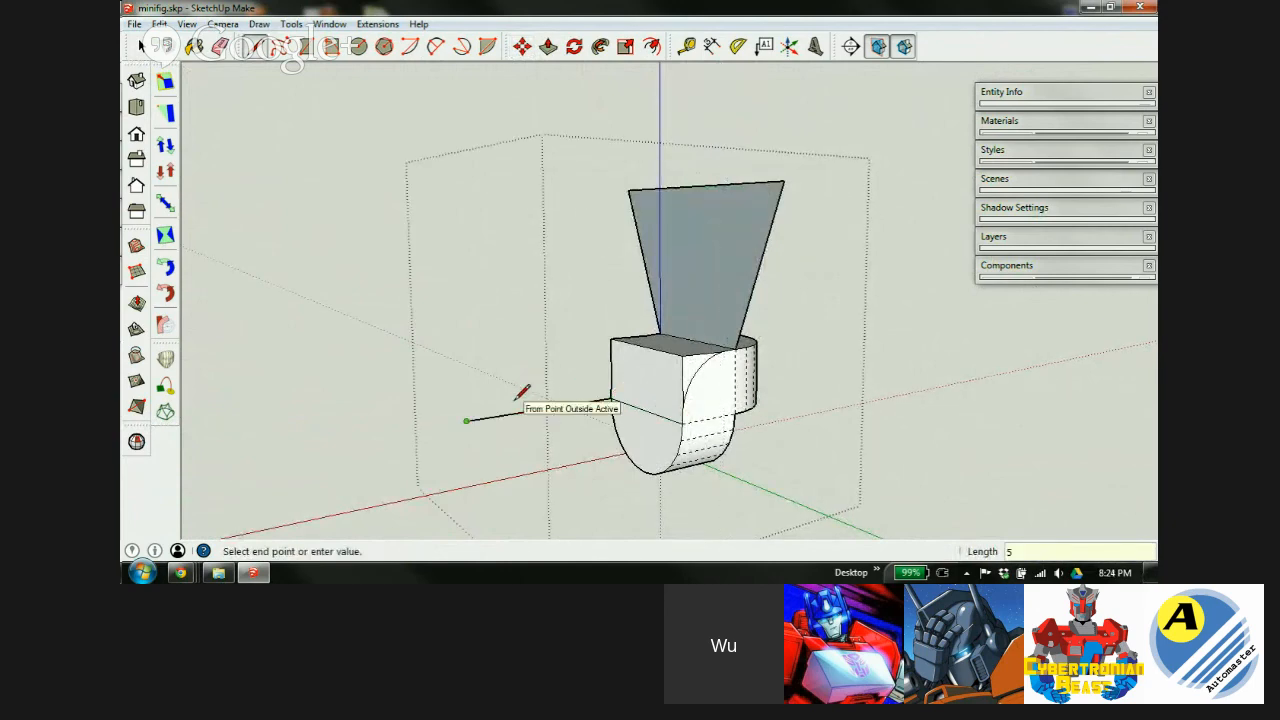
{"action": "left_click", "coordinate": [527, 455]}
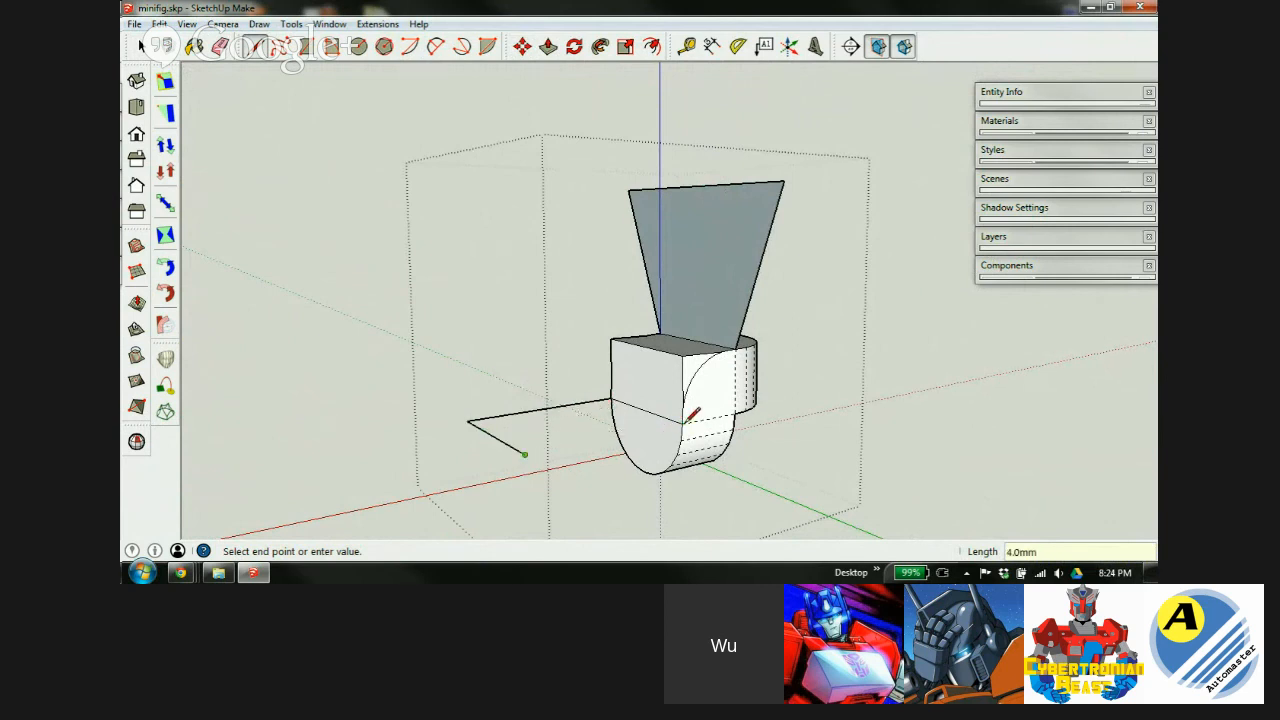
{"action": "left_click", "coordinate": [683, 425]}
Move both outer corners of the flat face 2 along the green axis to flare it.
{"action": "key", "text": "m"}
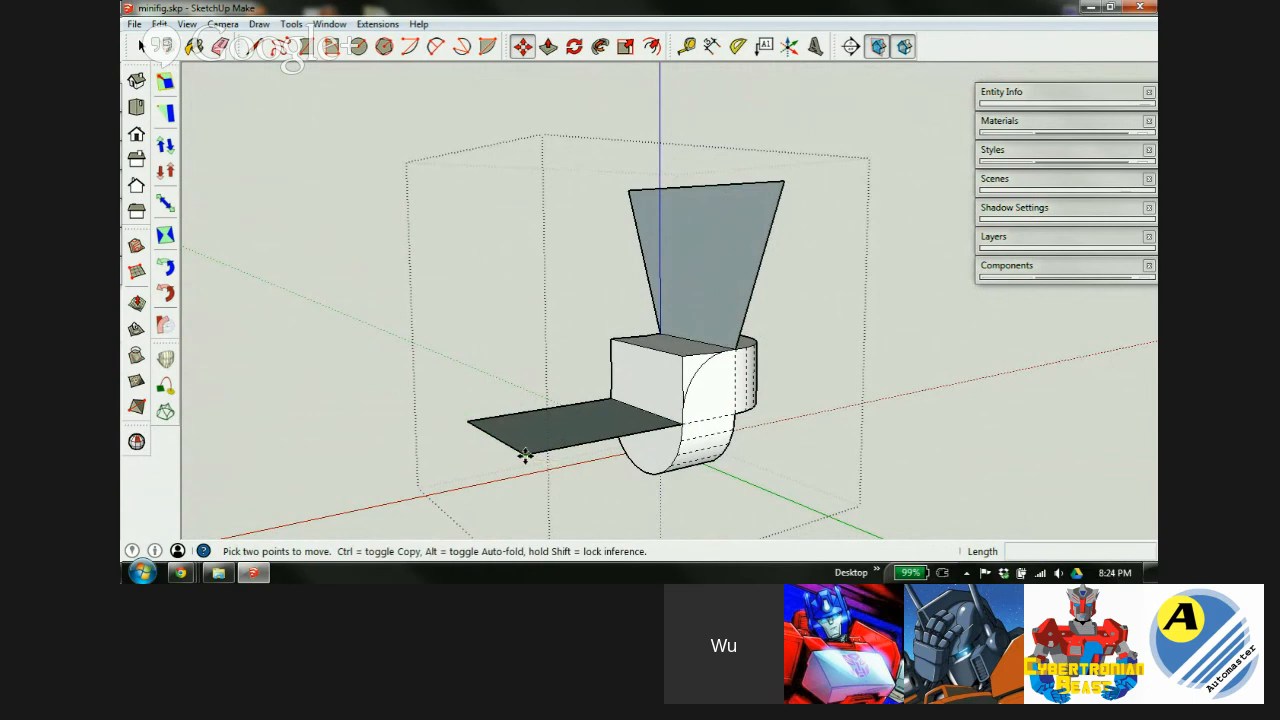
{"action": "left_click", "coordinate": [527, 455]}
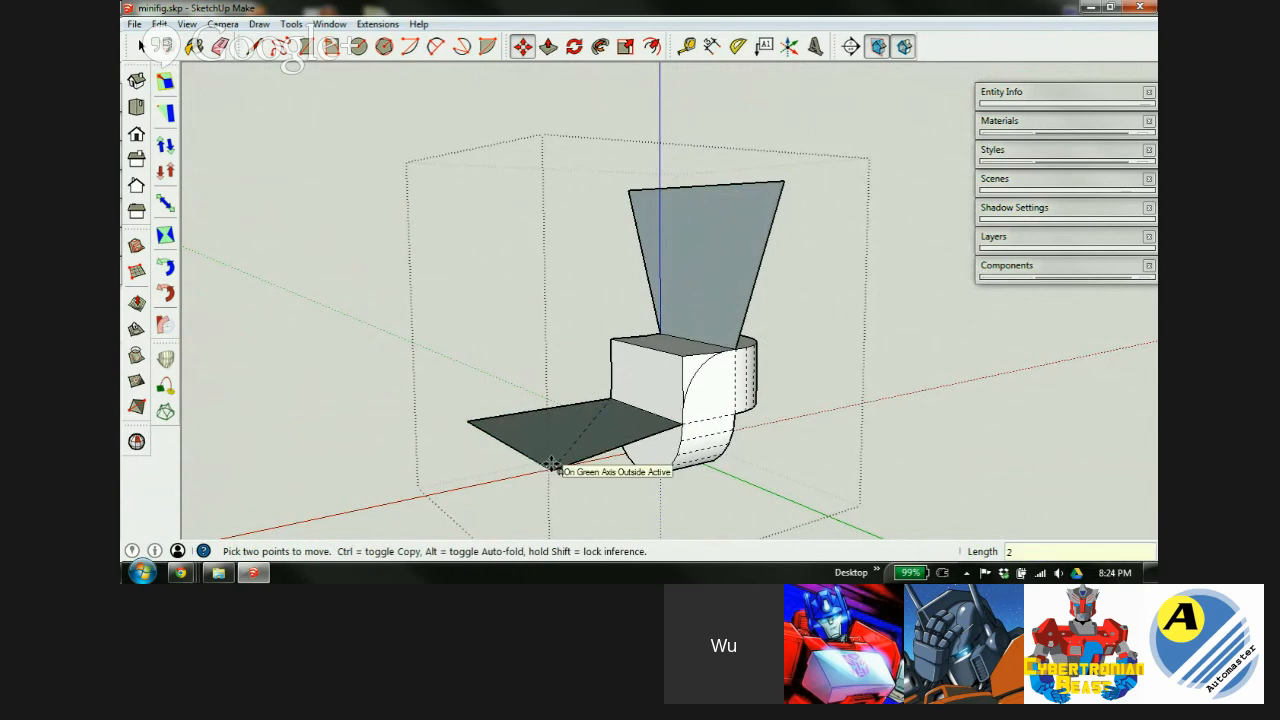
{"action": "left_click", "coordinate": [553, 466]}
{"action": "middle_click_drag", "start_coordinate": [553, 466], "coordinate": [922, 526]}
{"action": "left_click", "coordinate": [712, 512]}
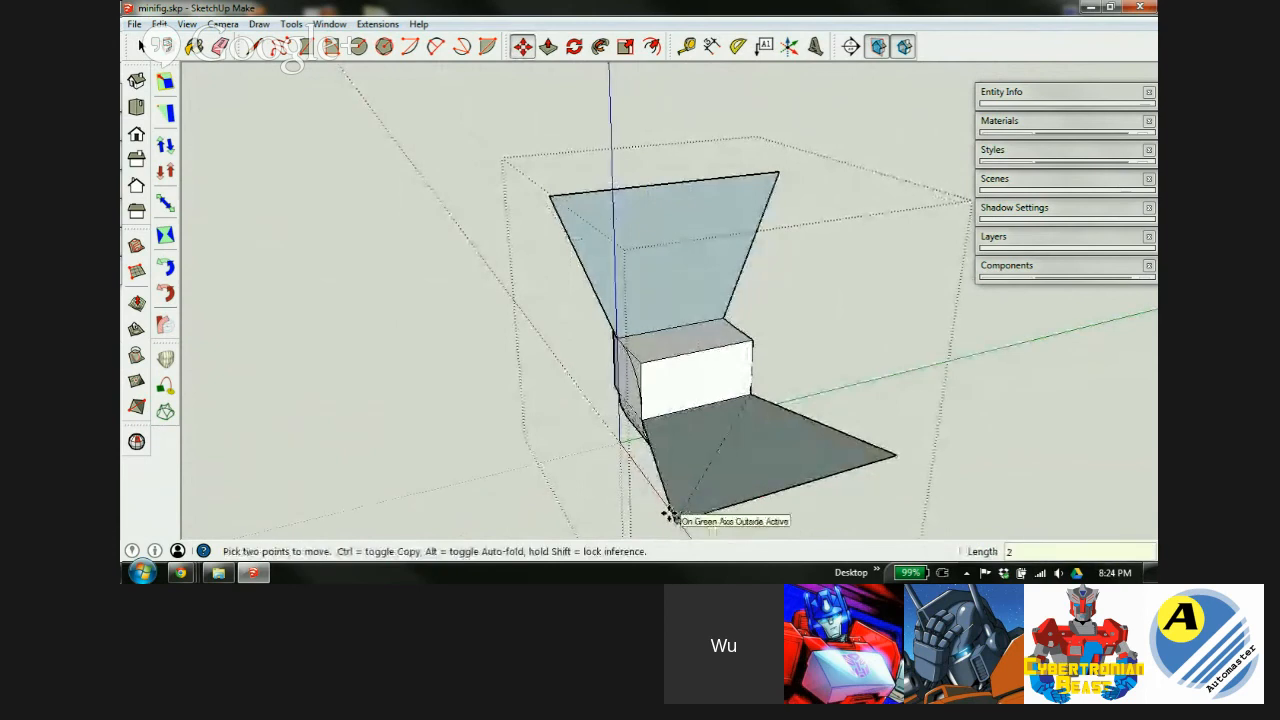
{"action": "left_click", "coordinate": [666, 517]}
{"action": "middle_click_drag", "start_coordinate": [660, 487], "coordinate": [622, 353]}
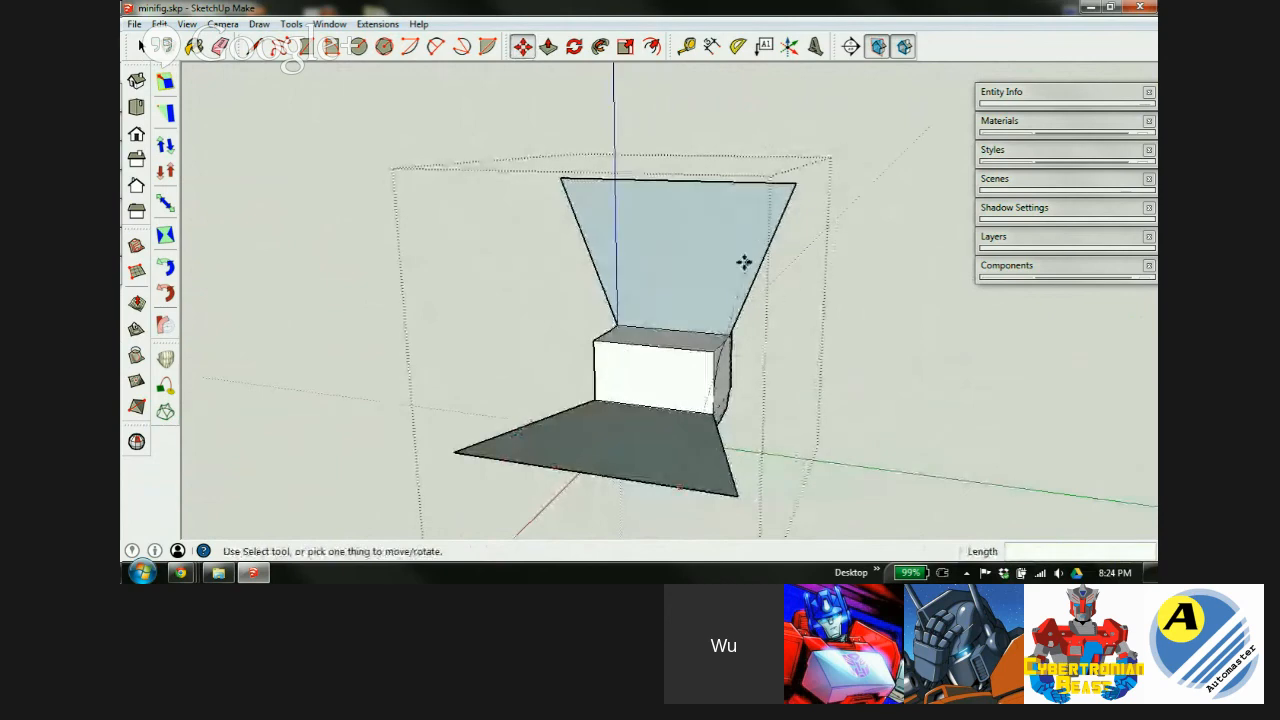
{"action": "middle_click_drag", "start_coordinate": [671, 423], "coordinate": [529, 423]}
{"action": "key", "text": "space"}
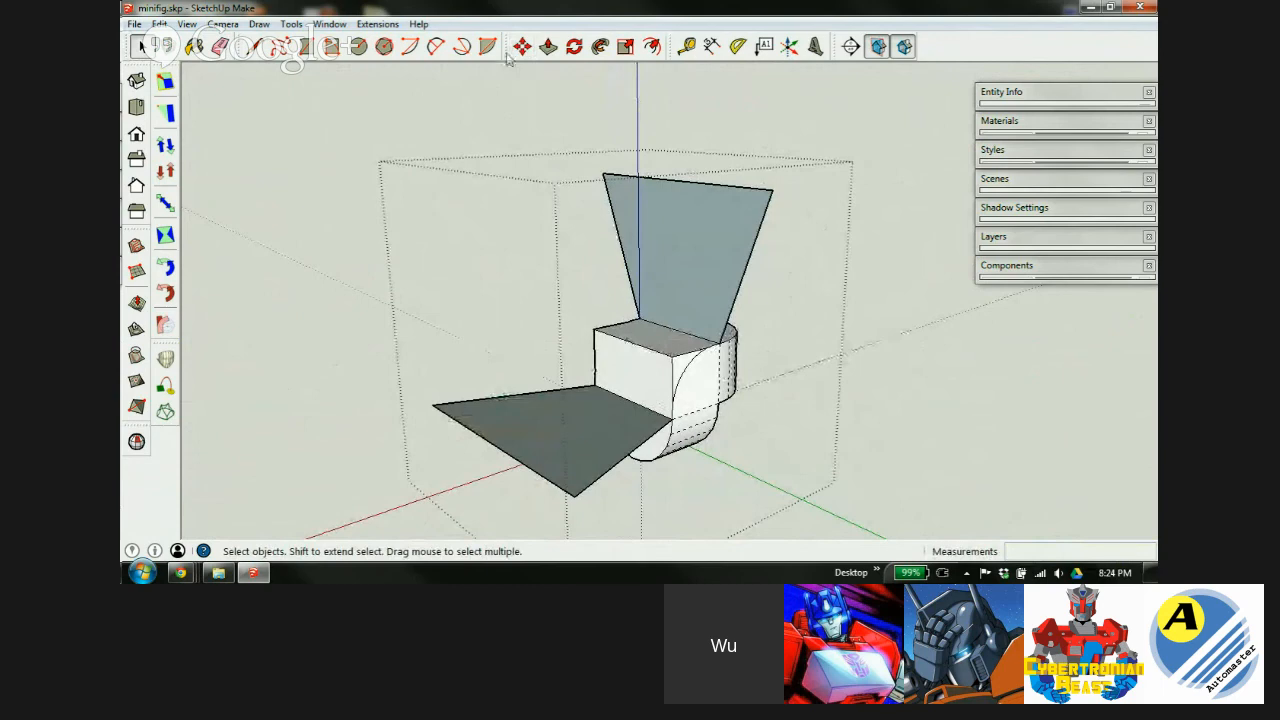
{"action": "left_click", "coordinate": [436, 46]}
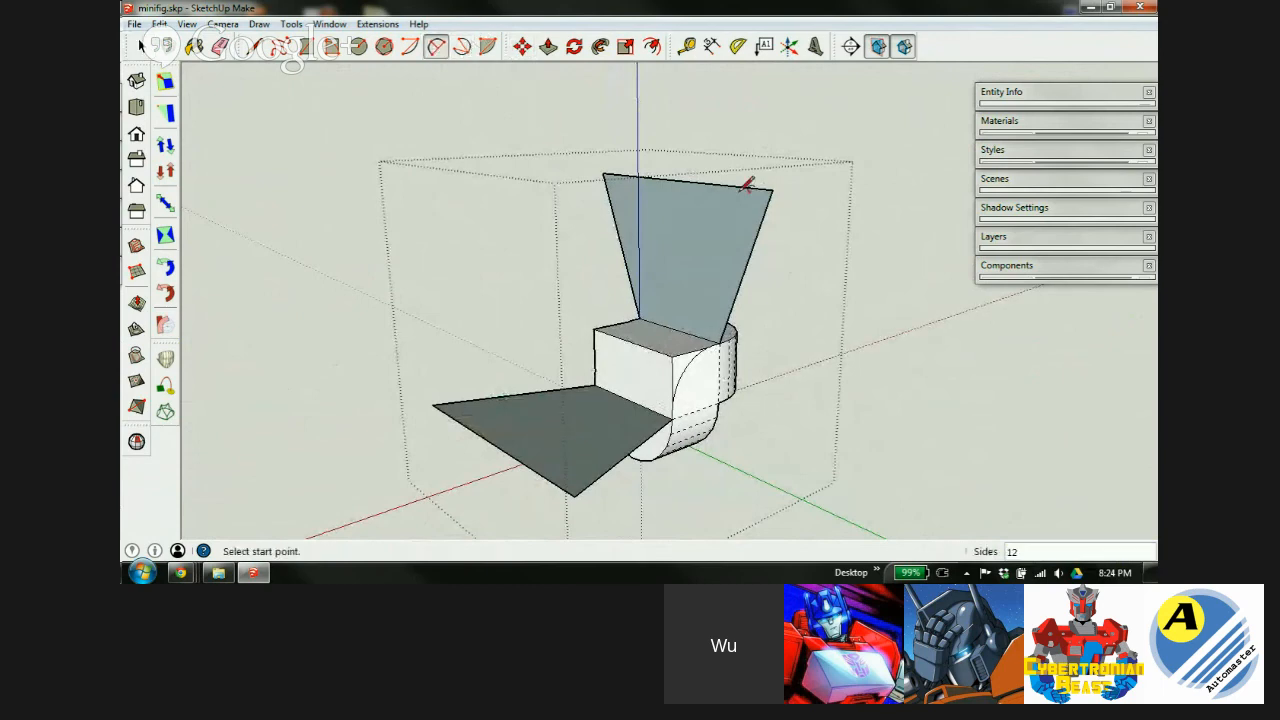
{"action": "left_click", "coordinate": [772, 189]}
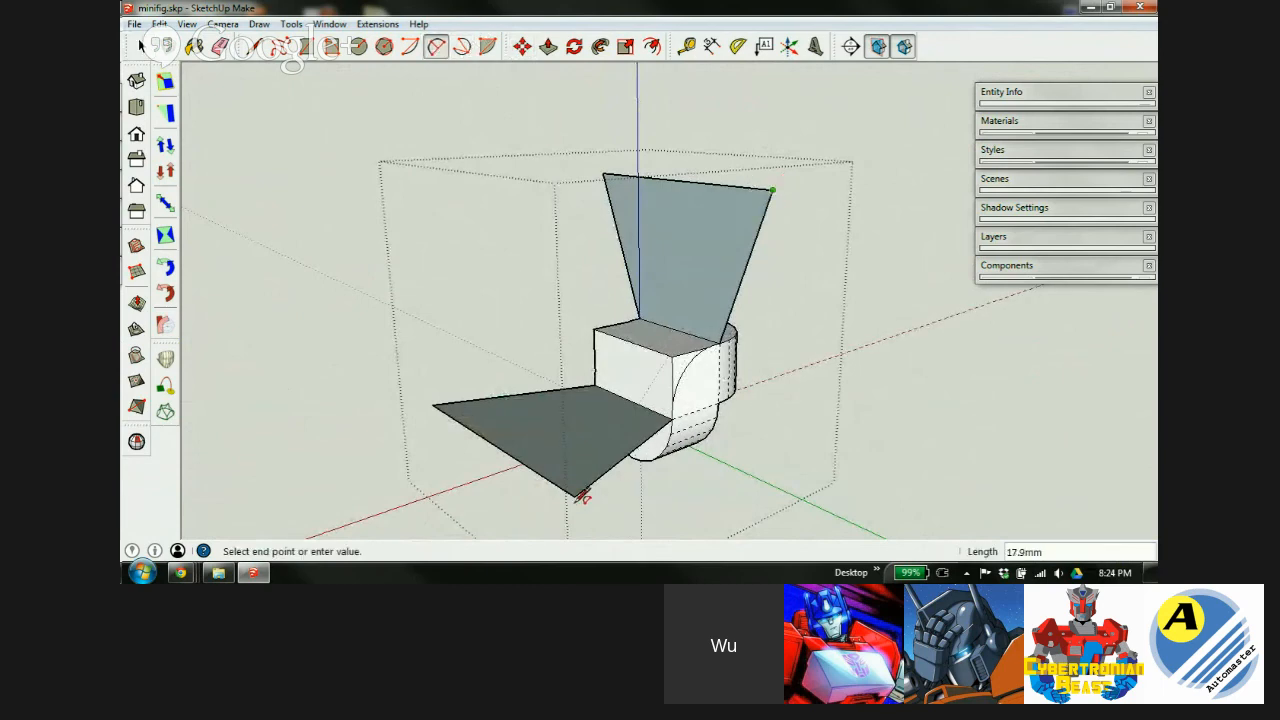
{"action": "left_click", "coordinate": [575, 495]}
{"action": "middle_click_drag", "start_coordinate": [586, 457], "coordinate": [886, 440]}
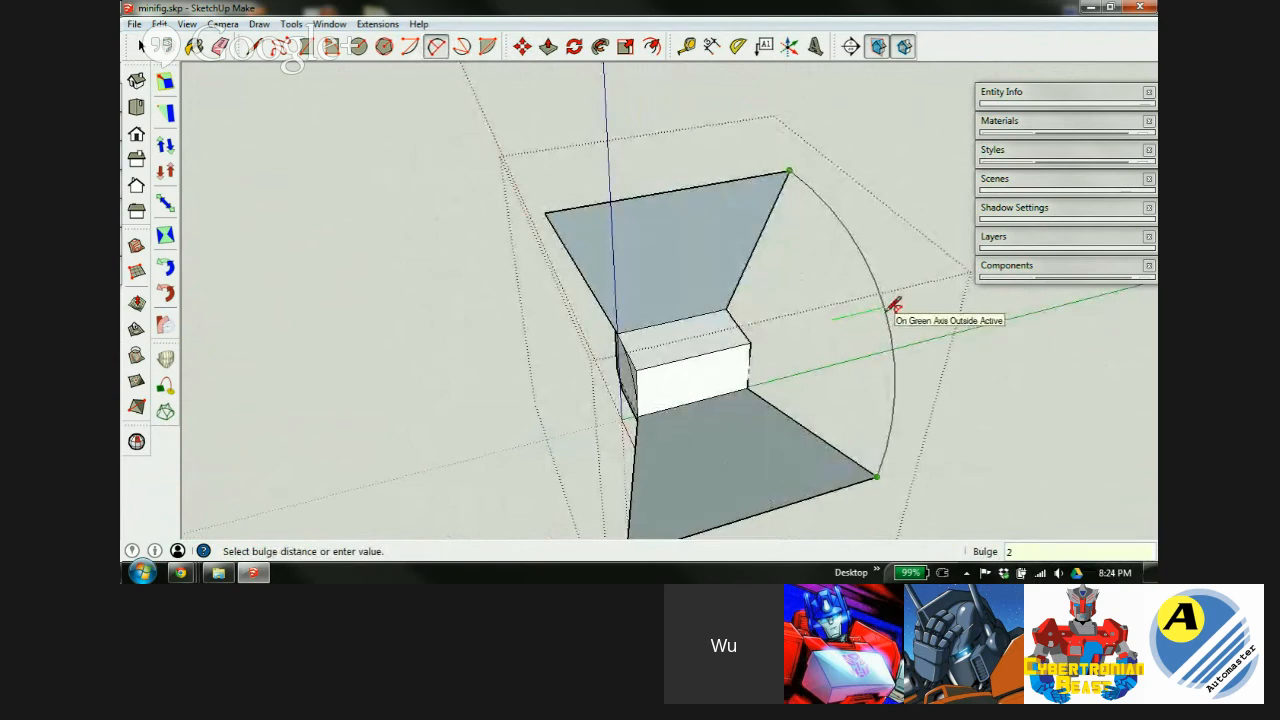
{"action": "key", "text": "Return"}
{"action": "middle_click_drag", "start_coordinate": [731, 470], "coordinate": [557, 254]}
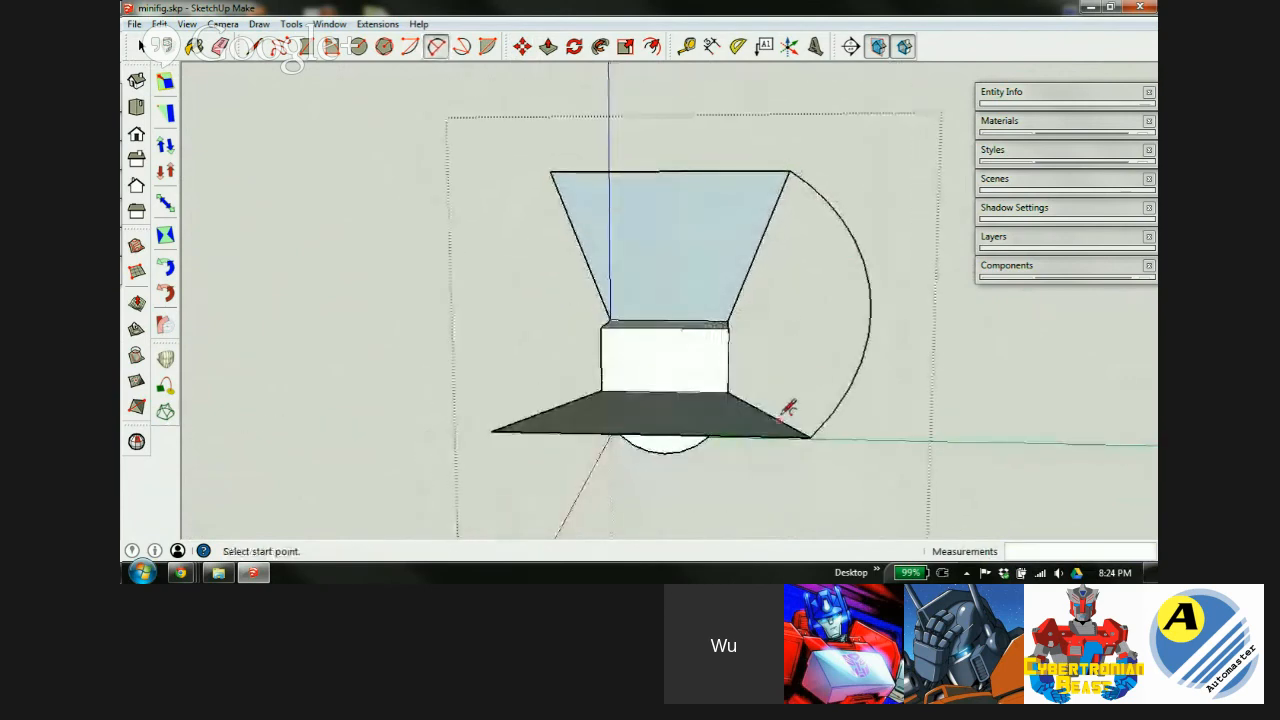
{"action": "middle_click_drag", "start_coordinate": [724, 400], "coordinate": [1040, 440]}
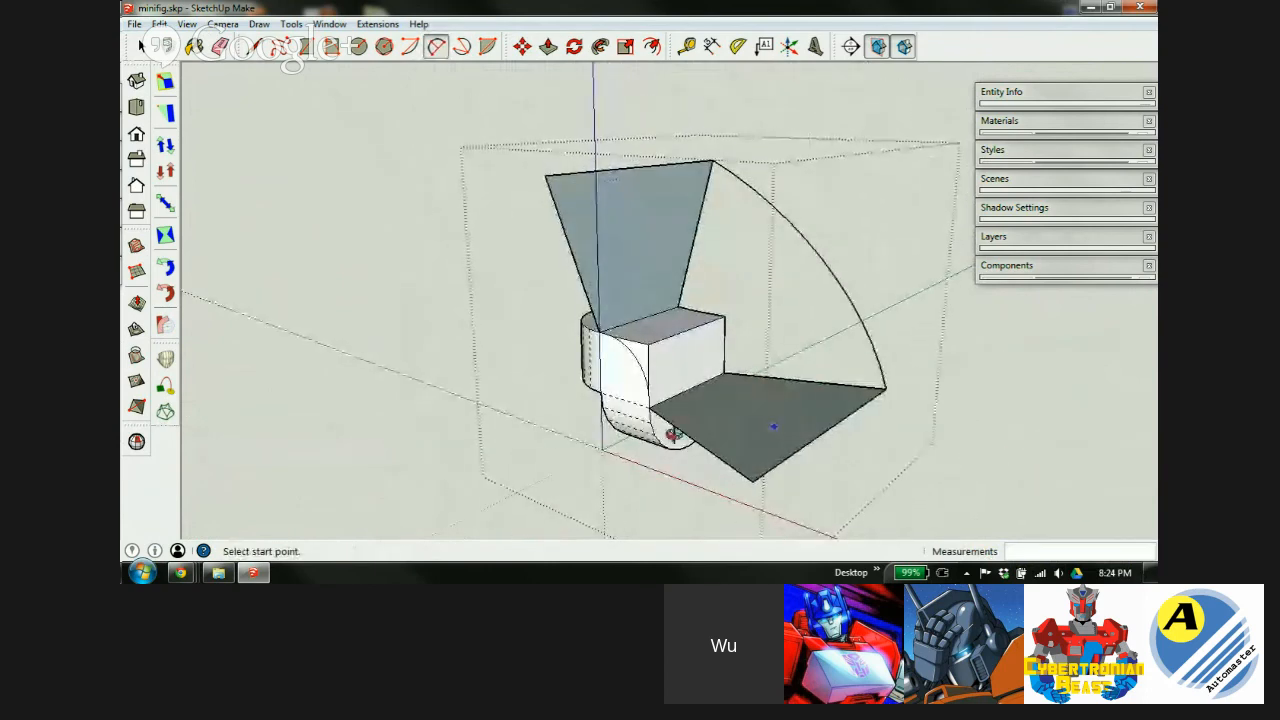
{"action": "middle_click_drag", "start_coordinate": [556, 436], "coordinate": [483, 428]}
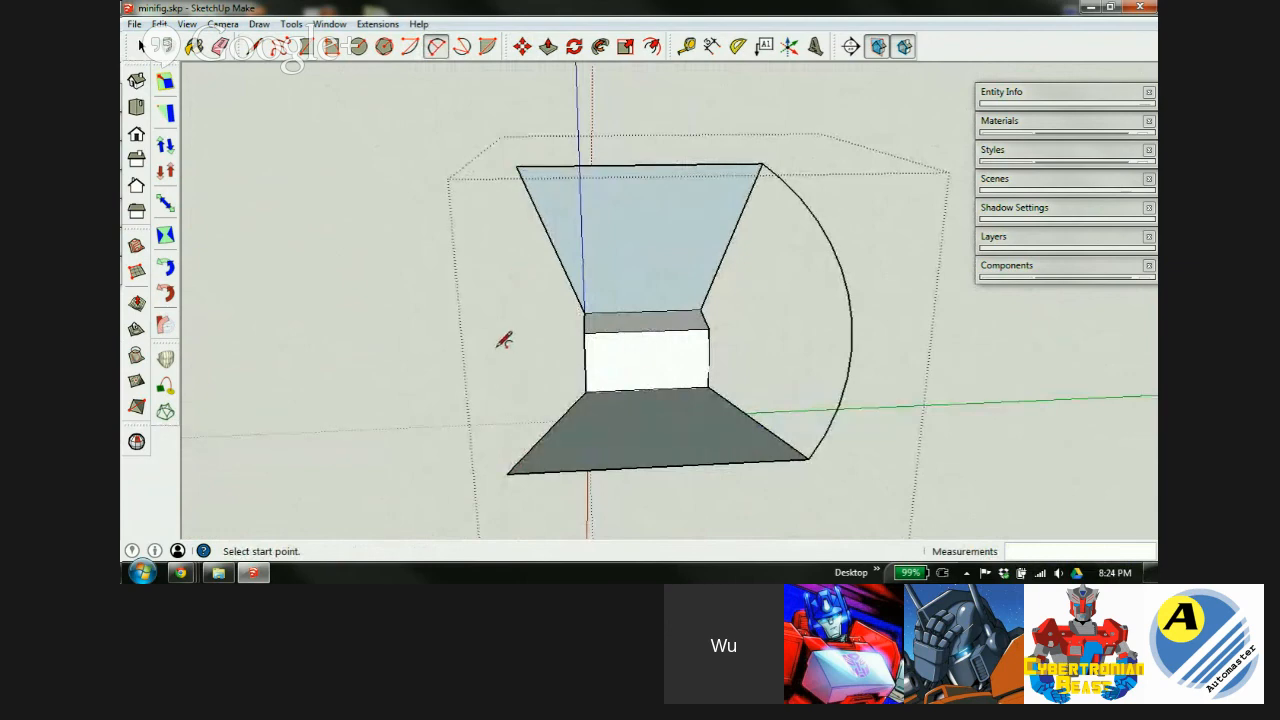
{"action": "key", "text": "space"}
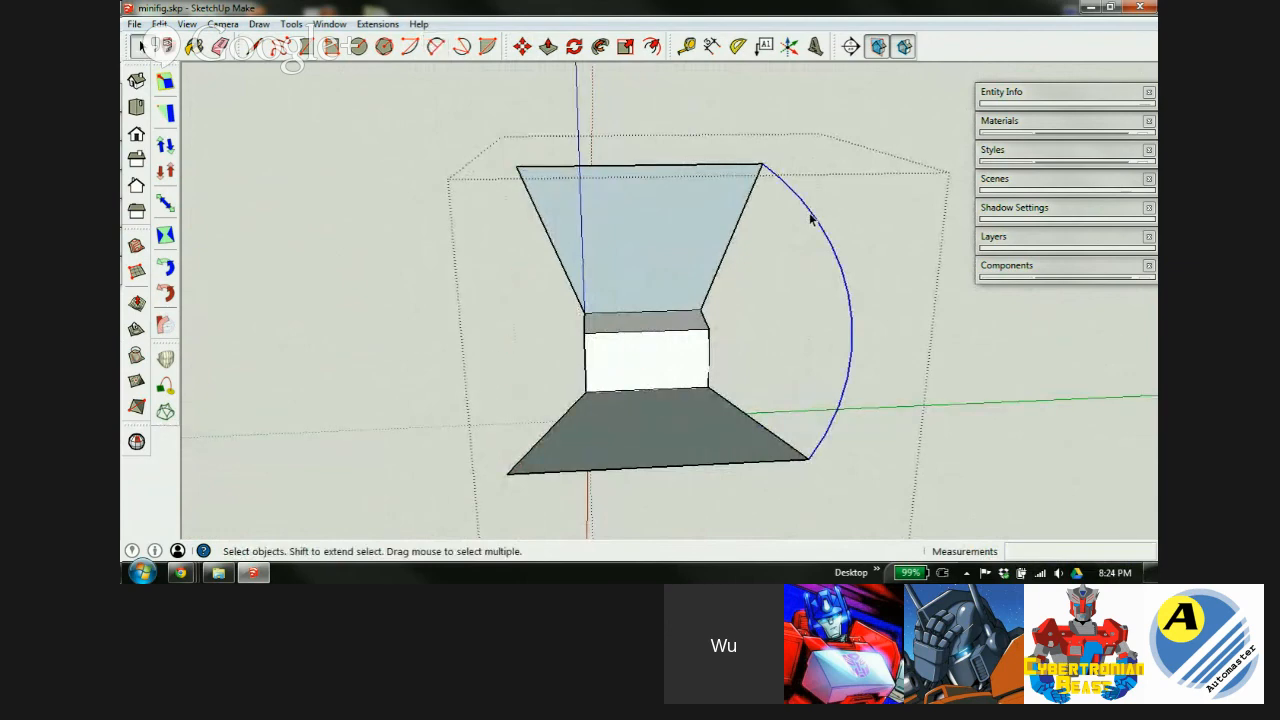
{"action": "key", "text": "m"}
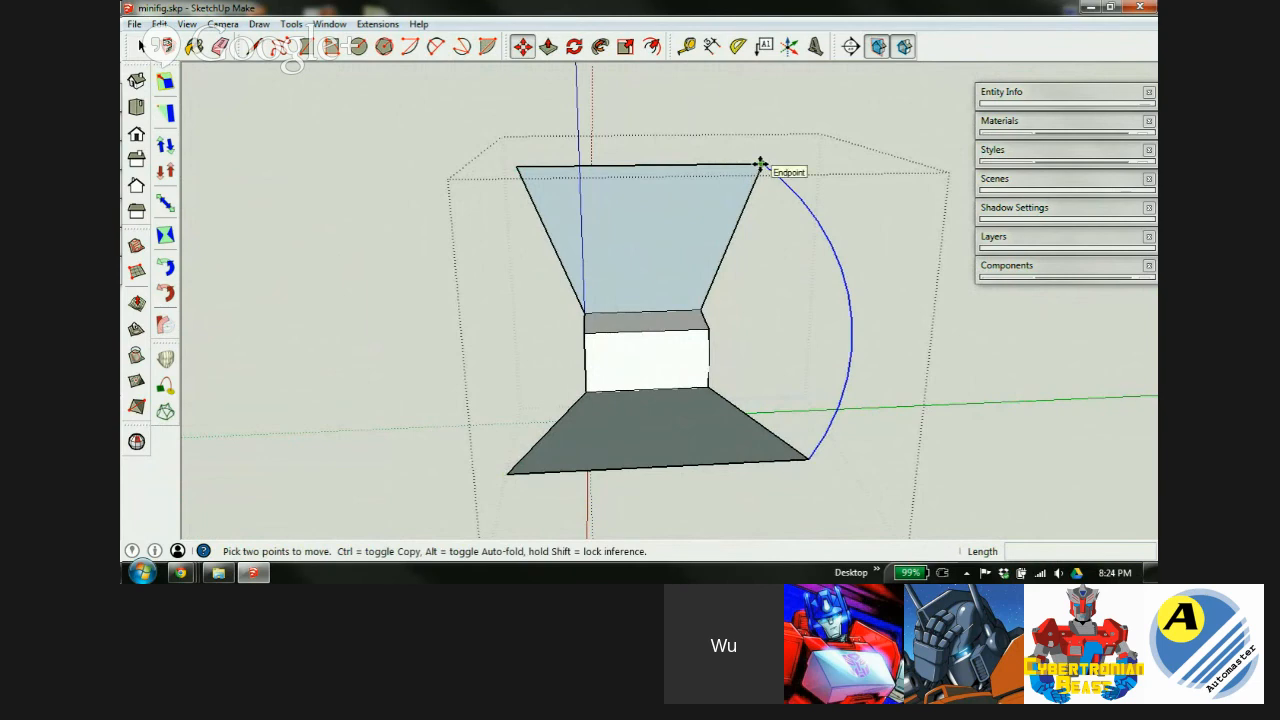
Copy the right arc over to the left side of the model.
{"action": "left_click", "coordinate": [761, 164]}
{"action": "key", "text": "ctrl"}
{"action": "left_click", "coordinate": [409, 174]}
{"action": "right_click", "coordinate": [406, 171]}
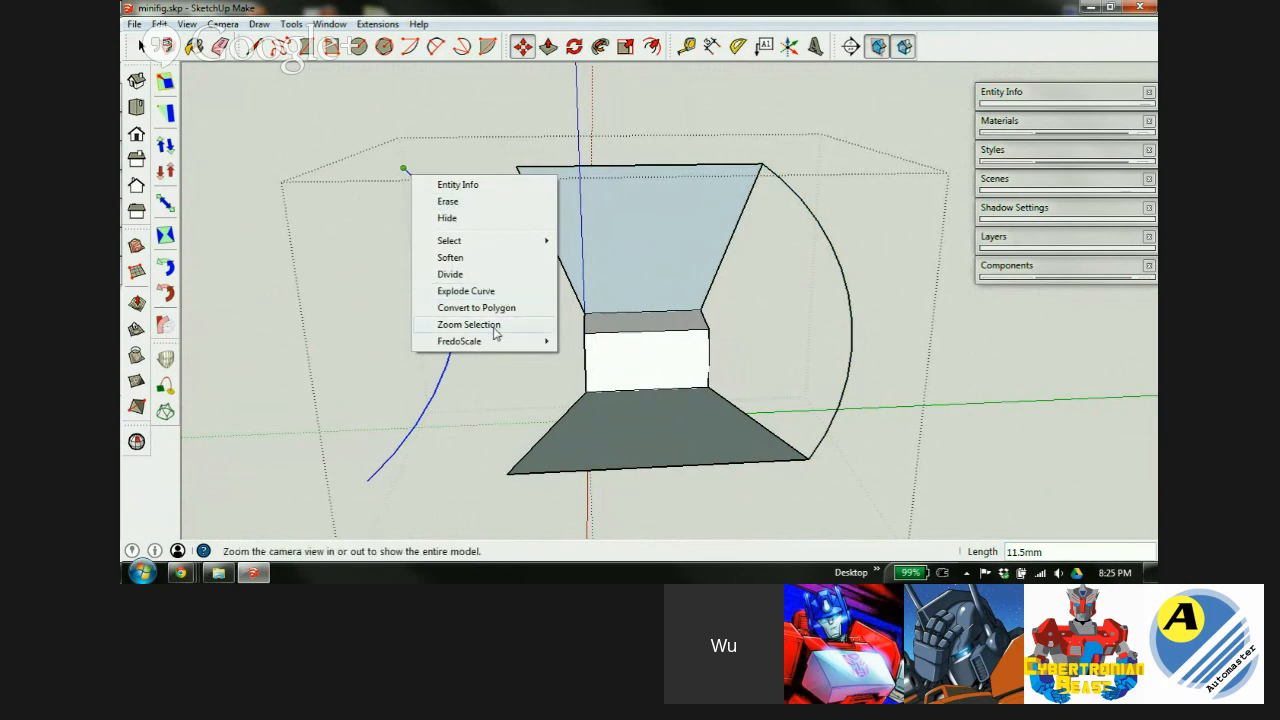
{"action": "key", "text": "Escape"}
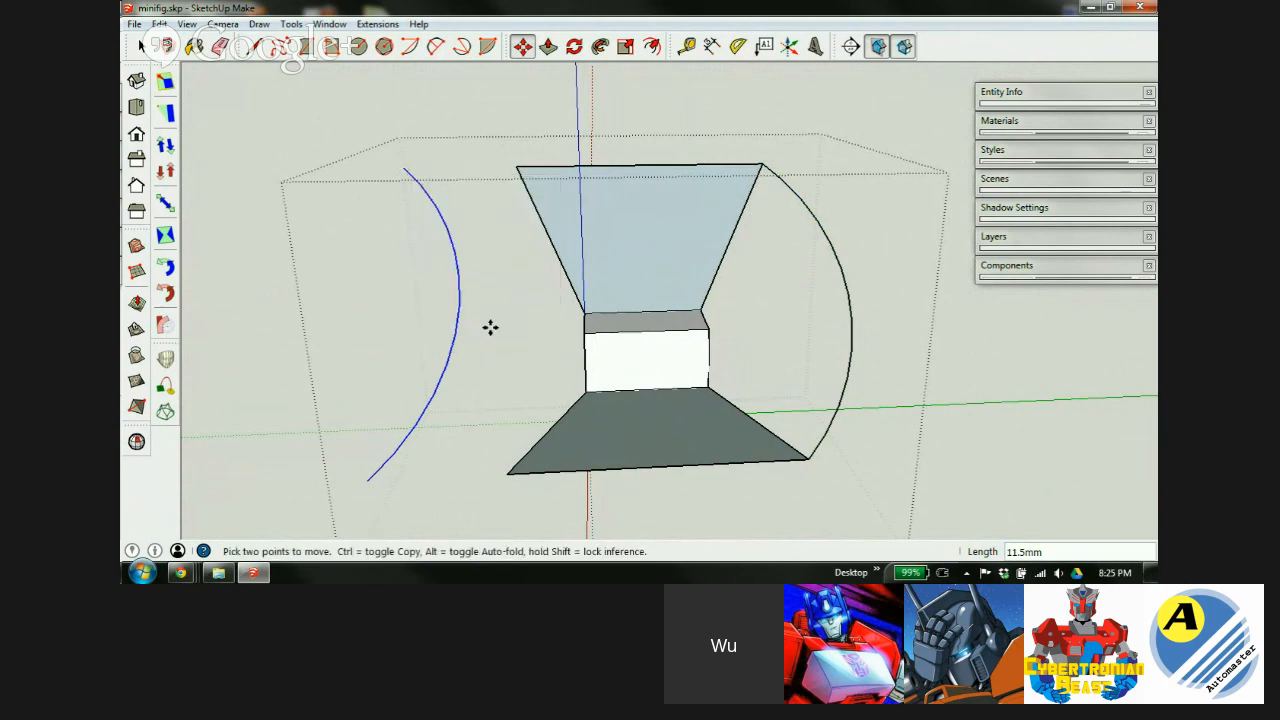
Draw a short helper line beside the copied arc's top end.
{"action": "key", "text": "l"}
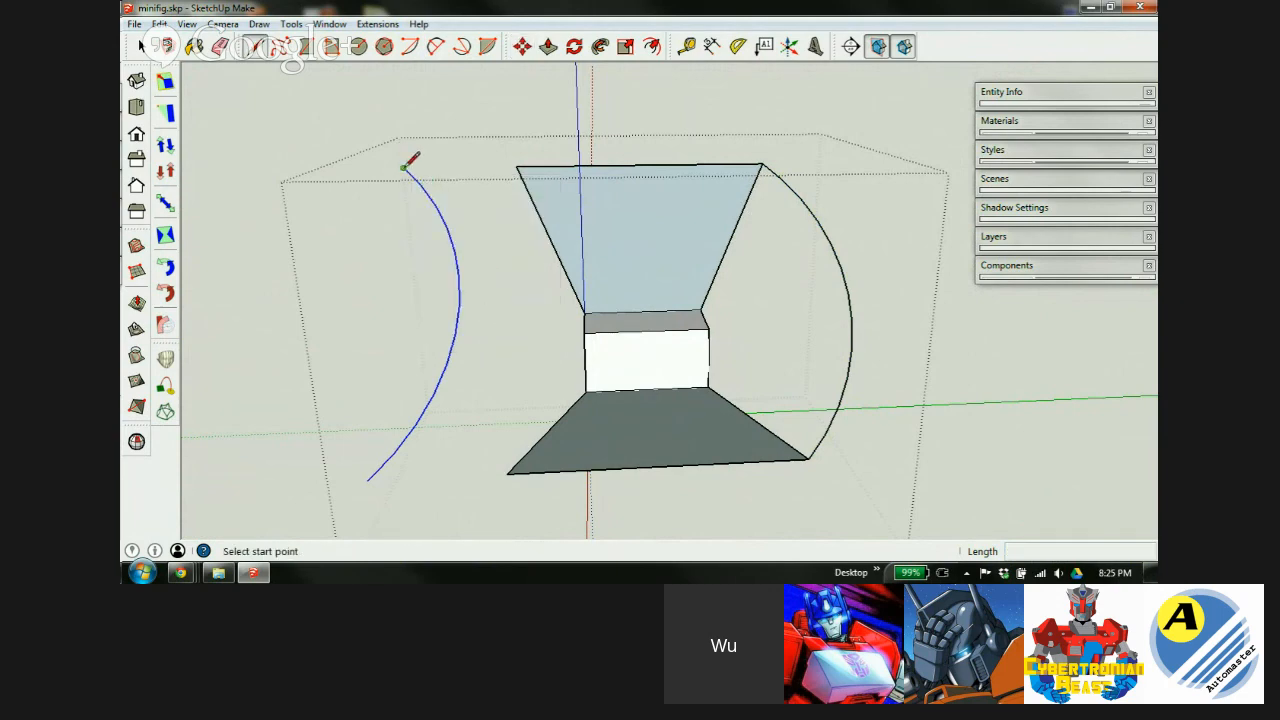
{"action": "left_click", "coordinate": [404, 168]}
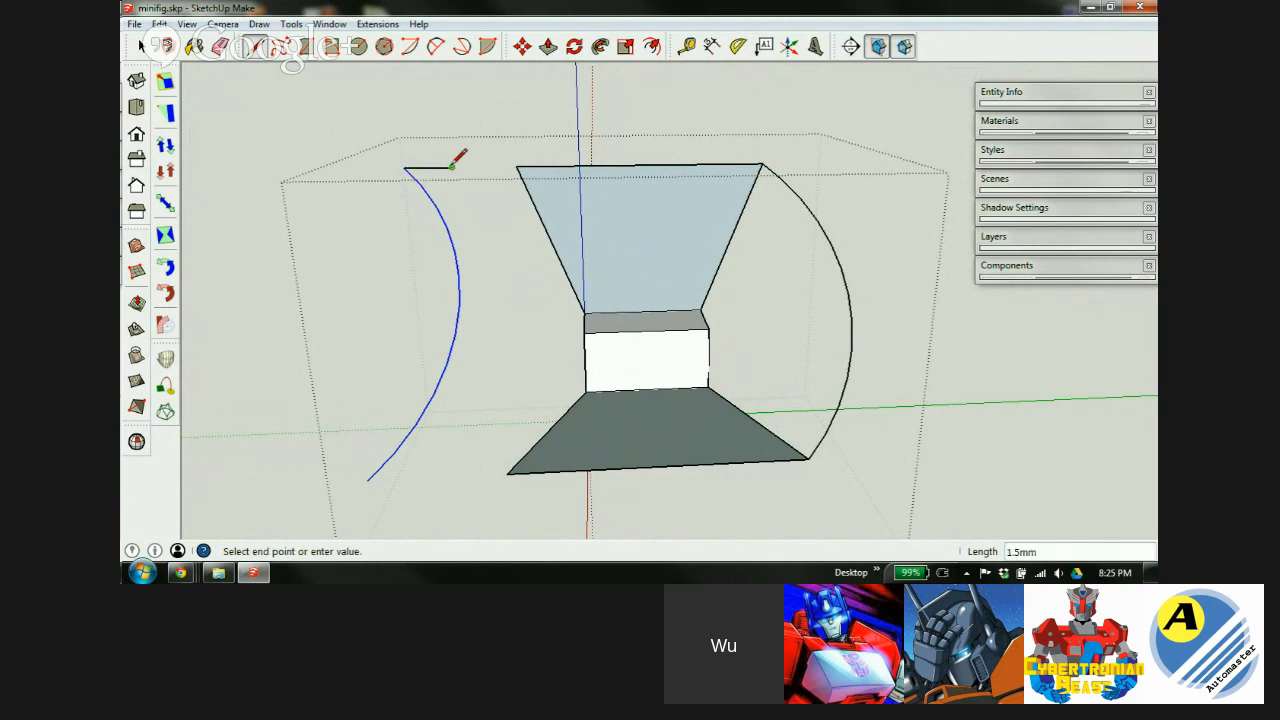
{"action": "left_click", "coordinate": [452, 166]}
{"action": "key", "text": "space"}
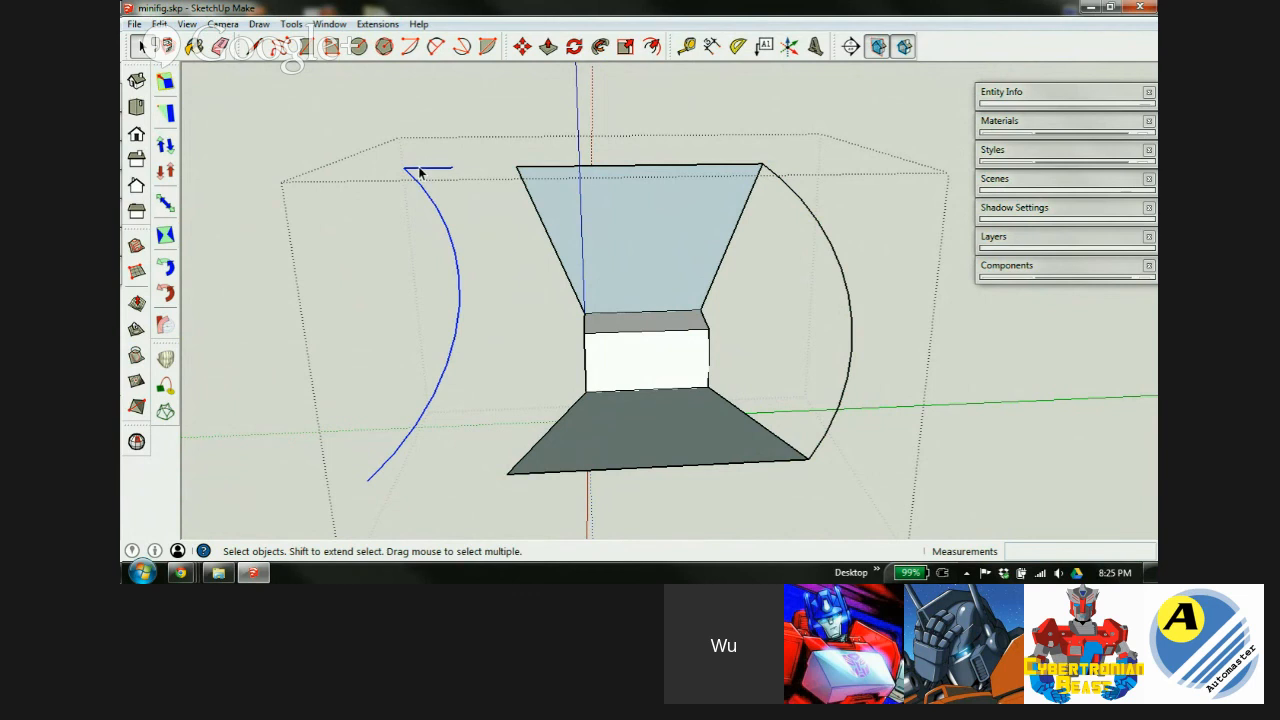
Flip the copied arc along the green direction and erase the helper line.
{"action": "right_click", "coordinate": [417, 175]}
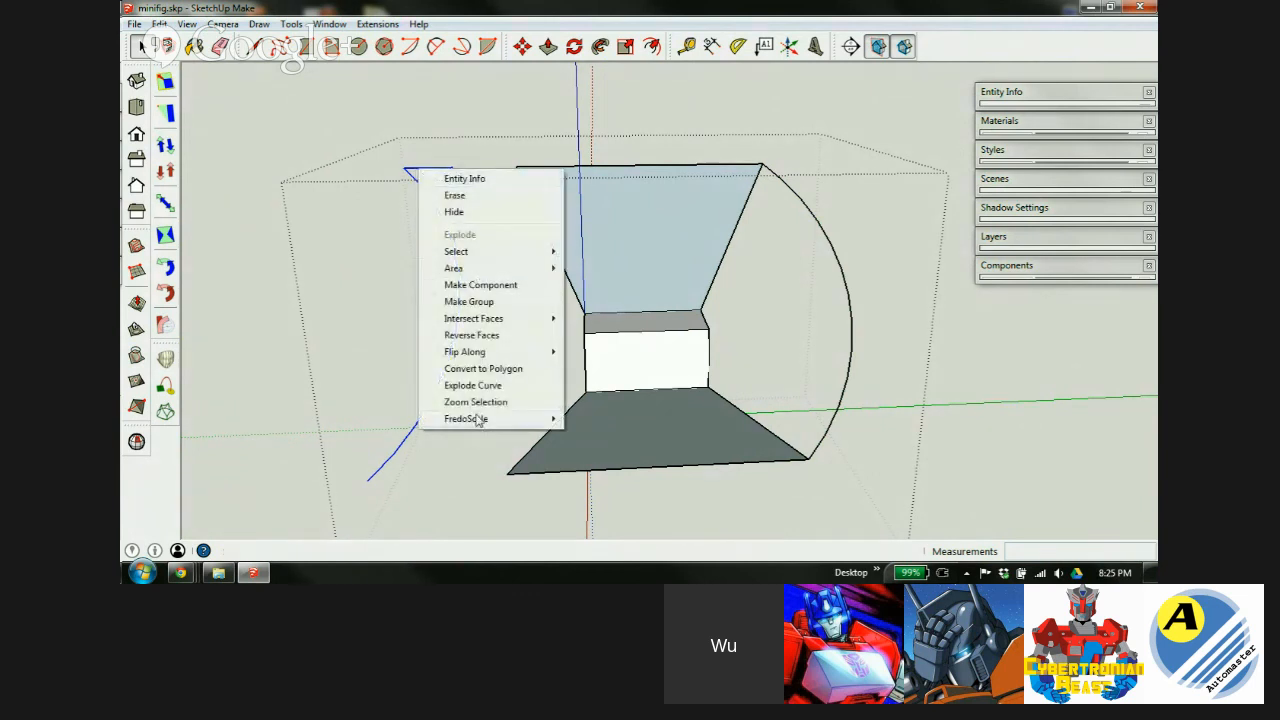
{"action": "mouse_move", "coordinate": [481, 356]}
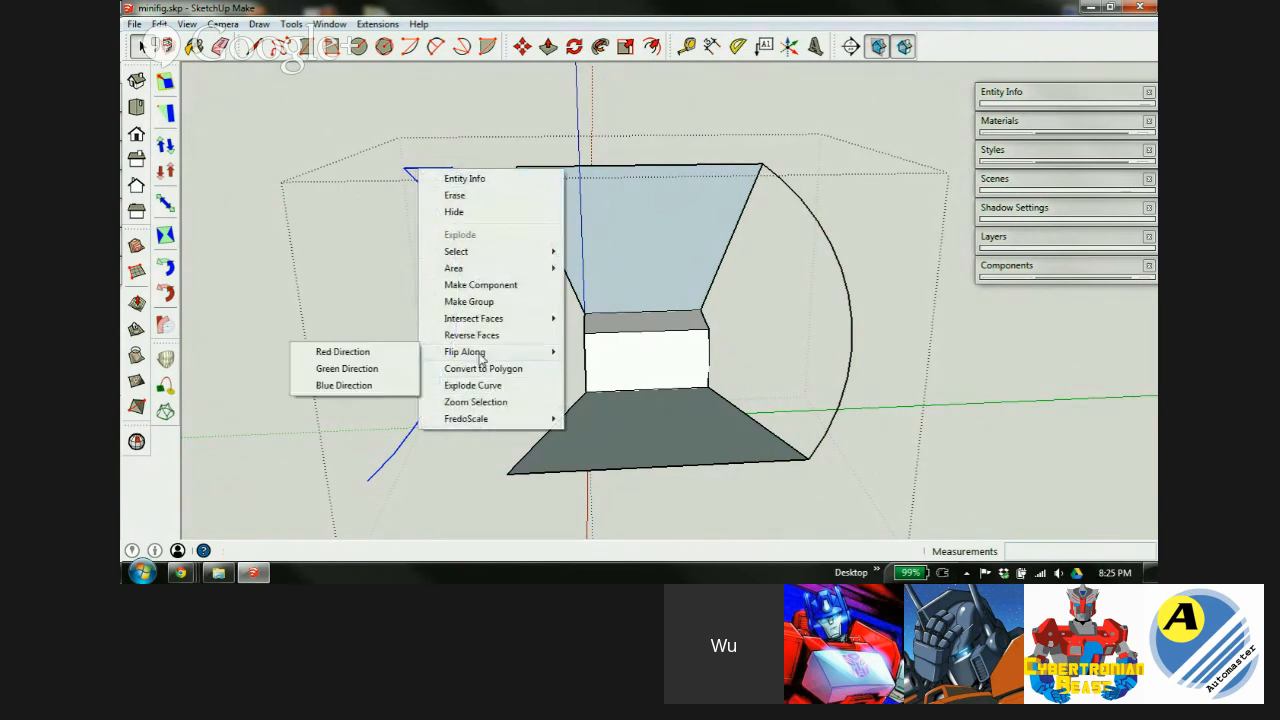
{"action": "left_click", "coordinate": [366, 369]}
{"action": "key", "text": "e"}
{"action": "left_click", "coordinate": [440, 168]}
{"action": "key", "text": "space"}
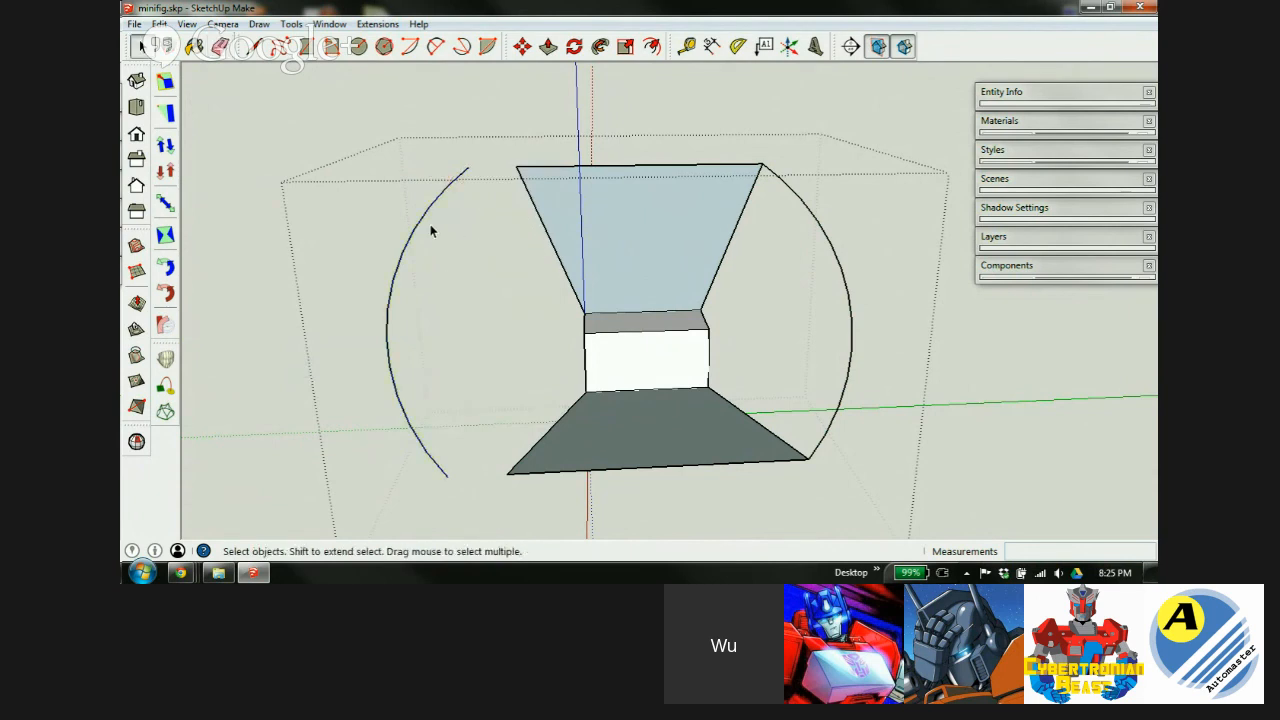
Move the flipped arc onto the left corners of the two trapezoid planes.
{"action": "key", "text": "m"}
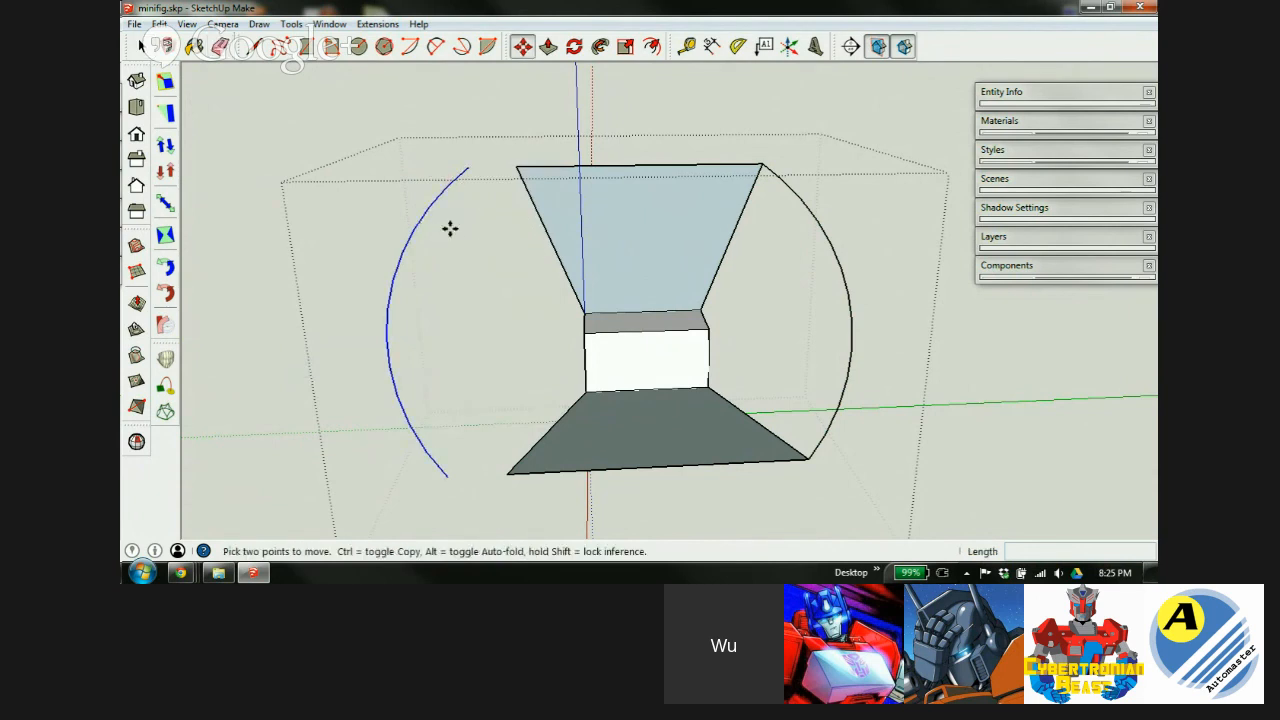
{"action": "left_click", "coordinate": [464, 170]}
{"action": "left_click", "coordinate": [513, 168]}
{"action": "middle_click_drag", "start_coordinate": [686, 382], "coordinate": [529, 200]}
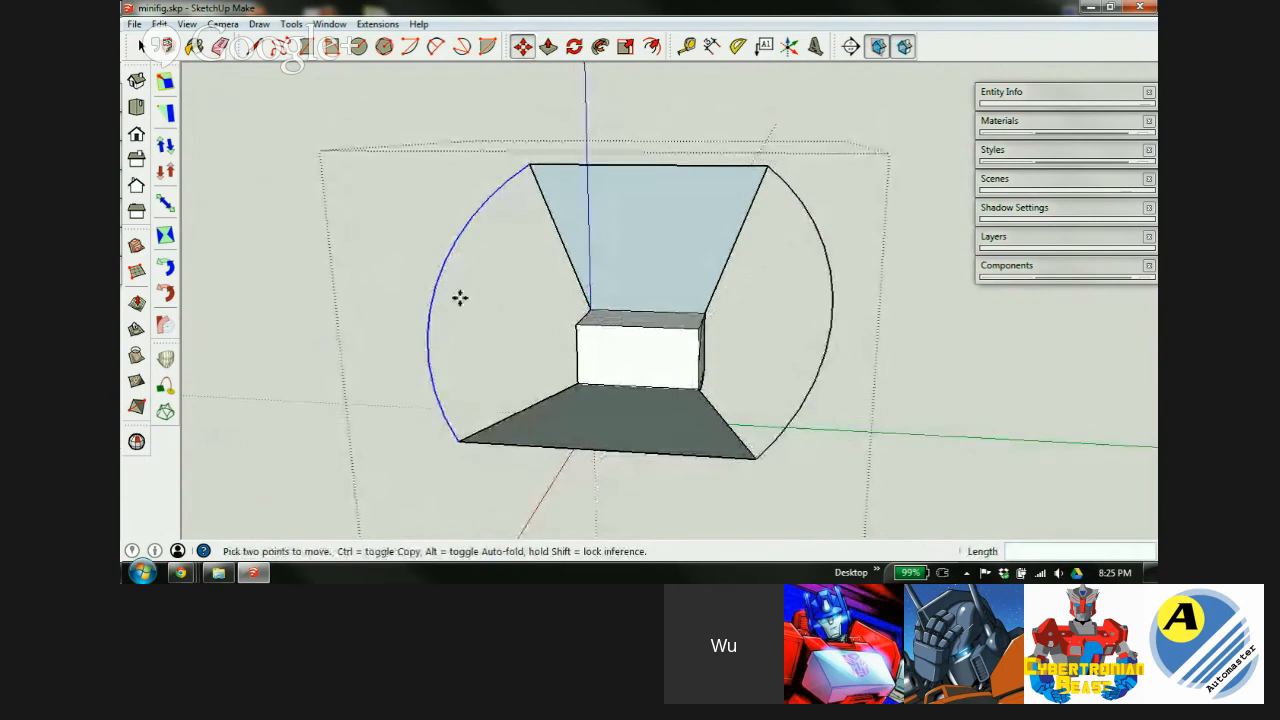
{"action": "middle_click_drag", "start_coordinate": [643, 250], "coordinate": [574, 346]}
Push the block's face in by 4mm.
{"action": "scroll", "coordinate": [609, 386], "scroll_direction": "up", "scroll_amount": 2}
{"action": "middle_click_drag", "start_coordinate": [609, 386], "coordinate": [869, 363]}
{"action": "key", "text": "p"}
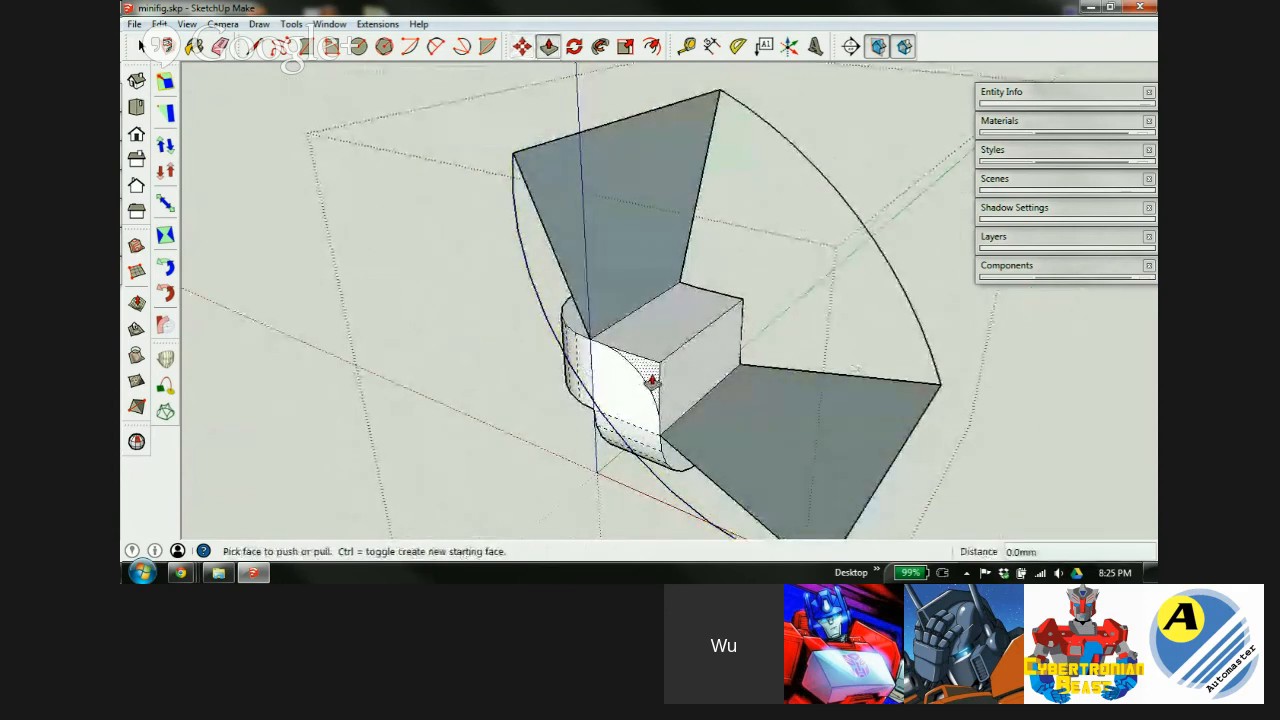
{"action": "left_click", "coordinate": [651, 380]}
{"action": "left_click", "coordinate": [748, 312]}
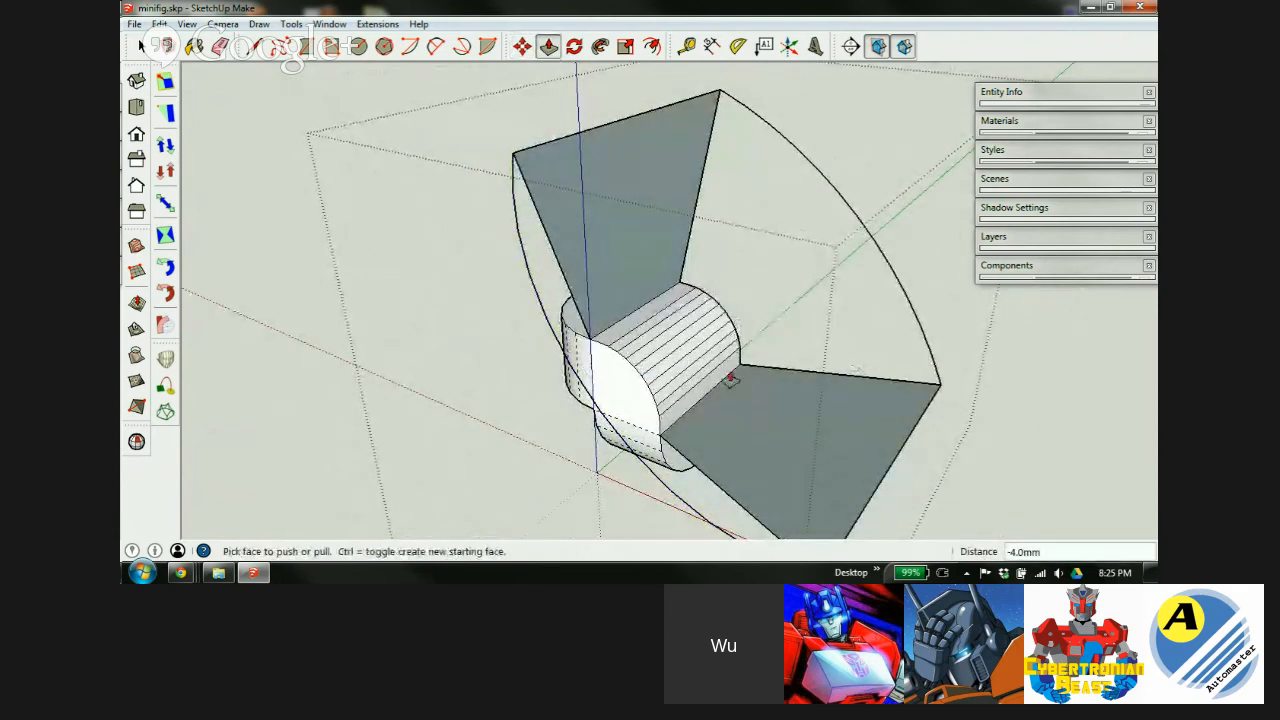
{"action": "middle_click_drag", "start_coordinate": [722, 395], "coordinate": [640, 369]}
Soften the facet lines on the block's rounded face and select that face.
{"action": "key", "text": "e"}
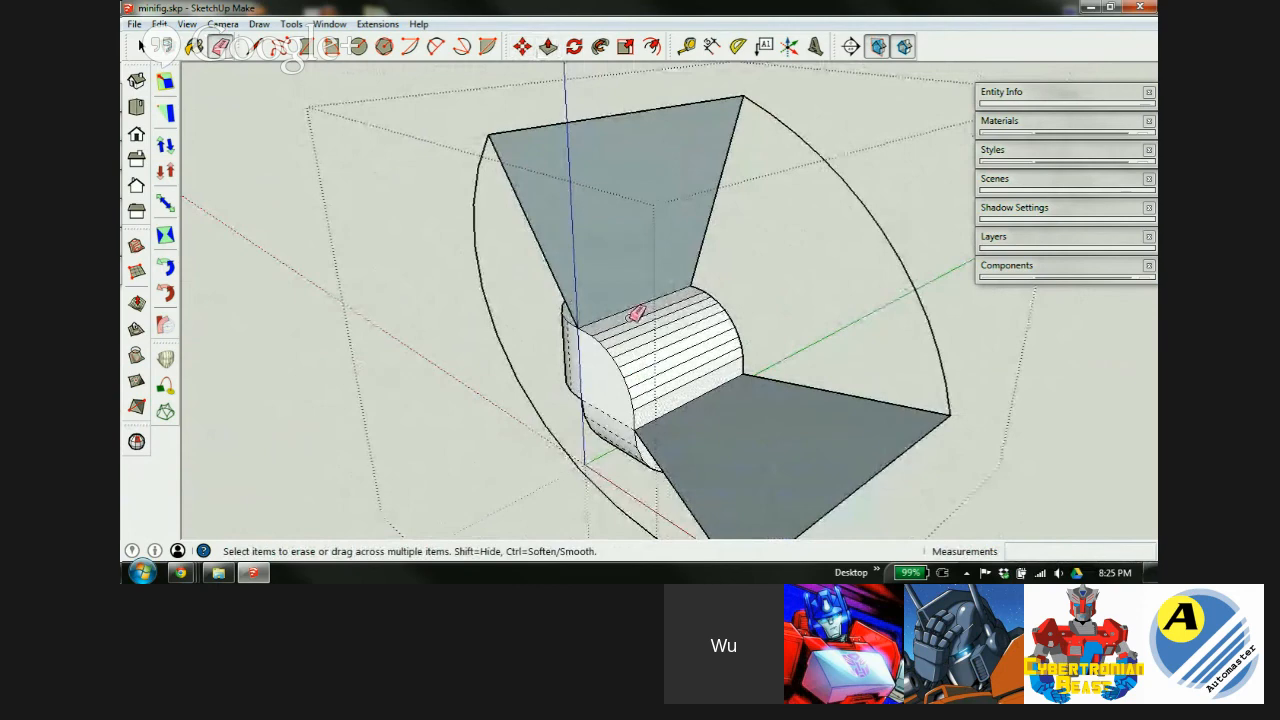
{"action": "mouse_move", "coordinate": [636, 314]}
{"action": "left_mouse_down", "text": "ctrl"}
{"action": "mouse_move", "coordinate": [680, 390]}
{"action": "mouse_move", "coordinate": [684, 376]}
{"action": "left_mouse_up", "text": "ctrl"}
{"action": "key", "text": "space"}
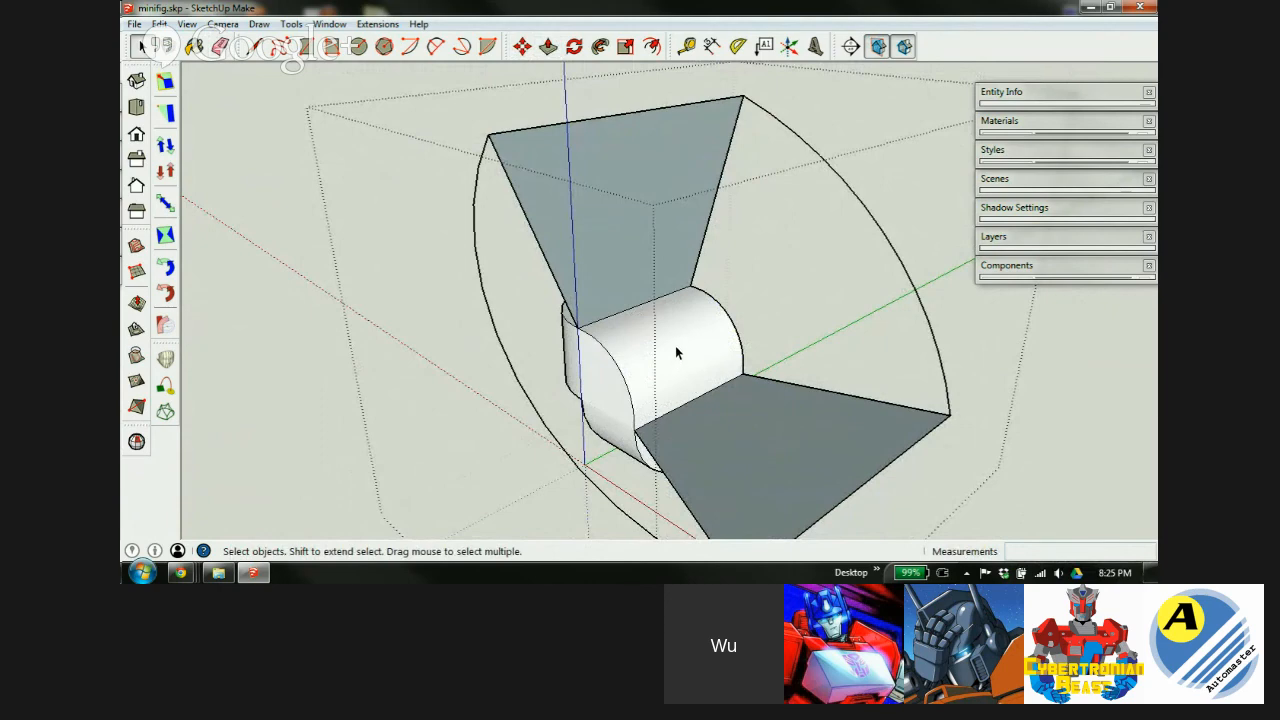
{"action": "left_click", "coordinate": [671, 355]}
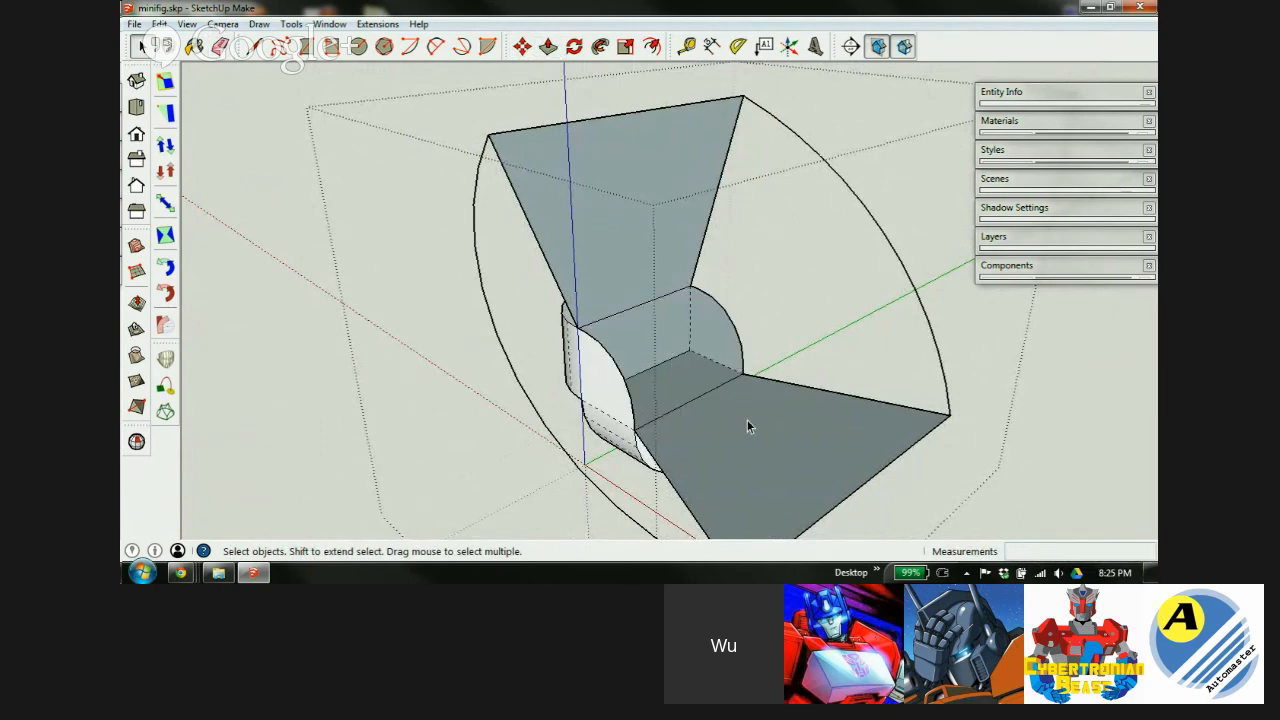
{"action": "middle_click_drag", "start_coordinate": [786, 458], "coordinate": [380, 428]}
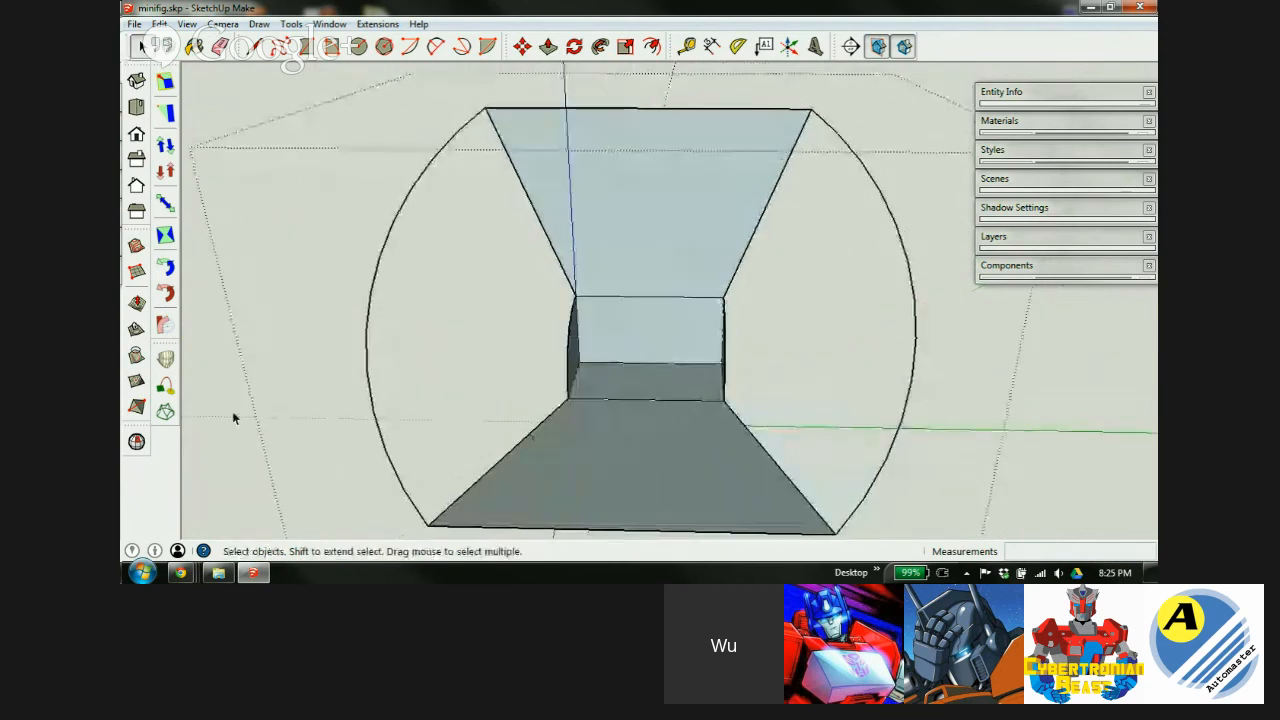
Select the top plane's left edge, the left arc and the bottom plane's left edge, then start a Curviloft skin.
{"action": "left_click", "coordinate": [521, 189]}
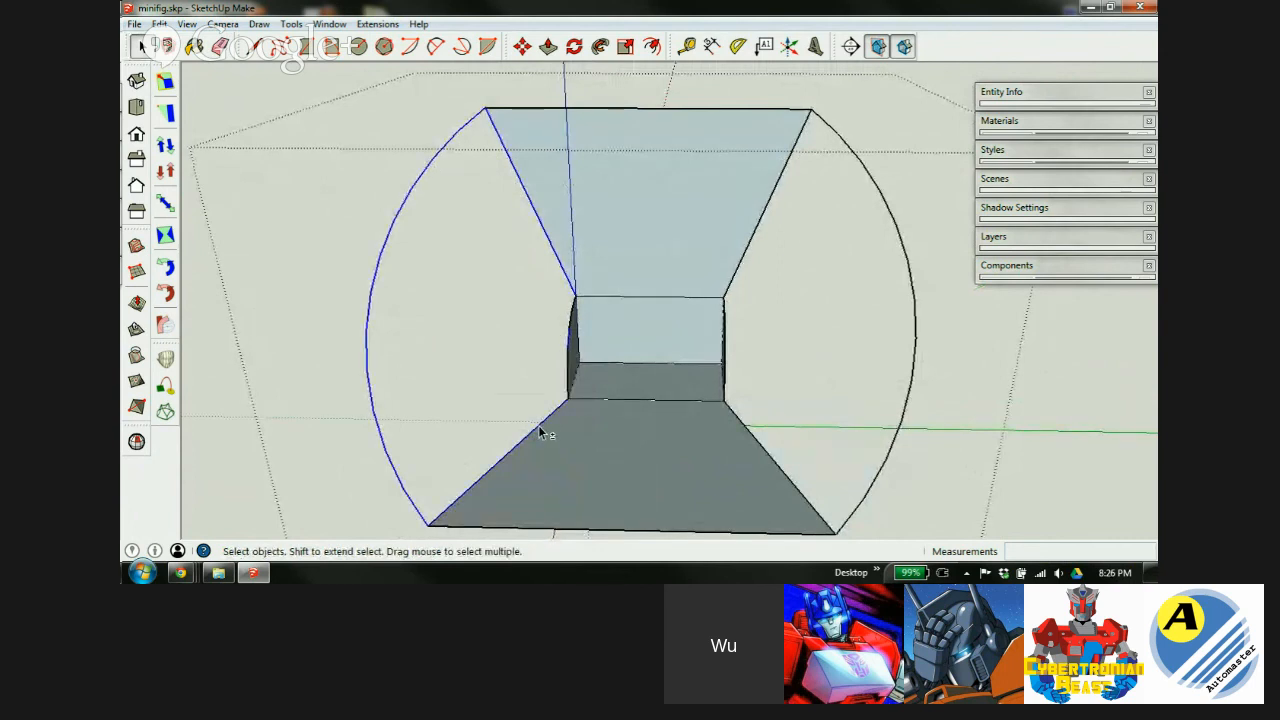
{"action": "mouse_move", "coordinate": [554, 344]}
{"action": "middle_mouse_down"}
{"action": "mouse_move", "coordinate": [510, 340]}
{"action": "mouse_move", "coordinate": [513, 365]}
{"action": "mouse_move", "coordinate": [530, 340]}
{"action": "middle_mouse_up"}
{"action": "scroll", "coordinate": [578, 320], "scroll_direction": "up", "scroll_amount": 5}
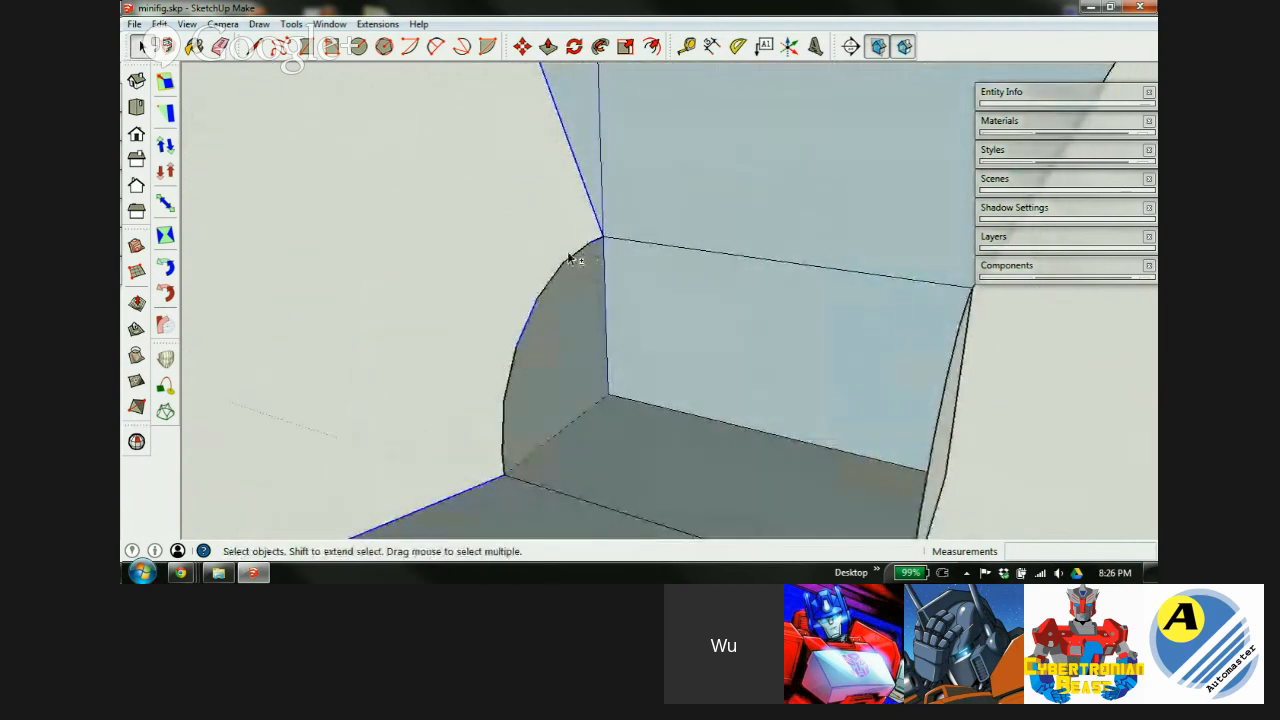
{"action": "left_click", "coordinate": [508, 371], "text": "shift"}
{"action": "left_click", "coordinate": [502, 422], "text": "shift"}
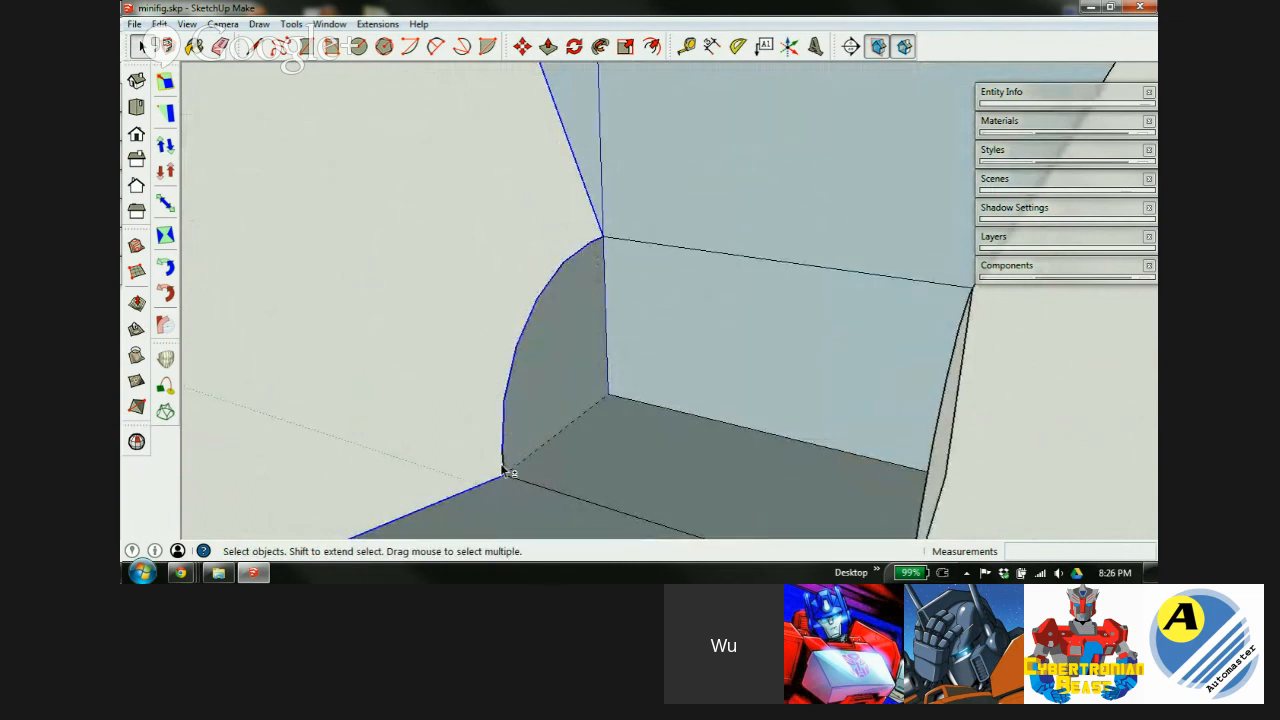
{"action": "scroll", "coordinate": [714, 306], "scroll_direction": "down", "scroll_amount": 6}
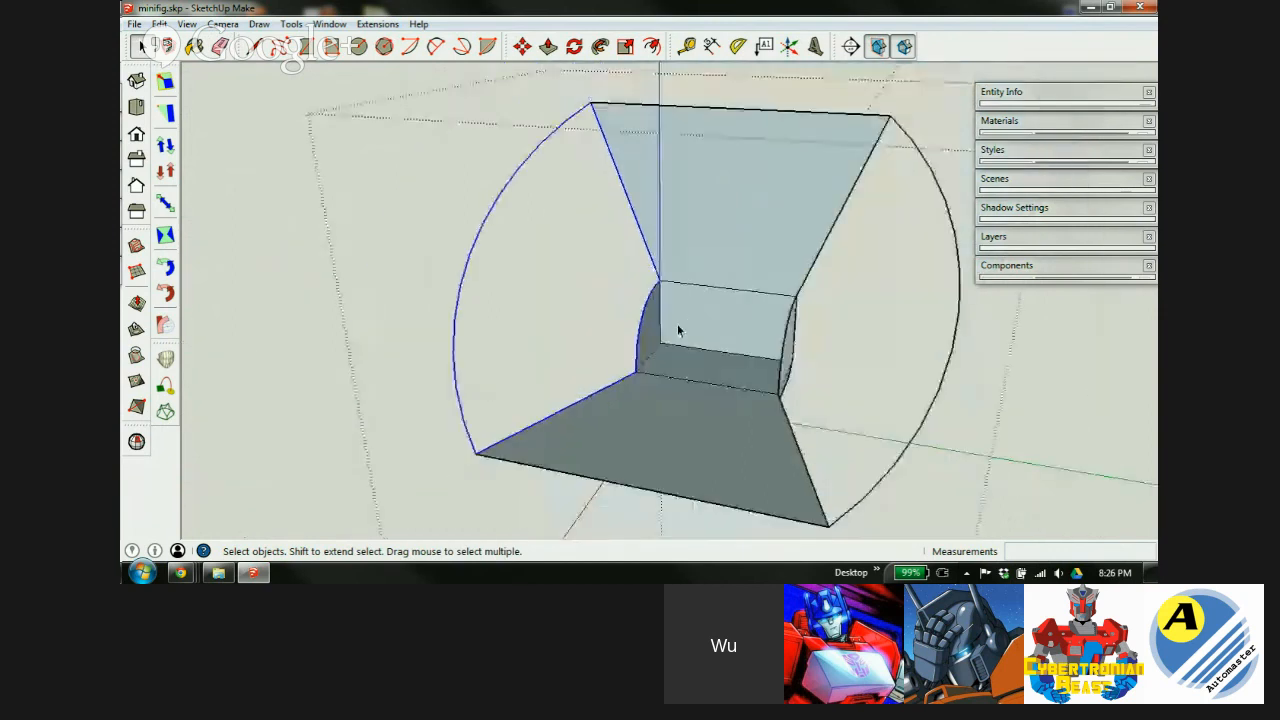
{"action": "left_click", "coordinate": [166, 412]}
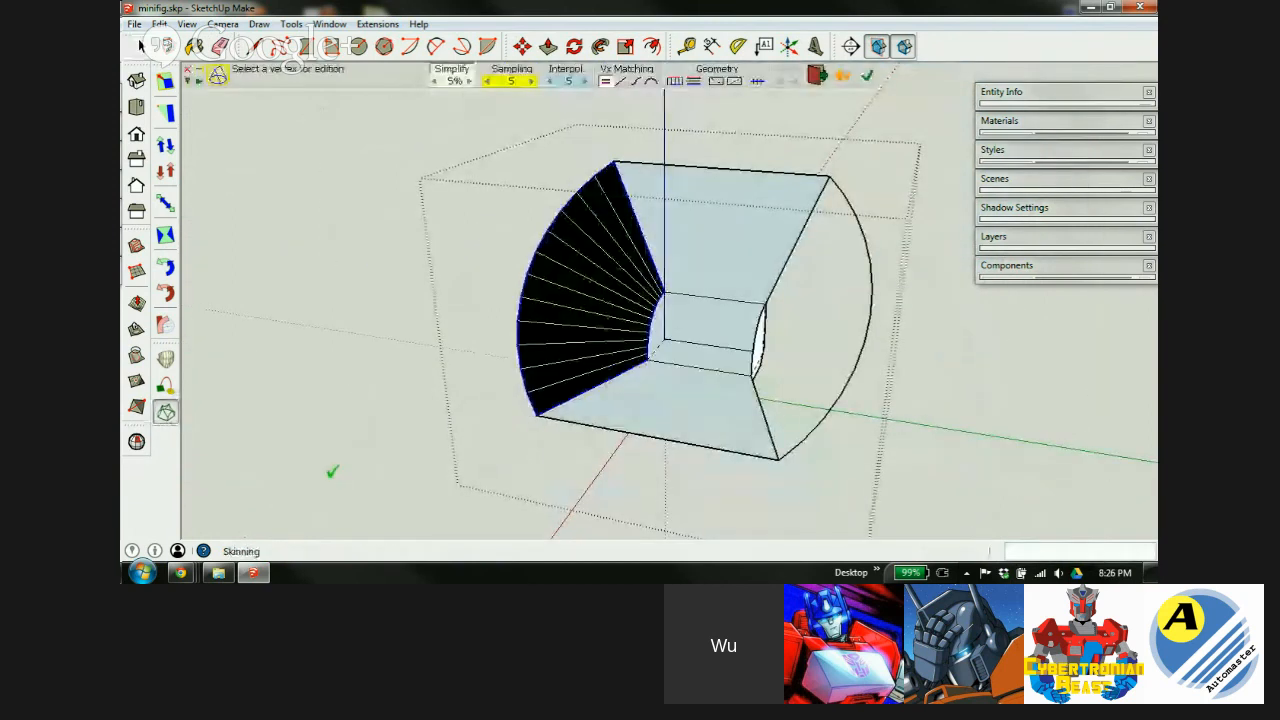
Confirm the Curviloft preview to generate the left curved shell, then inspect it.
{"action": "left_click", "coordinate": [548, 163]}
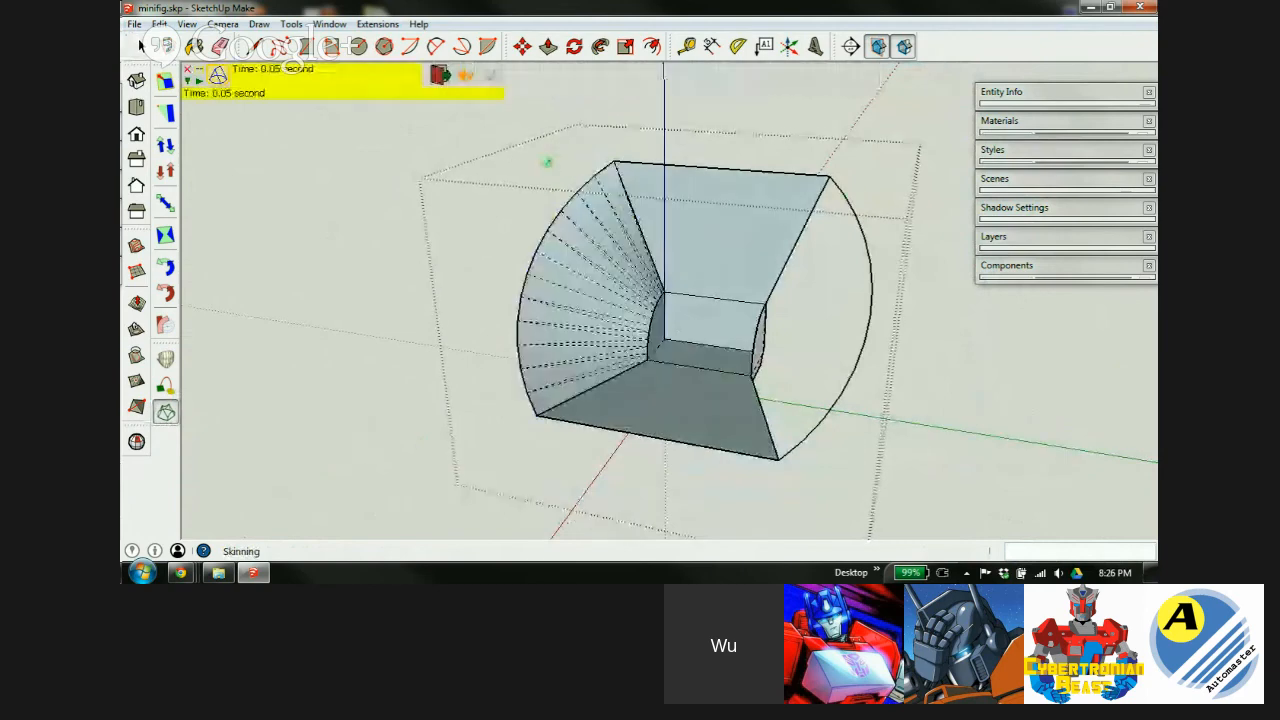
{"action": "middle_click_drag", "start_coordinate": [572, 399], "coordinate": [615, 424]}
{"action": "left_click", "coordinate": [166, 411]}
{"action": "scroll", "coordinate": [578, 316], "scroll_direction": "down", "scroll_amount": 4}
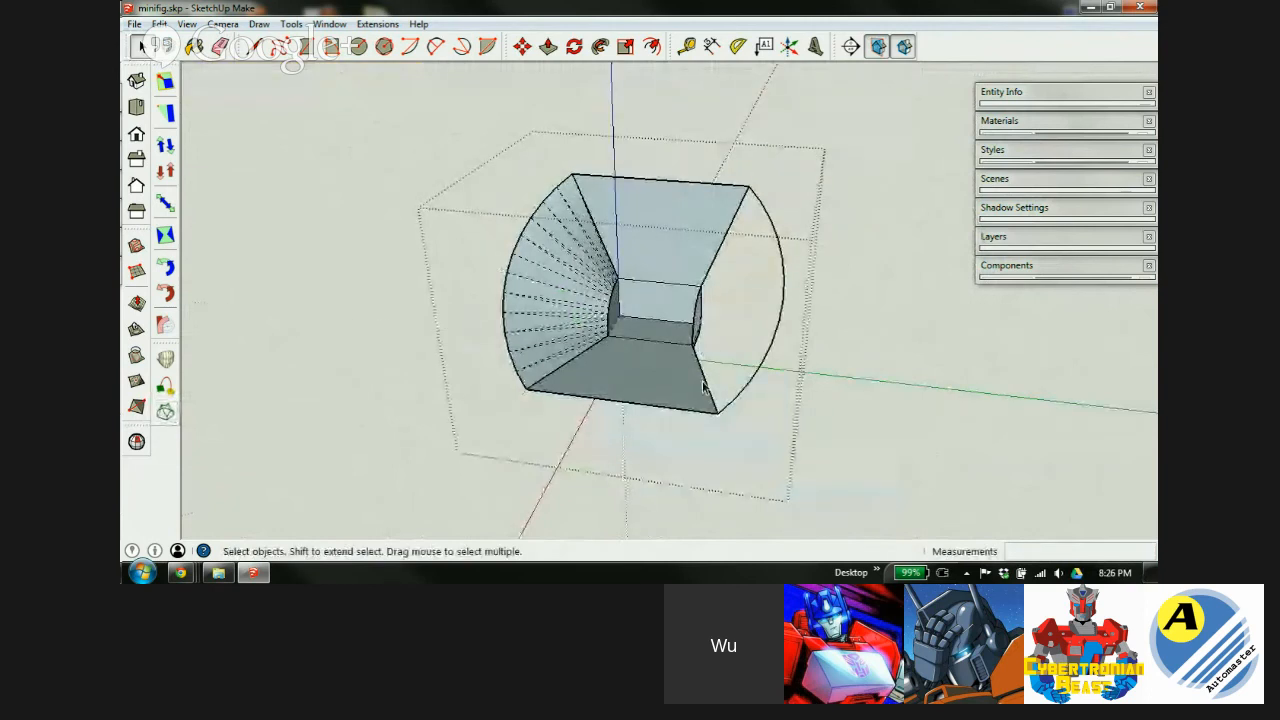
Erase the leftover right-hand arc and select the left shell group.
{"action": "middle_click_drag", "start_coordinate": [623, 287], "coordinate": [752, 343]}
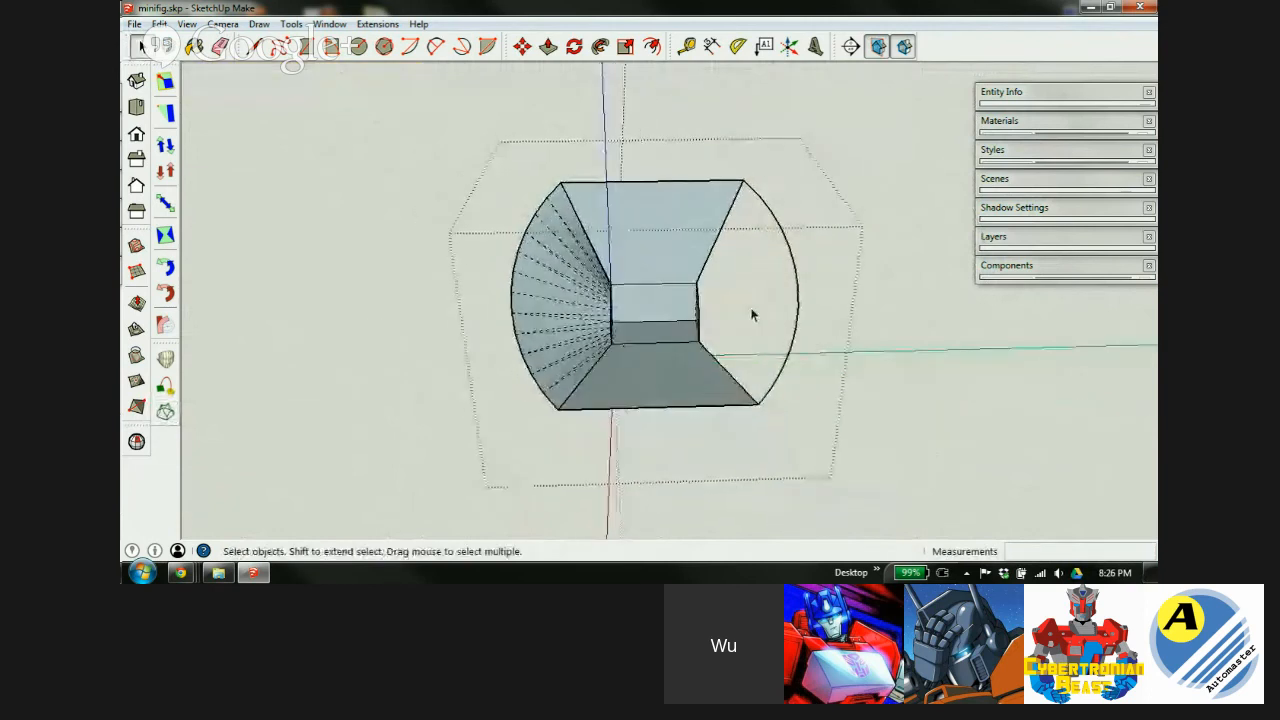
{"action": "left_click_drag", "start_coordinate": [797, 240], "coordinate": [759, 284]}
{"action": "key", "text": "space"}
{"action": "left_click", "coordinate": [557, 274]}
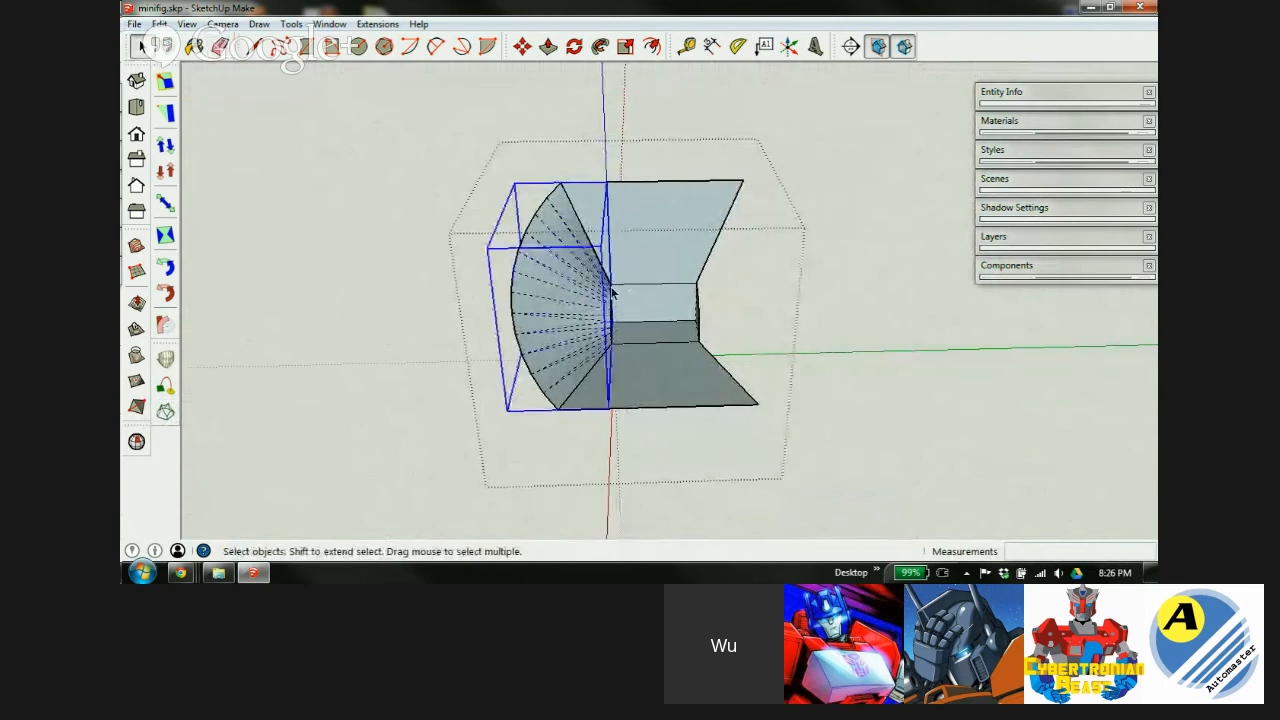
{"action": "scroll", "coordinate": [600, 290], "scroll_direction": "up", "scroll_amount": 3}
Copy the shell group to the right side of the block.
{"action": "key", "text": "m"}
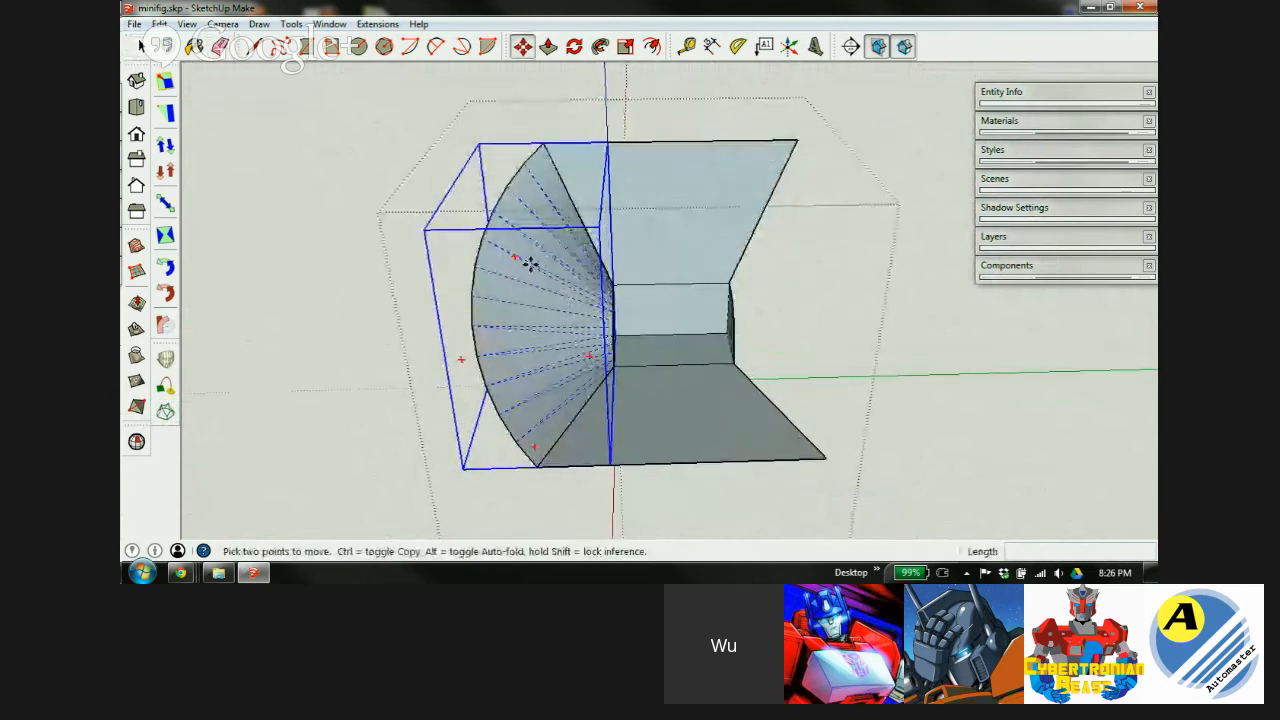
{"action": "left_click", "coordinate": [519, 259]}
{"action": "key", "text": "ctrl"}
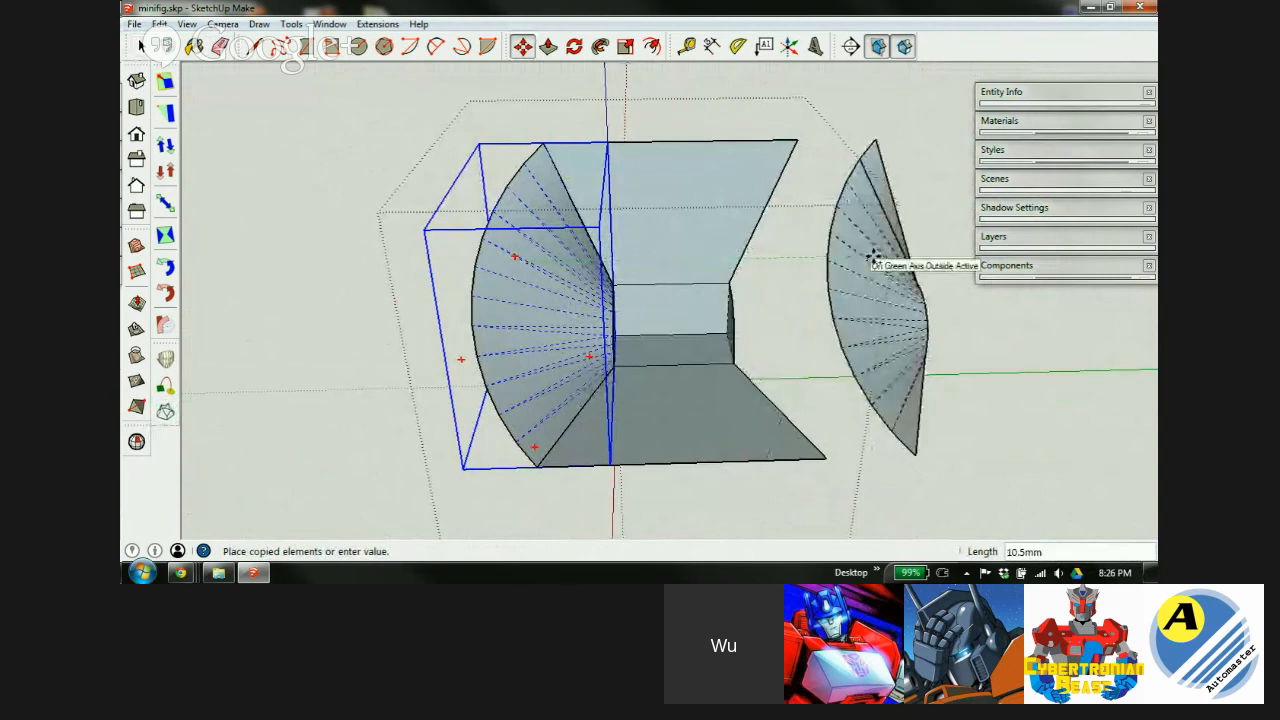
{"action": "left_click", "coordinate": [857, 253]}
Flip the copy along the group's green axis and set it against the block's right side.
{"action": "right_click", "coordinate": [858, 250]}
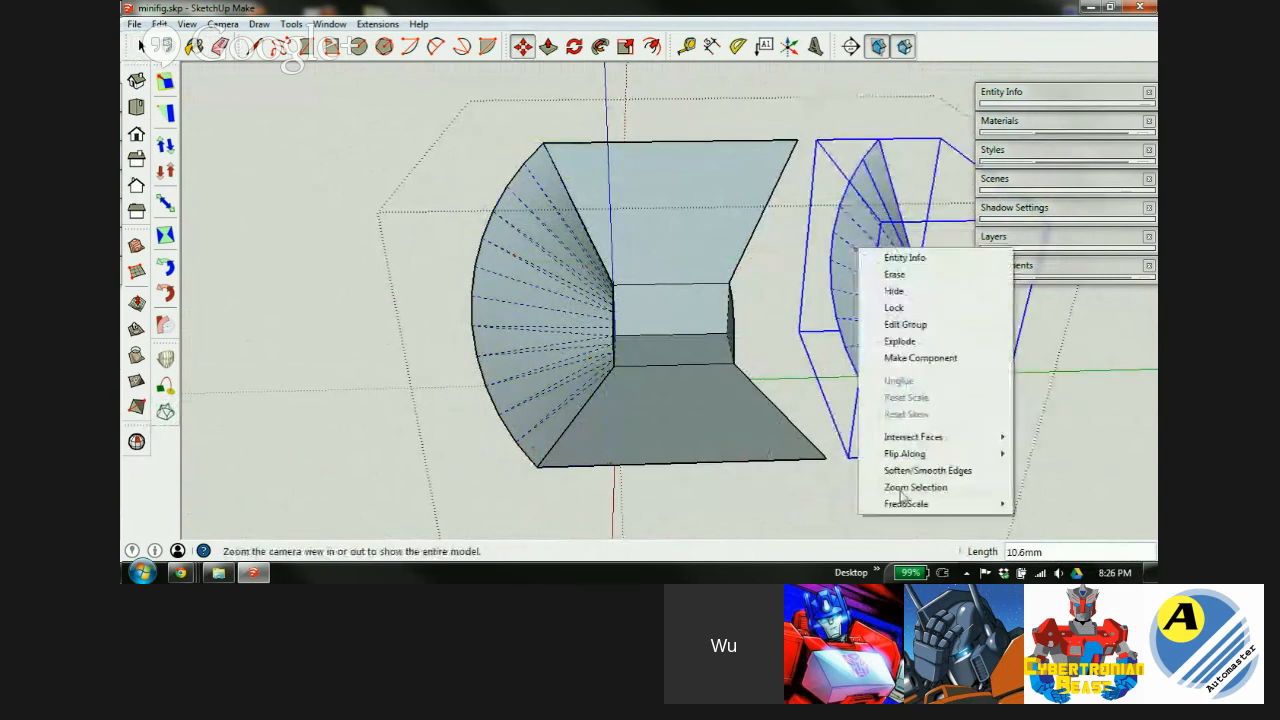
{"action": "mouse_move", "coordinate": [908, 455]}
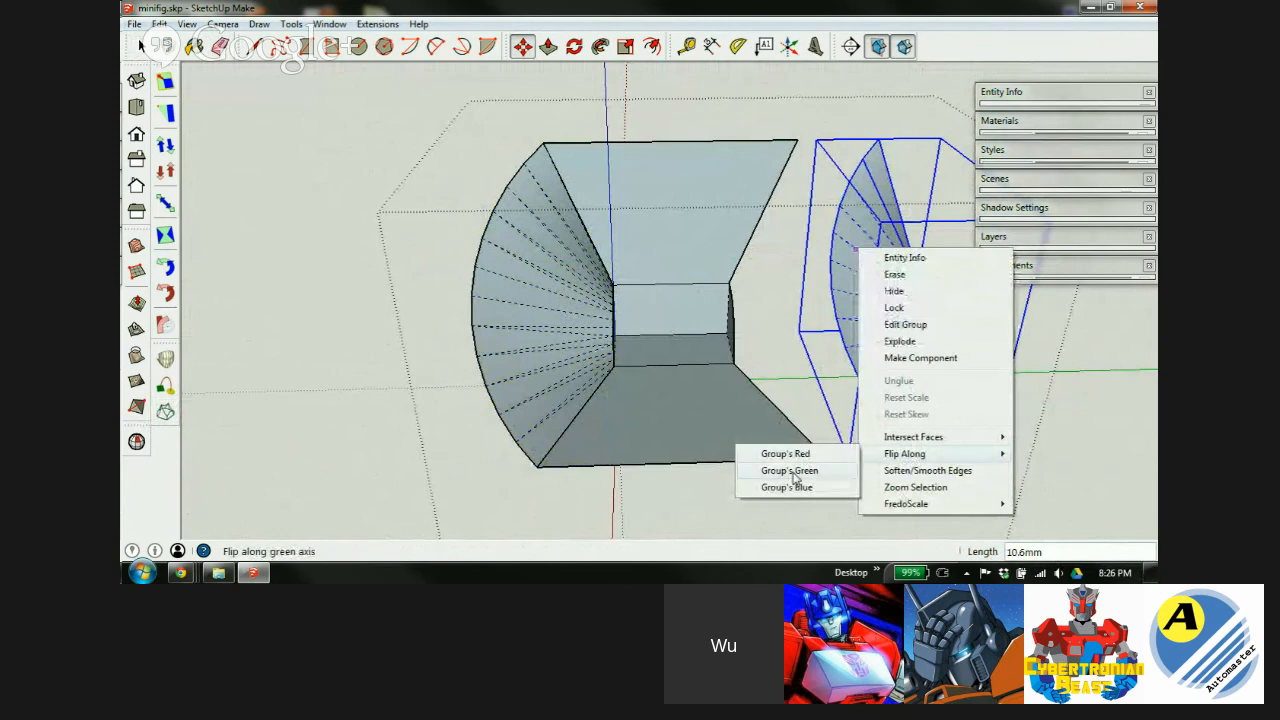
{"action": "left_click", "coordinate": [795, 472]}
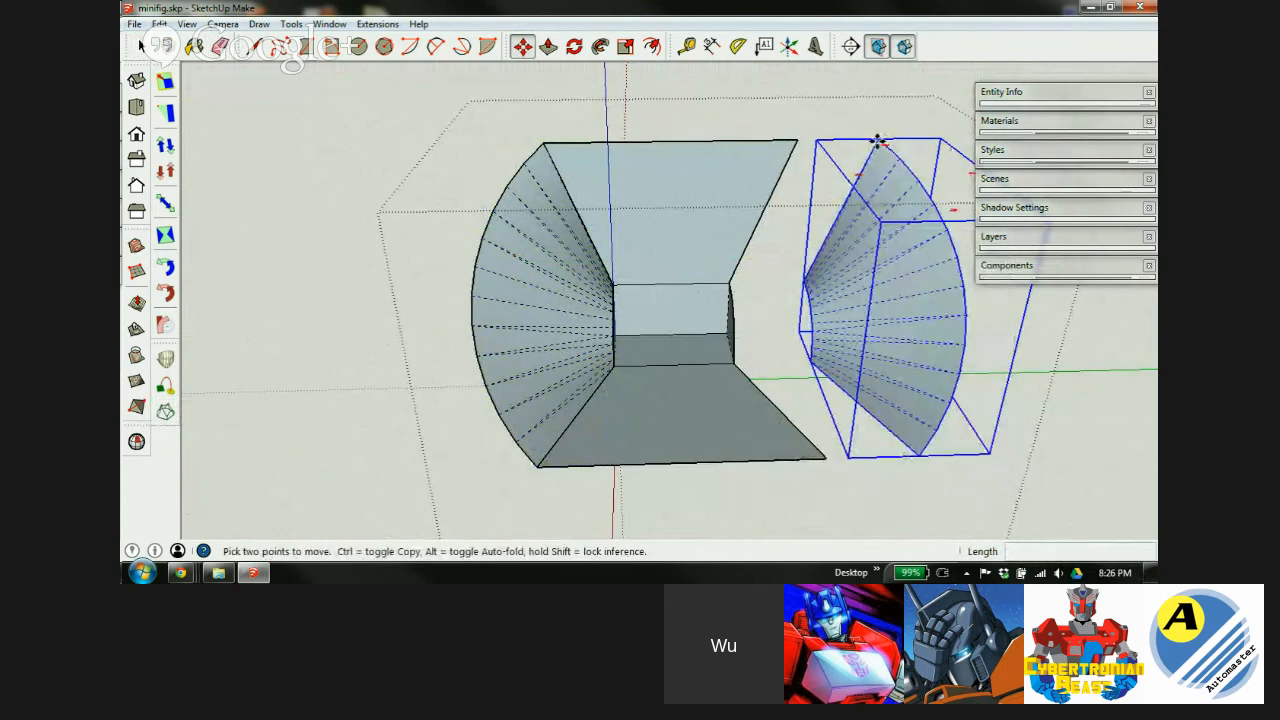
{"action": "left_click", "coordinate": [793, 138]}
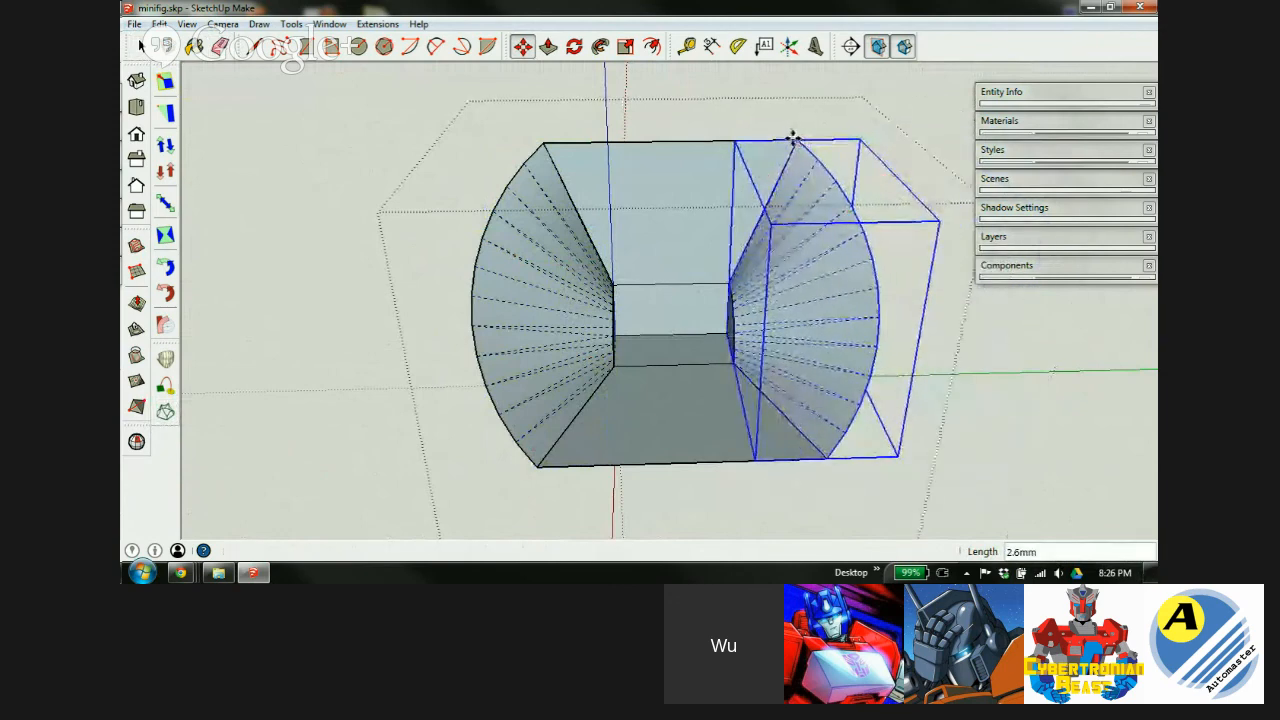
Explode both the right and left fan groups into loose geometry.
{"action": "right_click", "coordinate": [781, 262]}
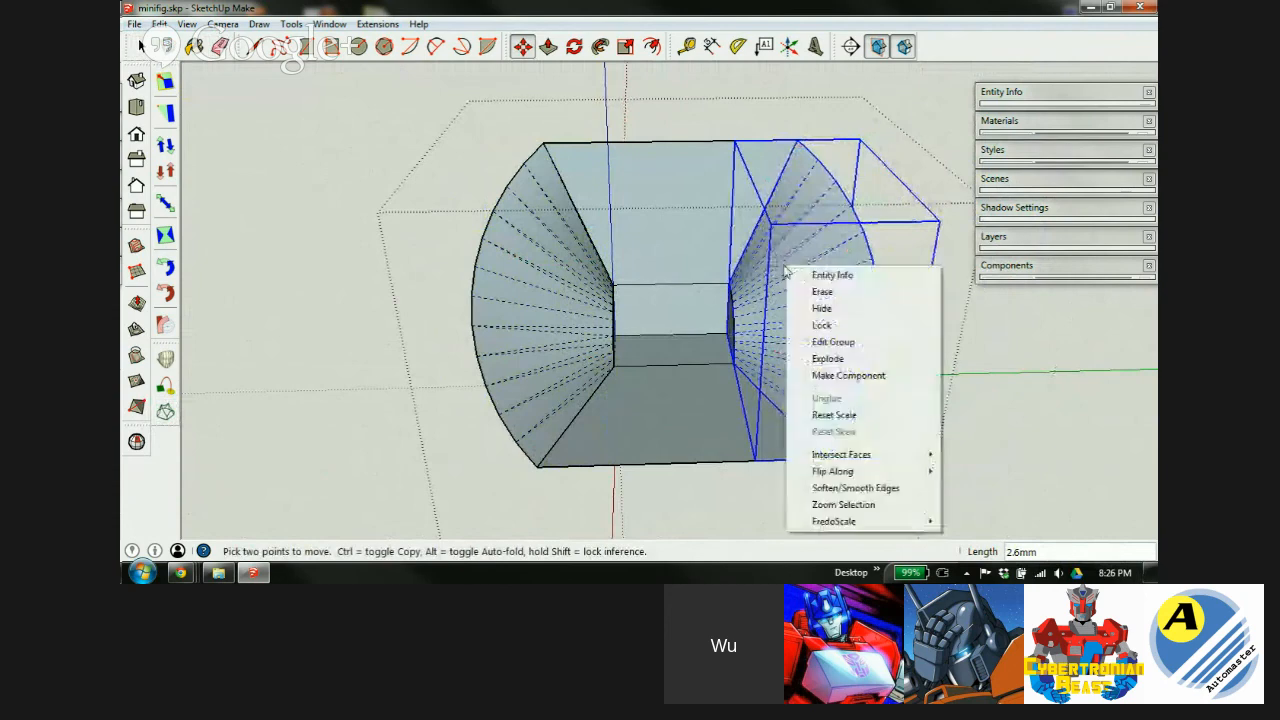
{"action": "left_click", "coordinate": [840, 364]}
{"action": "right_click", "coordinate": [538, 256]}
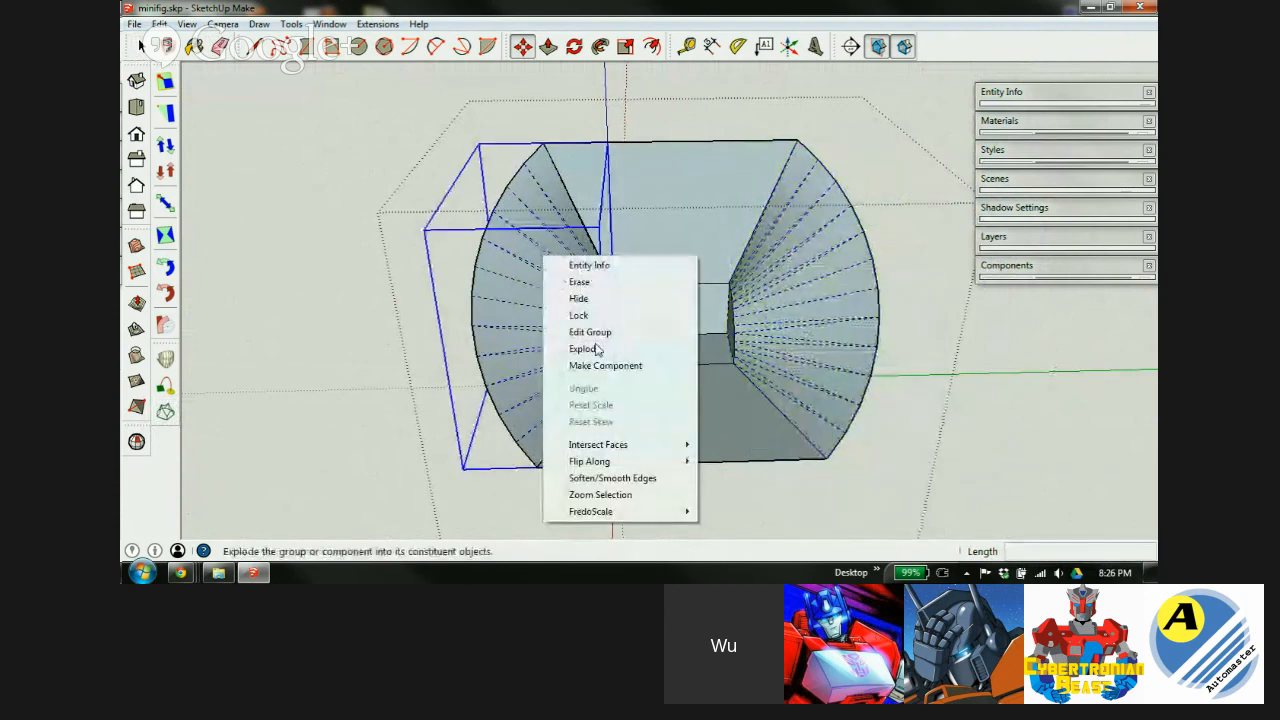
{"action": "left_click", "coordinate": [591, 348]}
{"action": "key", "text": "space"}
{"action": "left_click", "coordinate": [680, 486]}
{"action": "middle_click_drag", "start_coordinate": [617, 370], "coordinate": [1153, 298]}
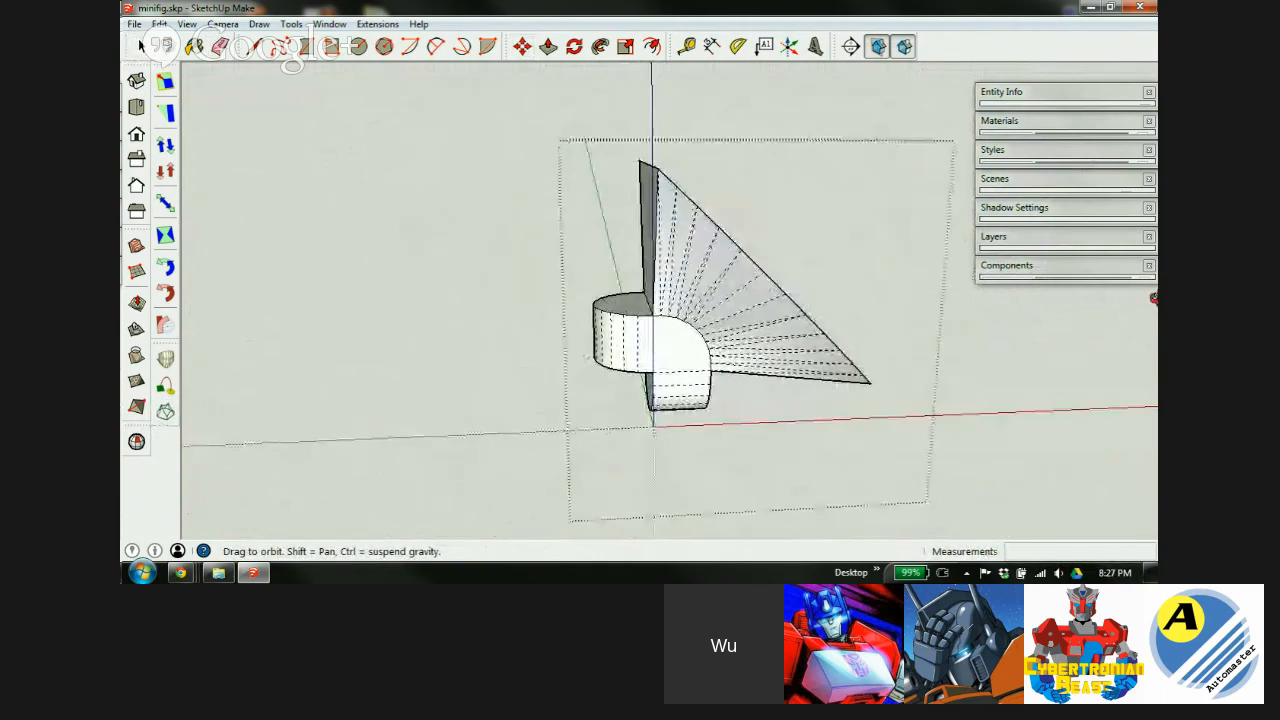
Exit group editing and orbit around the rounded half-cylinder and fan.
{"action": "left_click", "coordinate": [520, 338]}
{"action": "scroll", "coordinate": [705, 318], "scroll_direction": "up", "scroll_amount": 2}
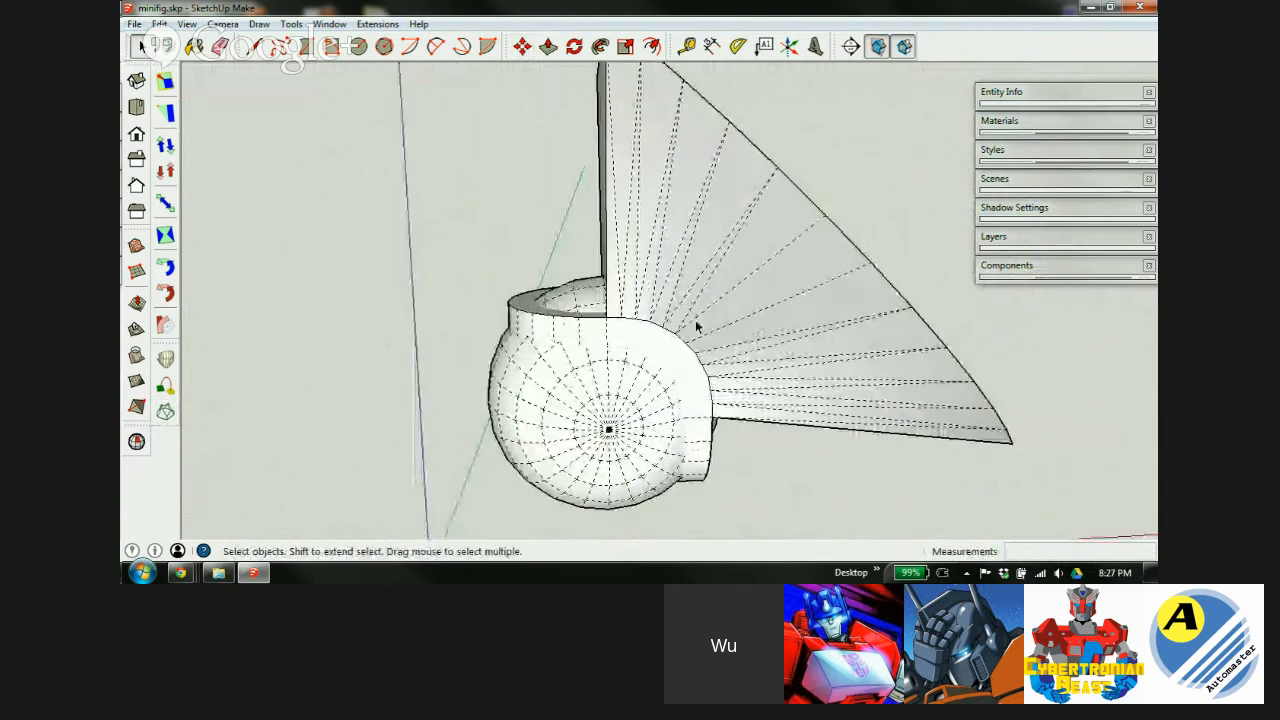
{"action": "middle_click_drag", "start_coordinate": [531, 370], "coordinate": [609, 363]}
{"action": "scroll", "coordinate": [677, 334], "scroll_direction": "up", "scroll_amount": 2}
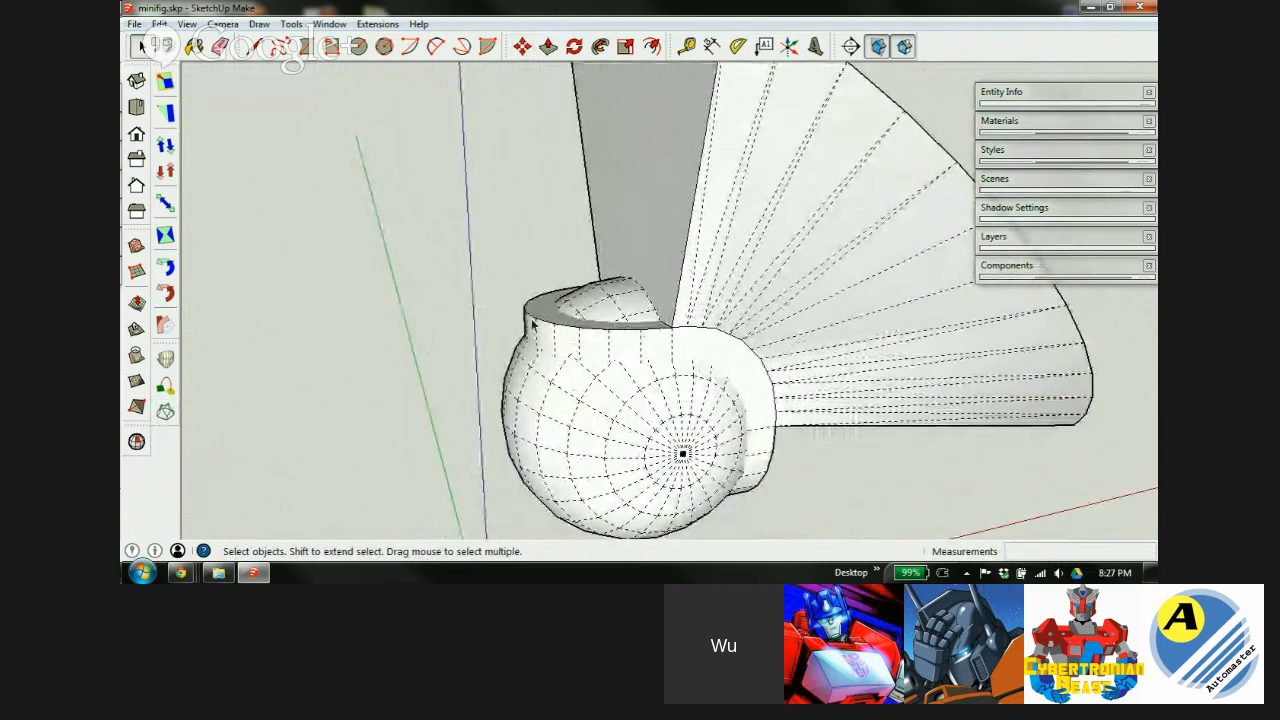
{"action": "scroll", "coordinate": [652, 368], "scroll_direction": "down", "scroll_amount": 1}
{"action": "scroll", "coordinate": [630, 300], "scroll_direction": "up", "scroll_amount": 2}
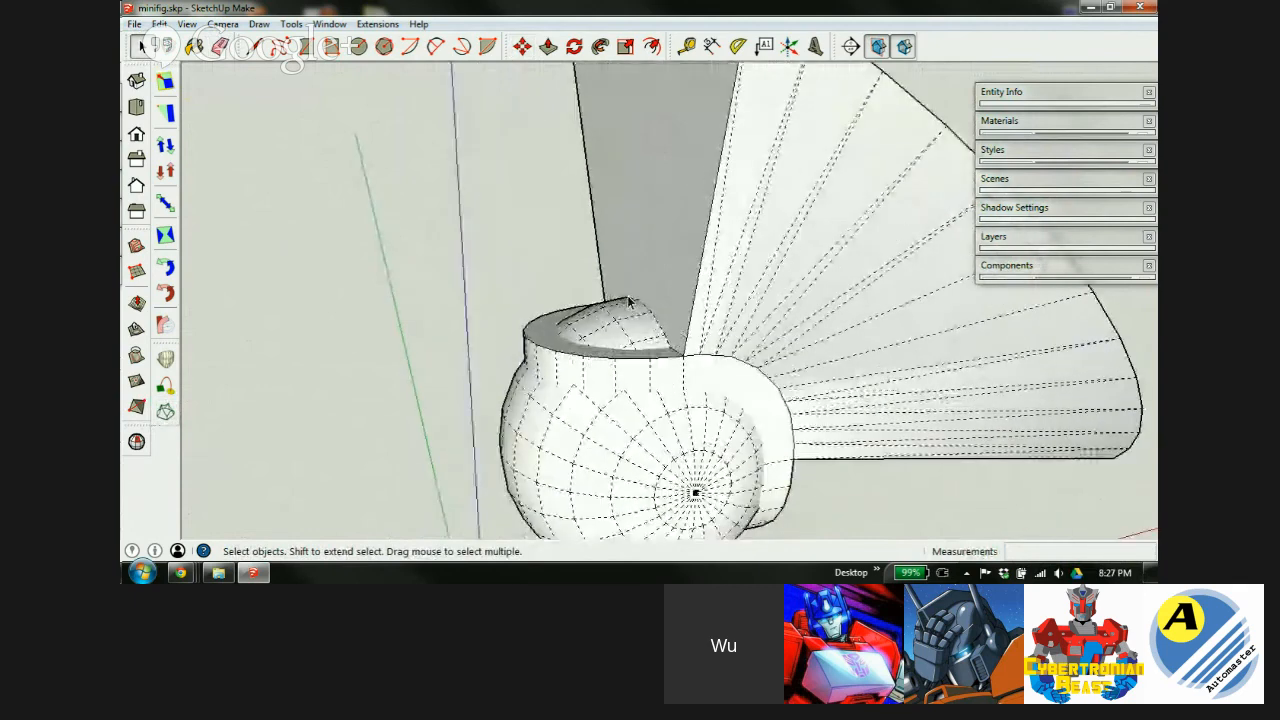
{"action": "middle_click_drag", "start_coordinate": [653, 377], "coordinate": [607, 398]}
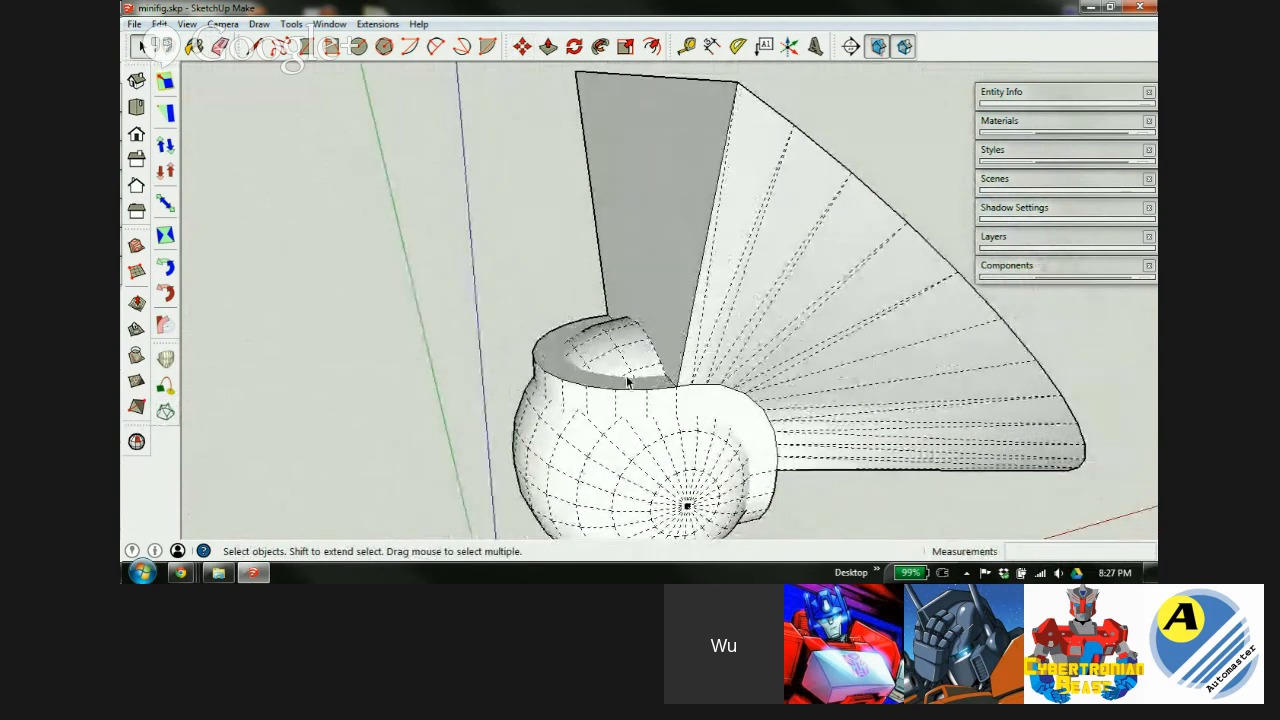
{"action": "middle_click_drag", "start_coordinate": [552, 363], "coordinate": [650, 437]}
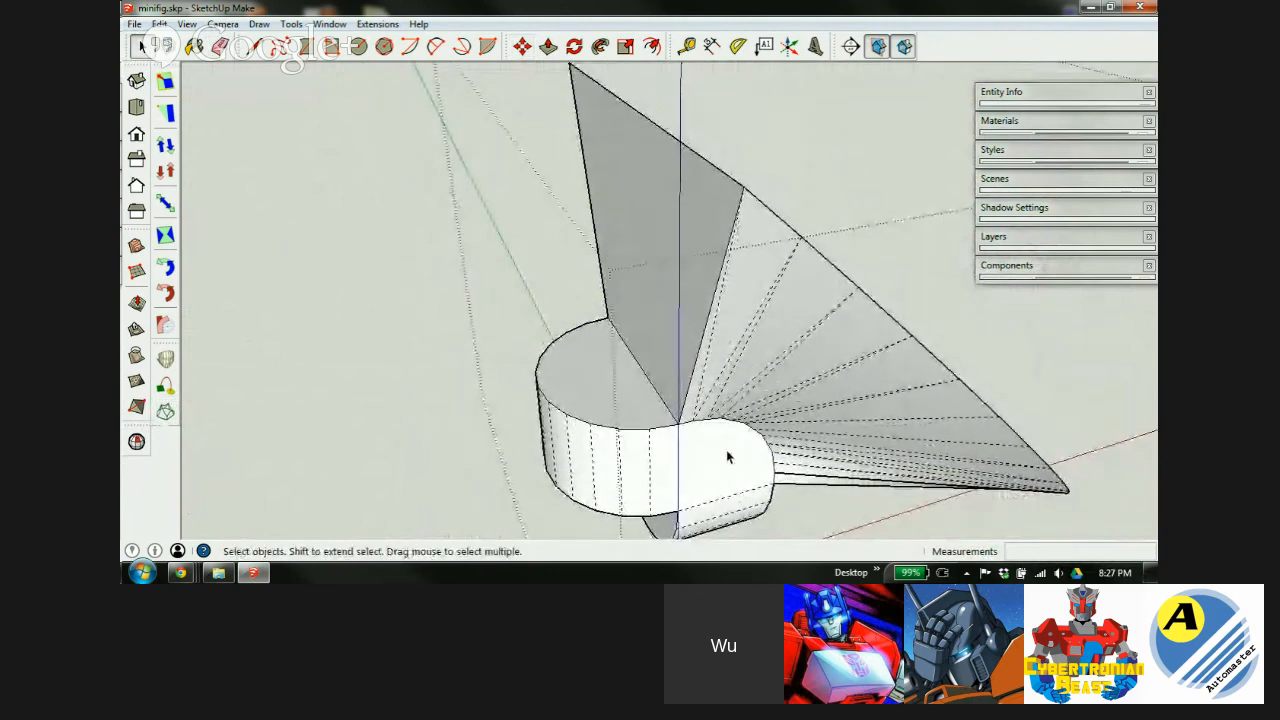
Pull the half-cylinder's top face up 5.0mm and extrude its end face outward.
{"action": "key", "text": "p"}
{"action": "left_click_drag", "start_coordinate": [636, 413], "coordinate": [743, 192]}
{"action": "middle_click_drag", "start_coordinate": [766, 391], "coordinate": [644, 463]}
{"action": "left_click_drag", "start_coordinate": [623, 457], "coordinate": [668, 92]}
{"action": "middle_click_drag", "start_coordinate": [691, 249], "coordinate": [903, 357]}
{"action": "scroll", "coordinate": [637, 346], "scroll_direction": "down", "scroll_amount": 4}
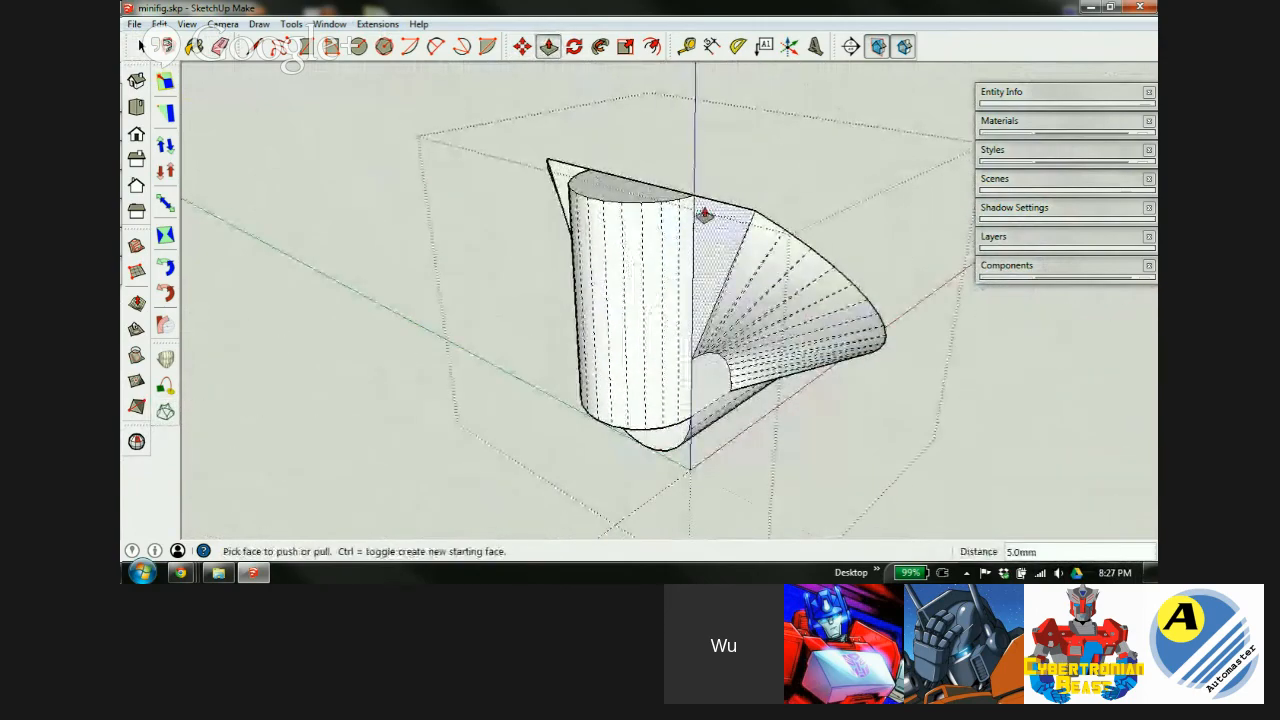
Move the half-cylinder's top edge and top corner vertex out 2.0mm so the wall slants.
{"action": "key", "text": "m"}
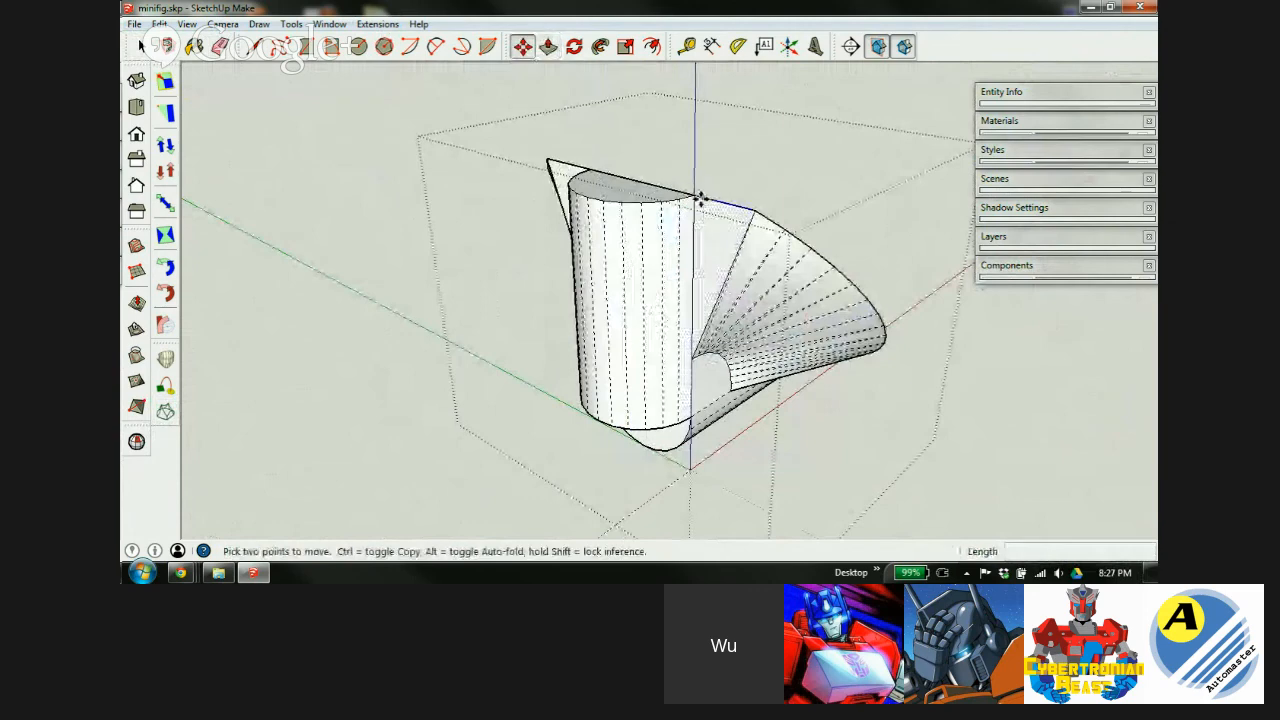
{"action": "left_click", "coordinate": [695, 193]}
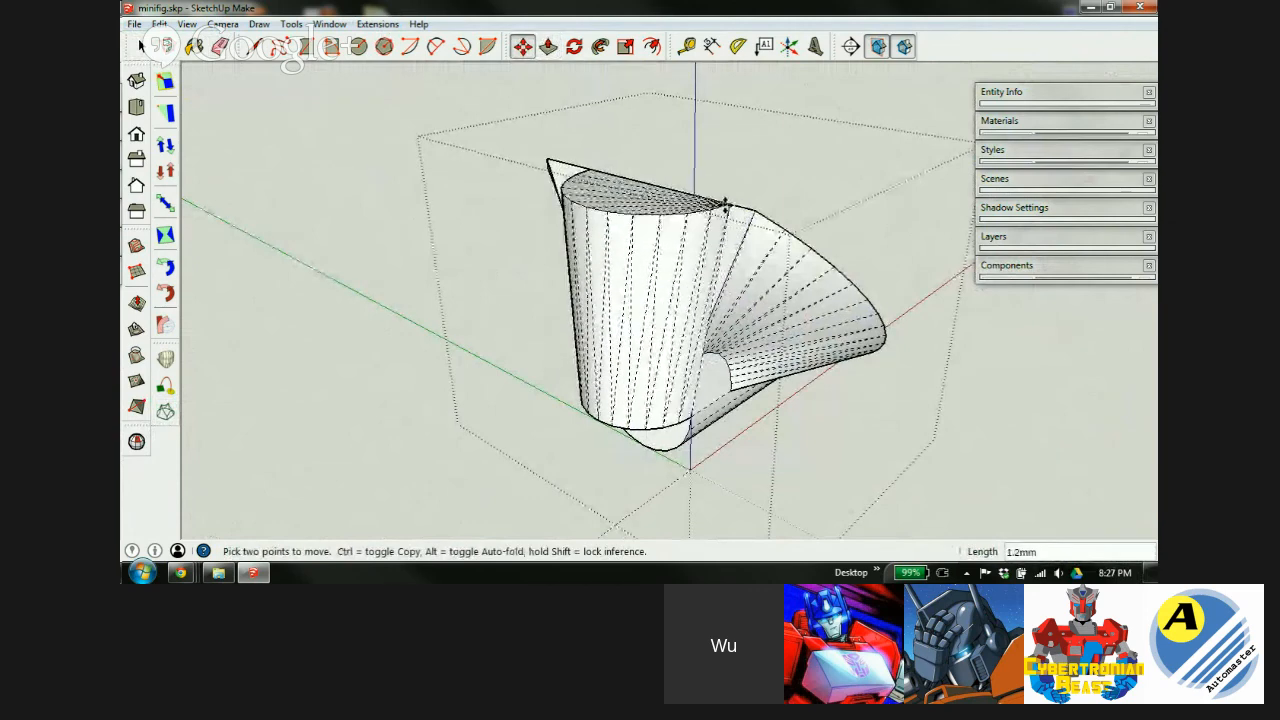
{"action": "left_click", "coordinate": [749, 209]}
{"action": "middle_click_drag", "start_coordinate": [629, 311], "coordinate": [1047, 307]}
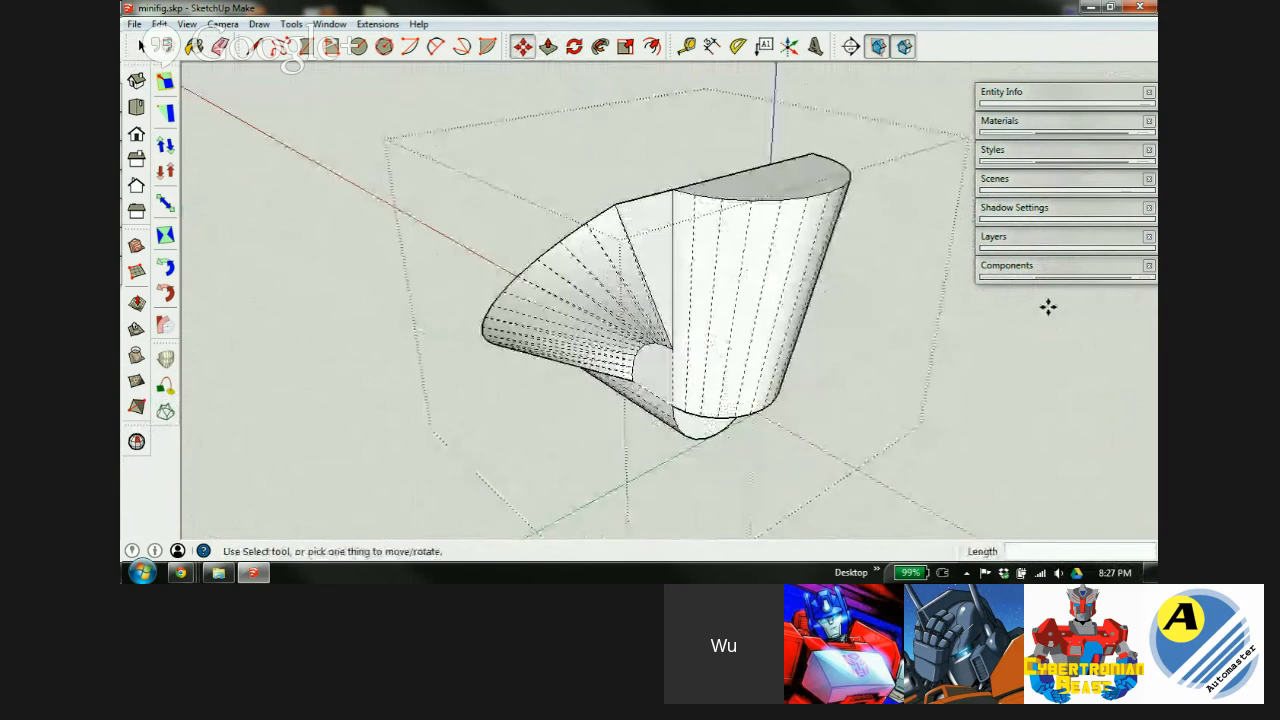
{"action": "left_click", "coordinate": [672, 189]}
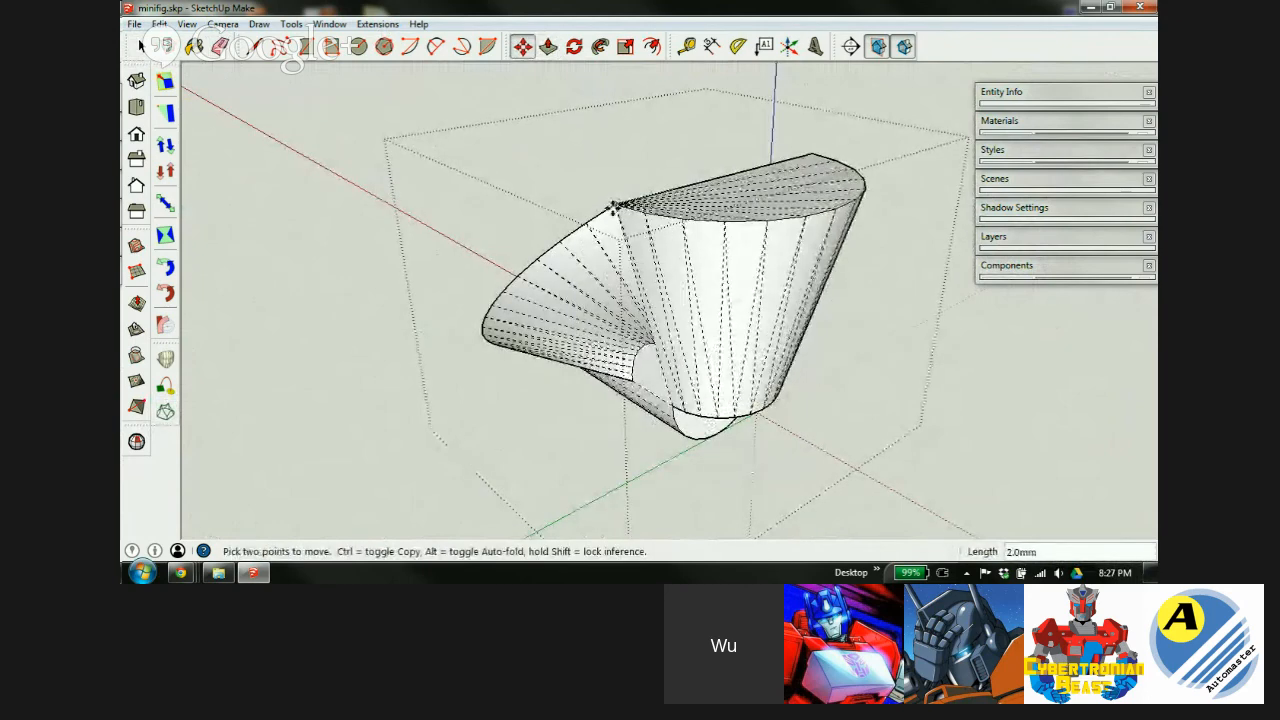
{"action": "left_click", "coordinate": [613, 207]}
{"action": "scroll", "coordinate": [674, 333], "scroll_direction": "up", "scroll_amount": 3}
{"action": "mouse_move", "coordinate": [701, 319]}
{"action": "middle_mouse_down"}
{"action": "mouse_move", "coordinate": [986, 254]}
{"action": "mouse_move", "coordinate": [923, 257]}
{"action": "mouse_move", "coordinate": [931, 269]}
{"action": "mouse_move", "coordinate": [903, 274]}
{"action": "mouse_move", "coordinate": [894, 257]}
{"action": "mouse_move", "coordinate": [880, 262]}
{"action": "middle_mouse_up"}
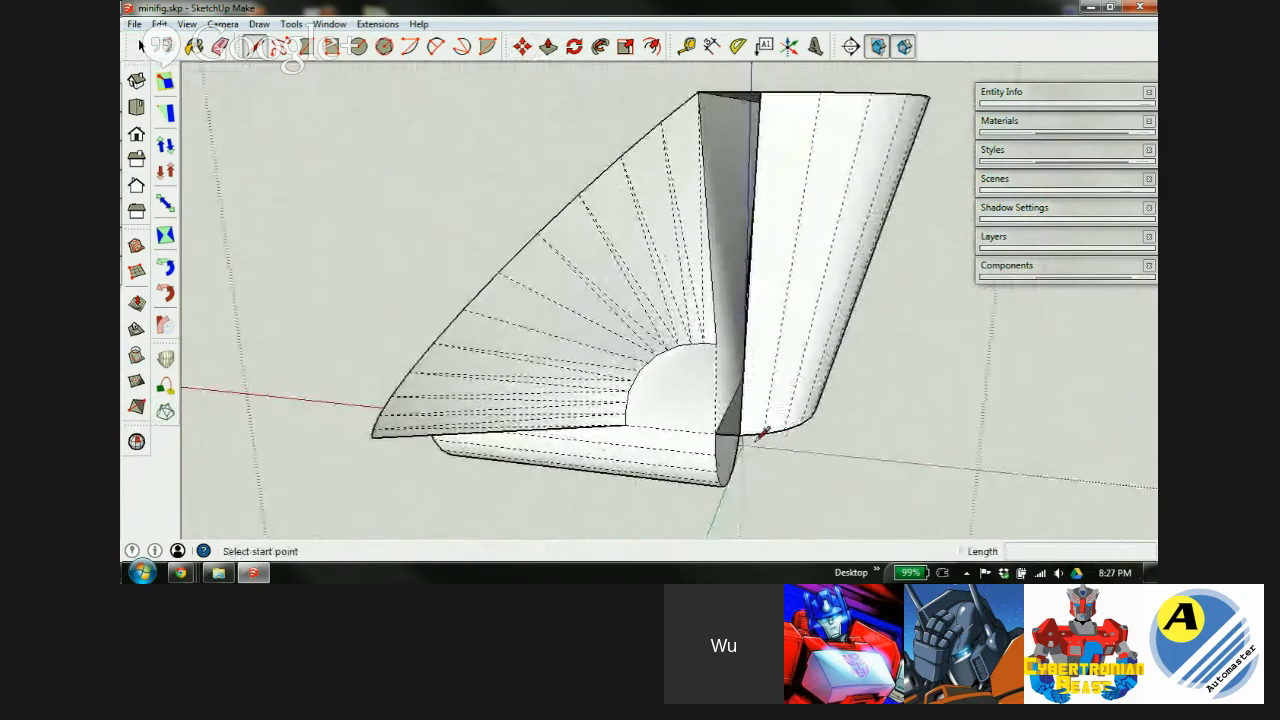
Draw lines along the seam corners between the curved wall and fan to split the faces.
{"action": "left_click", "coordinate": [722, 429]}
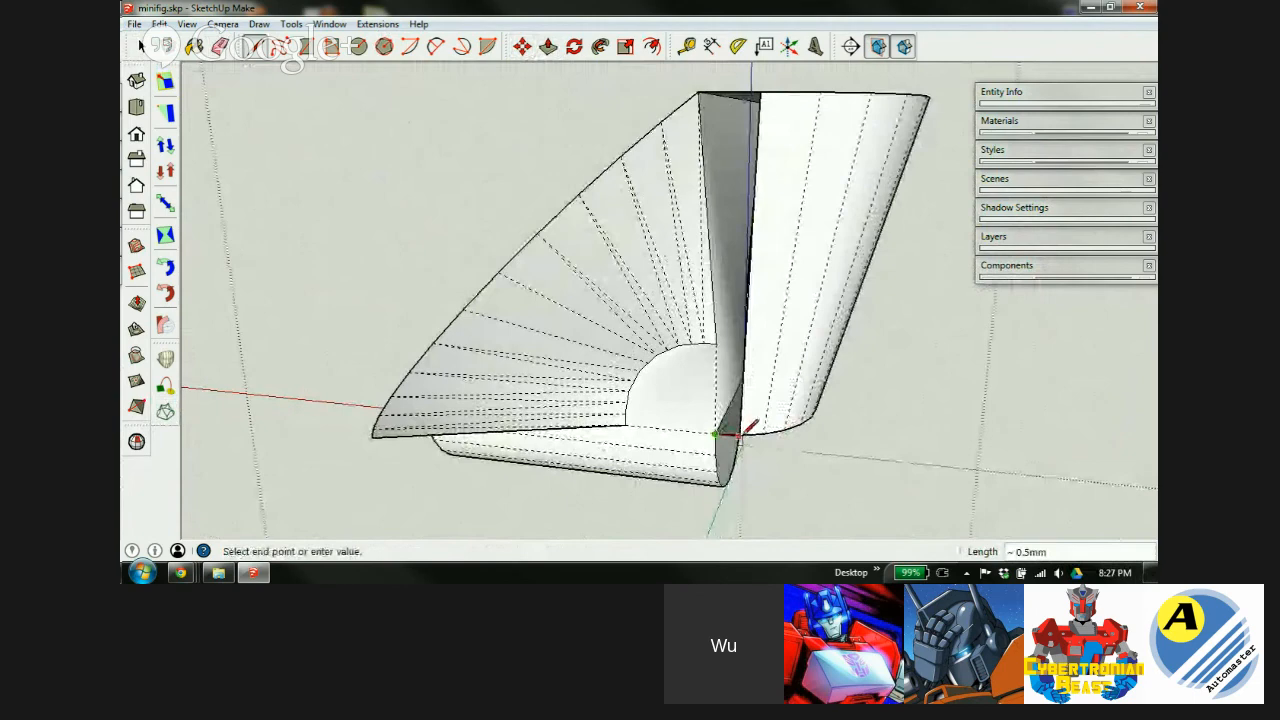
{"action": "scroll", "coordinate": [740, 436], "scroll_direction": "up", "scroll_amount": 6}
{"action": "left_click", "coordinate": [722, 428]}
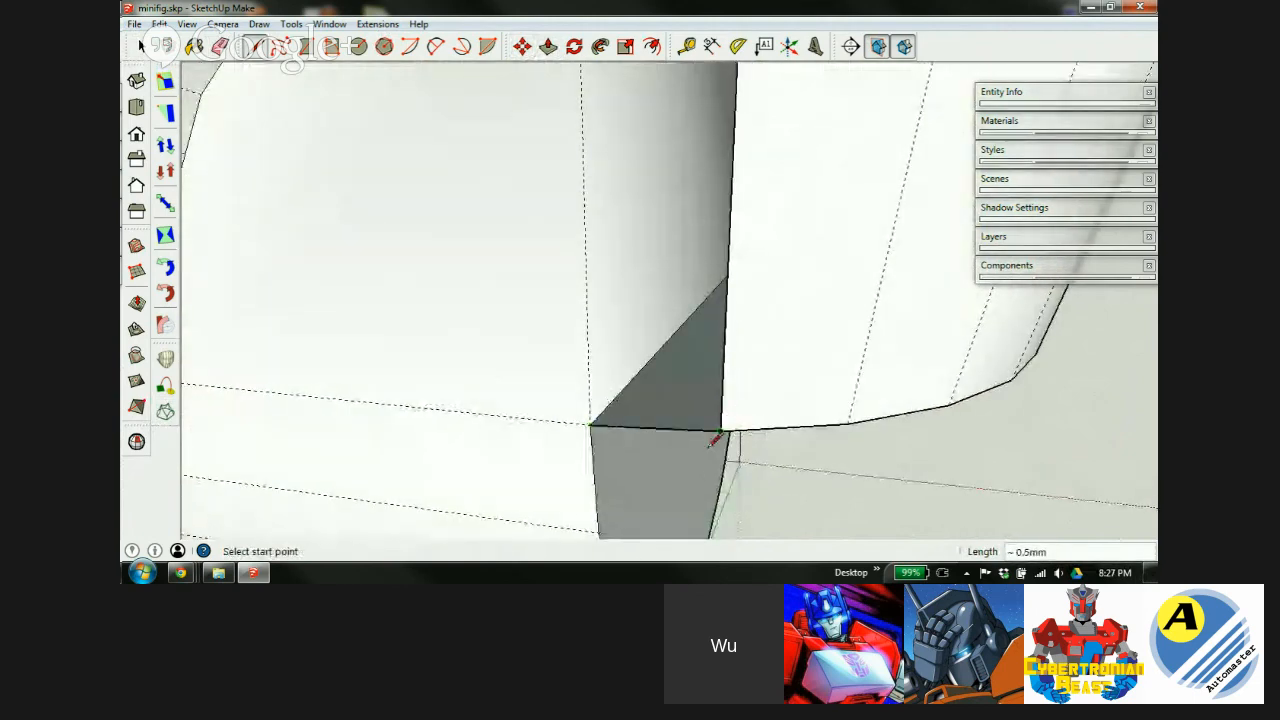
{"action": "scroll", "coordinate": [716, 440], "scroll_direction": "down", "scroll_amount": 7}
{"action": "left_click", "coordinate": [656, 371]}
{"action": "left_click", "coordinate": [686, 127]}
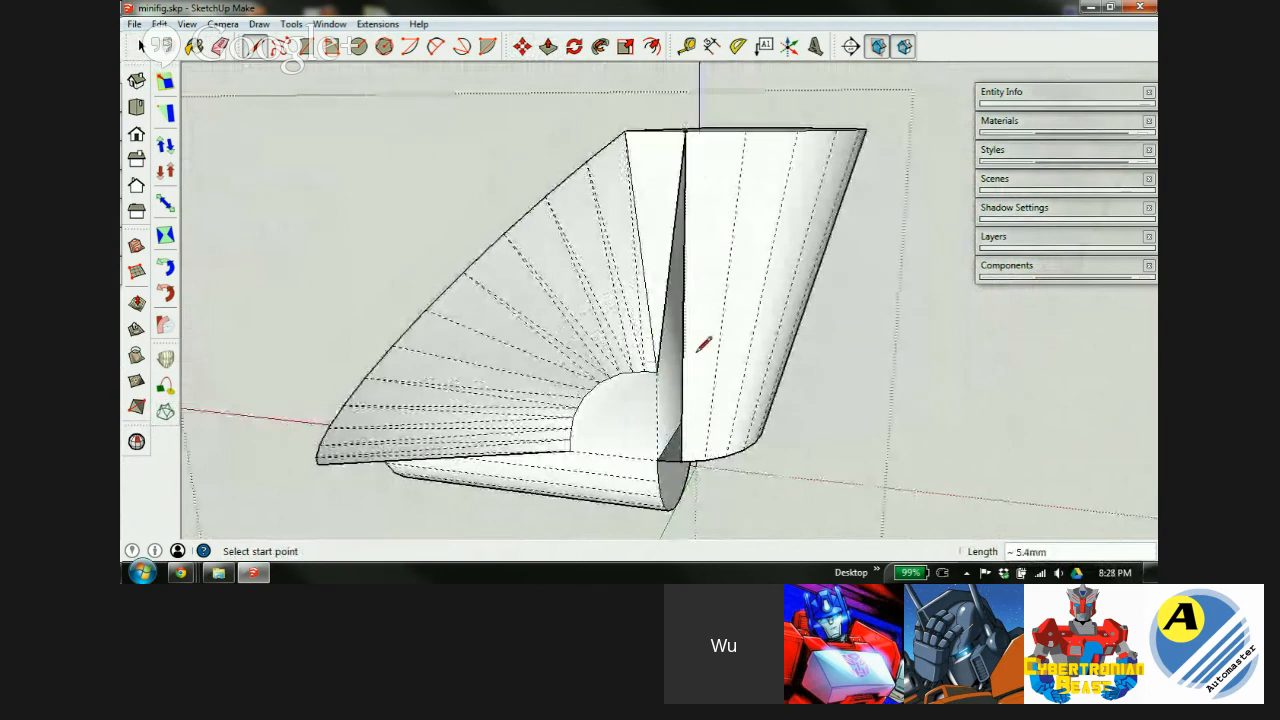
{"action": "left_click", "coordinate": [656, 370]}
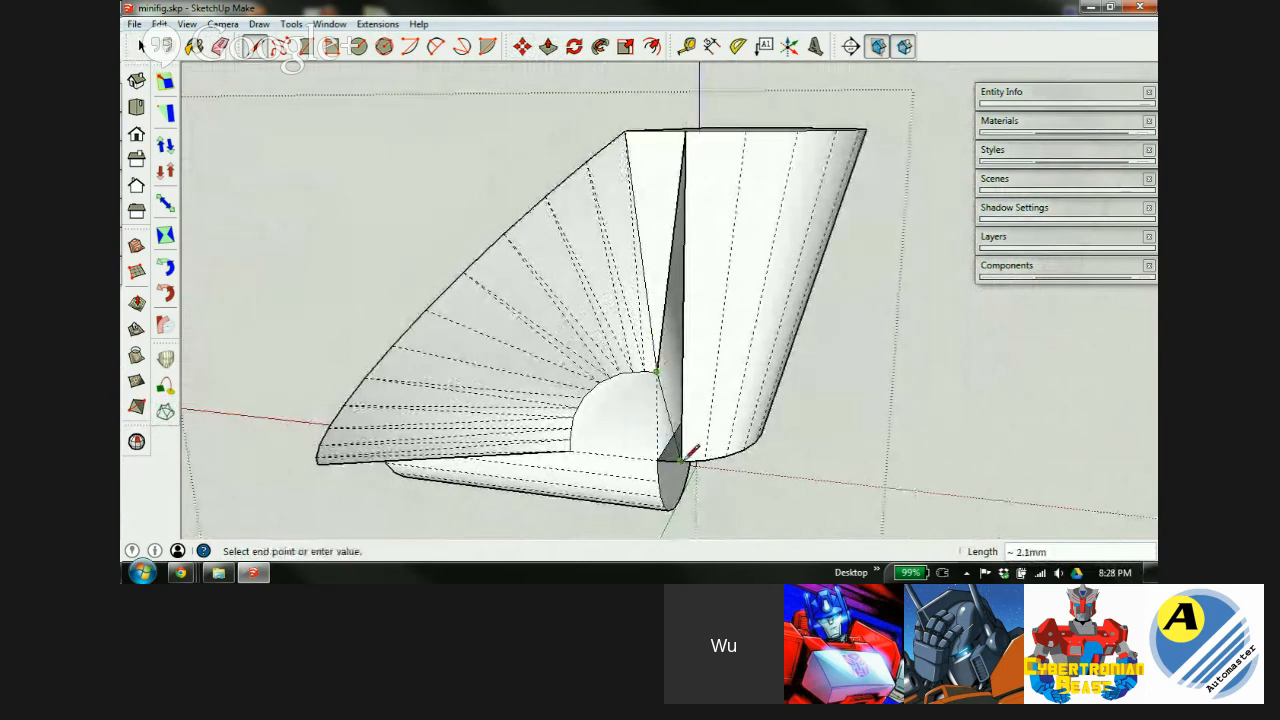
{"action": "left_click", "coordinate": [685, 459]}
Orbit around the finished part to check both mirrored shell sides.
{"action": "mouse_move", "coordinate": [704, 381]}
{"action": "middle_mouse_down"}
{"action": "mouse_move", "coordinate": [940, 486]}
{"action": "mouse_move", "coordinate": [697, 506]}
{"action": "mouse_move", "coordinate": [974, 371]}
{"action": "mouse_move", "coordinate": [714, 334]}
{"action": "mouse_move", "coordinate": [757, 366]}
{"action": "mouse_move", "coordinate": [846, 357]}
{"action": "middle_mouse_up"}
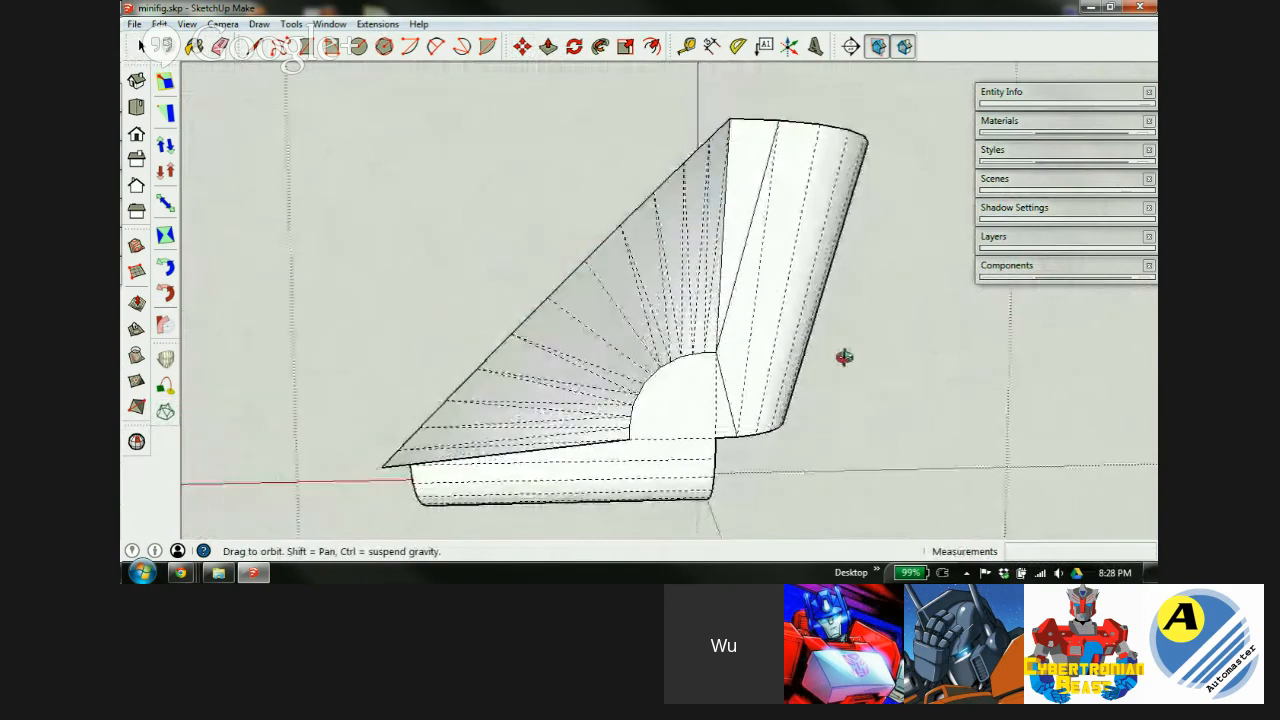
{"action": "middle_click_drag", "start_coordinate": [731, 357], "coordinate": [590, 335]}
{"action": "scroll", "coordinate": [585, 341], "scroll_direction": "down", "scroll_amount": 2}
{"action": "mouse_move", "coordinate": [694, 314]}
{"action": "middle_mouse_down"}
{"action": "mouse_move", "coordinate": [909, 457]}
{"action": "mouse_move", "coordinate": [682, 414]}
{"action": "middle_mouse_up"}
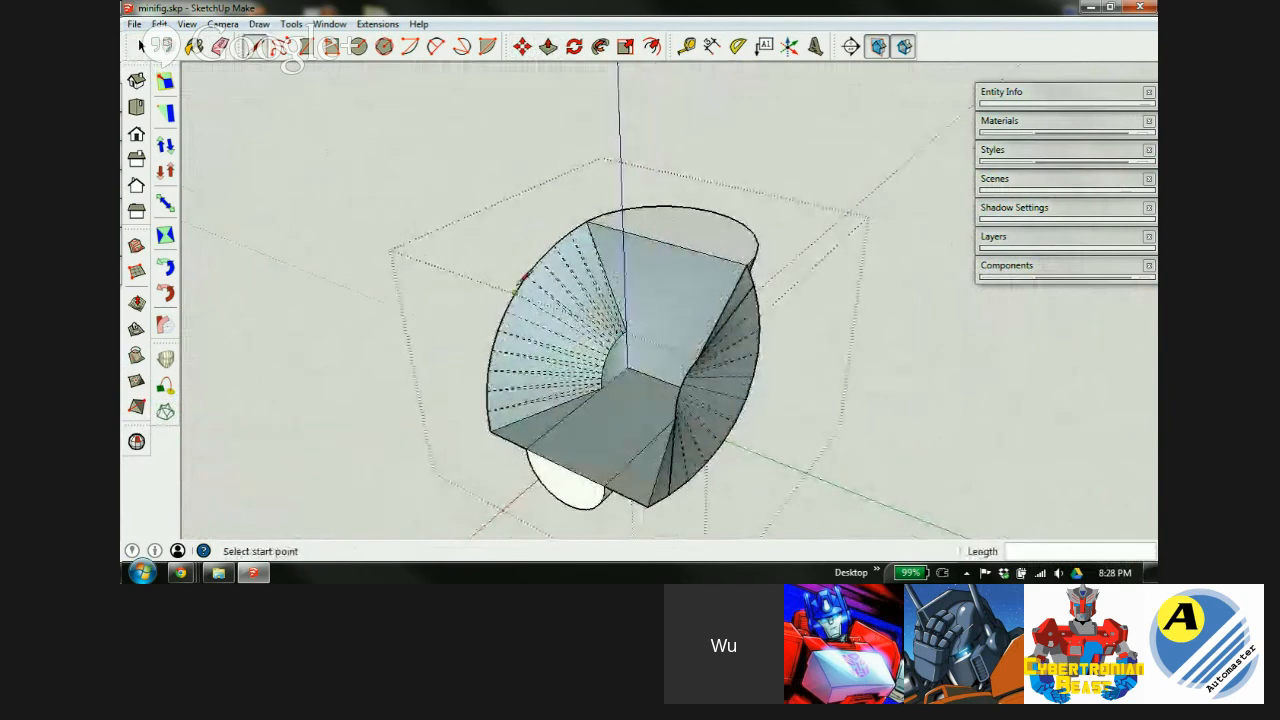
{"action": "mouse_move", "coordinate": [663, 289]}
{"action": "middle_mouse_down"}
{"action": "mouse_move", "coordinate": [423, 343]}
{"action": "mouse_move", "coordinate": [386, 366]}
{"action": "mouse_move", "coordinate": [711, 390]}
{"action": "mouse_move", "coordinate": [717, 277]}
{"action": "middle_mouse_up"}
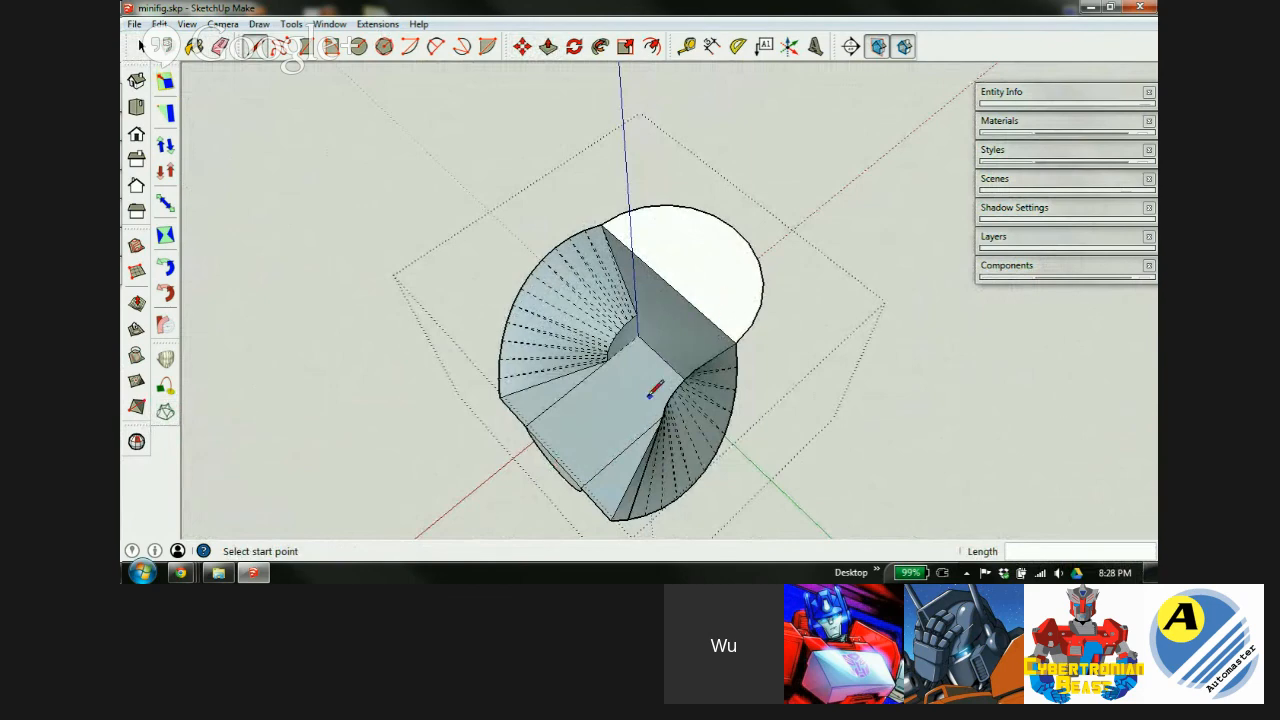
{"action": "mouse_move", "coordinate": [652, 390]}
{"action": "middle_mouse_down"}
{"action": "mouse_move", "coordinate": [889, 314]}
{"action": "mouse_move", "coordinate": [754, 271]}
{"action": "mouse_move", "coordinate": [766, 288]}
{"action": "middle_mouse_up"}
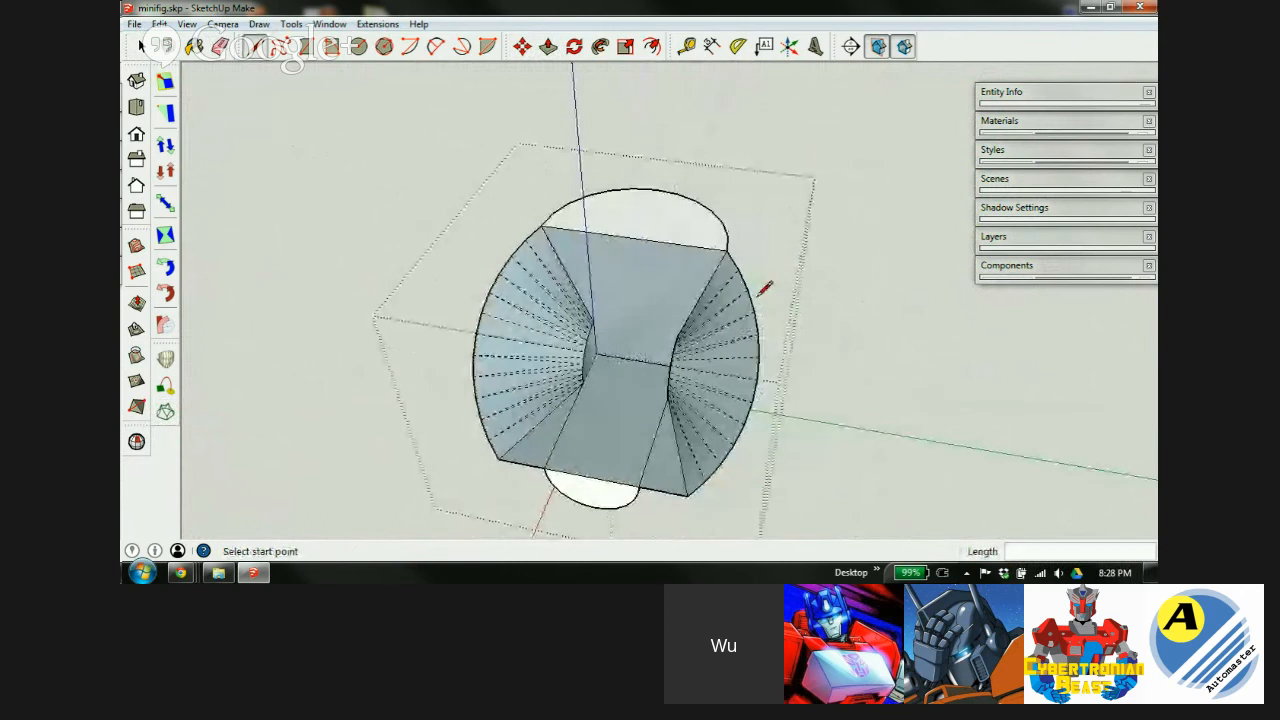
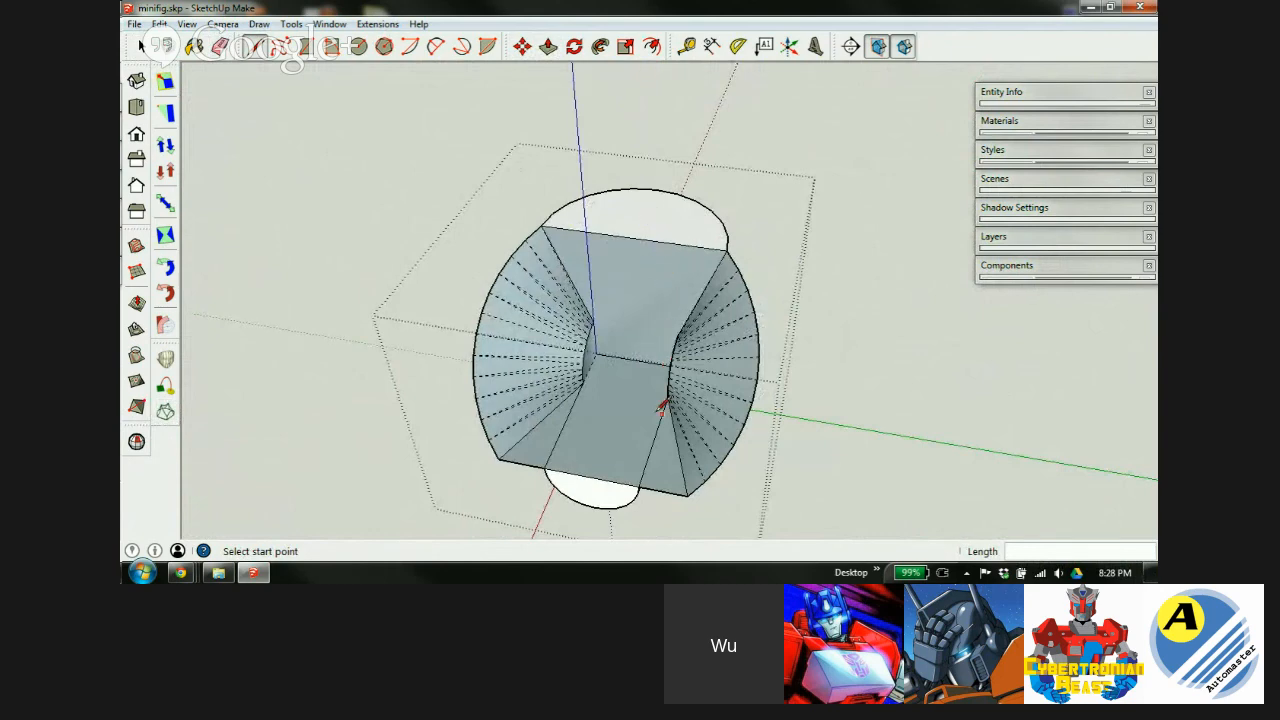
Undo the upper cylinder's recent scaling, orbiting around the socket to check its smaller size.
{"action": "middle_click_drag", "start_coordinate": [612, 458], "coordinate": [843, 257]}
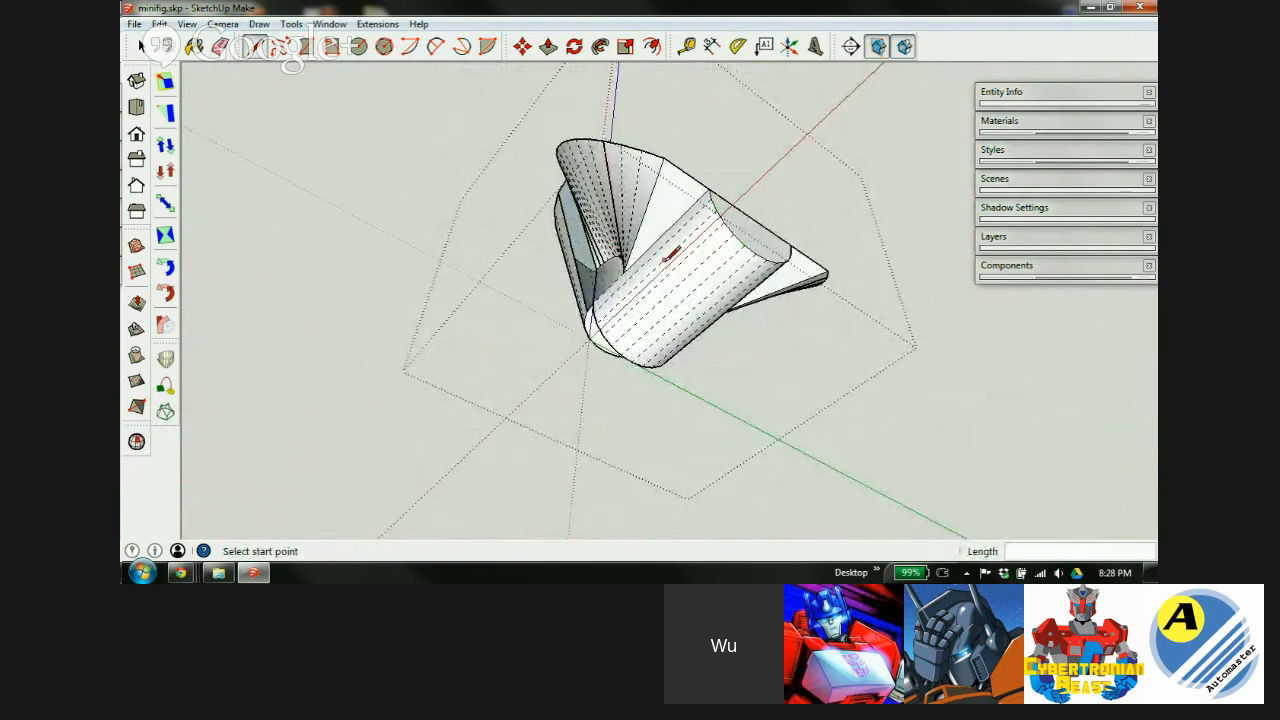
{"action": "middle_click_drag", "start_coordinate": [666, 249], "coordinate": [443, 520]}
{"action": "middle_click_drag", "start_coordinate": [711, 210], "coordinate": [558, 358]}
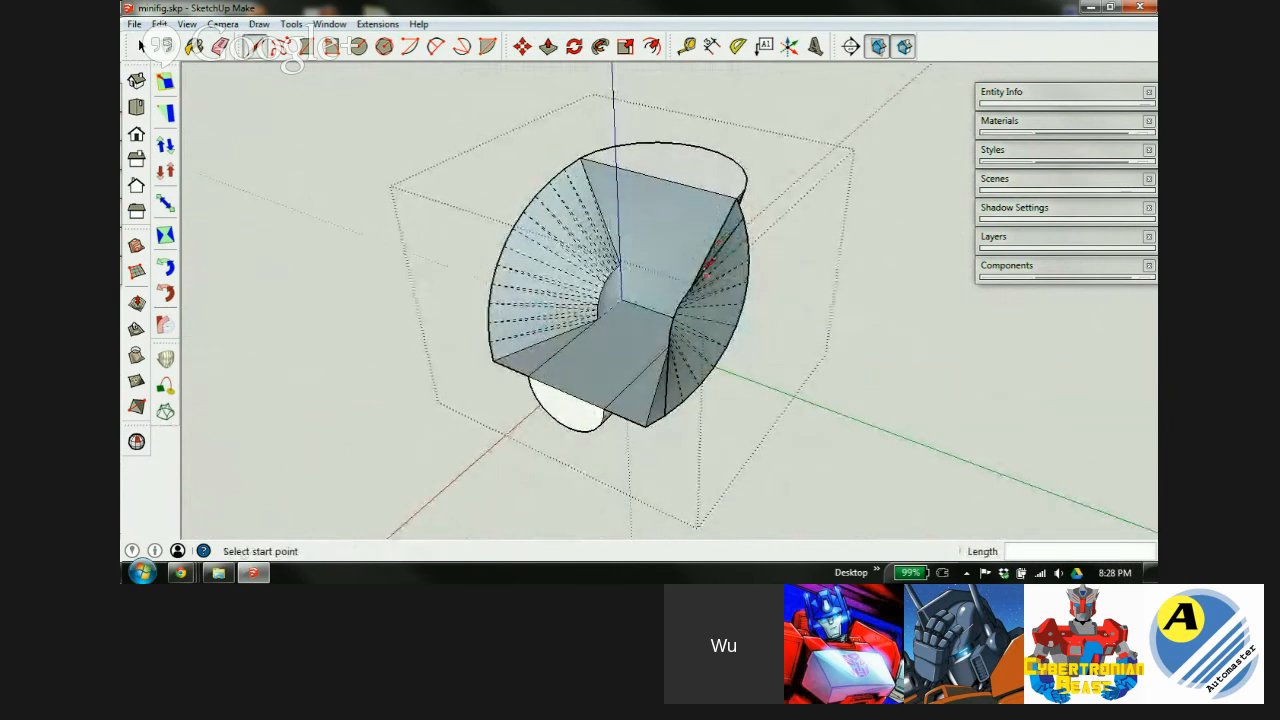
{"action": "key", "text": "ctrl+z"}
{"action": "key", "text": "ctrl+z"}
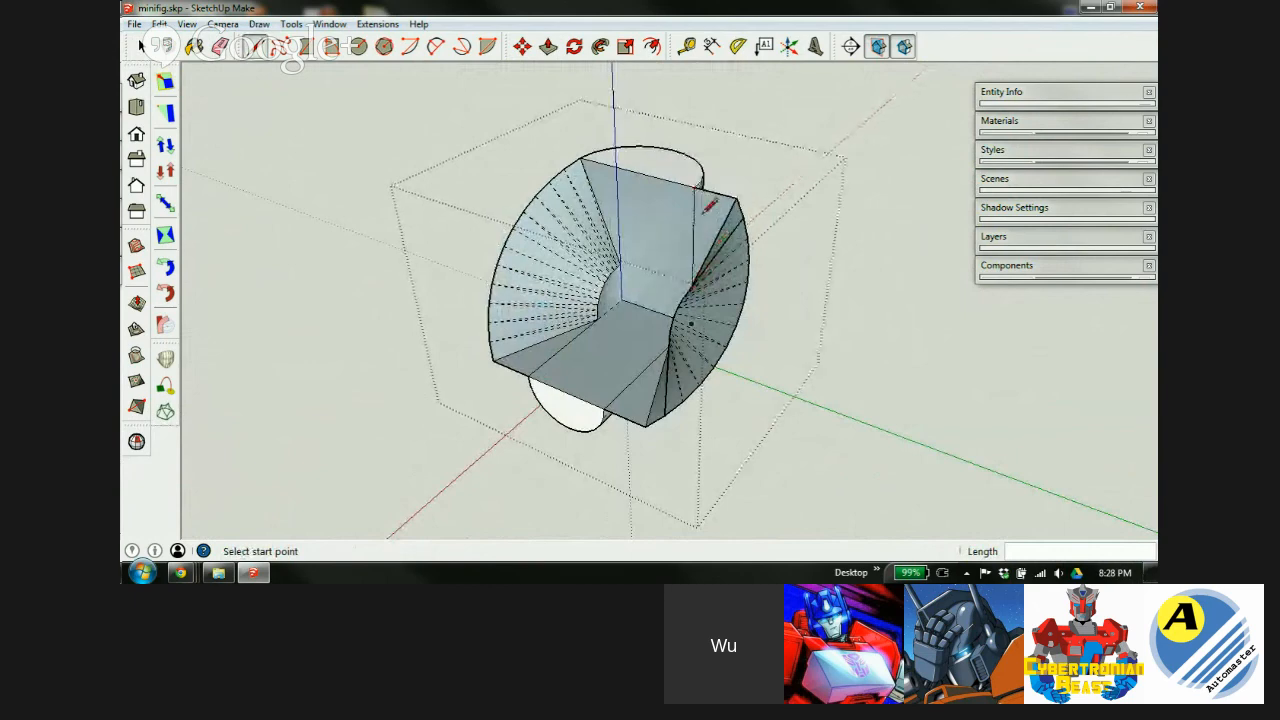
{"action": "middle_click_drag", "start_coordinate": [673, 232], "coordinate": [580, 260]}
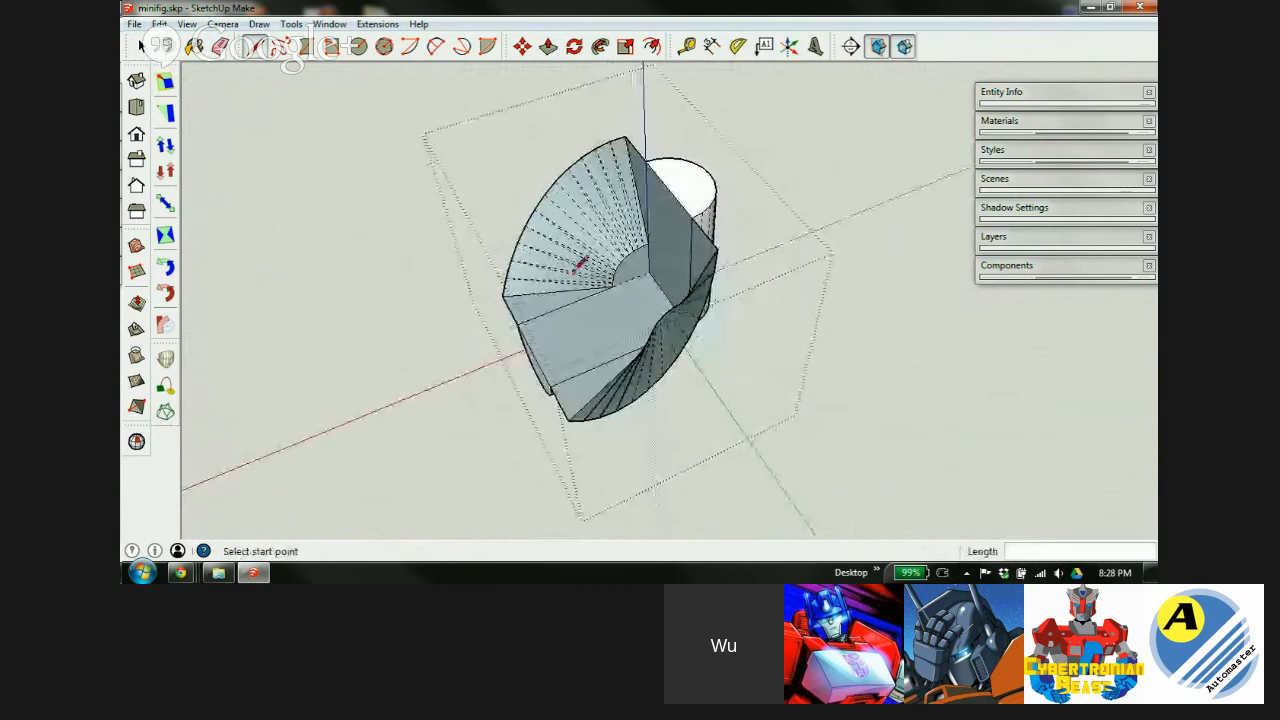
{"action": "mouse_move", "coordinate": [577, 311]}
{"action": "middle_mouse_down"}
{"action": "mouse_move", "coordinate": [780, 283]}
{"action": "mouse_move", "coordinate": [794, 249]}
{"action": "middle_mouse_up"}
{"action": "key", "text": "space"}
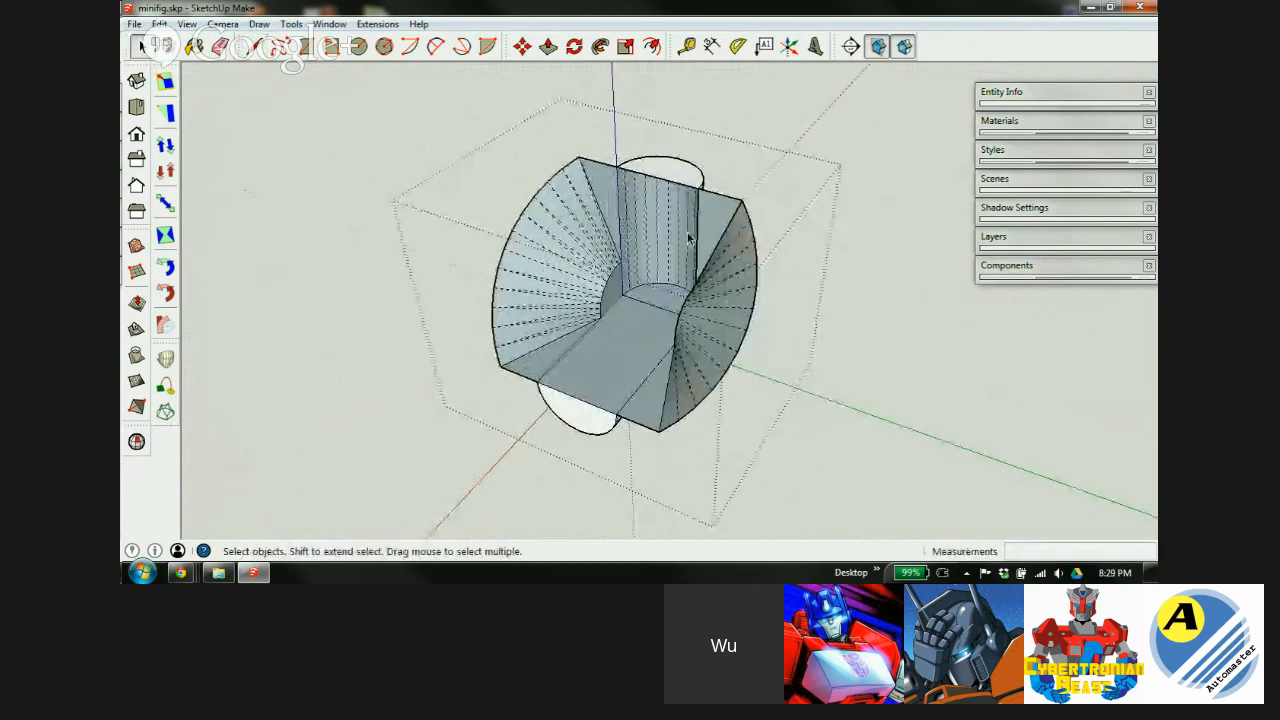
{"action": "scroll", "coordinate": [680, 222], "scroll_direction": "up", "scroll_amount": 3}
Finish editing the socket geometry and close the group being edited.
{"action": "left_click", "coordinate": [601, 426]}
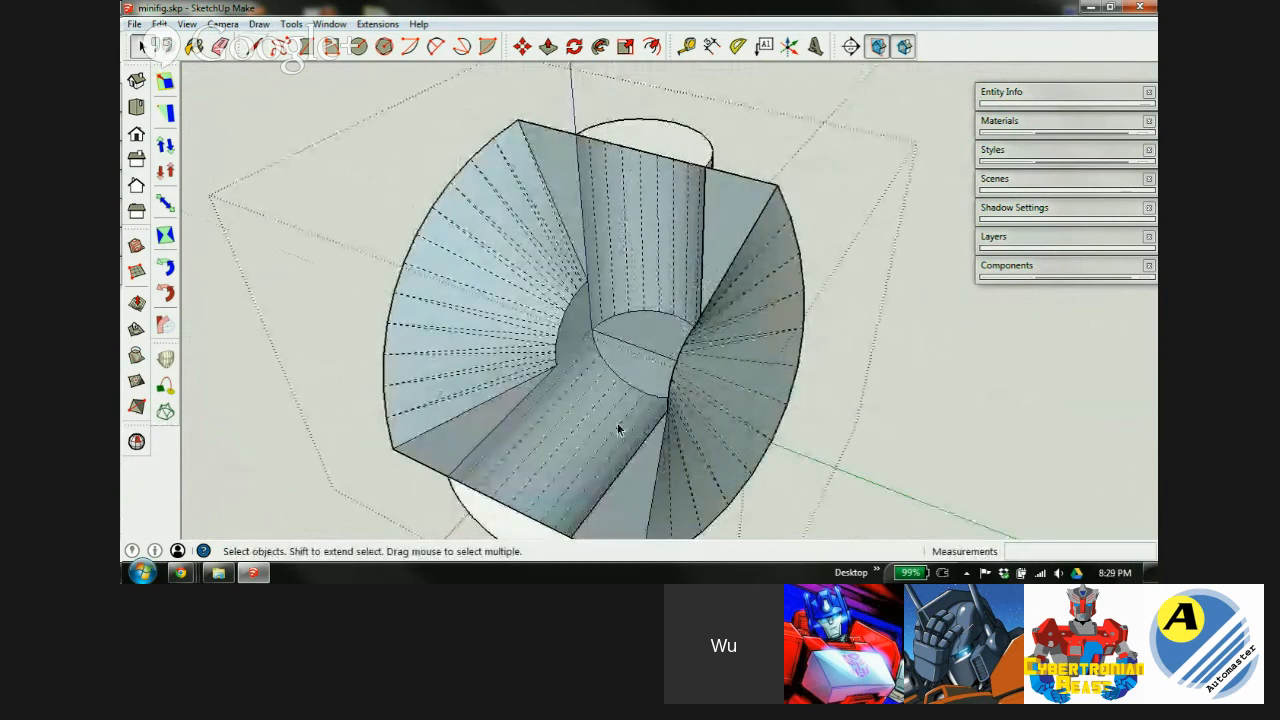
{"action": "mouse_move", "coordinate": [632, 415]}
{"action": "middle_mouse_down"}
{"action": "mouse_move", "coordinate": [806, 369]}
{"action": "mouse_move", "coordinate": [509, 300]}
{"action": "mouse_move", "coordinate": [223, 166]}
{"action": "mouse_move", "coordinate": [326, 127]}
{"action": "mouse_move", "coordinate": [257, 366]}
{"action": "mouse_move", "coordinate": [1020, 380]}
{"action": "mouse_move", "coordinate": [671, 420]}
{"action": "mouse_move", "coordinate": [894, 340]}
{"action": "mouse_move", "coordinate": [760, 400]}
{"action": "mouse_move", "coordinate": [883, 361]}
{"action": "mouse_move", "coordinate": [531, 363]}
{"action": "mouse_move", "coordinate": [191, 406]}
{"action": "mouse_move", "coordinate": [434, 363]}
{"action": "mouse_move", "coordinate": [580, 365]}
{"action": "middle_mouse_up"}
{"action": "key", "text": "e"}
{"action": "key", "text": "space"}
{"action": "left_click", "coordinate": [552, 388]}
Explode the elbow ball component and socket assembly, then combine them into one group.
{"action": "left_click", "coordinate": [636, 385]}
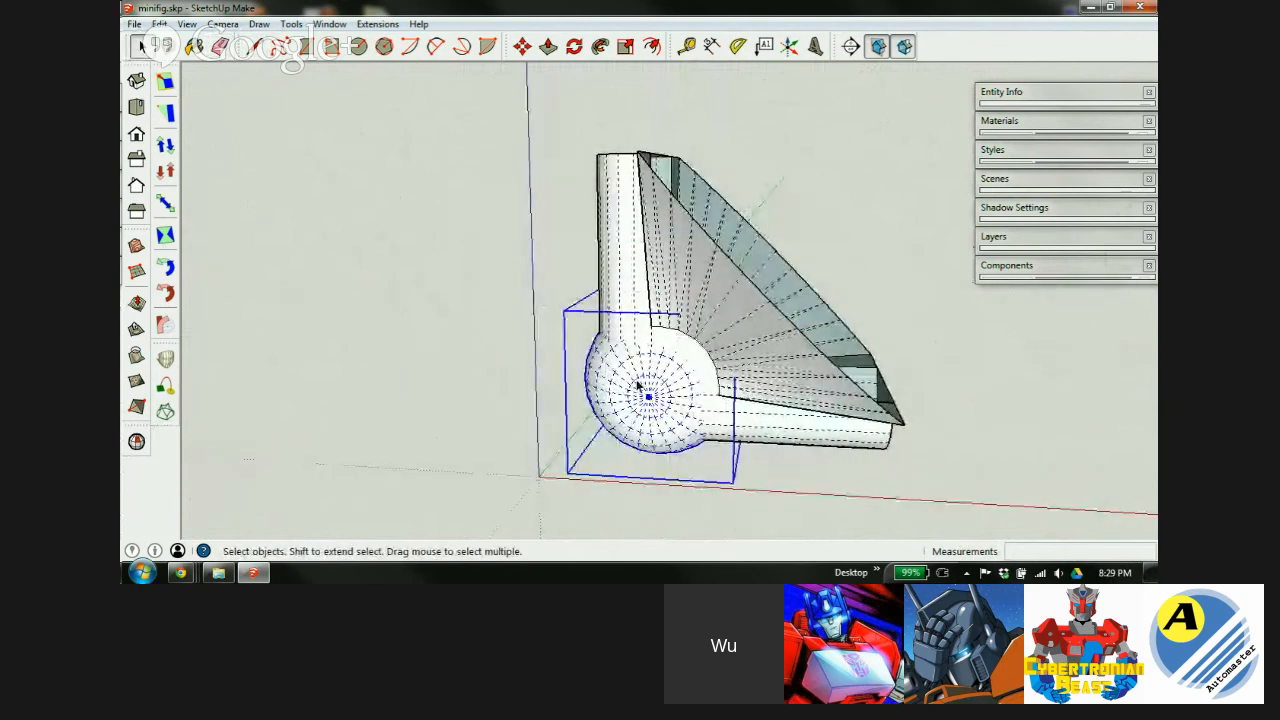
{"action": "left_click", "coordinate": [636, 285], "text": "shift"}
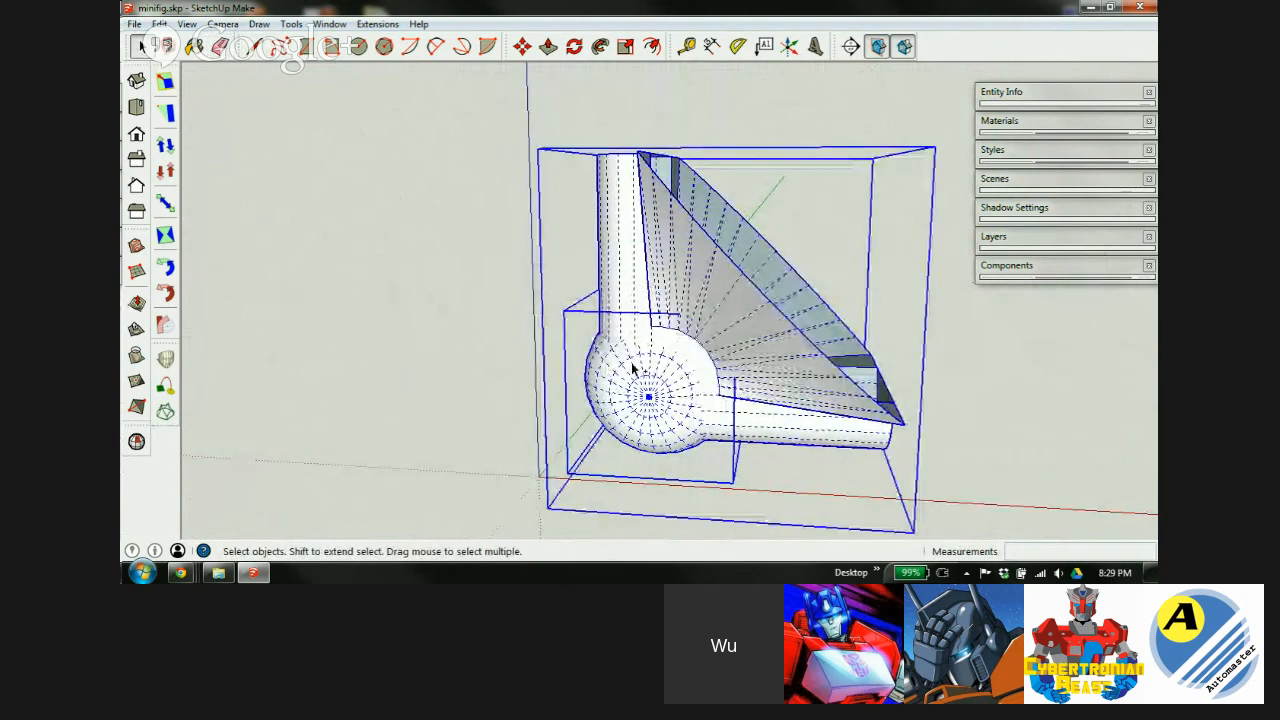
{"action": "right_click", "coordinate": [629, 297]}
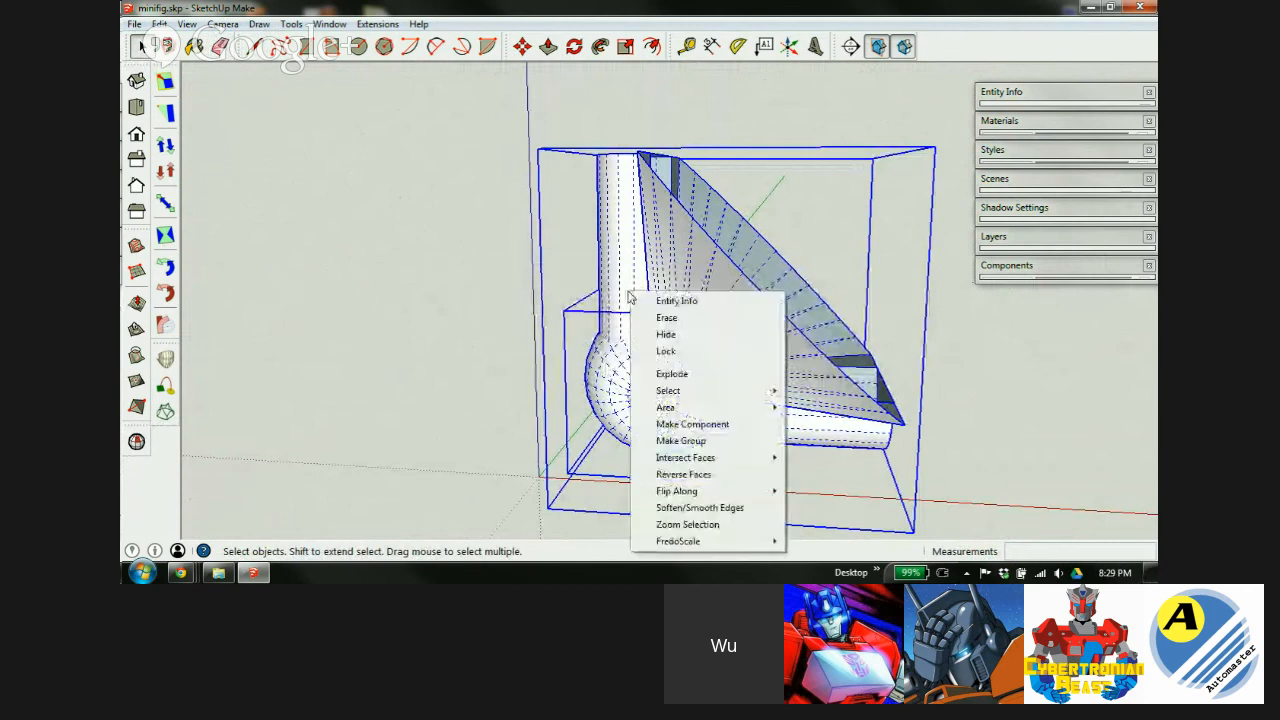
{"action": "left_click", "coordinate": [678, 374]}
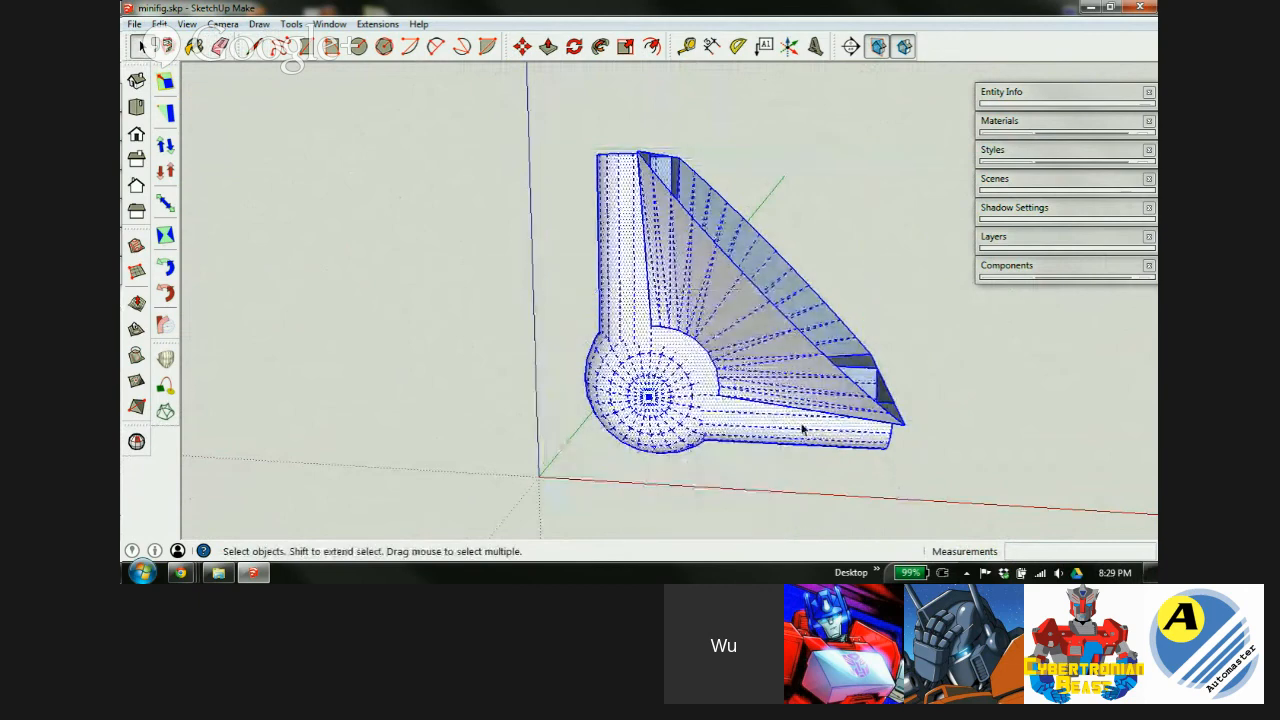
{"action": "right_click", "coordinate": [623, 317]}
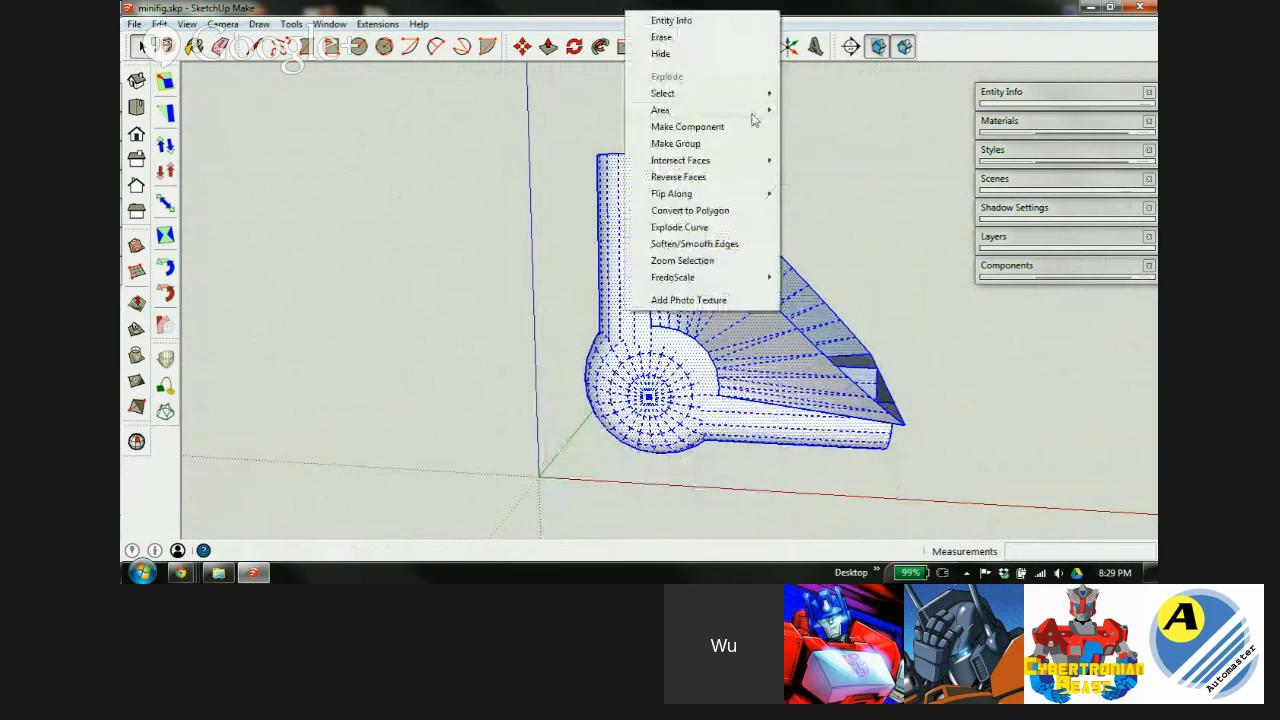
{"action": "left_click", "coordinate": [685, 144]}
Open the new group and select all its geometry with the Scale tool active.
{"action": "middle_click_drag", "start_coordinate": [714, 320], "coordinate": [631, 361]}
{"action": "double_click", "coordinate": [631, 361]}
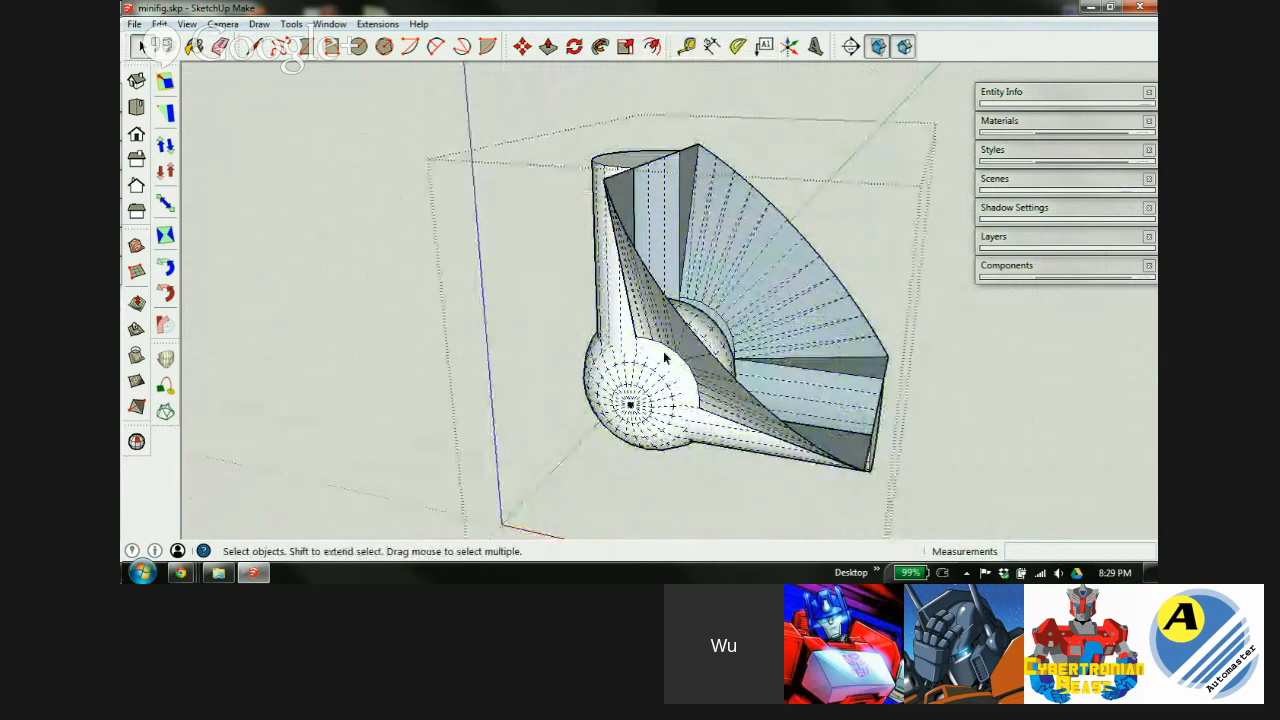
{"action": "triple_click", "coordinate": [665, 358]}
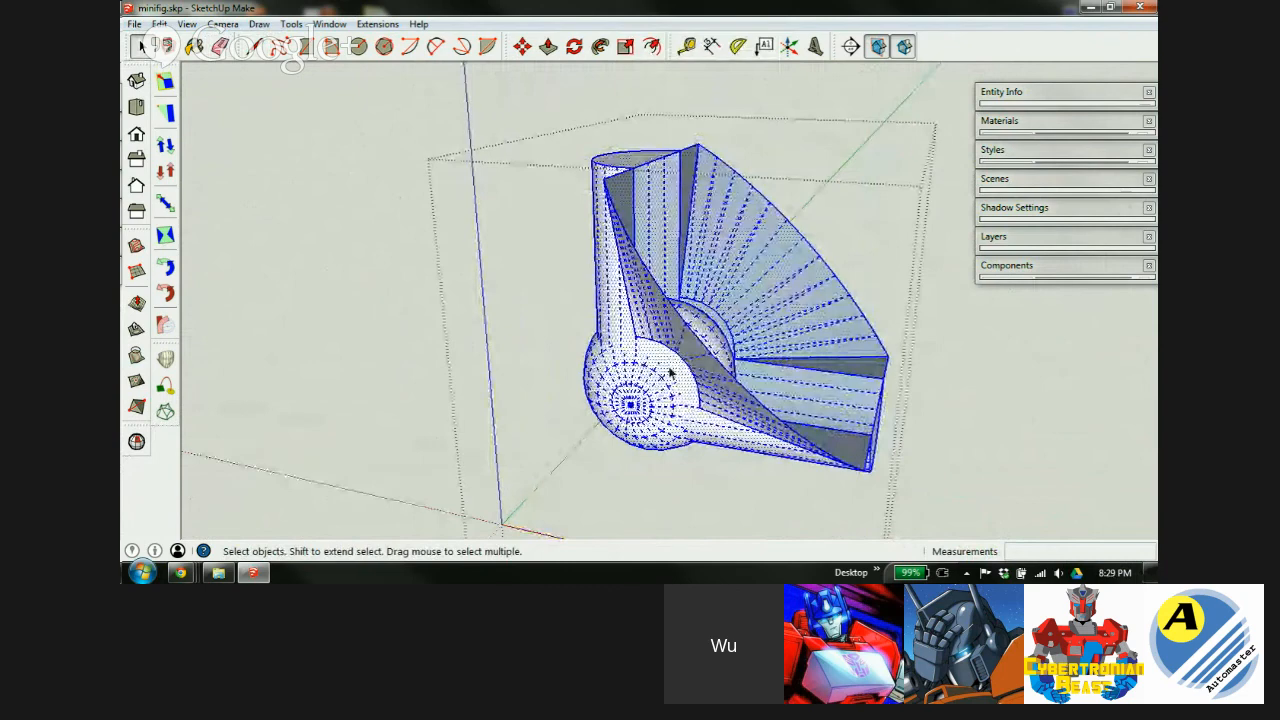
{"action": "key", "text": "s"}
{"action": "middle_click_drag", "start_coordinate": [780, 290], "coordinate": [775, 390]}
Scale the grouped model up from a corner grip, then deselect it.
{"action": "scroll", "coordinate": [645, 345], "scroll_direction": "down", "scroll_amount": 5}
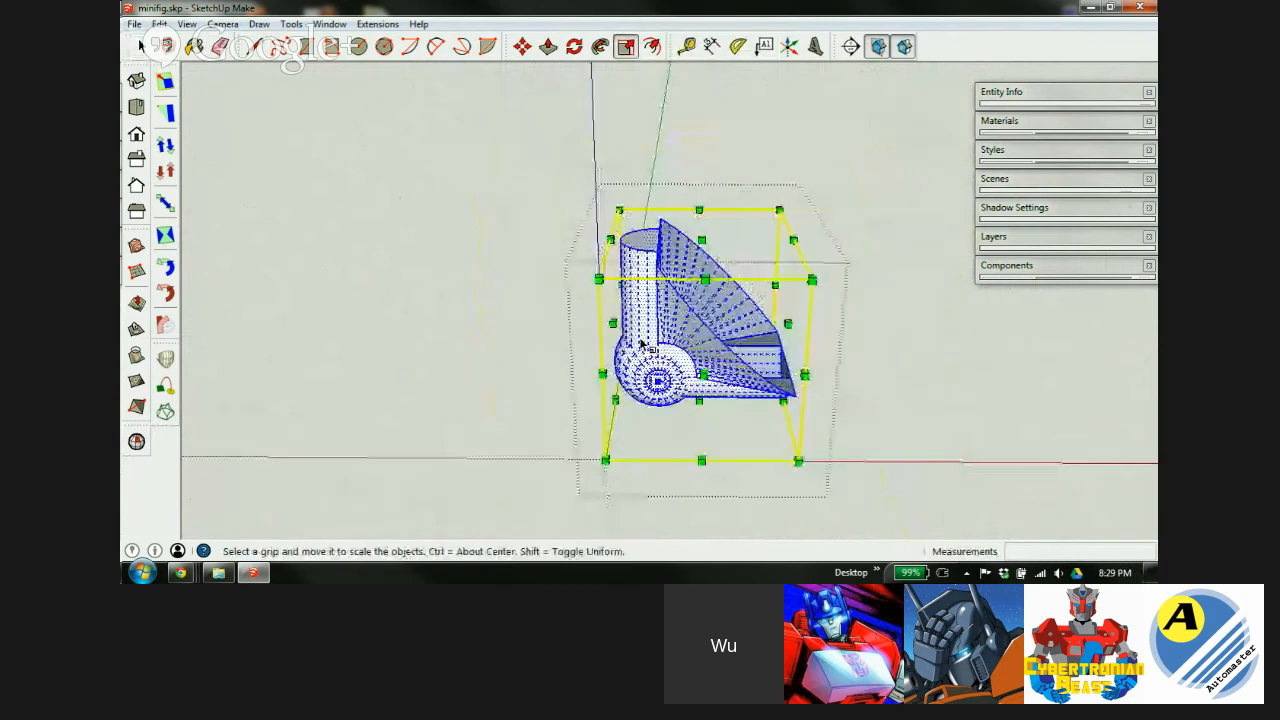
{"action": "left_click_drag", "start_coordinate": [792, 285], "coordinate": [1023, 262]}
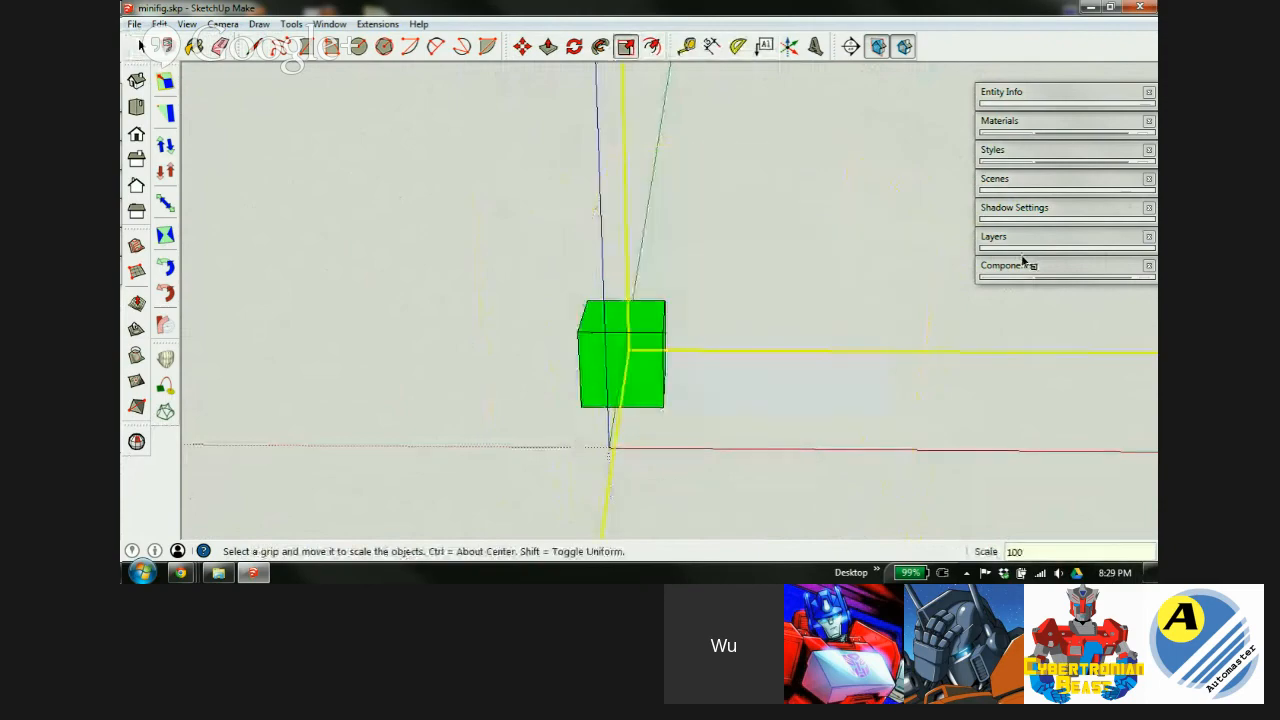
{"action": "key", "text": "space"}
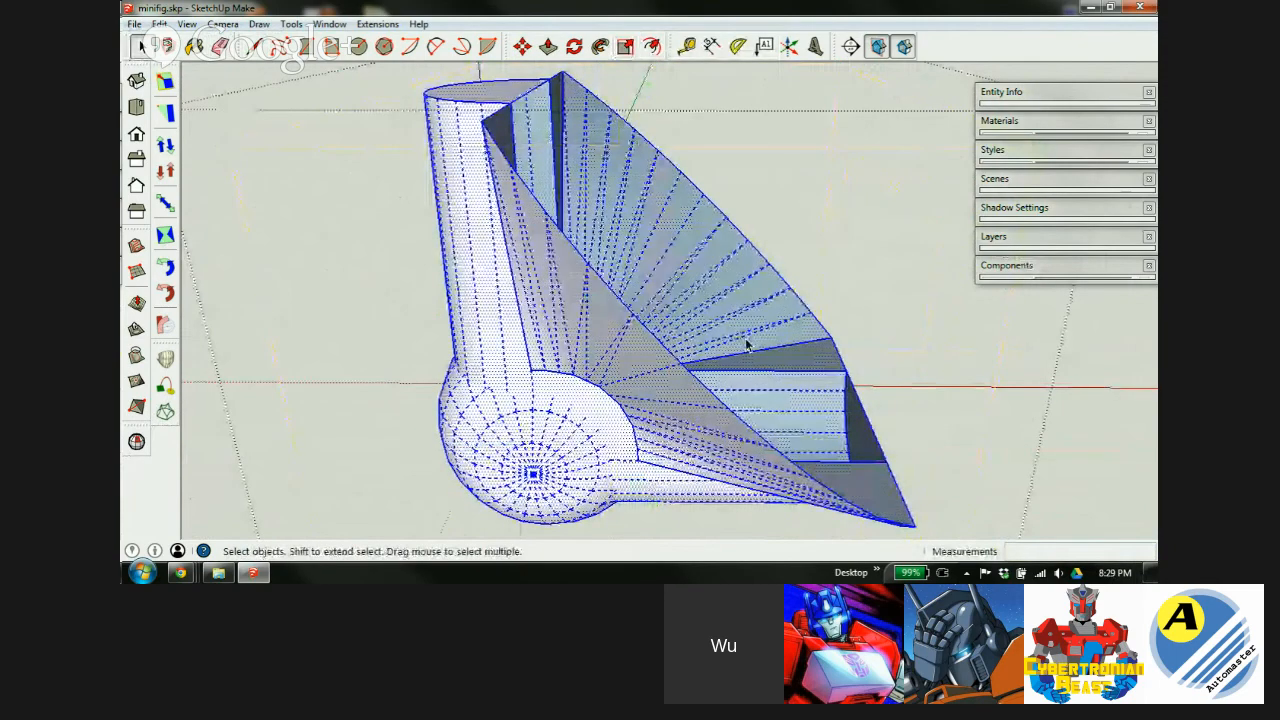
{"action": "scroll", "coordinate": [740, 340], "scroll_direction": "down", "scroll_amount": 3}
{"action": "middle_click_drag", "start_coordinate": [735, 340], "coordinate": [533, 307]}
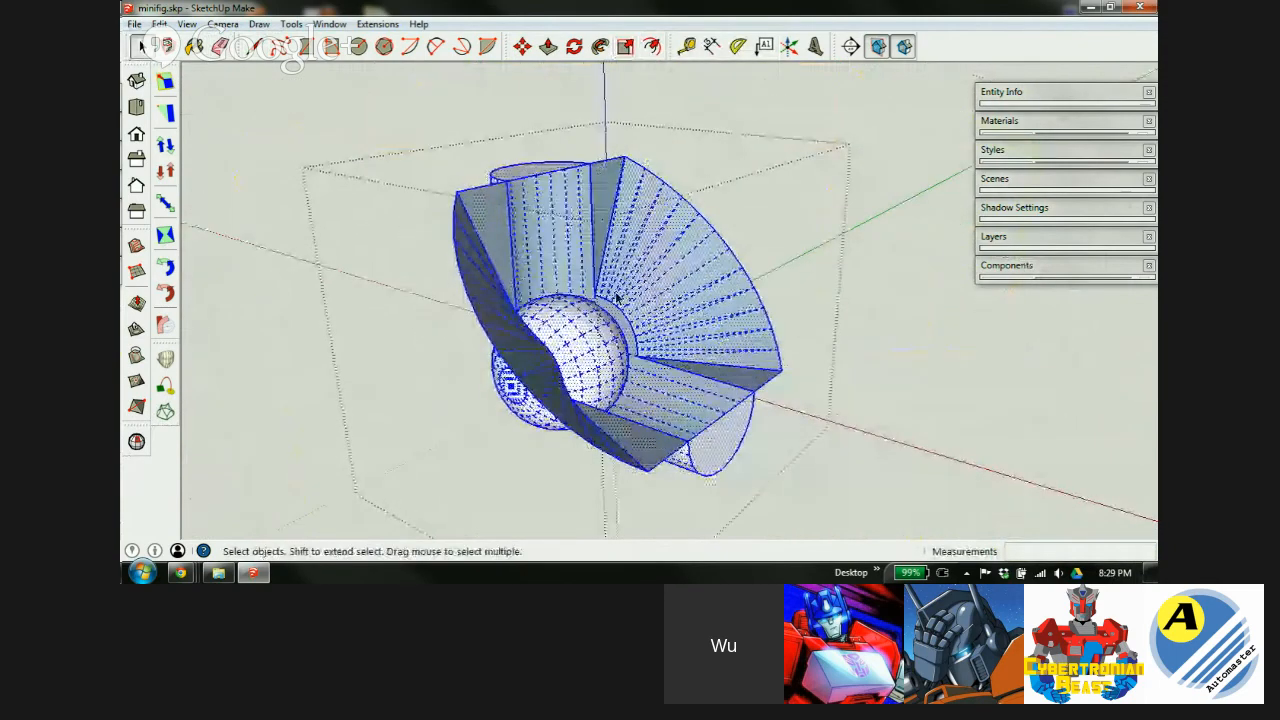
{"action": "middle_click_drag", "start_coordinate": [576, 370], "coordinate": [548, 317]}
{"action": "left_click", "coordinate": [562, 316]}
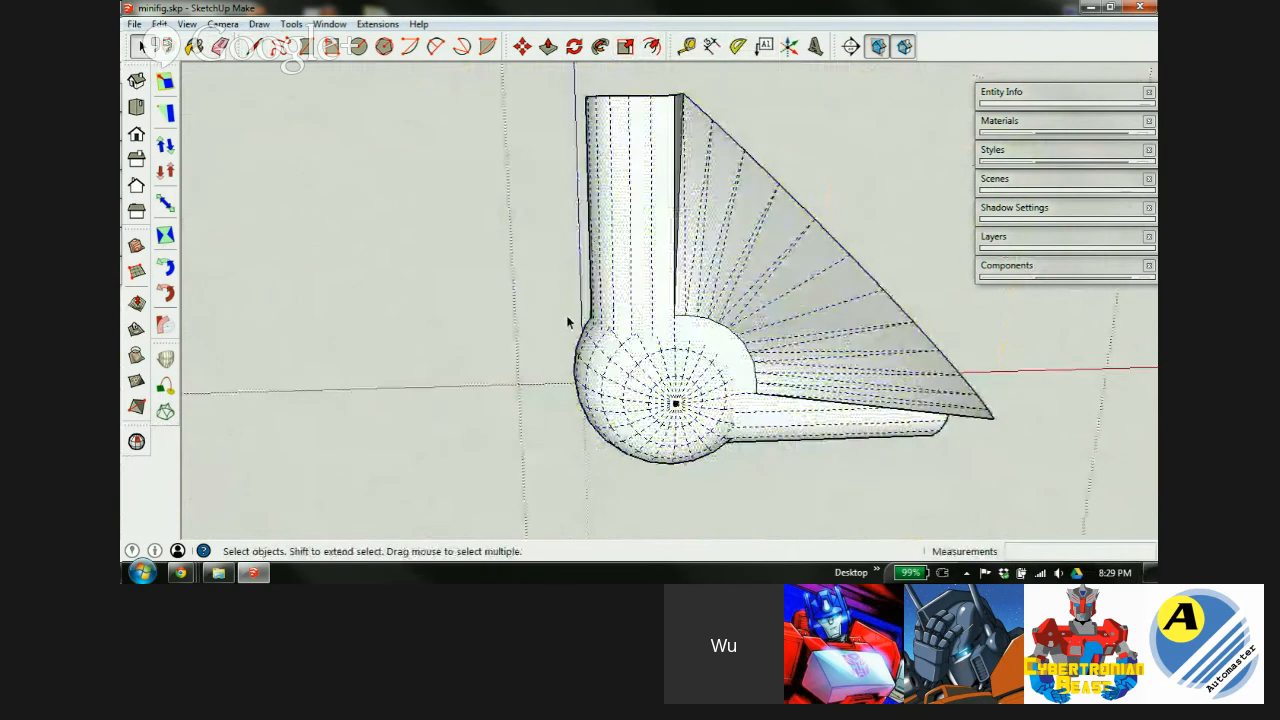
Intersect the ball's faces with their context, adding seam edges where it meets the cylinder.
{"action": "middle_click_drag", "start_coordinate": [704, 356], "coordinate": [716, 285]}
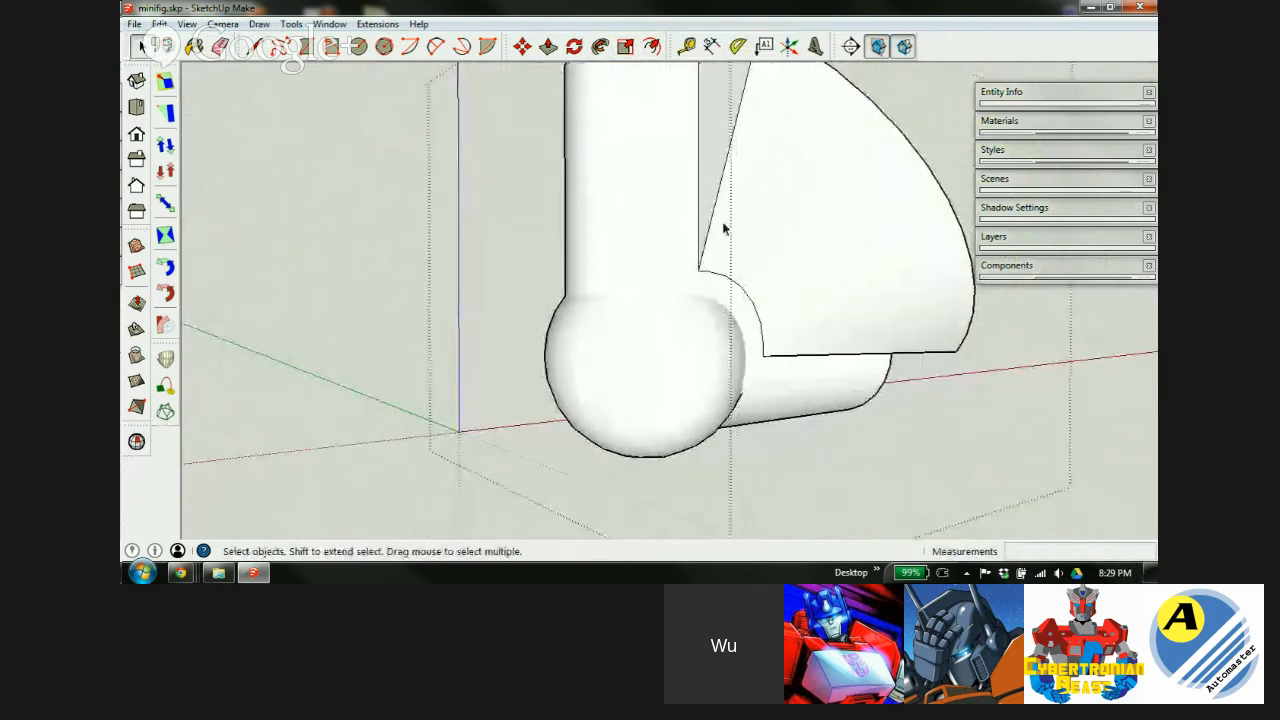
{"action": "scroll", "coordinate": [615, 328], "scroll_direction": "up", "scroll_amount": 3}
{"action": "left_click", "coordinate": [688, 334]}
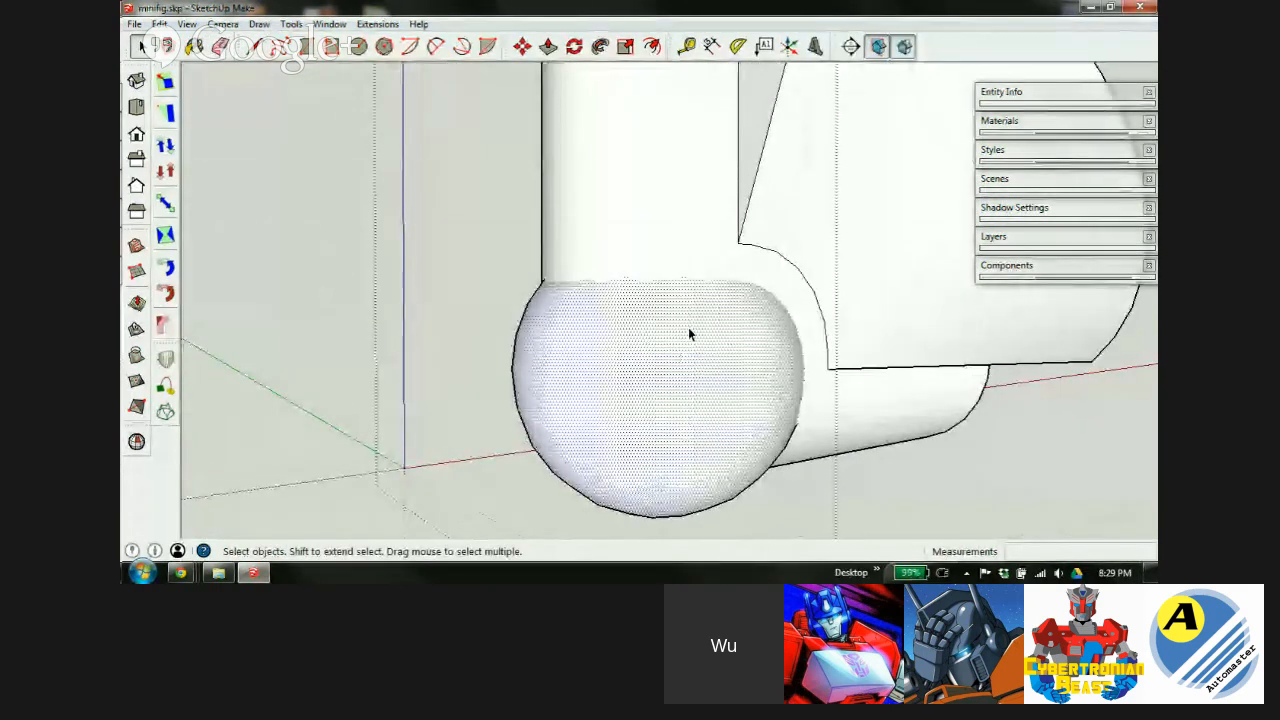
{"action": "right_click", "coordinate": [624, 320]}
{"action": "mouse_move", "coordinate": [681, 421]}
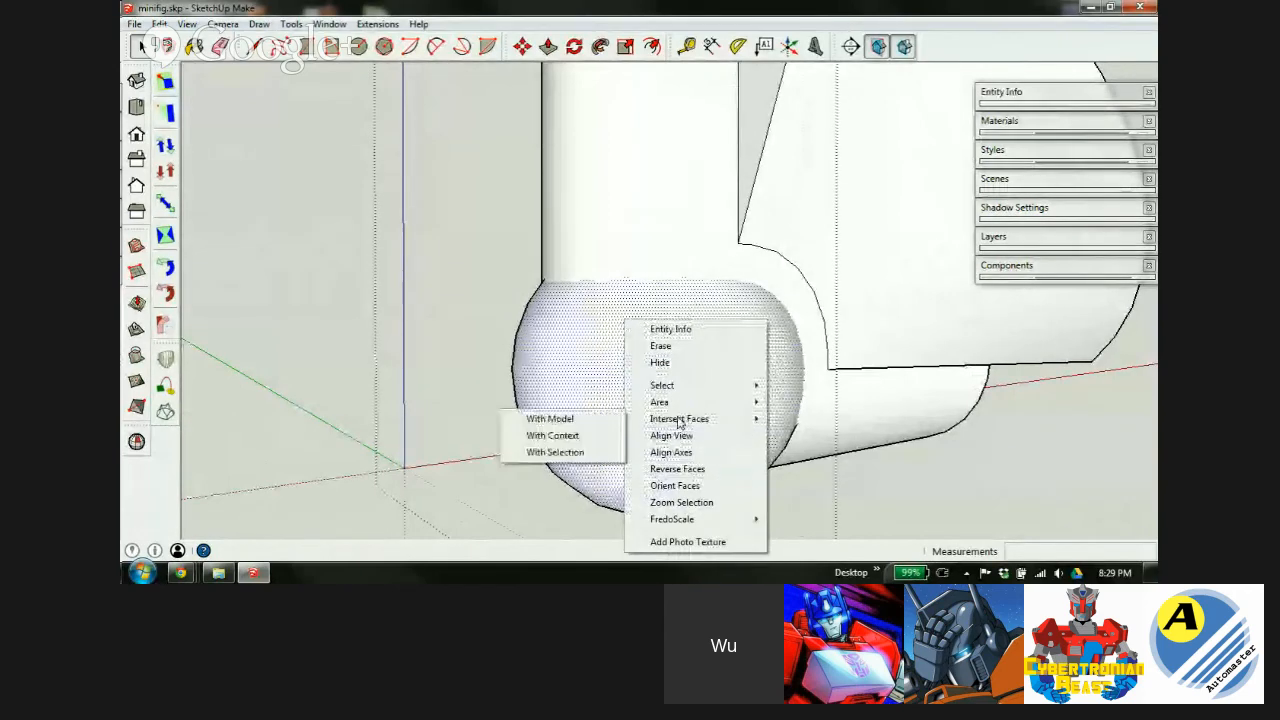
{"action": "left_click", "coordinate": [559, 441]}
{"action": "middle_click_drag", "start_coordinate": [651, 417], "coordinate": [671, 467]}
{"action": "scroll", "coordinate": [671, 467], "scroll_direction": "down", "scroll_amount": 3}
{"action": "scroll", "coordinate": [717, 250], "scroll_direction": "up", "scroll_amount": 3}
{"action": "middle_click_drag", "start_coordinate": [645, 236], "coordinate": [619, 402]}
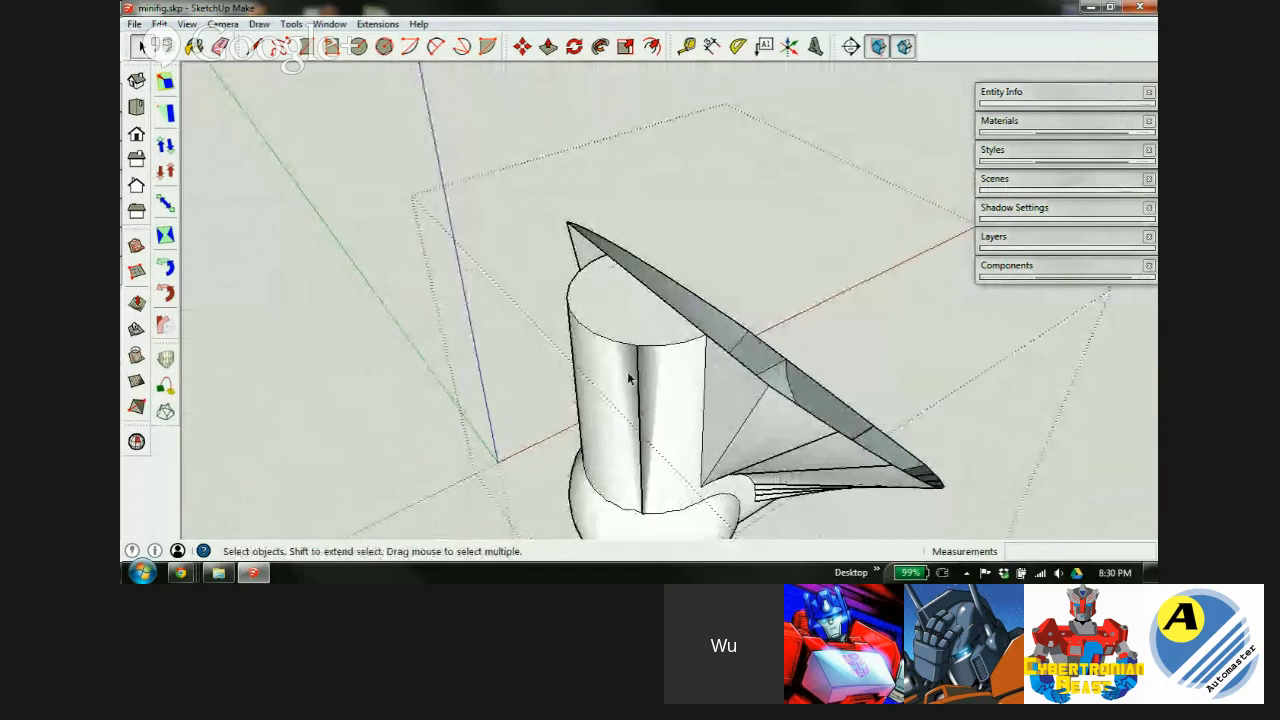
Scale the whole model up by a factor of 100 and zoom to fit it.
{"action": "scroll", "coordinate": [632, 505], "scroll_direction": "up", "scroll_amount": 4}
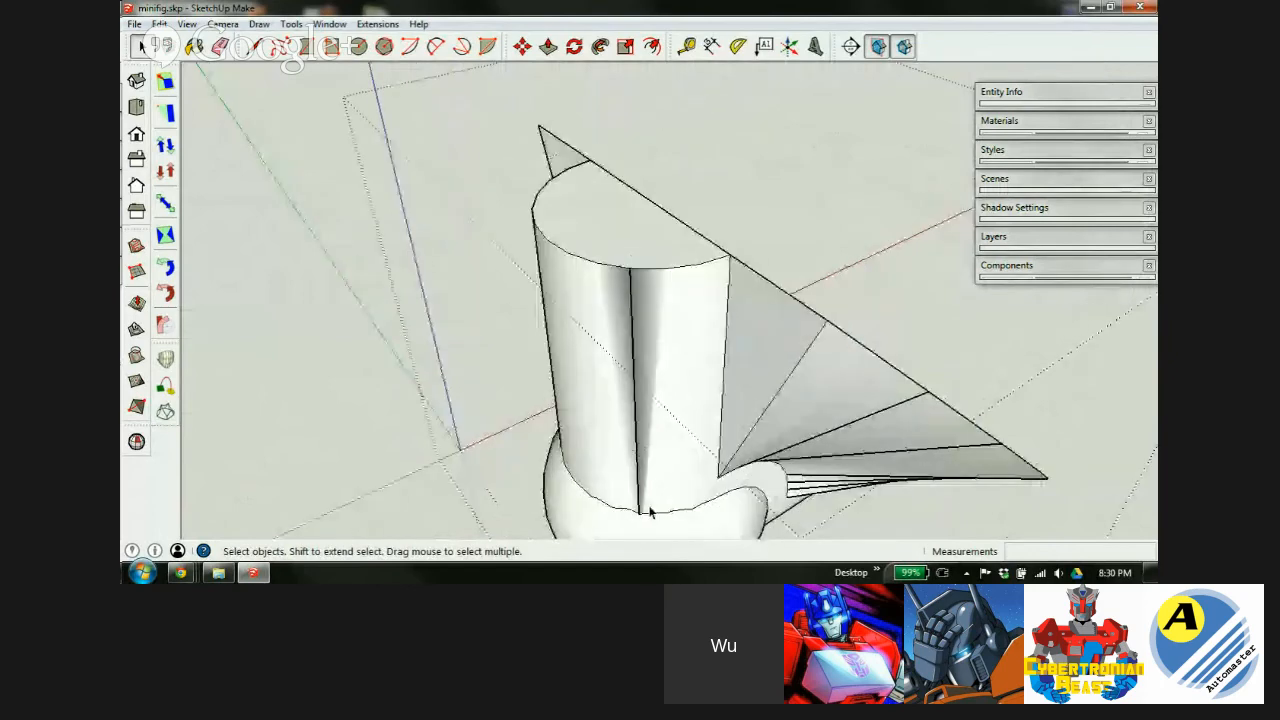
{"action": "middle_click_drag", "start_coordinate": [640, 514], "coordinate": [536, 389]}
{"action": "scroll", "coordinate": [648, 393], "scroll_direction": "up", "scroll_amount": 4}
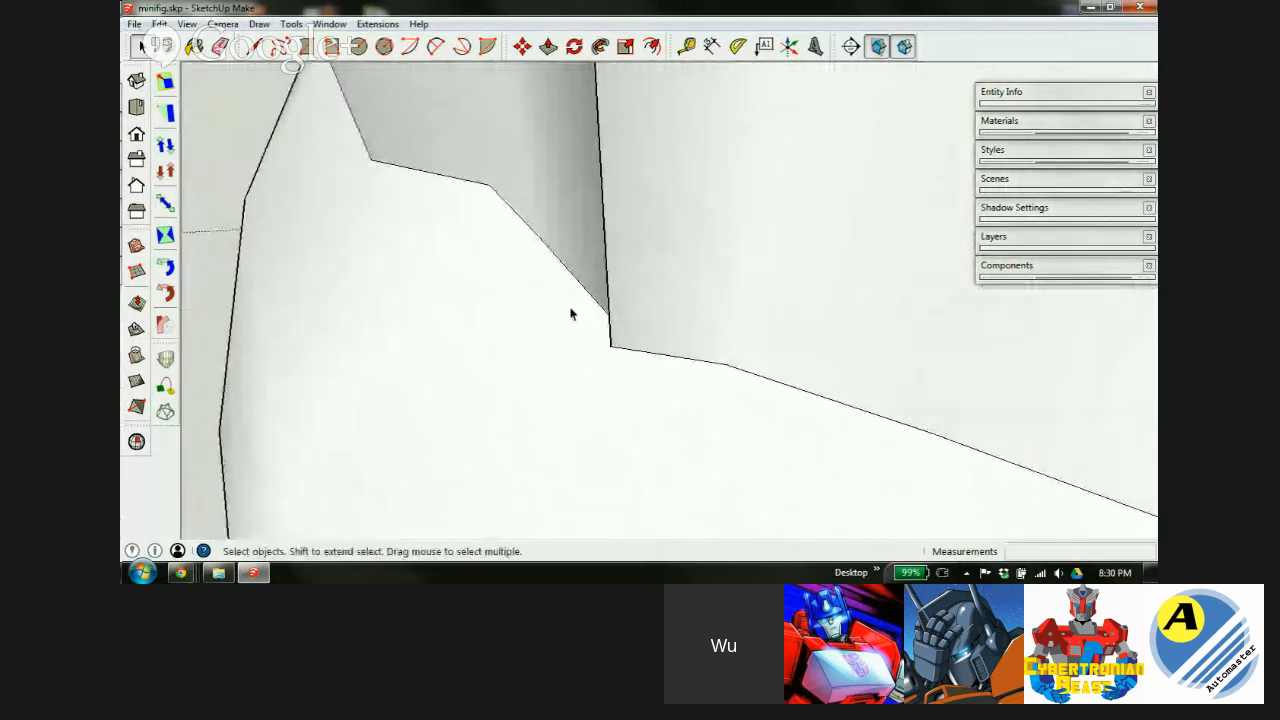
{"action": "scroll", "coordinate": [570, 308], "scroll_direction": "down", "scroll_amount": 8}
{"action": "middle_click_drag", "start_coordinate": [626, 329], "coordinate": [1147, 330]}
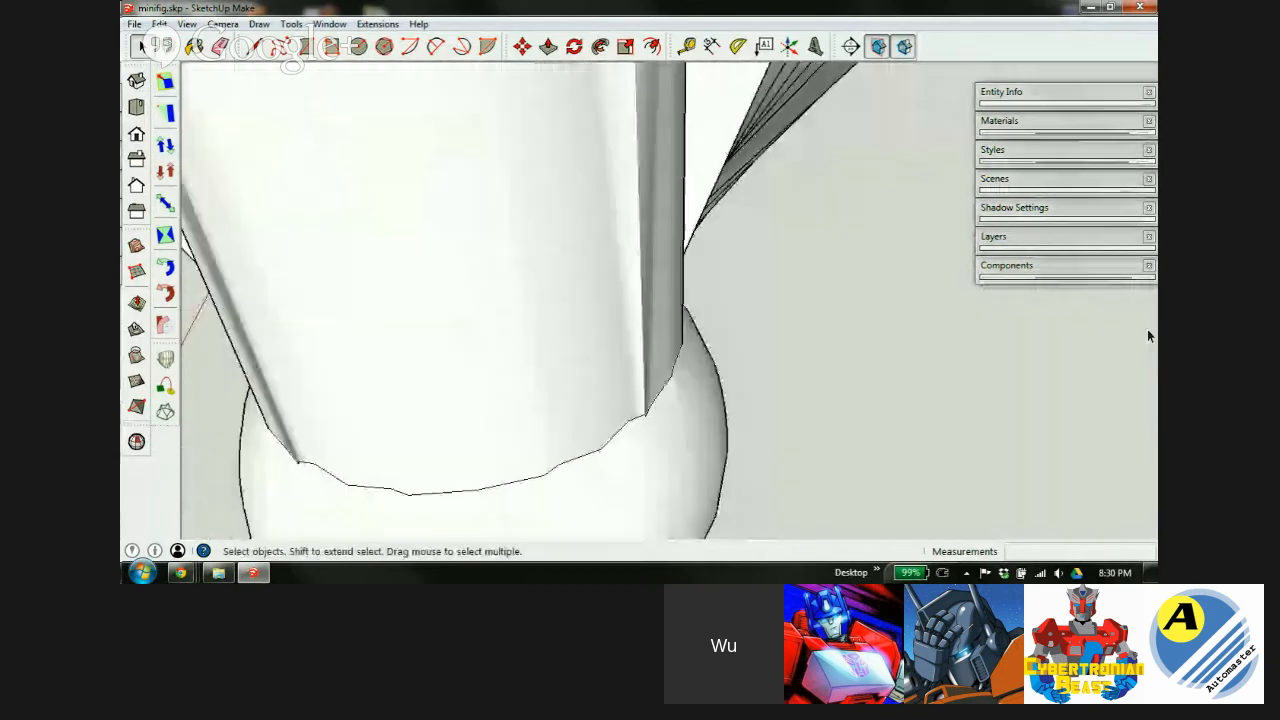
{"action": "scroll", "coordinate": [650, 218], "scroll_direction": "down", "scroll_amount": 5}
{"action": "middle_click_drag", "start_coordinate": [517, 323], "coordinate": [286, 311]}
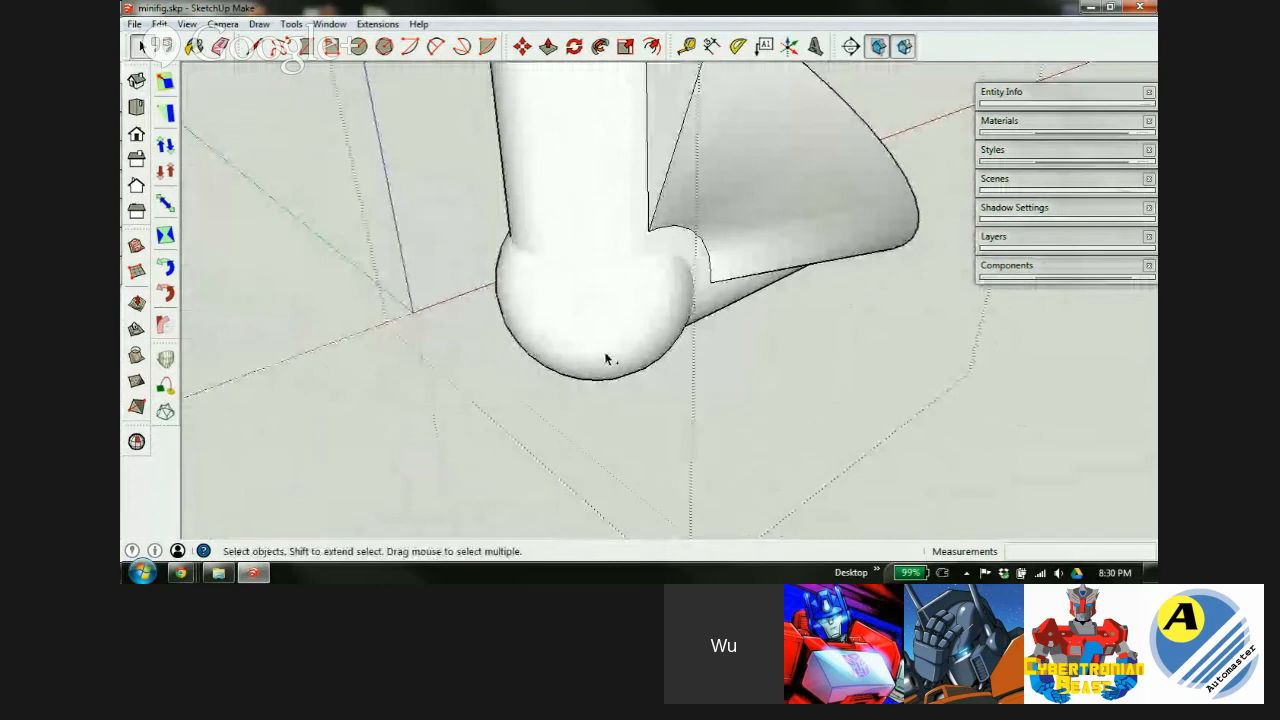
{"action": "triple_click", "coordinate": [578, 361]}
{"action": "key", "text": "s"}
{"action": "scroll", "coordinate": [570, 358], "scroll_direction": "down", "scroll_amount": 2}
{"action": "scroll", "coordinate": [562, 356], "scroll_direction": "down", "scroll_amount": 1}
{"action": "left_click_drag", "start_coordinate": [767, 179], "coordinate": [938, 124]}
{"action": "type", "text": "100"}
{"action": "key", "text": "Return"}
{"action": "key", "text": "shift+z"}
{"action": "key", "text": "space"}
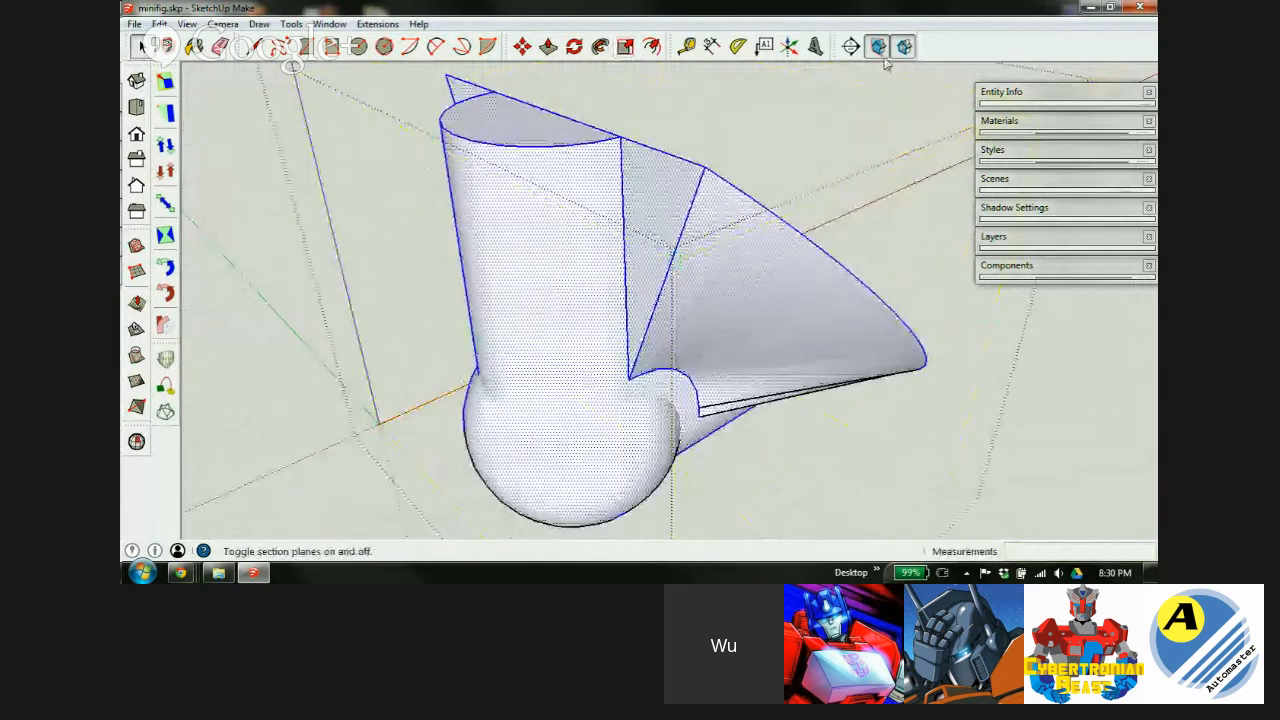
Intersect the cylinder surface and the ball with each other.
{"action": "left_click", "coordinate": [551, 290]}
{"action": "scroll", "coordinate": [555, 291], "scroll_direction": "down", "scroll_amount": 2}
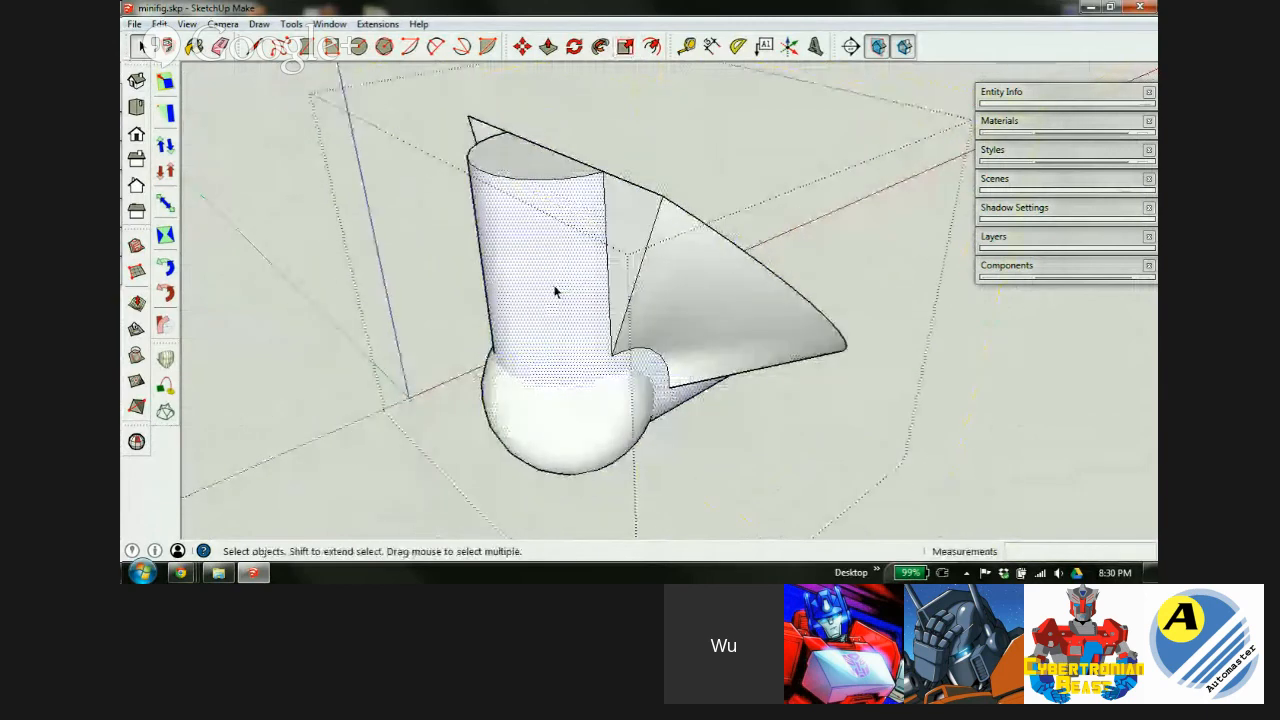
{"action": "left_click", "coordinate": [568, 430], "text": "shift"}
{"action": "right_click", "coordinate": [557, 362]}
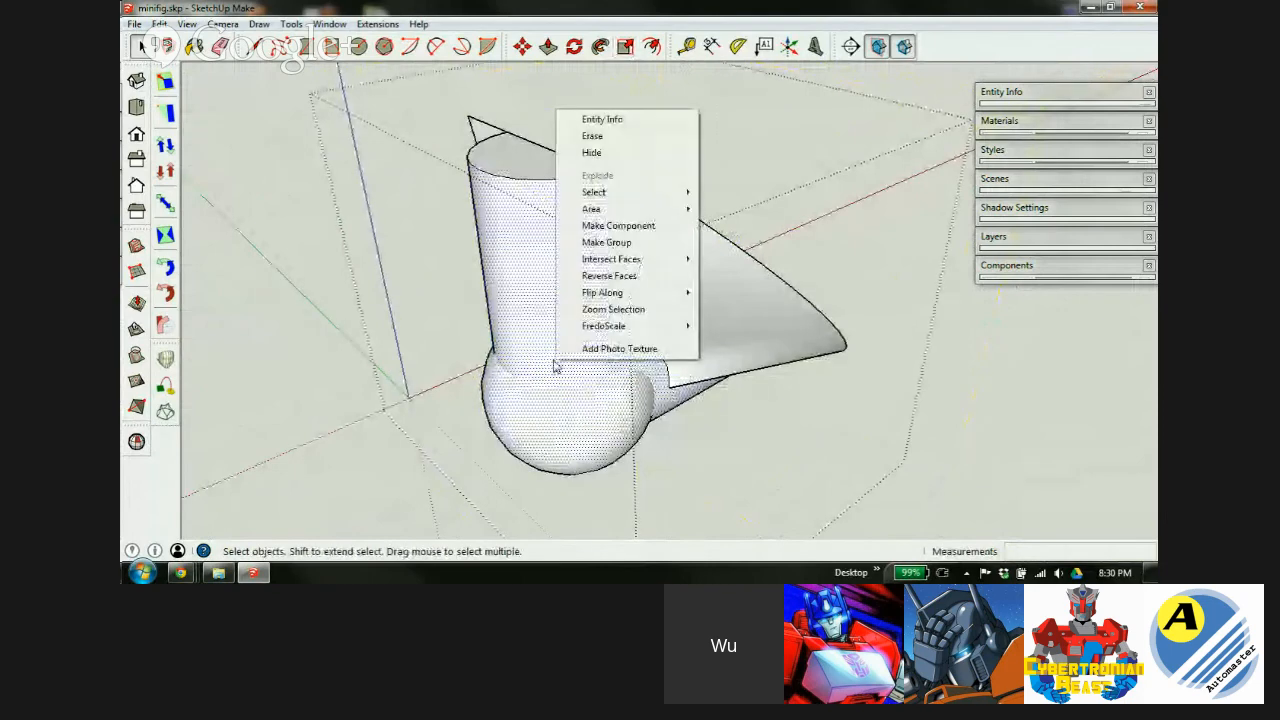
{"action": "mouse_move", "coordinate": [608, 259]}
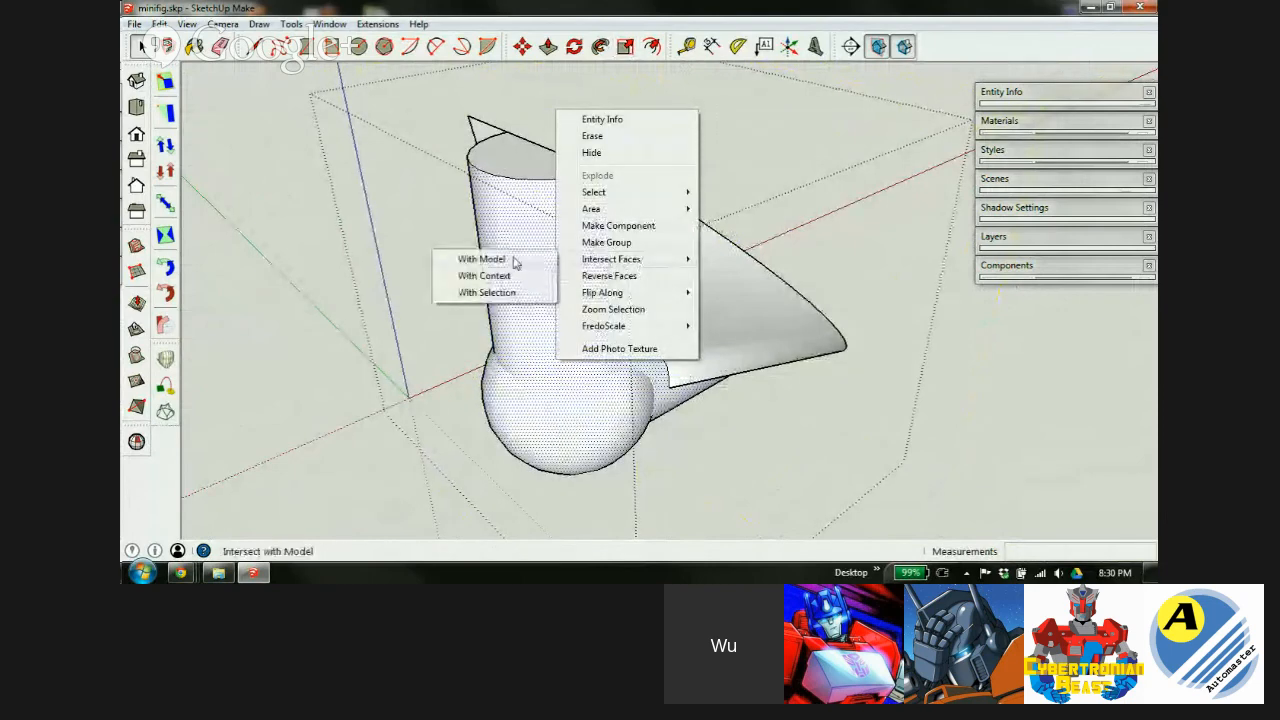
{"action": "left_click", "coordinate": [507, 294]}
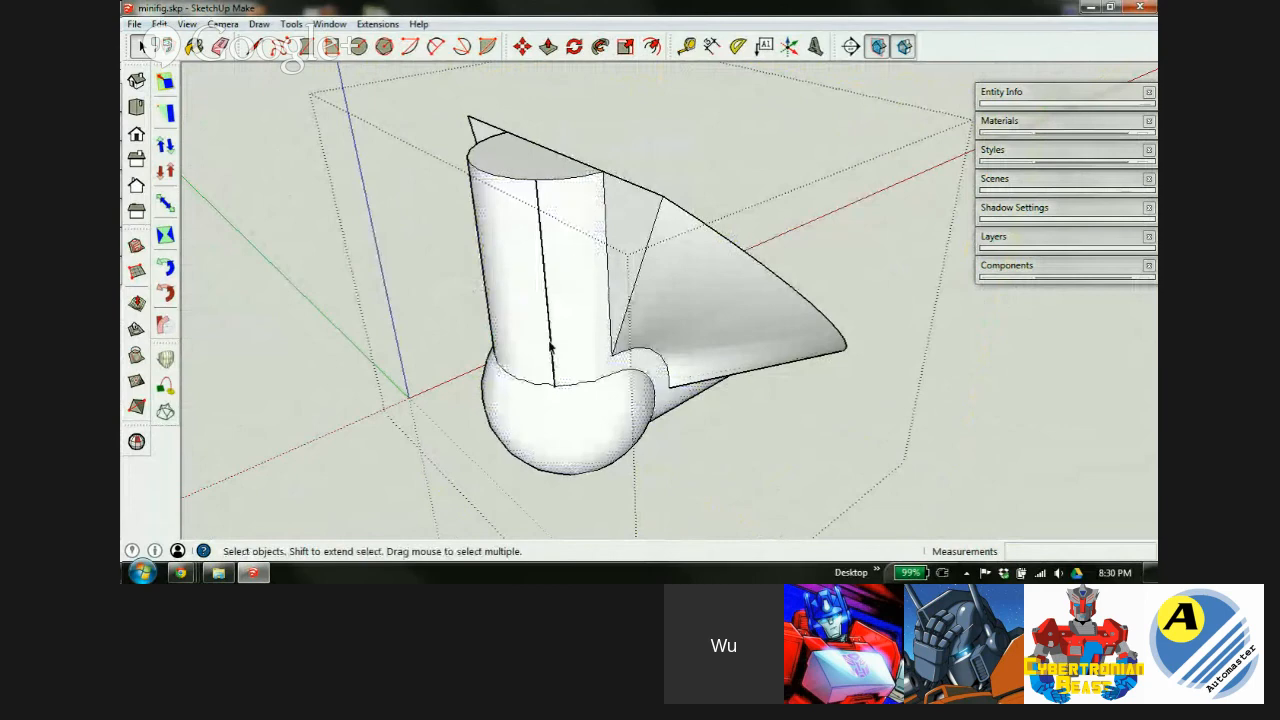
{"action": "scroll", "coordinate": [550, 346], "scroll_direction": "up", "scroll_amount": 8}
Show hidden geometry and orbit around the cylinder and sphere to inspect the new seam edges.
{"action": "middle_click_drag", "start_coordinate": [543, 379], "coordinate": [772, 368]}
{"action": "key", "text": "alt+h"}
{"action": "scroll", "coordinate": [623, 311], "scroll_direction": "down", "scroll_amount": 3}
{"action": "scroll", "coordinate": [600, 366], "scroll_direction": "up", "scroll_amount": 4}
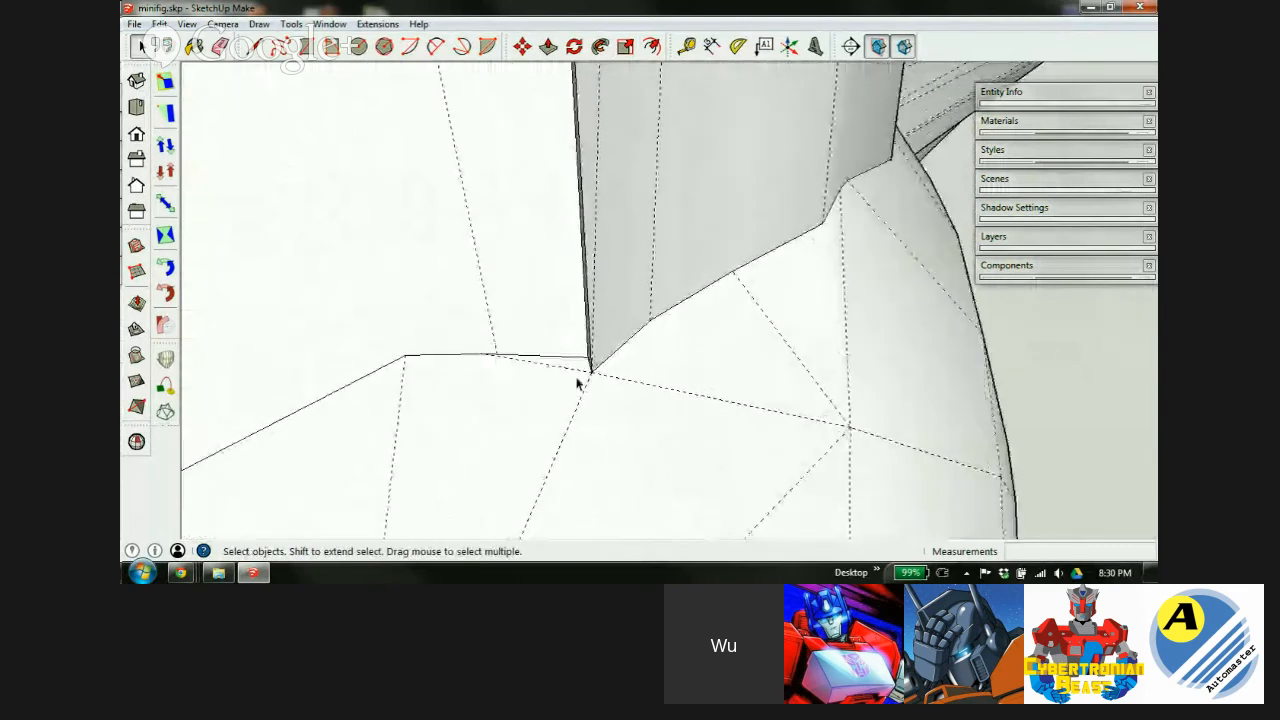
{"action": "scroll", "coordinate": [594, 378], "scroll_direction": "down", "scroll_amount": 3}
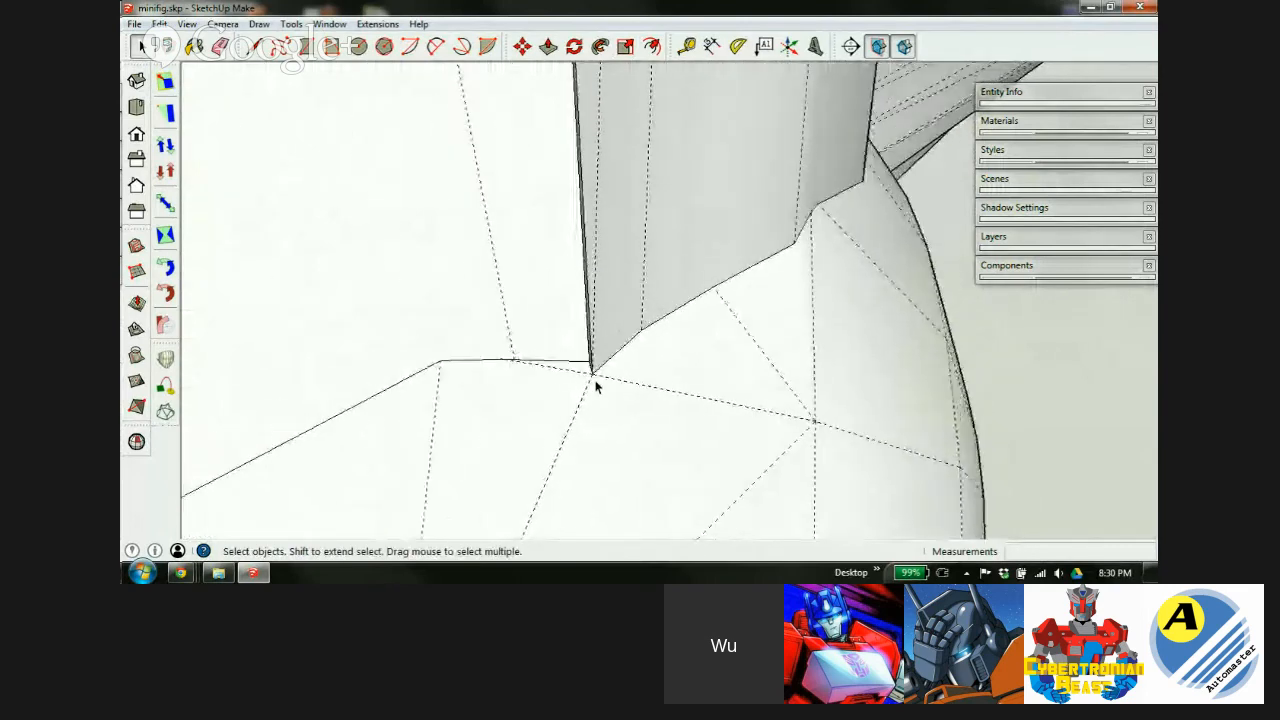
{"action": "scroll", "coordinate": [594, 388], "scroll_direction": "down", "scroll_amount": 8}
{"action": "scroll", "coordinate": [594, 218], "scroll_direction": "up", "scroll_amount": 1}
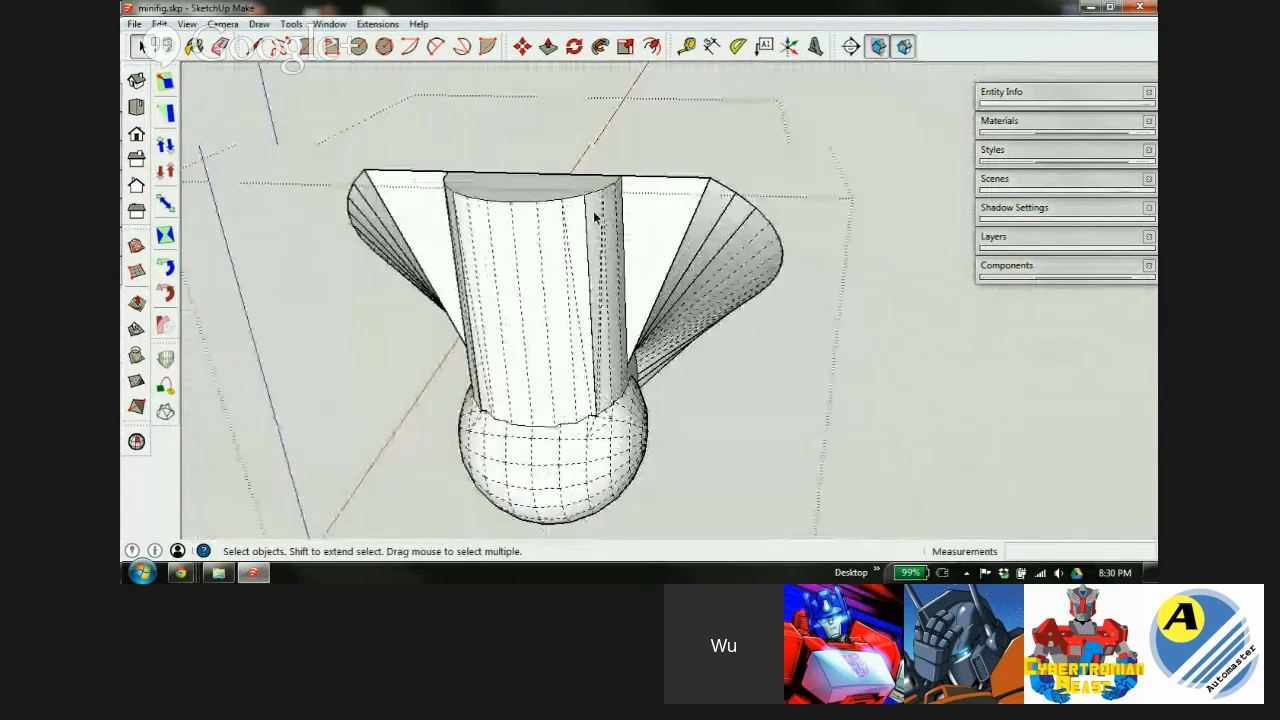
{"action": "scroll", "coordinate": [594, 218], "scroll_direction": "up", "scroll_amount": 5}
{"action": "scroll", "coordinate": [646, 185], "scroll_direction": "down", "scroll_amount": 3}
{"action": "scroll", "coordinate": [523, 363], "scroll_direction": "down", "scroll_amount": 3}
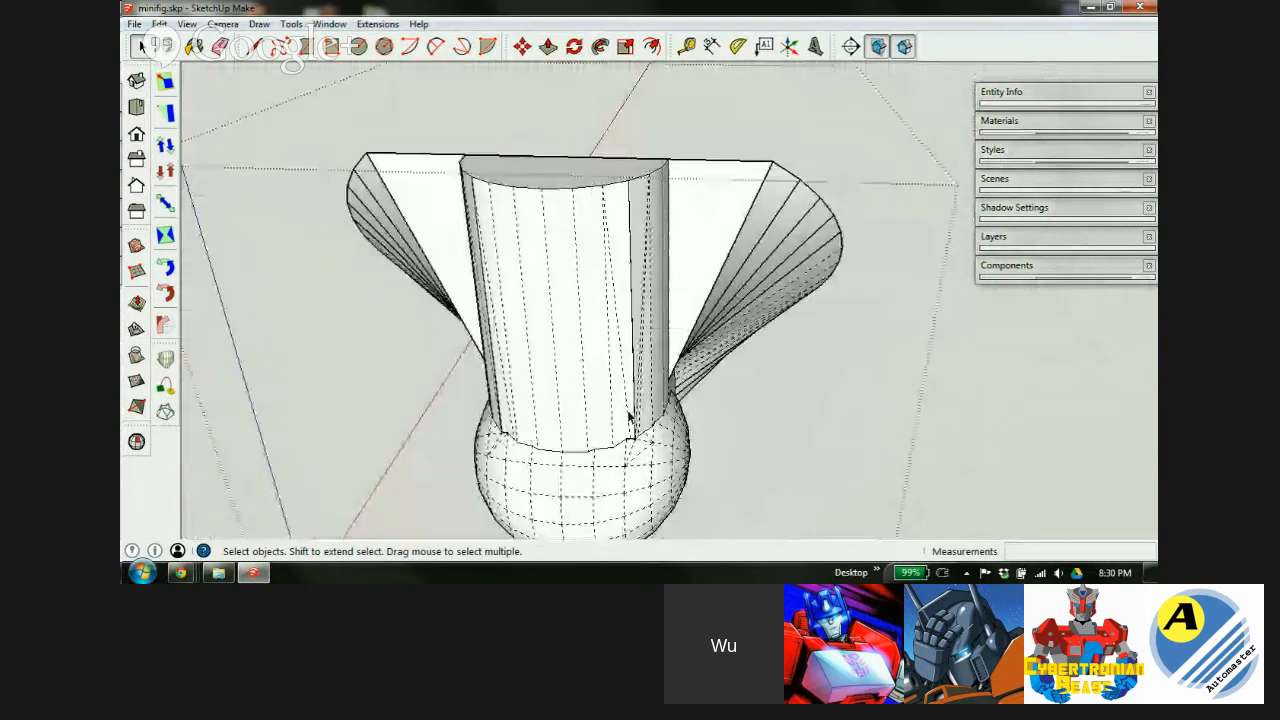
{"action": "middle_click_drag", "start_coordinate": [523, 363], "coordinate": [350, 410]}
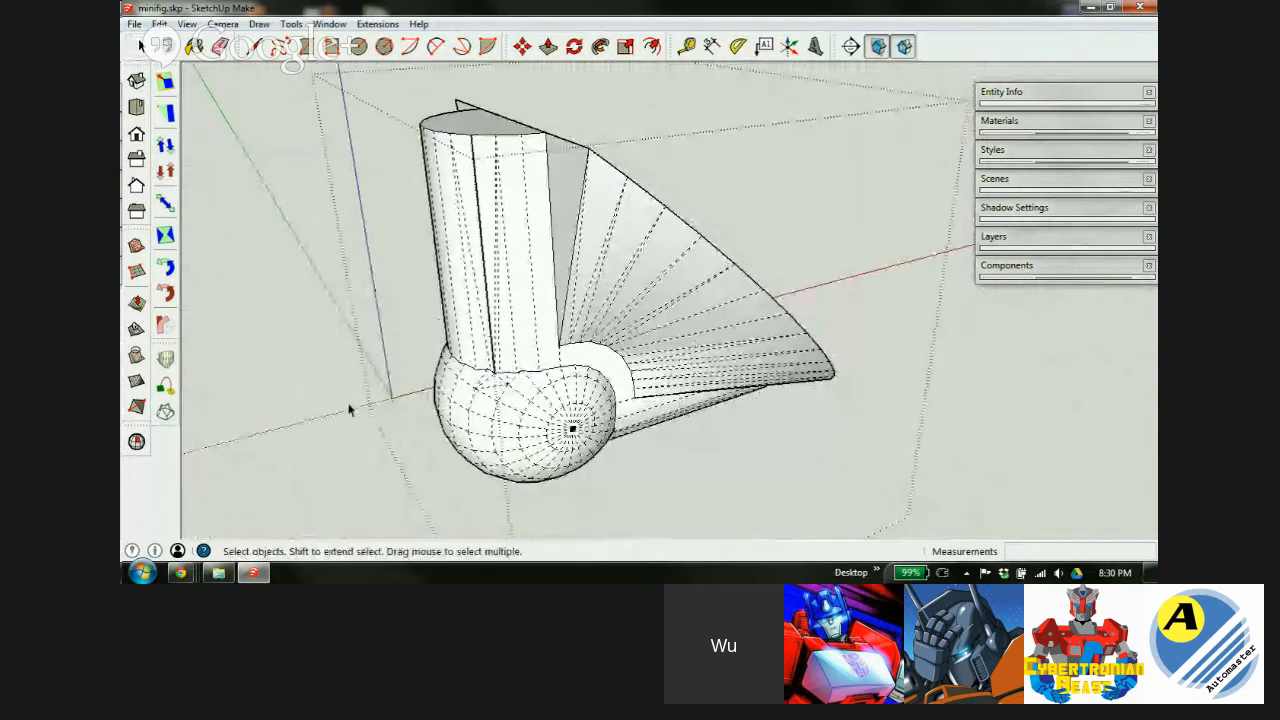
{"action": "scroll", "coordinate": [549, 366], "scroll_direction": "down", "scroll_amount": 2}
{"action": "middle_click_drag", "start_coordinate": [590, 368], "coordinate": [540, 390]}
Shrink the whole model back down by a 0.01 scale factor and zoom to fit.
{"action": "triple_click", "coordinate": [540, 385]}
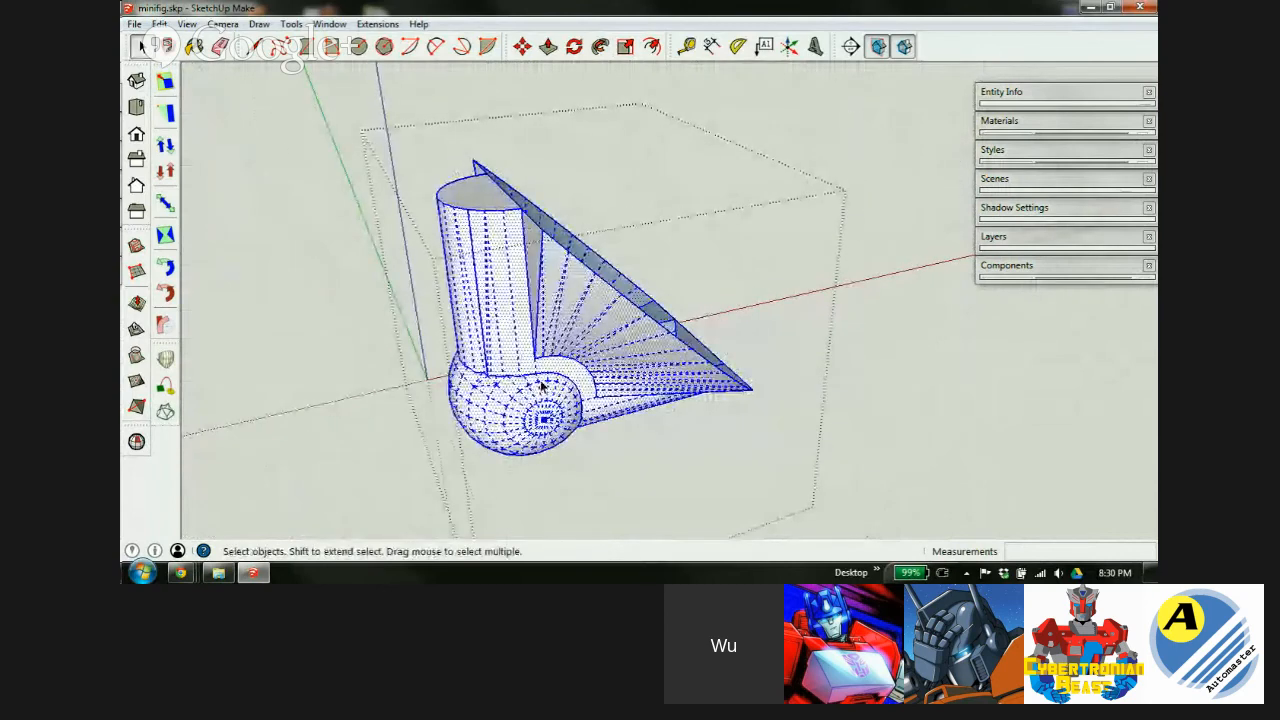
{"action": "key", "text": "s"}
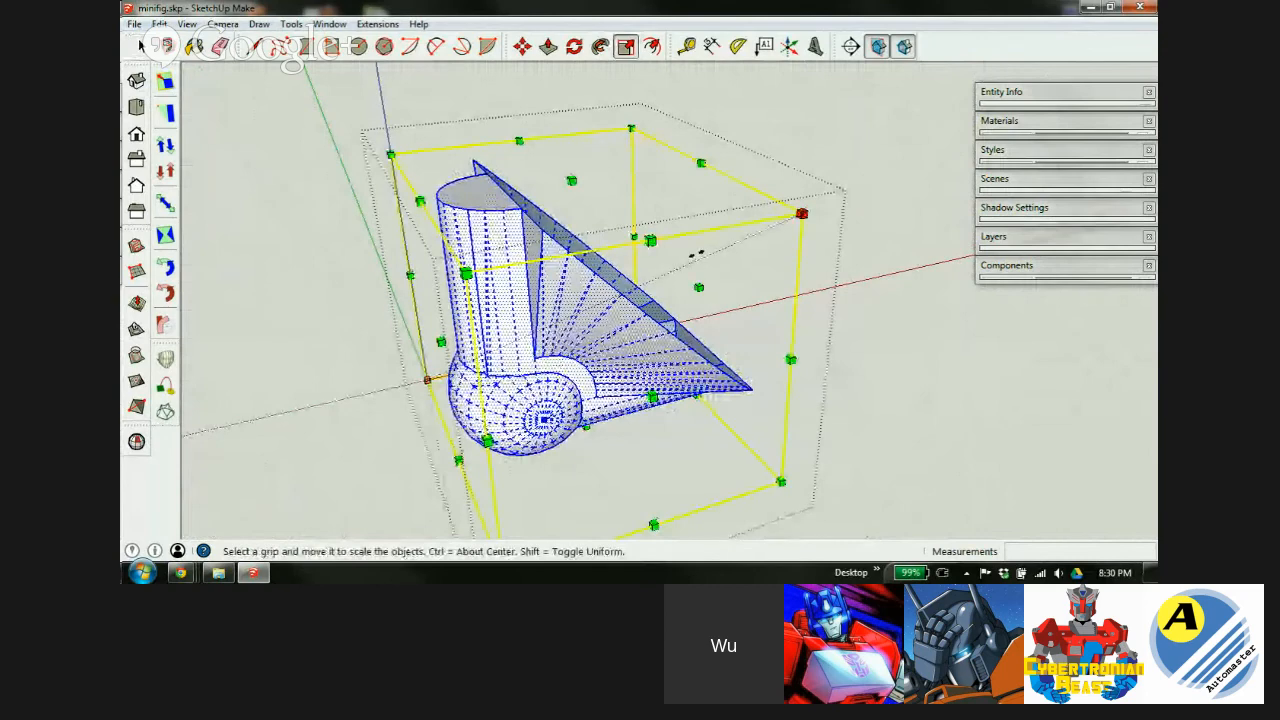
{"action": "left_click_drag", "start_coordinate": [801, 213], "coordinate": [675, 270]}
{"action": "type", "text": ".01"}
{"action": "key", "text": "Return"}
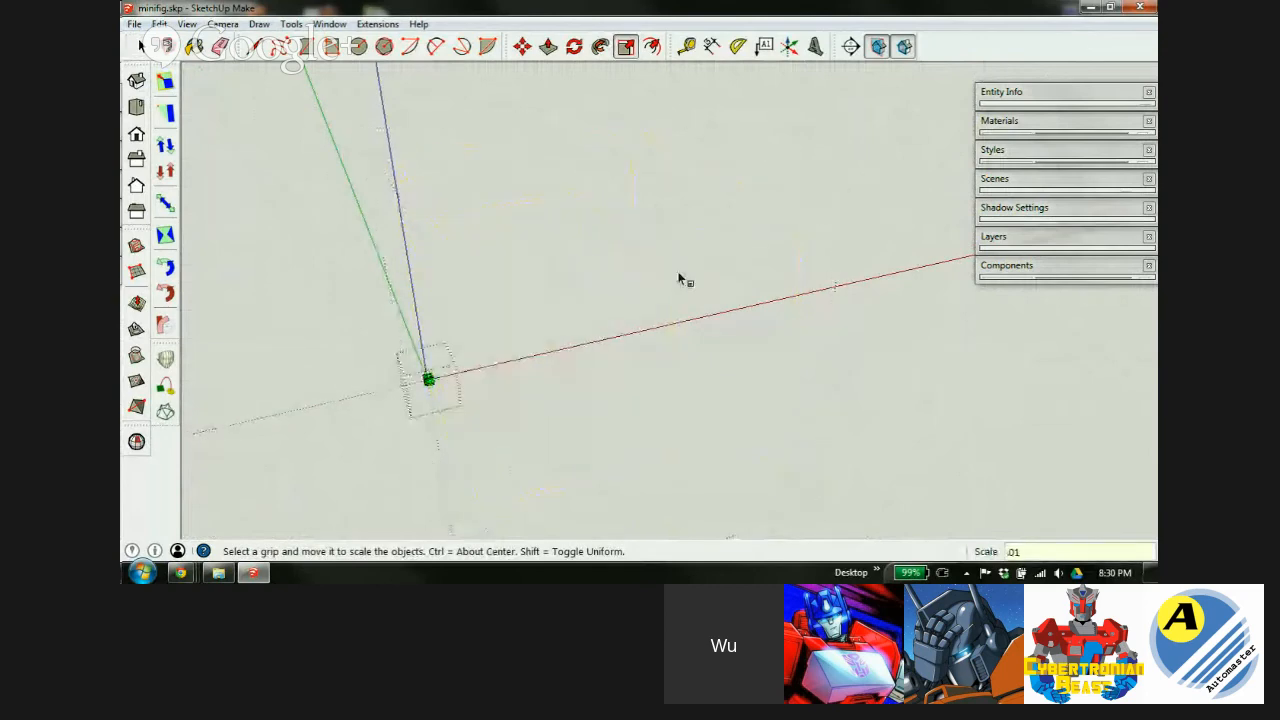
{"action": "key", "text": "ctrl+z"}
{"action": "scroll", "coordinate": [522, 352], "scroll_direction": "down", "scroll_amount": 2}
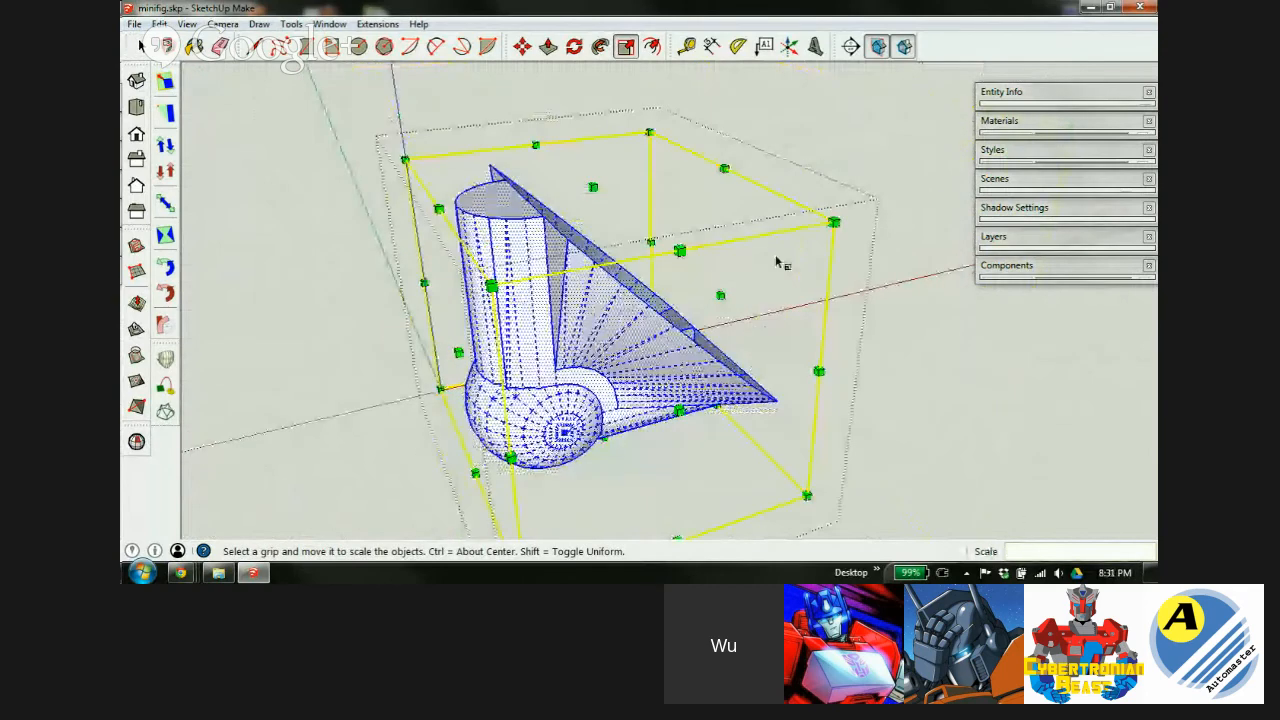
{"action": "left_click_drag", "start_coordinate": [833, 221], "coordinate": [737, 263]}
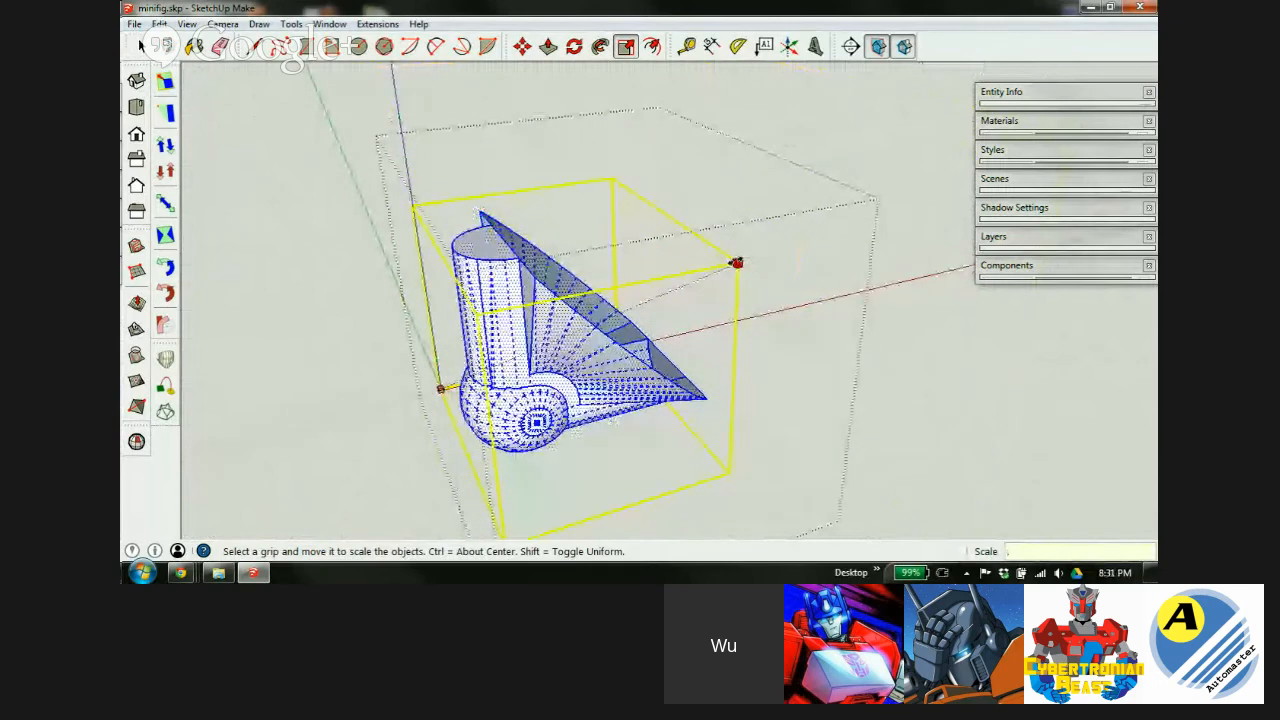
{"action": "key", "text": "Return"}
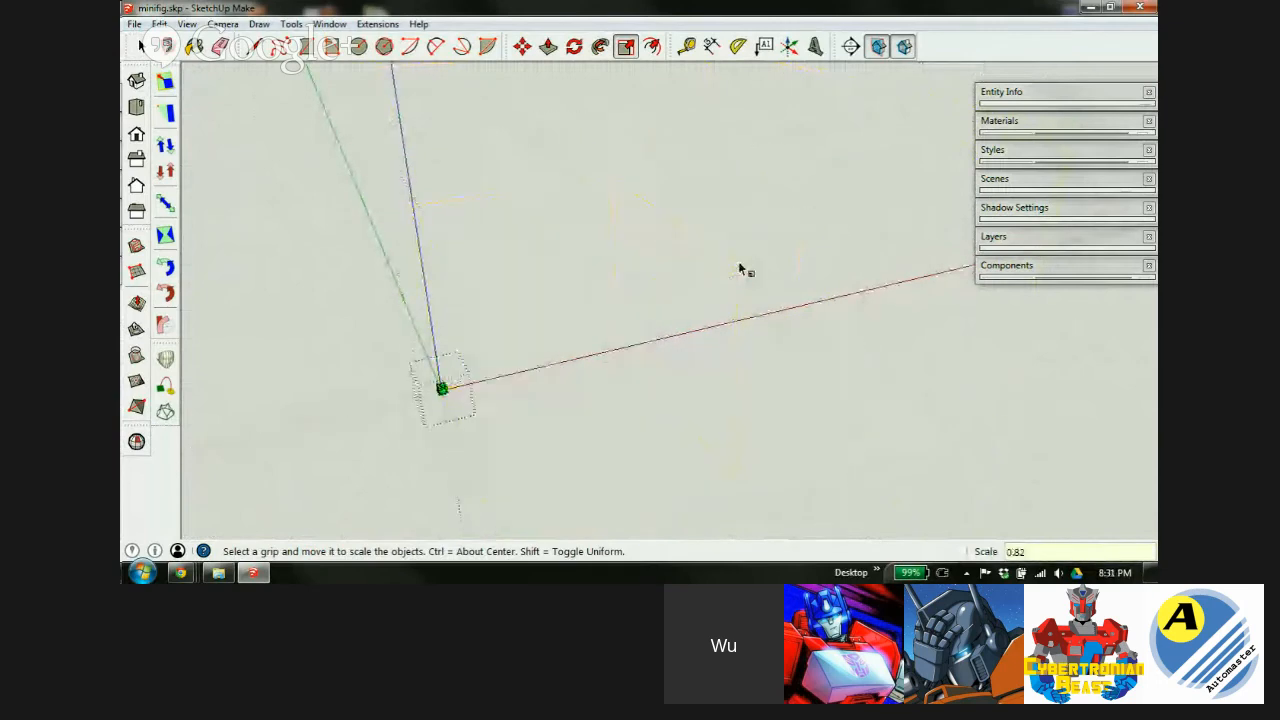
{"action": "key", "text": "shift+z"}
{"action": "key", "text": "space"}
{"action": "left_click", "coordinate": [862, 355]}
Open the group and delete the leftover sphere inside the hollow.
{"action": "double_click", "coordinate": [622, 308]}
{"action": "scroll", "coordinate": [639, 327], "scroll_direction": "up", "scroll_amount": 2}
{"action": "scroll", "coordinate": [642, 327], "scroll_direction": "up", "scroll_amount": 2}
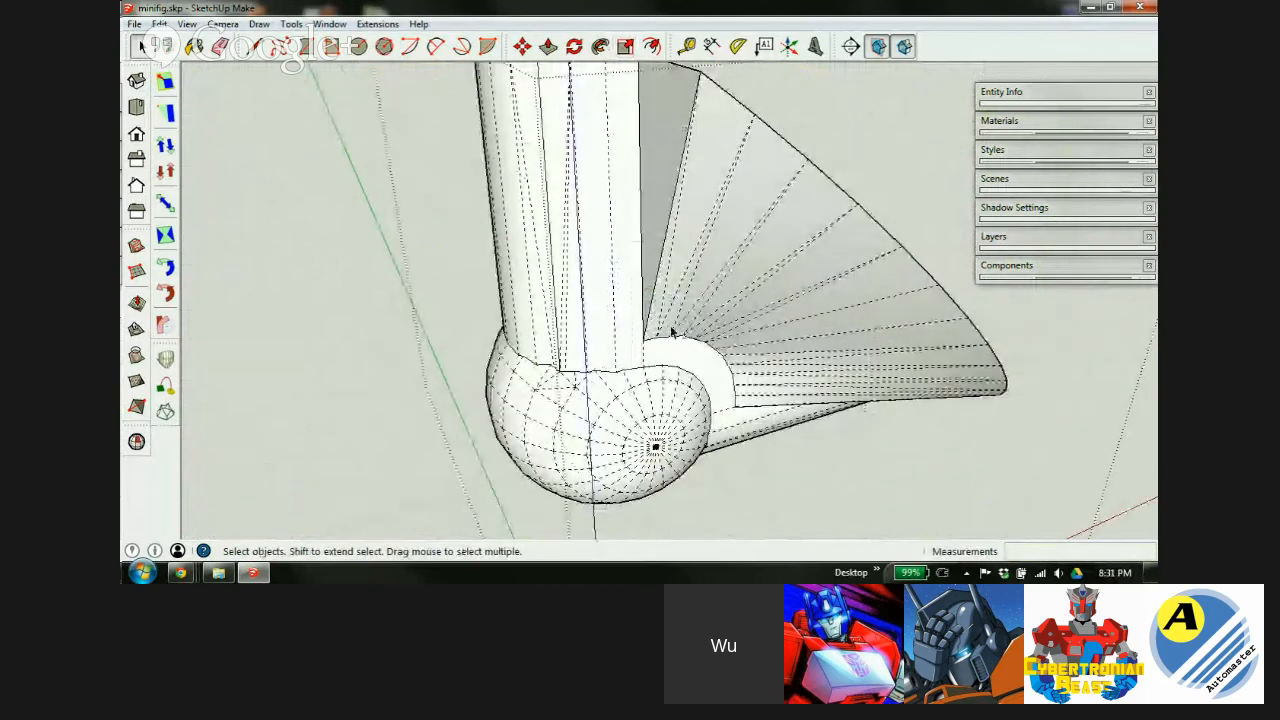
{"action": "key", "text": "alt+h"}
{"action": "middle_click_drag", "start_coordinate": [756, 307], "coordinate": [184, 449]}
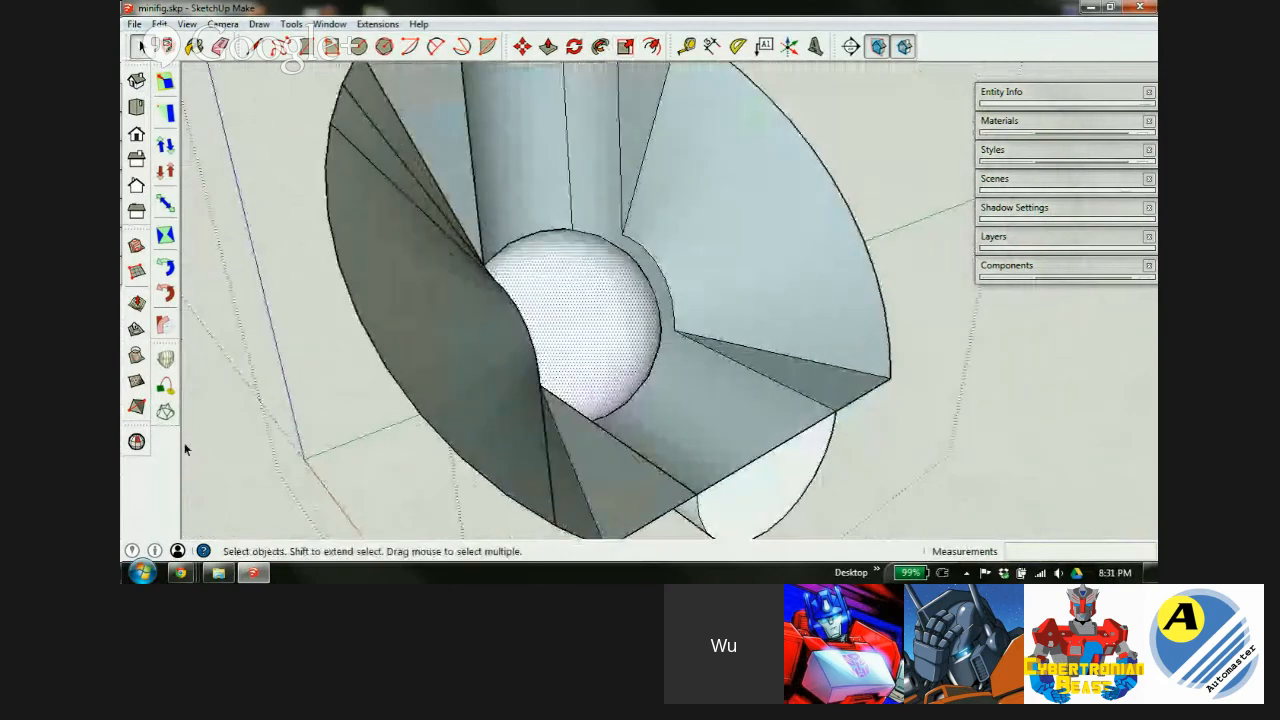
{"action": "key", "text": "Delete"}
Delete the ring band face on the cylinder's inner ring.
{"action": "middle_click_drag", "start_coordinate": [585, 363], "coordinate": [322, 387]}
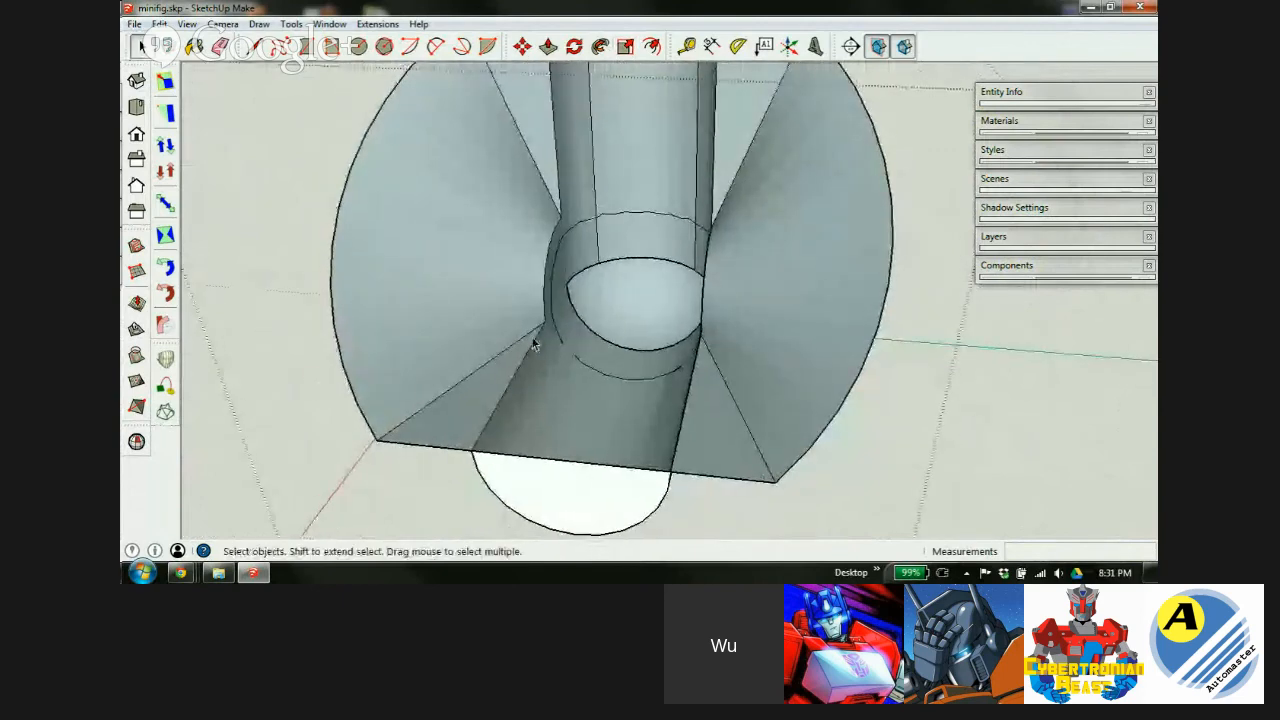
{"action": "scroll", "coordinate": [577, 360], "scroll_direction": "up", "scroll_amount": 5}
{"action": "key", "text": "alt+h"}
{"action": "scroll", "coordinate": [580, 364], "scroll_direction": "up", "scroll_amount": 3}
{"action": "mouse_move", "coordinate": [600, 338]}
{"action": "middle_mouse_down"}
{"action": "mouse_move", "coordinate": [606, 434]}
{"action": "mouse_move", "coordinate": [531, 343]}
{"action": "mouse_move", "coordinate": [514, 437]}
{"action": "middle_mouse_up"}
{"action": "key", "text": "e"}
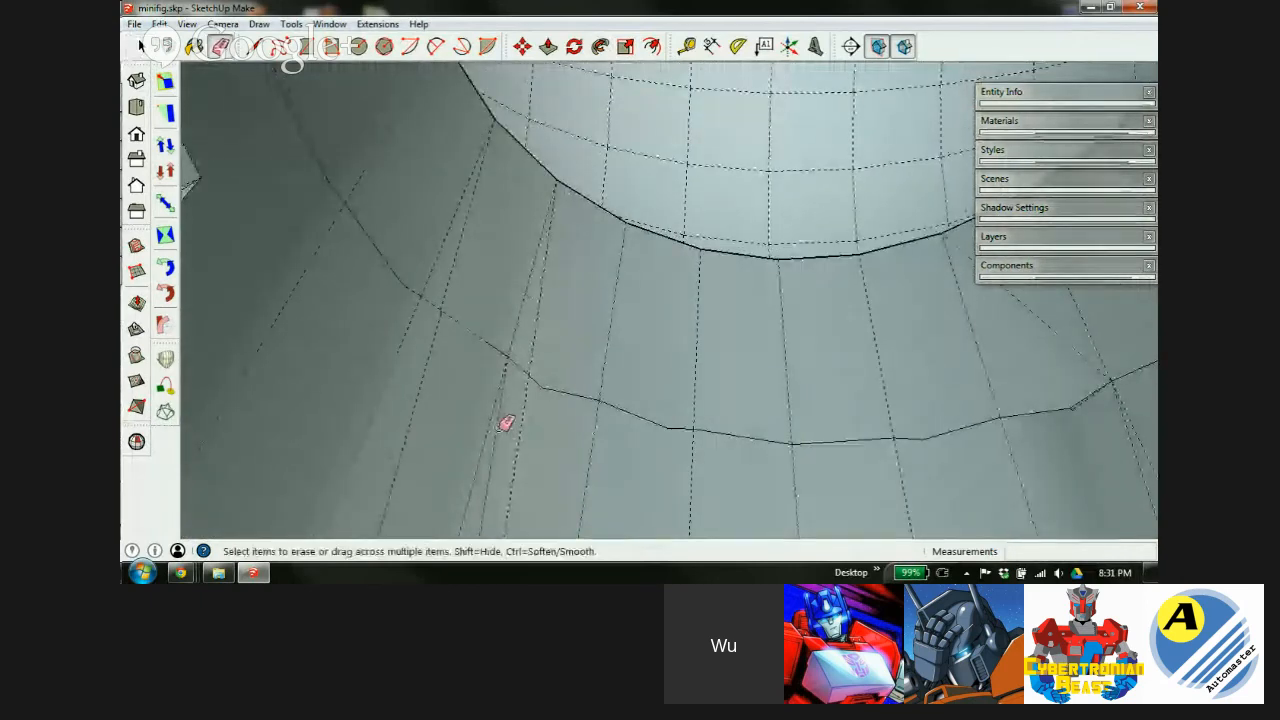
{"action": "scroll", "coordinate": [567, 410], "scroll_direction": "up", "scroll_amount": 3}
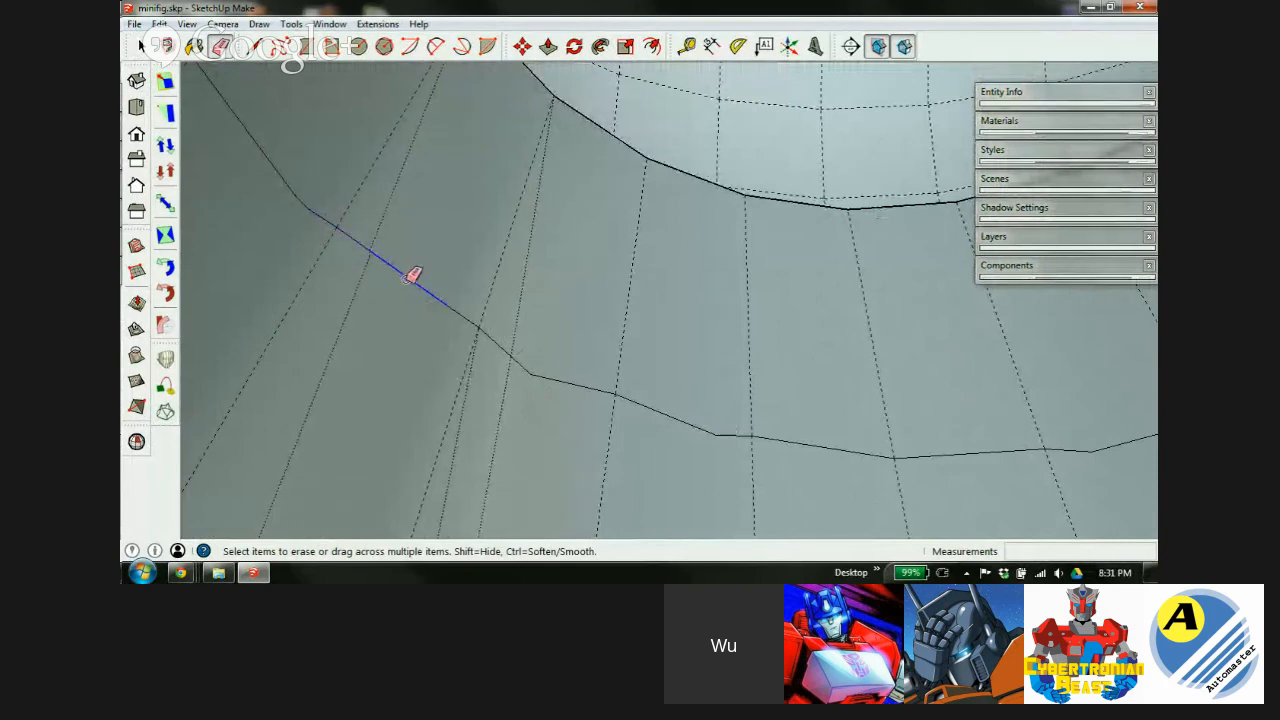
{"action": "scroll", "coordinate": [400, 280], "scroll_direction": "down", "scroll_amount": 5}
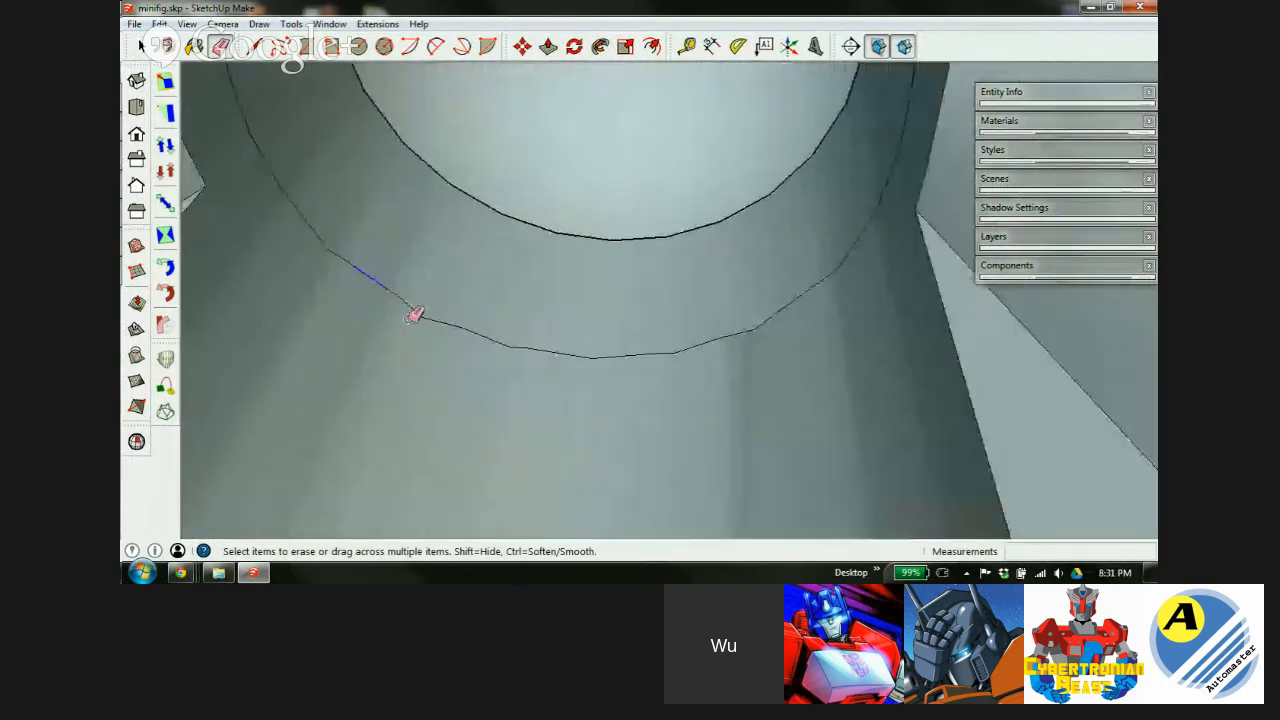
{"action": "mouse_move", "coordinate": [420, 314]}
{"action": "middle_mouse_down"}
{"action": "mouse_move", "coordinate": [646, 323]}
{"action": "mouse_move", "coordinate": [823, 289]}
{"action": "mouse_move", "coordinate": [820, 326]}
{"action": "mouse_move", "coordinate": [720, 386]}
{"action": "middle_mouse_up"}
{"action": "scroll", "coordinate": [534, 423], "scroll_direction": "down", "scroll_amount": 4}
{"action": "key", "text": "alt+space"}
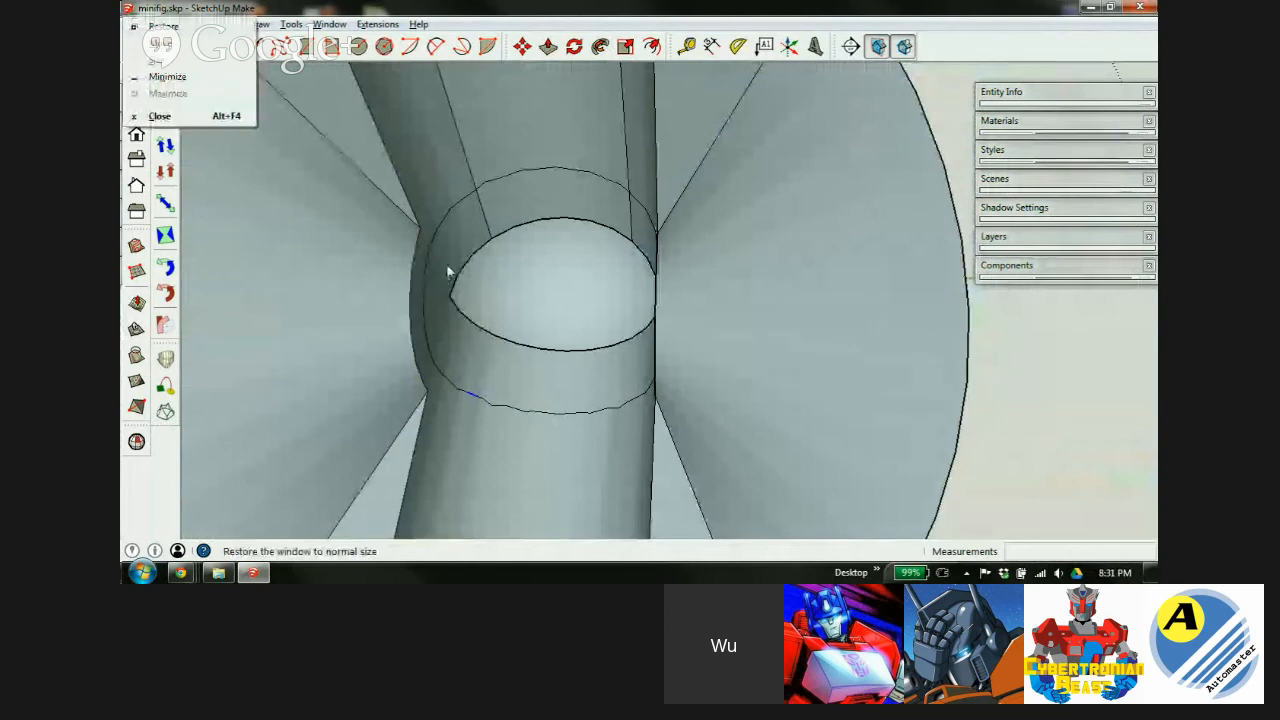
{"action": "left_click", "coordinate": [425, 192]}
{"action": "key", "text": "space"}
{"action": "left_click", "coordinate": [450, 240]}
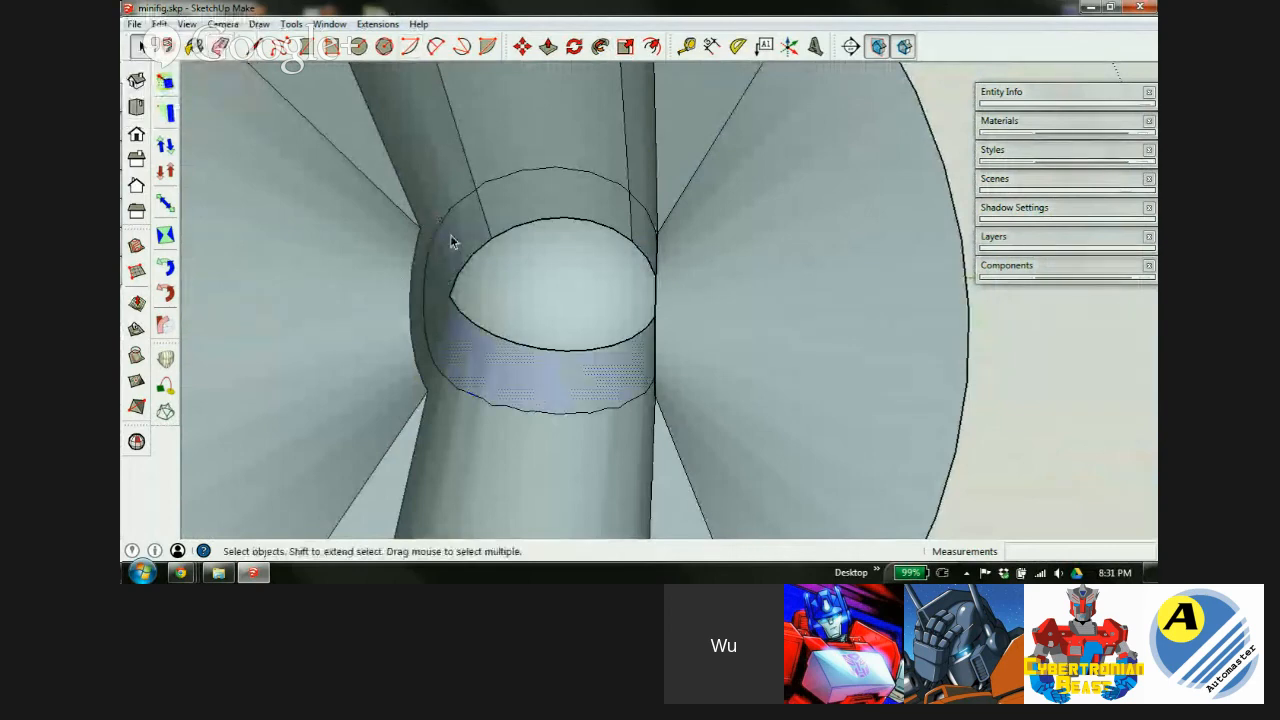
{"action": "key", "text": "Delete"}
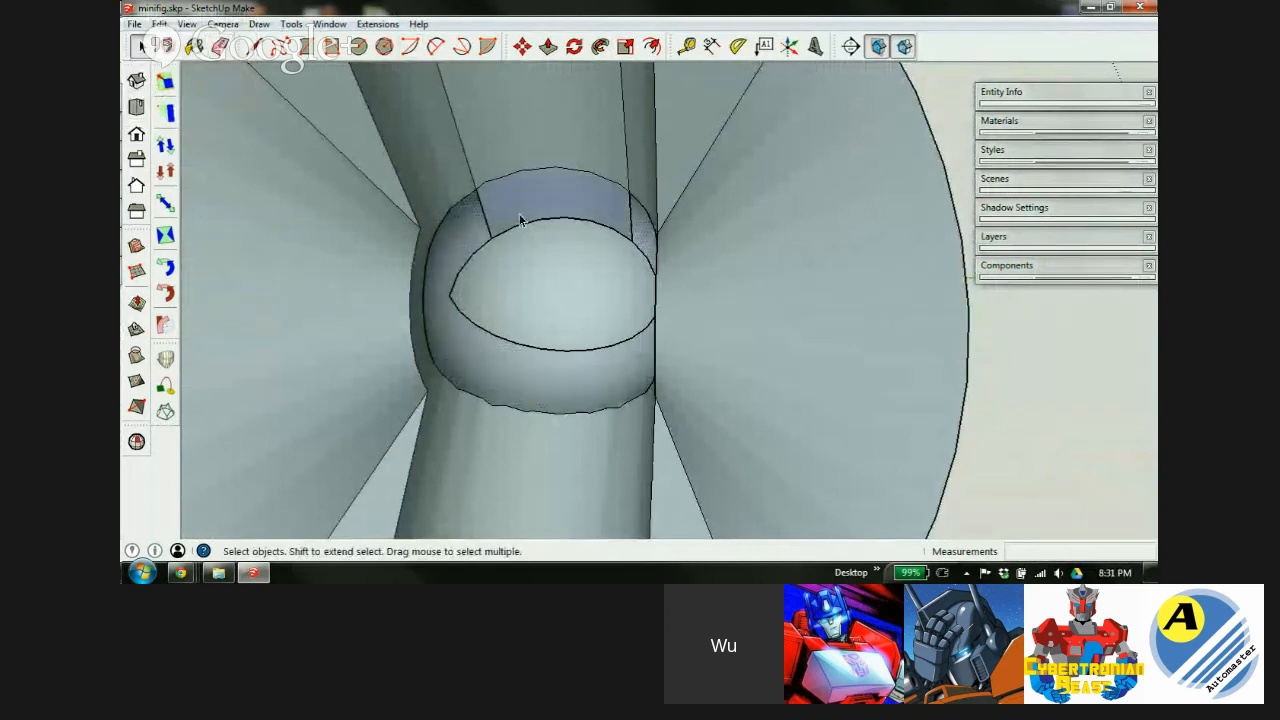
Delete the ellipse edge on the sphere.
{"action": "middle_click_drag", "start_coordinate": [523, 363], "coordinate": [640, 311]}
{"action": "key", "text": "e"}
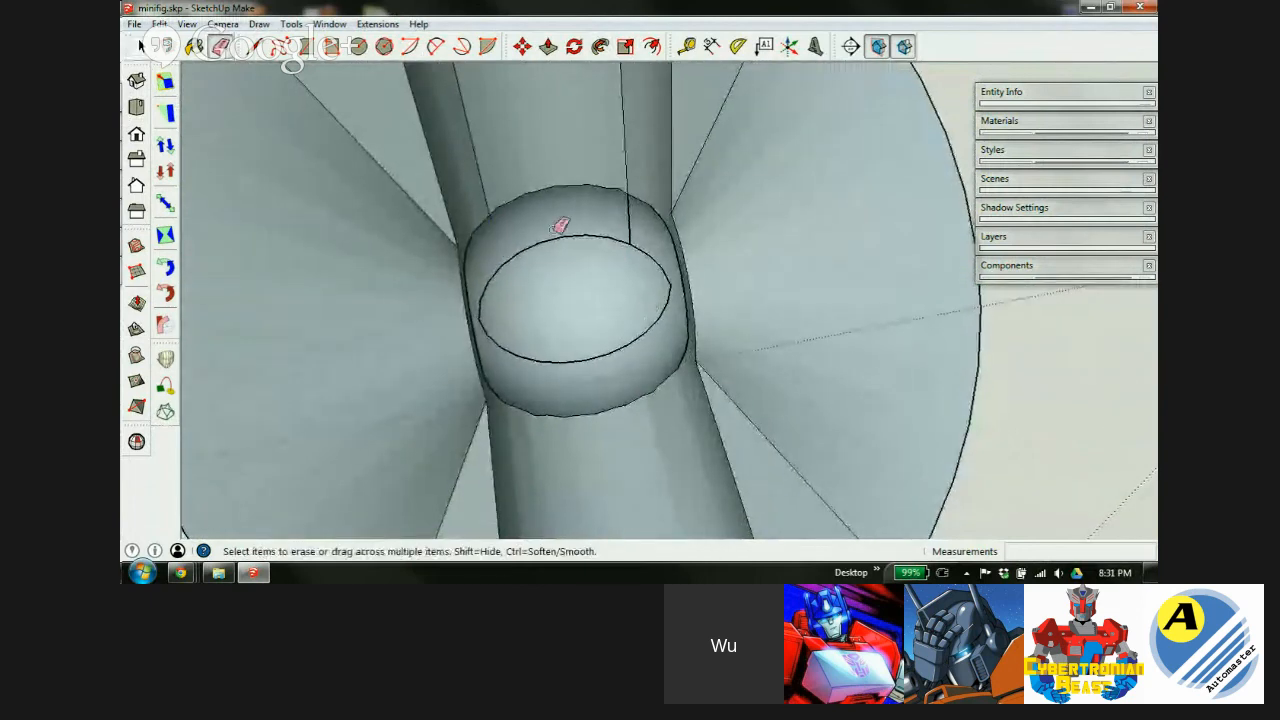
{"action": "scroll", "coordinate": [660, 335], "scroll_direction": "up", "scroll_amount": 4}
{"action": "key", "text": "space"}
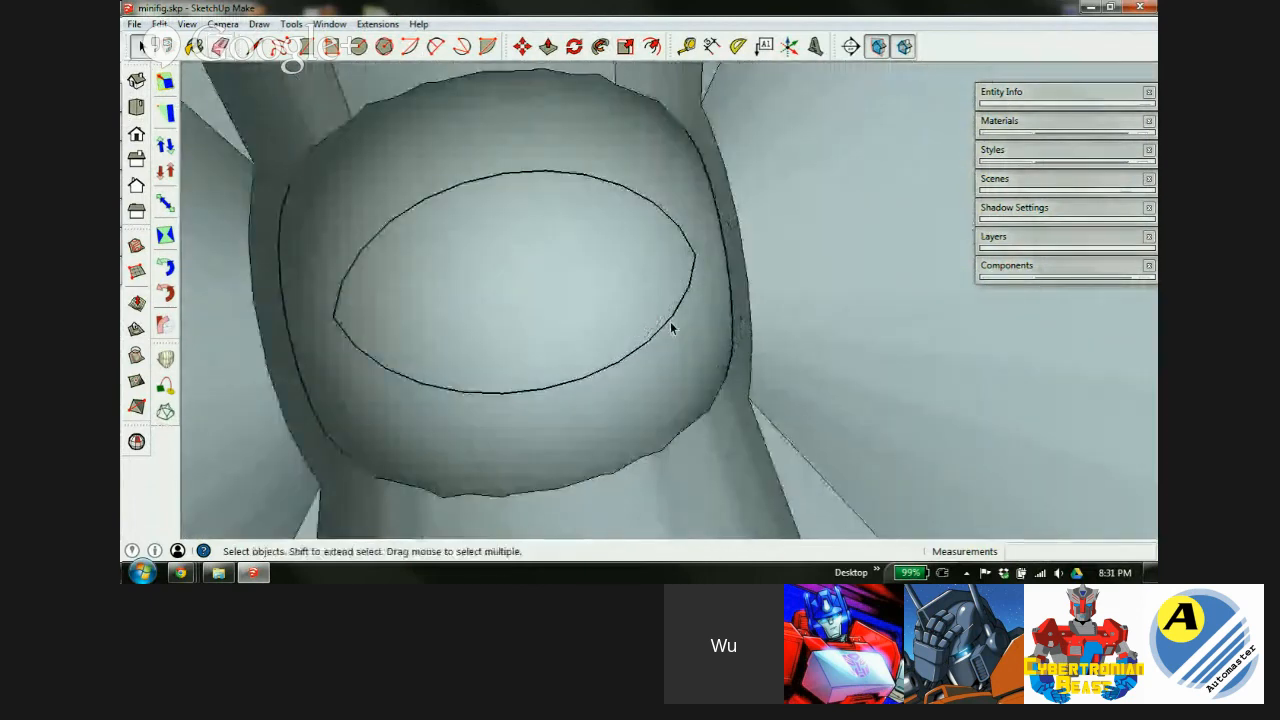
{"action": "key", "text": "Delete"}
Erase the stray edge at the ball-to-cylinder seam, then select everything.
{"action": "scroll", "coordinate": [526, 403], "scroll_direction": "down", "scroll_amount": 1}
{"action": "middle_click_drag", "start_coordinate": [534, 370], "coordinate": [520, 335]}
{"action": "scroll", "coordinate": [502, 366], "scroll_direction": "up", "scroll_amount": 4}
{"action": "scroll", "coordinate": [502, 368], "scroll_direction": "up", "scroll_amount": 3}
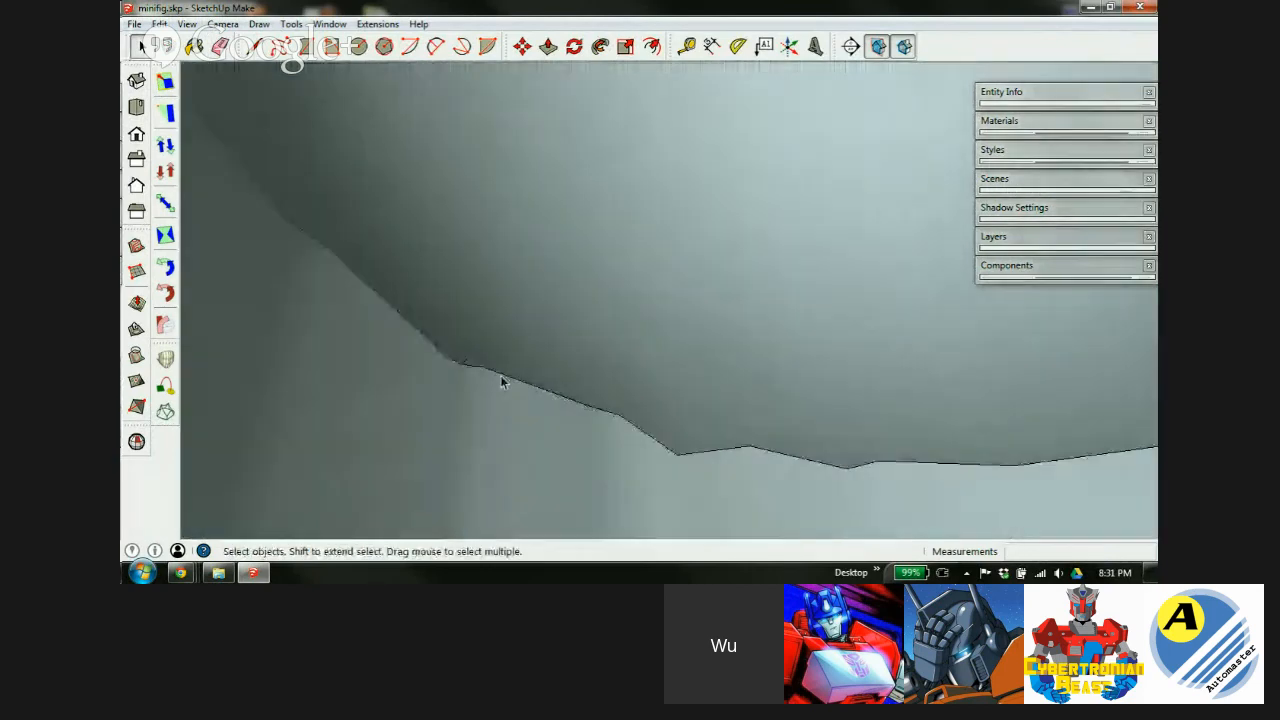
{"action": "key", "text": "e"}
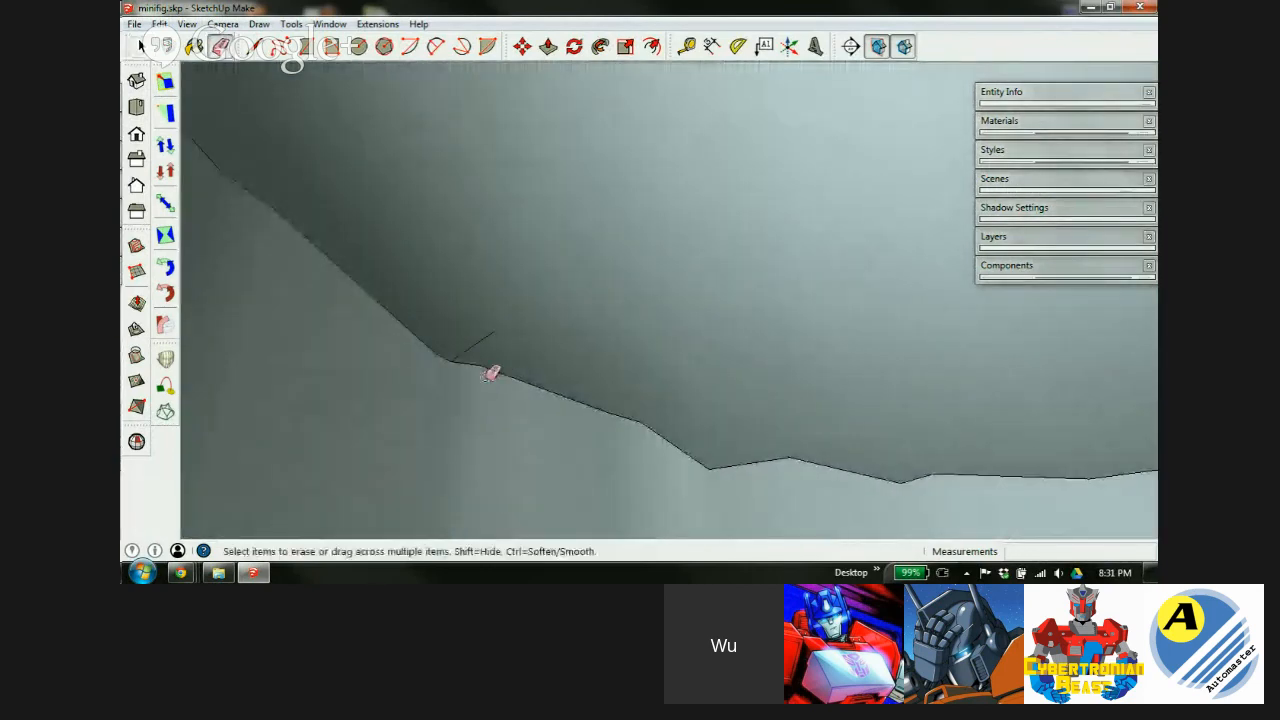
{"action": "scroll", "coordinate": [470, 364], "scroll_direction": "up", "scroll_amount": 1}
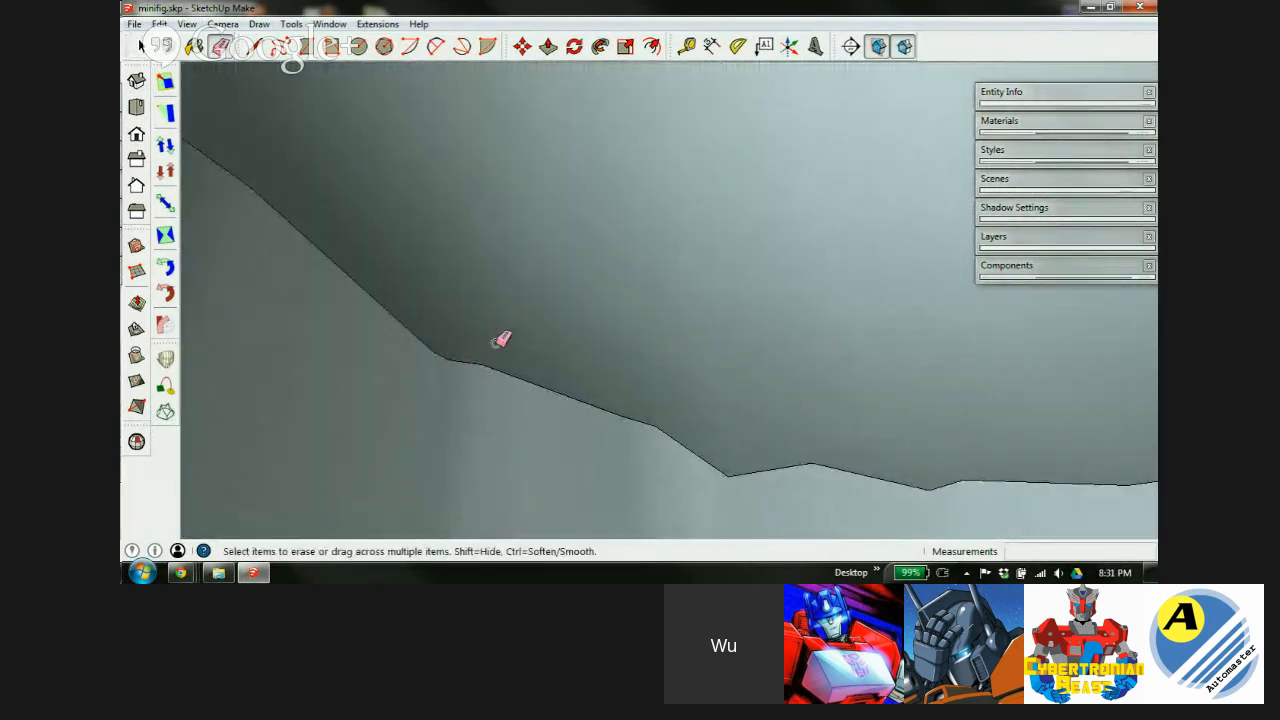
{"action": "scroll", "coordinate": [526, 319], "scroll_direction": "down", "scroll_amount": 1}
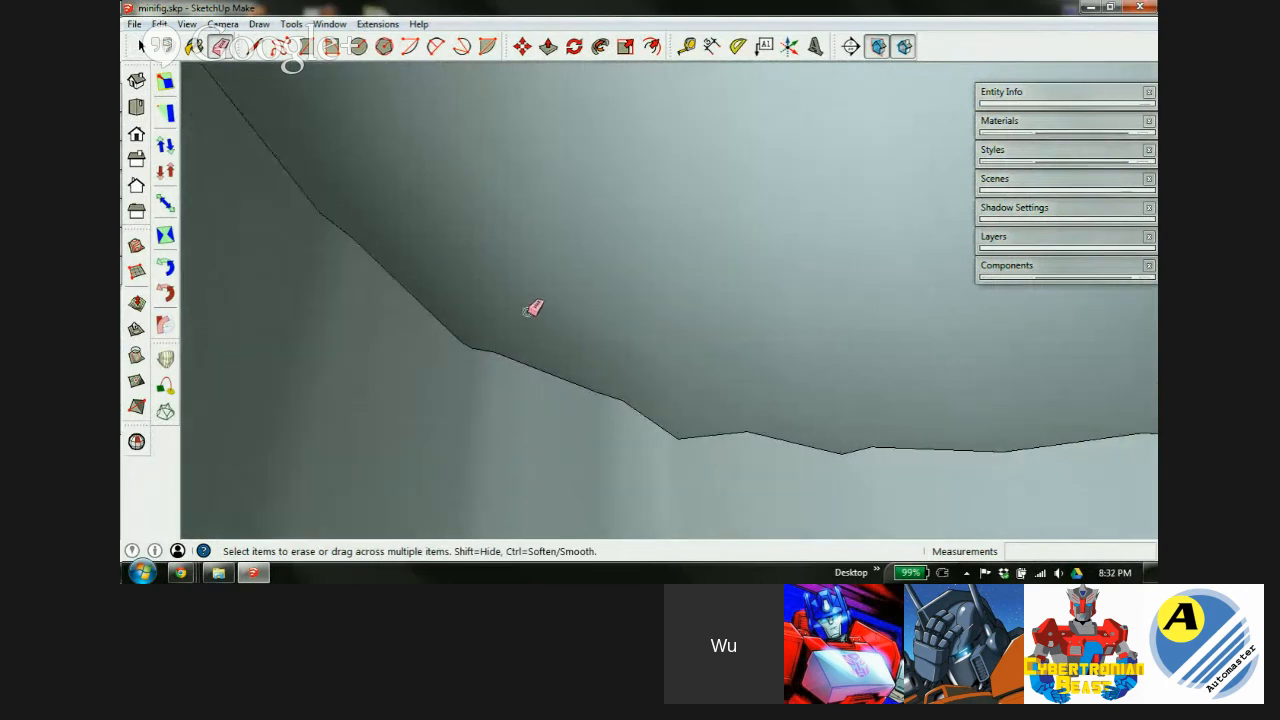
{"action": "scroll", "coordinate": [500, 257], "scroll_direction": "down", "scroll_amount": 4}
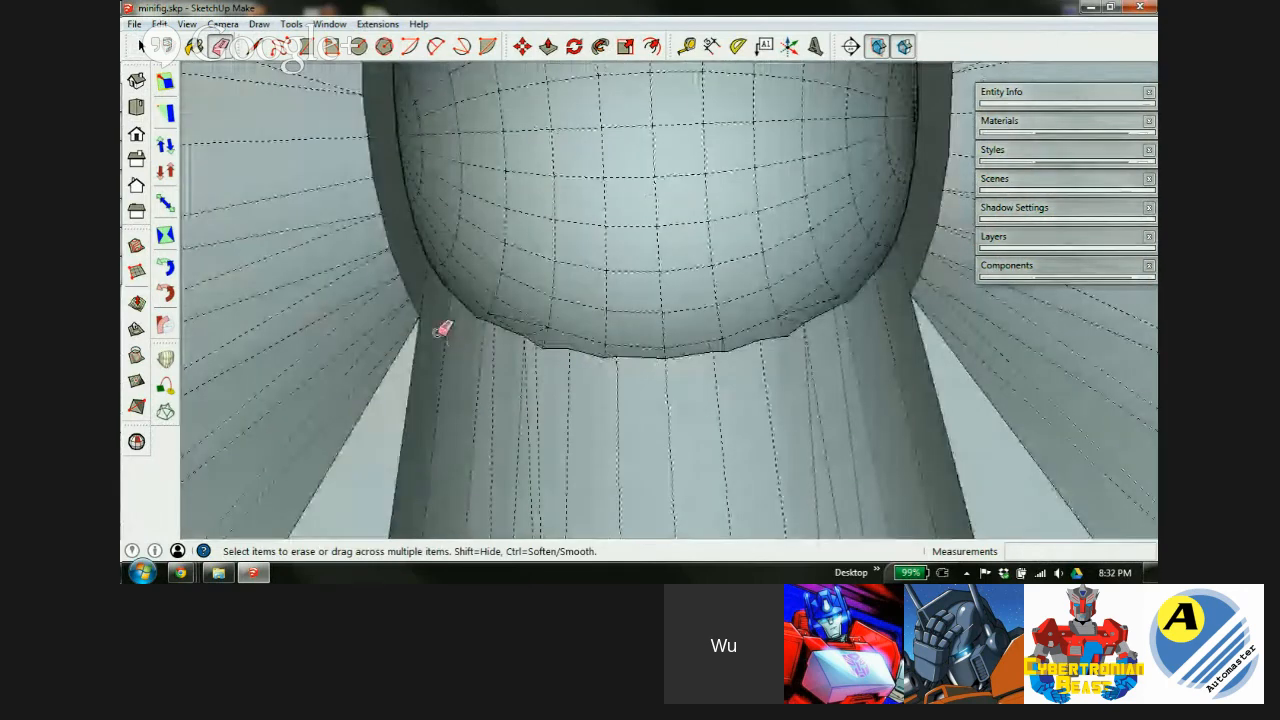
{"action": "key", "text": "space"}
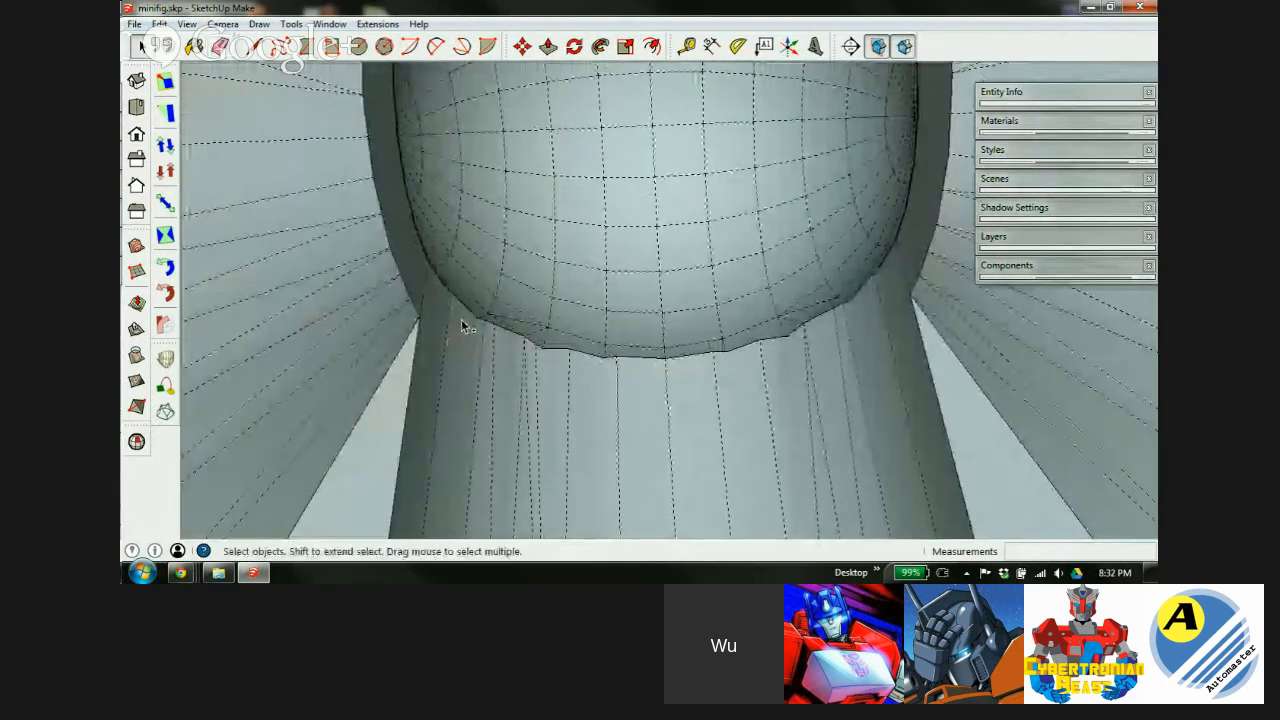
{"action": "key", "text": "ctrl+a"}
Unhide the socket head's hidden geometry, deselect it, and turn off hidden-geometry display.
{"action": "right_click", "coordinate": [526, 260]}
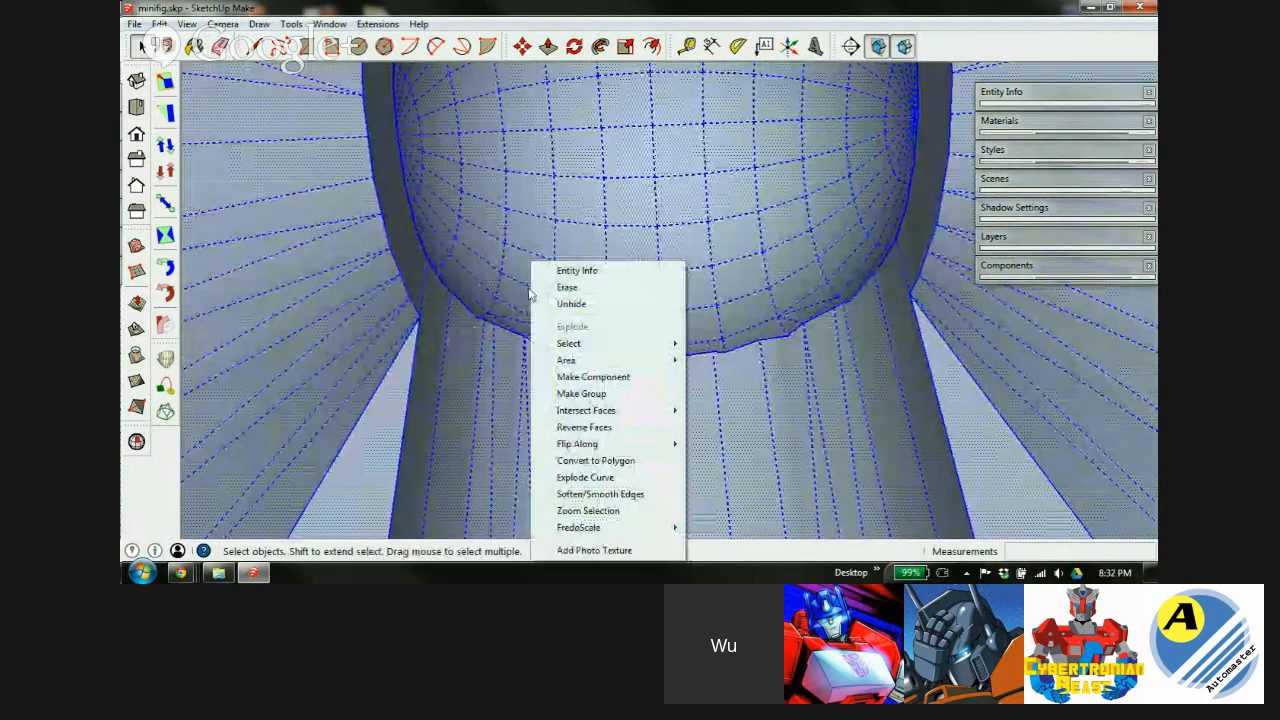
{"action": "left_click", "coordinate": [572, 306]}
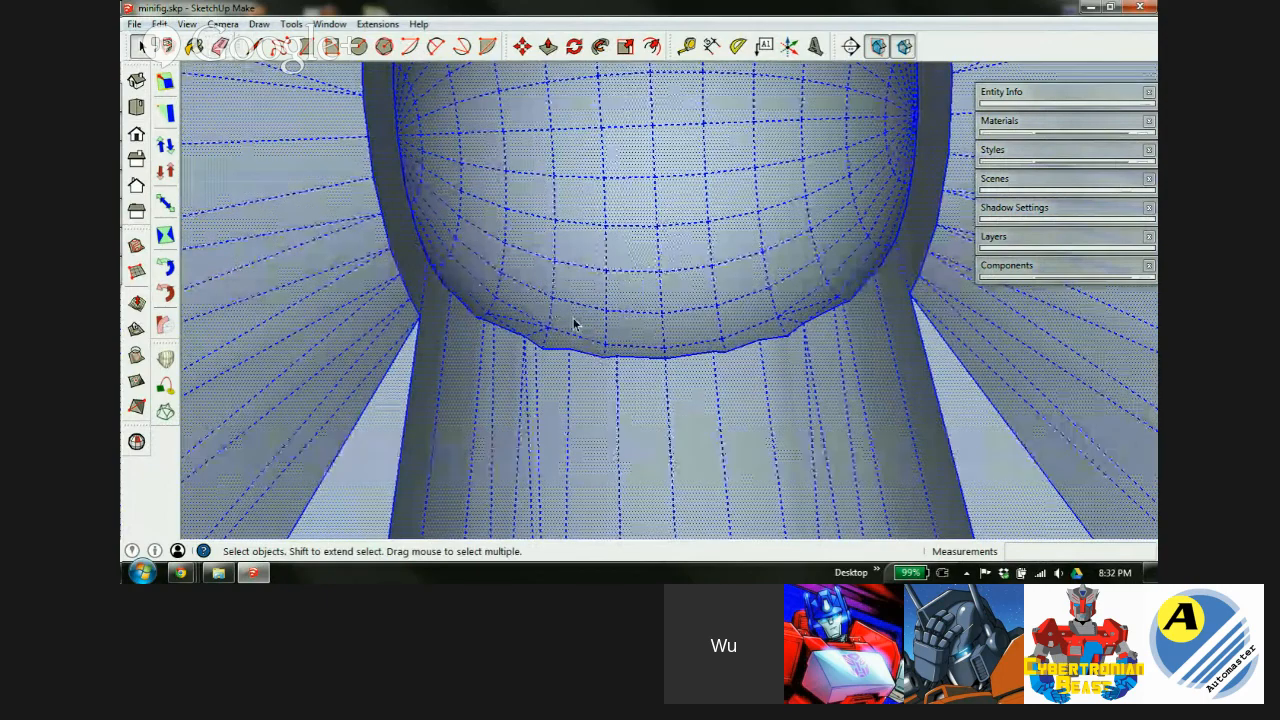
{"action": "scroll", "coordinate": [566, 325], "scroll_direction": "down", "scroll_amount": 3}
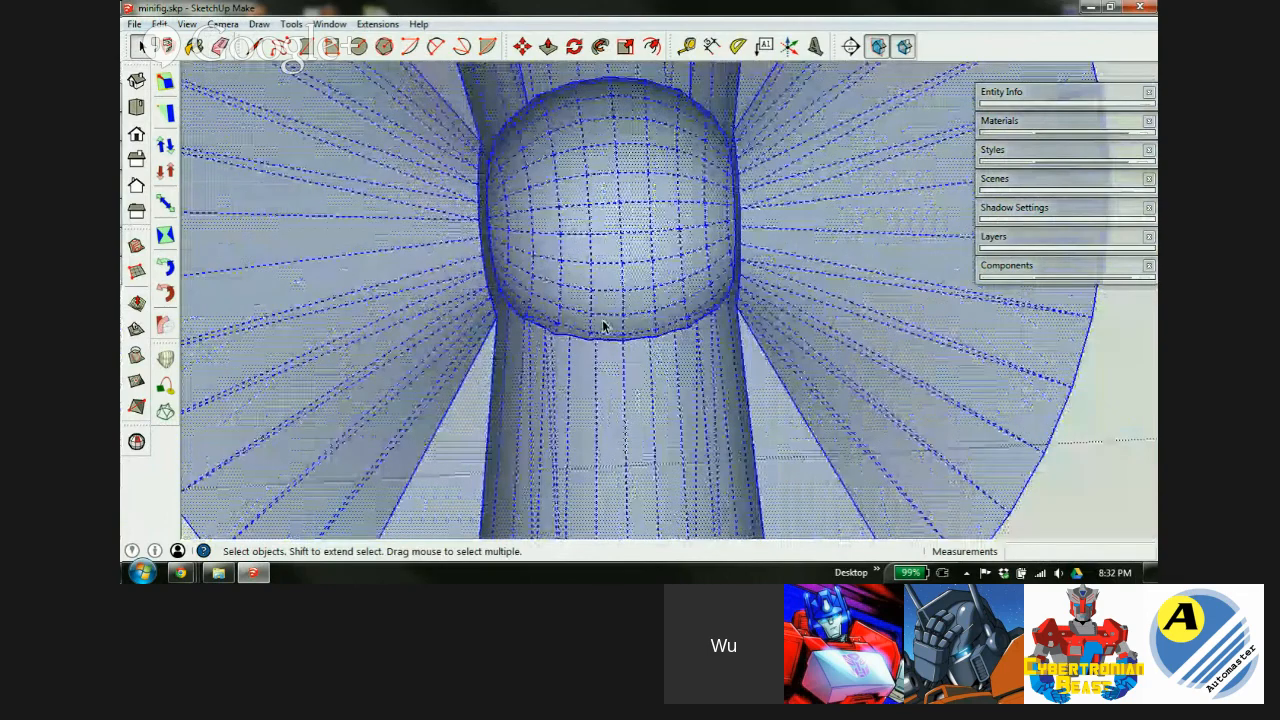
{"action": "scroll", "coordinate": [600, 323], "scroll_direction": "down", "scroll_amount": 5}
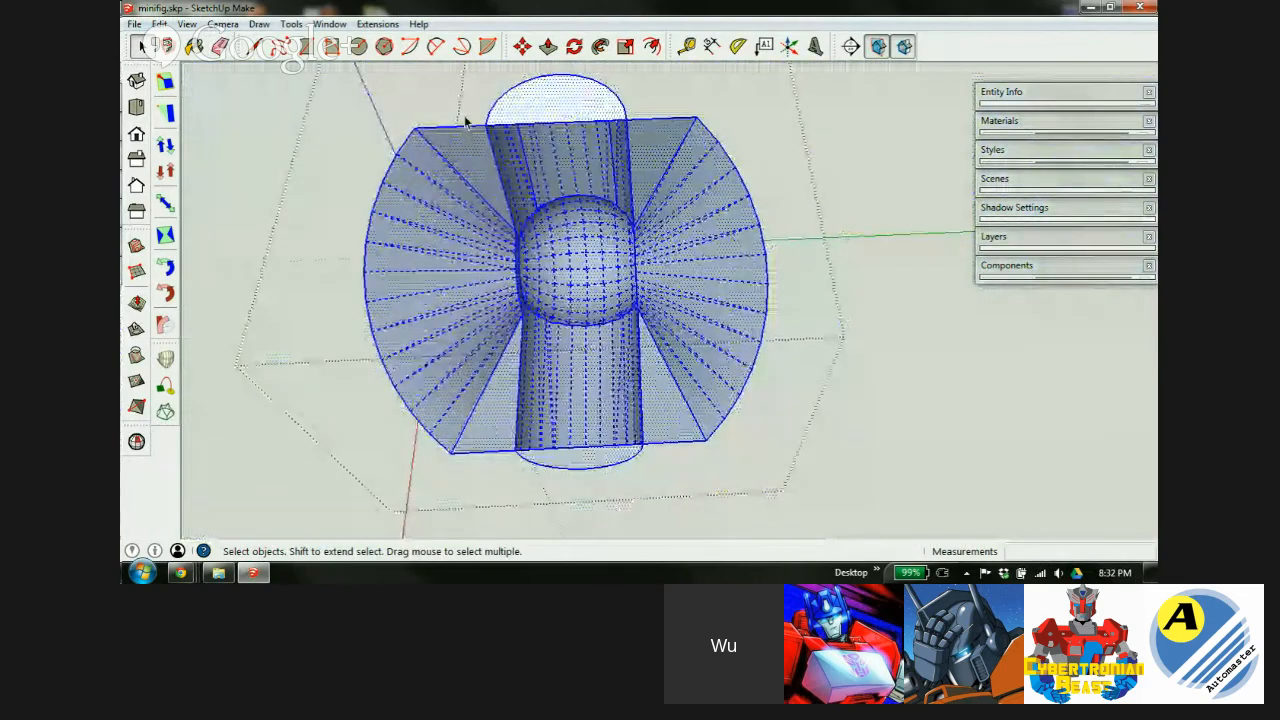
{"action": "left_click", "coordinate": [465, 120]}
{"action": "key", "text": "alt+h"}
{"action": "scroll", "coordinate": [544, 205], "scroll_direction": "up", "scroll_amount": 3}
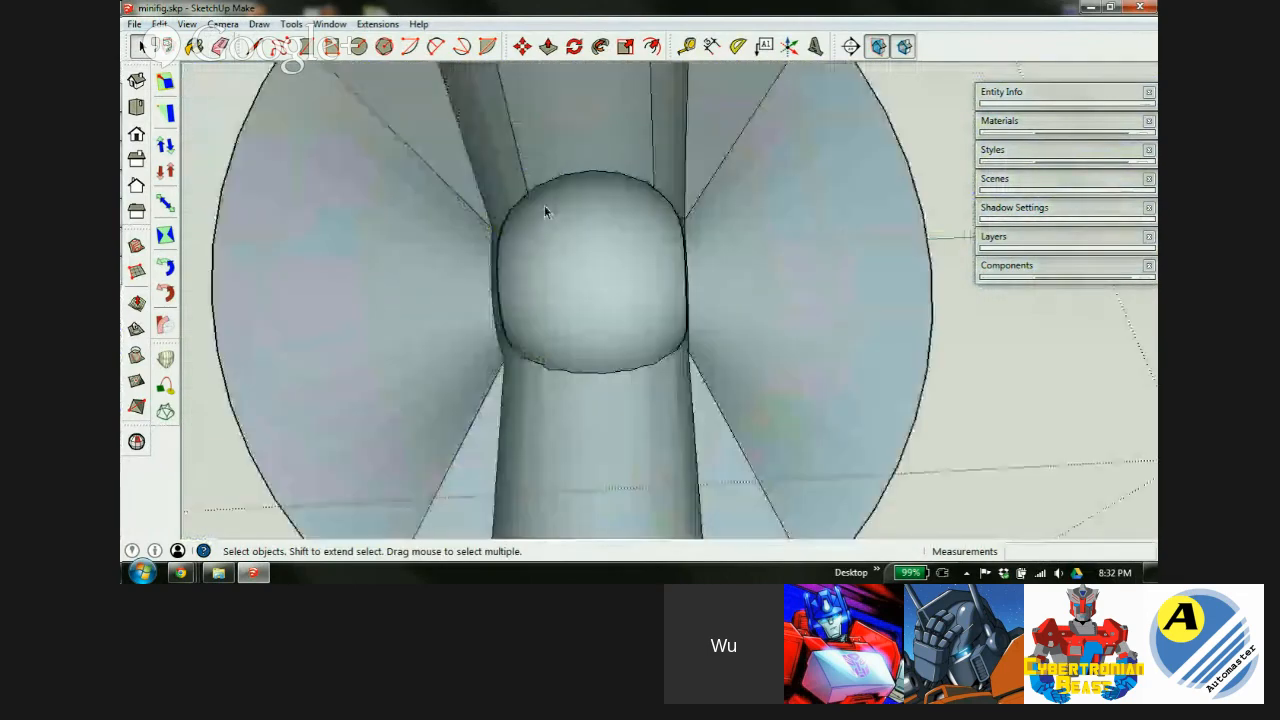
{"action": "scroll", "coordinate": [613, 389], "scroll_direction": "down", "scroll_amount": 2}
{"action": "mouse_move", "coordinate": [613, 389]}
{"action": "middle_mouse_down"}
{"action": "mouse_move", "coordinate": [618, 324]}
{"action": "mouse_move", "coordinate": [674, 163]}
{"action": "mouse_move", "coordinate": [811, 123]}
{"action": "mouse_move", "coordinate": [574, 123]}
{"action": "mouse_move", "coordinate": [517, 136]}
{"action": "mouse_move", "coordinate": [601, 209]}
{"action": "mouse_move", "coordinate": [552, 275]}
{"action": "mouse_move", "coordinate": [546, 426]}
{"action": "mouse_move", "coordinate": [781, 390]}
{"action": "mouse_move", "coordinate": [666, 437]}
{"action": "mouse_move", "coordinate": [766, 480]}
{"action": "middle_mouse_up"}
Erase the unwanted bottom edge and its face from the socket head.
{"action": "key", "text": "e"}
{"action": "left_click", "coordinate": [835, 459]}
{"action": "scroll", "coordinate": [790, 470], "scroll_direction": "down", "scroll_amount": 5}
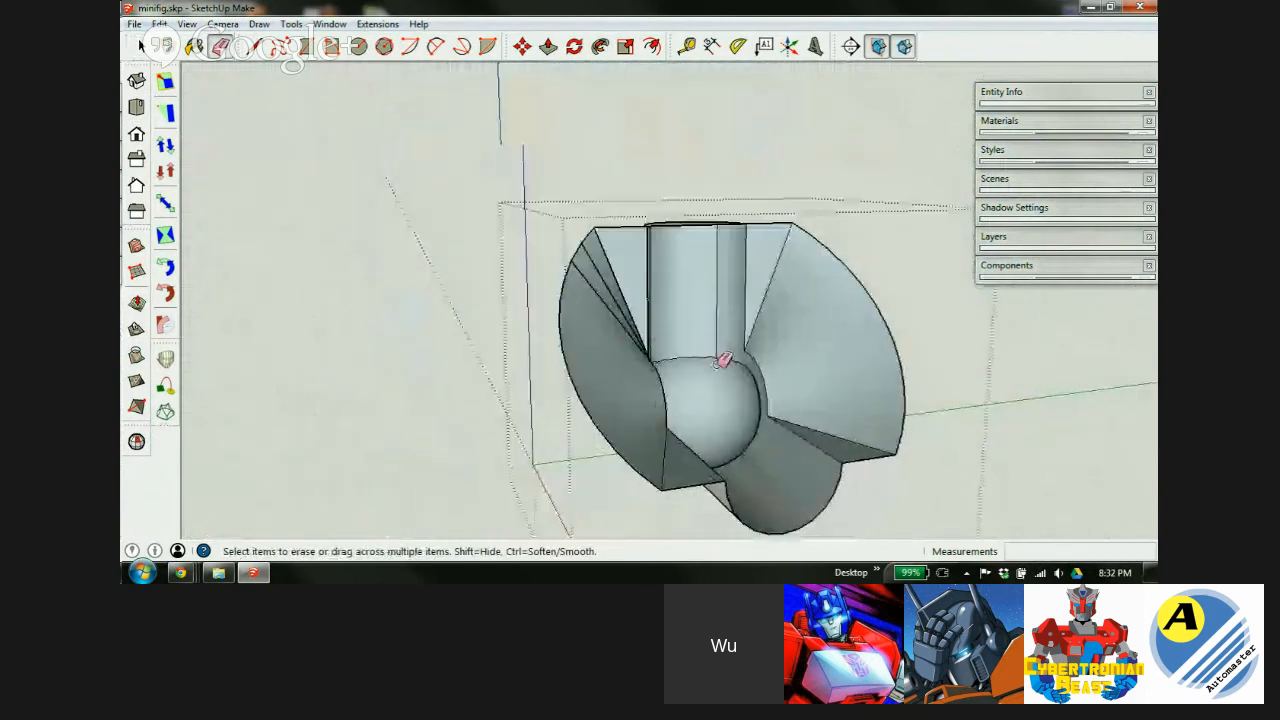
{"action": "scroll", "coordinate": [700, 263], "scroll_direction": "down", "scroll_amount": 1}
{"action": "mouse_move", "coordinate": [700, 263]}
{"action": "middle_mouse_down"}
{"action": "mouse_move", "coordinate": [772, 457]}
{"action": "mouse_move", "coordinate": [651, 157]}
{"action": "middle_mouse_up"}
{"action": "scroll", "coordinate": [691, 237], "scroll_direction": "up", "scroll_amount": 4}
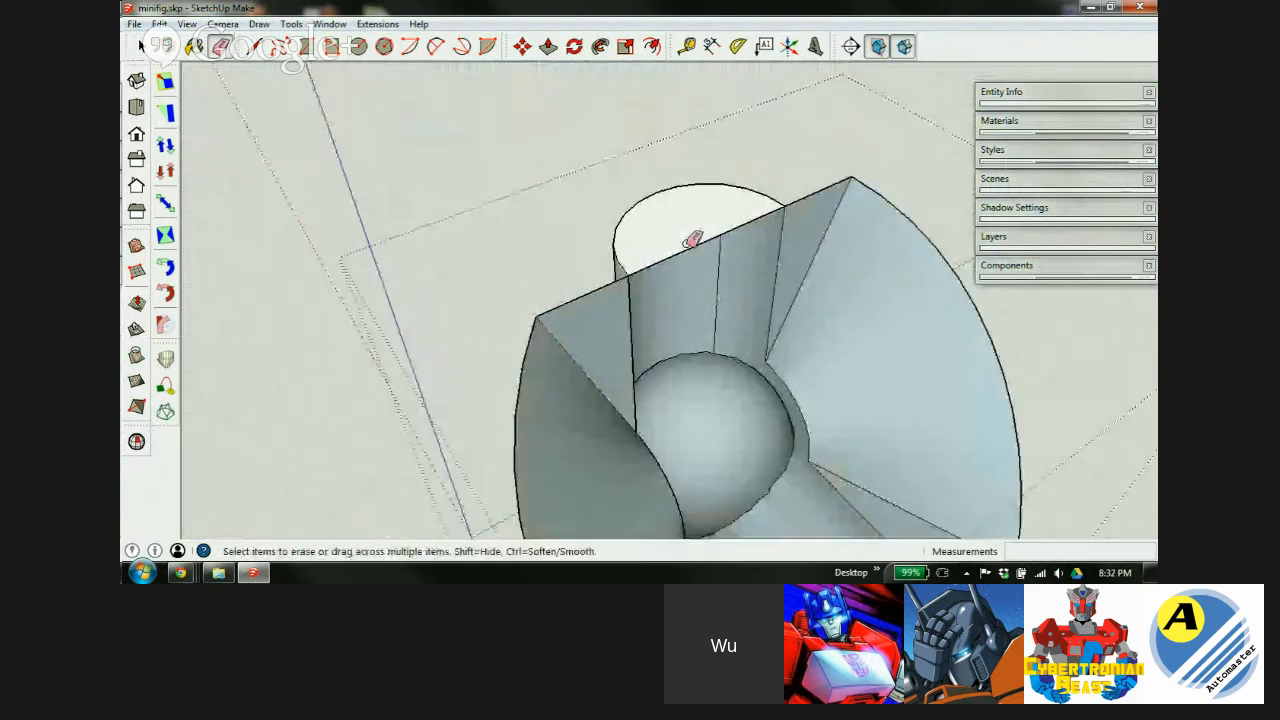
{"action": "middle_click_drag", "start_coordinate": [707, 266], "coordinate": [857, 403]}
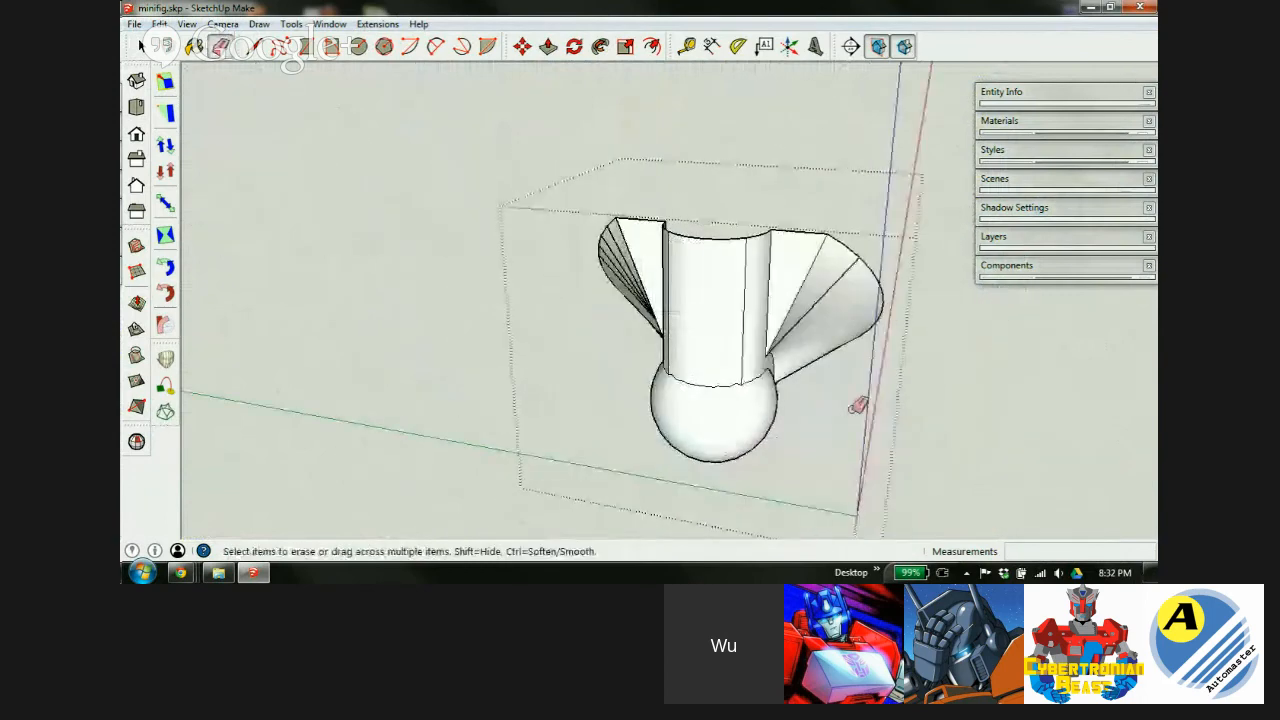
{"action": "scroll", "coordinate": [780, 395], "scroll_direction": "up", "scroll_amount": 5}
{"action": "scroll", "coordinate": [566, 266], "scroll_direction": "up", "scroll_amount": 2}
Show hidden geometry again and orbit around the socket to inspect the open ball-and-cylinder cavity.
{"action": "key", "text": "alt+h"}
{"action": "scroll", "coordinate": [592, 277], "scroll_direction": "up", "scroll_amount": 3}
{"action": "scroll", "coordinate": [598, 274], "scroll_direction": "up", "scroll_amount": 2}
{"action": "mouse_move", "coordinate": [603, 271]}
{"action": "middle_mouse_down"}
{"action": "mouse_move", "coordinate": [660, 337]}
{"action": "mouse_move", "coordinate": [900, 380]}
{"action": "mouse_move", "coordinate": [616, 422]}
{"action": "middle_mouse_up"}
{"action": "scroll", "coordinate": [822, 362], "scroll_direction": "down", "scroll_amount": 3}
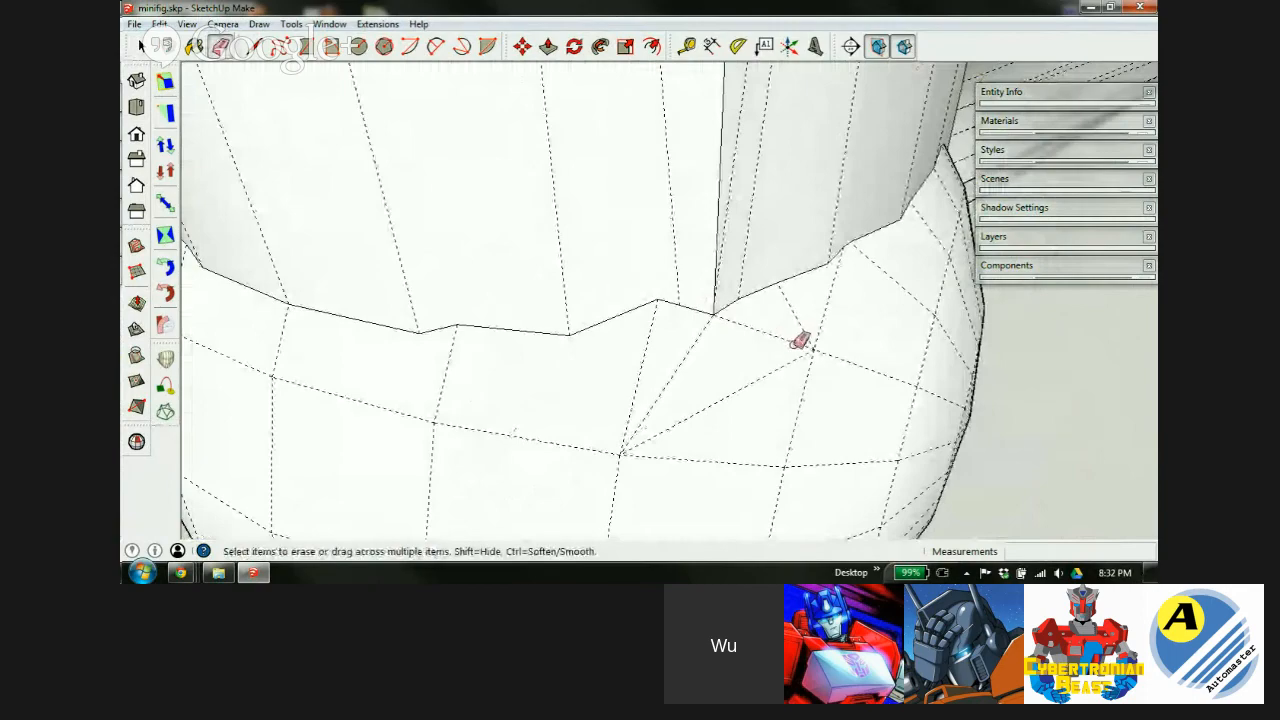
{"action": "scroll", "coordinate": [800, 341], "scroll_direction": "down", "scroll_amount": 4}
{"action": "scroll", "coordinate": [723, 317], "scroll_direction": "up", "scroll_amount": 4}
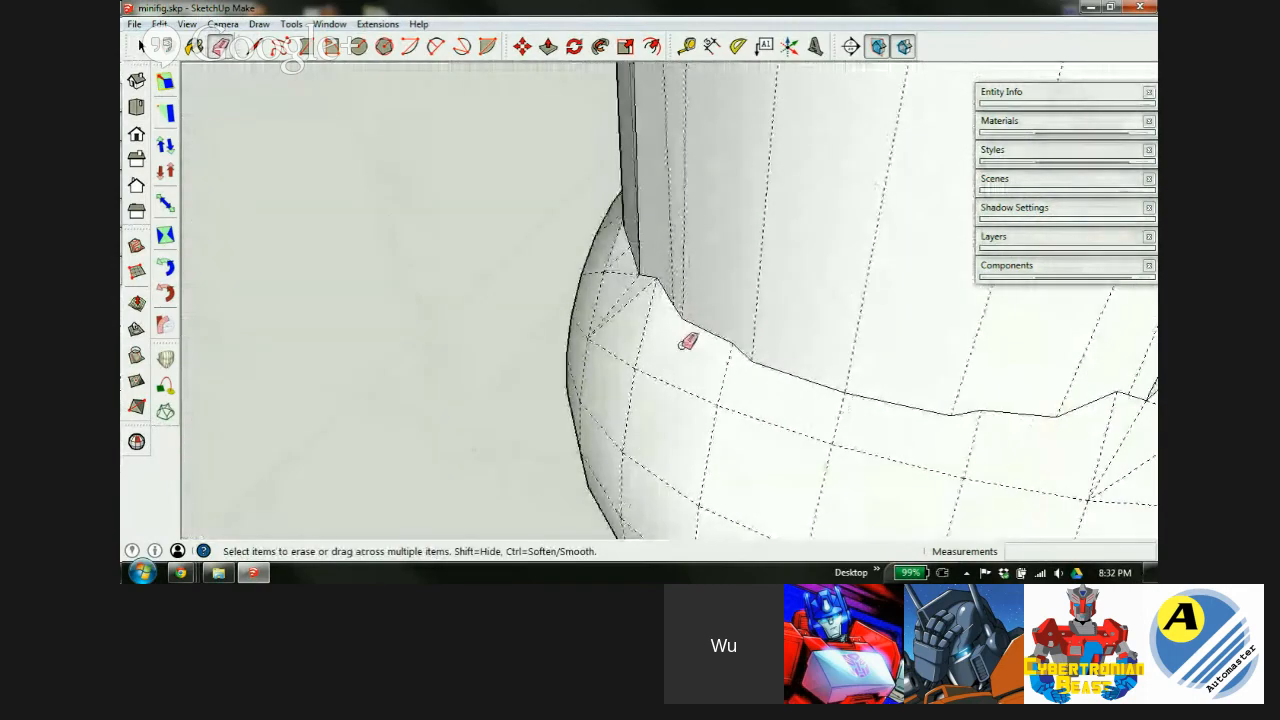
{"action": "scroll", "coordinate": [688, 341], "scroll_direction": "up", "scroll_amount": 2}
{"action": "mouse_move", "coordinate": [660, 286]}
{"action": "middle_mouse_down"}
{"action": "mouse_move", "coordinate": [737, 320]}
{"action": "mouse_move", "coordinate": [983, 271]}
{"action": "mouse_move", "coordinate": [860, 259]}
{"action": "mouse_move", "coordinate": [609, 294]}
{"action": "middle_mouse_up"}
{"action": "scroll", "coordinate": [447, 305], "scroll_direction": "down", "scroll_amount": 5}
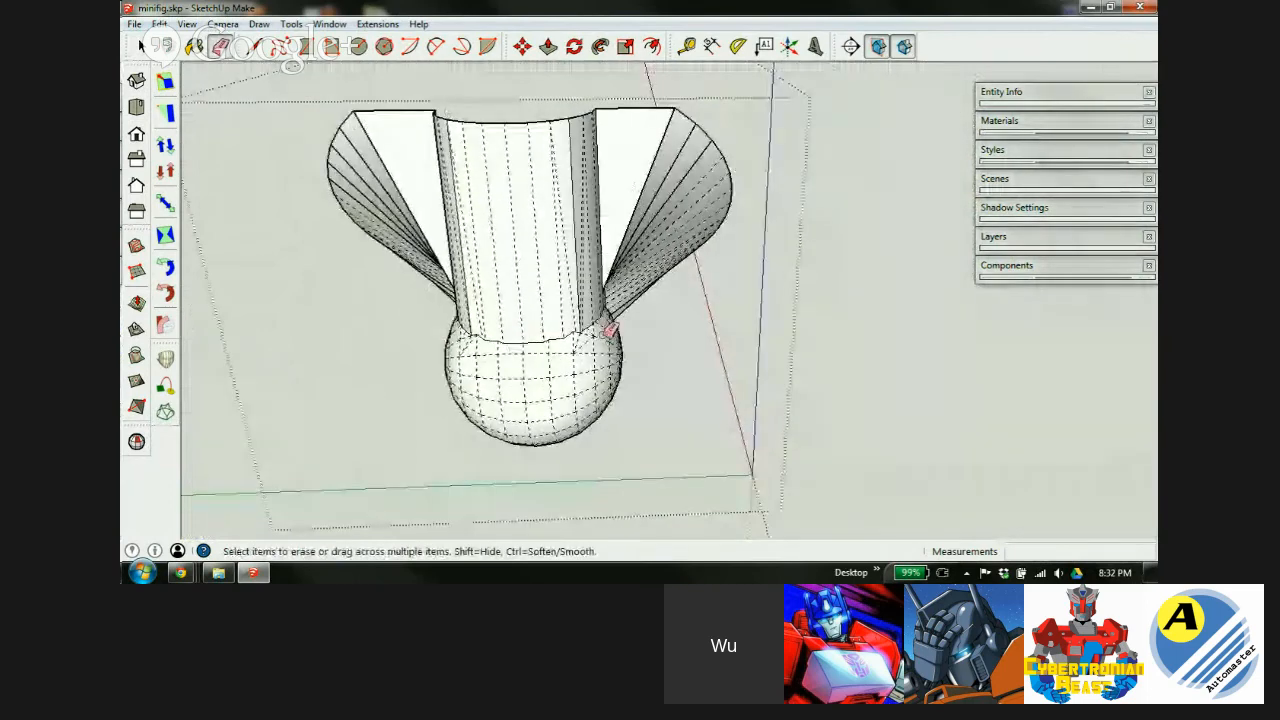
{"action": "middle_click_drag", "start_coordinate": [647, 229], "coordinate": [663, 175]}
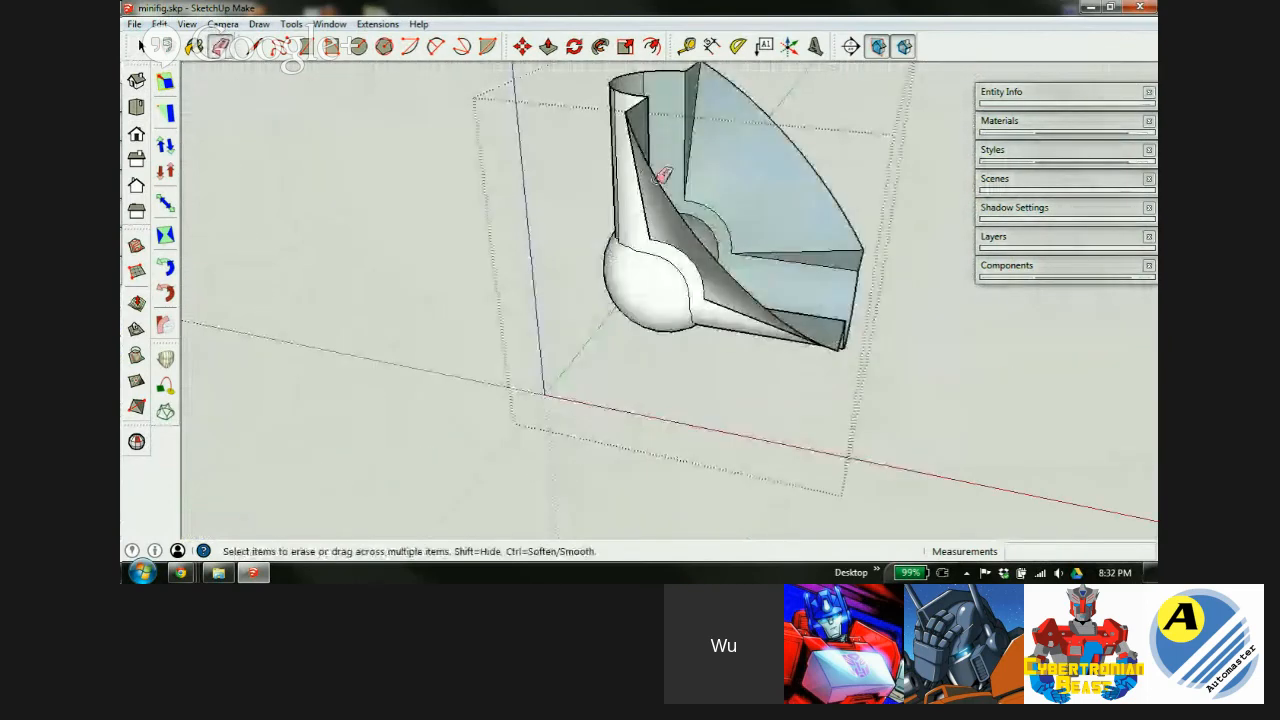
{"action": "middle_click_drag", "start_coordinate": [669, 223], "coordinate": [420, 198]}
{"action": "scroll", "coordinate": [643, 208], "scroll_direction": "down", "scroll_amount": 4}
{"action": "scroll", "coordinate": [761, 237], "scroll_direction": "up", "scroll_amount": 1}
{"action": "scroll", "coordinate": [794, 266], "scroll_direction": "up", "scroll_amount": 2}
{"action": "mouse_move", "coordinate": [794, 266]}
{"action": "middle_mouse_down"}
{"action": "mouse_move", "coordinate": [731, 243]}
{"action": "mouse_move", "coordinate": [491, 206]}
{"action": "mouse_move", "coordinate": [714, 200]}
{"action": "mouse_move", "coordinate": [750, 284]}
{"action": "middle_mouse_up"}
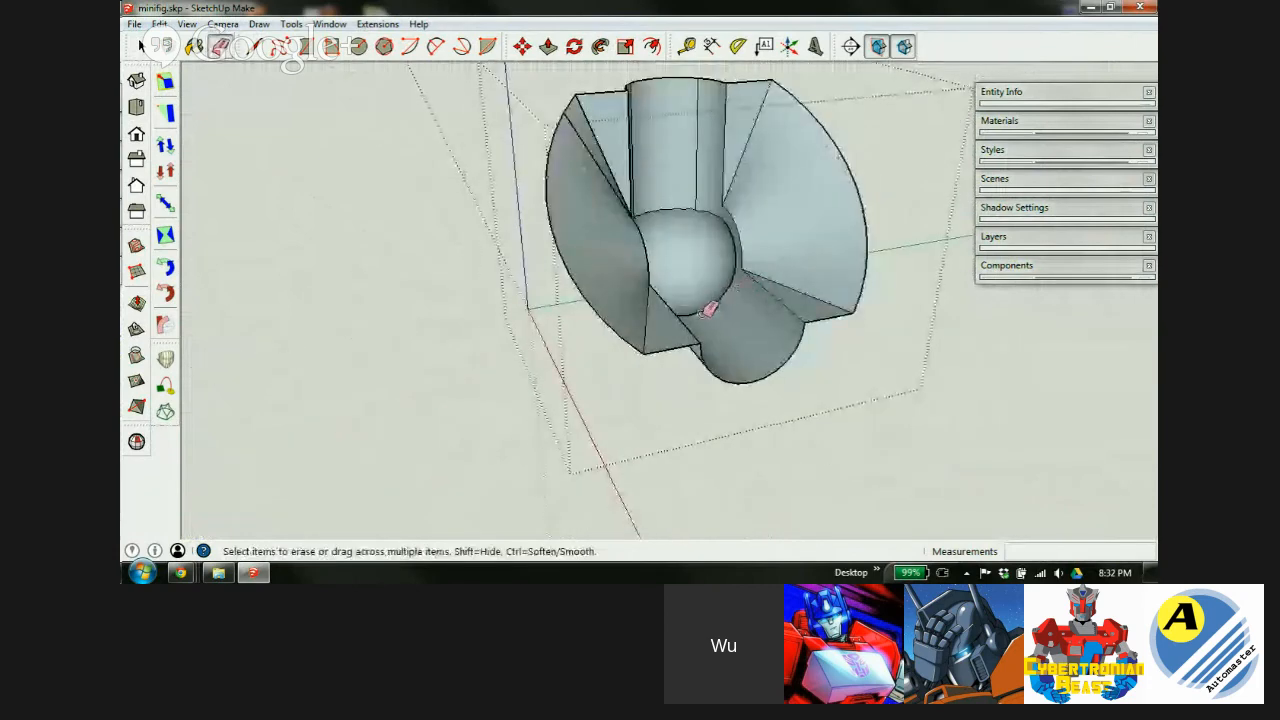
{"action": "key", "text": "space"}
Select all the socket's connected geometry and reverse its faces.
{"action": "triple_click", "coordinate": [653, 337]}
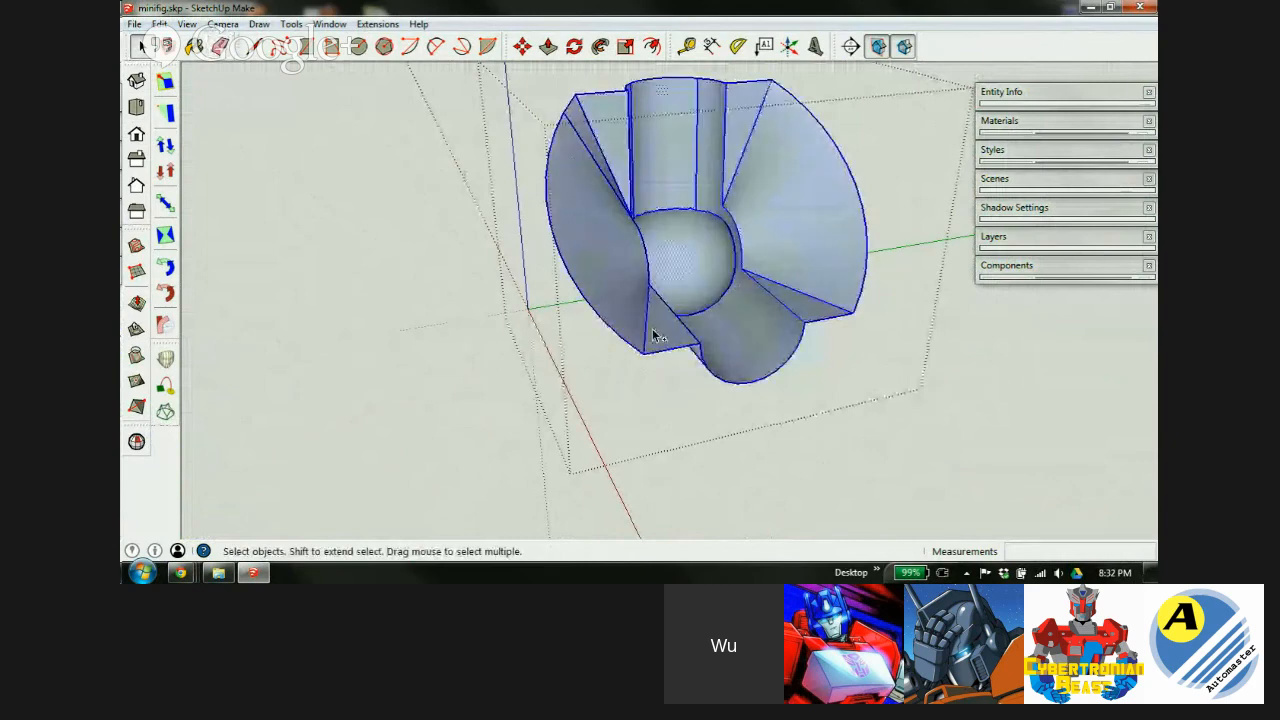
{"action": "right_click", "coordinate": [605, 218]}
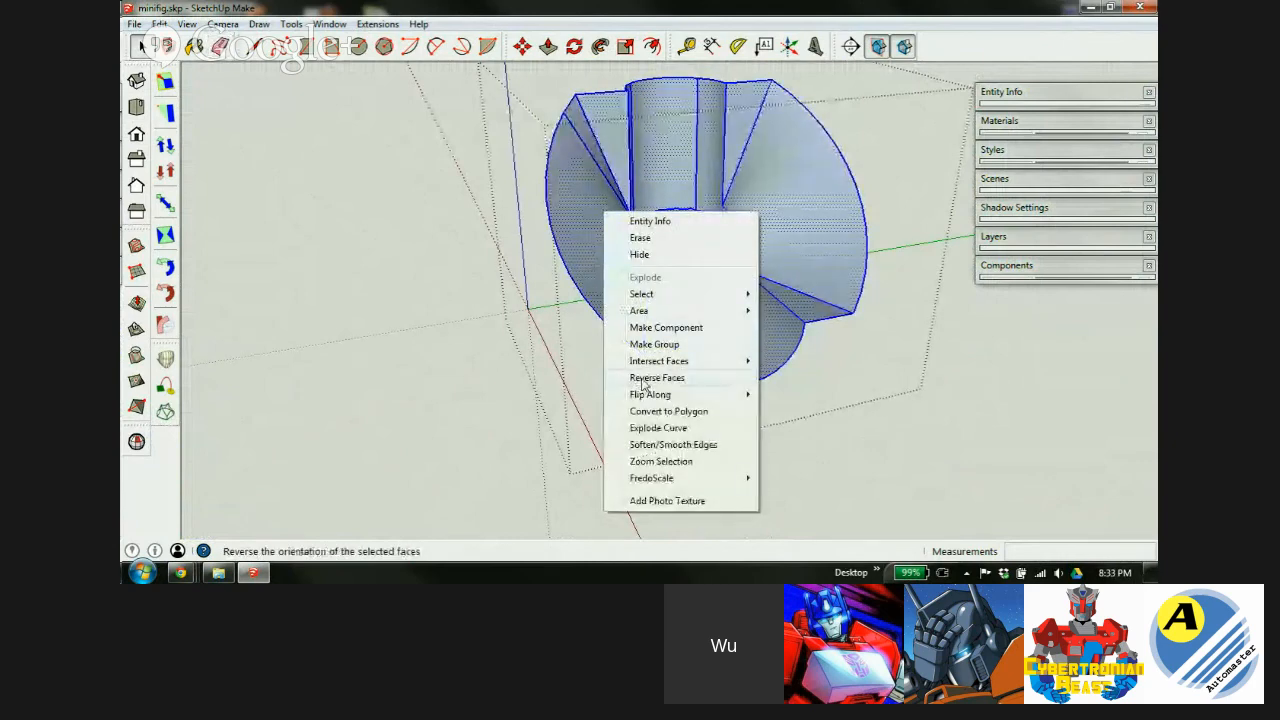
{"action": "left_click", "coordinate": [643, 379]}
Close the group and select the socket group.
{"action": "left_click", "coordinate": [865, 367]}
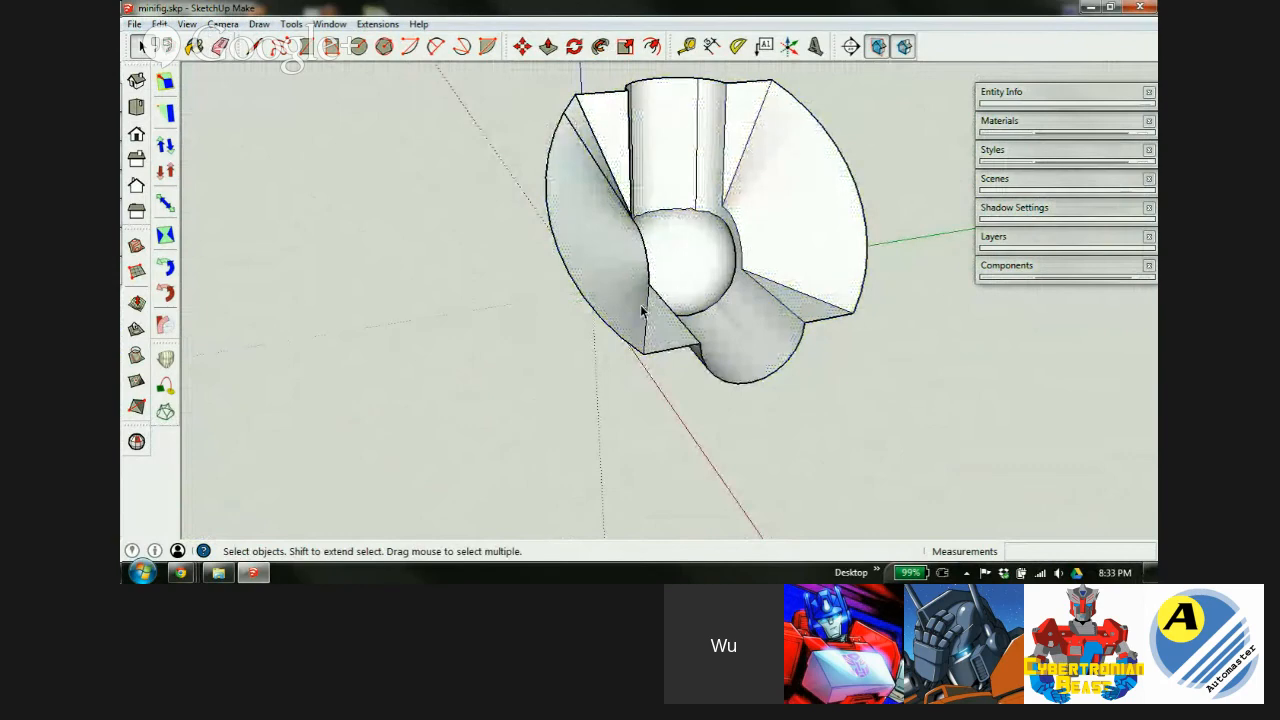
{"action": "key", "text": "space"}
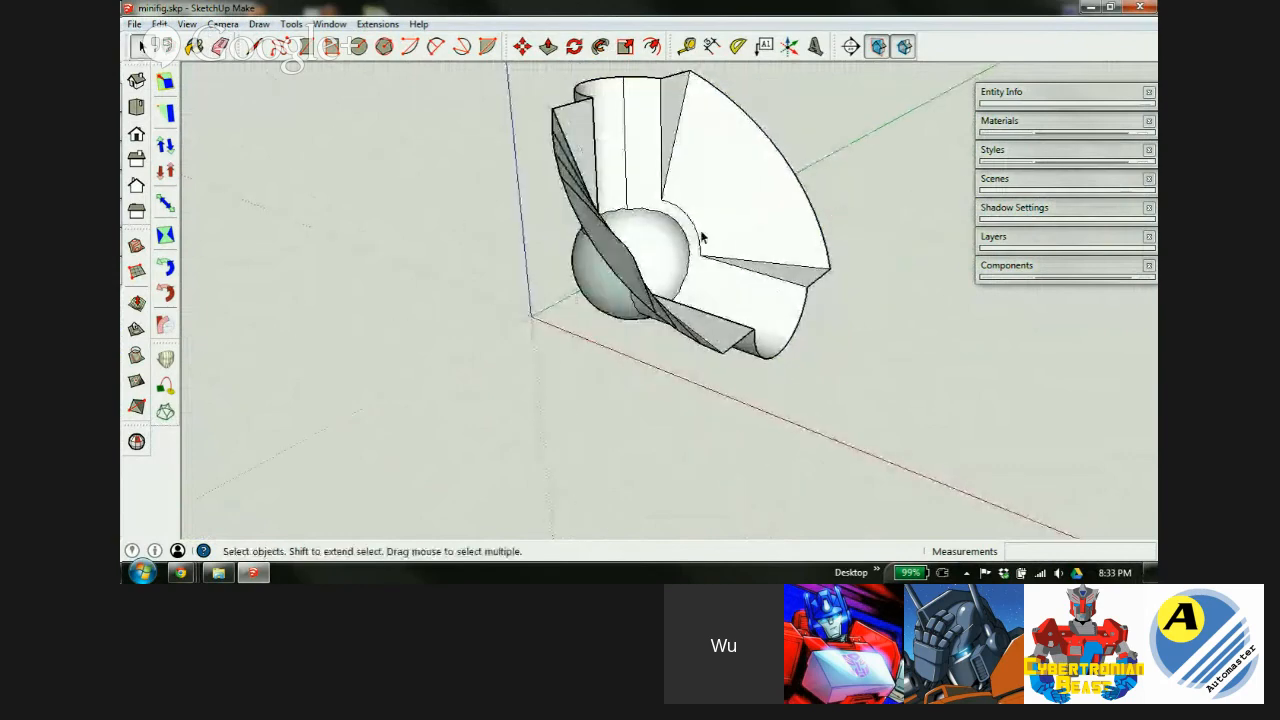
{"action": "left_click", "coordinate": [655, 203]}
{"action": "right_click", "coordinate": [661, 196]}
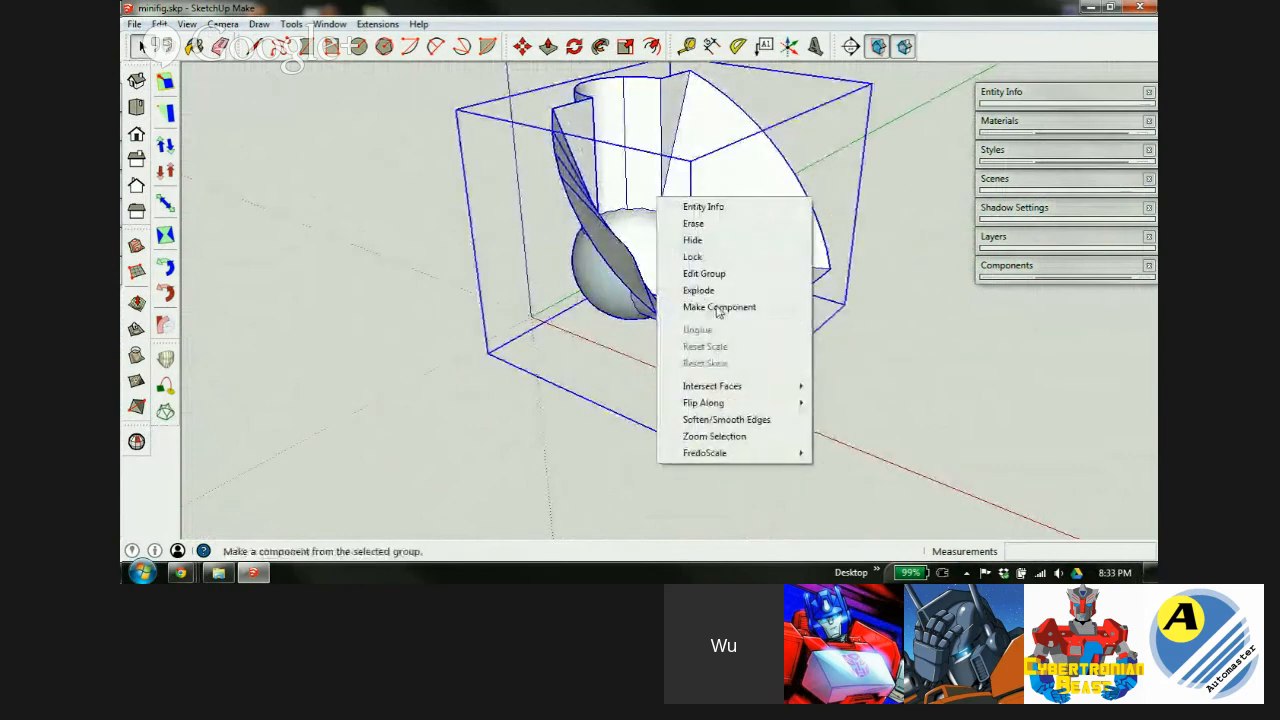
Make the socket group a component and rename its definition '5mm 90 socket' in Entity Info.
{"action": "left_click", "coordinate": [793, 287]}
{"action": "left_click", "coordinate": [1052, 93]}
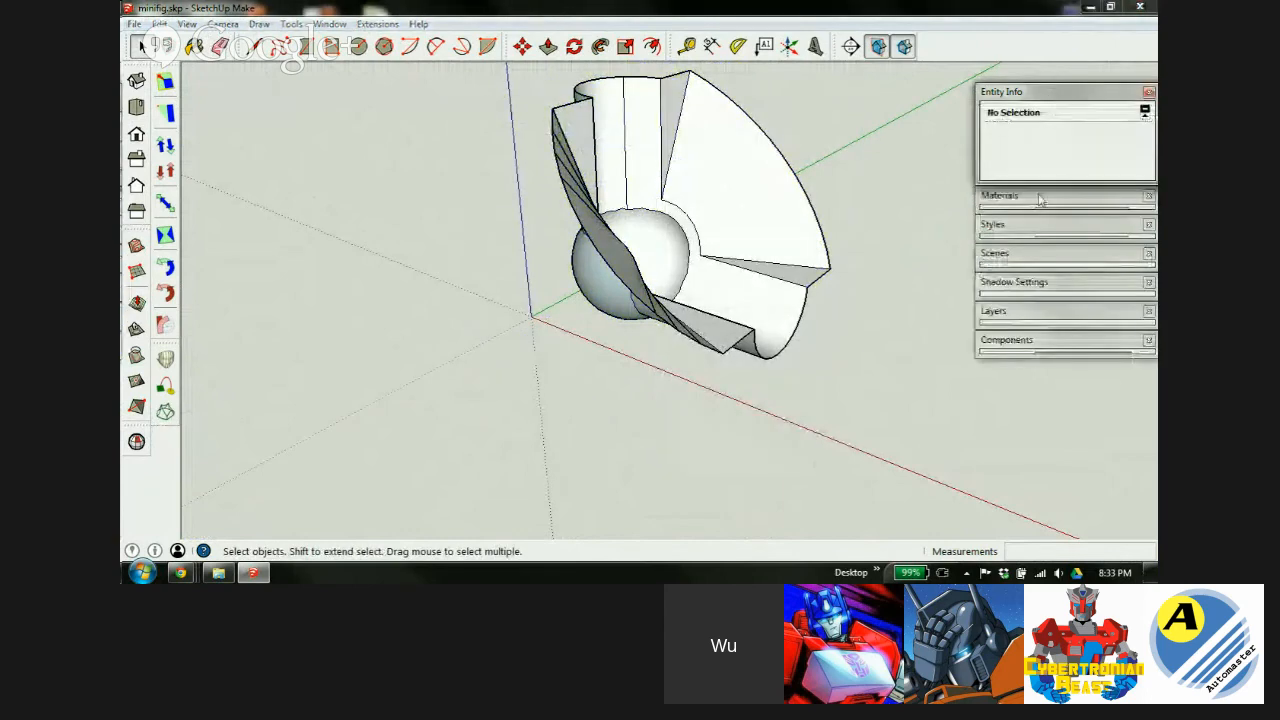
{"action": "left_click", "coordinate": [714, 233]}
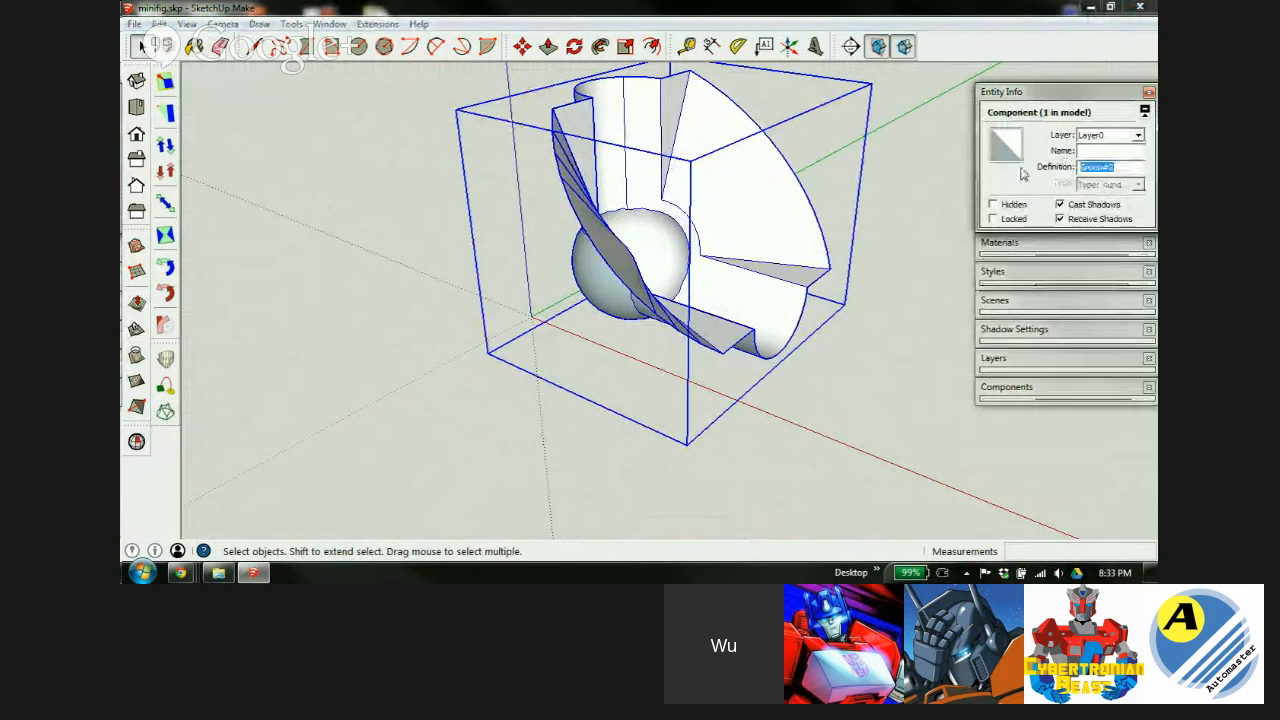
{"action": "type", "text": "90"}
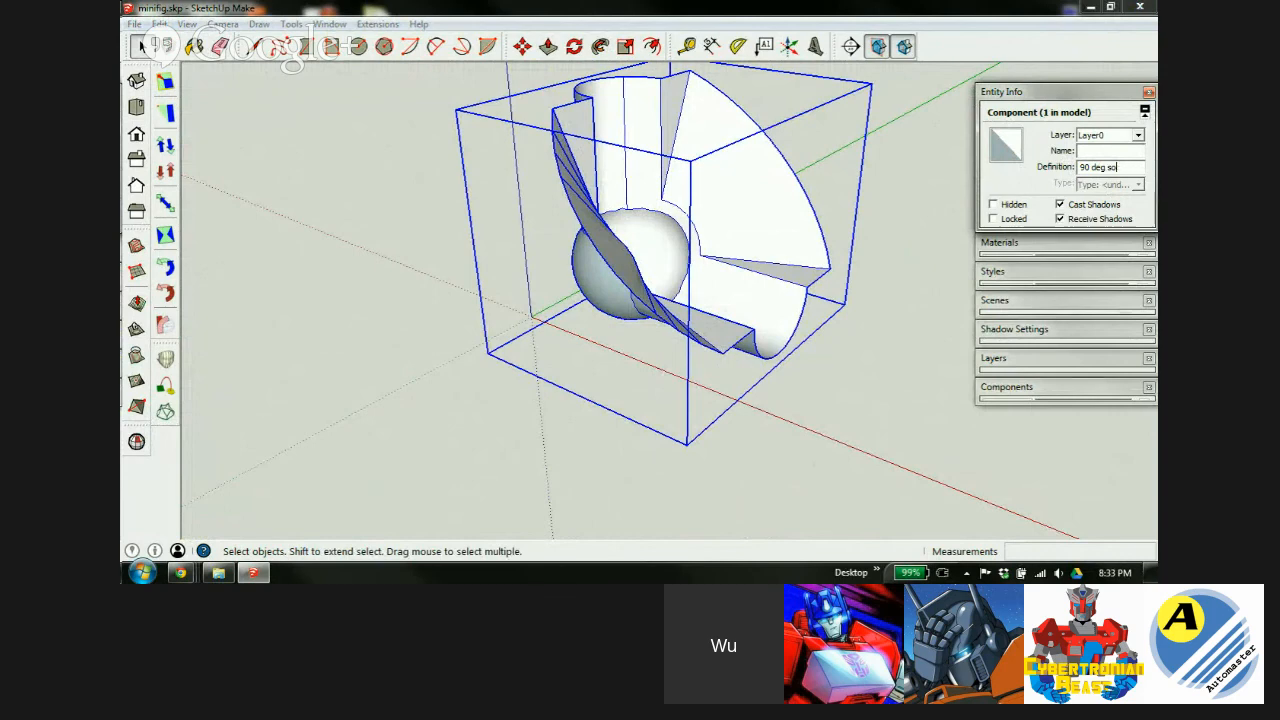
{"action": "type", "text": "deg ball socke"}
{"action": "key", "text": "Return"}
Orbit to inspect the new component, then select the 10mm ball.
{"action": "middle_click_drag", "start_coordinate": [590, 225], "coordinate": [660, 222]}
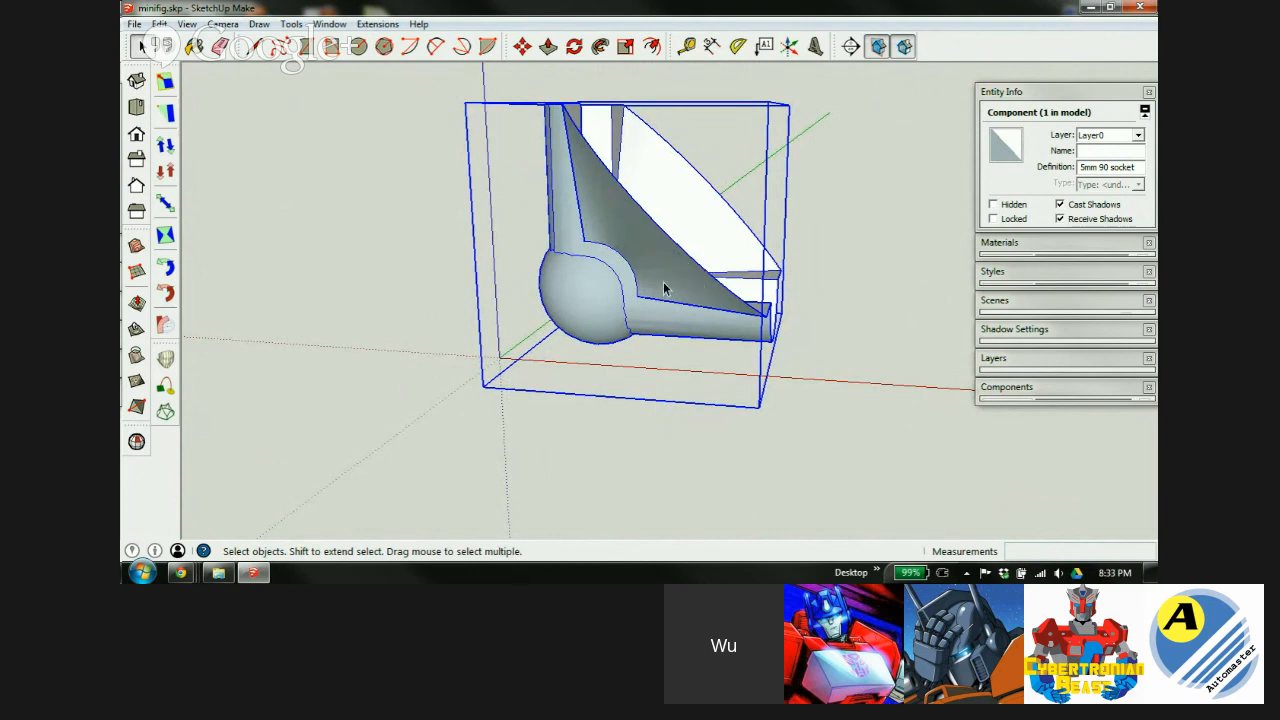
{"action": "middle_click_drag", "start_coordinate": [660, 220], "coordinate": [510, 320]}
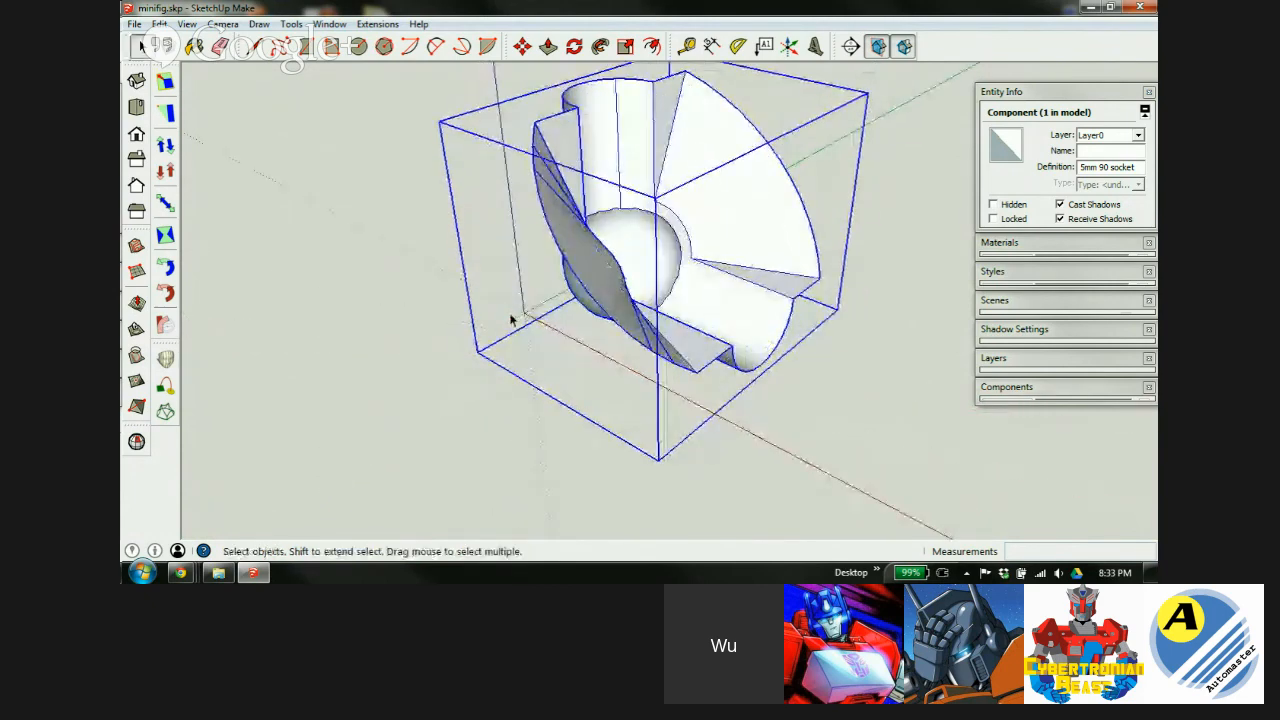
{"action": "left_click", "coordinate": [357, 203]}
{"action": "scroll", "coordinate": [443, 197], "scroll_direction": "down", "scroll_amount": 5}
{"action": "left_click", "coordinate": [781, 301]}
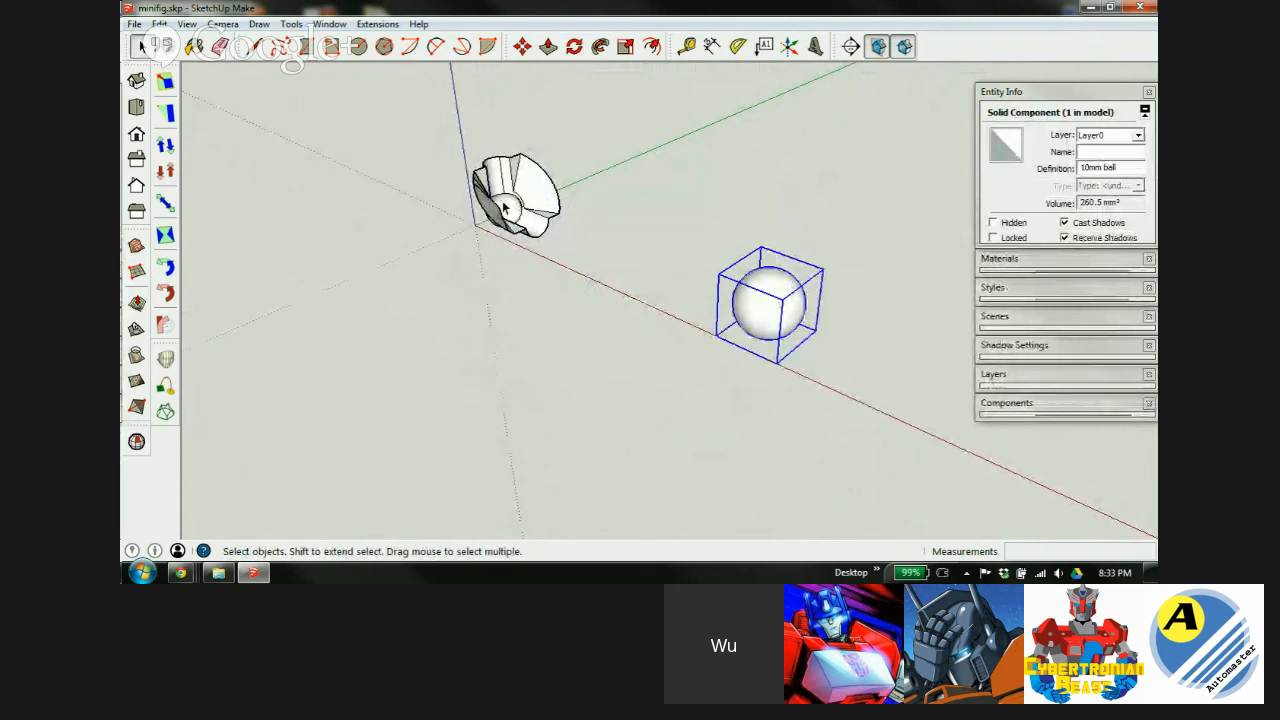
Move the 5mm 90 socket up and to the right, out of the way.
{"action": "key", "text": "m"}
{"action": "key", "text": "space"}
{"action": "left_click", "coordinate": [585, 223]}
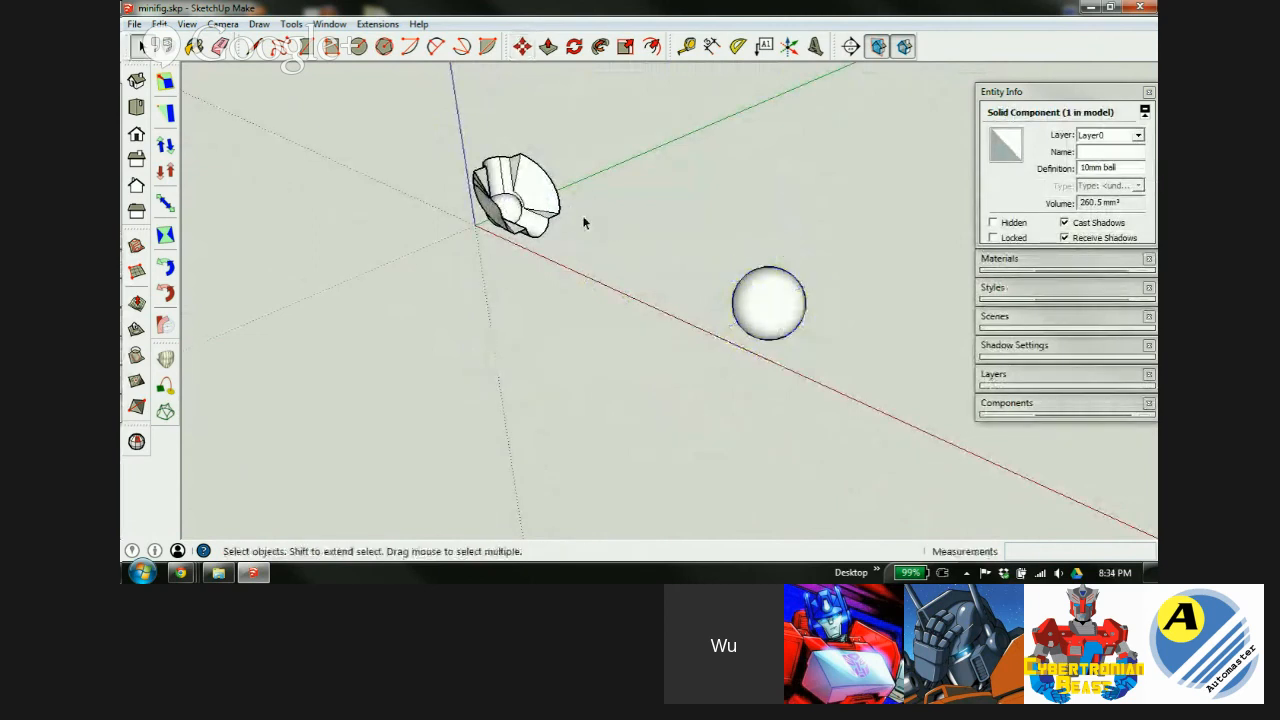
{"action": "key", "text": "m"}
{"action": "left_click", "coordinate": [519, 210]}
{"action": "left_click", "coordinate": [791, 148]}
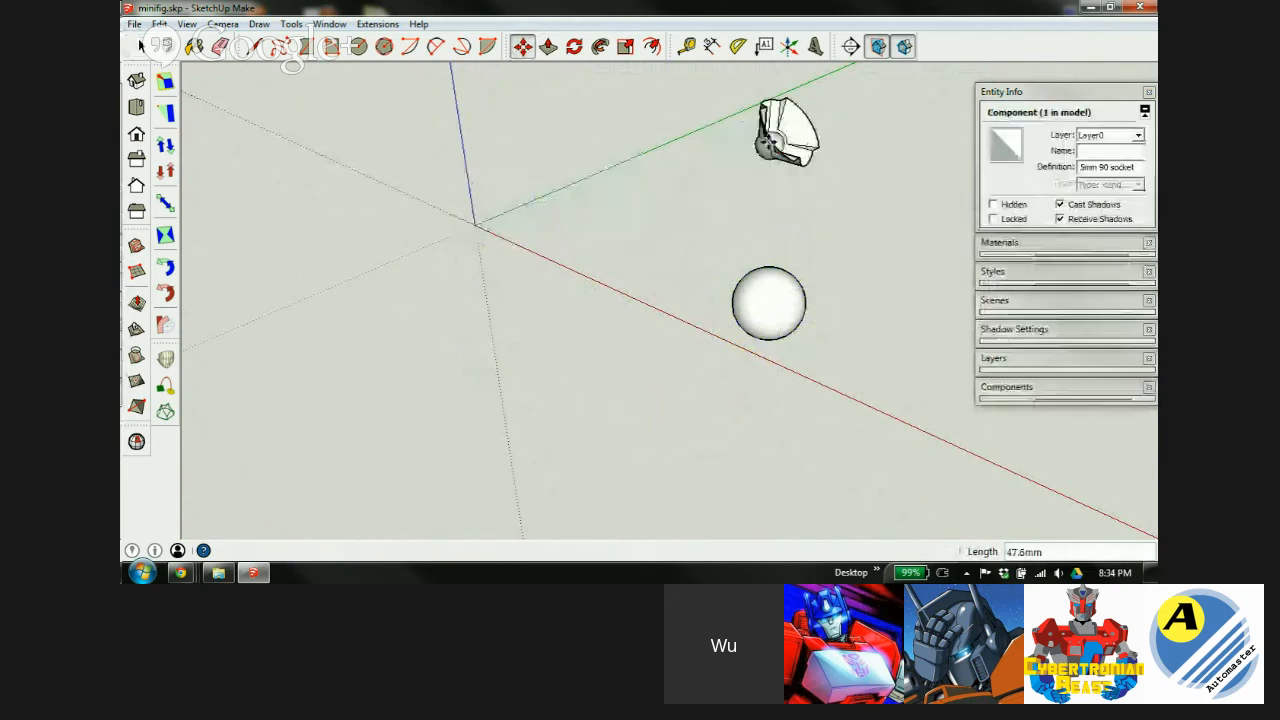
Move the 10mm ball to the axes origin, then open the Lesson 2 folder in Explorer.
{"action": "key", "text": "space"}
{"action": "left_click", "coordinate": [763, 302]}
{"action": "key", "text": "m"}
{"action": "left_click", "coordinate": [766, 307]}
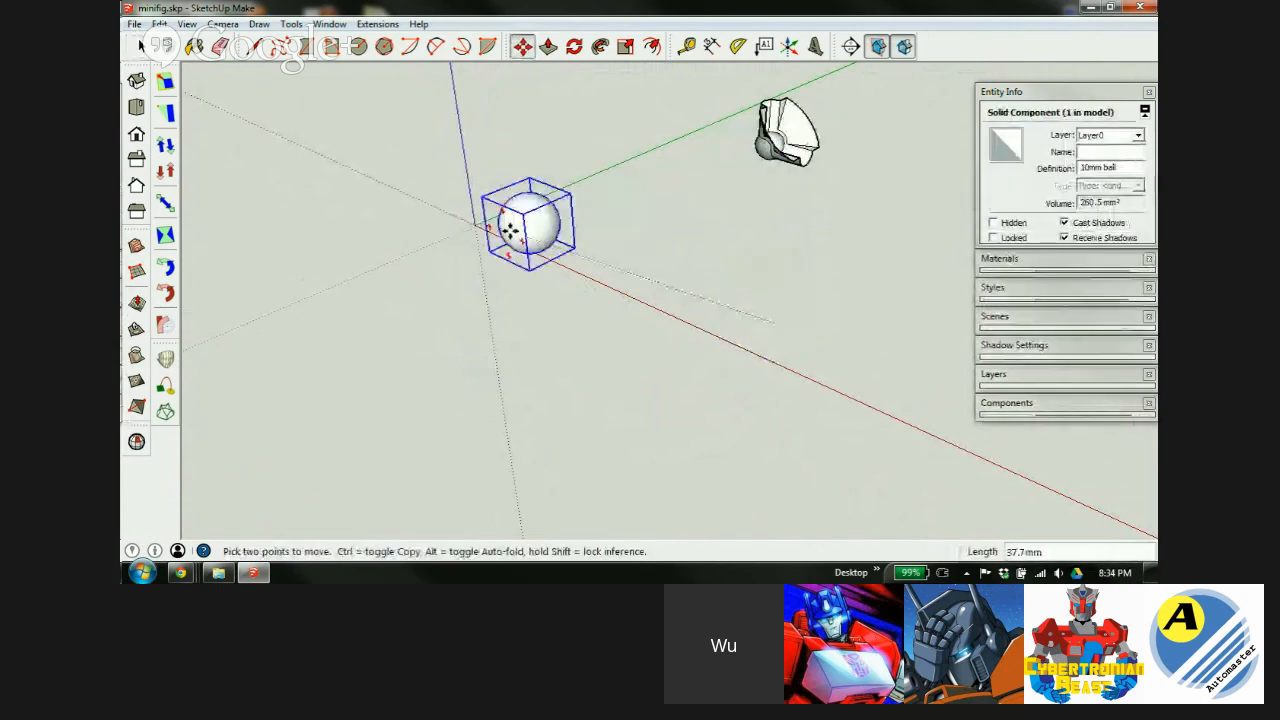
{"action": "left_click", "coordinate": [508, 216]}
{"action": "scroll", "coordinate": [510, 220], "scroll_direction": "up", "scroll_amount": 5}
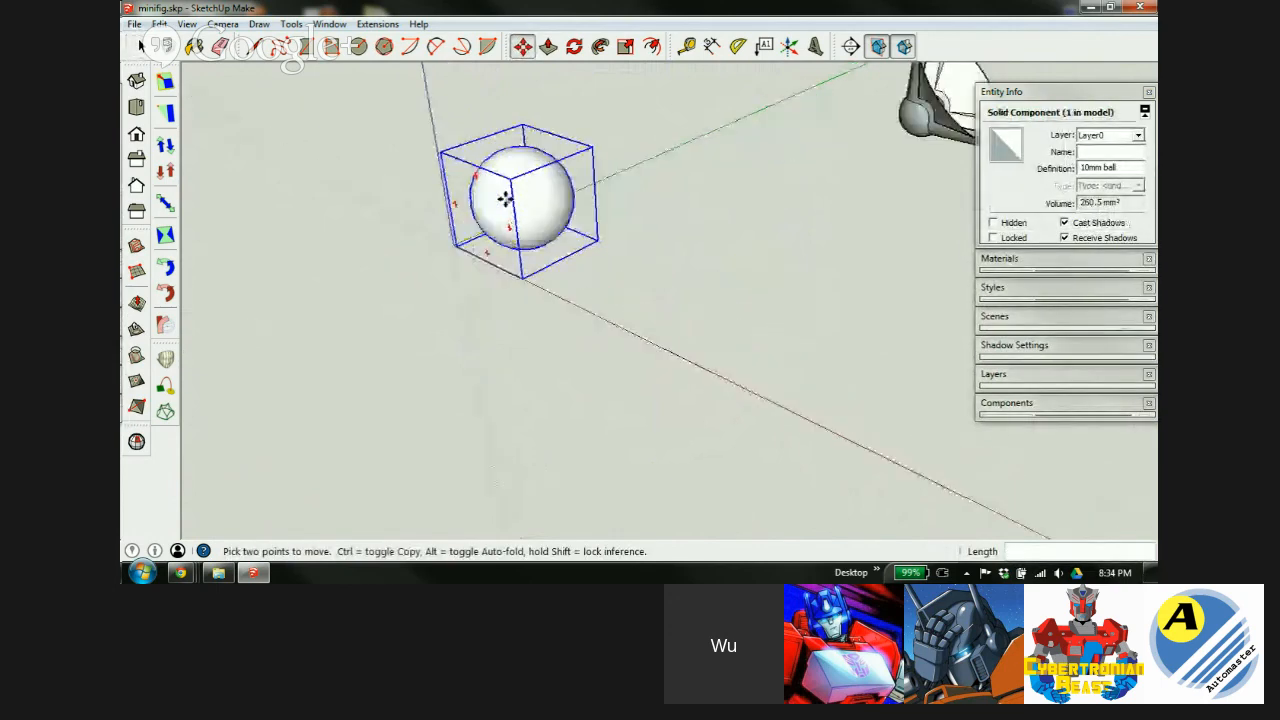
{"action": "middle_click_drag", "start_coordinate": [508, 220], "coordinate": [586, 206]}
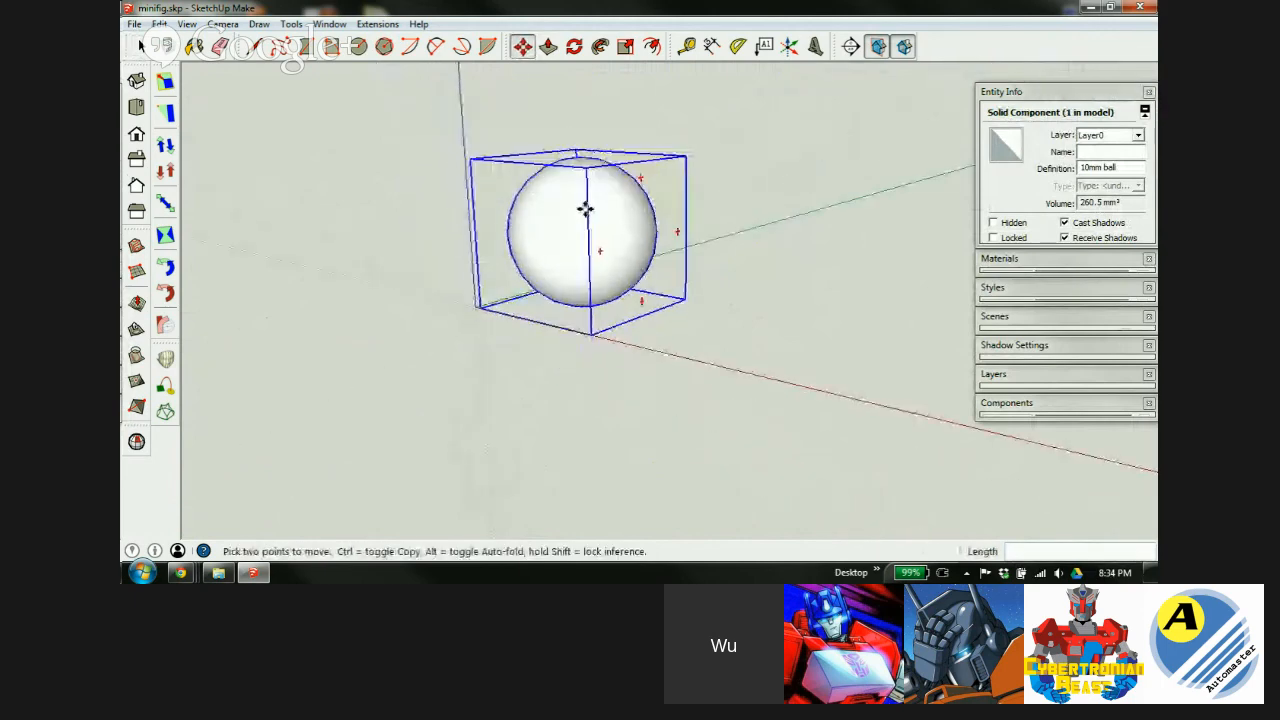
{"action": "left_click", "coordinate": [218, 572]}
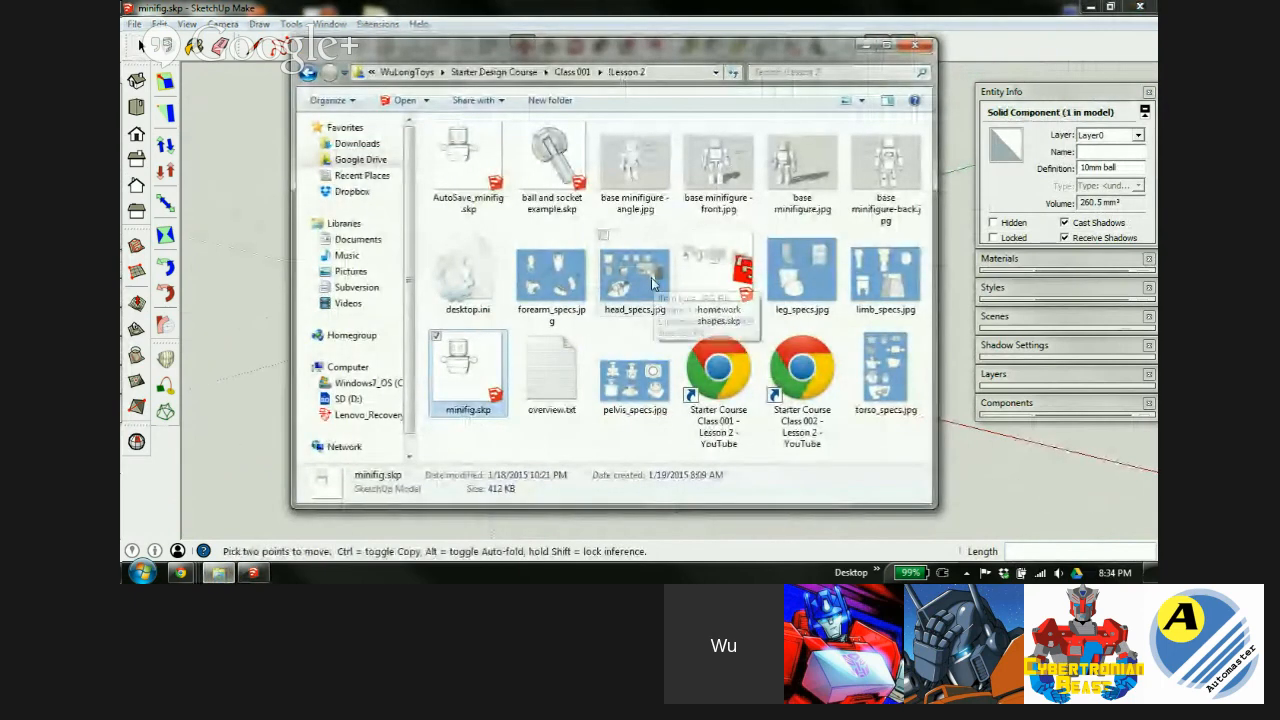
Open limb_specs.jpg and zoom and pan around it to study the socket dimensions.
{"action": "double_click", "coordinate": [860, 288]}
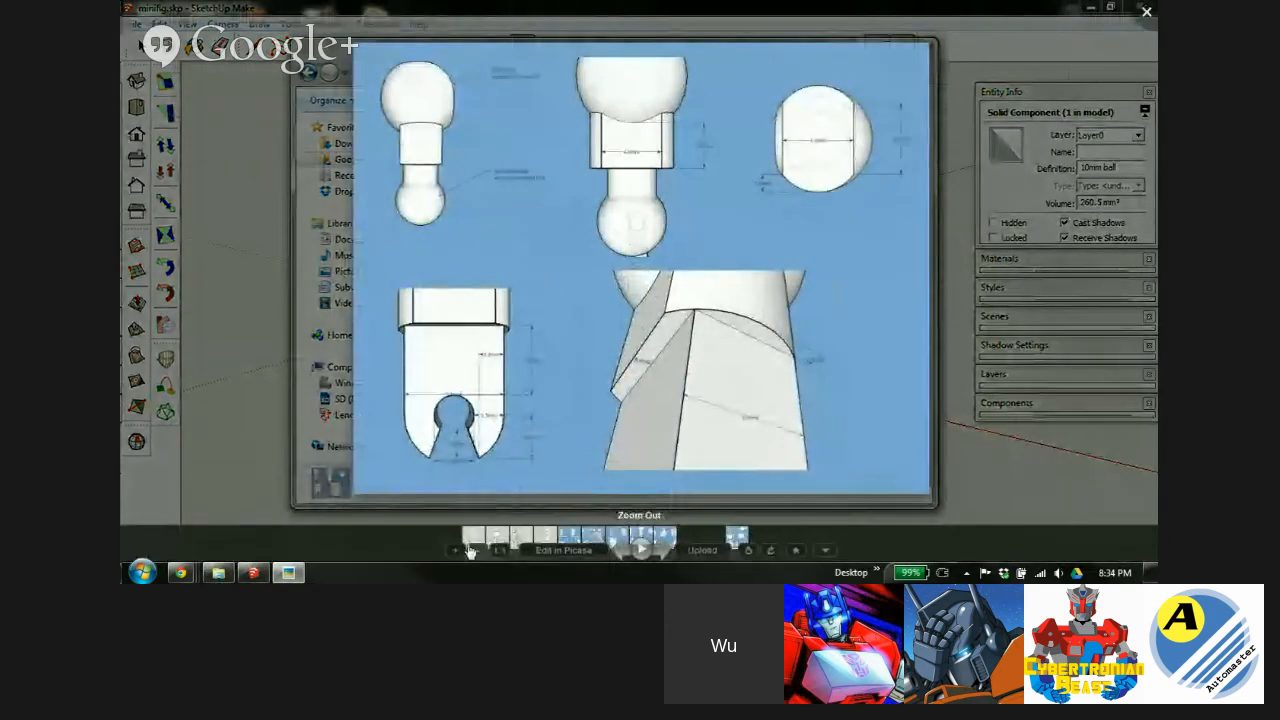
{"action": "left_click", "coordinate": [452, 553]}
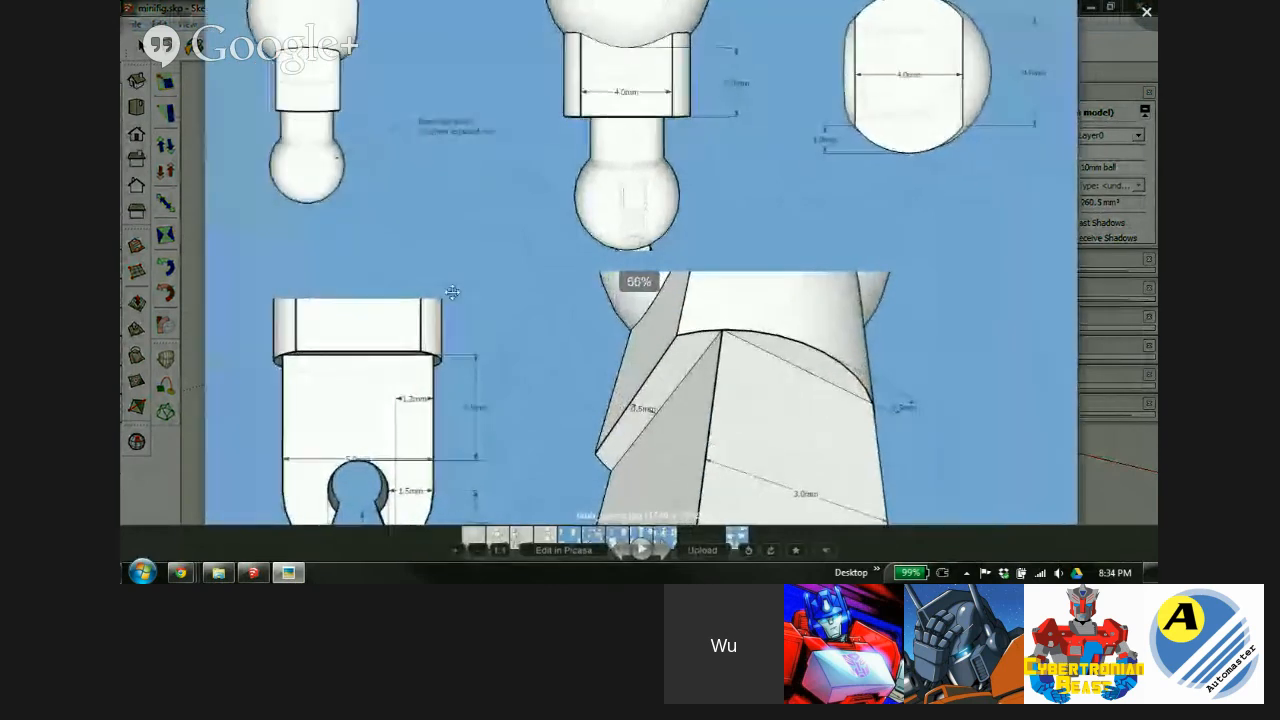
{"action": "left_click_drag", "start_coordinate": [507, 134], "coordinate": [518, 267]}
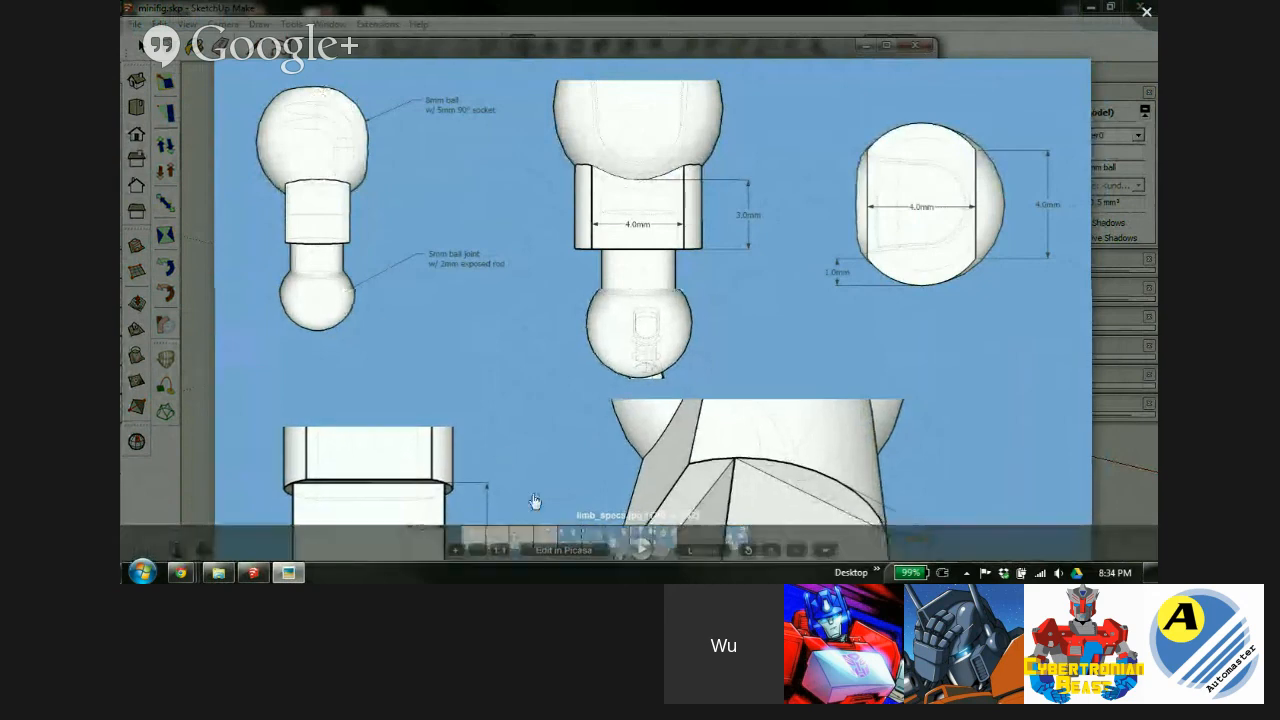
{"action": "left_click_drag", "start_coordinate": [533, 502], "coordinate": [553, 233]}
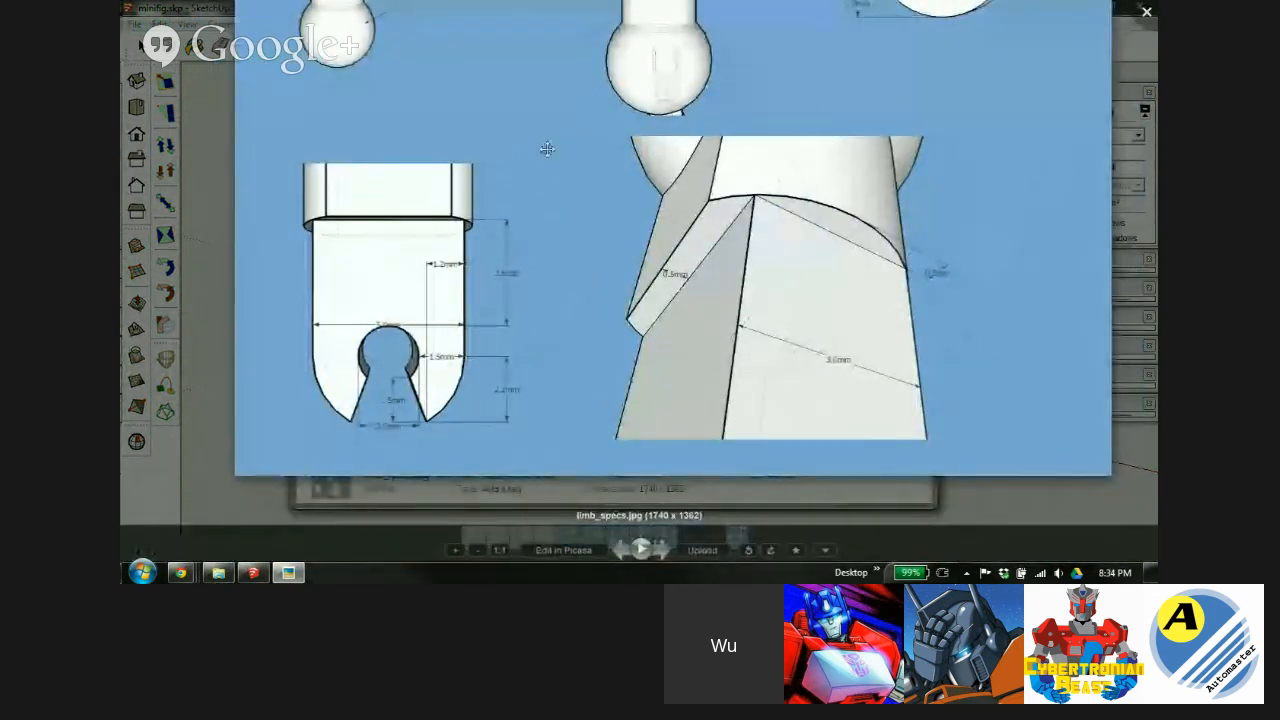
{"action": "left_click_drag", "start_coordinate": [551, 146], "coordinate": [551, 178]}
{"action": "left_click_drag", "start_coordinate": [527, 127], "coordinate": [580, 331]}
{"action": "left_click_drag", "start_coordinate": [605, 403], "coordinate": [606, 313]}
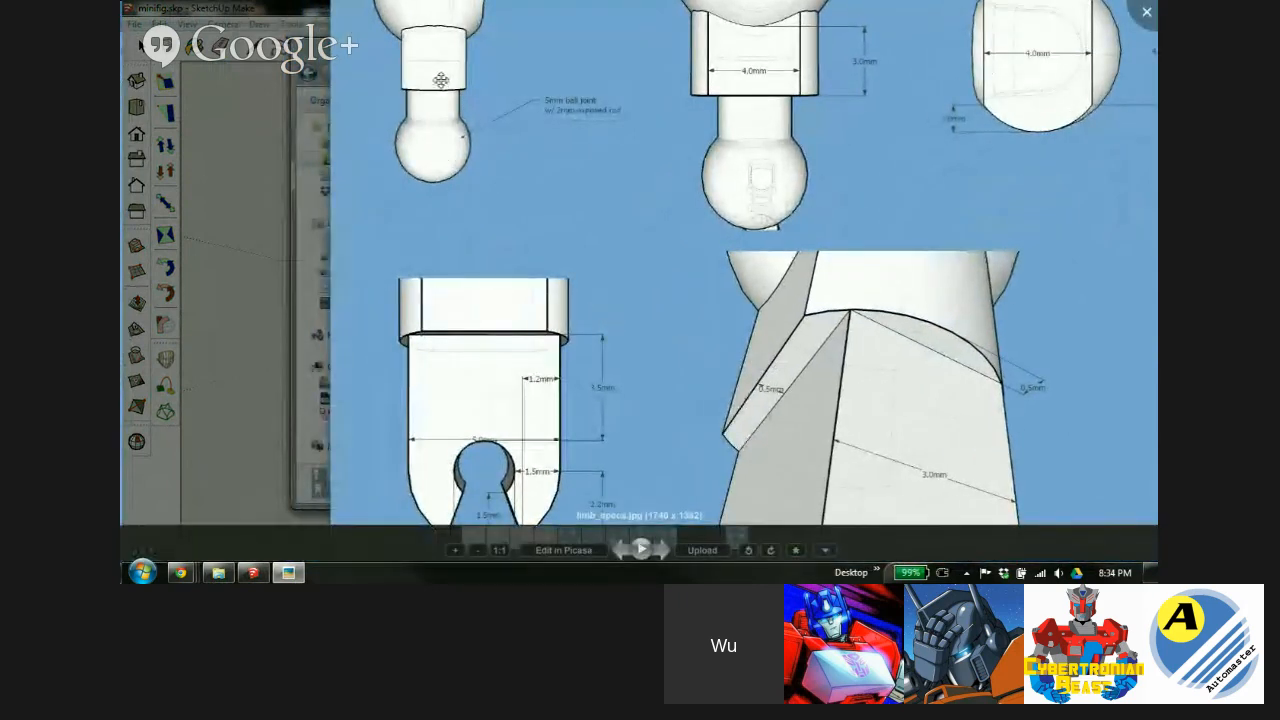
{"action": "left_click_drag", "start_coordinate": [605, 304], "coordinate": [620, 491]}
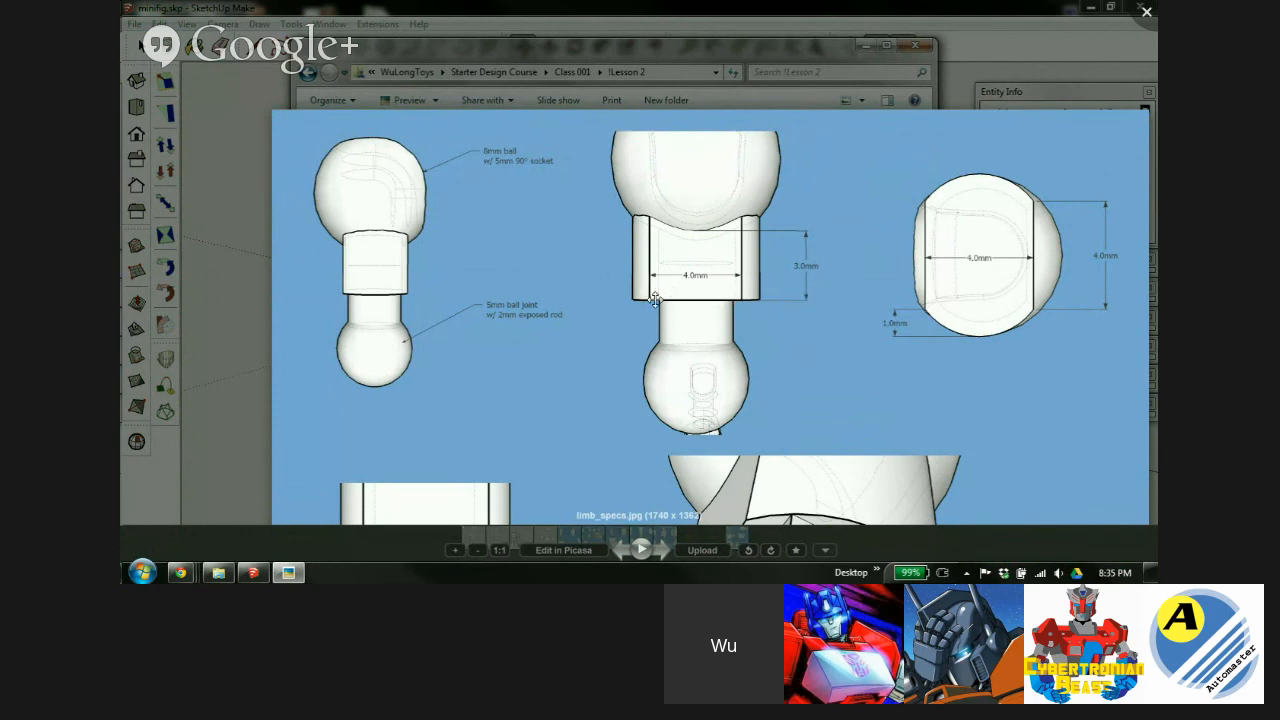
{"action": "left_click", "coordinate": [455, 550]}
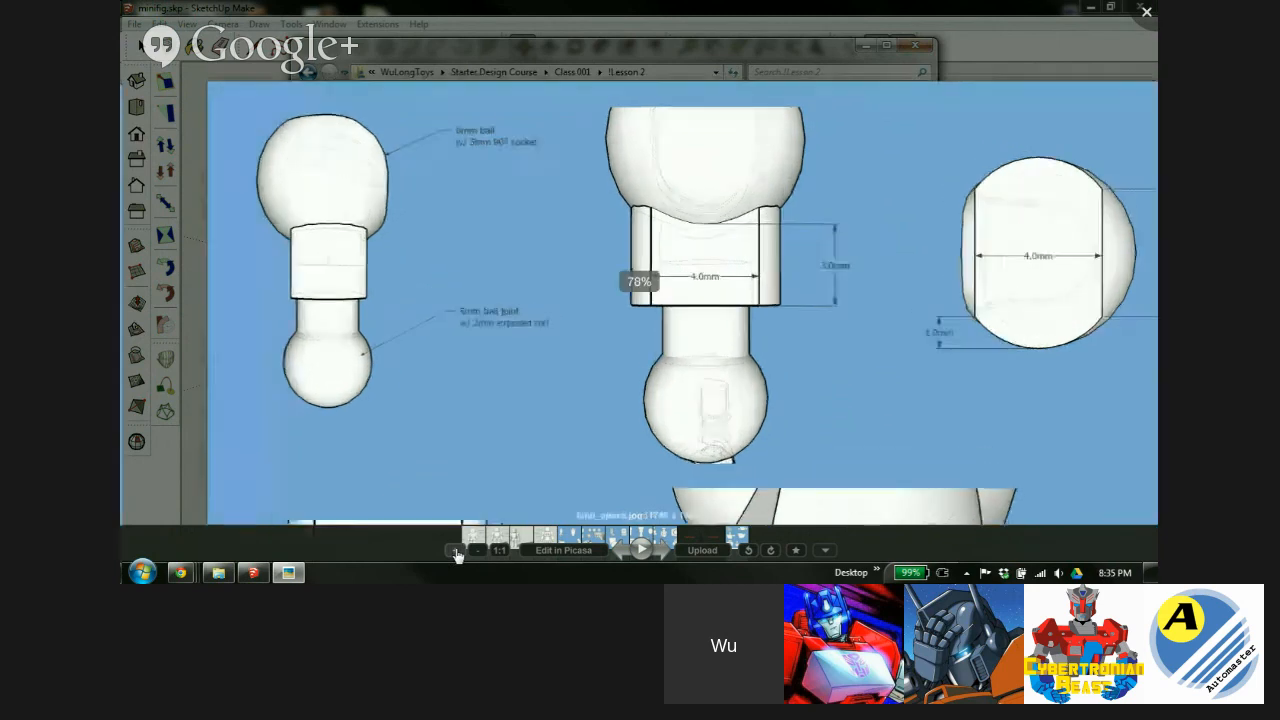
{"action": "left_click_drag", "start_coordinate": [854, 193], "coordinate": [677, 274]}
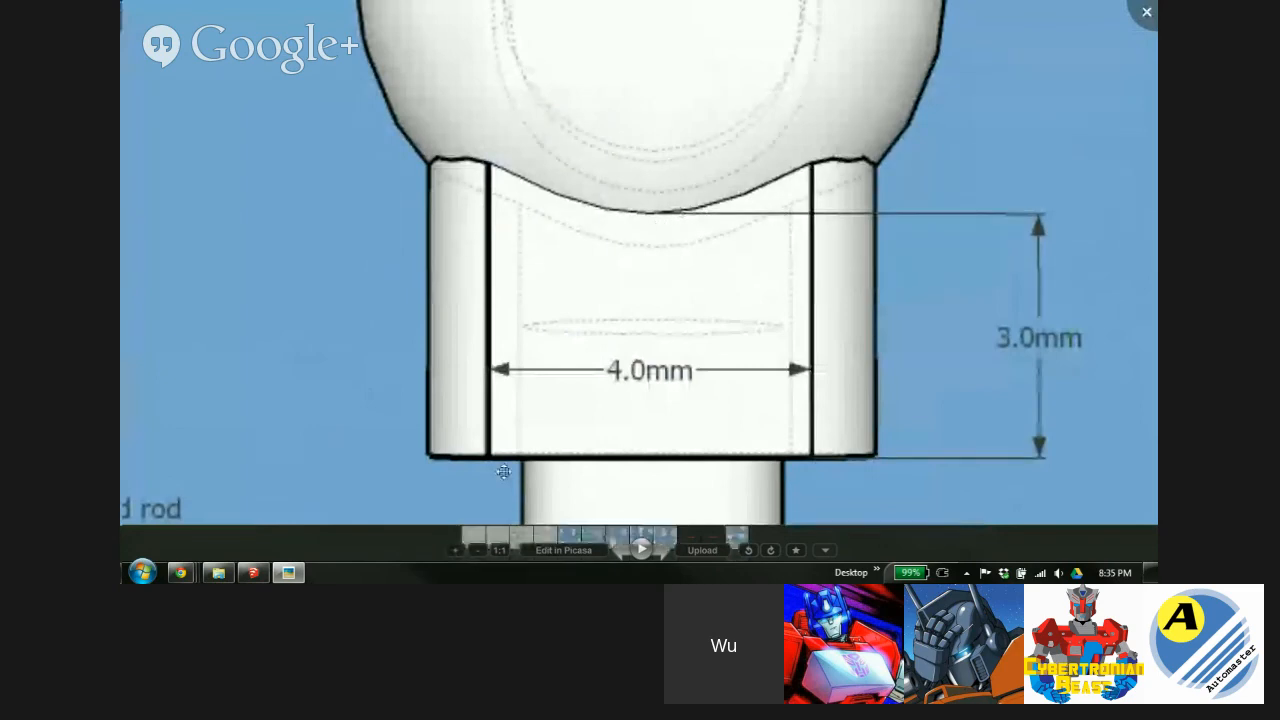
{"action": "left_click", "coordinate": [477, 552]}
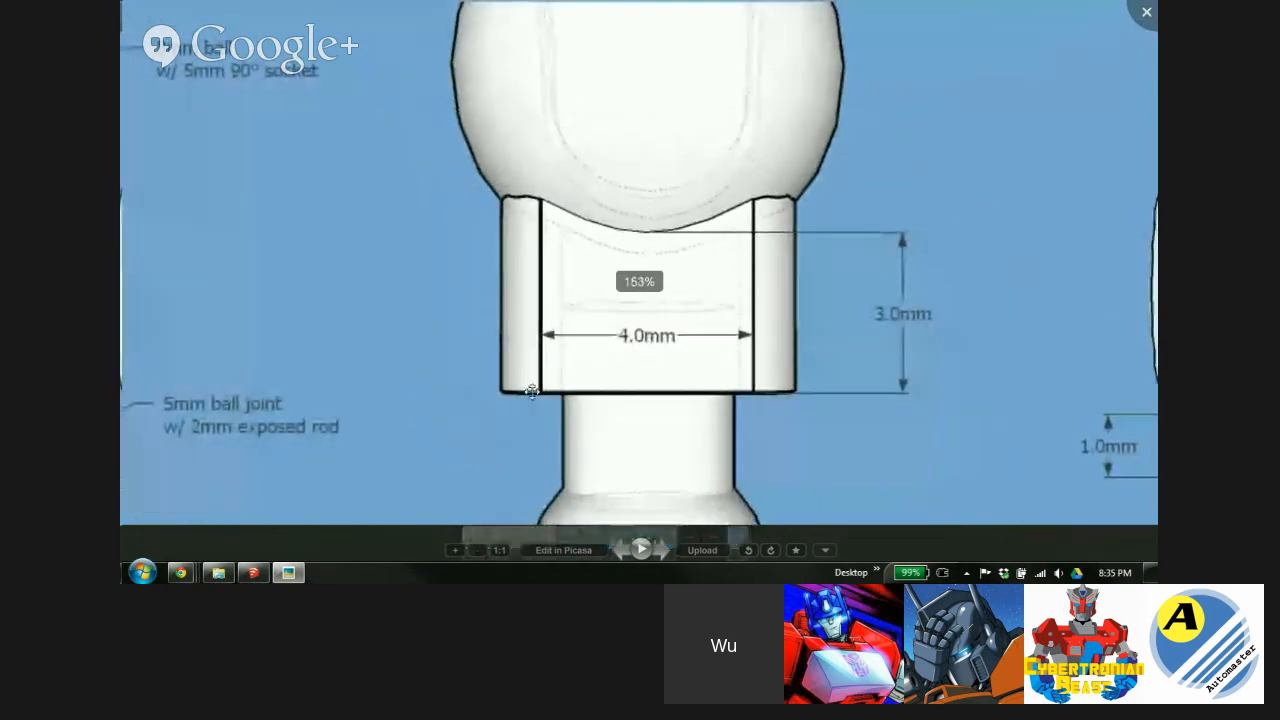
{"action": "left_click", "coordinate": [474, 551]}
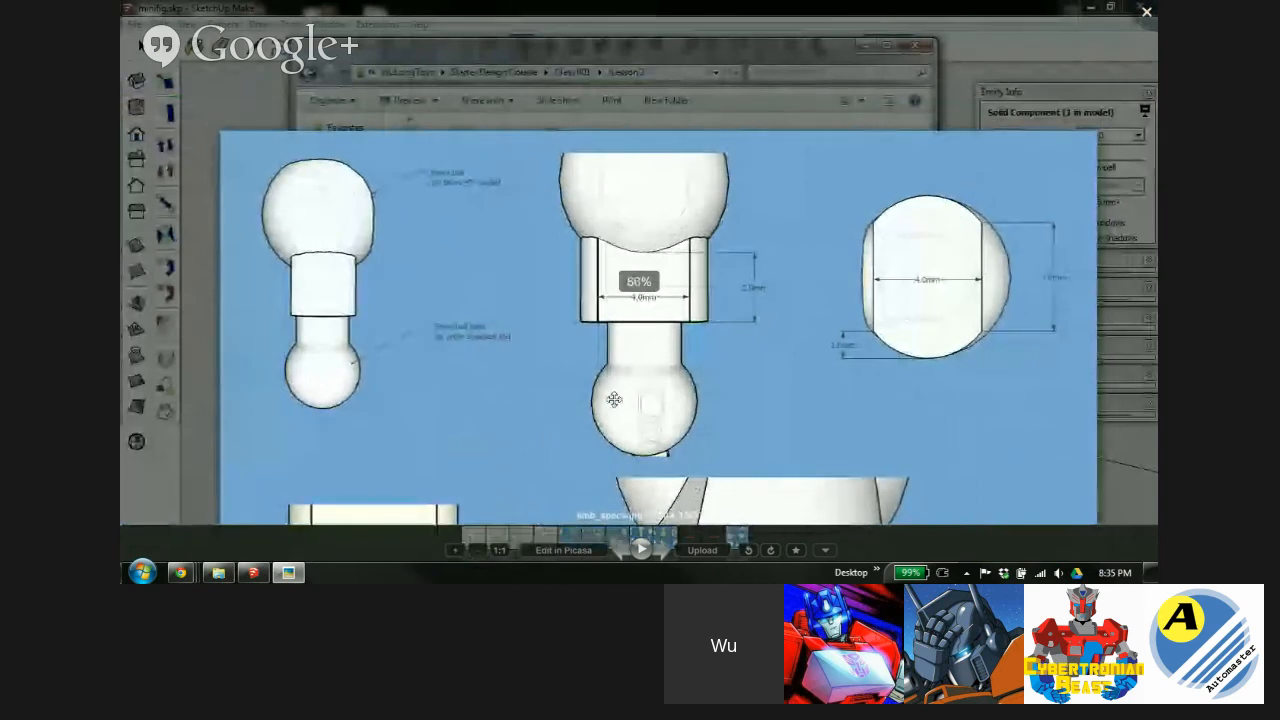
{"action": "left_click_drag", "start_coordinate": [676, 388], "coordinate": [571, 372]}
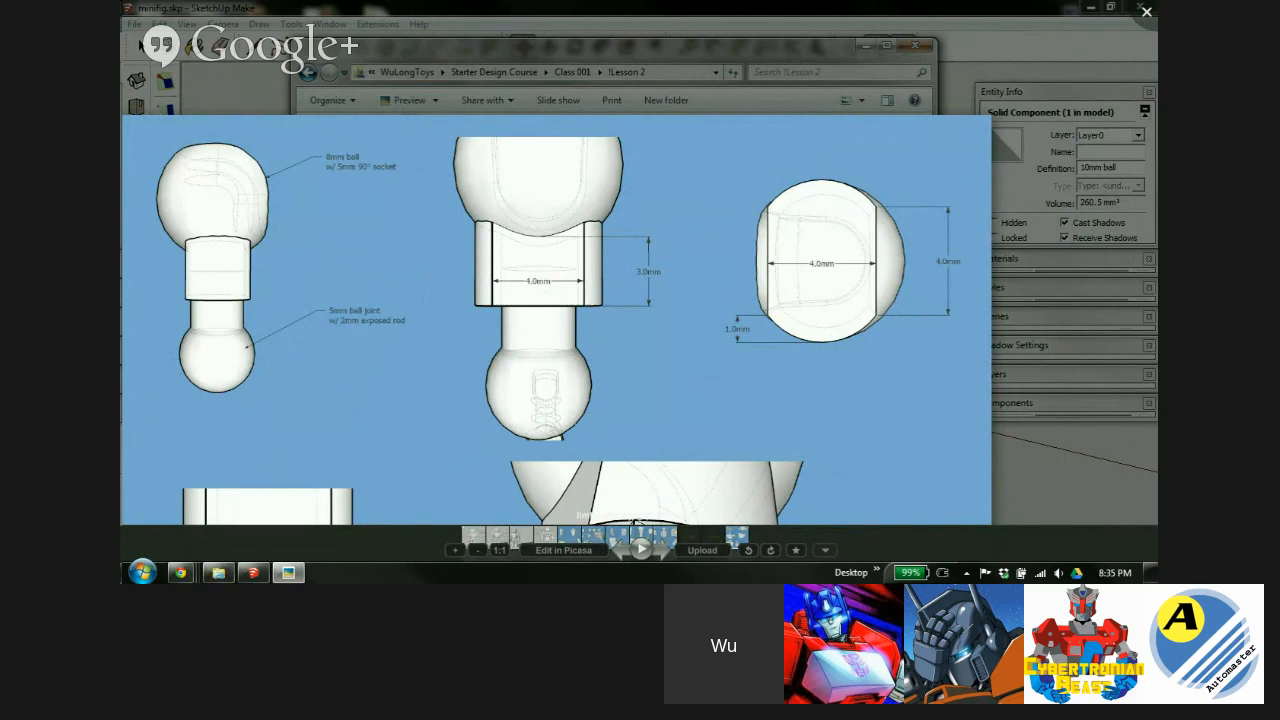
Back in the model, move the 10mm ball 12 mm along the red axis.
{"action": "left_click", "coordinate": [253, 573]}
{"action": "middle_click_drag", "start_coordinate": [509, 269], "coordinate": [631, 324]}
{"action": "left_click", "coordinate": [631, 324]}
{"action": "left_click", "coordinate": [840, 323]}
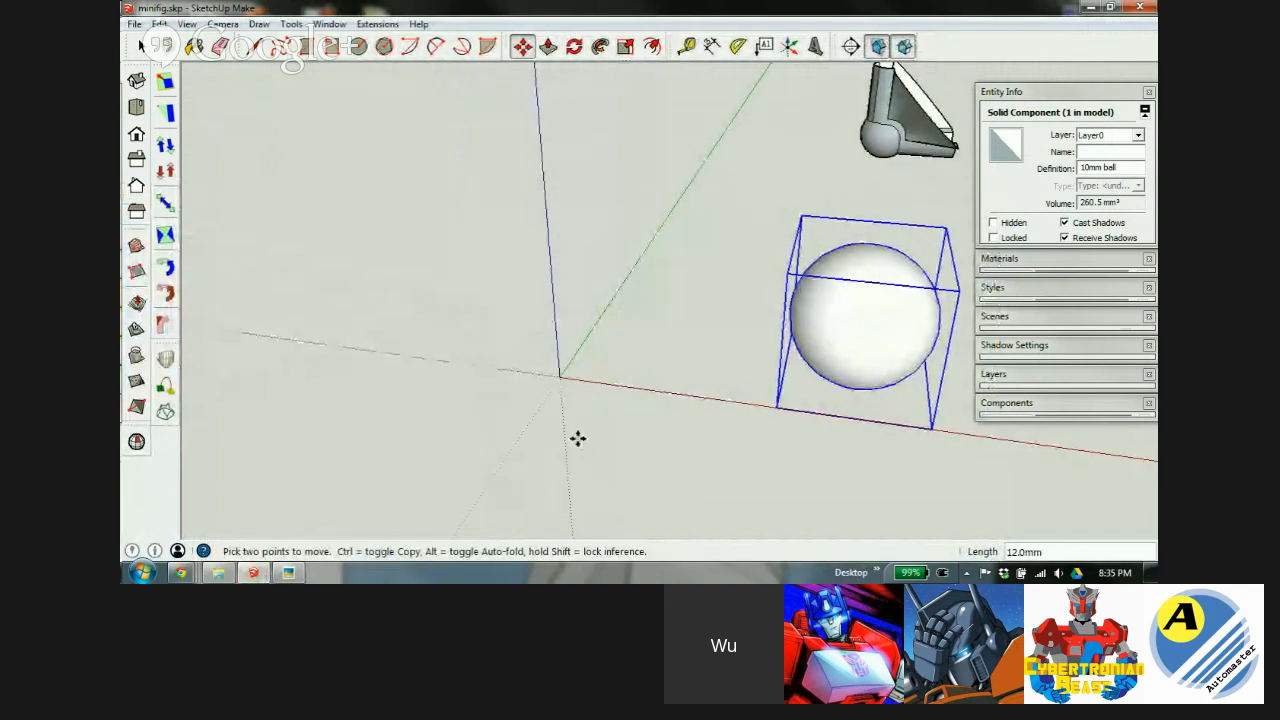
Draw a 4×4 mm rectangle starting at the origin.
{"action": "key", "text": "r"}
{"action": "left_click", "coordinate": [561, 376]}
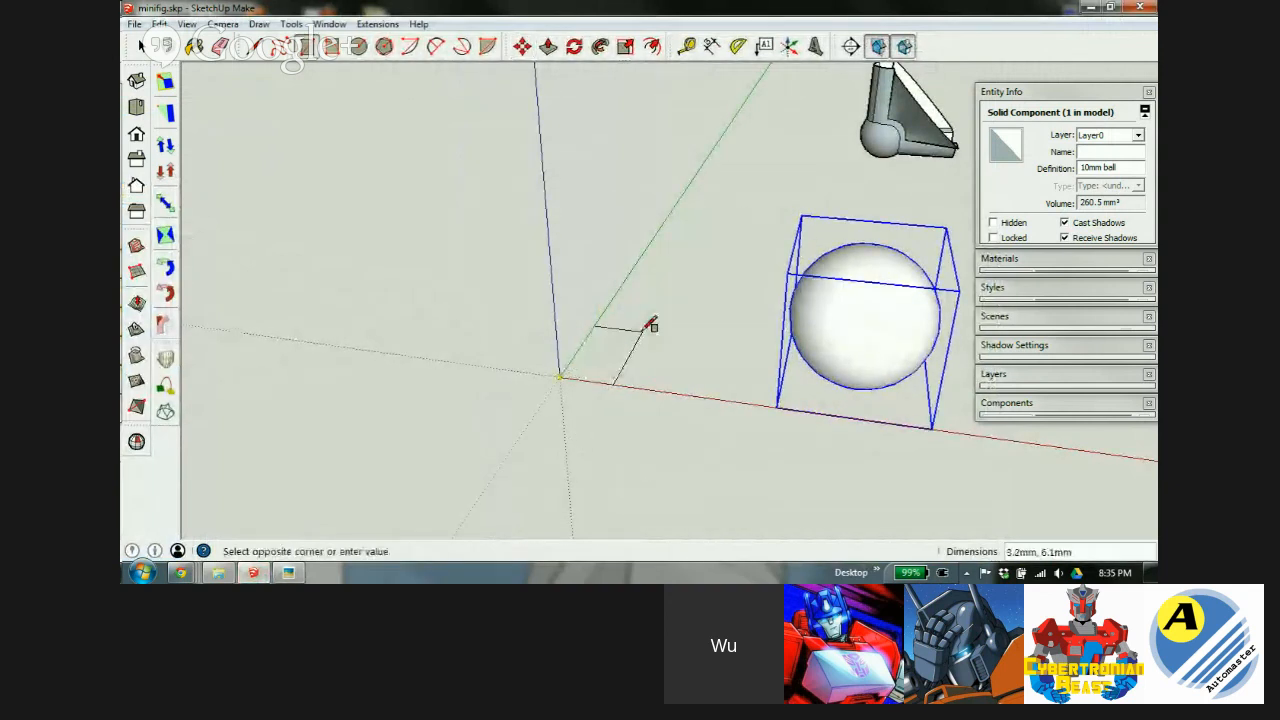
{"action": "type", "text": "4,"}
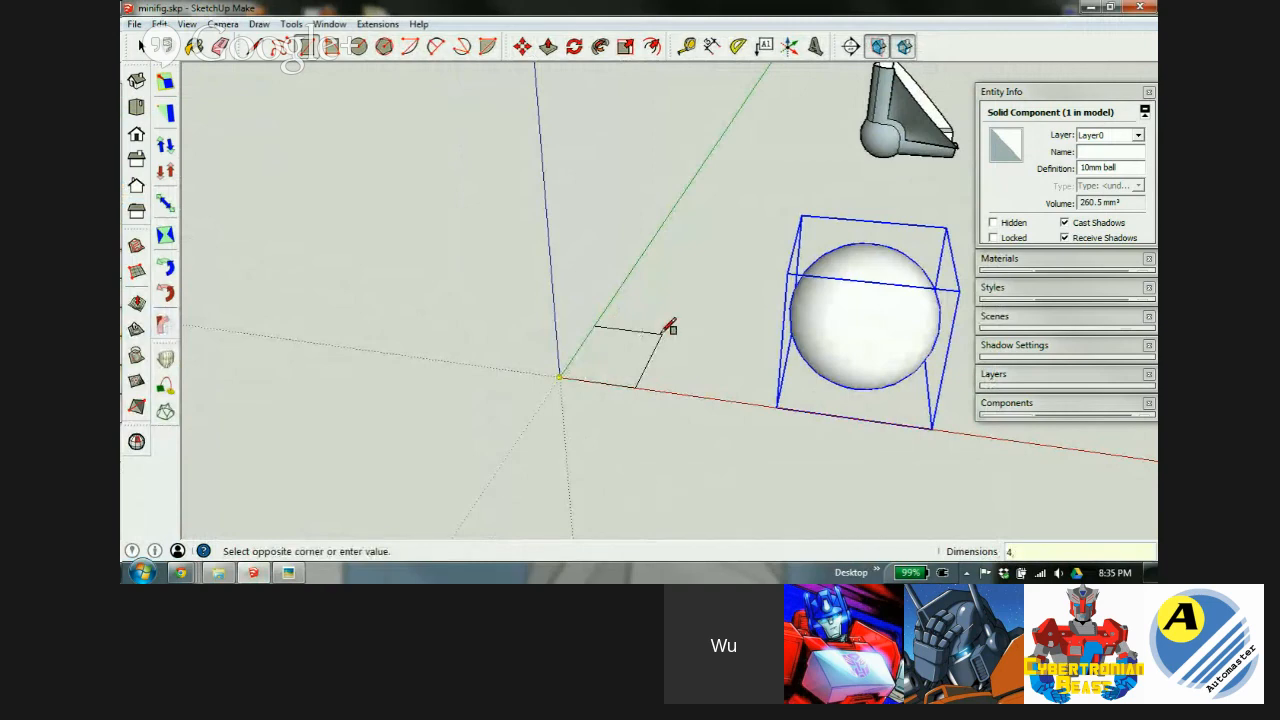
{"action": "type", "text": "4"}
{"action": "key", "text": "Return"}
{"action": "scroll", "coordinate": [620, 360], "scroll_direction": "up", "scroll_amount": 5}
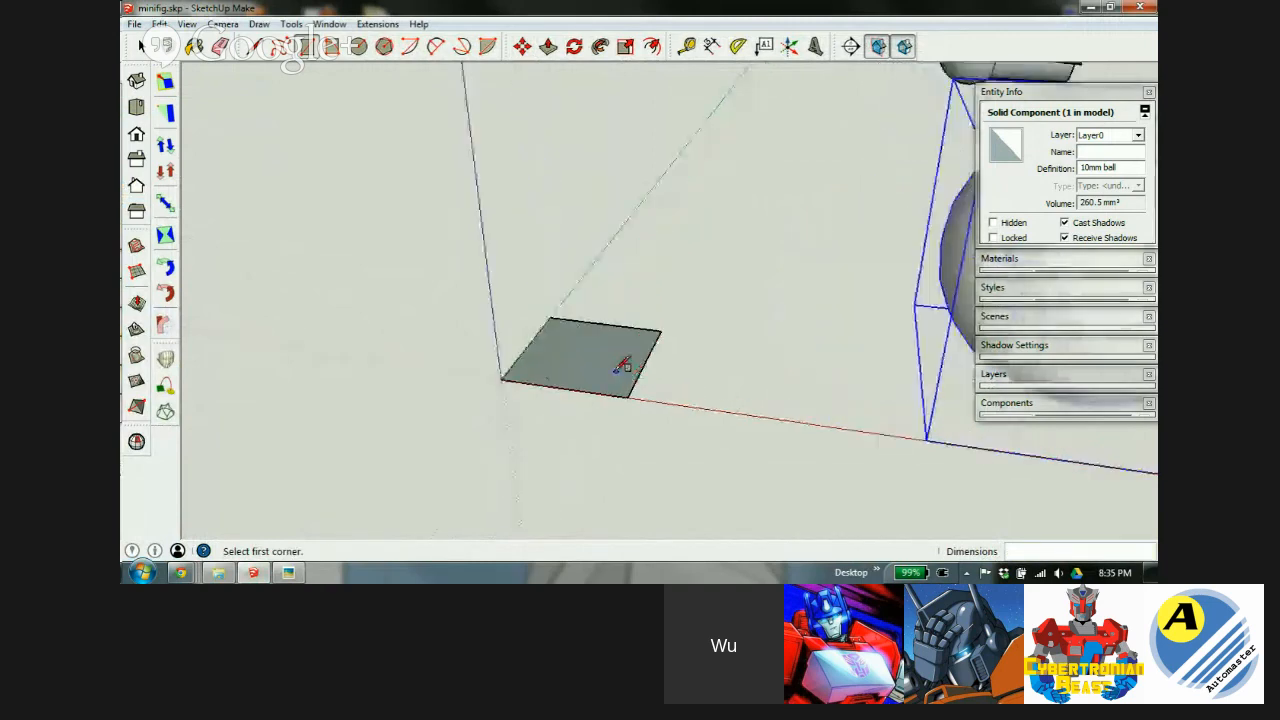
{"action": "middle_click_drag", "start_coordinate": [590, 333], "coordinate": [646, 469]}
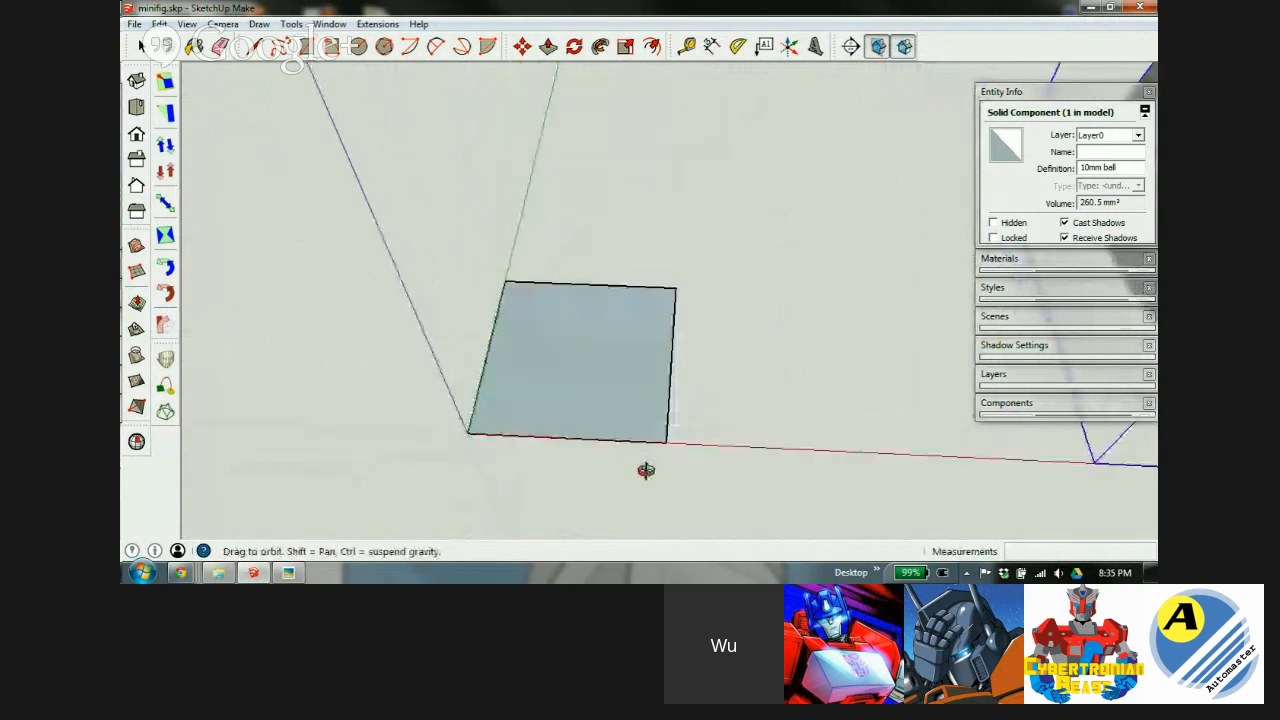
Add arcs with a 1 mm bulge across the rectangle's two opposite sides.
{"action": "left_click", "coordinate": [436, 46]}
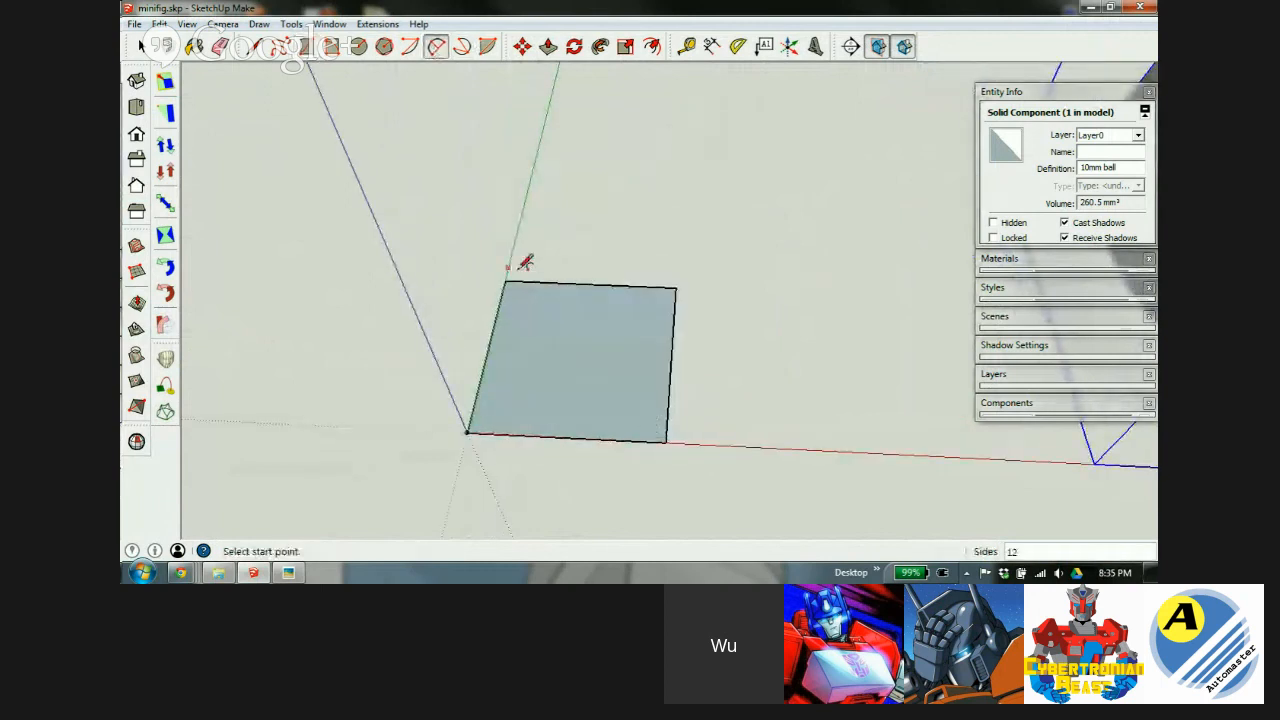
{"action": "left_click", "coordinate": [505, 282]}
{"action": "left_click", "coordinate": [676, 288]}
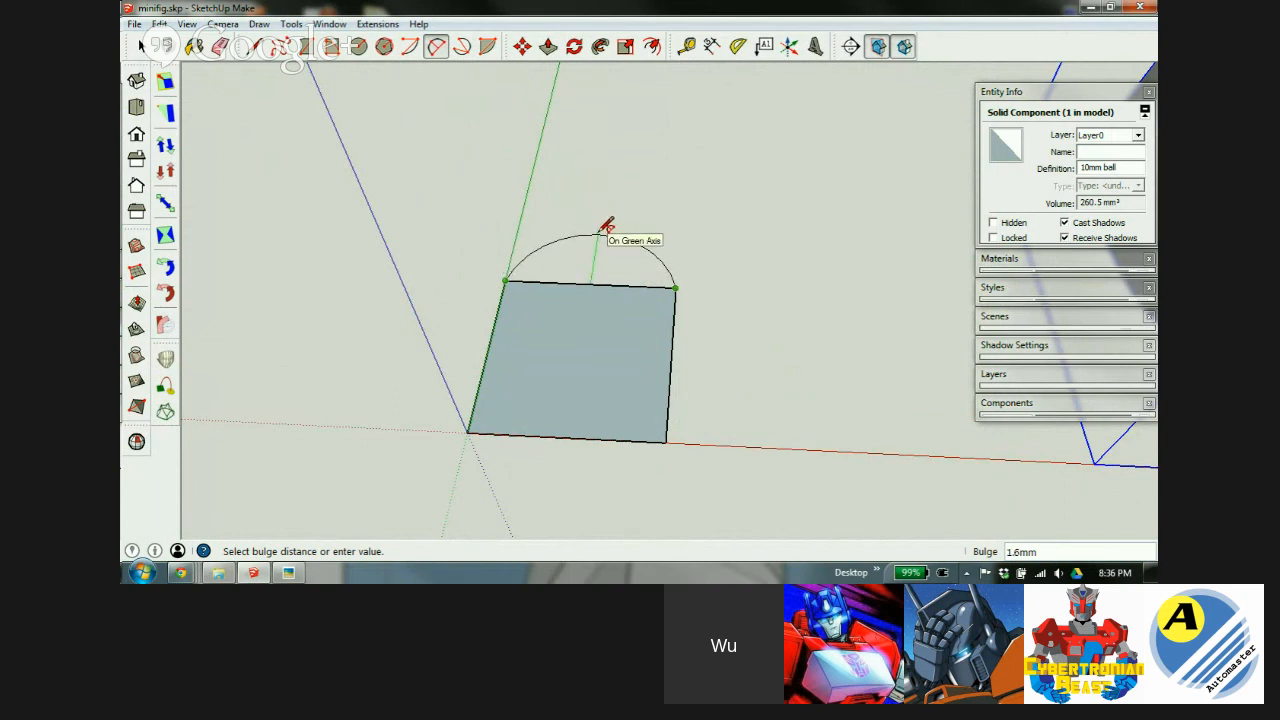
{"action": "type", "text": "1"}
{"action": "key", "text": "Return"}
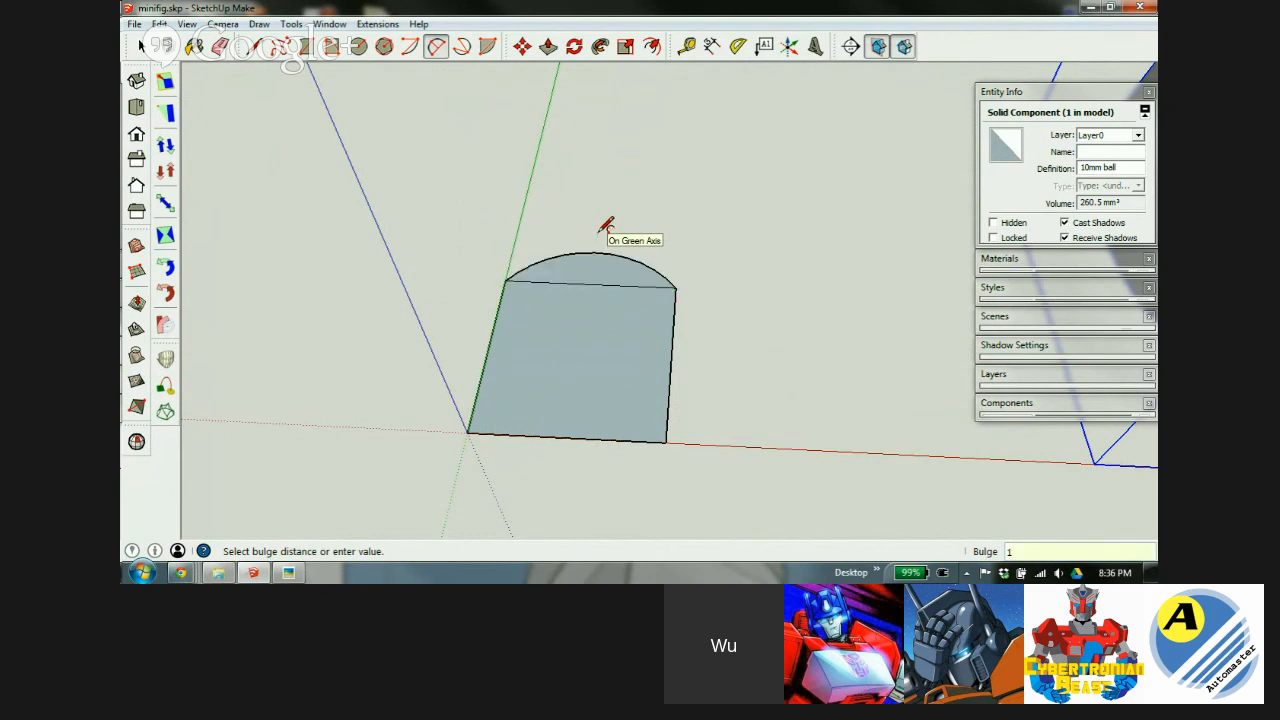
{"action": "left_click", "coordinate": [468, 432]}
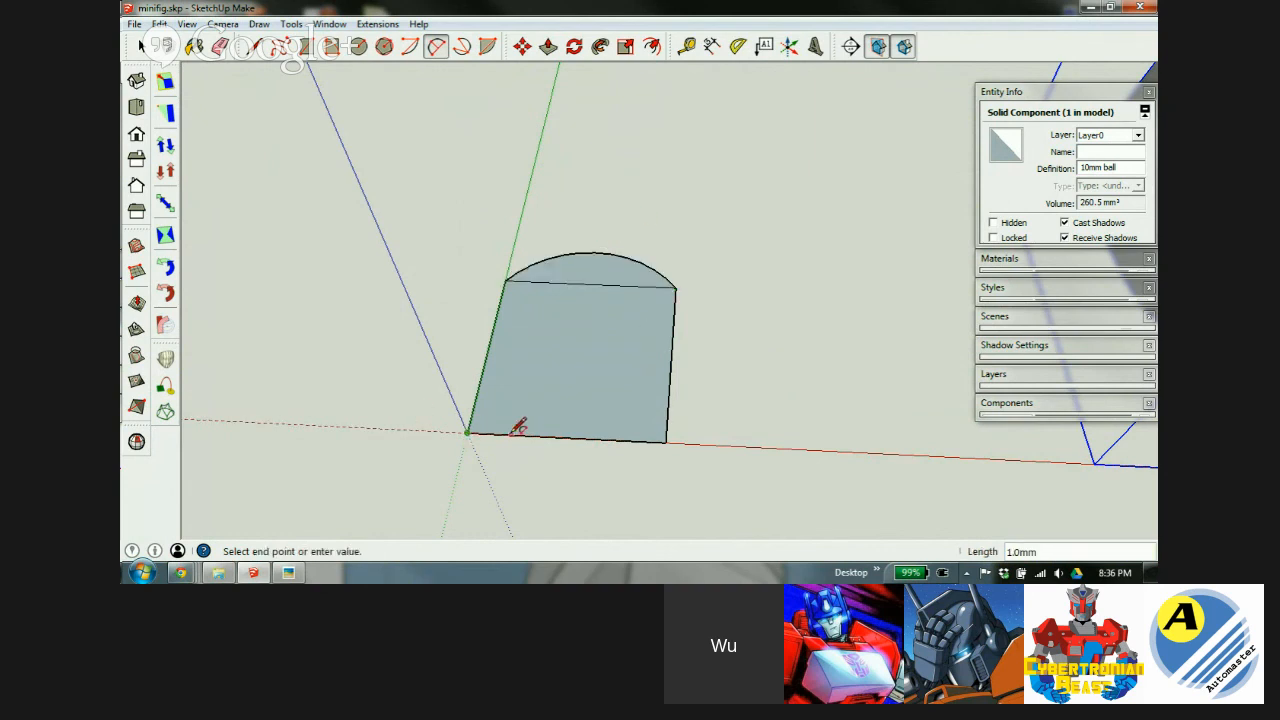
{"action": "left_click", "coordinate": [666, 441]}
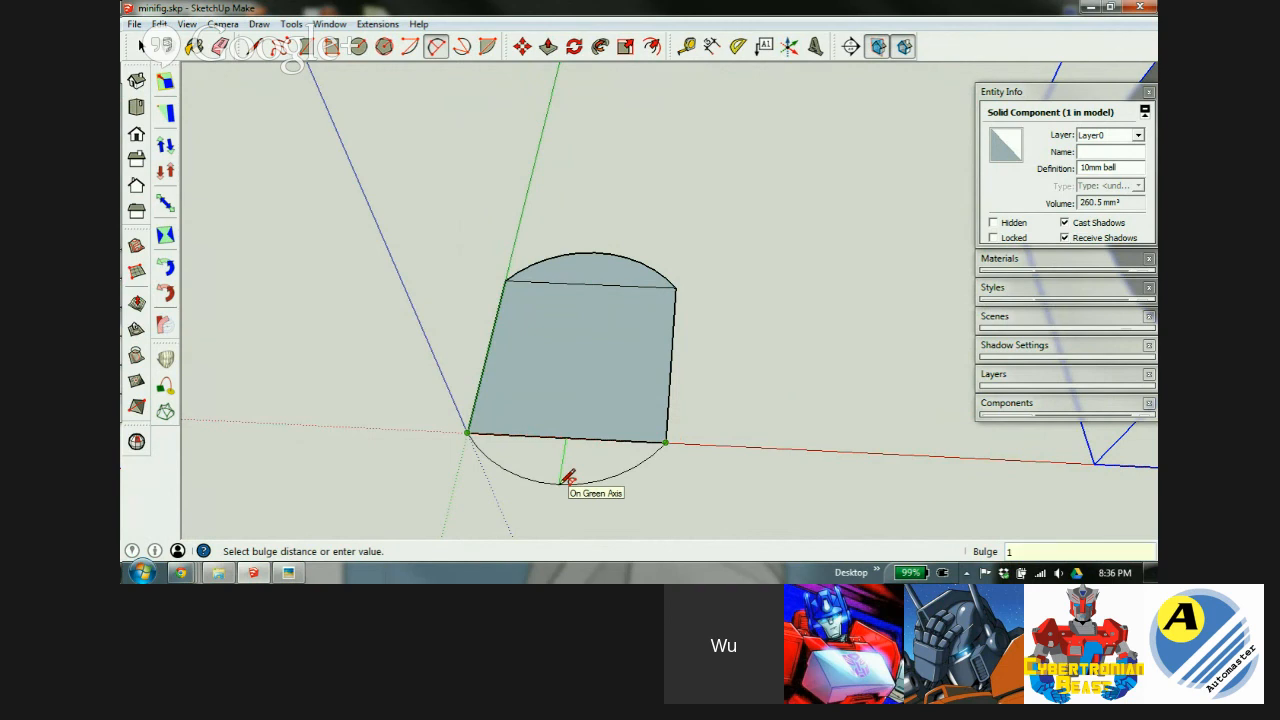
{"action": "type", "text": "1"}
{"action": "key", "text": "Return"}
Erase the two straight chord edges inside the rounded shape.
{"action": "key", "text": "e"}
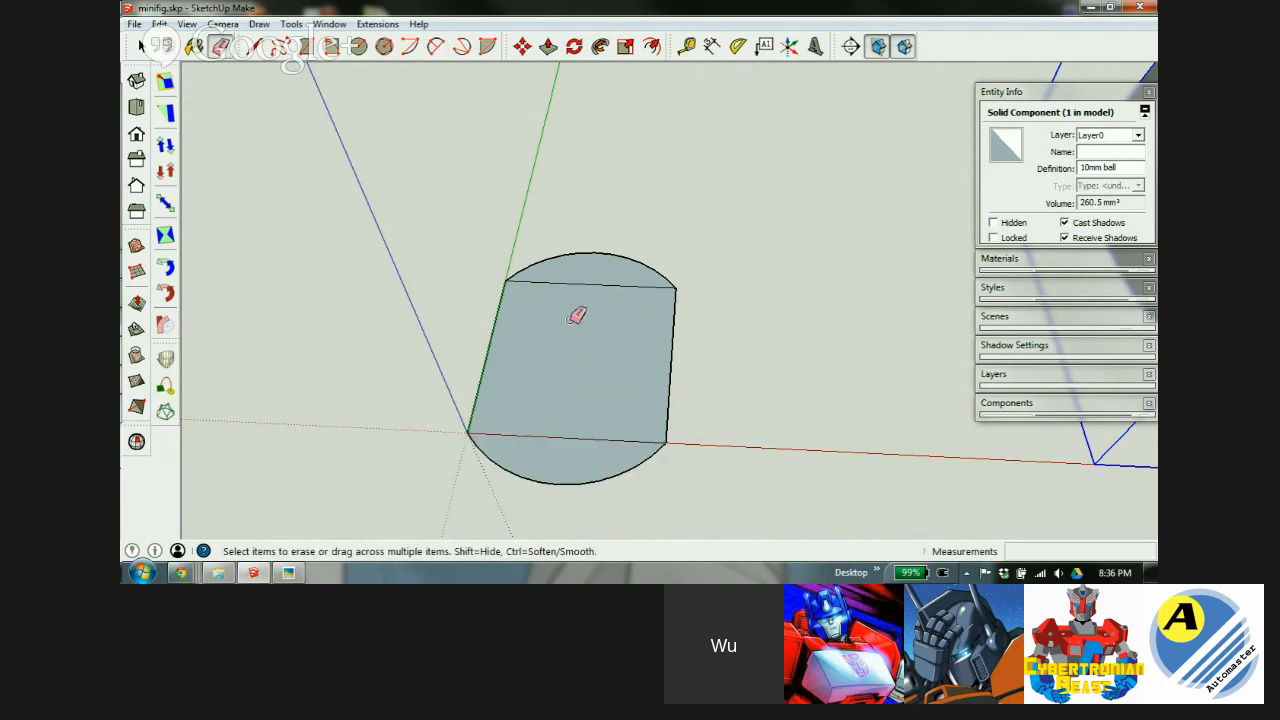
{"action": "left_click_drag", "start_coordinate": [612, 274], "coordinate": [582, 440]}
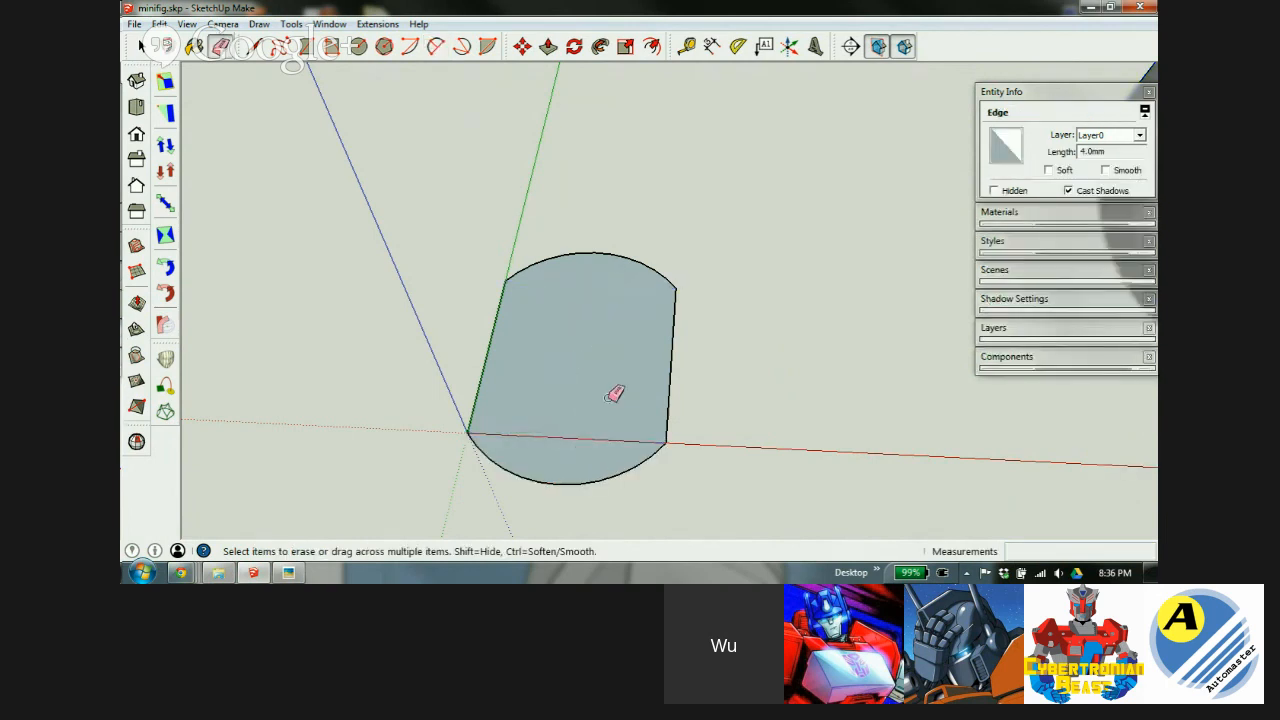
{"action": "middle_click_drag", "start_coordinate": [609, 378], "coordinate": [450, 558]}
{"action": "middle_click_drag", "start_coordinate": [558, 398], "coordinate": [827, 361]}
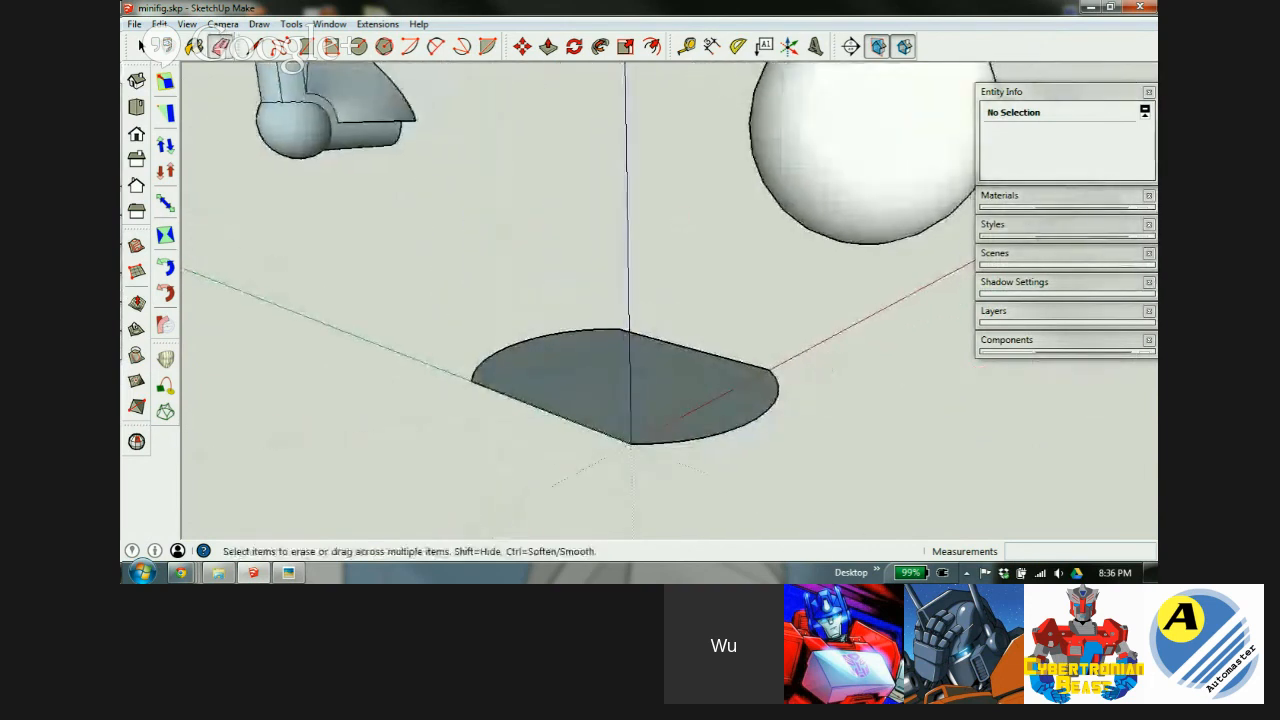
Check the limb specs drawing, then push/pull the rounded face up 3 mm.
{"action": "left_click", "coordinate": [287, 573]}
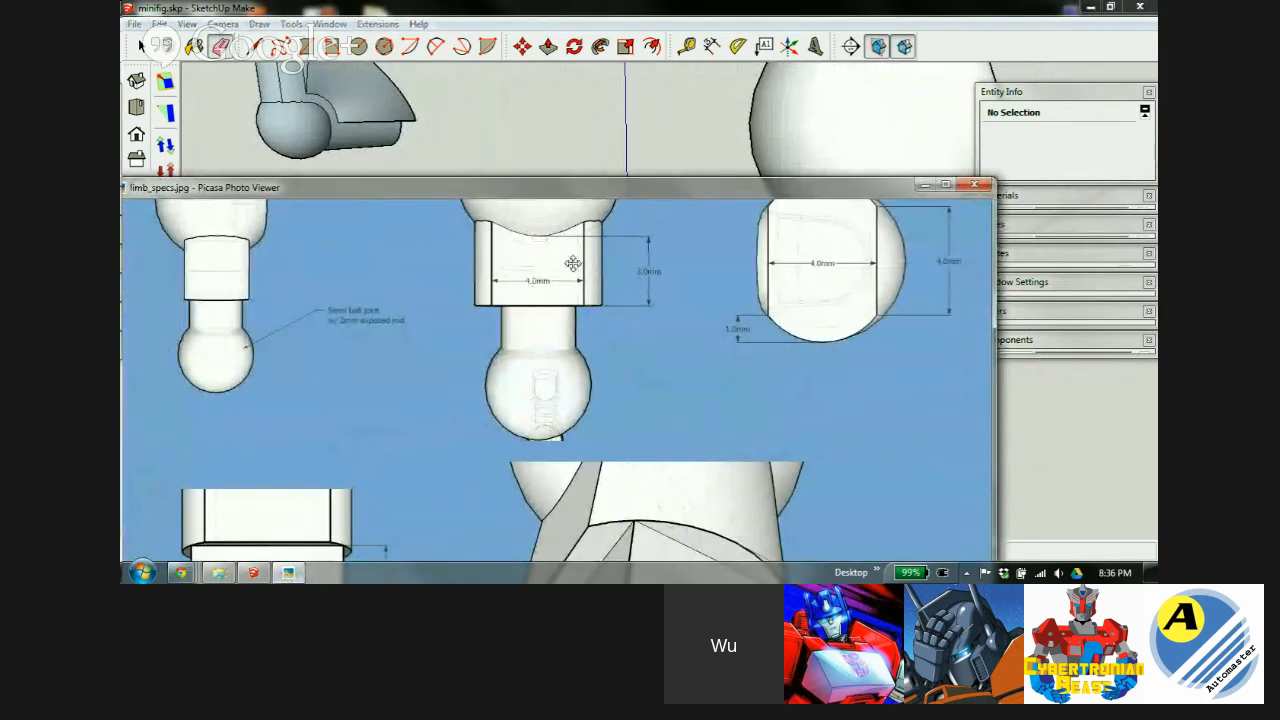
{"action": "left_click", "coordinate": [670, 12]}
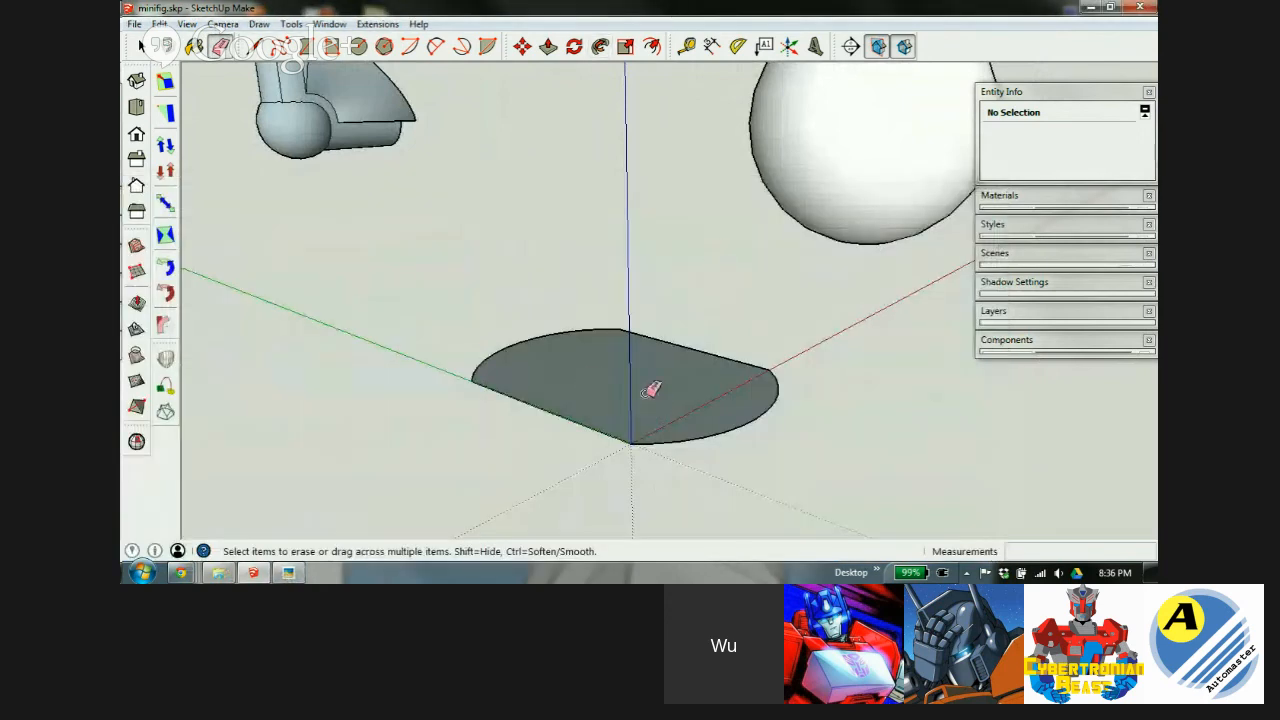
{"action": "key", "text": "p"}
{"action": "left_click_drag", "start_coordinate": [654, 417], "coordinate": [648, 314]}
{"action": "type", "text": "3"}
{"action": "key", "text": "Return"}
{"action": "key", "text": "space"}
Select the 10mm ball and orbit around the model.
{"action": "scroll", "coordinate": [518, 313], "scroll_direction": "down", "scroll_amount": 2}
{"action": "left_click", "coordinate": [771, 219]}
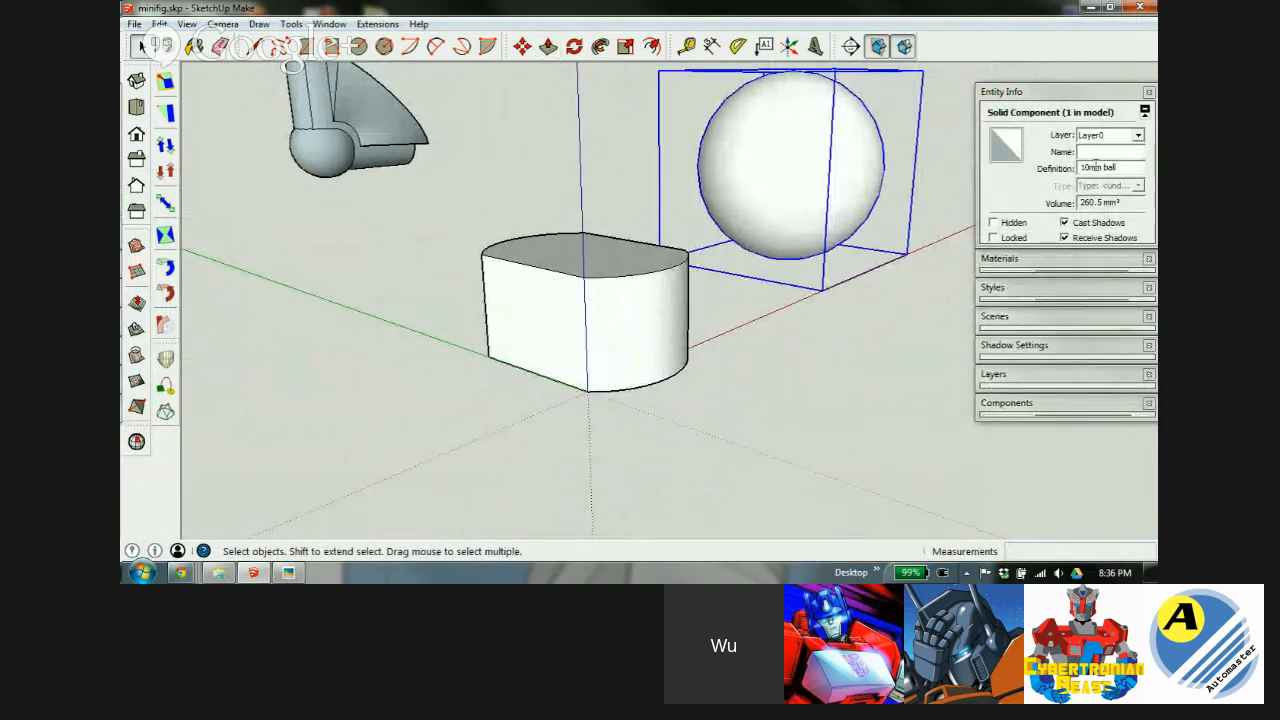
{"action": "middle_click_drag", "start_coordinate": [798, 178], "coordinate": [853, 176]}
{"action": "scroll", "coordinate": [535, 285], "scroll_direction": "down", "scroll_amount": 2}
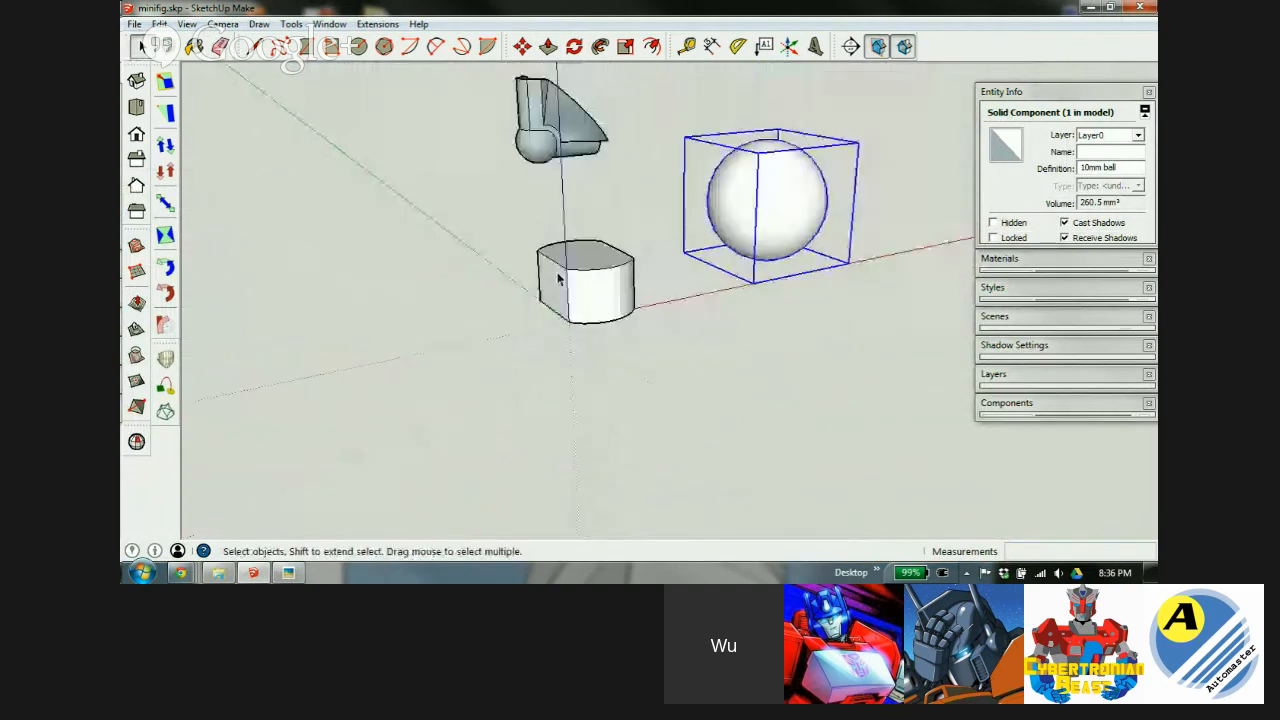
Explode the 10mm ball component and regroup its geometry as a group.
{"action": "scroll", "coordinate": [800, 206], "scroll_direction": "up", "scroll_amount": 3}
{"action": "right_click", "coordinate": [714, 206]}
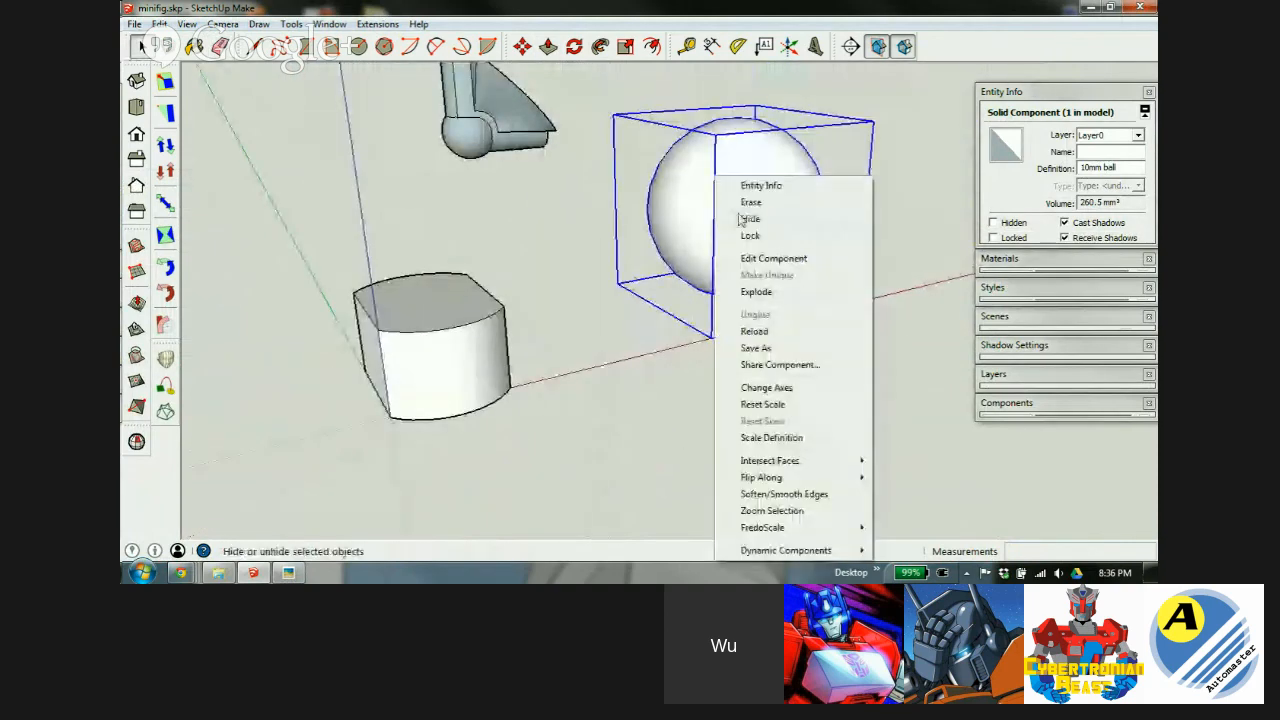
{"action": "left_click", "coordinate": [760, 291]}
{"action": "right_click", "coordinate": [714, 202]}
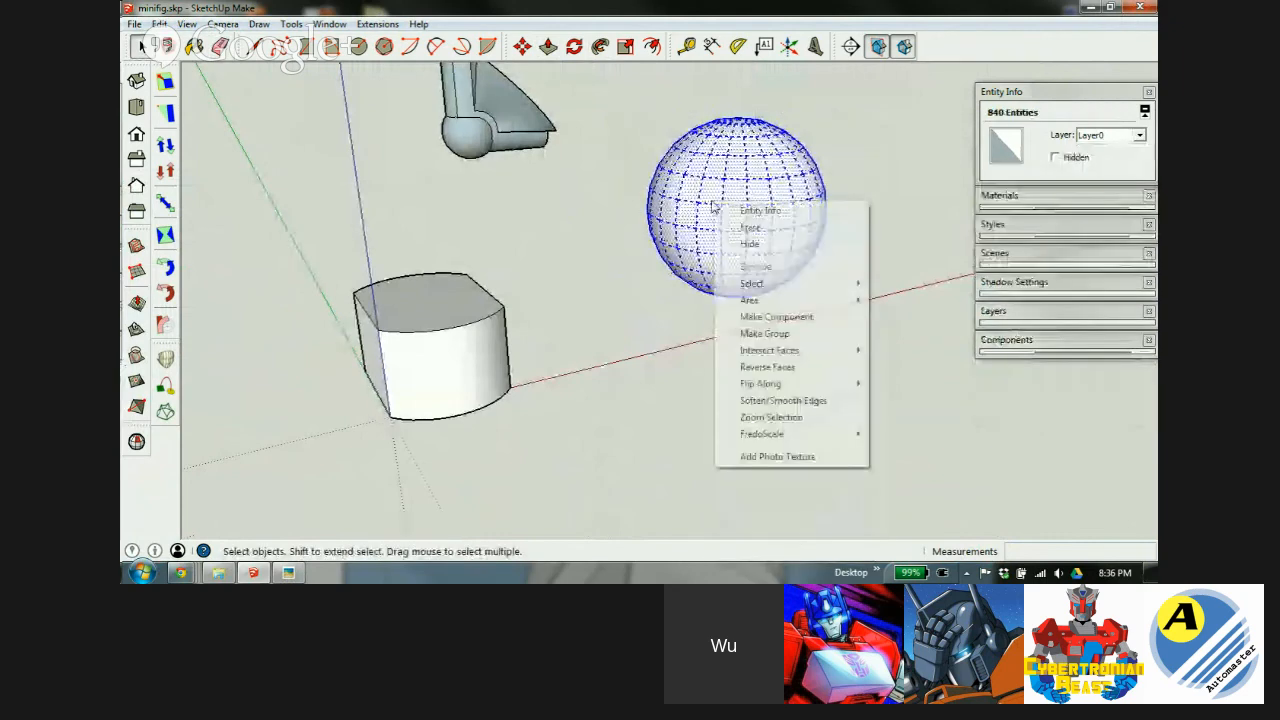
{"action": "left_click", "coordinate": [772, 334]}
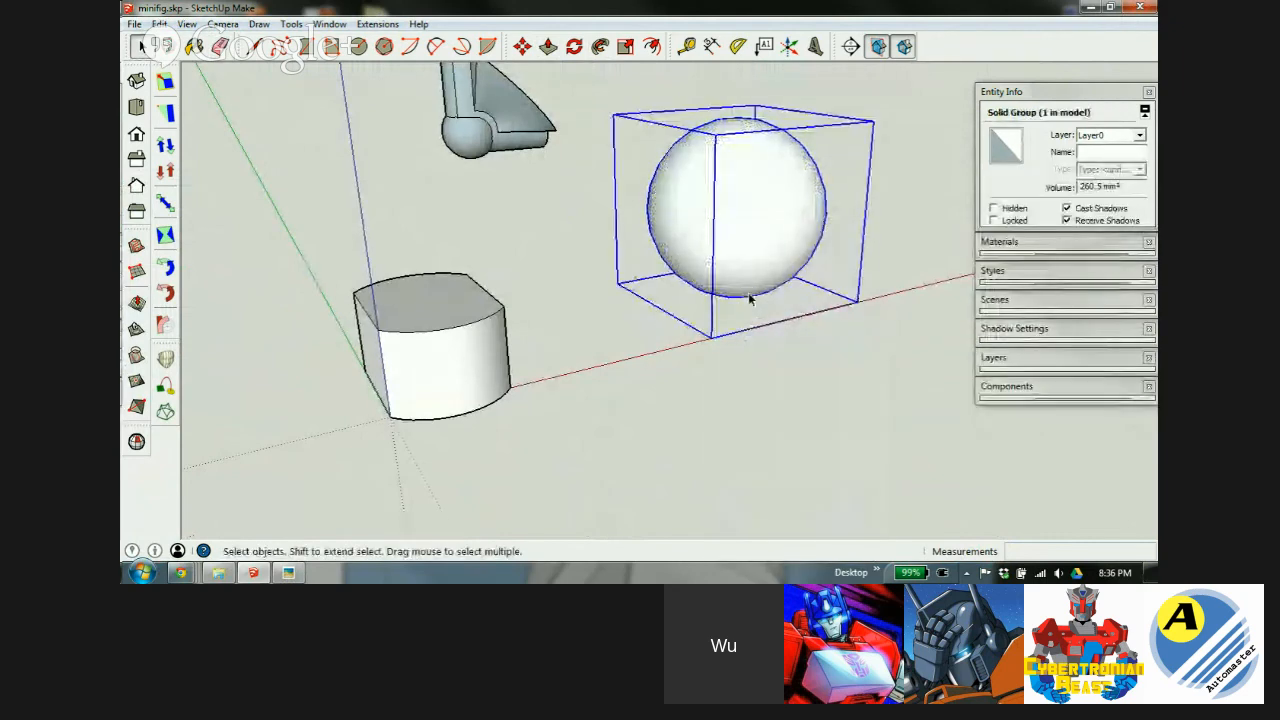
Select the 5mm 90 socket component and pick it up with Move.
{"action": "middle_click_drag", "start_coordinate": [787, 232], "coordinate": [722, 229]}
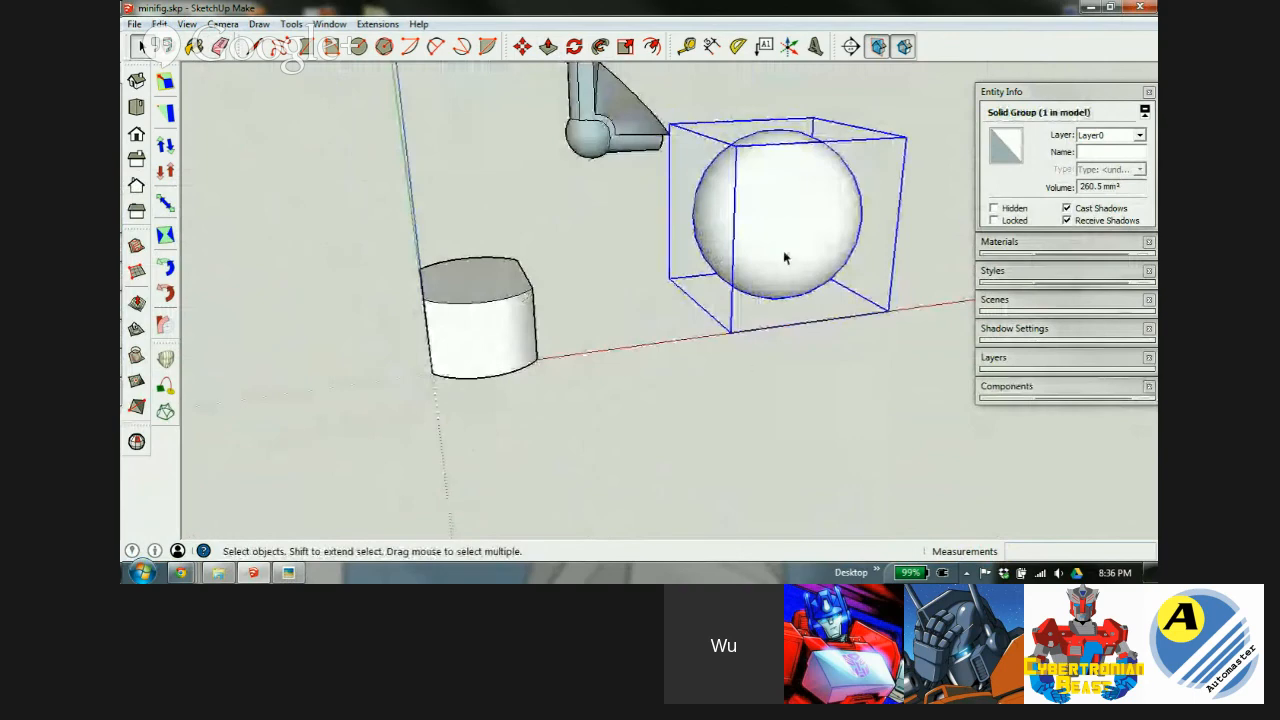
{"action": "middle_click_drag", "start_coordinate": [798, 207], "coordinate": [606, 90]}
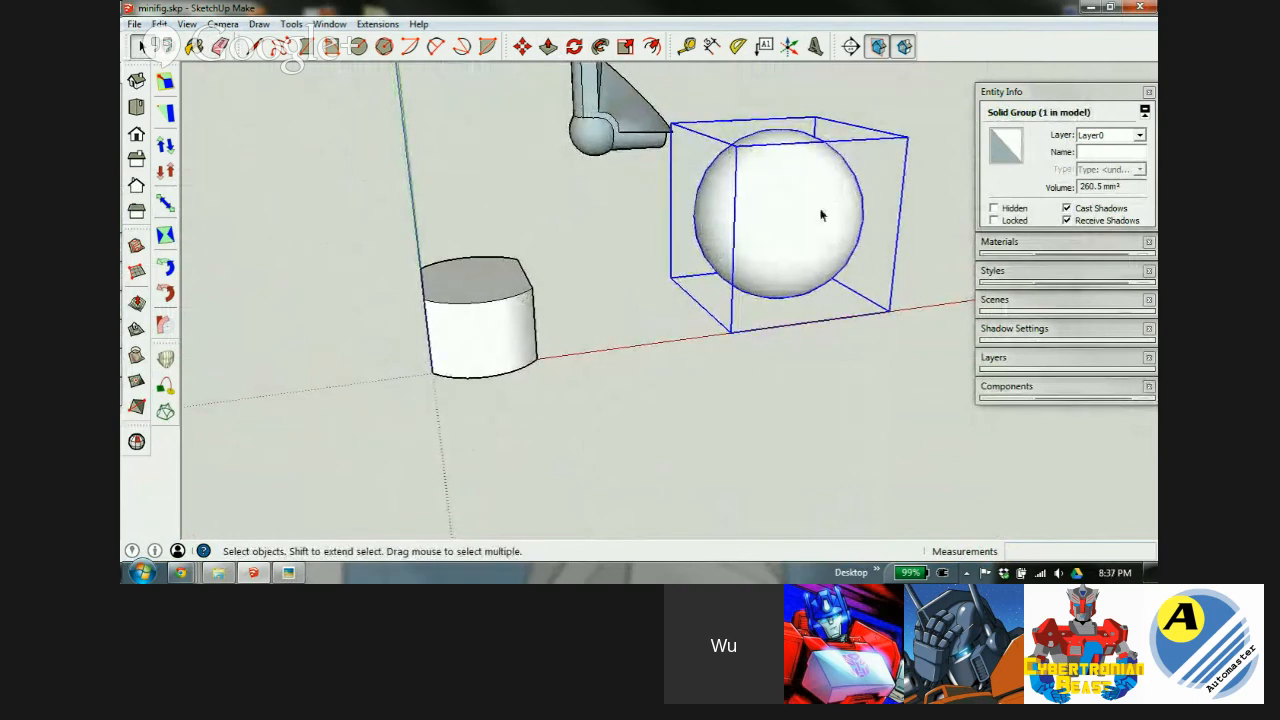
{"action": "middle_click_drag", "start_coordinate": [816, 218], "coordinate": [549, 249]}
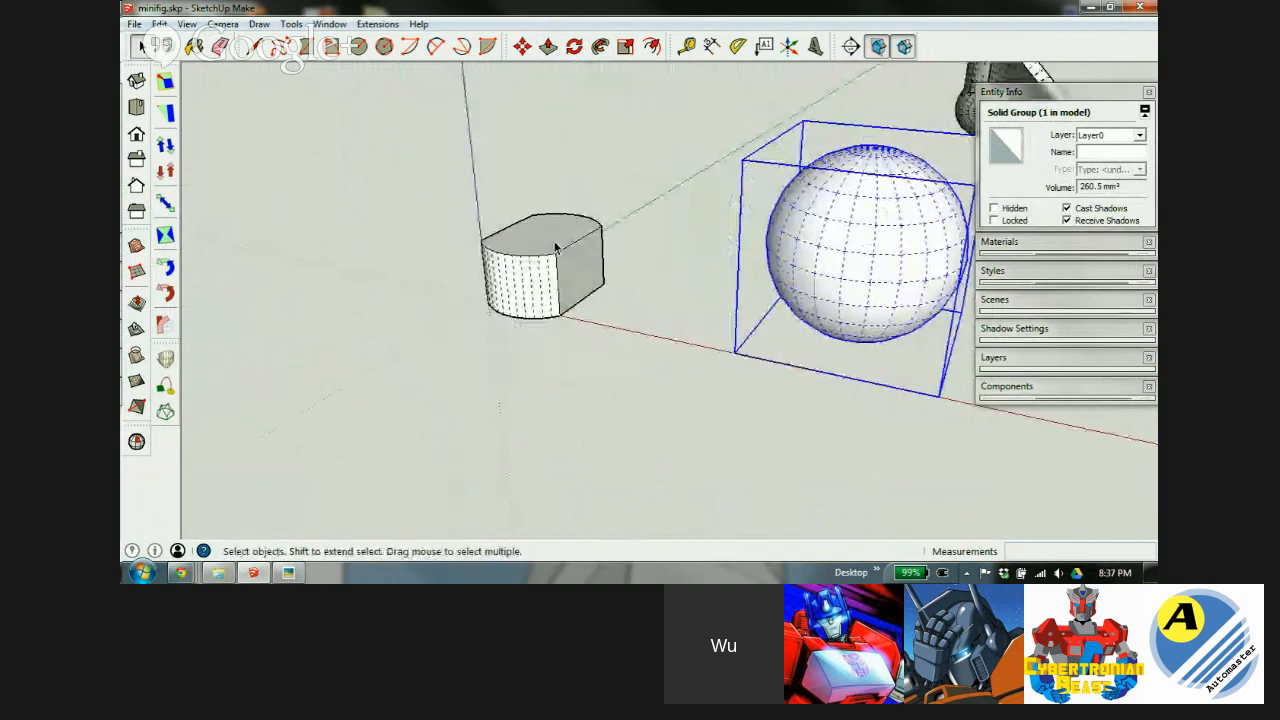
{"action": "scroll", "coordinate": [549, 249], "scroll_direction": "down", "scroll_amount": 3}
{"action": "scroll", "coordinate": [826, 158], "scroll_direction": "up", "scroll_amount": 4}
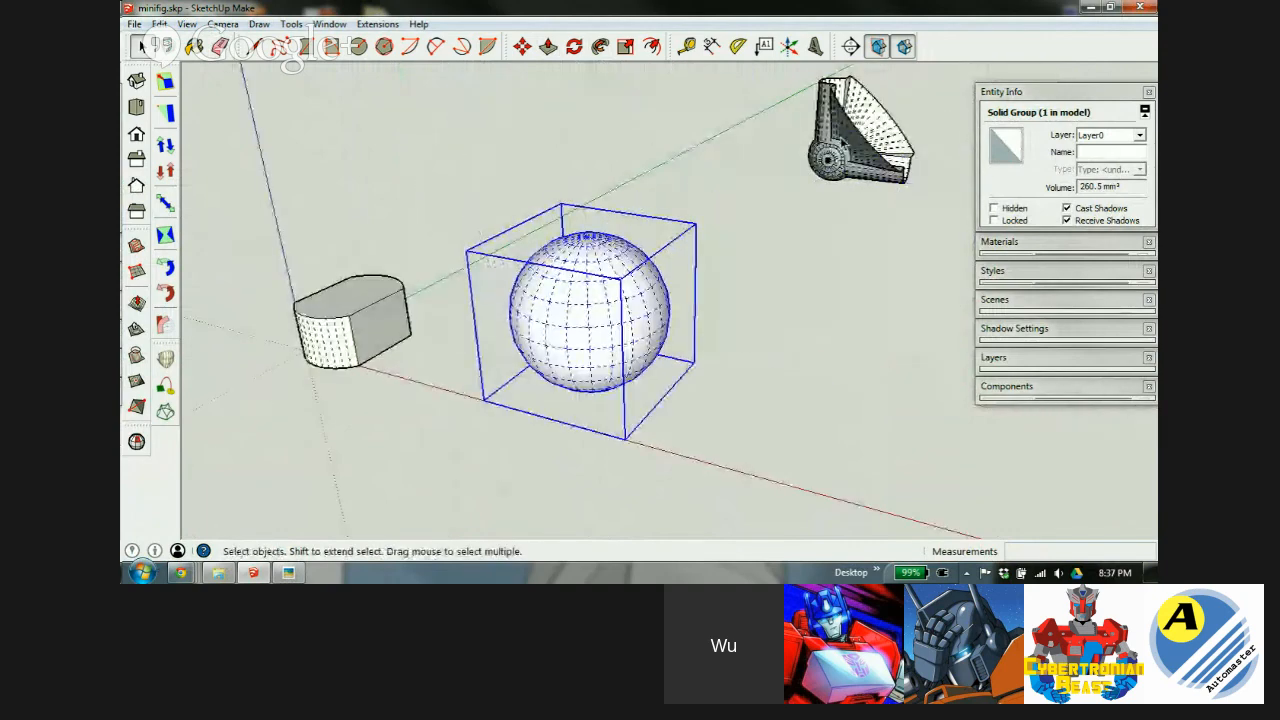
{"action": "left_click", "coordinate": [775, 178]}
{"action": "left_click", "coordinate": [834, 157]}
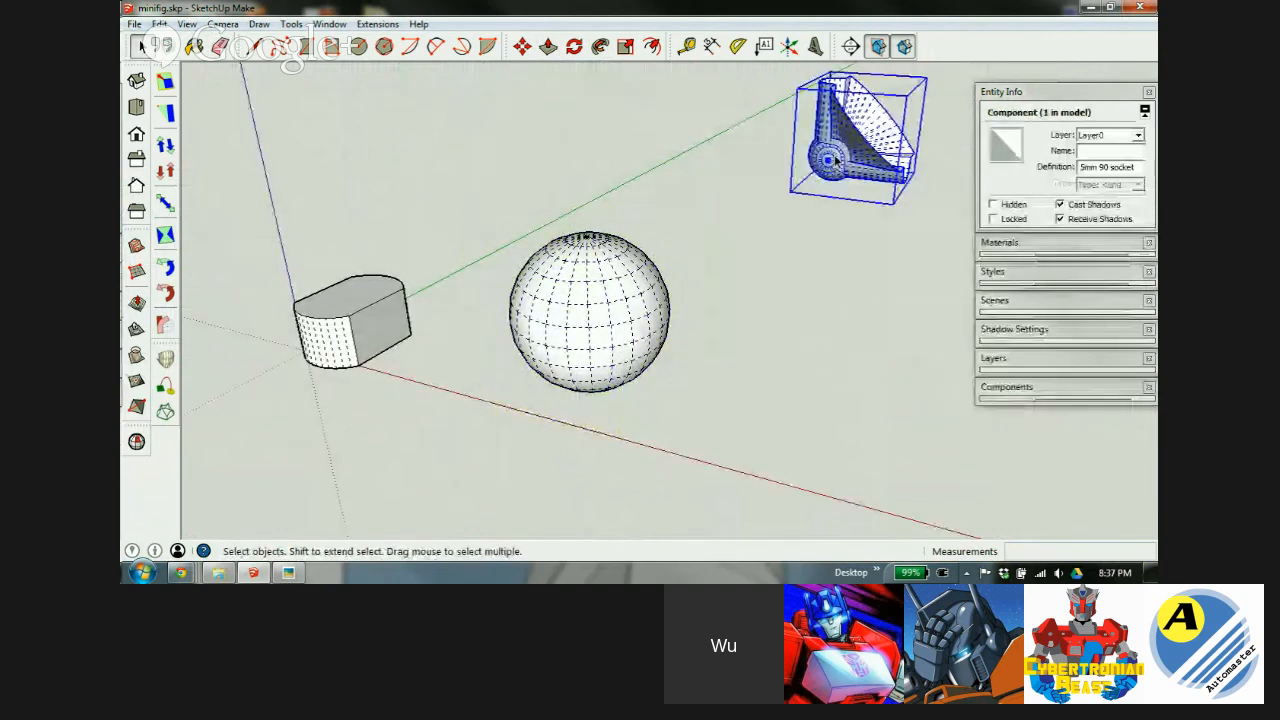
{"action": "key", "text": "m"}
{"action": "left_click", "coordinate": [836, 160]}
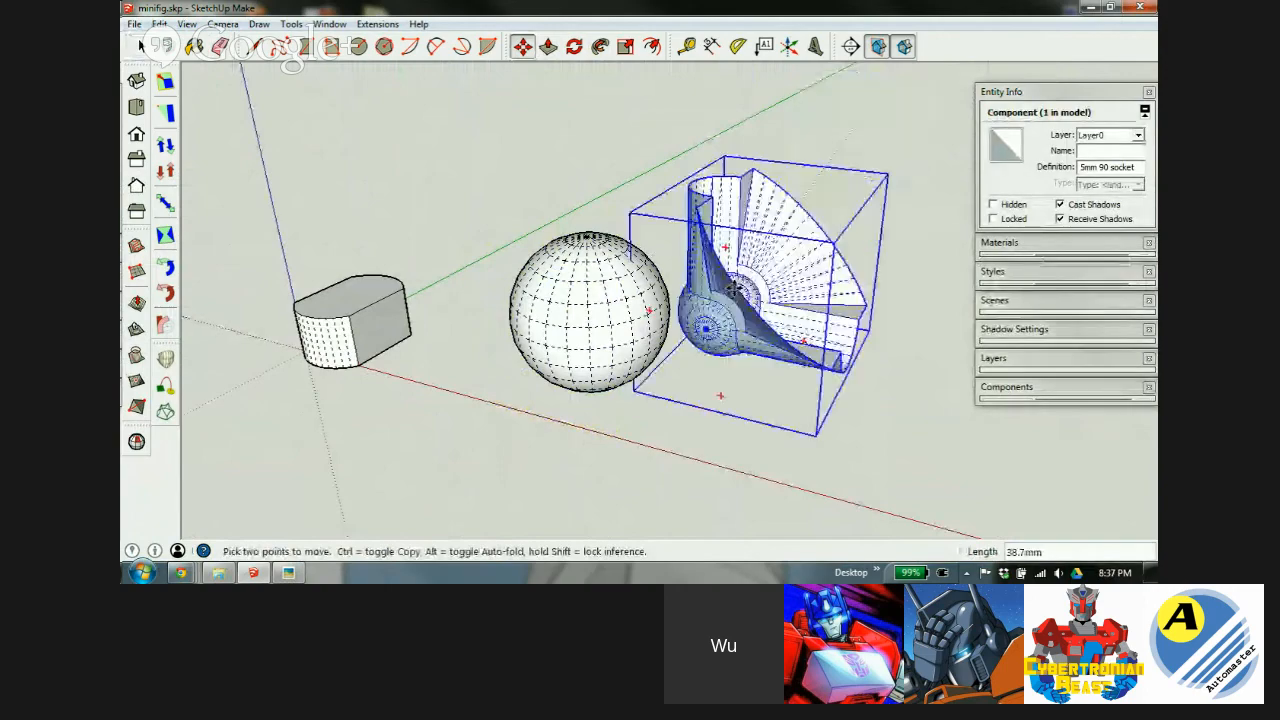
Set the socket down on the ball and orbit to check its fit.
{"action": "left_click", "coordinate": [570, 306]}
{"action": "scroll", "coordinate": [618, 278], "scroll_direction": "up", "scroll_amount": 3}
{"action": "middle_click_drag", "start_coordinate": [630, 266], "coordinate": [368, 348]}
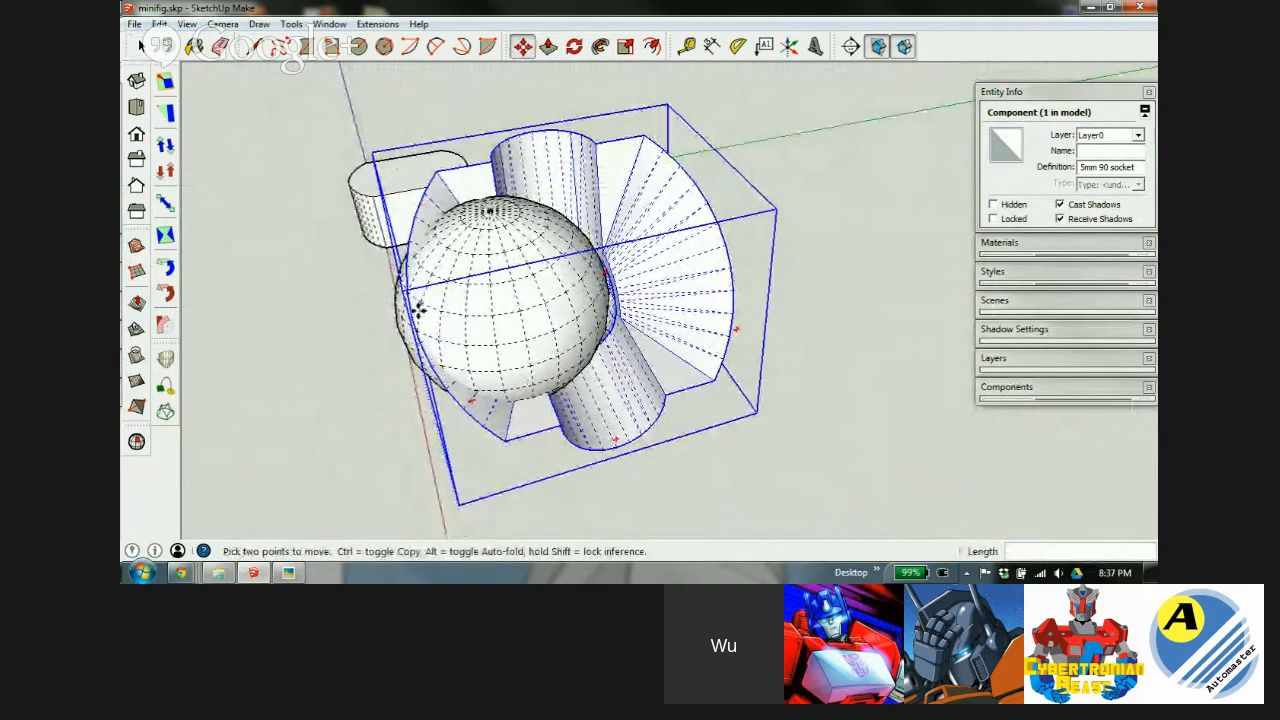
{"action": "middle_click_drag", "start_coordinate": [430, 330], "coordinate": [672, 268]}
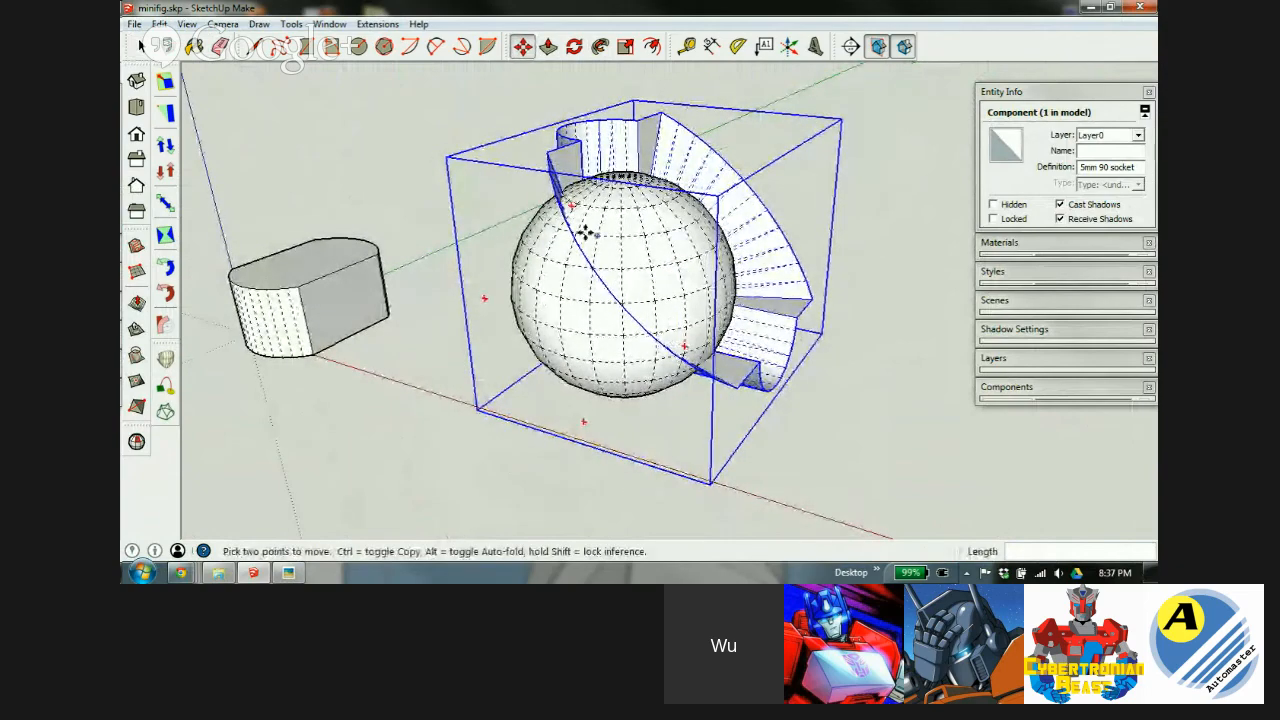
{"action": "middle_click_drag", "start_coordinate": [600, 265], "coordinate": [662, 177]}
Move the socket 10.2 mm to the side of the ball and clear the selection.
{"action": "left_click", "coordinate": [662, 177]}
{"action": "left_click", "coordinate": [811, 126]}
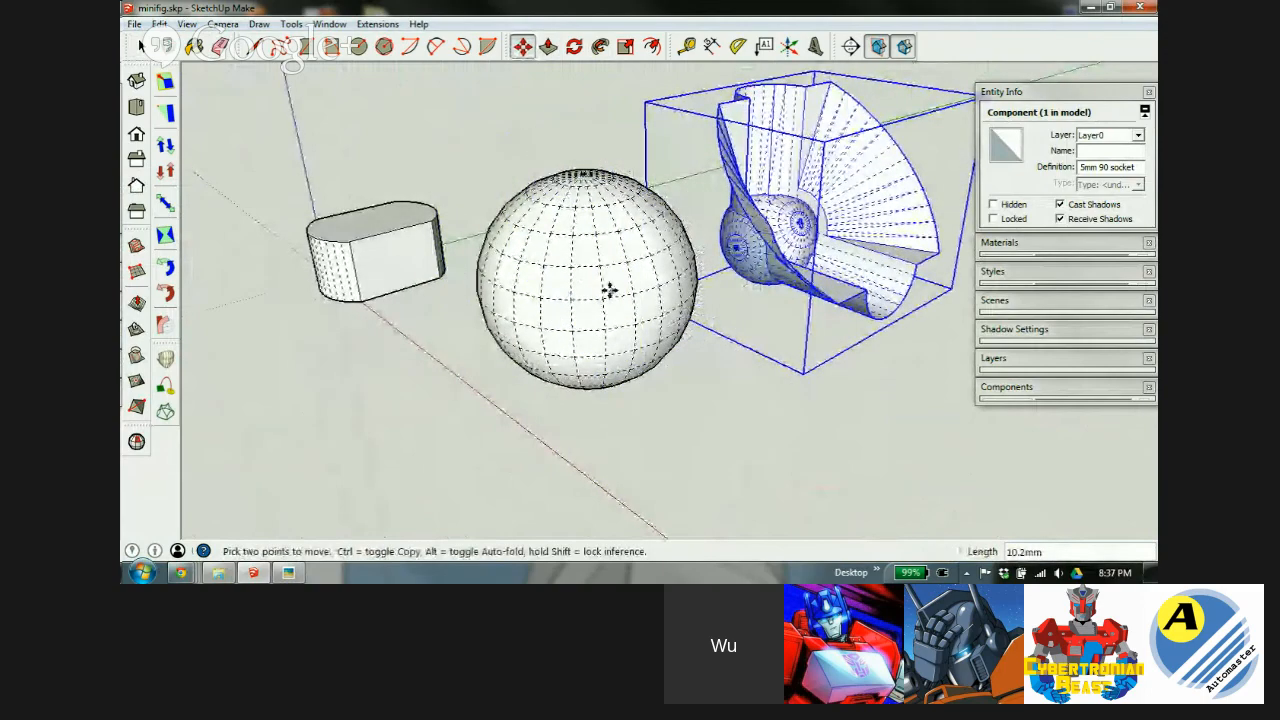
{"action": "key", "text": "space"}
{"action": "left_click", "coordinate": [678, 396]}
{"action": "middle_click_drag", "start_coordinate": [591, 334], "coordinate": [464, 322]}
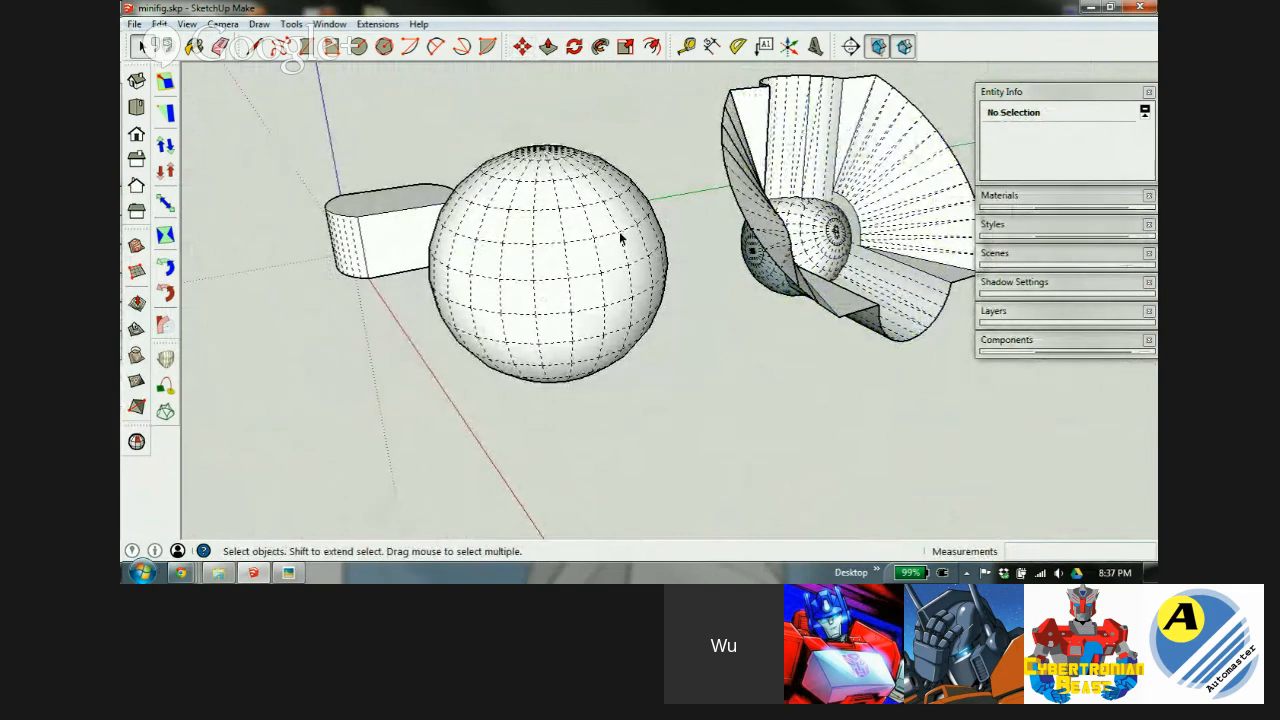
Rotate the ball 165° using the Move tool's rotation grip.
{"action": "key", "text": "m"}
{"action": "left_click", "coordinate": [598, 204]}
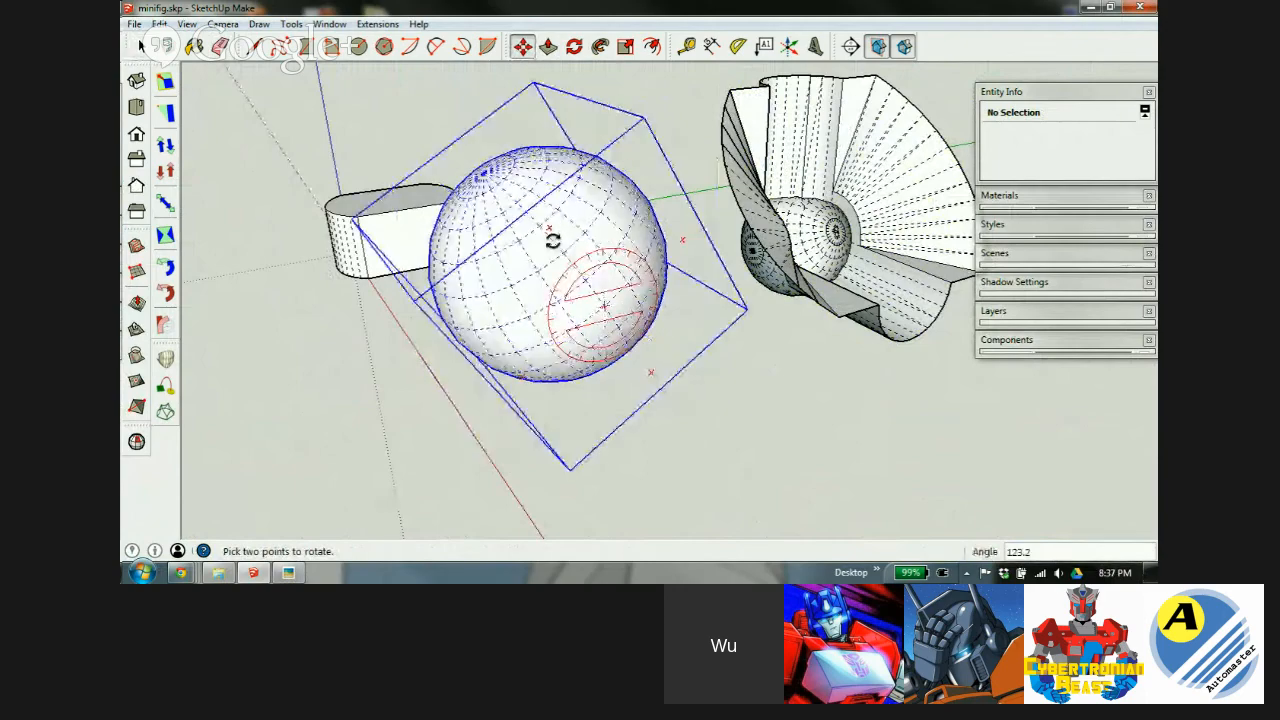
{"action": "left_click", "coordinate": [545, 320]}
Carry the ball group along the red axis to a spot above the cylinder.
{"action": "middle_click_drag", "start_coordinate": [489, 289], "coordinate": [860, 260]}
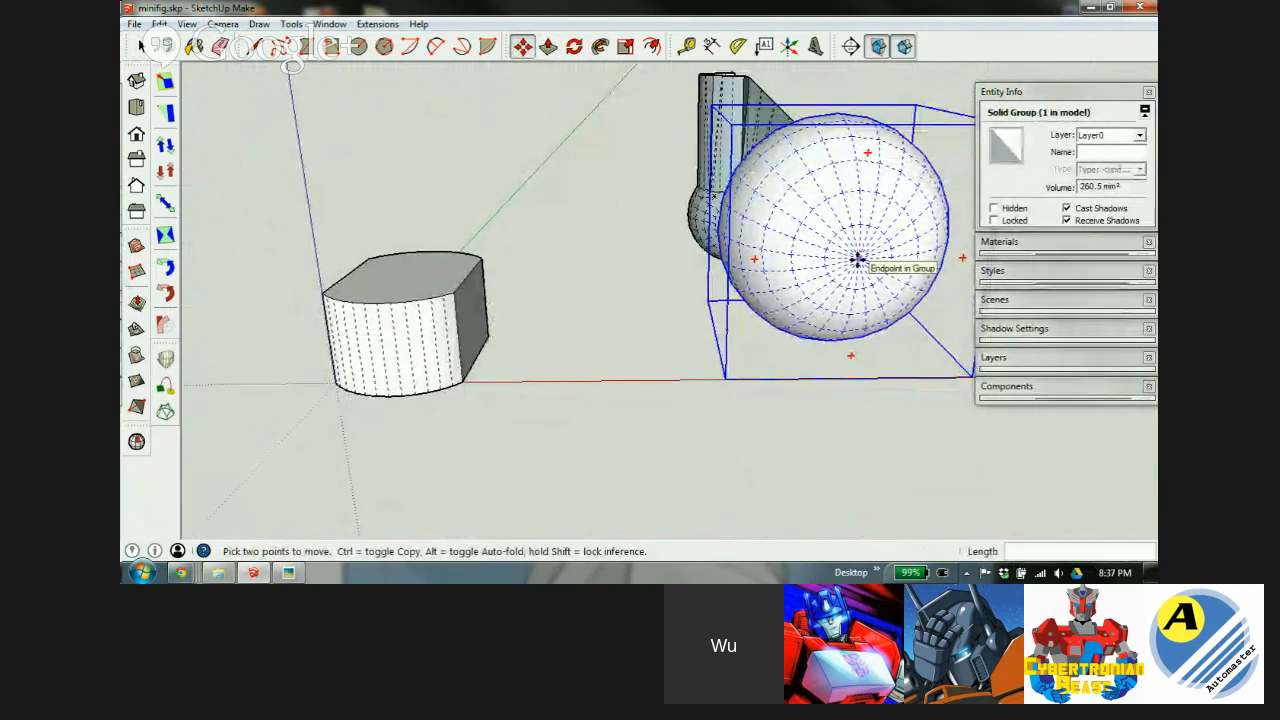
{"action": "left_click", "coordinate": [858, 260]}
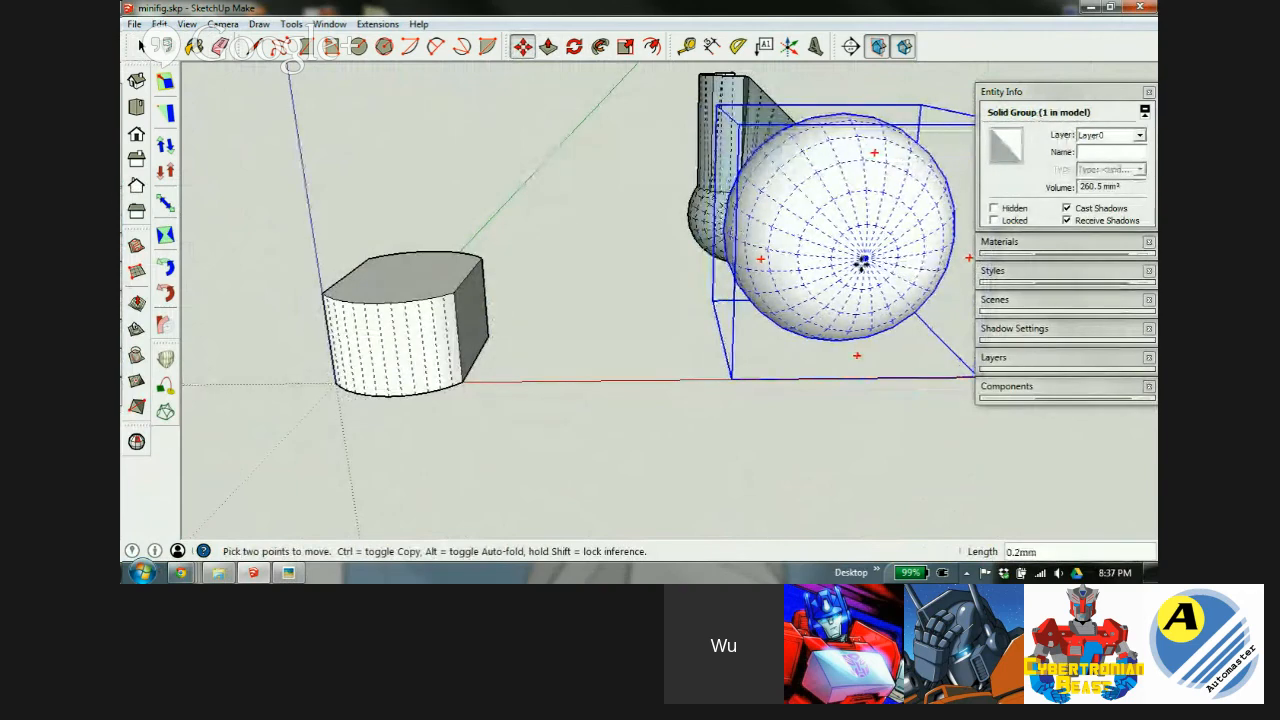
{"action": "middle_click_drag", "start_coordinate": [414, 334], "coordinate": [535, 298]}
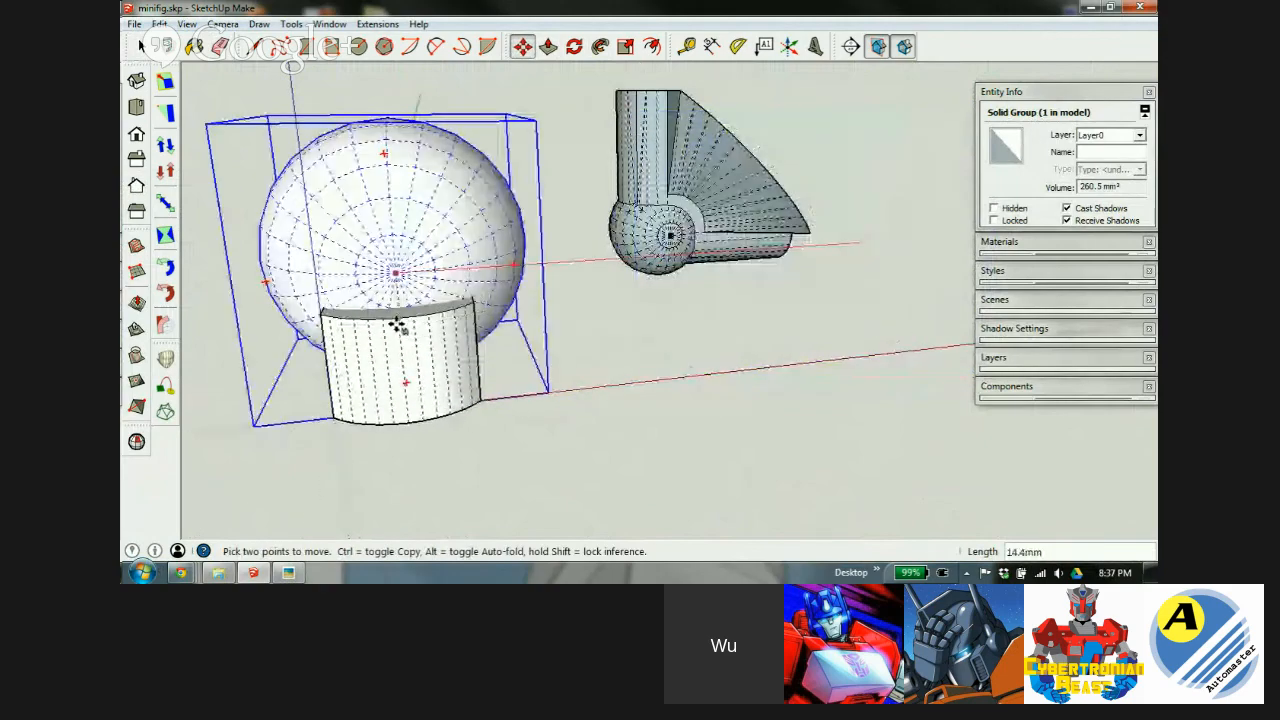
{"action": "left_click", "coordinate": [370, 350]}
{"action": "middle_click_drag", "start_coordinate": [374, 346], "coordinate": [786, 288]}
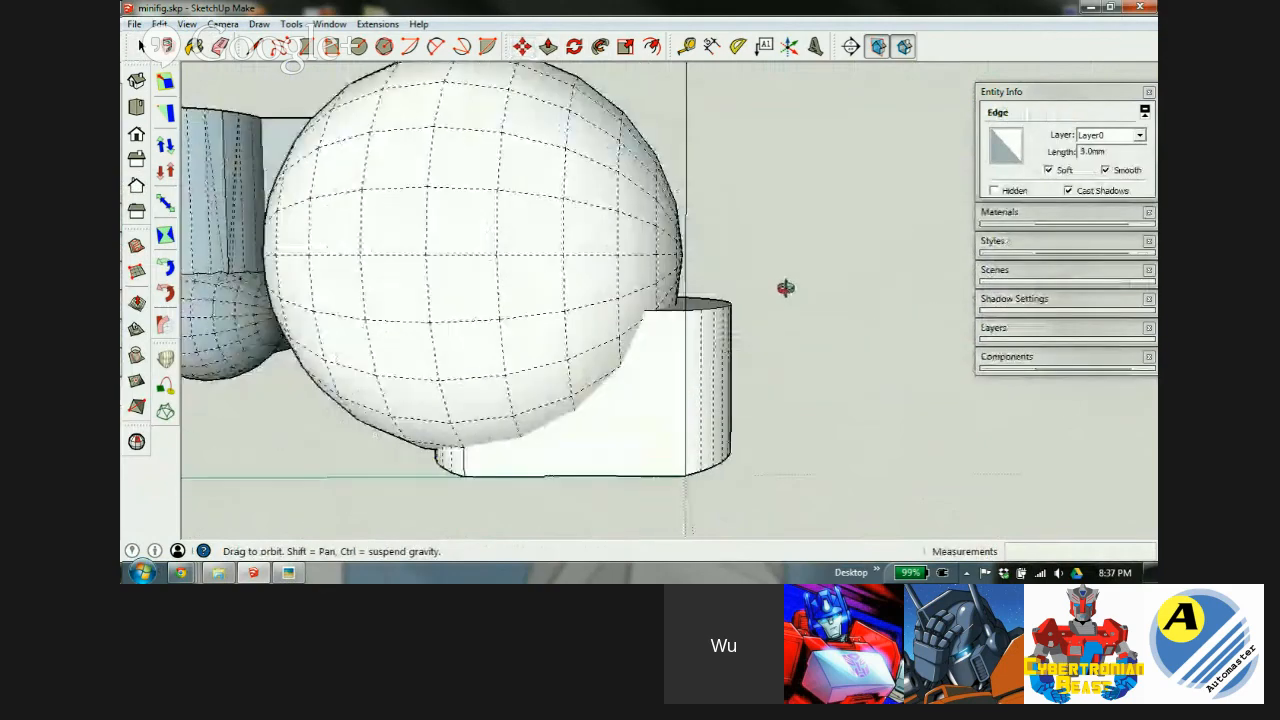
{"action": "left_click", "coordinate": [493, 341]}
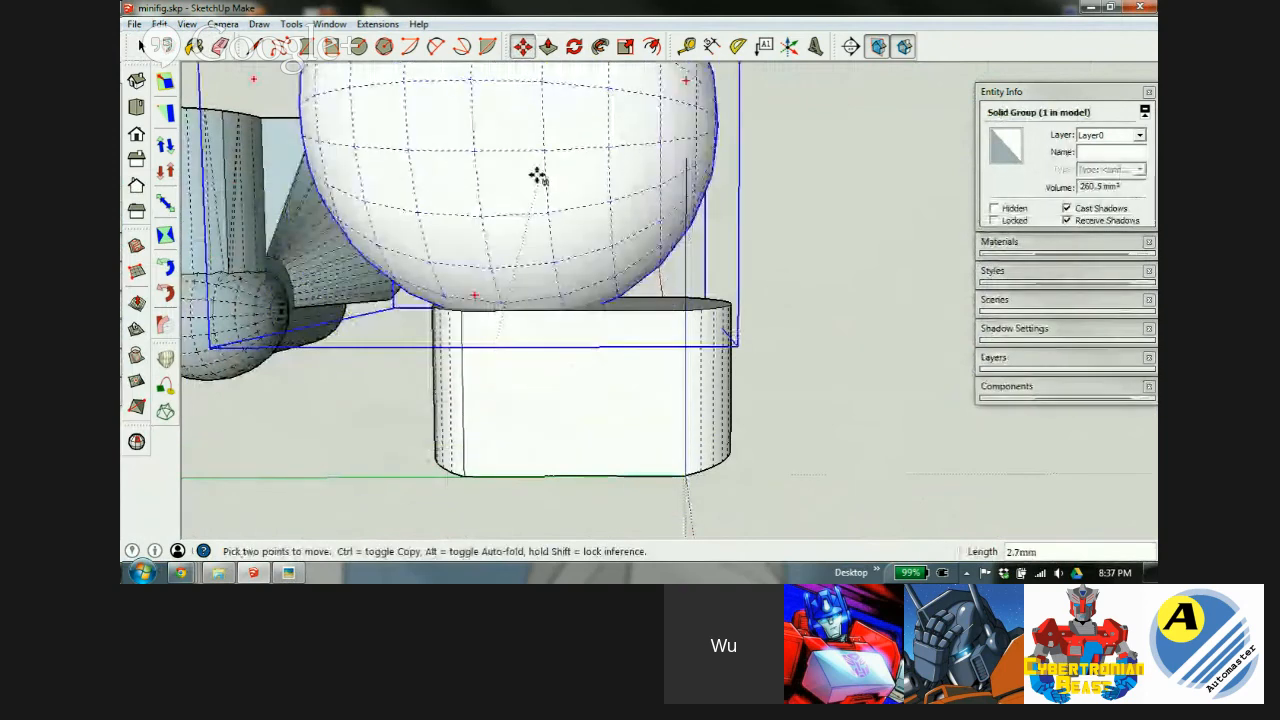
{"action": "left_click", "coordinate": [510, 112]}
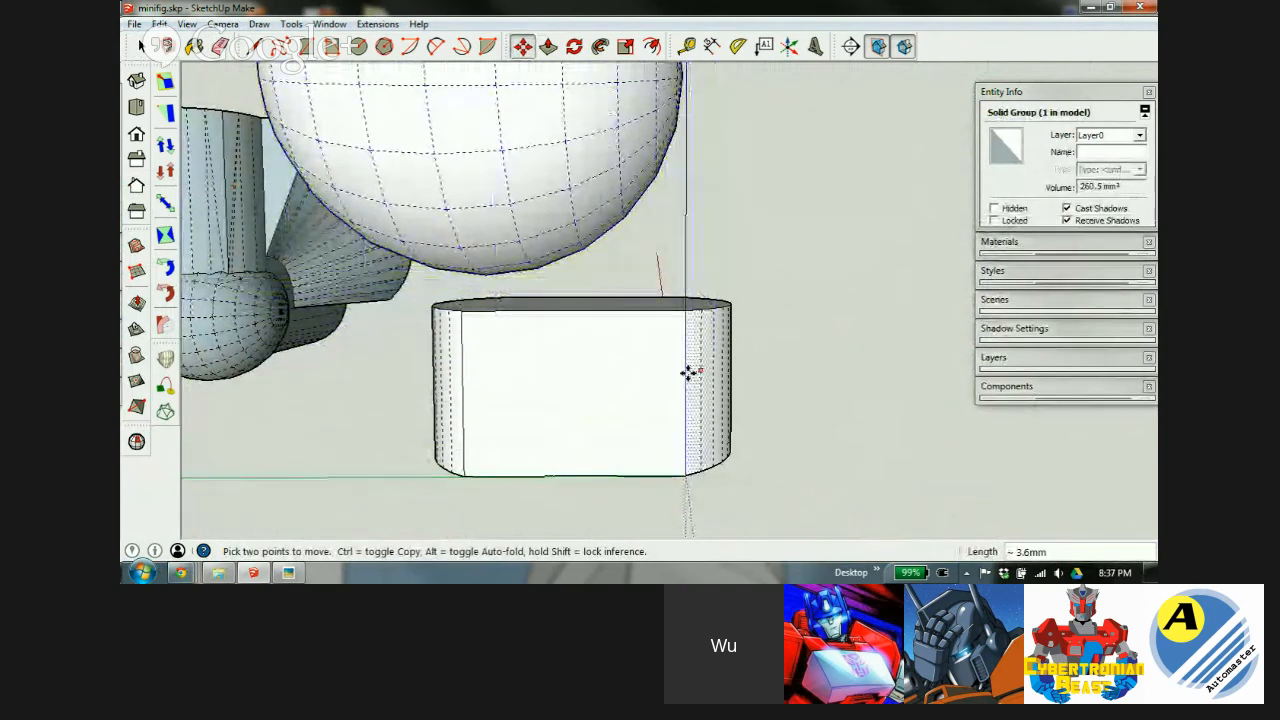
Refine the ball's placement onto the cylinder top, with a final 2.0 mm move.
{"action": "scroll", "coordinate": [622, 386], "scroll_direction": "down", "scroll_amount": 2}
{"action": "scroll", "coordinate": [474, 170], "scroll_direction": "down", "scroll_amount": 1}
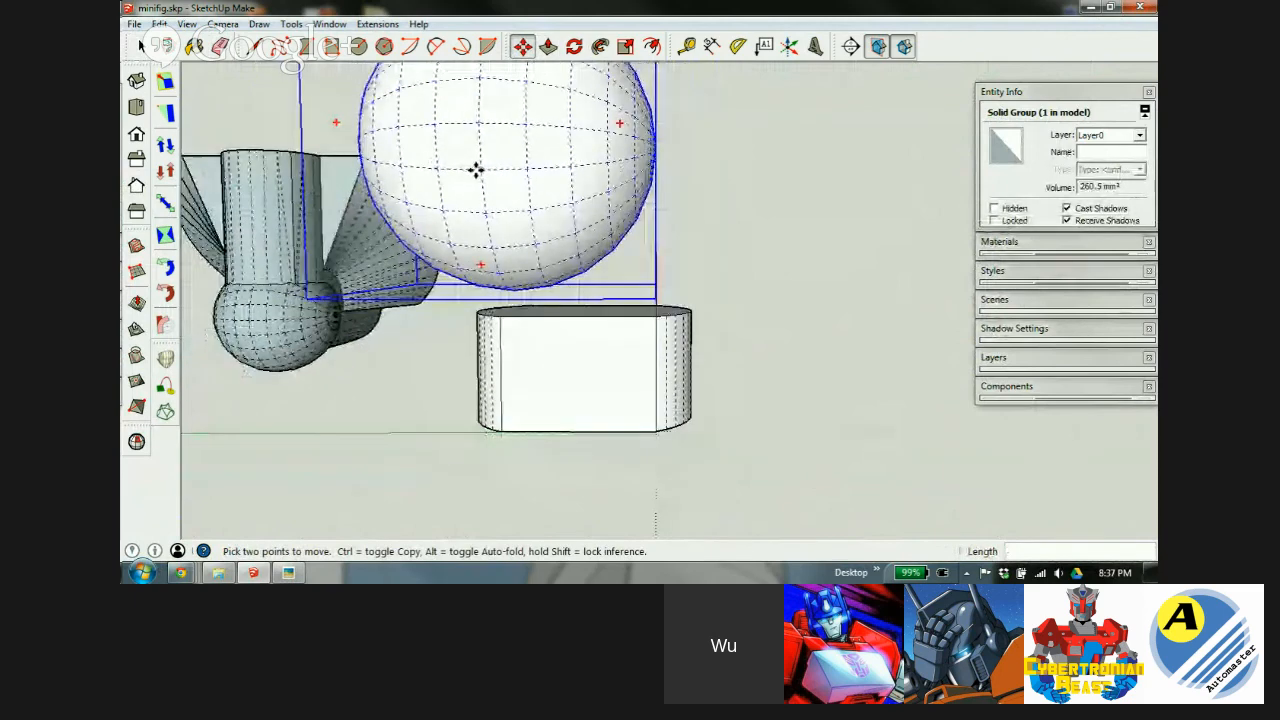
{"action": "left_click", "coordinate": [478, 171]}
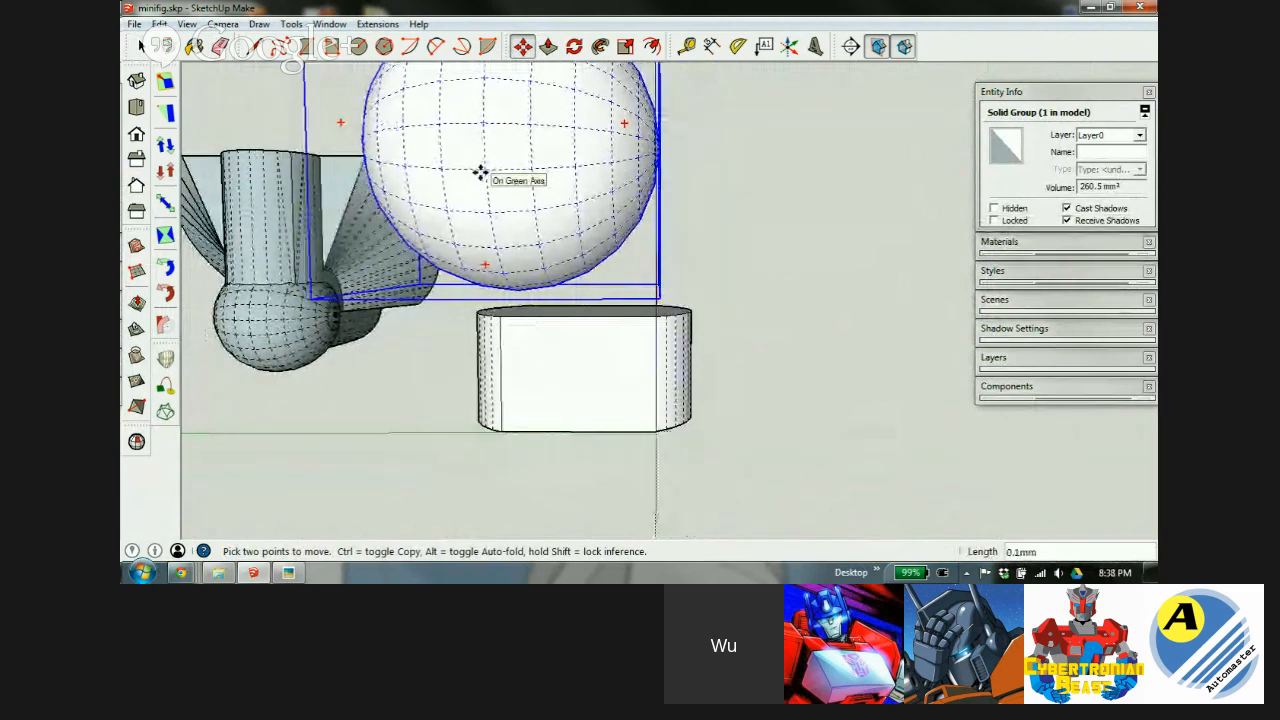
{"action": "left_click", "coordinate": [574, 318]}
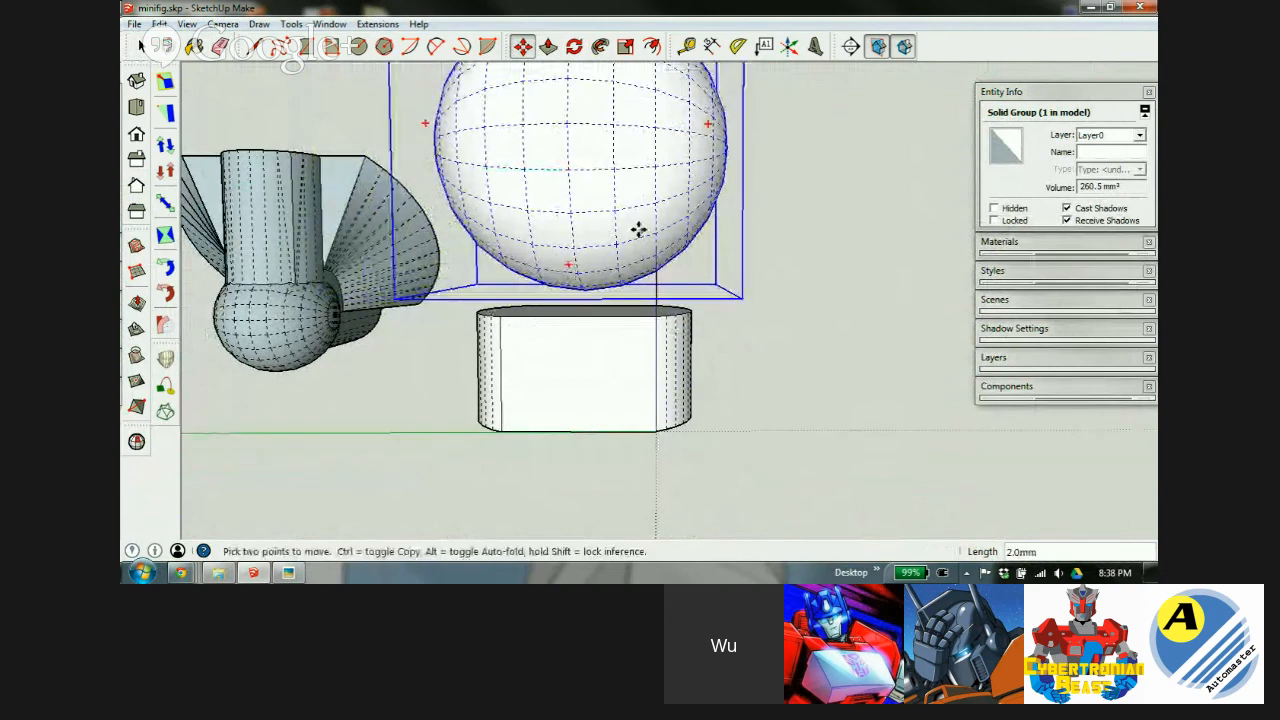
{"action": "scroll", "coordinate": [638, 230], "scroll_direction": "down", "scroll_amount": 1}
{"action": "middle_click_drag", "start_coordinate": [638, 230], "coordinate": [600, 320]}
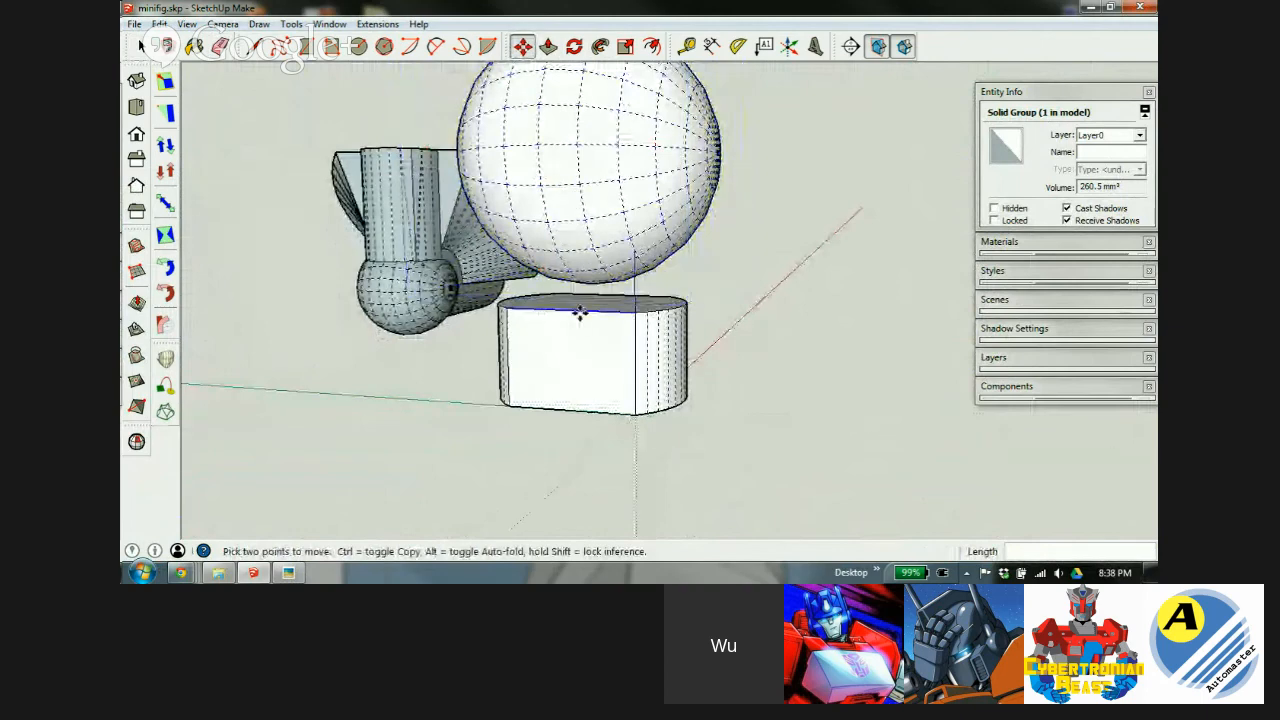
{"action": "scroll", "coordinate": [590, 250], "scroll_direction": "up", "scroll_amount": 3}
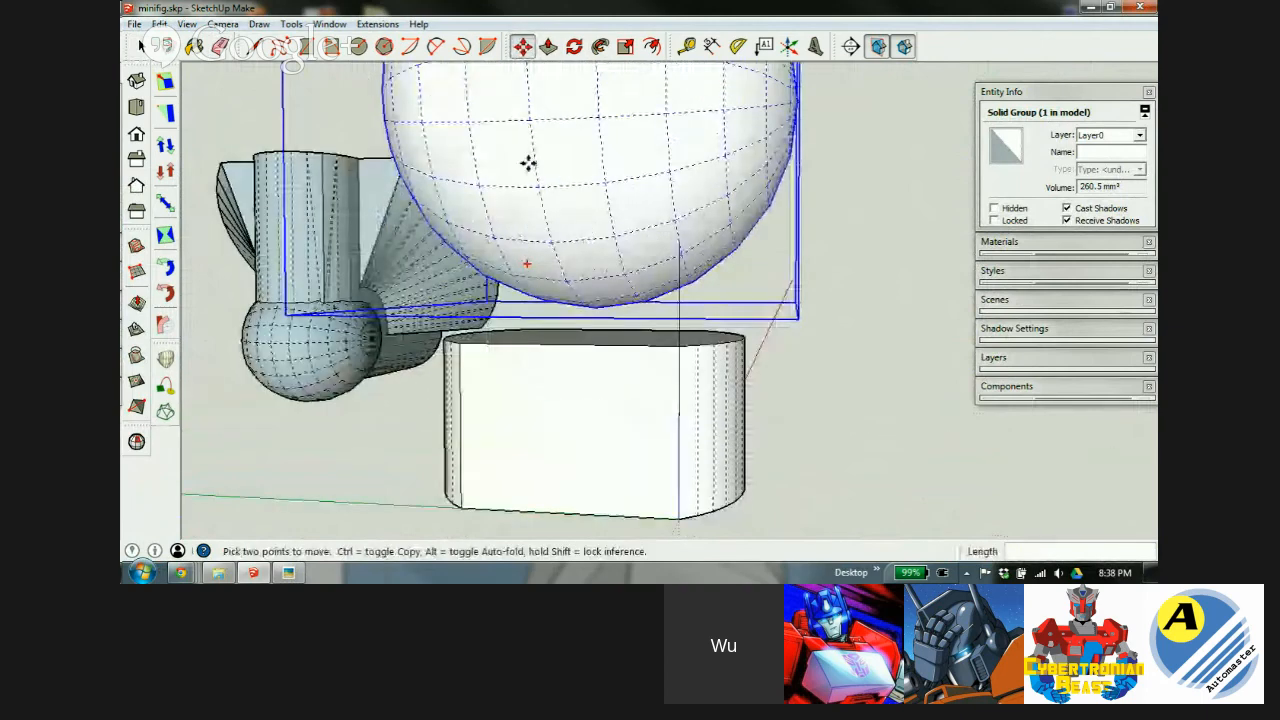
Select all of the cylinder's geometry and bring up its context menu.
{"action": "key", "text": "space"}
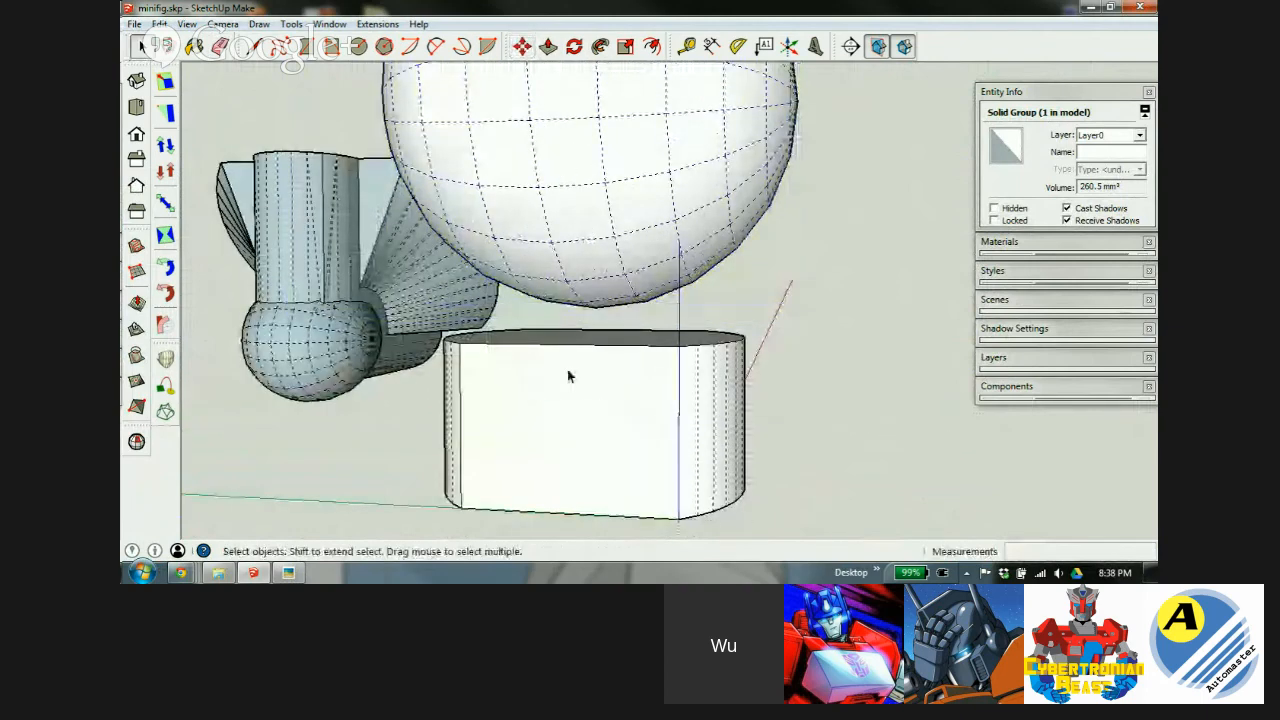
{"action": "triple_click", "coordinate": [587, 375]}
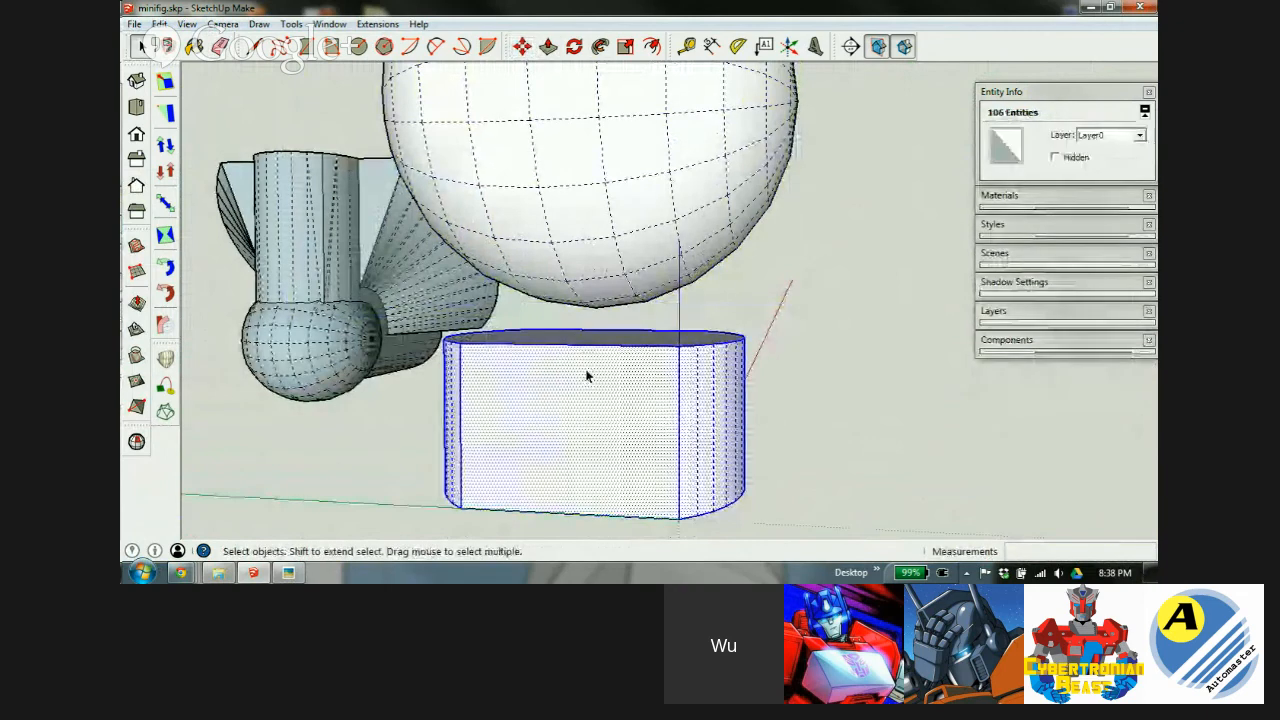
{"action": "right_click", "coordinate": [602, 386]}
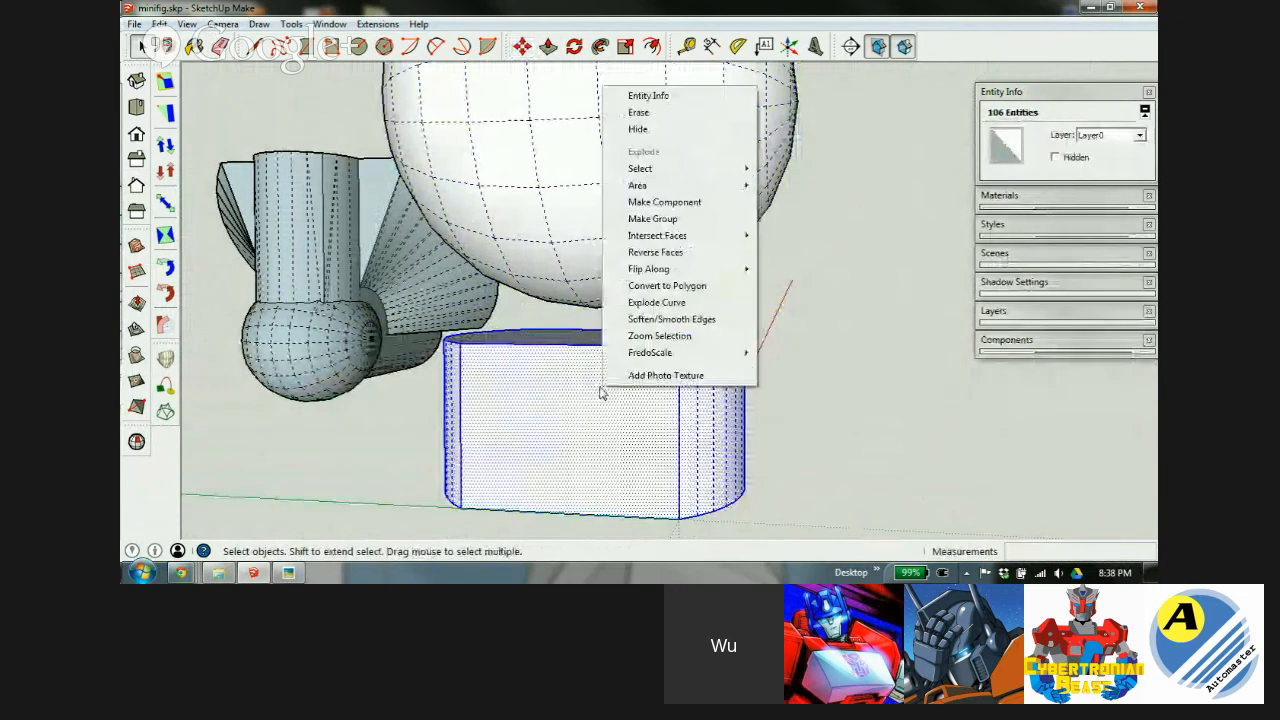
Make the cylinder geometry a group, then select the ball group.
{"action": "left_click", "coordinate": [663, 220]}
{"action": "left_click", "coordinate": [752, 307]}
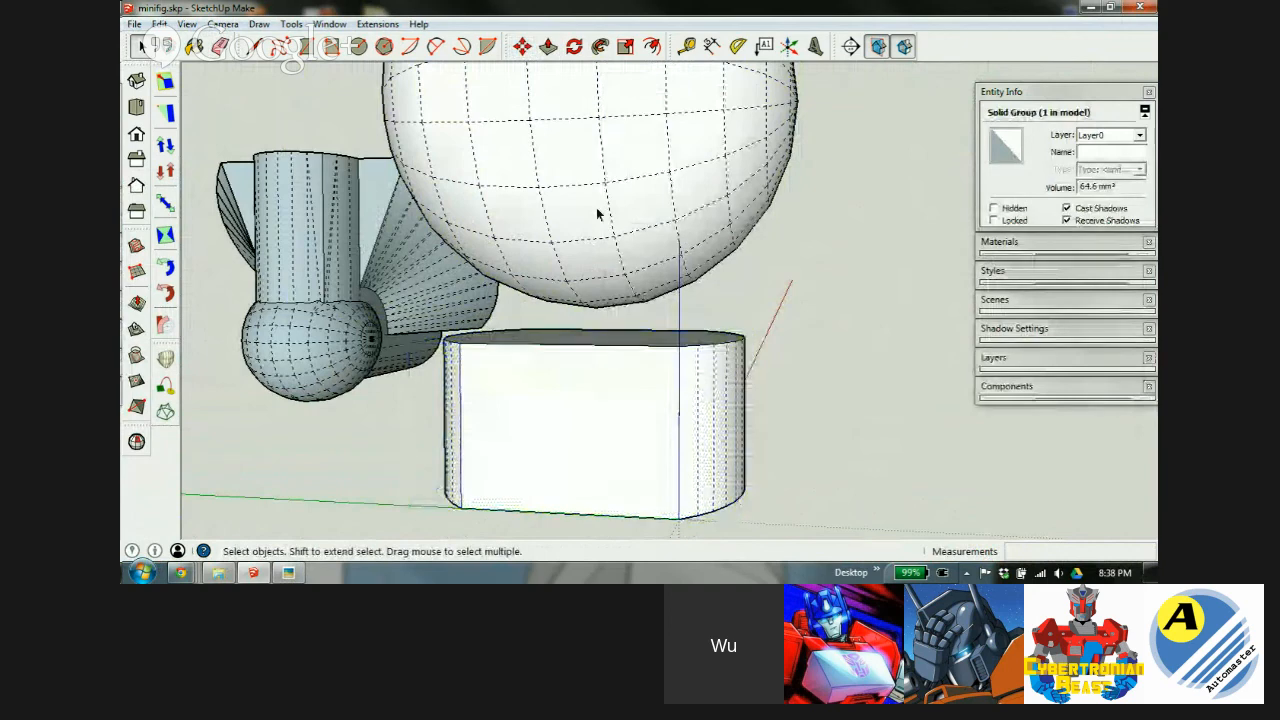
{"action": "left_click", "coordinate": [595, 206]}
Lower the ball a further 1.1 mm onto the rounded block's top face.
{"action": "key", "text": "m"}
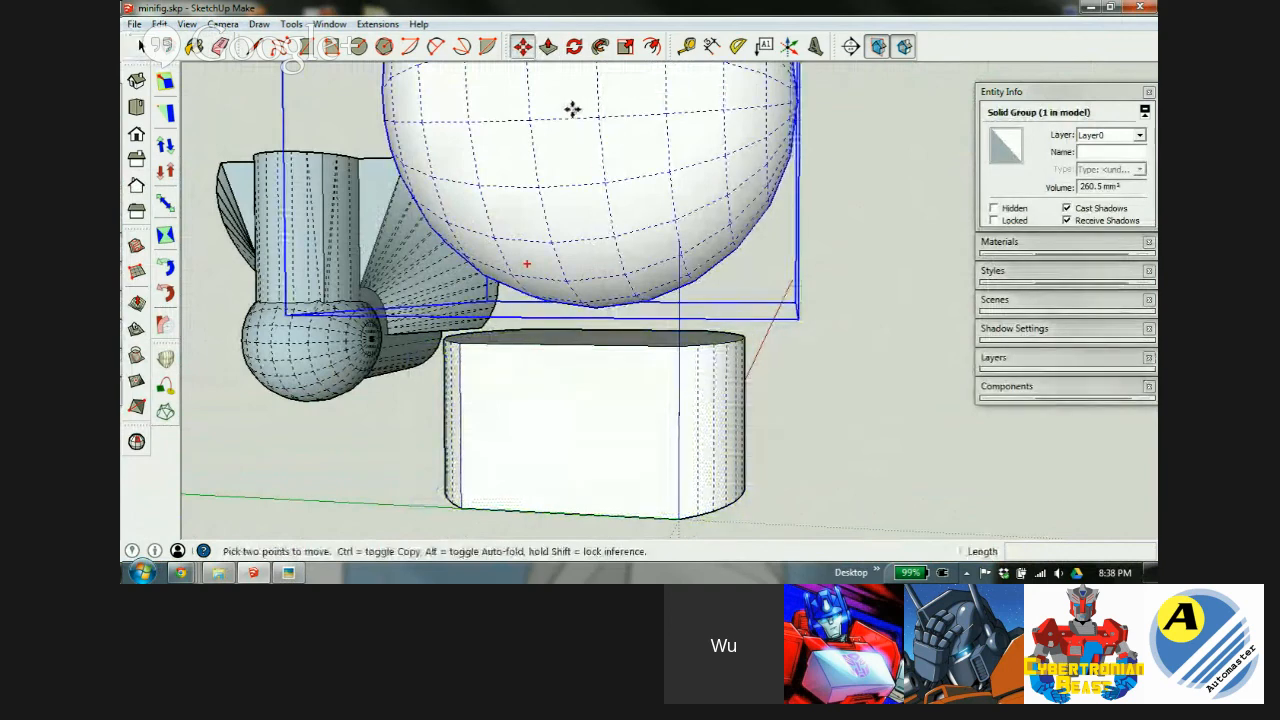
{"action": "left_click", "coordinate": [572, 109]}
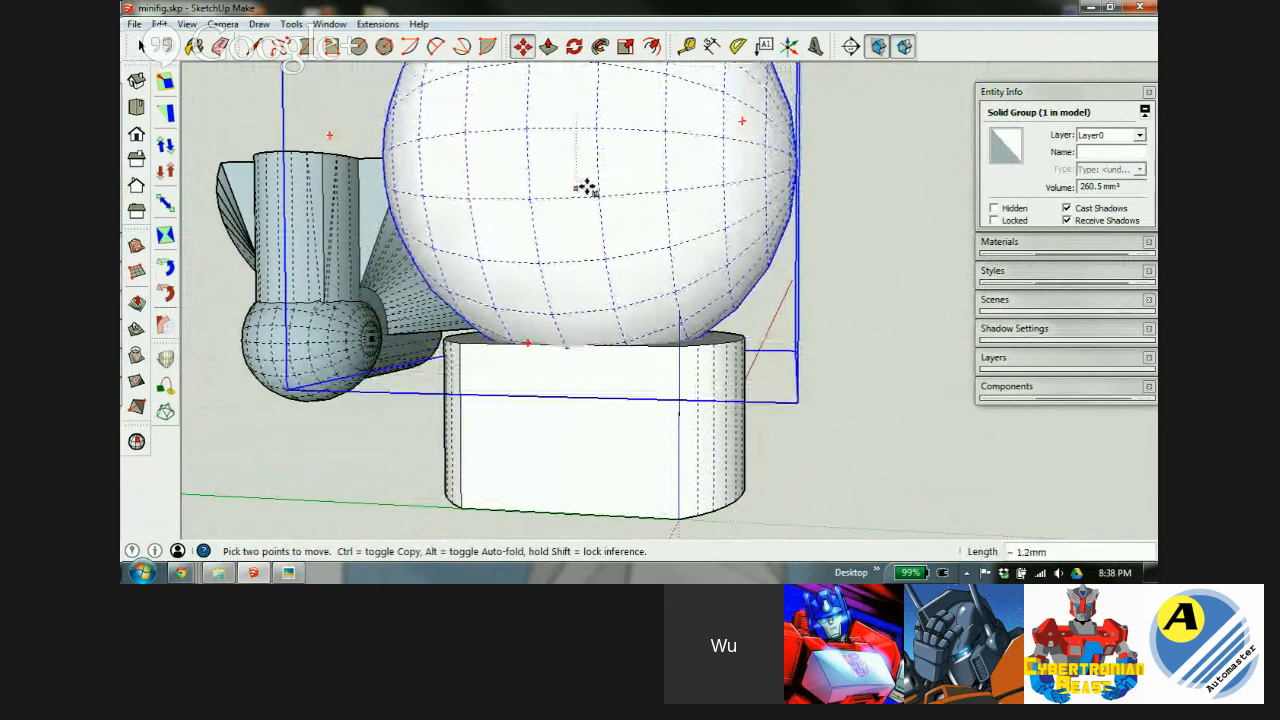
{"action": "left_click", "coordinate": [588, 187]}
{"action": "scroll", "coordinate": [573, 343], "scroll_direction": "up", "scroll_amount": 4}
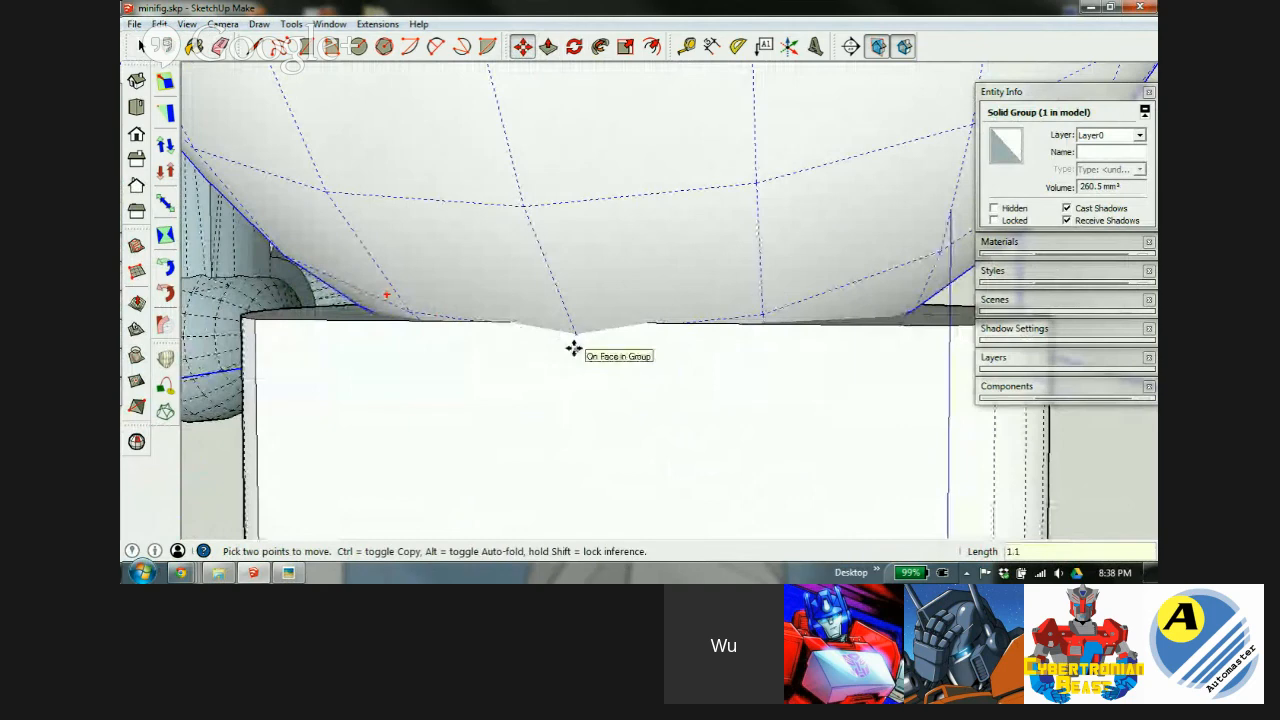
{"action": "key", "text": "Return"}
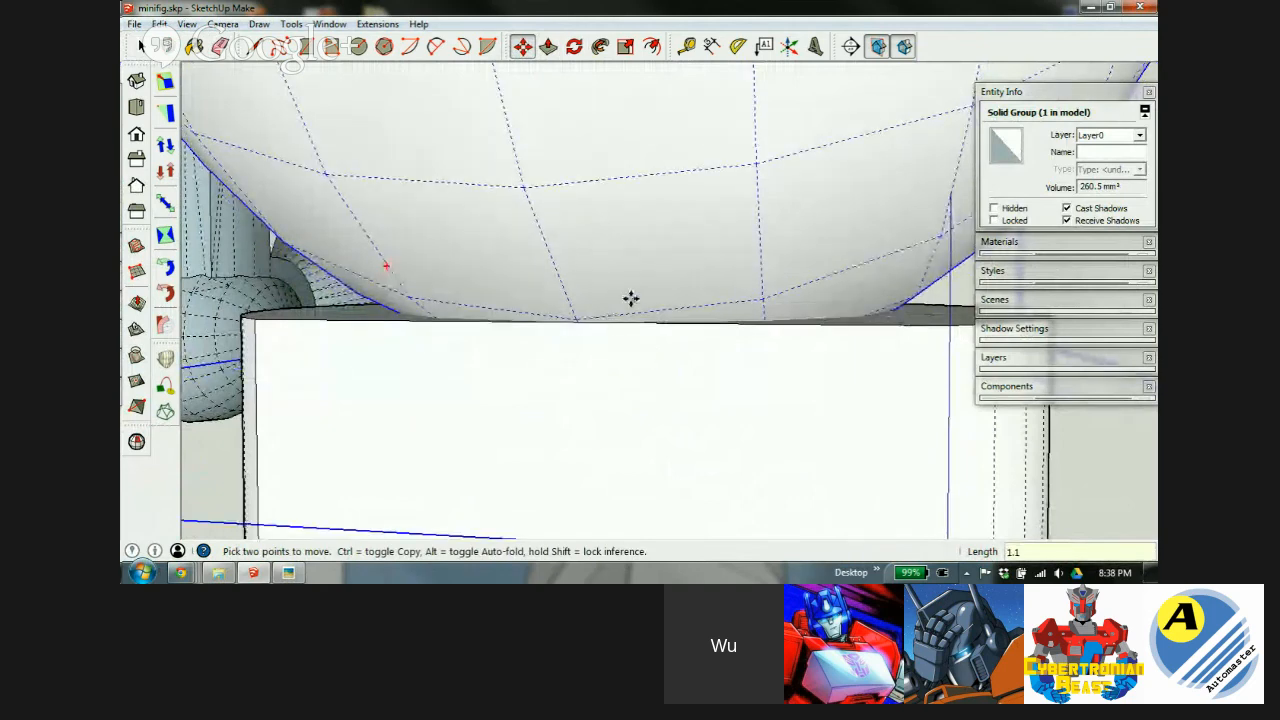
{"action": "scroll", "coordinate": [629, 297], "scroll_direction": "up", "scroll_amount": 3}
{"action": "mouse_move", "coordinate": [720, 309]}
{"action": "middle_mouse_down"}
{"action": "mouse_move", "coordinate": [697, 337]}
{"action": "mouse_move", "coordinate": [553, 371]}
{"action": "mouse_move", "coordinate": [366, 349]}
{"action": "mouse_move", "coordinate": [668, 357]}
{"action": "mouse_move", "coordinate": [683, 340]}
{"action": "mouse_move", "coordinate": [657, 340]}
{"action": "middle_mouse_up"}
Orbit around the joint and enter the rod block group to edit its geometry.
{"action": "key", "text": "m"}
{"action": "scroll", "coordinate": [531, 320], "scroll_direction": "down", "scroll_amount": 3}
{"action": "middle_click_drag", "start_coordinate": [531, 320], "coordinate": [640, 366]}
{"action": "key", "text": "space"}
{"action": "triple_click", "coordinate": [649, 357]}
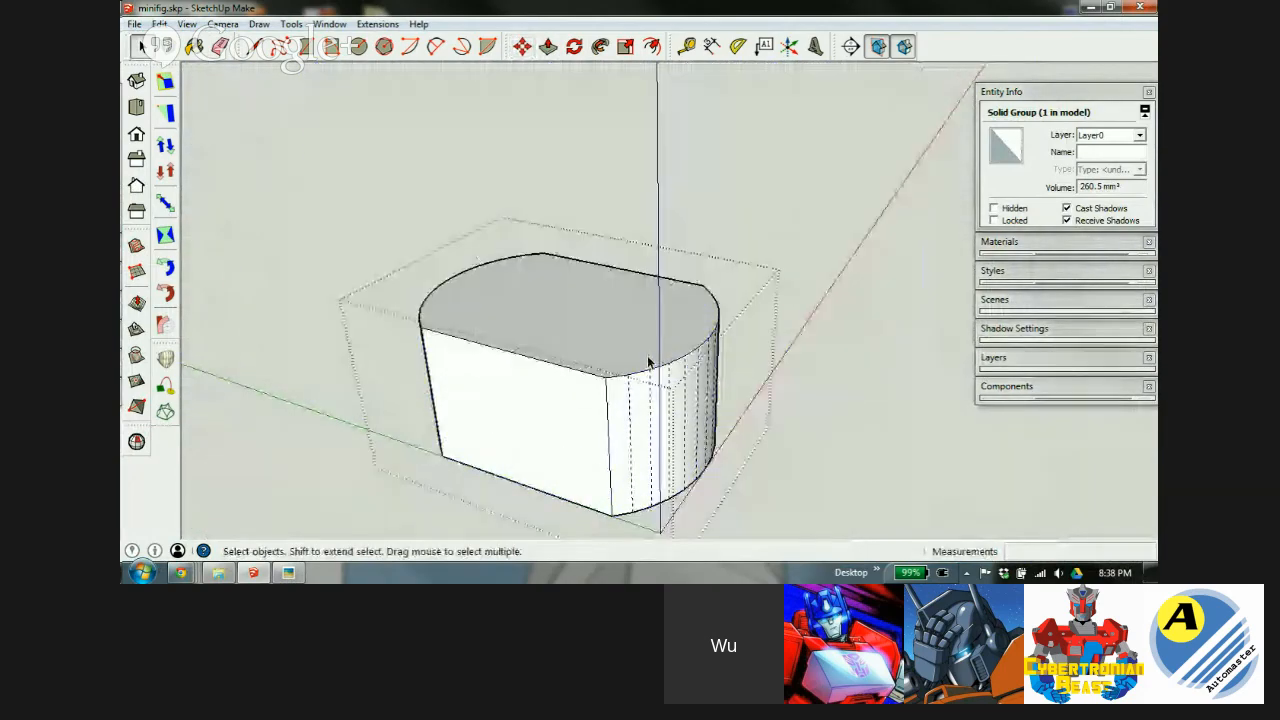
Push the rod block's top face up 1 mm into the ball's underside.
{"action": "left_click", "coordinate": [748, 355]}
{"action": "key", "text": "p"}
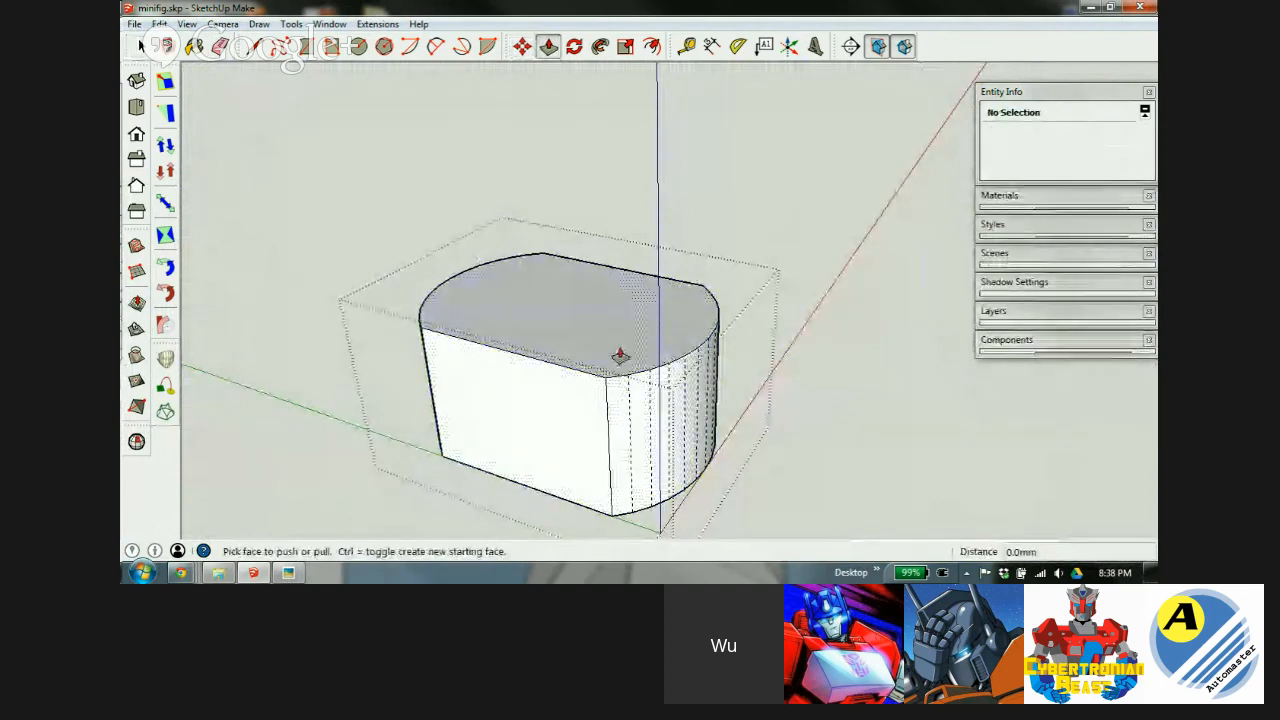
{"action": "left_click", "coordinate": [609, 363]}
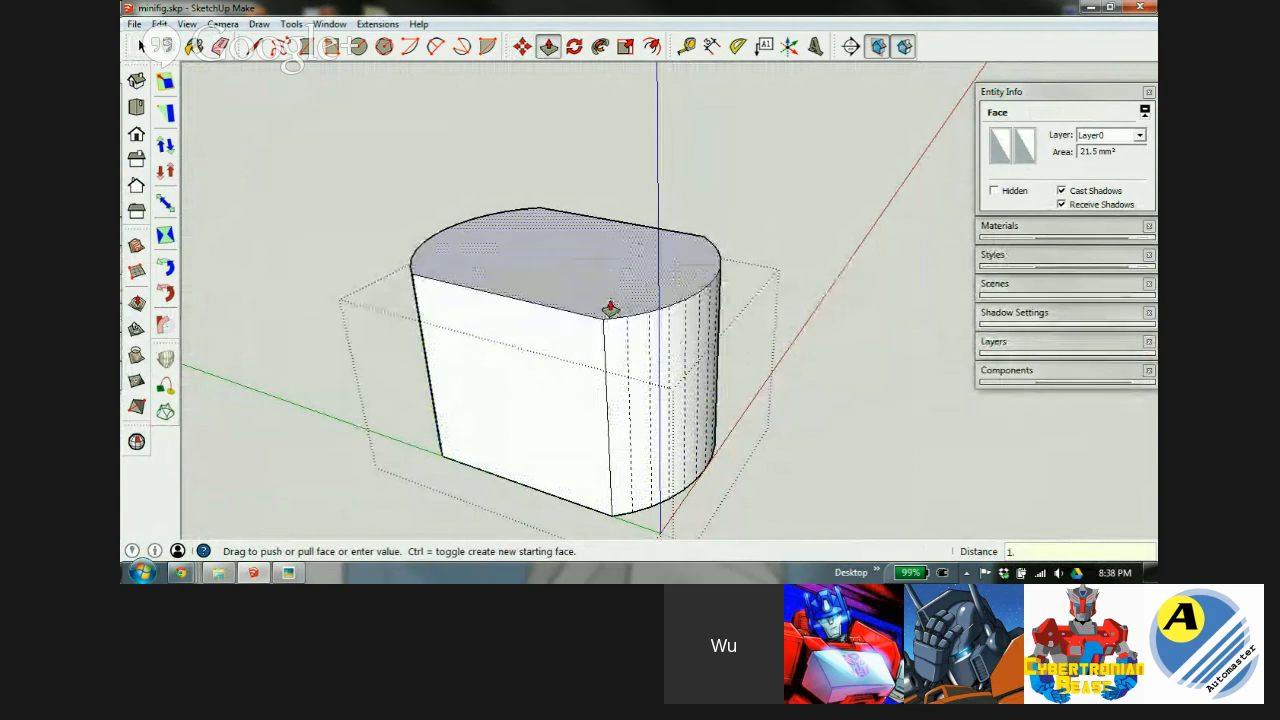
{"action": "left_click", "coordinate": [610, 306]}
{"action": "key", "text": "space"}
Close the rod group and orbit to check the ball sitting on the rod.
{"action": "left_click", "coordinate": [833, 226]}
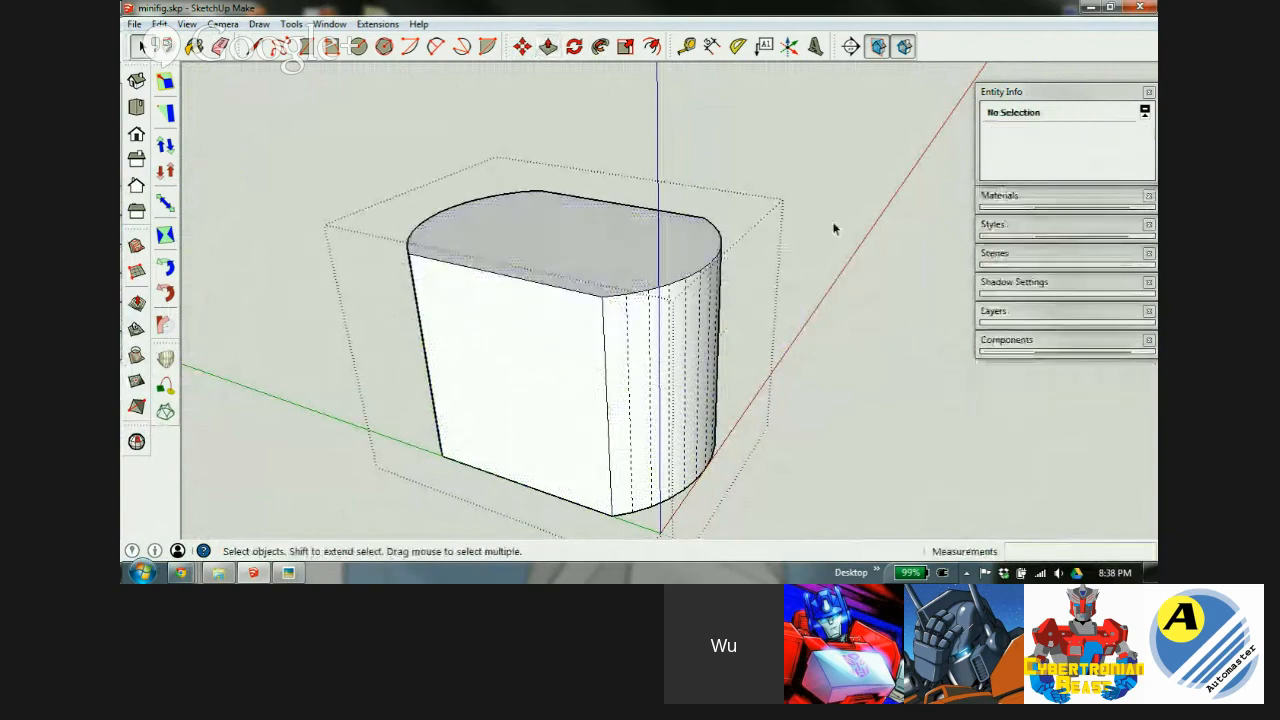
{"action": "middle_click_drag", "start_coordinate": [627, 460], "coordinate": [882, 288]}
{"action": "middle_click_drag", "start_coordinate": [578, 324], "coordinate": [563, 380]}
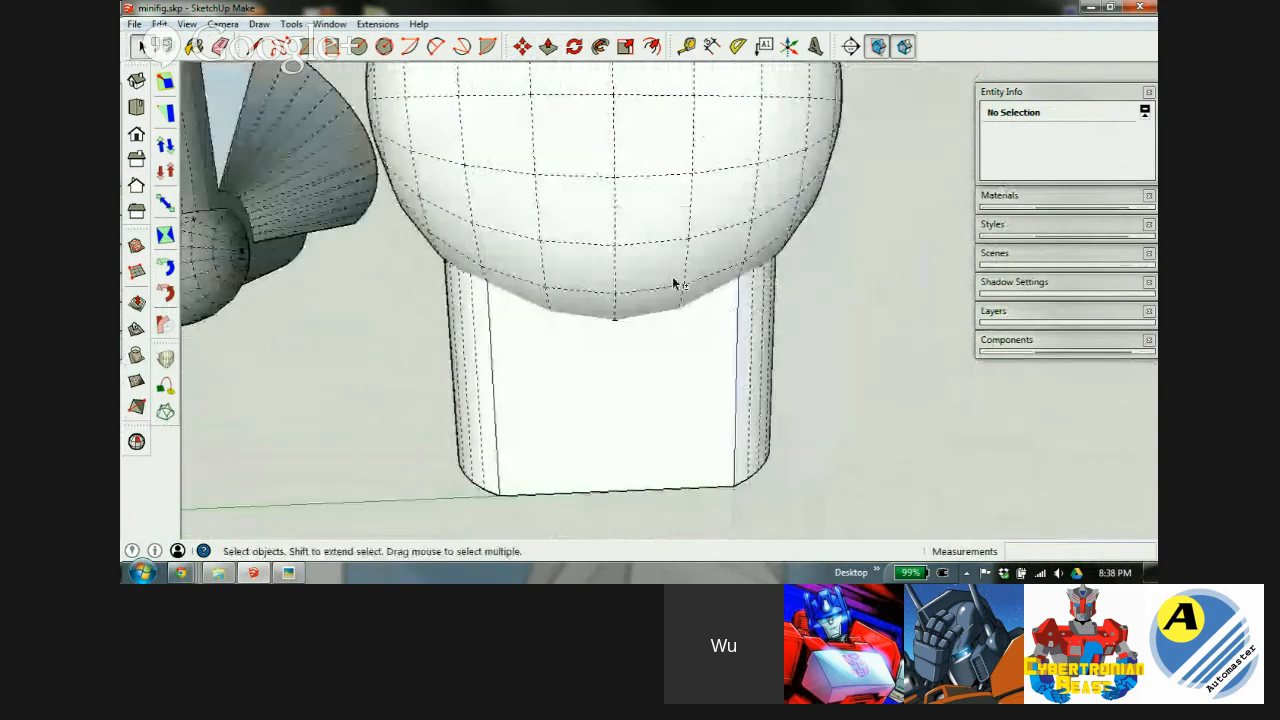
{"action": "middle_click_drag", "start_coordinate": [749, 251], "coordinate": [631, 283]}
{"action": "scroll", "coordinate": [603, 308], "scroll_direction": "down", "scroll_amount": 1}
{"action": "scroll", "coordinate": [603, 305], "scroll_direction": "down", "scroll_amount": 1}
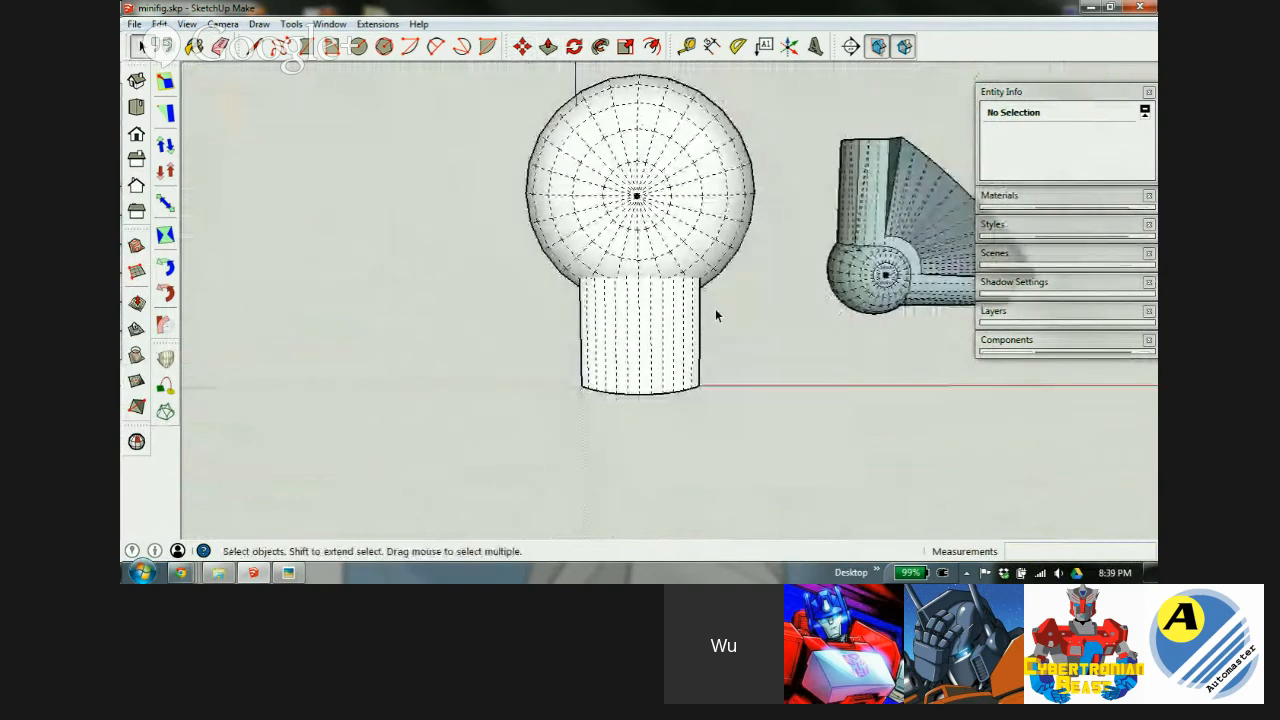
{"action": "mouse_move", "coordinate": [643, 240]}
{"action": "middle_mouse_down"}
{"action": "mouse_move", "coordinate": [529, 293]}
{"action": "mouse_move", "coordinate": [928, 283]}
{"action": "middle_mouse_up"}
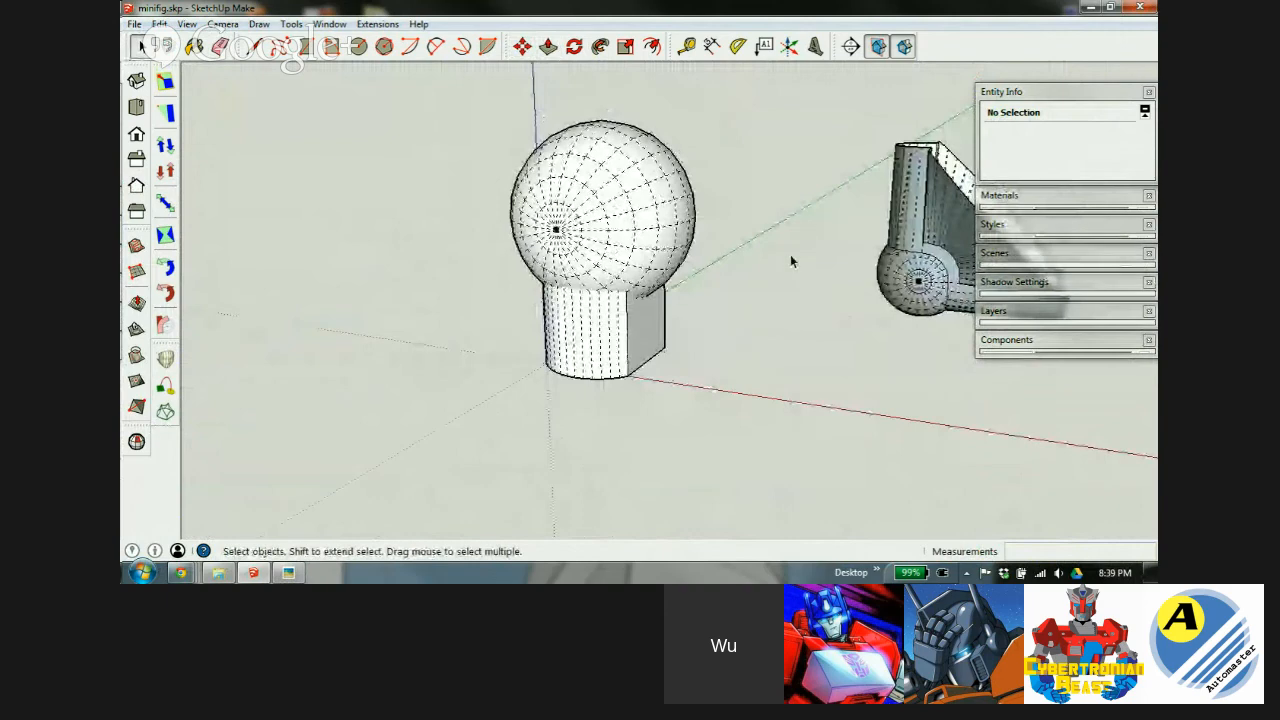
{"action": "scroll", "coordinate": [575, 244], "scroll_direction": "up", "scroll_amount": 1}
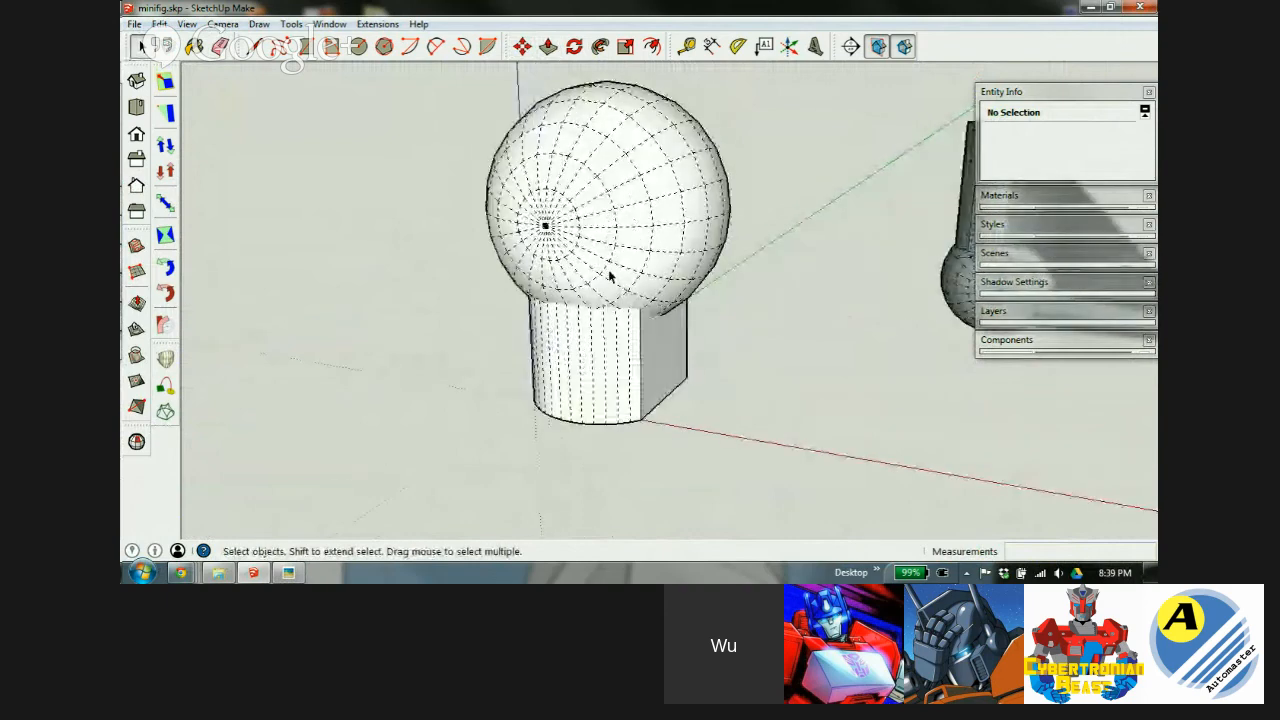
Select the ball solid together with the rod block.
{"action": "left_click", "coordinate": [610, 275]}
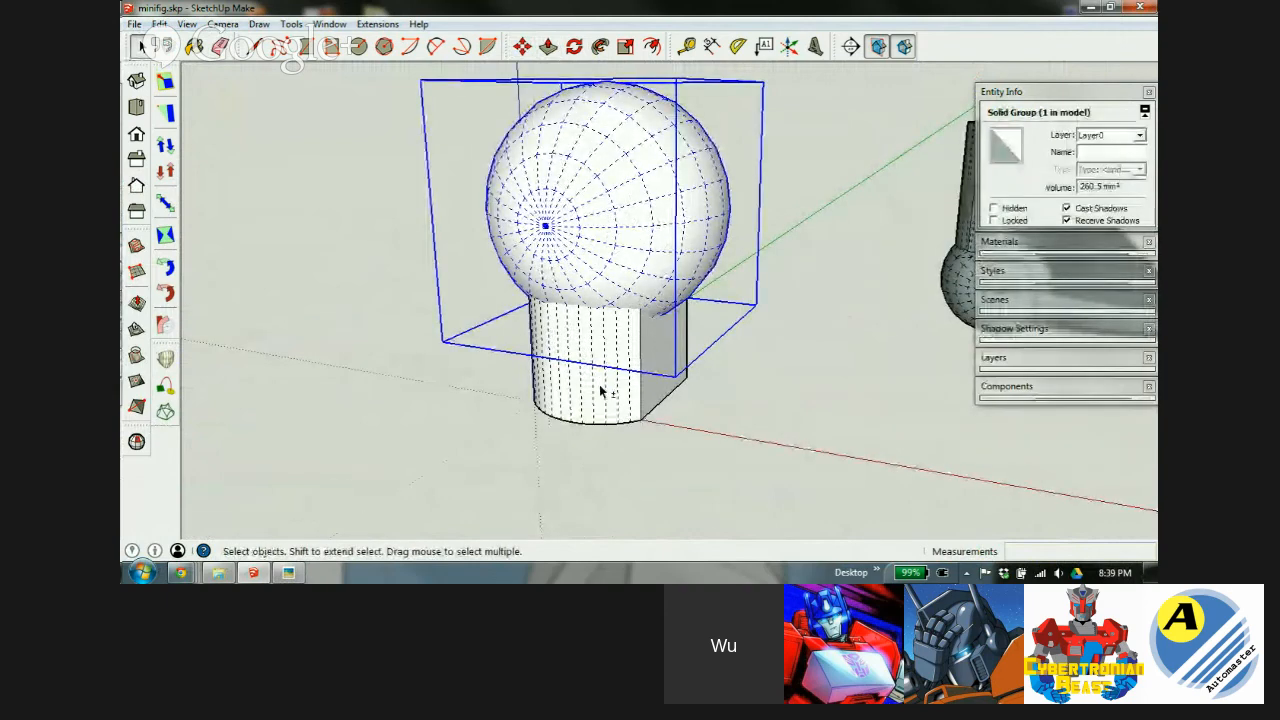
{"action": "left_click", "coordinate": [599, 394], "text": "shift"}
{"action": "scroll", "coordinate": [591, 414], "scroll_direction": "down", "scroll_amount": 2}
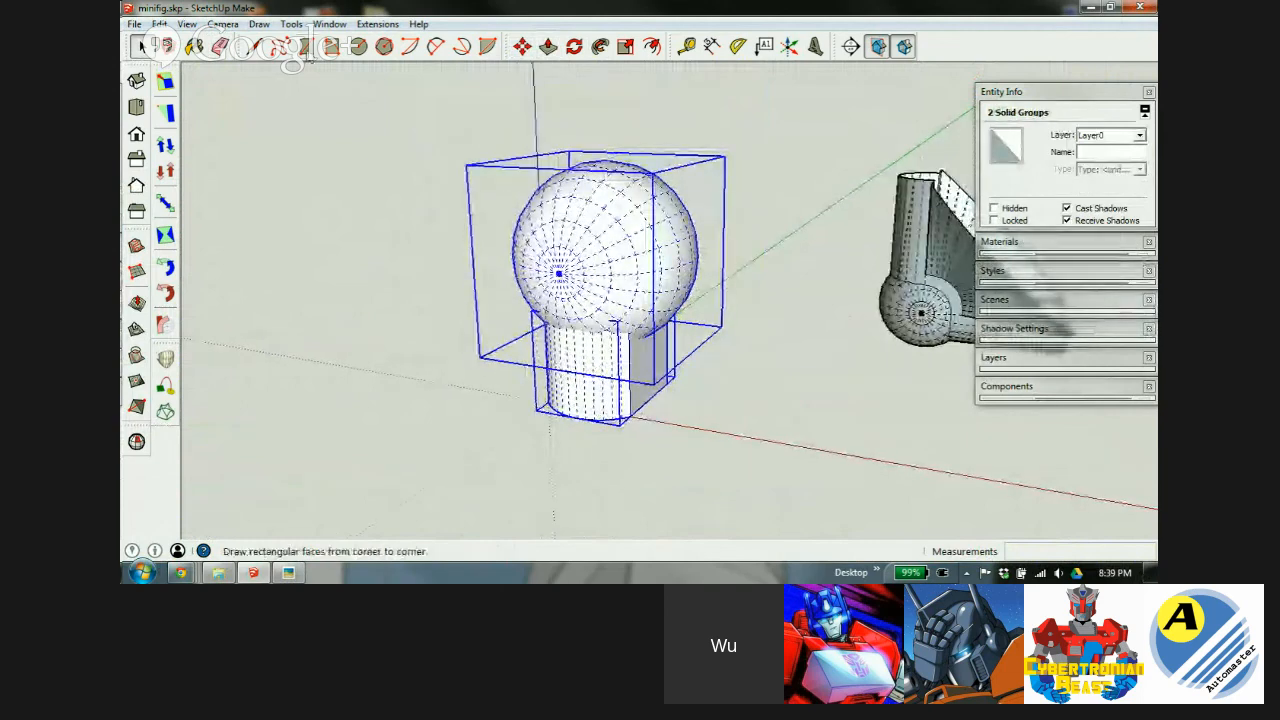
Try Outer Shell on the ball and rod, then undo it because it left a hole.
{"action": "left_click", "coordinate": [290, 24]}
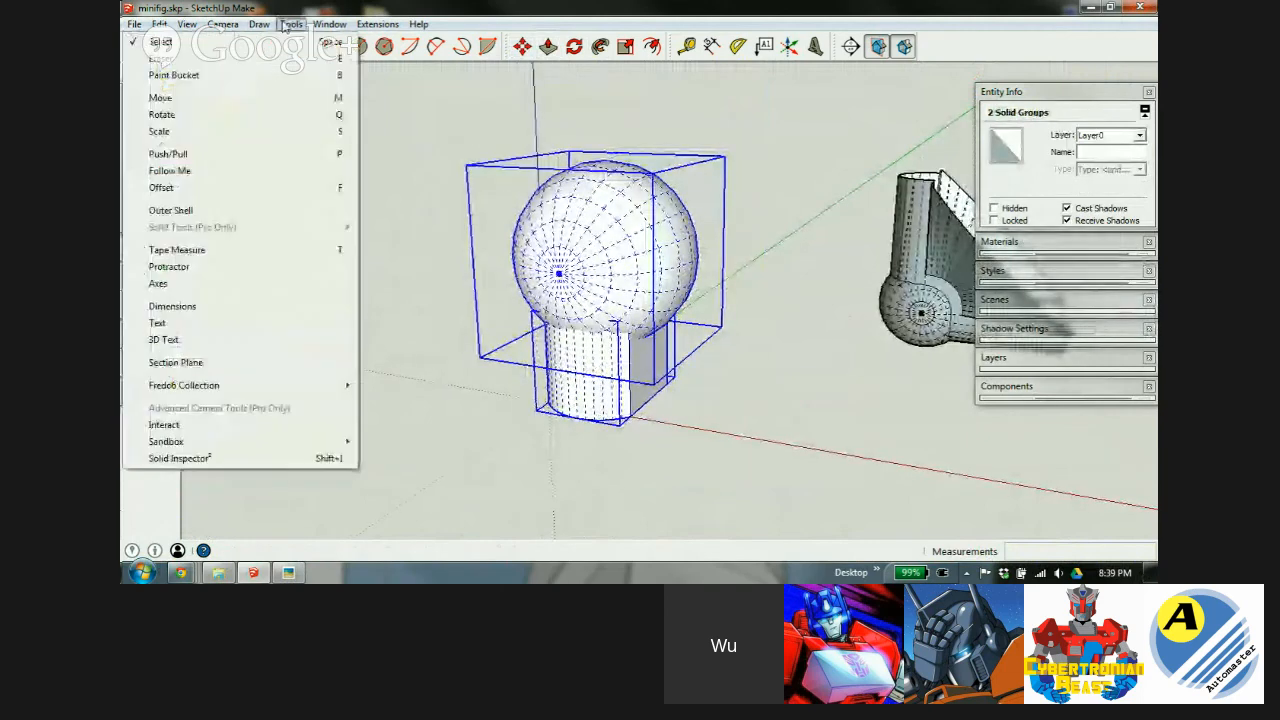
{"action": "left_click", "coordinate": [172, 211]}
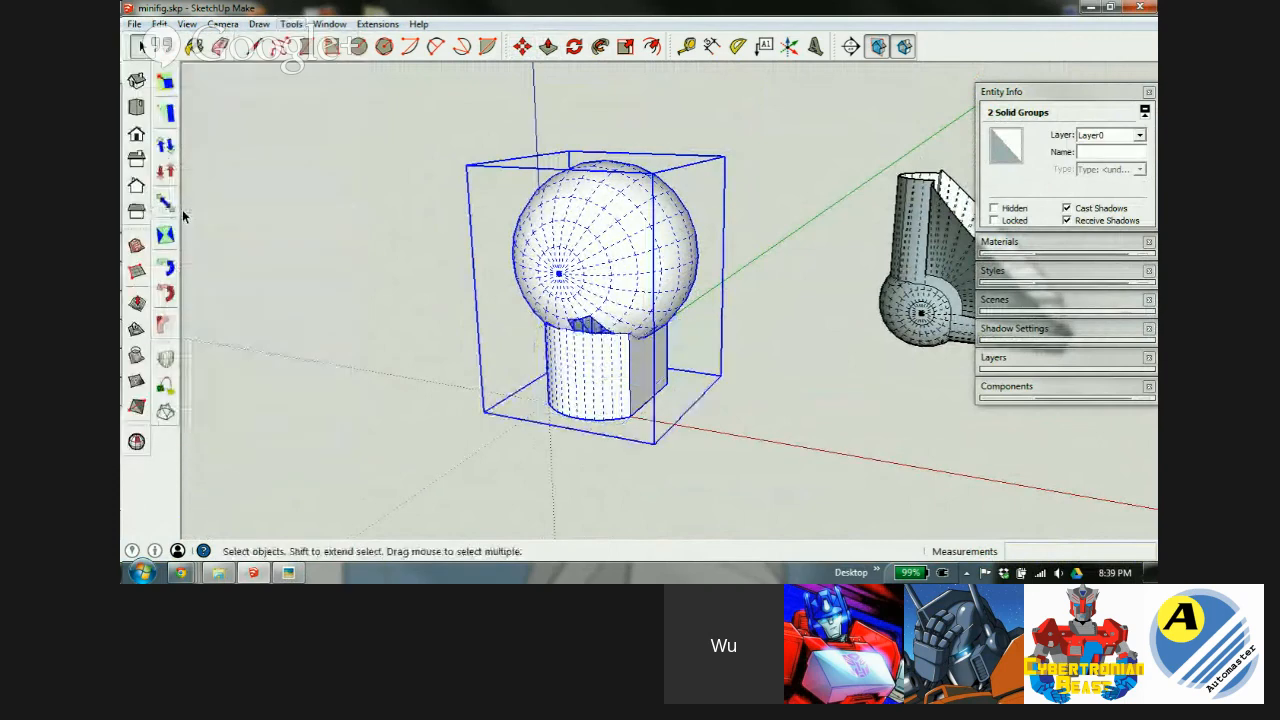
{"action": "scroll", "coordinate": [590, 385], "scroll_direction": "up", "scroll_amount": 3}
{"action": "middle_click_drag", "start_coordinate": [572, 361], "coordinate": [501, 358]}
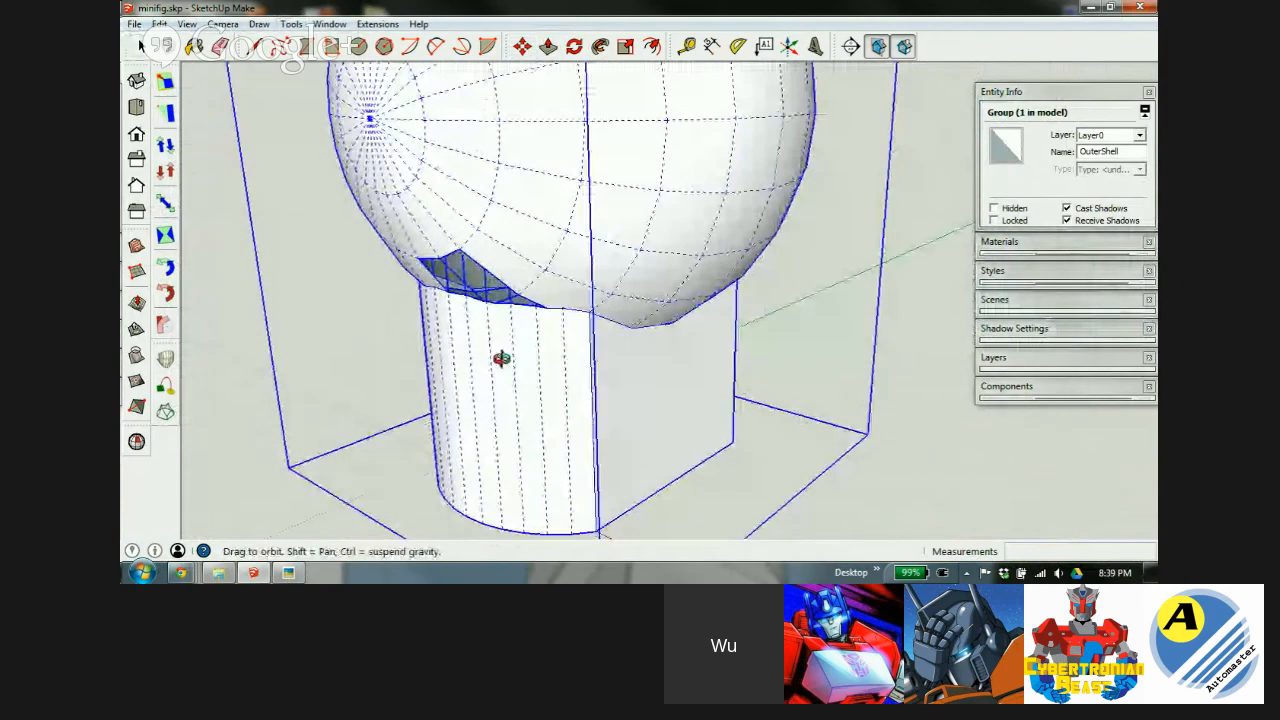
{"action": "key", "text": "ctrl+z"}
Select the ball and rod solids and open their combined group for editing.
{"action": "scroll", "coordinate": [507, 380], "scroll_direction": "down", "scroll_amount": 4}
{"action": "left_click", "coordinate": [521, 290]}
{"action": "left_click", "coordinate": [507, 408], "text": "shift"}
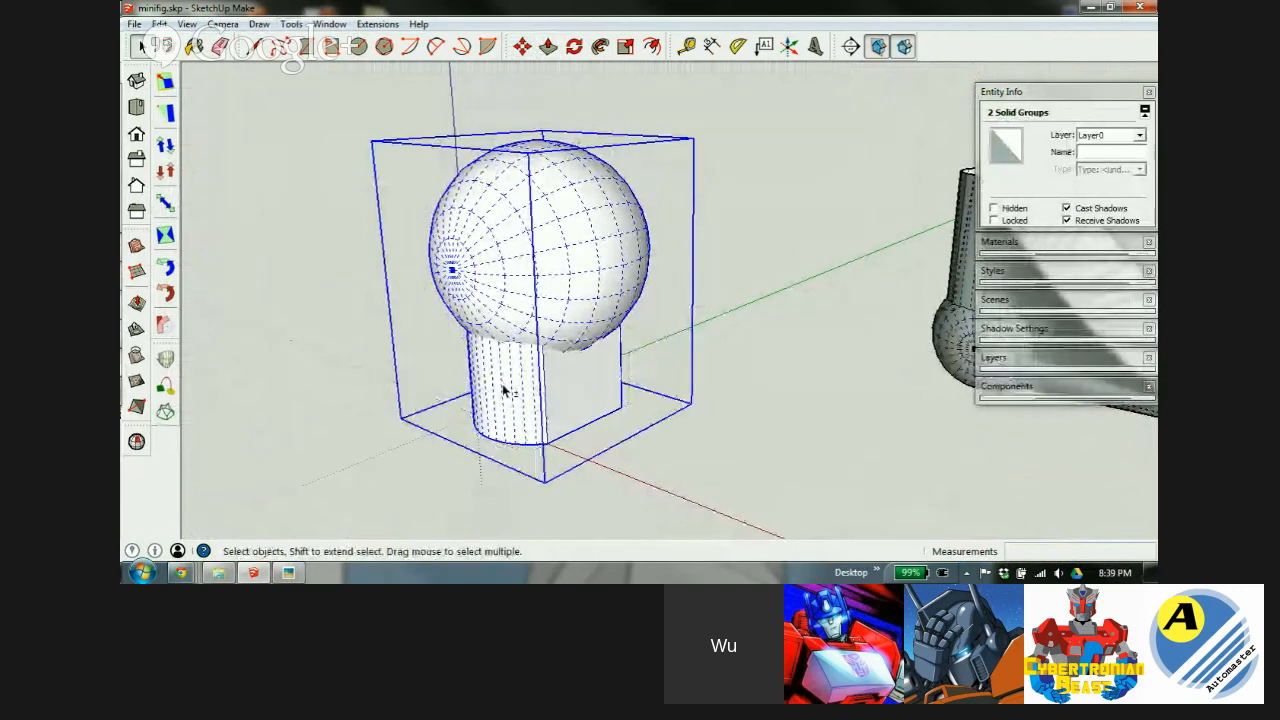
{"action": "double_click", "coordinate": [511, 326]}
Scale both solids inside the group up by a factor of 100 and zoom to fit.
{"action": "key", "text": "ctrl+a"}
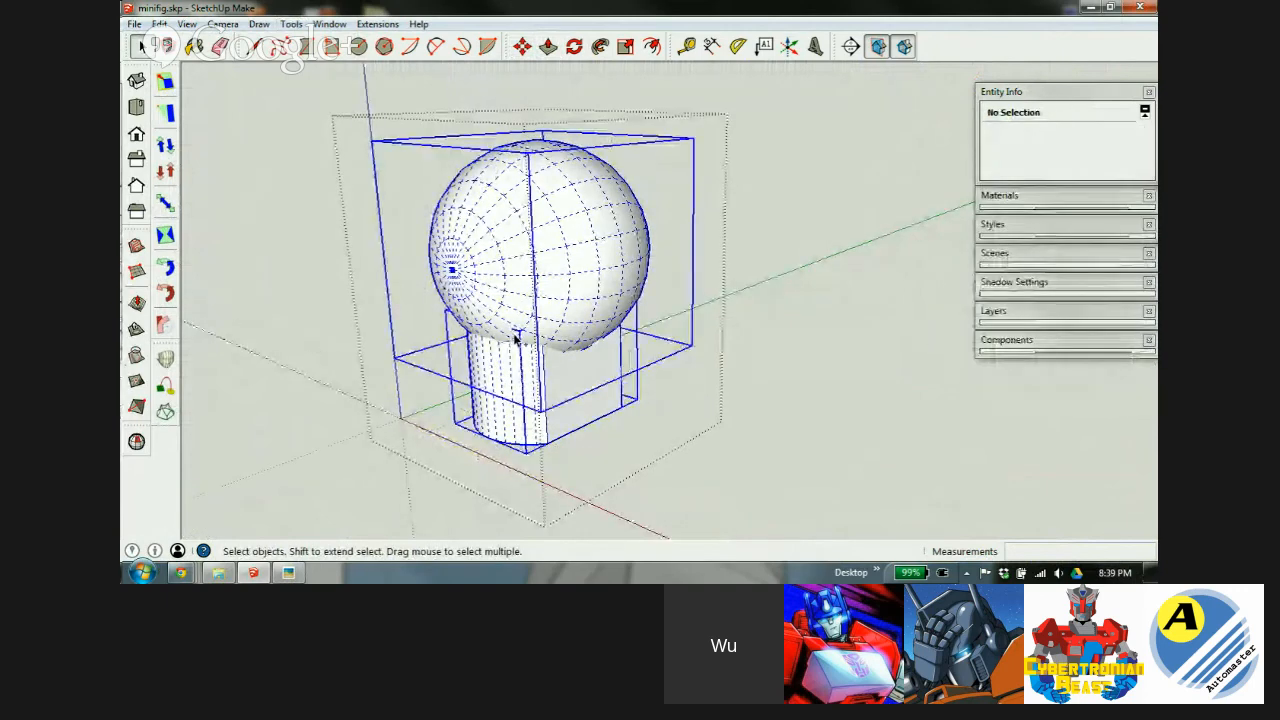
{"action": "key", "text": "s"}
{"action": "left_click_drag", "start_coordinate": [528, 154], "coordinate": [527, 147]}
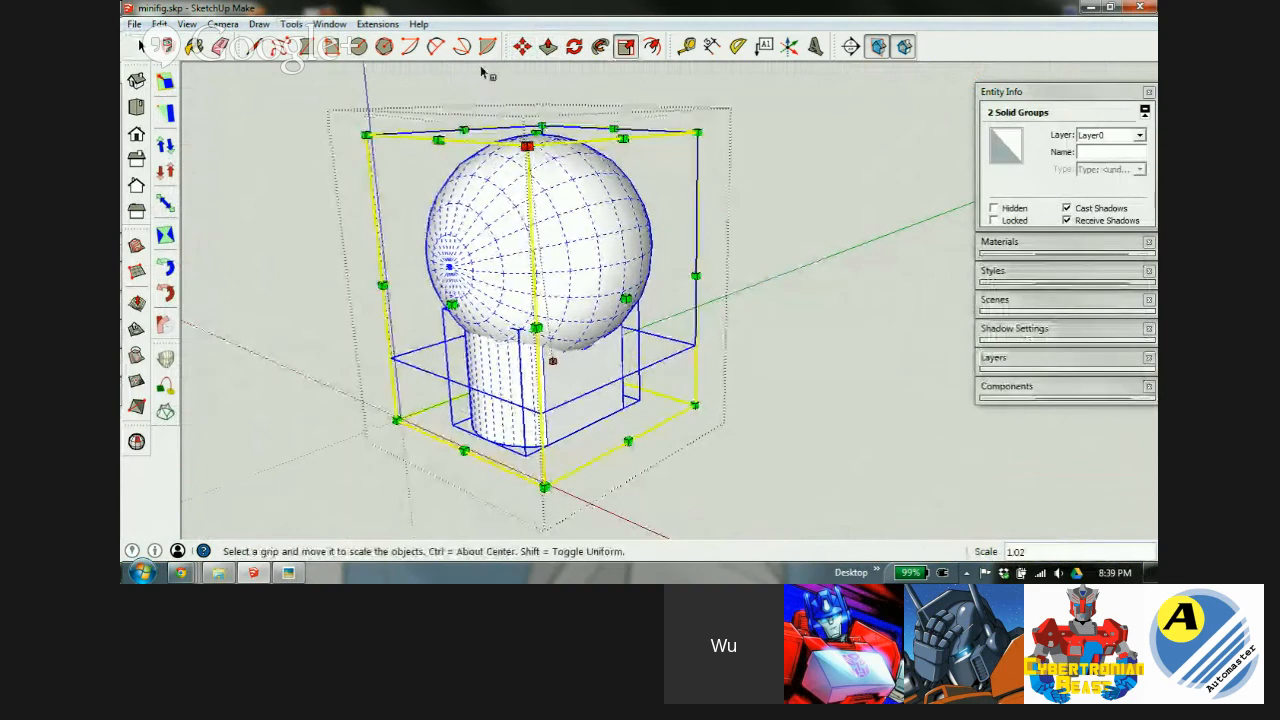
{"action": "middle_click_drag", "start_coordinate": [513, 215], "coordinate": [857, 223]}
{"action": "left_click_drag", "start_coordinate": [789, 218], "coordinate": [885, 188]}
{"action": "key", "text": "Return"}
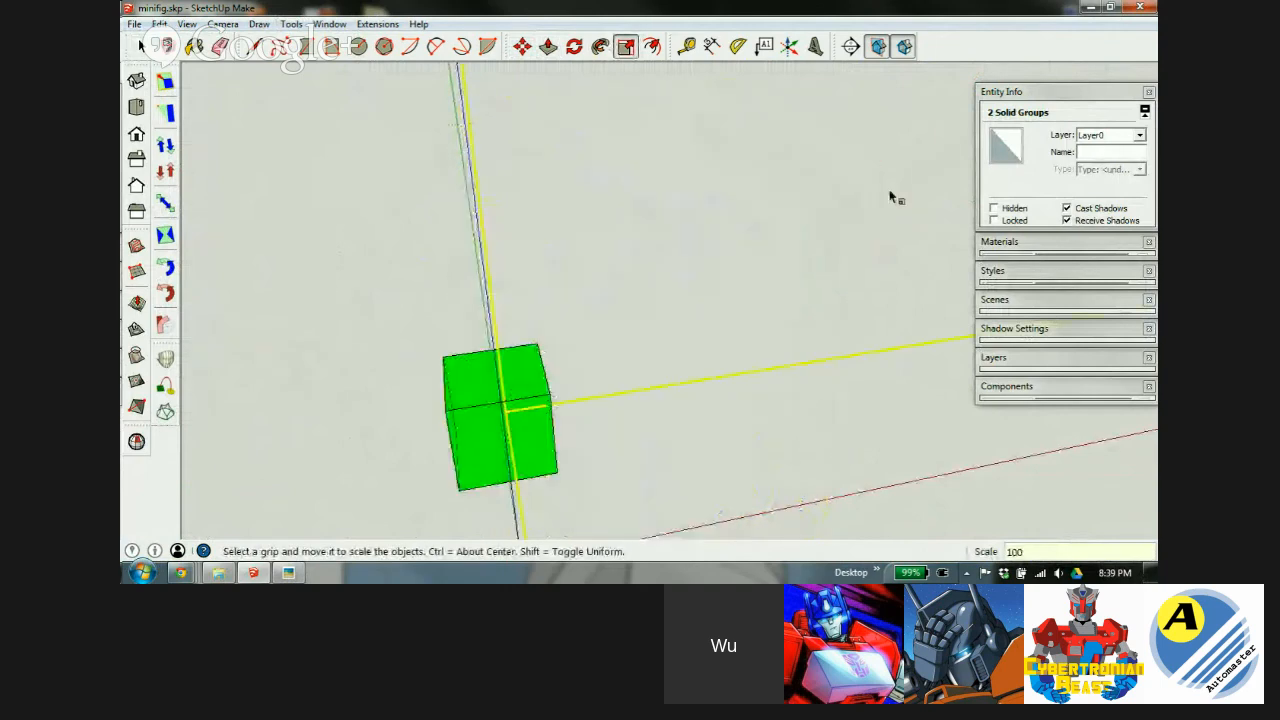
{"action": "key", "text": "shift+z"}
{"action": "key", "text": "space"}
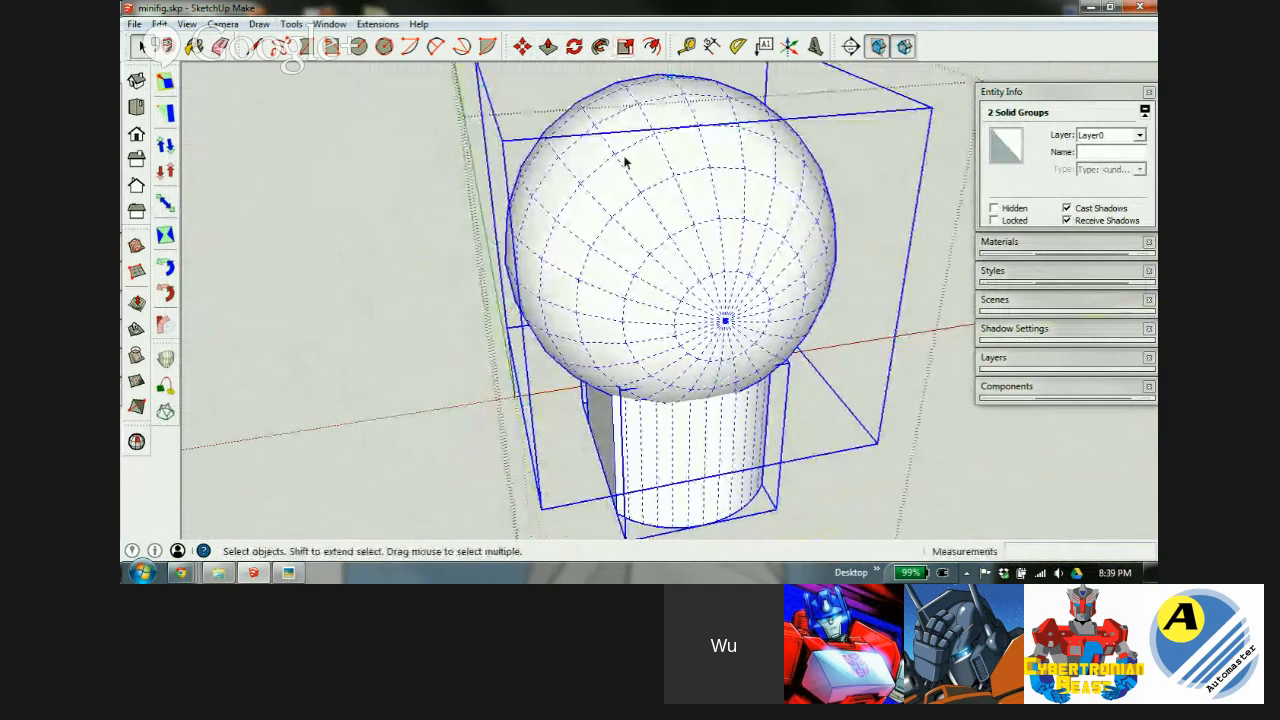
{"action": "middle_click_drag", "start_coordinate": [626, 163], "coordinate": [640, 214]}
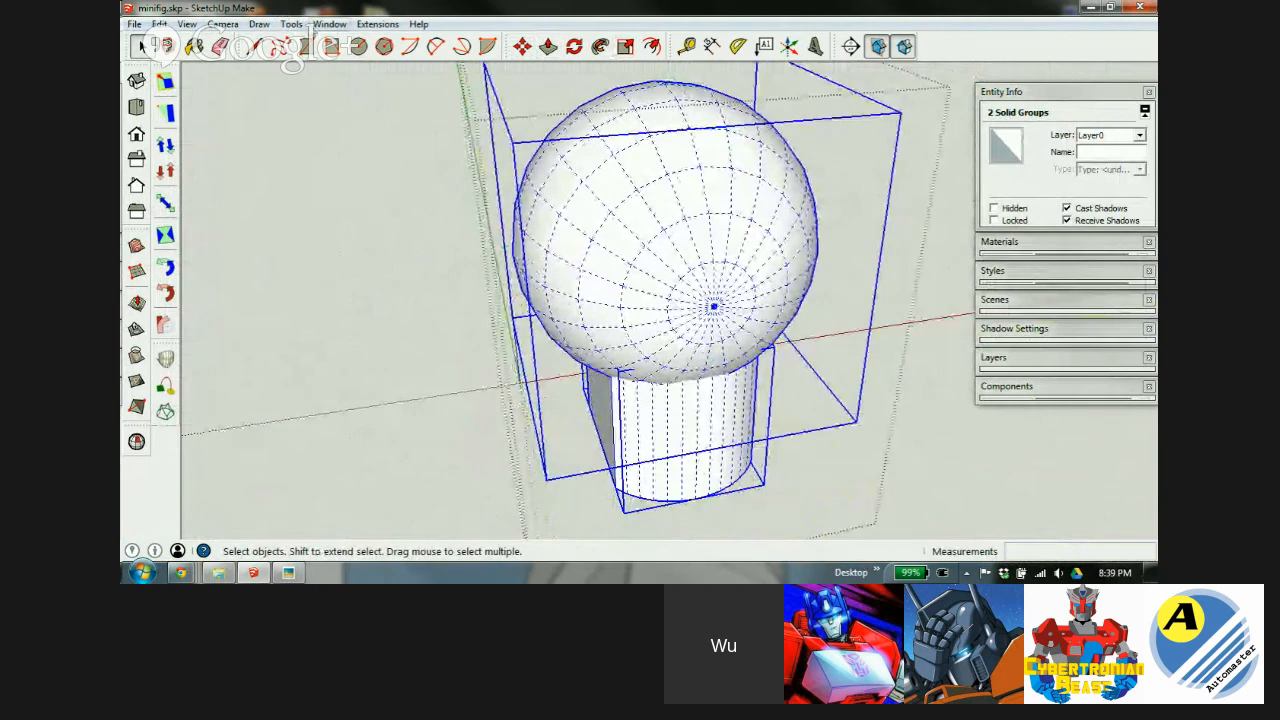
{"action": "left_click", "coordinate": [291, 24]}
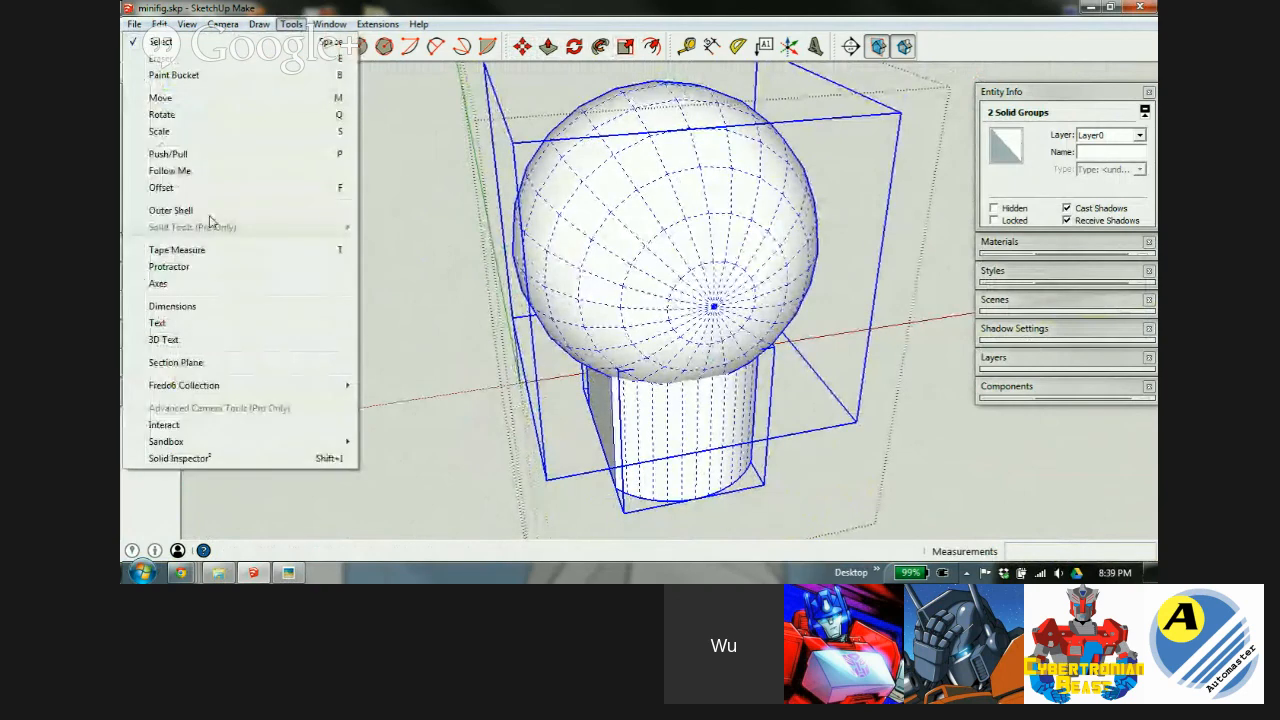
Temporarily delete a ball face to look at the rod inside, then restore it.
{"action": "left_click", "coordinate": [477, 7]}
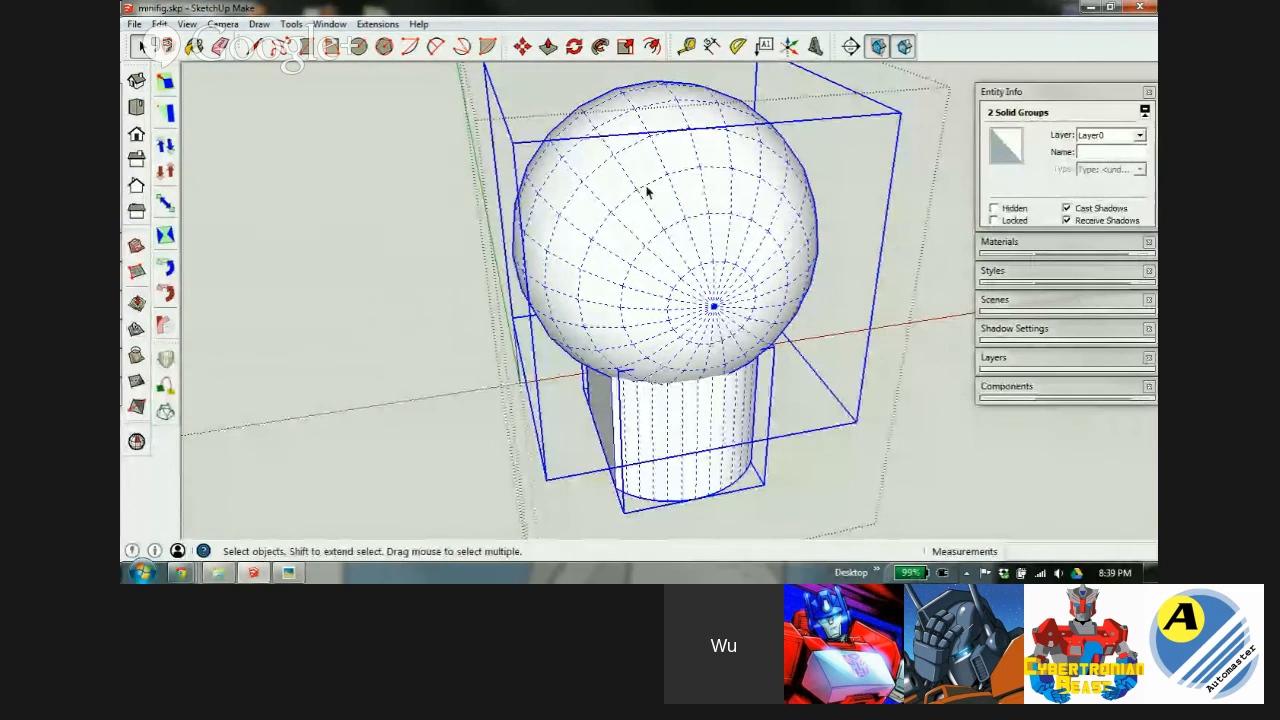
{"action": "scroll", "coordinate": [729, 340], "scroll_direction": "up", "scroll_amount": 2}
{"action": "scroll", "coordinate": [700, 315], "scroll_direction": "up", "scroll_amount": 2}
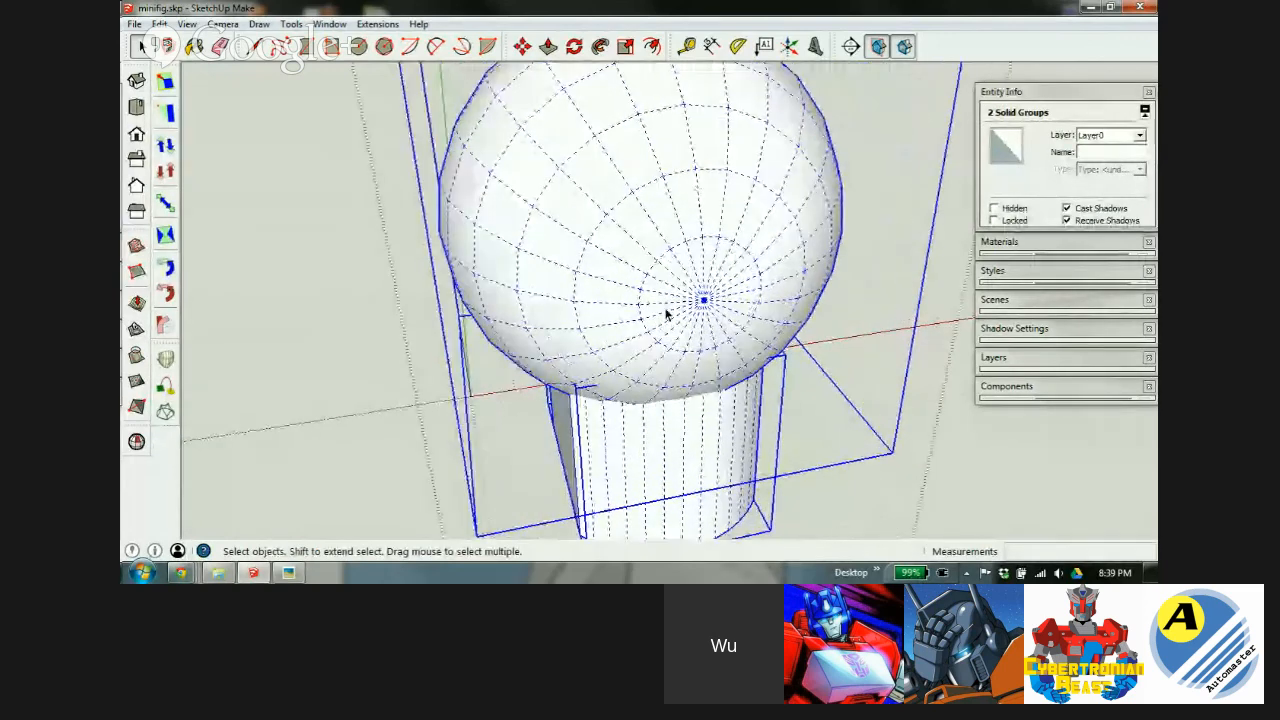
{"action": "key", "text": "ctrl+t"}
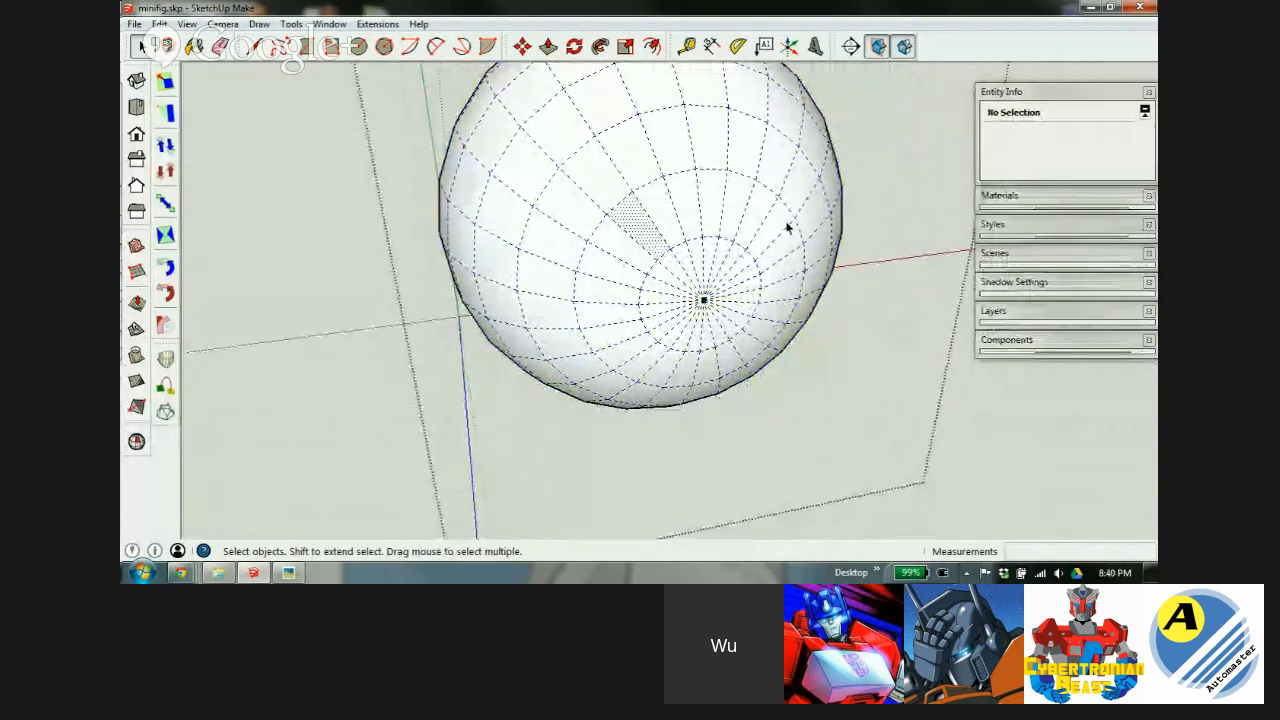
{"action": "left_click", "coordinate": [640, 222]}
{"action": "key", "text": "Delete"}
{"action": "middle_click_drag", "start_coordinate": [338, 210], "coordinate": [689, 474]}
{"action": "left_click", "coordinate": [629, 314]}
{"action": "left_click", "coordinate": [657, 479], "text": "shift"}
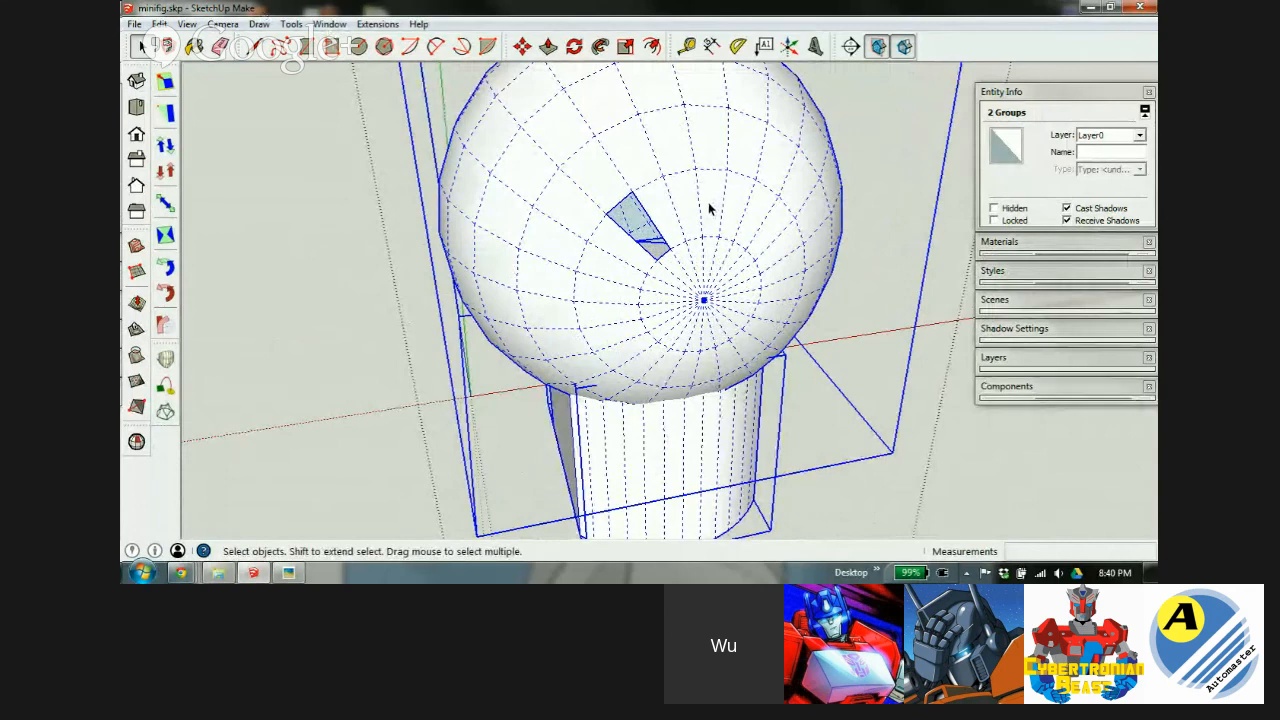
{"action": "key", "text": "ctrl+z"}
{"action": "key", "text": "ctrl+z"}
{"action": "key", "text": "ctrl+z"}
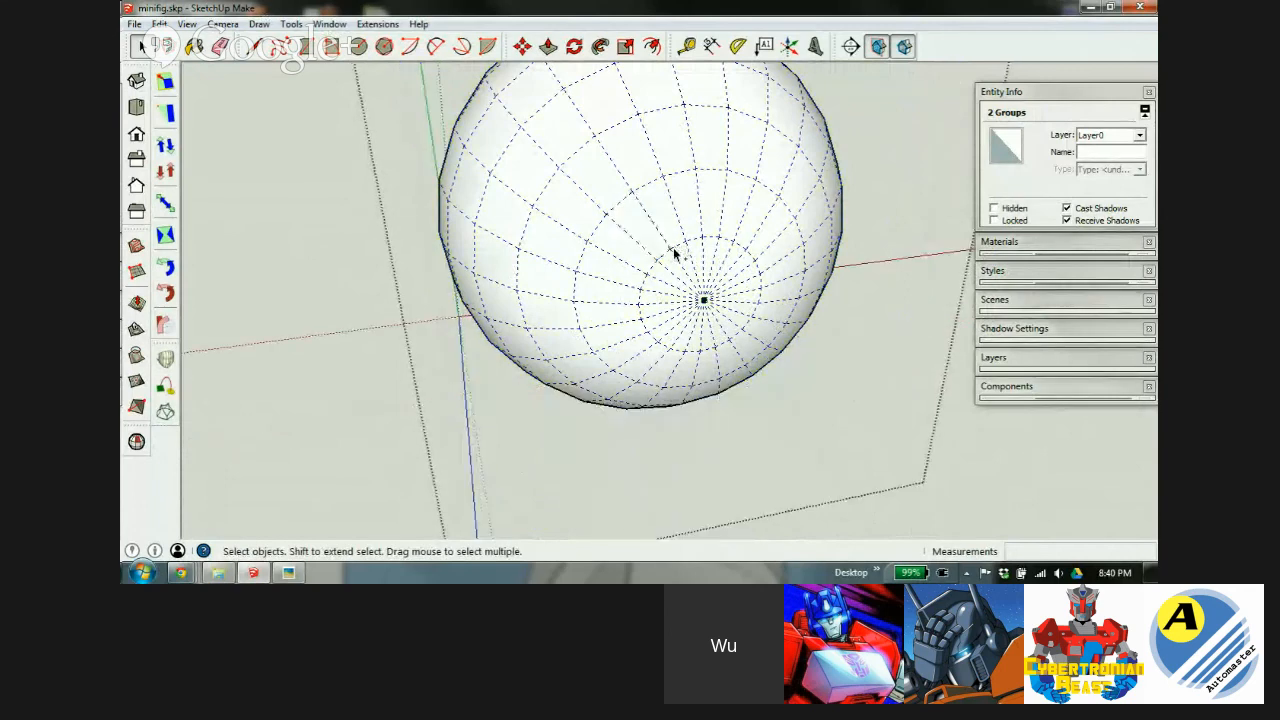
Delete the rod group's top face, leaving the rod hollow.
{"action": "double_click", "coordinate": [743, 474]}
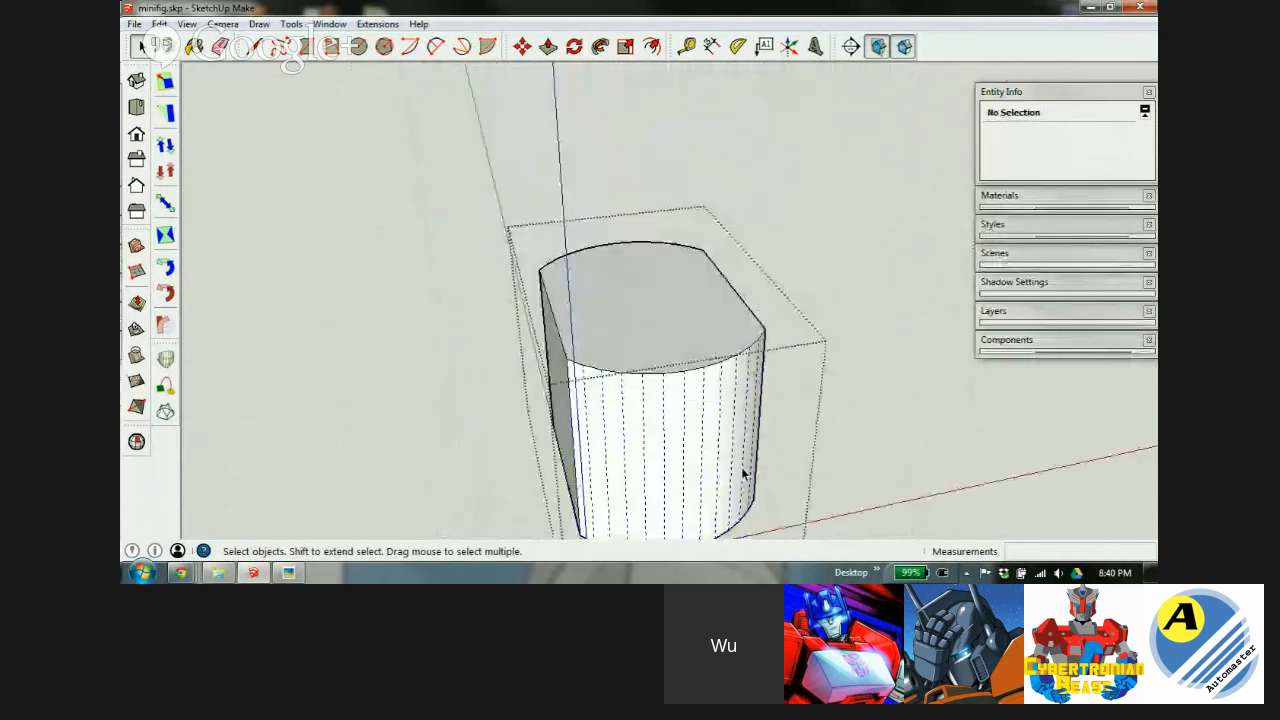
{"action": "left_click", "coordinate": [648, 309]}
{"action": "key", "text": "Delete"}
{"action": "middle_click_drag", "start_coordinate": [686, 420], "coordinate": [729, 423]}
{"action": "left_click", "coordinate": [391, 363]}
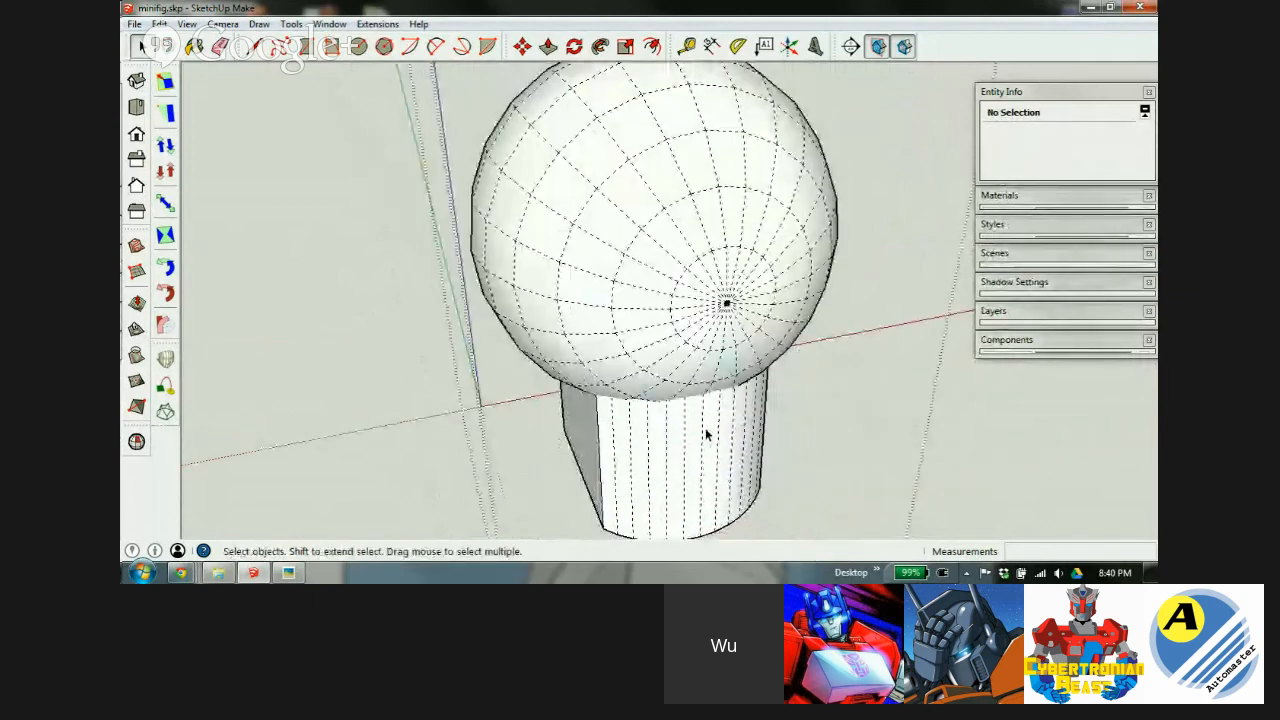
Select the rod and ball groups and apply Tools > Outer Shell.
{"action": "left_click", "coordinate": [705, 432]}
{"action": "middle_click_drag", "start_coordinate": [700, 354], "coordinate": [700, 260]}
{"action": "middle_click_drag", "start_coordinate": [882, 47], "coordinate": [690, 364]}
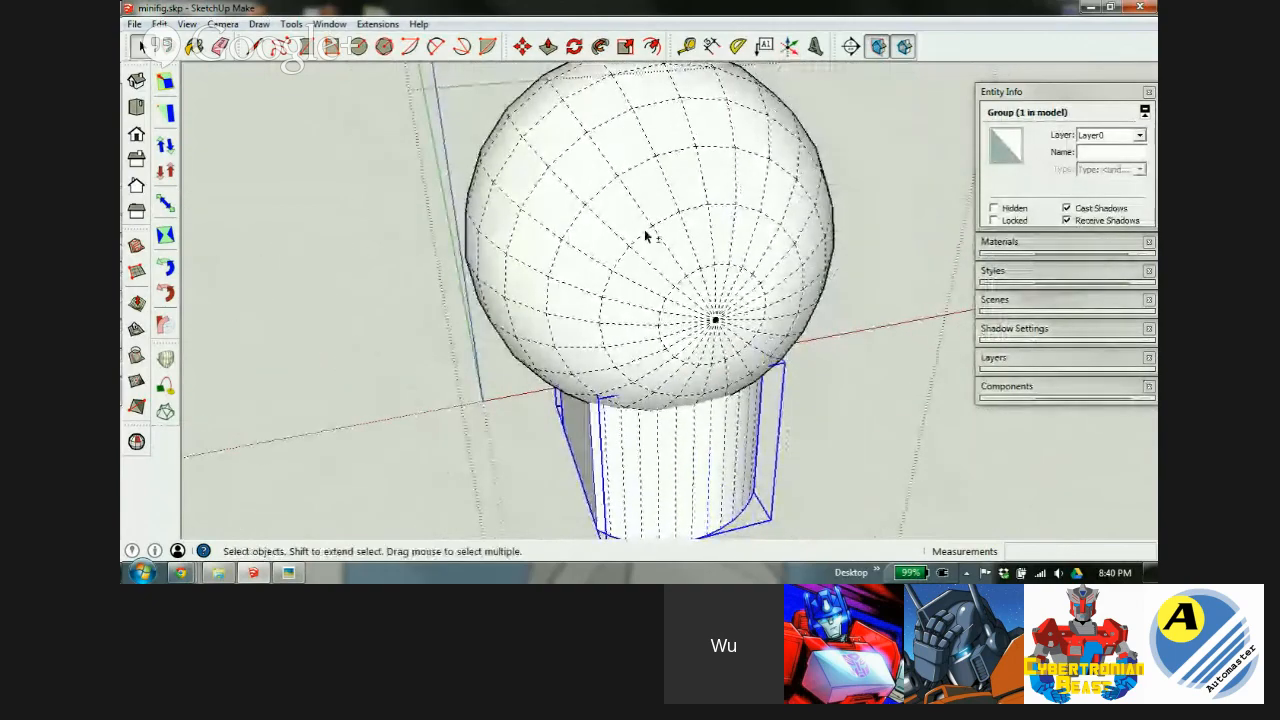
{"action": "left_click", "coordinate": [644, 236], "text": "shift"}
{"action": "left_click", "coordinate": [291, 24]}
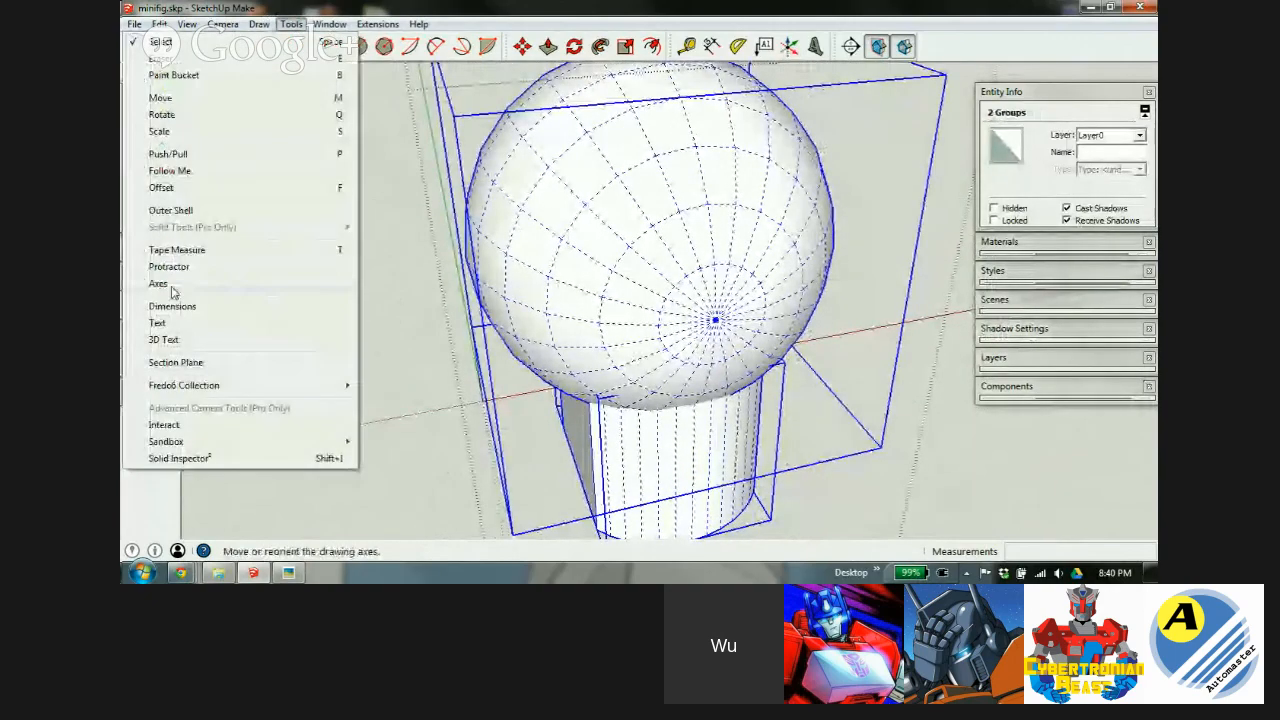
{"action": "left_click", "coordinate": [170, 210]}
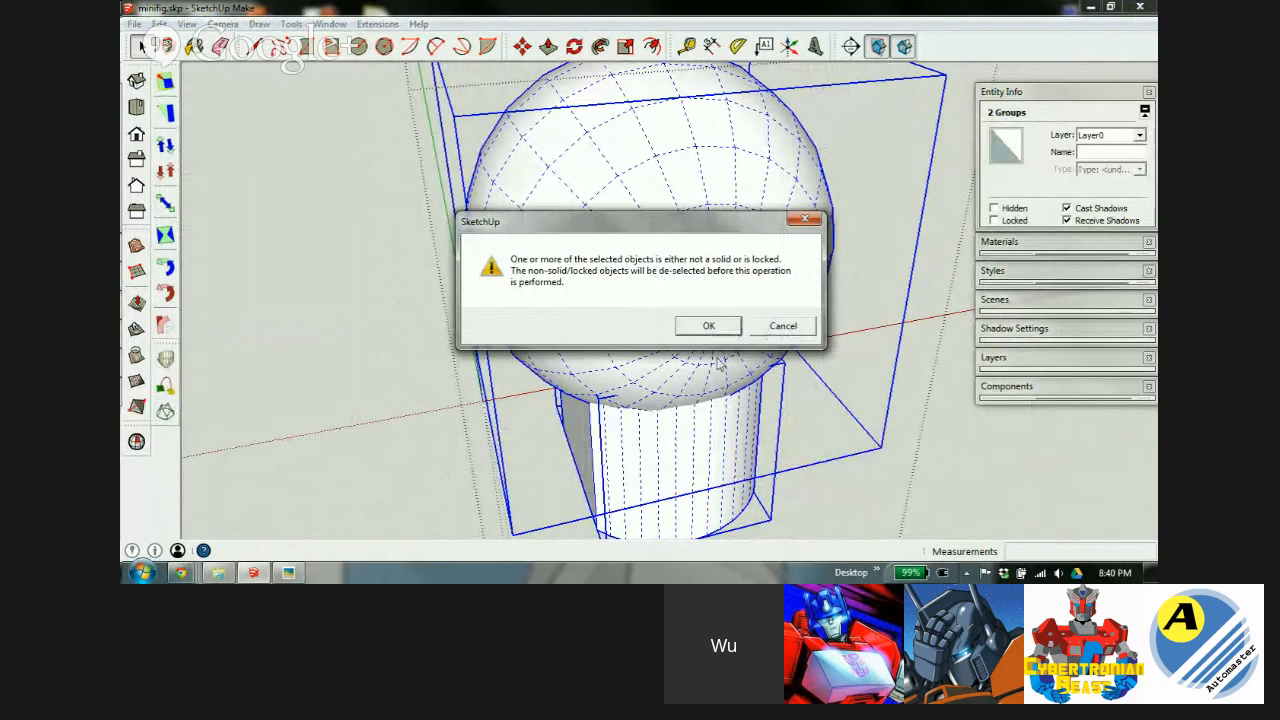
Accept the warning and cut the body with the sphere using X-ray view.
{"action": "left_click", "coordinate": [708, 326]}
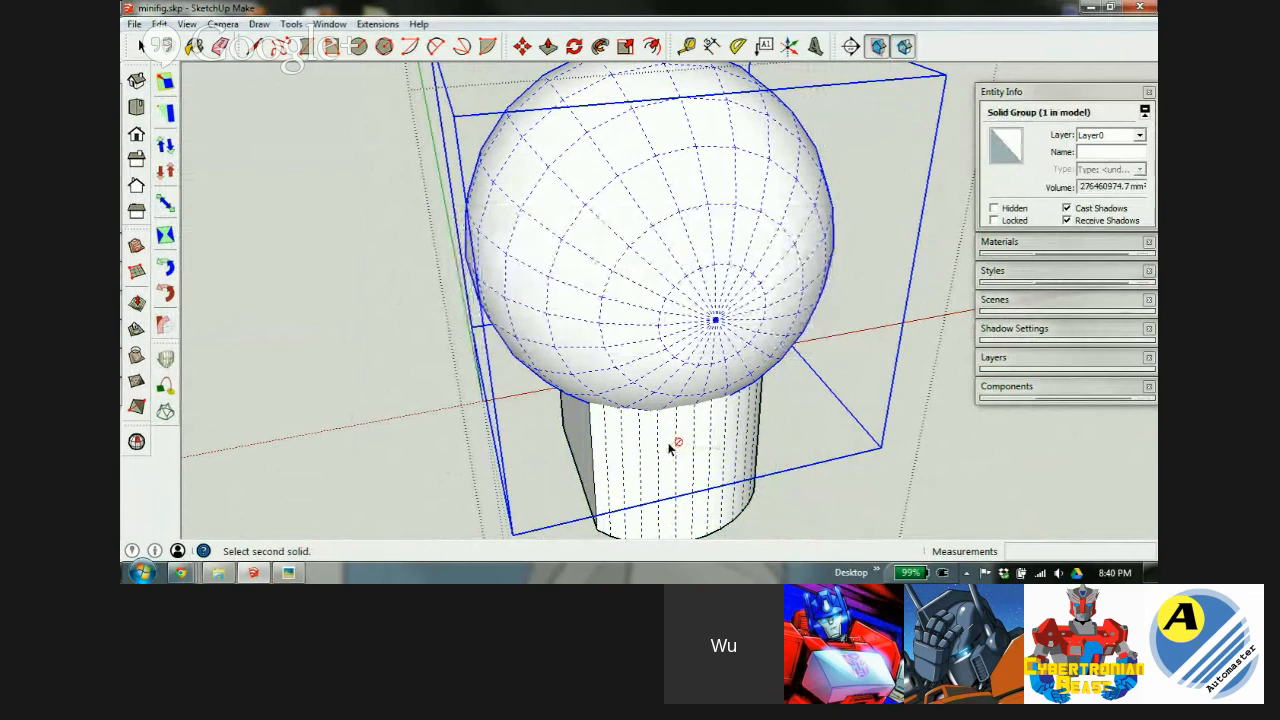
{"action": "key", "text": "x"}
{"action": "left_click", "coordinate": [662, 432]}
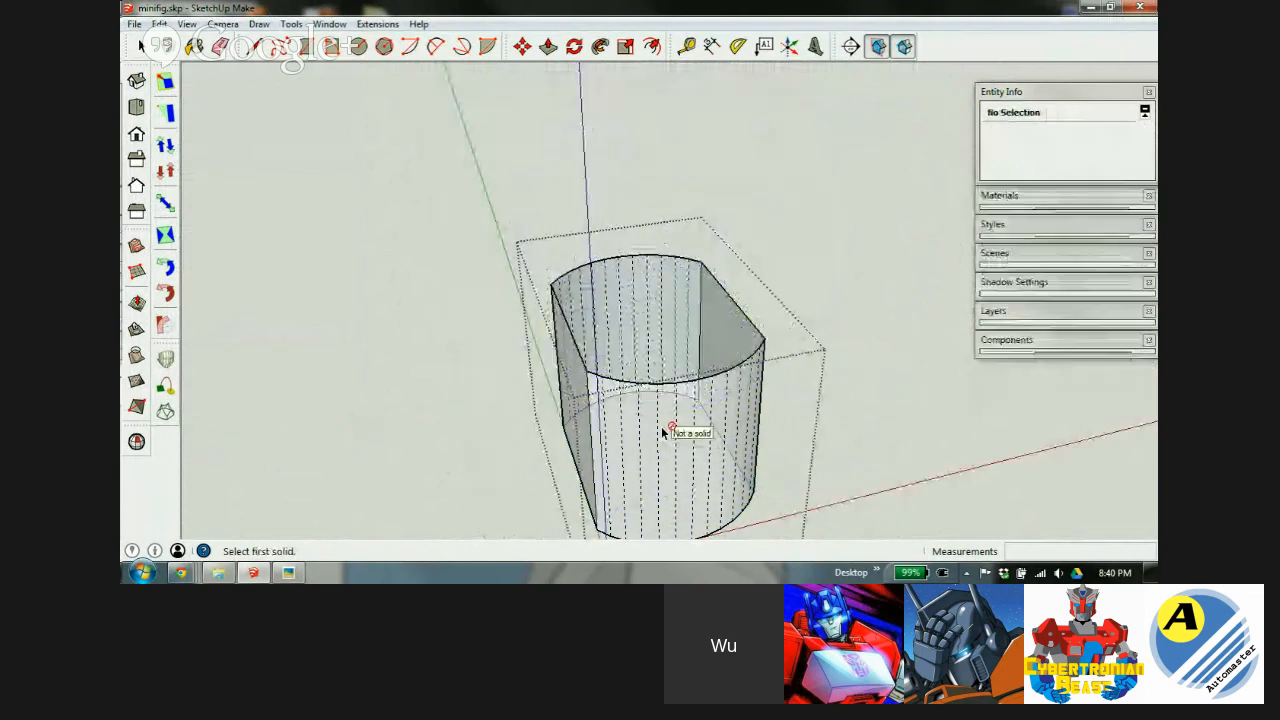
{"action": "key", "text": "x"}
{"action": "key", "text": "space"}
{"action": "left_click", "coordinate": [848, 352]}
Select the body and sphere solids and merge them with Outer Shell.
{"action": "left_click", "coordinate": [685, 456]}
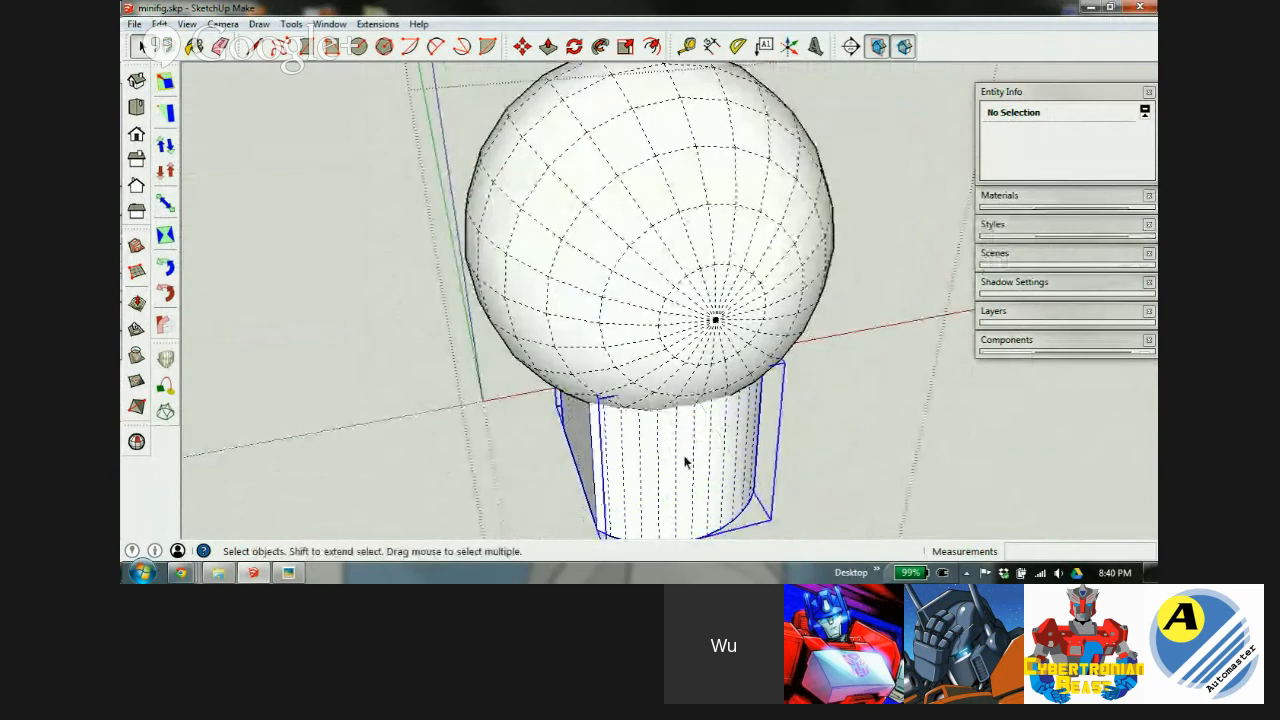
{"action": "left_click", "coordinate": [654, 289], "text": "shift"}
{"action": "key", "text": "r"}
{"action": "key", "text": "space"}
{"action": "middle_click_drag", "start_coordinate": [608, 396], "coordinate": [938, 214]}
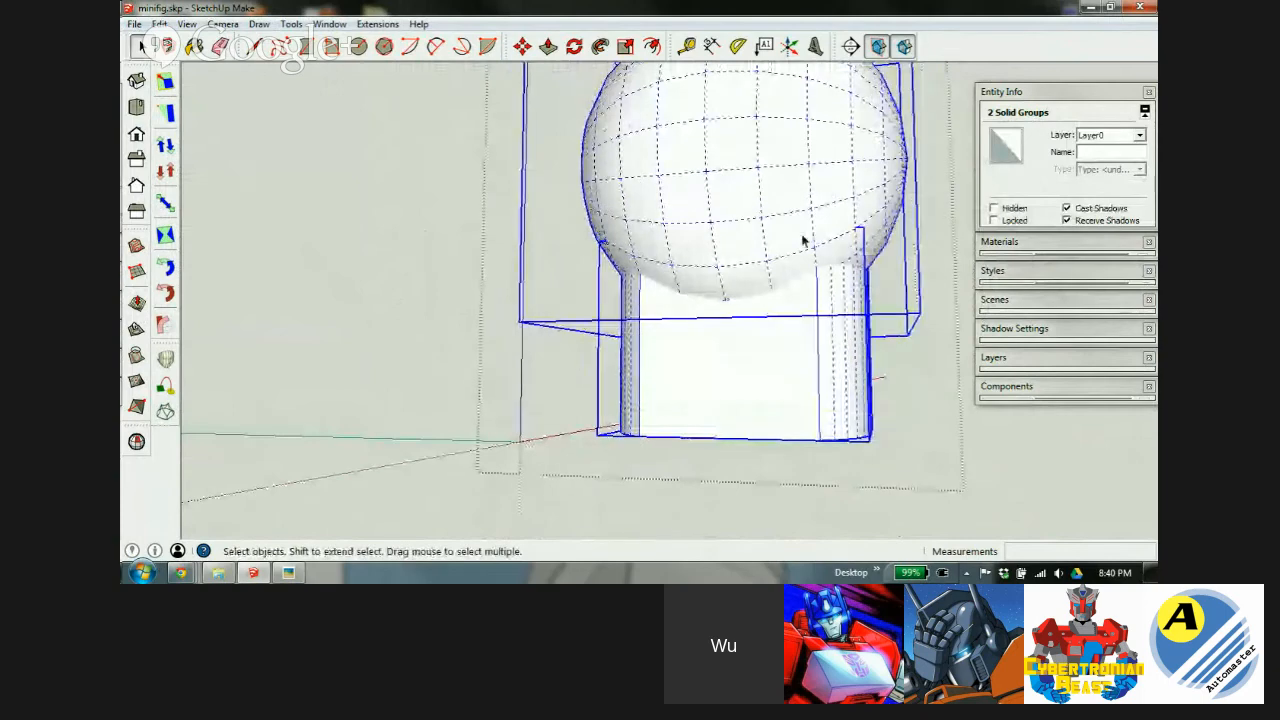
{"action": "middle_click_drag", "start_coordinate": [860, 213], "coordinate": [319, 153]}
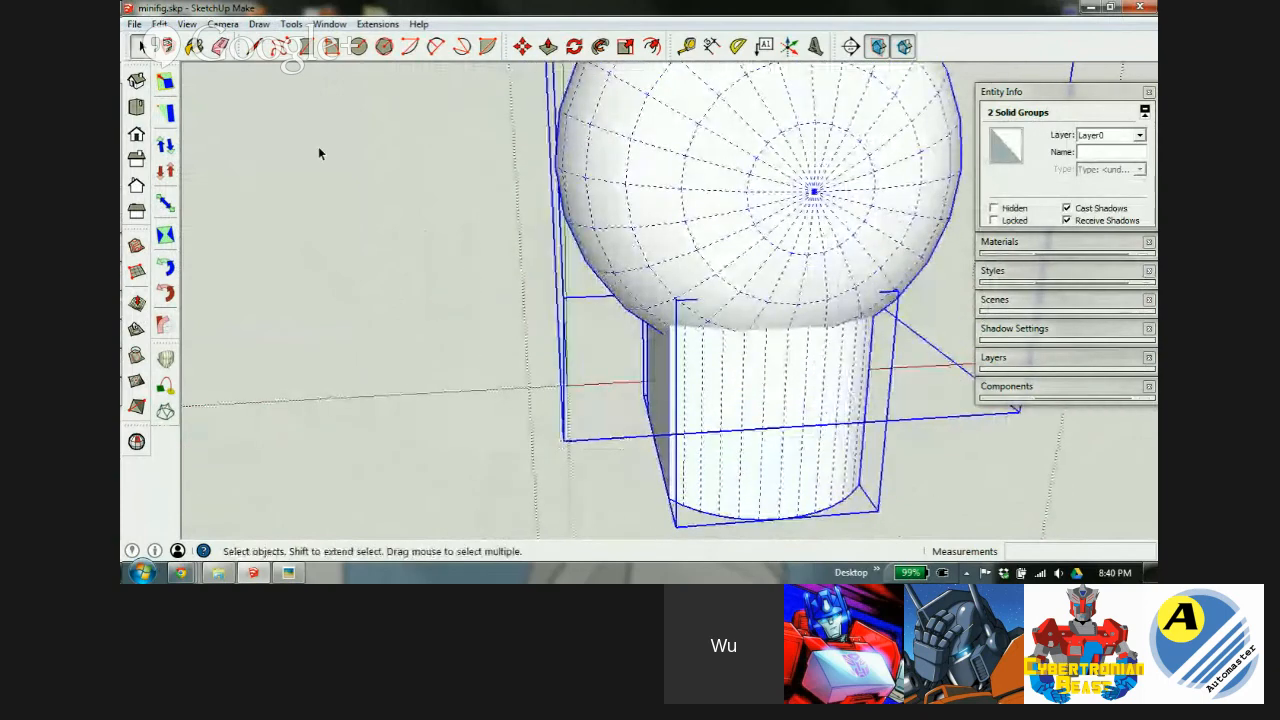
{"action": "left_click", "coordinate": [290, 23]}
{"action": "left_click", "coordinate": [185, 212]}
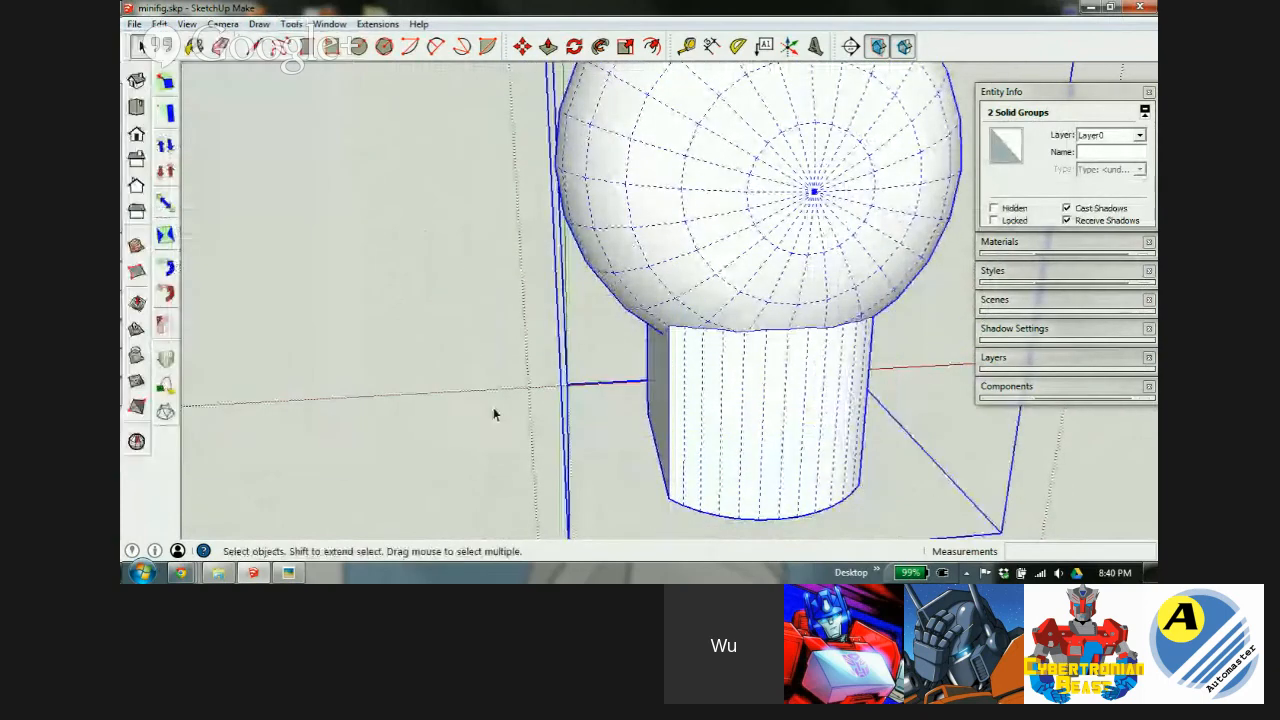
{"action": "scroll", "coordinate": [537, 289], "scroll_direction": "down", "scroll_amount": 3}
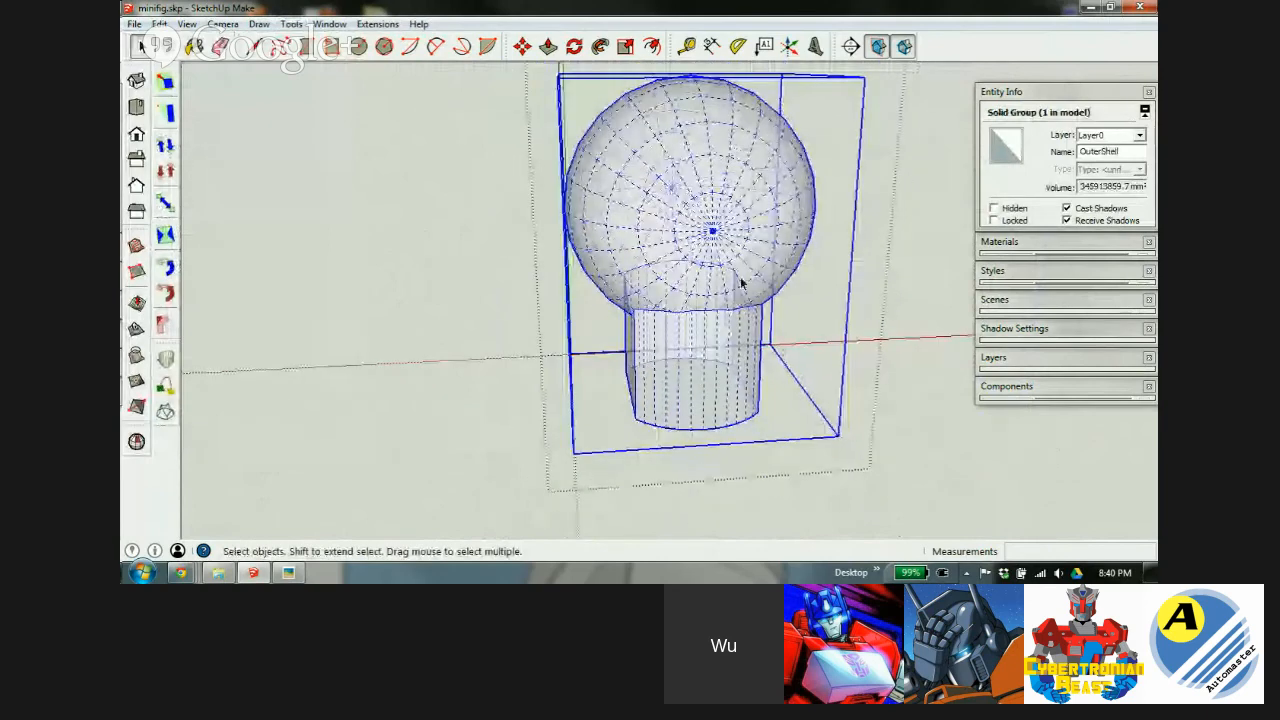
Explode the OuterShell group into loose geometry.
{"action": "middle_click_drag", "start_coordinate": [737, 283], "coordinate": [714, 331]}
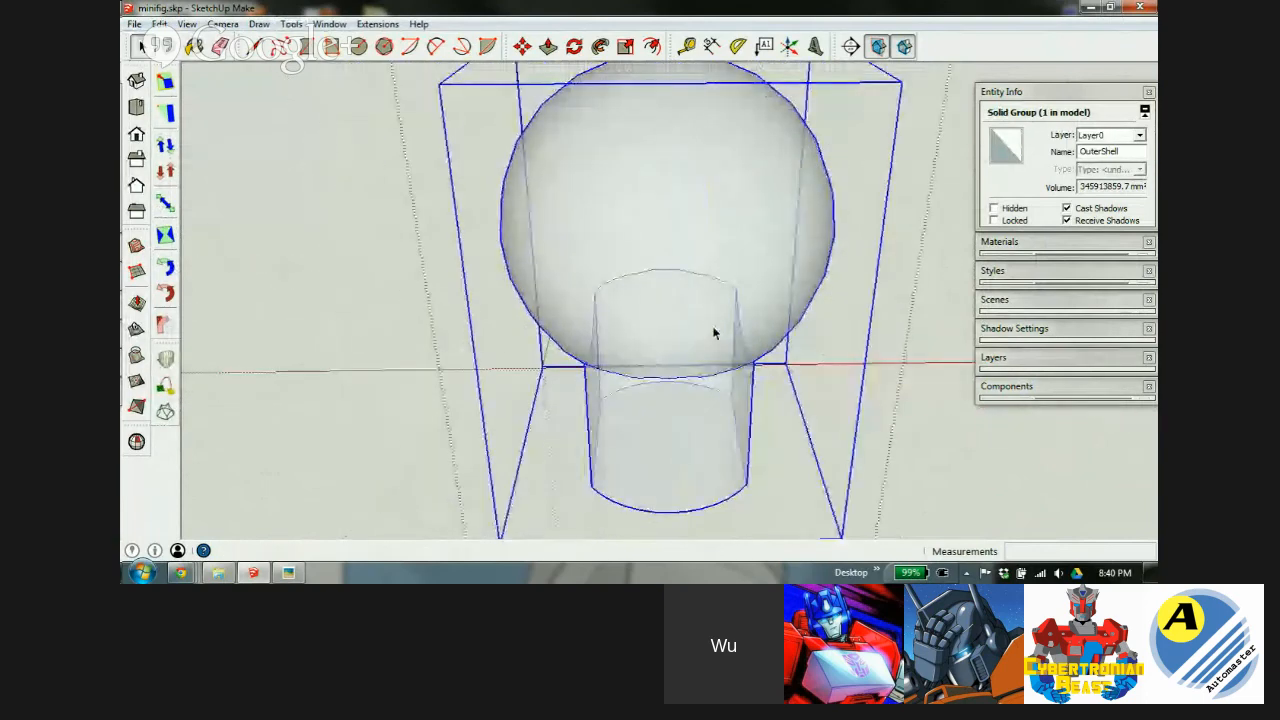
{"action": "scroll", "coordinate": [578, 325], "scroll_direction": "down", "scroll_amount": 3}
{"action": "right_click", "coordinate": [576, 293]}
{"action": "left_click", "coordinate": [645, 368]}
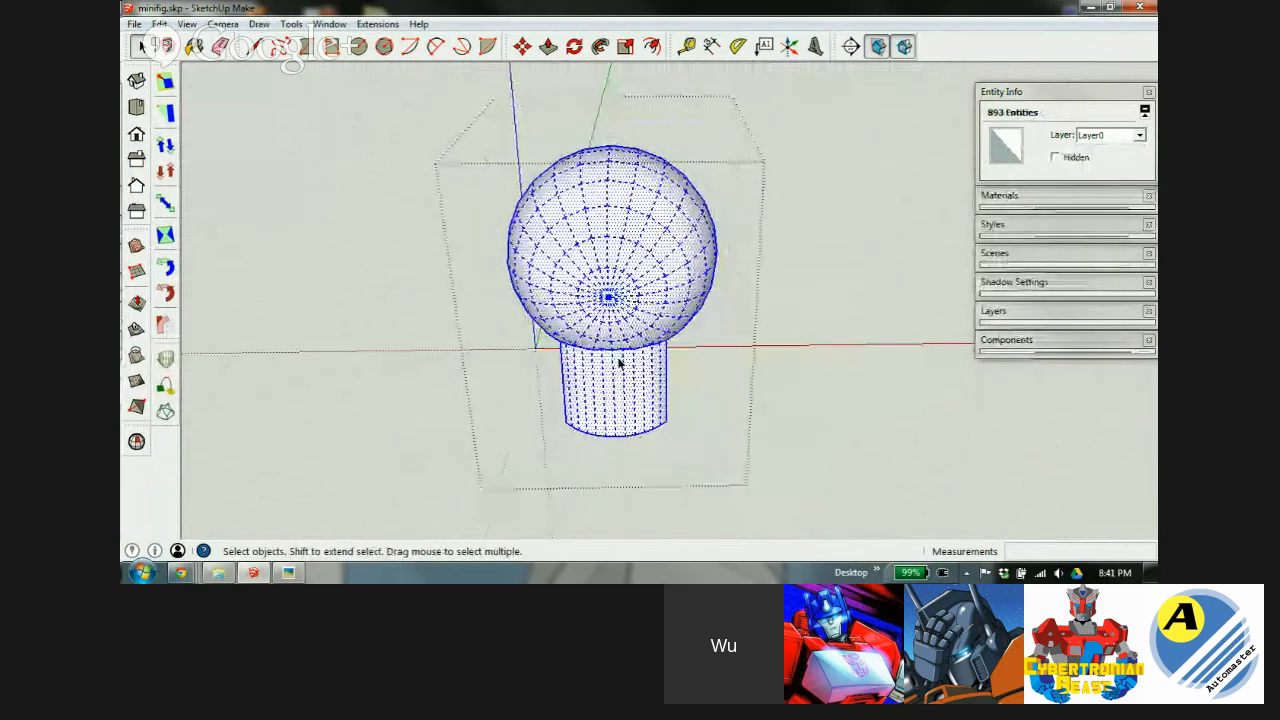
Scale the exploded part down by 0.01 and zoom to fit it.
{"action": "key", "text": "s"}
{"action": "left_click_drag", "start_coordinate": [731, 182], "coordinate": [585, 267]}
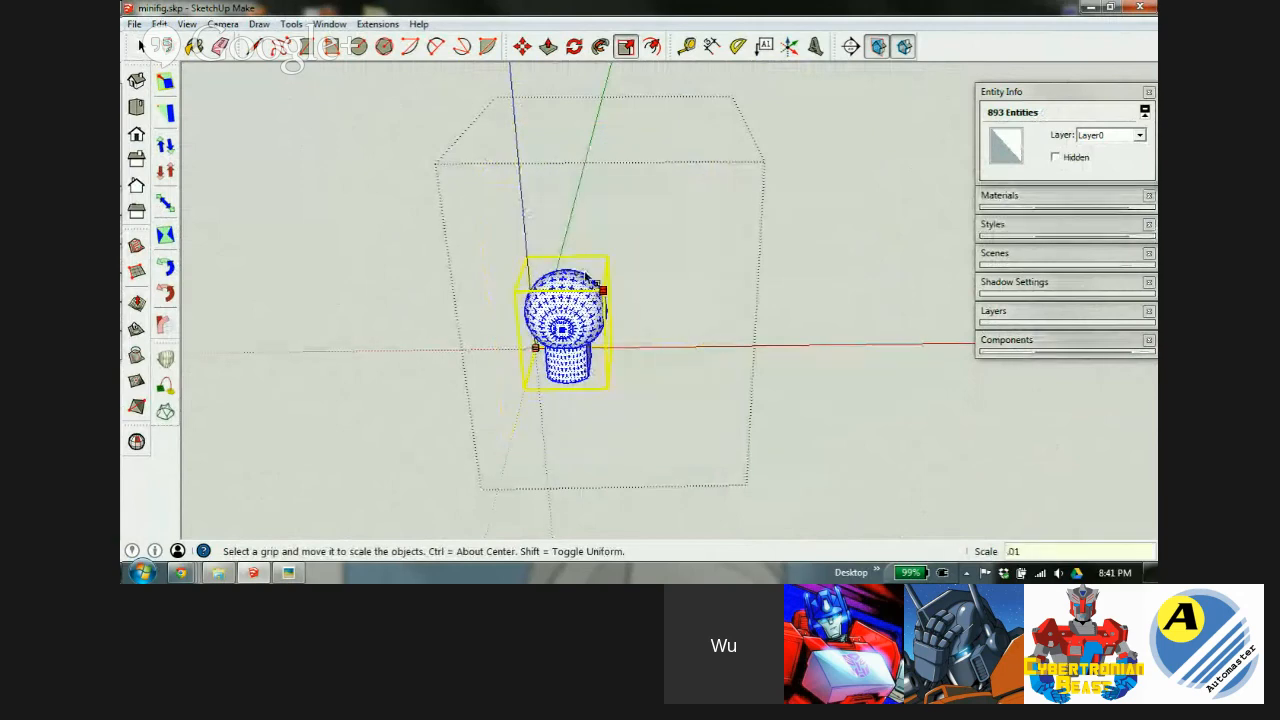
{"action": "key", "text": "Return"}
{"action": "key", "text": "shift+z"}
{"action": "key", "text": "space"}
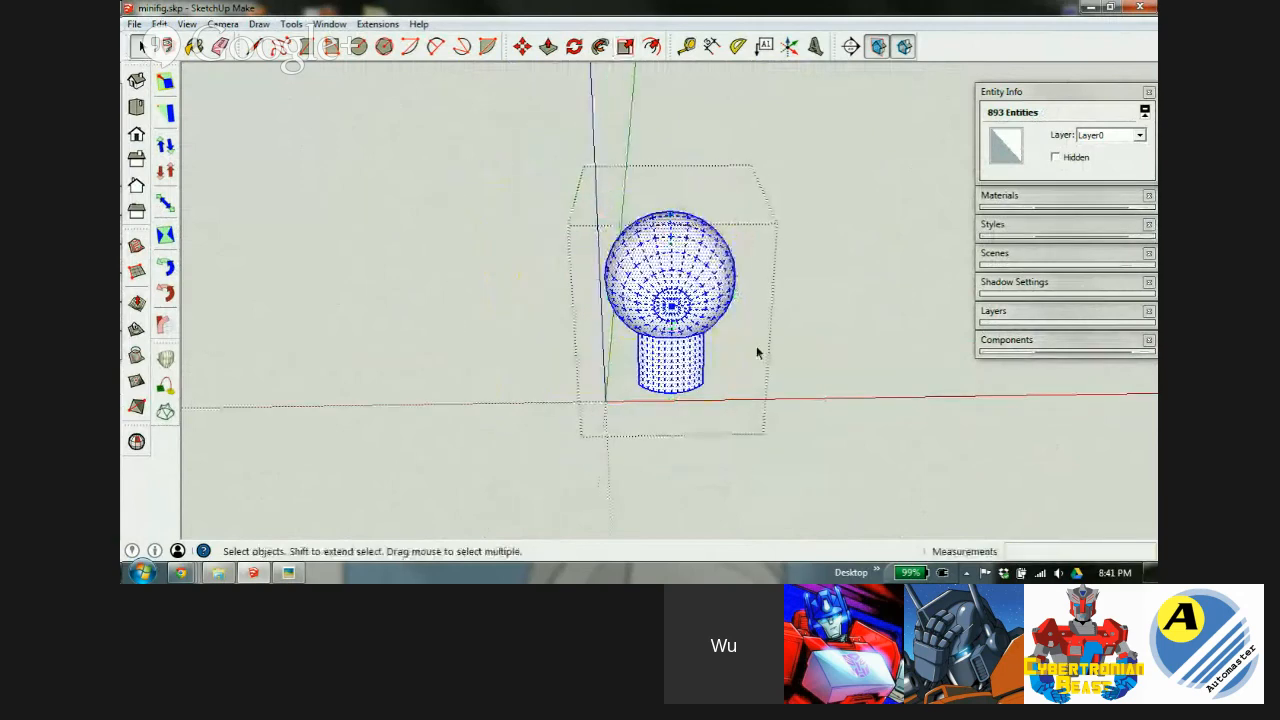
{"action": "left_click", "coordinate": [821, 302]}
Bring the 5mm 90 socket component into view and select it.
{"action": "scroll", "coordinate": [655, 353], "scroll_direction": "down", "scroll_amount": 1}
{"action": "middle_click_drag", "start_coordinate": [655, 353], "coordinate": [815, 268]}
{"action": "middle_click_drag", "start_coordinate": [616, 278], "coordinate": [402, 378]}
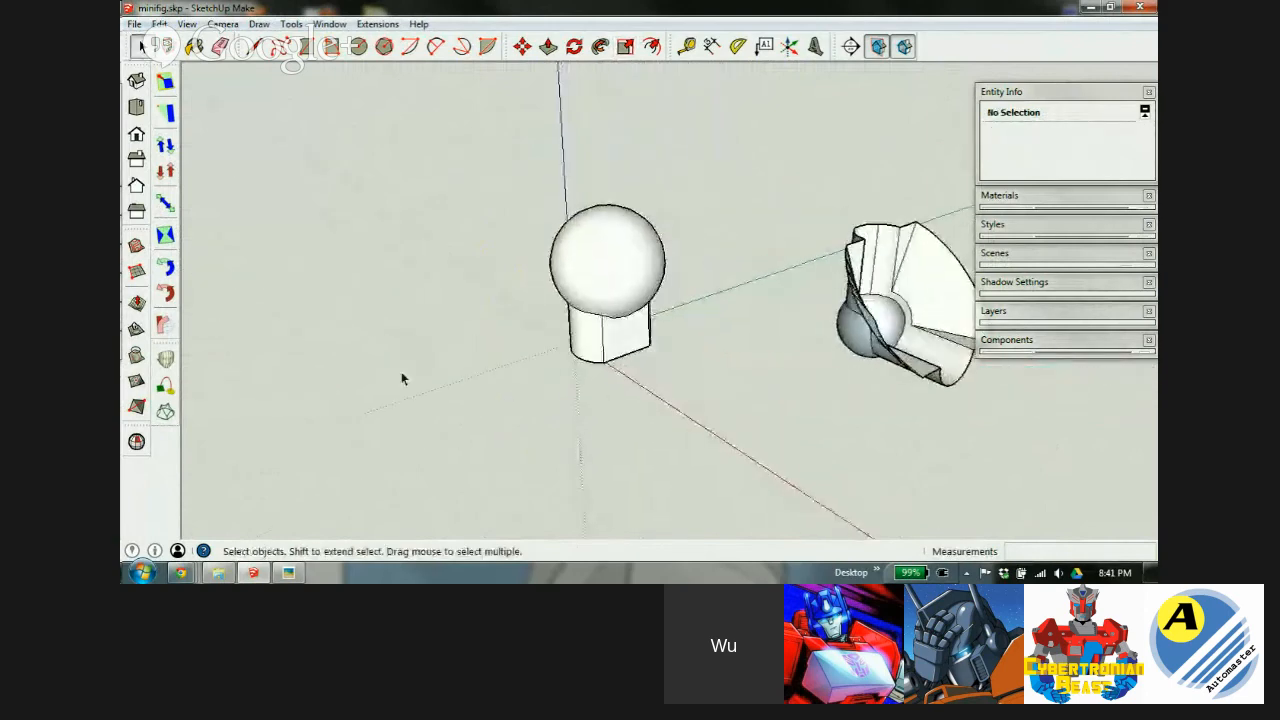
{"action": "left_click", "coordinate": [878, 307]}
{"action": "middle_click_drag", "start_coordinate": [868, 322], "coordinate": [606, 380]}
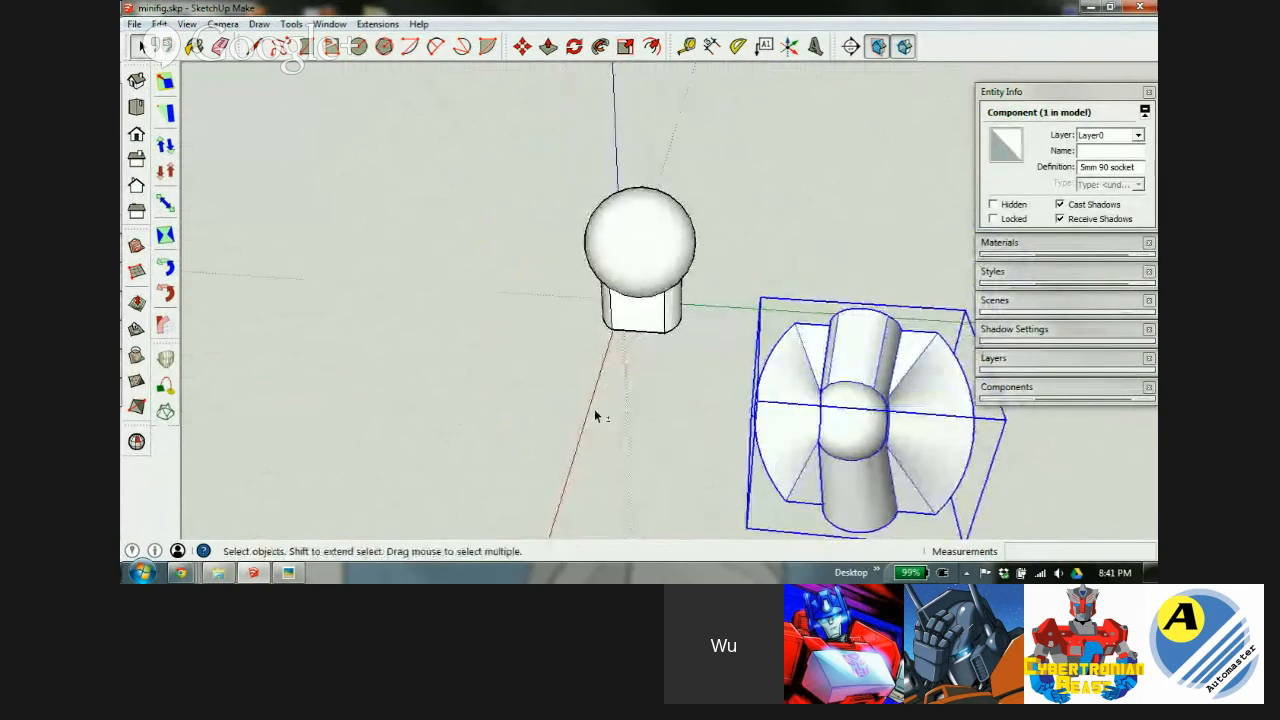
Show hidden geometry and roughly move the 5mm 90 socket next to the ball.
{"action": "key", "text": "shift+h"}
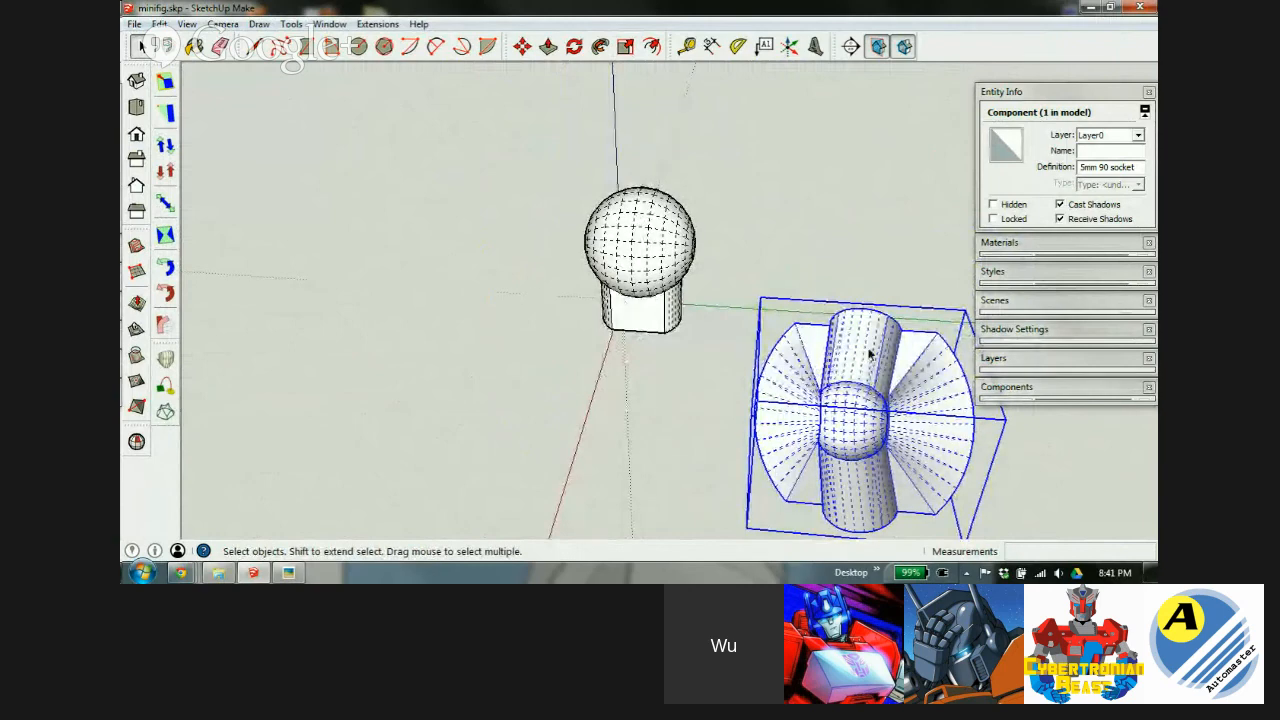
{"action": "key", "text": "m"}
{"action": "scroll", "coordinate": [883, 326], "scroll_direction": "up", "scroll_amount": 5}
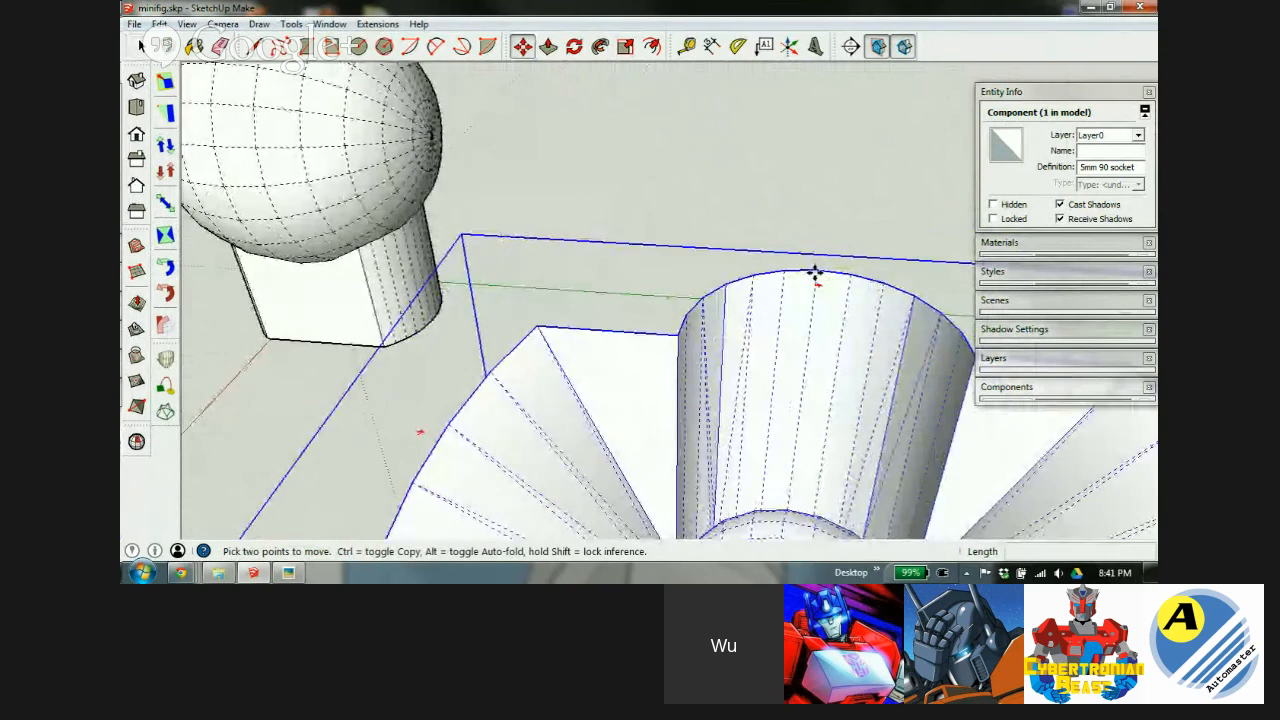
{"action": "left_click", "coordinate": [815, 275]}
{"action": "scroll", "coordinate": [825, 273], "scroll_direction": "down", "scroll_amount": 6}
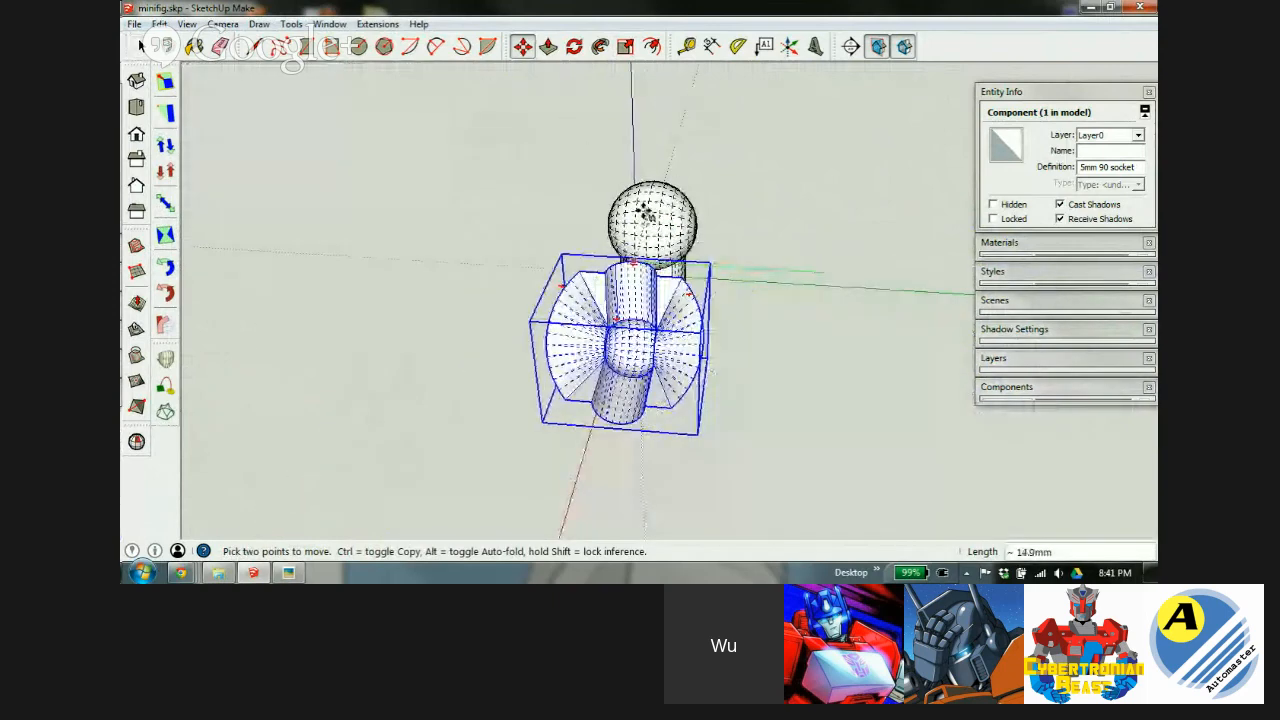
{"action": "left_click", "coordinate": [645, 212]}
{"action": "scroll", "coordinate": [647, 262], "scroll_direction": "up", "scroll_amount": 4}
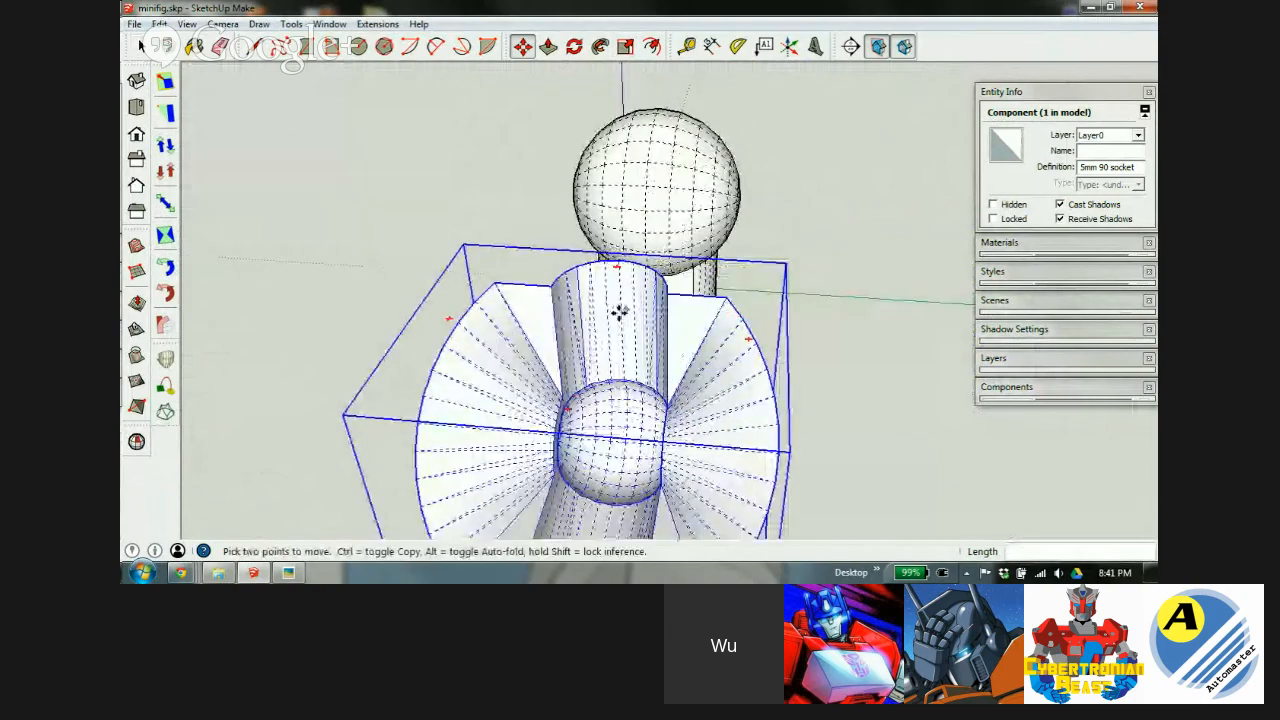
{"action": "middle_click_drag", "start_coordinate": [600, 314], "coordinate": [825, 365]}
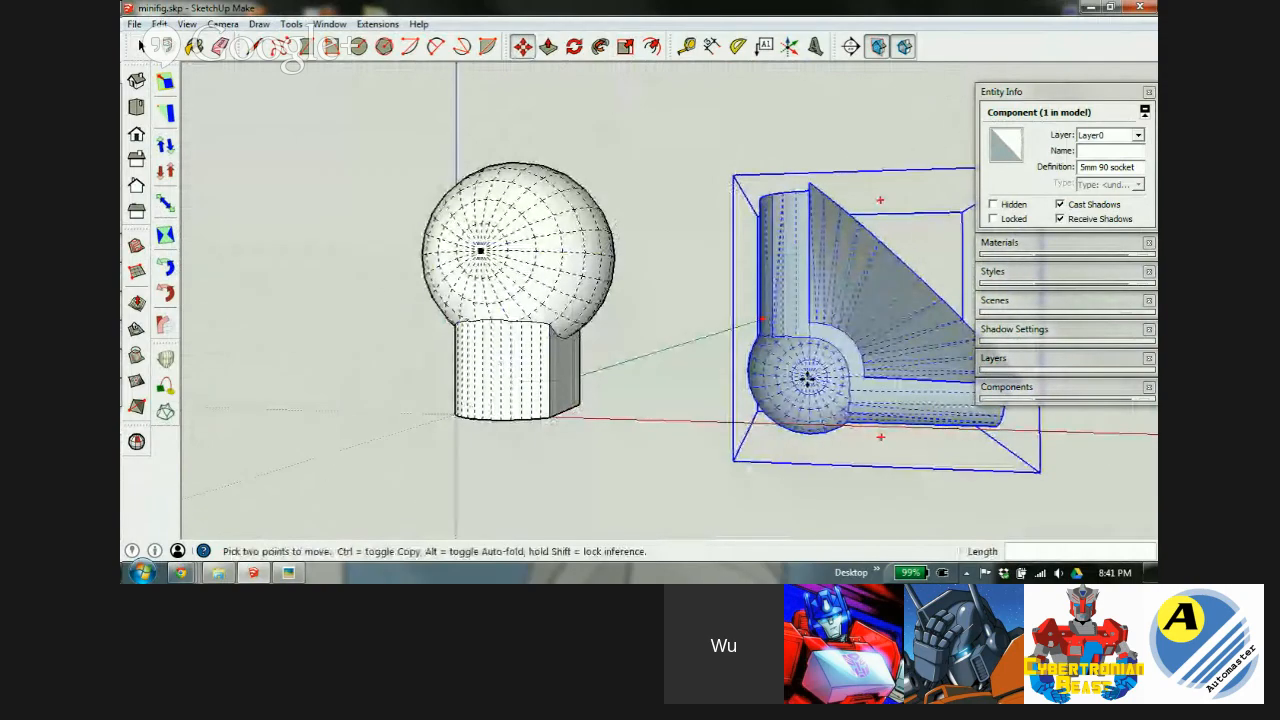
{"action": "left_click", "coordinate": [808, 377]}
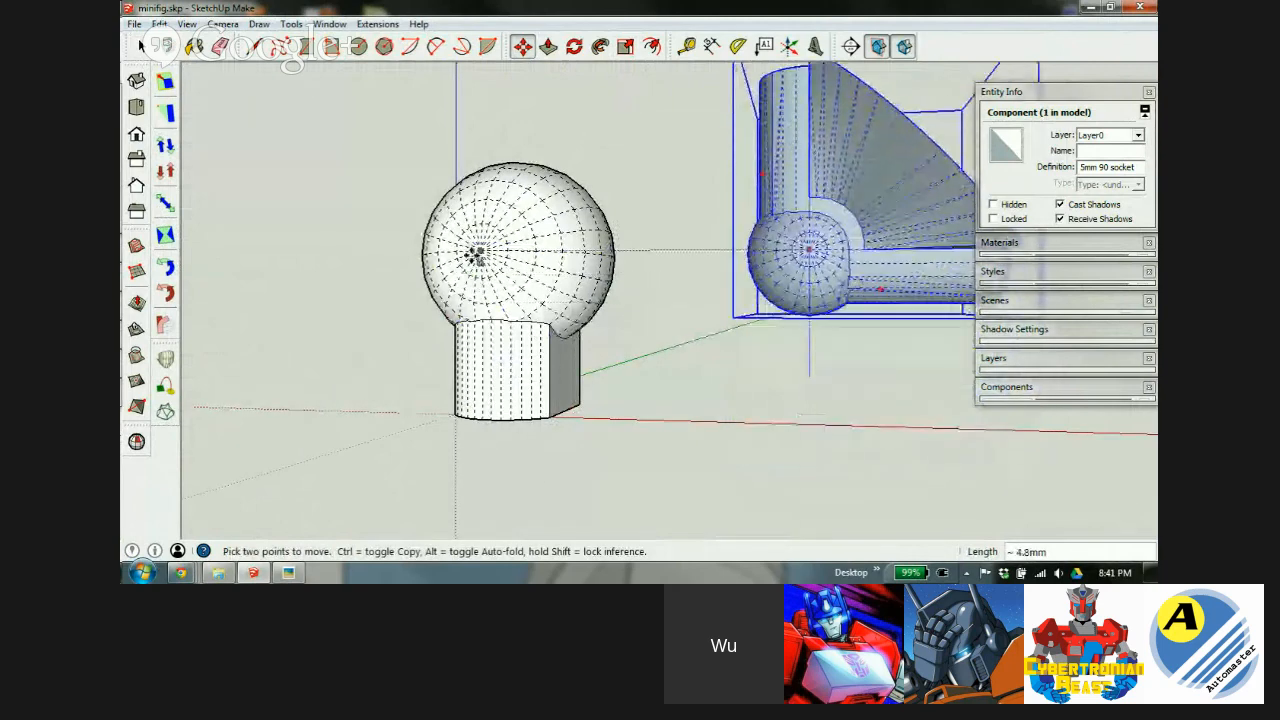
{"action": "left_click", "coordinate": [477, 250]}
Snap the socket's centre point onto the ball's centre and check it from above.
{"action": "middle_click_drag", "start_coordinate": [474, 306], "coordinate": [650, 362]}
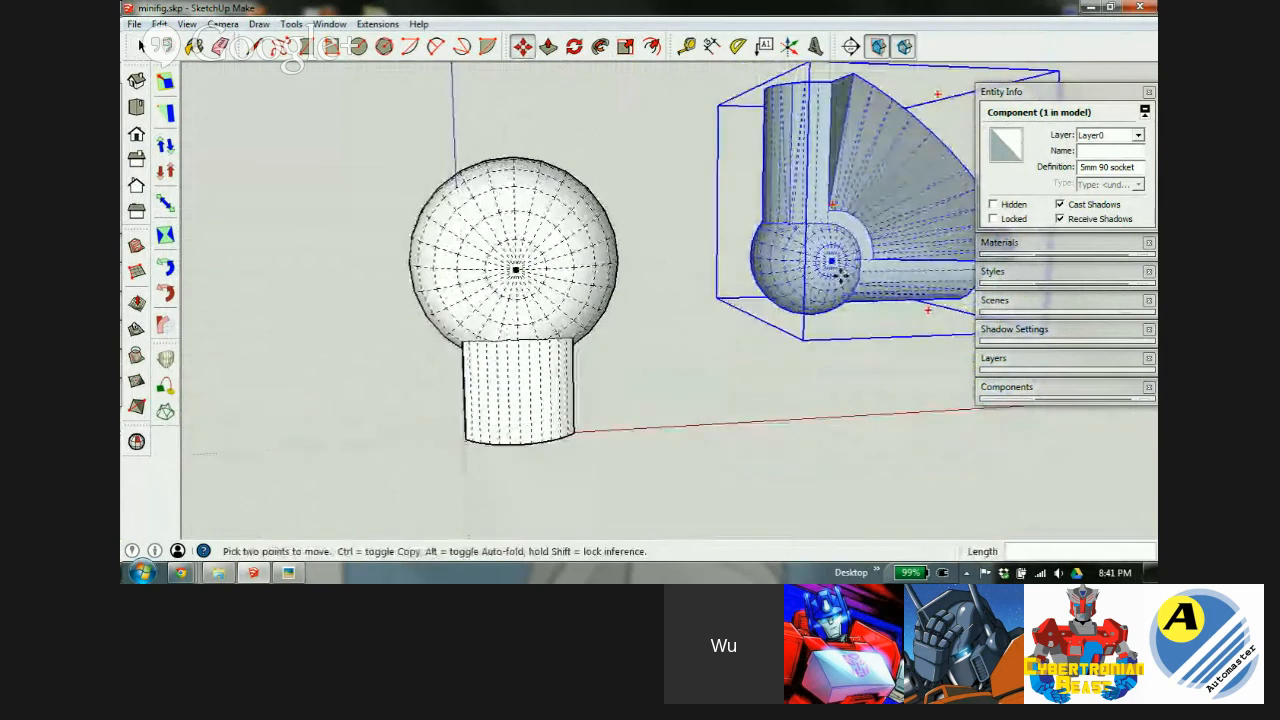
{"action": "left_click", "coordinate": [830, 261]}
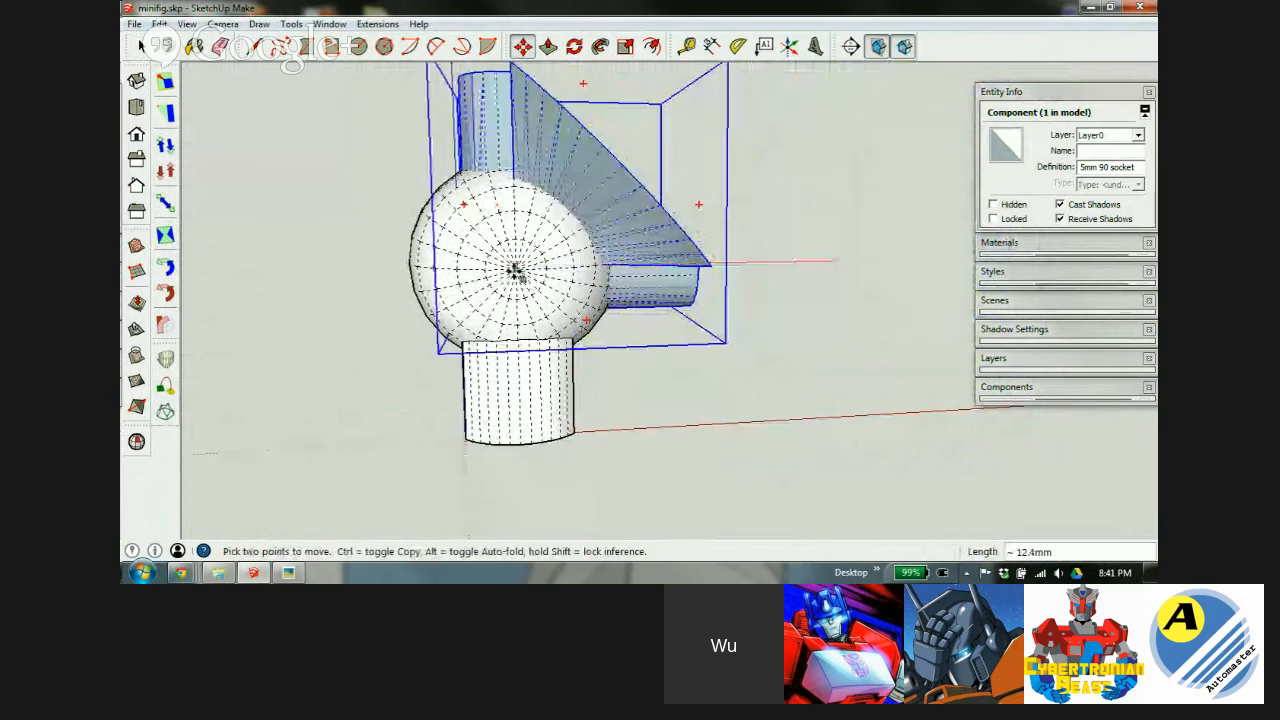
{"action": "left_click", "coordinate": [514, 269]}
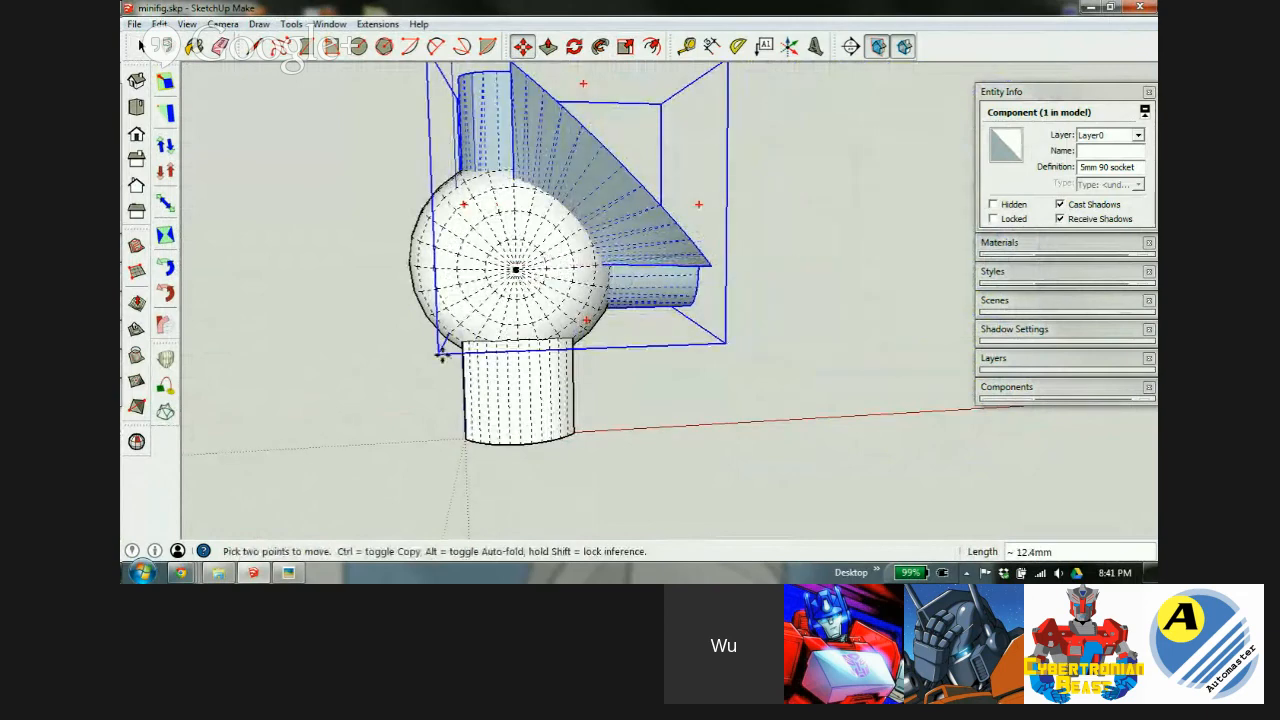
{"action": "scroll", "coordinate": [508, 290], "scroll_direction": "down", "scroll_amount": 2}
{"action": "middle_click_drag", "start_coordinate": [505, 297], "coordinate": [254, 391]}
{"action": "scroll", "coordinate": [638, 268], "scroll_direction": "down", "scroll_amount": 2}
{"action": "scroll", "coordinate": [662, 222], "scroll_direction": "up", "scroll_amount": 5}
{"action": "middle_click_drag", "start_coordinate": [666, 223], "coordinate": [583, 257]}
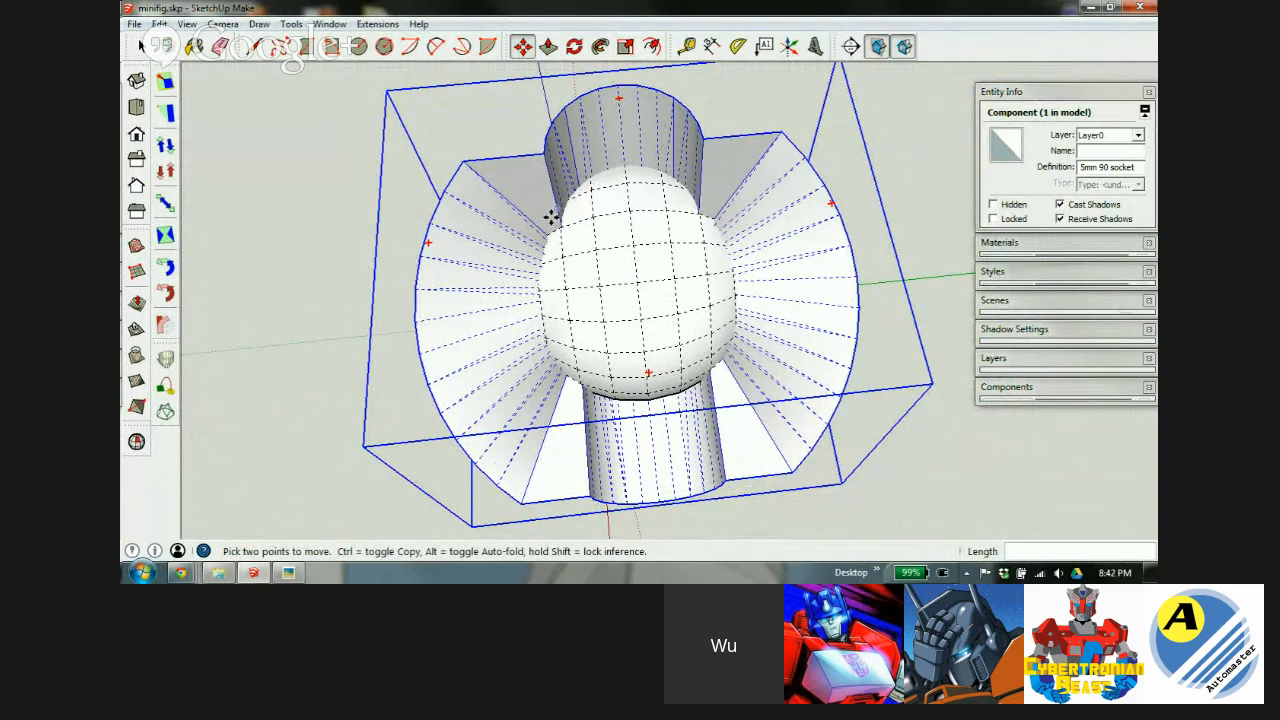
Orbit around the socket and ball, toggling X-ray off and back on to inspect the fit.
{"action": "middle_click_drag", "start_coordinate": [583, 385], "coordinate": [741, 286]}
{"action": "key", "text": "m"}
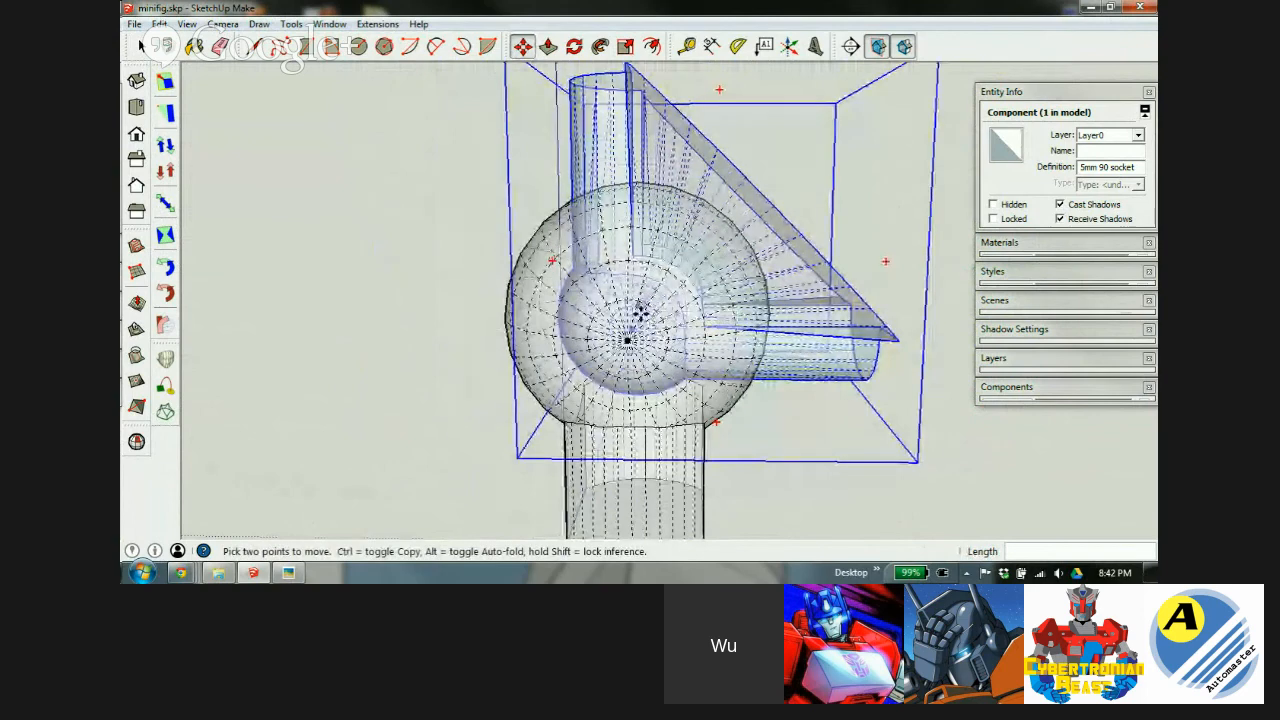
{"action": "scroll", "coordinate": [749, 371], "scroll_direction": "up", "scroll_amount": 5}
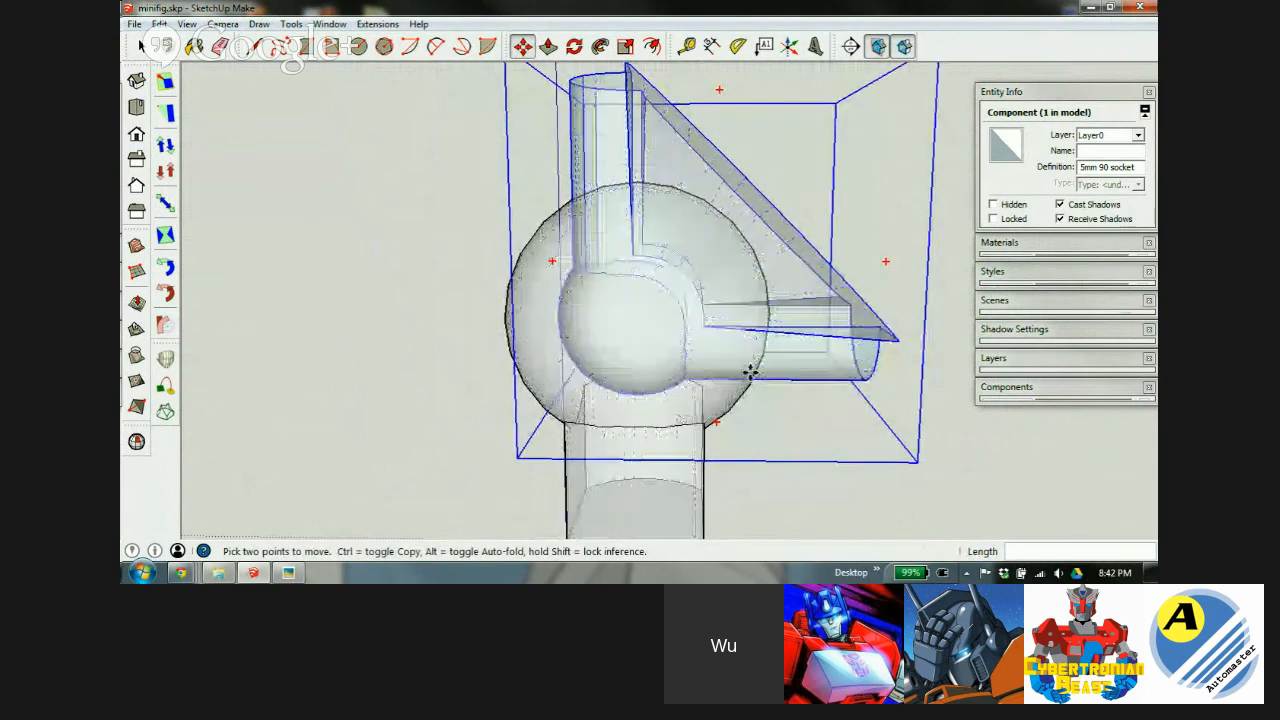
{"action": "middle_click_drag", "start_coordinate": [577, 306], "coordinate": [652, 367]}
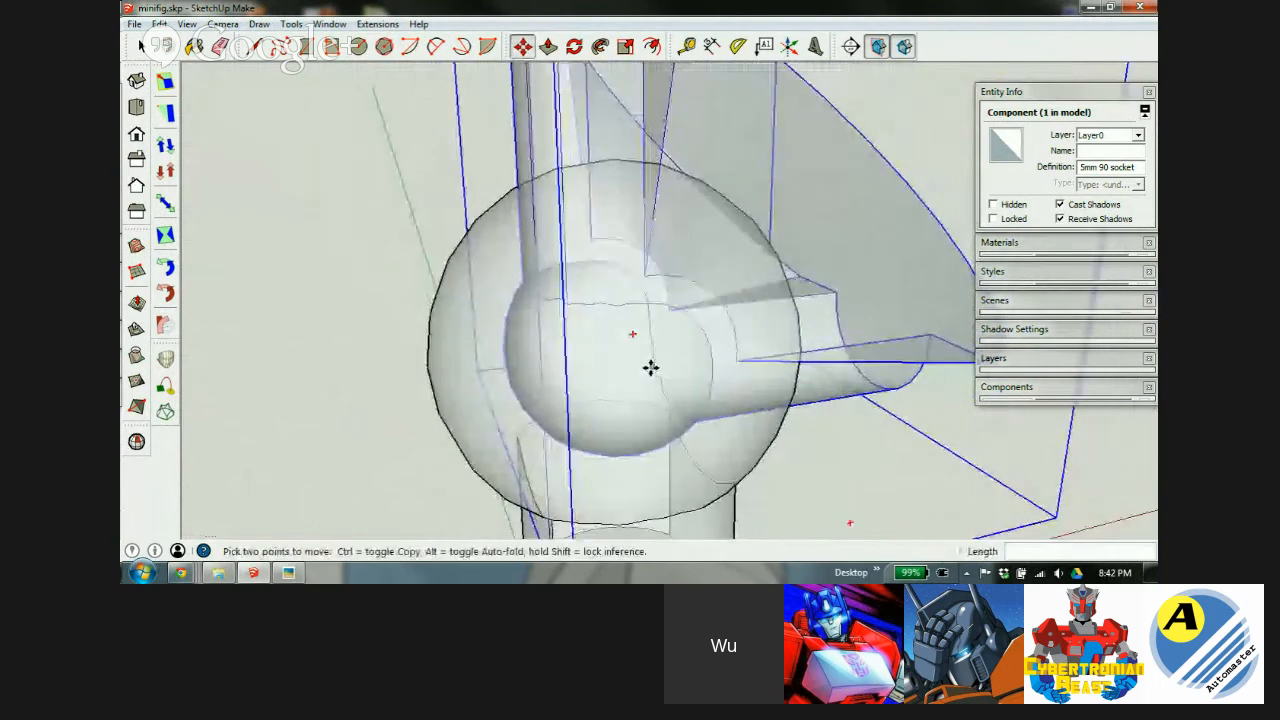
{"action": "key", "text": "x"}
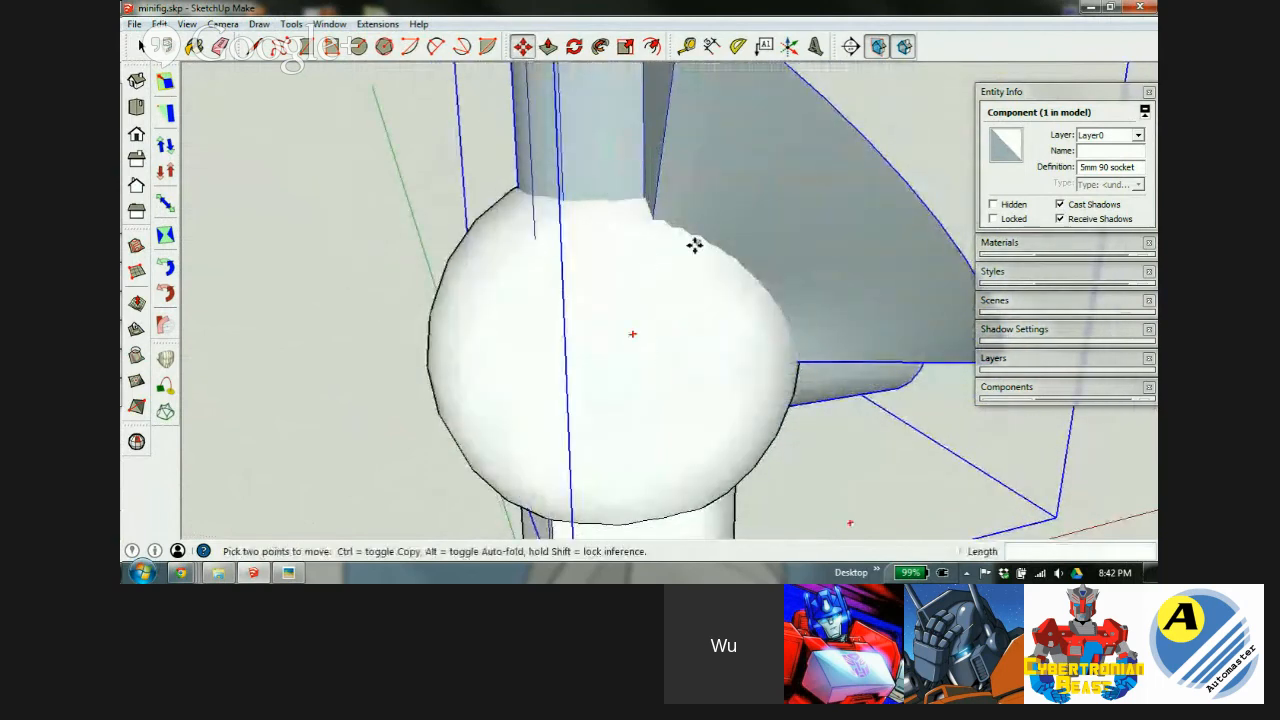
{"action": "key", "text": "x"}
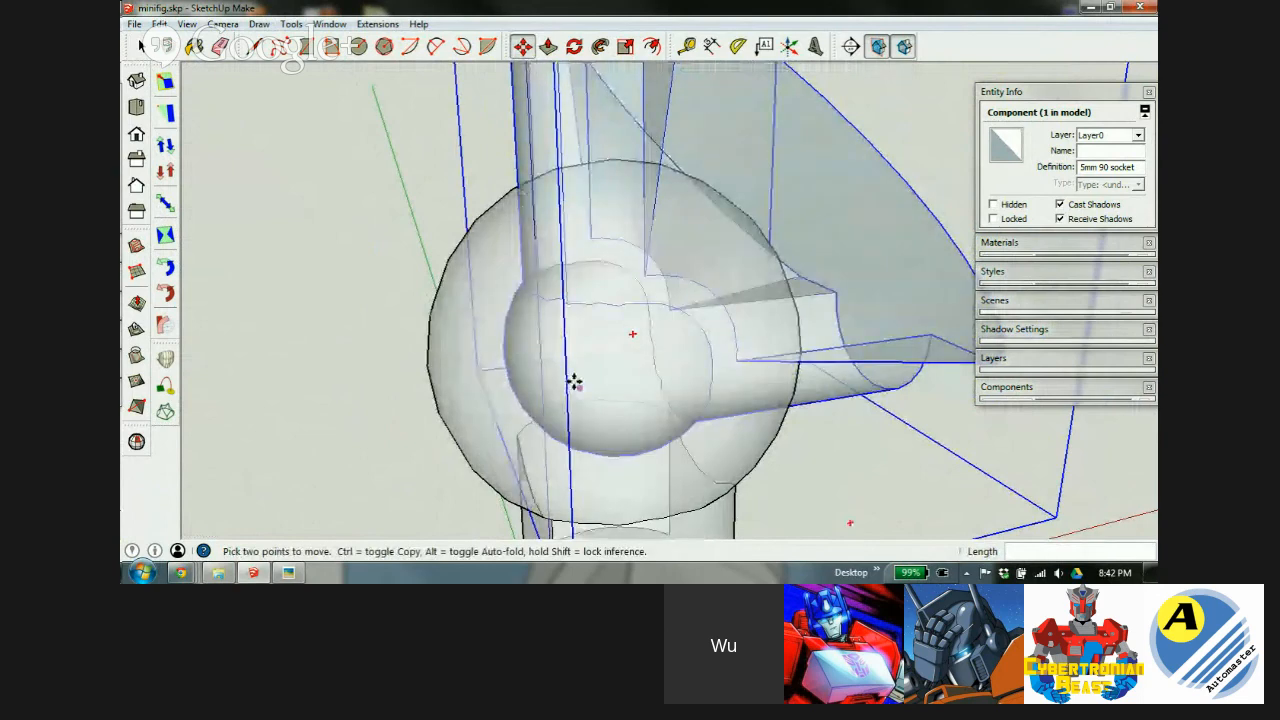
{"action": "key", "text": "t"}
{"action": "middle_click_drag", "start_coordinate": [544, 303], "coordinate": [576, 308]}
Show hidden geometry and take a tape-measure point on the socket edge, then cancel it.
{"action": "key", "text": "h"}
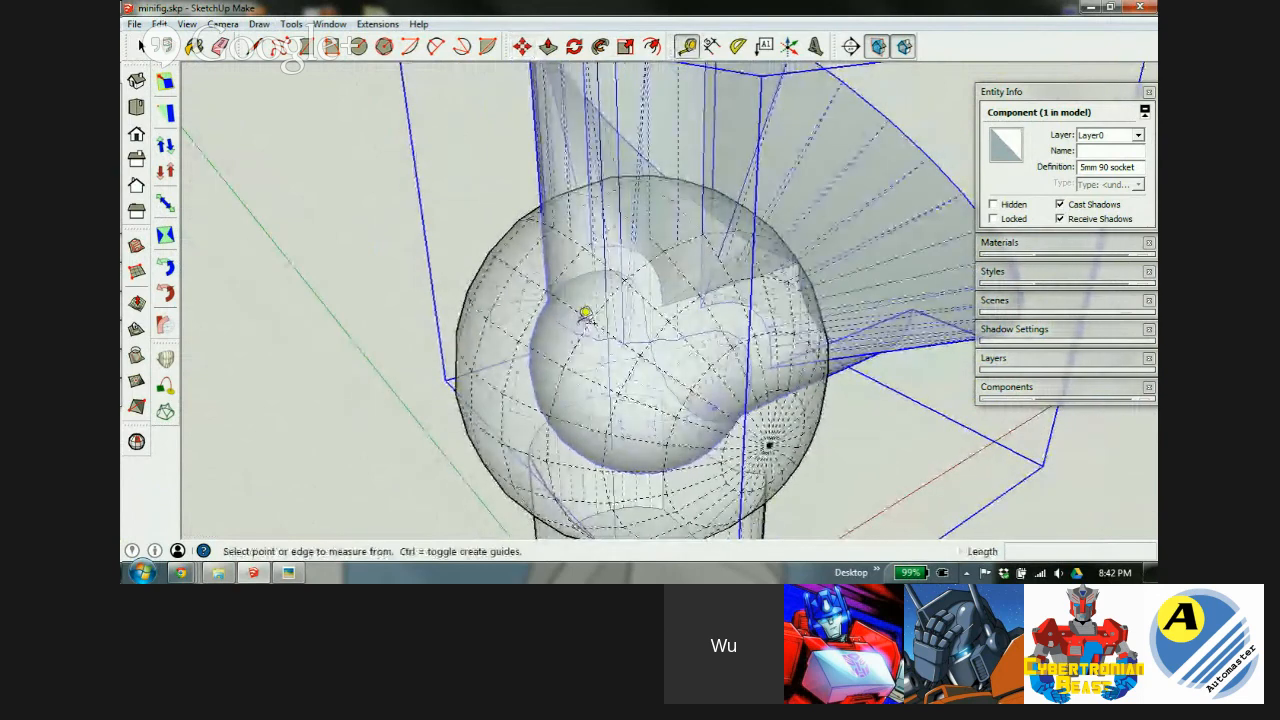
{"action": "scroll", "coordinate": [555, 289], "scroll_direction": "up", "scroll_amount": 5}
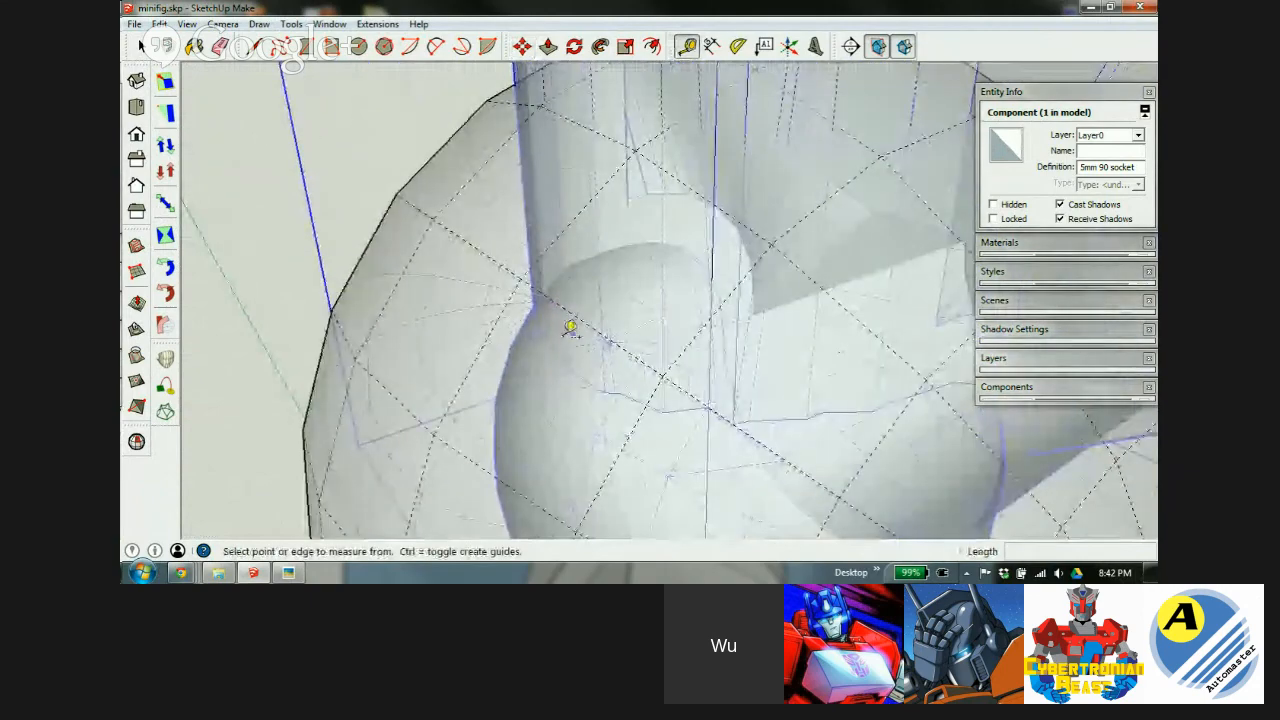
{"action": "middle_click_drag", "start_coordinate": [553, 383], "coordinate": [880, 305]}
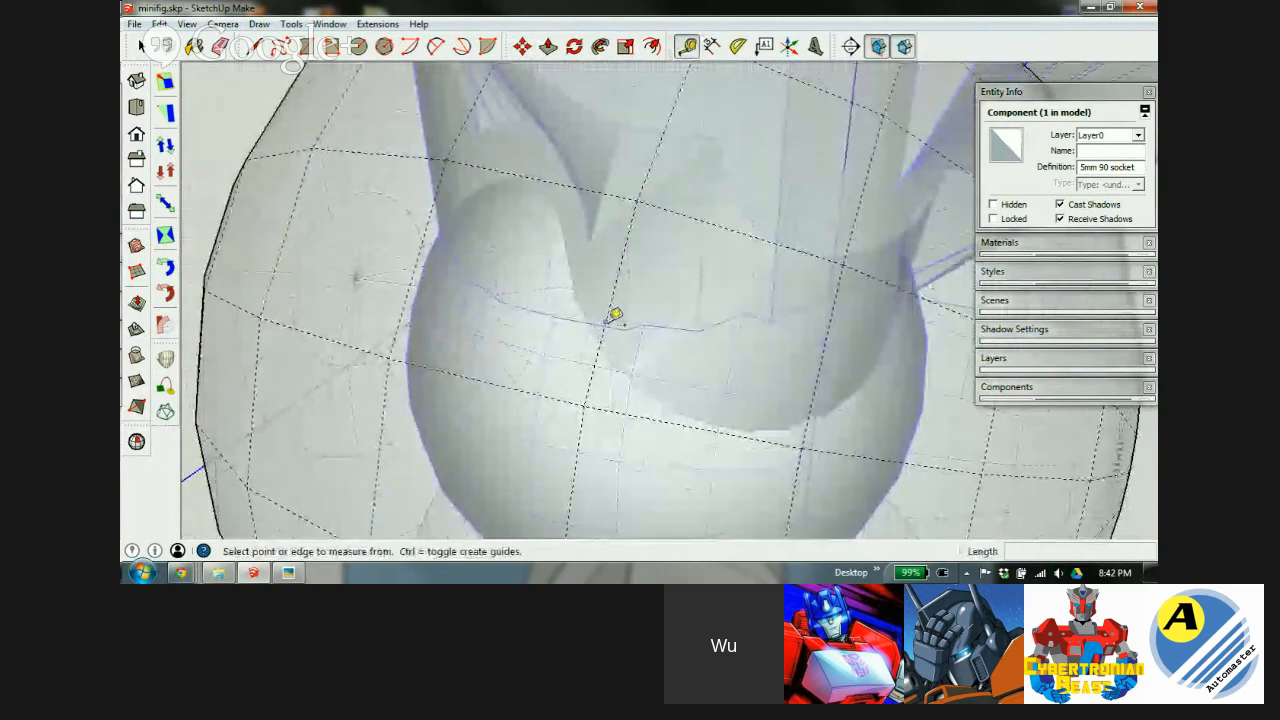
{"action": "left_click", "coordinate": [561, 307]}
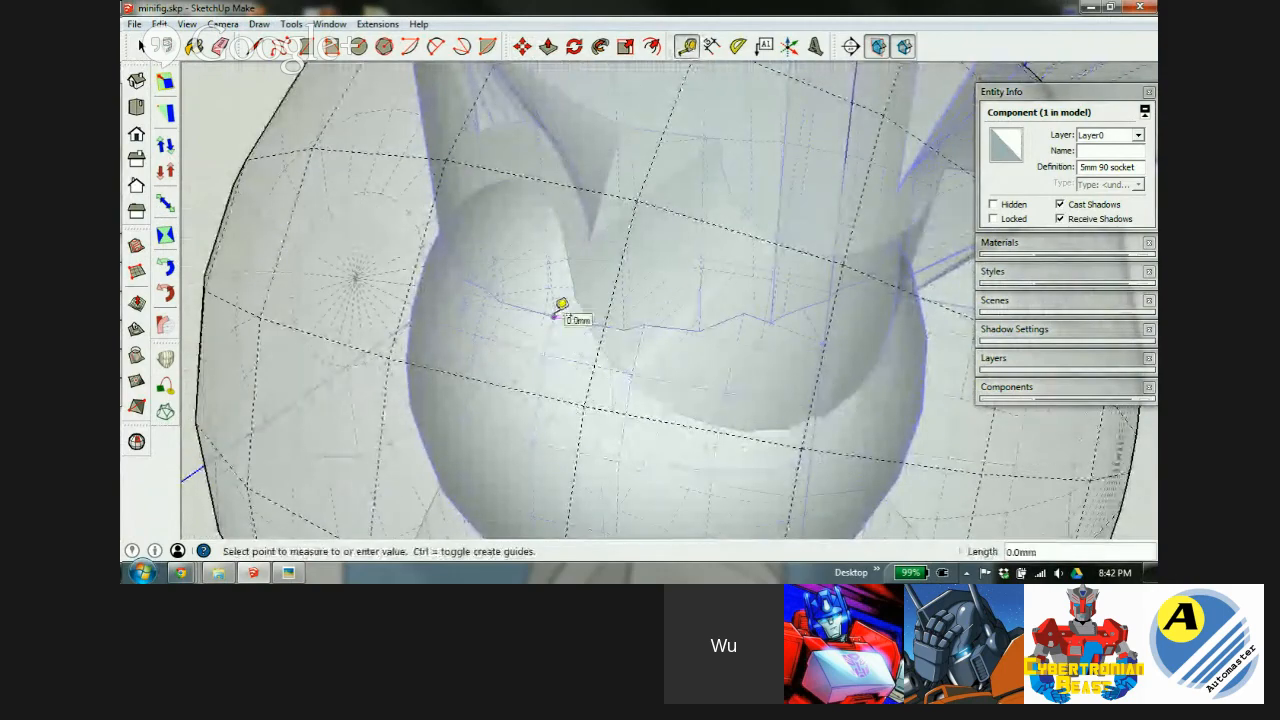
{"action": "scroll", "coordinate": [561, 307], "scroll_direction": "down", "scroll_amount": 5}
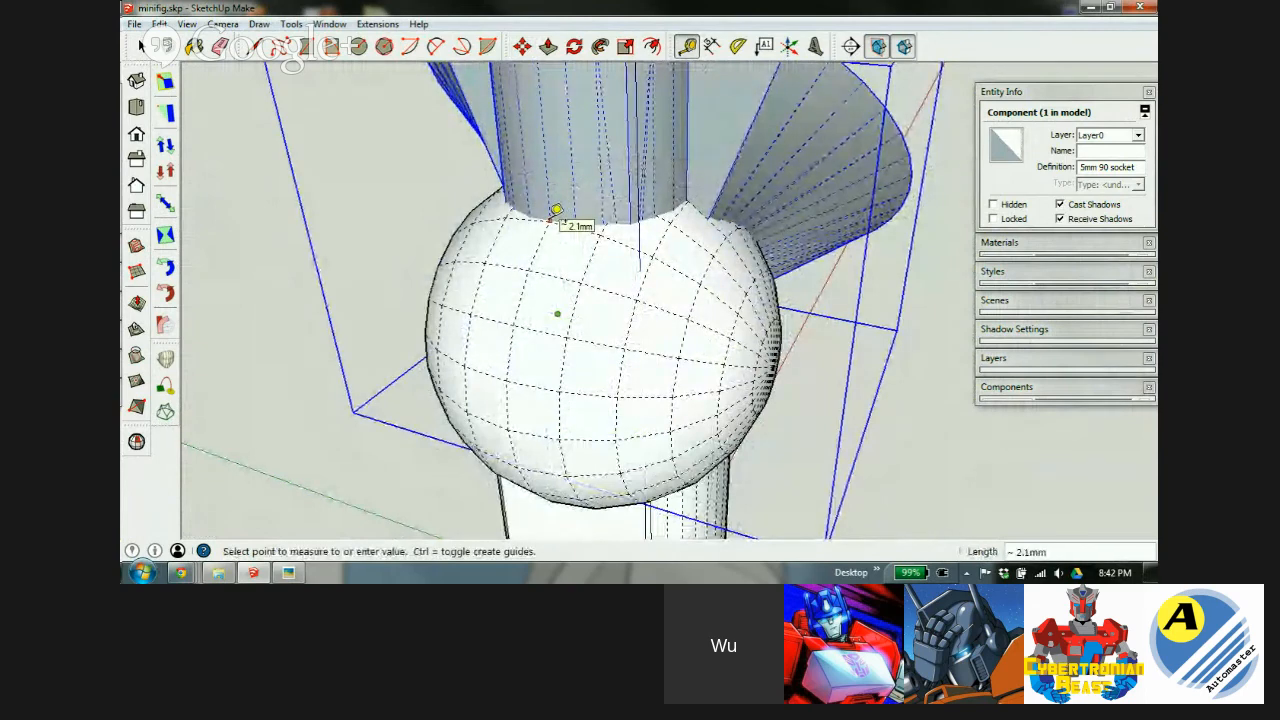
{"action": "key", "text": "Escape"}
Orbit to front and lower views of the socket and turn X-ray on to inspect the fit.
{"action": "middle_click_drag", "start_coordinate": [714, 320], "coordinate": [378, 175]}
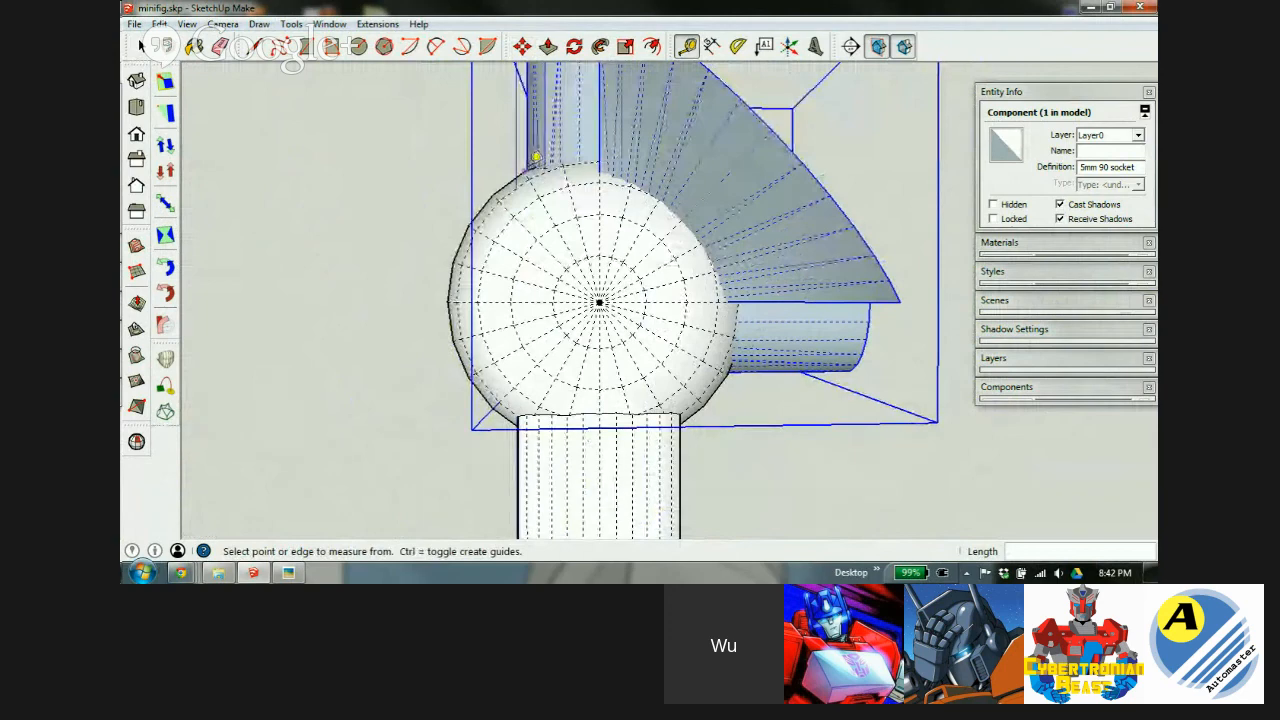
{"action": "middle_click_drag", "start_coordinate": [543, 165], "coordinate": [571, 192]}
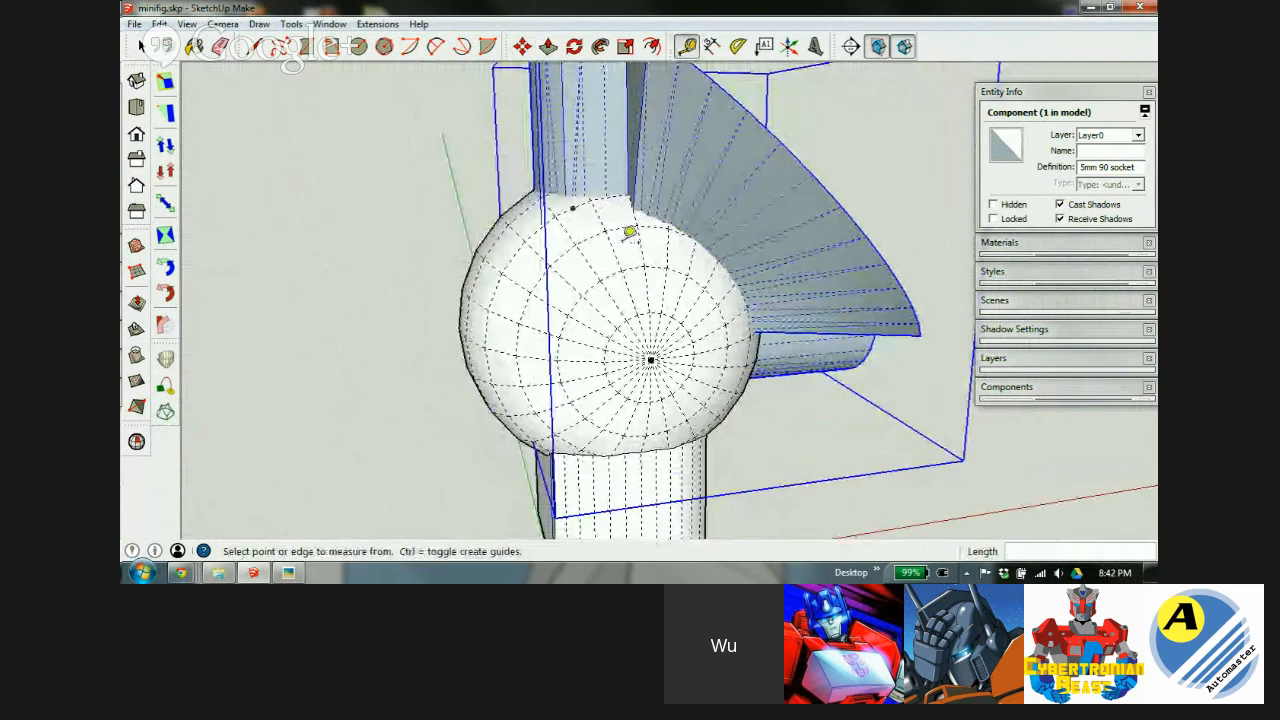
{"action": "middle_click_drag", "start_coordinate": [607, 272], "coordinate": [547, 241]}
{"action": "scroll", "coordinate": [560, 249], "scroll_direction": "down", "scroll_amount": 3}
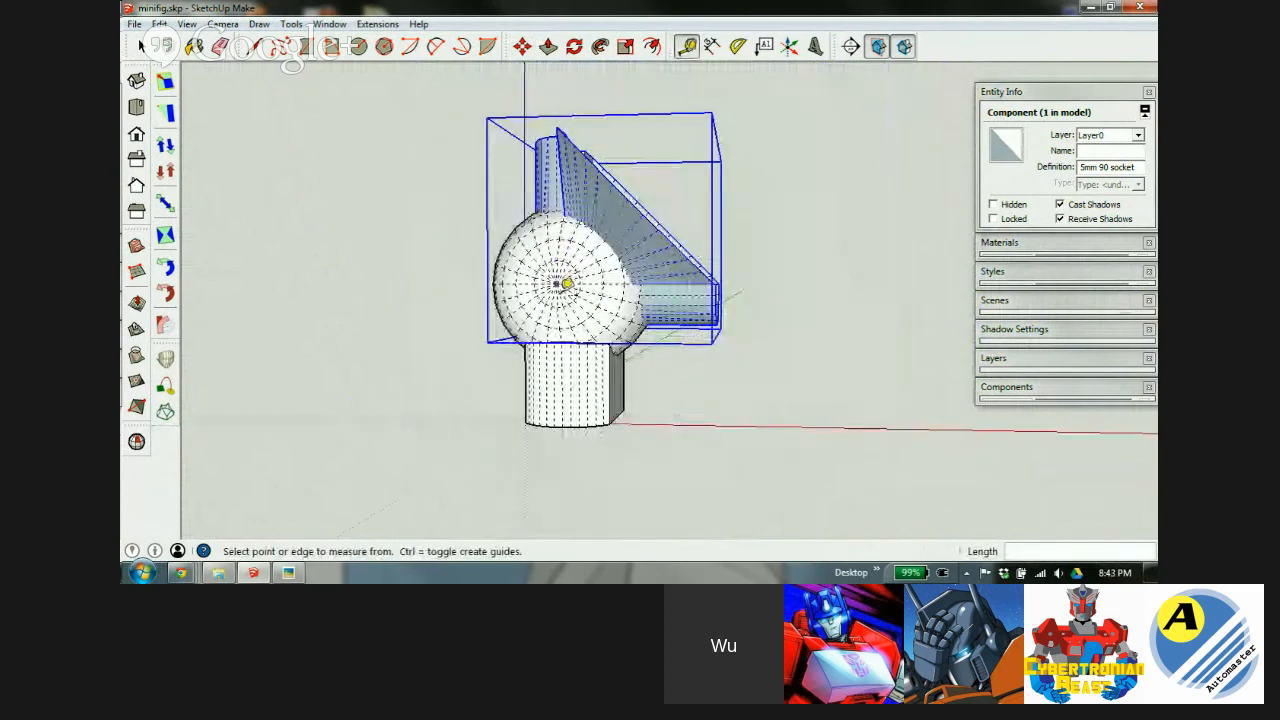
{"action": "middle_click_drag", "start_coordinate": [575, 285], "coordinate": [630, 212]}
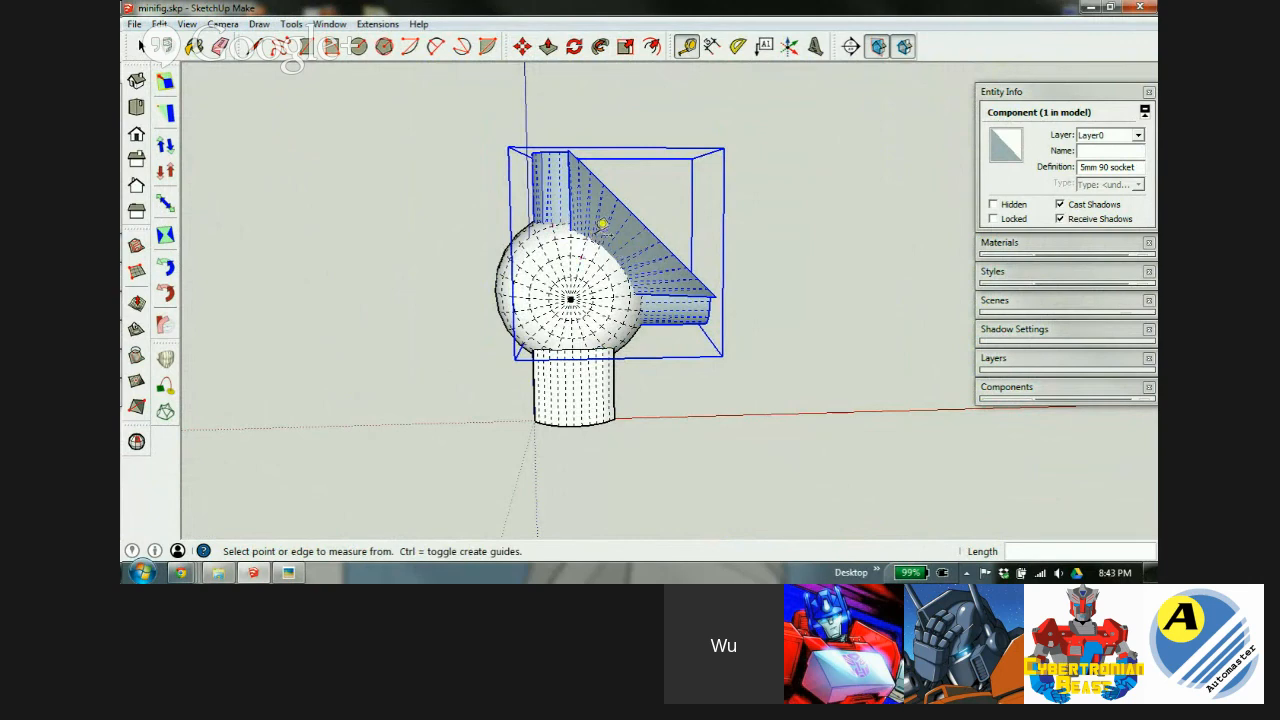
{"action": "scroll", "coordinate": [592, 261], "scroll_direction": "up", "scroll_amount": 3}
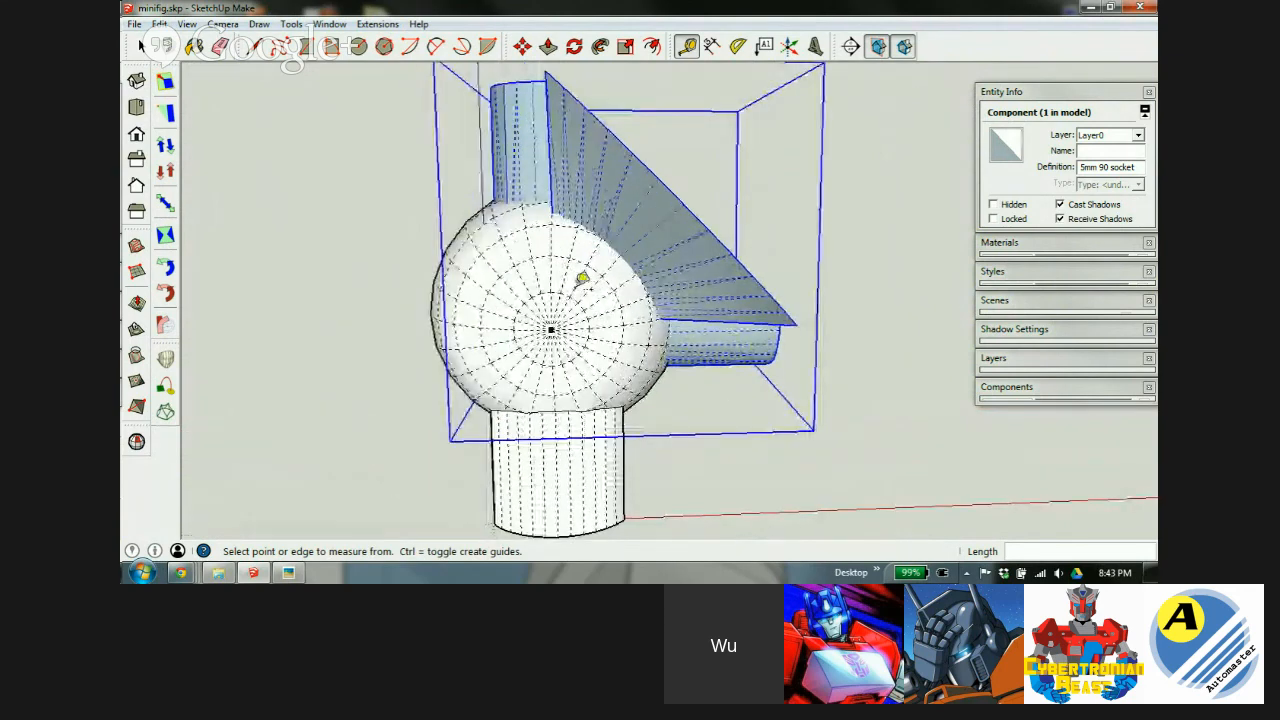
{"action": "key", "text": "x"}
{"action": "mouse_move", "coordinate": [598, 287]}
{"action": "middle_mouse_down"}
{"action": "mouse_move", "coordinate": [585, 288]}
{"action": "mouse_move", "coordinate": [589, 272]}
{"action": "middle_mouse_up"}
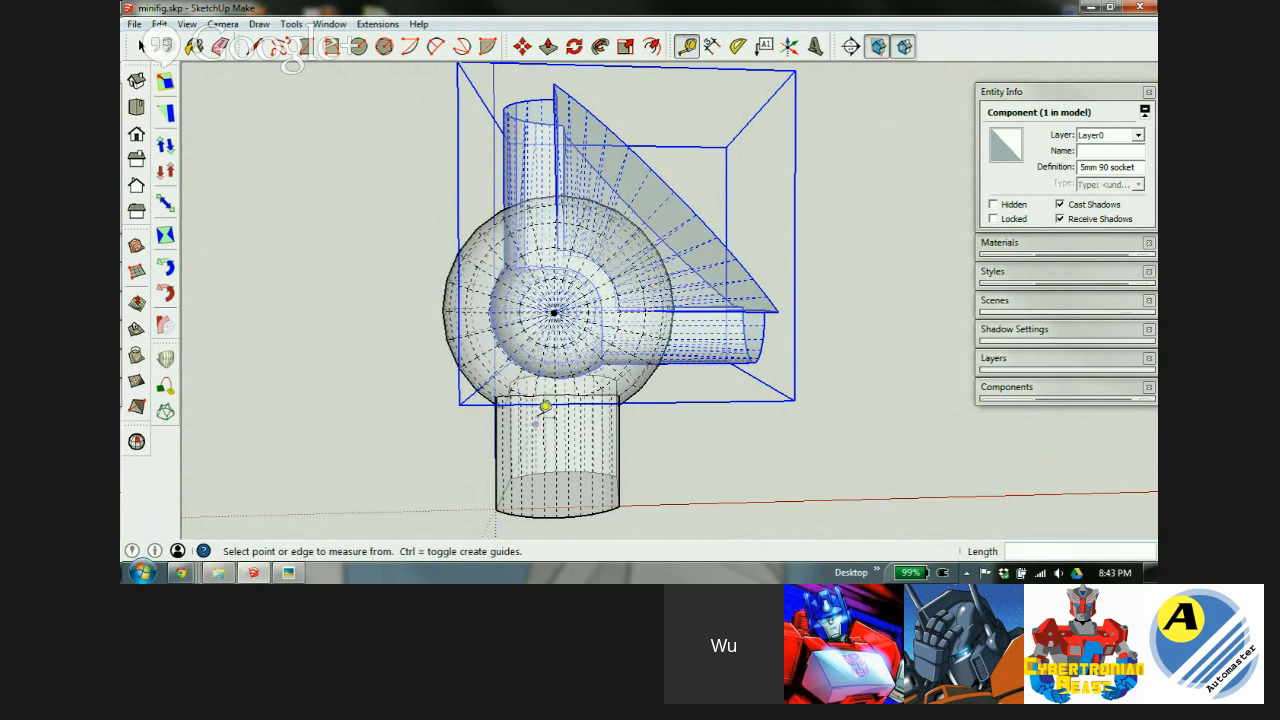
Turn X-ray off and move the socket component 0.5mm along the blue axis.
{"action": "key", "text": "x"}
{"action": "key", "text": "space"}
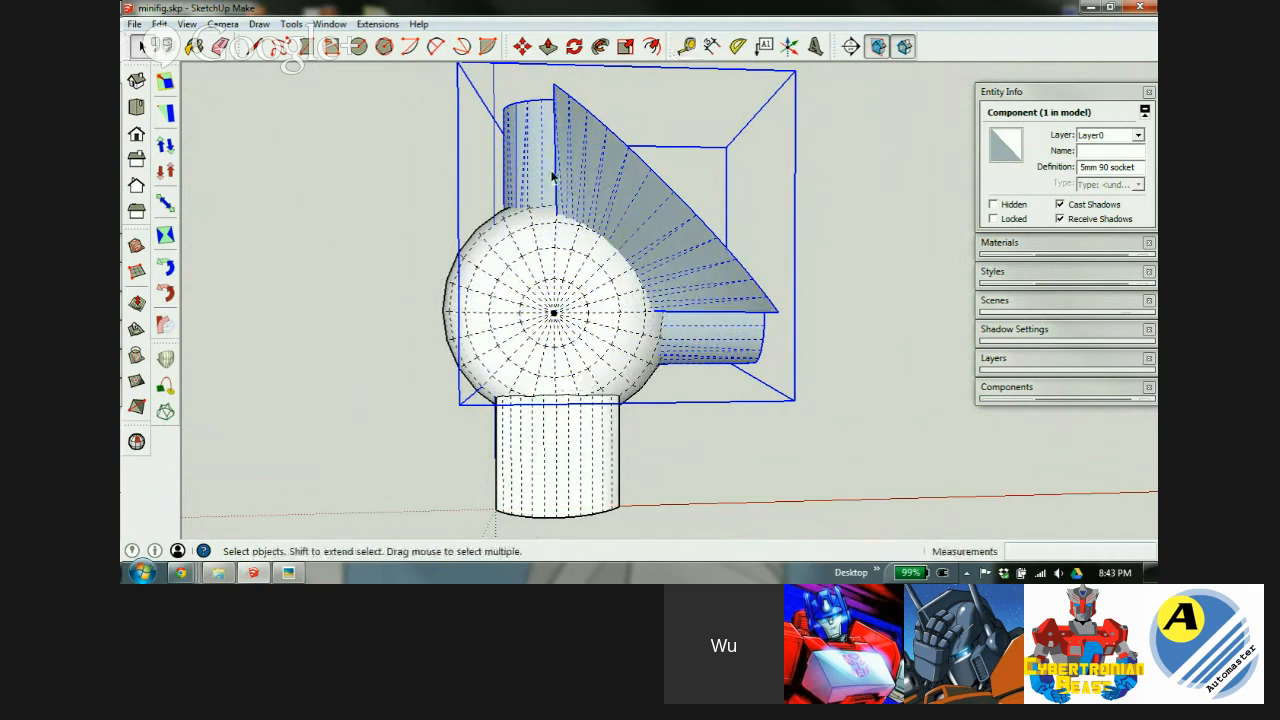
{"action": "key", "text": "m"}
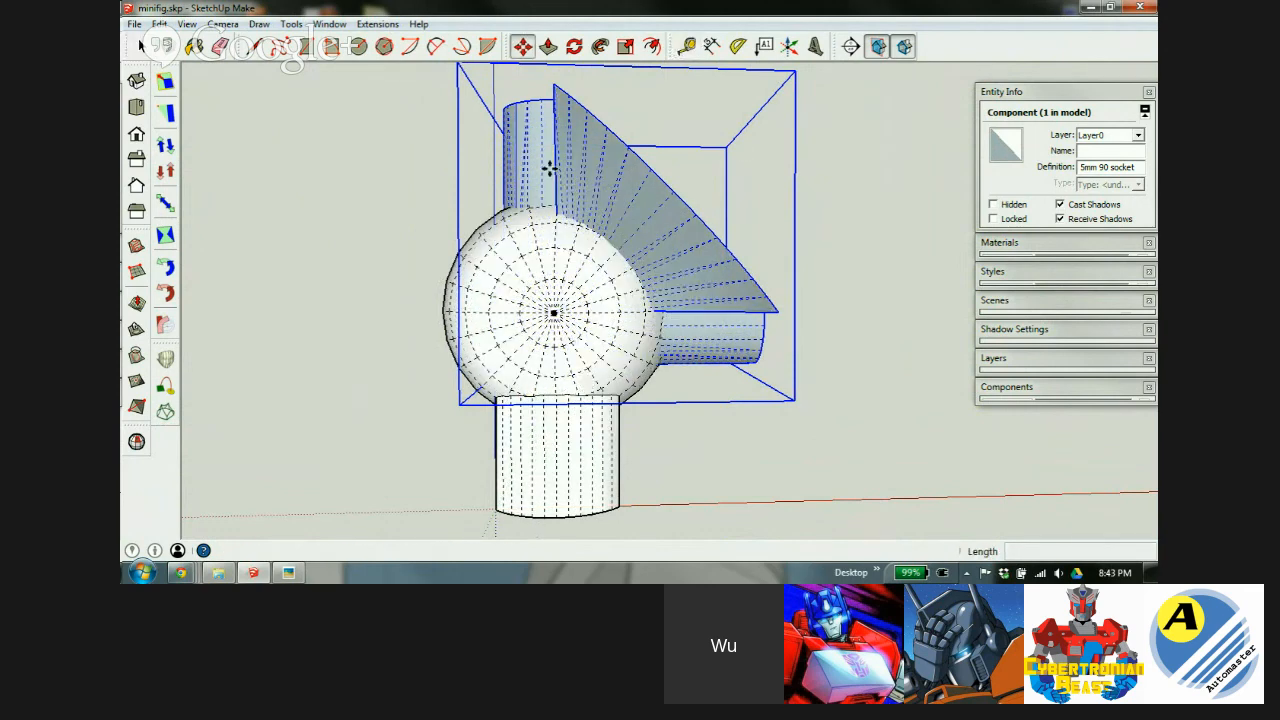
{"action": "left_click", "coordinate": [551, 169]}
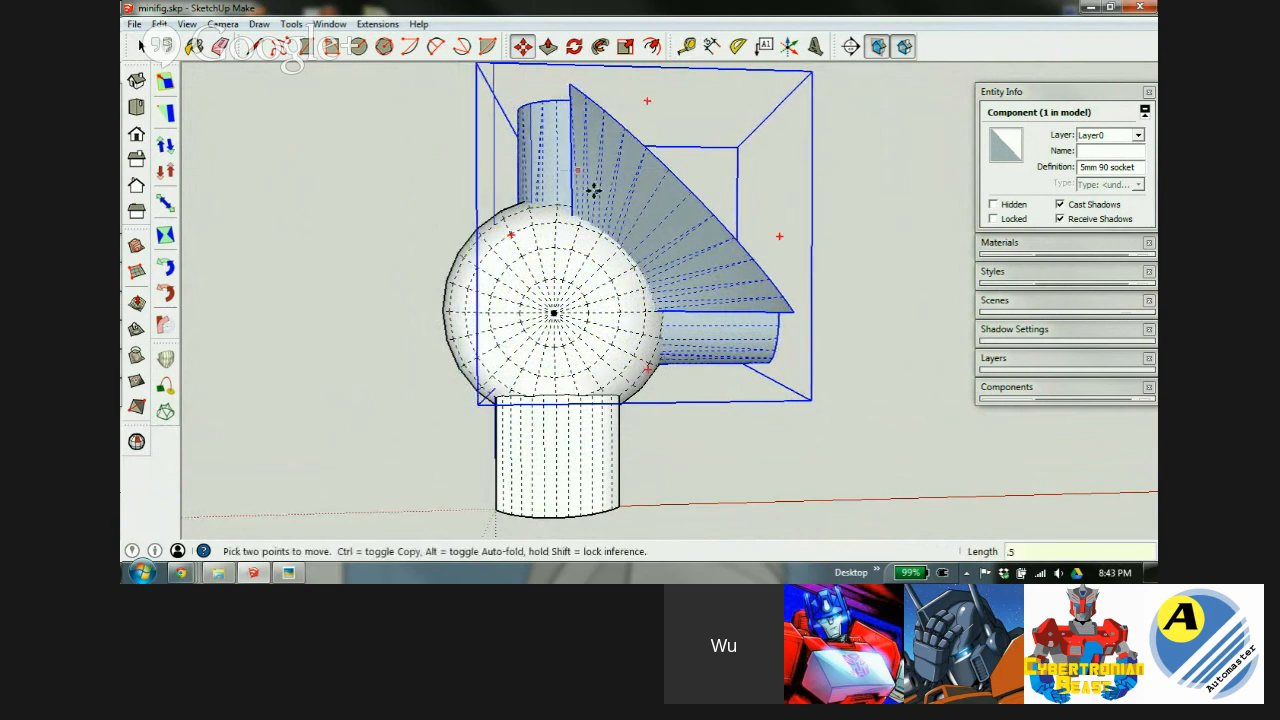
{"action": "left_click", "coordinate": [634, 221]}
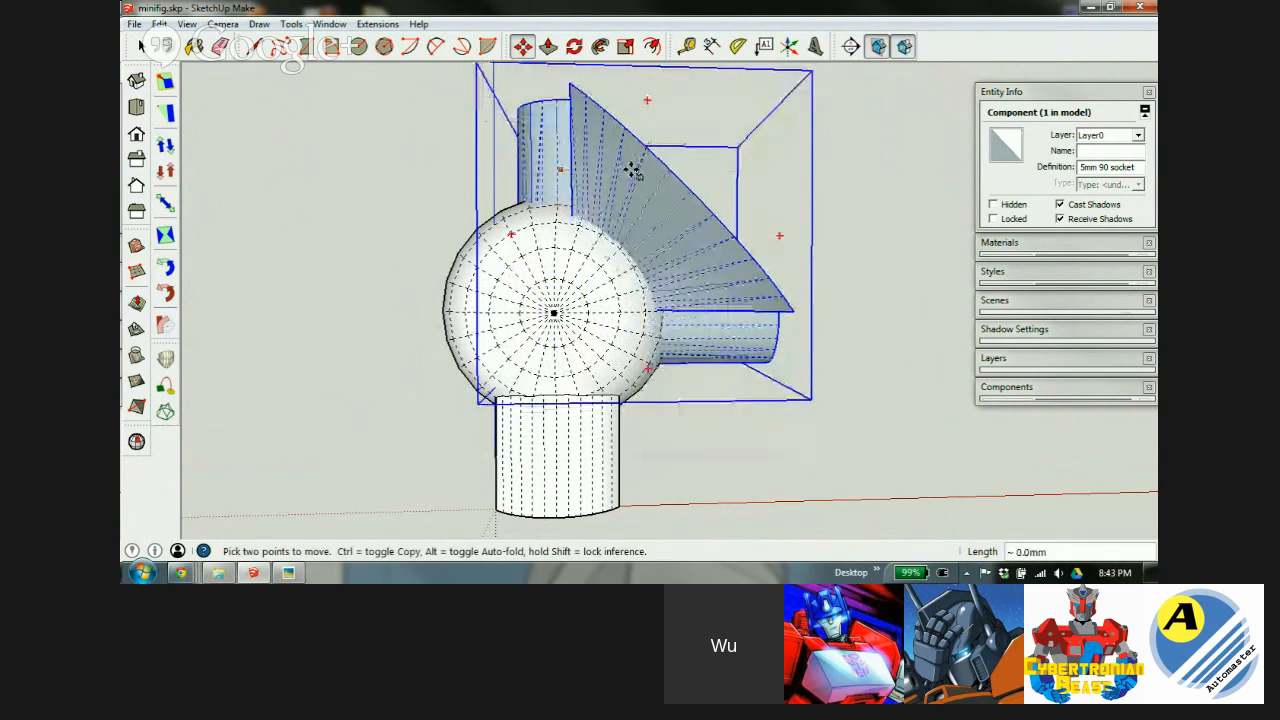
{"action": "type", "text": ".5"}
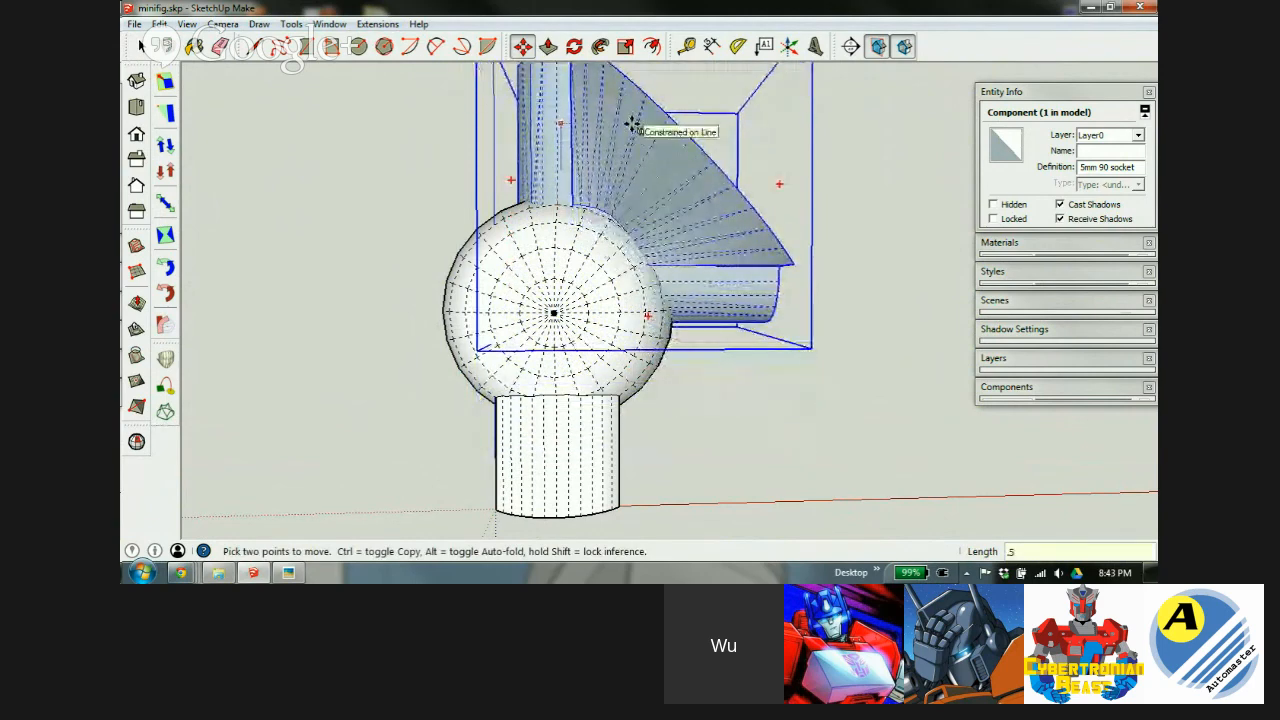
{"action": "key", "text": "Return"}
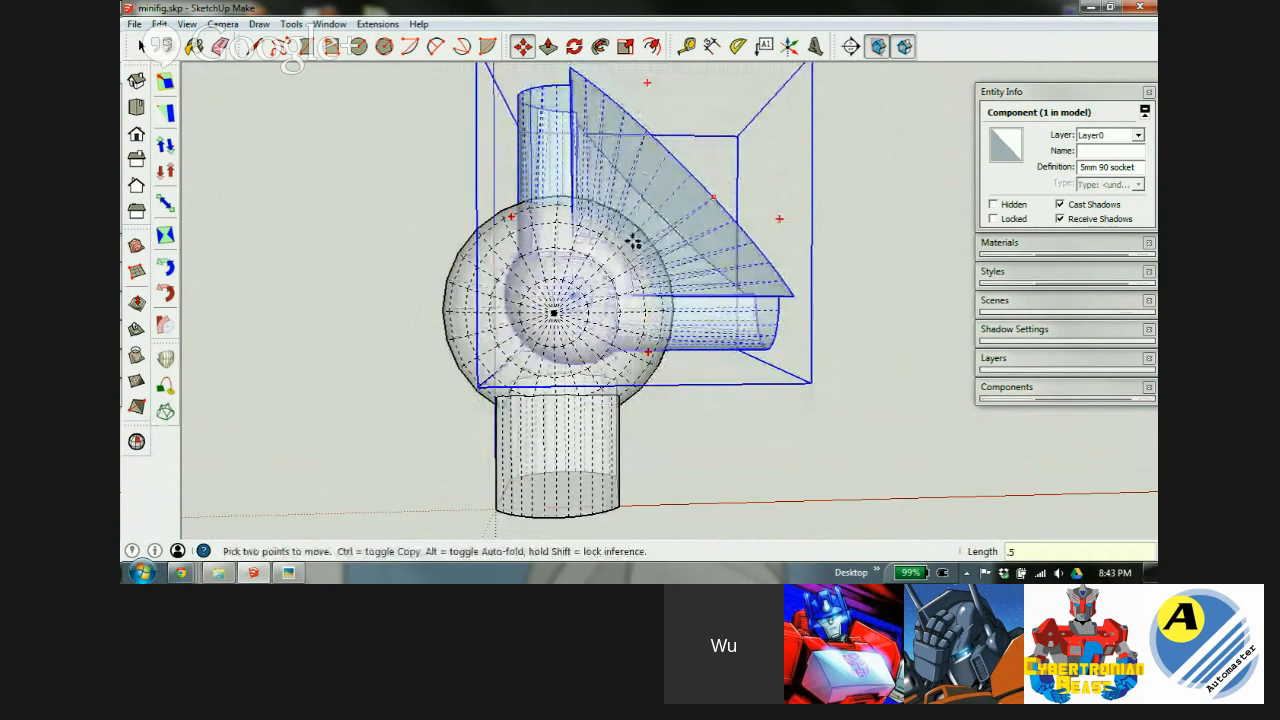
Orbit and zoom around the model to check the ball's new position in the socket.
{"action": "scroll", "coordinate": [605, 250], "scroll_direction": "up", "scroll_amount": 3}
{"action": "scroll", "coordinate": [600, 250], "scroll_direction": "up", "scroll_amount": 2}
{"action": "middle_click_drag", "start_coordinate": [486, 423], "coordinate": [531, 400]}
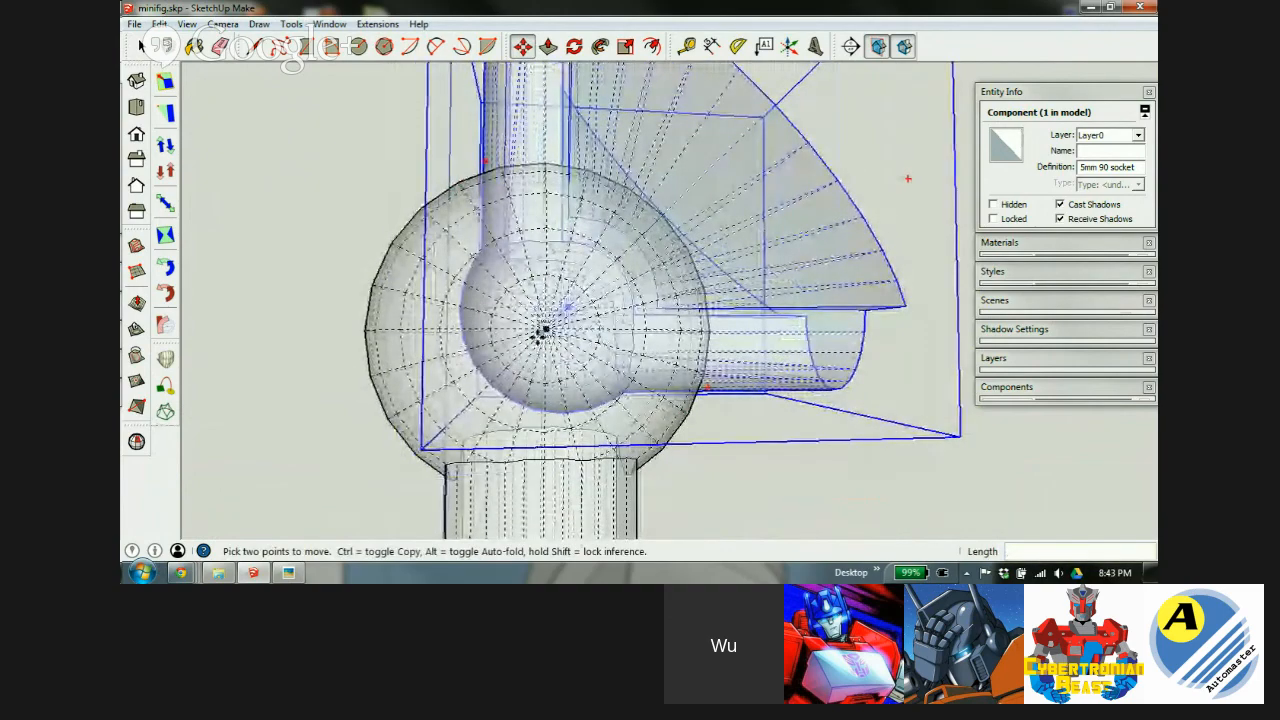
{"action": "scroll", "coordinate": [530, 240], "scroll_direction": "down", "scroll_amount": 4}
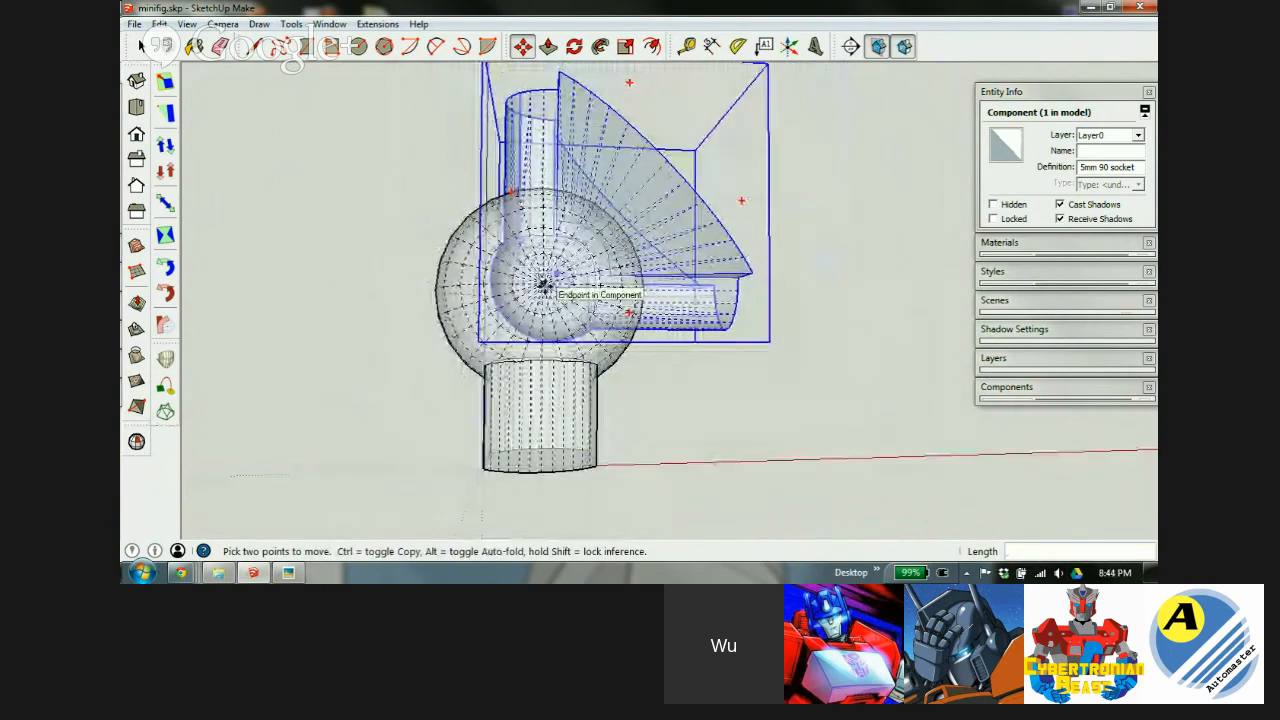
{"action": "scroll", "coordinate": [557, 309], "scroll_direction": "up", "scroll_amount": 2}
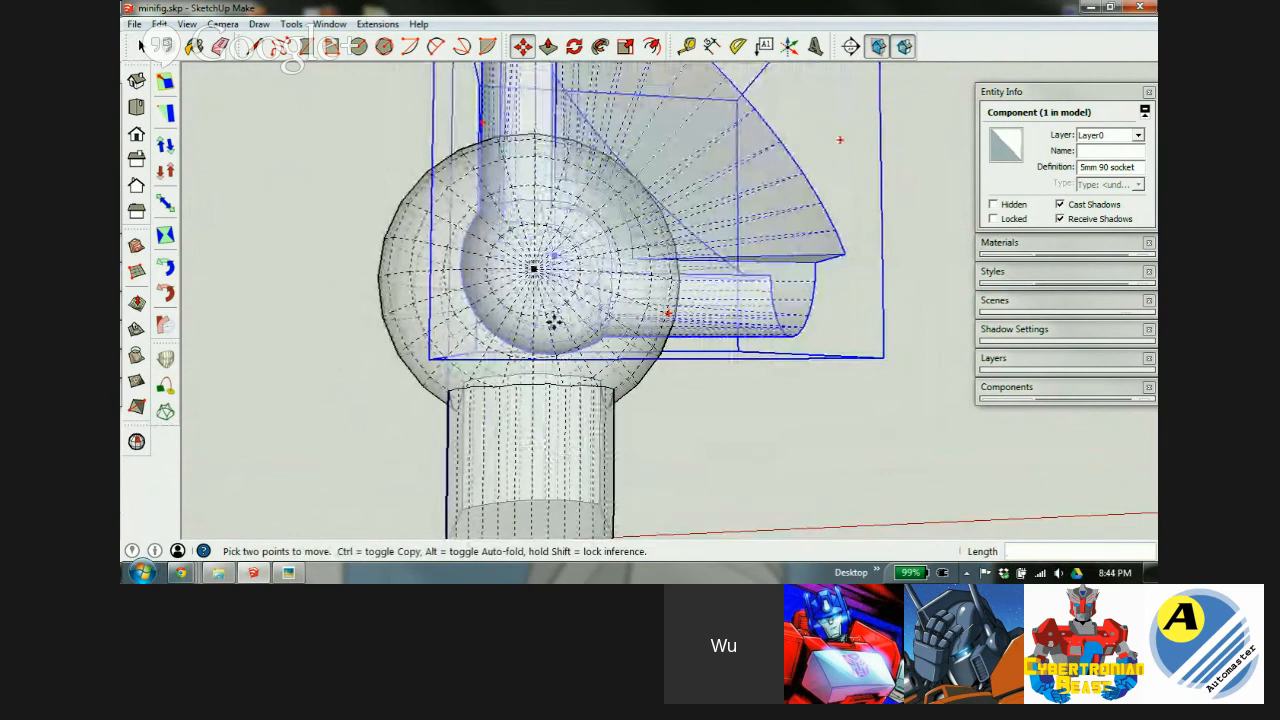
{"action": "scroll", "coordinate": [553, 320], "scroll_direction": "down", "scroll_amount": 1}
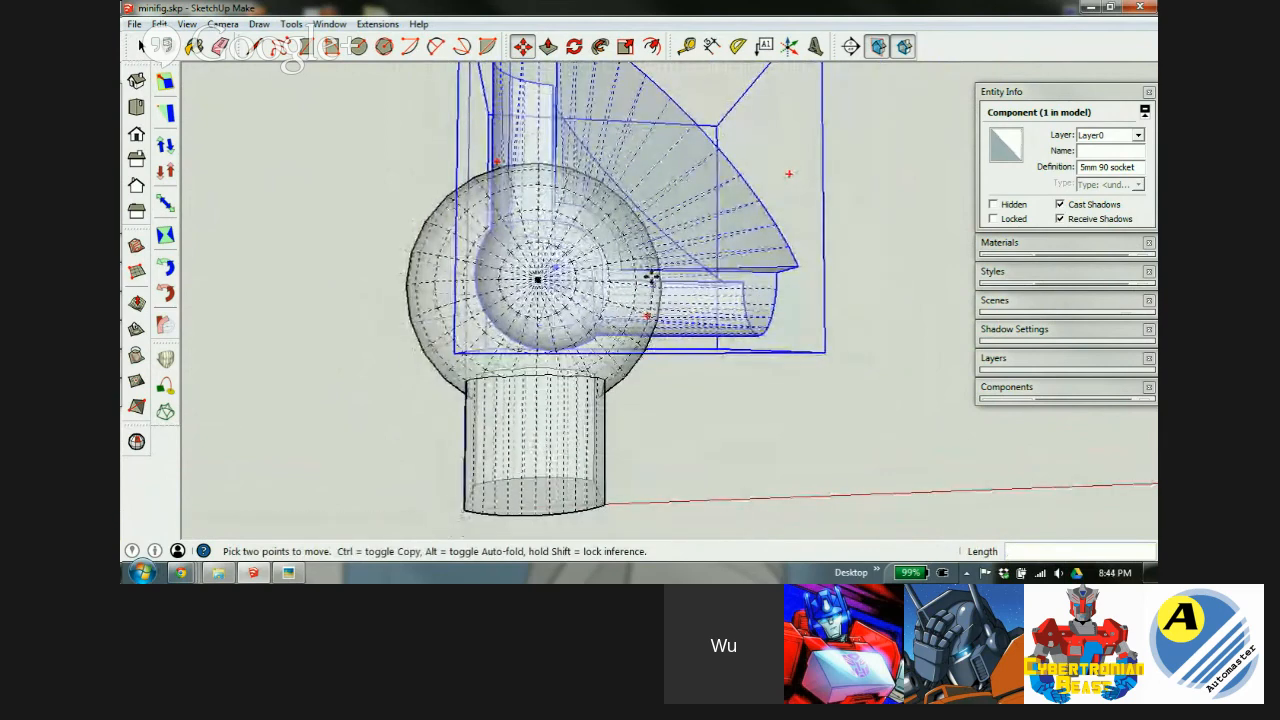
{"action": "scroll", "coordinate": [651, 277], "scroll_direction": "down", "scroll_amount": 1}
{"action": "middle_click_drag", "start_coordinate": [609, 275], "coordinate": [570, 308]}
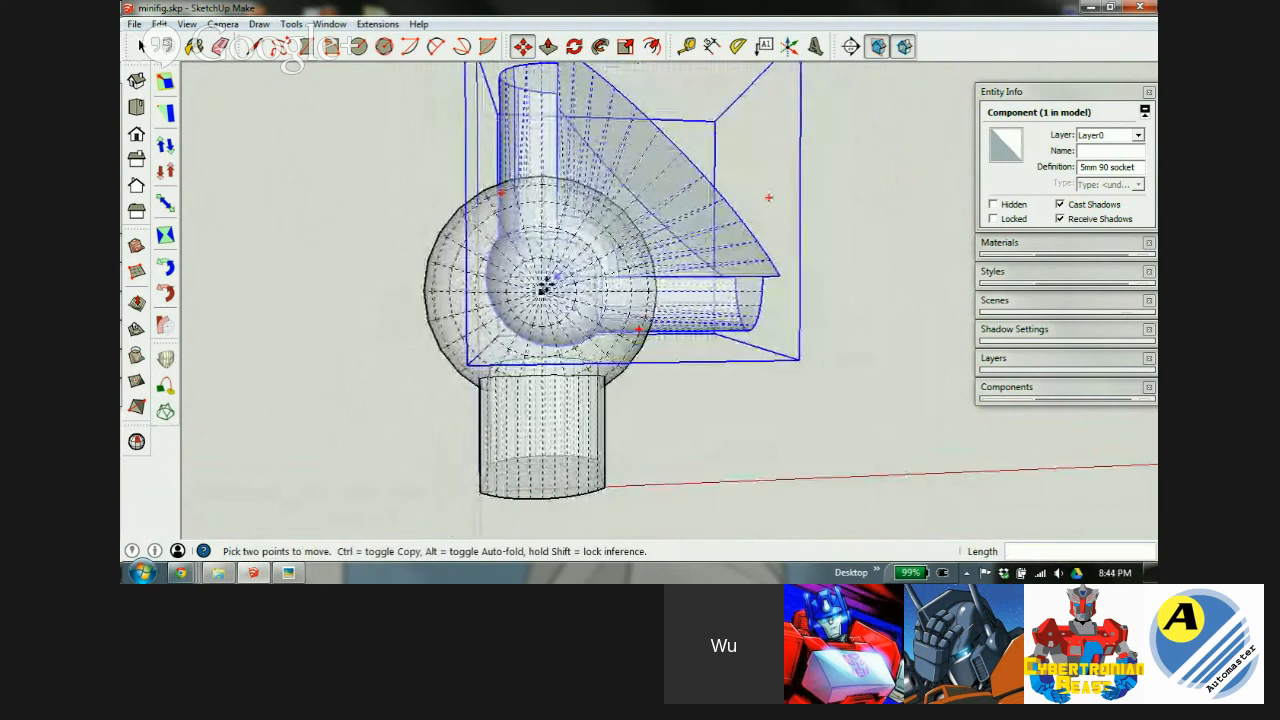
{"action": "middle_click_drag", "start_coordinate": [512, 238], "coordinate": [612, 338]}
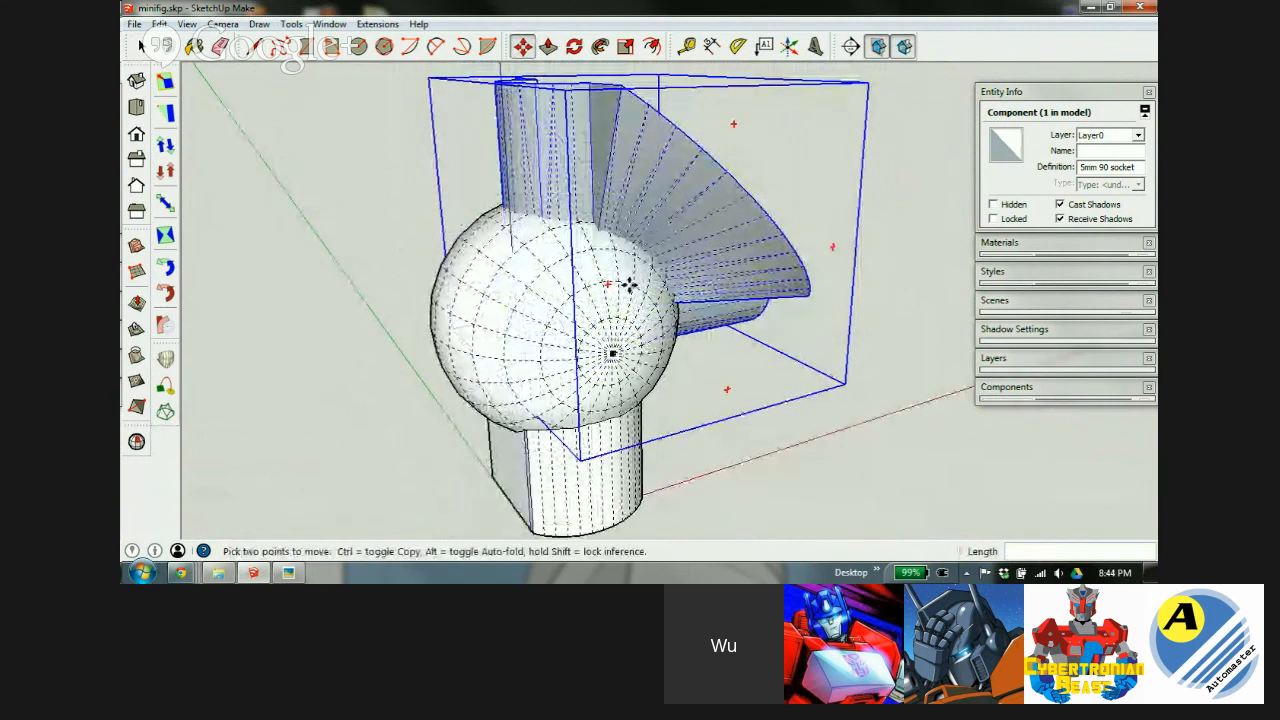
{"action": "scroll", "coordinate": [660, 272], "scroll_direction": "up", "scroll_amount": 2}
Window-select the ball-and-rod part and the 5mm 90 socket and group them with G.
{"action": "middle_click_drag", "start_coordinate": [677, 263], "coordinate": [570, 302]}
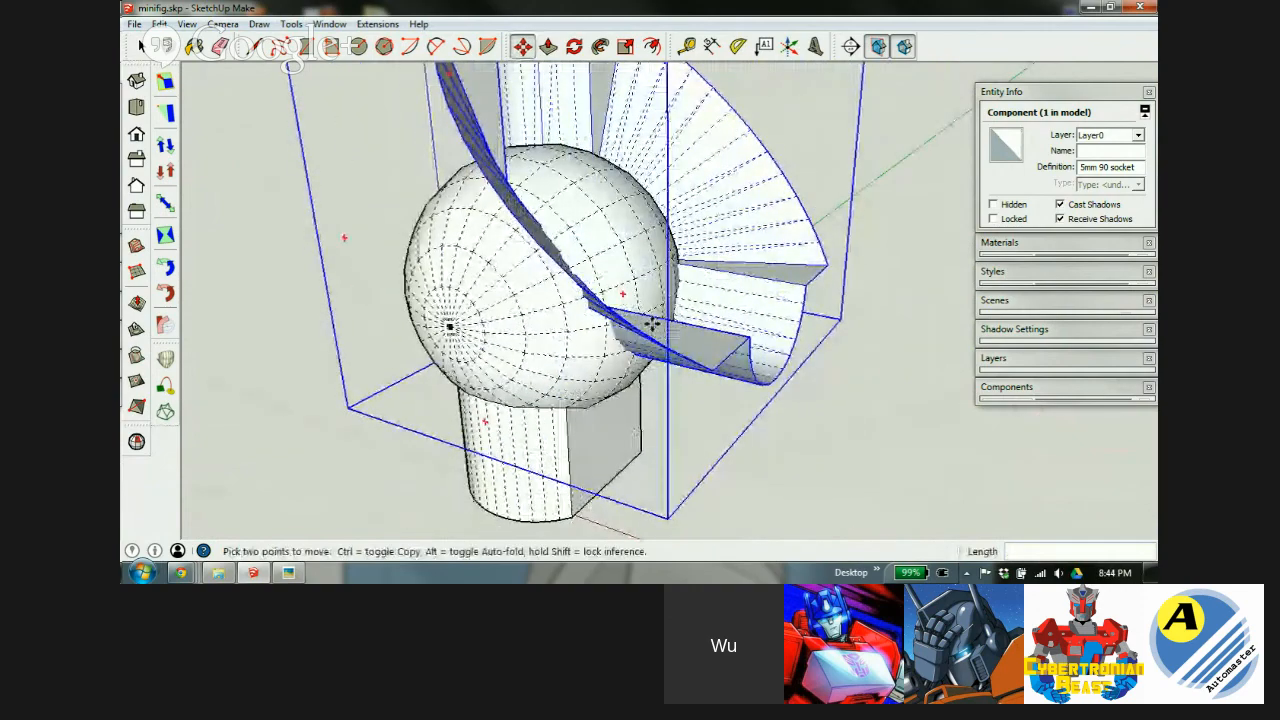
{"action": "scroll", "coordinate": [627, 285], "scroll_direction": "down", "scroll_amount": 3}
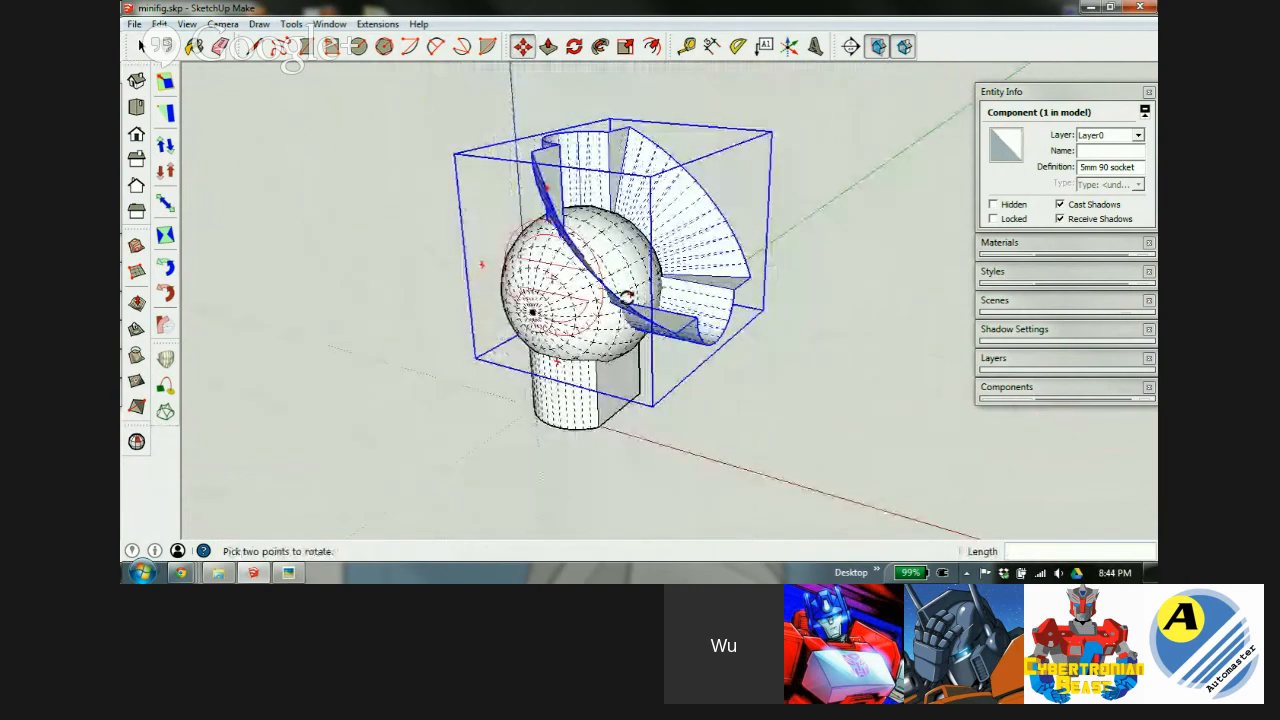
{"action": "key", "text": "space"}
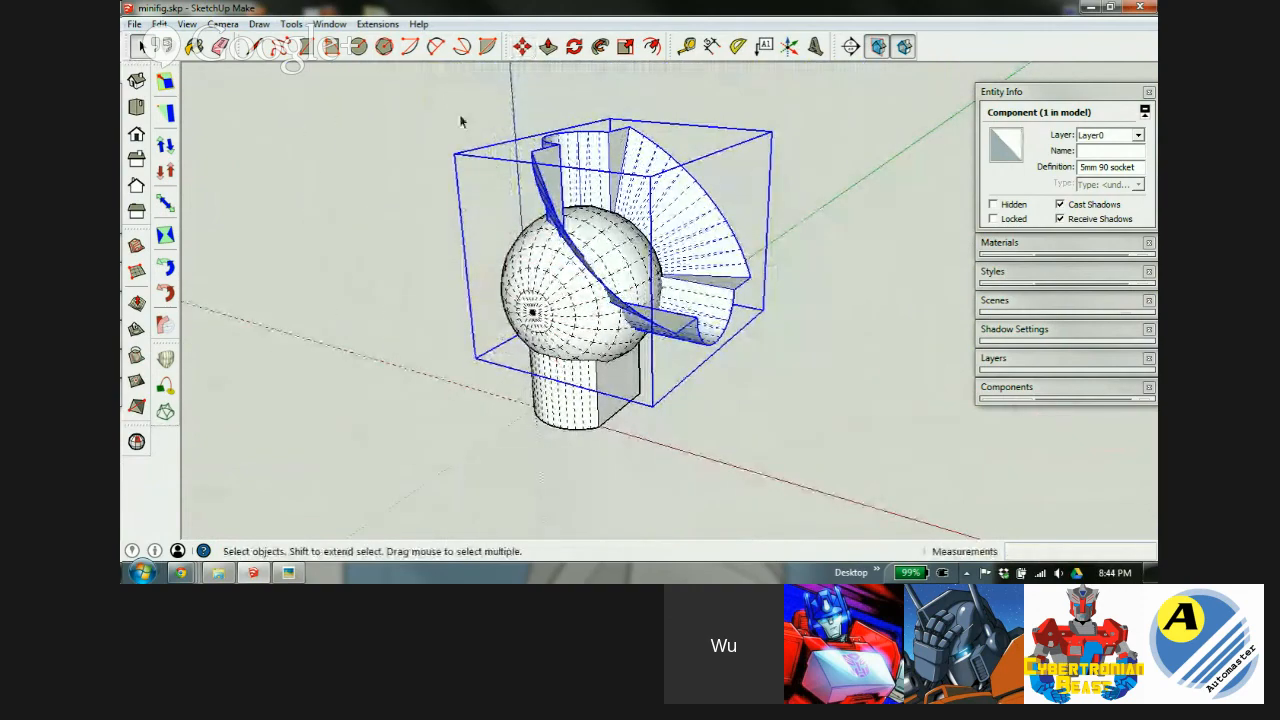
{"action": "left_click_drag", "start_coordinate": [426, 98], "coordinate": [793, 490]}
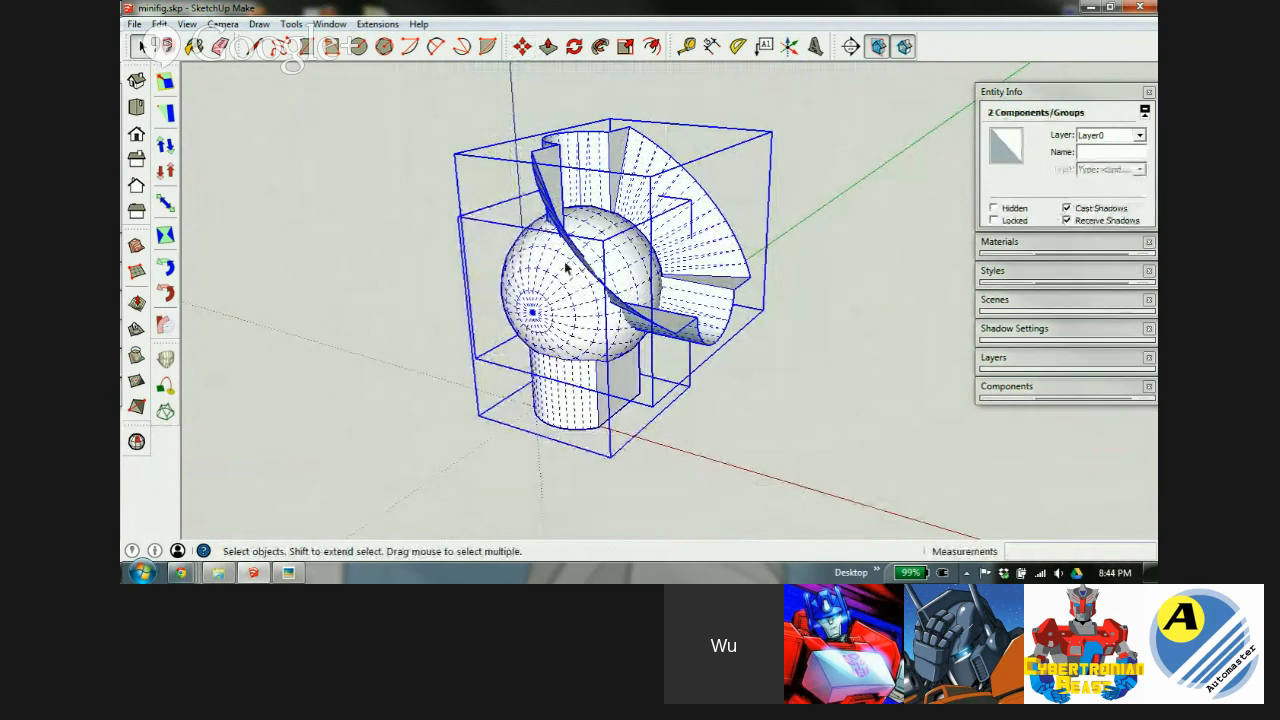
{"action": "key", "text": "g"}
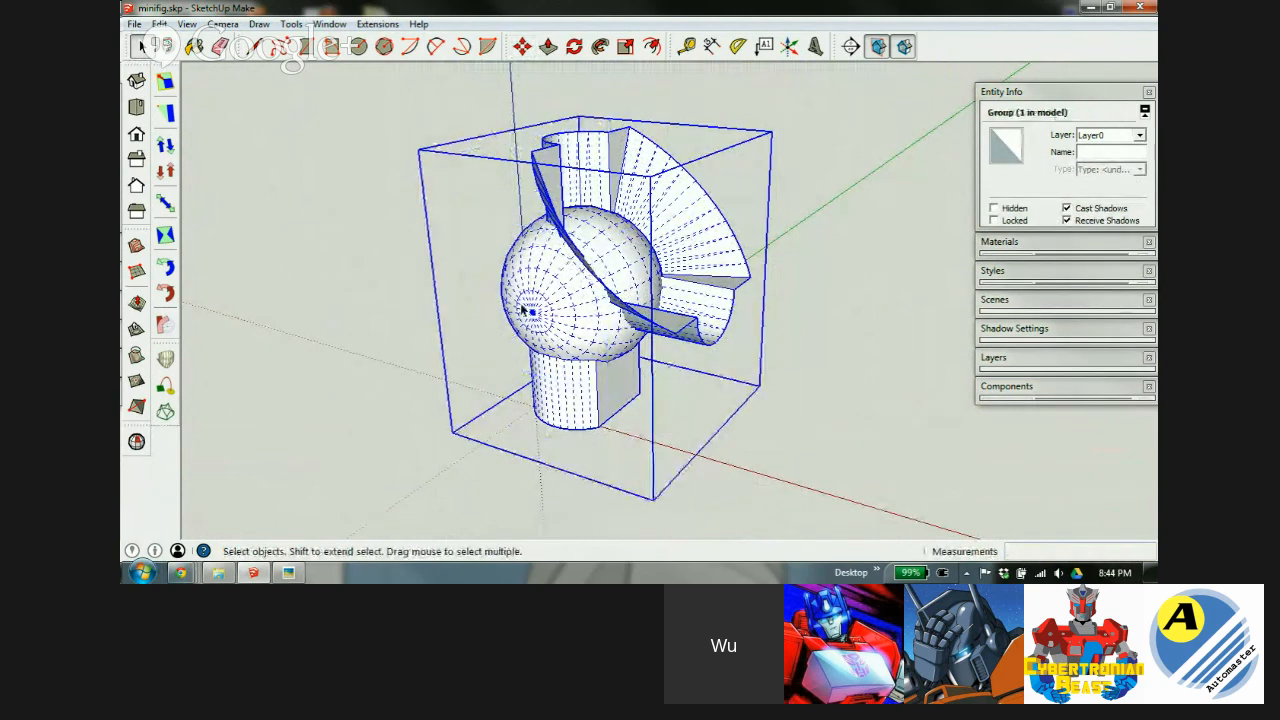
{"action": "scroll", "coordinate": [545, 285], "scroll_direction": "down", "scroll_amount": 6}
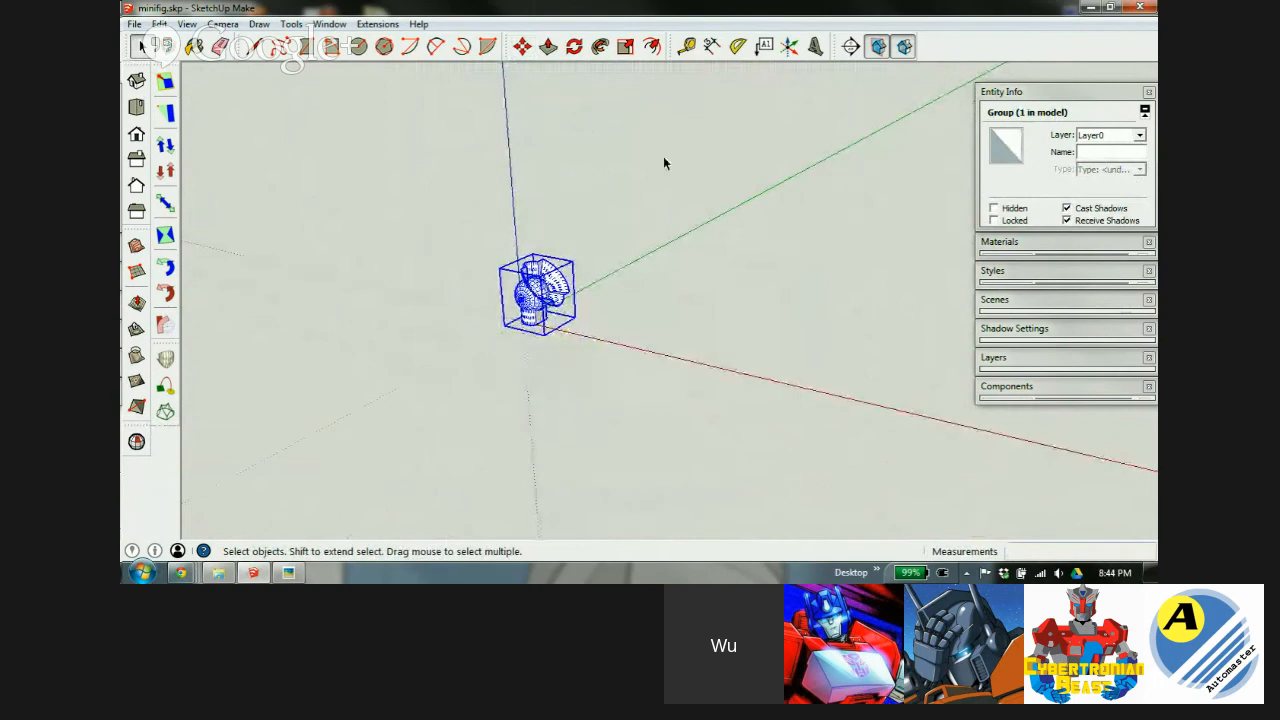
{"action": "scroll", "coordinate": [533, 290], "scroll_direction": "up", "scroll_amount": 5}
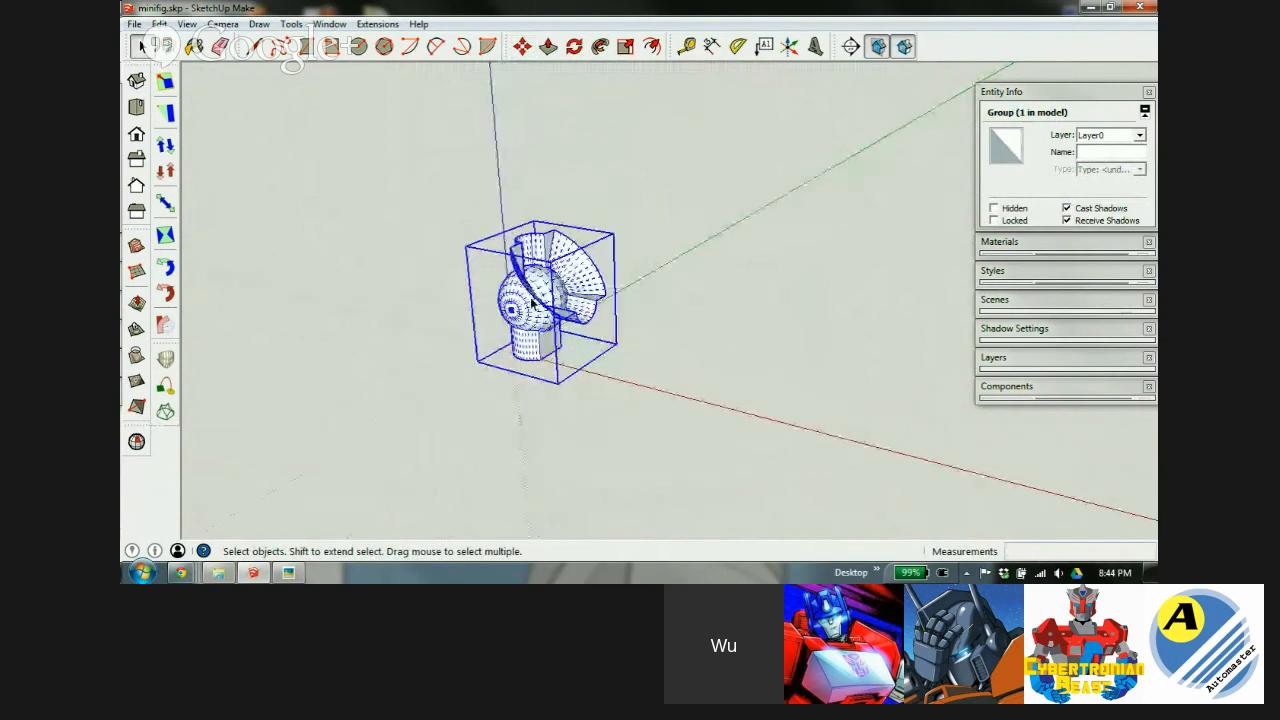
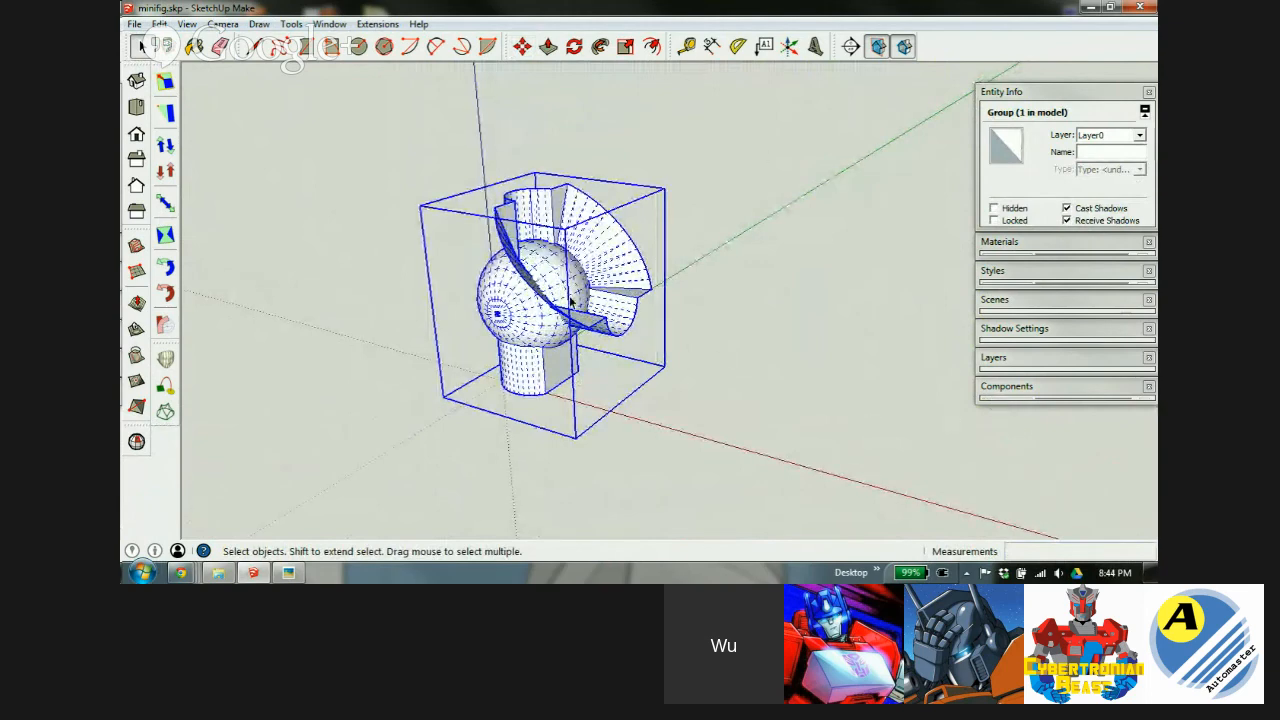
Inside the model group, scale both pieces up by a factor of 100 and fit them in view.
{"action": "double_click", "coordinate": [520, 308]}
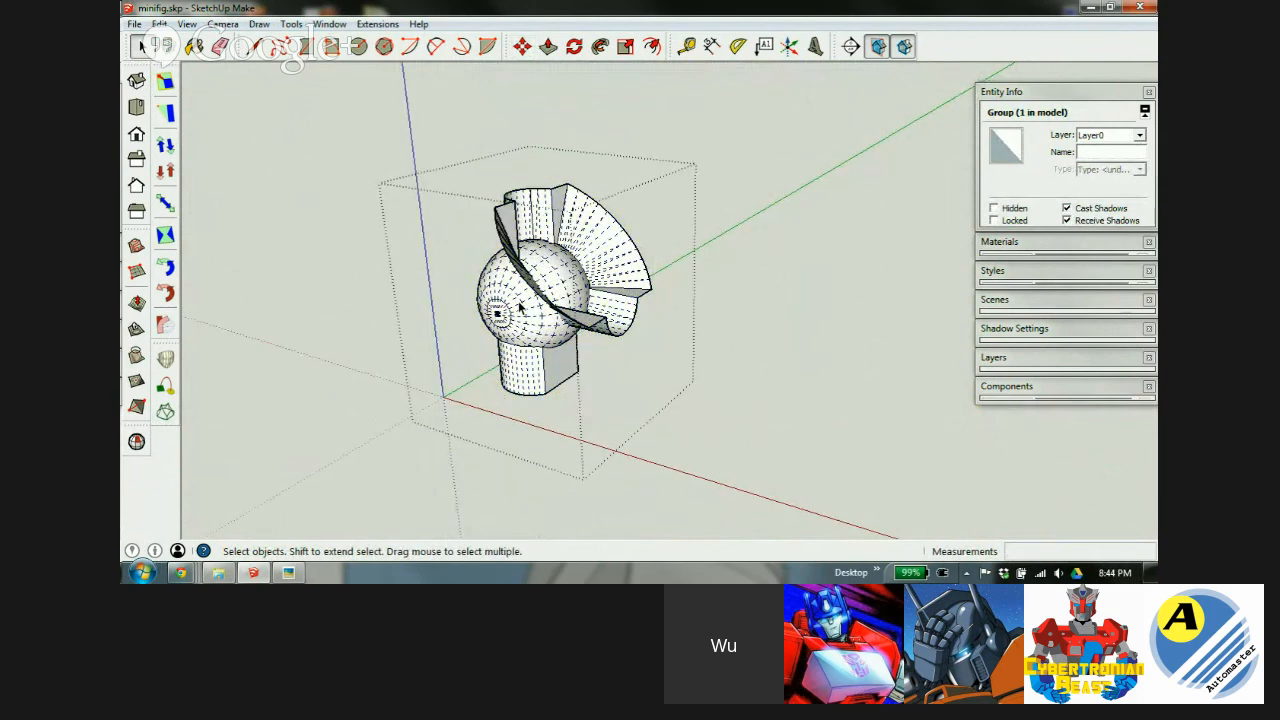
{"action": "key", "text": "ctrl+a"}
{"action": "key", "text": "s"}
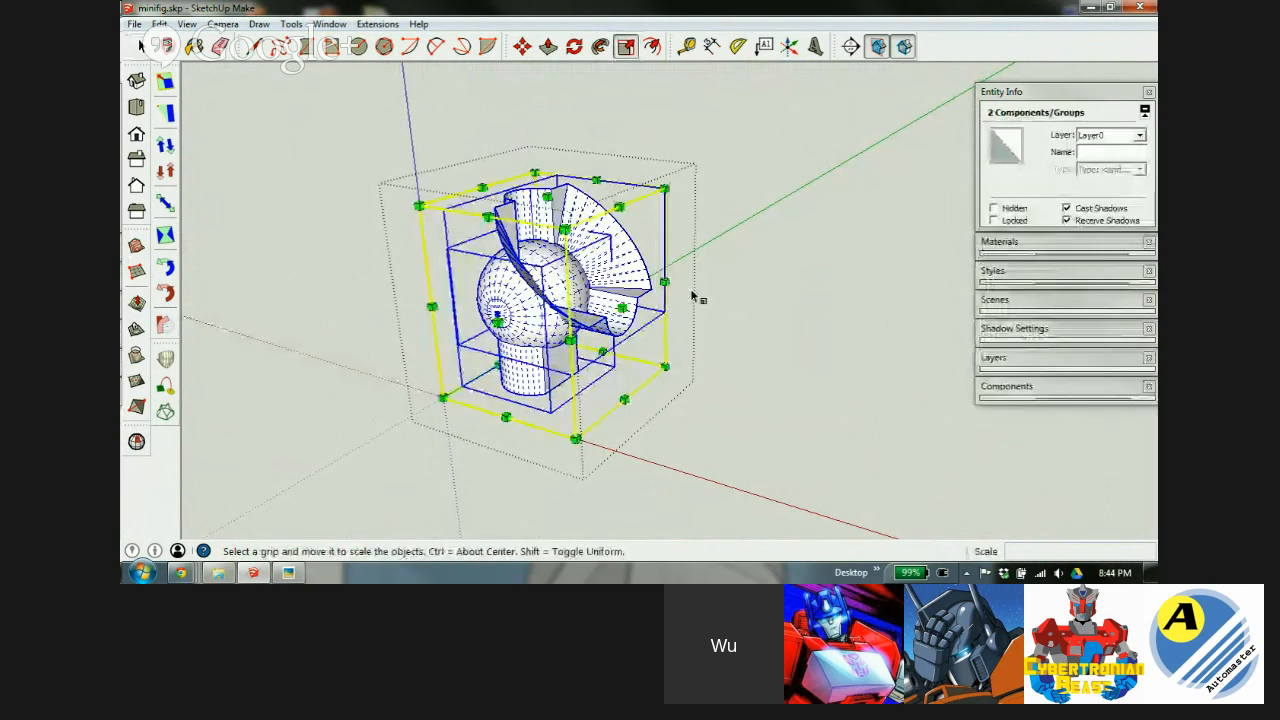
{"action": "left_click_drag", "start_coordinate": [563, 226], "coordinate": [568, 148]}
{"action": "type", "text": "100"}
{"action": "key", "text": "Return"}
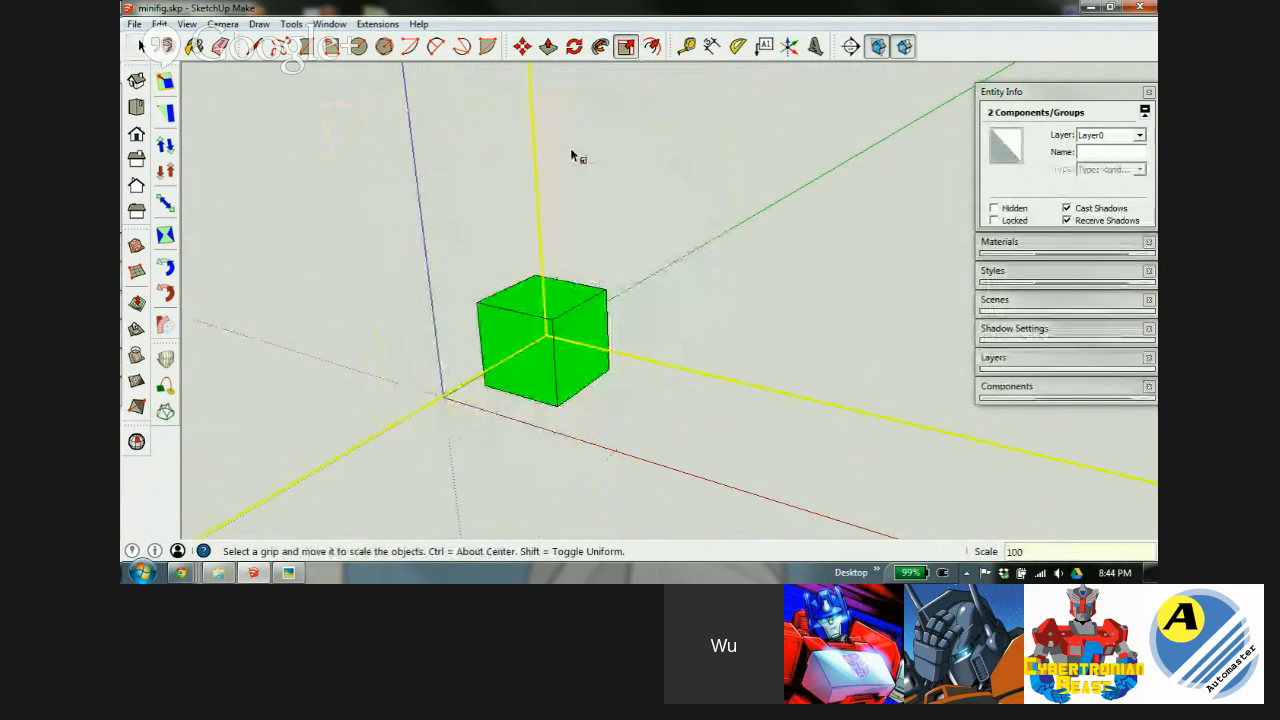
{"action": "key", "text": "shift+z"}
{"action": "key", "text": "space"}
{"action": "scroll", "coordinate": [503, 225], "scroll_direction": "down", "scroll_amount": 2}
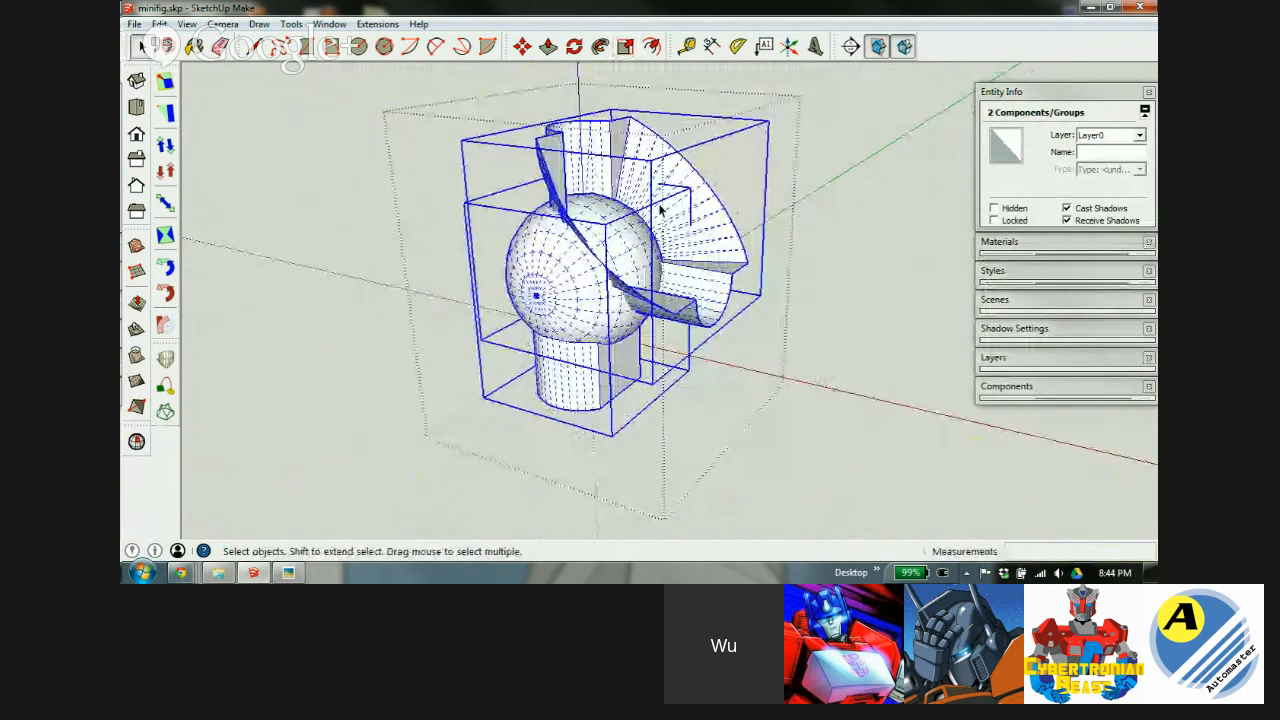
{"action": "scroll", "coordinate": [723, 157], "scroll_direction": "up", "scroll_amount": 4}
{"action": "scroll", "coordinate": [527, 170], "scroll_direction": "down", "scroll_amount": 2}
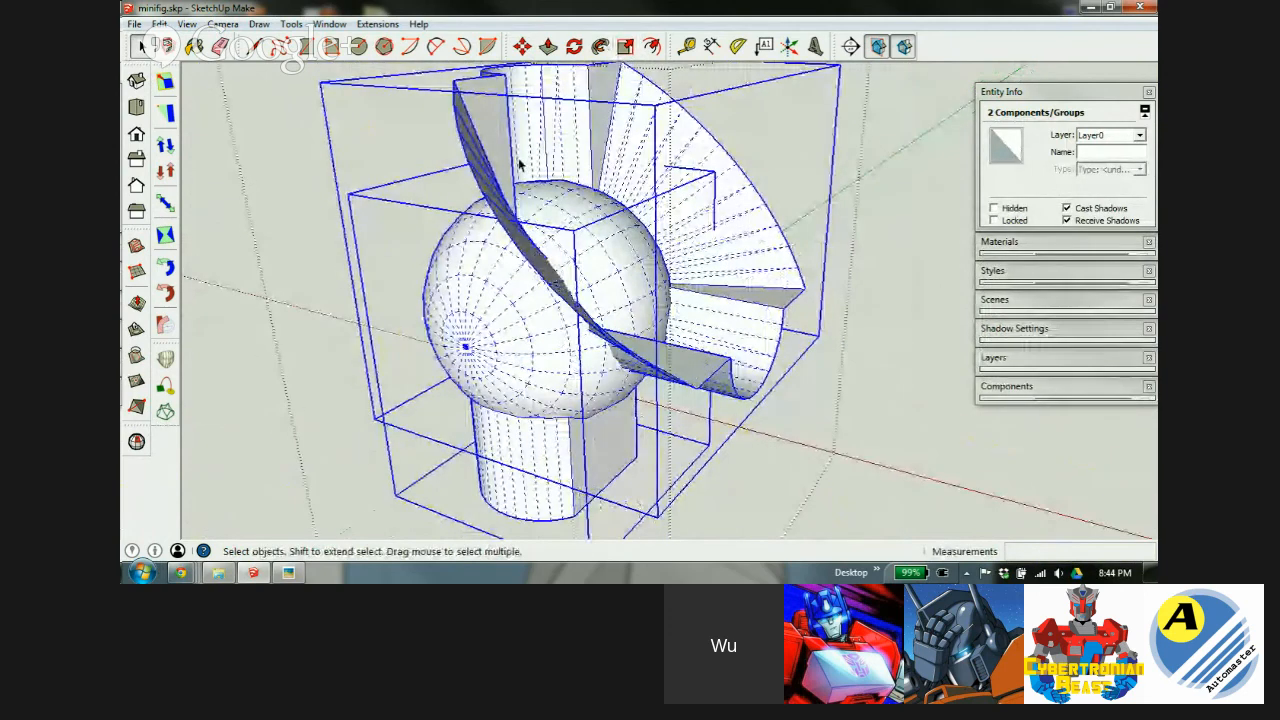
Explode the two enlarged groups into loose geometry and view the model from below.
{"action": "right_click", "coordinate": [522, 162]}
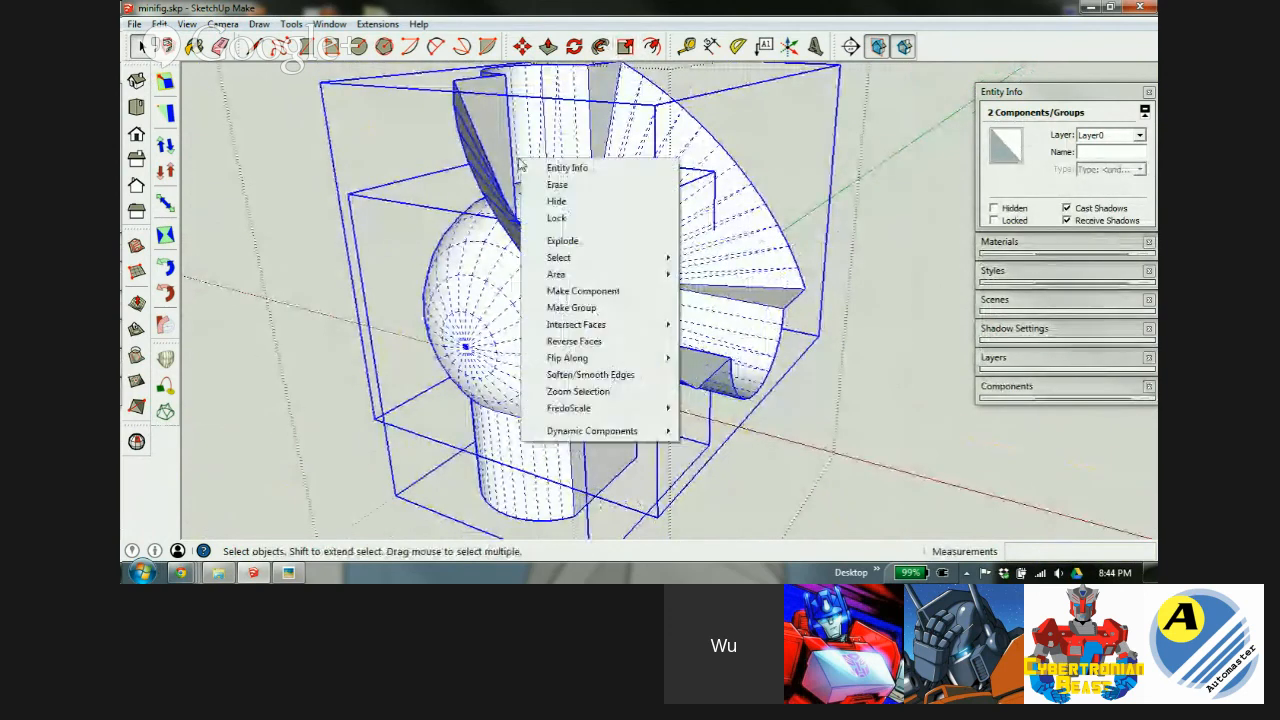
{"action": "left_click", "coordinate": [570, 241]}
{"action": "key", "text": "ctrl+t"}
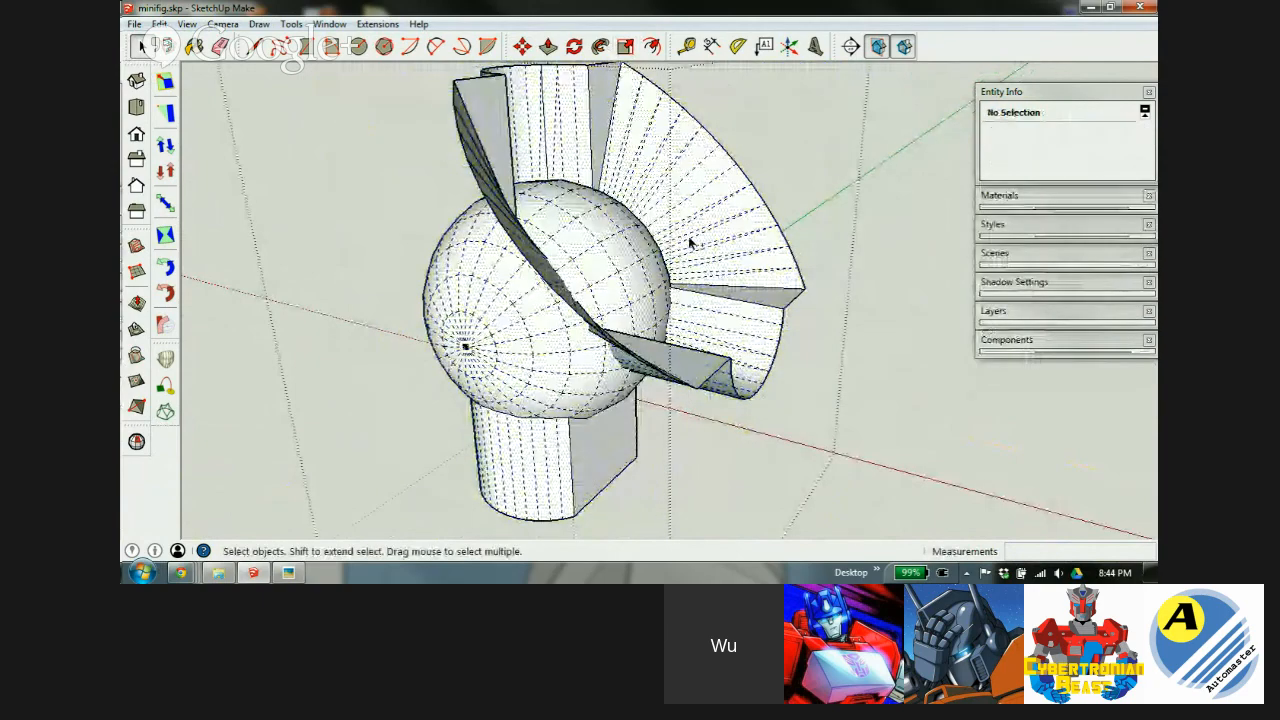
{"action": "mouse_move", "coordinate": [683, 255]}
{"action": "middle_mouse_down"}
{"action": "mouse_move", "coordinate": [669, 271]}
{"action": "mouse_move", "coordinate": [497, 314]}
{"action": "mouse_move", "coordinate": [586, 189]}
{"action": "middle_mouse_up"}
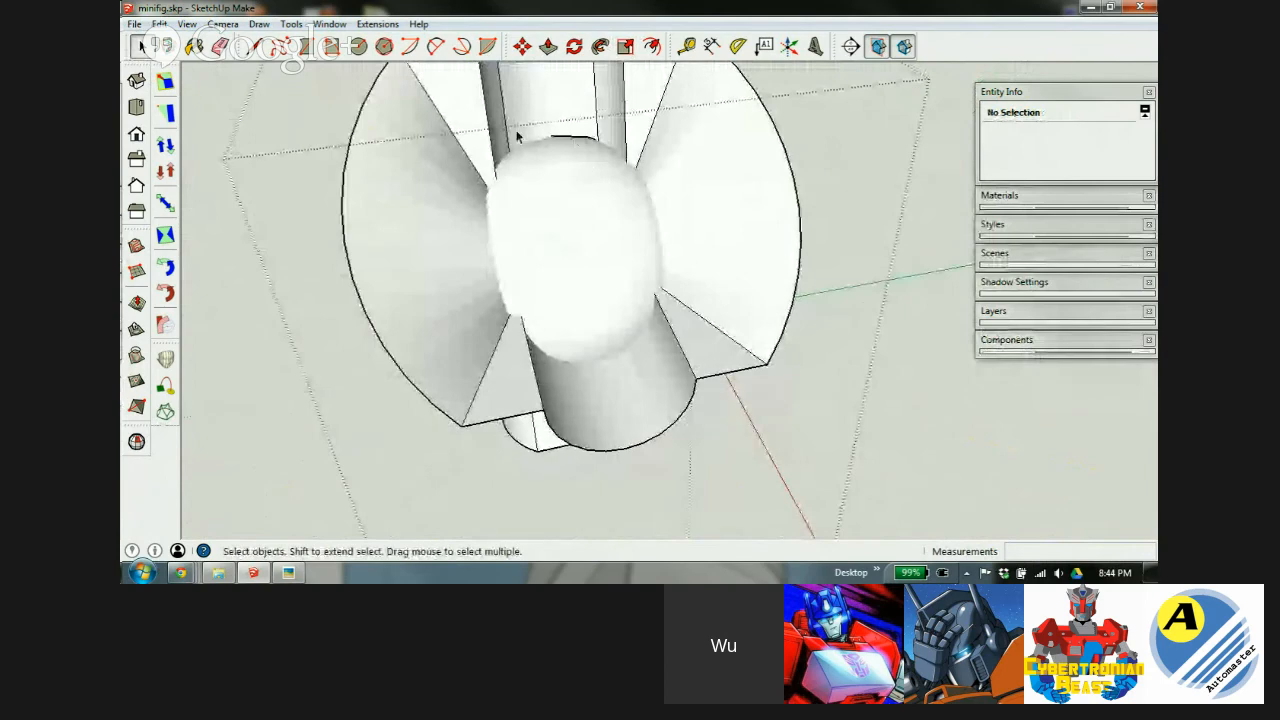
Intersect the dome surface with its surrounding geometry using Intersect Faces With Context.
{"action": "left_click", "coordinate": [566, 211]}
{"action": "right_click", "coordinate": [563, 210]}
{"action": "mouse_move", "coordinate": [596, 312]}
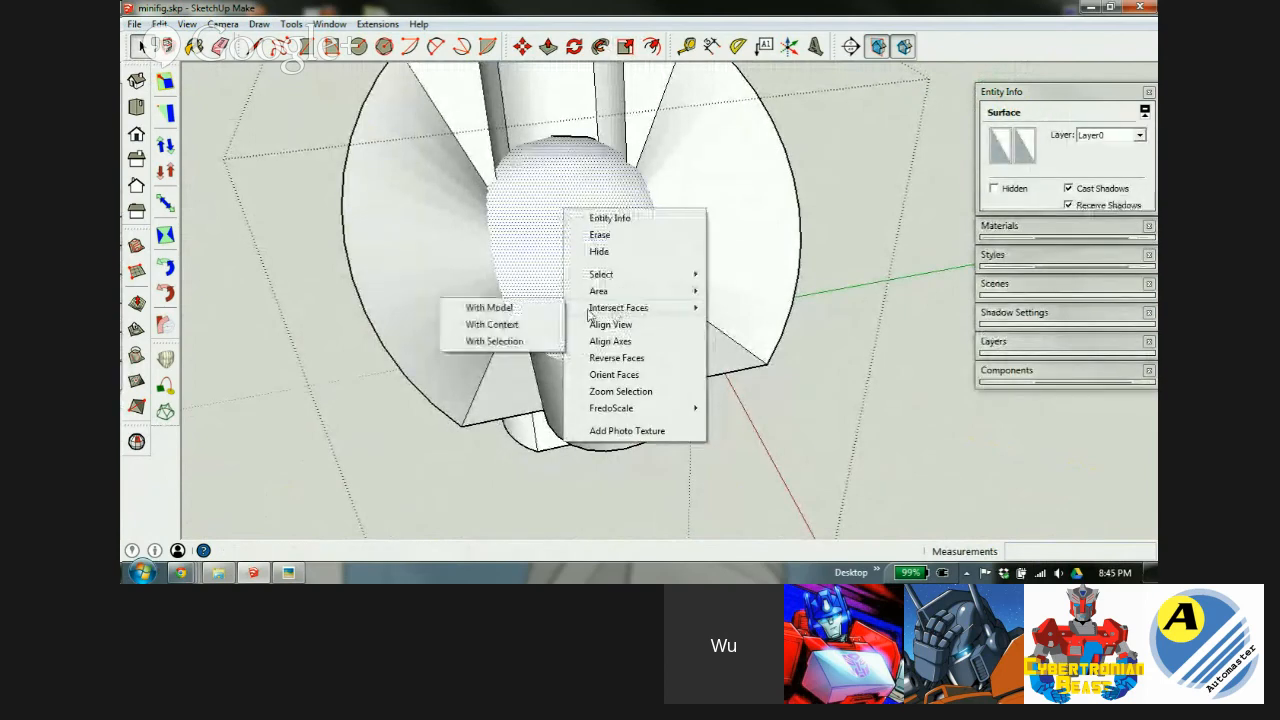
{"action": "left_click", "coordinate": [526, 326]}
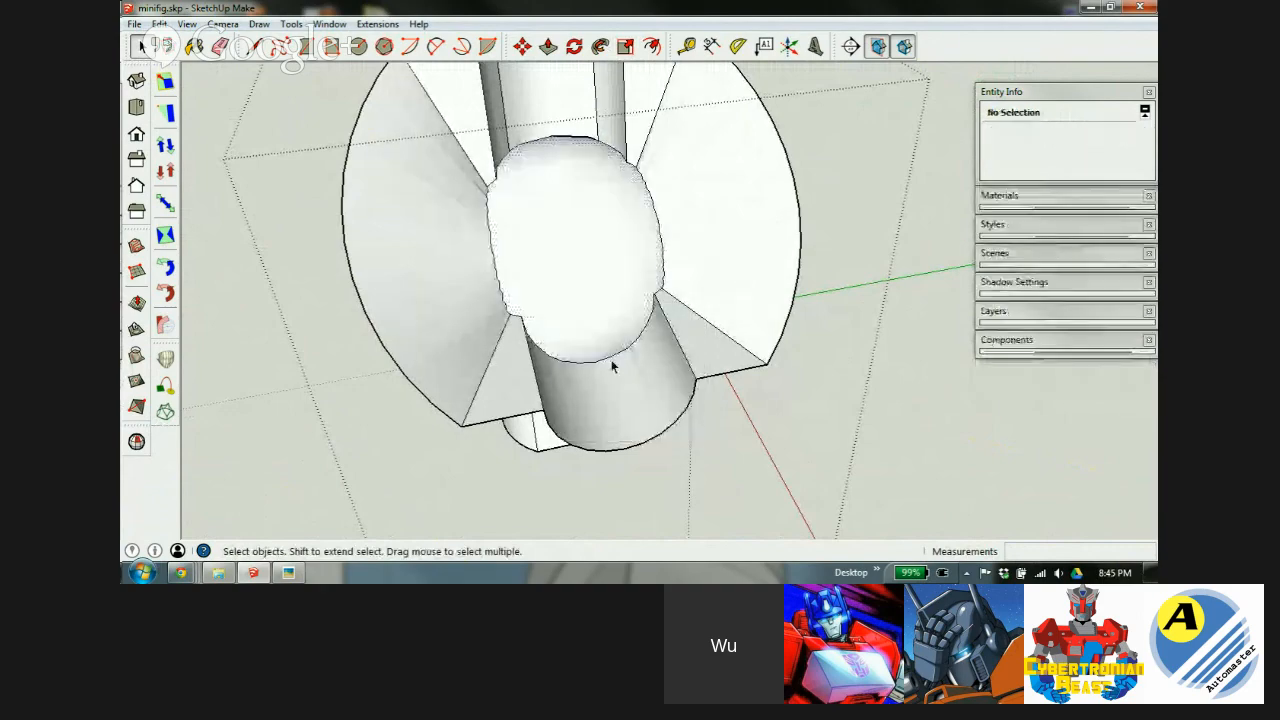
{"action": "scroll", "coordinate": [609, 364], "scroll_direction": "down", "scroll_amount": 3}
{"action": "scroll", "coordinate": [594, 238], "scroll_direction": "up", "scroll_amount": 5}
{"action": "middle_click_drag", "start_coordinate": [619, 243], "coordinate": [630, 198]}
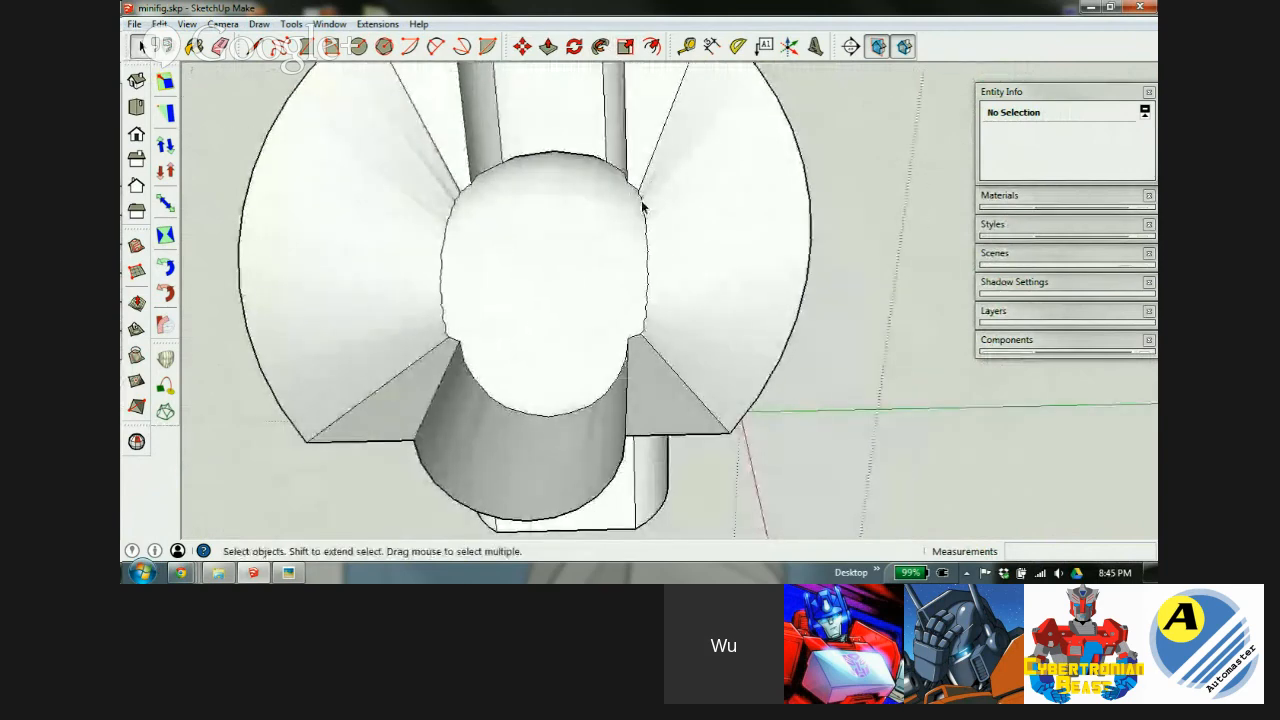
Orbit to side and angled views of the head, checking the sphere surface.
{"action": "middle_click_drag", "start_coordinate": [481, 370], "coordinate": [493, 398]}
{"action": "left_click", "coordinate": [558, 277]}
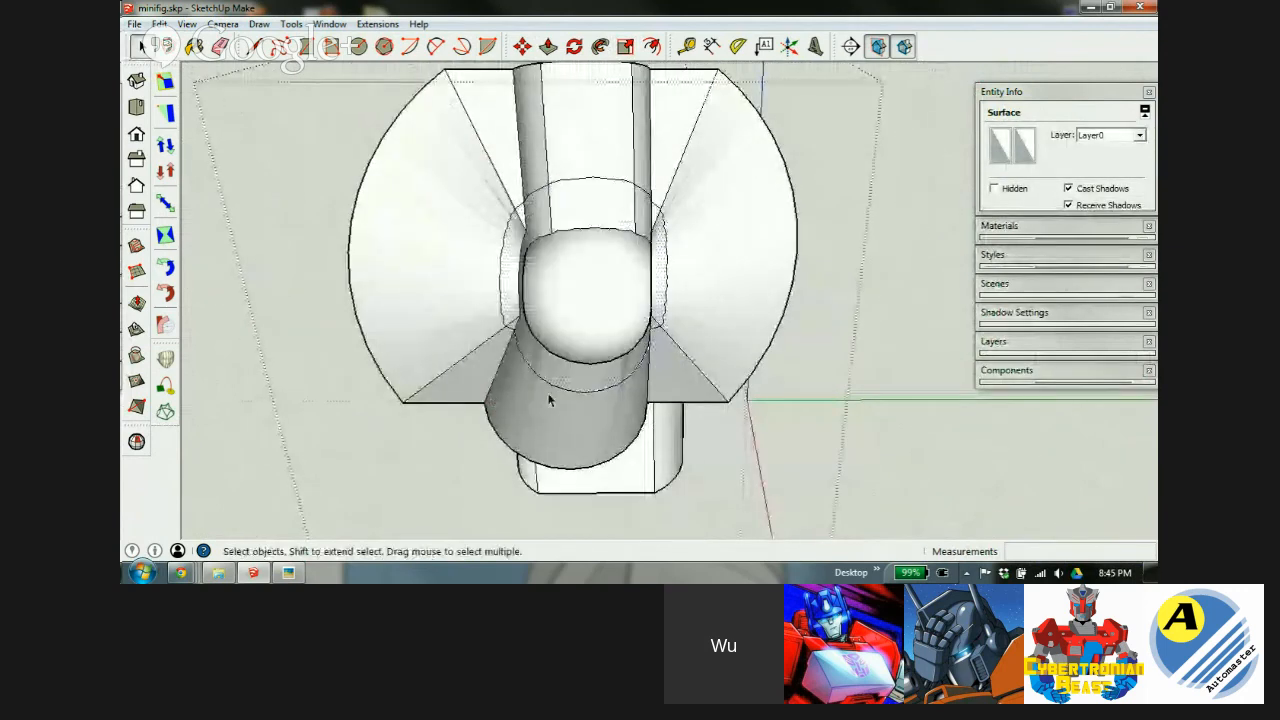
{"action": "left_click", "coordinate": [494, 401]}
{"action": "middle_click_drag", "start_coordinate": [497, 340], "coordinate": [745, 290]}
{"action": "scroll", "coordinate": [450, 157], "scroll_direction": "down", "scroll_amount": 2}
{"action": "scroll", "coordinate": [442, 370], "scroll_direction": "up", "scroll_amount": 4}
{"action": "middle_click_drag", "start_coordinate": [515, 369], "coordinate": [526, 326]}
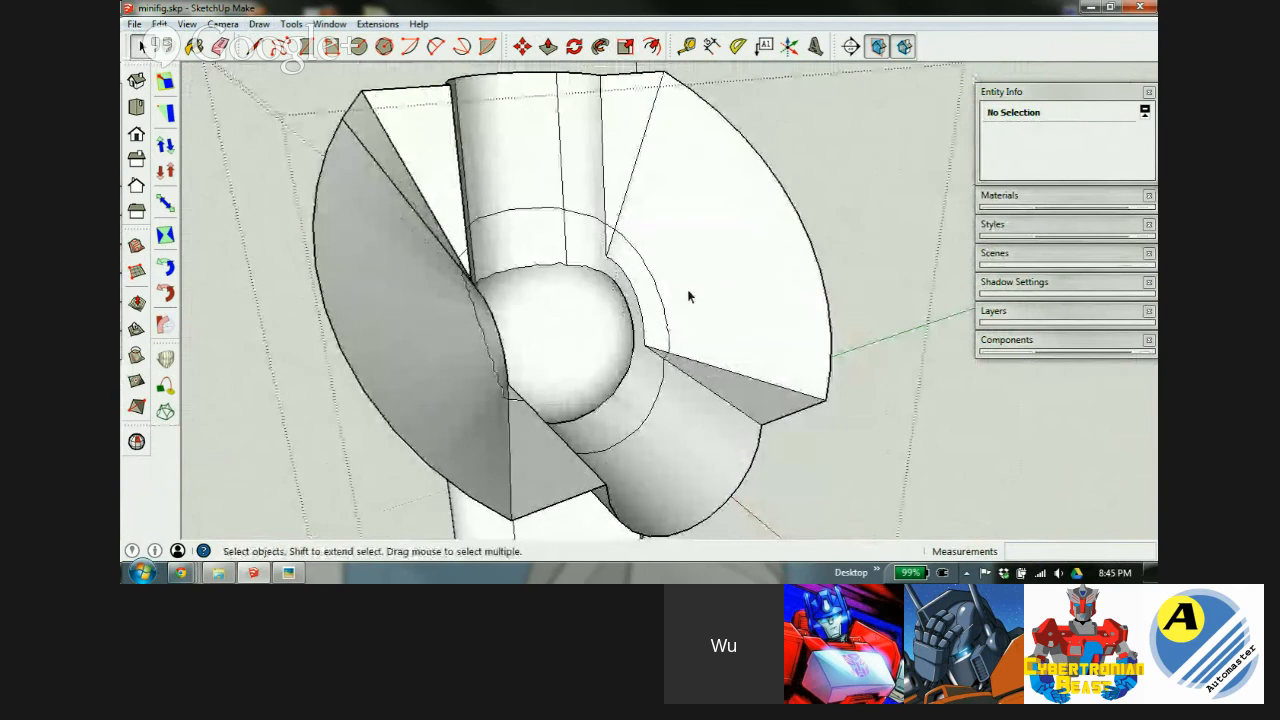
{"action": "middle_click_drag", "start_coordinate": [688, 292], "coordinate": [475, 369]}
Orbit closer to the dome's intersection edge, then turn X-ray off.
{"action": "scroll", "coordinate": [534, 223], "scroll_direction": "up", "scroll_amount": 3}
{"action": "scroll", "coordinate": [716, 318], "scroll_direction": "down", "scroll_amount": 1}
{"action": "middle_click_drag", "start_coordinate": [716, 322], "coordinate": [576, 147]}
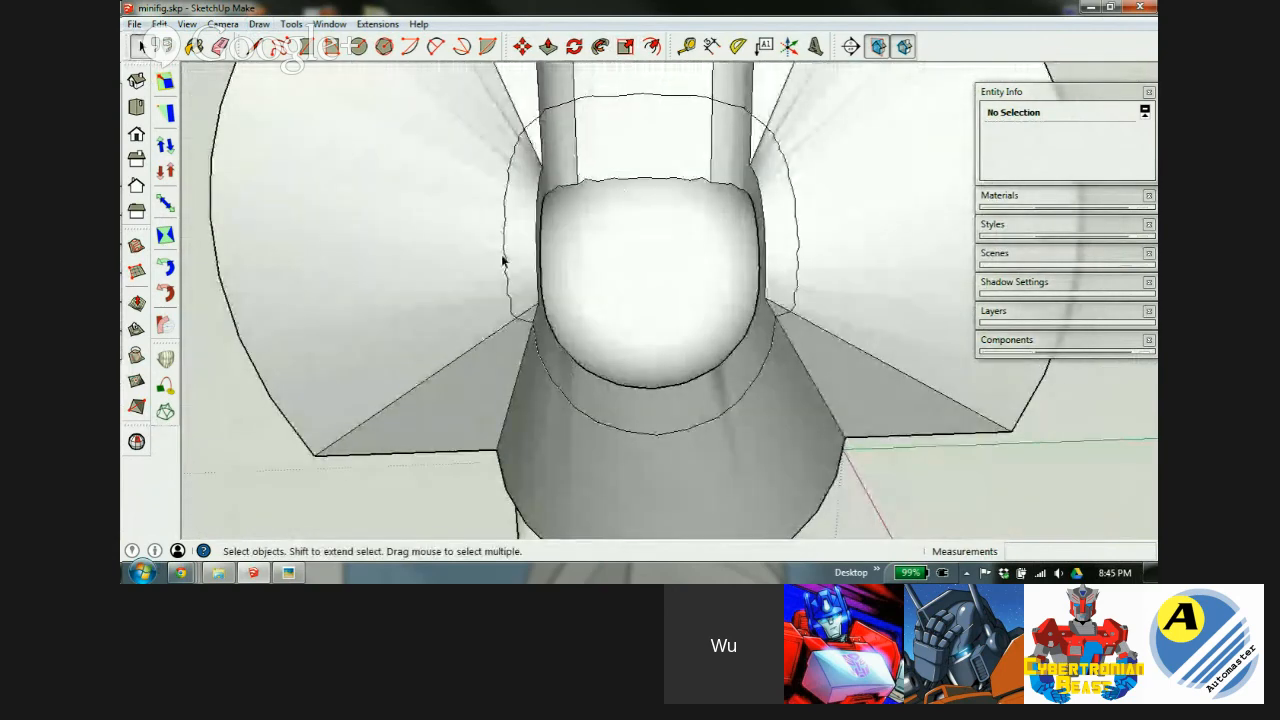
{"action": "middle_click_drag", "start_coordinate": [494, 234], "coordinate": [580, 290]}
{"action": "scroll", "coordinate": [580, 290], "scroll_direction": "up", "scroll_amount": 2}
{"action": "middle_click_drag", "start_coordinate": [514, 325], "coordinate": [574, 350]}
{"action": "key", "text": "x"}
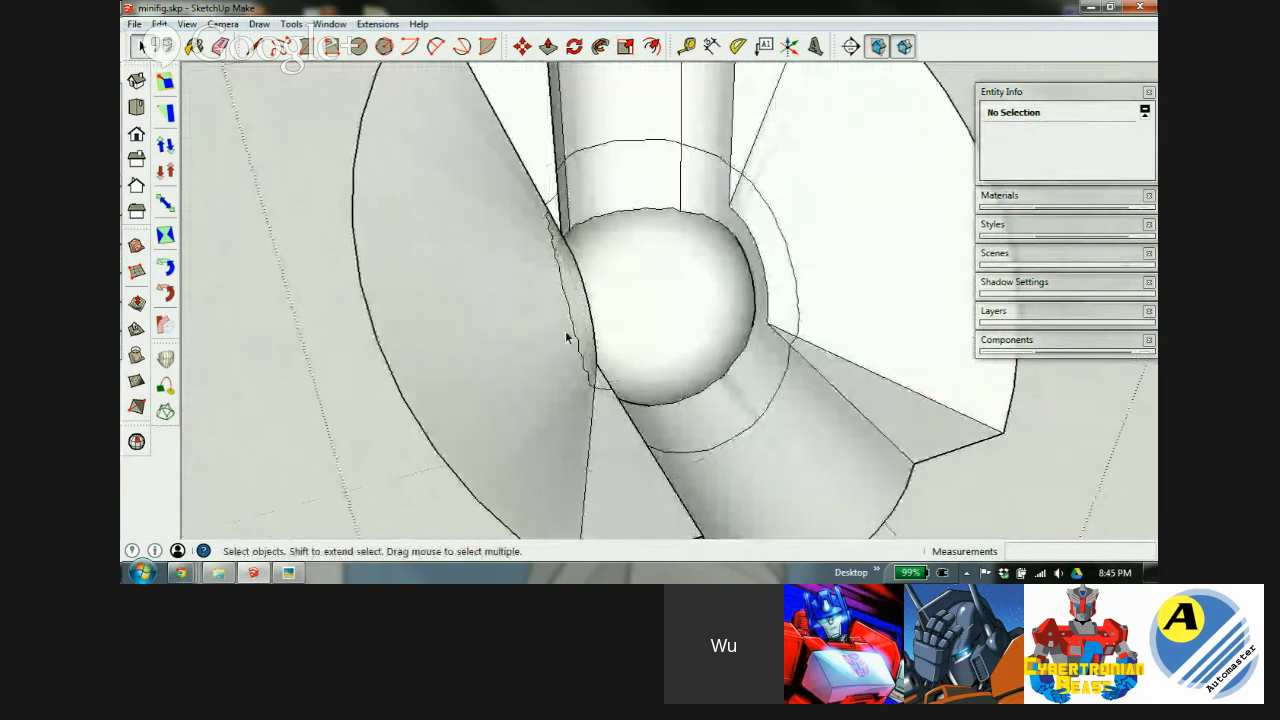
{"action": "scroll", "coordinate": [559, 330], "scroll_direction": "down", "scroll_amount": 2}
Shrink the connected geometry back with a 0.01 scale factor and fit it in view.
{"action": "triple_click", "coordinate": [560, 333]}
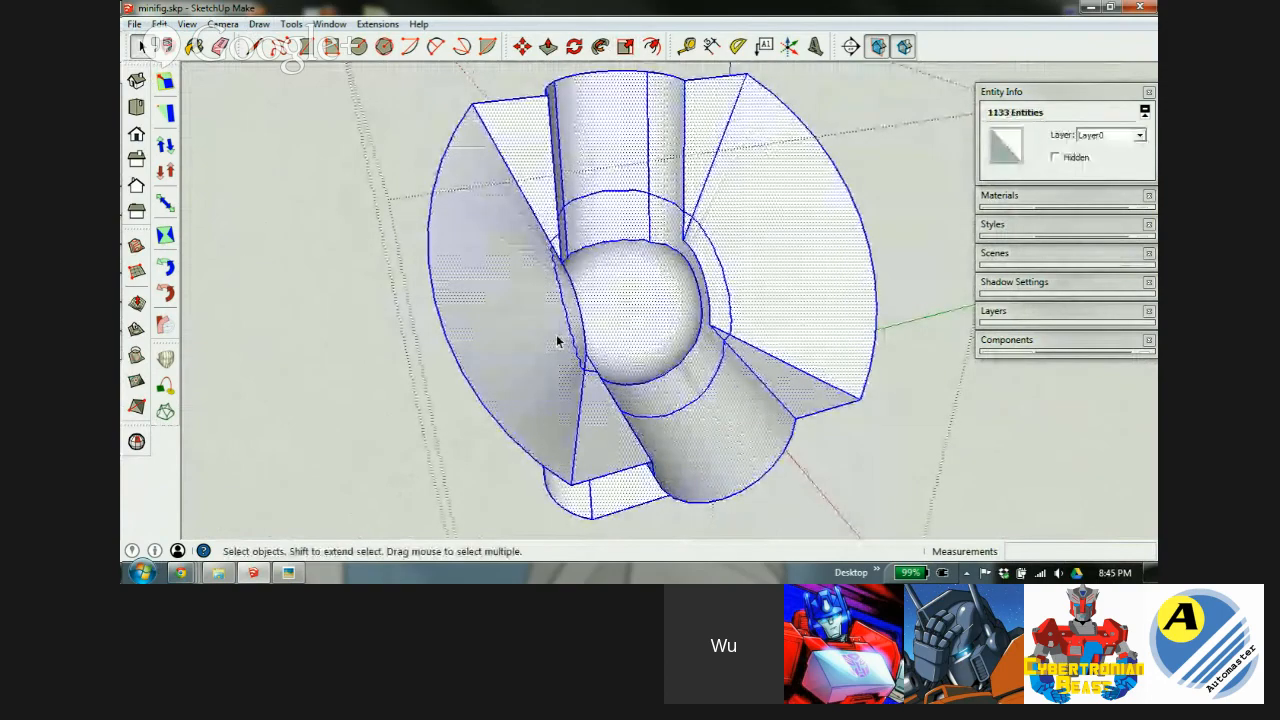
{"action": "key", "text": "s"}
{"action": "middle_click_drag", "start_coordinate": [549, 331], "coordinate": [886, 349]}
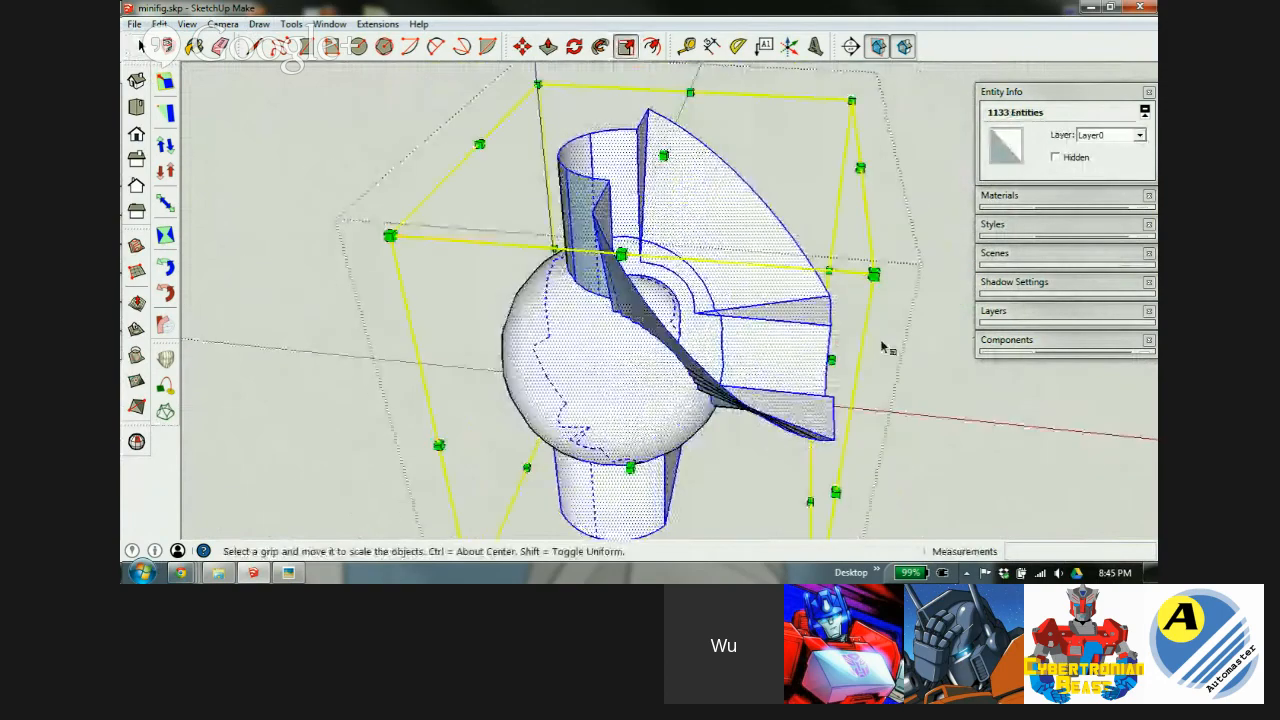
{"action": "left_click_drag", "start_coordinate": [872, 274], "coordinate": [678, 340]}
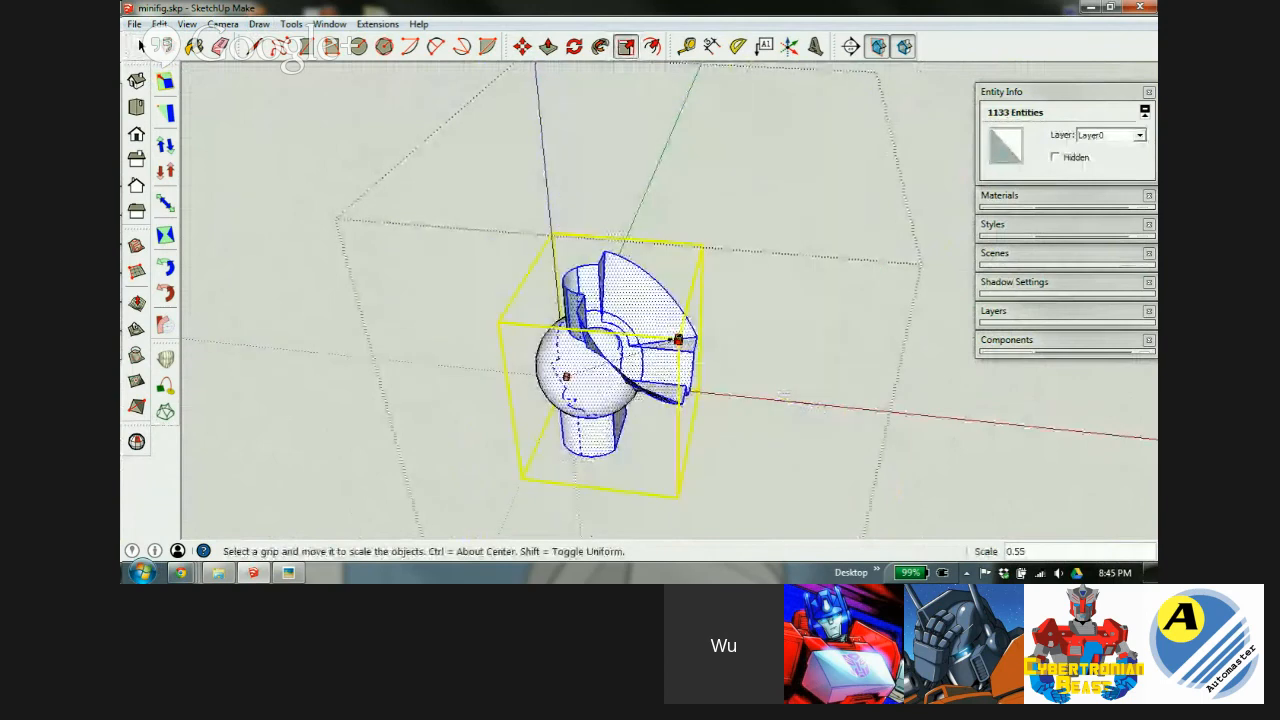
{"action": "key", "text": "Return"}
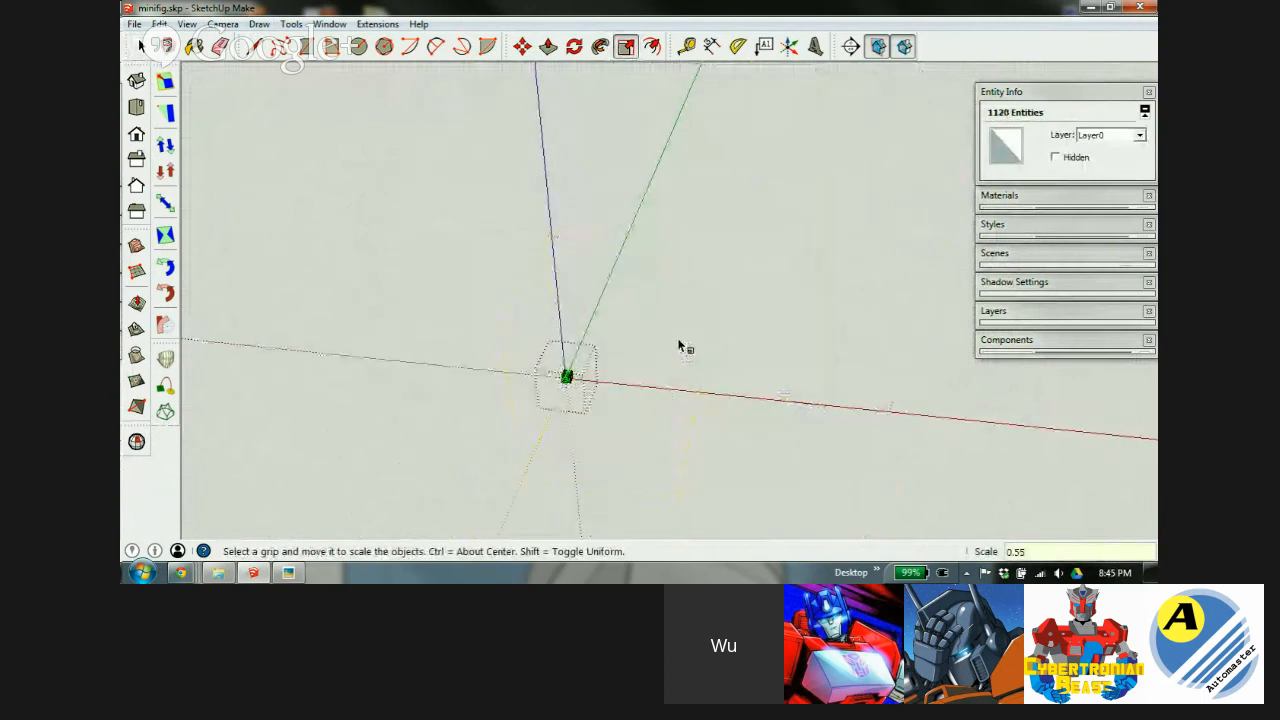
{"action": "key", "text": "shift+z"}
{"action": "key", "text": "space"}
{"action": "scroll", "coordinate": [697, 313], "scroll_direction": "up", "scroll_amount": 5}
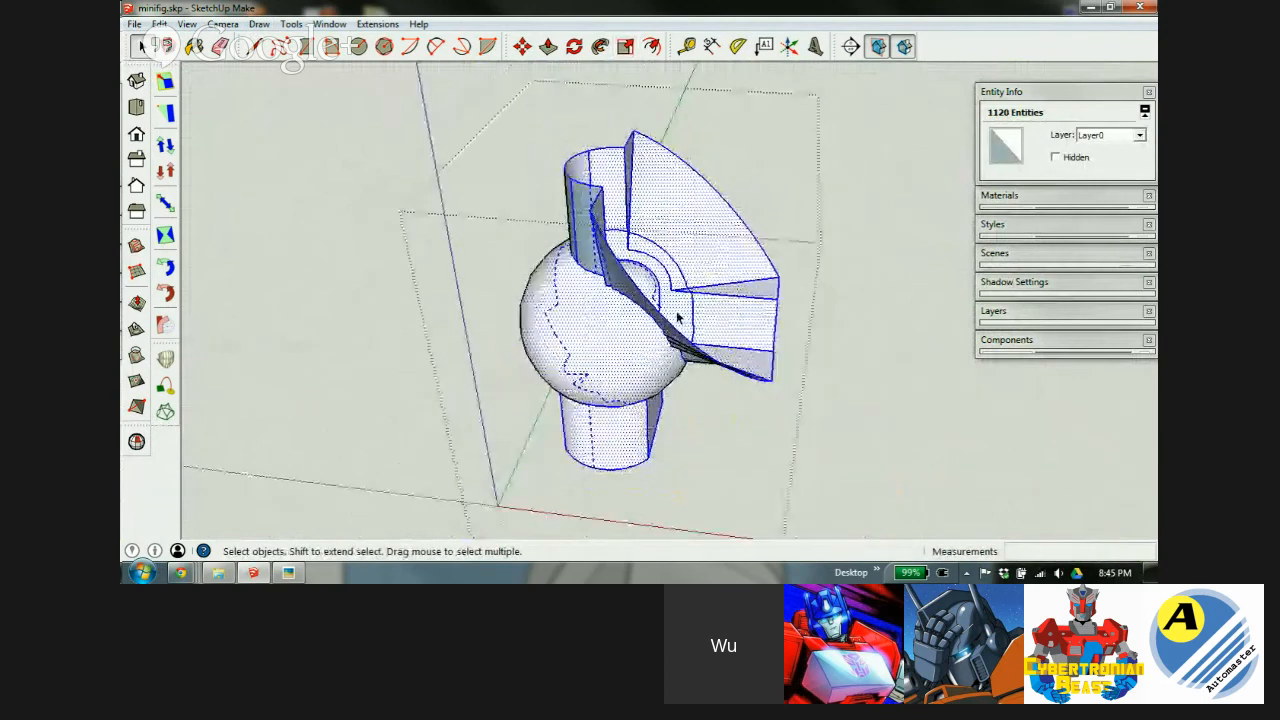
{"action": "middle_click_drag", "start_coordinate": [646, 304], "coordinate": [483, 277]}
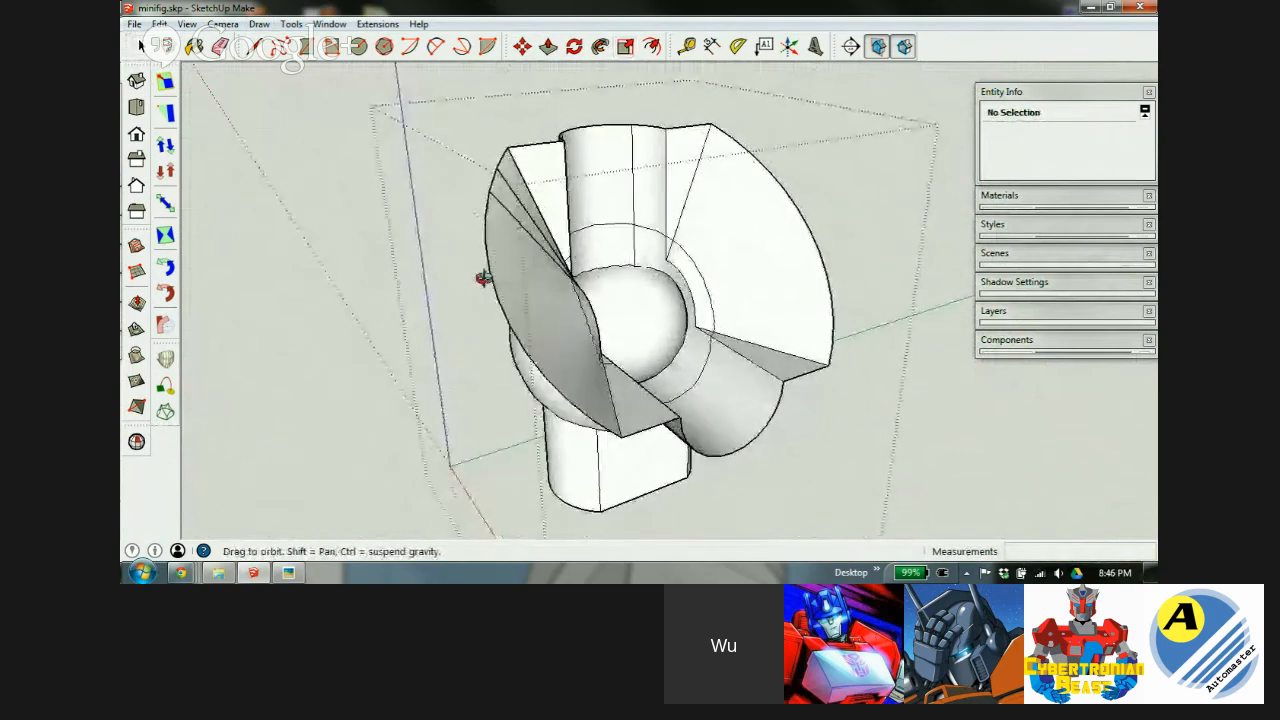
Erase the right and left curved faces and the left flat face.
{"action": "left_click", "coordinate": [740, 256]}
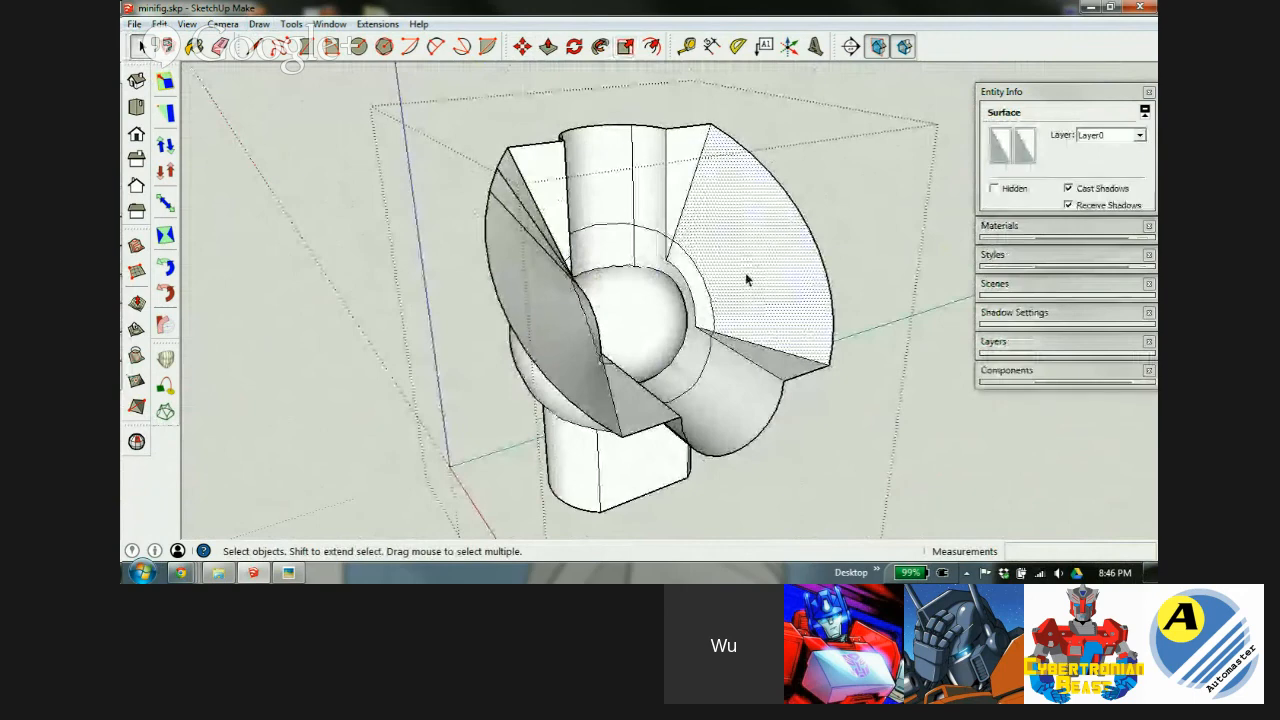
{"action": "key", "text": "Delete"}
{"action": "left_click", "coordinate": [550, 291]}
{"action": "key", "text": "Delete"}
{"action": "left_click", "coordinate": [554, 206]}
{"action": "key", "text": "Delete"}
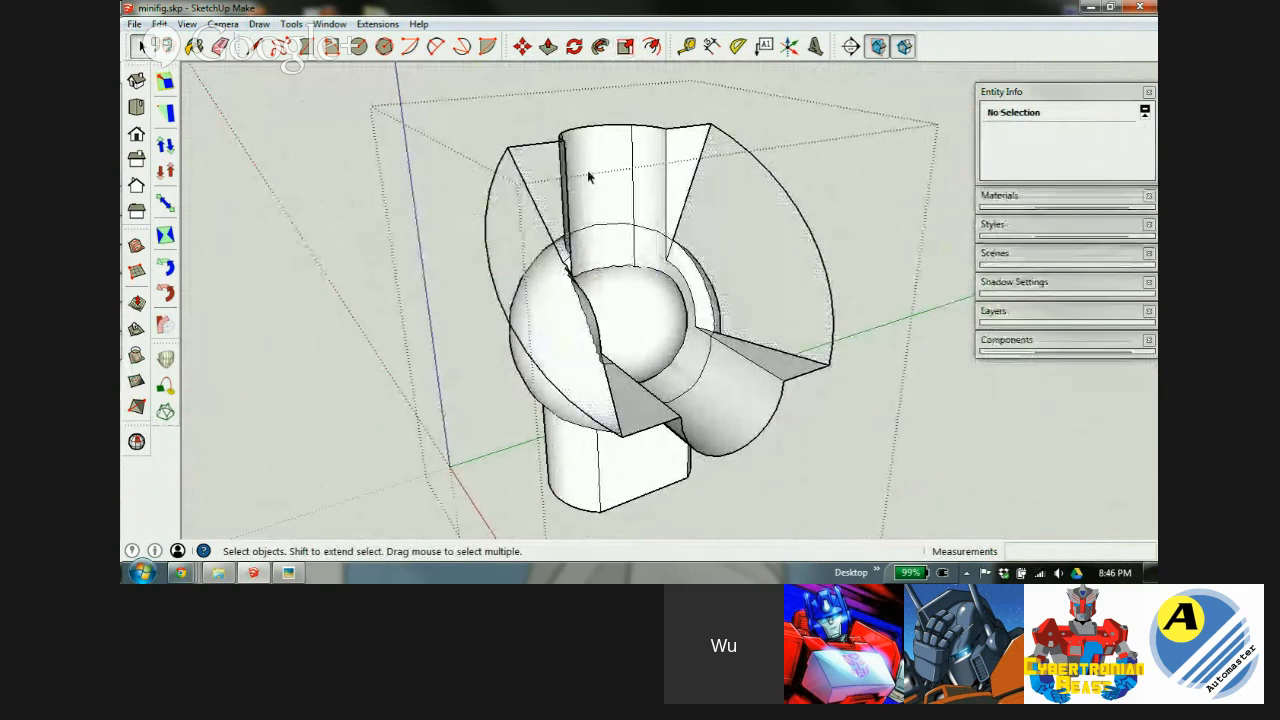
Erase the cylinder wall and two narrow faces beside it, then orbit to check the result.
{"action": "left_click", "coordinate": [592, 178]}
{"action": "key", "text": "Delete"}
{"action": "left_click", "coordinate": [646, 181]}
{"action": "key", "text": "Delete"}
{"action": "left_click", "coordinate": [672, 178]}
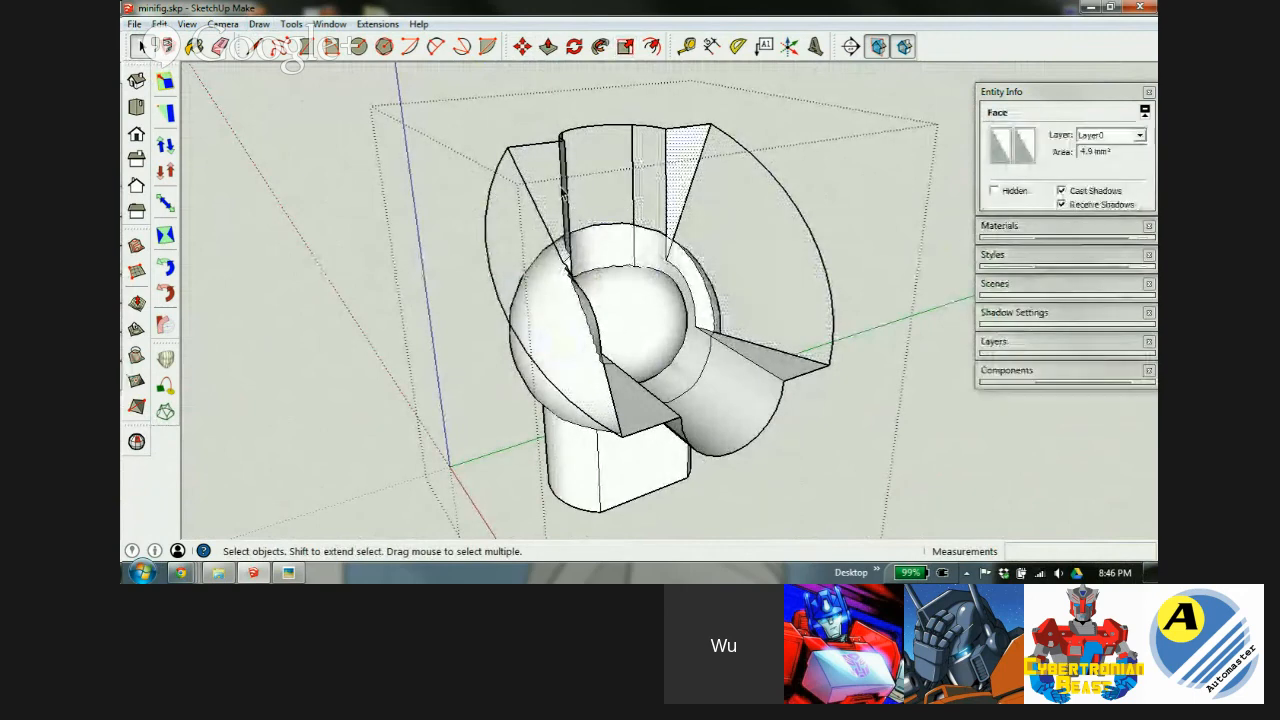
{"action": "key", "text": "Delete"}
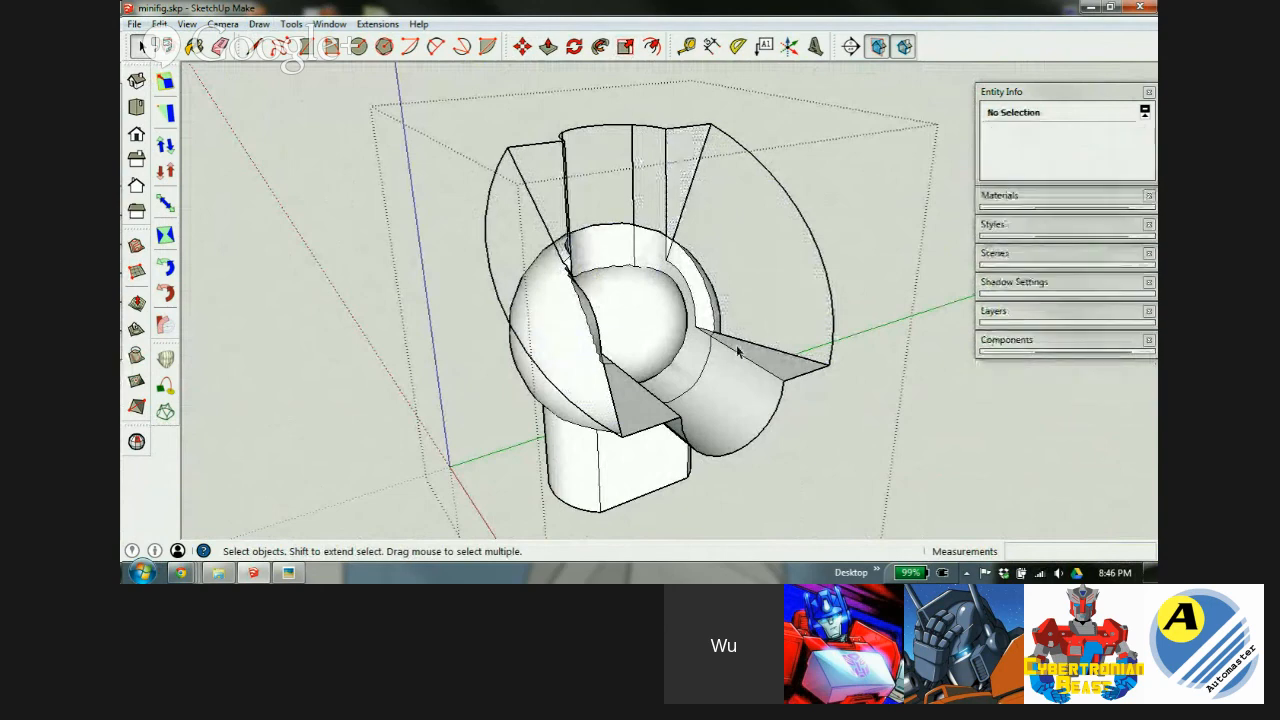
{"action": "scroll", "coordinate": [676, 348], "scroll_direction": "down", "scroll_amount": 1}
{"action": "middle_click_drag", "start_coordinate": [676, 348], "coordinate": [520, 283]}
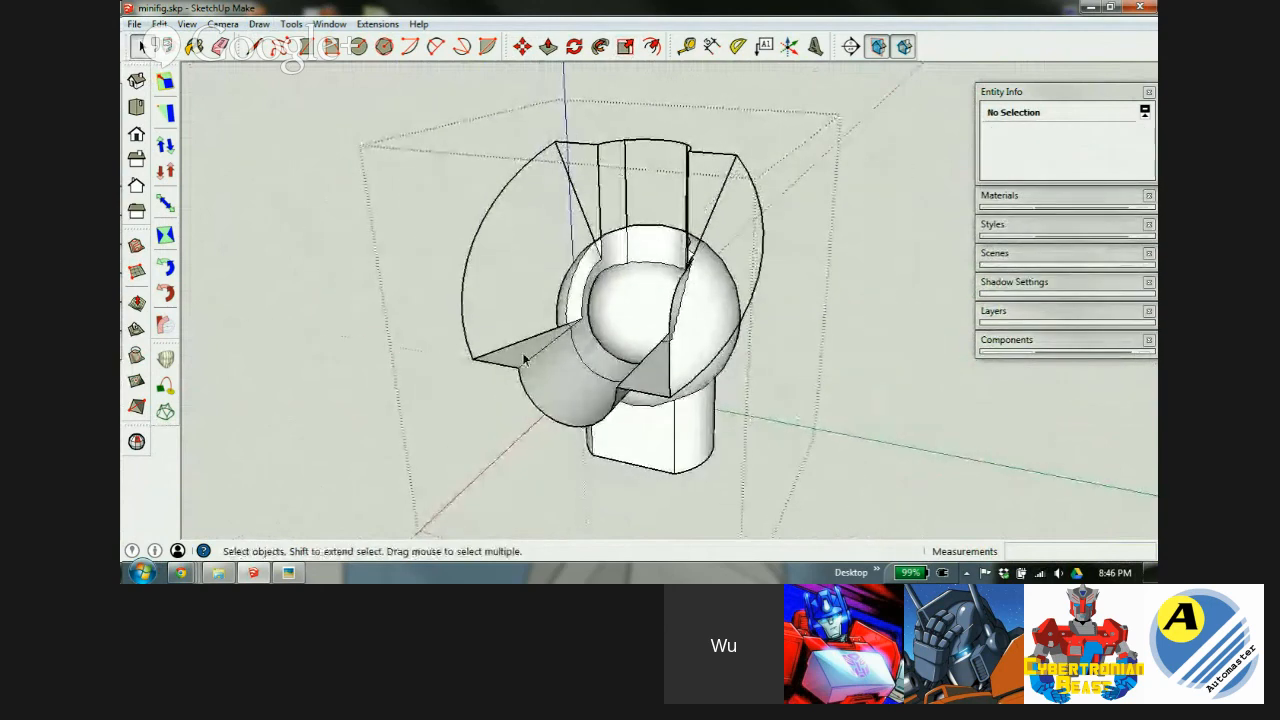
{"action": "middle_click_drag", "start_coordinate": [583, 392], "coordinate": [755, 376]}
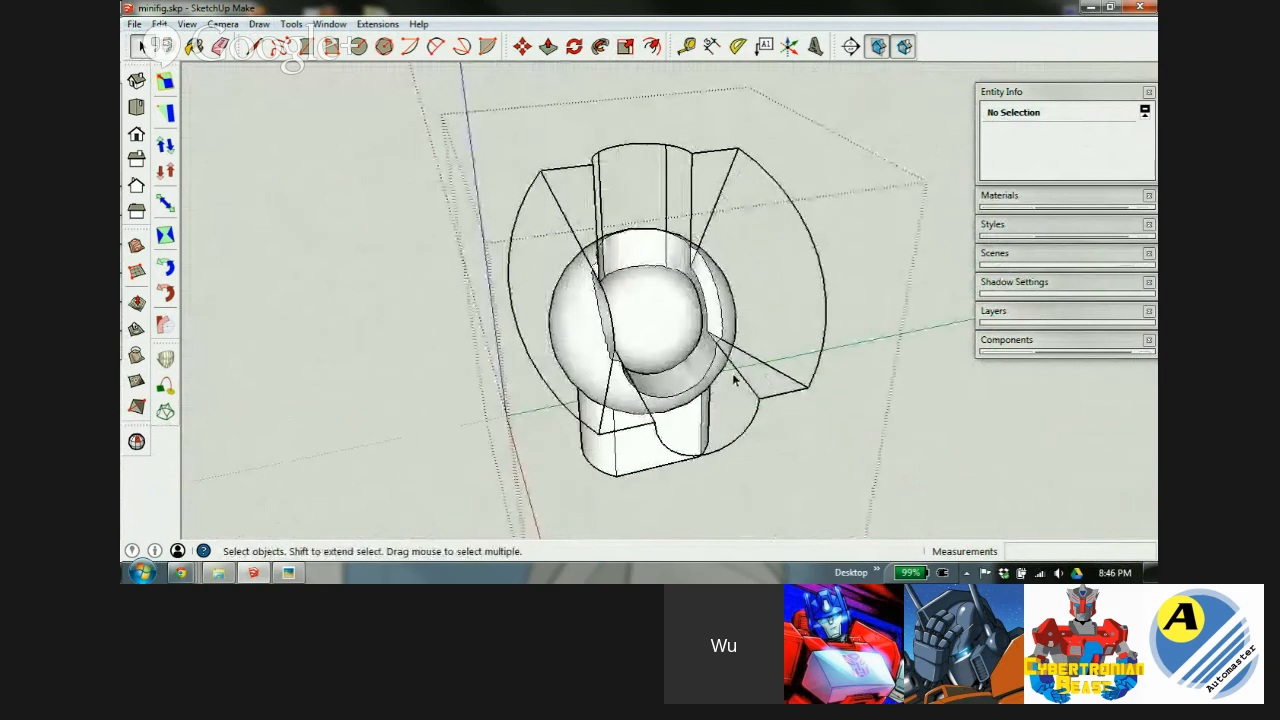
{"action": "scroll", "coordinate": [688, 299], "scroll_direction": "up", "scroll_amount": 3}
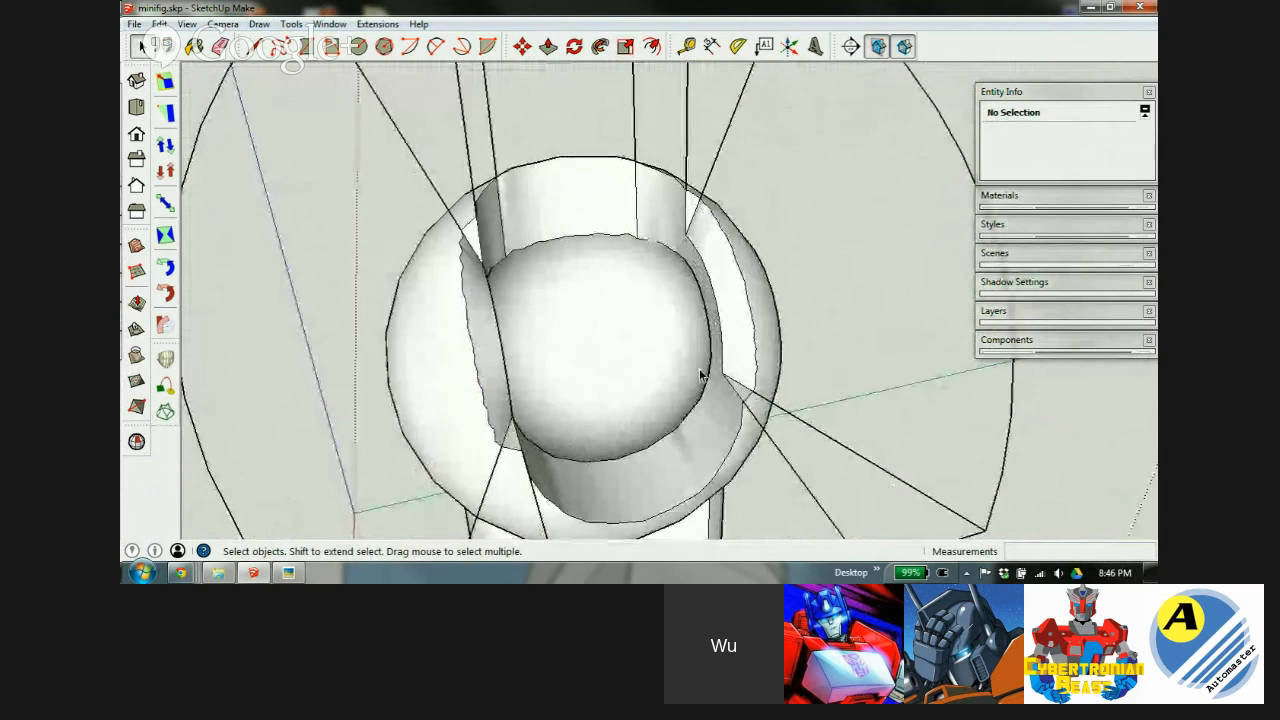
{"action": "scroll", "coordinate": [700, 371], "scroll_direction": "down", "scroll_amount": 1}
{"action": "scroll", "coordinate": [656, 287], "scroll_direction": "up", "scroll_amount": 5}
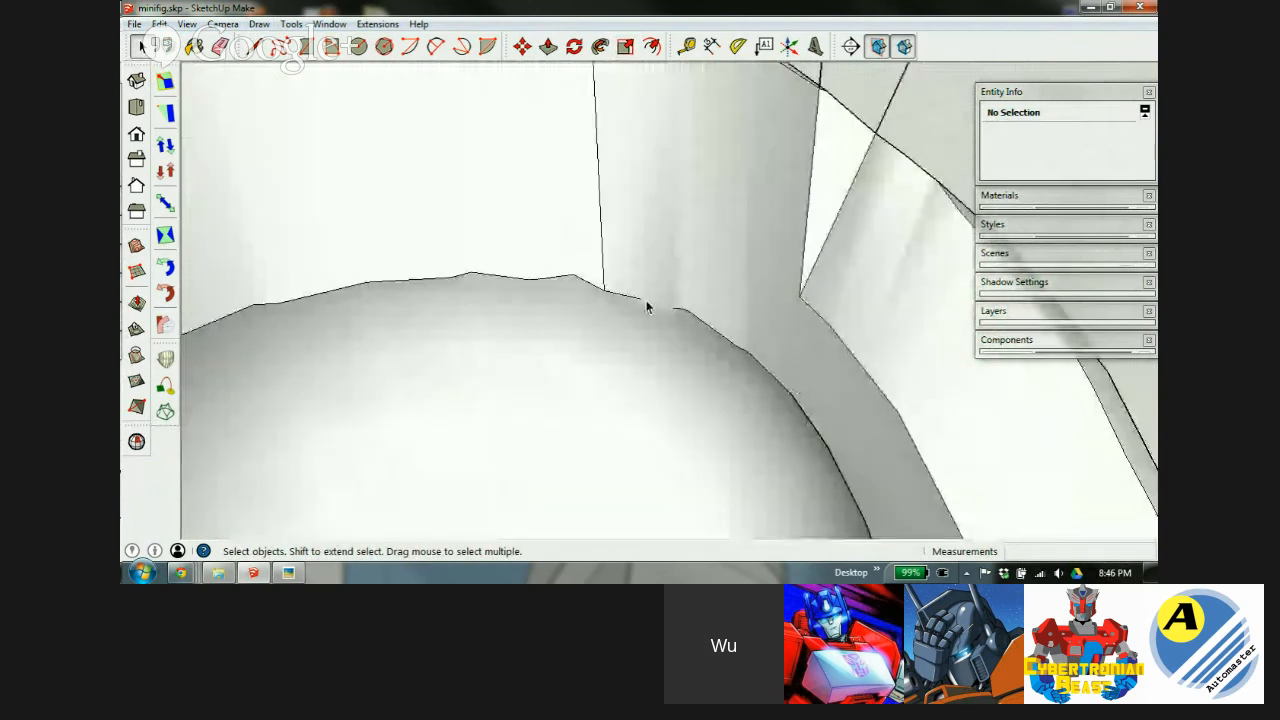
Erase stray edges across the upper cup and down the sphere's cut-away rim, then bring up the CleanUp³ menu.
{"action": "key", "text": "alt+h"}
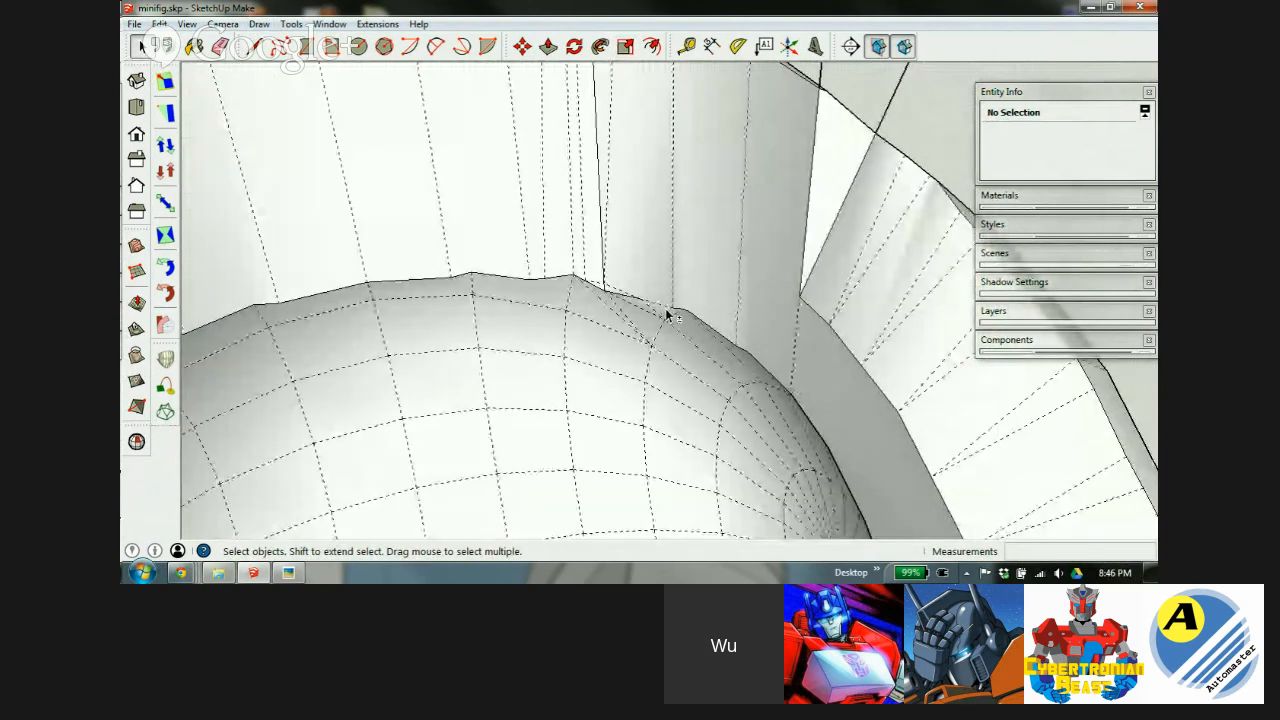
{"action": "scroll", "coordinate": [666, 310], "scroll_direction": "up", "scroll_amount": 3}
{"action": "key", "text": "e"}
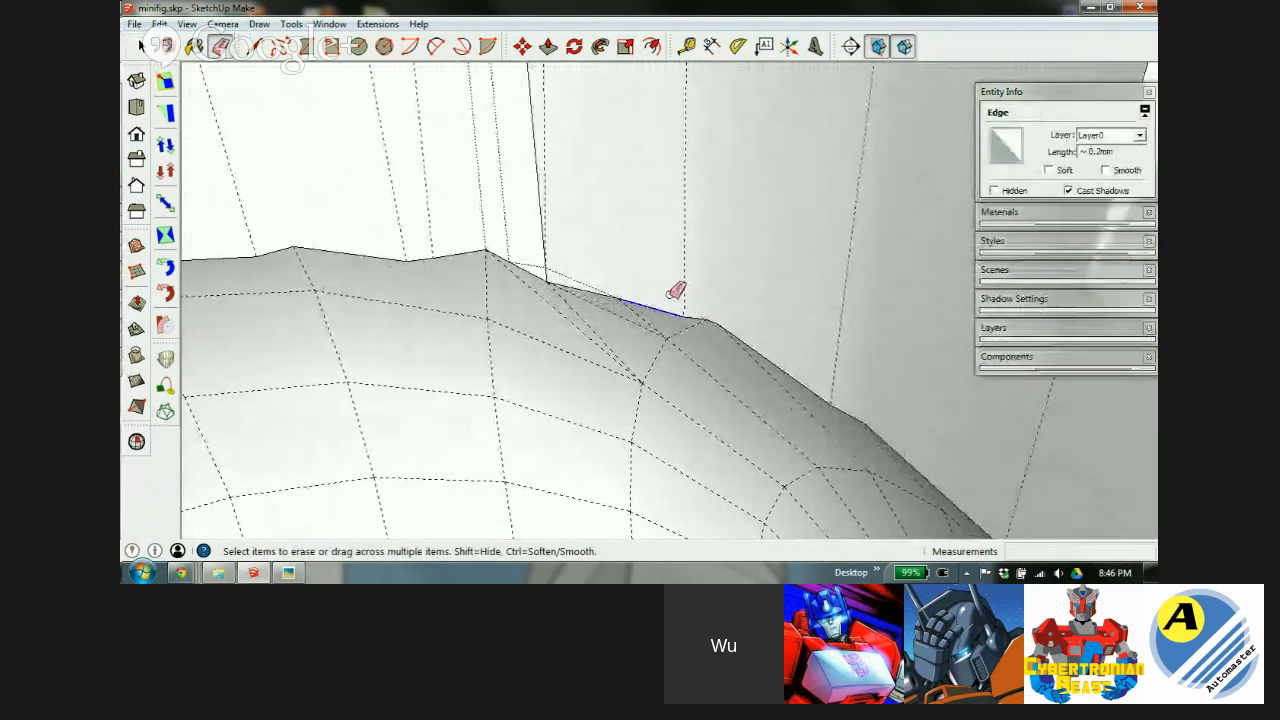
{"action": "key", "text": "alt+h"}
{"action": "scroll", "coordinate": [654, 258], "scroll_direction": "down", "scroll_amount": 3}
{"action": "mouse_move", "coordinate": [660, 255]}
{"action": "middle_mouse_down"}
{"action": "mouse_move", "coordinate": [720, 251]}
{"action": "mouse_move", "coordinate": [757, 394]}
{"action": "mouse_move", "coordinate": [598, 456]}
{"action": "mouse_move", "coordinate": [626, 411]}
{"action": "mouse_move", "coordinate": [723, 374]}
{"action": "mouse_move", "coordinate": [591, 329]}
{"action": "middle_mouse_up"}
{"action": "scroll", "coordinate": [589, 320], "scroll_direction": "down", "scroll_amount": 4}
{"action": "mouse_move", "coordinate": [477, 249]}
{"action": "left_mouse_down"}
{"action": "mouse_move", "coordinate": [543, 214]}
{"action": "mouse_move", "coordinate": [606, 209]}
{"action": "mouse_move", "coordinate": [680, 246]}
{"action": "left_mouse_up"}
{"action": "middle_click_drag", "start_coordinate": [634, 449], "coordinate": [778, 356]}
{"action": "mouse_move", "coordinate": [778, 356]}
{"action": "left_mouse_down"}
{"action": "mouse_move", "coordinate": [786, 428]}
{"action": "mouse_move", "coordinate": [763, 486]}
{"action": "mouse_move", "coordinate": [768, 526]}
{"action": "left_mouse_up"}
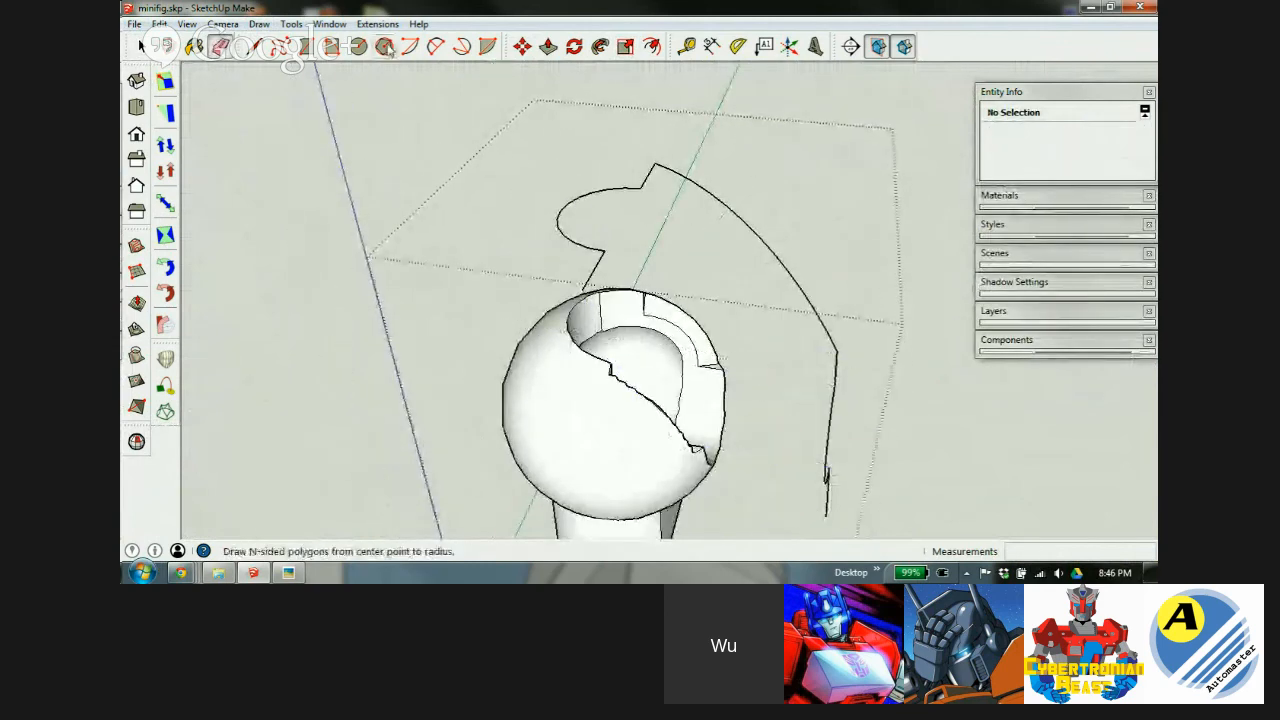
{"action": "mouse_move", "coordinate": [357, 44]}
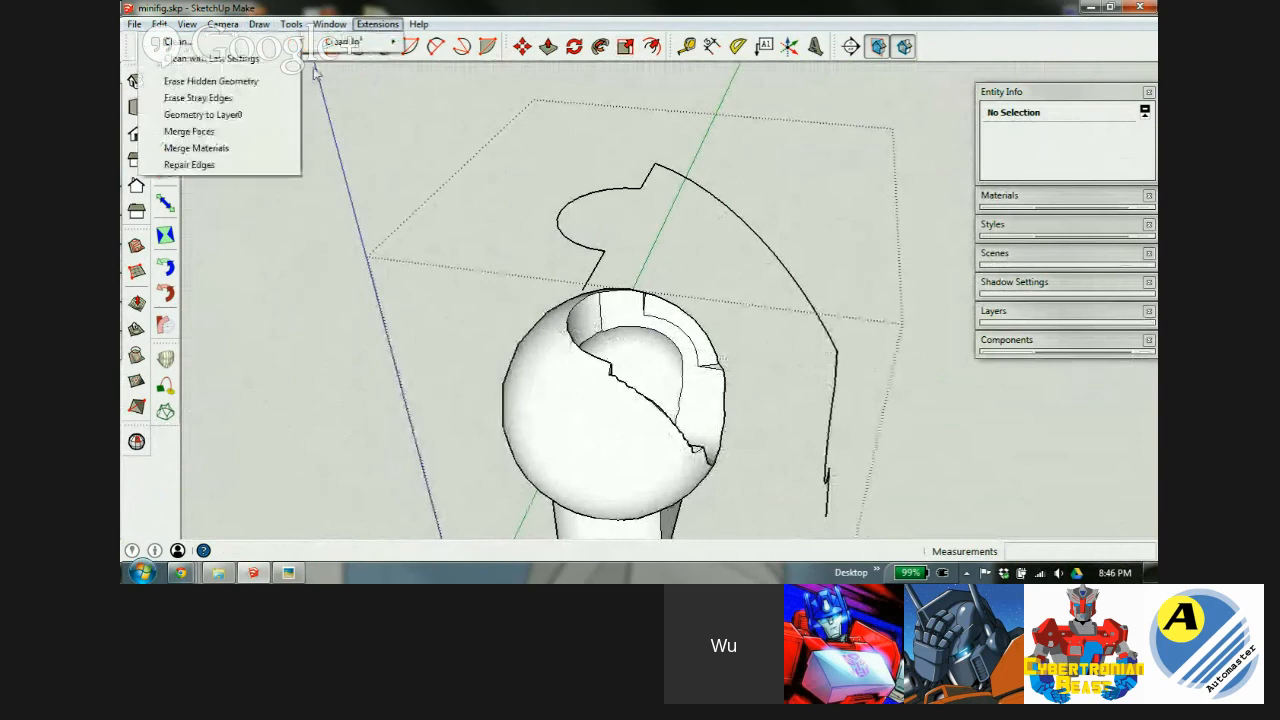
Run CleanUp³ Erase Stray Edges and orbit to look into the hollow sphere.
{"action": "left_click", "coordinate": [208, 99]}
{"action": "mouse_move", "coordinate": [677, 366]}
{"action": "middle_mouse_down"}
{"action": "mouse_move", "coordinate": [374, 344]}
{"action": "mouse_move", "coordinate": [205, 238]}
{"action": "mouse_move", "coordinate": [400, 268]}
{"action": "middle_mouse_up"}
{"action": "scroll", "coordinate": [606, 418], "scroll_direction": "up", "scroll_amount": 1}
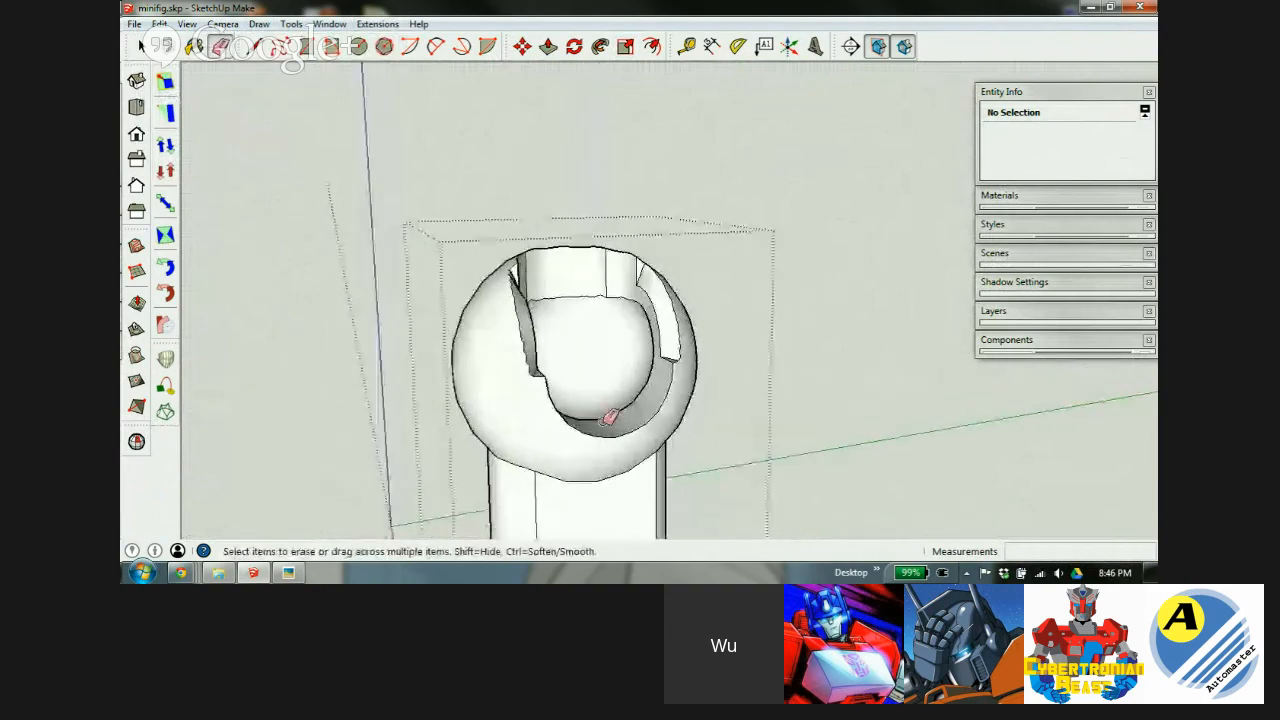
{"action": "scroll", "coordinate": [610, 290], "scroll_direction": "up", "scroll_amount": 2}
{"action": "mouse_move", "coordinate": [611, 286]}
{"action": "middle_mouse_down"}
{"action": "mouse_move", "coordinate": [517, 383]}
{"action": "mouse_move", "coordinate": [478, 373]}
{"action": "mouse_move", "coordinate": [563, 354]}
{"action": "mouse_move", "coordinate": [606, 431]}
{"action": "mouse_move", "coordinate": [590, 425]}
{"action": "mouse_move", "coordinate": [537, 200]}
{"action": "mouse_move", "coordinate": [554, 443]}
{"action": "mouse_move", "coordinate": [517, 309]}
{"action": "middle_mouse_up"}
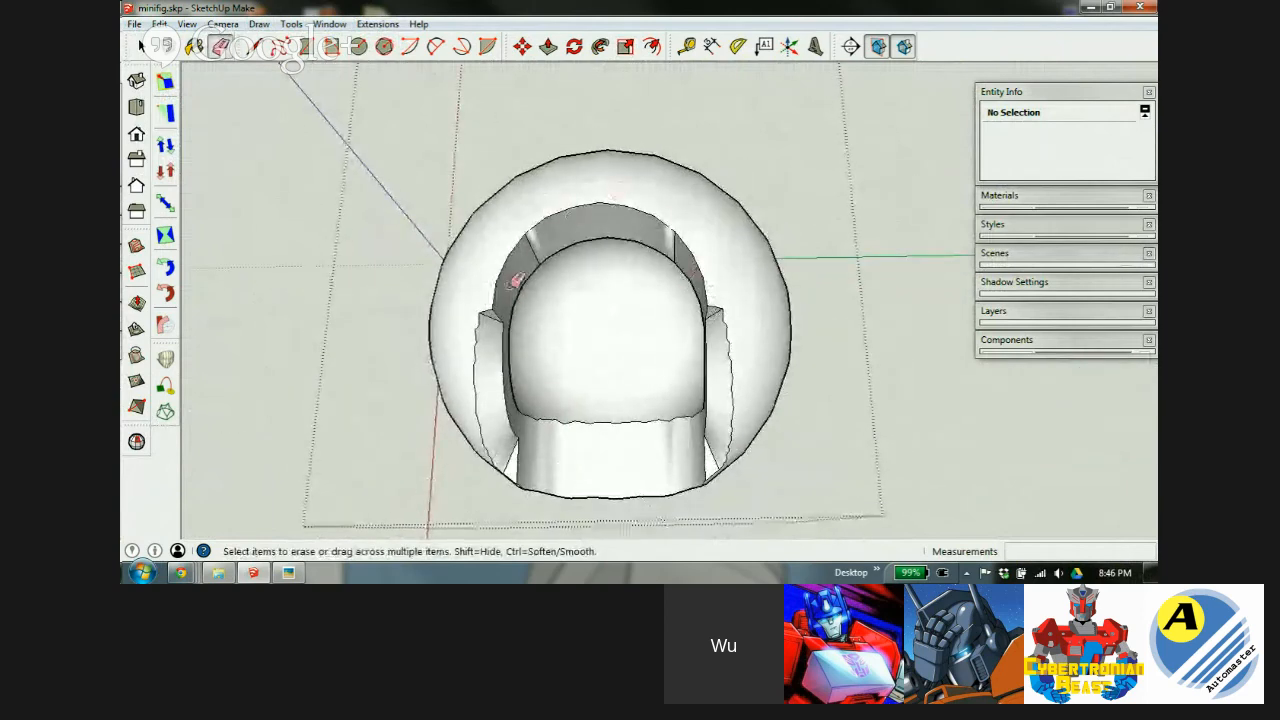
{"action": "mouse_move", "coordinate": [587, 451]}
{"action": "middle_mouse_down"}
{"action": "mouse_move", "coordinate": [643, 314]}
{"action": "mouse_move", "coordinate": [700, 57]}
{"action": "mouse_move", "coordinate": [621, 18]}
{"action": "mouse_move", "coordinate": [620, 114]}
{"action": "middle_mouse_up"}
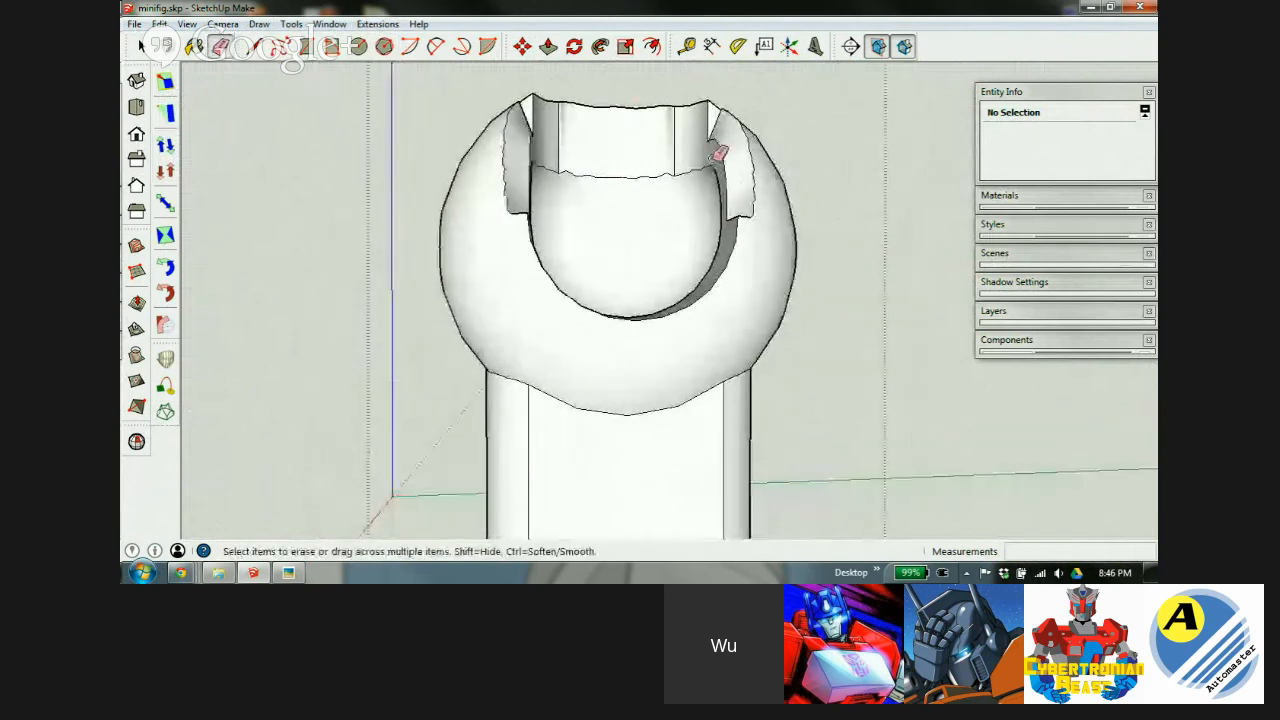
{"action": "mouse_move", "coordinate": [634, 158]}
{"action": "middle_mouse_down"}
{"action": "mouse_move", "coordinate": [640, 229]}
{"action": "mouse_move", "coordinate": [654, 219]}
{"action": "middle_mouse_up"}
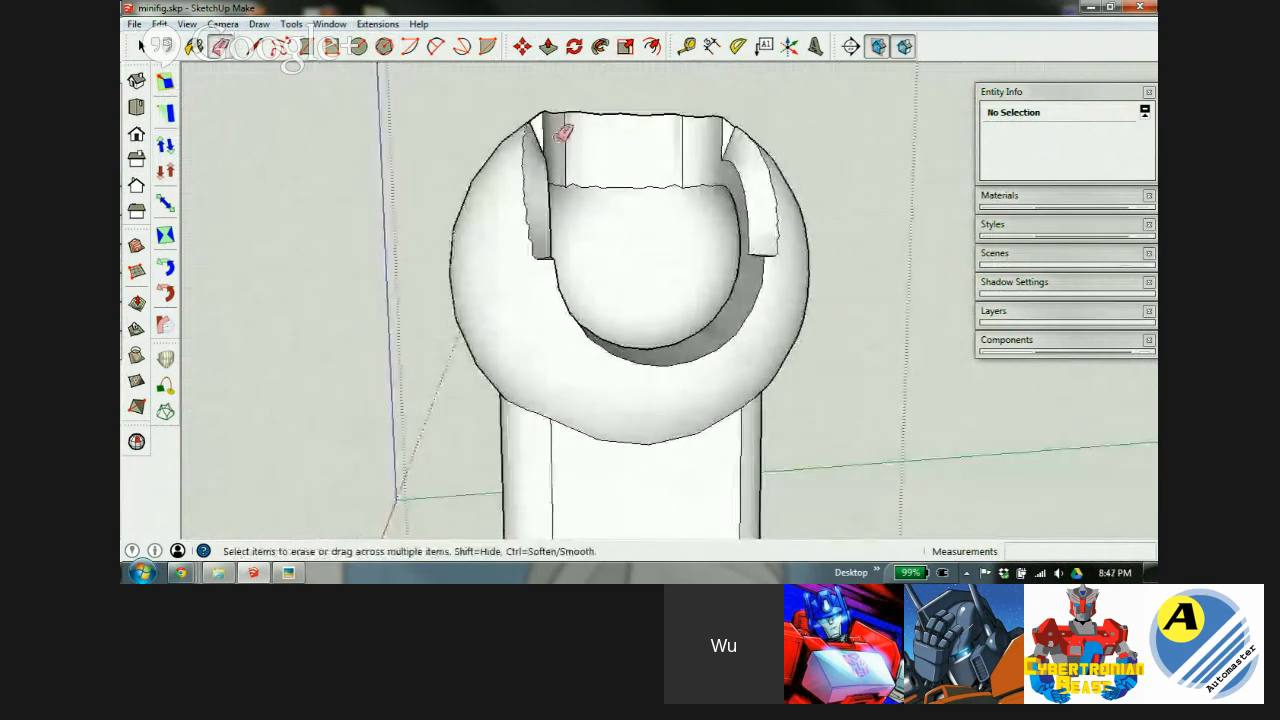
{"action": "mouse_move", "coordinate": [548, 150]}
{"action": "middle_mouse_down"}
{"action": "mouse_move", "coordinate": [526, 343]}
{"action": "mouse_move", "coordinate": [548, 430]}
{"action": "middle_mouse_up"}
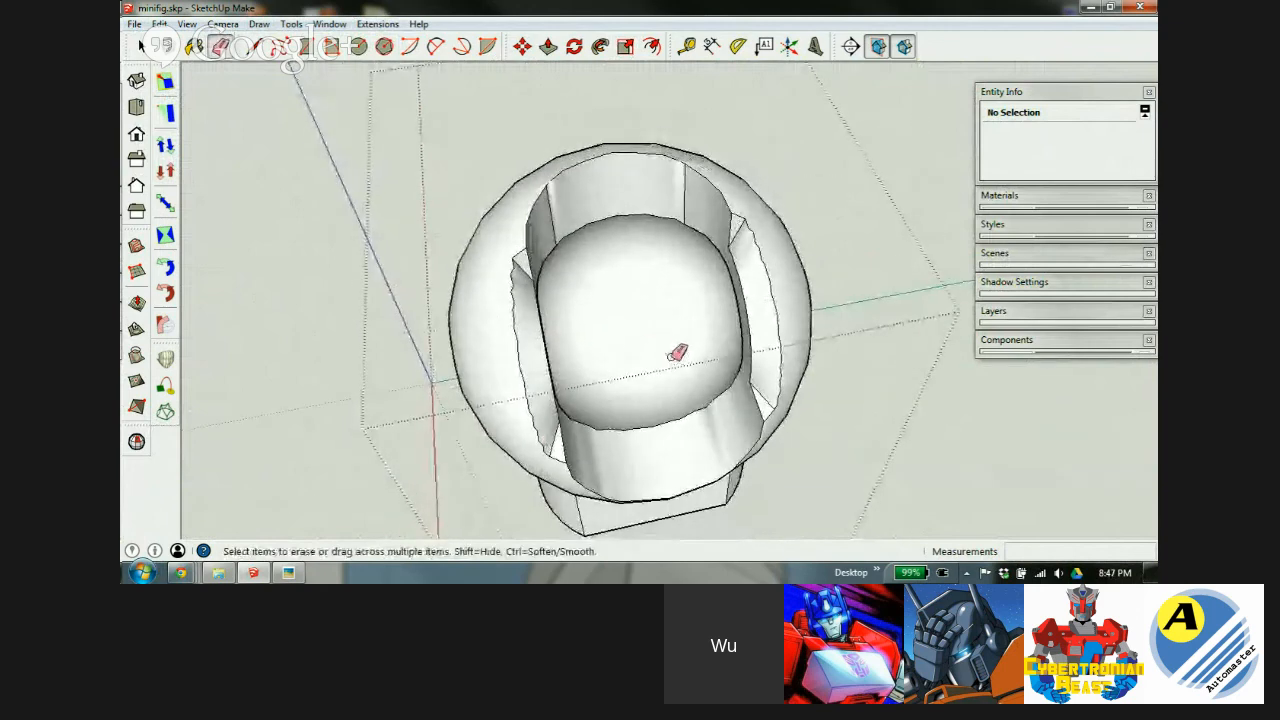
Orbit to inspect the sphere's outer surface, cut-away hollow and dome from several angles.
{"action": "scroll", "coordinate": [651, 357], "scroll_direction": "up", "scroll_amount": 4}
{"action": "mouse_move", "coordinate": [563, 378]}
{"action": "middle_mouse_down"}
{"action": "mouse_move", "coordinate": [720, 314]}
{"action": "mouse_move", "coordinate": [749, 240]}
{"action": "mouse_move", "coordinate": [686, 271]}
{"action": "mouse_move", "coordinate": [708, 192]}
{"action": "middle_mouse_up"}
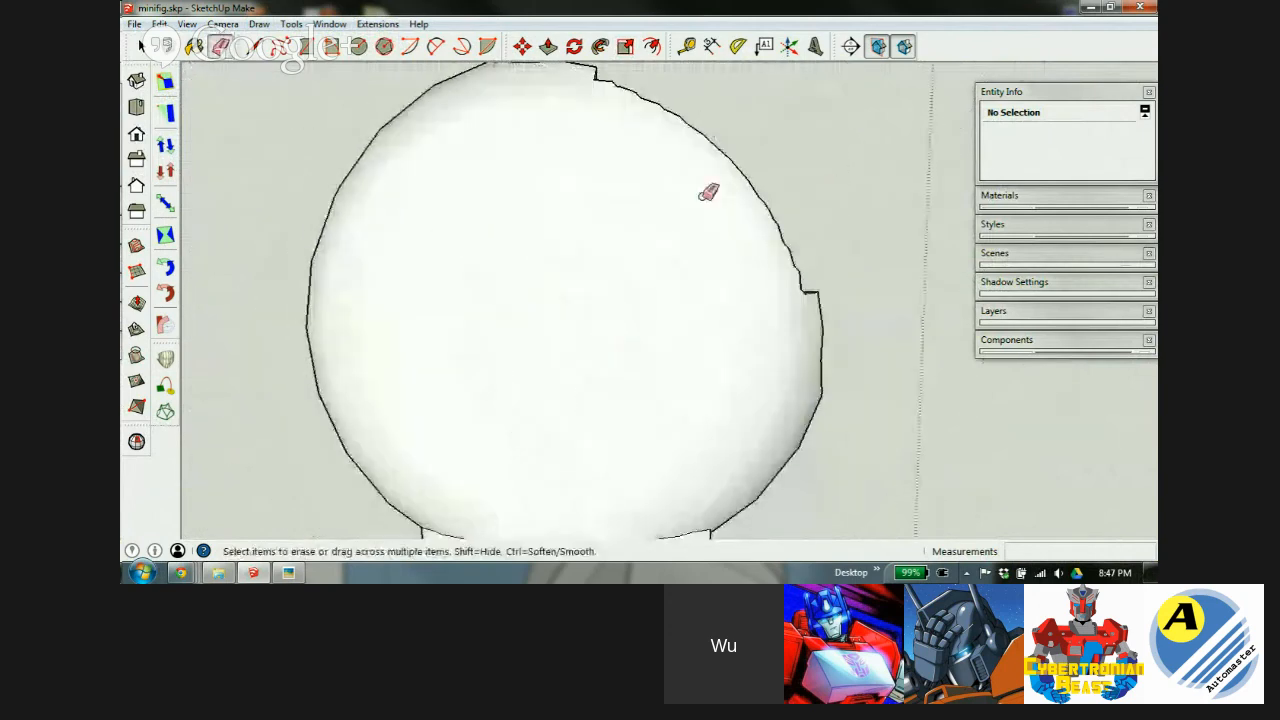
{"action": "scroll", "coordinate": [634, 140], "scroll_direction": "down", "scroll_amount": 4}
{"action": "scroll", "coordinate": [589, 294], "scroll_direction": "up", "scroll_amount": 1}
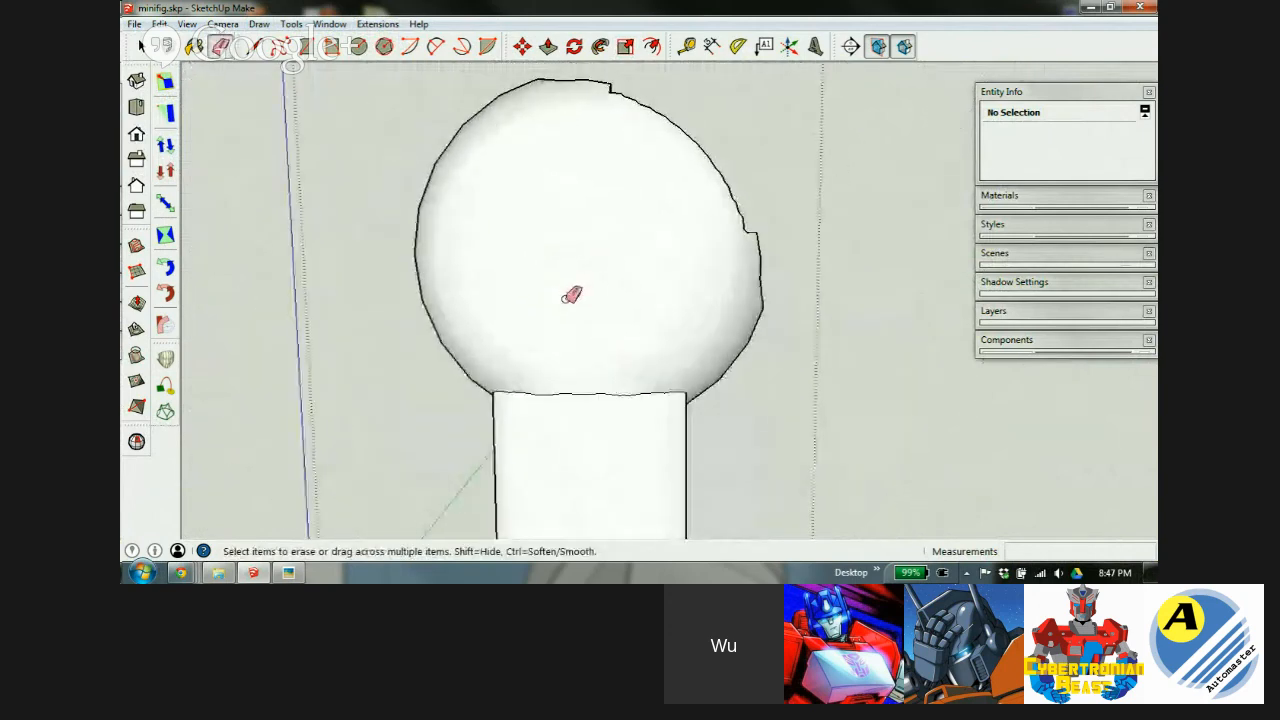
{"action": "mouse_move", "coordinate": [571, 295]}
{"action": "middle_mouse_down"}
{"action": "mouse_move", "coordinate": [689, 311]}
{"action": "mouse_move", "coordinate": [366, 374]}
{"action": "mouse_move", "coordinate": [522, 346]}
{"action": "middle_mouse_up"}
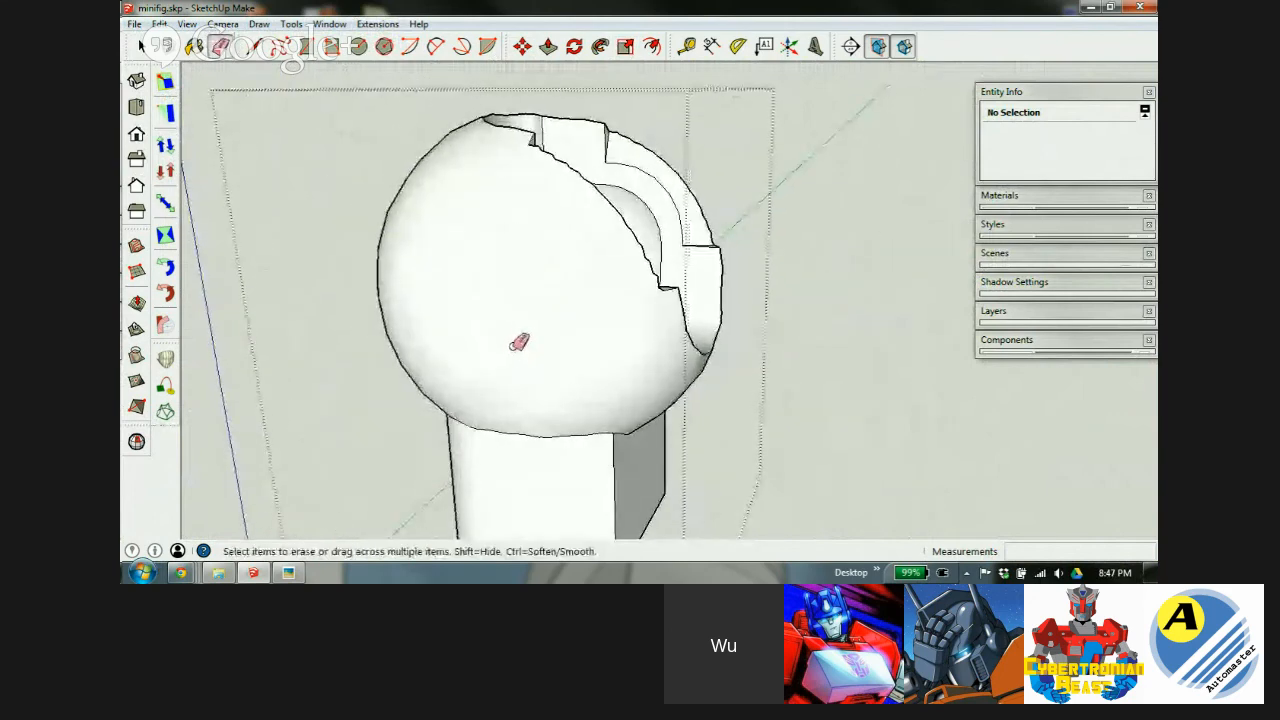
{"action": "middle_click_drag", "start_coordinate": [557, 263], "coordinate": [348, 326]}
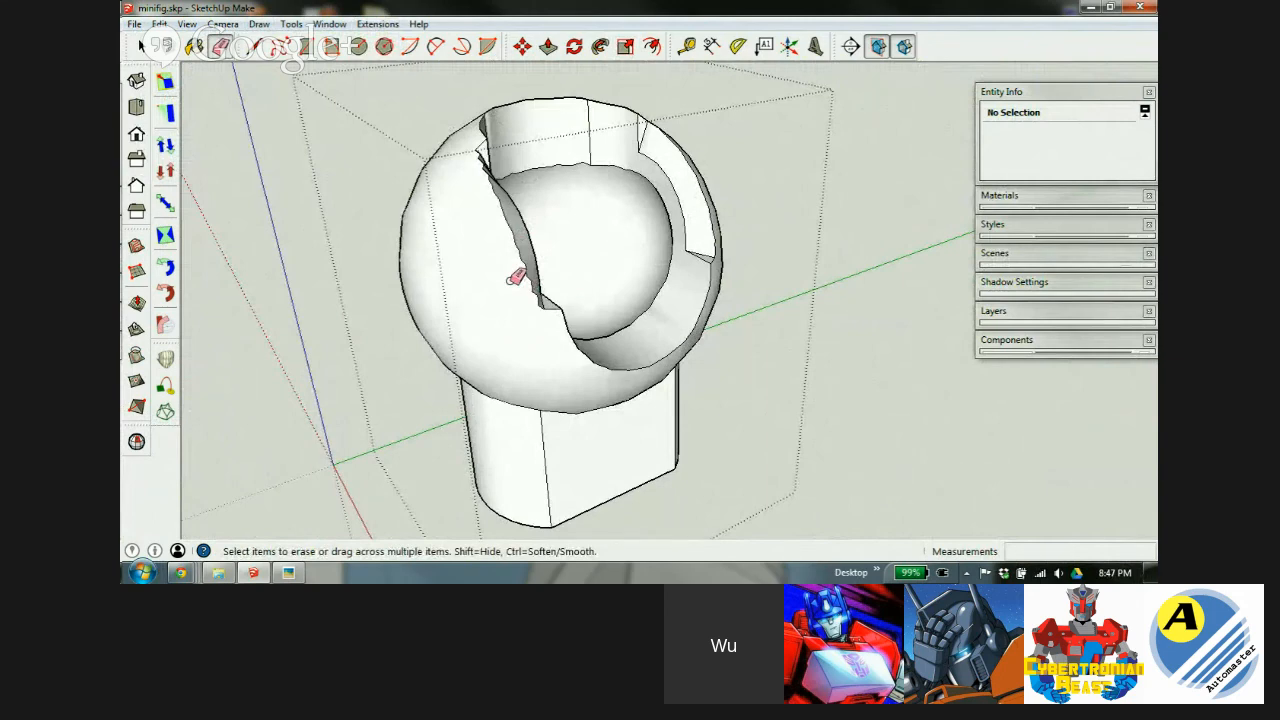
{"action": "middle_click_drag", "start_coordinate": [634, 206], "coordinate": [522, 212]}
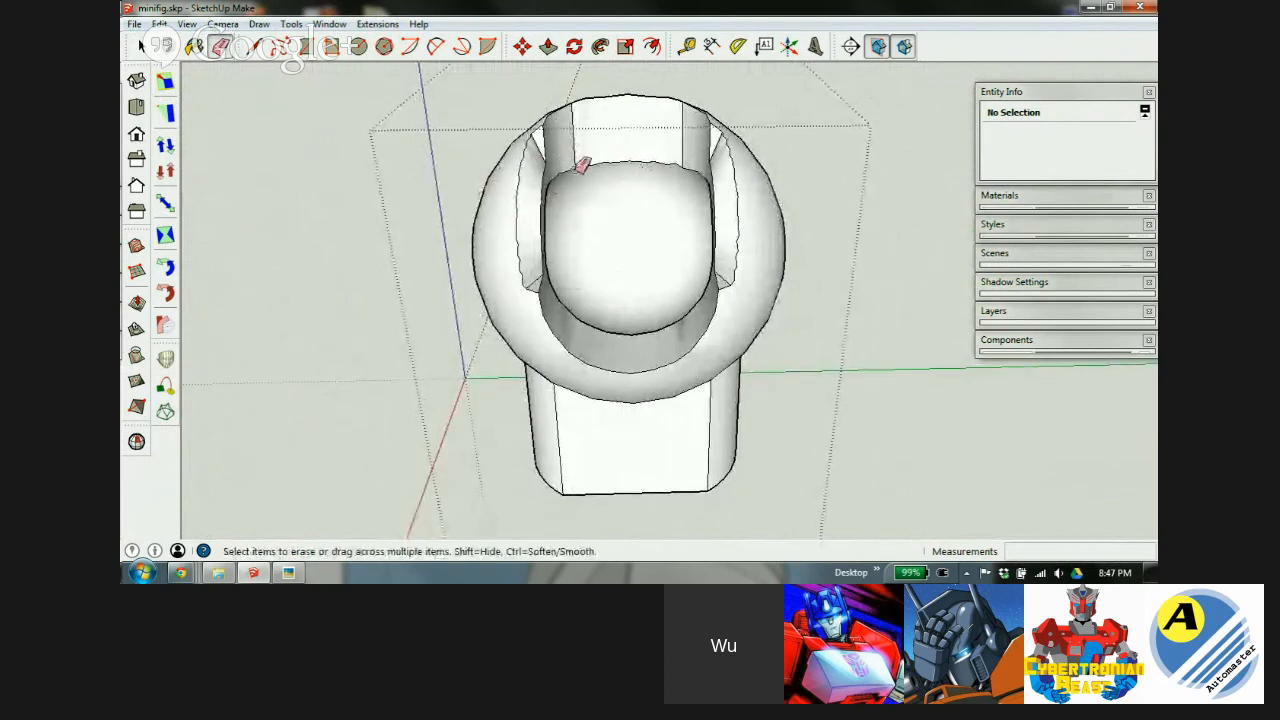
{"action": "scroll", "coordinate": [634, 200], "scroll_direction": "up", "scroll_amount": 2}
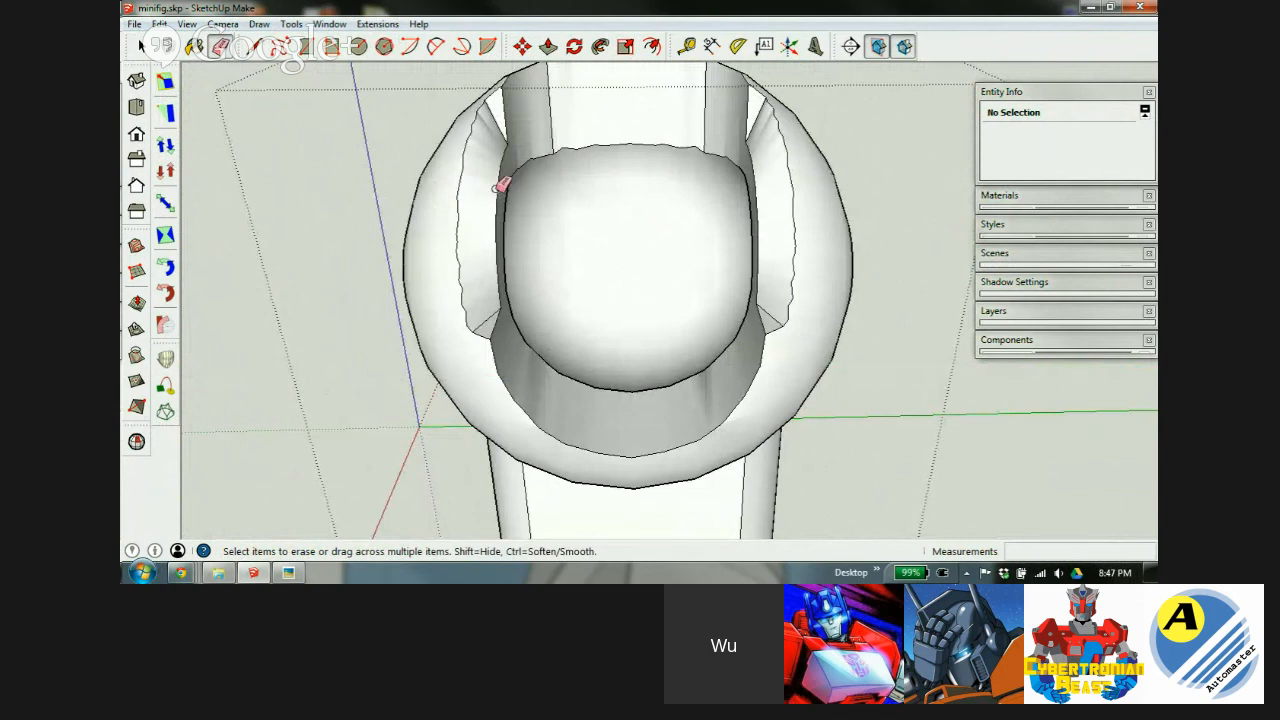
{"action": "mouse_move", "coordinate": [501, 185]}
{"action": "middle_mouse_down"}
{"action": "mouse_move", "coordinate": [537, 266]}
{"action": "mouse_move", "coordinate": [499, 218]}
{"action": "middle_mouse_up"}
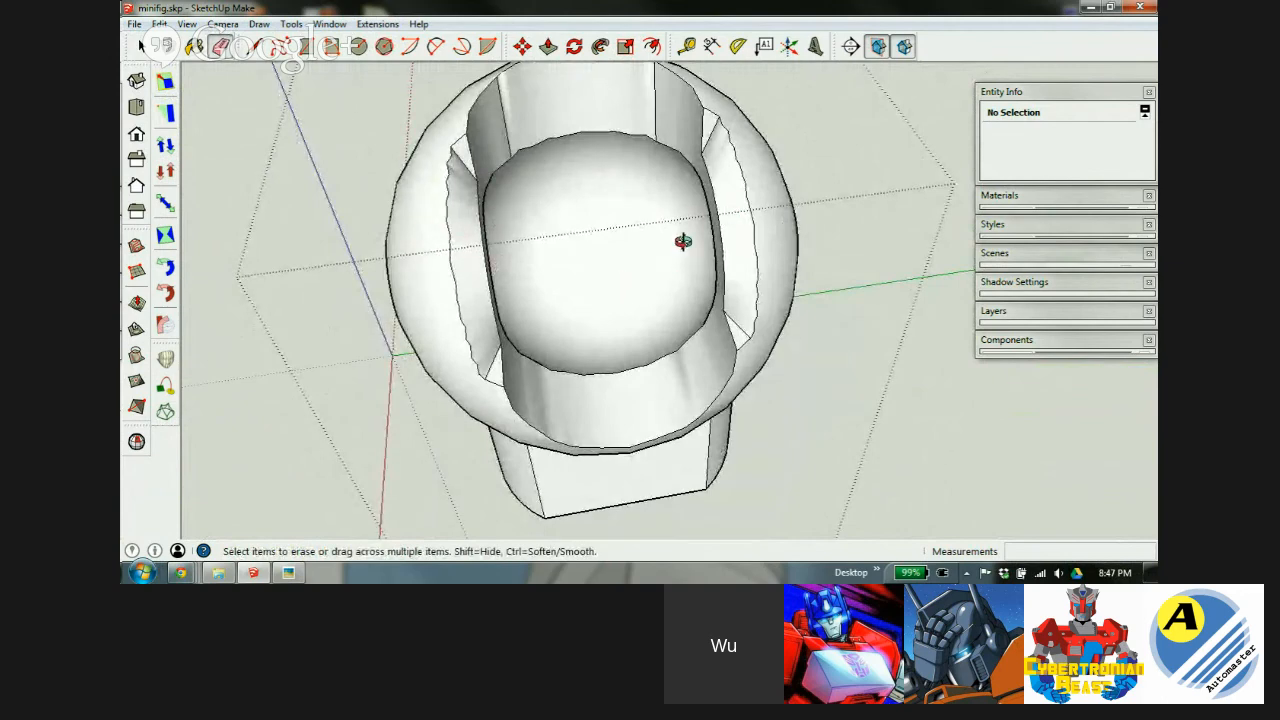
{"action": "middle_click_drag", "start_coordinate": [683, 241], "coordinate": [685, 239]}
Show hidden geometry as dashed lines and view the inner sphere inside the cup.
{"action": "key", "text": "alt+h"}
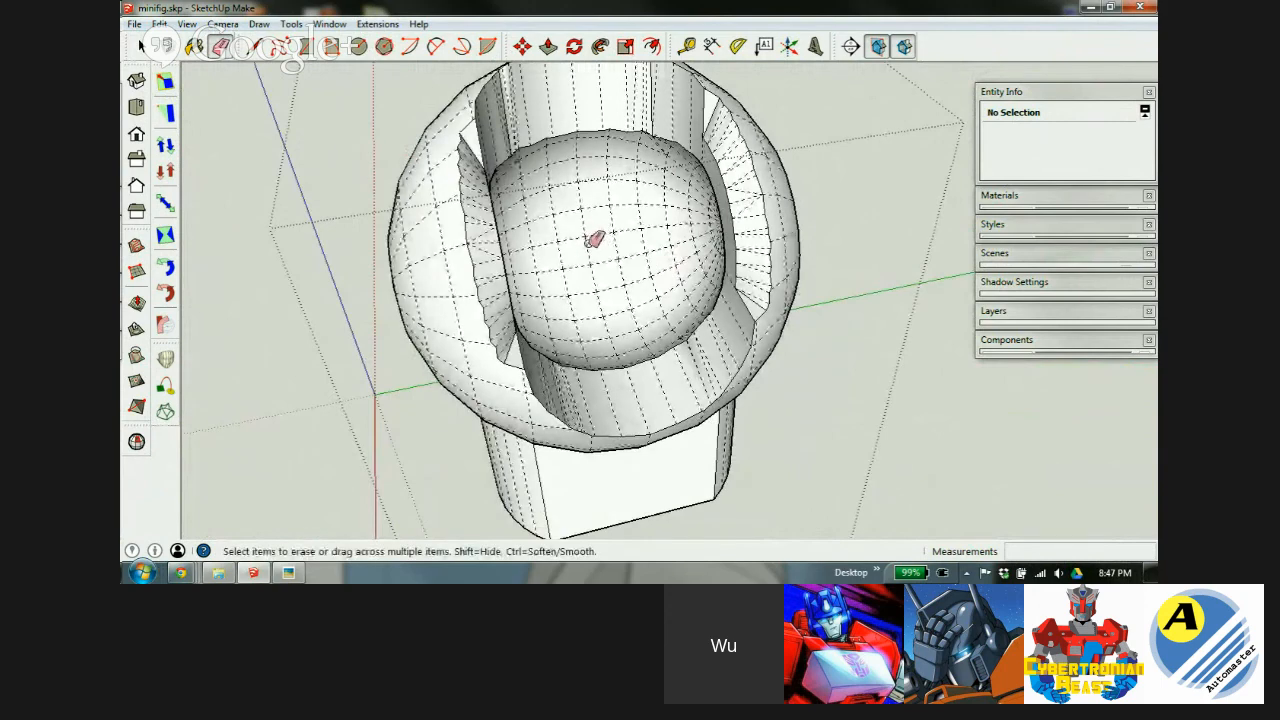
{"action": "mouse_move", "coordinate": [571, 260]}
{"action": "middle_mouse_down"}
{"action": "mouse_move", "coordinate": [671, 257]}
{"action": "mouse_move", "coordinate": [567, 342]}
{"action": "middle_mouse_up"}
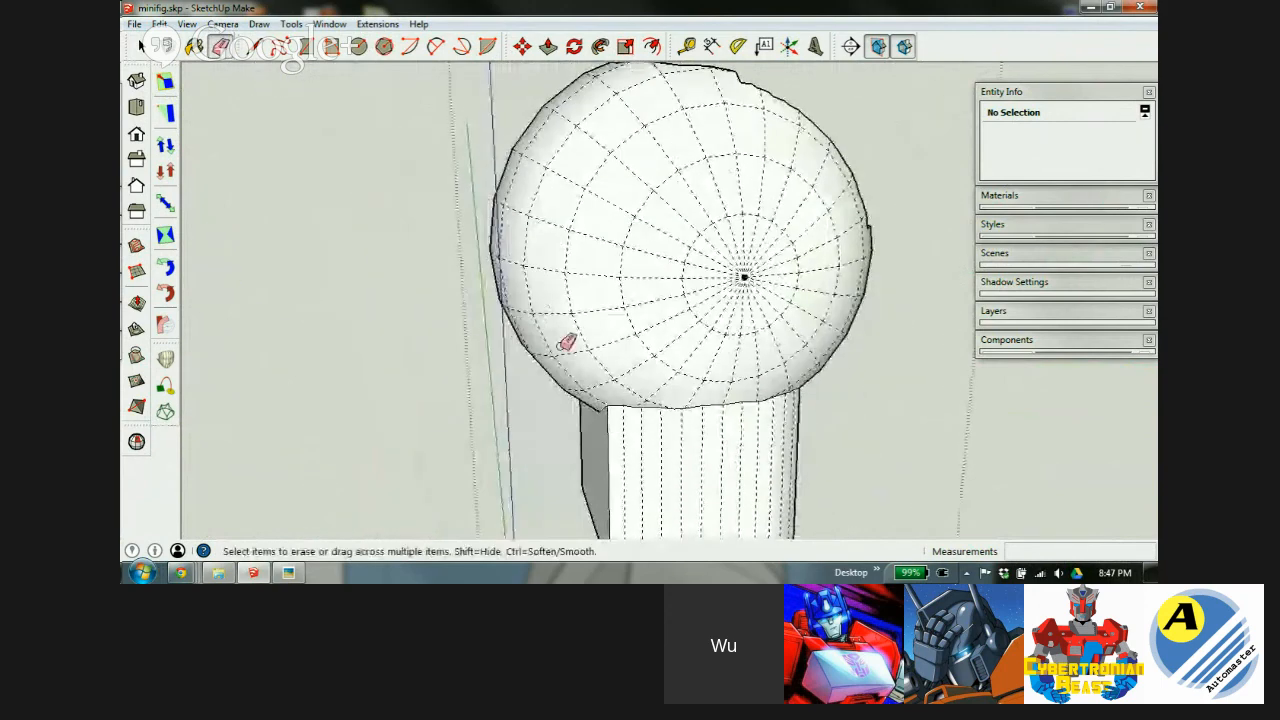
{"action": "mouse_move", "coordinate": [584, 295]}
{"action": "middle_mouse_down"}
{"action": "mouse_move", "coordinate": [731, 240]}
{"action": "mouse_move", "coordinate": [843, 174]}
{"action": "mouse_move", "coordinate": [489, 371]}
{"action": "mouse_move", "coordinate": [288, 375]}
{"action": "mouse_move", "coordinate": [294, 366]}
{"action": "middle_mouse_up"}
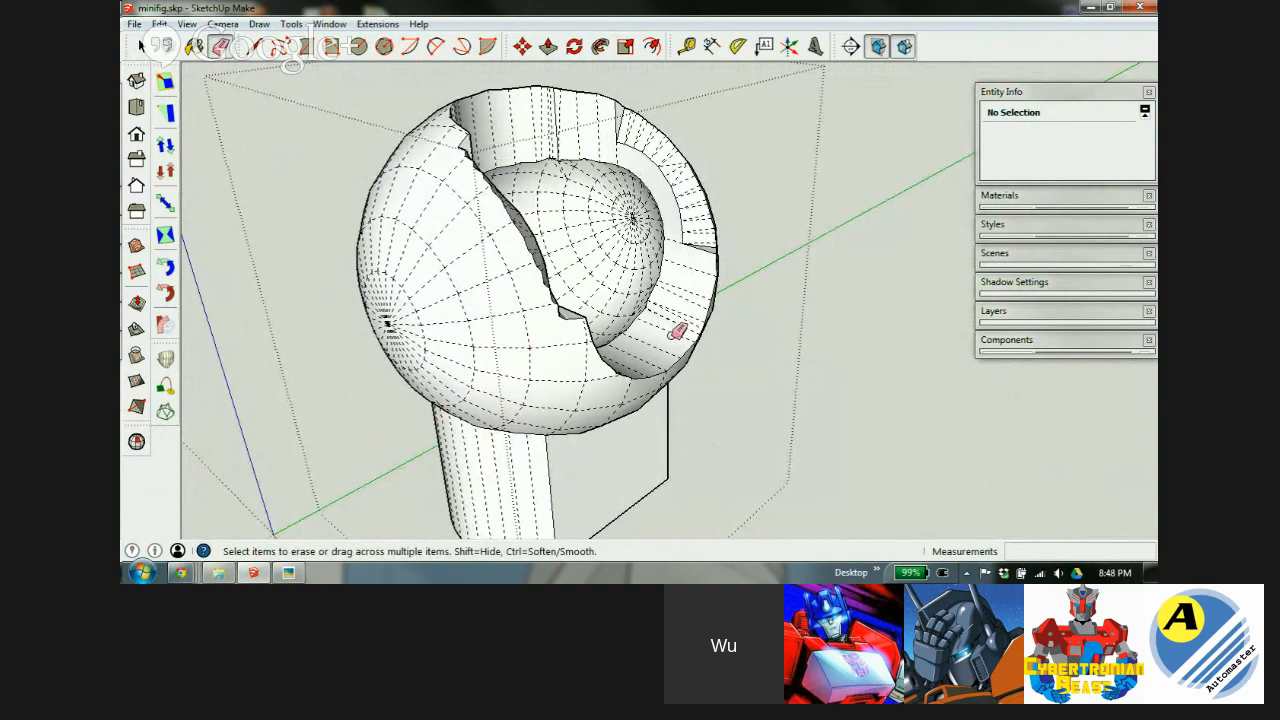
{"action": "middle_click_drag", "start_coordinate": [630, 302], "coordinate": [502, 318]}
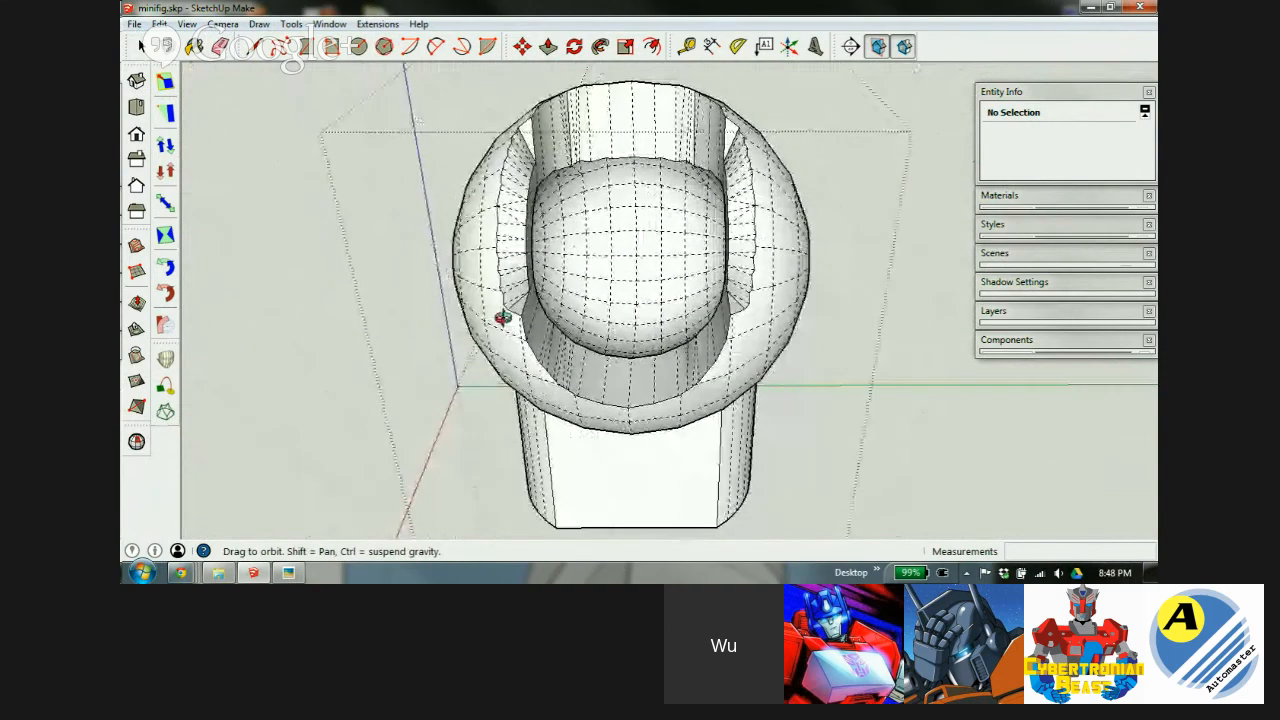
{"action": "left_click", "coordinate": [712, 46]}
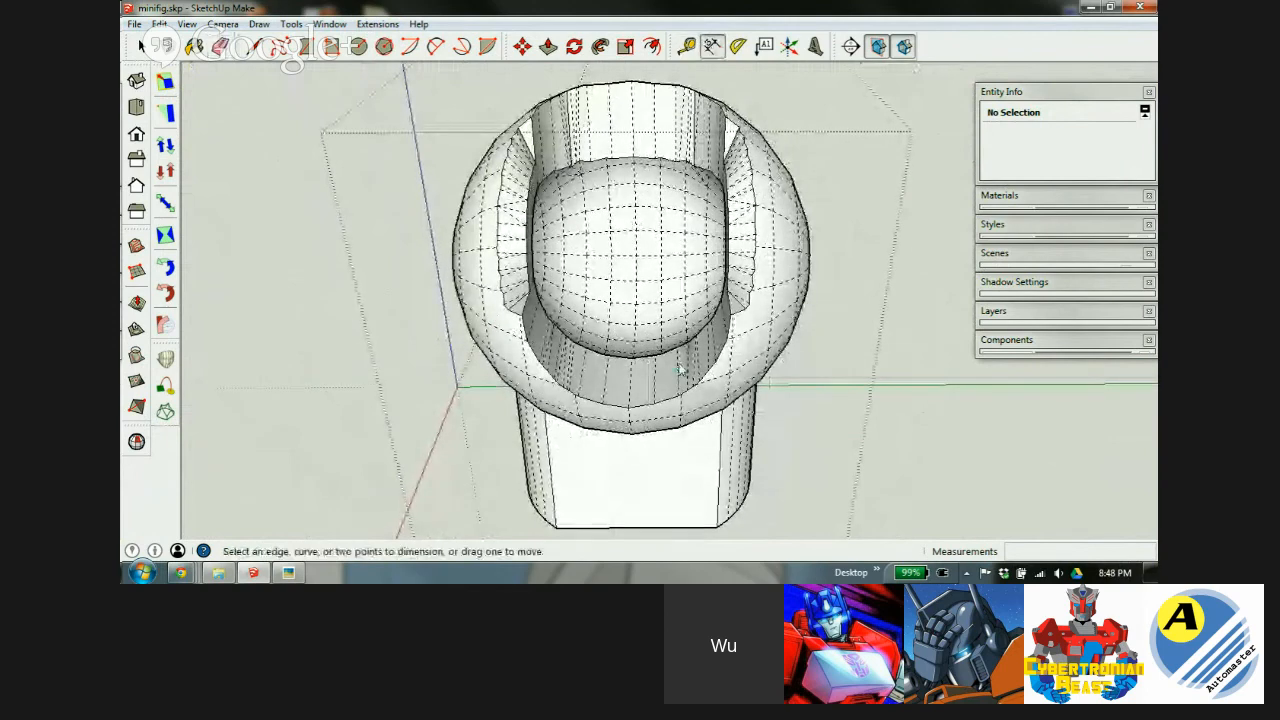
{"action": "left_click", "coordinate": [519, 319]}
{"action": "left_click", "coordinate": [732, 314]}
{"action": "middle_click_drag", "start_coordinate": [660, 118], "coordinate": [718, 140]}
{"action": "left_click", "coordinate": [720, 150]}
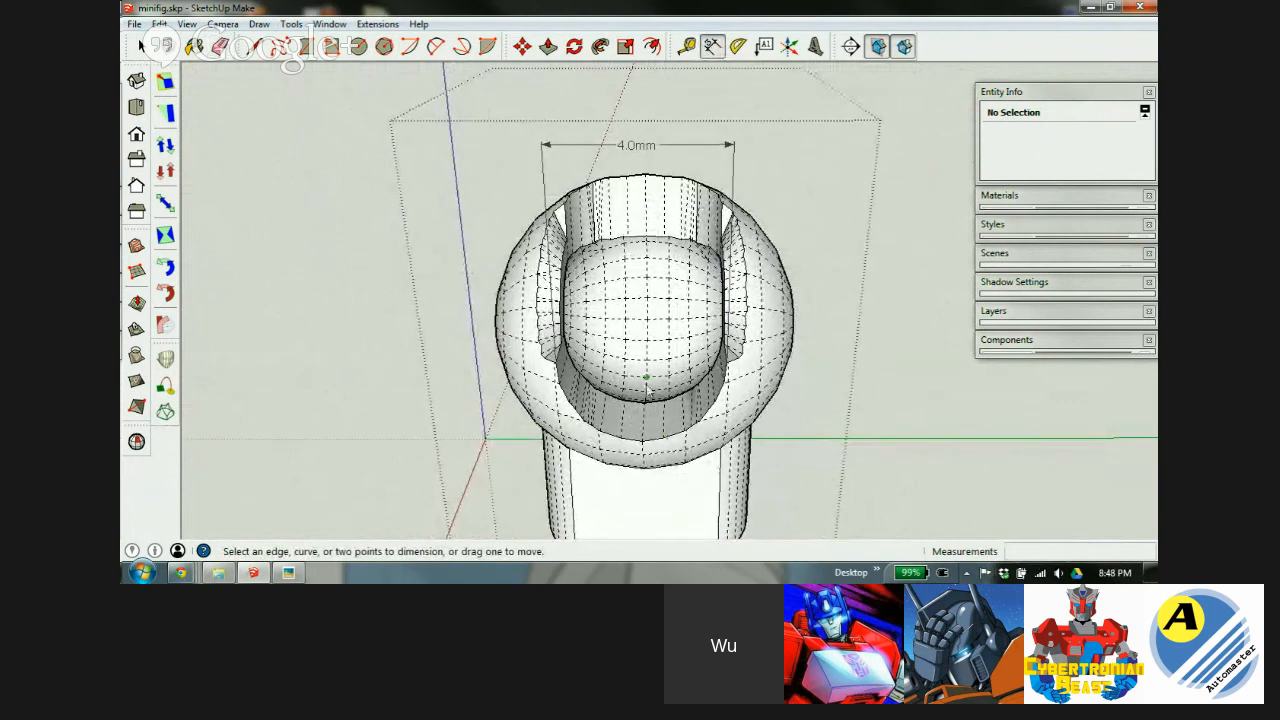
{"action": "middle_click_drag", "start_coordinate": [646, 381], "coordinate": [688, 445]}
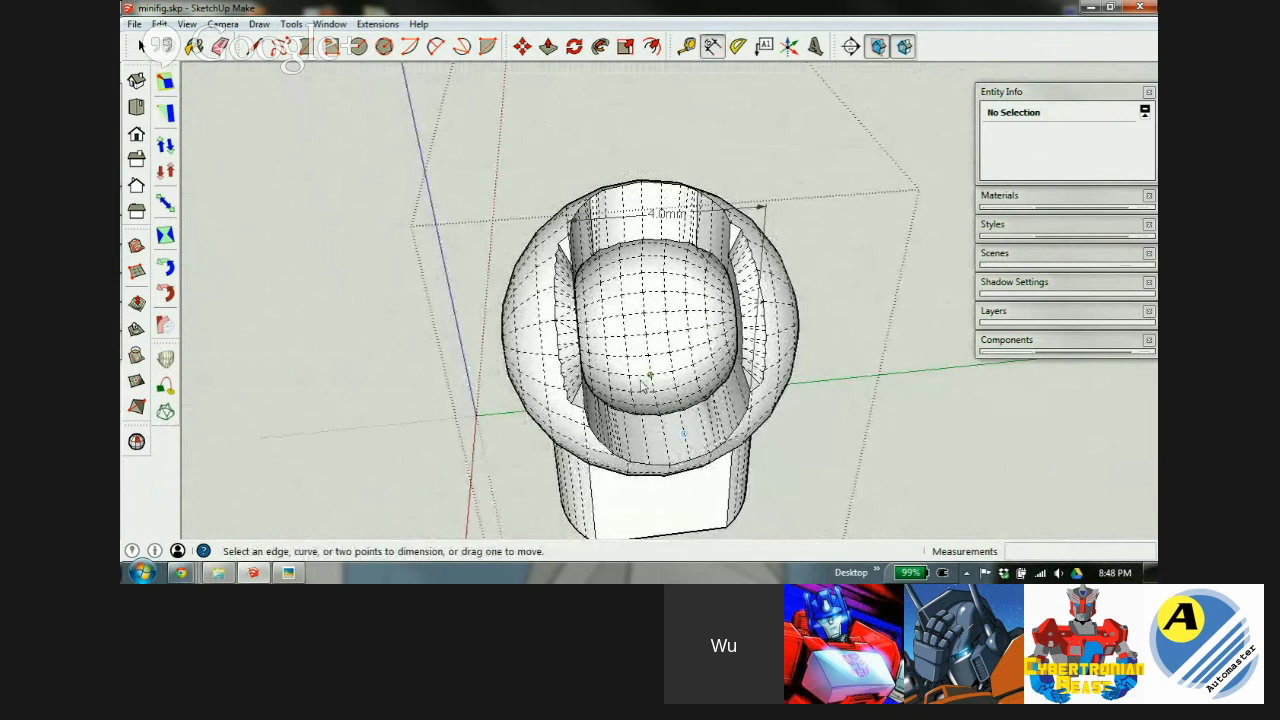
{"action": "mouse_move", "coordinate": [736, 392]}
{"action": "middle_mouse_down"}
{"action": "mouse_move", "coordinate": [717, 314]}
{"action": "mouse_move", "coordinate": [745, 200]}
{"action": "middle_mouse_up"}
{"action": "key", "text": "e"}
Remove the 4.0mm dimension and orbit around the inner sphere from top-down views.
{"action": "left_click", "coordinate": [768, 157]}
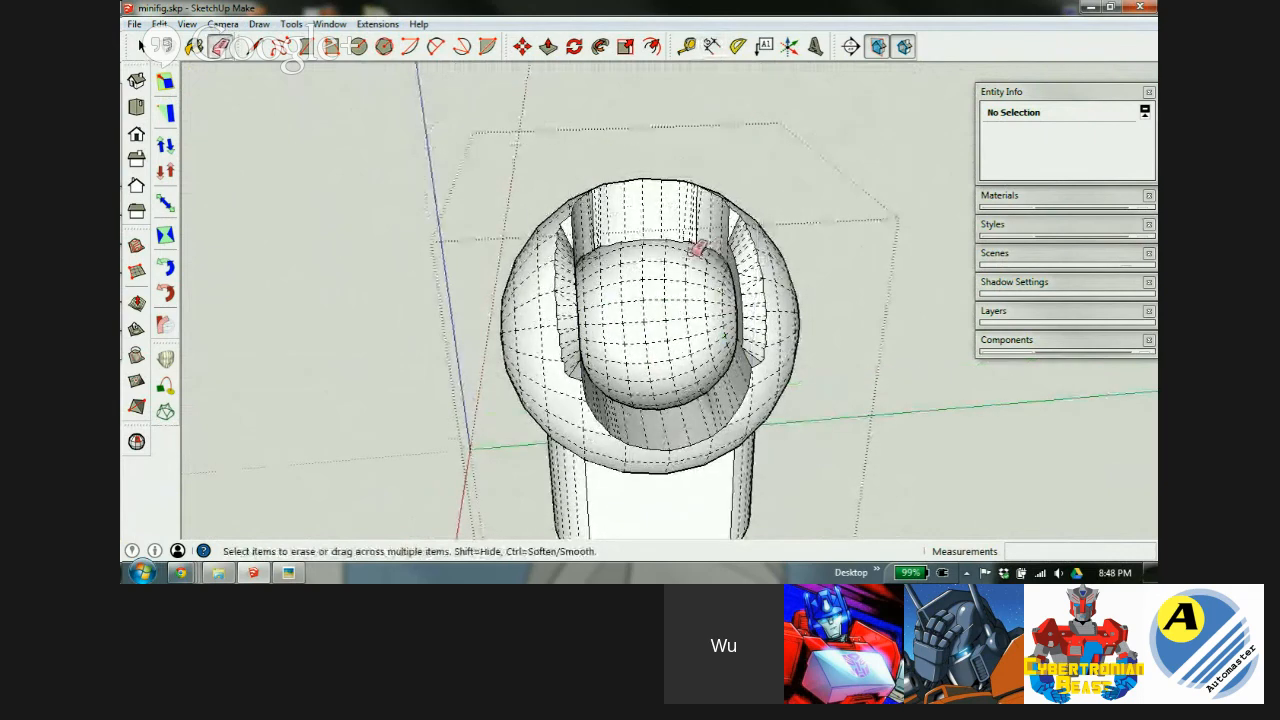
{"action": "scroll", "coordinate": [712, 258], "scroll_direction": "up", "scroll_amount": 3}
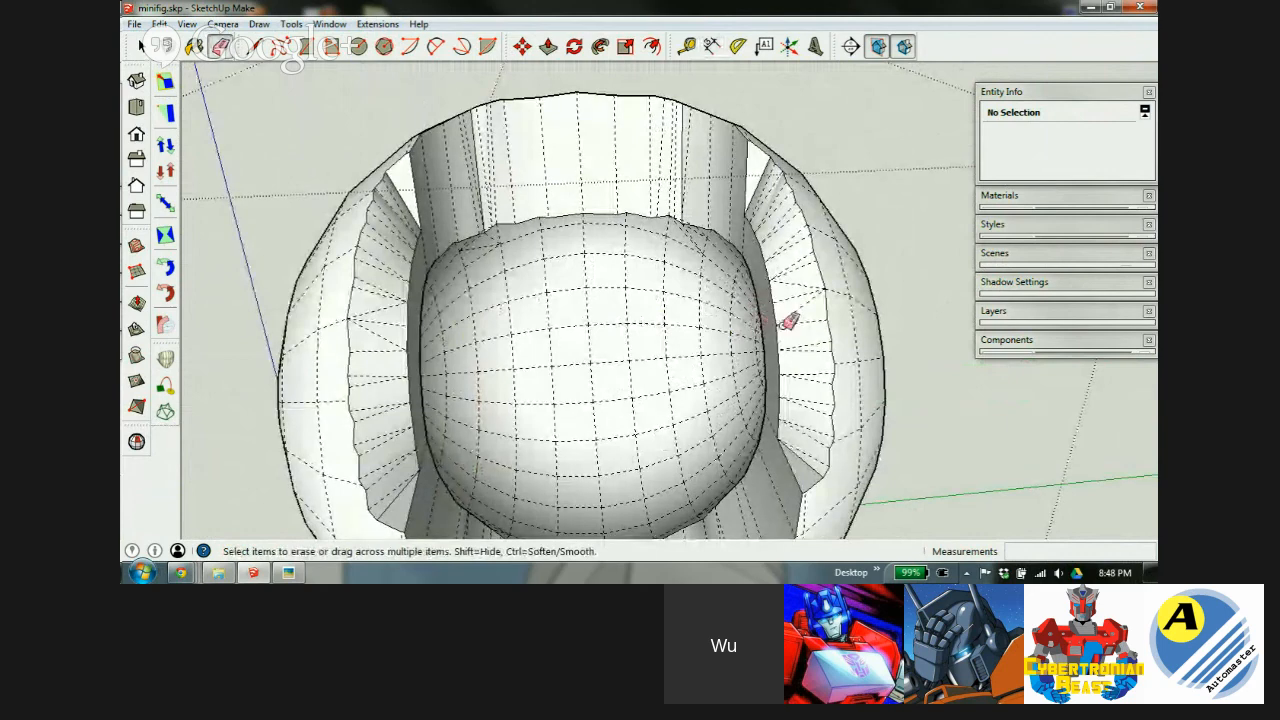
{"action": "middle_click_drag", "start_coordinate": [778, 336], "coordinate": [705, 216]}
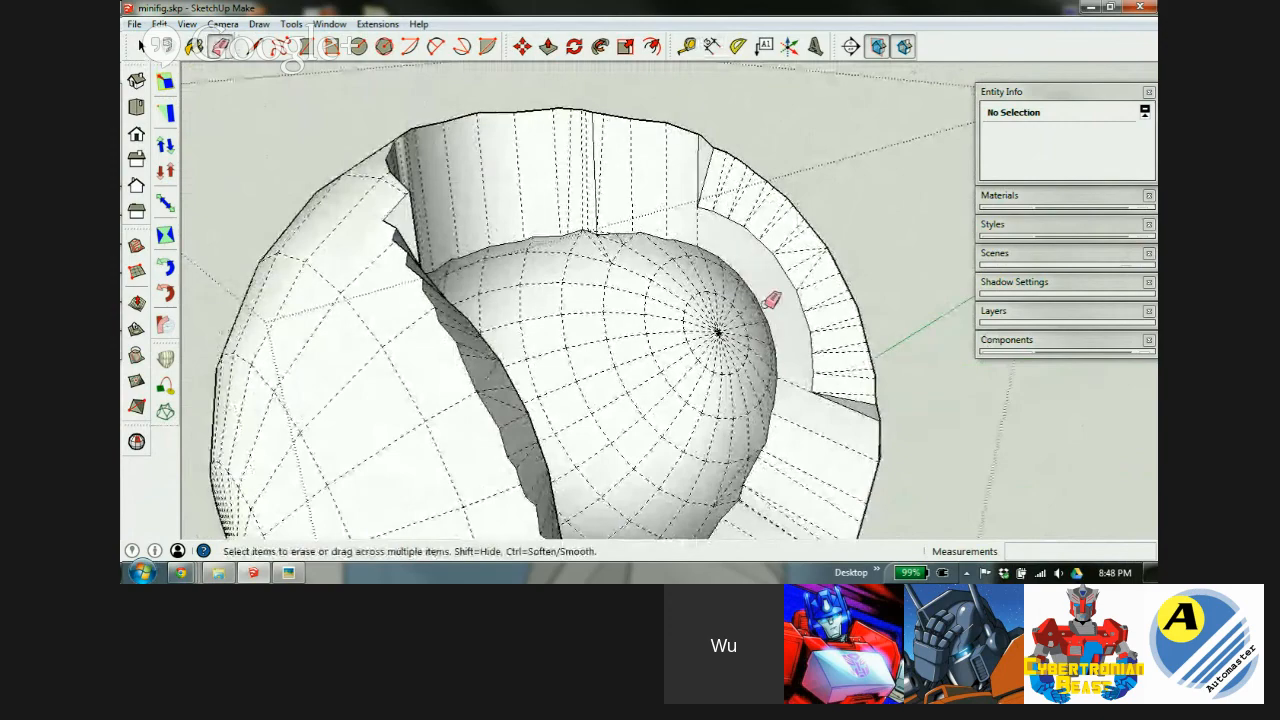
{"action": "mouse_move", "coordinate": [788, 295]}
{"action": "middle_mouse_down"}
{"action": "mouse_move", "coordinate": [737, 314]}
{"action": "mouse_move", "coordinate": [531, 309]}
{"action": "mouse_move", "coordinate": [613, 259]}
{"action": "mouse_move", "coordinate": [566, 291]}
{"action": "mouse_move", "coordinate": [577, 306]}
{"action": "middle_mouse_up"}
{"action": "key", "text": "e"}
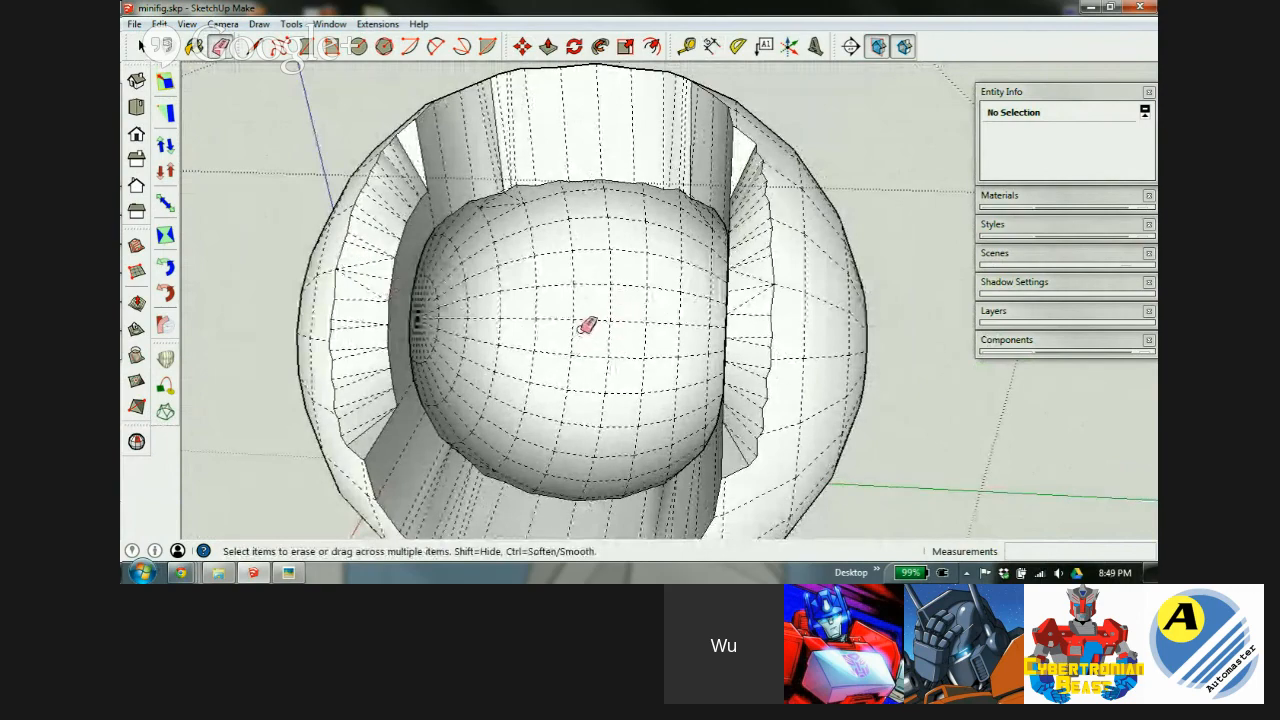
{"action": "mouse_move", "coordinate": [497, 351]}
{"action": "middle_mouse_down"}
{"action": "mouse_move", "coordinate": [656, 326]}
{"action": "mouse_move", "coordinate": [549, 320]}
{"action": "mouse_move", "coordinate": [560, 328]}
{"action": "middle_mouse_up"}
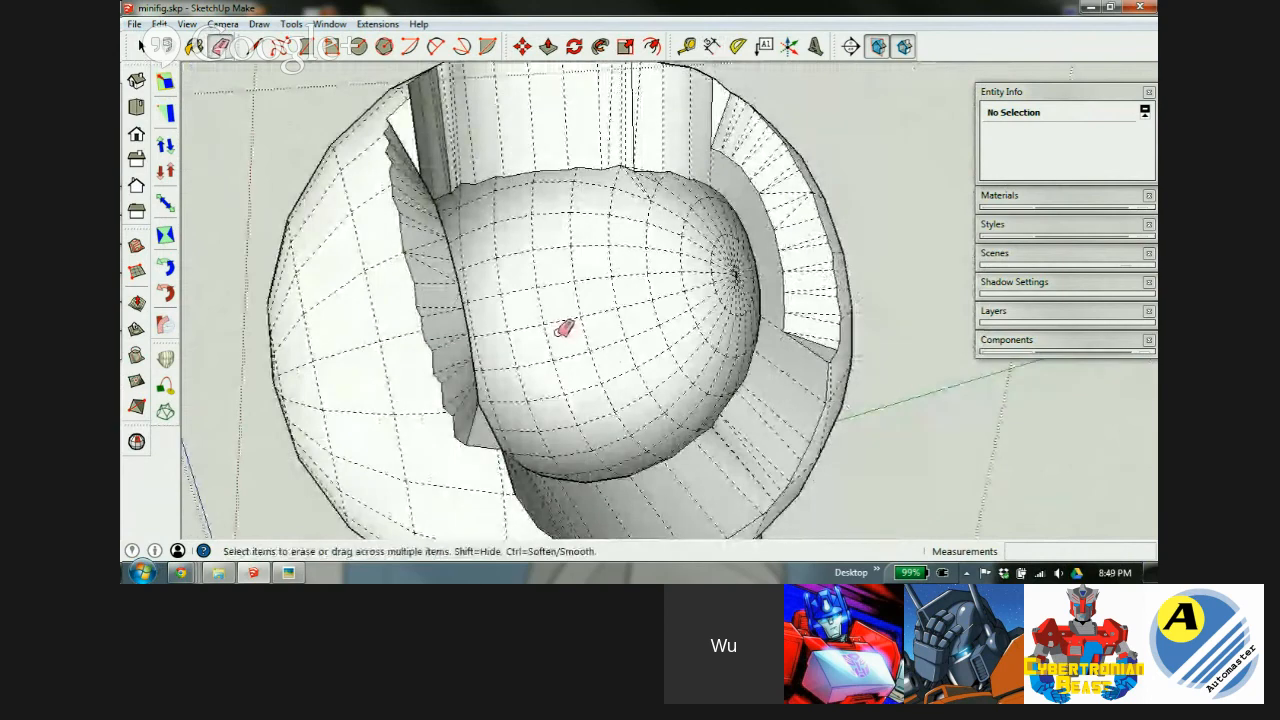
{"action": "scroll", "coordinate": [565, 328], "scroll_direction": "down", "scroll_amount": 8}
{"action": "key", "text": "space"}
Turn the minifig head group into a component.
{"action": "middle_click_drag", "start_coordinate": [771, 260], "coordinate": [571, 337]}
{"action": "left_click", "coordinate": [545, 327]}
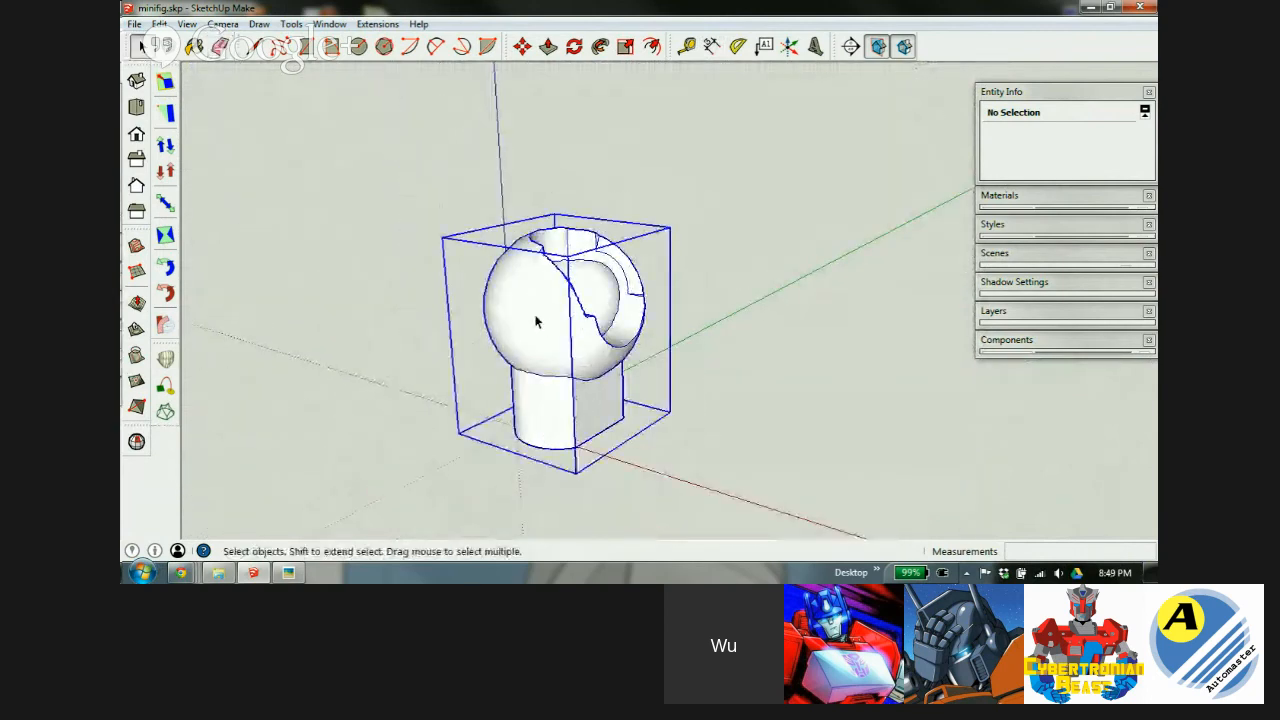
{"action": "right_click", "coordinate": [535, 320]}
{"action": "left_click", "coordinate": [603, 163]}
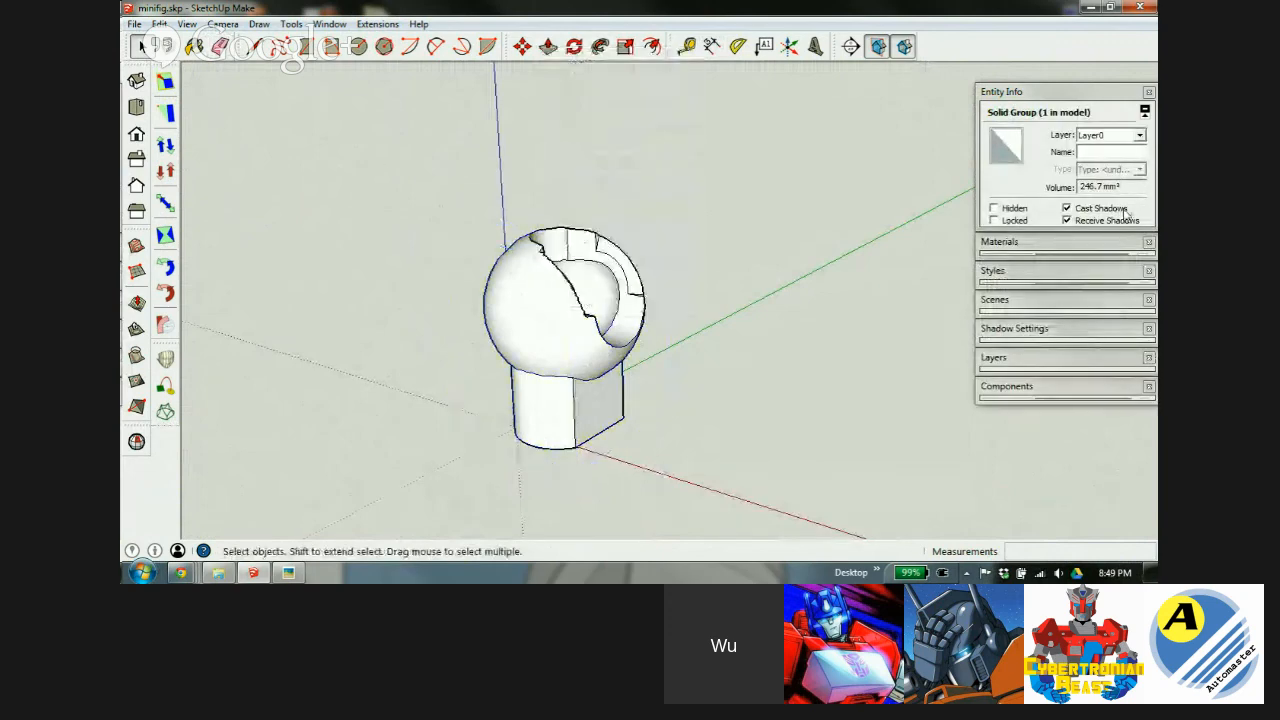
Try renaming the definition in Entity Info; it stays '5mm limb' after the not-unique warning.
{"action": "left_click", "coordinate": [517, 346]}
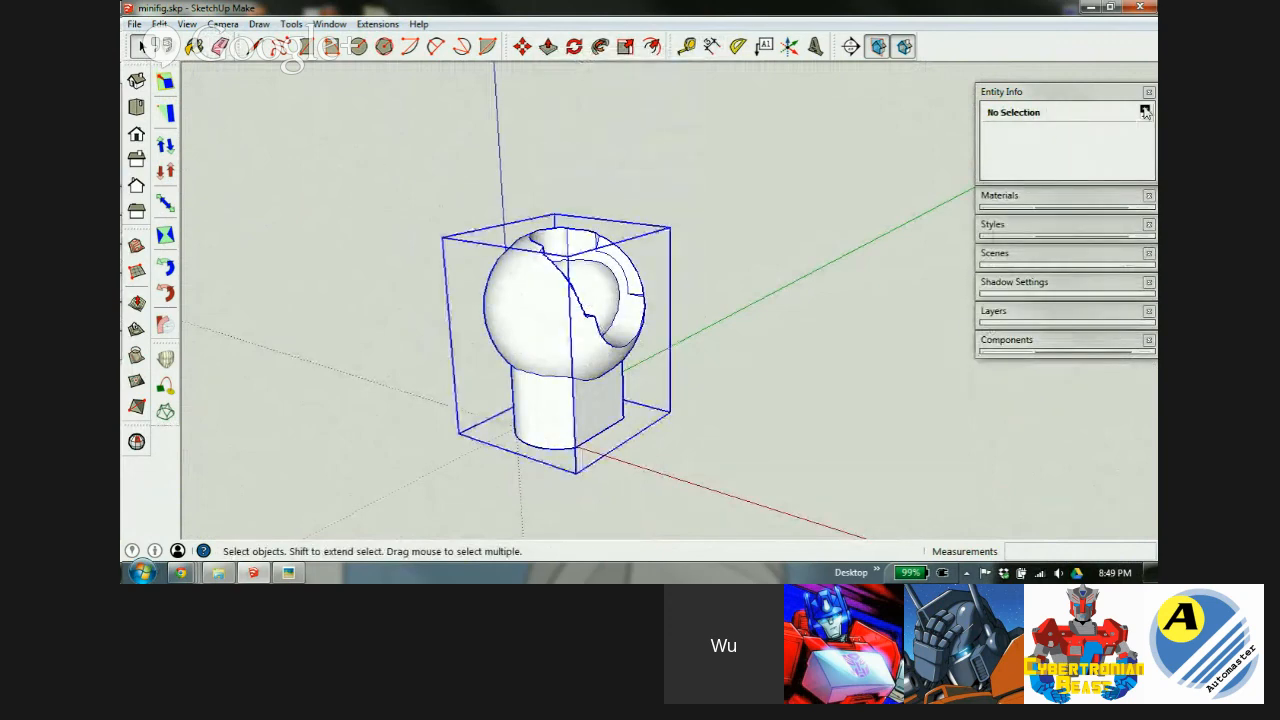
{"action": "left_click", "coordinate": [1128, 169]}
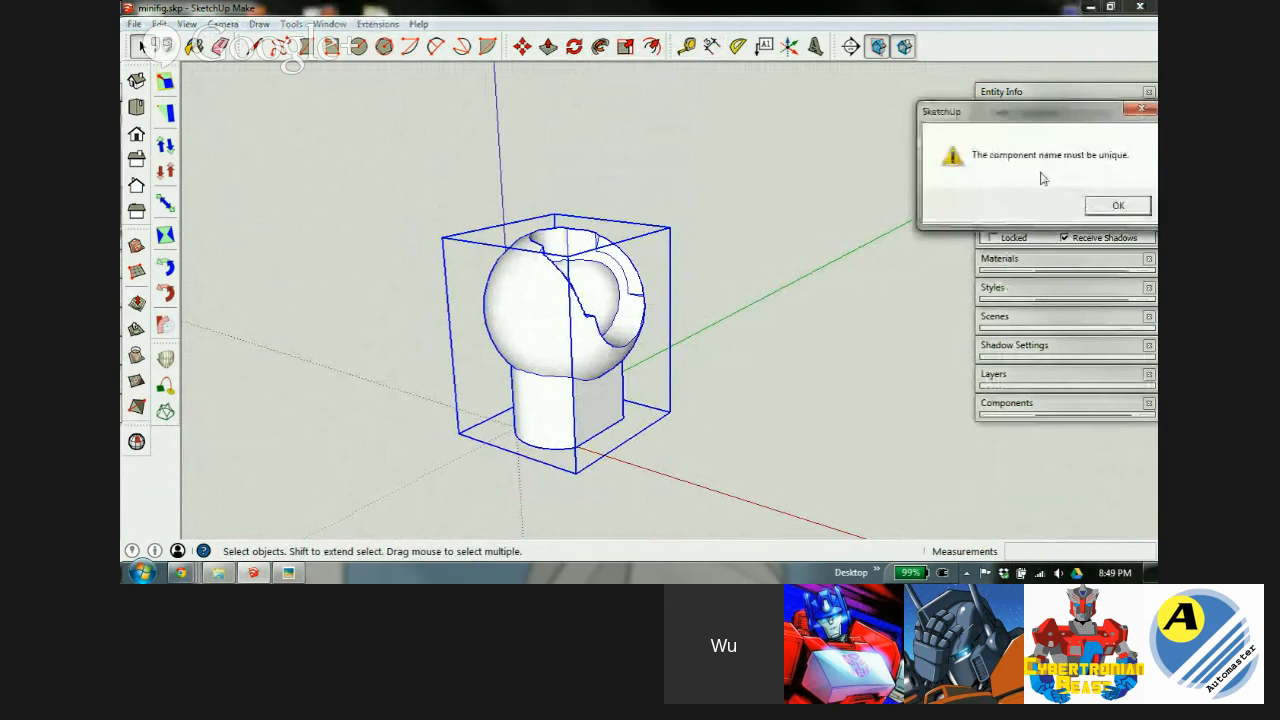
{"action": "left_click", "coordinate": [1126, 208]}
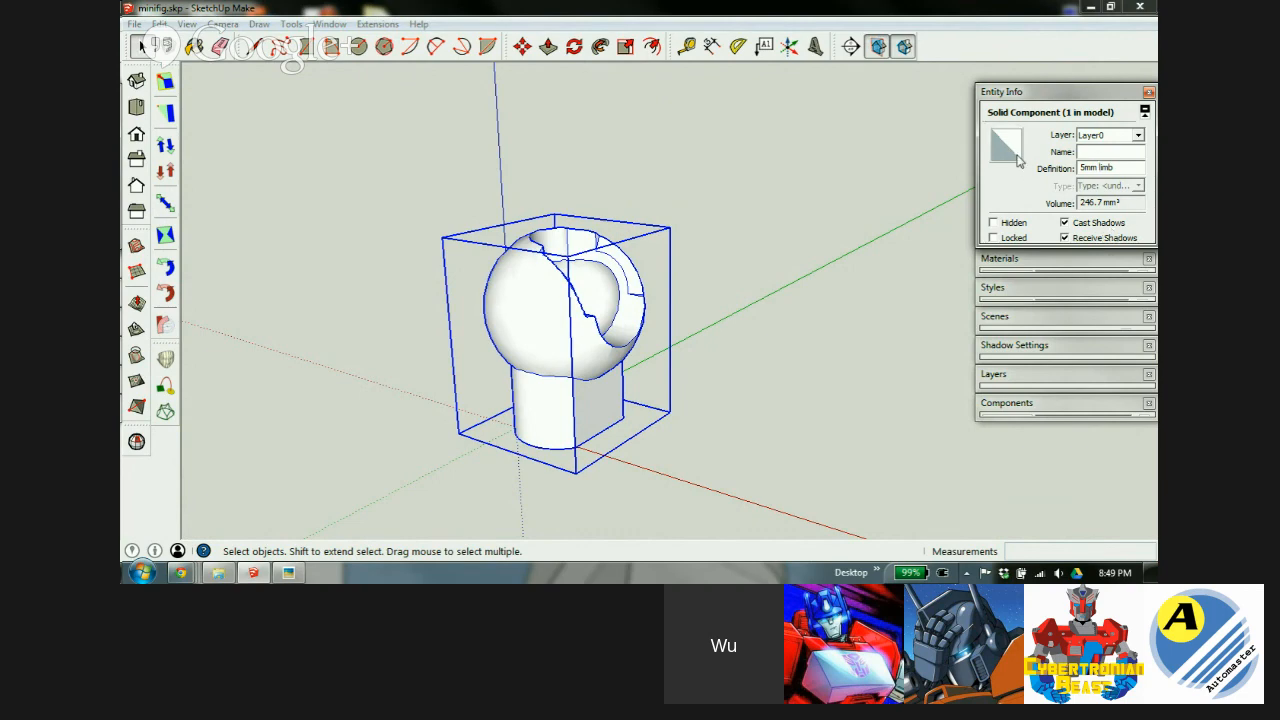
{"action": "middle_click_drag", "start_coordinate": [527, 354], "coordinate": [412, 354]}
{"action": "scroll", "coordinate": [569, 254], "scroll_direction": "up", "scroll_amount": 2}
{"action": "scroll", "coordinate": [572, 258], "scroll_direction": "up", "scroll_amount": 4}
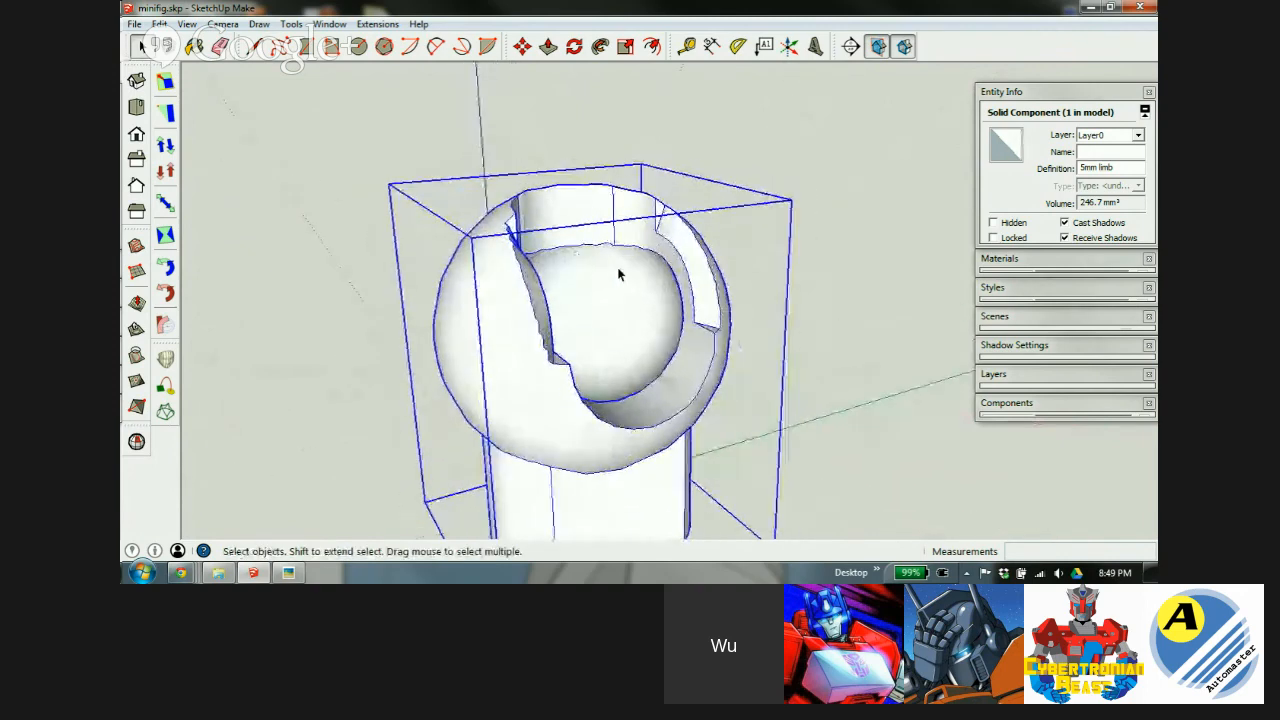
{"action": "mouse_move", "coordinate": [505, 247]}
{"action": "middle_mouse_down"}
{"action": "mouse_move", "coordinate": [480, 286]}
{"action": "mouse_move", "coordinate": [517, 208]}
{"action": "mouse_move", "coordinate": [507, 224]}
{"action": "middle_mouse_up"}
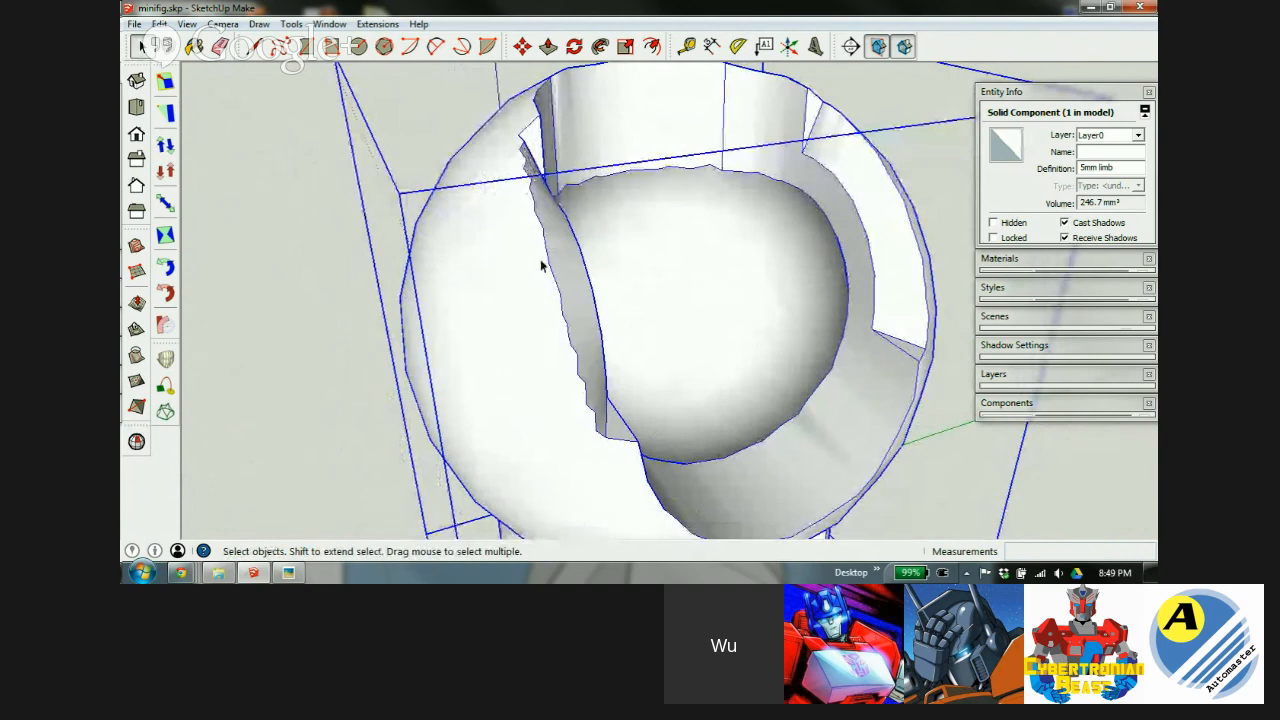
{"action": "middle_click_drag", "start_coordinate": [792, 346], "coordinate": [686, 343]}
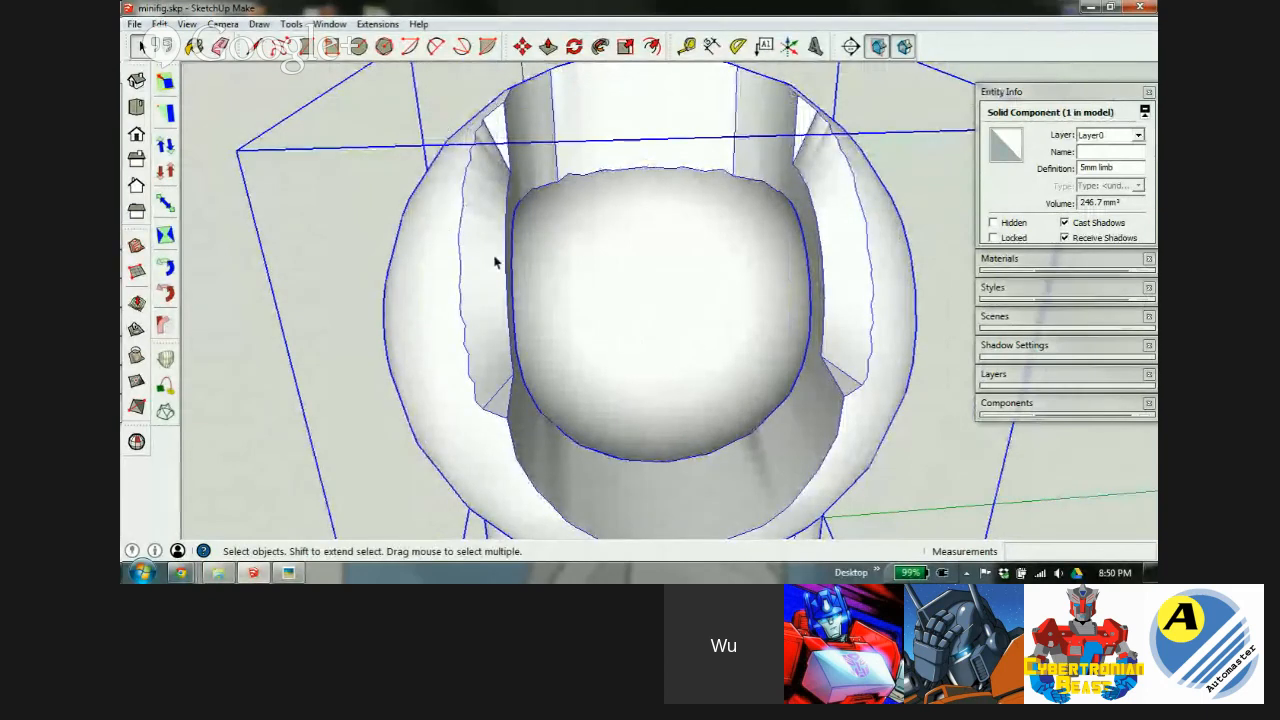
{"action": "middle_click_drag", "start_coordinate": [518, 253], "coordinate": [640, 263]}
{"action": "middle_click_drag", "start_coordinate": [530, 180], "coordinate": [727, 255]}
{"action": "scroll", "coordinate": [720, 280], "scroll_direction": "down", "scroll_amount": 4}
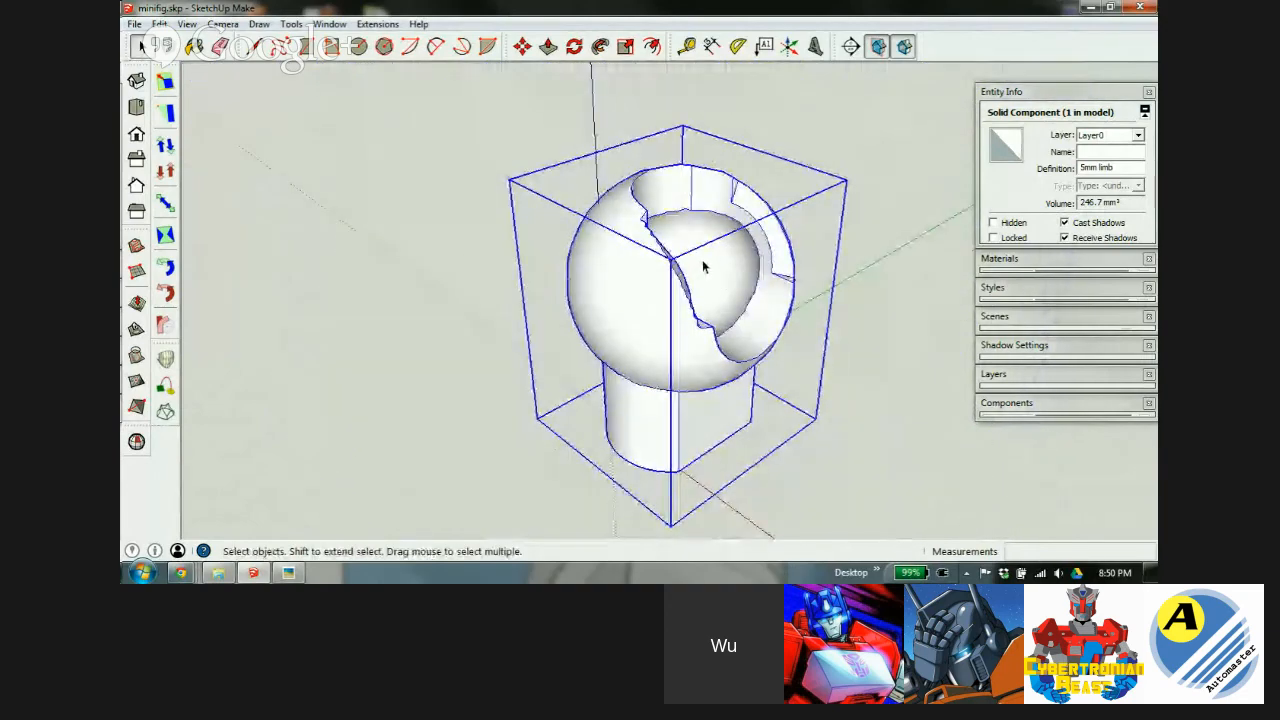
{"action": "scroll", "coordinate": [667, 249], "scroll_direction": "up", "scroll_amount": 6}
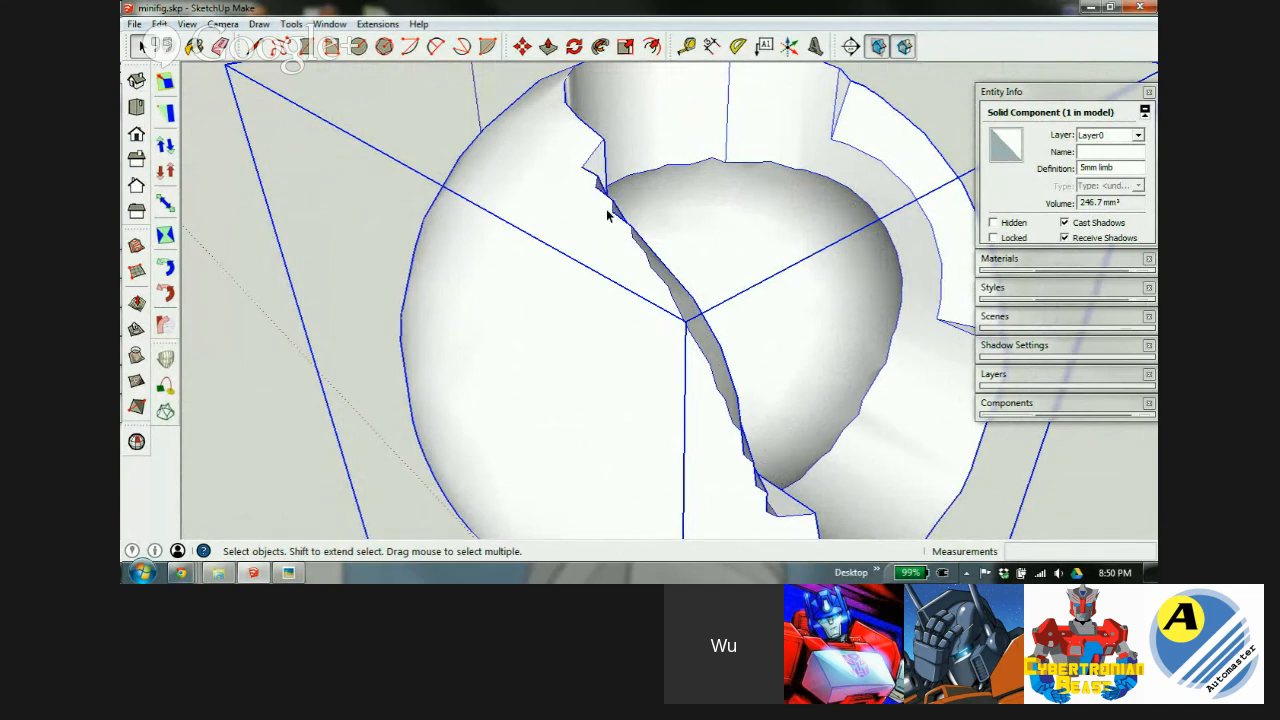
{"action": "middle_click_drag", "start_coordinate": [590, 172], "coordinate": [574, 309]}
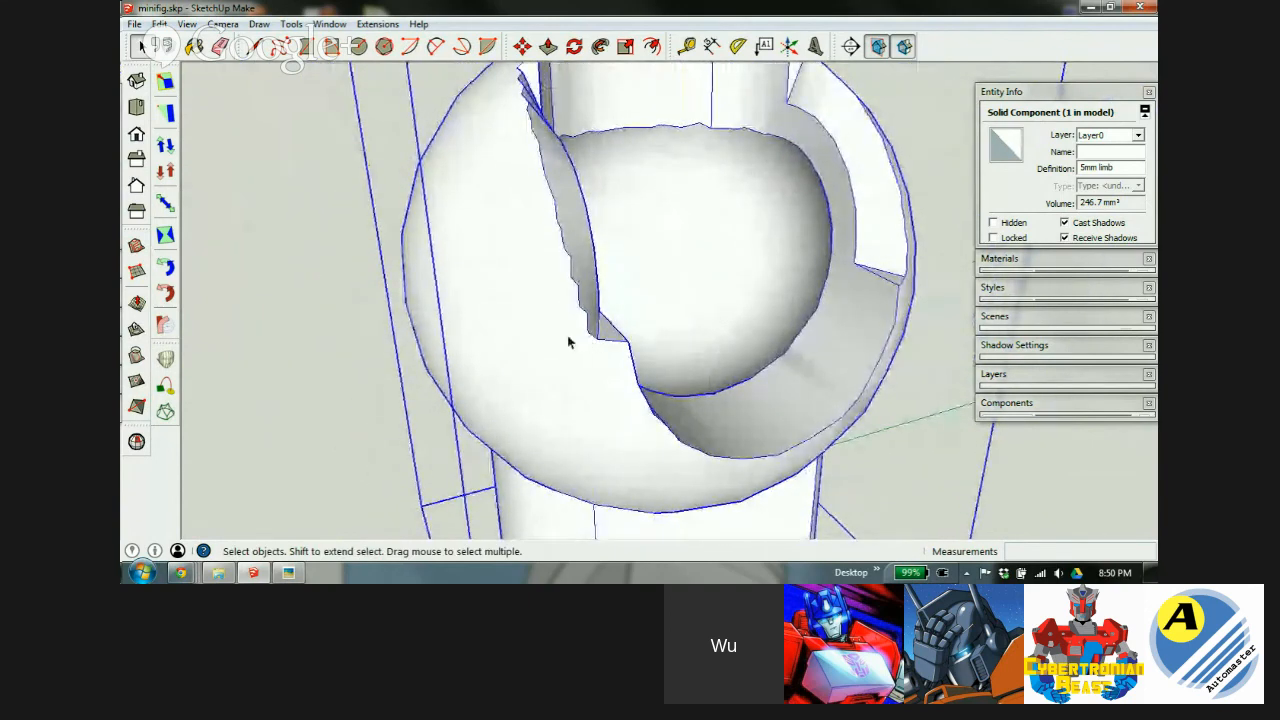
{"action": "scroll", "coordinate": [567, 342], "scroll_direction": "down", "scroll_amount": 5}
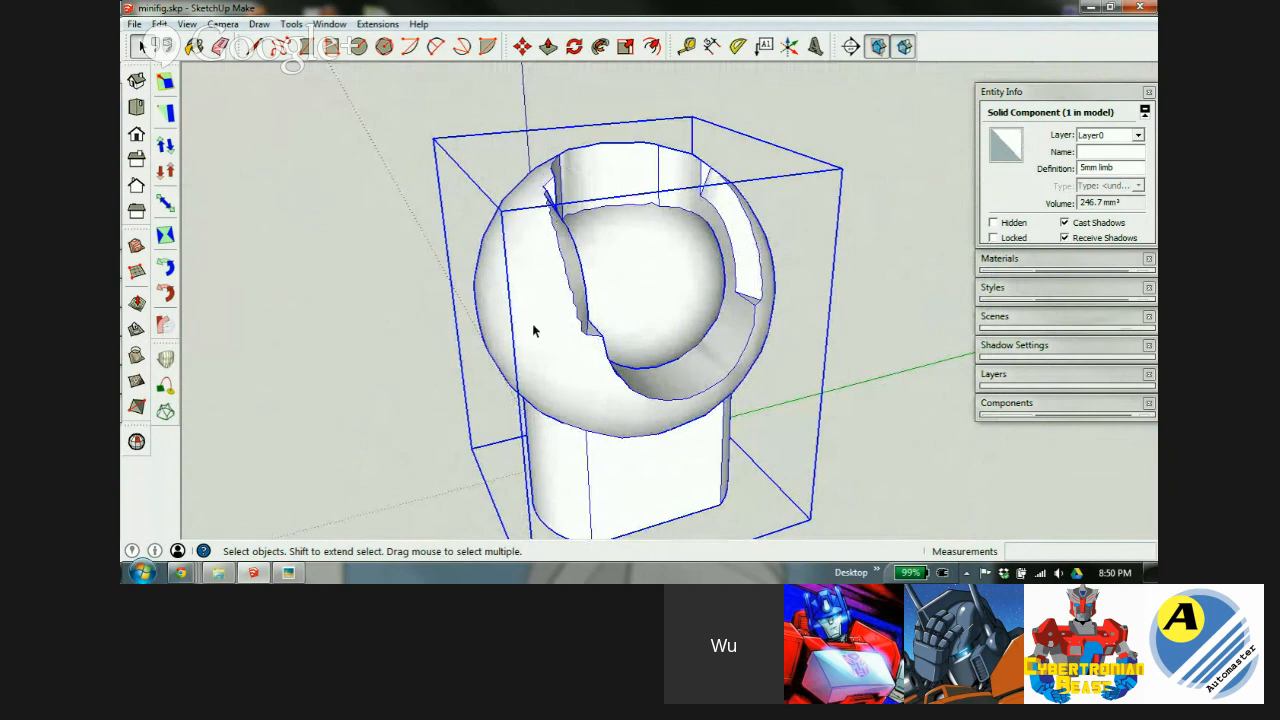
{"action": "middle_click_drag", "start_coordinate": [532, 329], "coordinate": [540, 220]}
{"action": "scroll", "coordinate": [540, 220], "scroll_direction": "down", "scroll_amount": 3}
Place the '5mm ball post' component from the Components tray next to the limb.
{"action": "left_click", "coordinate": [640, 343]}
{"action": "middle_click_drag", "start_coordinate": [640, 343], "coordinate": [769, 249]}
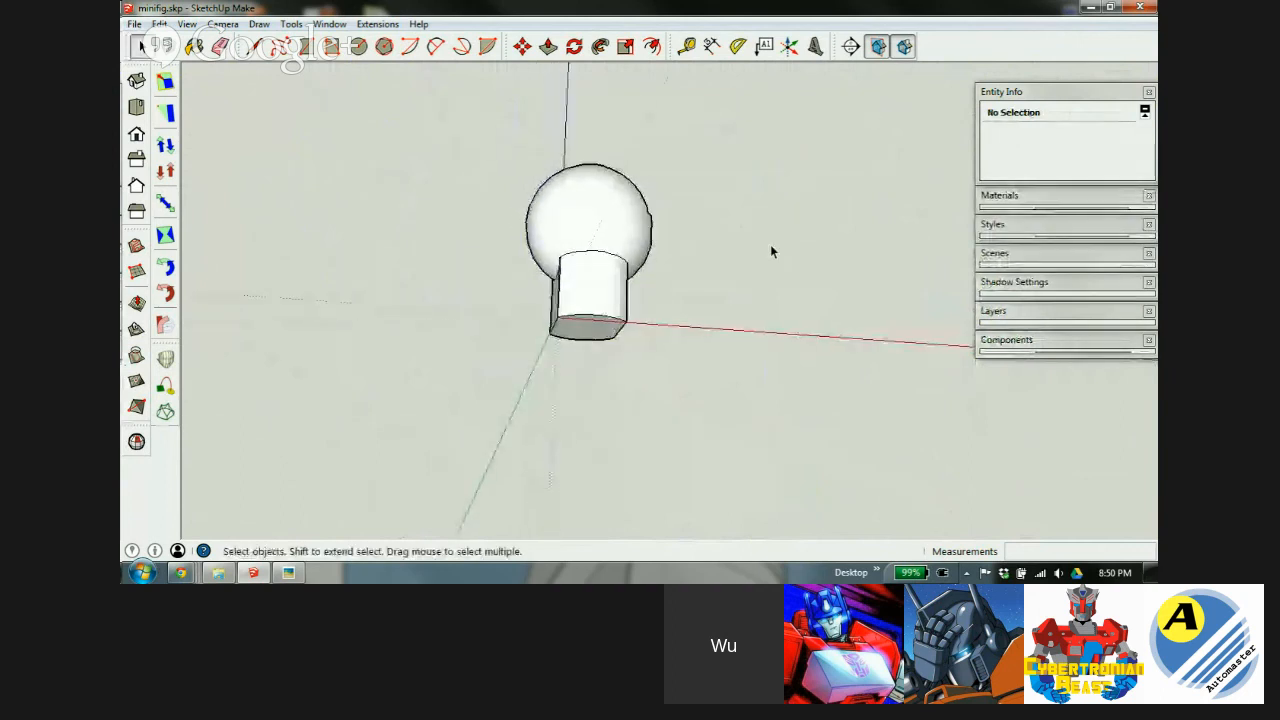
{"action": "scroll", "coordinate": [780, 313], "scroll_direction": "up", "scroll_amount": 2}
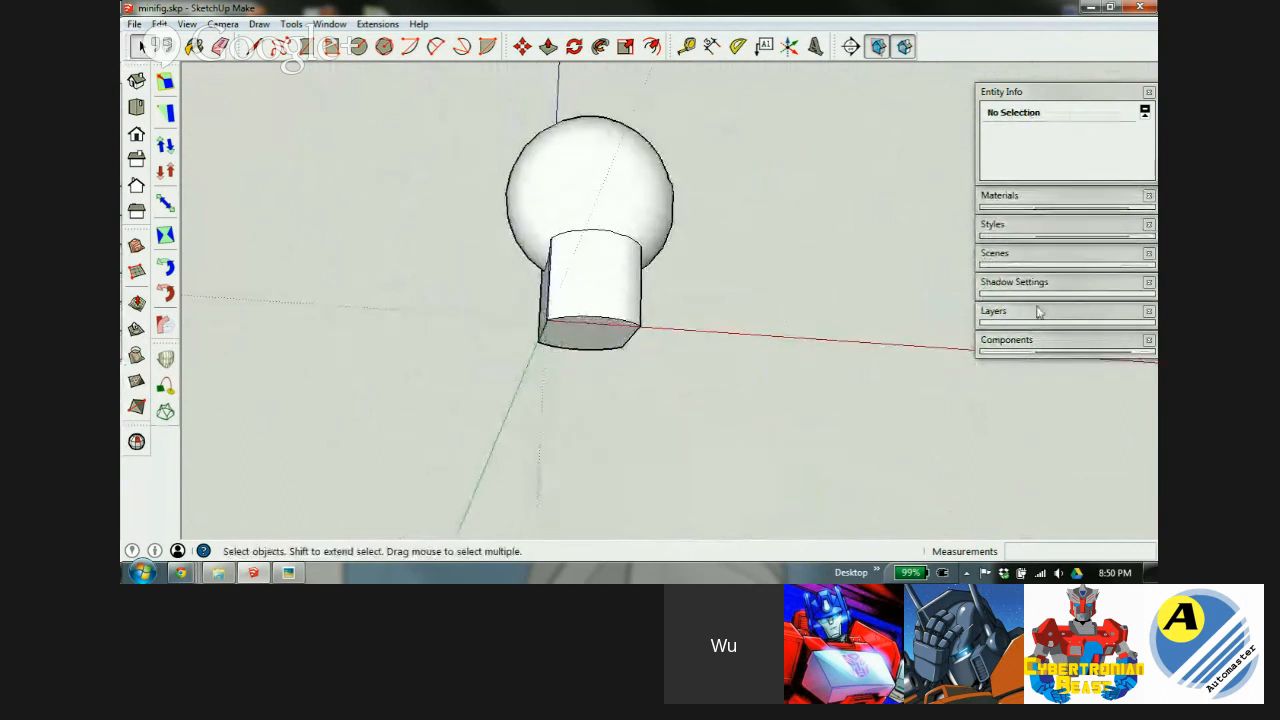
{"action": "left_click", "coordinate": [1079, 345]}
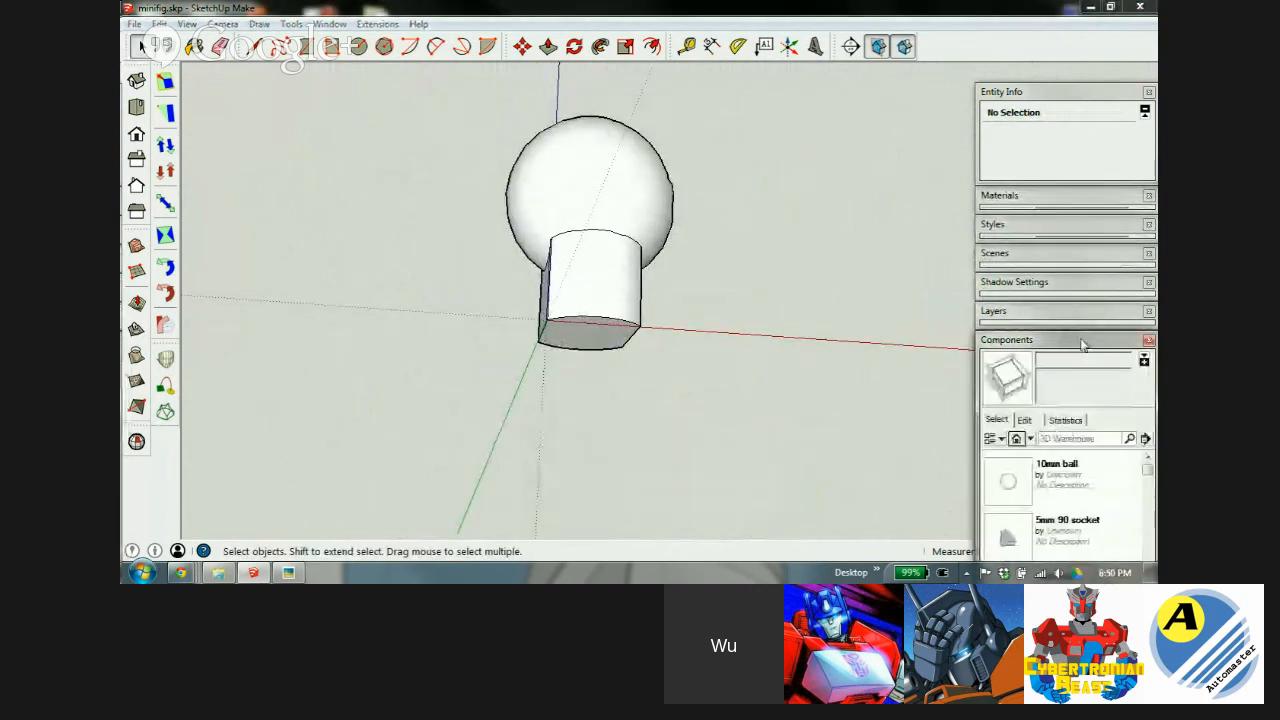
{"action": "left_click", "coordinate": [1064, 68]}
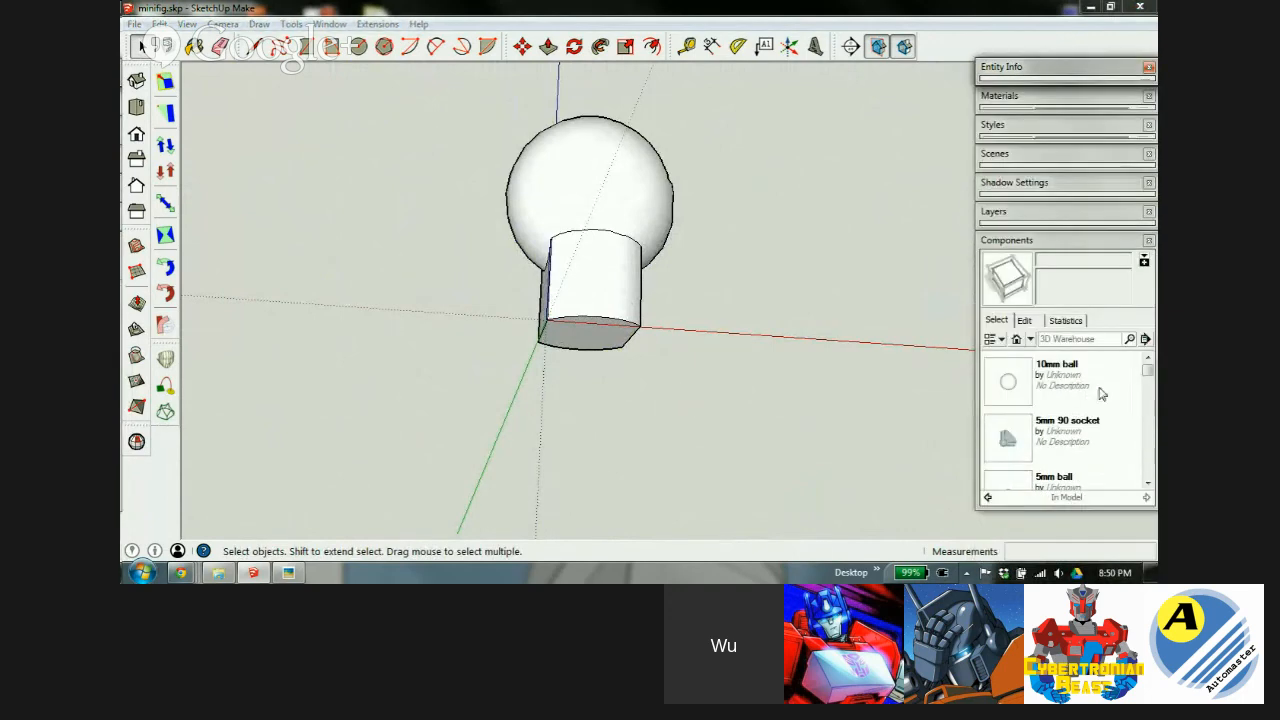
{"action": "left_click", "coordinate": [1148, 457]}
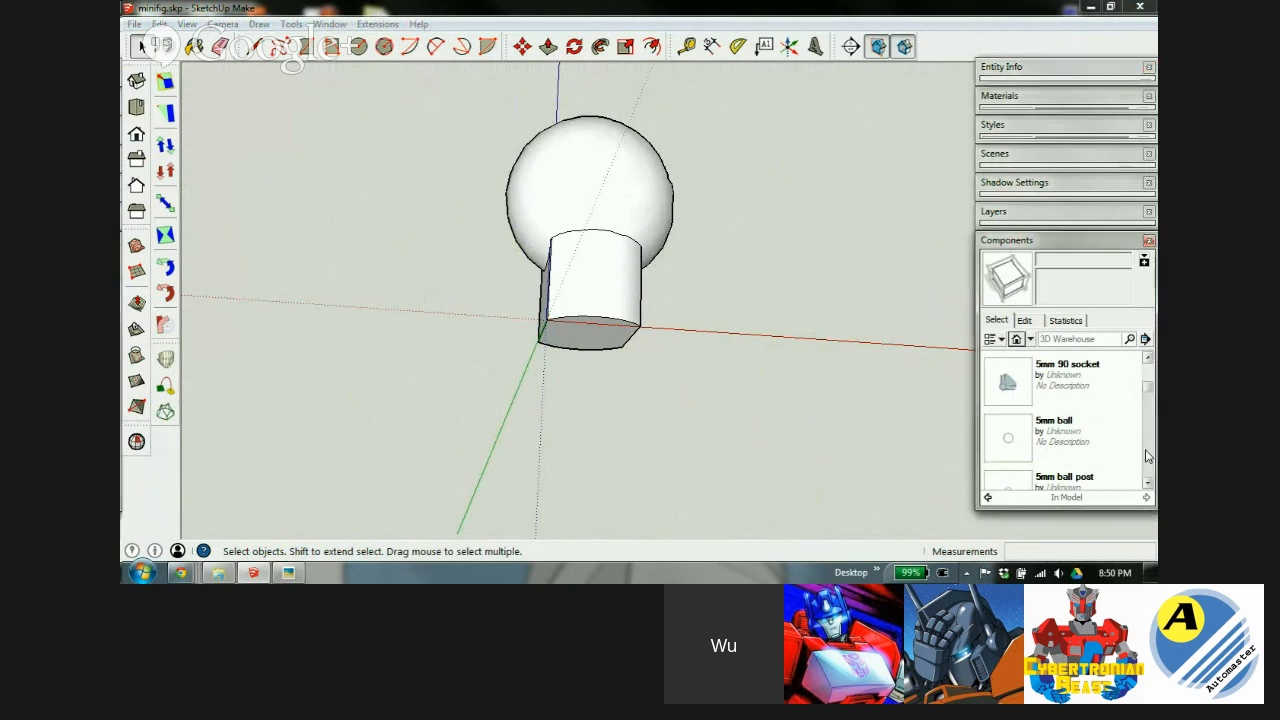
{"action": "left_click", "coordinate": [1017, 485]}
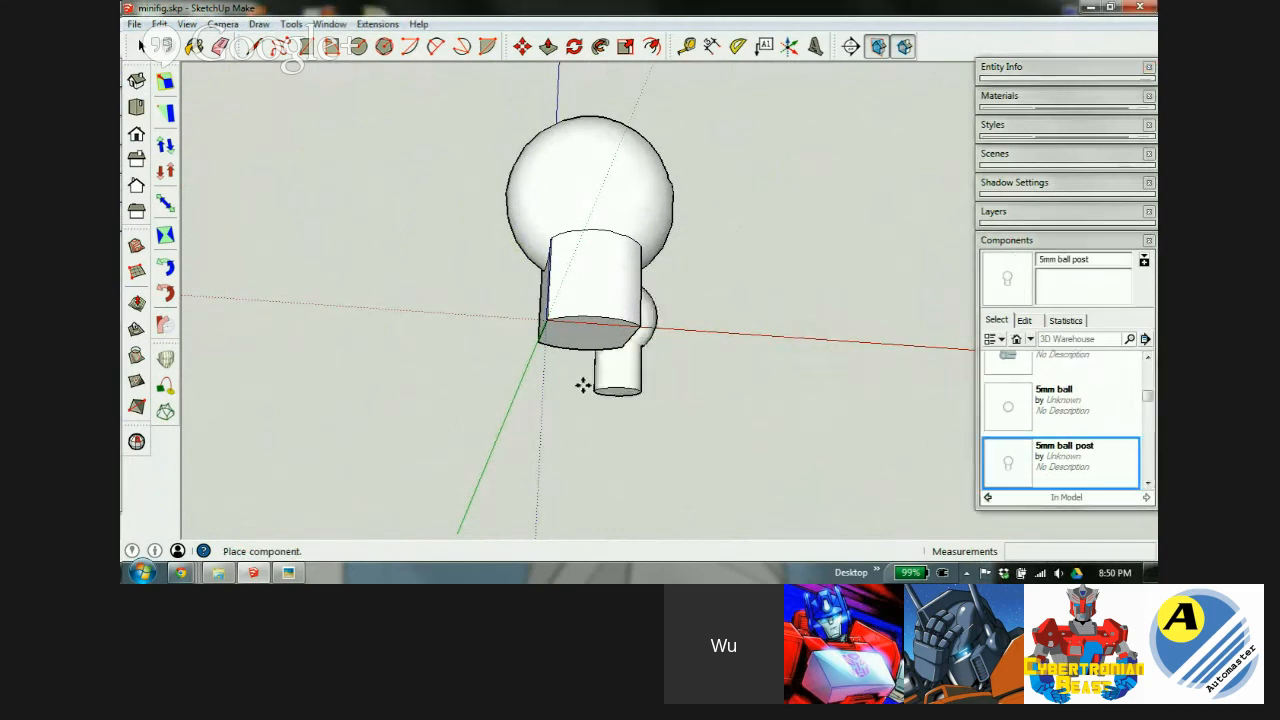
{"action": "left_click", "coordinate": [593, 314]}
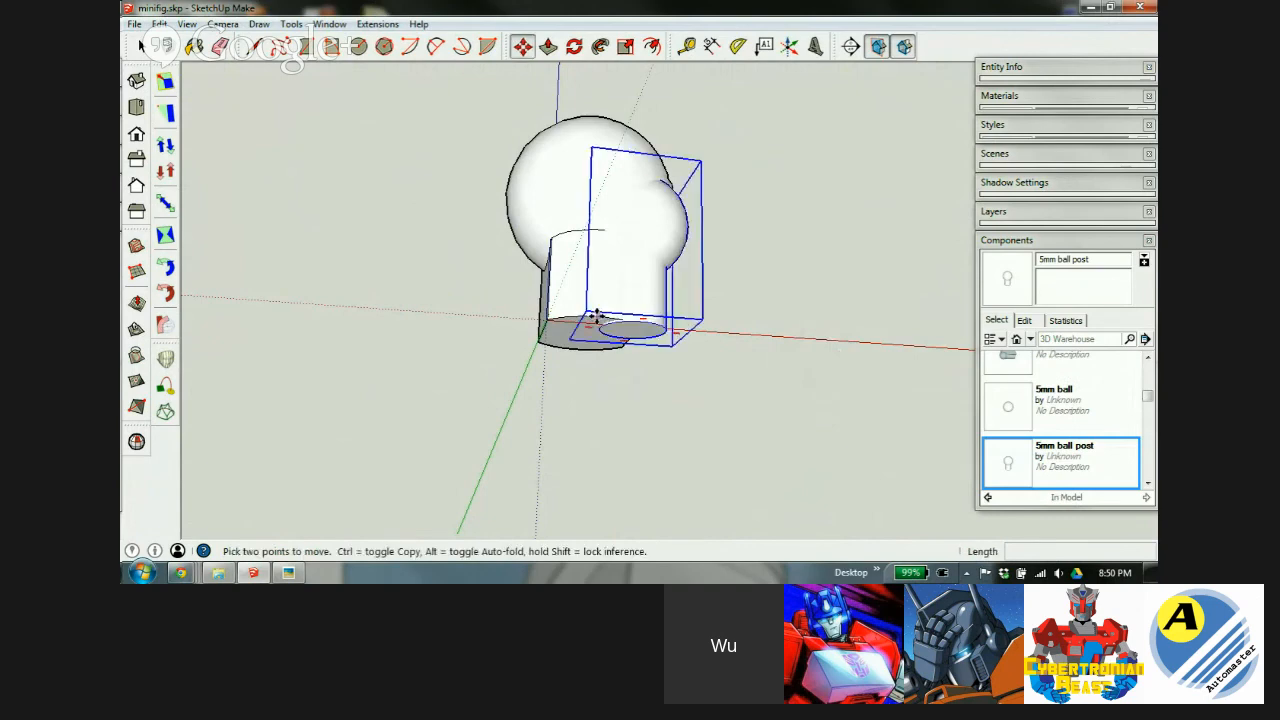
Rotate the ball post -90° to hang upside down and show hidden geometry.
{"action": "left_click", "coordinate": [643, 168]}
{"action": "left_click", "coordinate": [643, 290]}
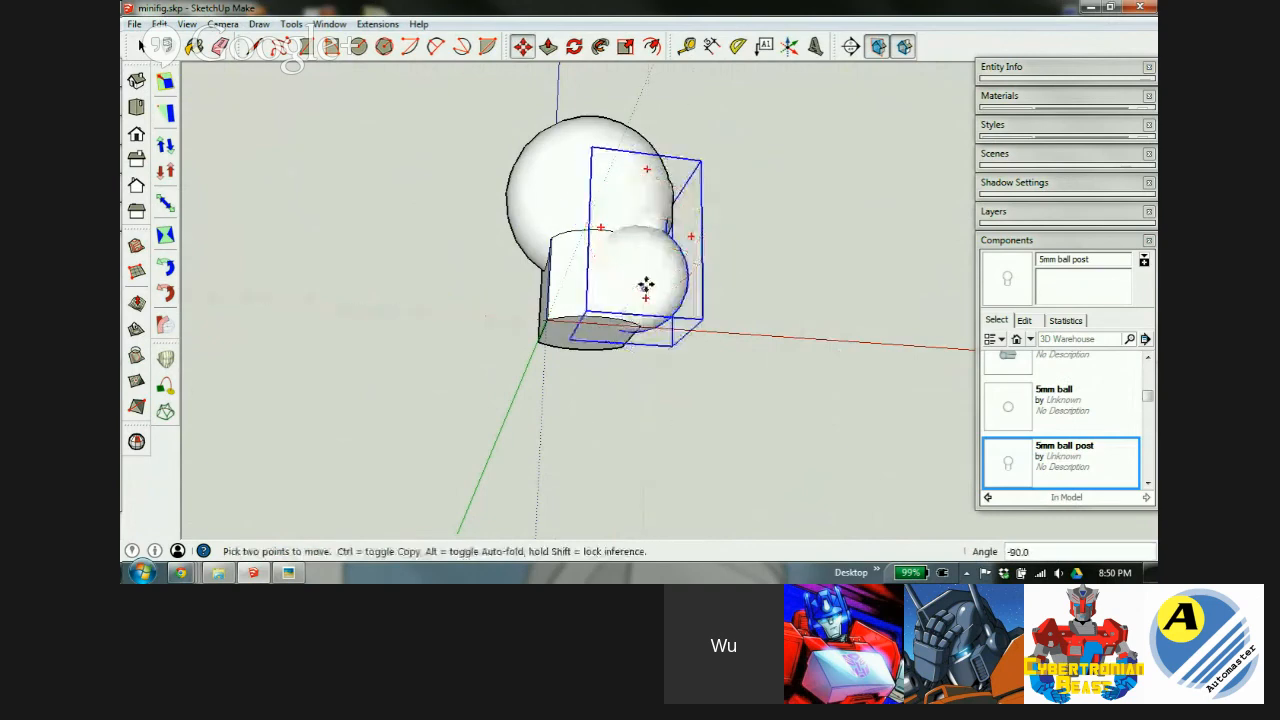
{"action": "key", "text": "alt+h"}
{"action": "middle_click_drag", "start_coordinate": [640, 236], "coordinate": [634, 314]}
{"action": "scroll", "coordinate": [651, 286], "scroll_direction": "up", "scroll_amount": 5}
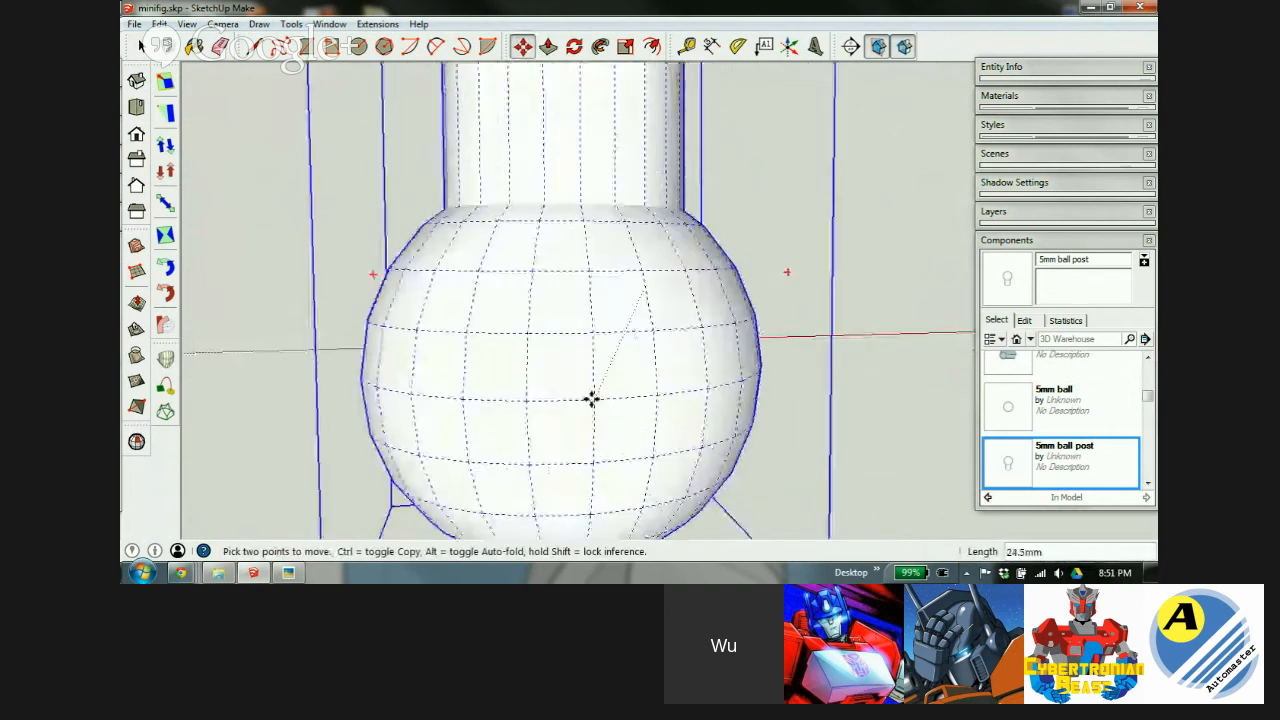
Move the ball post beneath the limb, pushing its post 1 mm up into the bottom face.
{"action": "left_click", "coordinate": [634, 307]}
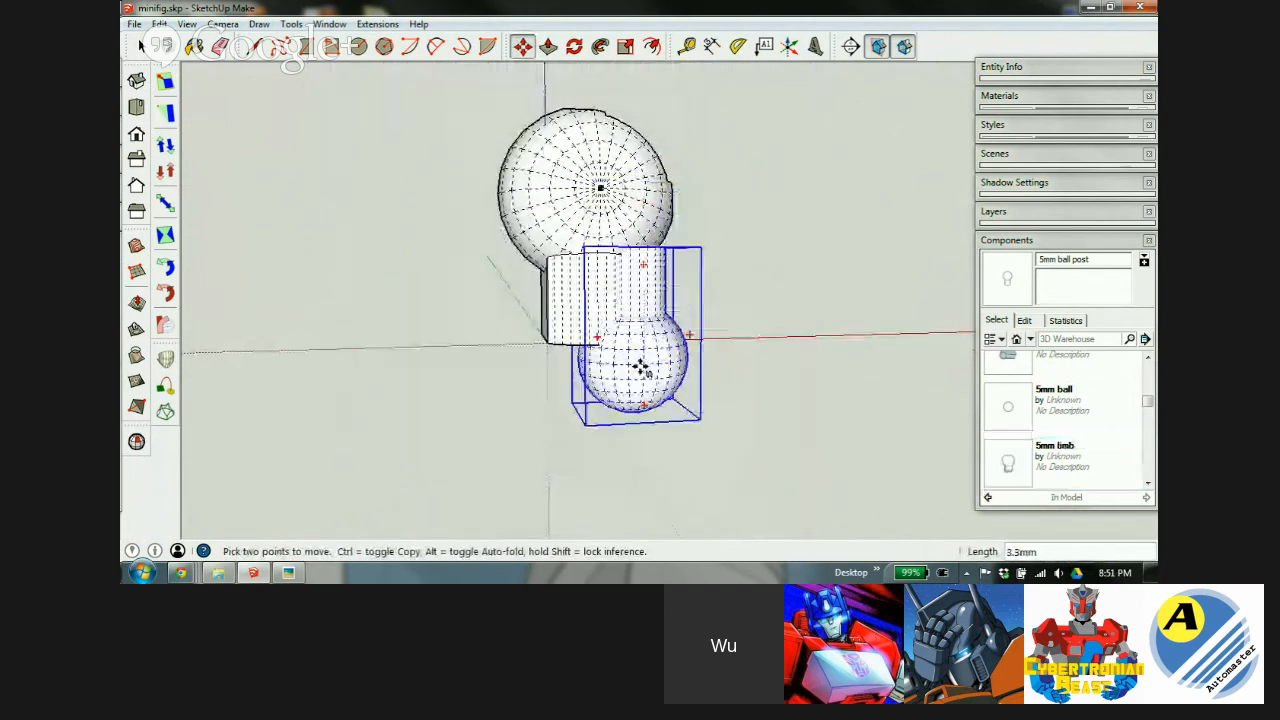
{"action": "left_click", "coordinate": [643, 434]}
{"action": "scroll", "coordinate": [630, 325], "scroll_direction": "up", "scroll_amount": 4}
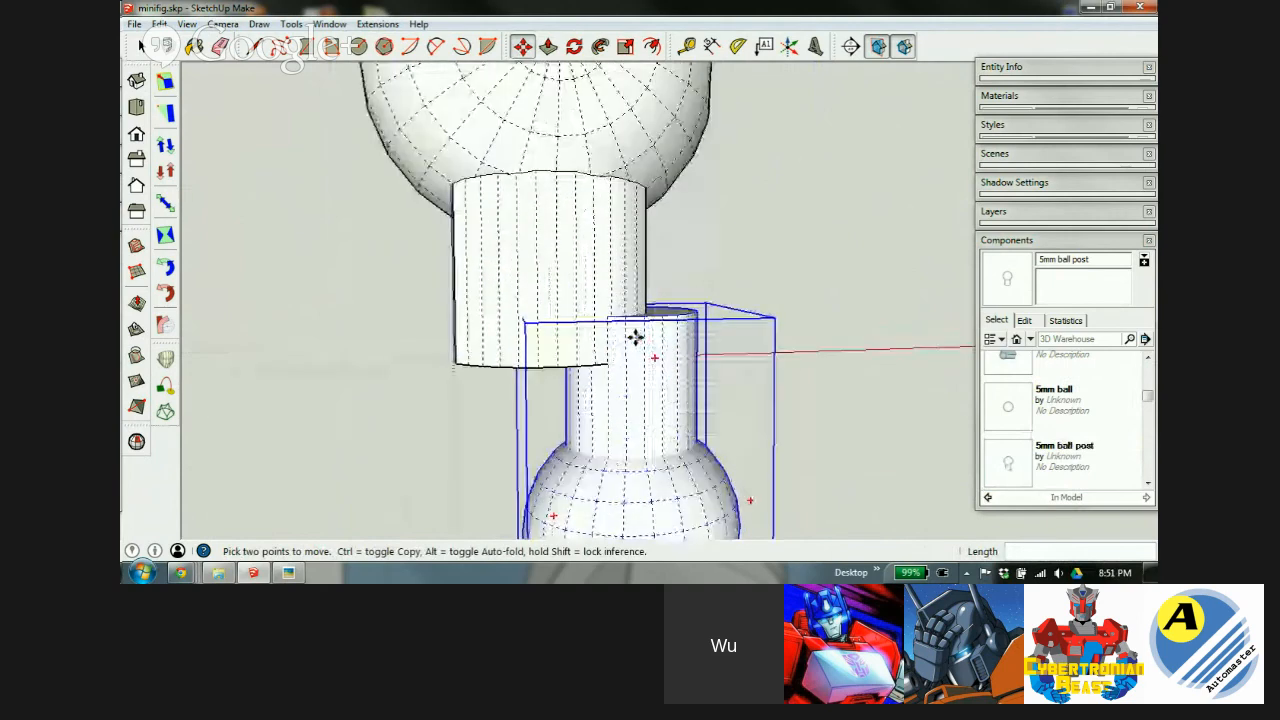
{"action": "middle_click_drag", "start_coordinate": [657, 349], "coordinate": [620, 347]}
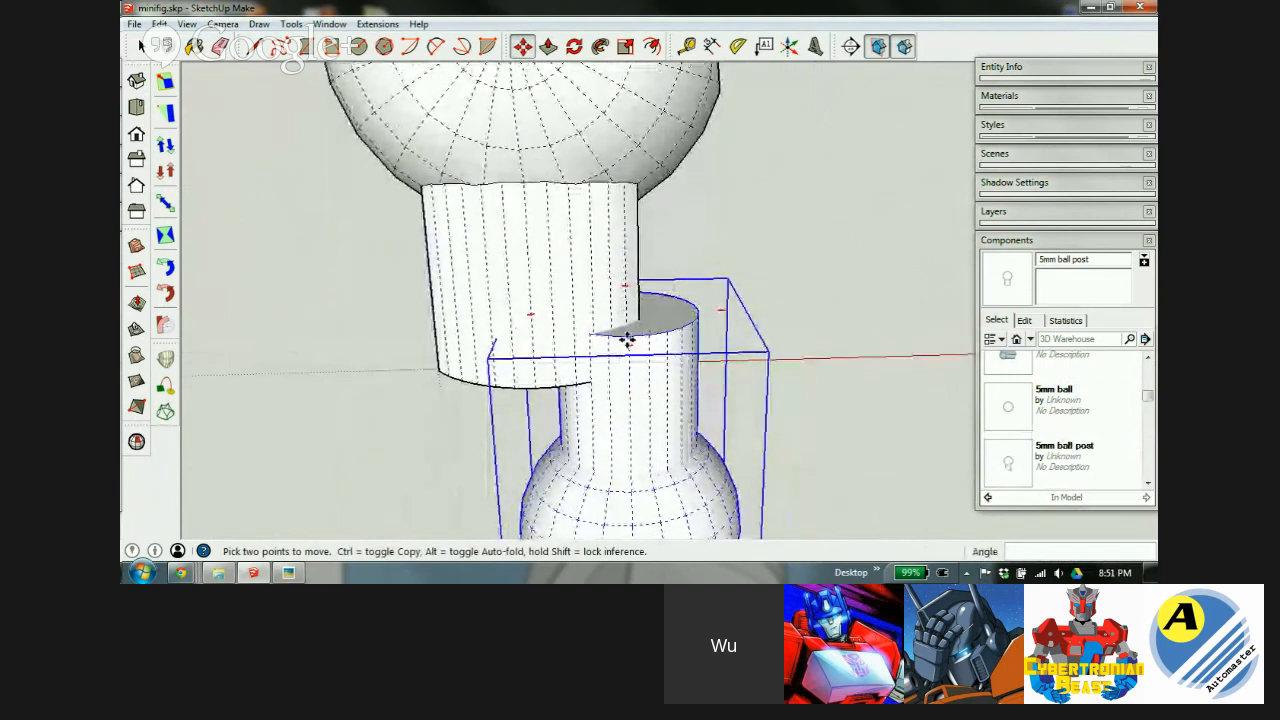
{"action": "left_click", "coordinate": [626, 340]}
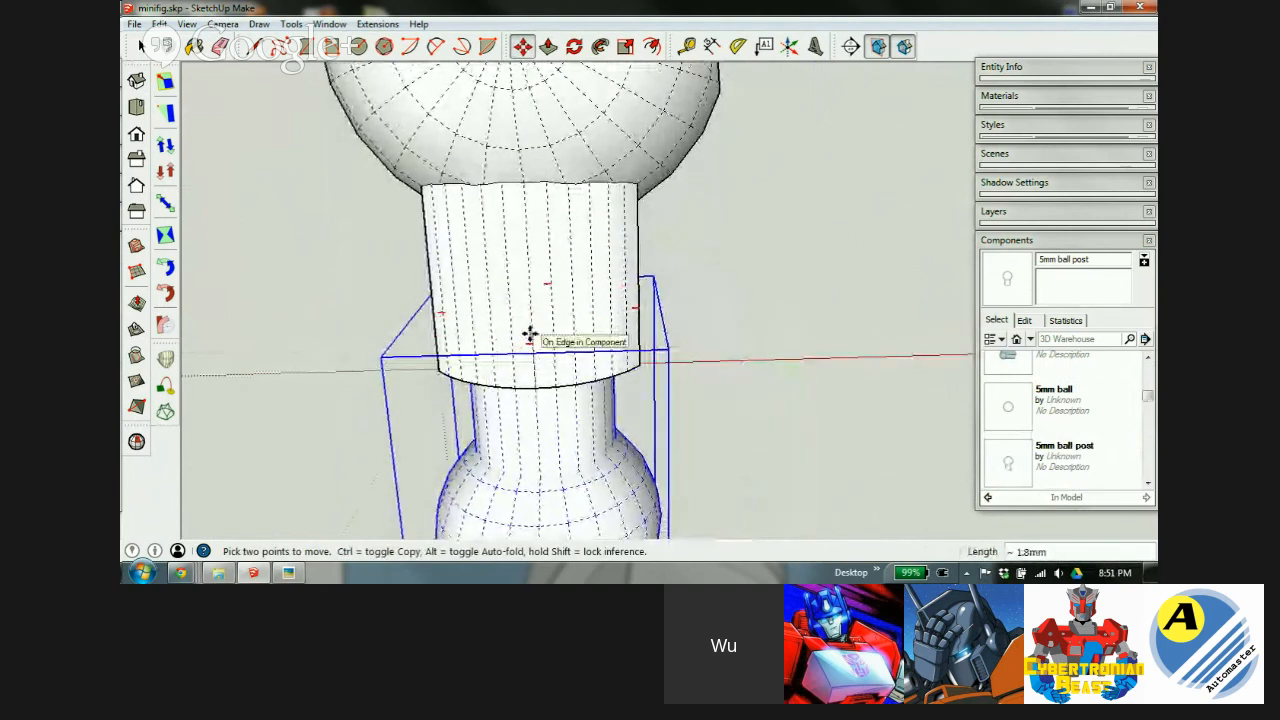
{"action": "middle_click_drag", "start_coordinate": [486, 369], "coordinate": [1072, 291]}
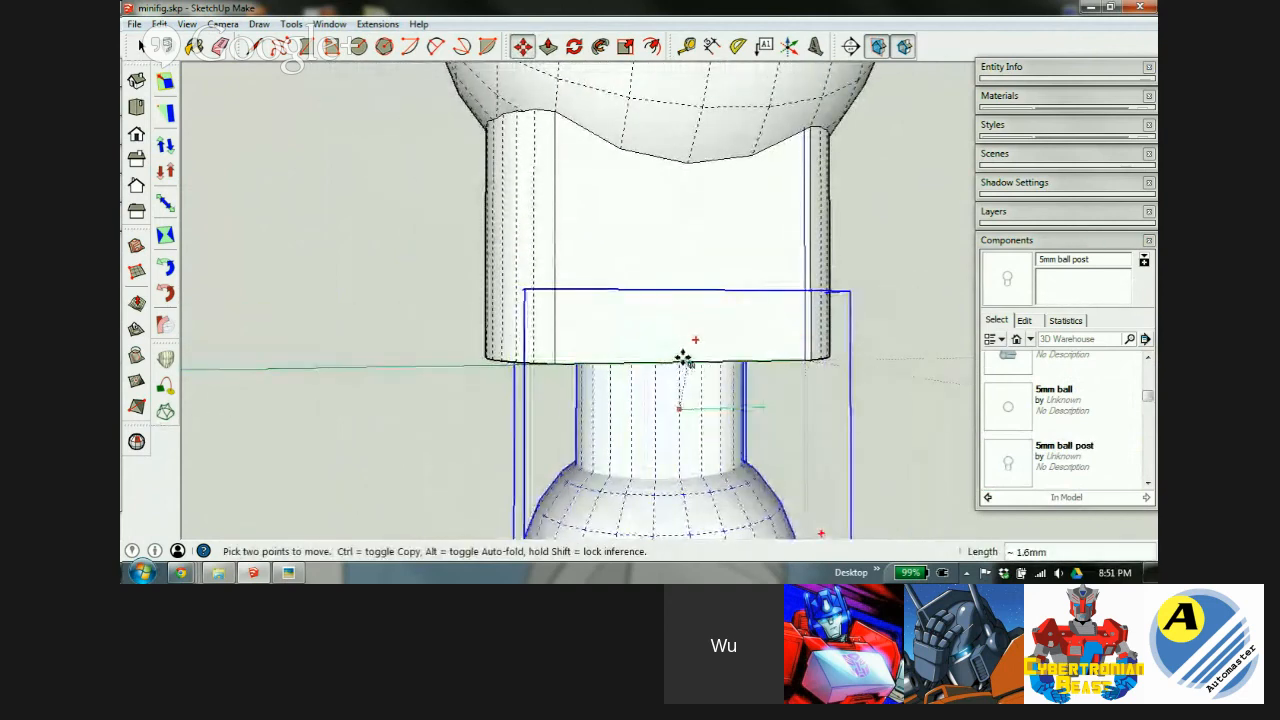
{"action": "middle_click_drag", "start_coordinate": [712, 433], "coordinate": [596, 296]}
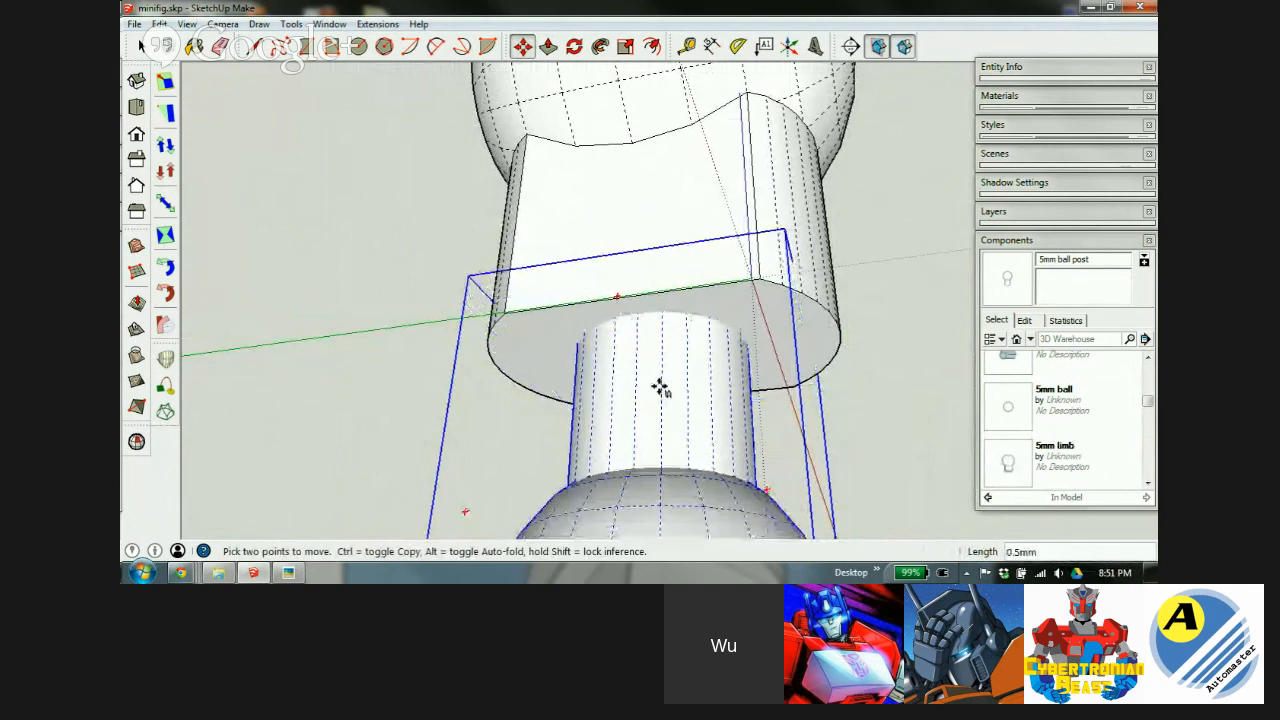
{"action": "key", "text": "Return"}
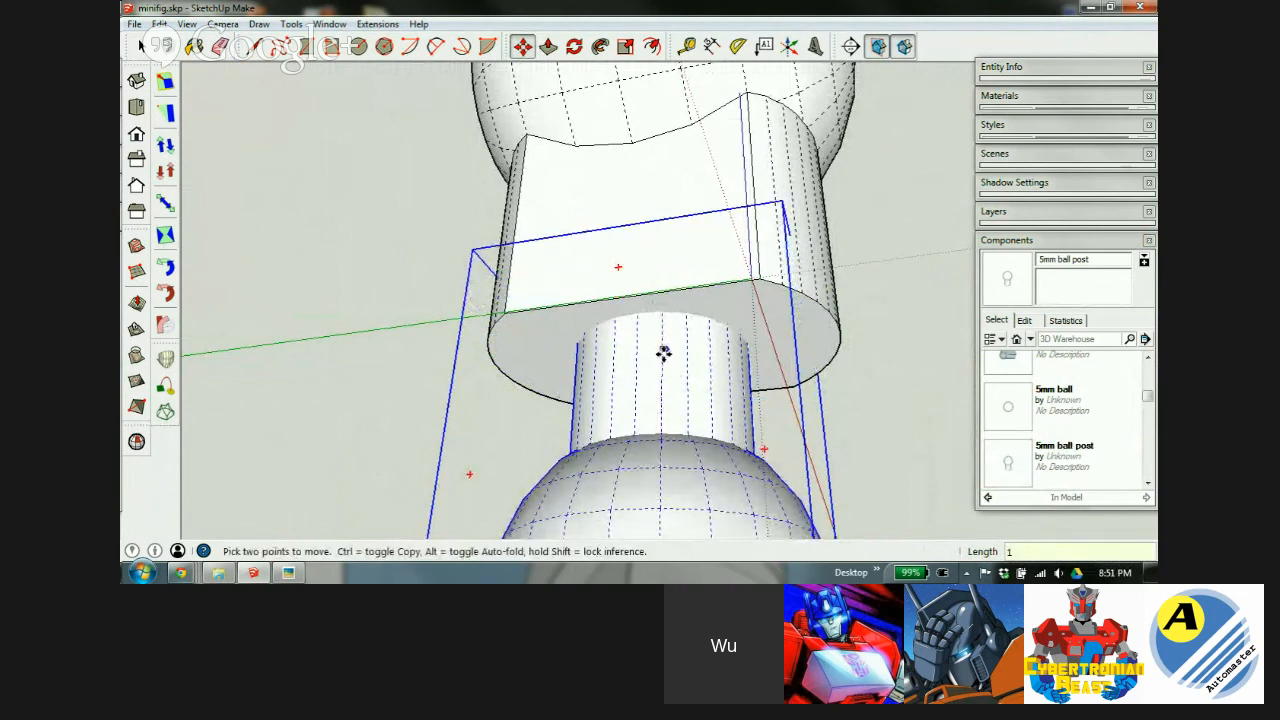
{"action": "middle_click_drag", "start_coordinate": [763, 307], "coordinate": [597, 429]}
Select both parts and make them a component named 'upper arm'.
{"action": "scroll", "coordinate": [597, 157], "scroll_direction": "down", "scroll_amount": 4}
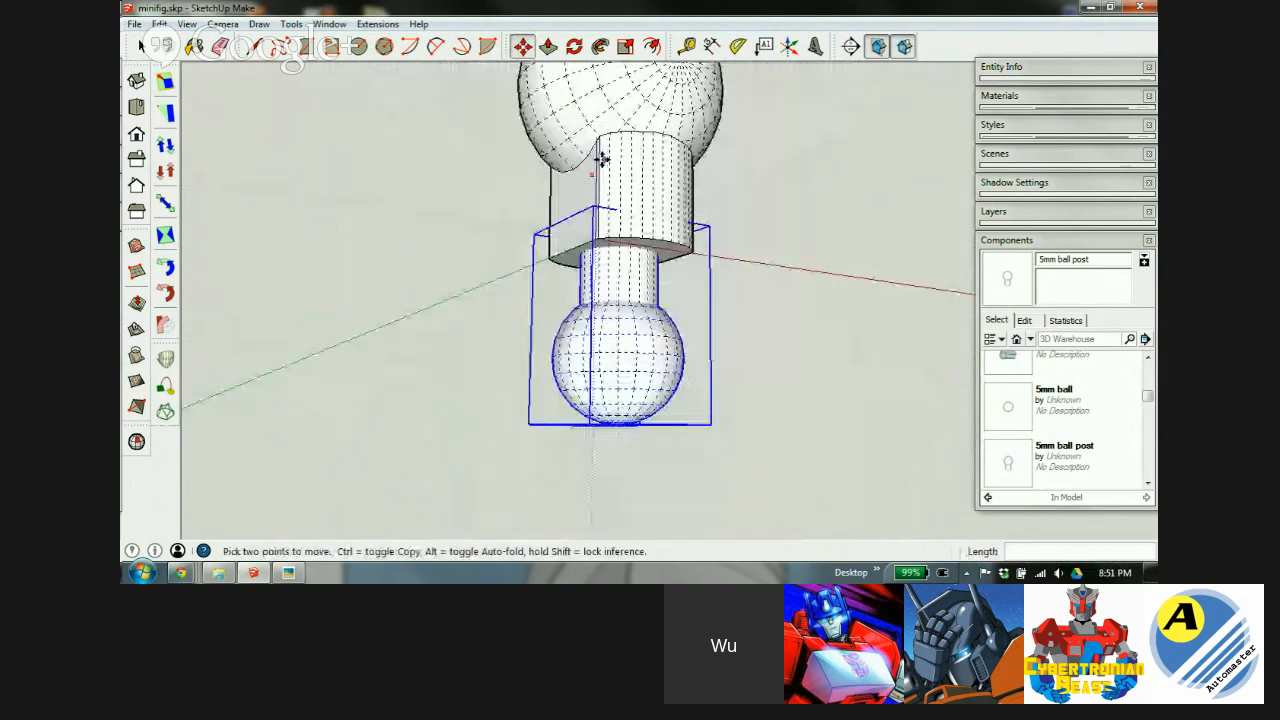
{"action": "key", "text": "space"}
{"action": "middle_click_drag", "start_coordinate": [655, 187], "coordinate": [586, 346]}
{"action": "scroll", "coordinate": [586, 348], "scroll_direction": "down", "scroll_amount": 4}
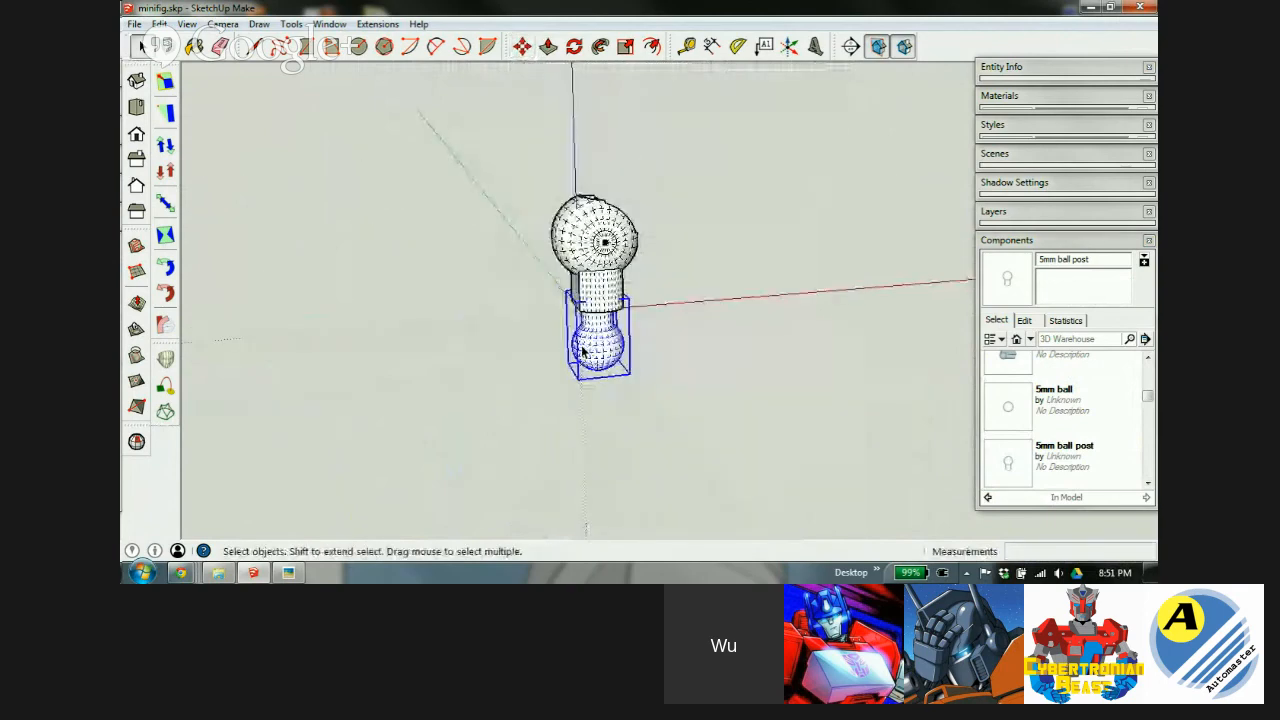
{"action": "mouse_move", "coordinate": [575, 235]}
{"action": "middle_mouse_down"}
{"action": "mouse_move", "coordinate": [624, 322]}
{"action": "mouse_move", "coordinate": [483, 268]}
{"action": "middle_mouse_up"}
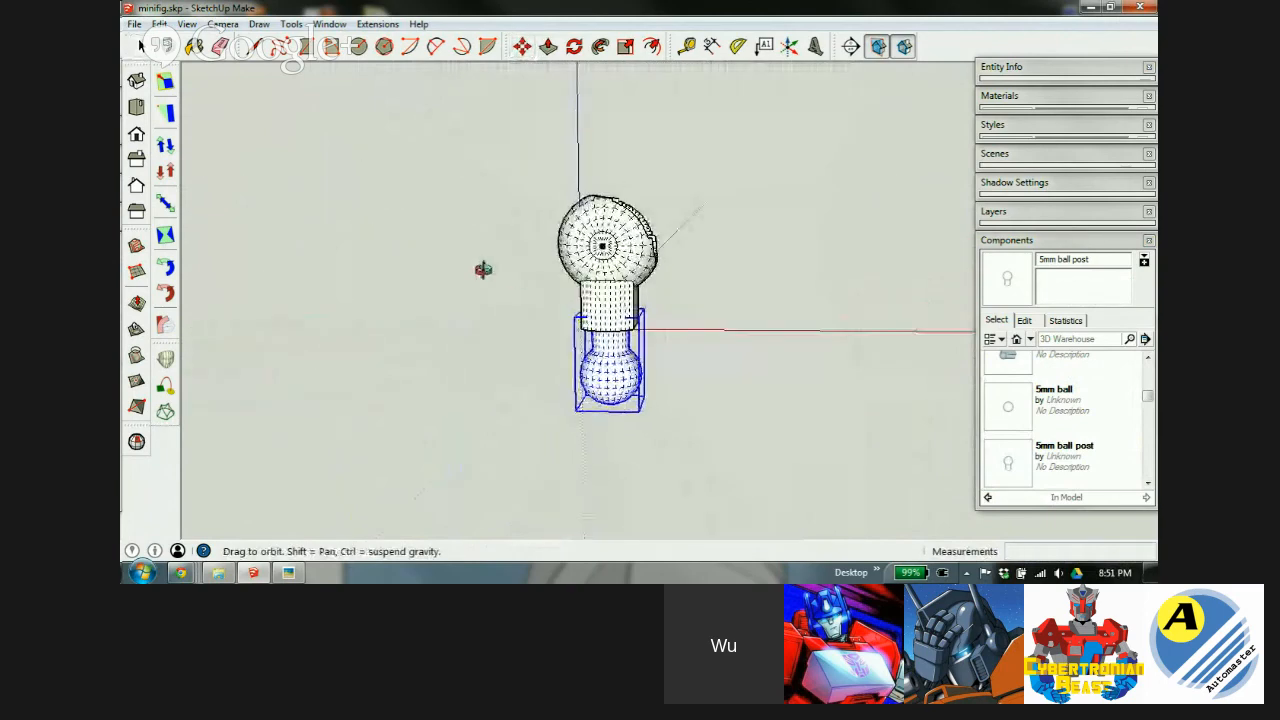
{"action": "left_click_drag", "start_coordinate": [709, 189], "coordinate": [484, 475]}
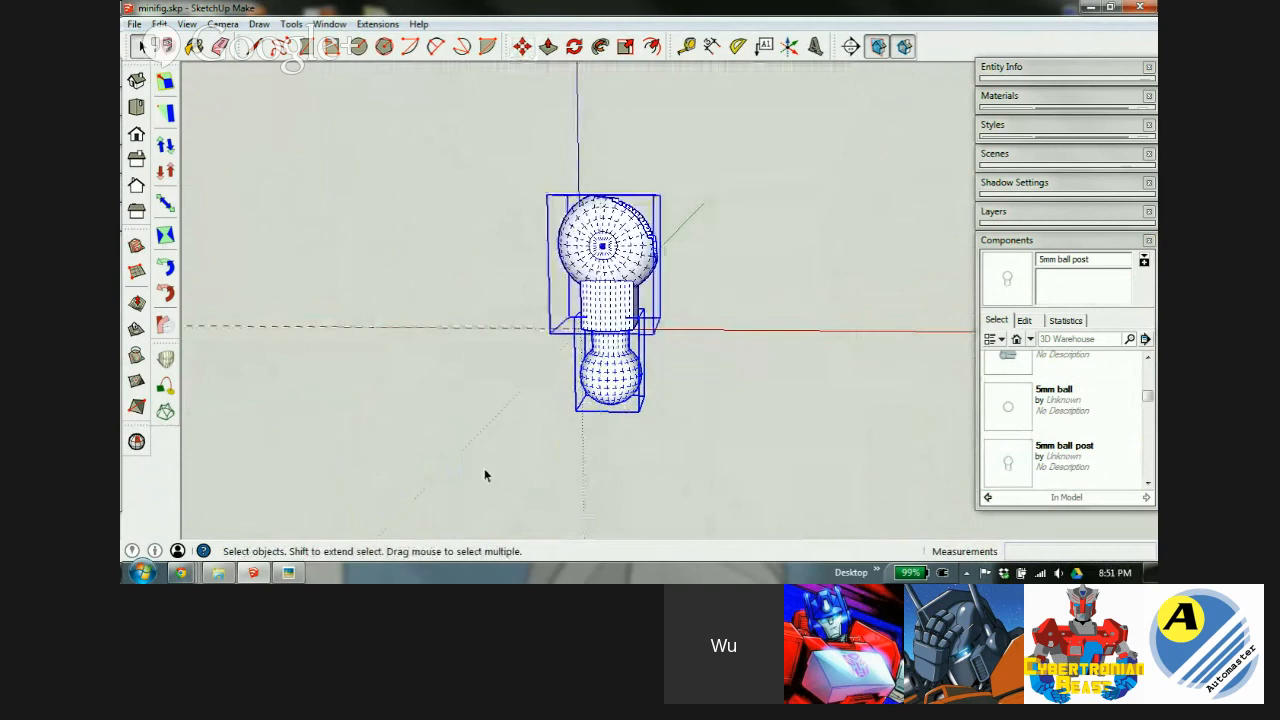
{"action": "right_click", "coordinate": [600, 276]}
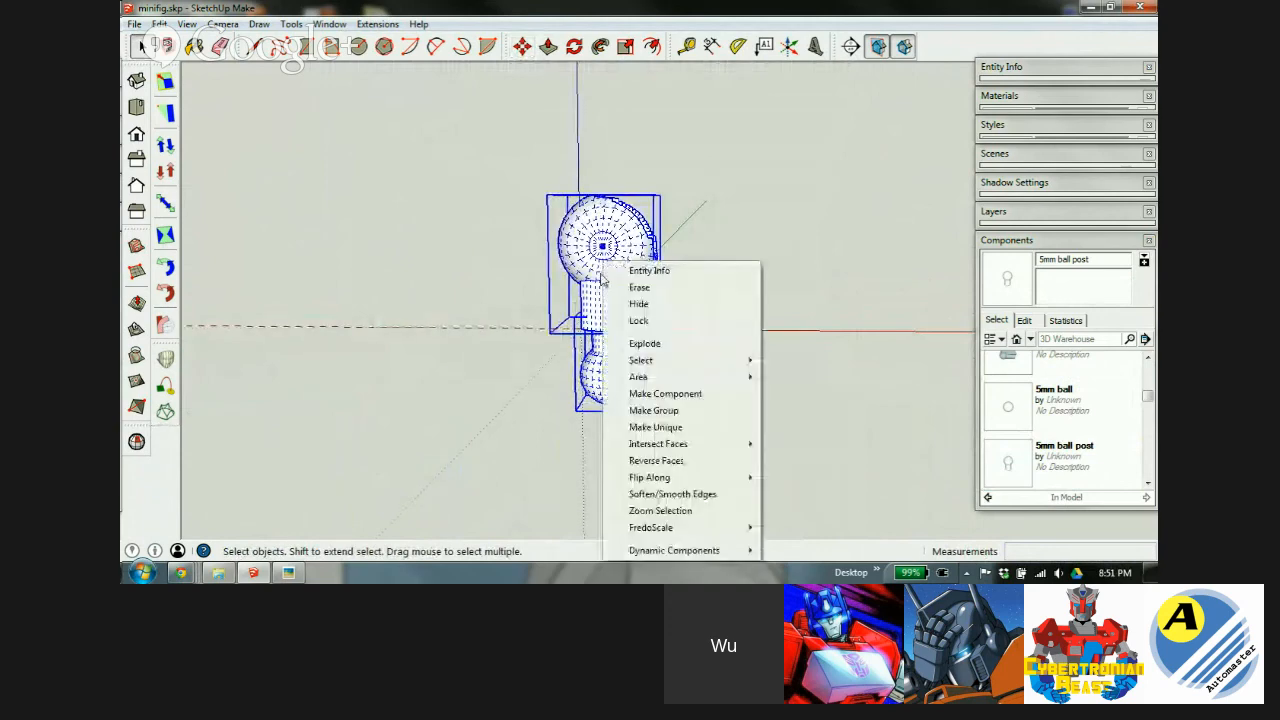
{"action": "left_click", "coordinate": [680, 394]}
{"action": "type", "text": "u"}
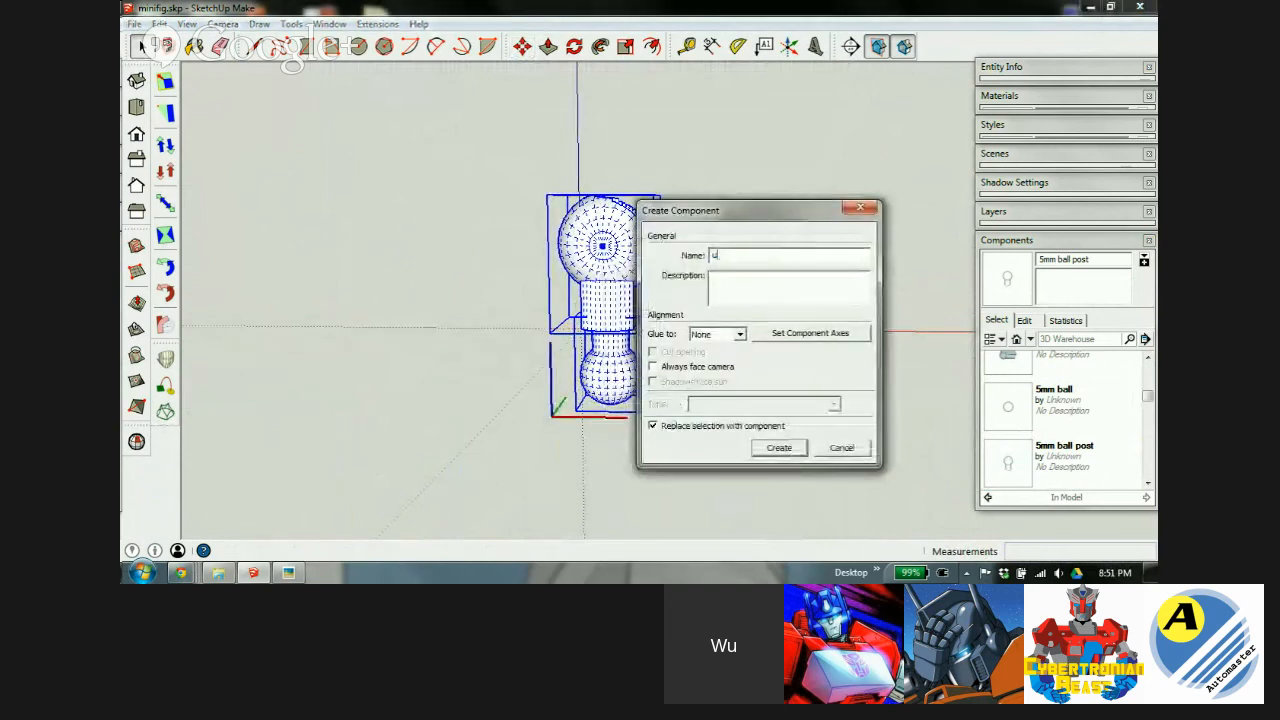
{"action": "type", "text": "pper arm"}
{"action": "key", "text": "Return"}
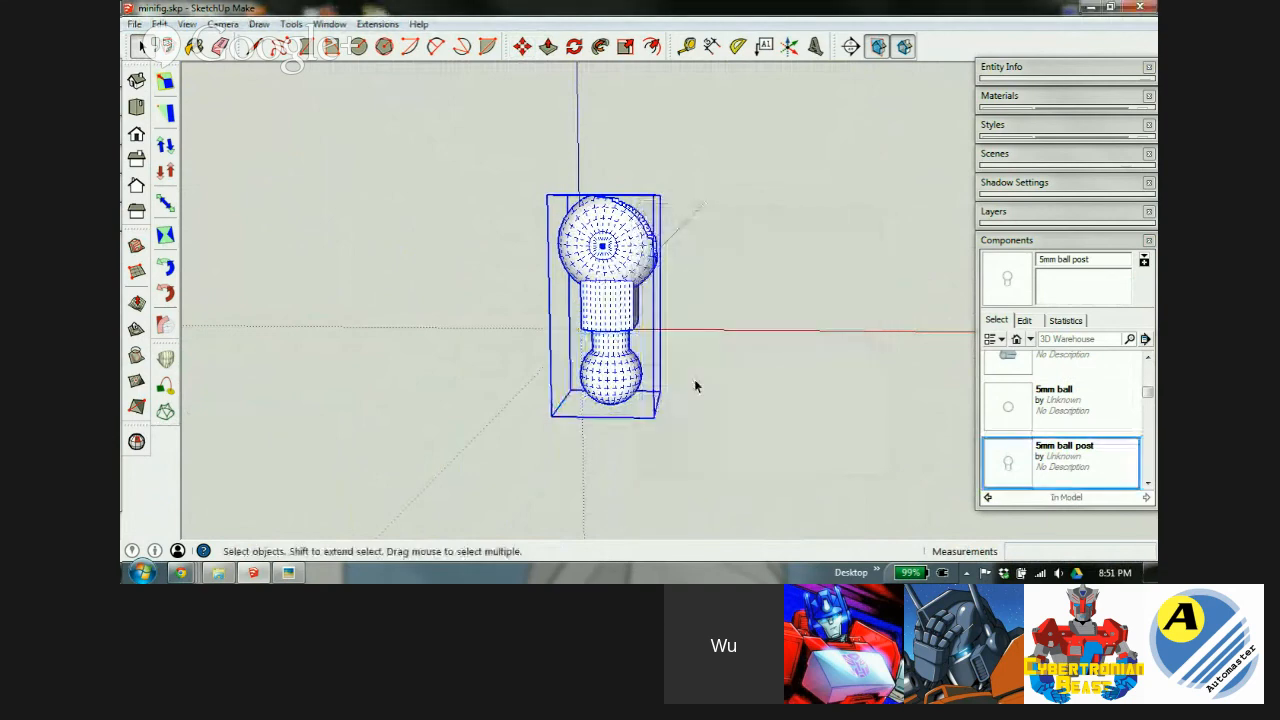
Explode the upper arm component and delete the lower ball.
{"action": "right_click", "coordinate": [603, 253]}
{"action": "left_click", "coordinate": [663, 307]}
{"action": "left_click", "coordinate": [649, 349]}
{"action": "left_click", "coordinate": [605, 381]}
{"action": "key", "text": "Delete"}
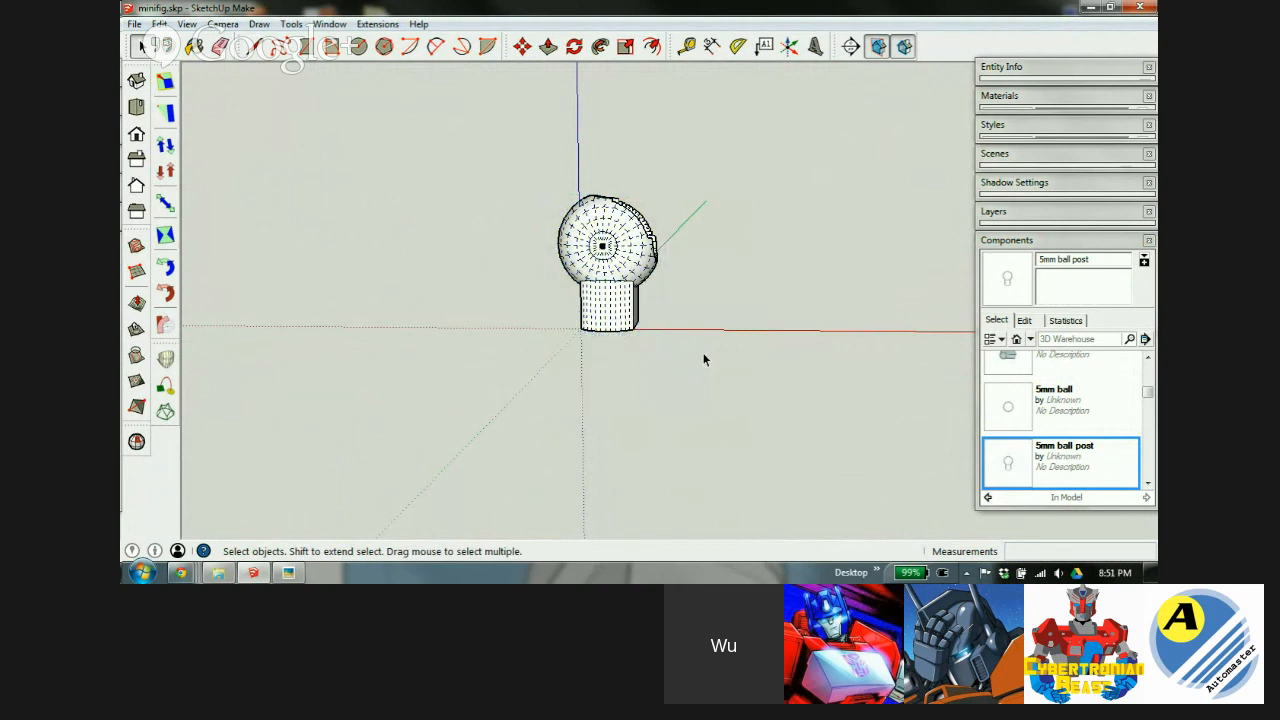
Collapse the Components panel, select the remaining part and bring up limb_specs.jpg.
{"action": "left_click_drag", "start_coordinate": [1148, 395], "coordinate": [1148, 463]}
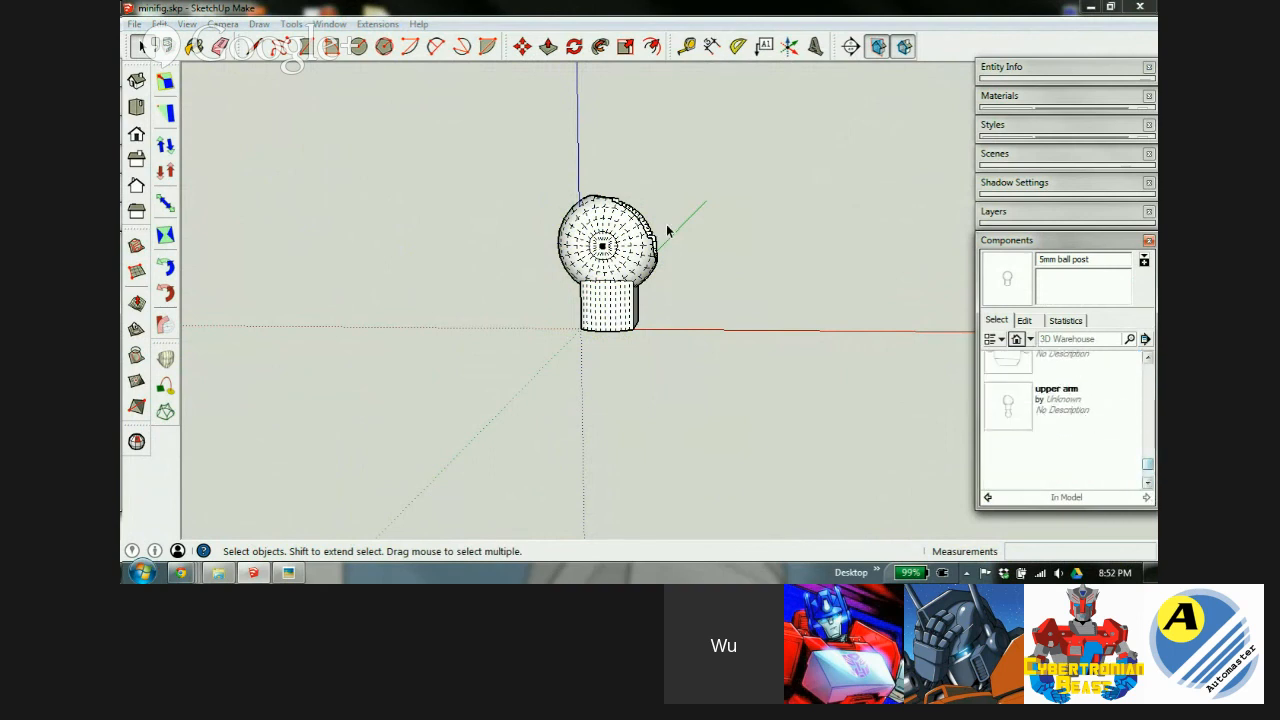
{"action": "left_click_drag", "start_coordinate": [1149, 470], "coordinate": [1150, 366]}
{"action": "left_click", "coordinate": [1058, 246]}
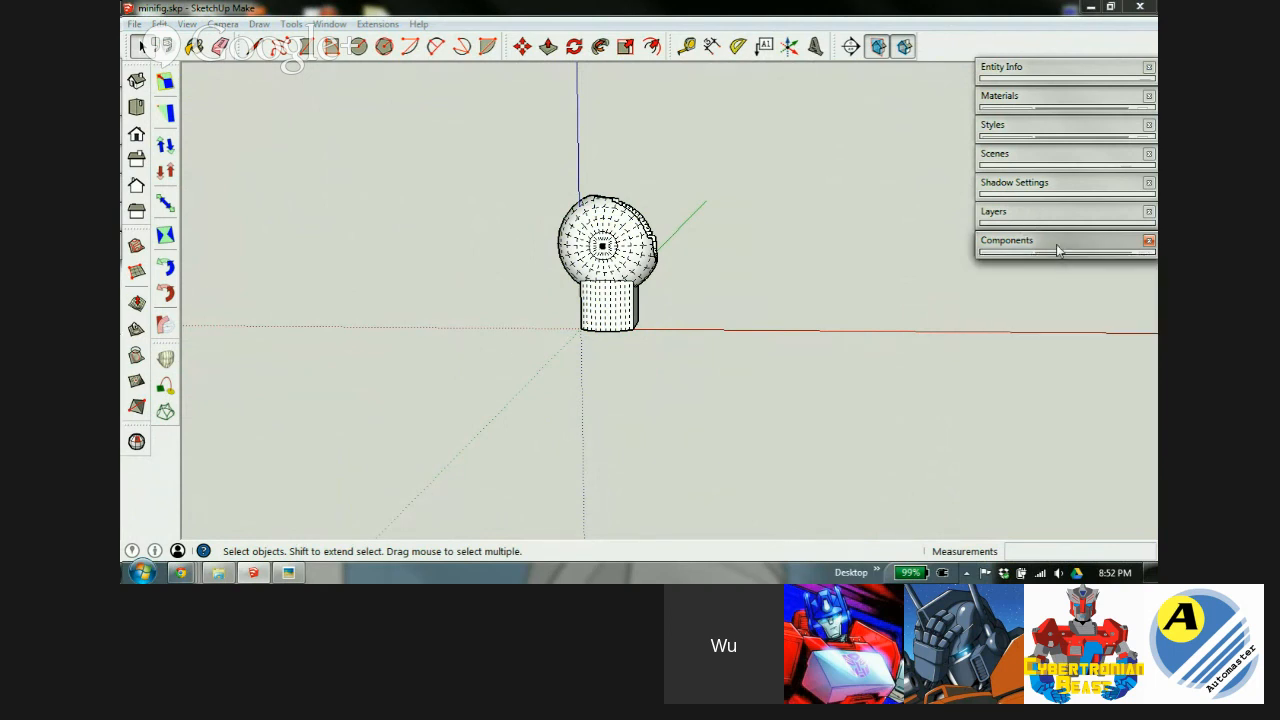
{"action": "left_click", "coordinate": [610, 292]}
{"action": "left_click", "coordinate": [287, 574]}
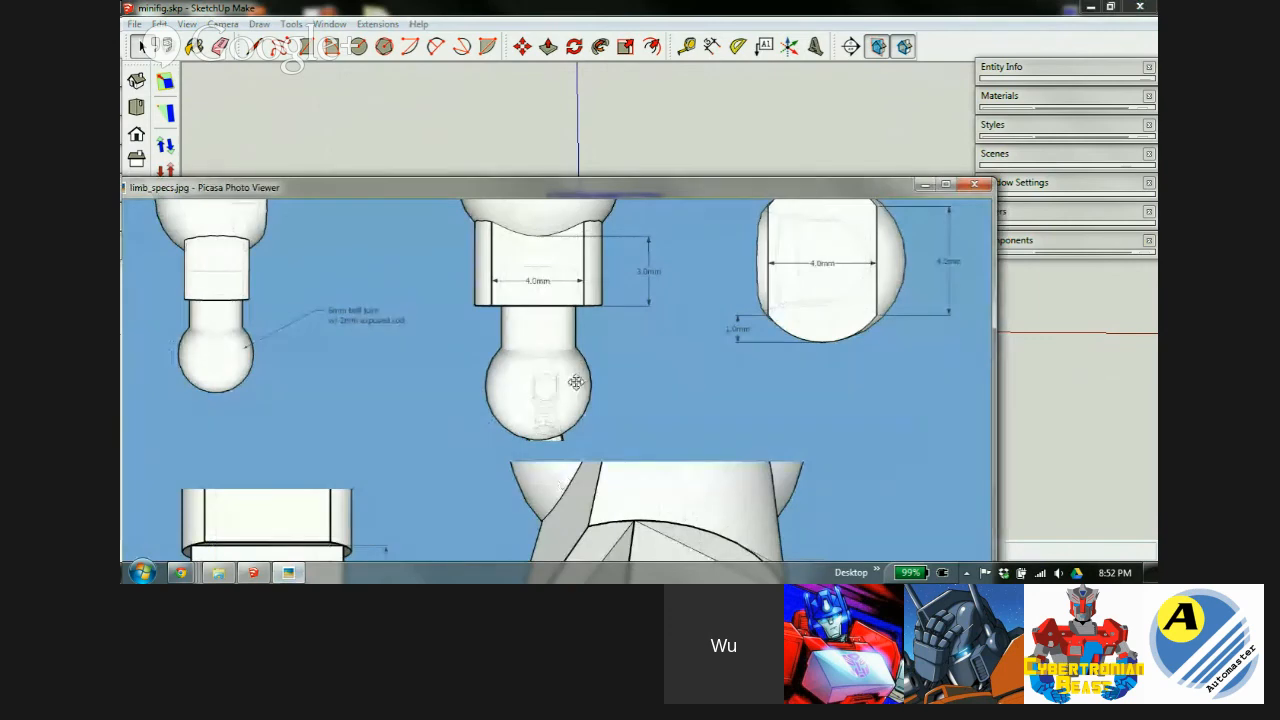
Pan limb_specs.jpg to the keyhole limb part's dimensions, then return to SketchUp.
{"action": "left_click_drag", "start_coordinate": [561, 443], "coordinate": [680, 232]}
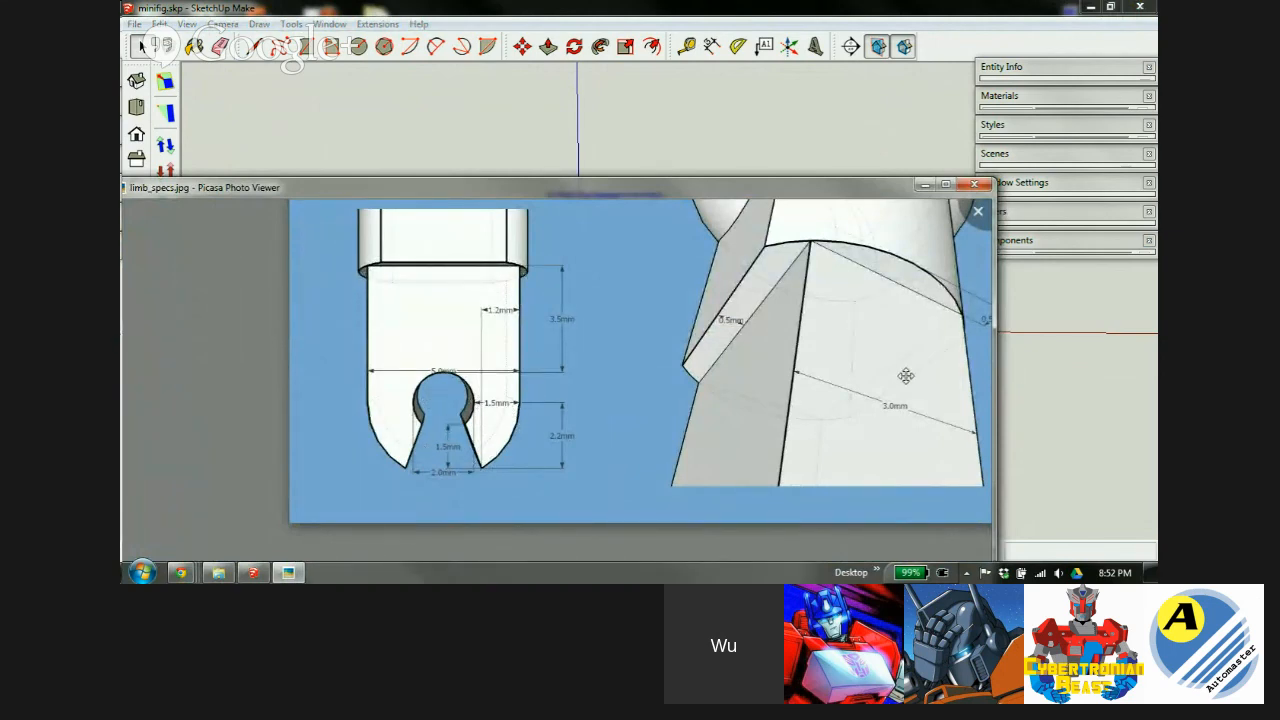
{"action": "left_click_drag", "start_coordinate": [845, 390], "coordinate": [694, 366]}
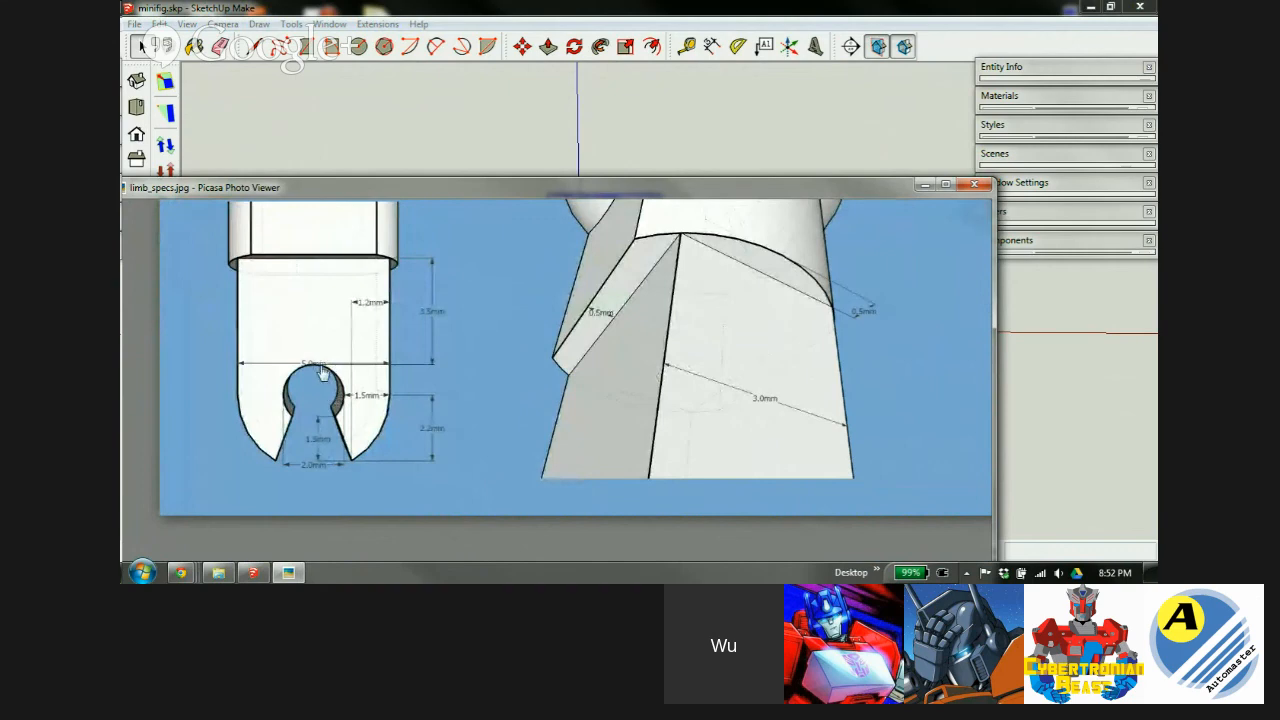
{"action": "left_click_drag", "start_coordinate": [323, 372], "coordinate": [393, 358]}
{"action": "left_click_drag", "start_coordinate": [470, 188], "coordinate": [470, 132]}
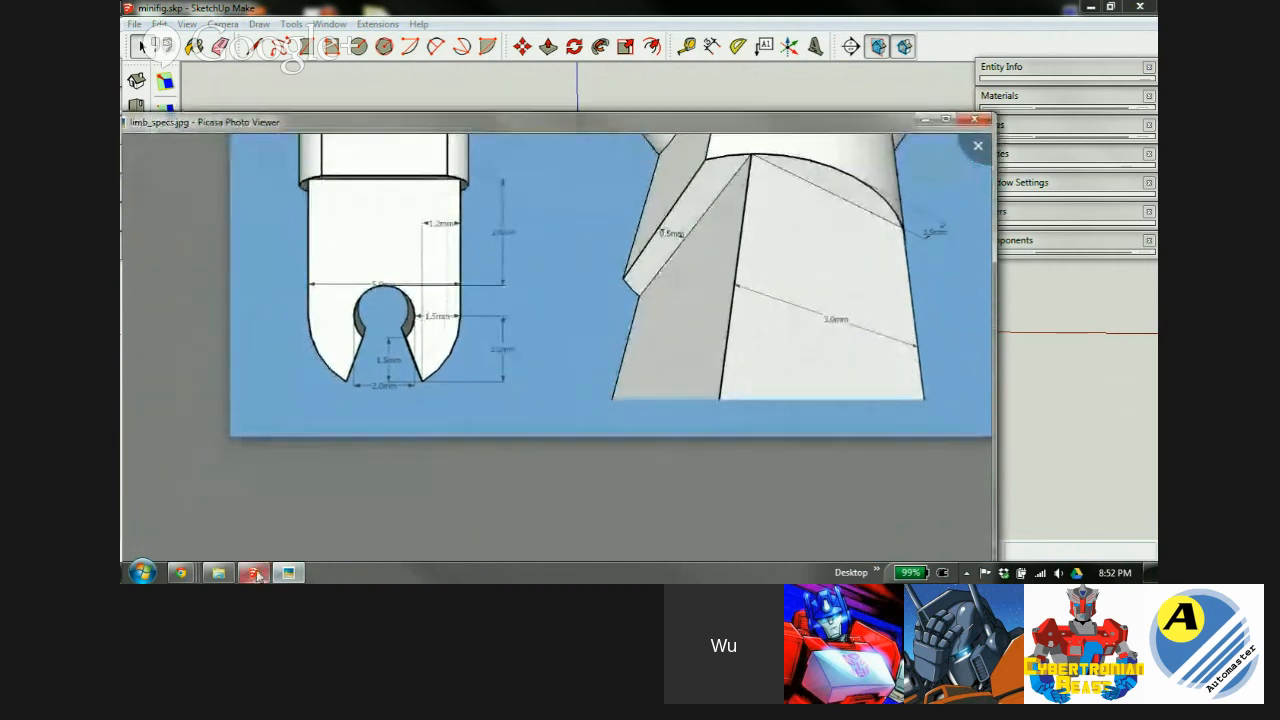
{"action": "left_click", "coordinate": [253, 572]}
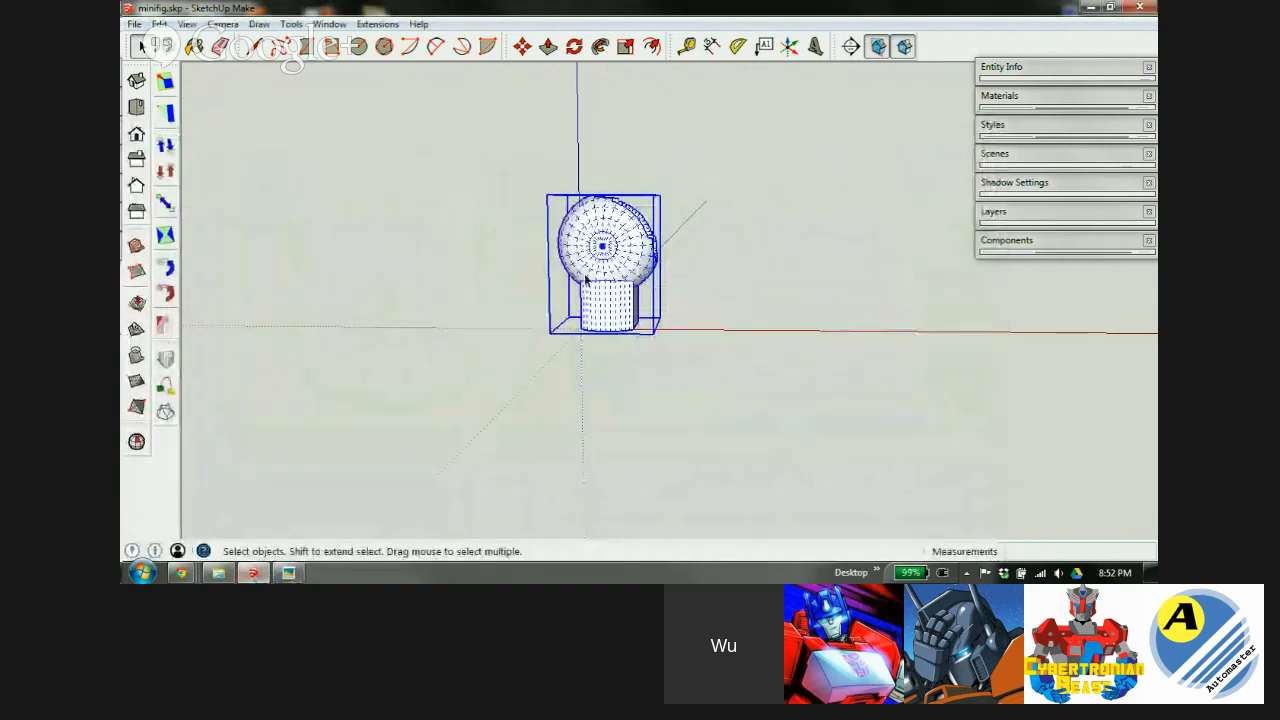
Move the model to the right, away from the origin.
{"action": "key", "text": "m"}
{"action": "left_click", "coordinate": [586, 262]}
{"action": "left_click", "coordinate": [806, 262]}
Switch to Top view, orbit to tilt the model, and bring limb_specs.jpg back up.
{"action": "scroll", "coordinate": [820, 268], "scroll_direction": "up", "scroll_amount": 5}
{"action": "middle_click_drag", "start_coordinate": [833, 262], "coordinate": [796, 438]}
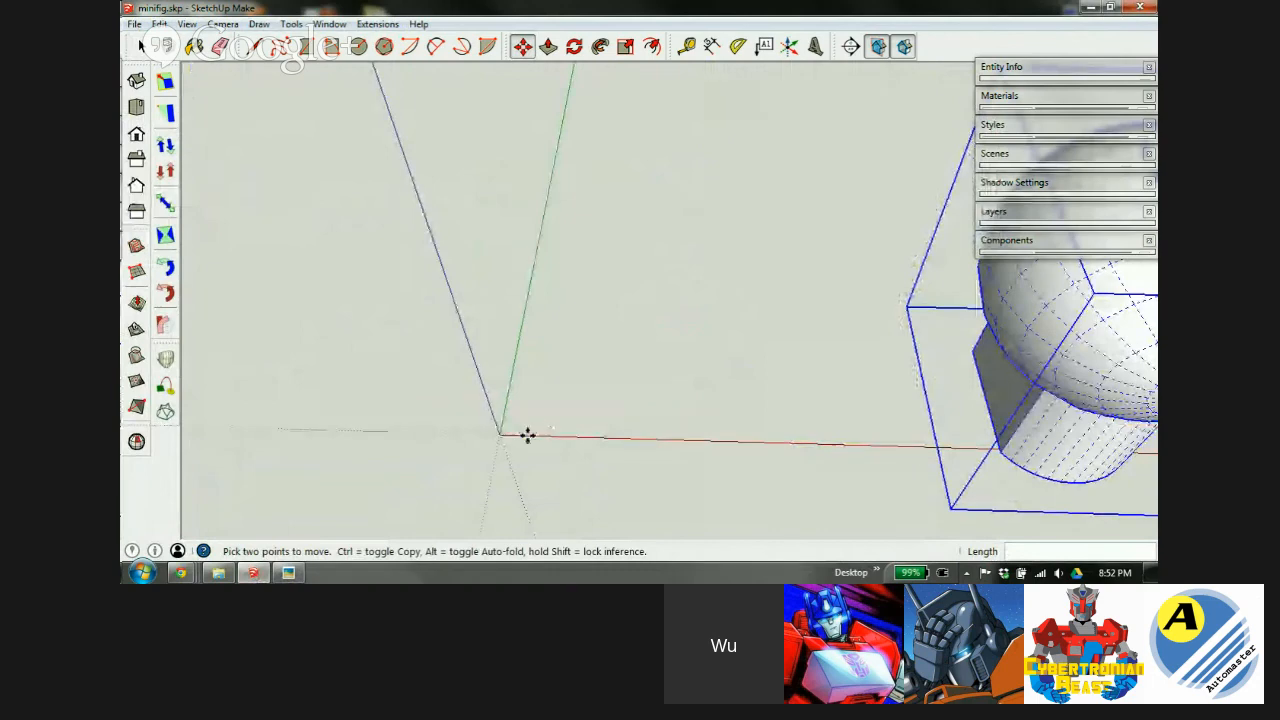
{"action": "scroll", "coordinate": [530, 432], "scroll_direction": "up", "scroll_amount": 1}
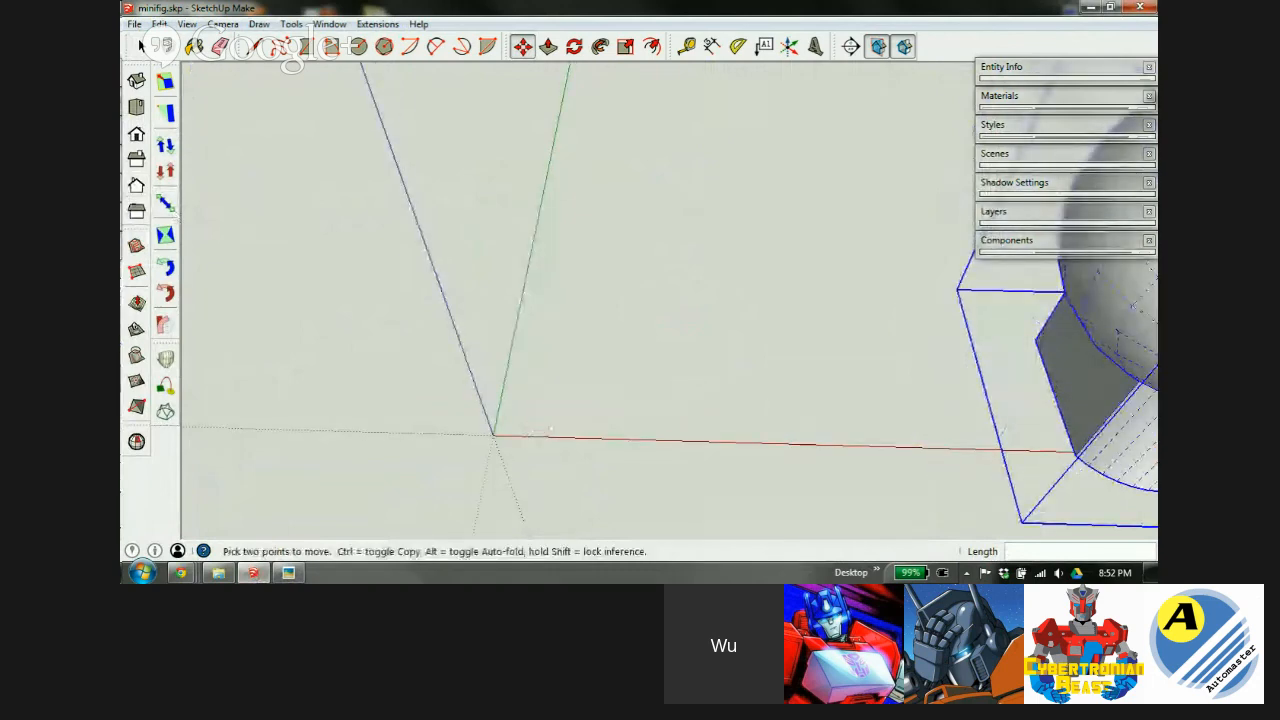
{"action": "left_click", "coordinate": [136, 107]}
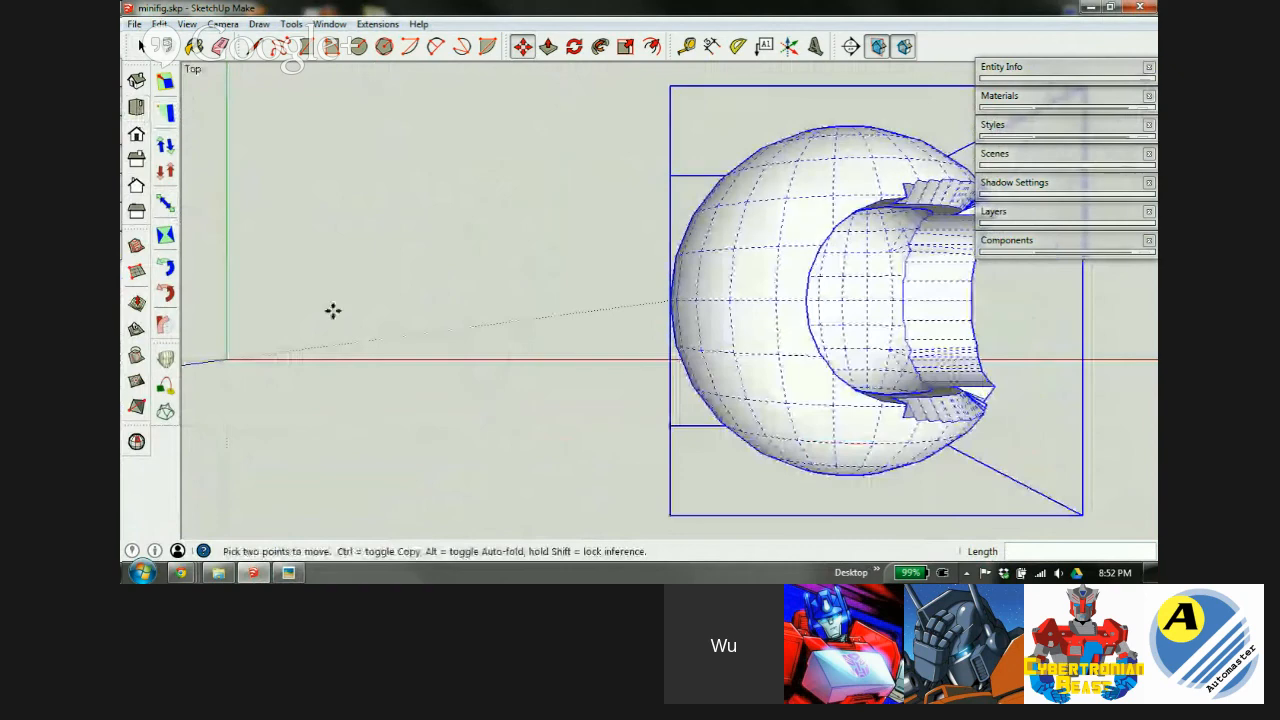
{"action": "middle_click_drag", "start_coordinate": [261, 290], "coordinate": [885, 403]}
{"action": "key", "text": "m"}
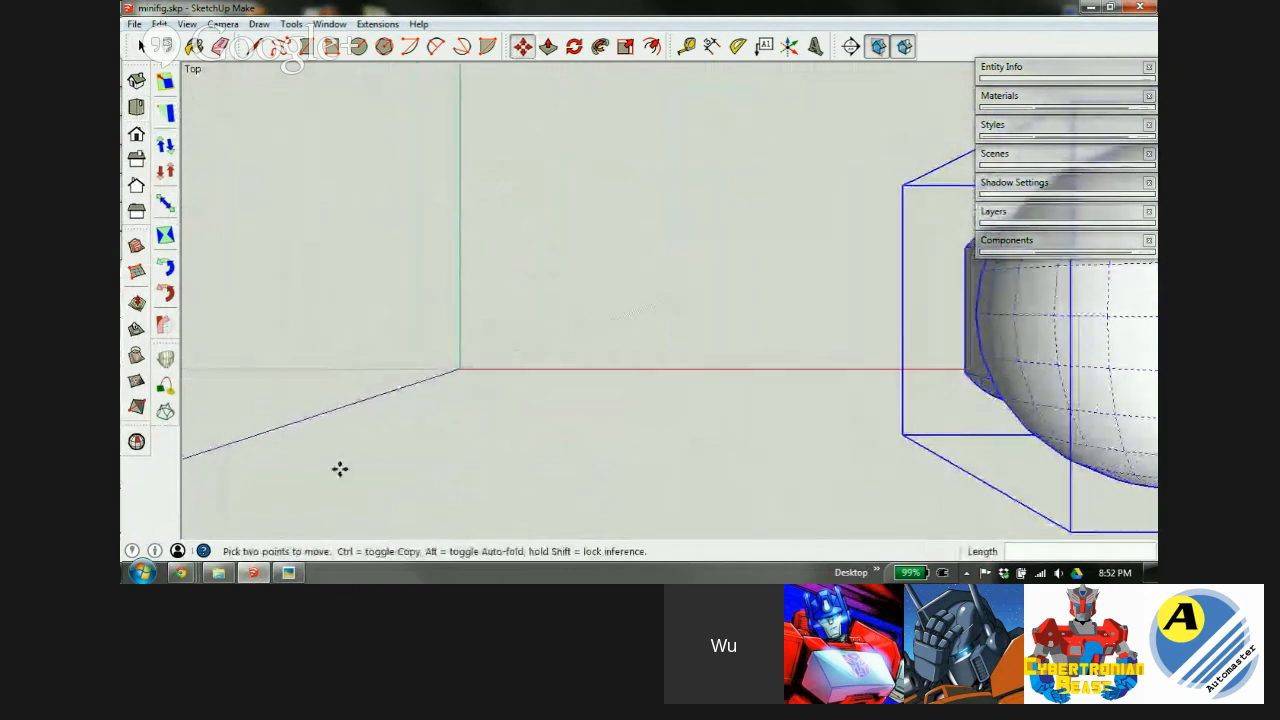
{"action": "left_click", "coordinate": [288, 572]}
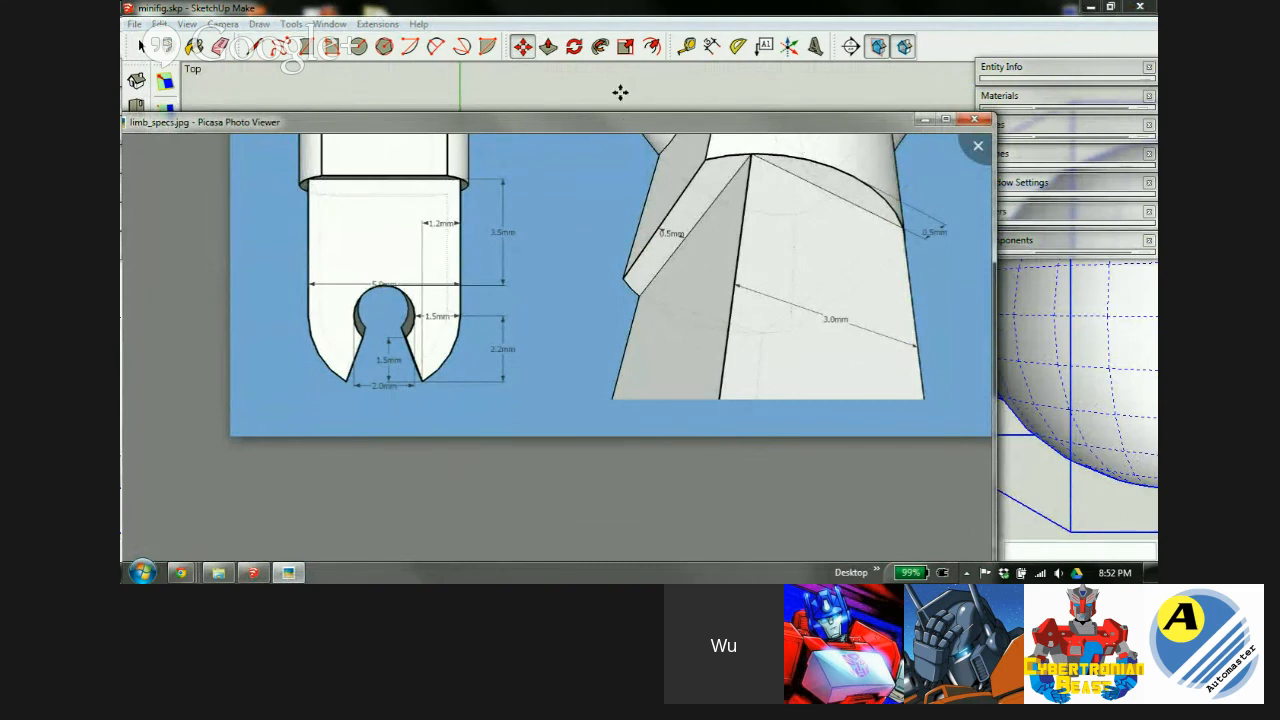
Zoom limb_specs.jpg in on the forearm's 5.0mm width and 3.5mm/2.2mm heights.
{"action": "mouse_move", "coordinate": [615, 127]}
{"action": "left_mouse_down"}
{"action": "mouse_move", "coordinate": [693, 26]}
{"action": "mouse_move", "coordinate": [690, 38]}
{"action": "mouse_move", "coordinate": [690, 5]}
{"action": "left_mouse_up"}
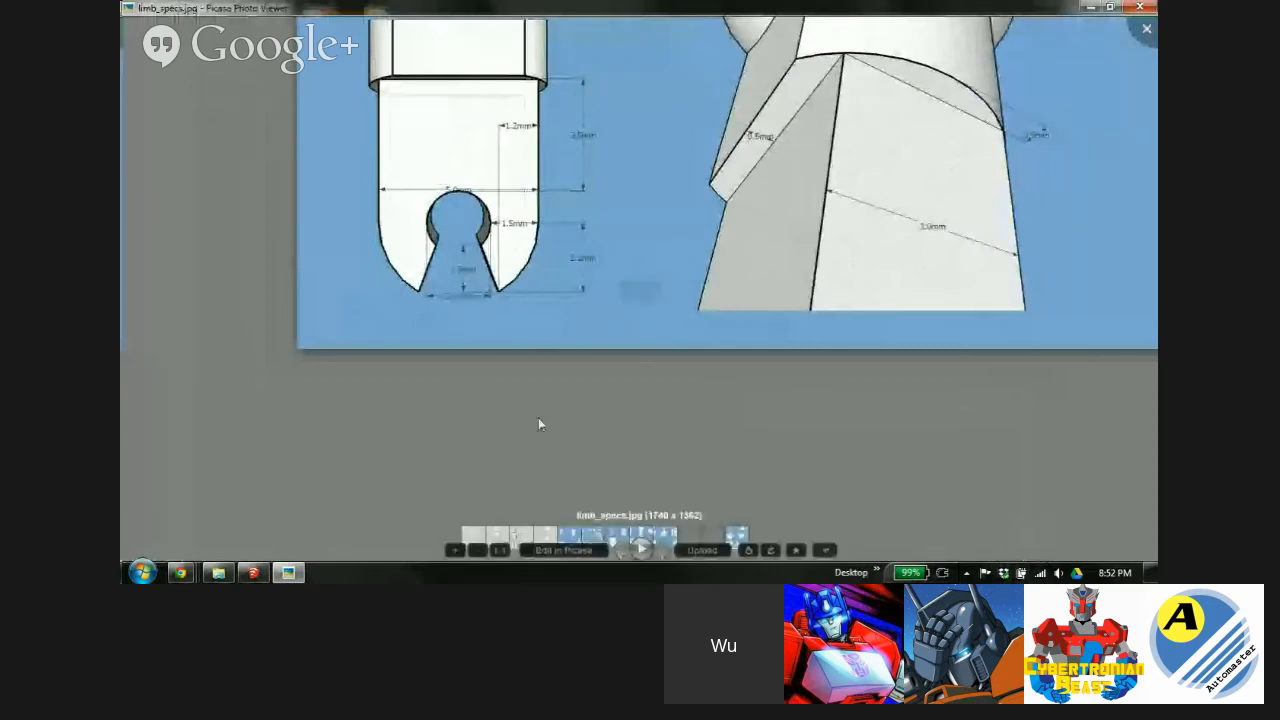
{"action": "left_click", "coordinate": [455, 551]}
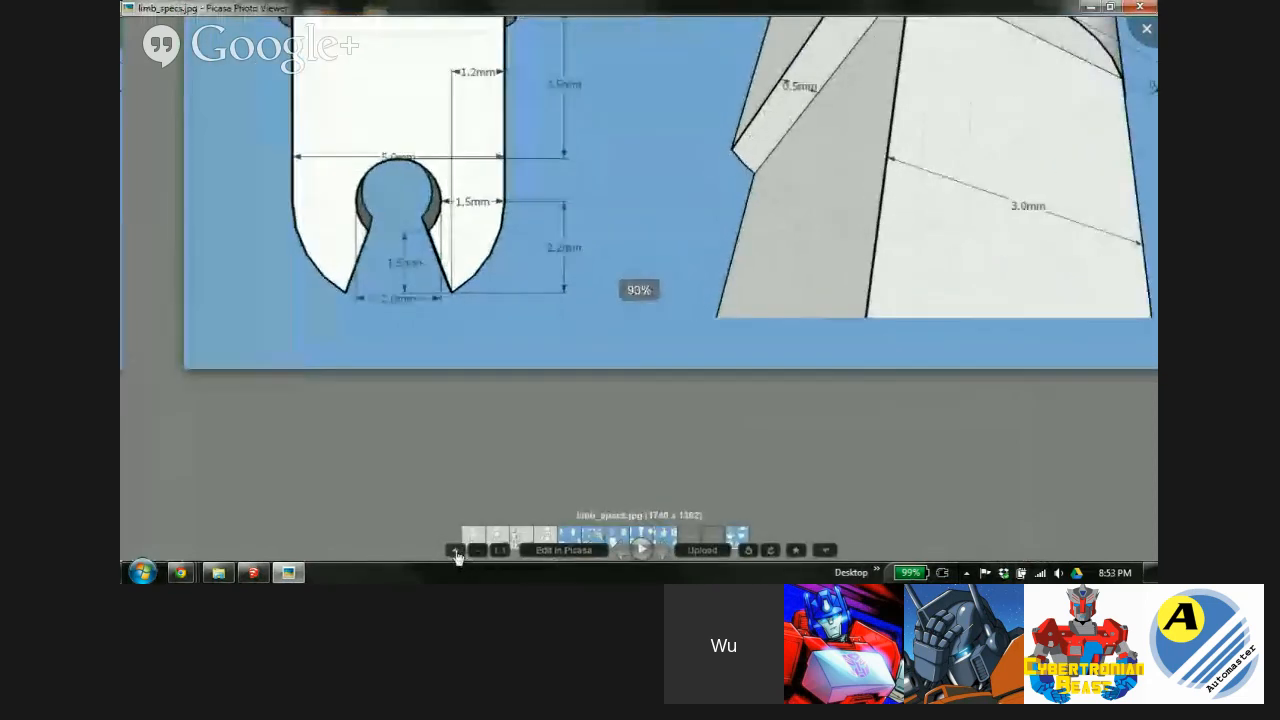
{"action": "left_click", "coordinate": [457, 554]}
{"action": "left_click", "coordinate": [457, 554]}
{"action": "left_click_drag", "start_coordinate": [328, 148], "coordinate": [520, 298]}
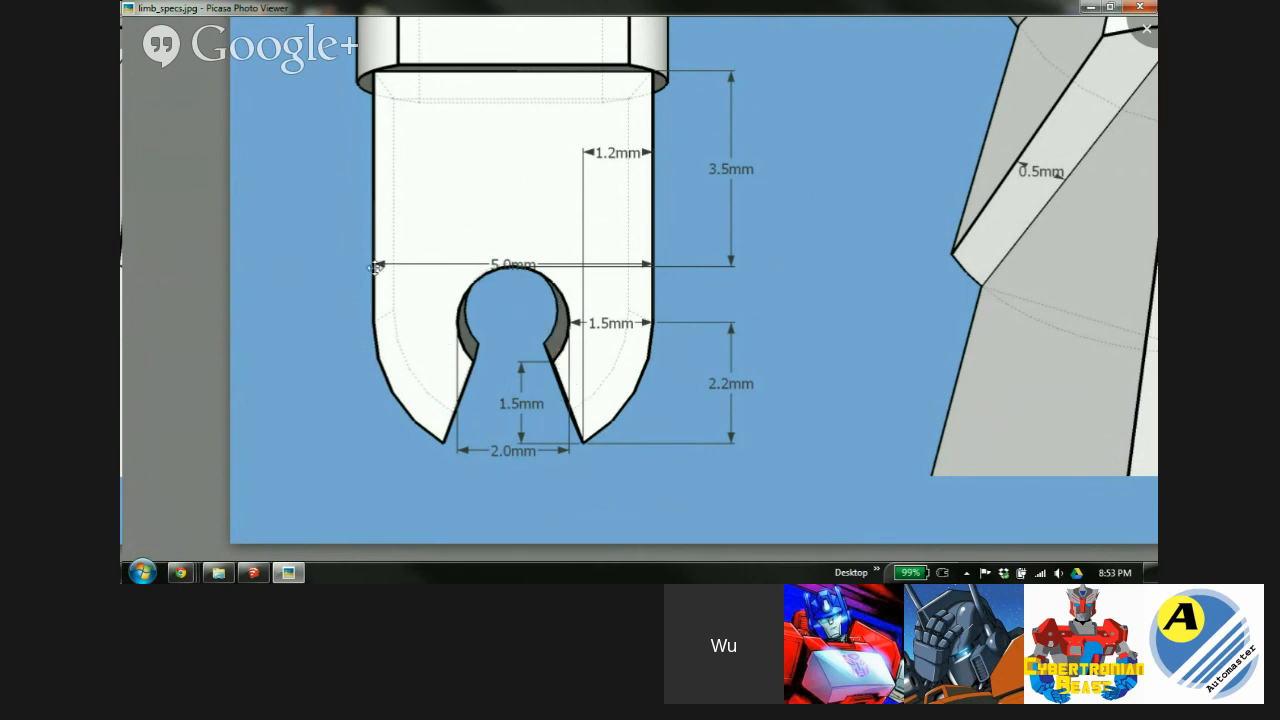
{"action": "left_click", "coordinate": [253, 572]}
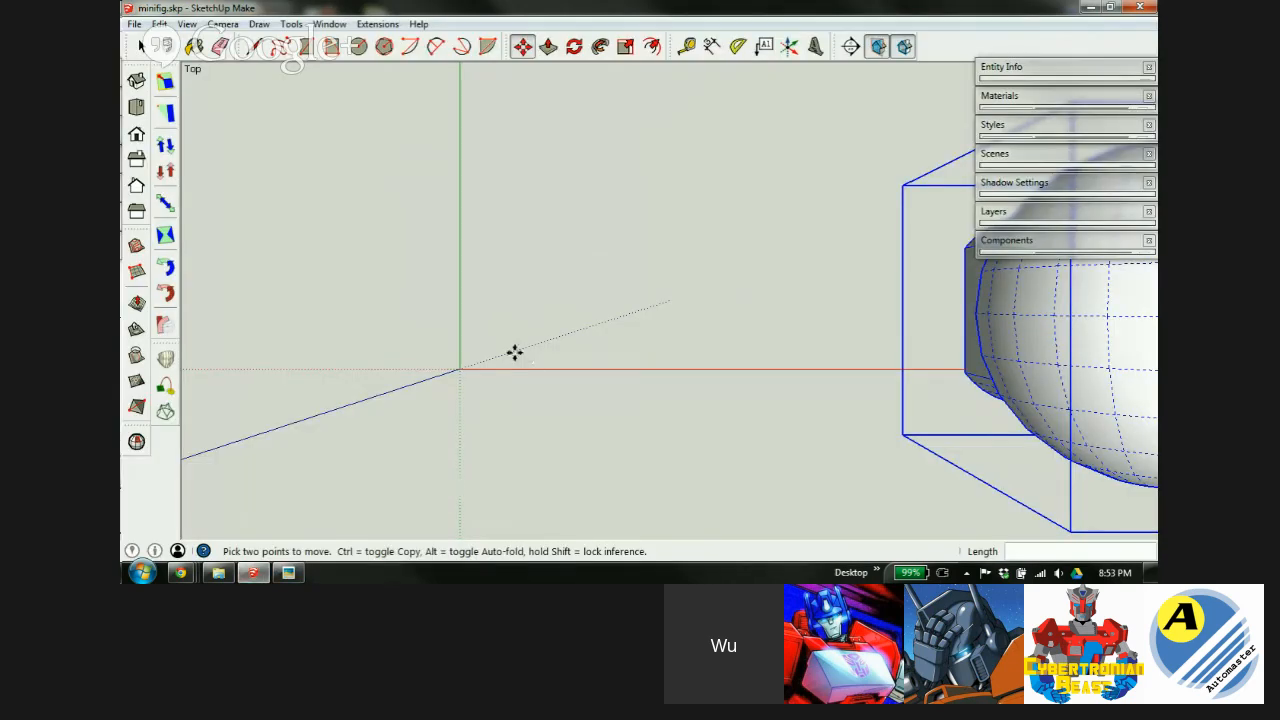
Draw a 2.5mm-radius circle centred on the origin and compare it with the spec image.
{"action": "key", "text": "c"}
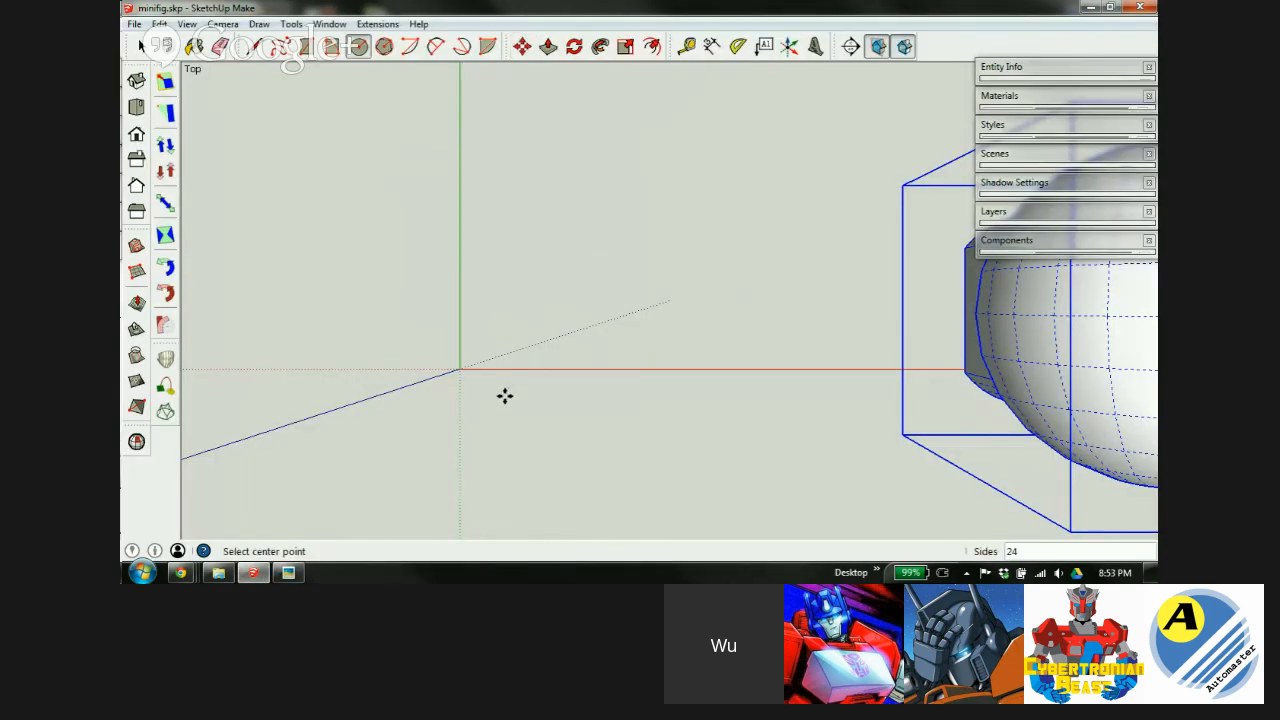
{"action": "left_click", "coordinate": [459, 368]}
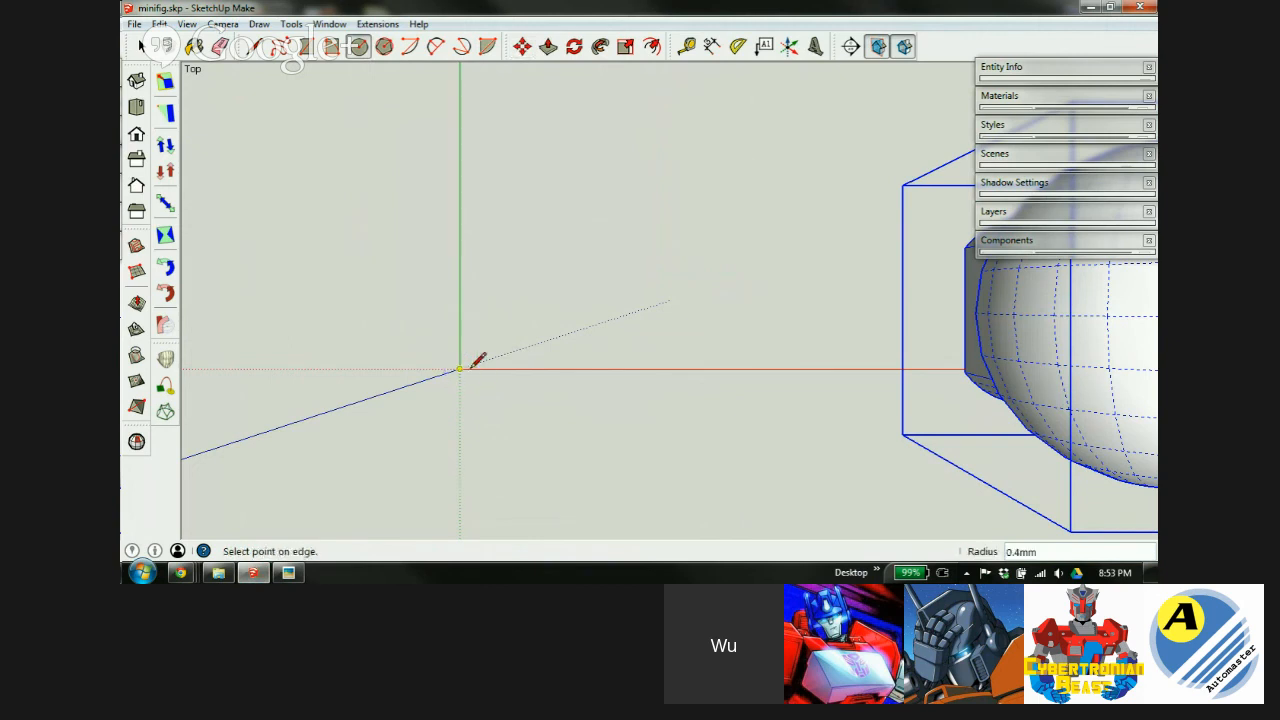
{"action": "left_click", "coordinate": [520, 356]}
{"action": "scroll", "coordinate": [441, 386], "scroll_direction": "up", "scroll_amount": 2}
{"action": "scroll", "coordinate": [441, 386], "scroll_direction": "up", "scroll_amount": 1}
{"action": "middle_click_drag", "start_coordinate": [486, 354], "coordinate": [591, 328], "text": "shift"}
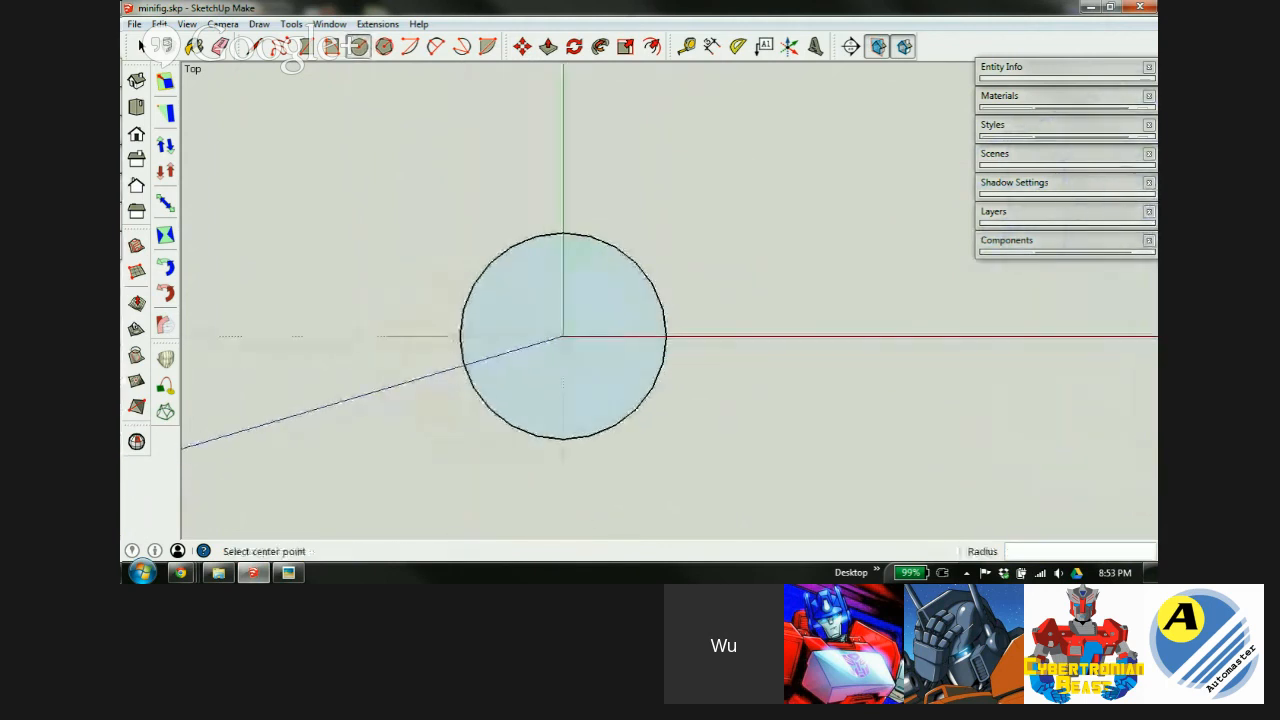
{"action": "left_click", "coordinate": [292, 577]}
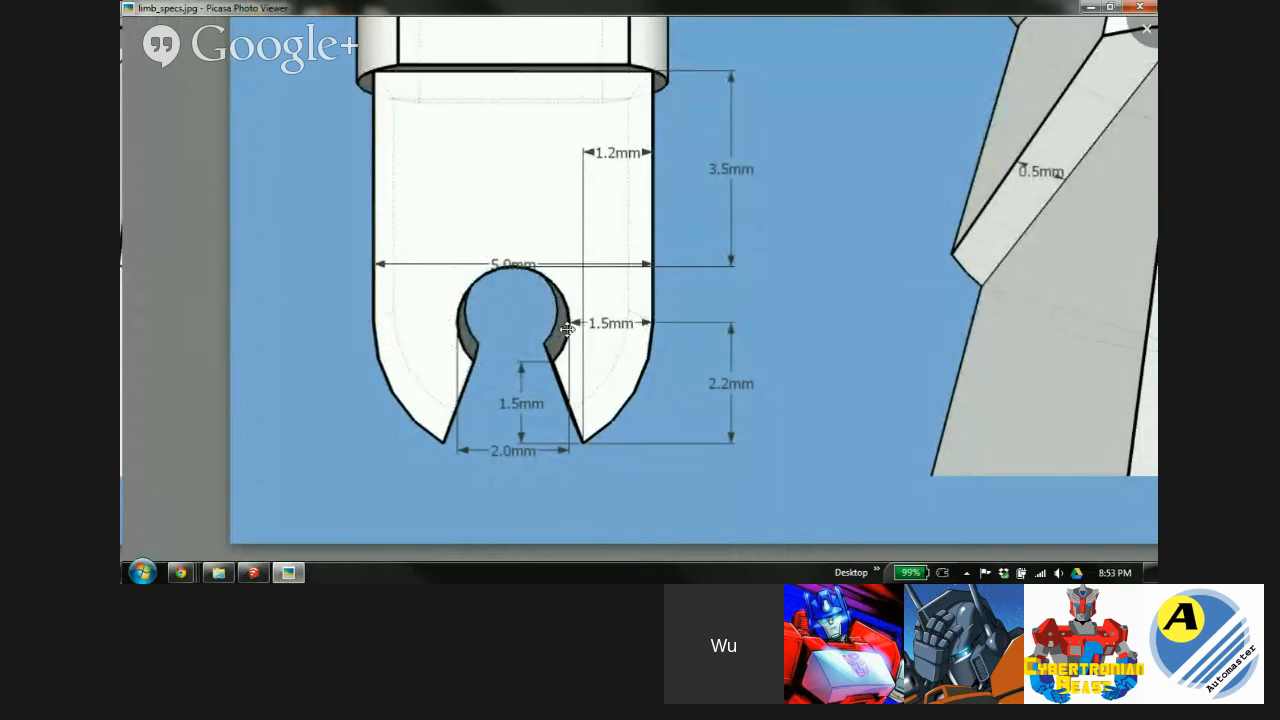
{"action": "left_click", "coordinate": [253, 572]}
Offset the circle's edge 1.5mm inward to create a concentric inner circle.
{"action": "left_click", "coordinate": [651, 46]}
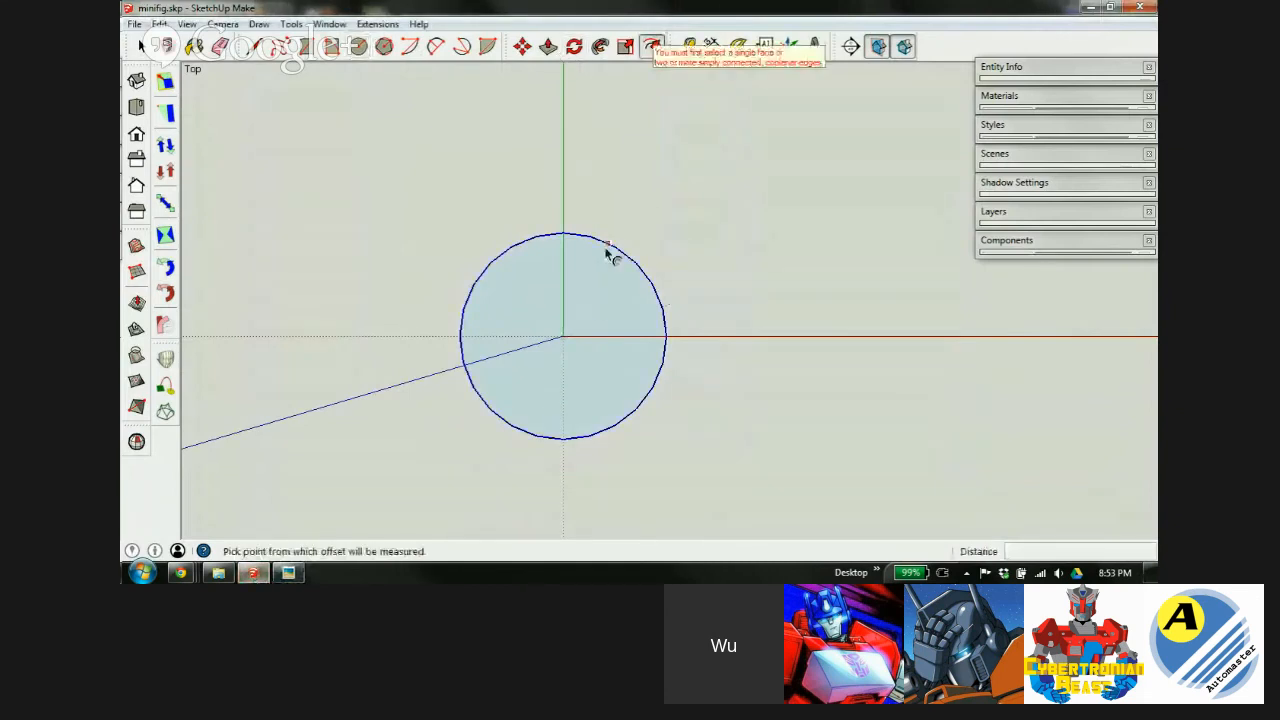
{"action": "left_click", "coordinate": [591, 243]}
{"action": "type", "text": "1.5"}
{"action": "key", "text": "Return"}
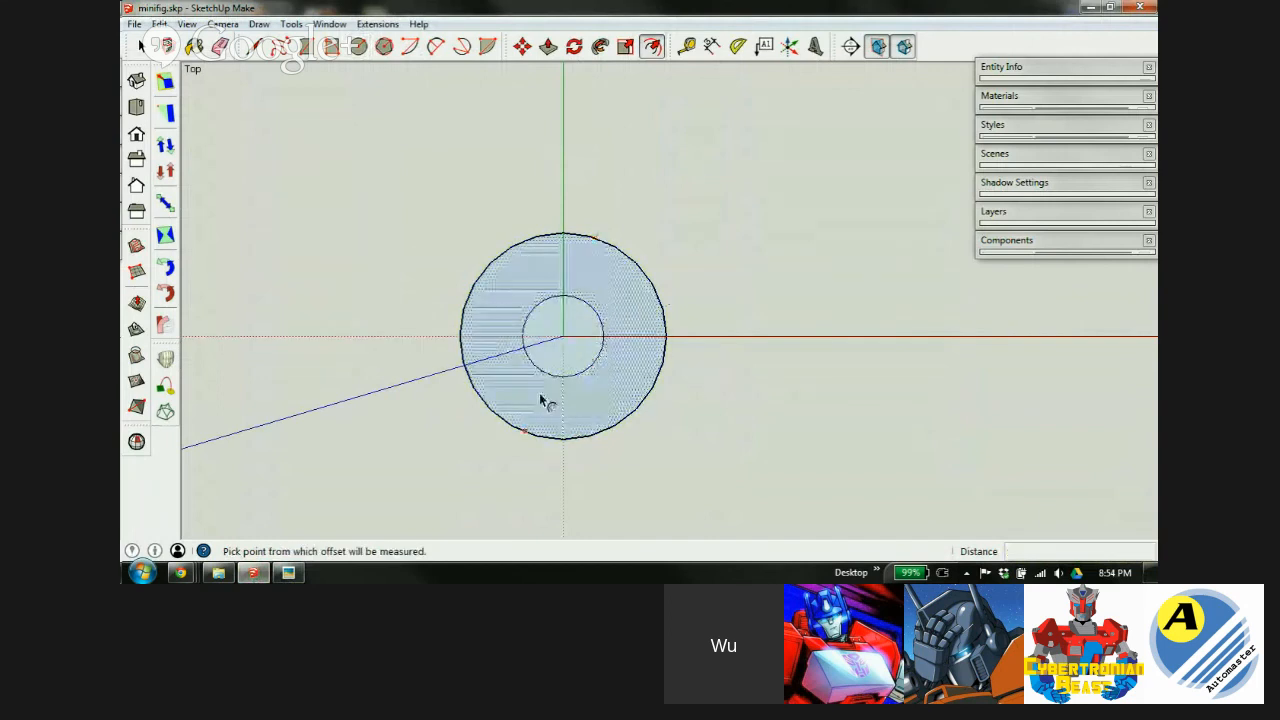
Recheck the spec image and zoom in until the concentric circles fill the view.
{"action": "left_click", "coordinate": [288, 572]}
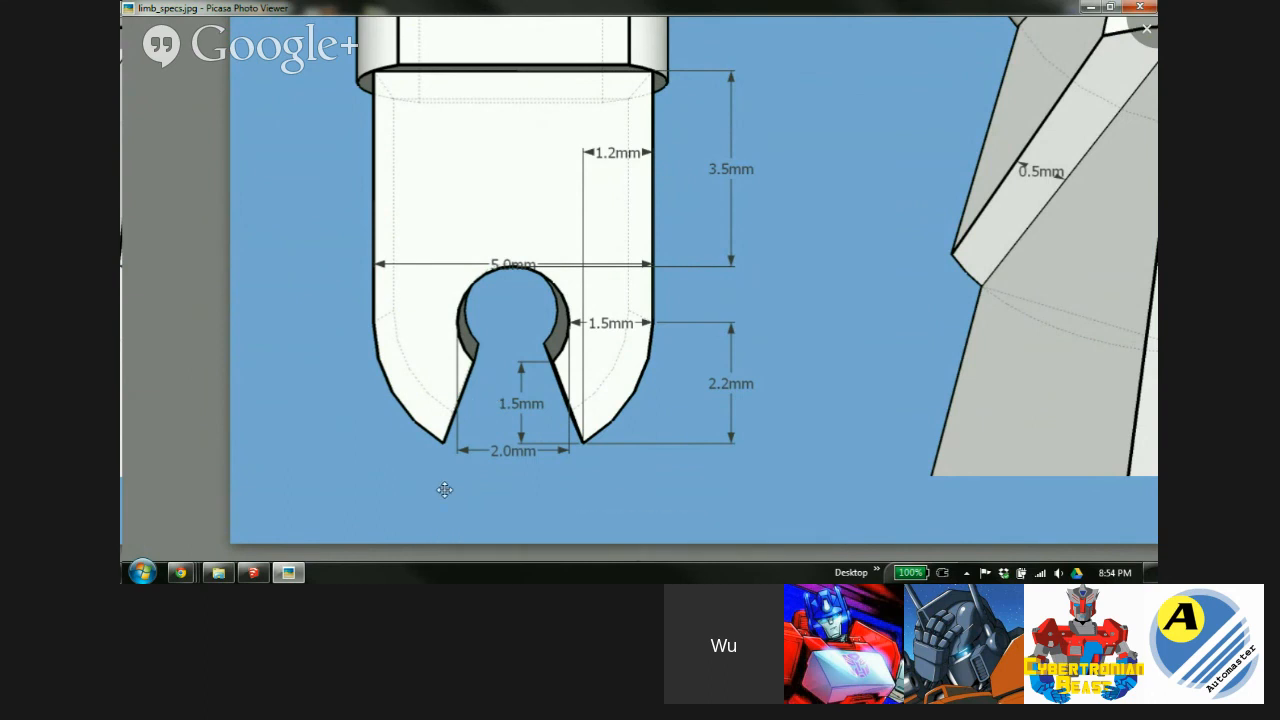
{"action": "left_click", "coordinate": [253, 572]}
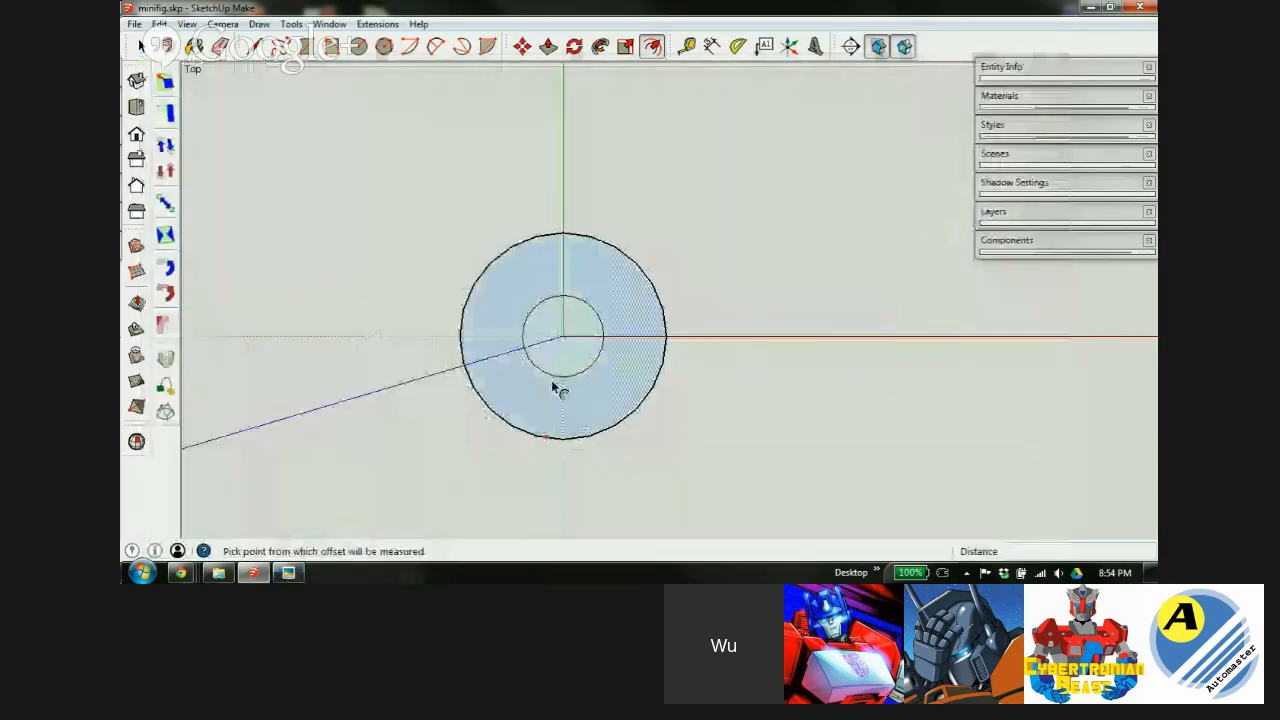
{"action": "scroll", "coordinate": [583, 396], "scroll_direction": "up", "scroll_amount": 5}
{"action": "middle_click_drag", "start_coordinate": [560, 429], "coordinate": [666, 300], "text": "shift"}
{"action": "key", "text": "f"}
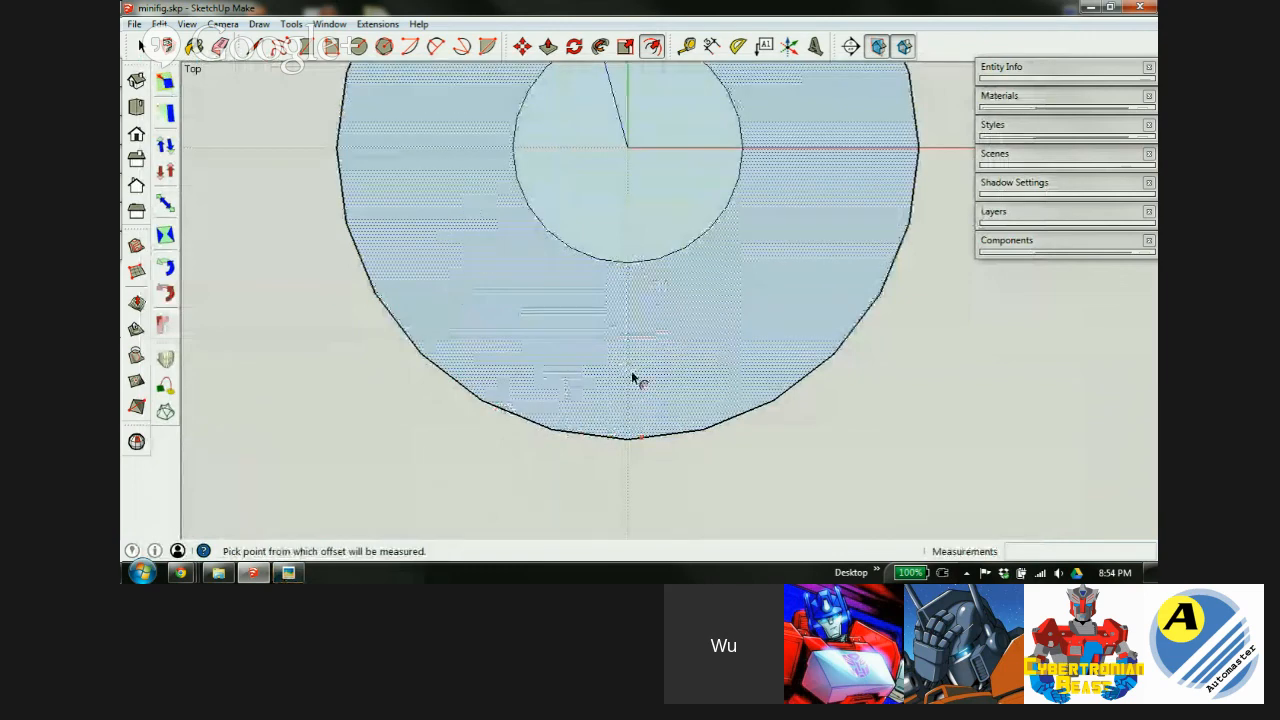
{"action": "key", "text": "l"}
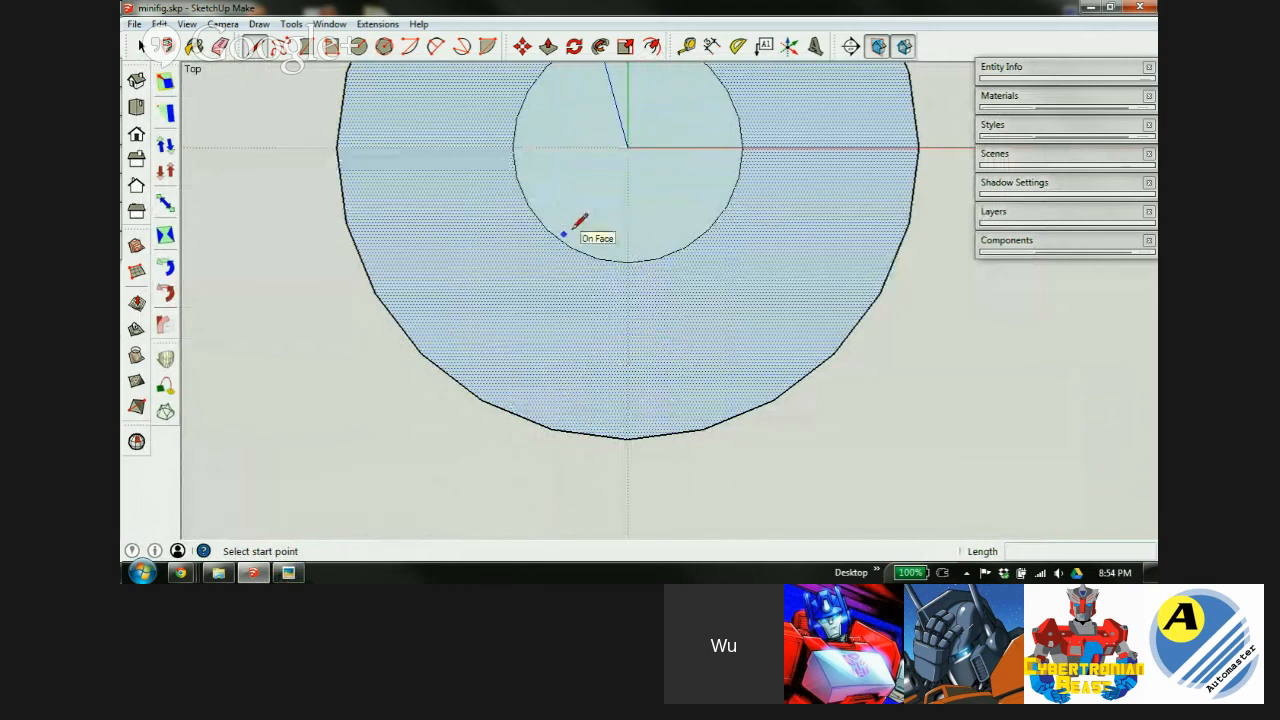
{"action": "scroll", "coordinate": [620, 333], "scroll_direction": "down", "scroll_amount": 2}
{"action": "scroll", "coordinate": [631, 246], "scroll_direction": "up", "scroll_amount": 1}
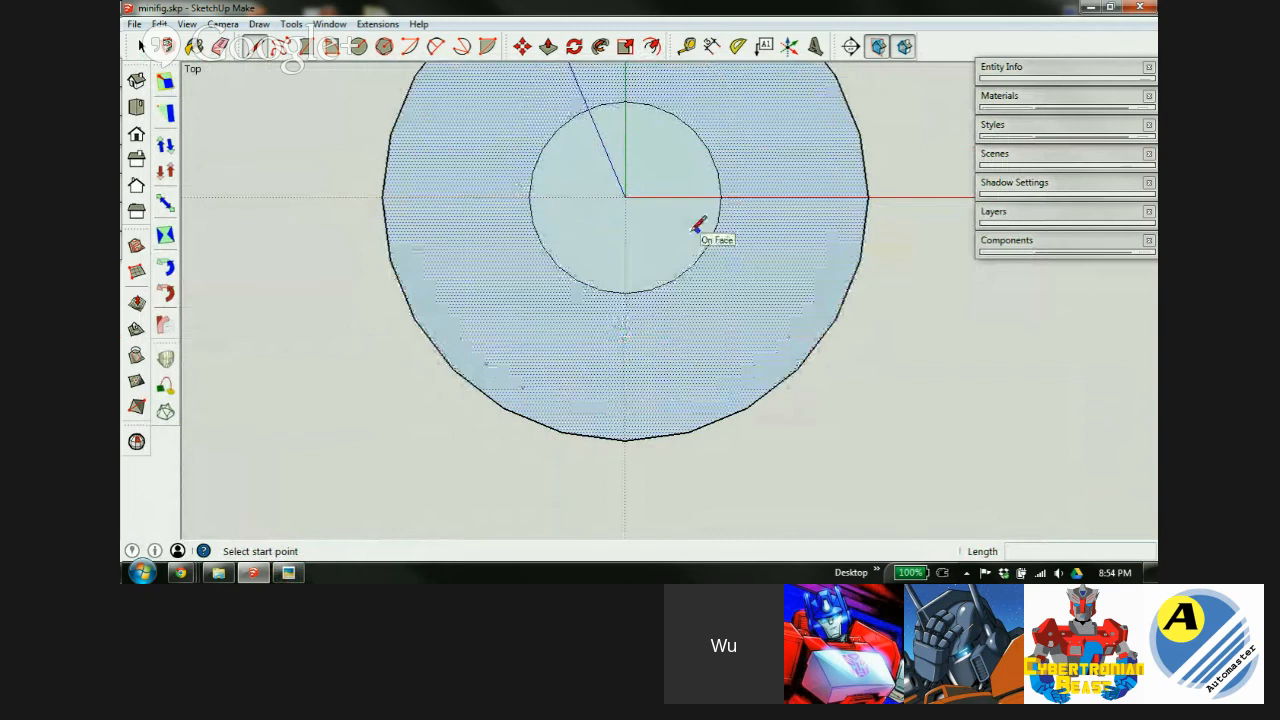
{"action": "scroll", "coordinate": [695, 240], "scroll_direction": "up", "scroll_amount": 1}
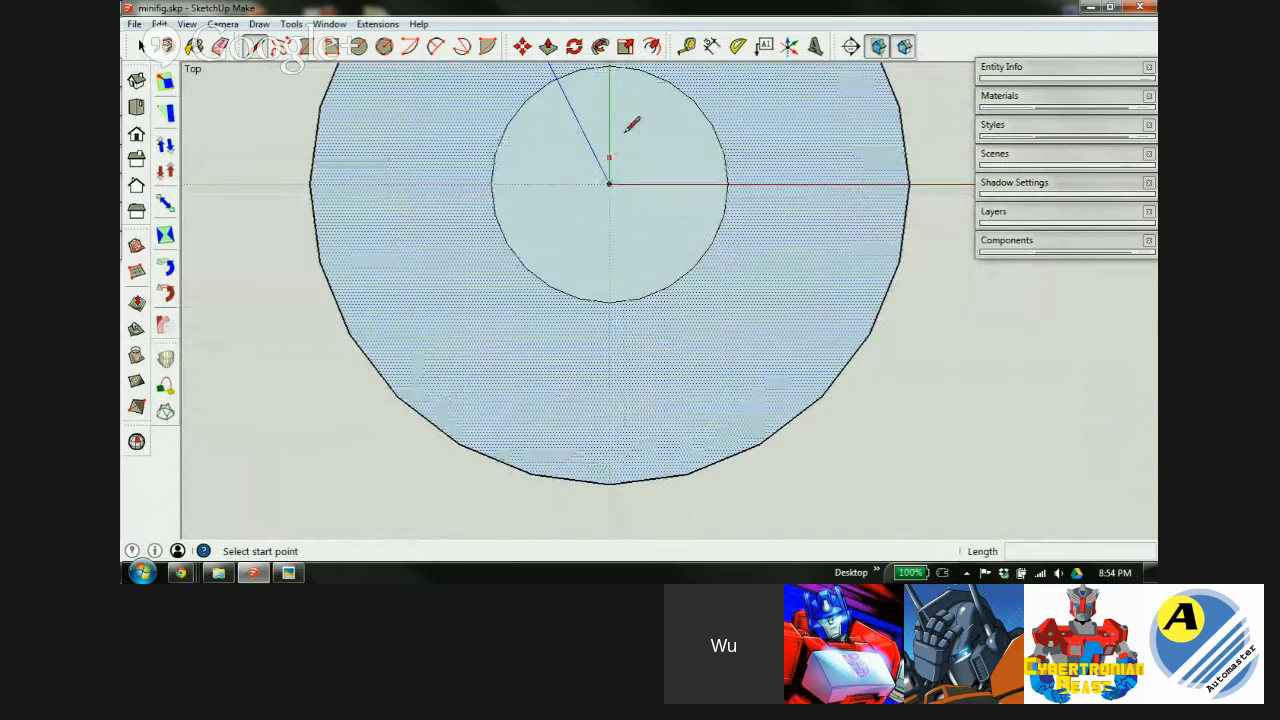
Cancel a started measurement and line, and consult the limb reference drawing.
{"action": "key", "text": "t"}
{"action": "left_click", "coordinate": [612, 64]}
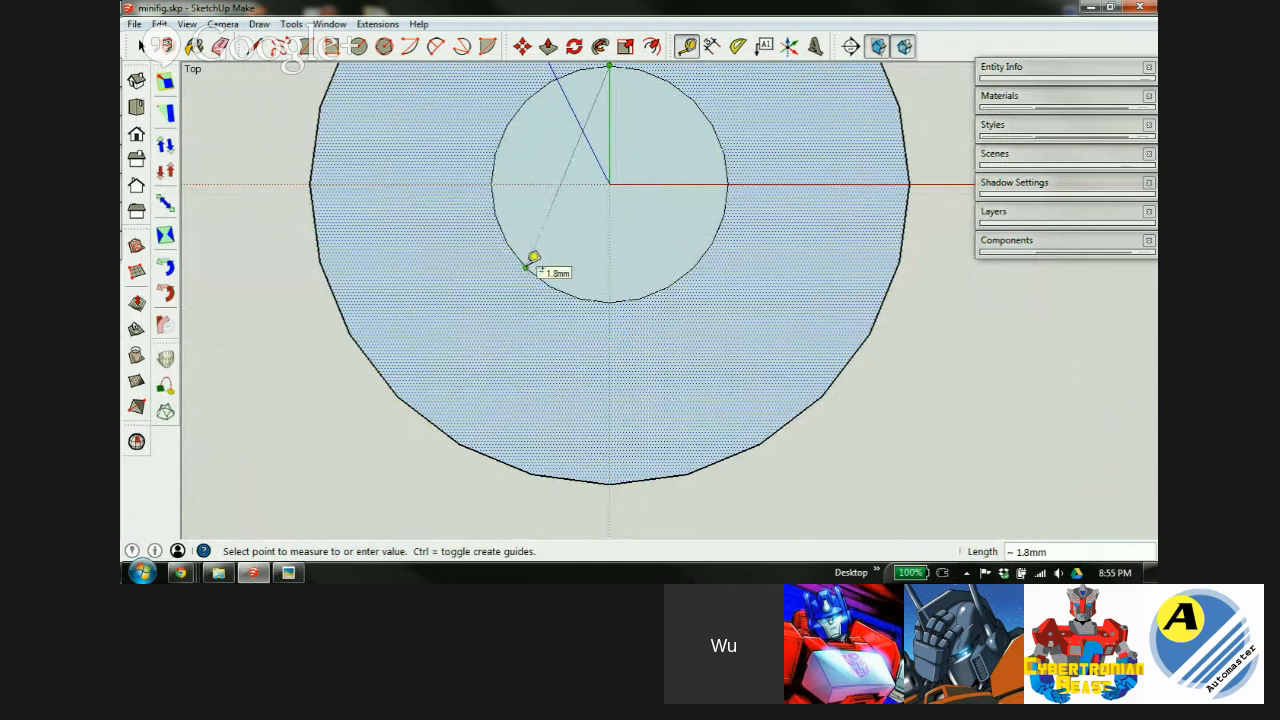
{"action": "key", "text": "l"}
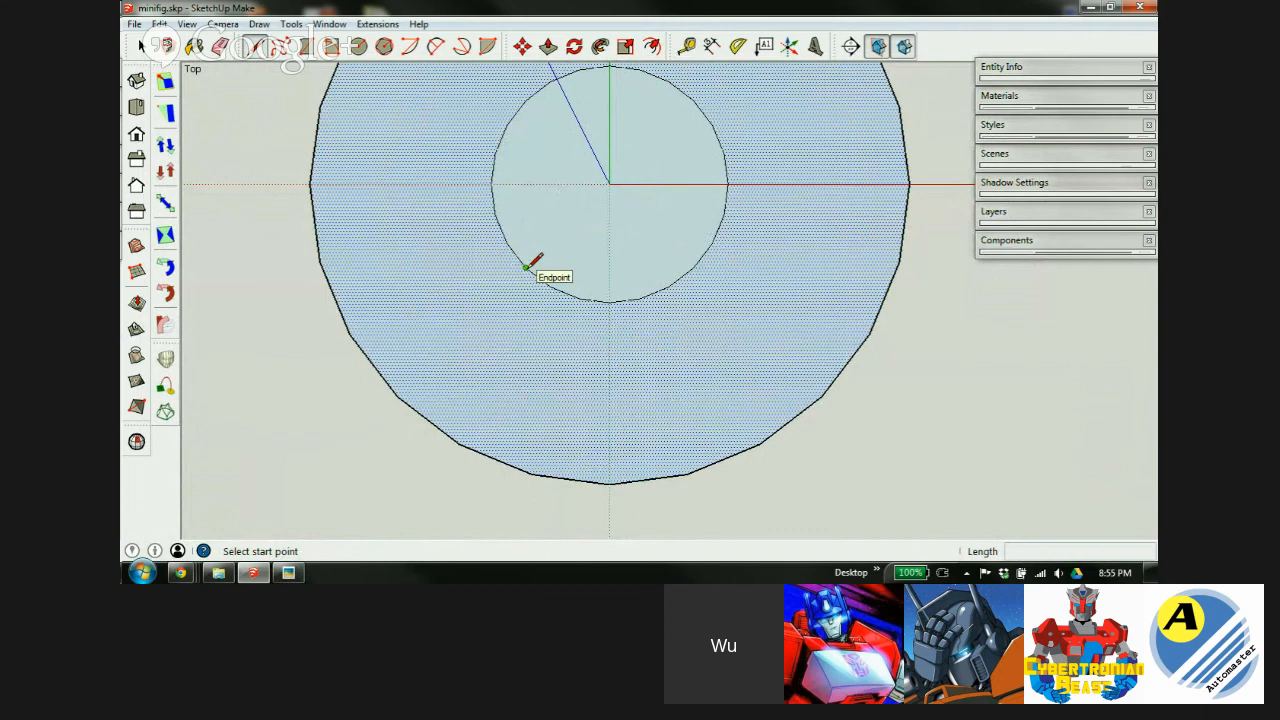
{"action": "left_click", "coordinate": [526, 267]}
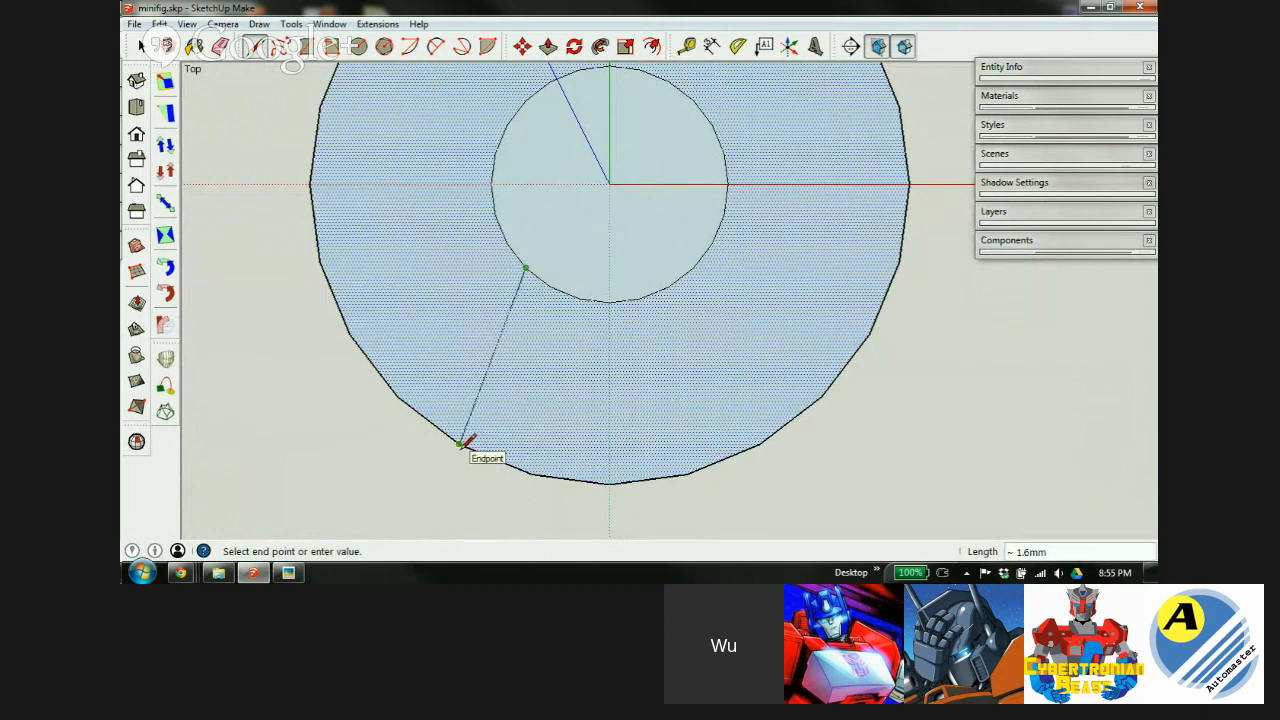
{"action": "key", "text": "Escape"}
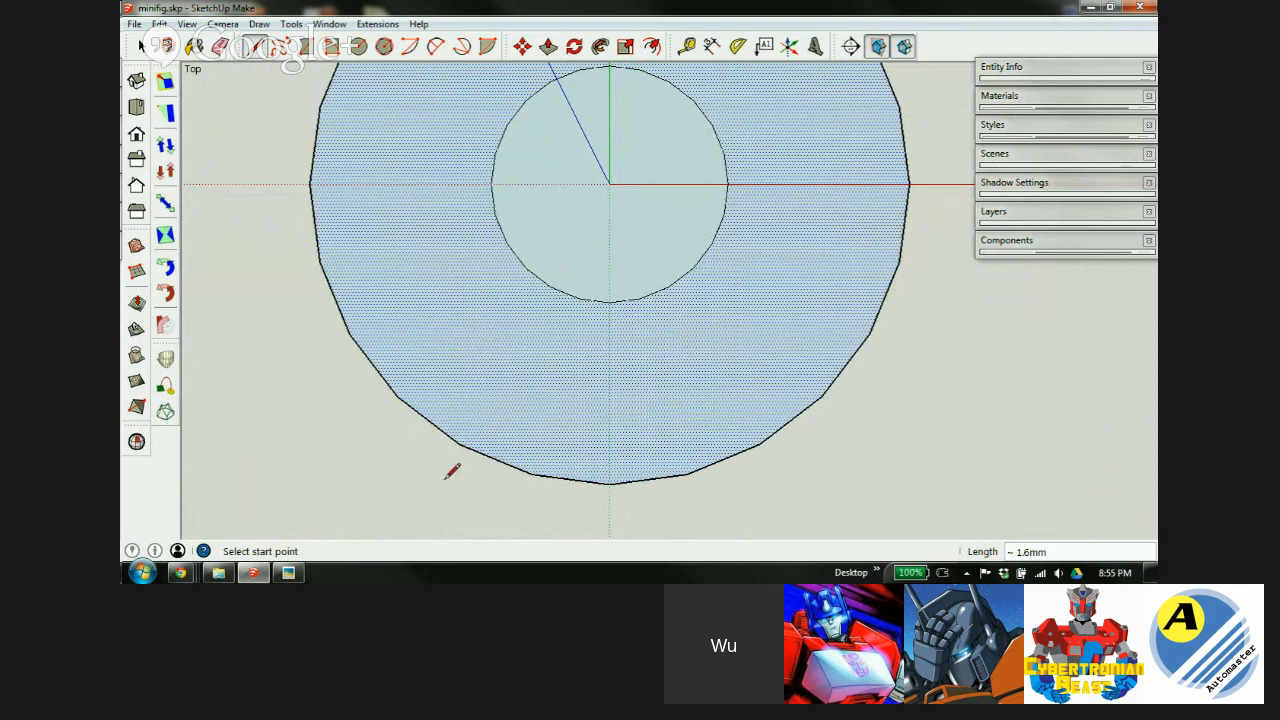
{"action": "left_click", "coordinate": [288, 572]}
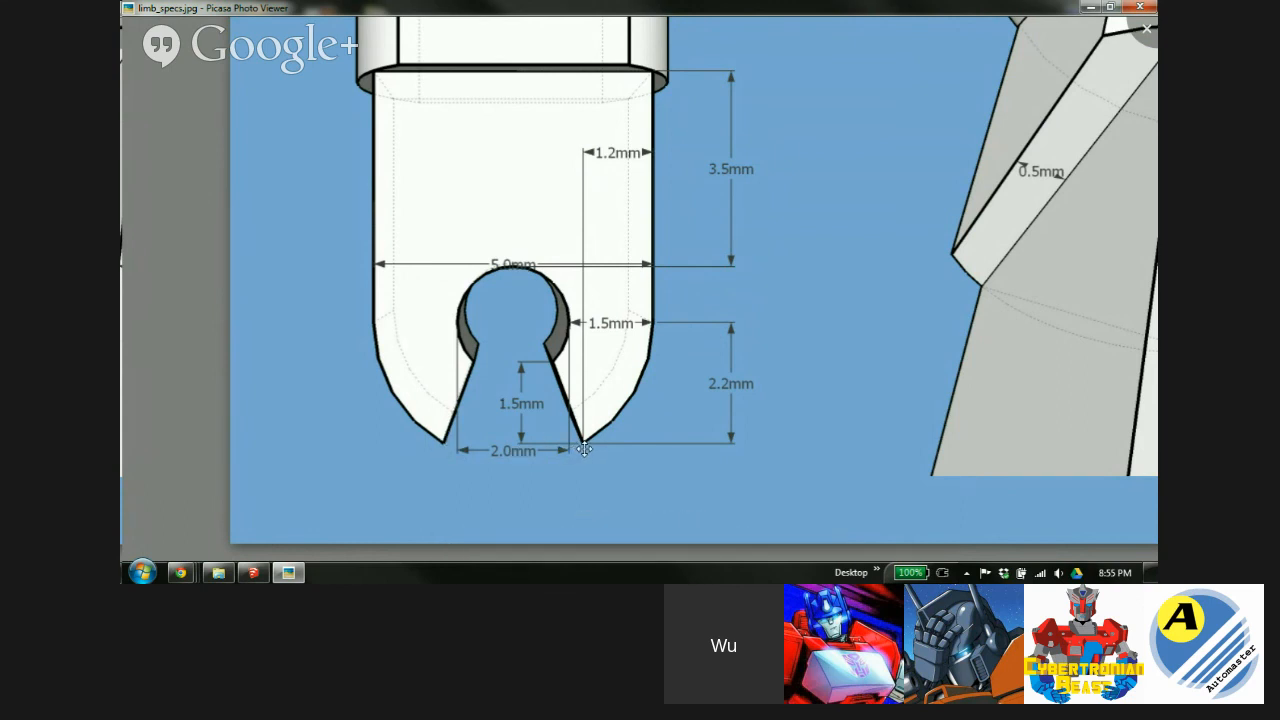
{"action": "key", "text": "alt+Tab"}
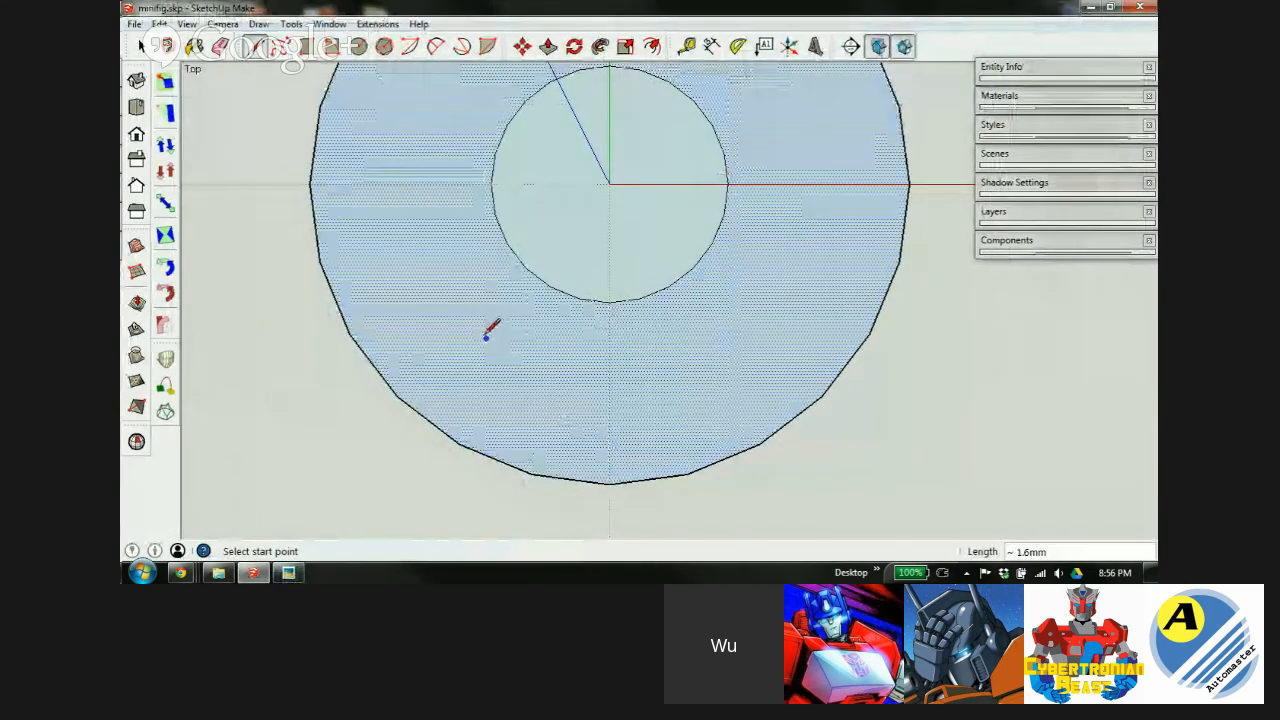
Add vertical guides below the inner circle's left and right edges.
{"action": "key", "text": "t"}
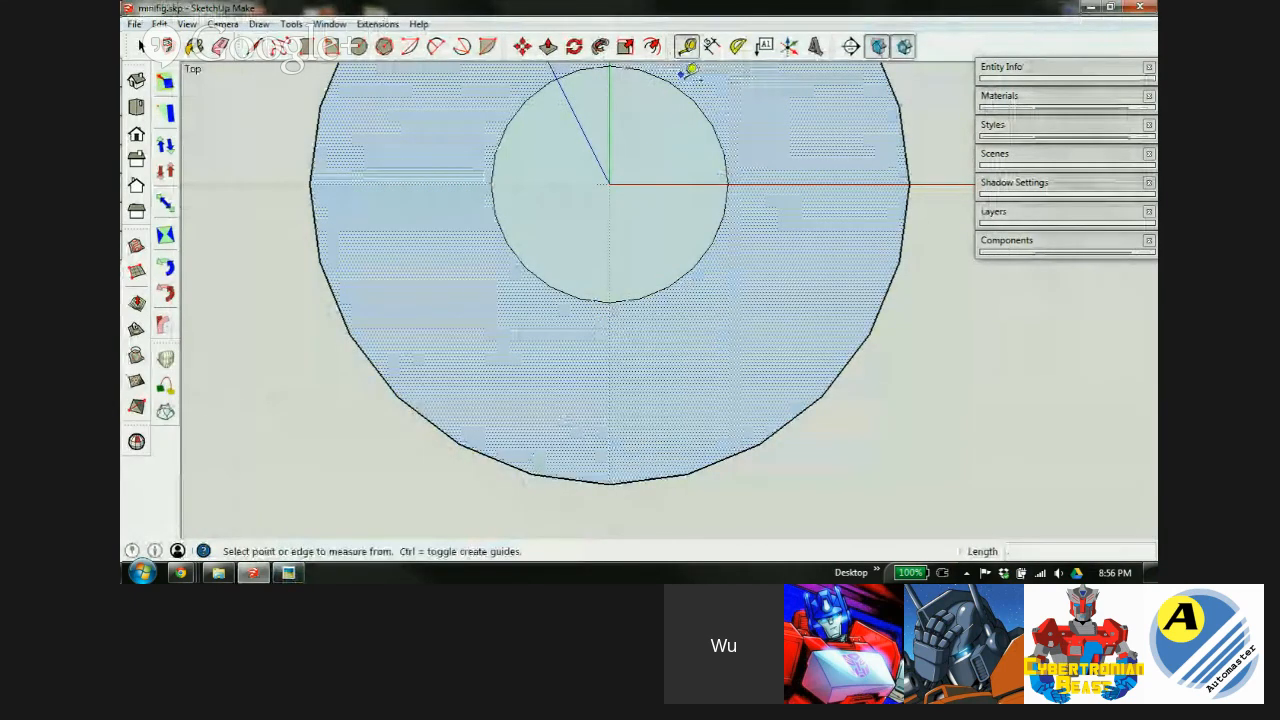
{"action": "left_click", "coordinate": [491, 184]}
{"action": "left_click", "coordinate": [491, 521]}
{"action": "left_click", "coordinate": [728, 184]}
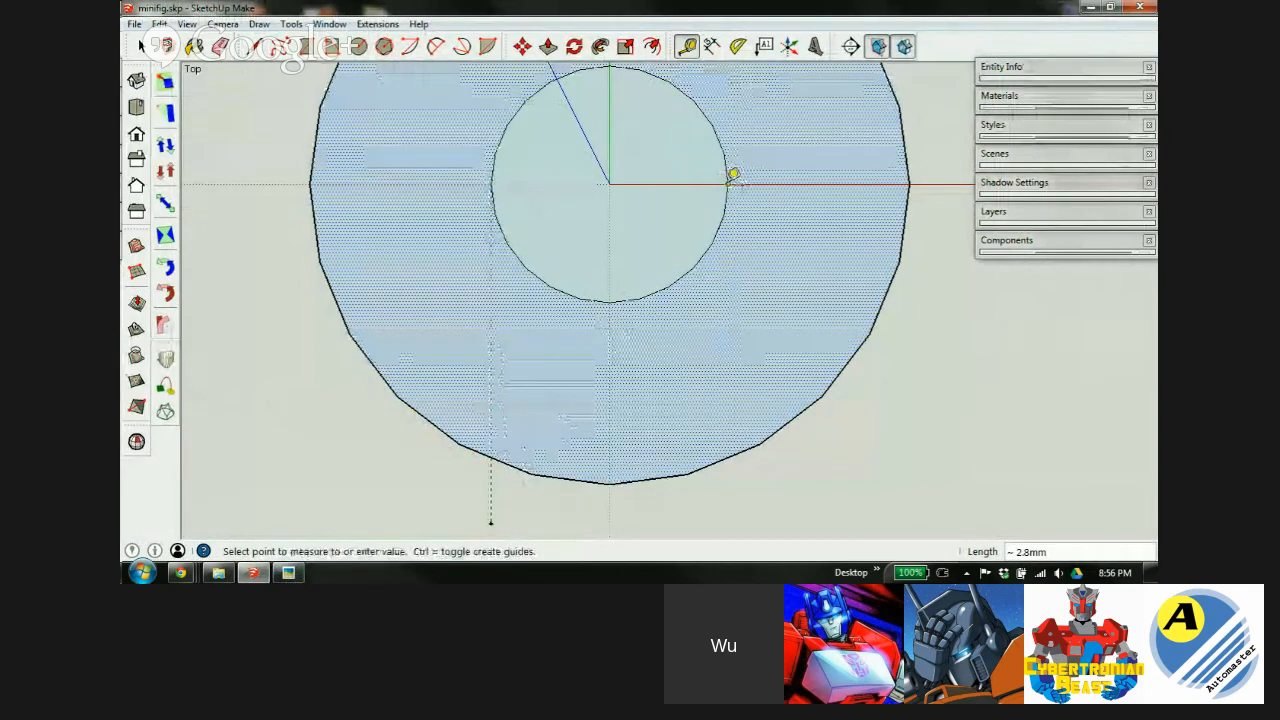
{"action": "left_click", "coordinate": [729, 520]}
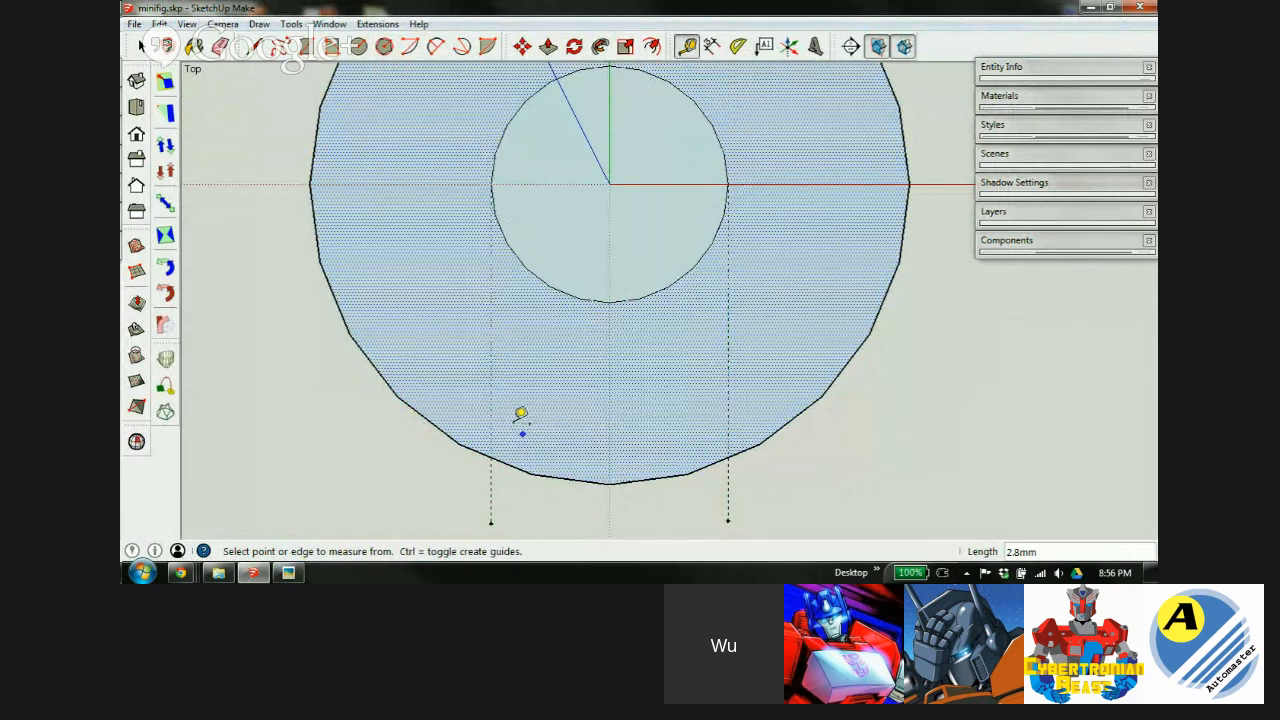
Draw a line across the inner circle's bottom and two slanted lines to the outer circle.
{"action": "key", "text": "l"}
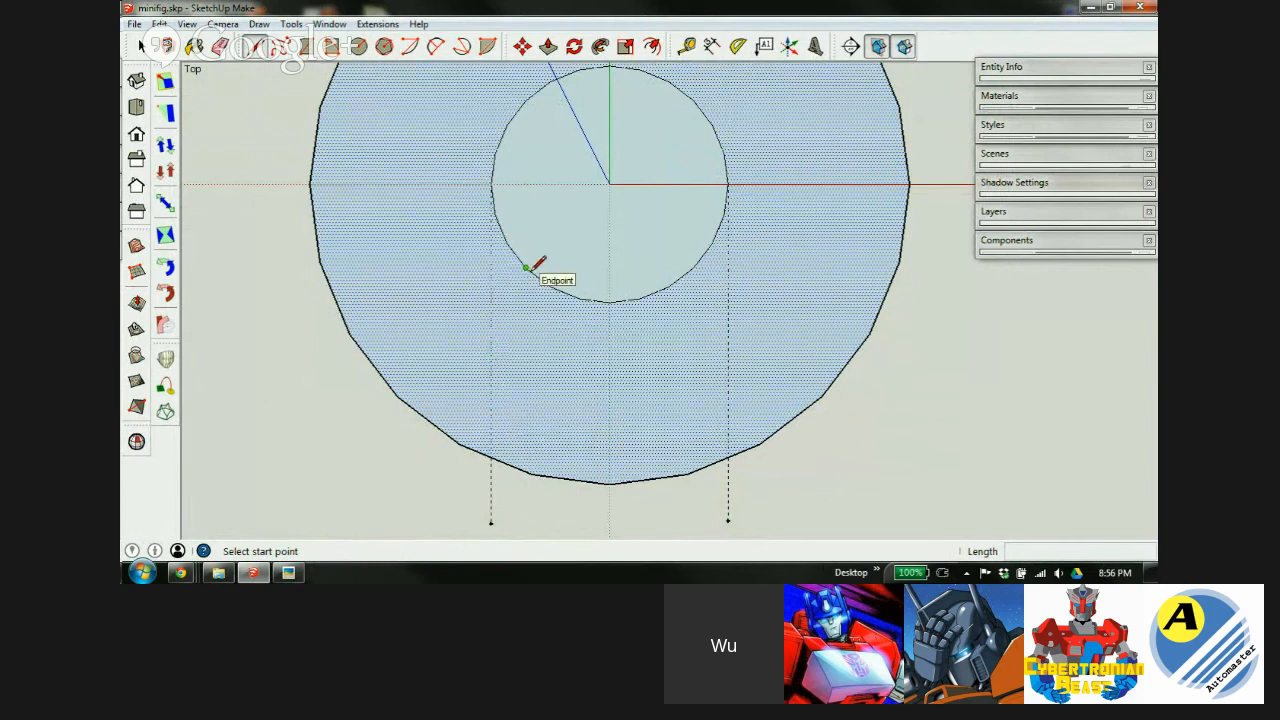
{"action": "left_click", "coordinate": [551, 287]}
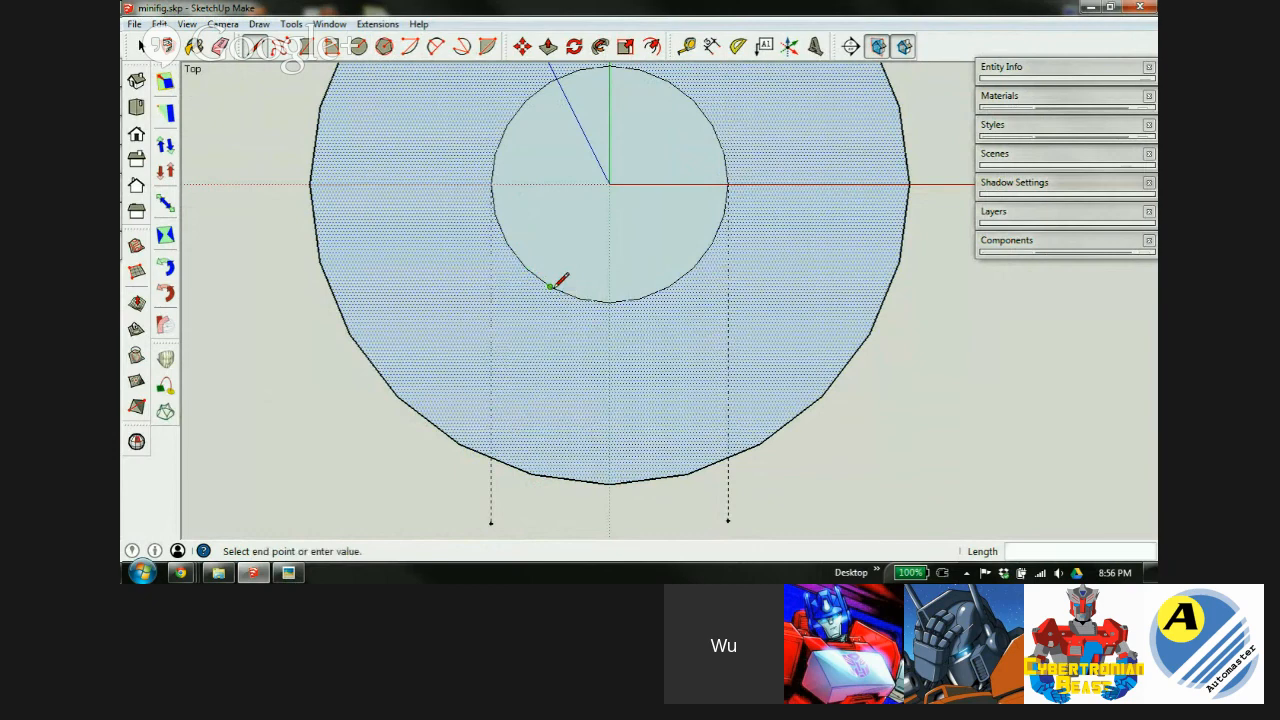
{"action": "left_click", "coordinate": [669, 286]}
{"action": "left_click", "coordinate": [526, 266]}
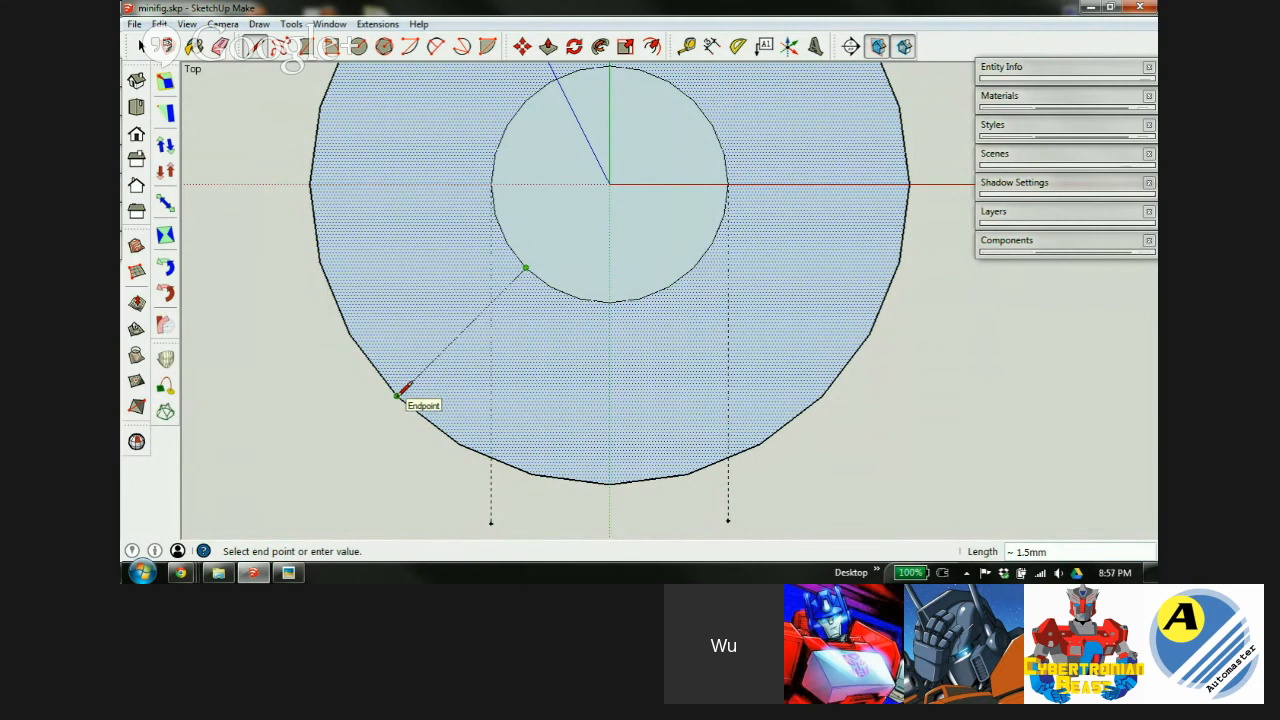
{"action": "left_click", "coordinate": [459, 443]}
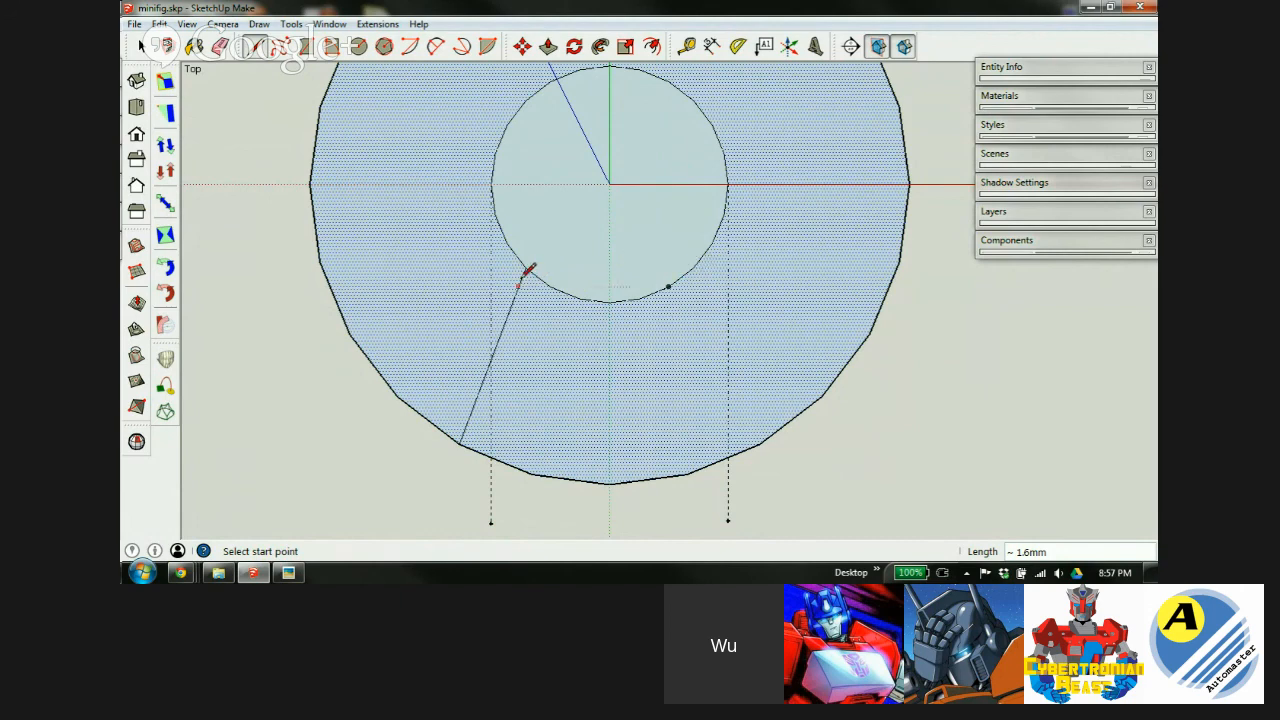
{"action": "left_click", "coordinate": [693, 266]}
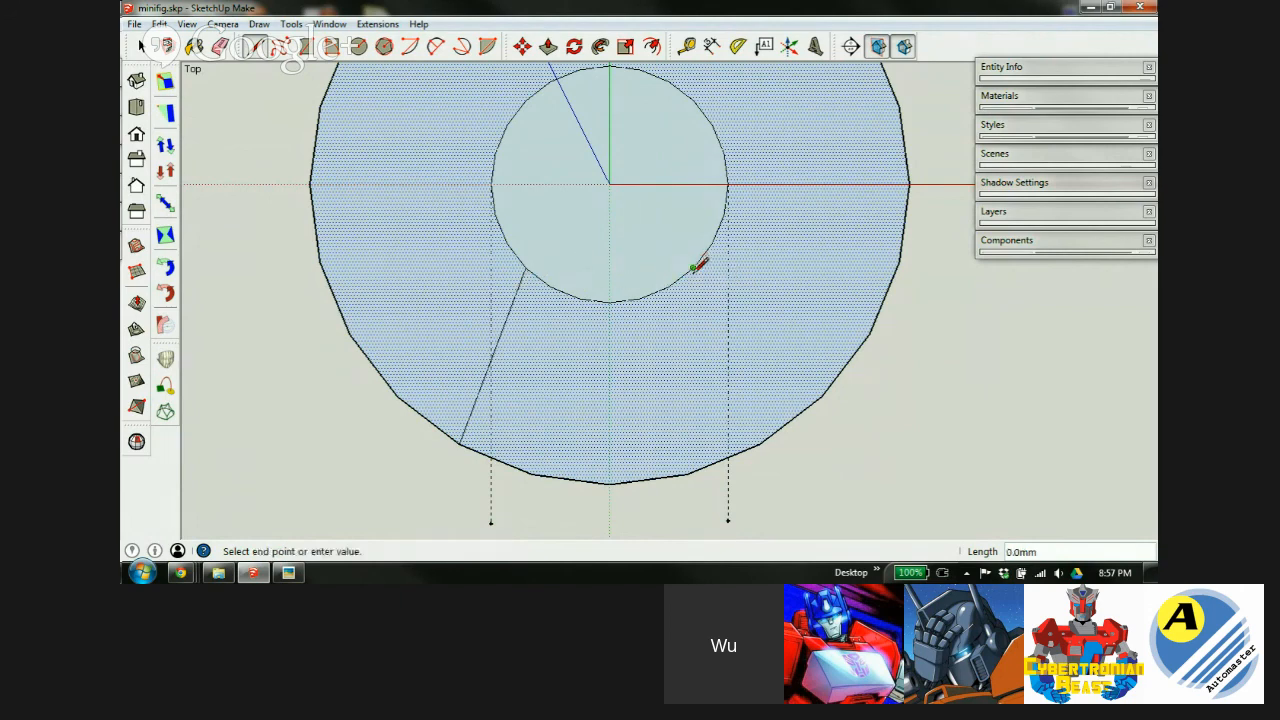
{"action": "left_click", "coordinate": [760, 440]}
Erase both vertical guides and the bottom arcs, then check the reference drawing.
{"action": "key", "text": "e"}
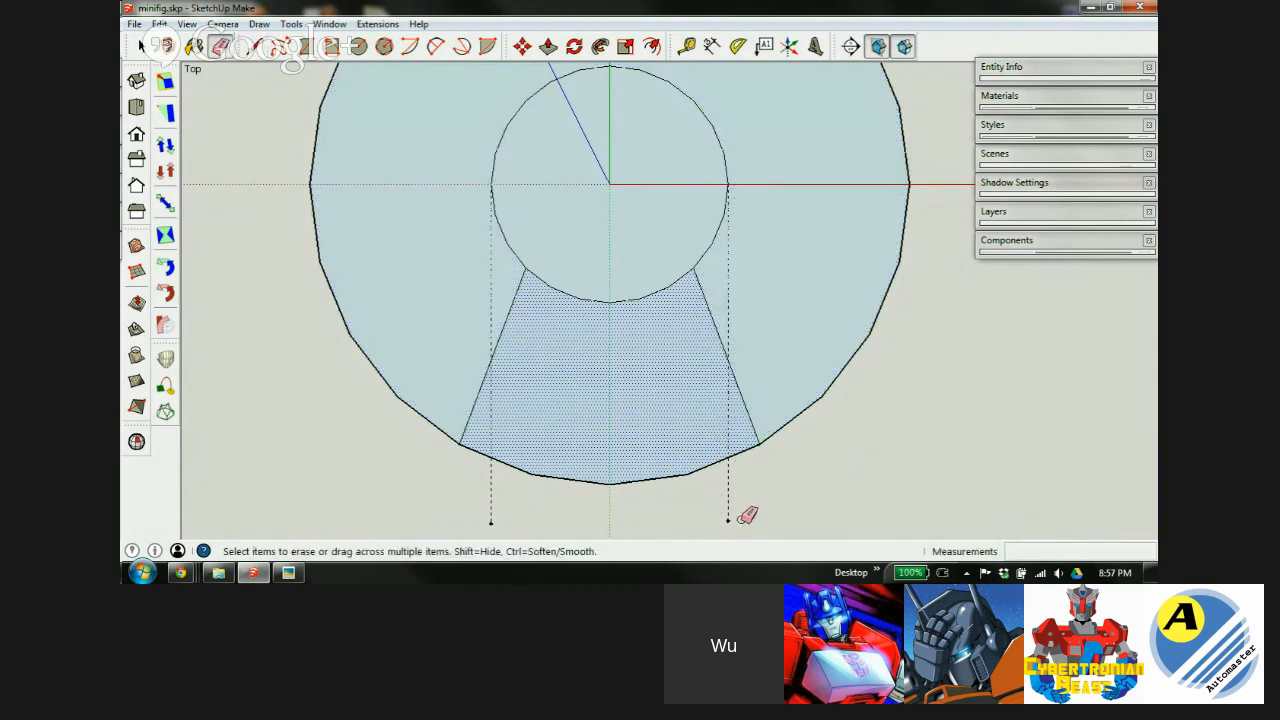
{"action": "left_click", "coordinate": [728, 514]}
{"action": "left_click", "coordinate": [490, 514]}
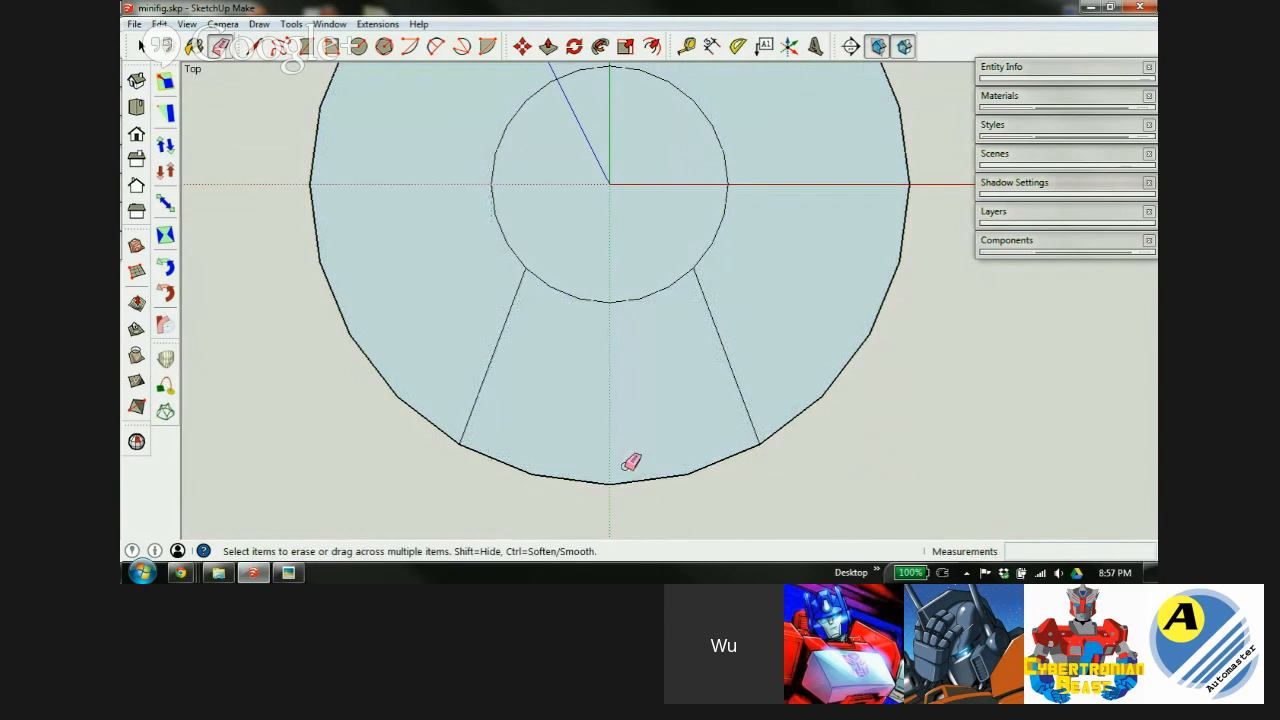
{"action": "mouse_move", "coordinate": [554, 488]}
{"action": "left_mouse_down"}
{"action": "mouse_move", "coordinate": [583, 443]}
{"action": "mouse_move", "coordinate": [611, 290]}
{"action": "left_mouse_up"}
{"action": "scroll", "coordinate": [454, 376], "scroll_direction": "down", "scroll_amount": 3}
{"action": "scroll", "coordinate": [531, 269], "scroll_direction": "down", "scroll_amount": 1}
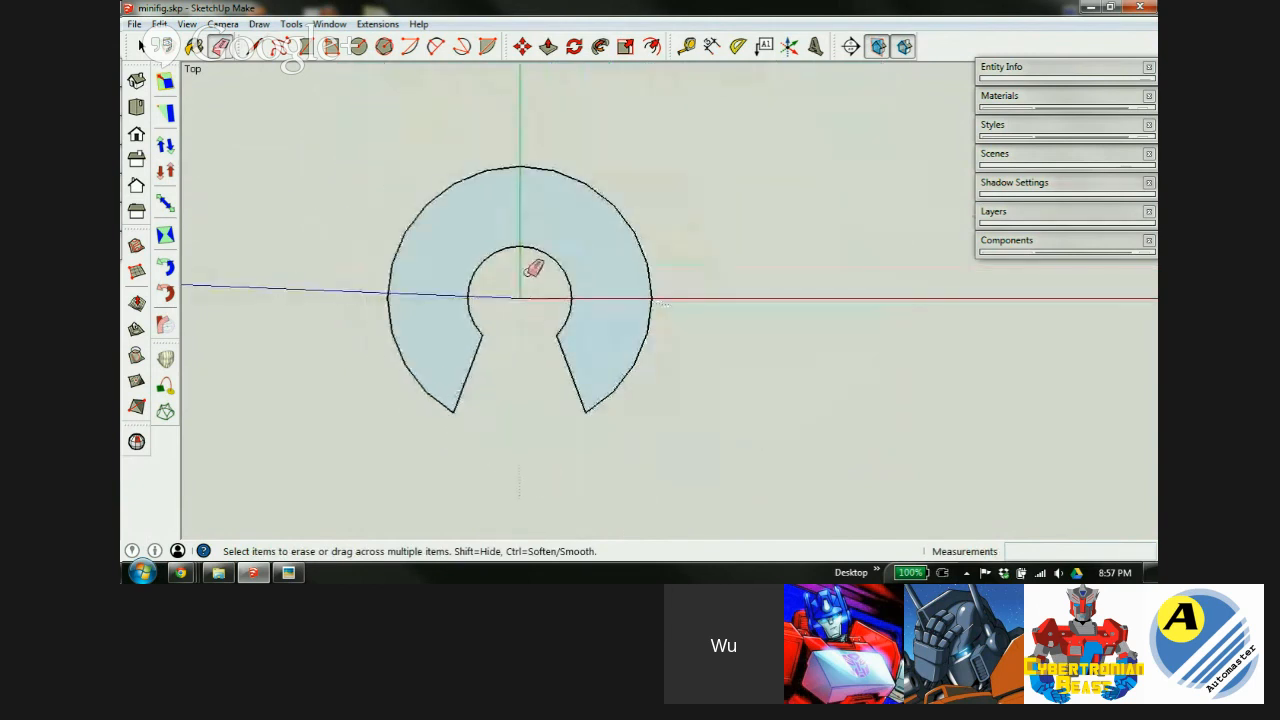
{"action": "scroll", "coordinate": [548, 346], "scroll_direction": "down", "scroll_amount": 2}
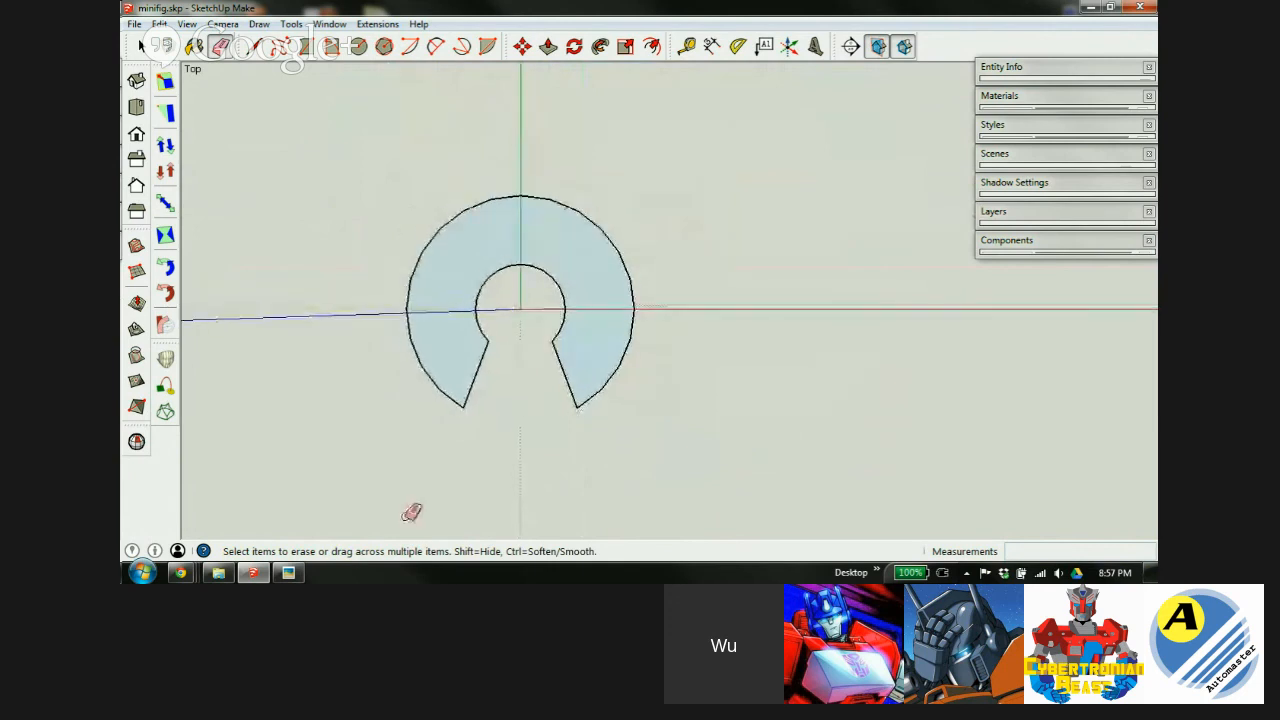
{"action": "left_click", "coordinate": [288, 573]}
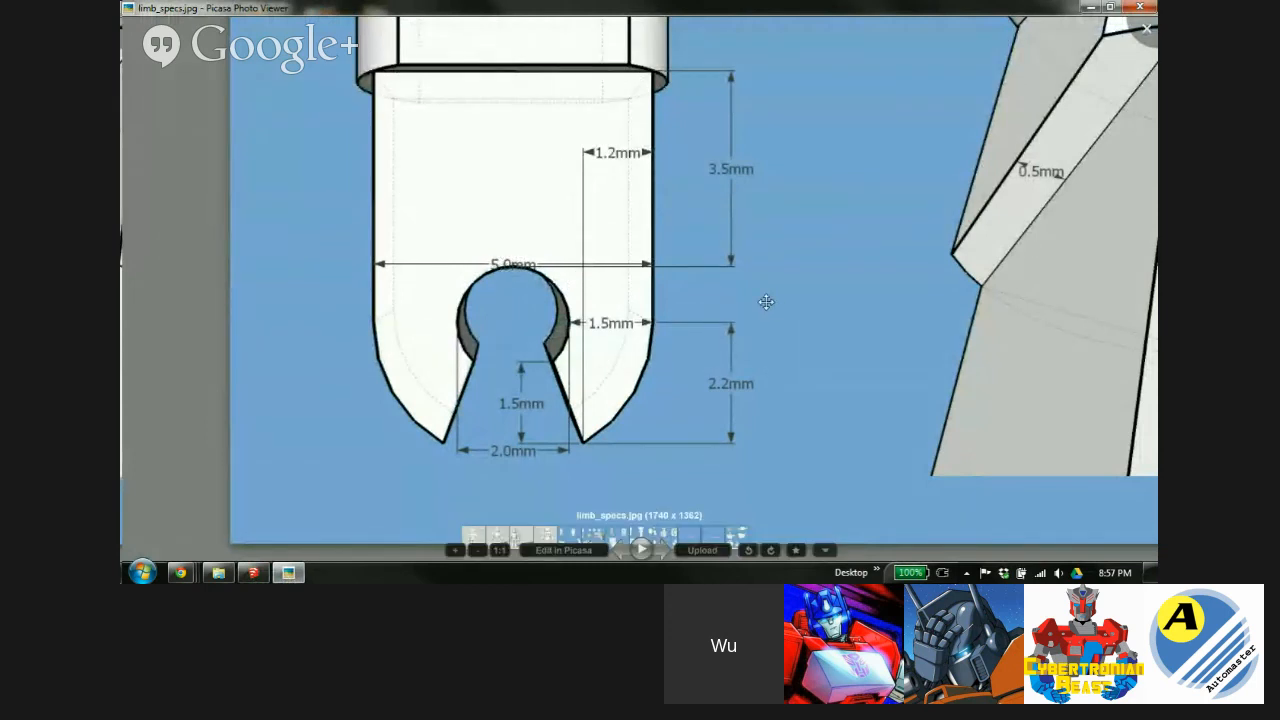
{"action": "left_click", "coordinate": [287, 573]}
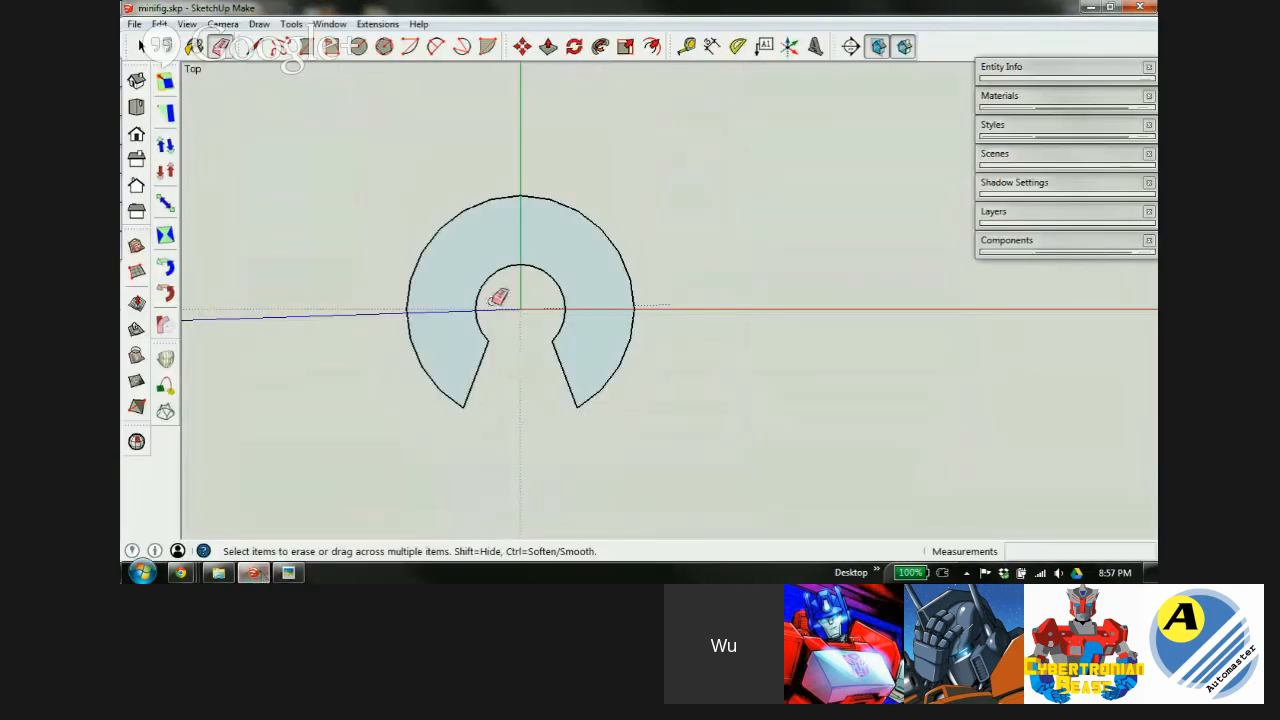
Draw an edge up from the outer circle's left side, across the top, and down to its right side.
{"action": "key", "text": "l"}
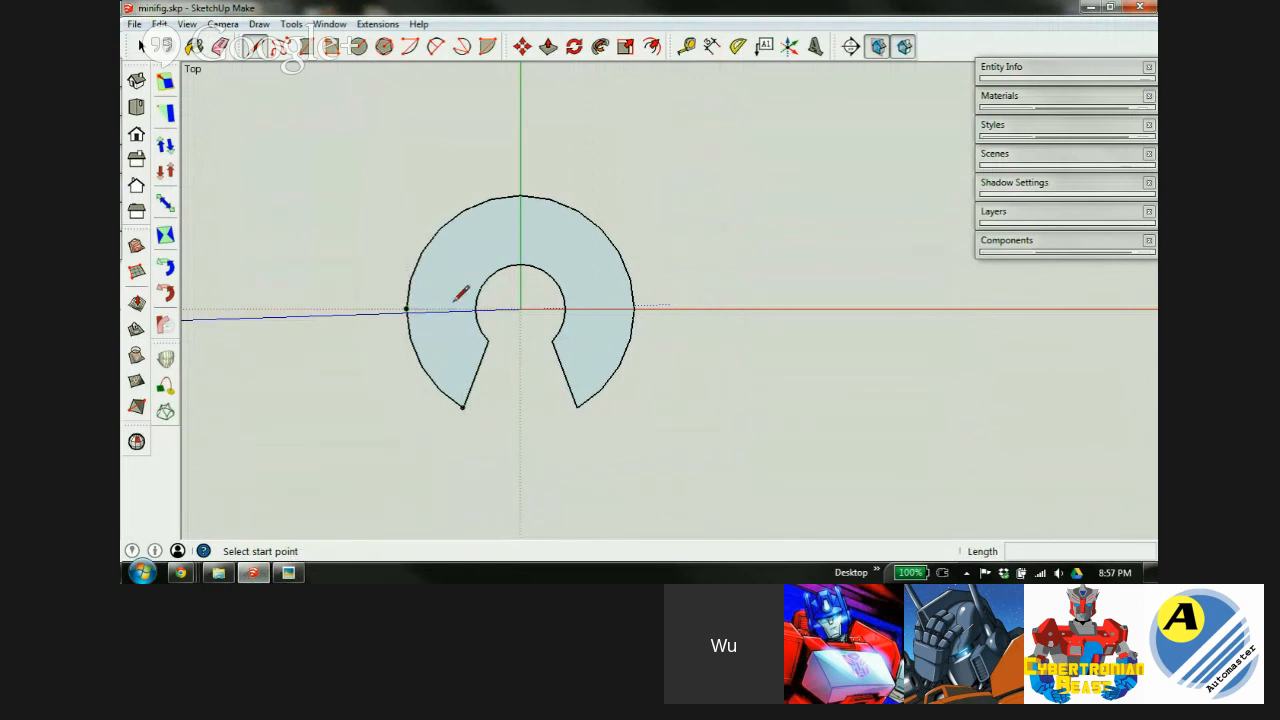
{"action": "scroll", "coordinate": [420, 302], "scroll_direction": "up", "scroll_amount": 4}
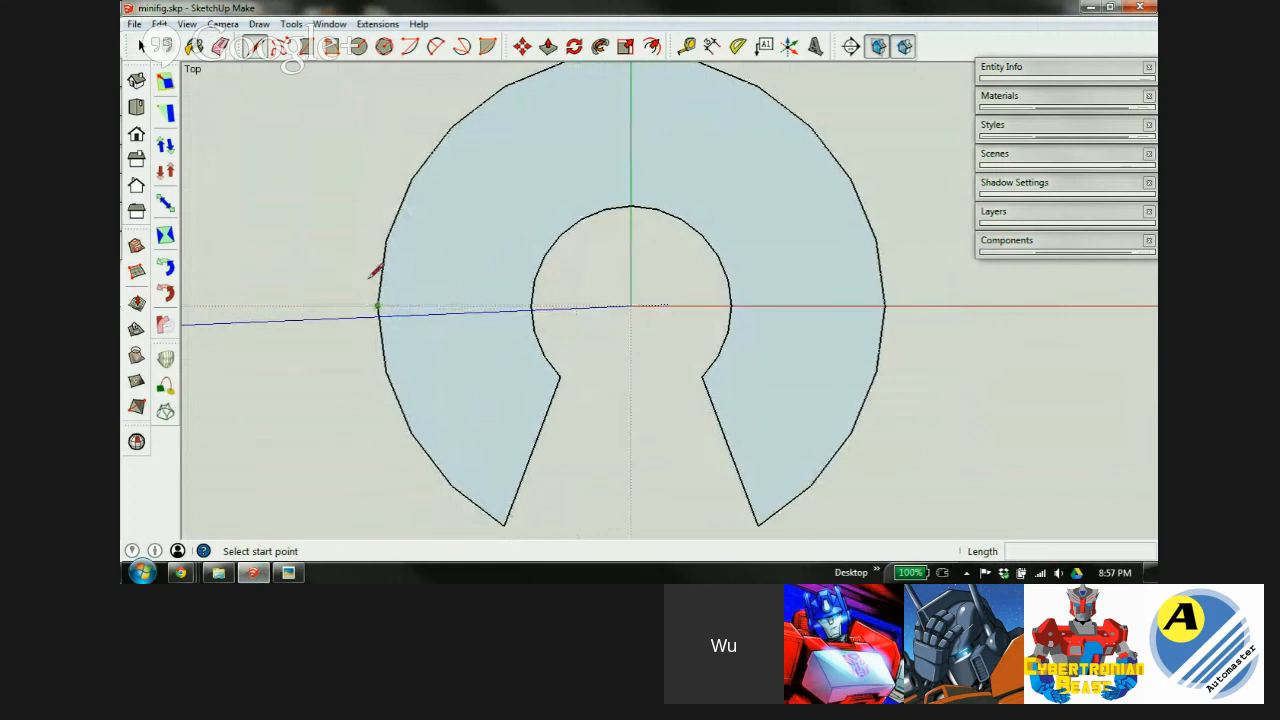
{"action": "left_click", "coordinate": [378, 306]}
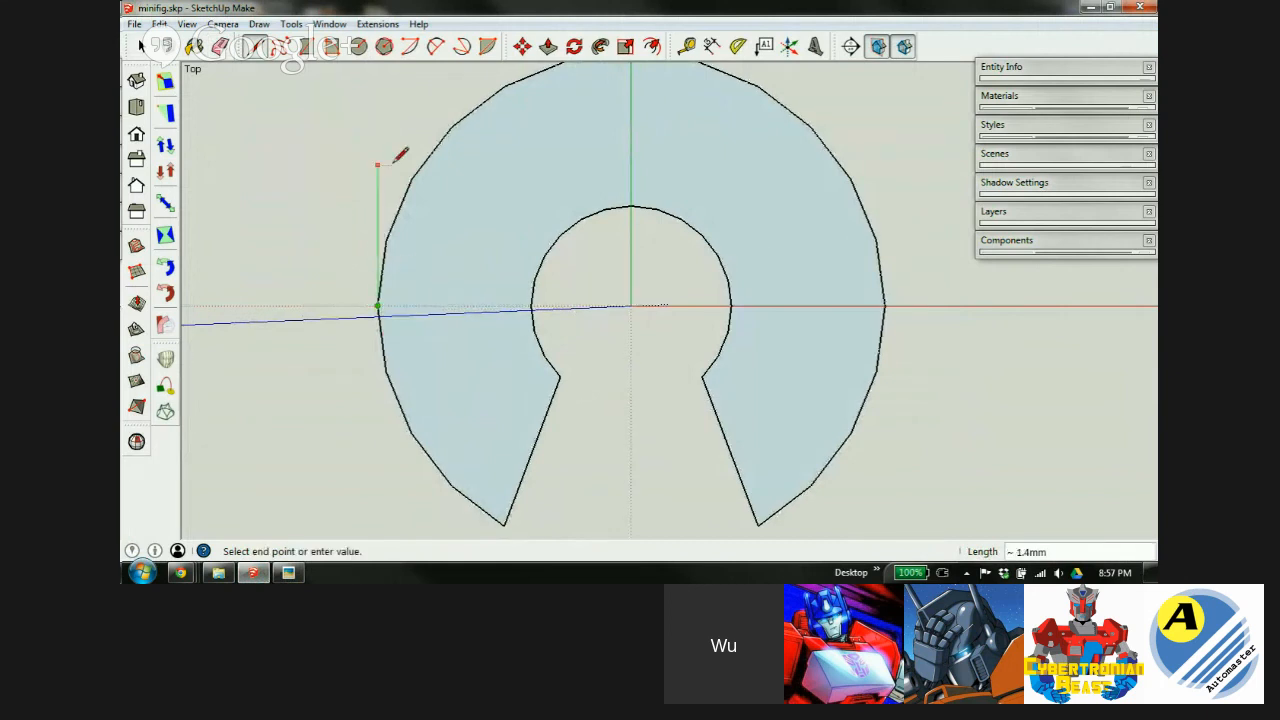
{"action": "scroll", "coordinate": [430, 320], "scroll_direction": "down", "scroll_amount": 3}
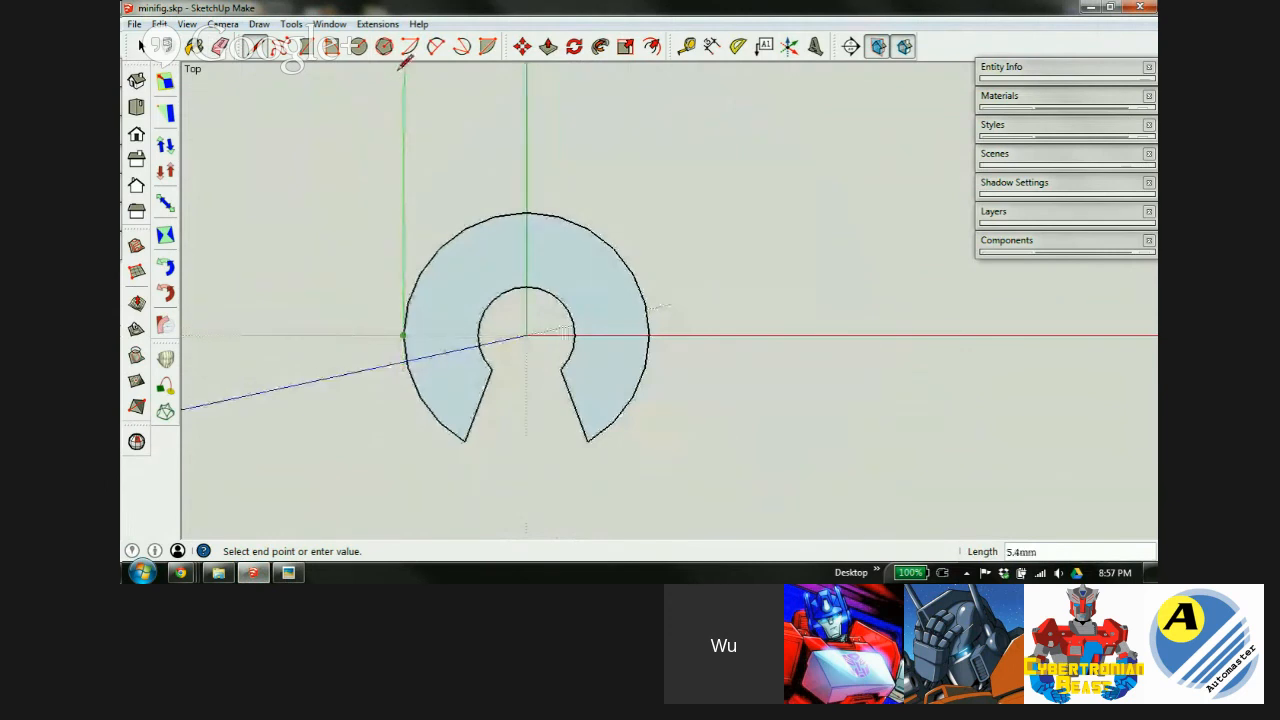
{"action": "scroll", "coordinate": [437, 275], "scroll_direction": "down", "scroll_amount": 2}
{"action": "left_click", "coordinate": [415, 118]}
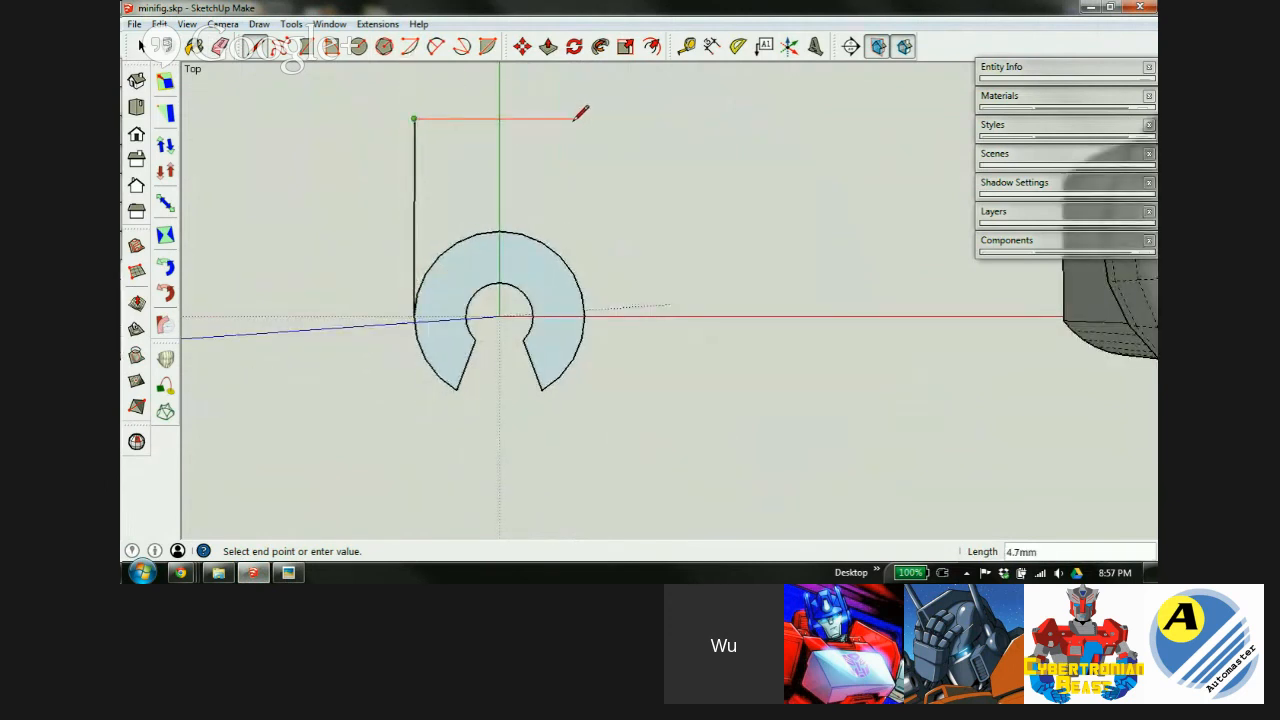
{"action": "left_click", "coordinate": [585, 317]}
{"action": "left_click", "coordinate": [585, 317]}
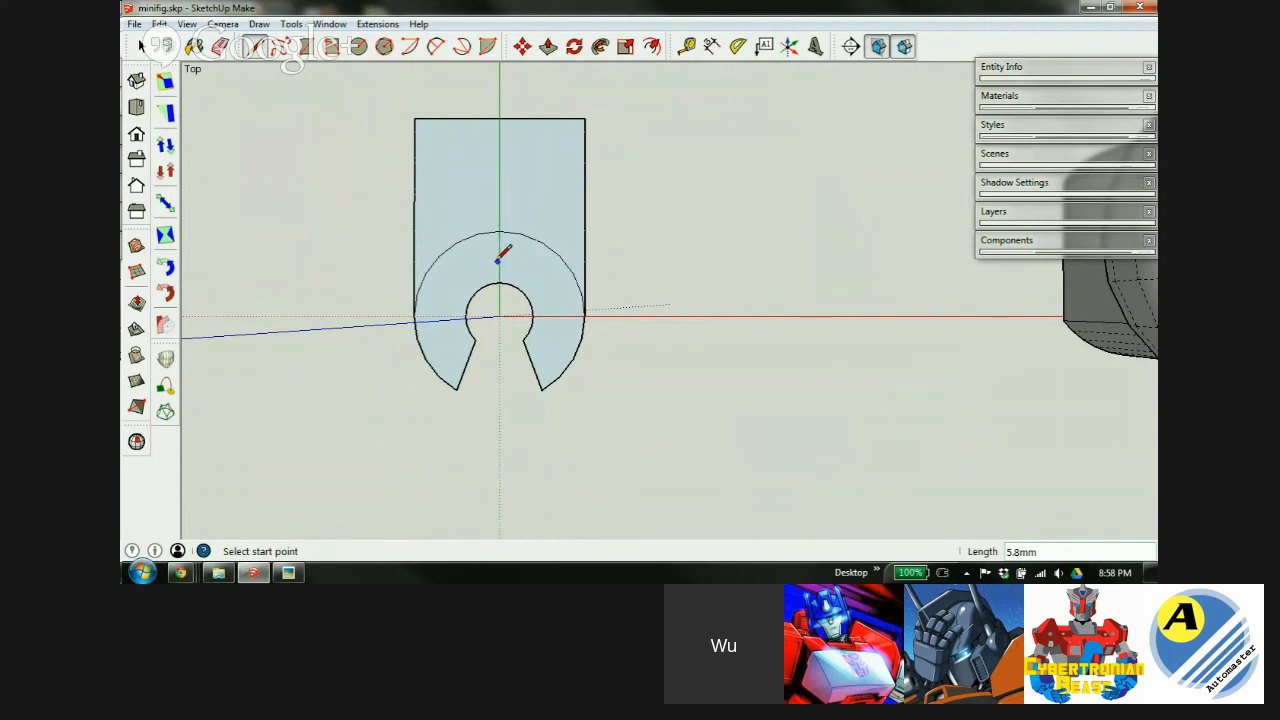
{"action": "key", "text": "t"}
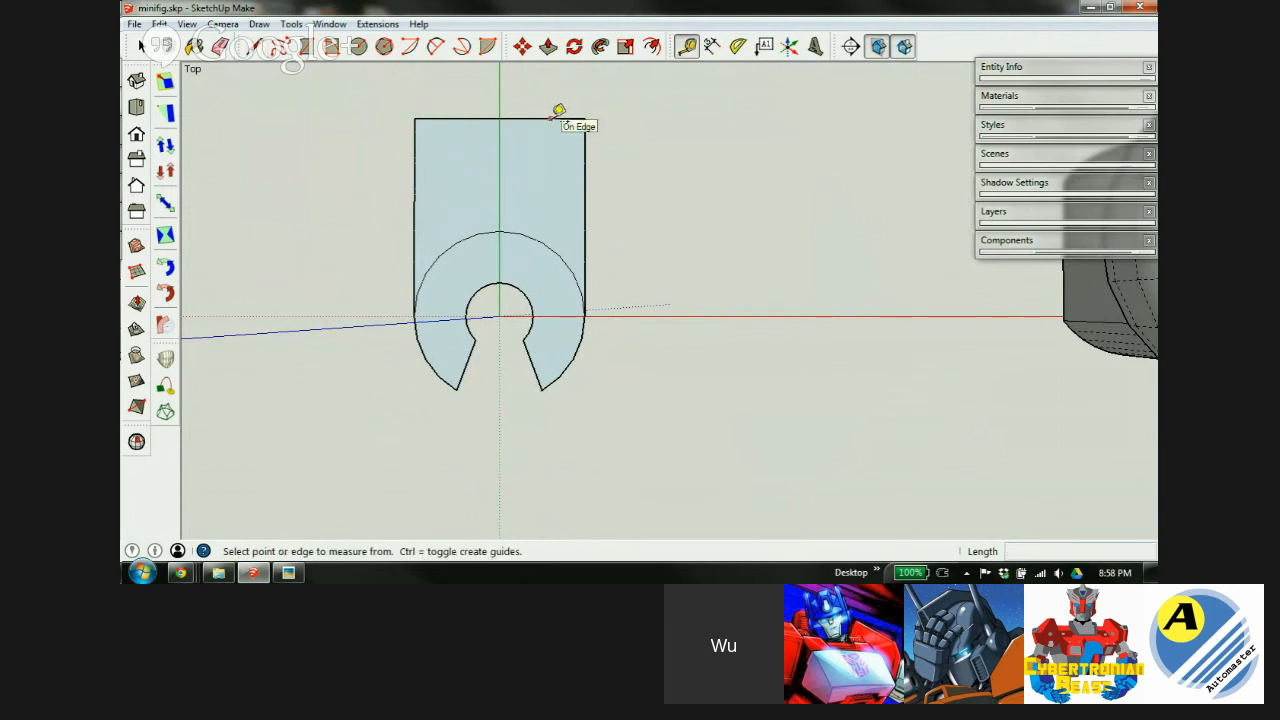
Place a guide across the small circle's top and another 3.5mm above it.
{"action": "left_click", "coordinate": [553, 118]}
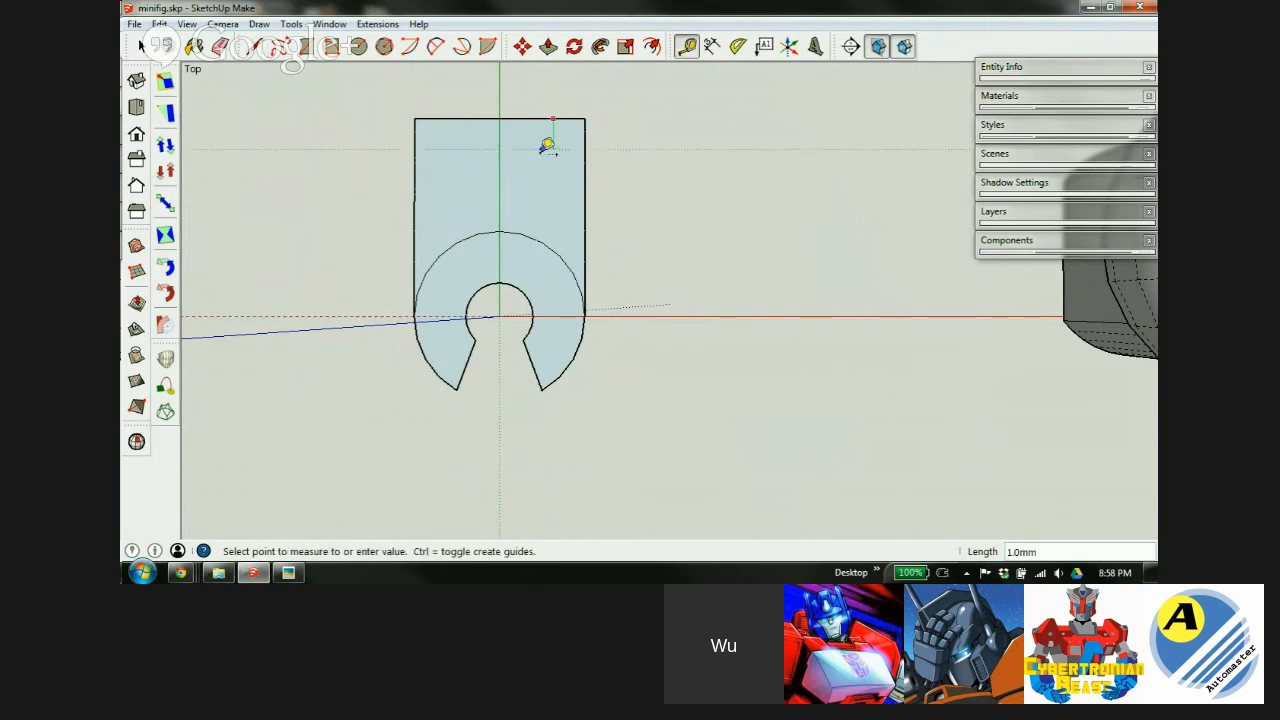
{"action": "scroll", "coordinate": [505, 272], "scroll_direction": "up", "scroll_amount": 5}
{"action": "left_click", "coordinate": [513, 285]}
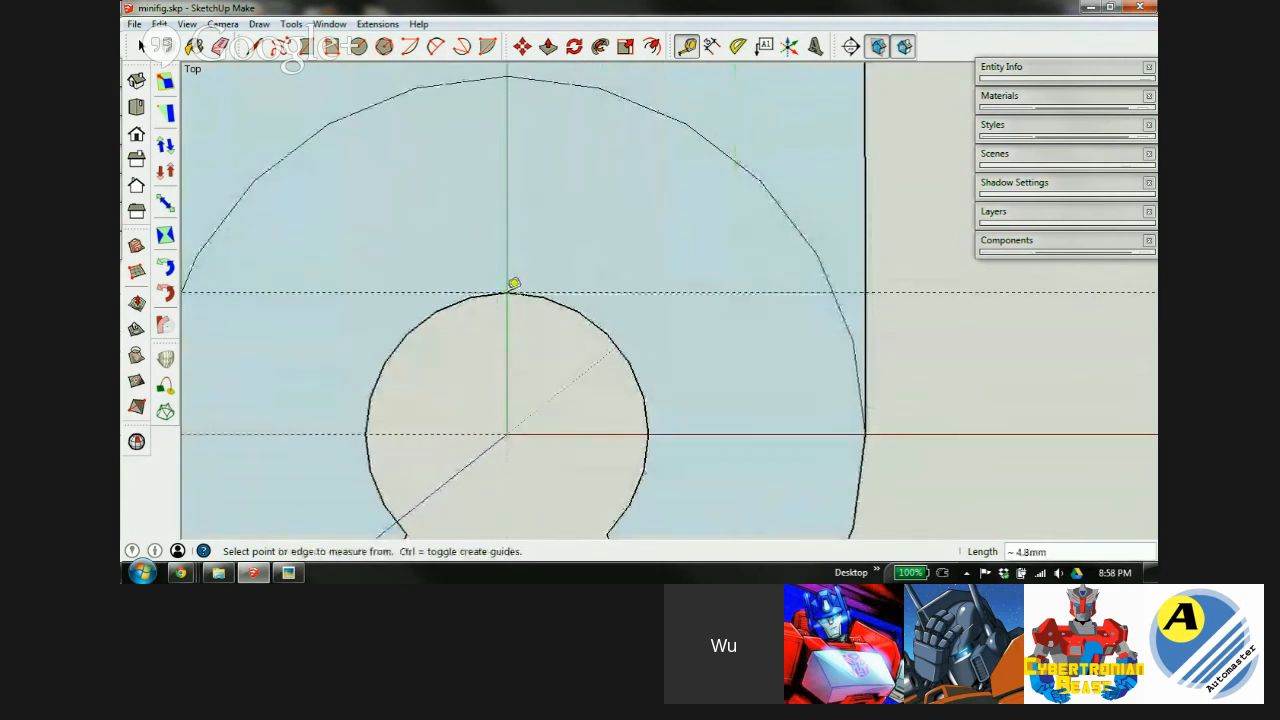
{"action": "scroll", "coordinate": [702, 390], "scroll_direction": "down", "scroll_amount": 5}
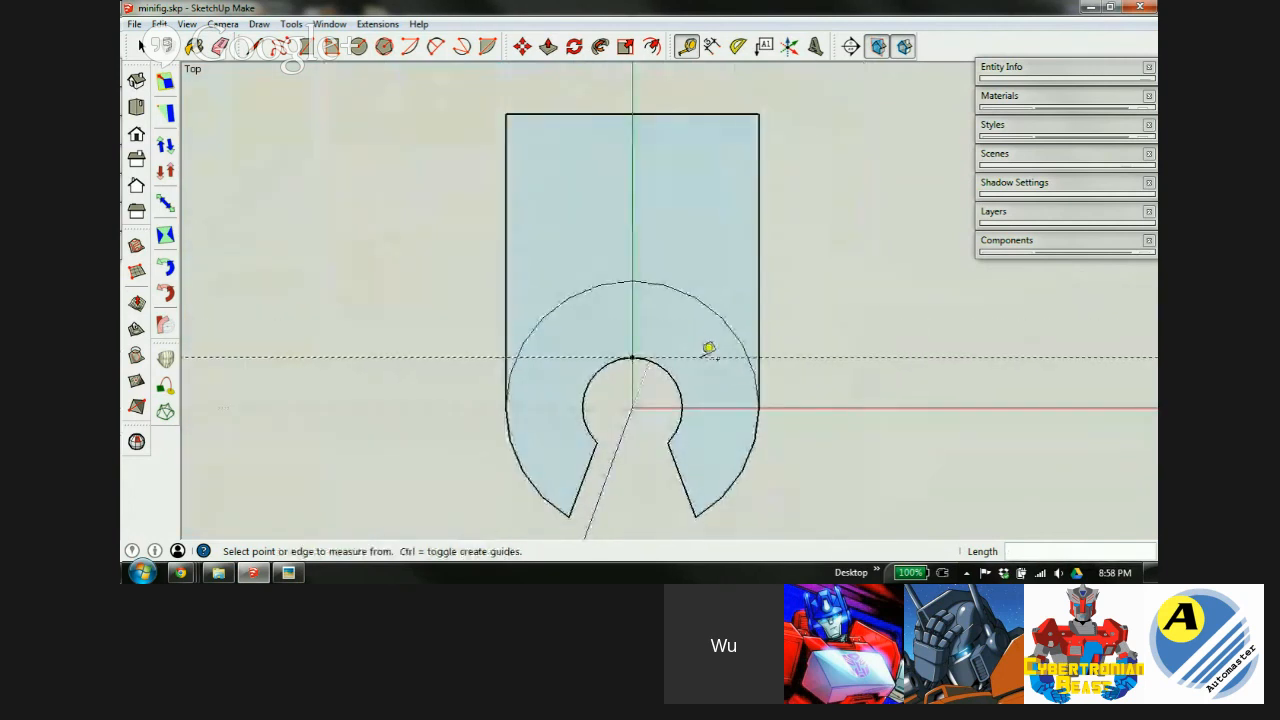
{"action": "left_click", "coordinate": [695, 356]}
{"action": "left_click", "coordinate": [708, 318]}
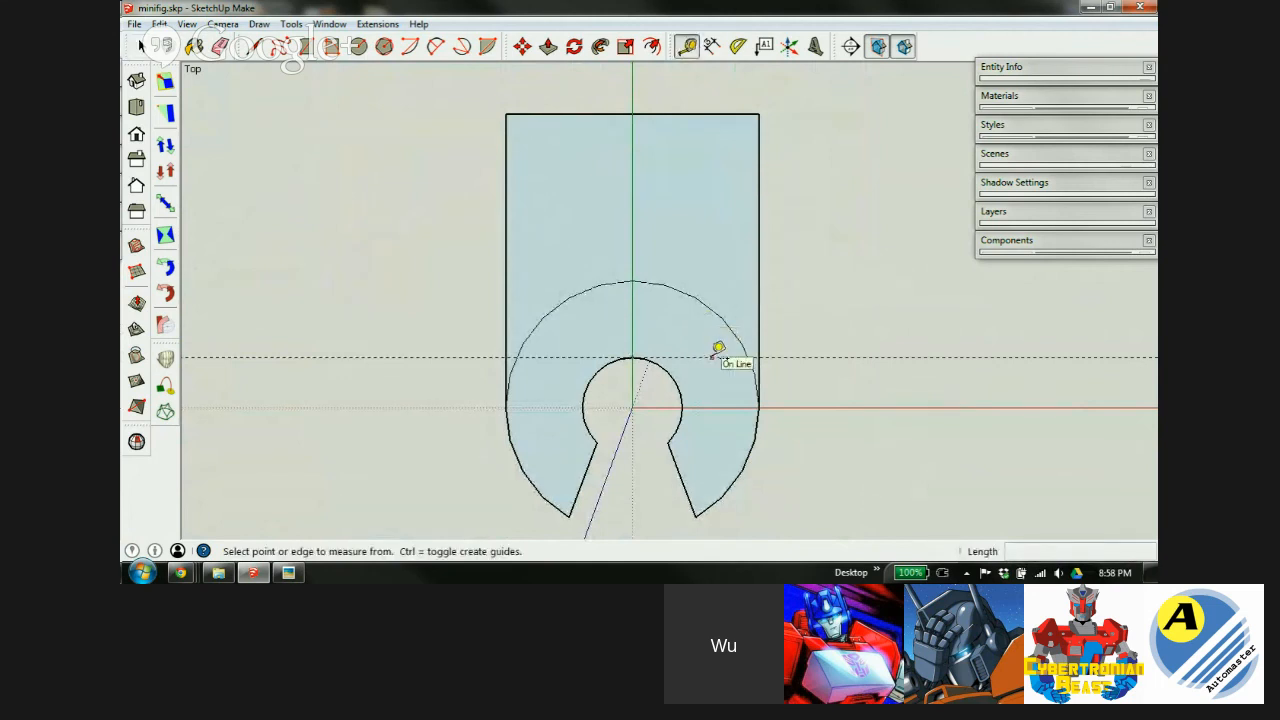
{"action": "left_click", "coordinate": [714, 356]}
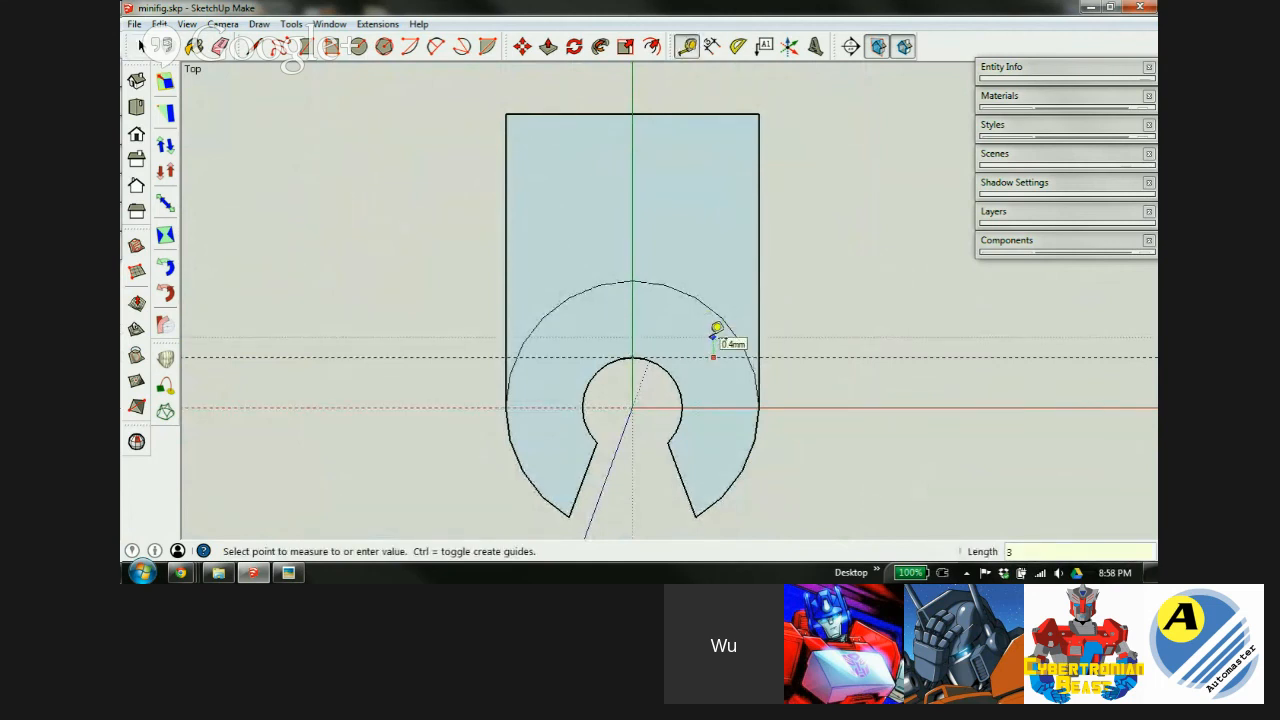
{"action": "key", "text": "Return"}
{"action": "left_click", "coordinate": [288, 572]}
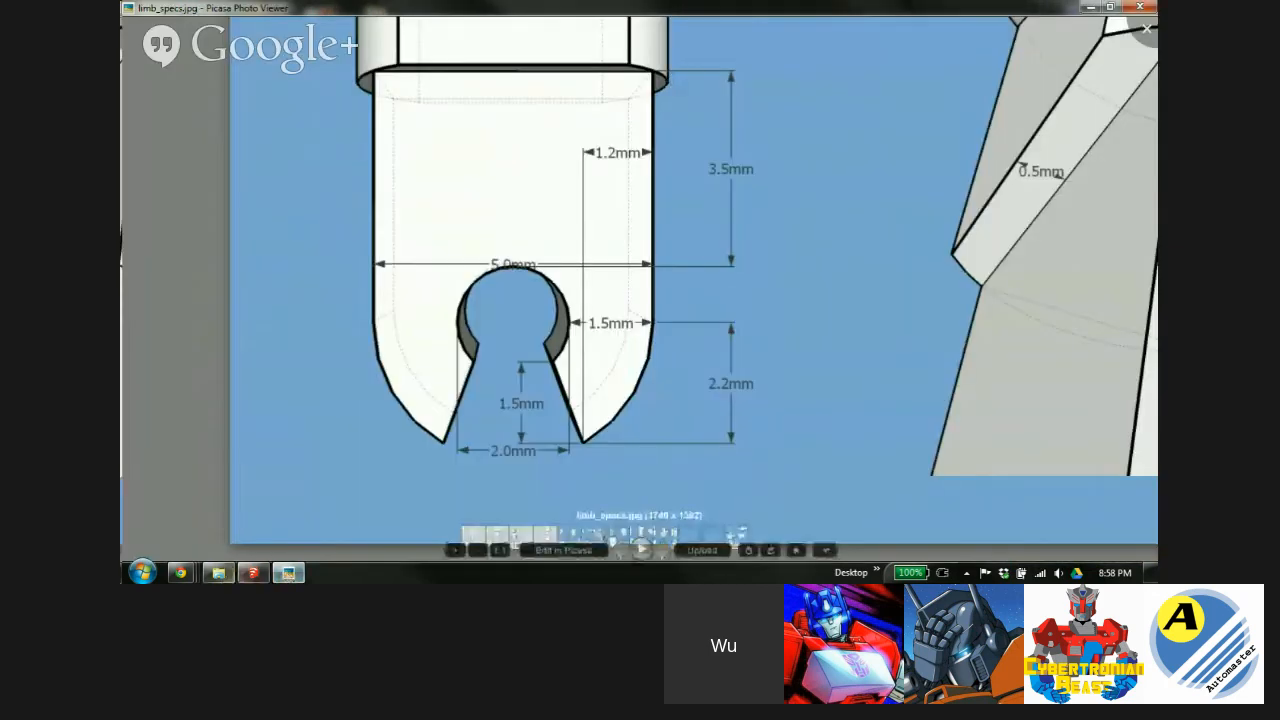
{"action": "left_click", "coordinate": [253, 572]}
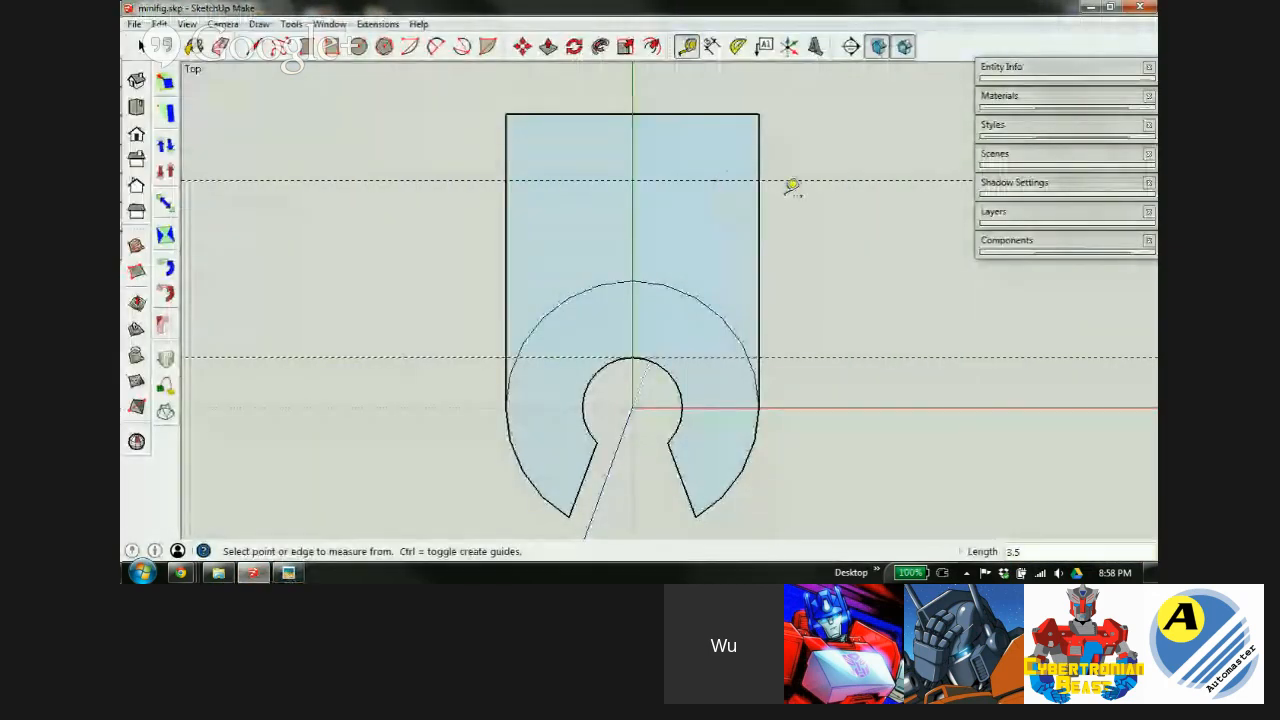
Draw a line across the face on the upper guide and erase the top edges and large arc.
{"action": "key", "text": "l"}
{"action": "left_click", "coordinate": [506, 180]}
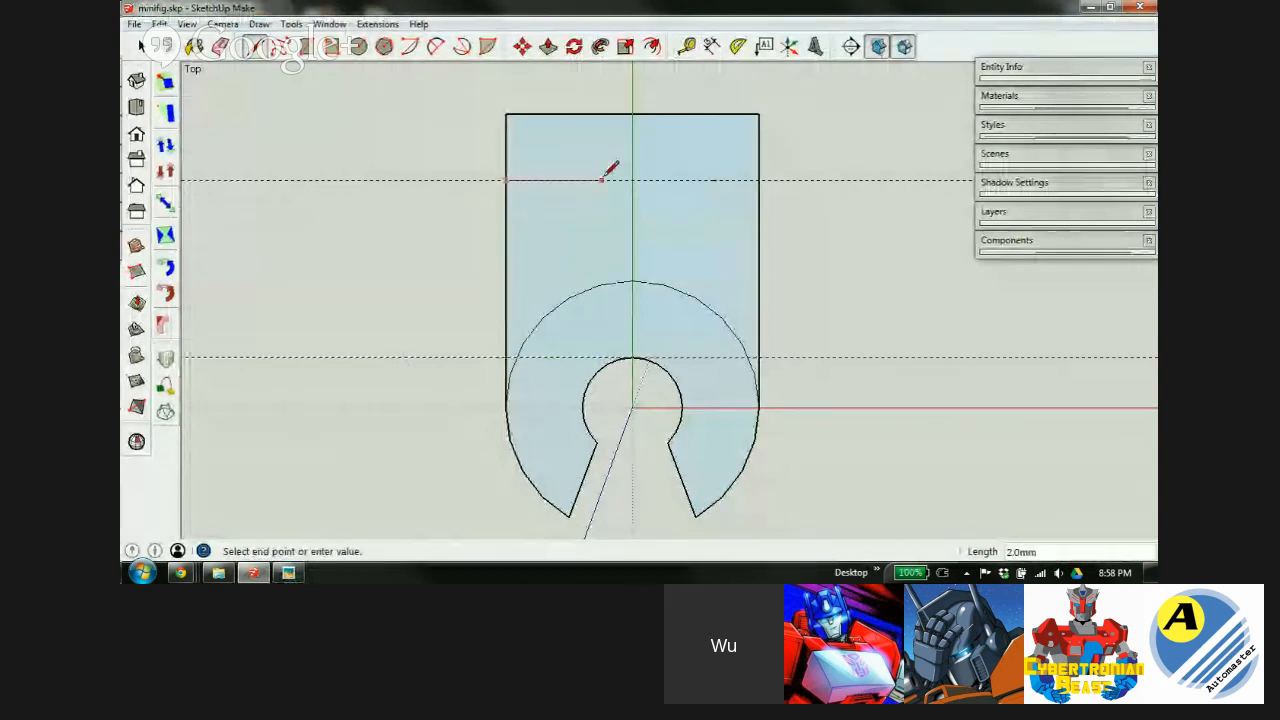
{"action": "left_click", "coordinate": [759, 180]}
{"action": "key", "text": "e"}
{"action": "mouse_move", "coordinate": [768, 155]}
{"action": "left_mouse_down"}
{"action": "mouse_move", "coordinate": [691, 94]}
{"action": "mouse_move", "coordinate": [494, 149]}
{"action": "mouse_move", "coordinate": [449, 309]}
{"action": "mouse_move", "coordinate": [463, 410]}
{"action": "left_mouse_up"}
{"action": "left_click_drag", "start_coordinate": [530, 300], "coordinate": [562, 346]}
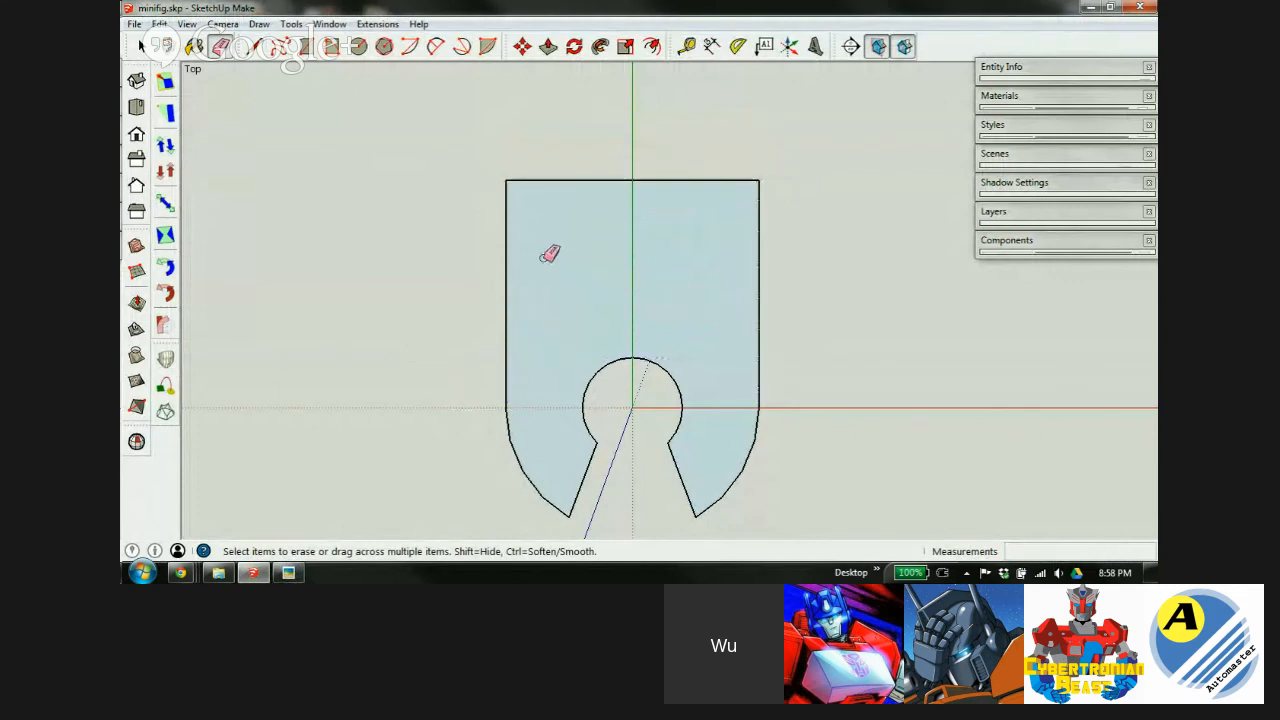
Orbit to inspect the flat limb profile in 3D and compare it with the spec drawing.
{"action": "scroll", "coordinate": [549, 254], "scroll_direction": "down", "scroll_amount": 3}
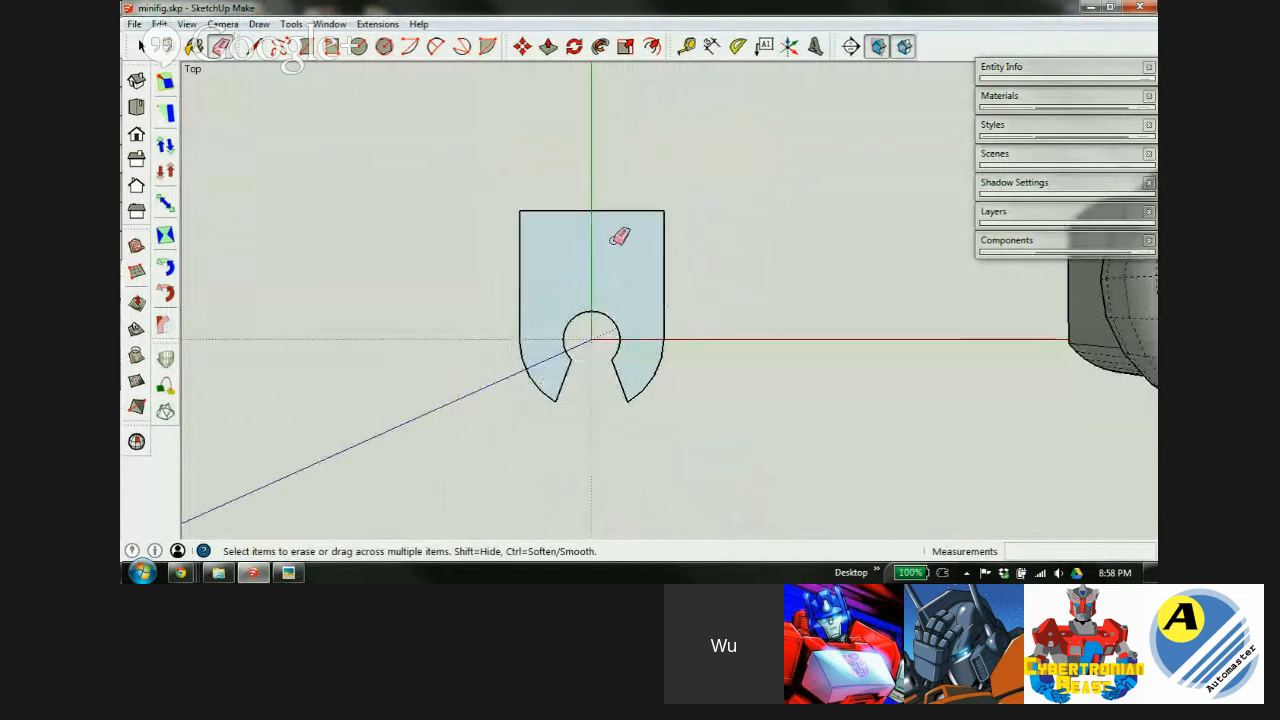
{"action": "mouse_move", "coordinate": [638, 276]}
{"action": "middle_mouse_down"}
{"action": "mouse_move", "coordinate": [557, 274]}
{"action": "mouse_move", "coordinate": [628, 272]}
{"action": "middle_mouse_up"}
{"action": "mouse_move", "coordinate": [654, 323]}
{"action": "middle_mouse_down"}
{"action": "mouse_move", "coordinate": [548, 149]}
{"action": "mouse_move", "coordinate": [472, 124]}
{"action": "middle_mouse_up"}
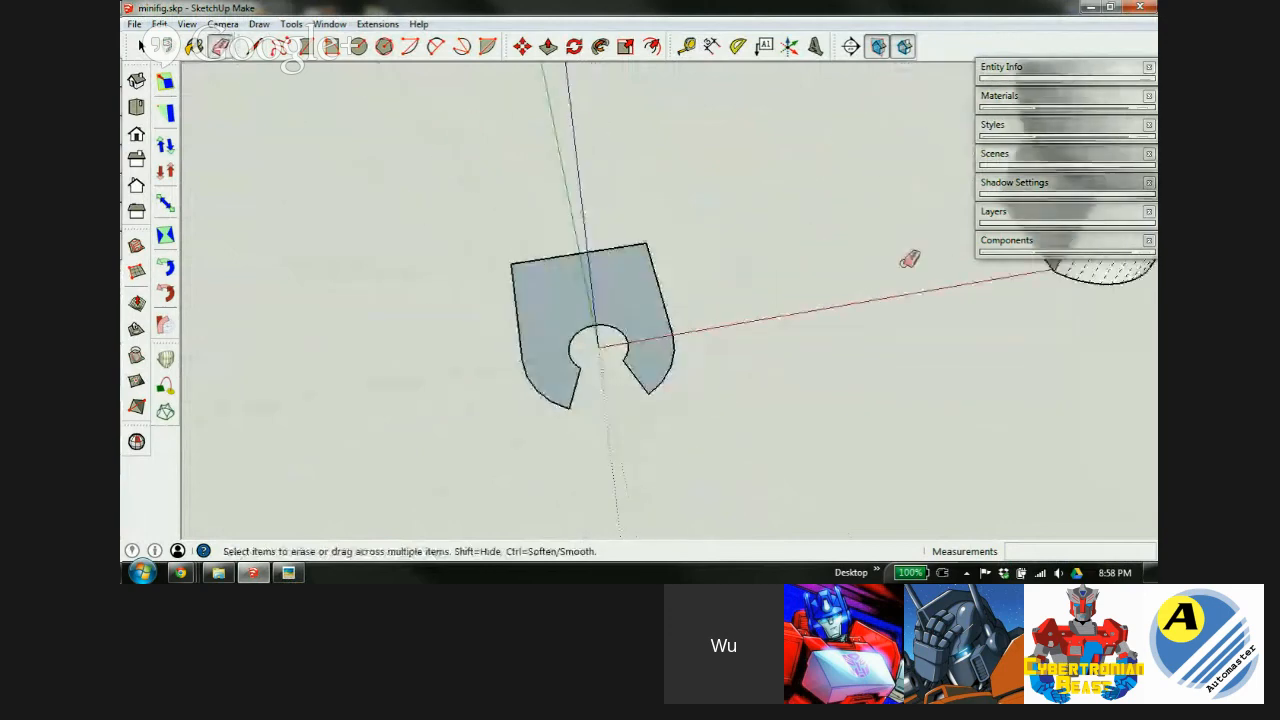
{"action": "middle_click_drag", "start_coordinate": [648, 348], "coordinate": [457, 306]}
{"action": "left_click", "coordinate": [288, 572]}
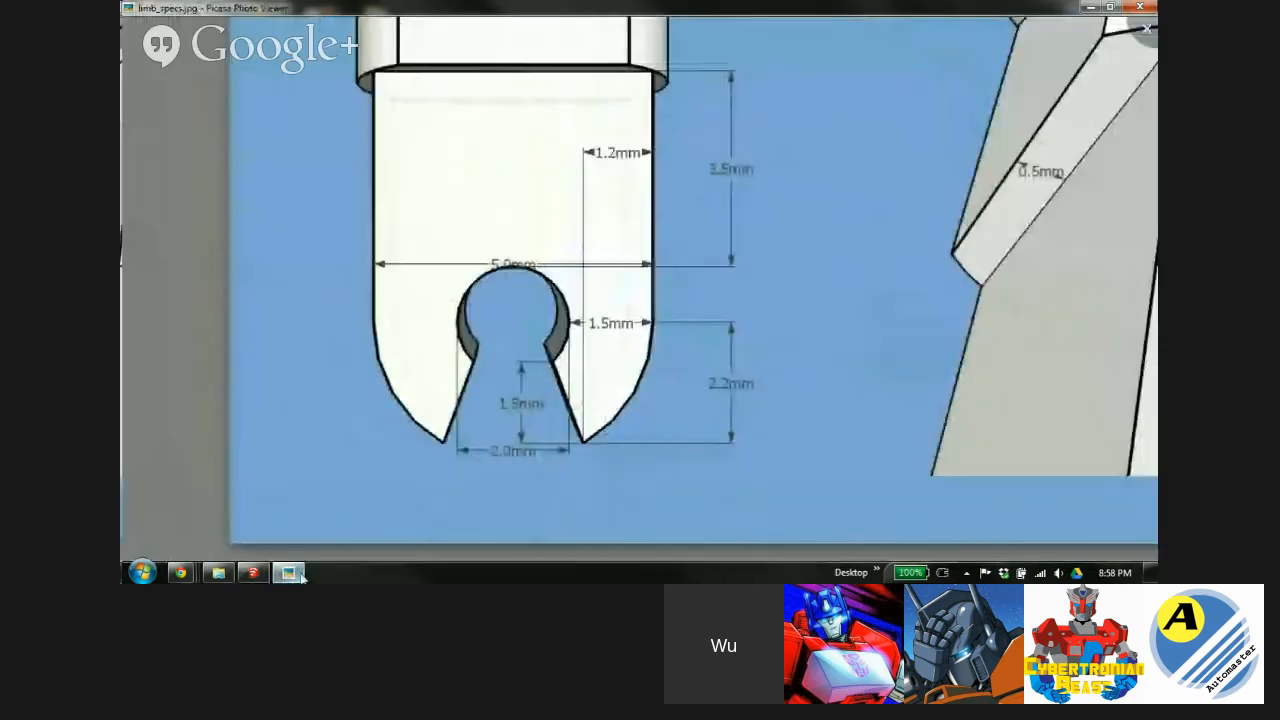
{"action": "scroll", "coordinate": [405, 260], "scroll_direction": "up", "scroll_amount": 4}
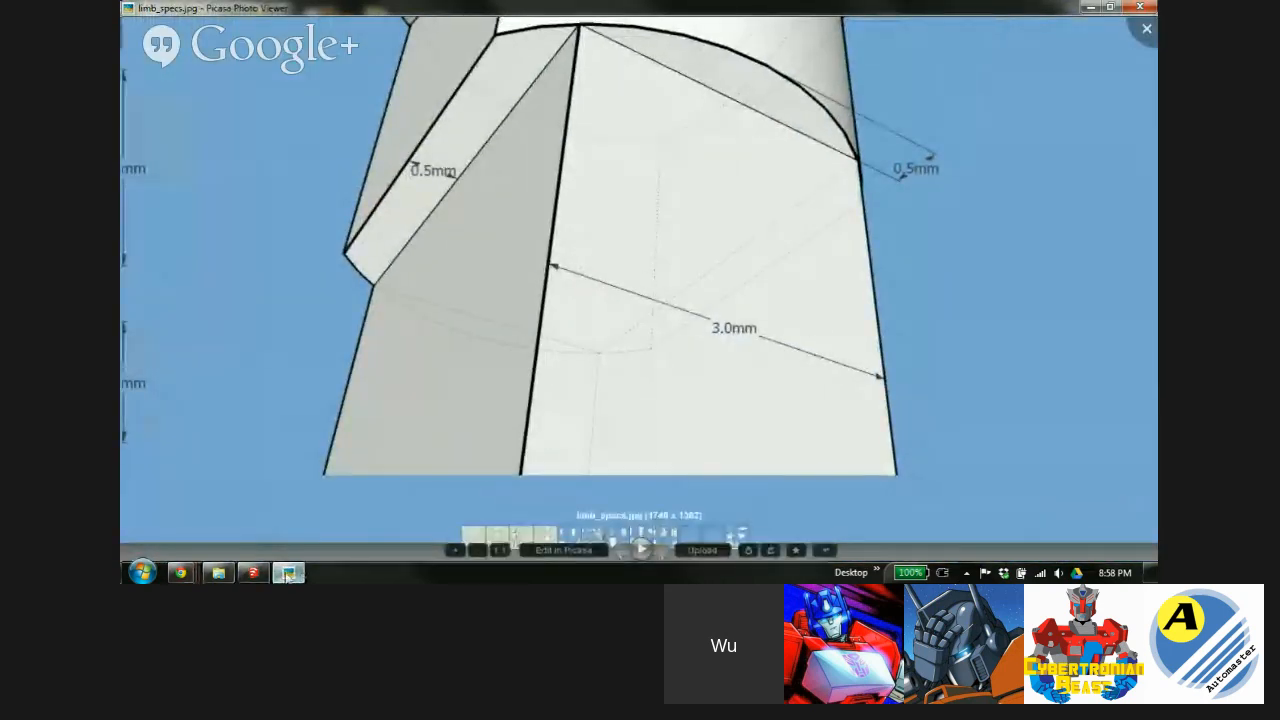
{"action": "left_click", "coordinate": [253, 572]}
Extrude the keyhole profile 3mm and make the block a group.
{"action": "key", "text": "p"}
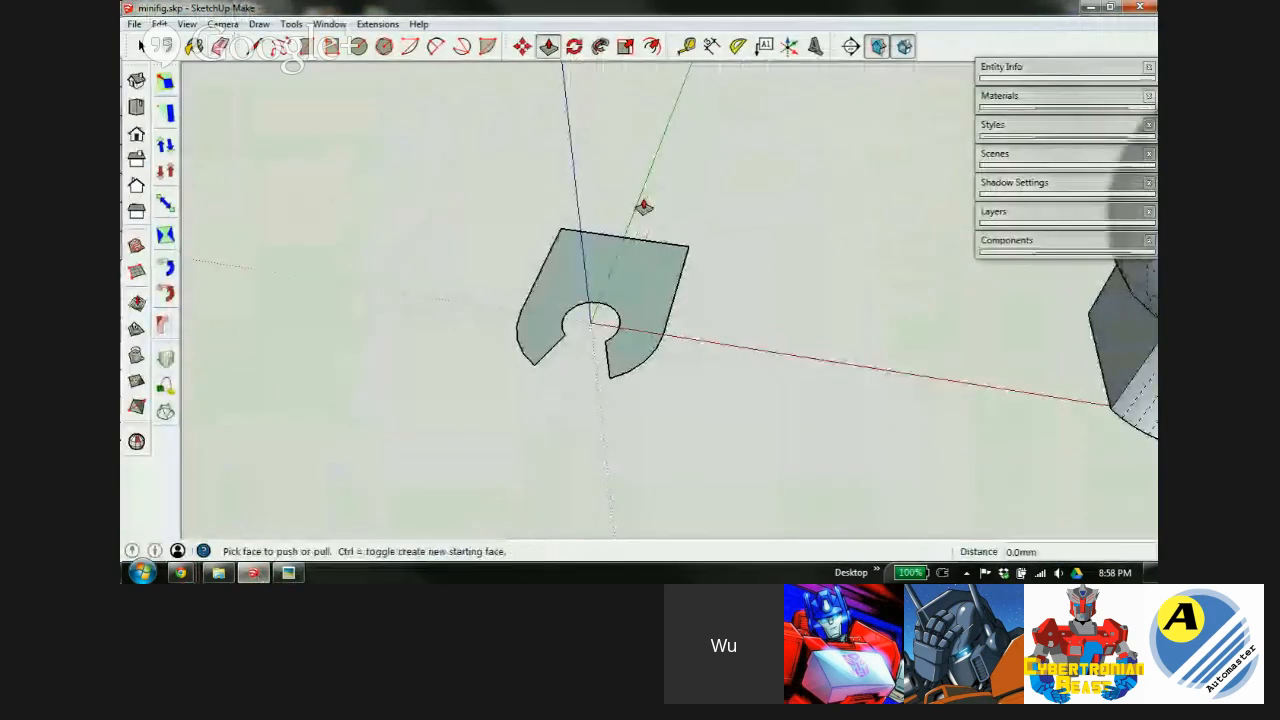
{"action": "left_click", "coordinate": [643, 291]}
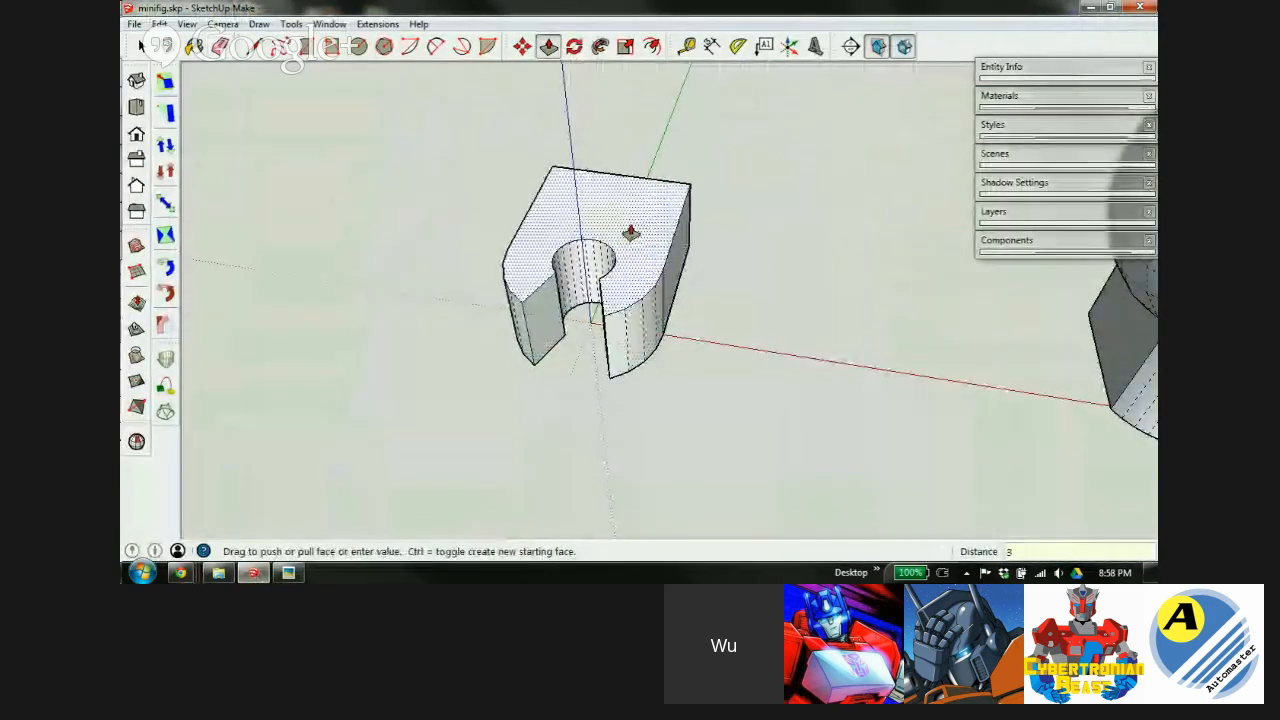
{"action": "left_click", "coordinate": [630, 234]}
{"action": "key", "text": "space"}
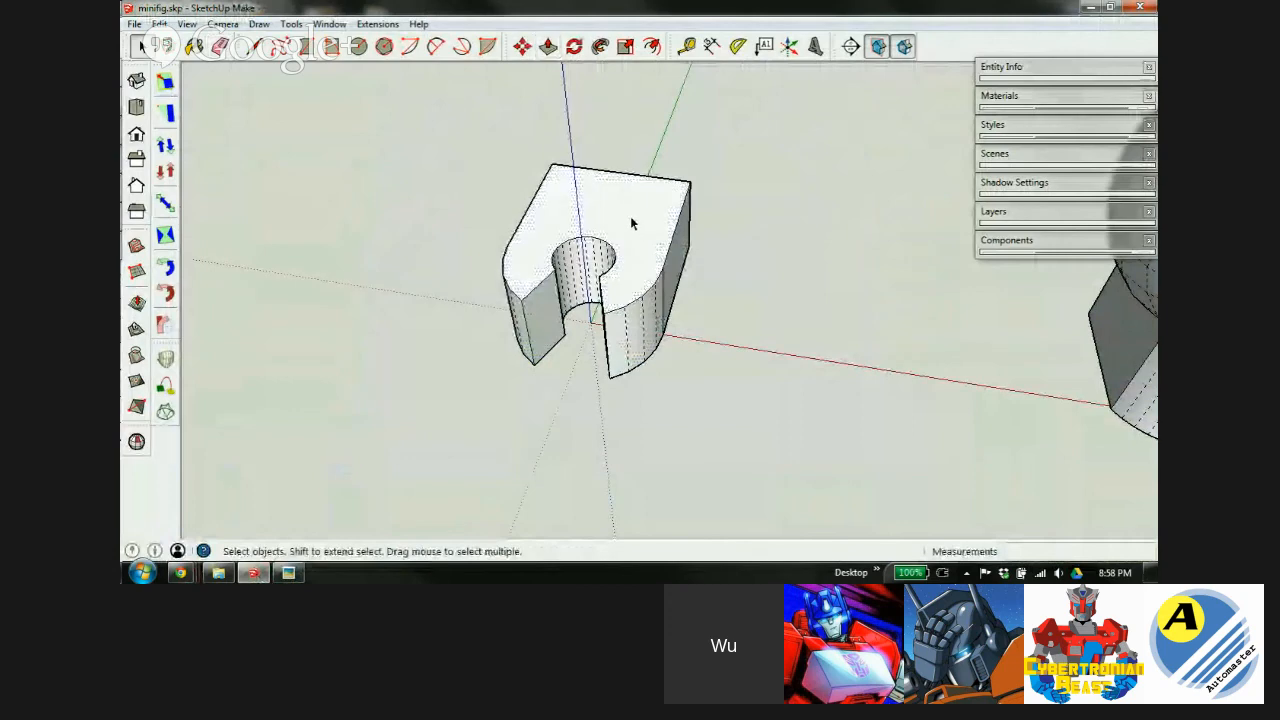
{"action": "triple_click", "coordinate": [631, 219]}
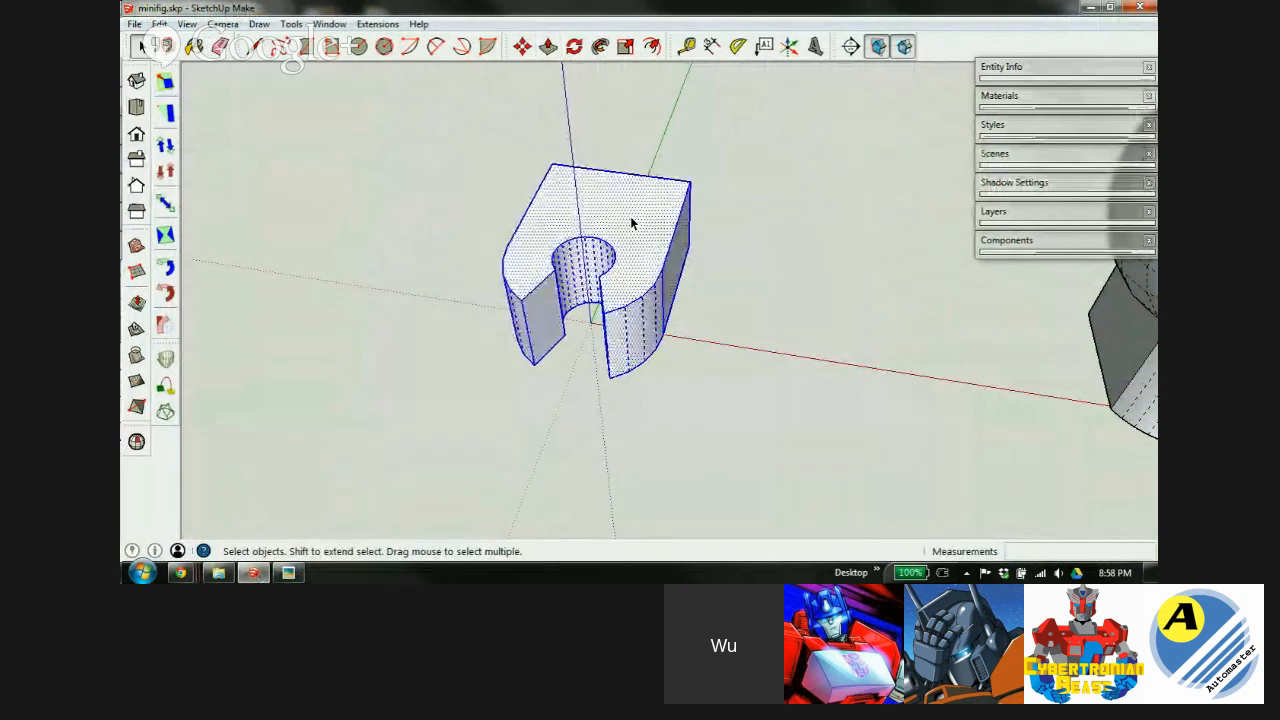
{"action": "right_click", "coordinate": [631, 219]}
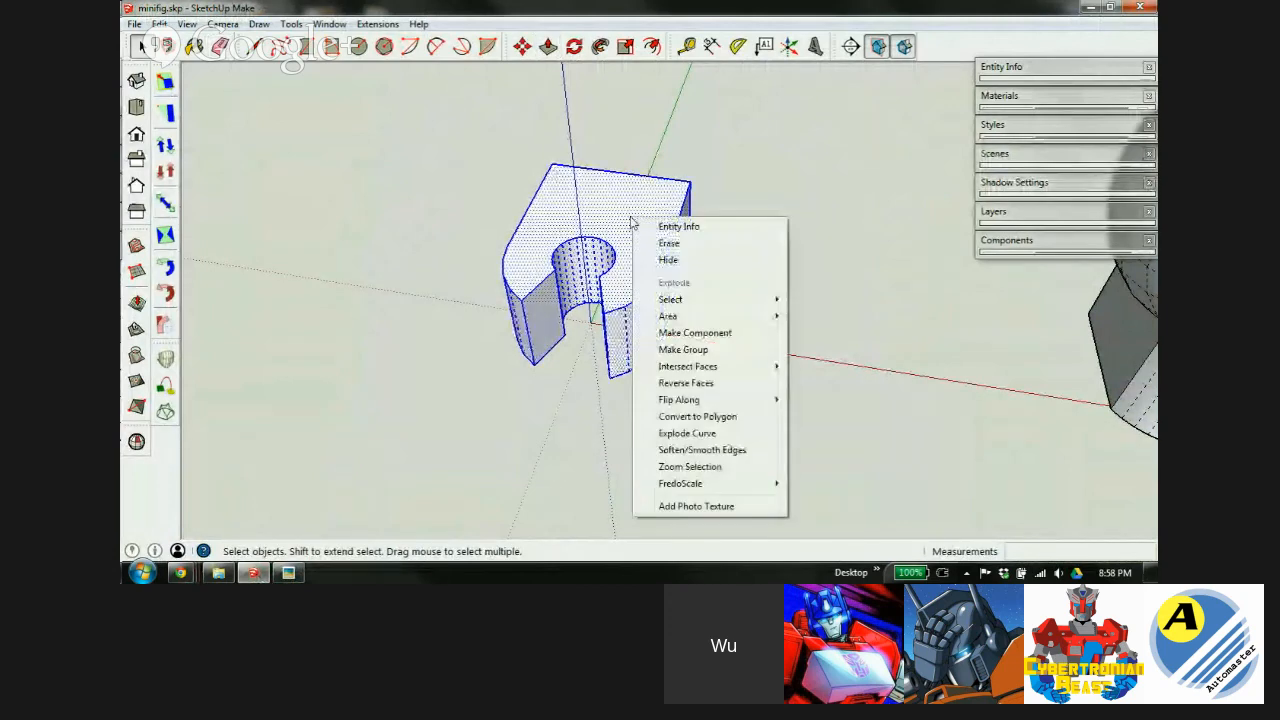
{"action": "left_click", "coordinate": [705, 350]}
Rotate the block 90° to tip it upright.
{"action": "scroll", "coordinate": [660, 252], "scroll_direction": "up", "scroll_amount": 3}
{"action": "middle_click_drag", "start_coordinate": [643, 277], "coordinate": [397, 152]}
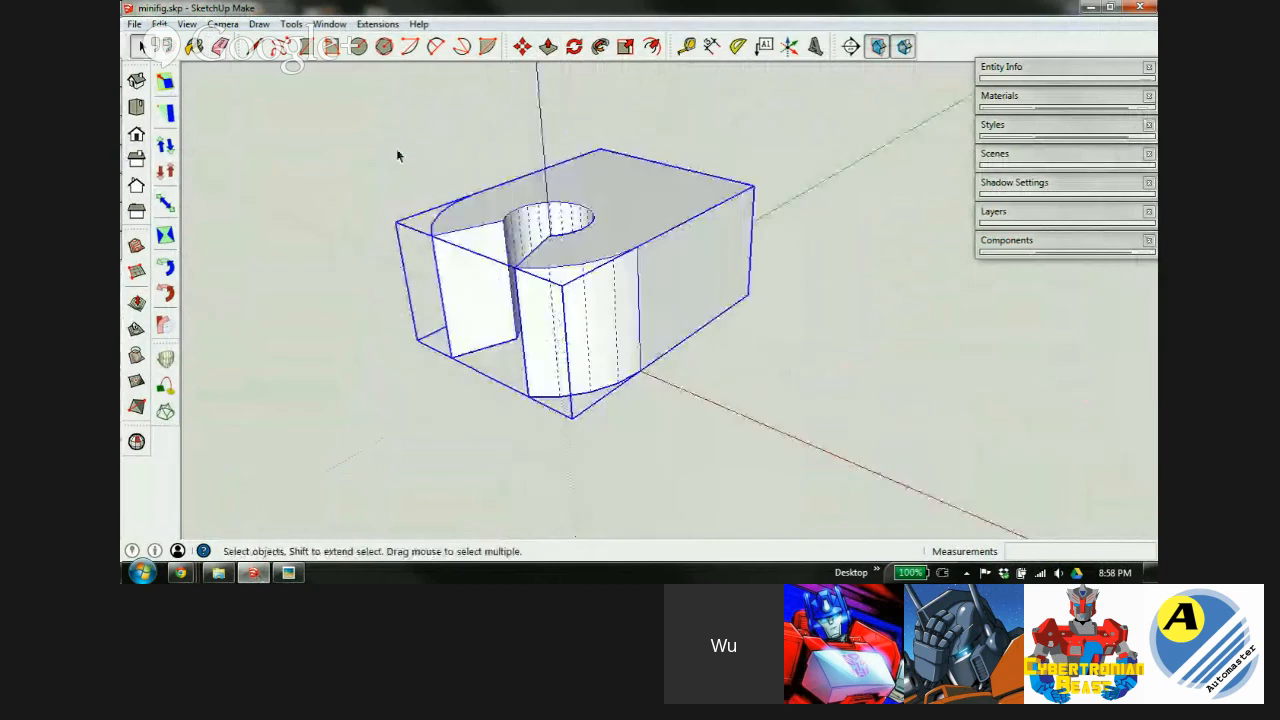
{"action": "key", "text": "m"}
{"action": "key", "text": "q"}
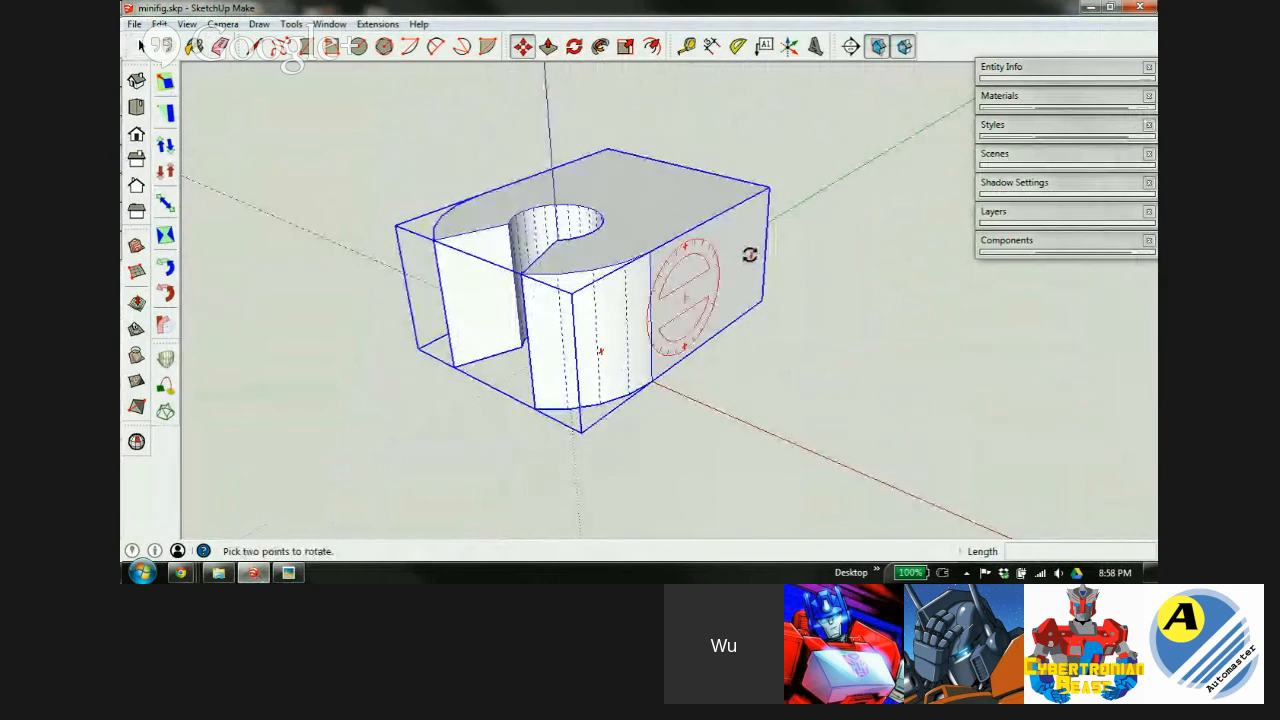
{"action": "left_click", "coordinate": [750, 256]}
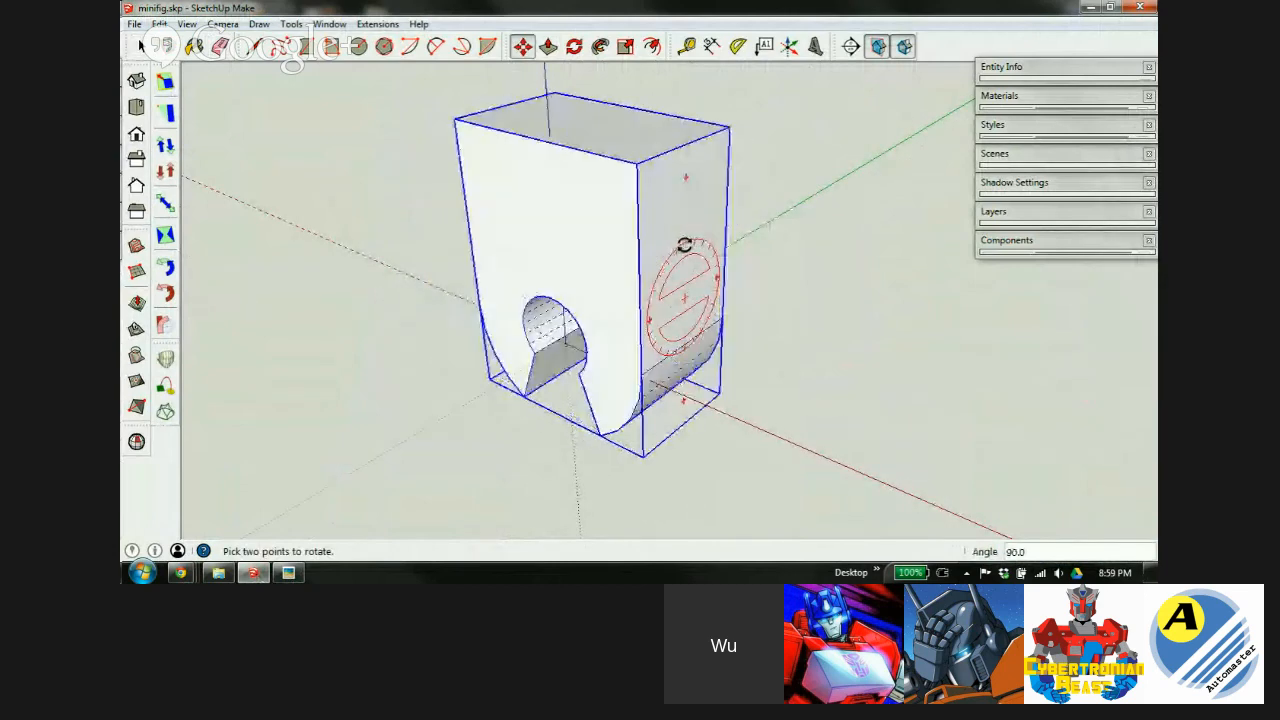
Turn the block 90° about vertical so the keyhole notch sits at the bottom.
{"action": "key", "text": "m"}
{"action": "middle_click_drag", "start_coordinate": [614, 231], "coordinate": [663, 197]}
{"action": "key", "text": "q"}
{"action": "left_click", "coordinate": [675, 205]}
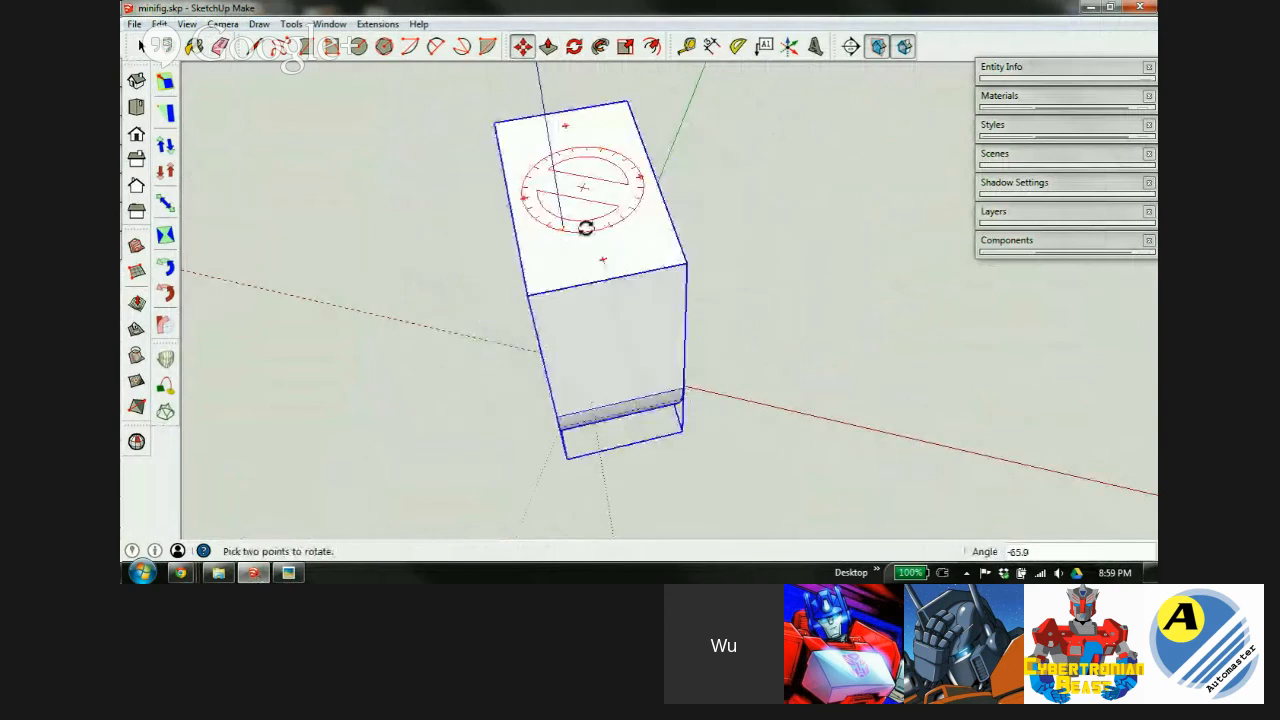
{"action": "left_click", "coordinate": [563, 229]}
{"action": "middle_click_drag", "start_coordinate": [586, 320], "coordinate": [749, 88]}
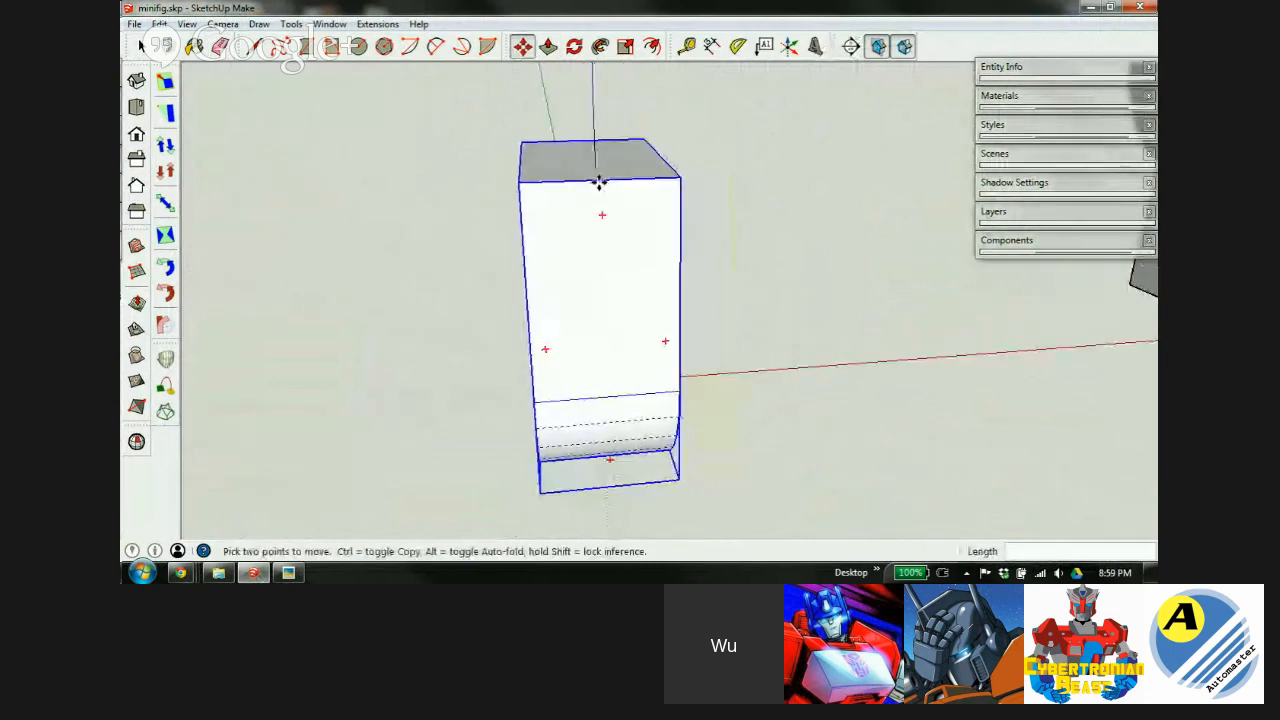
{"action": "middle_click_drag", "start_coordinate": [594, 191], "coordinate": [998, 294]}
{"action": "left_click", "coordinate": [665, 215]}
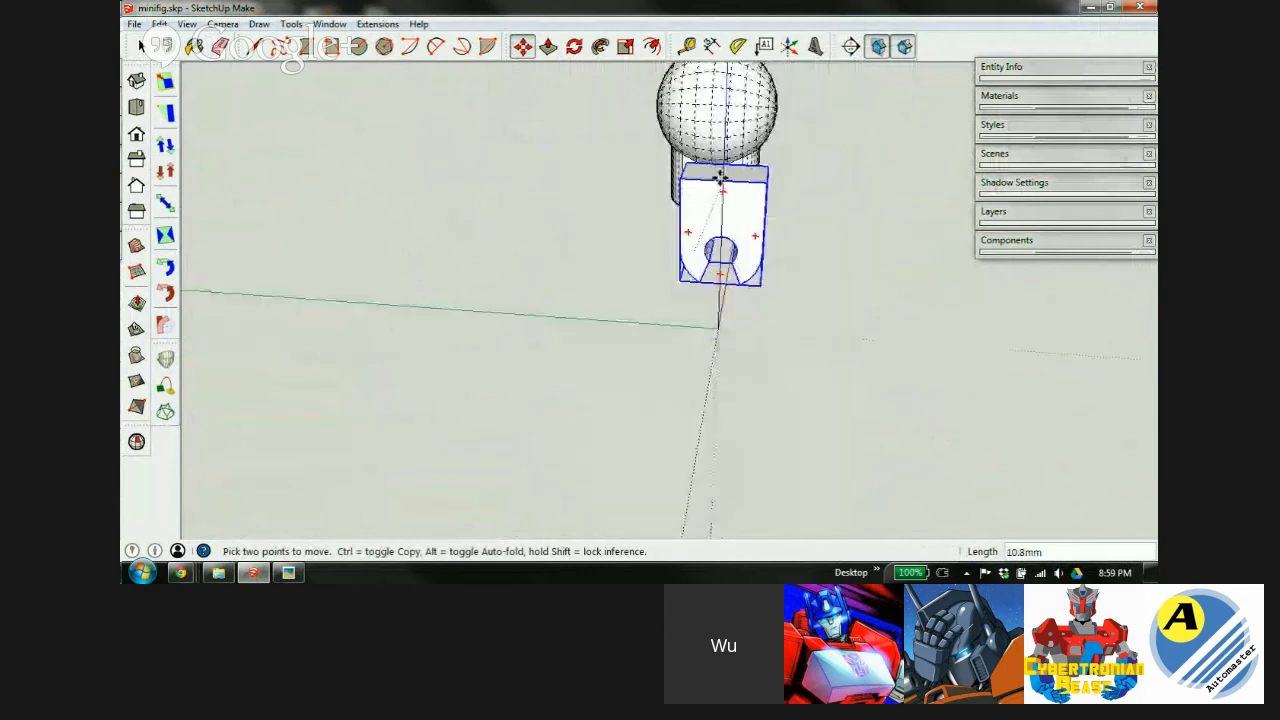
Move the upright keyhole block directly beneath the limb's cylinder, centred under it.
{"action": "left_click", "coordinate": [723, 172]}
{"action": "scroll", "coordinate": [723, 172], "scroll_direction": "up", "scroll_amount": 3}
{"action": "left_click", "coordinate": [723, 175]}
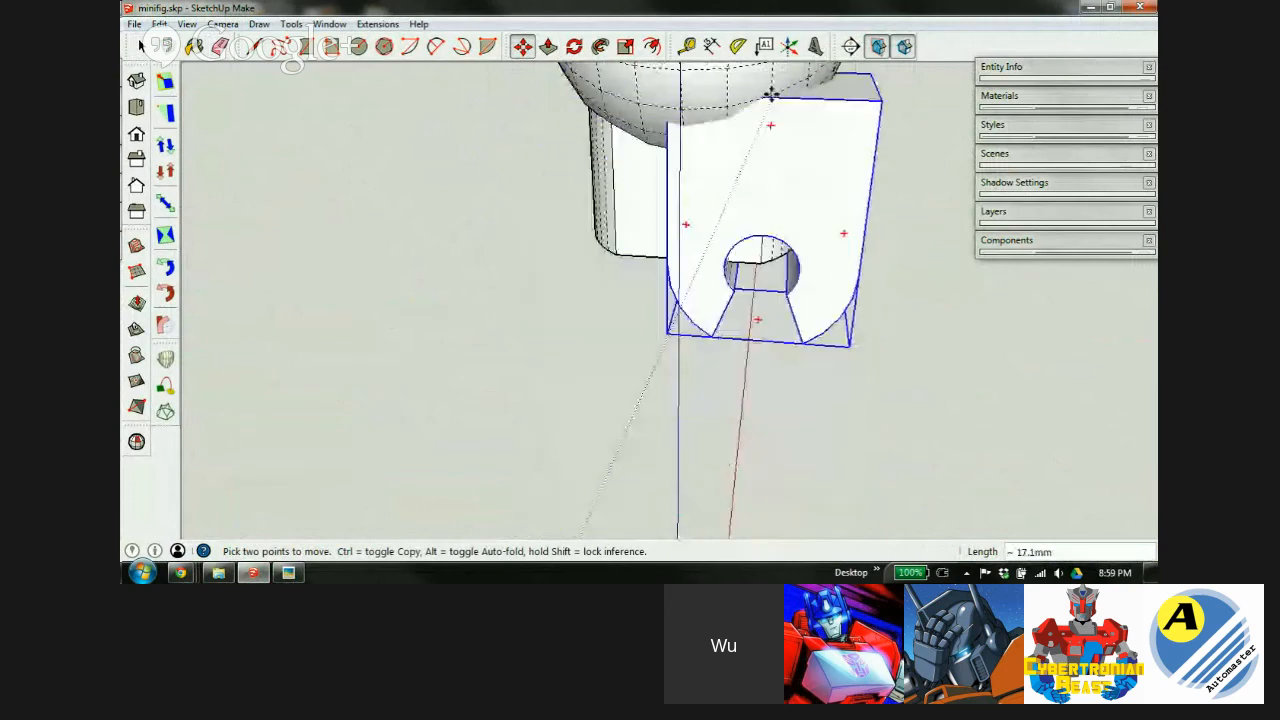
{"action": "scroll", "coordinate": [637, 137], "scroll_direction": "up", "scroll_amount": 2}
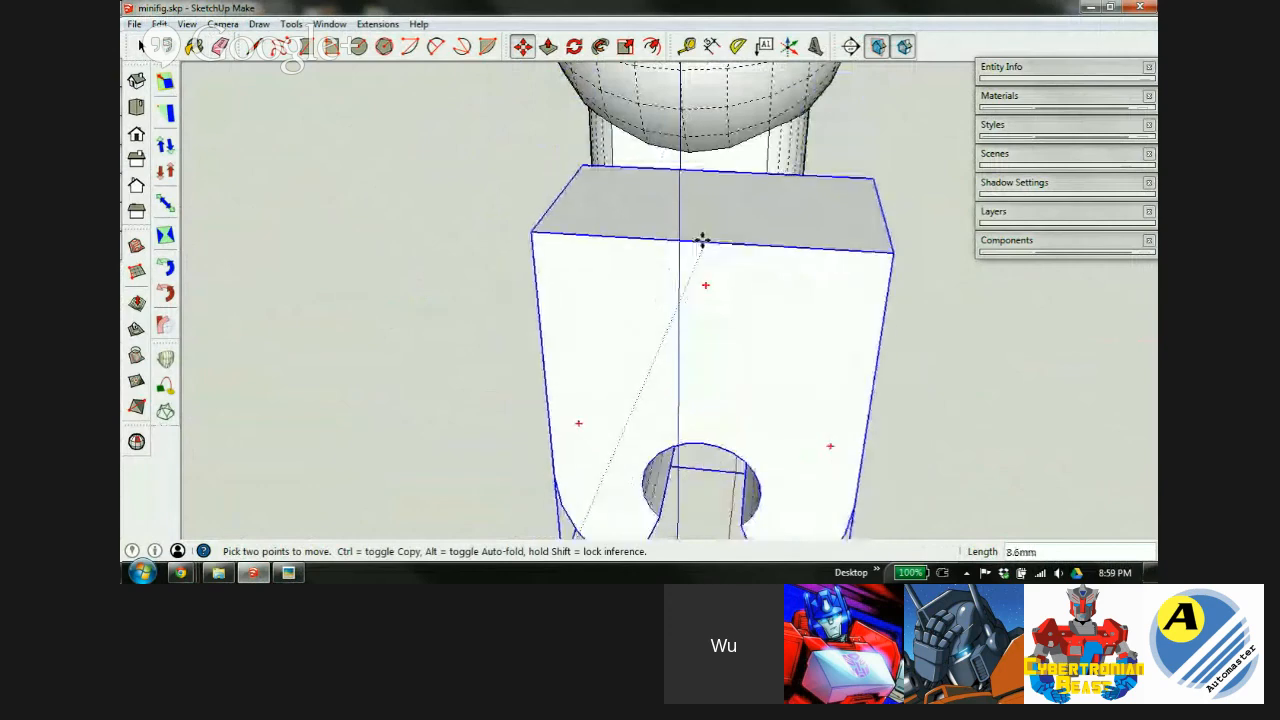
{"action": "scroll", "coordinate": [700, 228], "scroll_direction": "down", "scroll_amount": 3}
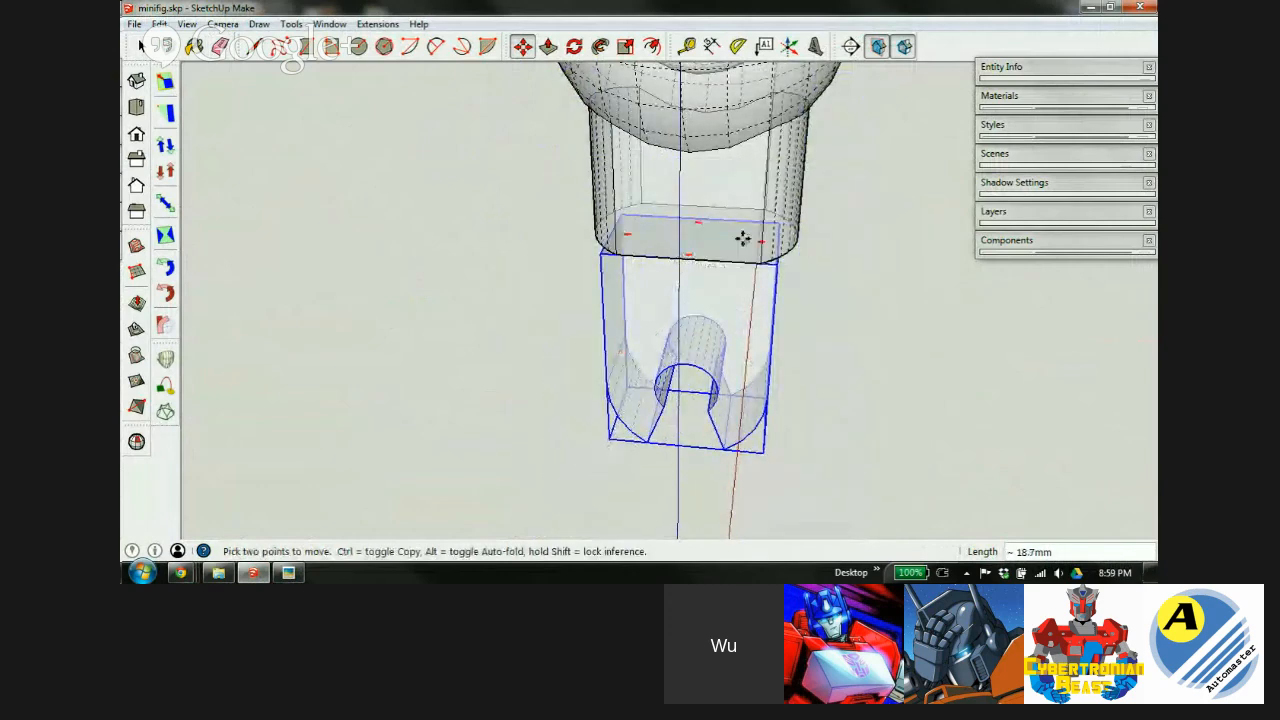
{"action": "left_click", "coordinate": [723, 225]}
{"action": "scroll", "coordinate": [730, 205], "scroll_direction": "up", "scroll_amount": 3}
{"action": "middle_click_drag", "start_coordinate": [752, 234], "coordinate": [571, 177]}
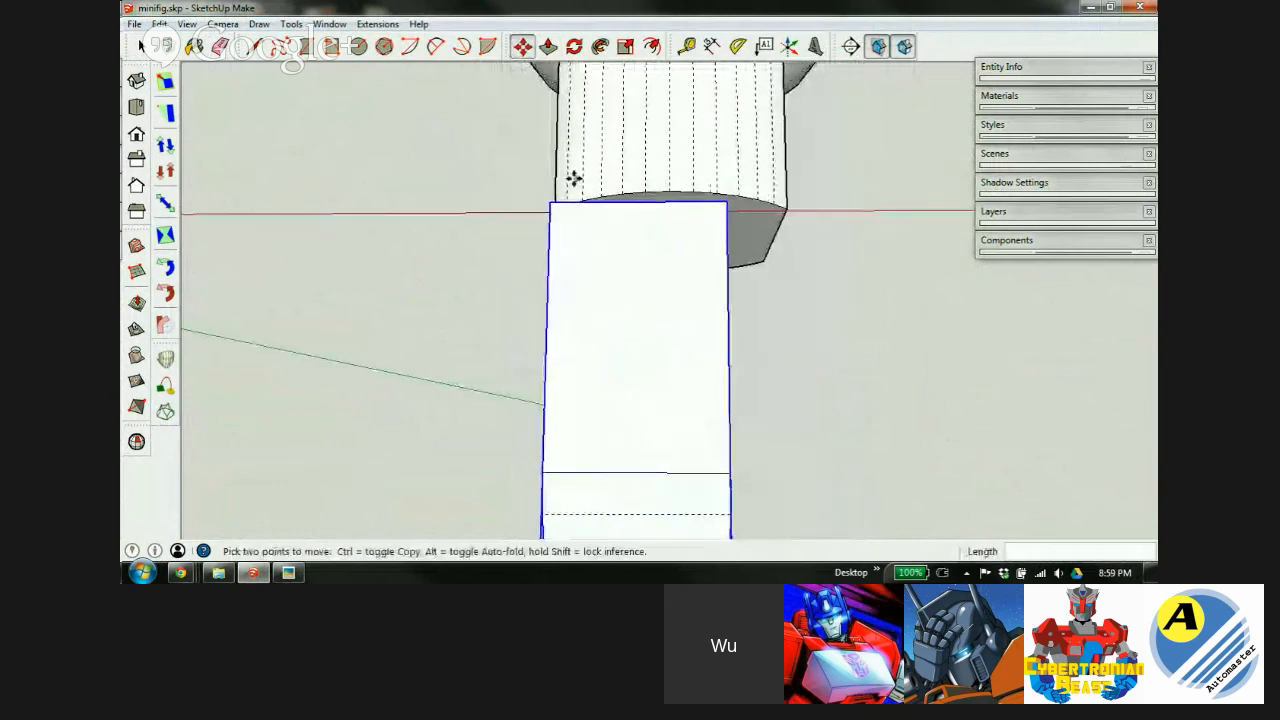
{"action": "left_click", "coordinate": [635, 203]}
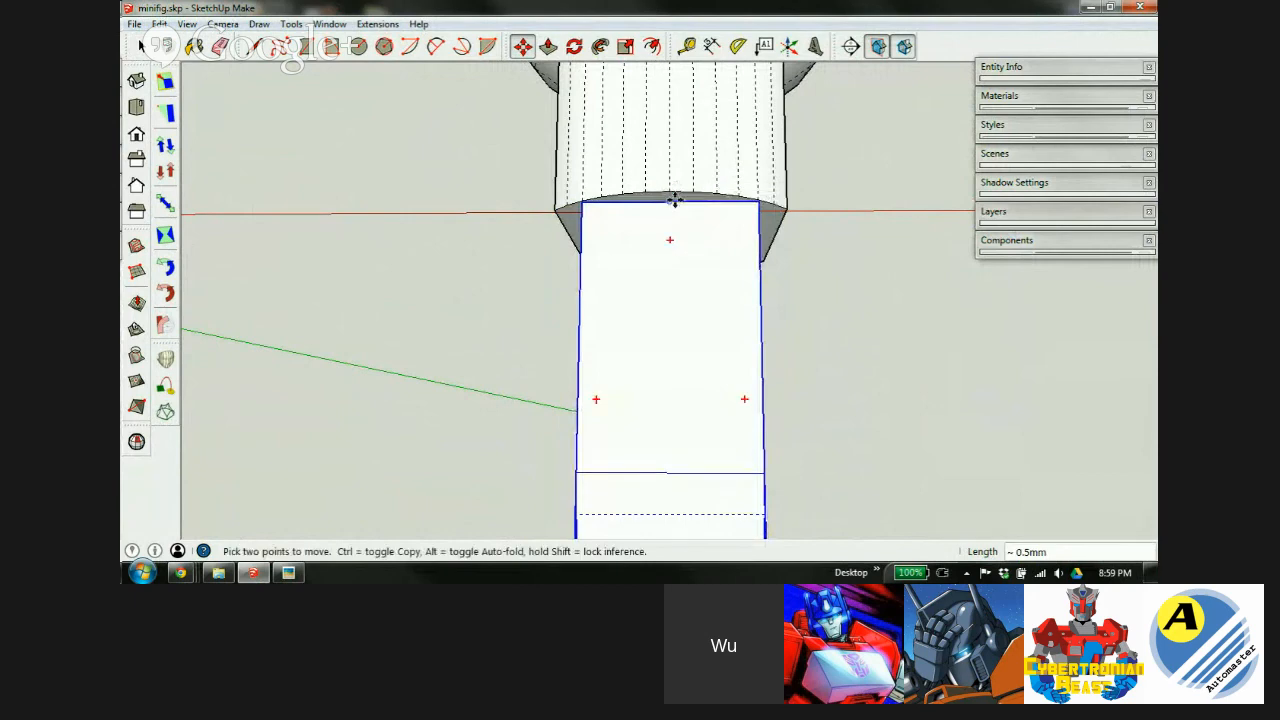
{"action": "middle_click_drag", "start_coordinate": [652, 266], "coordinate": [911, 140]}
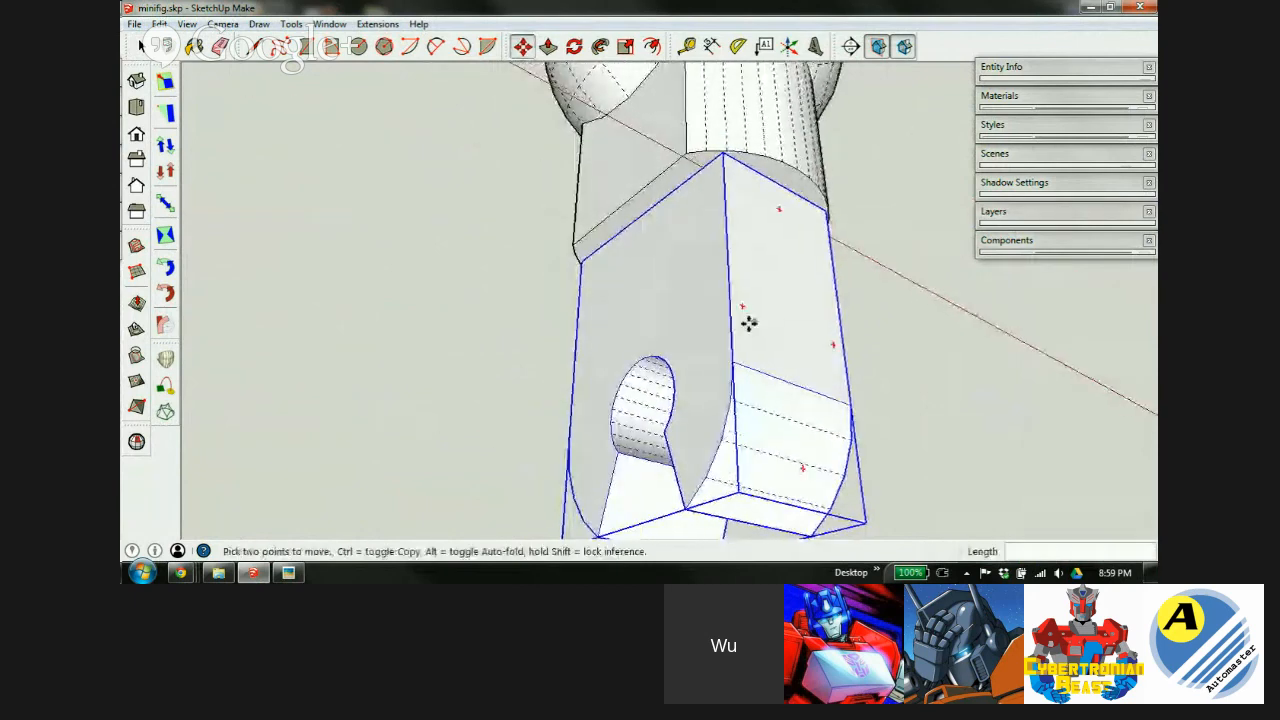
{"action": "middle_click_drag", "start_coordinate": [749, 323], "coordinate": [752, 213]}
{"action": "scroll", "coordinate": [752, 213], "scroll_direction": "up", "scroll_amount": 4}
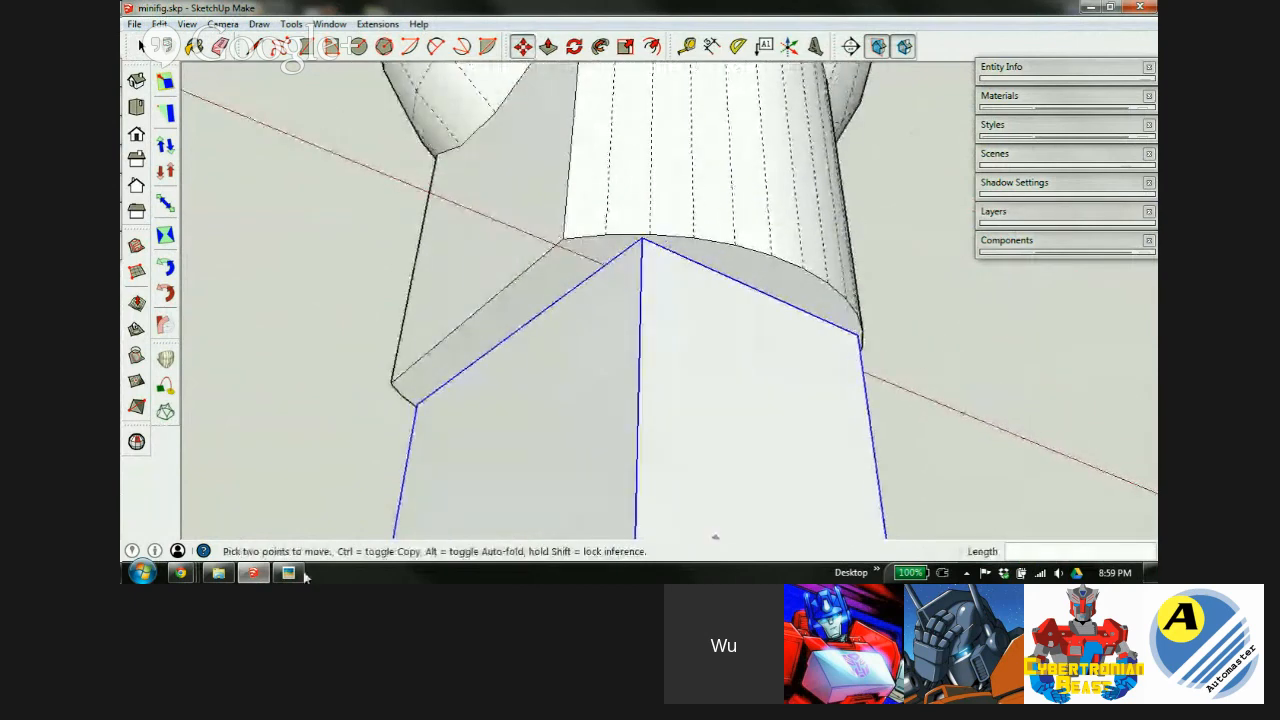
Glance at the limb specs drawing and bring minifig.skp back to the front.
{"action": "left_click", "coordinate": [293, 574]}
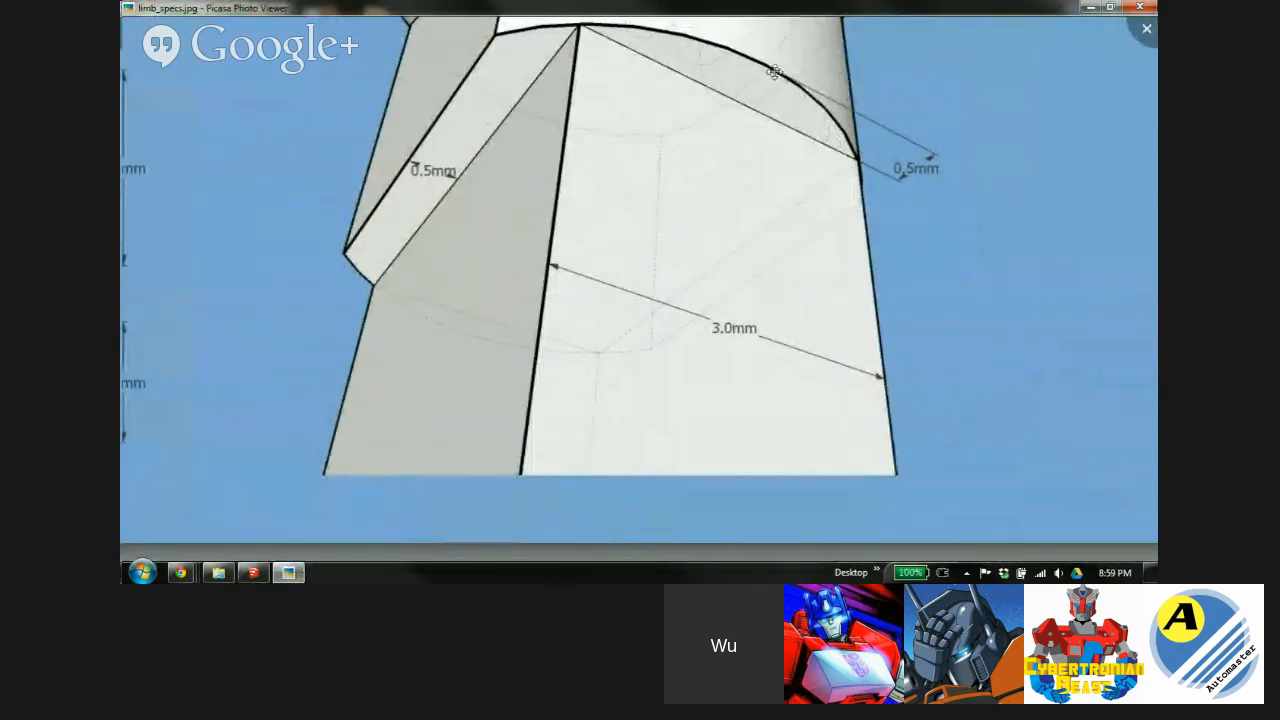
{"action": "left_click", "coordinate": [253, 572]}
{"action": "key", "text": "t"}
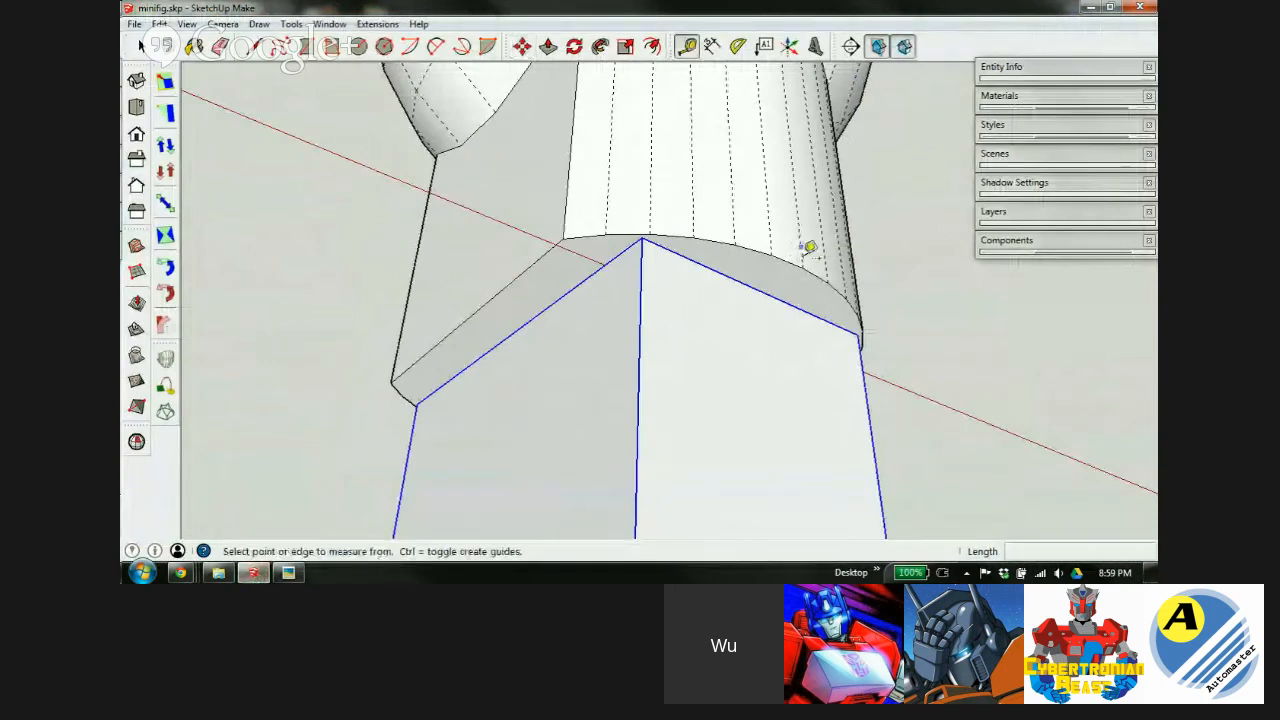
{"action": "left_click", "coordinate": [771, 288]}
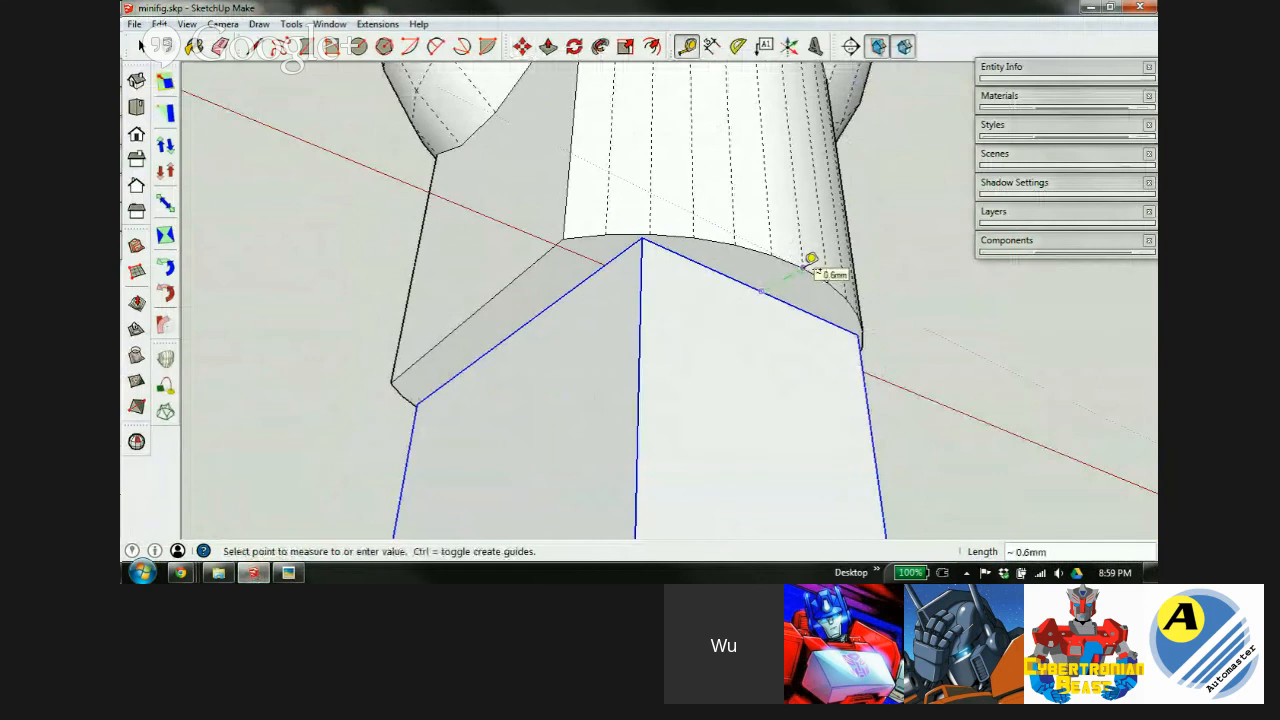
{"action": "left_click", "coordinate": [810, 258]}
{"action": "middle_click_drag", "start_coordinate": [611, 350], "coordinate": [456, 188]}
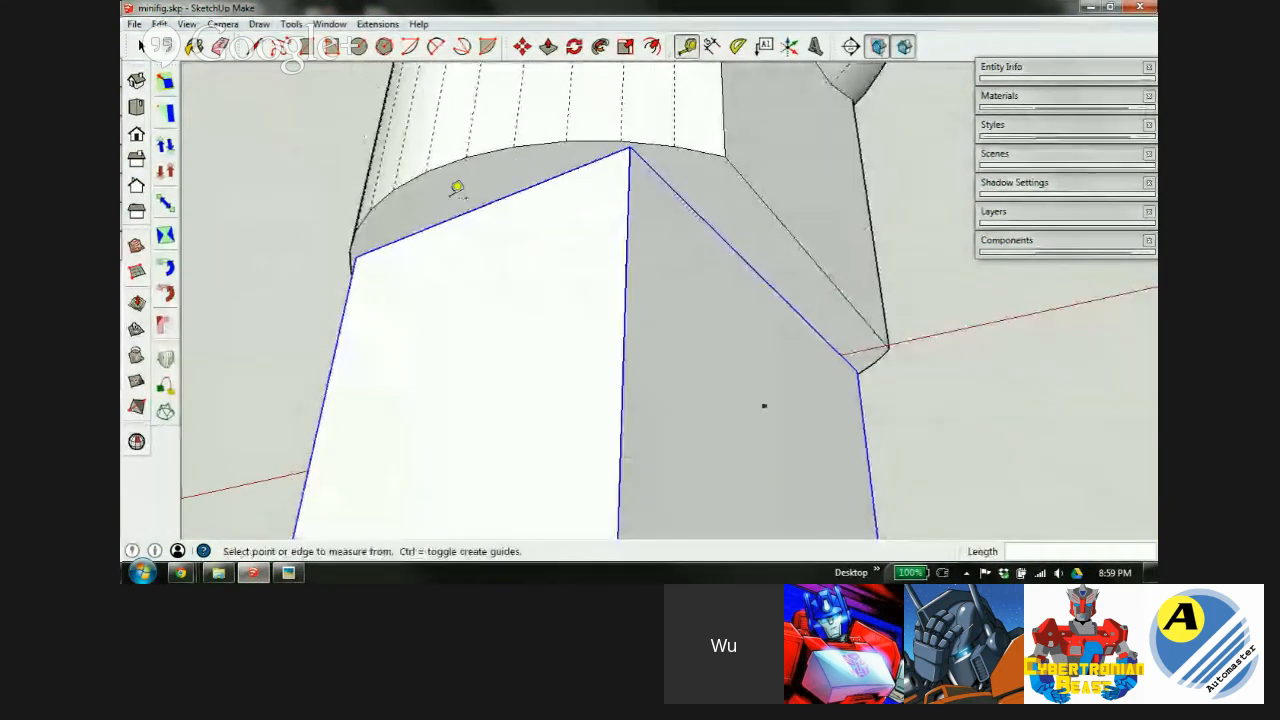
{"action": "left_click", "coordinate": [449, 212]}
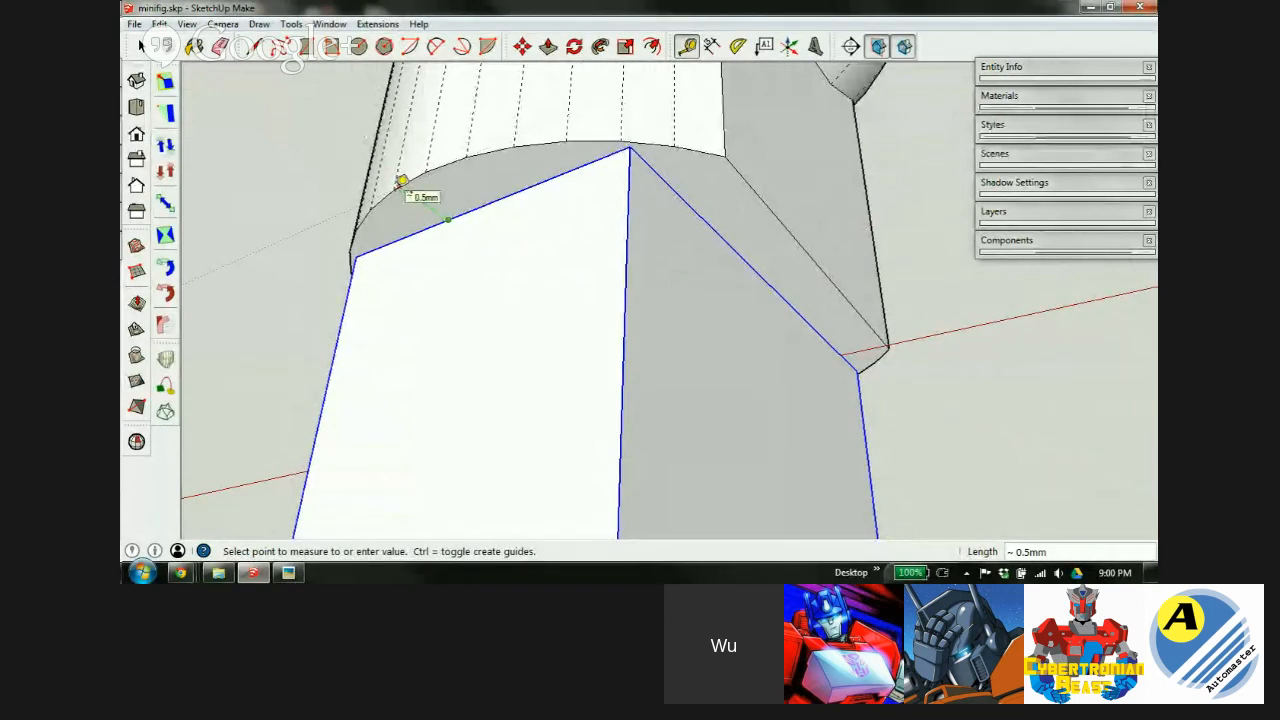
{"action": "middle_click_drag", "start_coordinate": [406, 189], "coordinate": [570, 140]}
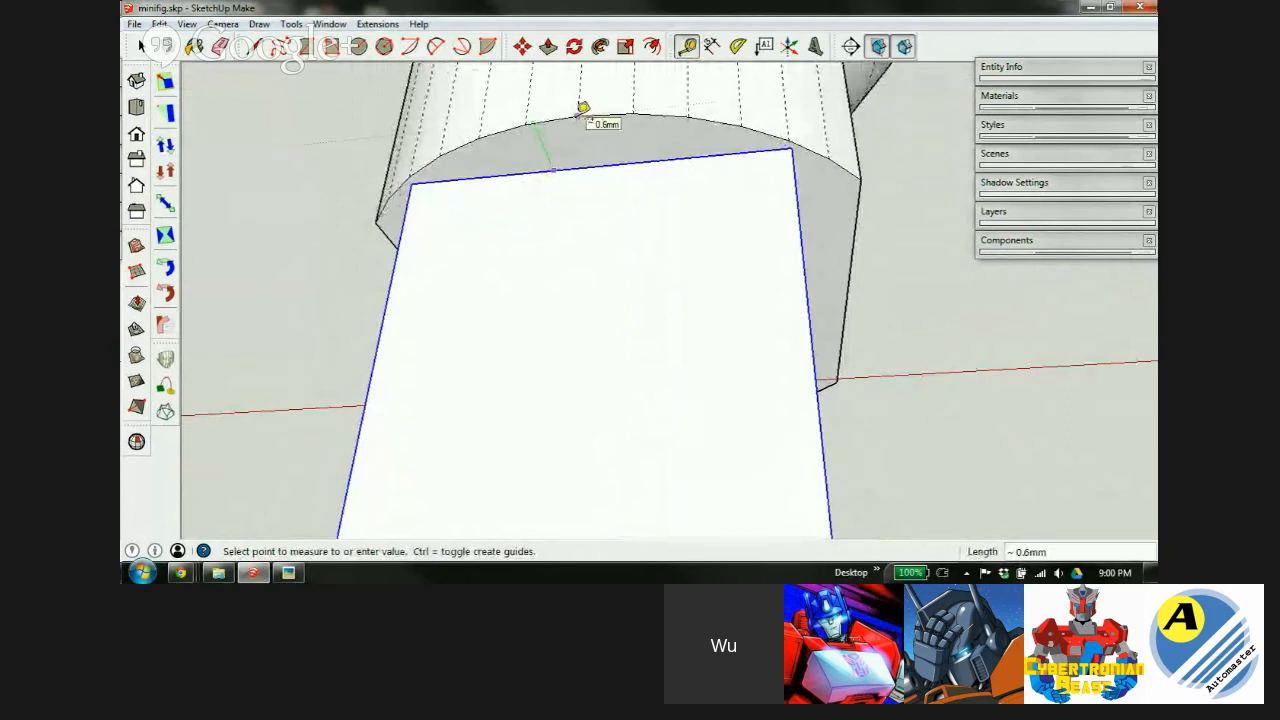
{"action": "left_click", "coordinate": [583, 107]}
{"action": "middle_click_drag", "start_coordinate": [583, 107], "coordinate": [410, 253]}
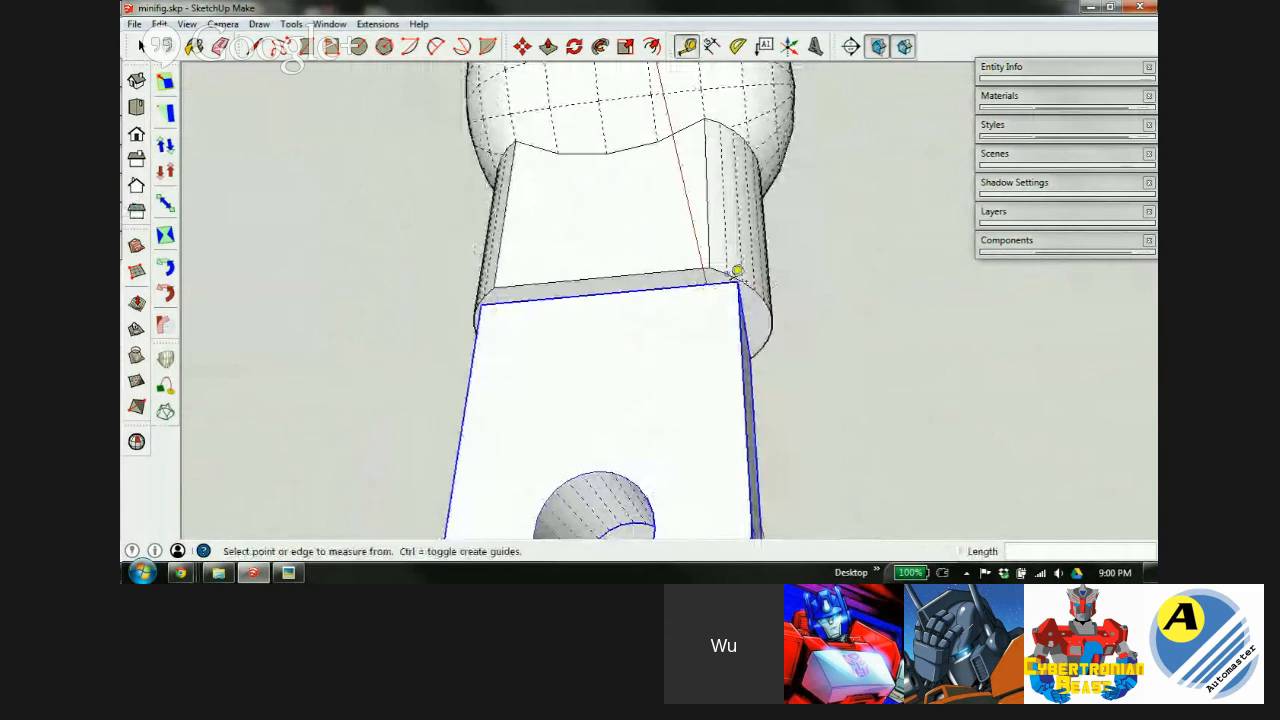
{"action": "middle_click_drag", "start_coordinate": [687, 358], "coordinate": [766, 290]}
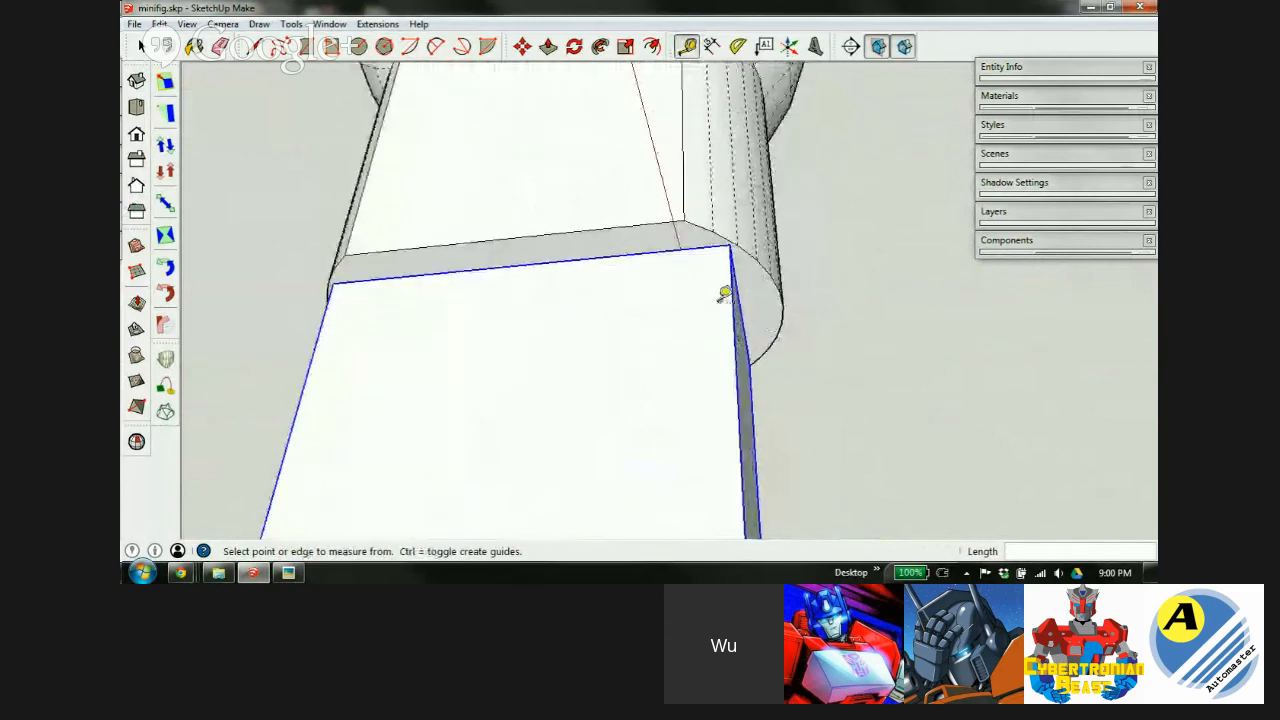
{"action": "middle_click_drag", "start_coordinate": [654, 306], "coordinate": [614, 249]}
{"action": "scroll", "coordinate": [614, 249], "scroll_direction": "down", "scroll_amount": 3}
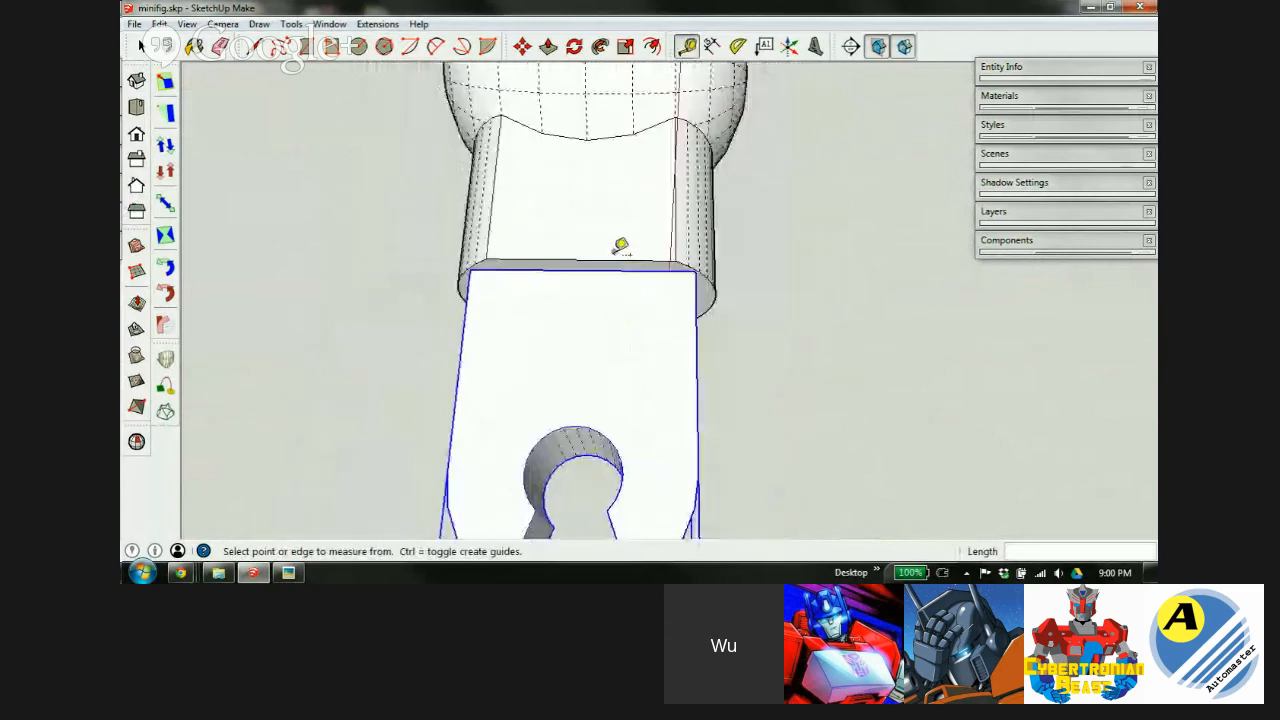
{"action": "left_click", "coordinate": [470, 322]}
{"action": "left_click", "coordinate": [697, 327]}
{"action": "scroll", "coordinate": [651, 264], "scroll_direction": "up", "scroll_amount": 3}
{"action": "middle_click_drag", "start_coordinate": [696, 287], "coordinate": [440, 306]}
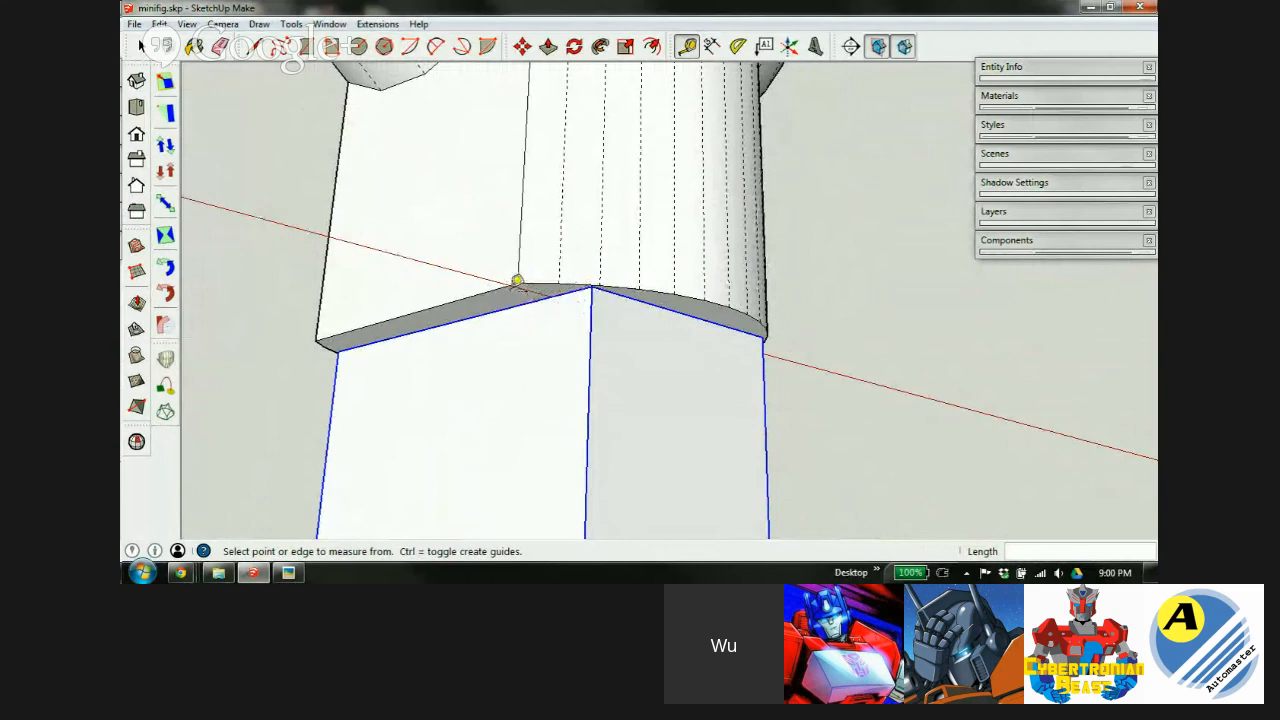
Raise the box's top face 1mm into the cylinder and exit the group.
{"action": "middle_click_drag", "start_coordinate": [615, 240], "coordinate": [612, 537]}
{"action": "key", "text": "space"}
{"action": "scroll", "coordinate": [516, 427], "scroll_direction": "down", "scroll_amount": 5}
{"action": "key", "text": "p"}
{"action": "left_click_drag", "start_coordinate": [607, 400], "coordinate": [623, 327]}
{"action": "key", "text": "Return"}
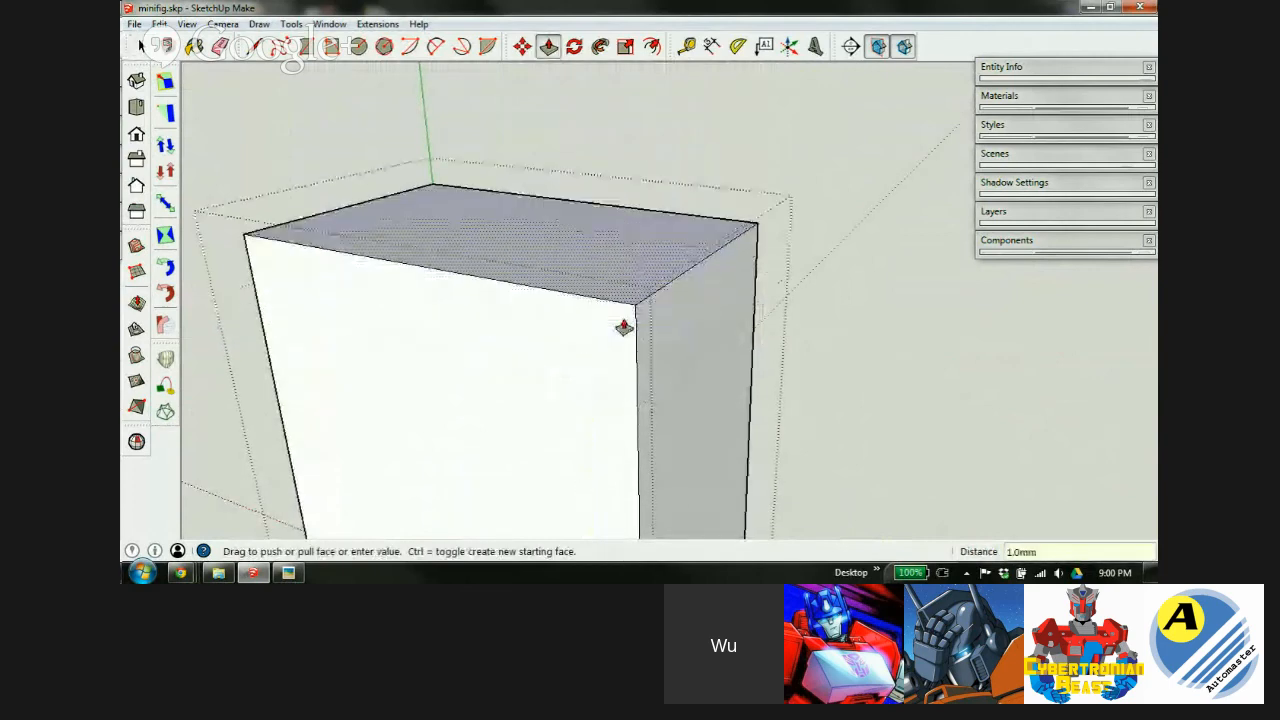
{"action": "key", "text": "space"}
{"action": "left_click", "coordinate": [867, 368]}
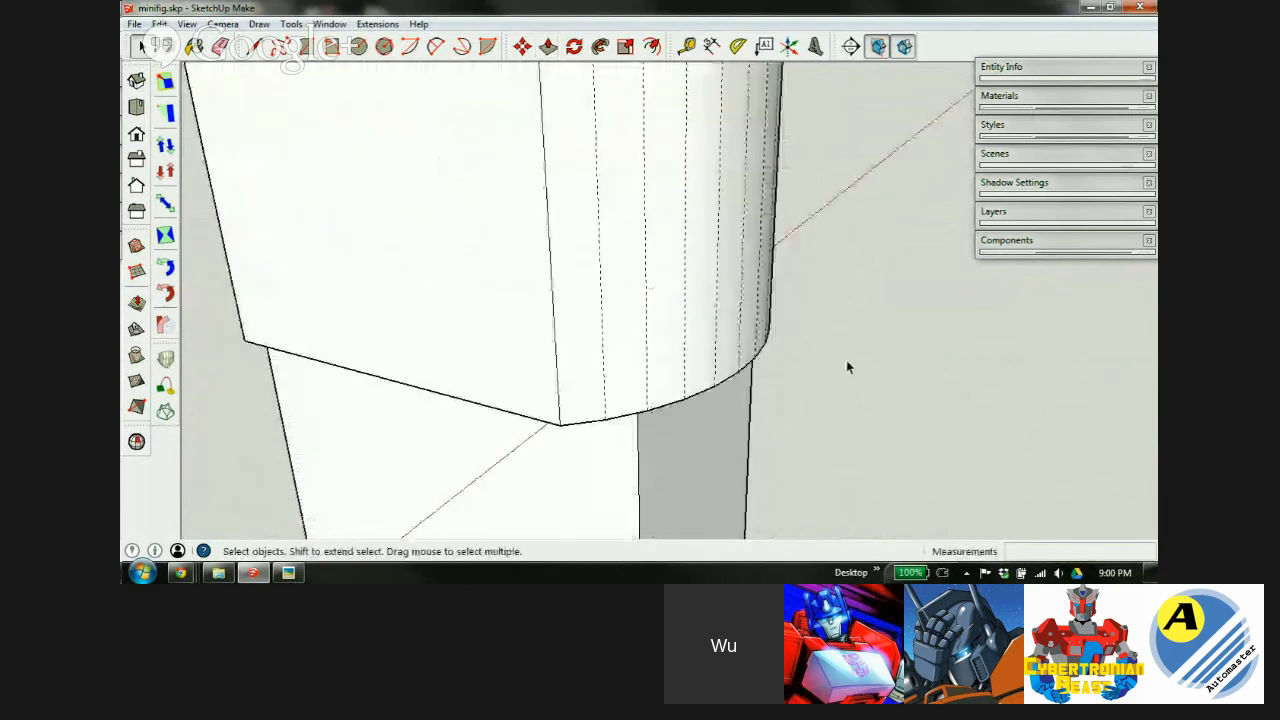
Turn off X-ray view, inspect the assembled limb, and select both parts.
{"action": "middle_click_drag", "start_coordinate": [667, 380], "coordinate": [583, 226]}
{"action": "scroll", "coordinate": [563, 346], "scroll_direction": "down", "scroll_amount": 3}
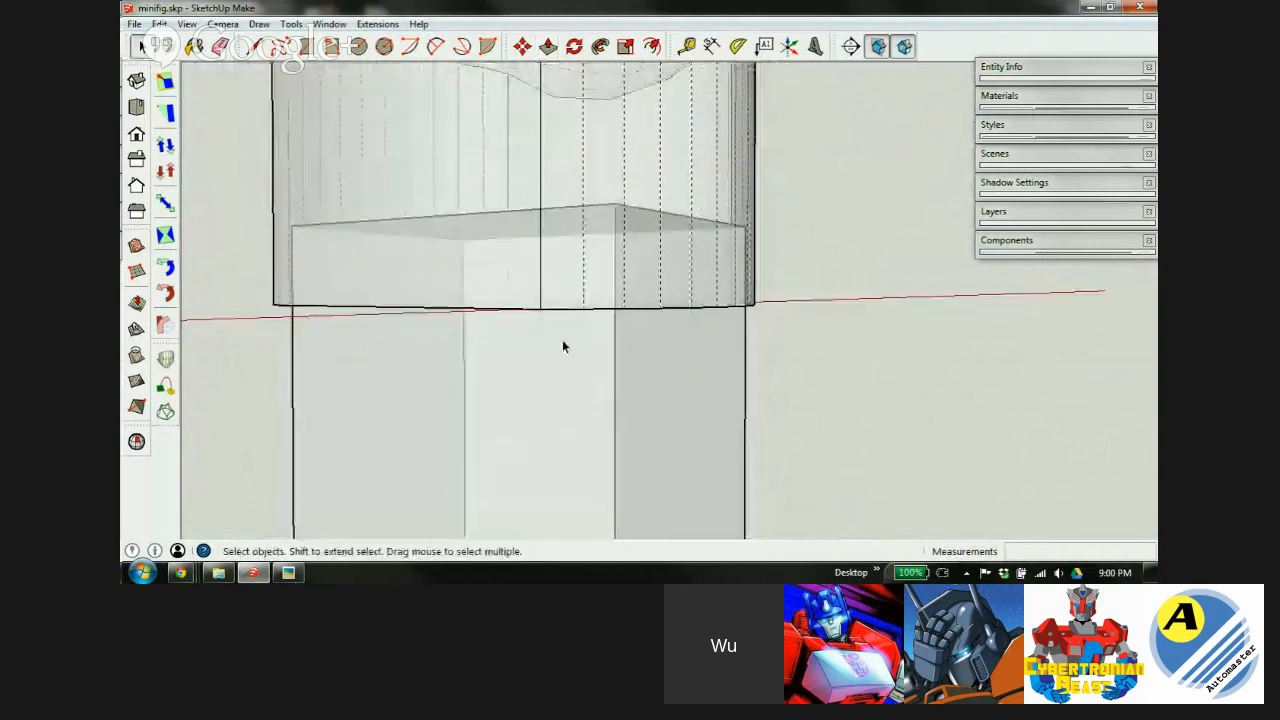
{"action": "middle_click_drag", "start_coordinate": [611, 306], "coordinate": [451, 257]}
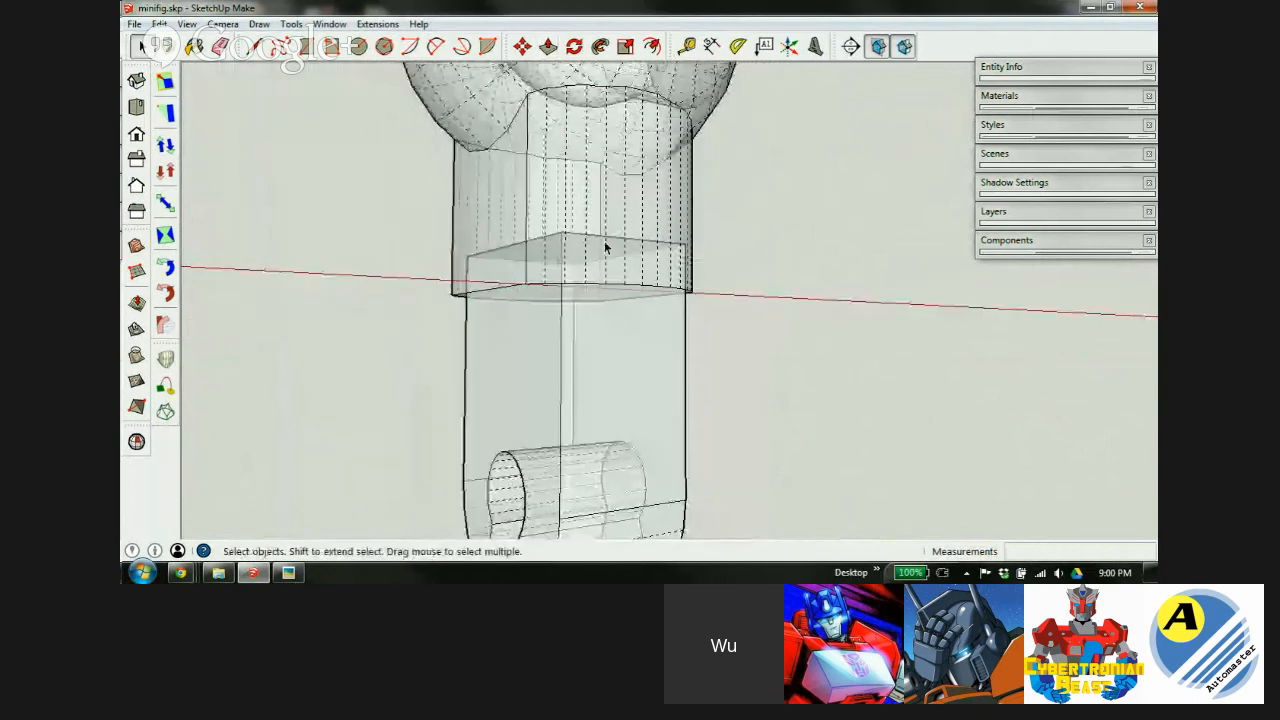
{"action": "scroll", "coordinate": [606, 246], "scroll_direction": "up", "scroll_amount": 2}
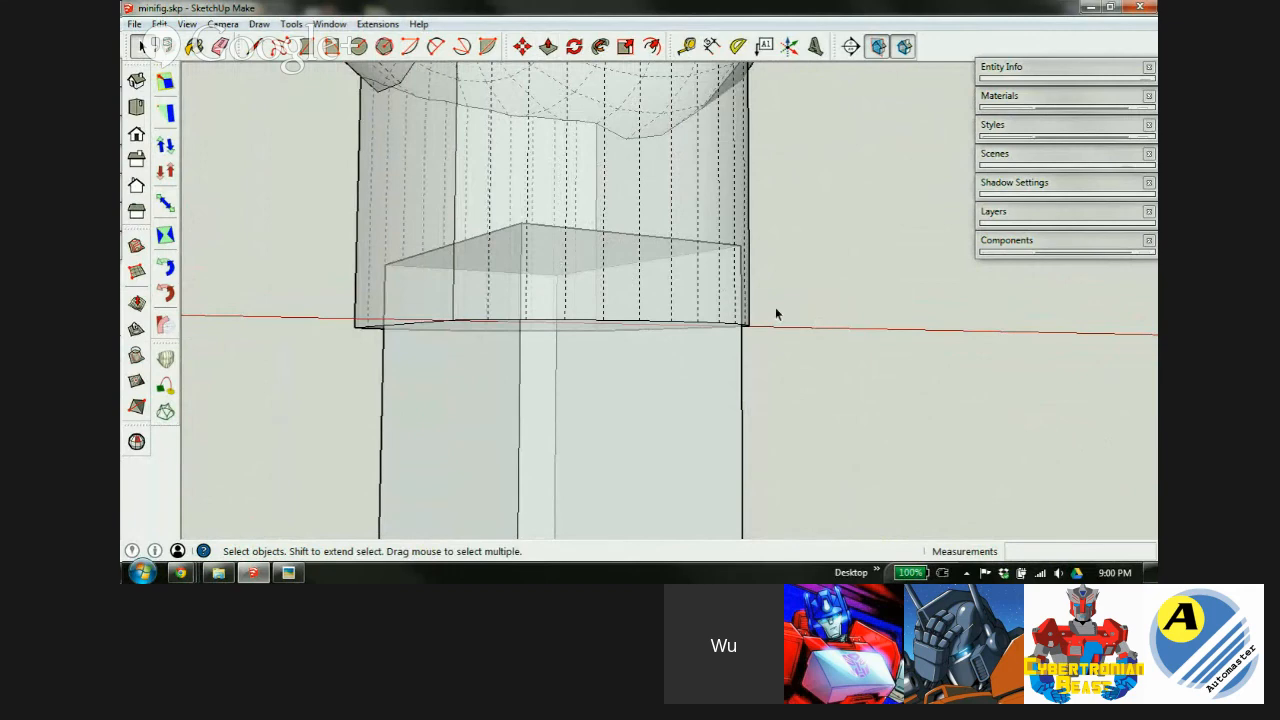
{"action": "key", "text": "x"}
{"action": "middle_click_drag", "start_coordinate": [842, 287], "coordinate": [682, 217]}
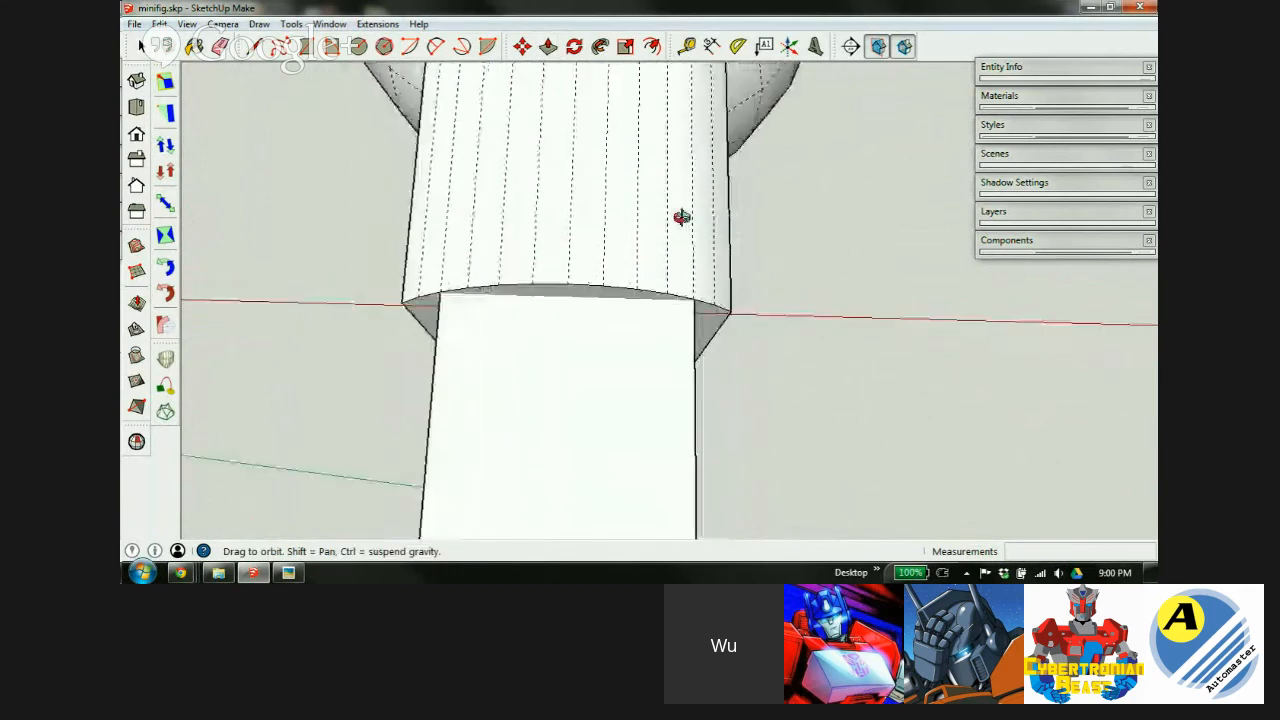
{"action": "scroll", "coordinate": [496, 232], "scroll_direction": "down", "scroll_amount": 6}
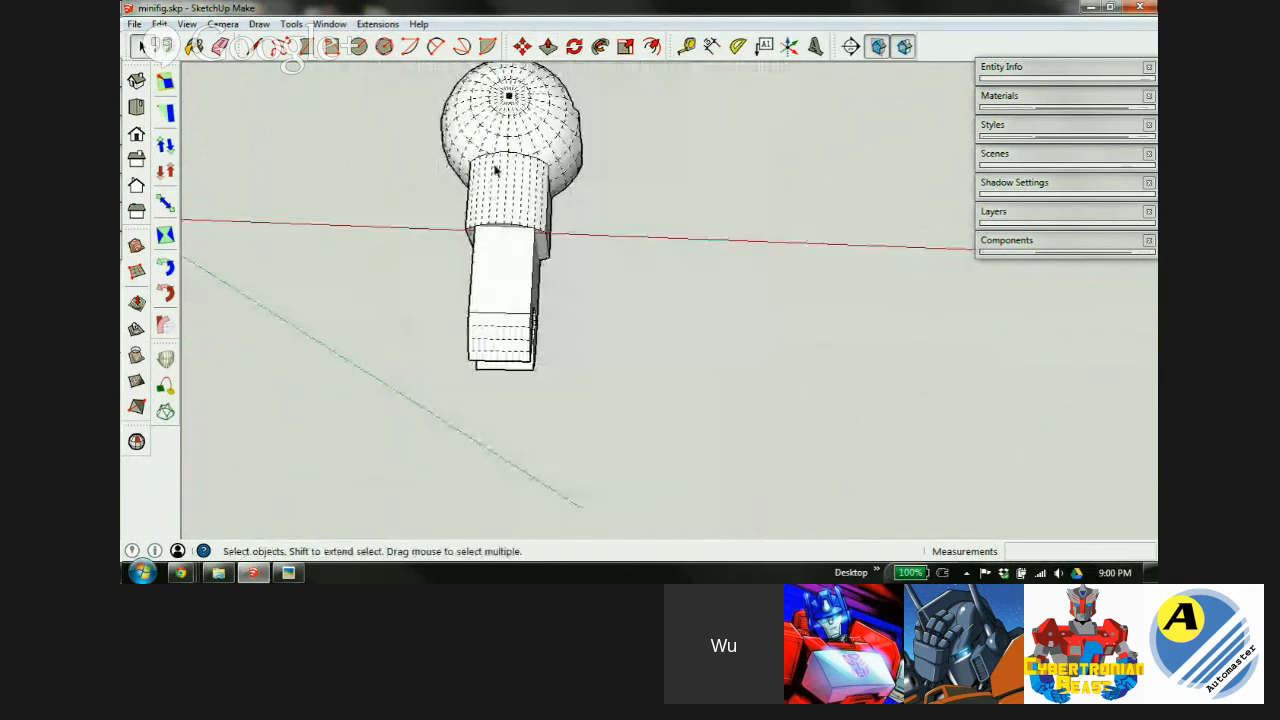
{"action": "middle_click_drag", "start_coordinate": [530, 210], "coordinate": [560, 321]}
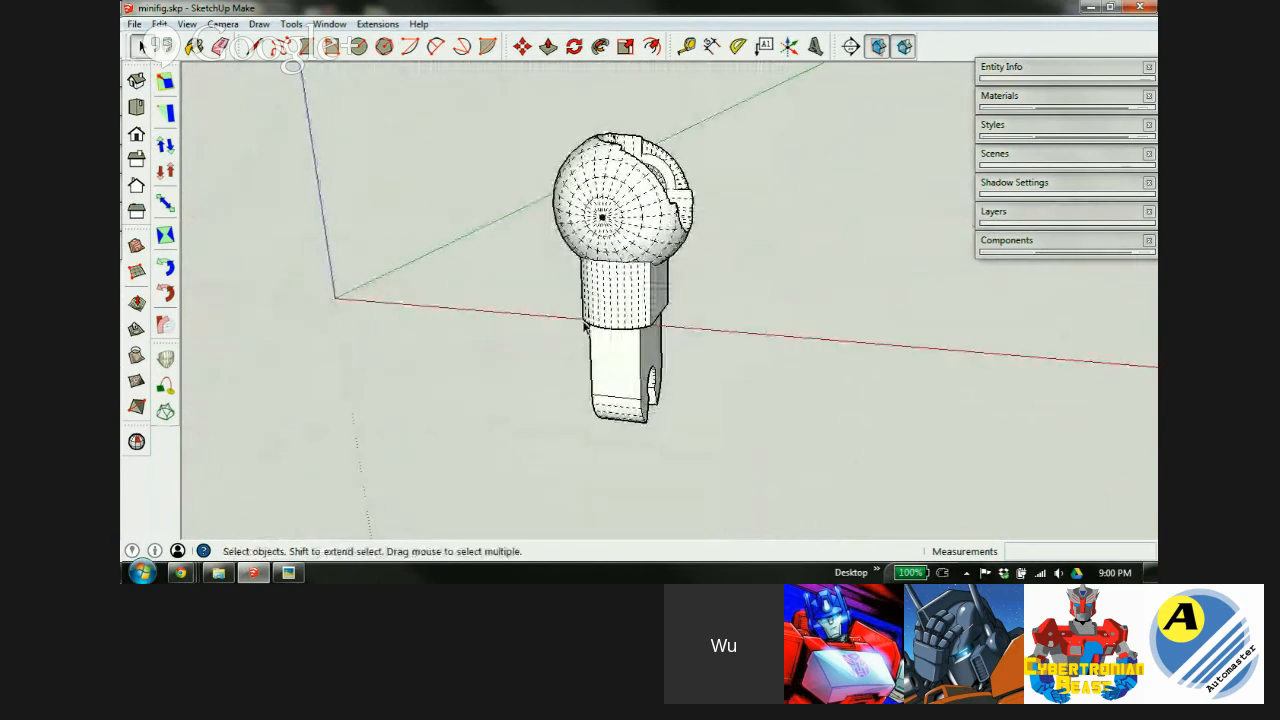
{"action": "left_click_drag", "start_coordinate": [528, 118], "coordinate": [740, 477]}
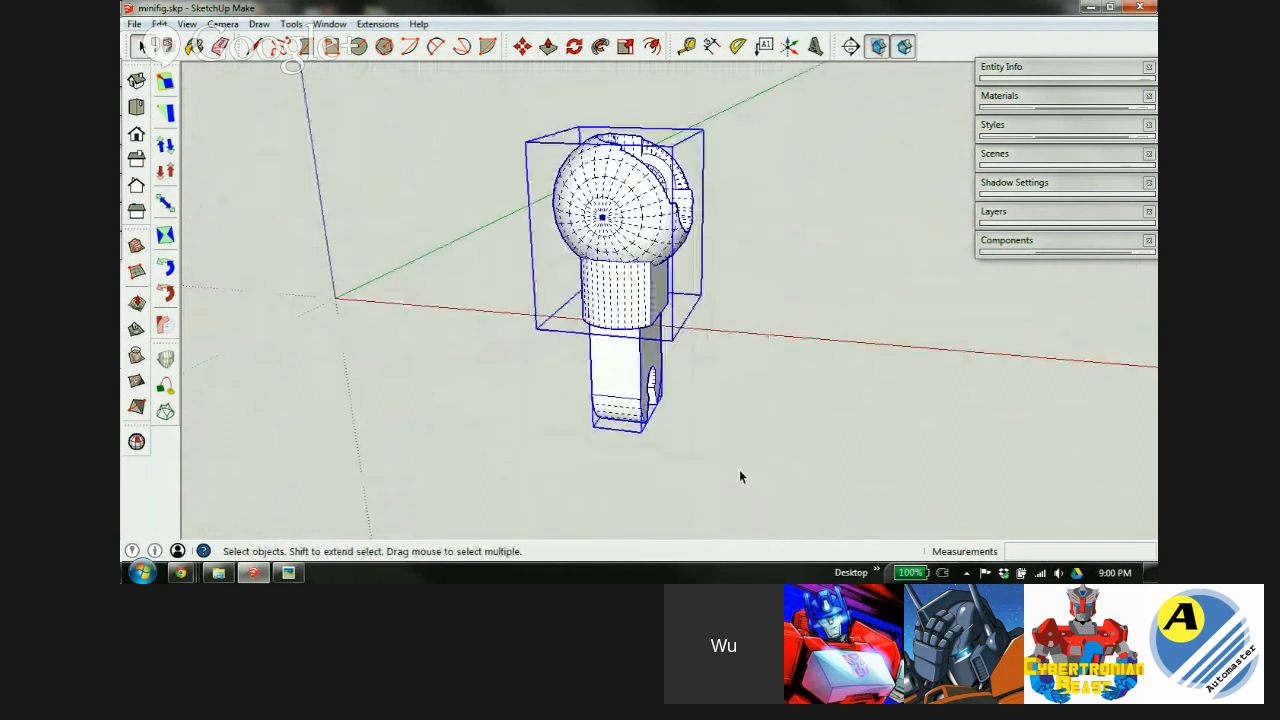
Make the two selected parts a component named 'thigh', then delete it from the scene.
{"action": "right_click", "coordinate": [628, 230]}
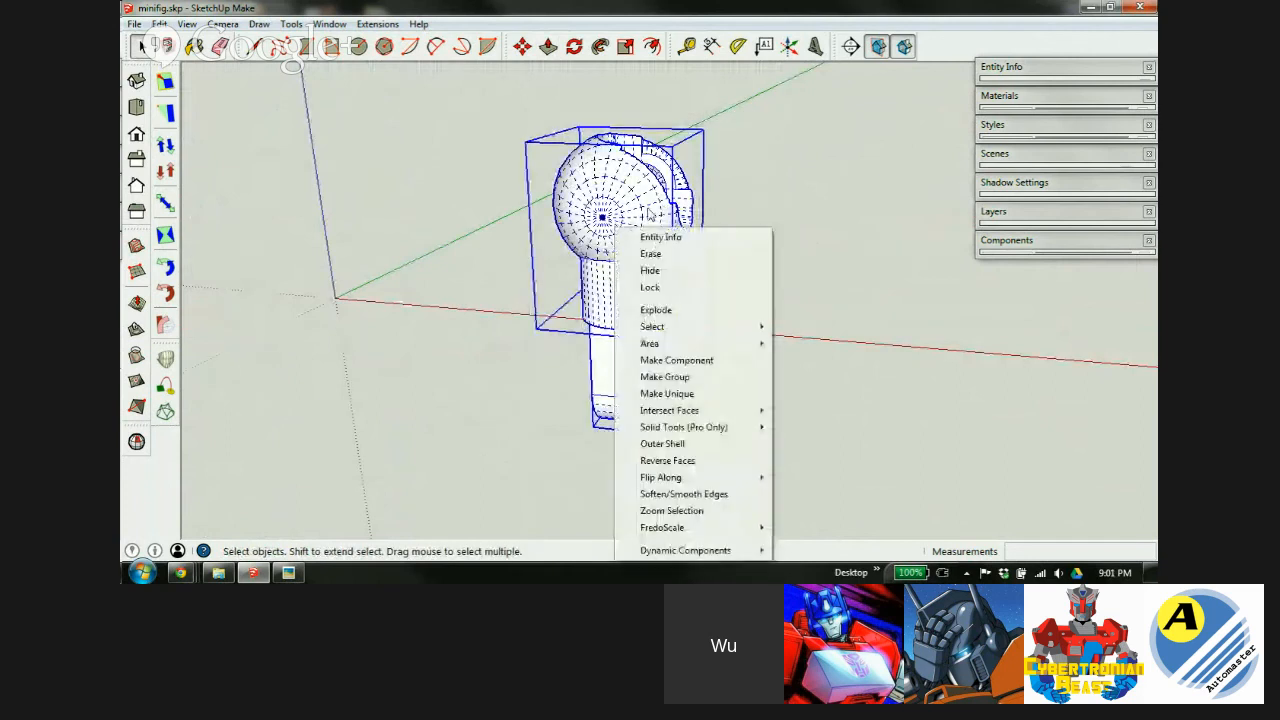
{"action": "left_click", "coordinate": [675, 358]}
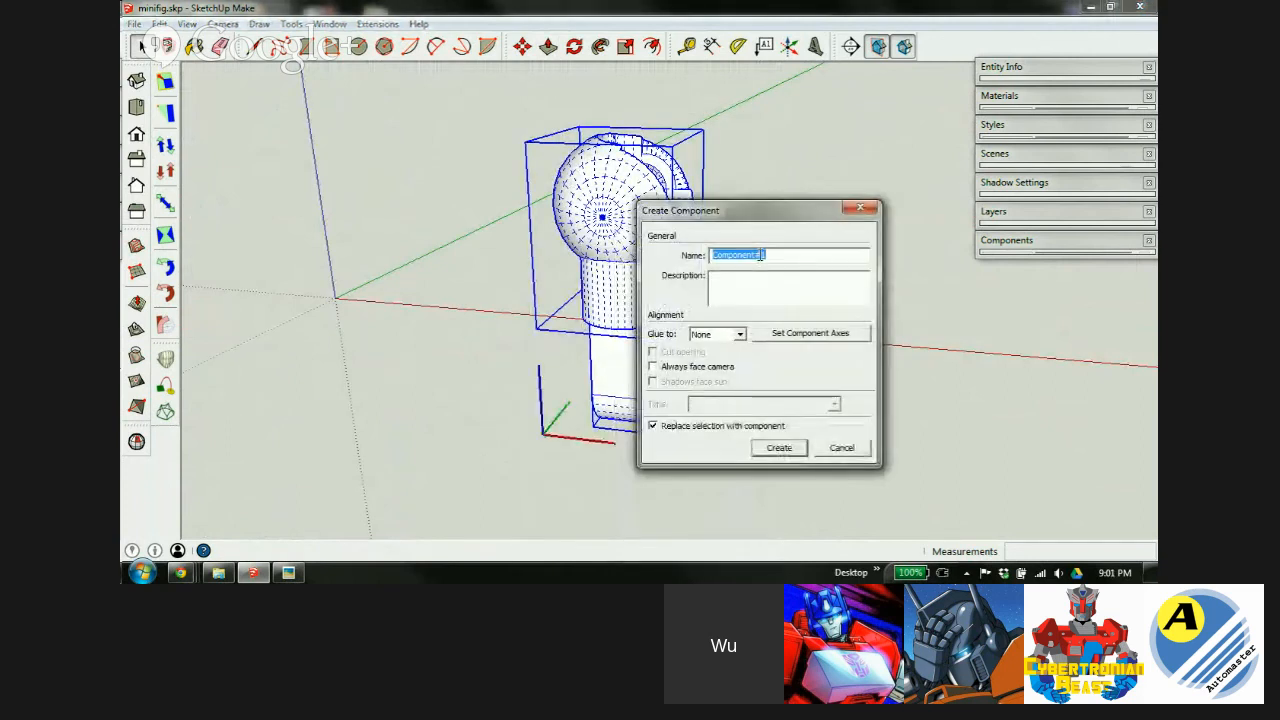
{"action": "type", "text": "thigh"}
{"action": "key", "text": "Return"}
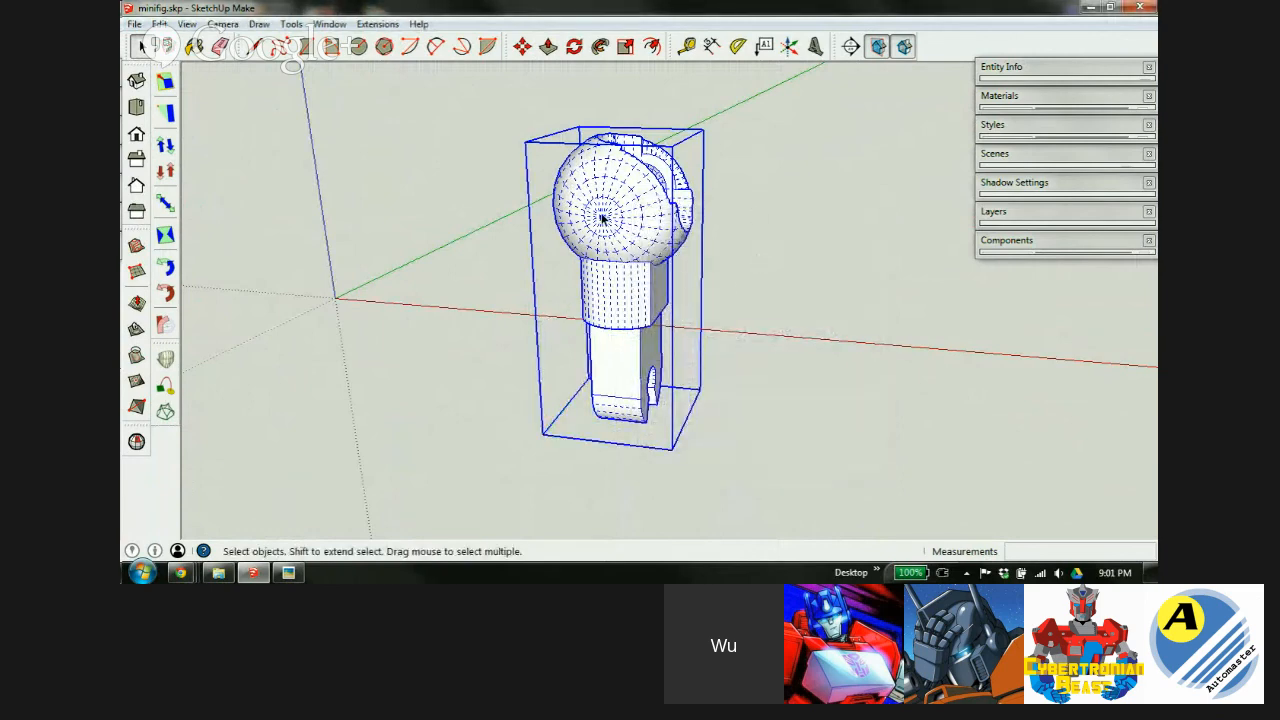
{"action": "key", "text": "Delete"}
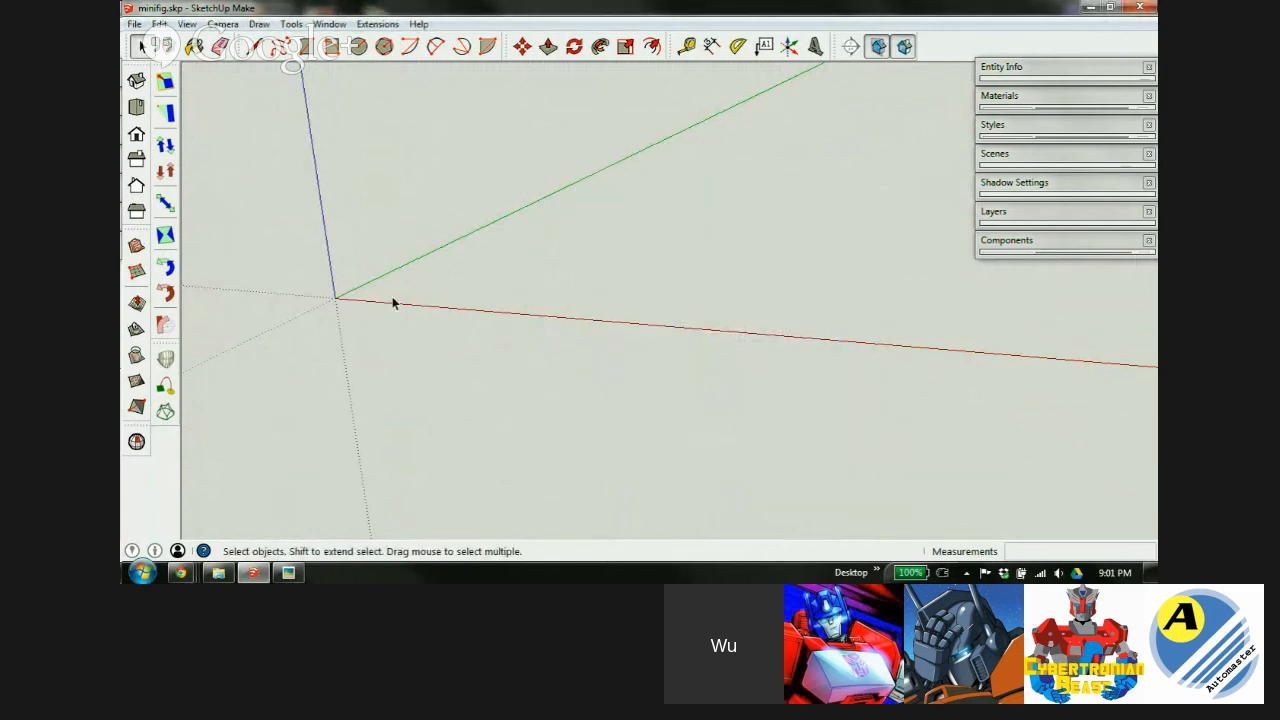
{"action": "middle_click_drag", "start_coordinate": [392, 303], "coordinate": [690, 398]}
{"action": "mouse_move", "coordinate": [583, 343]}
{"action": "middle_mouse_down"}
{"action": "mouse_move", "coordinate": [569, 329]}
{"action": "mouse_move", "coordinate": [565, 345]}
{"action": "middle_mouse_up"}
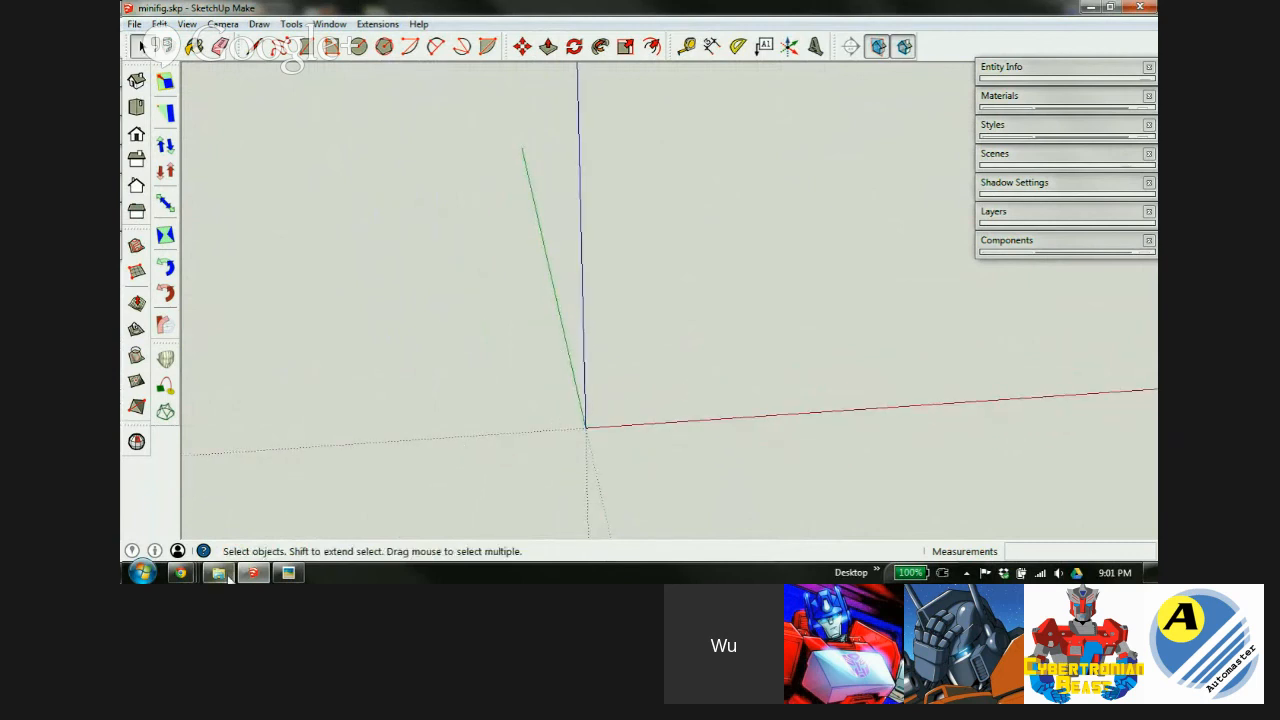
Close the limb specs image and open forearm_specs.jpg from the Lesson 2 folder.
{"action": "left_click", "coordinate": [288, 573]}
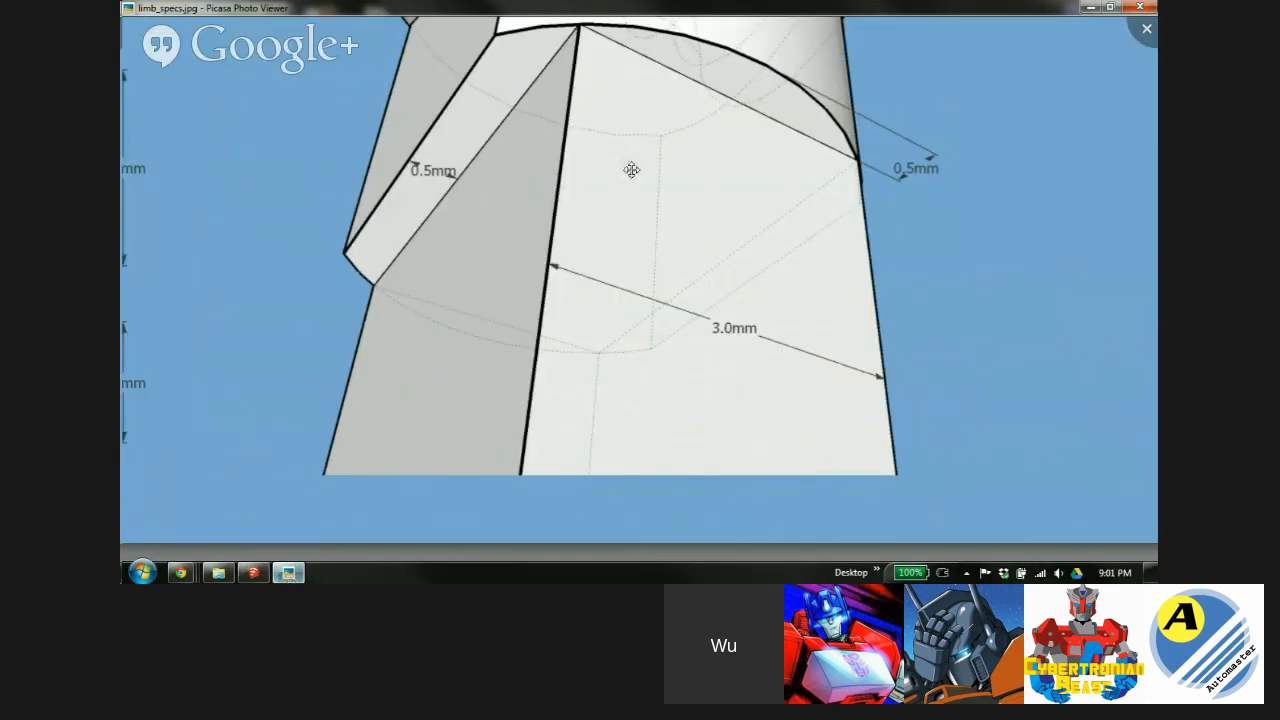
{"action": "left_click", "coordinate": [1147, 8]}
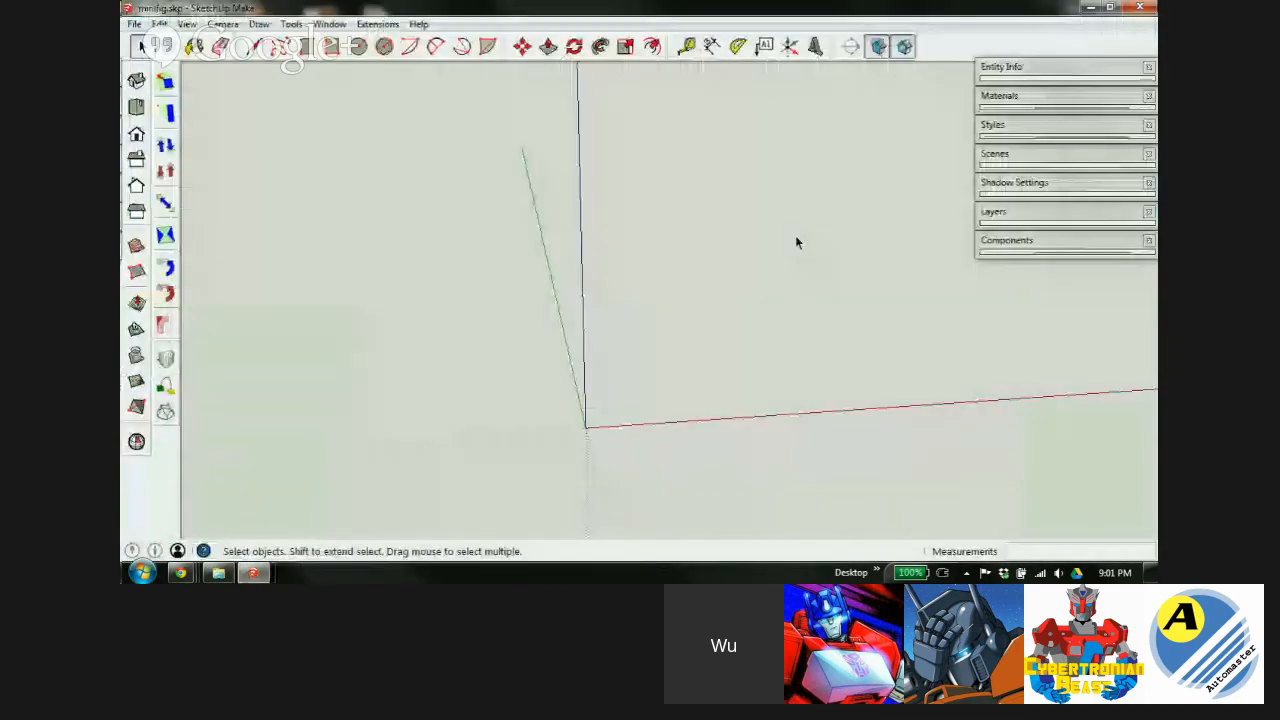
{"action": "mouse_move", "coordinate": [219, 575]}
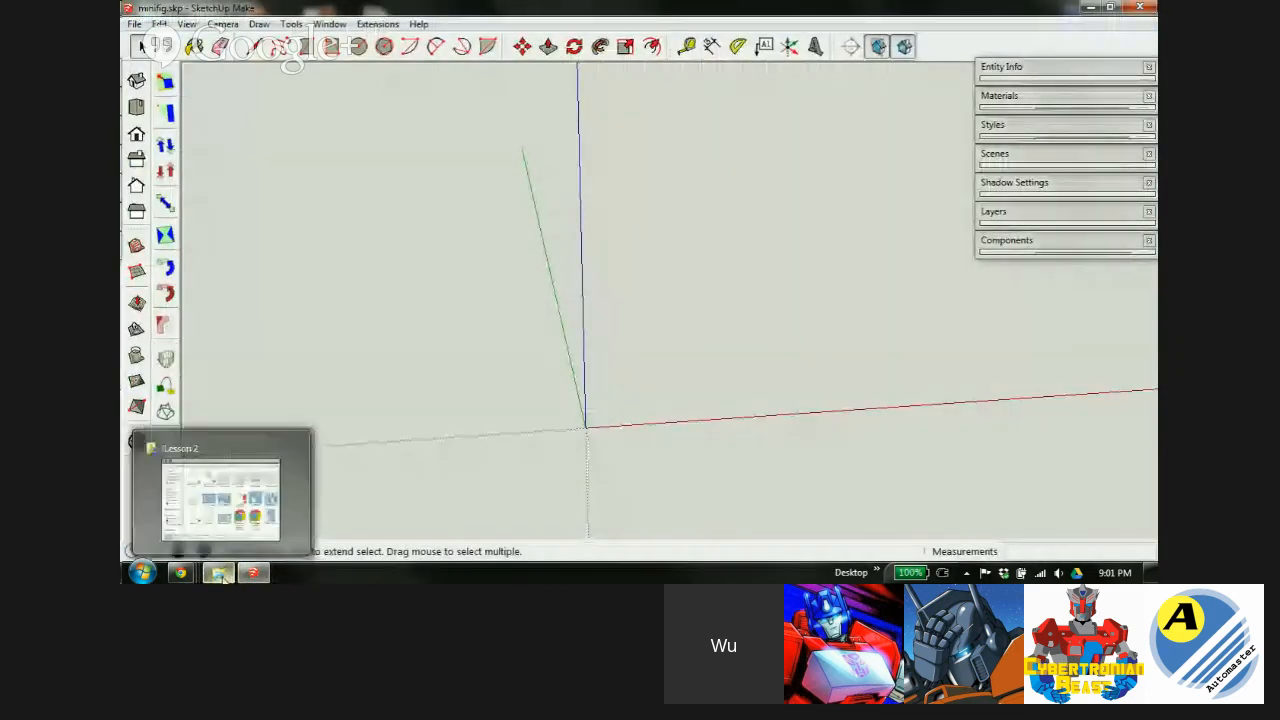
{"action": "left_click", "coordinate": [226, 515]}
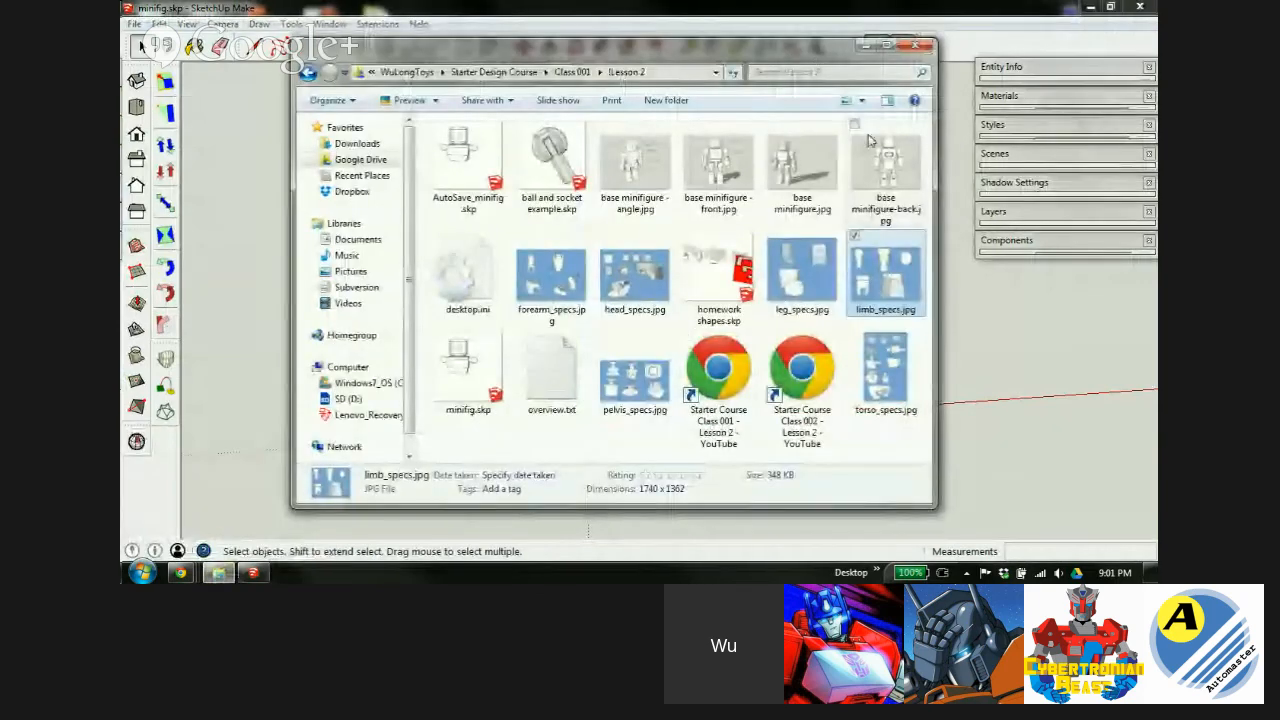
{"action": "double_click", "coordinate": [563, 287]}
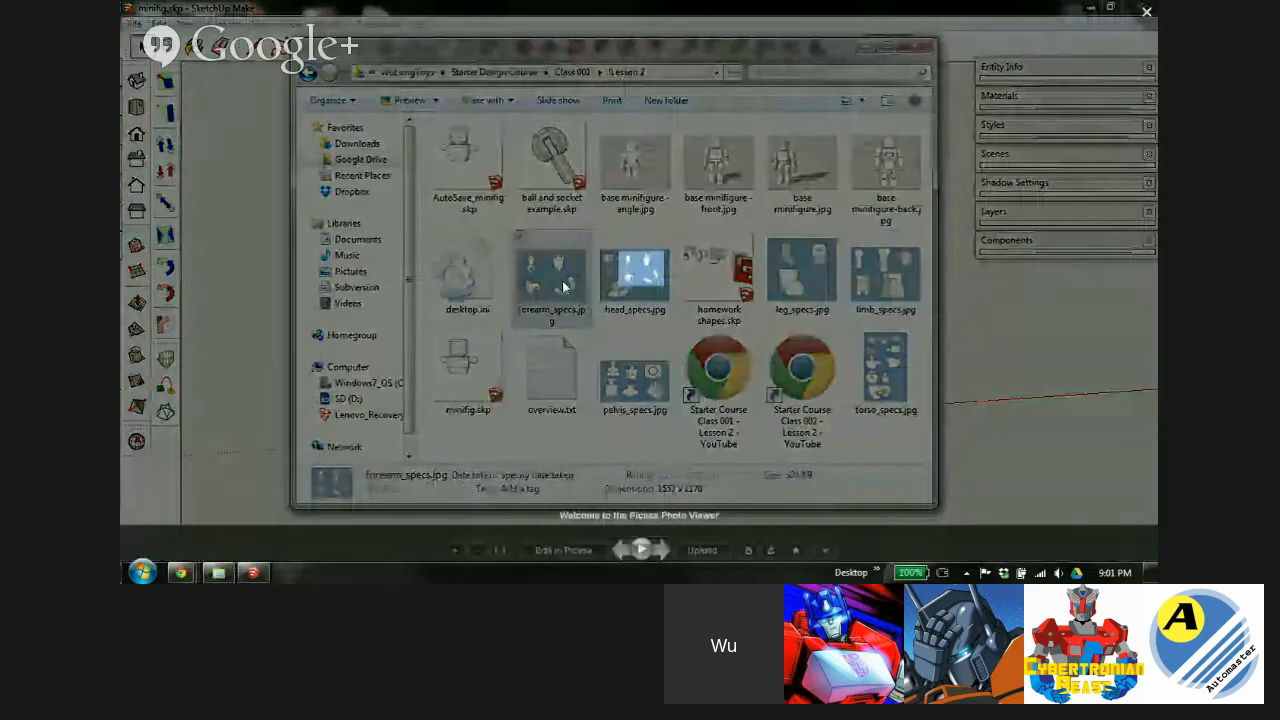
Zoom into the forearm's peg, exit full-screen, move the viewer aside, and return to SketchUp.
{"action": "left_click", "coordinate": [453, 556]}
{"action": "left_click", "coordinate": [453, 556]}
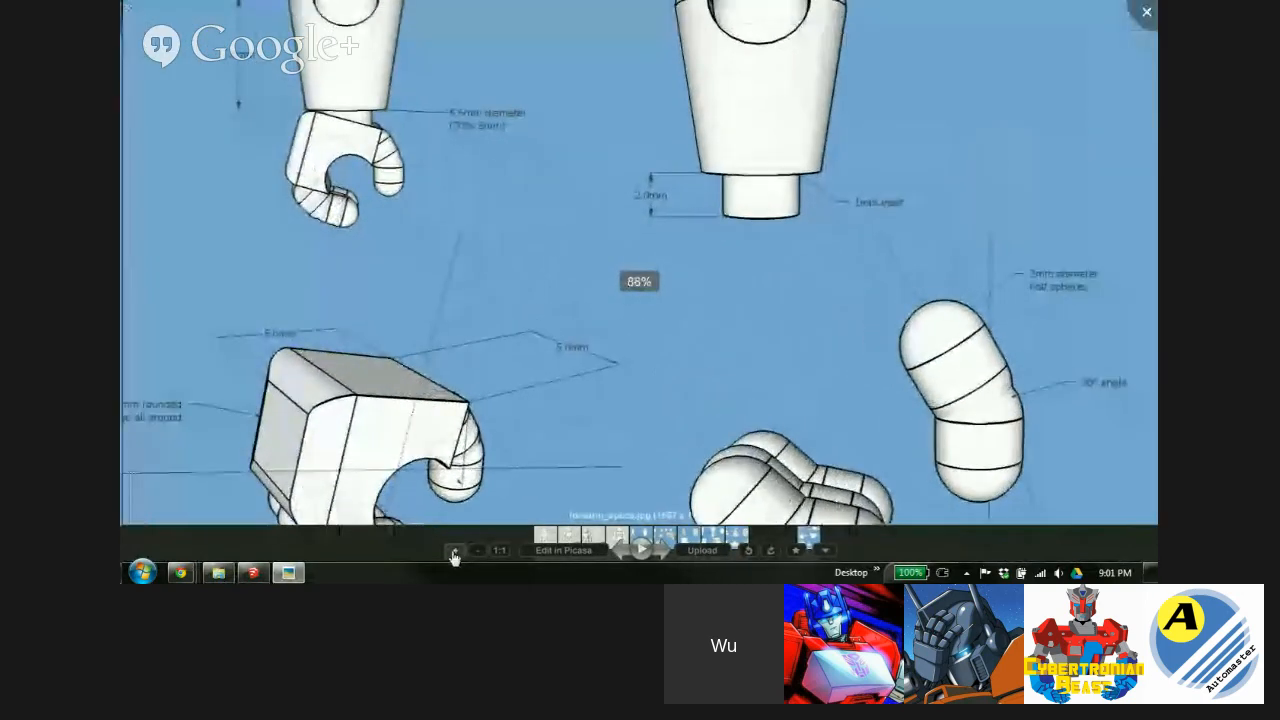
{"action": "mouse_move", "coordinate": [817, 100]}
{"action": "left_mouse_down"}
{"action": "mouse_move", "coordinate": [662, 307]}
{"action": "mouse_move", "coordinate": [660, 286]}
{"action": "left_mouse_up"}
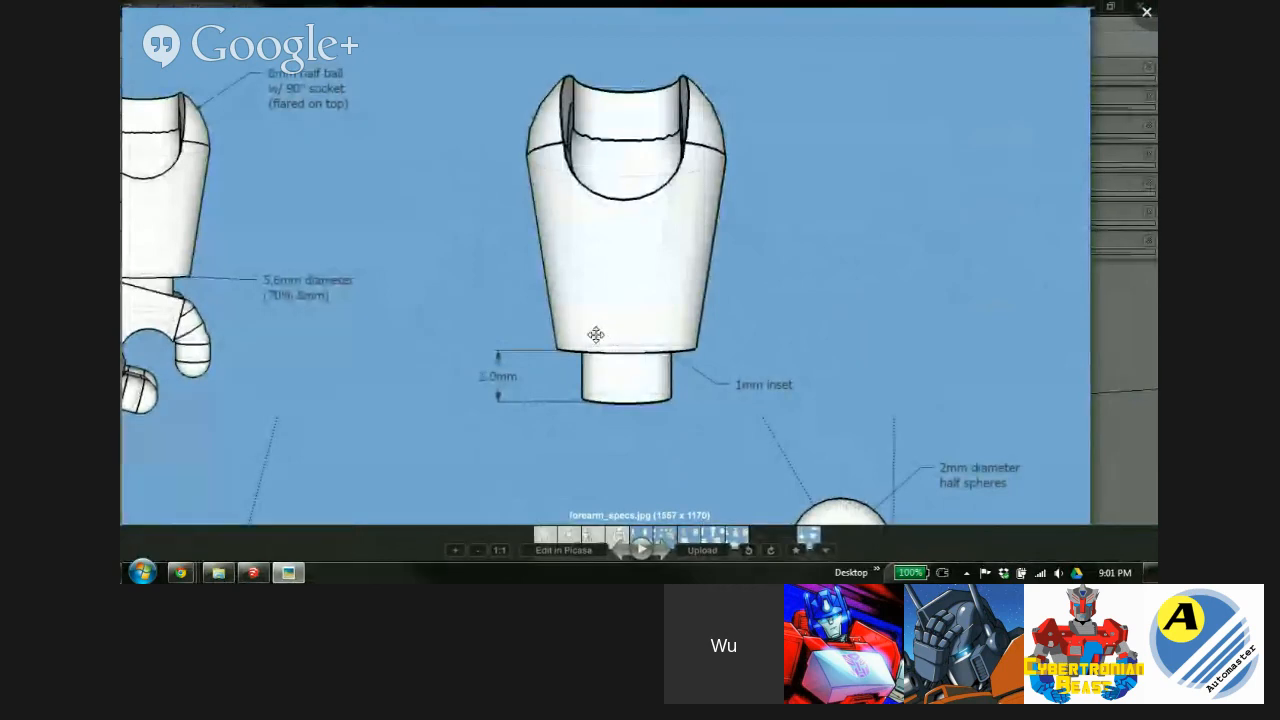
{"action": "left_click", "coordinate": [1112, 343]}
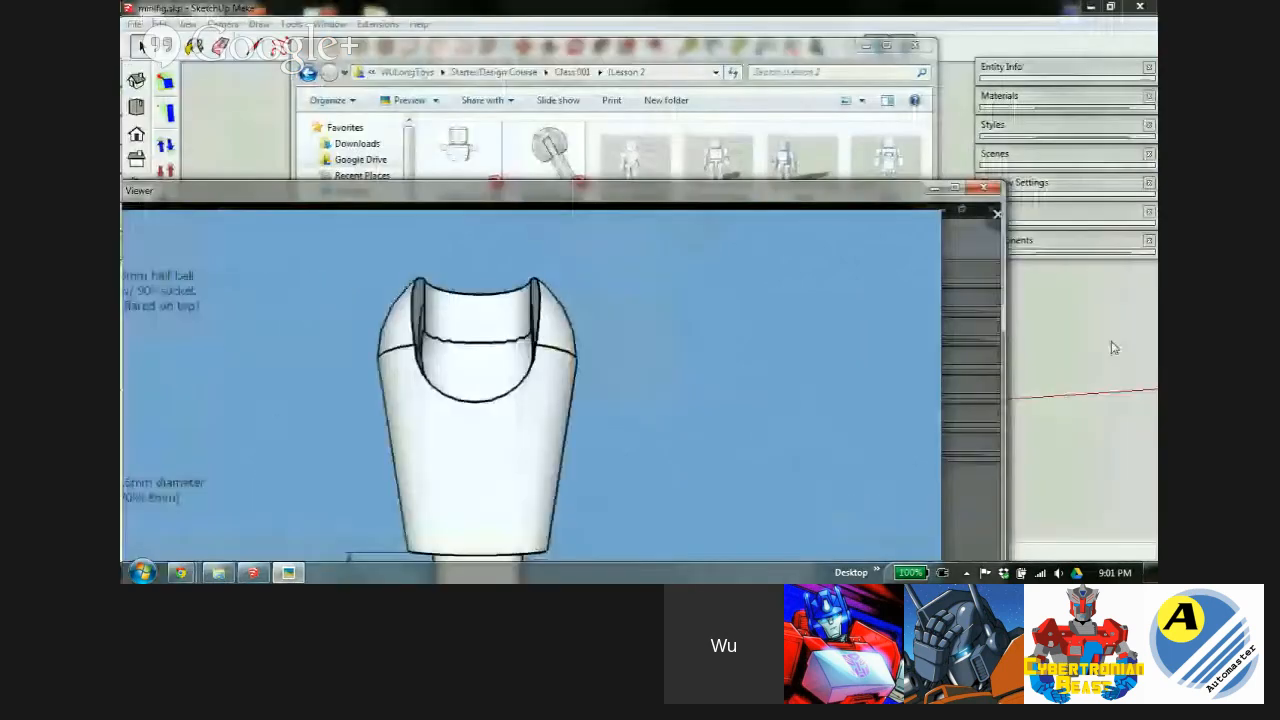
{"action": "left_click_drag", "start_coordinate": [790, 194], "coordinate": [966, 6]}
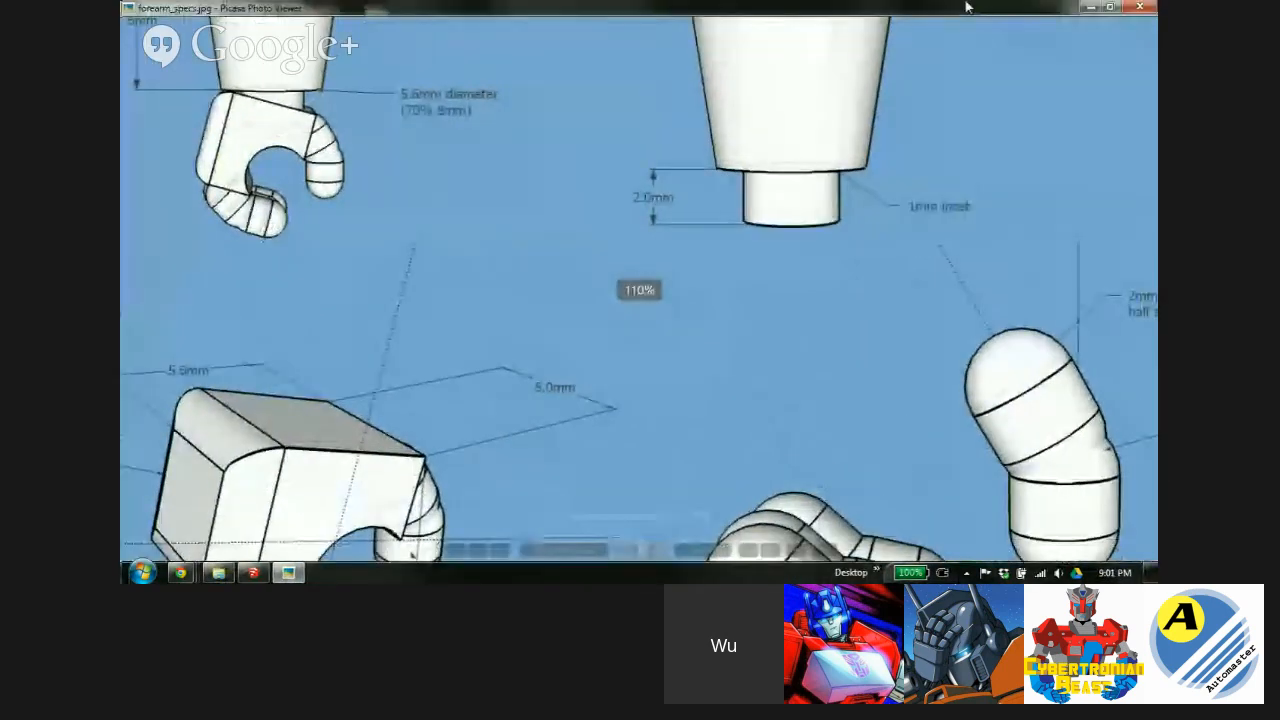
{"action": "left_click", "coordinate": [254, 574]}
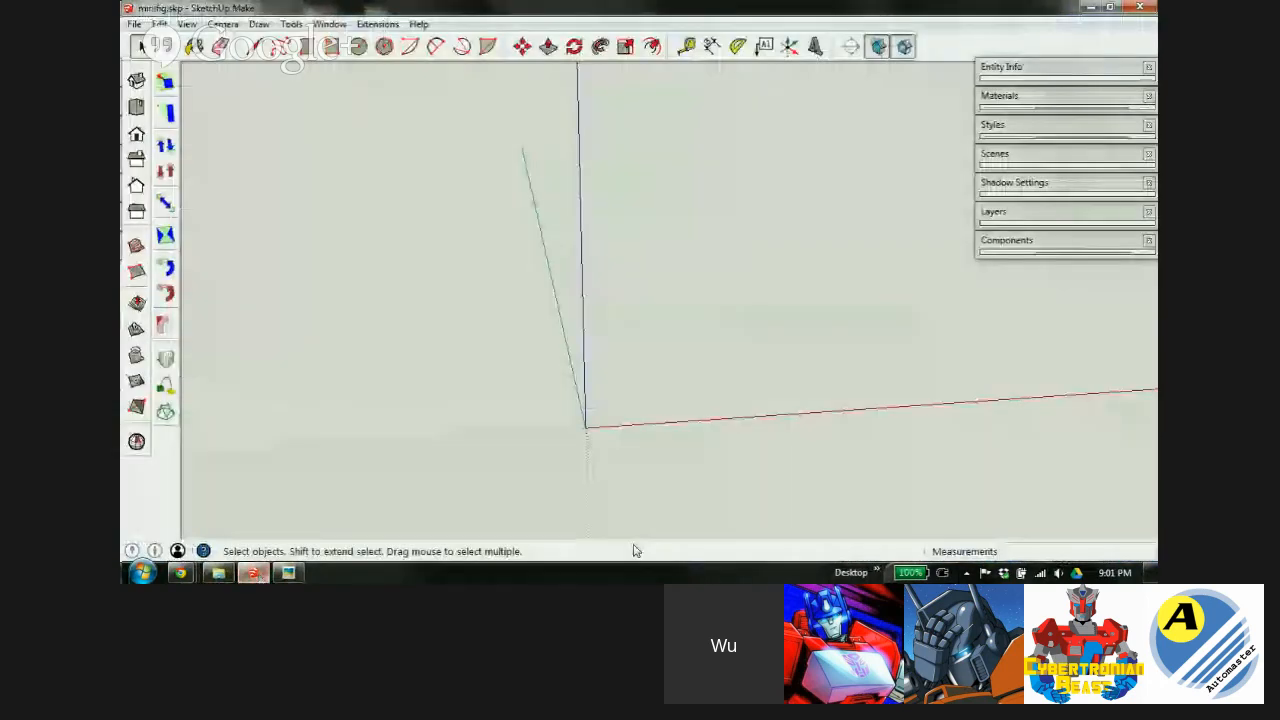
Place a 10mm ball from the Components library at the axes origin.
{"action": "left_click", "coordinate": [1080, 240]}
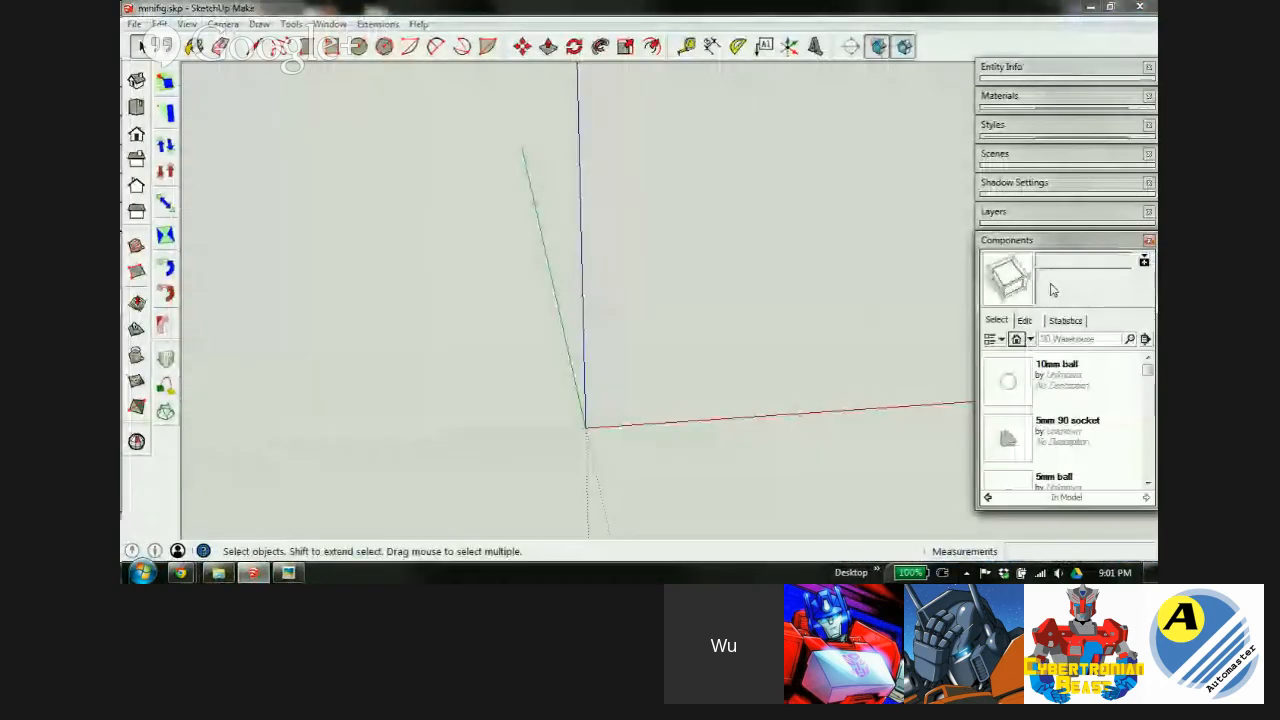
{"action": "left_click", "coordinate": [1006, 380]}
{"action": "left_click", "coordinate": [585, 428]}
{"action": "left_click", "coordinate": [1105, 242]}
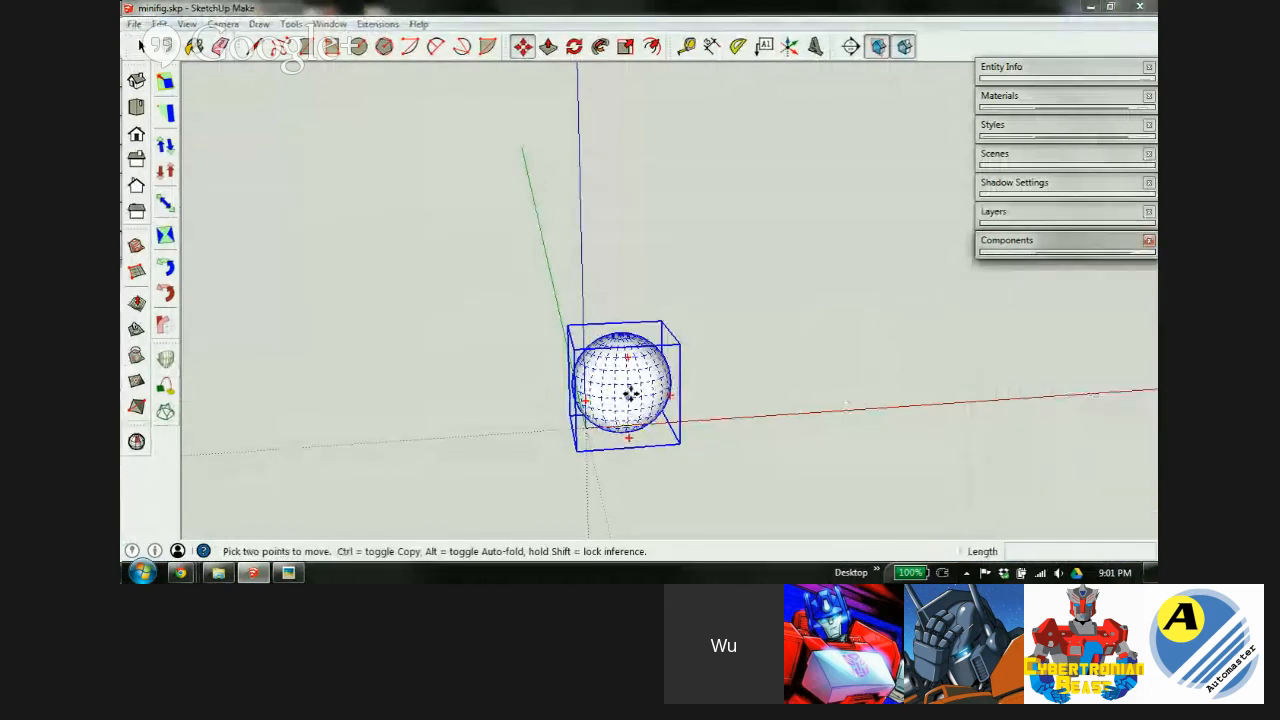
{"action": "middle_click_drag", "start_coordinate": [640, 392], "coordinate": [443, 508]}
{"action": "left_click", "coordinate": [288, 572]}
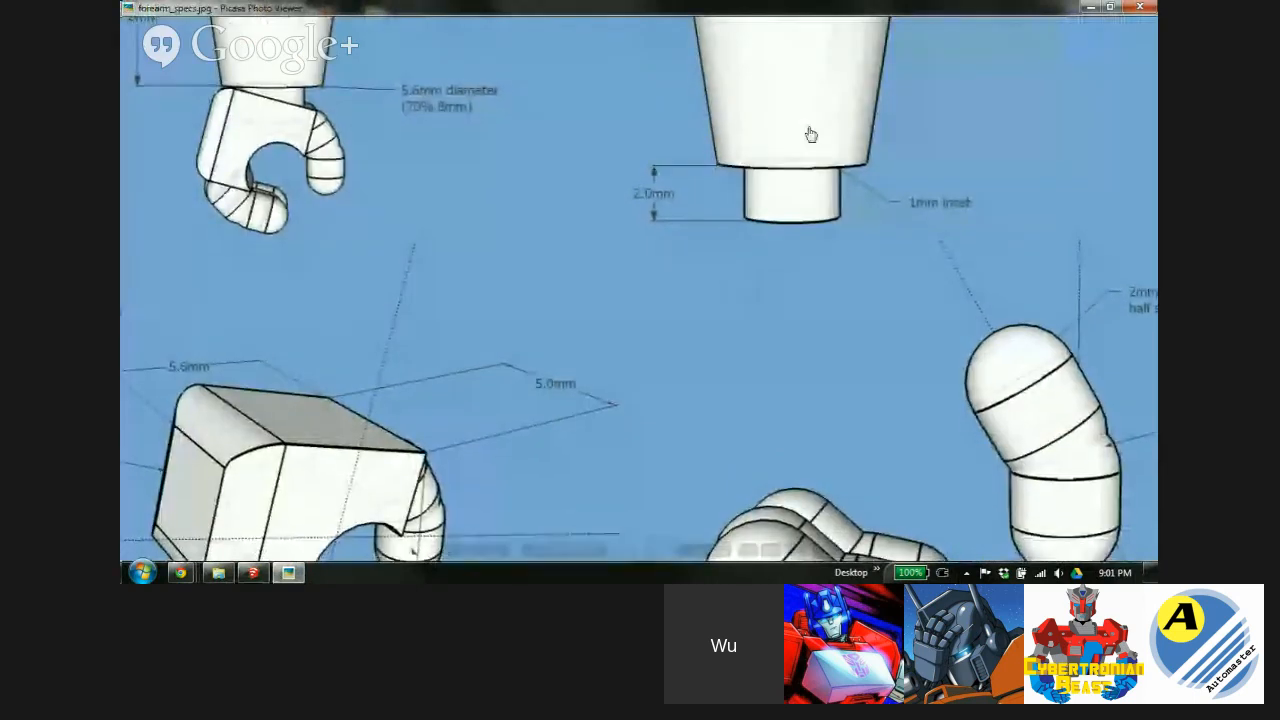
Zoom into the forearm drawing to review it, then return to SketchUp.
{"action": "scroll", "coordinate": [681, 428], "scroll_direction": "up", "scroll_amount": 3}
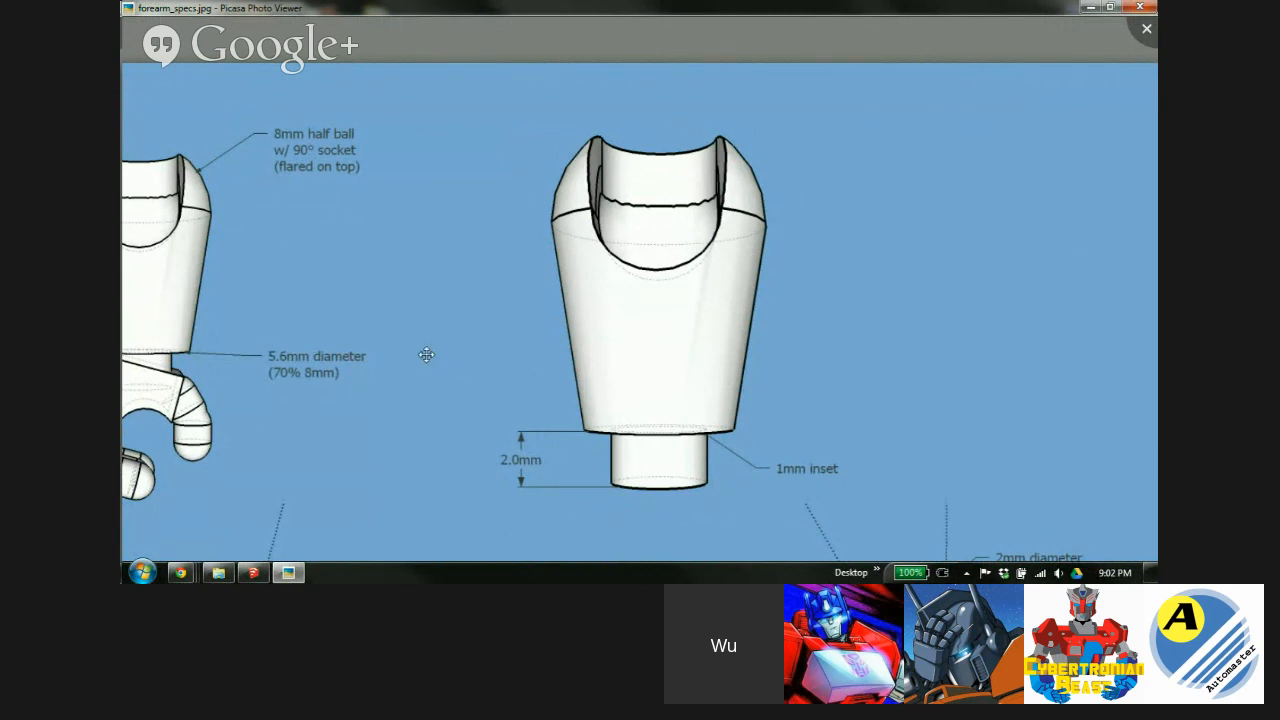
{"action": "left_click", "coordinate": [288, 572]}
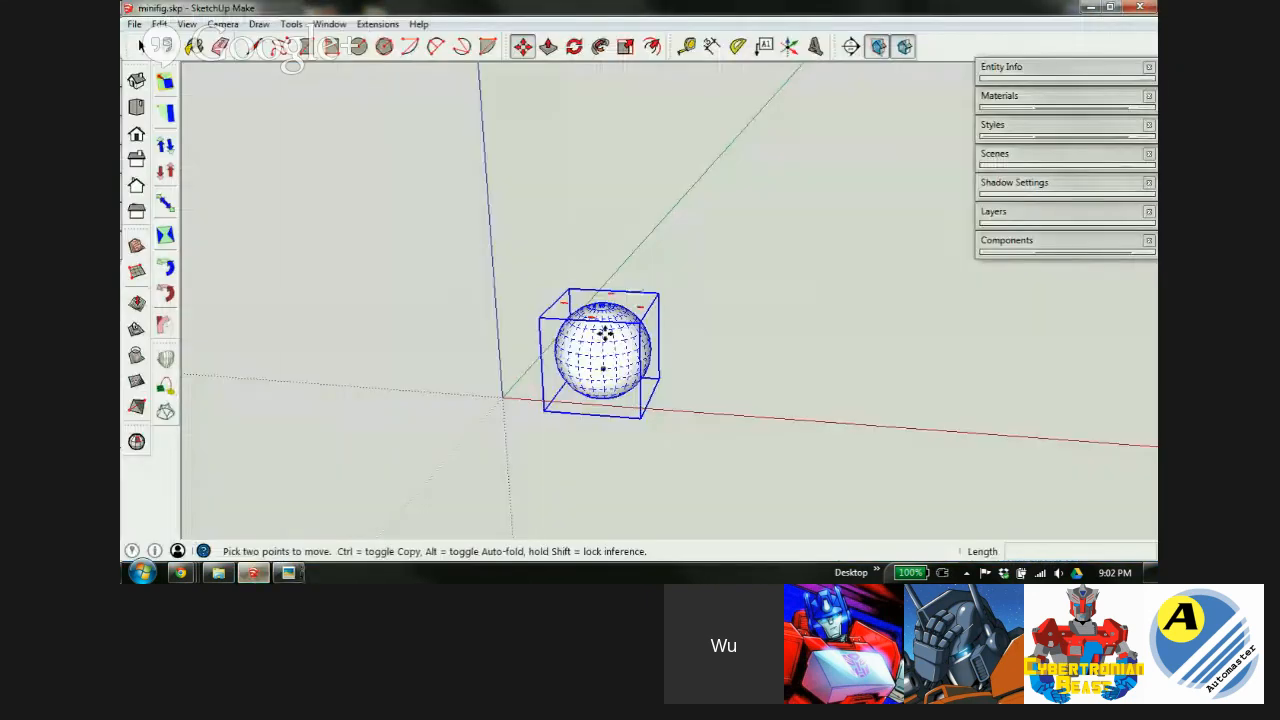
Scale the 10mm ball uniformly by 0.8 and explode it into loose geometry.
{"action": "scroll", "coordinate": [603, 333], "scroll_direction": "up", "scroll_amount": 5}
{"action": "mouse_move", "coordinate": [594, 377]}
{"action": "middle_mouse_down"}
{"action": "mouse_move", "coordinate": [711, 331]}
{"action": "mouse_move", "coordinate": [697, 333]}
{"action": "middle_mouse_up"}
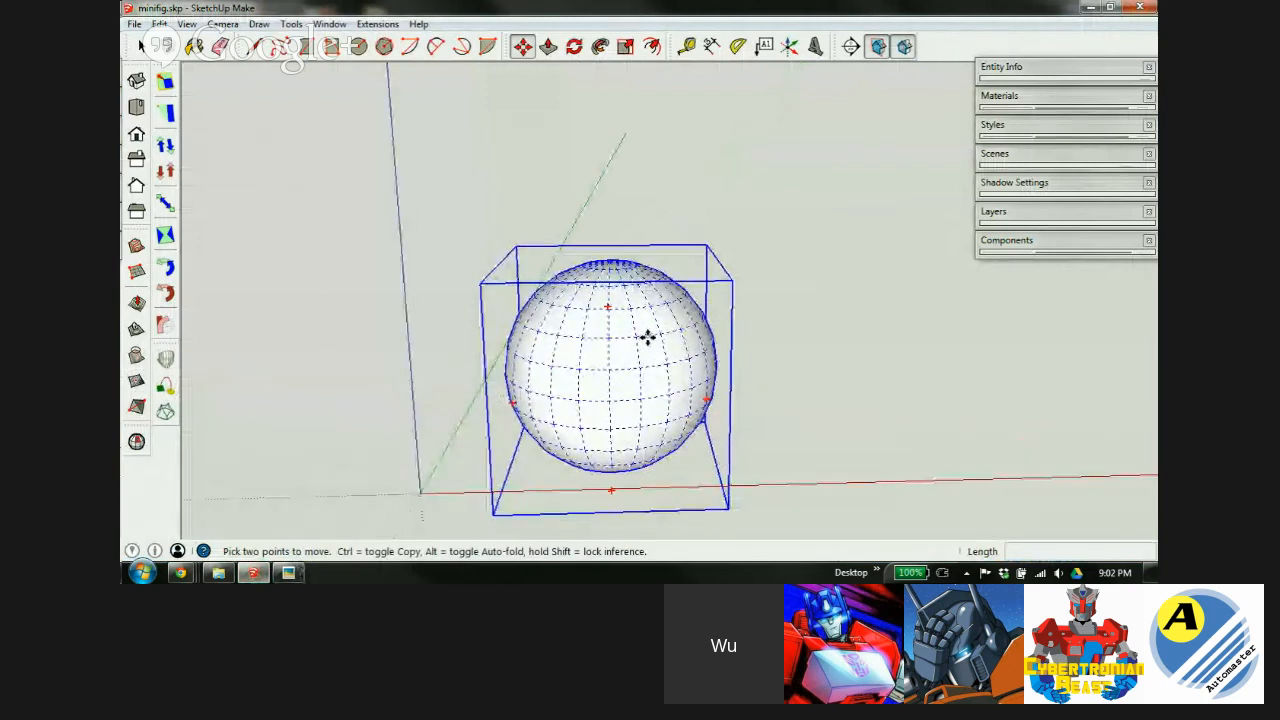
{"action": "key", "text": "s"}
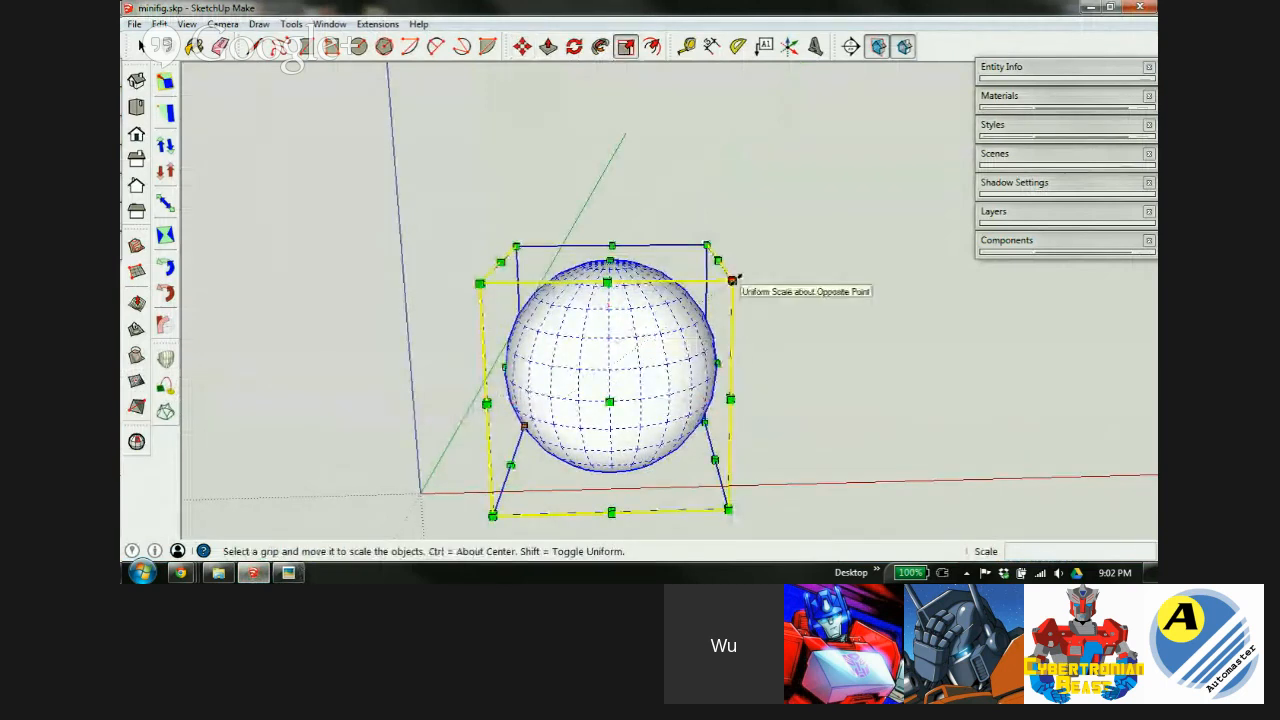
{"action": "left_click_drag", "start_coordinate": [737, 278], "coordinate": [657, 317]}
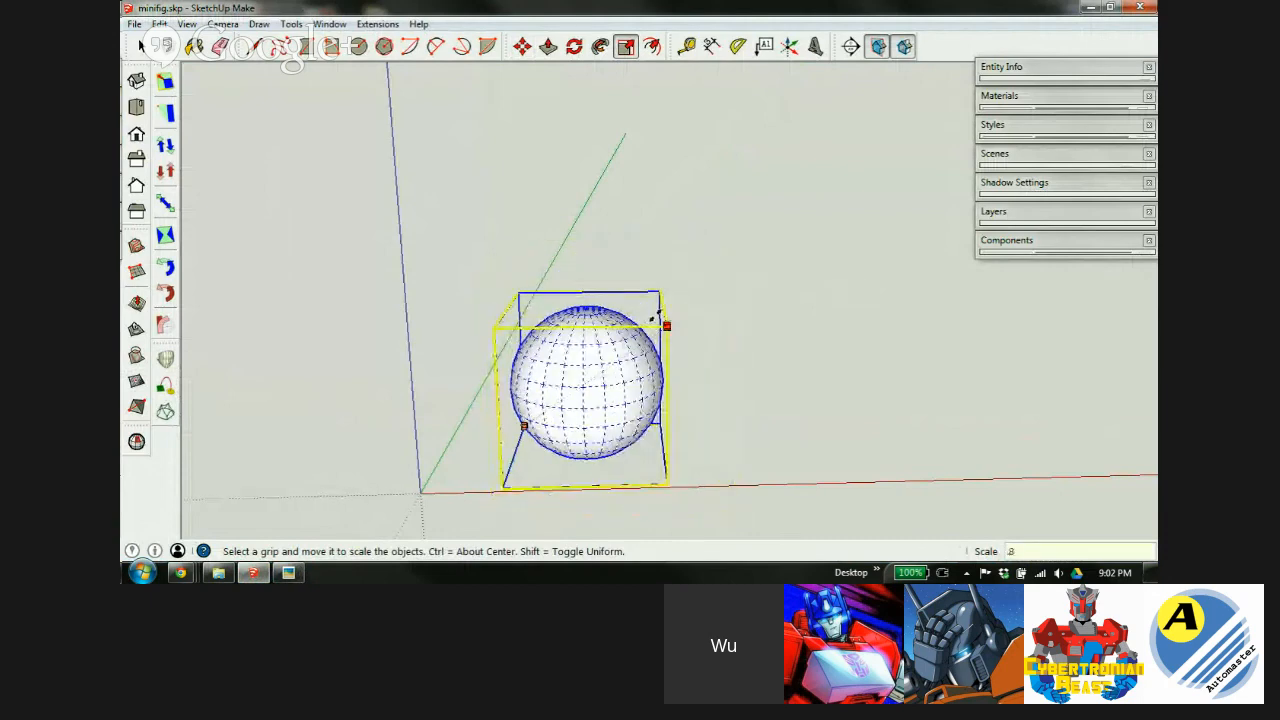
{"action": "key", "text": "Return"}
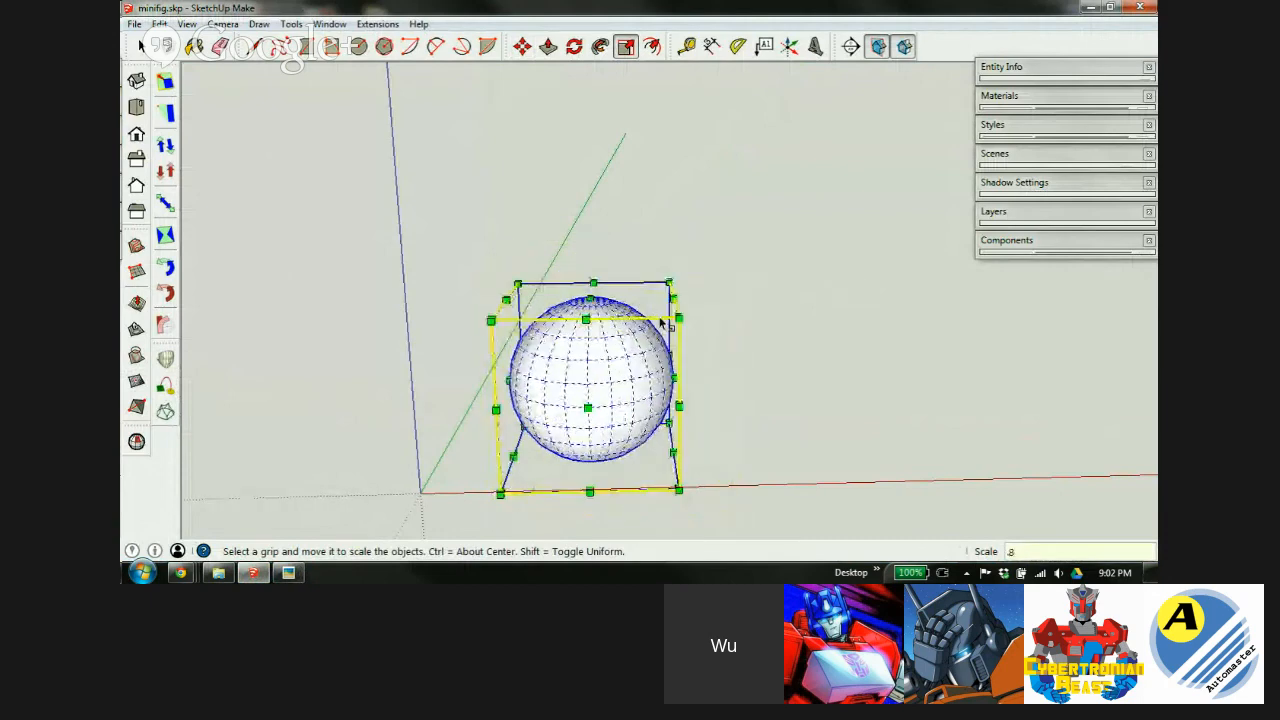
{"action": "right_click", "coordinate": [590, 373]}
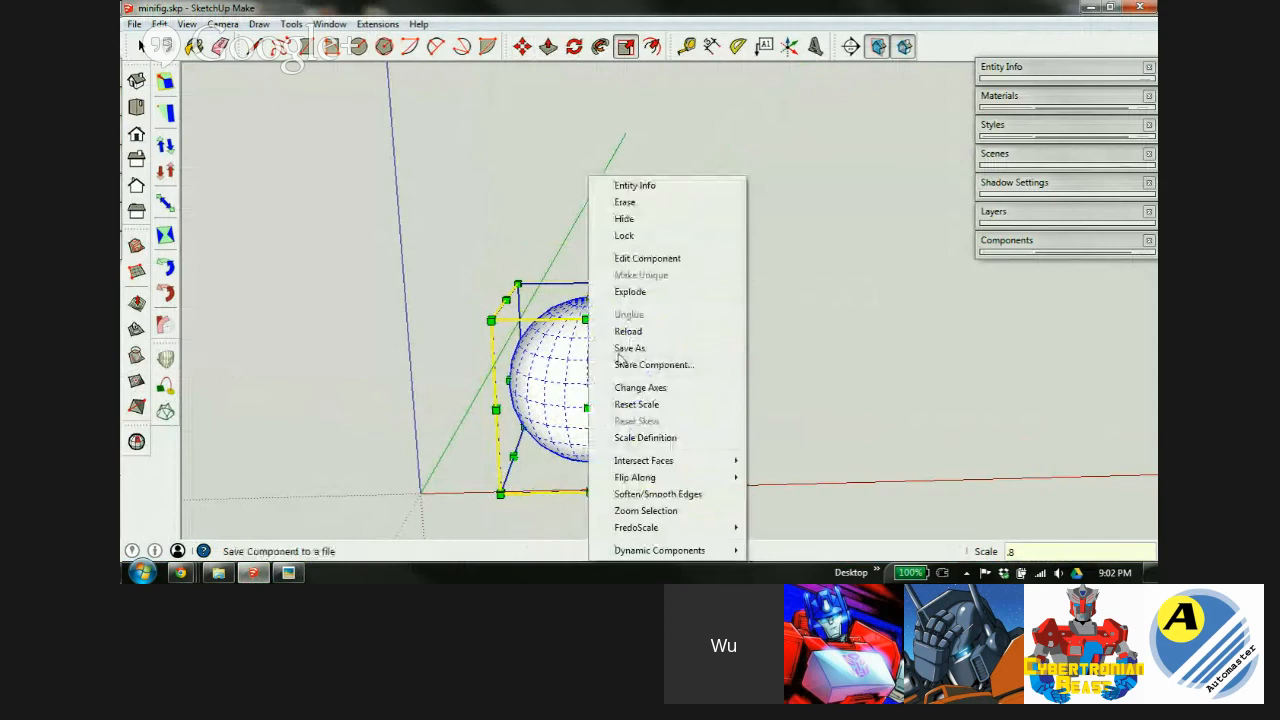
{"action": "left_click", "coordinate": [632, 292]}
{"action": "key", "text": "space"}
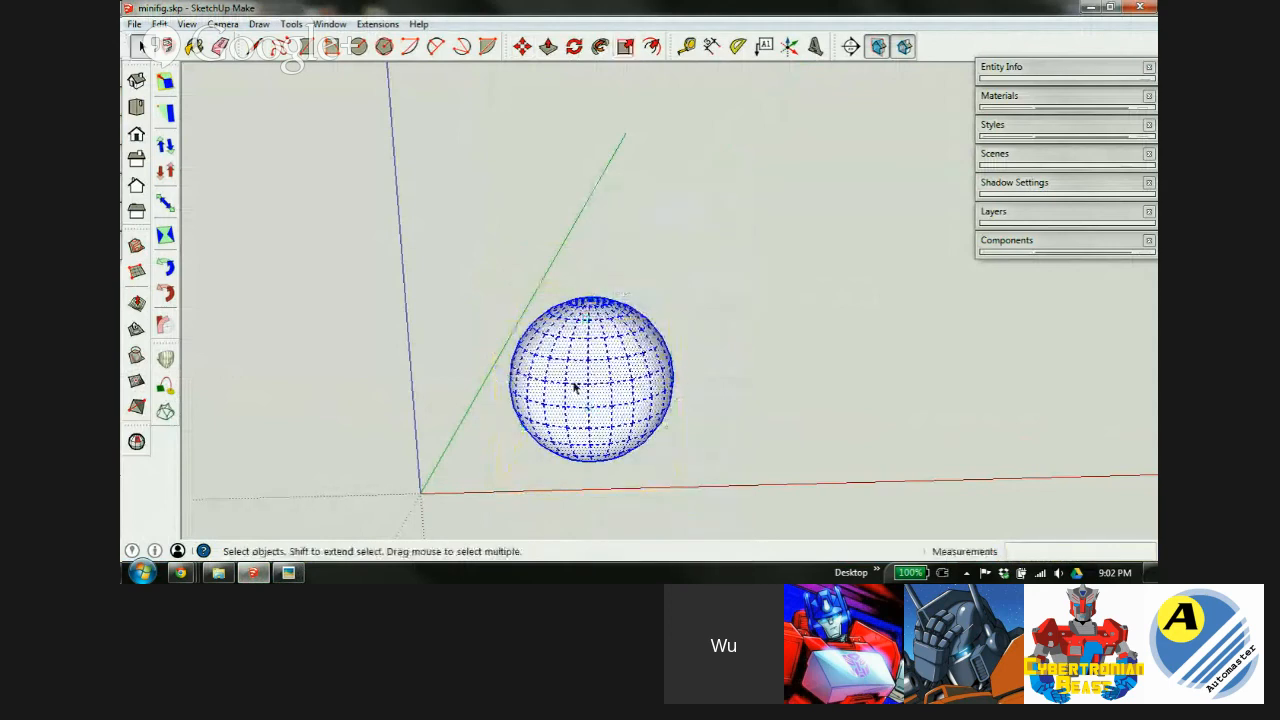
Move the sphere by its bottom pole onto the axes origin.
{"action": "middle_click_drag", "start_coordinate": [607, 277], "coordinate": [528, 220]}
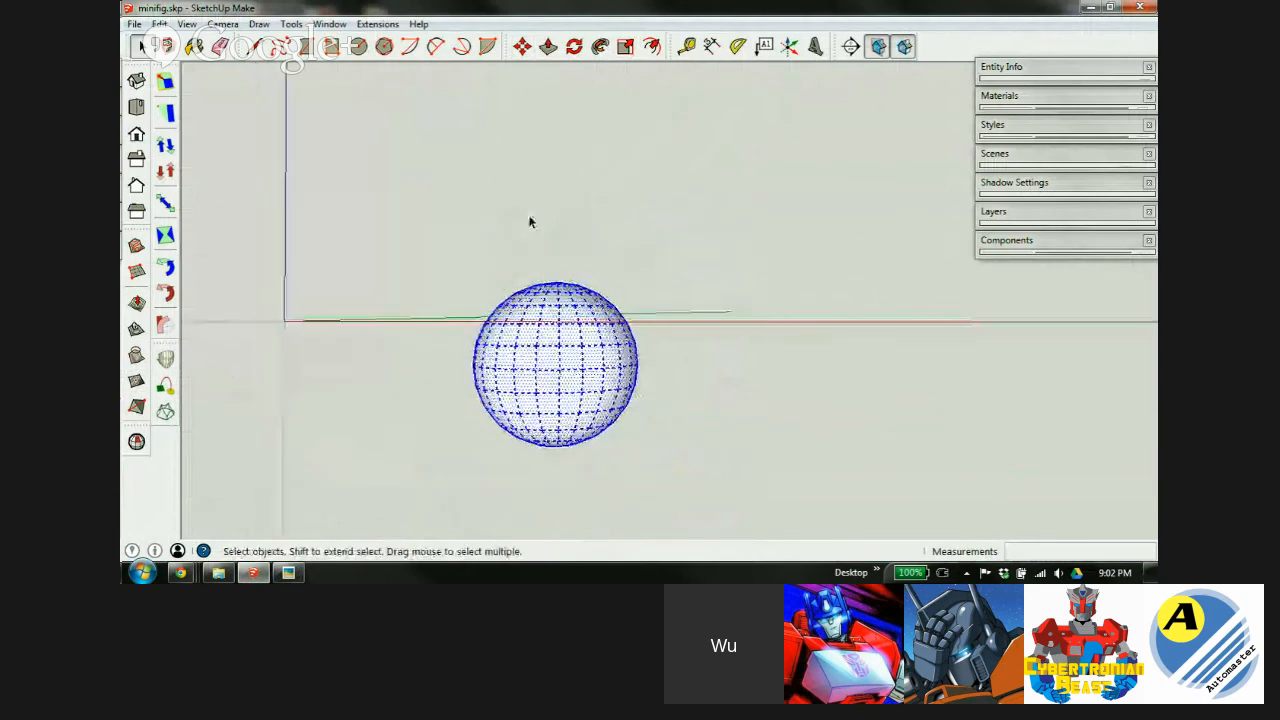
{"action": "middle_click_drag", "start_coordinate": [563, 399], "coordinate": [563, 251]}
{"action": "key", "text": "m"}
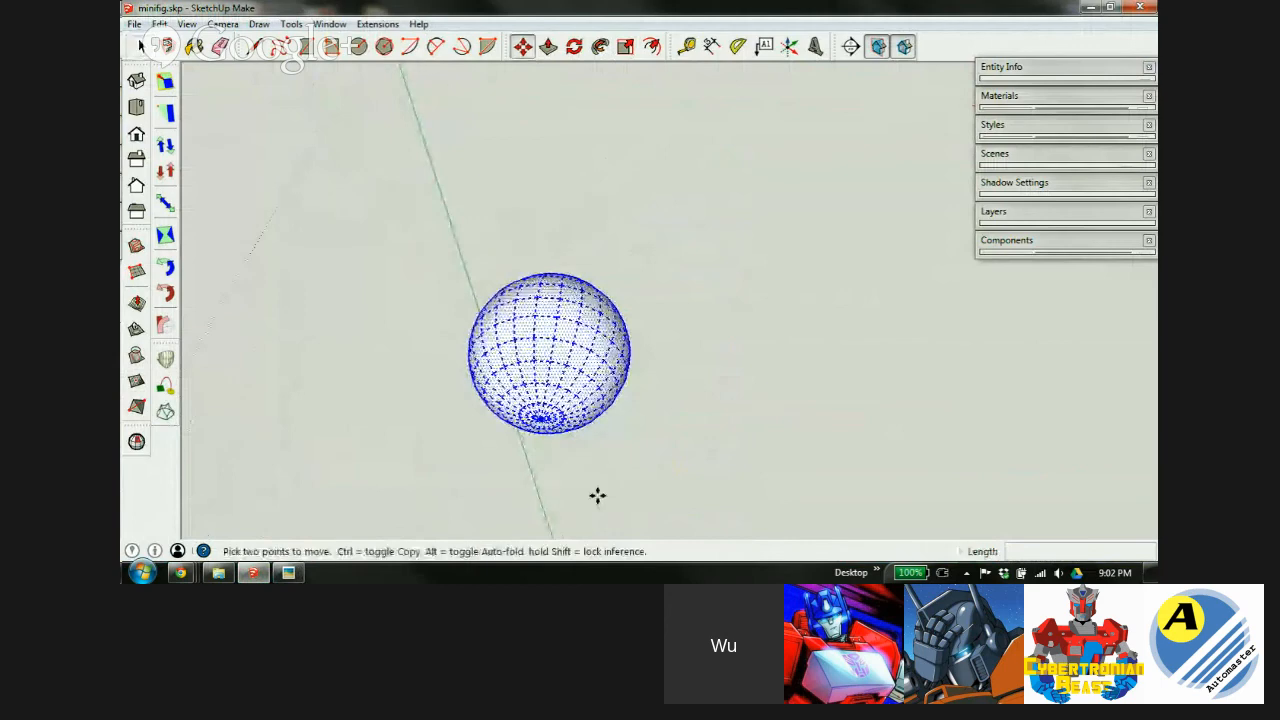
{"action": "scroll", "coordinate": [530, 400], "scroll_direction": "up", "scroll_amount": 3}
{"action": "scroll", "coordinate": [540, 420], "scroll_direction": "up", "scroll_amount": 2}
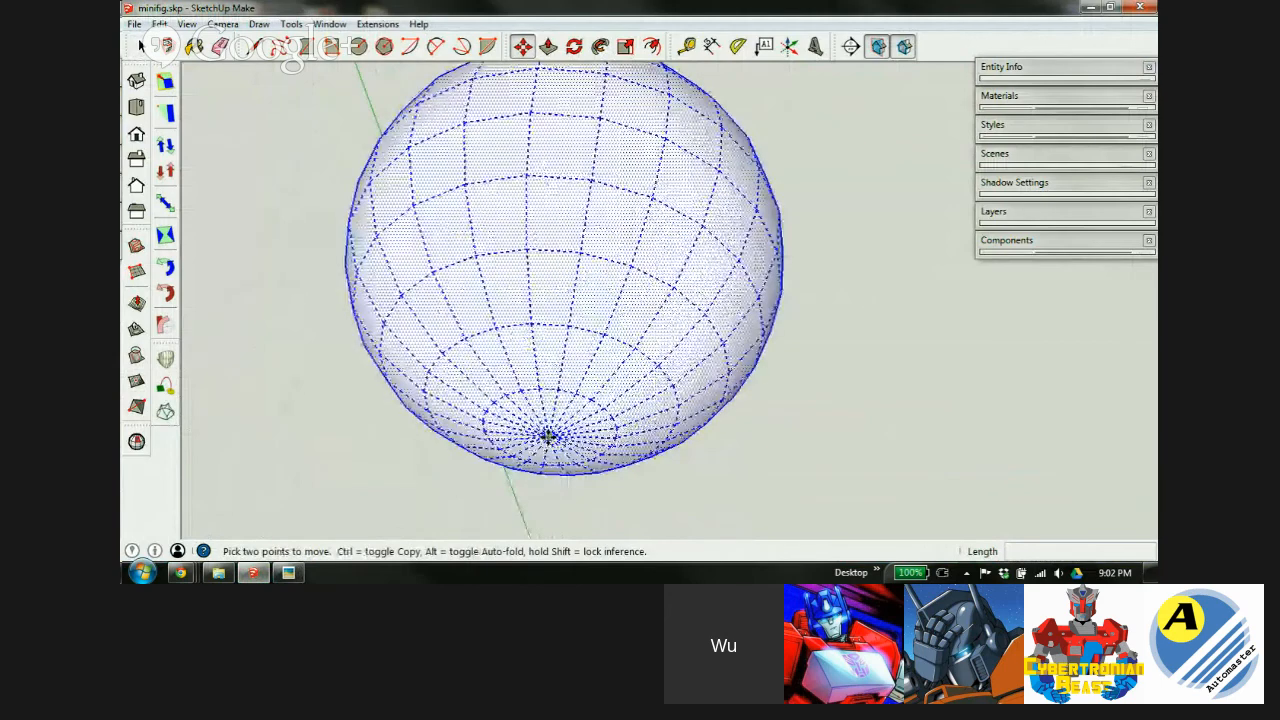
{"action": "left_click", "coordinate": [548, 437]}
{"action": "scroll", "coordinate": [549, 437], "scroll_direction": "down", "scroll_amount": 7}
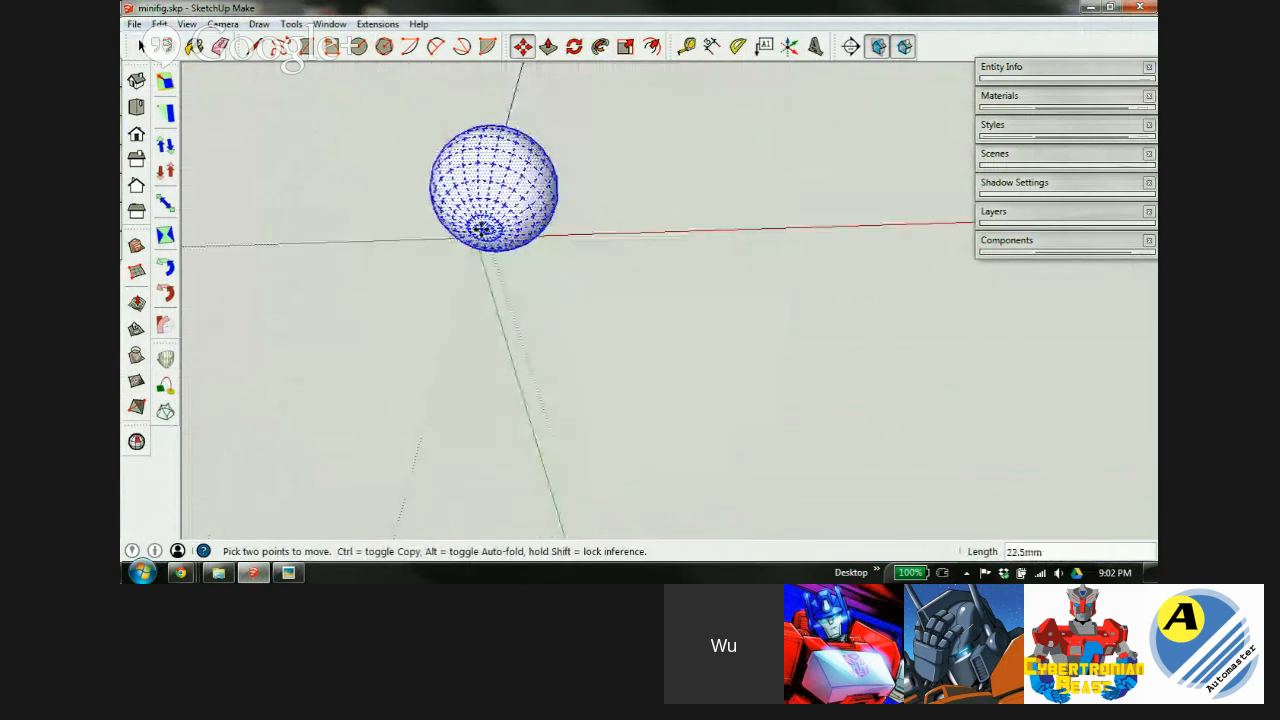
{"action": "scroll", "coordinate": [480, 228], "scroll_direction": "up", "scroll_amount": 6}
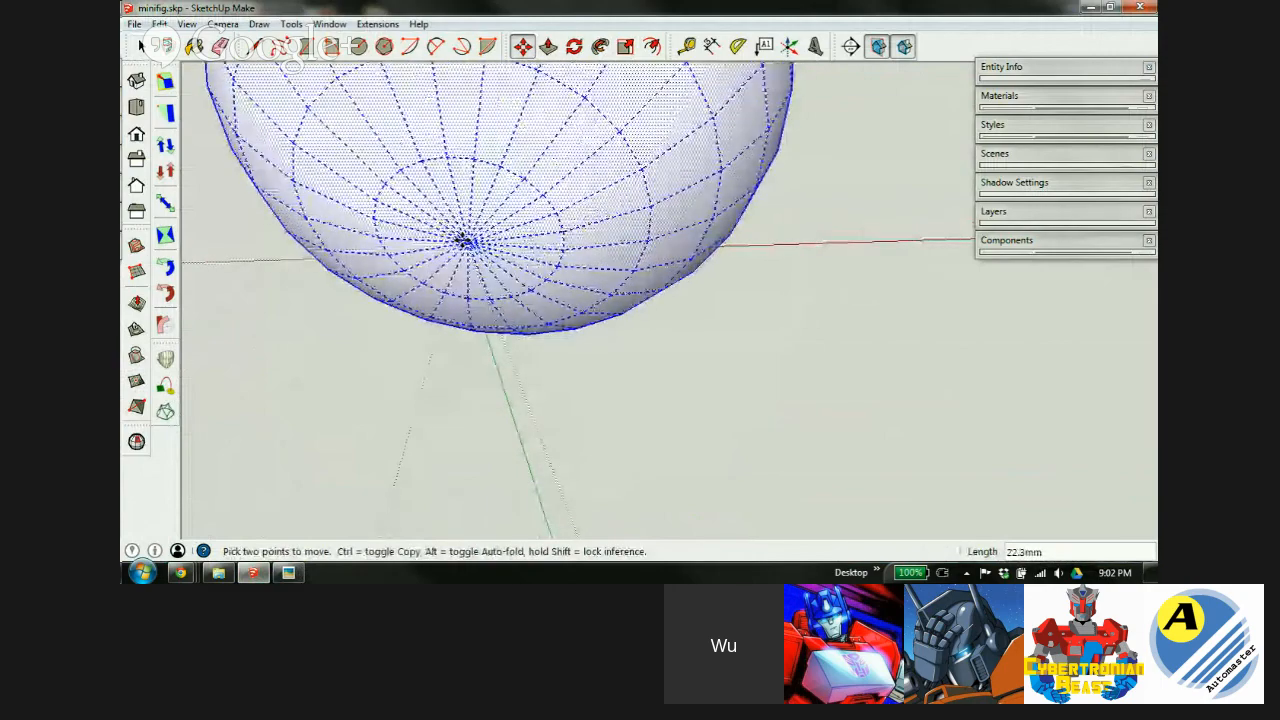
{"action": "scroll", "coordinate": [462, 245], "scroll_direction": "down", "scroll_amount": 4}
{"action": "left_click", "coordinate": [453, 250]}
Inspect the placed sphere, compare it with the forearm reference, and deselect it.
{"action": "middle_click_drag", "start_coordinate": [528, 220], "coordinate": [637, 237]}
{"action": "scroll", "coordinate": [633, 313], "scroll_direction": "down", "scroll_amount": 3}
{"action": "middle_click_drag", "start_coordinate": [633, 313], "coordinate": [543, 366]}
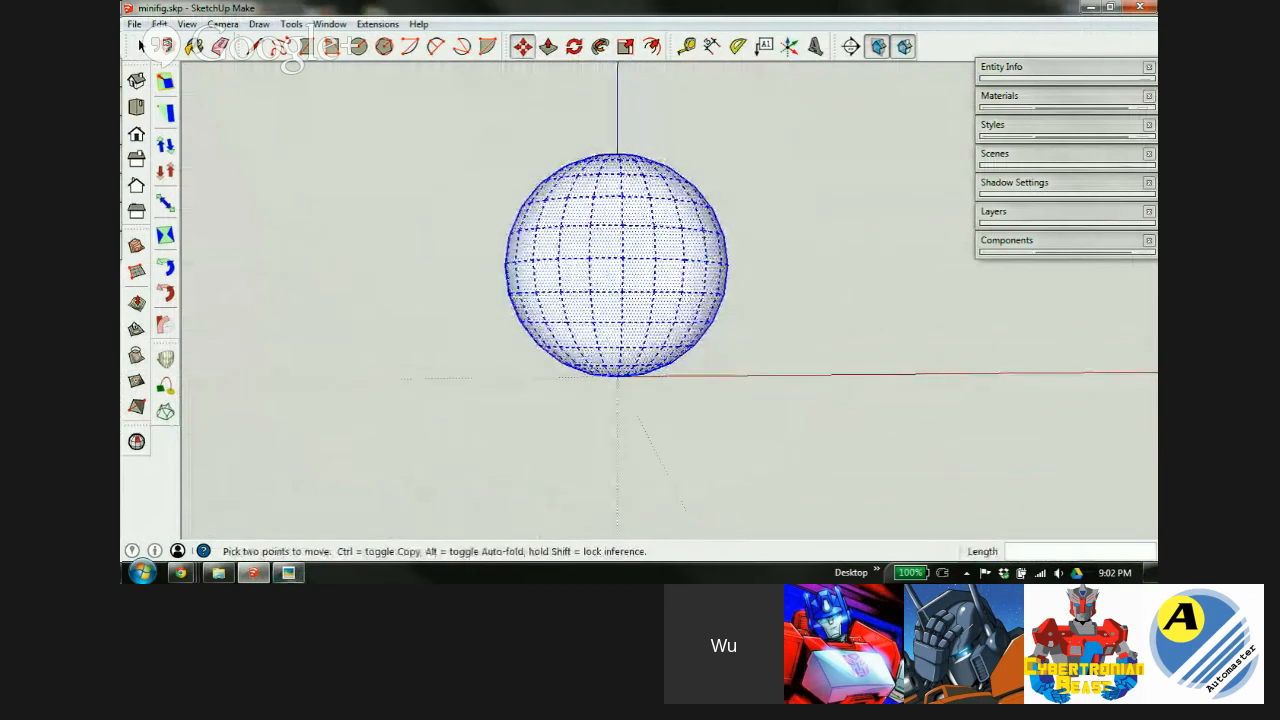
{"action": "left_click", "coordinate": [288, 572]}
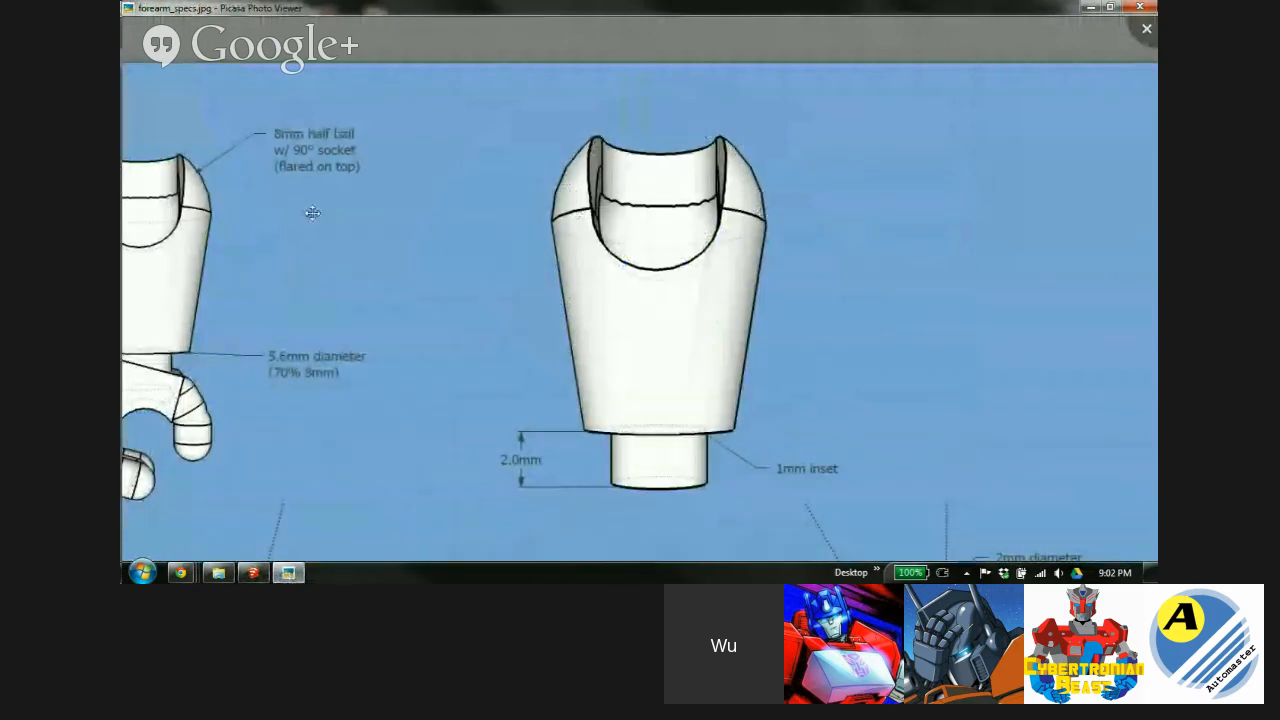
{"action": "left_click", "coordinate": [253, 572]}
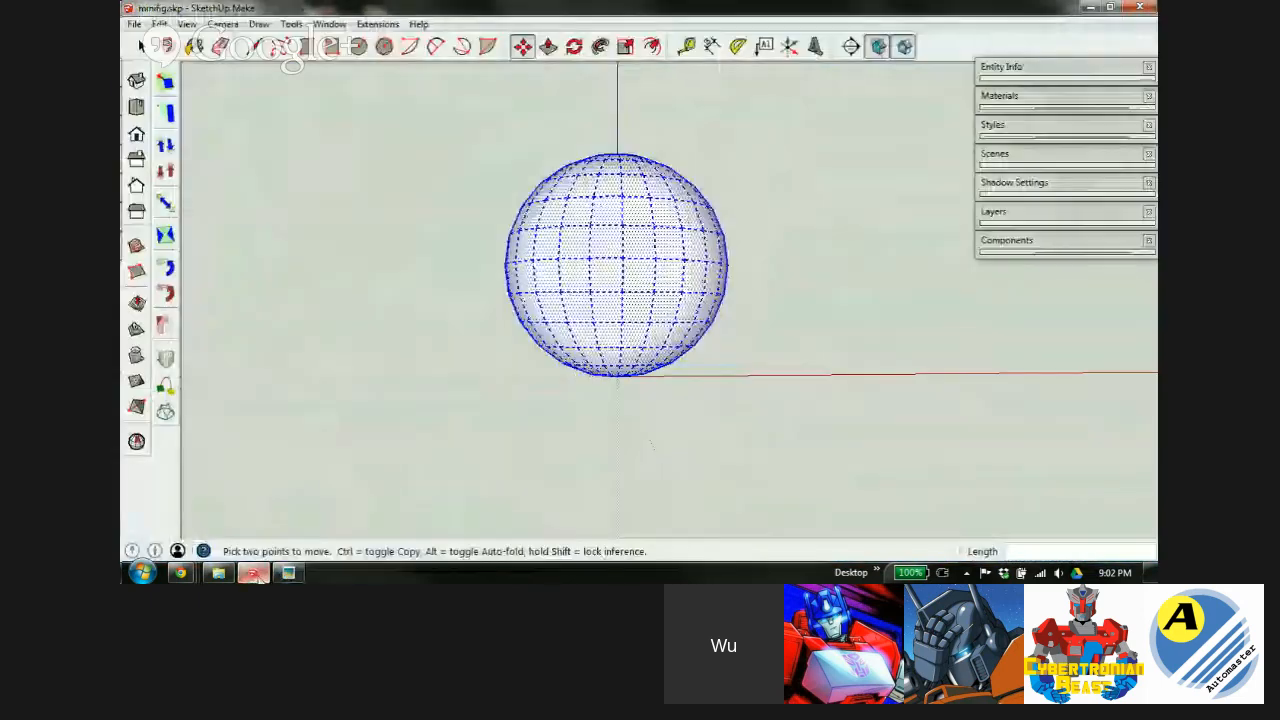
{"action": "left_click", "coordinate": [737, 289]}
Delete the sphere's lower half to leave a dome.
{"action": "key", "text": "o"}
{"action": "left_click_drag", "start_coordinate": [604, 282], "coordinate": [594, 286]}
{"action": "key", "text": "space"}
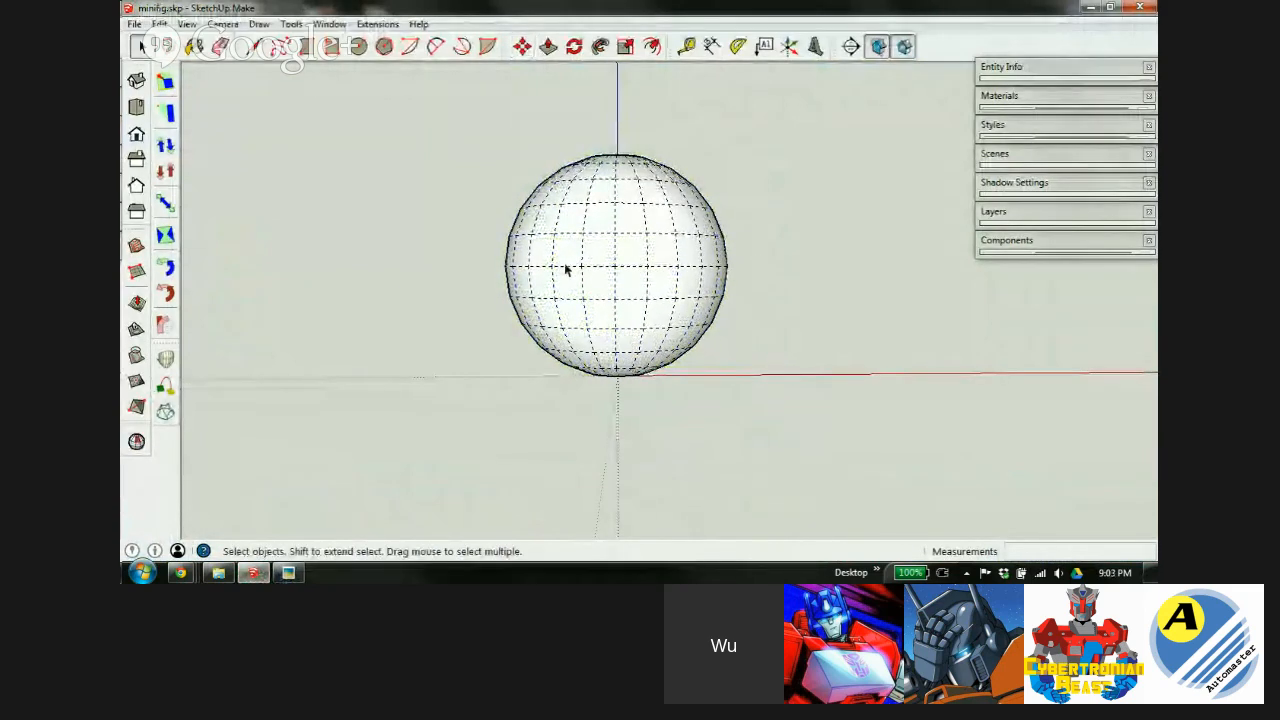
{"action": "scroll", "coordinate": [634, 302], "scroll_direction": "down", "scroll_amount": 1}
{"action": "mouse_move", "coordinate": [627, 302]}
{"action": "middle_mouse_down"}
{"action": "mouse_move", "coordinate": [632, 337]}
{"action": "mouse_move", "coordinate": [617, 301]}
{"action": "middle_mouse_up"}
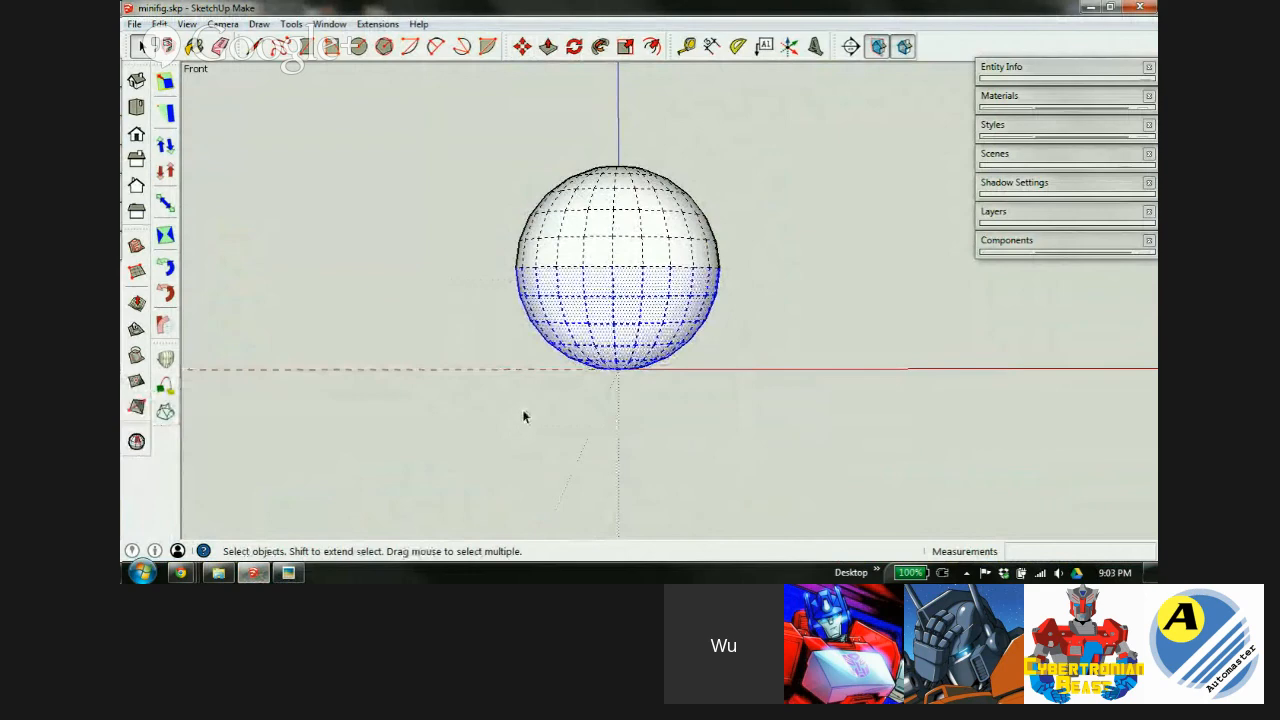
{"action": "key", "text": "Delete"}
Draw a line across the dome's rim to cap its flat base.
{"action": "scroll", "coordinate": [620, 240], "scroll_direction": "up", "scroll_amount": 5}
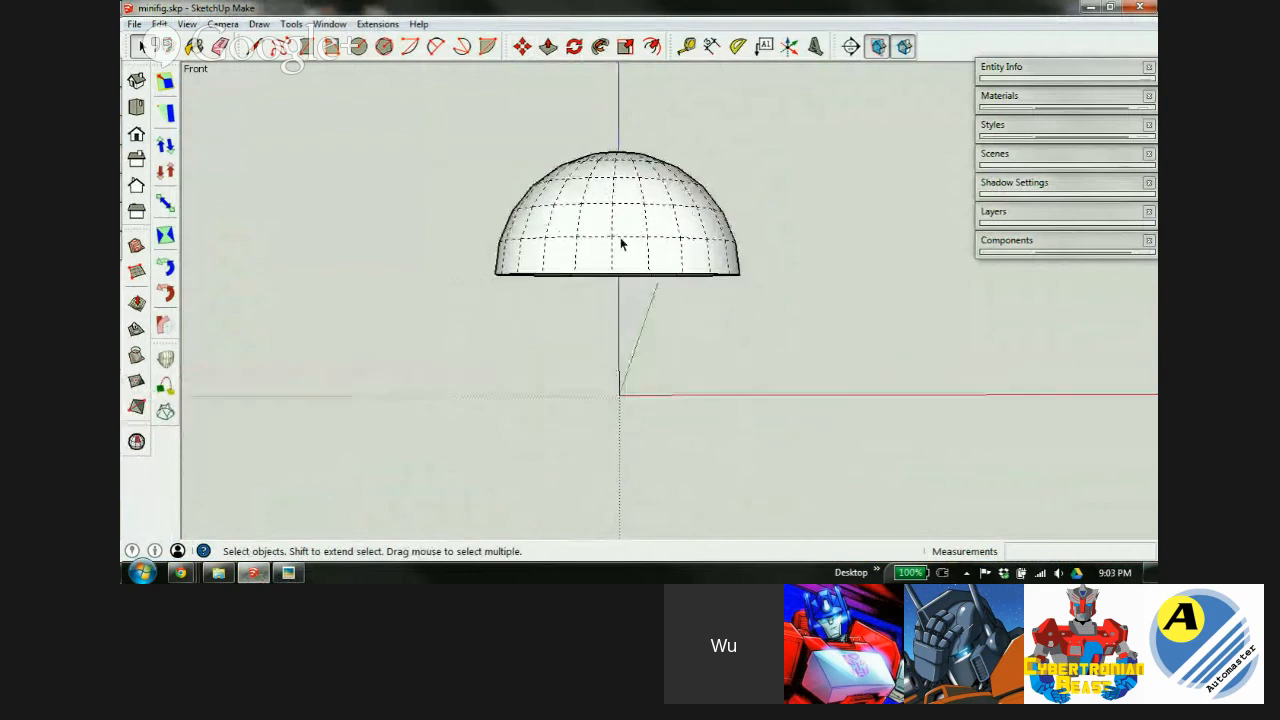
{"action": "middle_click_drag", "start_coordinate": [611, 257], "coordinate": [664, 149]}
{"action": "key", "text": "l"}
{"action": "left_click", "coordinate": [542, 209]}
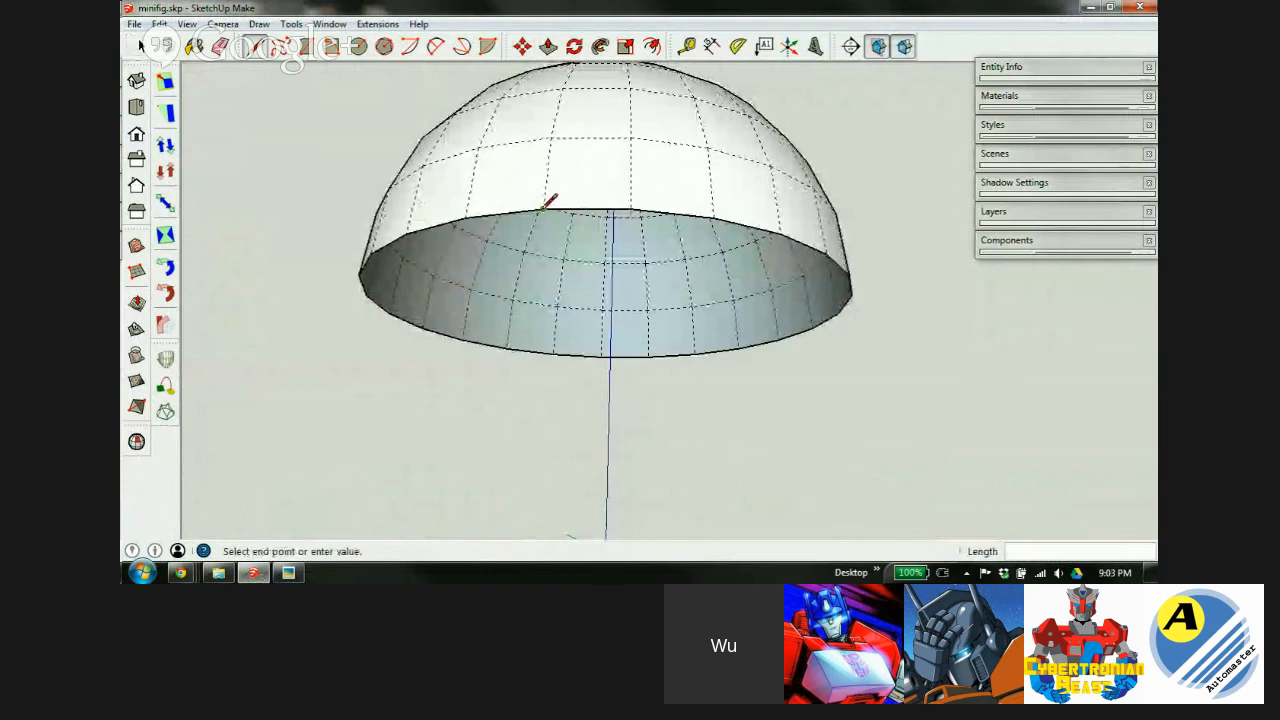
{"action": "left_click", "coordinate": [632, 208]}
{"action": "key", "text": "space"}
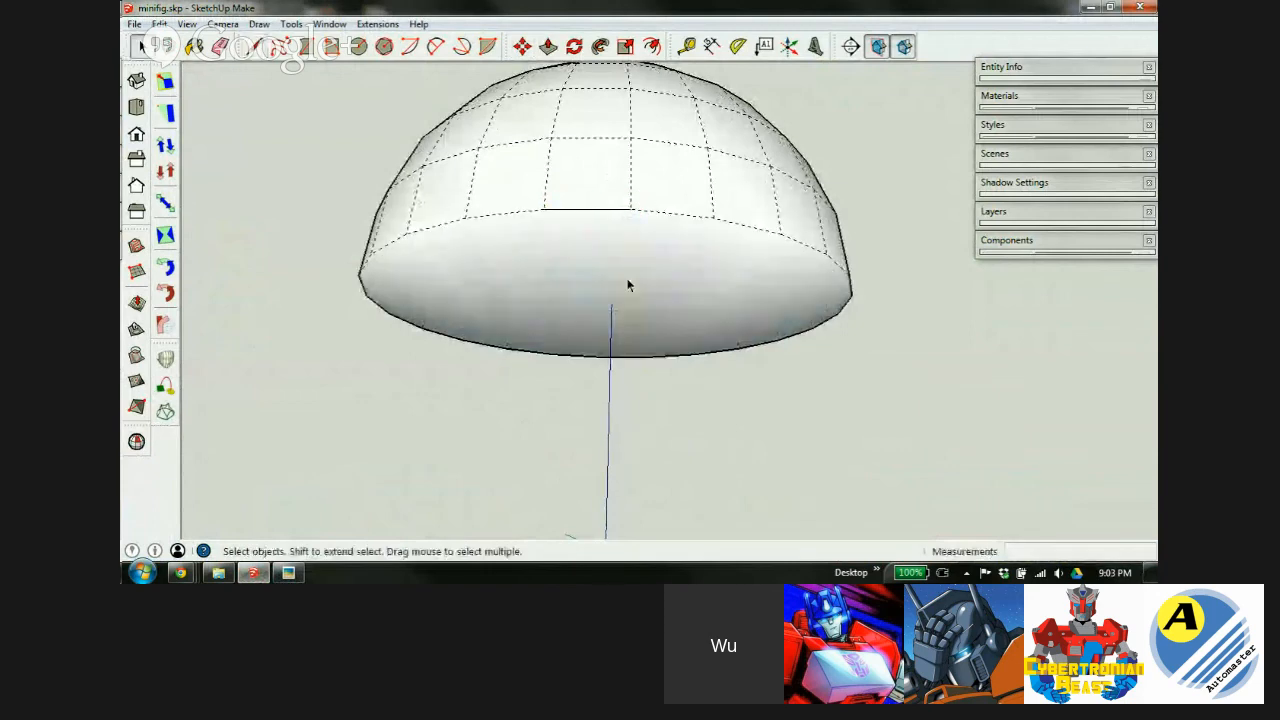
Check the base face's Soften Edges settings, then pan through the forearm spec drawing.
{"action": "double_click", "coordinate": [620, 269]}
{"action": "right_click", "coordinate": [638, 280]}
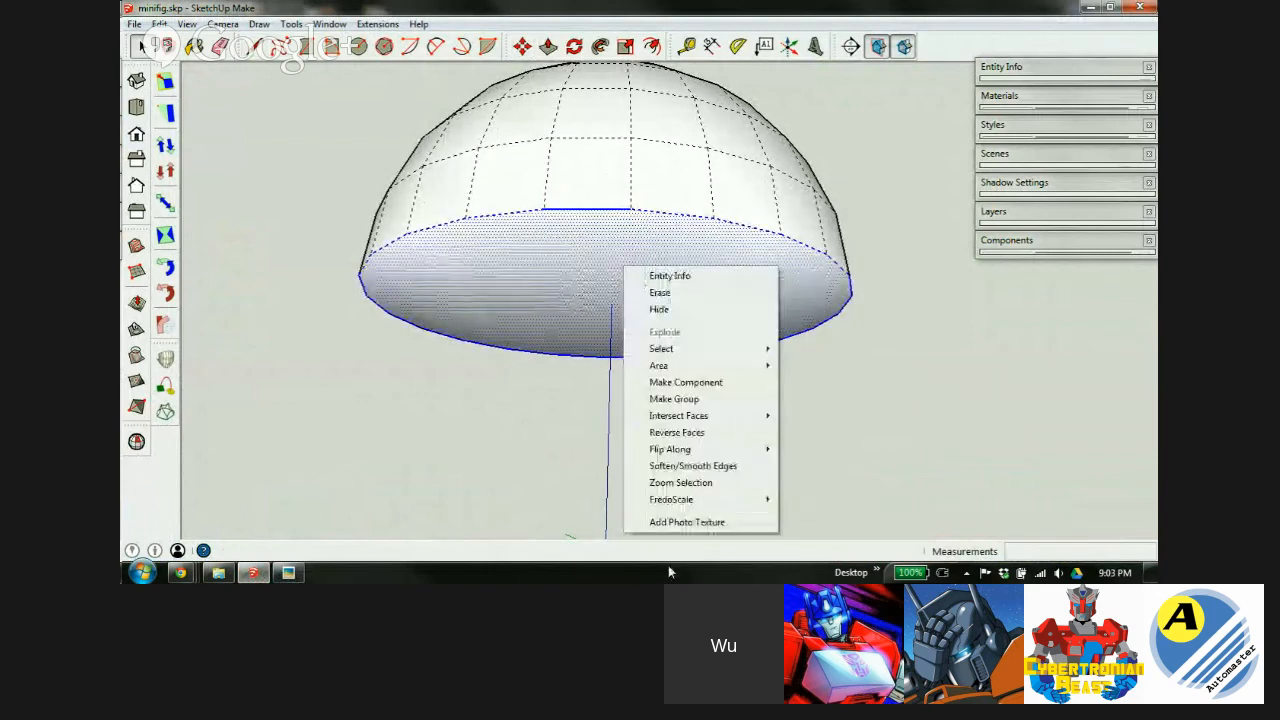
{"action": "left_click", "coordinate": [680, 466]}
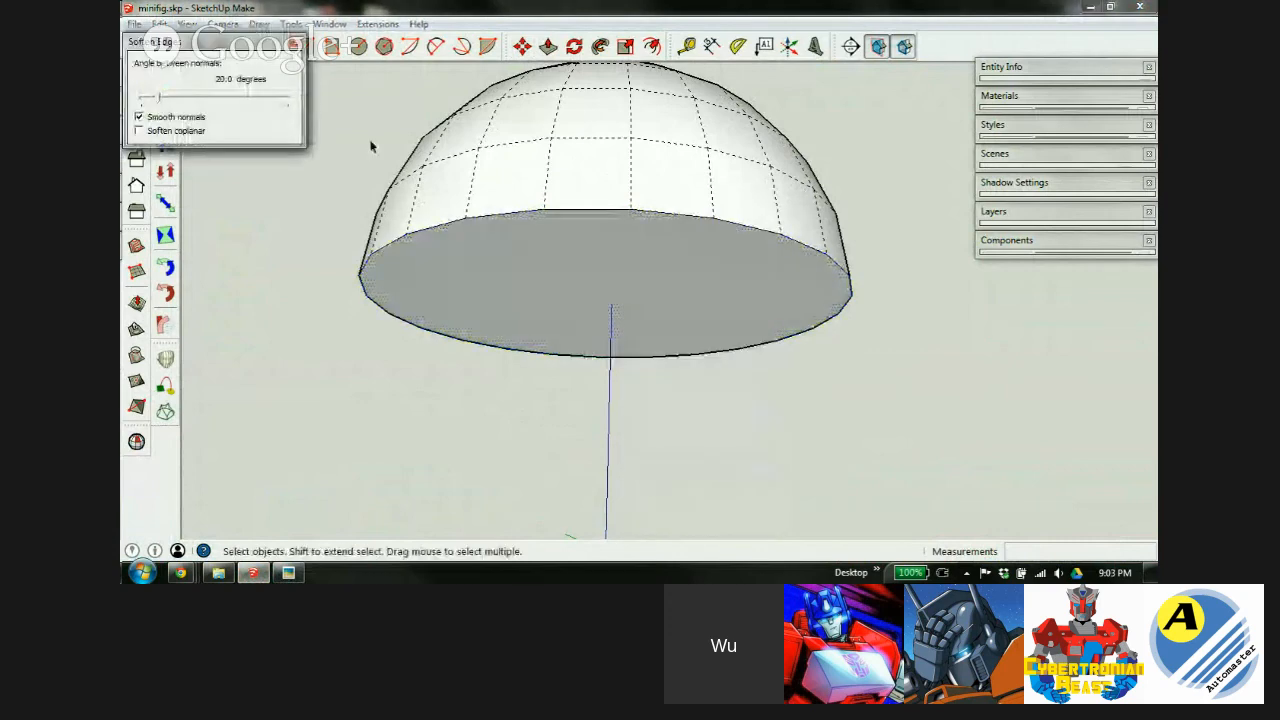
{"action": "left_click", "coordinate": [294, 43]}
{"action": "middle_click_drag", "start_coordinate": [685, 204], "coordinate": [596, 265]}
{"action": "left_click", "coordinate": [860, 185]}
{"action": "scroll", "coordinate": [641, 155], "scroll_direction": "down", "scroll_amount": 5}
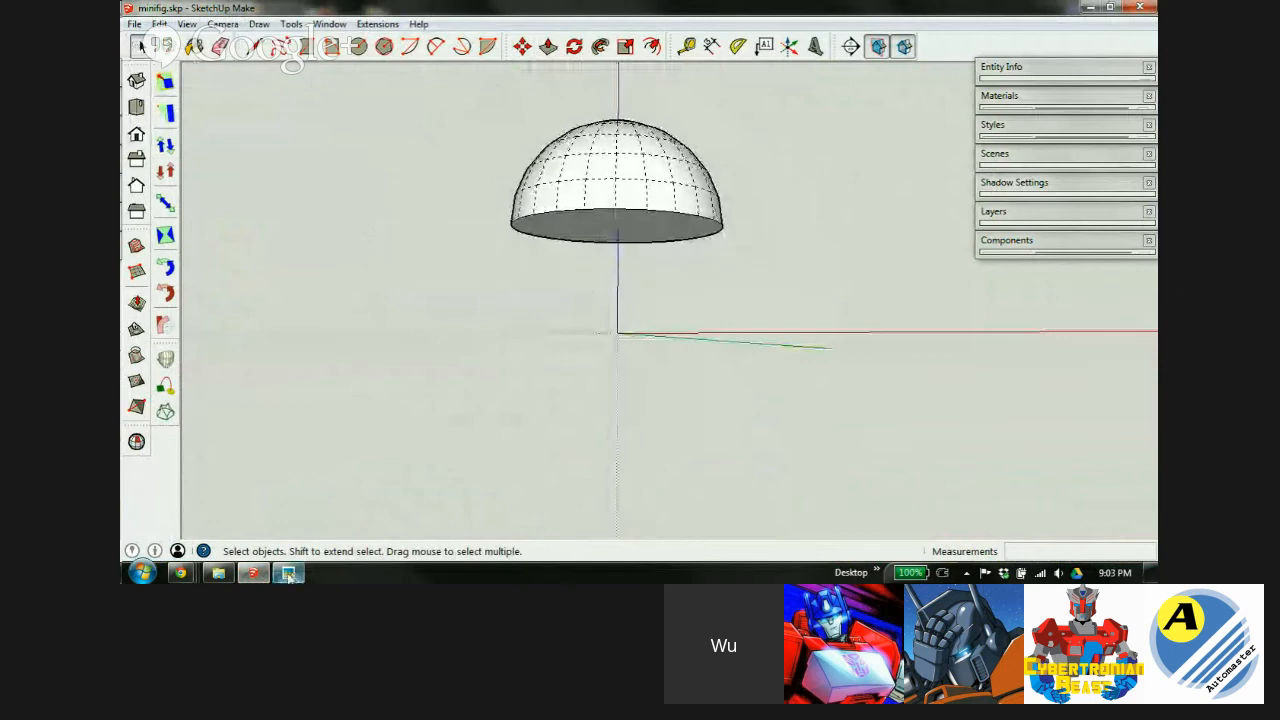
{"action": "left_click", "coordinate": [288, 573]}
{"action": "left_click_drag", "start_coordinate": [474, 360], "coordinate": [876, 366]}
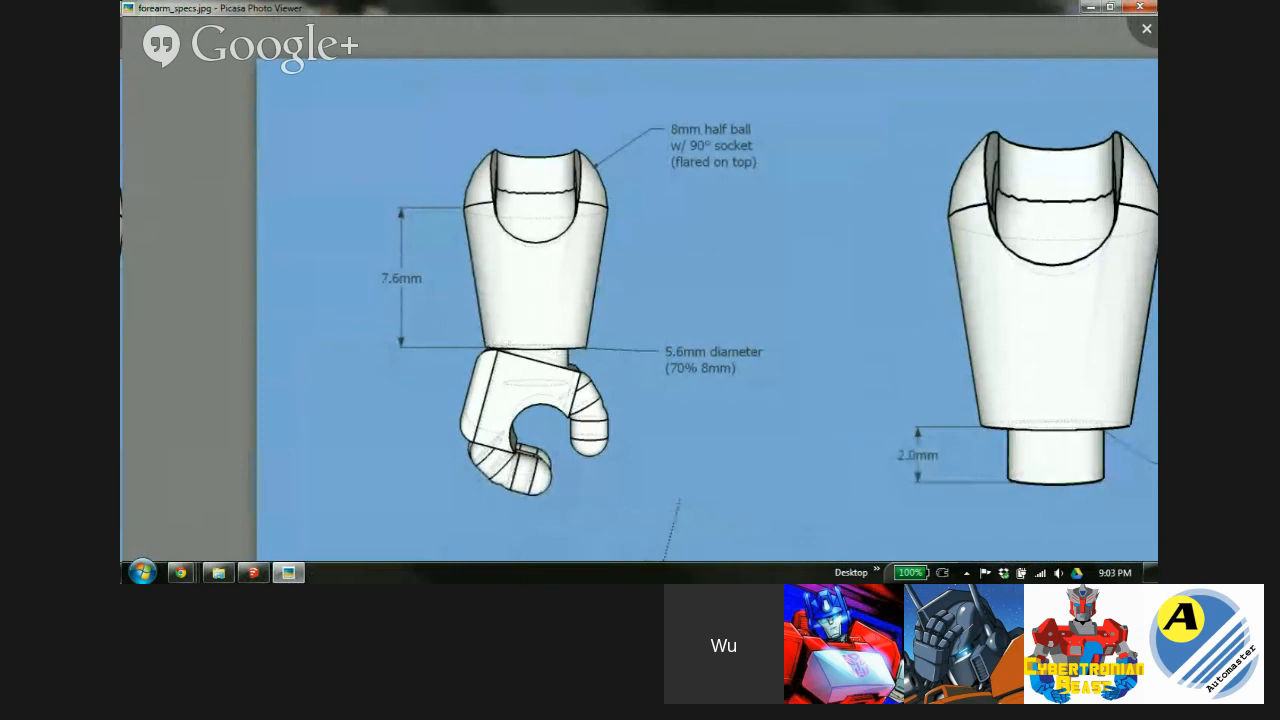
Push/Pull the dome's bottom face down 7.6mm into a cylinder.
{"action": "left_click", "coordinate": [253, 573]}
{"action": "key", "text": "p"}
{"action": "left_click", "coordinate": [621, 231]}
{"action": "type", "text": "7.6"}
{"action": "key", "text": "Return"}
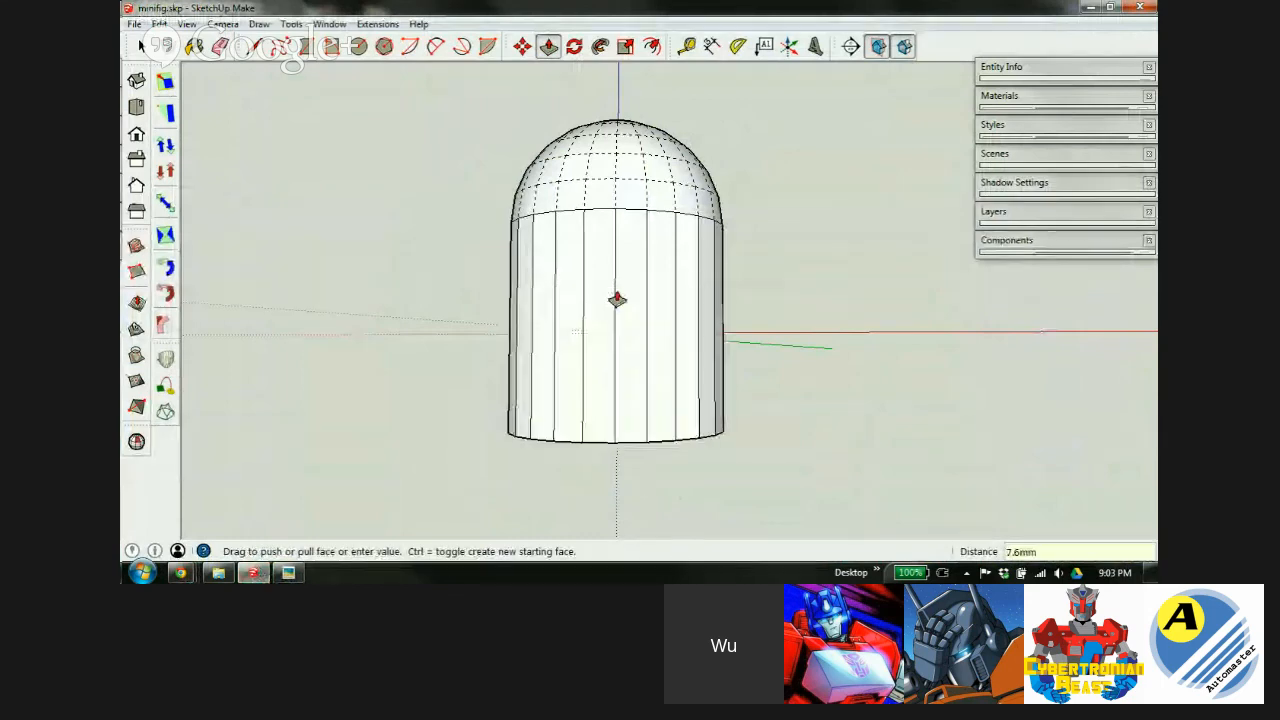
{"action": "scroll", "coordinate": [585, 230], "scroll_direction": "down", "scroll_amount": 2}
{"action": "key", "text": "space"}
{"action": "scroll", "coordinate": [628, 309], "scroll_direction": "down", "scroll_amount": 1}
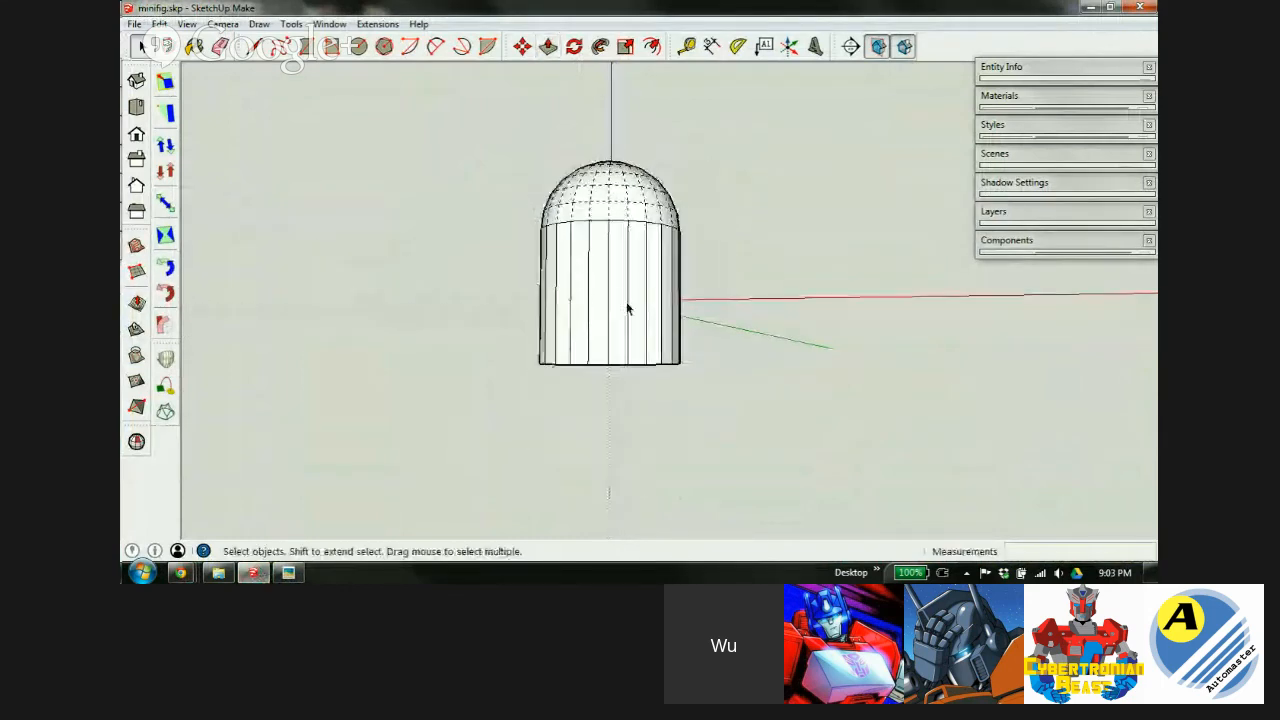
{"action": "scroll", "coordinate": [635, 293], "scroll_direction": "up", "scroll_amount": 3}
{"action": "middle_click_drag", "start_coordinate": [565, 258], "coordinate": [571, 312]}
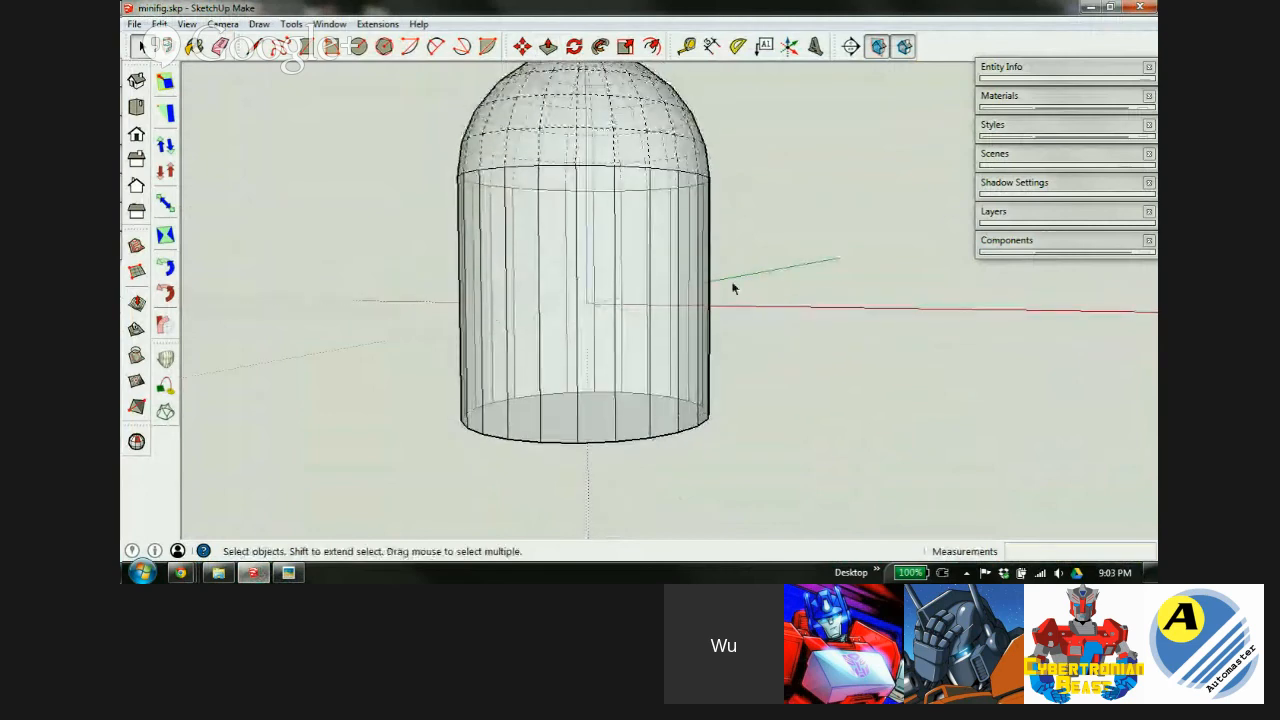
Soften the cylinder's vertical side edges with Ctrl-Eraser and hide the hidden geometry.
{"action": "key", "text": "e"}
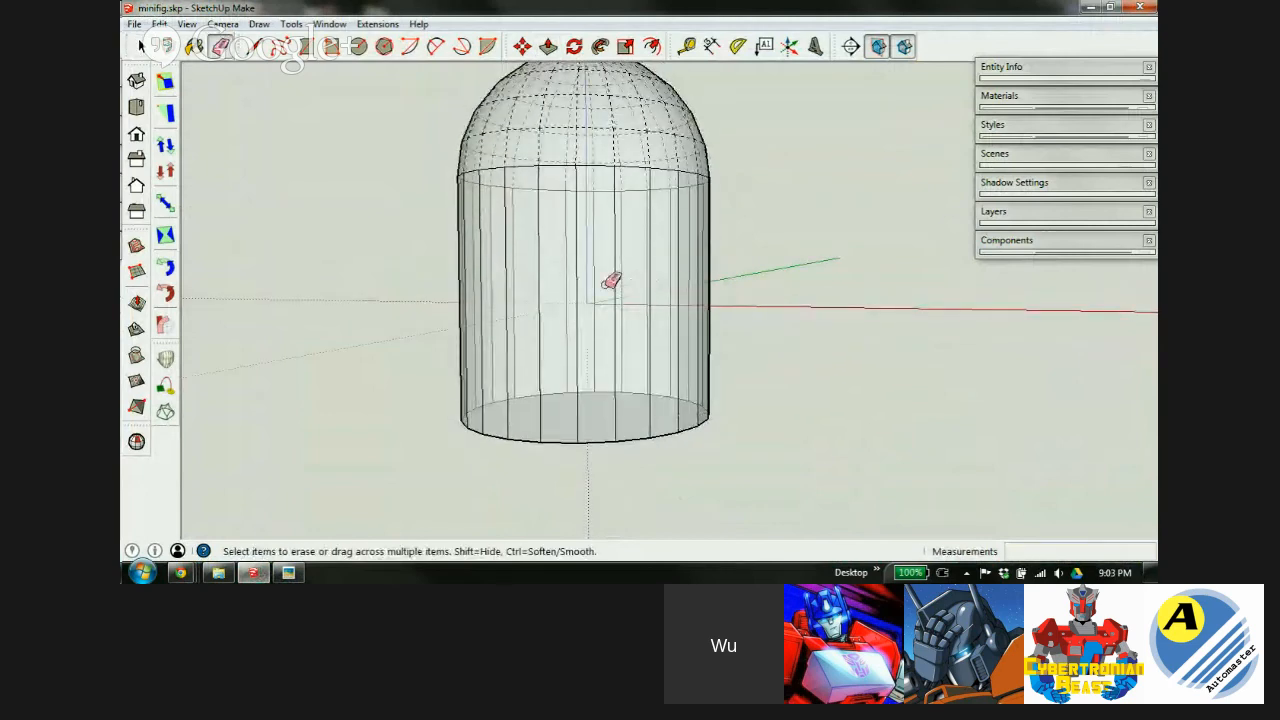
{"action": "mouse_move", "coordinate": [454, 274]}
{"action": "left_mouse_down"}
{"action": "mouse_move", "coordinate": [583, 257]}
{"action": "mouse_move", "coordinate": [771, 269]}
{"action": "left_mouse_up"}
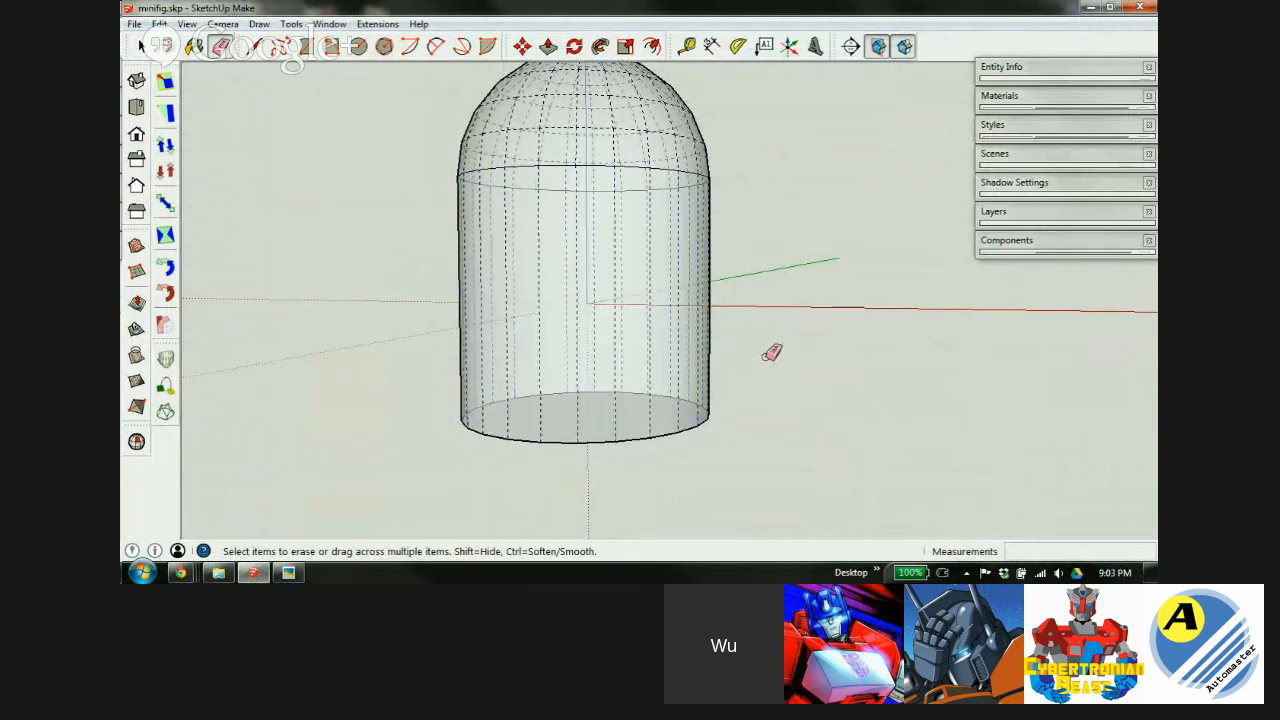
{"action": "key", "text": "alt+h"}
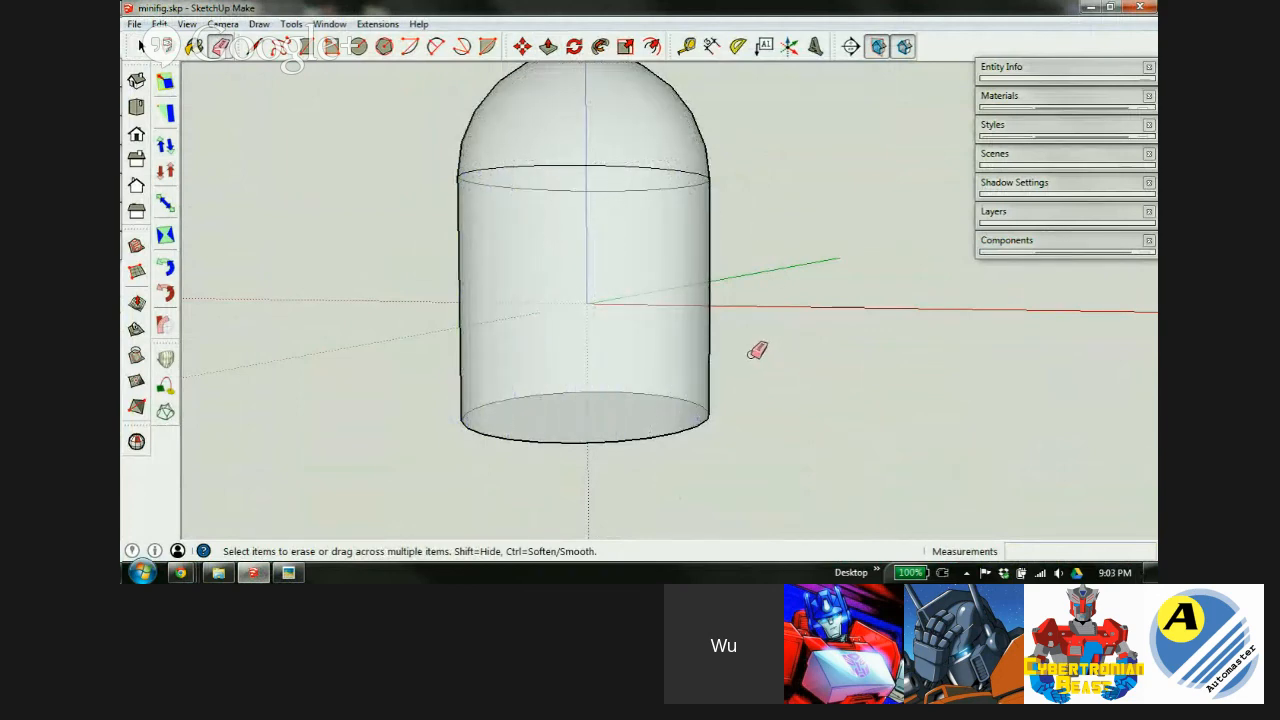
{"action": "key", "text": "space"}
{"action": "middle_click_drag", "start_coordinate": [608, 403], "coordinate": [637, 129]}
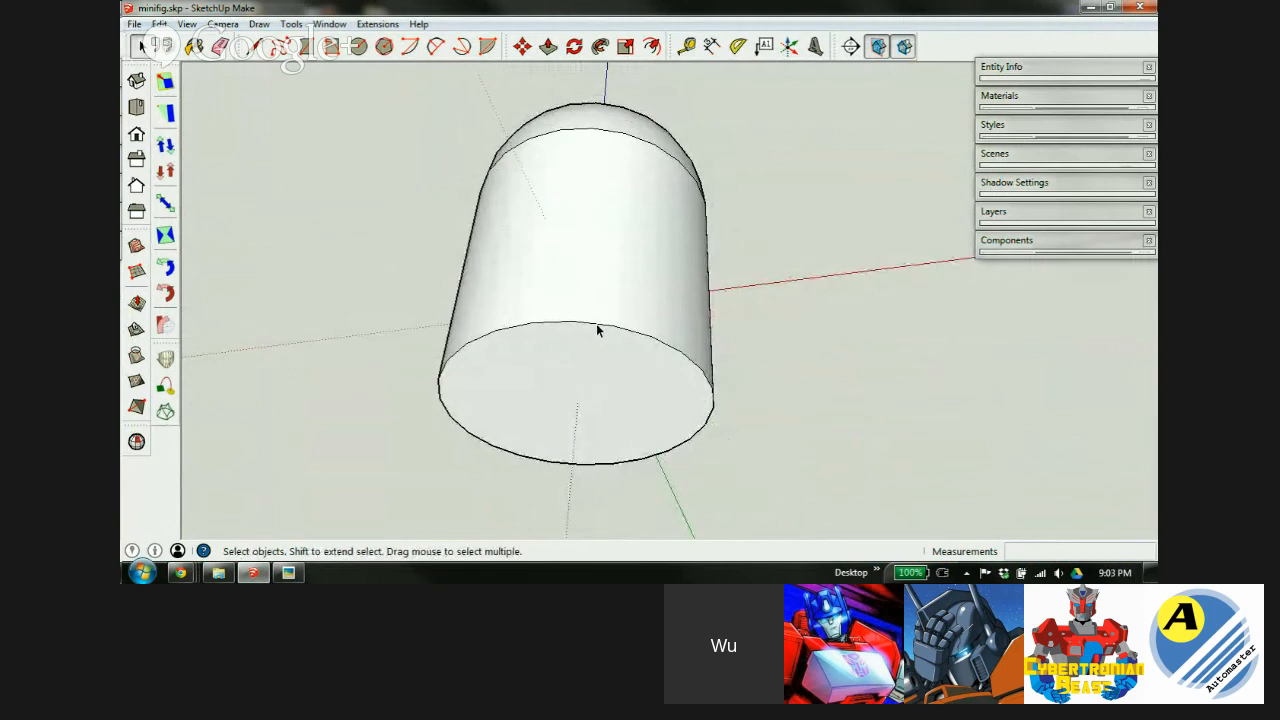
{"action": "scroll", "coordinate": [598, 326], "scroll_direction": "down", "scroll_amount": 3}
{"action": "middle_click_drag", "start_coordinate": [617, 409], "coordinate": [575, 372]}
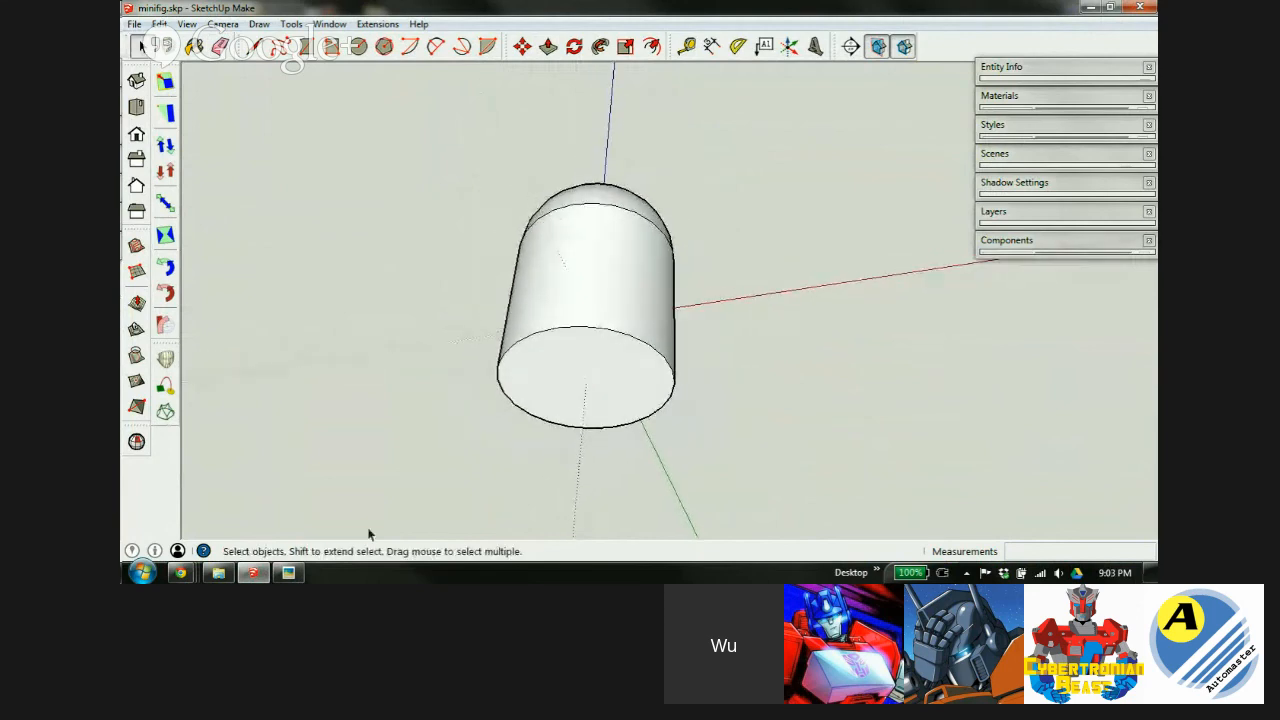
Check the spec, then scale the cylinder's bottom face by 0.7 about its centre.
{"action": "left_click", "coordinate": [288, 572]}
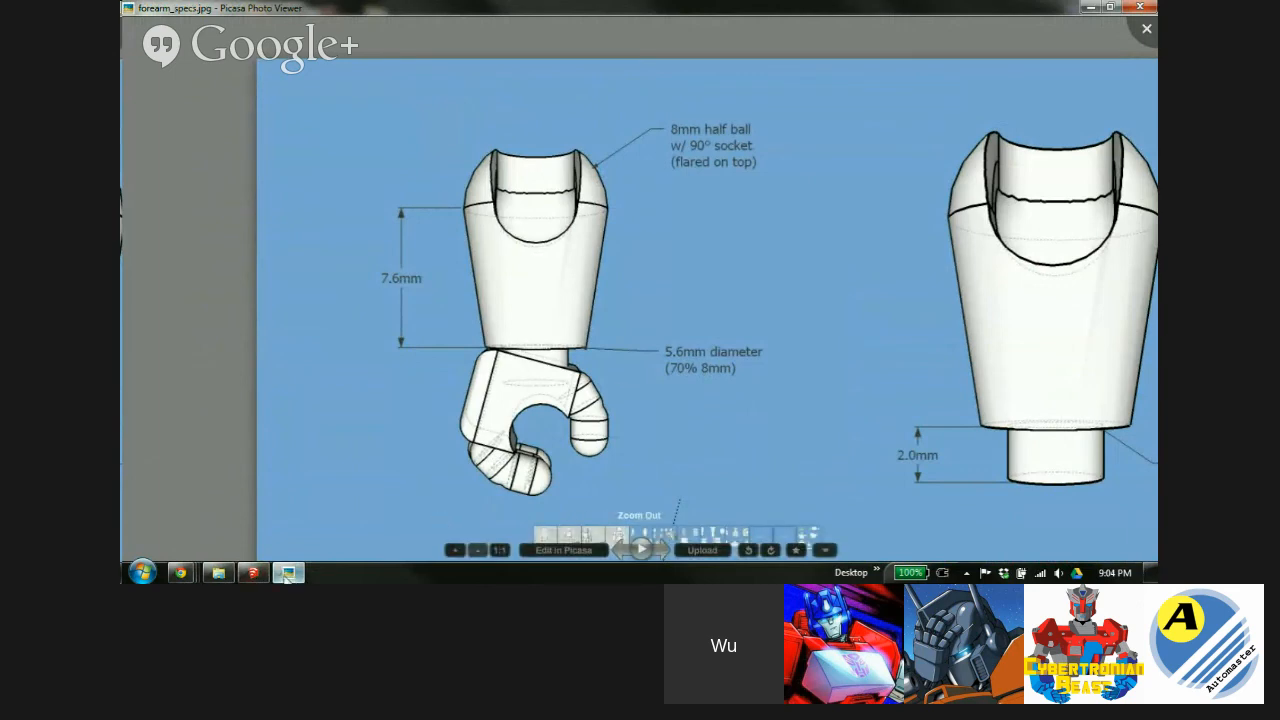
{"action": "left_click", "coordinate": [253, 572]}
{"action": "left_click", "coordinate": [596, 383]}
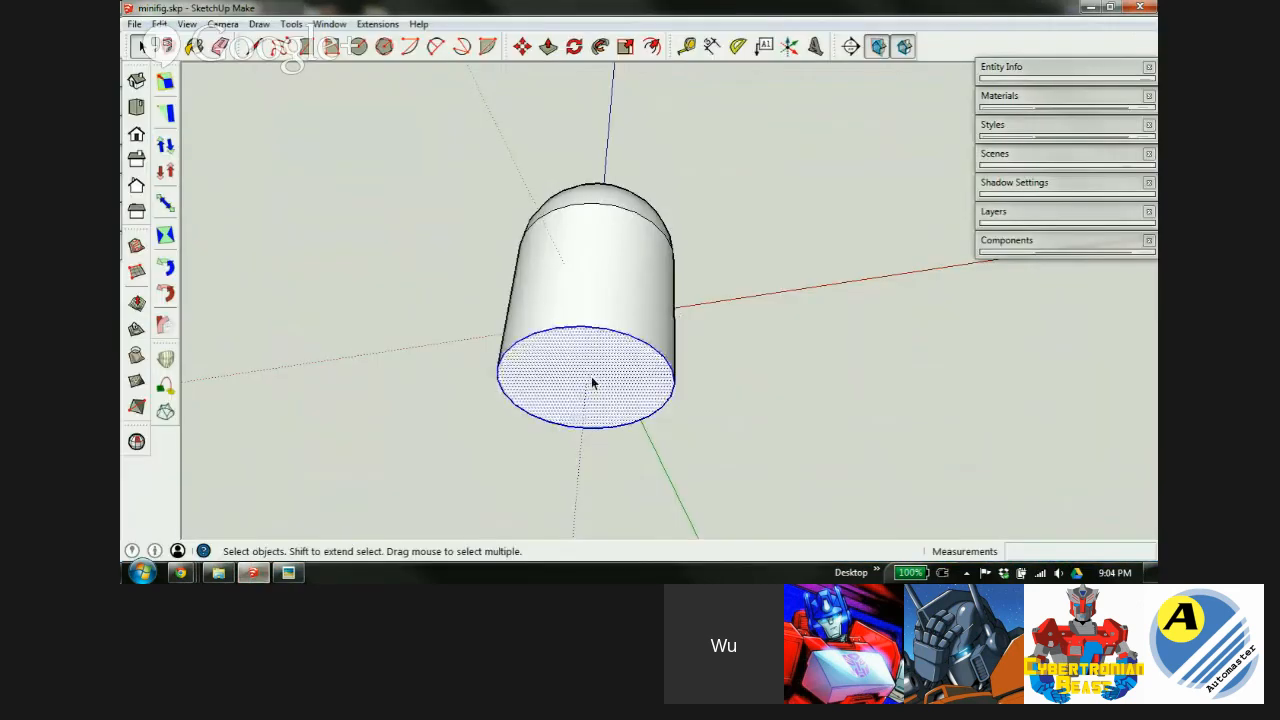
{"action": "key", "text": "s"}
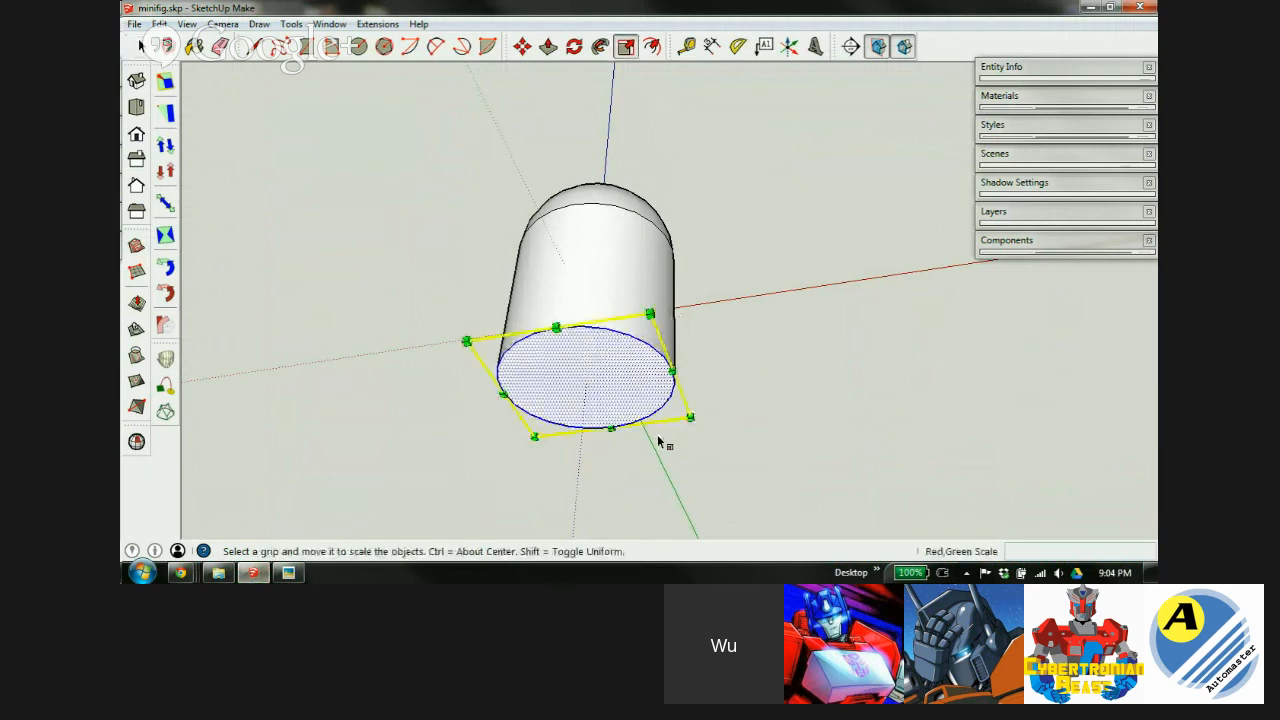
{"action": "key", "text": "ctrl"}
{"action": "left_click_drag", "start_coordinate": [689, 417], "coordinate": [640, 410], "text": "ctrl"}
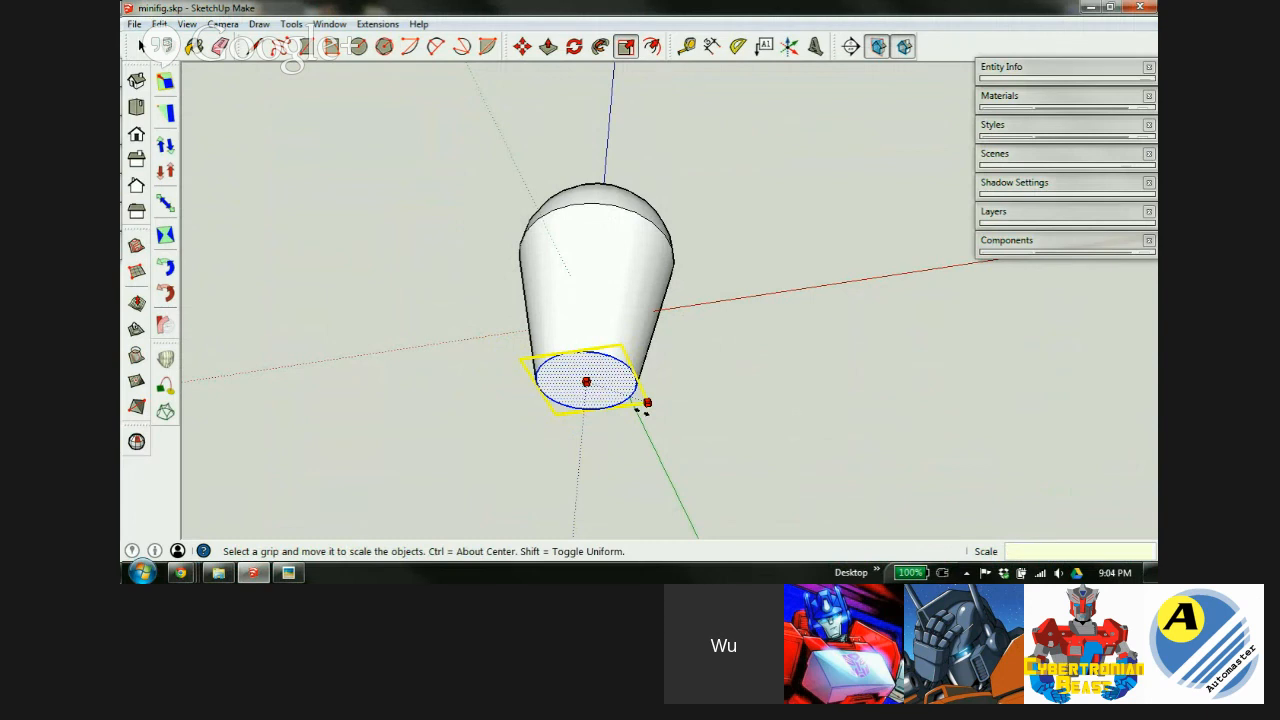
{"action": "left_click_drag", "start_coordinate": [643, 408], "coordinate": [632, 406], "text": "ctrl"}
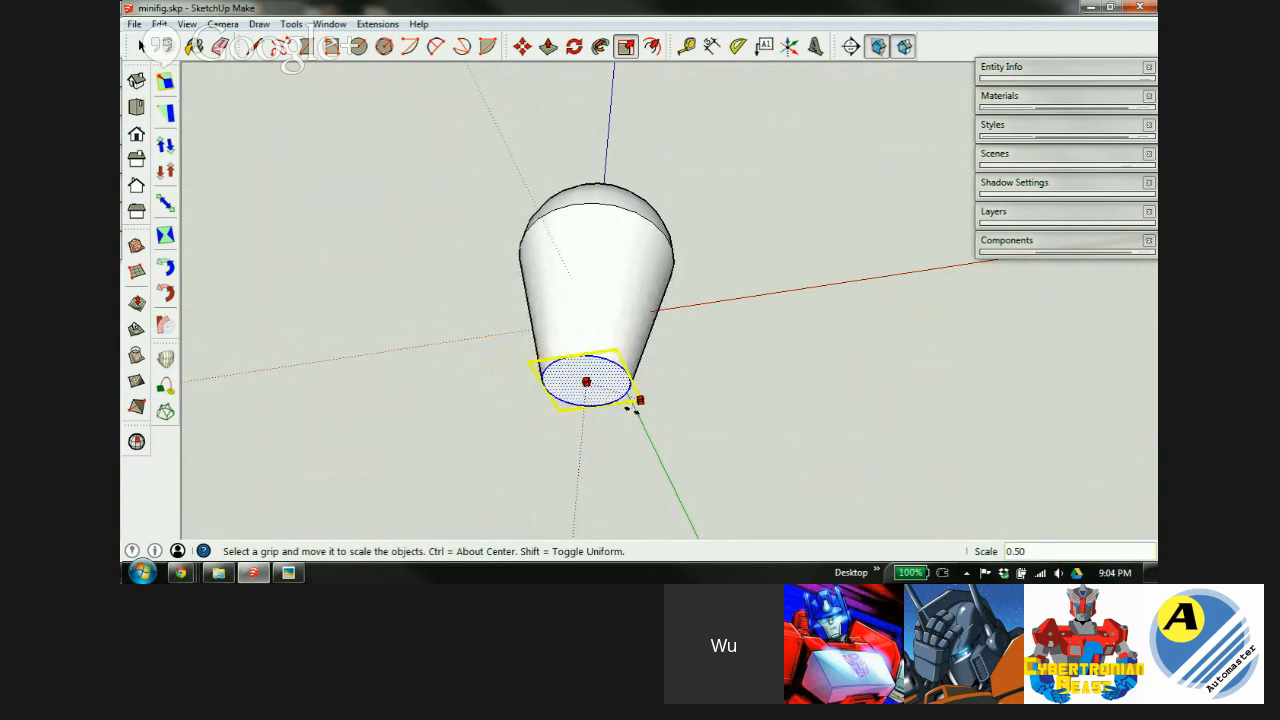
{"action": "mouse_move", "coordinate": [632, 406]}
{"action": "left_mouse_down", "text": "ctrl"}
{"action": "mouse_move", "coordinate": [697, 440]}
{"action": "mouse_move", "coordinate": [646, 406]}
{"action": "left_mouse_up", "text": "ctrl"}
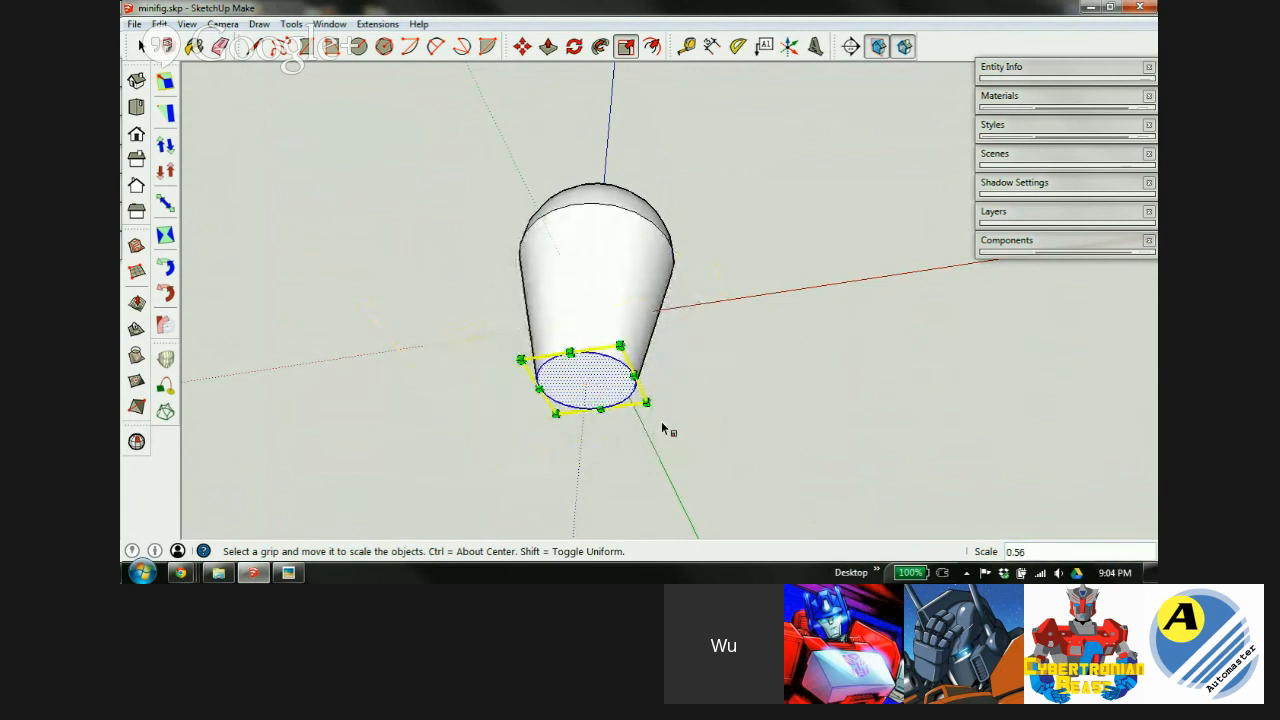
{"action": "key", "text": "Return"}
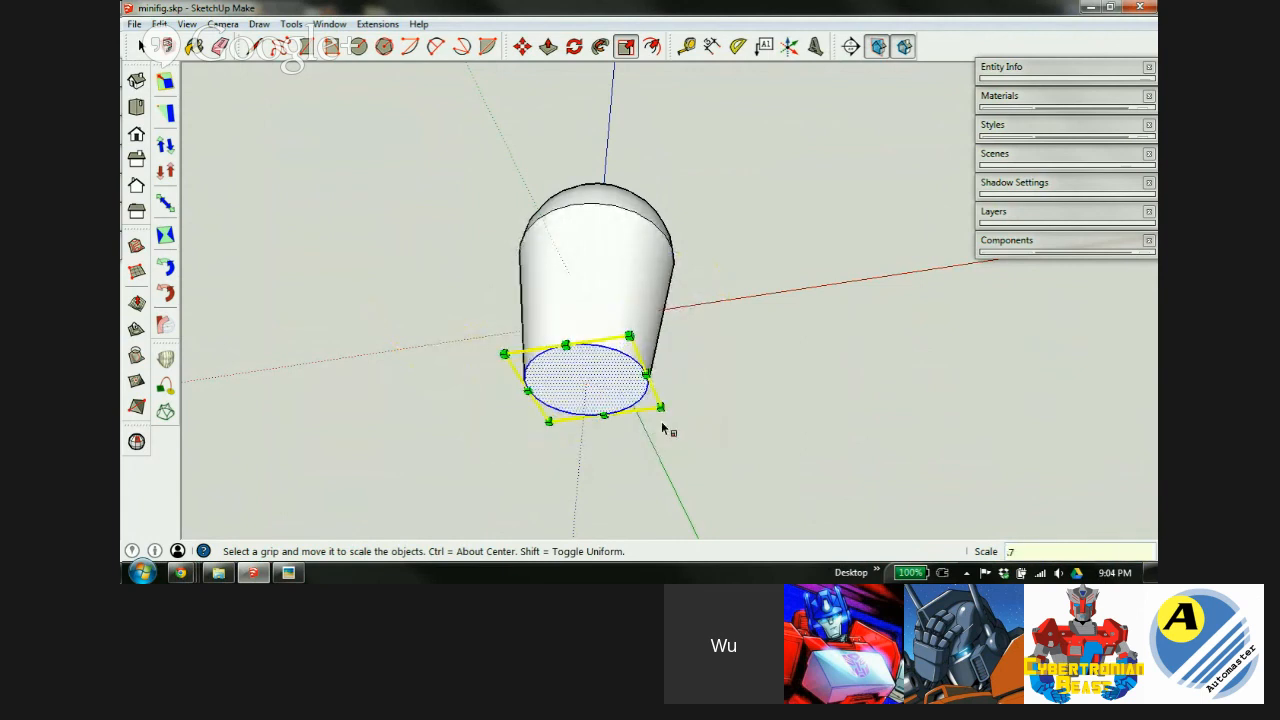
Measure the tapered bottom's diameter as 5.6mm with the Tape Measure.
{"action": "key", "text": "t"}
{"action": "middle_click_drag", "start_coordinate": [605, 375], "coordinate": [600, 298]}
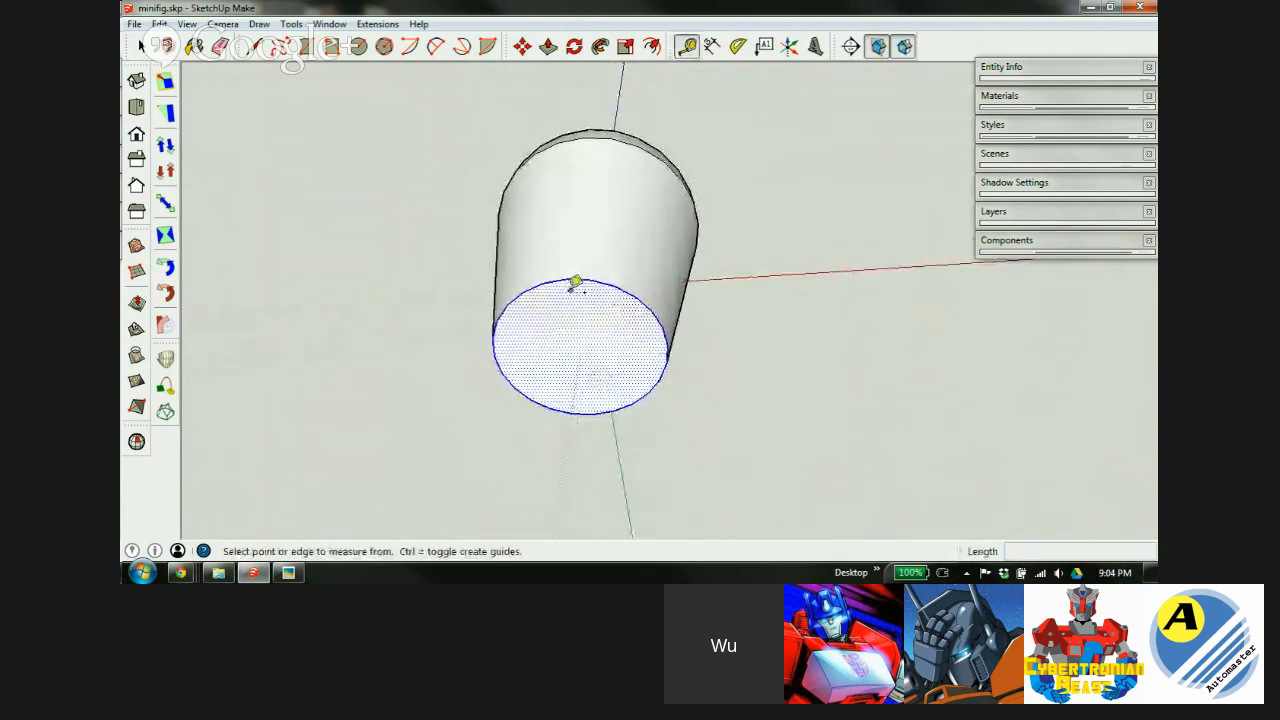
{"action": "left_click", "coordinate": [567, 280]}
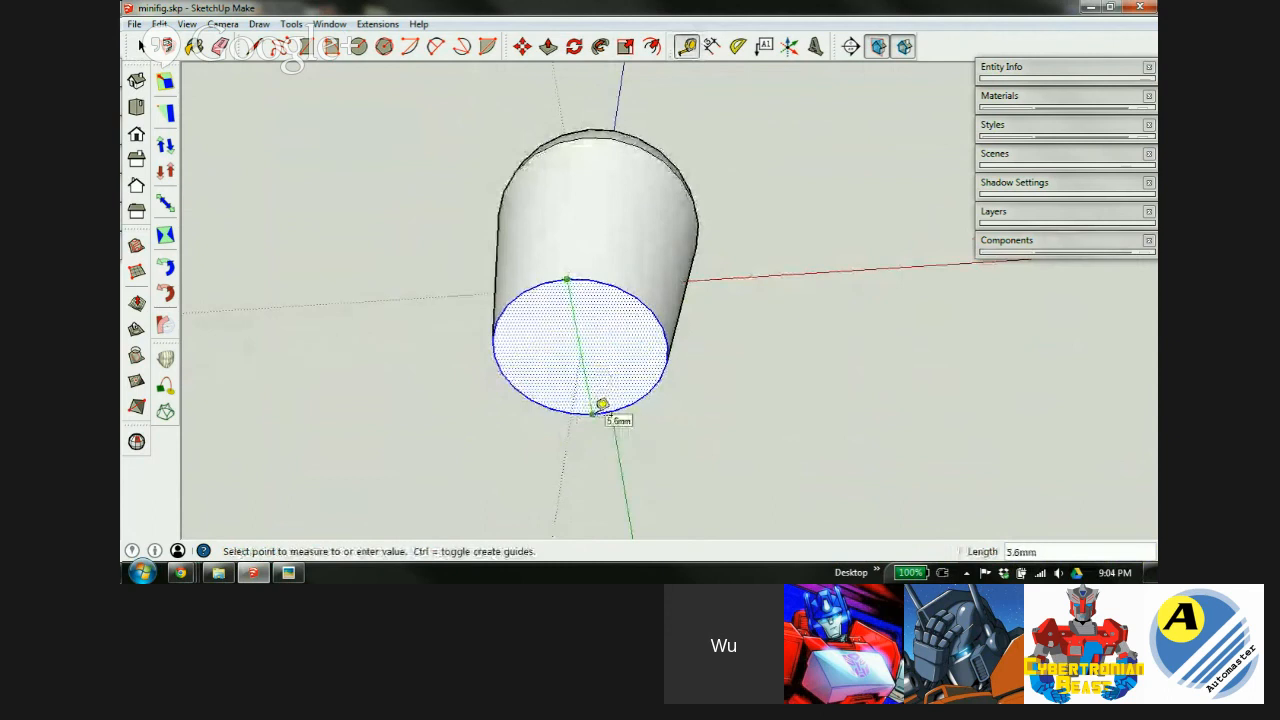
{"action": "left_click", "coordinate": [602, 404]}
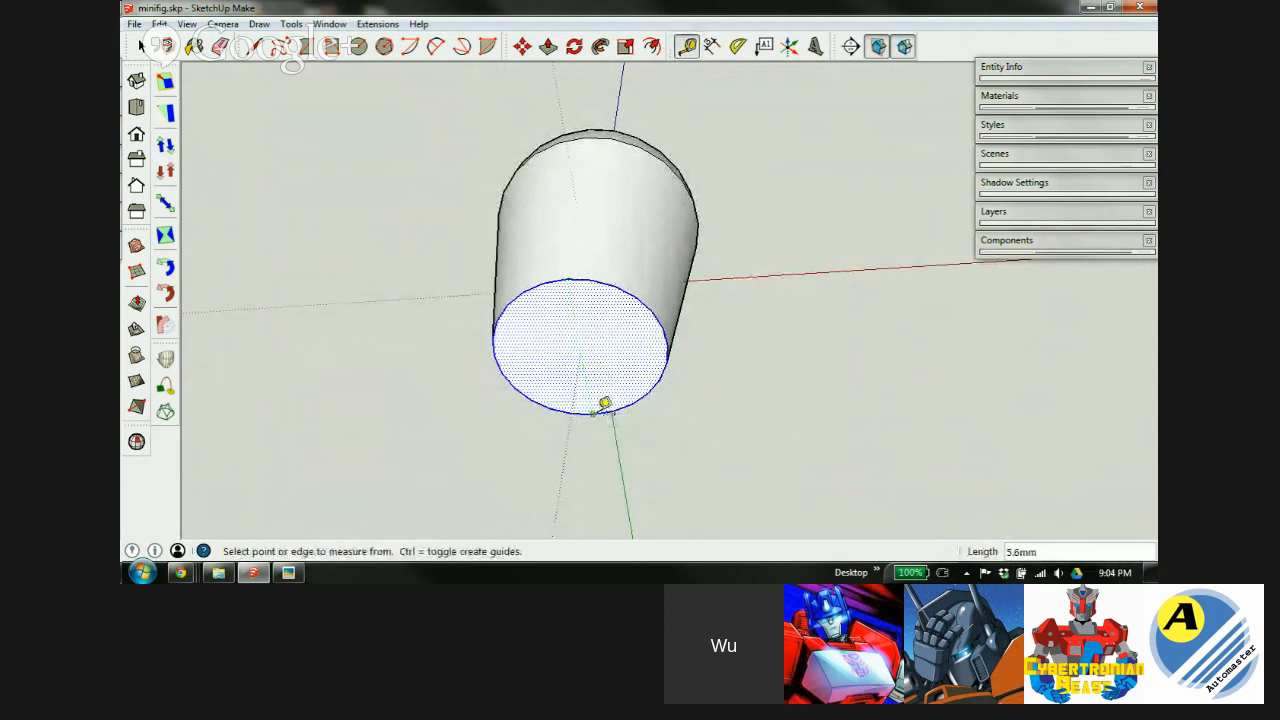
{"action": "middle_click_drag", "start_coordinate": [597, 349], "coordinate": [620, 185]}
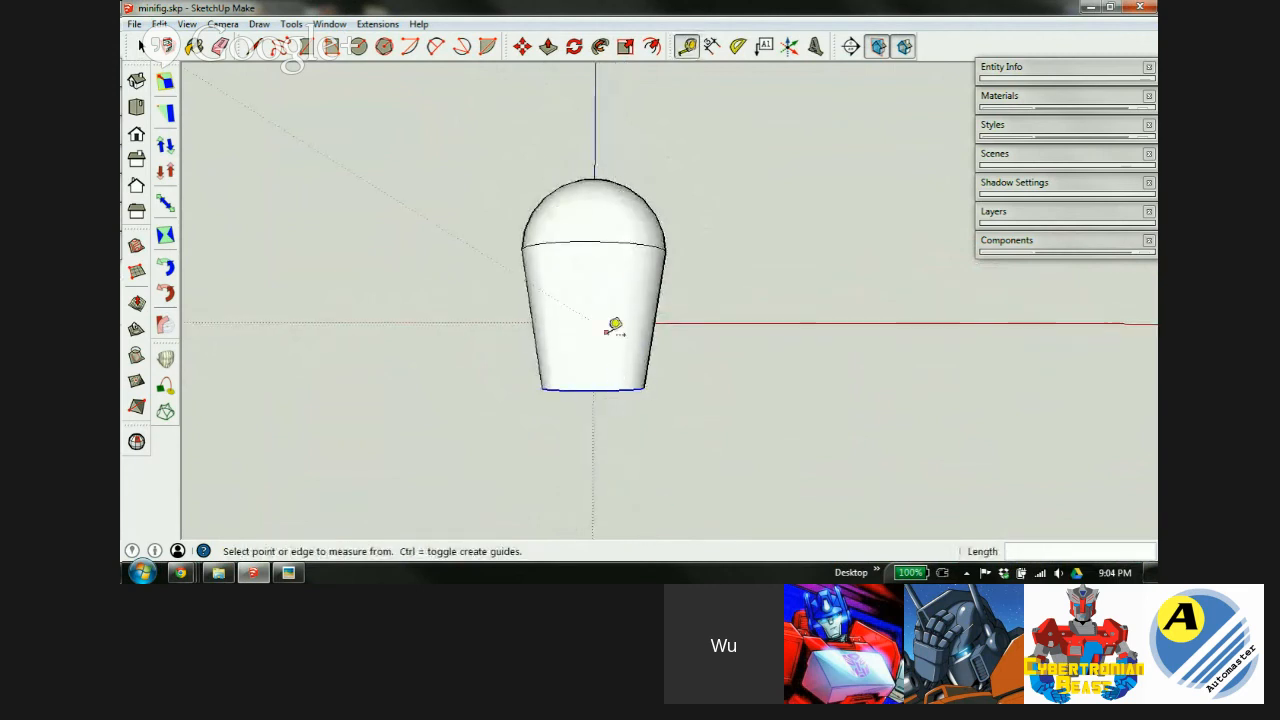
{"action": "middle_click_drag", "start_coordinate": [614, 323], "coordinate": [600, 246]}
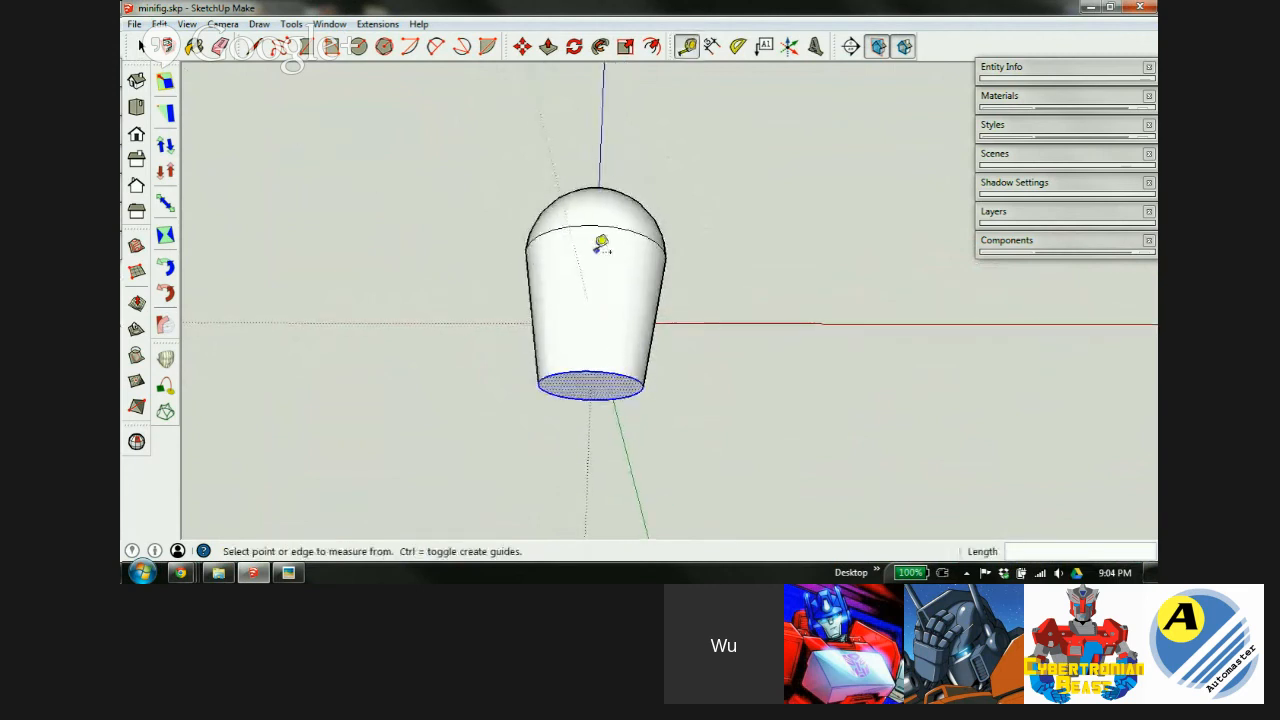
Select and delete the tapered side face.
{"action": "left_click", "coordinate": [615, 365]}
{"action": "key", "text": "space"}
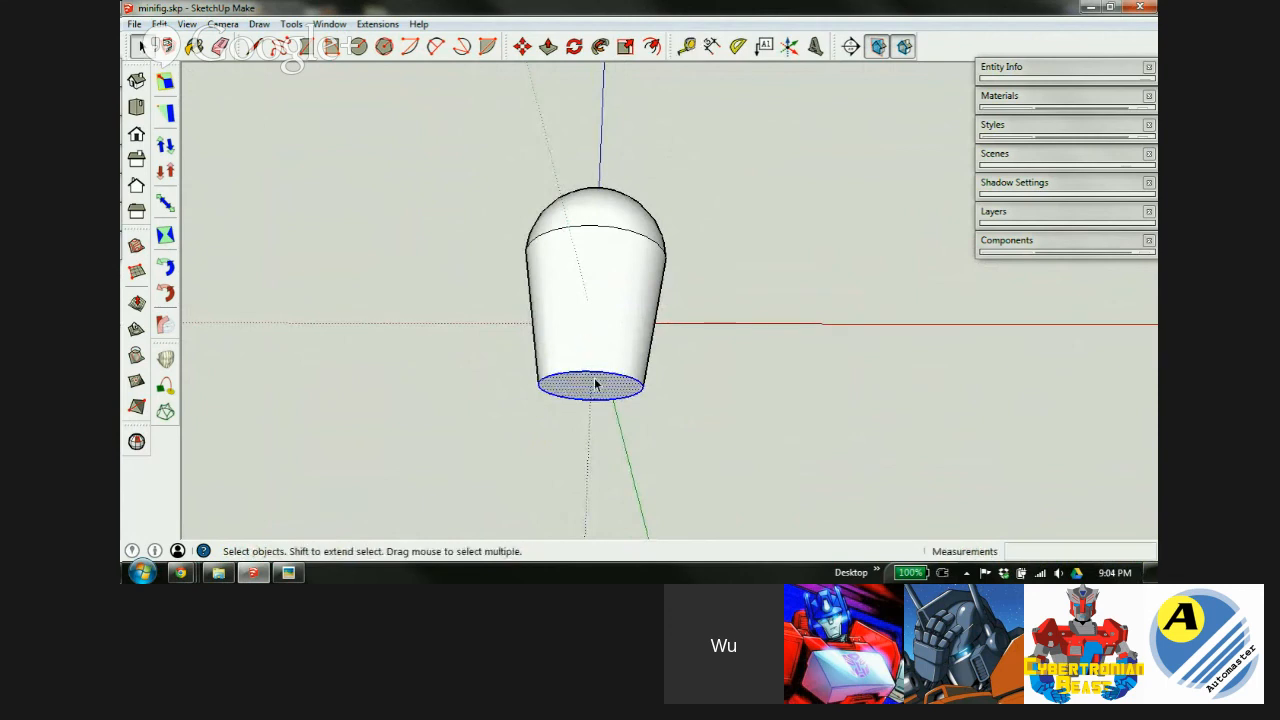
{"action": "left_click", "coordinate": [574, 320]}
{"action": "key", "text": "Delete"}
{"action": "middle_click_drag", "start_coordinate": [577, 325], "coordinate": [662, 398]}
Delete the leftover bottom disc and close the dome's open base with a new face.
{"action": "key", "text": "Delete"}
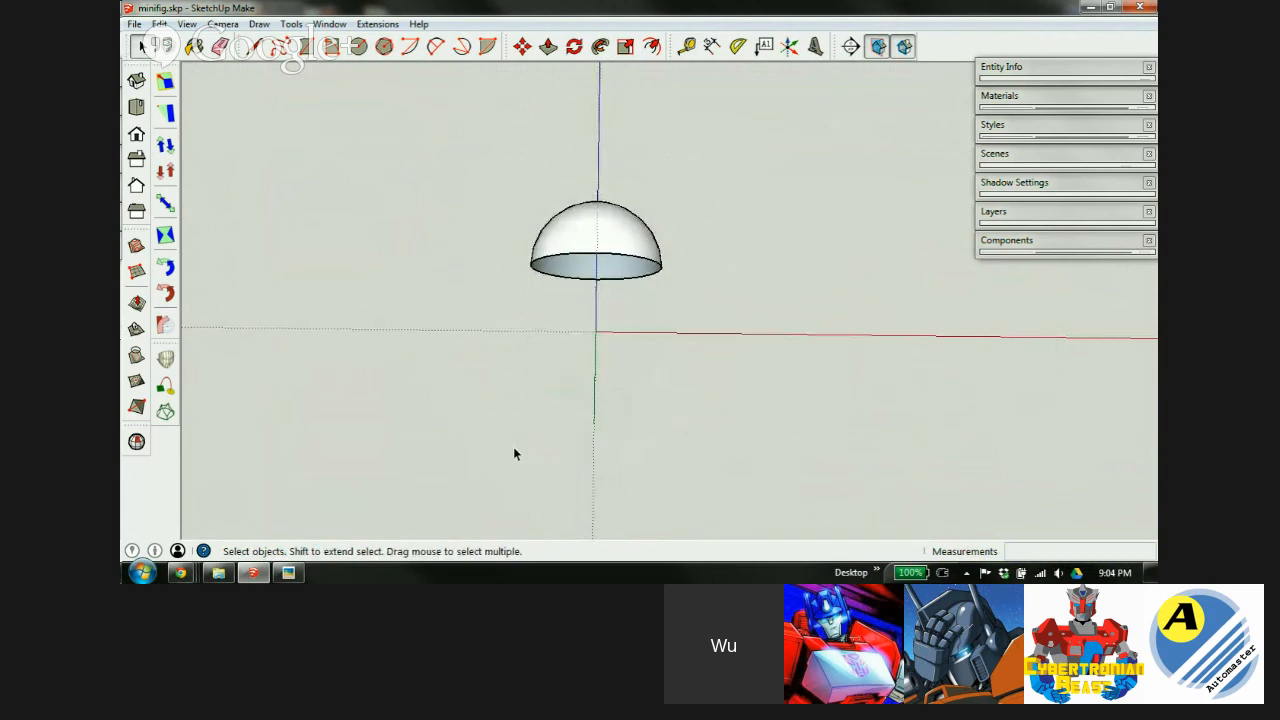
{"action": "scroll", "coordinate": [597, 245], "scroll_direction": "up", "scroll_amount": 4}
{"action": "scroll", "coordinate": [590, 220], "scroll_direction": "up", "scroll_amount": 4}
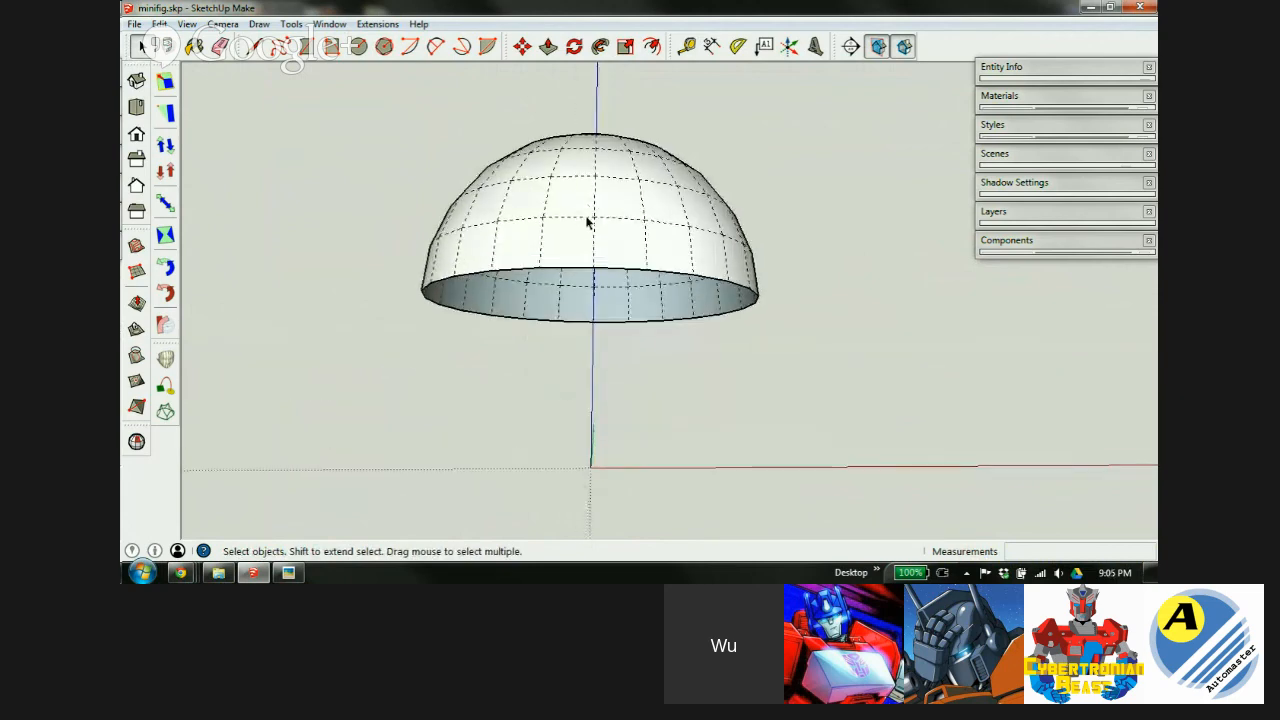
{"action": "middle_click_drag", "start_coordinate": [597, 286], "coordinate": [600, 210]}
{"action": "key", "text": "l"}
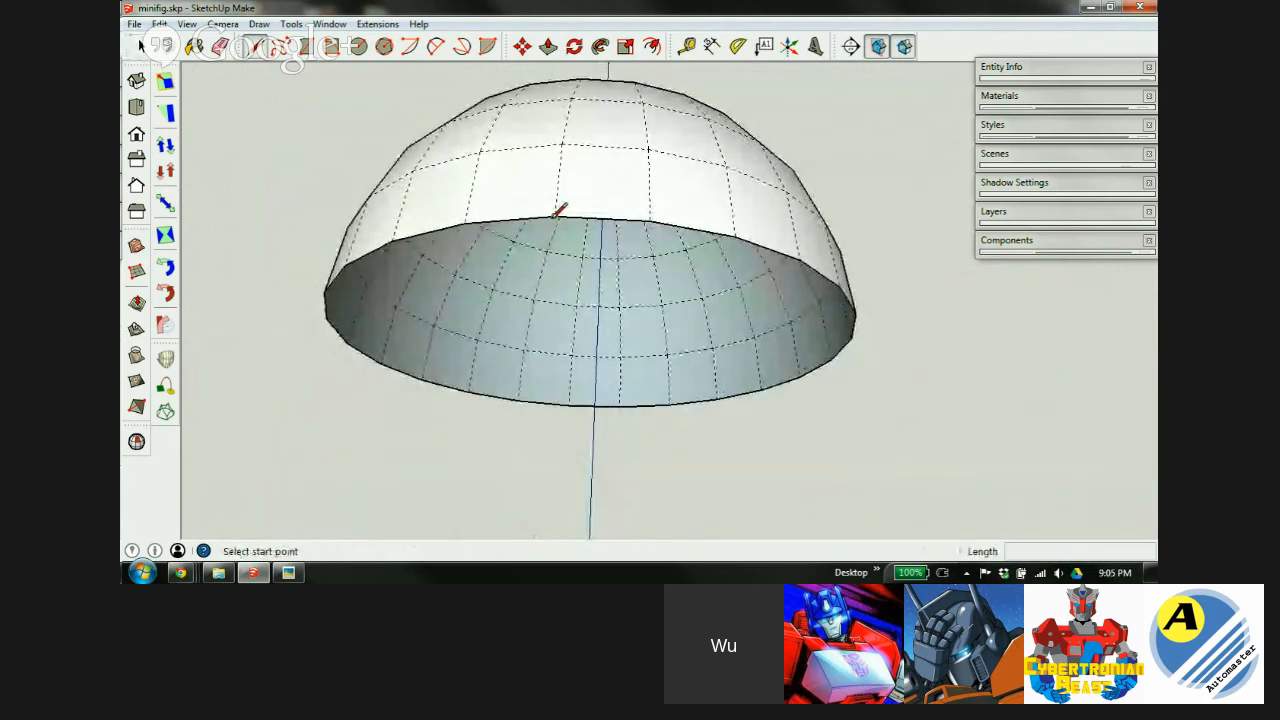
{"action": "left_click", "coordinate": [558, 215]}
{"action": "left_click", "coordinate": [653, 217]}
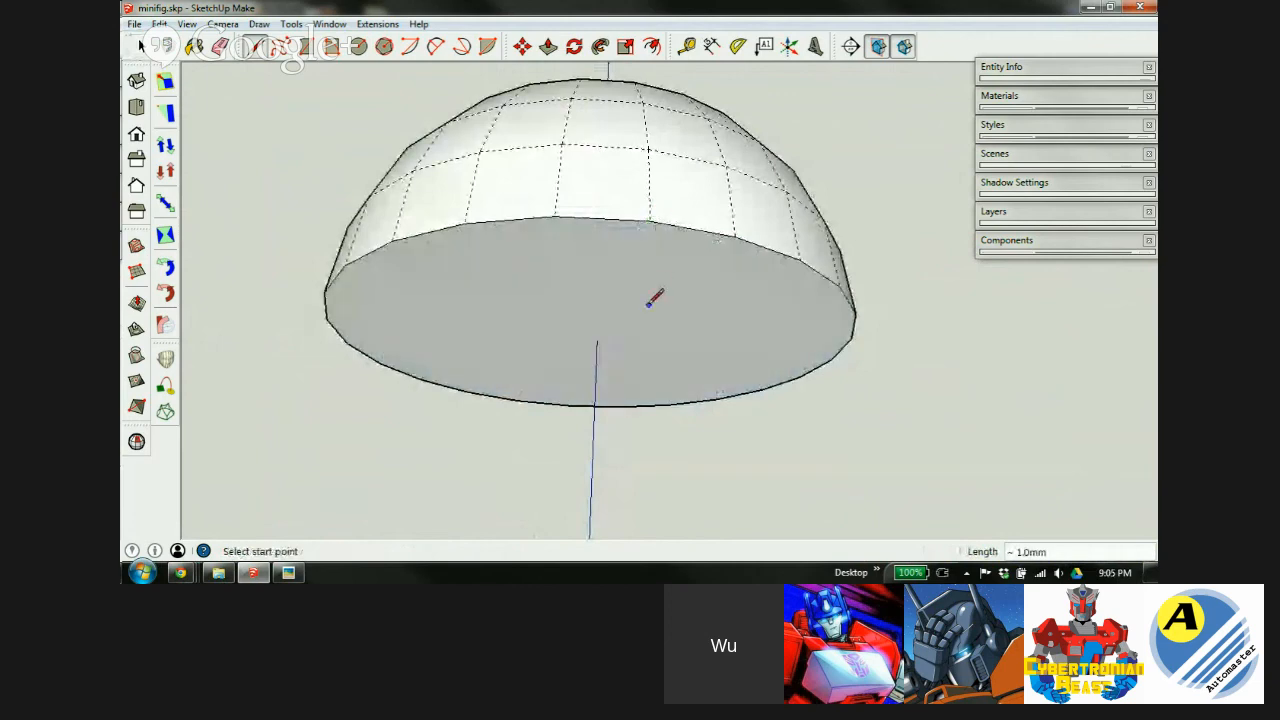
{"action": "middle_click_drag", "start_coordinate": [675, 316], "coordinate": [619, 136]}
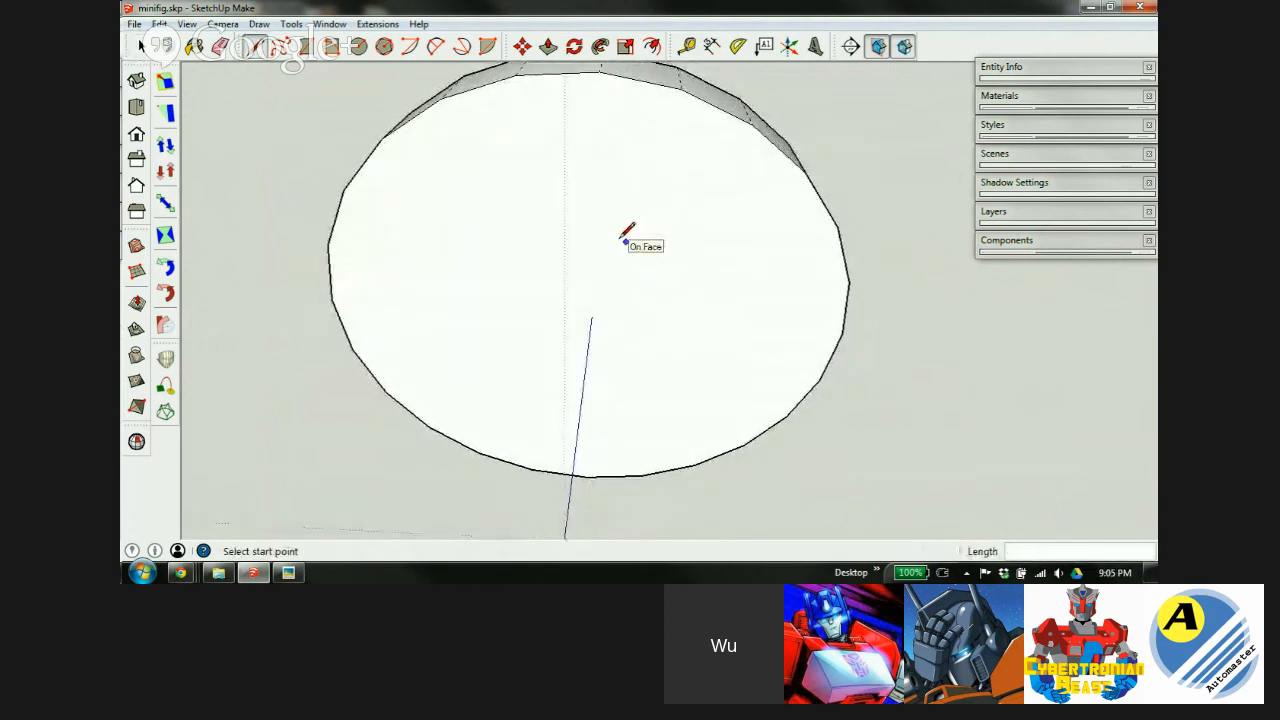
Draw a centred 2.8mm-radius circle on the base, confirm its 5.6mm diameter, and select it.
{"action": "key", "text": "c"}
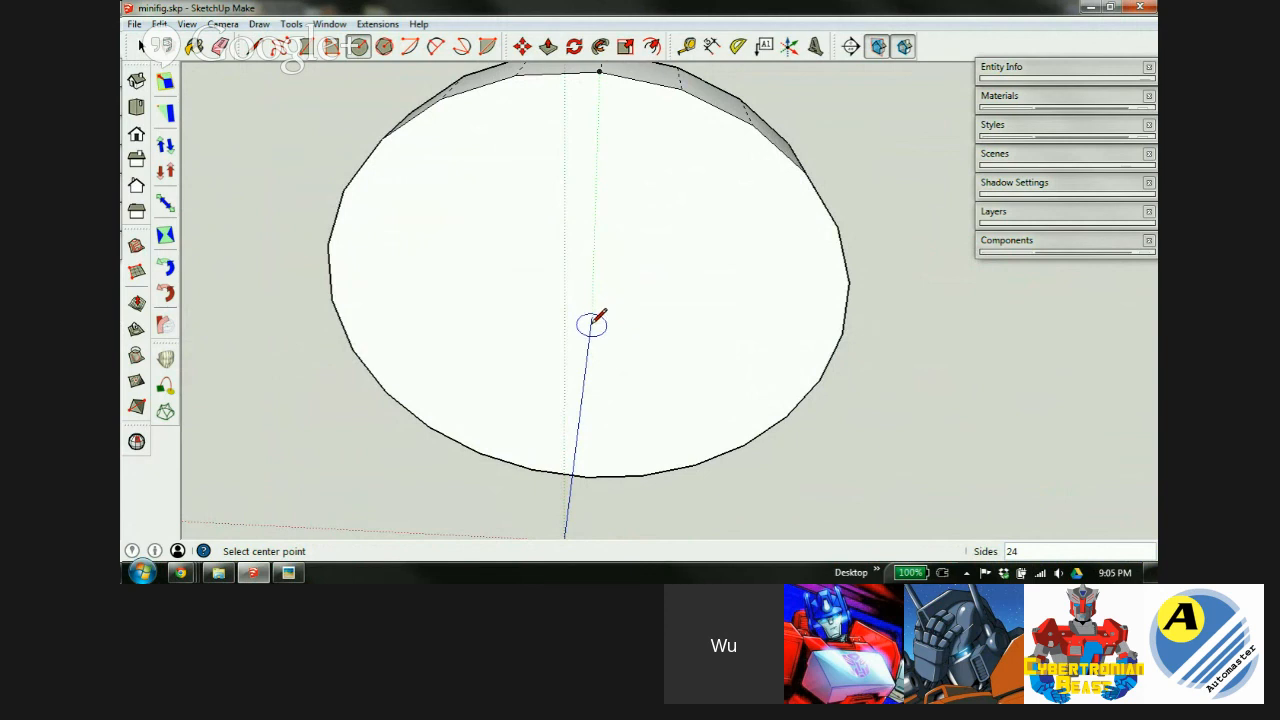
{"action": "mouse_move", "coordinate": [591, 309]}
{"action": "middle_mouse_down"}
{"action": "mouse_move", "coordinate": [591, 380]}
{"action": "mouse_move", "coordinate": [553, 213]}
{"action": "mouse_move", "coordinate": [586, 309]}
{"action": "middle_mouse_up"}
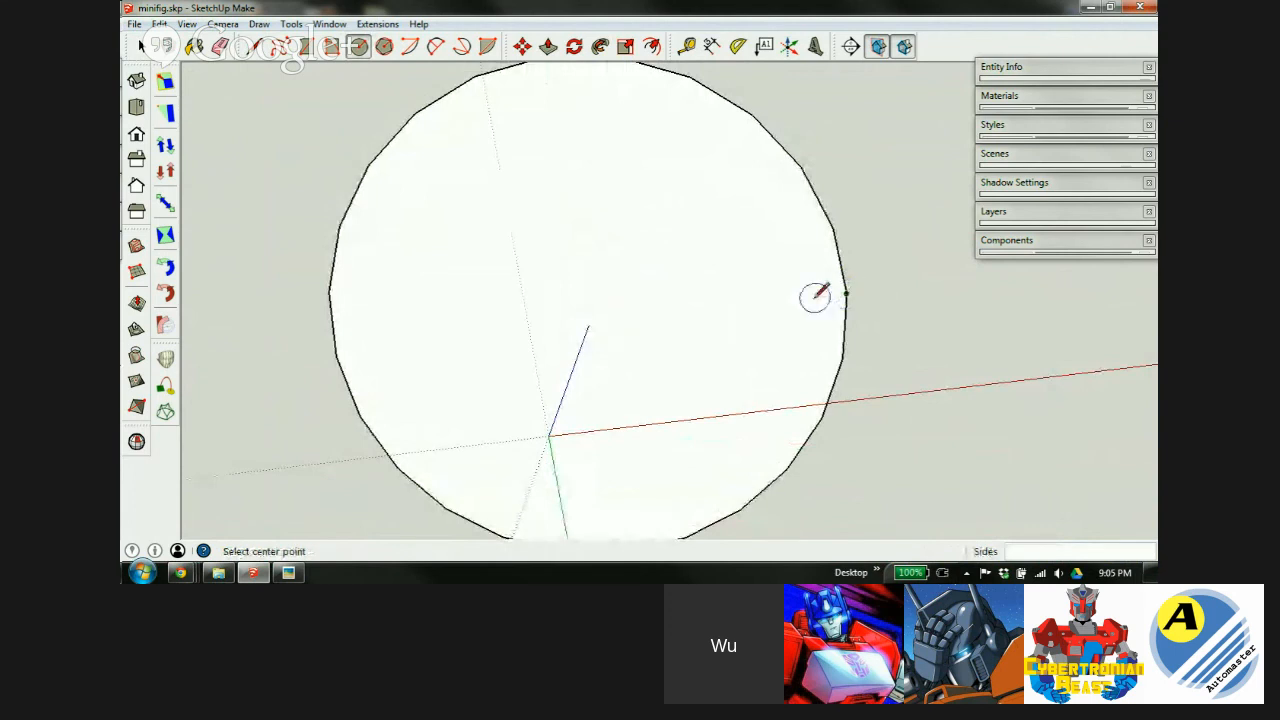
{"action": "left_click", "coordinate": [588, 324]}
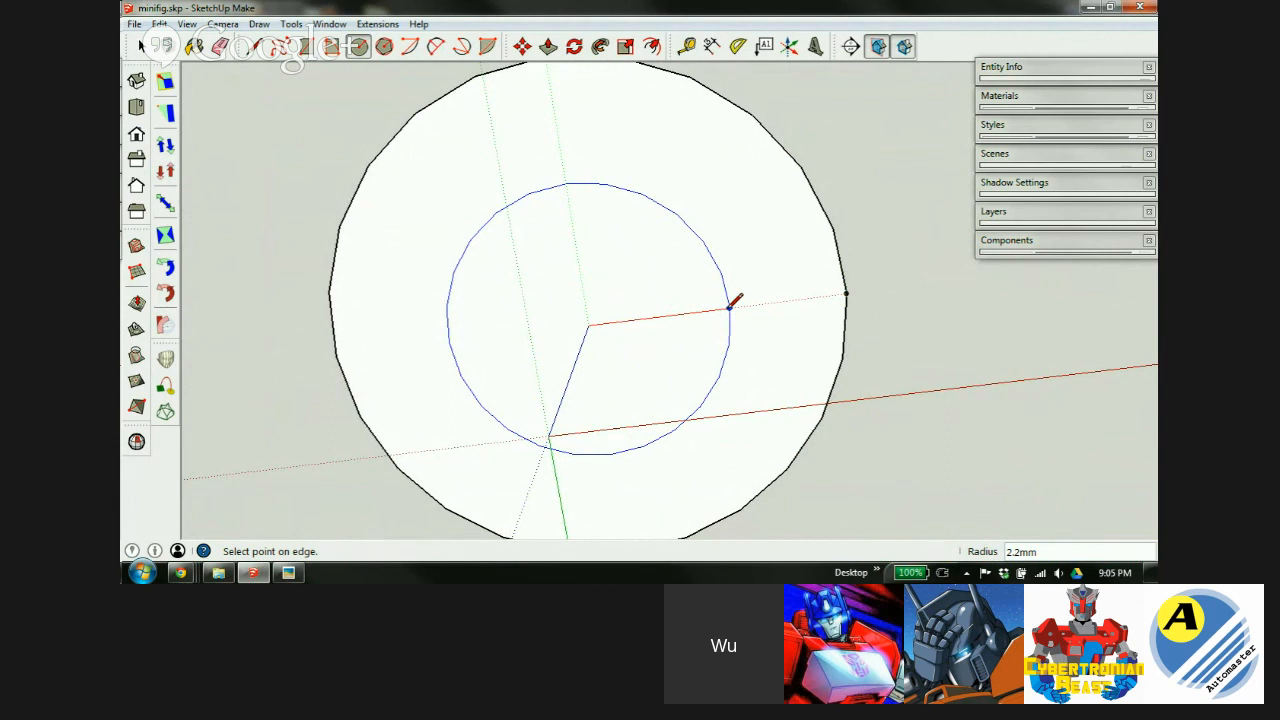
{"action": "key", "text": "Return"}
{"action": "key", "text": "t"}
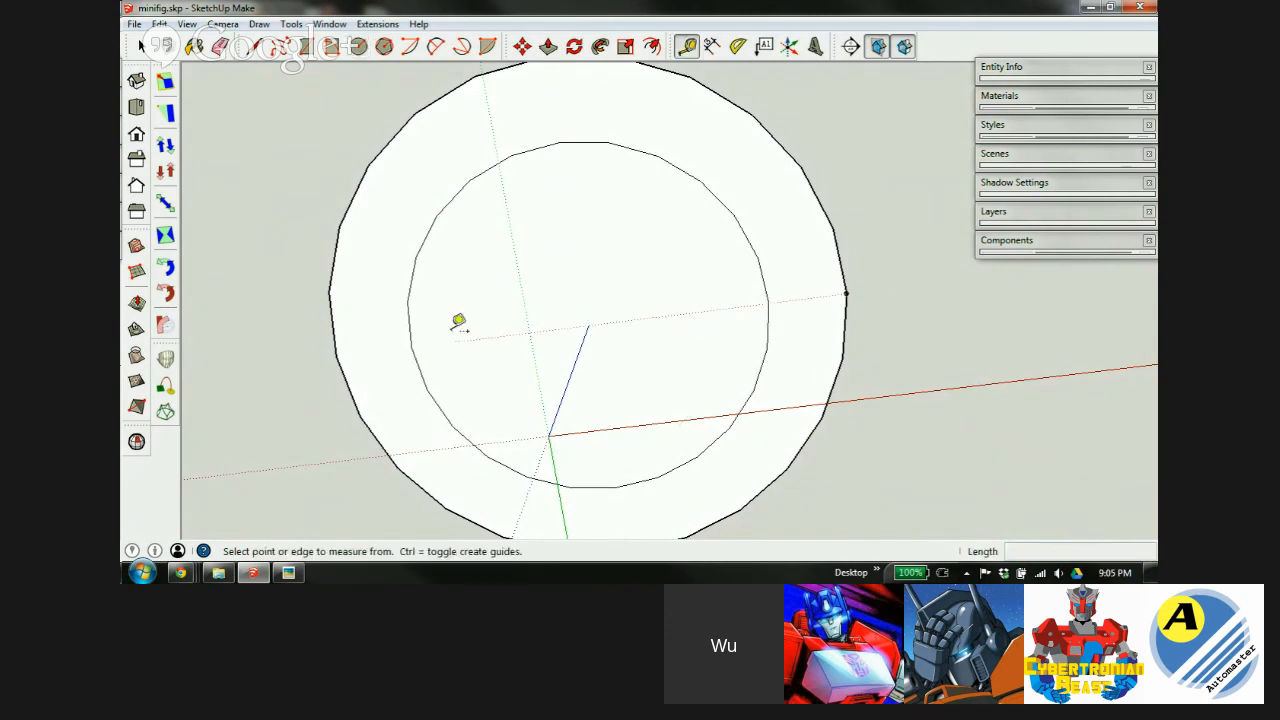
{"action": "left_click", "coordinate": [410, 346]}
{"action": "left_click", "coordinate": [769, 302]}
{"action": "key", "text": "space"}
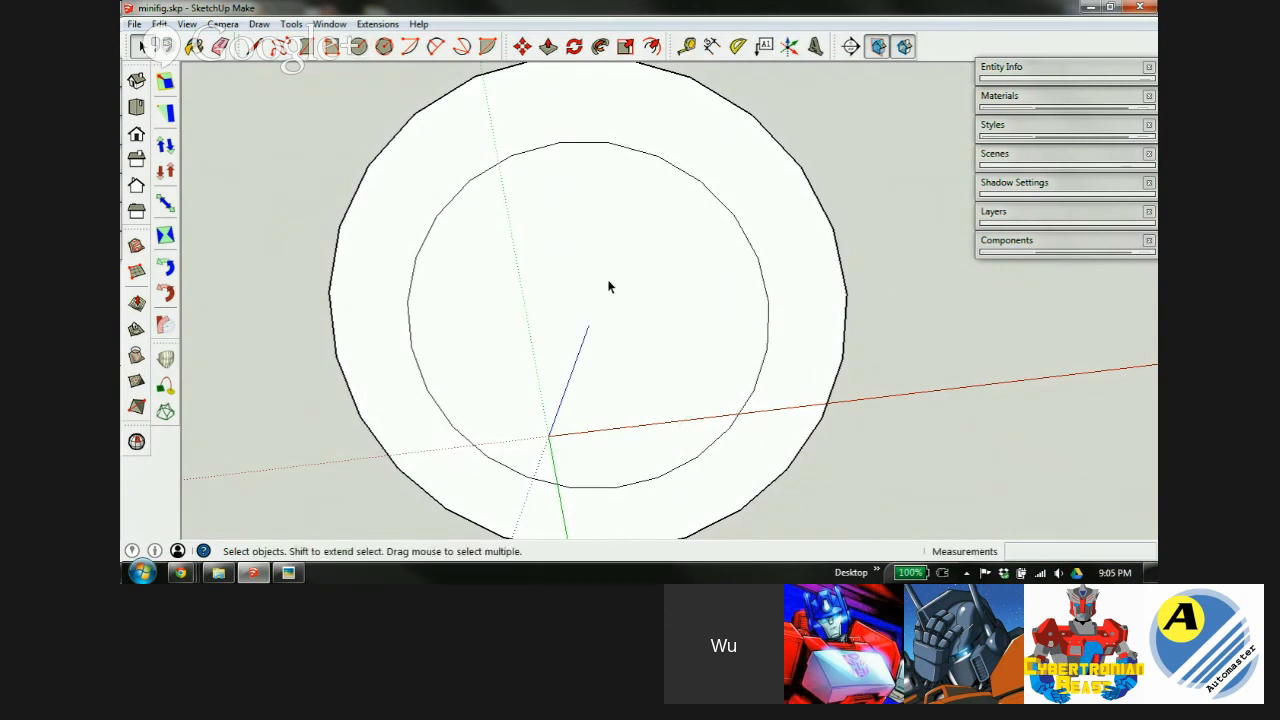
{"action": "left_click", "coordinate": [677, 257]}
Move the inner circle face straight down the blue axis to form a tapered body.
{"action": "key", "text": "m"}
{"action": "middle_click_drag", "start_coordinate": [640, 251], "coordinate": [694, 411]}
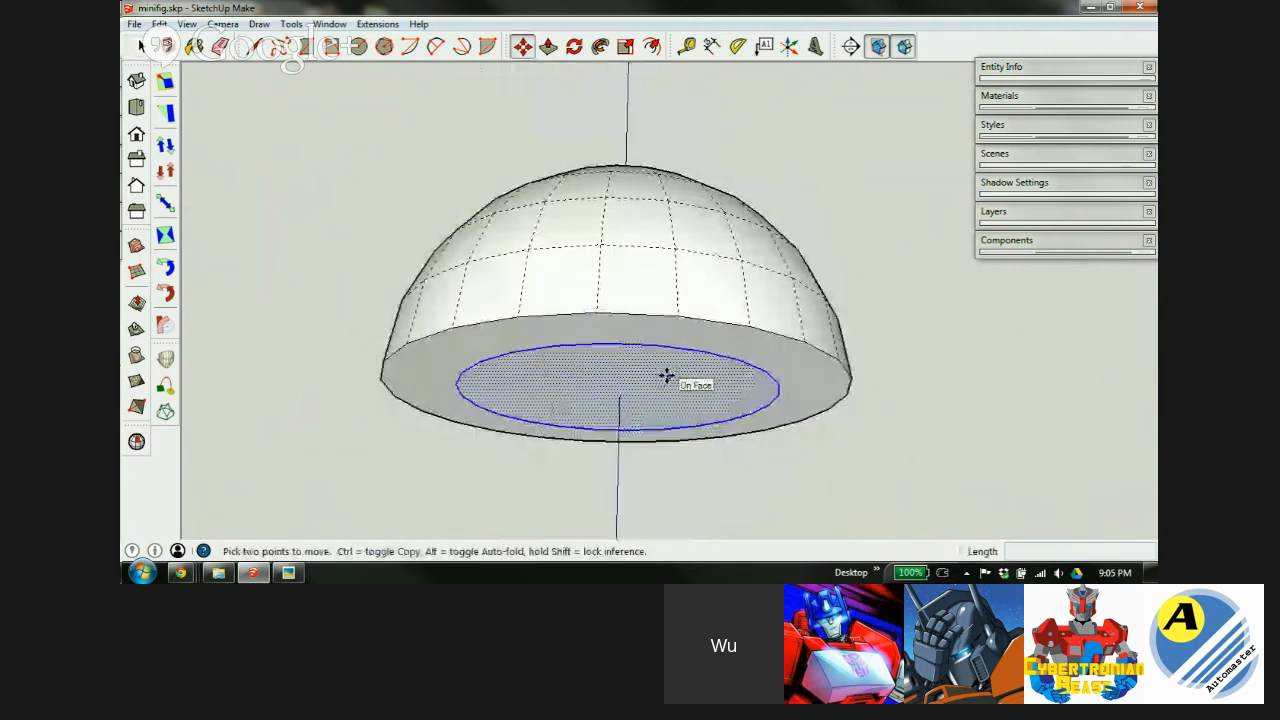
{"action": "left_click", "coordinate": [666, 375]}
{"action": "scroll", "coordinate": [668, 390], "scroll_direction": "down", "scroll_amount": 5}
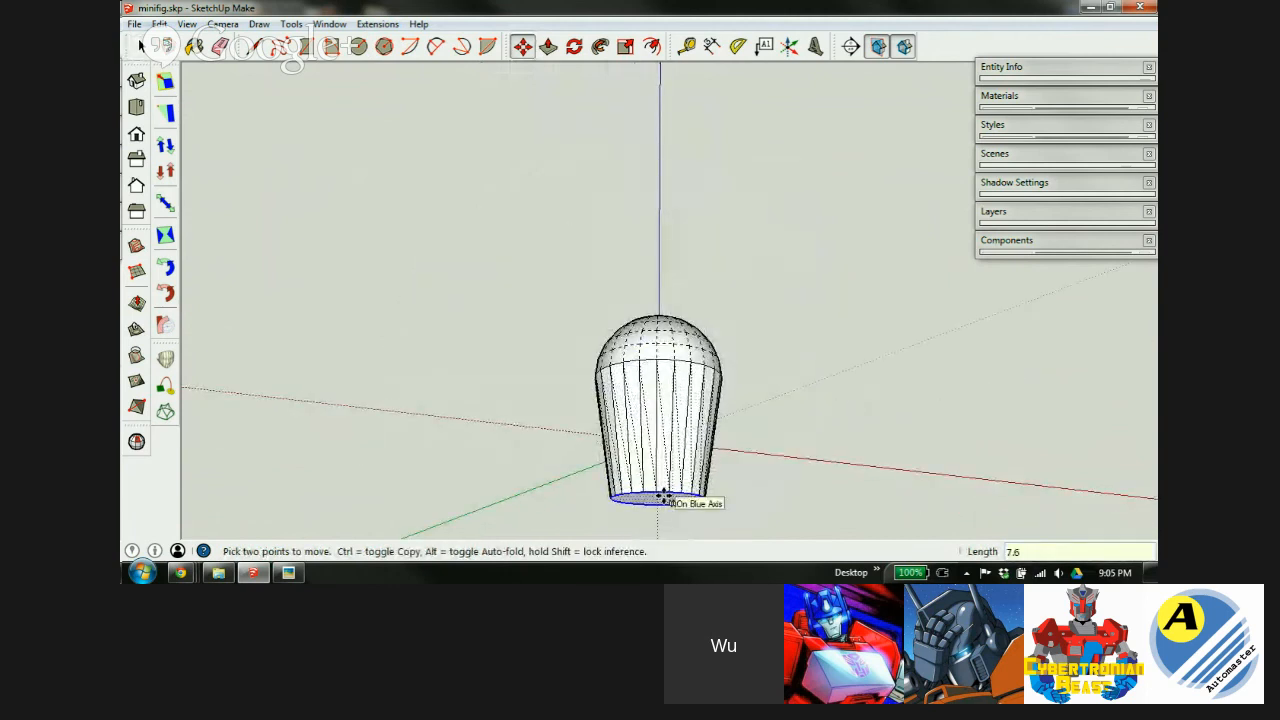
{"action": "left_click", "coordinate": [662, 497]}
{"action": "scroll", "coordinate": [683, 434], "scroll_direction": "down", "scroll_amount": 3}
{"action": "scroll", "coordinate": [672, 437], "scroll_direction": "up", "scroll_amount": 3}
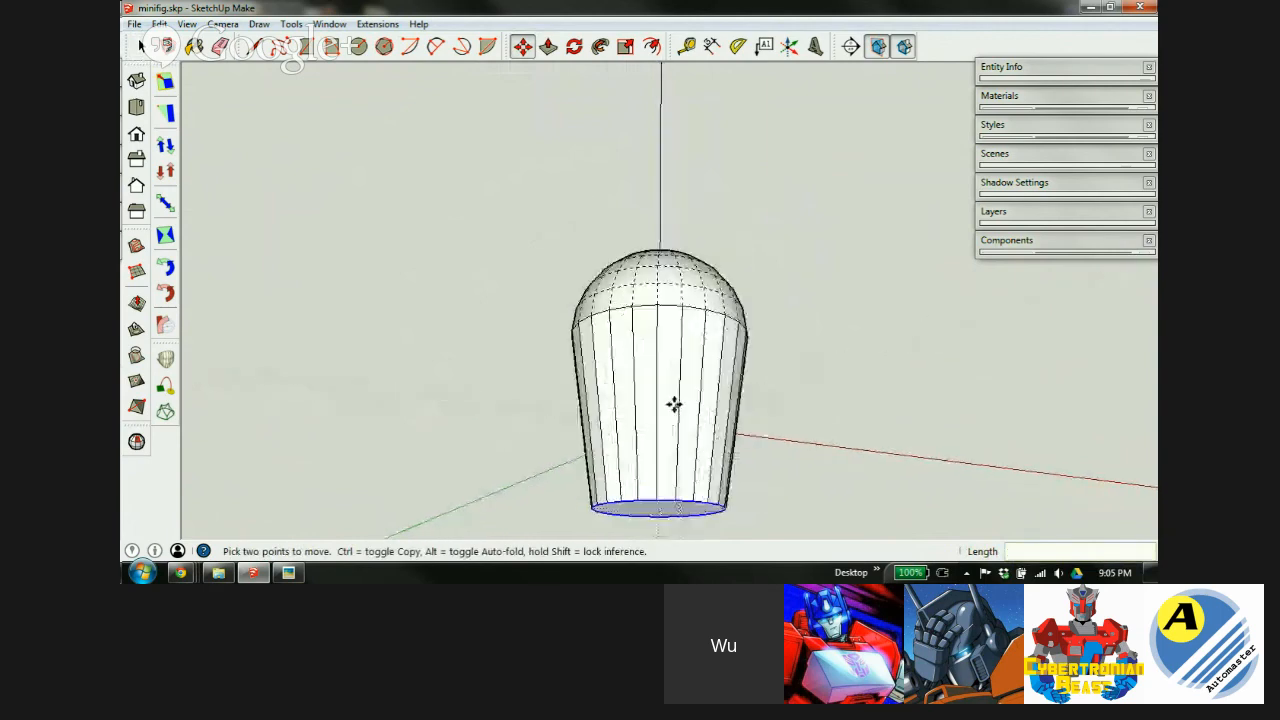
{"action": "middle_click_drag", "start_coordinate": [671, 363], "coordinate": [626, 406]}
Soften the tapered body's side edges in X-ray view, then bring up the forearm spec image.
{"action": "key", "text": "m"}
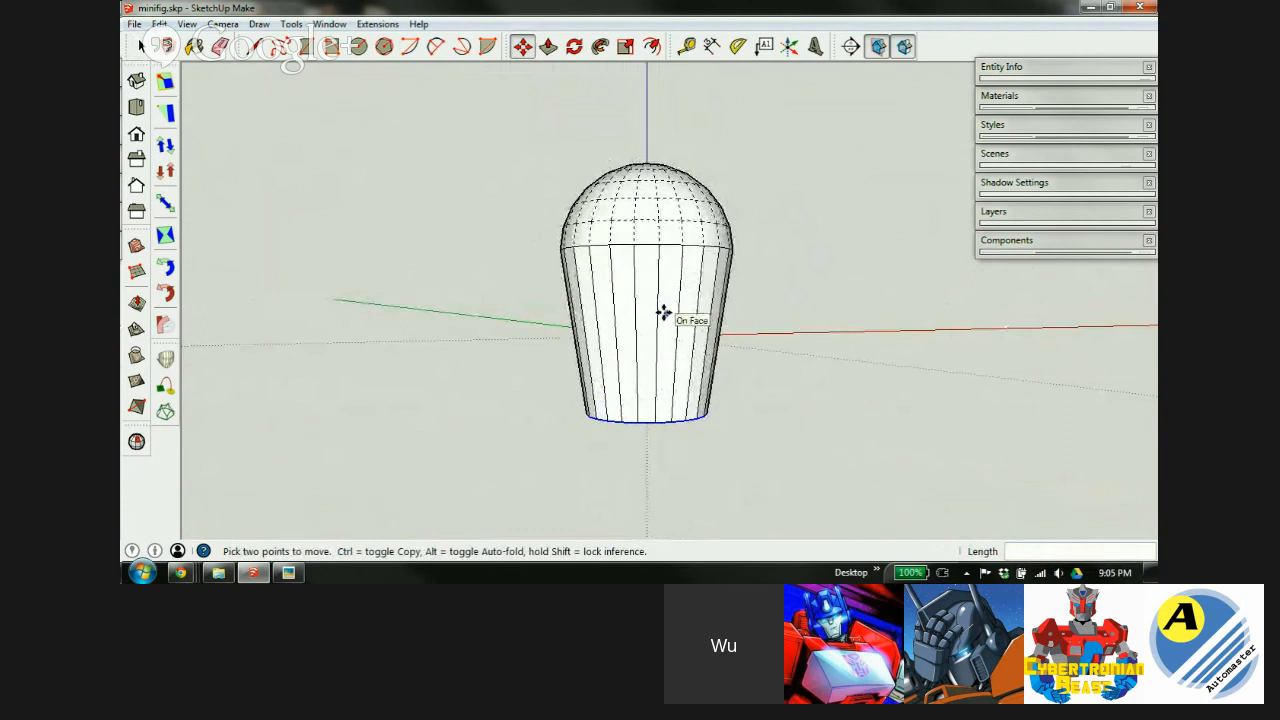
{"action": "key", "text": "x"}
{"action": "key", "text": "h"}
{"action": "key", "text": "e"}
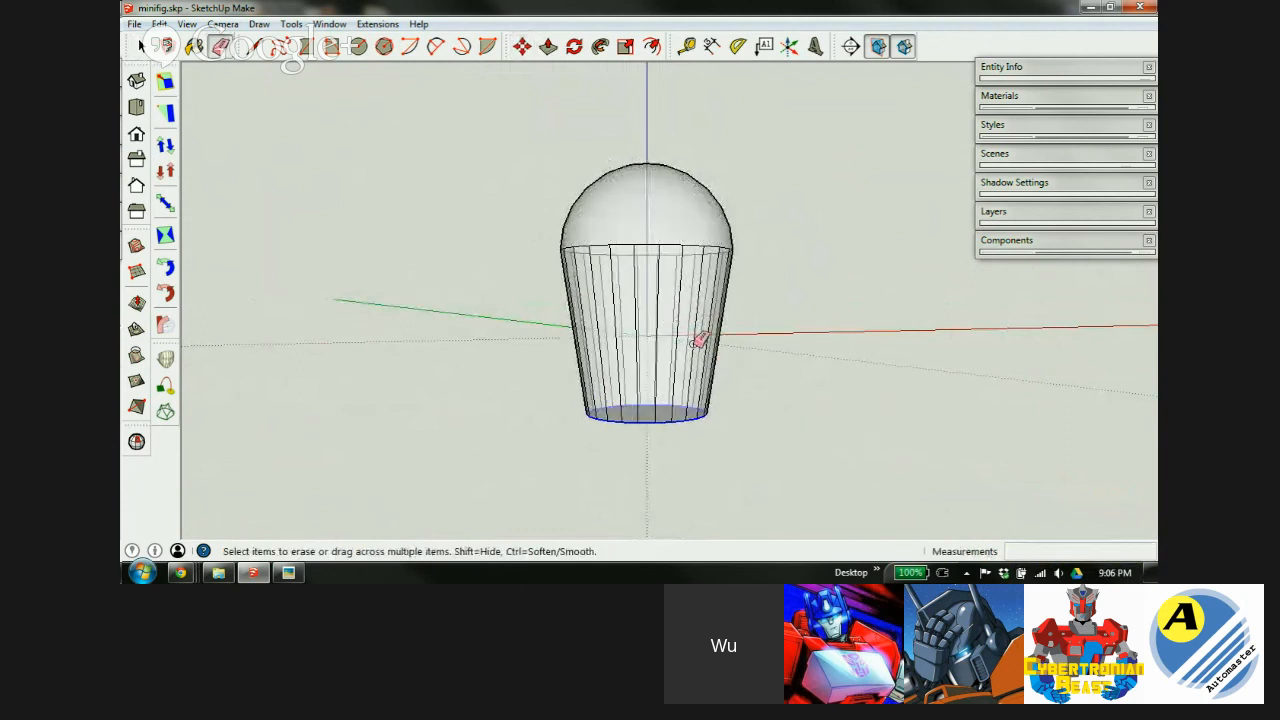
{"action": "mouse_move", "coordinate": [737, 309]}
{"action": "left_mouse_down"}
{"action": "mouse_move", "coordinate": [545, 333]}
{"action": "mouse_move", "coordinate": [778, 330]}
{"action": "left_mouse_up"}
{"action": "key", "text": "x"}
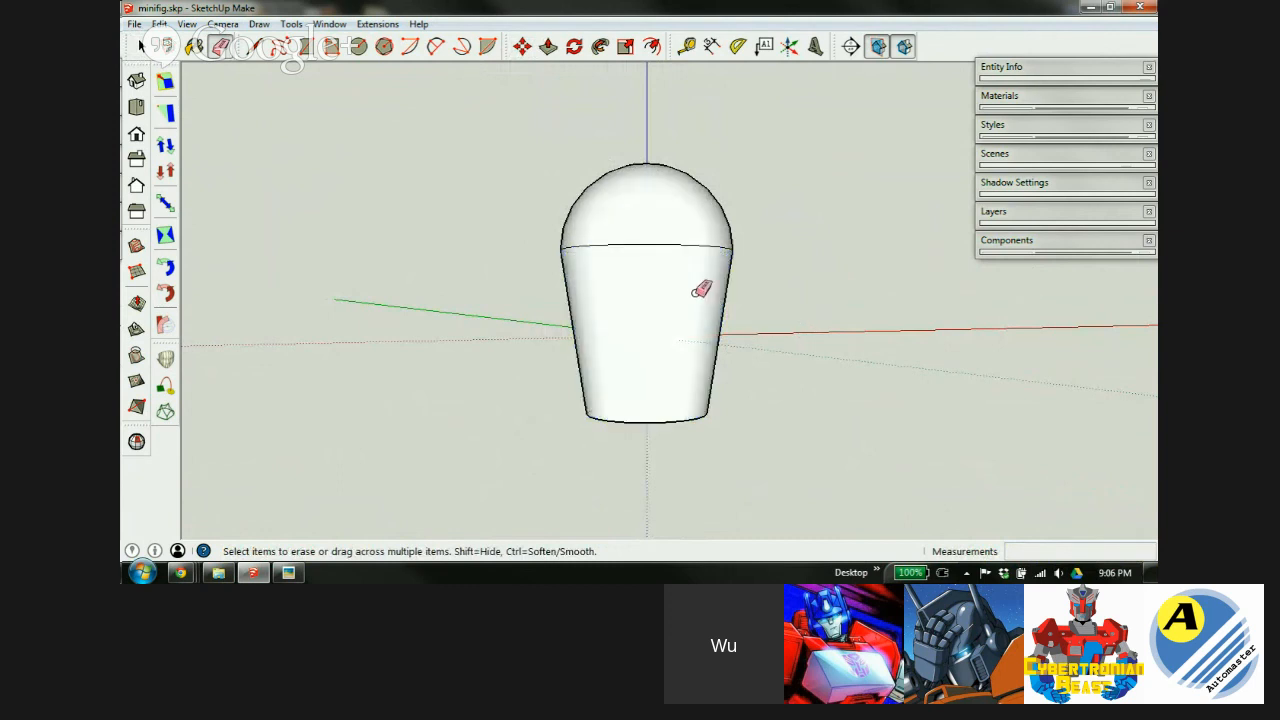
{"action": "scroll", "coordinate": [686, 305], "scroll_direction": "up", "scroll_amount": 2}
{"action": "key", "text": "o"}
{"action": "key", "text": "e"}
{"action": "scroll", "coordinate": [634, 217], "scroll_direction": "down", "scroll_amount": 3}
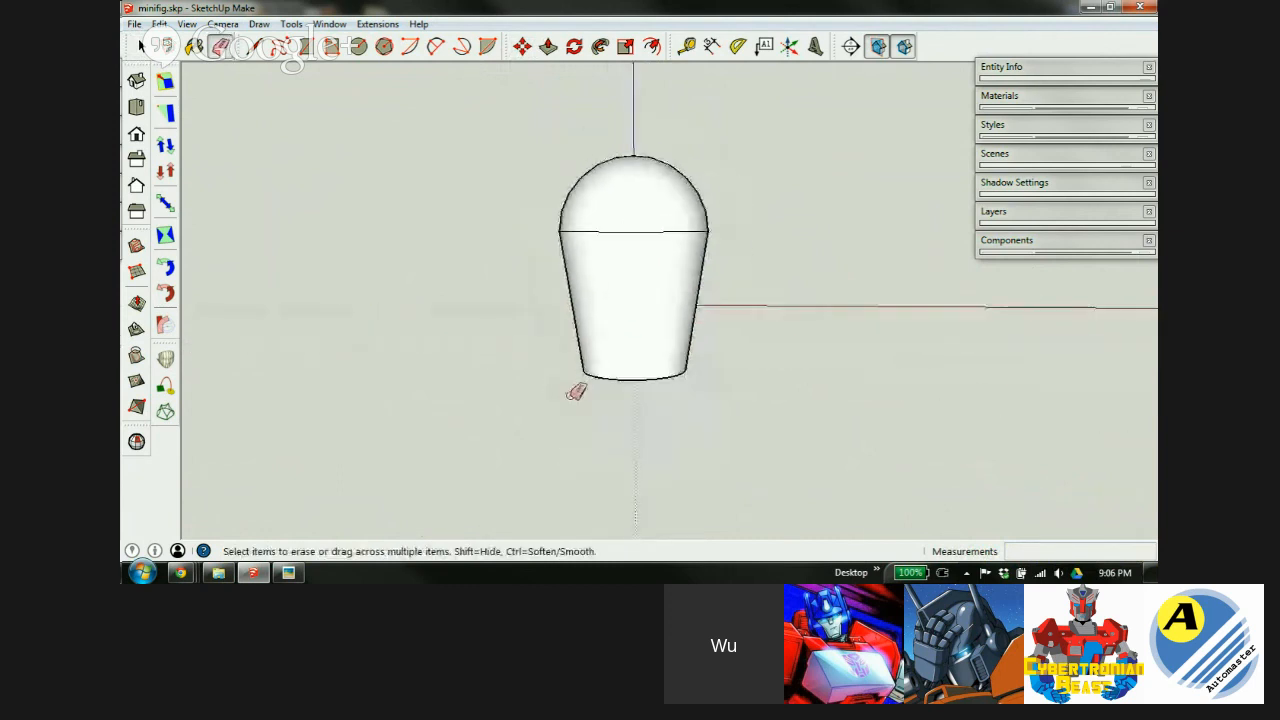
{"action": "left_click", "coordinate": [287, 572]}
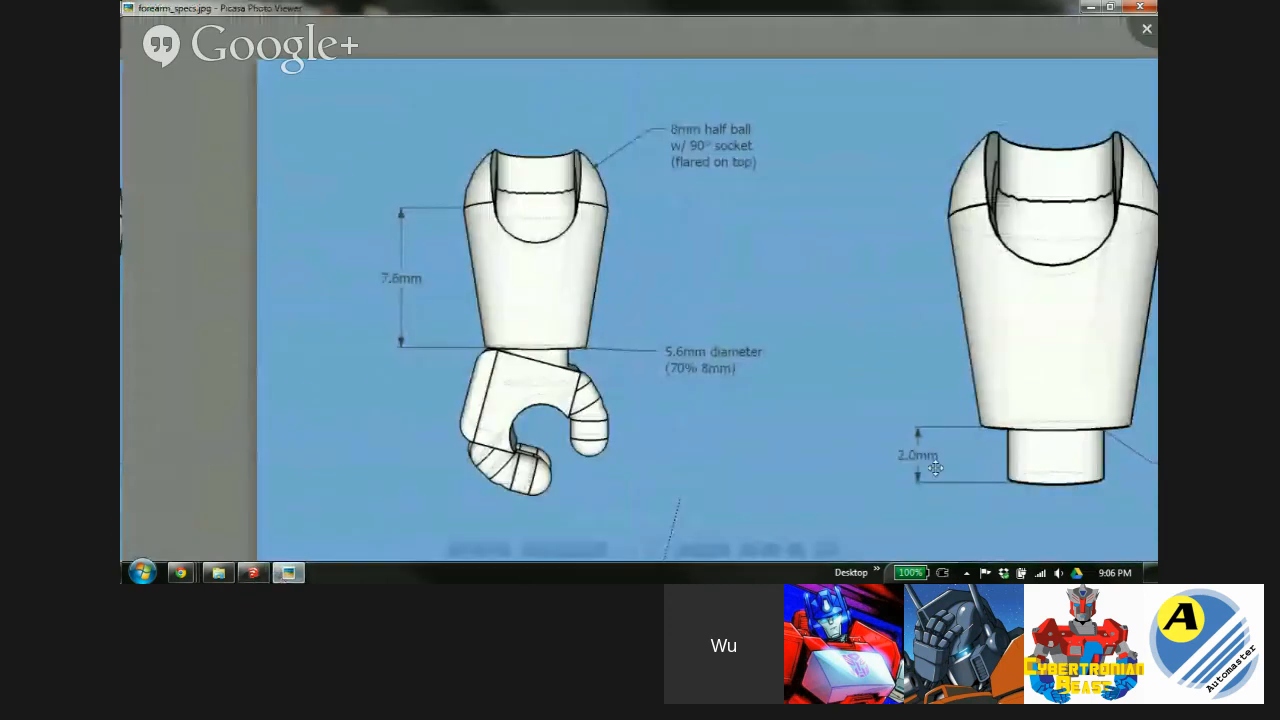
Pan the spec image to the 2.0mm peg and its 1mm inset.
{"action": "left_click_drag", "start_coordinate": [1024, 414], "coordinate": [654, 294]}
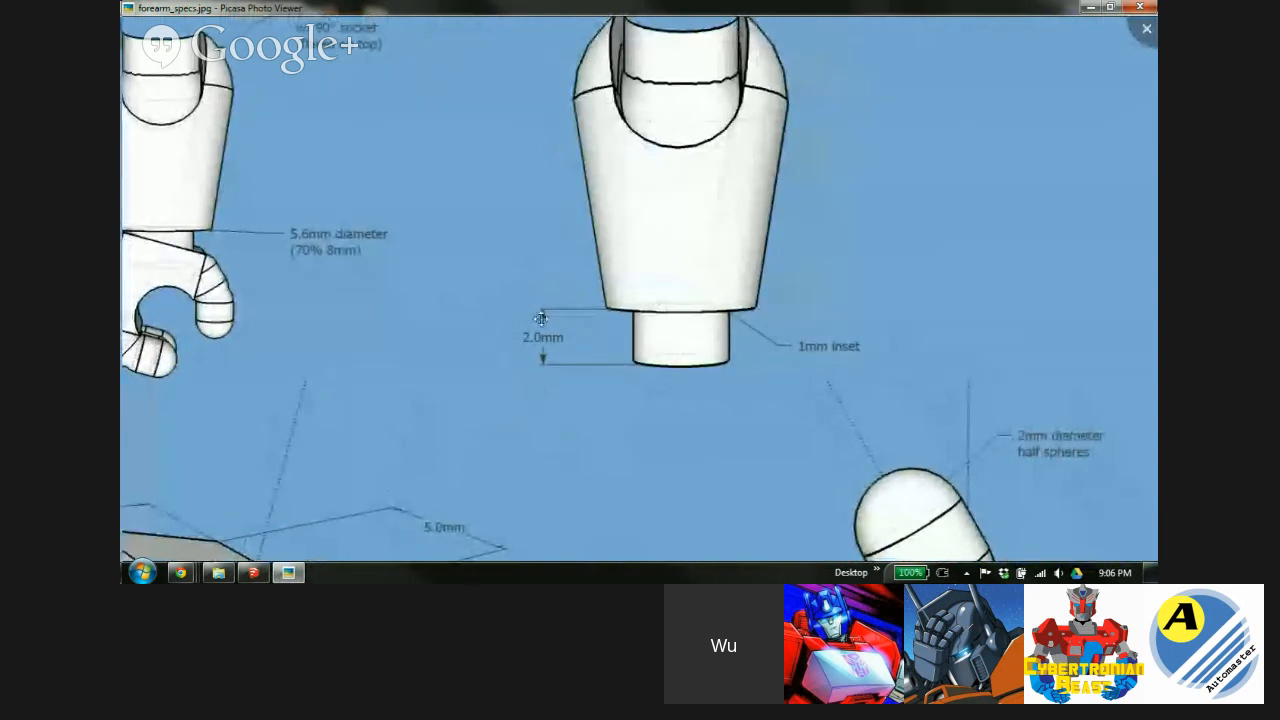
Offset the forearm's bottom edge 1mm inward to create an inset circle.
{"action": "left_click", "coordinate": [253, 572]}
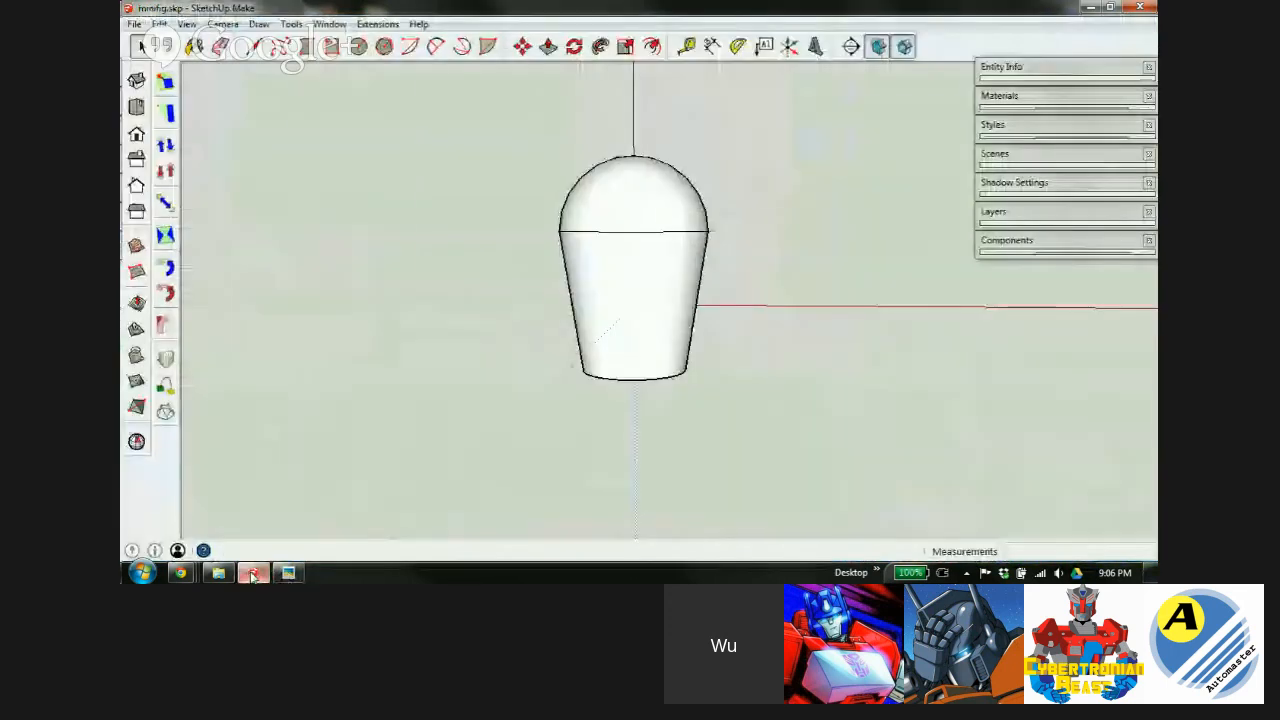
{"action": "middle_click_drag", "start_coordinate": [648, 329], "coordinate": [659, 287]}
{"action": "scroll", "coordinate": [634, 350], "scroll_direction": "up", "scroll_amount": 5}
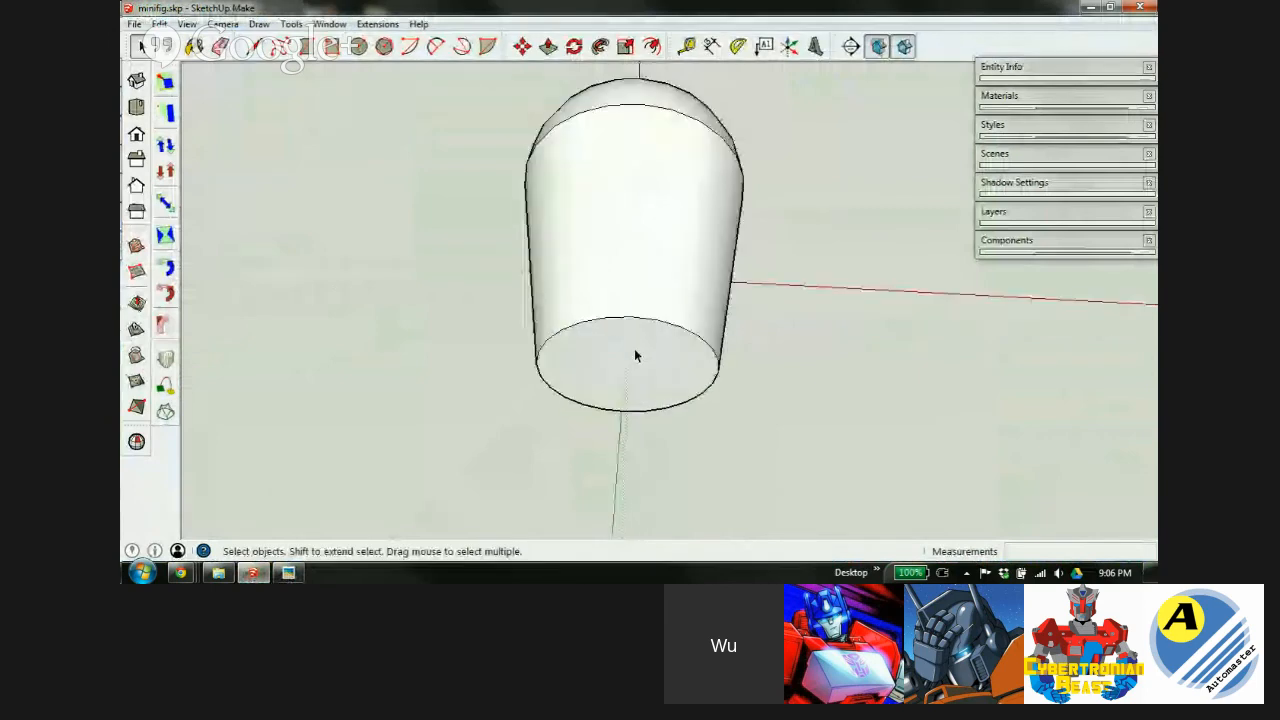
{"action": "middle_click_drag", "start_coordinate": [634, 357], "coordinate": [657, 220]}
{"action": "left_click", "coordinate": [651, 46]}
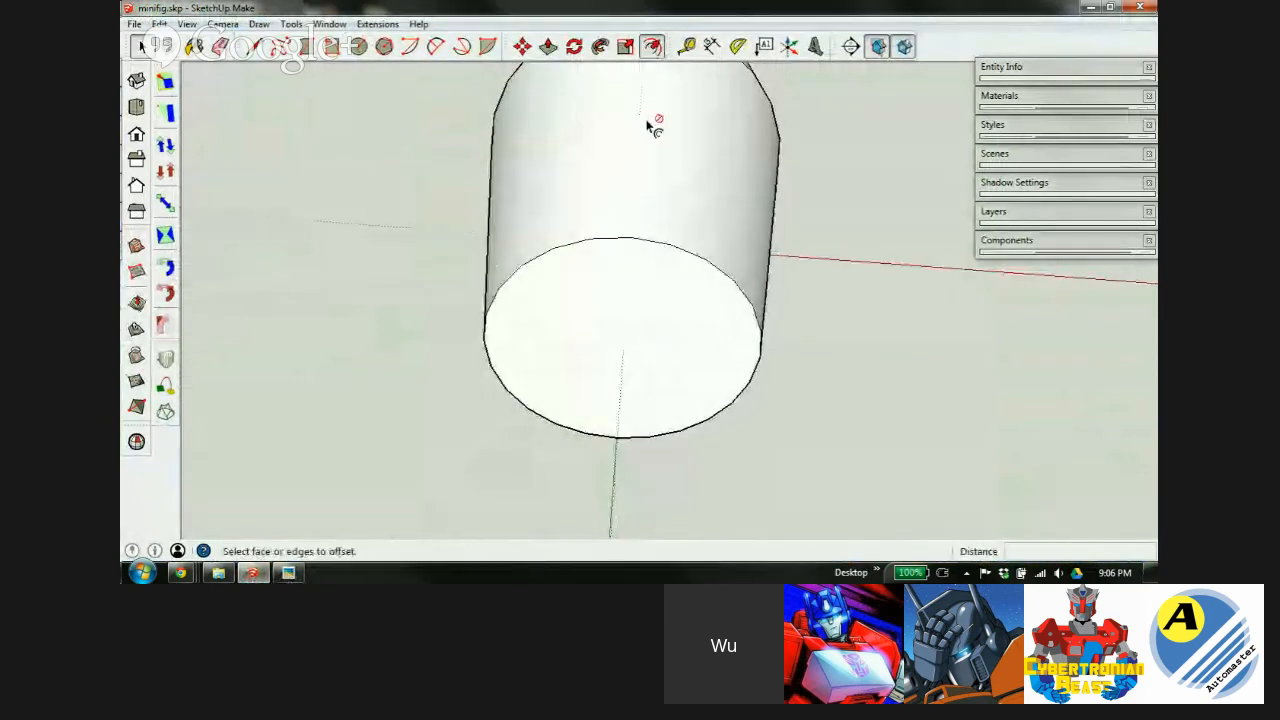
{"action": "left_click", "coordinate": [631, 245]}
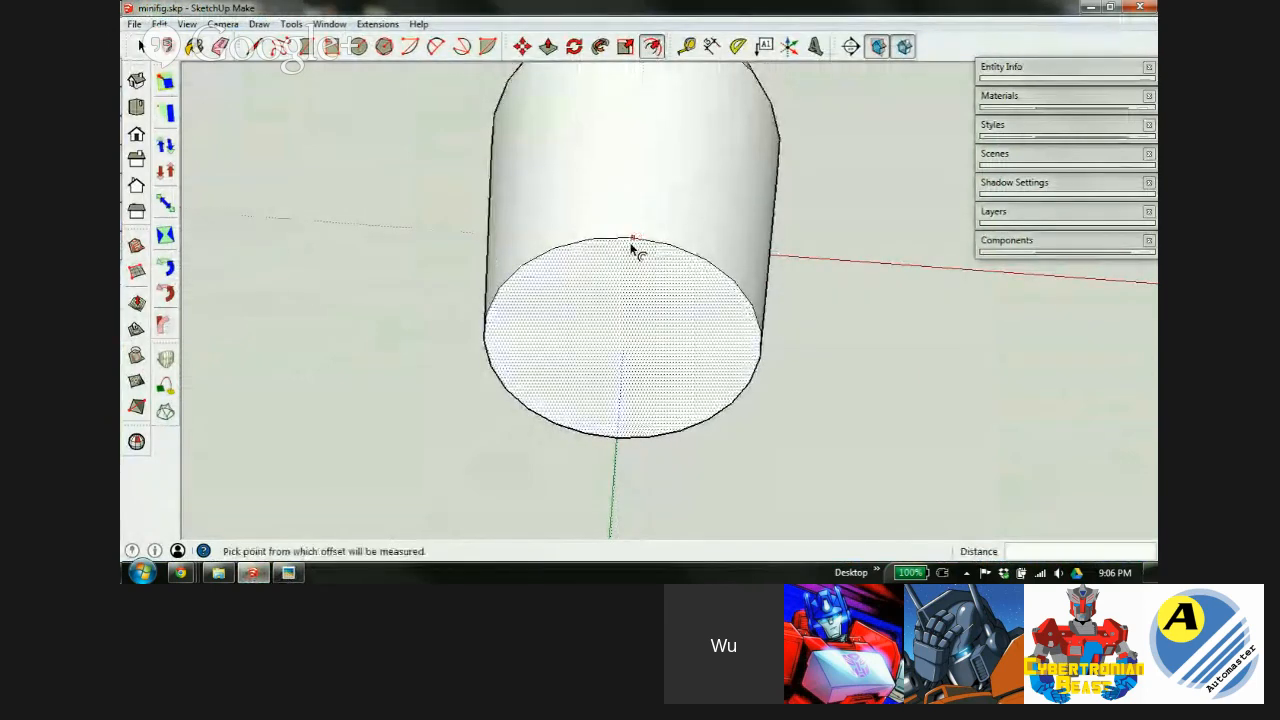
{"action": "left_click", "coordinate": [630, 290]}
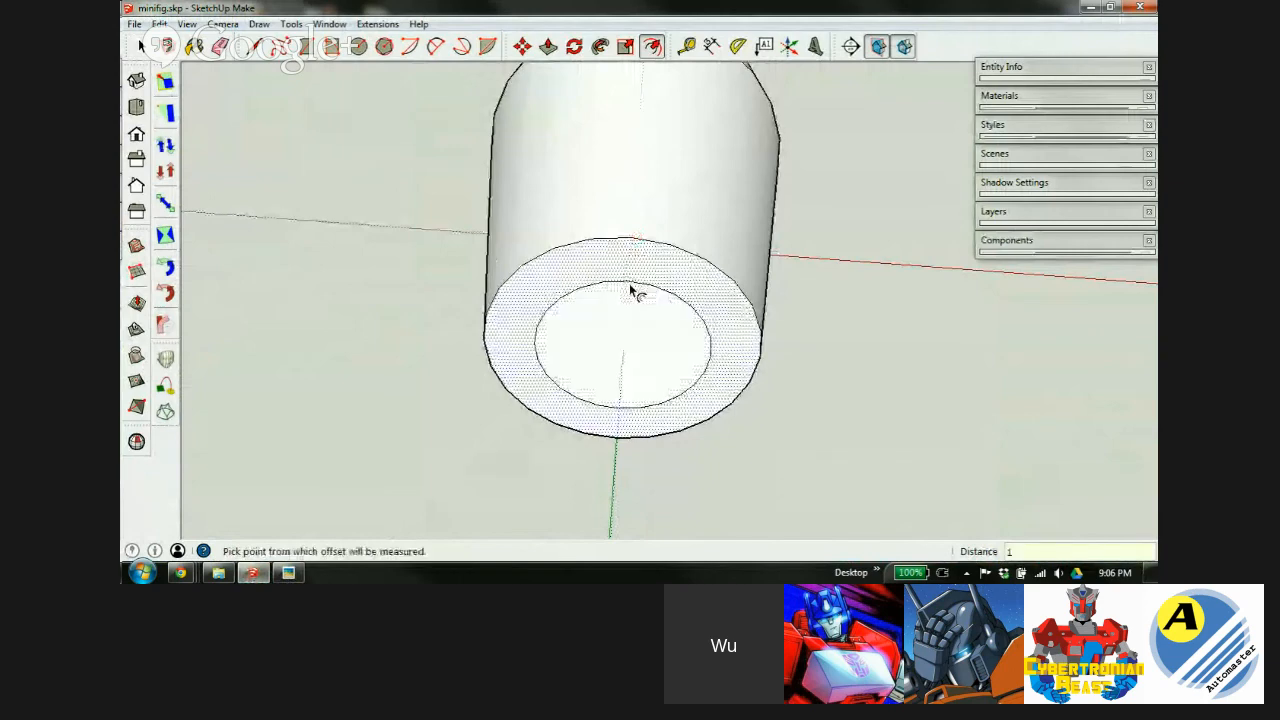
Extrude the inset circle 2mm into a peg and soften its side edges.
{"action": "left_click", "coordinate": [632, 322]}
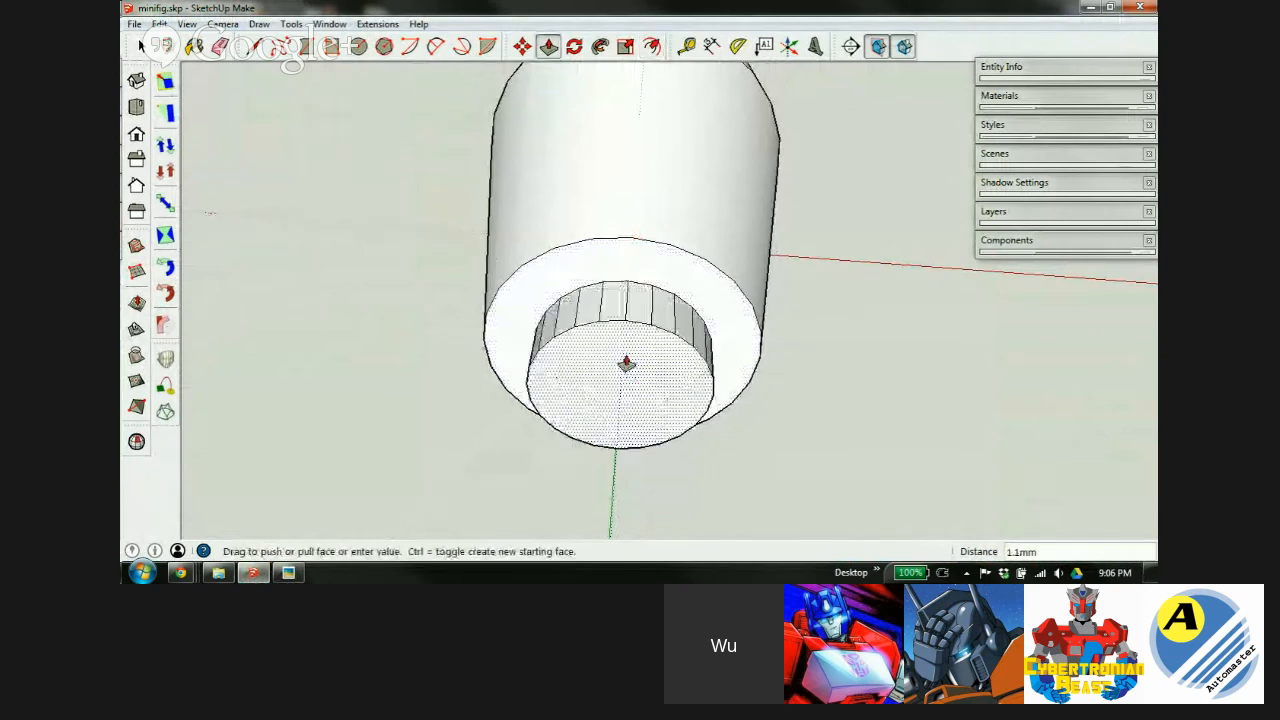
{"action": "key", "text": "Return"}
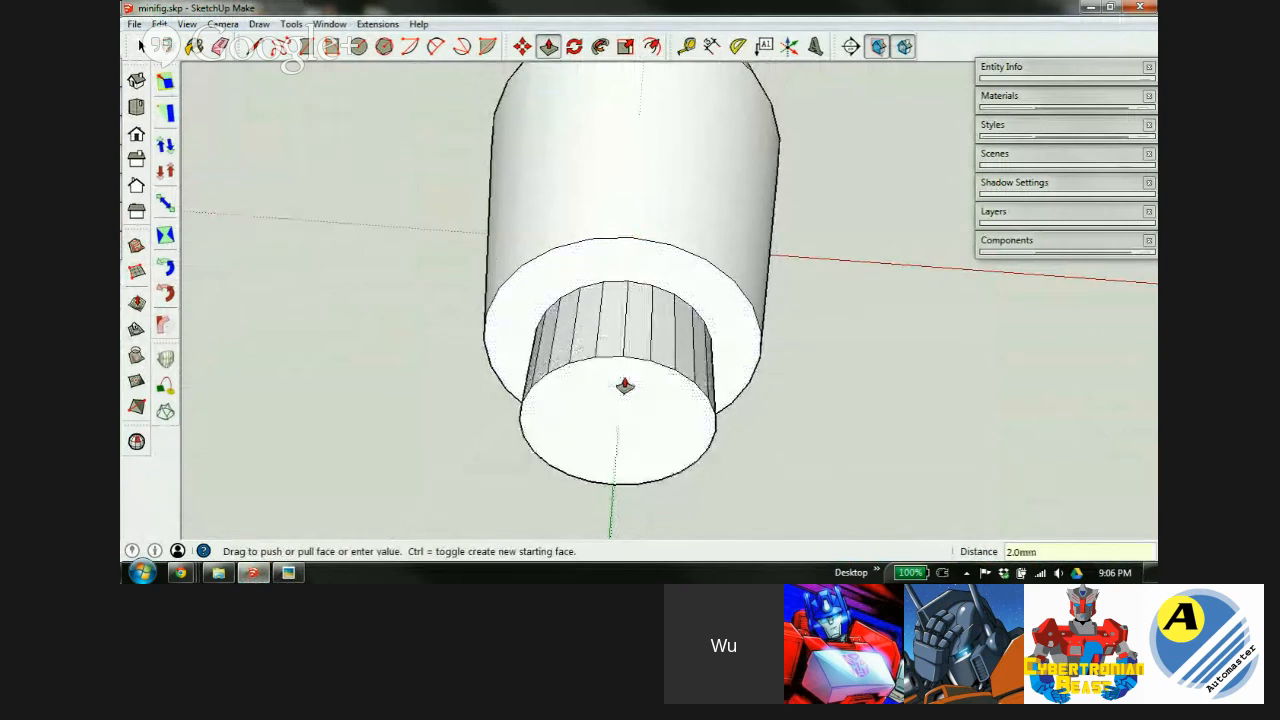
{"action": "middle_click_drag", "start_coordinate": [666, 223], "coordinate": [603, 483]}
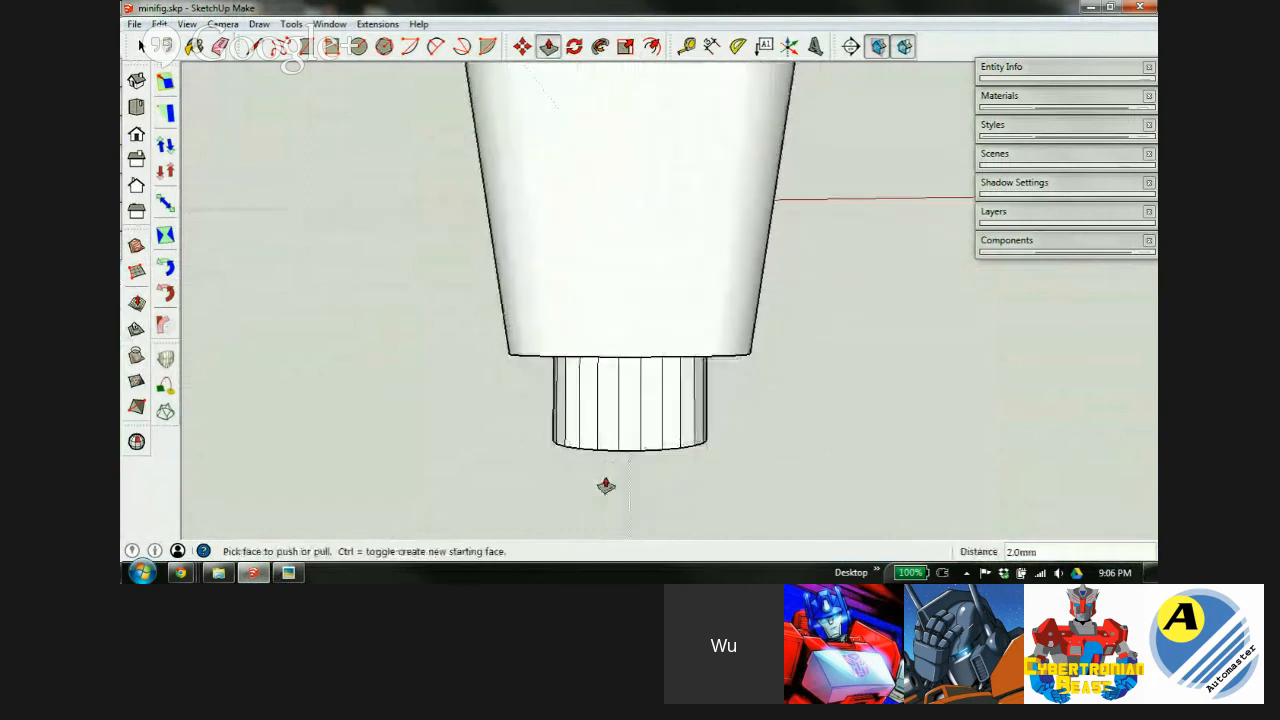
{"action": "key", "text": "e"}
{"action": "mouse_move", "coordinate": [588, 460]}
{"action": "left_mouse_down", "text": "ctrl"}
{"action": "mouse_move", "coordinate": [589, 389]}
{"action": "mouse_move", "coordinate": [730, 398]}
{"action": "left_mouse_up", "text": "ctrl"}
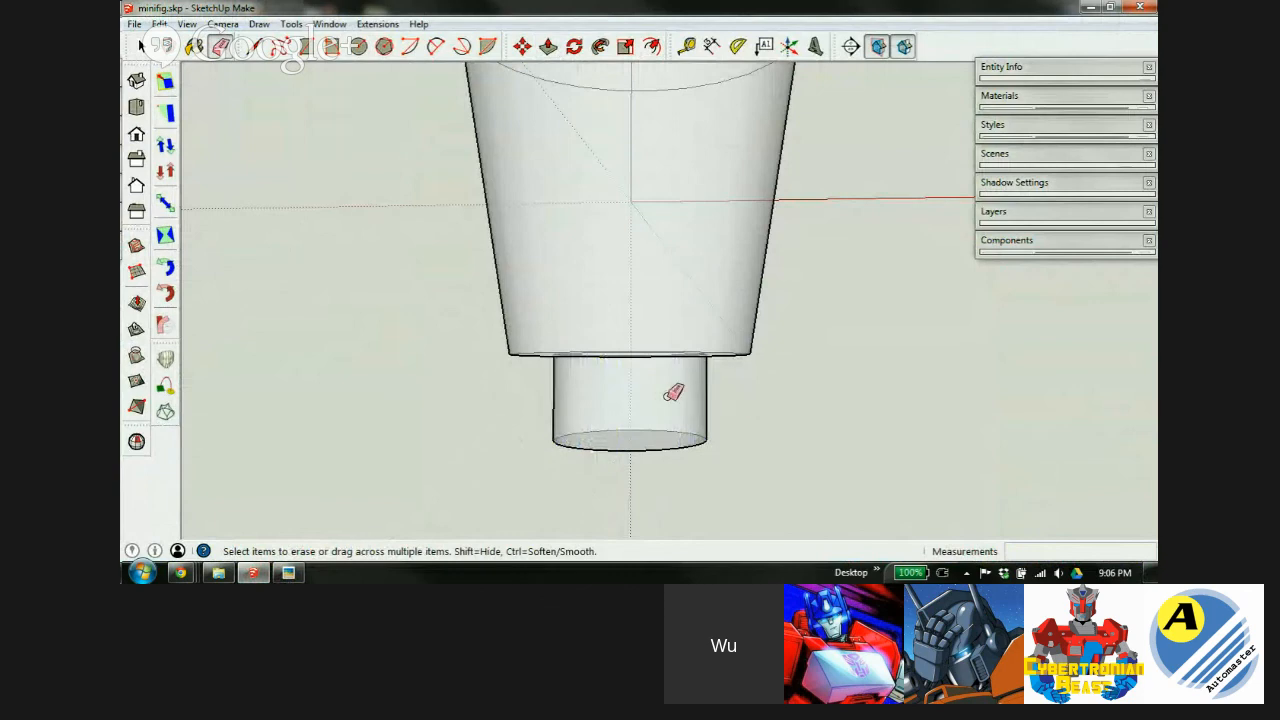
{"action": "middle_click_drag", "start_coordinate": [650, 358], "coordinate": [685, 326]}
{"action": "scroll", "coordinate": [543, 251], "scroll_direction": "down", "scroll_amount": 5}
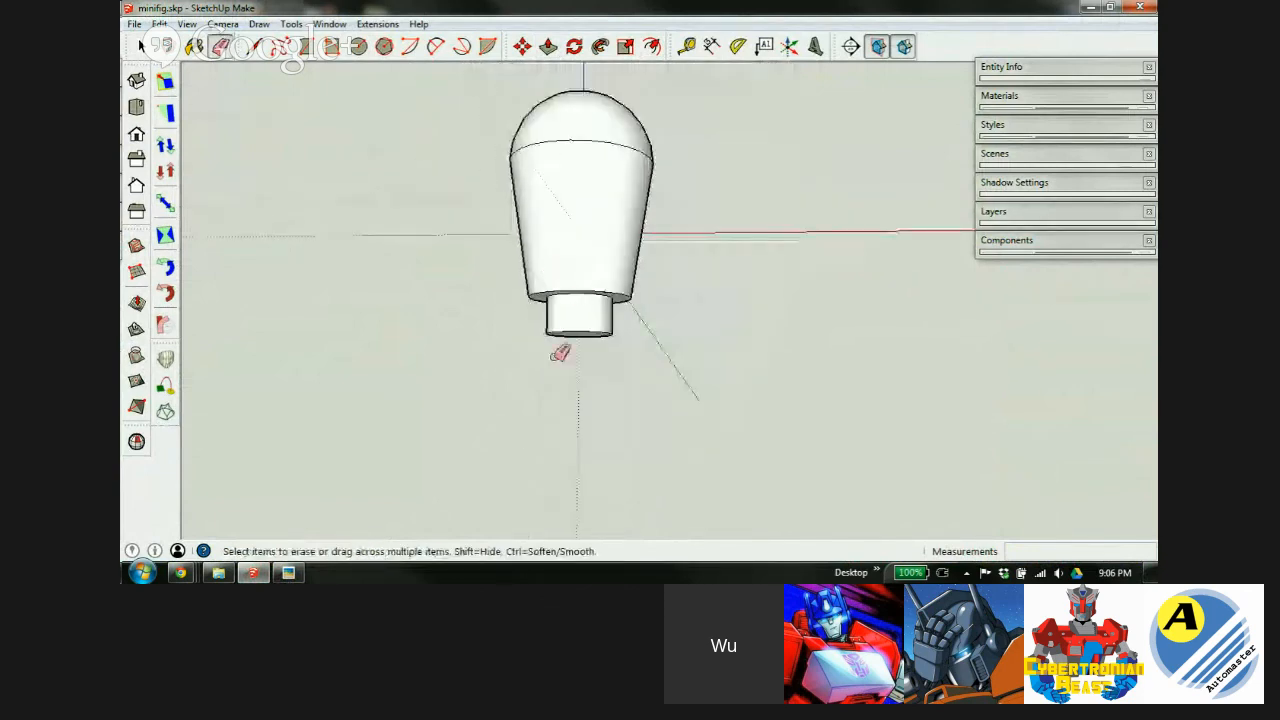
Zoom into forearm_specs.jpg and pan to the hand piece dimensioned 5.6mm by 5.0mm.
{"action": "left_click", "coordinate": [289, 572]}
{"action": "scroll", "coordinate": [505, 262], "scroll_direction": "up", "scroll_amount": 3}
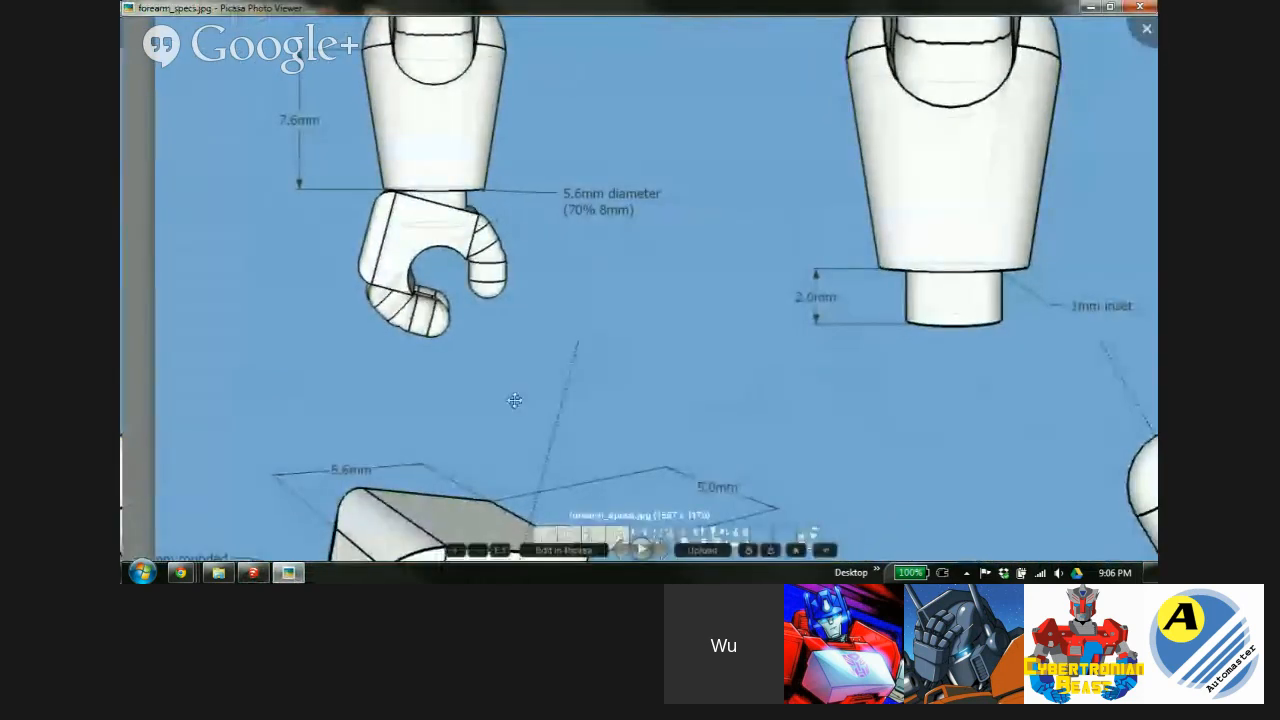
{"action": "left_click_drag", "start_coordinate": [643, 448], "coordinate": [677, 123]}
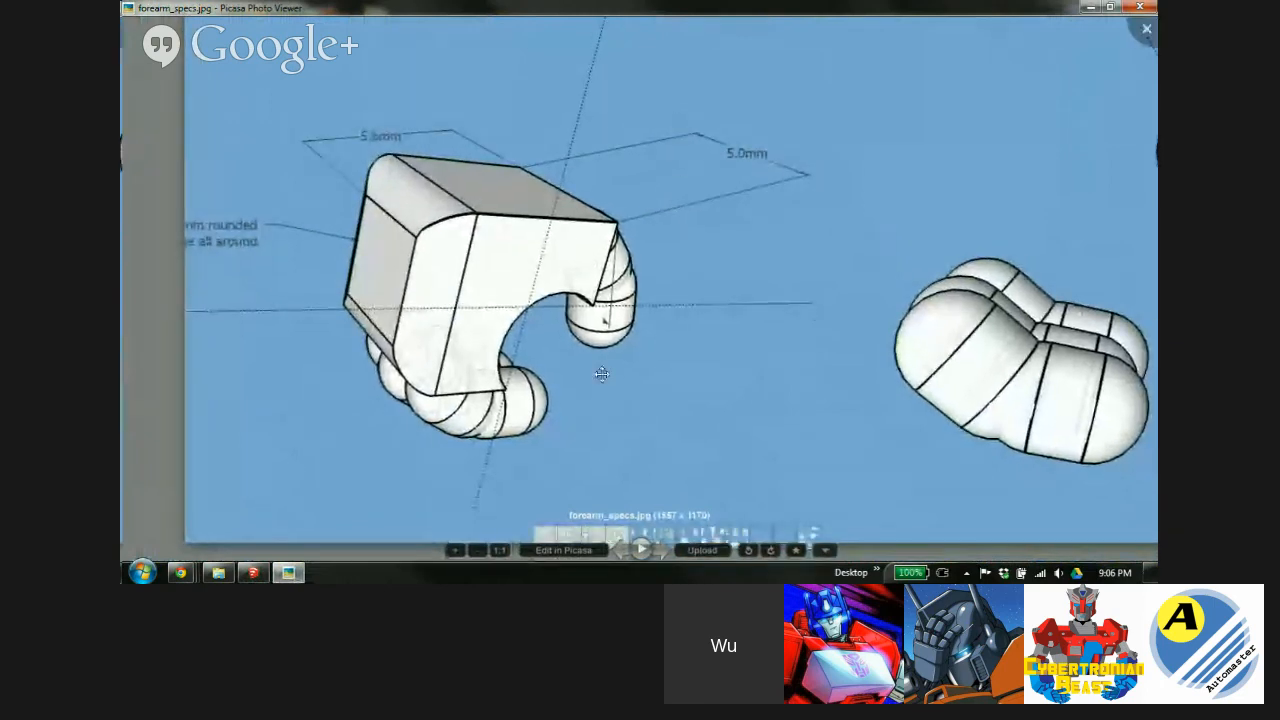
{"action": "left_click_drag", "start_coordinate": [563, 305], "coordinate": [340, 315]}
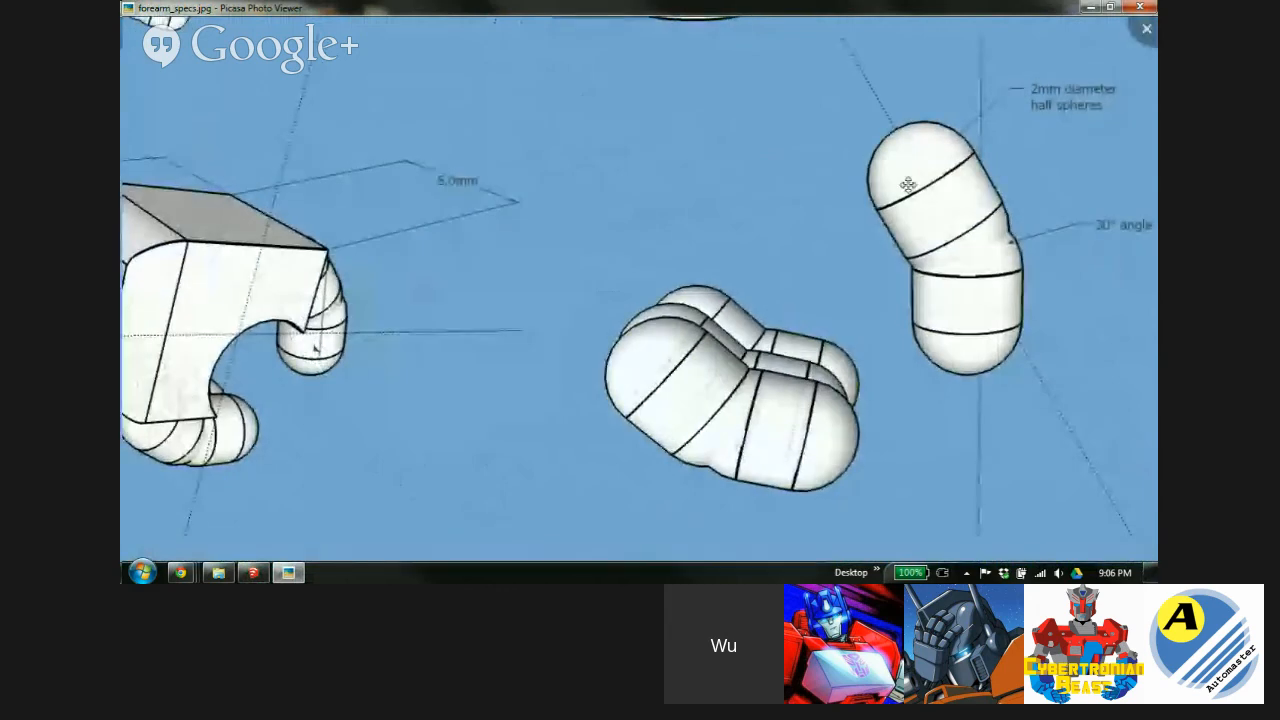
{"action": "left_click_drag", "start_coordinate": [287, 301], "coordinate": [525, 396]}
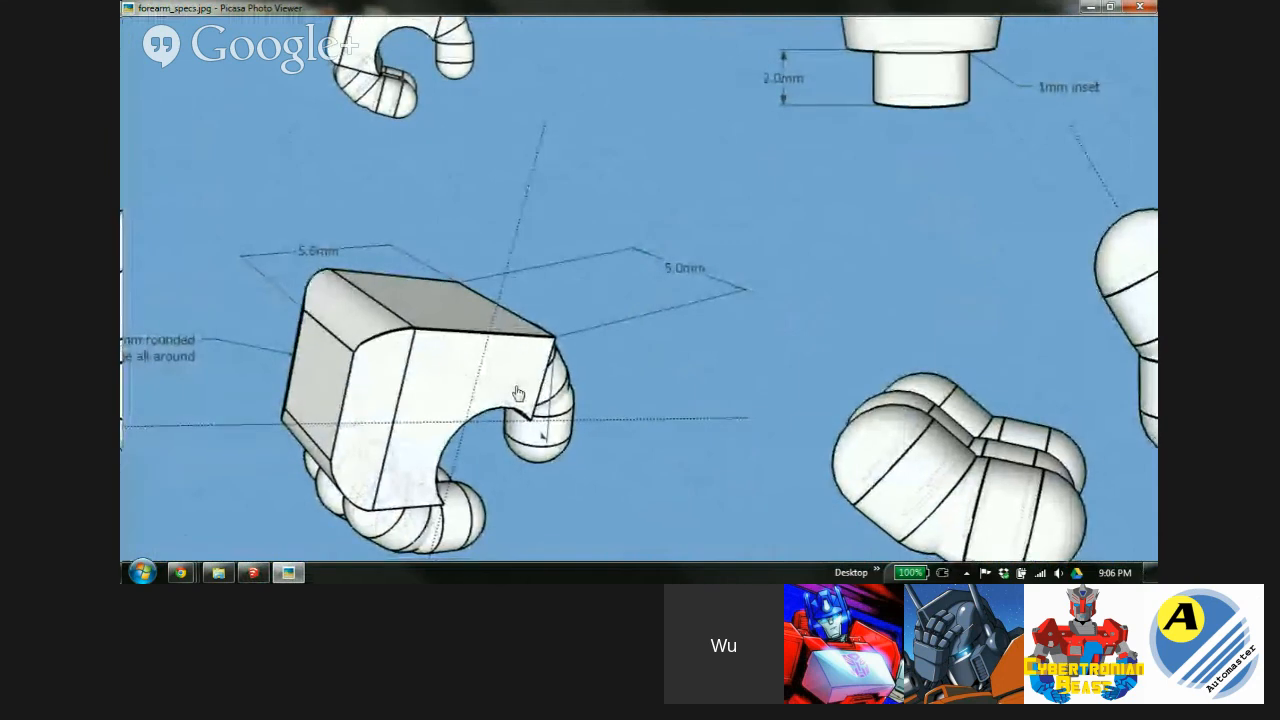
{"action": "left_click_drag", "start_coordinate": [520, 397], "coordinate": [668, 286]}
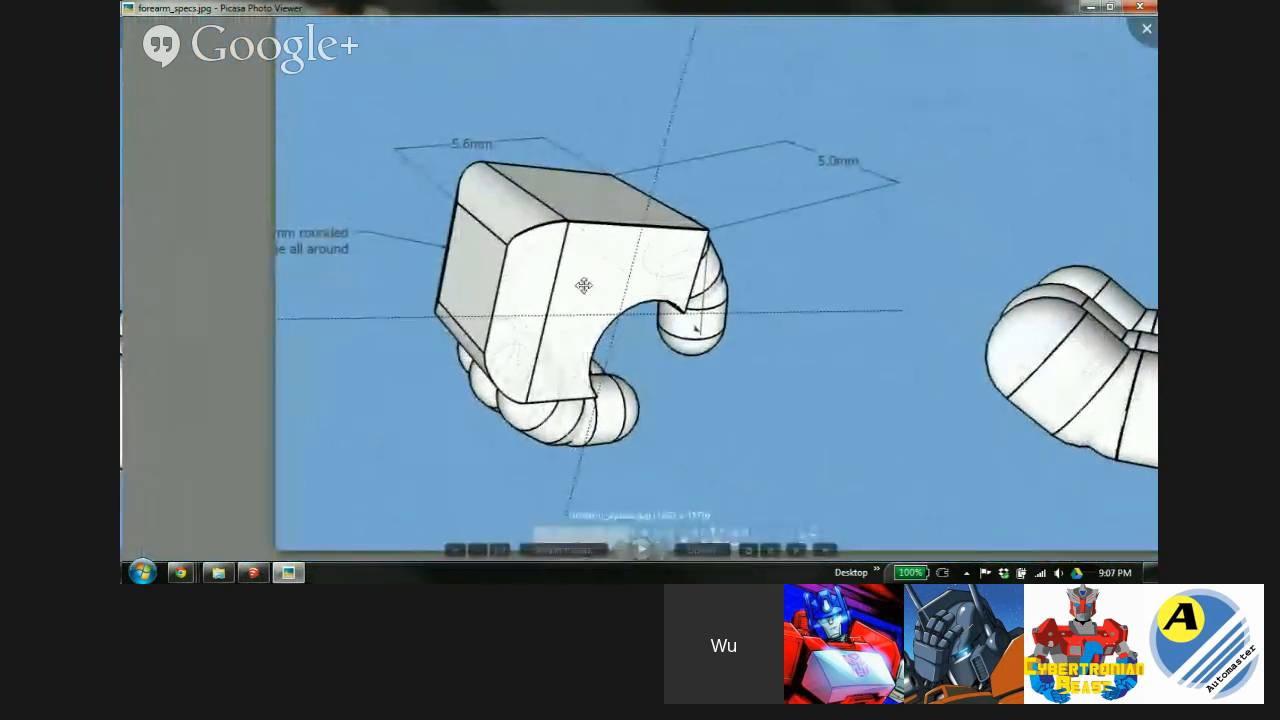
{"action": "mouse_move", "coordinate": [491, 271]}
{"action": "left_mouse_down"}
{"action": "mouse_move", "coordinate": [666, 284]}
{"action": "mouse_move", "coordinate": [514, 223]}
{"action": "mouse_move", "coordinate": [480, 251]}
{"action": "left_mouse_up"}
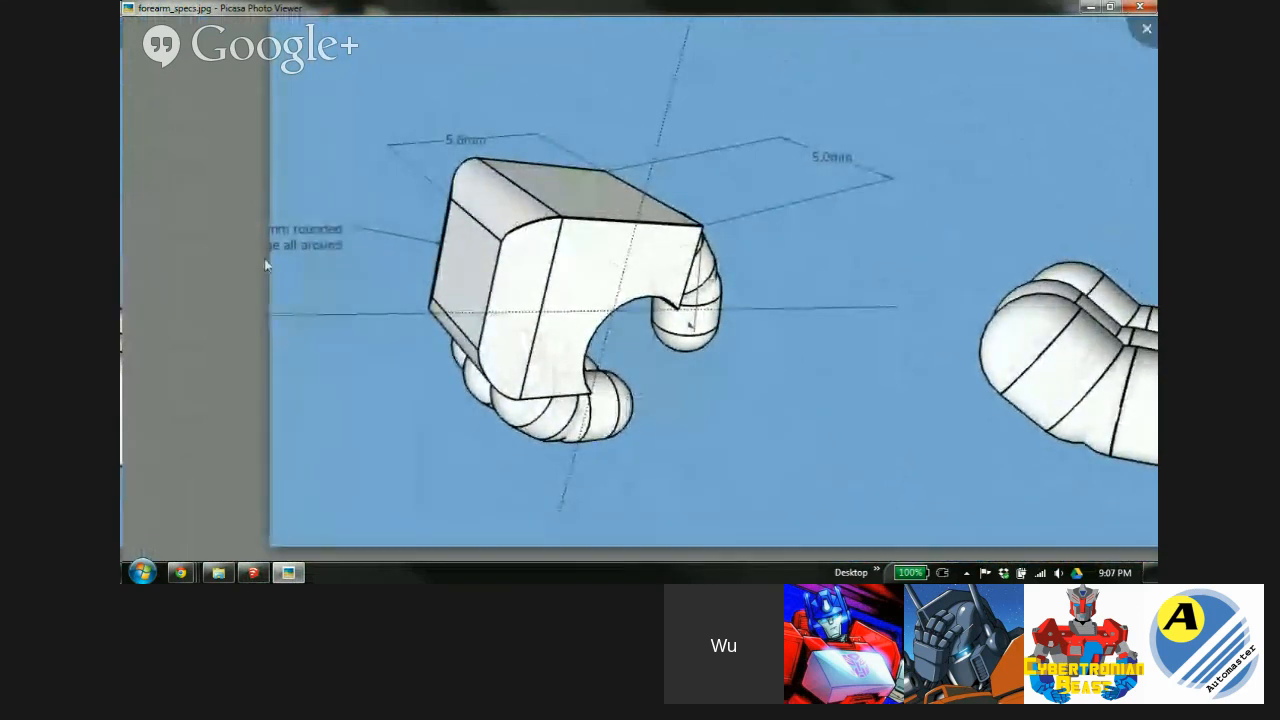
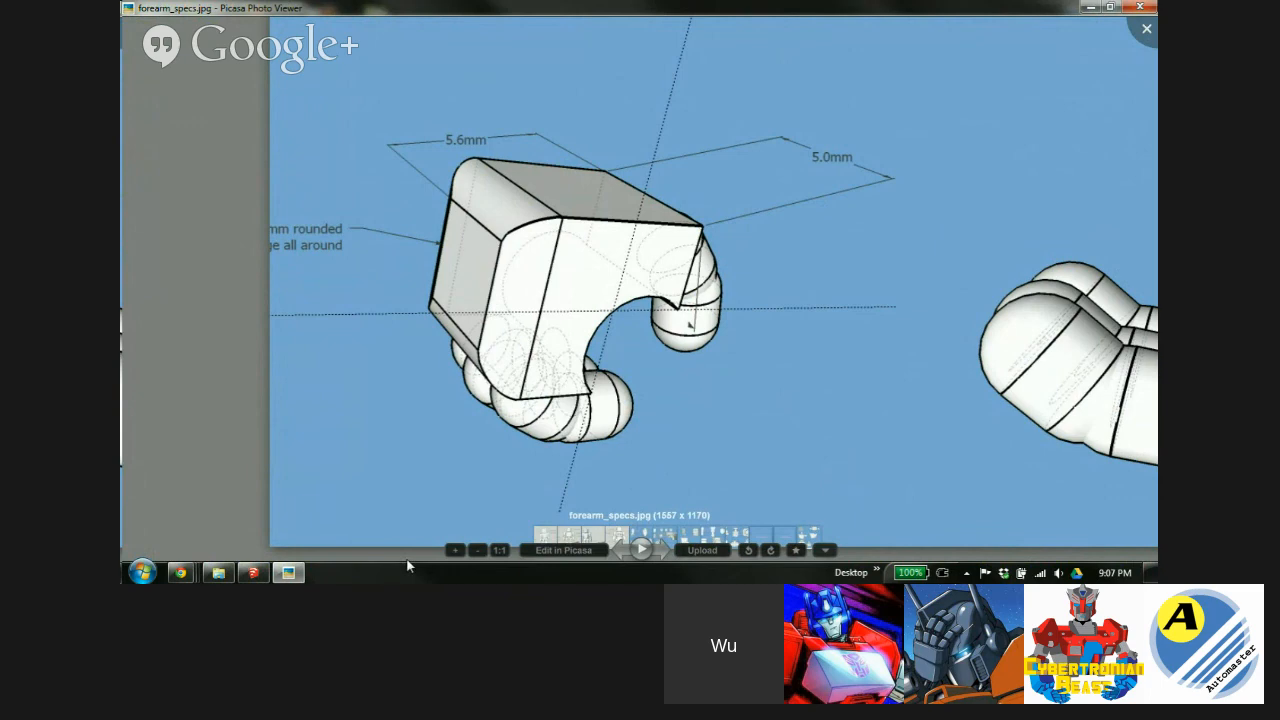
Pan across the zoomed forearm_specs.jpg to check the 5.6mm and 5.0mm hand dimensions.
{"action": "left_click_drag", "start_coordinate": [634, 259], "coordinate": [245, 483]}
{"action": "left_click_drag", "start_coordinate": [911, 343], "coordinate": [1076, 405]}
{"action": "left_click_drag", "start_coordinate": [347, 369], "coordinate": [517, 63]}
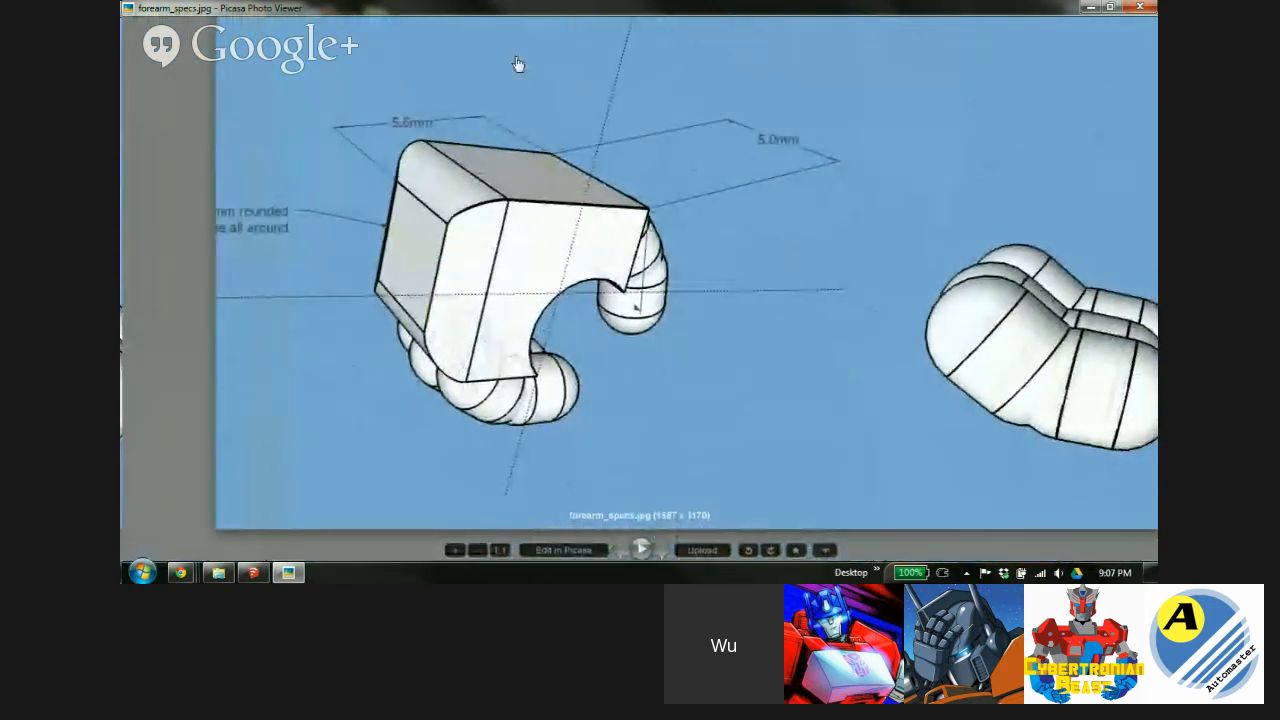
Back in minifig.skp, orbit to view the figure from above and box-select all its geometry.
{"action": "left_click", "coordinate": [253, 572]}
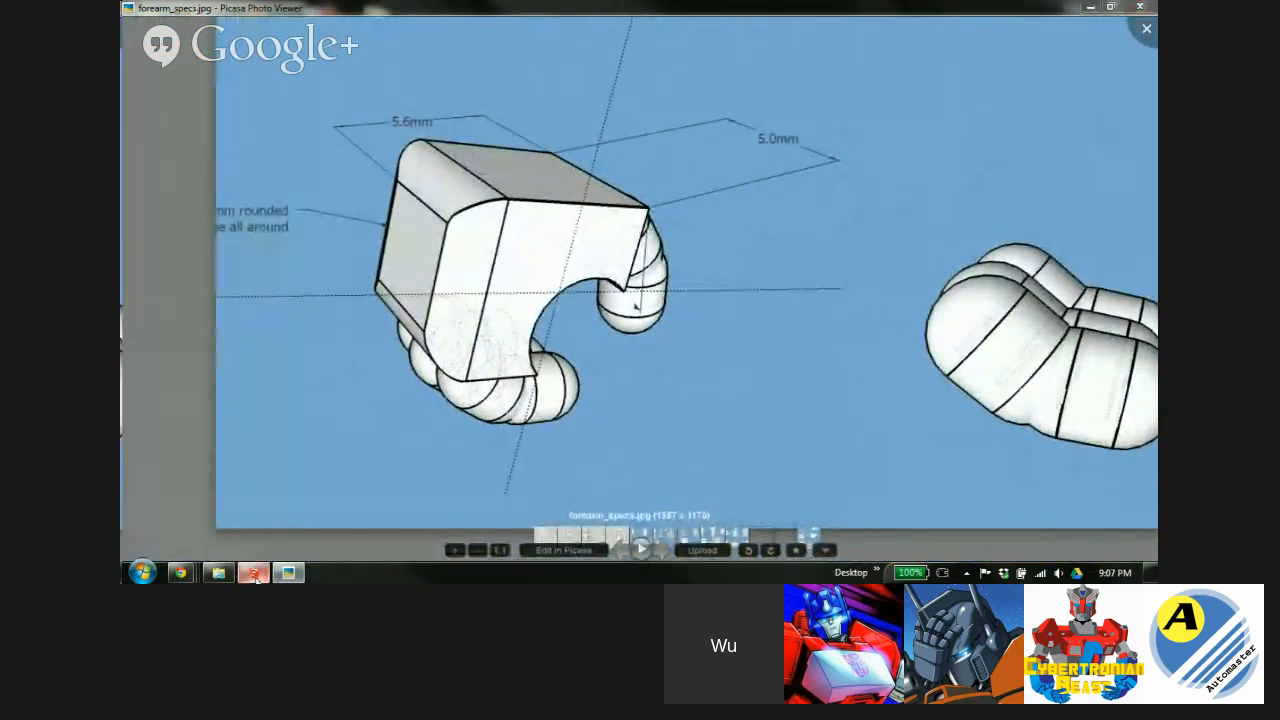
{"action": "scroll", "coordinate": [628, 211], "scroll_direction": "down", "scroll_amount": 1}
{"action": "middle_click_drag", "start_coordinate": [609, 223], "coordinate": [629, 526]}
{"action": "key", "text": "space"}
{"action": "scroll", "coordinate": [572, 258], "scroll_direction": "down", "scroll_amount": 2}
{"action": "left_click_drag", "start_coordinate": [469, 139], "coordinate": [694, 417]}
Make the selected figure a group and move it further along the red axis.
{"action": "right_click", "coordinate": [595, 263]}
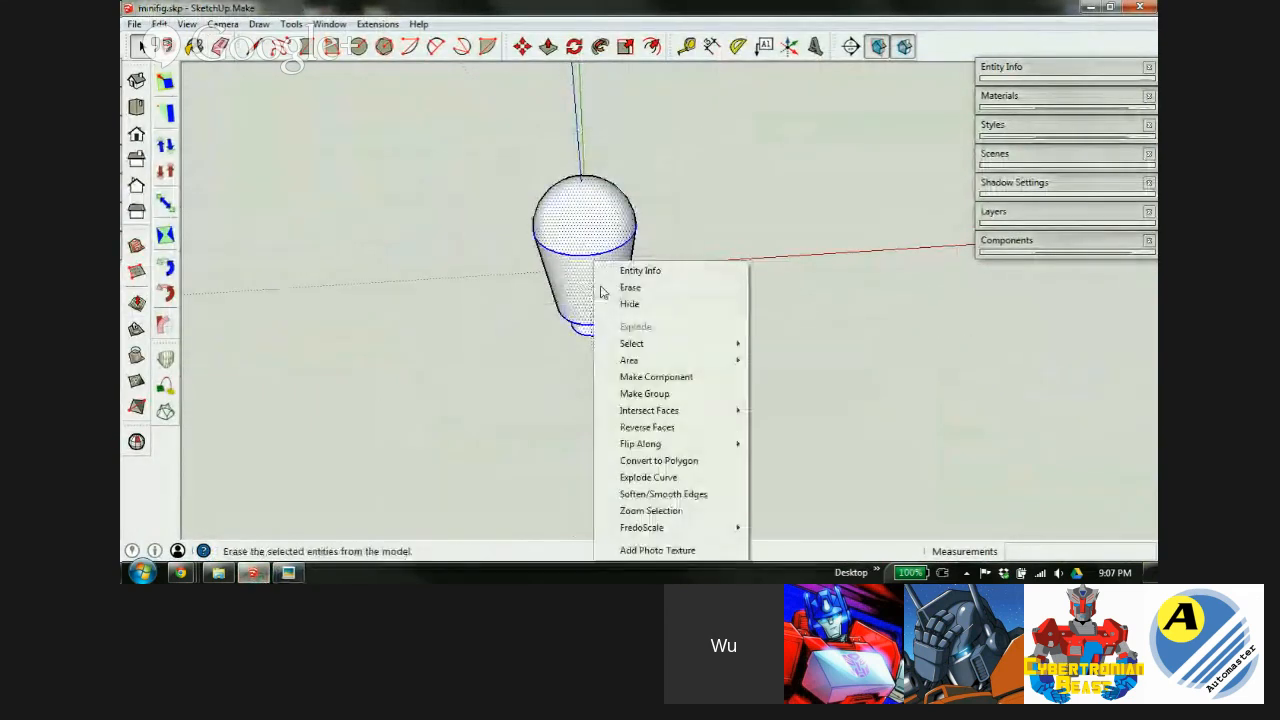
{"action": "left_click", "coordinate": [660, 396]}
{"action": "key", "text": "m"}
{"action": "left_click", "coordinate": [578, 313]}
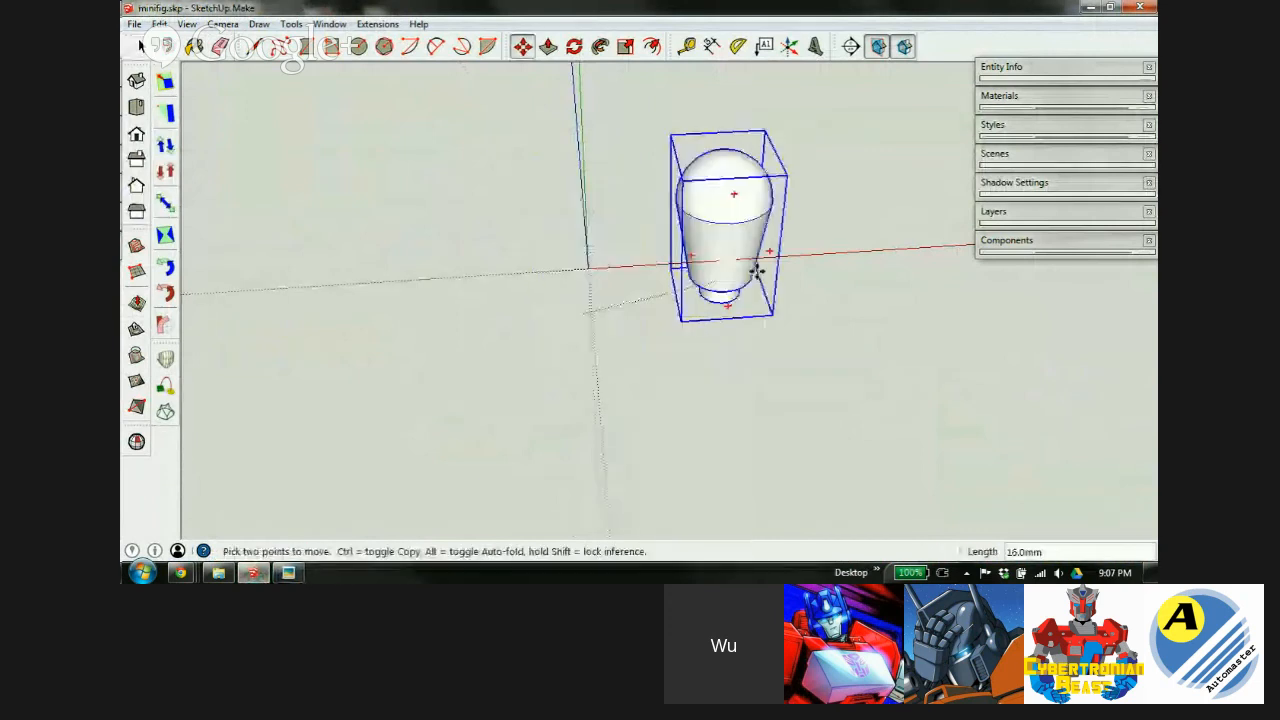
{"action": "left_click", "coordinate": [951, 271]}
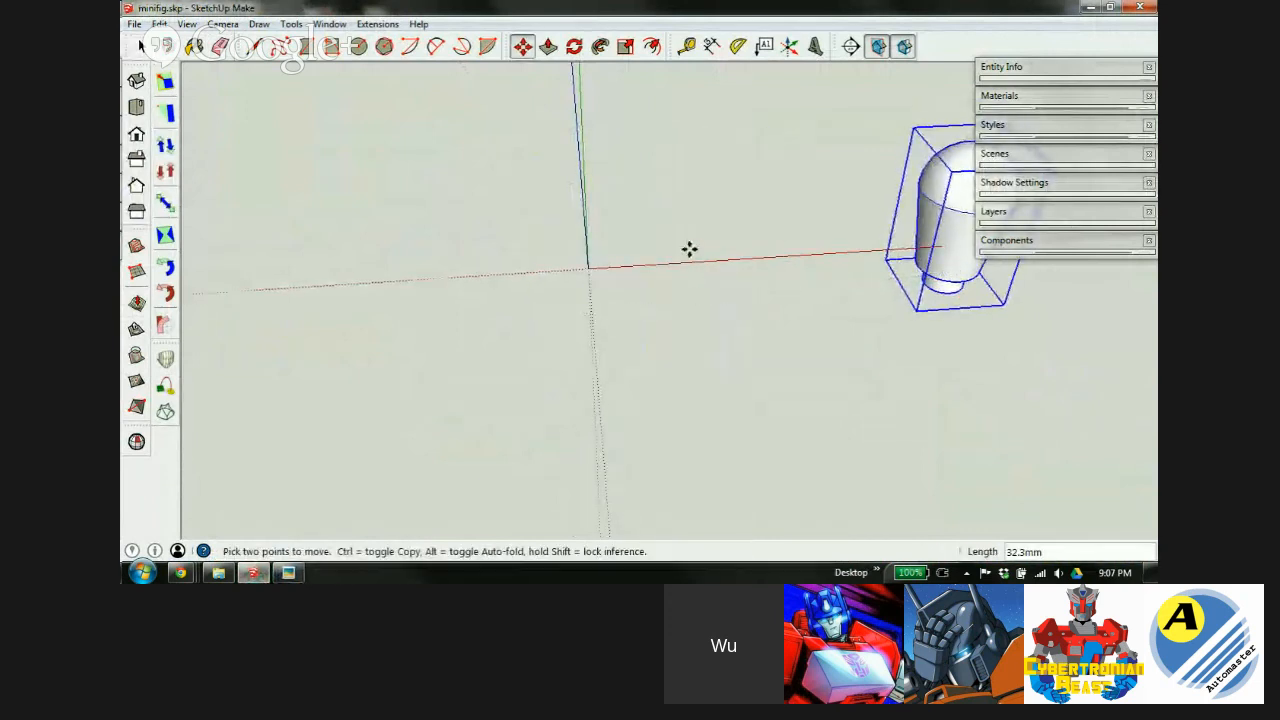
Draw a 5 by 5 rectangle at the origin and pull it up 5mm into a box.
{"action": "key", "text": "r"}
{"action": "left_click", "coordinate": [589, 268]}
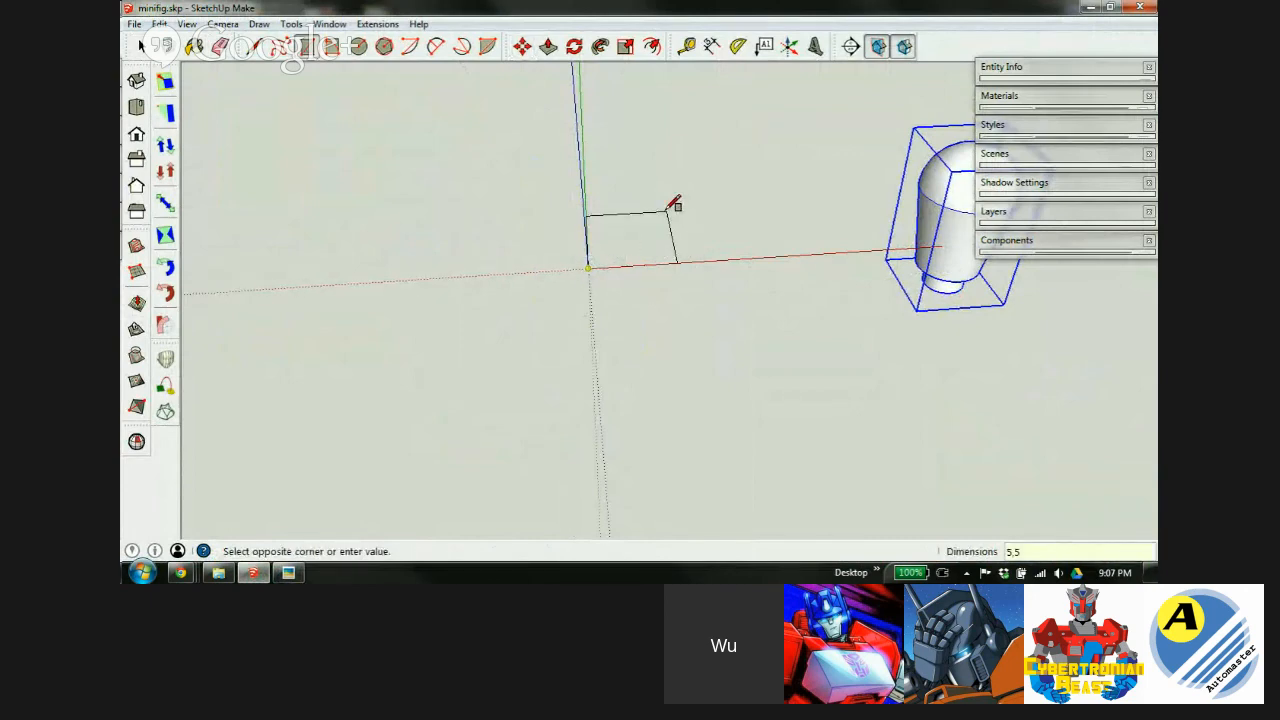
{"action": "type", "text": "5,5"}
{"action": "key", "text": "Return"}
{"action": "key", "text": "p"}
{"action": "left_click", "coordinate": [617, 257]}
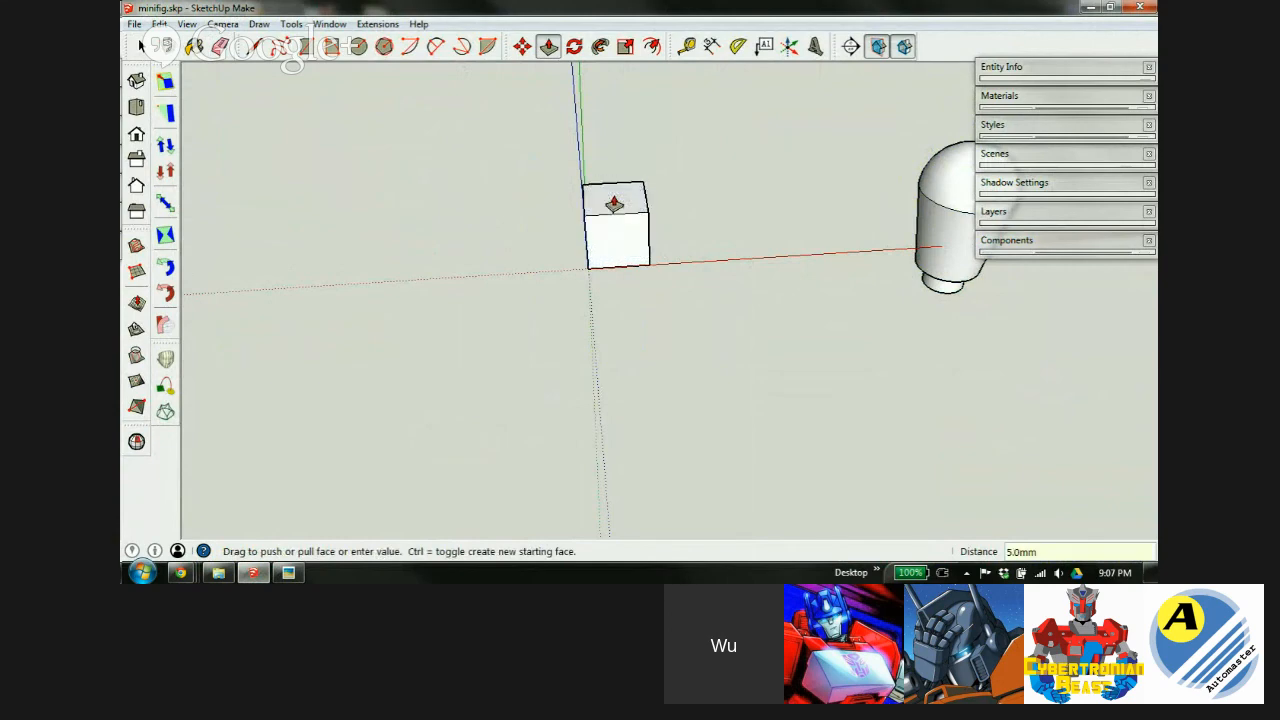
{"action": "key", "text": "Return"}
Orbit around the new 5mm box, then bring up the forearm reference image.
{"action": "scroll", "coordinate": [605, 208], "scroll_direction": "up", "scroll_amount": 5}
{"action": "middle_click_drag", "start_coordinate": [594, 290], "coordinate": [620, 274]}
{"action": "scroll", "coordinate": [565, 297], "scroll_direction": "up", "scroll_amount": 1}
{"action": "middle_click_drag", "start_coordinate": [554, 297], "coordinate": [738, 290]}
{"action": "left_click", "coordinate": [289, 573]}
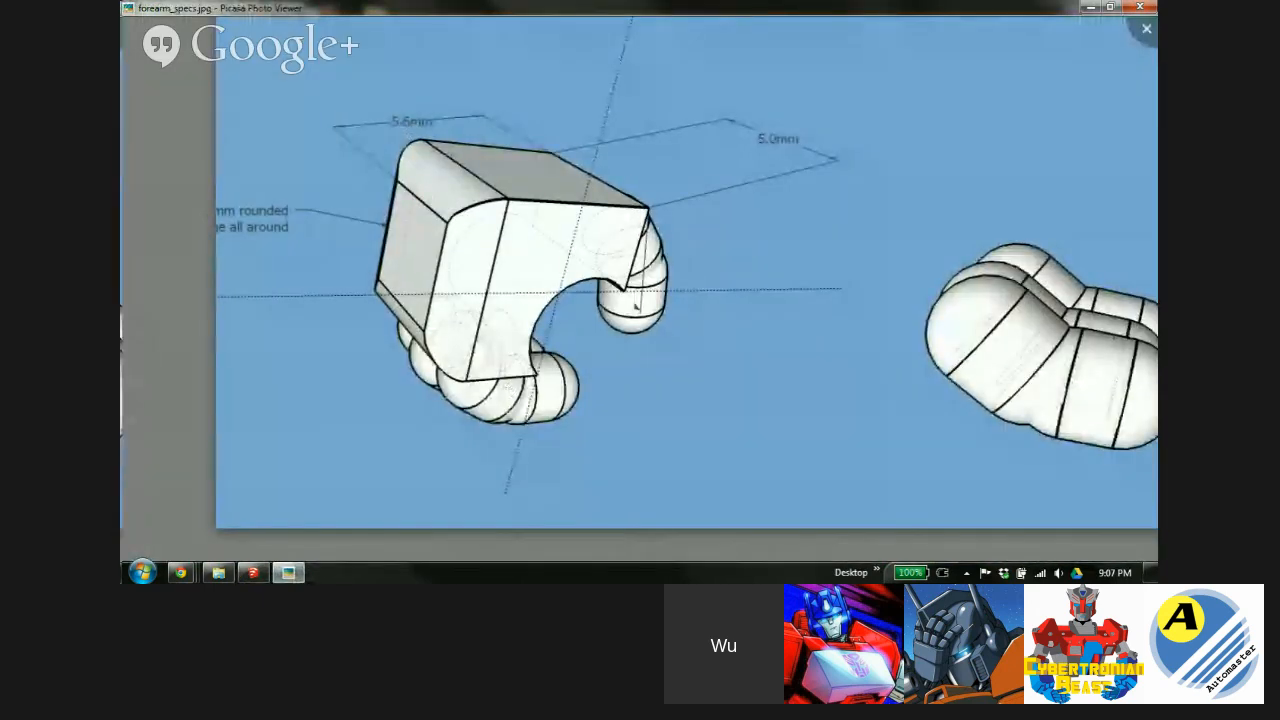
Push/pull the box's front face out an extra 0.6mm, then return to forearm_specs.jpg.
{"action": "left_click", "coordinate": [253, 572]}
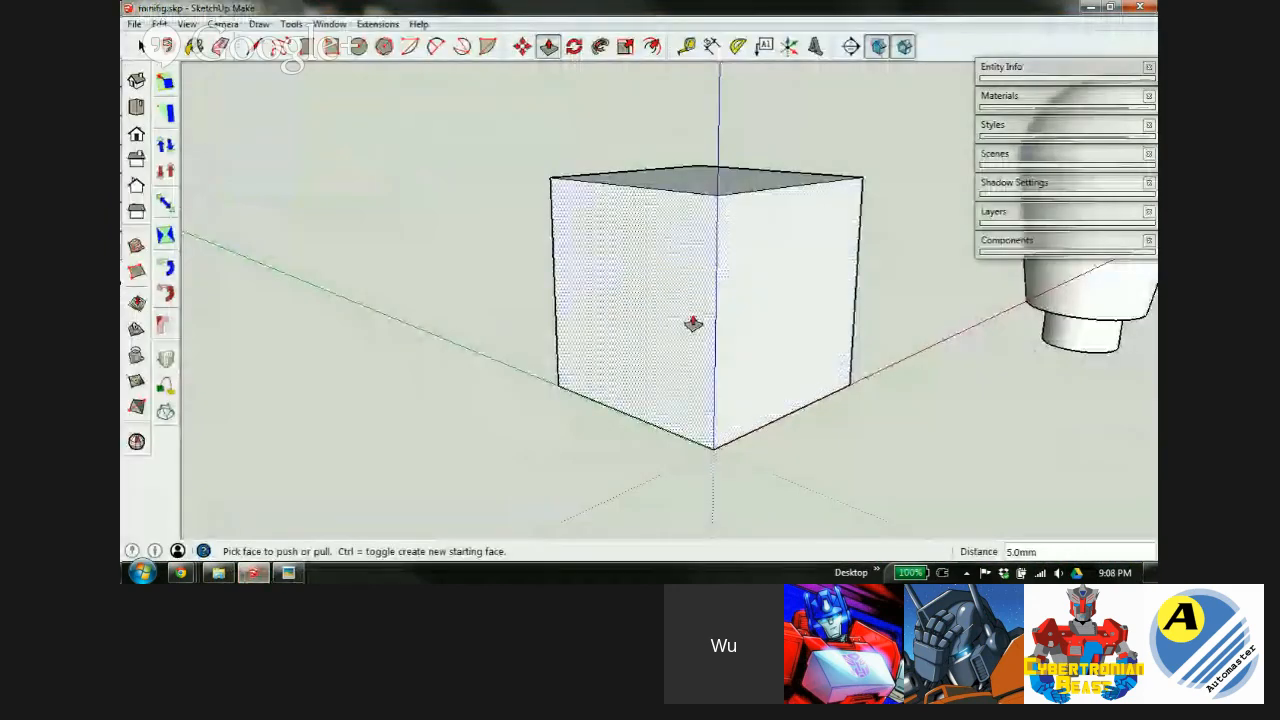
{"action": "left_click_drag", "start_coordinate": [654, 284], "coordinate": [608, 295]}
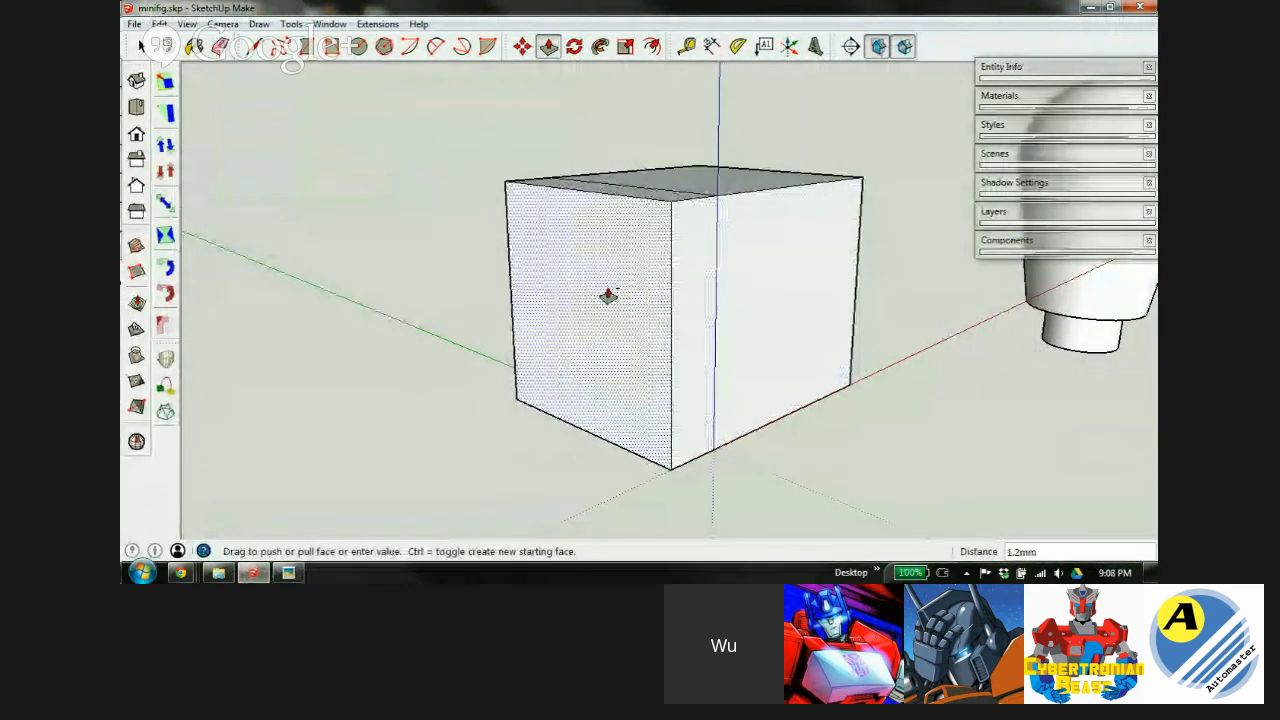
{"action": "key", "text": "Return"}
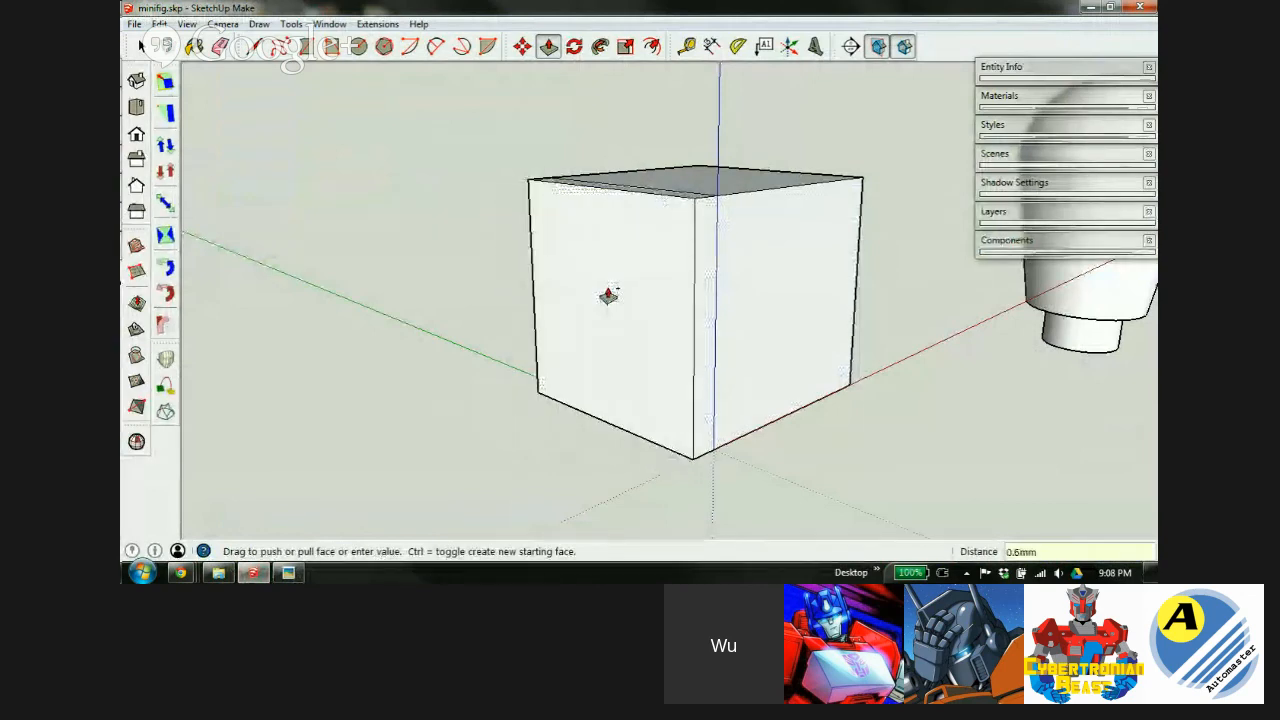
{"action": "scroll", "coordinate": [737, 220], "scroll_direction": "up", "scroll_amount": 4}
{"action": "middle_click_drag", "start_coordinate": [692, 284], "coordinate": [666, 251]}
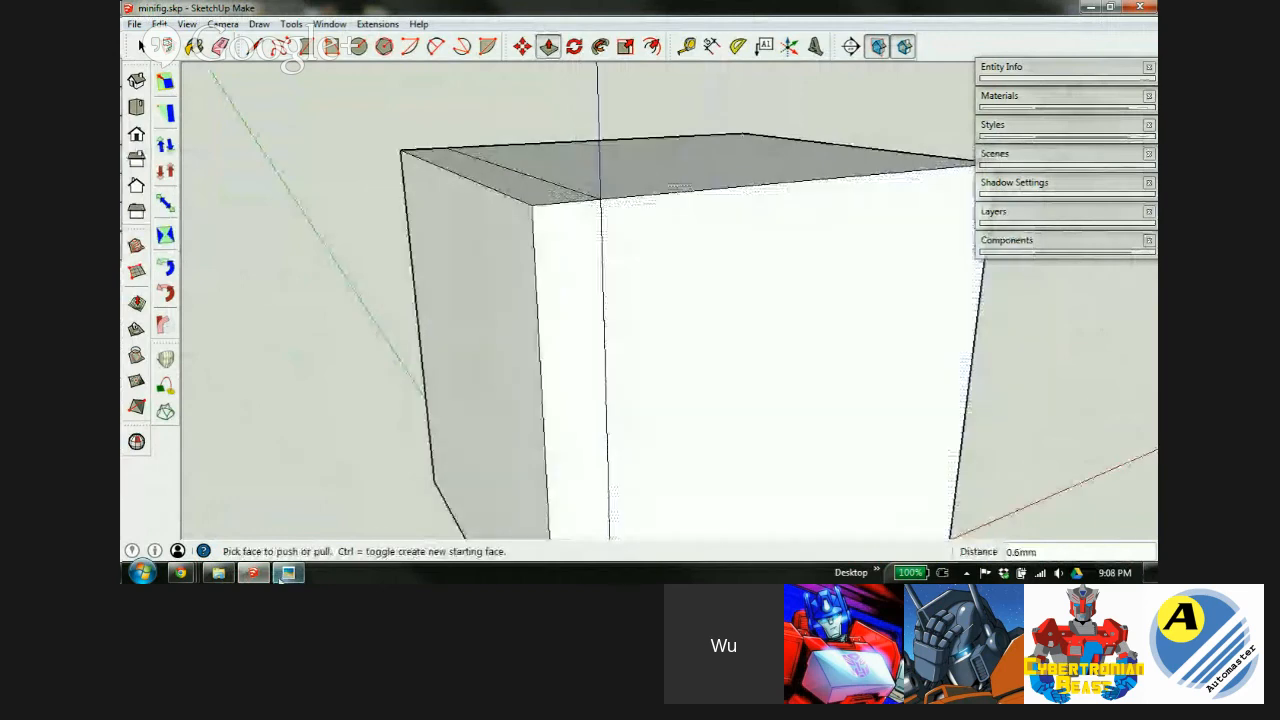
{"action": "mouse_move", "coordinate": [287, 575]}
{"action": "left_click", "coordinate": [270, 498]}
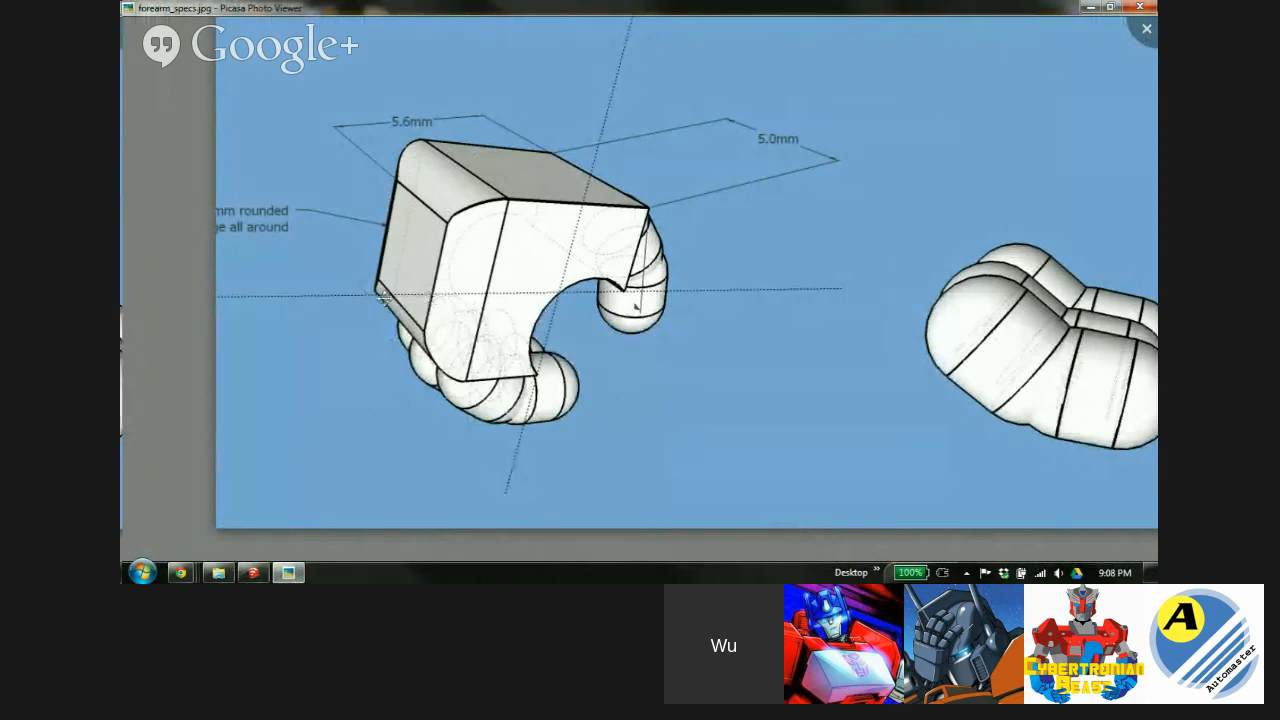
Back in the model, start a trial 2 Point Arc at the box's top corner, then cancel it.
{"action": "left_click", "coordinate": [255, 573]}
{"action": "middle_click_drag", "start_coordinate": [766, 268], "coordinate": [637, 234]}
{"action": "left_click", "coordinate": [437, 47]}
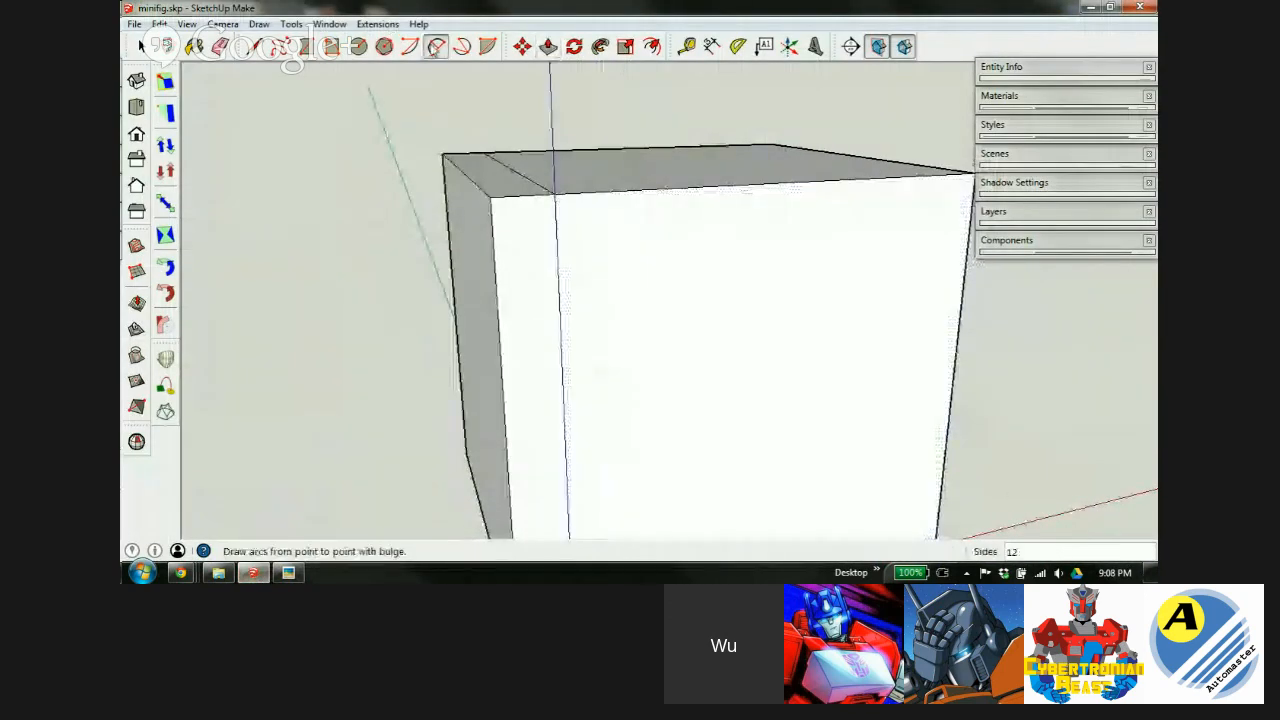
{"action": "left_click", "coordinate": [554, 192]}
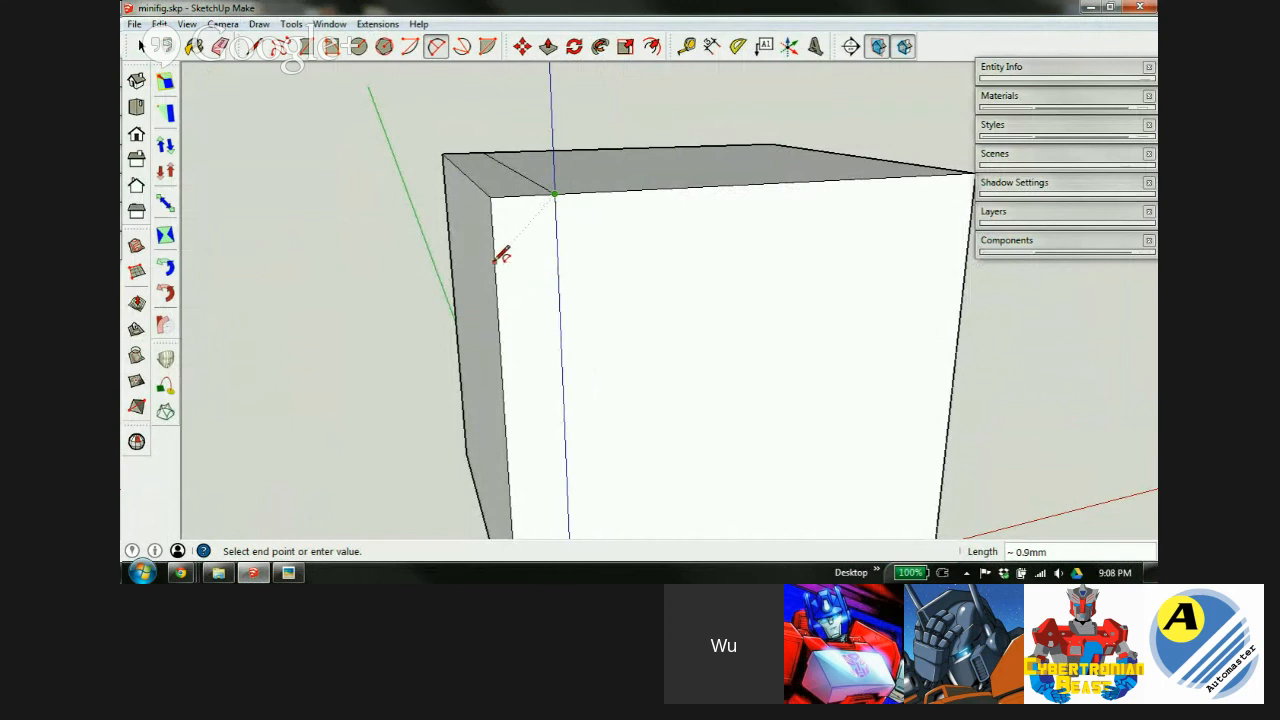
{"action": "key", "text": "Escape"}
{"action": "scroll", "coordinate": [540, 258], "scroll_direction": "up", "scroll_amount": 1}
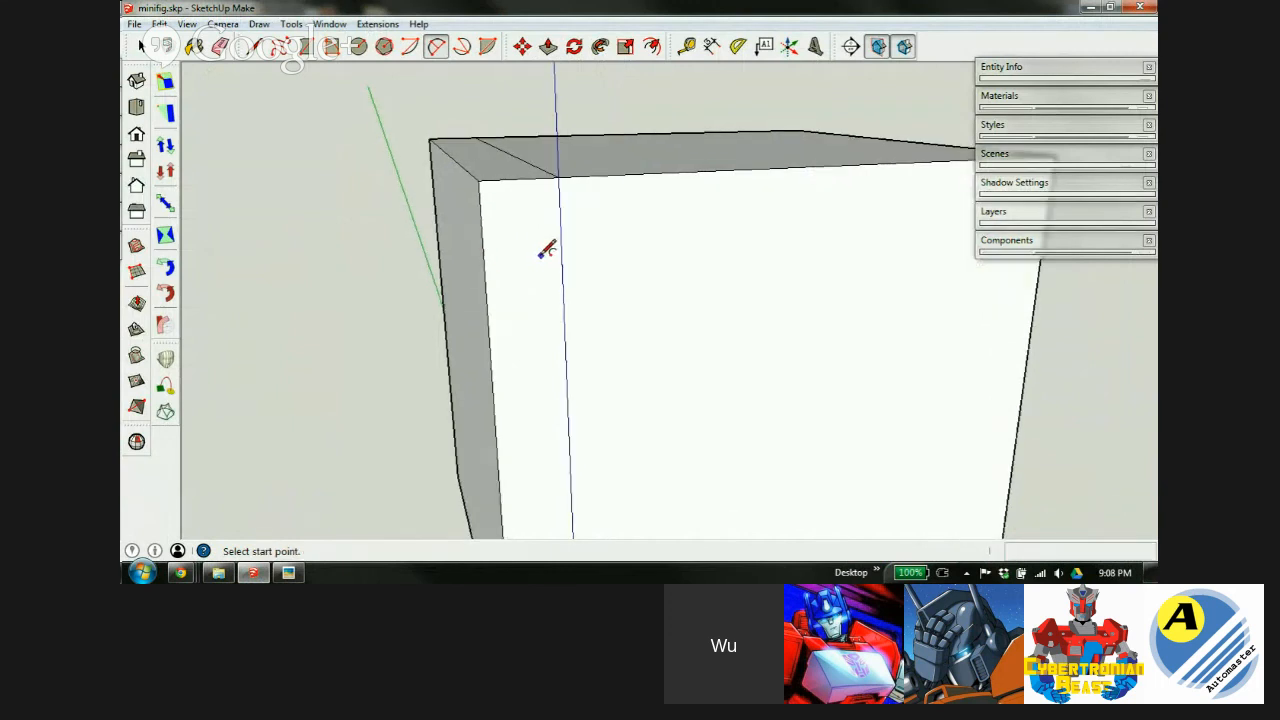
Measure the box edge and place a guide line 0.6mm in from its top edge.
{"action": "key", "text": "t"}
{"action": "left_click", "coordinate": [464, 161]}
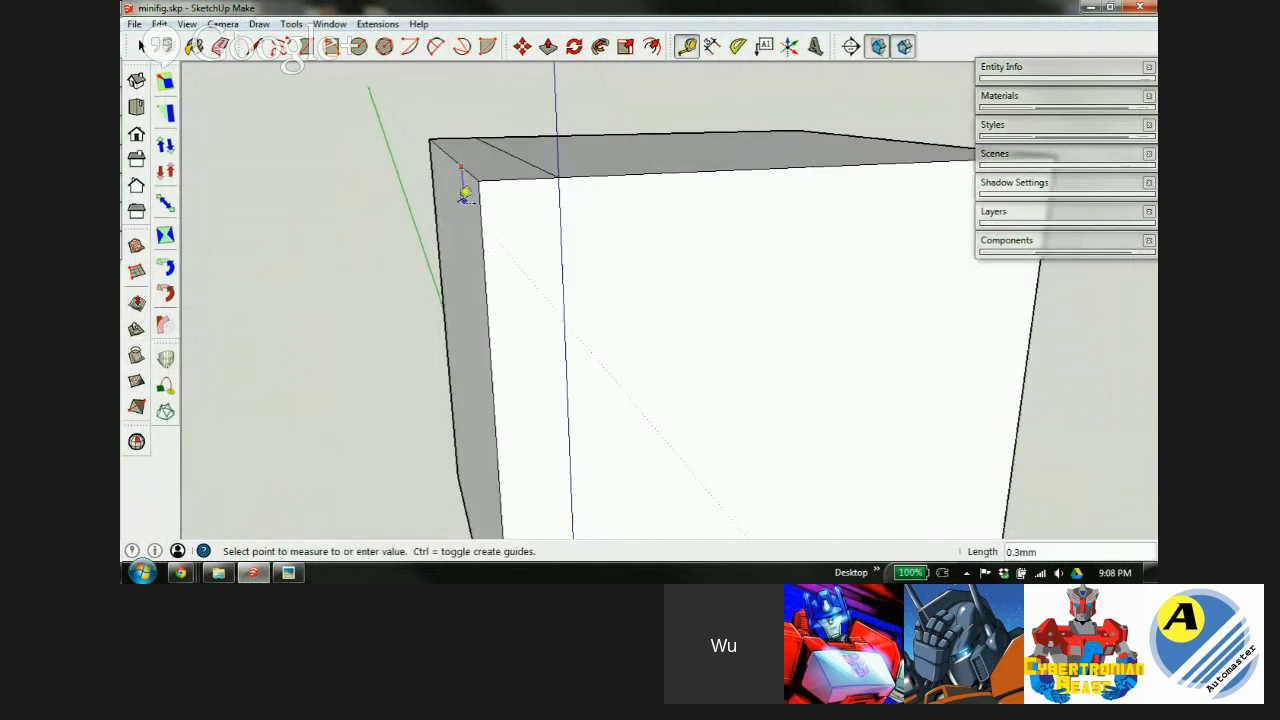
{"action": "left_click", "coordinate": [465, 206]}
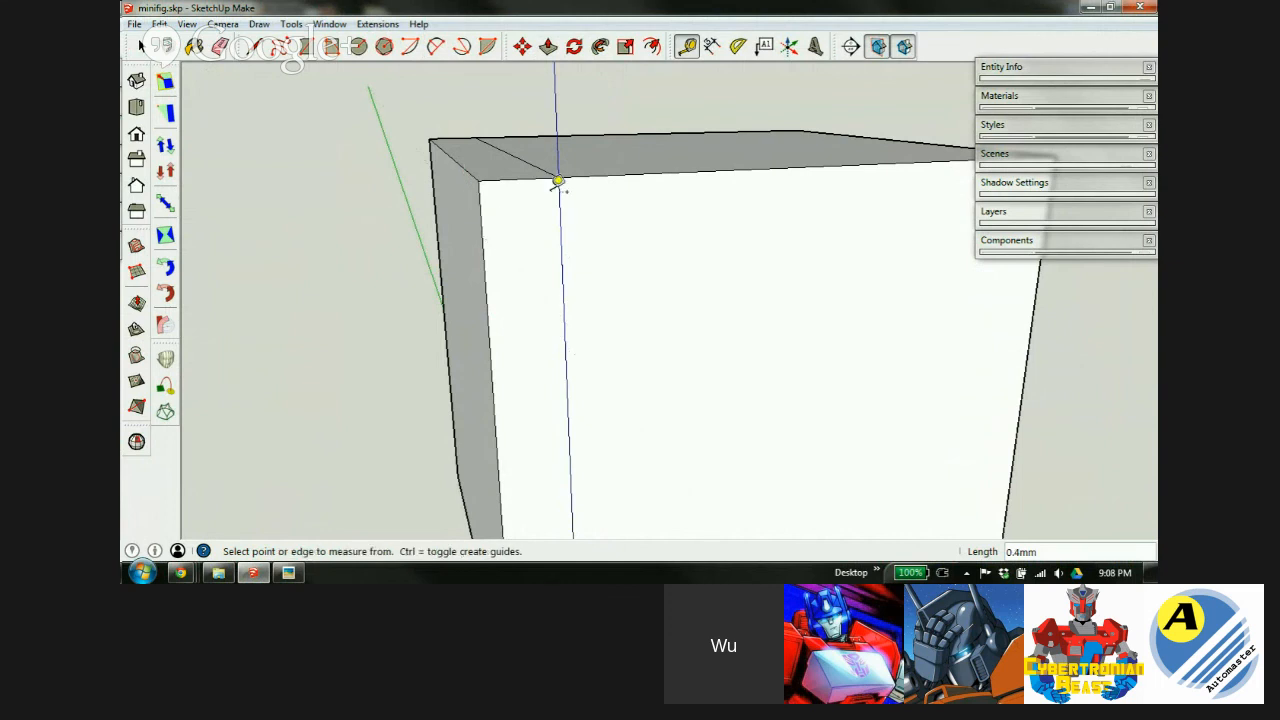
{"action": "left_click", "coordinate": [633, 172]}
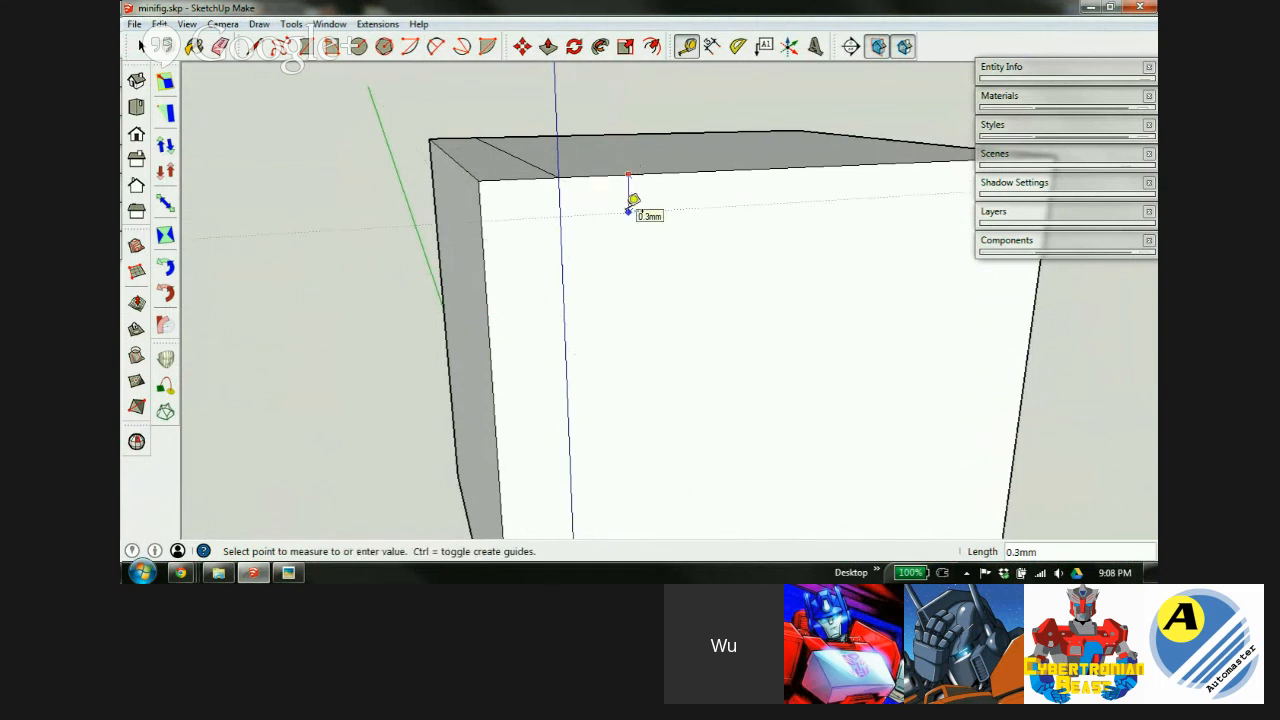
{"action": "key", "text": "Return"}
Try an arc from the top corner to the guide crossing, then cancel it and undo the guide.
{"action": "left_click", "coordinate": [436, 46]}
{"action": "left_click", "coordinate": [558, 178]}
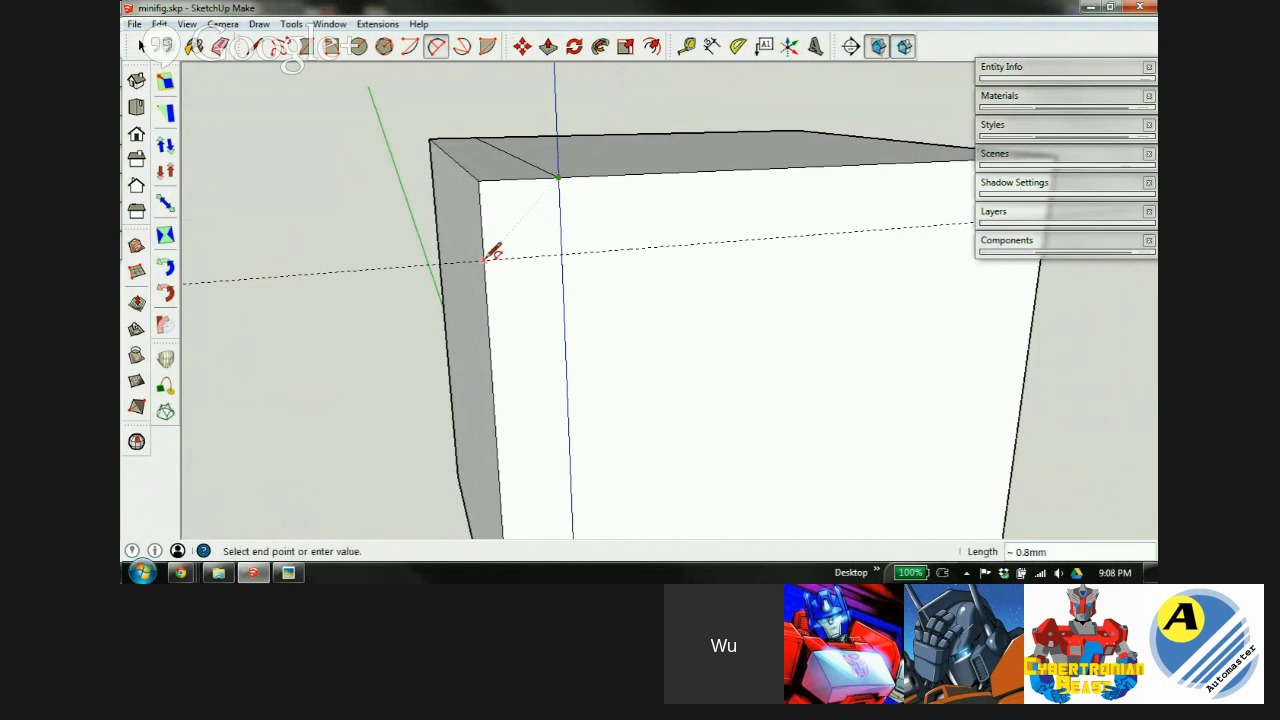
{"action": "left_click", "coordinate": [484, 259]}
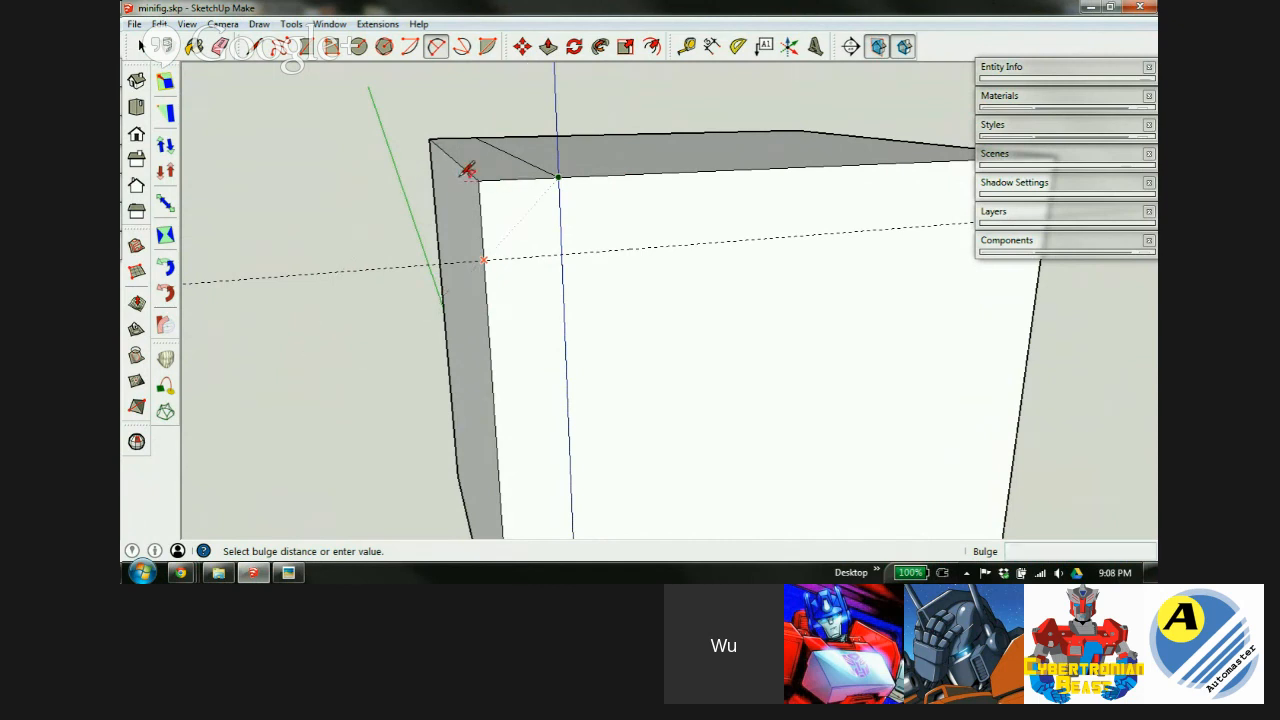
{"action": "key", "text": "Escape"}
{"action": "key", "text": "ctrl+z"}
{"action": "scroll", "coordinate": [484, 183], "scroll_direction": "down", "scroll_amount": 6}
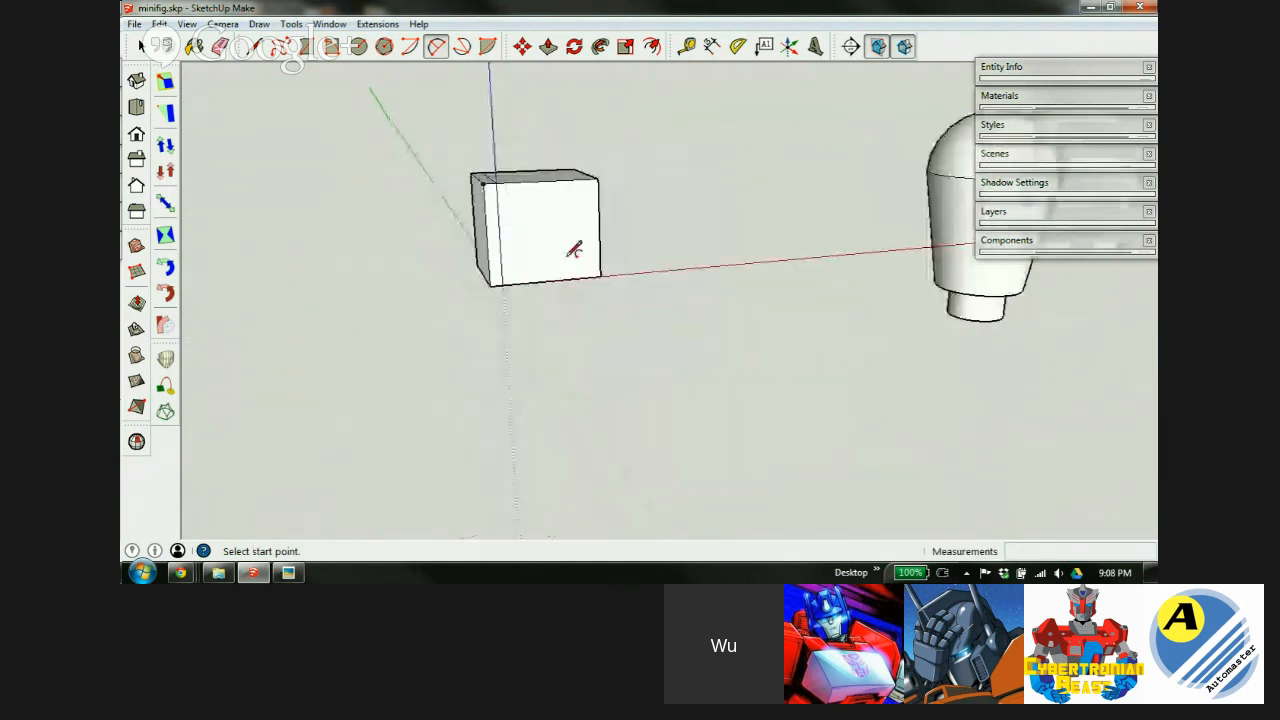
Select the box and scale it by a factor of 100 from a corner grip.
{"action": "scroll", "coordinate": [574, 250], "scroll_direction": "down", "scroll_amount": 3}
{"action": "key", "text": "space"}
{"action": "left_click_drag", "start_coordinate": [456, 161], "coordinate": [620, 311]}
{"action": "key", "text": "m"}
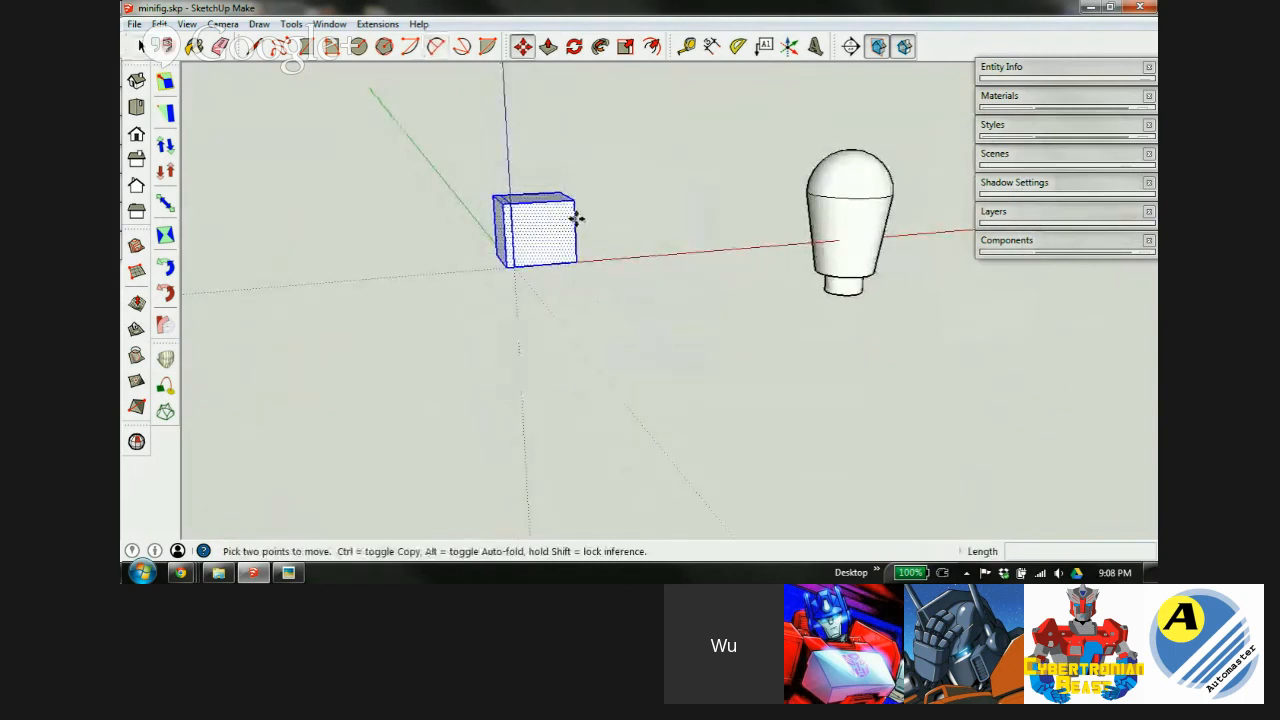
{"action": "key", "text": "s"}
{"action": "left_click", "coordinate": [577, 198]}
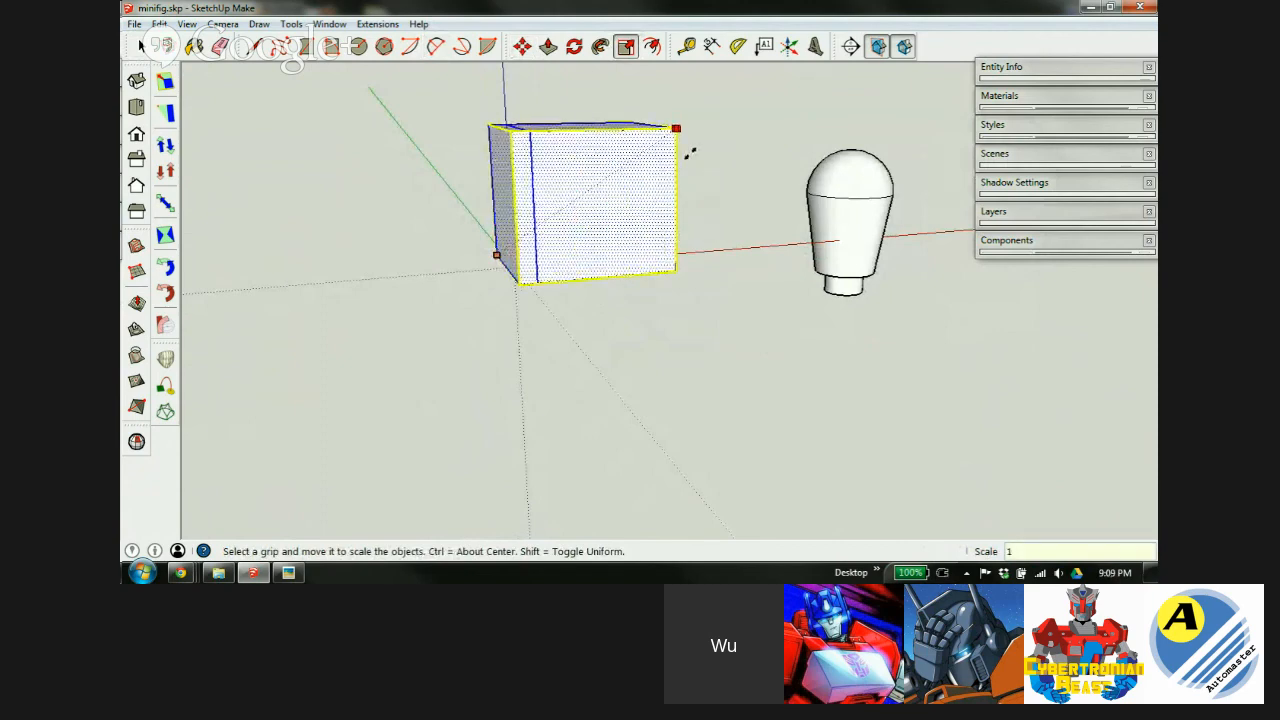
{"action": "key", "text": "Return"}
Zoom extents and orbit to inspect the enlarged box's top face beside the figure.
{"action": "key", "text": "shift+z"}
{"action": "key", "text": "space"}
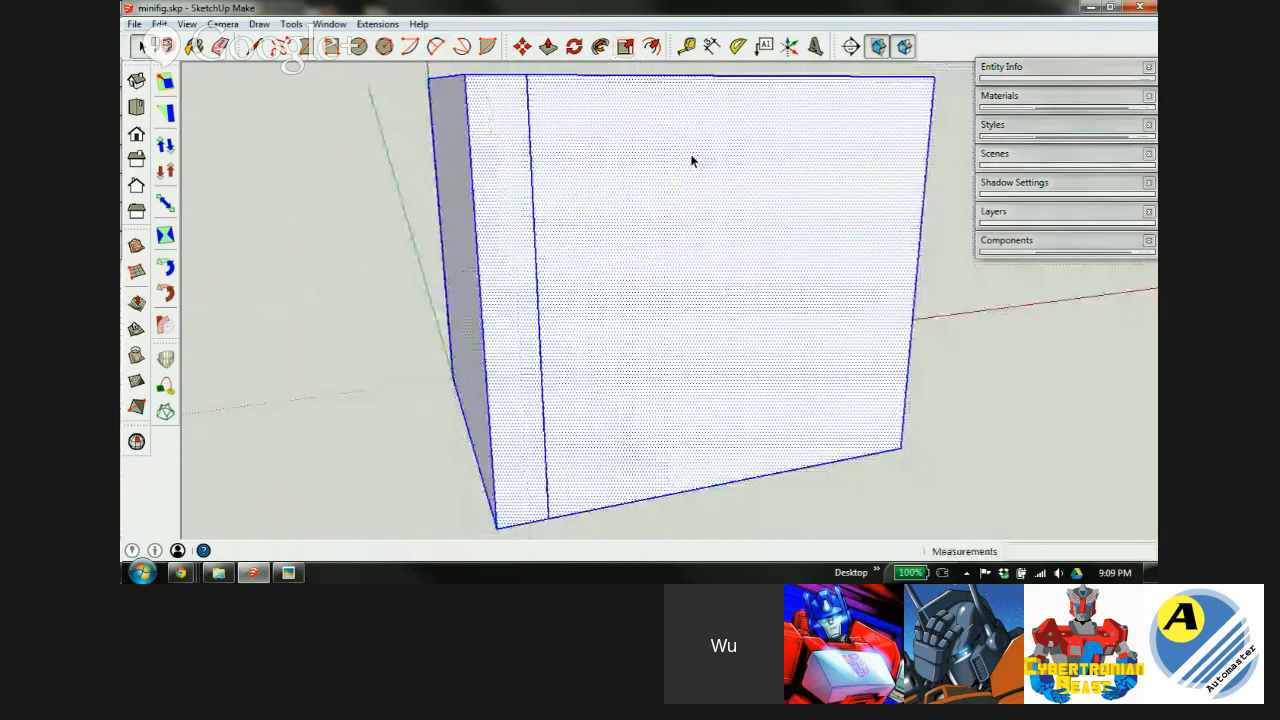
{"action": "scroll", "coordinate": [703, 237], "scroll_direction": "down", "scroll_amount": 3}
{"action": "middle_click_drag", "start_coordinate": [742, 209], "coordinate": [714, 349]}
{"action": "scroll", "coordinate": [606, 294], "scroll_direction": "up", "scroll_amount": 6}
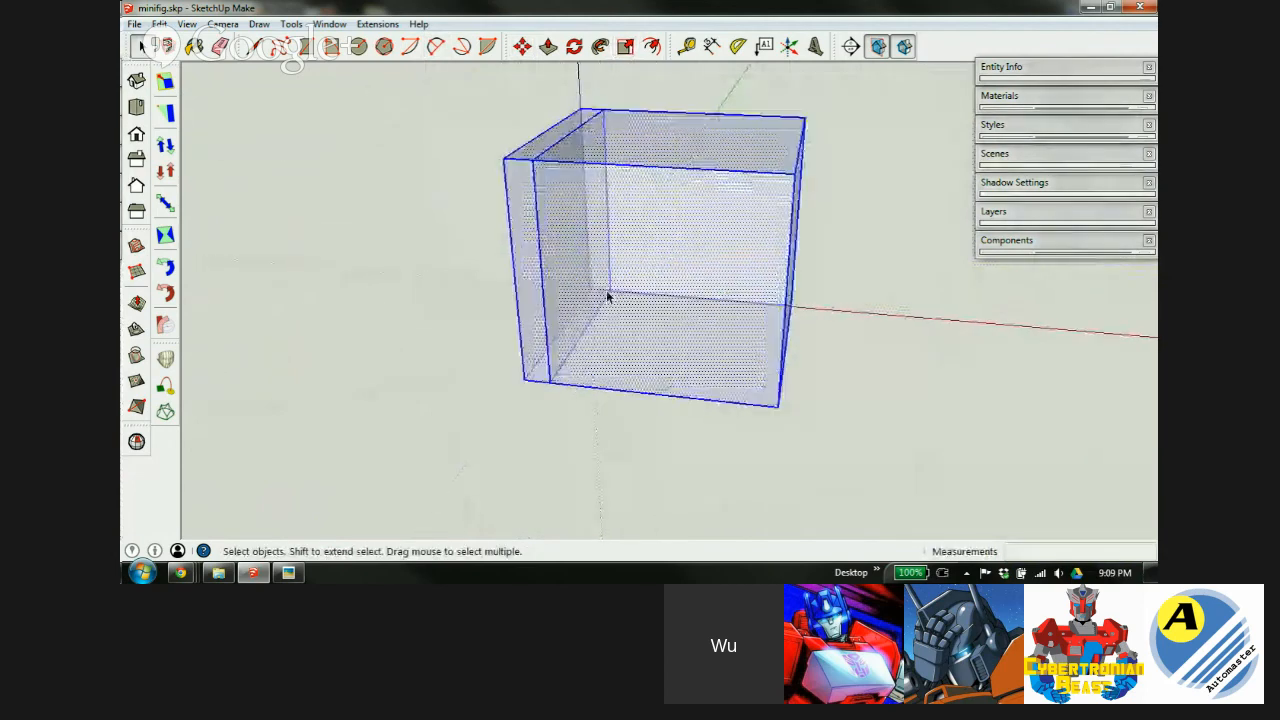
{"action": "scroll", "coordinate": [620, 303], "scroll_direction": "up", "scroll_amount": 1}
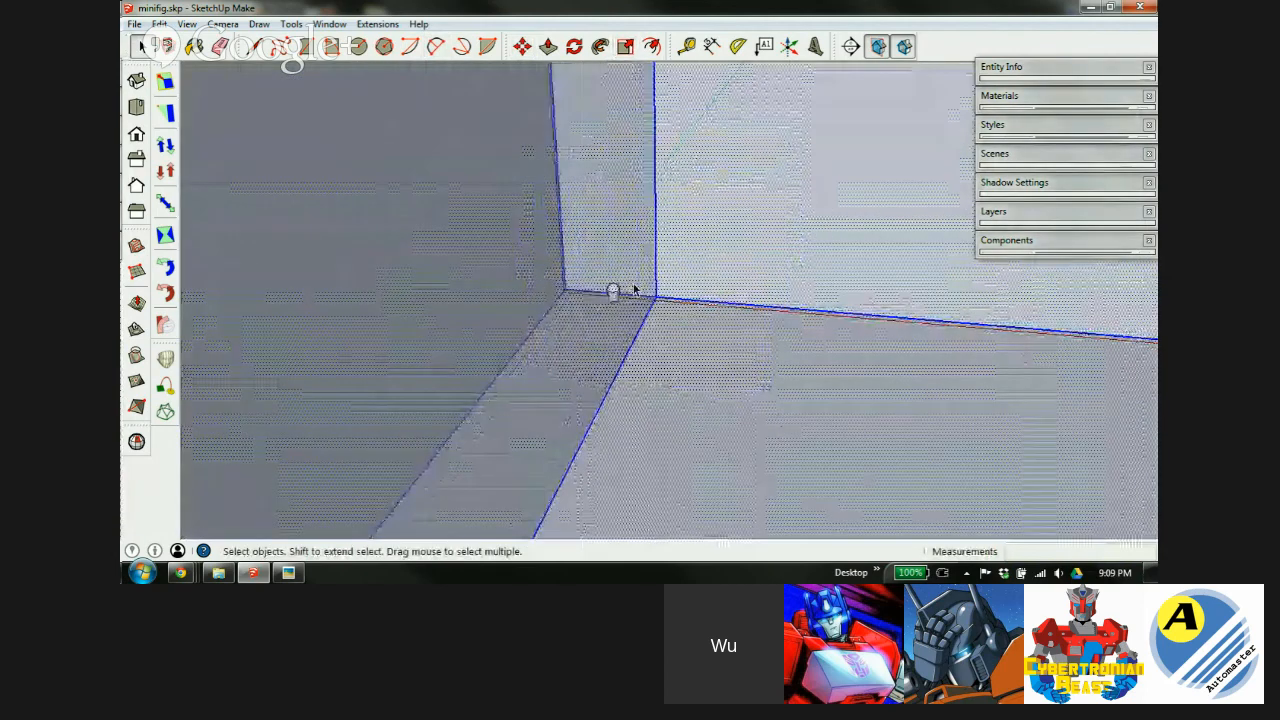
{"action": "scroll", "coordinate": [587, 291], "scroll_direction": "down", "scroll_amount": 1}
{"action": "scroll", "coordinate": [587, 288], "scroll_direction": "down", "scroll_amount": 10}
{"action": "scroll", "coordinate": [583, 275], "scroll_direction": "up", "scroll_amount": 5}
{"action": "middle_click_drag", "start_coordinate": [553, 297], "coordinate": [542, 371]}
{"action": "scroll", "coordinate": [560, 394], "scroll_direction": "up", "scroll_amount": 6}
{"action": "scroll", "coordinate": [620, 385], "scroll_direction": "up", "scroll_amount": 2}
{"action": "scroll", "coordinate": [550, 367], "scroll_direction": "down", "scroll_amount": 6}
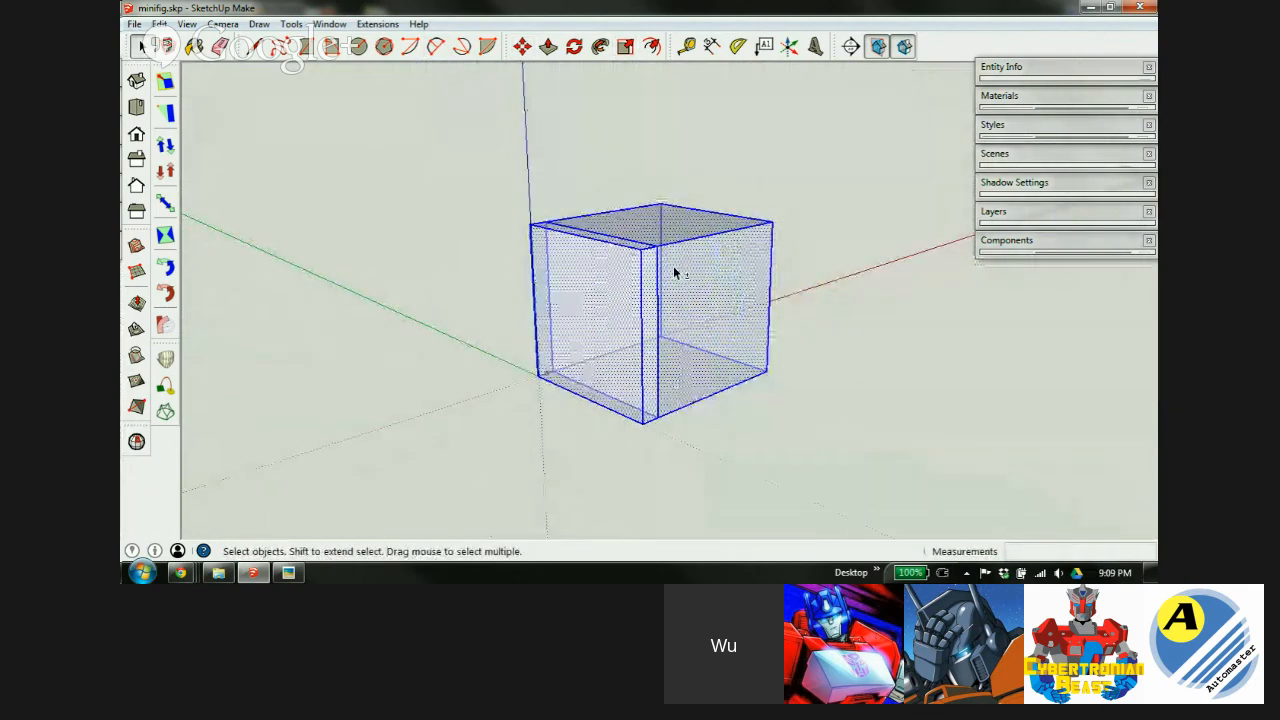
Open the box group for editing and place a guide 60 below its top edge.
{"action": "double_click", "coordinate": [689, 286]}
{"action": "scroll", "coordinate": [685, 278], "scroll_direction": "up", "scroll_amount": 3}
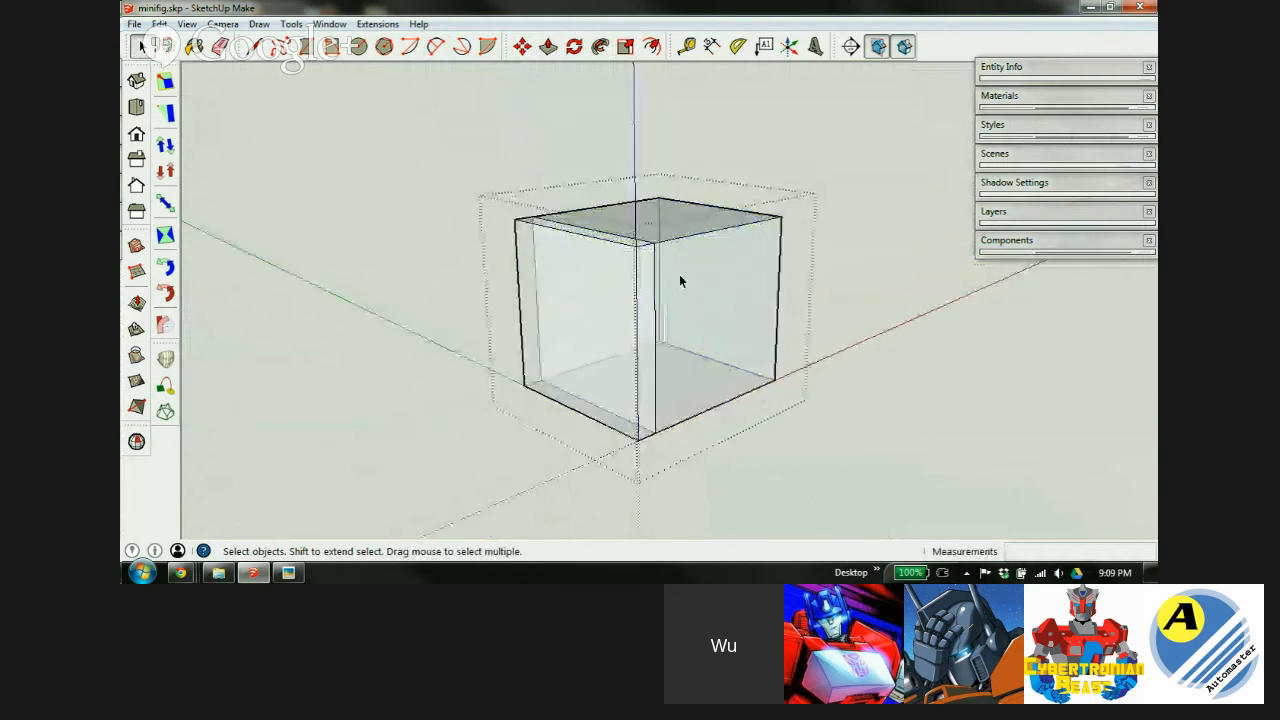
{"action": "middle_click_drag", "start_coordinate": [742, 281], "coordinate": [515, 362]}
{"action": "middle_click_drag", "start_coordinate": [787, 342], "coordinate": [596, 264]}
{"action": "key", "text": "t"}
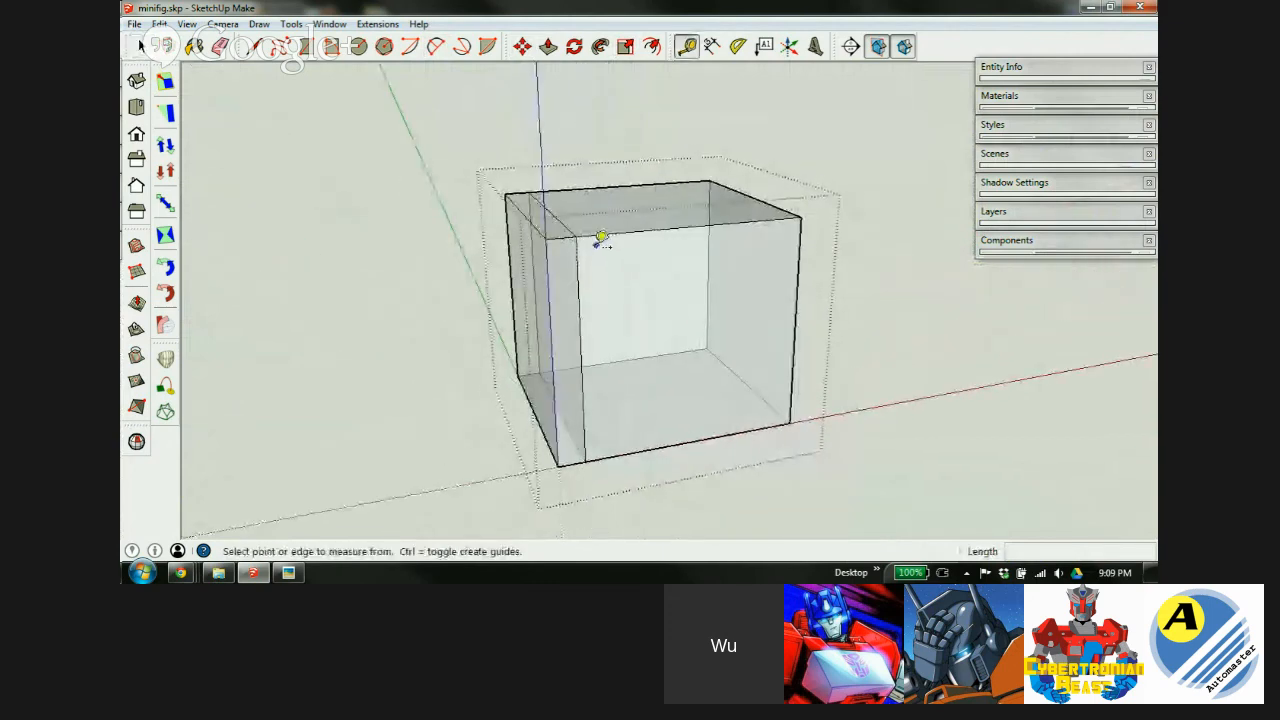
{"action": "scroll", "coordinate": [600, 237], "scroll_direction": "up", "scroll_amount": 5}
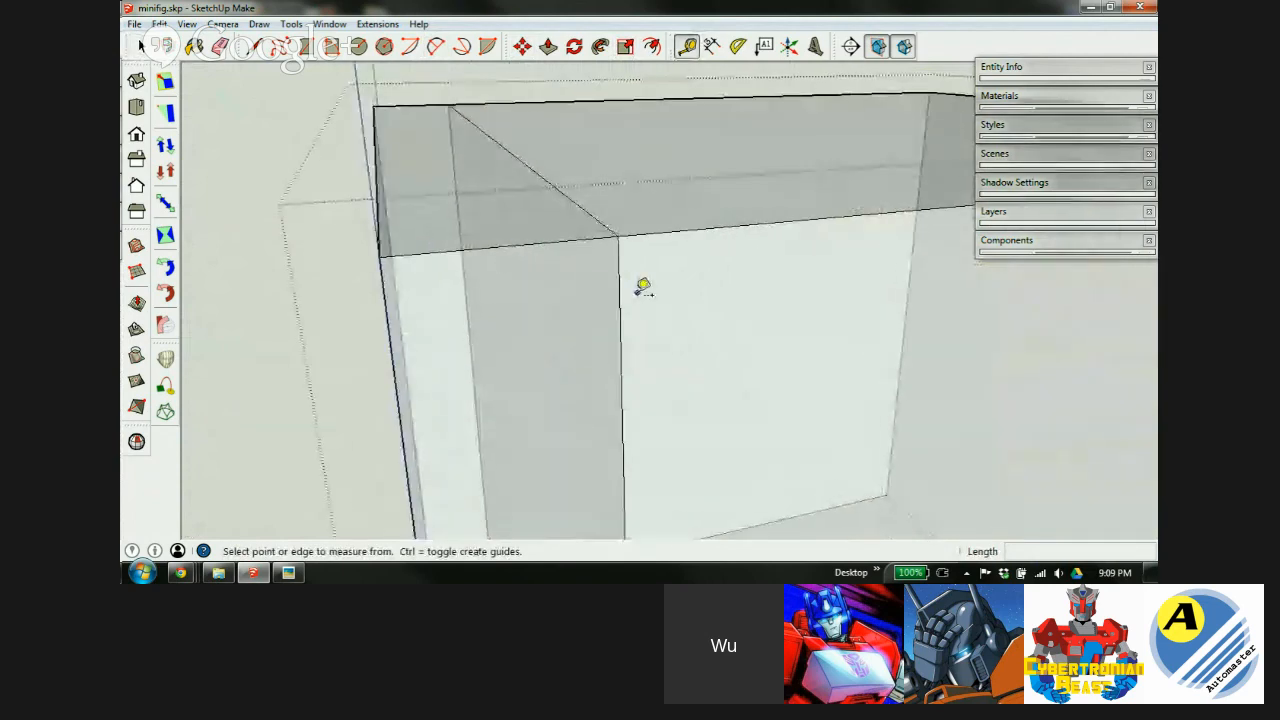
{"action": "middle_click_drag", "start_coordinate": [637, 293], "coordinate": [629, 238]}
{"action": "scroll", "coordinate": [570, 211], "scroll_direction": "down", "scroll_amount": 4}
{"action": "scroll", "coordinate": [620, 240], "scroll_direction": "up", "scroll_amount": 2}
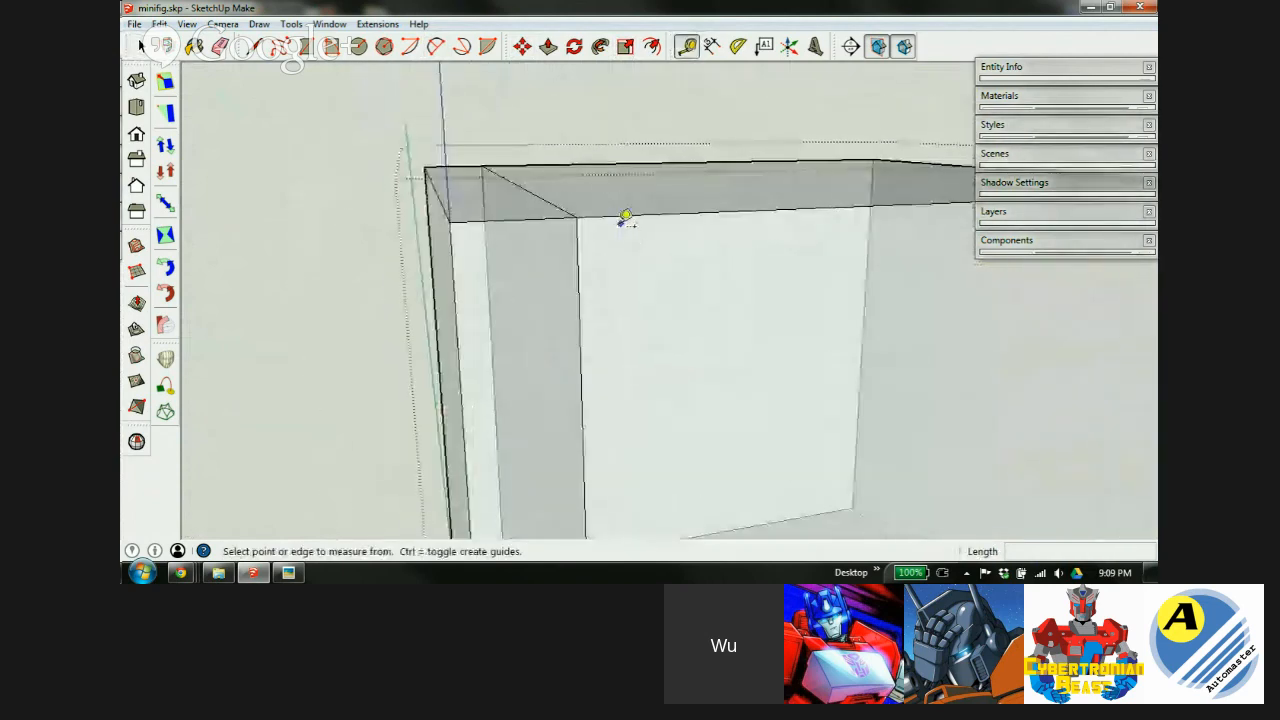
{"action": "left_click", "coordinate": [622, 214]}
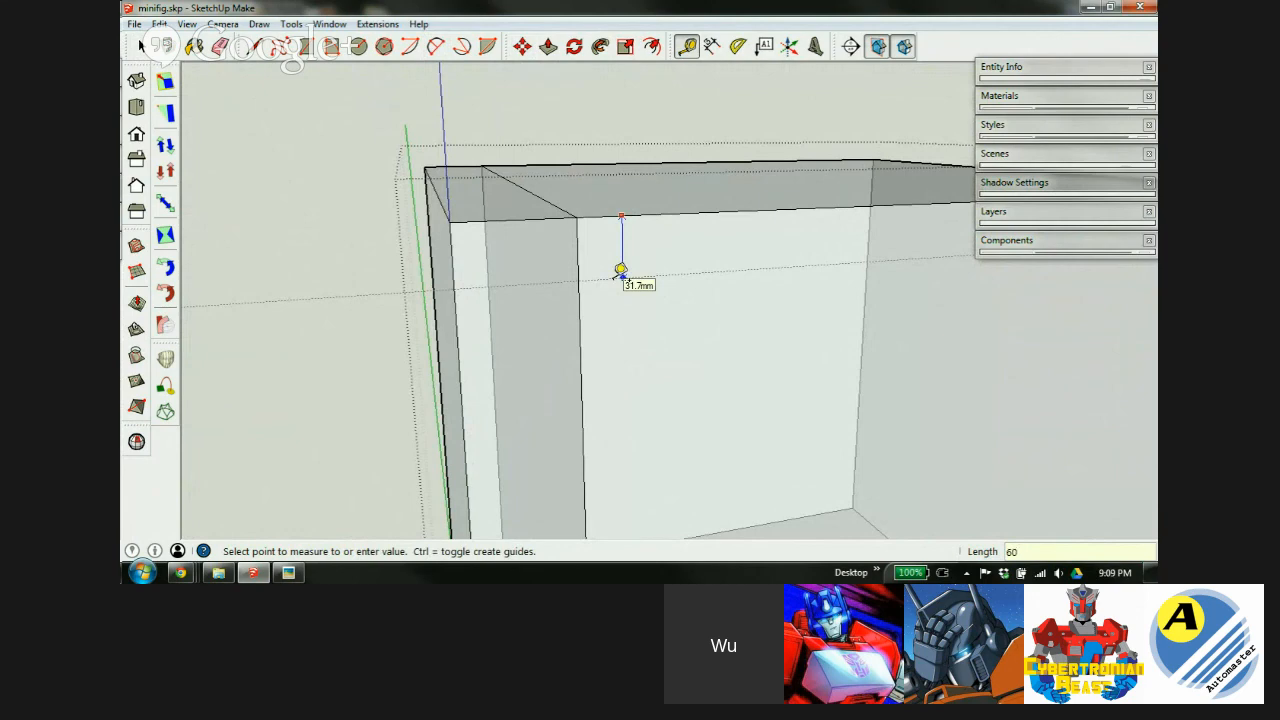
{"action": "type", "text": "60"}
{"action": "key", "text": "Return"}
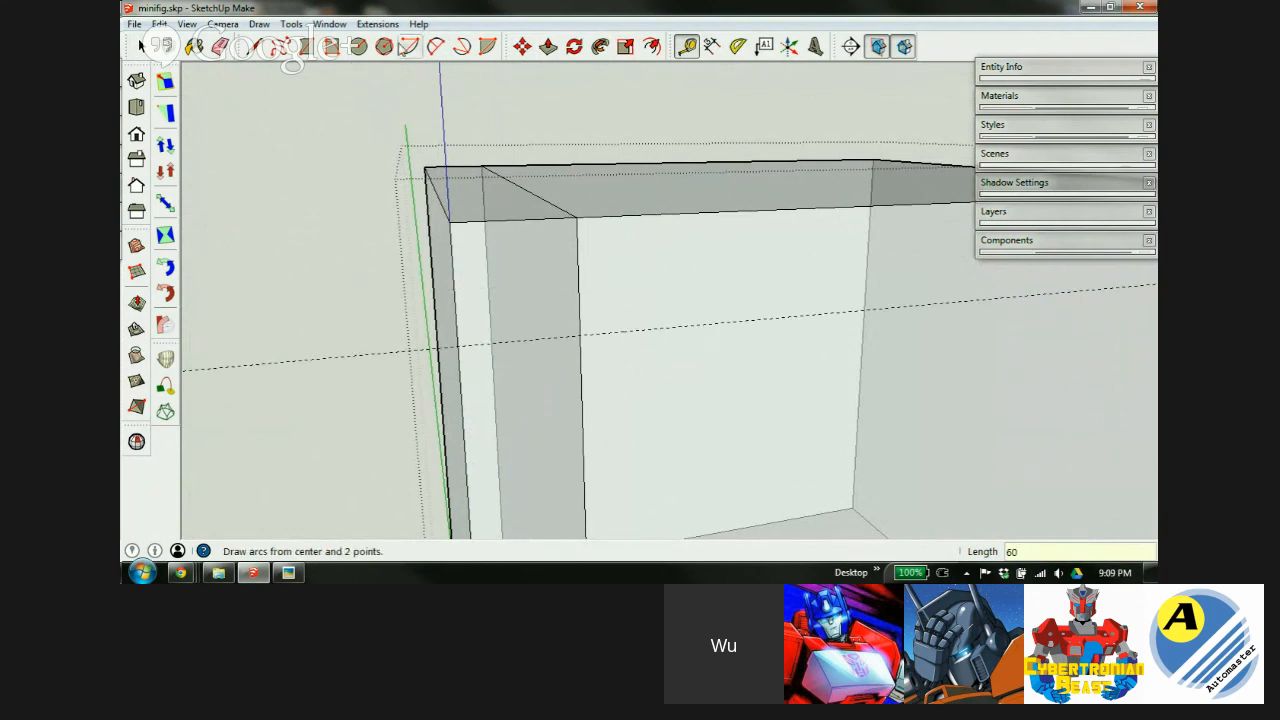
Draw a 2 Point Arc from the end face's top corner to its side edge, tangent to both.
{"action": "left_click", "coordinate": [436, 46]}
{"action": "left_click", "coordinate": [576, 216]}
{"action": "left_click", "coordinate": [457, 346]}
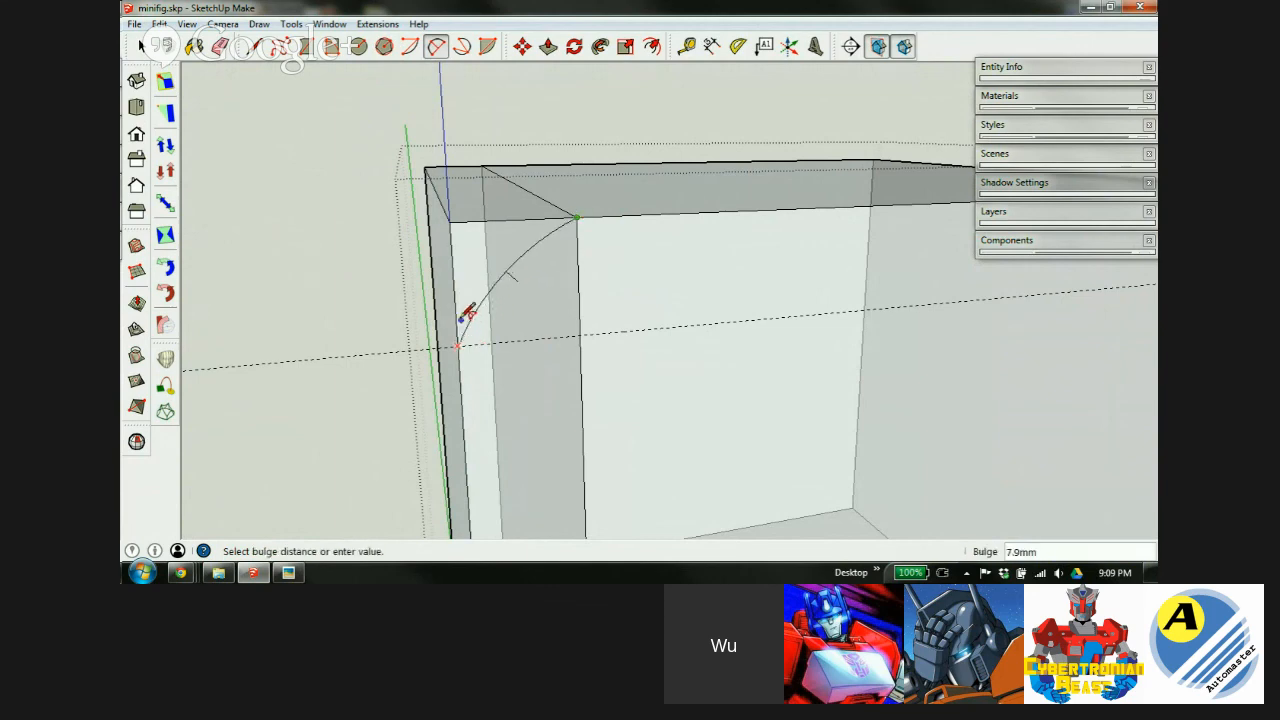
{"action": "left_click", "coordinate": [462, 292]}
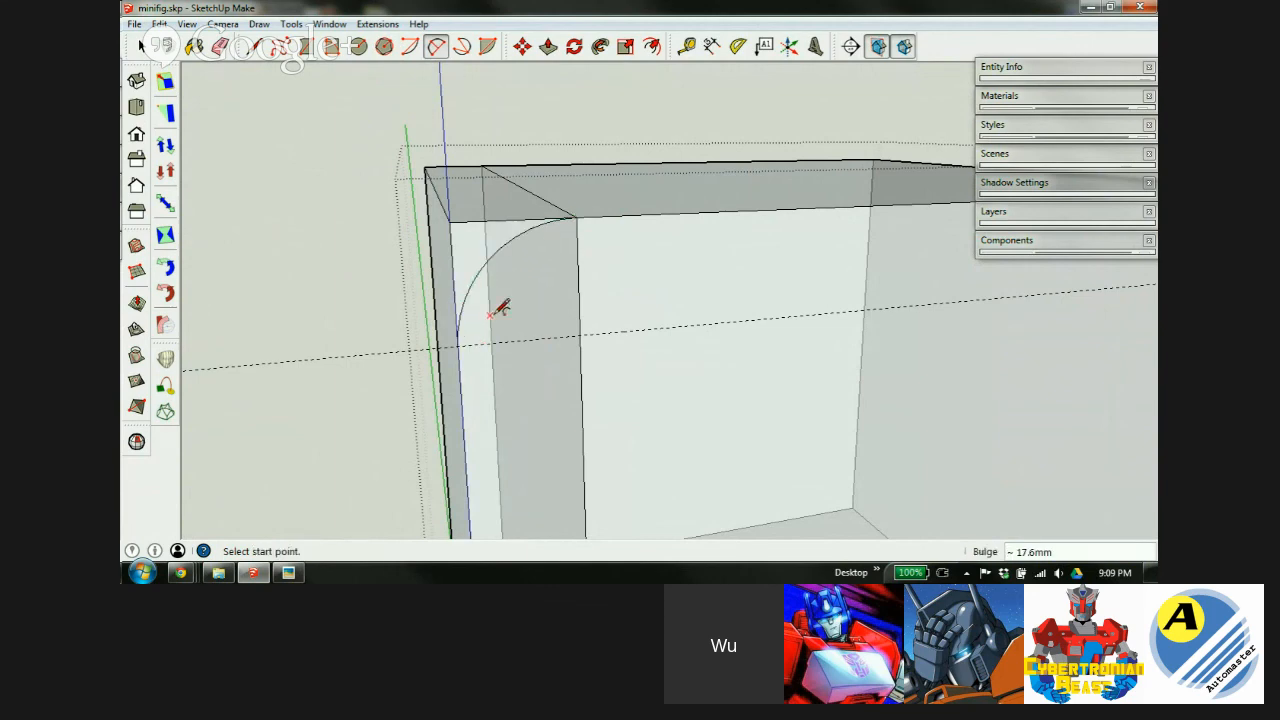
{"action": "scroll", "coordinate": [587, 305], "scroll_direction": "down", "scroll_amount": 1}
{"action": "key", "text": "l"}
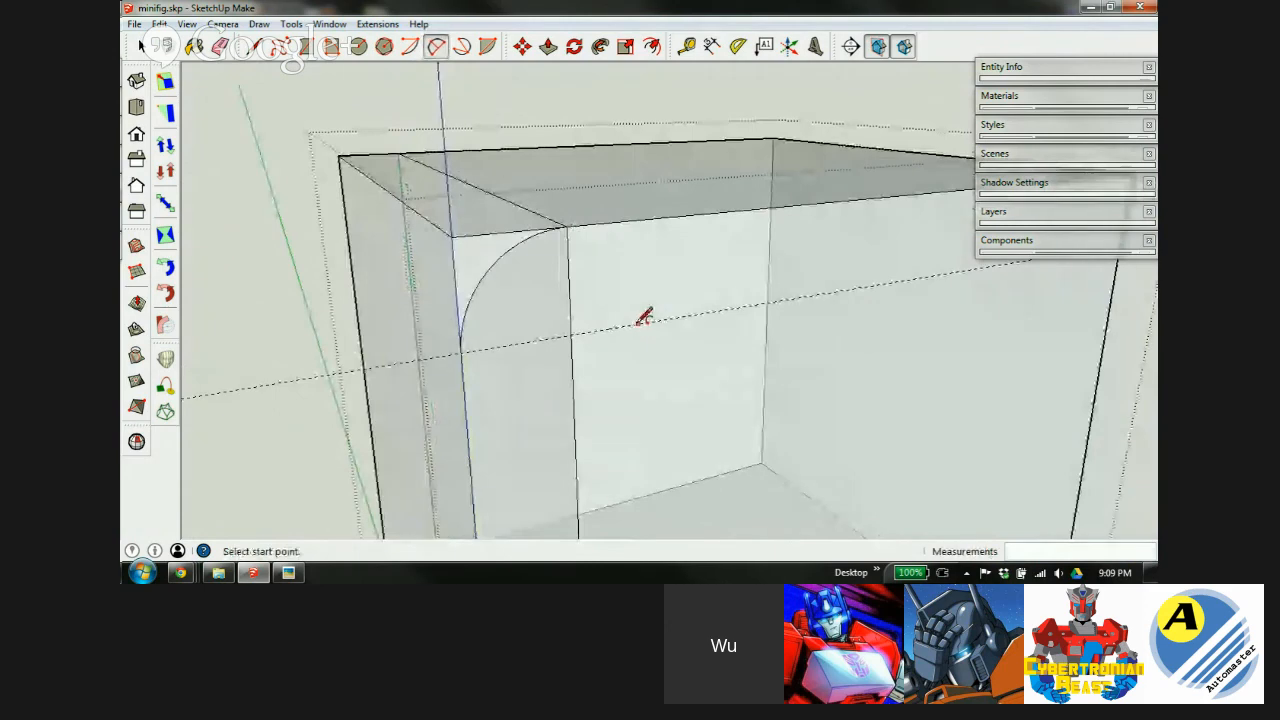
Push the curved corner face through the box, leaving a rounded top edge.
{"action": "key", "text": "p"}
{"action": "left_click_drag", "start_coordinate": [480, 257], "coordinate": [380, 212]}
{"action": "left_click_drag", "start_coordinate": [318, 163], "coordinate": [326, 161]}
{"action": "scroll", "coordinate": [617, 211], "scroll_direction": "down", "scroll_amount": 5}
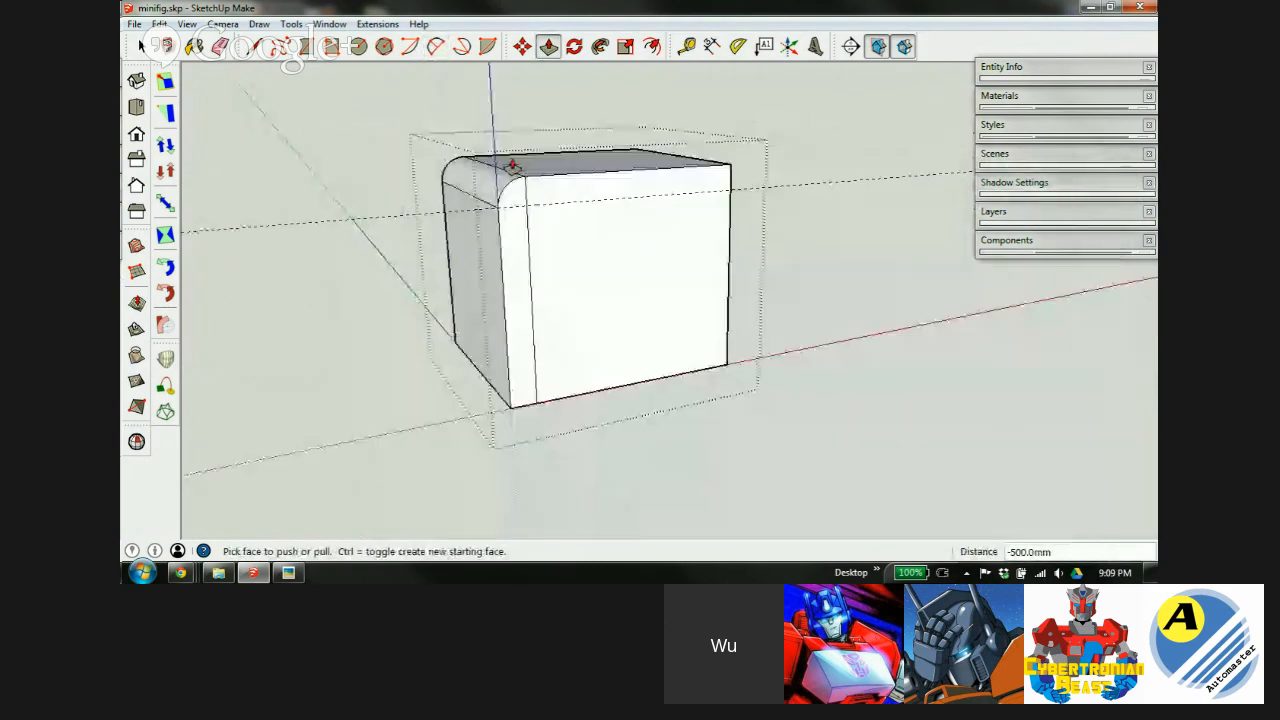
Place a guide 60 up from the box's bottom edge.
{"action": "key", "text": "e"}
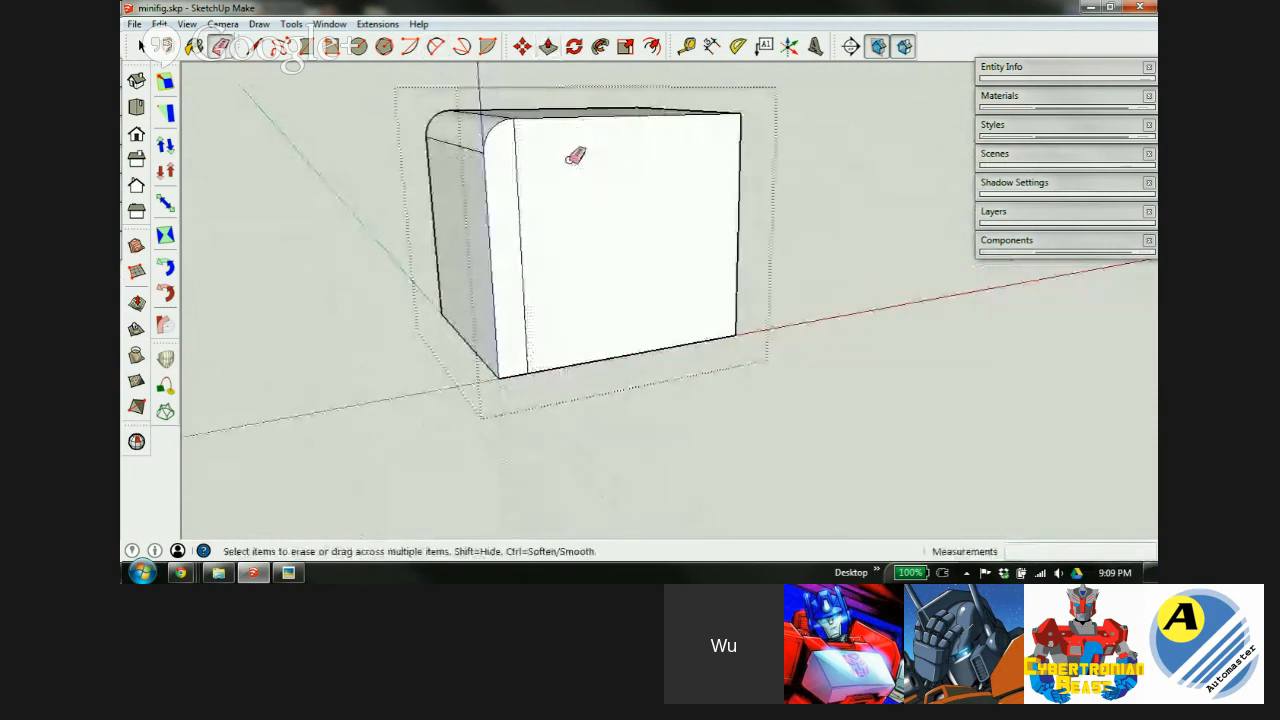
{"action": "key", "text": "t"}
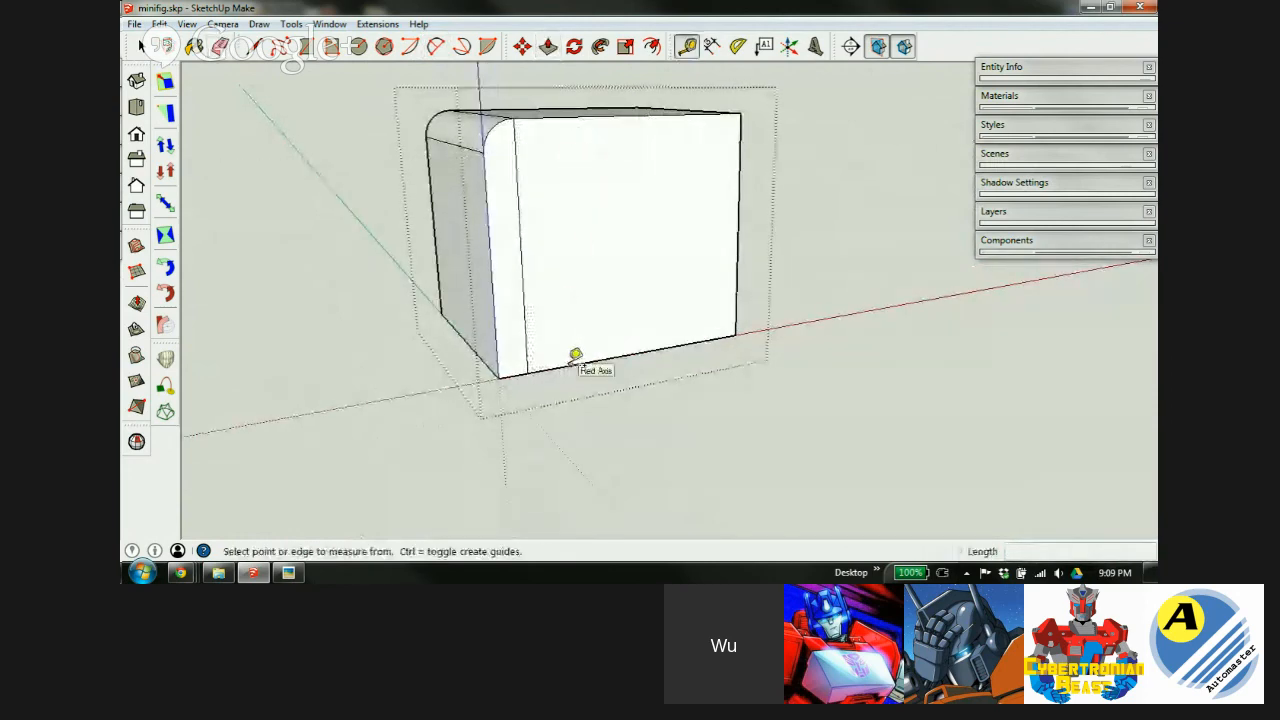
{"action": "left_click", "coordinate": [575, 358]}
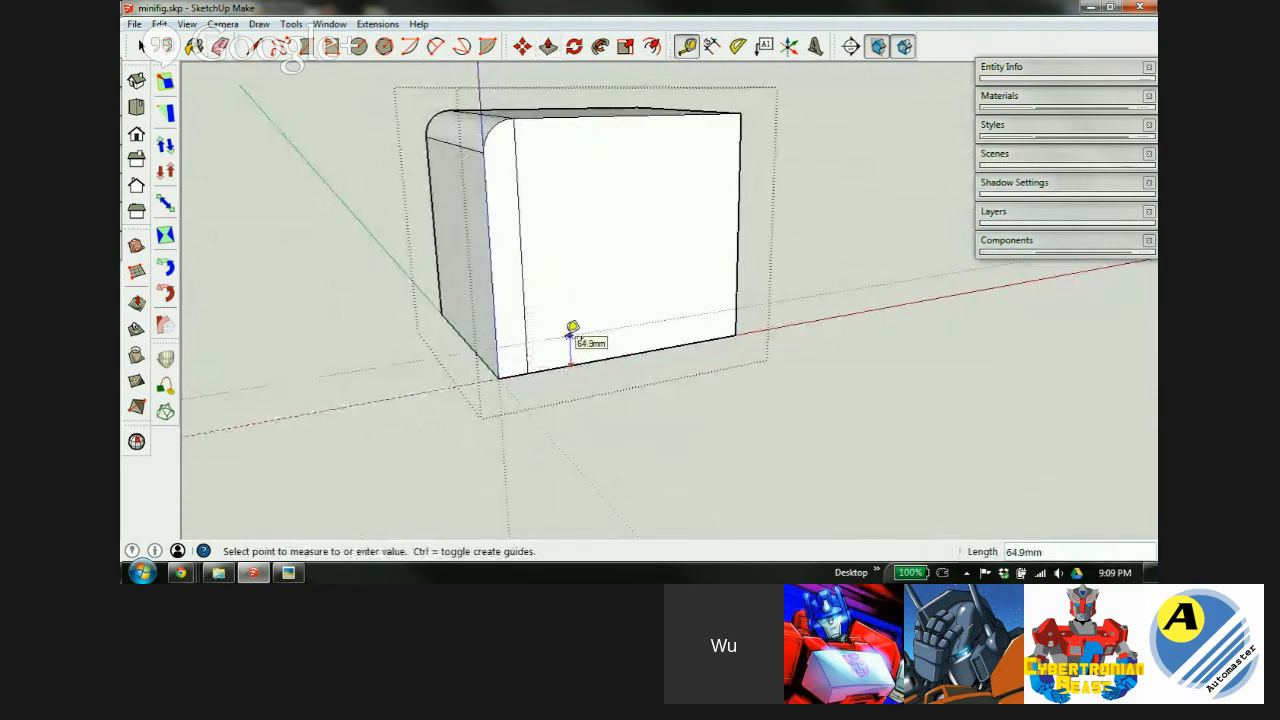
{"action": "type", "text": "6"}
{"action": "key", "text": "Return"}
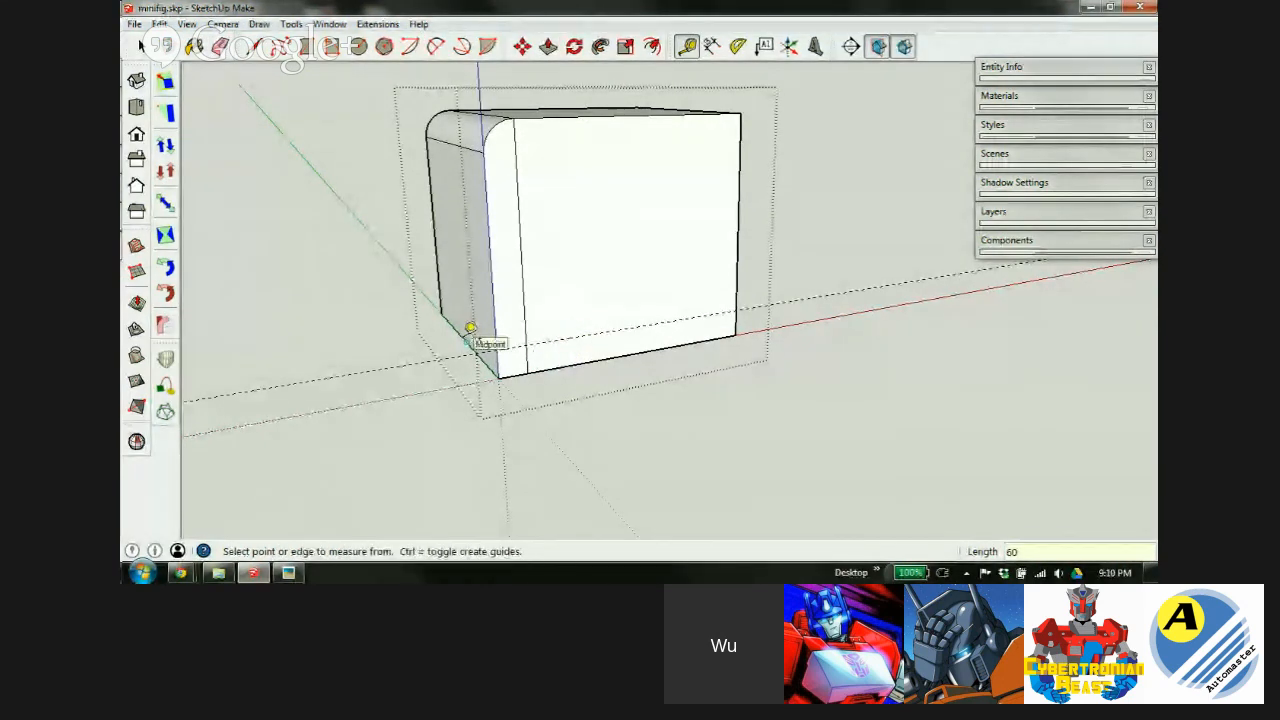
Draw a tangent 2 Point Arc at the lower front corner and push that corner away.
{"action": "key", "text": "a"}
{"action": "scroll", "coordinate": [520, 358], "scroll_direction": "up", "scroll_amount": 5}
{"action": "left_click", "coordinate": [571, 401]}
{"action": "left_click", "coordinate": [421, 292]}
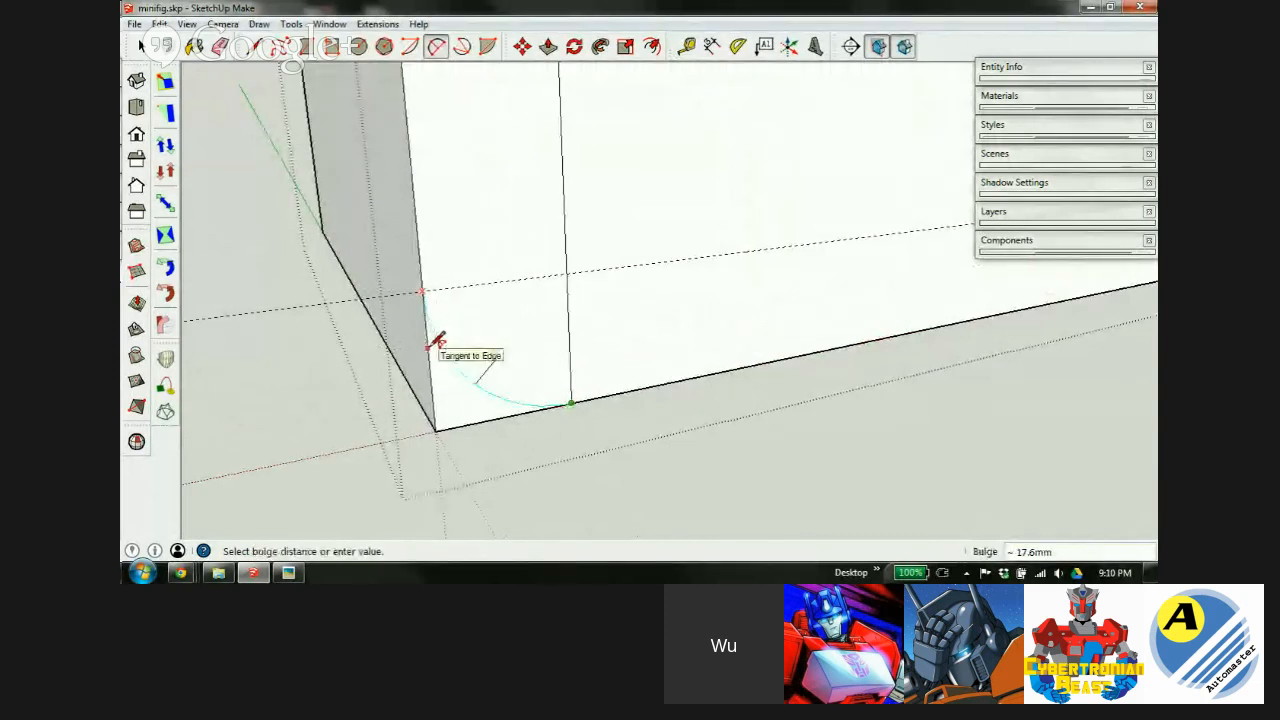
{"action": "left_click", "coordinate": [438, 342]}
{"action": "key", "text": "p"}
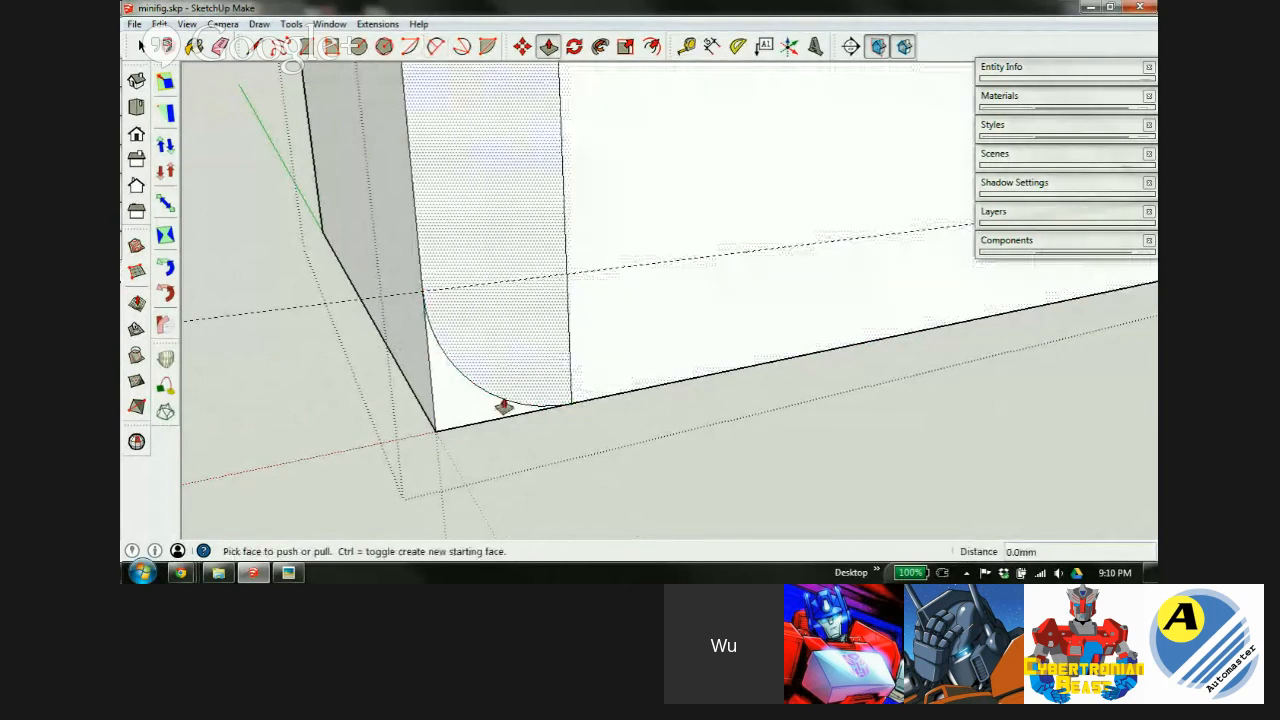
{"action": "left_click_drag", "start_coordinate": [457, 417], "coordinate": [311, 200]}
Erase stray edges and orbit around the block to inspect both rounded edges.
{"action": "key", "text": "e"}
{"action": "scroll", "coordinate": [494, 277], "scroll_direction": "down", "scroll_amount": 6}
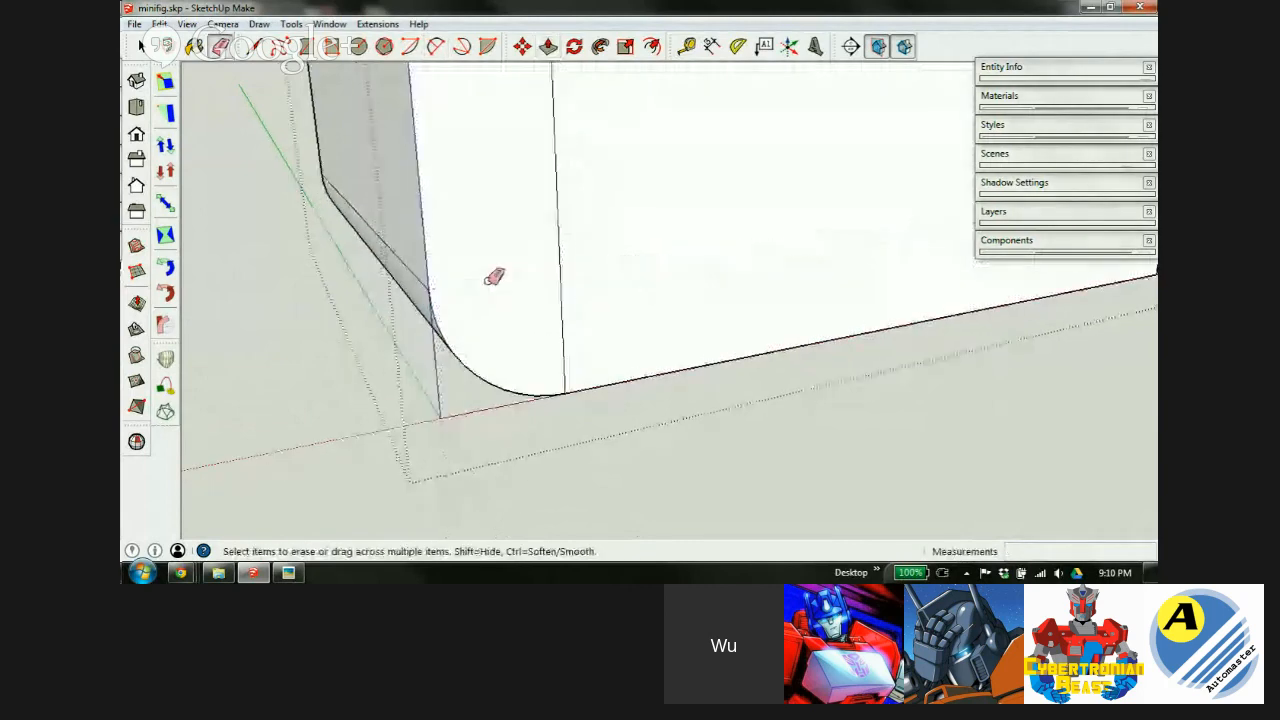
{"action": "mouse_move", "coordinate": [528, 146]}
{"action": "middle_mouse_down"}
{"action": "mouse_move", "coordinate": [649, 286]}
{"action": "mouse_move", "coordinate": [740, 343]}
{"action": "mouse_move", "coordinate": [720, 286]}
{"action": "middle_mouse_up"}
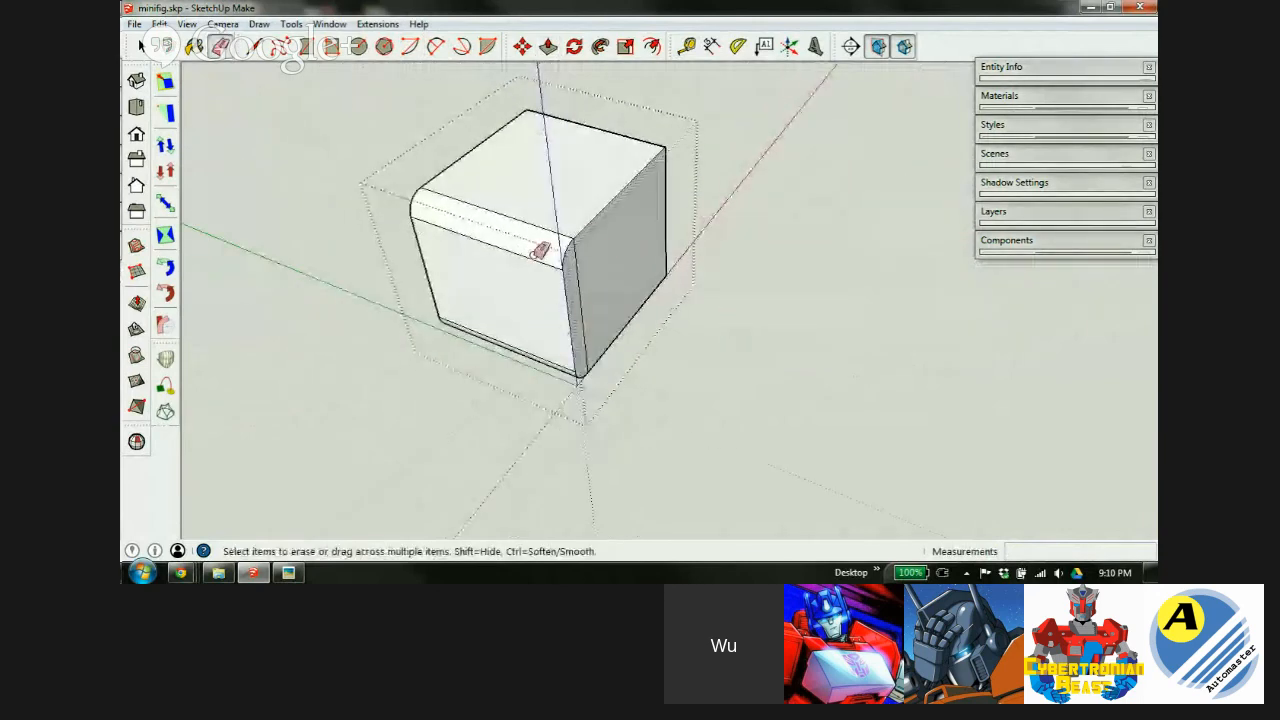
{"action": "mouse_move", "coordinate": [568, 318]}
{"action": "middle_mouse_down"}
{"action": "mouse_move", "coordinate": [766, 203]}
{"action": "mouse_move", "coordinate": [640, 211]}
{"action": "middle_mouse_up"}
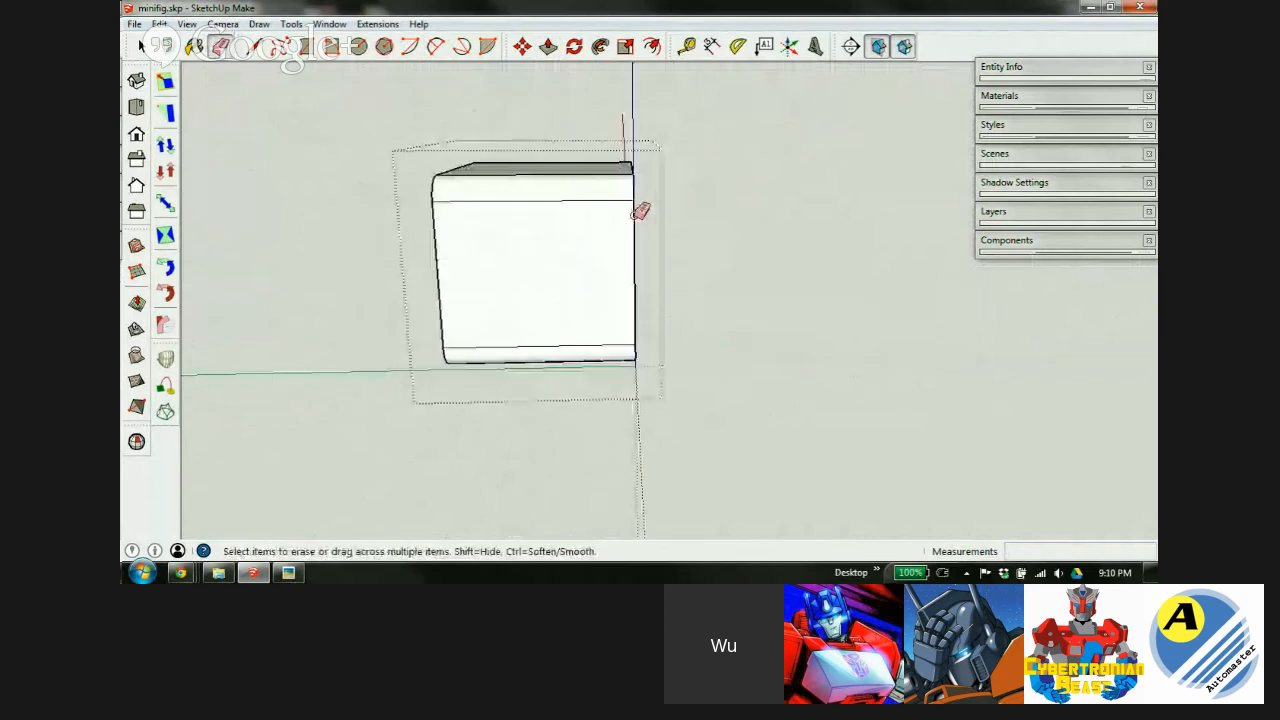
{"action": "middle_click_drag", "start_coordinate": [563, 229], "coordinate": [317, 400]}
{"action": "middle_click_drag", "start_coordinate": [507, 276], "coordinate": [532, 277]}
{"action": "scroll", "coordinate": [532, 277], "scroll_direction": "down", "scroll_amount": 1}
{"action": "scroll", "coordinate": [578, 221], "scroll_direction": "up", "scroll_amount": 6}
{"action": "middle_click_drag", "start_coordinate": [624, 237], "coordinate": [651, 294]}
Draw a line from the rounded corner's endpoint to split the box's top face.
{"action": "key", "text": "l"}
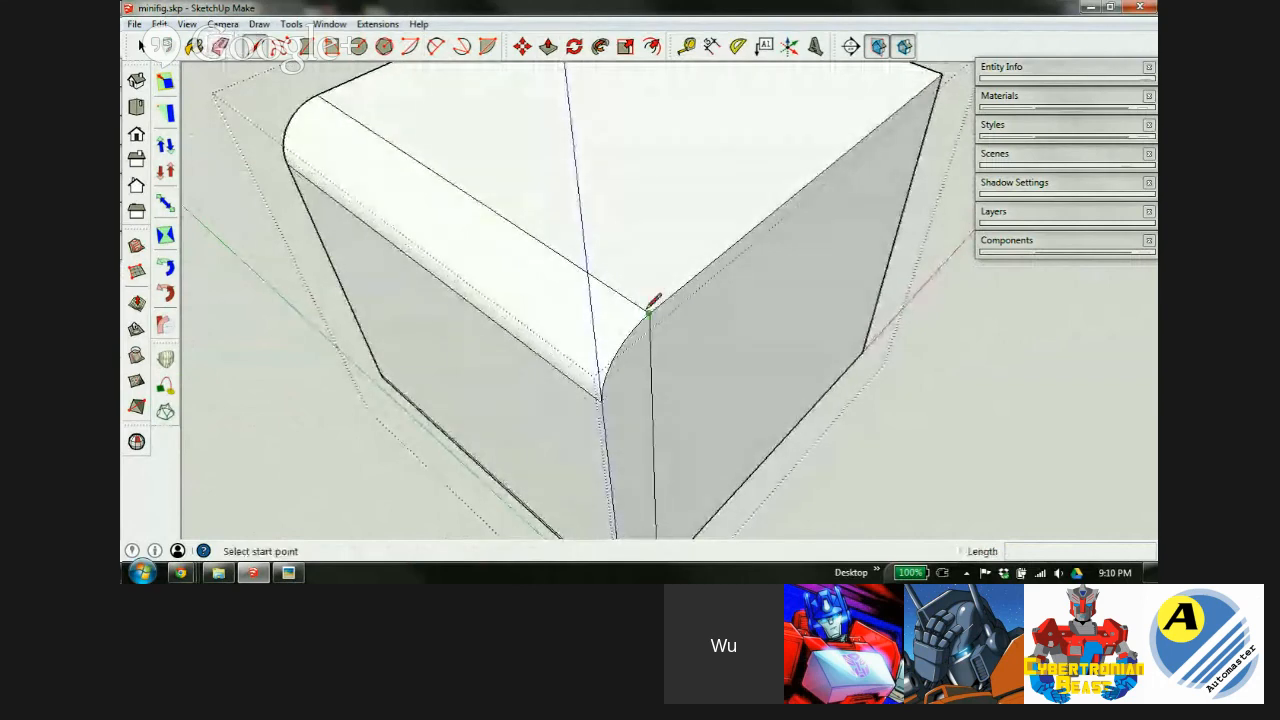
{"action": "left_click", "coordinate": [650, 313]}
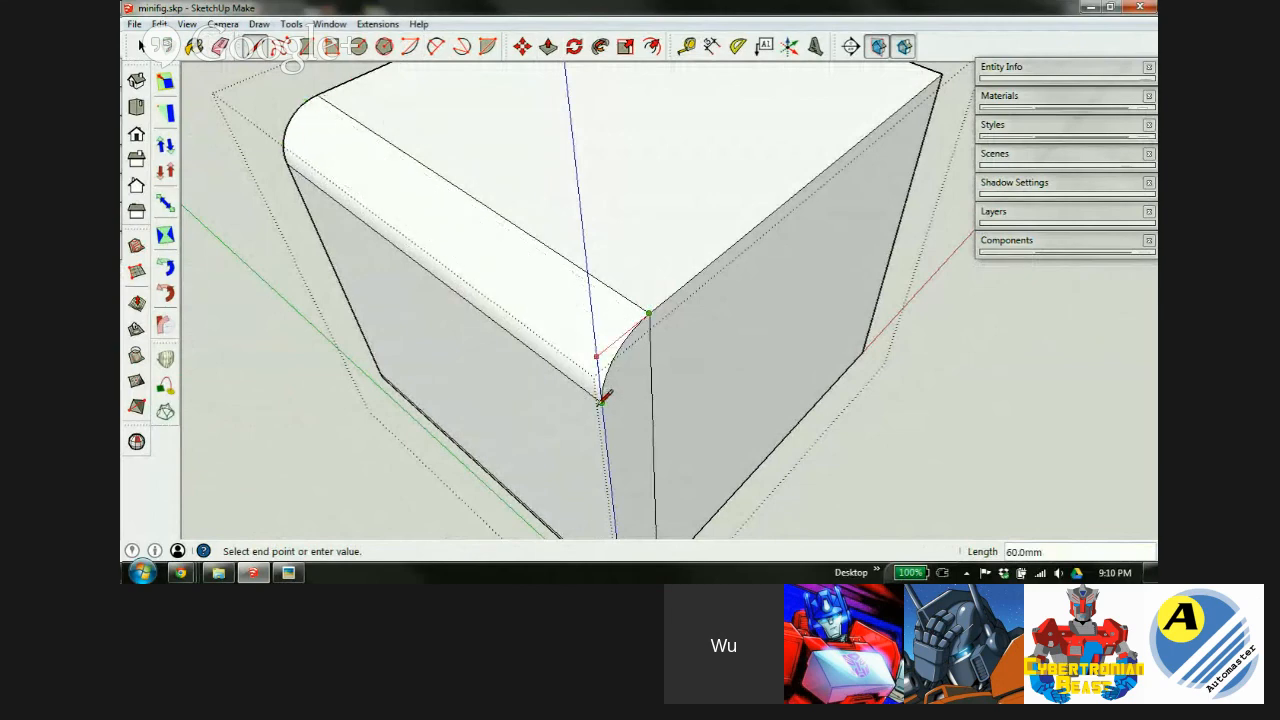
{"action": "left_click", "coordinate": [596, 356]}
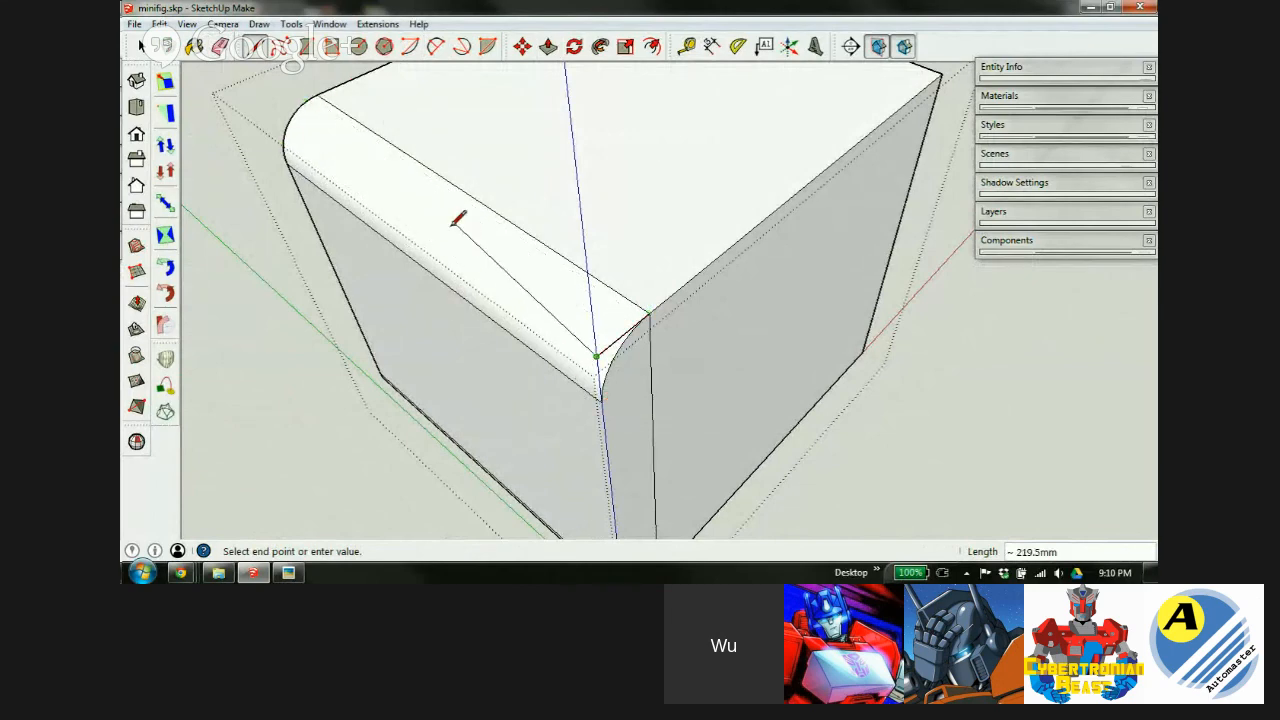
{"action": "left_click", "coordinate": [317, 94]}
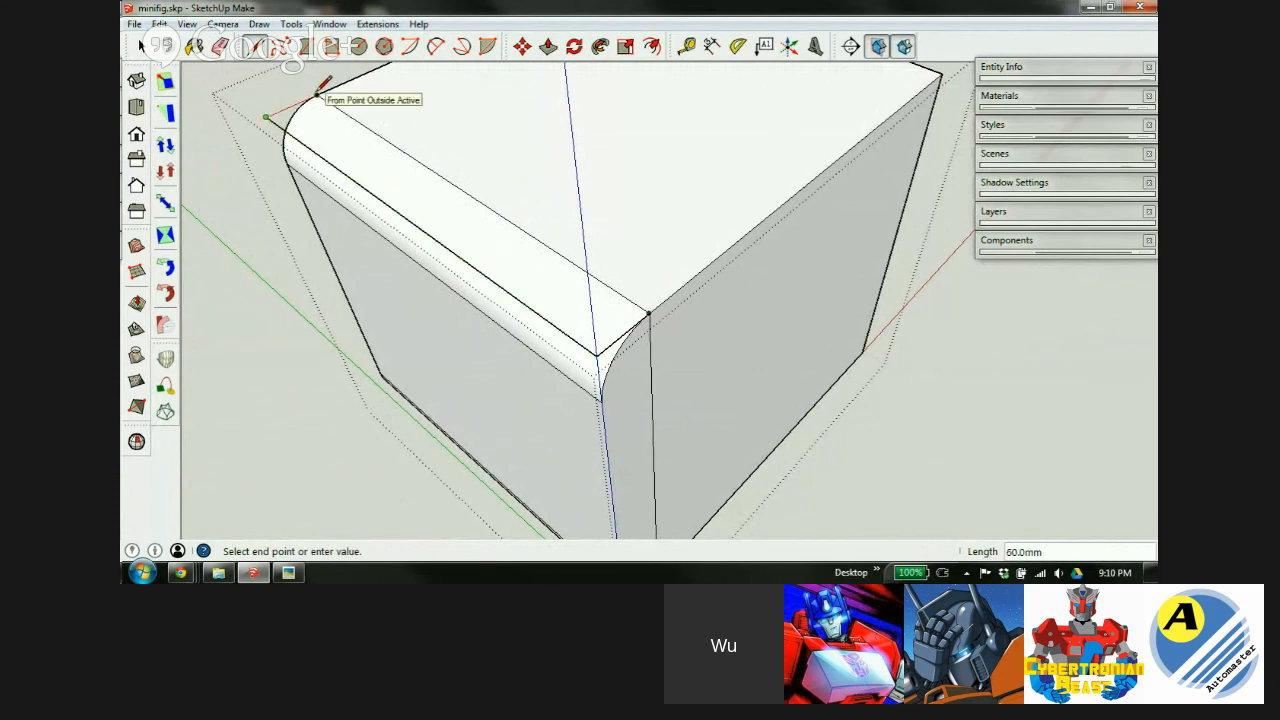
{"action": "scroll", "coordinate": [590, 154], "scroll_direction": "down", "scroll_amount": 3}
{"action": "middle_click_drag", "start_coordinate": [606, 302], "coordinate": [661, 284]}
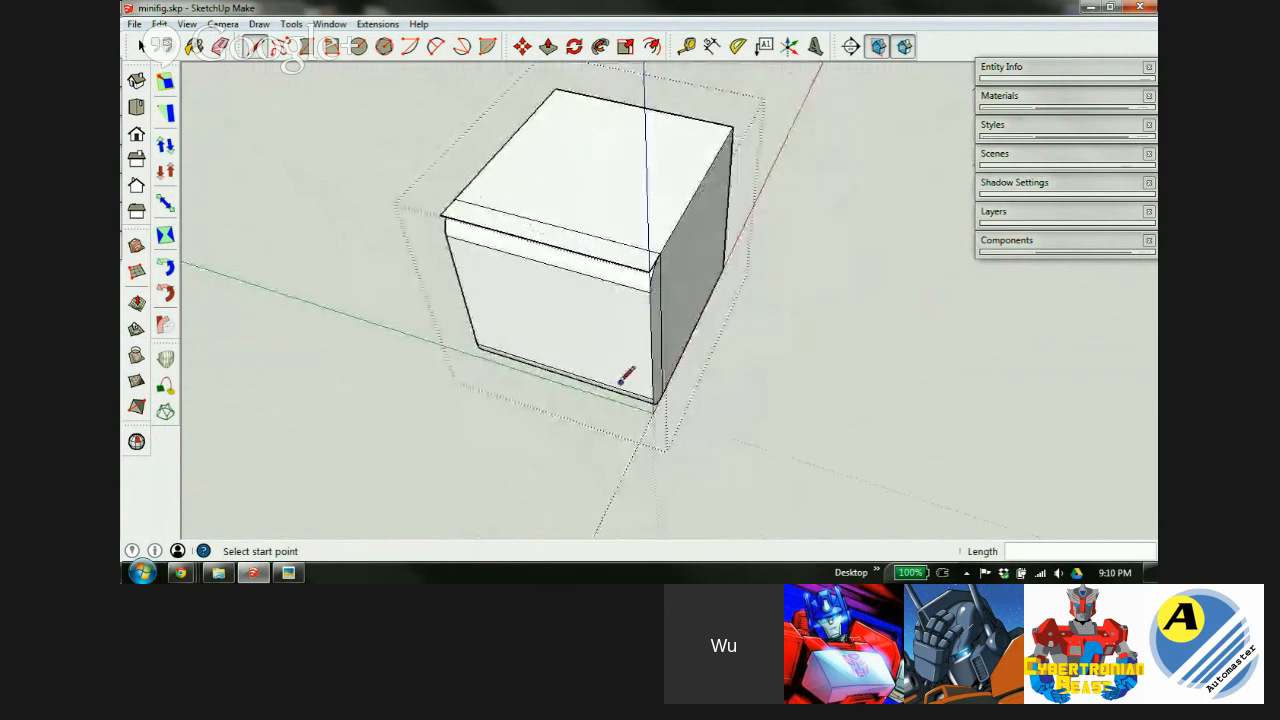
{"action": "scroll", "coordinate": [669, 263], "scroll_direction": "up", "scroll_amount": 5}
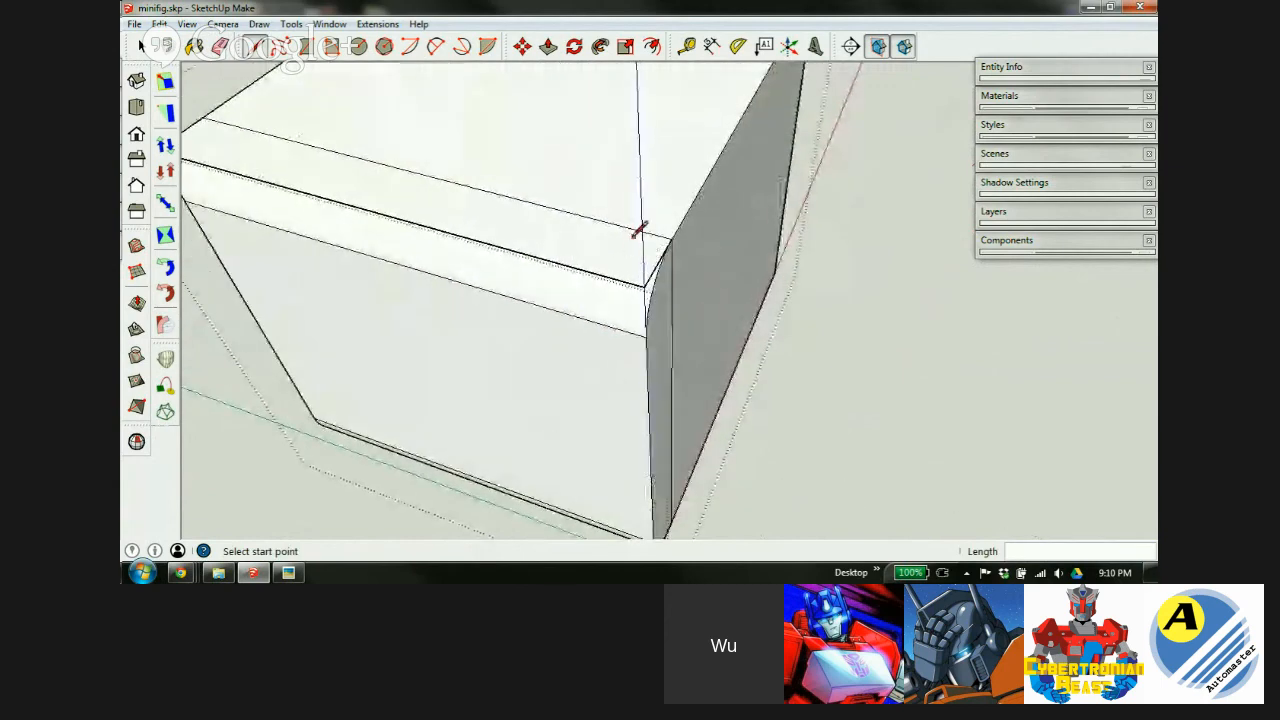
Add guide lines across the top face, including one 60 mm in from the top edge.
{"action": "key", "text": "t"}
{"action": "left_click", "coordinate": [708, 180]}
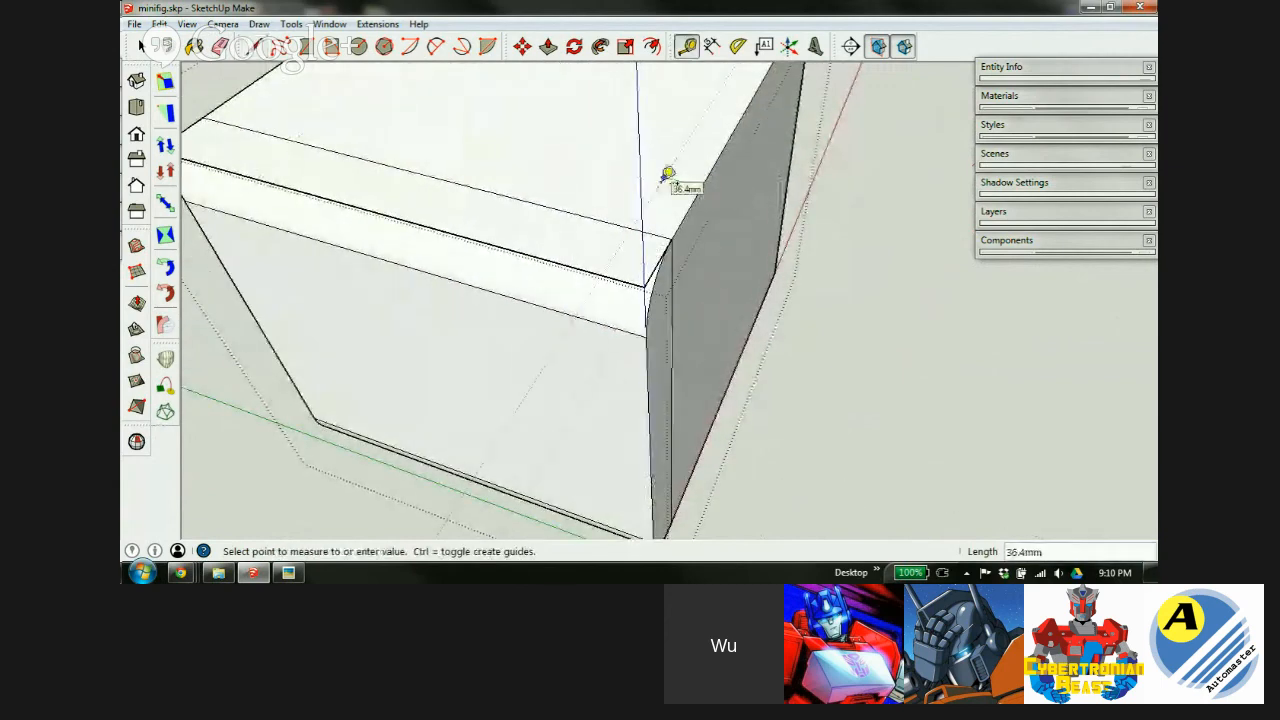
{"action": "left_click", "coordinate": [668, 174]}
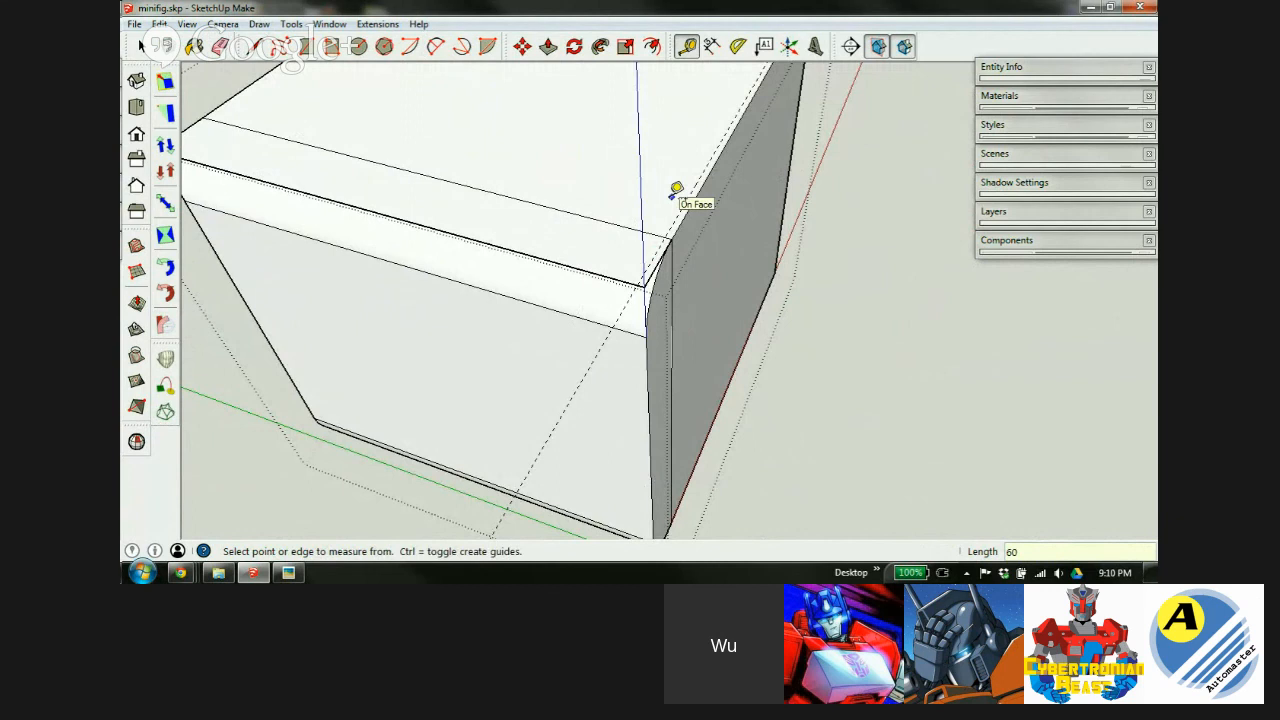
{"action": "scroll", "coordinate": [672, 260], "scroll_direction": "down", "scroll_amount": 2}
{"action": "left_click", "coordinate": [357, 108]}
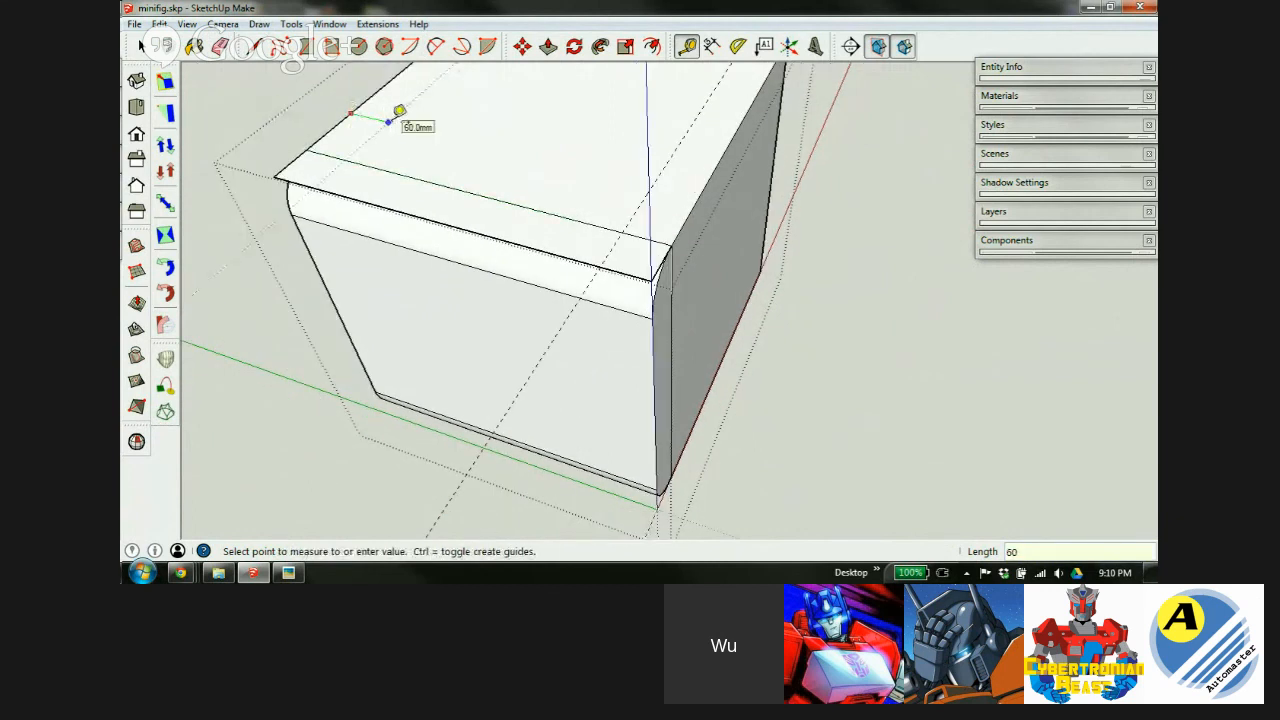
{"action": "key", "text": "Return"}
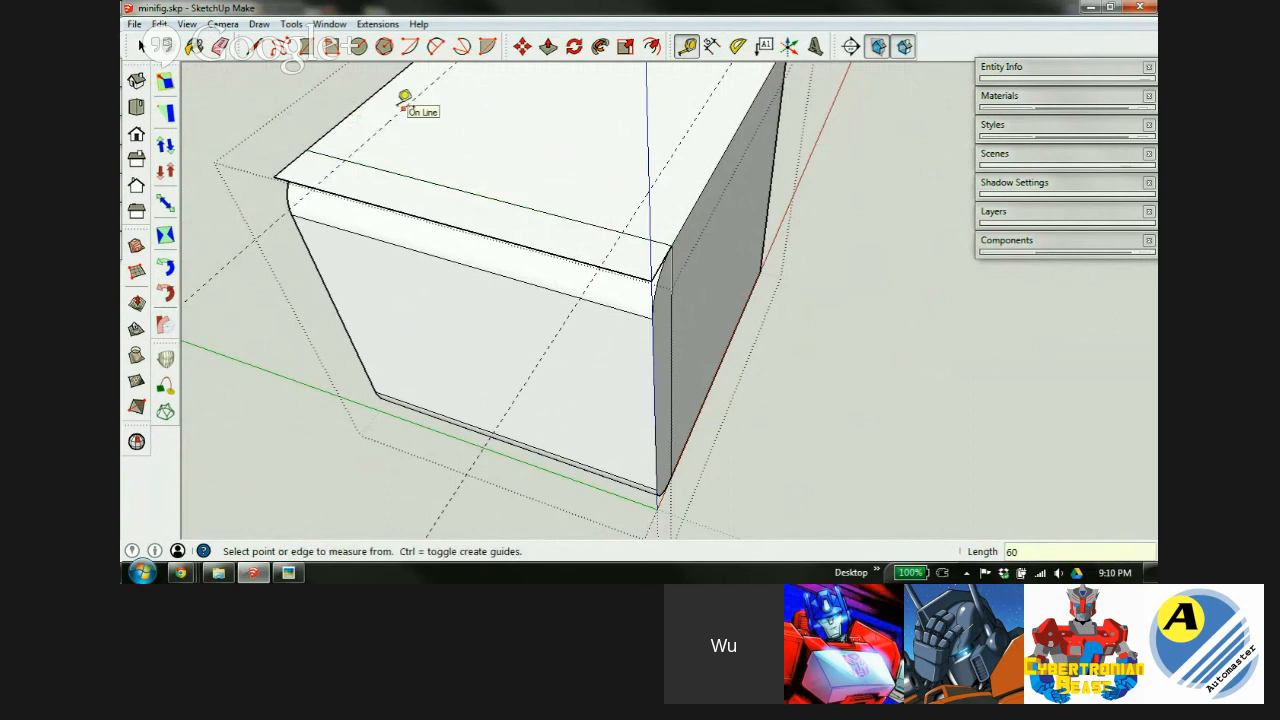
Start a 2 Point Arc at the box's top corner.
{"action": "key", "text": "a"}
{"action": "scroll", "coordinate": [673, 264], "scroll_direction": "up", "scroll_amount": 4}
{"action": "left_click", "coordinate": [697, 242]}
Draw 2 Point Arcs rounding off both top corners of the box.
{"action": "left_click", "coordinate": [508, 298]}
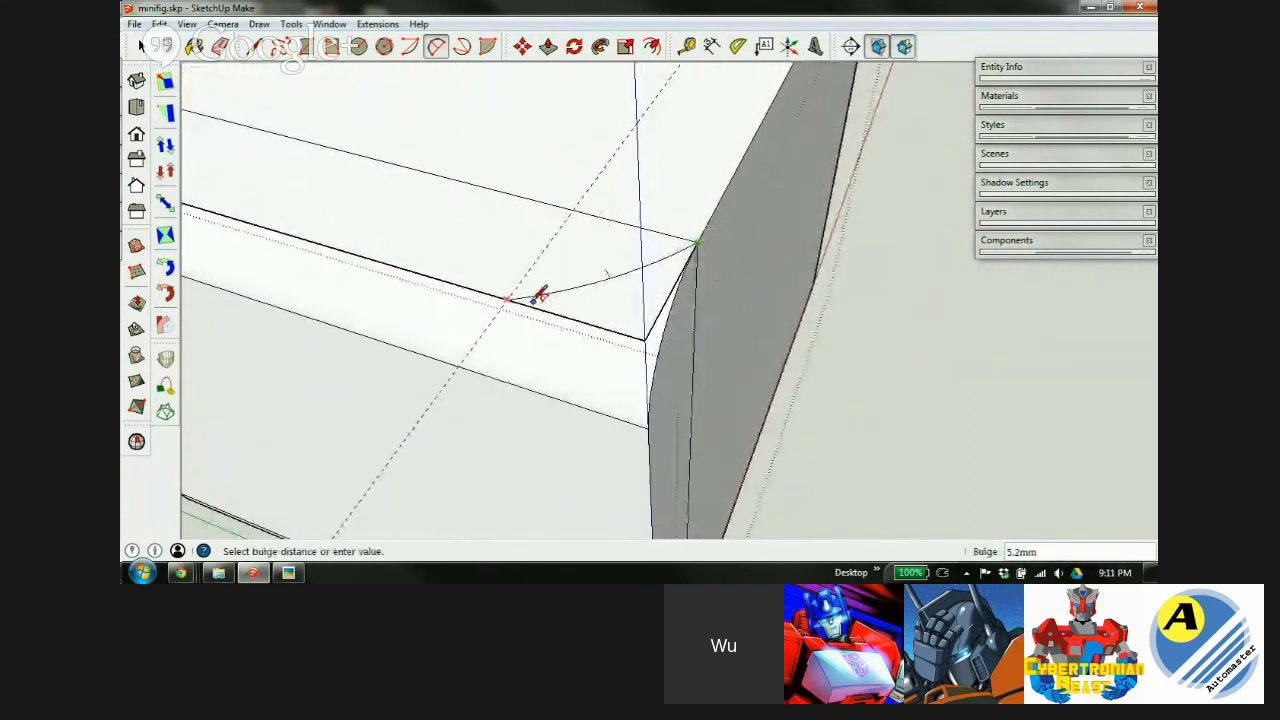
{"action": "left_click", "coordinate": [561, 316]}
{"action": "scroll", "coordinate": [665, 235], "scroll_direction": "down", "scroll_amount": 5}
{"action": "scroll", "coordinate": [370, 166], "scroll_direction": "up", "scroll_amount": 5}
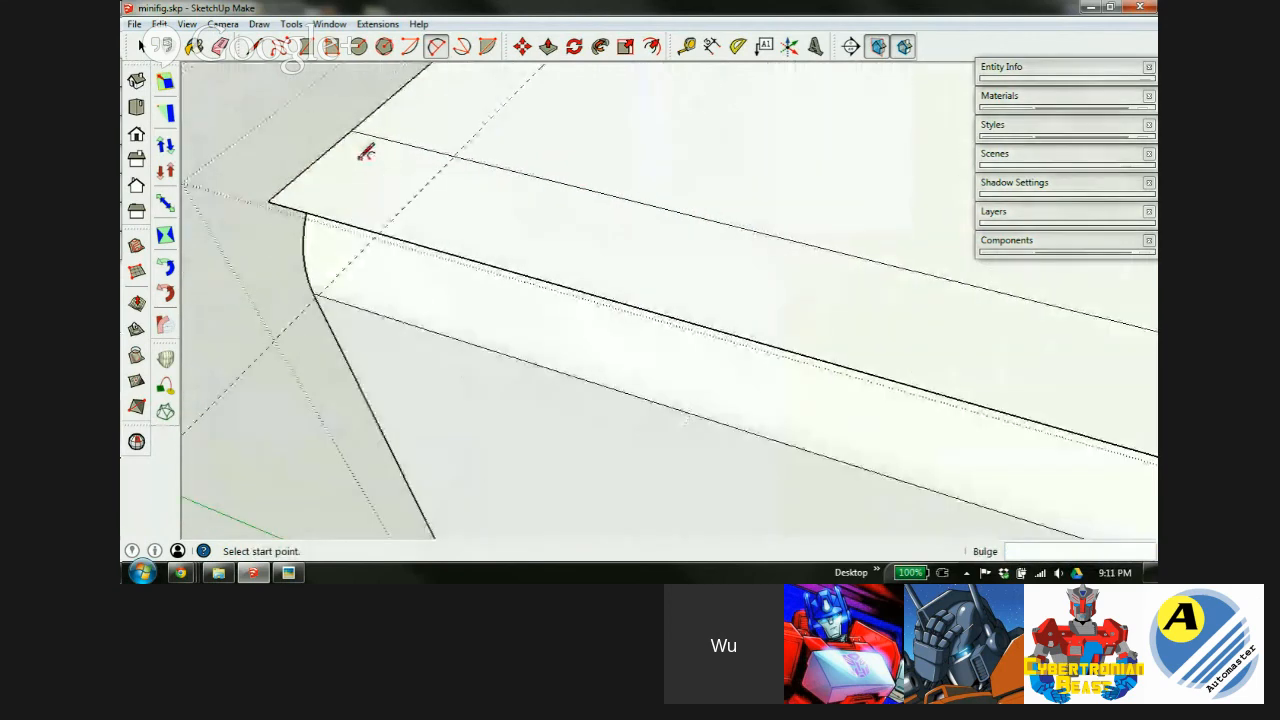
{"action": "scroll", "coordinate": [366, 150], "scroll_direction": "up", "scroll_amount": 1}
{"action": "left_click", "coordinate": [385, 249]}
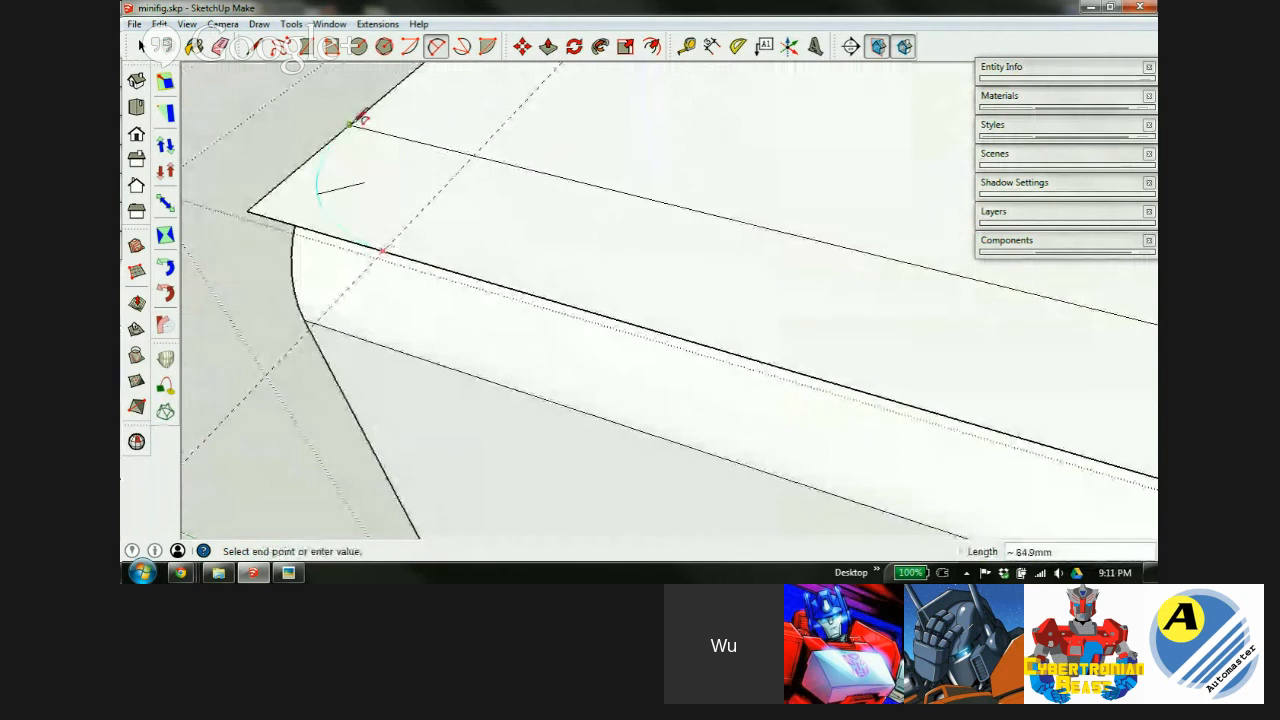
{"action": "left_click", "coordinate": [356, 124]}
{"action": "left_click", "coordinate": [362, 120]}
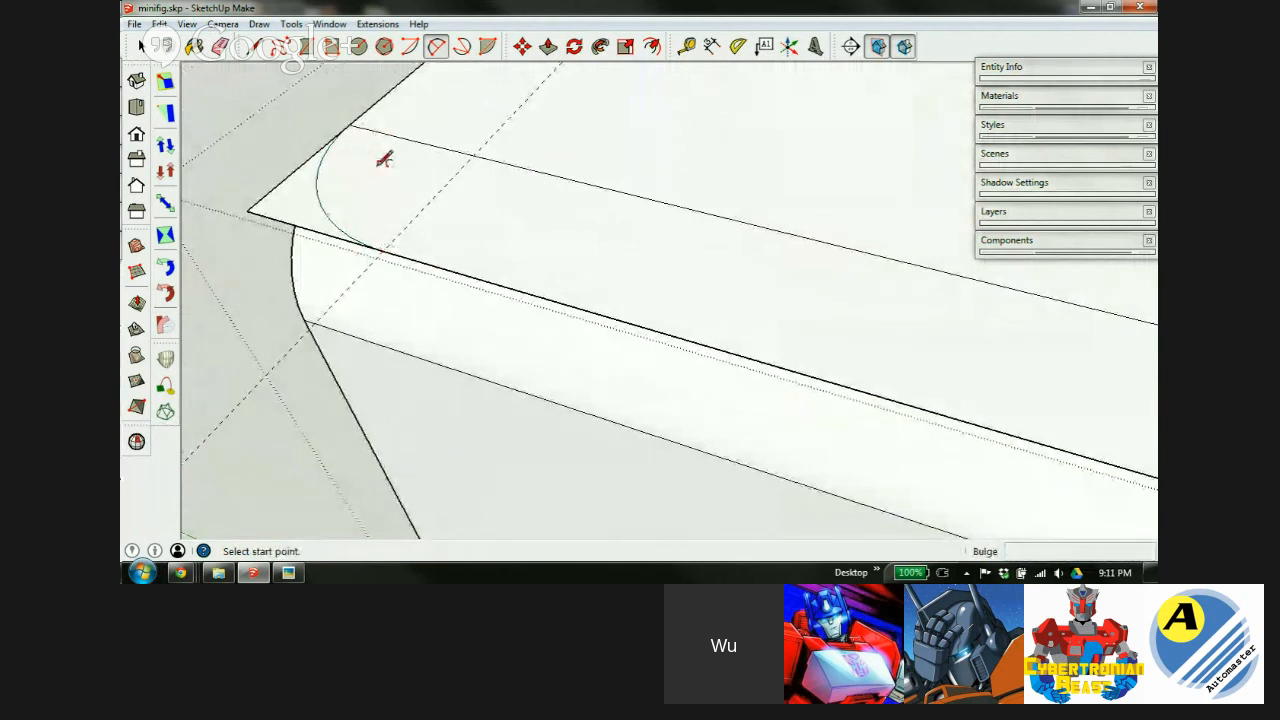
Push/Pull both corner slivers beyond the arcs down to the bottom of the box.
{"action": "key", "text": "e"}
{"action": "left_click_drag", "start_coordinate": [252, 224], "coordinate": [266, 220]}
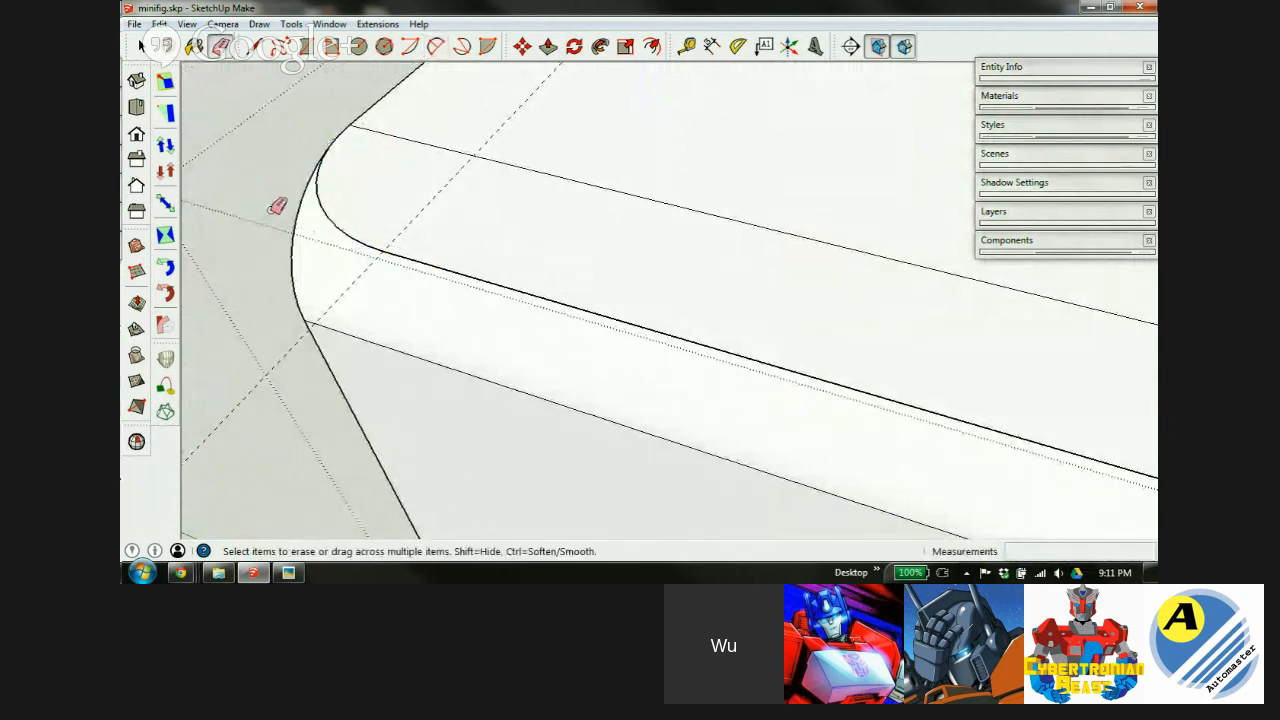
{"action": "key", "text": "ctrl+z"}
{"action": "key", "text": "p"}
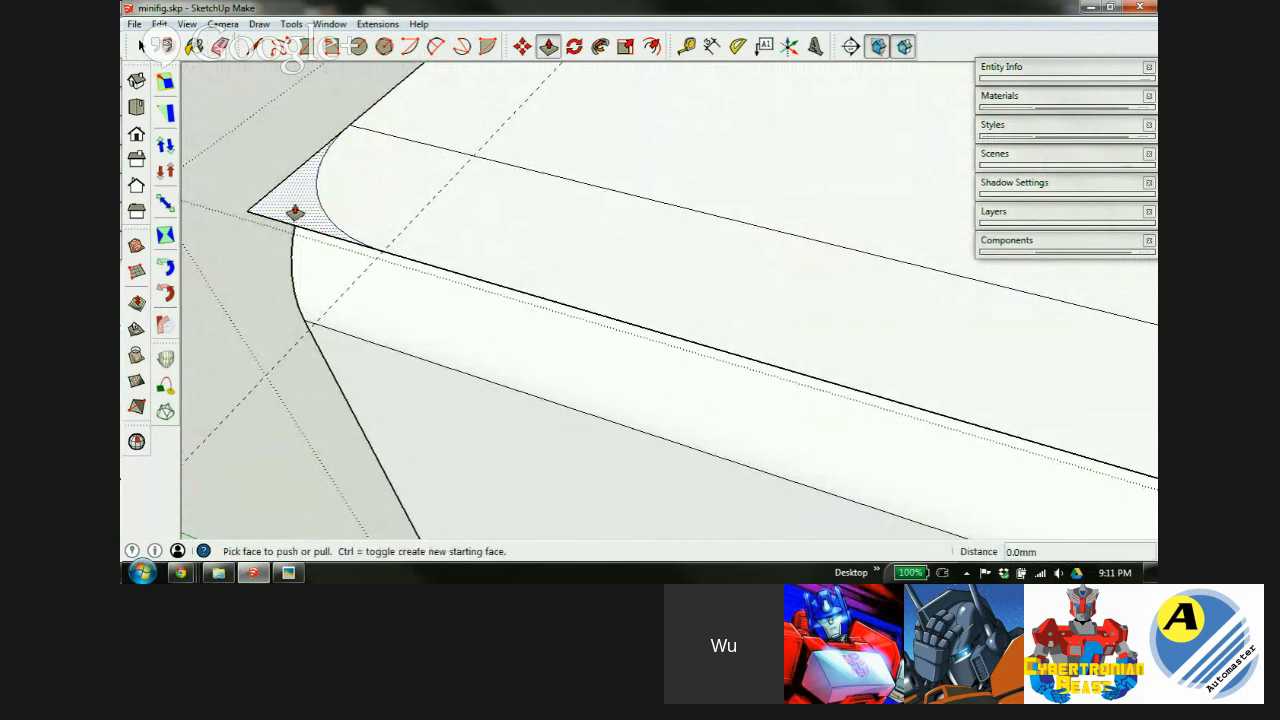
{"action": "left_click", "coordinate": [294, 214]}
{"action": "middle_click_drag", "start_coordinate": [420, 243], "coordinate": [437, 210]}
{"action": "scroll", "coordinate": [437, 210], "scroll_direction": "down", "scroll_amount": 5}
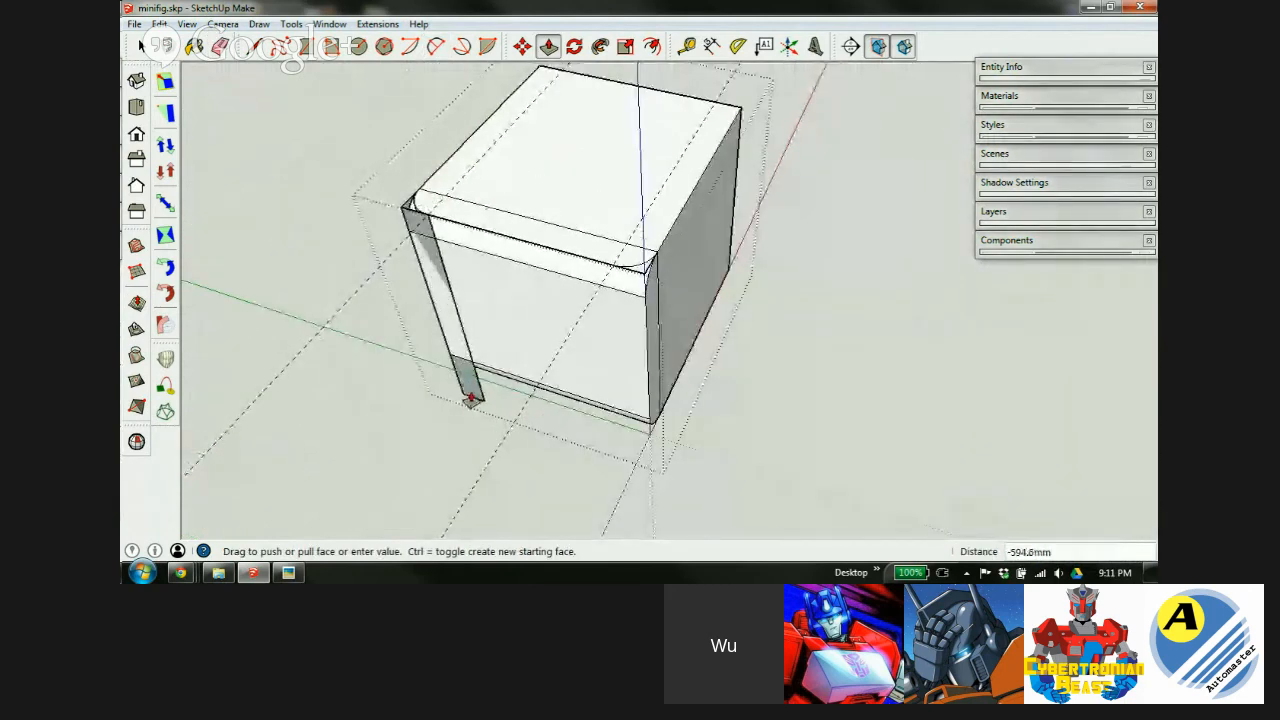
{"action": "left_click", "coordinate": [471, 398]}
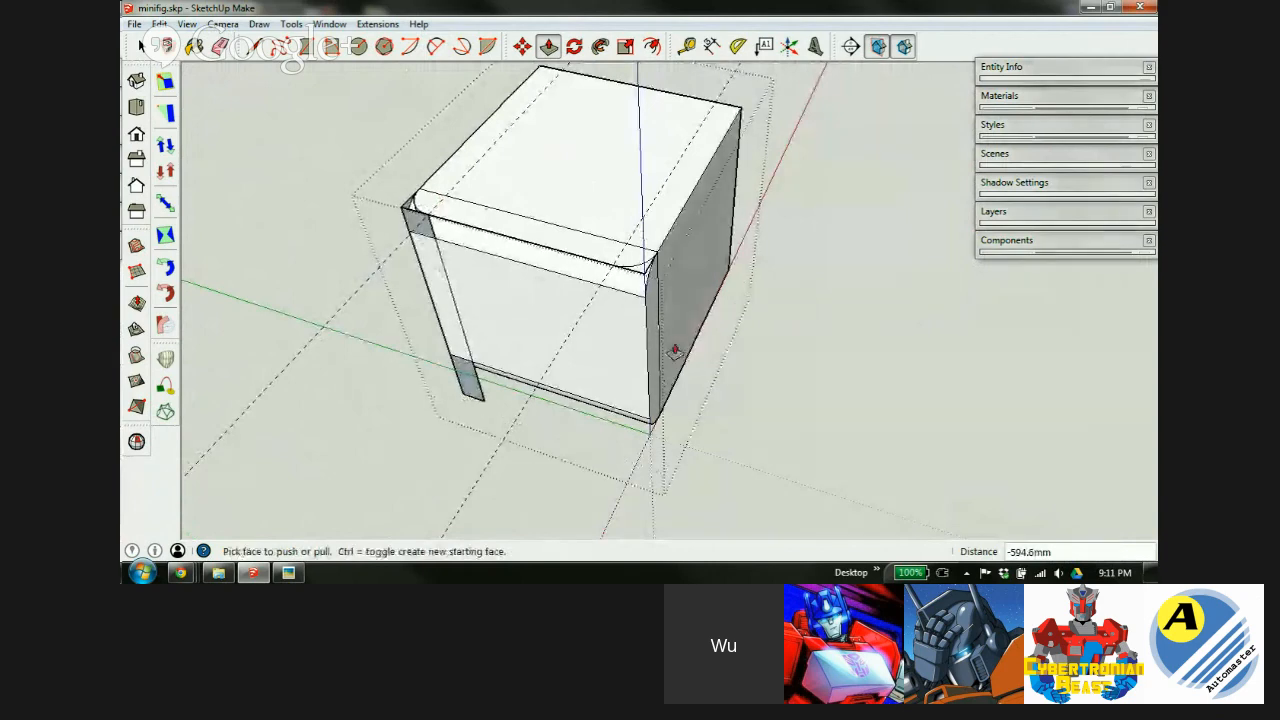
{"action": "left_click", "coordinate": [640, 277]}
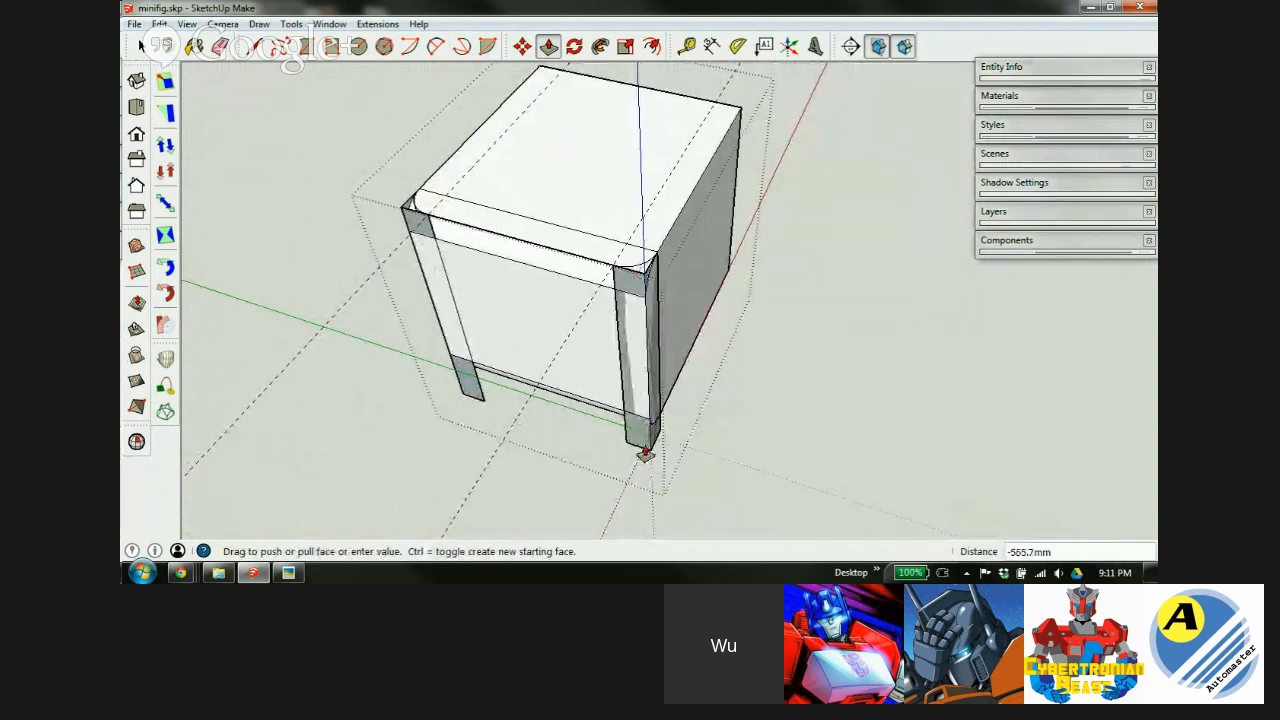
{"action": "left_click", "coordinate": [643, 445]}
{"action": "scroll", "coordinate": [566, 309], "scroll_direction": "up", "scroll_amount": 3}
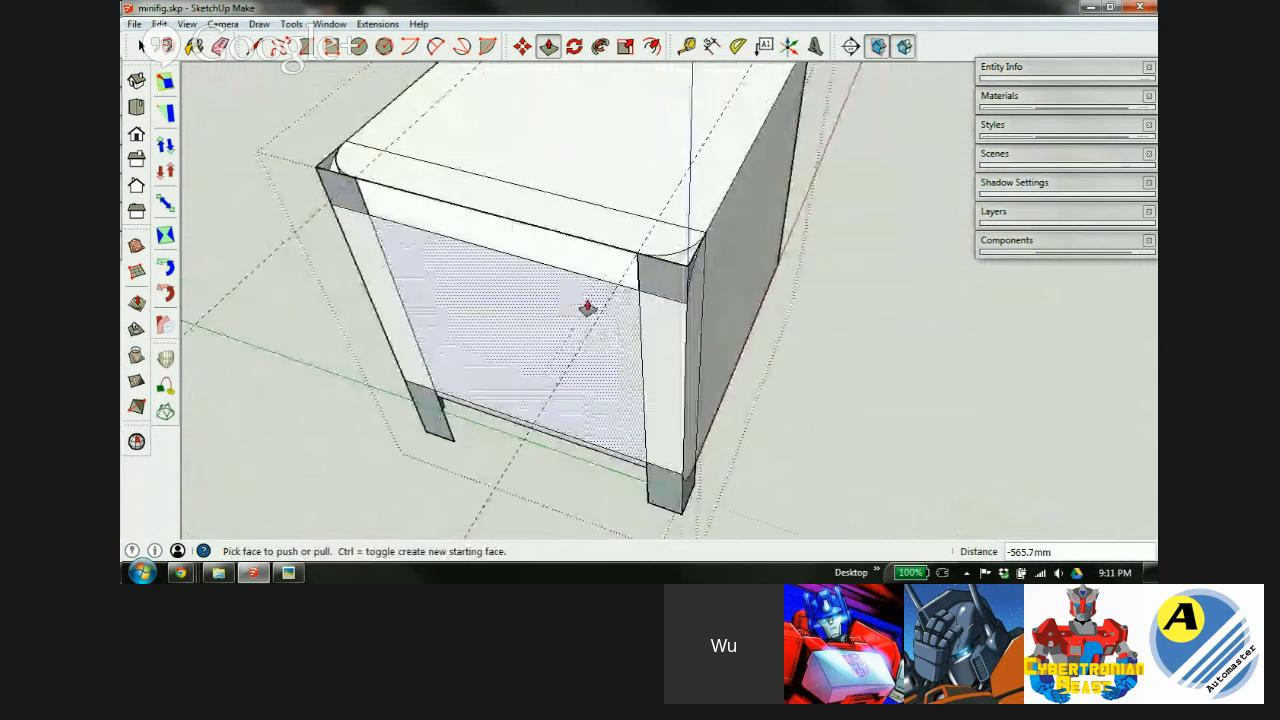
Erase the leftover dashed guide lines around the box.
{"action": "middle_click_drag", "start_coordinate": [588, 373], "coordinate": [557, 277]}
{"action": "key", "text": "e"}
{"action": "left_click_drag", "start_coordinate": [342, 313], "coordinate": [346, 343]}
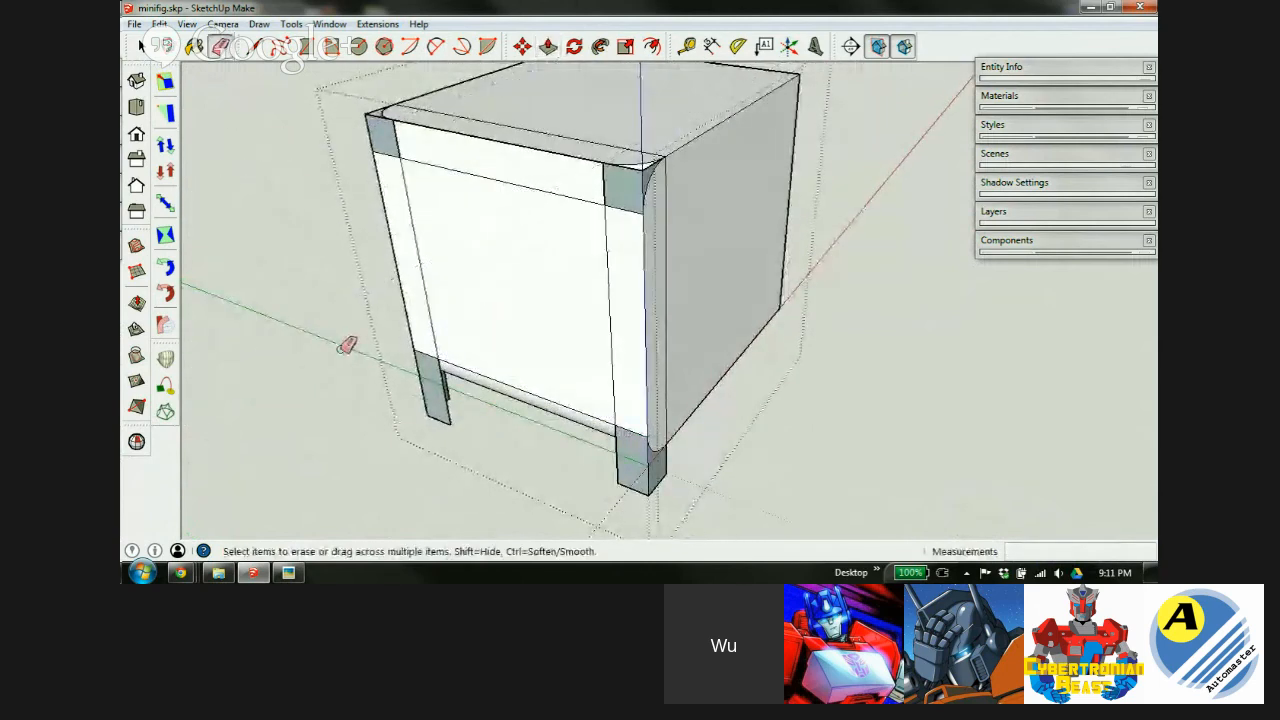
{"action": "scroll", "coordinate": [437, 410], "scroll_direction": "down", "scroll_amount": 3}
{"action": "scroll", "coordinate": [540, 278], "scroll_direction": "up", "scroll_amount": 4}
{"action": "scroll", "coordinate": [567, 300], "scroll_direction": "up", "scroll_amount": 1}
{"action": "key", "text": "space"}
Turn off X-ray and intersect the curved corner face with the surrounding geometry.
{"action": "scroll", "coordinate": [572, 316], "scroll_direction": "up", "scroll_amount": 3}
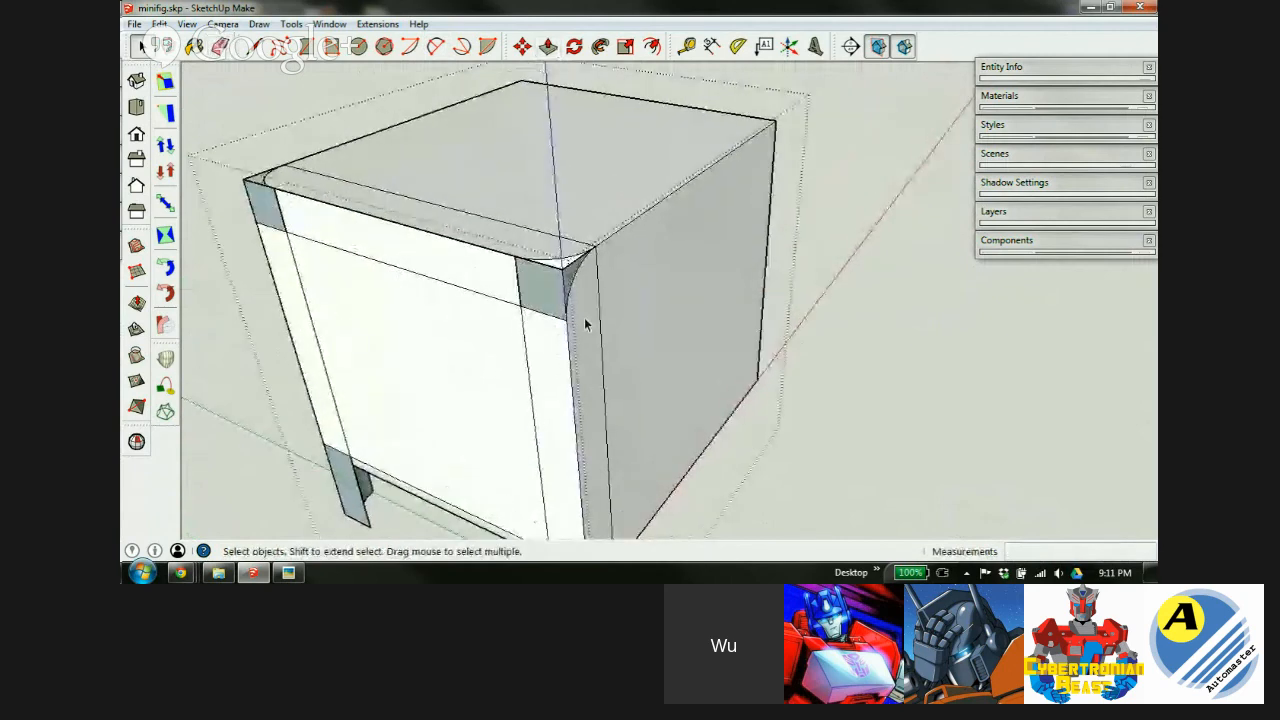
{"action": "middle_click_drag", "start_coordinate": [556, 262], "coordinate": [646, 430]}
{"action": "scroll", "coordinate": [646, 430], "scroll_direction": "up", "scroll_amount": 5}
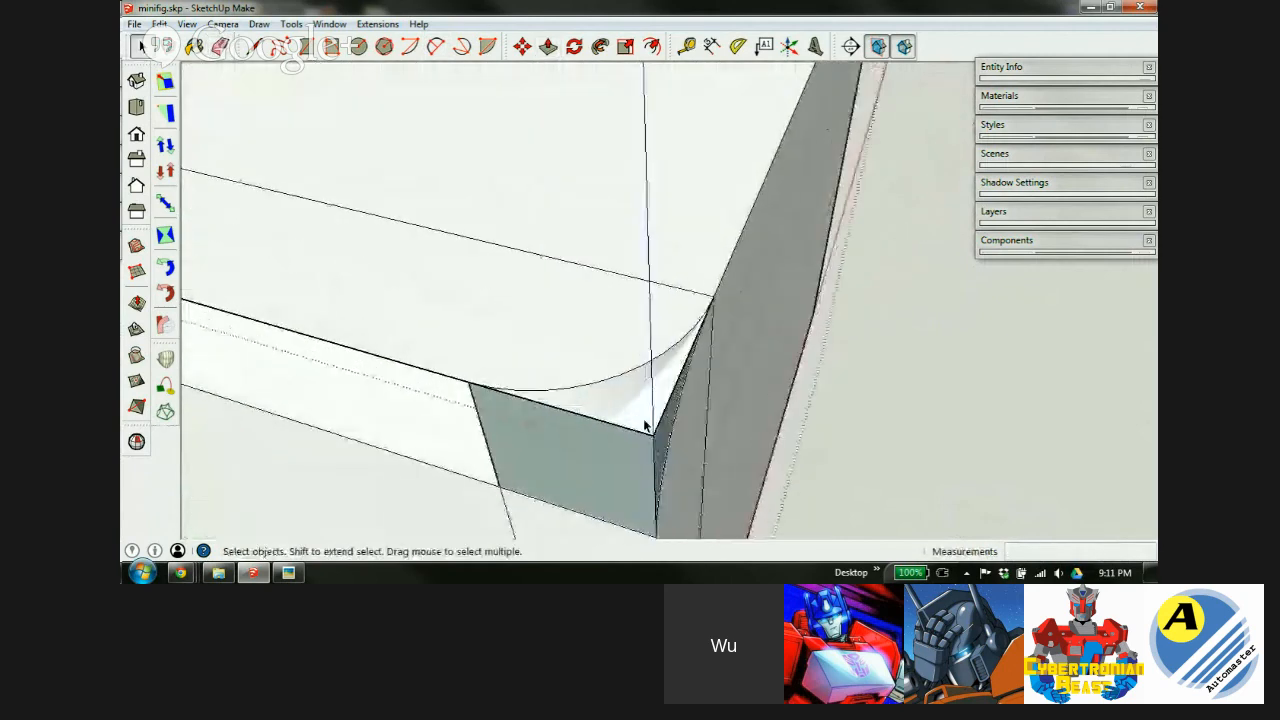
{"action": "scroll", "coordinate": [590, 362], "scroll_direction": "down", "scroll_amount": 5}
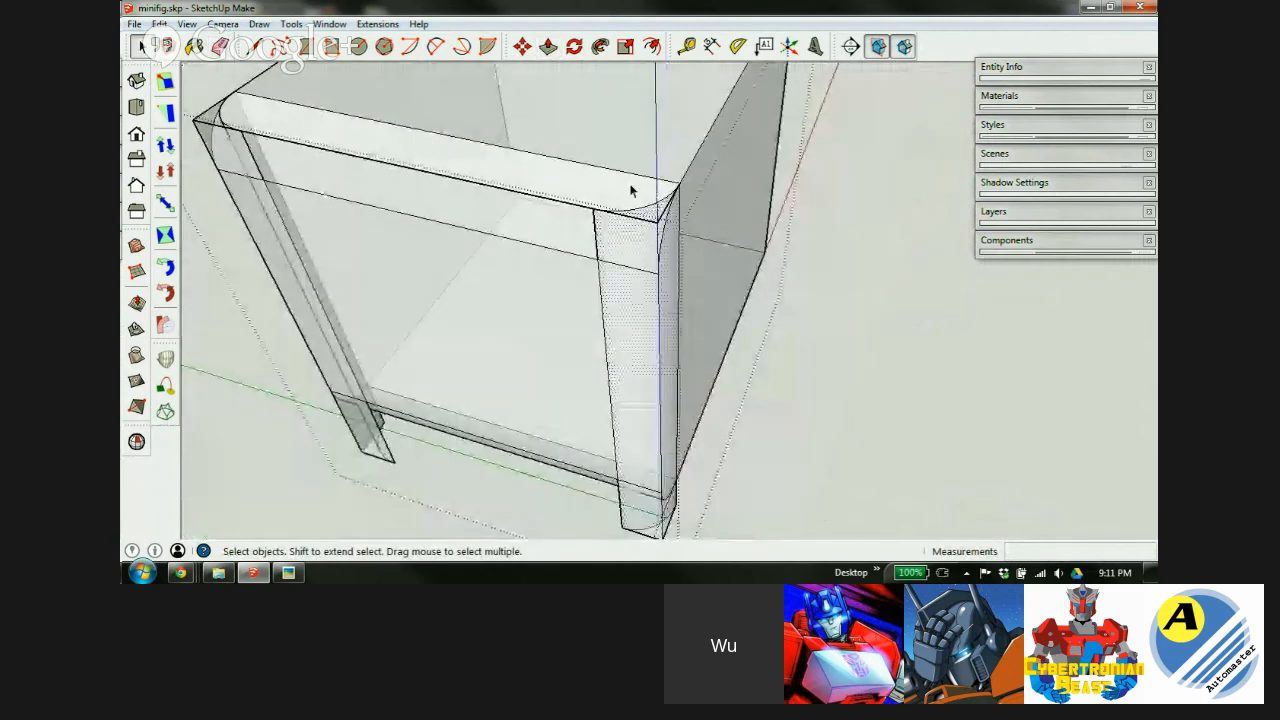
{"action": "key", "text": "x"}
{"action": "middle_click_drag", "start_coordinate": [514, 246], "coordinate": [692, 235]}
{"action": "scroll", "coordinate": [690, 232], "scroll_direction": "up", "scroll_amount": 4}
{"action": "scroll", "coordinate": [690, 232], "scroll_direction": "up", "scroll_amount": 2}
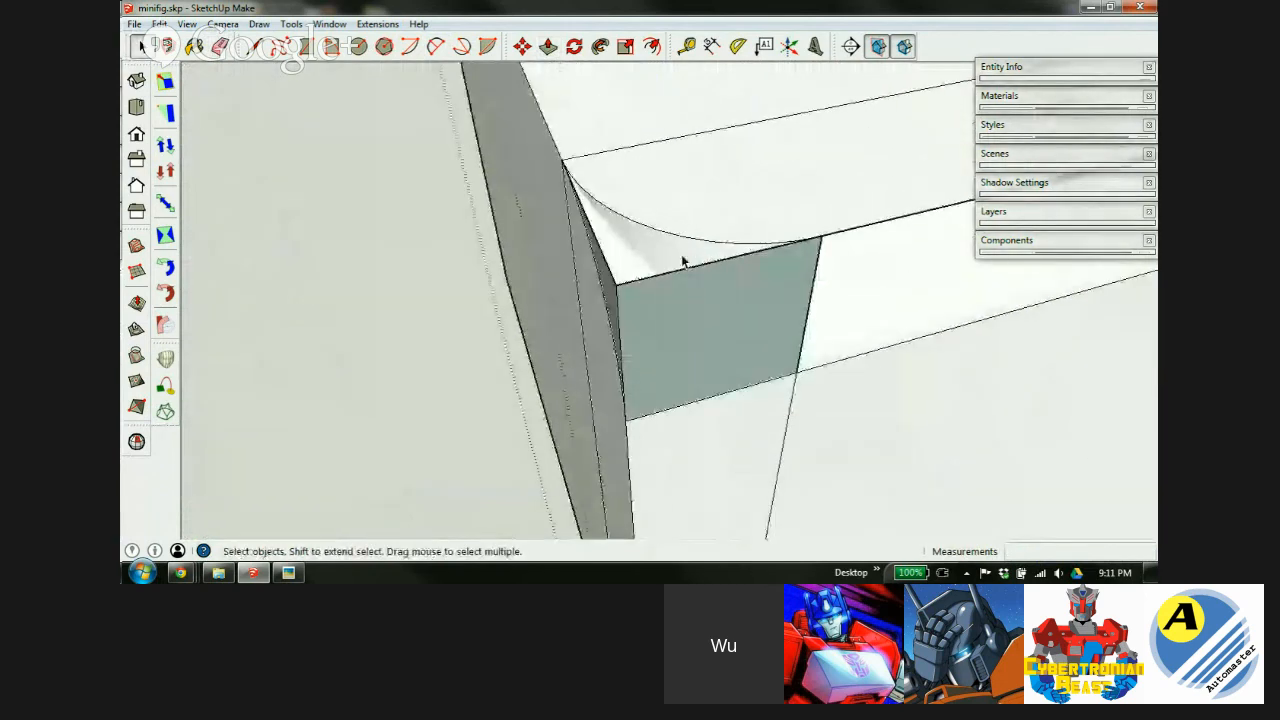
{"action": "middle_click_drag", "start_coordinate": [659, 247], "coordinate": [614, 209]}
{"action": "right_click", "coordinate": [615, 213]}
{"action": "mouse_move", "coordinate": [672, 362]}
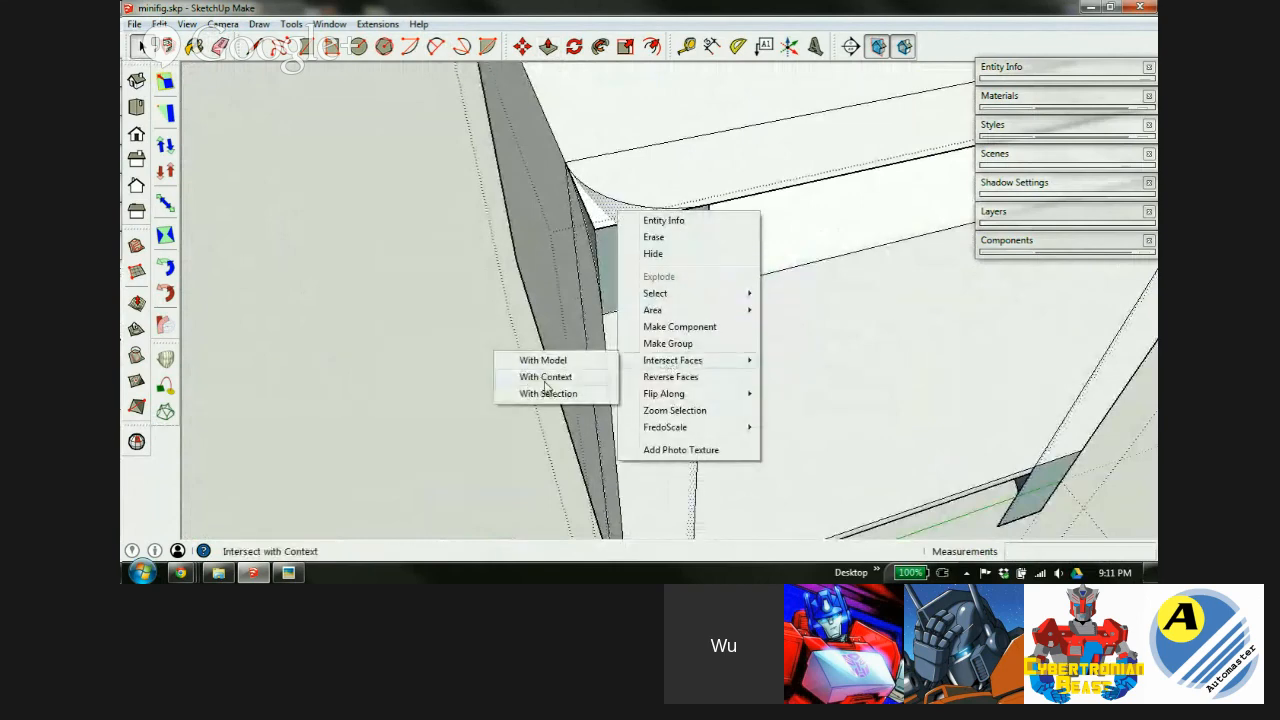
{"action": "left_click", "coordinate": [545, 377]}
Erase the edges bounding the grey corner face to smooth the corner.
{"action": "scroll", "coordinate": [546, 389], "scroll_direction": "down", "scroll_amount": 5}
{"action": "scroll", "coordinate": [800, 258], "scroll_direction": "up", "scroll_amount": 4}
{"action": "scroll", "coordinate": [877, 247], "scroll_direction": "down", "scroll_amount": 3}
{"action": "middle_click_drag", "start_coordinate": [846, 249], "coordinate": [560, 260]}
{"action": "scroll", "coordinate": [682, 334], "scroll_direction": "up", "scroll_amount": 3}
{"action": "key", "text": "e"}
{"action": "scroll", "coordinate": [716, 342], "scroll_direction": "up", "scroll_amount": 4}
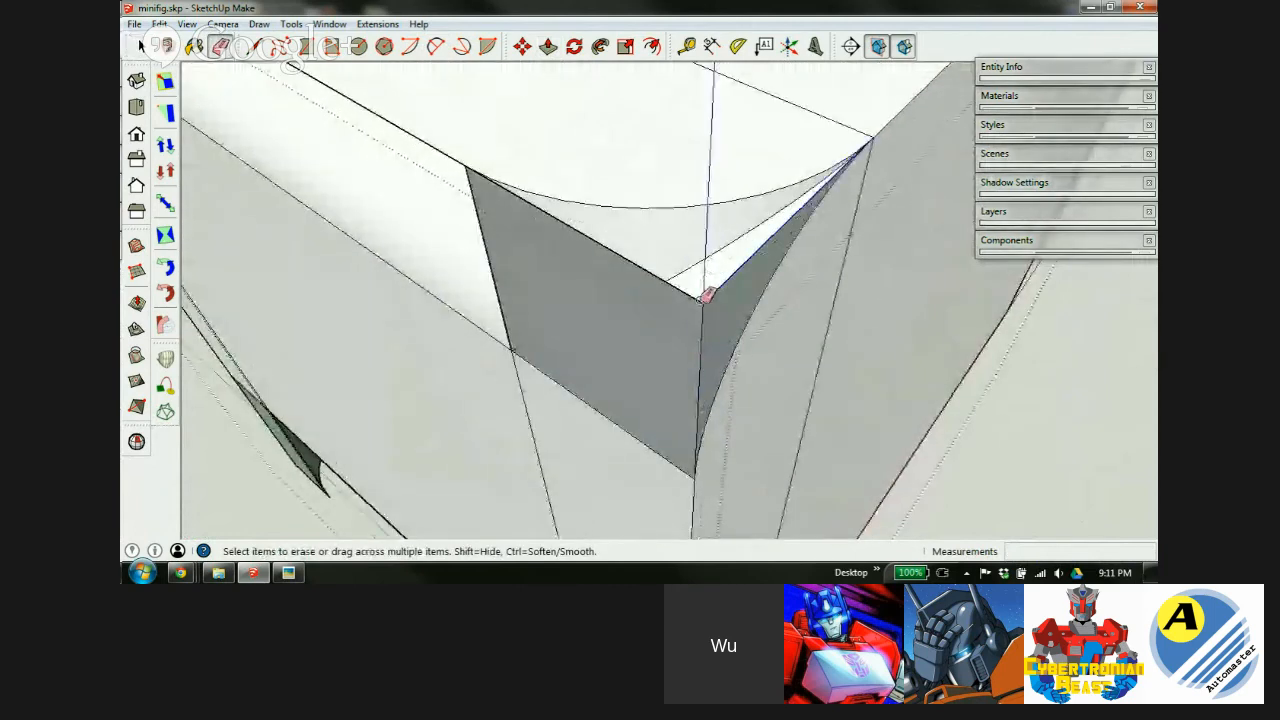
{"action": "left_click", "coordinate": [710, 297]}
{"action": "scroll", "coordinate": [735, 262], "scroll_direction": "down", "scroll_amount": 2}
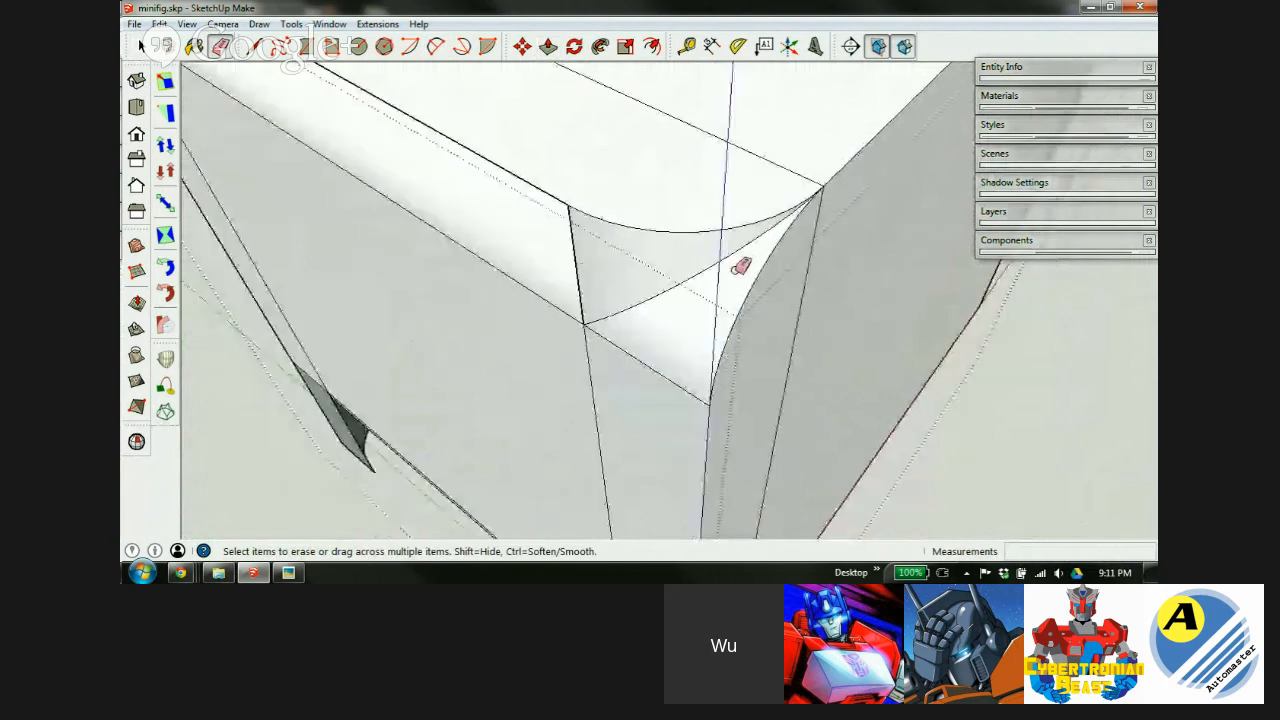
{"action": "left_click_drag", "start_coordinate": [716, 368], "coordinate": [734, 277]}
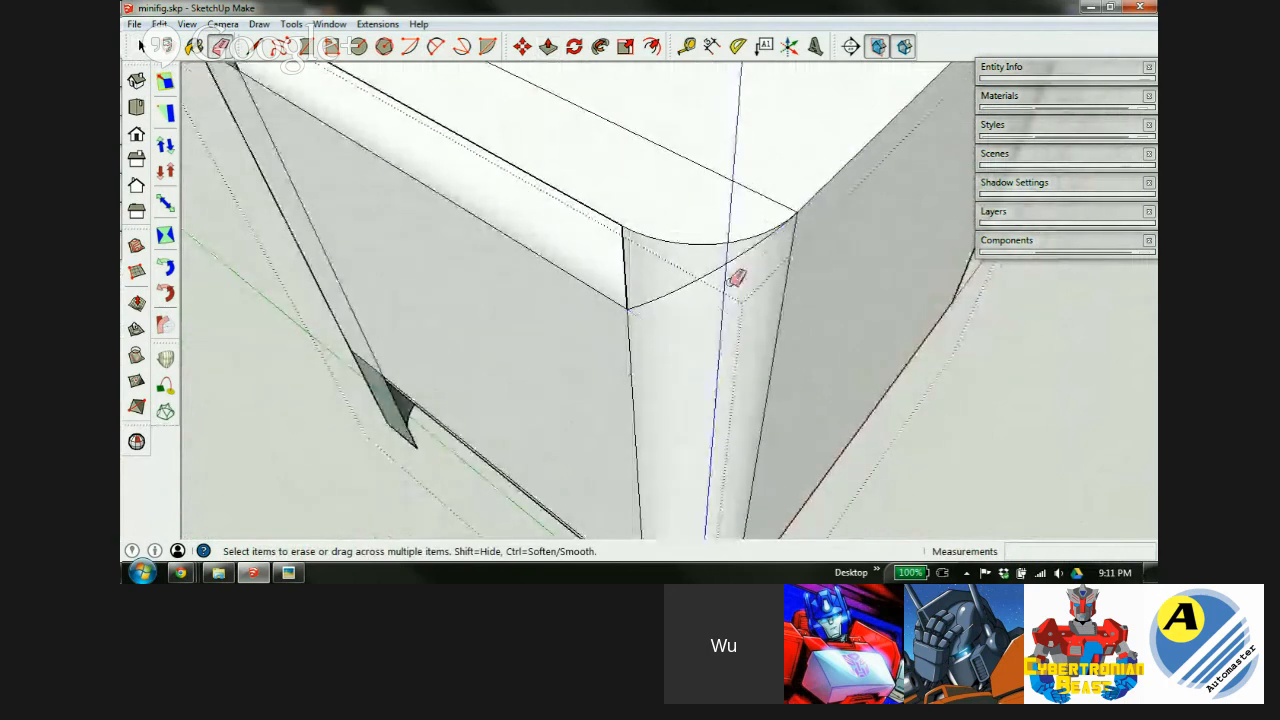
{"action": "scroll", "coordinate": [723, 206], "scroll_direction": "down", "scroll_amount": 4}
Erase the rounded corner's arc edges, leftover corner edges and the left leg block.
{"action": "middle_click_drag", "start_coordinate": [708, 318], "coordinate": [654, 217]}
{"action": "scroll", "coordinate": [670, 208], "scroll_direction": "up", "scroll_amount": 4}
{"action": "left_click_drag", "start_coordinate": [675, 204], "coordinate": [780, 297]}
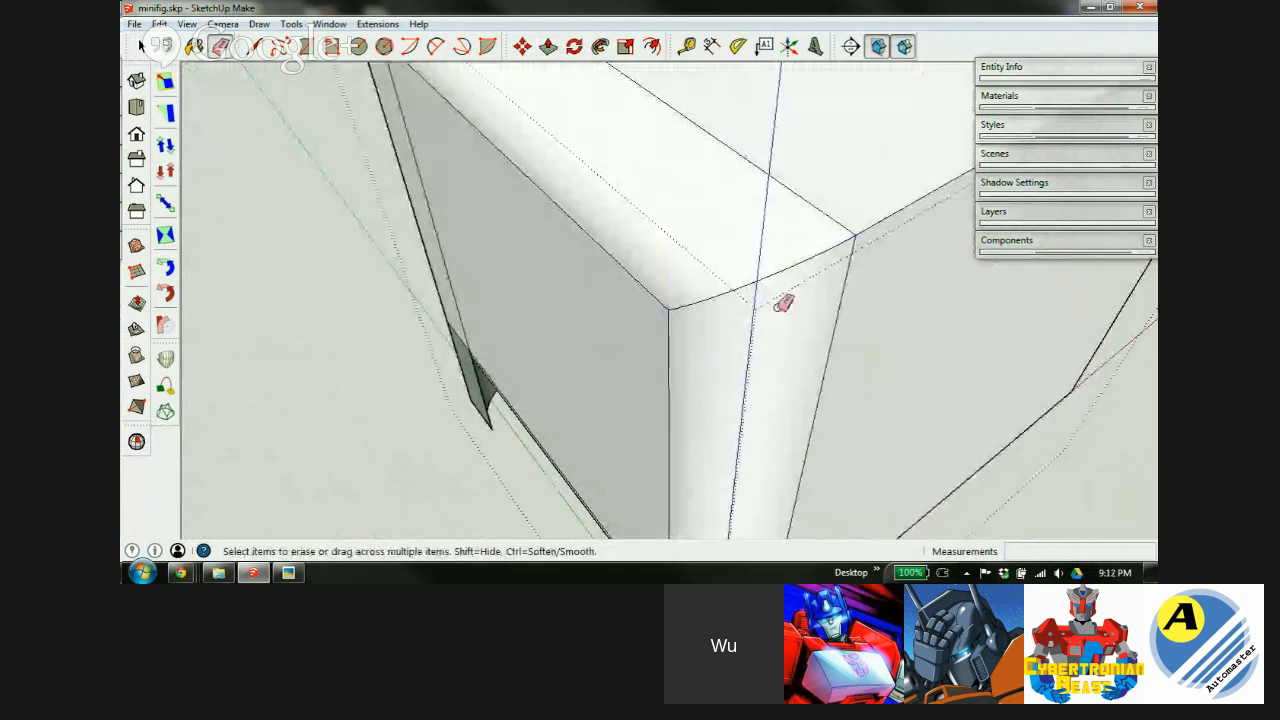
{"action": "scroll", "coordinate": [687, 247], "scroll_direction": "down", "scroll_amount": 3}
{"action": "scroll", "coordinate": [596, 150], "scroll_direction": "up", "scroll_amount": 5}
{"action": "left_click_drag", "start_coordinate": [586, 131], "coordinate": [577, 150]}
{"action": "middle_click_drag", "start_coordinate": [705, 258], "coordinate": [900, 251]}
{"action": "mouse_move", "coordinate": [609, 246]}
{"action": "left_mouse_down"}
{"action": "mouse_move", "coordinate": [527, 274]}
{"action": "mouse_move", "coordinate": [624, 204]}
{"action": "mouse_move", "coordinate": [638, 222]}
{"action": "left_mouse_up"}
{"action": "scroll", "coordinate": [555, 236], "scroll_direction": "down", "scroll_amount": 7}
{"action": "scroll", "coordinate": [720, 319], "scroll_direction": "down", "scroll_amount": 1}
{"action": "mouse_move", "coordinate": [718, 319]}
{"action": "middle_mouse_down"}
{"action": "mouse_move", "coordinate": [567, 219]}
{"action": "mouse_move", "coordinate": [414, 180]}
{"action": "mouse_move", "coordinate": [350, 200]}
{"action": "middle_mouse_up"}
{"action": "scroll", "coordinate": [709, 329], "scroll_direction": "up", "scroll_amount": 5}
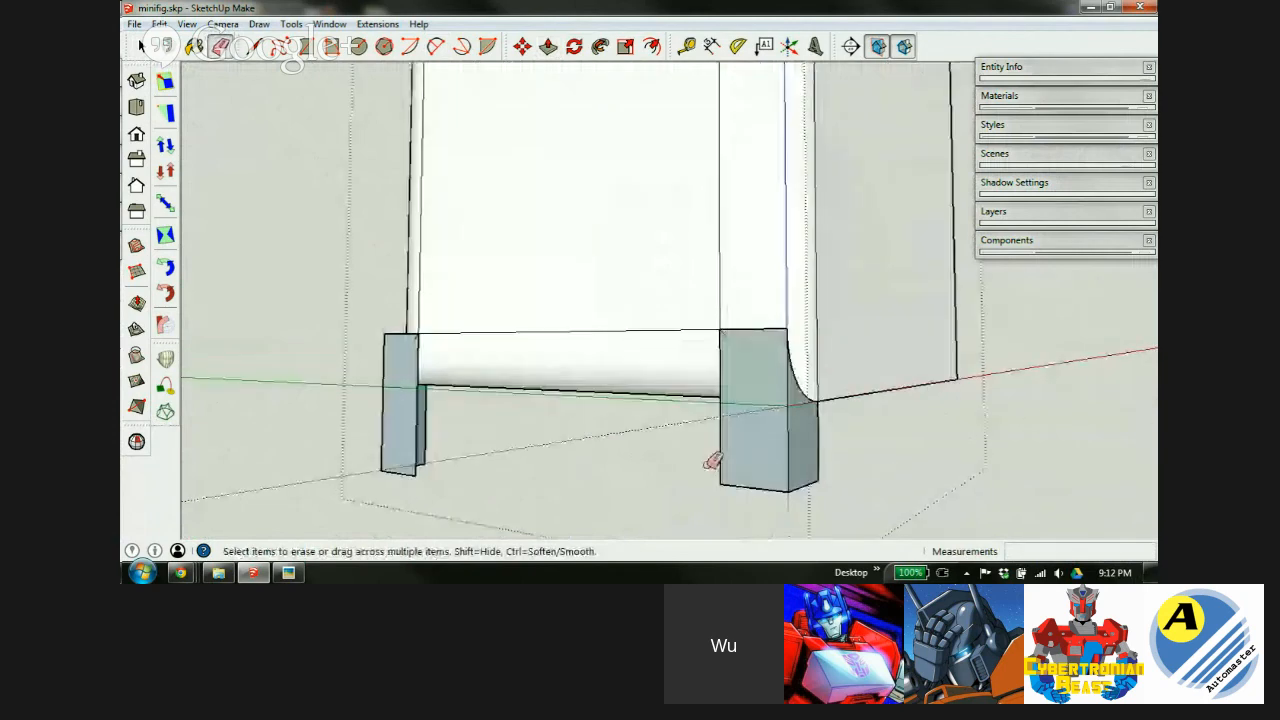
{"action": "mouse_move", "coordinate": [771, 500]}
{"action": "left_mouse_down"}
{"action": "mouse_move", "coordinate": [821, 471]}
{"action": "mouse_move", "coordinate": [799, 499]}
{"action": "left_mouse_up"}
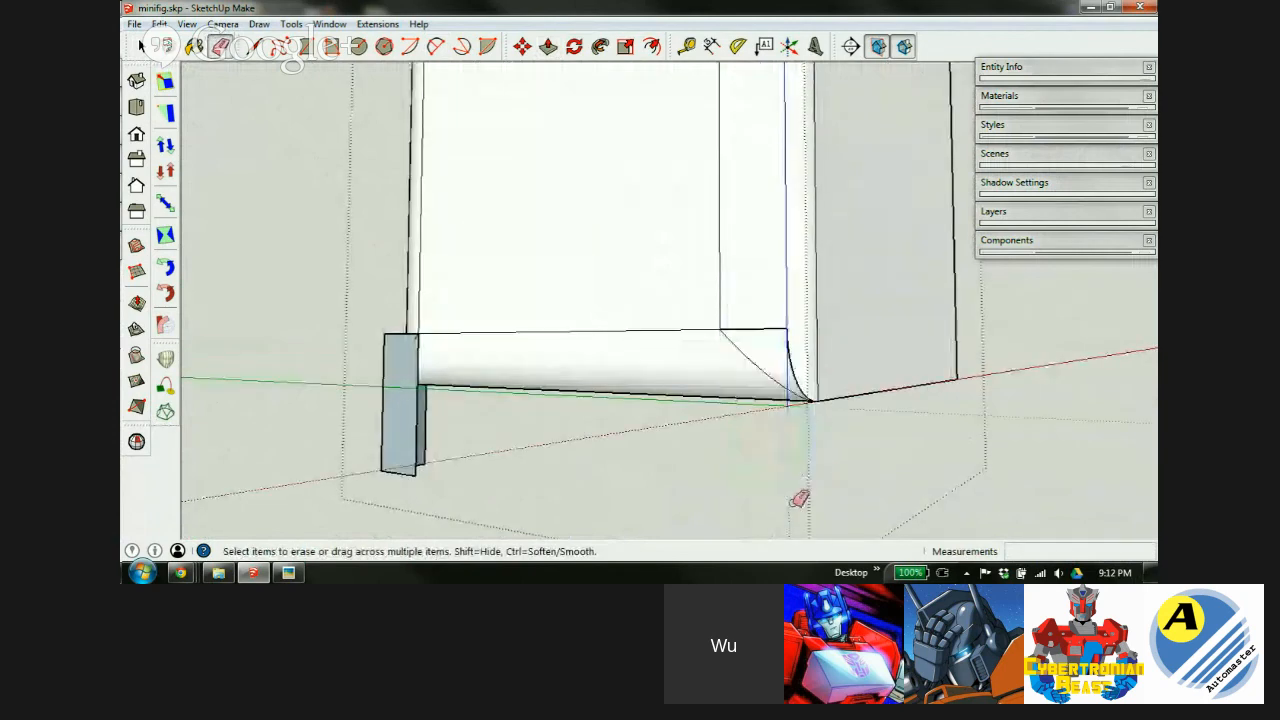
{"action": "left_click_drag", "start_coordinate": [419, 453], "coordinate": [450, 458]}
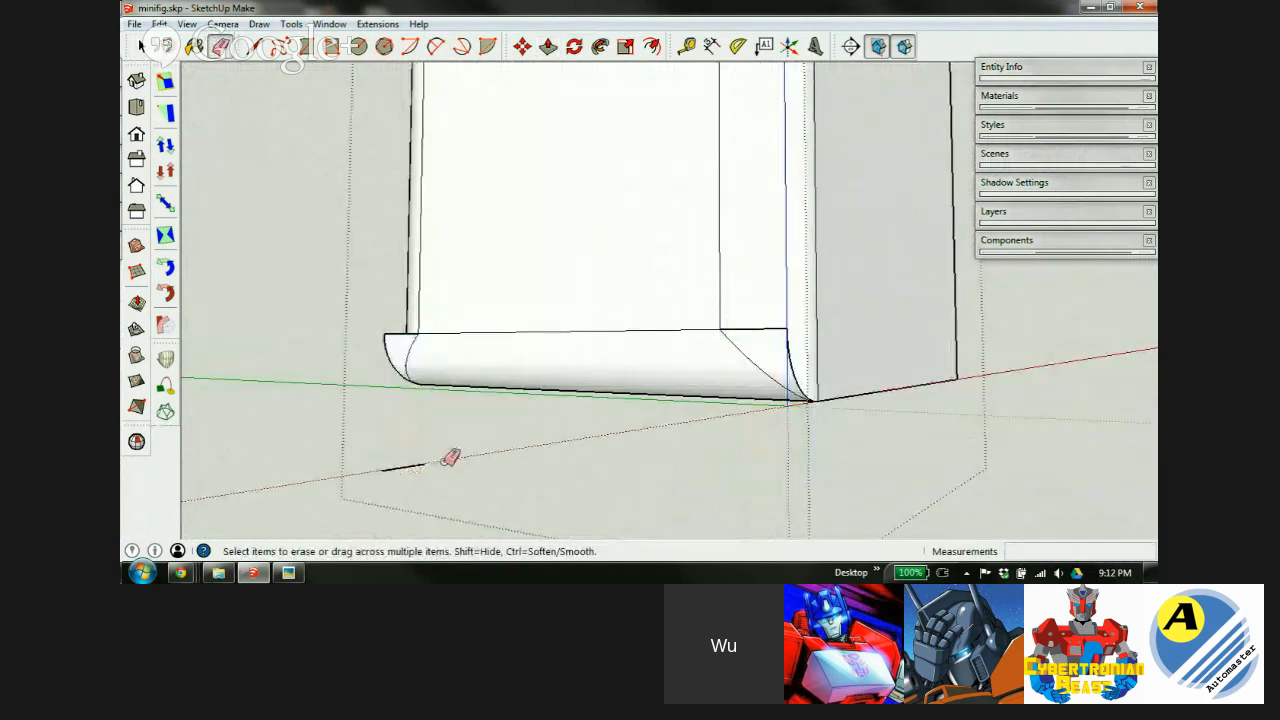
Orbit around the block to inspect its rounded corner from several angles.
{"action": "scroll", "coordinate": [797, 309], "scroll_direction": "up", "scroll_amount": 3}
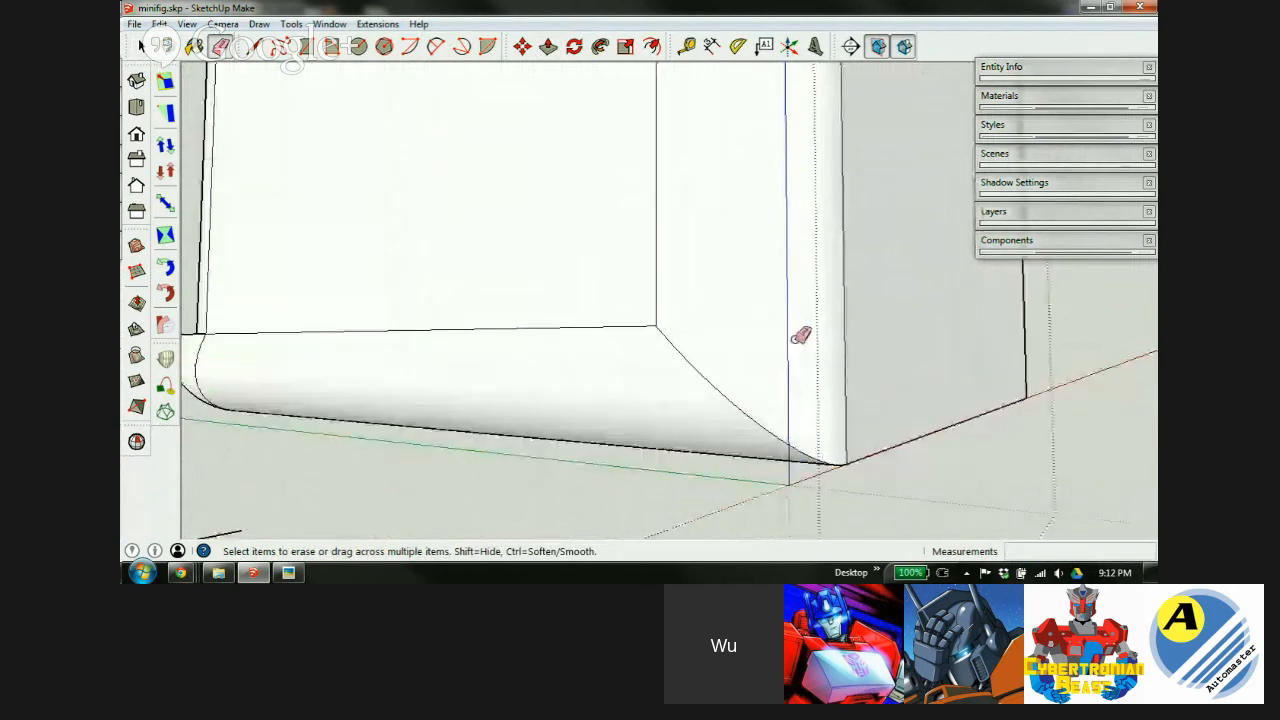
{"action": "scroll", "coordinate": [800, 334], "scroll_direction": "down", "scroll_amount": 3}
{"action": "mouse_move", "coordinate": [600, 335]}
{"action": "middle_mouse_down"}
{"action": "mouse_move", "coordinate": [589, 323]}
{"action": "mouse_move", "coordinate": [598, 434]}
{"action": "middle_mouse_up"}
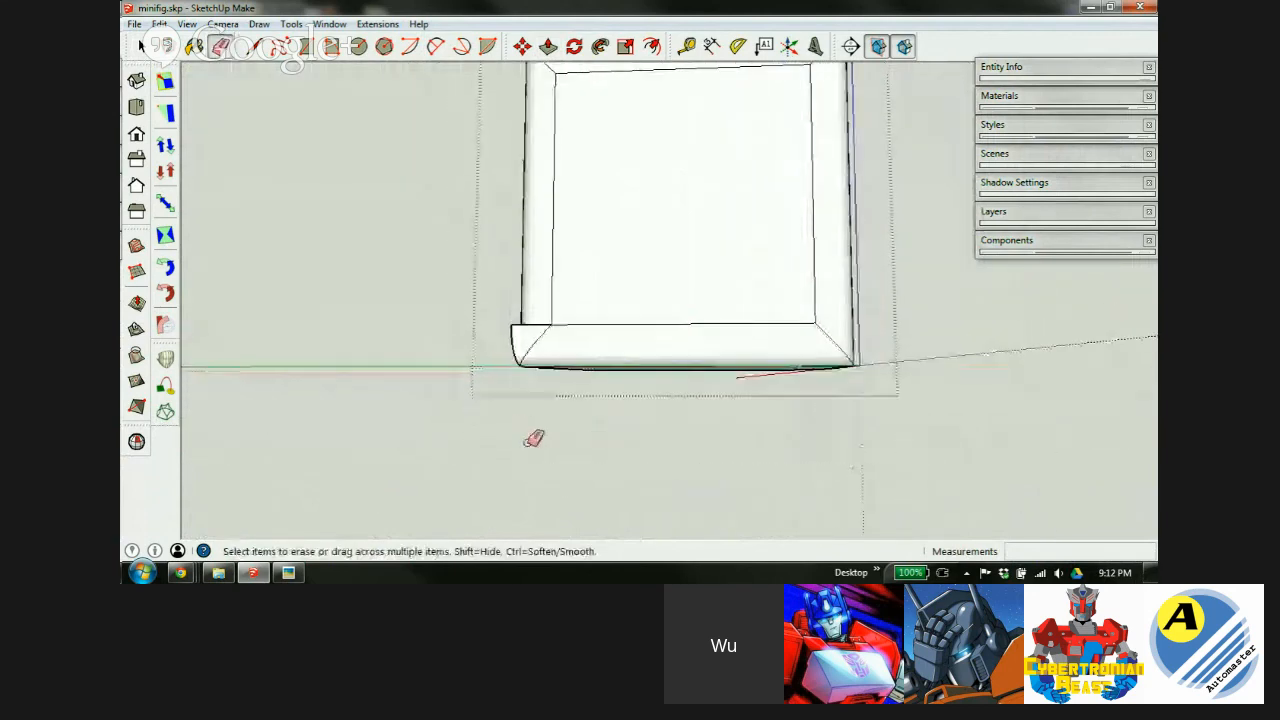
{"action": "scroll", "coordinate": [528, 320], "scroll_direction": "up", "scroll_amount": 4}
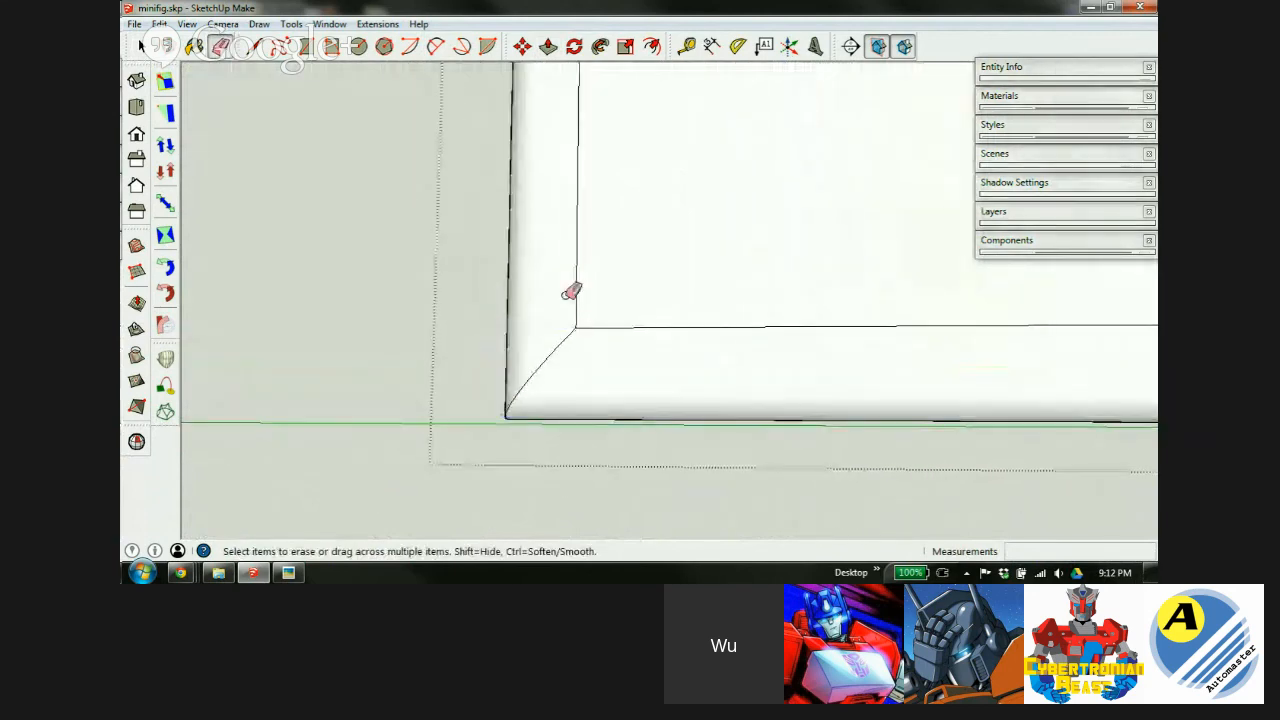
{"action": "scroll", "coordinate": [570, 292], "scroll_direction": "down", "scroll_amount": 5}
{"action": "mouse_move", "coordinate": [663, 246]}
{"action": "middle_mouse_down"}
{"action": "mouse_move", "coordinate": [537, 354]}
{"action": "mouse_move", "coordinate": [286, 469]}
{"action": "mouse_move", "coordinate": [329, 455]}
{"action": "middle_mouse_up"}
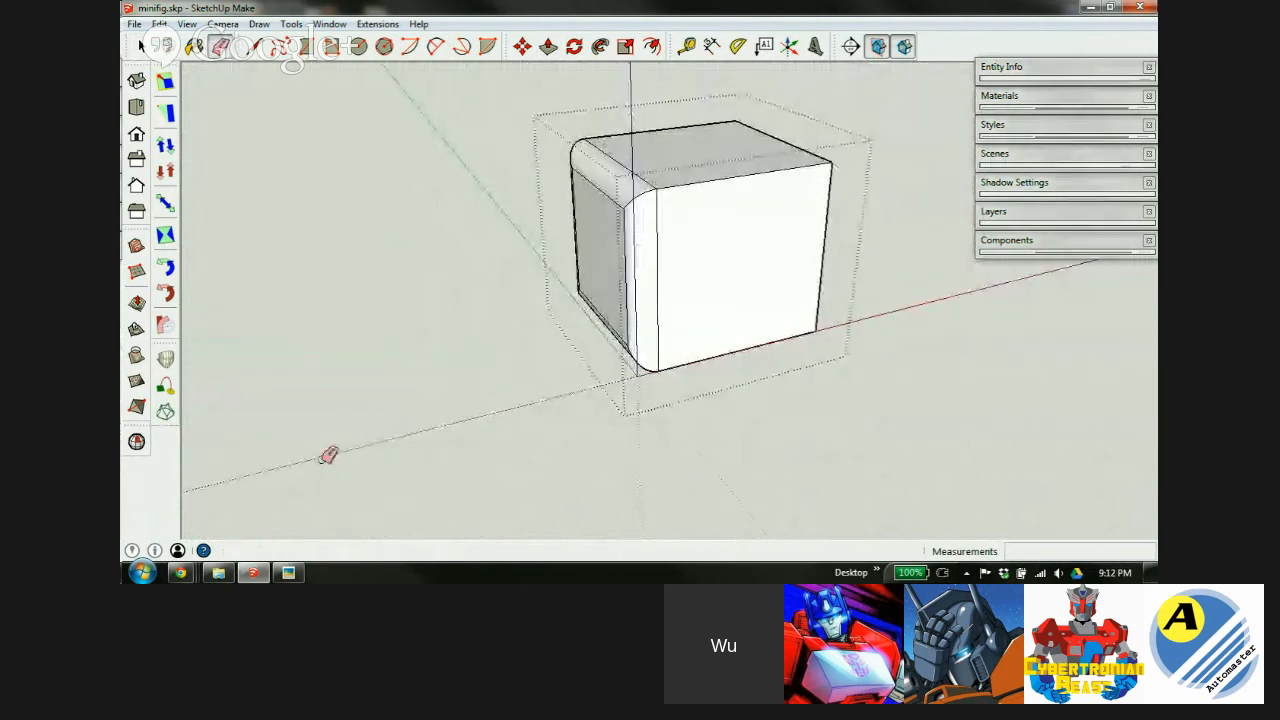
{"action": "scroll", "coordinate": [649, 206], "scroll_direction": "up", "scroll_amount": 4}
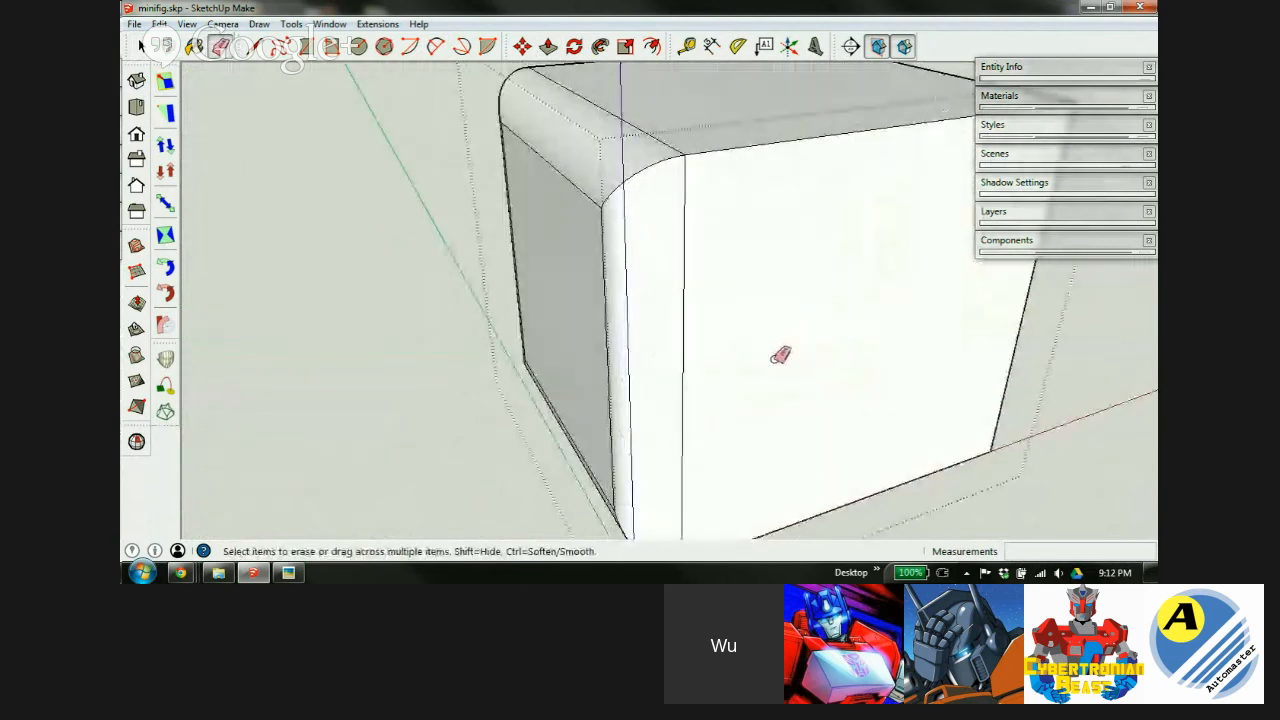
{"action": "scroll", "coordinate": [780, 356], "scroll_direction": "up", "scroll_amount": 3}
{"action": "scroll", "coordinate": [557, 206], "scroll_direction": "down", "scroll_amount": 7}
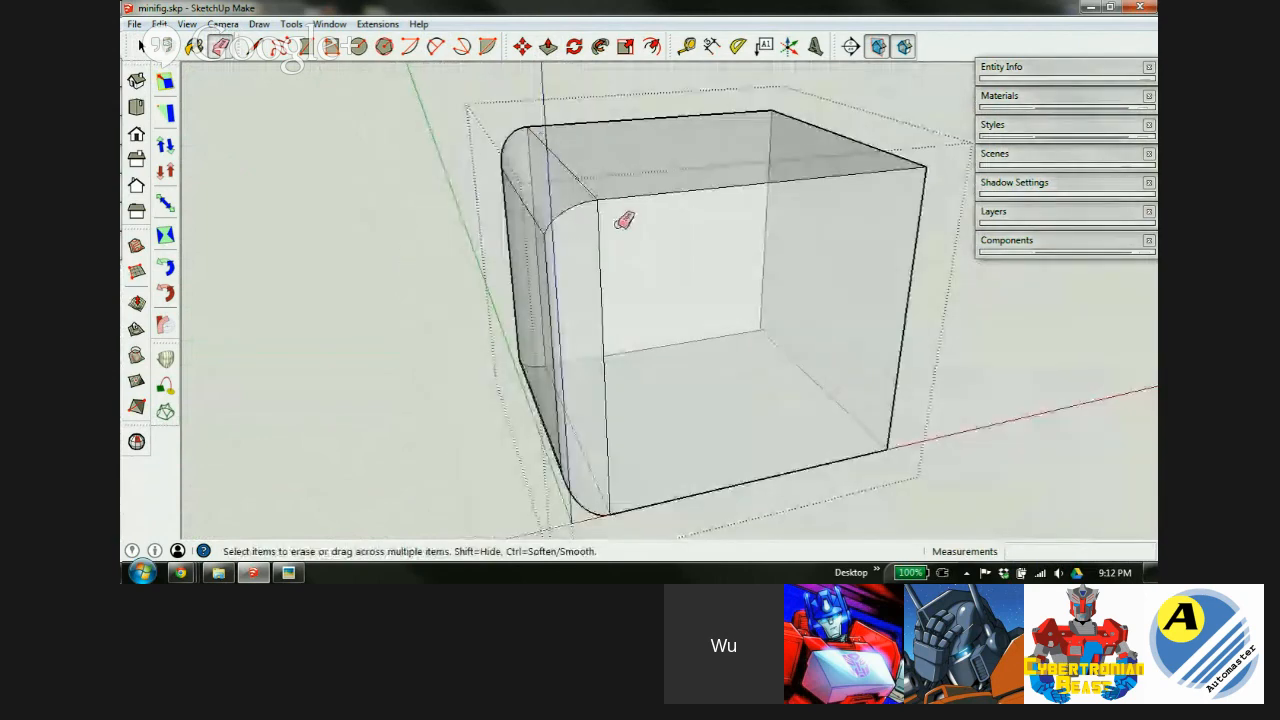
{"action": "scroll", "coordinate": [566, 229], "scroll_direction": "up", "scroll_amount": 4}
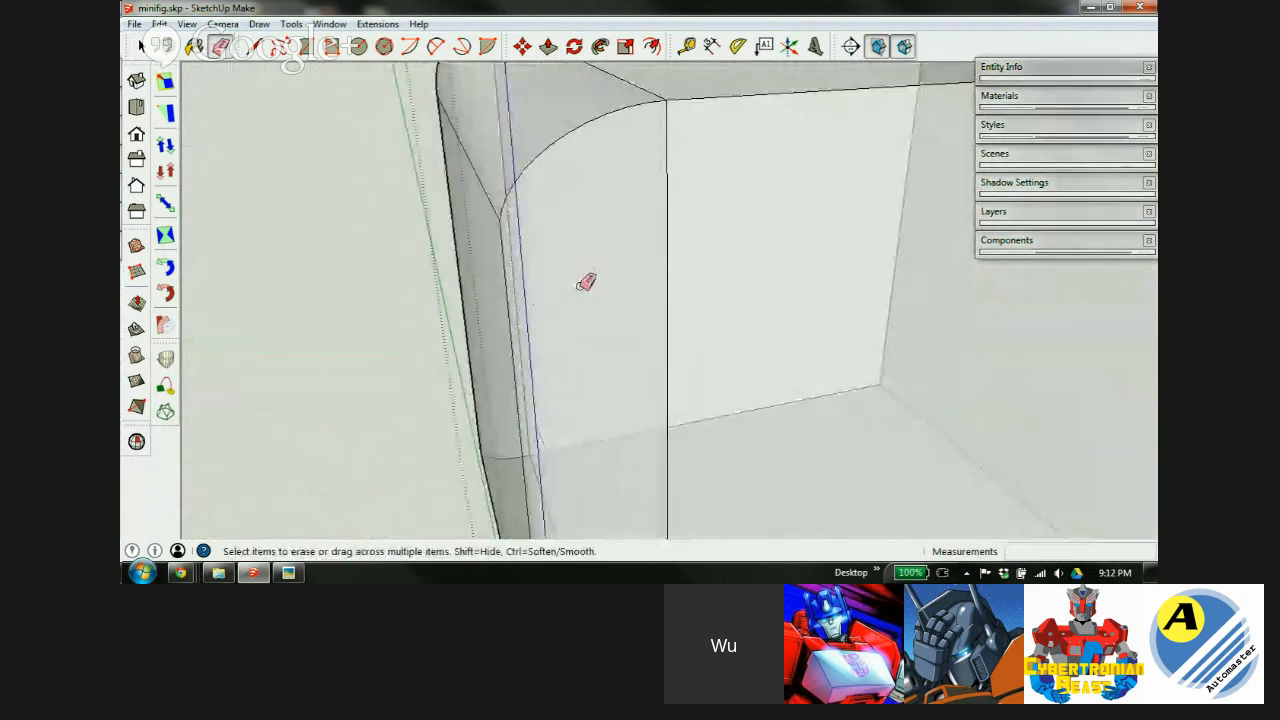
{"action": "scroll", "coordinate": [583, 285], "scroll_direction": "up", "scroll_amount": 1}
{"action": "mouse_move", "coordinate": [606, 278]}
{"action": "middle_mouse_down"}
{"action": "mouse_move", "coordinate": [317, 181]}
{"action": "mouse_move", "coordinate": [215, 183]}
{"action": "middle_mouse_up"}
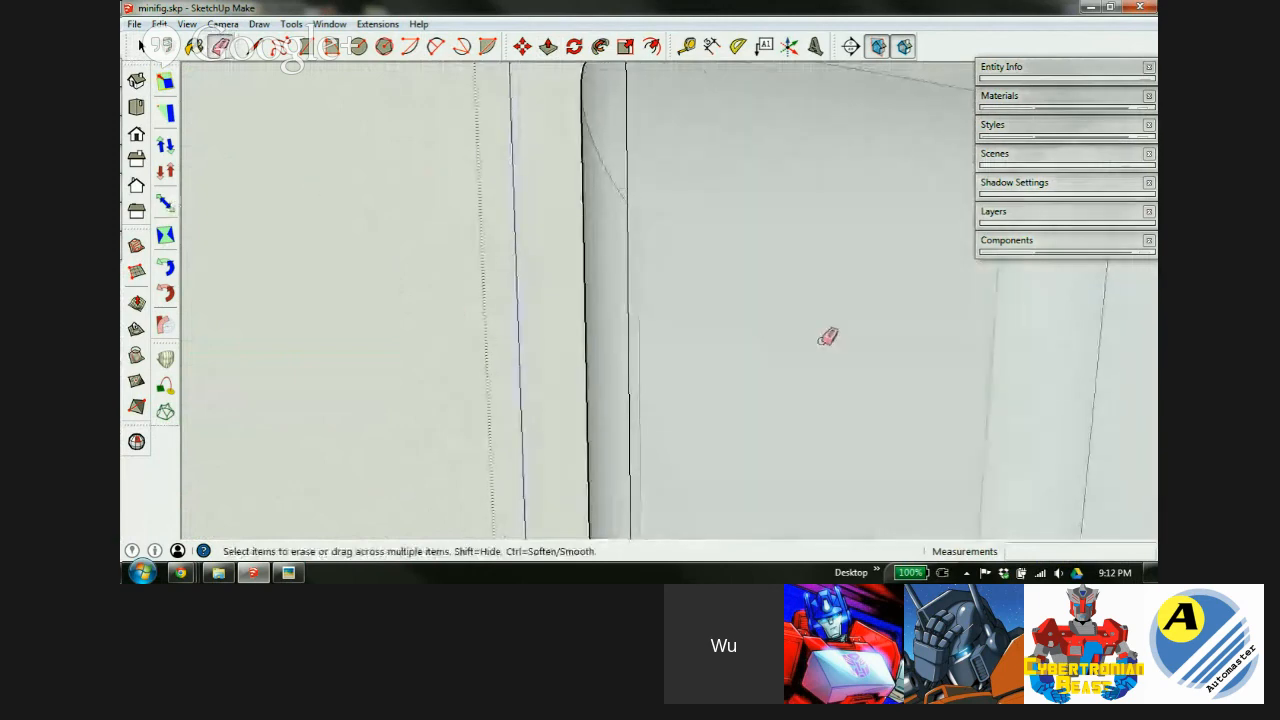
{"action": "middle_click_drag", "start_coordinate": [828, 336], "coordinate": [575, 329]}
{"action": "mouse_move", "coordinate": [711, 306]}
{"action": "middle_mouse_down"}
{"action": "mouse_move", "coordinate": [517, 347]}
{"action": "mouse_move", "coordinate": [891, 374]}
{"action": "mouse_move", "coordinate": [597, 323]}
{"action": "middle_mouse_up"}
Undo the last erase, then delete the block's flat face to reveal its inner cavity.
{"action": "key", "text": "ctrl+z"}
{"action": "key", "text": "space"}
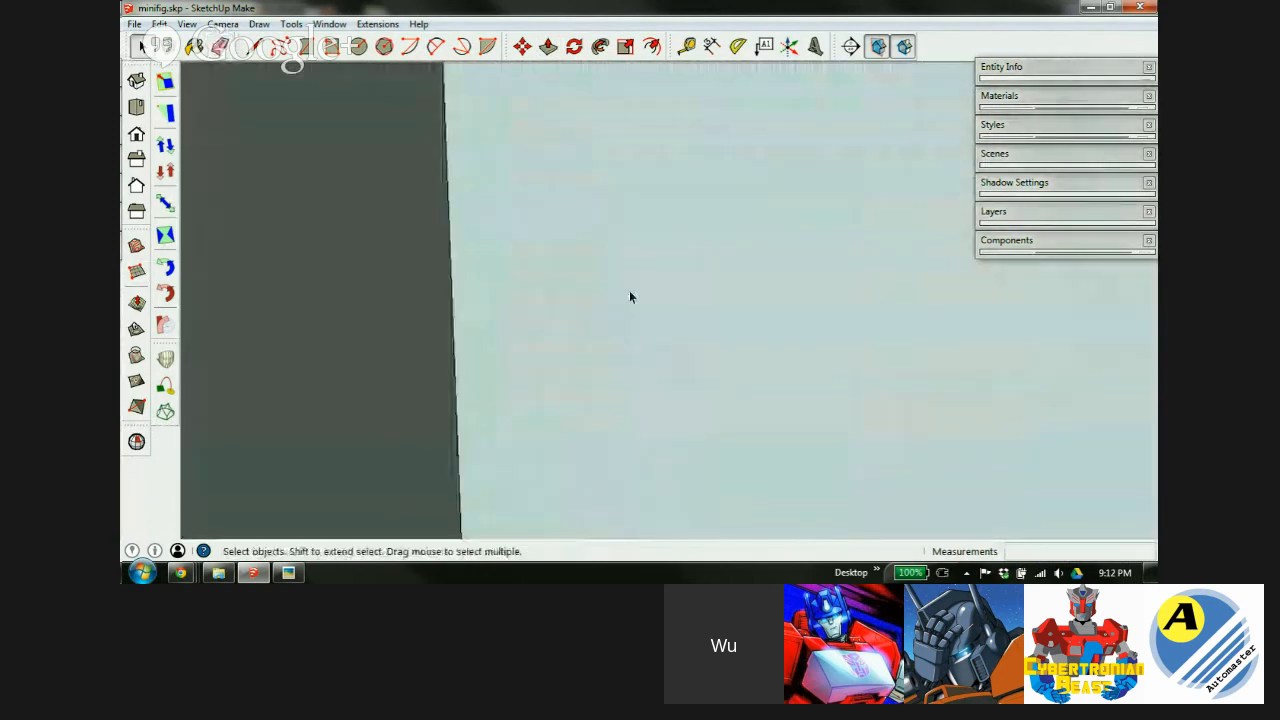
{"action": "left_click", "coordinate": [630, 292]}
{"action": "key", "text": "Delete"}
{"action": "middle_click_drag", "start_coordinate": [530, 310], "coordinate": [623, 263]}
{"action": "scroll", "coordinate": [623, 263], "scroll_direction": "down", "scroll_amount": 6}
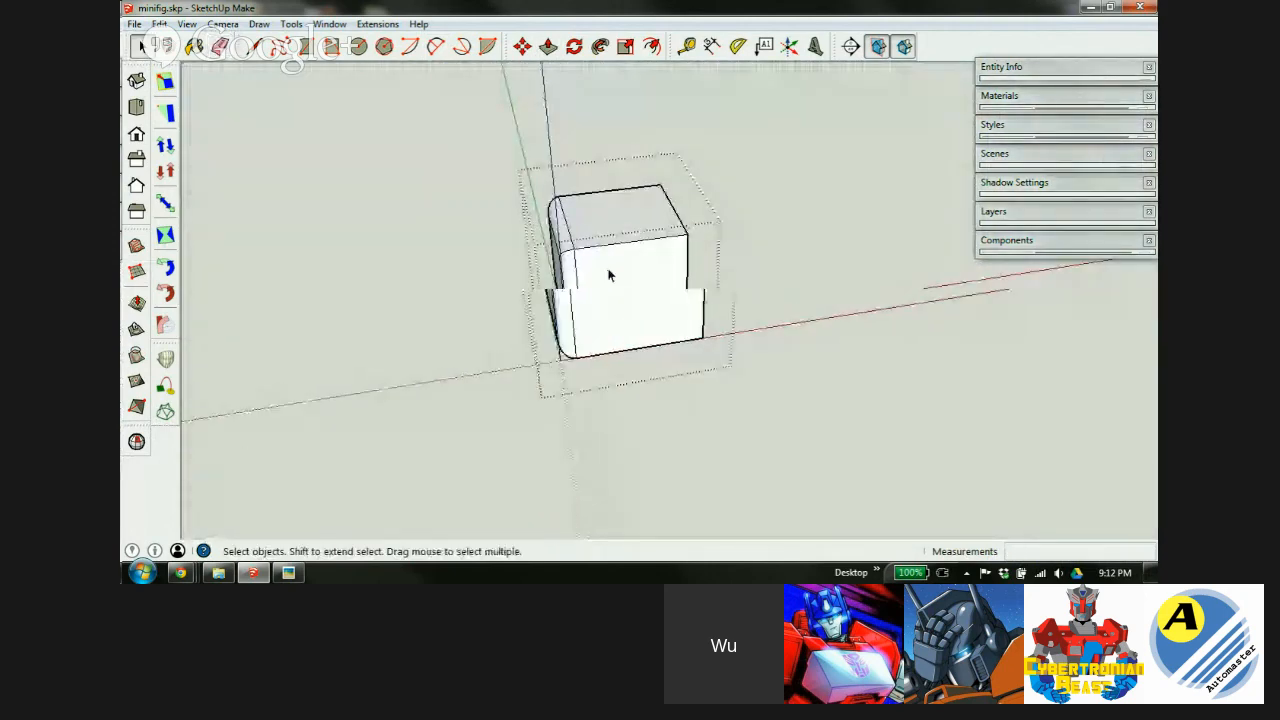
{"action": "scroll", "coordinate": [609, 274], "scroll_direction": "up", "scroll_amount": 3}
Scale the whole rounded block from a corner by a factor of 0.01.
{"action": "triple_click", "coordinate": [685, 291]}
{"action": "key", "text": "s"}
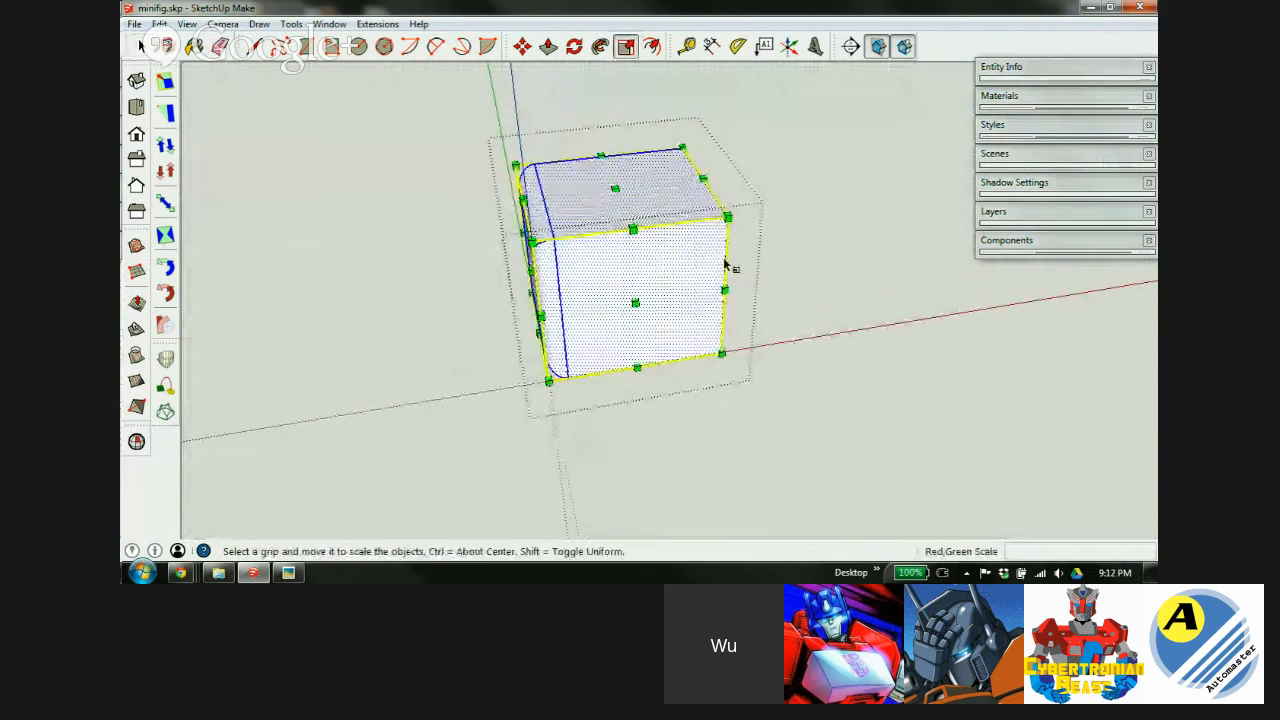
{"action": "left_click_drag", "start_coordinate": [729, 214], "coordinate": [576, 277]}
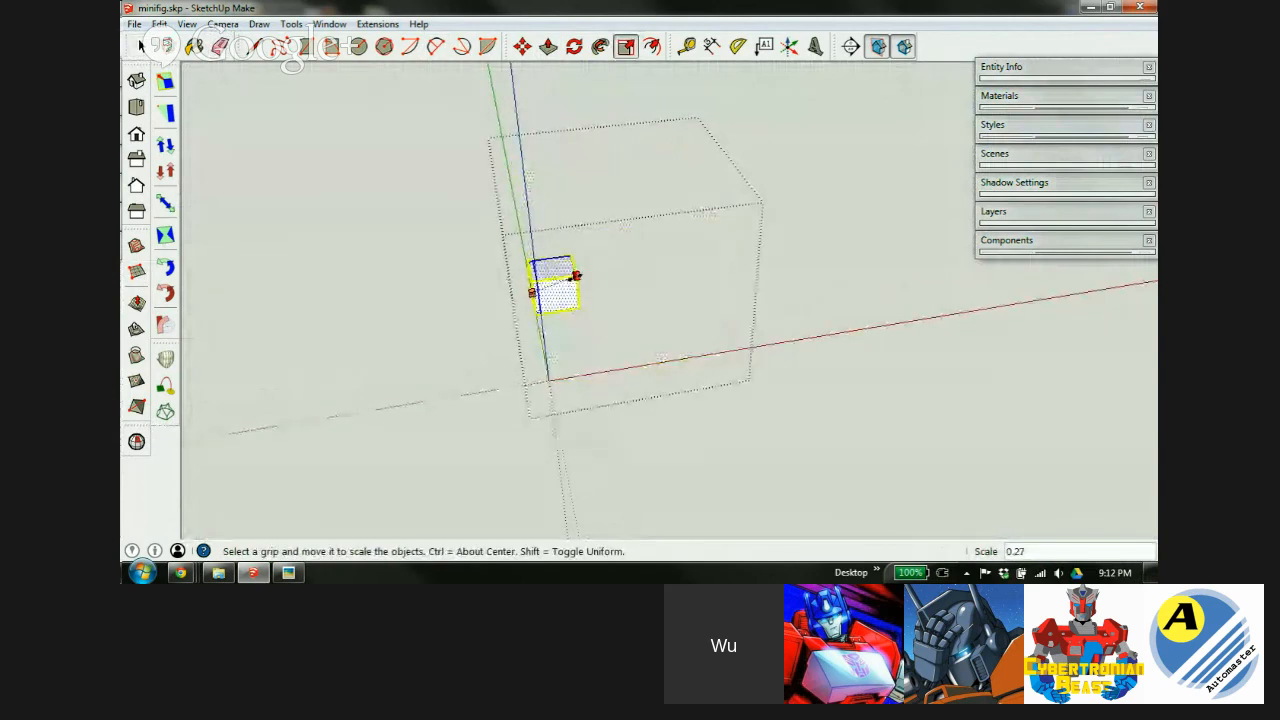
{"action": "key", "text": "Return"}
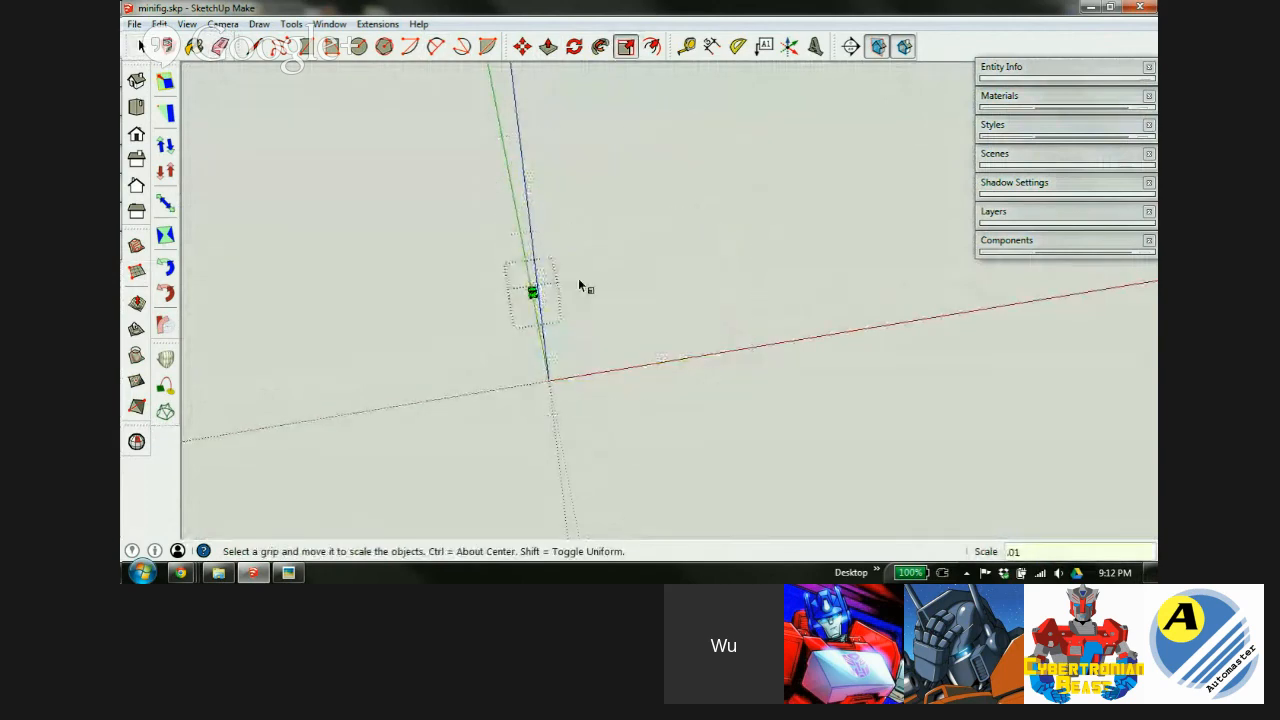
{"action": "key", "text": "shift+z"}
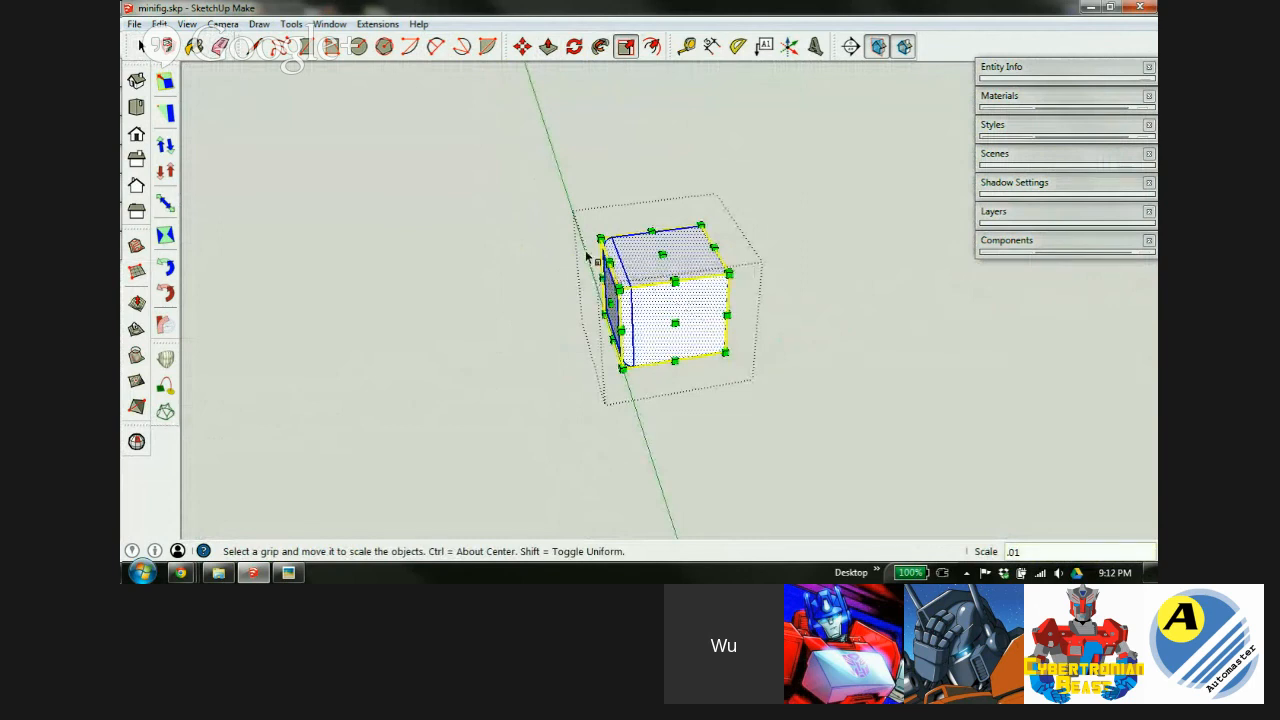
Zoom and orbit to inspect the shrunken block.
{"action": "scroll", "coordinate": [585, 250], "scroll_direction": "down", "scroll_amount": 8}
{"action": "scroll", "coordinate": [588, 245], "scroll_direction": "down", "scroll_amount": 2}
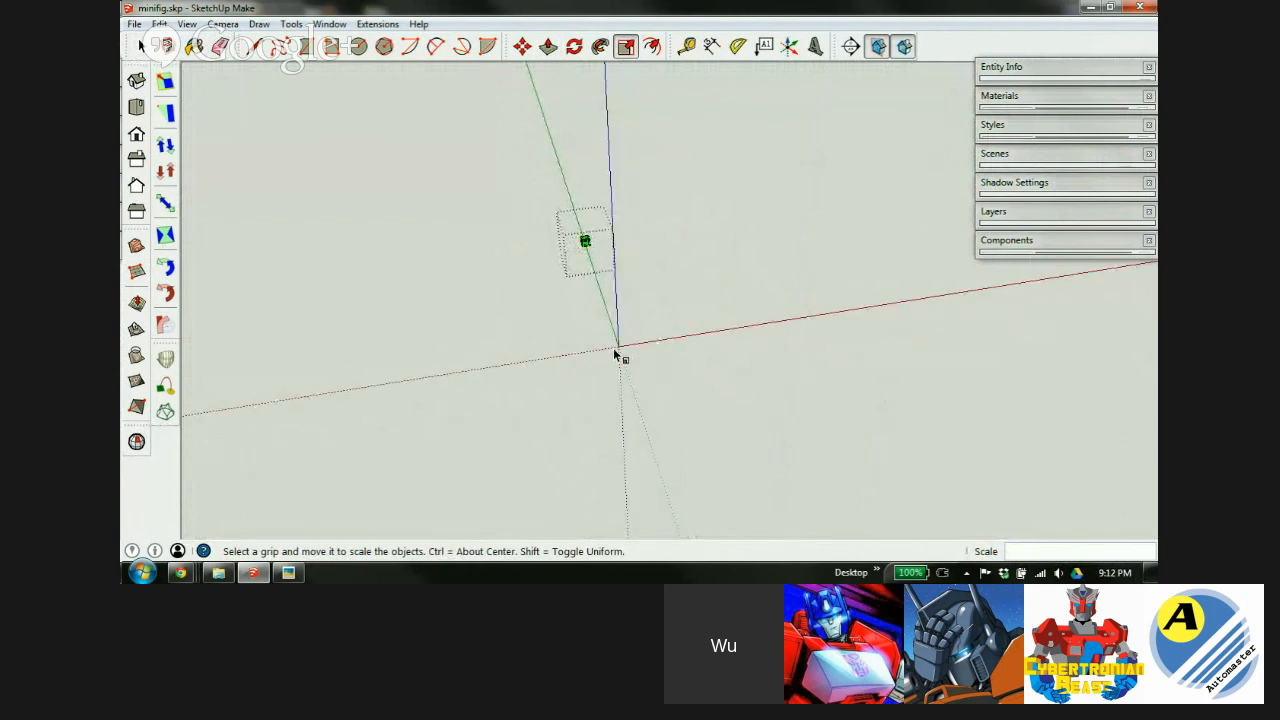
{"action": "scroll", "coordinate": [583, 322], "scroll_direction": "down", "scroll_amount": 3}
{"action": "scroll", "coordinate": [582, 278], "scroll_direction": "up", "scroll_amount": 3}
{"action": "scroll", "coordinate": [578, 283], "scroll_direction": "up", "scroll_amount": 4}
{"action": "scroll", "coordinate": [556, 299], "scroll_direction": "down", "scroll_amount": 2}
{"action": "scroll", "coordinate": [562, 307], "scroll_direction": "up", "scroll_amount": 4}
{"action": "scroll", "coordinate": [566, 312], "scroll_direction": "down", "scroll_amount": 1}
{"action": "middle_click_drag", "start_coordinate": [568, 314], "coordinate": [758, 265]}
{"action": "key", "text": "s"}
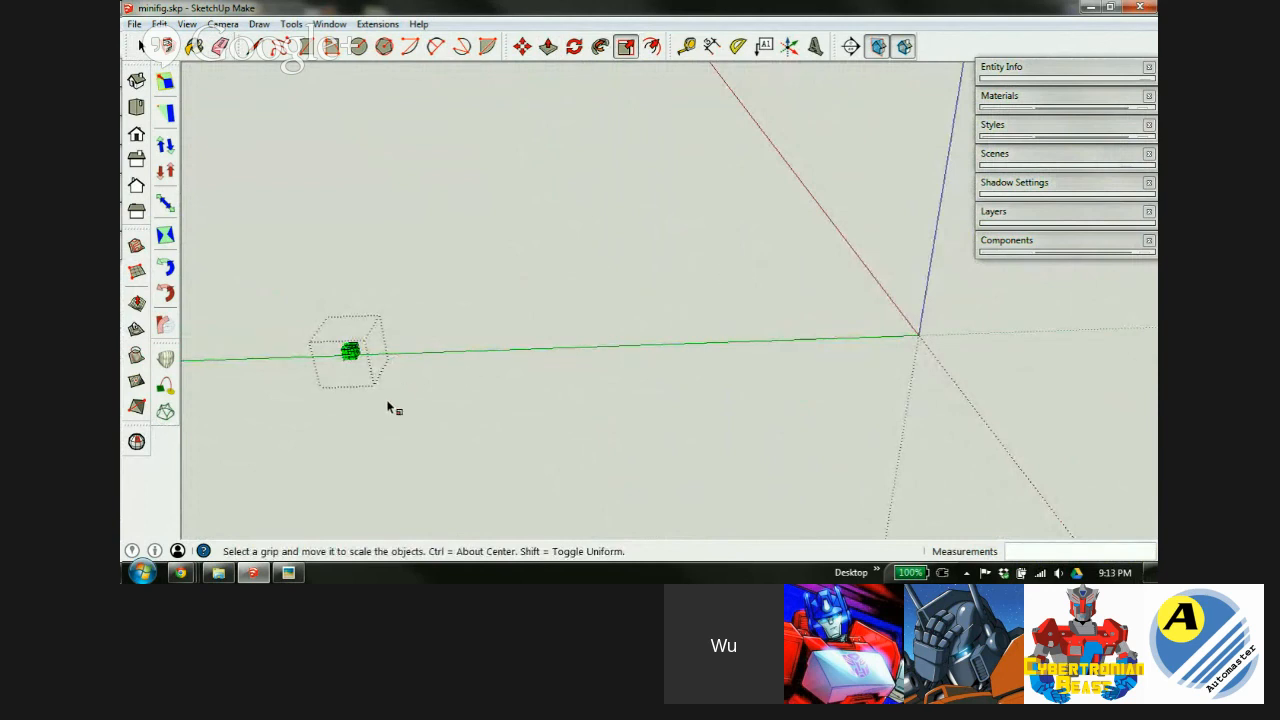
Move the box onto the axes origin and orbit to check its placement.
{"action": "key", "text": "m"}
{"action": "scroll", "coordinate": [348, 355], "scroll_direction": "up", "scroll_amount": 3}
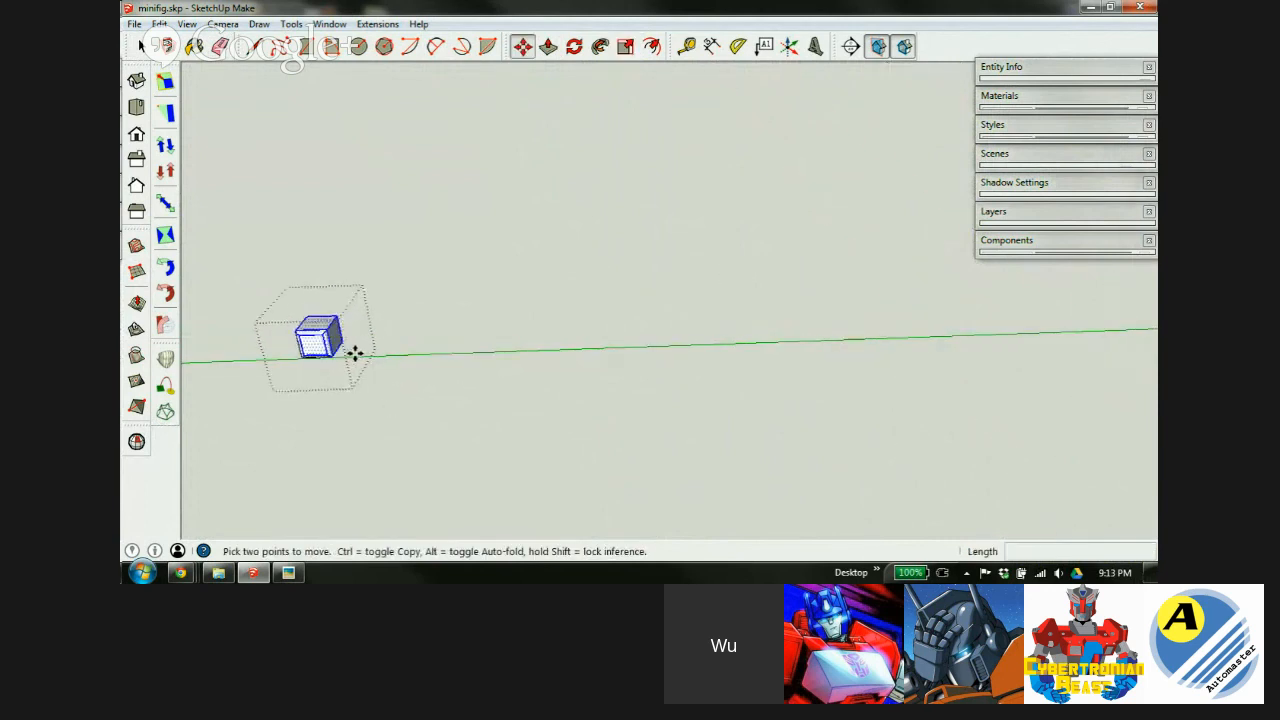
{"action": "left_click", "coordinate": [277, 326]}
{"action": "scroll", "coordinate": [277, 328], "scroll_direction": "down", "scroll_amount": 3}
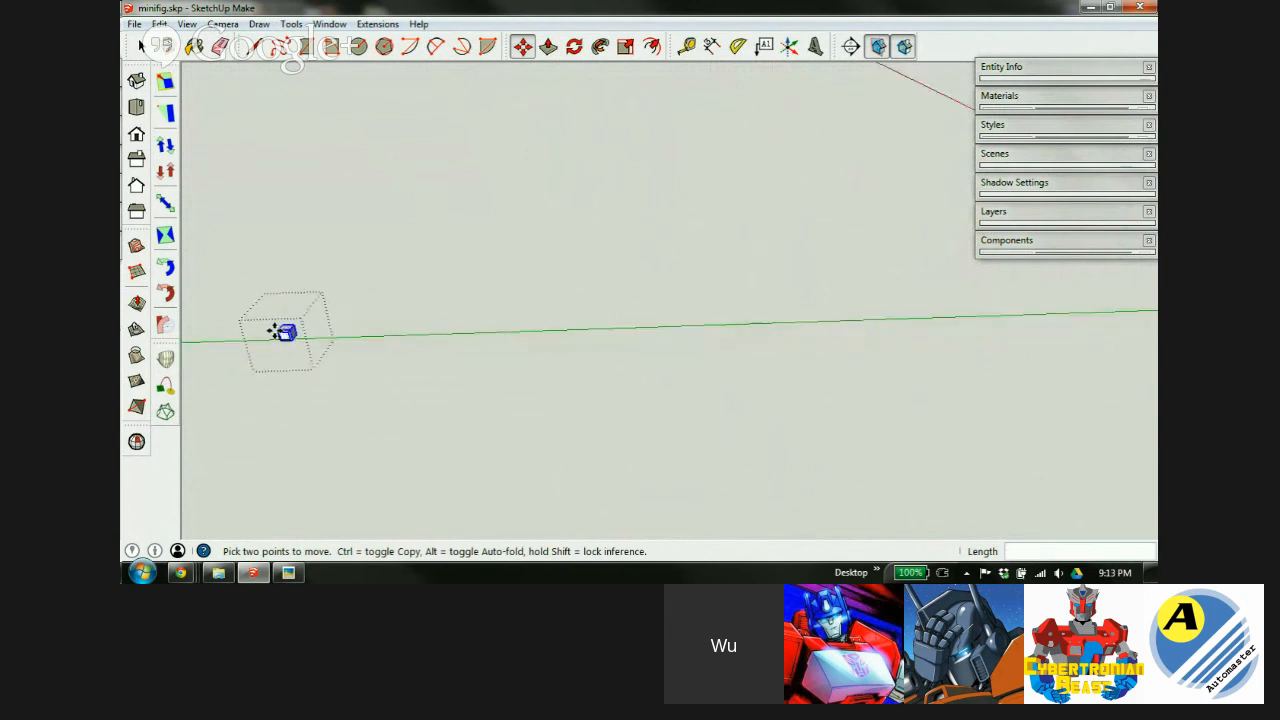
{"action": "left_click", "coordinate": [609, 325]}
{"action": "scroll", "coordinate": [606, 328], "scroll_direction": "up", "scroll_amount": 2}
{"action": "scroll", "coordinate": [603, 326], "scroll_direction": "up", "scroll_amount": 3}
{"action": "middle_click_drag", "start_coordinate": [590, 318], "coordinate": [368, 339]}
{"action": "scroll", "coordinate": [610, 295], "scroll_direction": "up", "scroll_amount": 5}
{"action": "middle_click_drag", "start_coordinate": [551, 320], "coordinate": [657, 386]}
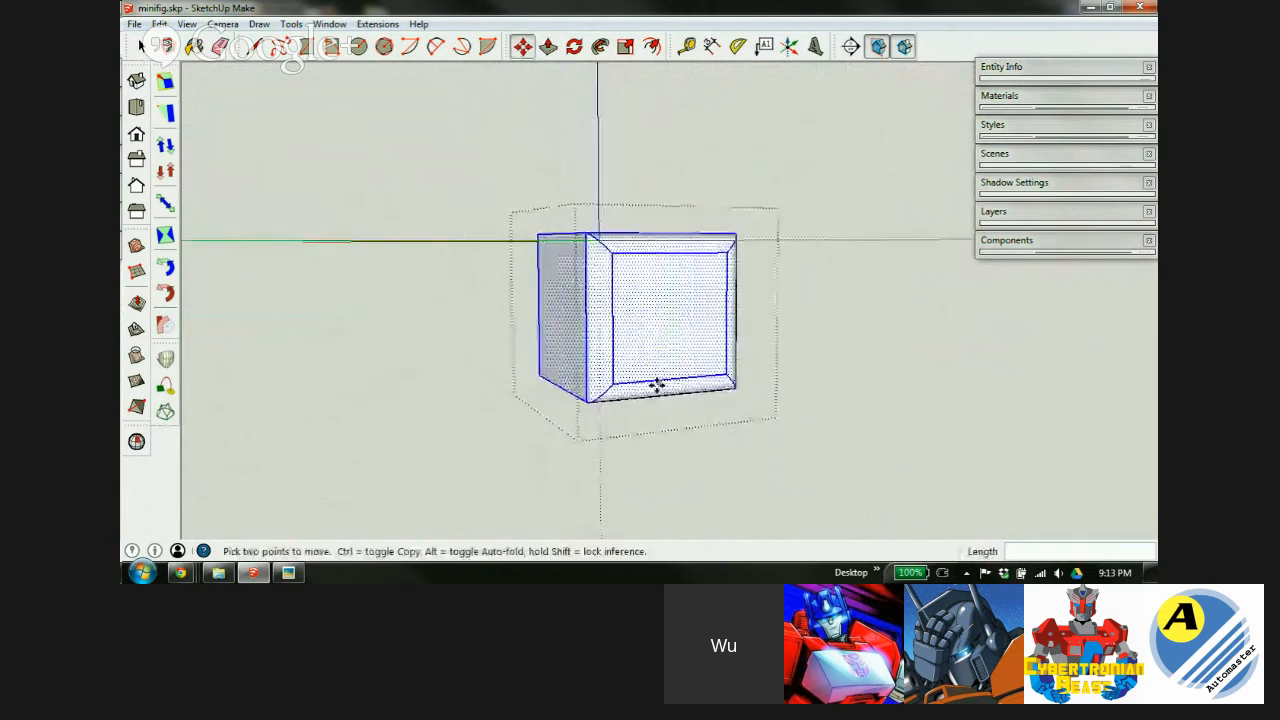
Pick the box at its lower corner, then close the component and clear the selection.
{"action": "left_click", "coordinate": [583, 406]}
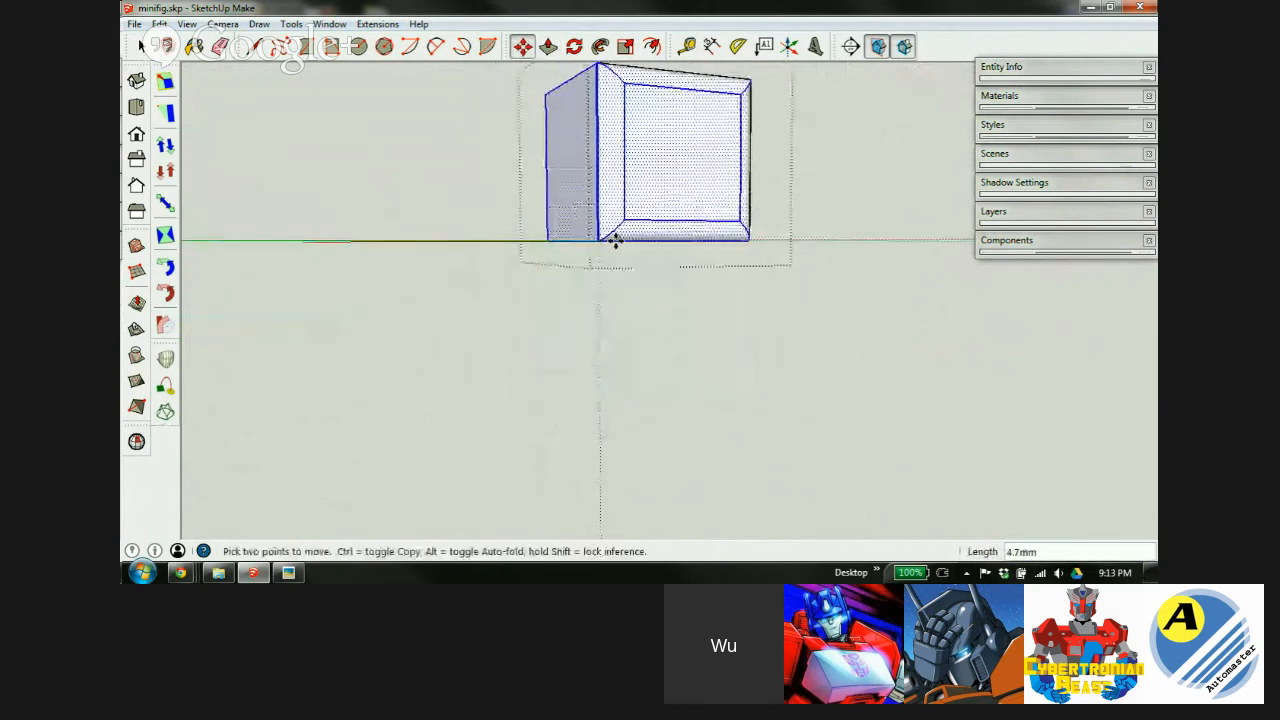
{"action": "middle_click_drag", "start_coordinate": [657, 191], "coordinate": [640, 240]}
{"action": "scroll", "coordinate": [640, 243], "scroll_direction": "down", "scroll_amount": 3}
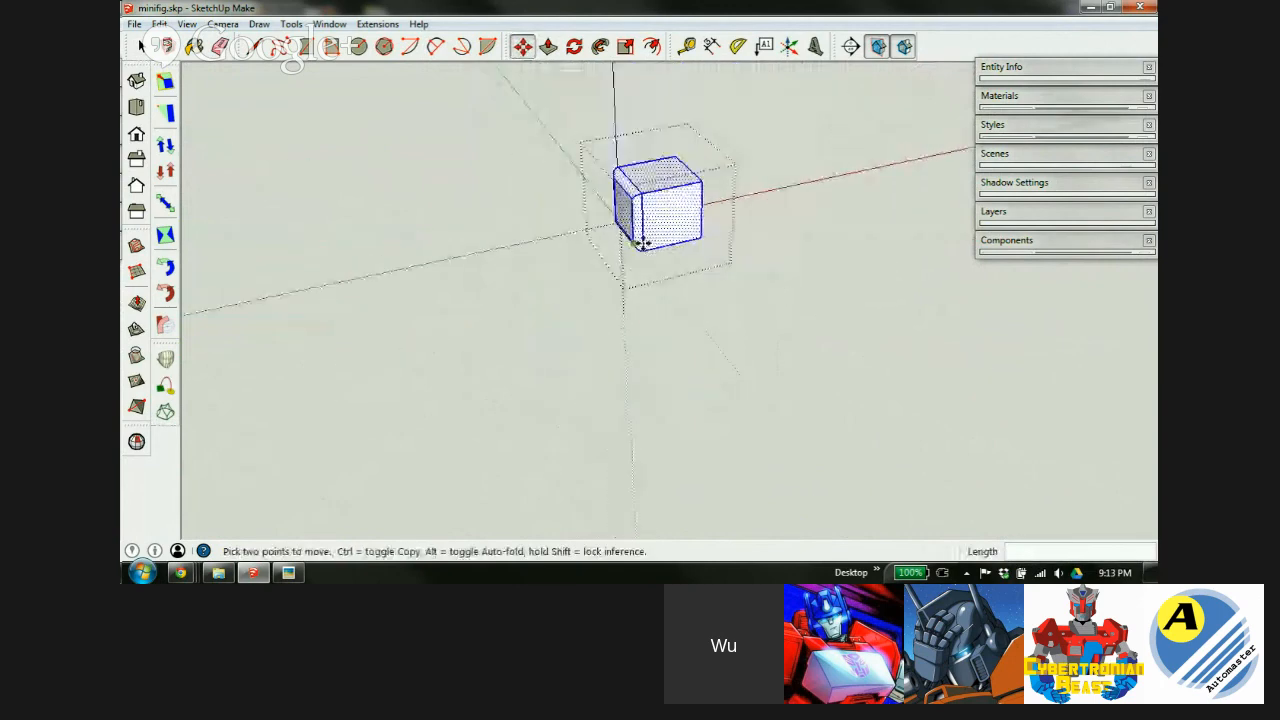
{"action": "scroll", "coordinate": [643, 243], "scroll_direction": "down", "scroll_amount": 1}
{"action": "key", "text": "space"}
{"action": "left_click", "coordinate": [849, 189]}
{"action": "scroll", "coordinate": [645, 246], "scroll_direction": "down", "scroll_amount": 10}
{"action": "scroll", "coordinate": [642, 244], "scroll_direction": "up", "scroll_amount": 3}
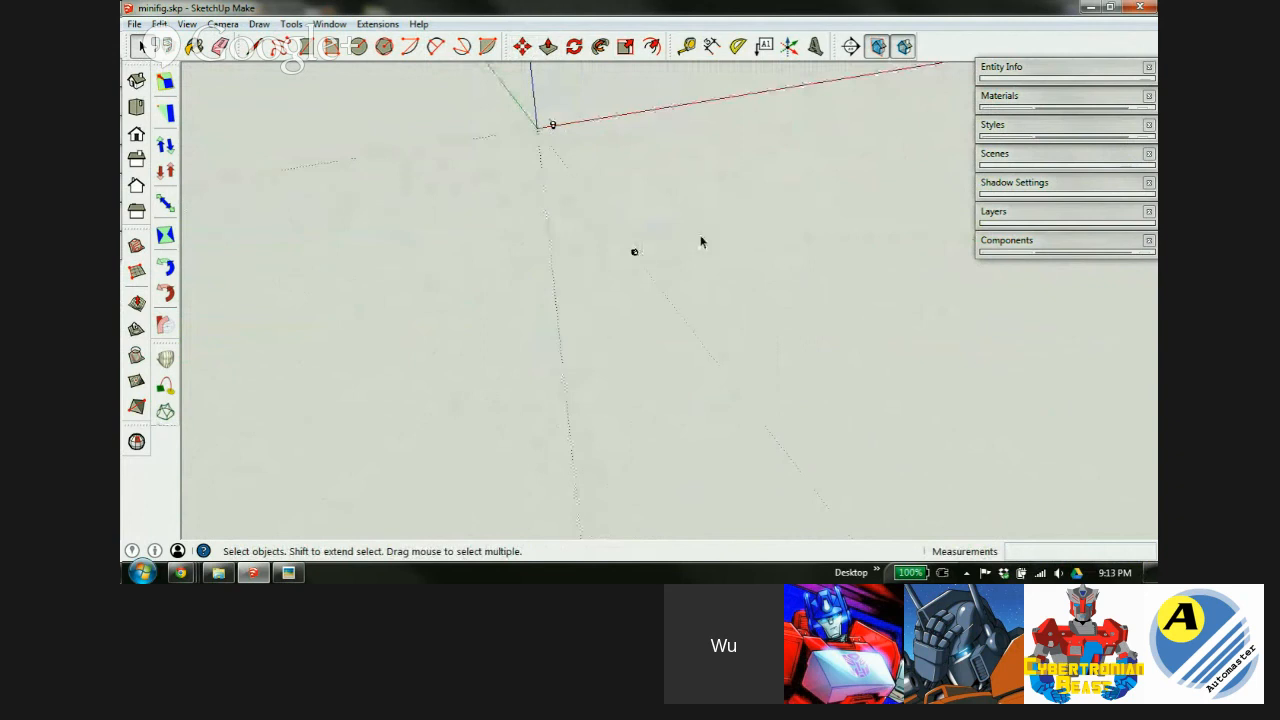
{"action": "scroll", "coordinate": [632, 258], "scroll_direction": "up", "scroll_amount": 1}
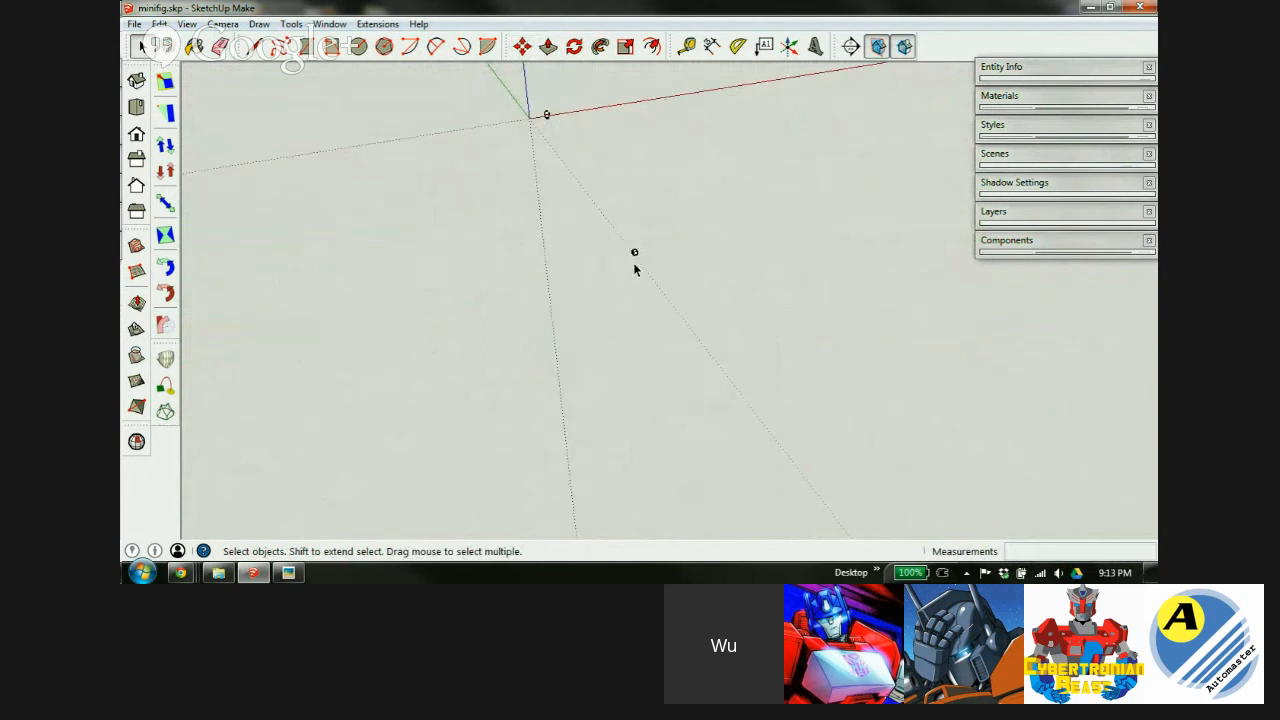
Move the small box to the origin and orbit so the blue axis stands vertical.
{"action": "key", "text": "m"}
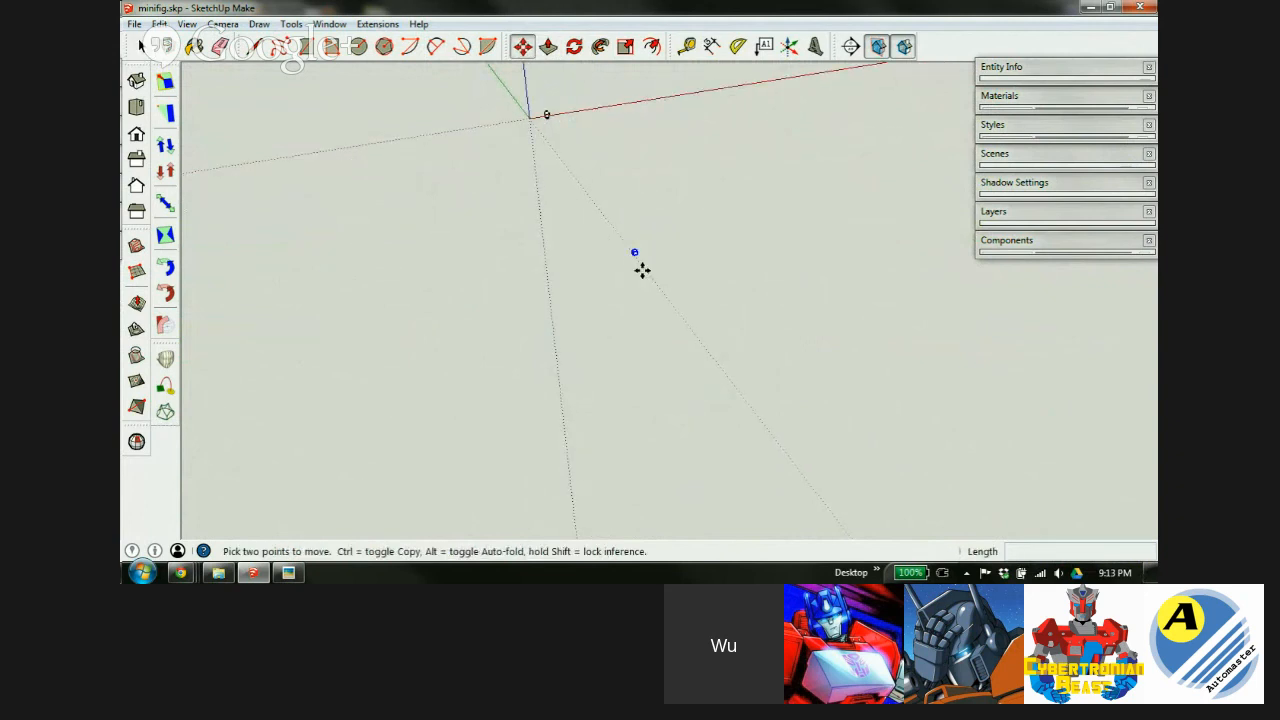
{"action": "left_click", "coordinate": [632, 253]}
{"action": "left_click", "coordinate": [526, 118]}
{"action": "scroll", "coordinate": [557, 149], "scroll_direction": "down", "scroll_amount": 5}
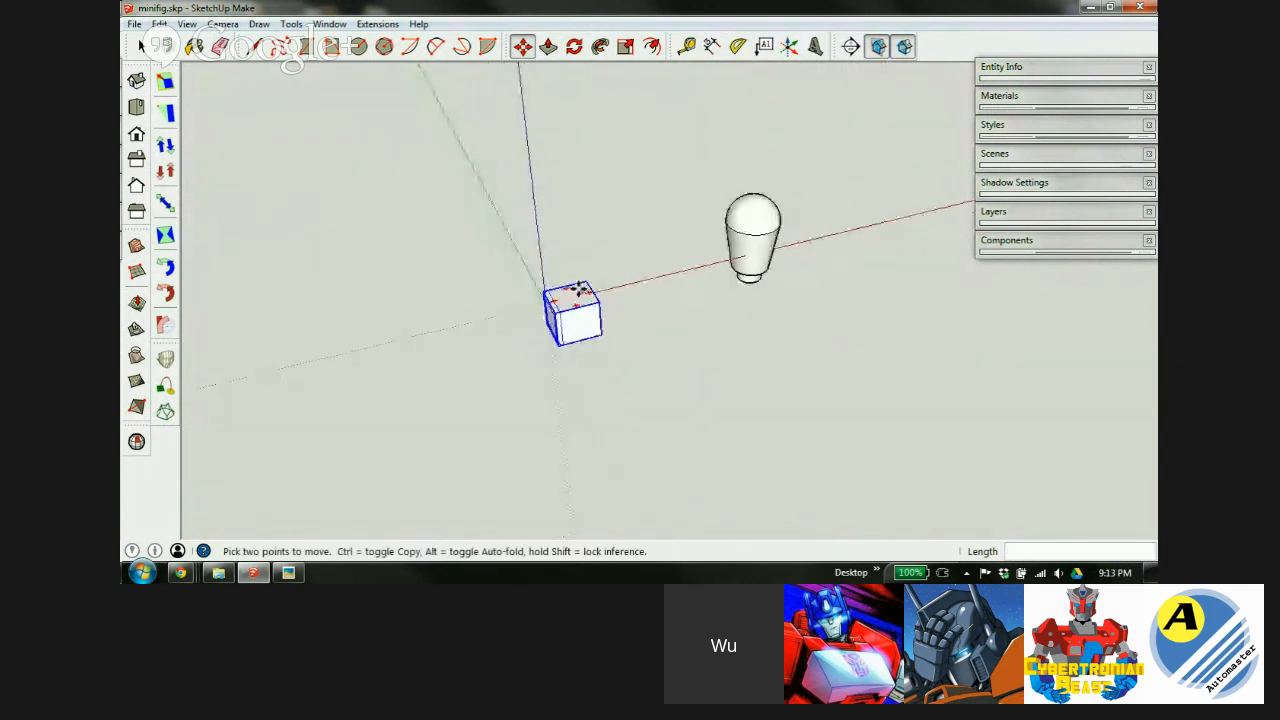
{"action": "mouse_move", "coordinate": [575, 300]}
{"action": "middle_mouse_down"}
{"action": "mouse_move", "coordinate": [654, 240]}
{"action": "mouse_move", "coordinate": [592, 300]}
{"action": "middle_mouse_up"}
{"action": "scroll", "coordinate": [578, 293], "scroll_direction": "up", "scroll_amount": 3}
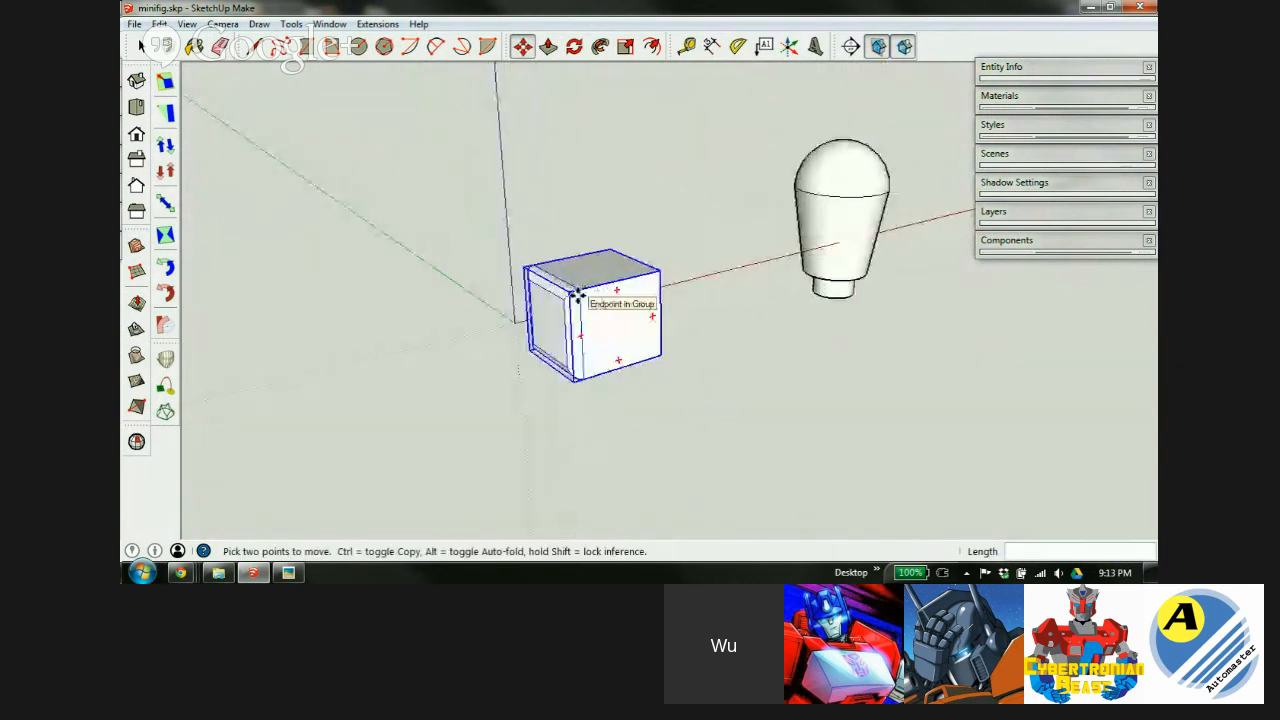
{"action": "scroll", "coordinate": [578, 293], "scroll_direction": "up", "scroll_amount": 2}
{"action": "scroll", "coordinate": [535, 273], "scroll_direction": "down", "scroll_amount": 5}
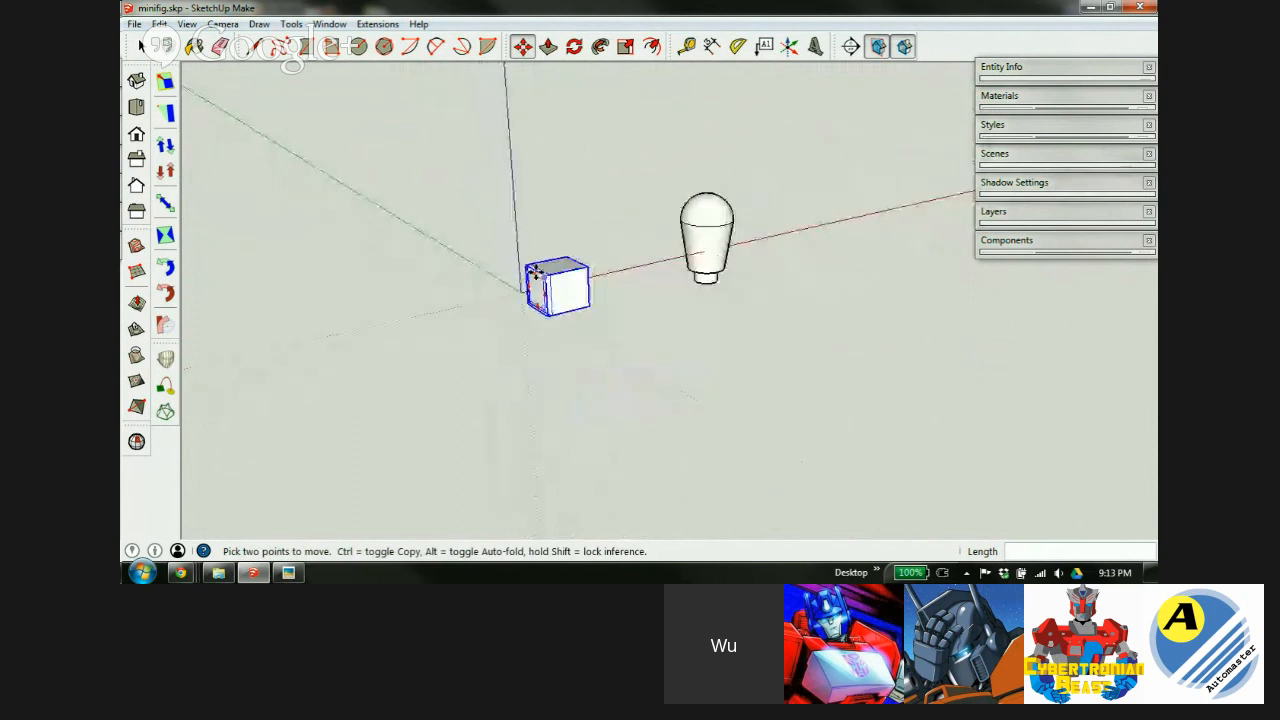
Slide the box along the green axis, away from the origin.
{"action": "key", "text": "Delete"}
{"action": "scroll", "coordinate": [524, 294], "scroll_direction": "up", "scroll_amount": 5}
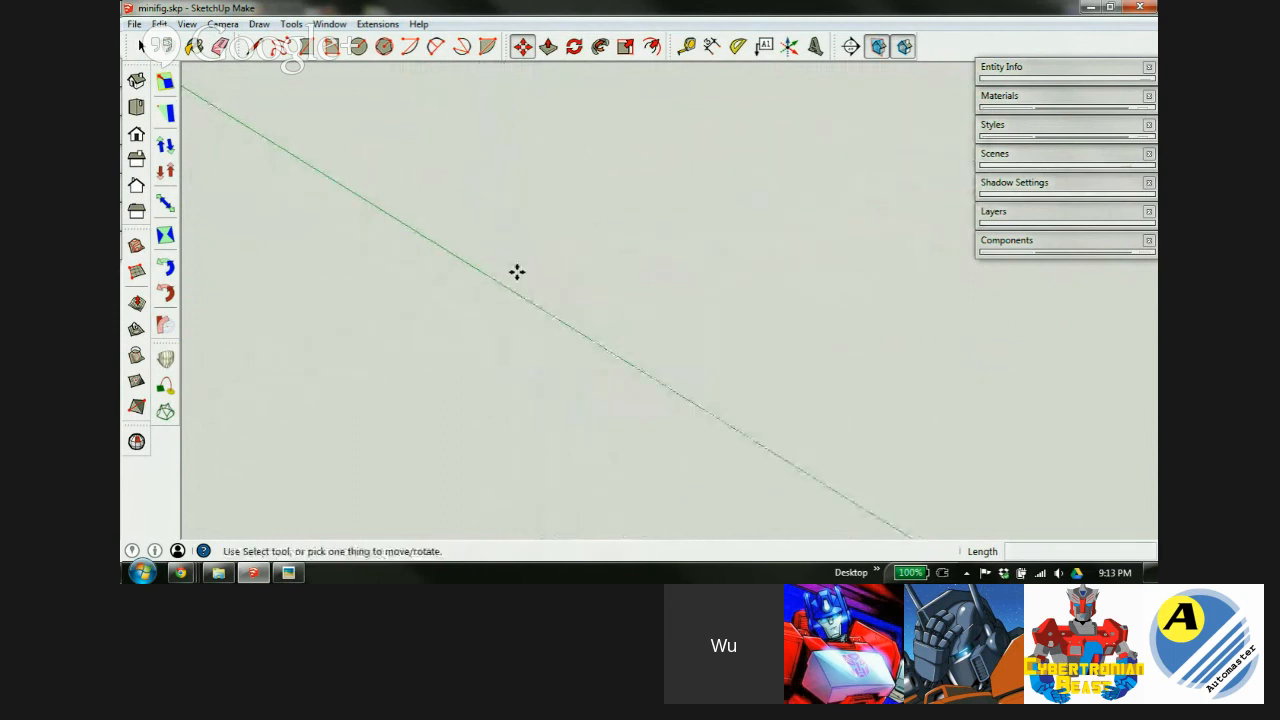
{"action": "scroll", "coordinate": [517, 270], "scroll_direction": "down", "scroll_amount": 5}
{"action": "scroll", "coordinate": [560, 267], "scroll_direction": "down", "scroll_amount": 3}
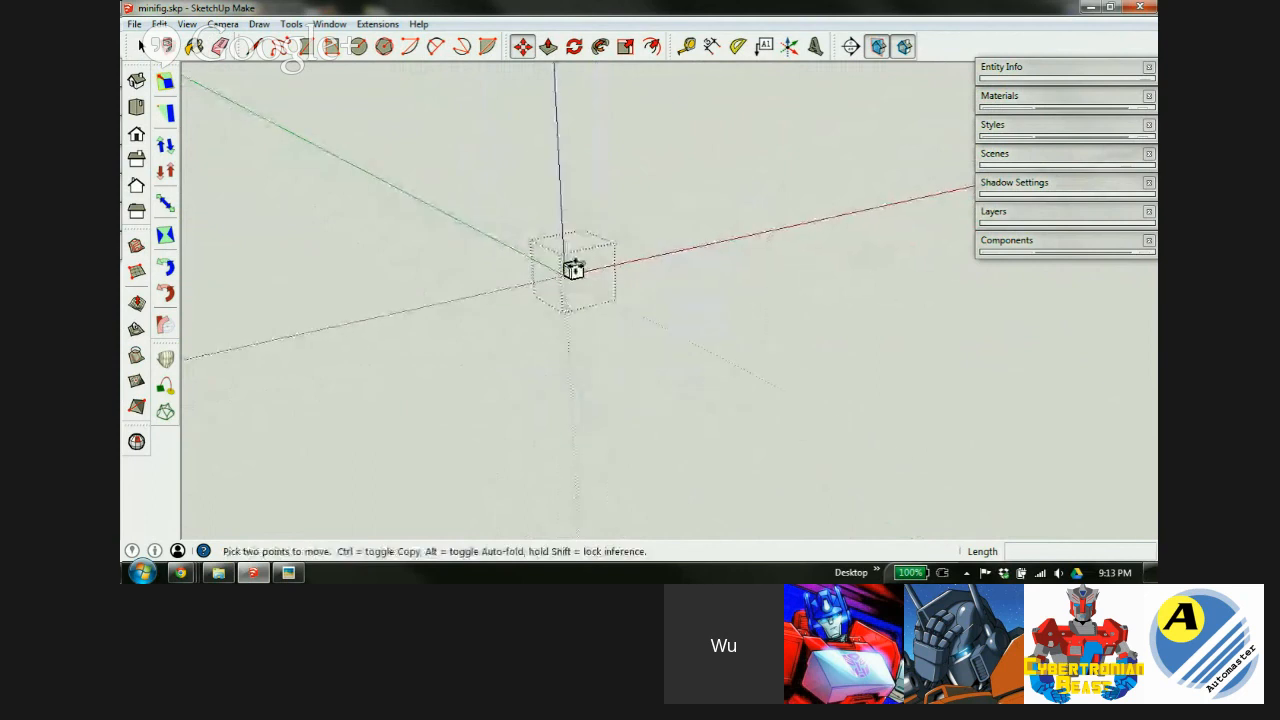
{"action": "key", "text": "ctrl+z"}
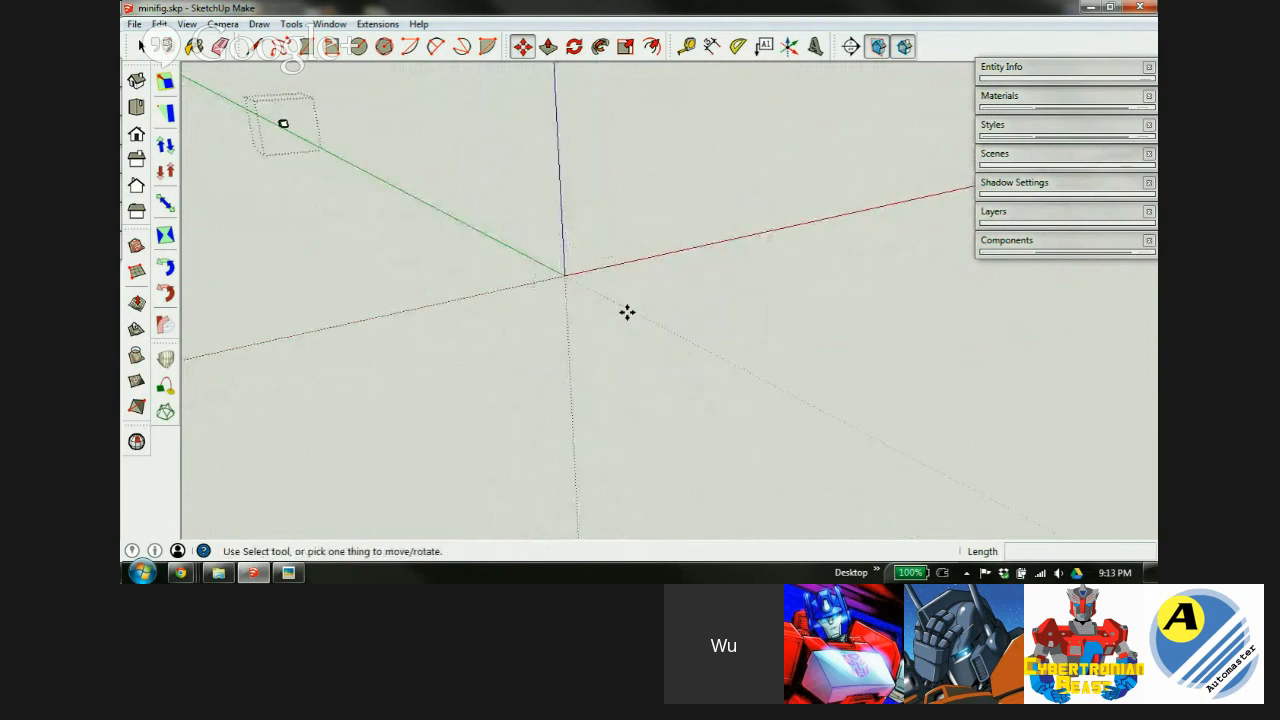
{"action": "scroll", "coordinate": [620, 280], "scroll_direction": "down", "scroll_amount": 3}
{"action": "scroll", "coordinate": [434, 192], "scroll_direction": "up", "scroll_amount": 7}
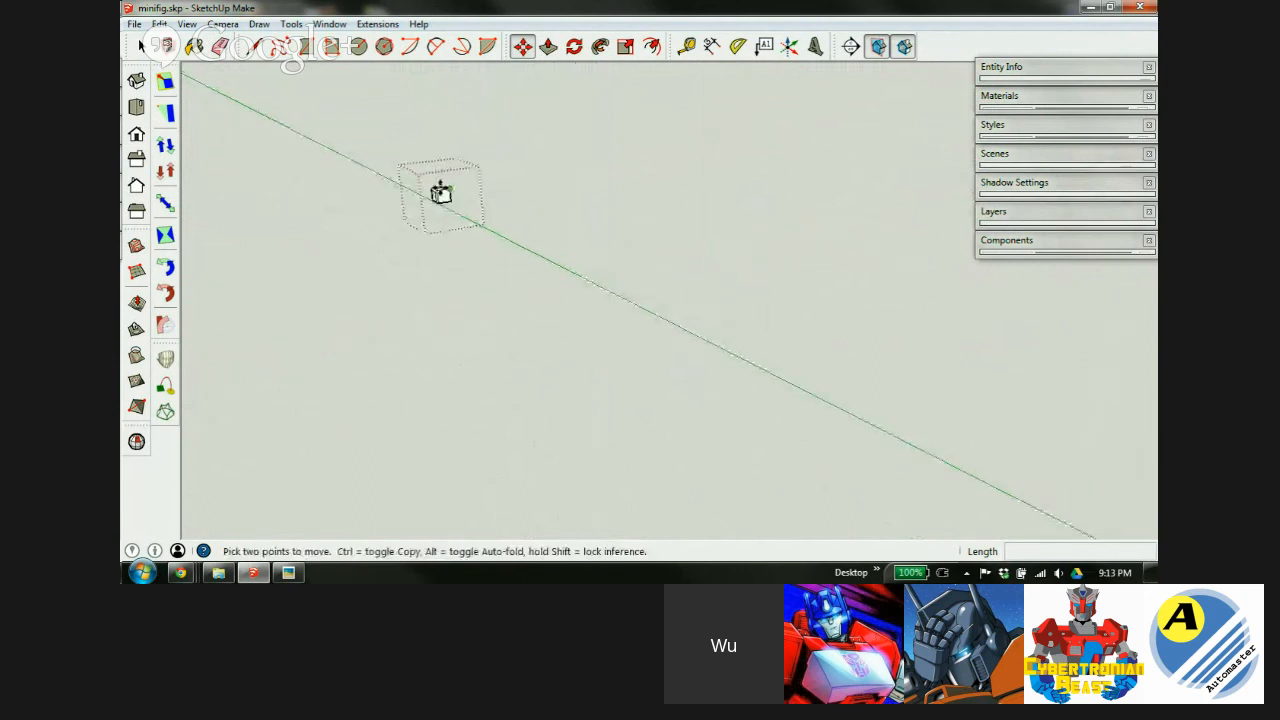
{"action": "scroll", "coordinate": [430, 190], "scroll_direction": "up", "scroll_amount": 6}
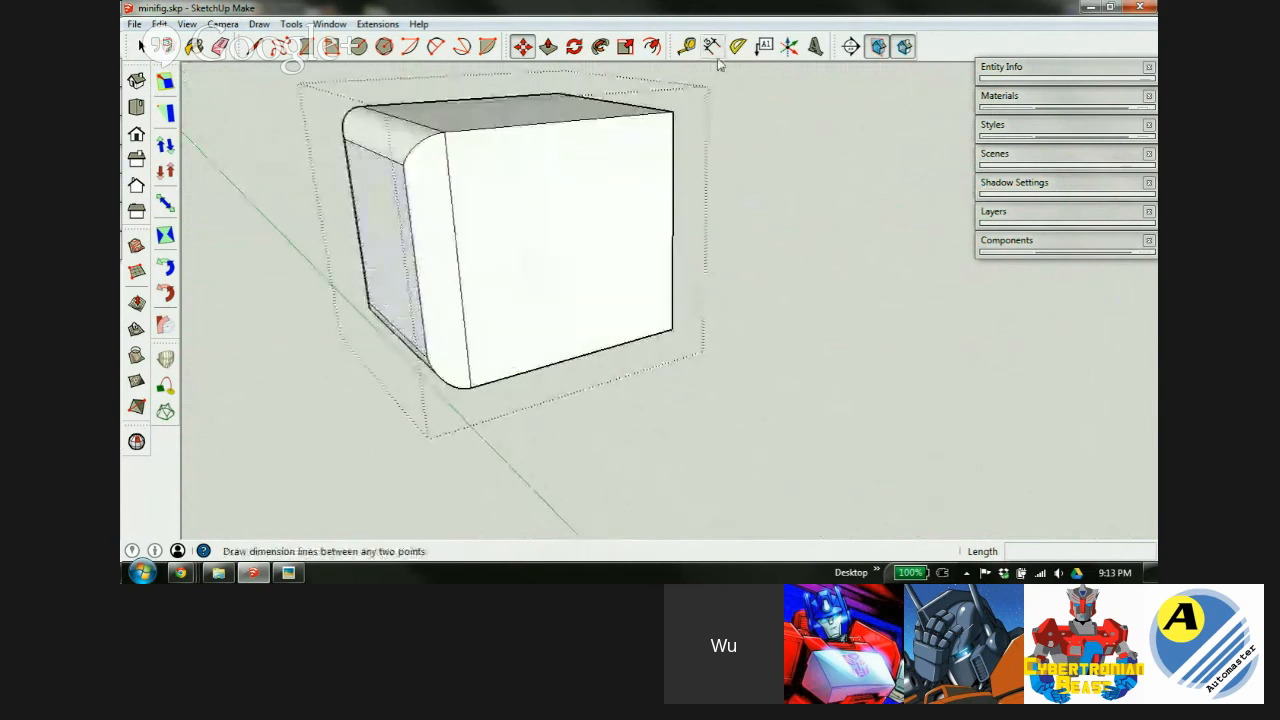
Move the drawing axes origin to the rounded box's bottom corner.
{"action": "left_click", "coordinate": [789, 48]}
{"action": "middle_click_drag", "start_coordinate": [400, 308], "coordinate": [920, 194]}
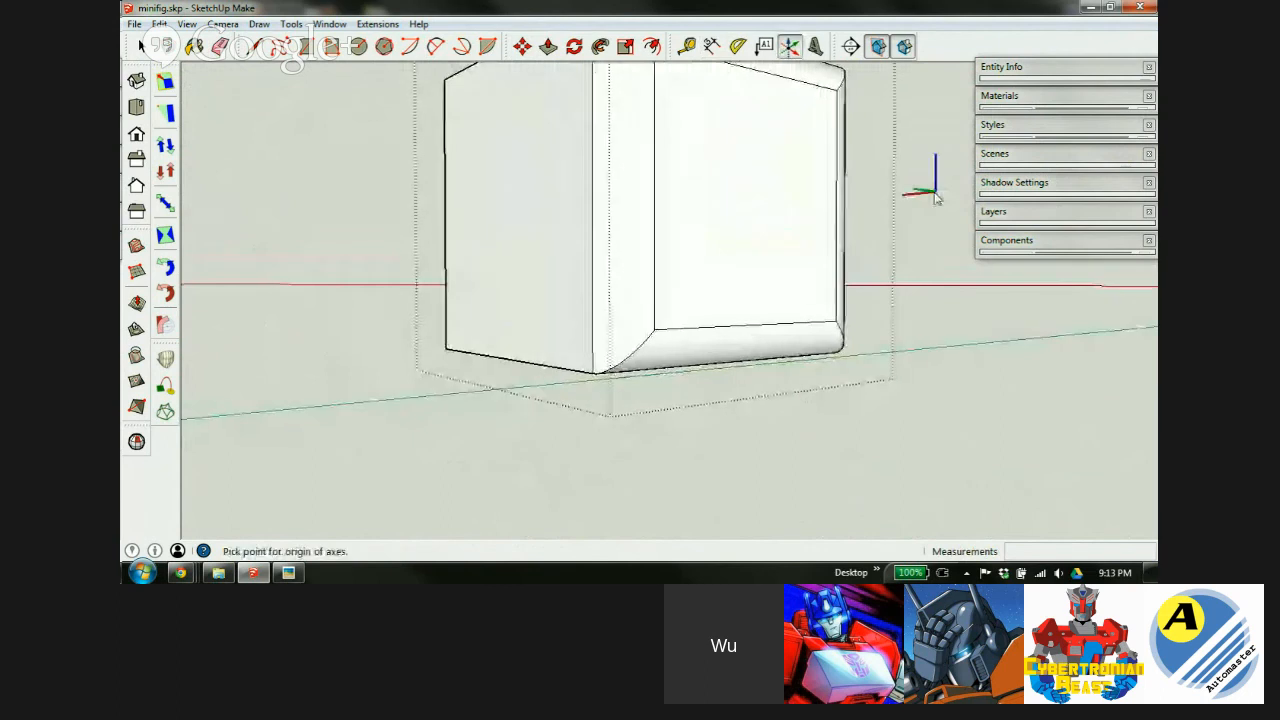
{"action": "left_click", "coordinate": [591, 376]}
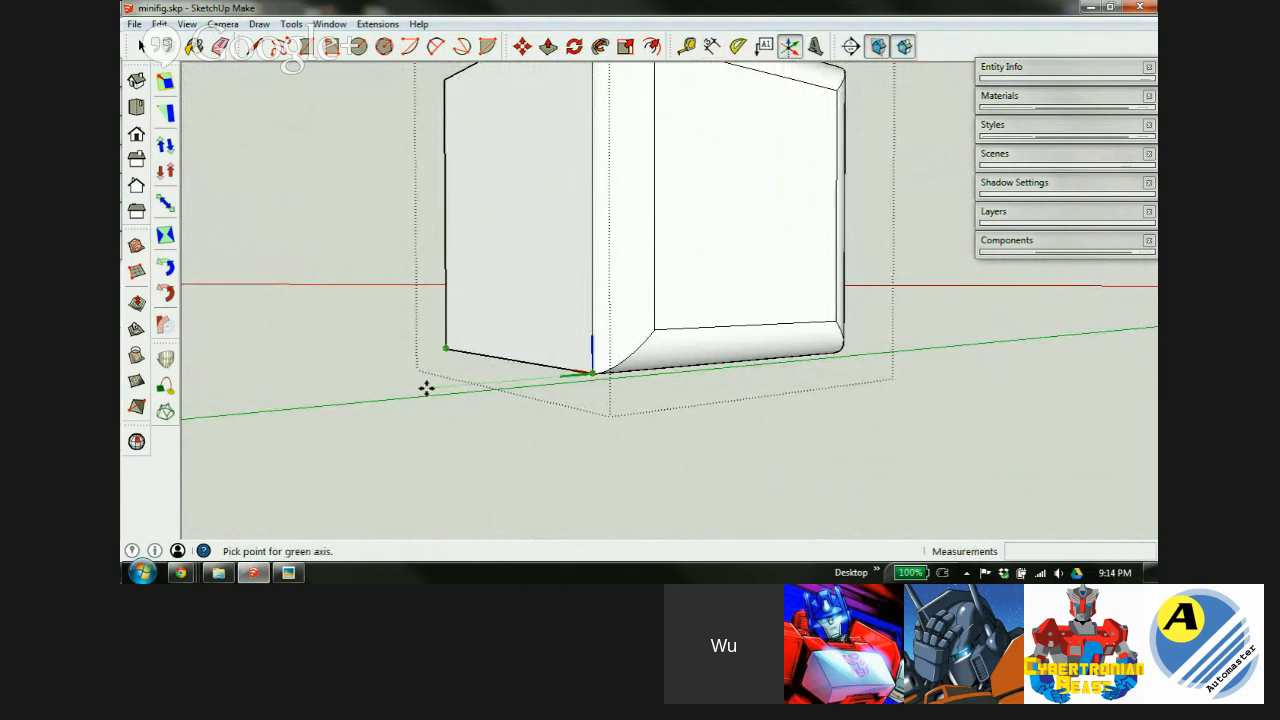
{"action": "key", "text": "m"}
Orbit and zoom to inspect the box with its new axes and the head beside it.
{"action": "middle_click_drag", "start_coordinate": [706, 277], "coordinate": [560, 300]}
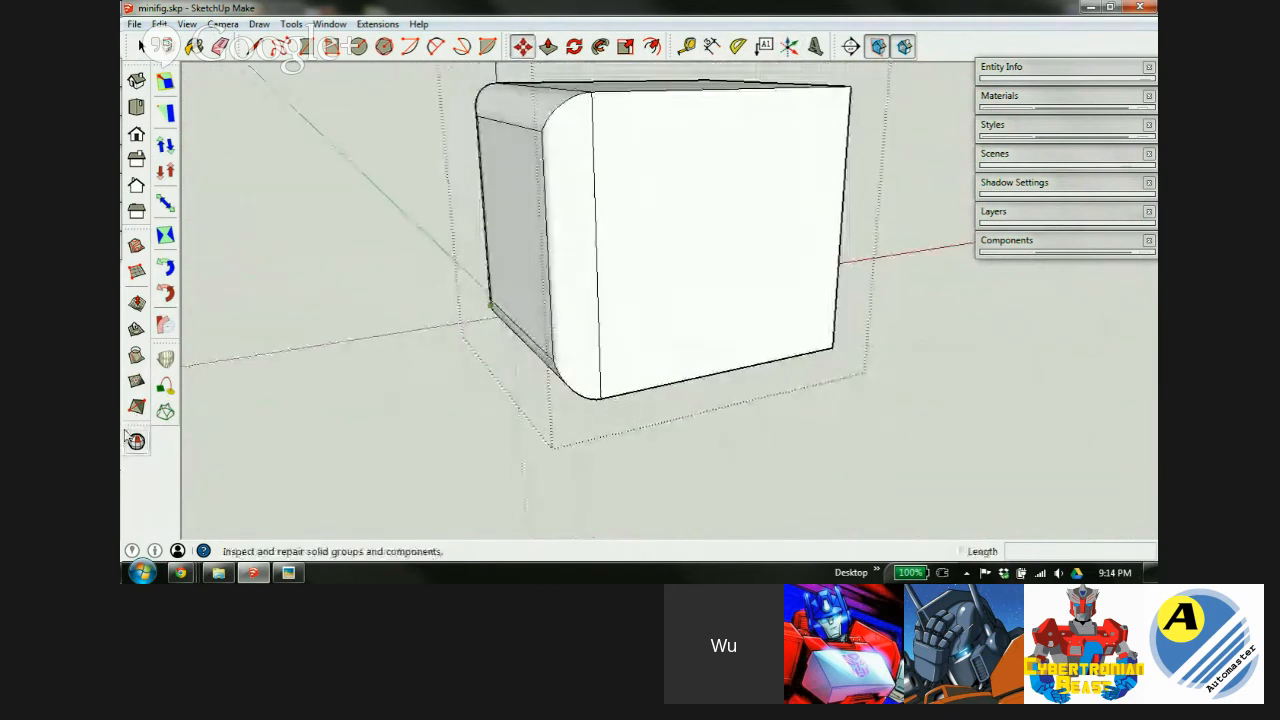
{"action": "key", "text": "space"}
{"action": "scroll", "coordinate": [554, 294], "scroll_direction": "down", "scroll_amount": 5}
{"action": "middle_click_drag", "start_coordinate": [421, 234], "coordinate": [374, 317]}
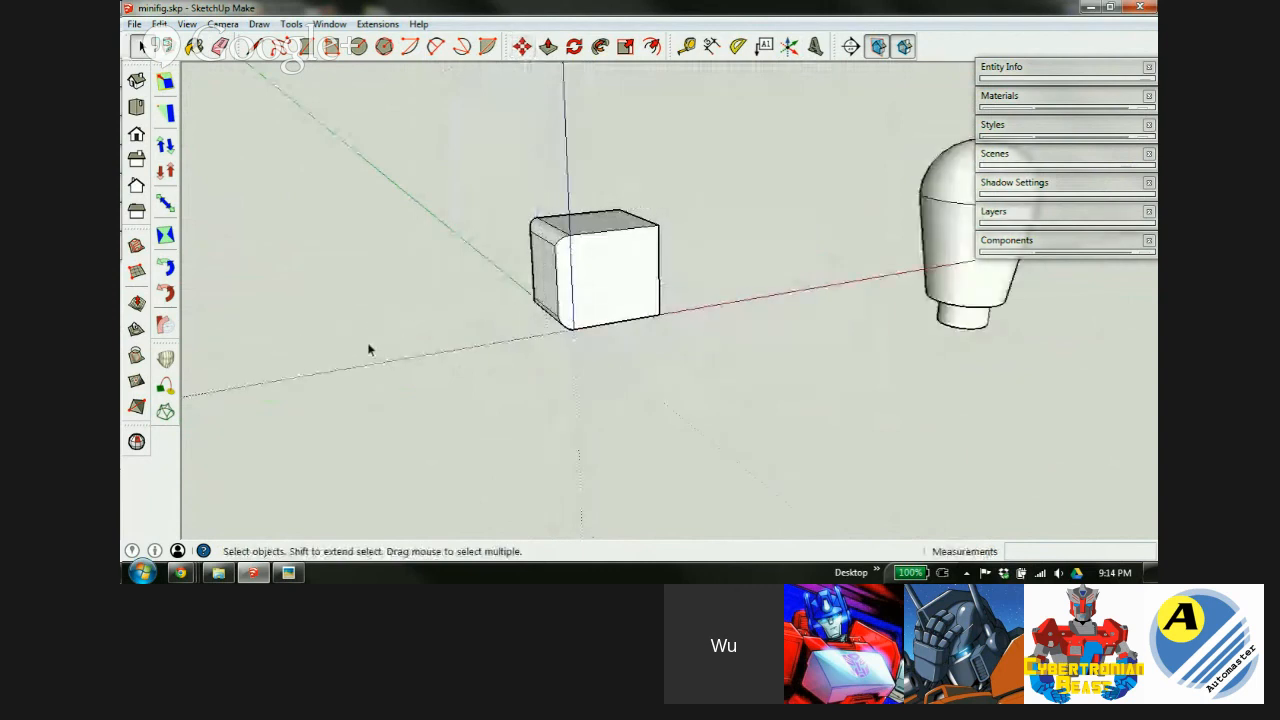
{"action": "scroll", "coordinate": [477, 324], "scroll_direction": "down", "scroll_amount": 2}
{"action": "scroll", "coordinate": [563, 313], "scroll_direction": "up", "scroll_amount": 3}
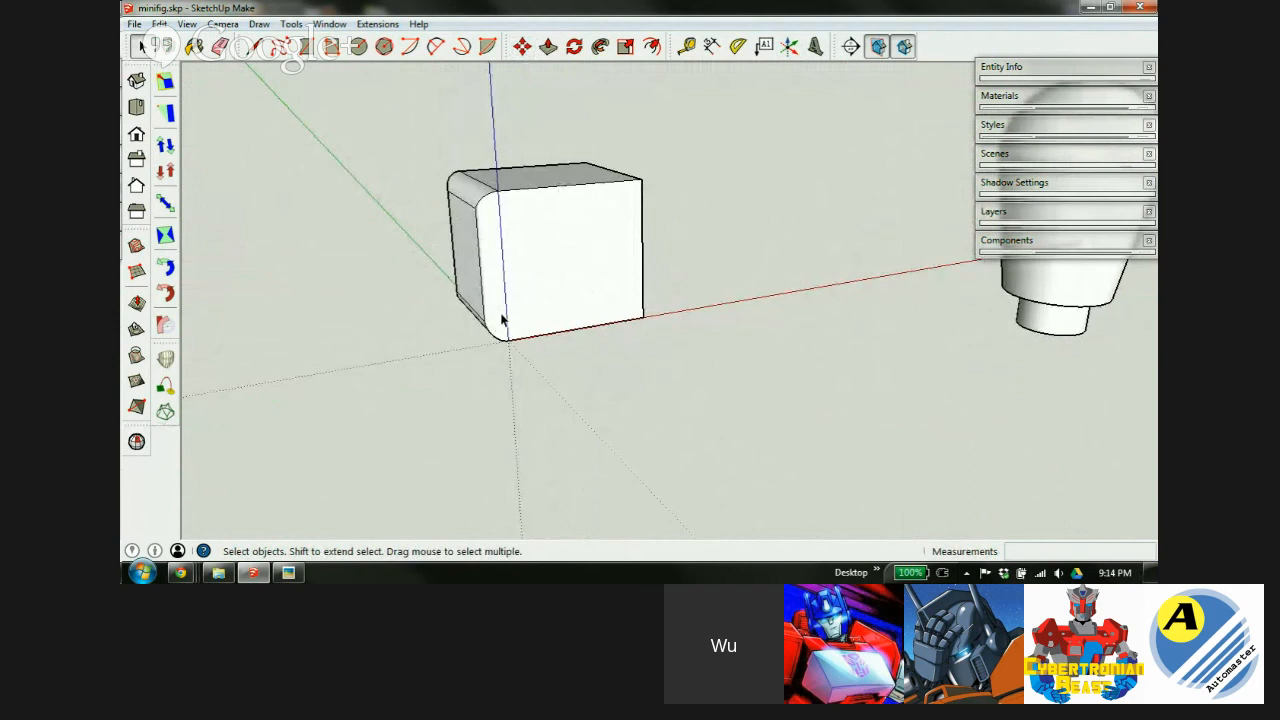
{"action": "scroll", "coordinate": [494, 322], "scroll_direction": "down", "scroll_amount": 3}
{"action": "scroll", "coordinate": [572, 303], "scroll_direction": "up", "scroll_amount": 2}
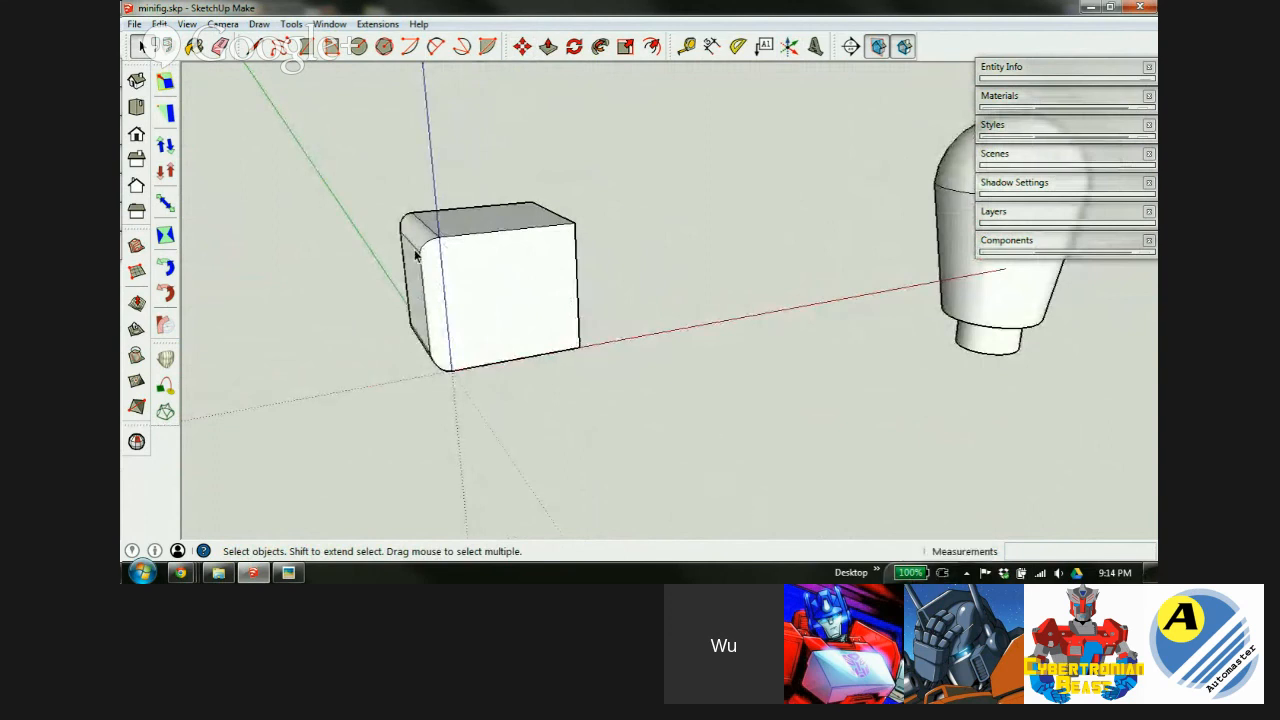
{"action": "middle_click_drag", "start_coordinate": [460, 318], "coordinate": [517, 234]}
Bring up the forearm_specs.jpg reference in Picasa Photo Viewer.
{"action": "left_click", "coordinate": [288, 572]}
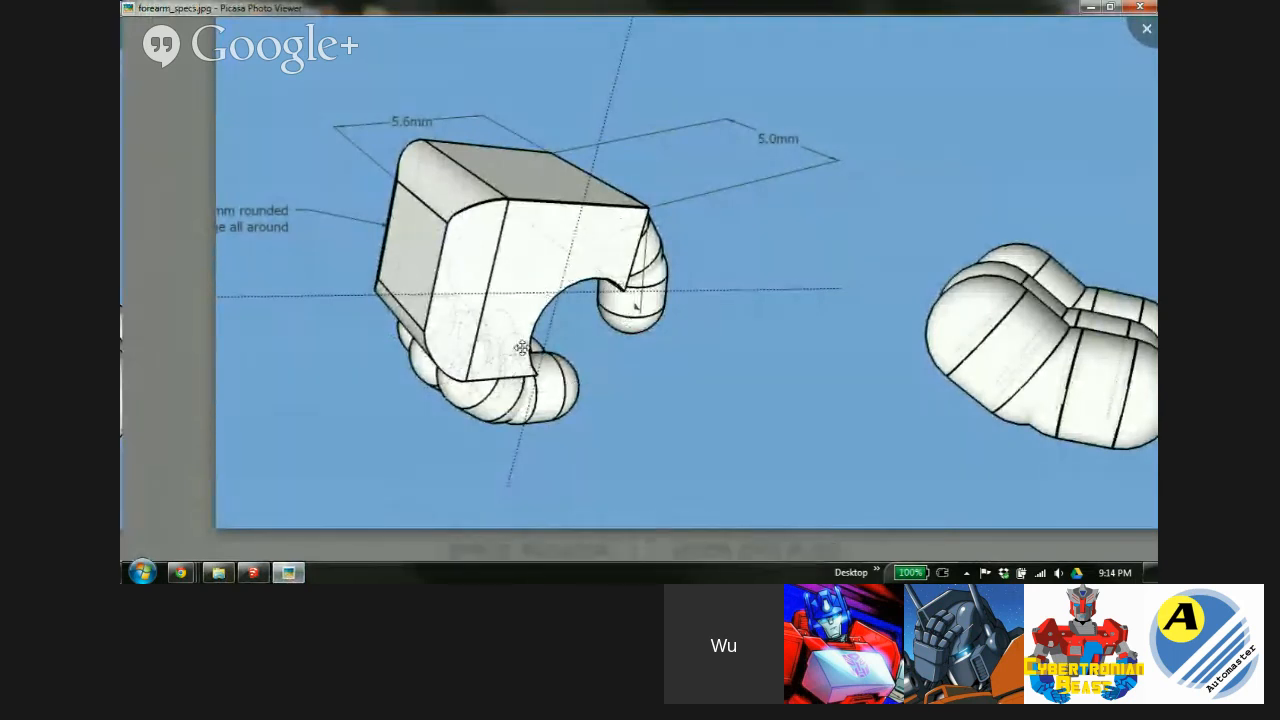
{"action": "mouse_move", "coordinate": [233, 571]}
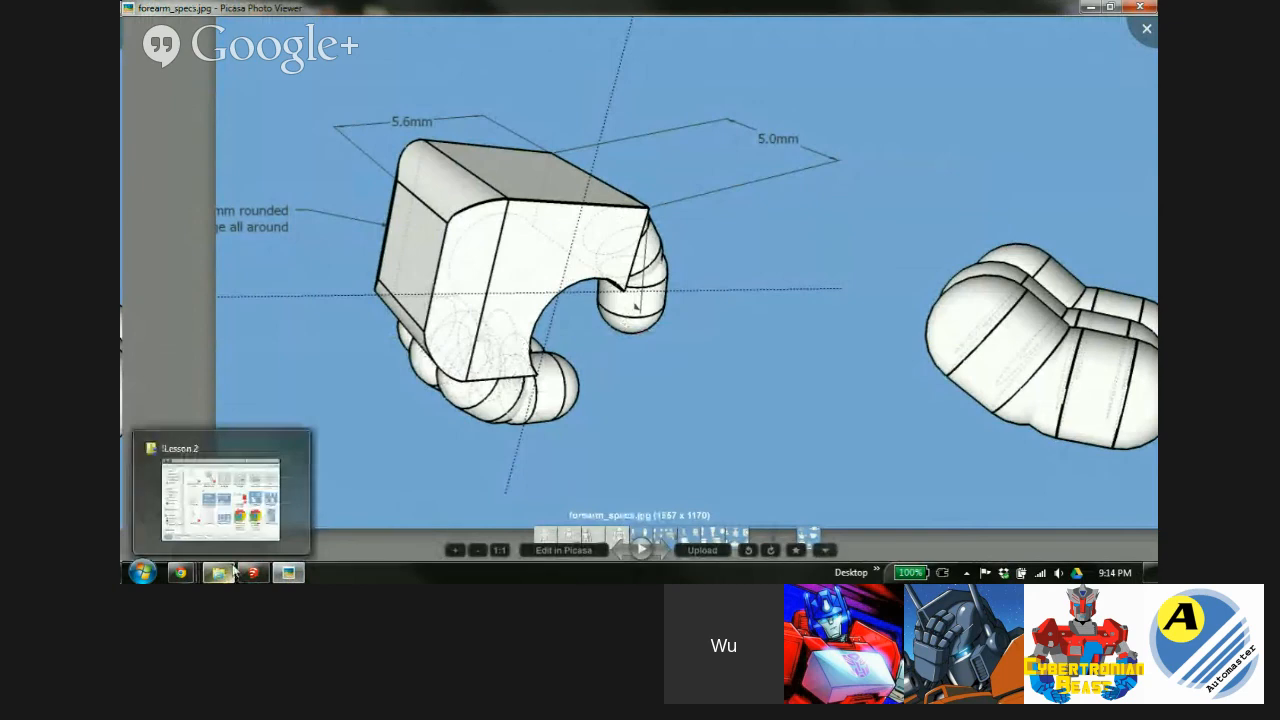
In the front view, draw a 1.5 mm-radius circle centred on the box's bottom-right corner.
{"action": "left_click", "coordinate": [253, 572]}
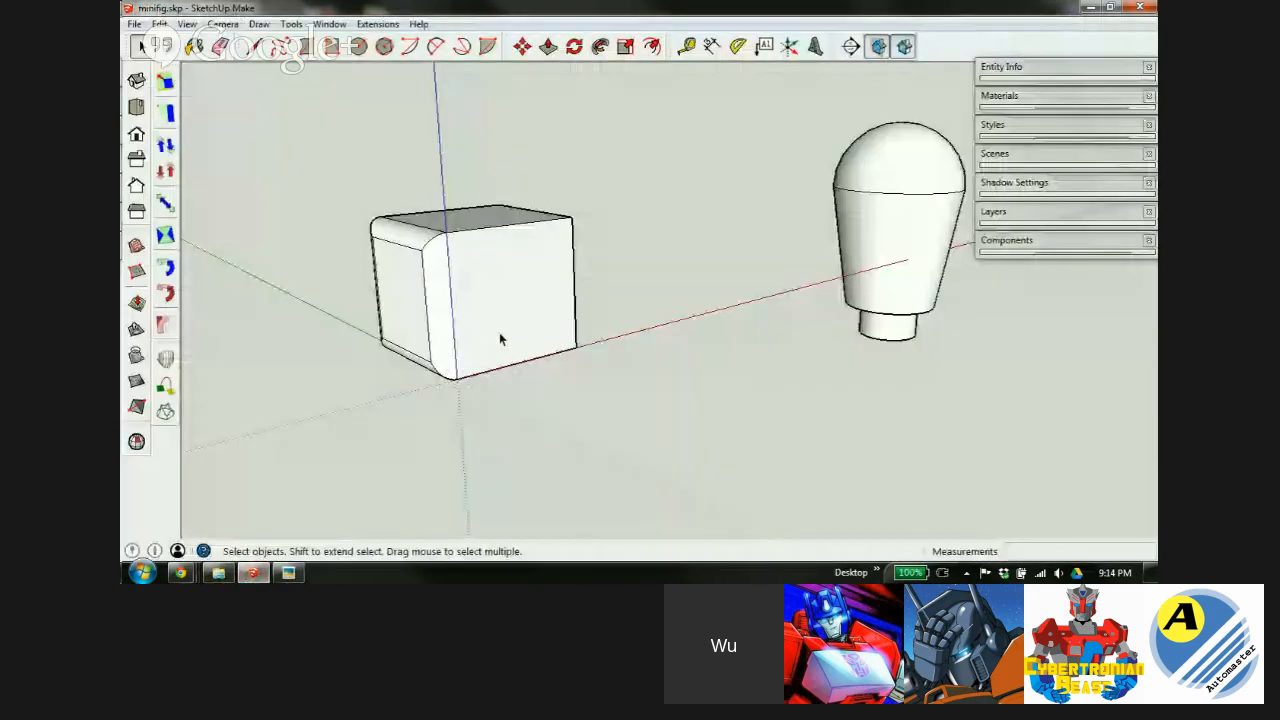
{"action": "middle_click_drag", "start_coordinate": [510, 330], "coordinate": [412, 296]}
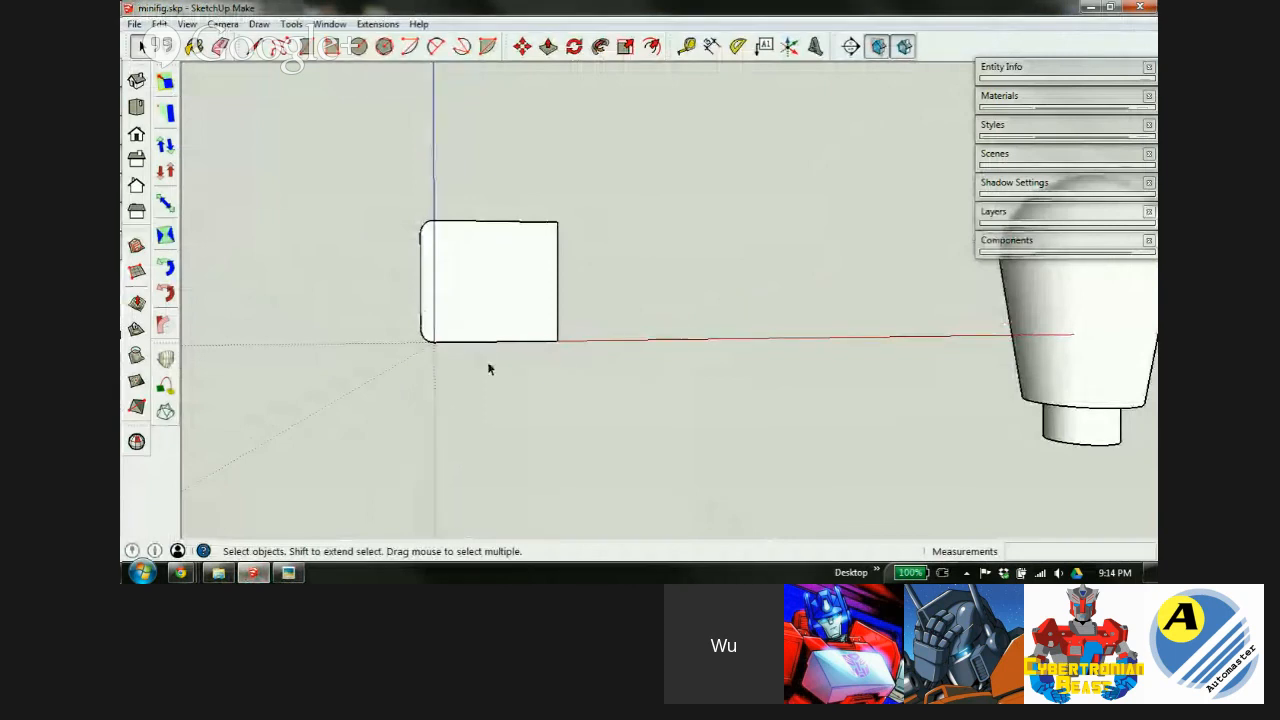
{"action": "key", "text": "c"}
{"action": "scroll", "coordinate": [531, 318], "scroll_direction": "up", "scroll_amount": 3}
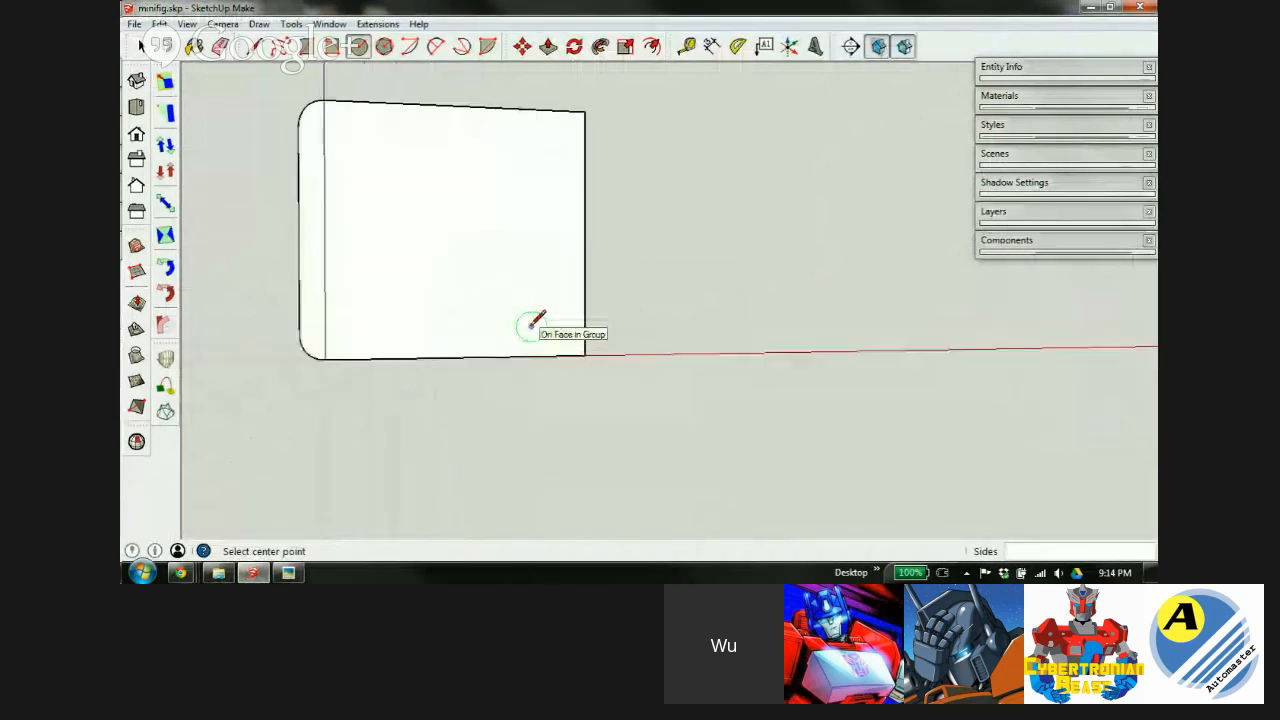
{"action": "scroll", "coordinate": [530, 322], "scroll_direction": "up", "scroll_amount": 1}
{"action": "left_click", "coordinate": [590, 358]}
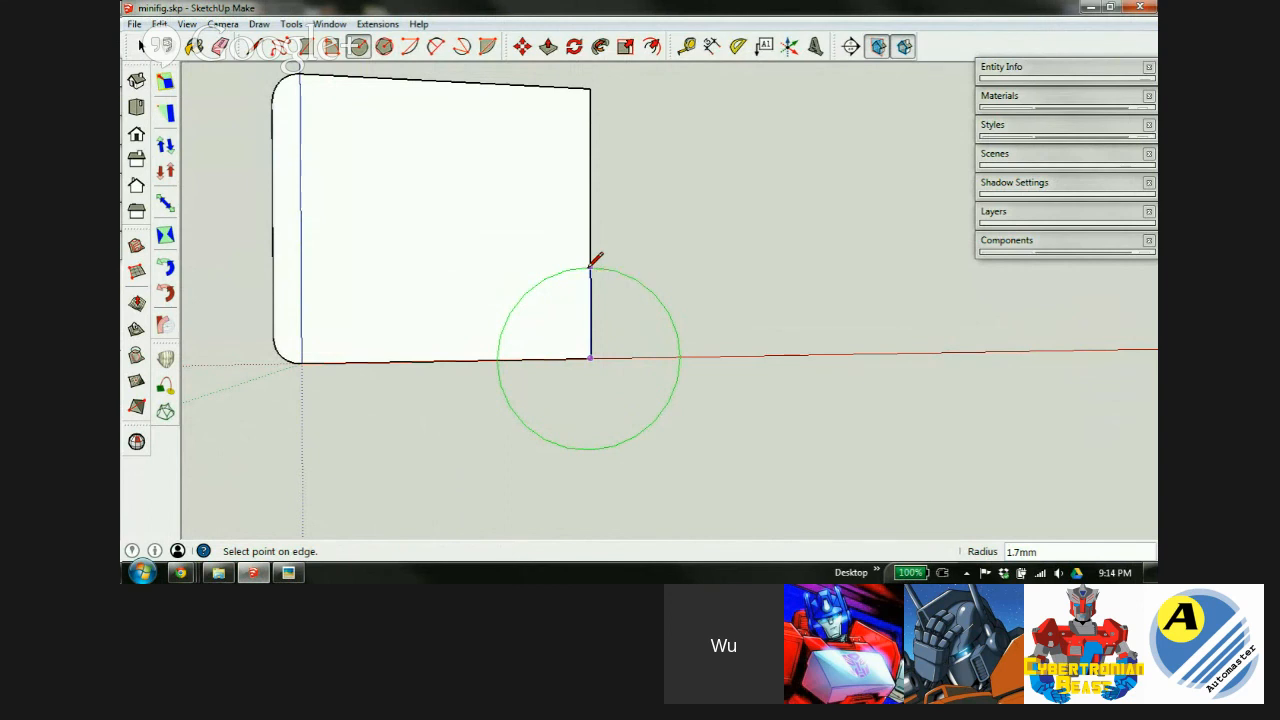
{"action": "type", "text": "1.5"}
{"action": "key", "text": "Return"}
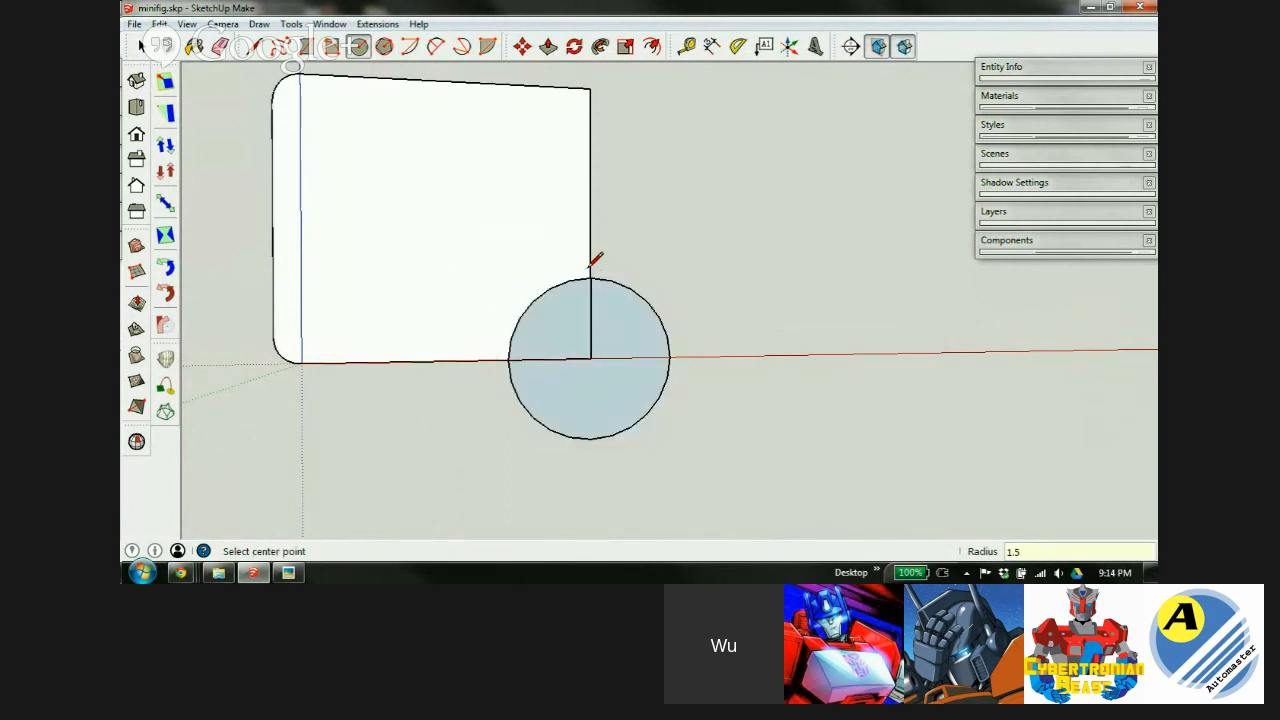
Select the new circle face and start moving it from its centre.
{"action": "key", "text": "space"}
{"action": "left_click", "coordinate": [514, 225]}
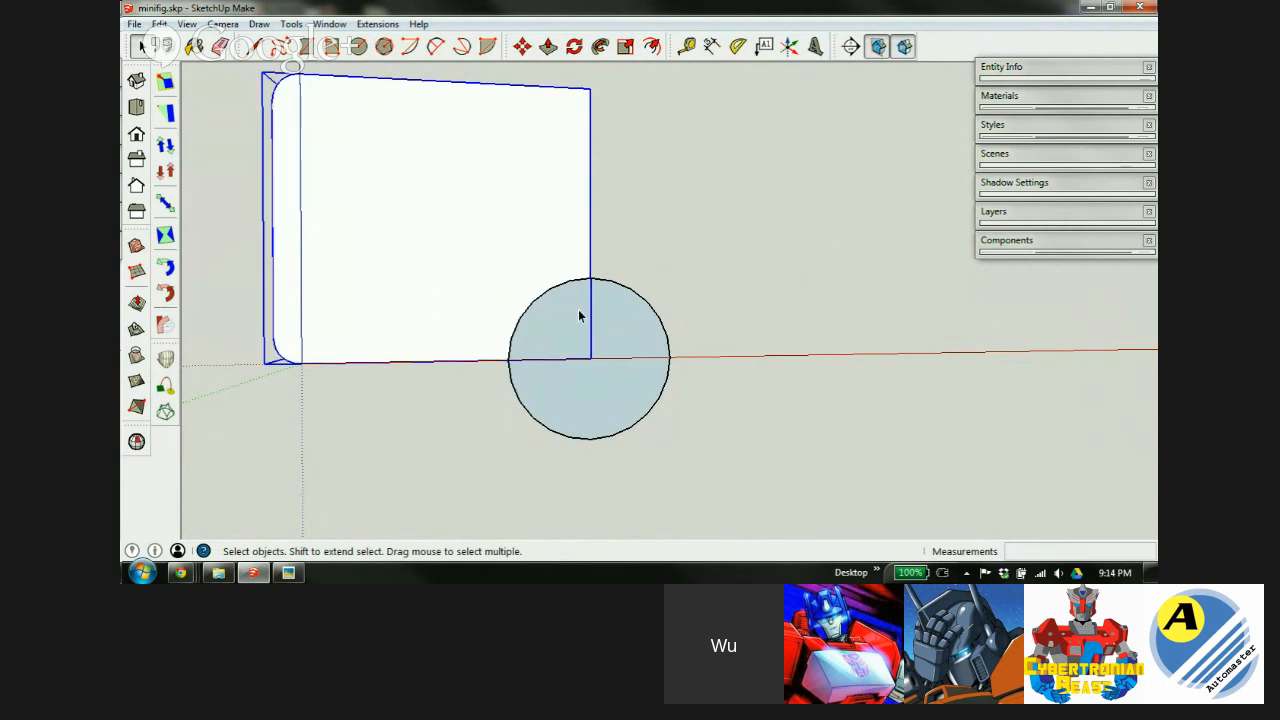
{"action": "left_click", "coordinate": [606, 315]}
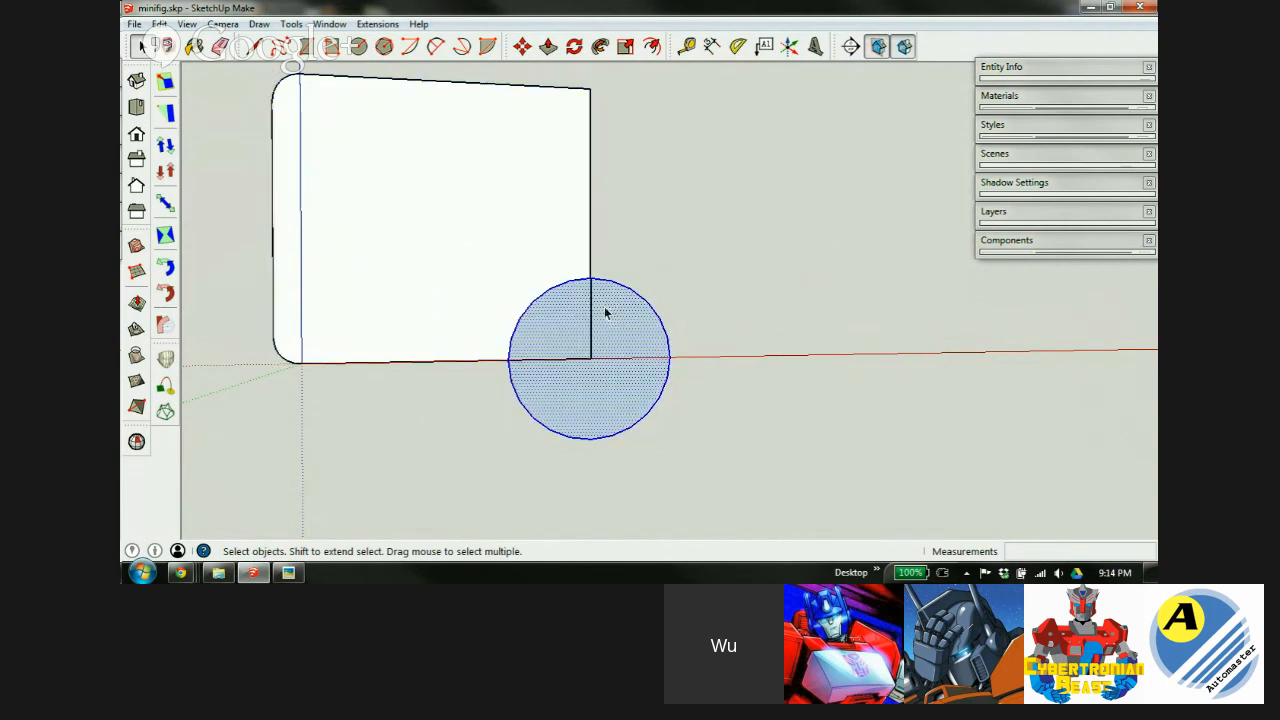
{"action": "key", "text": "m"}
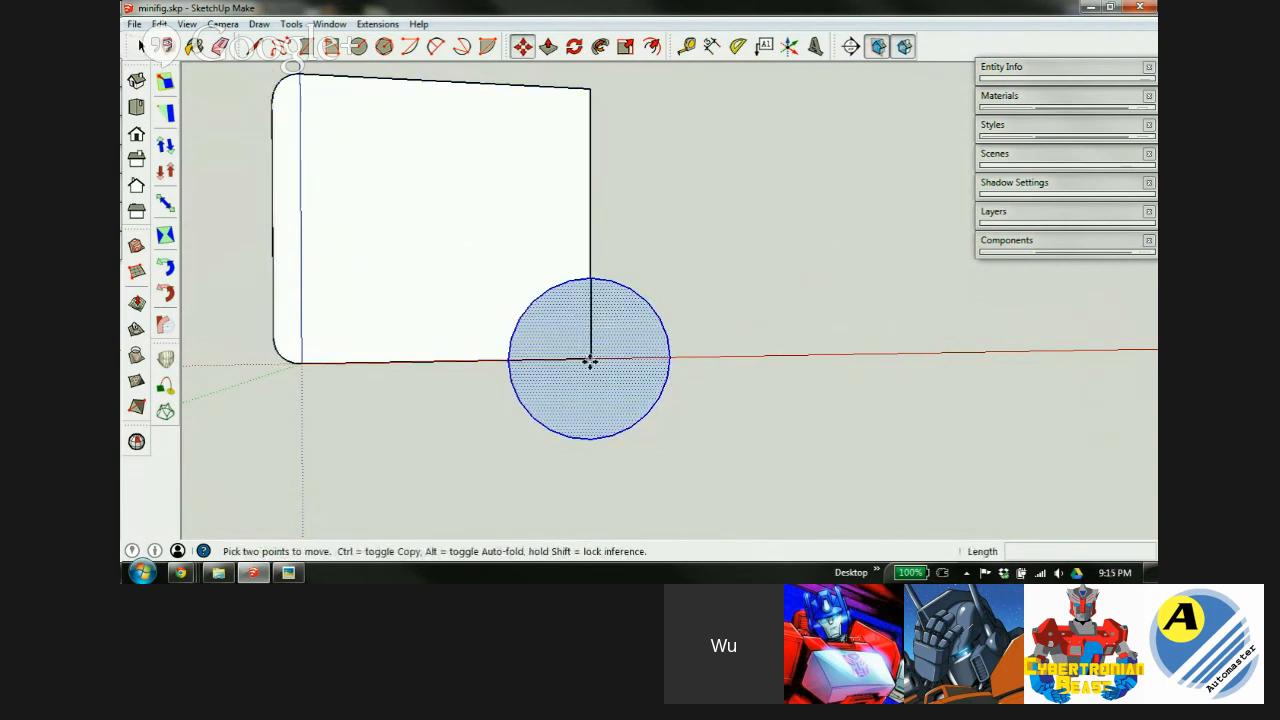
{"action": "left_click", "coordinate": [590, 360]}
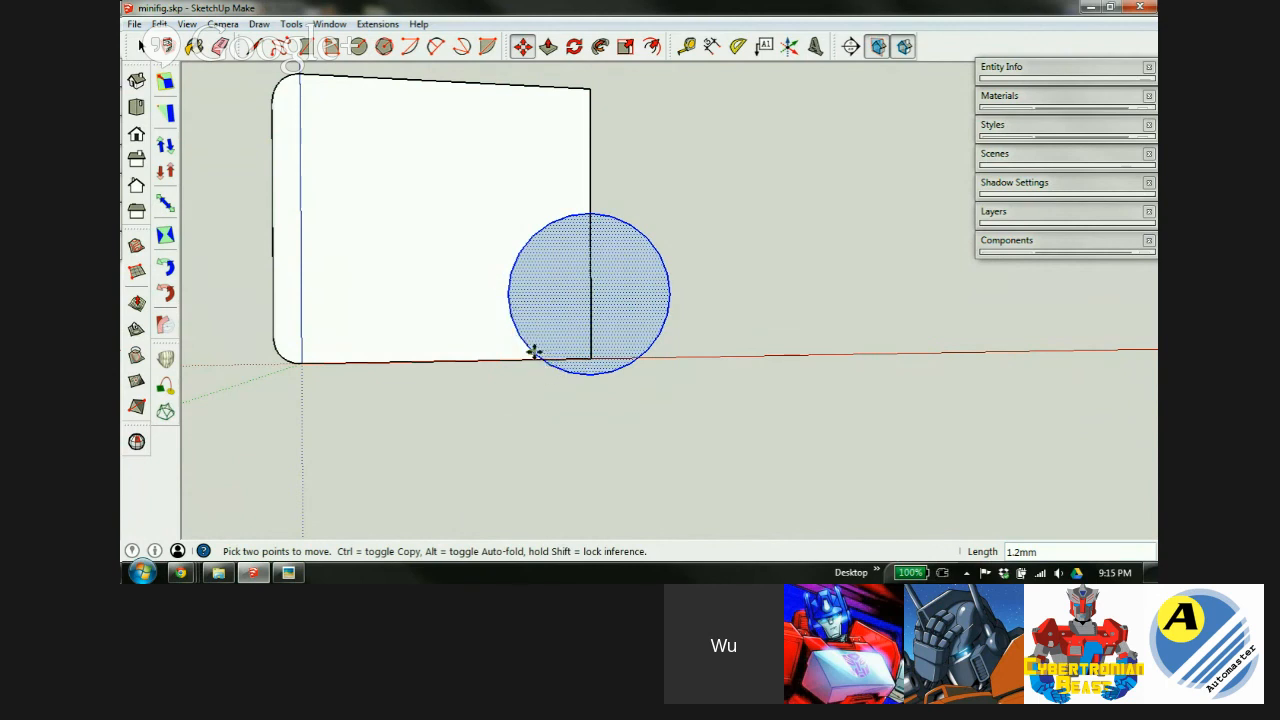
Place the circle by its top point inside the box face, against the right edge.
{"action": "scroll", "coordinate": [549, 354], "scroll_direction": "up", "scroll_amount": 5}
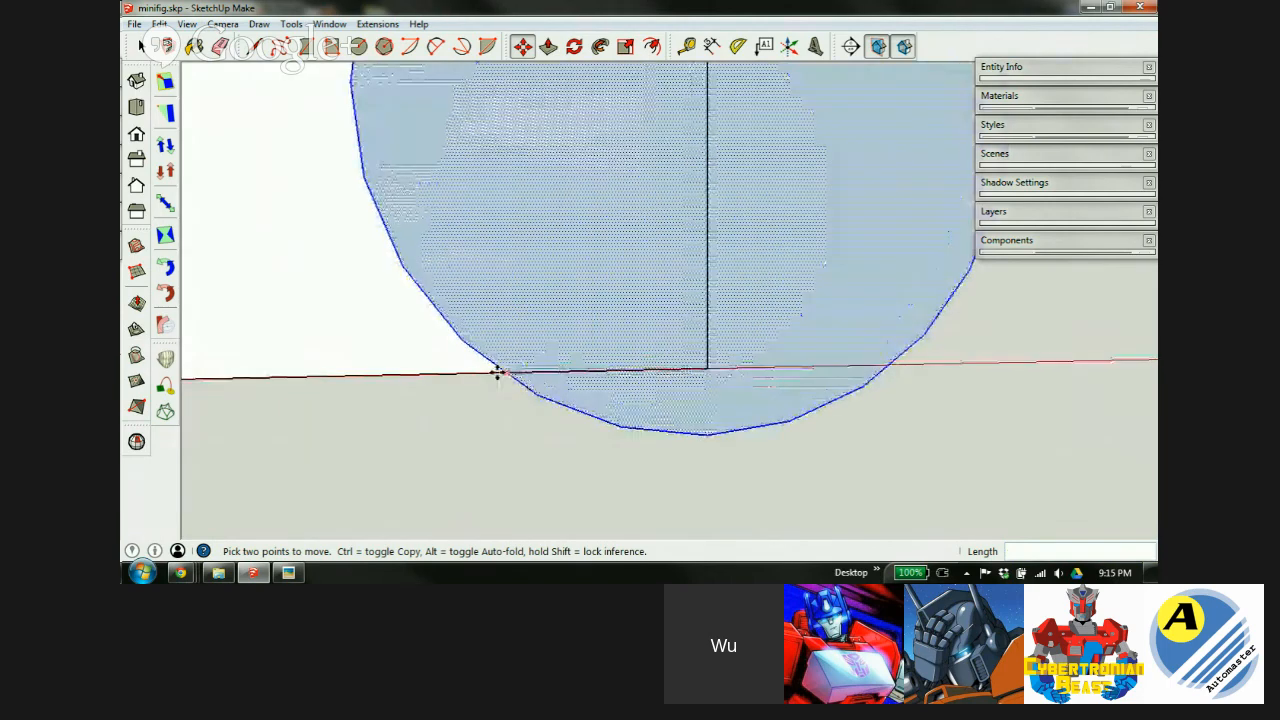
{"action": "scroll", "coordinate": [526, 365], "scroll_direction": "down", "scroll_amount": 6}
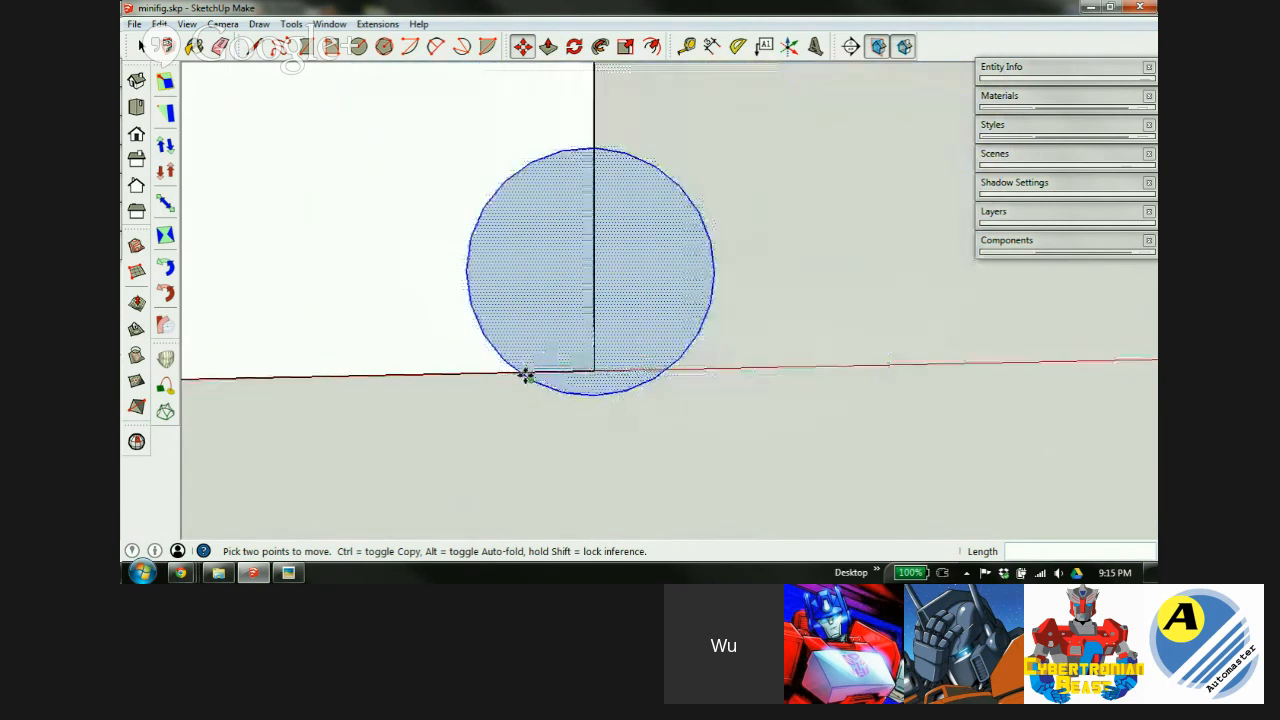
{"action": "scroll", "coordinate": [538, 311], "scroll_direction": "up", "scroll_amount": 3}
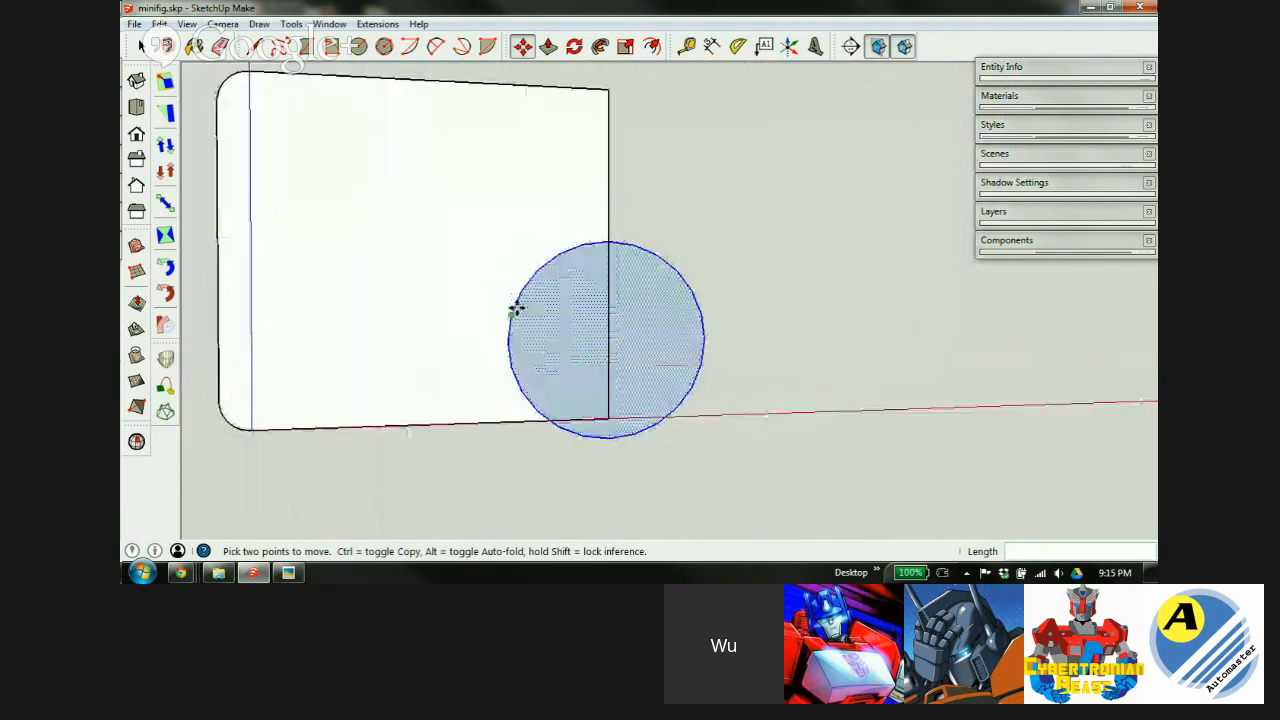
{"action": "left_click", "coordinate": [616, 234]}
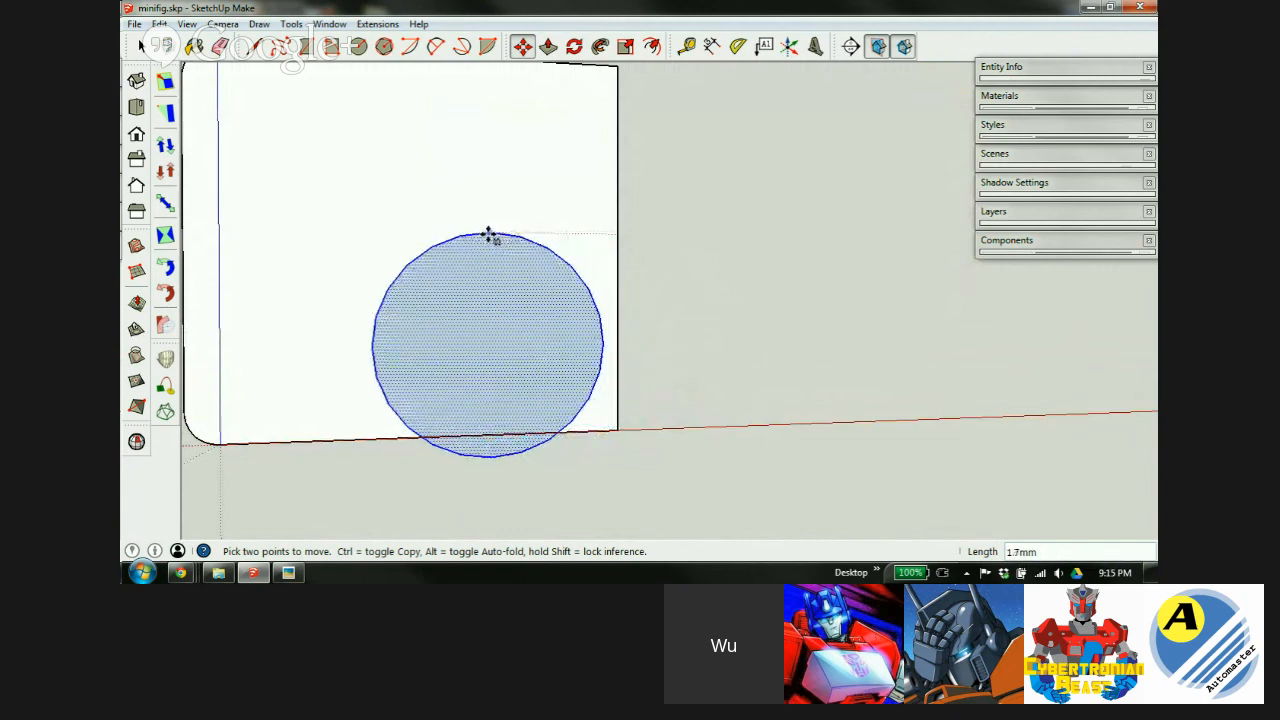
{"action": "left_click", "coordinate": [502, 234]}
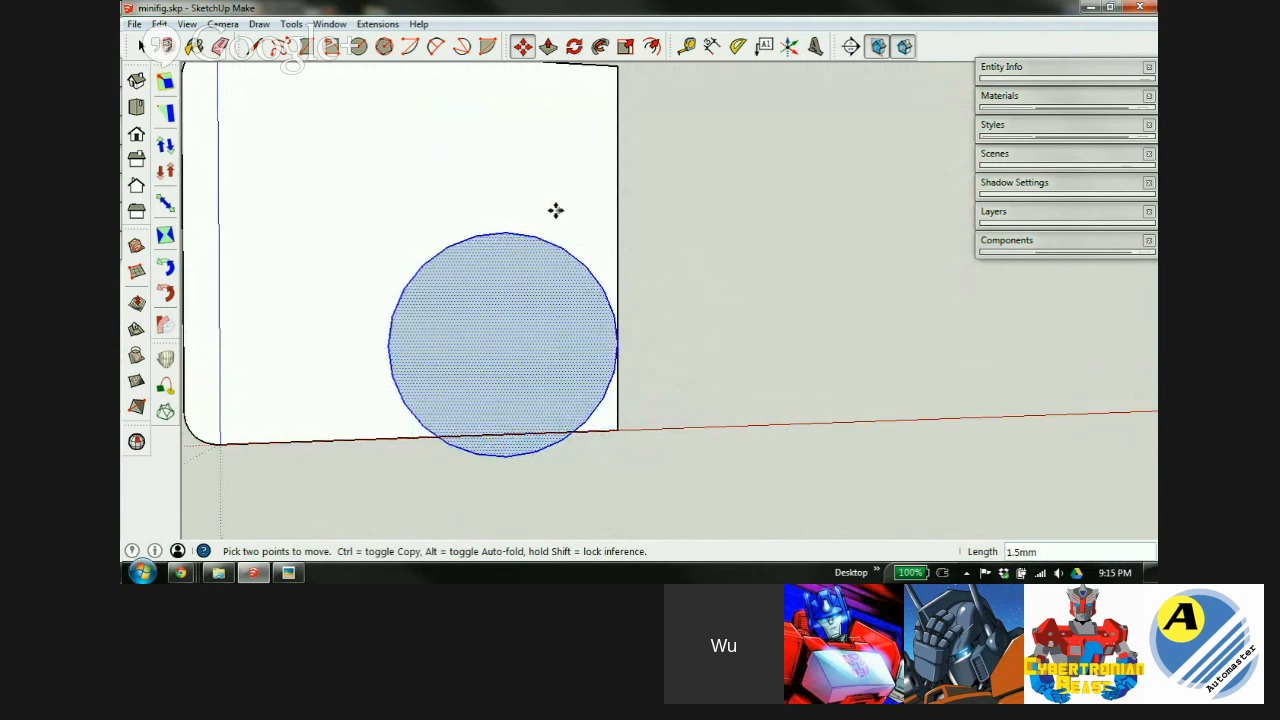
{"action": "scroll", "coordinate": [563, 217], "scroll_direction": "down", "scroll_amount": 3}
{"action": "scroll", "coordinate": [540, 234], "scroll_direction": "up", "scroll_amount": 1}
{"action": "scroll", "coordinate": [539, 233], "scroll_direction": "up", "scroll_amount": 1}
{"action": "middle_click_drag", "start_coordinate": [526, 277], "coordinate": [470, 300]}
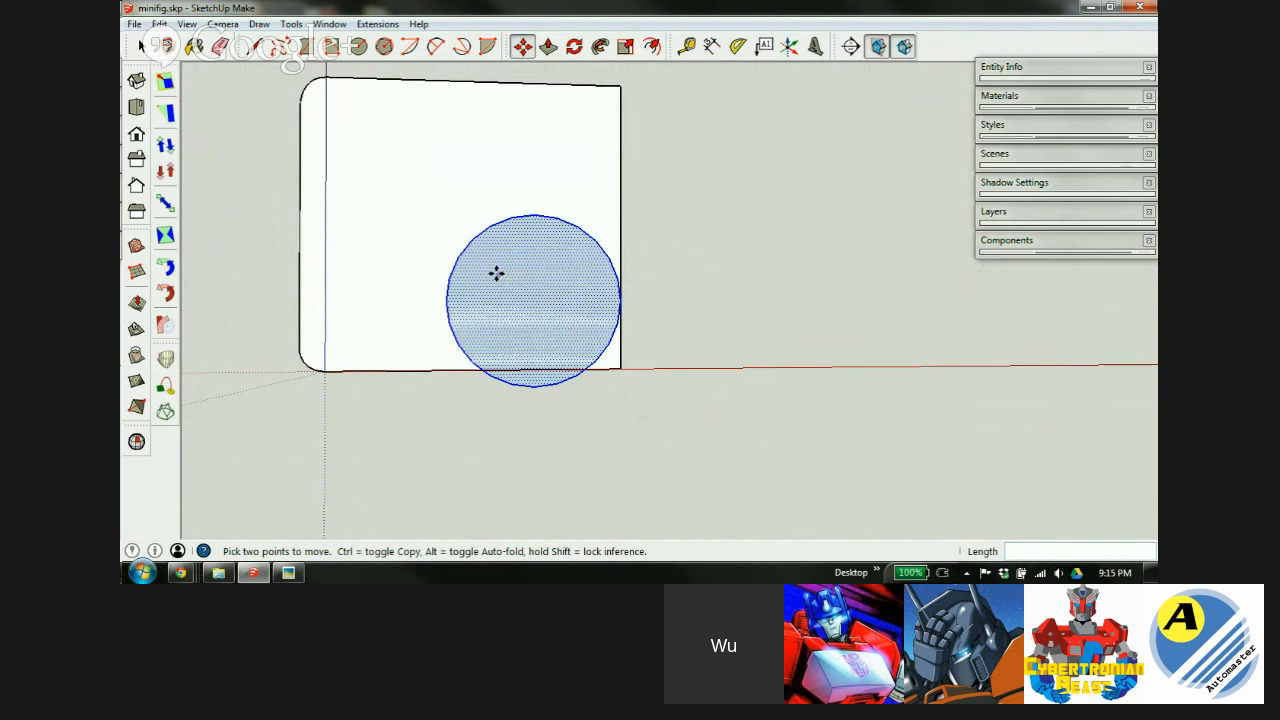
{"action": "scroll", "coordinate": [585, 326], "scroll_direction": "up", "scroll_amount": 2}
{"action": "middle_click_drag", "start_coordinate": [591, 306], "coordinate": [515, 373]}
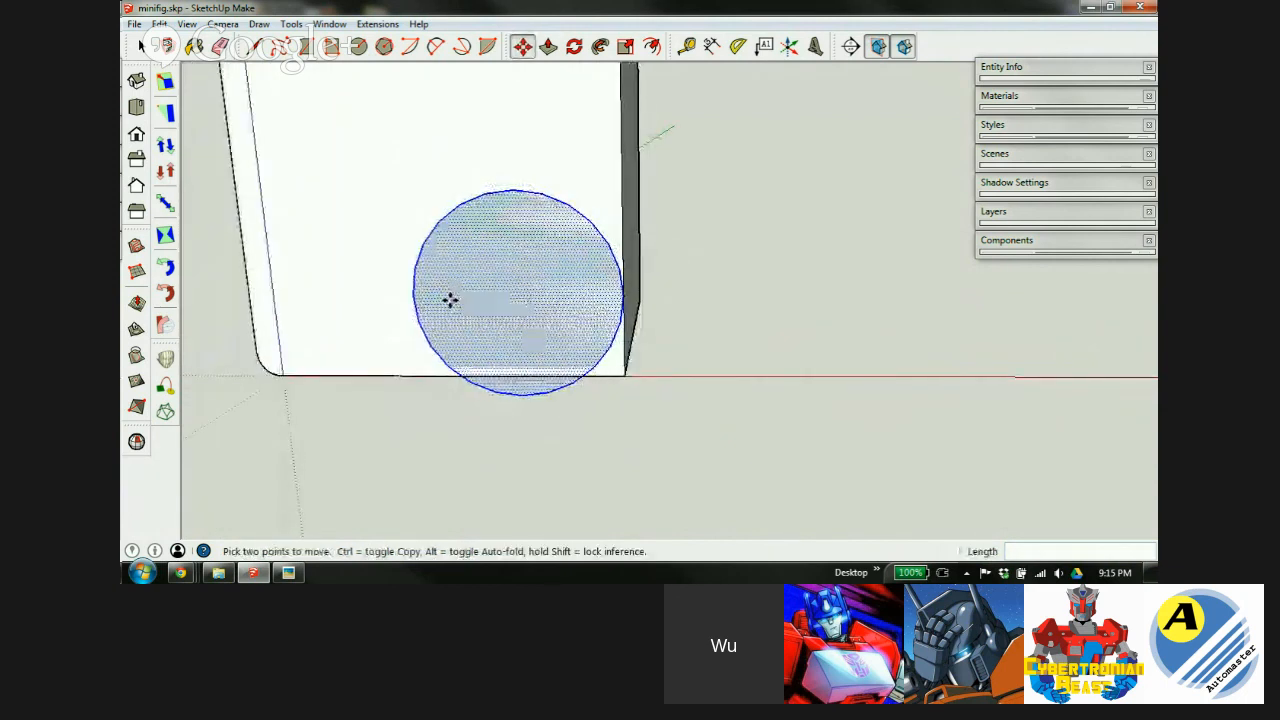
Cut the circle and paste it in place inside the box group.
{"action": "key", "text": "Delete"}
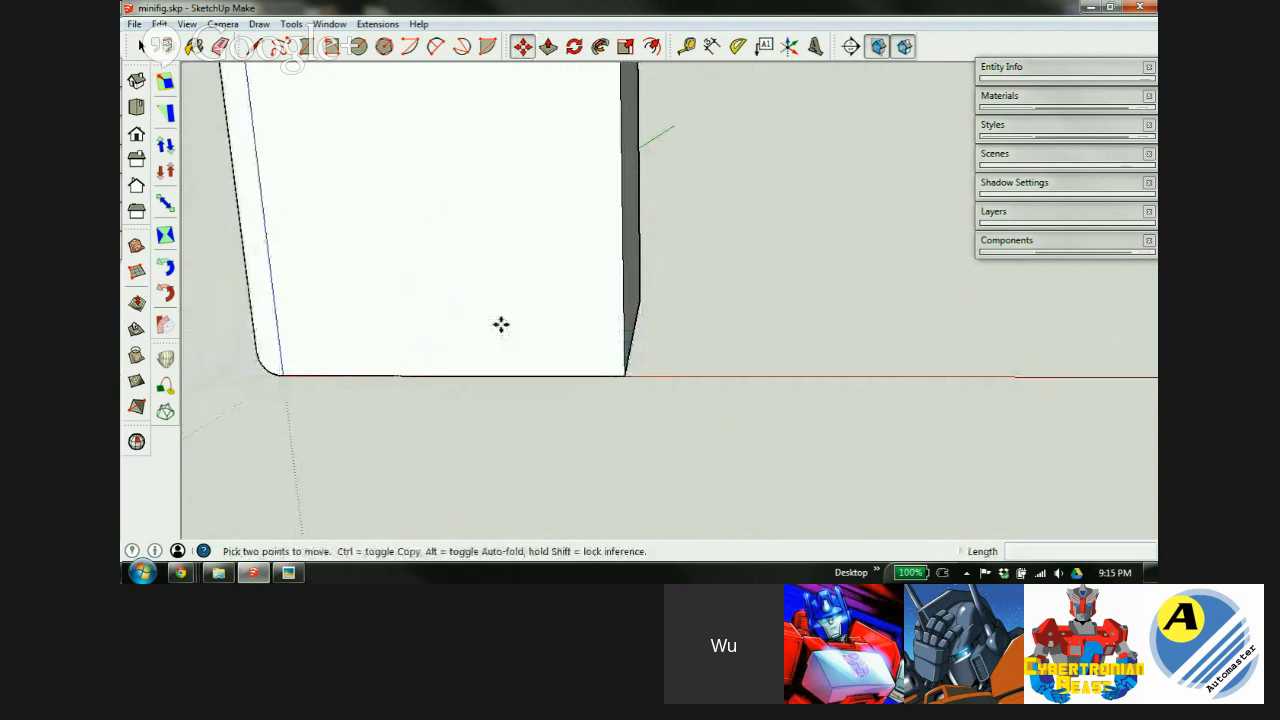
{"action": "key", "text": "space"}
{"action": "double_click", "coordinate": [486, 265]}
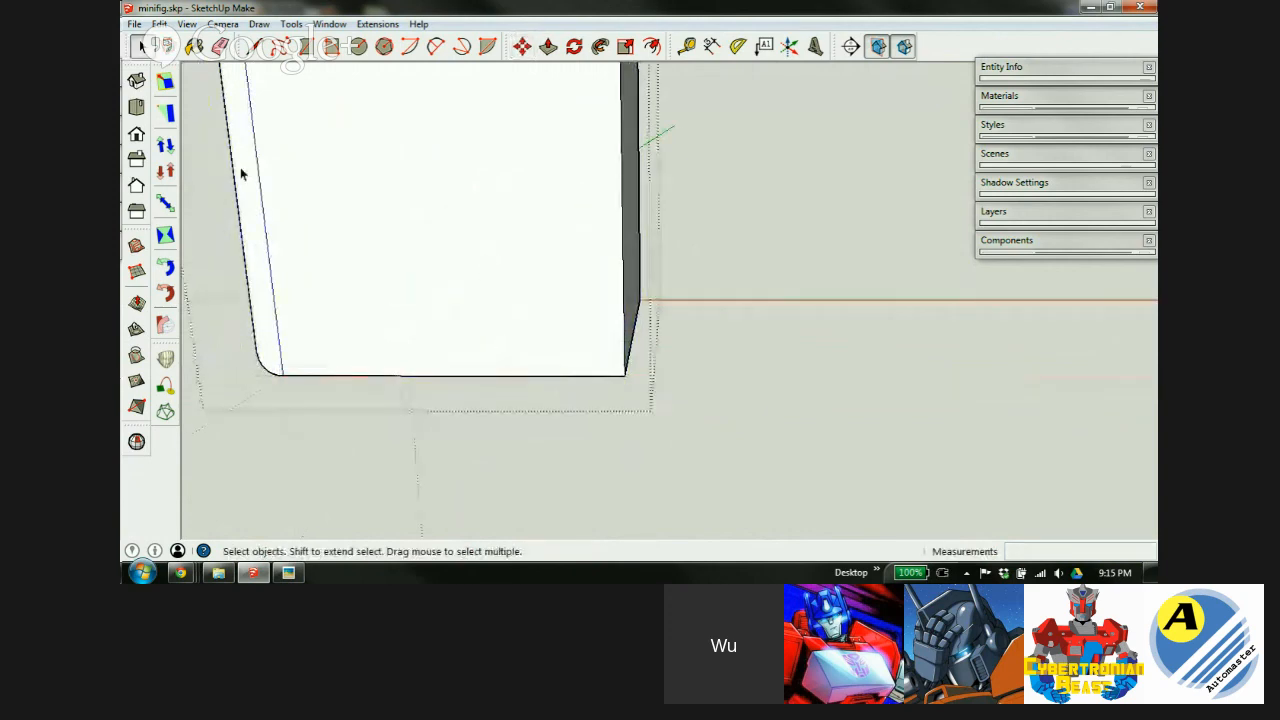
{"action": "left_click", "coordinate": [159, 24]}
{"action": "left_click", "coordinate": [176, 131]}
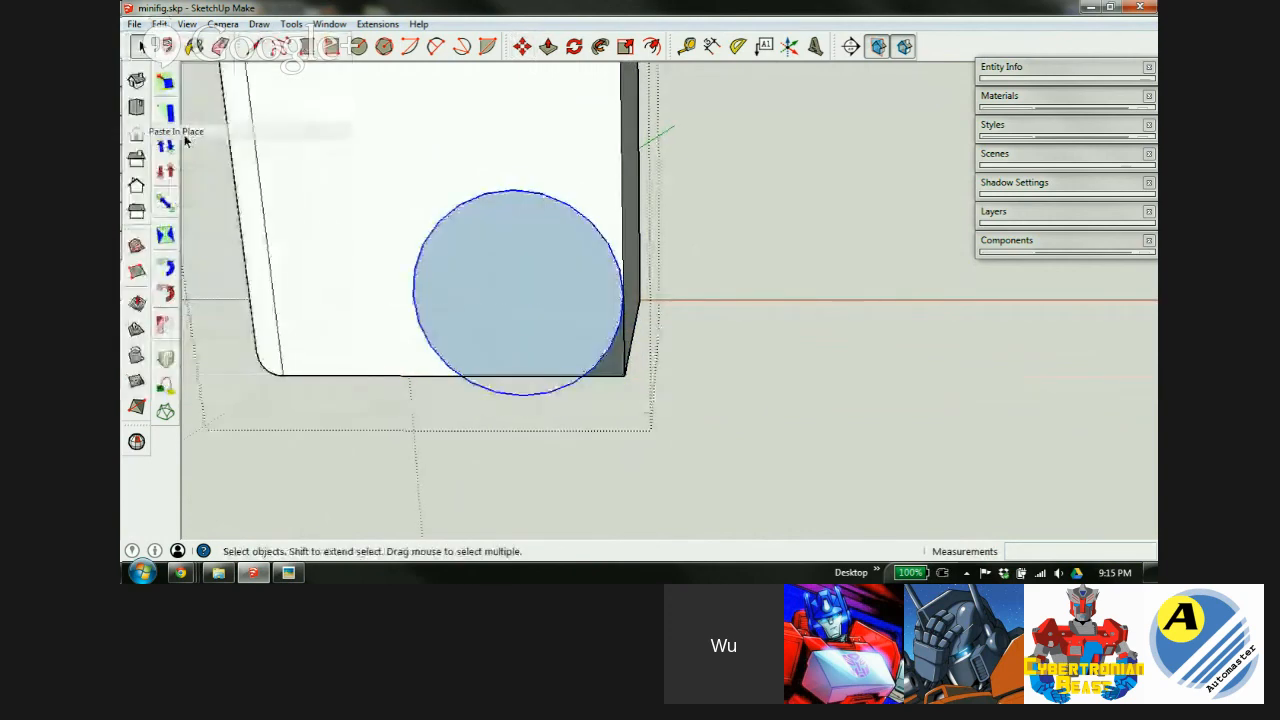
Erase the arc hanging below the box and close the bottom gap with a line.
{"action": "middle_click_drag", "start_coordinate": [545, 334], "coordinate": [533, 372]}
{"action": "key", "text": "e"}
{"action": "left_click_drag", "start_coordinate": [519, 389], "coordinate": [527, 376]}
{"action": "scroll", "coordinate": [595, 306], "scroll_direction": "up", "scroll_amount": 1}
{"action": "scroll", "coordinate": [600, 304], "scroll_direction": "up", "scroll_amount": 3}
{"action": "key", "text": "l"}
{"action": "left_click", "coordinate": [559, 441]}
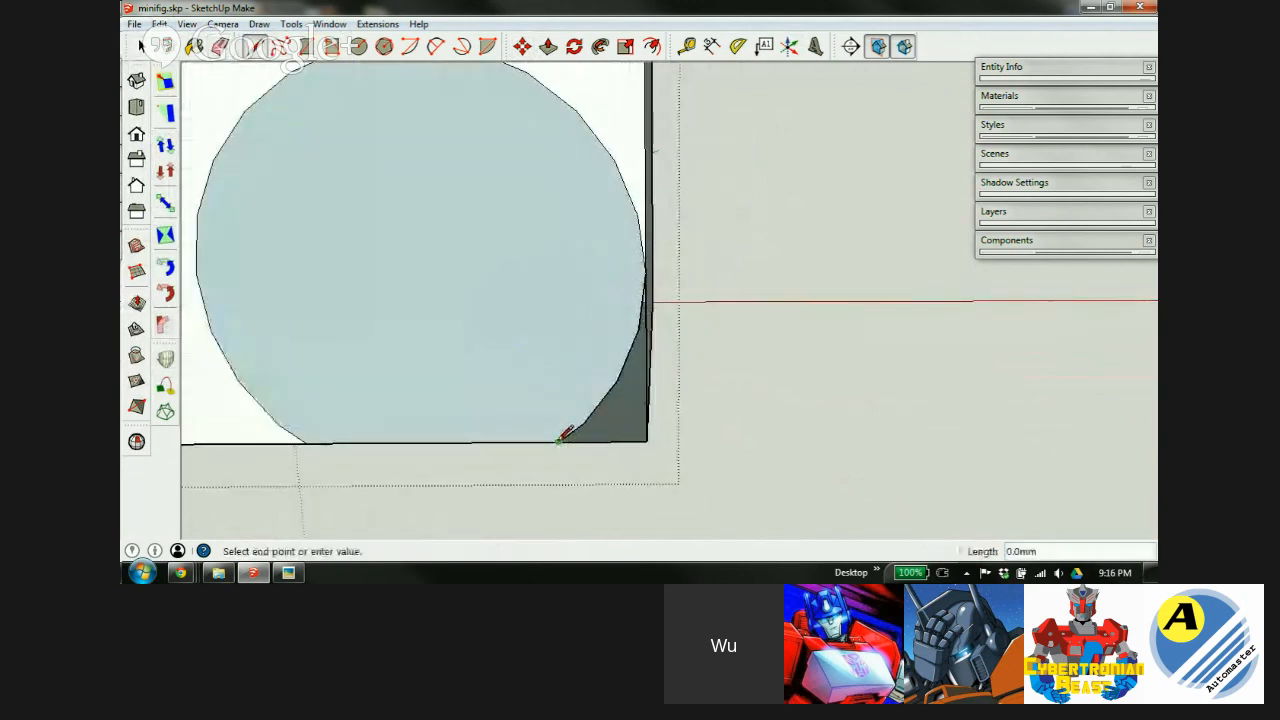
{"action": "left_click", "coordinate": [650, 438]}
{"action": "scroll", "coordinate": [577, 363], "scroll_direction": "down", "scroll_amount": 4}
{"action": "middle_click_drag", "start_coordinate": [577, 363], "coordinate": [461, 275]}
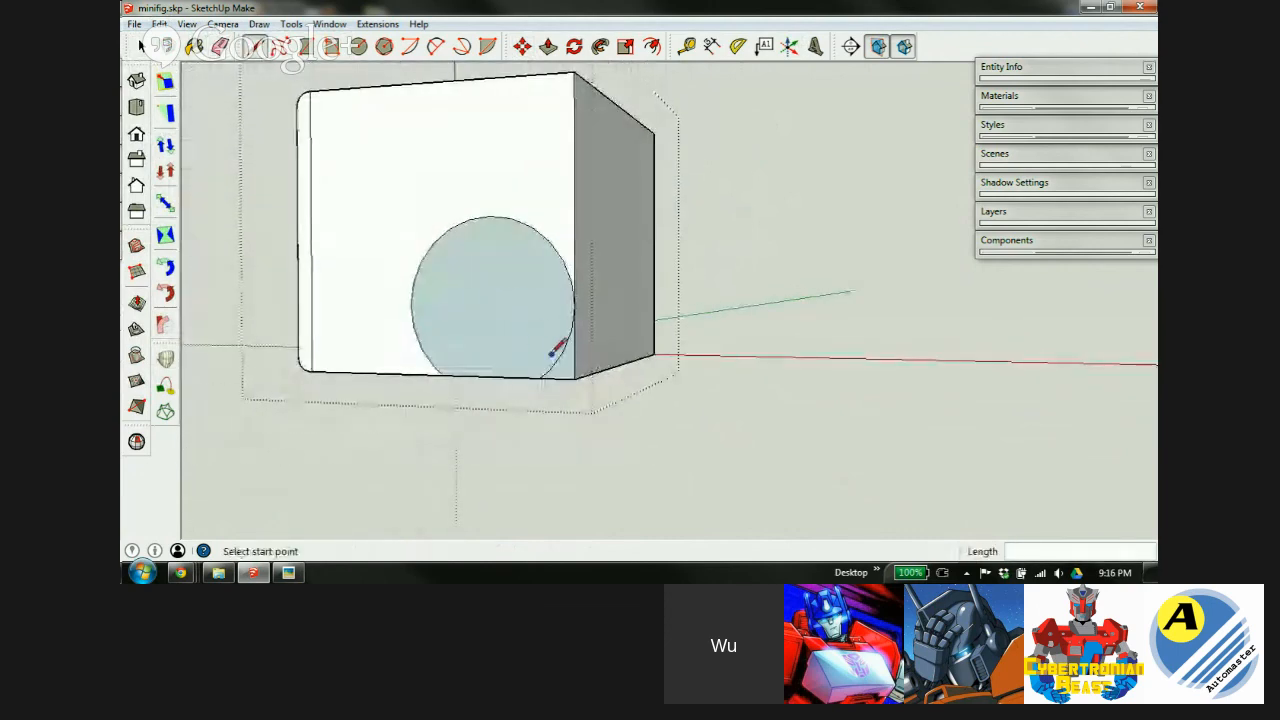
Close the gap at the box's right edge with a line and erase the arcs beyond it.
{"action": "key", "text": "e"}
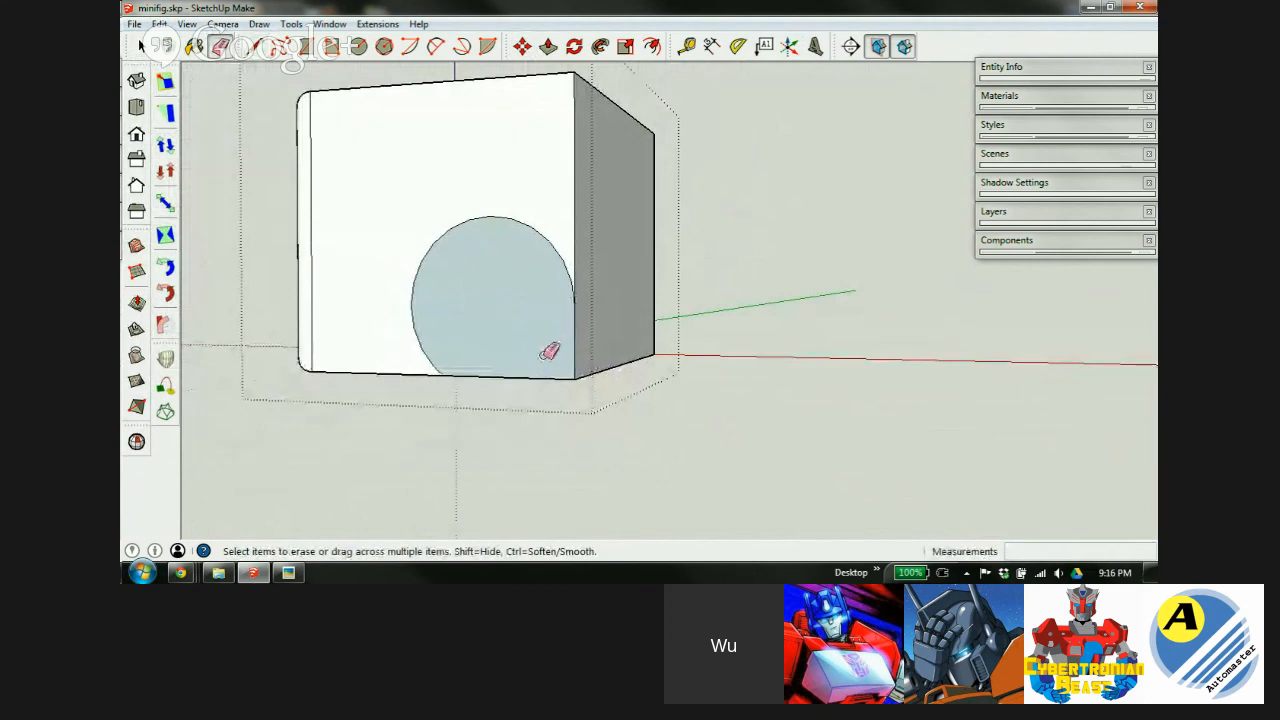
{"action": "key", "text": "p"}
{"action": "scroll", "coordinate": [569, 243], "scroll_direction": "up", "scroll_amount": 4}
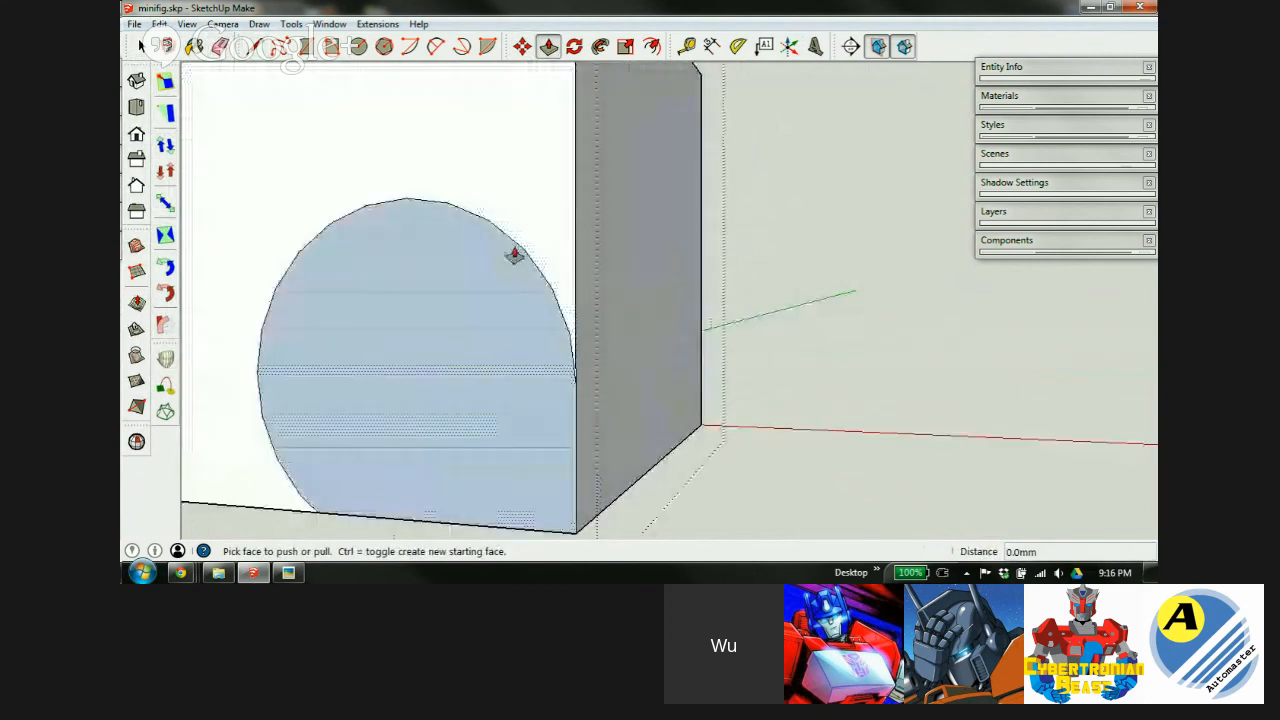
{"action": "scroll", "coordinate": [547, 342], "scroll_direction": "up", "scroll_amount": 1}
{"action": "middle_click_drag", "start_coordinate": [531, 332], "coordinate": [589, 323]}
{"action": "key", "text": "l"}
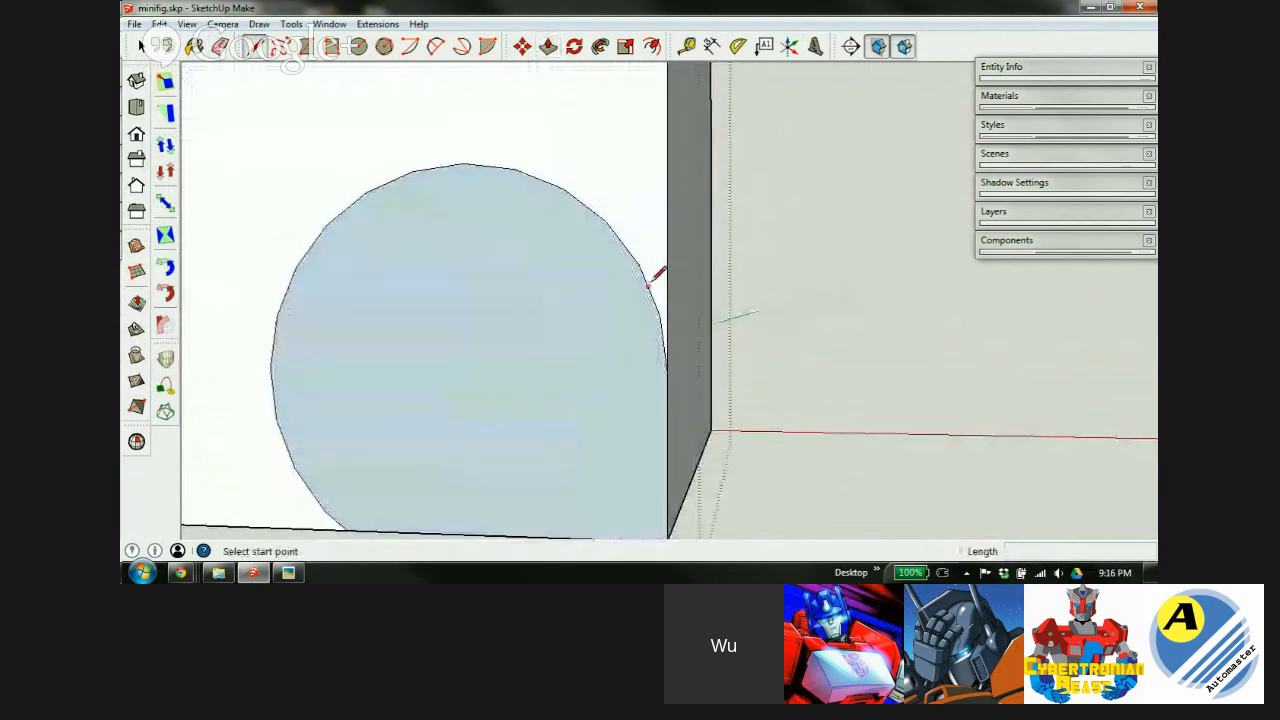
{"action": "scroll", "coordinate": [649, 284], "scroll_direction": "up", "scroll_amount": 2}
{"action": "left_click", "coordinate": [632, 247]}
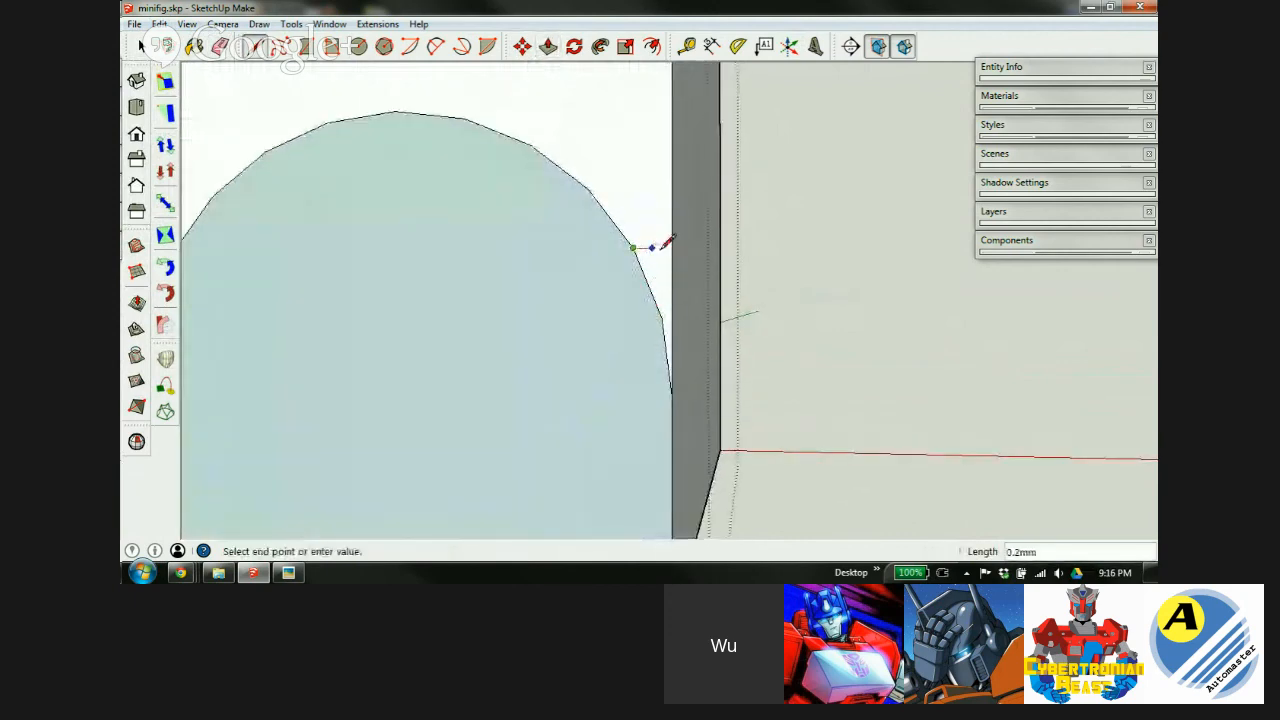
{"action": "left_click", "coordinate": [676, 244]}
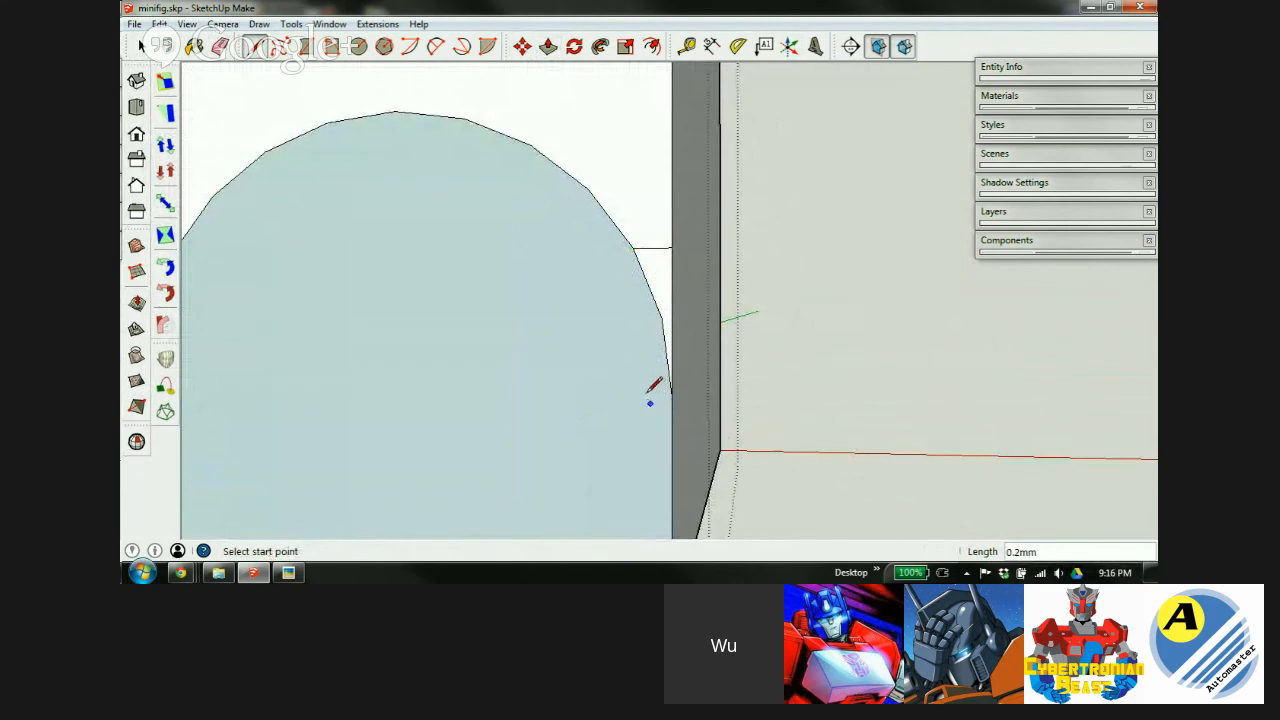
{"action": "key", "text": "e"}
{"action": "left_click_drag", "start_coordinate": [663, 320], "coordinate": [634, 234]}
From the box's left side, start pushing the trimmed circle face with Push/Pull.
{"action": "scroll", "coordinate": [627, 260], "scroll_direction": "down", "scroll_amount": 2}
{"action": "scroll", "coordinate": [627, 260], "scroll_direction": "down", "scroll_amount": 1}
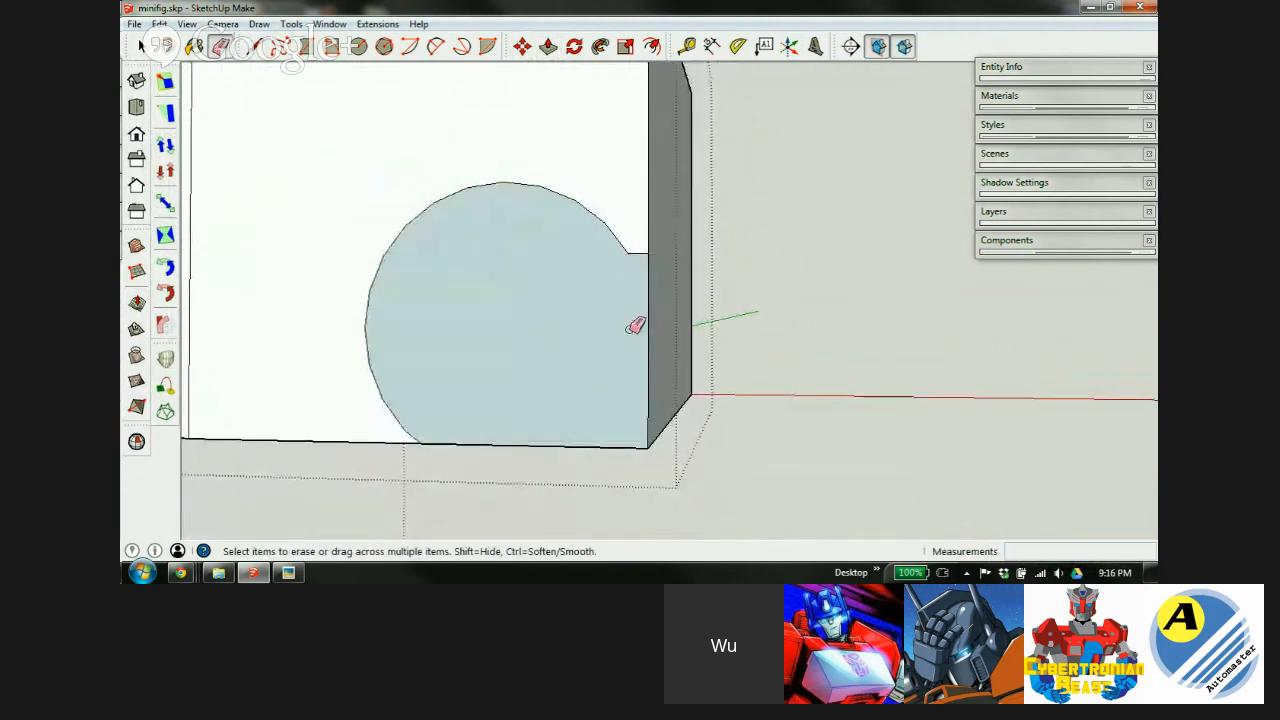
{"action": "scroll", "coordinate": [628, 334], "scroll_direction": "down", "scroll_amount": 1}
{"action": "middle_click_drag", "start_coordinate": [620, 343], "coordinate": [554, 394]}
{"action": "key", "text": "p"}
{"action": "left_click", "coordinate": [485, 422]}
Push the circle face 5.0 mm through the box and inspect the new notch.
{"action": "left_click", "coordinate": [729, 303]}
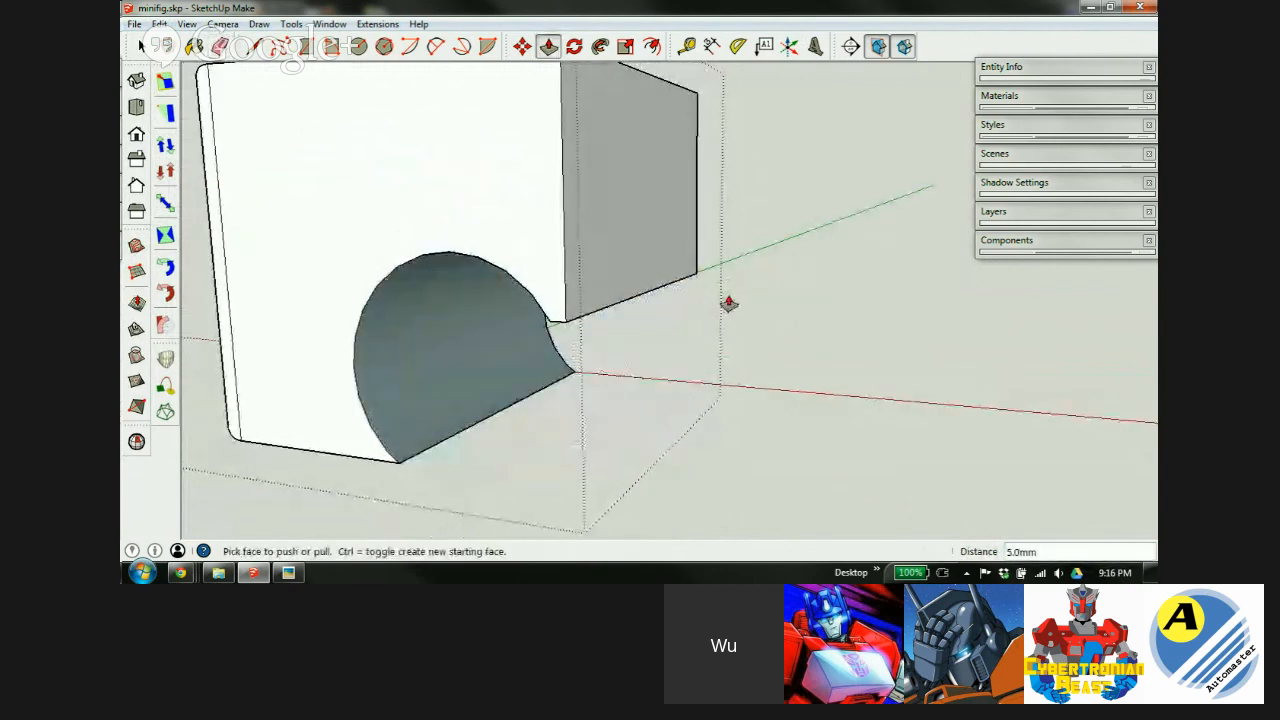
{"action": "mouse_move", "coordinate": [446, 266]}
{"action": "middle_mouse_down"}
{"action": "mouse_move", "coordinate": [654, 226]}
{"action": "mouse_move", "coordinate": [649, 206]}
{"action": "mouse_move", "coordinate": [704, 293]}
{"action": "middle_mouse_up"}
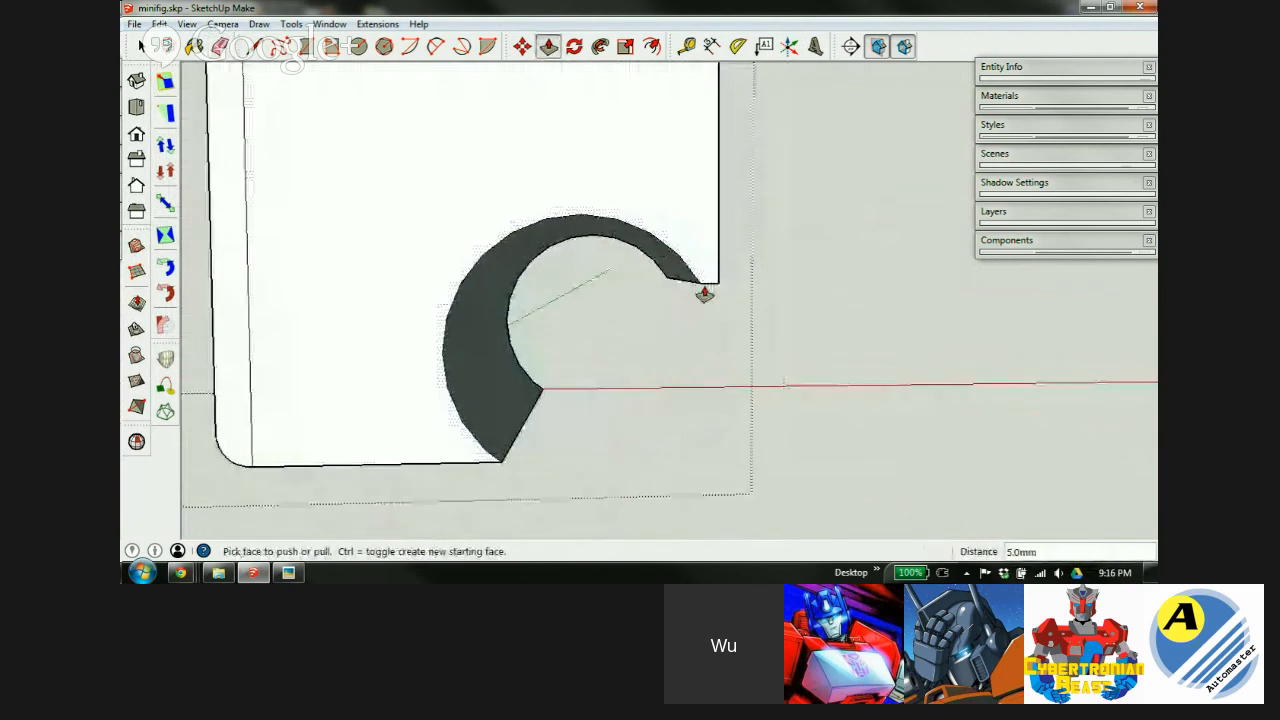
{"action": "middle_click_drag", "start_coordinate": [477, 405], "coordinate": [484, 332]}
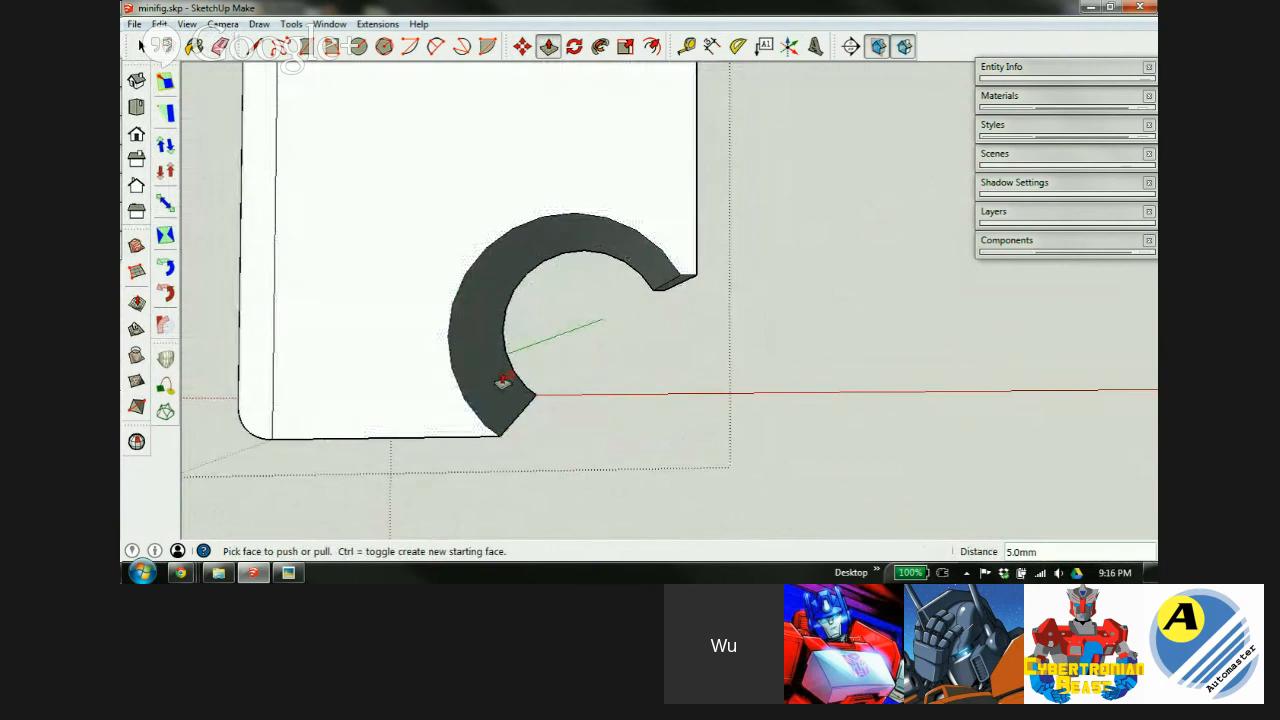
{"action": "middle_click_drag", "start_coordinate": [594, 260], "coordinate": [574, 245]}
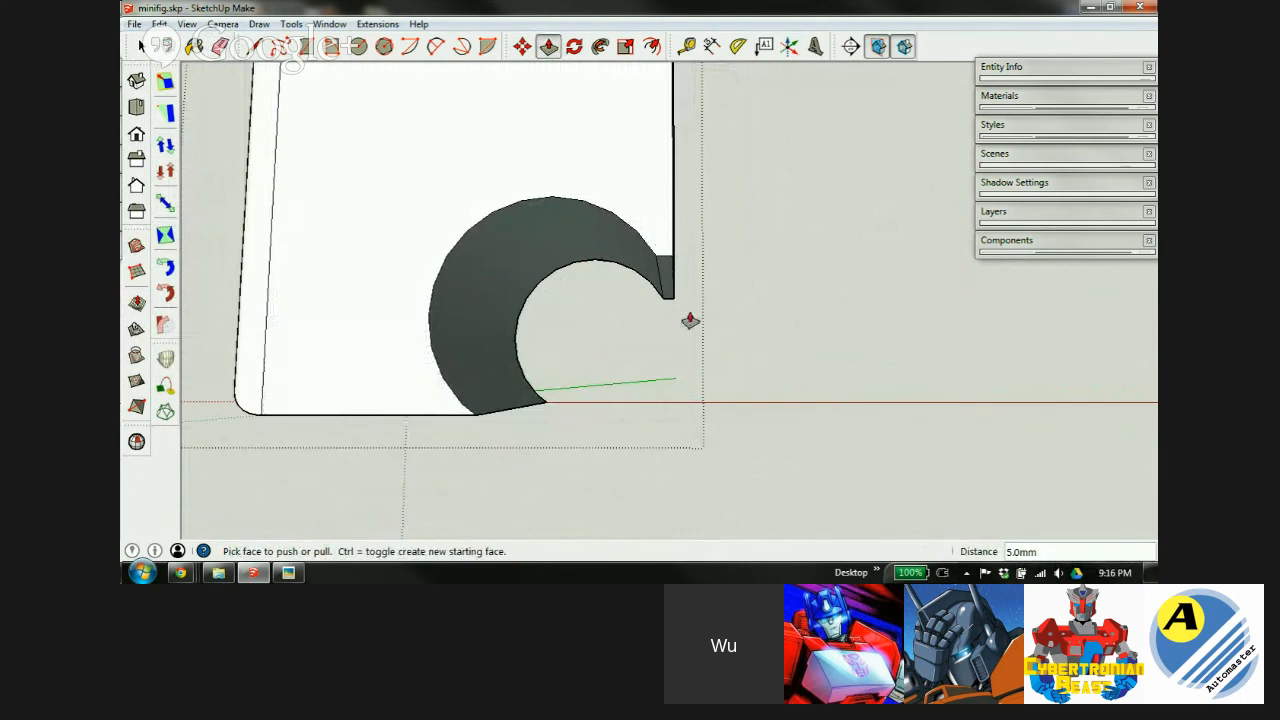
{"action": "middle_click_drag", "start_coordinate": [657, 263], "coordinate": [686, 297]}
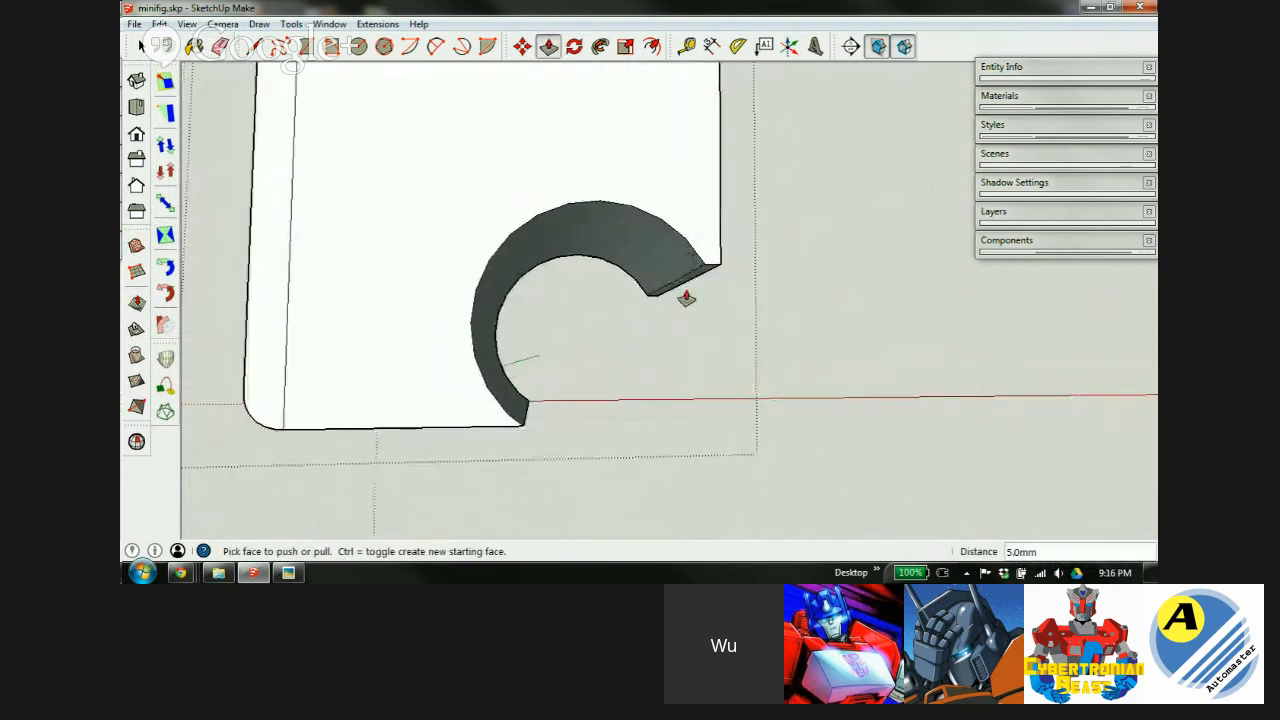
{"action": "middle_click_drag", "start_coordinate": [640, 248], "coordinate": [549, 320]}
Reverse the orientation of the notch's curved face.
{"action": "key", "text": "space"}
{"action": "scroll", "coordinate": [620, 258], "scroll_direction": "up", "scroll_amount": 2}
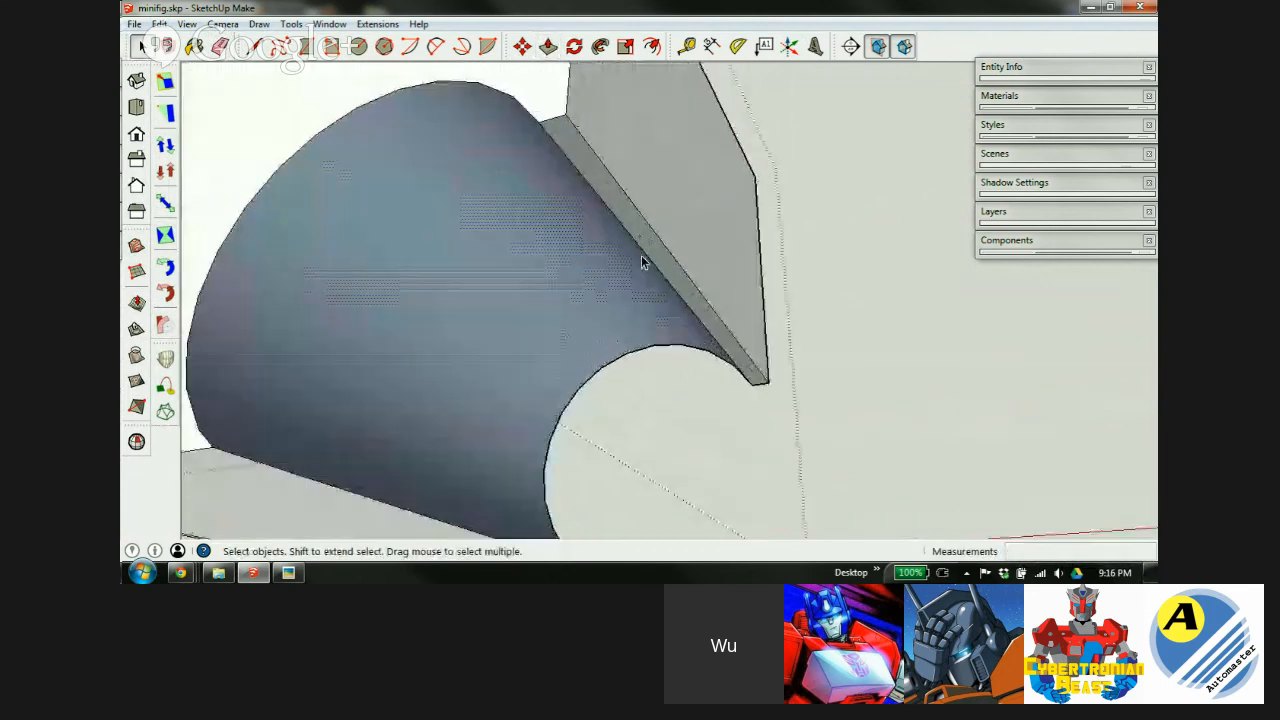
{"action": "right_click", "coordinate": [479, 229]}
{"action": "left_click", "coordinate": [545, 399]}
Shift the whole notched block to the right, then bring up the forearm spec image.
{"action": "mouse_move", "coordinate": [566, 371]}
{"action": "middle_mouse_down"}
{"action": "mouse_move", "coordinate": [514, 251]}
{"action": "mouse_move", "coordinate": [471, 249]}
{"action": "mouse_move", "coordinate": [616, 348]}
{"action": "middle_mouse_up"}
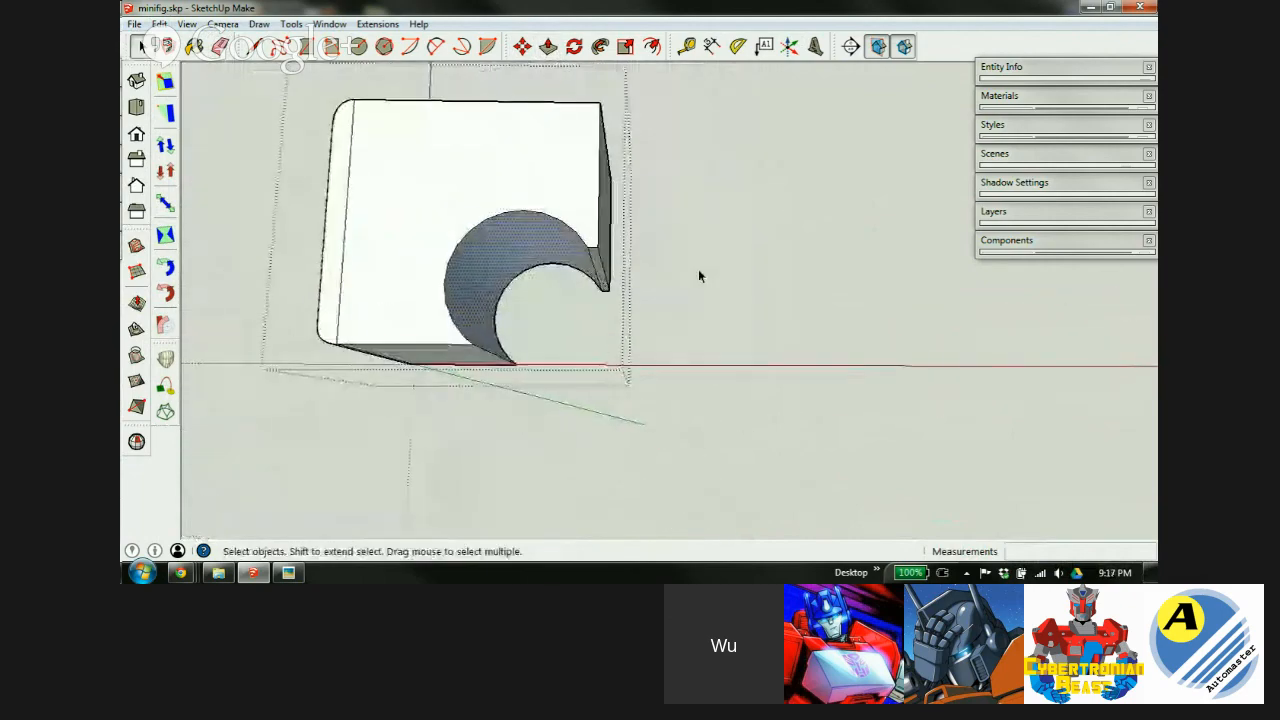
{"action": "middle_click_drag", "start_coordinate": [414, 191], "coordinate": [492, 230]}
{"action": "scroll", "coordinate": [492, 230], "scroll_direction": "down", "scroll_amount": 5}
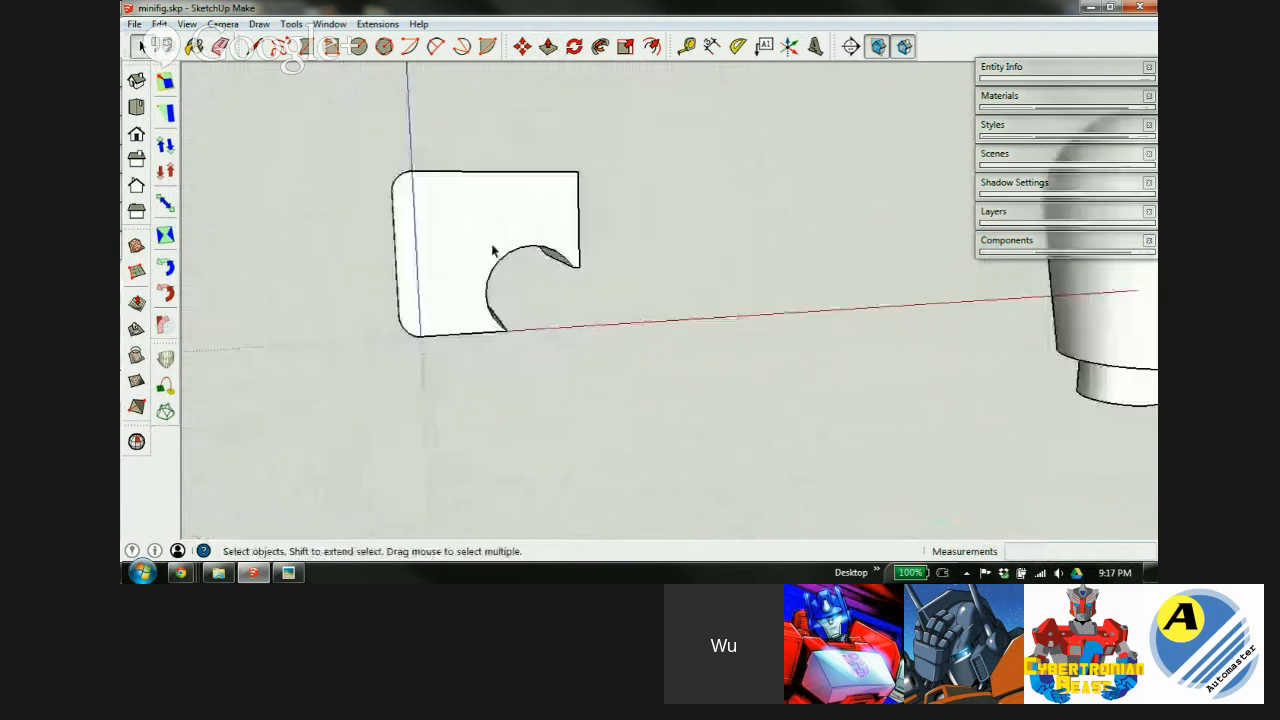
{"action": "triple_click", "coordinate": [475, 244]}
{"action": "key", "text": "m"}
{"action": "left_click", "coordinate": [471, 249]}
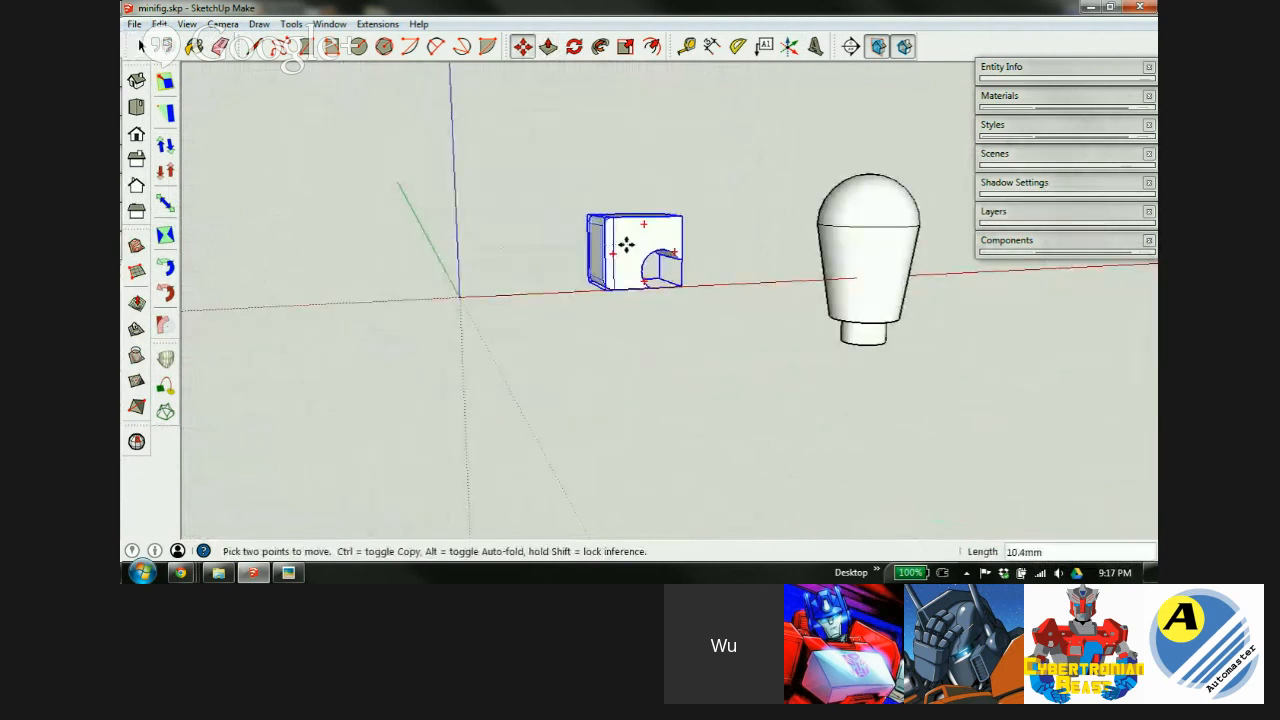
{"action": "left_click", "coordinate": [289, 572]}
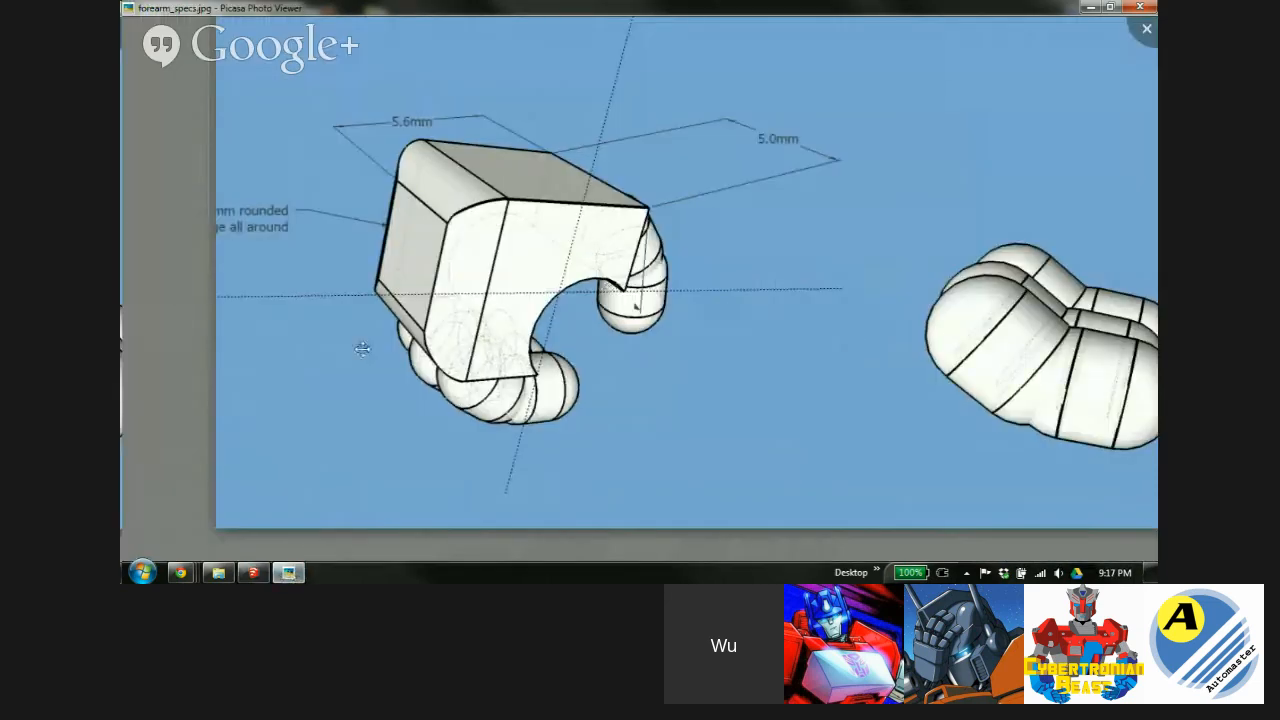
Pan the spec image to the bent elbow parts with the 30° angle and 2mm half-sphere notes.
{"action": "left_click_drag", "start_coordinate": [851, 331], "coordinate": [399, 414]}
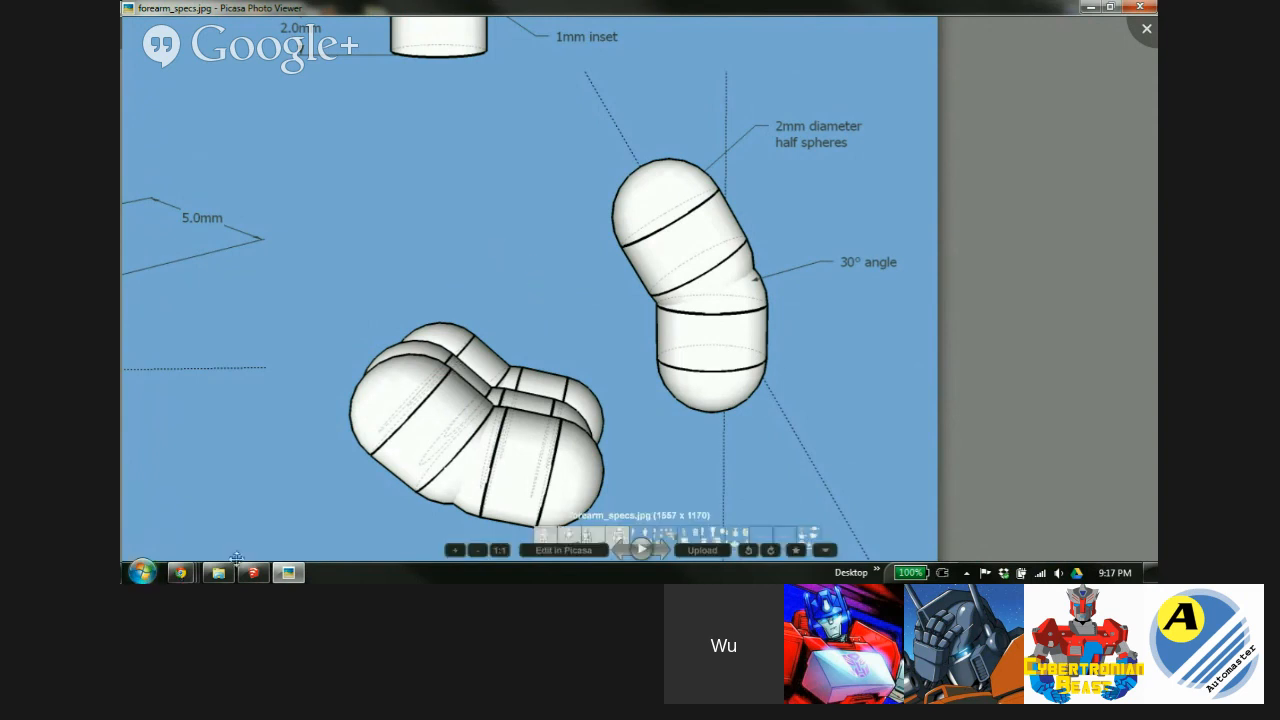
{"action": "mouse_move", "coordinate": [243, 578]}
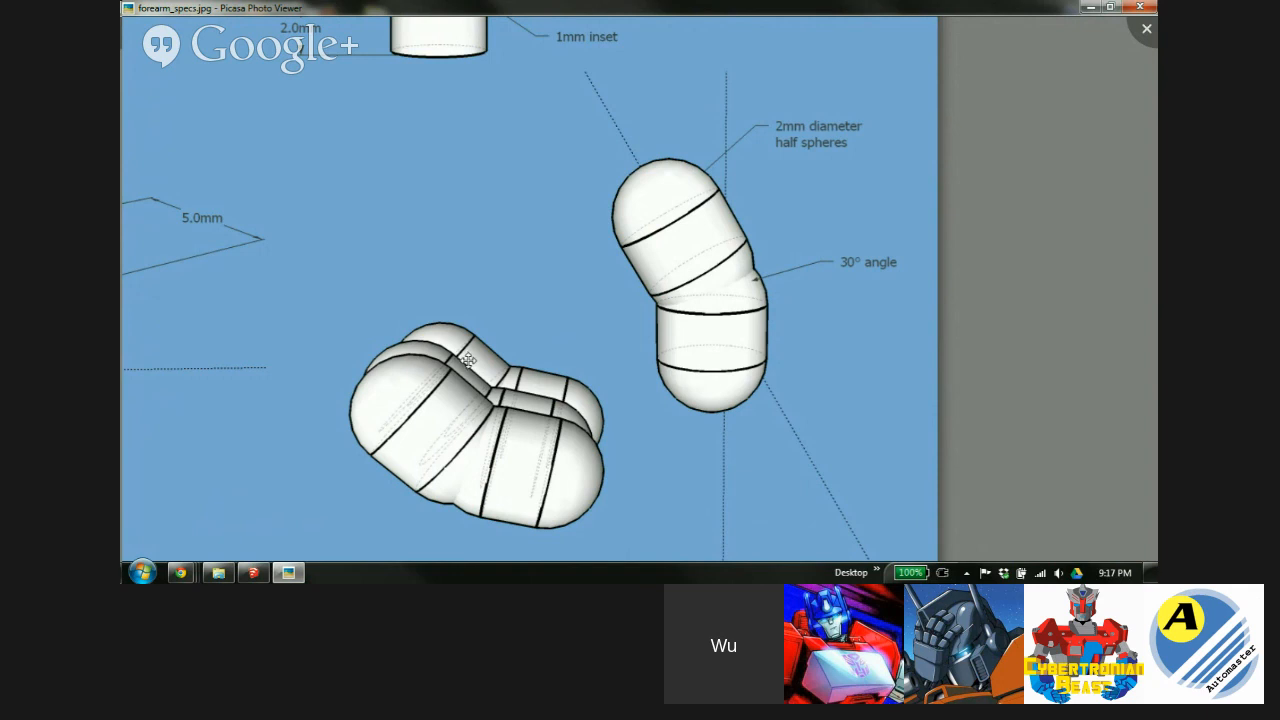
Back in SketchUp, frame the block and start a rectangle at the axes origin.
{"action": "left_click", "coordinate": [253, 572]}
{"action": "scroll", "coordinate": [665, 275], "scroll_direction": "up", "scroll_amount": 3}
{"action": "scroll", "coordinate": [652, 292], "scroll_direction": "up", "scroll_amount": 3}
{"action": "middle_click_drag", "start_coordinate": [650, 282], "coordinate": [843, 263]}
{"action": "key", "text": "m"}
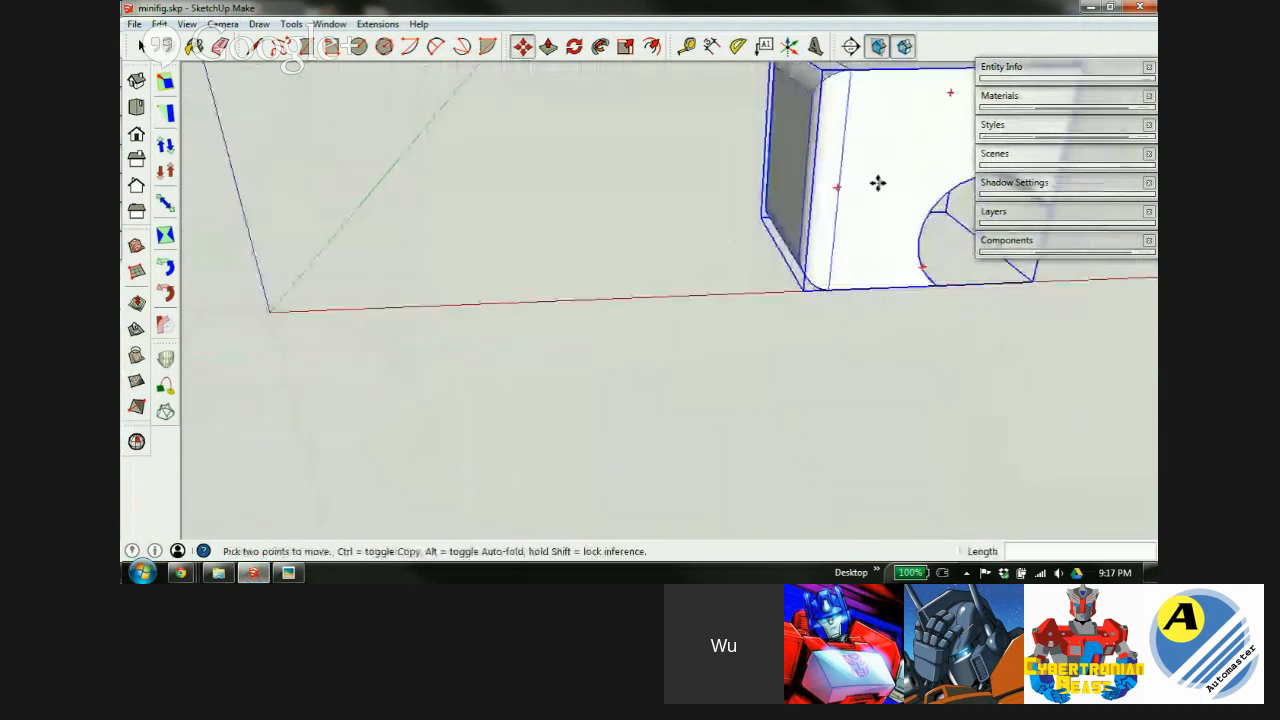
{"action": "scroll", "coordinate": [877, 183], "scroll_direction": "down", "scroll_amount": 2}
{"action": "middle_click_drag", "start_coordinate": [615, 246], "coordinate": [657, 258]}
{"action": "scroll", "coordinate": [657, 258], "scroll_direction": "up", "scroll_amount": 1}
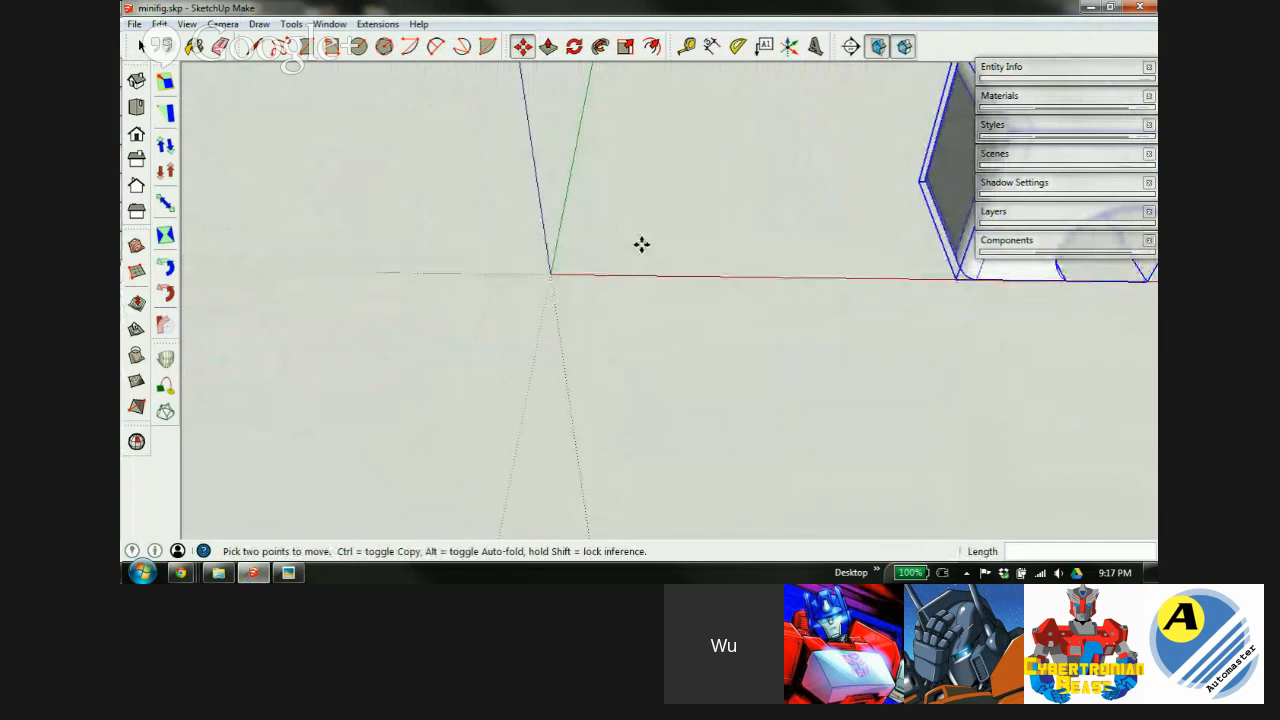
{"action": "key", "text": "r"}
{"action": "left_click", "coordinate": [550, 273]}
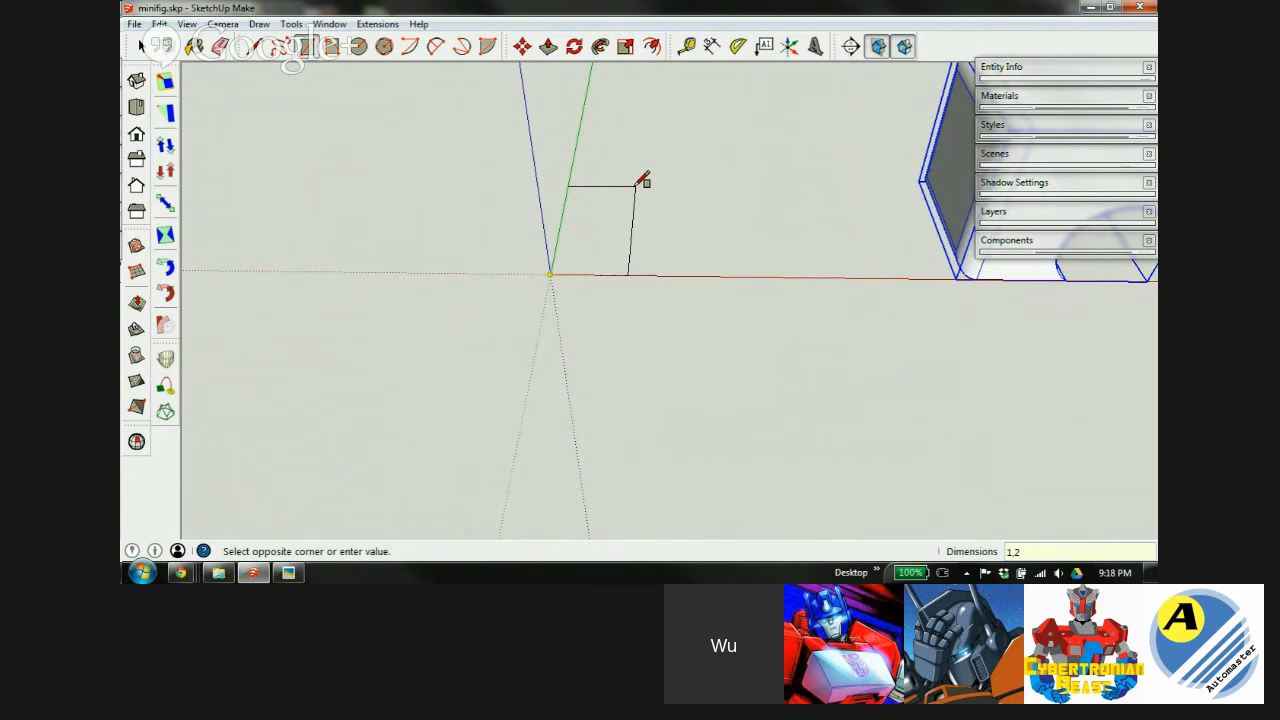
Finish the typed-size rectangle and orbit until the blue axis stands vertical.
{"action": "key", "text": "Return"}
{"action": "scroll", "coordinate": [566, 262], "scroll_direction": "down", "scroll_amount": 3}
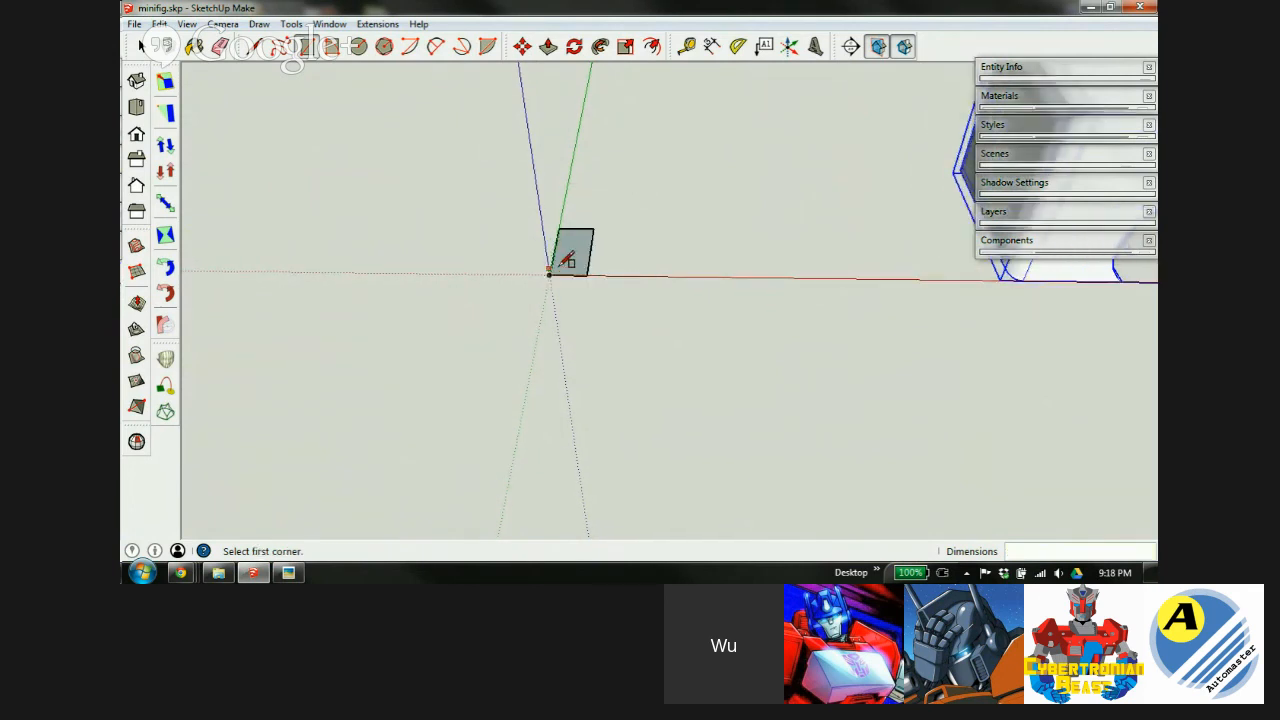
{"action": "scroll", "coordinate": [920, 240], "scroll_direction": "down", "scroll_amount": 2}
{"action": "middle_click_drag", "start_coordinate": [925, 178], "coordinate": [923, 129]}
{"action": "scroll", "coordinate": [937, 229], "scroll_direction": "down", "scroll_amount": 2}
{"action": "scroll", "coordinate": [715, 246], "scroll_direction": "up", "scroll_amount": 6}
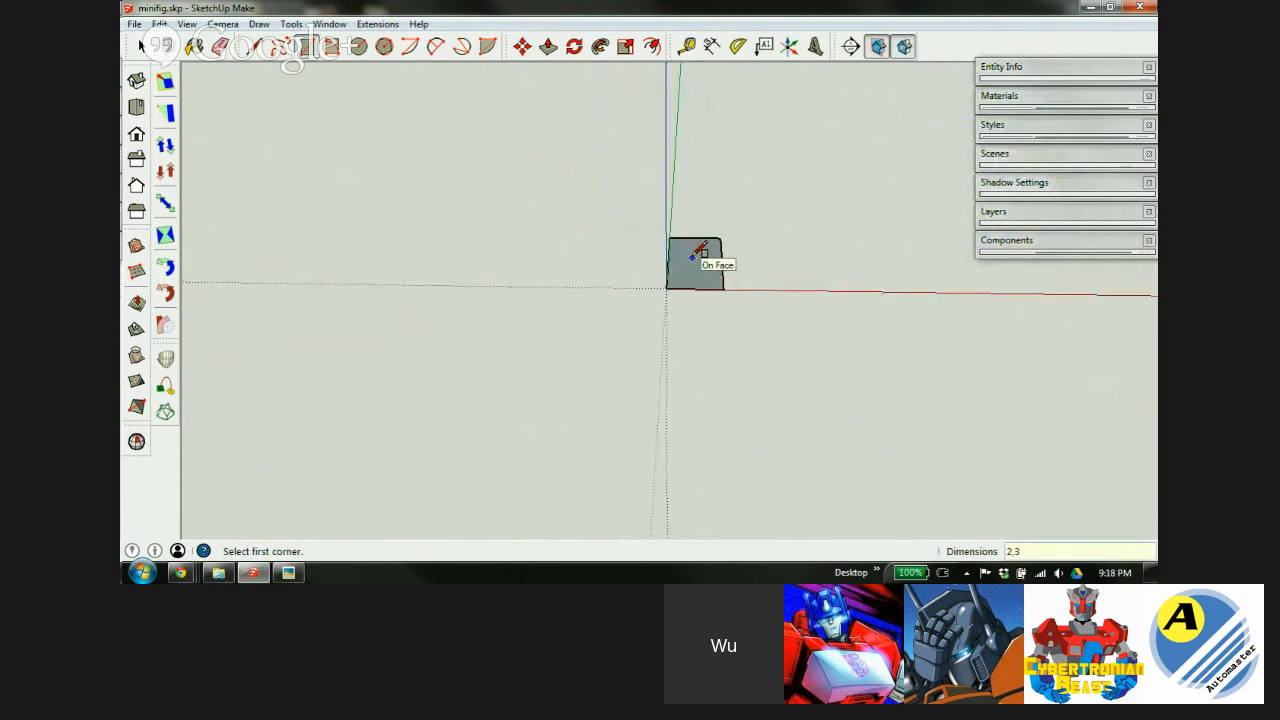
{"action": "scroll", "coordinate": [690, 275], "scroll_direction": "down", "scroll_amount": 4}
{"action": "scroll", "coordinate": [866, 250], "scroll_direction": "up", "scroll_amount": 3}
{"action": "middle_click_drag", "start_coordinate": [877, 340], "coordinate": [872, 440]}
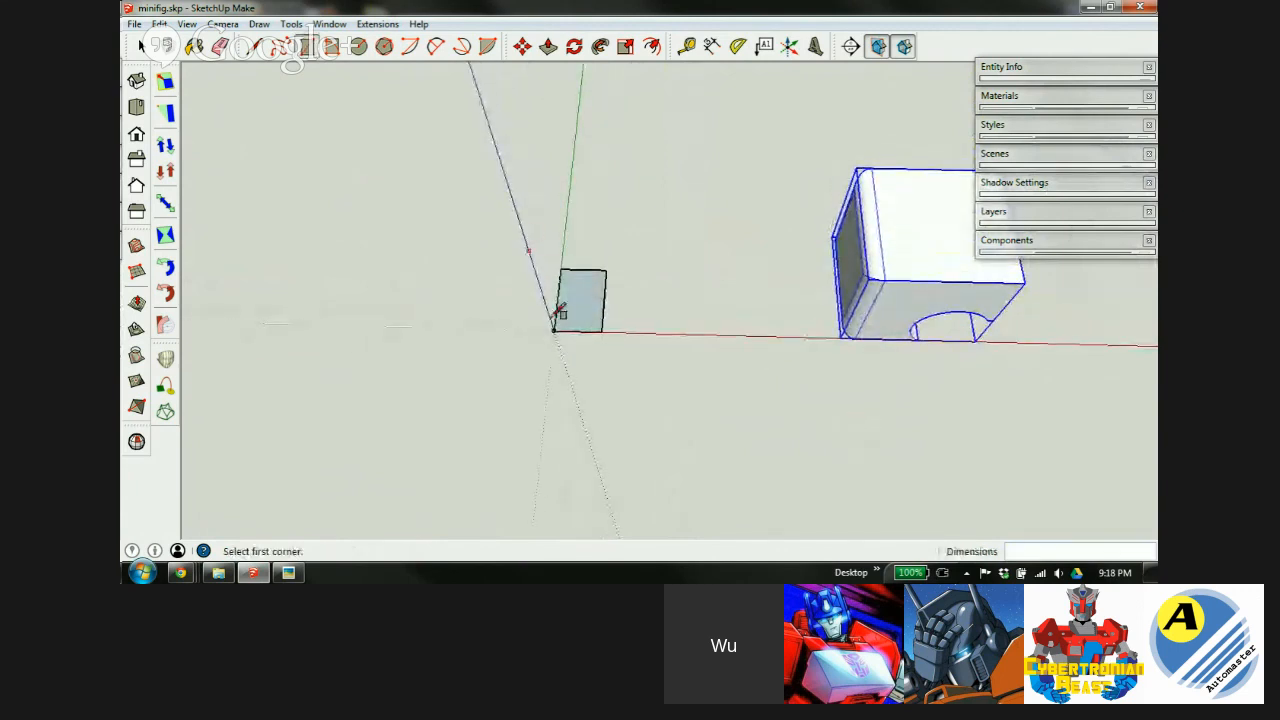
{"action": "middle_click_drag", "start_coordinate": [880, 306], "coordinate": [740, 294]}
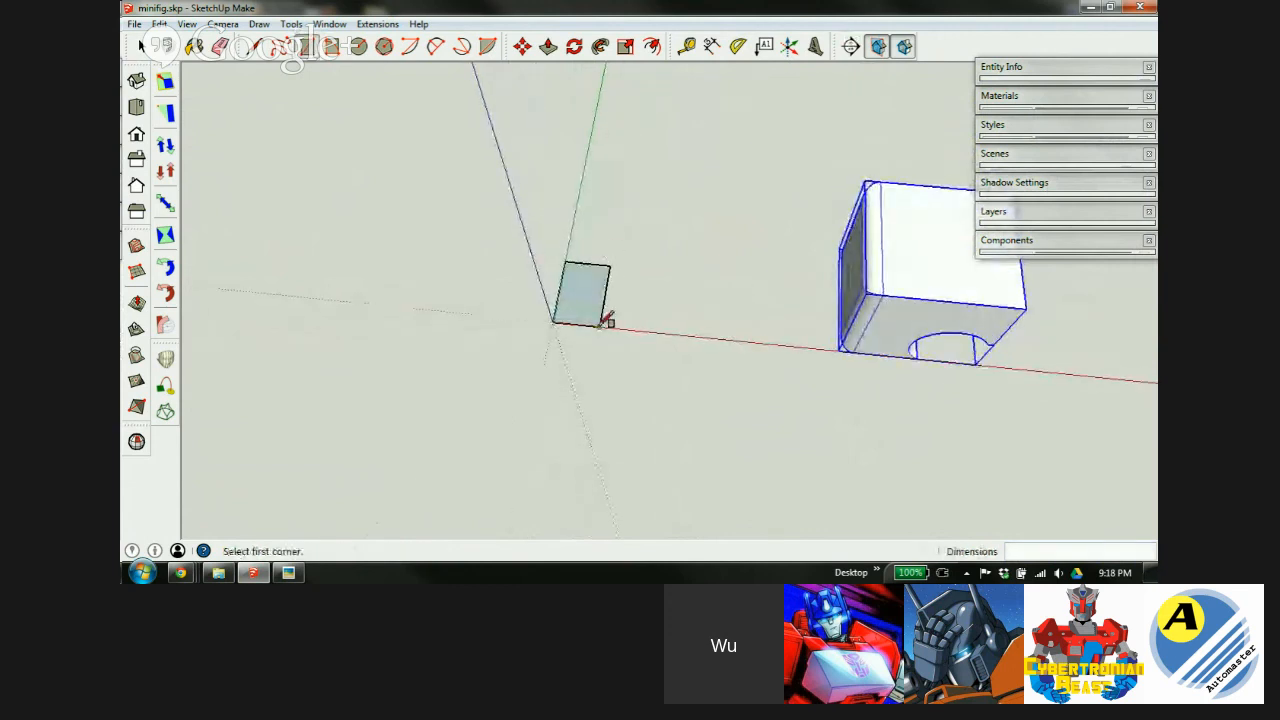
{"action": "middle_click_drag", "start_coordinate": [878, 287], "coordinate": [1066, 528]}
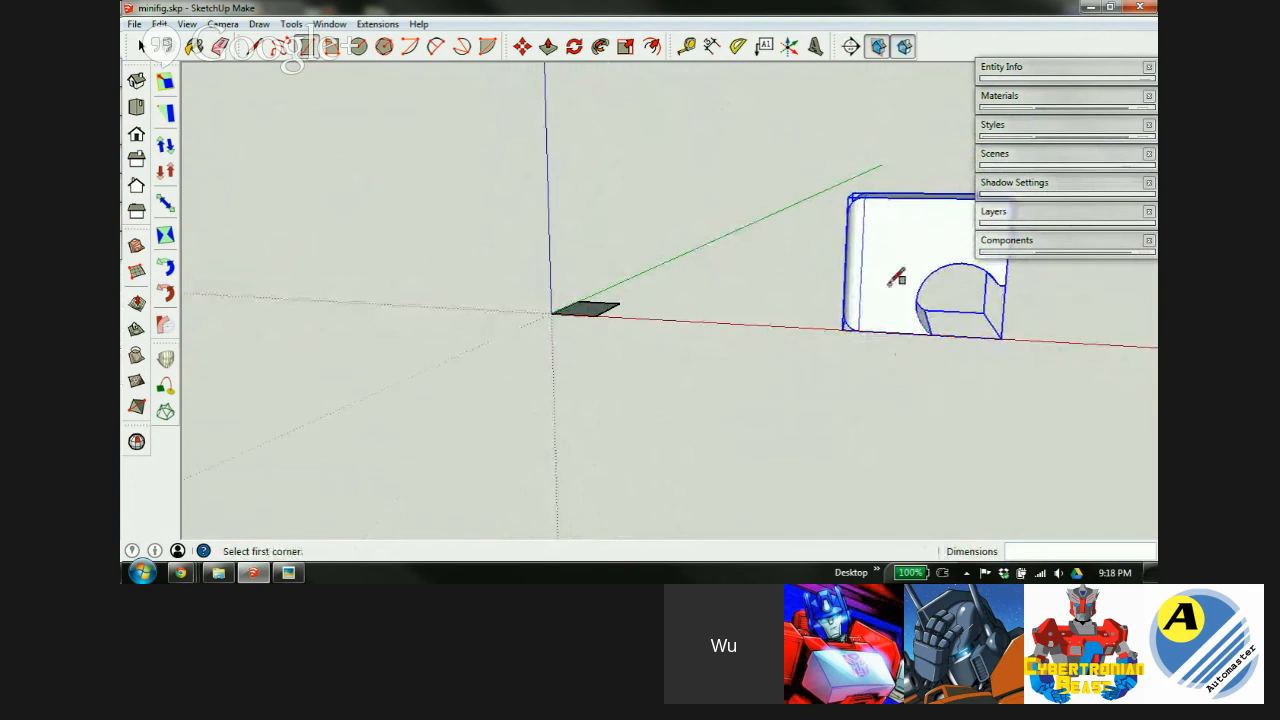
{"action": "middle_click_drag", "start_coordinate": [893, 277], "coordinate": [997, 463]}
{"action": "scroll", "coordinate": [563, 318], "scroll_direction": "up", "scroll_amount": 3}
{"action": "middle_click_drag", "start_coordinate": [586, 291], "coordinate": [569, 441]}
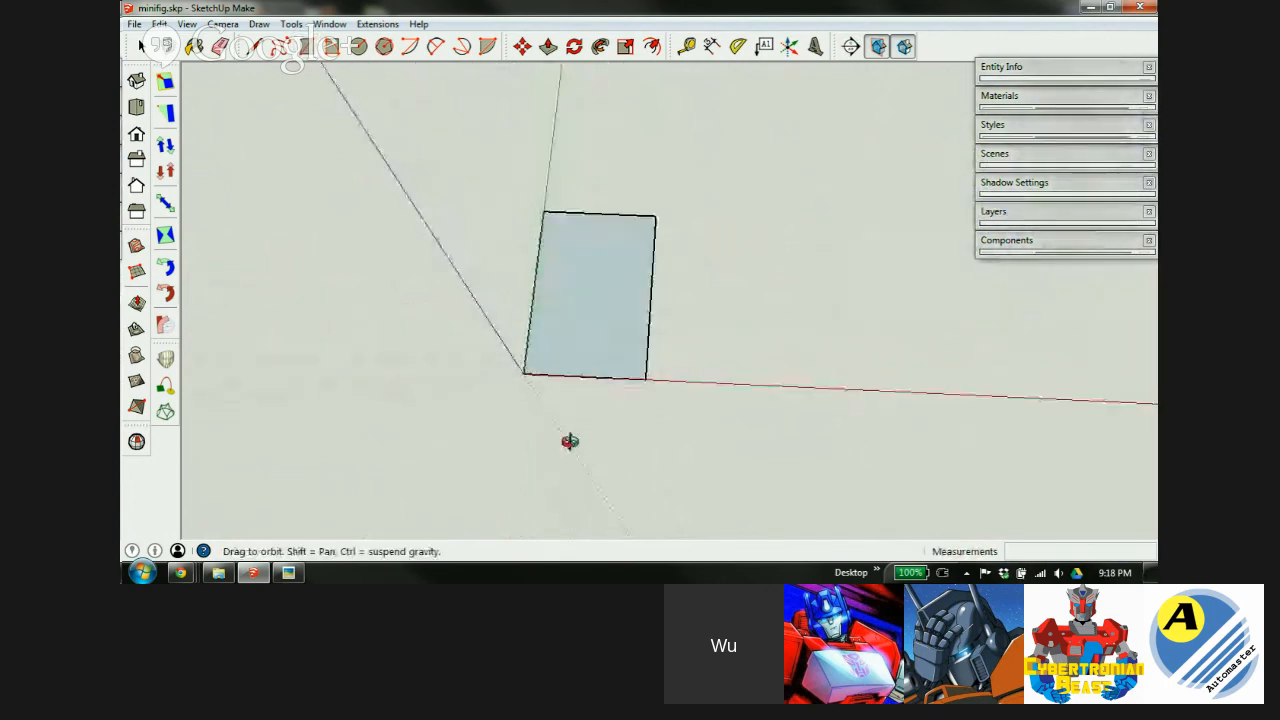
{"action": "scroll", "coordinate": [620, 245], "scroll_direction": "up", "scroll_amount": 3}
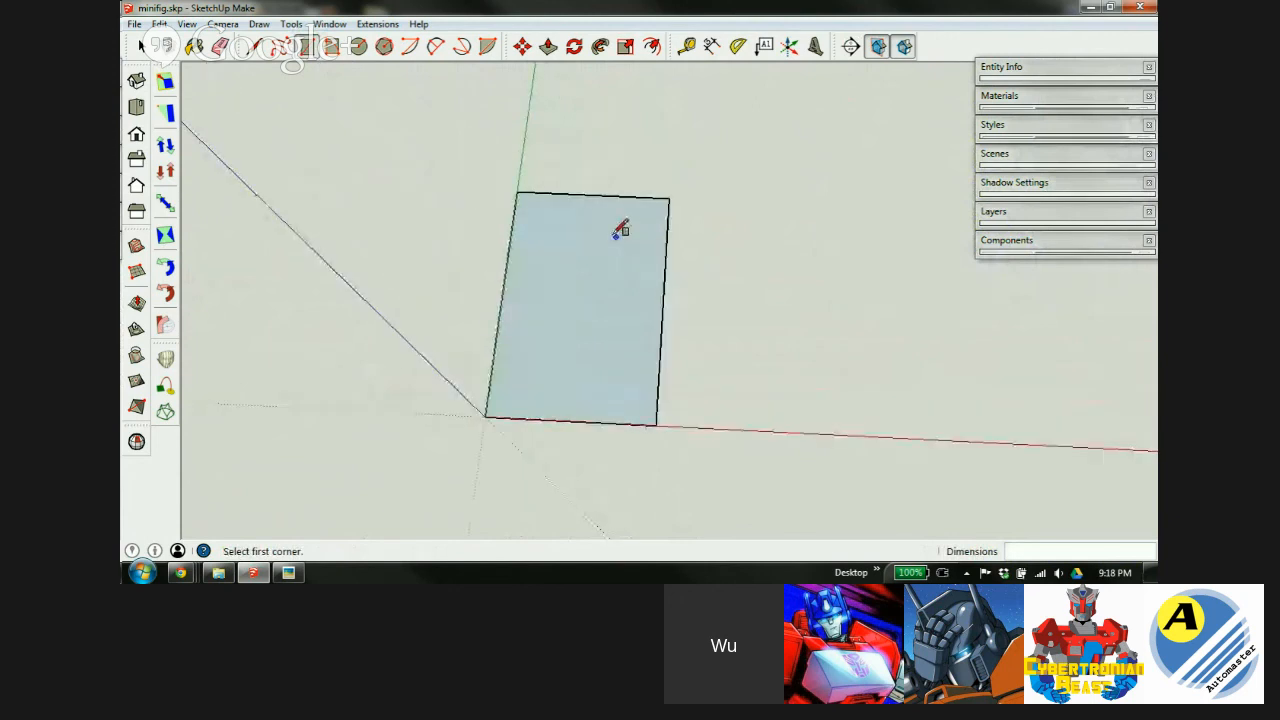
Pull the rectangle up 2 mm into a solid box at the origin.
{"action": "key", "text": "p"}
{"action": "left_click", "coordinate": [556, 392]}
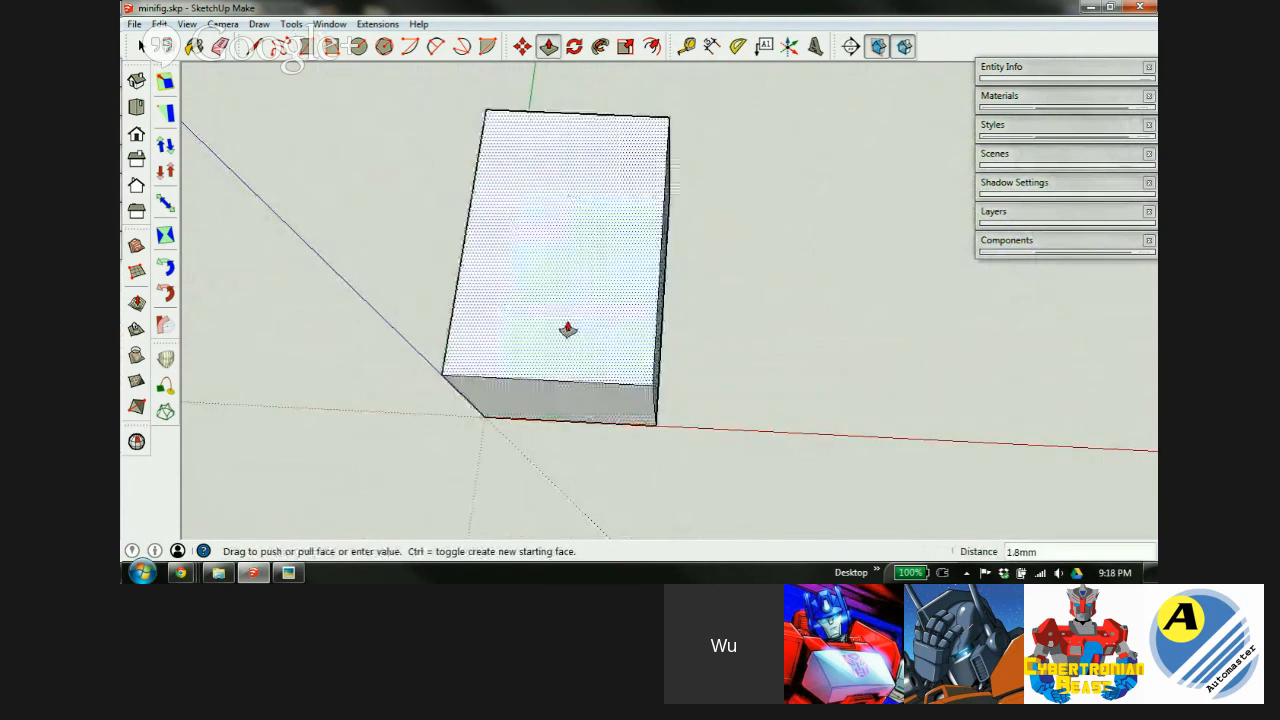
{"action": "type", "text": "2"}
{"action": "key", "text": "Return"}
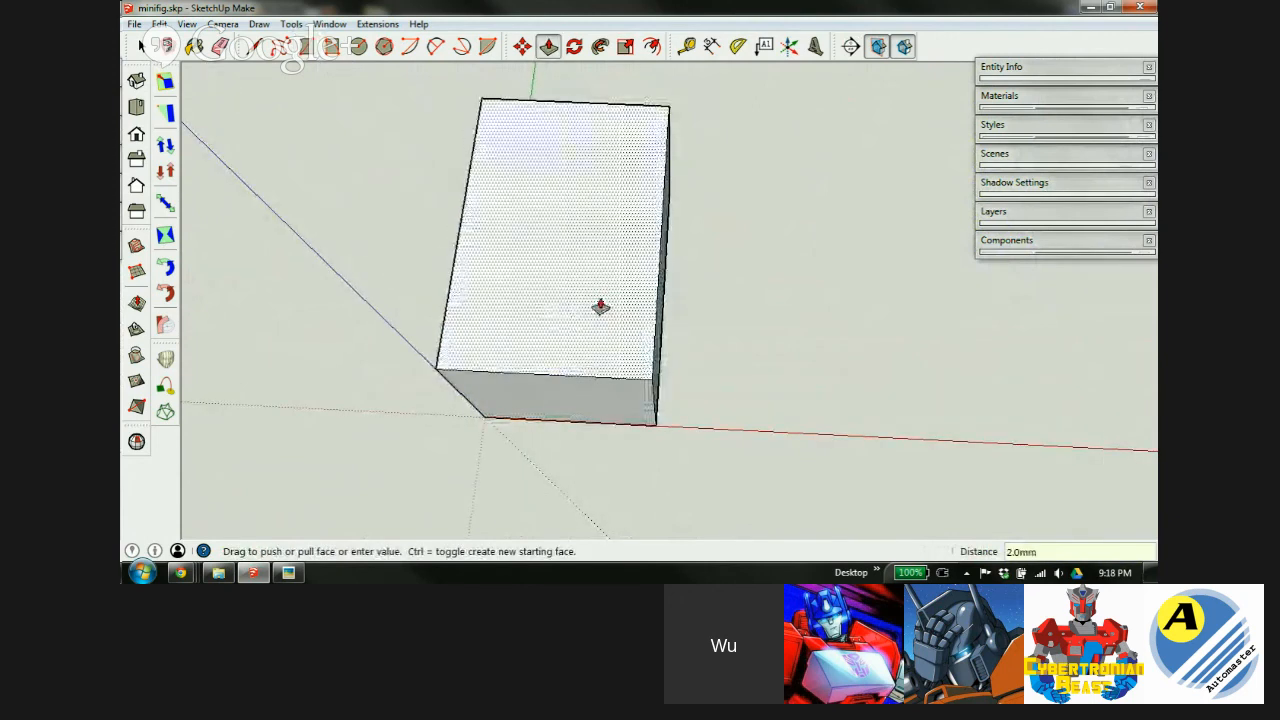
{"action": "middle_click_drag", "start_coordinate": [585, 375], "coordinate": [603, 200]}
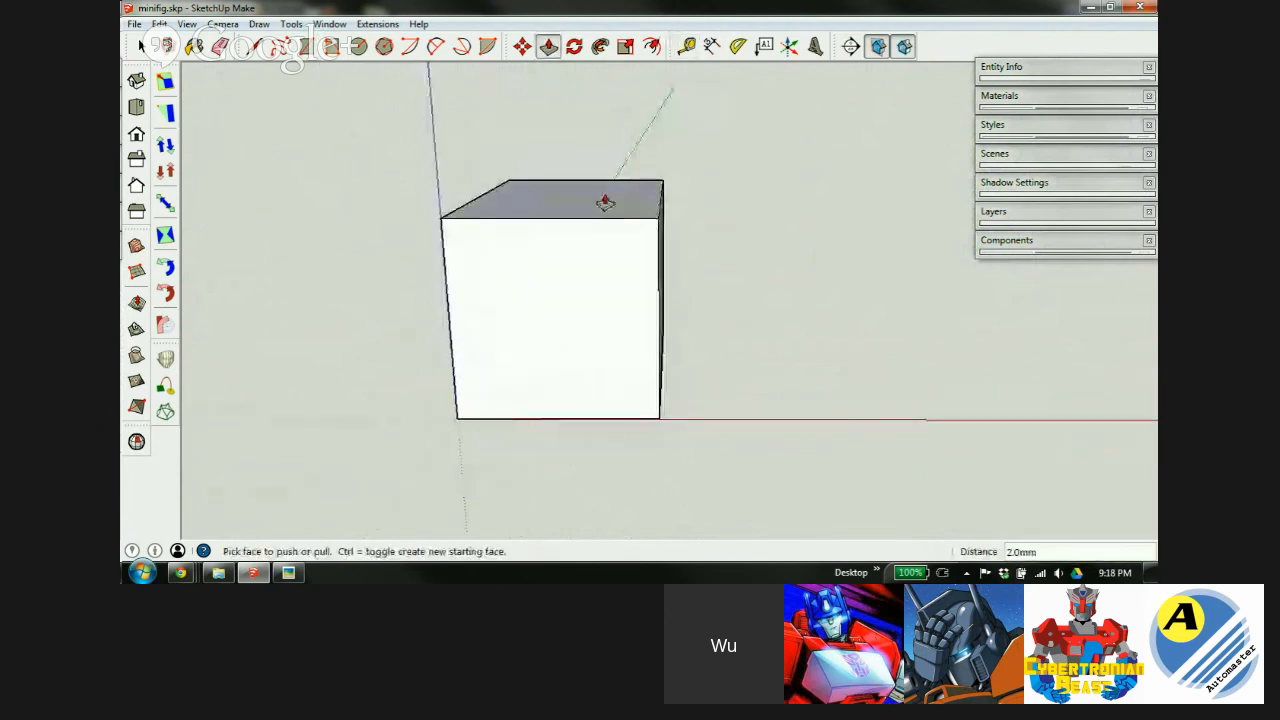
{"action": "middle_click_drag", "start_coordinate": [563, 306], "coordinate": [306, 434]}
{"action": "key", "text": "m"}
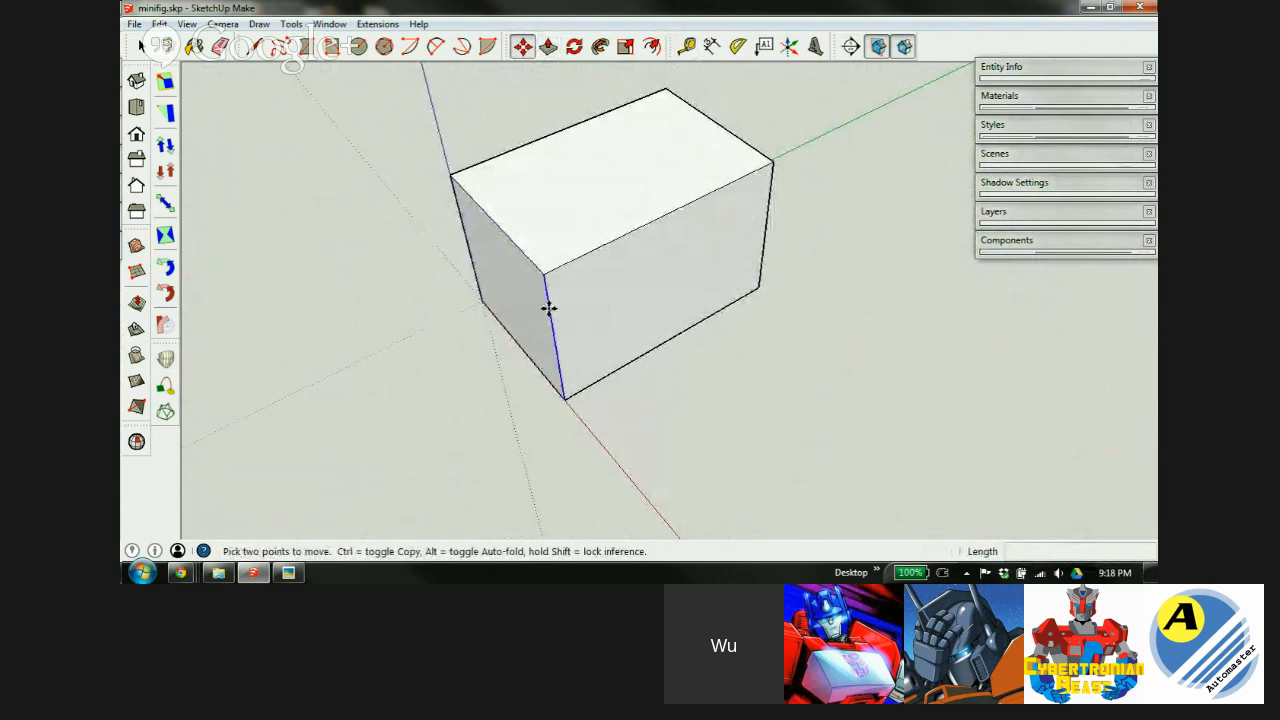
Try sliding the box's right vertical edge 0.25 mm, then undo that first attempt.
{"action": "left_click", "coordinate": [549, 309]}
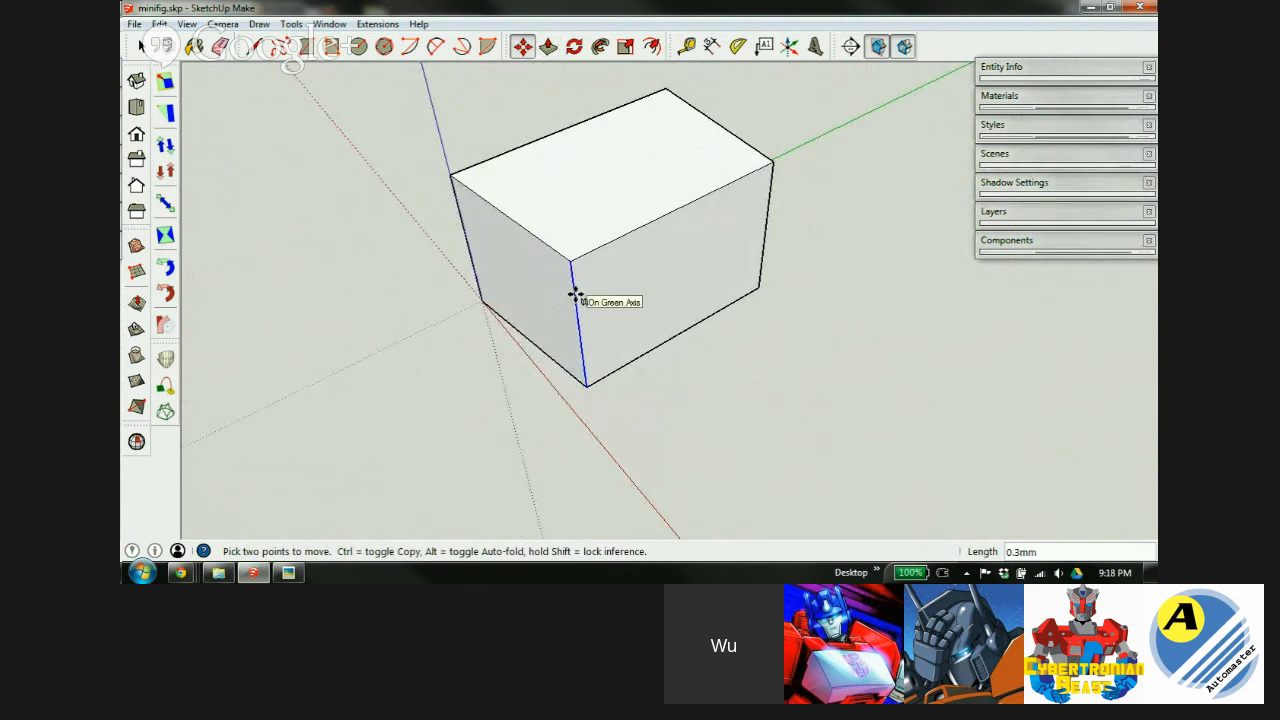
{"action": "key", "text": "Escape"}
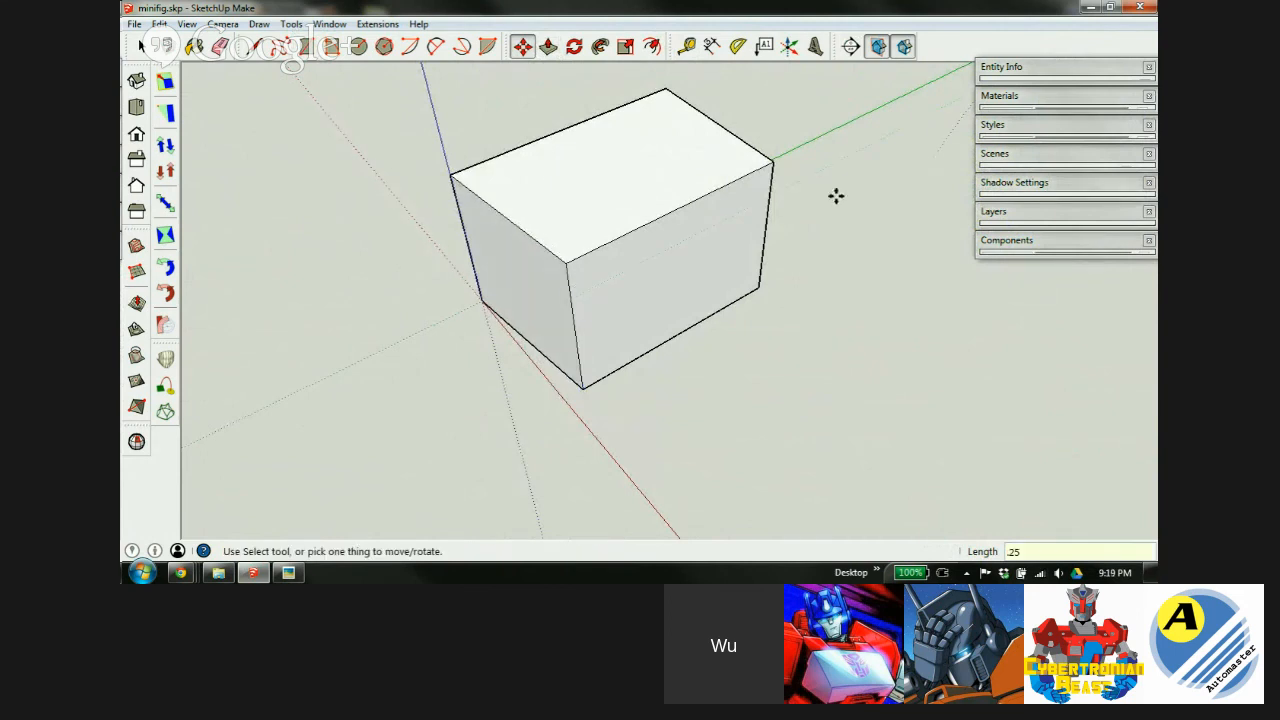
{"action": "key", "text": "space"}
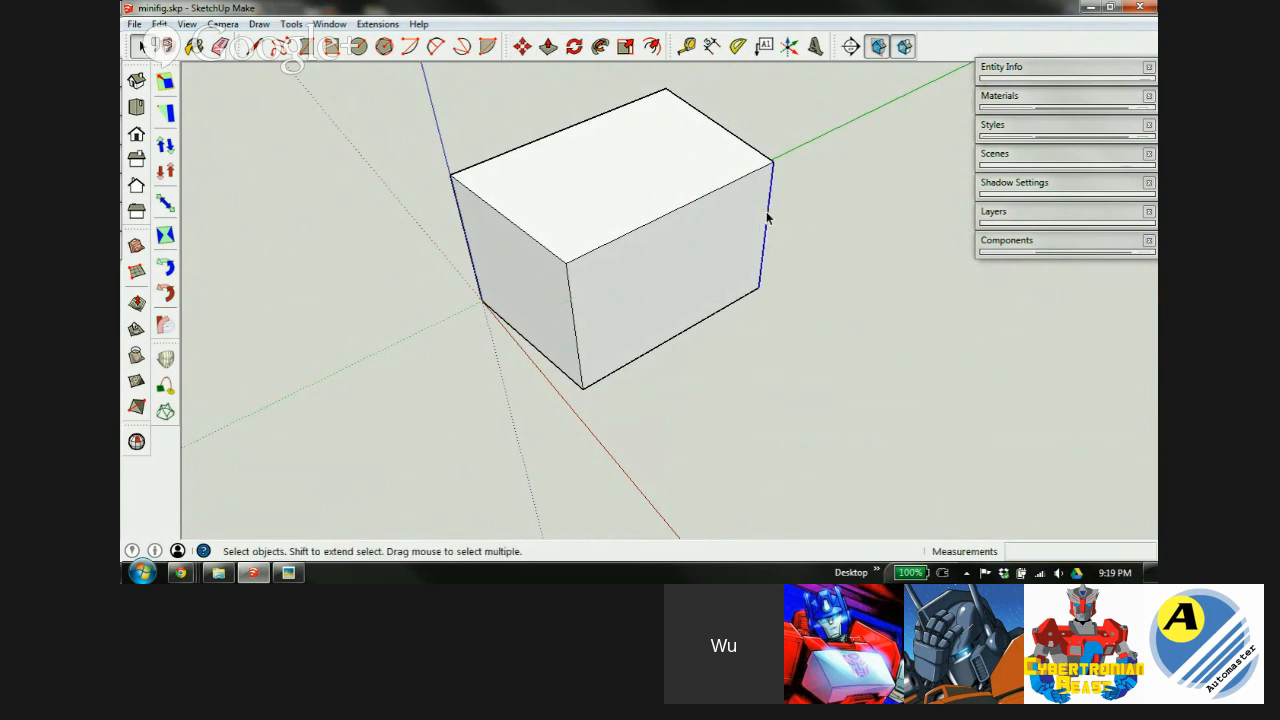
{"action": "key", "text": "m"}
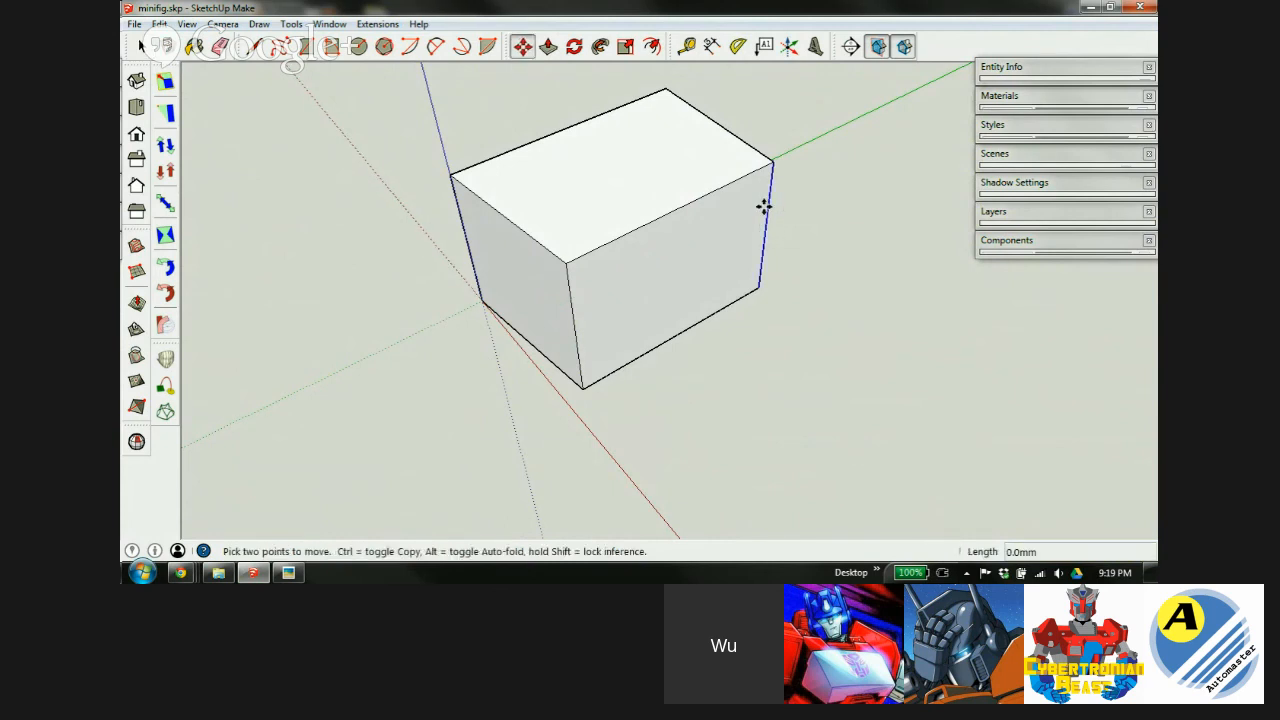
{"action": "left_click", "coordinate": [765, 205]}
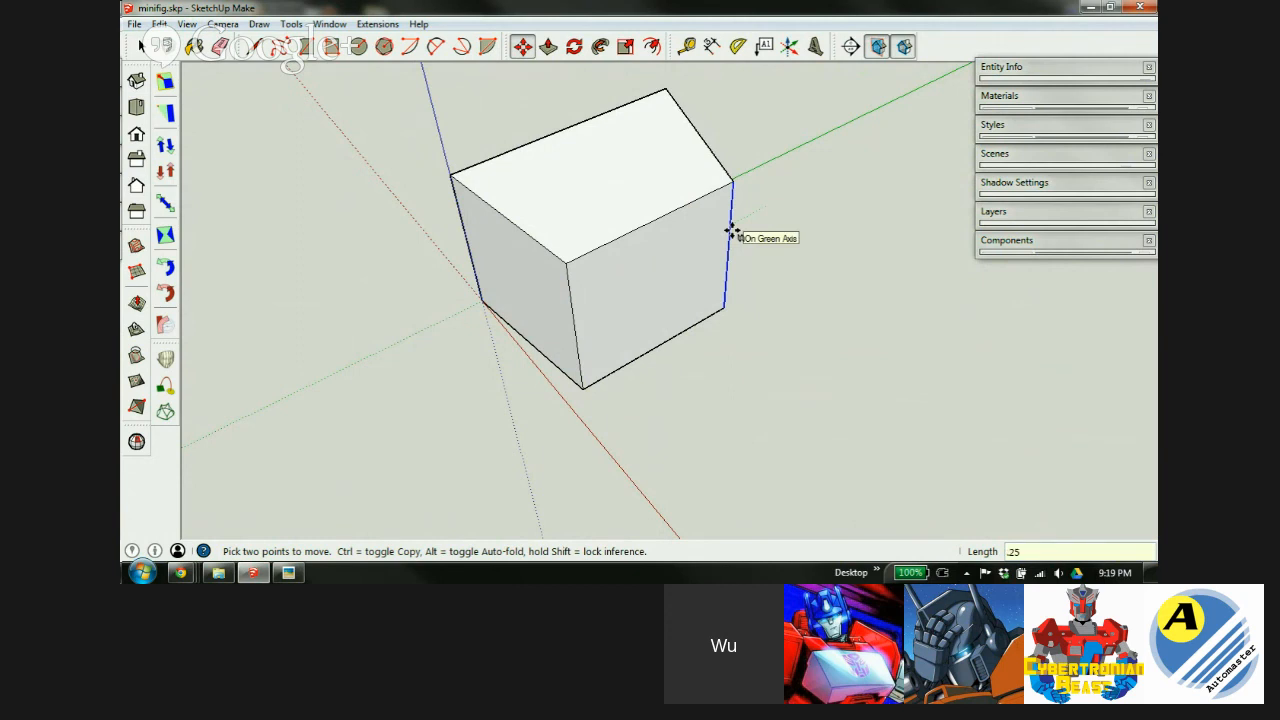
{"action": "key", "text": "Return"}
{"action": "scroll", "coordinate": [709, 217], "scroll_direction": "up", "scroll_amount": 4}
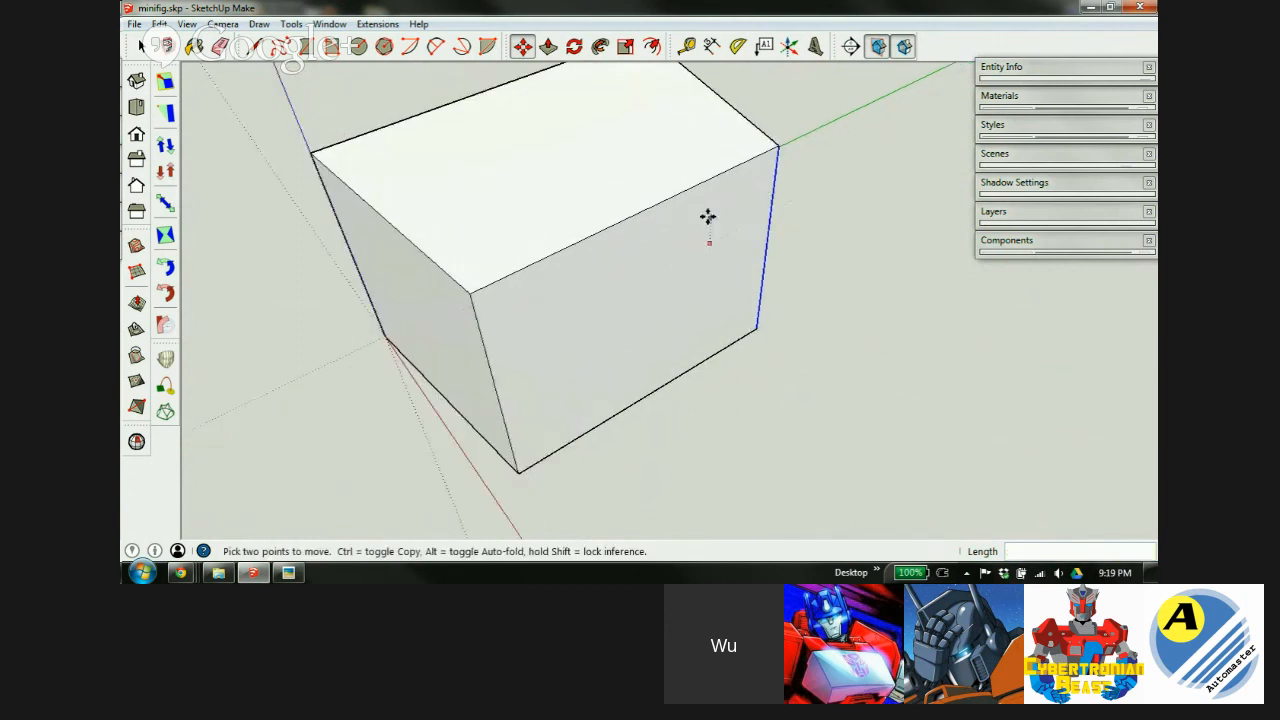
{"action": "middle_click_drag", "start_coordinate": [672, 239], "coordinate": [537, 260]}
{"action": "scroll", "coordinate": [541, 271], "scroll_direction": "down", "scroll_amount": 3}
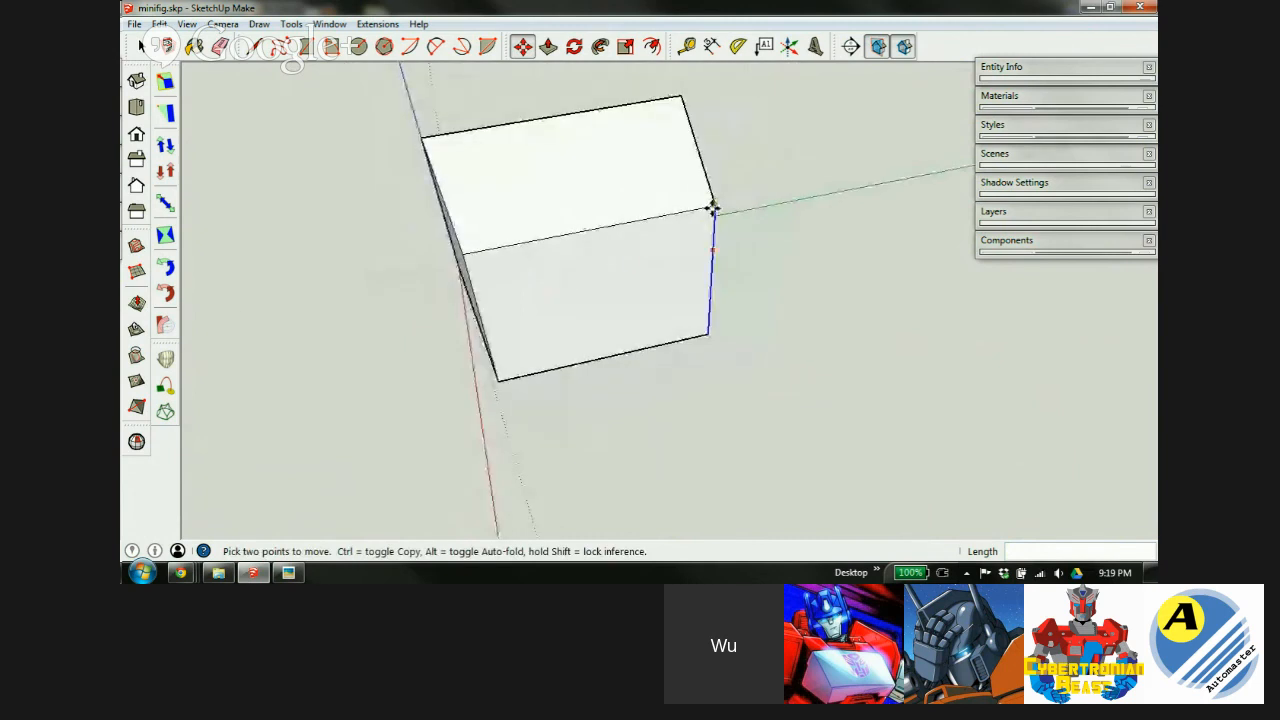
{"action": "key", "text": "ctrl+z"}
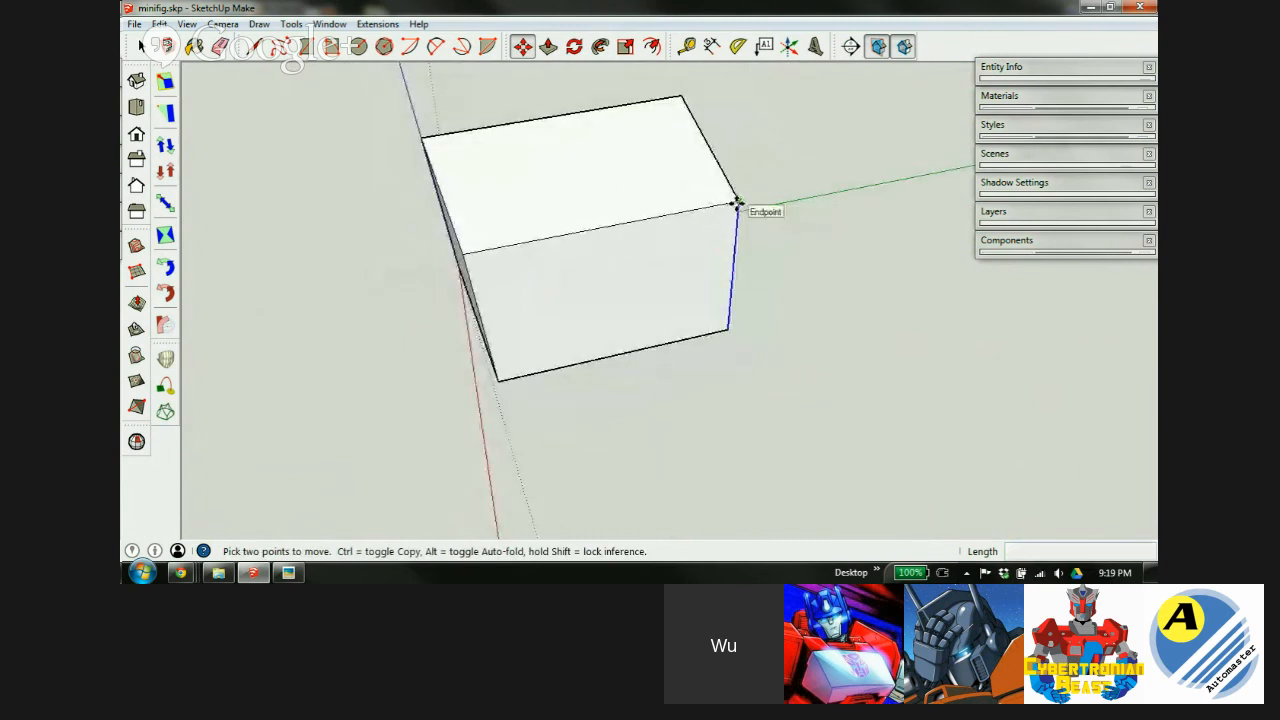
Shift the box's right vertical edge 0.25 mm along the green axis to taper the block.
{"action": "left_click", "coordinate": [737, 203]}
{"action": "key", "text": "Escape"}
{"action": "middle_click_drag", "start_coordinate": [716, 222], "coordinate": [582, 413]}
{"action": "middle_click_drag", "start_coordinate": [613, 247], "coordinate": [611, 137]}
{"action": "key", "text": "m"}
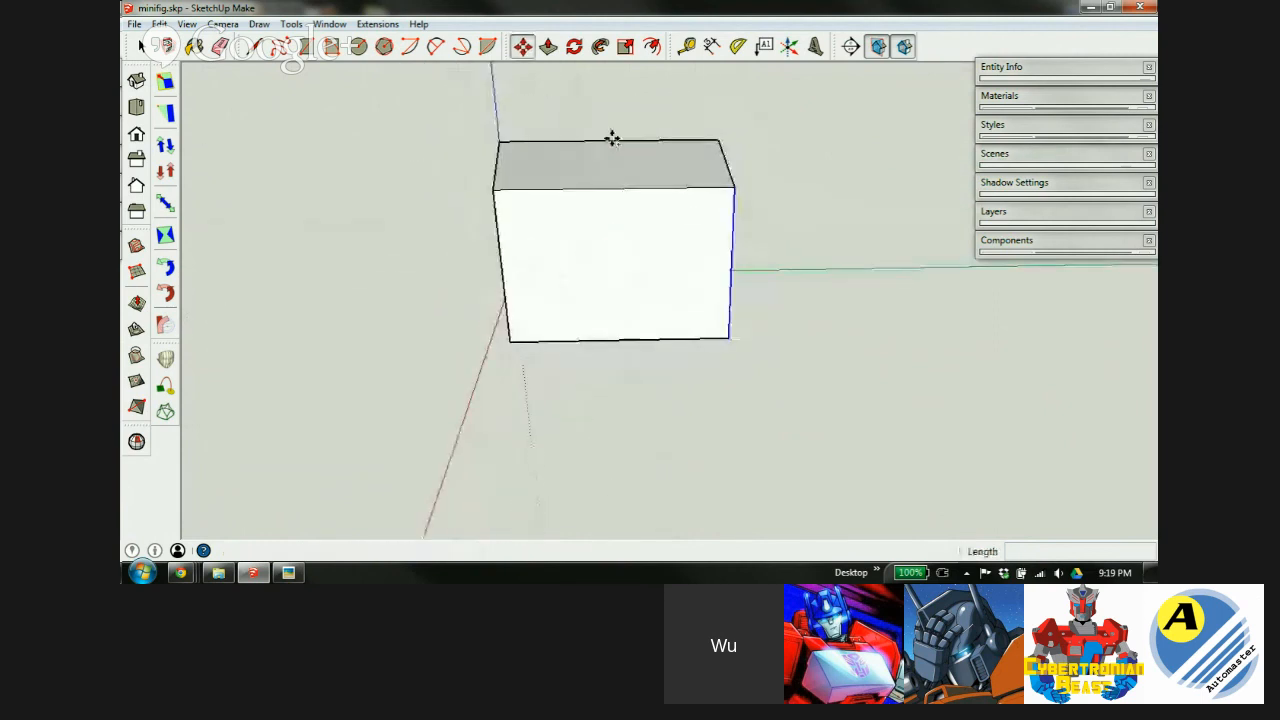
{"action": "left_click", "coordinate": [731, 186]}
{"action": "key", "text": "ctrl"}
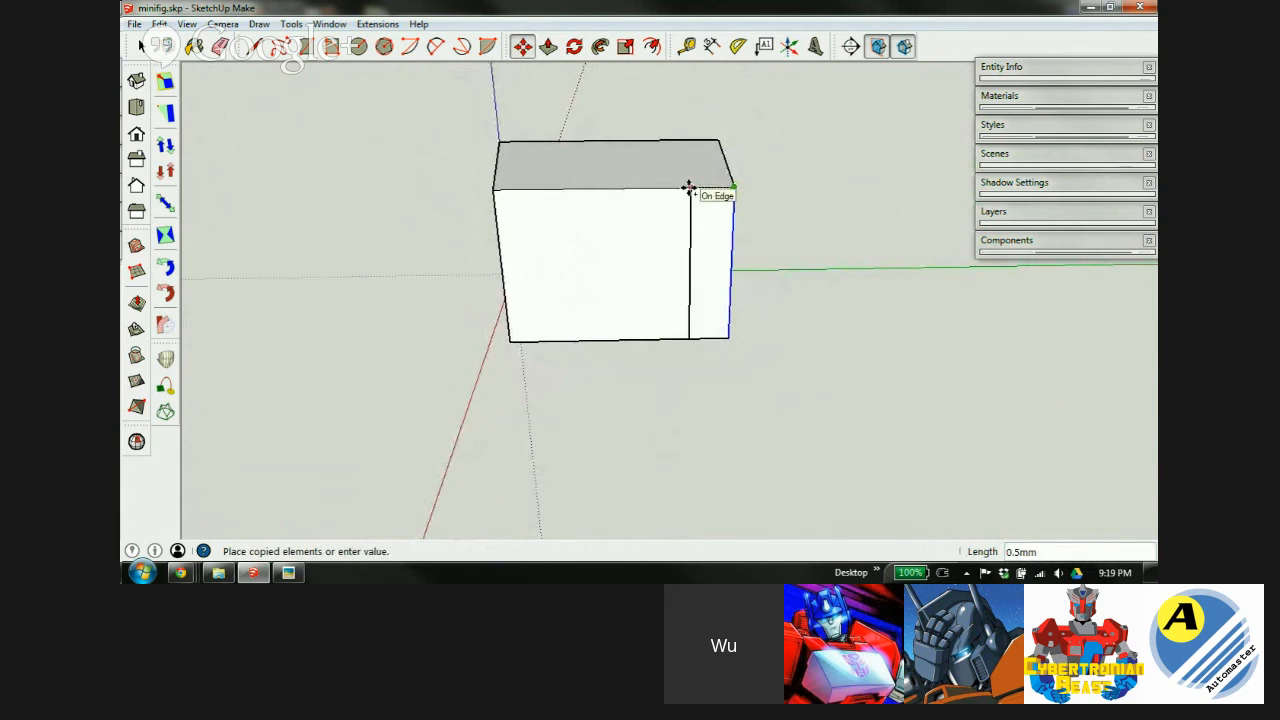
{"action": "key", "text": "Escape"}
{"action": "left_click", "coordinate": [733, 188]}
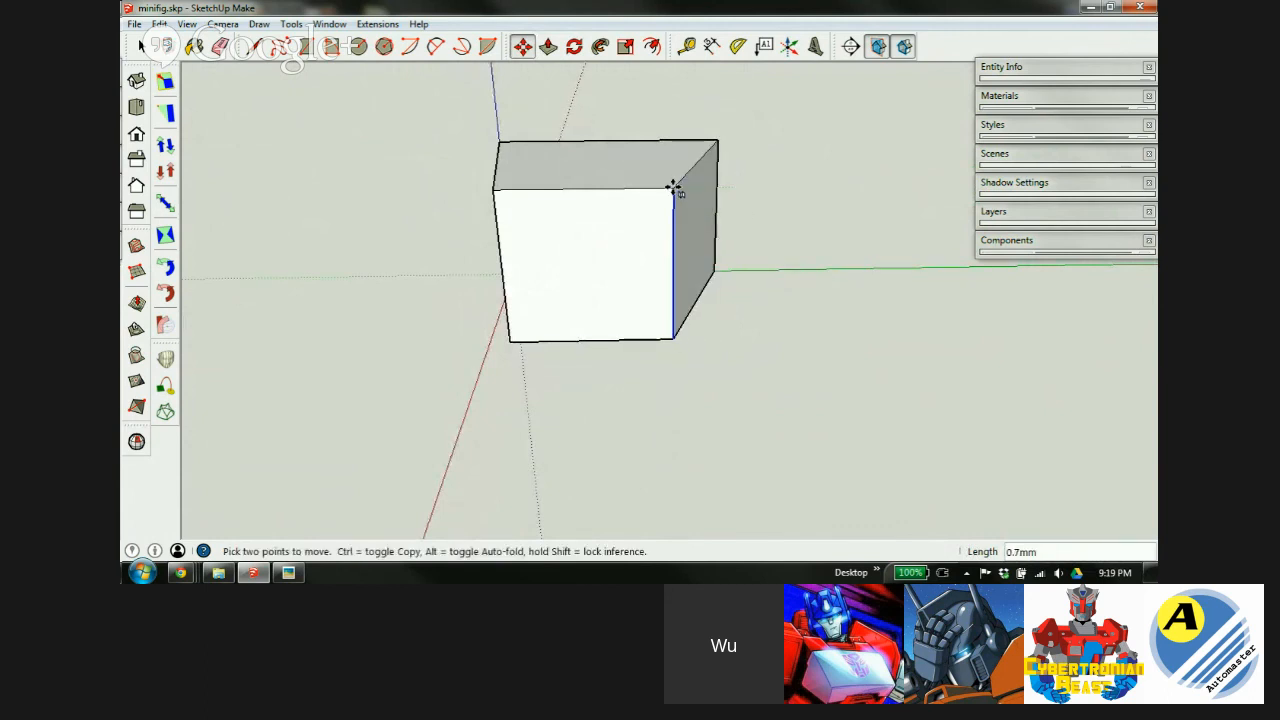
{"action": "key", "text": "Return"}
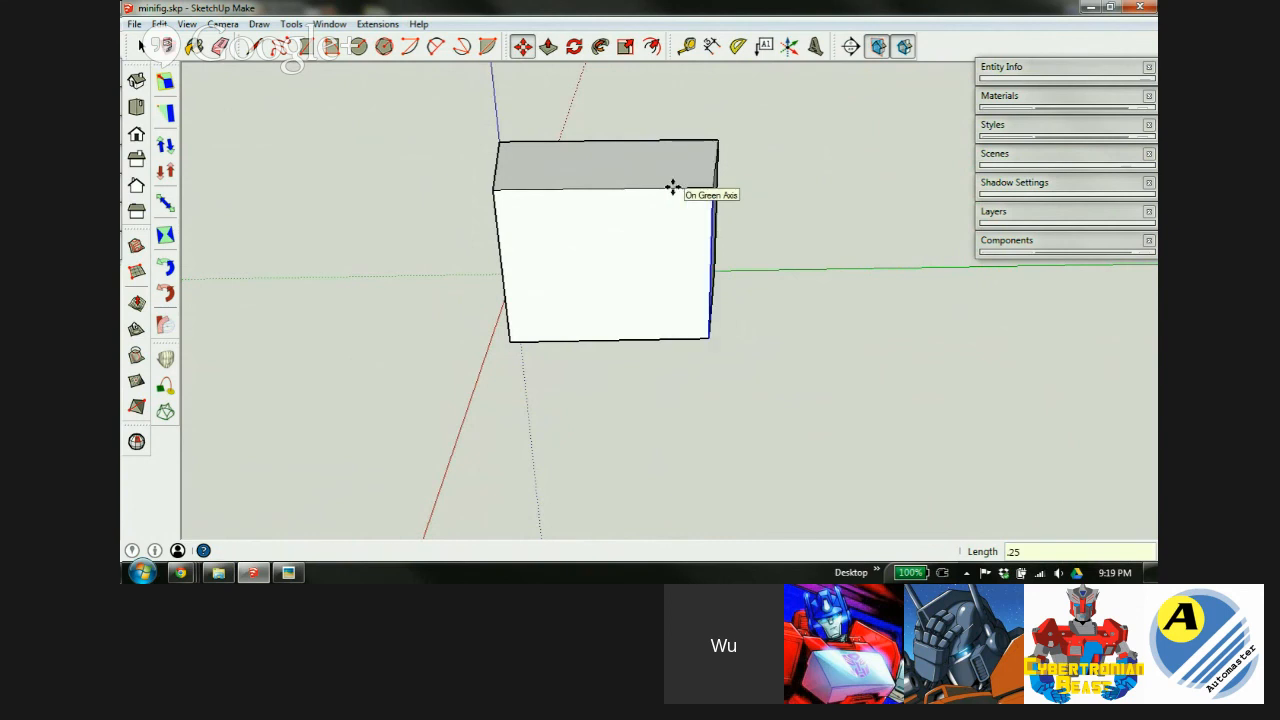
{"action": "middle_click_drag", "start_coordinate": [673, 188], "coordinate": [626, 217]}
{"action": "key", "text": "m"}
{"action": "key", "text": "space"}
Select the whole tapered box and make it a group.
{"action": "triple_click", "coordinate": [577, 234]}
{"action": "right_click", "coordinate": [582, 233]}
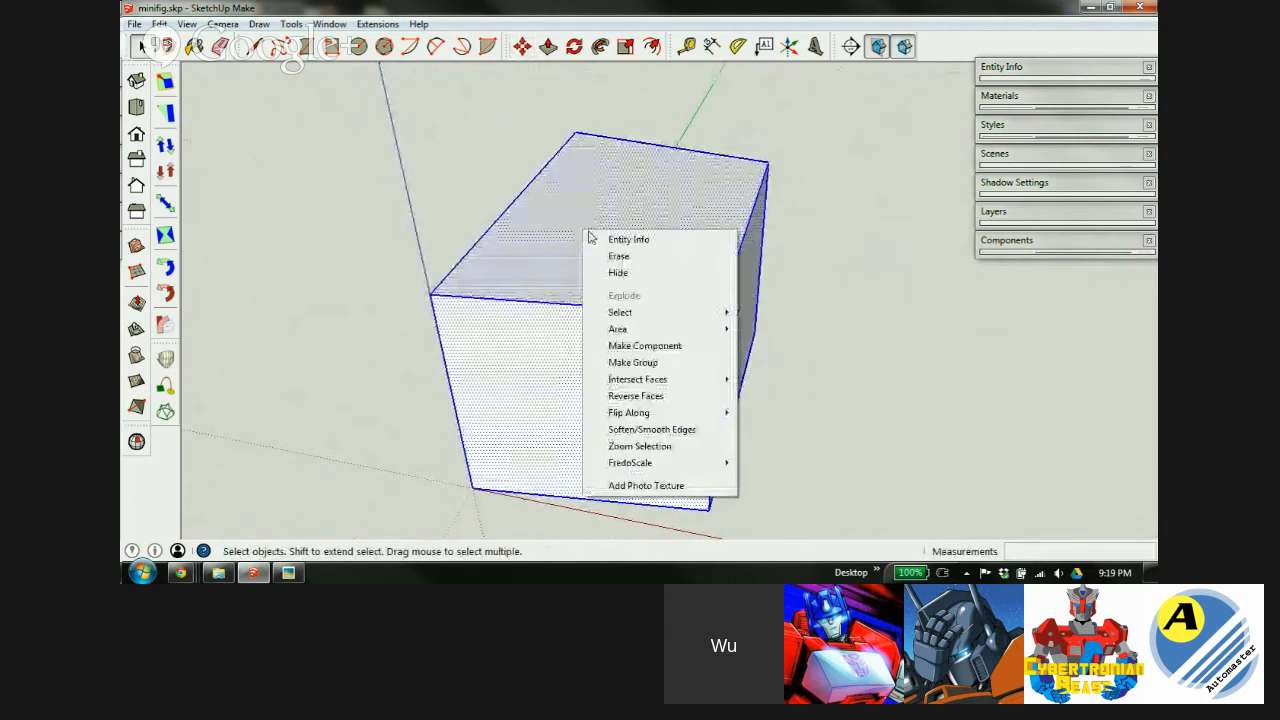
{"action": "left_click", "coordinate": [636, 362]}
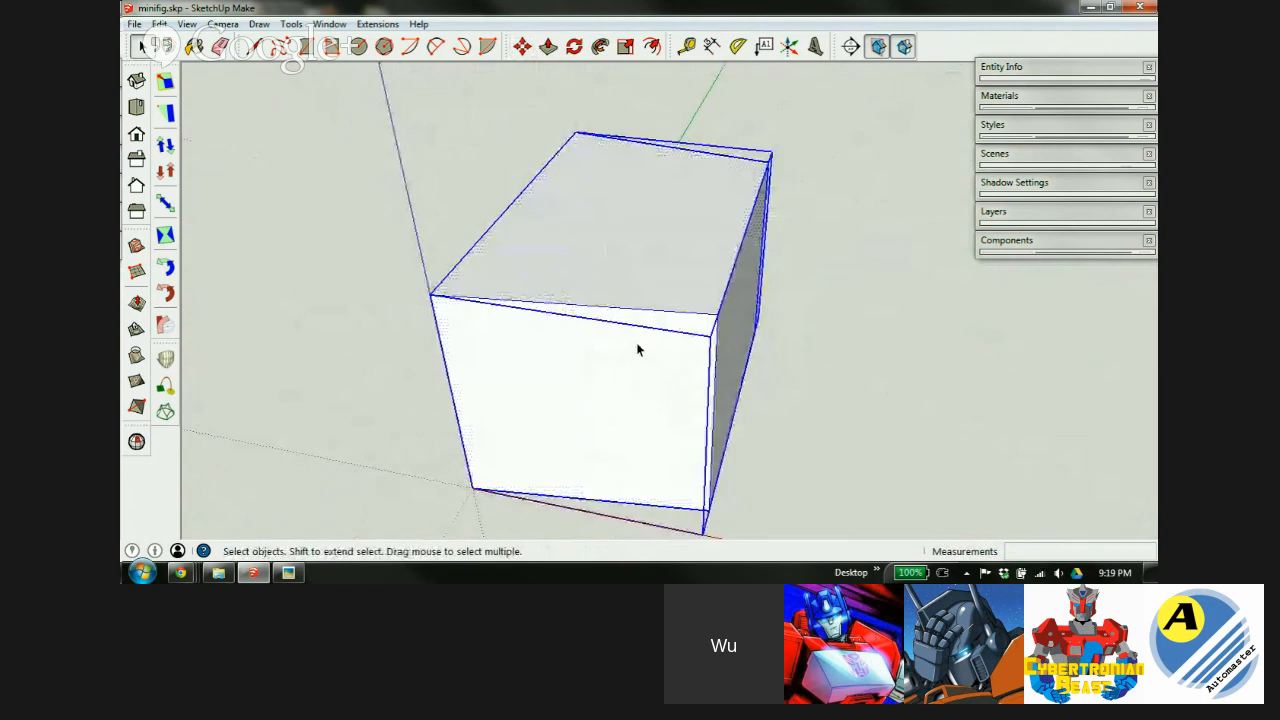
Rotate the grouped box 90° so it stands upright.
{"action": "key", "text": "m"}
{"action": "left_click", "coordinate": [476, 405]}
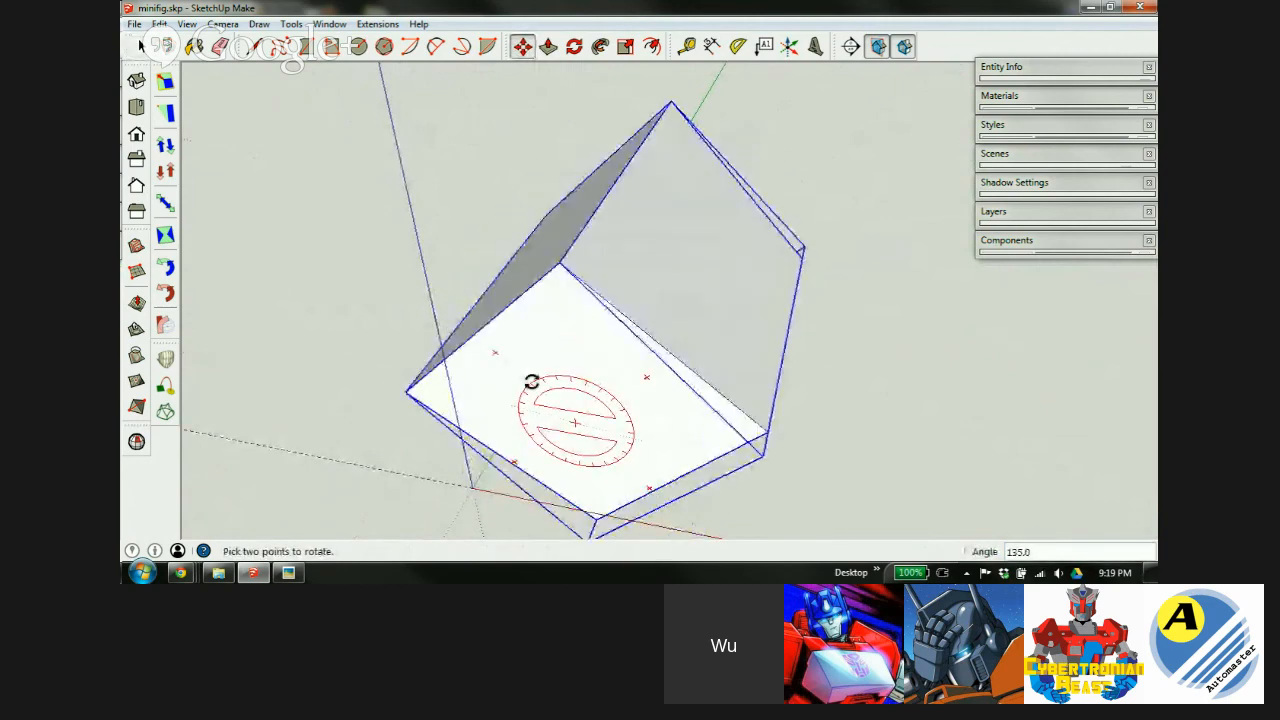
{"action": "left_click", "coordinate": [571, 376]}
{"action": "middle_click_drag", "start_coordinate": [674, 258], "coordinate": [840, 380]}
{"action": "left_click", "coordinate": [810, 318]}
{"action": "key", "text": "m"}
Orbit and zoom to view the upright block front-on beside the torso and head.
{"action": "middle_click_drag", "start_coordinate": [711, 371], "coordinate": [537, 249]}
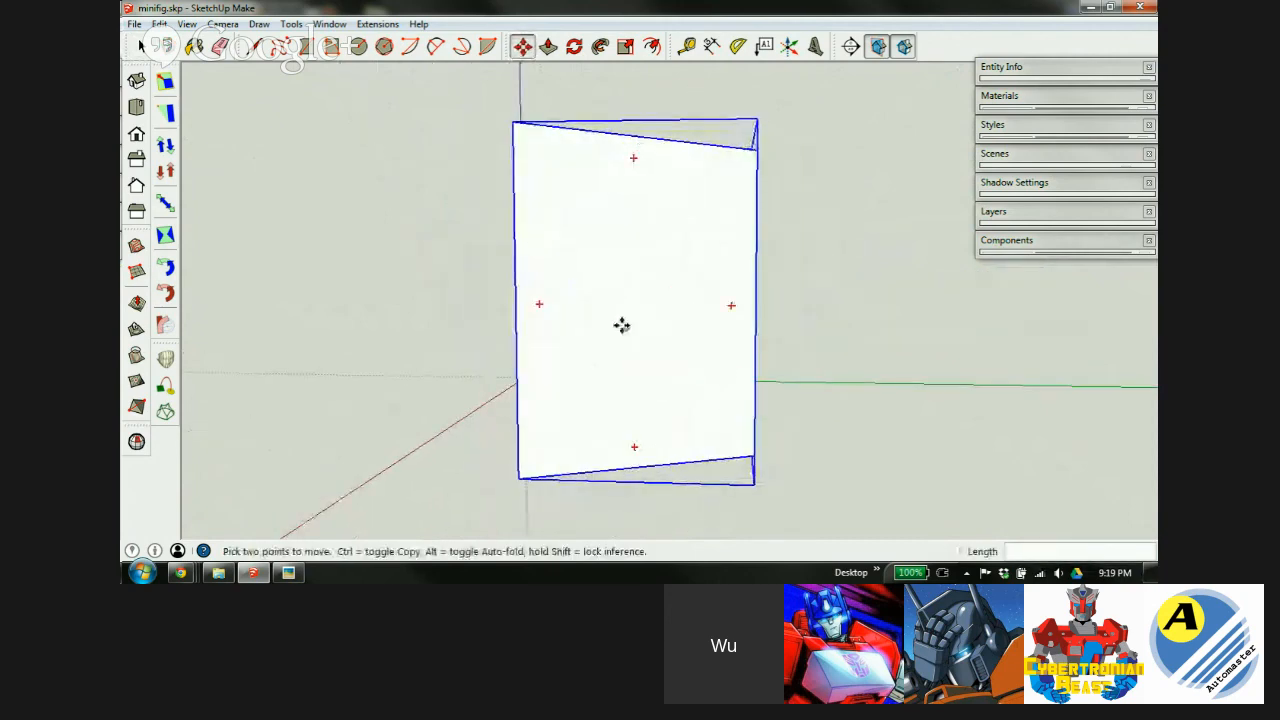
{"action": "middle_click_drag", "start_coordinate": [612, 312], "coordinate": [903, 411]}
{"action": "scroll", "coordinate": [600, 272], "scroll_direction": "down", "scroll_amount": 3}
{"action": "scroll", "coordinate": [600, 272], "scroll_direction": "down", "scroll_amount": 3}
{"action": "middle_click_drag", "start_coordinate": [811, 386], "coordinate": [880, 320]}
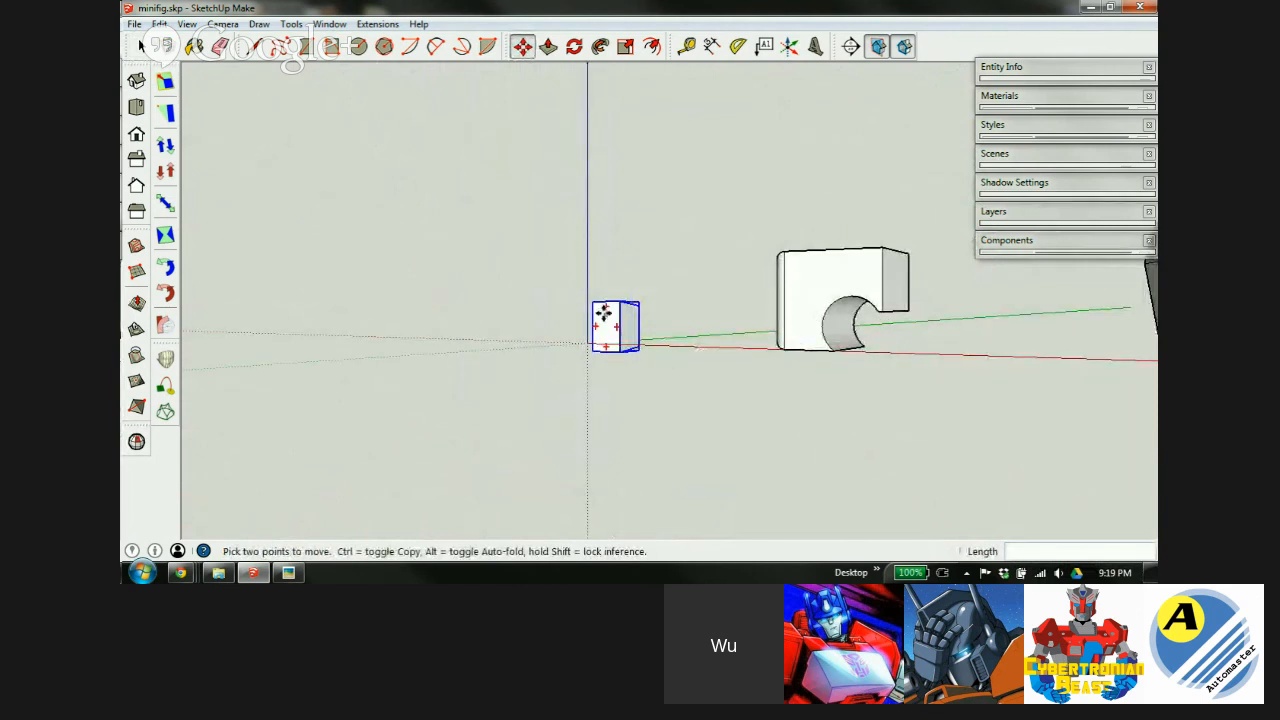
{"action": "scroll", "coordinate": [626, 320], "scroll_direction": "up", "scroll_amount": 4}
{"action": "middle_click_drag", "start_coordinate": [626, 309], "coordinate": [1077, 386]}
{"action": "key", "text": "m"}
{"action": "middle_click_drag", "start_coordinate": [600, 363], "coordinate": [712, 320]}
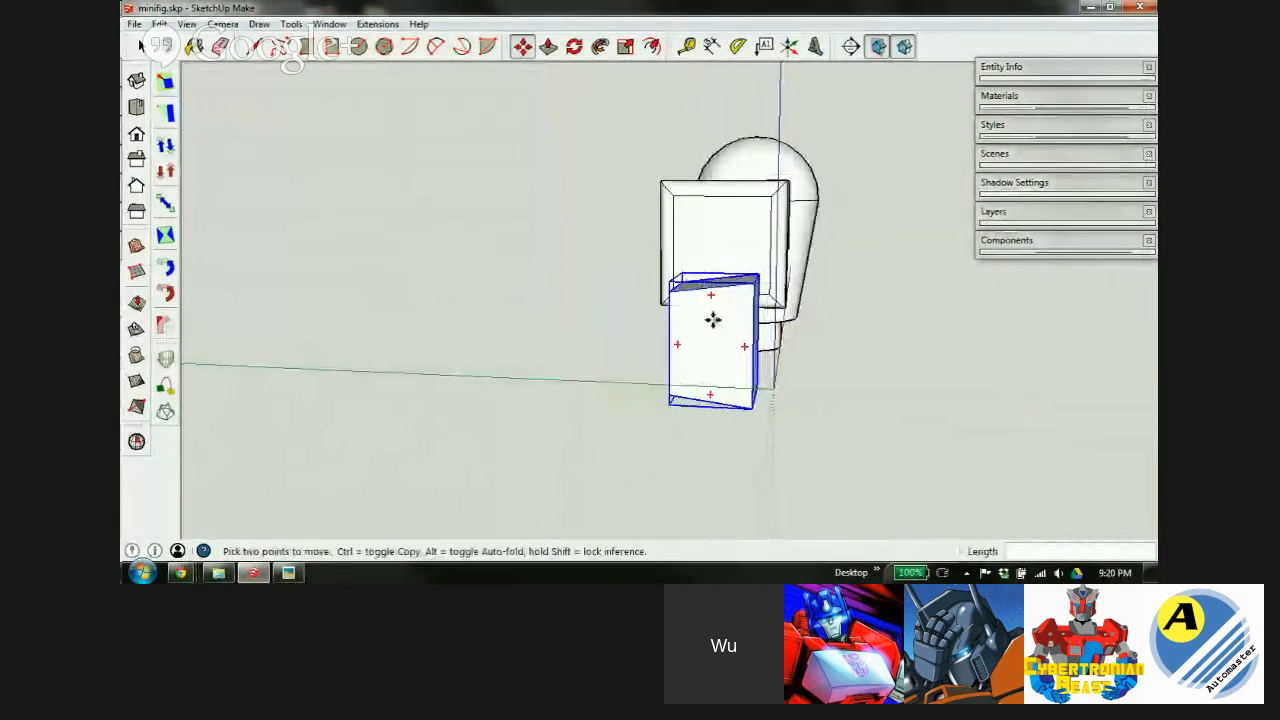
{"action": "scroll", "coordinate": [712, 320], "scroll_direction": "up", "scroll_amount": 3}
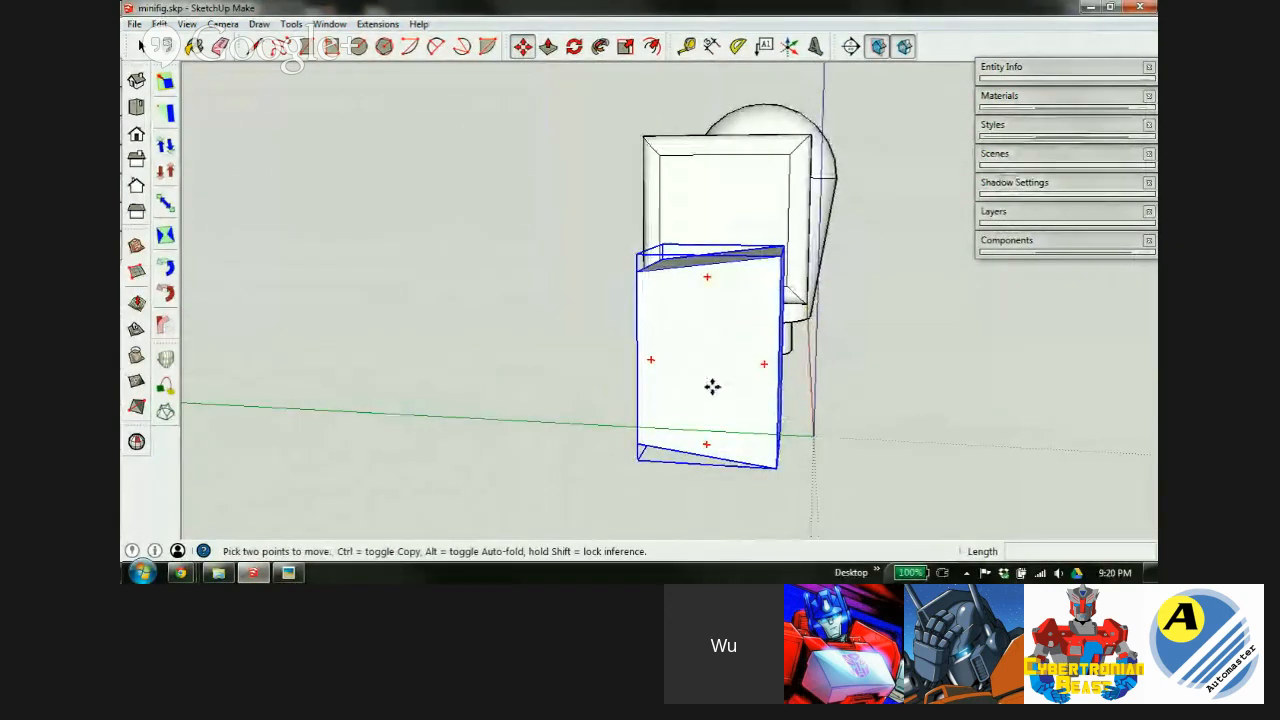
Copy the block and stack the duplicate on top of the original.
{"action": "key", "text": "ctrl"}
{"action": "left_click", "coordinate": [711, 386]}
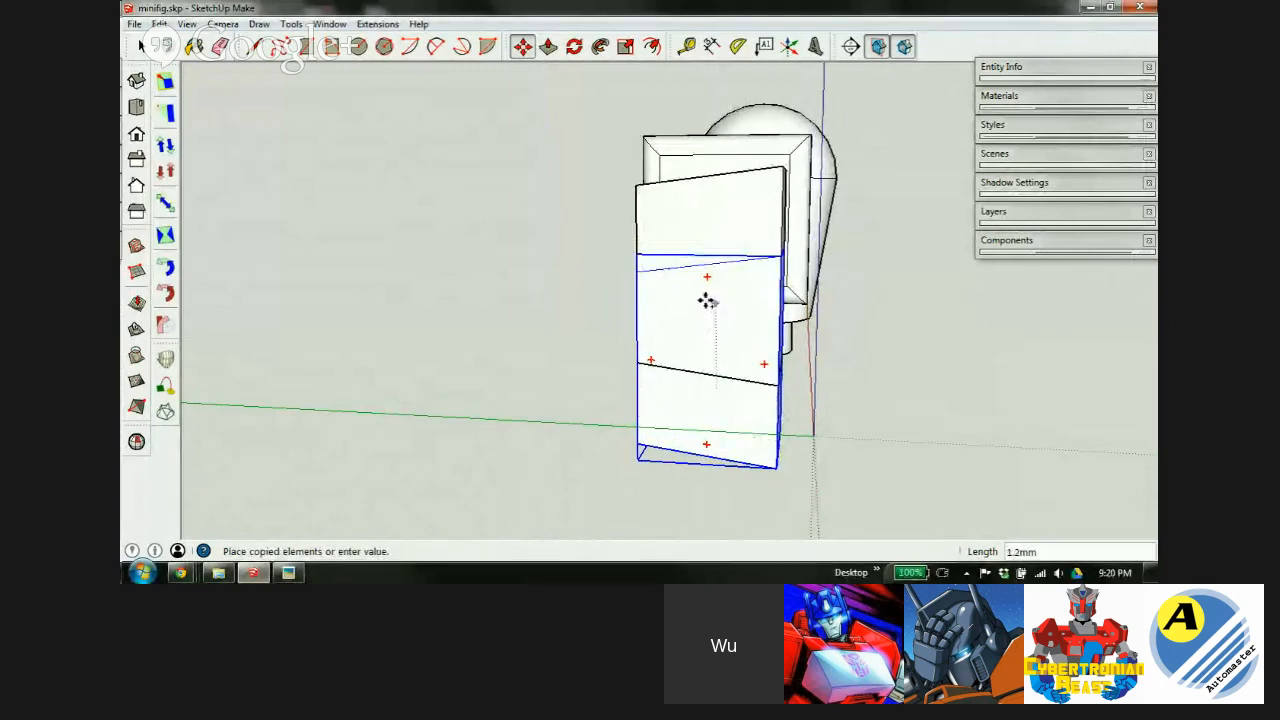
{"action": "left_click", "coordinate": [712, 152]}
{"action": "scroll", "coordinate": [767, 262], "scroll_direction": "up", "scroll_amount": 2}
{"action": "scroll", "coordinate": [735, 320], "scroll_direction": "up", "scroll_amount": 3}
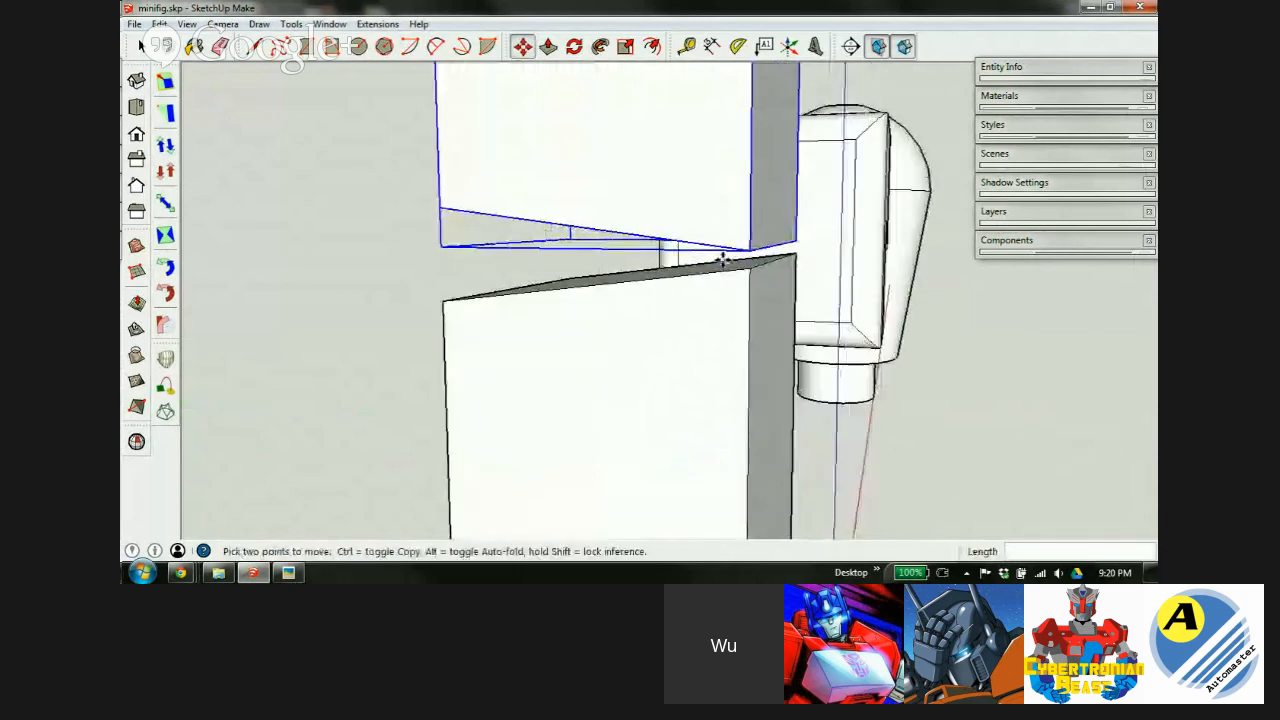
{"action": "left_click", "coordinate": [745, 263]}
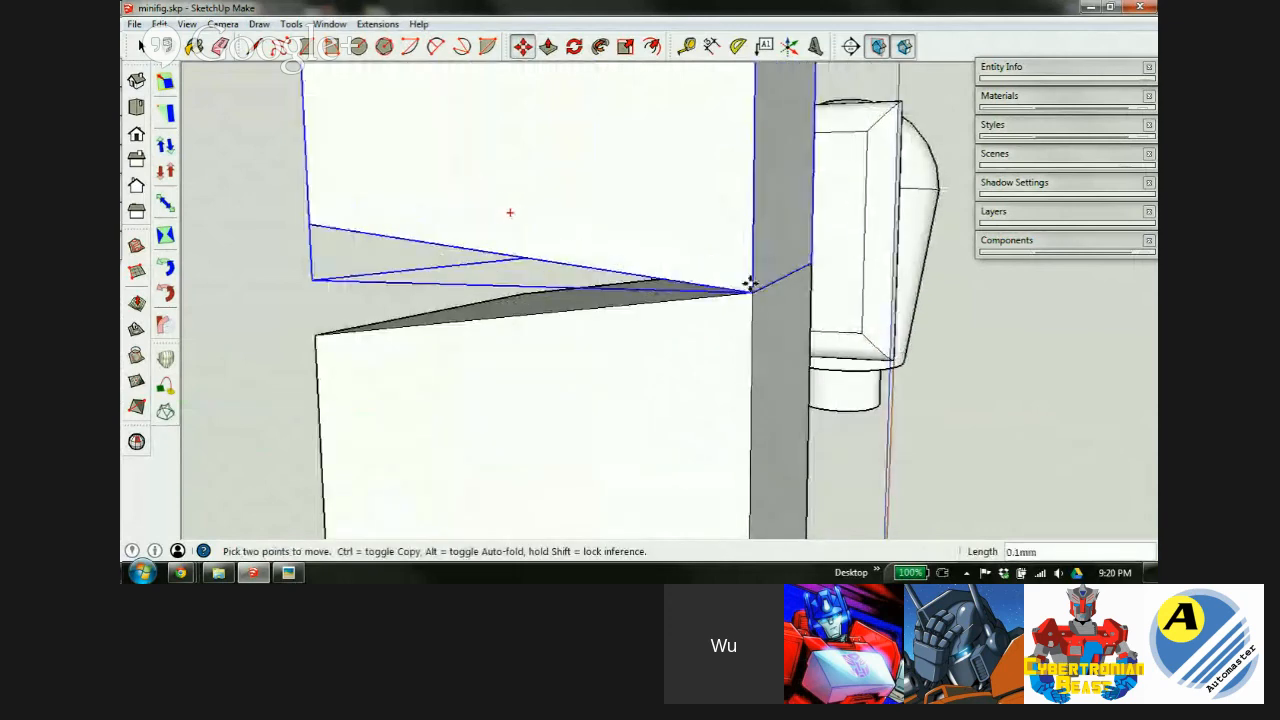
{"action": "scroll", "coordinate": [718, 372], "scroll_direction": "down", "scroll_amount": 2}
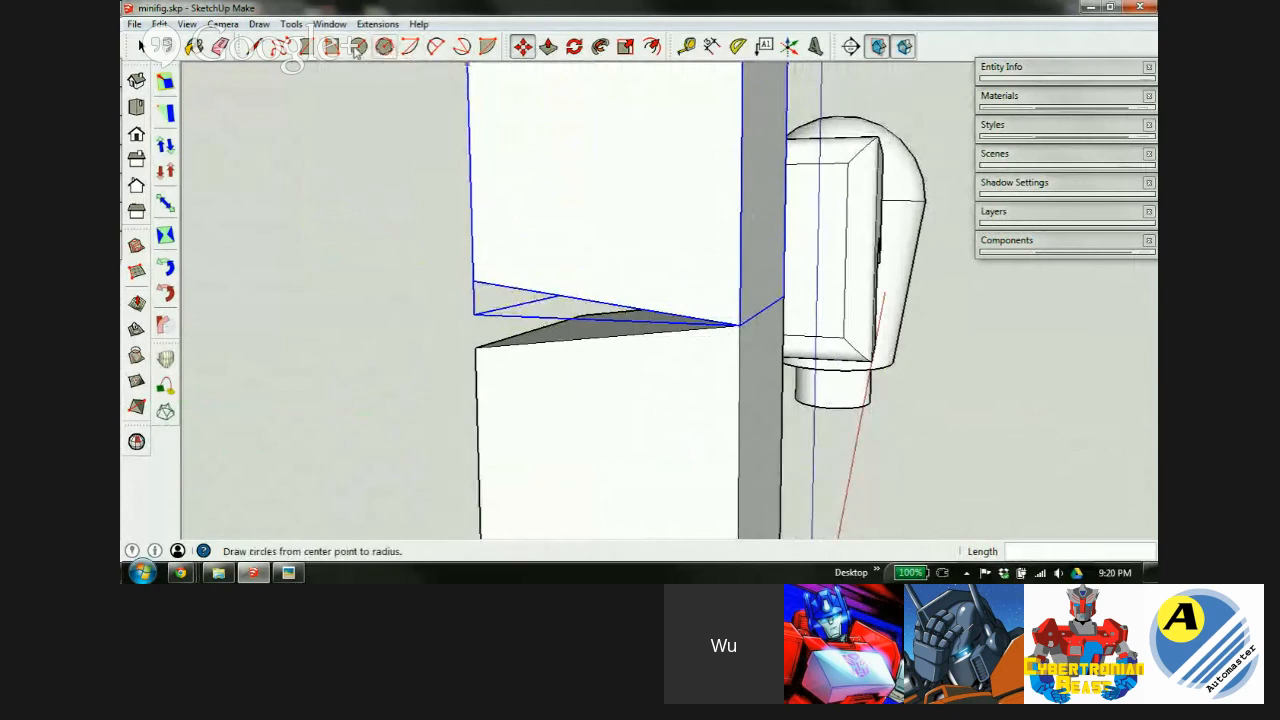
Tilt the upper block 23.5° about the corner it shares with the lower block.
{"action": "key", "text": "q"}
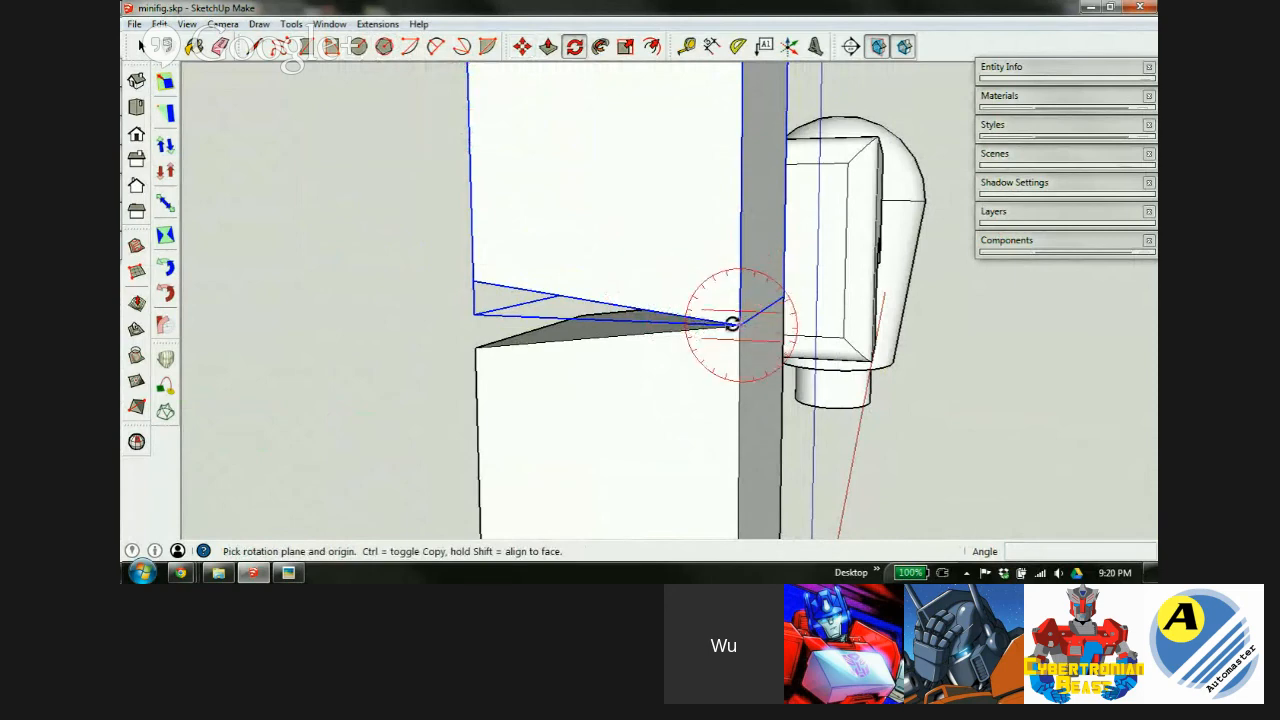
{"action": "left_click", "coordinate": [737, 325]}
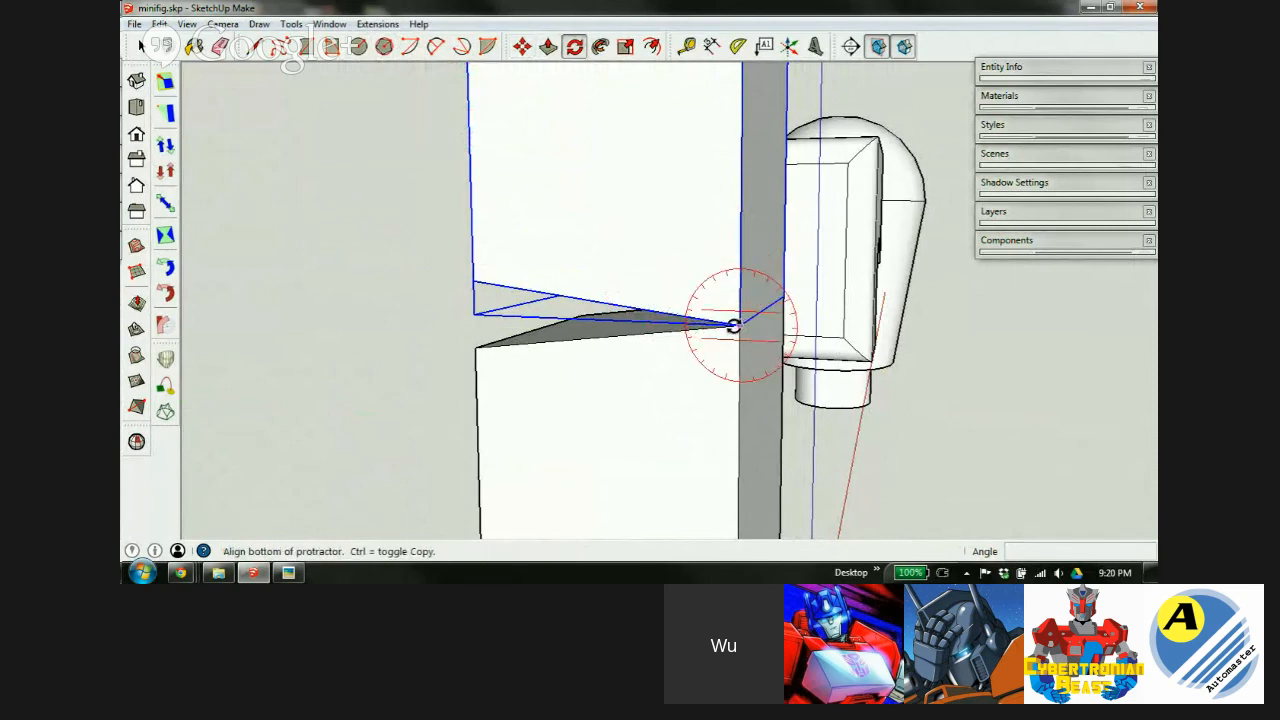
{"action": "left_click", "coordinate": [475, 284]}
{"action": "left_click", "coordinate": [478, 352]}
{"action": "middle_click_drag", "start_coordinate": [559, 303], "coordinate": [660, 385]}
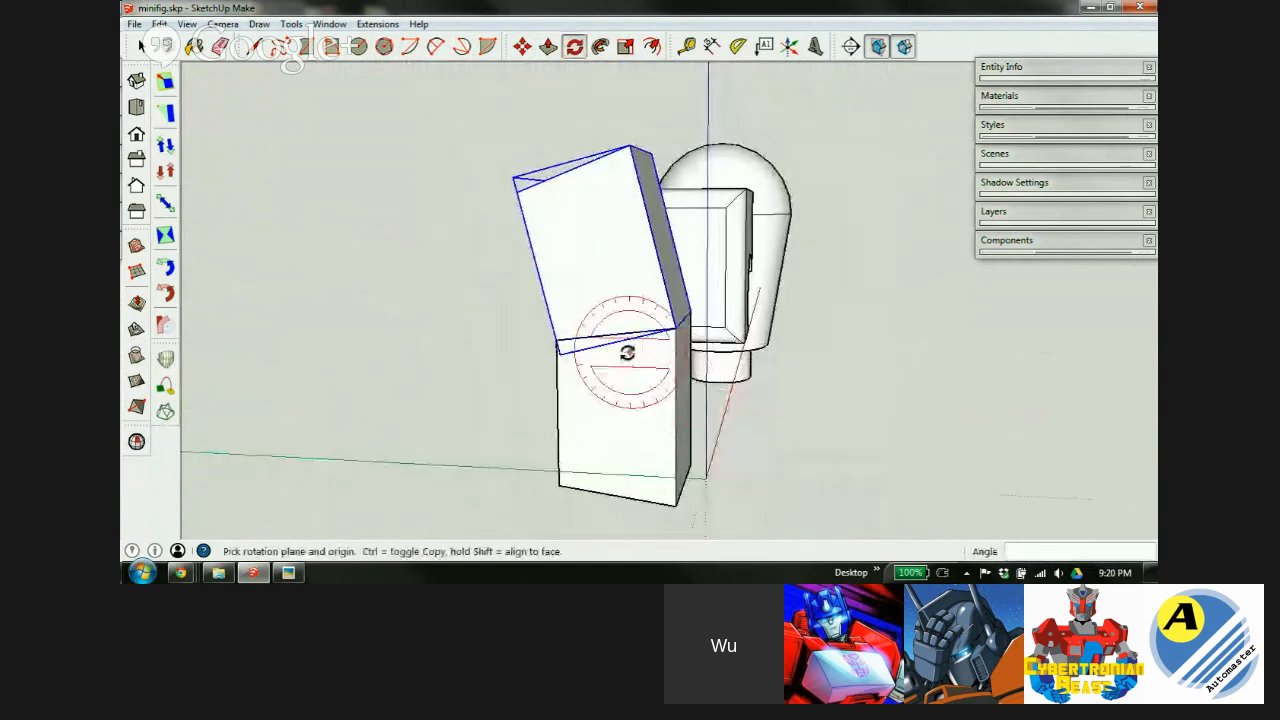
{"action": "left_click", "coordinate": [676, 323]}
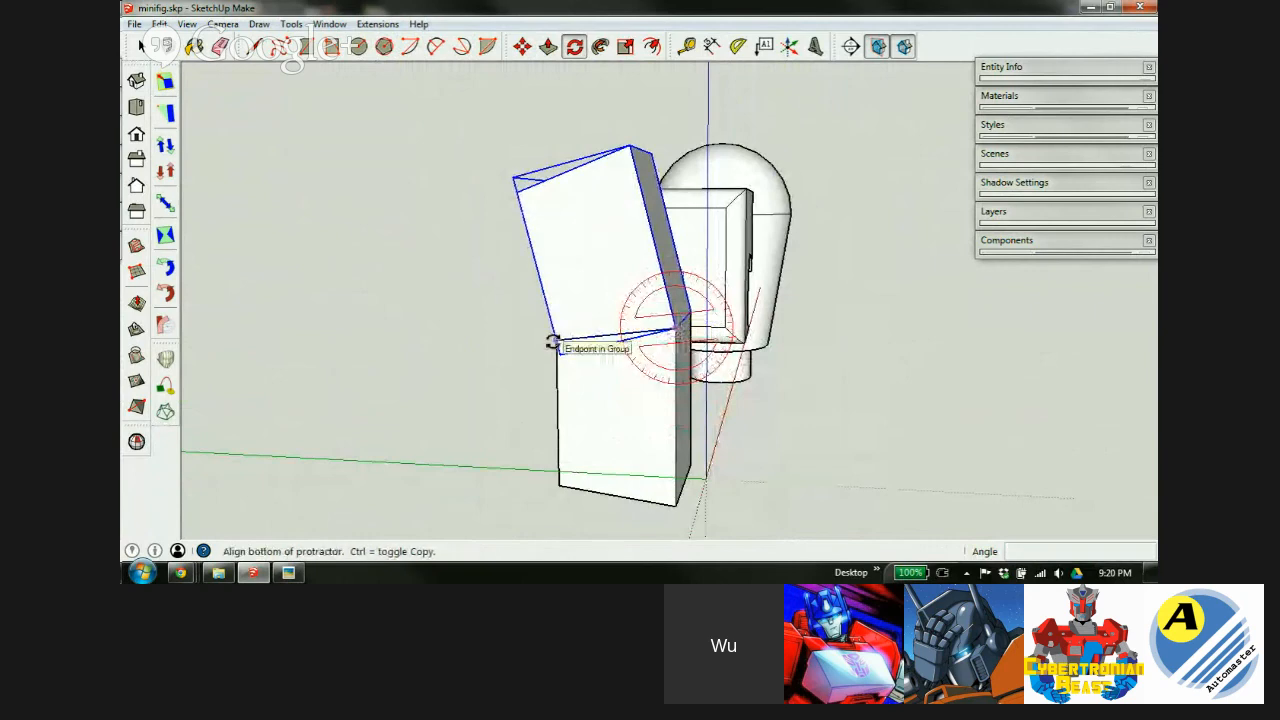
{"action": "left_click", "coordinate": [553, 341]}
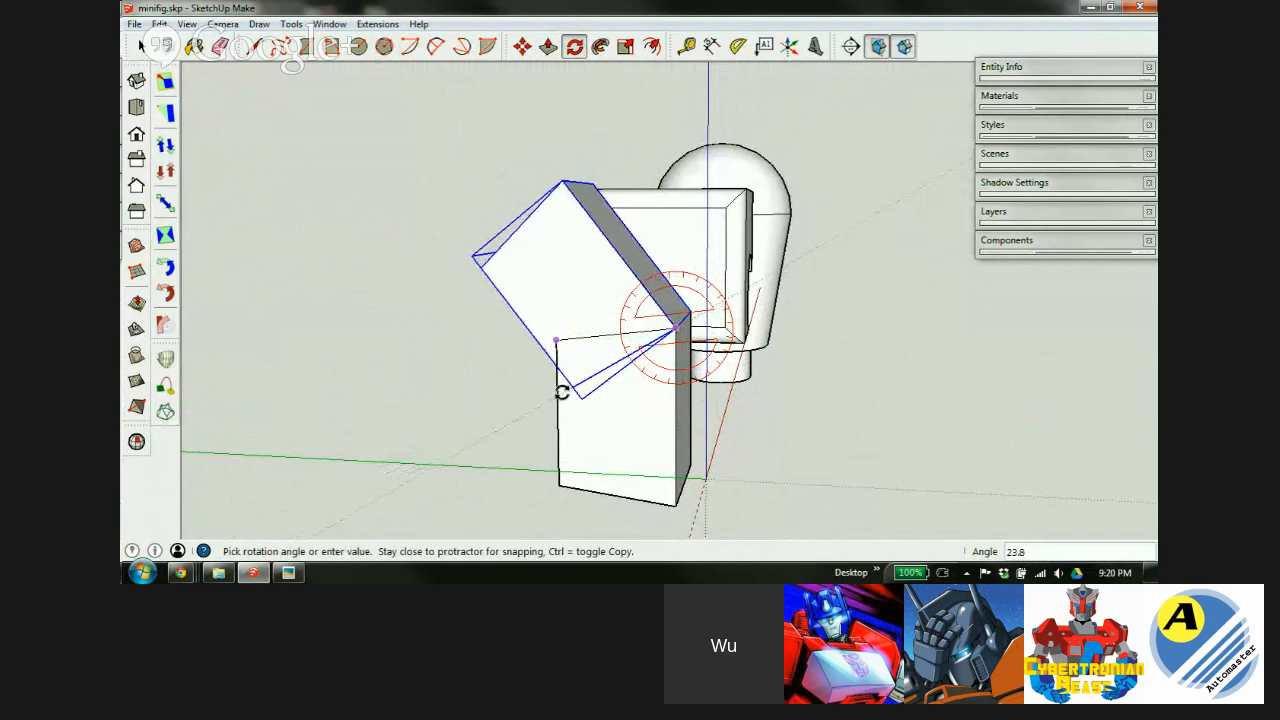
{"action": "left_click", "coordinate": [562, 391]}
{"action": "scroll", "coordinate": [604, 290], "scroll_direction": "up", "scroll_amount": 3}
{"action": "scroll", "coordinate": [603, 281], "scroll_direction": "down", "scroll_amount": 3}
{"action": "mouse_move", "coordinate": [614, 339]}
{"action": "middle_mouse_down"}
{"action": "mouse_move", "coordinate": [677, 266]}
{"action": "mouse_move", "coordinate": [611, 326]}
{"action": "mouse_move", "coordinate": [599, 357]}
{"action": "middle_mouse_up"}
Copy the tilted block to its far end as a third segment.
{"action": "key", "text": "space"}
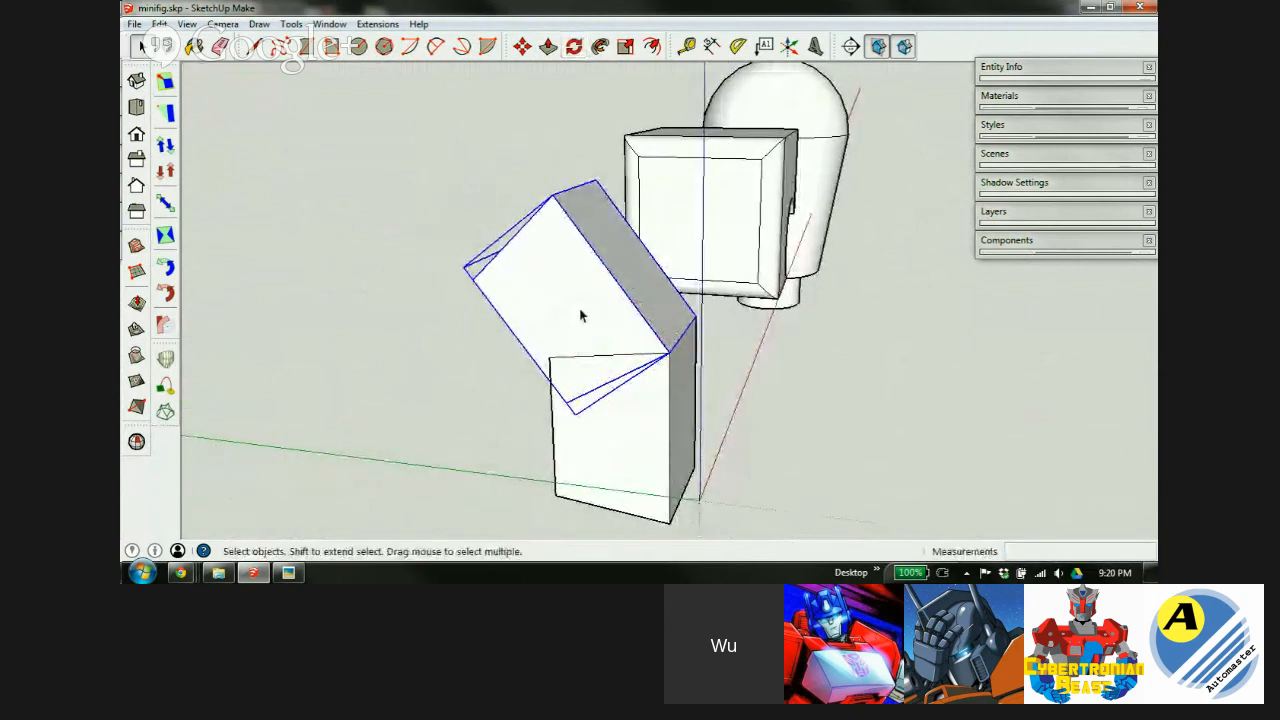
{"action": "key", "text": "m"}
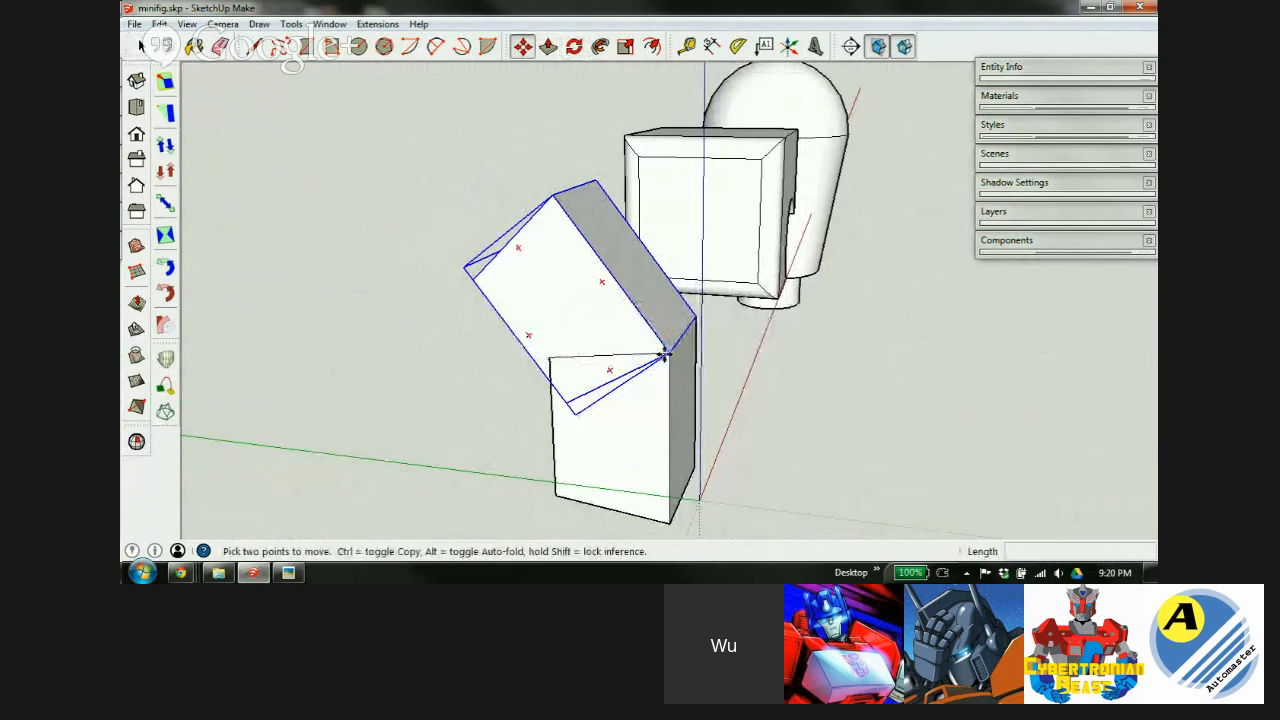
{"action": "key", "text": "ctrl"}
{"action": "left_click", "coordinate": [665, 357]}
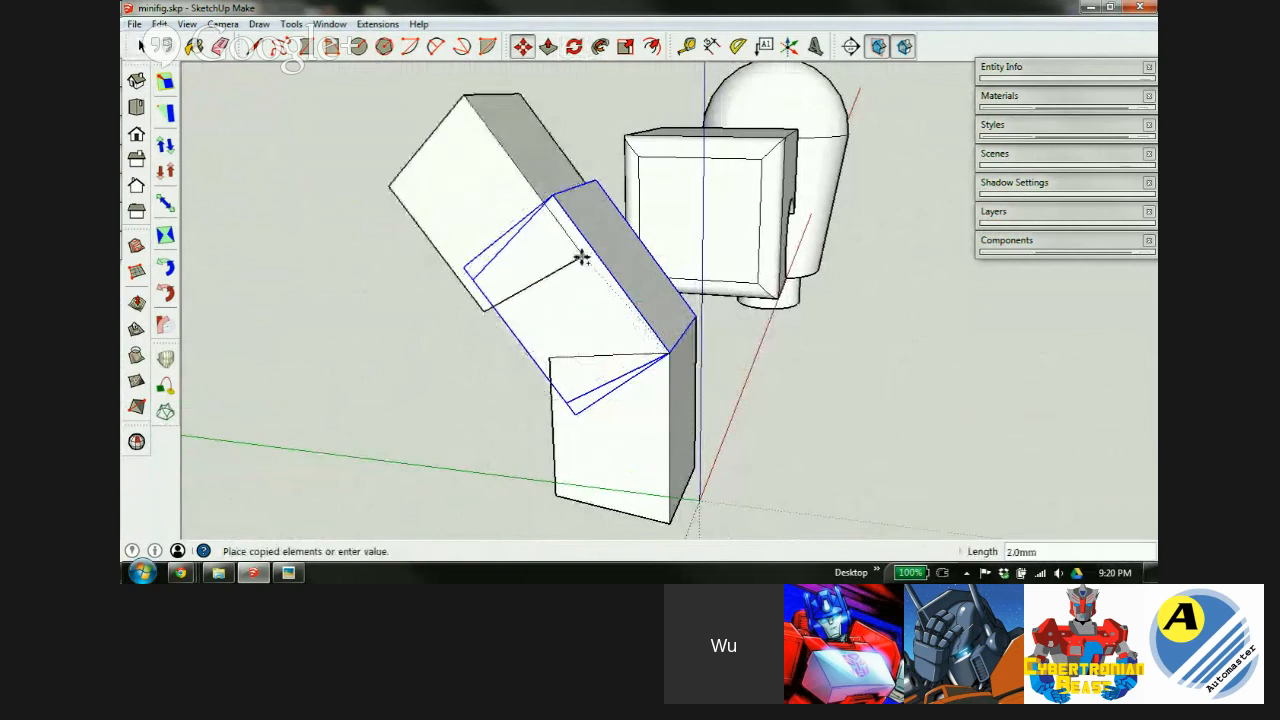
{"action": "left_click", "coordinate": [549, 196]}
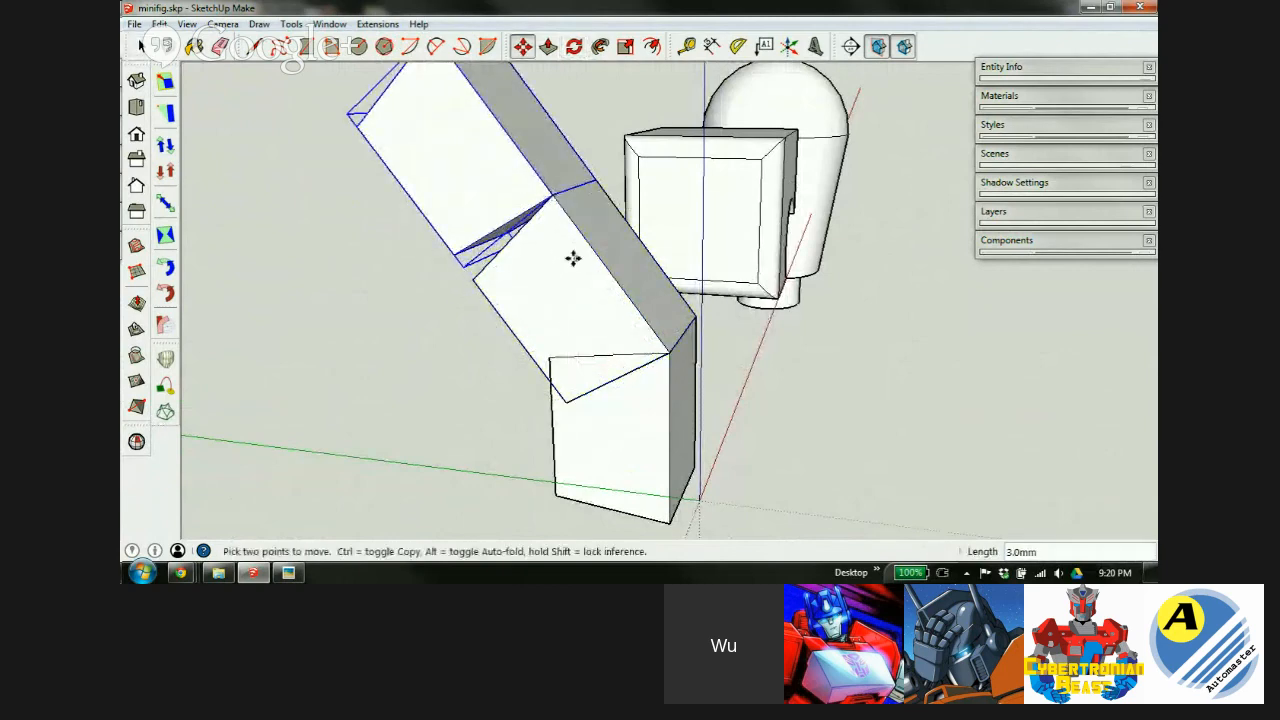
{"action": "middle_click_drag", "start_coordinate": [581, 292], "coordinate": [651, 266]}
Rotate the top segment 30° at the upper joint to bend the arm.
{"action": "key", "text": "q"}
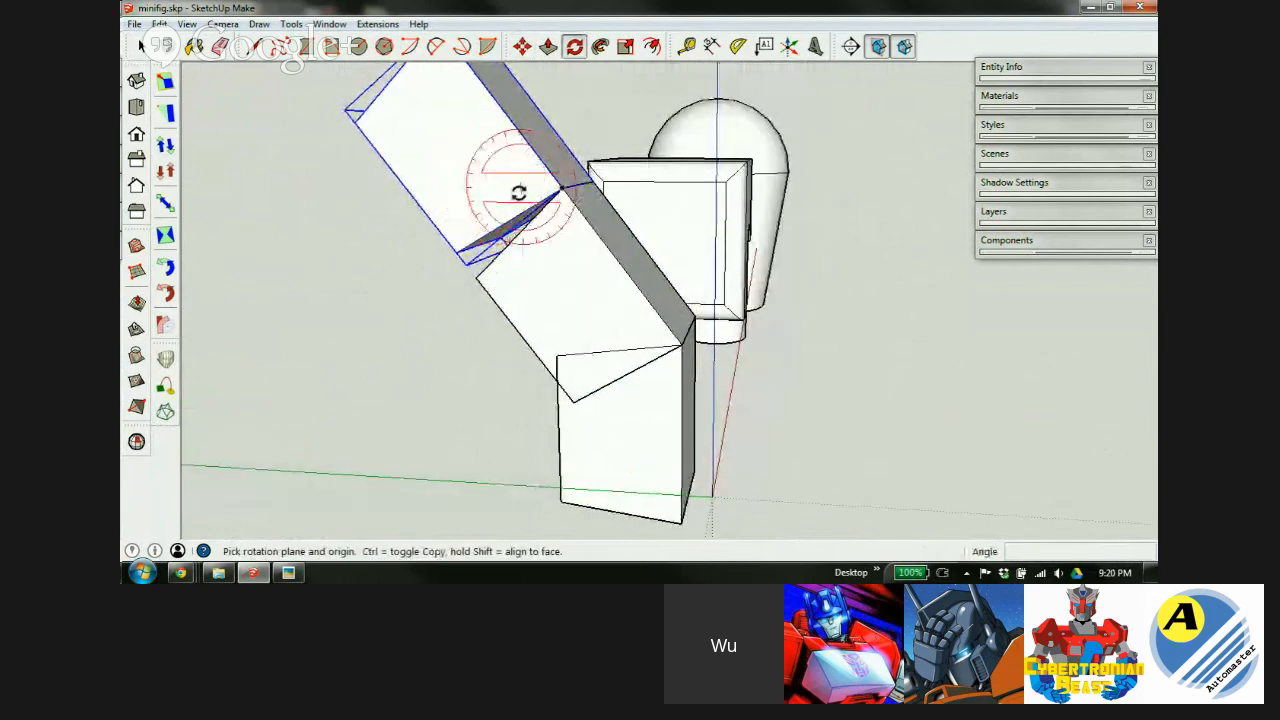
{"action": "left_click", "coordinate": [561, 193]}
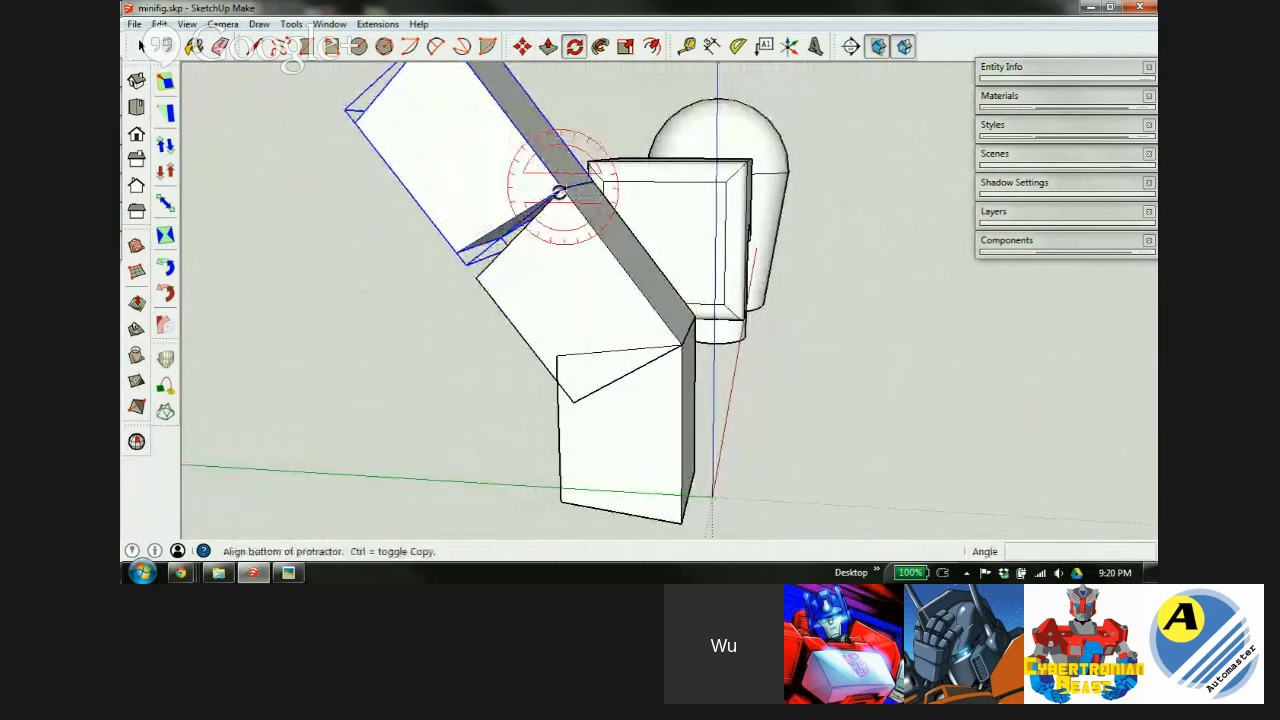
{"action": "left_click", "coordinate": [456, 254]}
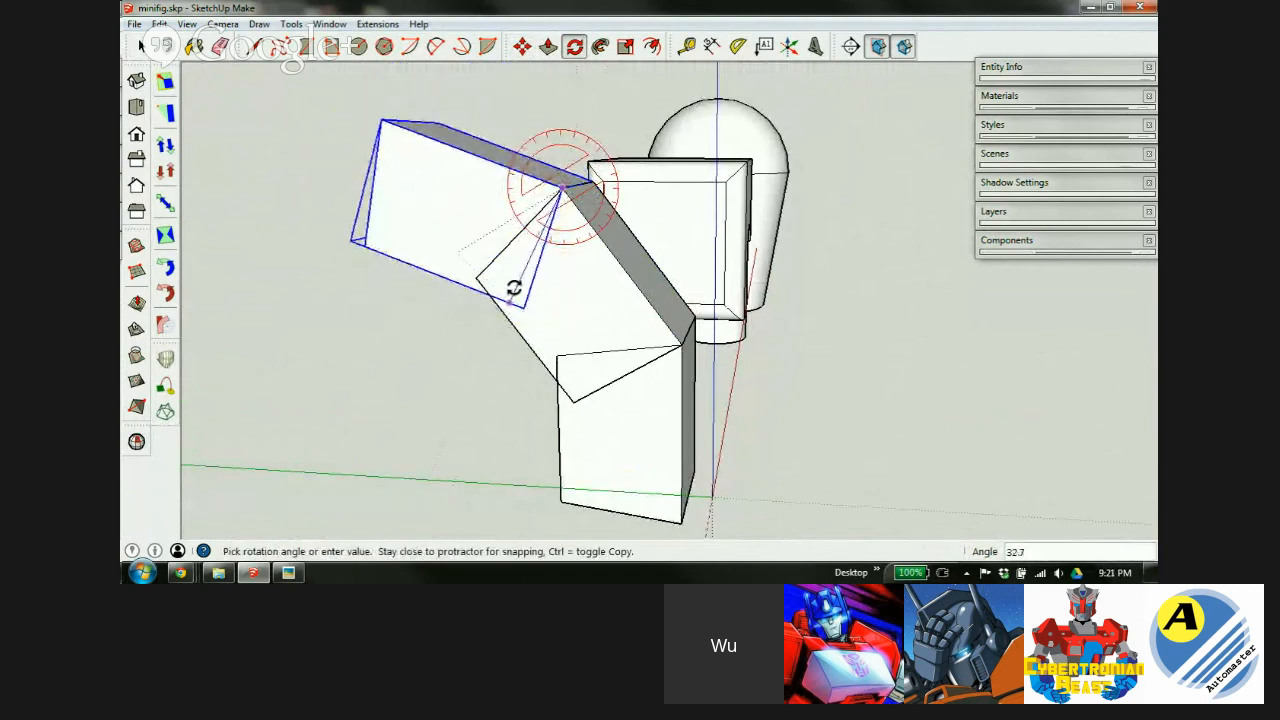
{"action": "left_click", "coordinate": [513, 286]}
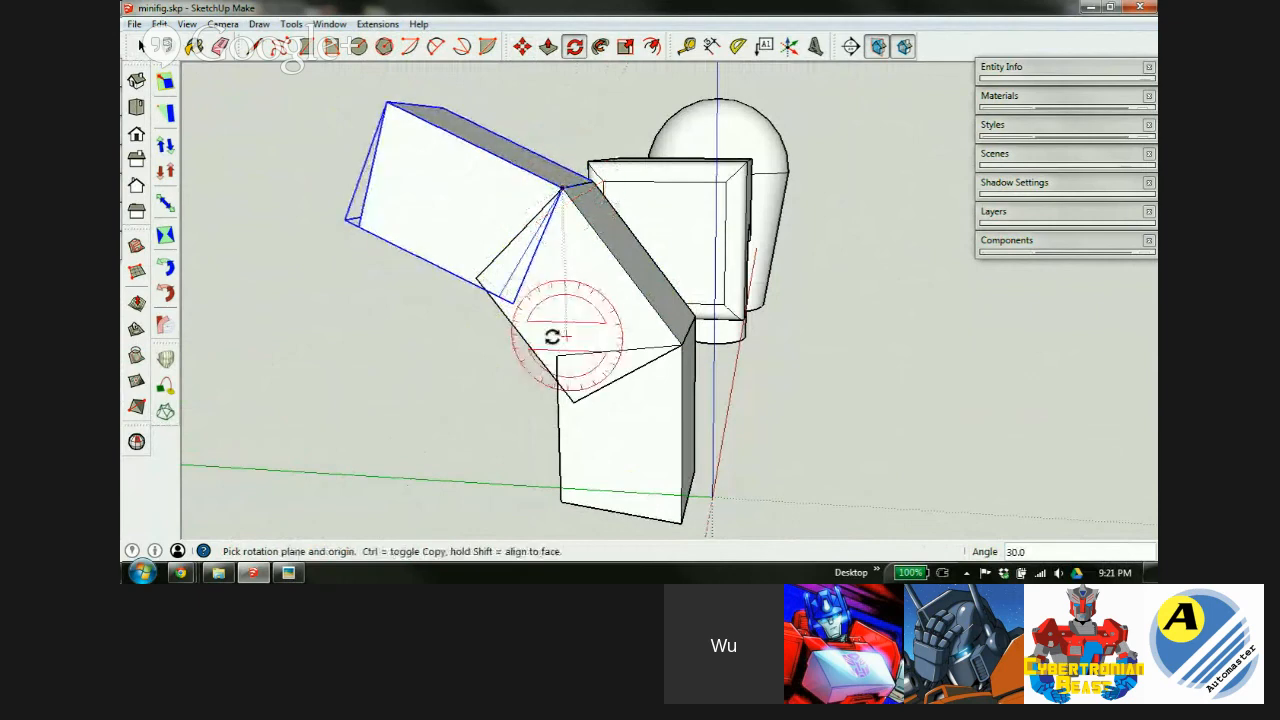
{"action": "mouse_move", "coordinate": [563, 334]}
{"action": "middle_mouse_down"}
{"action": "mouse_move", "coordinate": [700, 272]}
{"action": "mouse_move", "coordinate": [789, 209]}
{"action": "mouse_move", "coordinate": [188, 423]}
{"action": "mouse_move", "coordinate": [288, 385]}
{"action": "mouse_move", "coordinate": [686, 303]}
{"action": "mouse_move", "coordinate": [640, 274]}
{"action": "middle_mouse_up"}
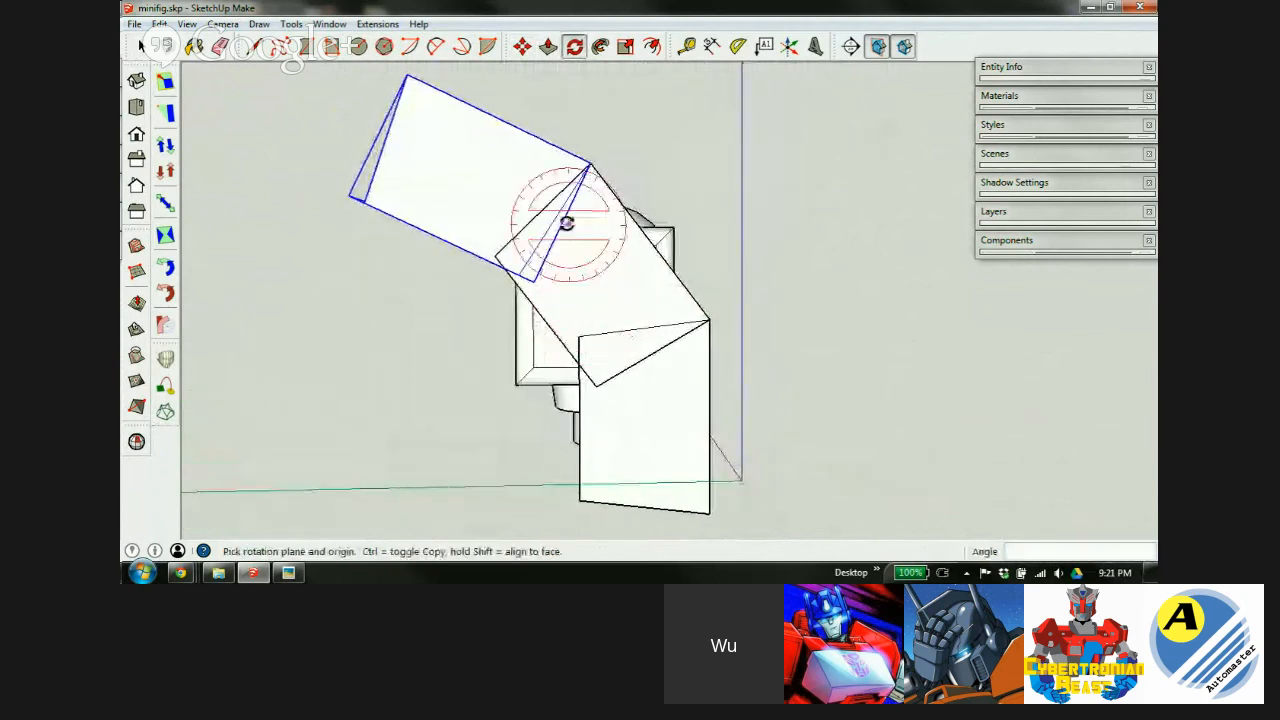
{"action": "scroll", "coordinate": [566, 237], "scroll_direction": "down", "scroll_amount": 3}
{"action": "scroll", "coordinate": [600, 338], "scroll_direction": "up", "scroll_amount": 3}
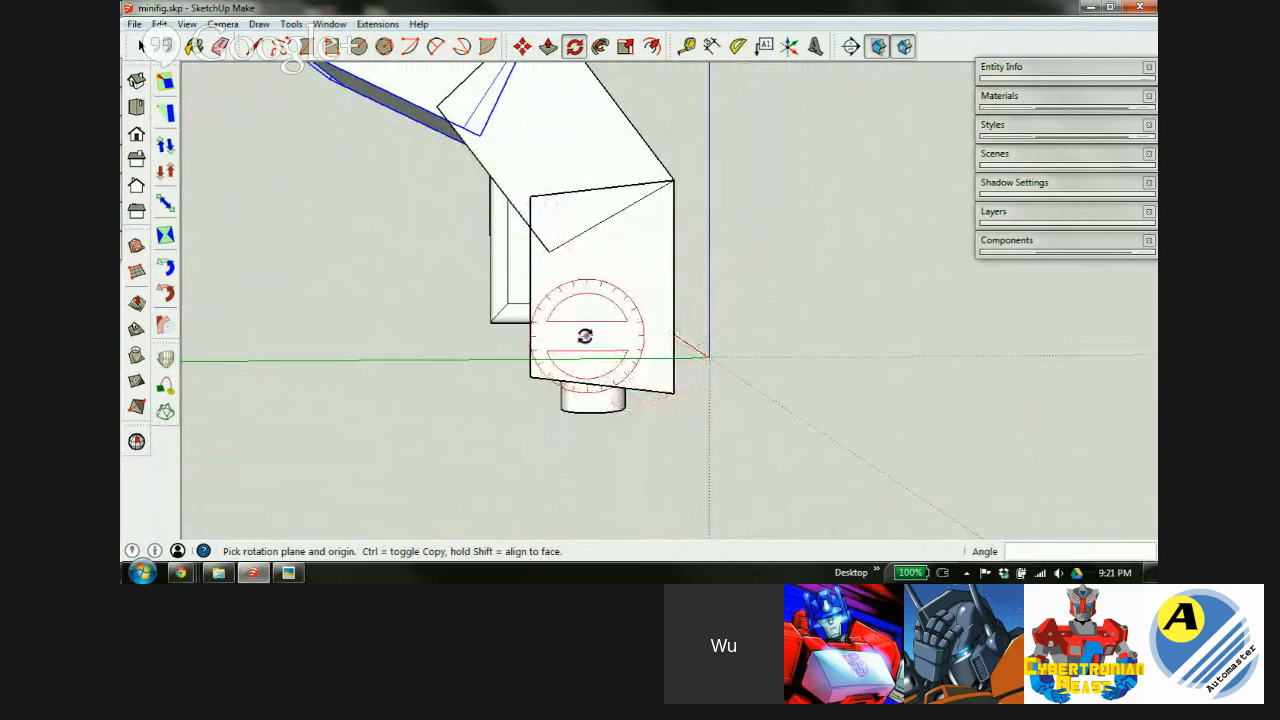
Inside one arm segment group, shift its bottom-left corner 0.5 mm to taper it.
{"action": "key", "text": "space"}
{"action": "double_click", "coordinate": [613, 322]}
{"action": "scroll", "coordinate": [611, 355], "scroll_direction": "up", "scroll_amount": 4}
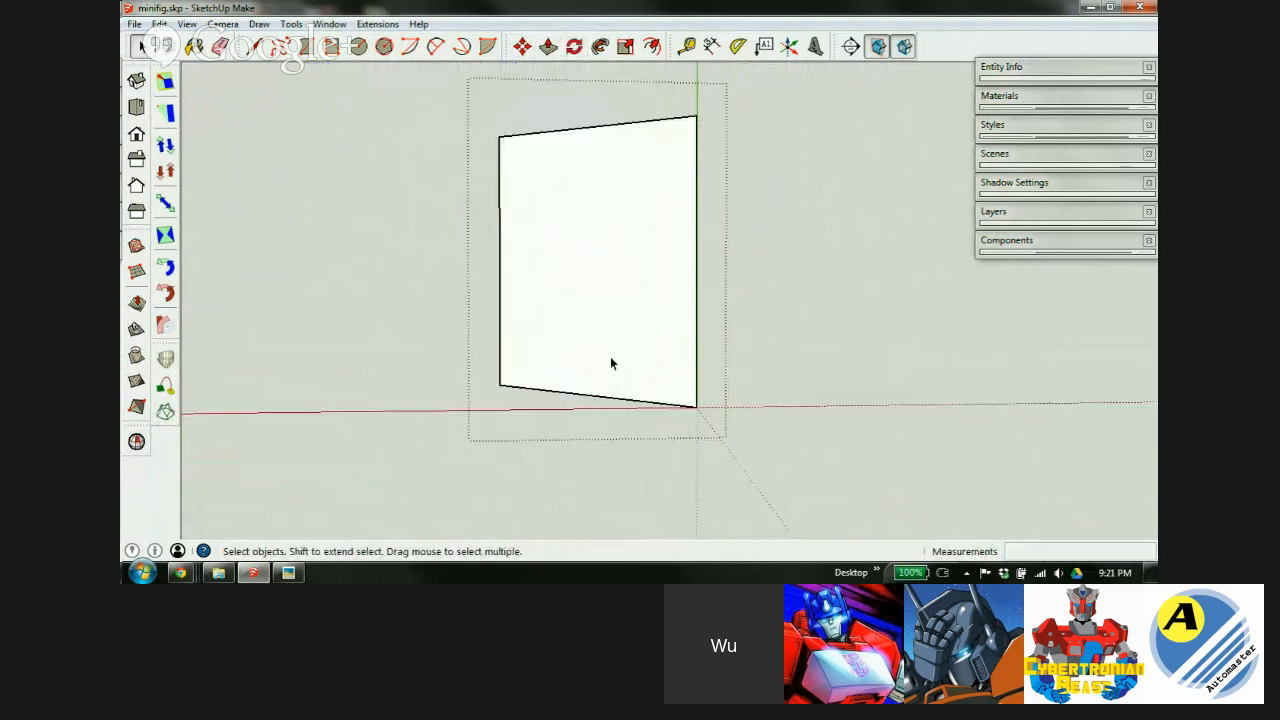
{"action": "middle_click_drag", "start_coordinate": [595, 367], "coordinate": [533, 357]}
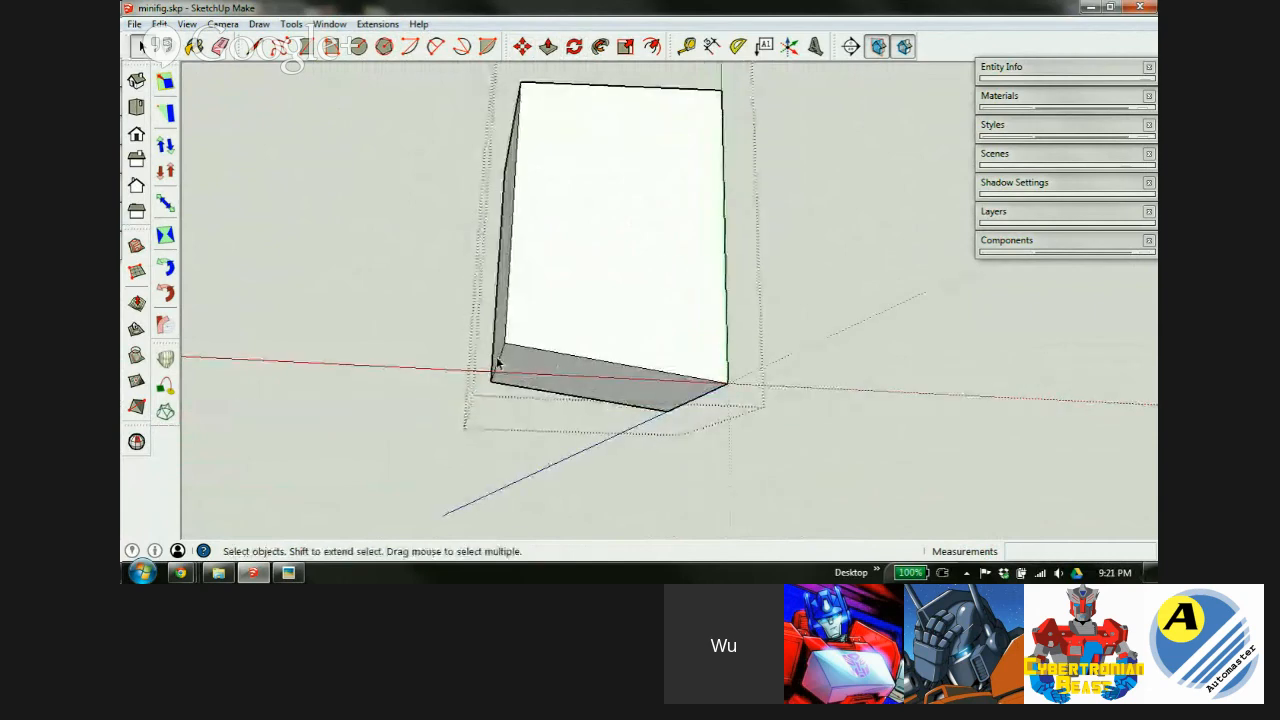
{"action": "key", "text": "m"}
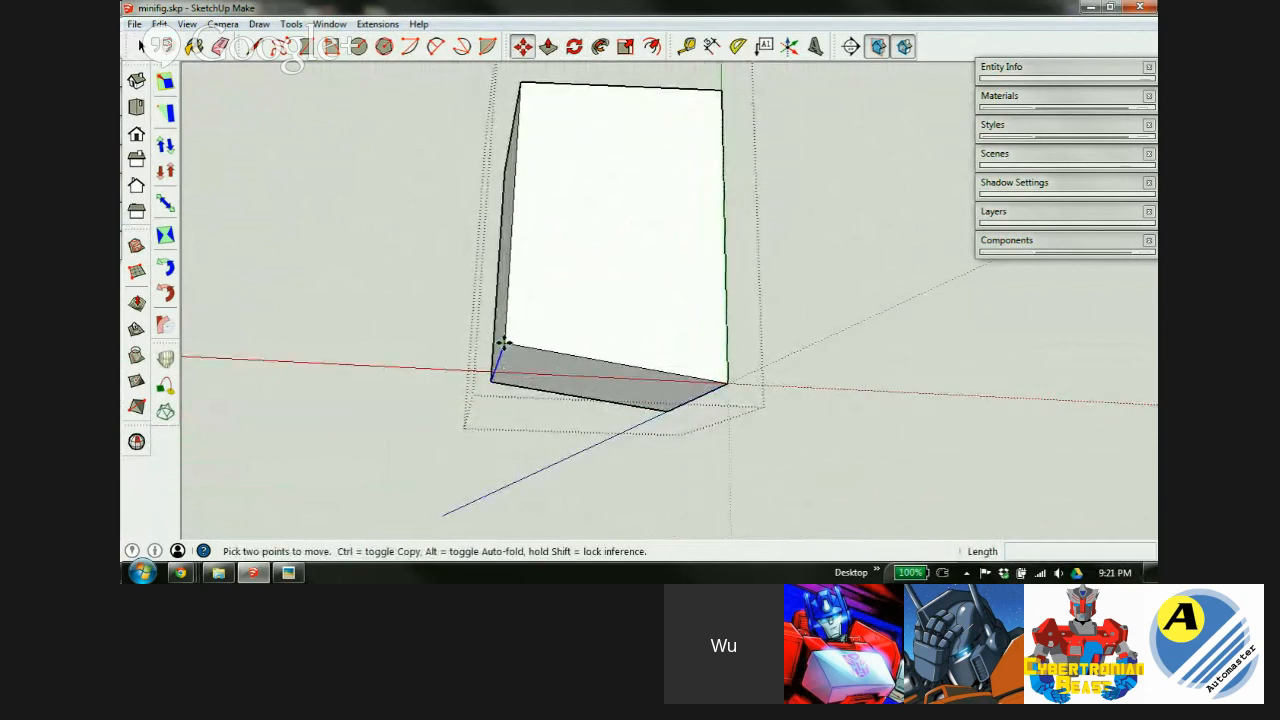
{"action": "key", "text": "alt+Tab"}
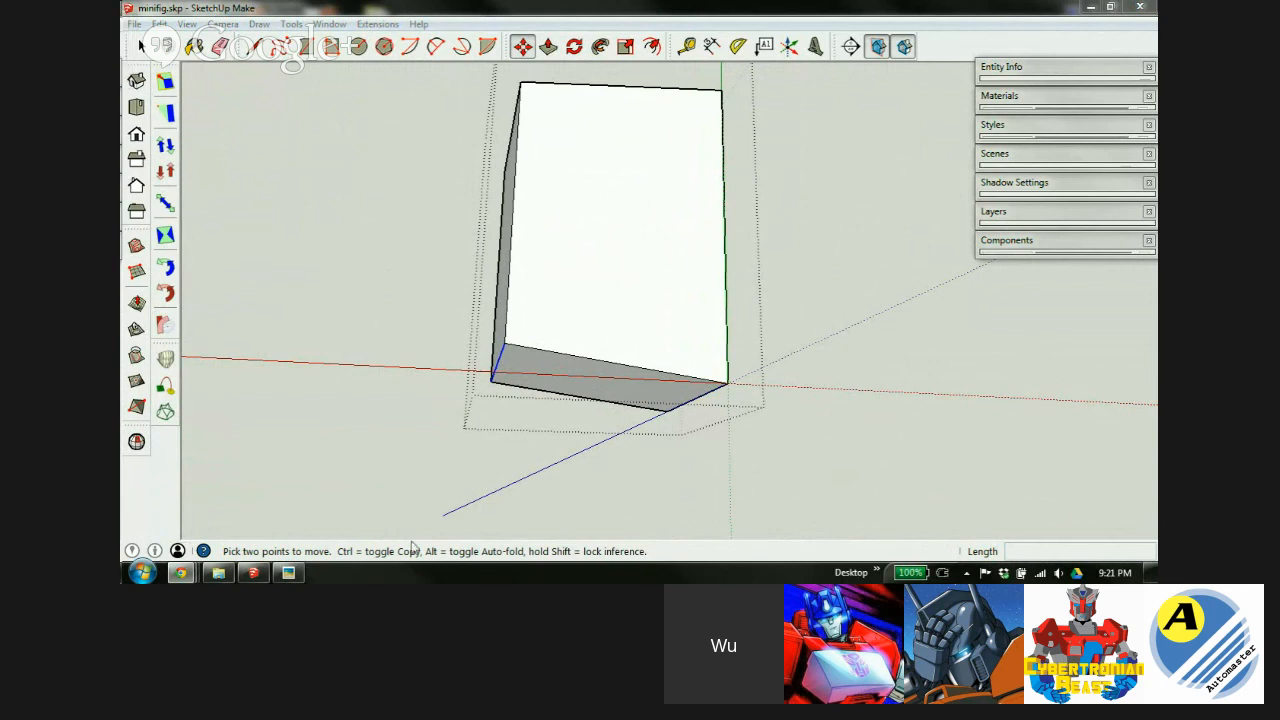
{"action": "left_click", "coordinate": [491, 379]}
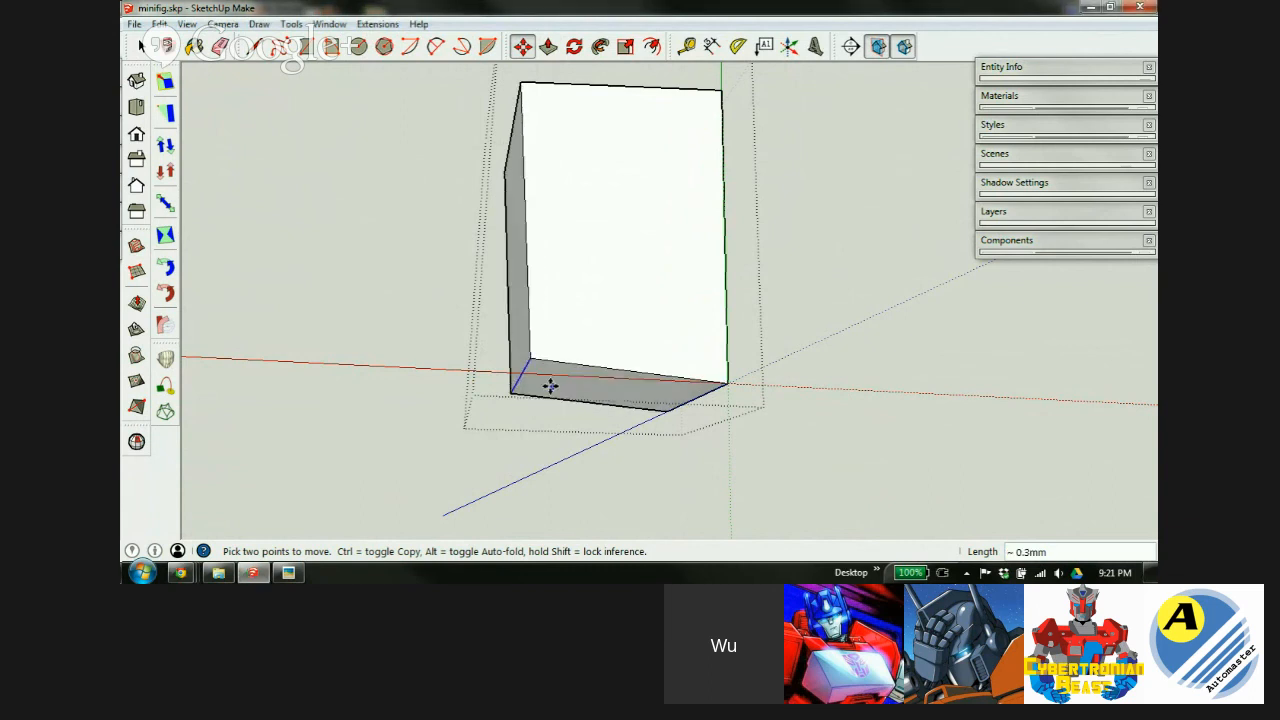
{"action": "left_click", "coordinate": [506, 354]}
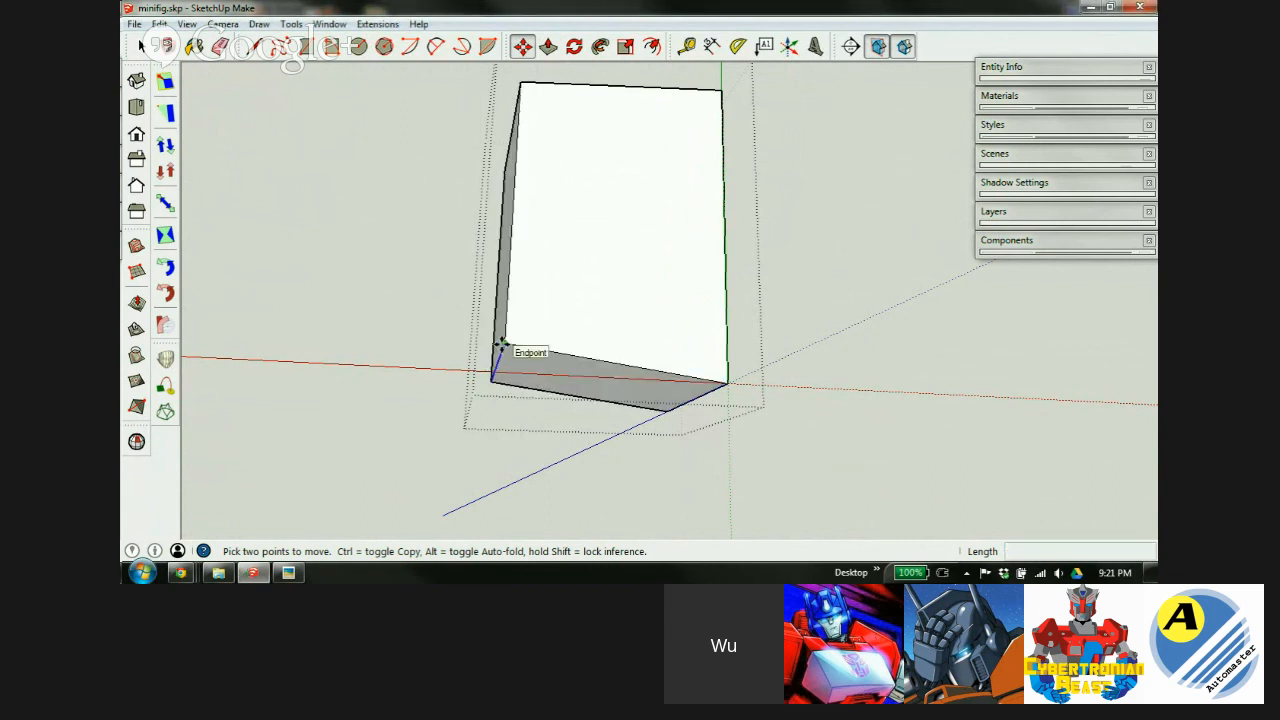
{"action": "left_click", "coordinate": [501, 344]}
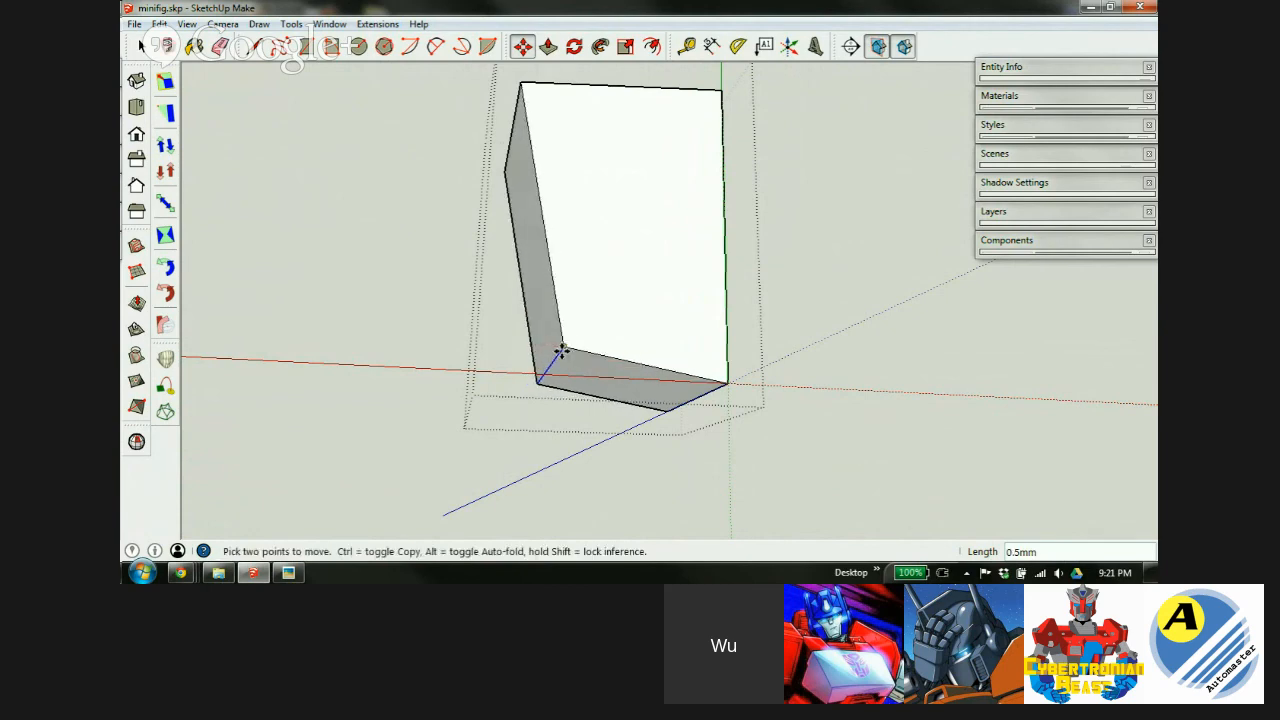
{"action": "left_click", "coordinate": [629, 400]}
Window-select all three stacked arm segments.
{"action": "key", "text": "space"}
{"action": "middle_click_drag", "start_coordinate": [797, 351], "coordinate": [246, 278]}
{"action": "left_click_drag", "start_coordinate": [487, 383], "coordinate": [392, 428]}
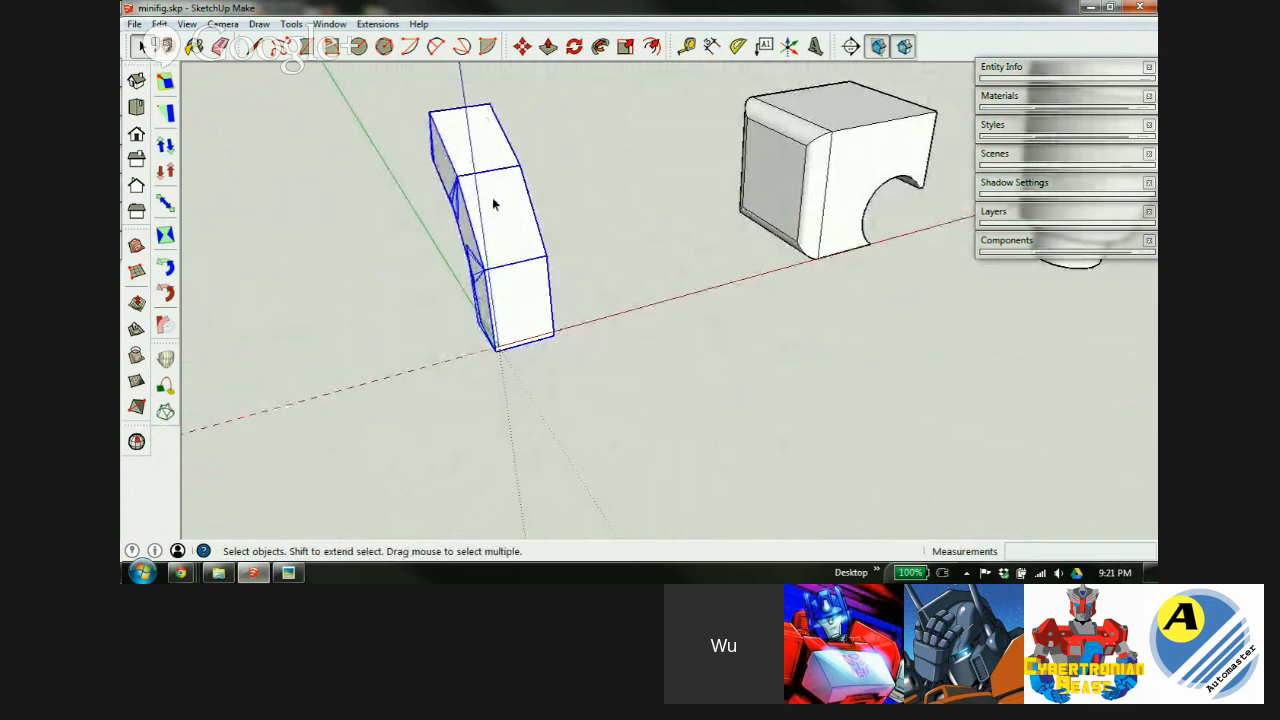
Turn the three selected arm segments into a component.
{"action": "right_click", "coordinate": [492, 200]}
{"action": "left_click", "coordinate": [580, 330]}
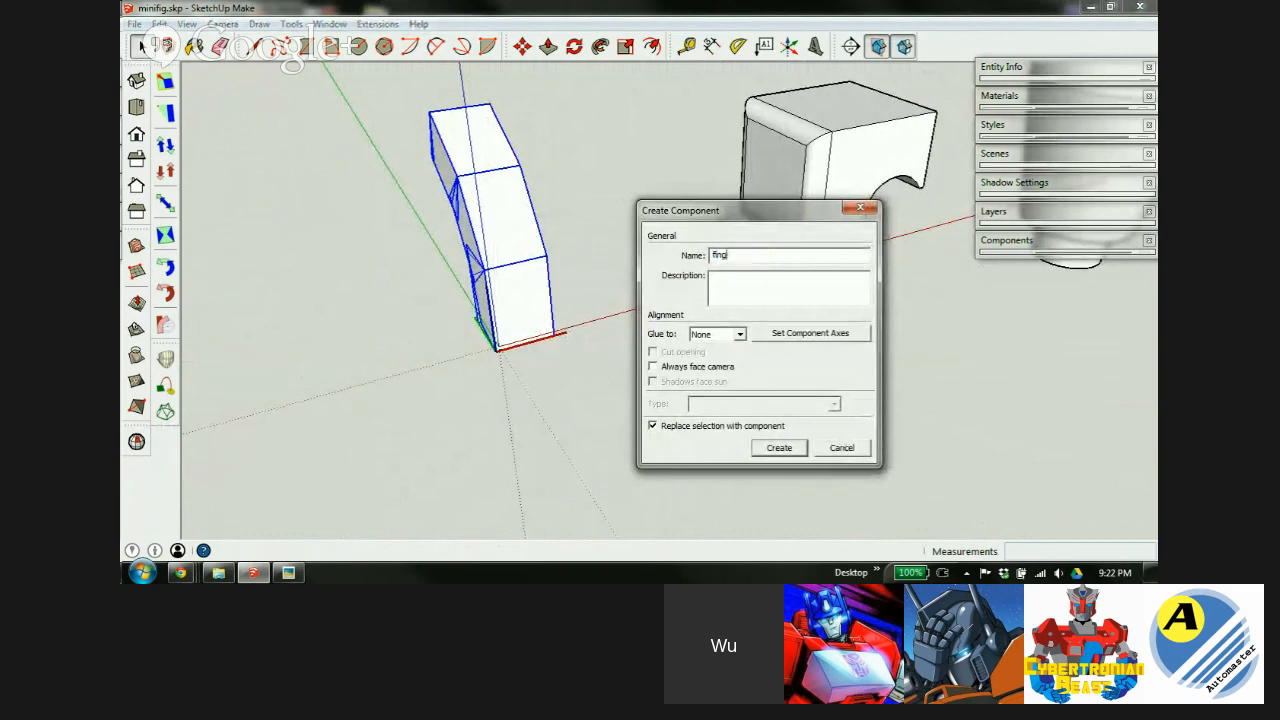
{"action": "key", "text": "Return"}
Rotate the arm component -180°.
{"action": "key", "text": "m"}
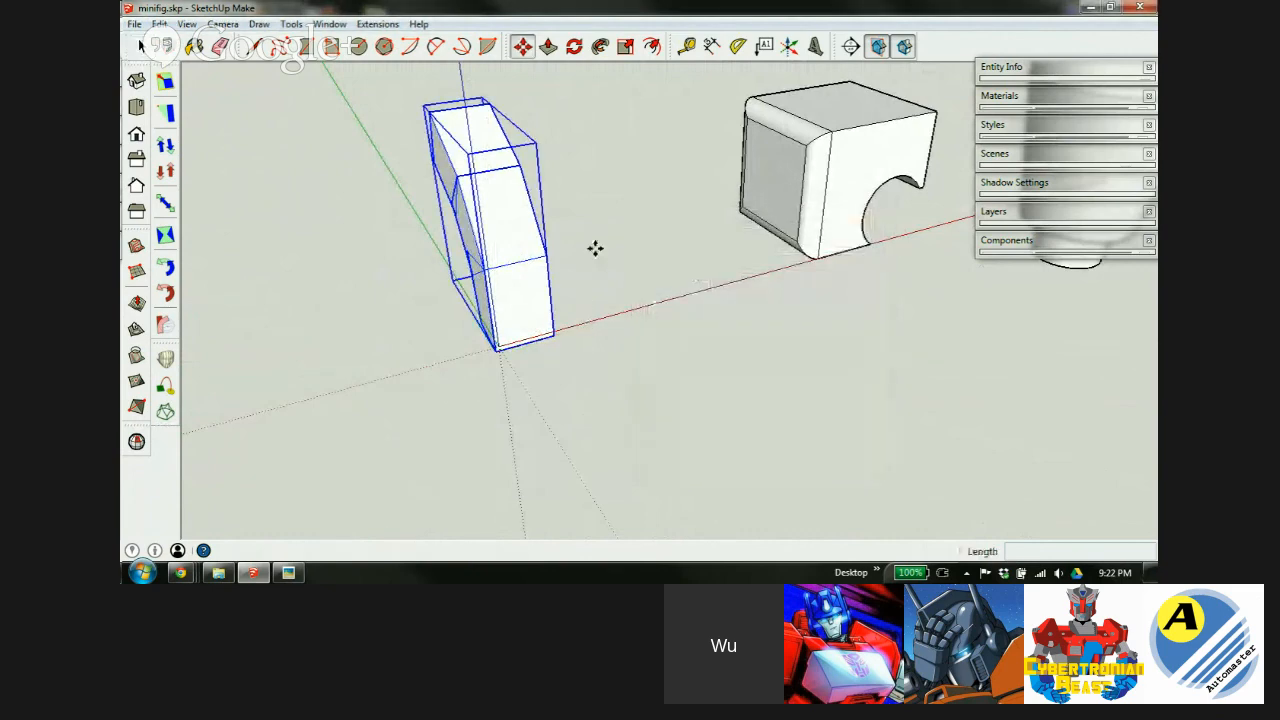
{"action": "middle_click_drag", "start_coordinate": [463, 180], "coordinate": [600, 223]}
{"action": "key", "text": "q"}
{"action": "left_click", "coordinate": [608, 228]}
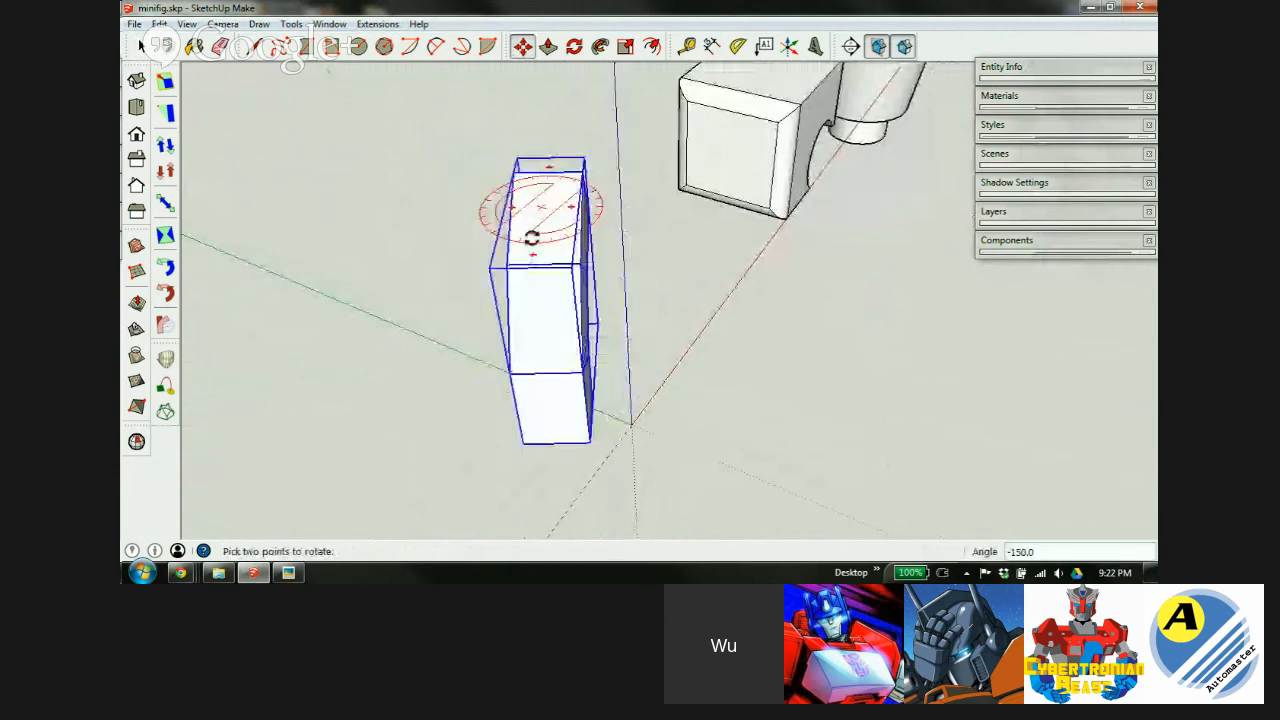
{"action": "left_click", "coordinate": [547, 278]}
{"action": "key", "text": "m"}
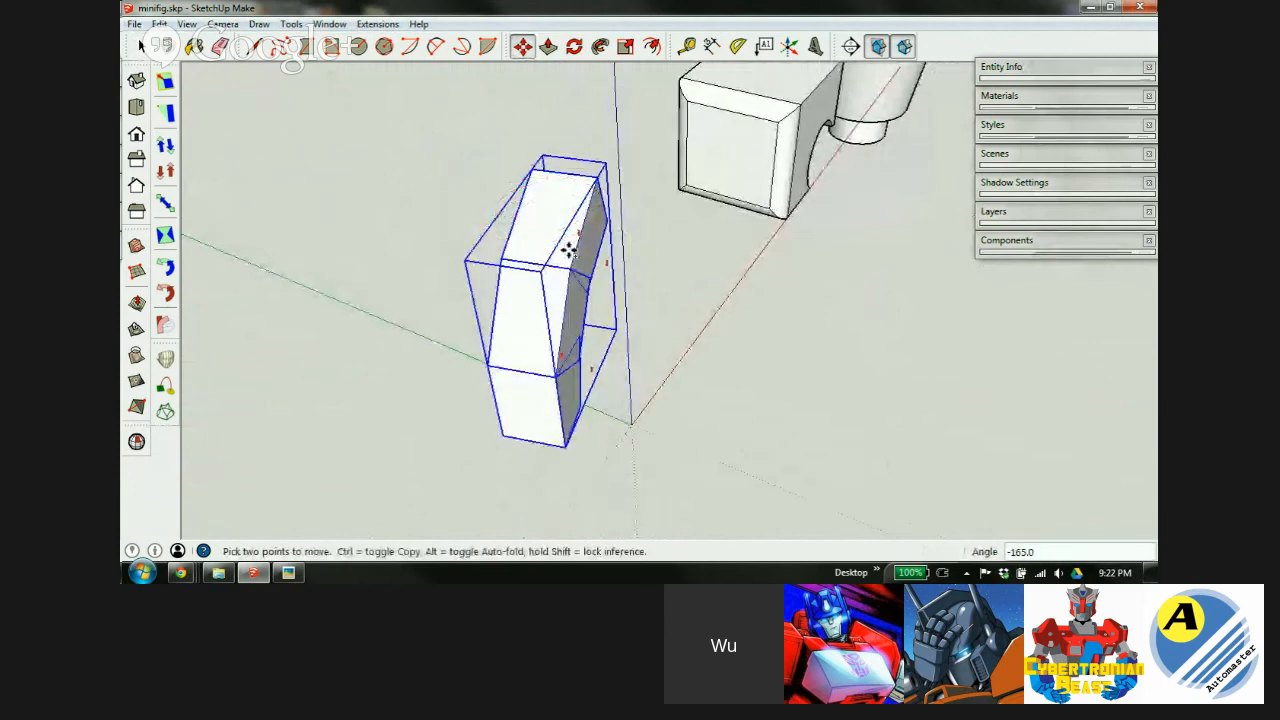
{"action": "key", "text": "ctrl+z"}
{"action": "left_click", "coordinate": [606, 228]}
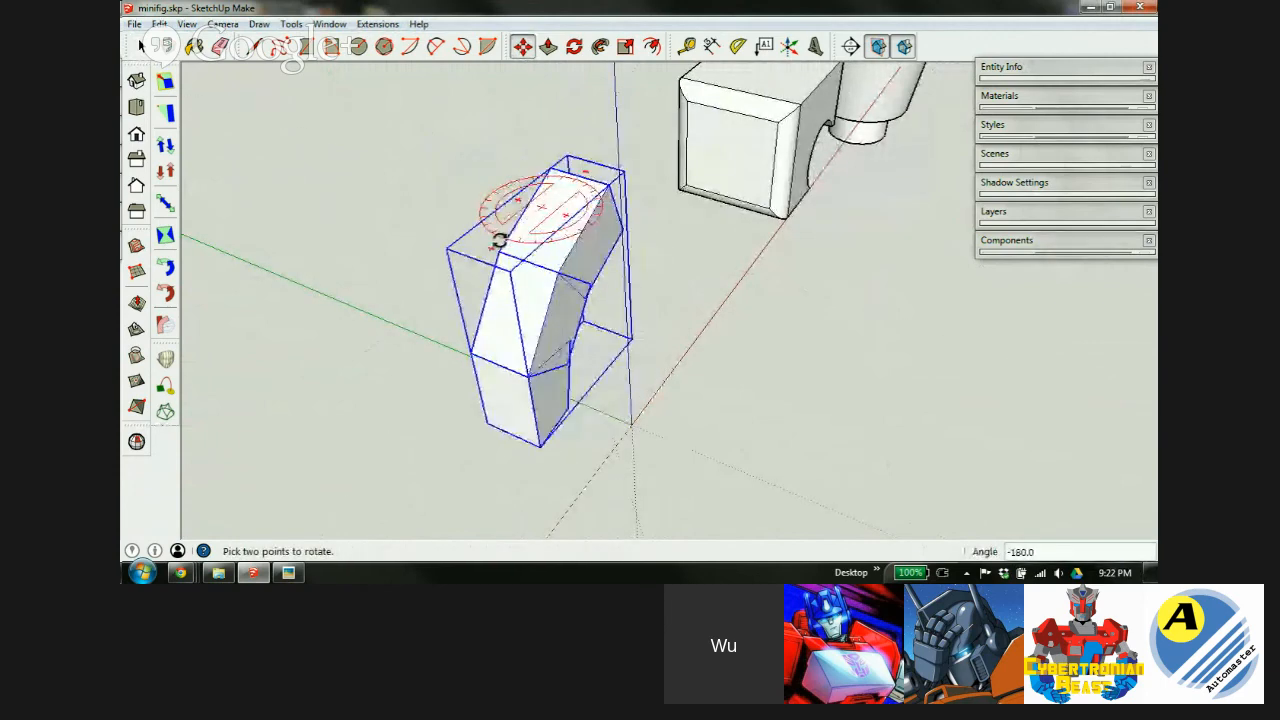
{"action": "left_click", "coordinate": [499, 240]}
{"action": "key", "text": "m"}
Move the arm by its corner to the shoulder block's lower corner.
{"action": "middle_click_drag", "start_coordinate": [557, 270], "coordinate": [251, 214]}
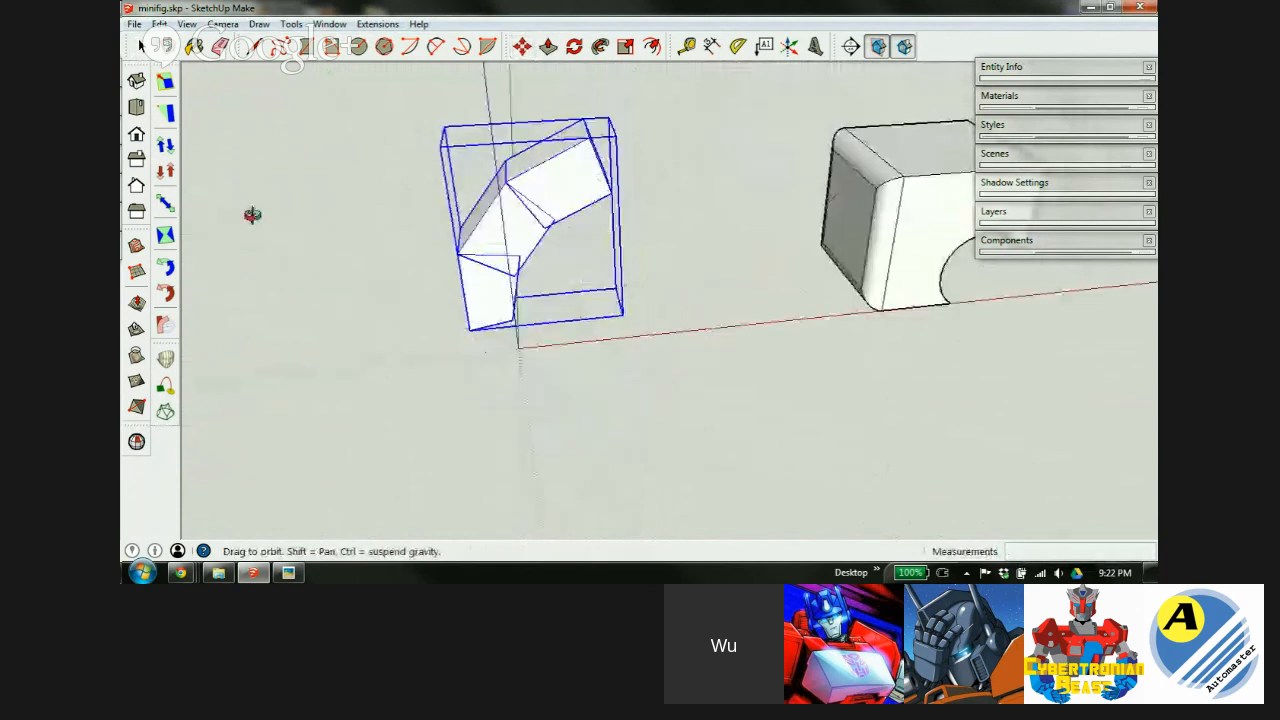
{"action": "left_click", "coordinate": [586, 137]}
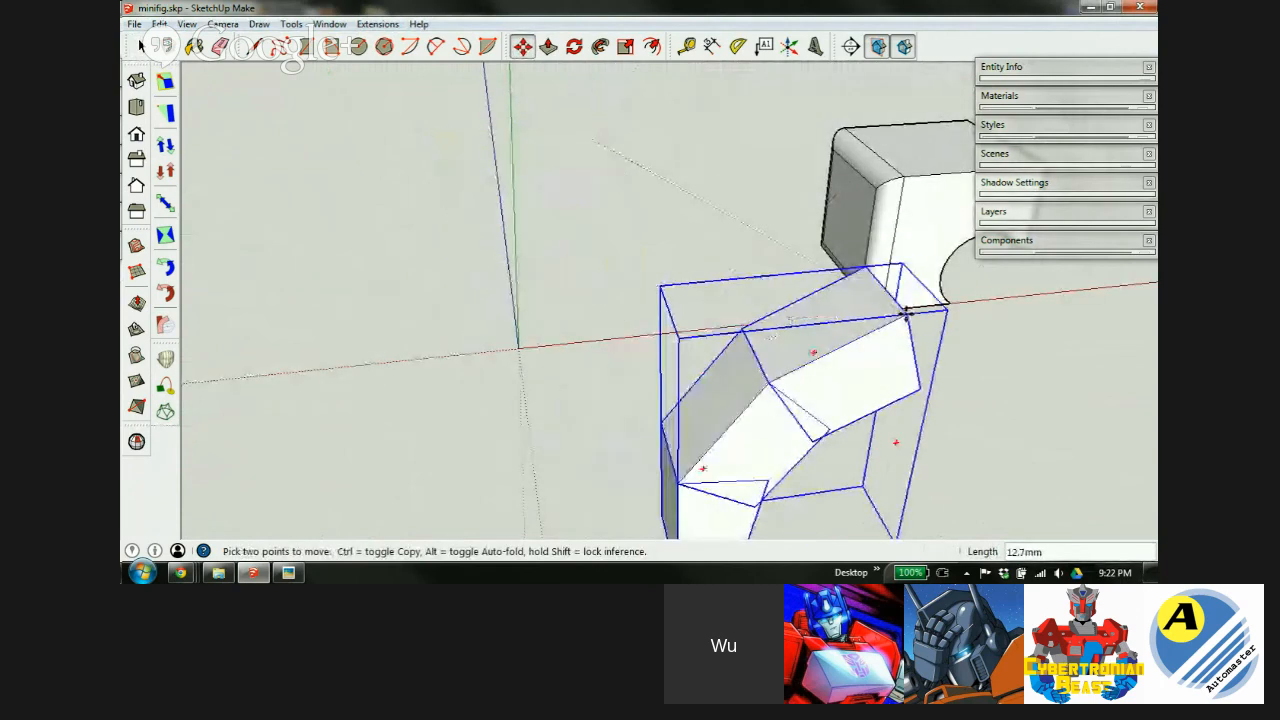
{"action": "middle_click_drag", "start_coordinate": [899, 297], "coordinate": [610, 100]}
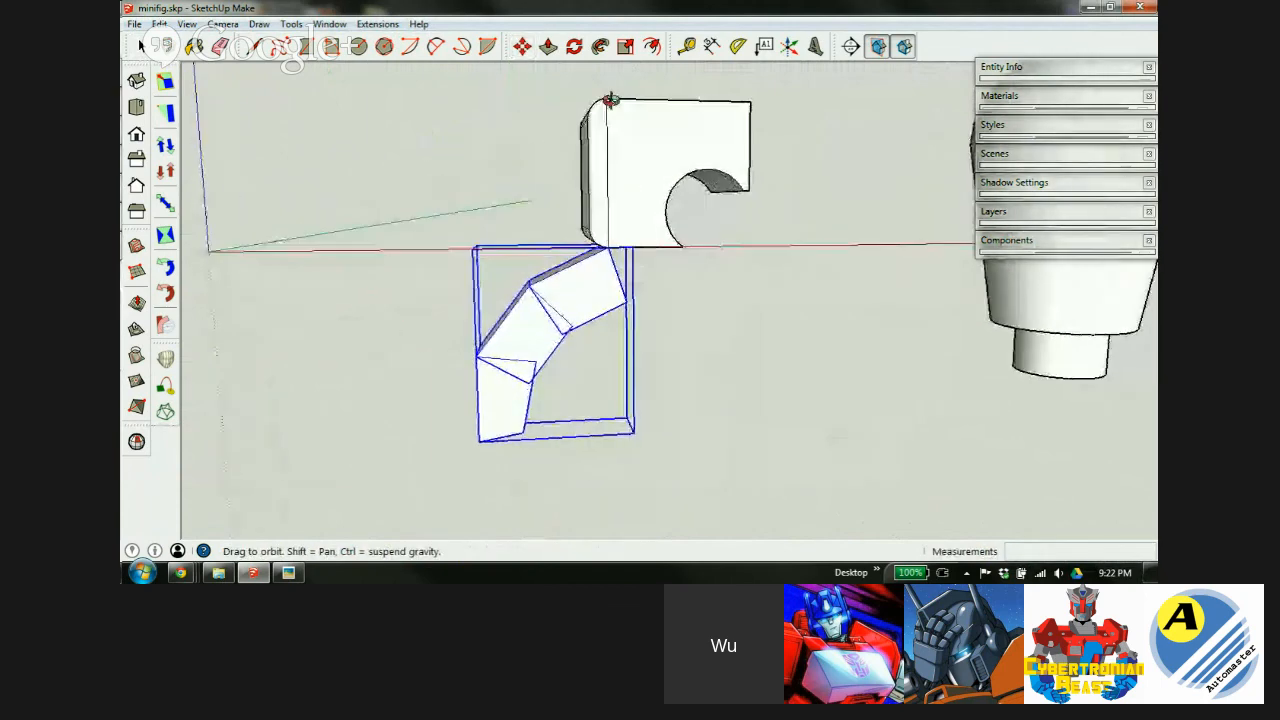
{"action": "scroll", "coordinate": [620, 200], "scroll_direction": "up", "scroll_amount": 3}
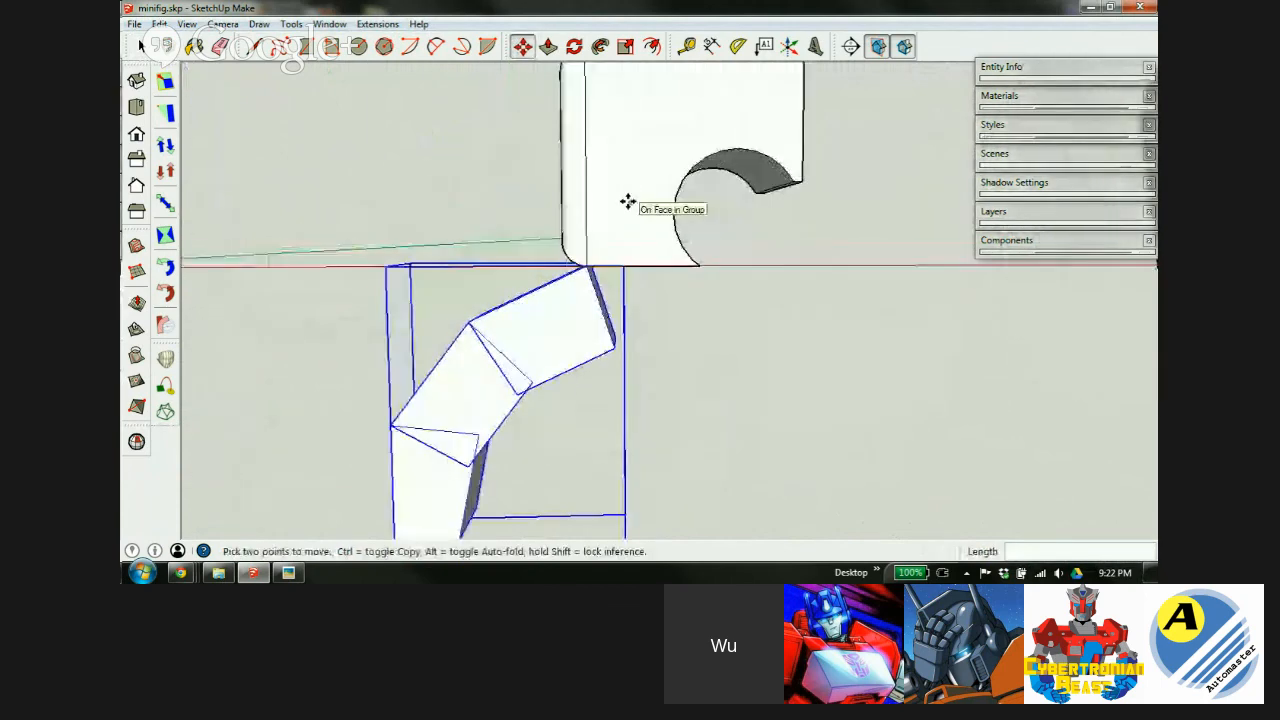
Rotate the arm component 111.6° around the shoulder block's corner.
{"action": "key", "text": "q"}
{"action": "left_click", "coordinate": [585, 266]}
{"action": "left_click", "coordinate": [478, 313]}
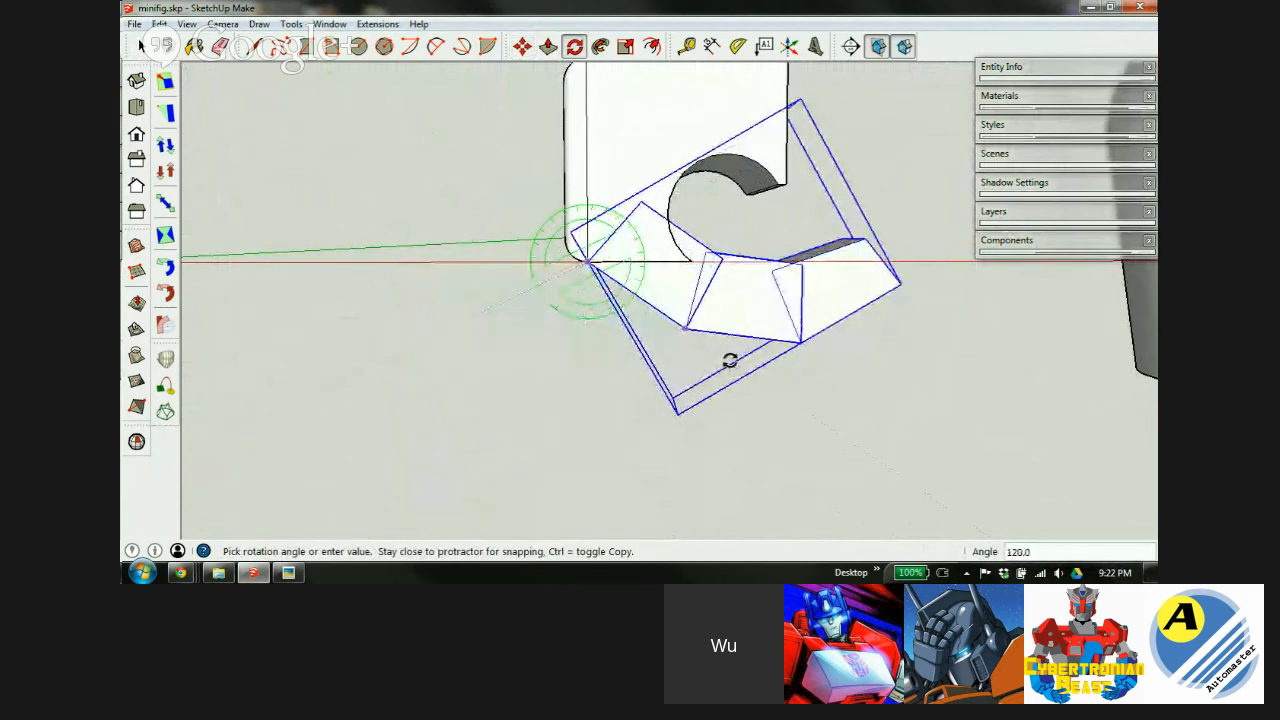
{"action": "left_click", "coordinate": [714, 380]}
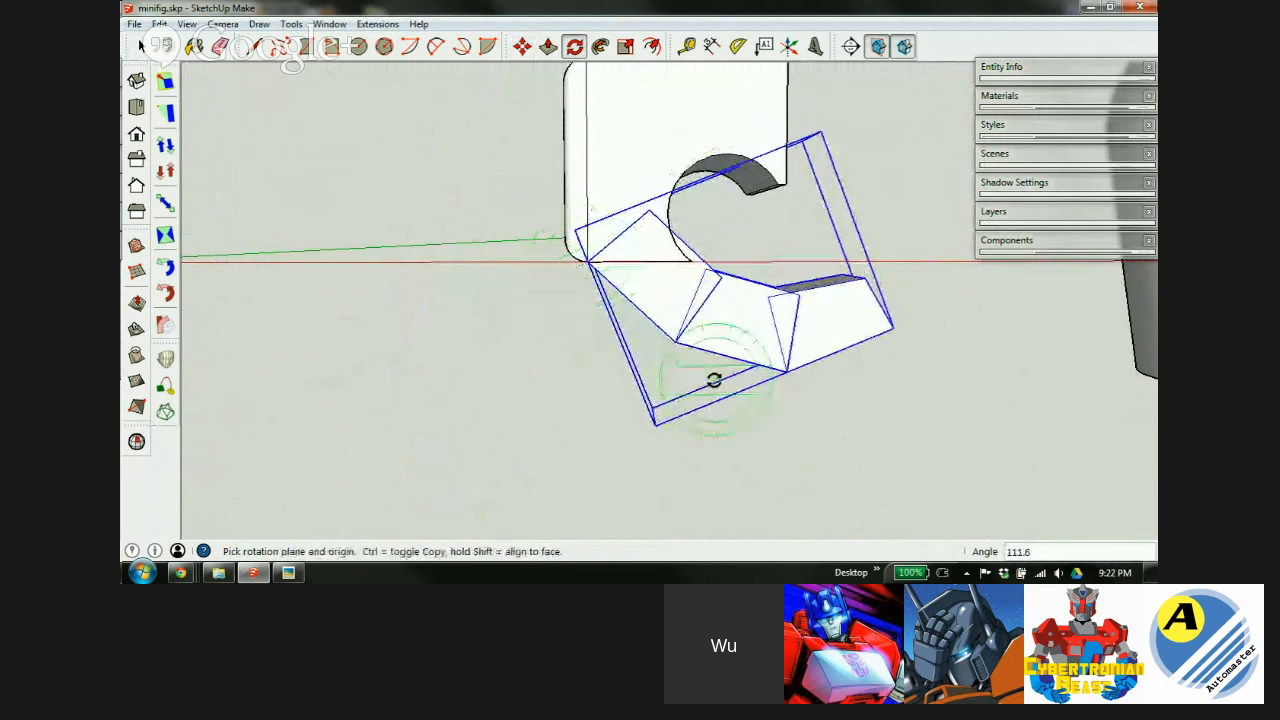
Nudge the arm so its top corner meets the notched block's lower corner.
{"action": "key", "text": "m"}
{"action": "left_click", "coordinate": [664, 291]}
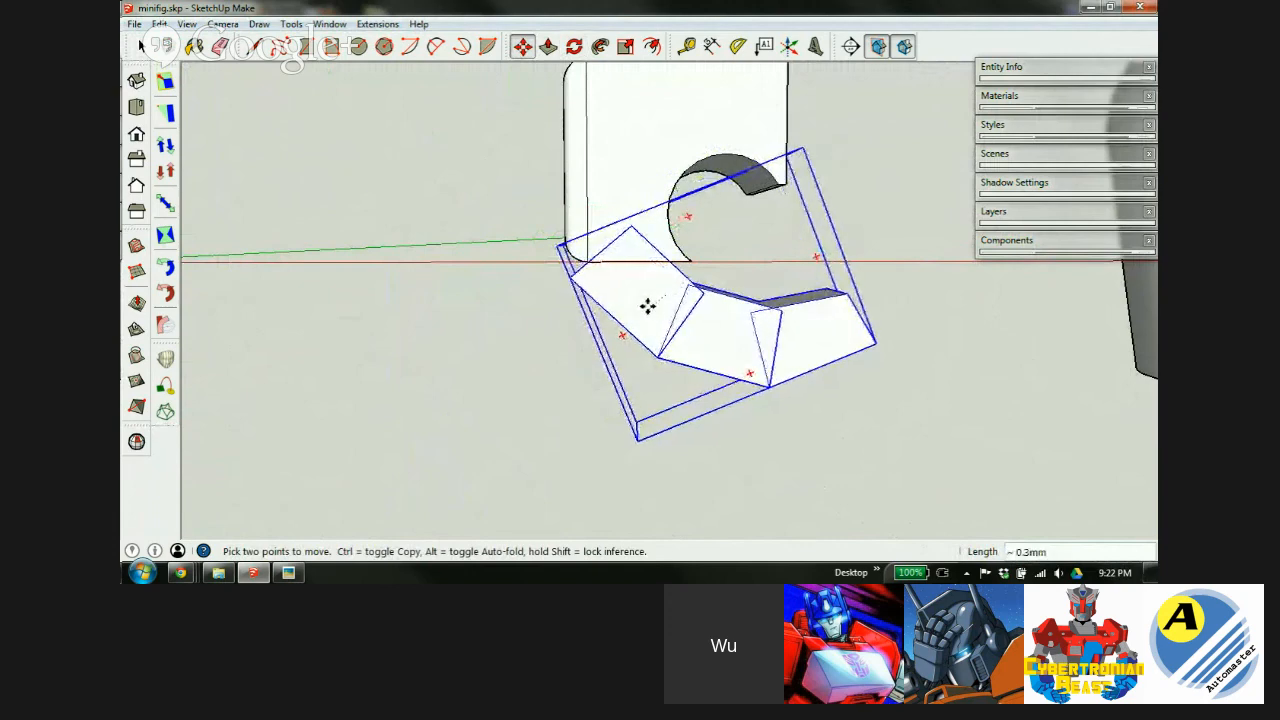
{"action": "scroll", "coordinate": [649, 303], "scroll_direction": "up", "scroll_amount": 5}
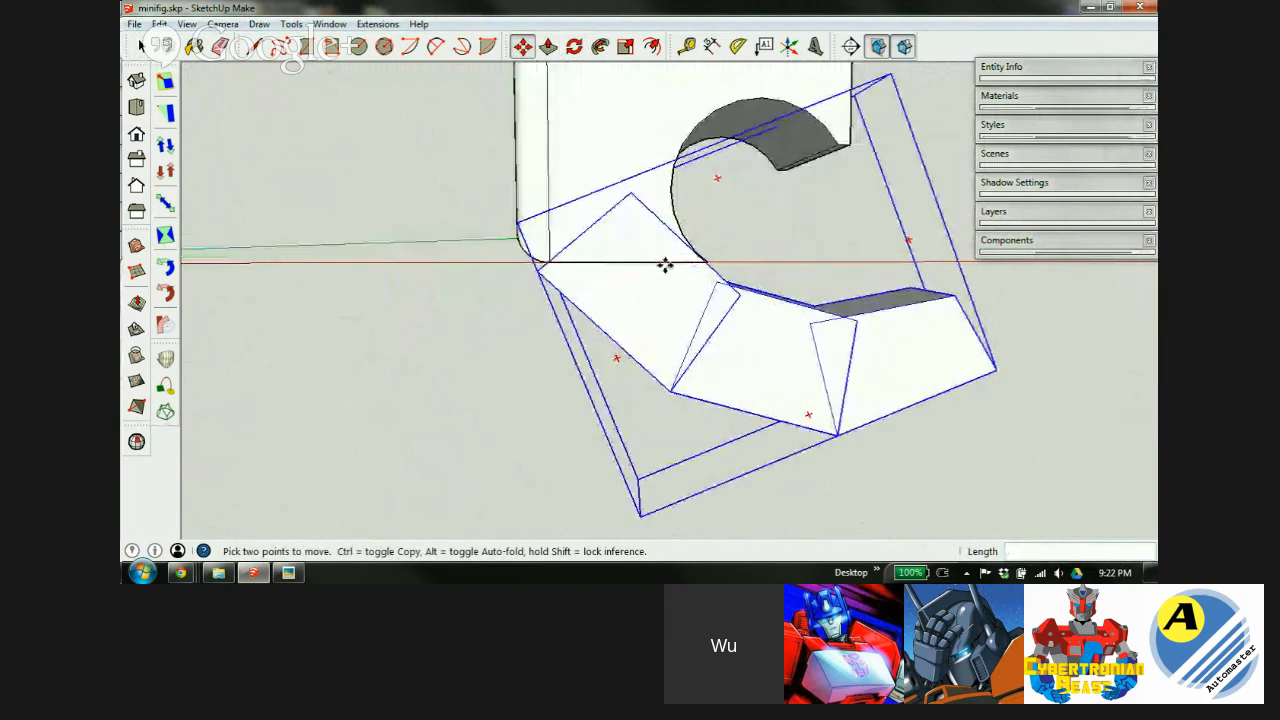
{"action": "middle_click_drag", "start_coordinate": [686, 277], "coordinate": [646, 317]}
{"action": "scroll", "coordinate": [560, 330], "scroll_direction": "down", "scroll_amount": 5}
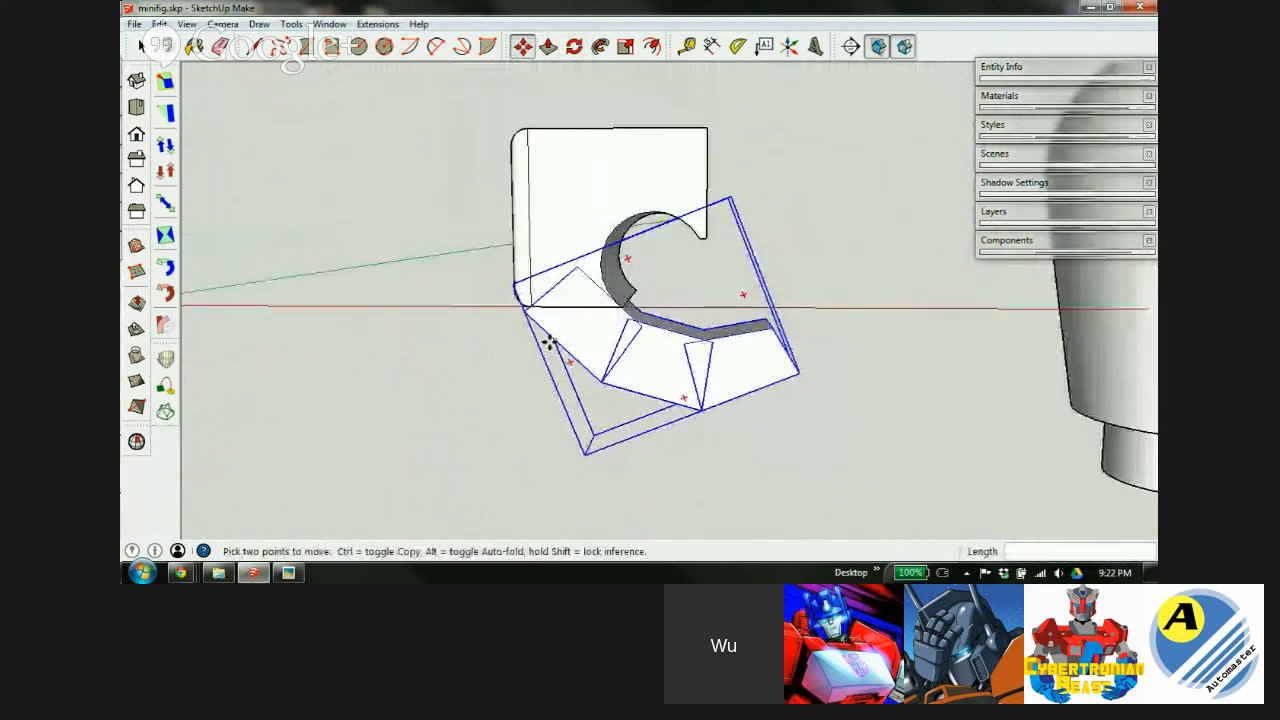
{"action": "mouse_move", "coordinate": [543, 337]}
{"action": "middle_mouse_down"}
{"action": "mouse_move", "coordinate": [586, 251]}
{"action": "mouse_move", "coordinate": [646, 334]}
{"action": "mouse_move", "coordinate": [686, 343]}
{"action": "mouse_move", "coordinate": [526, 314]}
{"action": "mouse_move", "coordinate": [529, 339]}
{"action": "middle_mouse_up"}
{"action": "key", "text": "space"}
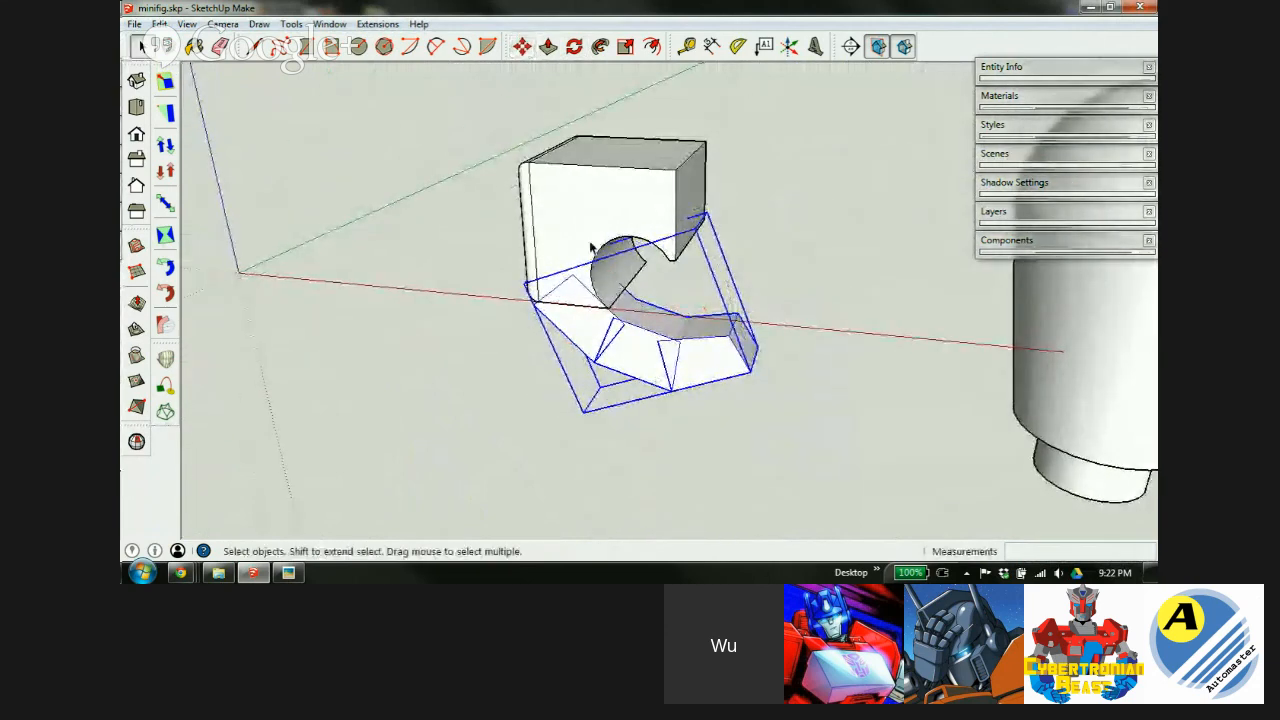
{"action": "left_click", "coordinate": [580, 206]}
Draw a circle on the shoulder block's face and pull it out into a short peg.
{"action": "key", "text": "c"}
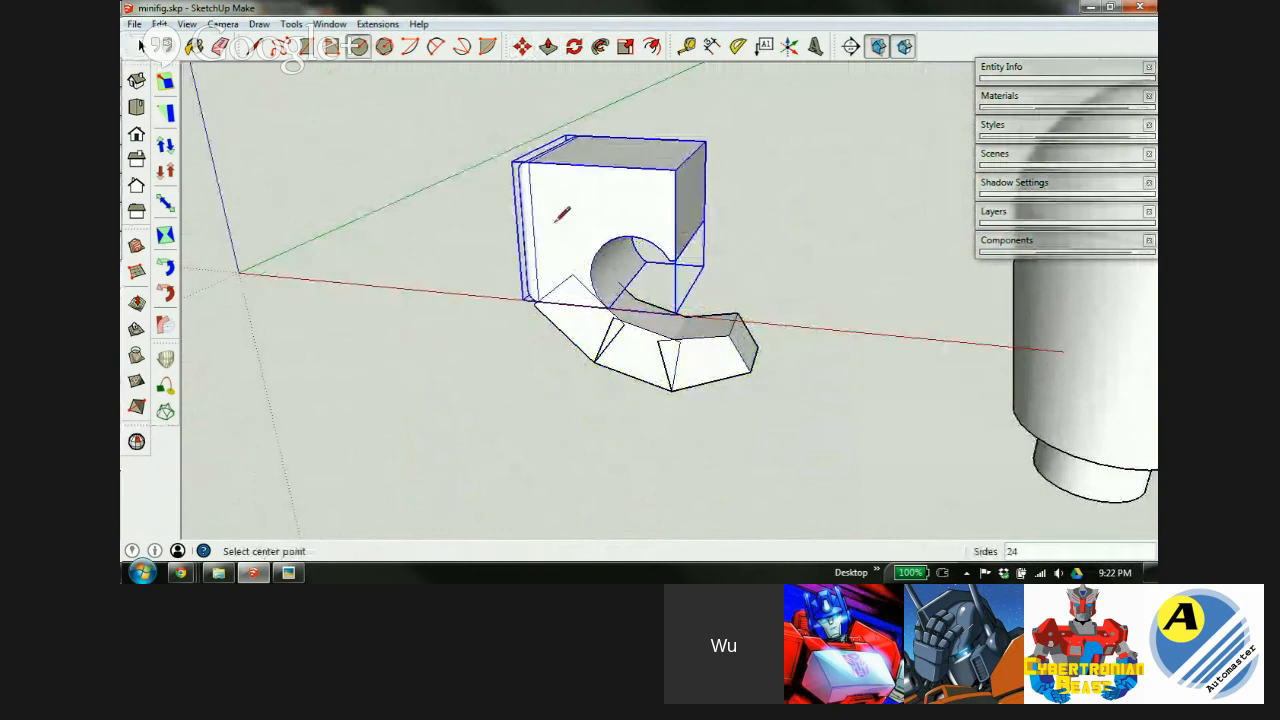
{"action": "left_click", "coordinate": [576, 206]}
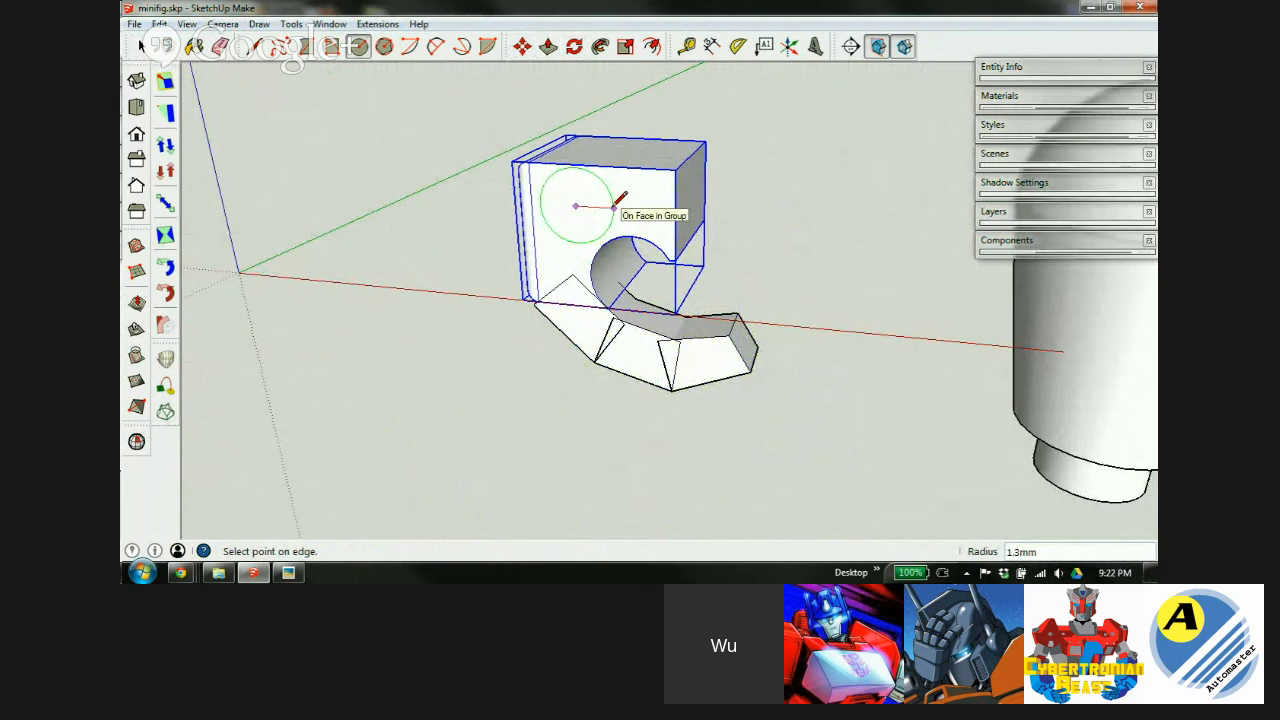
{"action": "left_click", "coordinate": [614, 206]}
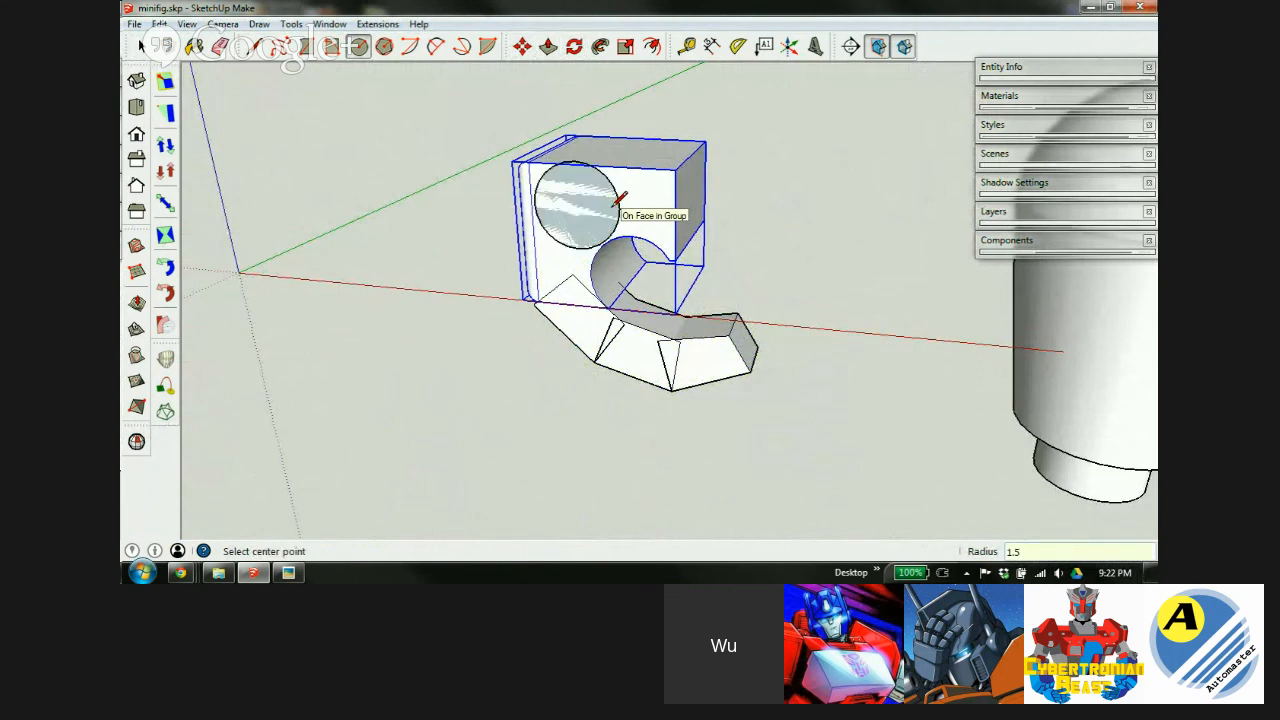
{"action": "key", "text": "p"}
{"action": "left_click_drag", "start_coordinate": [587, 213], "coordinate": [558, 215]}
Select the cylinder's faces and make them a group.
{"action": "key", "text": "space"}
{"action": "left_click", "coordinate": [559, 219]}
{"action": "double_click", "coordinate": [558, 220]}
{"action": "key", "text": "ctrl+g"}
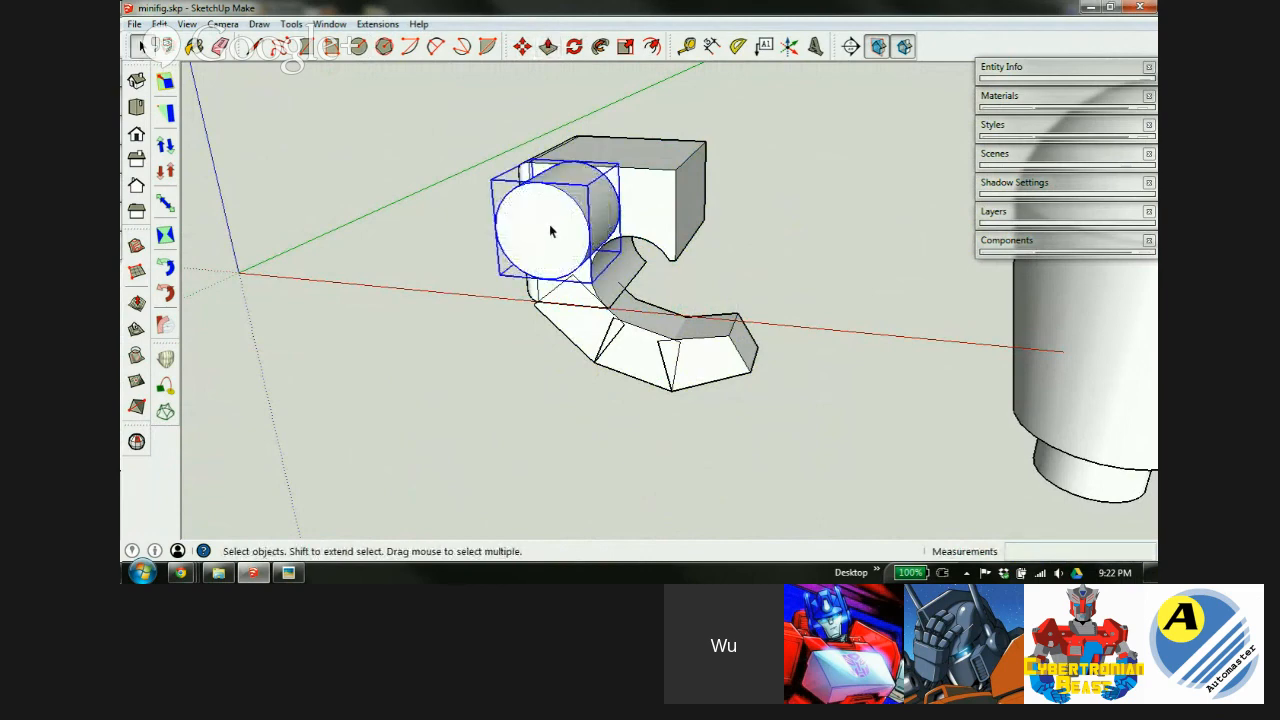
{"action": "double_click", "coordinate": [552, 229]}
Lengthen the grouped cylinder to the right, then select the cylinder piece.
{"action": "scroll", "coordinate": [606, 210], "scroll_direction": "down", "scroll_amount": 1}
{"action": "middle_click_drag", "start_coordinate": [597, 209], "coordinate": [345, 215]}
{"action": "key", "text": "p"}
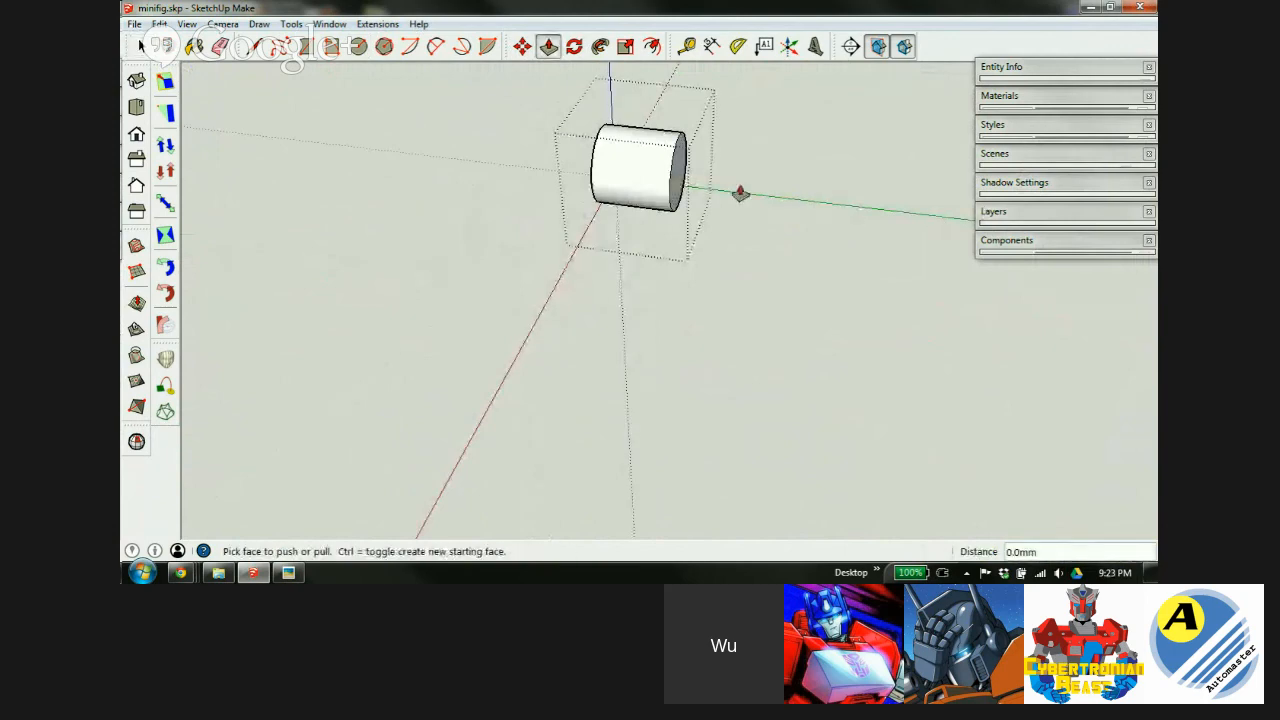
{"action": "left_click", "coordinate": [681, 185]}
{"action": "left_click", "coordinate": [914, 226]}
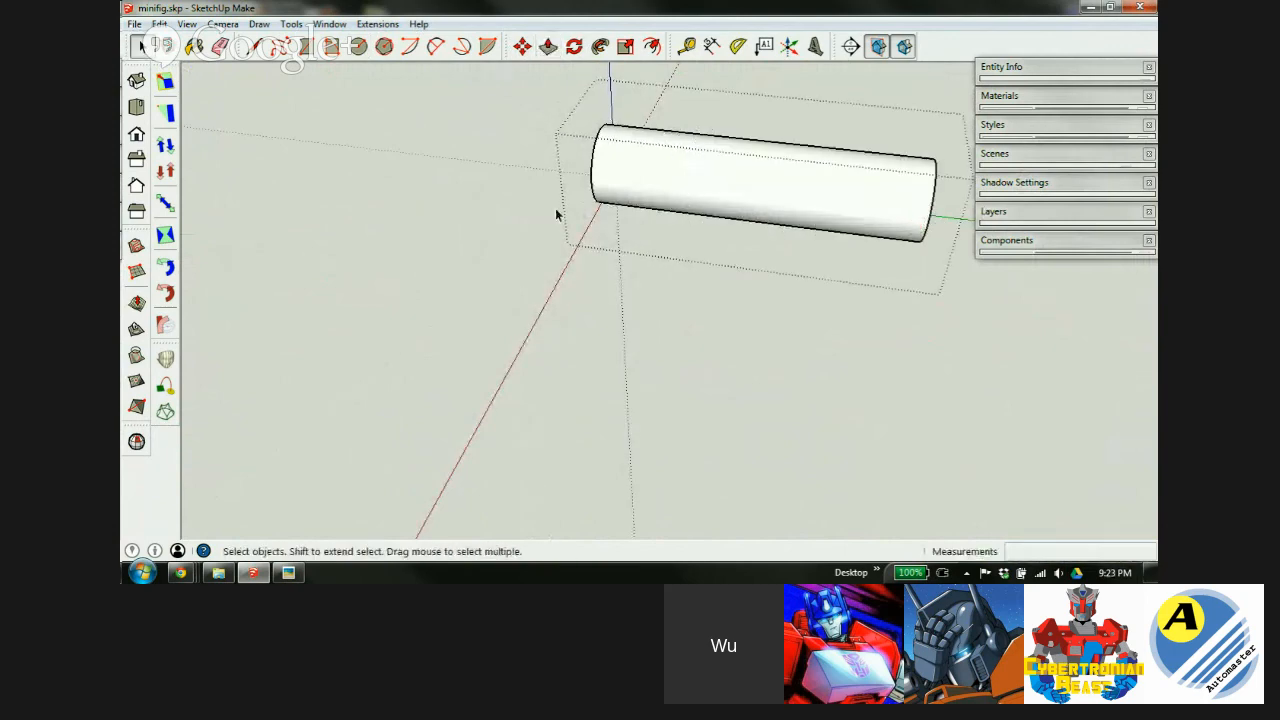
{"action": "key", "text": "space"}
{"action": "key", "text": "Escape"}
{"action": "middle_click_drag", "start_coordinate": [1021, 229], "coordinate": [456, 249]}
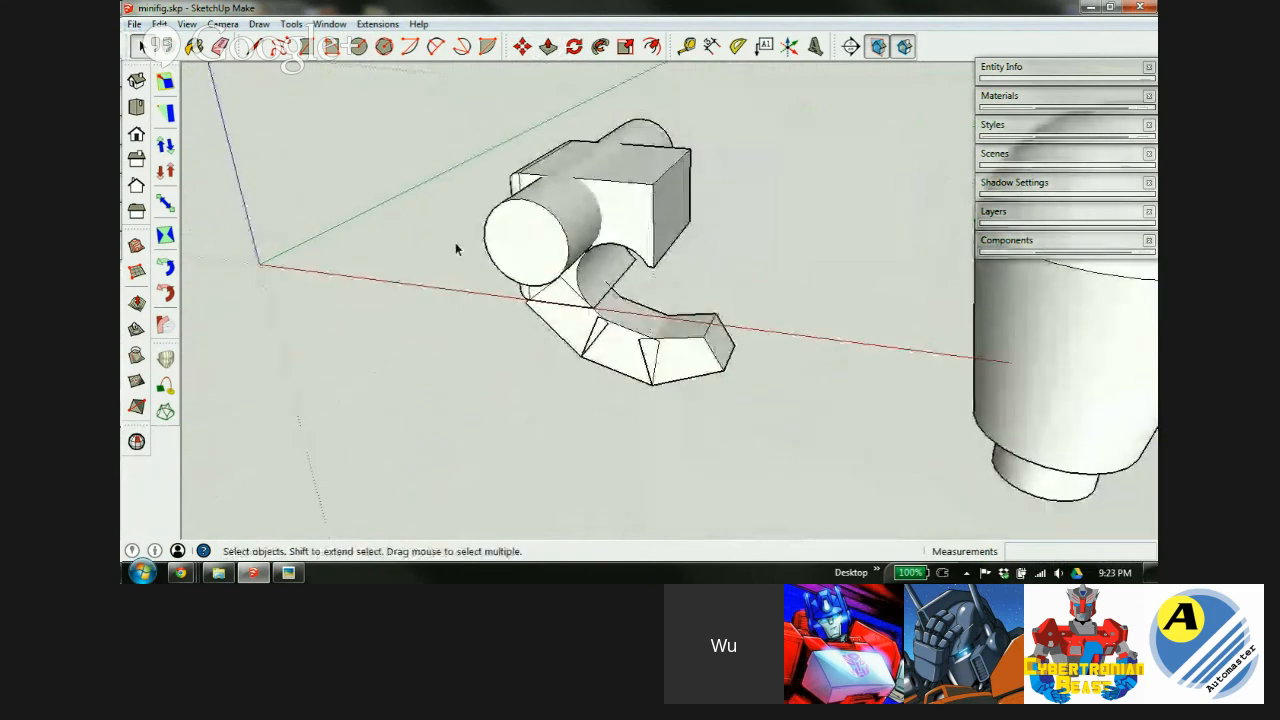
{"action": "left_click", "coordinate": [540, 245]}
Move the cylinder peg by its top edge into the shoulder block's rounded notch above the bent arm.
{"action": "key", "text": "m"}
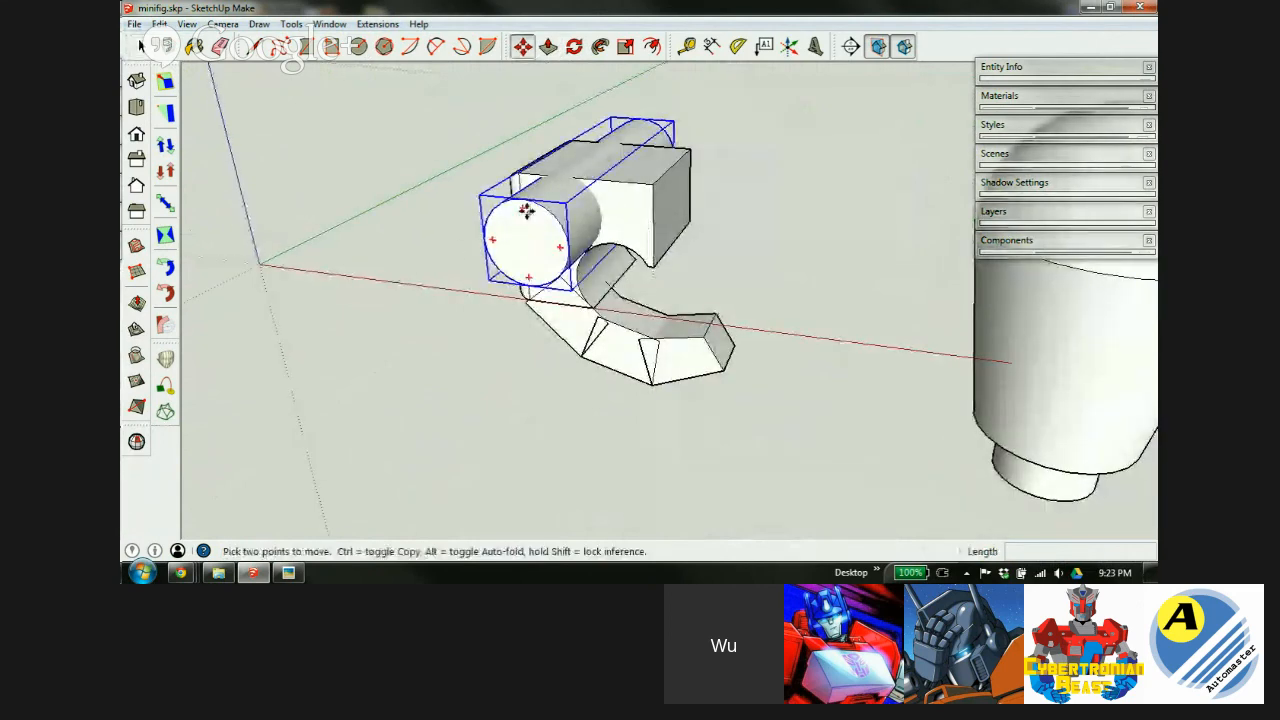
{"action": "scroll", "coordinate": [526, 210], "scroll_direction": "up", "scroll_amount": 5}
{"action": "left_click", "coordinate": [472, 197]}
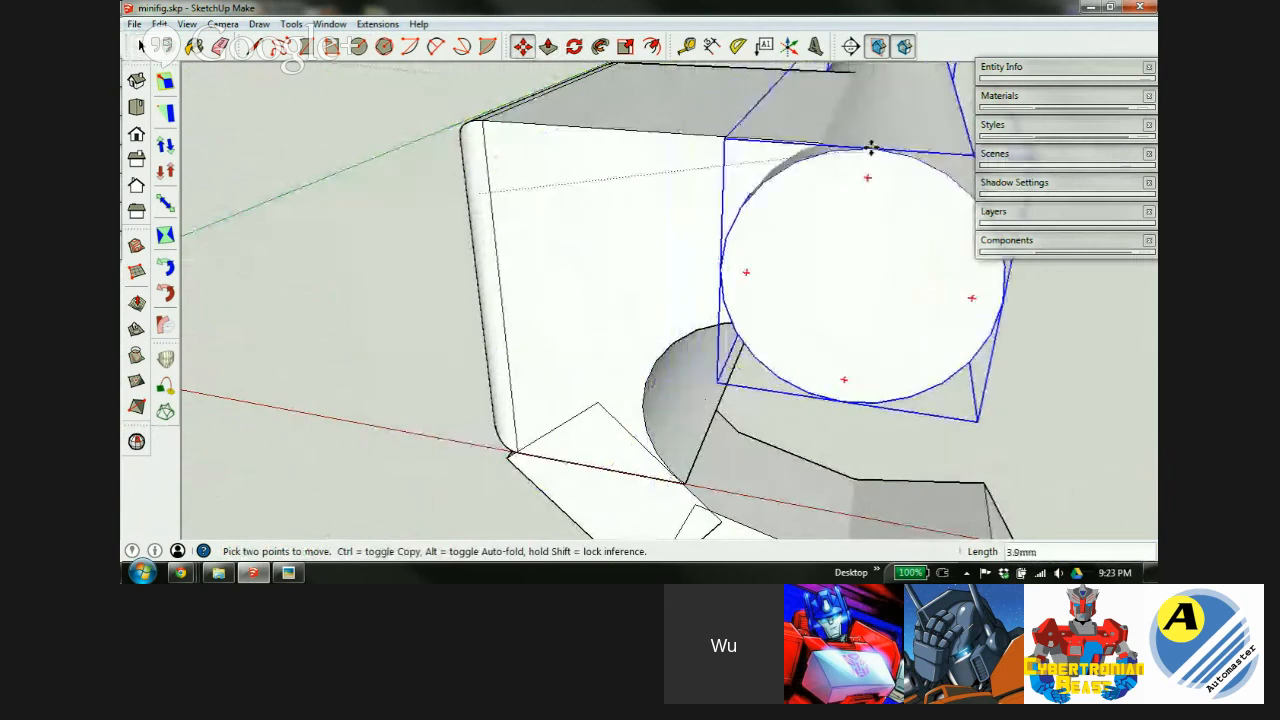
{"action": "key", "text": "x"}
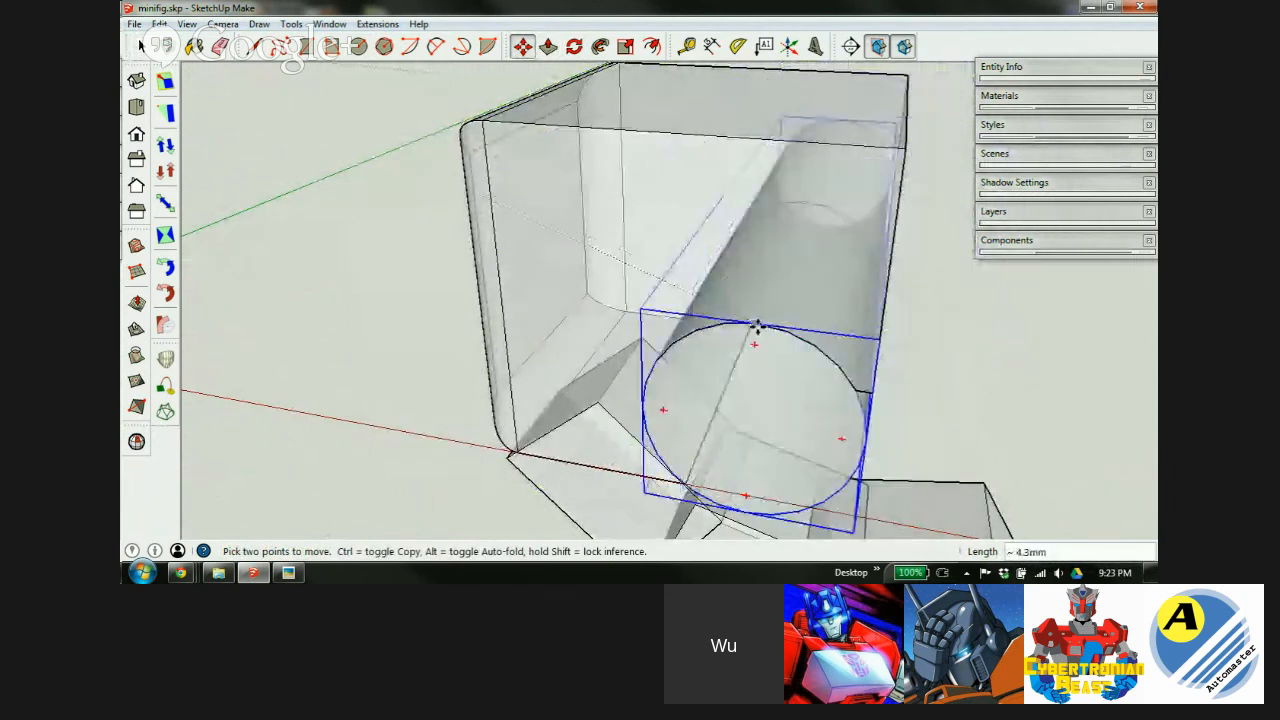
{"action": "key", "text": "x"}
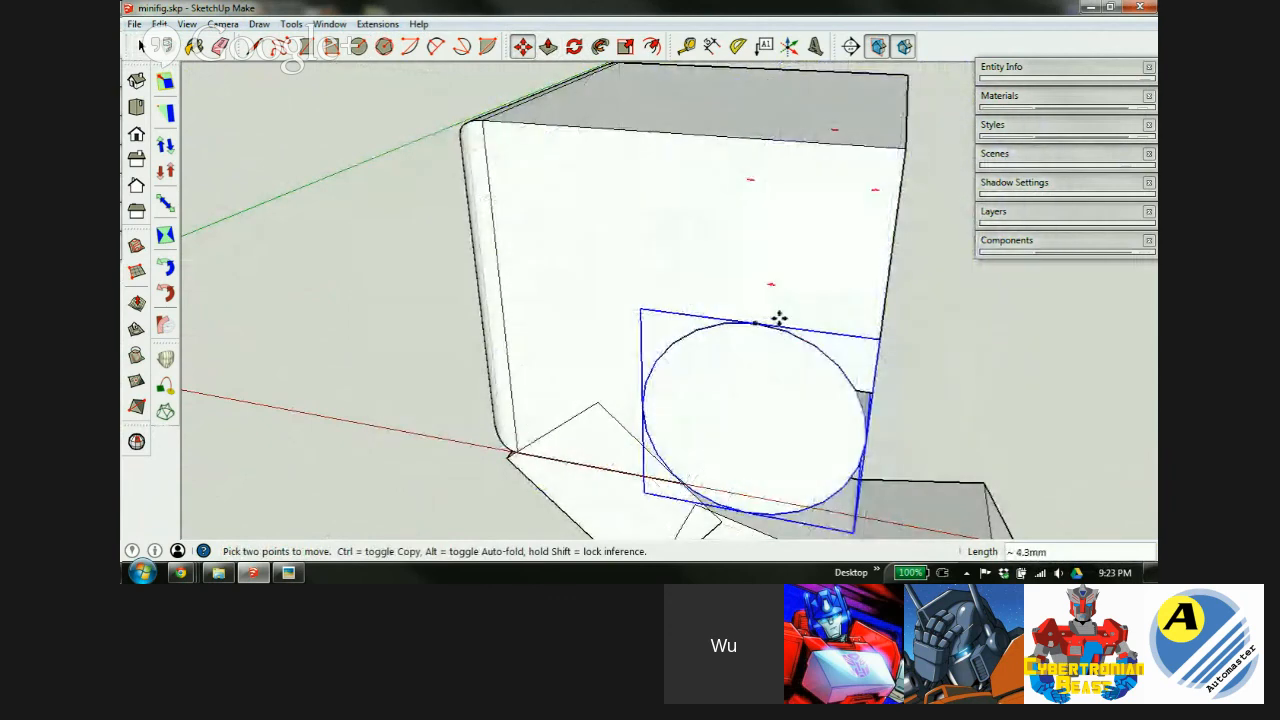
{"action": "middle_click_drag", "start_coordinate": [779, 318], "coordinate": [623, 186]}
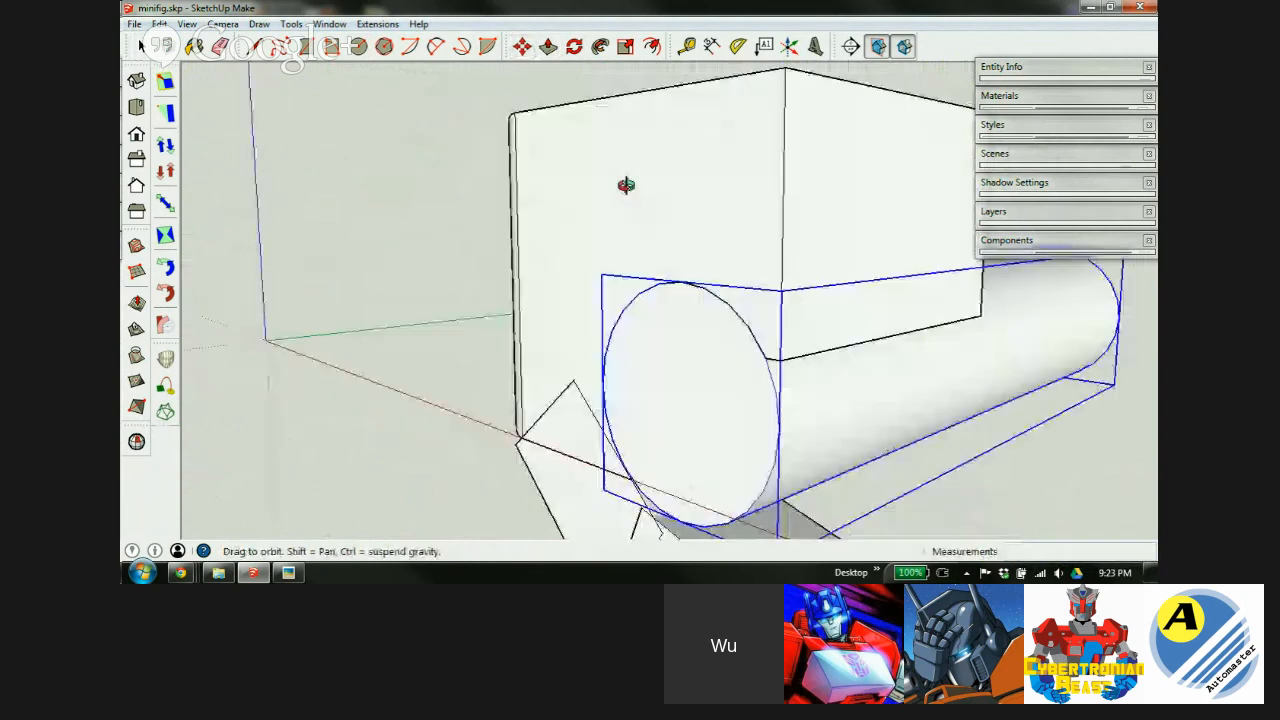
{"action": "left_click", "coordinate": [703, 390]}
{"action": "middle_click_drag", "start_coordinate": [527, 316], "coordinate": [880, 263]}
{"action": "scroll", "coordinate": [689, 200], "scroll_direction": "down", "scroll_amount": 3}
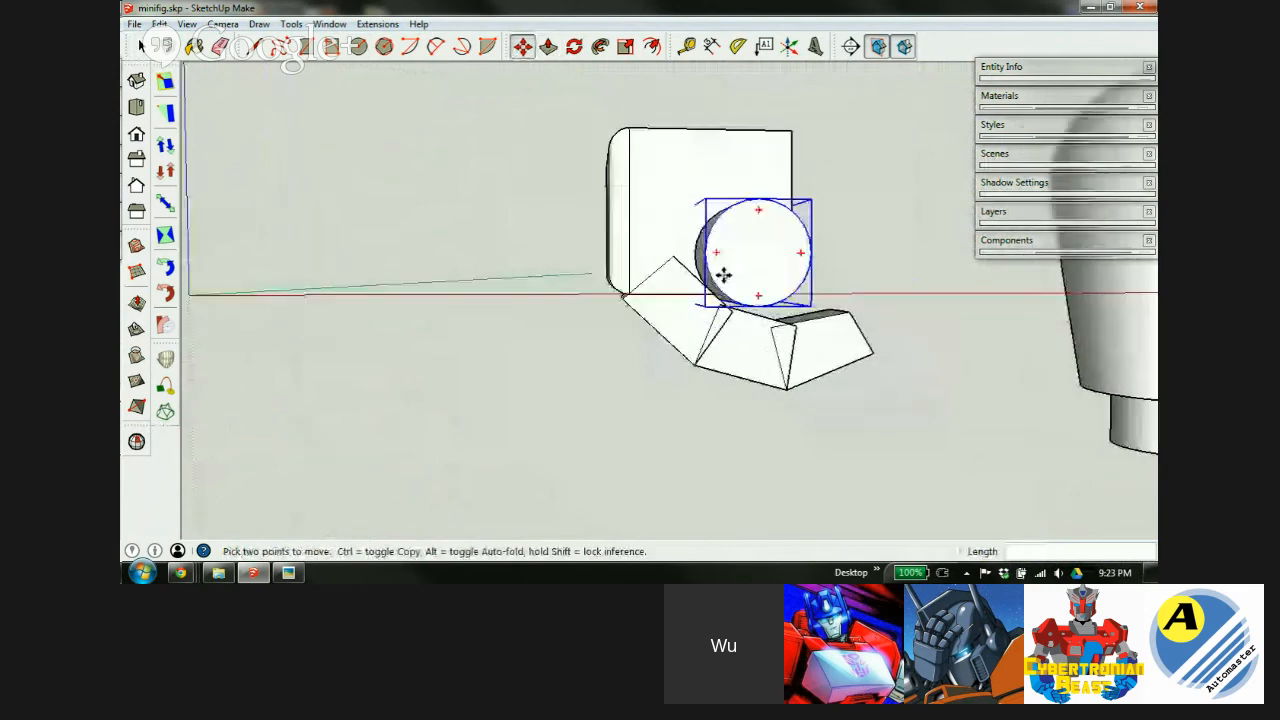
{"action": "scroll", "coordinate": [723, 273], "scroll_direction": "up", "scroll_amount": 3}
{"action": "middle_click_drag", "start_coordinate": [751, 380], "coordinate": [698, 318]}
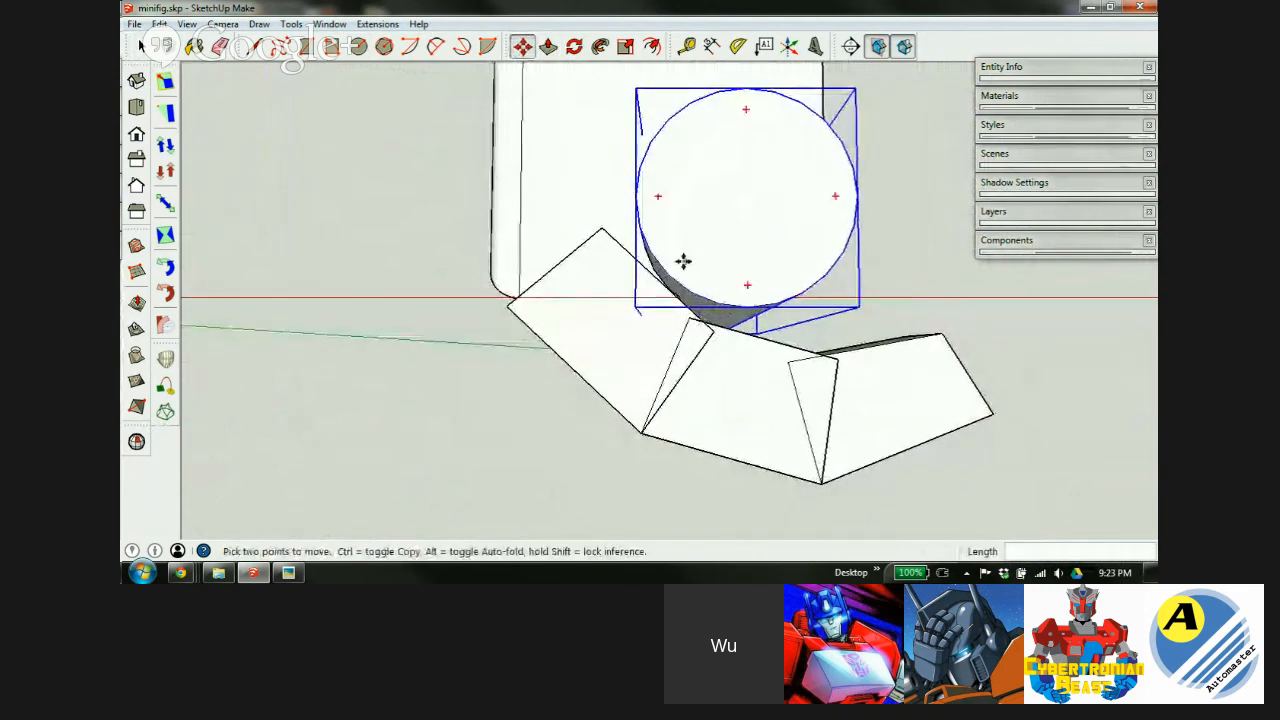
{"action": "scroll", "coordinate": [645, 283], "scroll_direction": "up", "scroll_amount": 5}
{"action": "scroll", "coordinate": [577, 320], "scroll_direction": "down", "scroll_amount": 5}
{"action": "key", "text": "space"}
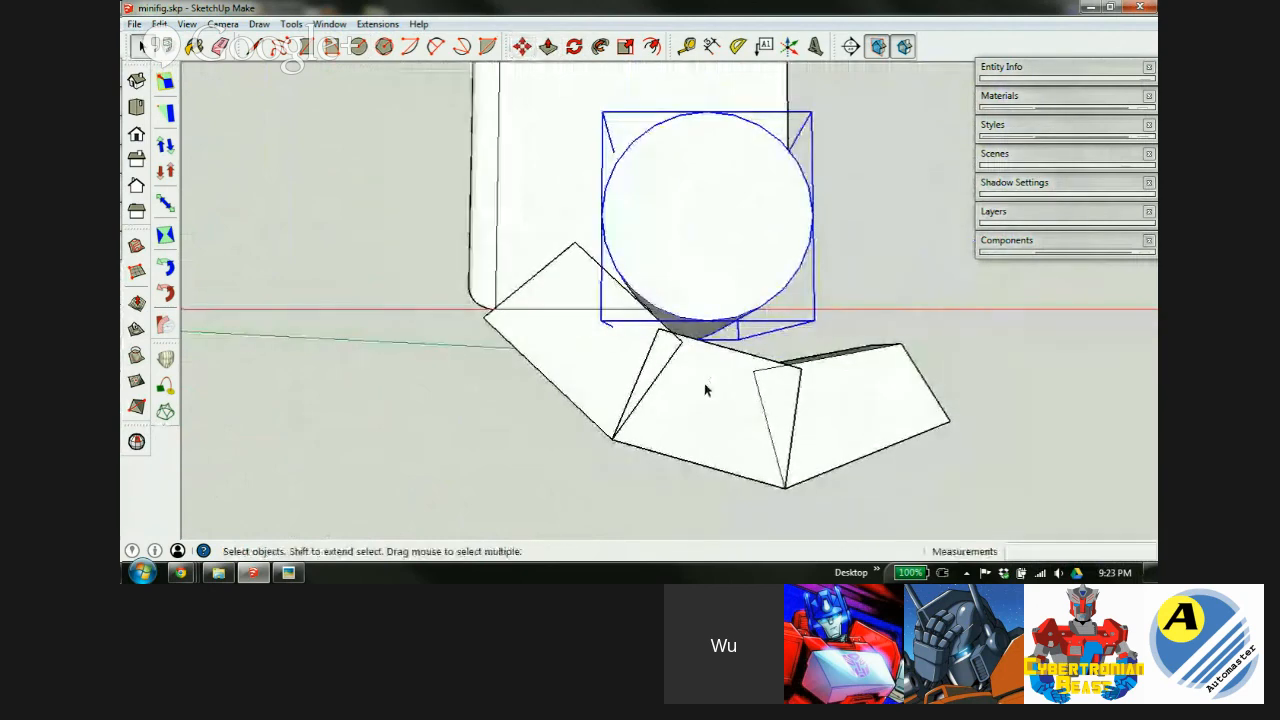
Rotate the angled arm-segment group 6.2° about its outer corner and check it from below.
{"action": "left_click", "coordinate": [574, 376]}
{"action": "key", "text": "q"}
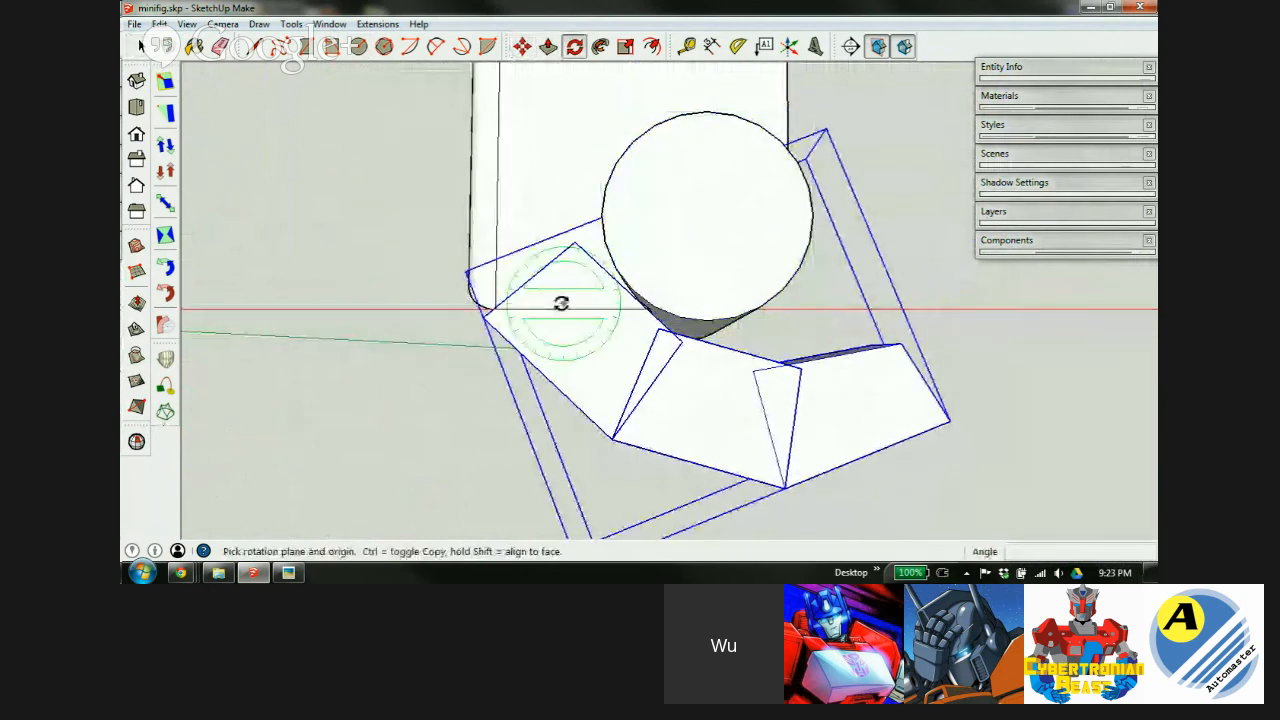
{"action": "left_click", "coordinate": [483, 320]}
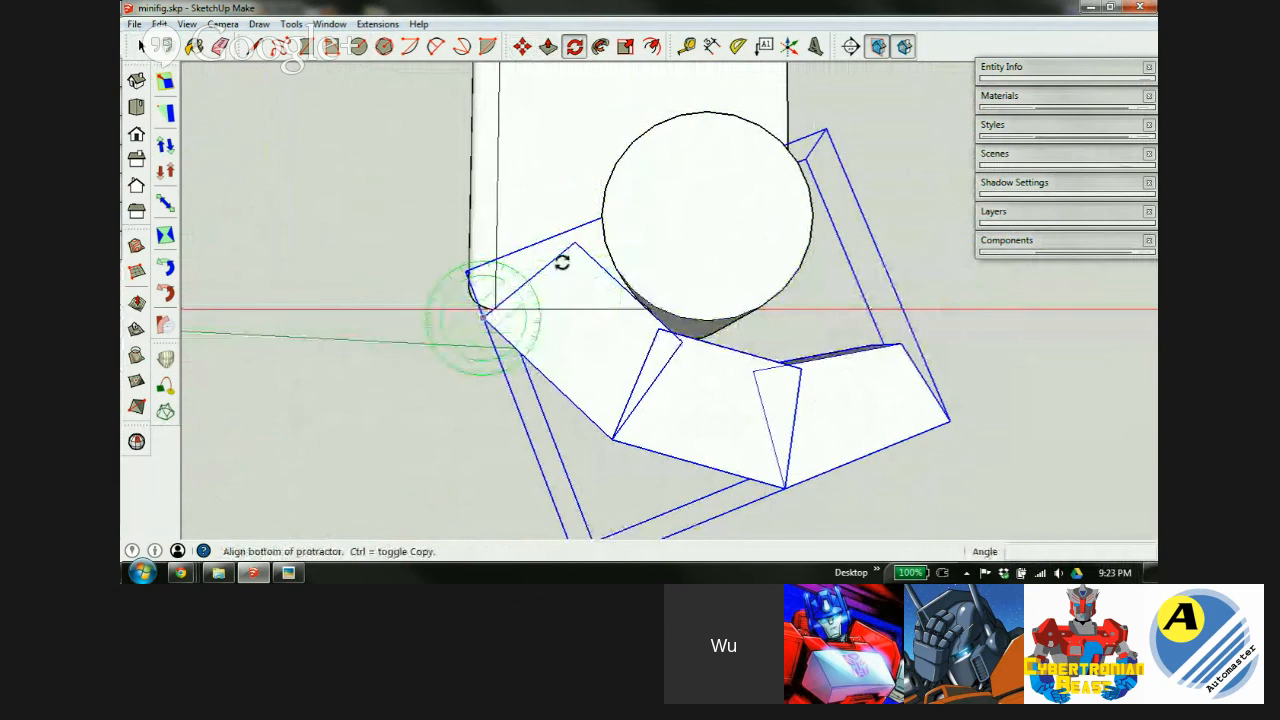
{"action": "left_click", "coordinate": [612, 440]}
{"action": "mouse_move", "coordinate": [623, 440]}
{"action": "middle_mouse_down"}
{"action": "mouse_move", "coordinate": [614, 466]}
{"action": "mouse_move", "coordinate": [641, 458]}
{"action": "middle_mouse_up"}
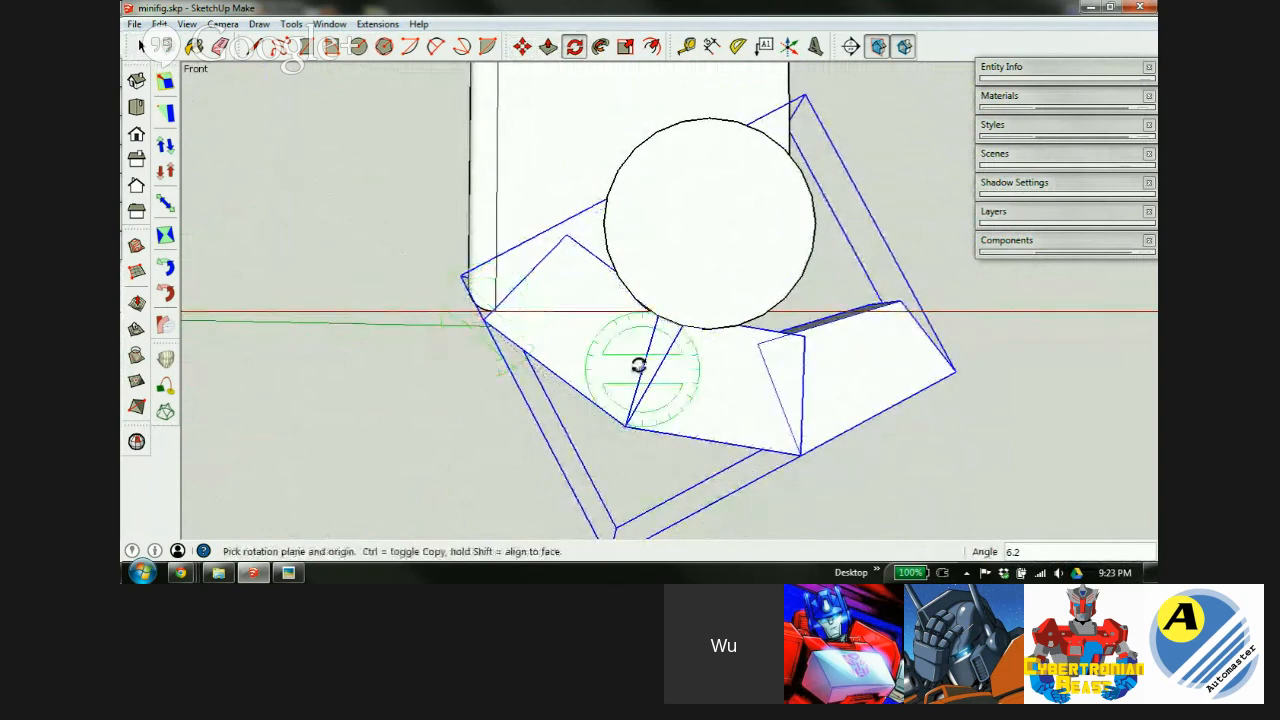
{"action": "scroll", "coordinate": [614, 349], "scroll_direction": "up", "scroll_amount": 3}
{"action": "middle_click_drag", "start_coordinate": [614, 349], "coordinate": [666, 252]}
{"action": "key", "text": "m"}
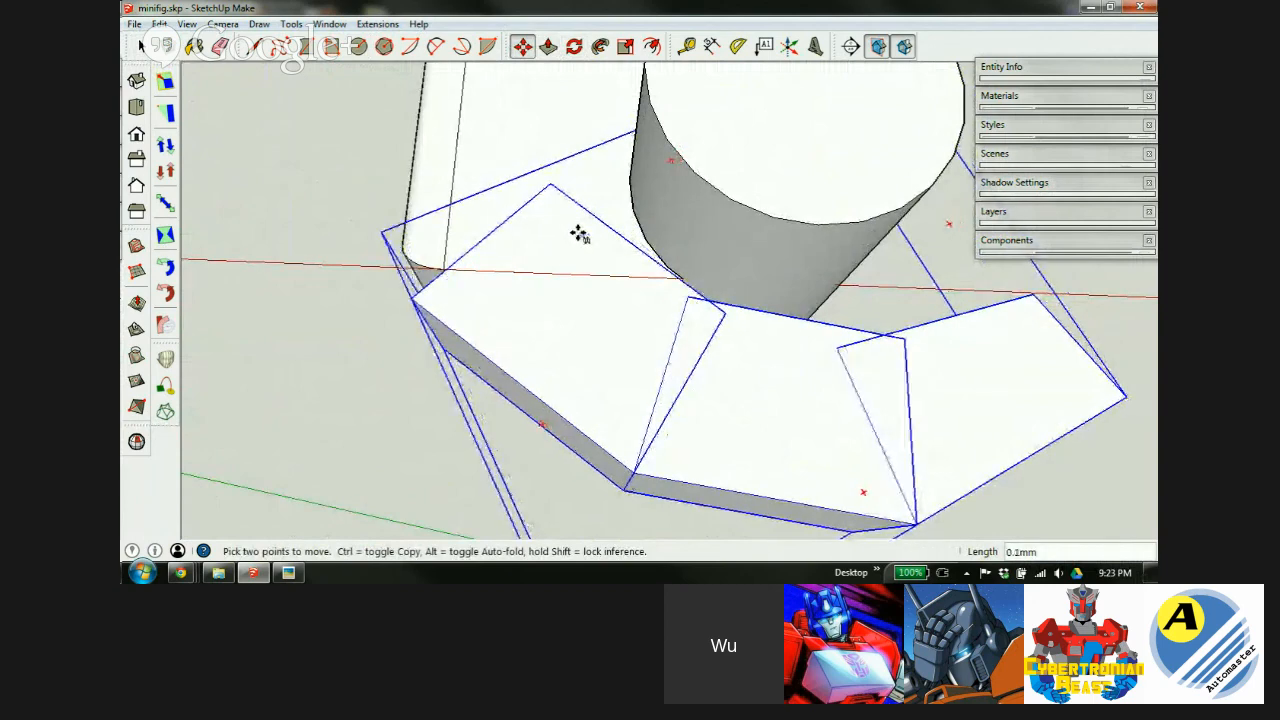
{"action": "middle_click_drag", "start_coordinate": [794, 234], "coordinate": [665, 345]}
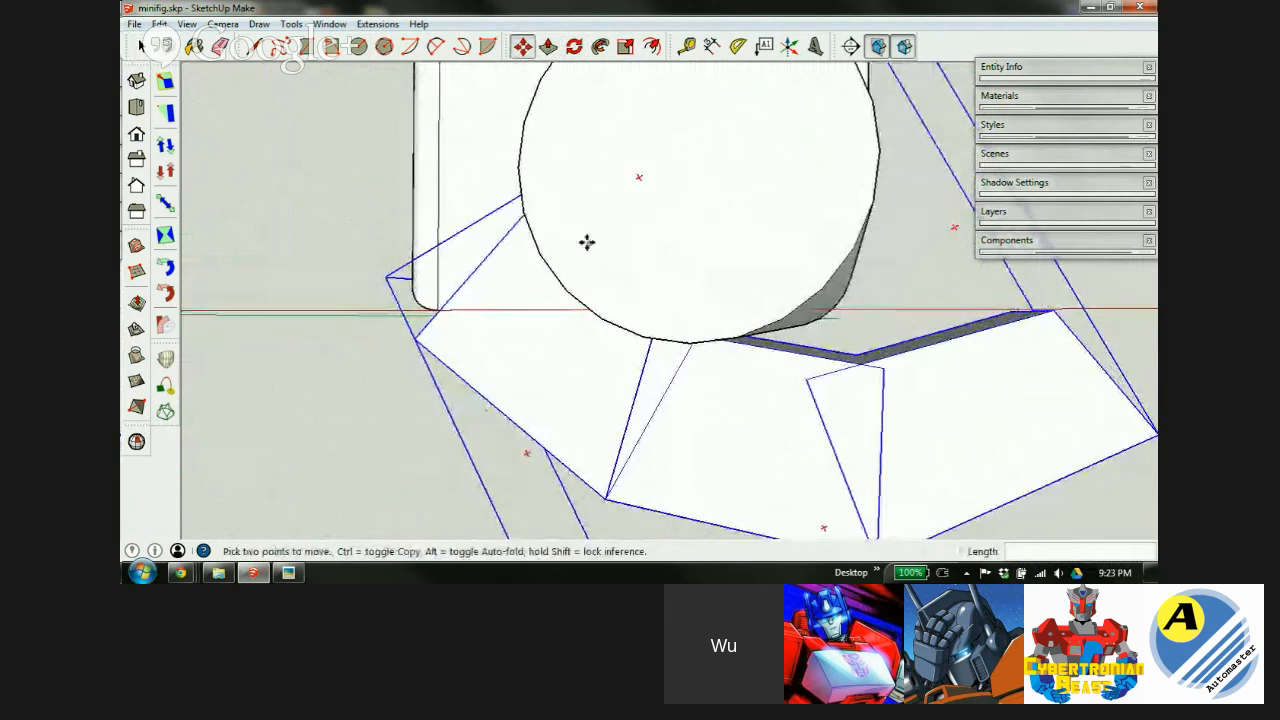
{"action": "scroll", "coordinate": [591, 246], "scroll_direction": "down", "scroll_amount": 5}
{"action": "middle_click_drag", "start_coordinate": [622, 302], "coordinate": [794, 249]}
Copy the block 2.0mm to the left with *2 to make a row of three.
{"action": "scroll", "coordinate": [777, 250], "scroll_direction": "up", "scroll_amount": 3}
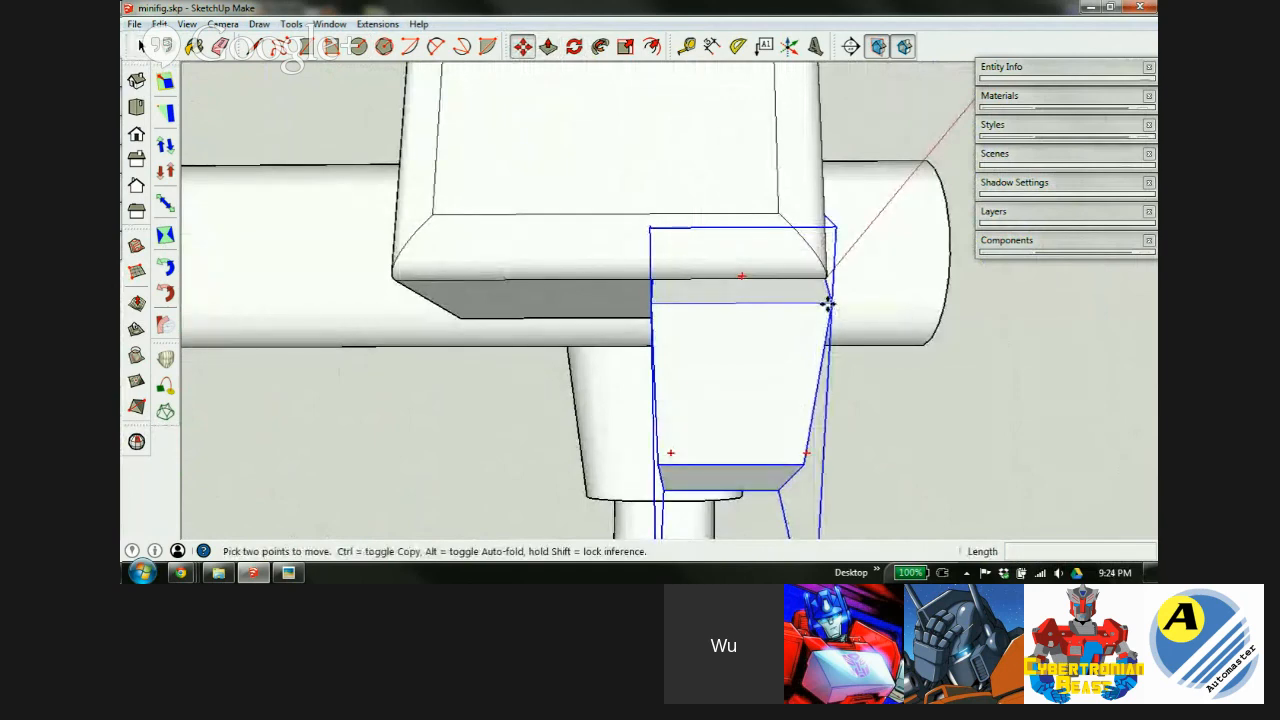
{"action": "key", "text": "ctrl"}
{"action": "left_click", "coordinate": [828, 303]}
{"action": "left_click", "coordinate": [648, 309]}
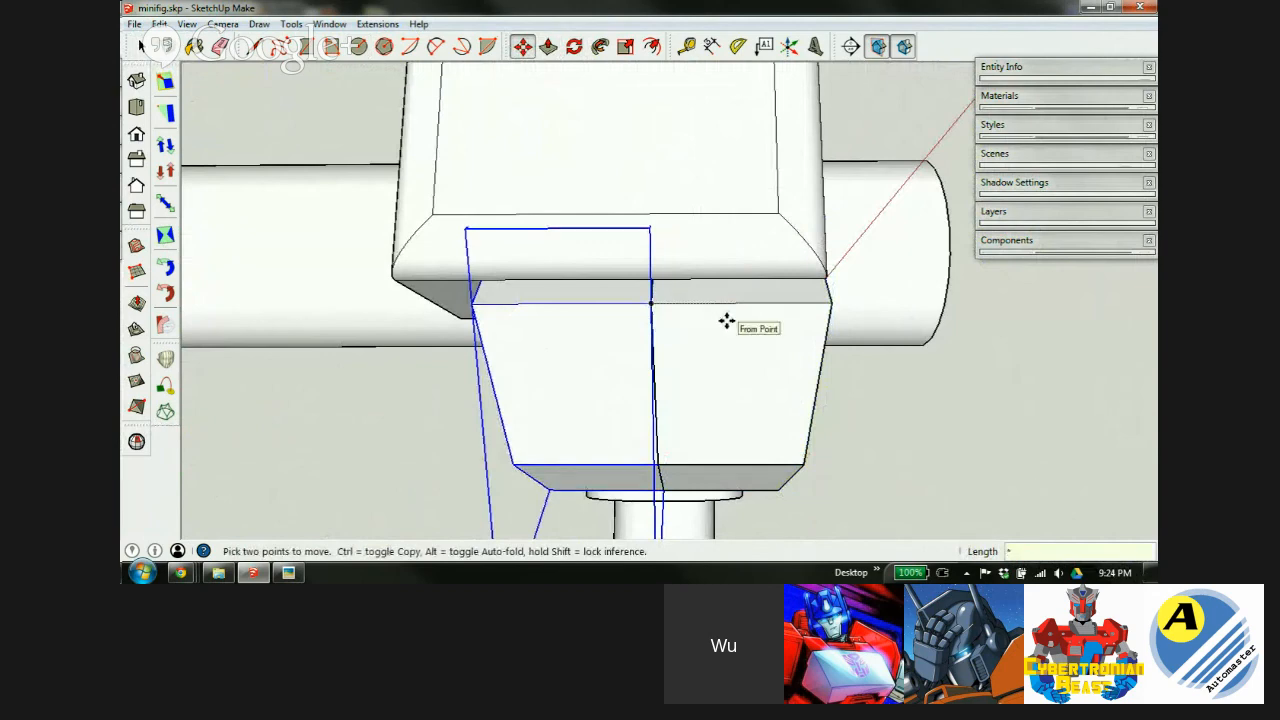
{"action": "type", "text": "*2"}
{"action": "key", "text": "Return"}
Review the copies and open the bent arm group for editing.
{"action": "scroll", "coordinate": [680, 237], "scroll_direction": "down", "scroll_amount": 2}
{"action": "middle_click_drag", "start_coordinate": [563, 320], "coordinate": [543, 257]}
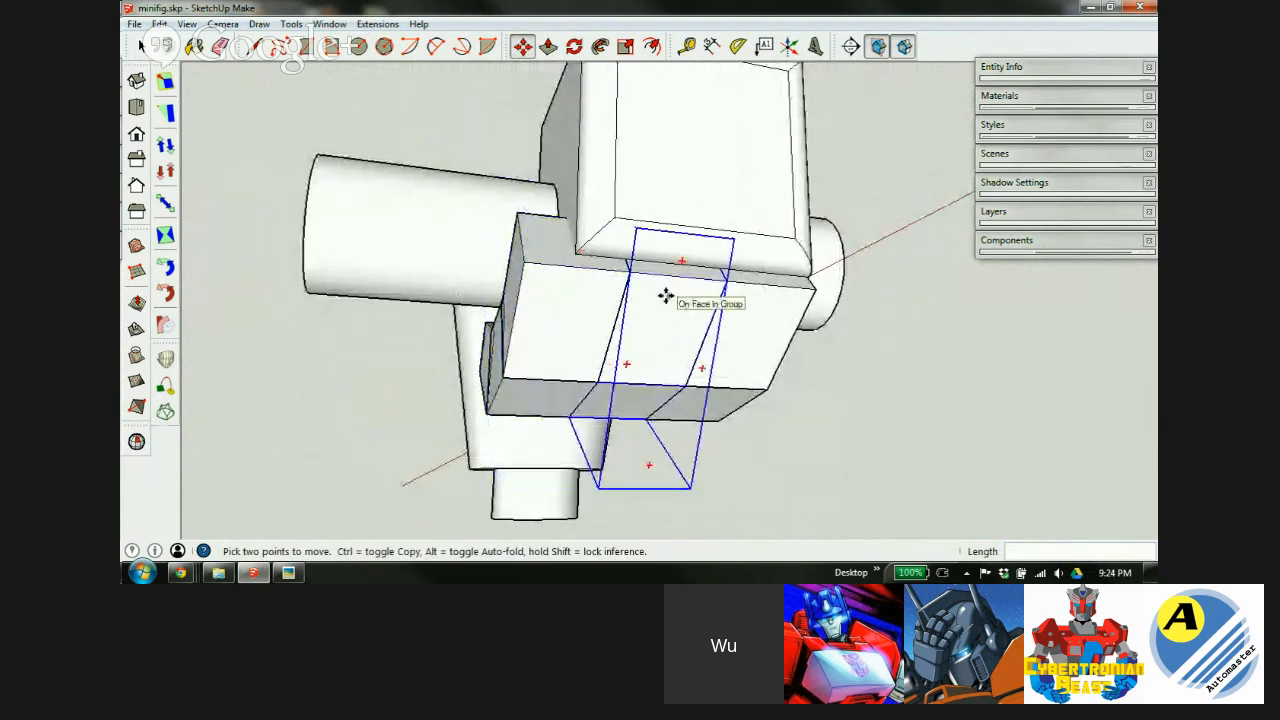
{"action": "middle_click_drag", "start_coordinate": [757, 328], "coordinate": [641, 343]}
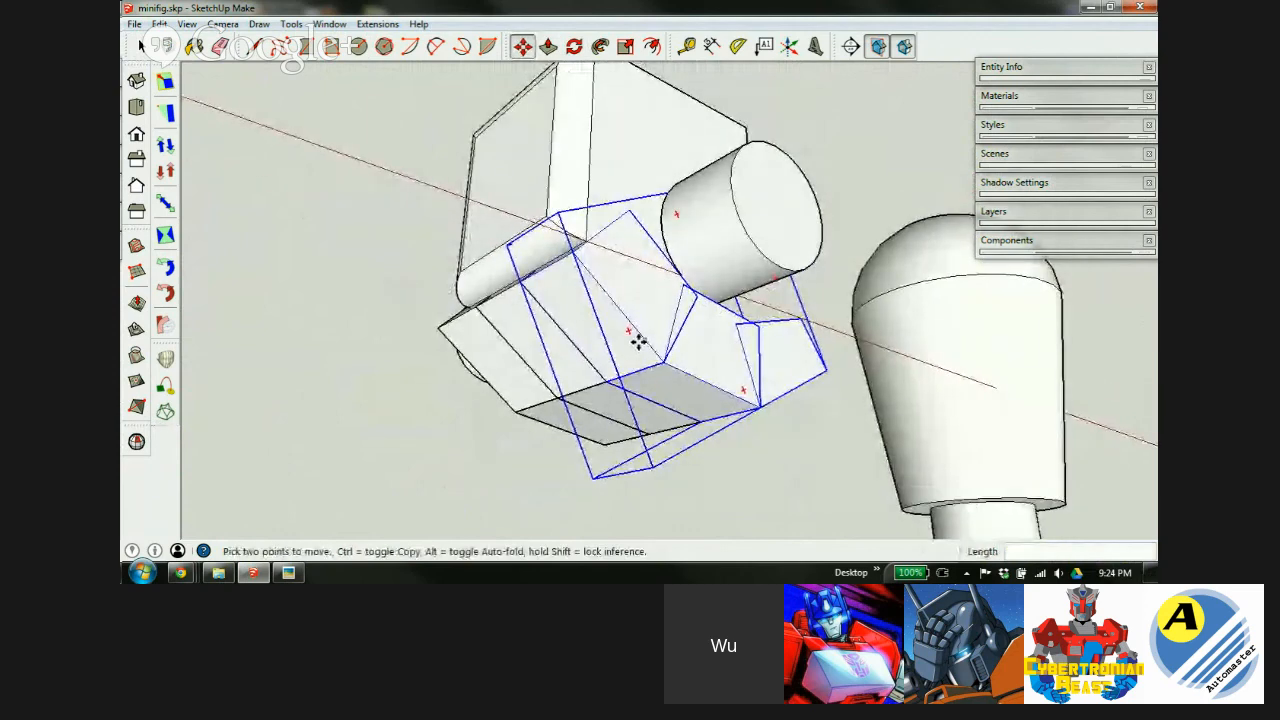
{"action": "key", "text": "space"}
{"action": "double_click", "coordinate": [644, 303]}
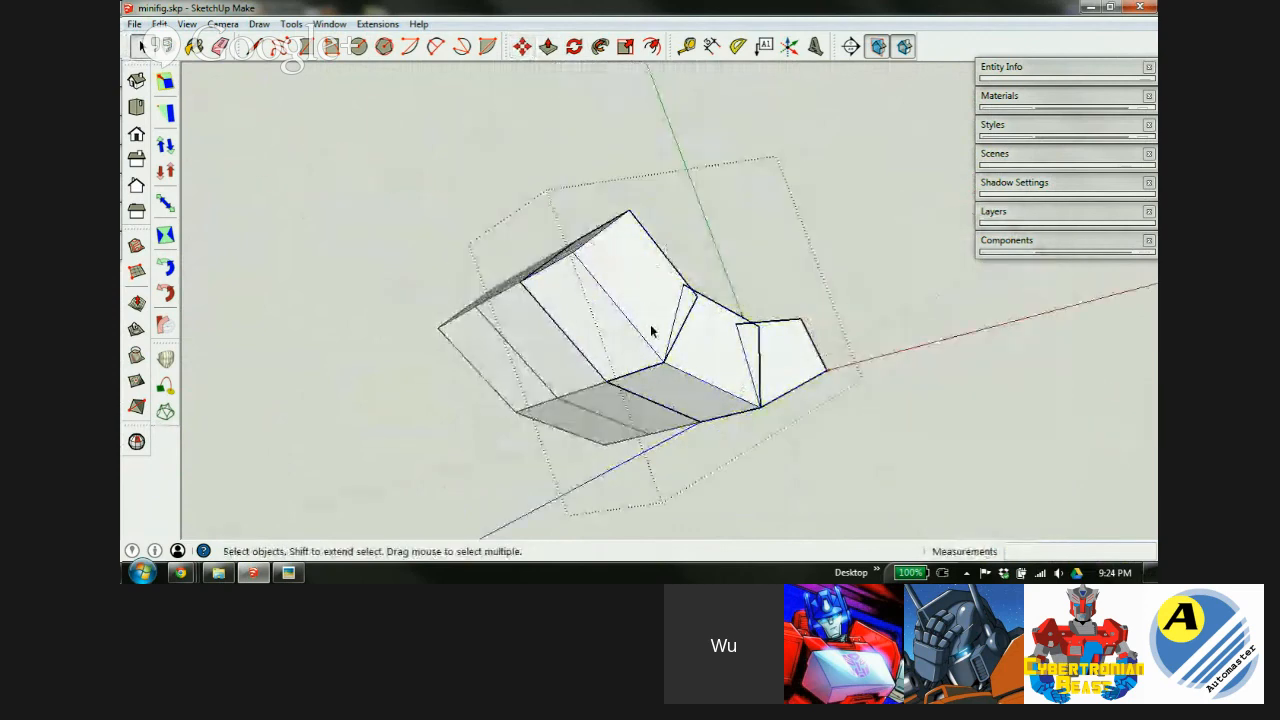
Scale all of the bent arm's geometry to 0.7 along the red axis, then close the group.
{"action": "scroll", "coordinate": [654, 334], "scroll_direction": "up", "scroll_amount": 3}
{"action": "scroll", "coordinate": [680, 352], "scroll_direction": "up", "scroll_amount": 1}
{"action": "triple_click", "coordinate": [695, 378]}
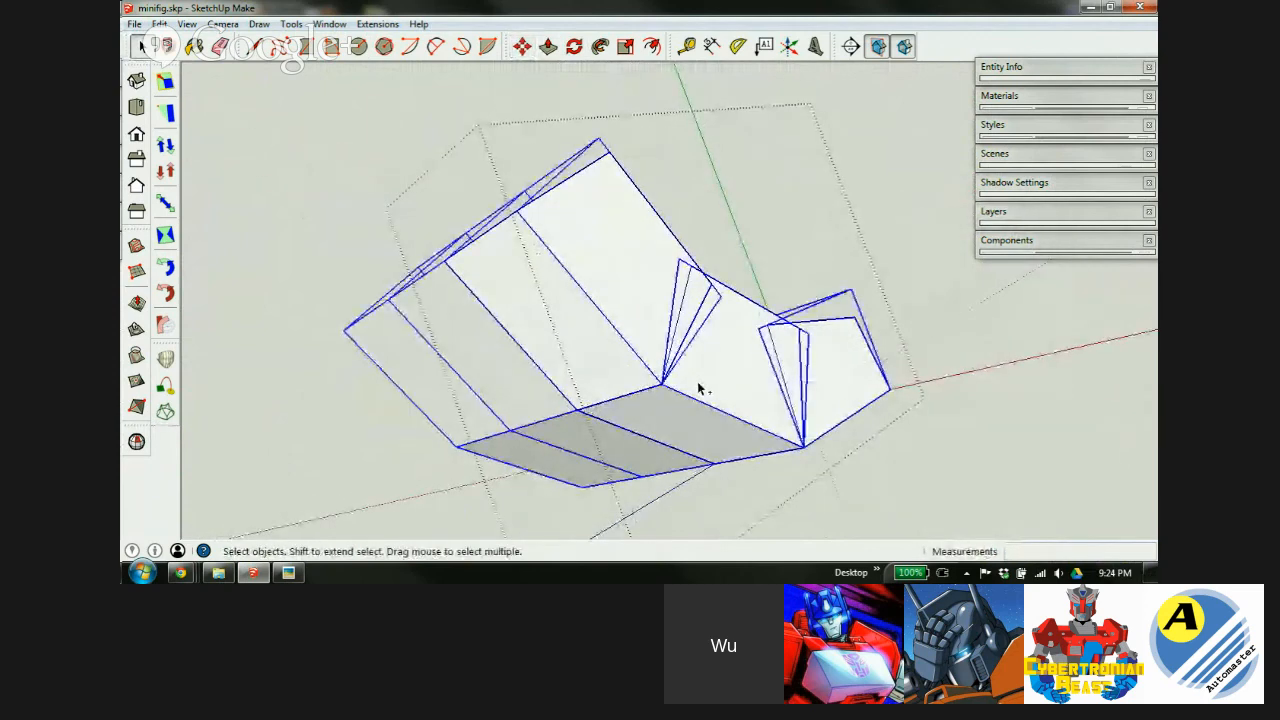
{"action": "key", "text": "s"}
{"action": "middle_click_drag", "start_coordinate": [657, 391], "coordinate": [692, 453]}
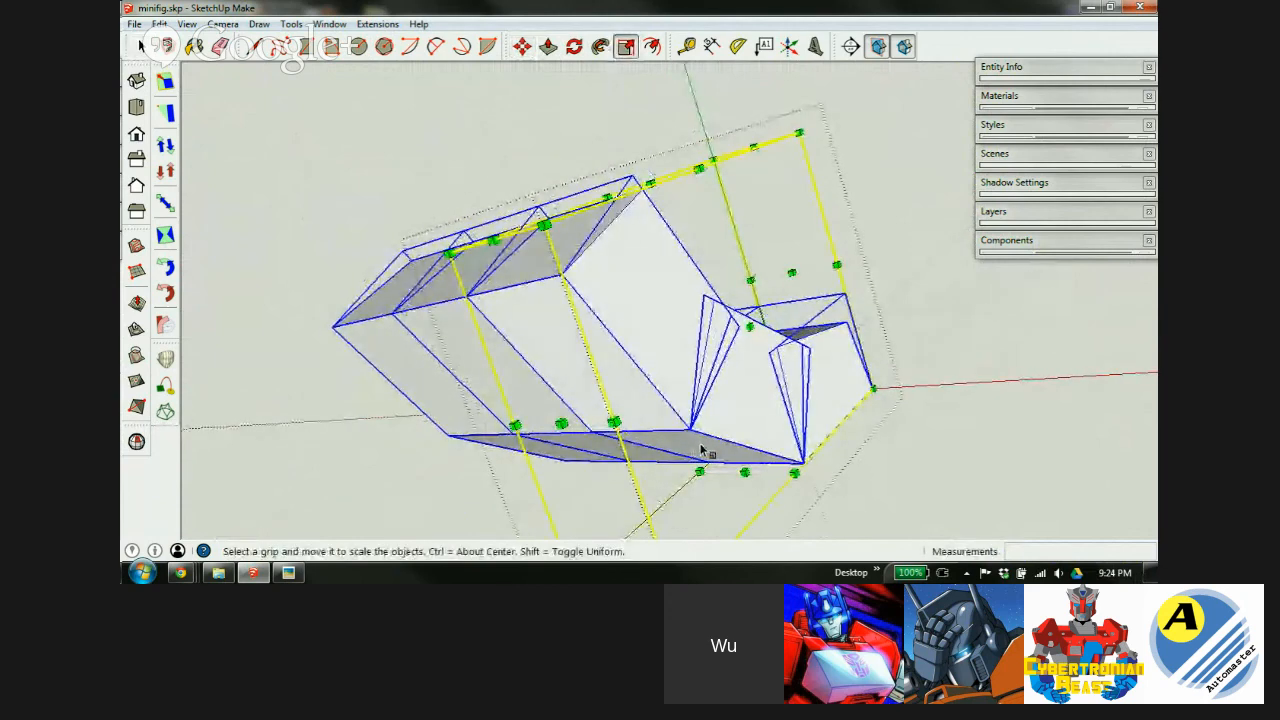
{"action": "left_click_drag", "start_coordinate": [652, 340], "coordinate": [681, 337]}
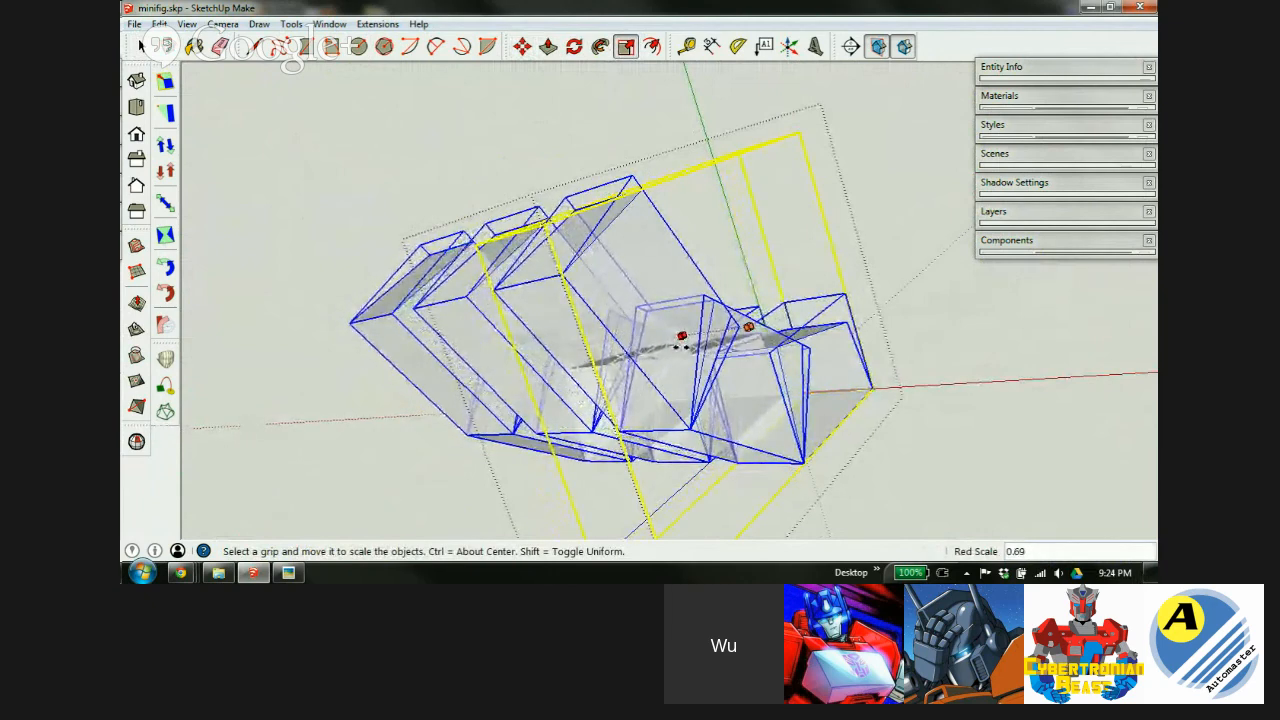
{"action": "key", "text": "Return"}
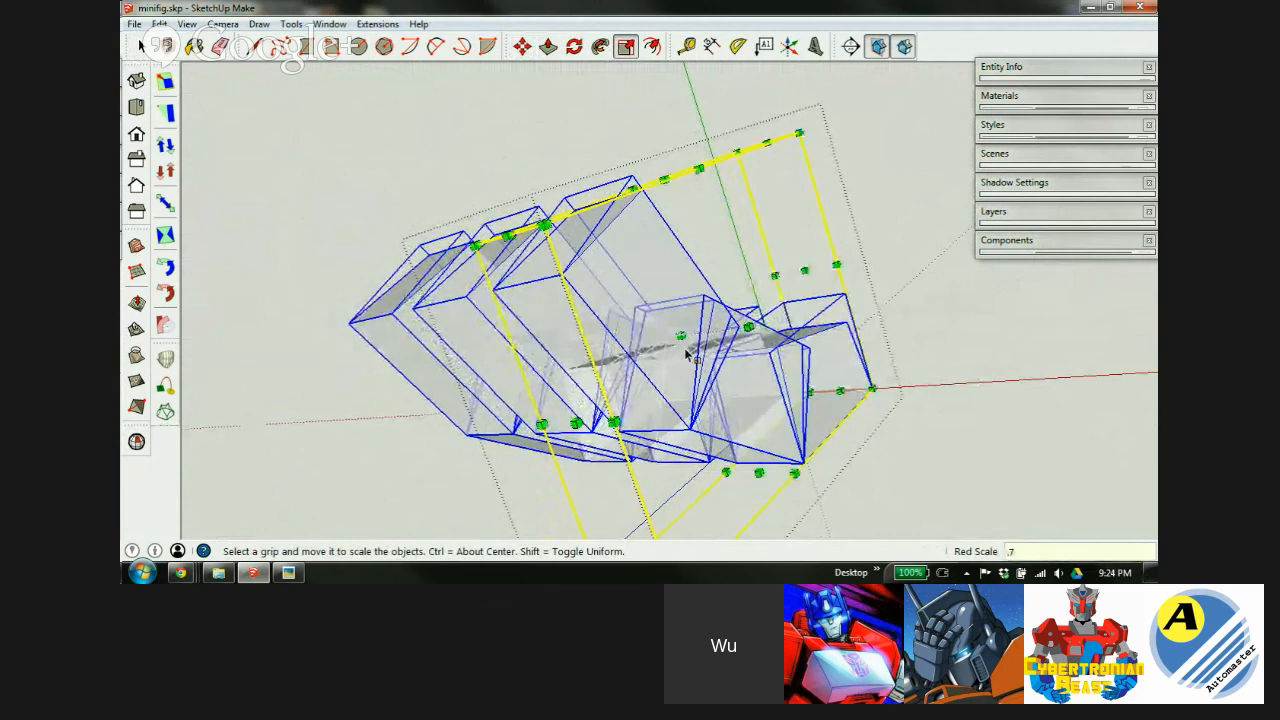
{"action": "key", "text": "space"}
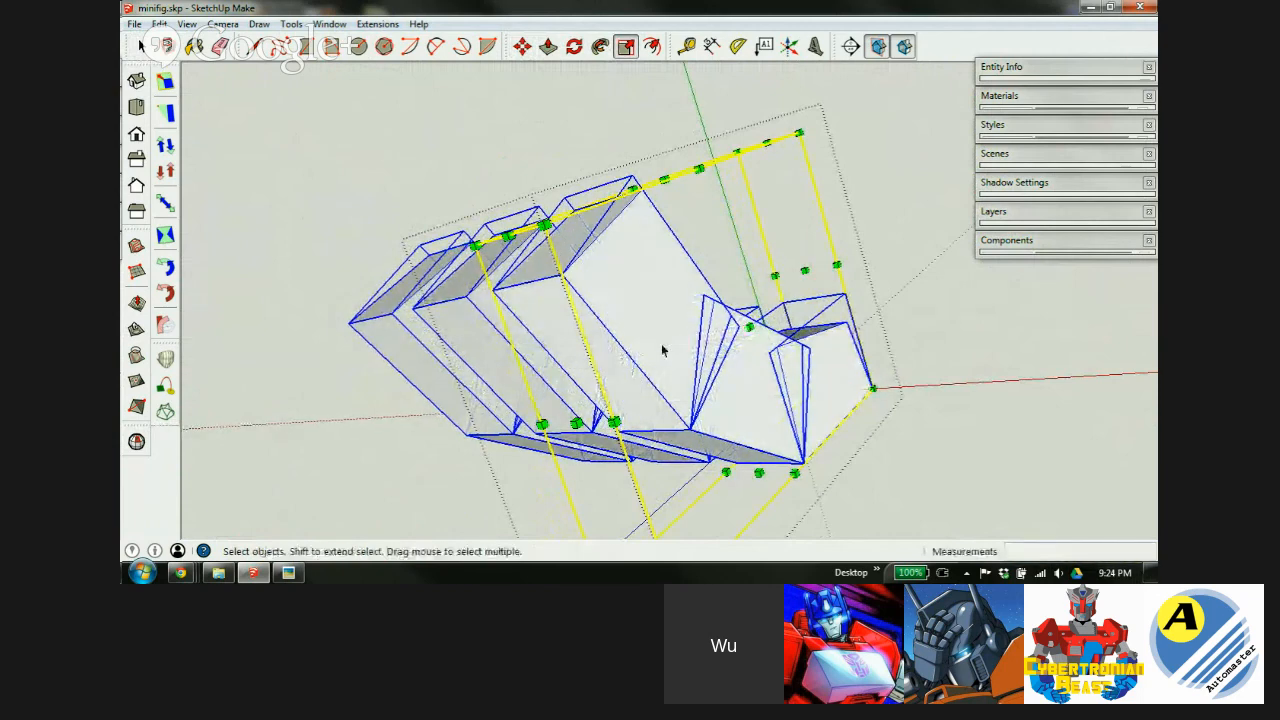
{"action": "left_click", "coordinate": [860, 189]}
{"action": "middle_click_drag", "start_coordinate": [603, 332], "coordinate": [661, 296]}
Delete the central and left blocks, keeping only the right block selected.
{"action": "scroll", "coordinate": [661, 296], "scroll_direction": "up", "scroll_amount": 2}
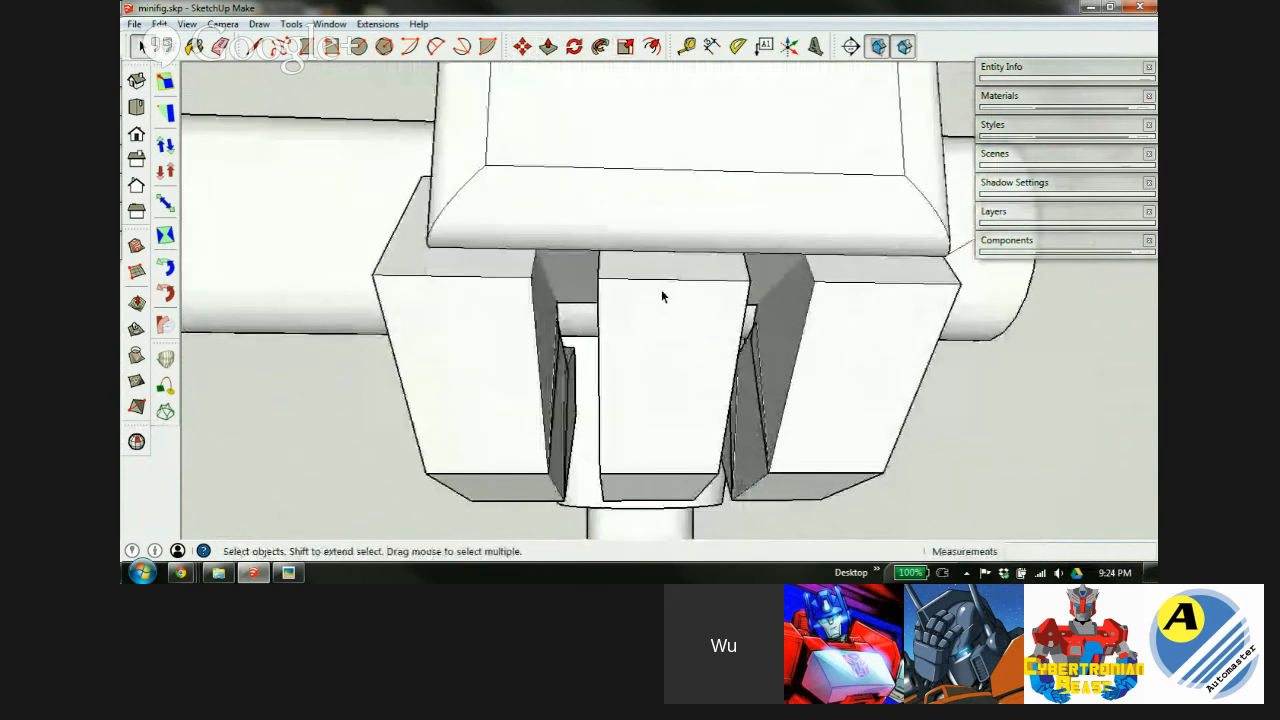
{"action": "key", "text": "m"}
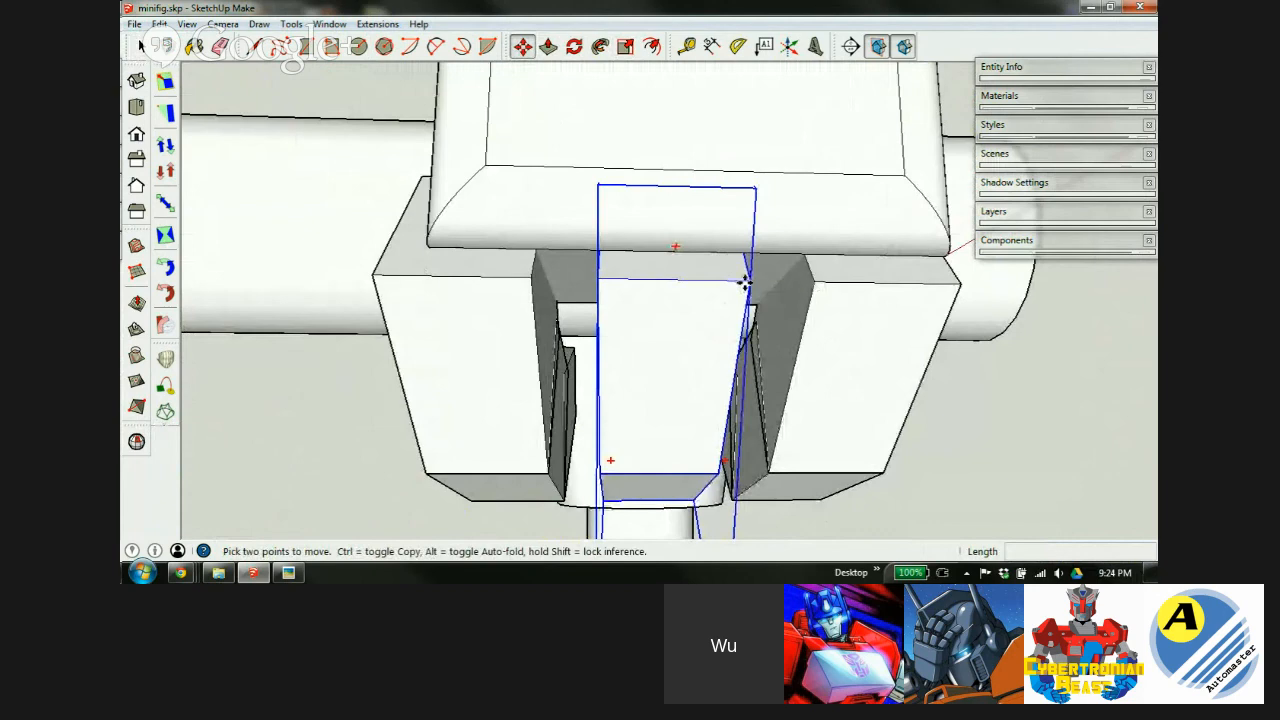
{"action": "left_click_drag", "start_coordinate": [745, 283], "coordinate": [771, 284]}
{"action": "key", "text": "Escape"}
{"action": "key", "text": "space"}
{"action": "key", "text": "Delete"}
{"action": "left_click", "coordinate": [507, 352]}
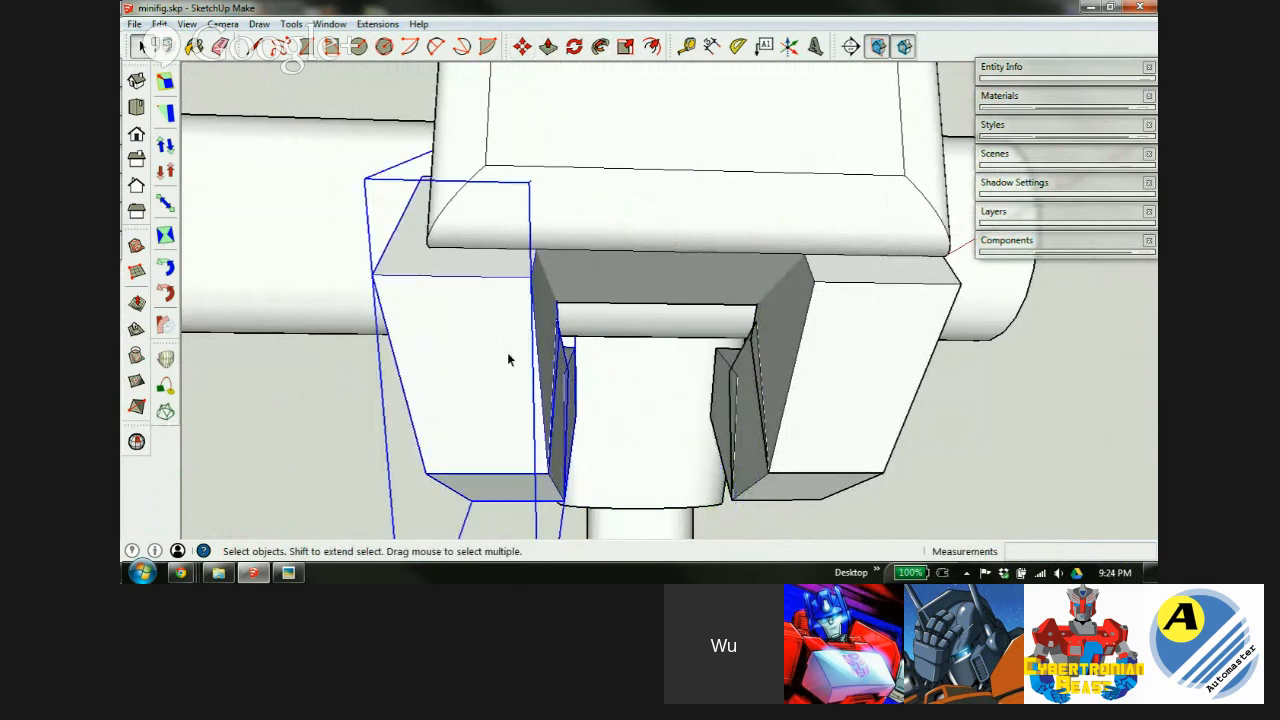
{"action": "key", "text": "Delete"}
{"action": "left_click", "coordinate": [827, 353]}
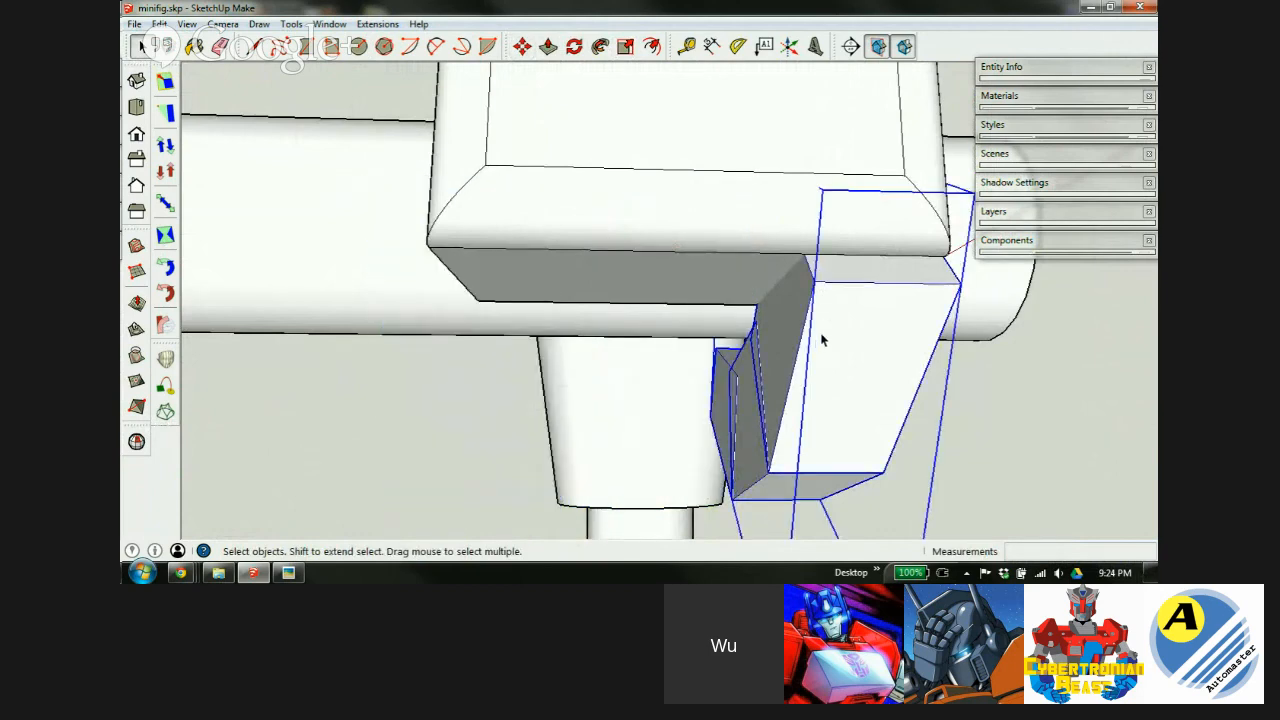
Copy the right block 3.6mm to the left and divide it into an evenly spaced row of three.
{"action": "key", "text": "m"}
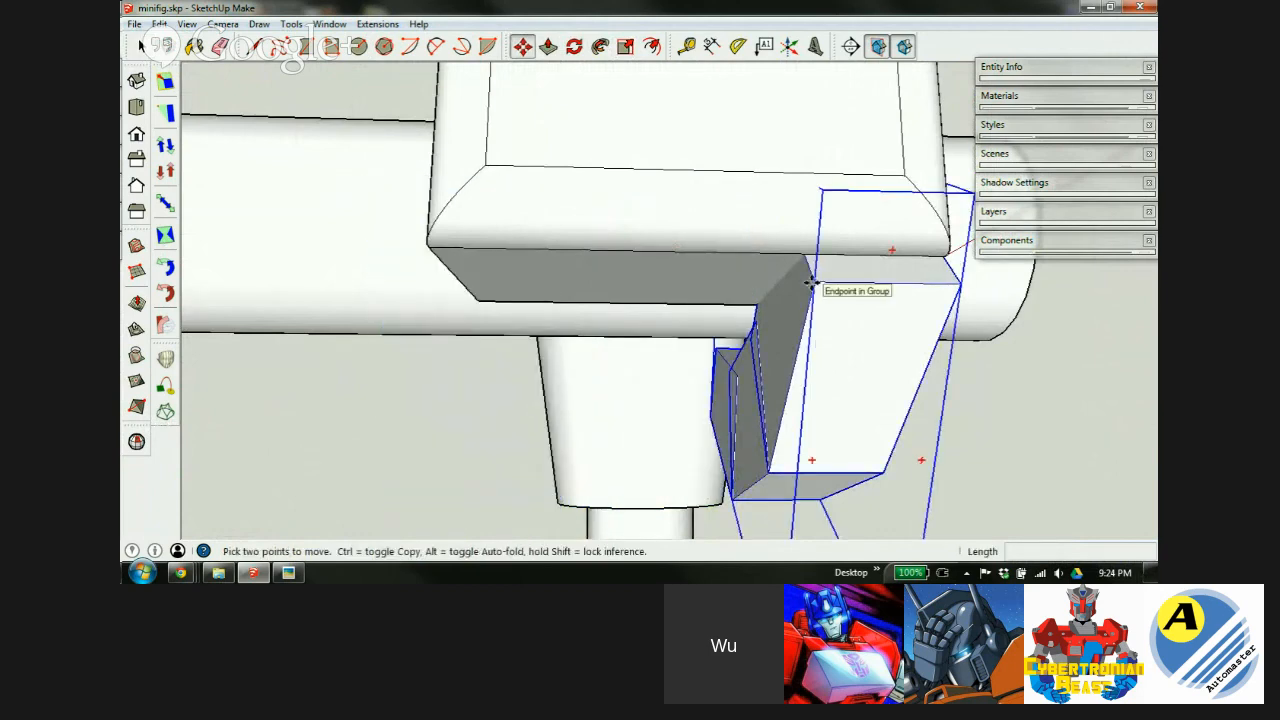
{"action": "key", "text": "ctrl"}
{"action": "left_click", "coordinate": [811, 283]}
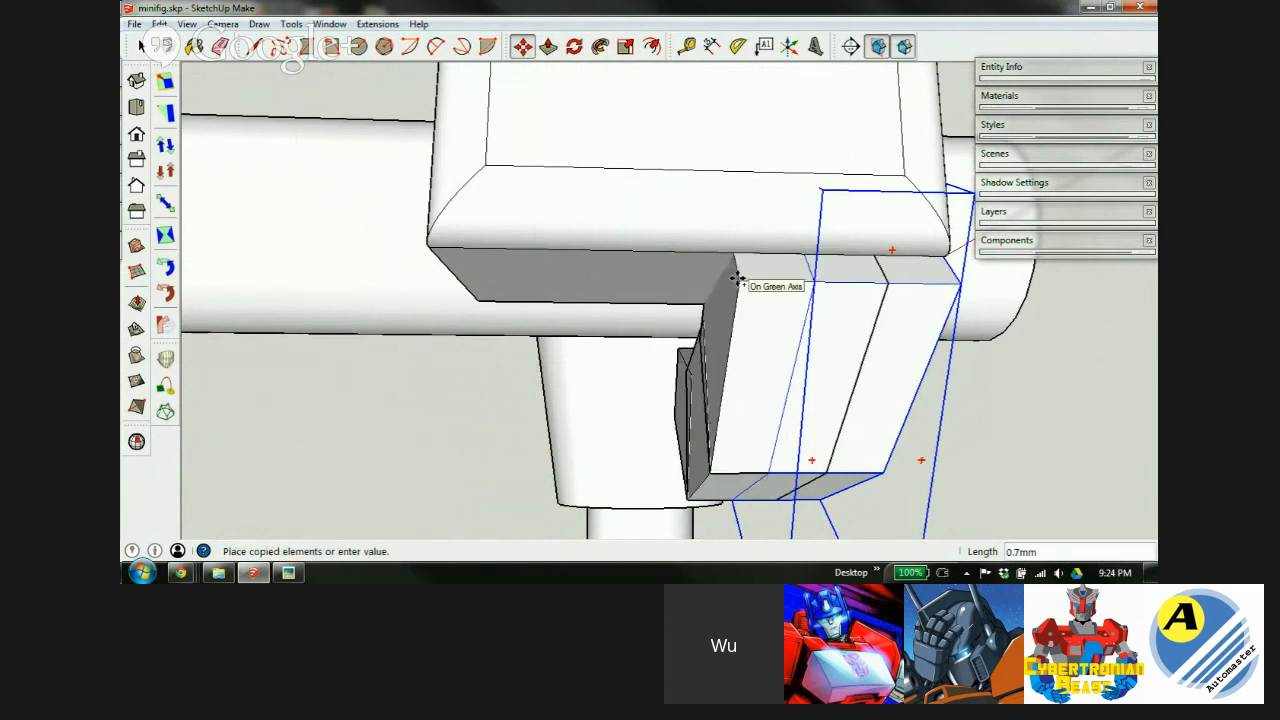
{"action": "middle_click_drag", "start_coordinate": [474, 214], "coordinate": [723, 260]}
{"action": "left_click", "coordinate": [667, 290]}
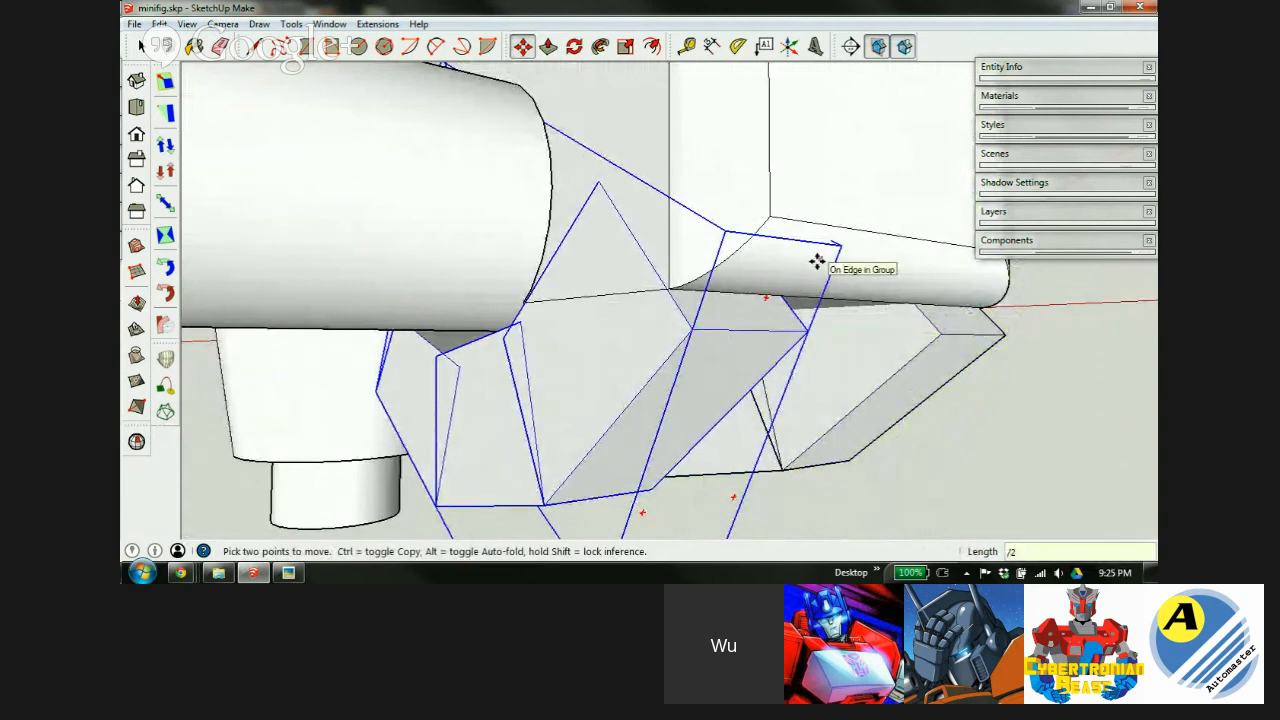
{"action": "key", "text": "Return"}
{"action": "middle_click_drag", "start_coordinate": [874, 214], "coordinate": [571, 177]}
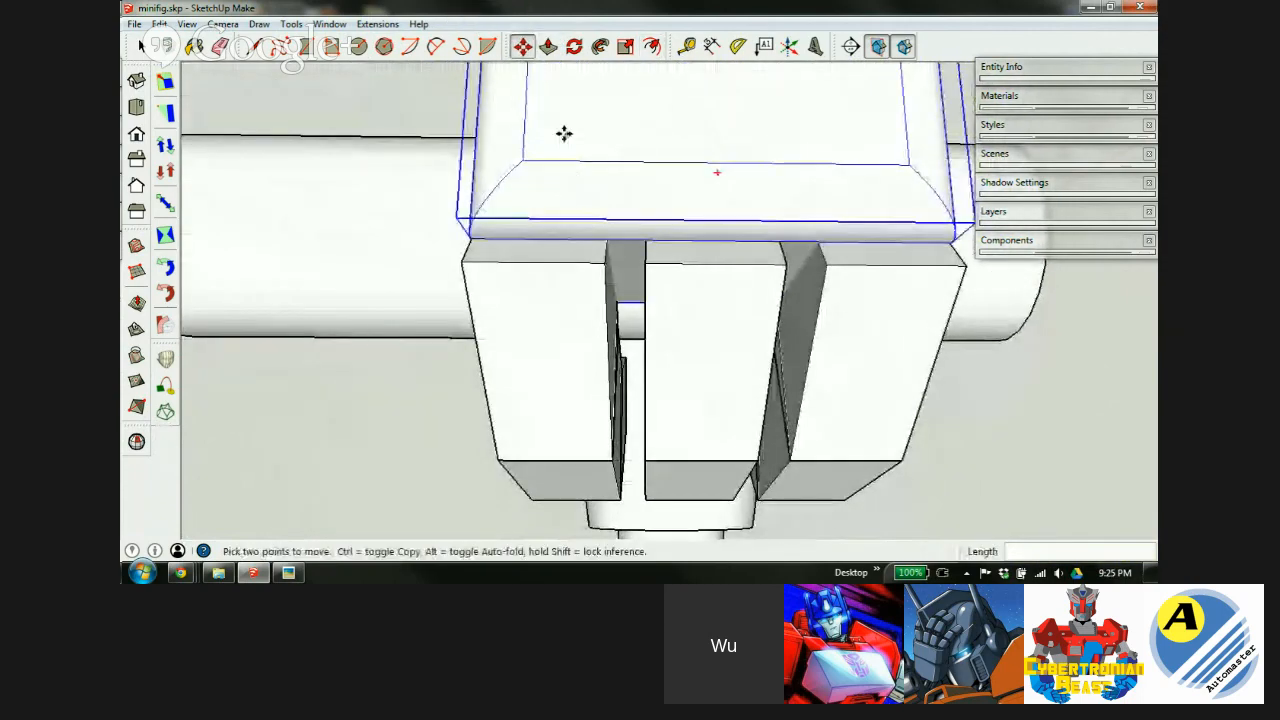
{"action": "scroll", "coordinate": [564, 133], "scroll_direction": "down", "scroll_amount": 3}
{"action": "scroll", "coordinate": [708, 251], "scroll_direction": "up", "scroll_amount": 4}
{"action": "middle_click_drag", "start_coordinate": [717, 286], "coordinate": [966, 349]}
{"action": "middle_click_drag", "start_coordinate": [874, 209], "coordinate": [743, 243]}
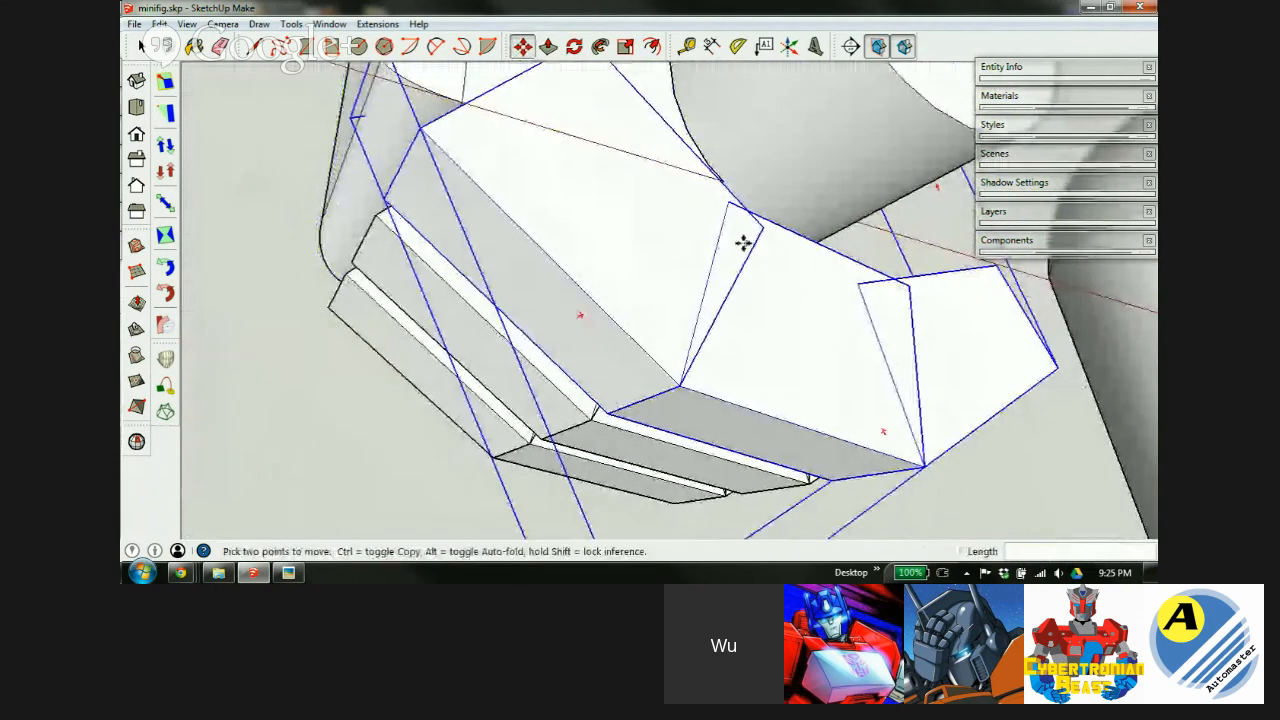
Orbit to a front view and open the three-piece bent arm group for editing.
{"action": "scroll", "coordinate": [649, 300], "scroll_direction": "down", "scroll_amount": 6}
{"action": "scroll", "coordinate": [660, 303], "scroll_direction": "up", "scroll_amount": 3}
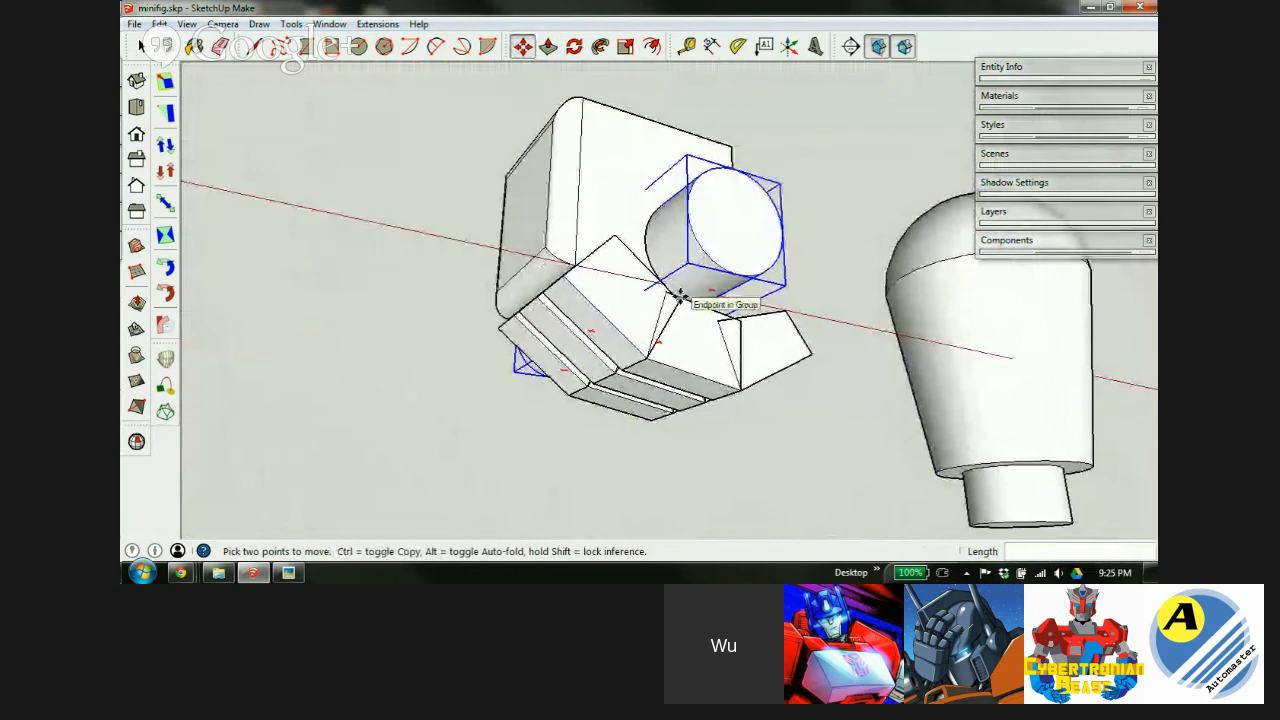
{"action": "middle_click_drag", "start_coordinate": [688, 273], "coordinate": [485, 426]}
{"action": "scroll", "coordinate": [614, 323], "scroll_direction": "up", "scroll_amount": 2}
{"action": "middle_click_drag", "start_coordinate": [614, 323], "coordinate": [715, 403]}
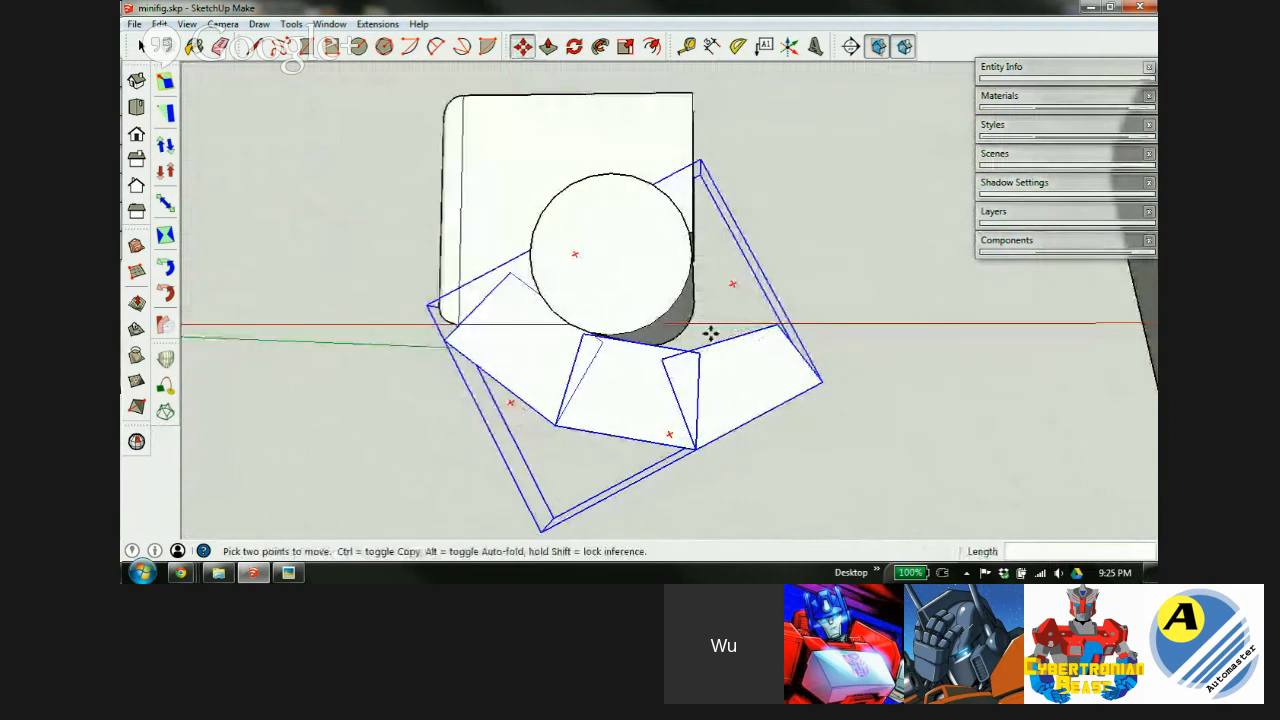
{"action": "middle_click_drag", "start_coordinate": [700, 363], "coordinate": [699, 394]}
{"action": "key", "text": "space"}
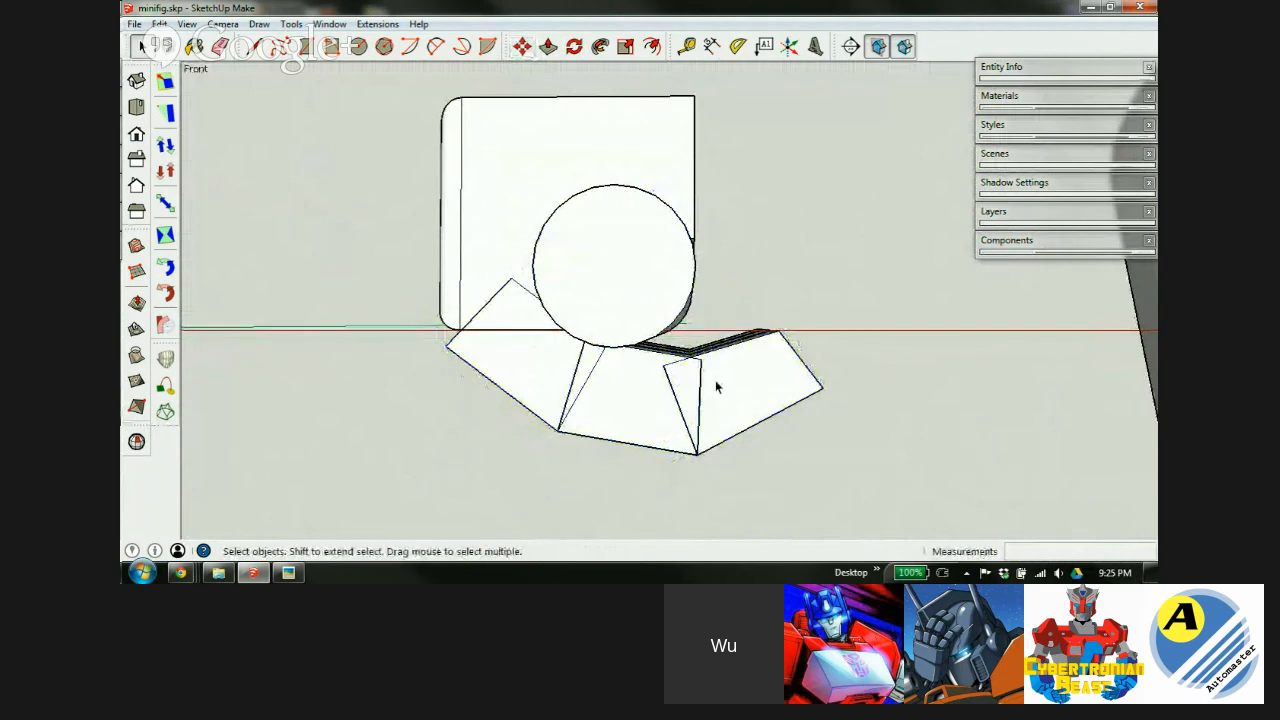
{"action": "scroll", "coordinate": [715, 378], "scroll_direction": "up", "scroll_amount": 2}
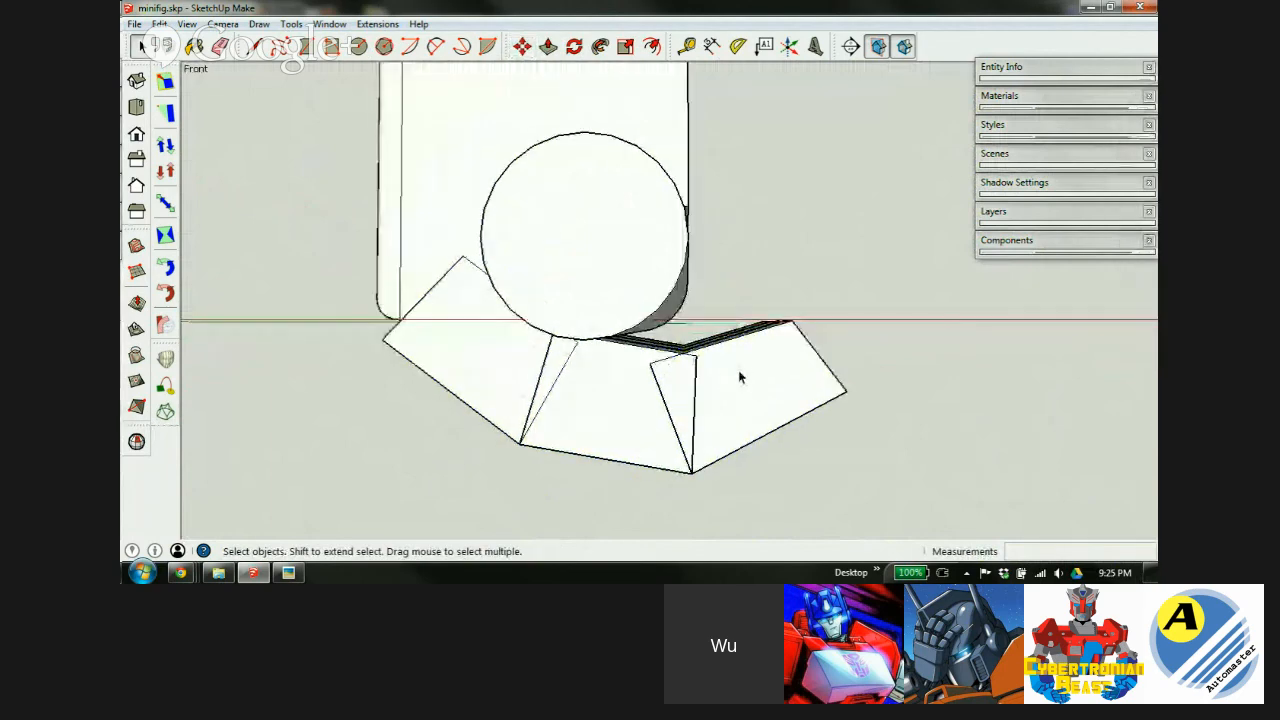
{"action": "middle_click_drag", "start_coordinate": [740, 377], "coordinate": [758, 376]}
{"action": "middle_click_drag", "start_coordinate": [630, 426], "coordinate": [751, 342]}
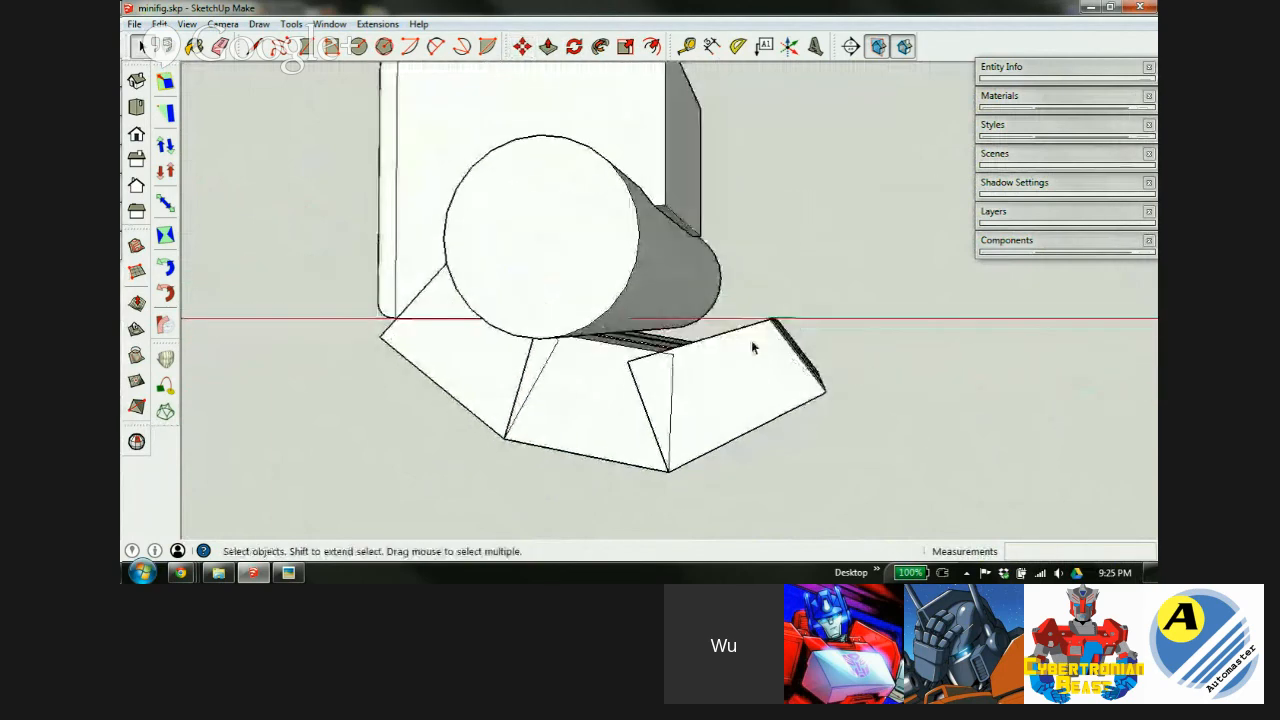
{"action": "double_click", "coordinate": [708, 357]}
{"action": "scroll", "coordinate": [647, 370], "scroll_direction": "up", "scroll_amount": 2}
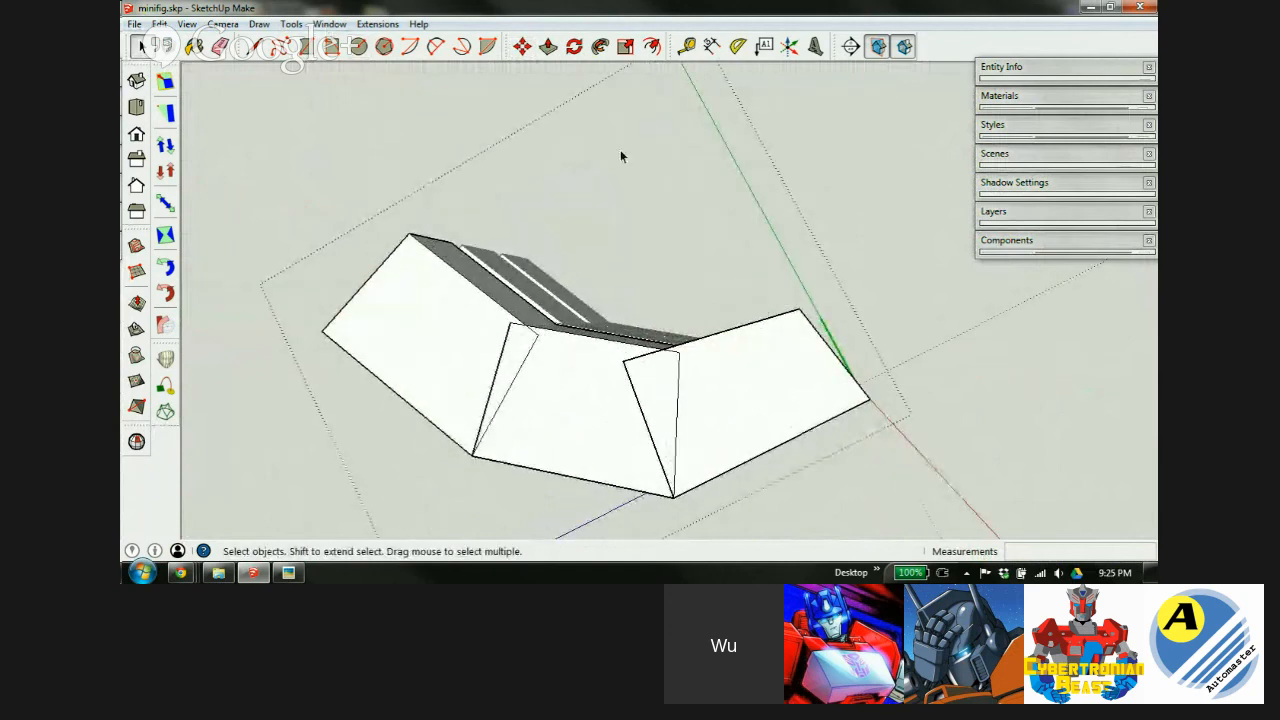
Turn off 'Hide rest of model' in Model Info's Components settings.
{"action": "left_click", "coordinate": [330, 24]}
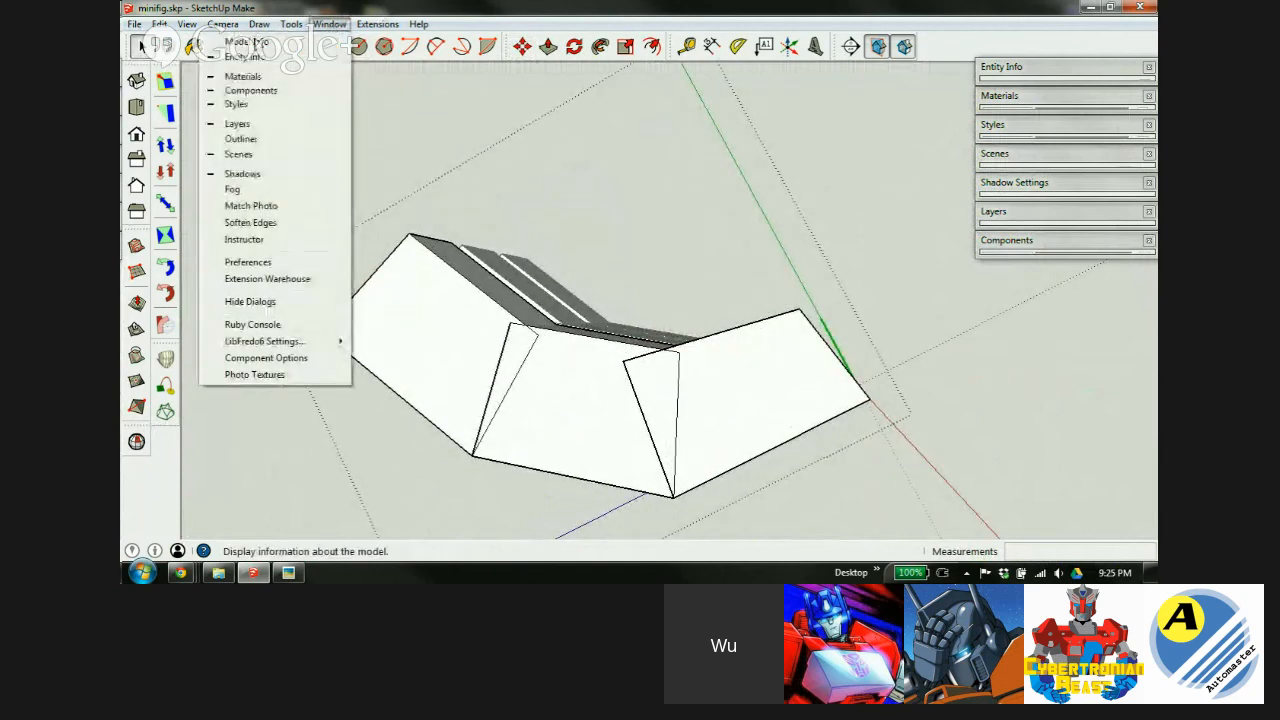
{"action": "left_click", "coordinate": [250, 41]}
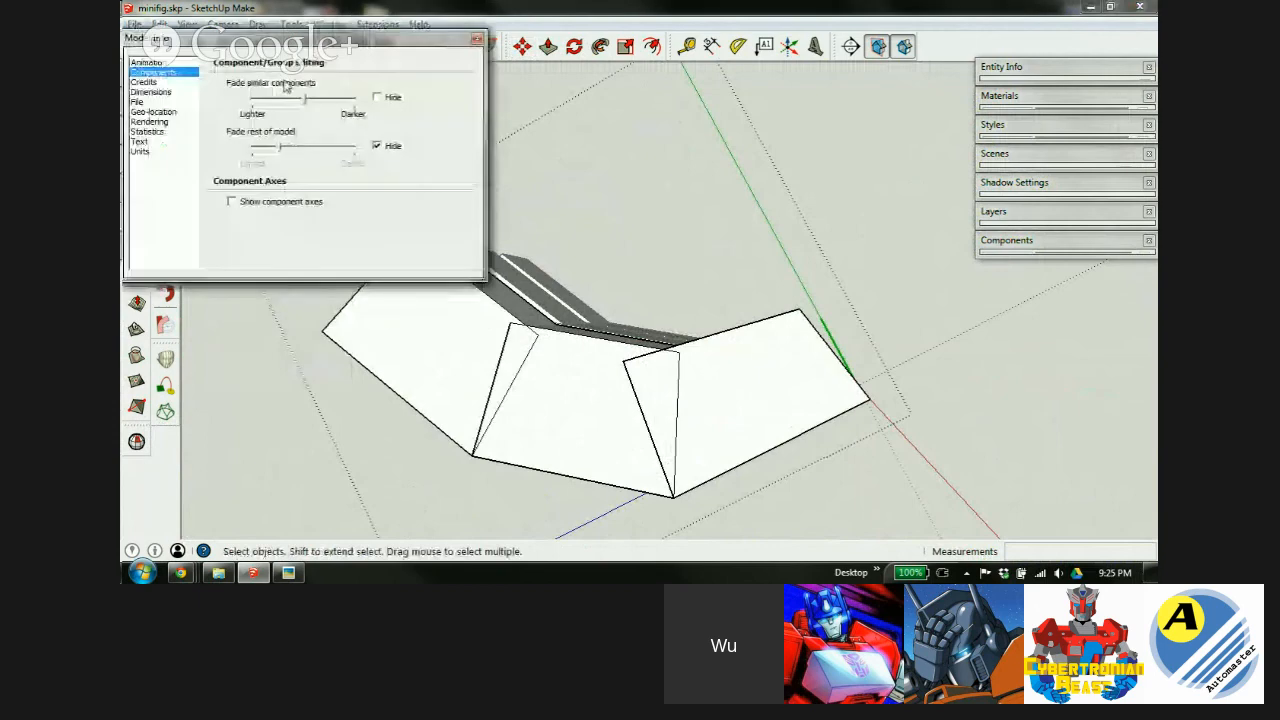
{"action": "left_click", "coordinate": [376, 146]}
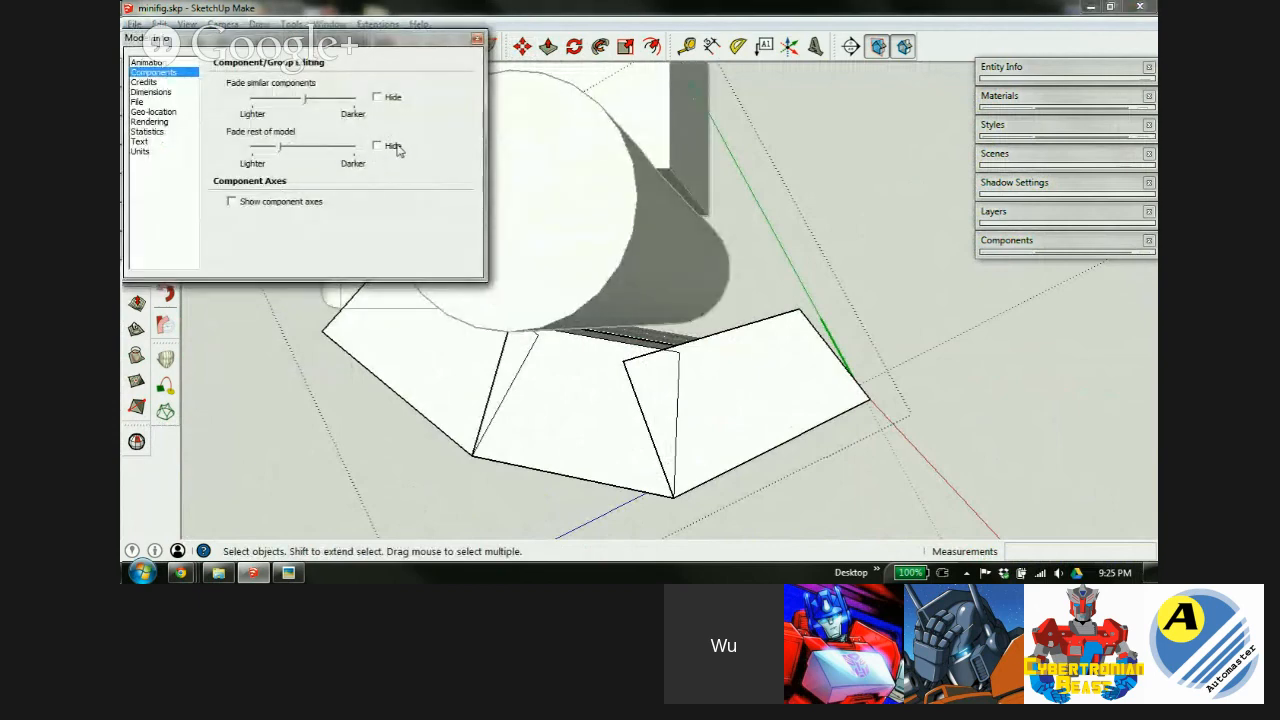
{"action": "left_click", "coordinate": [477, 40]}
Rotate the right end wedge about its corner, then again by about 16.8° from the group's endpoint.
{"action": "middle_click_drag", "start_coordinate": [672, 393], "coordinate": [737, 388]}
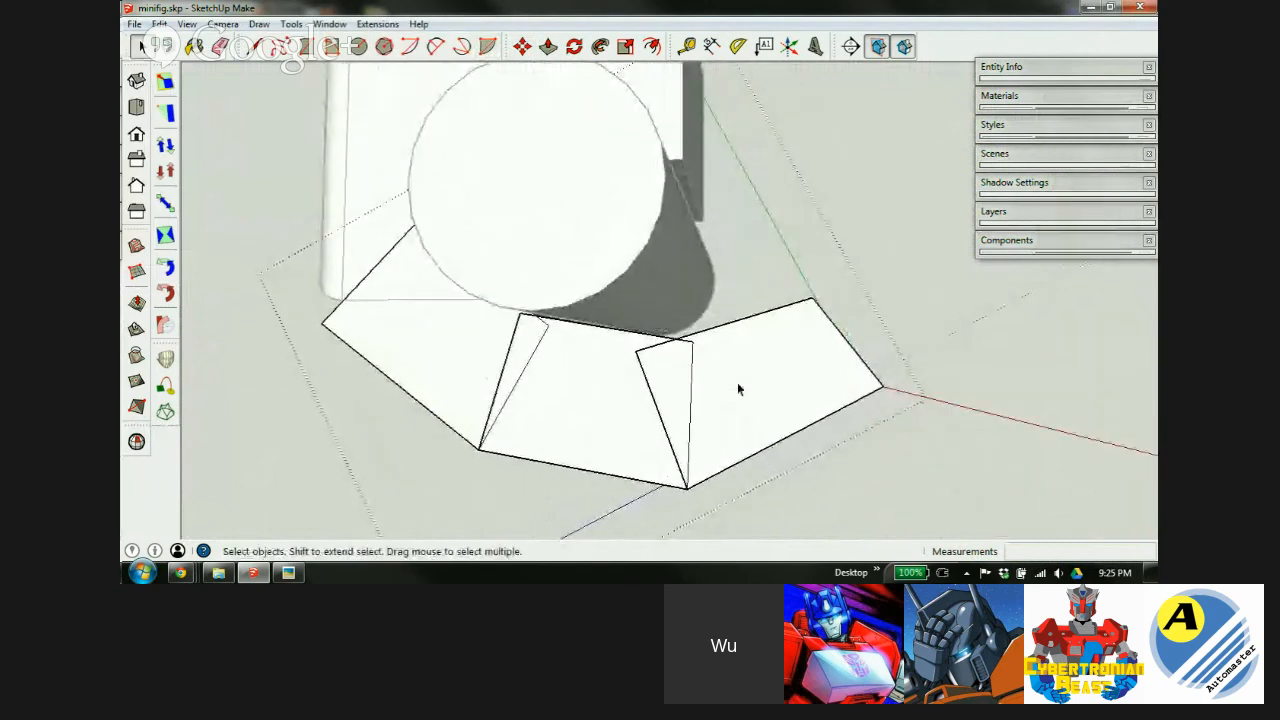
{"action": "left_click", "coordinate": [738, 381]}
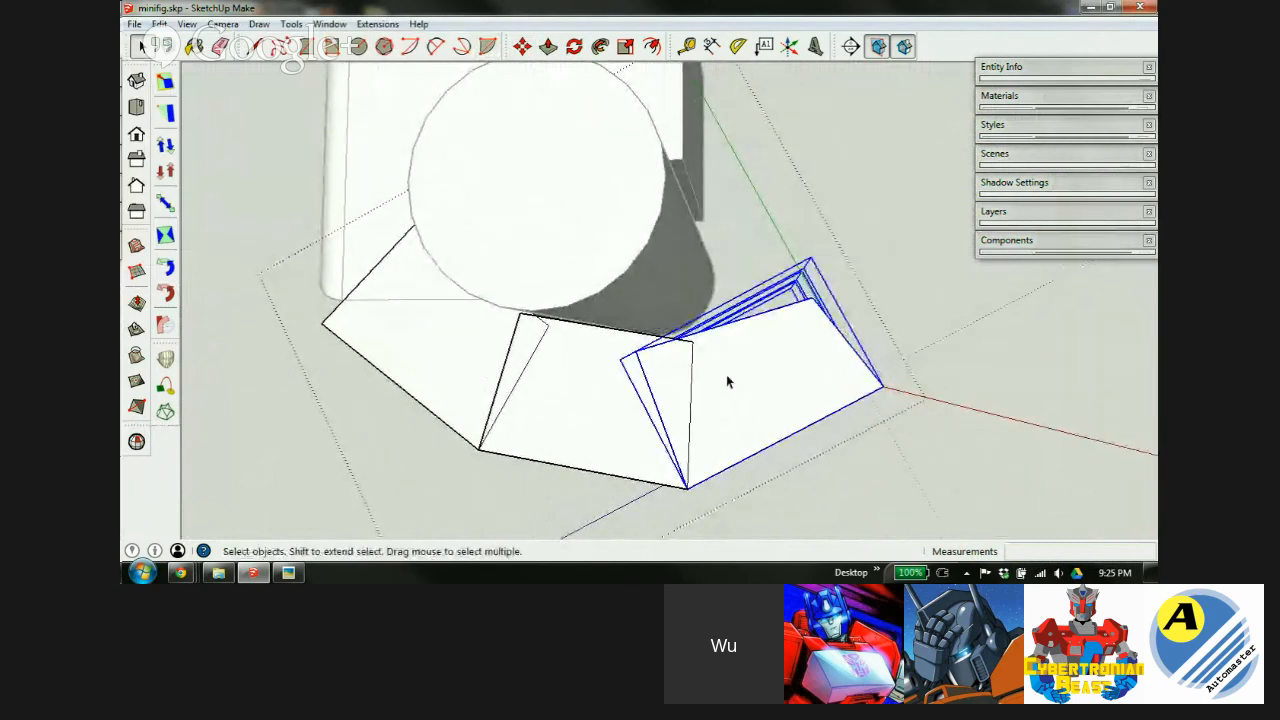
{"action": "key", "text": "q"}
{"action": "scroll", "coordinate": [654, 364], "scroll_direction": "up", "scroll_amount": 3}
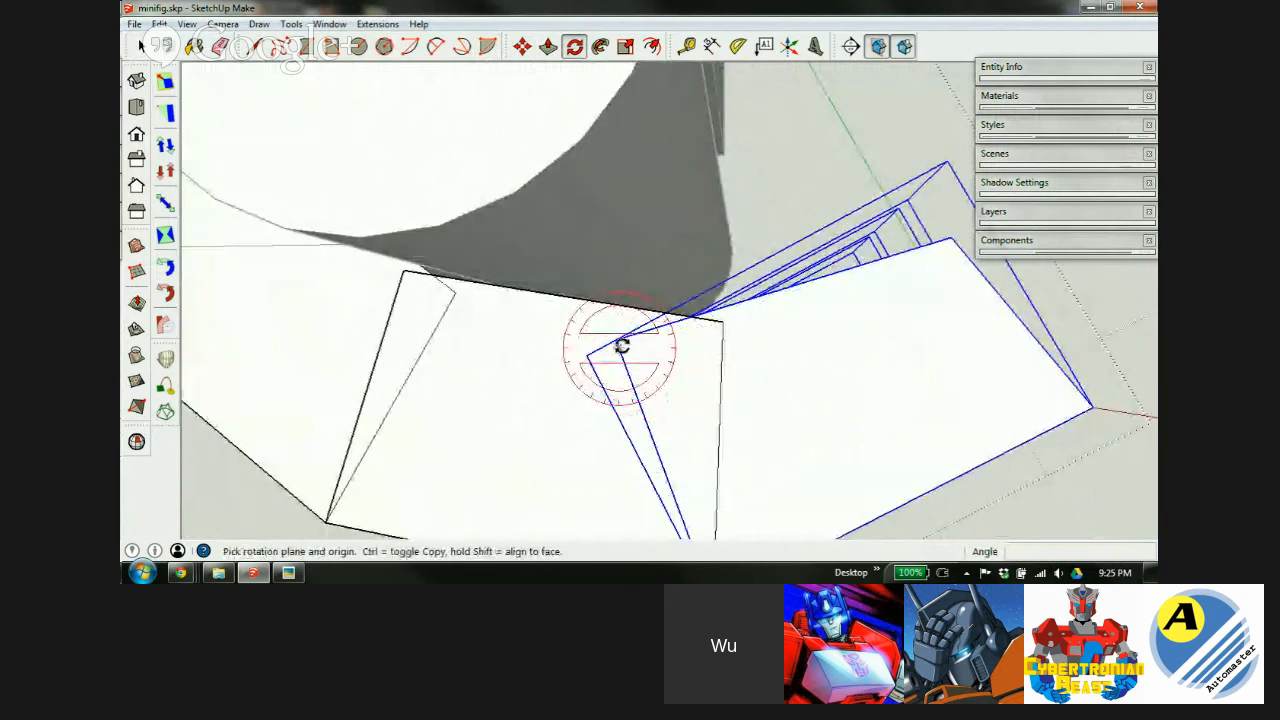
{"action": "left_click", "coordinate": [617, 341]}
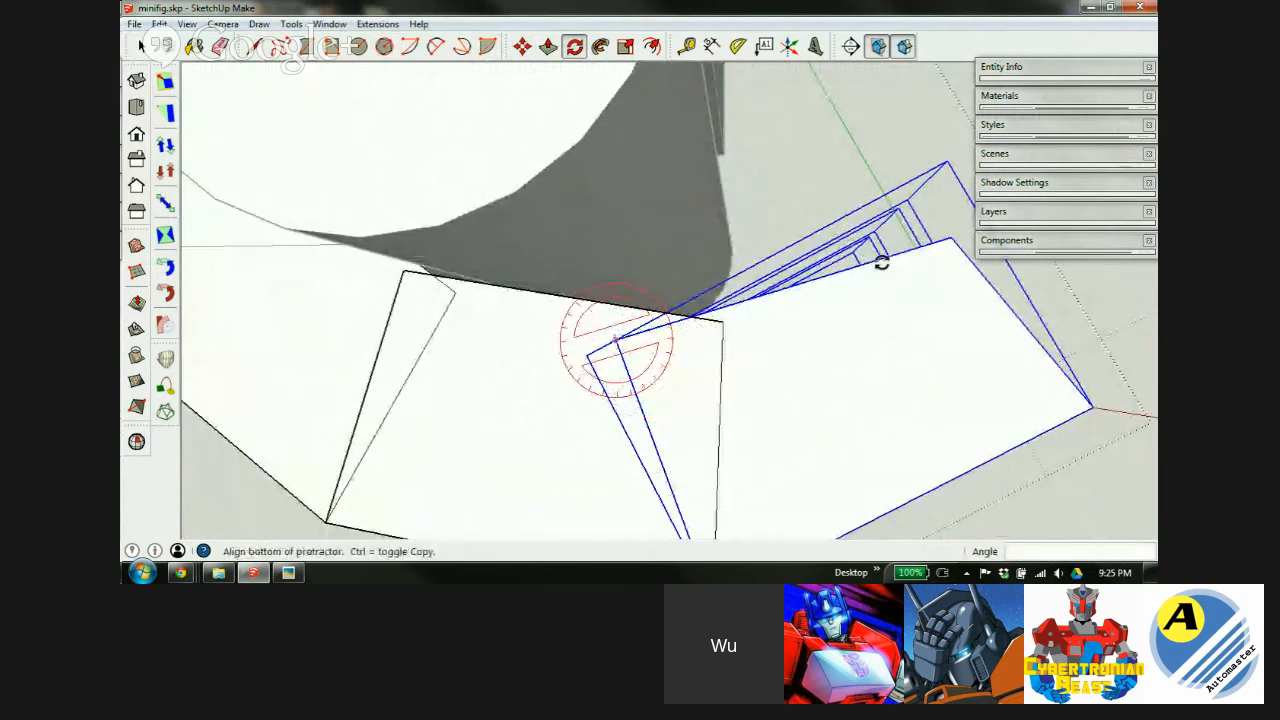
{"action": "left_click", "coordinate": [879, 268]}
{"action": "middle_click_drag", "start_coordinate": [877, 274], "coordinate": [857, 314]}
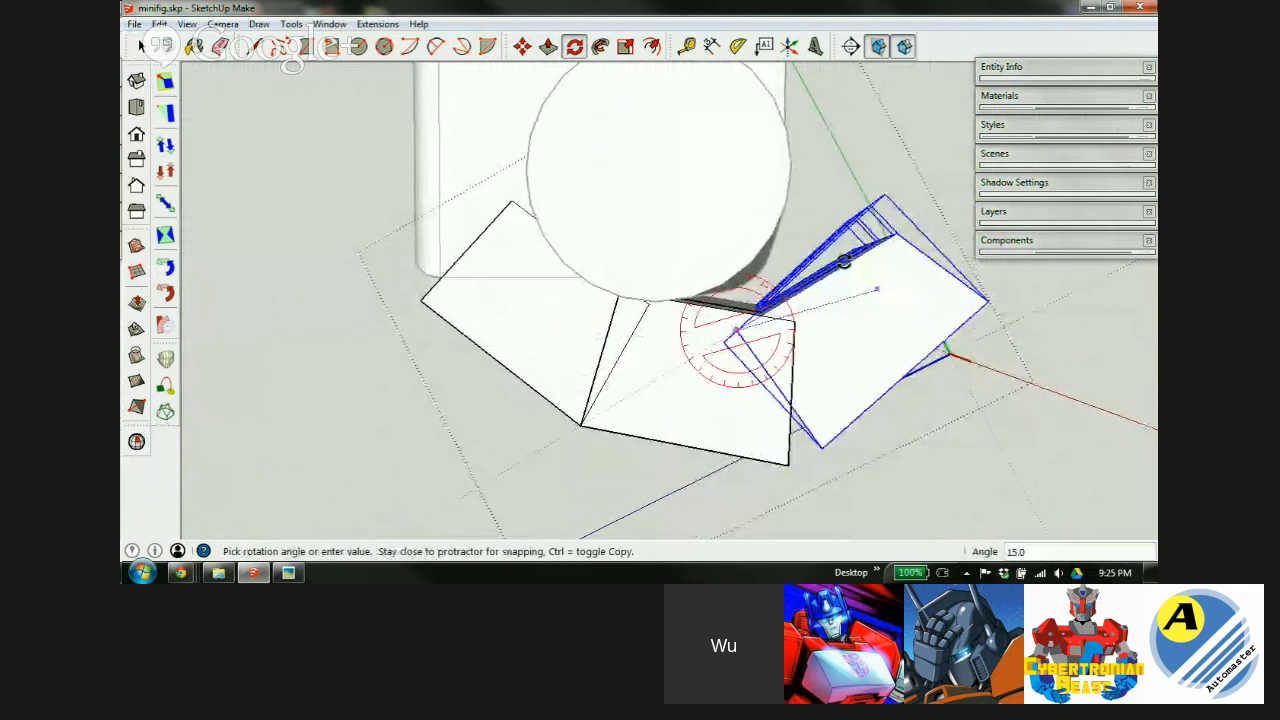
{"action": "left_click", "coordinate": [836, 252]}
{"action": "left_click", "coordinate": [786, 466]}
{"action": "left_click", "coordinate": [982, 368]}
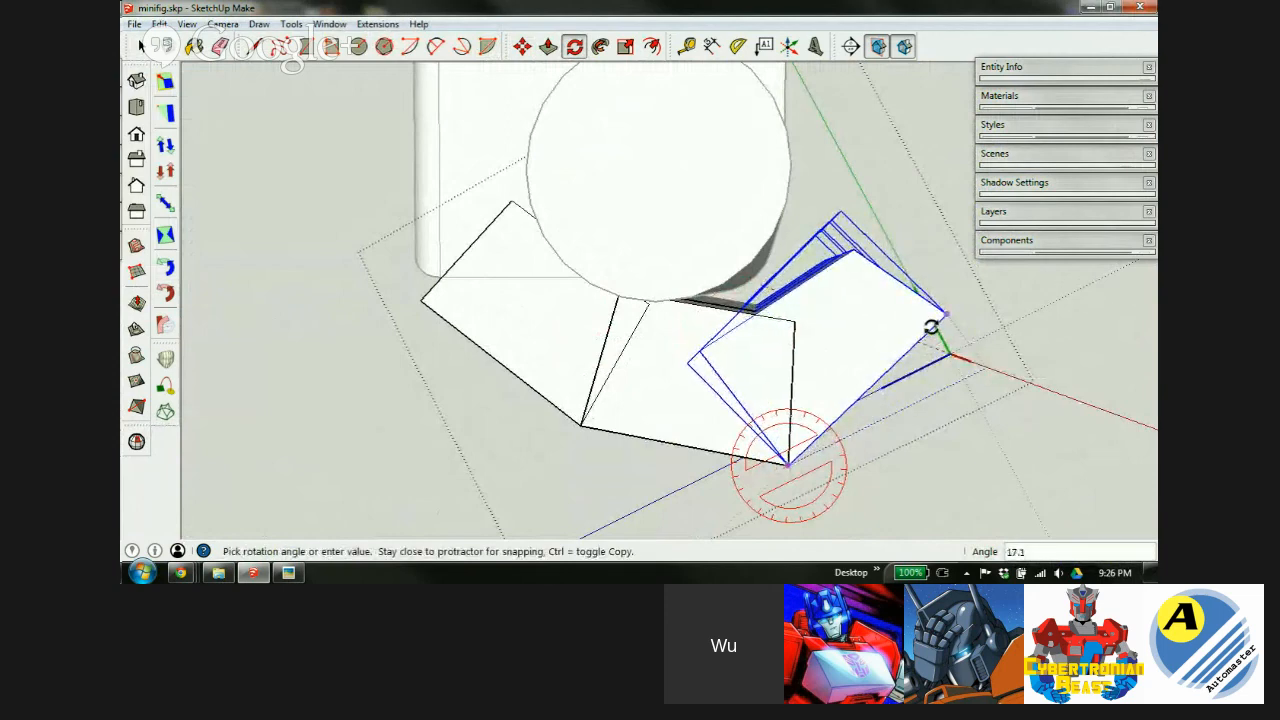
{"action": "left_click", "coordinate": [930, 330]}
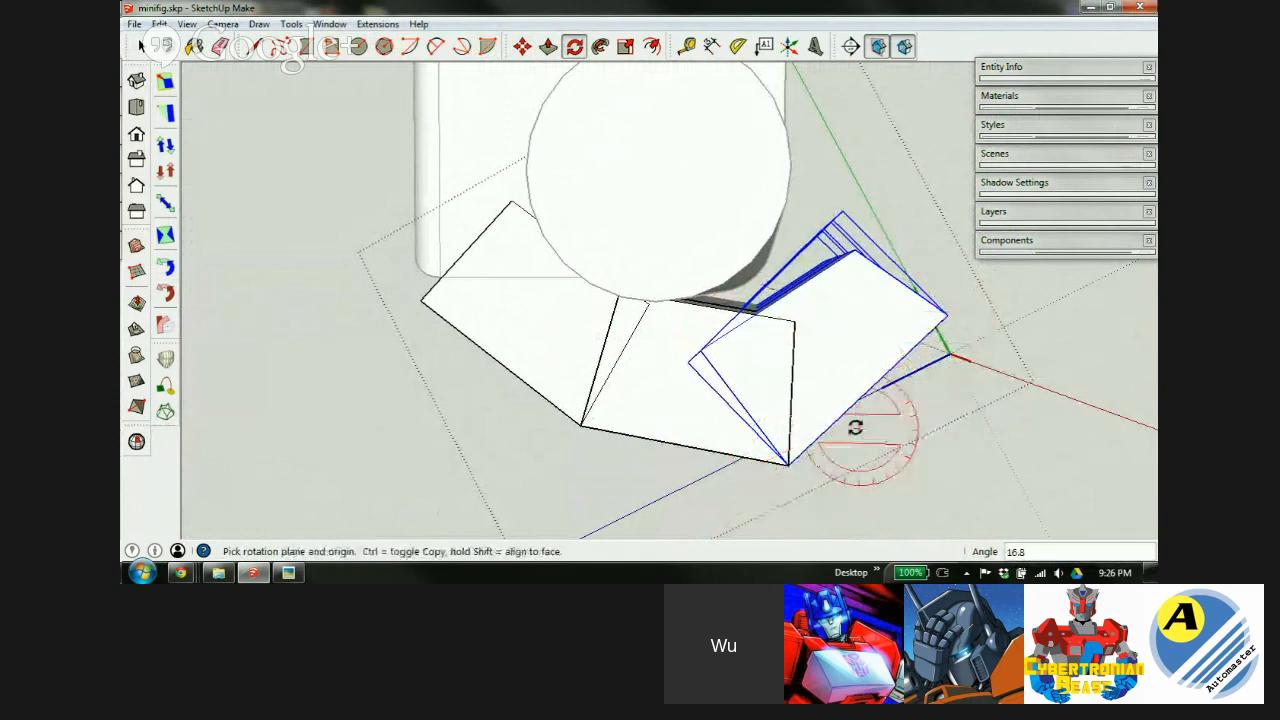
Add the lower piece to the selection and rotate it about its corner into the bend.
{"action": "key", "text": "space"}
{"action": "left_click", "coordinate": [728, 419], "text": "shift"}
{"action": "key", "text": "q"}
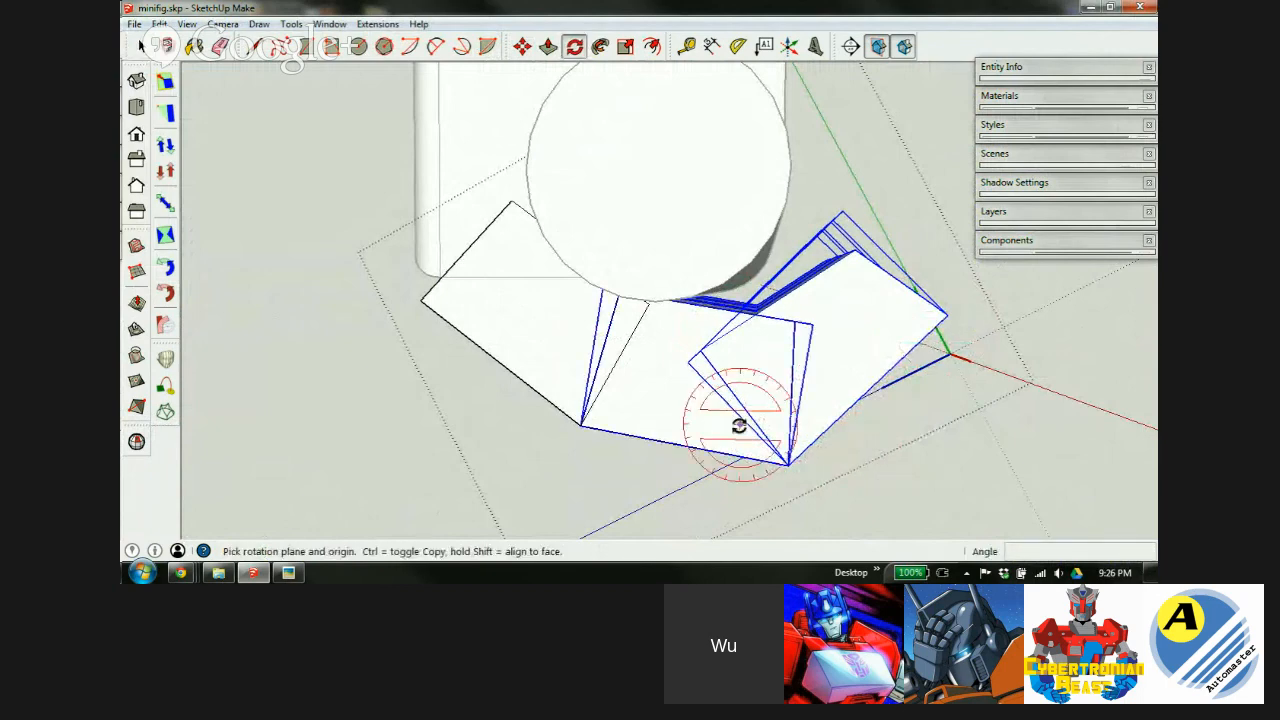
{"action": "left_click", "coordinate": [580, 427]}
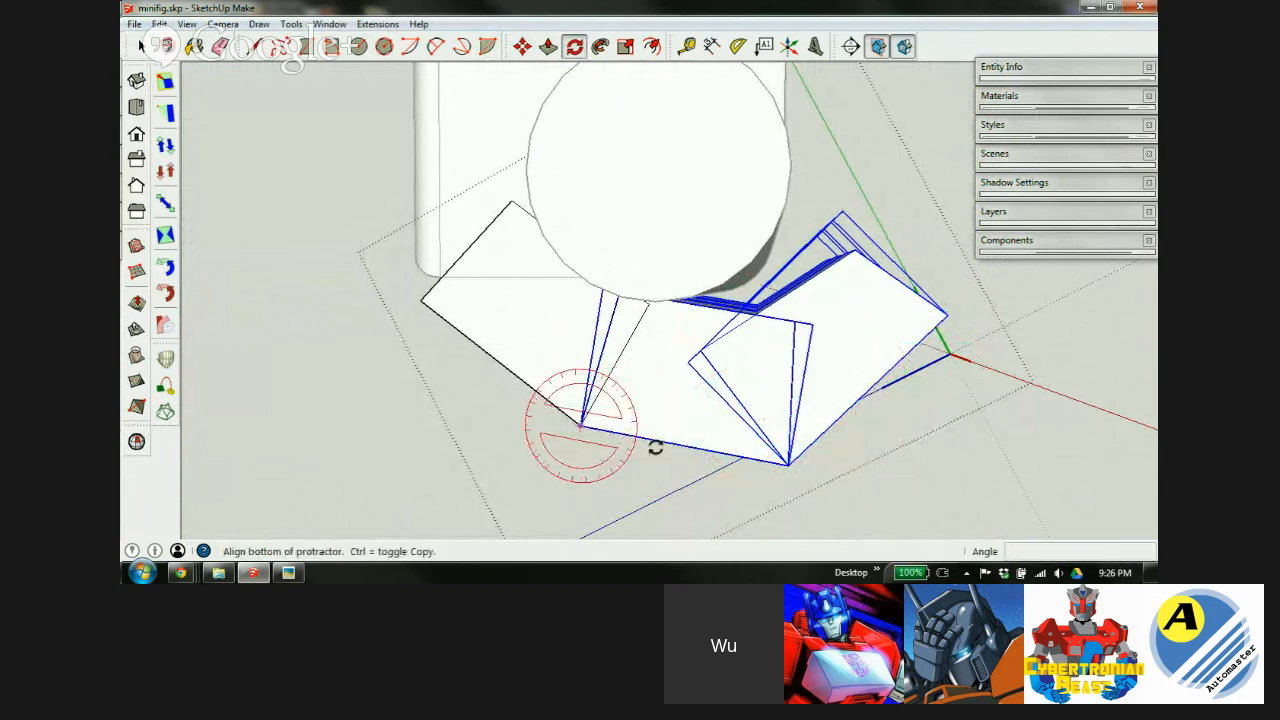
{"action": "left_click", "coordinate": [703, 449]}
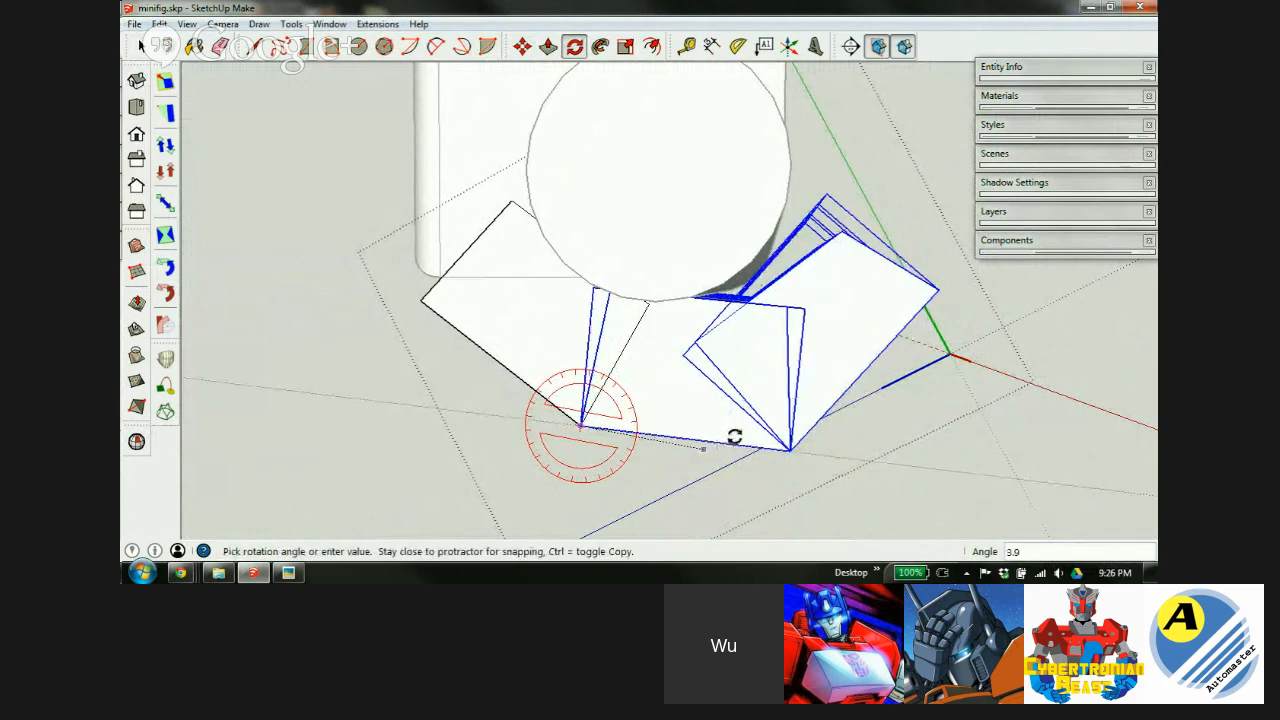
{"action": "middle_click_drag", "start_coordinate": [629, 391], "coordinate": [684, 310]}
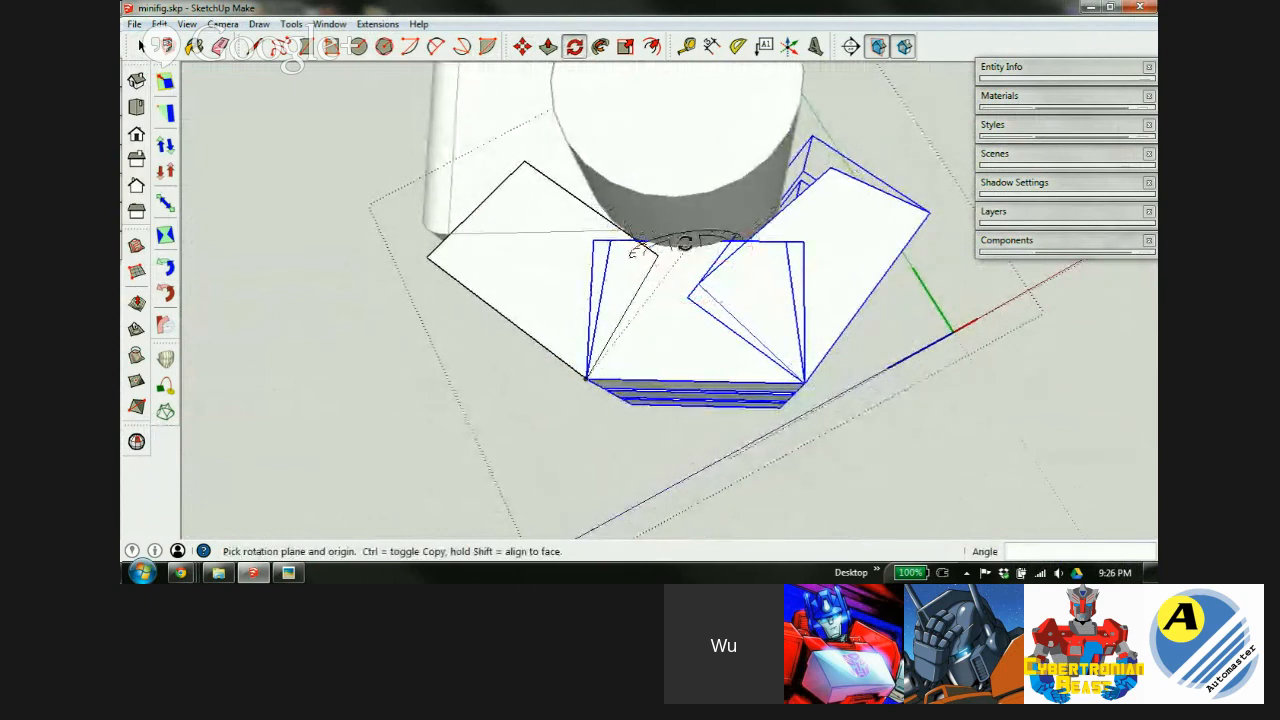
{"action": "middle_click_drag", "start_coordinate": [742, 372], "coordinate": [735, 338]}
{"action": "scroll", "coordinate": [721, 345], "scroll_direction": "up", "scroll_amount": 3}
{"action": "middle_click_drag", "start_coordinate": [786, 334], "coordinate": [777, 247]}
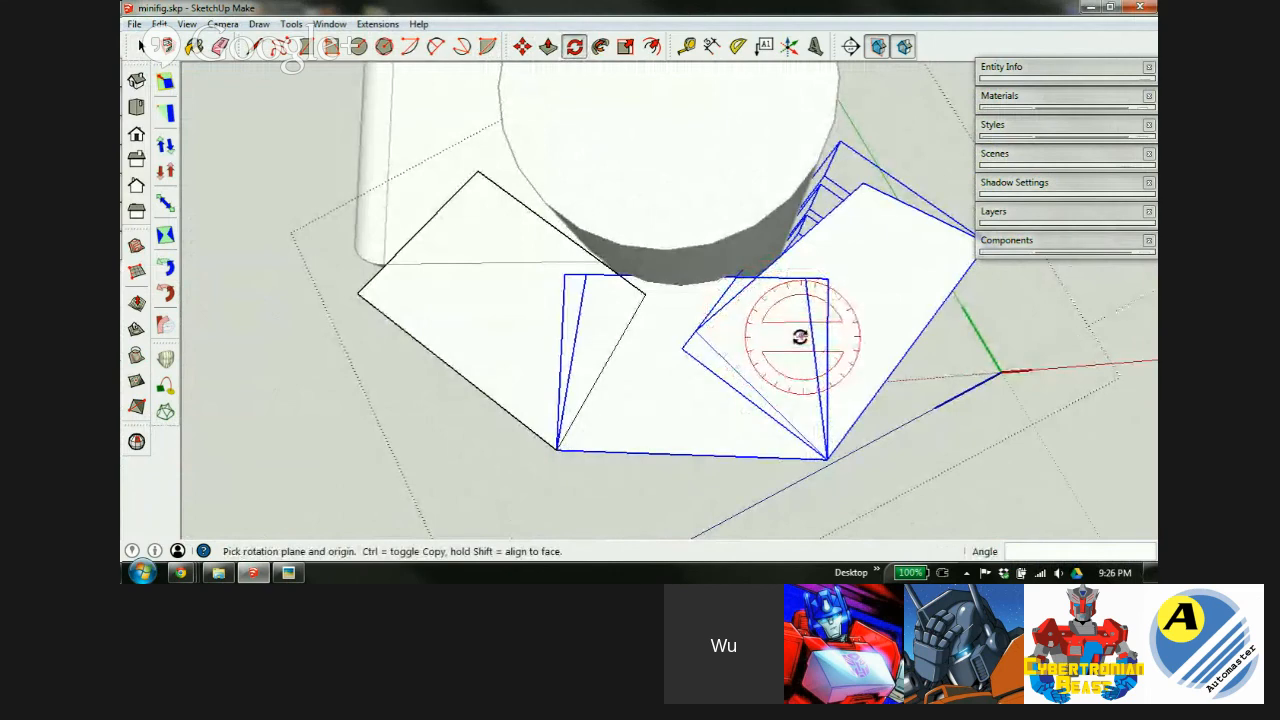
{"action": "scroll", "coordinate": [805, 276], "scroll_direction": "up", "scroll_amount": 1}
{"action": "middle_click_drag", "start_coordinate": [814, 269], "coordinate": [789, 329]}
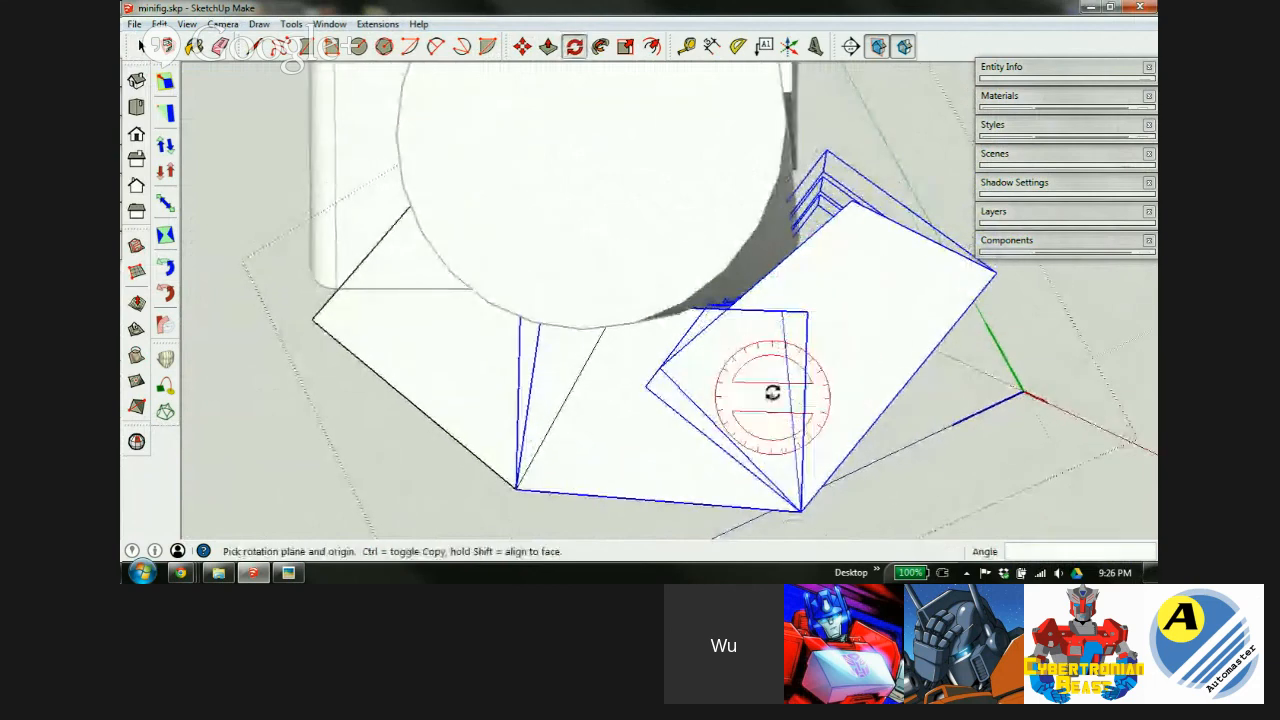
Reselect only the right end wedge for another rotation.
{"action": "key", "text": "space"}
{"action": "left_click", "coordinate": [858, 305]}
{"action": "key", "text": "q"}
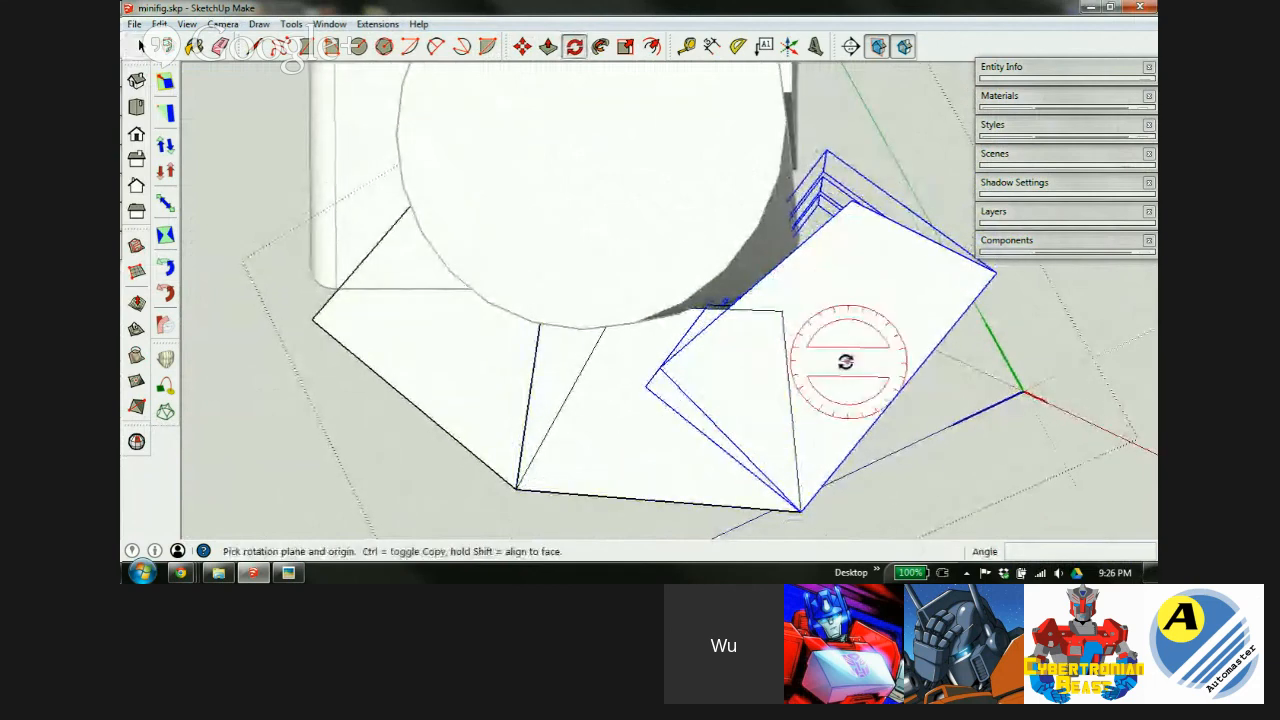
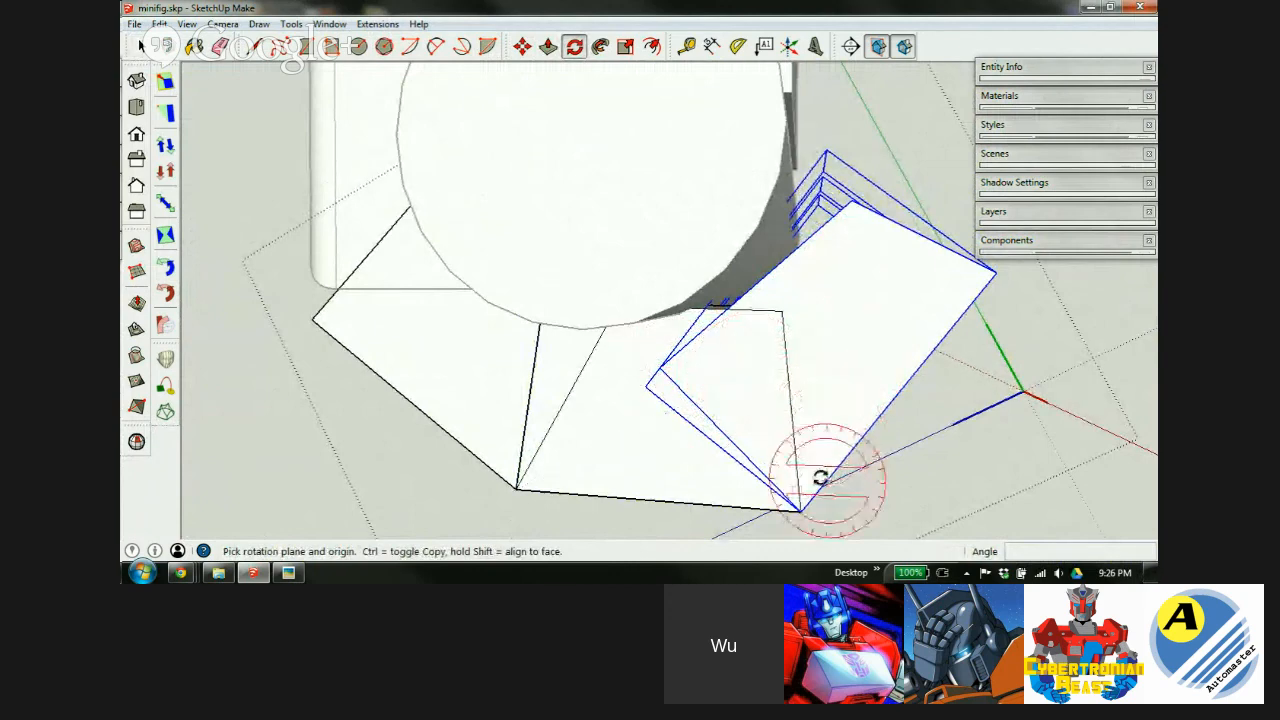
Tilt the block a few degrees about its bottom corner, then close the group.
{"action": "left_click", "coordinate": [800, 509]}
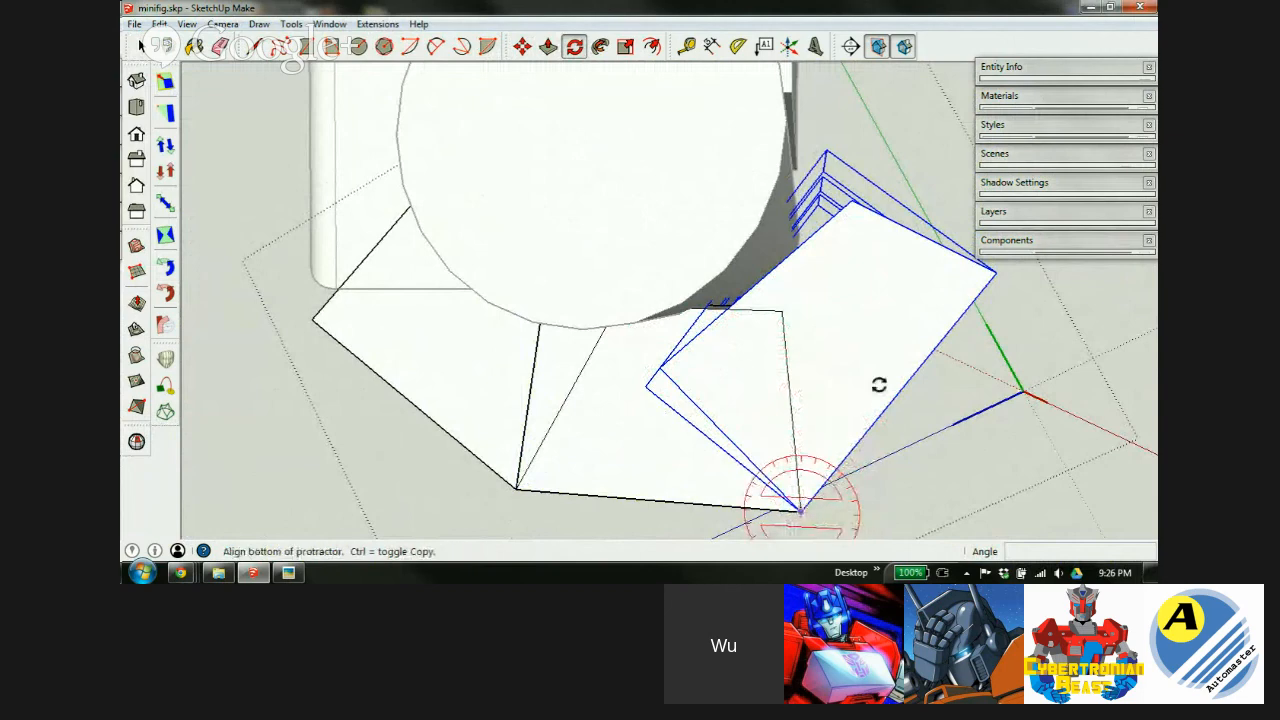
{"action": "left_click", "coordinate": [936, 345]}
{"action": "middle_click_drag", "start_coordinate": [923, 337], "coordinate": [928, 358]}
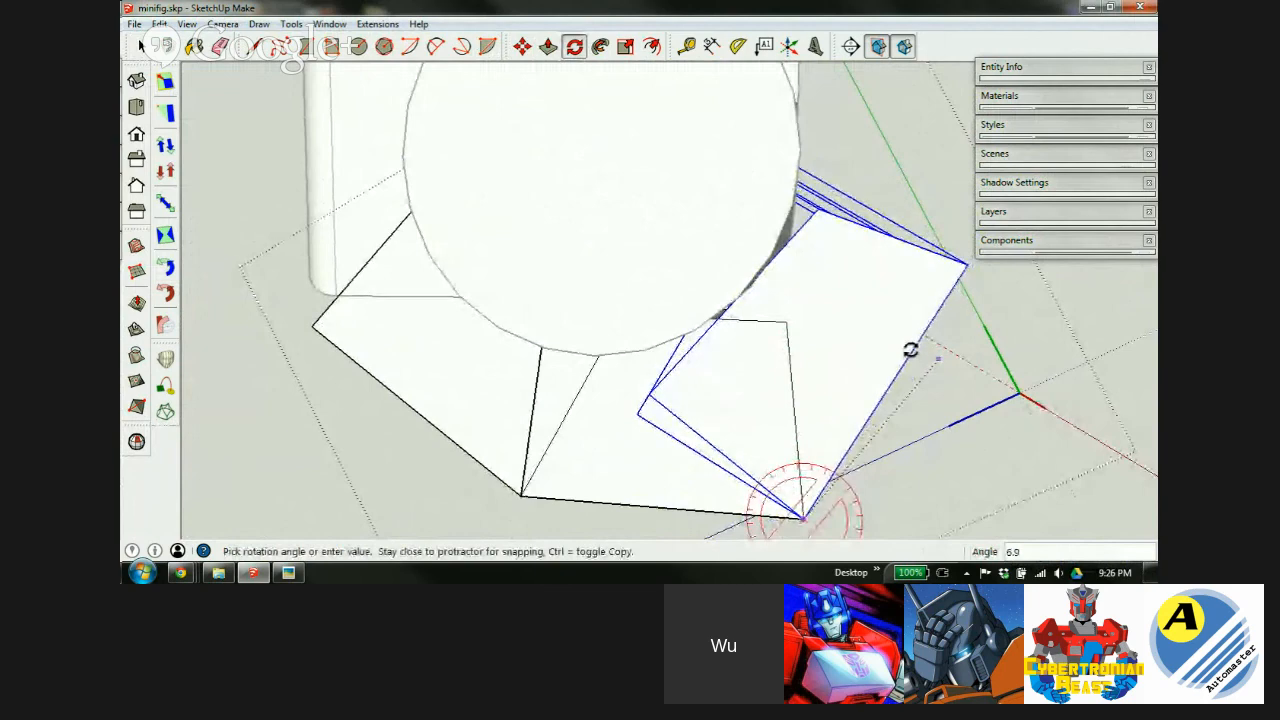
{"action": "middle_click_drag", "start_coordinate": [869, 380], "coordinate": [595, 317]}
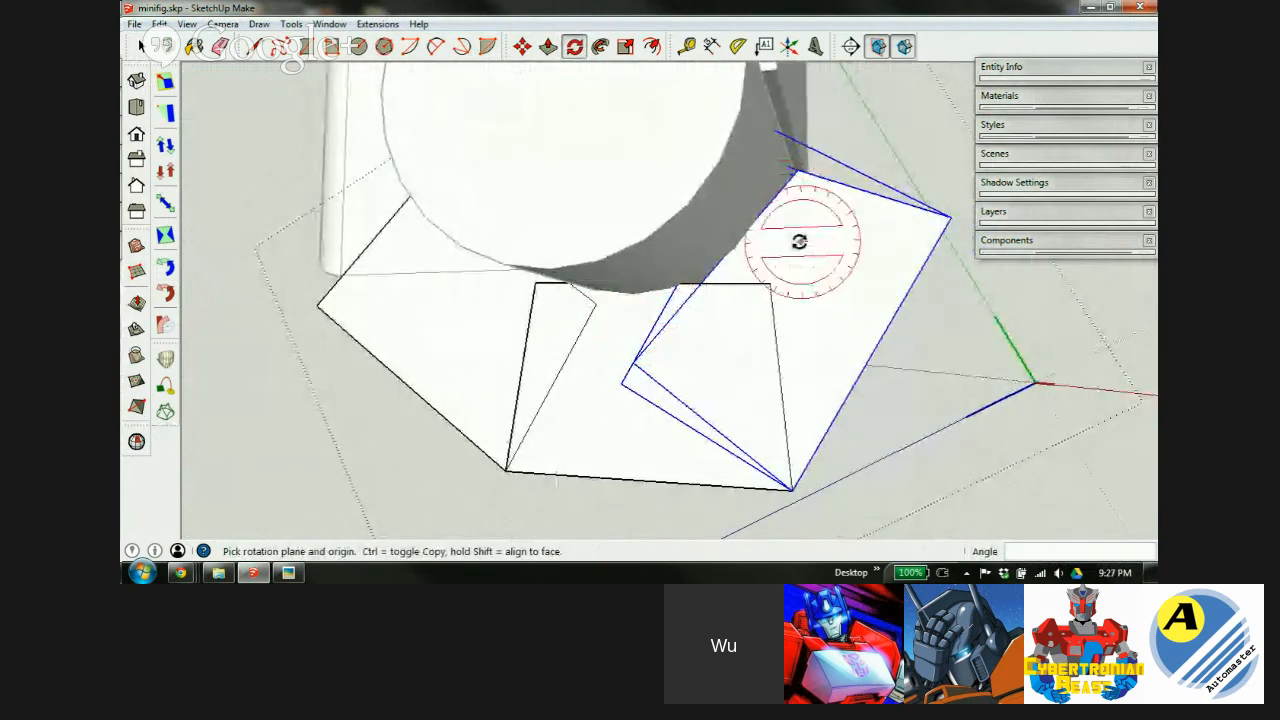
{"action": "middle_click_drag", "start_coordinate": [820, 253], "coordinate": [806, 334]}
{"action": "scroll", "coordinate": [760, 370], "scroll_direction": "down", "scroll_amount": 5}
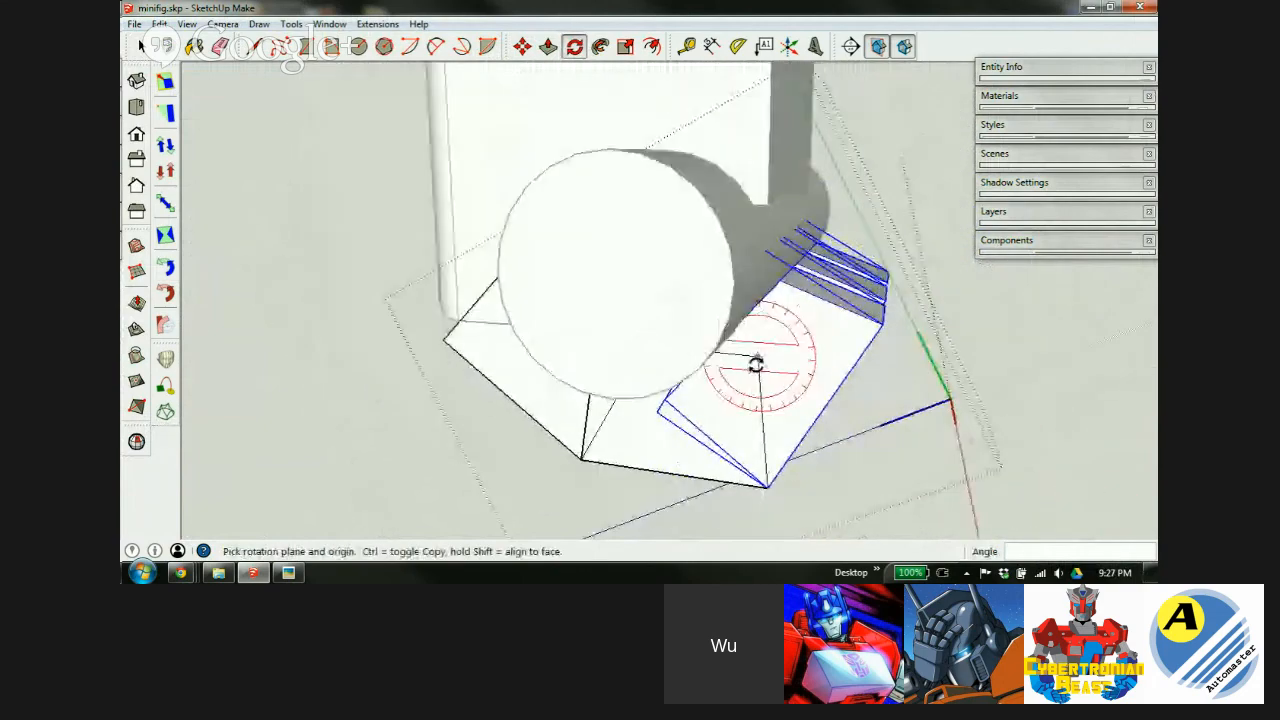
{"action": "middle_click_drag", "start_coordinate": [760, 372], "coordinate": [501, 466]}
{"action": "left_click", "coordinate": [485, 415]}
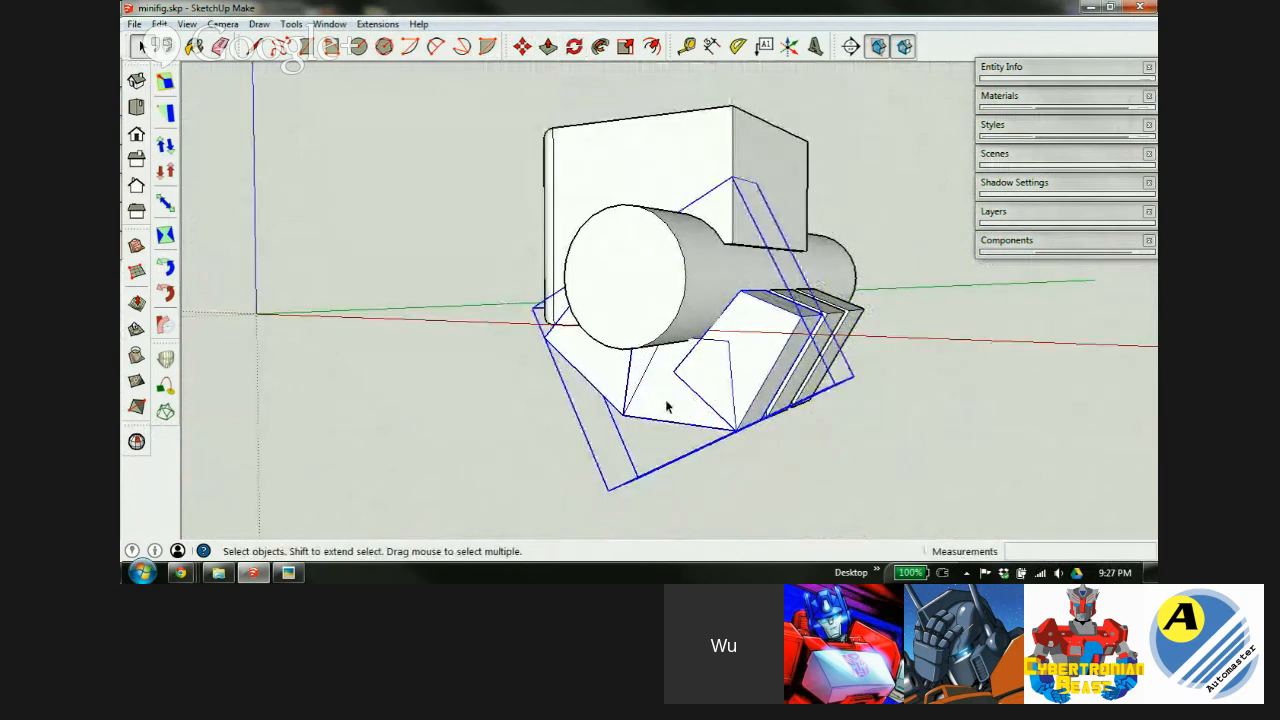
Make a copy of the tilted block, placed up and to the right.
{"action": "key", "text": "m"}
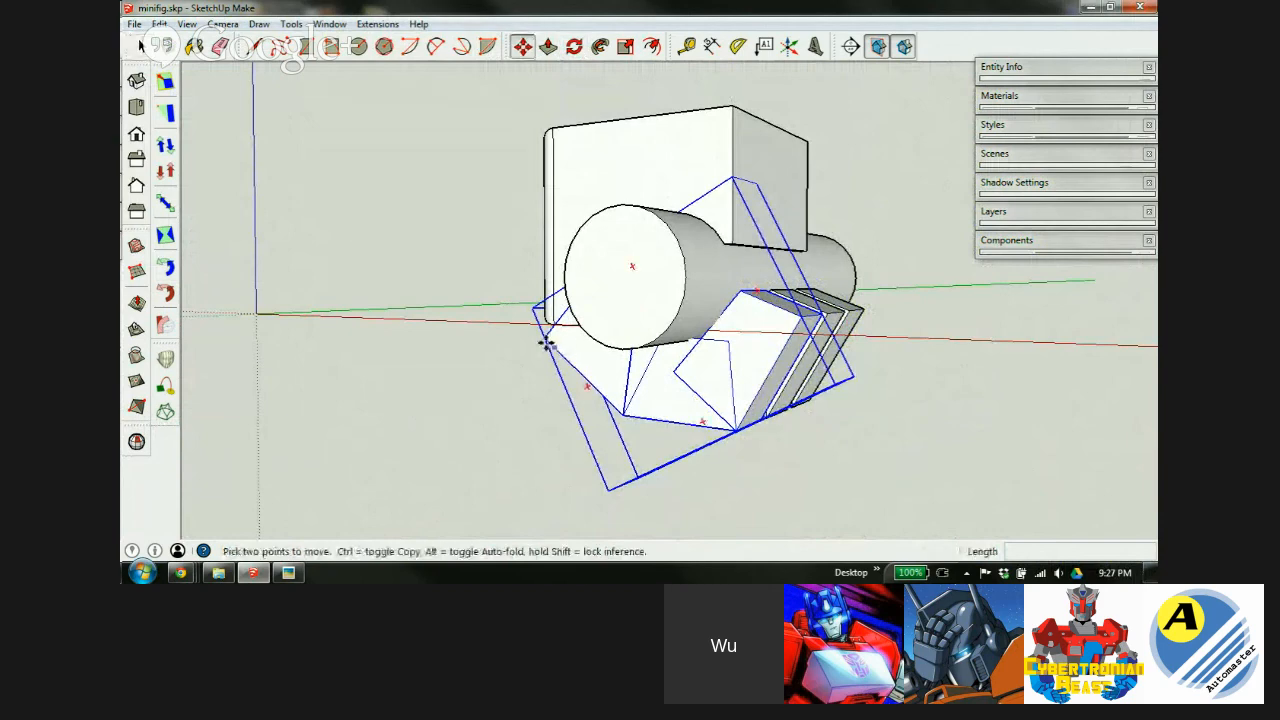
{"action": "left_click", "coordinate": [547, 343]}
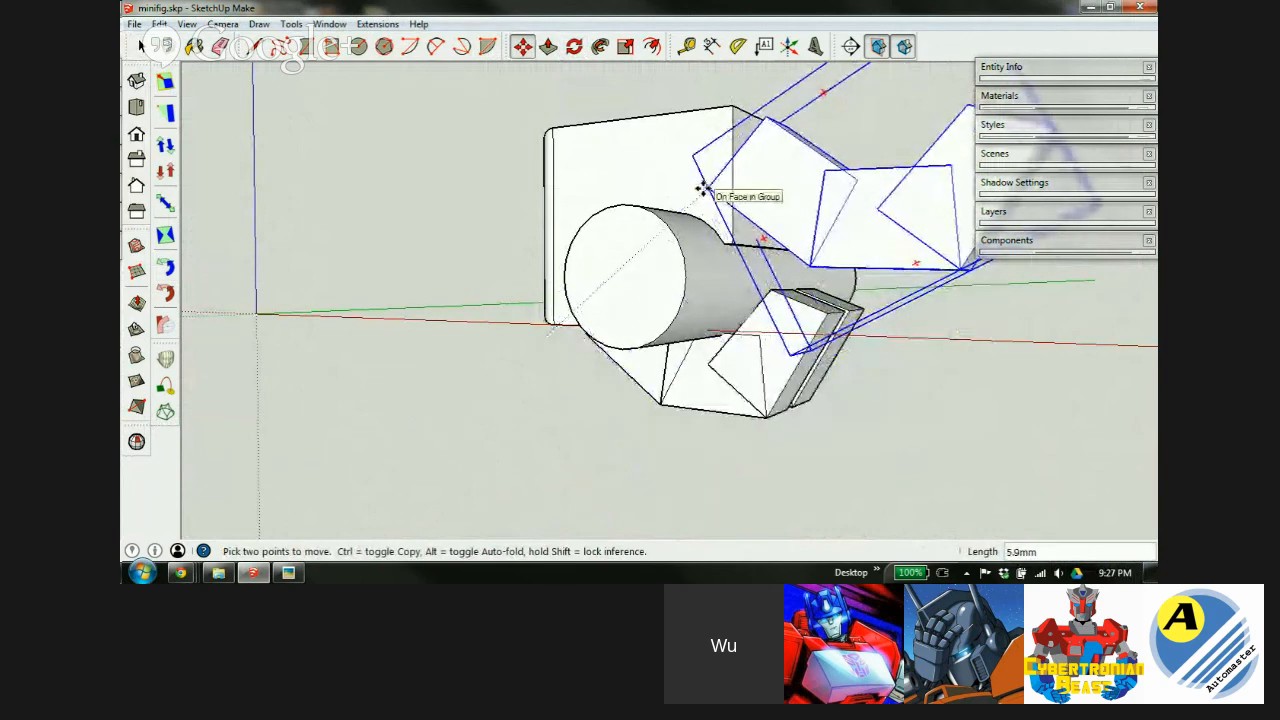
{"action": "key", "text": "ctrl"}
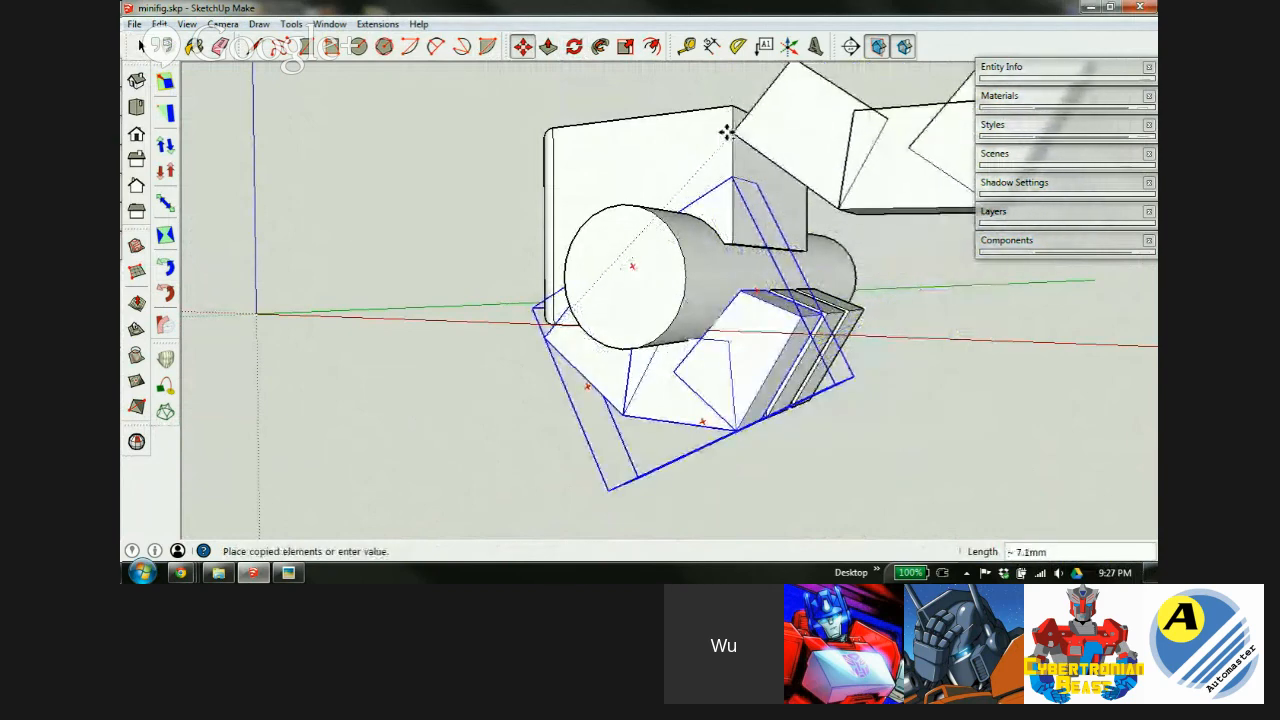
{"action": "left_click", "coordinate": [728, 137]}
{"action": "scroll", "coordinate": [686, 217], "scroll_direction": "down", "scroll_amount": 2}
{"action": "scroll", "coordinate": [740, 191], "scroll_direction": "up", "scroll_amount": 2}
{"action": "middle_click_drag", "start_coordinate": [740, 191], "coordinate": [705, 365]}
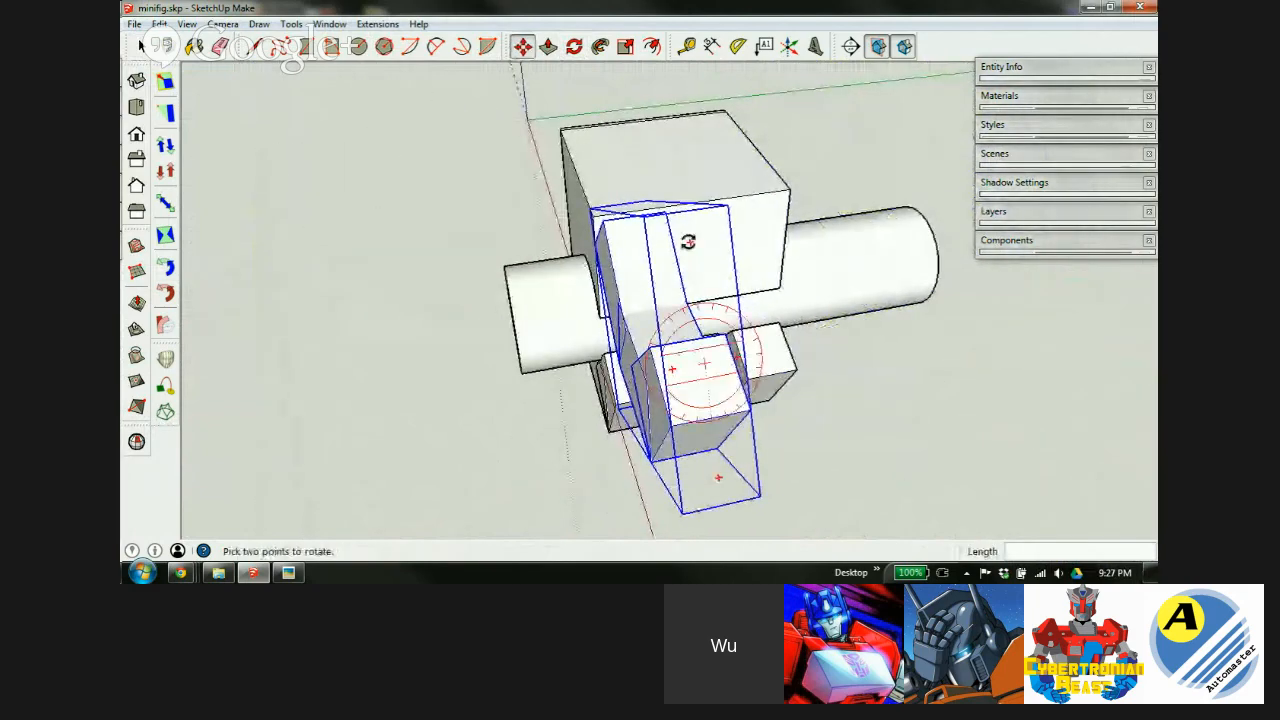
{"action": "middle_click_drag", "start_coordinate": [688, 242], "coordinate": [889, 377]}
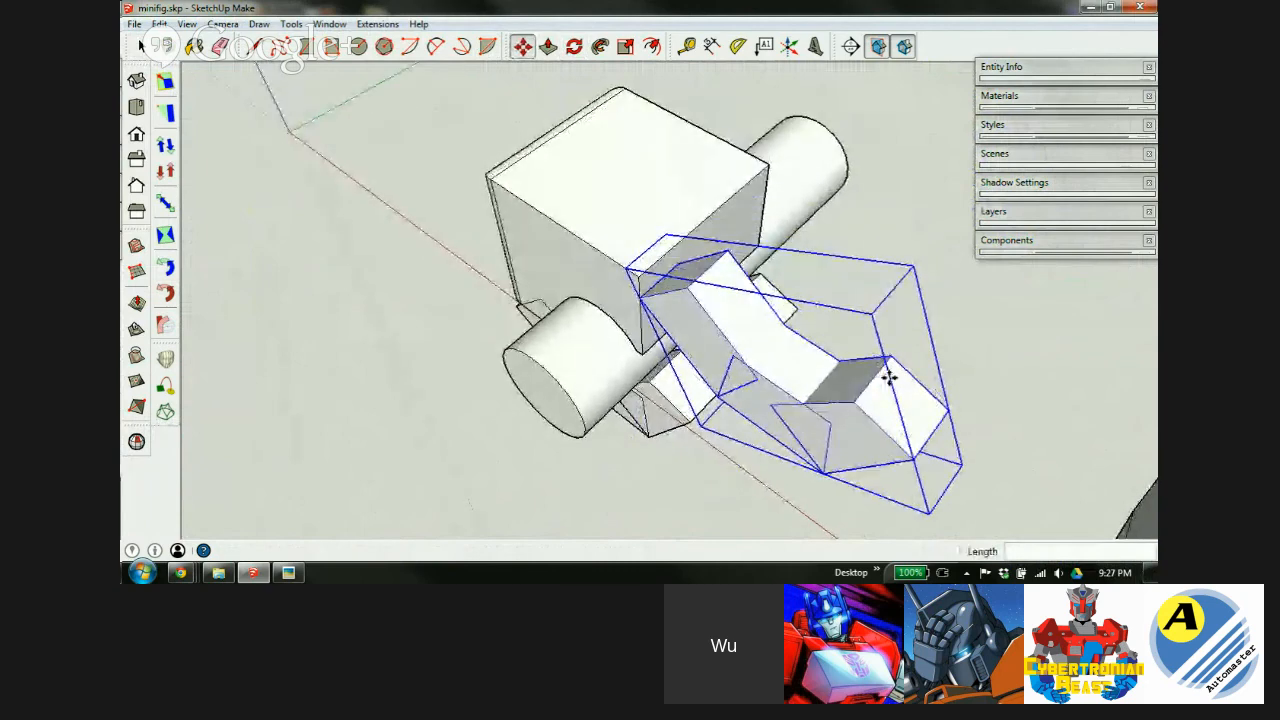
Flip the copy a half-turn, then stand it upright at 90 degrees.
{"action": "left_click", "coordinate": [858, 286]}
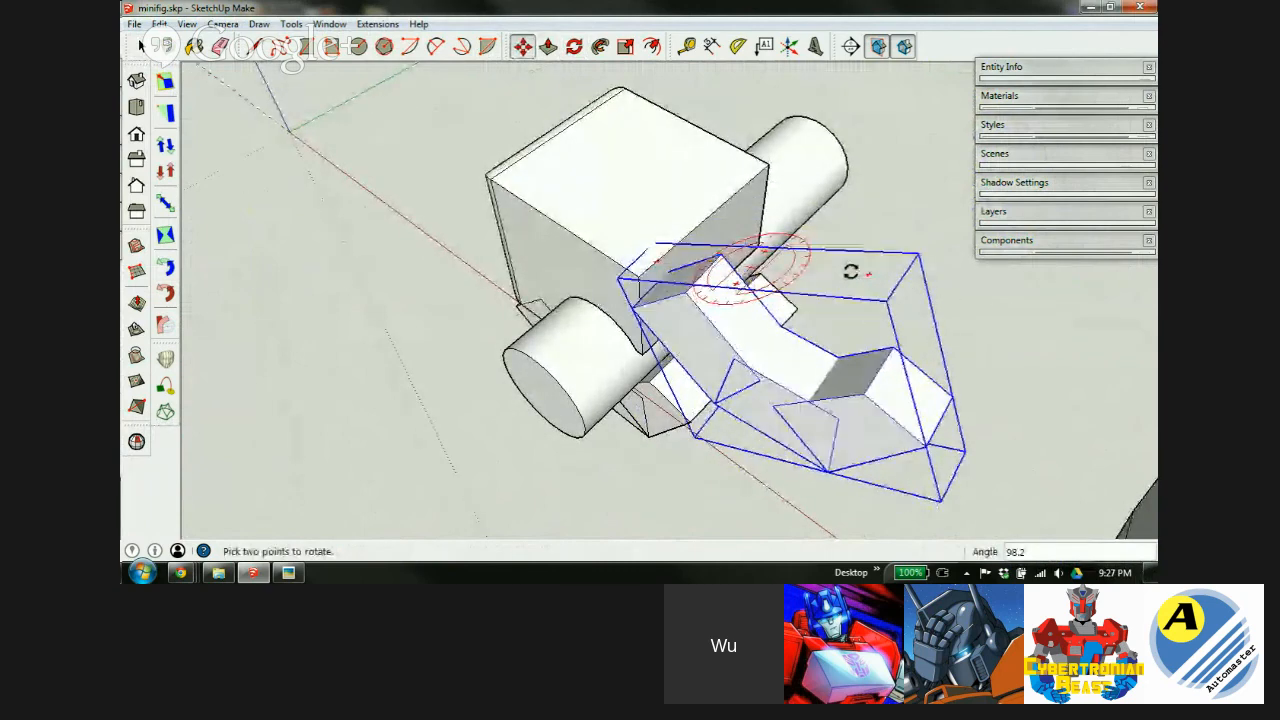
{"action": "left_click", "coordinate": [783, 236]}
{"action": "middle_click_drag", "start_coordinate": [754, 380], "coordinate": [943, 132]}
{"action": "left_click", "coordinate": [824, 120]}
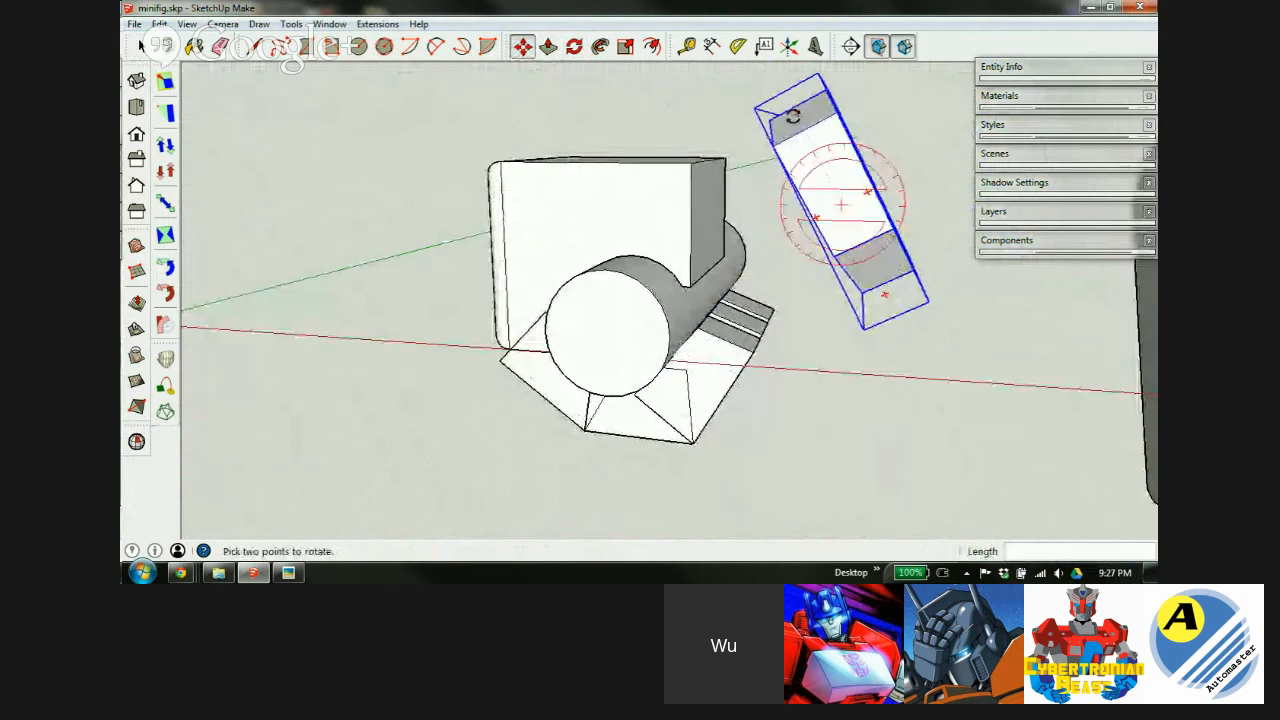
{"action": "left_click", "coordinate": [842, 143]}
{"action": "middle_click_drag", "start_coordinate": [840, 176], "coordinate": [771, 289]}
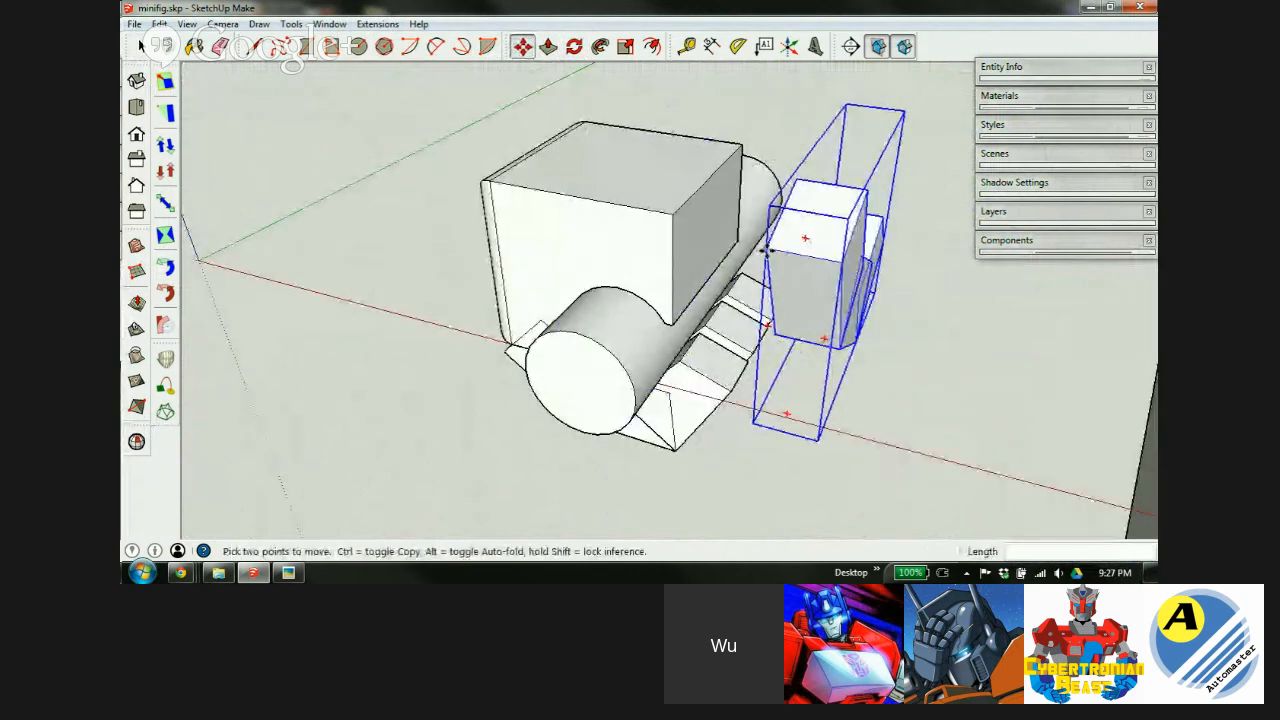
Snap the copy onto the box's hidden corner using X-ray view.
{"action": "left_click", "coordinate": [766, 249]}
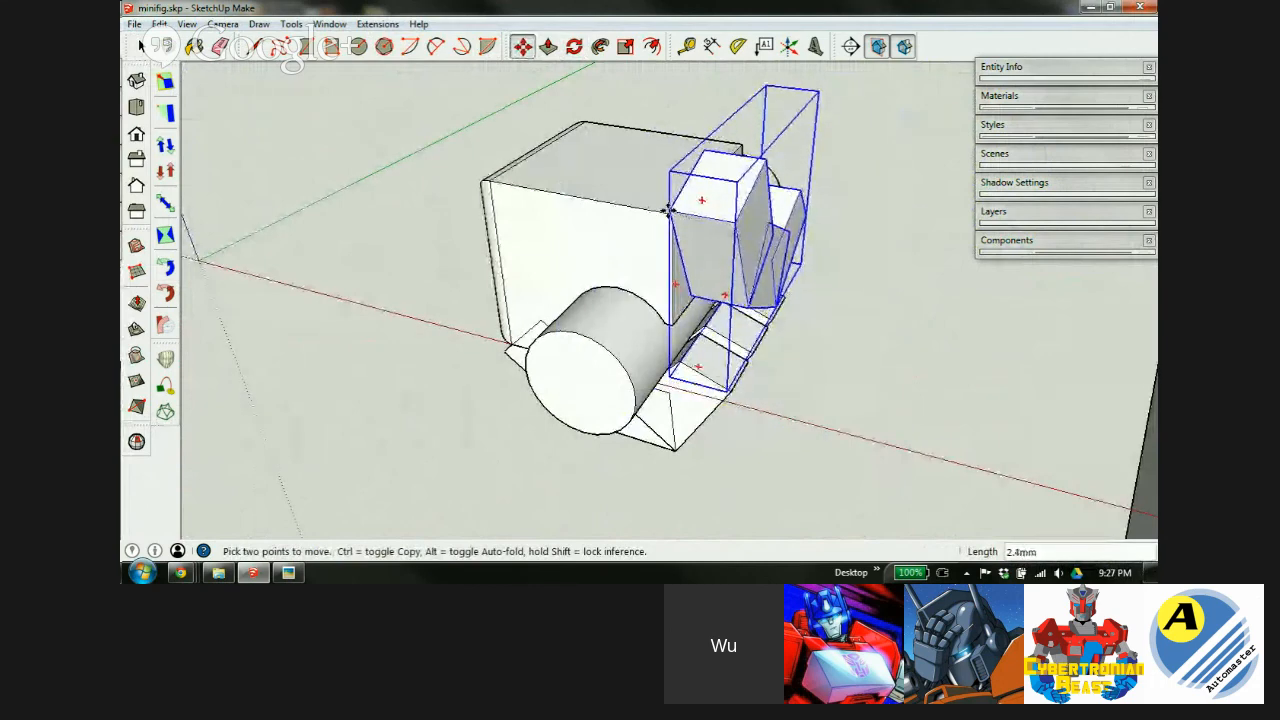
{"action": "middle_click_drag", "start_coordinate": [671, 243], "coordinate": [766, 214]}
{"action": "scroll", "coordinate": [800, 220], "scroll_direction": "up", "scroll_amount": 5}
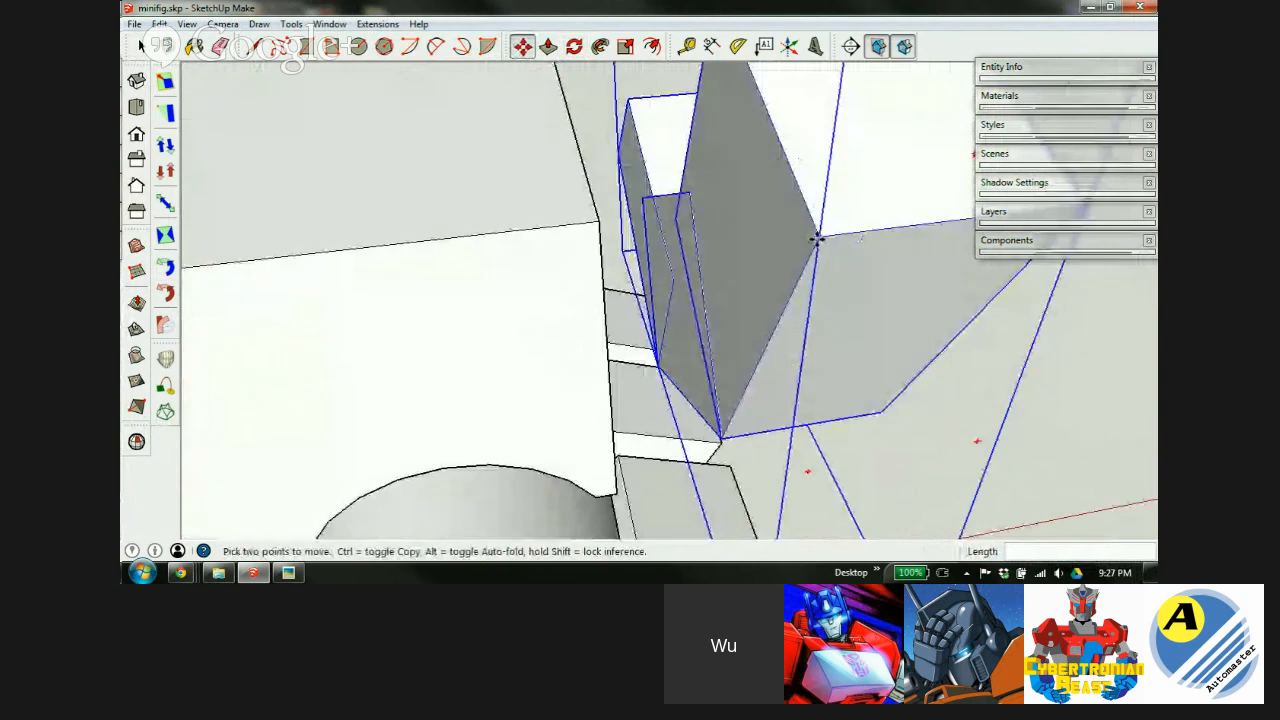
{"action": "key", "text": "x"}
{"action": "left_click", "coordinate": [598, 223]}
{"action": "key", "text": "x"}
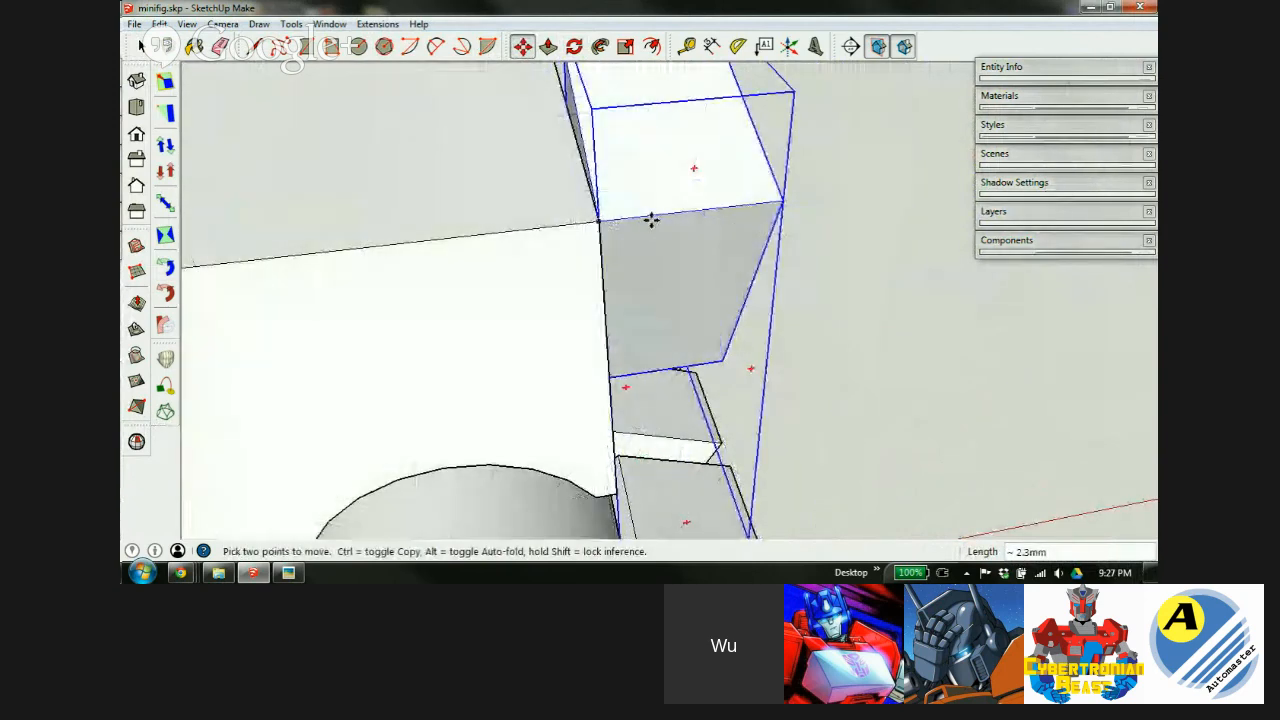
{"action": "scroll", "coordinate": [657, 239], "scroll_direction": "down", "scroll_amount": 4}
{"action": "middle_click_drag", "start_coordinate": [671, 260], "coordinate": [252, 301]}
{"action": "scroll", "coordinate": [571, 320], "scroll_direction": "up", "scroll_amount": 3}
{"action": "middle_click_drag", "start_coordinate": [624, 349], "coordinate": [603, 280], "text": "shift"}
Tilt the copy -15 degrees and nudge it flush against the side of the box.
{"action": "left_click", "coordinate": [863, 317]}
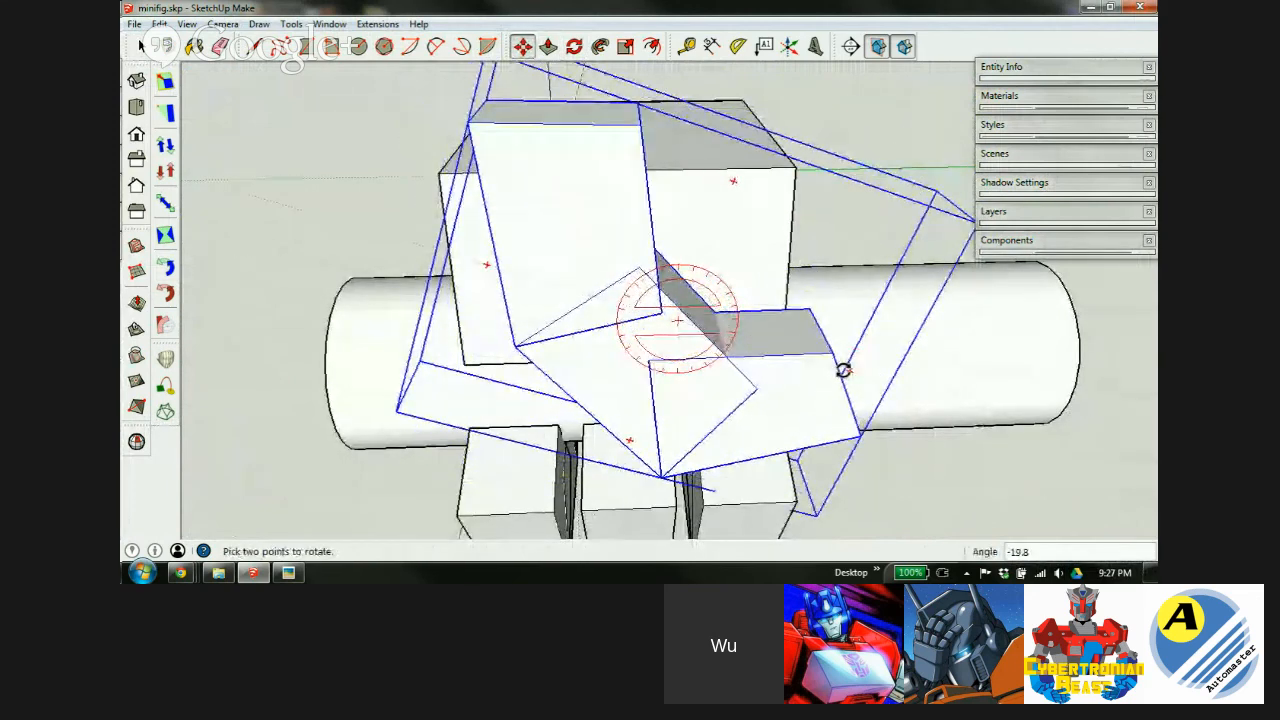
{"action": "left_click", "coordinate": [849, 355]}
{"action": "key", "text": "m"}
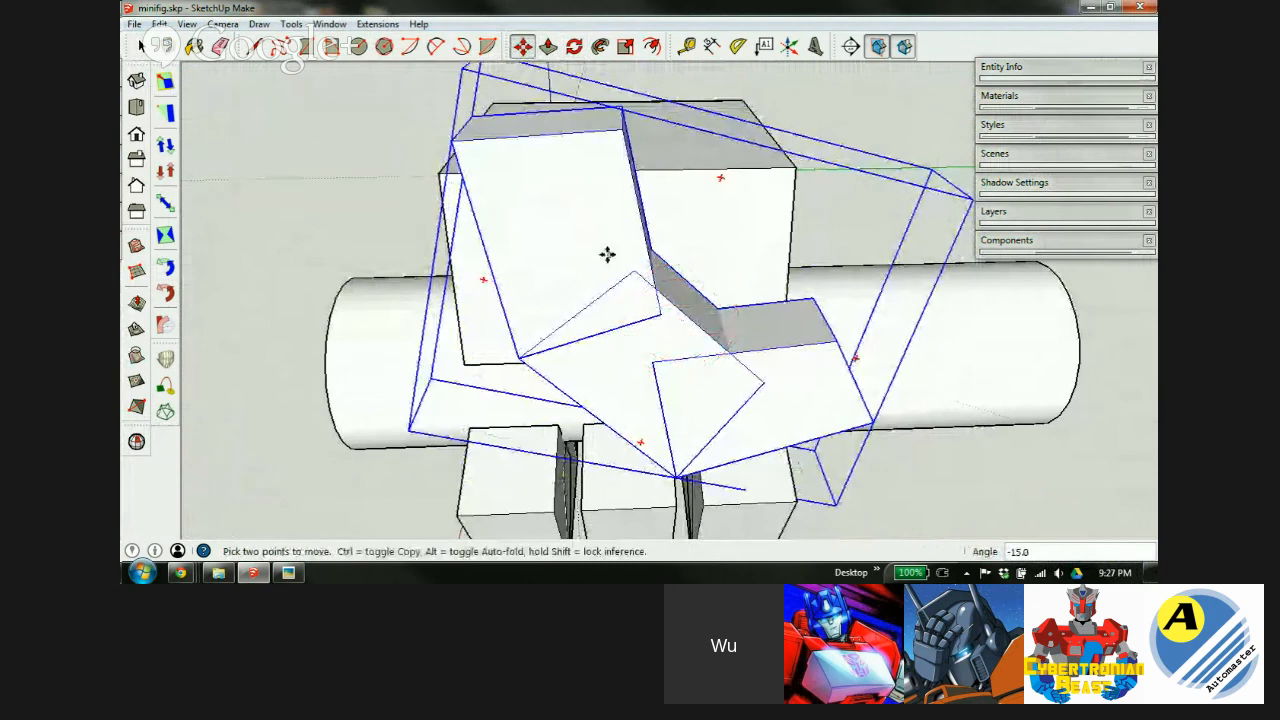
{"action": "middle_click_drag", "start_coordinate": [532, 201], "coordinate": [622, 226]}
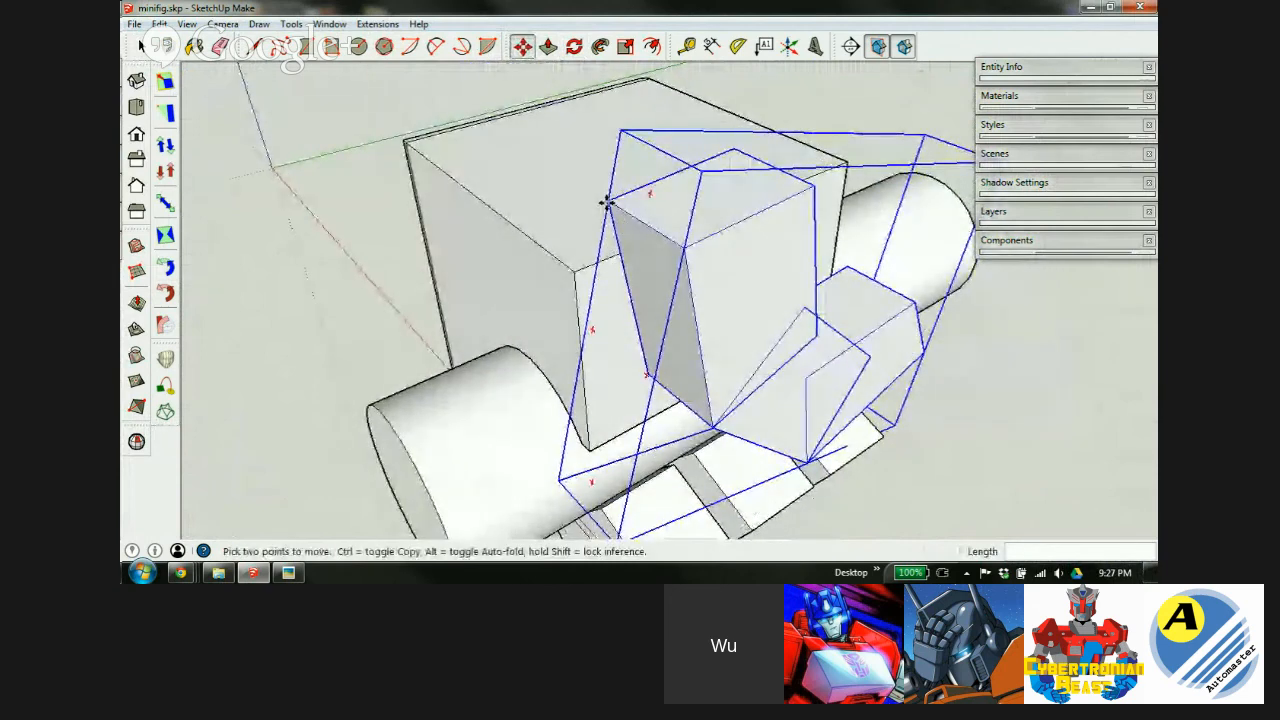
{"action": "left_click", "coordinate": [606, 202]}
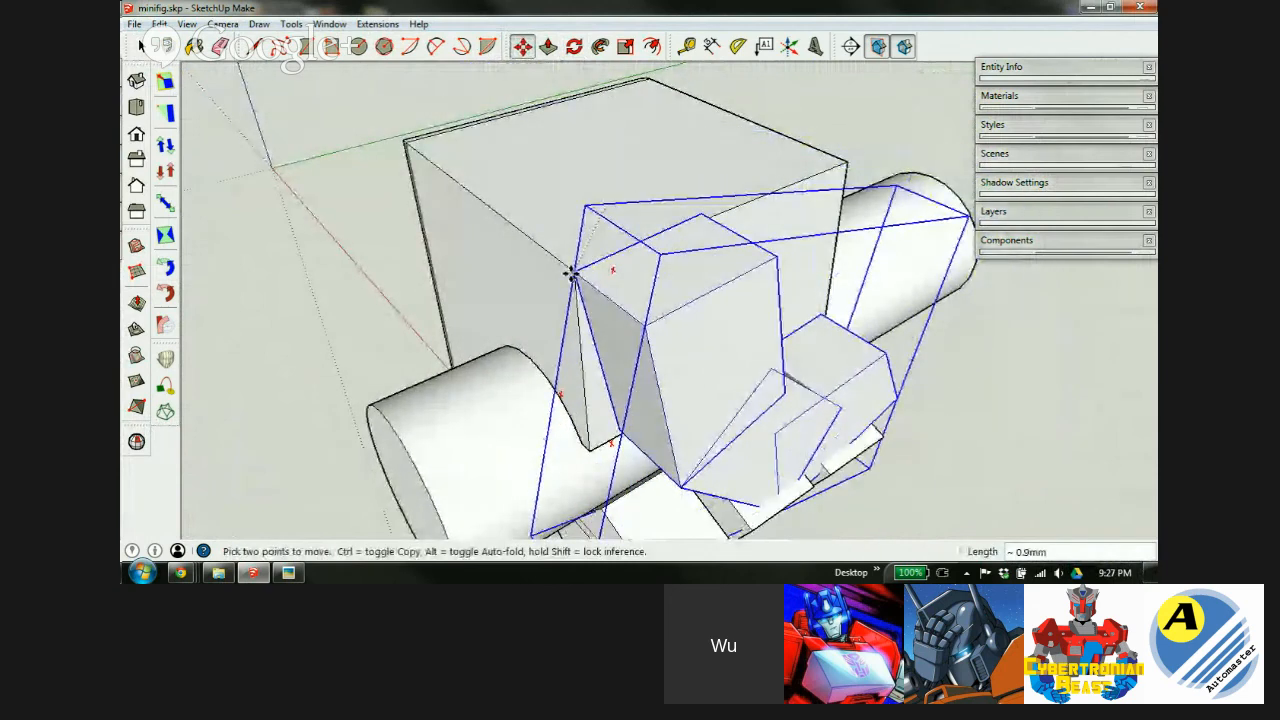
{"action": "middle_click_drag", "start_coordinate": [711, 343], "coordinate": [674, 197]}
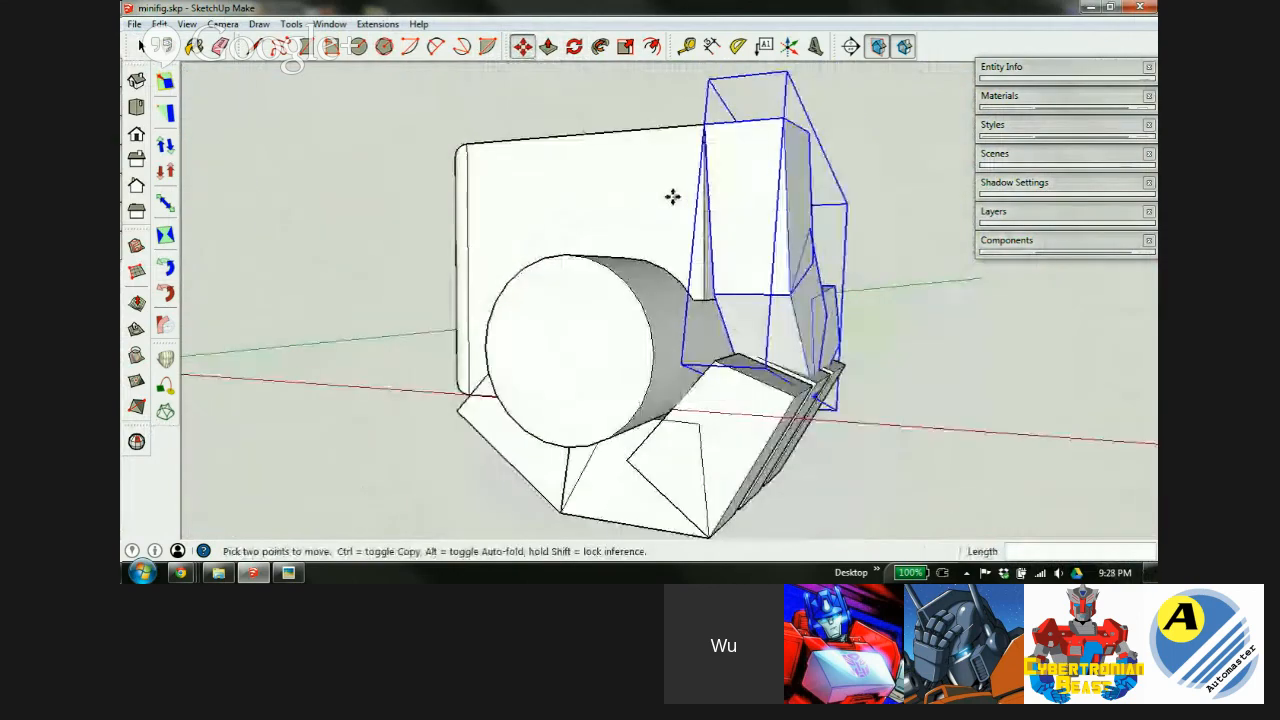
{"action": "scroll", "coordinate": [749, 289], "scroll_direction": "up", "scroll_amount": 4}
{"action": "middle_click_drag", "start_coordinate": [782, 355], "coordinate": [634, 309]}
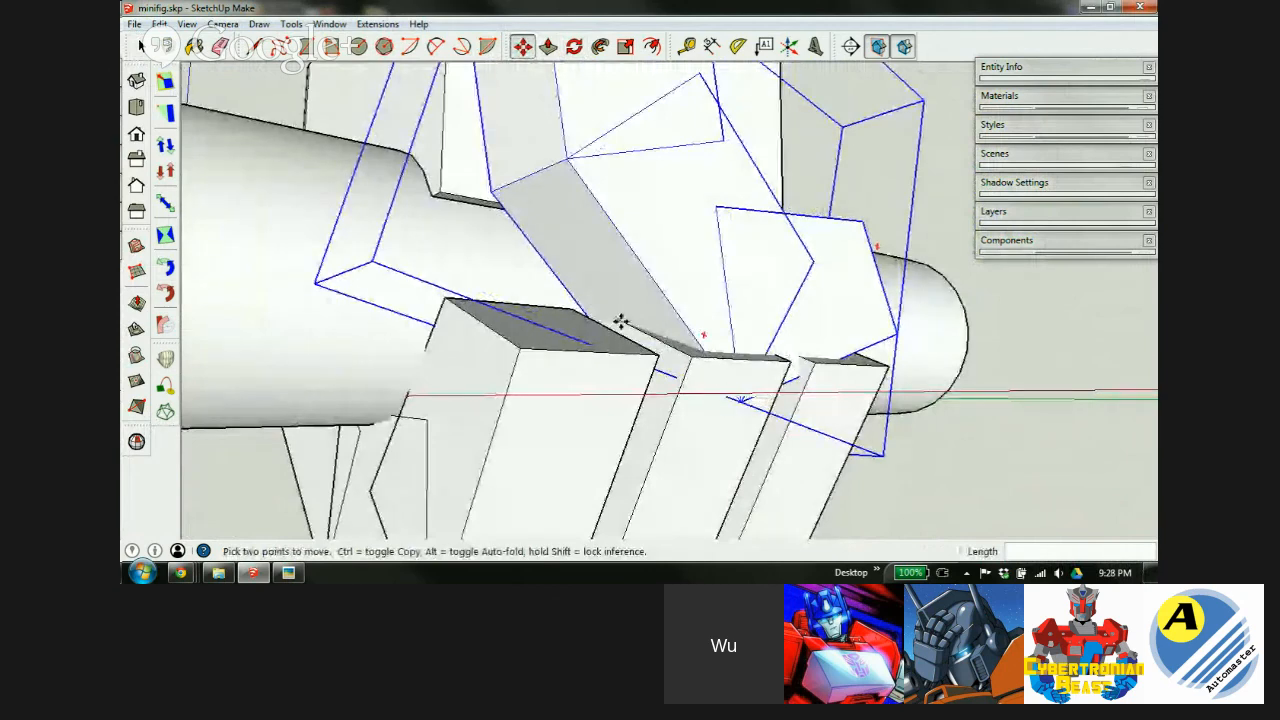
{"action": "middle_click_drag", "start_coordinate": [630, 291], "coordinate": [869, 323]}
{"action": "scroll", "coordinate": [612, 326], "scroll_direction": "down", "scroll_amount": 2}
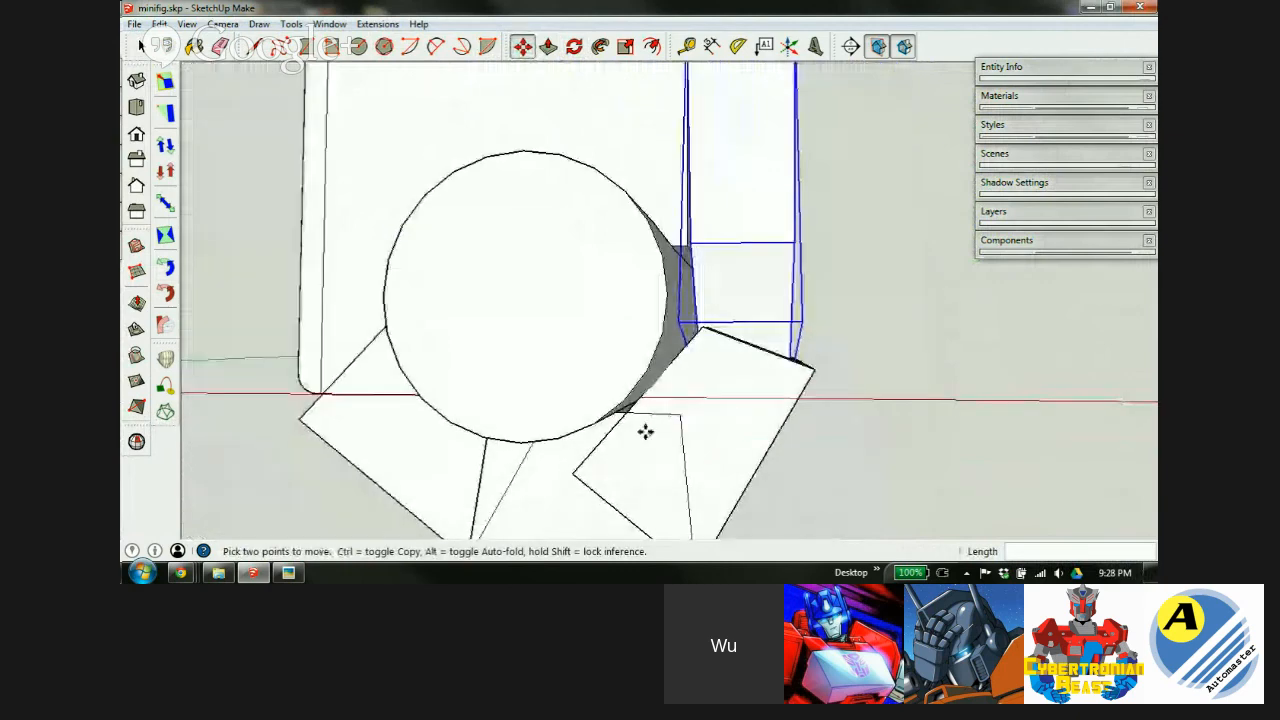
{"action": "scroll", "coordinate": [706, 246], "scroll_direction": "down", "scroll_amount": 1}
{"action": "middle_click_drag", "start_coordinate": [706, 246], "coordinate": [457, 333]}
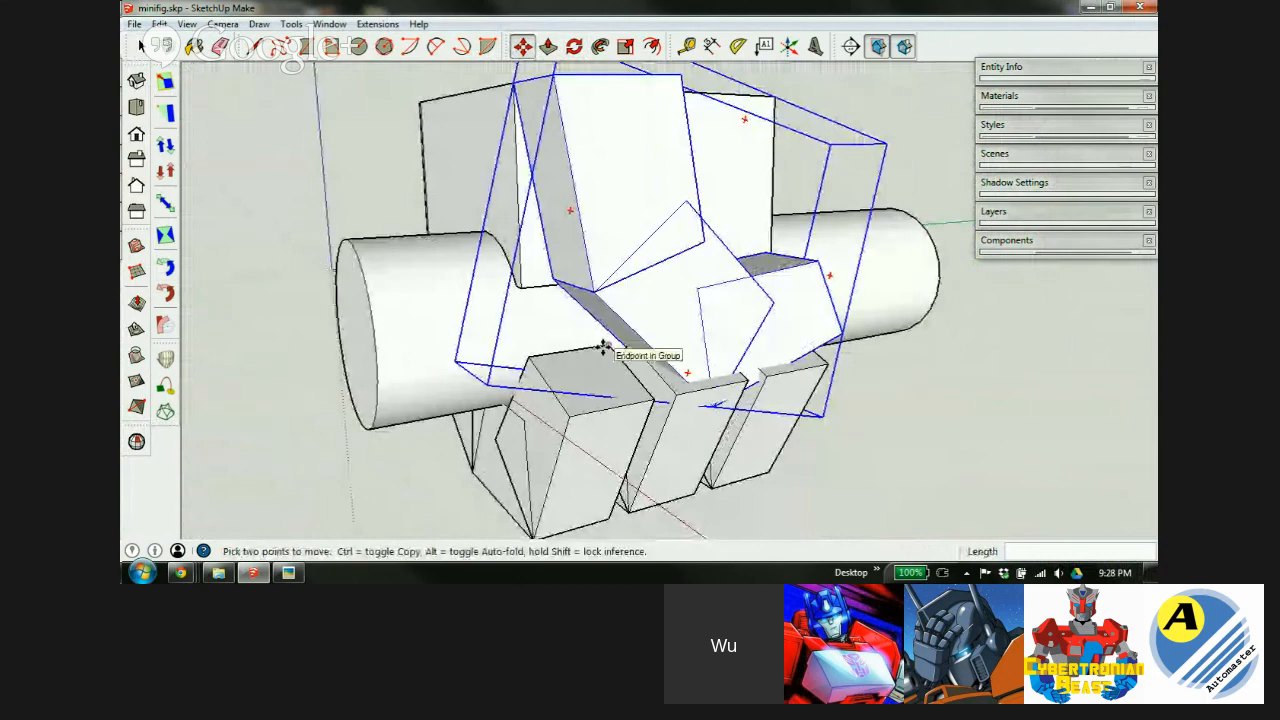
{"action": "scroll", "coordinate": [603, 347], "scroll_direction": "down", "scroll_amount": 2}
{"action": "scroll", "coordinate": [603, 347], "scroll_direction": "up", "scroll_amount": 3}
{"action": "middle_click_drag", "start_coordinate": [610, 340], "coordinate": [880, 250]}
{"action": "middle_click_drag", "start_coordinate": [765, 273], "coordinate": [766, 277]}
{"action": "scroll", "coordinate": [571, 191], "scroll_direction": "up", "scroll_amount": 3}
{"action": "scroll", "coordinate": [500, 257], "scroll_direction": "down", "scroll_amount": 4}
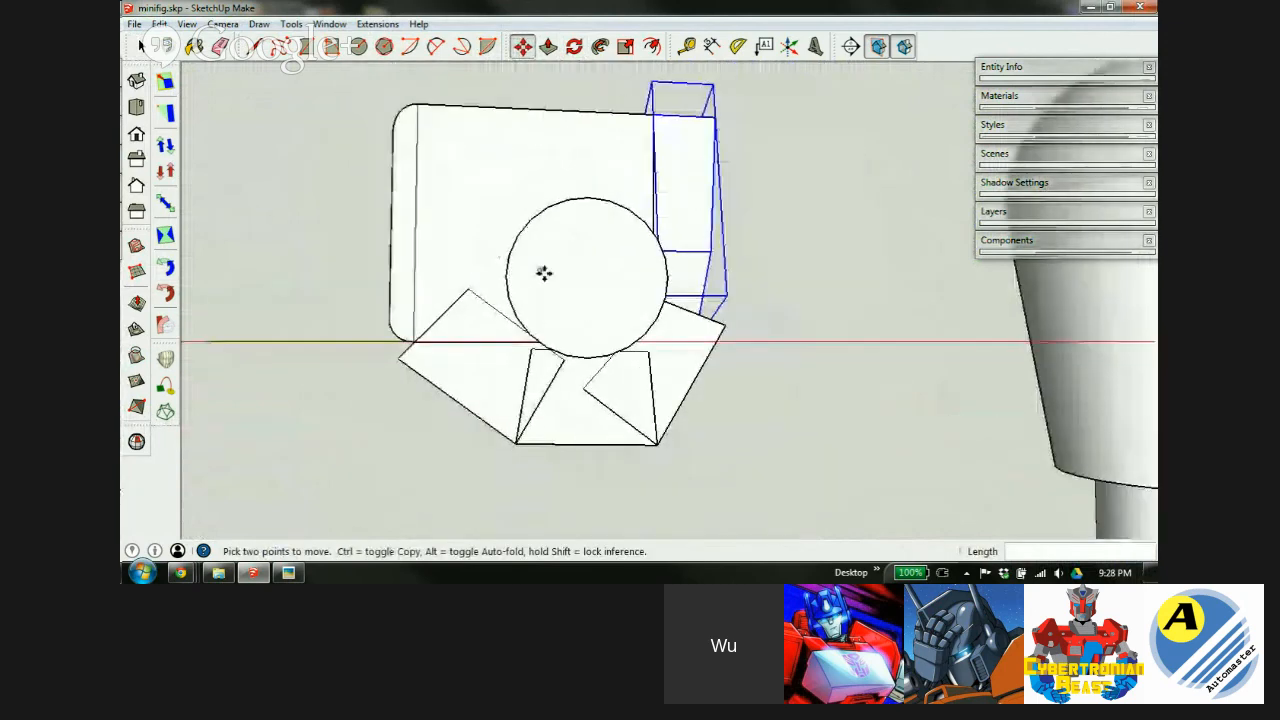
{"action": "middle_click_drag", "start_coordinate": [544, 273], "coordinate": [749, 268]}
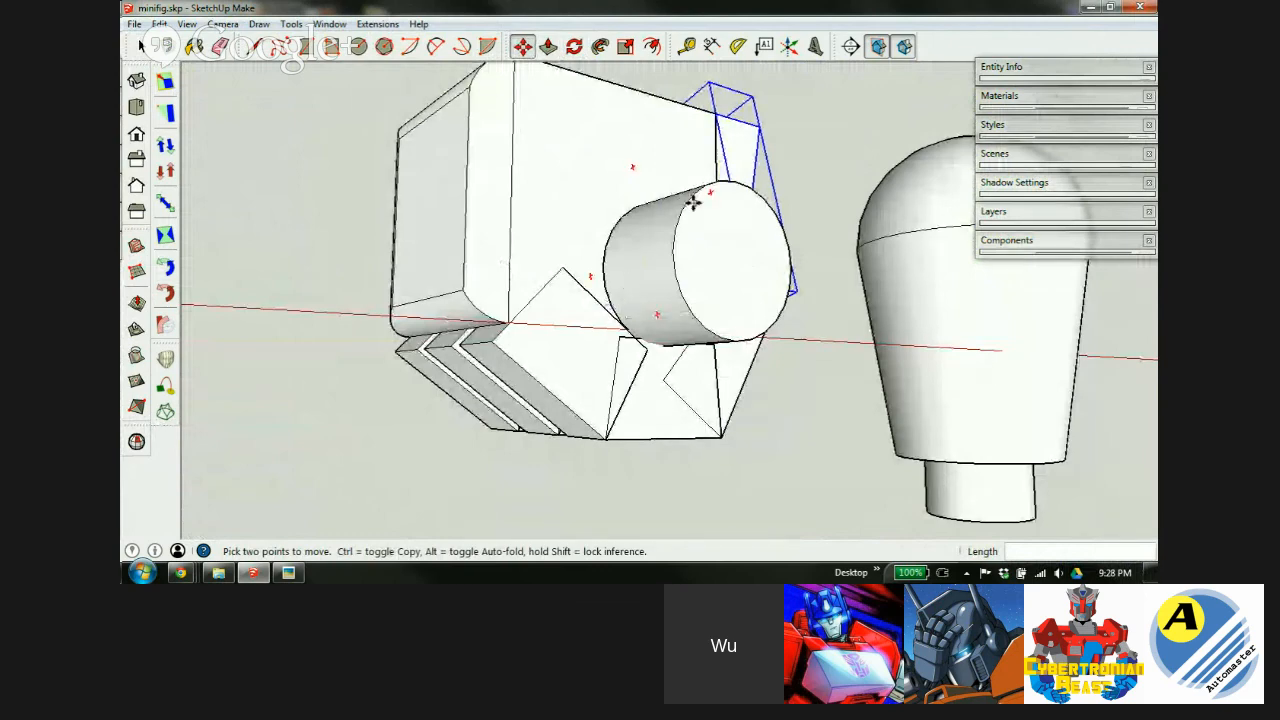
{"action": "scroll", "coordinate": [695, 205], "scroll_direction": "up", "scroll_amount": 3}
Pick up the tilted side group with Move, viewed from a low angle.
{"action": "middle_click_drag", "start_coordinate": [720, 249], "coordinate": [362, 378]}
{"action": "key", "text": "m"}
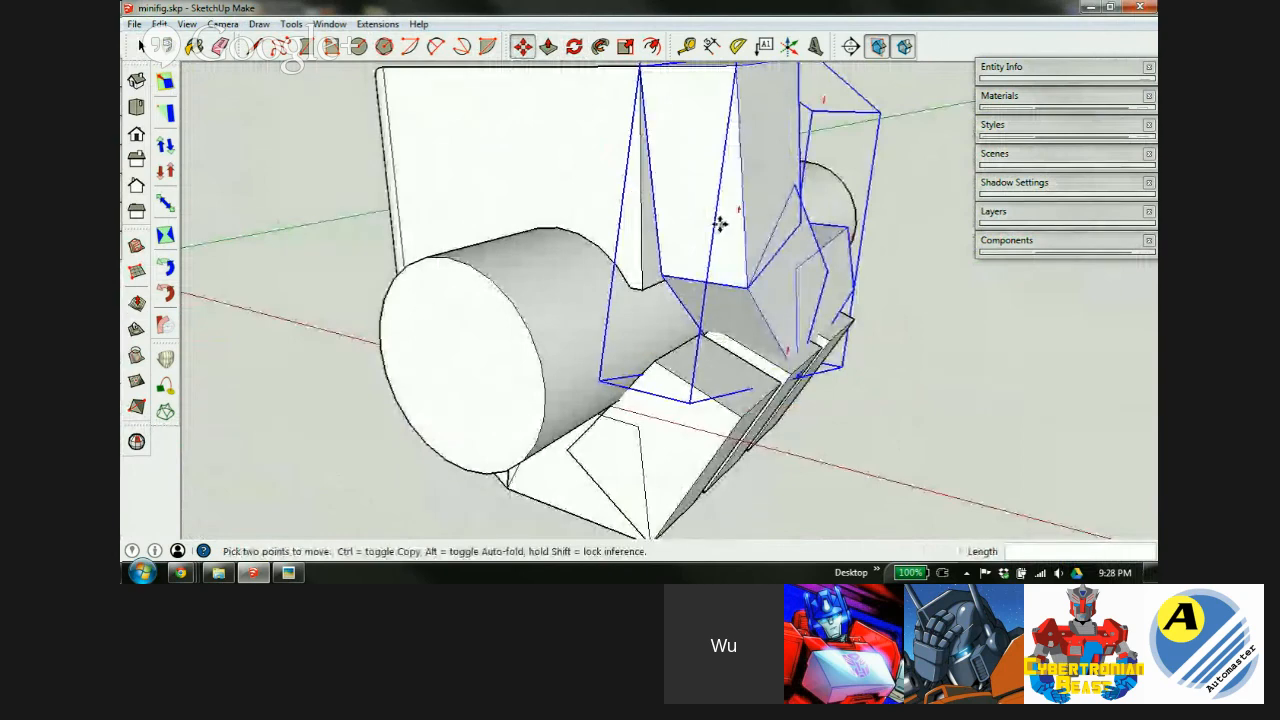
{"action": "mouse_move", "coordinate": [731, 308]}
{"action": "middle_mouse_down"}
{"action": "mouse_move", "coordinate": [749, 320]}
{"action": "mouse_move", "coordinate": [771, 287]}
{"action": "mouse_move", "coordinate": [930, 178]}
{"action": "middle_mouse_up"}
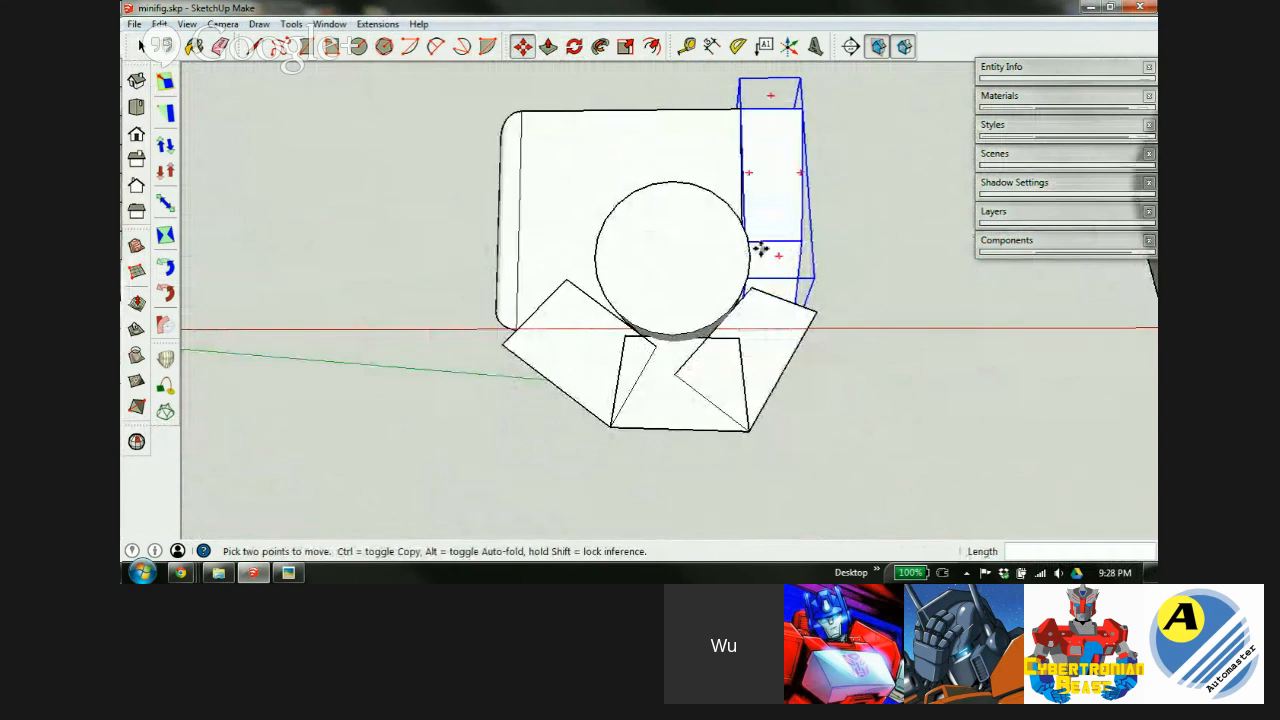
{"action": "scroll", "coordinate": [766, 217], "scroll_direction": "up", "scroll_amount": 4}
{"action": "middle_click_drag", "start_coordinate": [774, 234], "coordinate": [579, 357]}
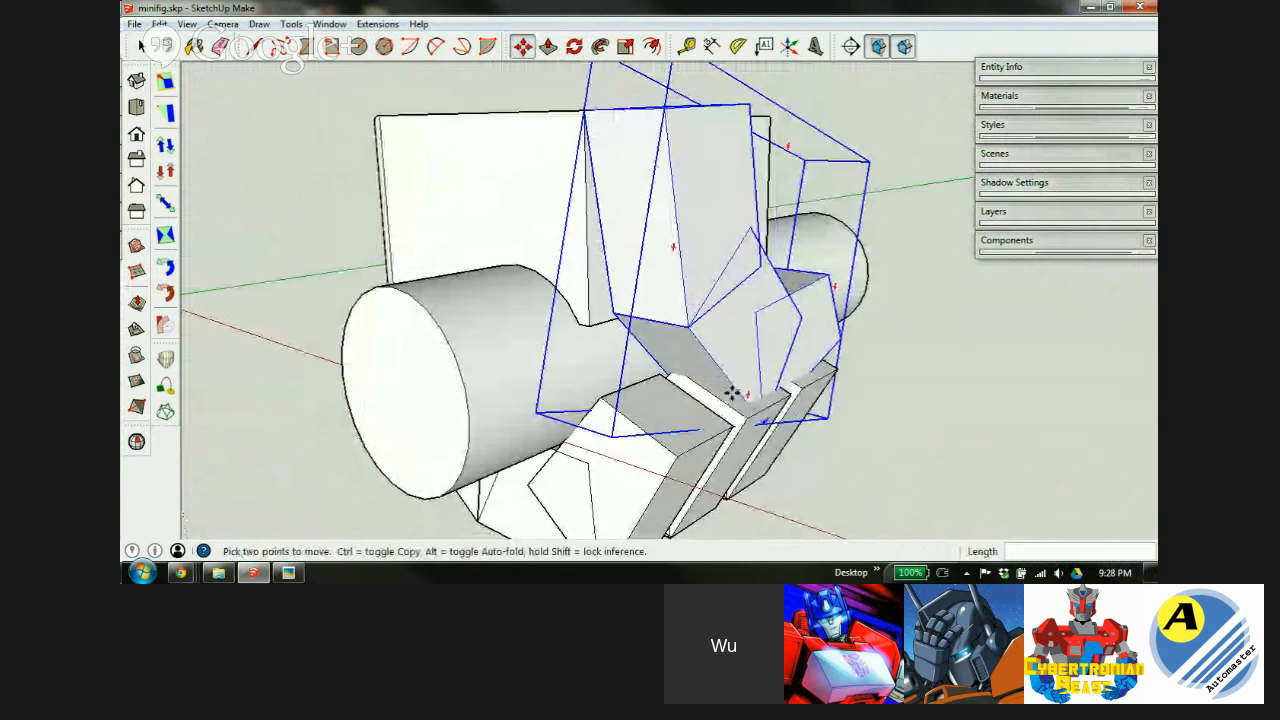
{"action": "scroll", "coordinate": [743, 339], "scroll_direction": "up", "scroll_amount": 1}
{"action": "middle_click_drag", "start_coordinate": [778, 343], "coordinate": [627, 392]}
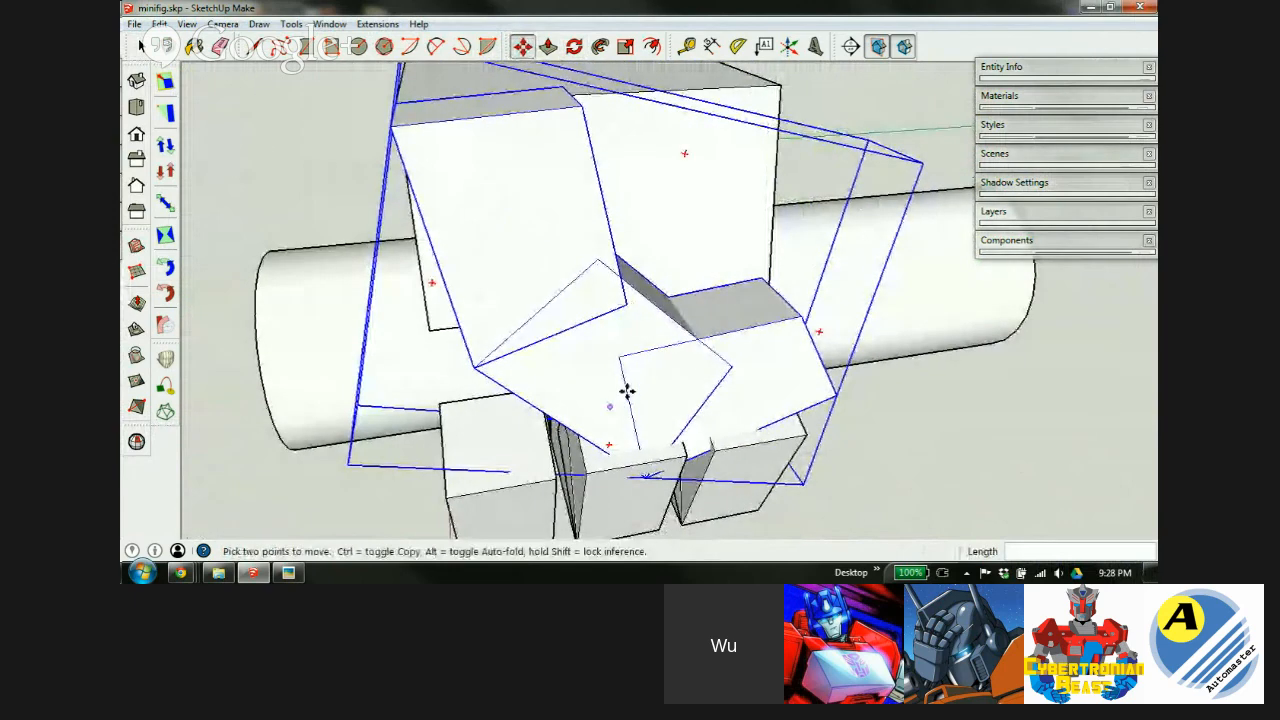
{"action": "left_click", "coordinate": [625, 390]}
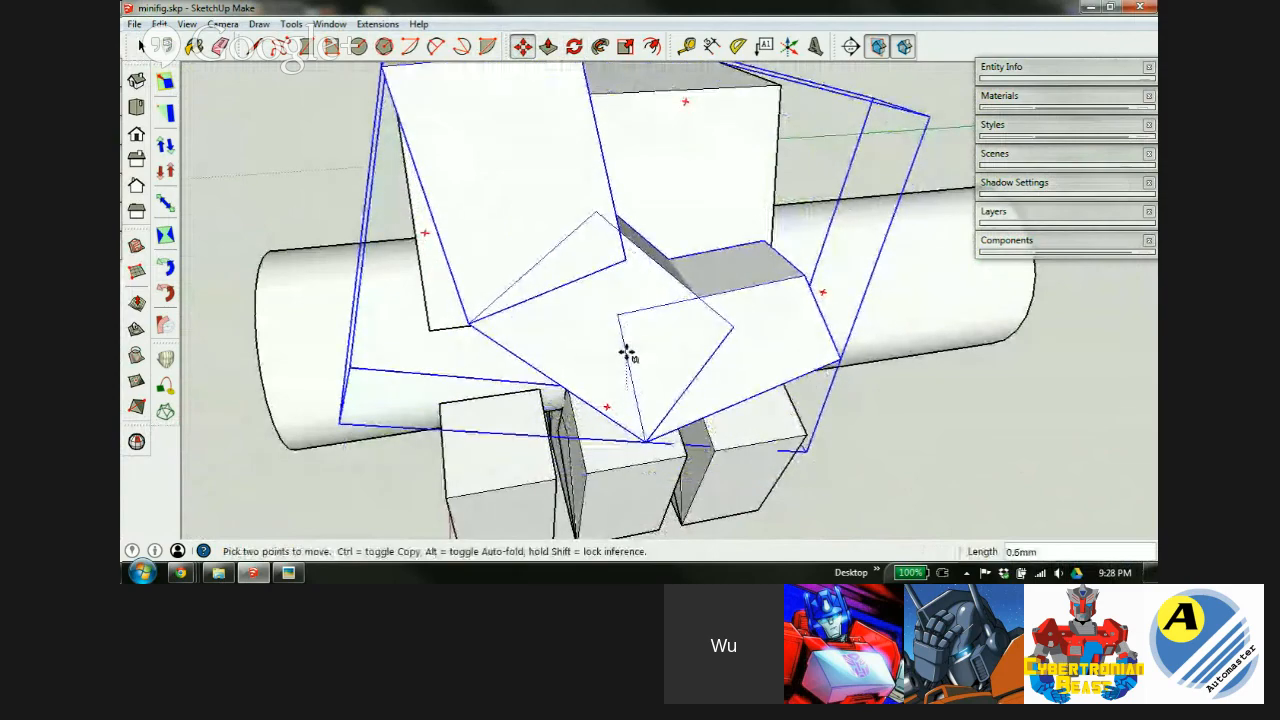
Check the group's alignment against the cylinder's end and stacked plate edges, ready for scaling.
{"action": "middle_click_drag", "start_coordinate": [685, 425], "coordinate": [903, 466]}
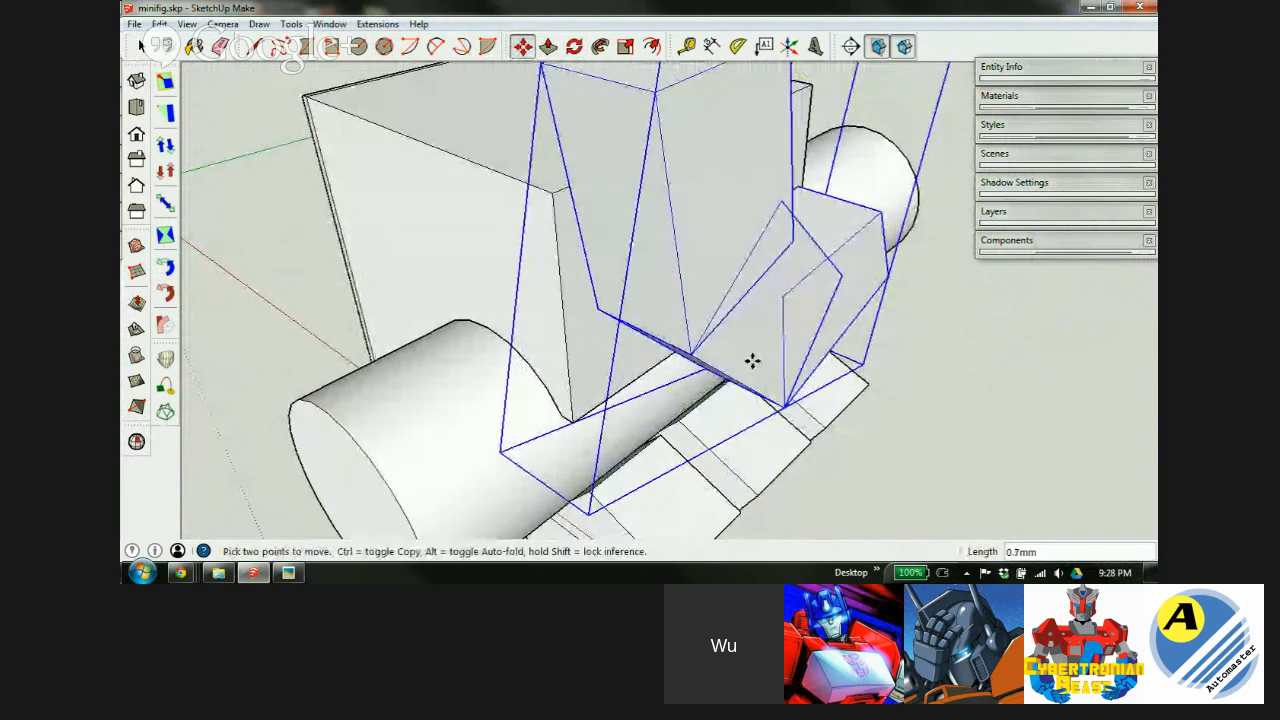
{"action": "middle_click_drag", "start_coordinate": [795, 424], "coordinate": [897, 266]}
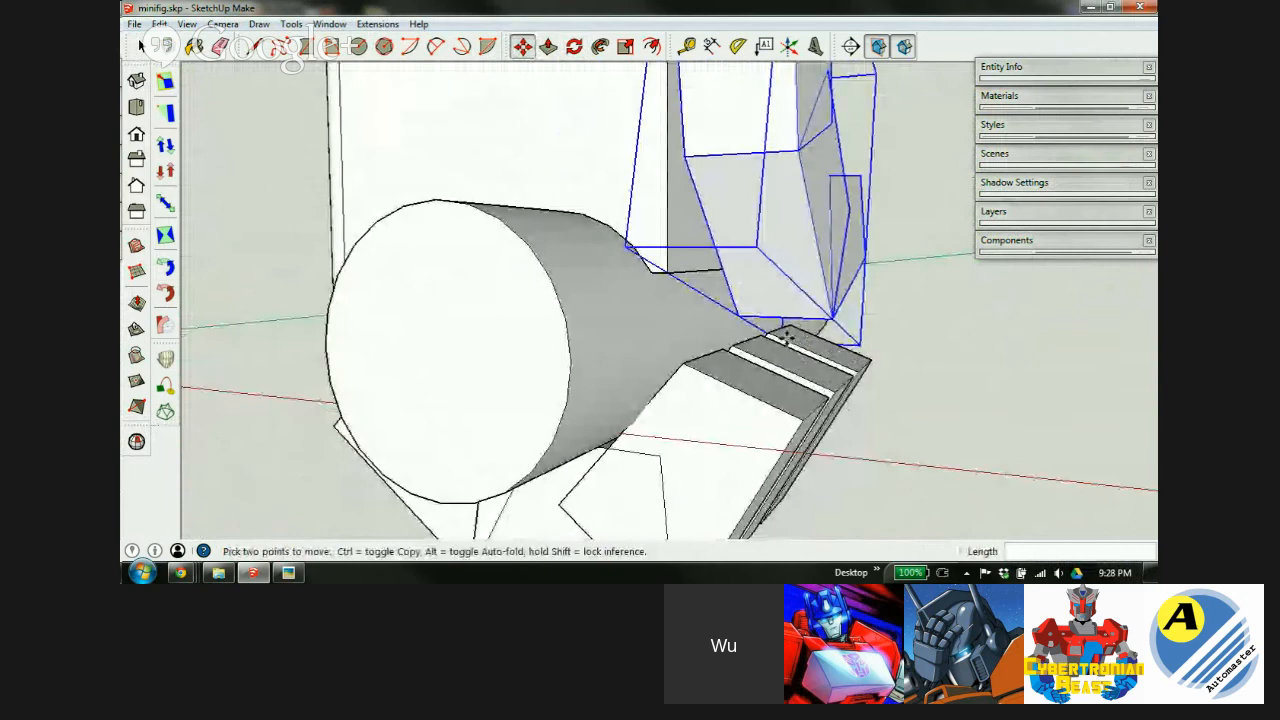
{"action": "middle_click_drag", "start_coordinate": [765, 381], "coordinate": [806, 257]}
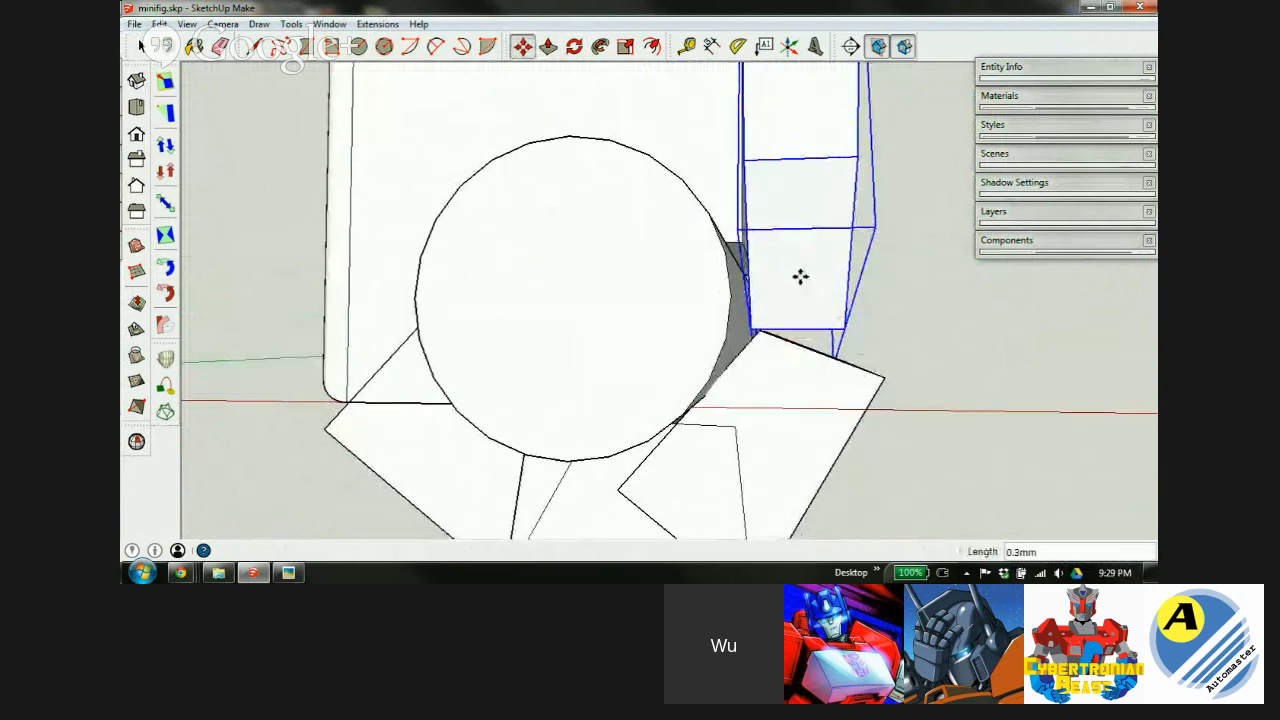
{"action": "scroll", "coordinate": [770, 348], "scroll_direction": "up", "scroll_amount": 2}
{"action": "middle_click_drag", "start_coordinate": [761, 353], "coordinate": [686, 466]}
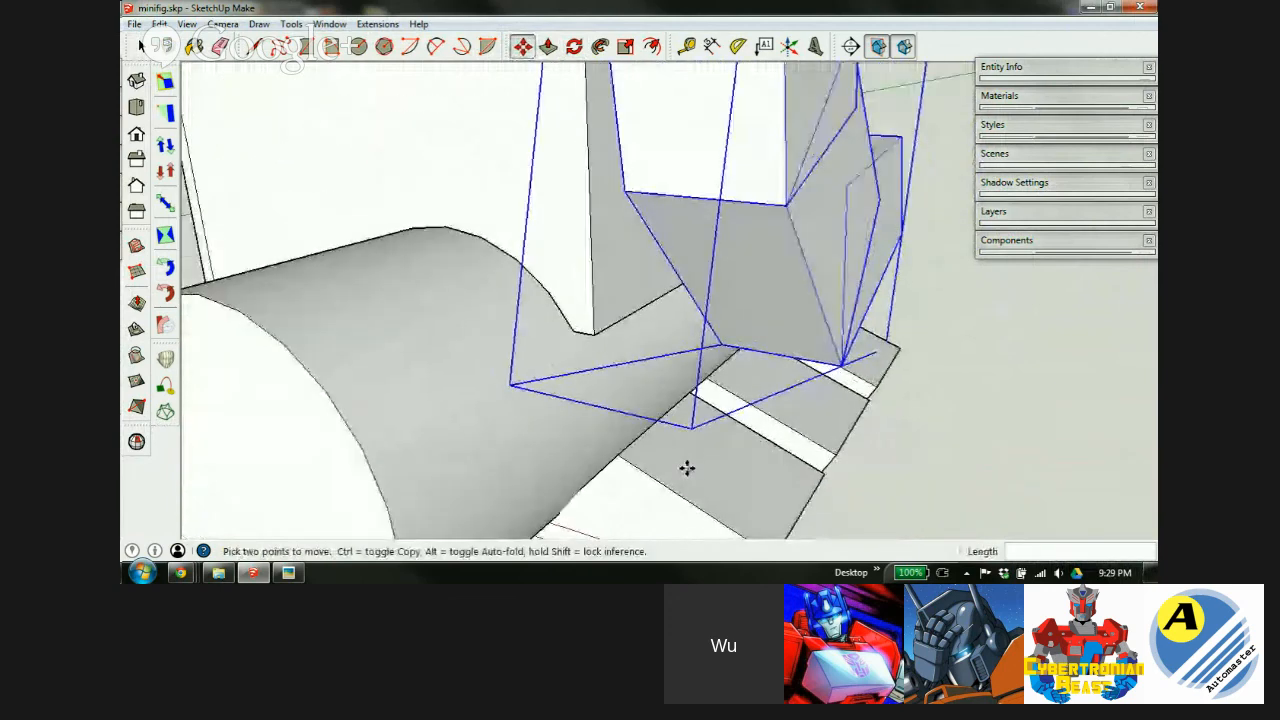
{"action": "scroll", "coordinate": [684, 420], "scroll_direction": "down", "scroll_amount": 3}
{"action": "scroll", "coordinate": [685, 243], "scroll_direction": "up", "scroll_amount": 2}
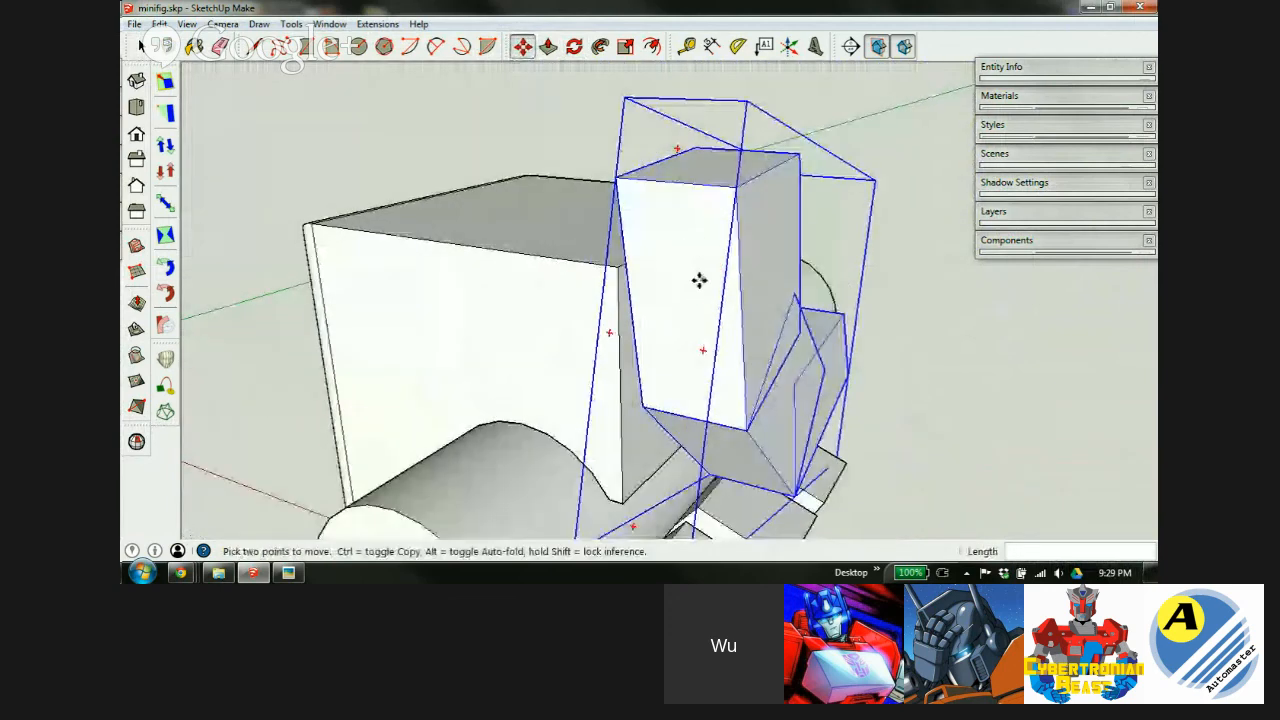
{"action": "middle_click_drag", "start_coordinate": [716, 301], "coordinate": [577, 306]}
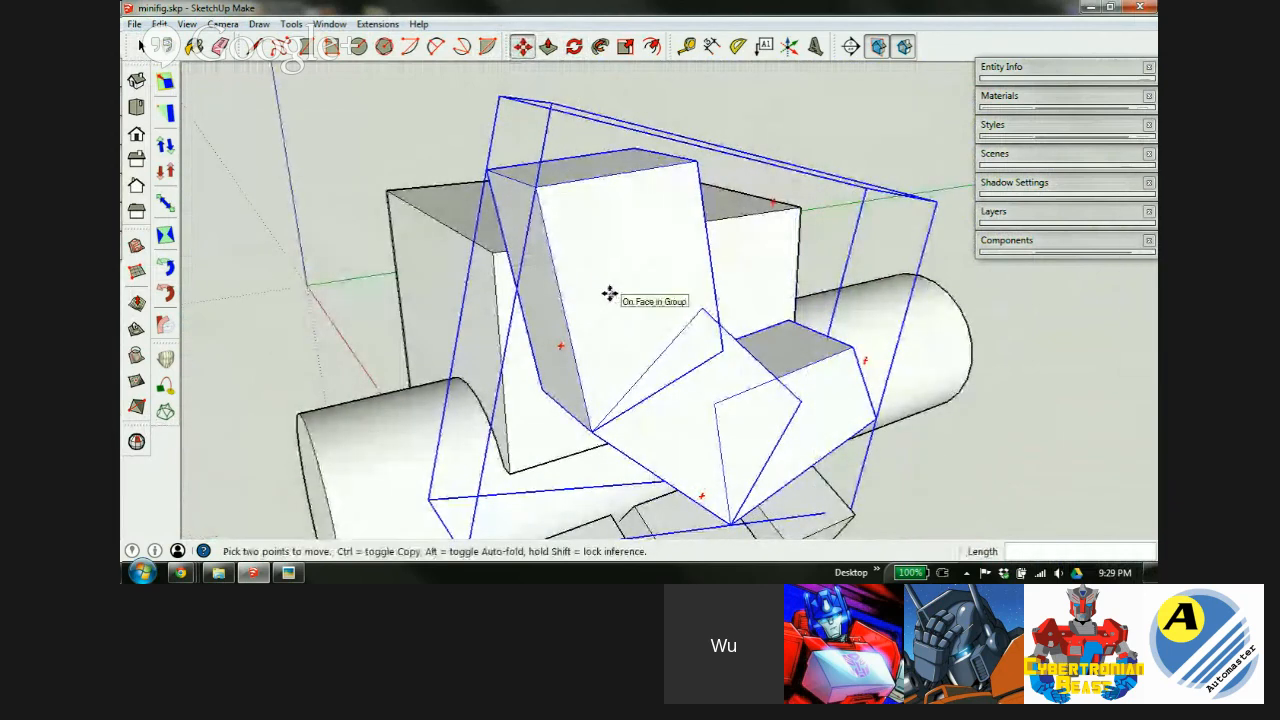
{"action": "scroll", "coordinate": [634, 331], "scroll_direction": "down", "scroll_amount": 5}
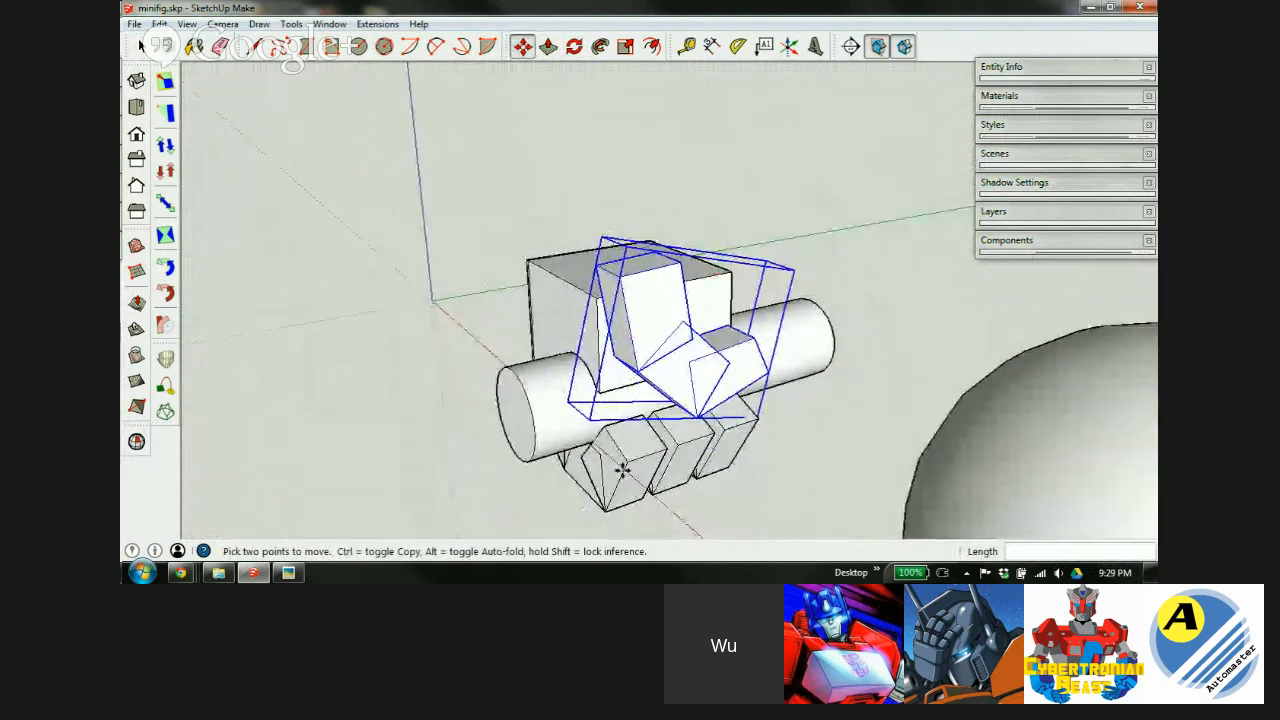
{"action": "scroll", "coordinate": [638, 345], "scroll_direction": "up", "scroll_amount": 5}
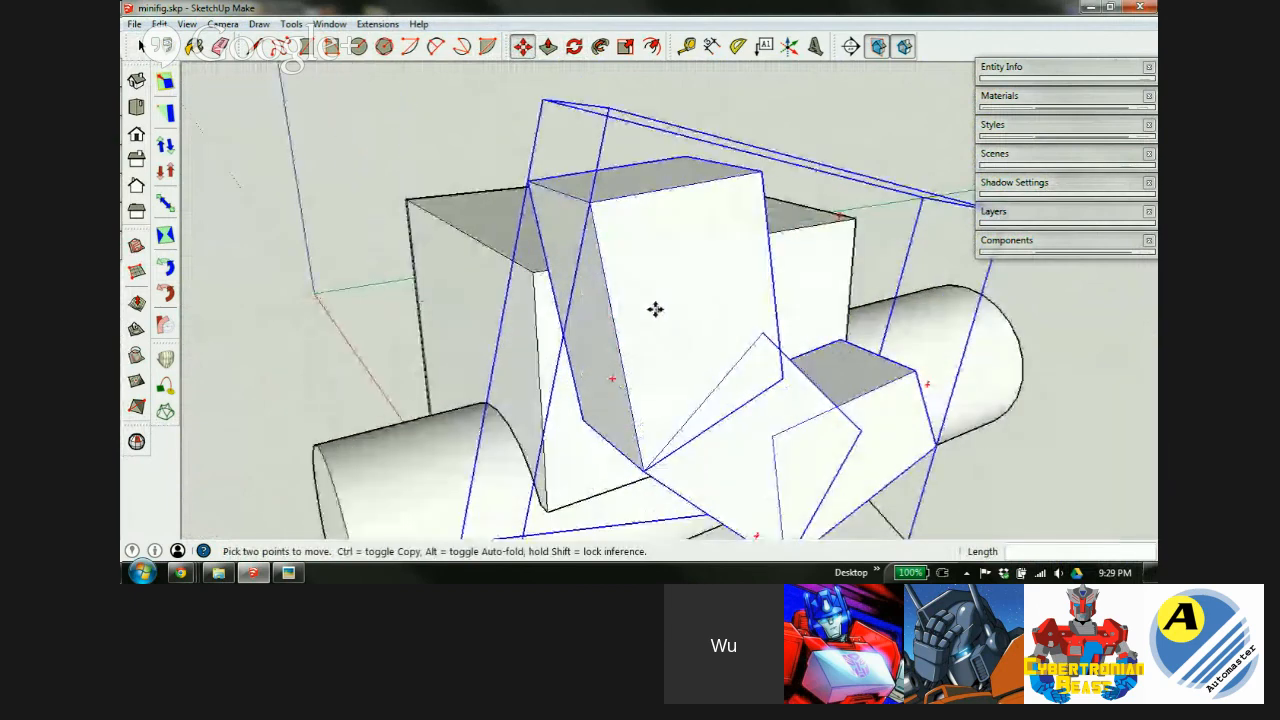
{"action": "middle_click_drag", "start_coordinate": [677, 318], "coordinate": [607, 400]}
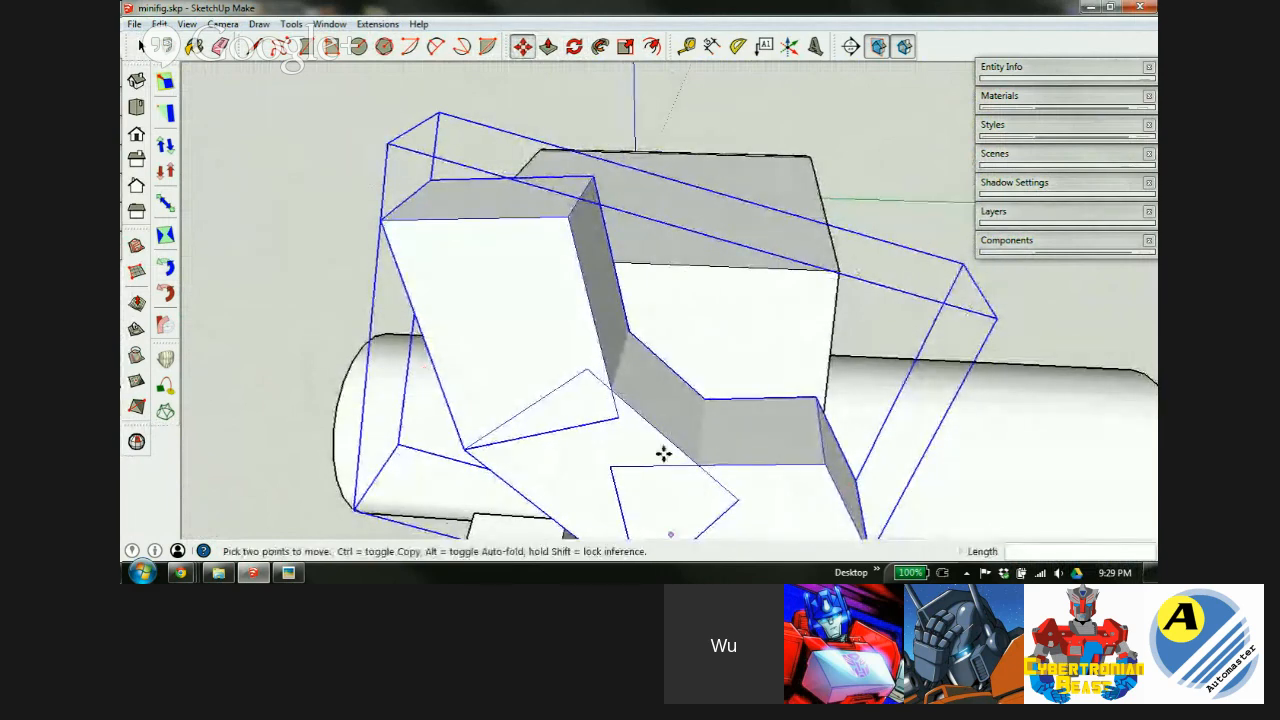
{"action": "middle_click_drag", "start_coordinate": [524, 271], "coordinate": [509, 297]}
{"action": "key", "text": "s"}
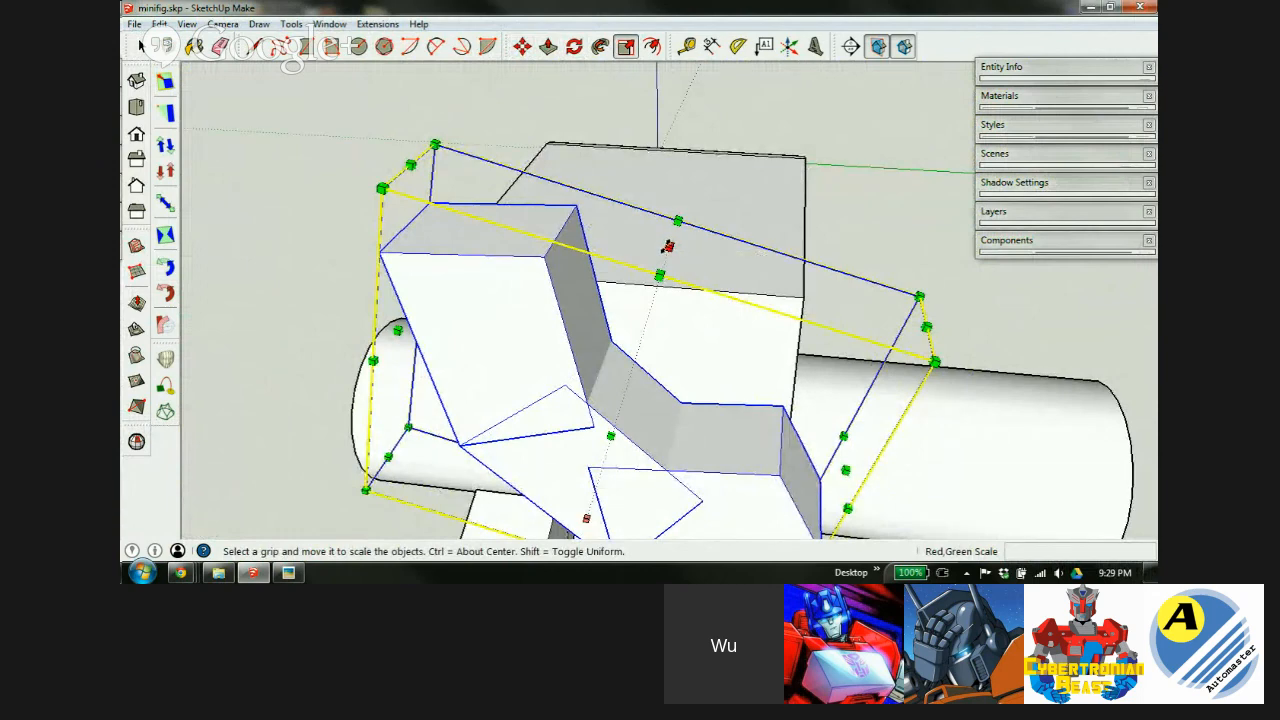
Shrink the side group along the green axis, first to 0.90, then 0.88.
{"action": "left_click_drag", "start_coordinate": [668, 246], "coordinate": [660, 287]}
{"action": "middle_click_drag", "start_coordinate": [510, 353], "coordinate": [729, 340]}
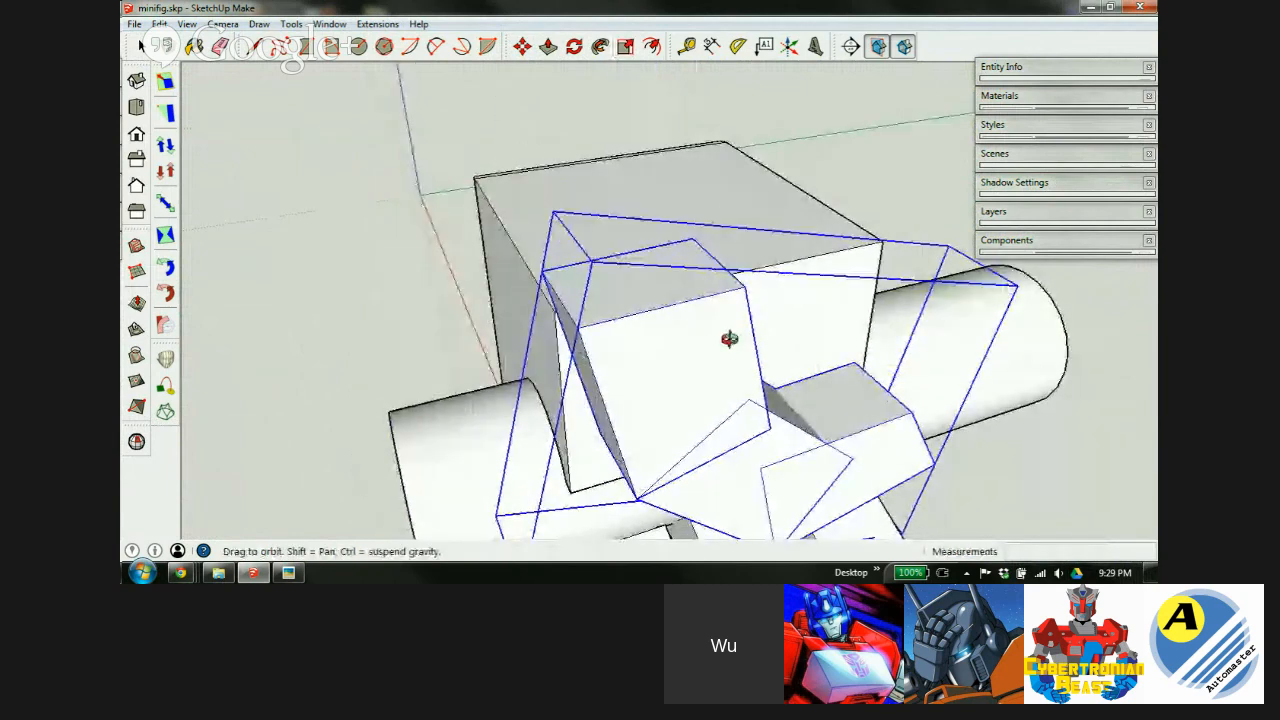
{"action": "left_click_drag", "start_coordinate": [571, 237], "coordinate": [624, 287]}
{"action": "middle_click_drag", "start_coordinate": [693, 378], "coordinate": [895, 190]}
{"action": "left_click_drag", "start_coordinate": [968, 160], "coordinate": [860, 372]}
Readjust the group's green-axis scale to 0.97 and check the fit.
{"action": "key", "text": "m"}
{"action": "left_click", "coordinate": [718, 311]}
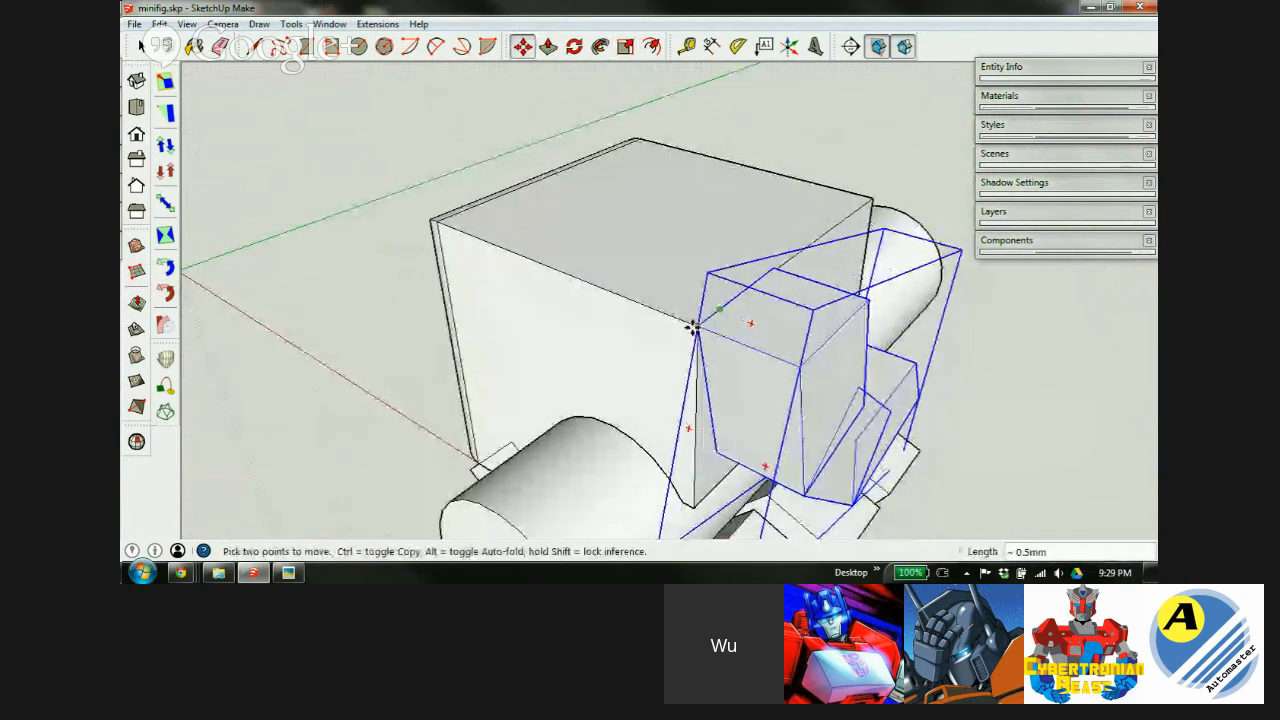
{"action": "middle_click_drag", "start_coordinate": [793, 408], "coordinate": [740, 163]}
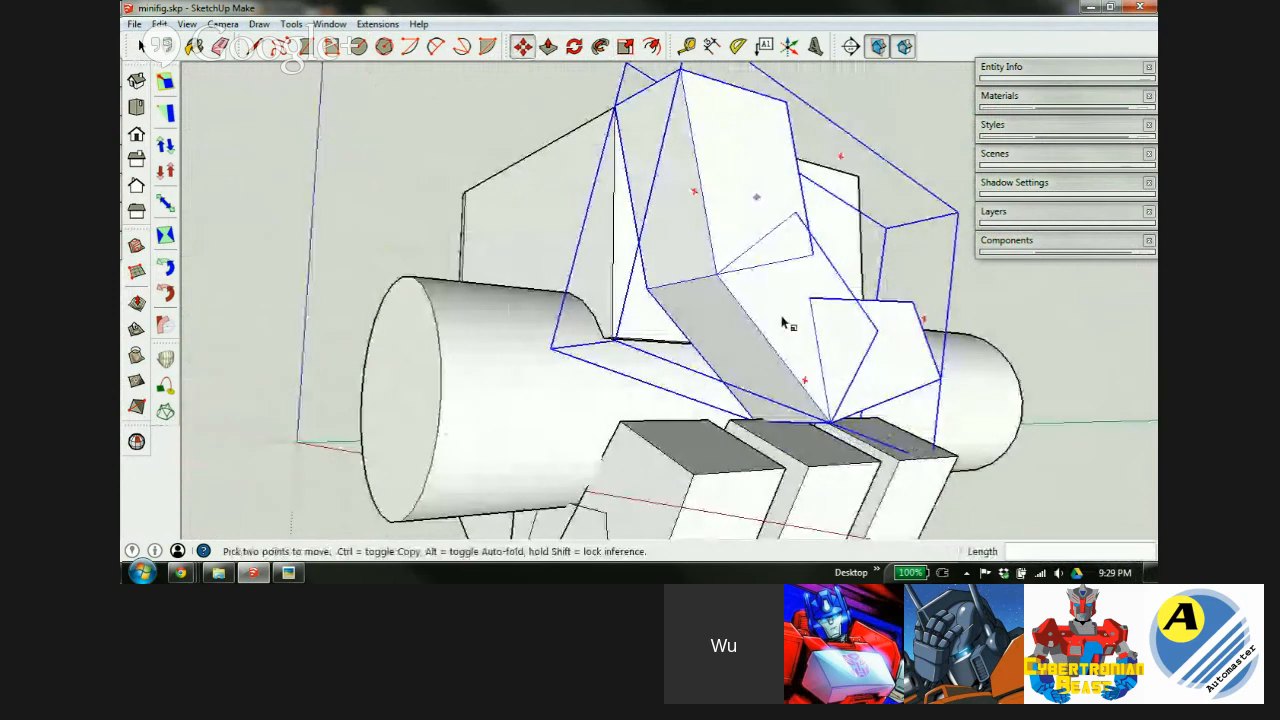
{"action": "key", "text": "s"}
{"action": "scroll", "coordinate": [810, 380], "scroll_direction": "up", "scroll_amount": 2}
{"action": "left_click_drag", "start_coordinate": [750, 422], "coordinate": [751, 410]}
{"action": "middle_click_drag", "start_coordinate": [706, 317], "coordinate": [909, 412]}
{"action": "scroll", "coordinate": [703, 171], "scroll_direction": "down", "scroll_amount": 4}
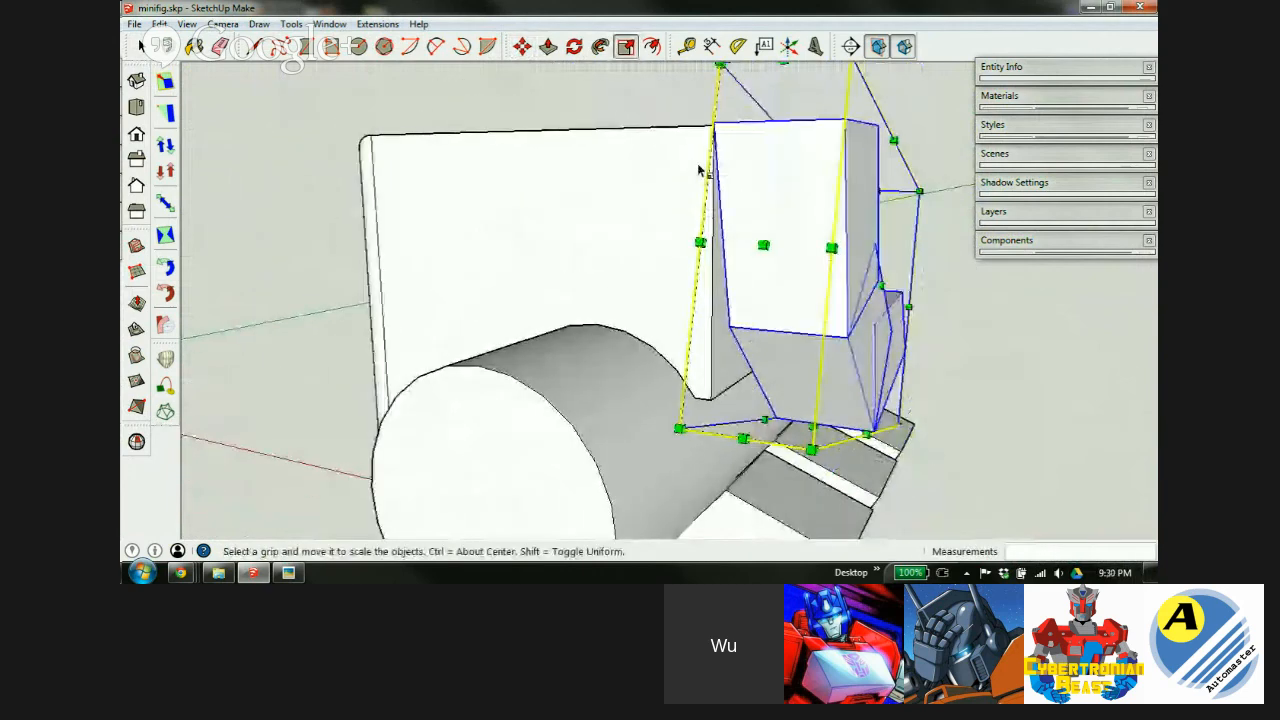
{"action": "middle_click_drag", "start_coordinate": [826, 392], "coordinate": [680, 380]}
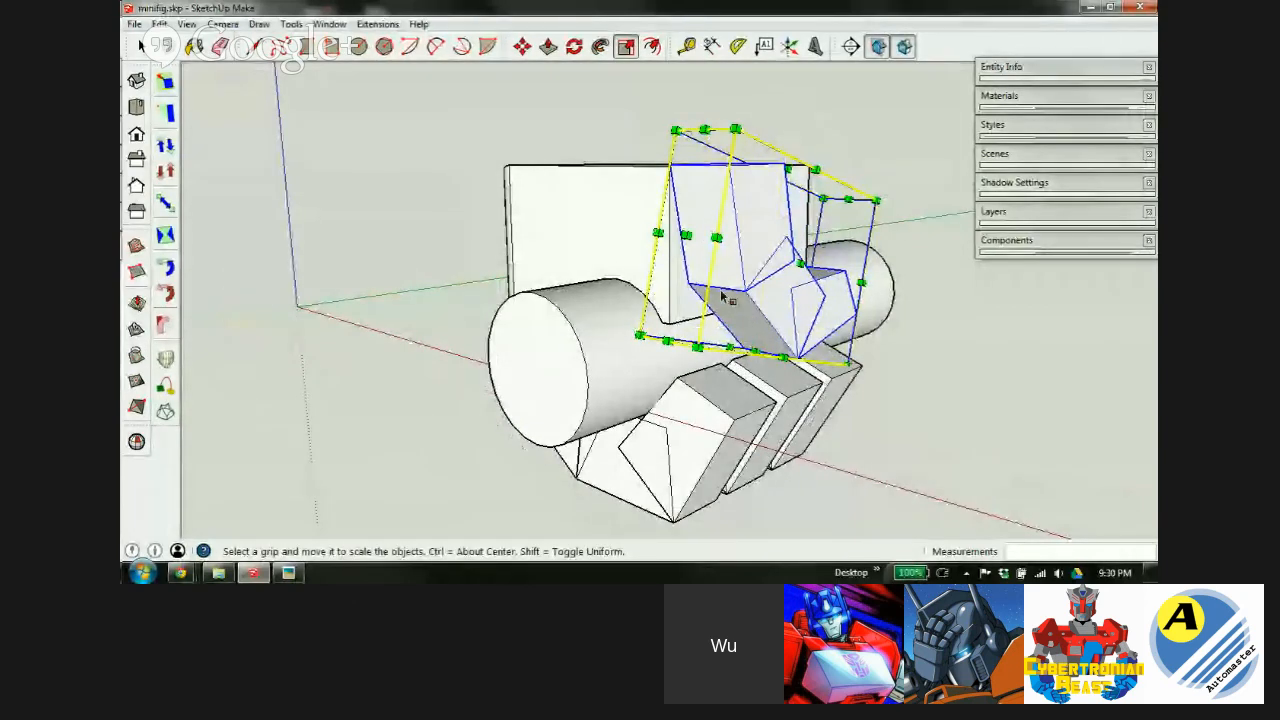
{"action": "scroll", "coordinate": [760, 200], "scroll_direction": "up", "scroll_amount": 2}
{"action": "middle_click_drag", "start_coordinate": [757, 222], "coordinate": [500, 251]}
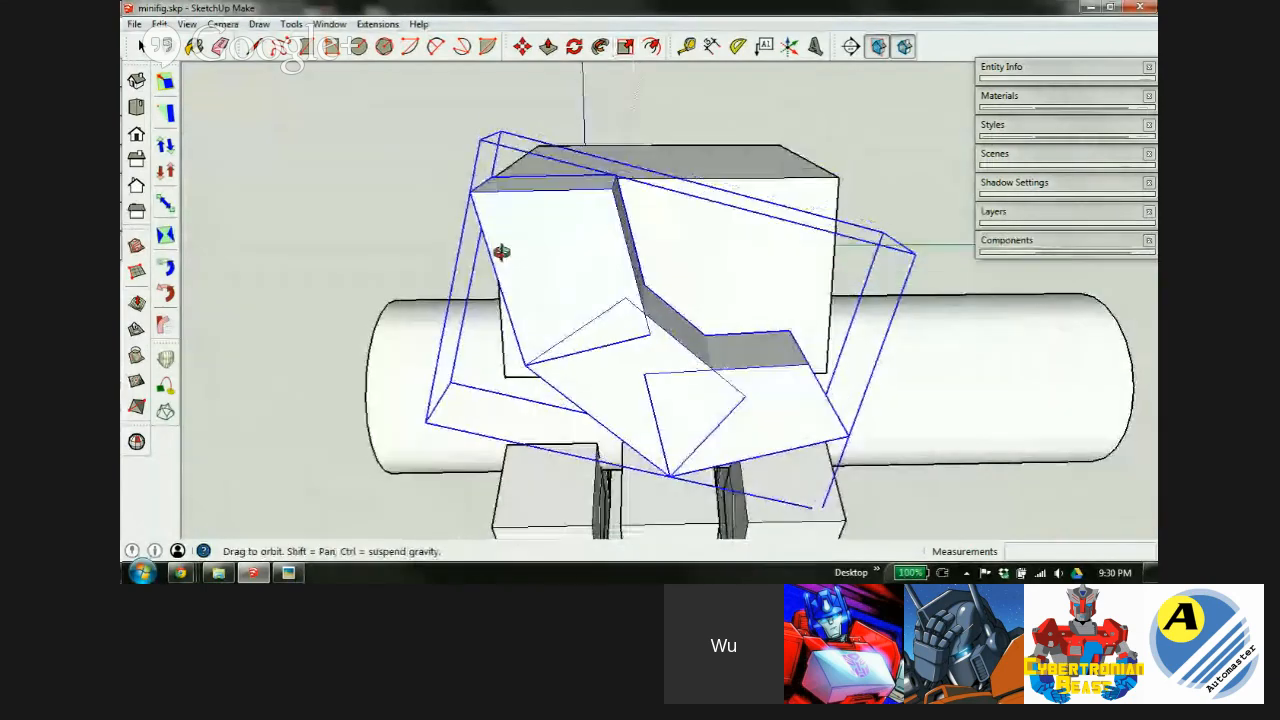
{"action": "scroll", "coordinate": [763, 371], "scroll_direction": "up", "scroll_amount": 3}
{"action": "middle_click_drag", "start_coordinate": [784, 373], "coordinate": [1148, 413]}
Slide the group slightly left along the red axis to sit flush against the block.
{"action": "key", "text": "s"}
{"action": "scroll", "coordinate": [672, 234], "scroll_direction": "down", "scroll_amount": 4}
{"action": "scroll", "coordinate": [694, 264], "scroll_direction": "up", "scroll_amount": 2}
{"action": "middle_click_drag", "start_coordinate": [700, 274], "coordinate": [769, 241]}
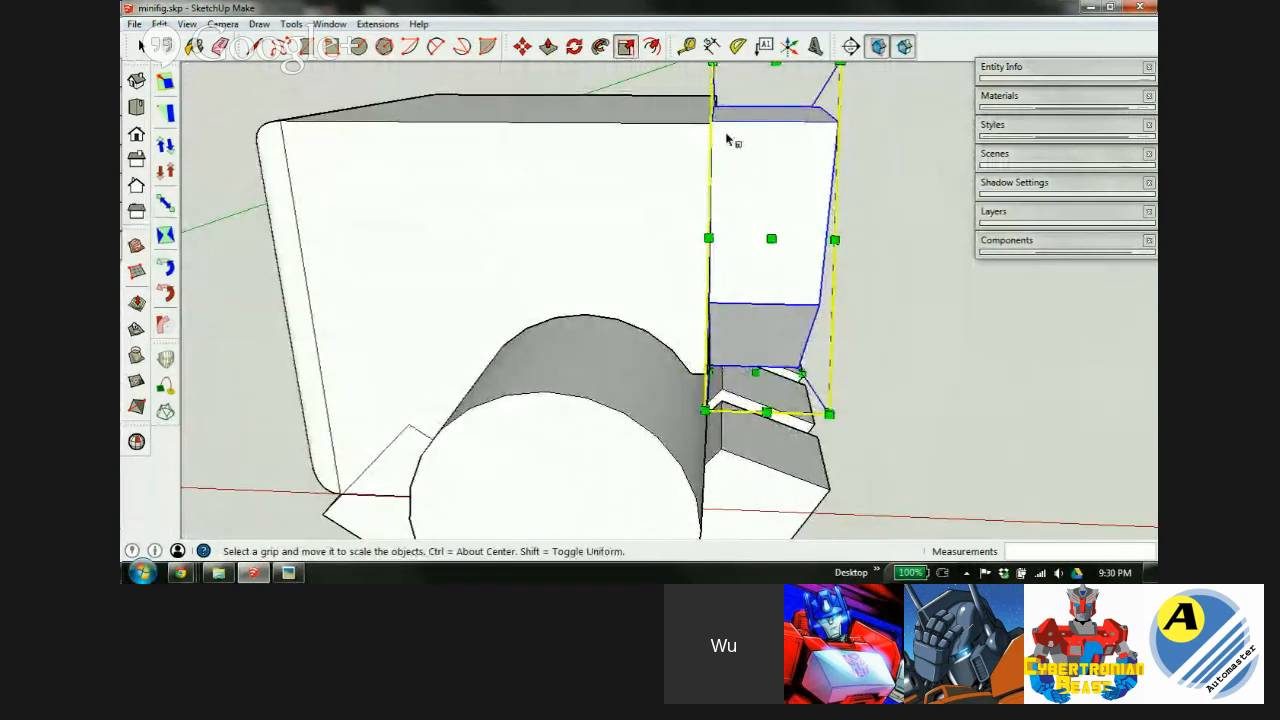
{"action": "middle_click_drag", "start_coordinate": [743, 195], "coordinate": [556, 138]}
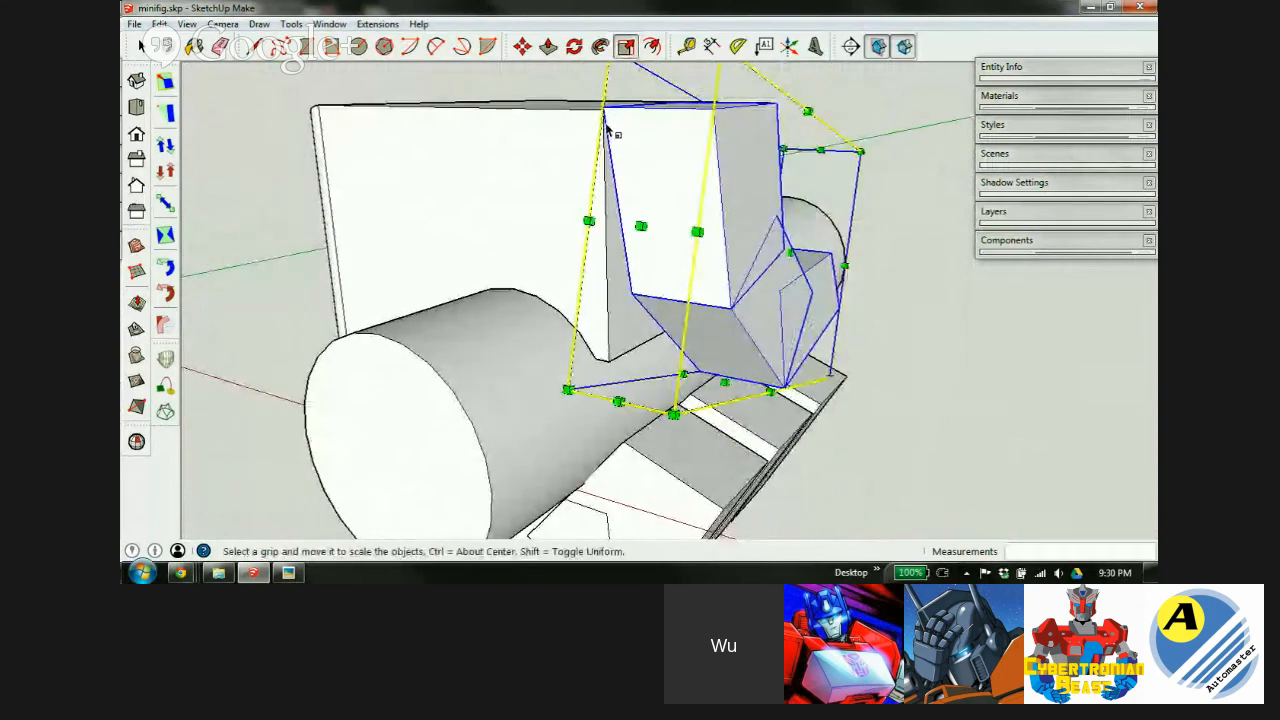
{"action": "scroll", "coordinate": [670, 168], "scroll_direction": "up", "scroll_amount": 3}
{"action": "middle_click_drag", "start_coordinate": [669, 171], "coordinate": [729, 274]}
{"action": "key", "text": "space"}
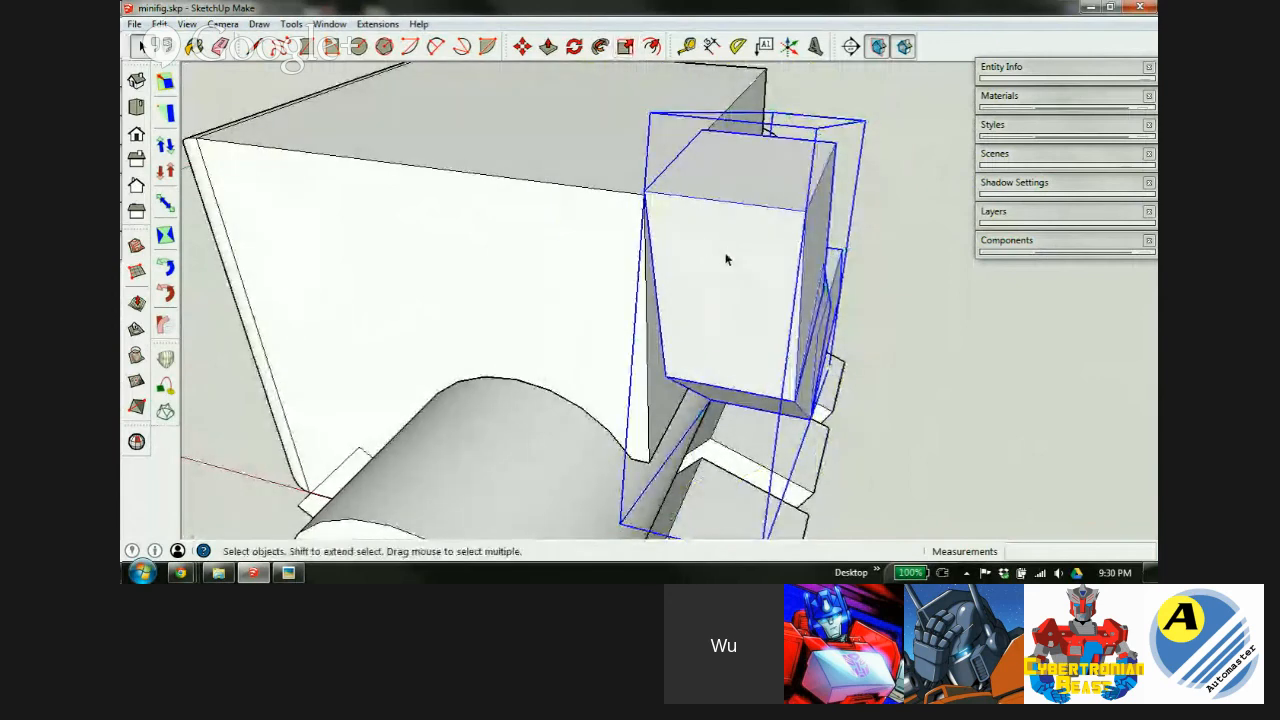
{"action": "key", "text": "m"}
{"action": "left_click", "coordinate": [733, 258]}
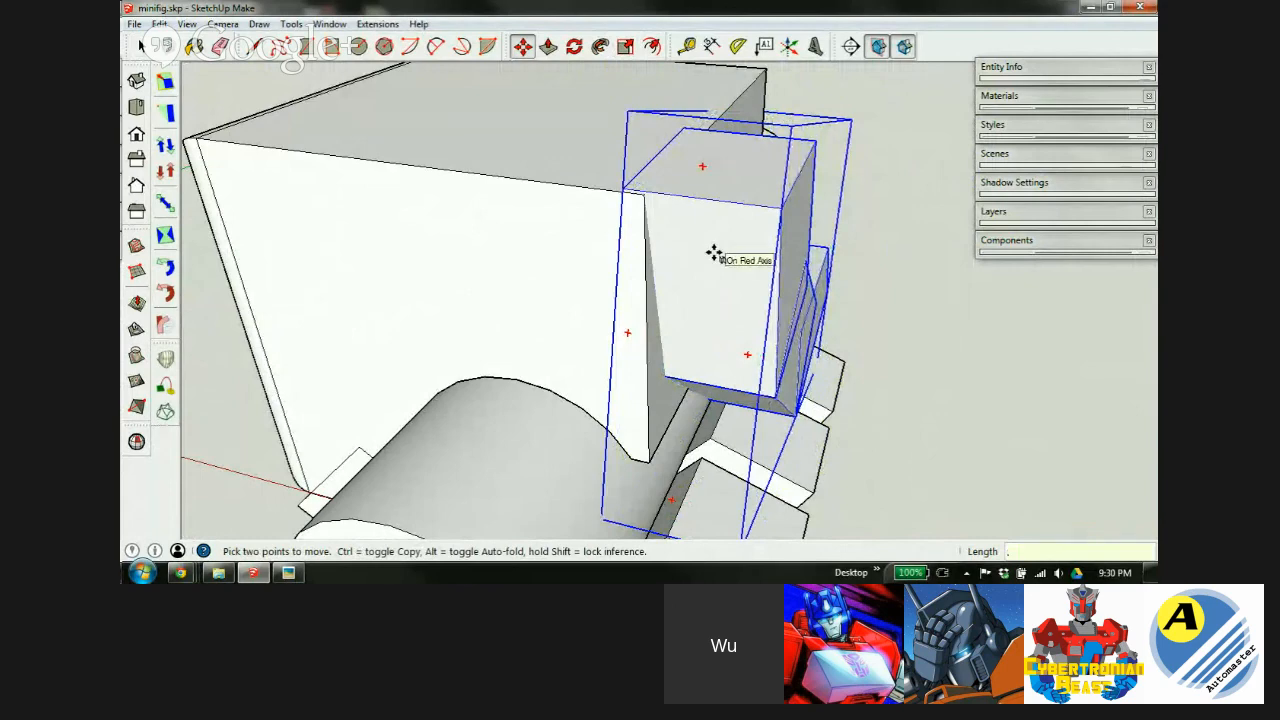
{"action": "left_click", "coordinate": [713, 253]}
{"action": "mouse_move", "coordinate": [627, 387]}
{"action": "middle_mouse_down"}
{"action": "mouse_move", "coordinate": [680, 277]}
{"action": "mouse_move", "coordinate": [651, 211]}
{"action": "mouse_move", "coordinate": [706, 343]}
{"action": "mouse_move", "coordinate": [783, 351]}
{"action": "mouse_move", "coordinate": [740, 330]}
{"action": "middle_mouse_up"}
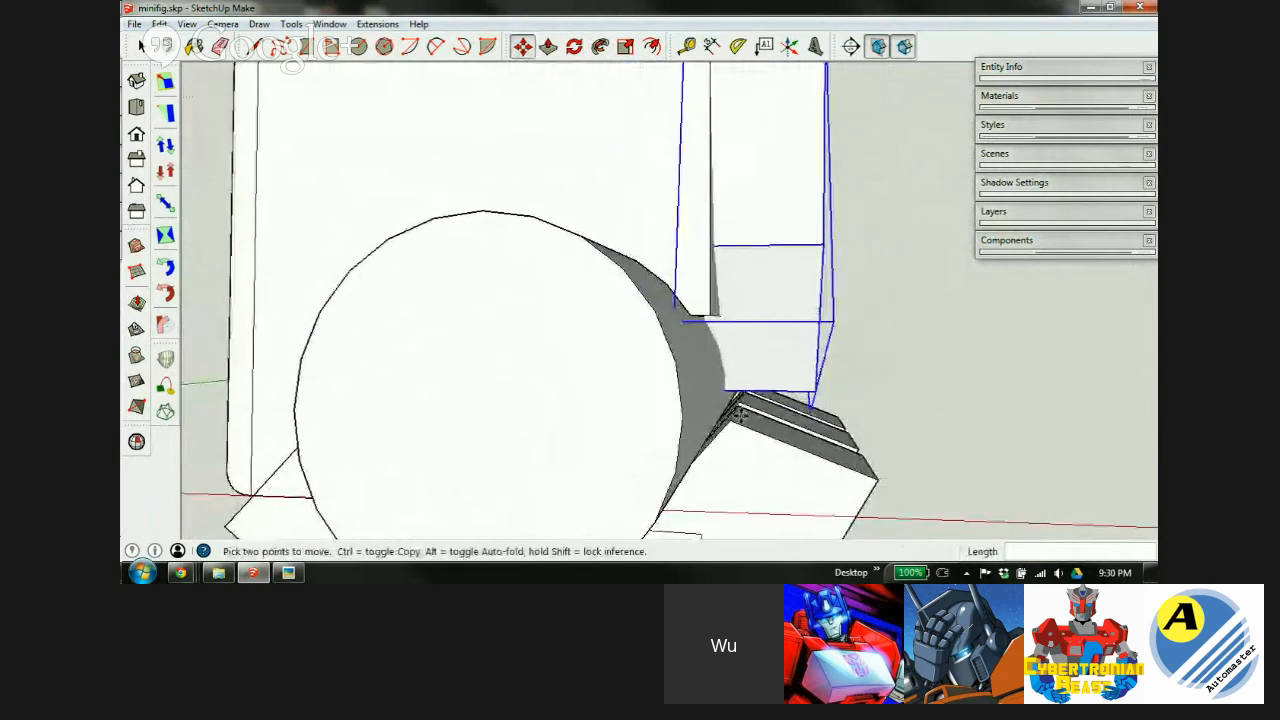
{"action": "scroll", "coordinate": [731, 314], "scroll_direction": "down", "scroll_amount": 3}
{"action": "scroll", "coordinate": [747, 247], "scroll_direction": "up", "scroll_amount": 1}
{"action": "scroll", "coordinate": [747, 247], "scroll_direction": "up", "scroll_amount": 1}
Select the cylinder group after viewing it alongside the head.
{"action": "key", "text": "q"}
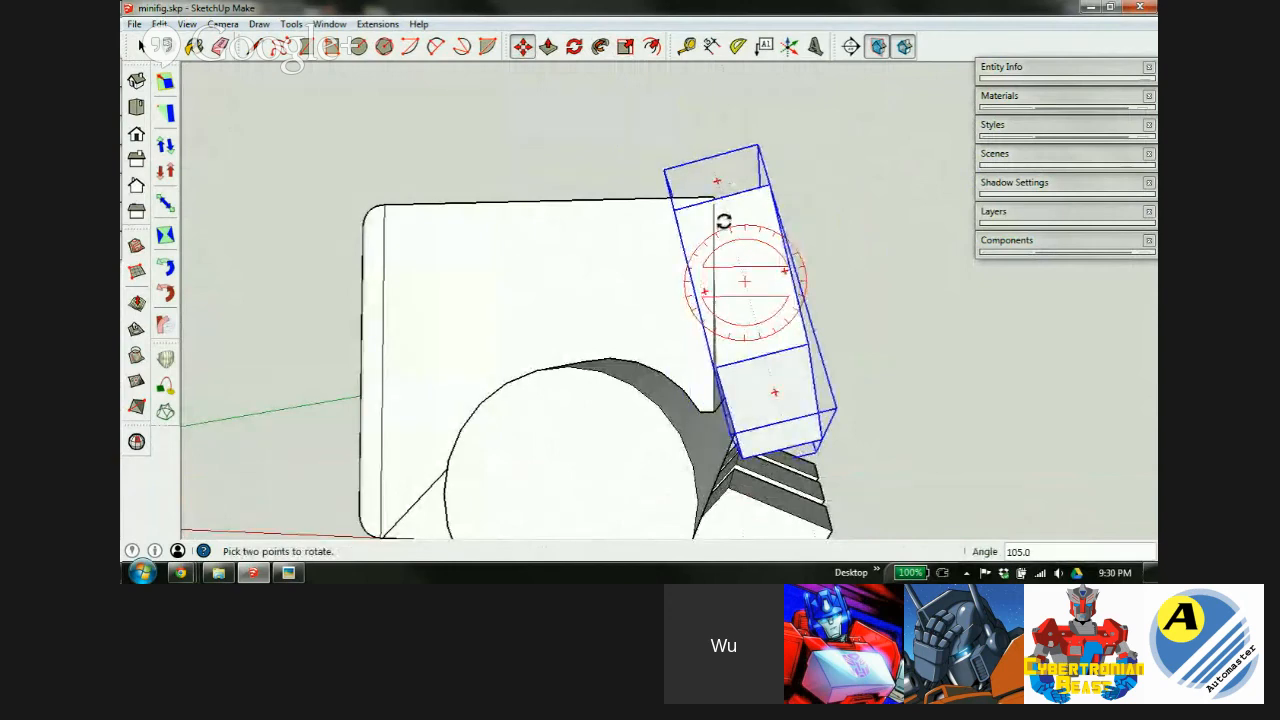
{"action": "key", "text": "m"}
{"action": "middle_click_drag", "start_coordinate": [753, 331], "coordinate": [774, 288]}
{"action": "middle_click_drag", "start_coordinate": [760, 366], "coordinate": [391, 331]}
{"action": "scroll", "coordinate": [577, 397], "scroll_direction": "up", "scroll_amount": 4}
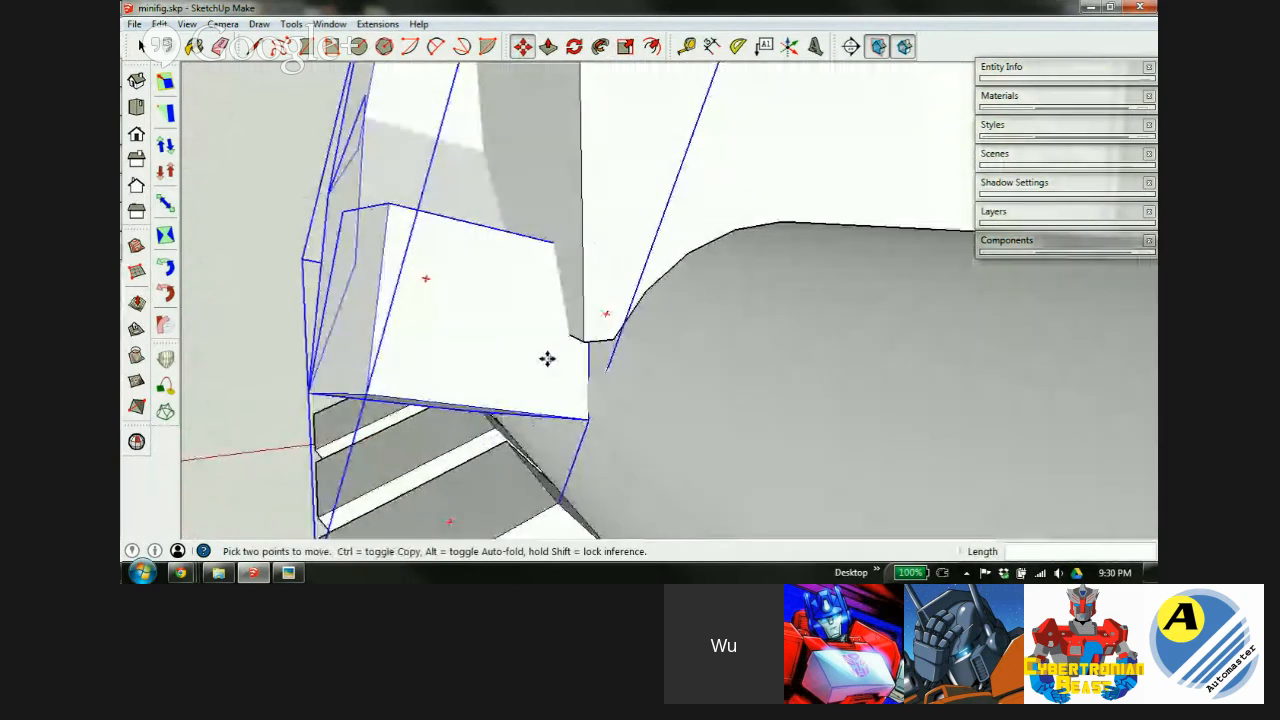
{"action": "scroll", "coordinate": [547, 358], "scroll_direction": "down", "scroll_amount": 5}
{"action": "middle_click_drag", "start_coordinate": [540, 212], "coordinate": [527, 408]}
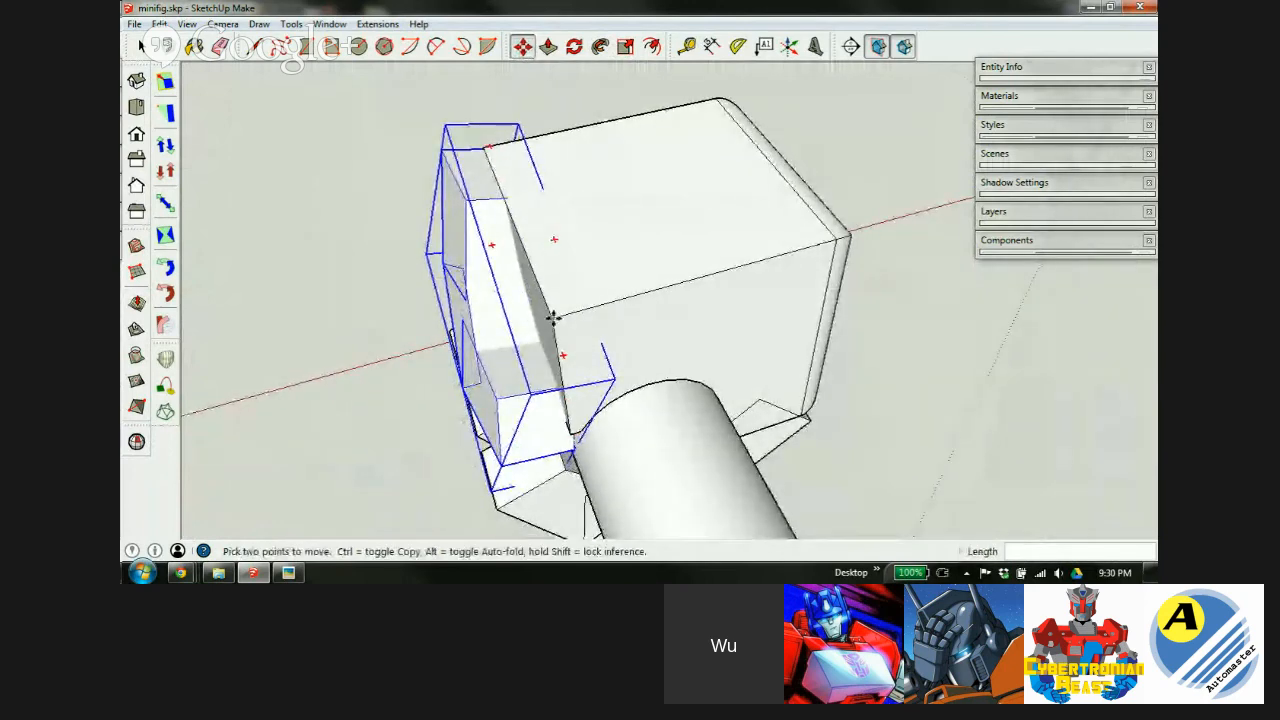
{"action": "middle_click_drag", "start_coordinate": [503, 317], "coordinate": [609, 323]}
{"action": "key", "text": "space"}
{"action": "left_click", "coordinate": [561, 402]}
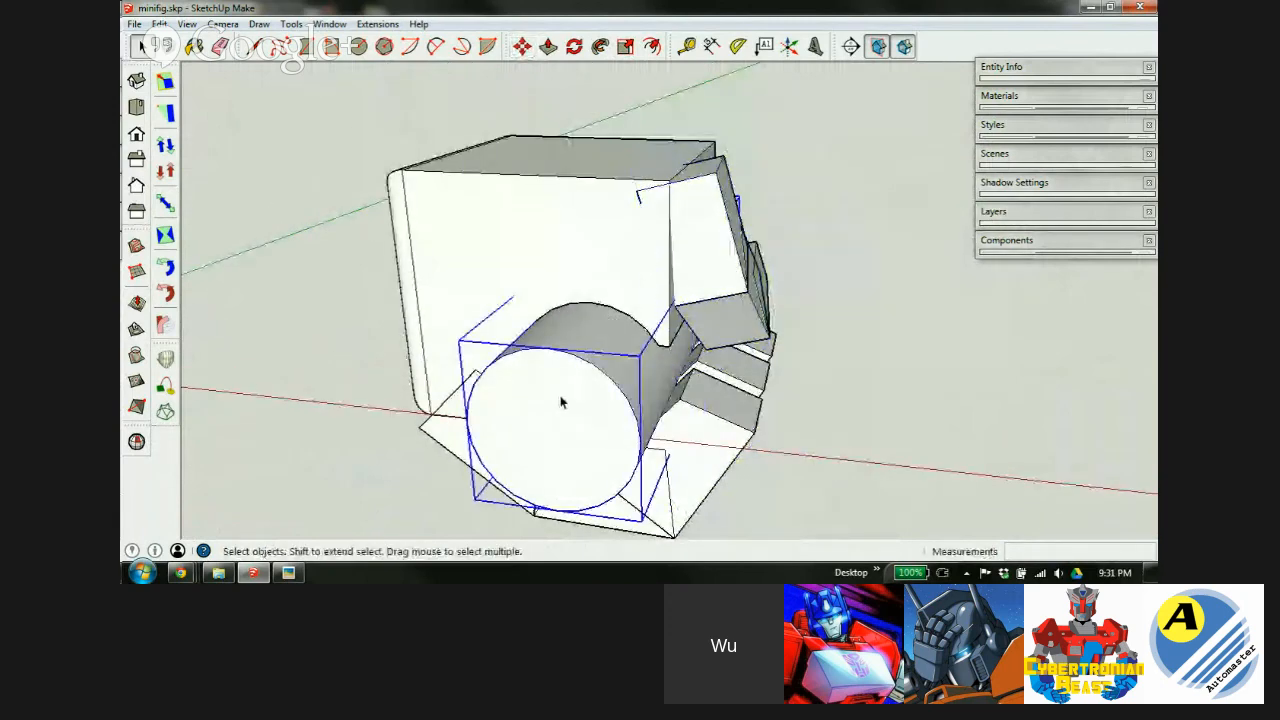
Delete the cylinder to leave a hollow cutout, then group the left assembly's pieces.
{"action": "key", "text": "Delete"}
{"action": "middle_click_drag", "start_coordinate": [524, 344], "coordinate": [590, 286]}
{"action": "scroll", "coordinate": [456, 303], "scroll_direction": "down", "scroll_amount": 5}
{"action": "left_click_drag", "start_coordinate": [650, 211], "coordinate": [365, 463]}
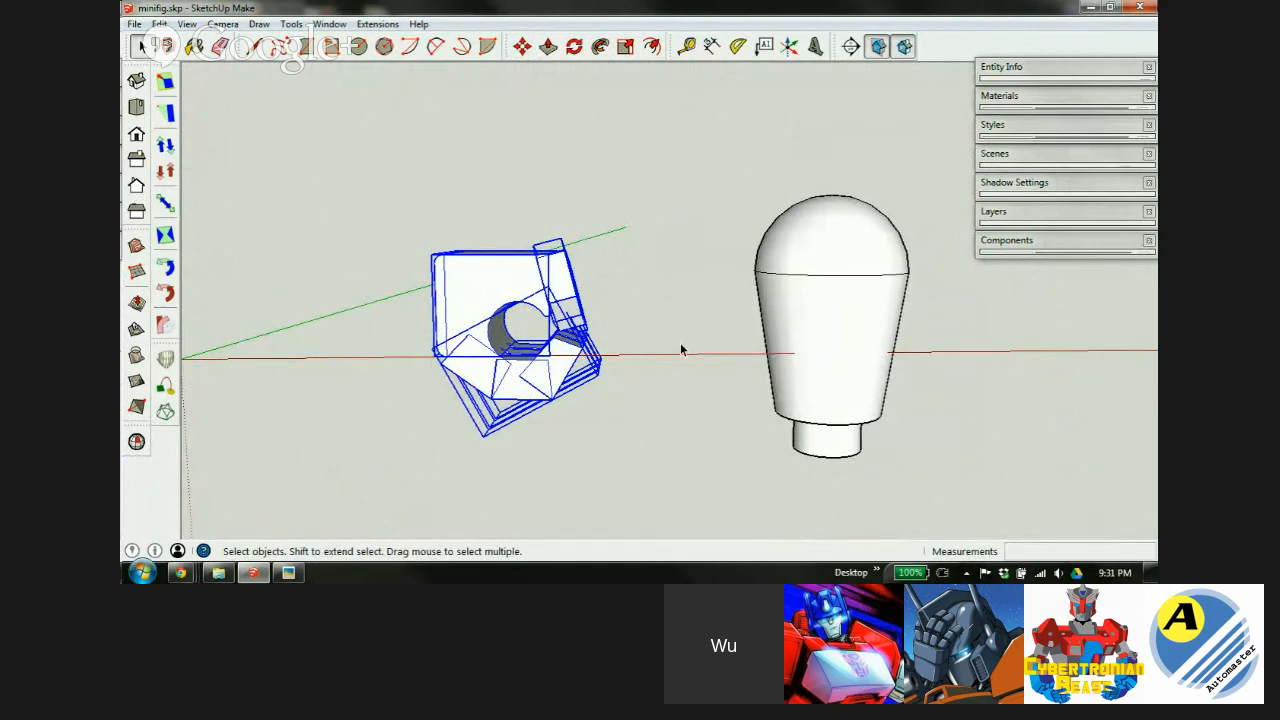
{"action": "middle_click_drag", "start_coordinate": [460, 263], "coordinate": [437, 226]}
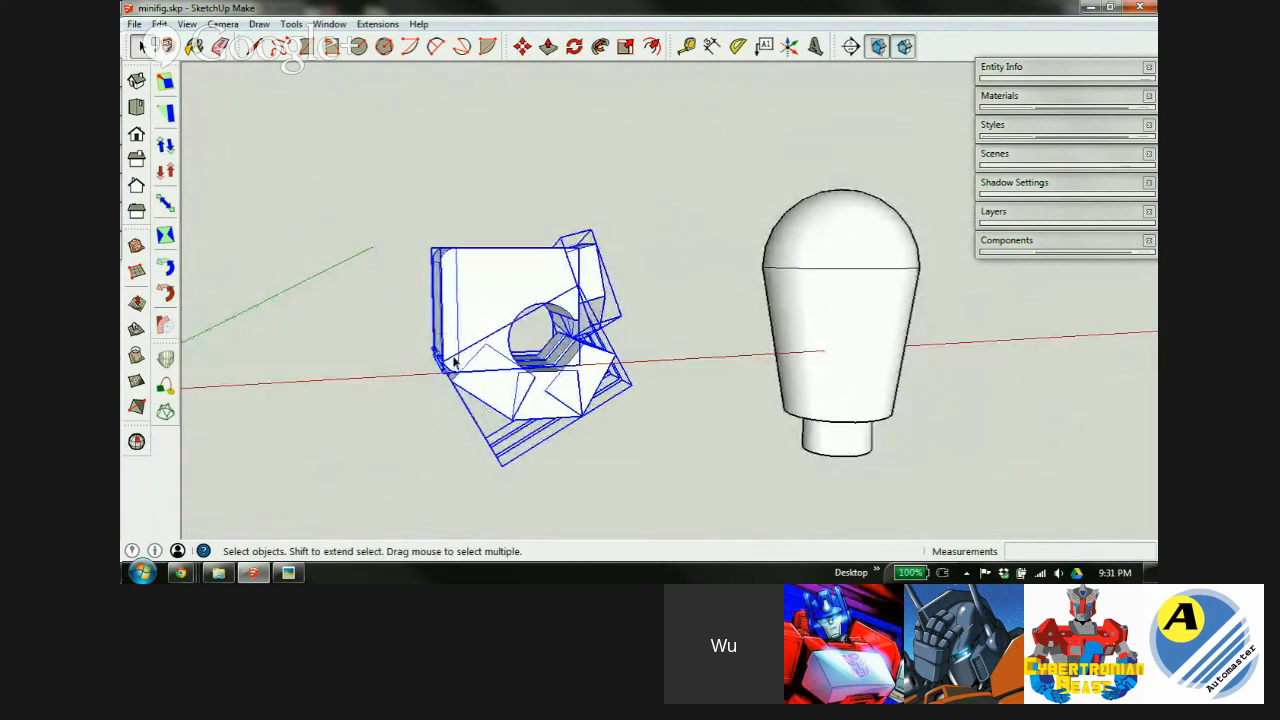
{"action": "key", "text": "shift+g"}
{"action": "mouse_move", "coordinate": [546, 336]}
{"action": "middle_mouse_down"}
{"action": "mouse_move", "coordinate": [474, 371]}
{"action": "mouse_move", "coordinate": [449, 429]}
{"action": "mouse_move", "coordinate": [457, 443]}
{"action": "mouse_move", "coordinate": [553, 356]}
{"action": "middle_mouse_up"}
Move the rounded tapered piece from its base onto the socketed block.
{"action": "key", "text": "m"}
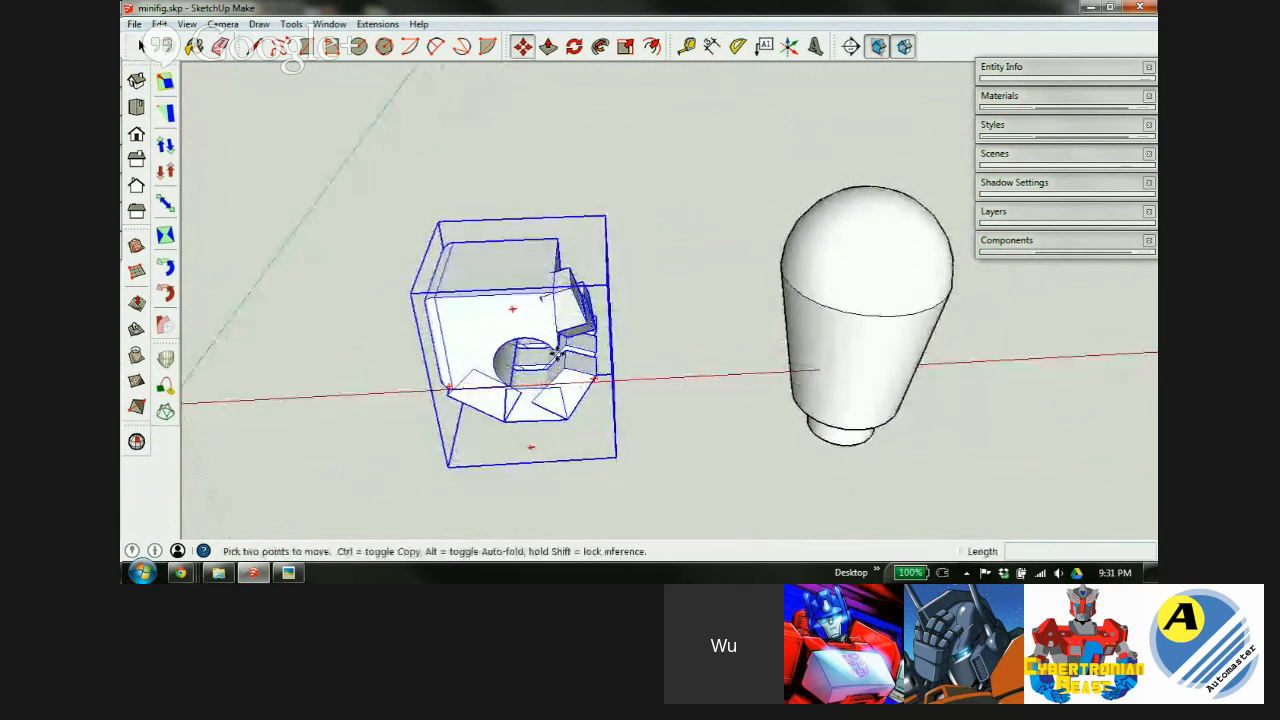
{"action": "middle_click_drag", "start_coordinate": [506, 286], "coordinate": [629, 357]}
{"action": "key", "text": "space"}
{"action": "left_click", "coordinate": [819, 403]}
{"action": "key", "text": "m"}
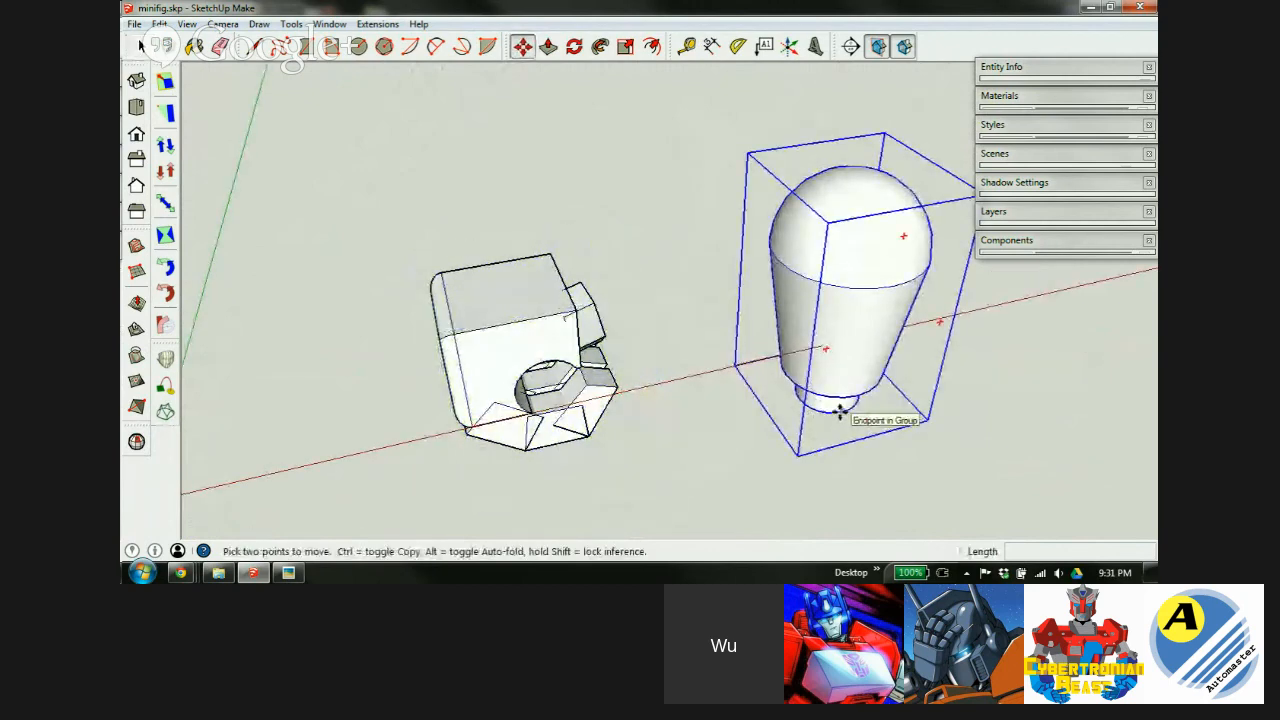
{"action": "left_click", "coordinate": [842, 411]}
{"action": "left_click", "coordinate": [508, 322]}
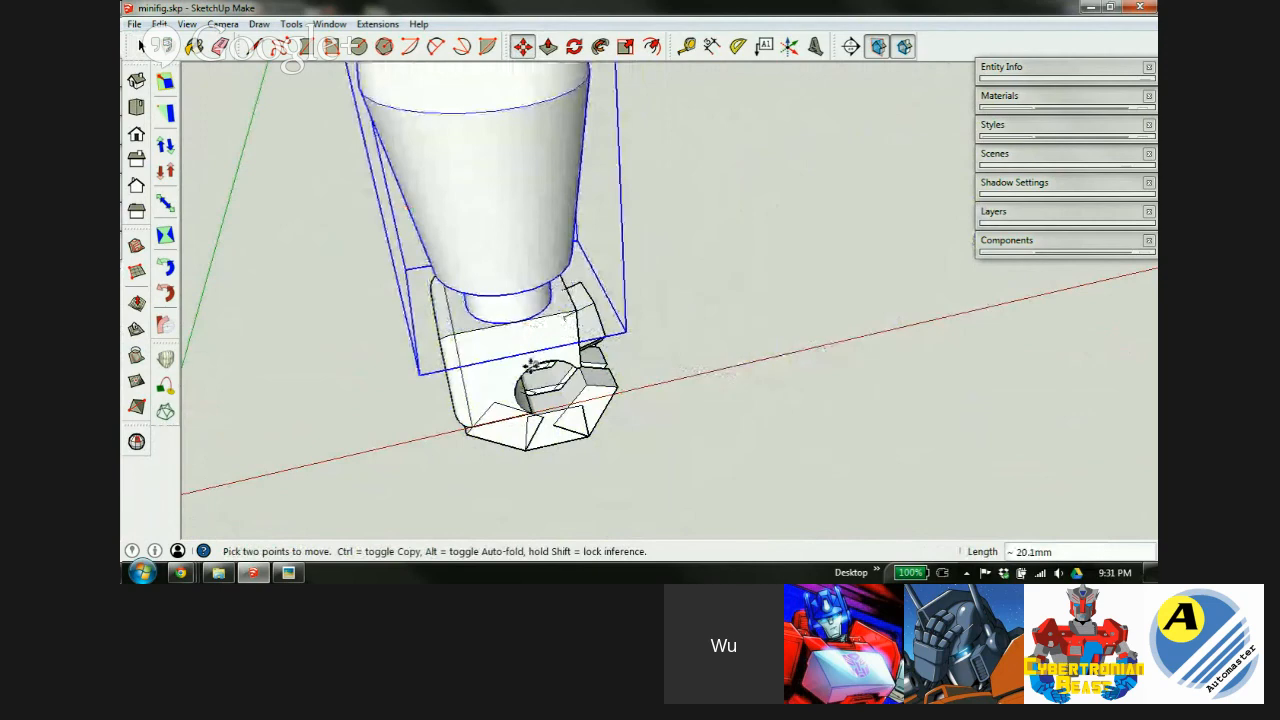
{"action": "middle_click_drag", "start_coordinate": [530, 362], "coordinate": [908, 237]}
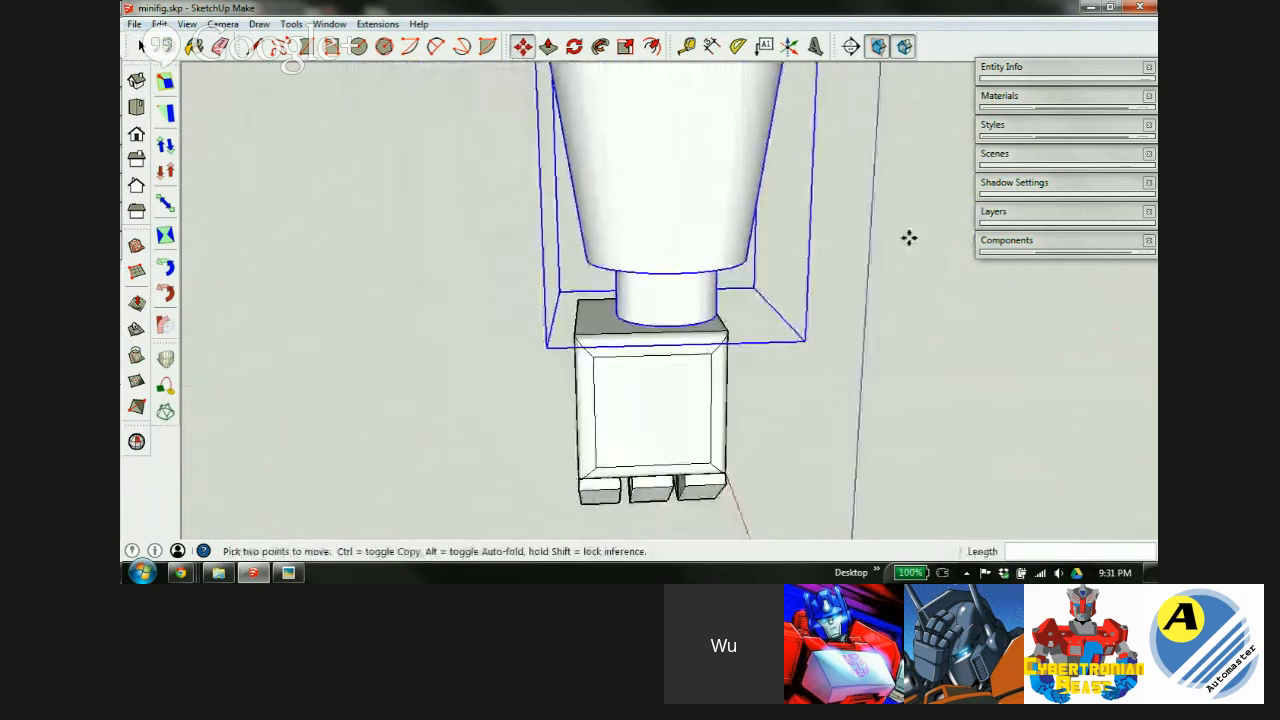
{"action": "scroll", "coordinate": [687, 323], "scroll_direction": "up", "scroll_amount": 3}
{"action": "scroll", "coordinate": [612, 343], "scroll_direction": "up", "scroll_amount": 2}
Nudge the tapered piece into alignment and orbit to view the whole figure.
{"action": "left_click", "coordinate": [648, 329]}
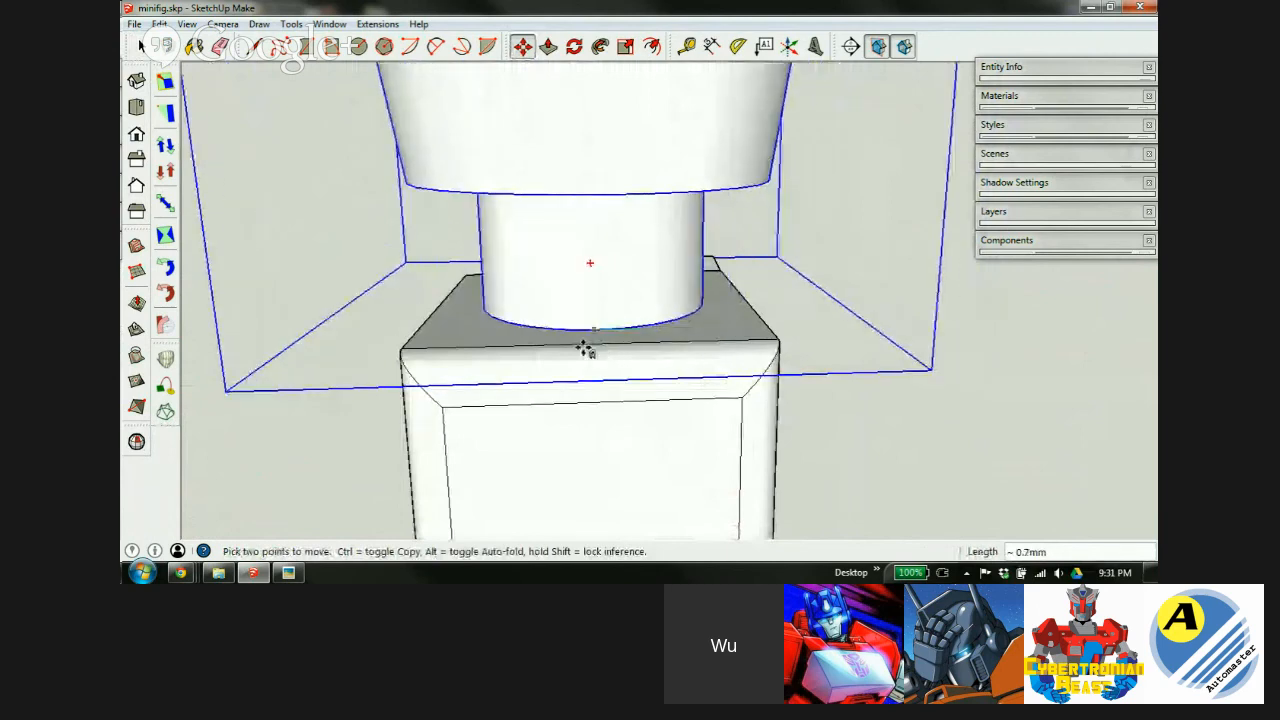
{"action": "middle_click_drag", "start_coordinate": [682, 363], "coordinate": [360, 295]}
{"action": "scroll", "coordinate": [581, 308], "scroll_direction": "down", "scroll_amount": 3}
{"action": "scroll", "coordinate": [582, 308], "scroll_direction": "down", "scroll_amount": 4}
{"action": "middle_click_drag", "start_coordinate": [582, 308], "coordinate": [611, 298]}
{"action": "scroll", "coordinate": [594, 308], "scroll_direction": "up", "scroll_amount": 2}
{"action": "scroll", "coordinate": [612, 299], "scroll_direction": "up", "scroll_amount": 4}
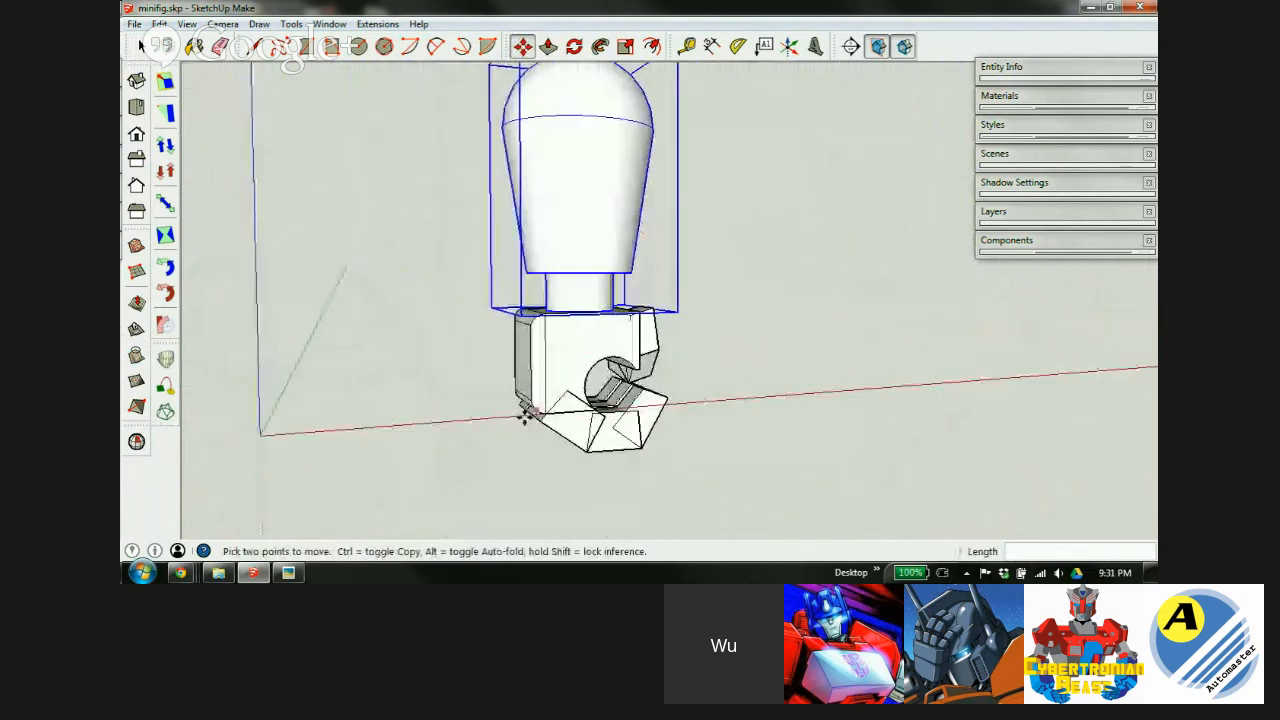
Bring up the forearm_specs.jpg reference in Picasa and pan to the claw hand.
{"action": "key", "text": "alt+Tab"}
{"action": "left_click_drag", "start_coordinate": [461, 172], "coordinate": [737, 443]}
{"action": "left_click_drag", "start_coordinate": [337, 231], "coordinate": [628, 232]}
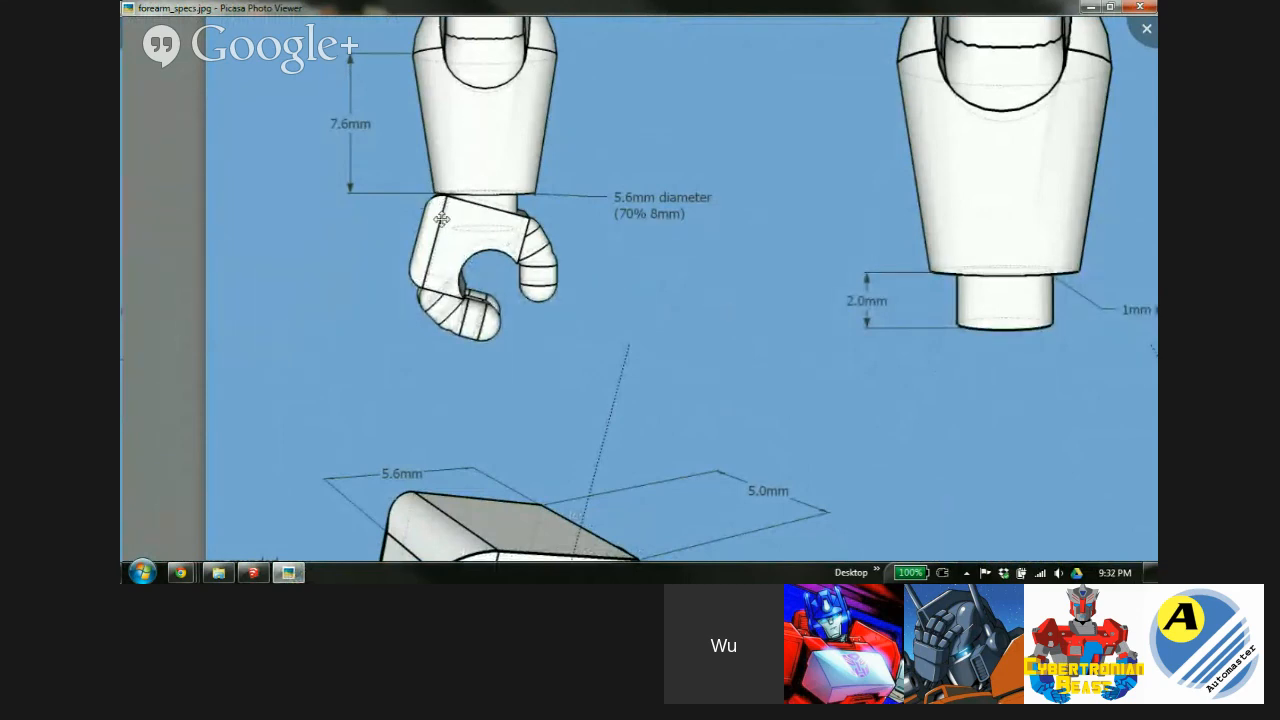
Return from Picasa to the minifig.skp model in SketchUp.
{"action": "left_click", "coordinate": [288, 572]}
Select the socketed block and tilt it by rotating about its socket.
{"action": "scroll", "coordinate": [588, 338], "scroll_direction": "up", "scroll_amount": 3}
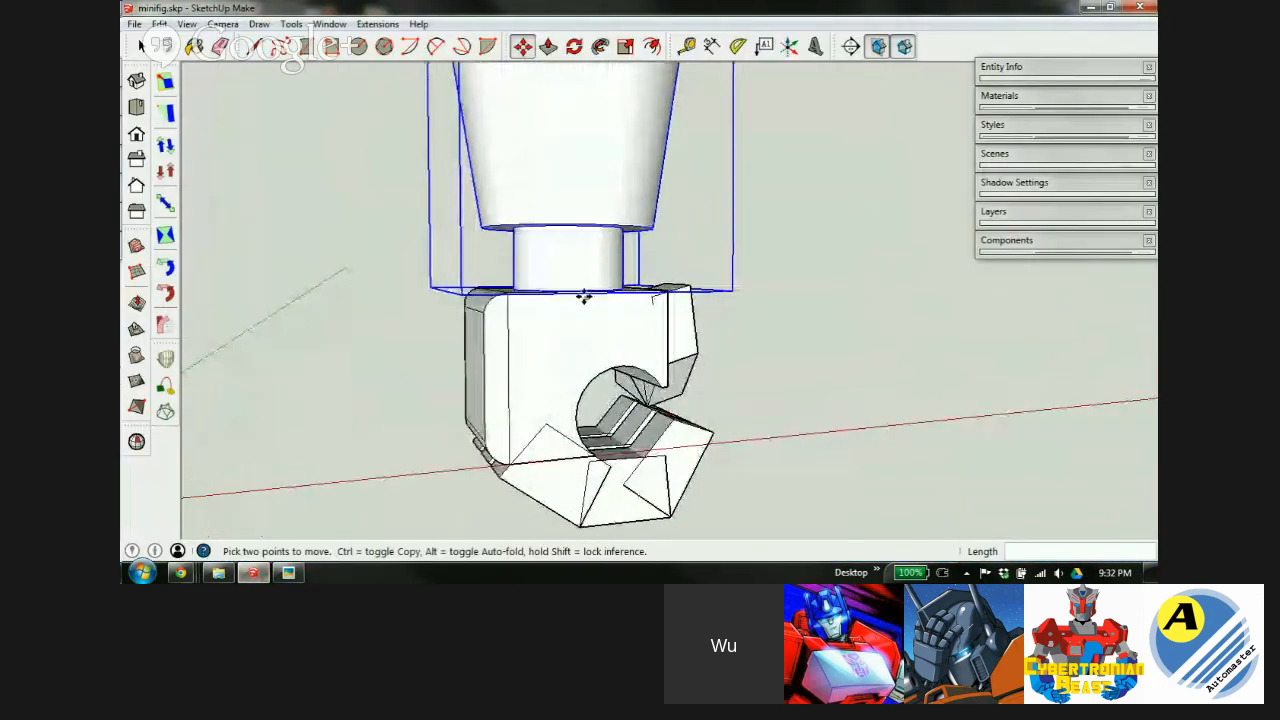
{"action": "middle_click_drag", "start_coordinate": [600, 300], "coordinate": [603, 326]}
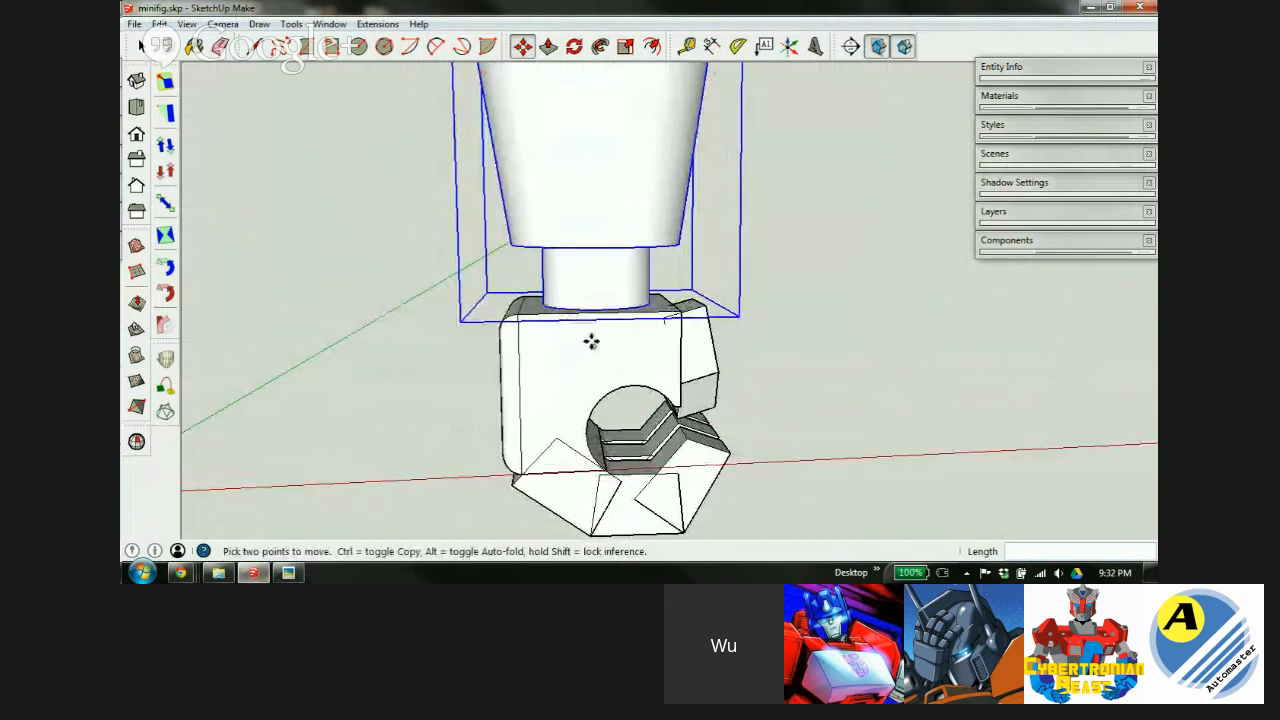
{"action": "scroll", "coordinate": [591, 342], "scroll_direction": "up", "scroll_amount": 2}
{"action": "key", "text": "space"}
{"action": "left_click", "coordinate": [567, 372]}
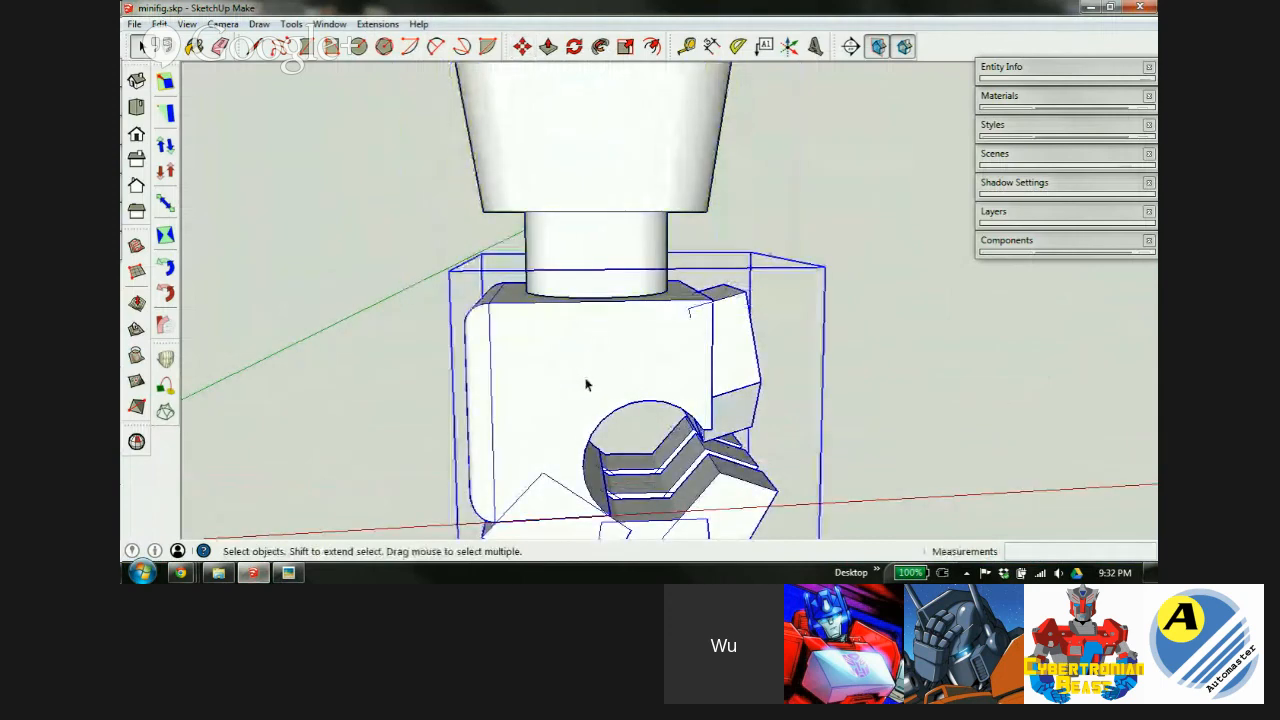
{"action": "key", "text": "m"}
{"action": "middle_click_drag", "start_coordinate": [600, 386], "coordinate": [622, 310]}
{"action": "key", "text": "q"}
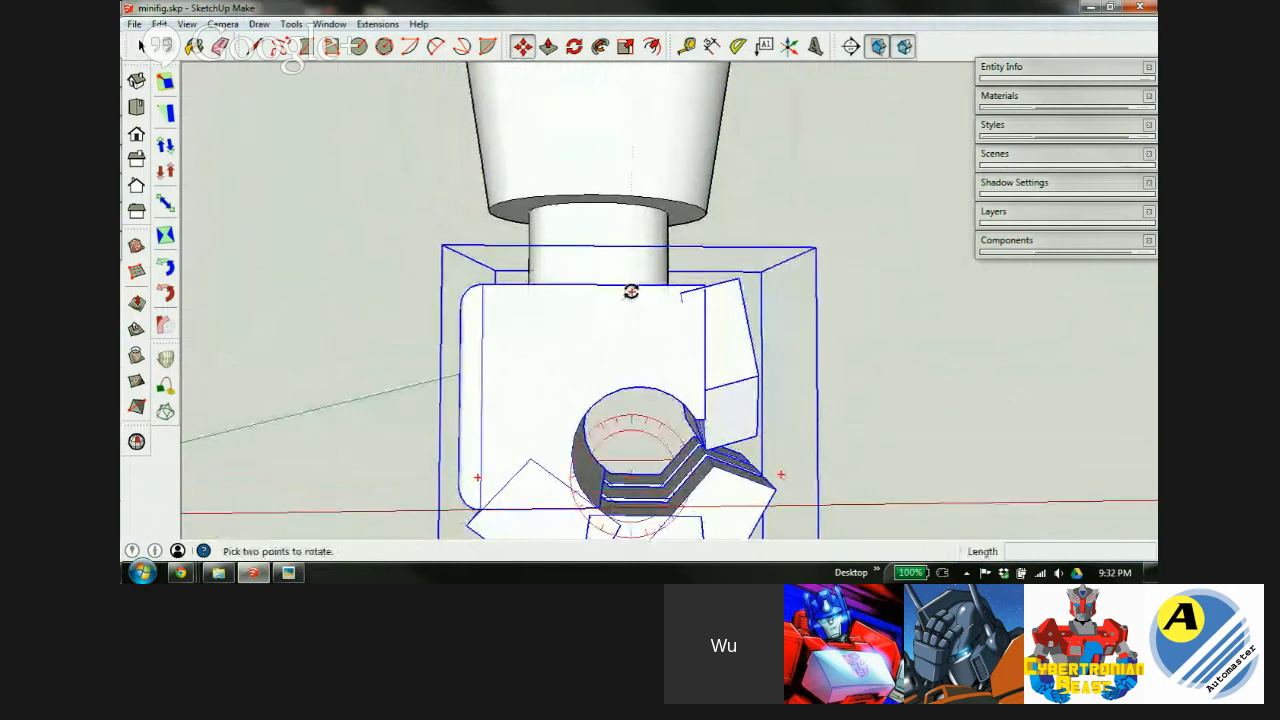
{"action": "left_click", "coordinate": [631, 291]}
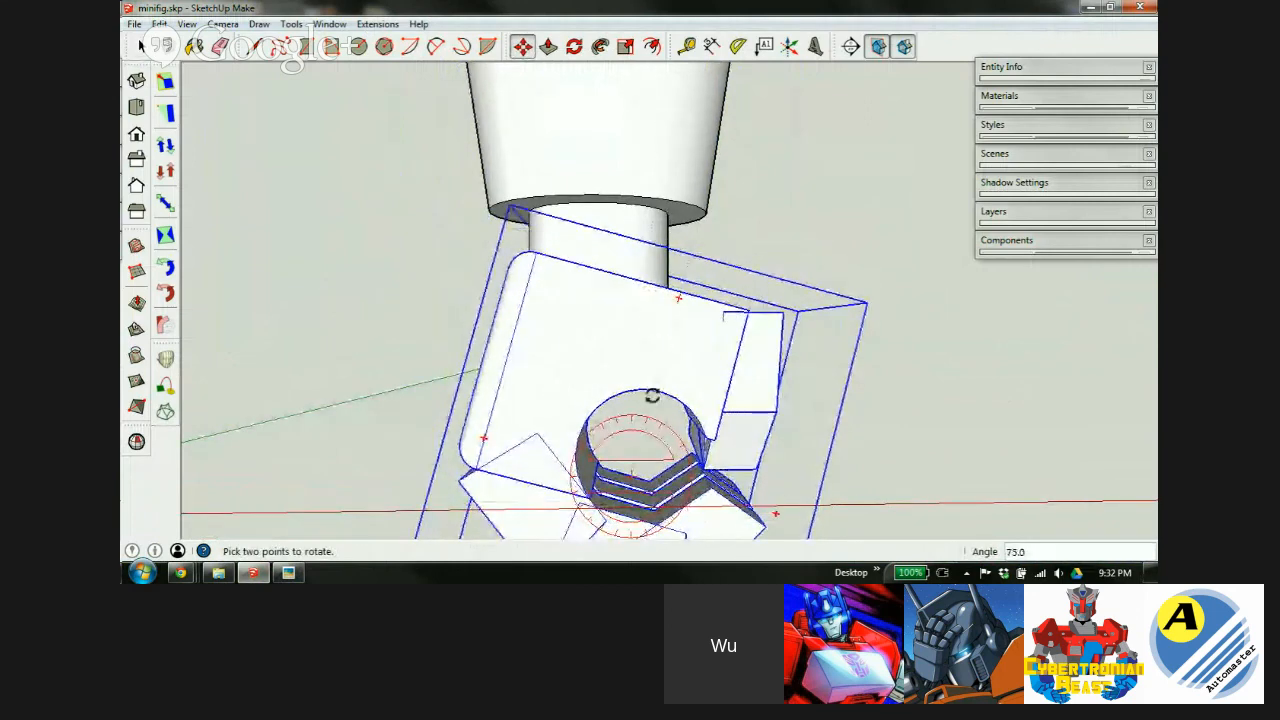
Move the tilted block so it sits against the peg.
{"action": "key", "text": "m"}
{"action": "middle_click_drag", "start_coordinate": [605, 349], "coordinate": [640, 395]}
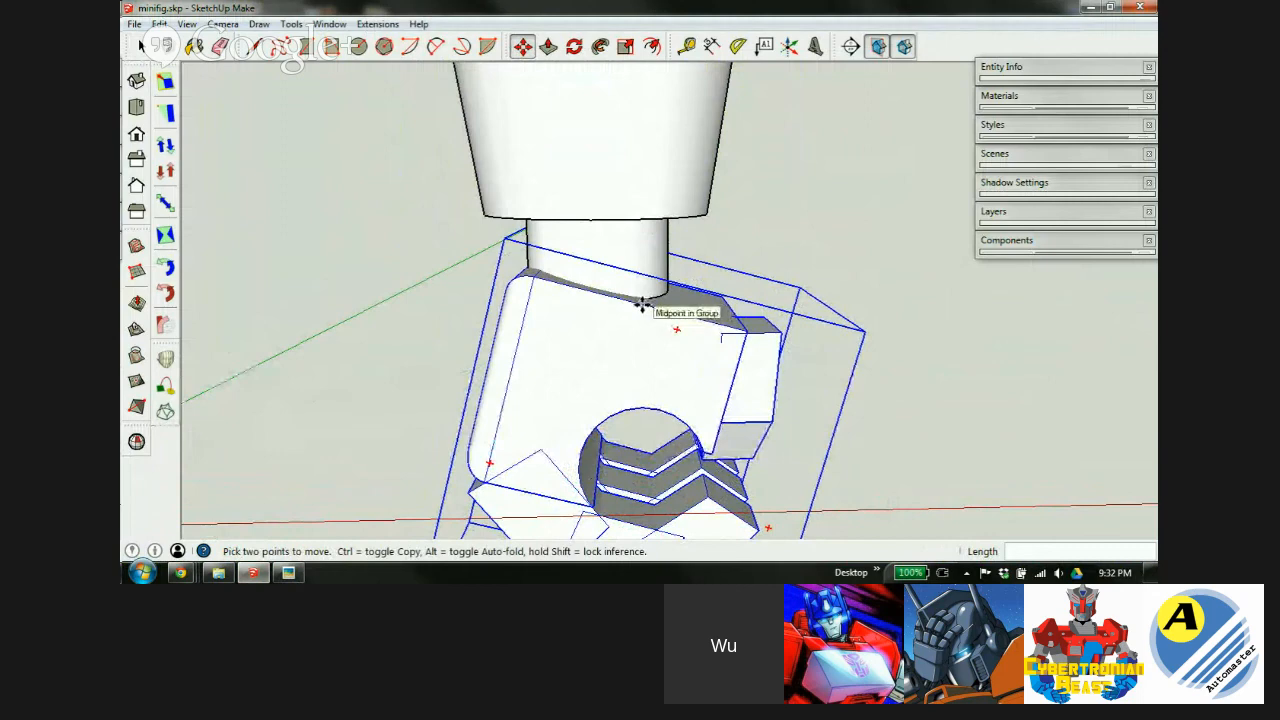
{"action": "left_click", "coordinate": [642, 305]}
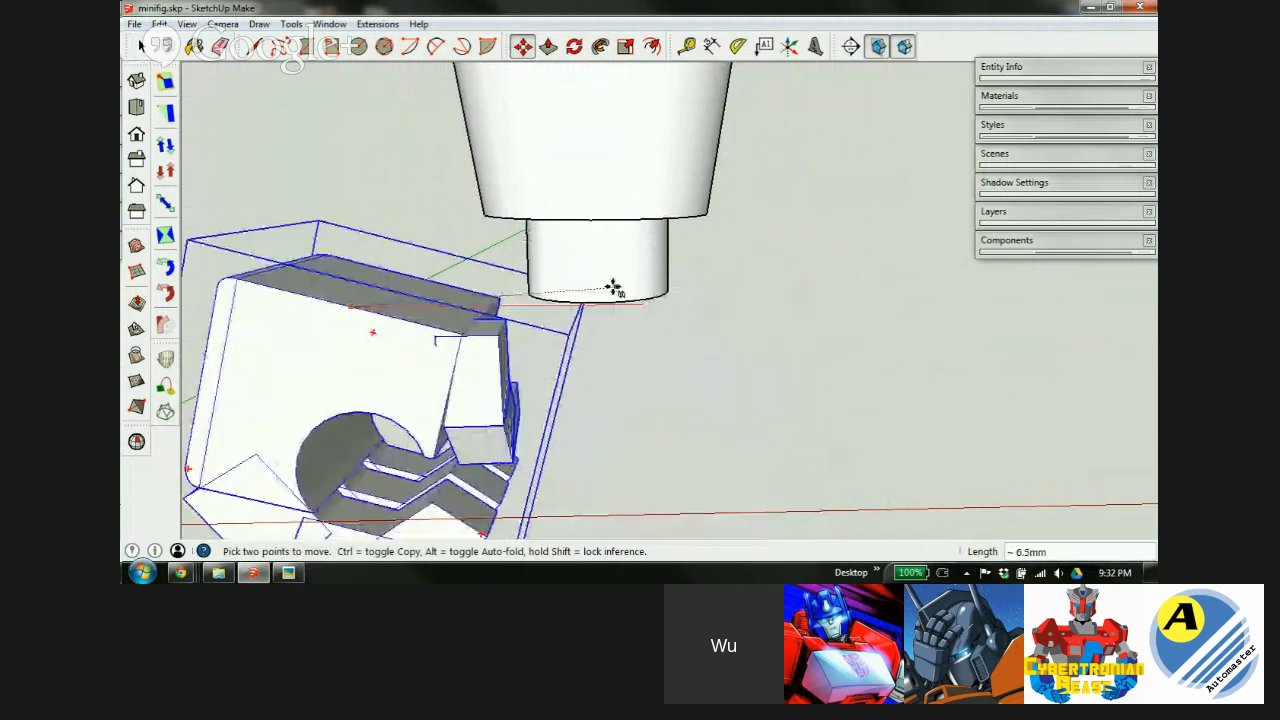
{"action": "left_click", "coordinate": [589, 217]}
{"action": "middle_click_drag", "start_coordinate": [606, 351], "coordinate": [634, 275]}
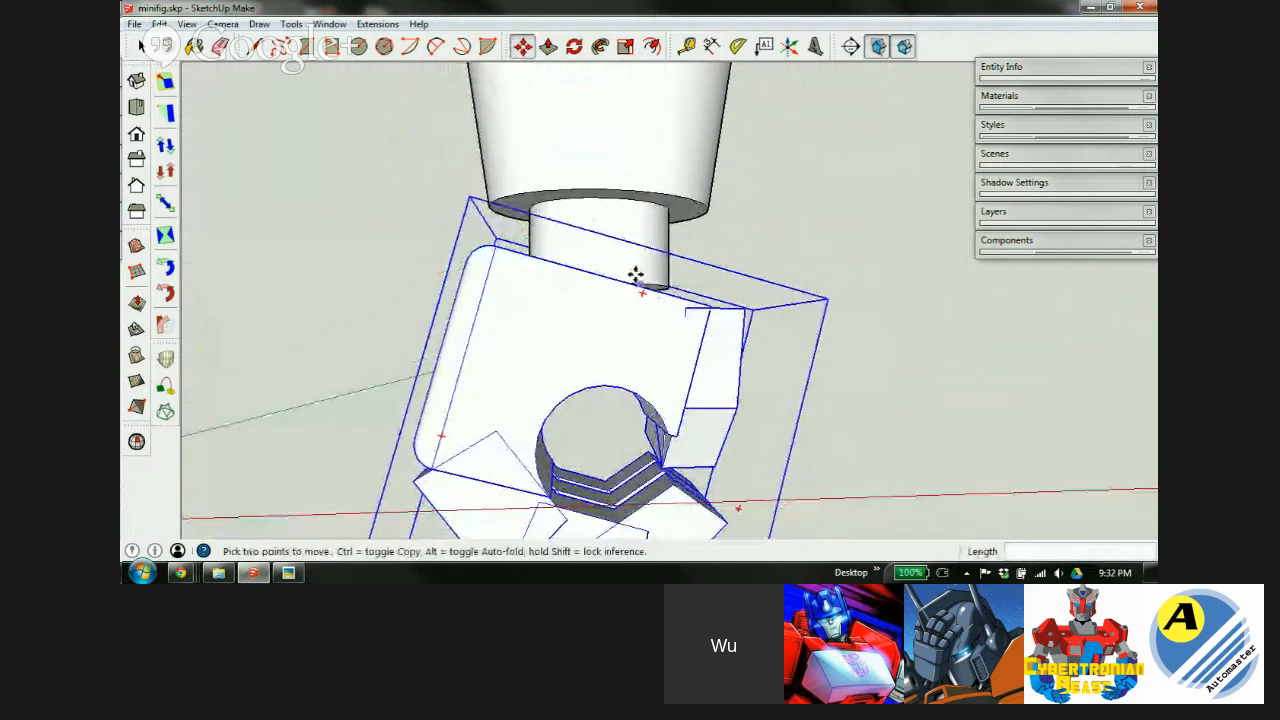
{"action": "scroll", "coordinate": [626, 314], "scroll_direction": "up", "scroll_amount": 4}
{"action": "middle_click_drag", "start_coordinate": [606, 317], "coordinate": [615, 395]}
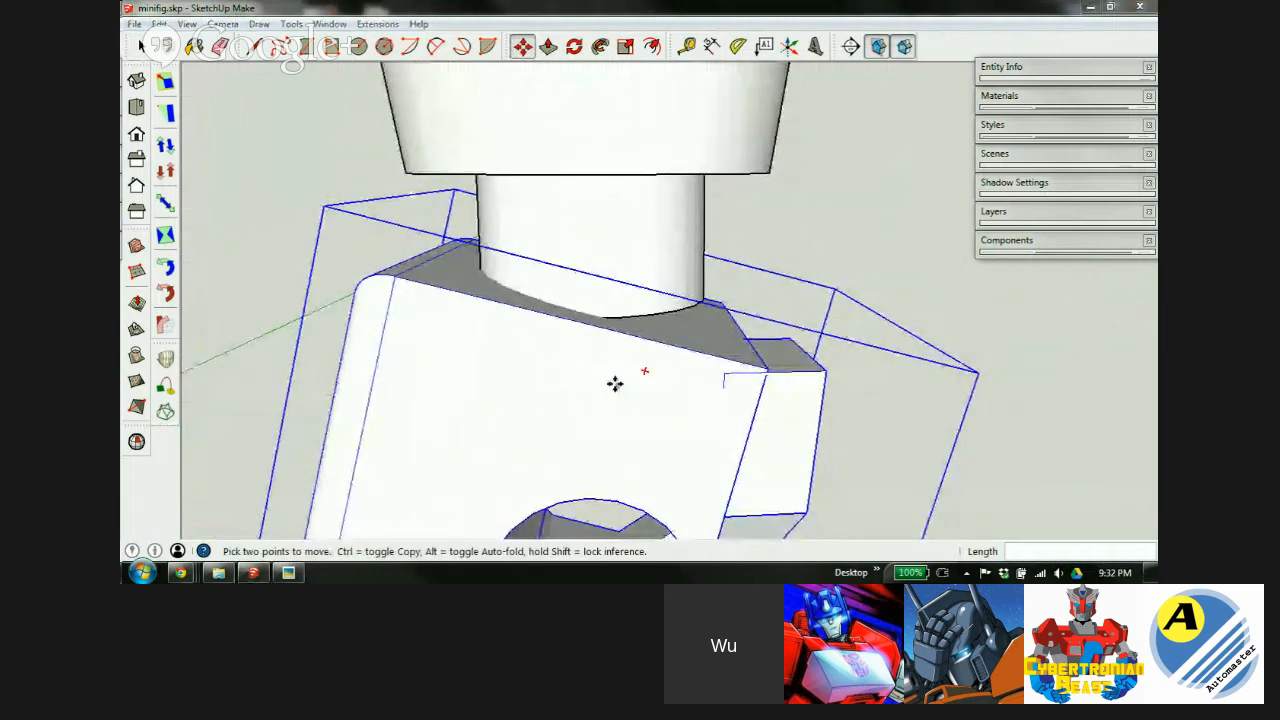
Raise the block about 1.1mm toward the peg and check the whole figure.
{"action": "left_click", "coordinate": [716, 408]}
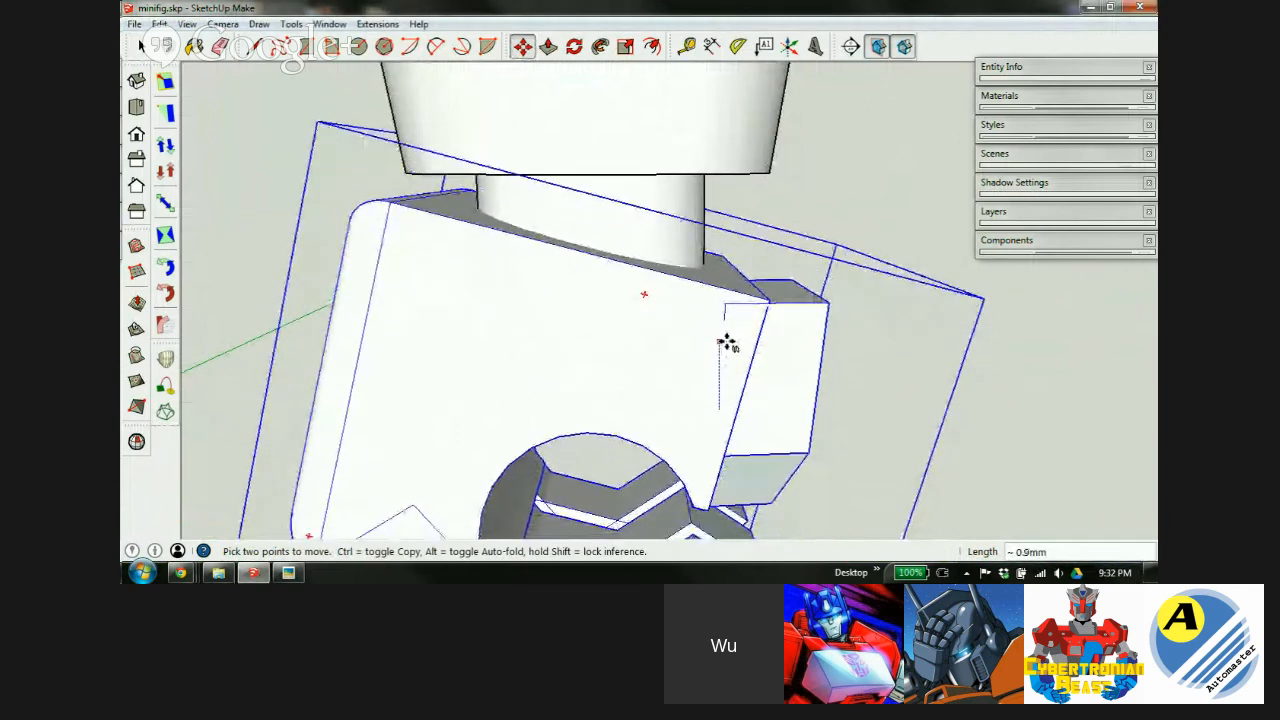
{"action": "left_click", "coordinate": [730, 332]}
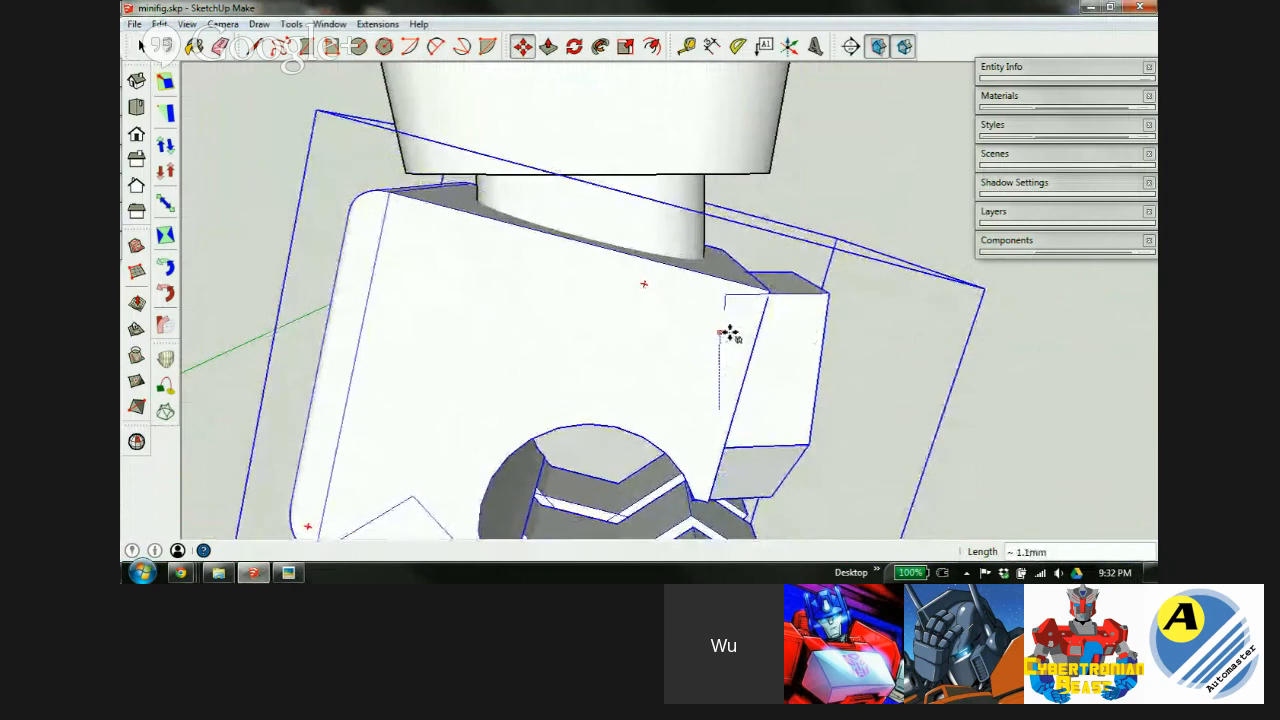
{"action": "middle_click_drag", "start_coordinate": [634, 380], "coordinate": [683, 294]}
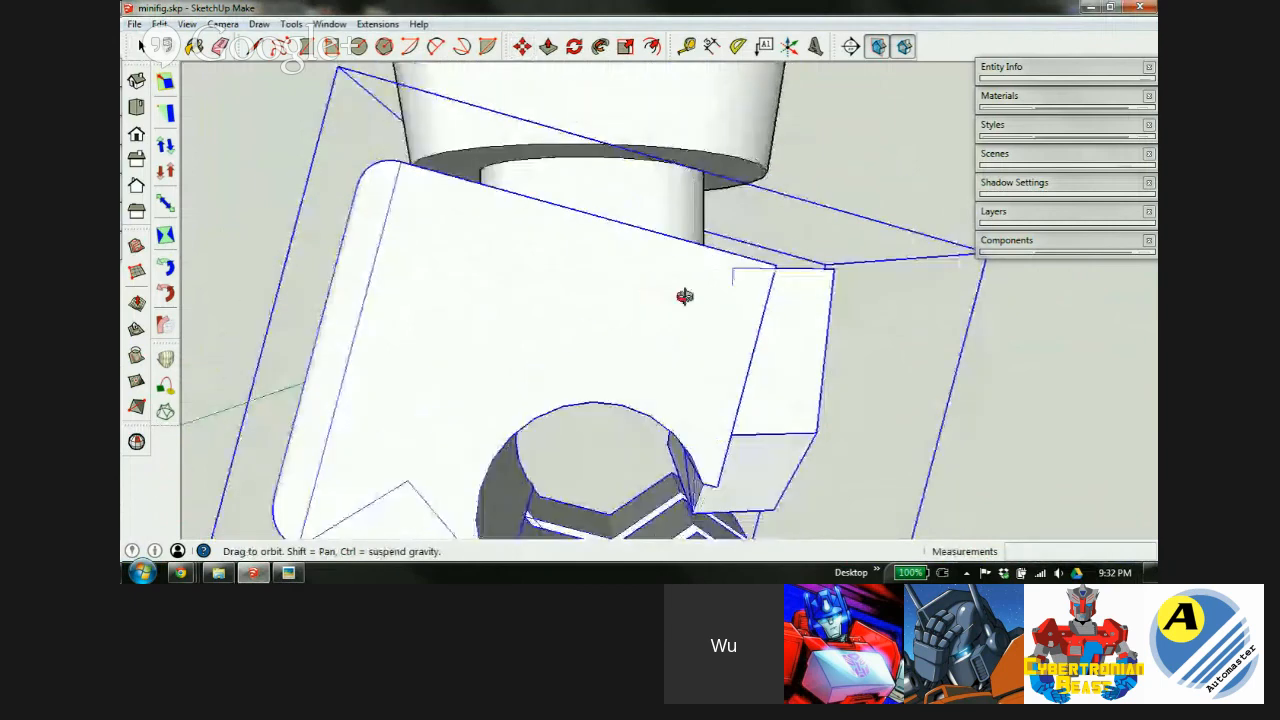
{"action": "scroll", "coordinate": [583, 294], "scroll_direction": "down", "scroll_amount": 6}
{"action": "middle_click_drag", "start_coordinate": [575, 280], "coordinate": [630, 196]}
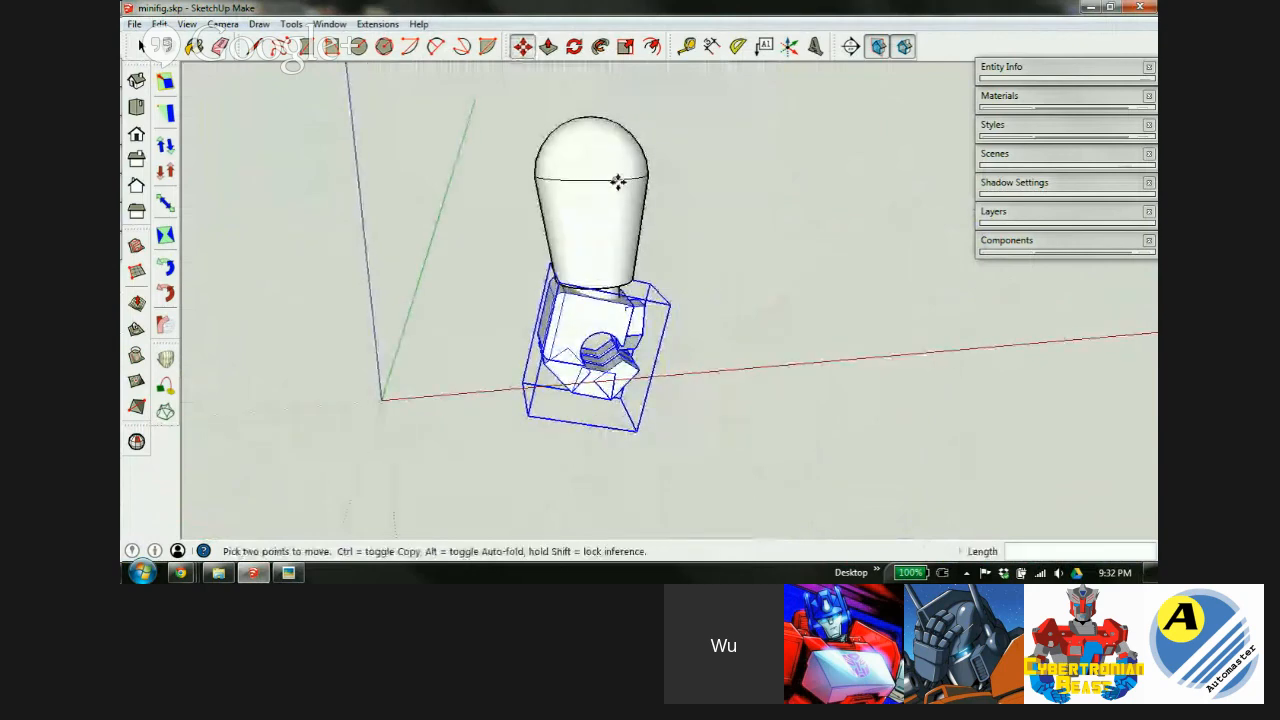
{"action": "scroll", "coordinate": [585, 400], "scroll_direction": "down", "scroll_amount": 2}
{"action": "scroll", "coordinate": [591, 235], "scroll_direction": "up", "scroll_amount": 3}
{"action": "middle_click_drag", "start_coordinate": [583, 381], "coordinate": [737, 360]}
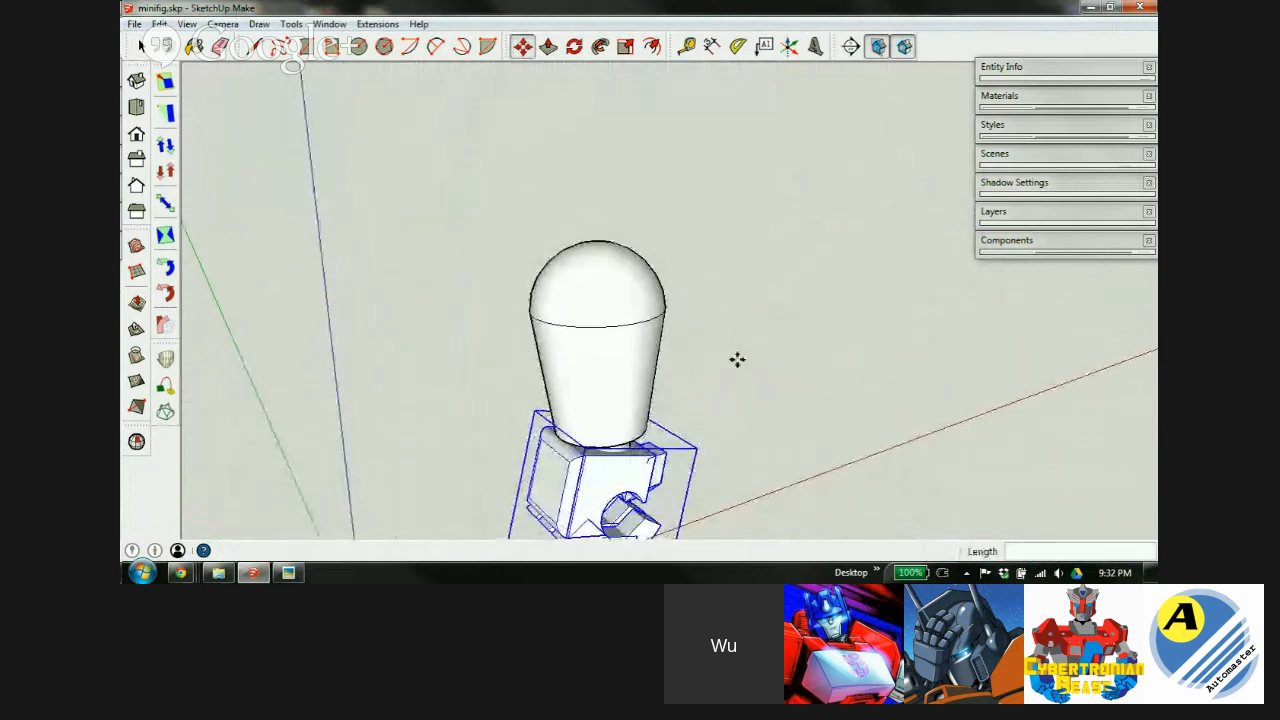
{"action": "key", "text": "space"}
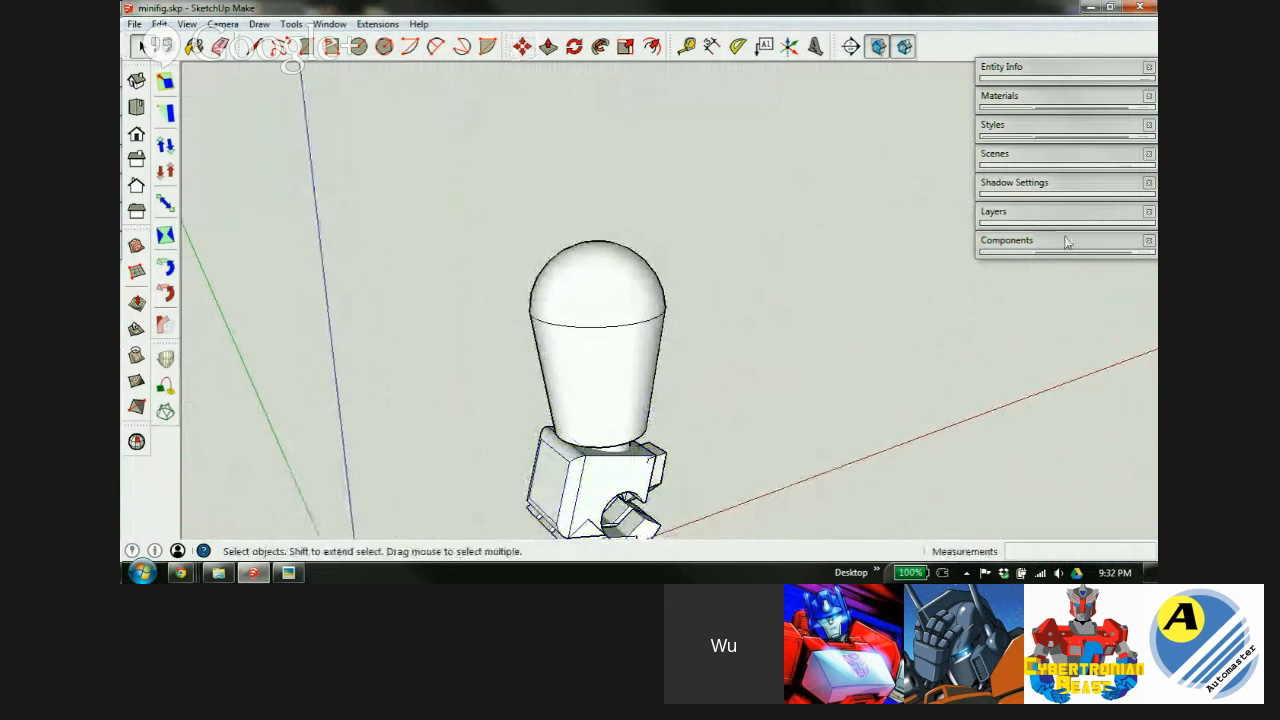
Insert the 5mm 90 socket component from the library onto the figure.
{"action": "left_click", "coordinate": [1030, 240]}
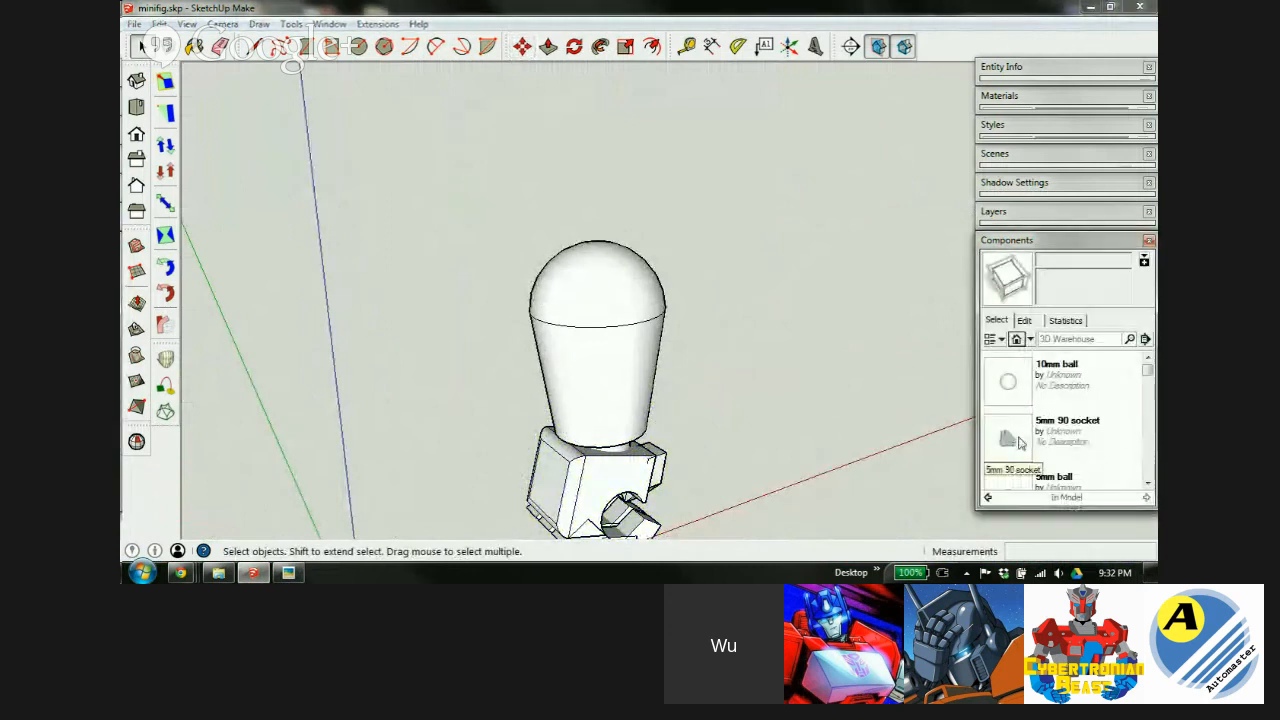
{"action": "left_click", "coordinate": [1010, 440]}
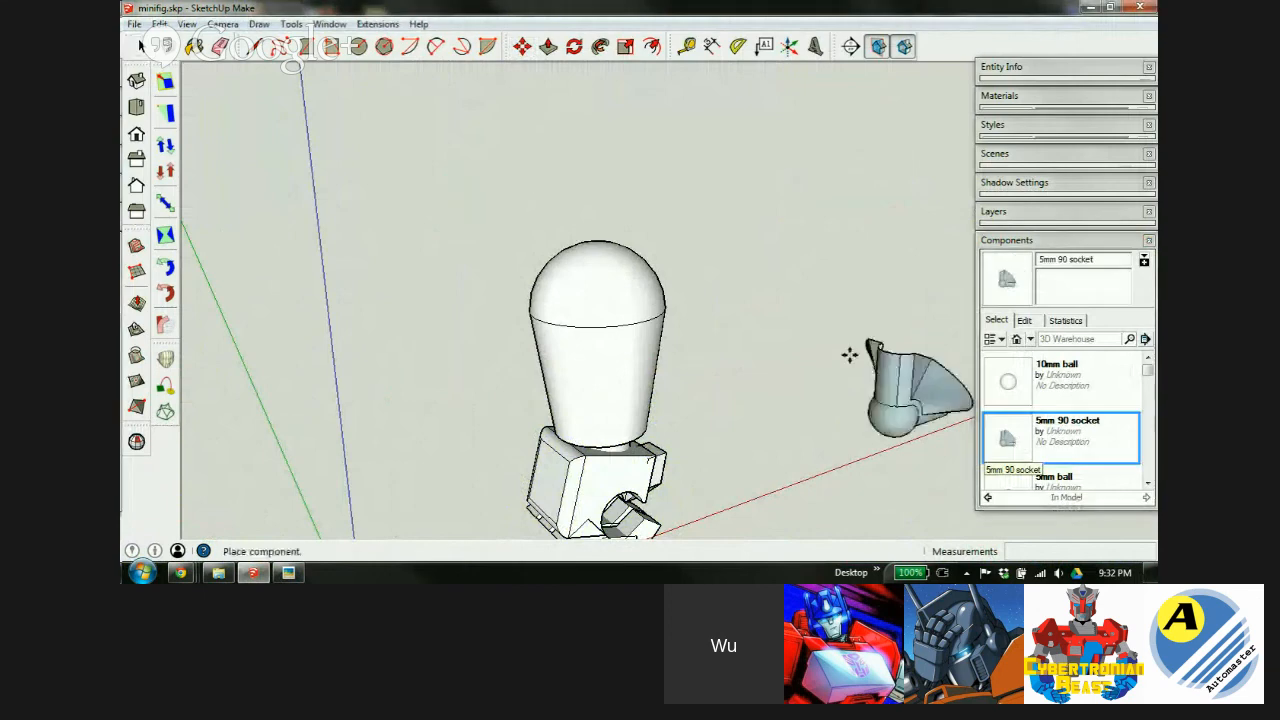
{"action": "left_click", "coordinate": [580, 251]}
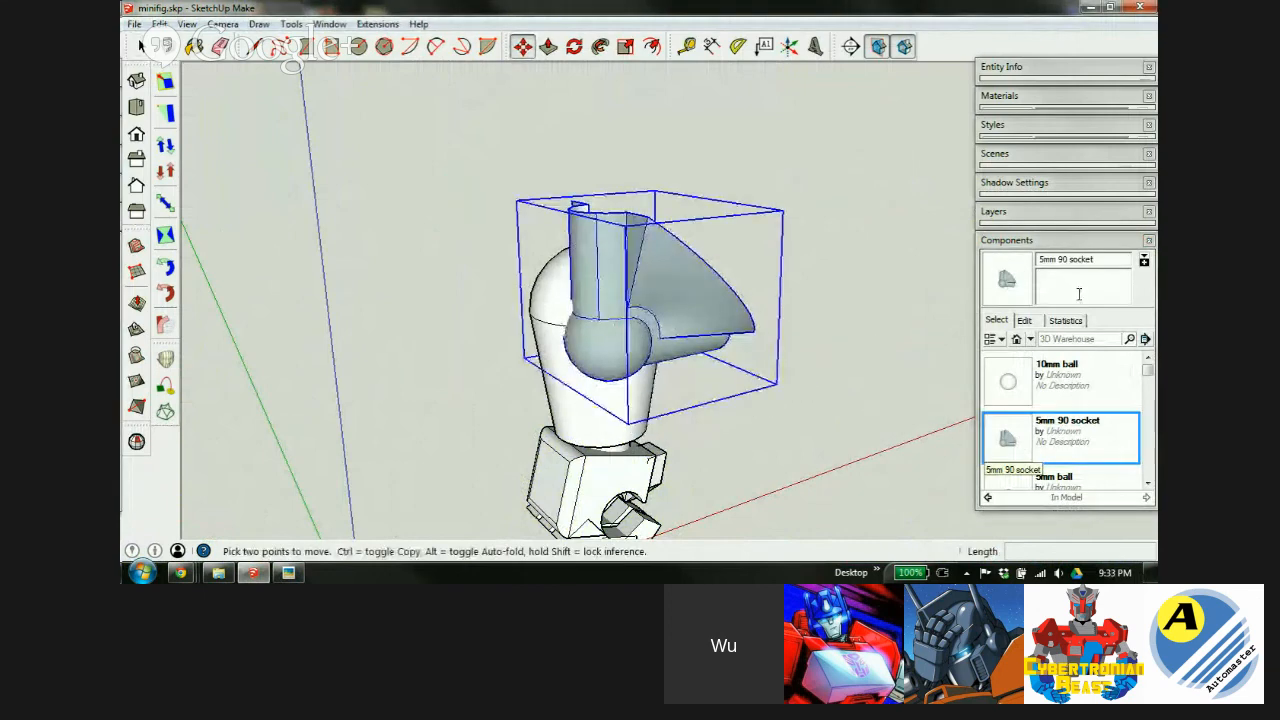
{"action": "middle_click_drag", "start_coordinate": [645, 268], "coordinate": [560, 449]}
Rotate the socket piece into orientation near the shoulder.
{"action": "key", "text": "q"}
{"action": "left_click", "coordinate": [603, 211]}
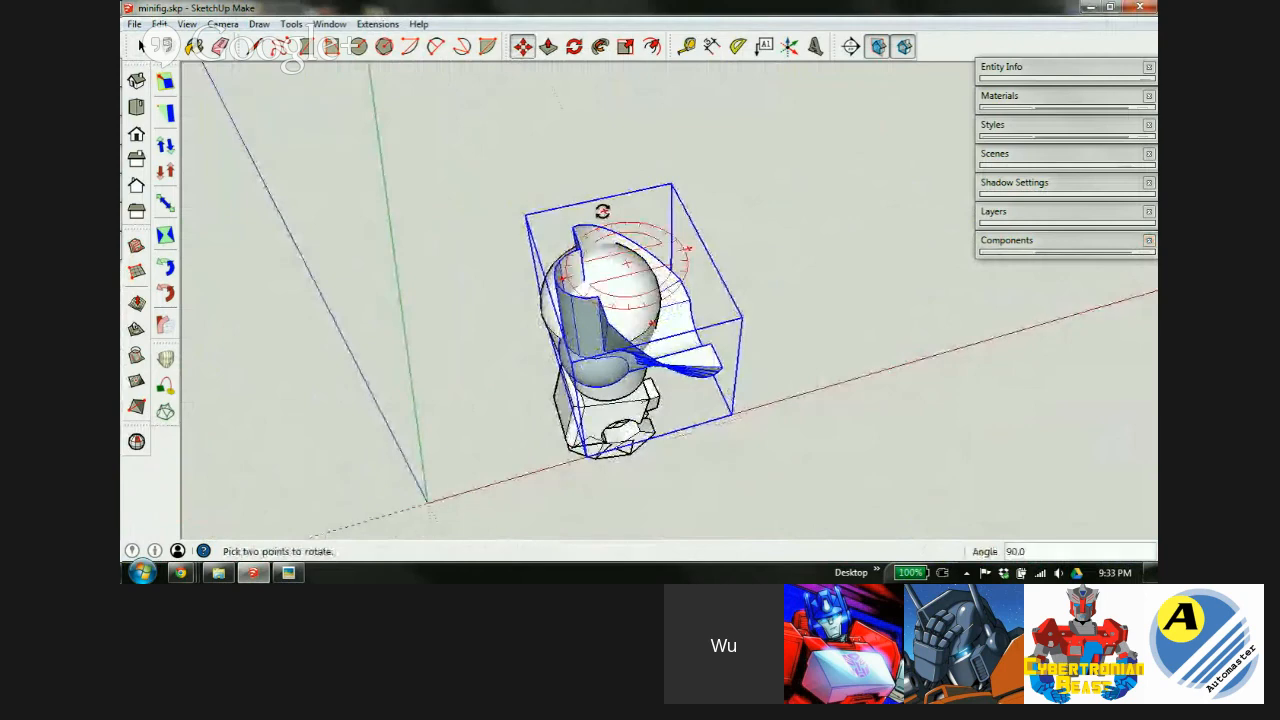
{"action": "left_click", "coordinate": [682, 249]}
{"action": "middle_click_drag", "start_coordinate": [682, 249], "coordinate": [791, 246]}
{"action": "scroll", "coordinate": [752, 246], "scroll_direction": "up", "scroll_amount": 4}
{"action": "middle_click_drag", "start_coordinate": [682, 273], "coordinate": [755, 255]}
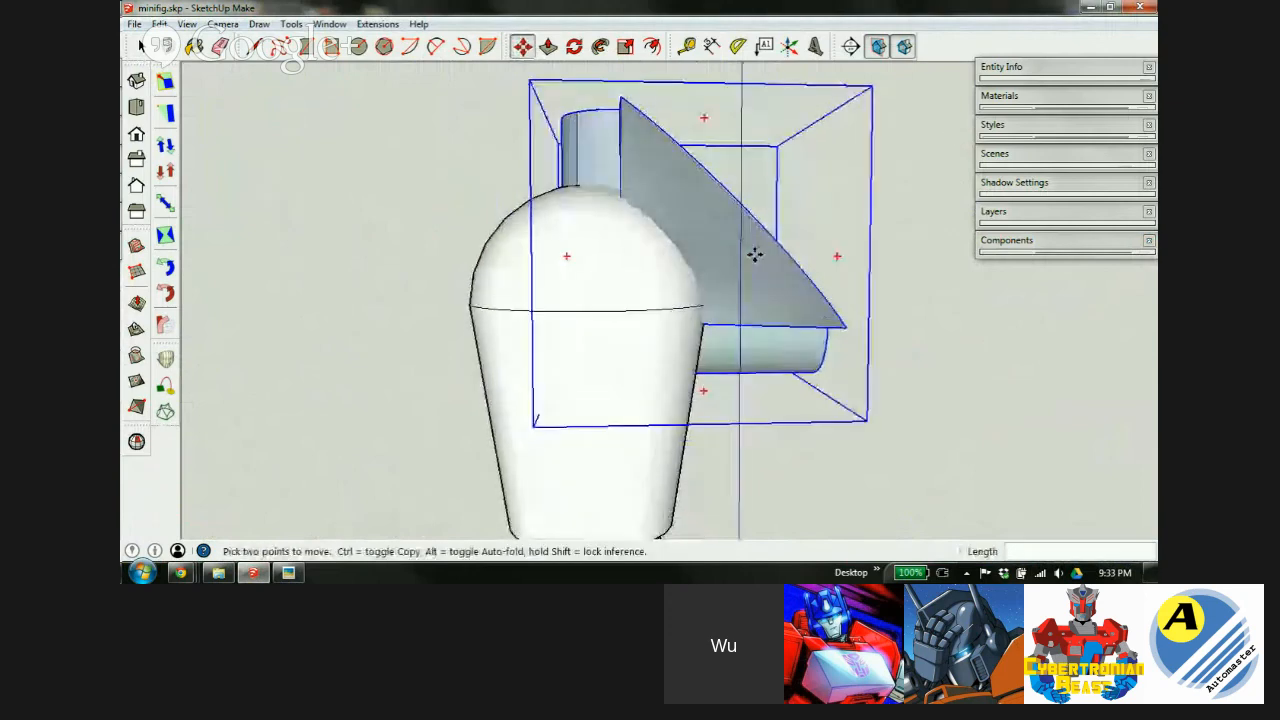
In X-ray view, move the socket piece 5.6mm to the right.
{"action": "key", "text": "x"}
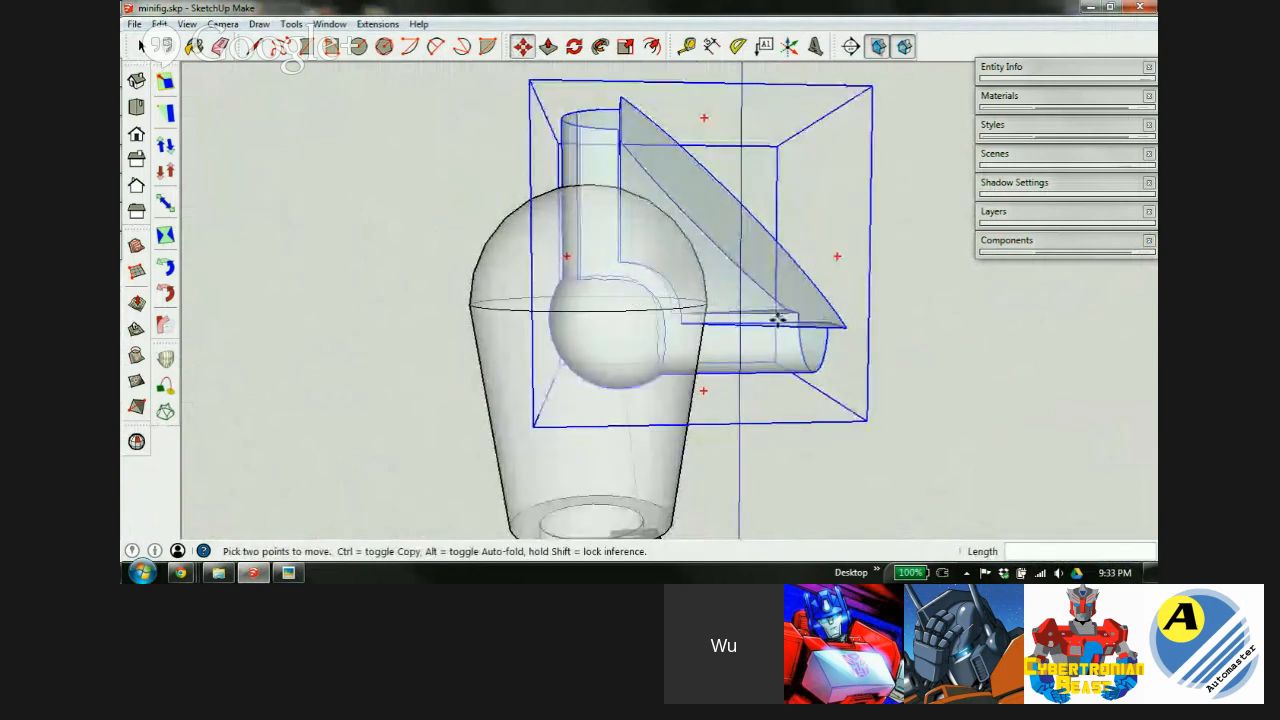
{"action": "left_click", "coordinate": [741, 322]}
{"action": "left_click", "coordinate": [900, 317]}
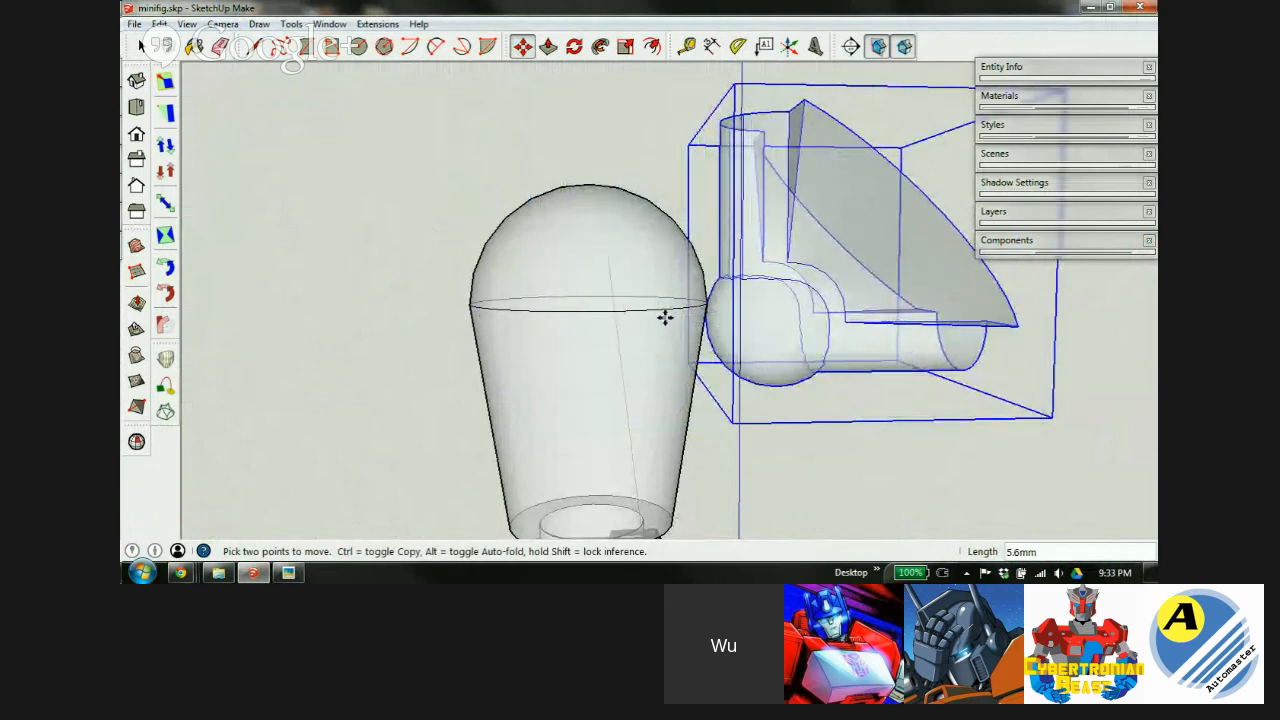
{"action": "key", "text": "x"}
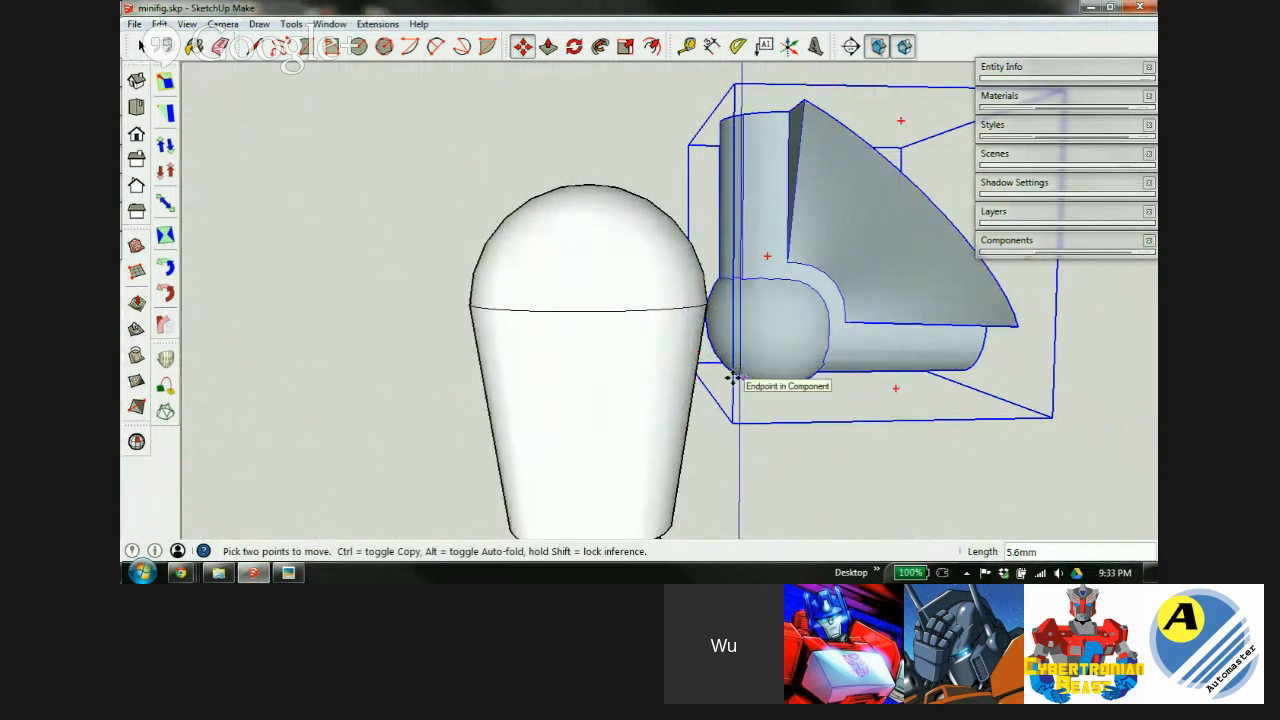
Show hidden edges and level the arm's ball centre with the body's top rim.
{"action": "key", "text": "alt+h"}
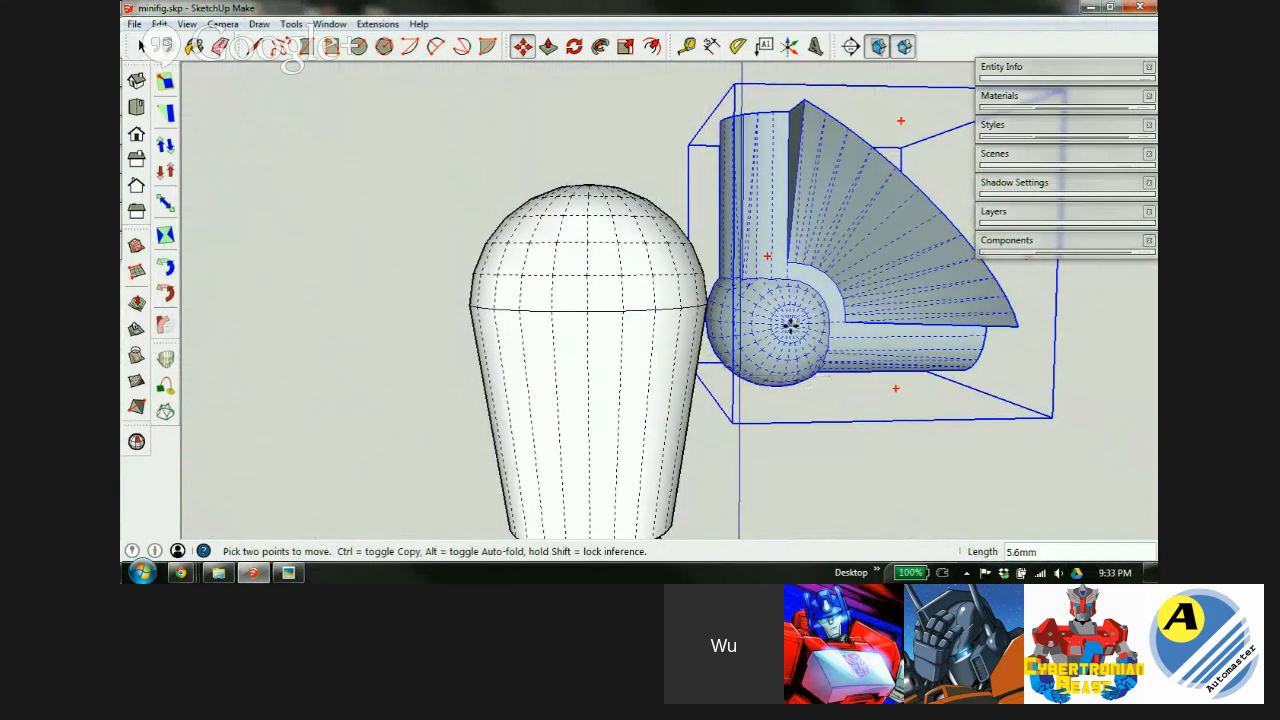
{"action": "left_click", "coordinate": [790, 326]}
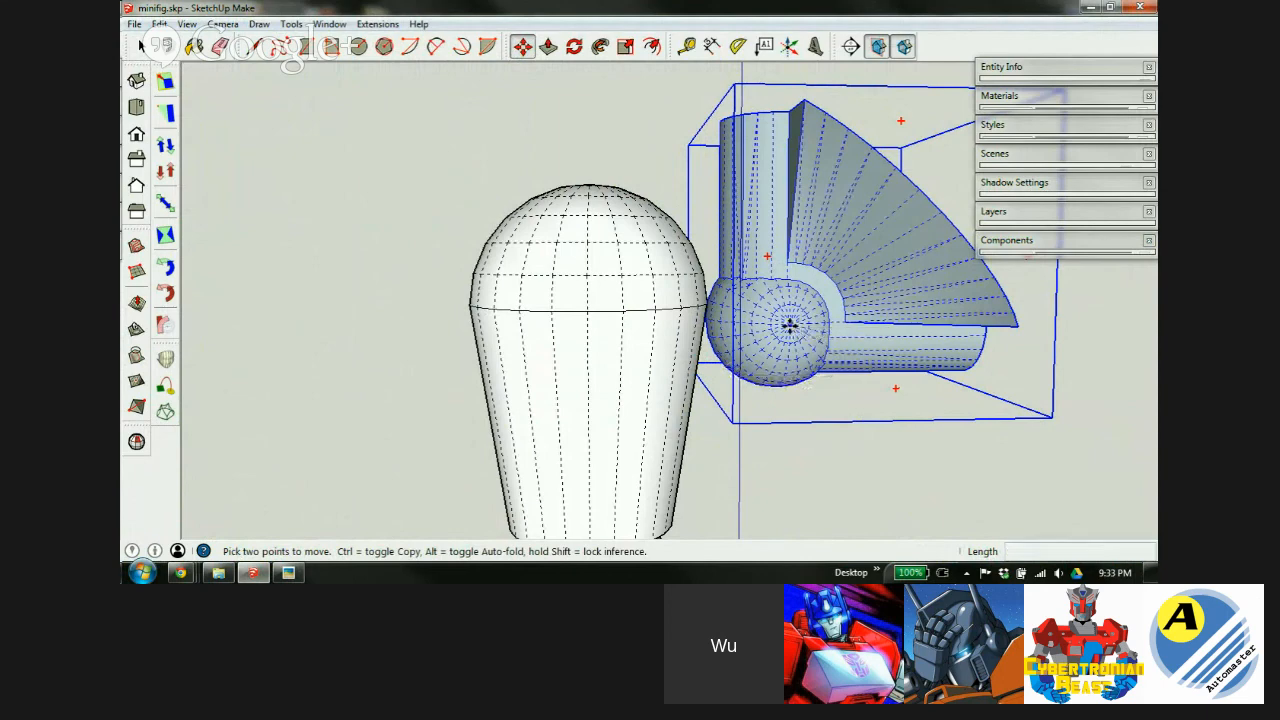
{"action": "left_click", "coordinate": [622, 313], "text": "shift"}
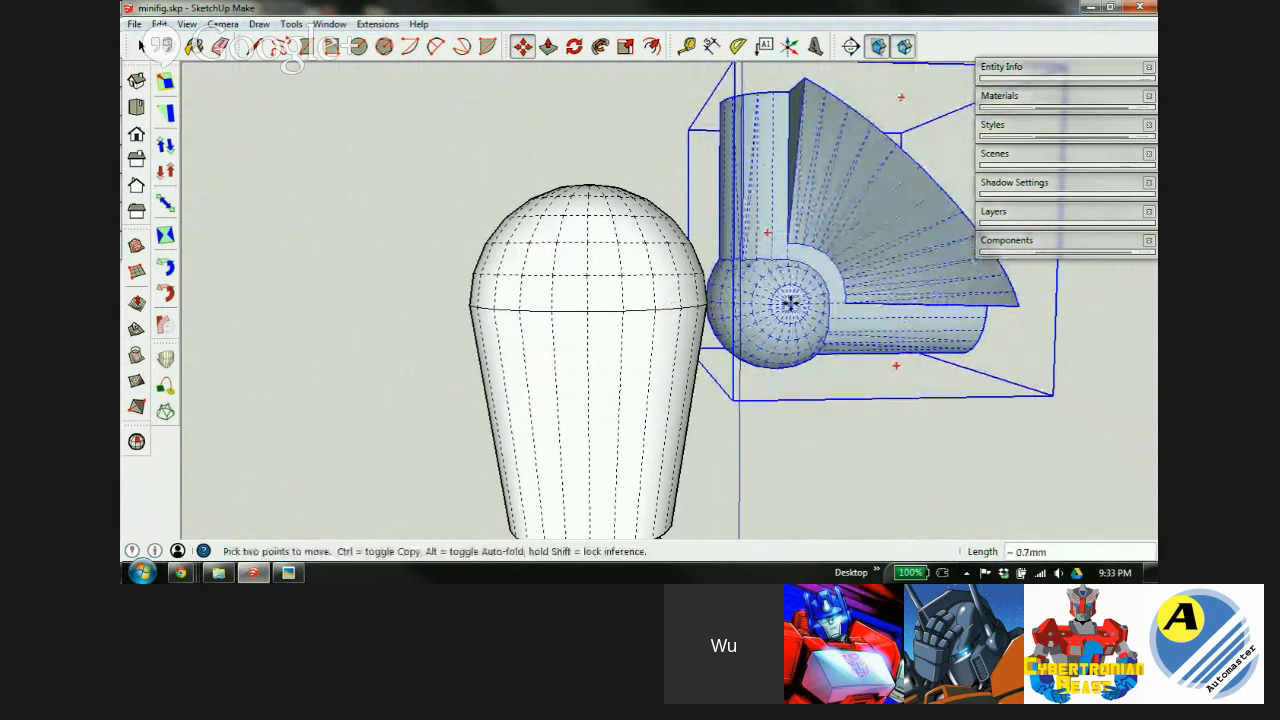
{"action": "middle_click_drag", "start_coordinate": [950, 378], "coordinate": [963, 423]}
{"action": "middle_click_drag", "start_coordinate": [589, 345], "coordinate": [704, 113]}
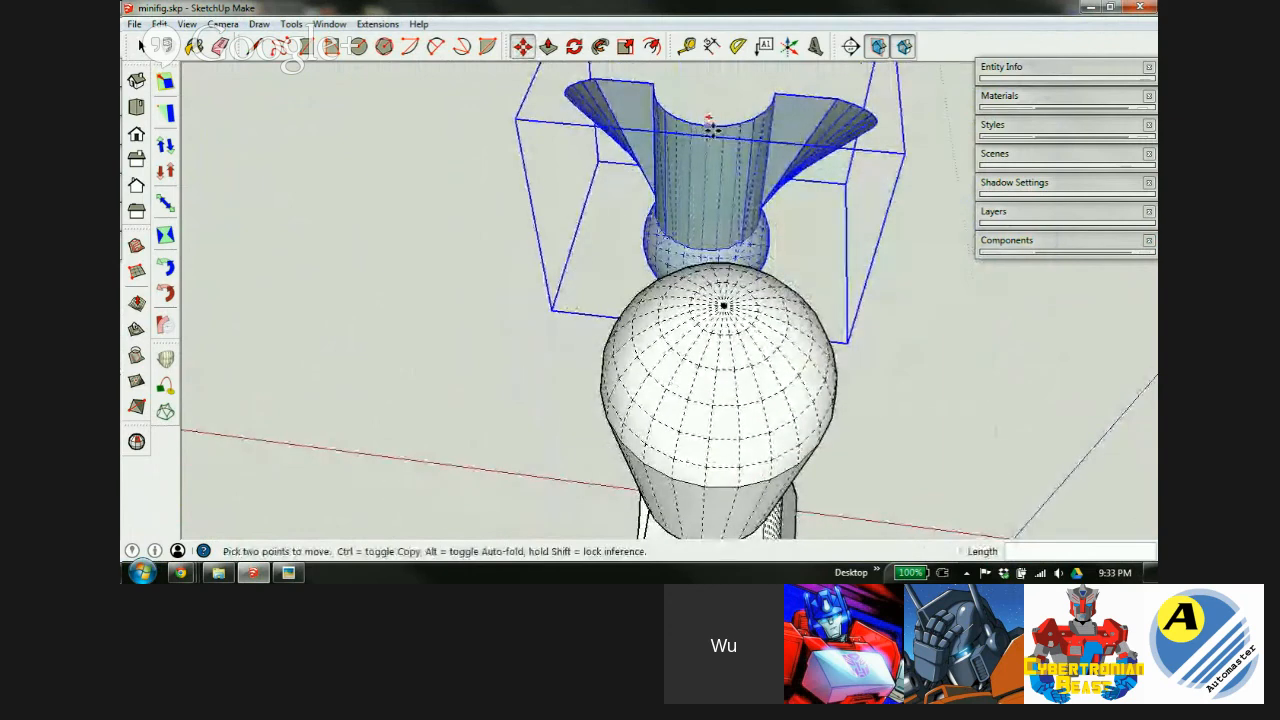
{"action": "scroll", "coordinate": [700, 120], "scroll_direction": "up", "scroll_amount": 3}
Move the arm's endpoint onto the top of the torso.
{"action": "left_click", "coordinate": [688, 123]}
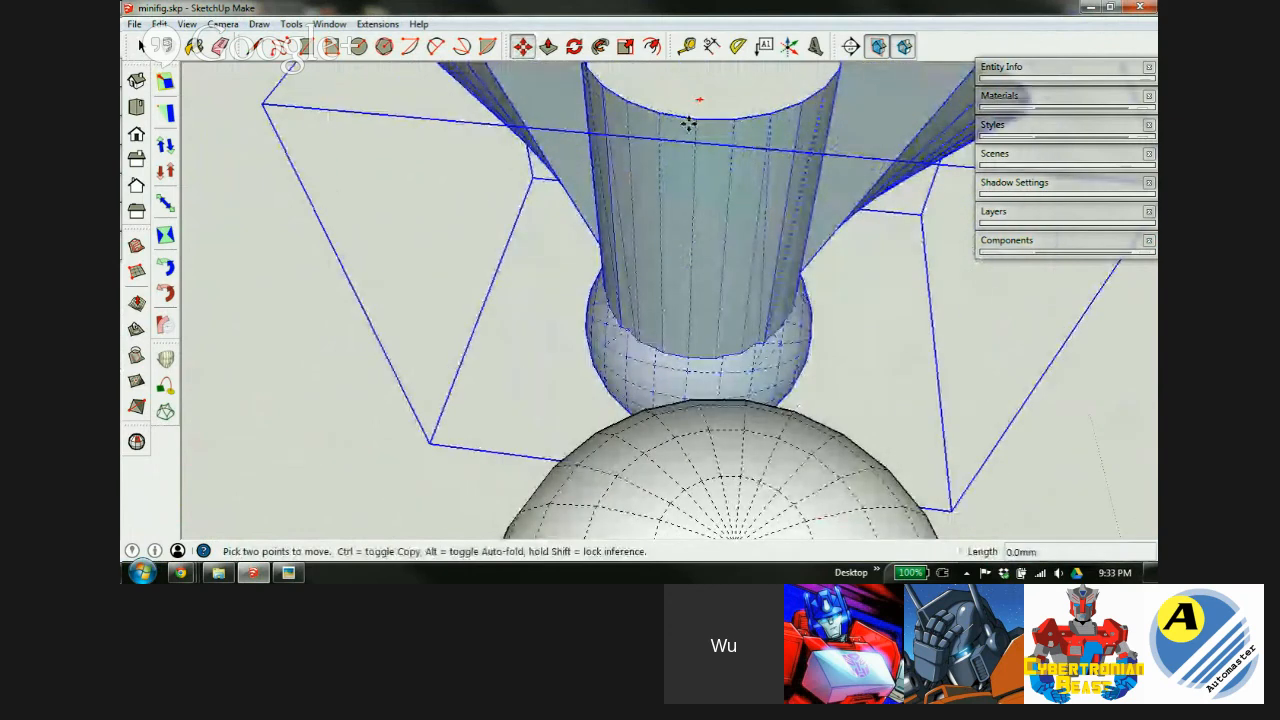
{"action": "scroll", "coordinate": [737, 294], "scroll_direction": "down", "scroll_amount": 5}
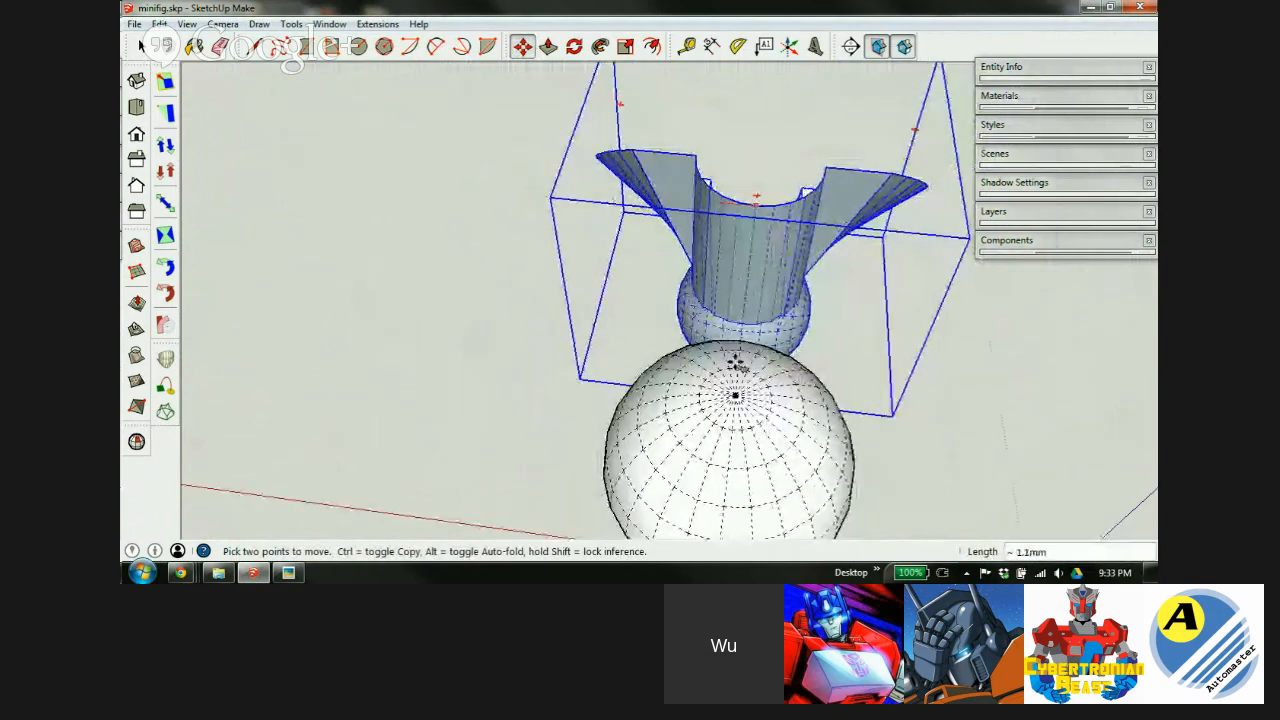
{"action": "middle_click_drag", "start_coordinate": [737, 394], "coordinate": [323, 151]}
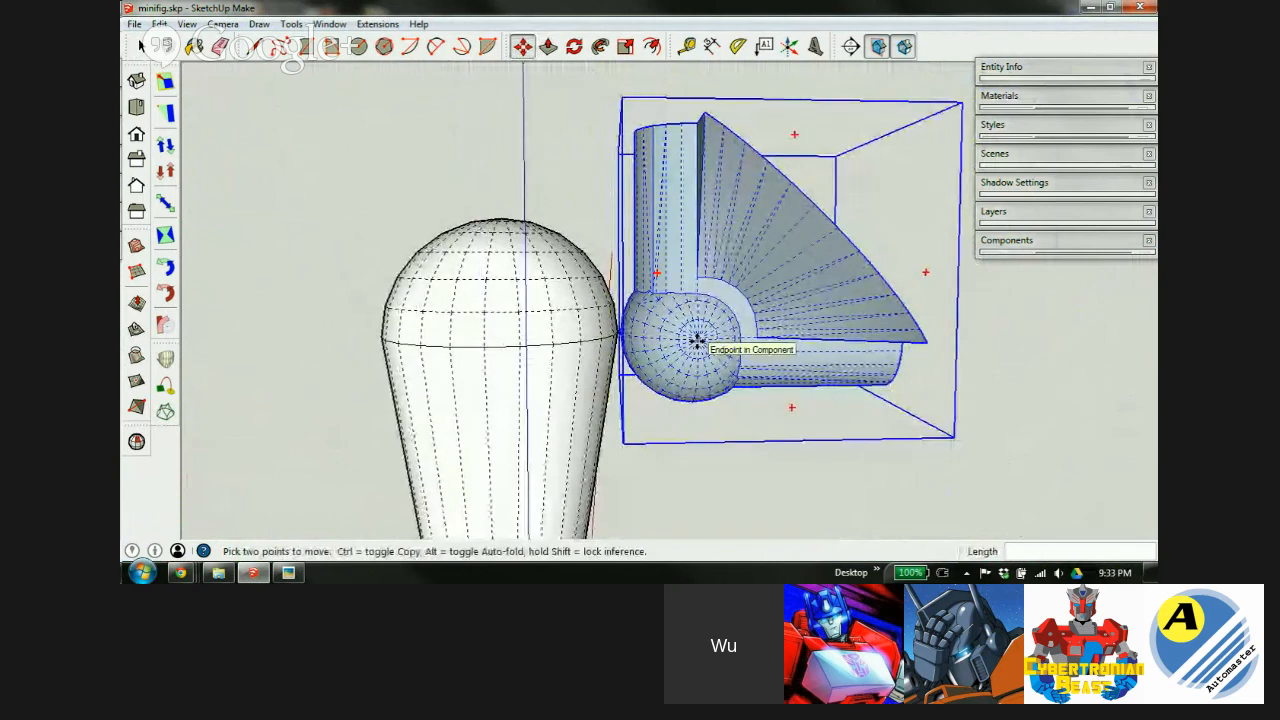
{"action": "left_click", "coordinate": [697, 341]}
{"action": "mouse_move", "coordinate": [487, 233]}
{"action": "middle_mouse_down"}
{"action": "mouse_move", "coordinate": [500, 309]}
{"action": "mouse_move", "coordinate": [489, 257]}
{"action": "middle_mouse_up"}
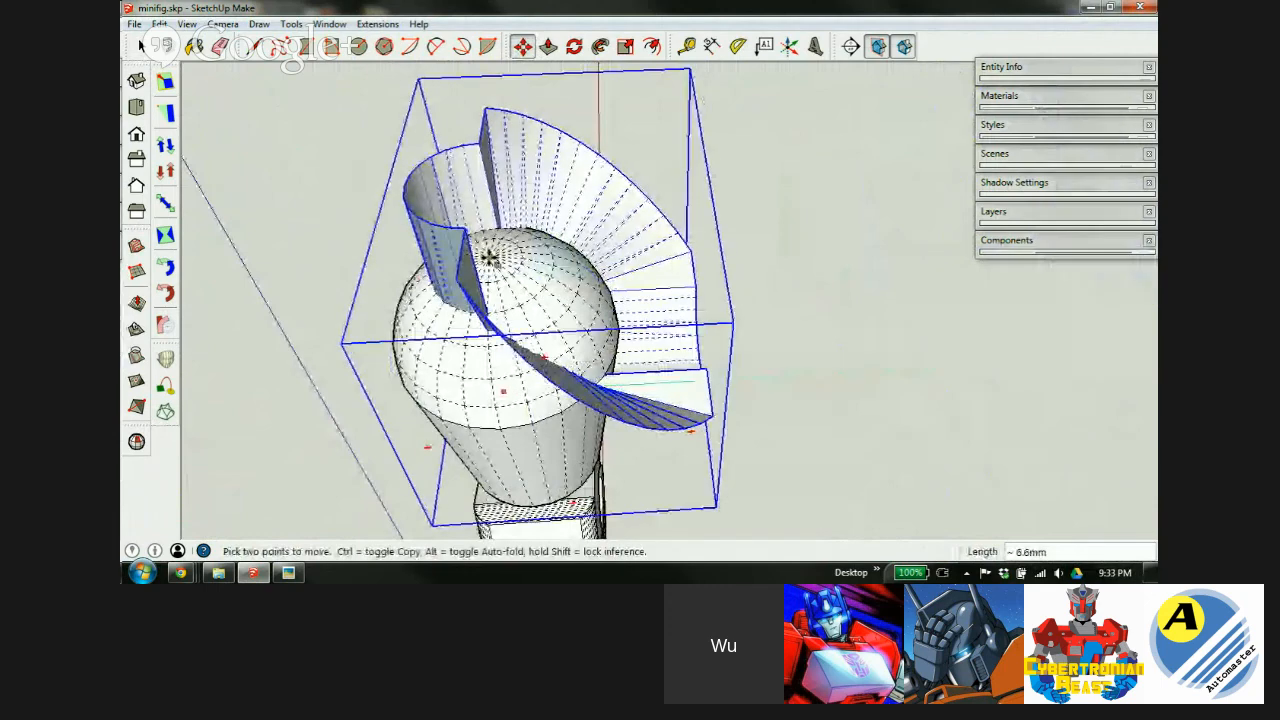
{"action": "middle_click_drag", "start_coordinate": [494, 366], "coordinate": [551, 115]}
{"action": "scroll", "coordinate": [545, 245], "scroll_direction": "down", "scroll_amount": 3}
{"action": "scroll", "coordinate": [531, 235], "scroll_direction": "up", "scroll_amount": 2}
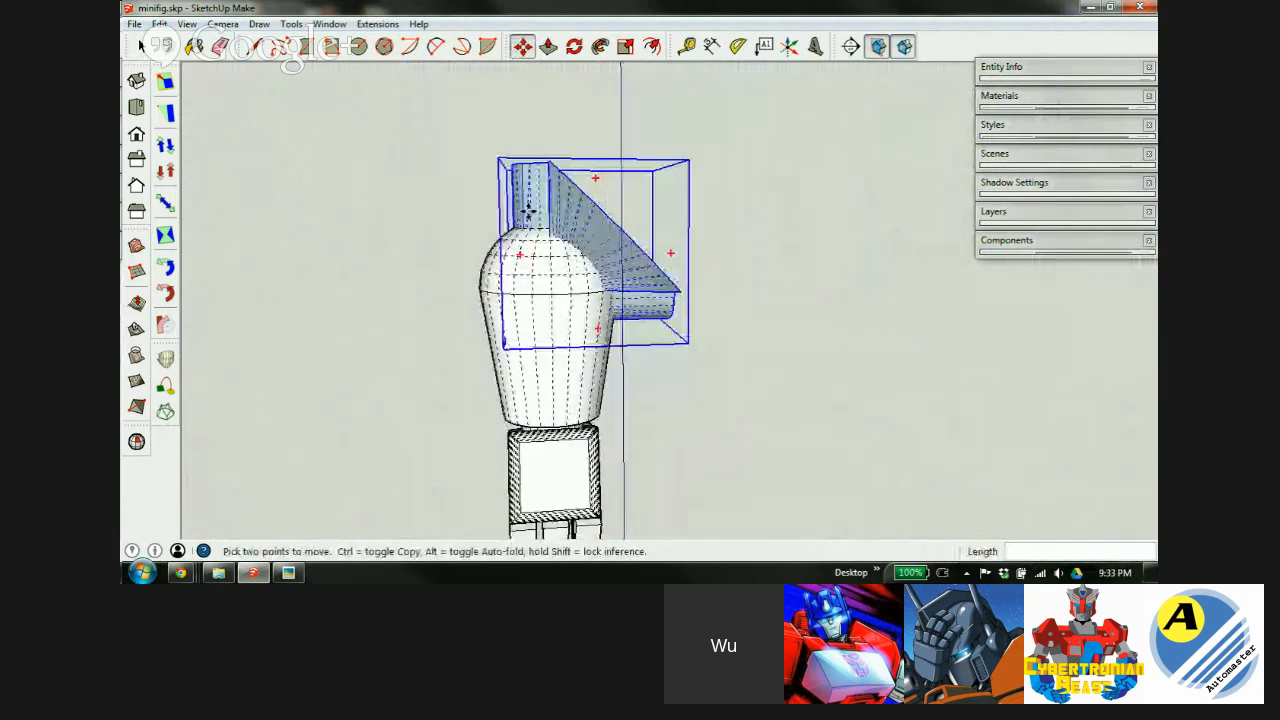
{"action": "scroll", "coordinate": [528, 210], "scroll_direction": "up", "scroll_amount": 2}
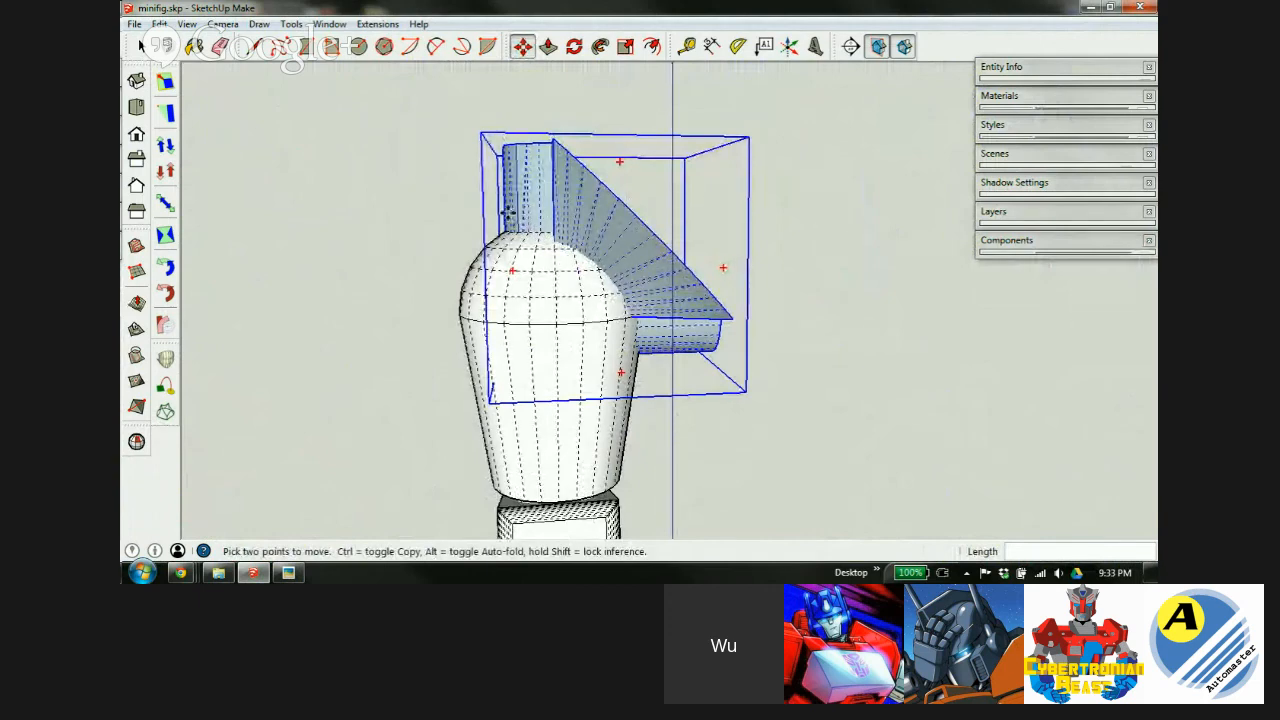
Nudge the arm .5 mm, then .8 mm down along the vertical axis.
{"action": "left_click", "coordinate": [600, 240]}
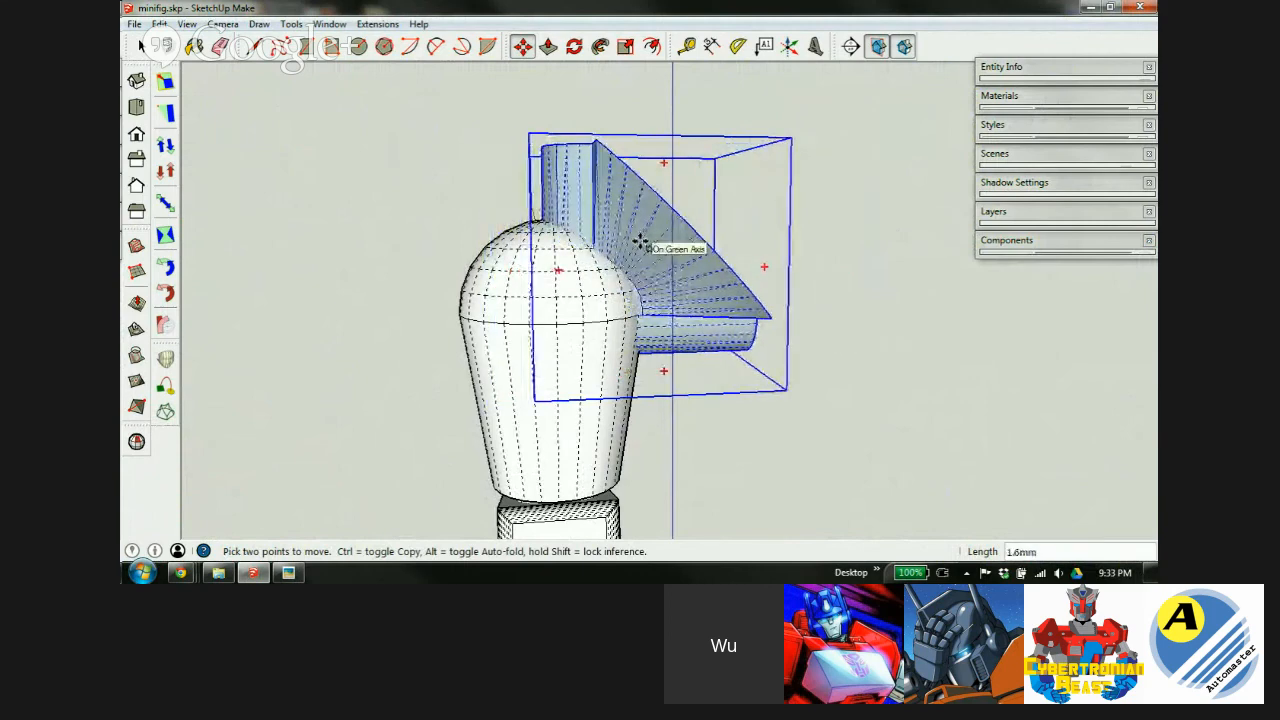
{"action": "type", "text": ".5"}
{"action": "key", "text": "Return"}
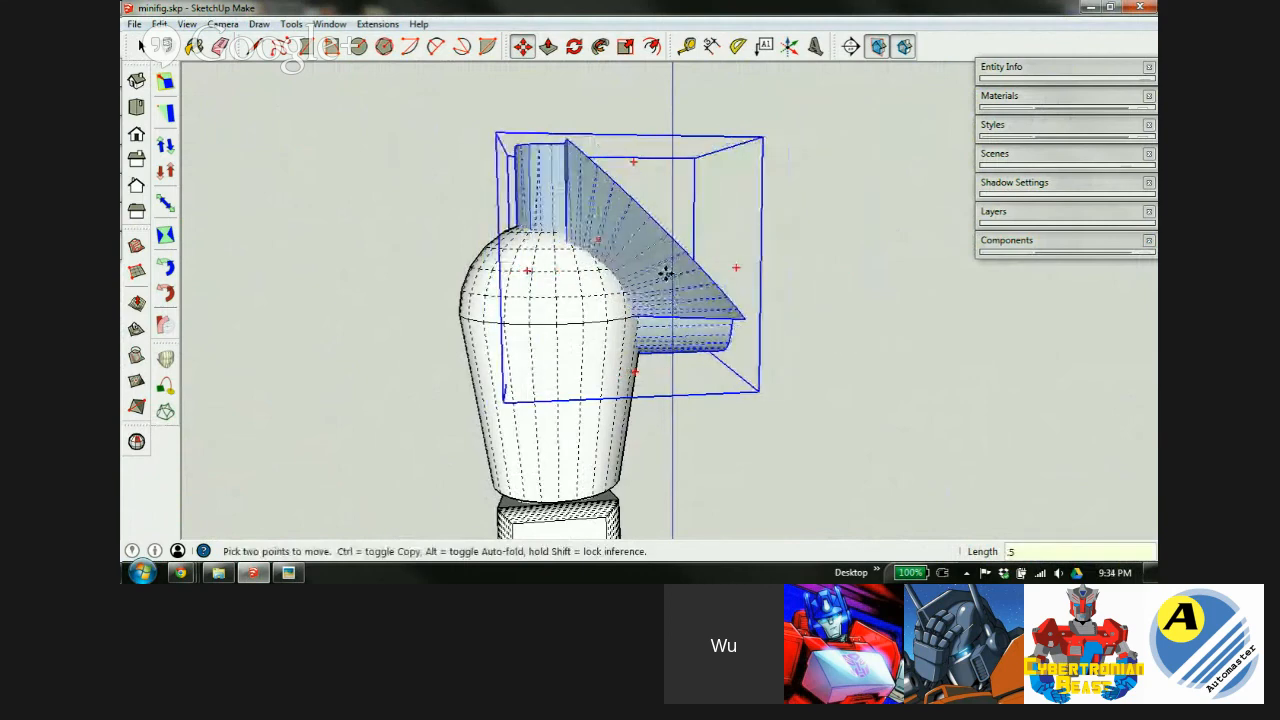
{"action": "left_click", "coordinate": [666, 273]}
{"action": "key", "text": "Up"}
{"action": "type", "text": ".8"}
{"action": "key", "text": "Return"}
{"action": "middle_click_drag", "start_coordinate": [633, 287], "coordinate": [260, 290]}
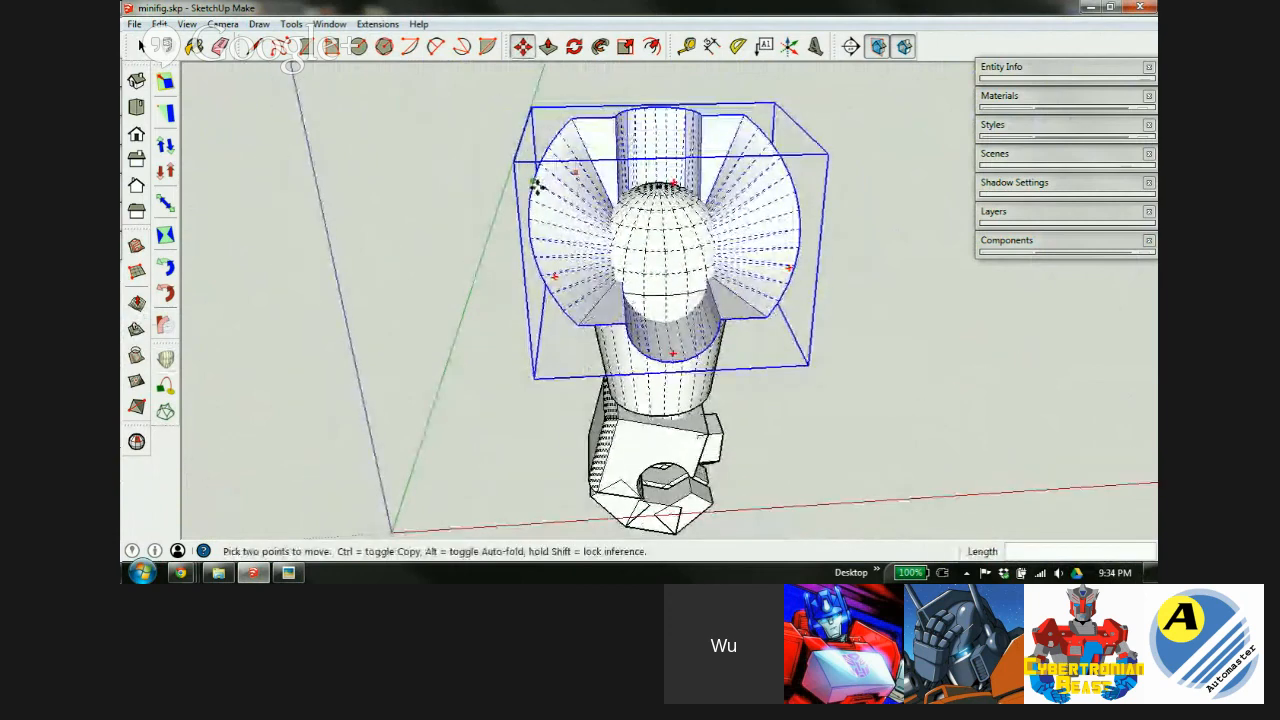
{"action": "scroll", "coordinate": [604, 226], "scroll_direction": "down", "scroll_amount": 3}
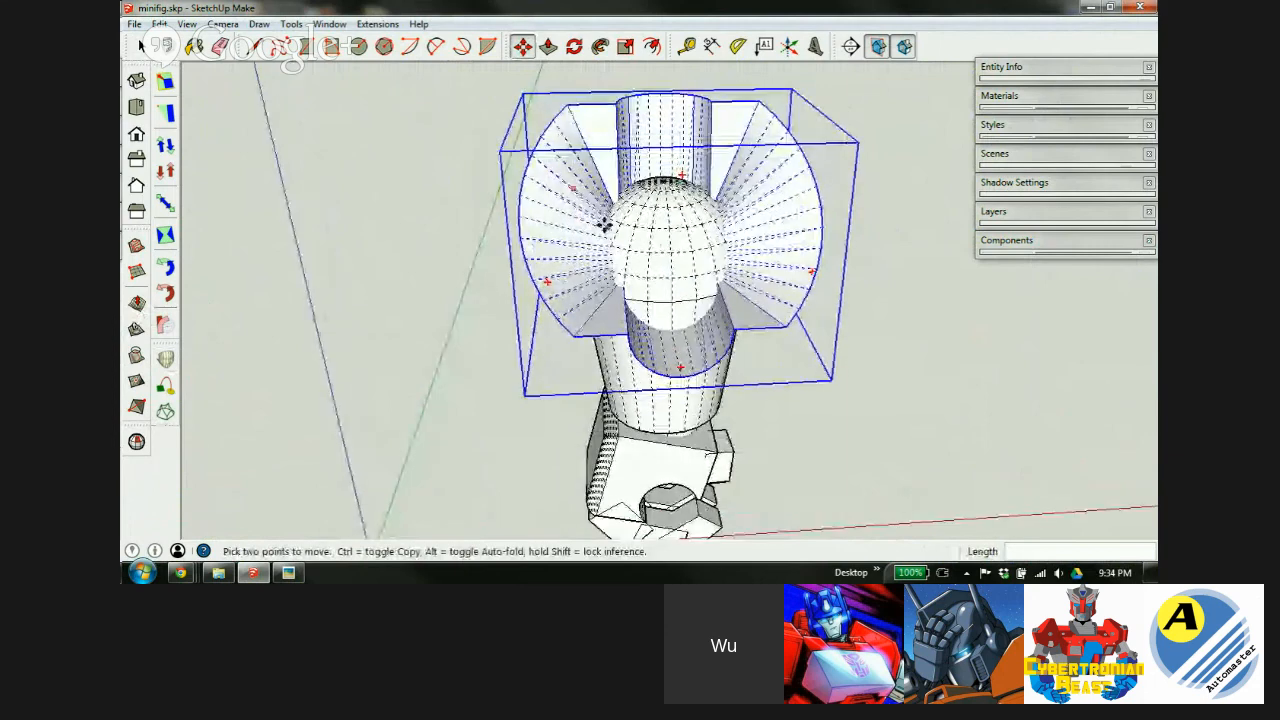
{"action": "middle_click_drag", "start_coordinate": [620, 288], "coordinate": [806, 191]}
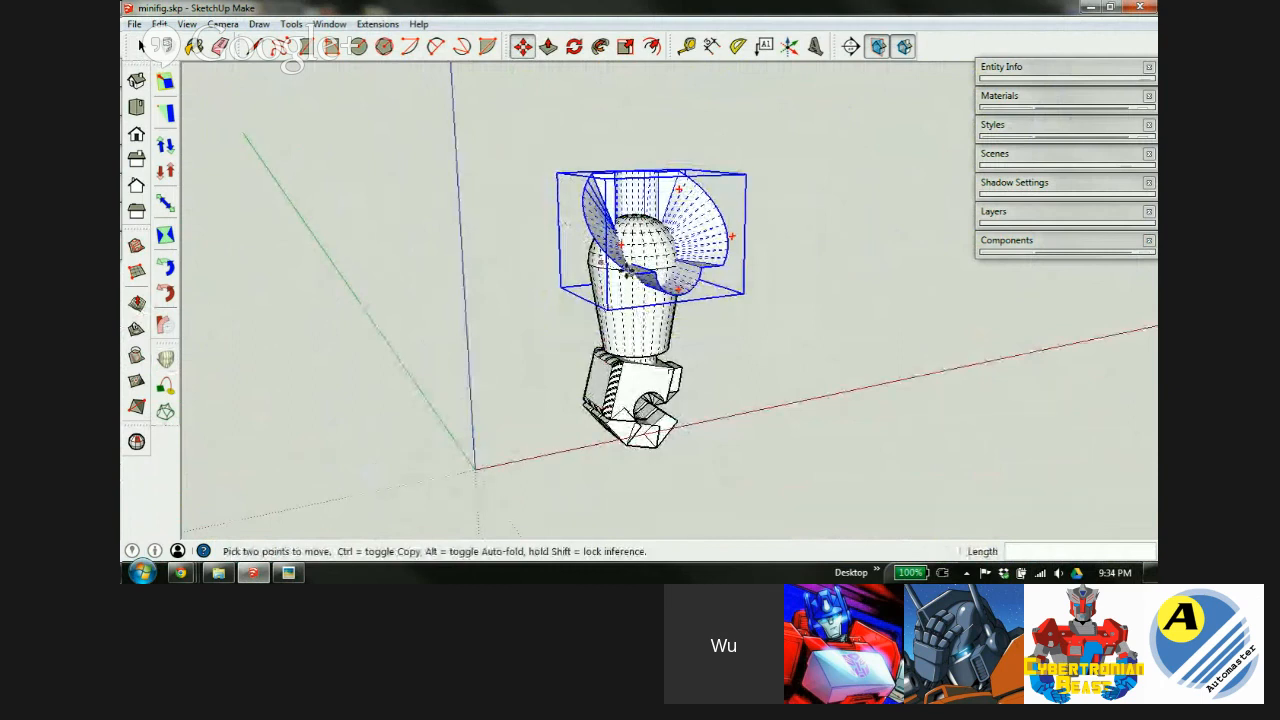
{"action": "key", "text": "space"}
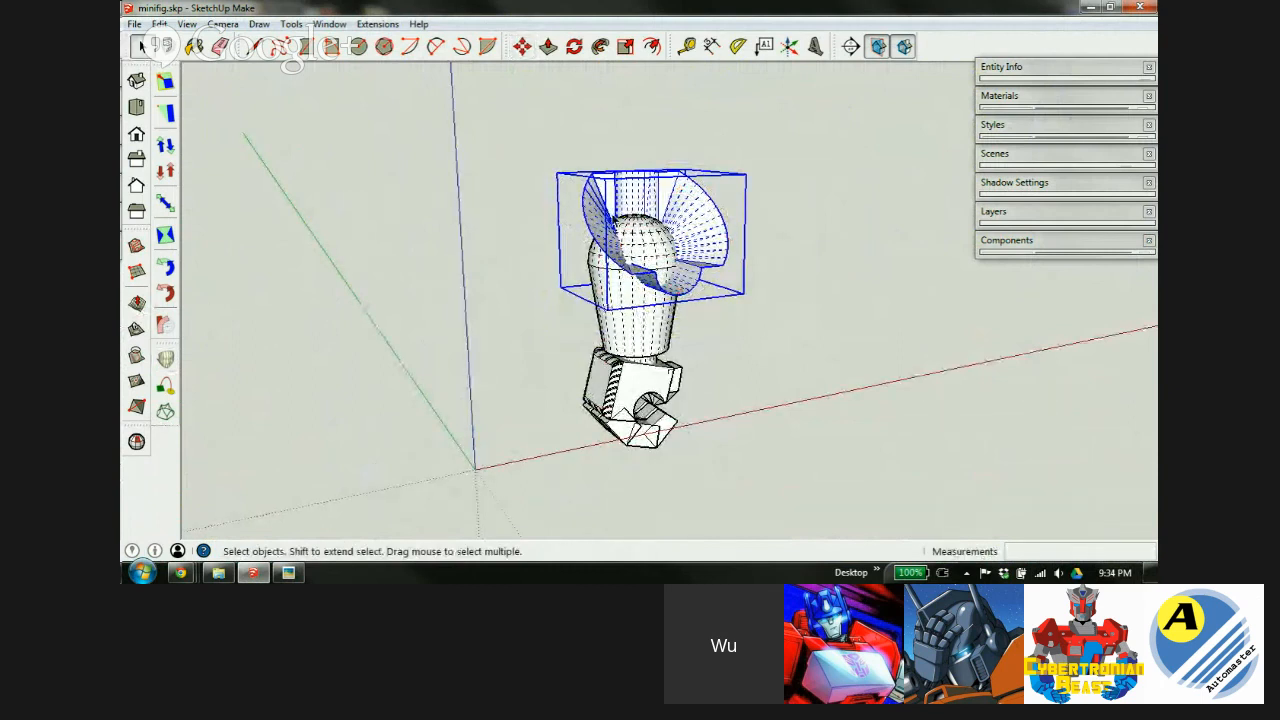
Group the arm with the body, then open the group and select both pieces.
{"action": "left_click", "coordinate": [629, 318], "text": "shift"}
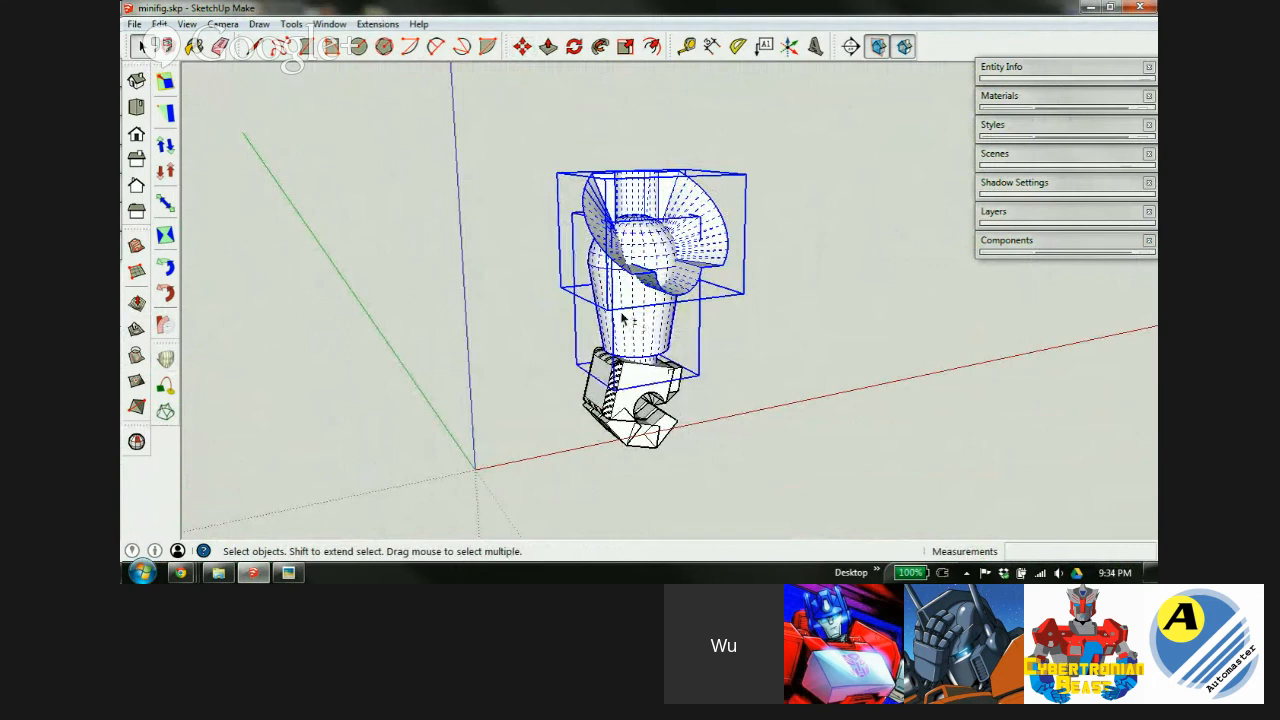
{"action": "key", "text": "ctrl+g"}
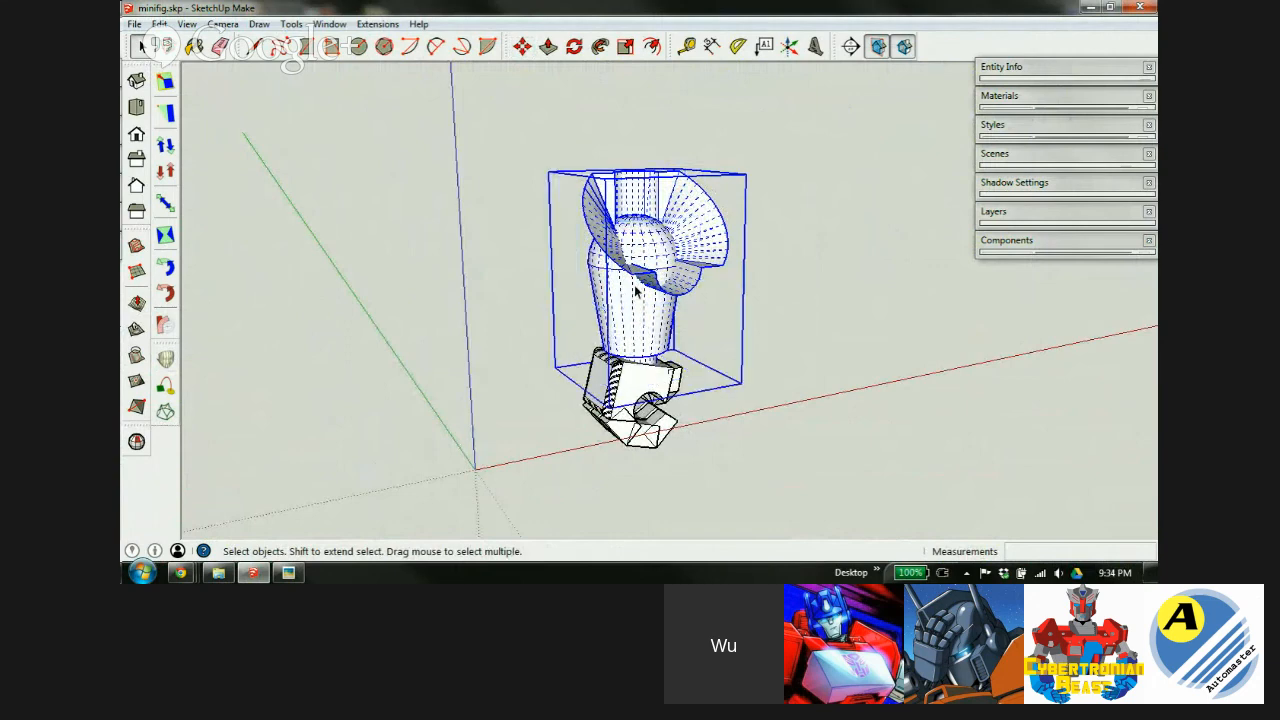
{"action": "double_click", "coordinate": [635, 300]}
{"action": "key", "text": "ctrl+a"}
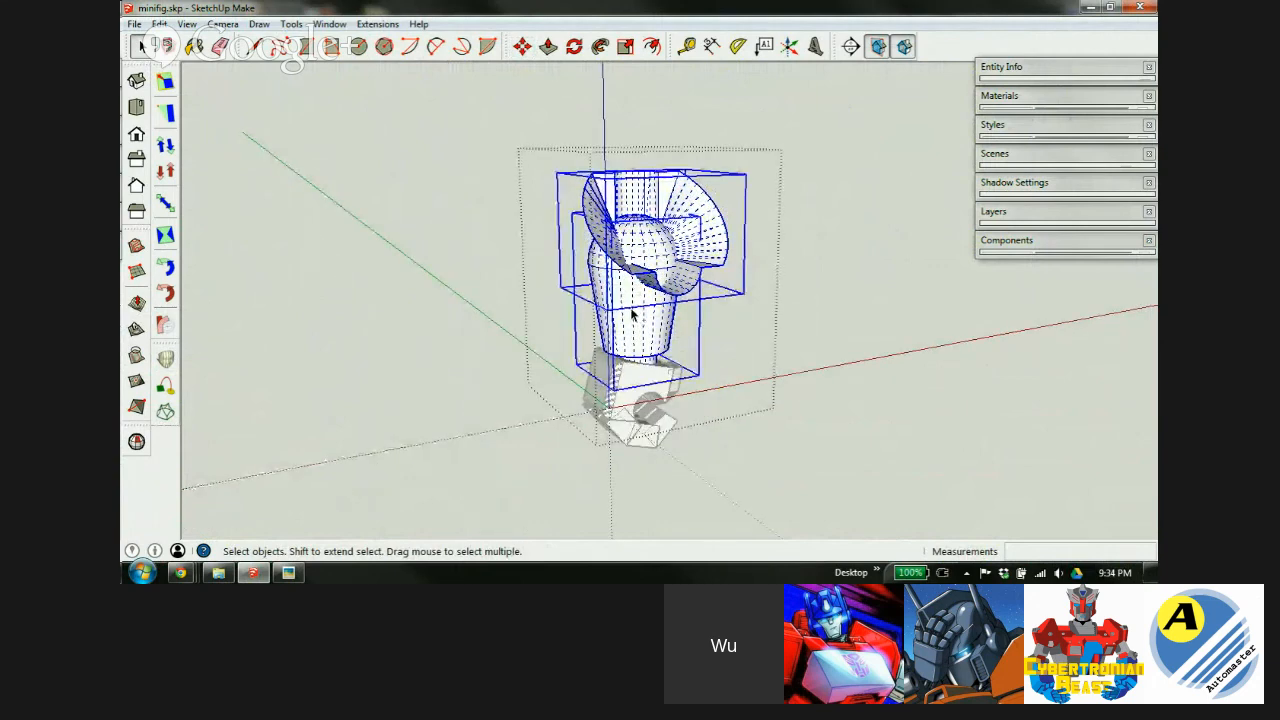
Scale both pieces up uniformly by 100 and fit the model in view.
{"action": "key", "text": "s"}
{"action": "left_click_drag", "start_coordinate": [744, 175], "coordinate": [865, 126]}
{"action": "type", "text": "1"}
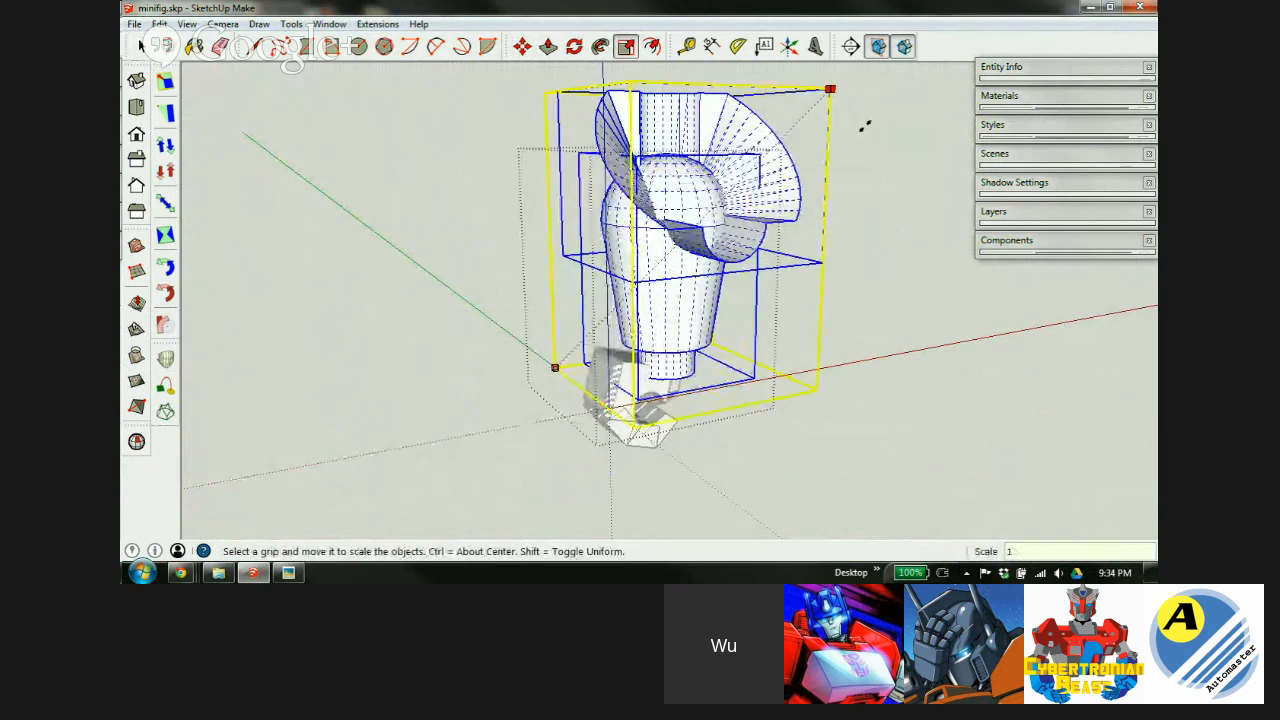
{"action": "key", "text": "Return"}
{"action": "key", "text": "shift+z"}
{"action": "key", "text": "space"}
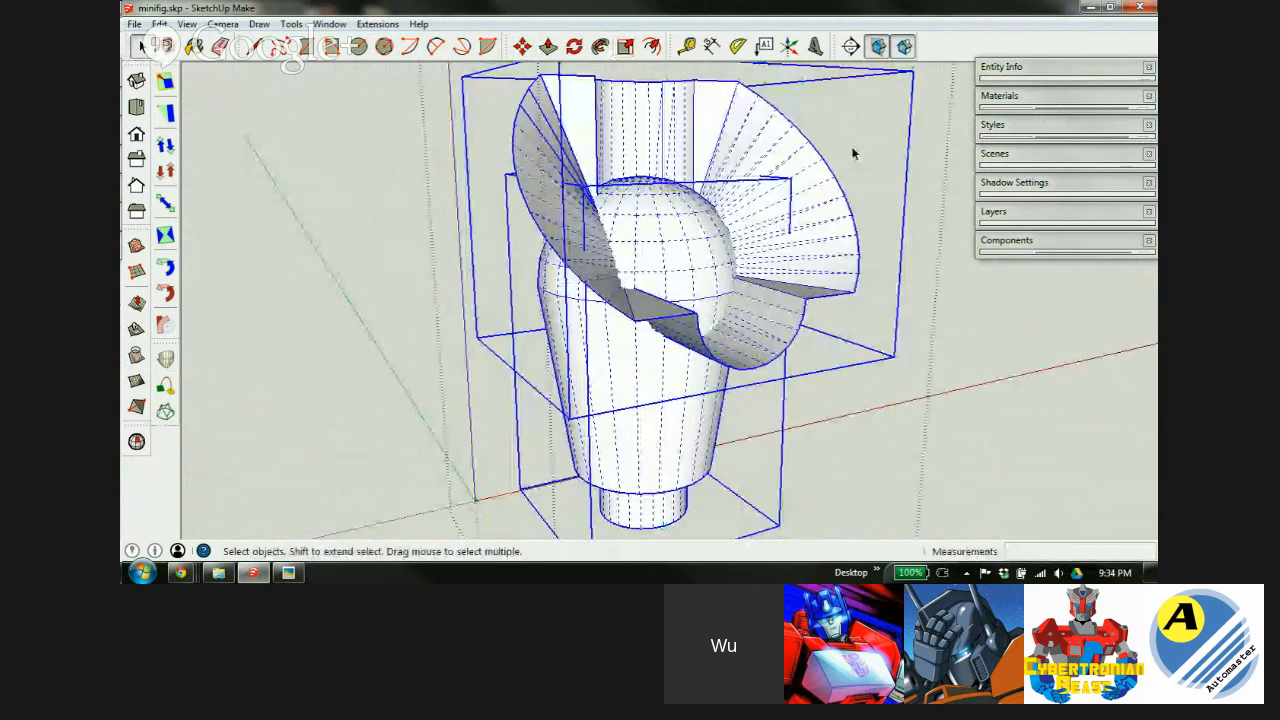
{"action": "scroll", "coordinate": [733, 230], "scroll_direction": "down", "scroll_amount": 2}
Explode the scaled pieces into loose geometry.
{"action": "right_click", "coordinate": [668, 210]}
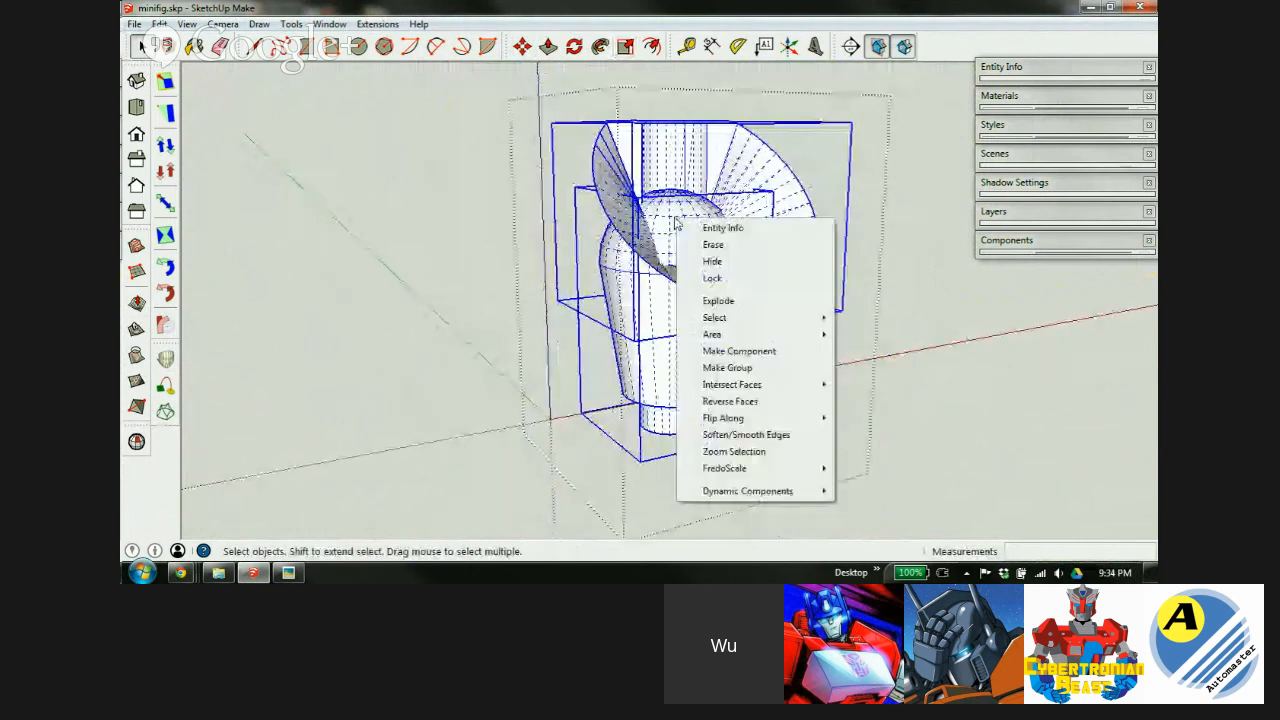
{"action": "left_click", "coordinate": [716, 300]}
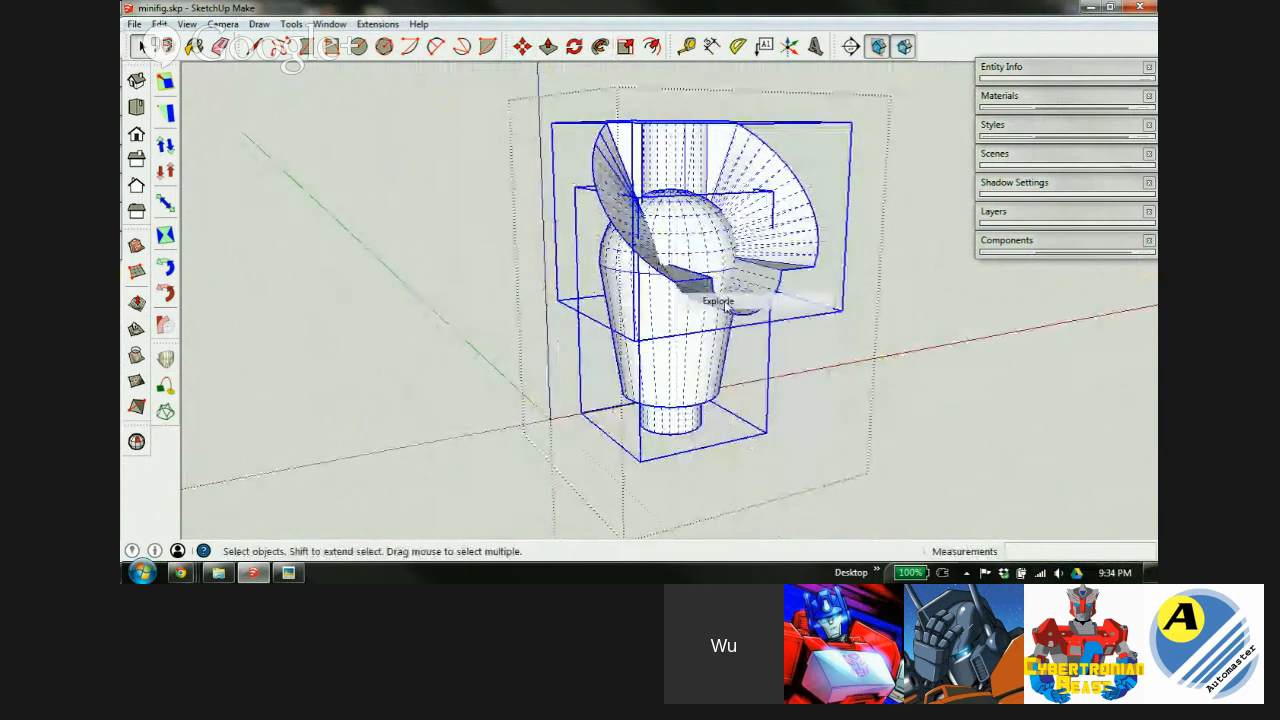
{"action": "left_click", "coordinate": [819, 186]}
Select the central curved ball face and the lower curved faces.
{"action": "middle_click_drag", "start_coordinate": [700, 222], "coordinate": [672, 262]}
{"action": "left_click", "coordinate": [675, 262]}
{"action": "scroll", "coordinate": [680, 263], "scroll_direction": "up", "scroll_amount": 3}
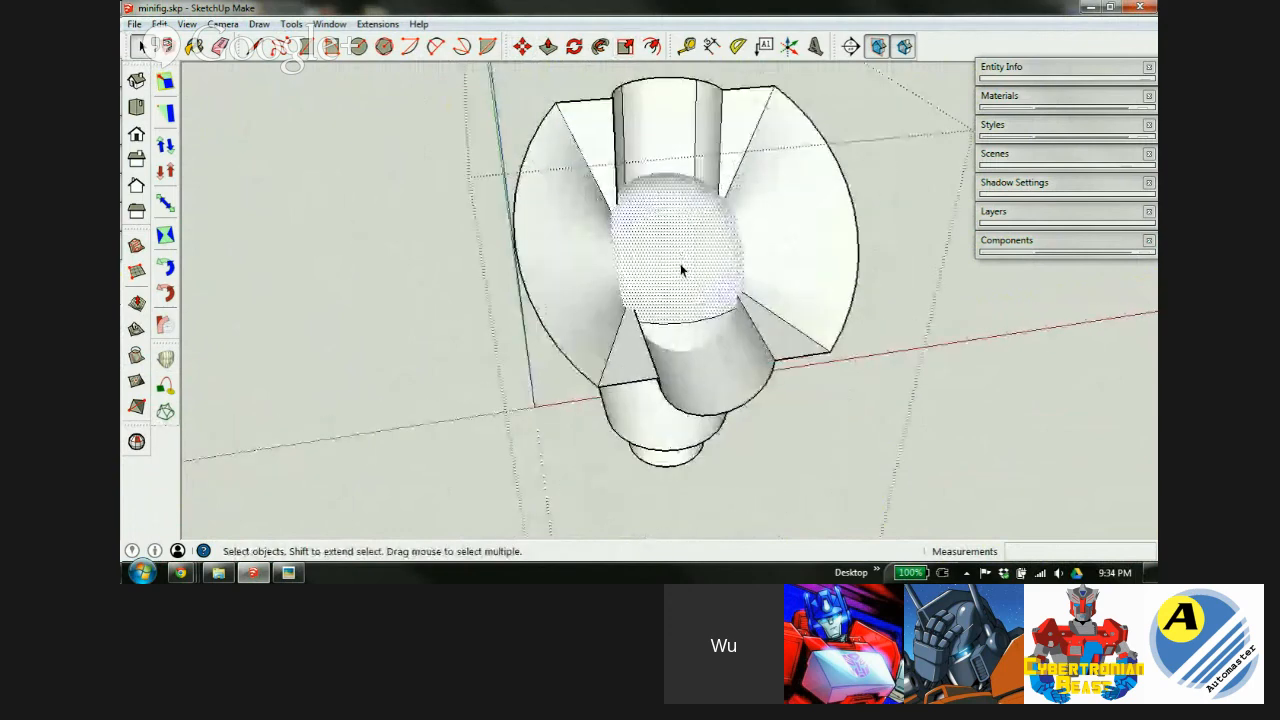
{"action": "scroll", "coordinate": [689, 337], "scroll_direction": "down", "scroll_amount": 1}
{"action": "scroll", "coordinate": [689, 340], "scroll_direction": "up", "scroll_amount": 3}
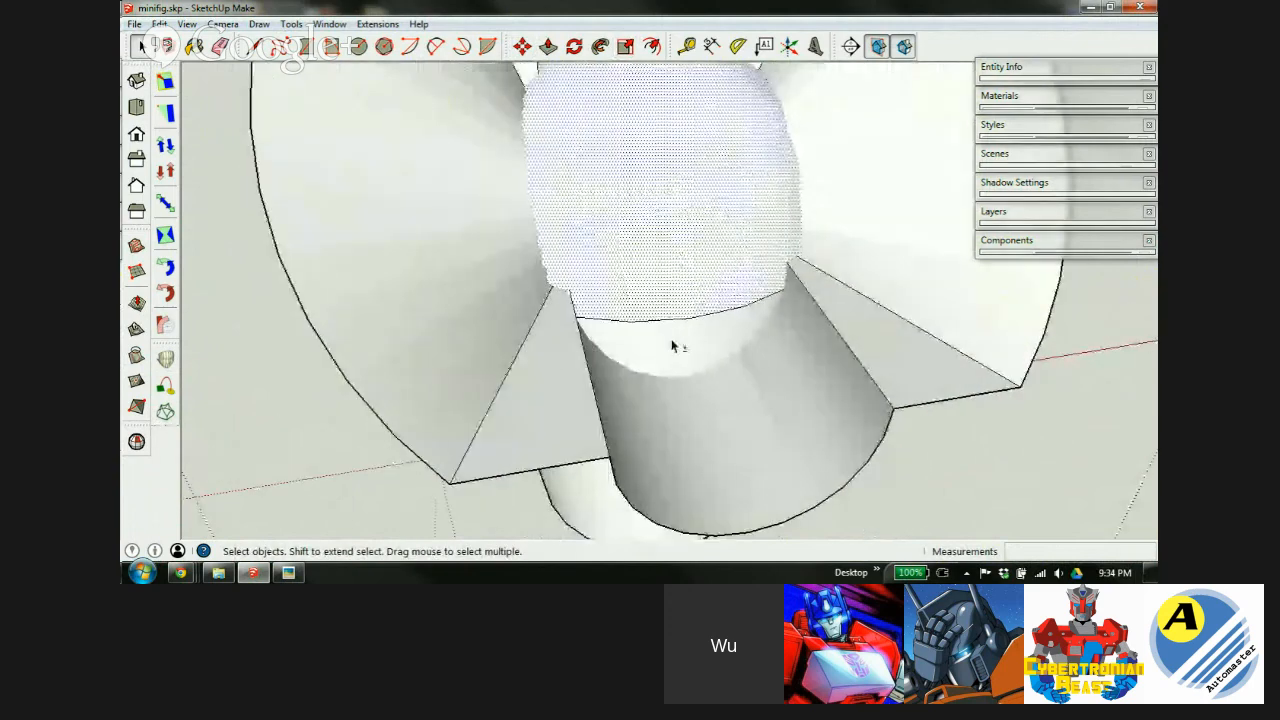
{"action": "left_click", "coordinate": [672, 346], "text": "shift"}
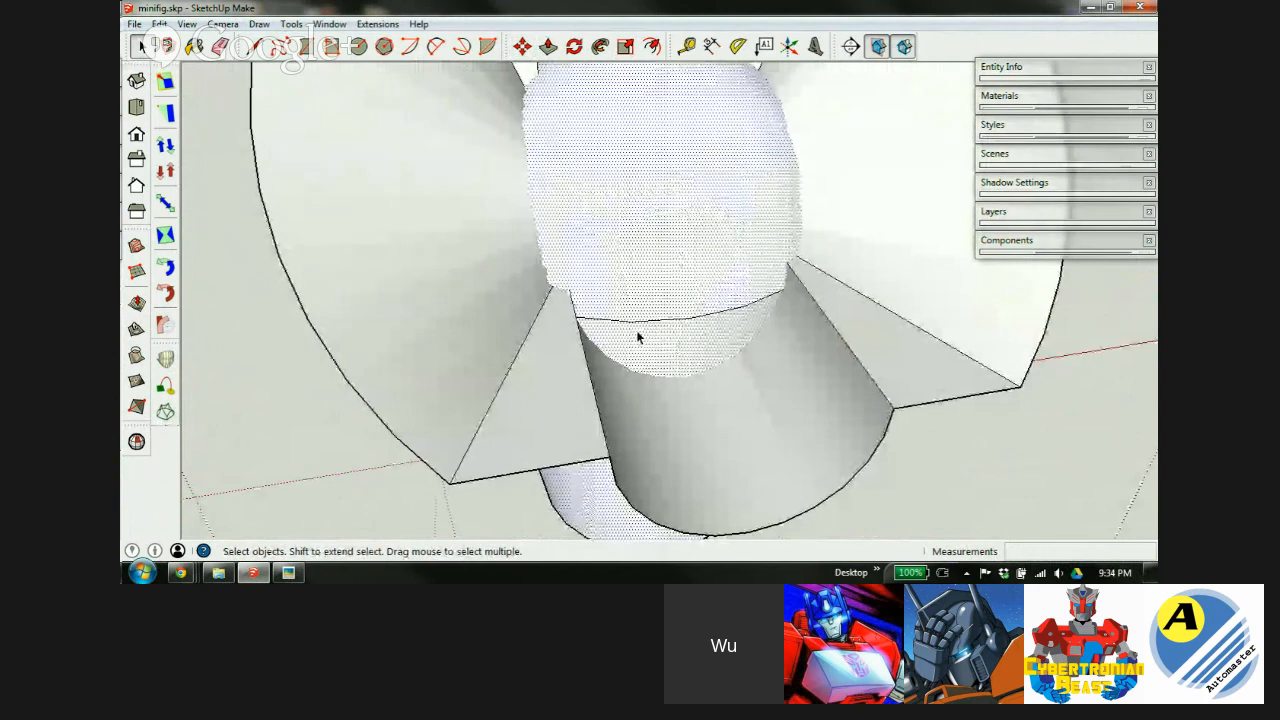
{"action": "scroll", "coordinate": [636, 330], "scroll_direction": "down", "scroll_amount": 2}
Intersect the selected curved faces with their surroundings.
{"action": "right_click", "coordinate": [651, 226]}
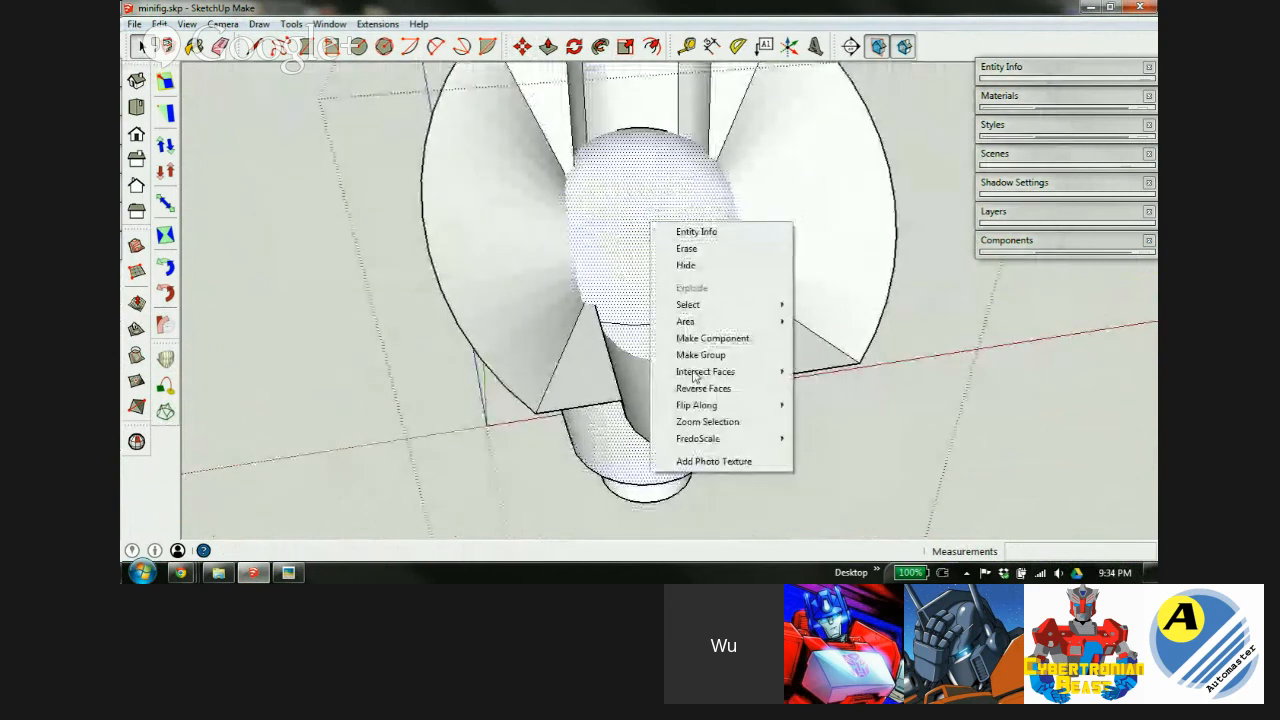
{"action": "mouse_move", "coordinate": [694, 376]}
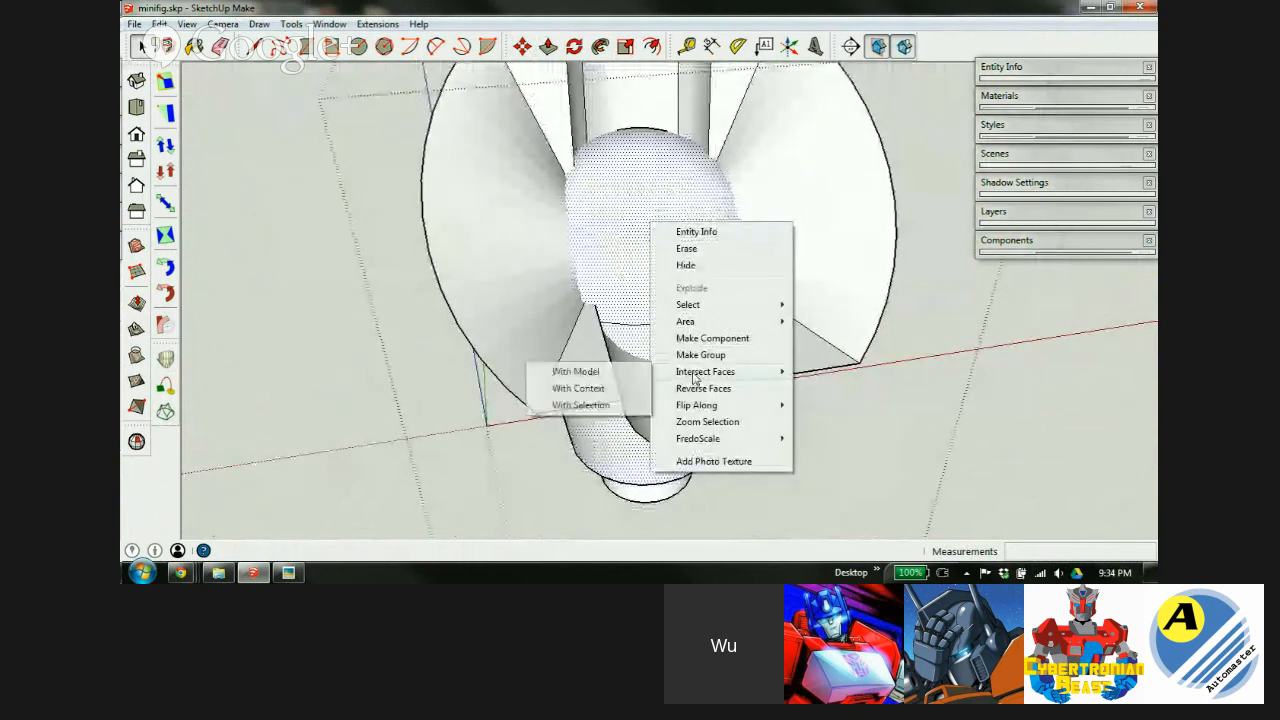
{"action": "left_click", "coordinate": [598, 390]}
{"action": "scroll", "coordinate": [664, 393], "scroll_direction": "down", "scroll_amount": 3}
{"action": "scroll", "coordinate": [660, 375], "scroll_direction": "up", "scroll_amount": 2}
{"action": "middle_click_drag", "start_coordinate": [656, 367], "coordinate": [802, 360]}
Select the entire connected model and scale it back down to .01.
{"action": "triple_click", "coordinate": [800, 368]}
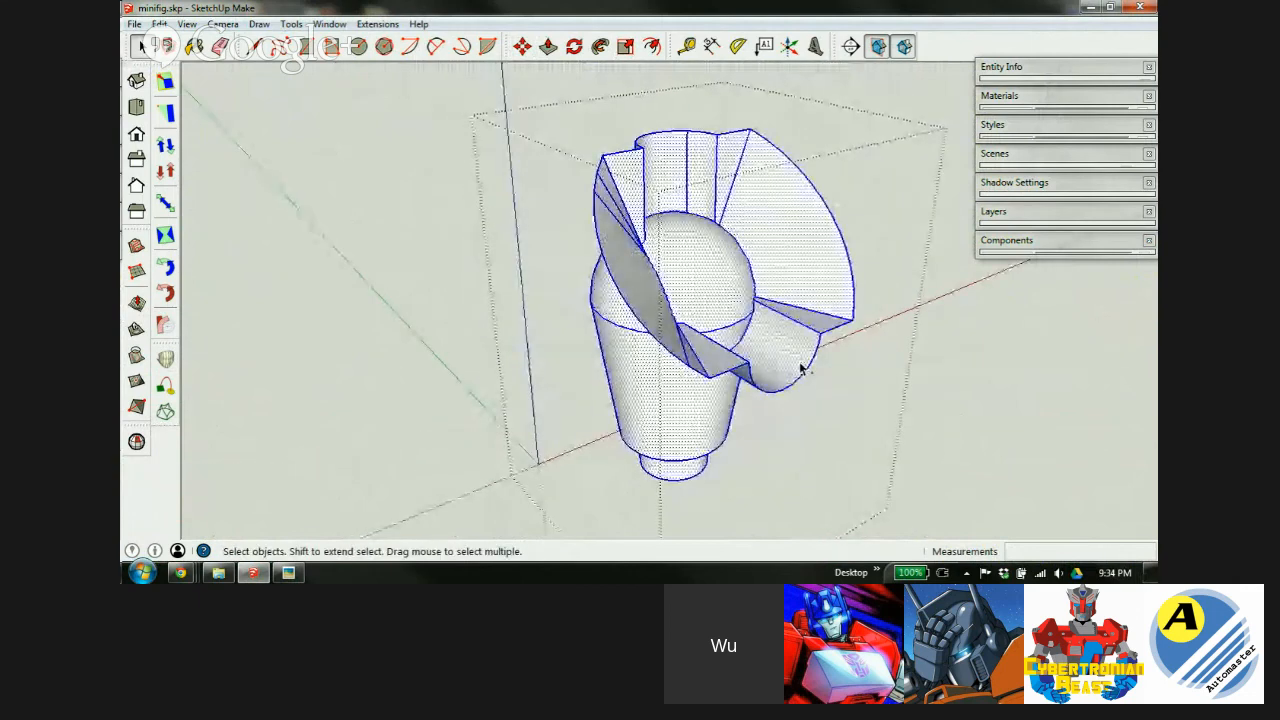
{"action": "key", "text": "z"}
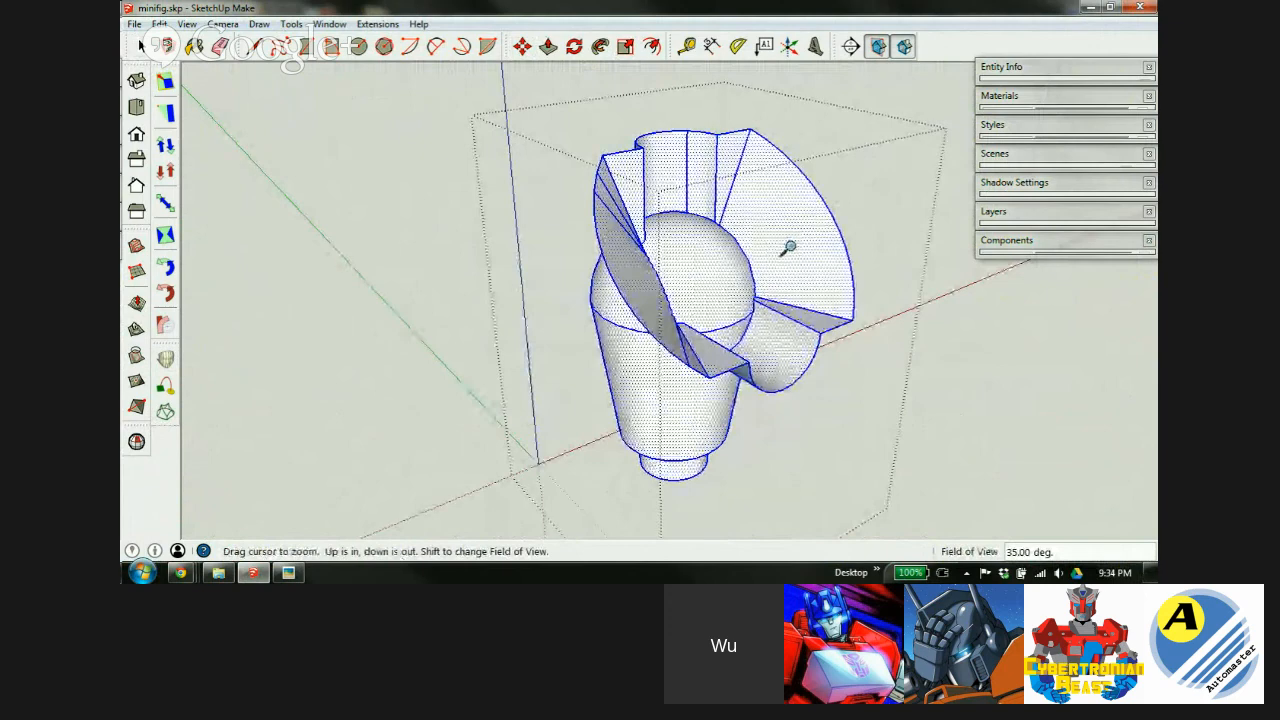
{"action": "key", "text": "s"}
{"action": "left_click_drag", "start_coordinate": [900, 151], "coordinate": [782, 251]}
{"action": "type", "text": "0"}
{"action": "key", "text": "Return"}
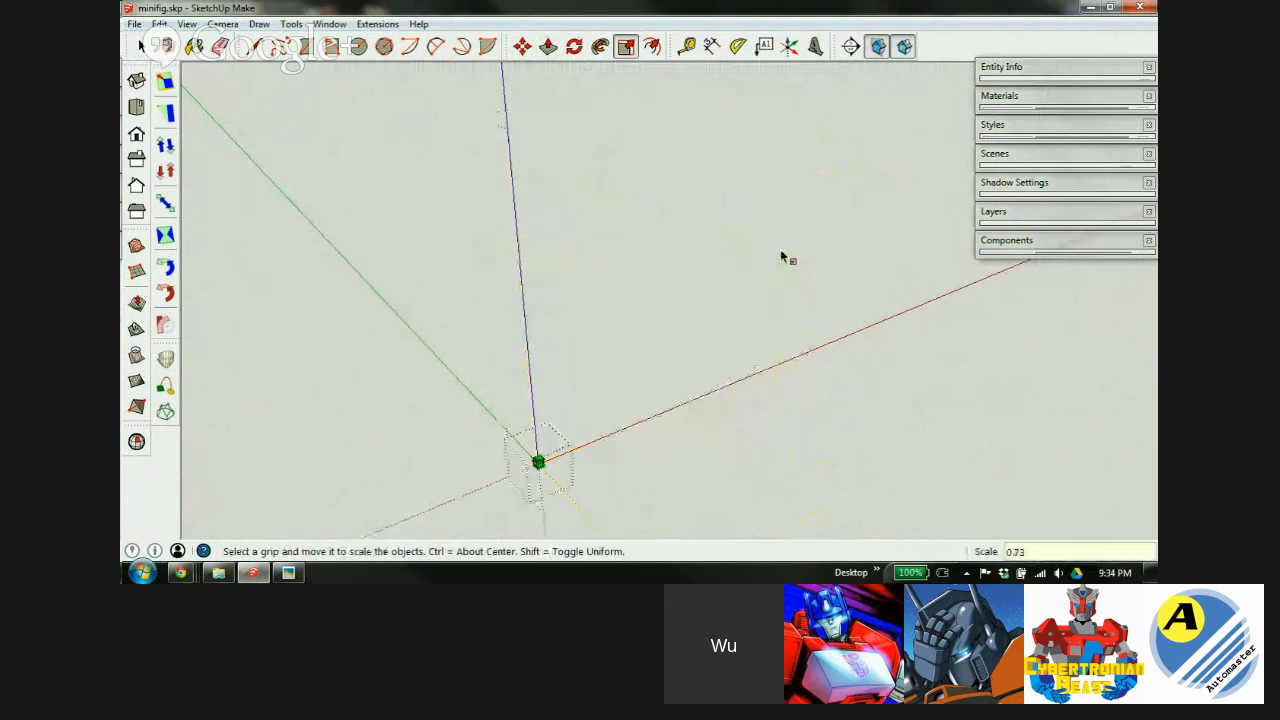
{"action": "key", "text": "shift+z"}
{"action": "key", "text": "space"}
Select and delete the face covering the ball joint sphere.
{"action": "scroll", "coordinate": [637, 366], "scroll_direction": "down", "scroll_amount": 2}
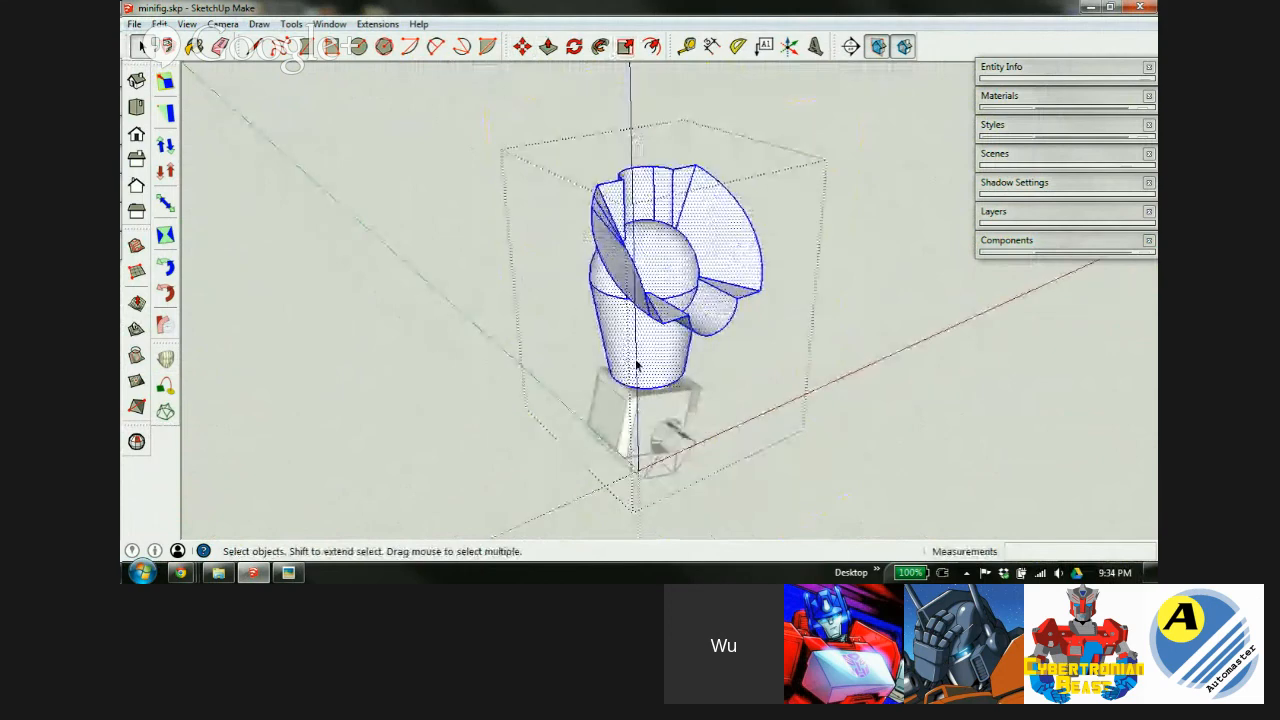
{"action": "left_click", "coordinate": [764, 211]}
{"action": "scroll", "coordinate": [663, 263], "scroll_direction": "up", "scroll_amount": 3}
{"action": "left_click", "coordinate": [610, 298]}
{"action": "middle_click_drag", "start_coordinate": [681, 363], "coordinate": [498, 350]}
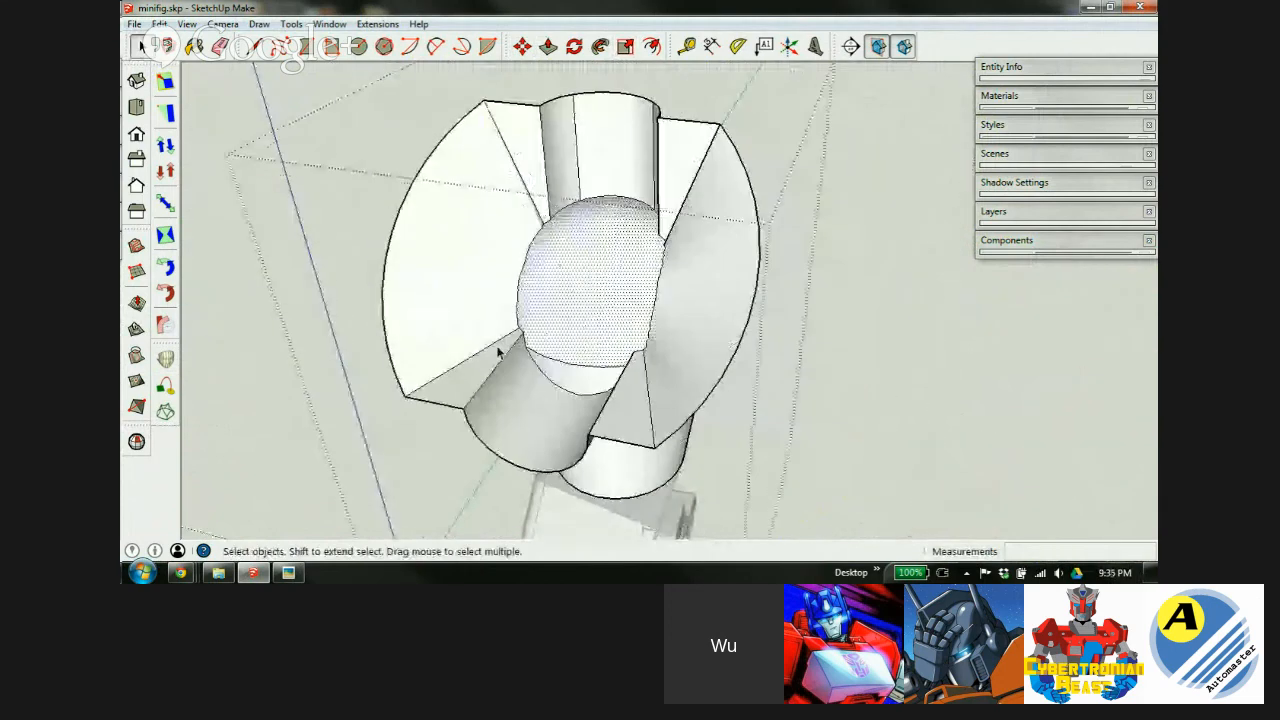
{"action": "middle_click_drag", "start_coordinate": [637, 237], "coordinate": [553, 213]}
{"action": "middle_click_drag", "start_coordinate": [597, 313], "coordinate": [714, 302]}
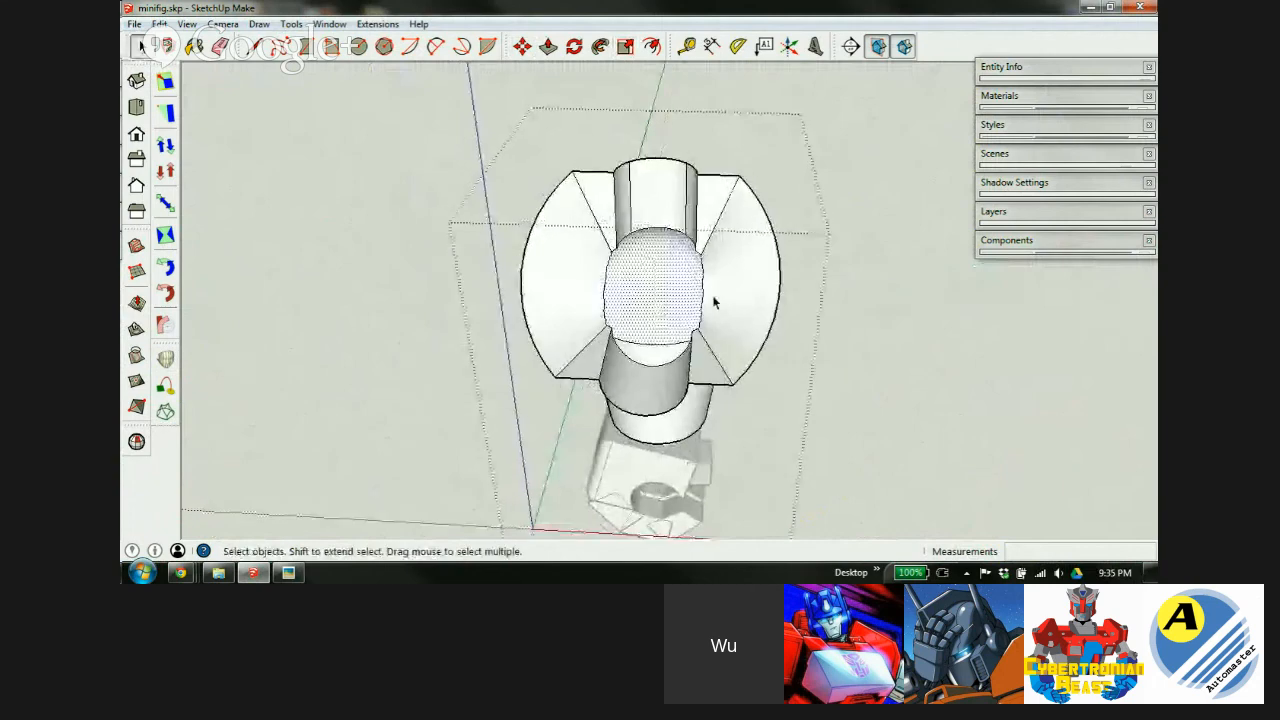
{"action": "scroll", "coordinate": [714, 302], "scroll_direction": "up", "scroll_amount": 5}
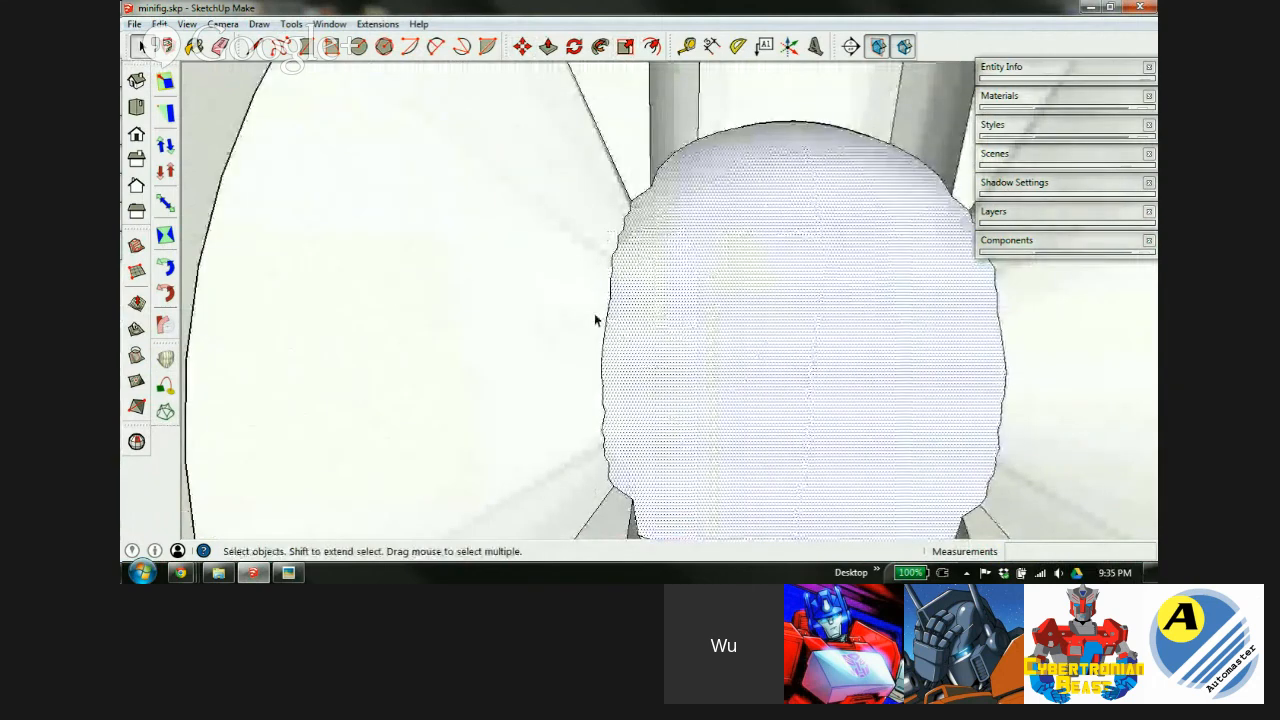
{"action": "scroll", "coordinate": [580, 274], "scroll_direction": "down", "scroll_amount": 3}
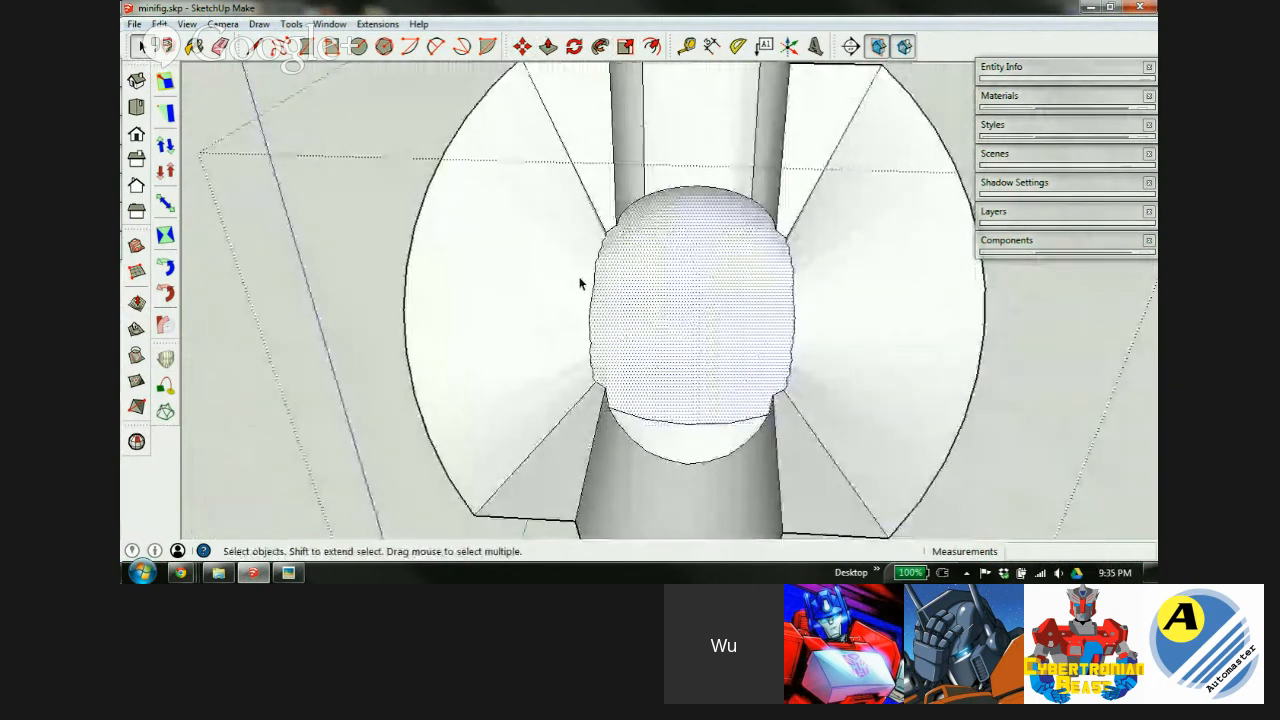
{"action": "key", "text": "Delete"}
Delete the small face below the ball and the left and centre fan faces.
{"action": "left_click", "coordinate": [672, 443]}
{"action": "mouse_move", "coordinate": [676, 447]}
{"action": "middle_mouse_down"}
{"action": "mouse_move", "coordinate": [686, 491]}
{"action": "mouse_move", "coordinate": [820, 266]}
{"action": "mouse_move", "coordinate": [674, 396]}
{"action": "middle_mouse_up"}
{"action": "key", "text": "Delete"}
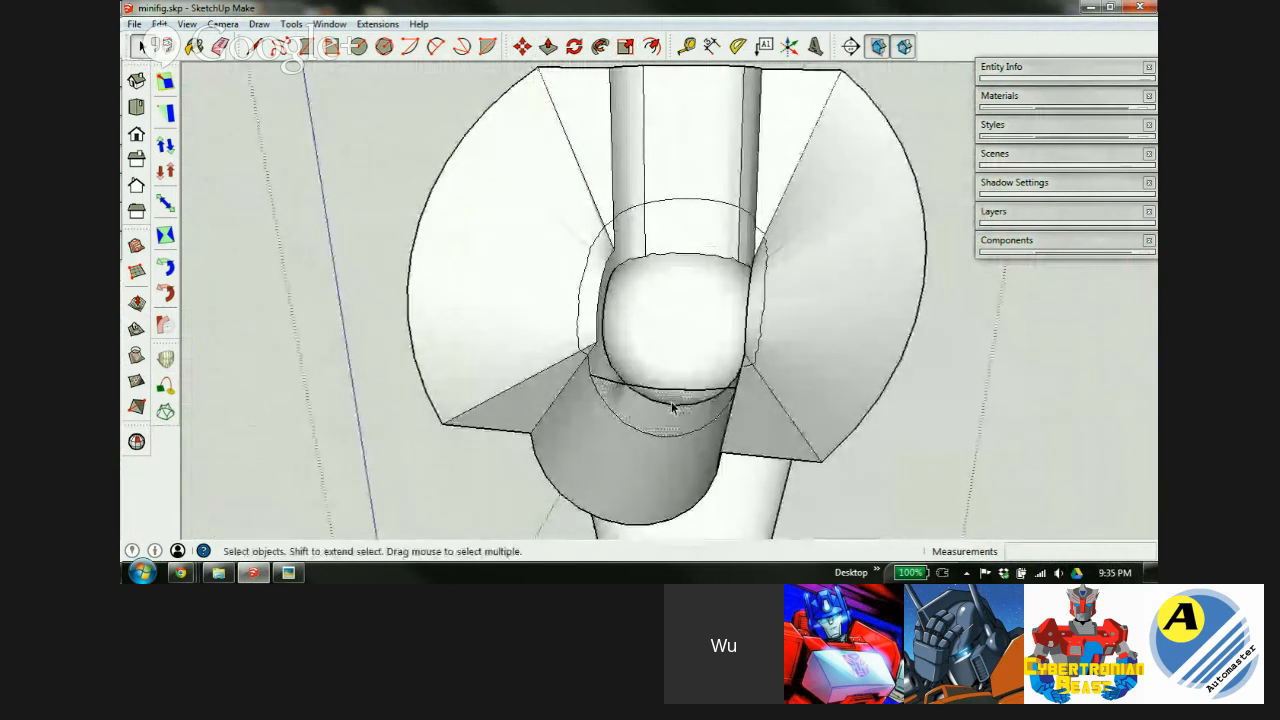
{"action": "left_click", "coordinate": [548, 226]}
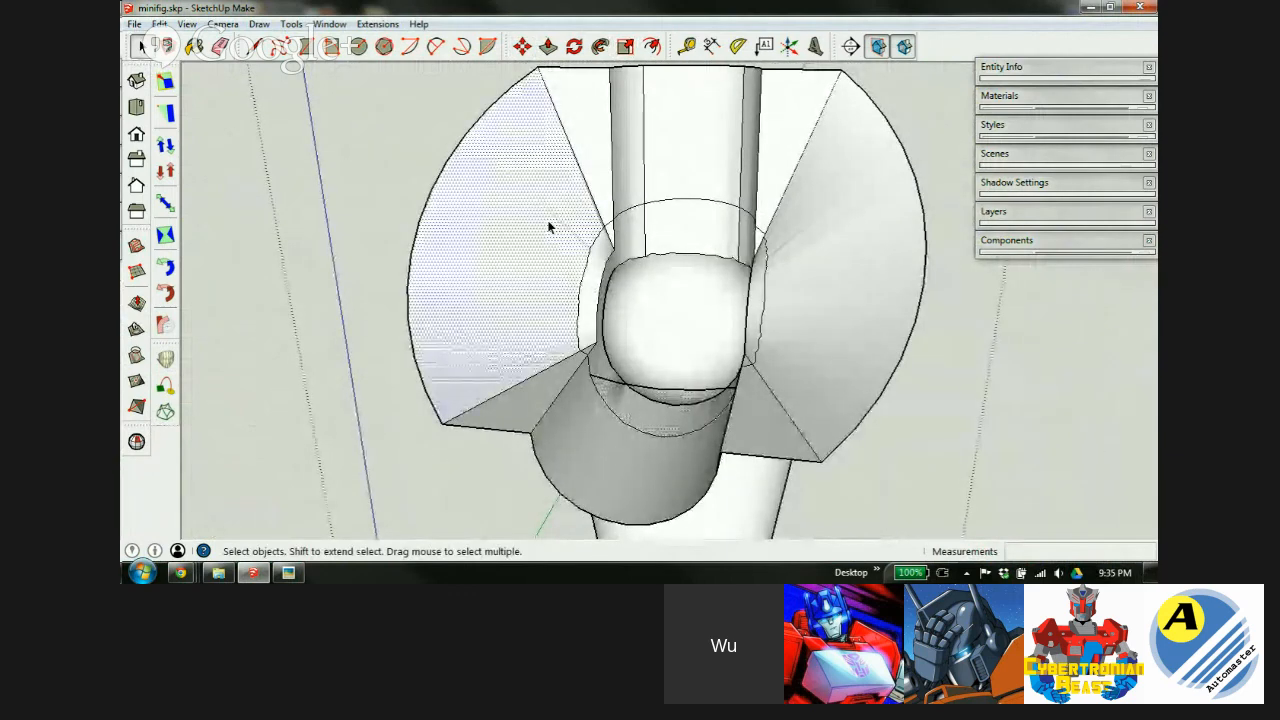
{"action": "left_click", "coordinate": [597, 155]}
{"action": "key", "text": "Delete"}
{"action": "left_click", "coordinate": [631, 144]}
{"action": "key", "text": "Delete"}
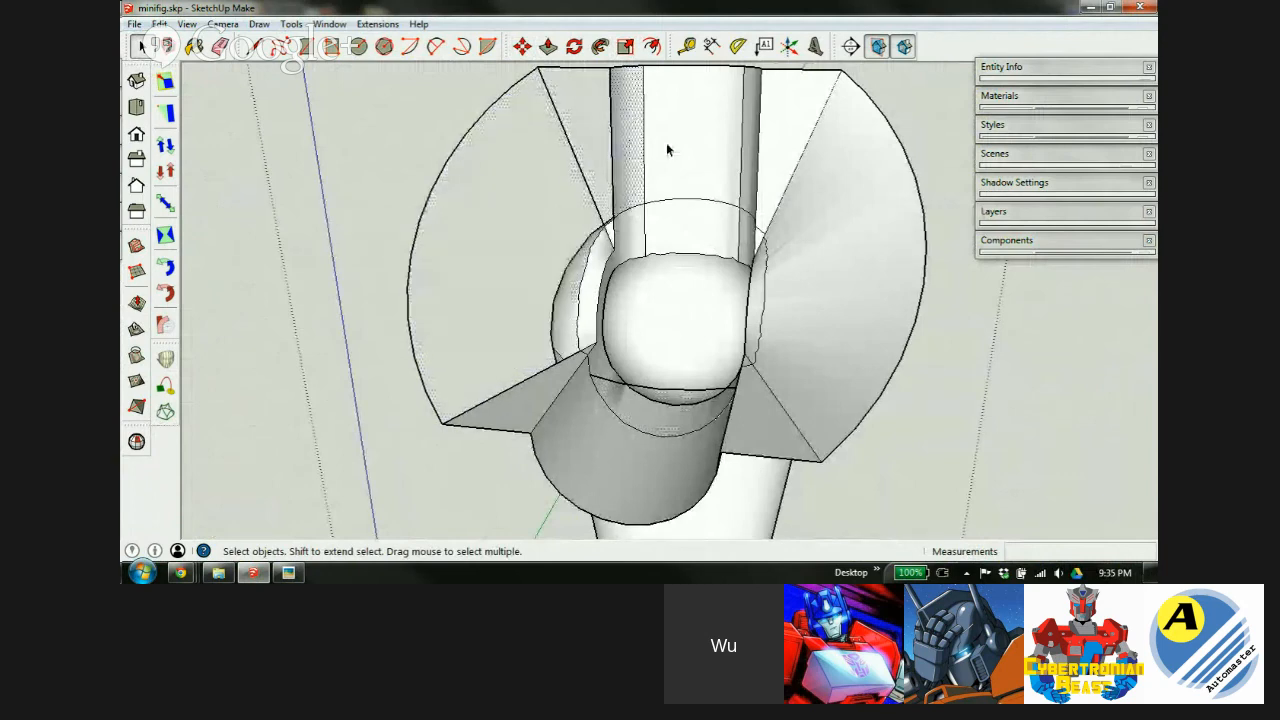
{"action": "left_click", "coordinate": [668, 147]}
{"action": "key", "text": "Delete"}
Delete the right fan faces and the grey triangular and curved faces beneath the joint.
{"action": "left_click", "coordinate": [750, 143]}
{"action": "key", "text": "Delete"}
{"action": "left_click", "coordinate": [775, 145]}
{"action": "key", "text": "Delete"}
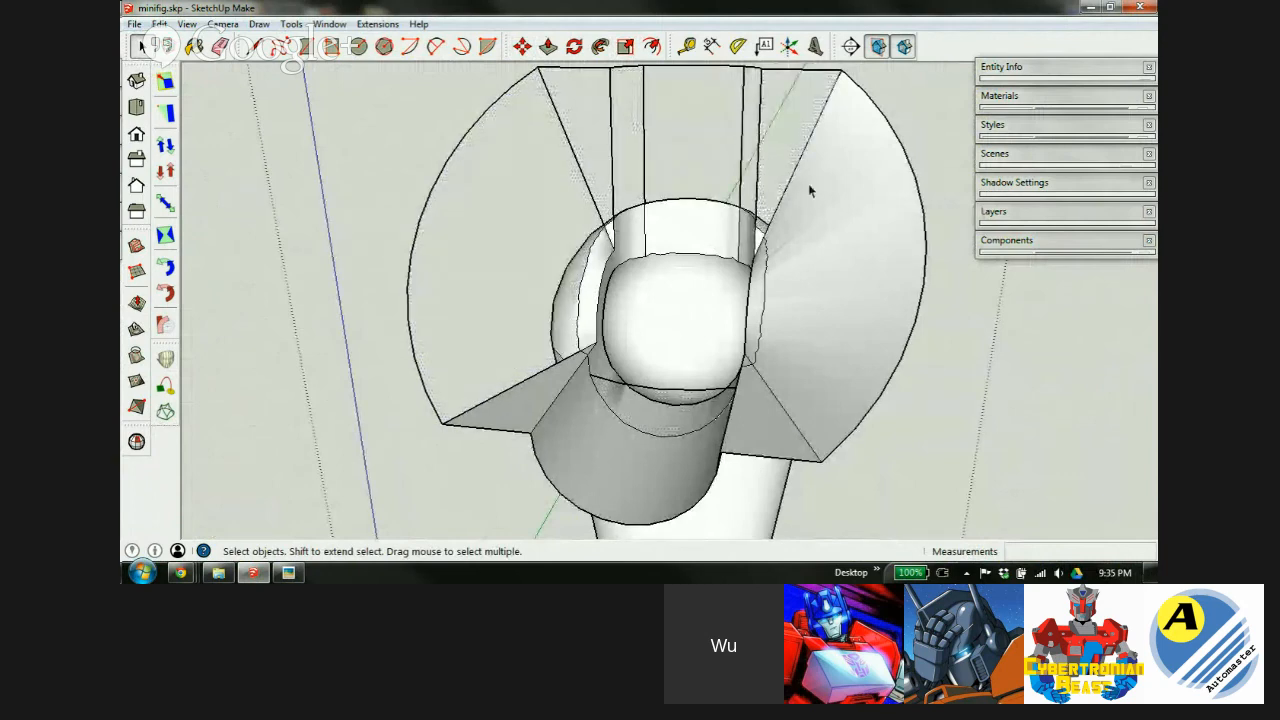
{"action": "left_click", "coordinate": [809, 188]}
{"action": "key", "text": "Delete"}
{"action": "left_click", "coordinate": [750, 430]}
{"action": "key", "text": "Delete"}
{"action": "left_click", "coordinate": [605, 461]}
{"action": "key", "text": "Delete"}
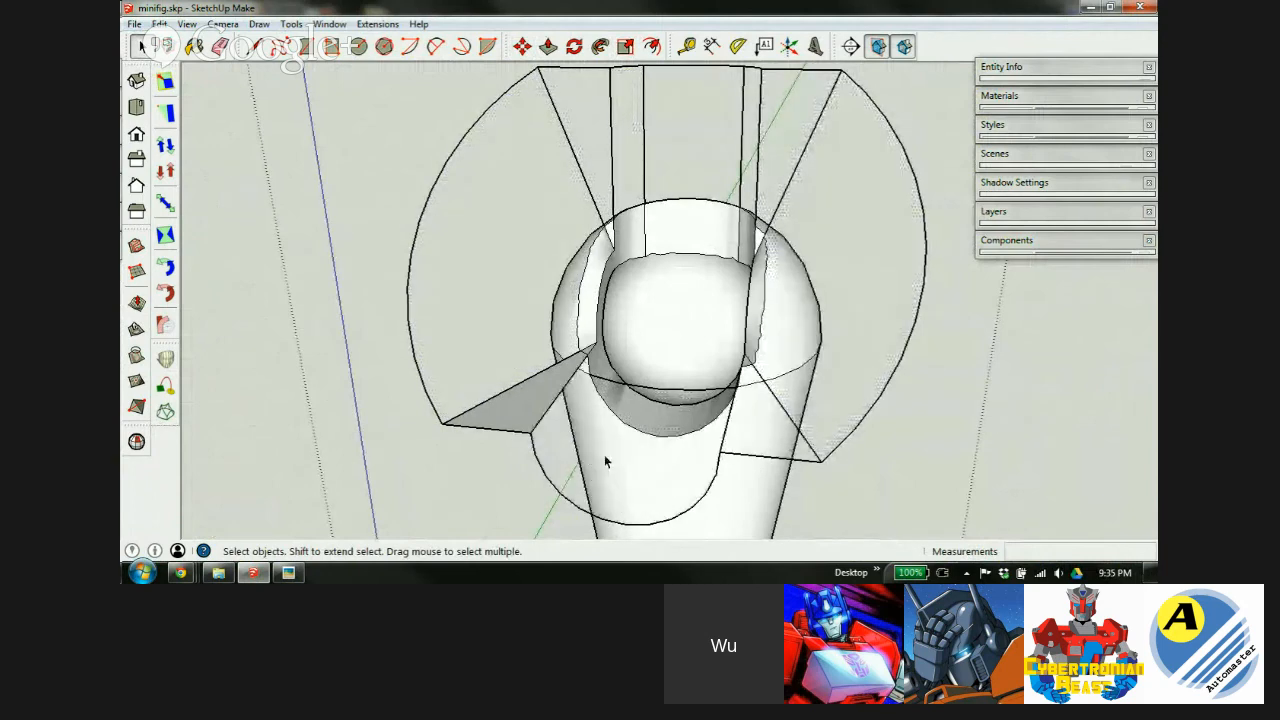
{"action": "left_click", "coordinate": [535, 420]}
{"action": "key", "text": "Delete"}
Erase the leftover left edges, the lower-left arc edge and the sphere-to-arc edge with the Eraser.
{"action": "key", "text": "e"}
{"action": "middle_click_drag", "start_coordinate": [560, 417], "coordinate": [500, 371]}
{"action": "mouse_move", "coordinate": [490, 346]}
{"action": "left_mouse_down"}
{"action": "mouse_move", "coordinate": [492, 415]}
{"action": "mouse_move", "coordinate": [440, 461]}
{"action": "left_mouse_up"}
{"action": "mouse_move", "coordinate": [622, 136]}
{"action": "left_mouse_down"}
{"action": "mouse_move", "coordinate": [671, 113]}
{"action": "mouse_move", "coordinate": [817, 198]}
{"action": "mouse_move", "coordinate": [840, 418]}
{"action": "left_mouse_up"}
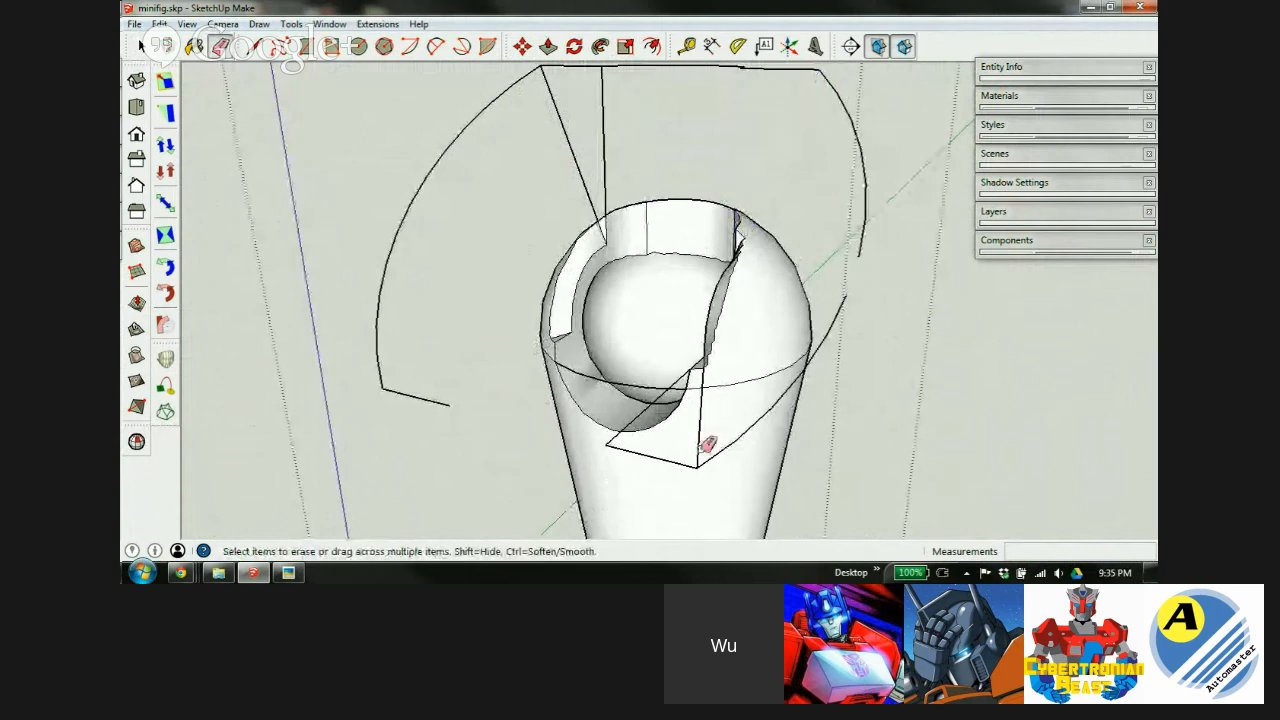
{"action": "mouse_move", "coordinate": [676, 455]}
{"action": "middle_mouse_down"}
{"action": "mouse_move", "coordinate": [994, 463]}
{"action": "mouse_move", "coordinate": [903, 363]}
{"action": "middle_mouse_up"}
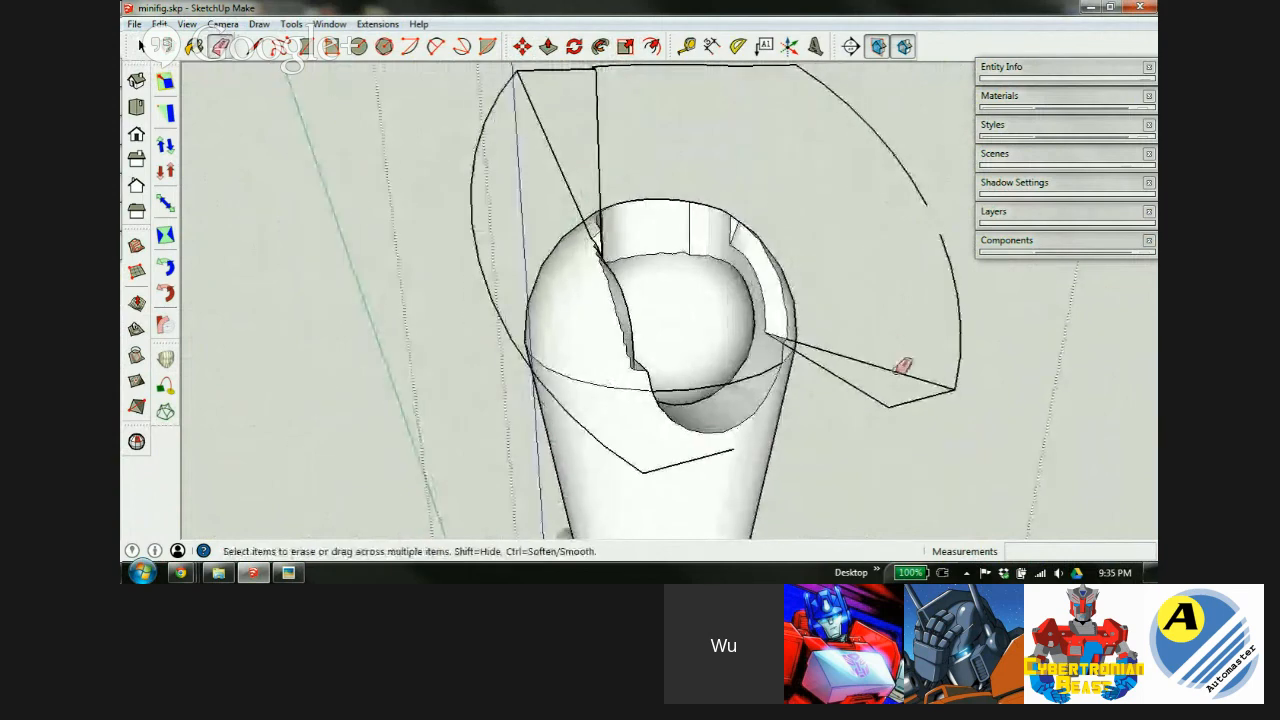
{"action": "left_click", "coordinate": [828, 373]}
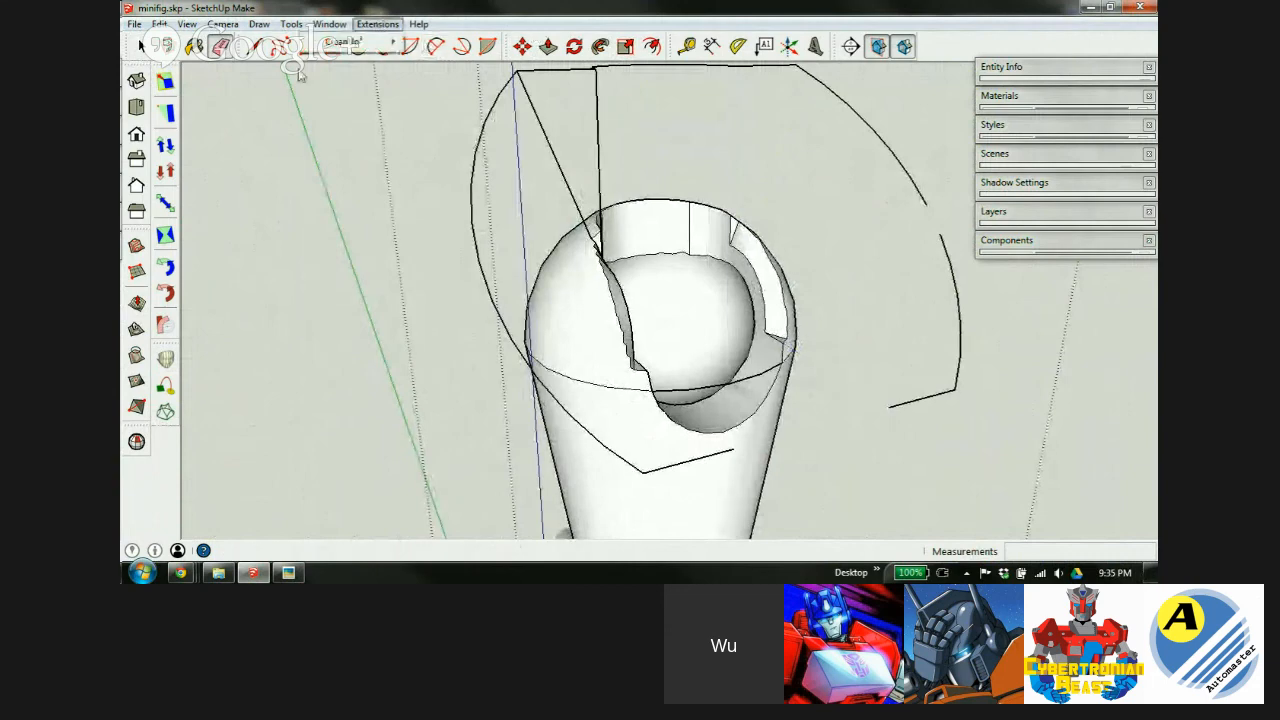
Remove all remaining stray edges with Clean Up³ Erase Stray Edges and inspect the socket.
{"action": "mouse_move", "coordinate": [345, 42]}
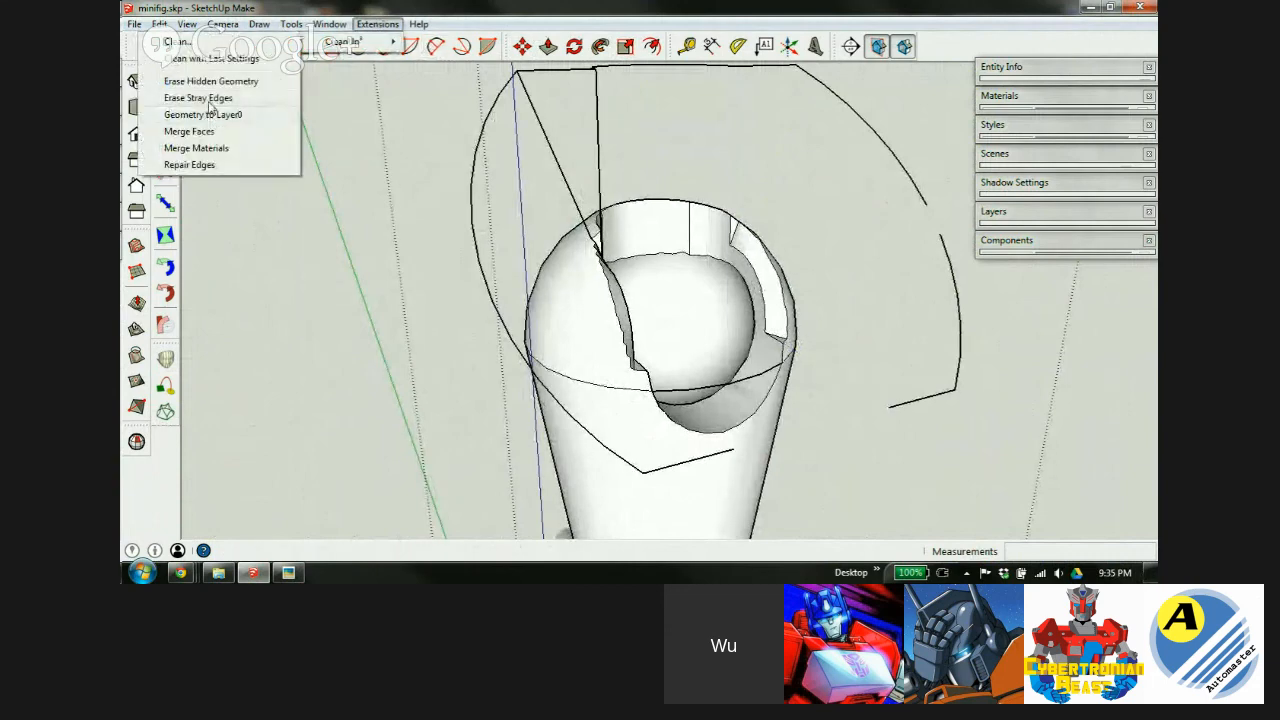
{"action": "left_click", "coordinate": [209, 100]}
{"action": "scroll", "coordinate": [571, 220], "scroll_direction": "down", "scroll_amount": 3}
{"action": "scroll", "coordinate": [643, 257], "scroll_direction": "up", "scroll_amount": 5}
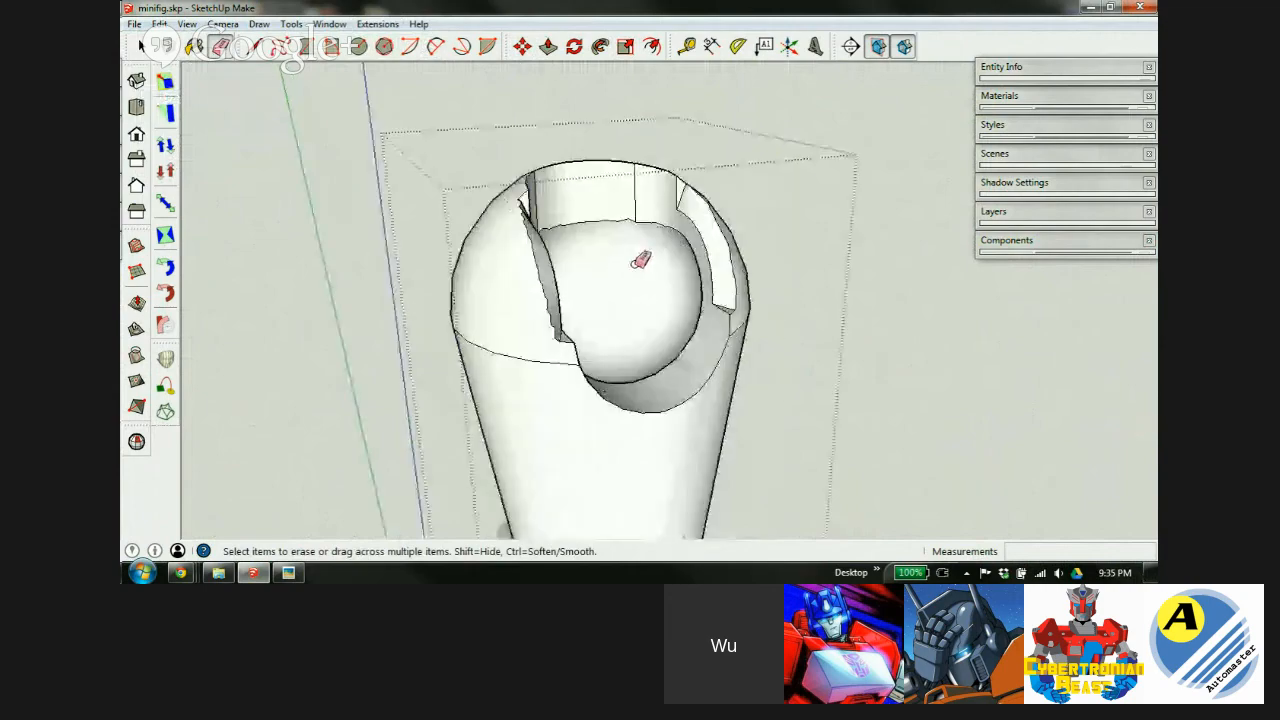
{"action": "middle_click_drag", "start_coordinate": [627, 237], "coordinate": [526, 177]}
{"action": "scroll", "coordinate": [517, 171], "scroll_direction": "down", "scroll_amount": 3}
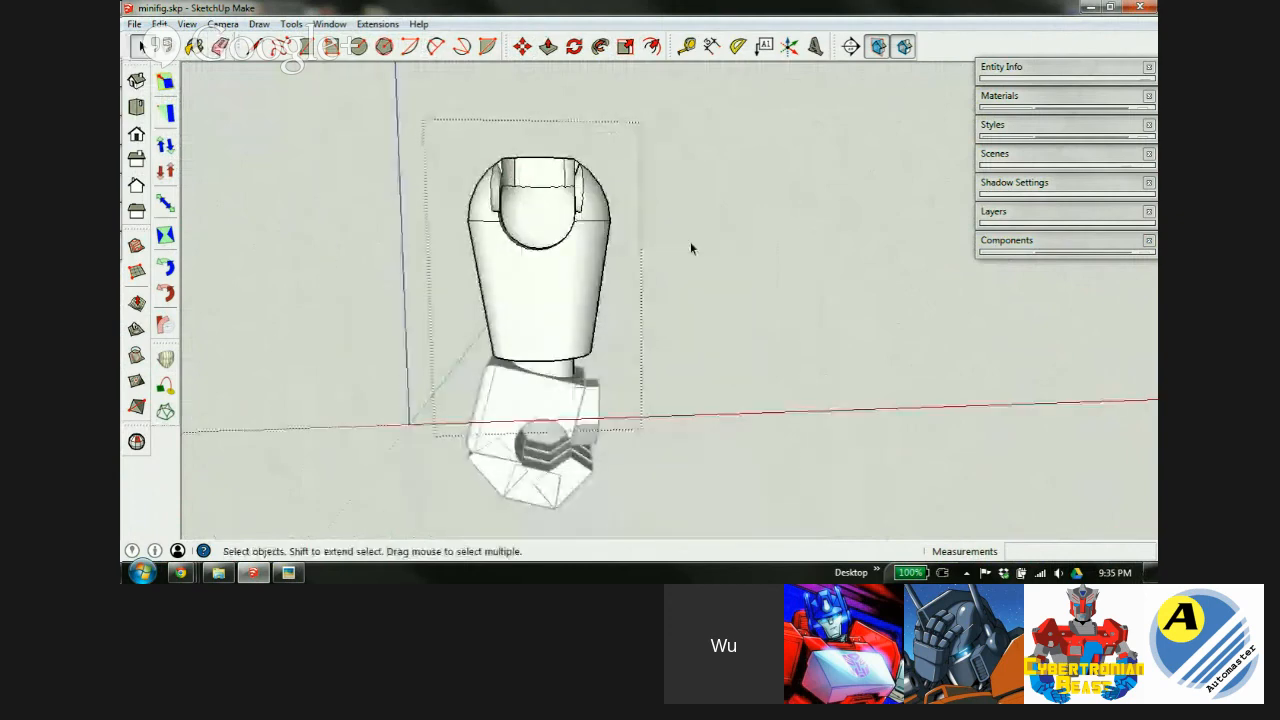
{"action": "scroll", "coordinate": [537, 265], "scroll_direction": "down", "scroll_amount": 5}
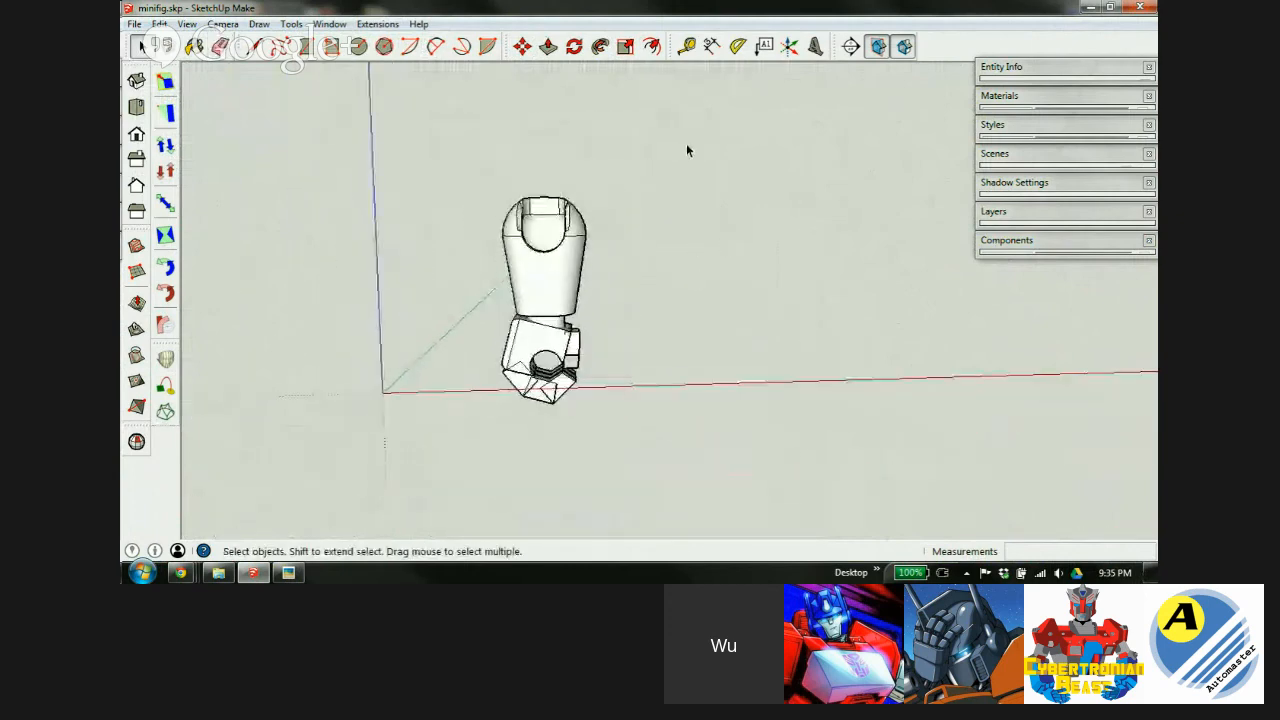
Make the selected arm and hand parts into a component named 'fore arm'.
{"action": "left_click_drag", "start_coordinate": [686, 143], "coordinate": [415, 481]}
{"action": "right_click", "coordinate": [548, 281]}
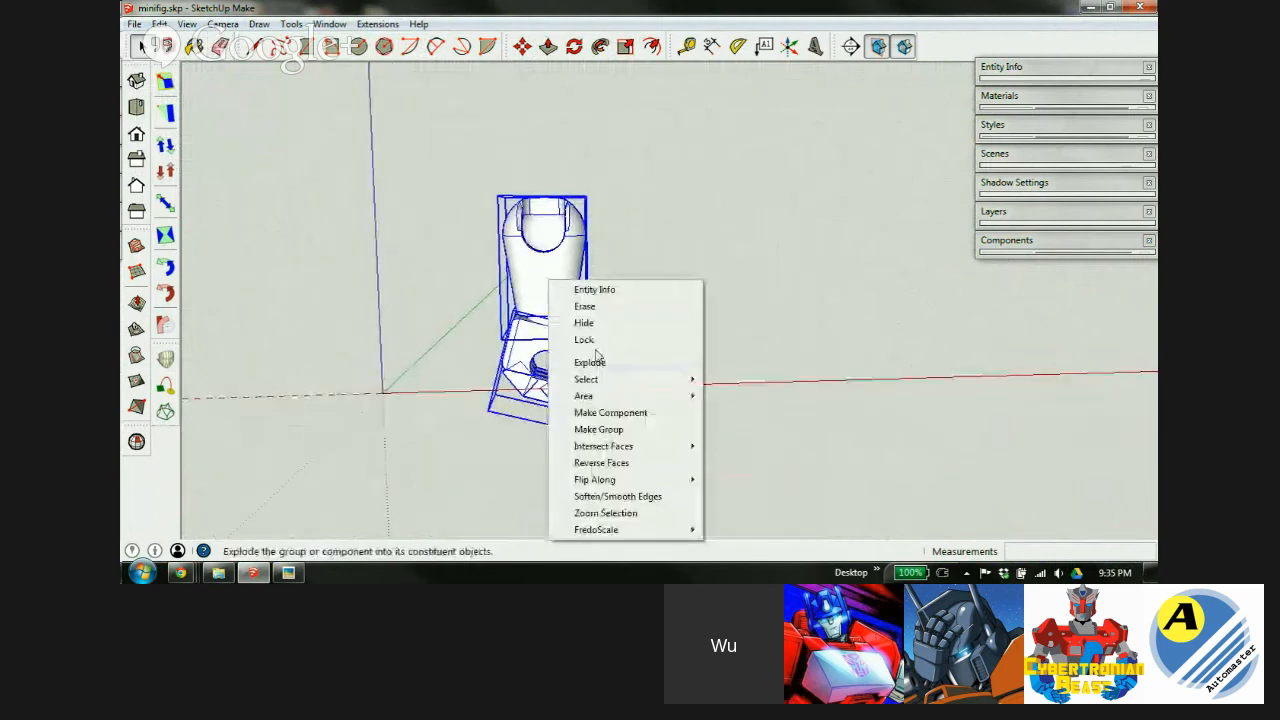
{"action": "left_click", "coordinate": [612, 413]}
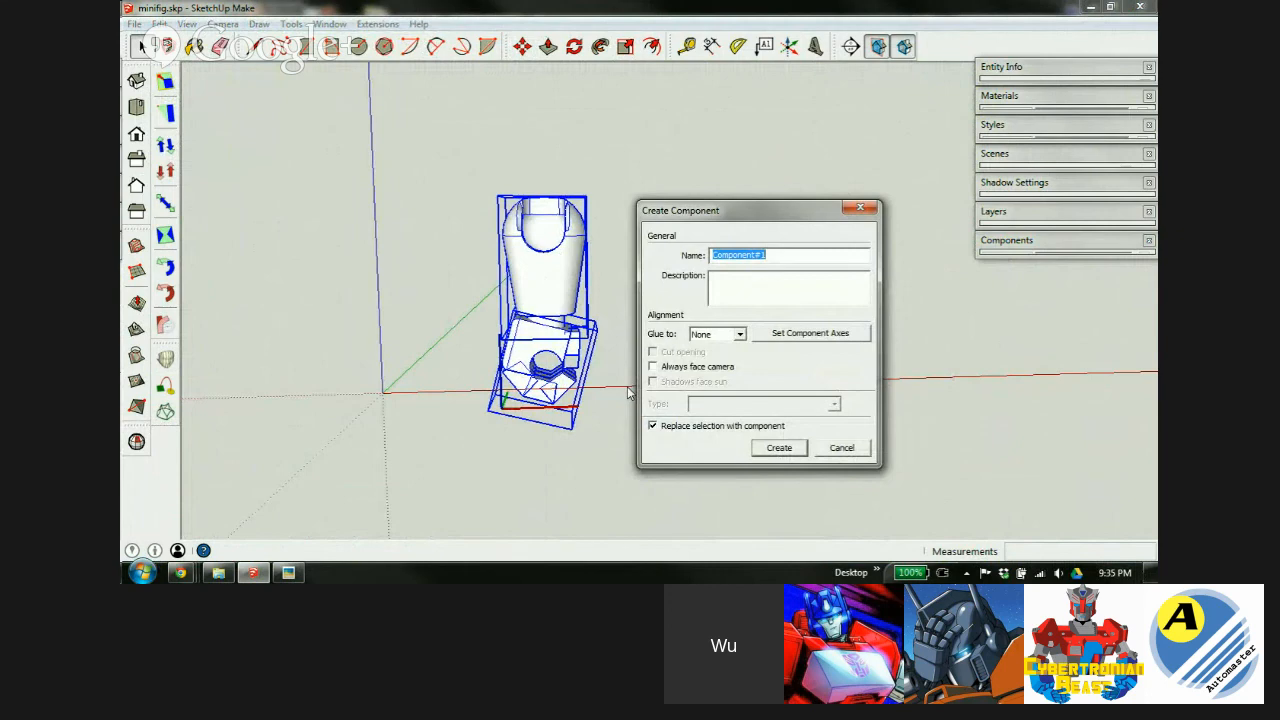
{"action": "type", "text": "f"}
{"action": "key", "text": "Return"}
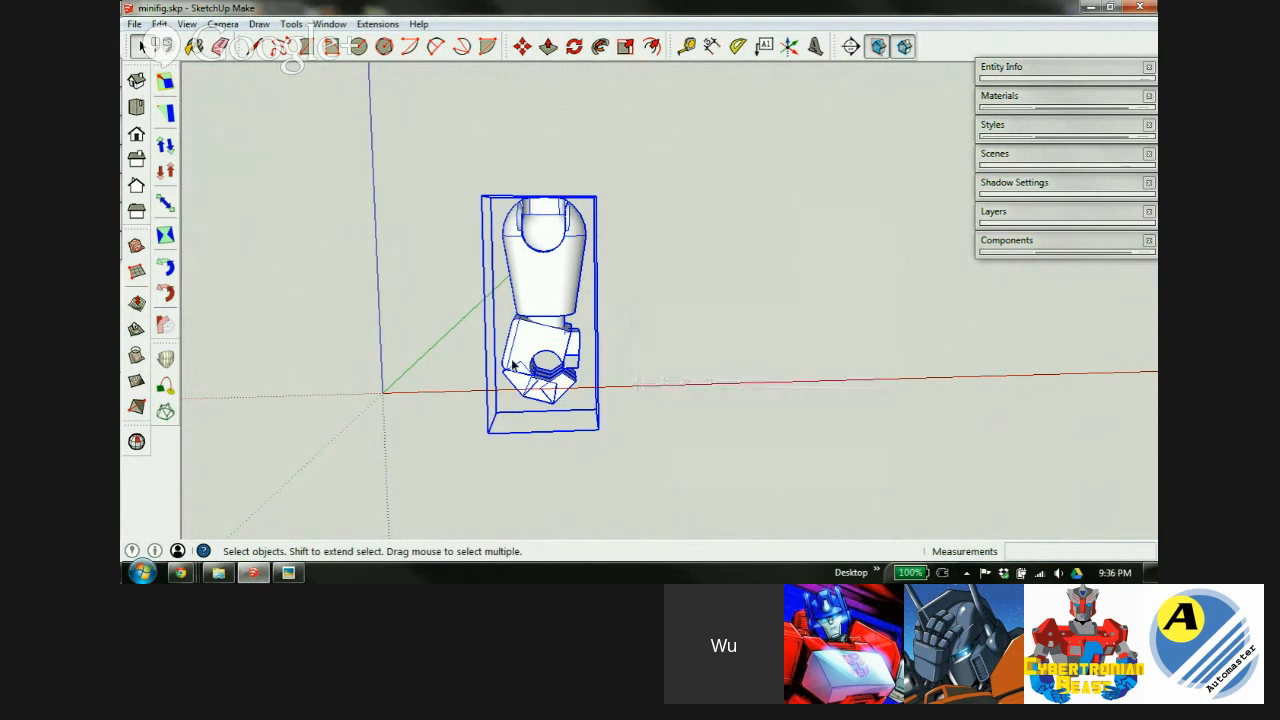
{"action": "left_click", "coordinate": [1088, 243]}
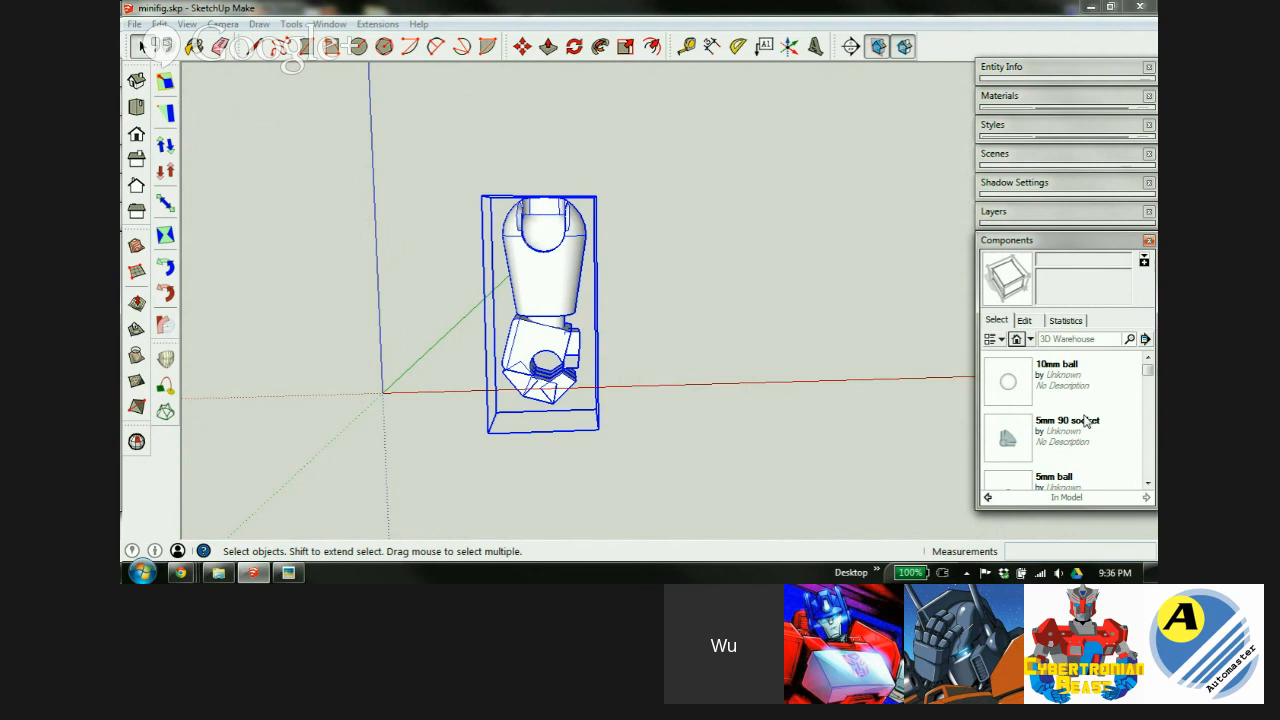
{"action": "left_click", "coordinate": [1060, 241]}
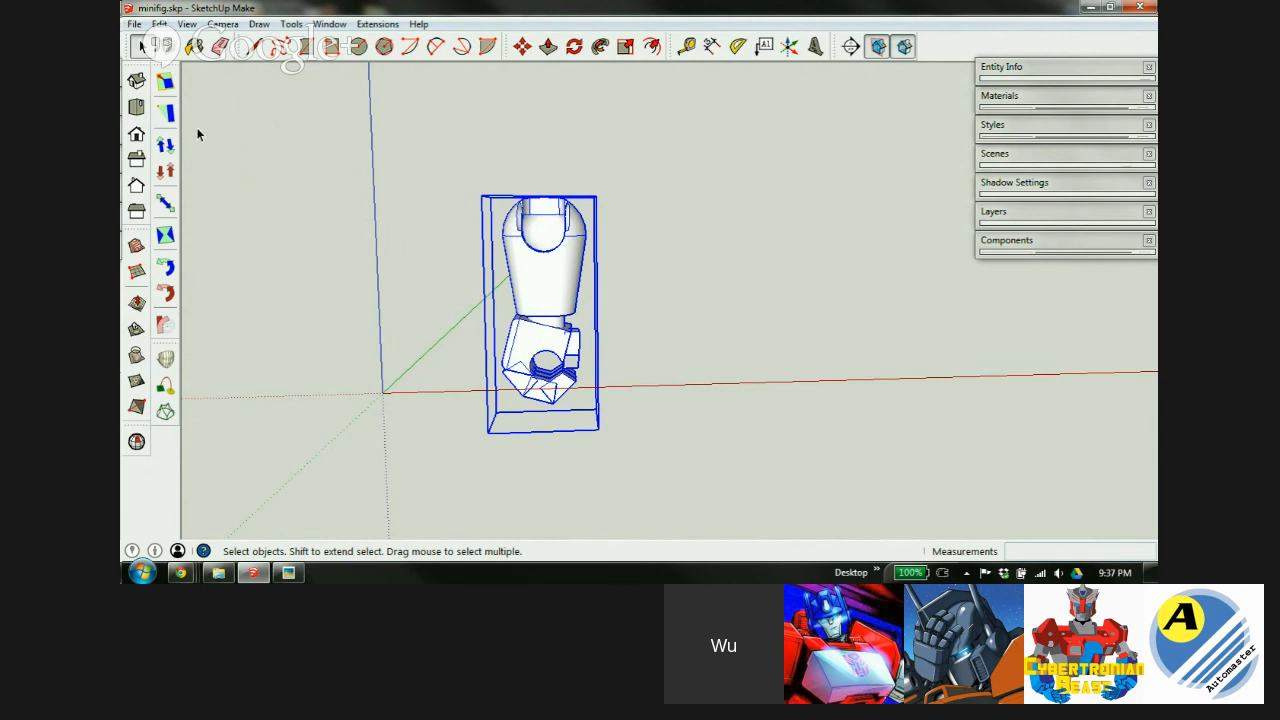
Open base minifigure.skp from the Starter Design Course folder in Windows Explorer.
{"action": "left_click", "coordinate": [218, 572]}
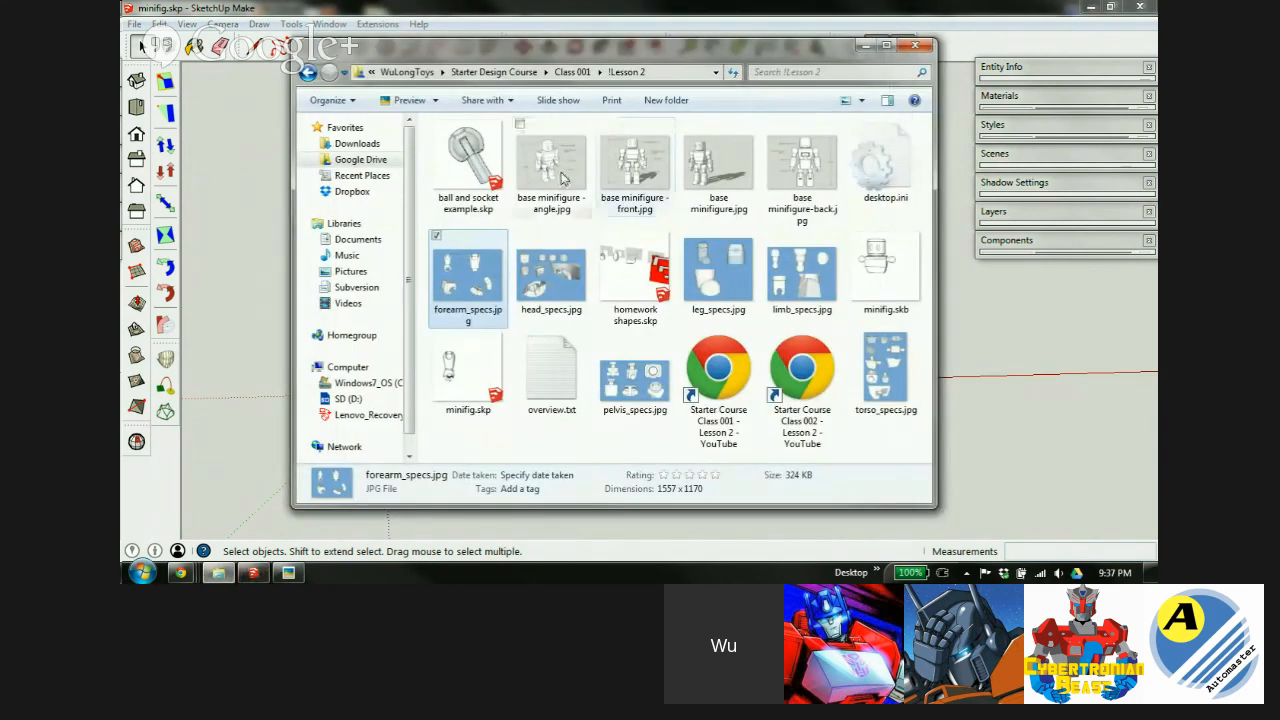
{"action": "left_click", "coordinate": [572, 72]}
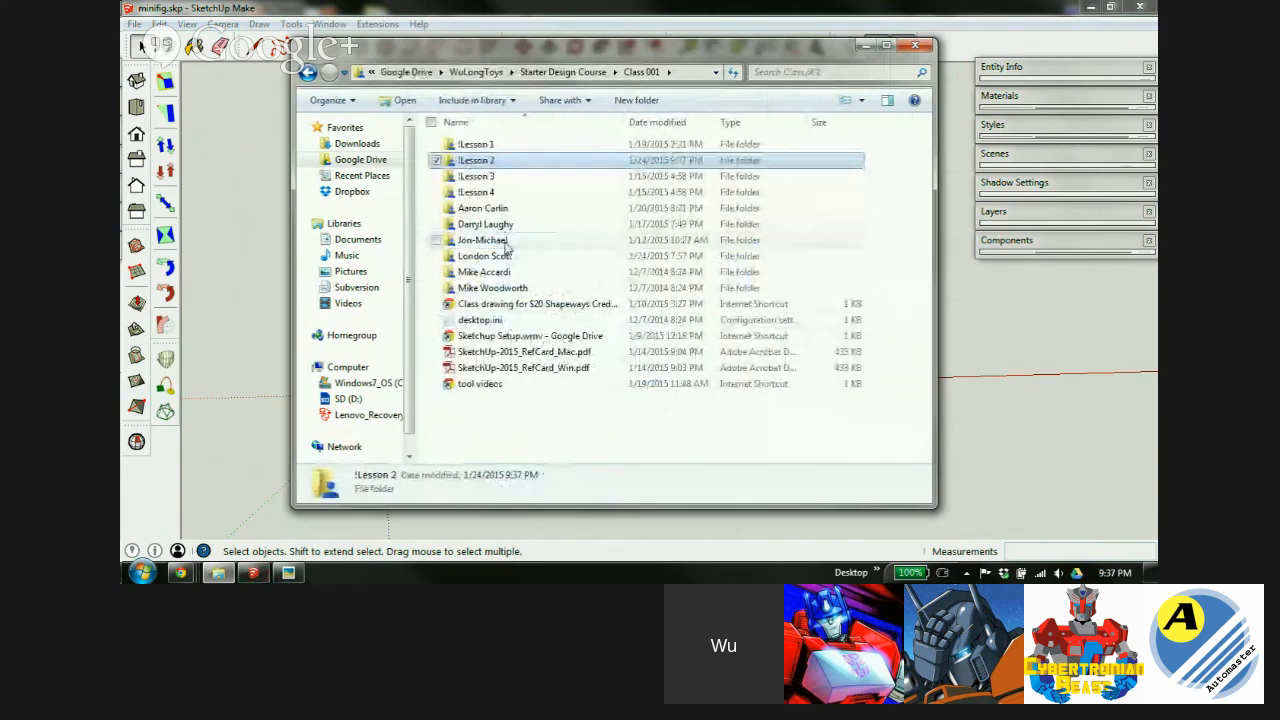
{"action": "left_click", "coordinate": [563, 72]}
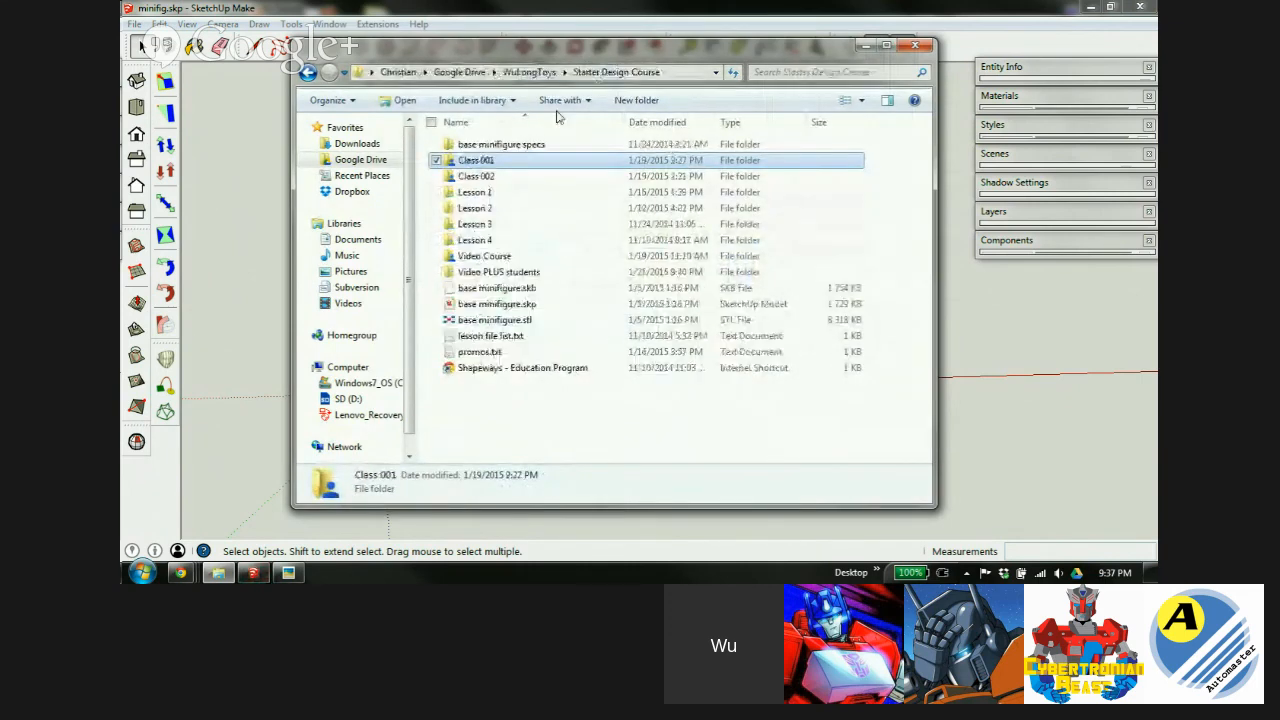
{"action": "left_click", "coordinate": [491, 305]}
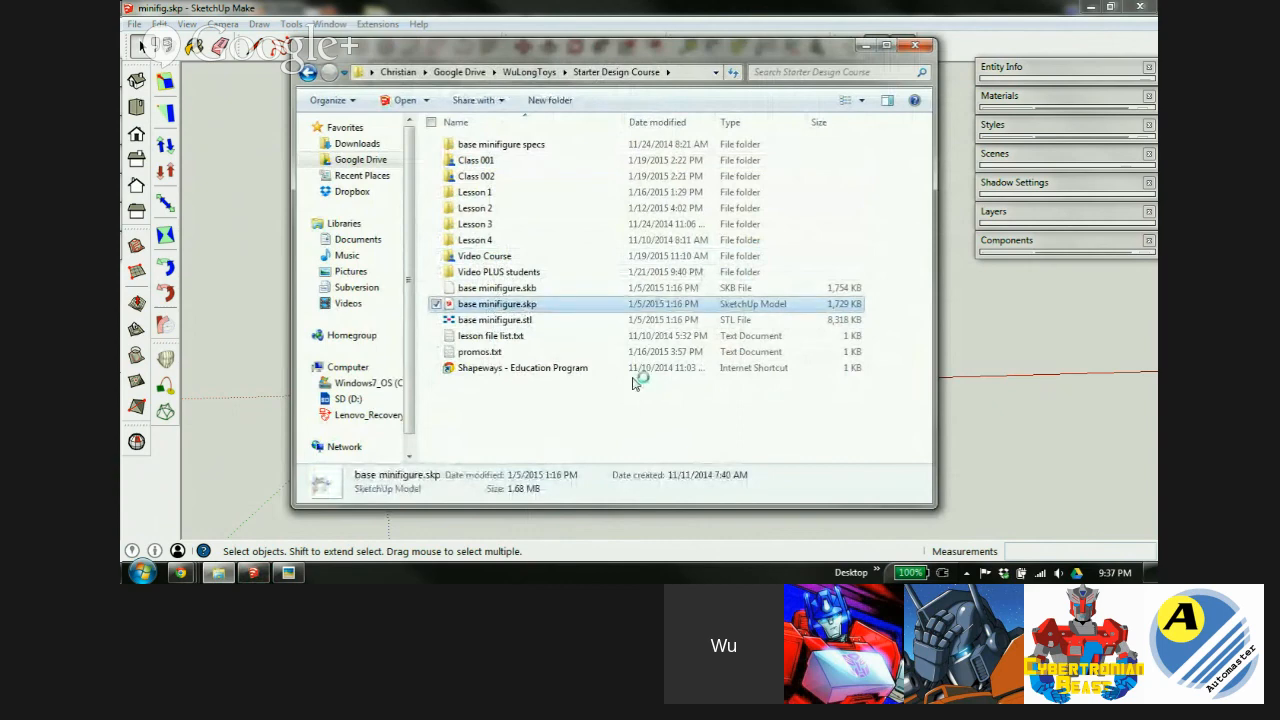
{"action": "left_click", "coordinate": [776, 483]}
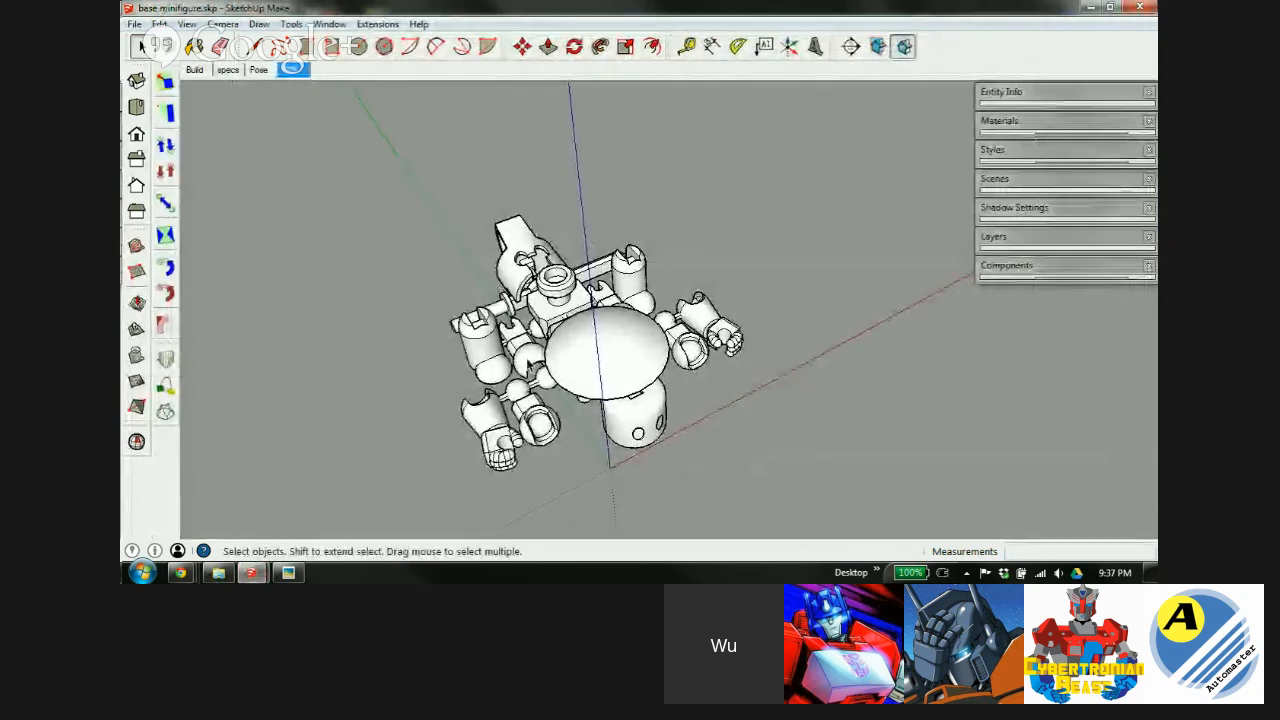
Paste the arm and torso parts from base minifigure into minifig.skp, then delete that copy.
{"action": "left_click", "coordinate": [540, 372]}
{"action": "scroll", "coordinate": [550, 366], "scroll_direction": "up", "scroll_amount": 2}
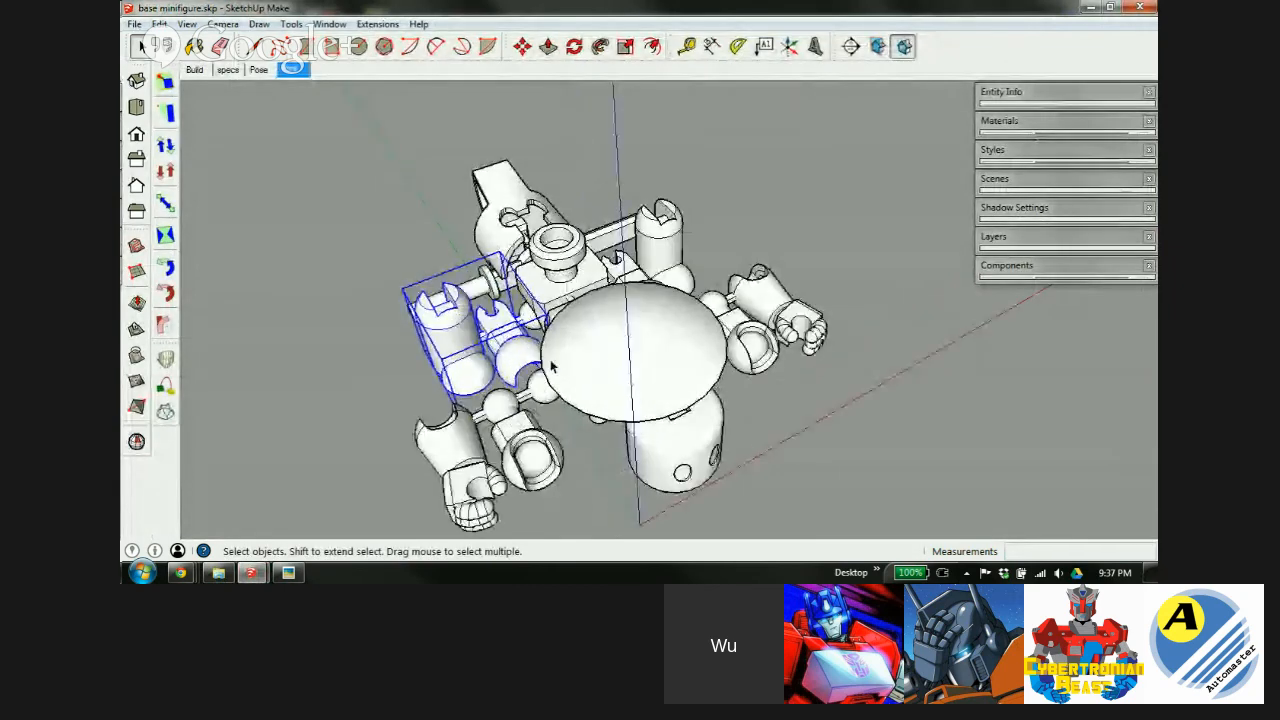
{"action": "middle_click_drag", "start_coordinate": [505, 371], "coordinate": [551, 320]}
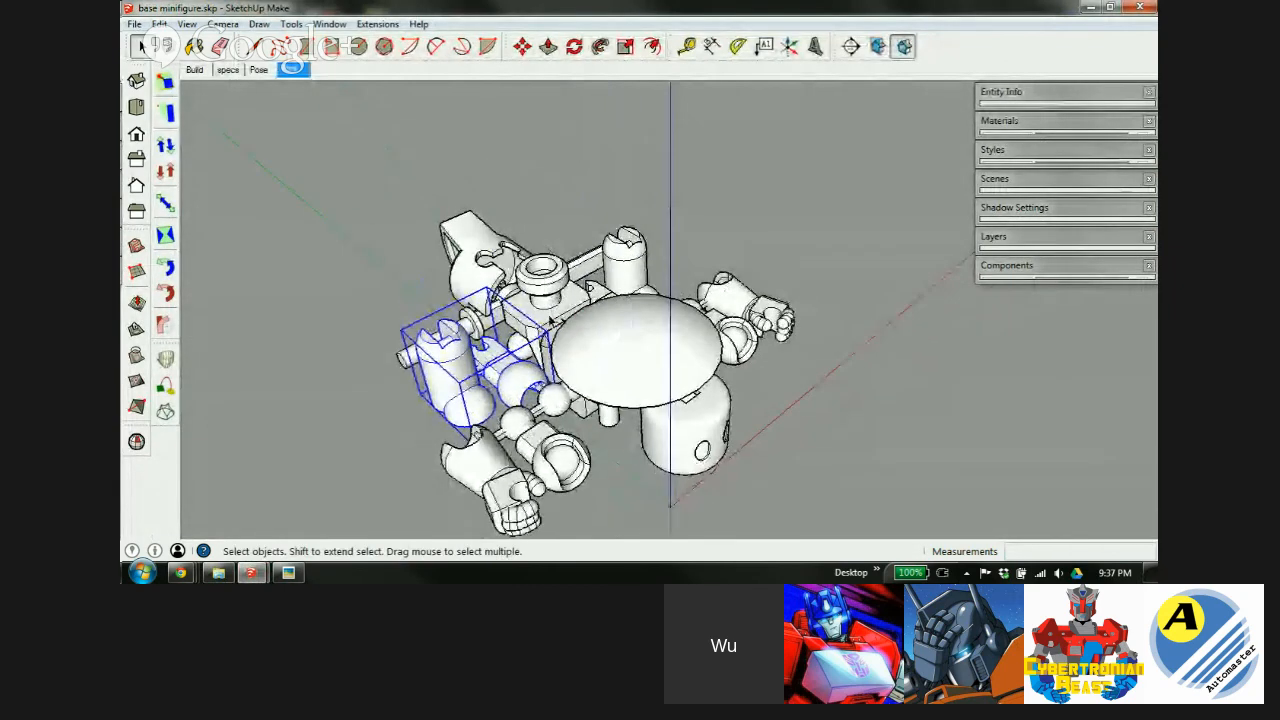
{"action": "left_click", "coordinate": [555, 294], "text": "shift"}
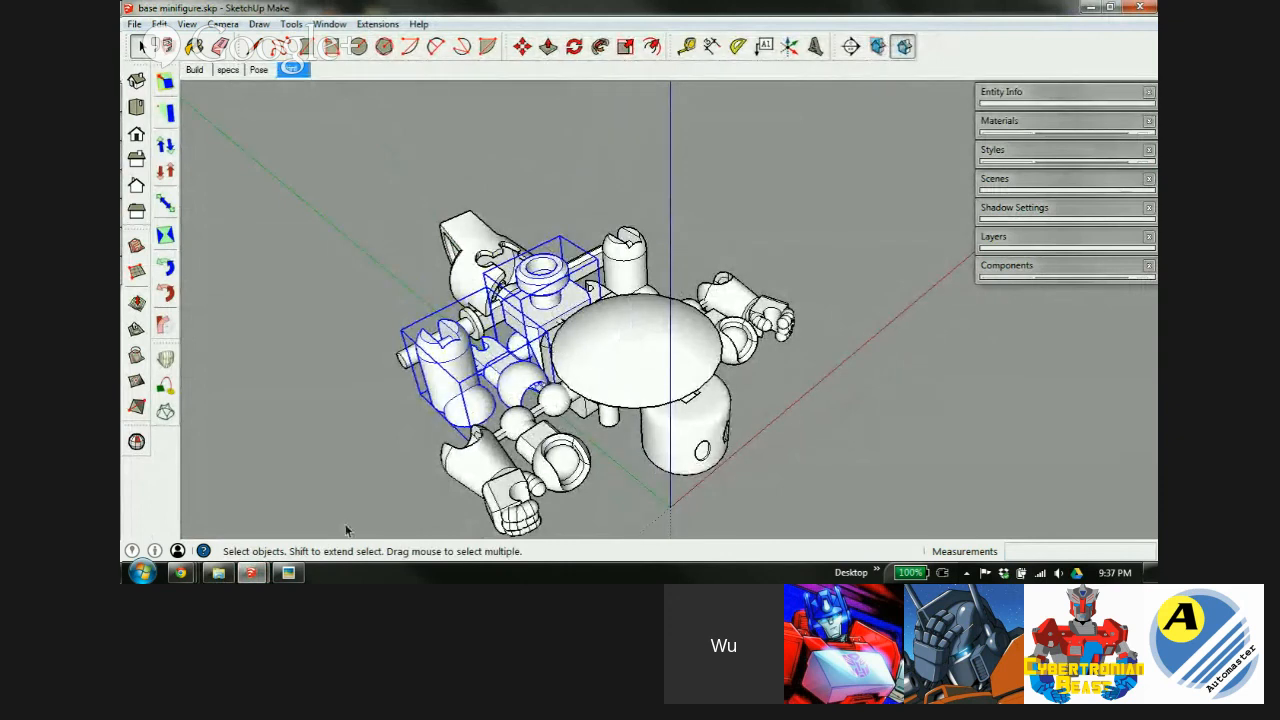
{"action": "mouse_move", "coordinate": [250, 572]}
{"action": "left_click", "coordinate": [255, 518]}
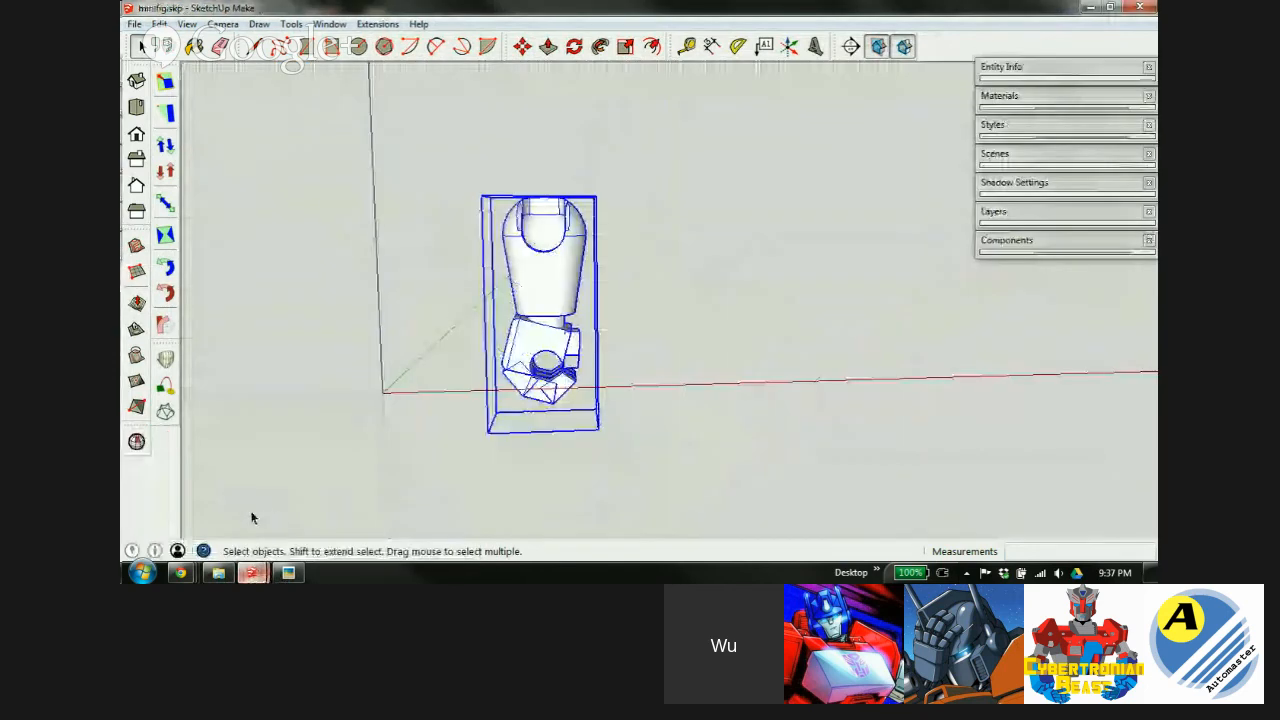
{"action": "left_click", "coordinate": [622, 356]}
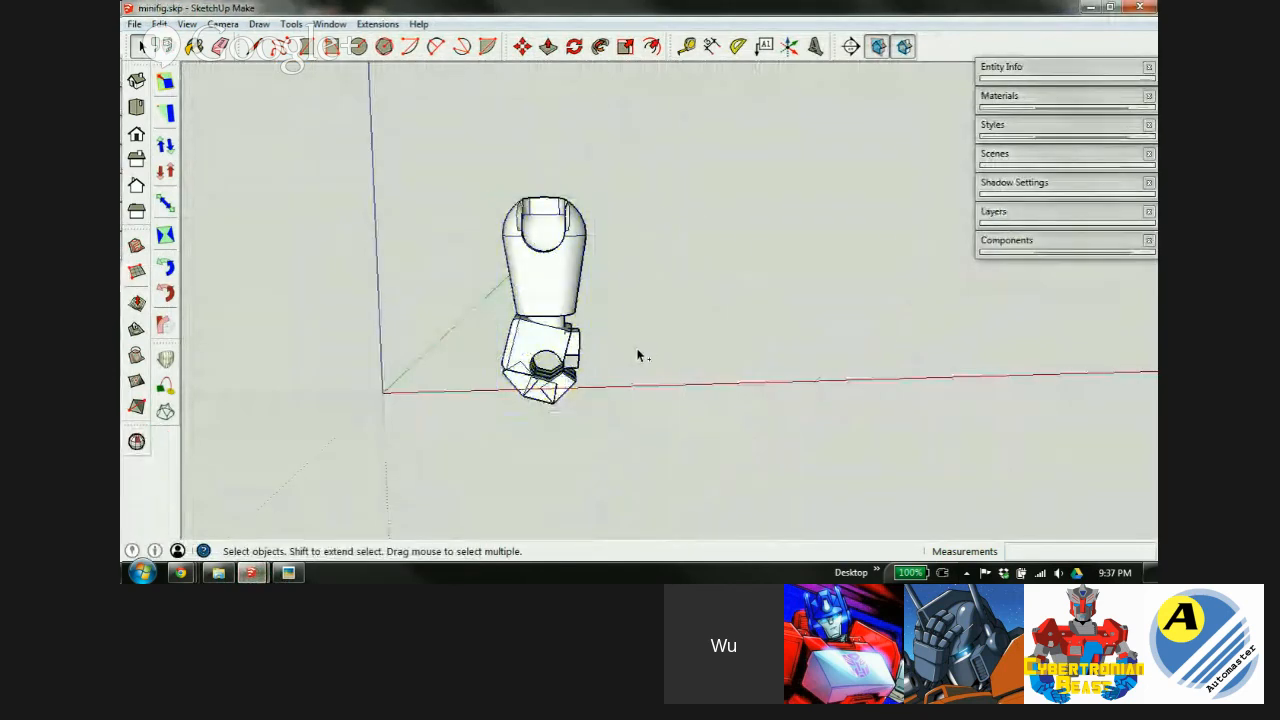
{"action": "key", "text": "ctrl+v"}
{"action": "left_click", "coordinate": [620, 379]}
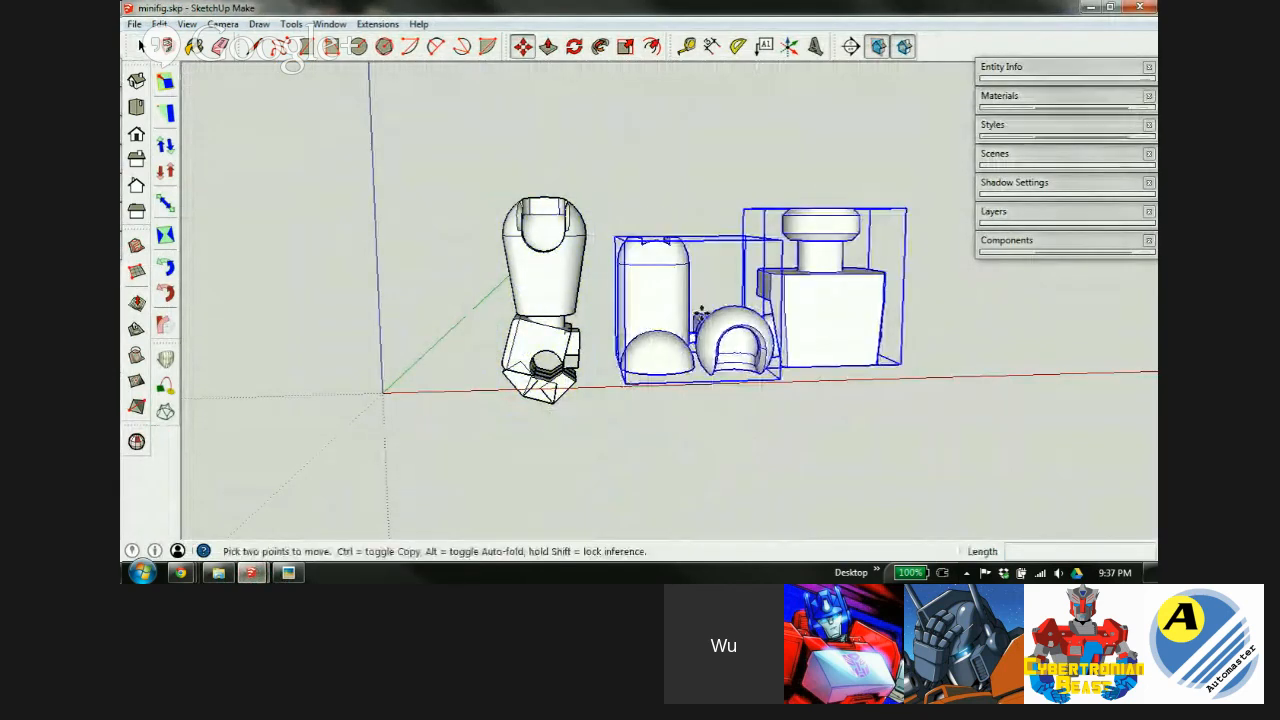
{"action": "middle_click_drag", "start_coordinate": [700, 316], "coordinate": [703, 451]}
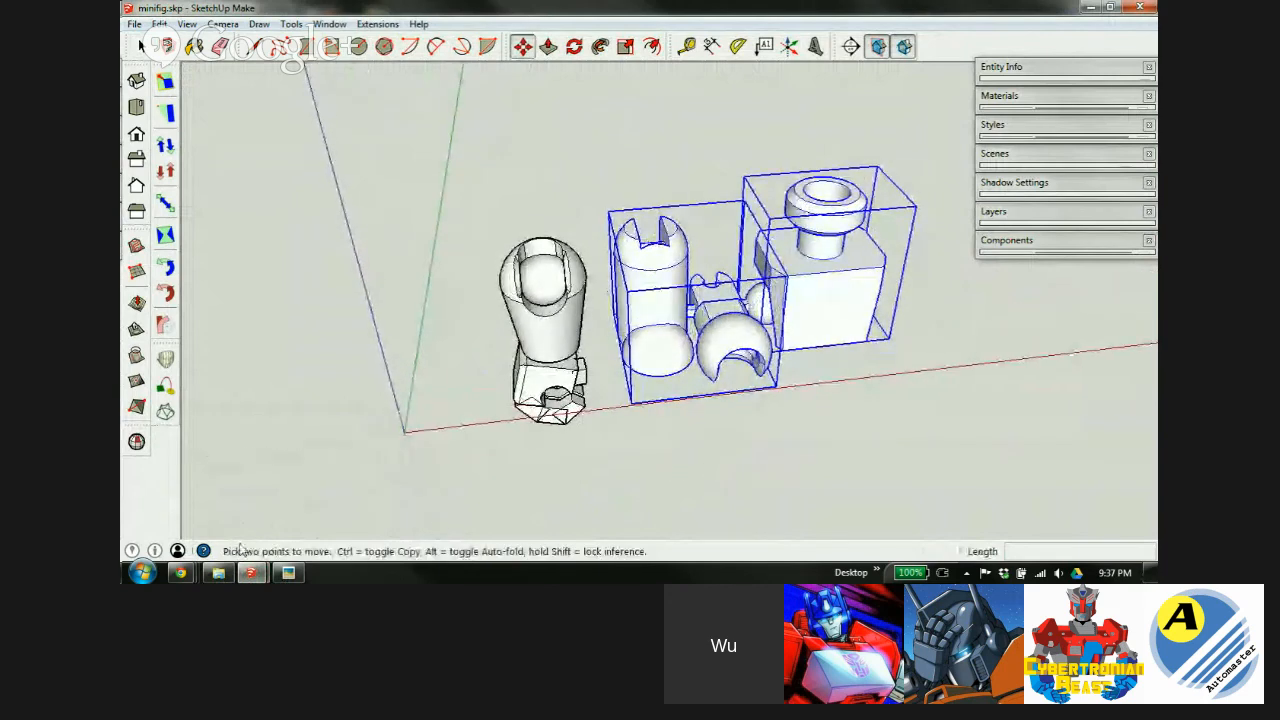
{"action": "key", "text": "Delete"}
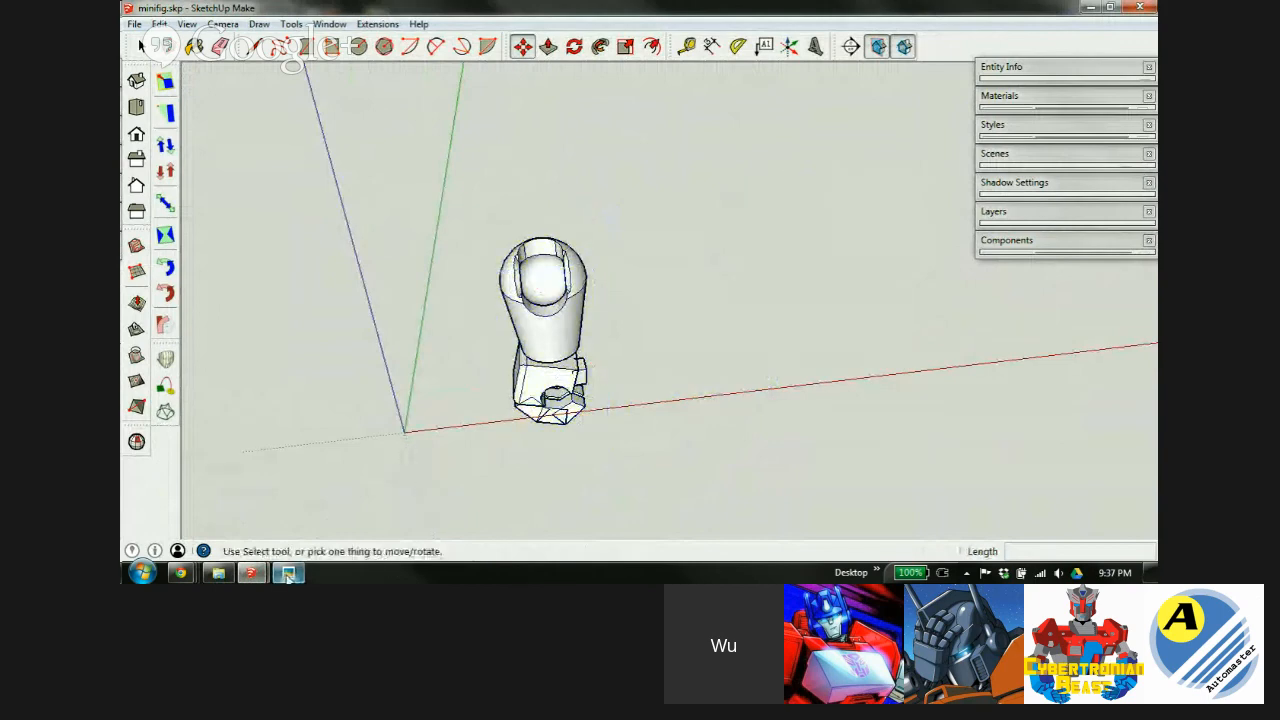
Copy the leg from inside the base minifigure group and place it right of the arm.
{"action": "mouse_move", "coordinate": [288, 573]}
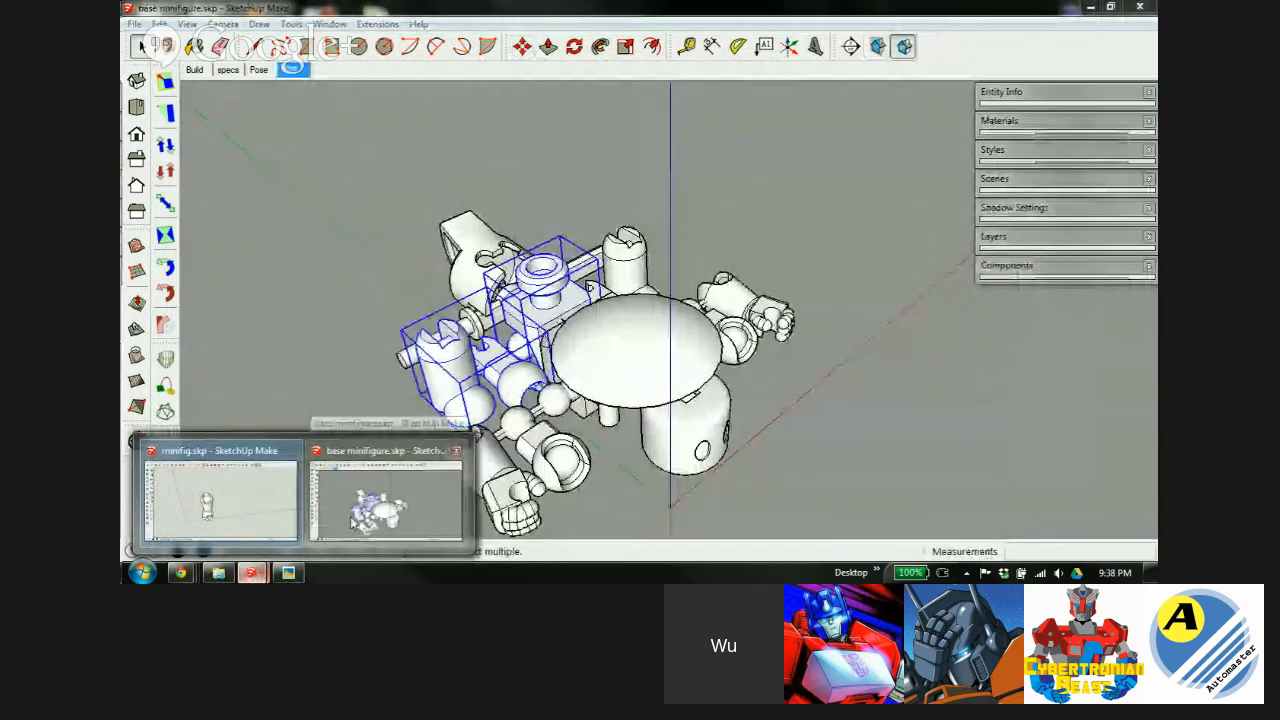
{"action": "left_click", "coordinate": [362, 520]}
{"action": "scroll", "coordinate": [470, 373], "scroll_direction": "up", "scroll_amount": 1}
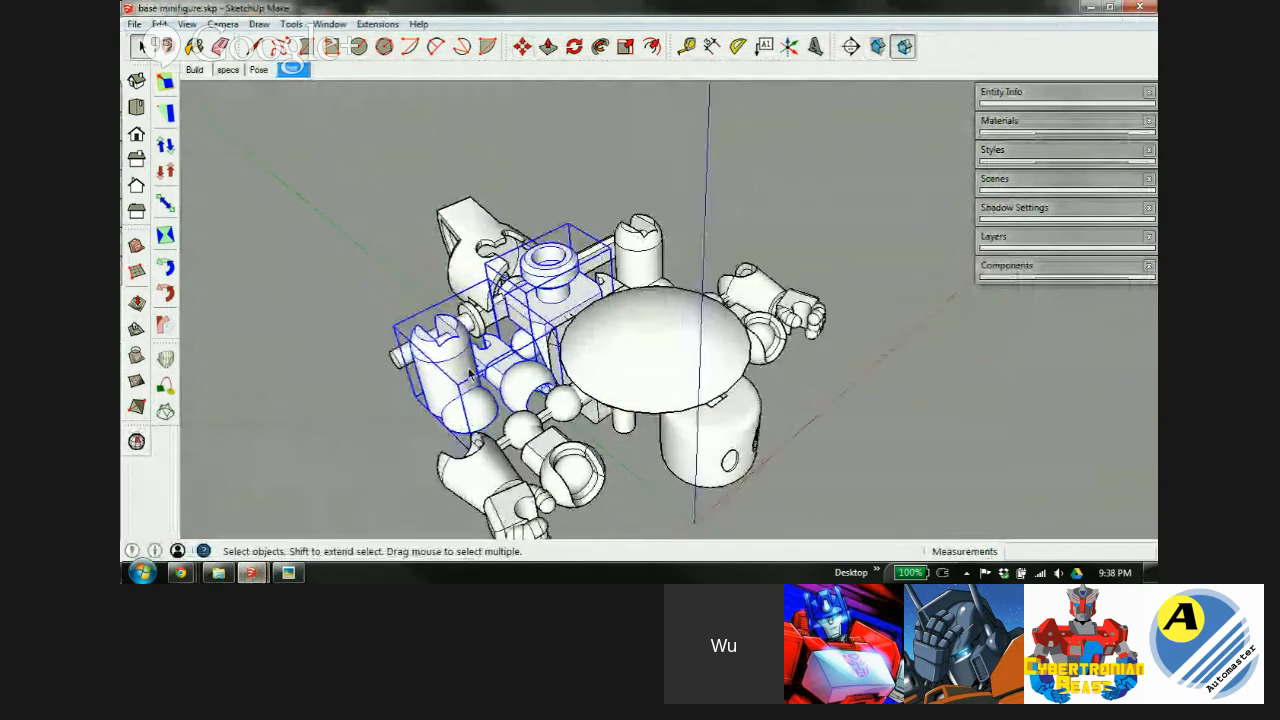
{"action": "scroll", "coordinate": [470, 373], "scroll_direction": "up", "scroll_amount": 2}
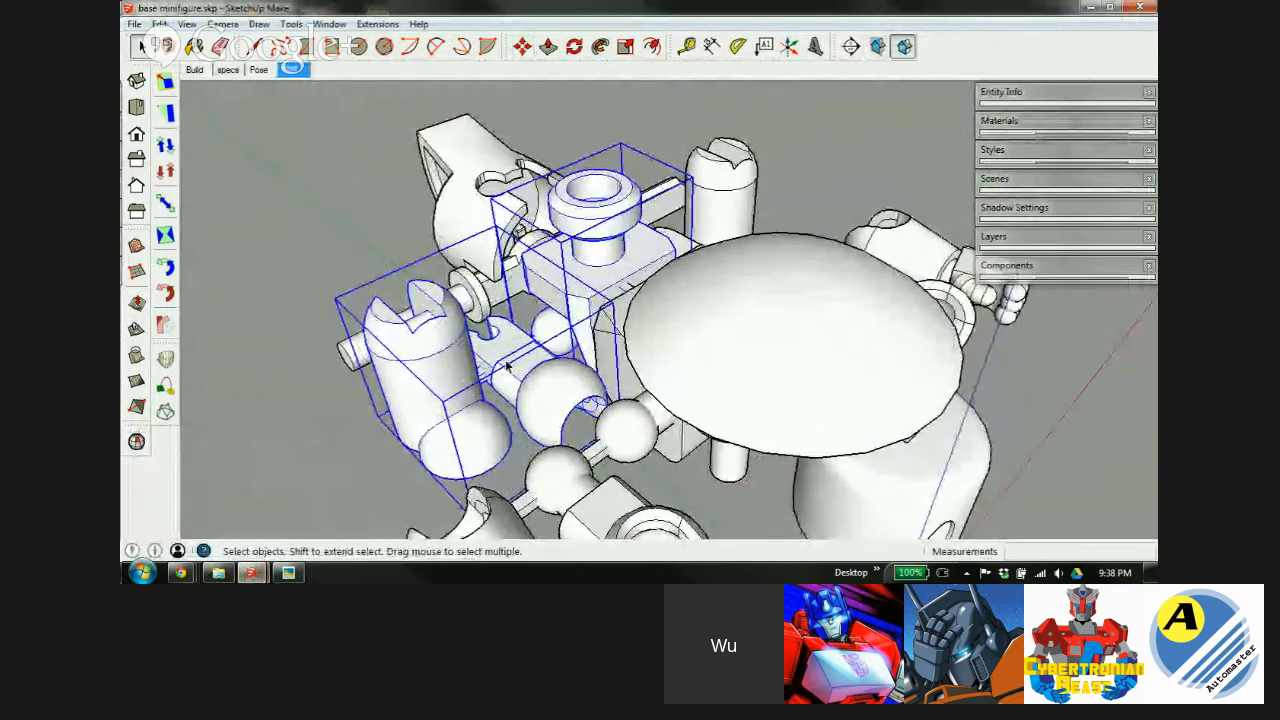
{"action": "double_click", "coordinate": [438, 363]}
{"action": "left_click", "coordinate": [449, 382]}
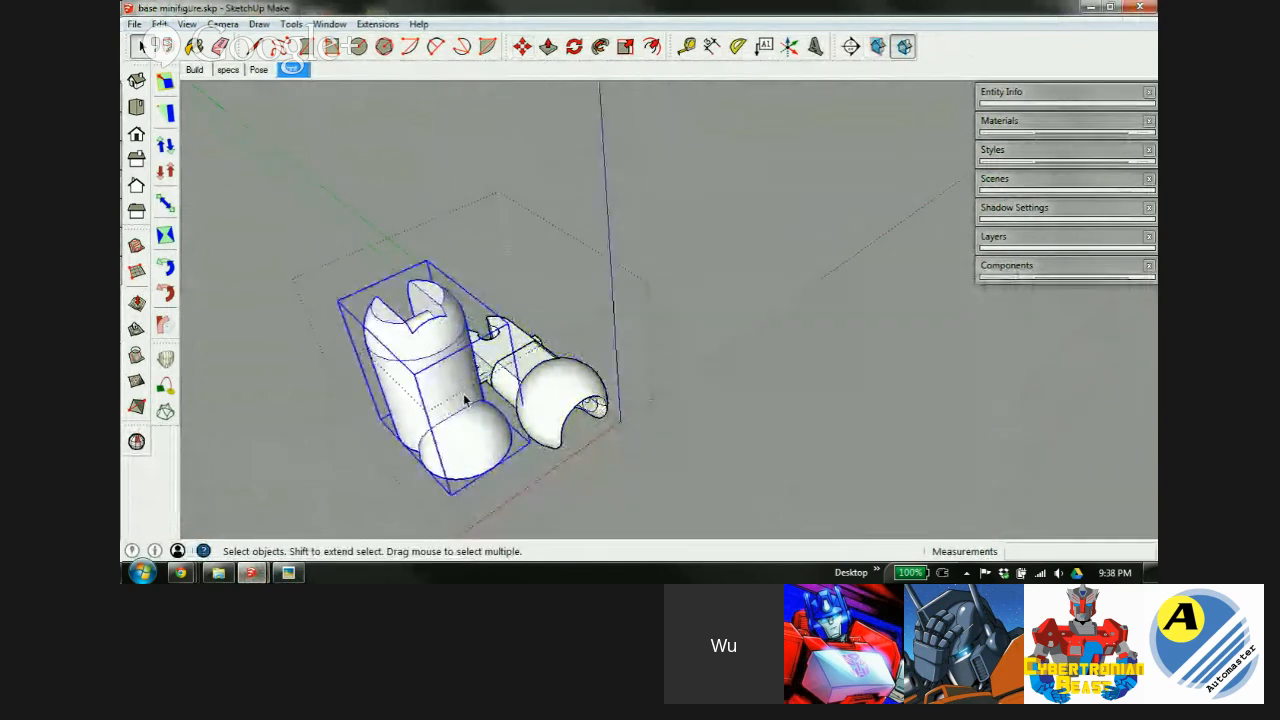
{"action": "mouse_move", "coordinate": [250, 572]}
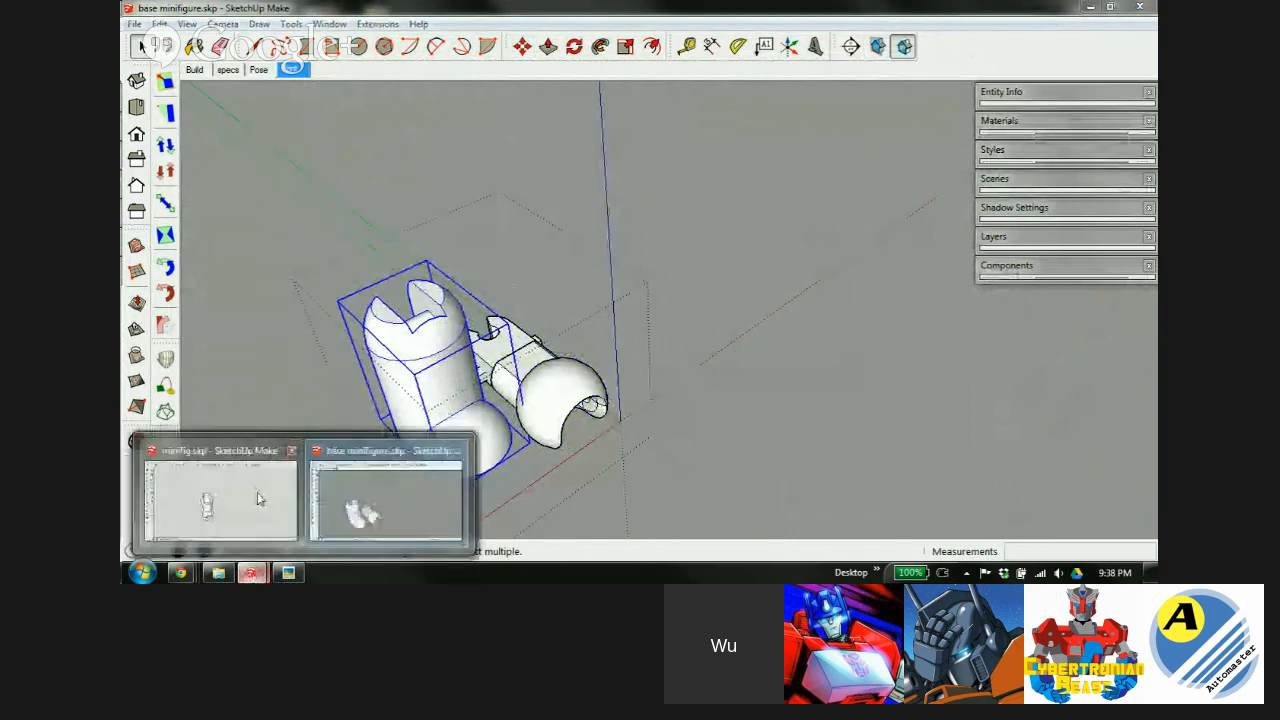
{"action": "left_click", "coordinate": [250, 492]}
{"action": "key", "text": "ctrl+v"}
{"action": "left_click", "coordinate": [675, 420]}
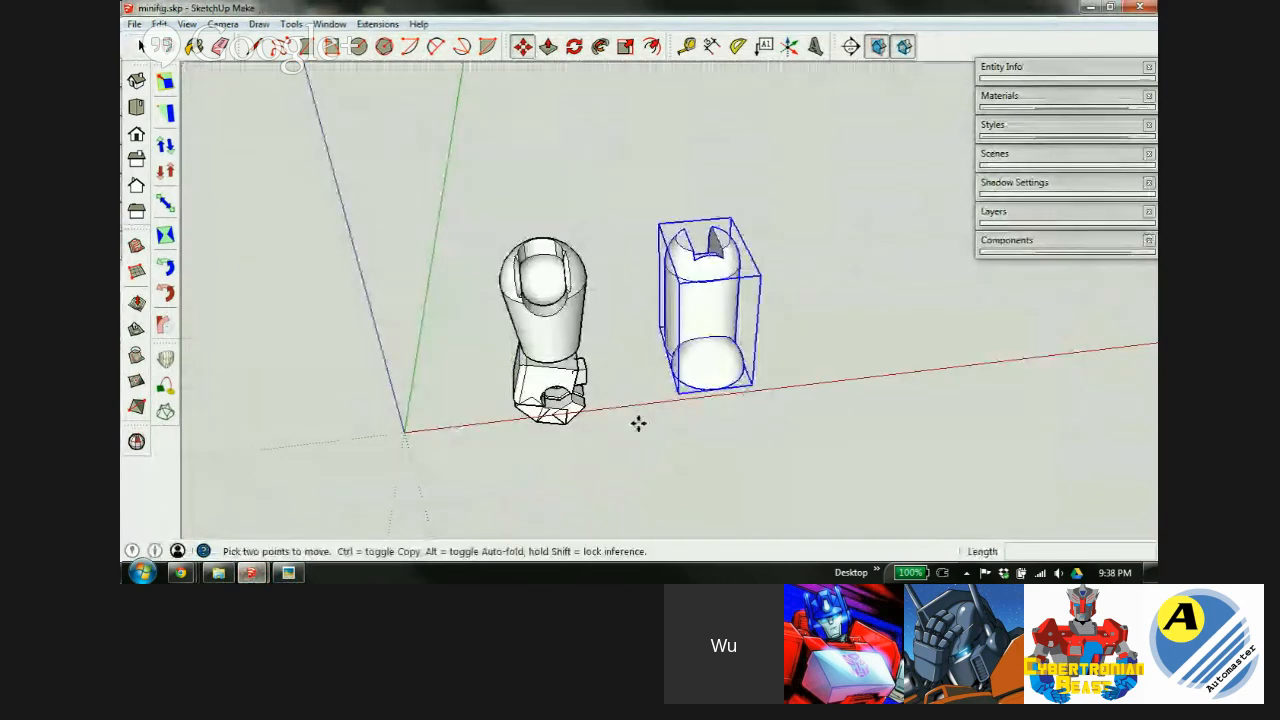
Attempt to copy the torso component, then undo its accidental deletion in base minifigure.
{"action": "mouse_move", "coordinate": [265, 575]}
{"action": "left_click", "coordinate": [382, 489]}
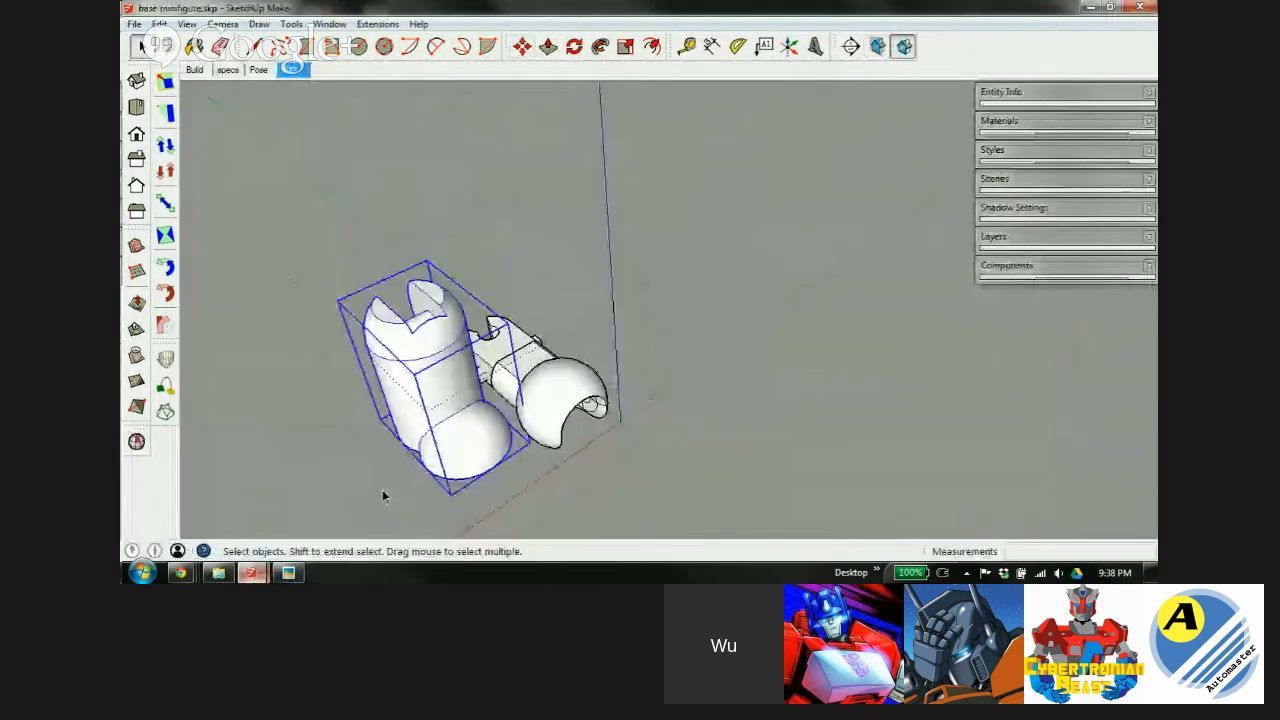
{"action": "left_click", "coordinate": [597, 230]}
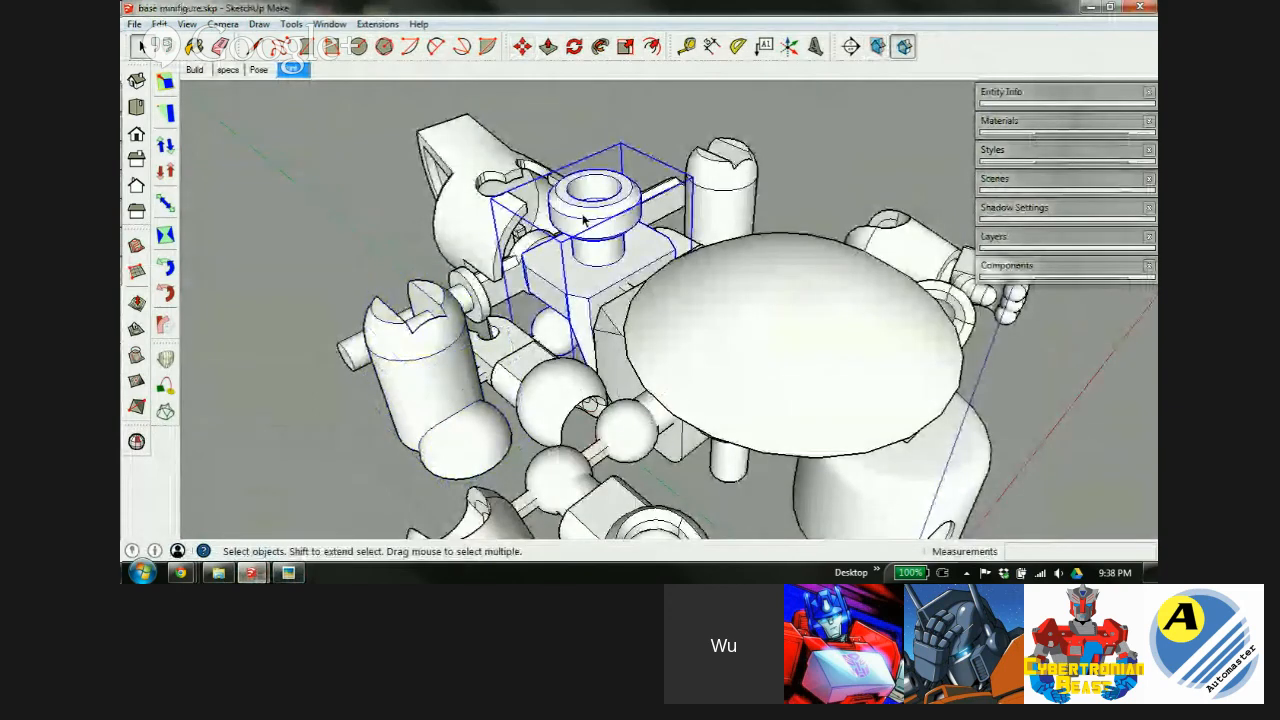
{"action": "double_click", "coordinate": [600, 262]}
{"action": "left_click", "coordinate": [780, 240]}
{"action": "left_click", "coordinate": [613, 236]}
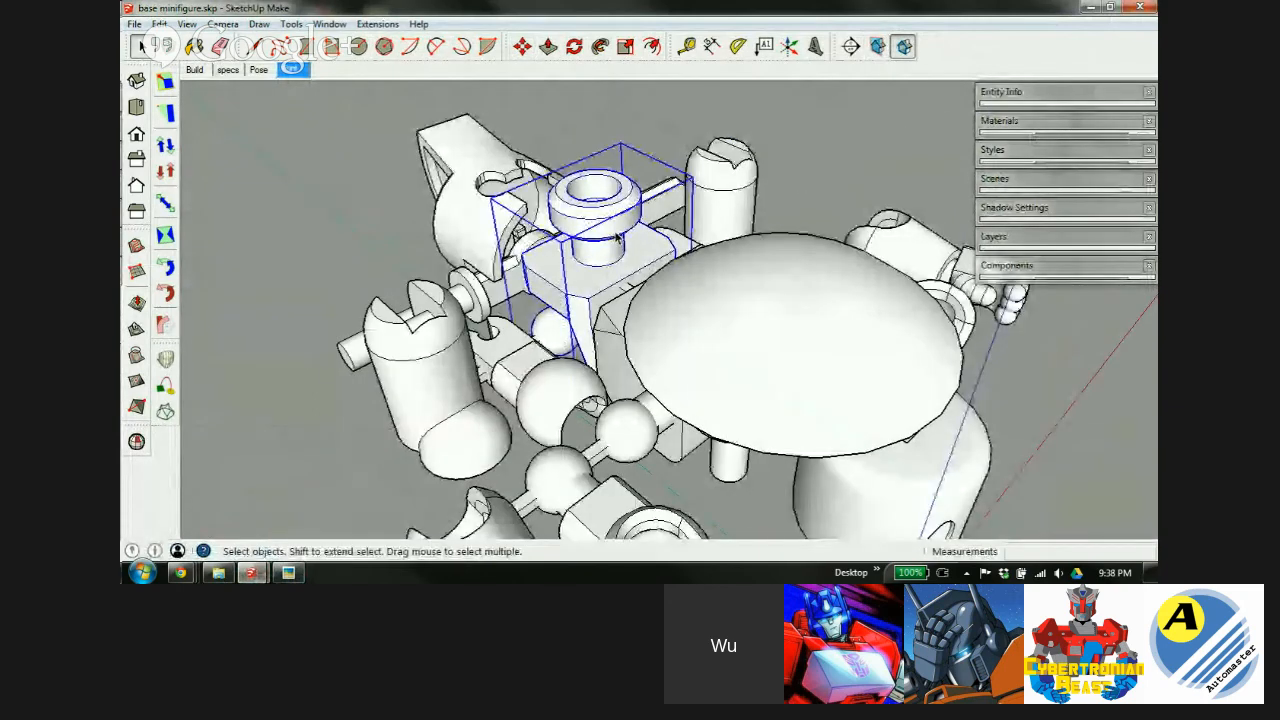
{"action": "key", "text": "Delete"}
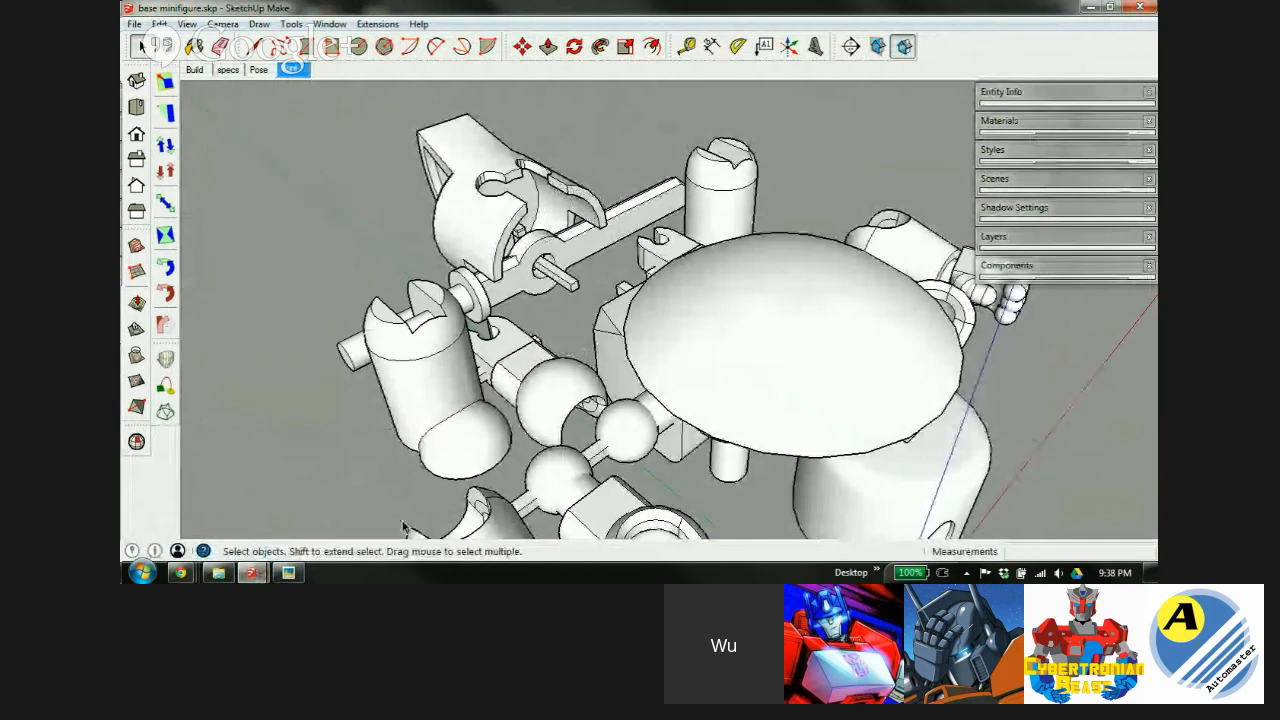
{"action": "left_click", "coordinate": [288, 573]}
{"action": "mouse_move", "coordinate": [257, 575]}
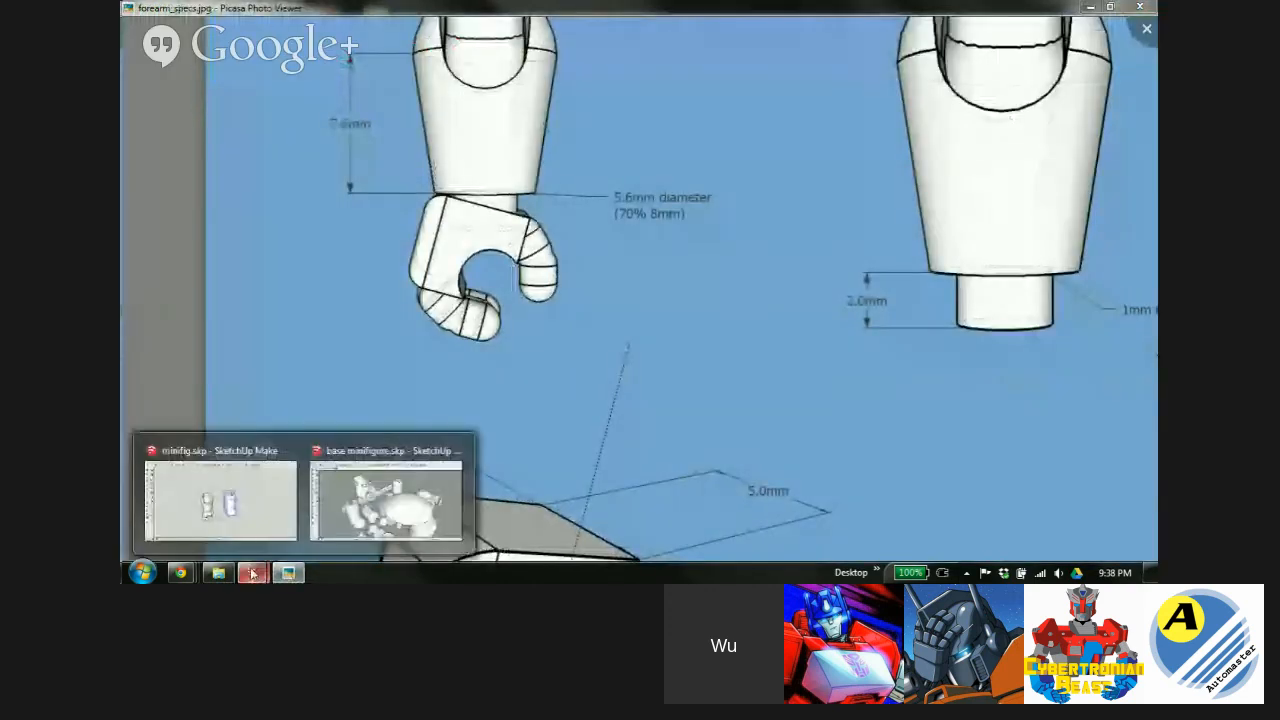
{"action": "left_click", "coordinate": [257, 517]}
{"action": "key", "text": "ctrl"}
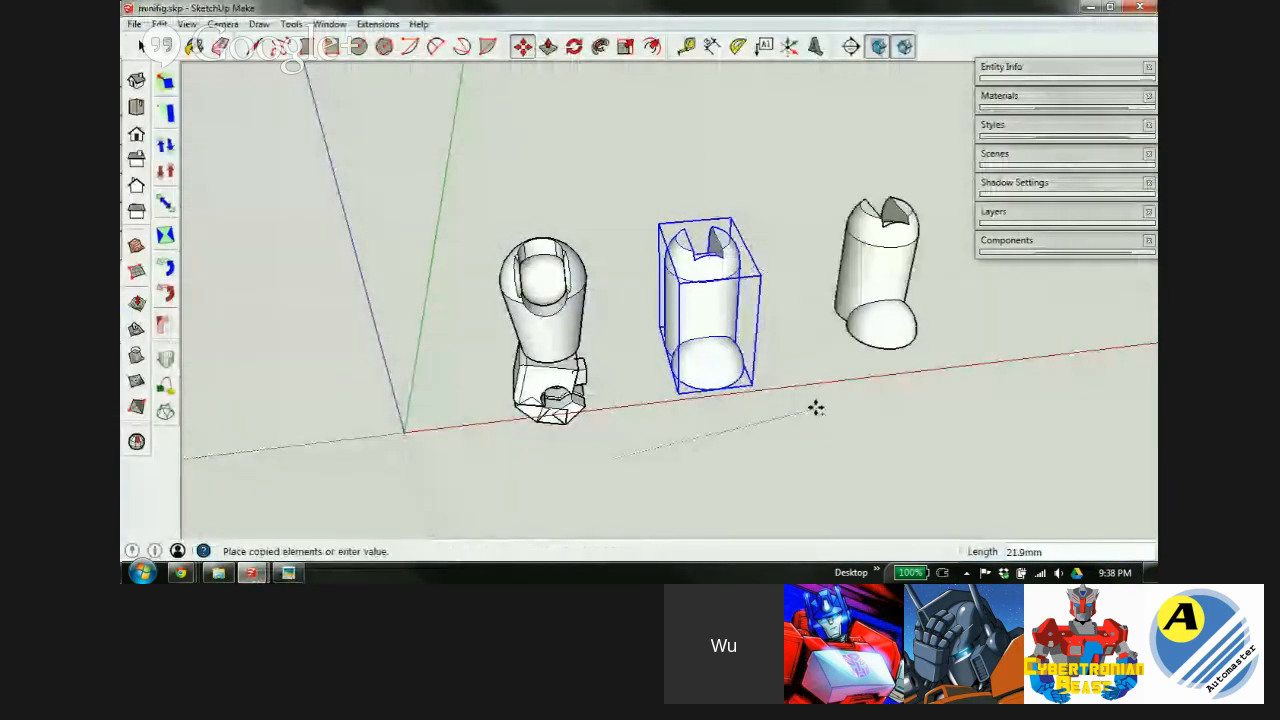
{"action": "key", "text": "Escape"}
{"action": "mouse_move", "coordinate": [251, 573]}
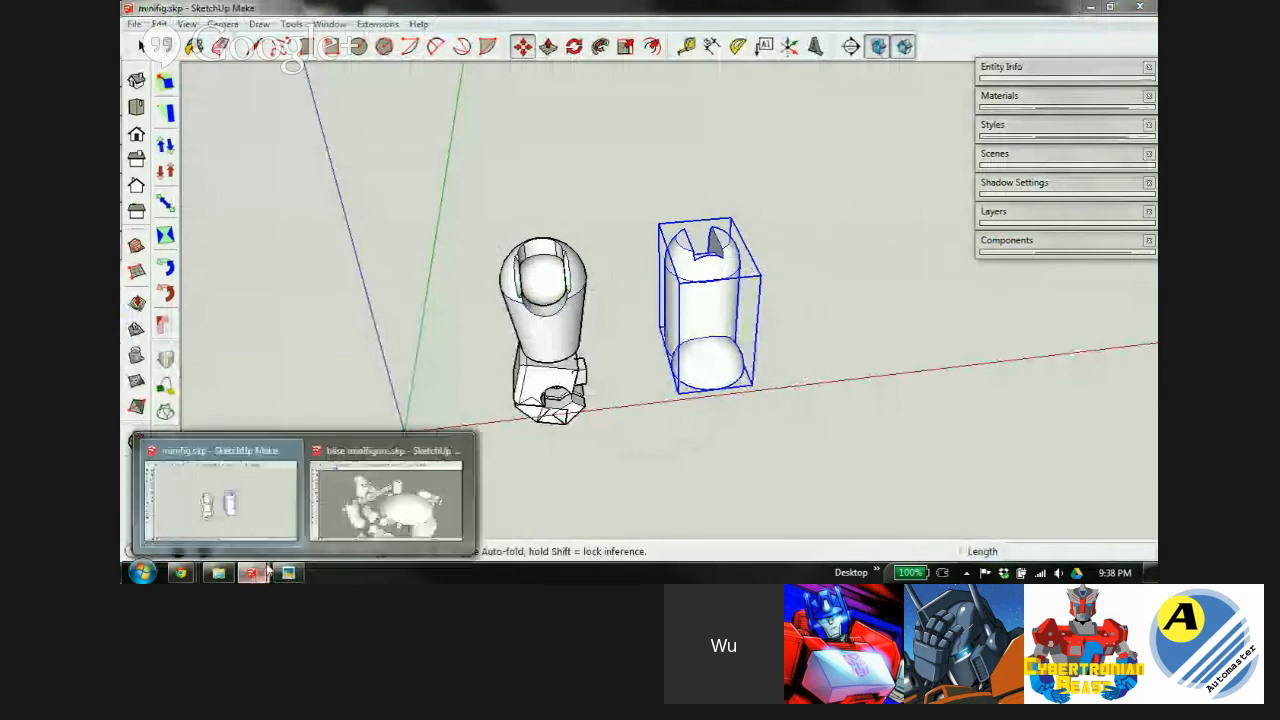
{"action": "left_click", "coordinate": [386, 500]}
{"action": "key", "text": "ctrl+z"}
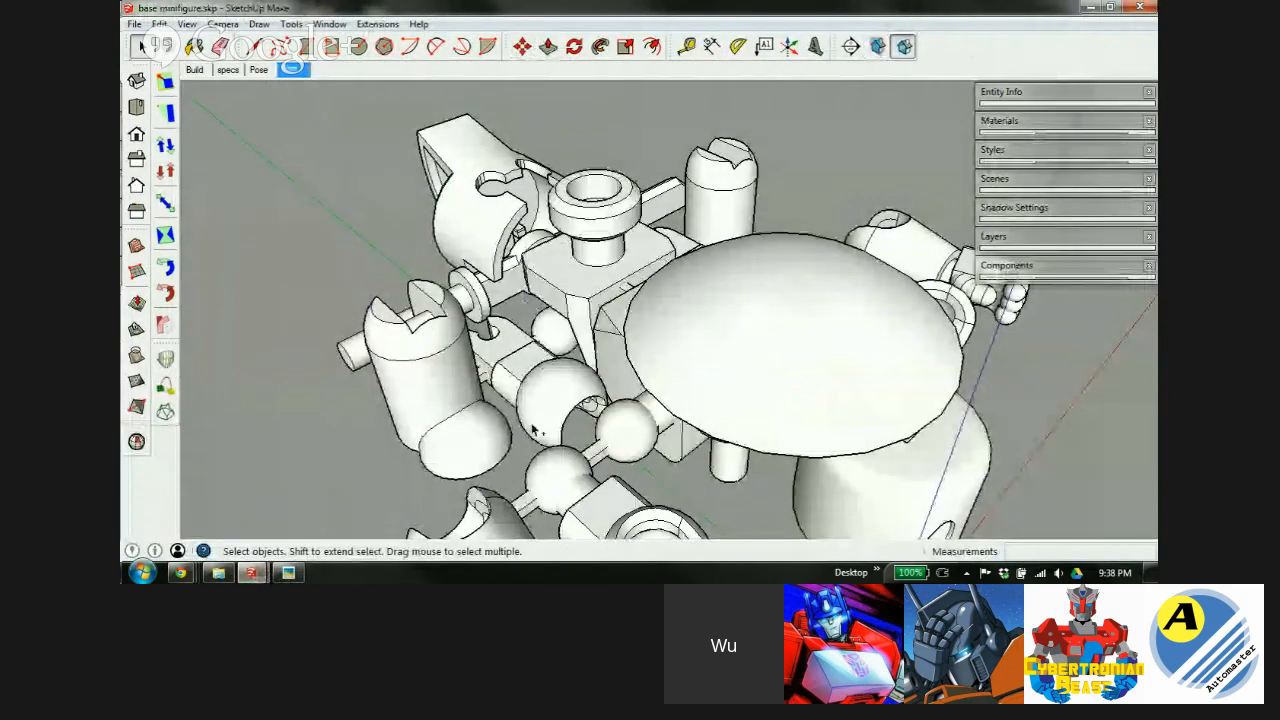
Paste the neck-and-torso block into minifig.skp and place it right of the leg.
{"action": "left_click", "coordinate": [591, 281]}
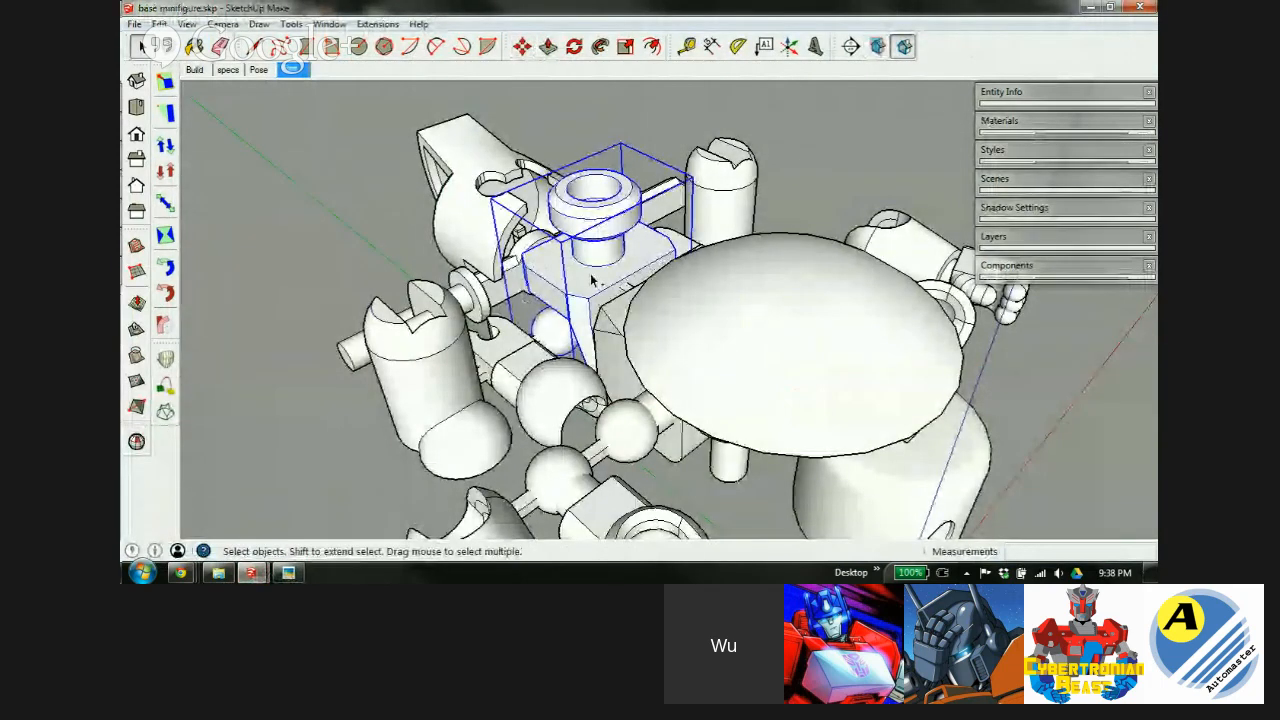
{"action": "mouse_move", "coordinate": [251, 573]}
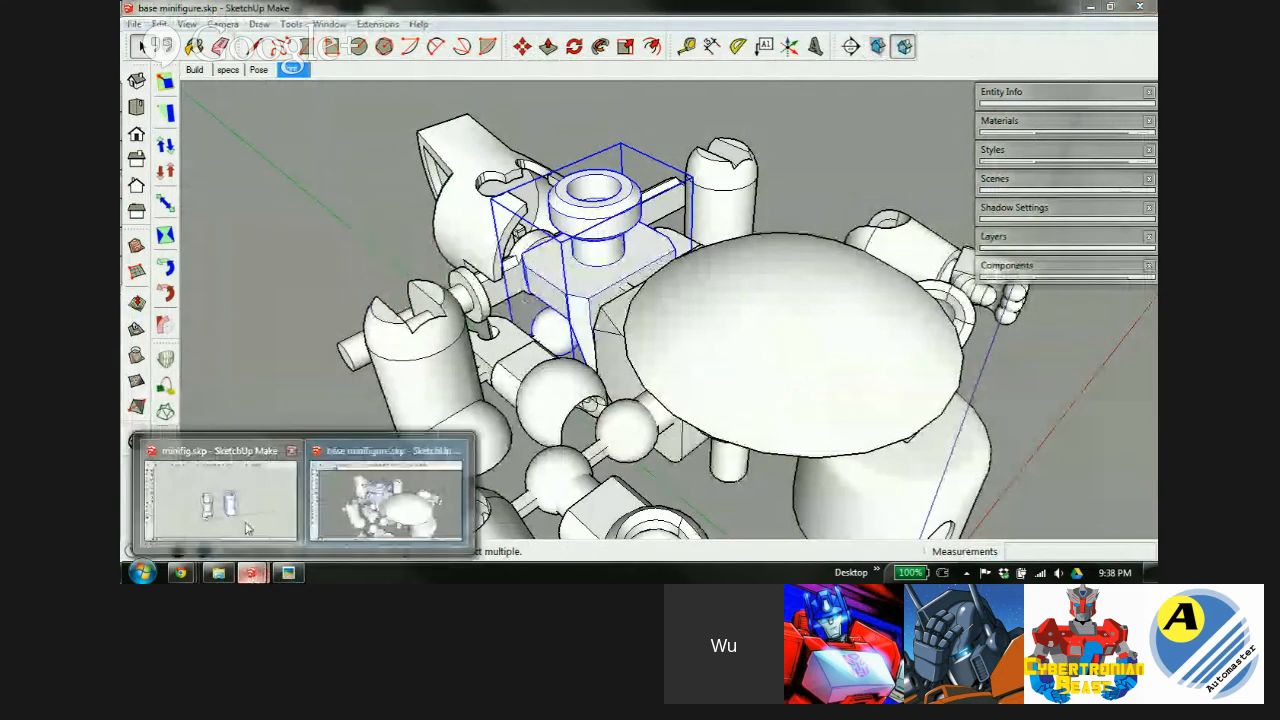
{"action": "left_click", "coordinate": [243, 529]}
{"action": "key", "text": "space"}
{"action": "left_click", "coordinate": [740, 423]}
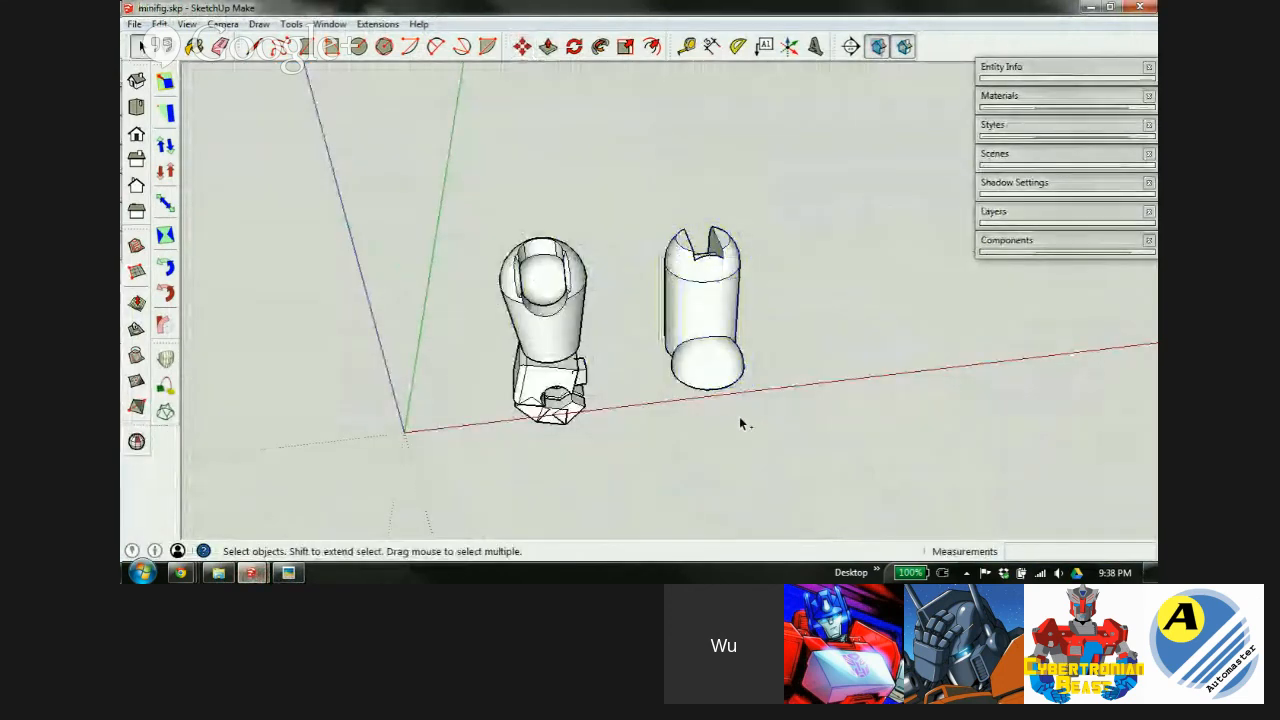
{"action": "key", "text": "ctrl+v"}
{"action": "left_click", "coordinate": [825, 387]}
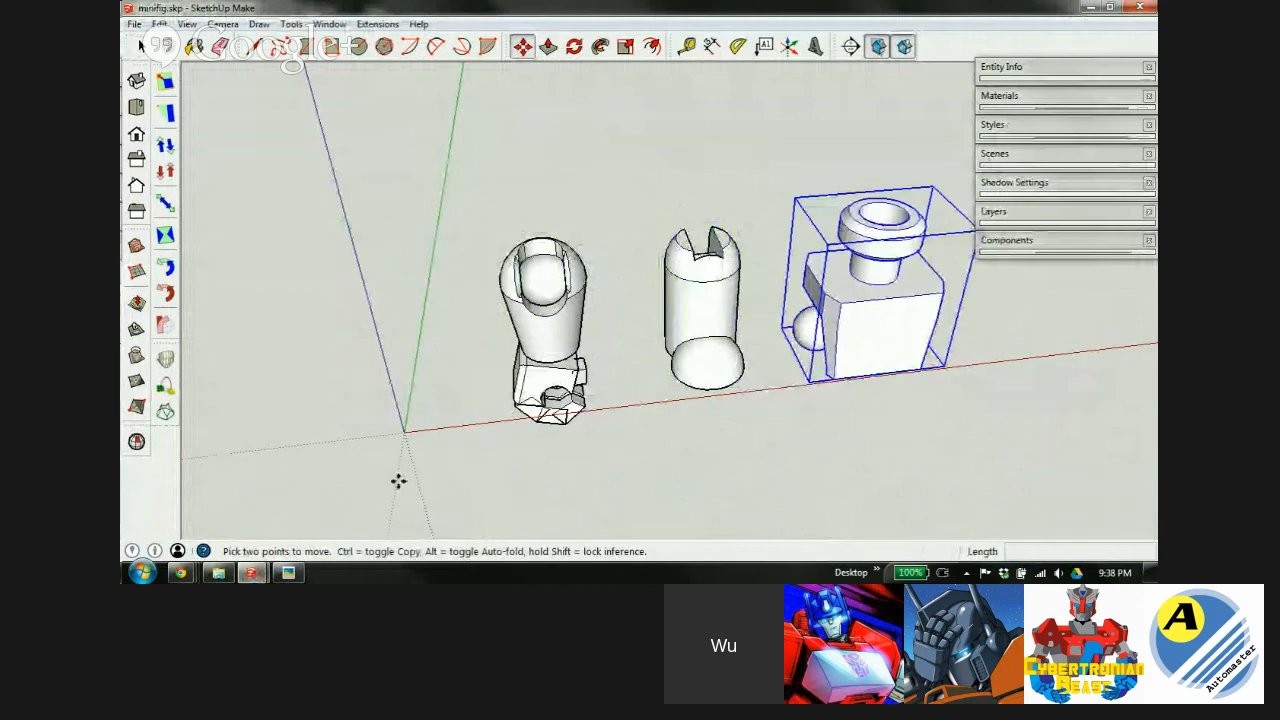
Browse the Components In Model list and orbit the view around the parts.
{"action": "left_click", "coordinate": [1043, 250]}
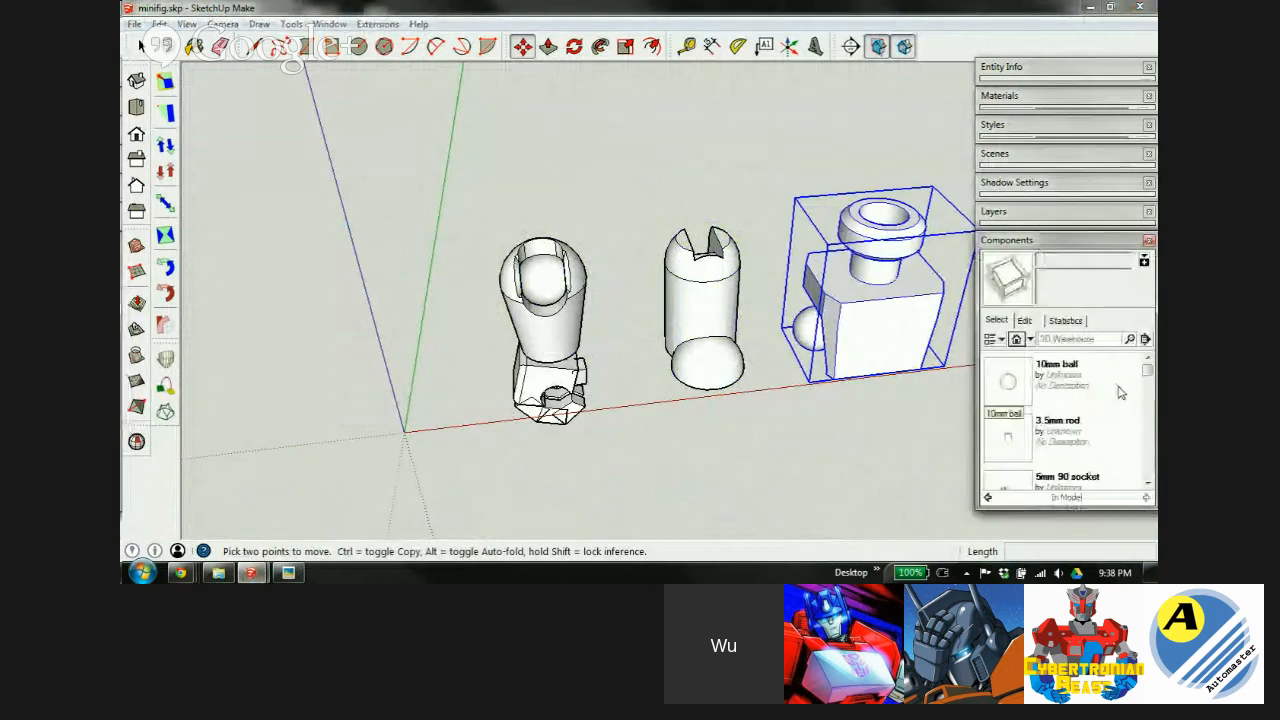
{"action": "scroll", "coordinate": [1148, 430], "scroll_direction": "down", "scroll_amount": 2}
{"action": "scroll", "coordinate": [1148, 430], "scroll_direction": "down", "scroll_amount": 4}
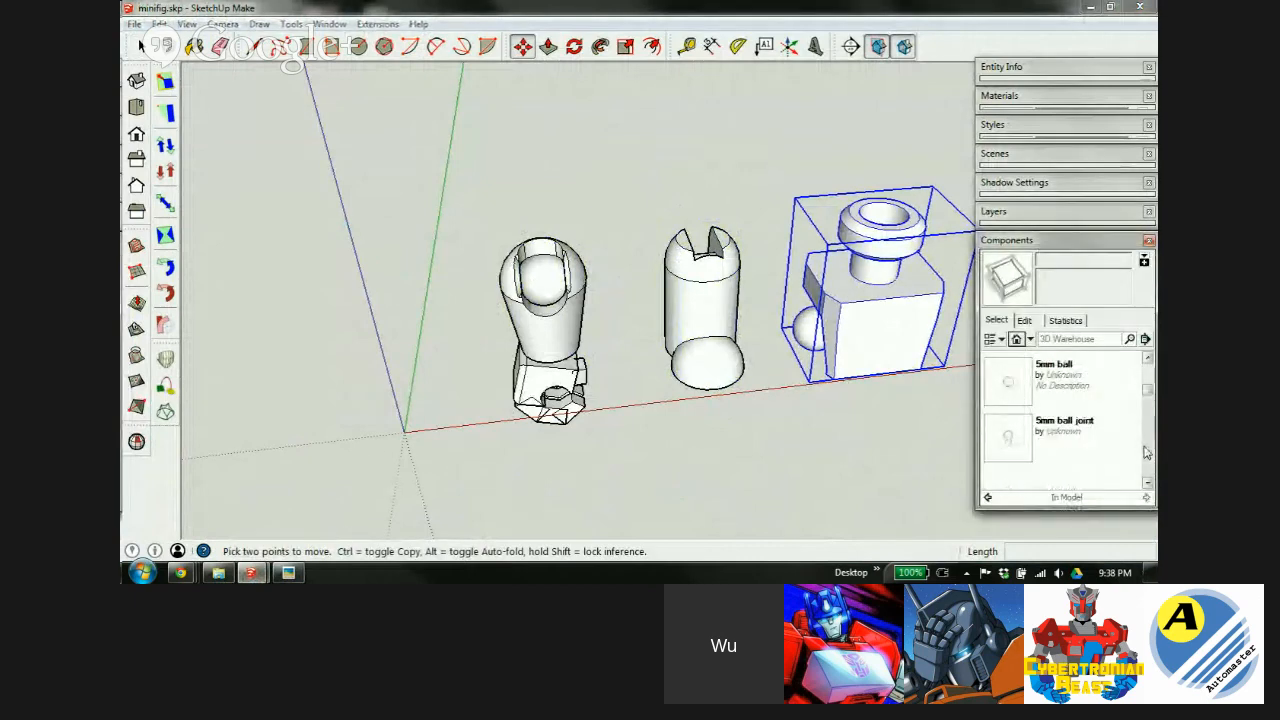
{"action": "scroll", "coordinate": [1149, 470], "scroll_direction": "down", "scroll_amount": 3}
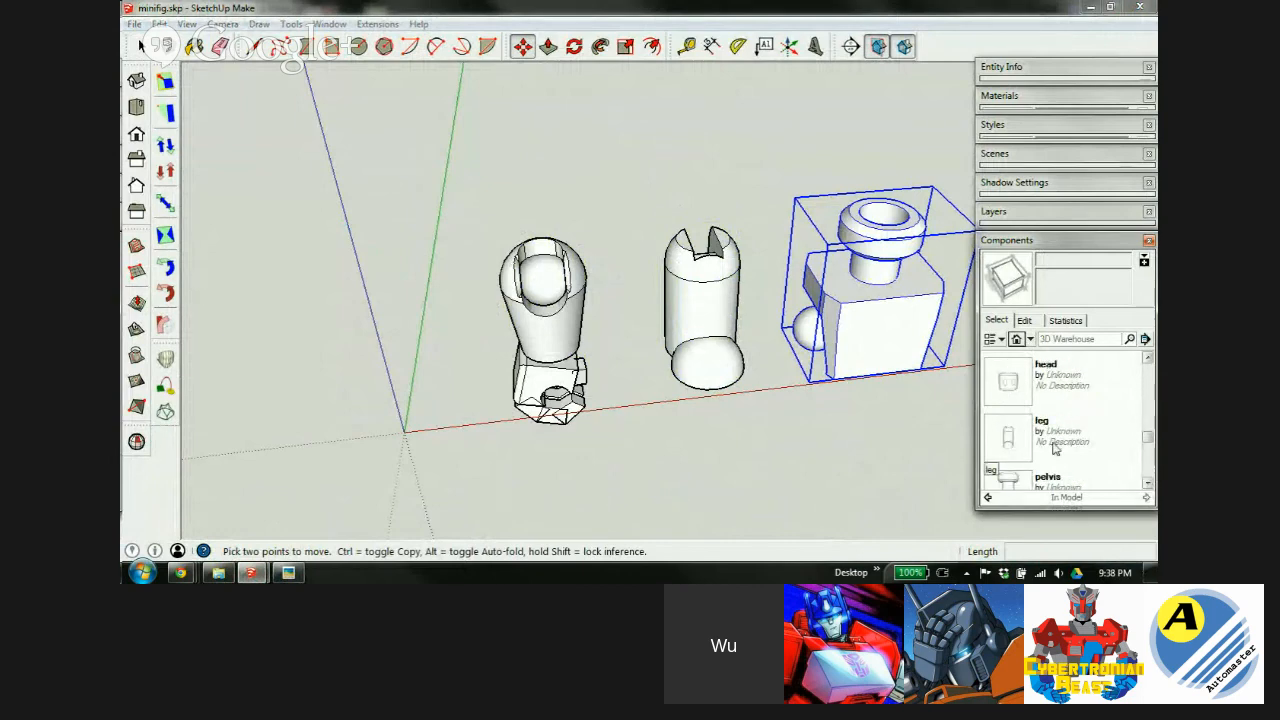
{"action": "scroll", "coordinate": [1143, 453], "scroll_direction": "down", "scroll_amount": 1}
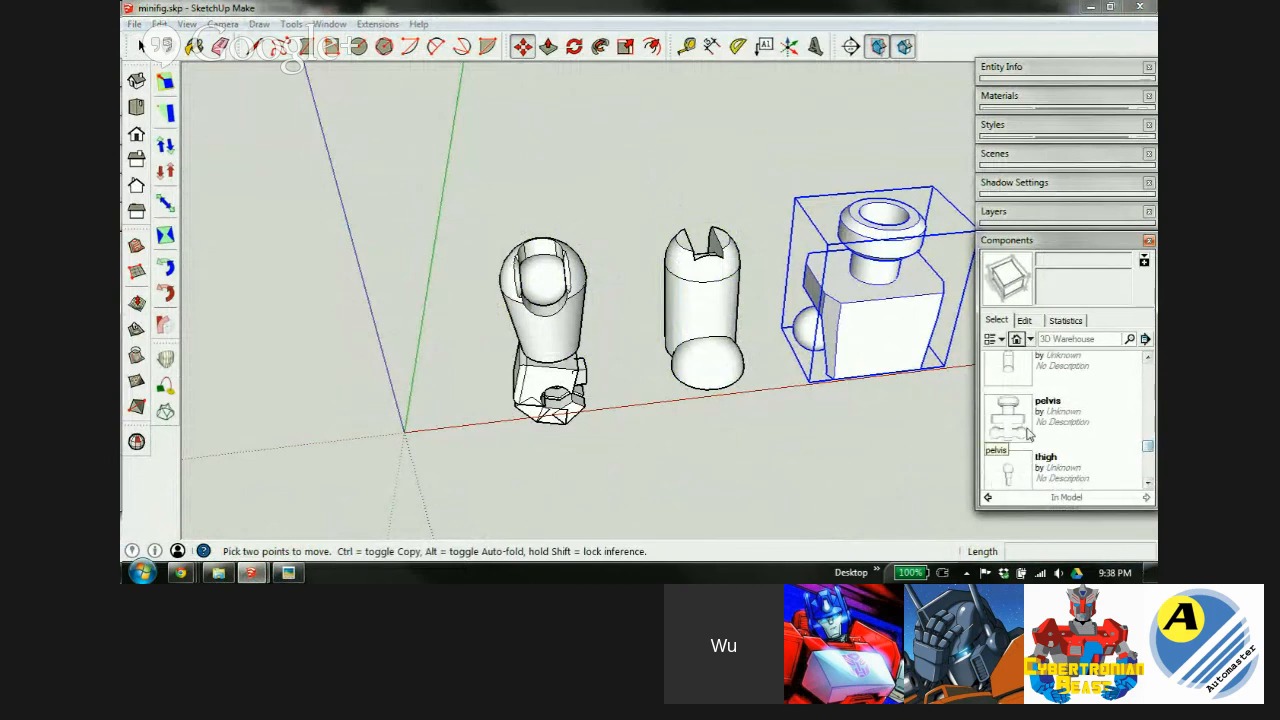
{"action": "left_click", "coordinate": [1068, 244]}
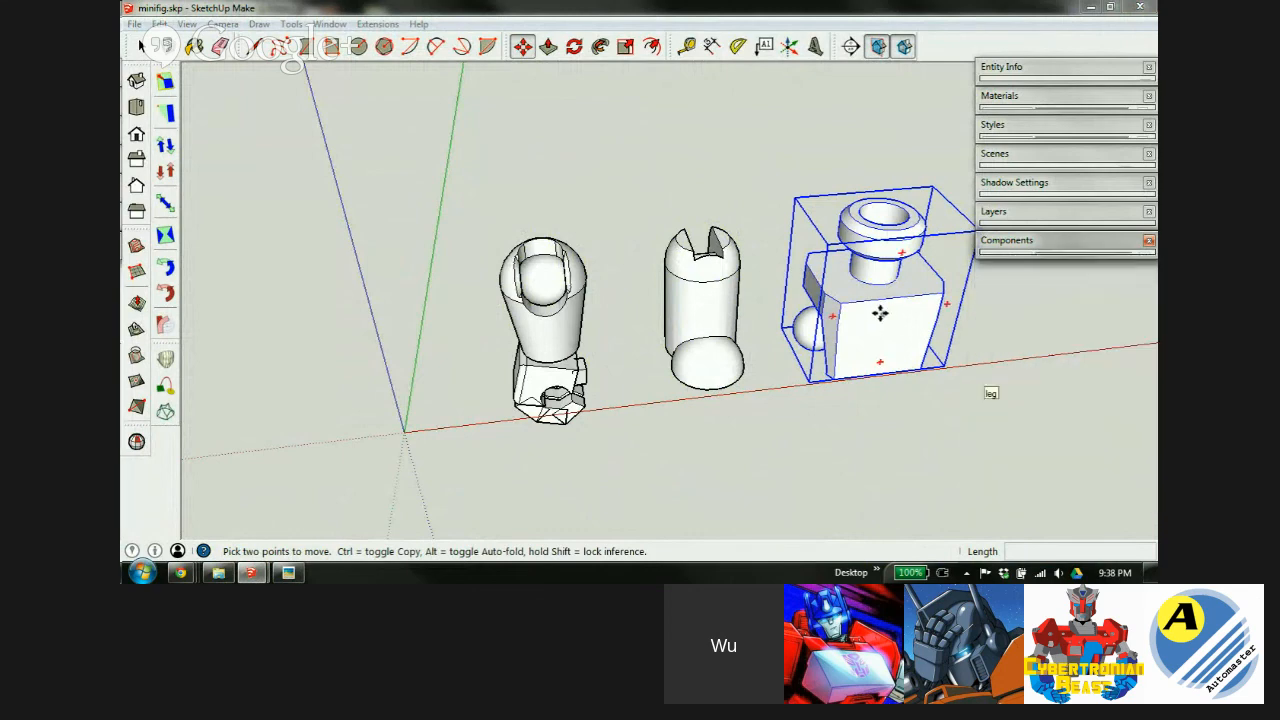
{"action": "middle_click_drag", "start_coordinate": [884, 311], "coordinate": [974, 329]}
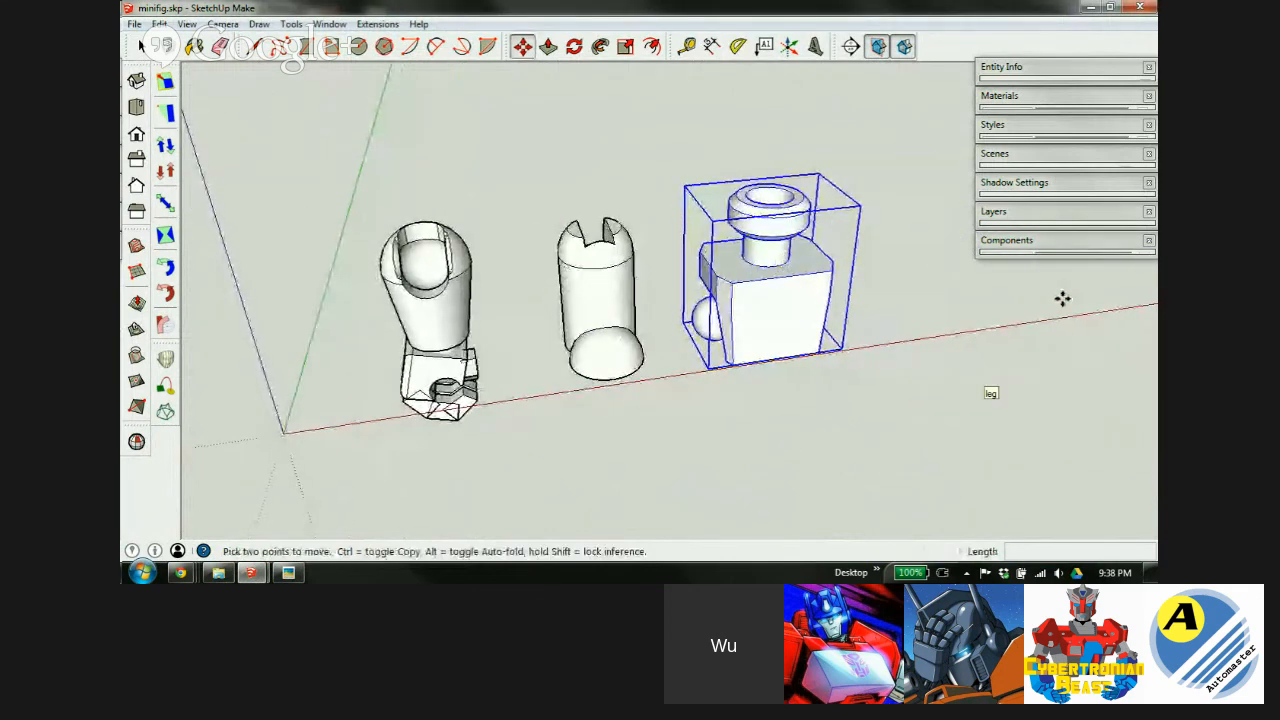
{"action": "scroll", "coordinate": [846, 306], "scroll_direction": "down", "scroll_amount": 4}
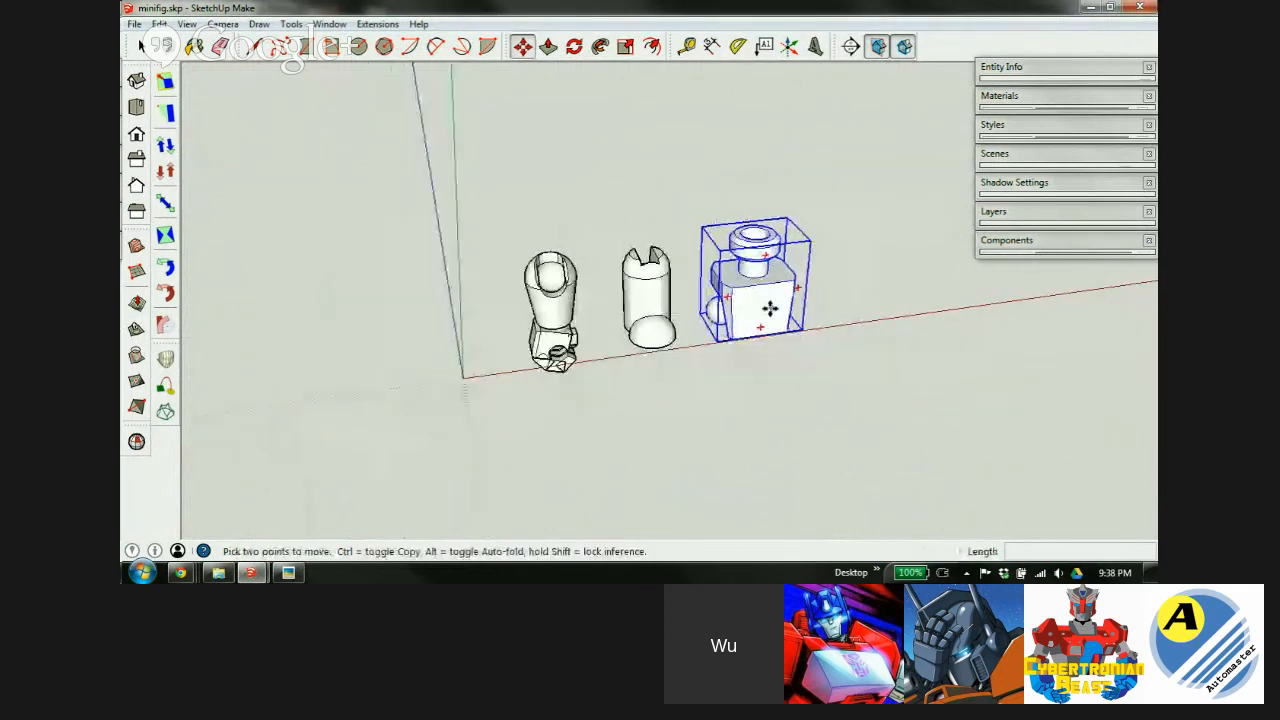
{"action": "left_click", "coordinate": [1066, 244]}
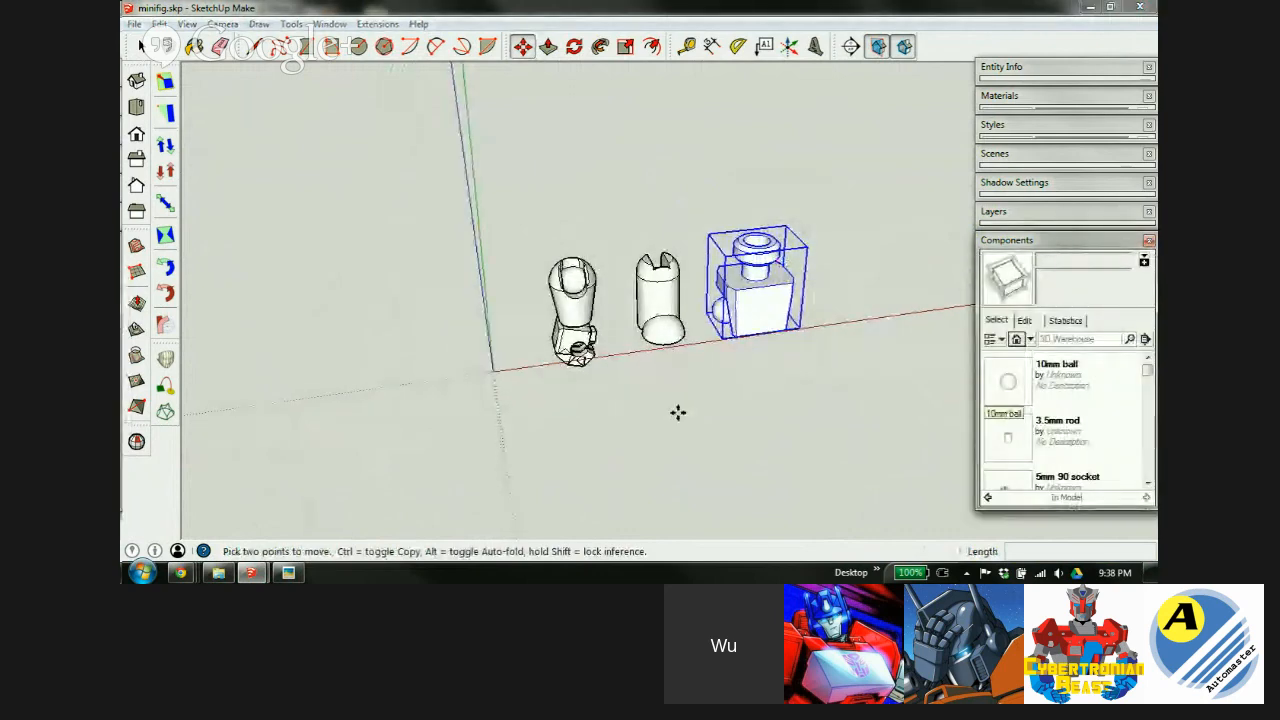
Close base minifigure.skp without saving, close the forearm photo, and dismiss the unique-name warning.
{"action": "mouse_move", "coordinate": [252, 572]}
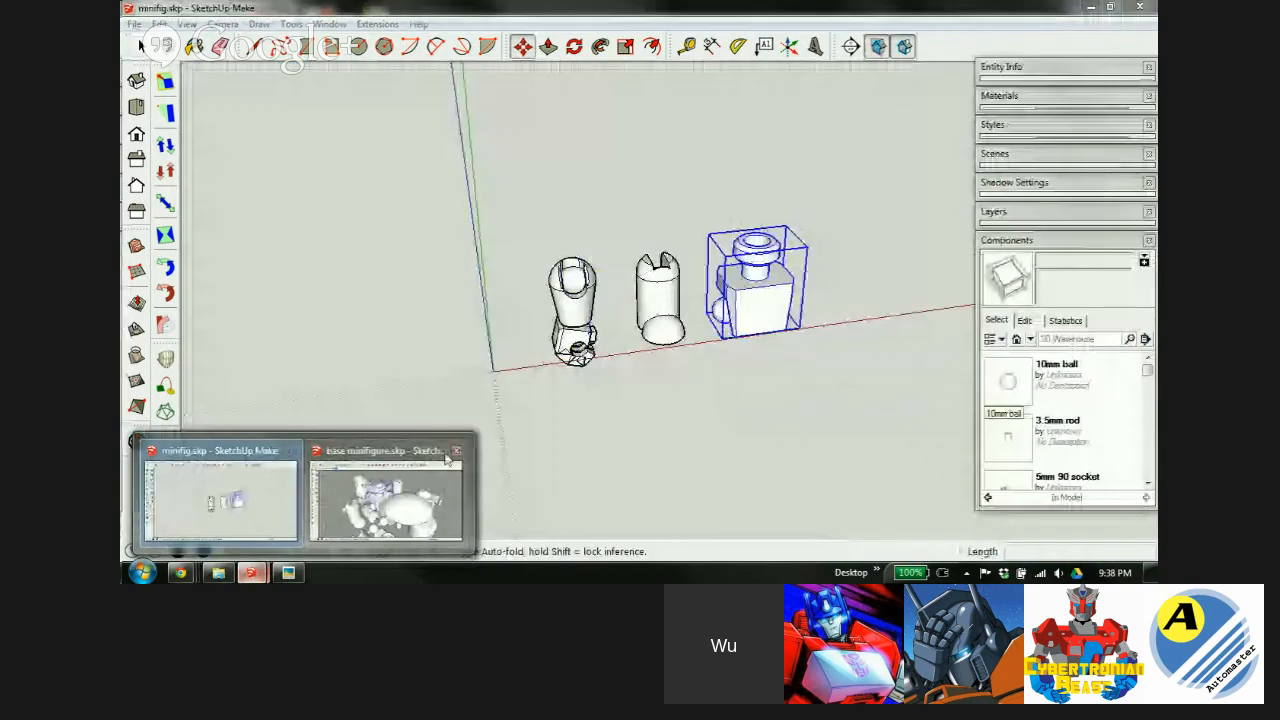
{"action": "left_click", "coordinate": [455, 452]}
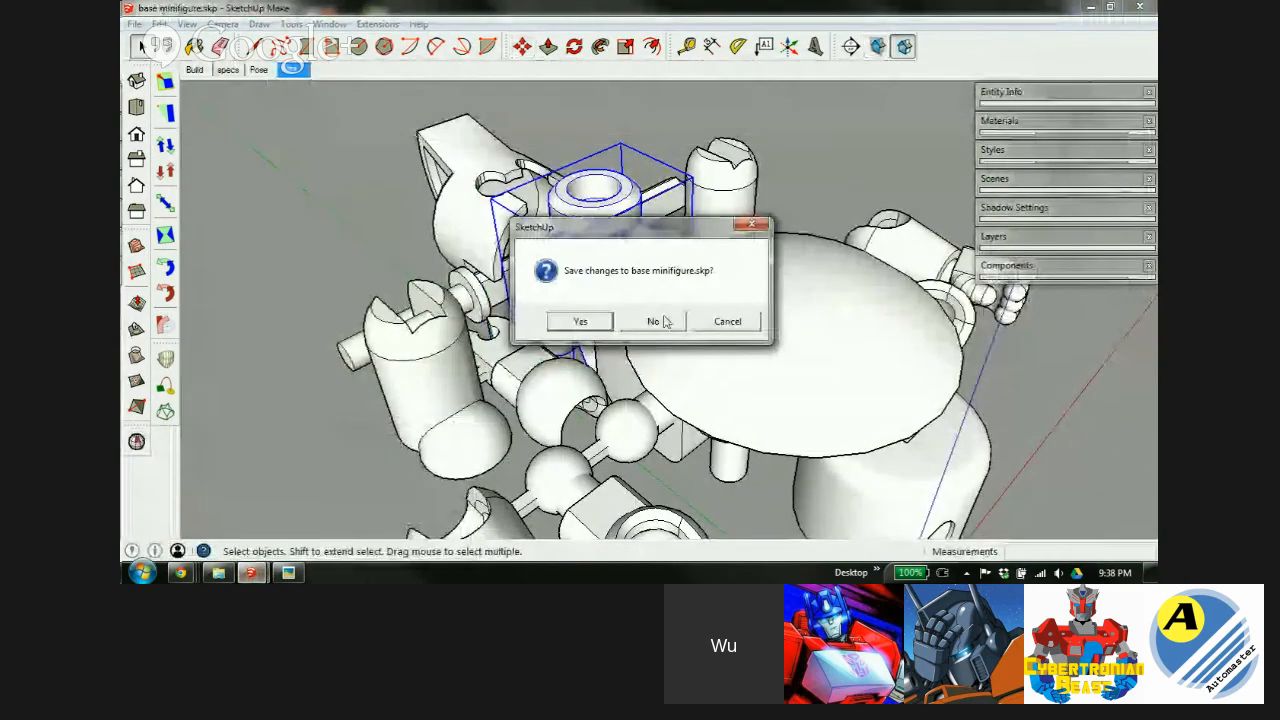
{"action": "left_click", "coordinate": [653, 321]}
{"action": "left_click", "coordinate": [217, 570]}
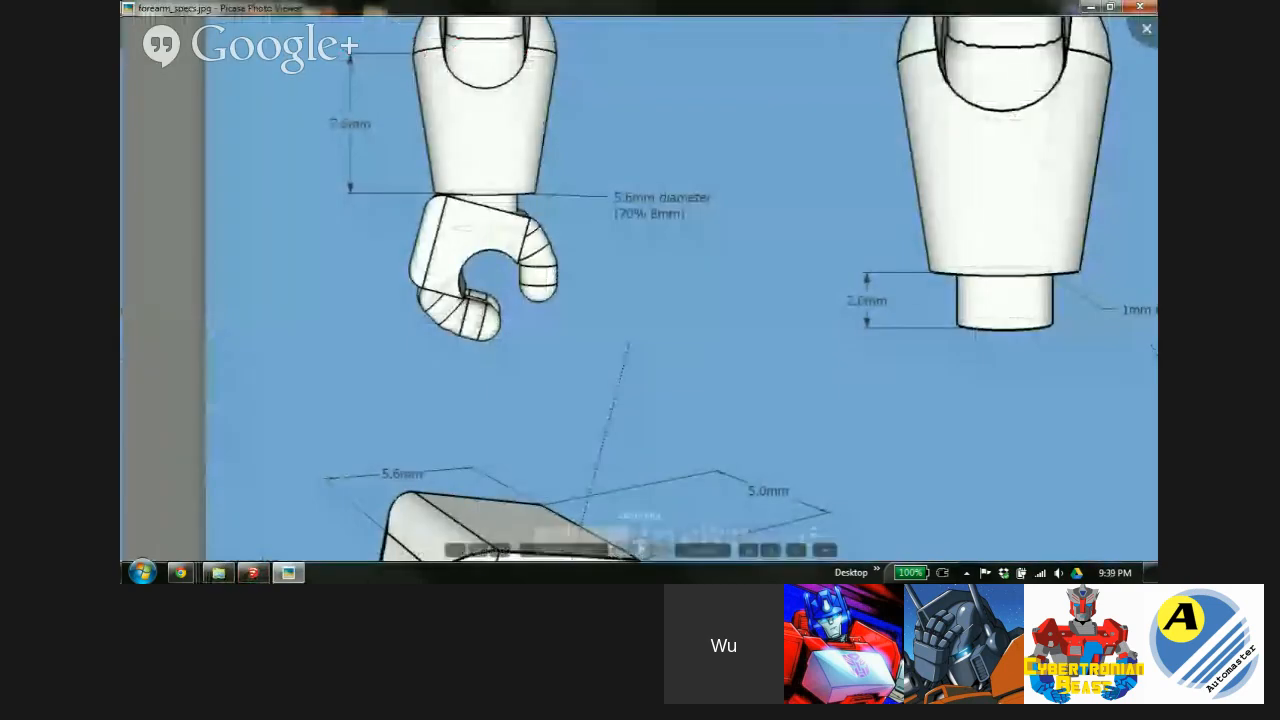
{"action": "left_click", "coordinate": [1139, 8]}
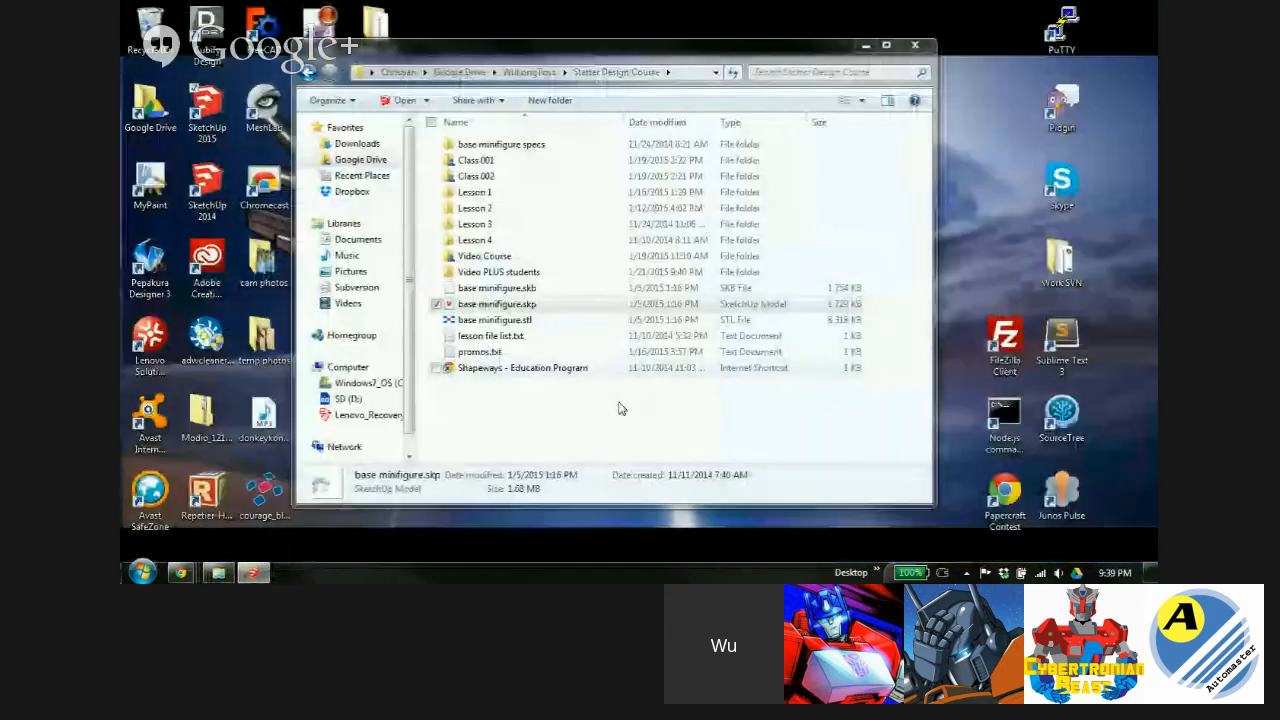
{"action": "left_click", "coordinate": [253, 572]}
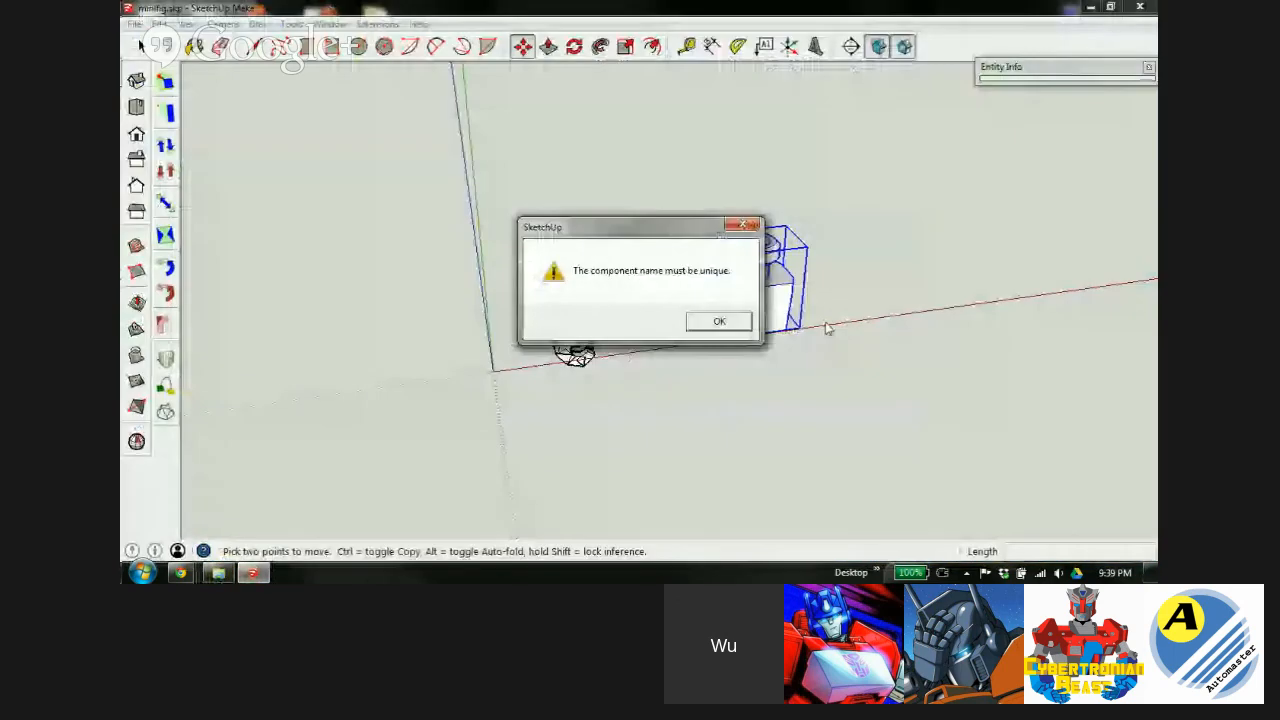
{"action": "left_click", "coordinate": [716, 322]}
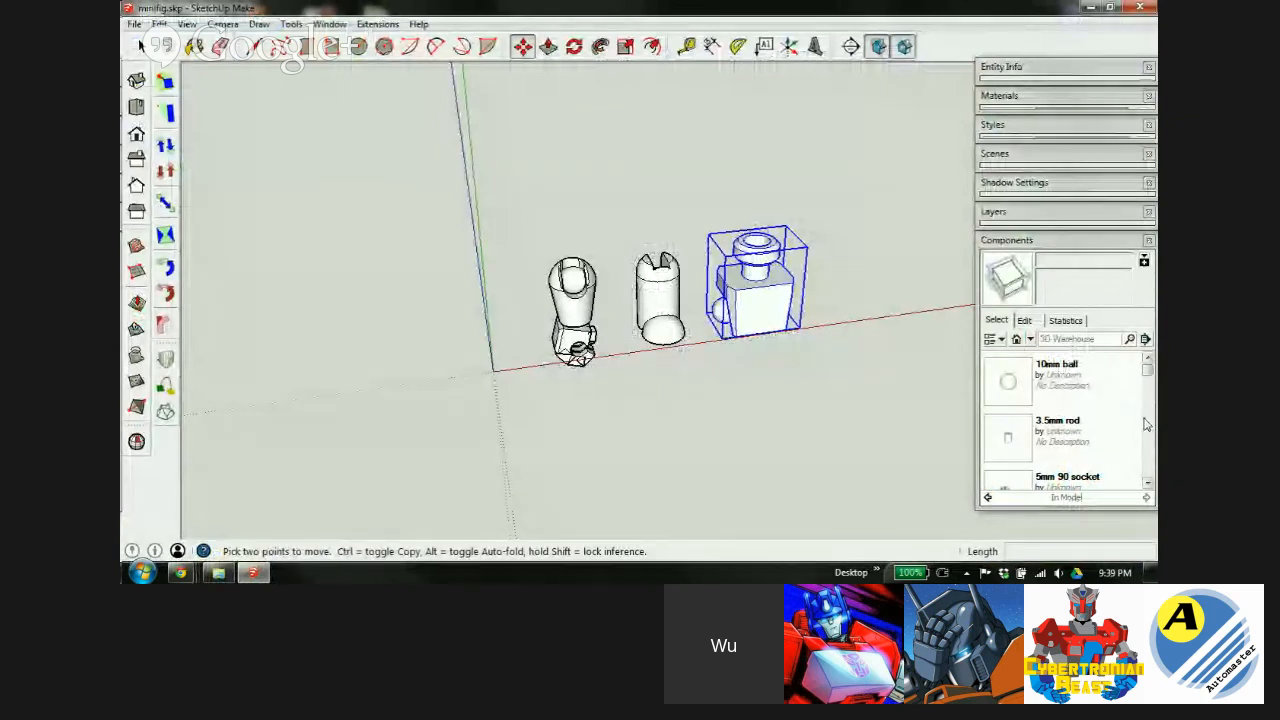
Scroll the component list and place the head component above the arm parts.
{"action": "left_click", "coordinate": [1147, 484]}
{"action": "left_click", "coordinate": [1147, 484]}
{"action": "left_click", "coordinate": [1147, 484]}
{"action": "left_click", "coordinate": [1147, 484]}
{"action": "left_click", "coordinate": [1147, 484]}
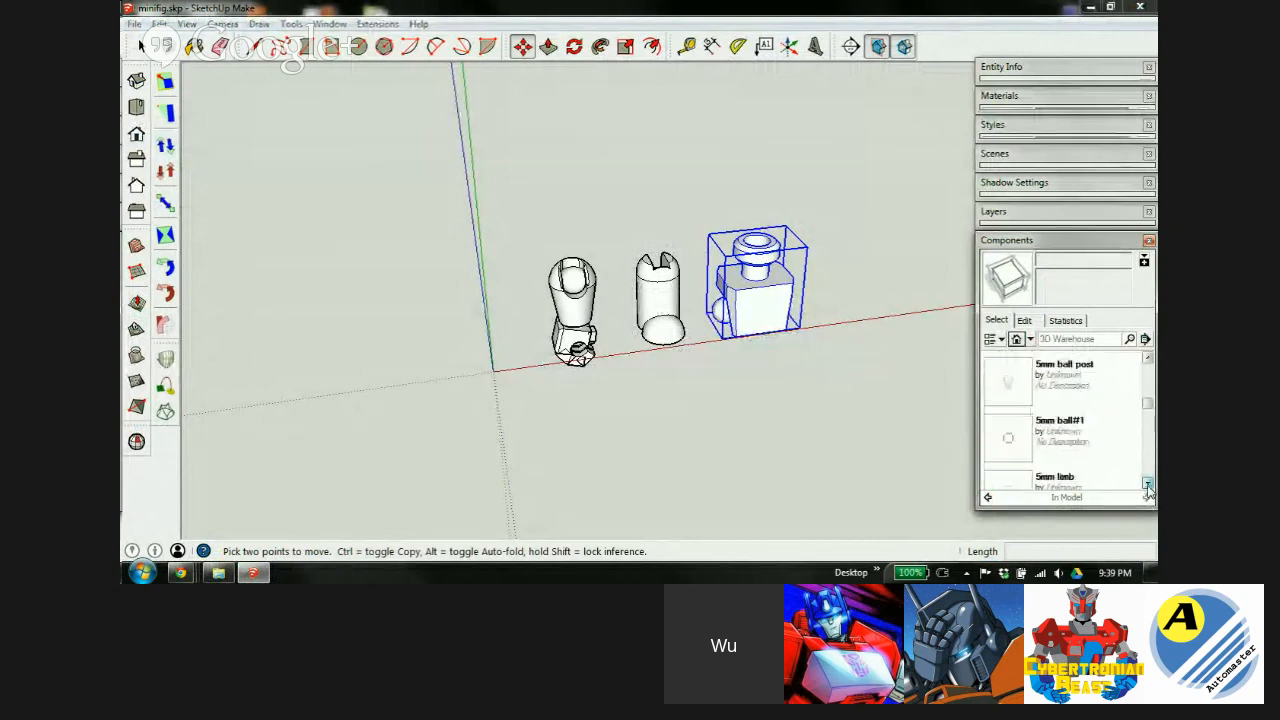
{"action": "left_click", "coordinate": [1147, 484]}
{"action": "left_click", "coordinate": [1147, 484]}
{"action": "left_click", "coordinate": [1147, 484]}
{"action": "left_click", "coordinate": [1147, 484]}
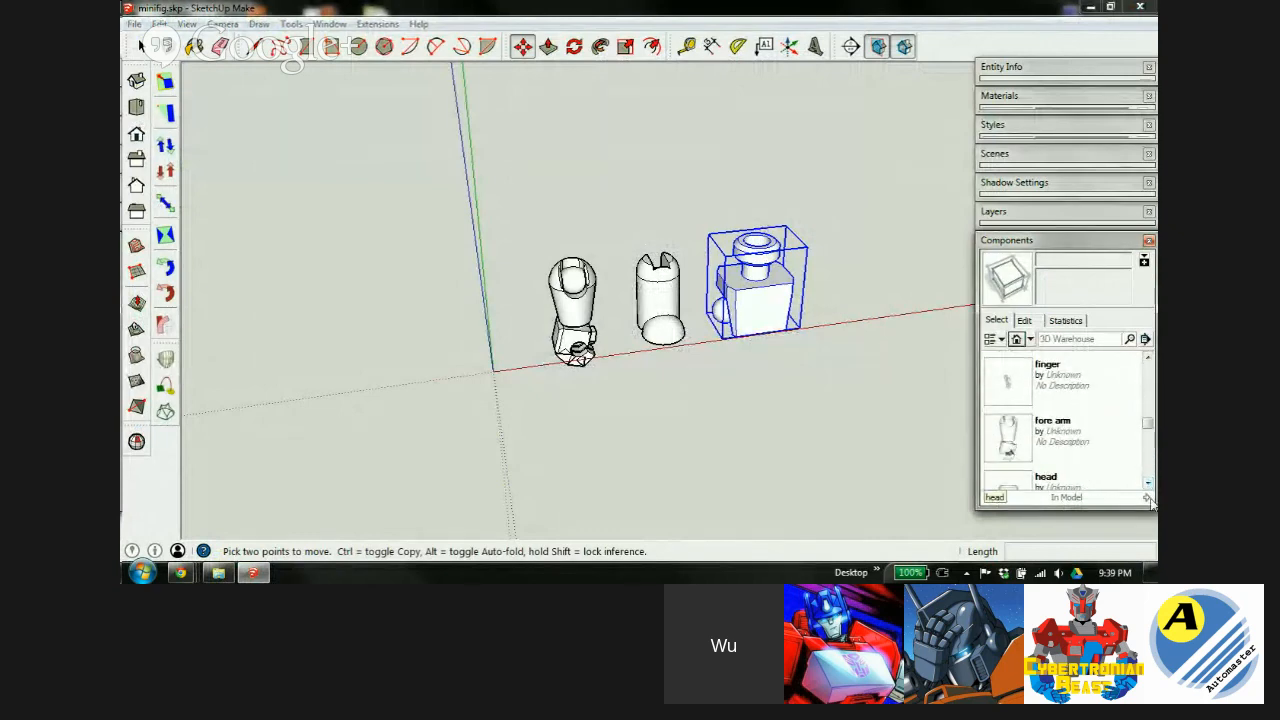
{"action": "left_click", "coordinate": [1147, 484]}
{"action": "left_click", "coordinate": [1008, 440]}
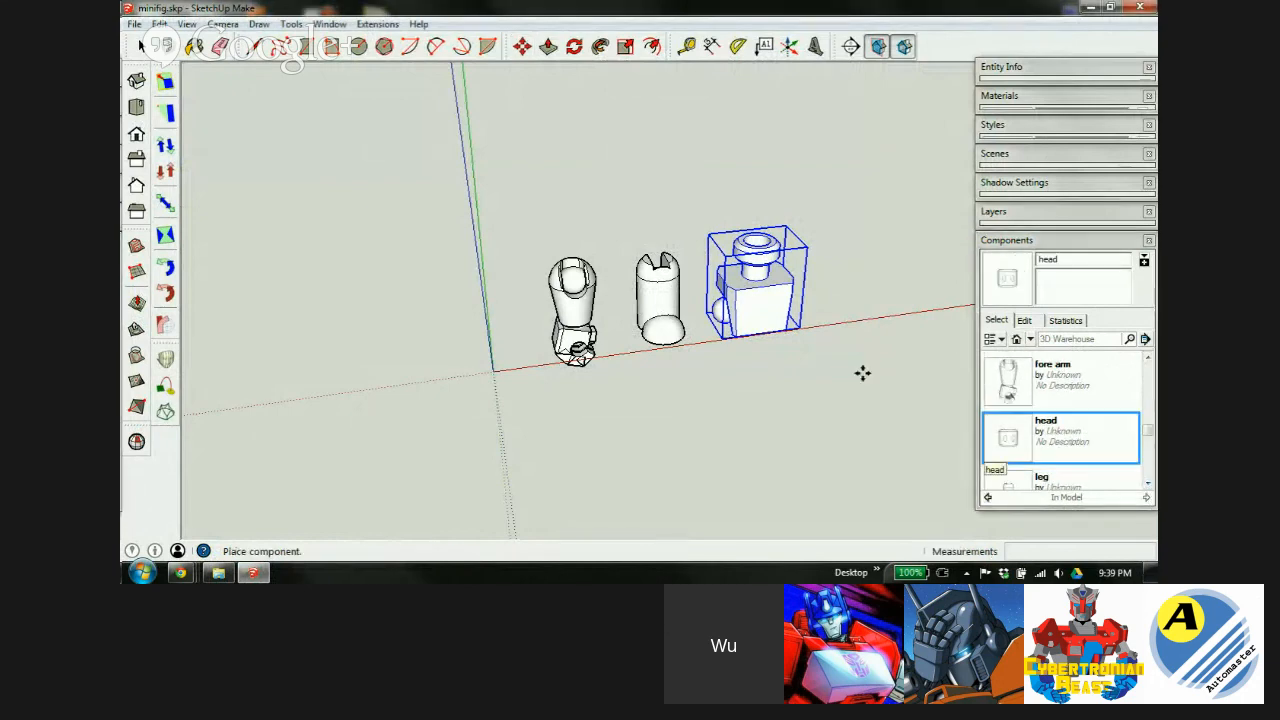
{"action": "left_click", "coordinate": [518, 267]}
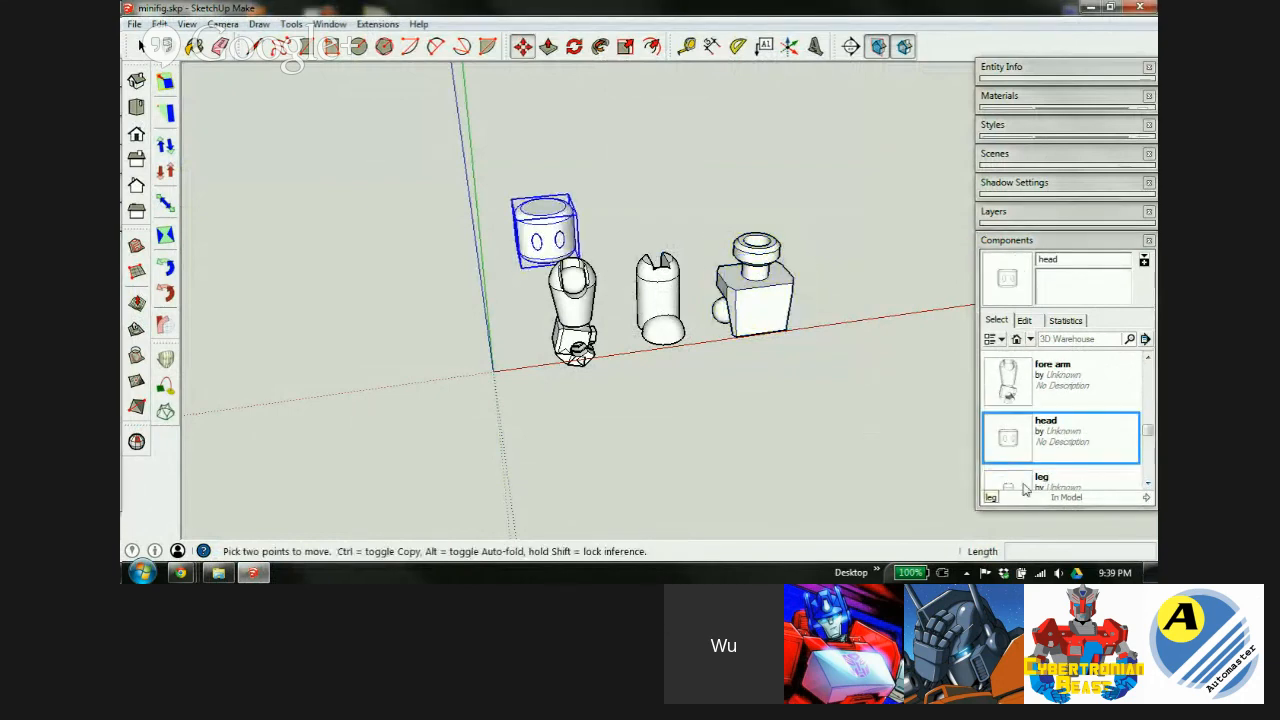
Place the thigh, torso and upper arm components in the model.
{"action": "left_click", "coordinate": [1147, 485]}
{"action": "left_click", "coordinate": [1147, 485]}
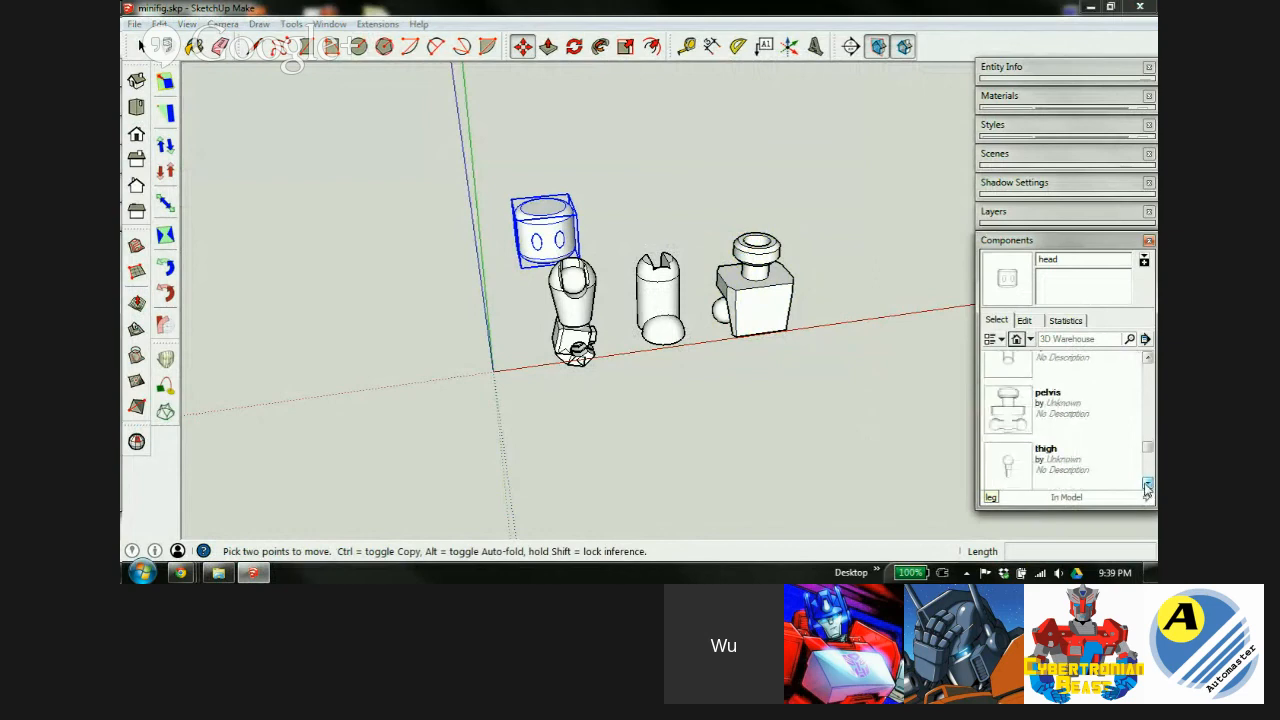
{"action": "left_click", "coordinate": [1147, 485]}
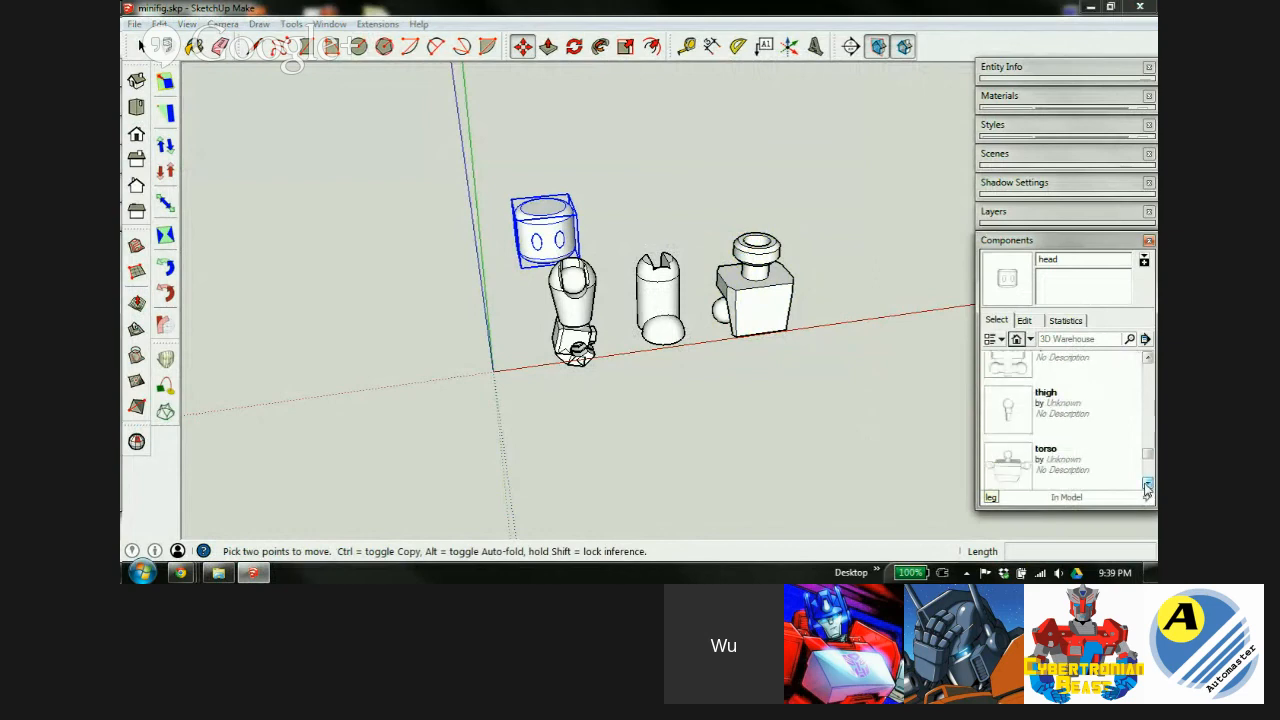
{"action": "left_click", "coordinate": [1008, 408]}
{"action": "left_click", "coordinate": [611, 281]}
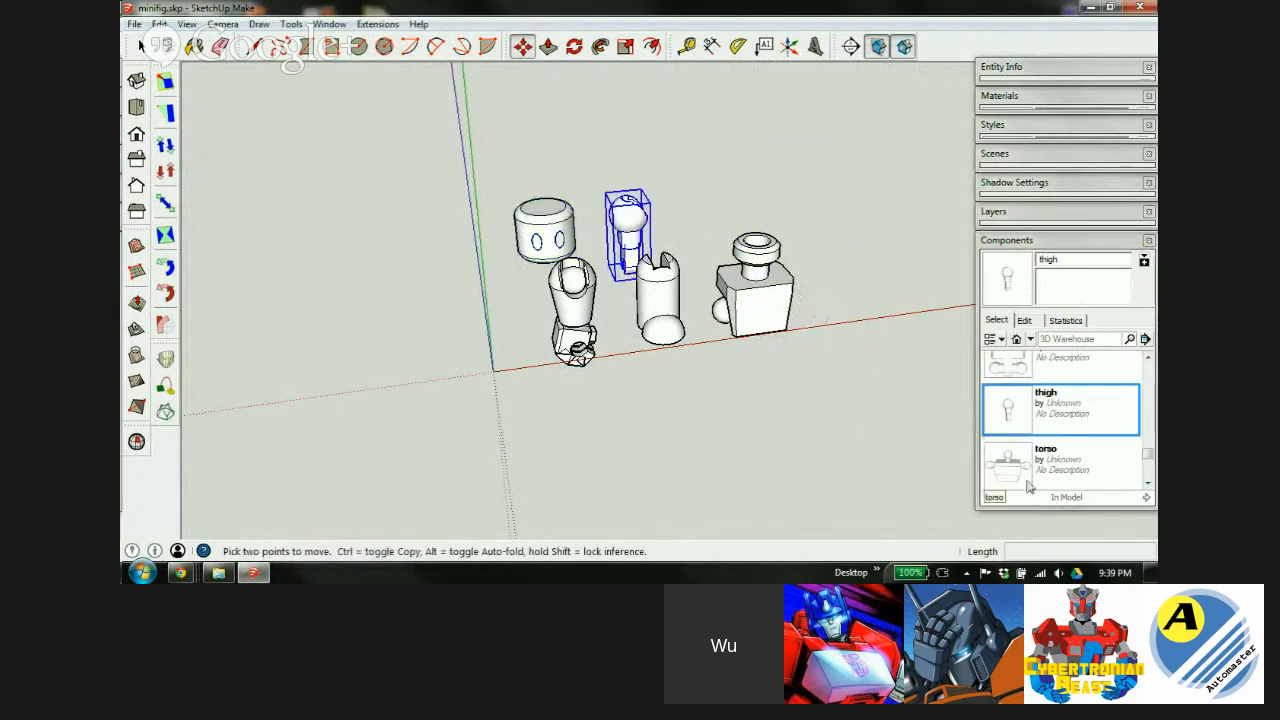
{"action": "left_click", "coordinate": [1022, 470]}
{"action": "left_click", "coordinate": [675, 273]}
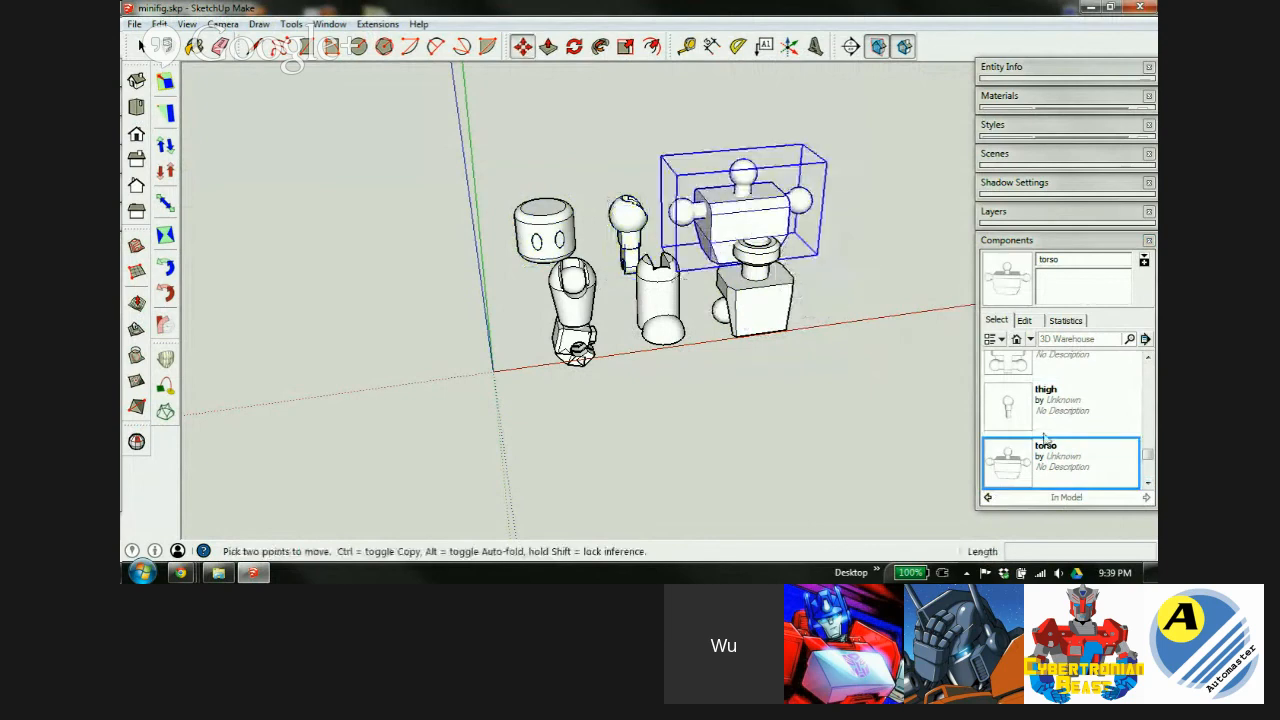
{"action": "left_click", "coordinate": [1149, 481]}
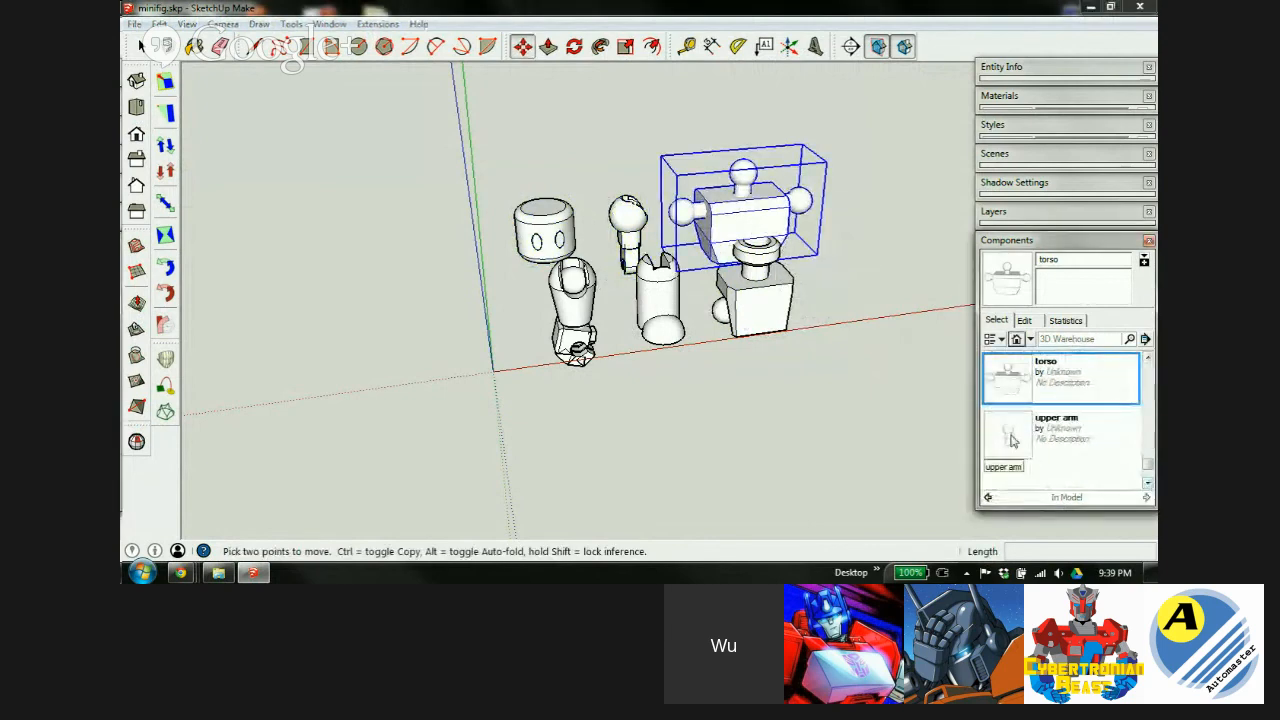
{"action": "left_click", "coordinate": [1008, 435]}
{"action": "left_click", "coordinate": [562, 290]}
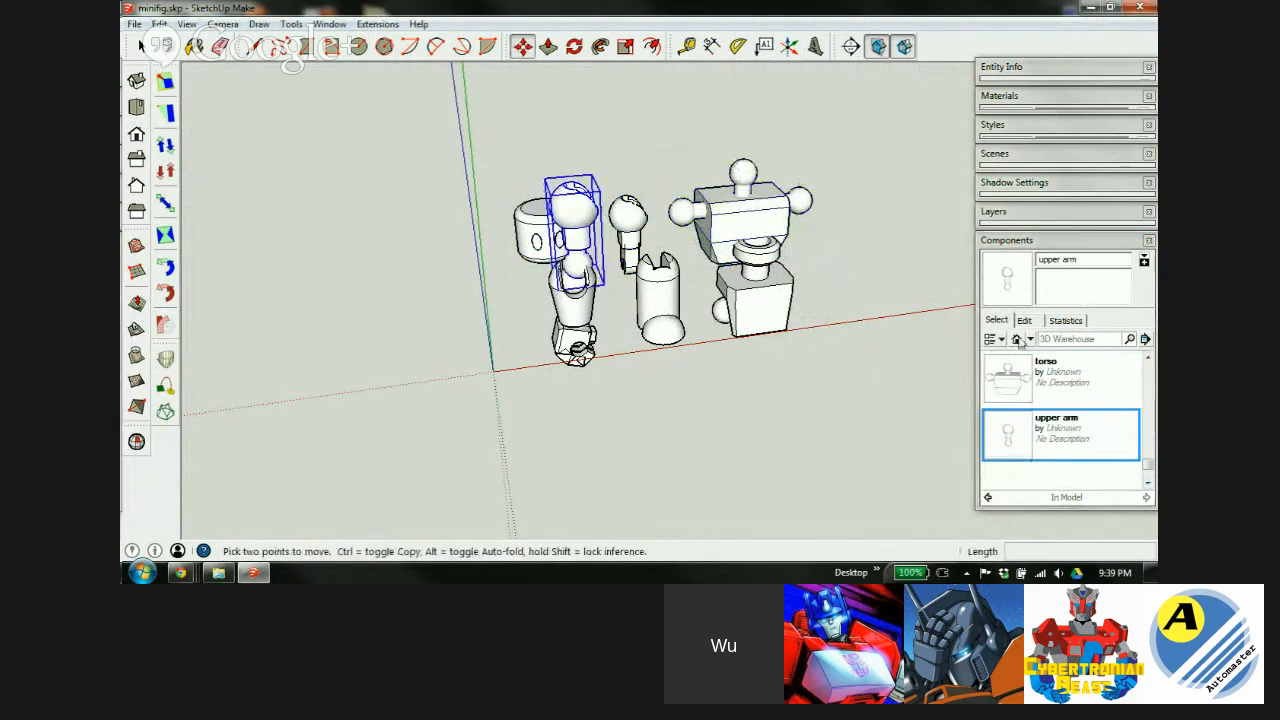
{"action": "left_click", "coordinate": [1065, 248]}
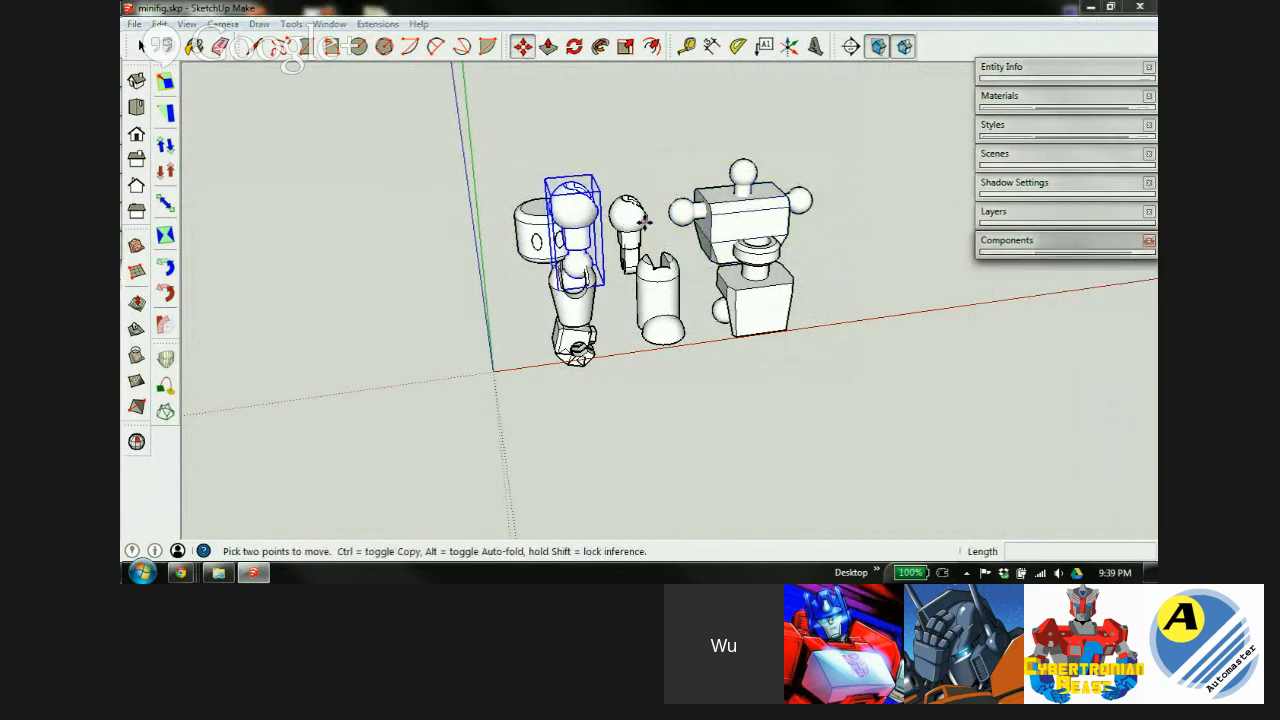
Move the torso to the left of the other parts.
{"action": "middle_click_drag", "start_coordinate": [790, 250], "coordinate": [837, 289]}
{"action": "key", "text": "space"}
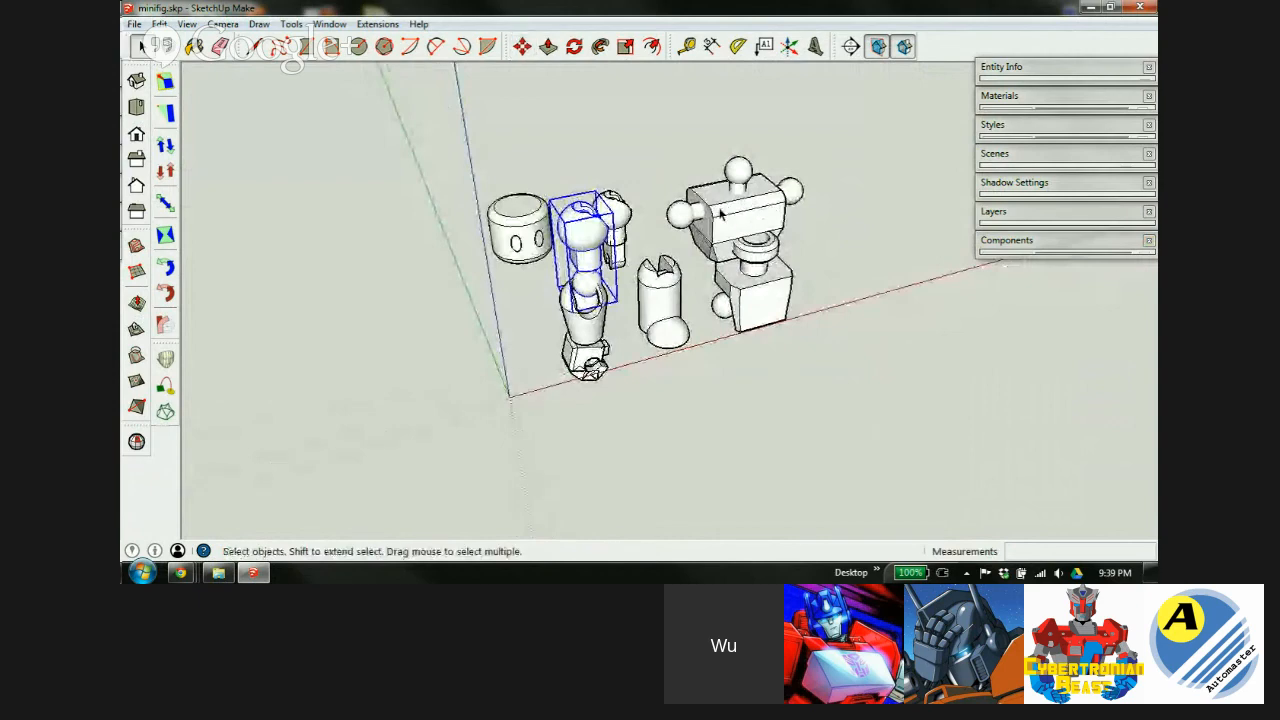
{"action": "left_click", "coordinate": [740, 217]}
{"action": "key", "text": "m"}
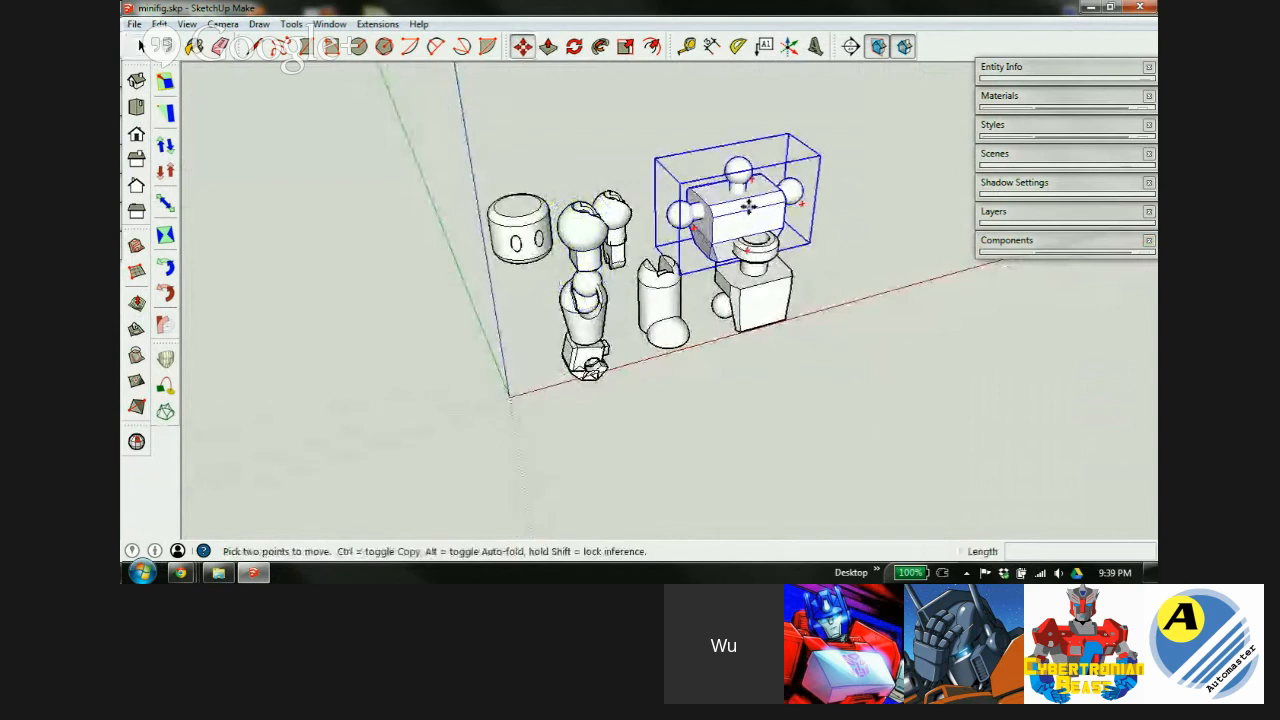
{"action": "left_click_drag", "start_coordinate": [716, 232], "coordinate": [426, 289]}
{"action": "key", "text": "space"}
{"action": "left_click", "coordinate": [556, 200]}
Select the cylinder head and orbit close to it, toggling X-ray and hidden edges.
{"action": "left_click", "coordinate": [520, 235]}
{"action": "key", "text": "m"}
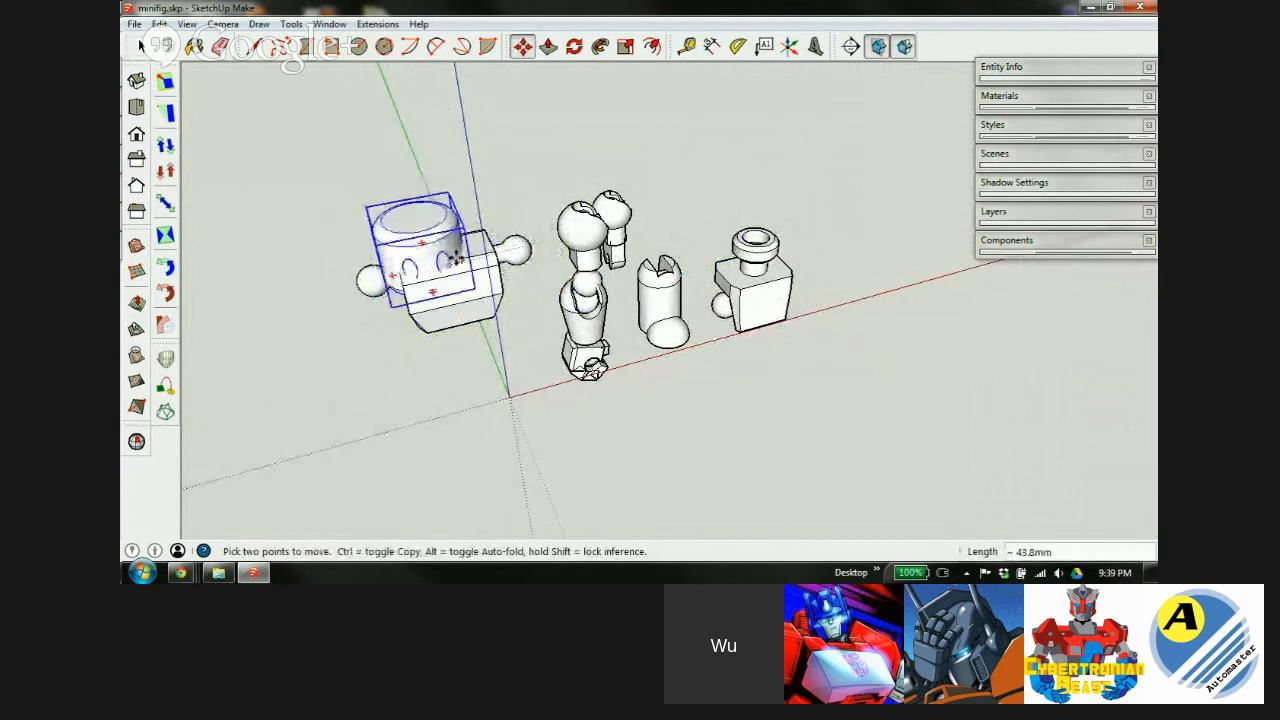
{"action": "scroll", "coordinate": [428, 240], "scroll_direction": "up", "scroll_amount": 5}
{"action": "middle_click_drag", "start_coordinate": [459, 277], "coordinate": [656, 271]}
{"action": "key", "text": "x"}
{"action": "scroll", "coordinate": [634, 243], "scroll_direction": "up", "scroll_amount": 1}
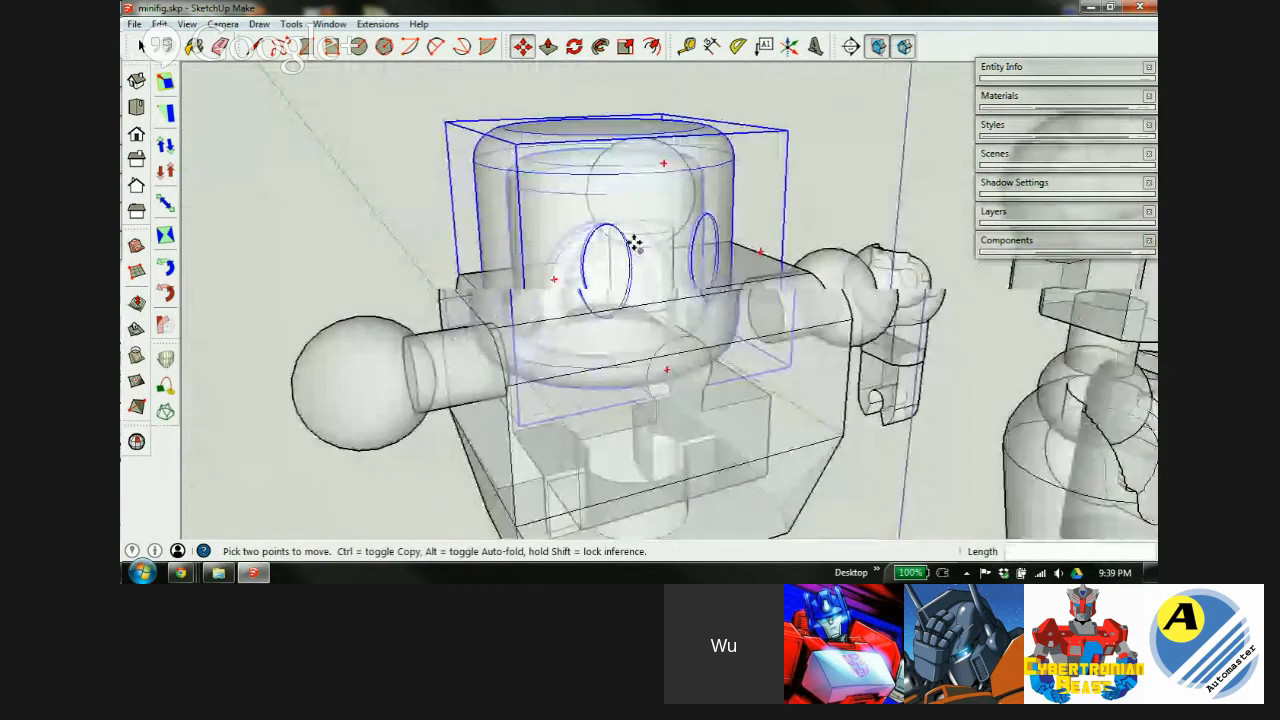
{"action": "scroll", "coordinate": [634, 243], "scroll_direction": "up", "scroll_amount": 3}
{"action": "scroll", "coordinate": [630, 350], "scroll_direction": "down", "scroll_amount": 2}
{"action": "key", "text": "x"}
{"action": "middle_click_drag", "start_coordinate": [609, 358], "coordinate": [789, 368]}
{"action": "scroll", "coordinate": [629, 362], "scroll_direction": "up", "scroll_amount": 5}
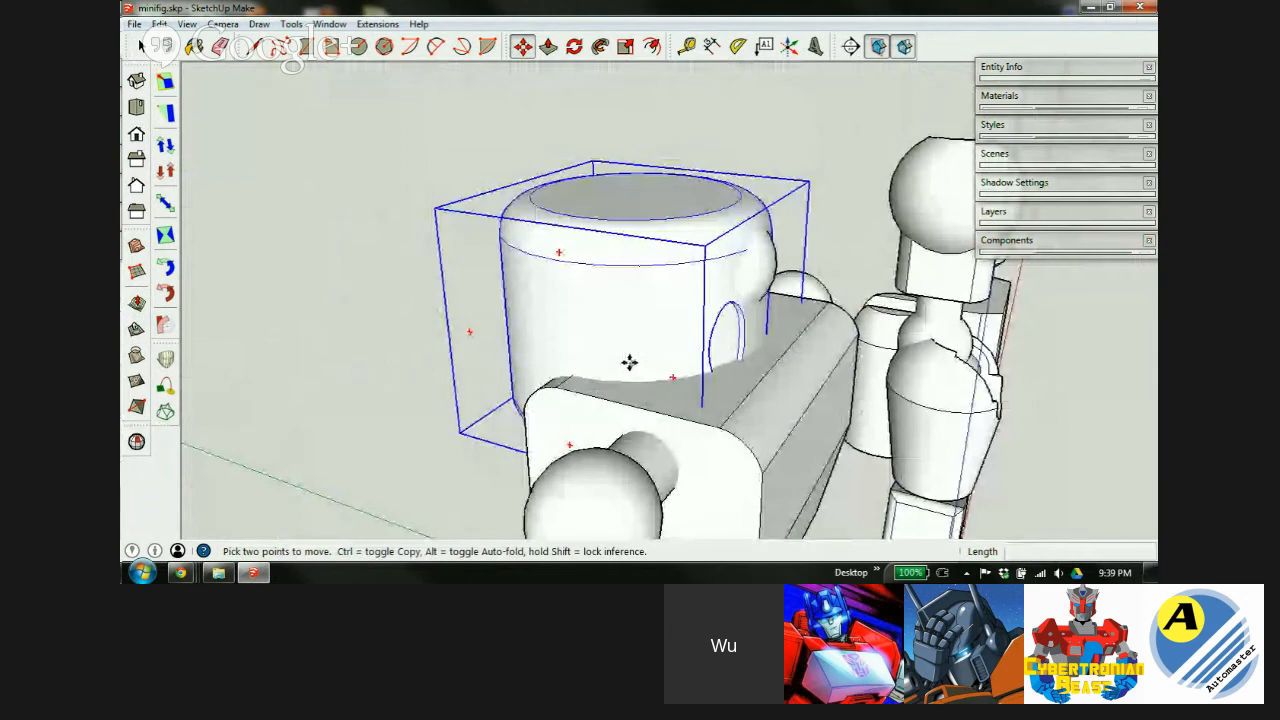
{"action": "scroll", "coordinate": [690, 232], "scroll_direction": "up", "scroll_amount": 1}
{"action": "middle_click_drag", "start_coordinate": [623, 329], "coordinate": [834, 254]}
{"action": "key", "text": "h"}
{"action": "middle_click_drag", "start_coordinate": [819, 300], "coordinate": [500, 243]}
Seat the head on the torso's neck peg, lifting it 1 along the blue axis.
{"action": "left_click", "coordinate": [517, 240]}
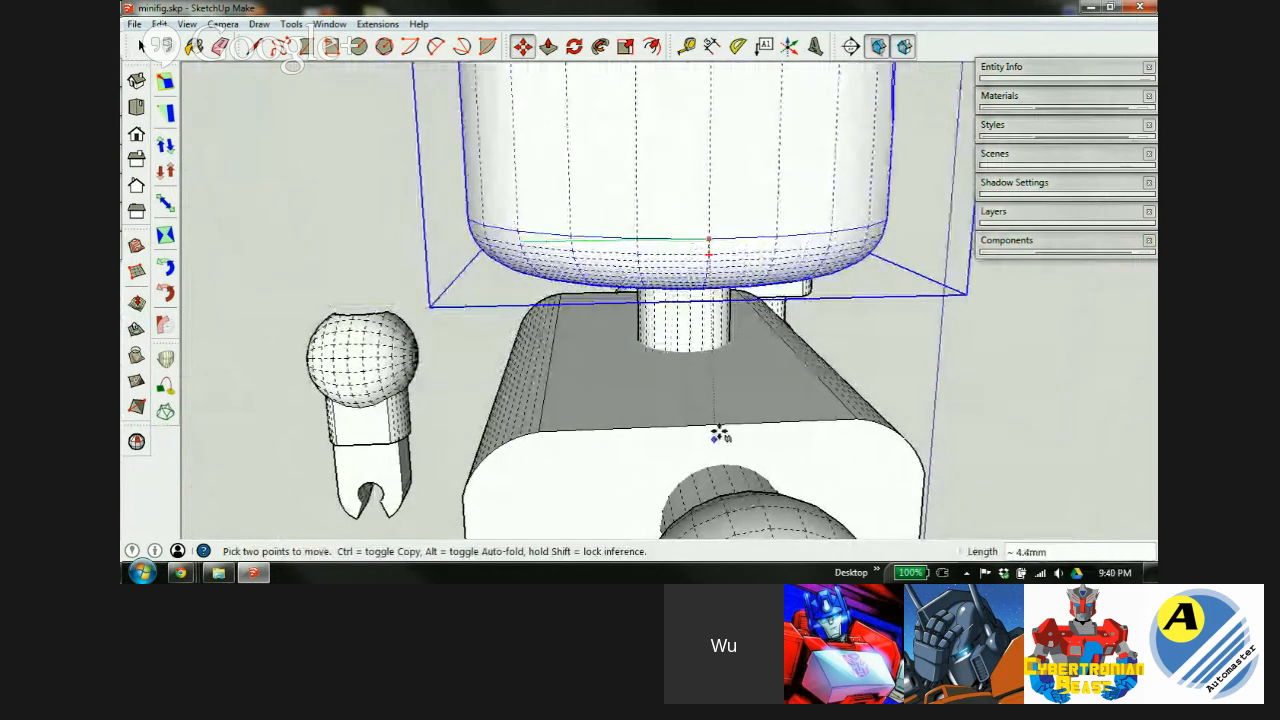
{"action": "scroll", "coordinate": [686, 414], "scroll_direction": "down", "scroll_amount": 2}
{"action": "scroll", "coordinate": [716, 505], "scroll_direction": "down", "scroll_amount": 3}
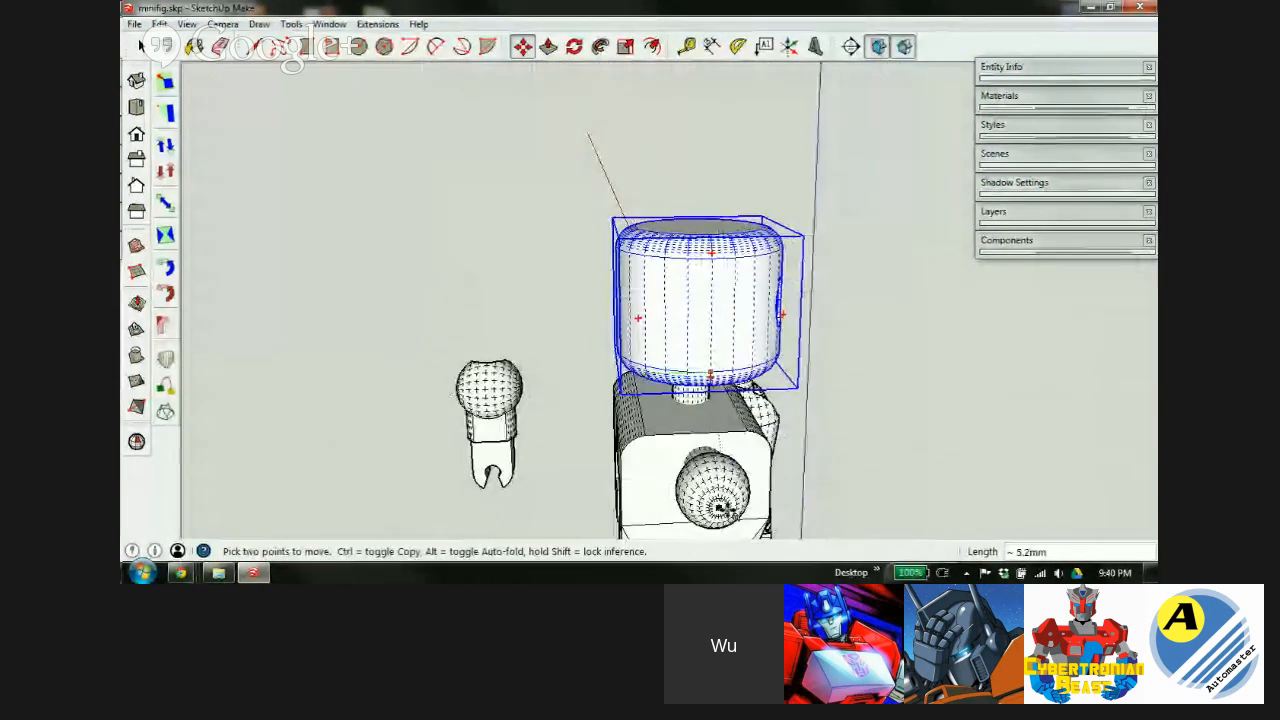
{"action": "scroll", "coordinate": [734, 434], "scroll_direction": "up", "scroll_amount": 3}
{"action": "middle_click_drag", "start_coordinate": [734, 434], "coordinate": [205, 411]}
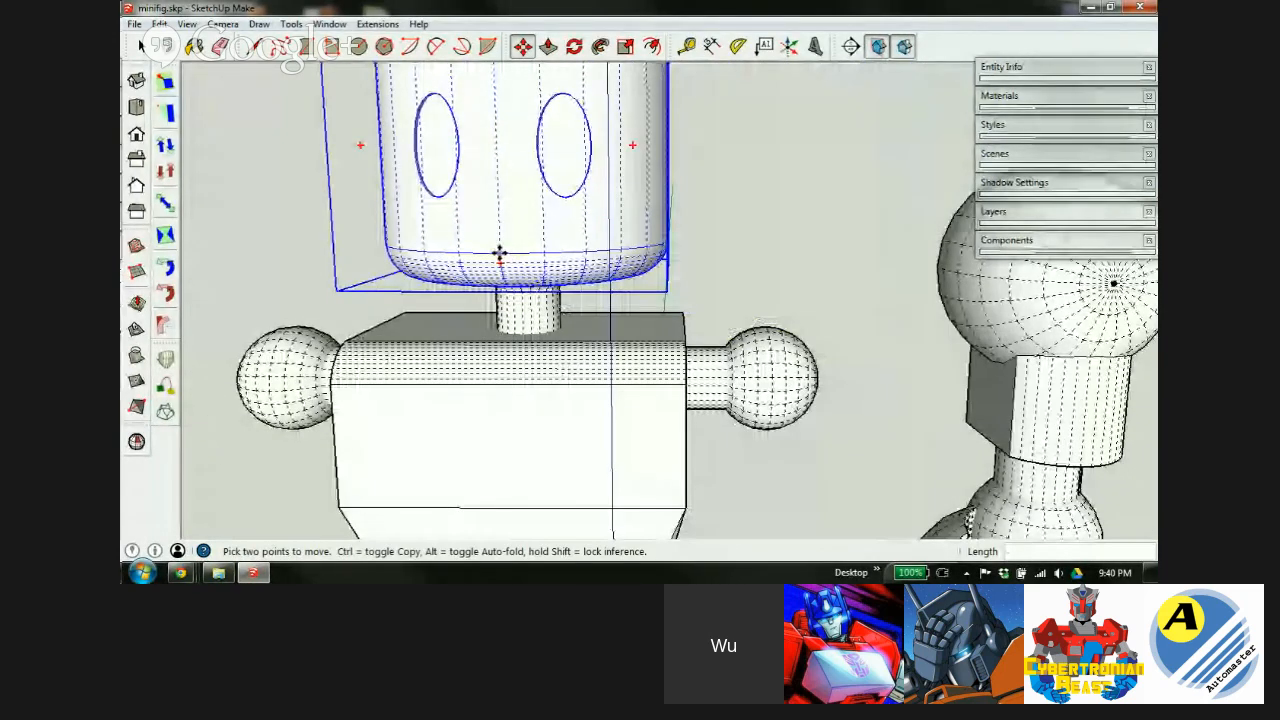
{"action": "left_click", "coordinate": [498, 256]}
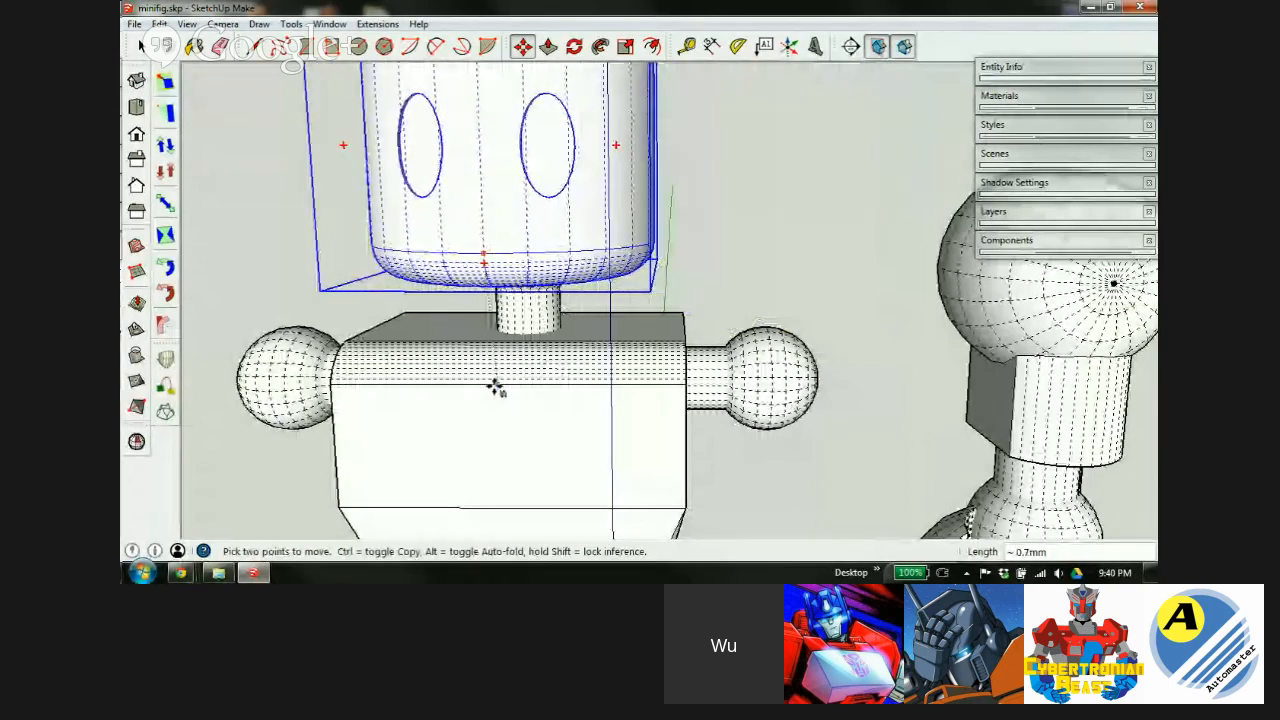
{"action": "middle_click_drag", "start_coordinate": [530, 389], "coordinate": [571, 220]}
{"action": "scroll", "coordinate": [611, 215], "scroll_direction": "up", "scroll_amount": 3}
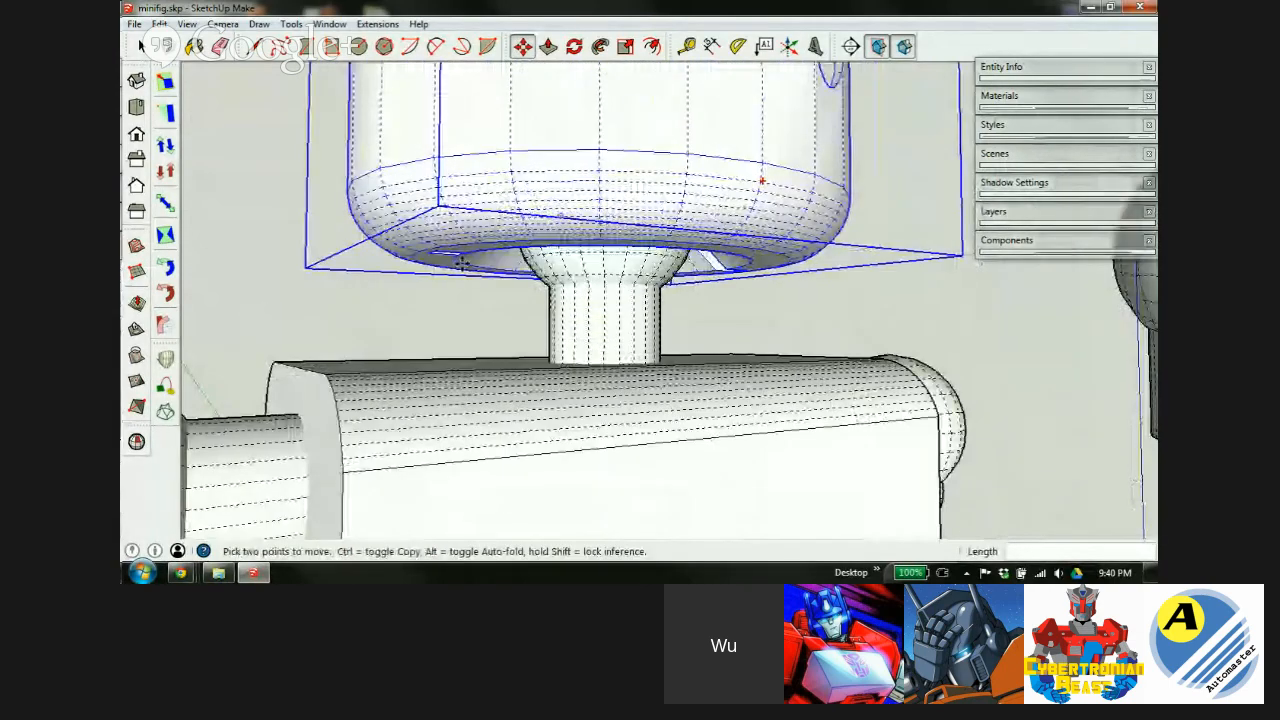
{"action": "scroll", "coordinate": [455, 260], "scroll_direction": "up", "scroll_amount": 3}
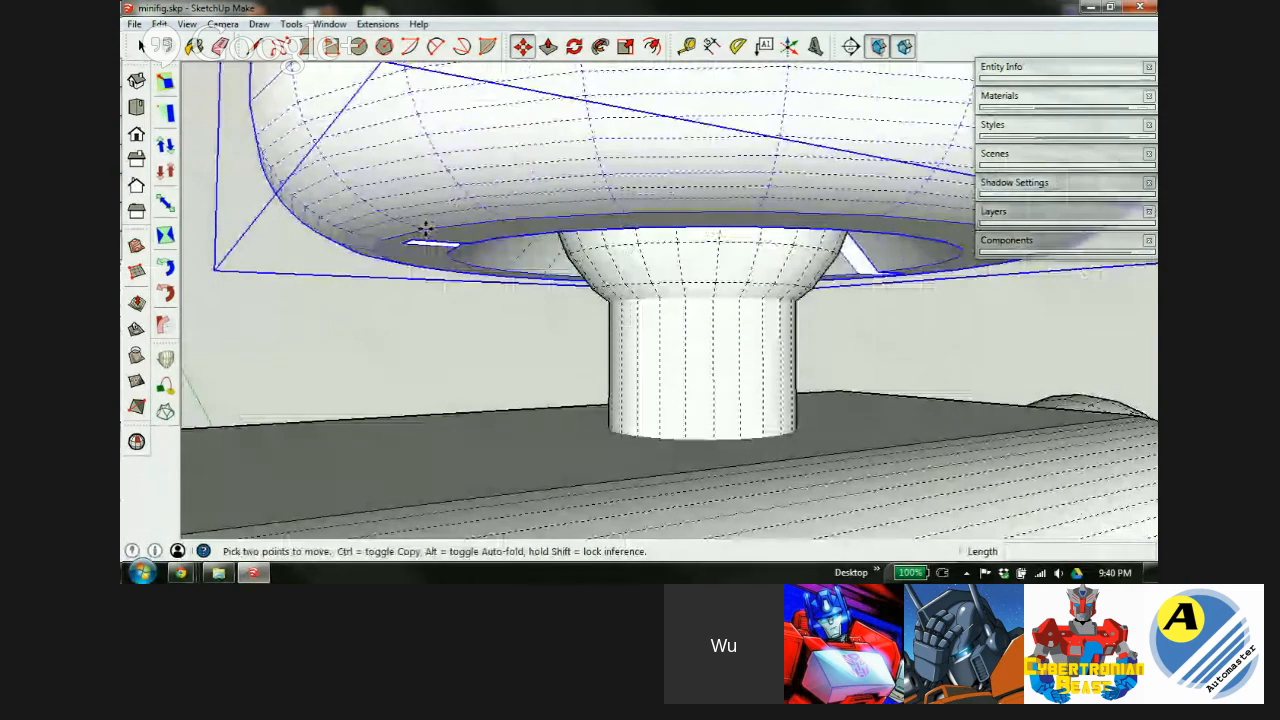
{"action": "left_click", "coordinate": [426, 230]}
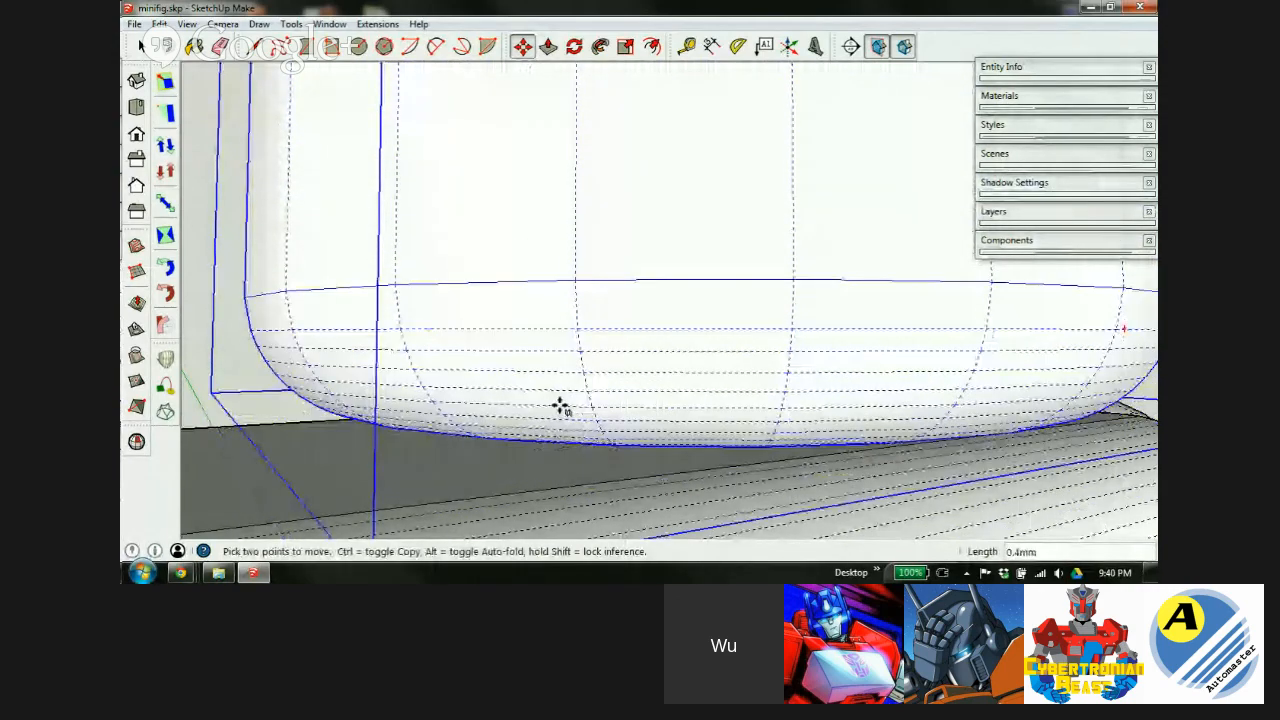
{"action": "type", "text": "1"}
{"action": "key", "text": "Return"}
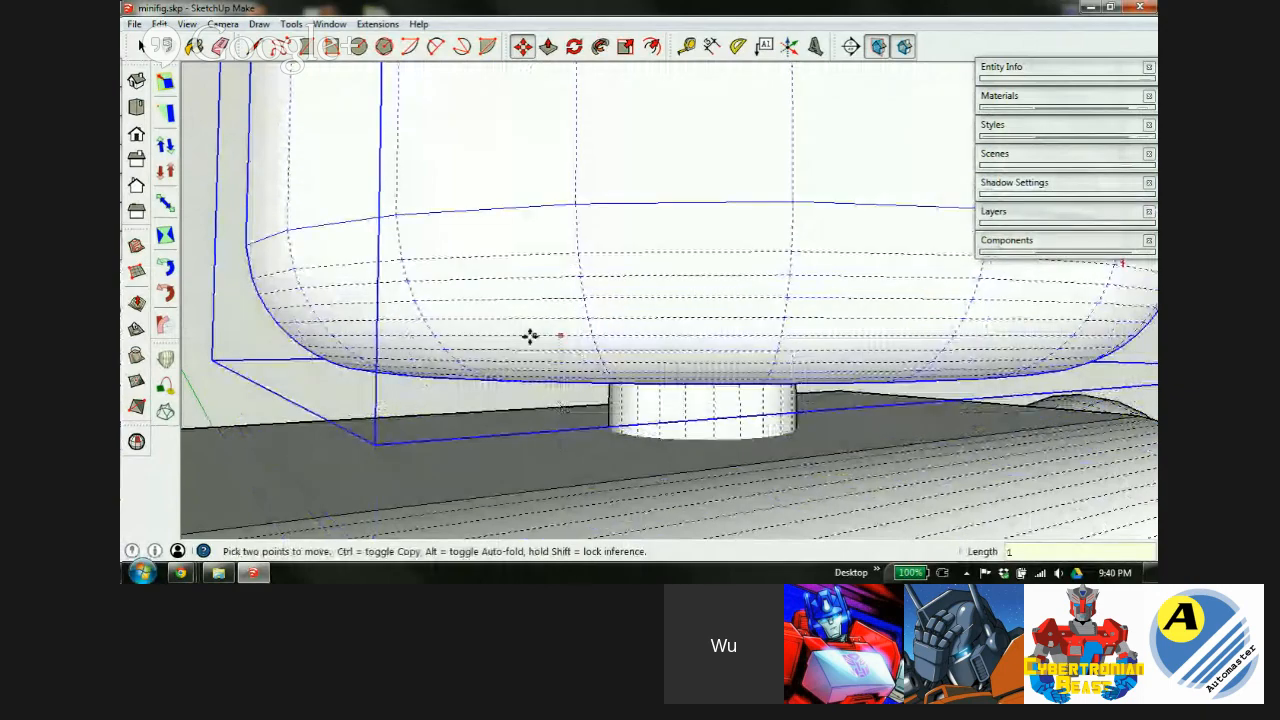
Zoom out to a front view of the upper body and select the loose hip block.
{"action": "scroll", "coordinate": [530, 336], "scroll_direction": "down", "scroll_amount": 5}
{"action": "scroll", "coordinate": [730, 236], "scroll_direction": "down", "scroll_amount": 1}
{"action": "middle_click_drag", "start_coordinate": [672, 285], "coordinate": [594, 283]}
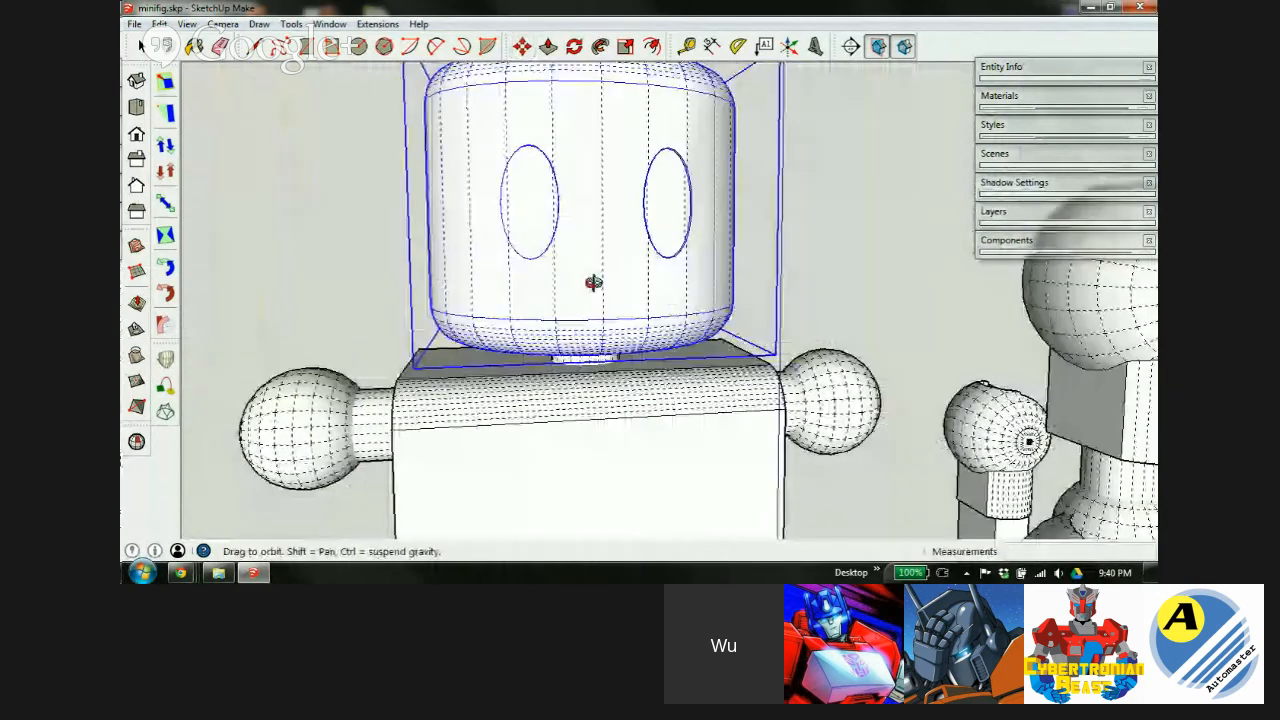
{"action": "scroll", "coordinate": [594, 283], "scroll_direction": "down", "scroll_amount": 6}
{"action": "key", "text": "space"}
{"action": "left_click", "coordinate": [930, 358]}
{"action": "middle_click_drag", "start_coordinate": [830, 515], "coordinate": [883, 520]}
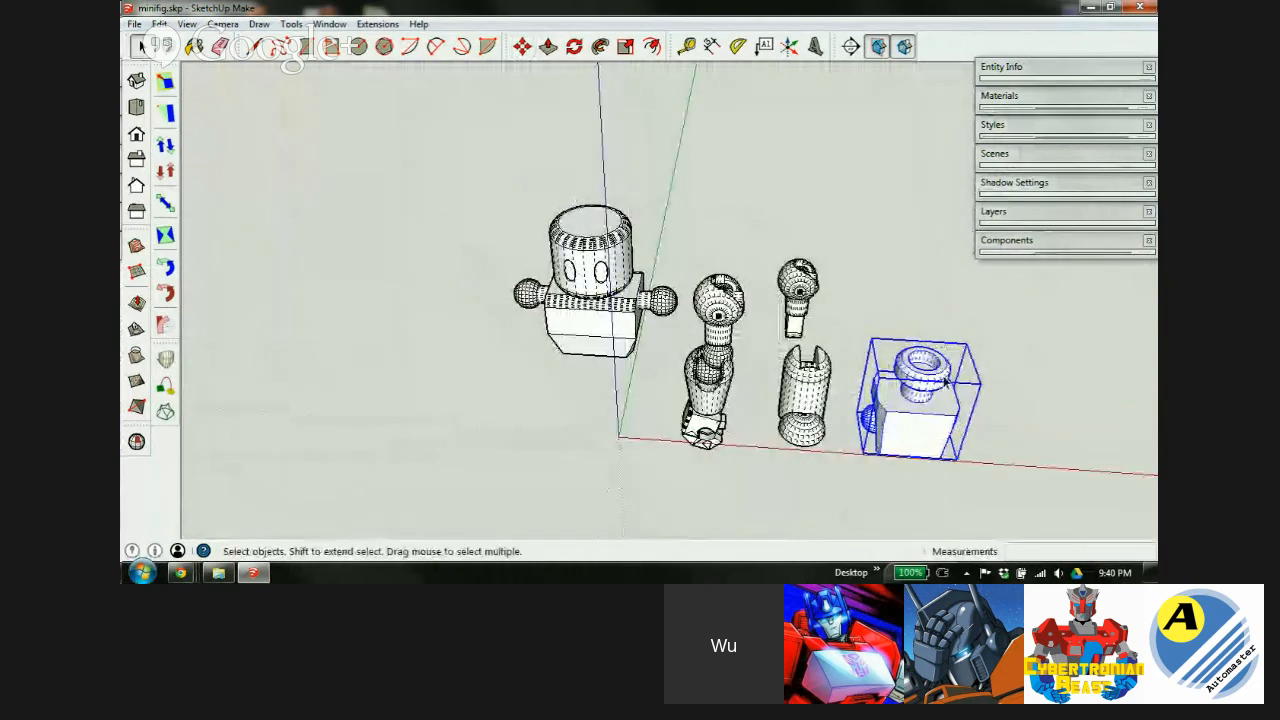
Rotate the hip block 180 degrees about its vertical axis.
{"action": "key", "text": "m"}
{"action": "key", "text": "q"}
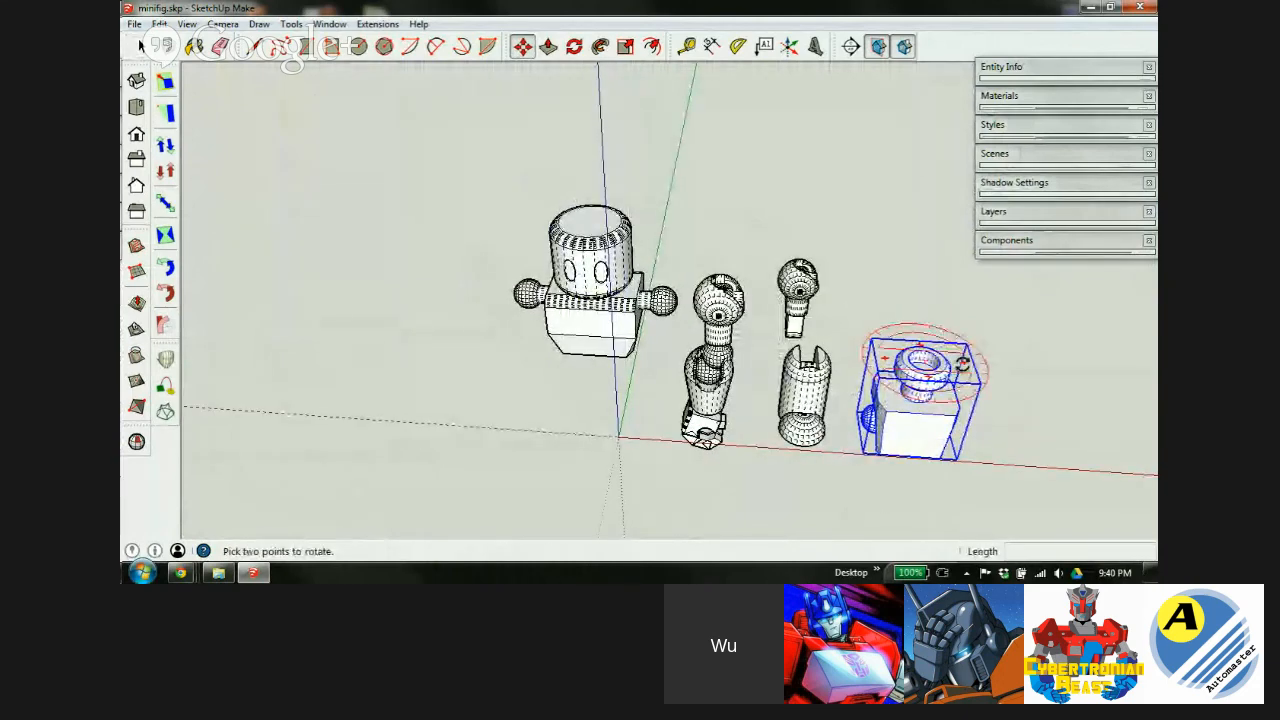
{"action": "left_click", "coordinate": [964, 363]}
{"action": "left_click", "coordinate": [866, 360]}
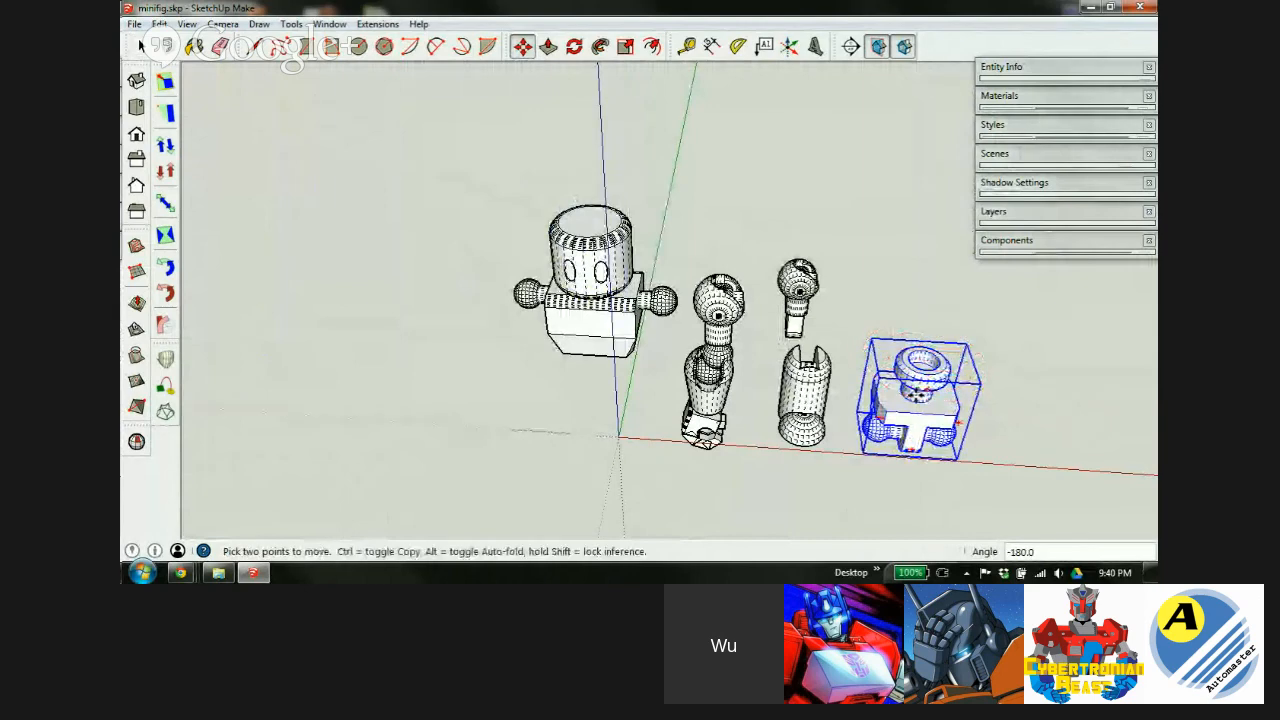
Move the hips under the torso and raise them 0.25 into the socket.
{"action": "left_click", "coordinate": [919, 414]}
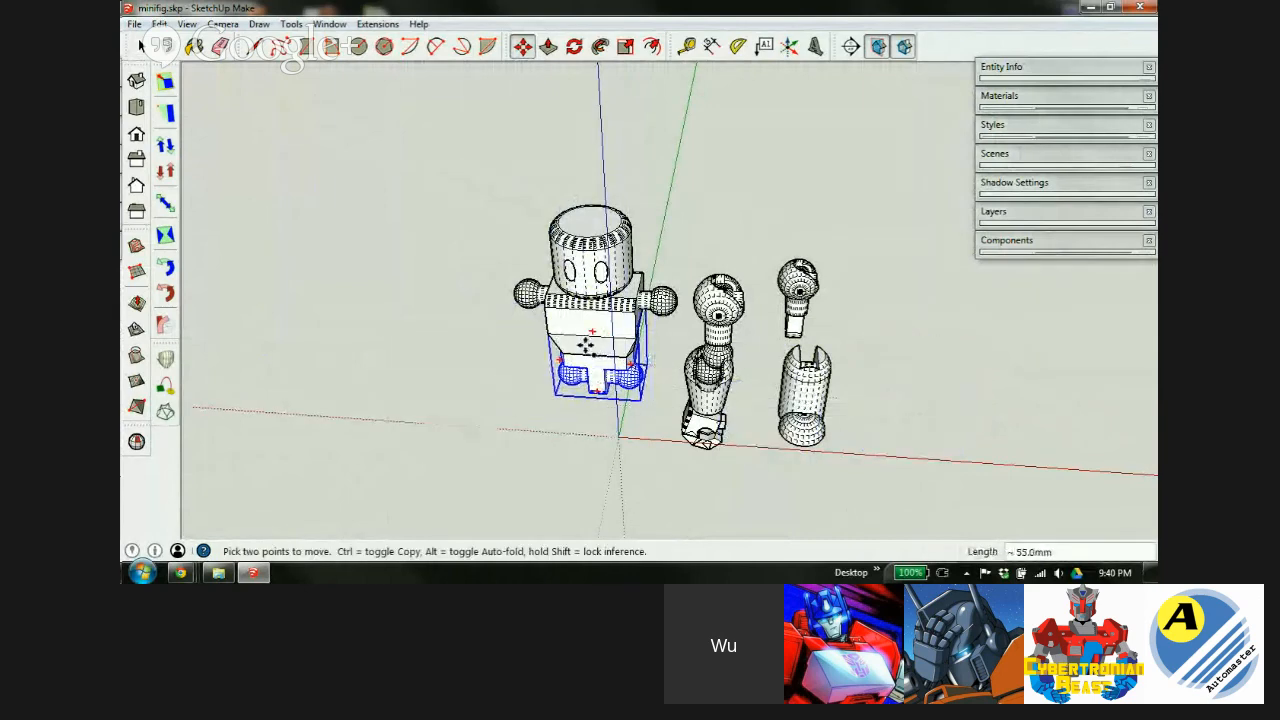
{"action": "scroll", "coordinate": [586, 352], "scroll_direction": "up", "scroll_amount": 10}
{"action": "middle_click_drag", "start_coordinate": [601, 388], "coordinate": [711, 230]}
{"action": "scroll", "coordinate": [767, 265], "scroll_direction": "up", "scroll_amount": 2}
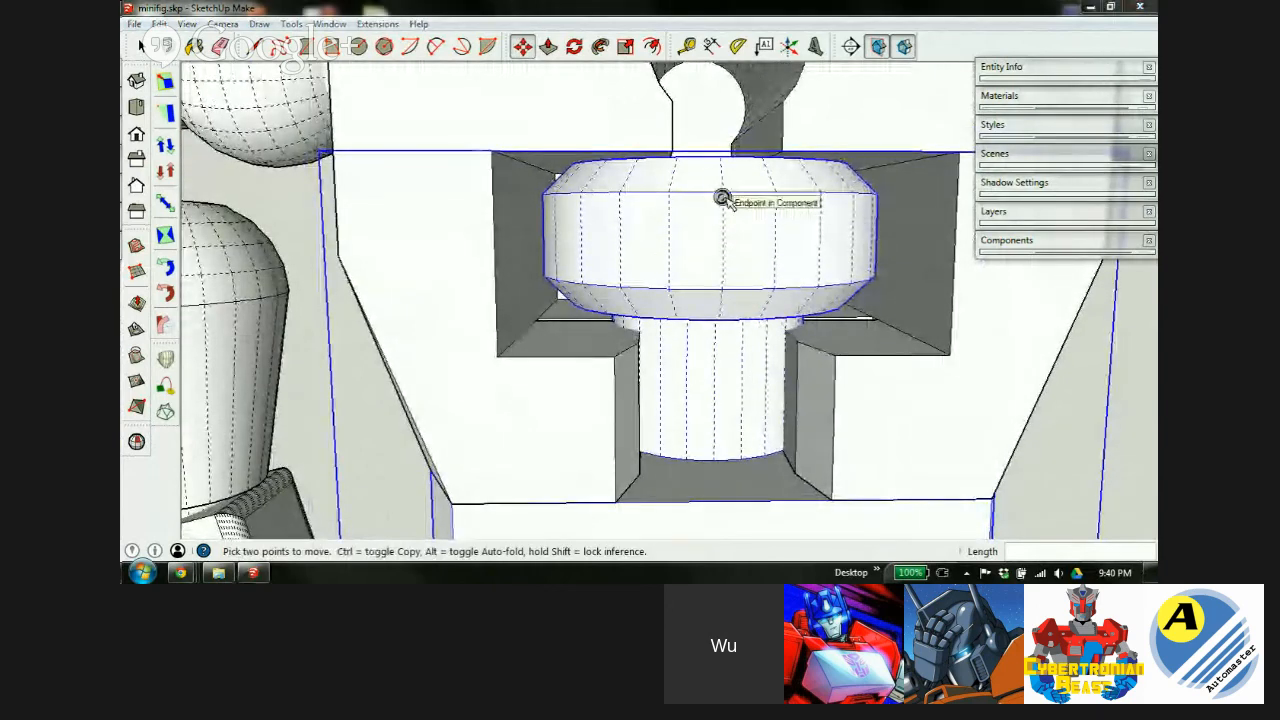
{"action": "left_click", "coordinate": [720, 195]}
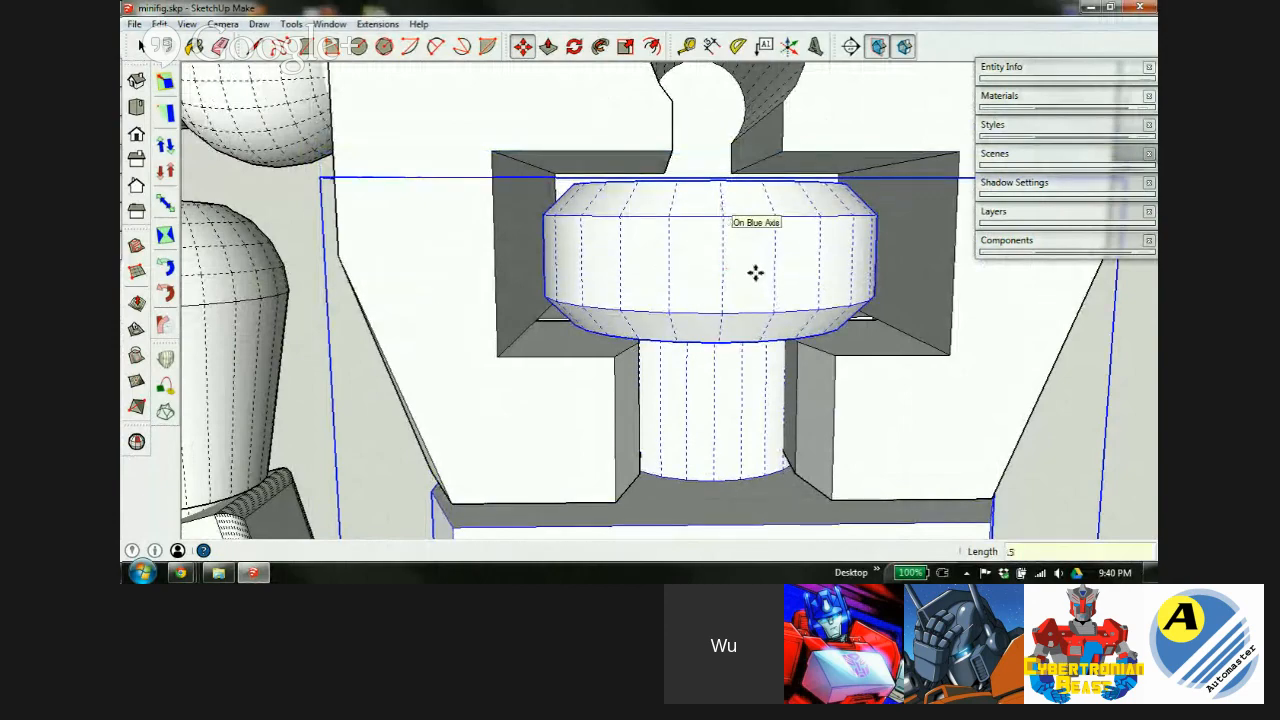
{"action": "mouse_move", "coordinate": [691, 337]}
{"action": "middle_mouse_down"}
{"action": "mouse_move", "coordinate": [726, 279]}
{"action": "mouse_move", "coordinate": [683, 249]}
{"action": "mouse_move", "coordinate": [689, 237]}
{"action": "mouse_move", "coordinate": [700, 335]}
{"action": "mouse_move", "coordinate": [694, 317]}
{"action": "middle_mouse_up"}
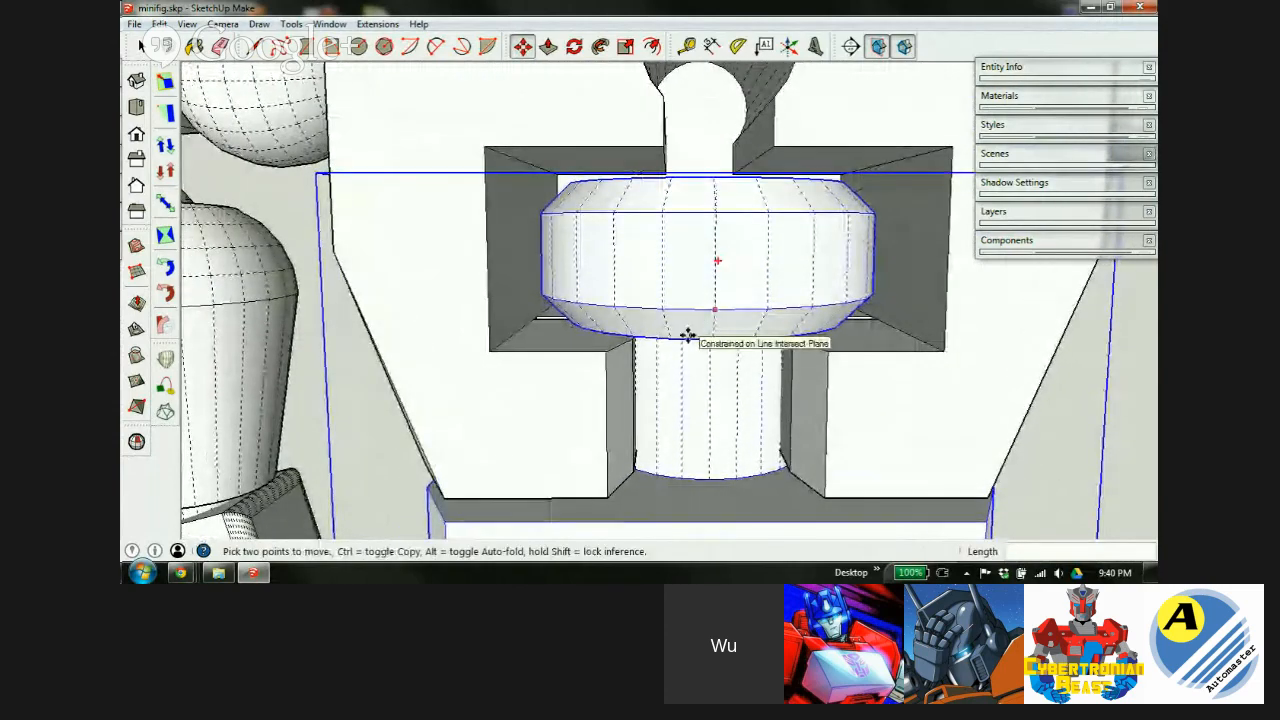
{"action": "key", "text": "Return"}
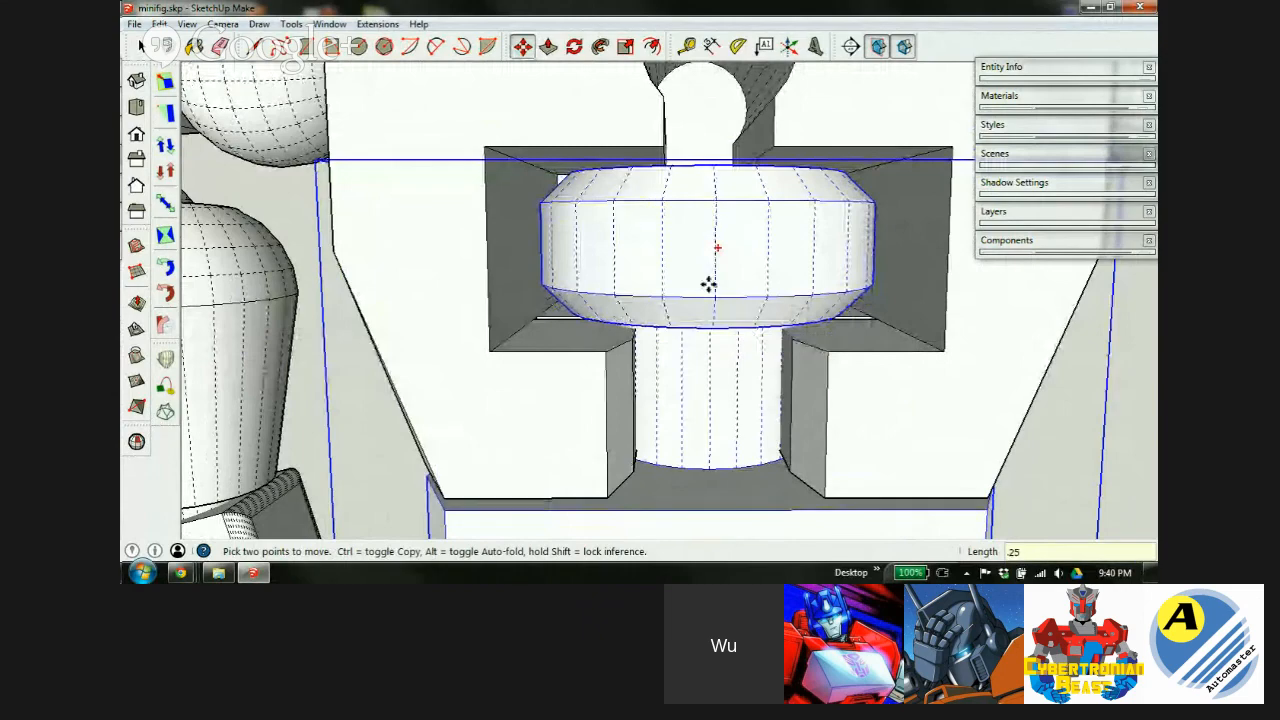
Check the peg-and-socket fit in X-ray, then return to an opaque front view.
{"action": "middle_click_drag", "start_coordinate": [729, 323], "coordinate": [651, 374]}
{"action": "middle_click_drag", "start_coordinate": [800, 330], "coordinate": [692, 396]}
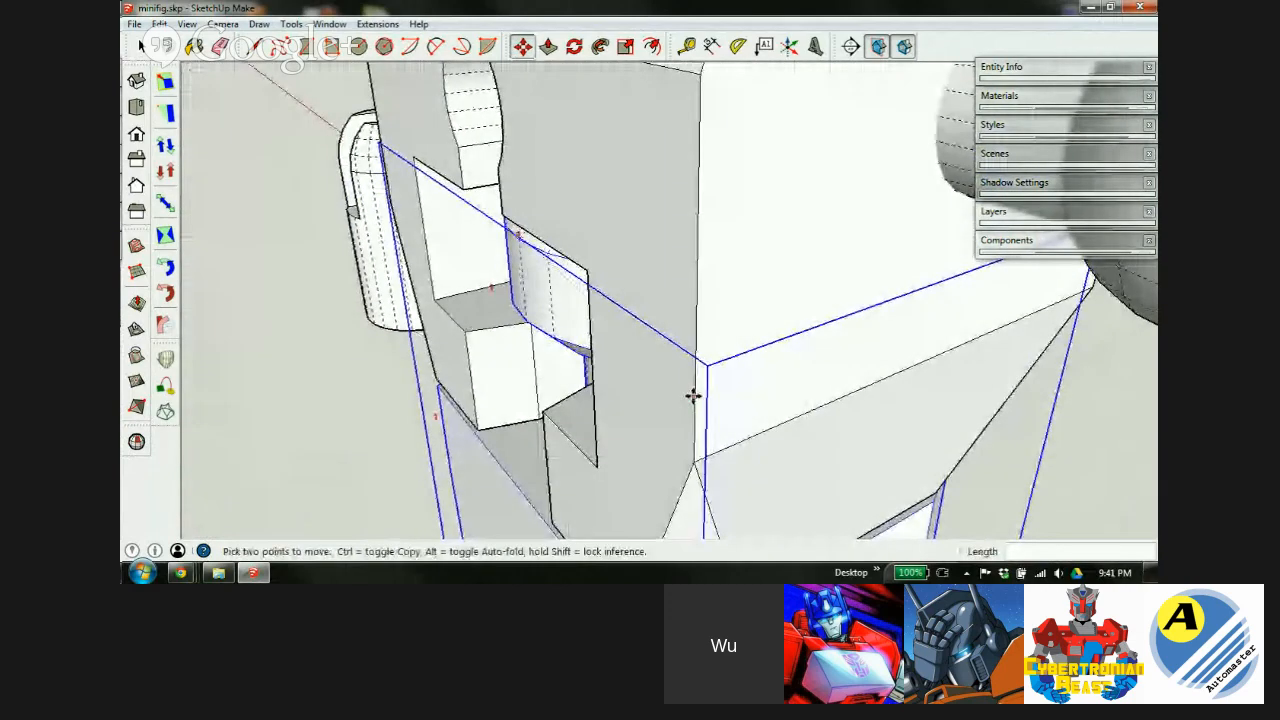
{"action": "key", "text": "x"}
{"action": "middle_click_drag", "start_coordinate": [877, 315], "coordinate": [657, 186]}
{"action": "key", "text": "x"}
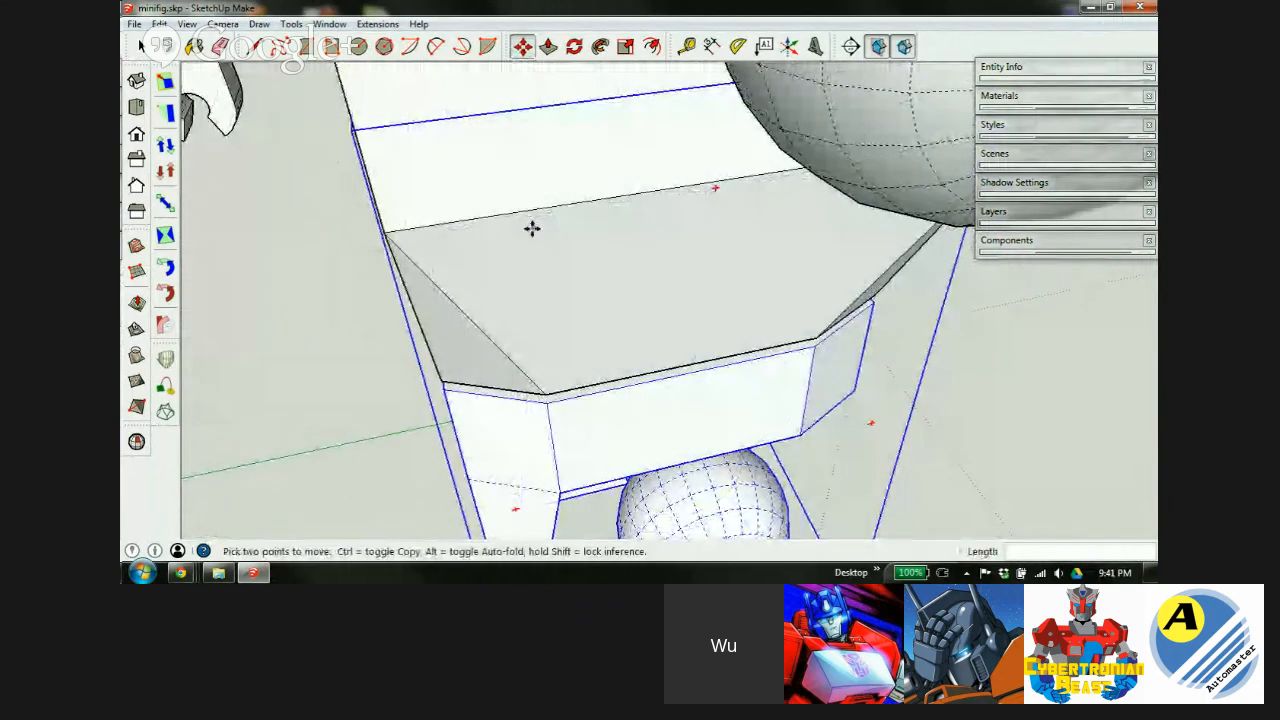
{"action": "scroll", "coordinate": [629, 277], "scroll_direction": "down", "scroll_amount": 6}
{"action": "middle_click_drag", "start_coordinate": [631, 277], "coordinate": [375, 220]}
{"action": "middle_click_drag", "start_coordinate": [771, 331], "coordinate": [843, 466], "text": "shift"}
{"action": "middle_click_drag", "start_coordinate": [600, 383], "coordinate": [580, 214]}
{"action": "scroll", "coordinate": [611, 286], "scroll_direction": "down", "scroll_amount": 2}
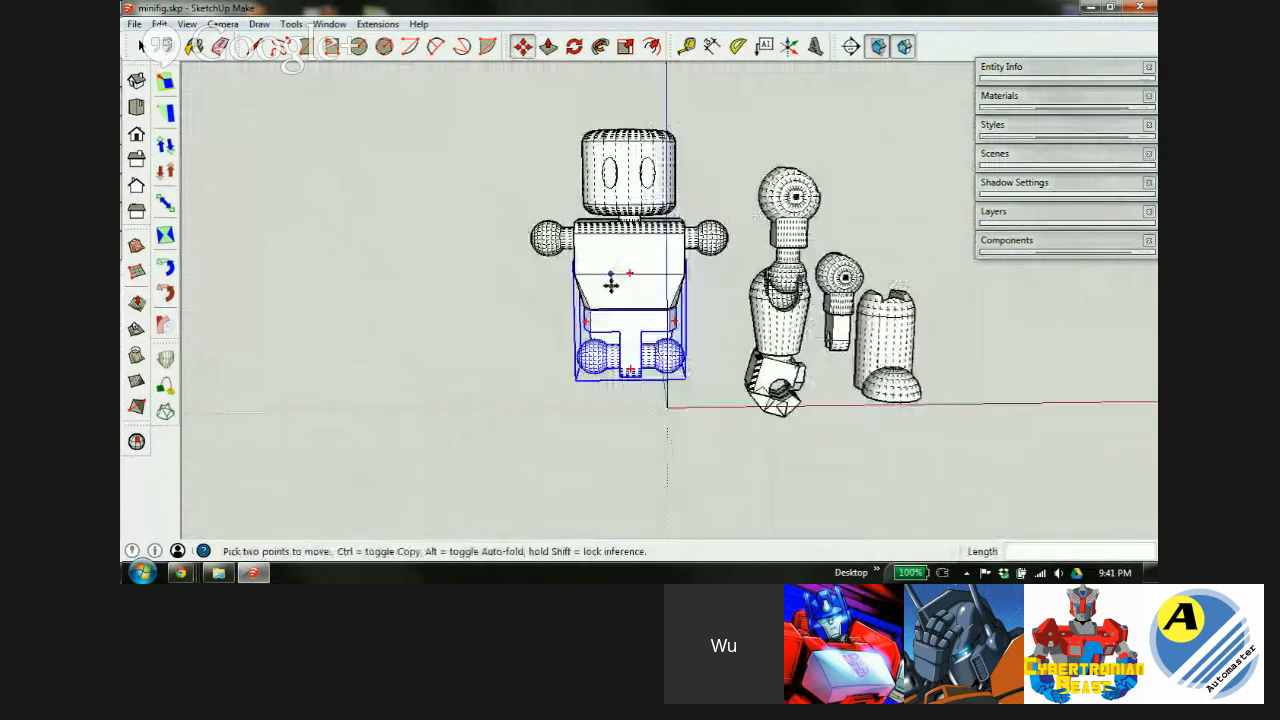
{"action": "key", "text": "space"}
Move the arm beside the torso and fine-tune it onto the left shoulder ball.
{"action": "scroll", "coordinate": [792, 198], "scroll_direction": "up", "scroll_amount": 4}
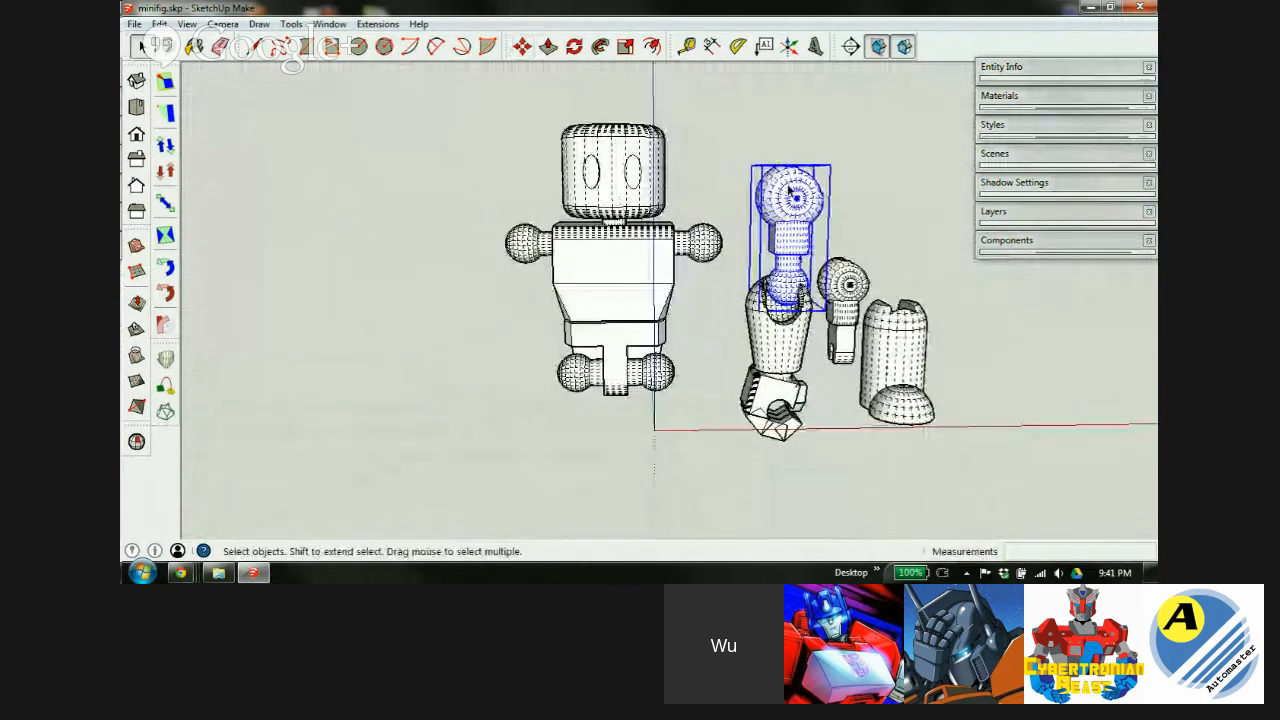
{"action": "middle_click_drag", "start_coordinate": [776, 244], "coordinate": [762, 299]}
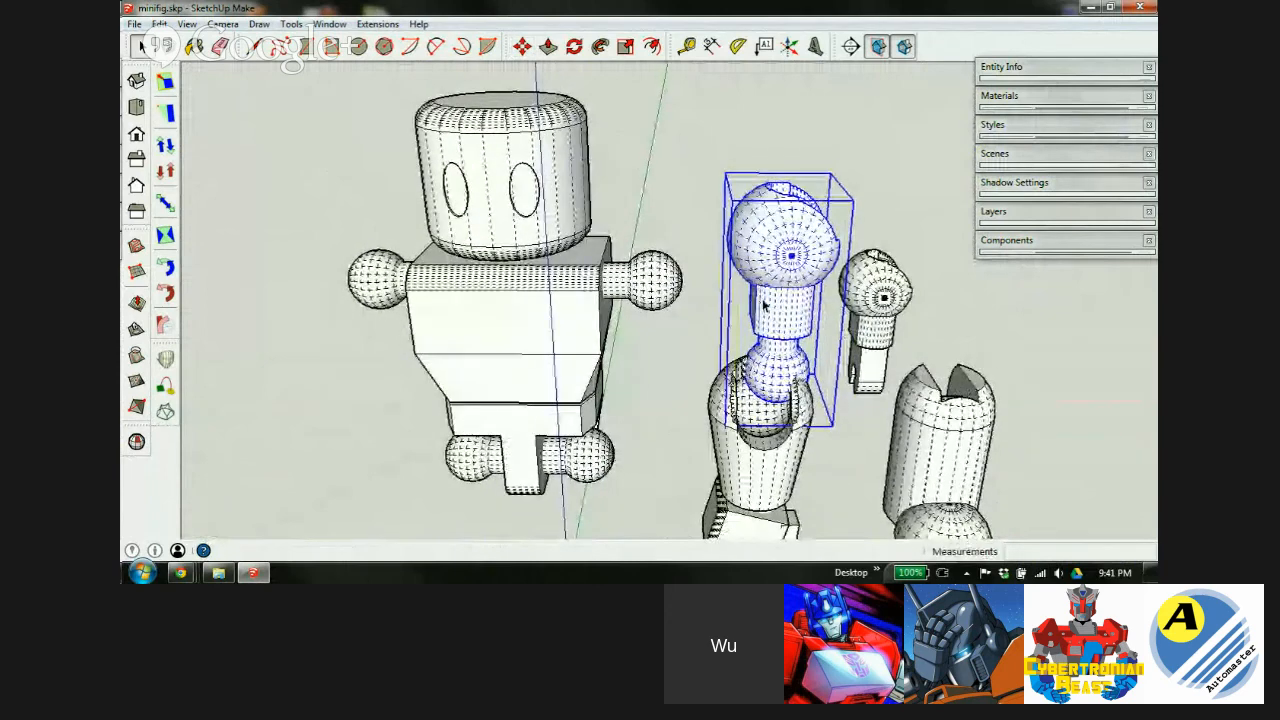
{"action": "key", "text": "m"}
{"action": "left_click", "coordinate": [790, 255]}
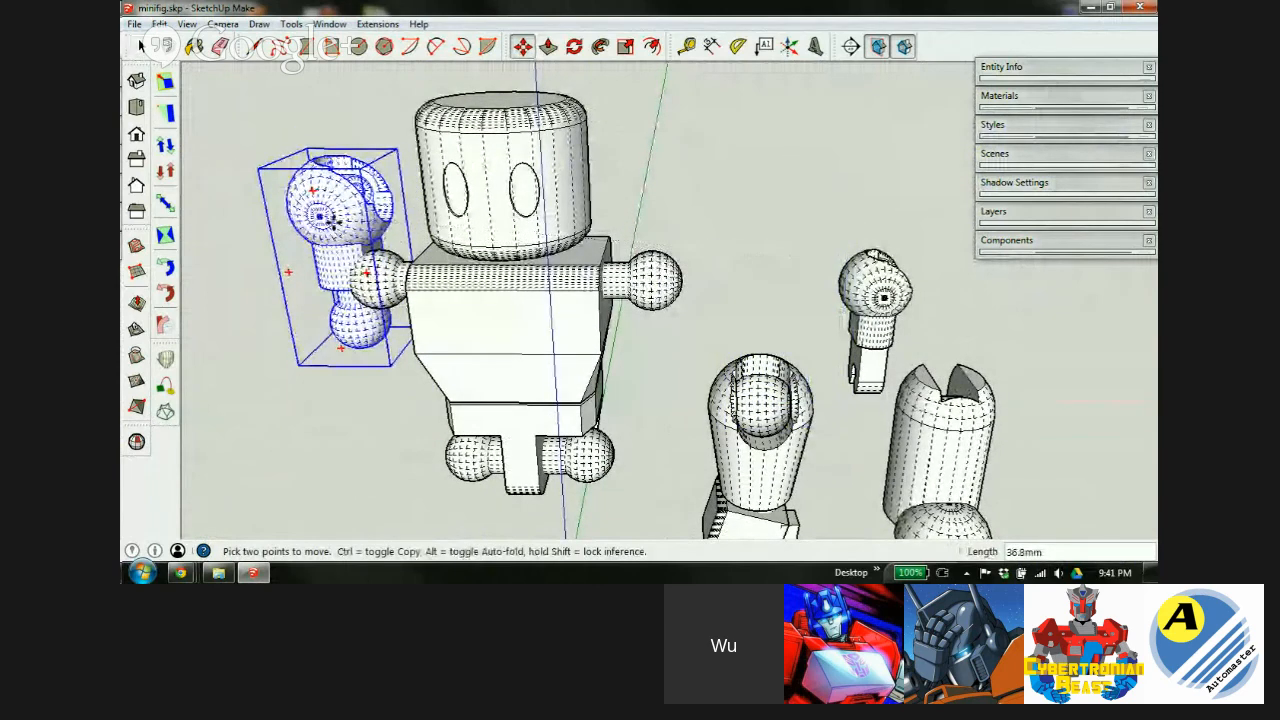
{"action": "scroll", "coordinate": [330, 225], "scroll_direction": "up", "scroll_amount": 3}
{"action": "middle_click_drag", "start_coordinate": [333, 248], "coordinate": [365, 228]}
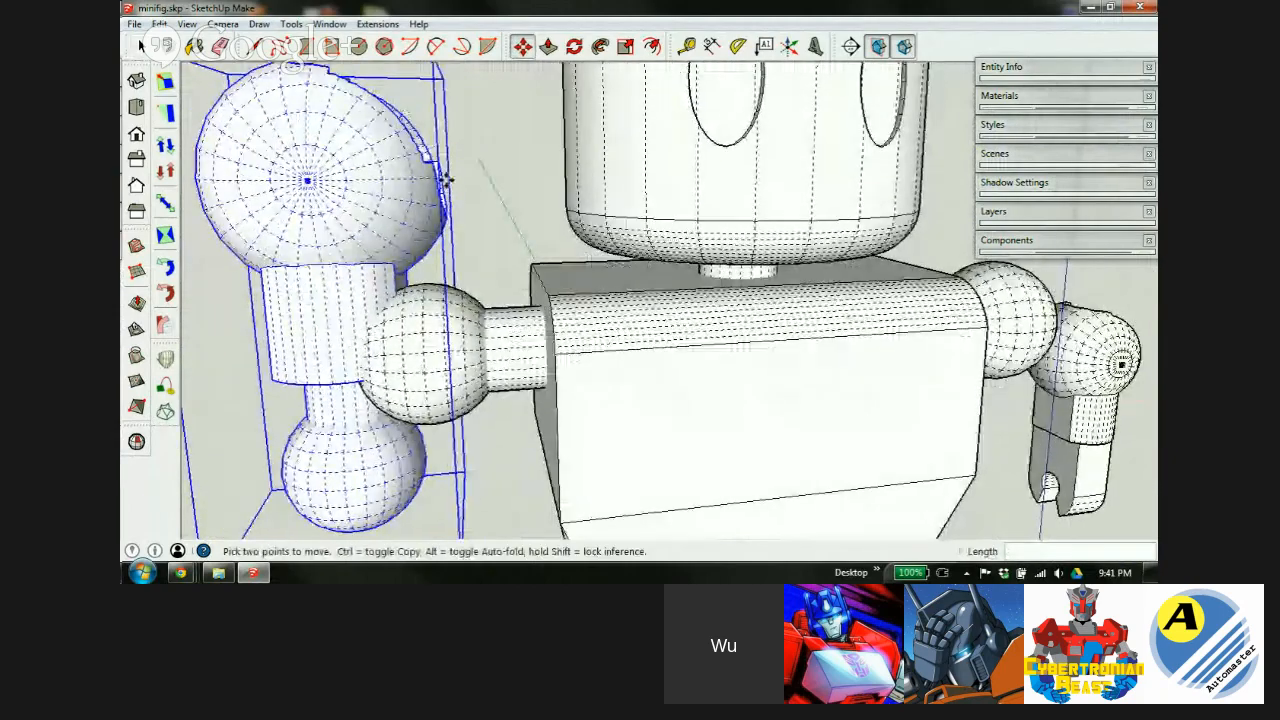
{"action": "scroll", "coordinate": [340, 172], "scroll_direction": "up", "scroll_amount": 5}
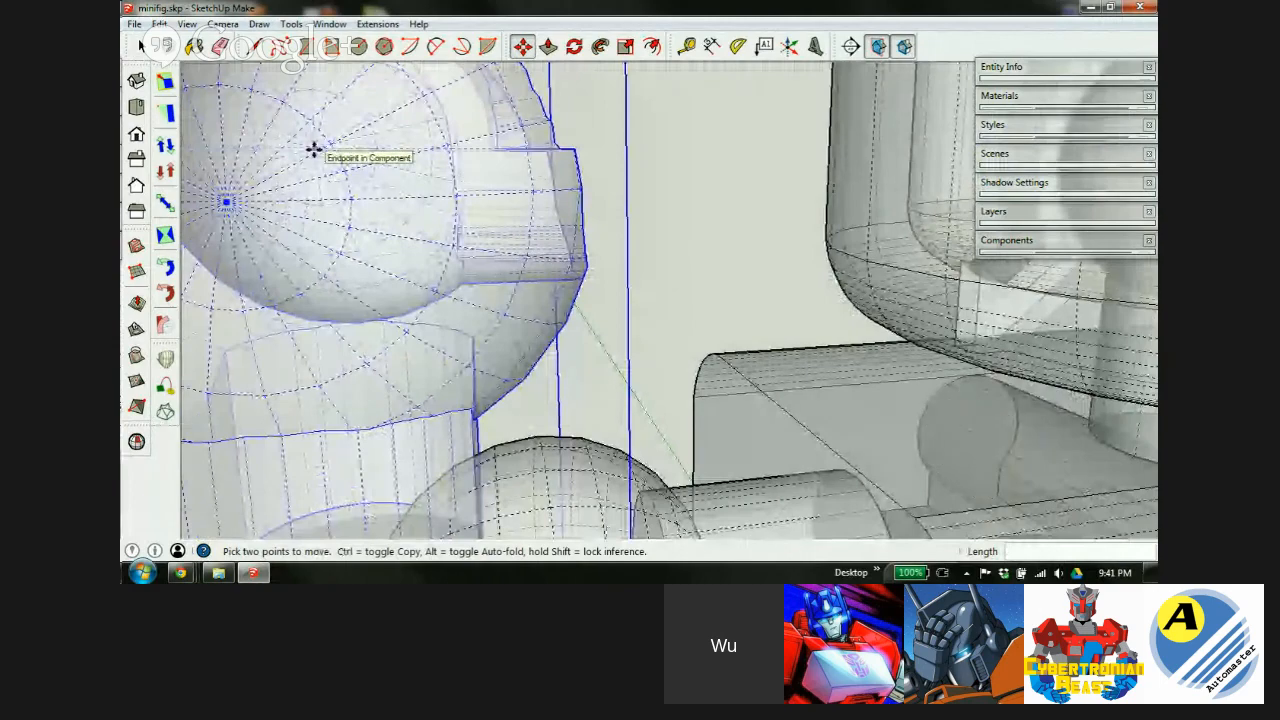
{"action": "scroll", "coordinate": [314, 148], "scroll_direction": "down", "scroll_amount": 5}
{"action": "left_click", "coordinate": [314, 149]}
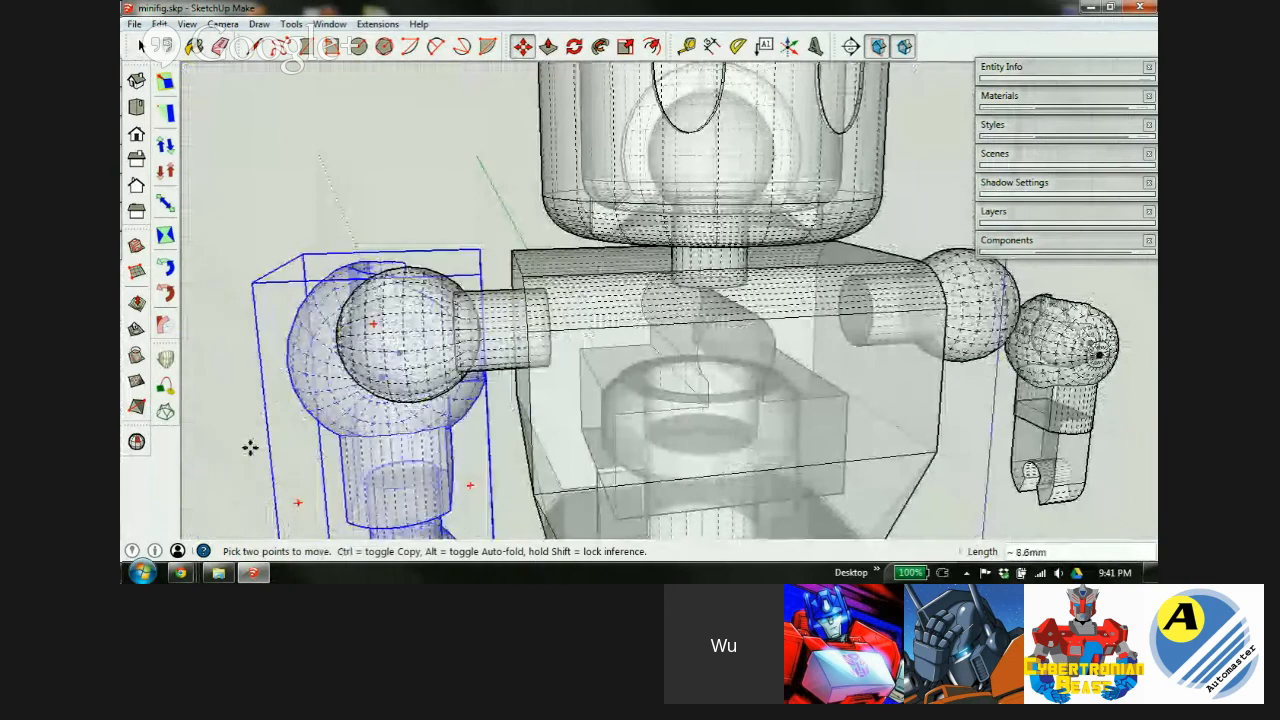
Inspect the arm socket on the shoulder ball, turning X-ray back off.
{"action": "scroll", "coordinate": [304, 405], "scroll_direction": "up", "scroll_amount": 5}
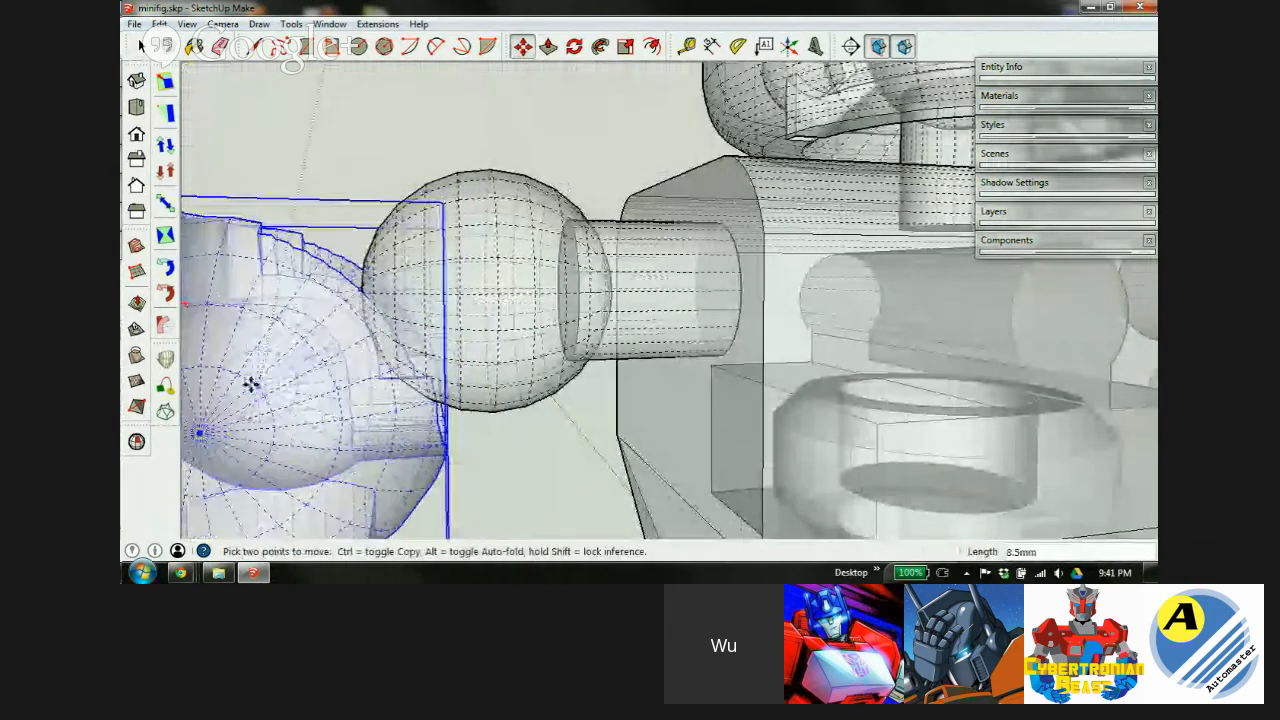
{"action": "middle_click_drag", "start_coordinate": [286, 389], "coordinate": [260, 392]}
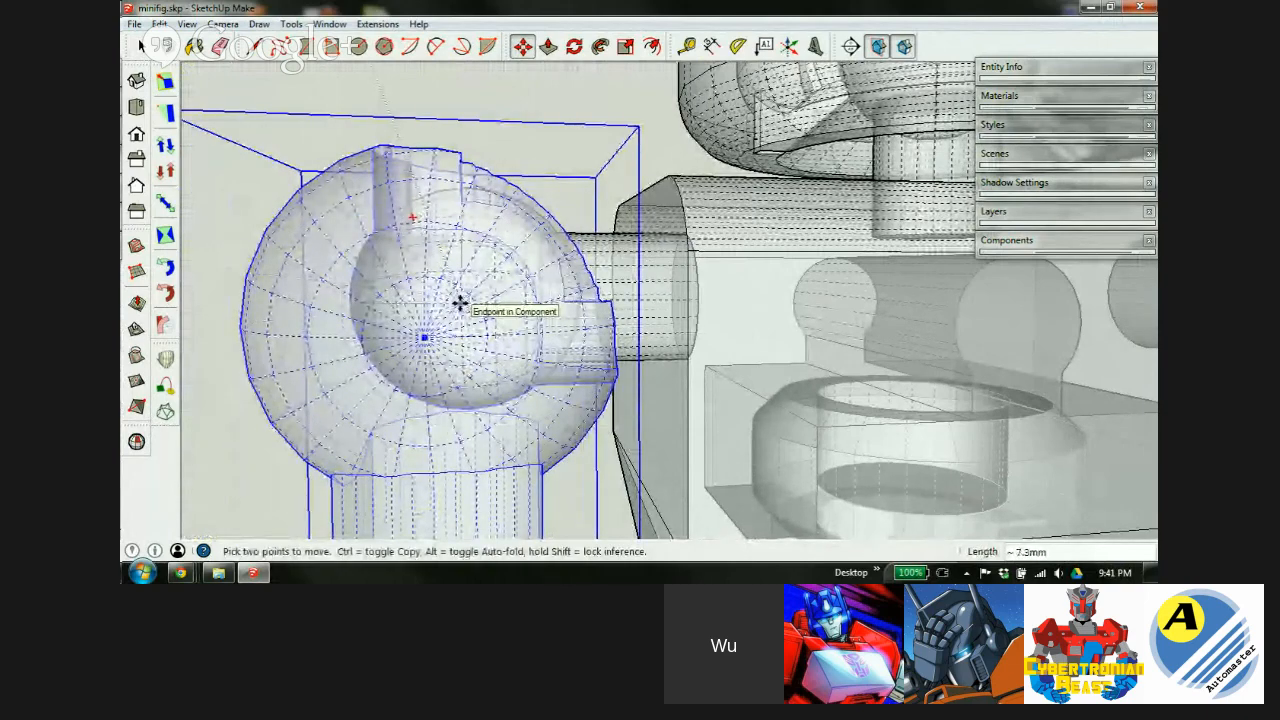
{"action": "middle_click_drag", "start_coordinate": [766, 282], "coordinate": [726, 454]}
{"action": "key", "text": "x"}
{"action": "middle_click_drag", "start_coordinate": [730, 330], "coordinate": [508, 236]}
{"action": "scroll", "coordinate": [823, 134], "scroll_direction": "down", "scroll_amount": 7}
{"action": "scroll", "coordinate": [750, 246], "scroll_direction": "up", "scroll_amount": 1}
Select the leg part and switch to the Move tool.
{"action": "key", "text": "m"}
{"action": "key", "text": "space"}
{"action": "left_click", "coordinate": [797, 297]}
{"action": "key", "text": "m"}
{"action": "middle_click_drag", "start_coordinate": [965, 346], "coordinate": [1059, 320]}
Bring the leg's socket over the hip ball joint, checking alignment in X-ray.
{"action": "left_click", "coordinate": [789, 244]}
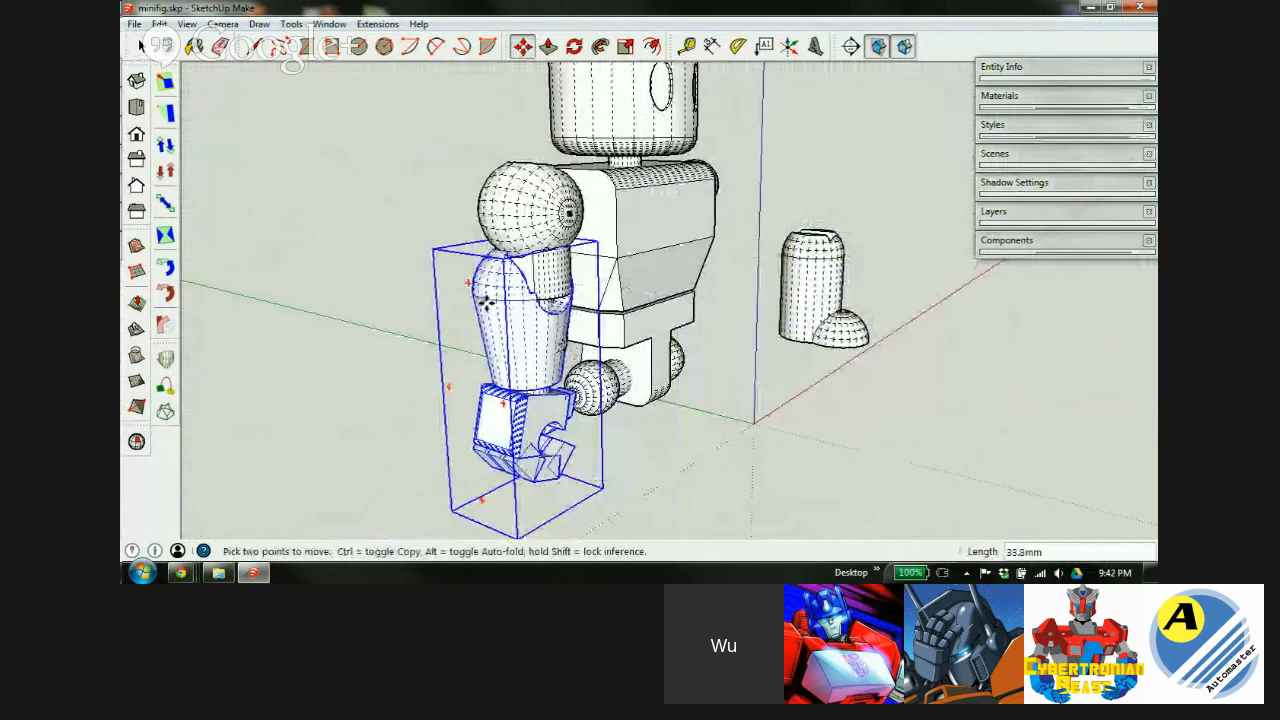
{"action": "scroll", "coordinate": [485, 302], "scroll_direction": "up", "scroll_amount": 4}
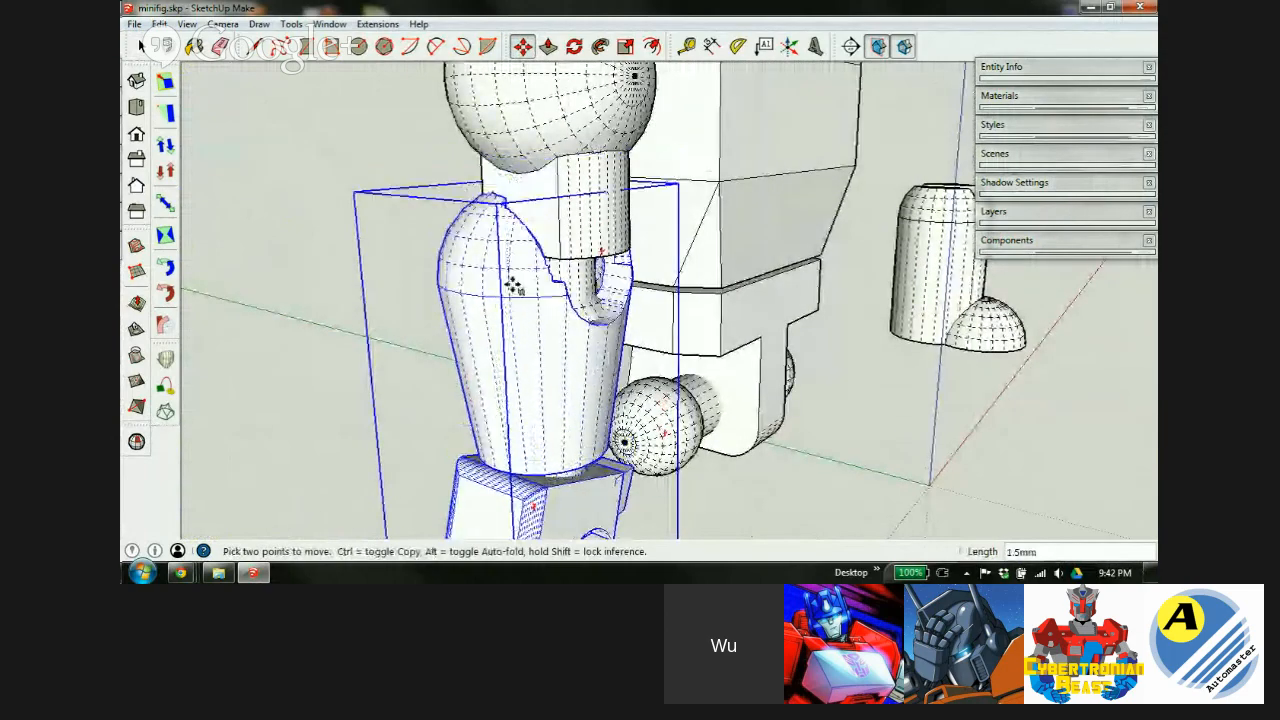
{"action": "scroll", "coordinate": [528, 366], "scroll_direction": "up", "scroll_amount": 3}
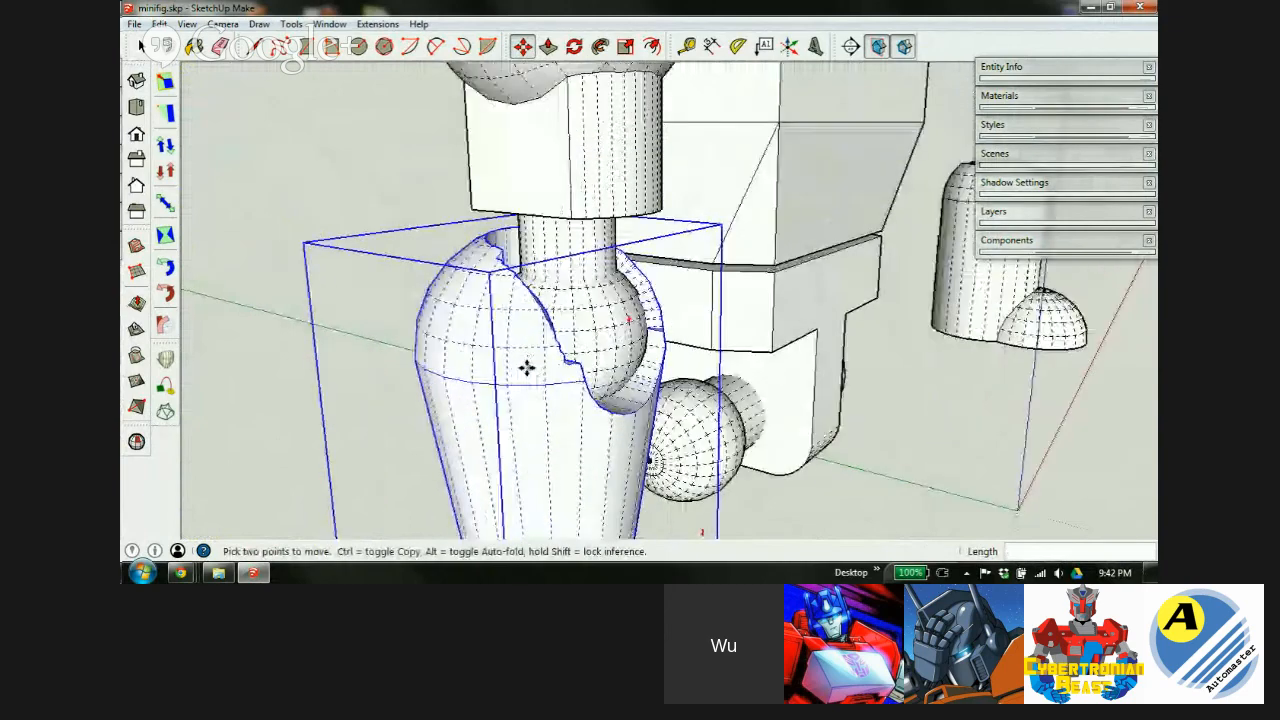
{"action": "middle_click_drag", "start_coordinate": [514, 366], "coordinate": [571, 426]}
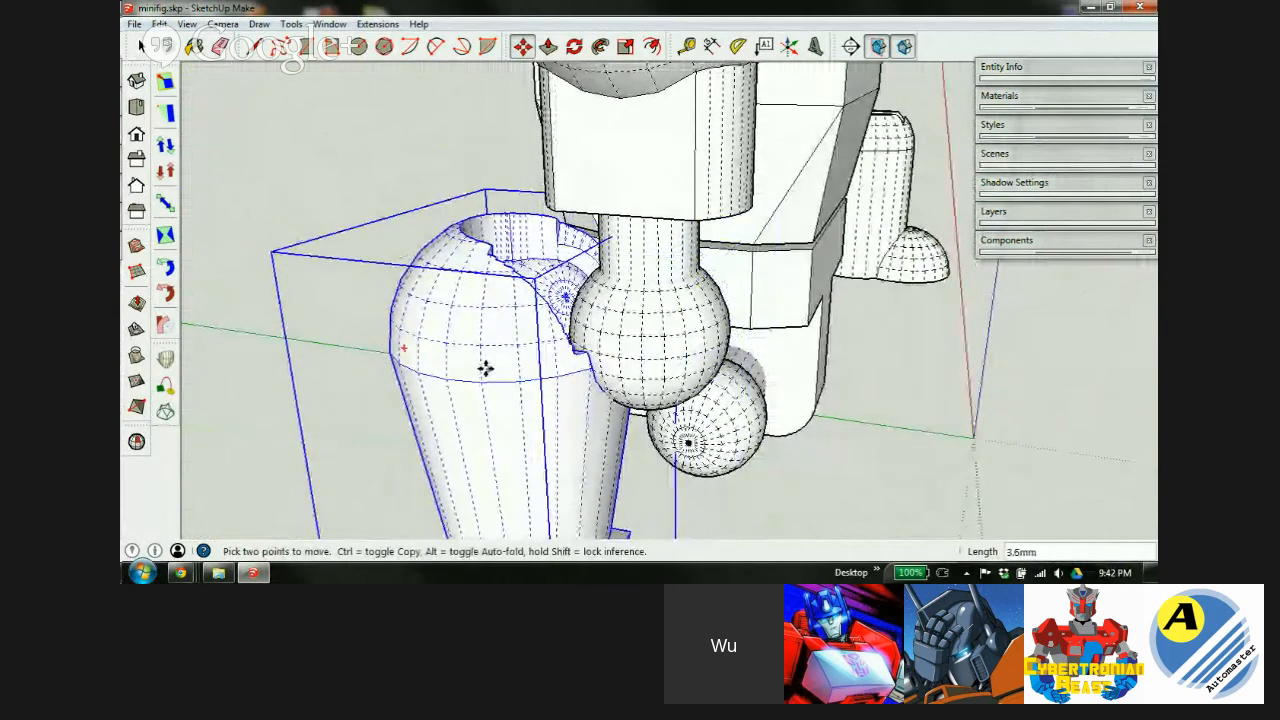
{"action": "key", "text": "x"}
{"action": "scroll", "coordinate": [499, 390], "scroll_direction": "up", "scroll_amount": 4}
{"action": "middle_click_drag", "start_coordinate": [740, 398], "coordinate": [803, 311]}
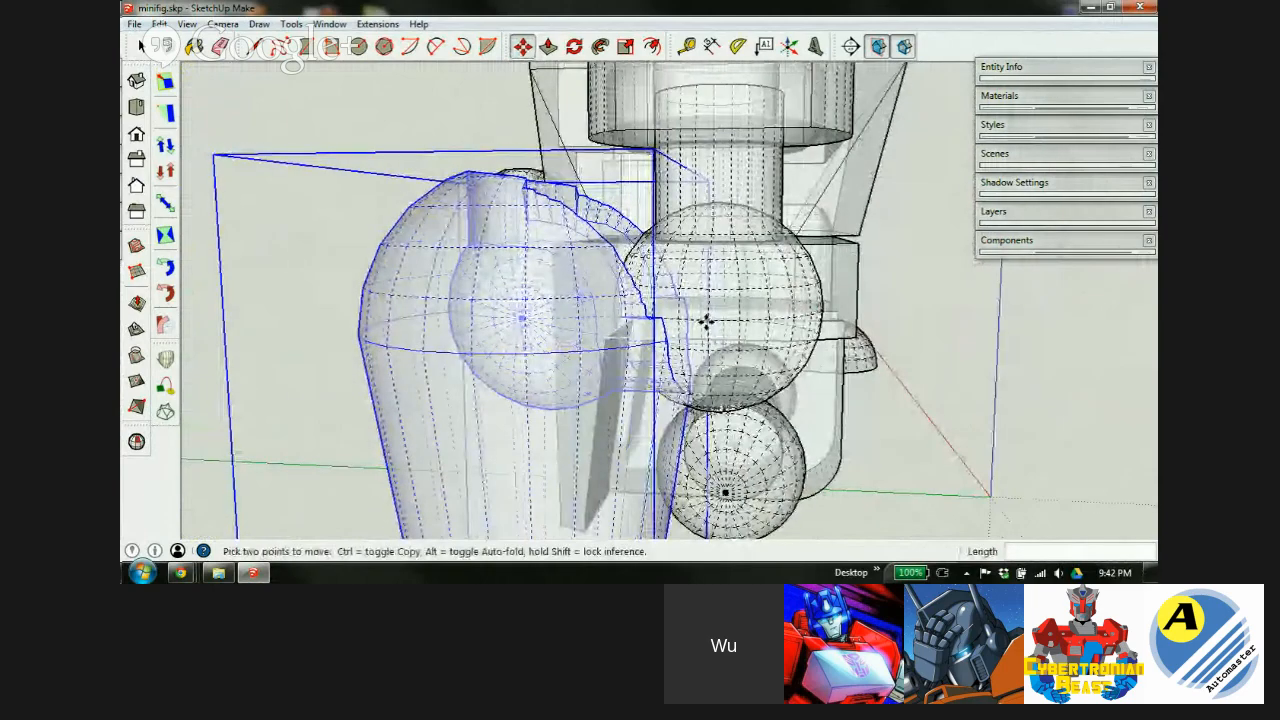
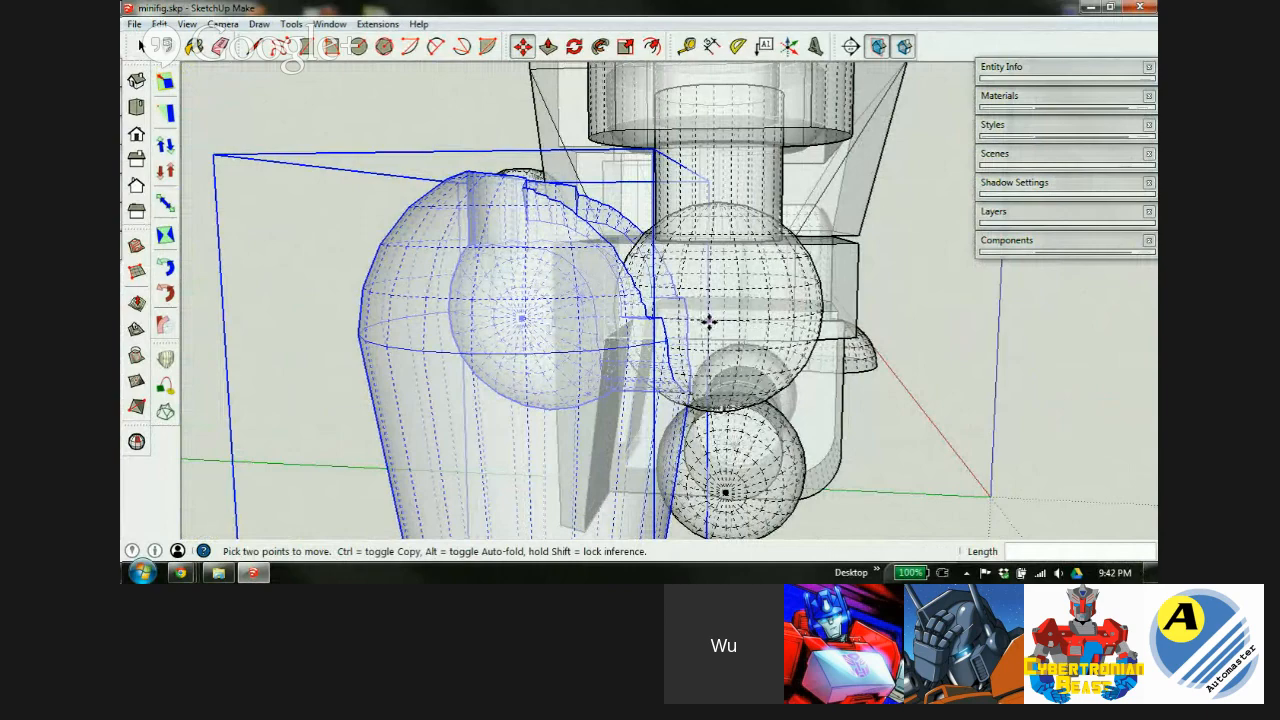
Nudge the lower arm and hand about 0.5mm so its socket fits the elbow ball, checked in X-ray.
{"action": "left_click", "coordinate": [520, 318]}
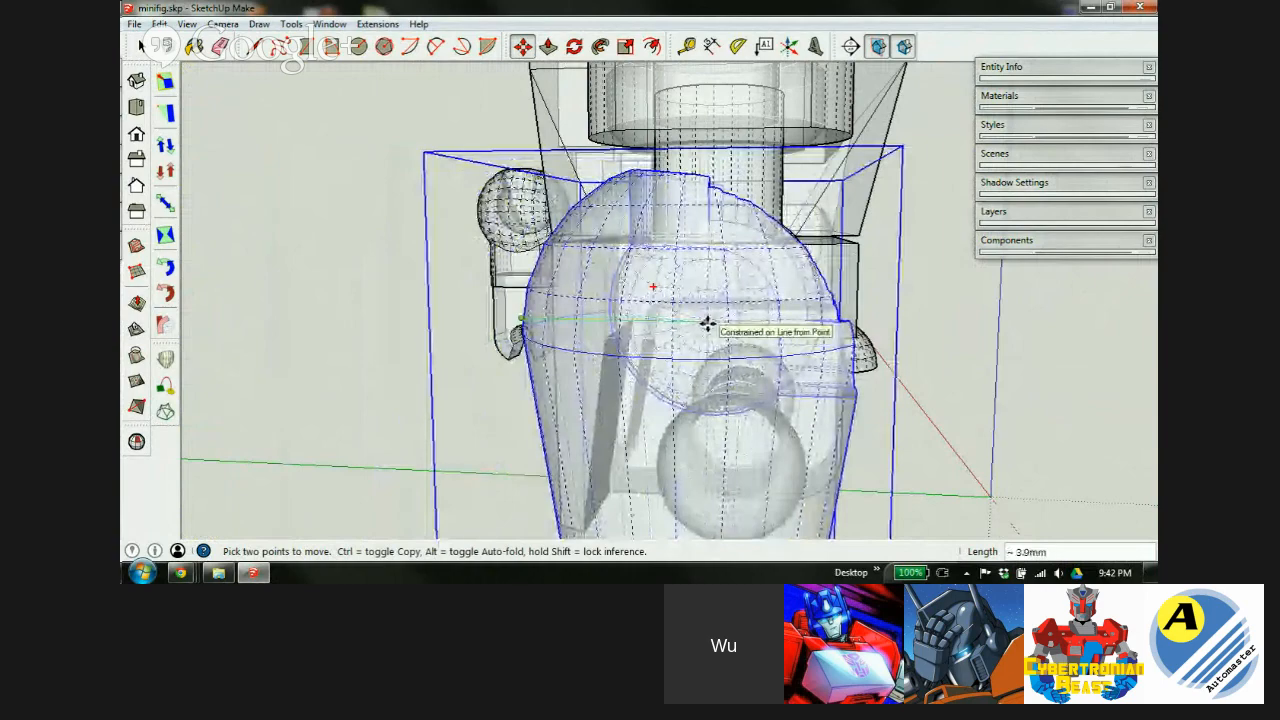
{"action": "middle_click_drag", "start_coordinate": [714, 363], "coordinate": [297, 429]}
{"action": "key", "text": "m"}
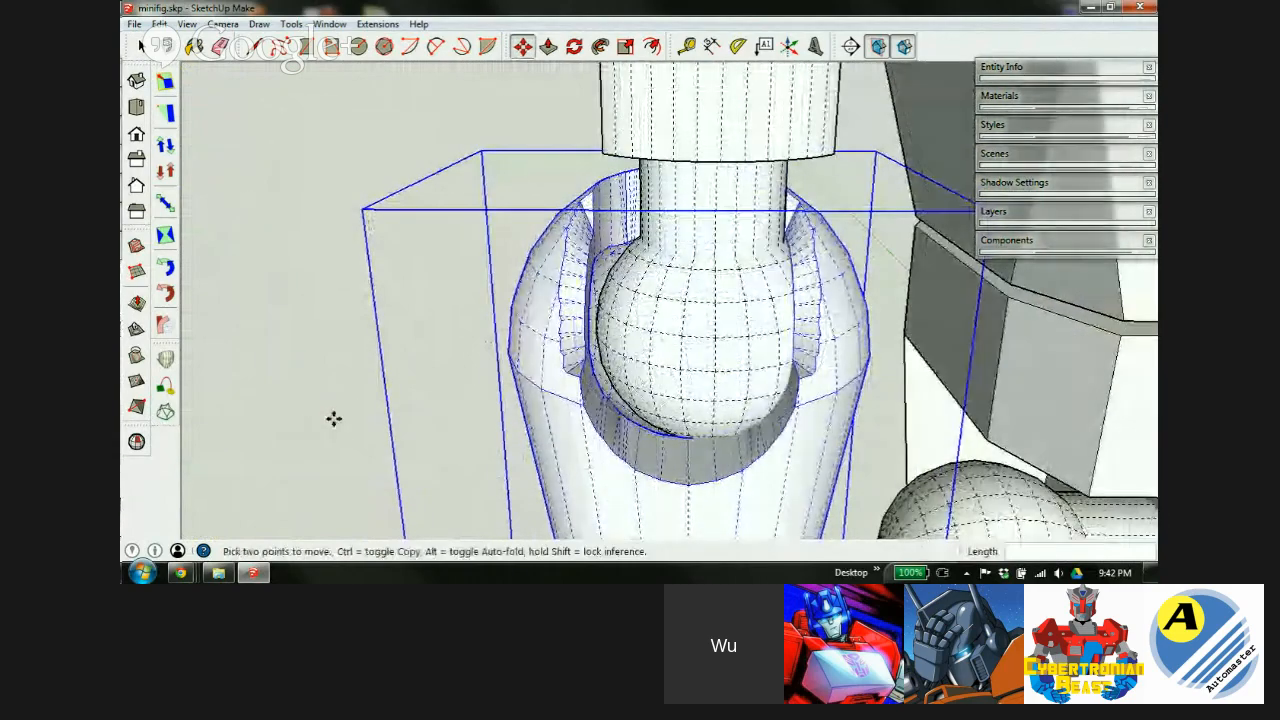
{"action": "scroll", "coordinate": [623, 354], "scroll_direction": "down", "scroll_amount": 2}
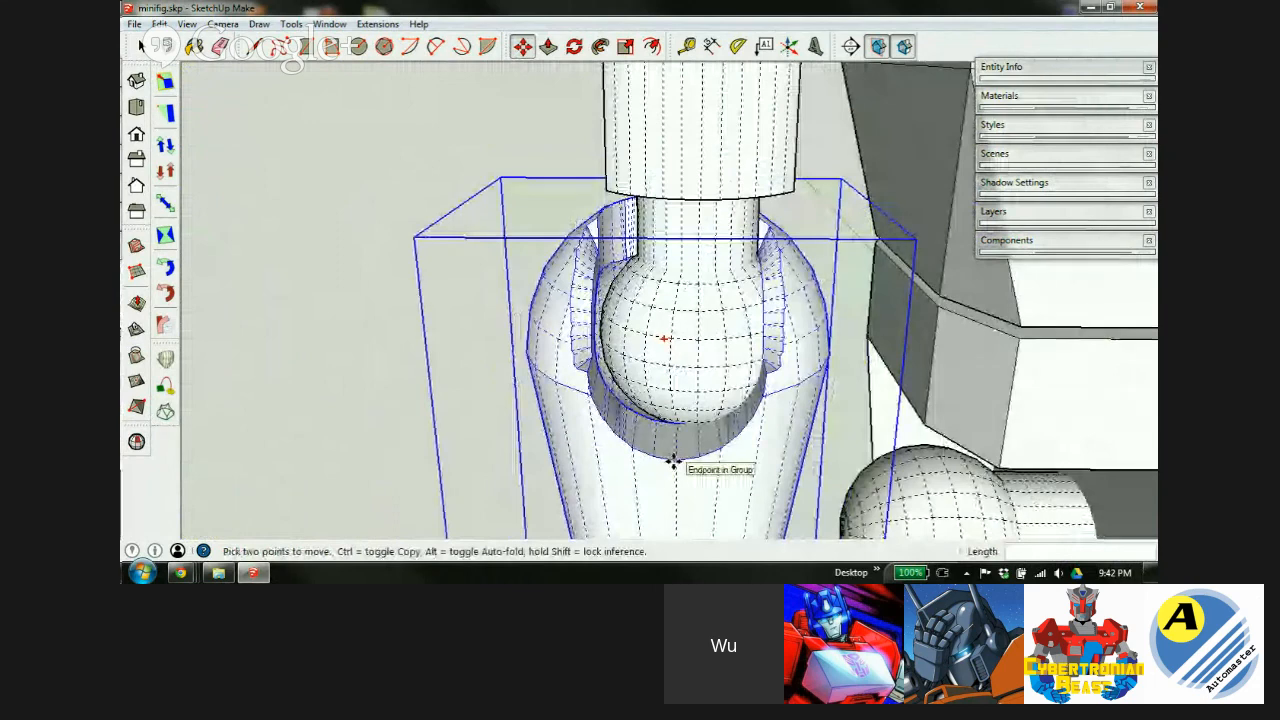
{"action": "left_click", "coordinate": [686, 420]}
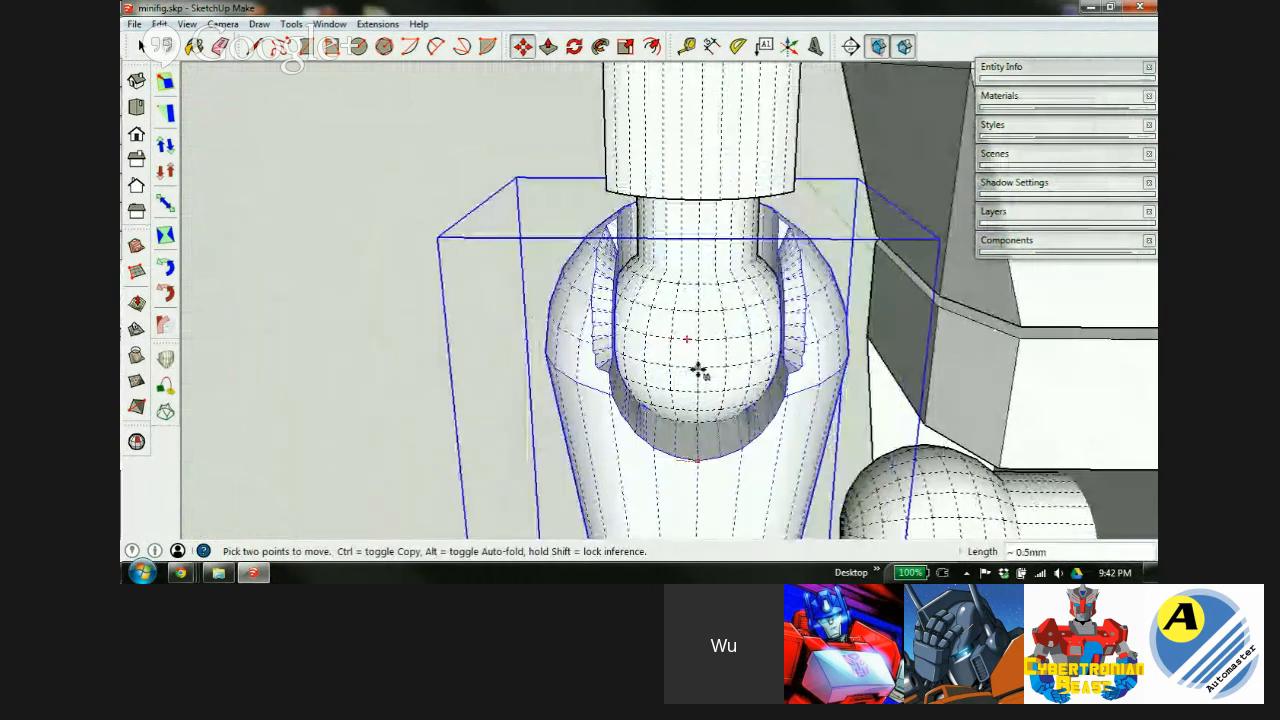
{"action": "key", "text": "x"}
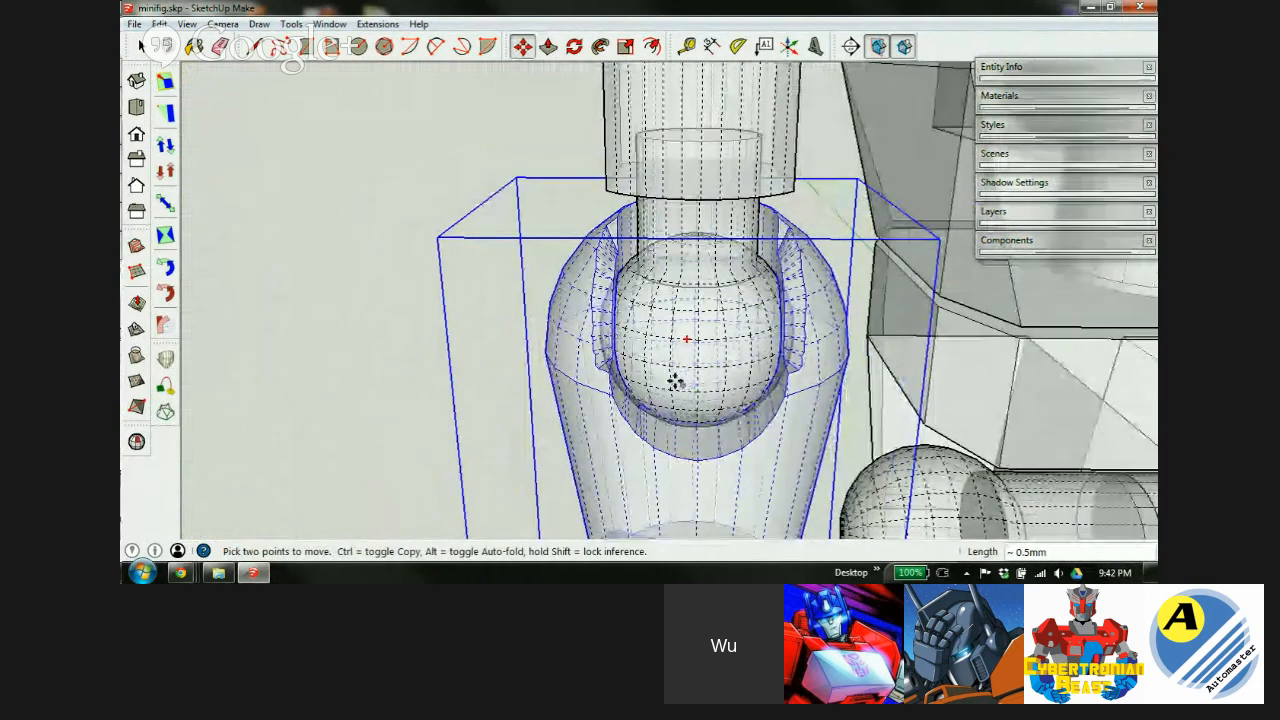
{"action": "middle_click_drag", "start_coordinate": [668, 383], "coordinate": [657, 240]}
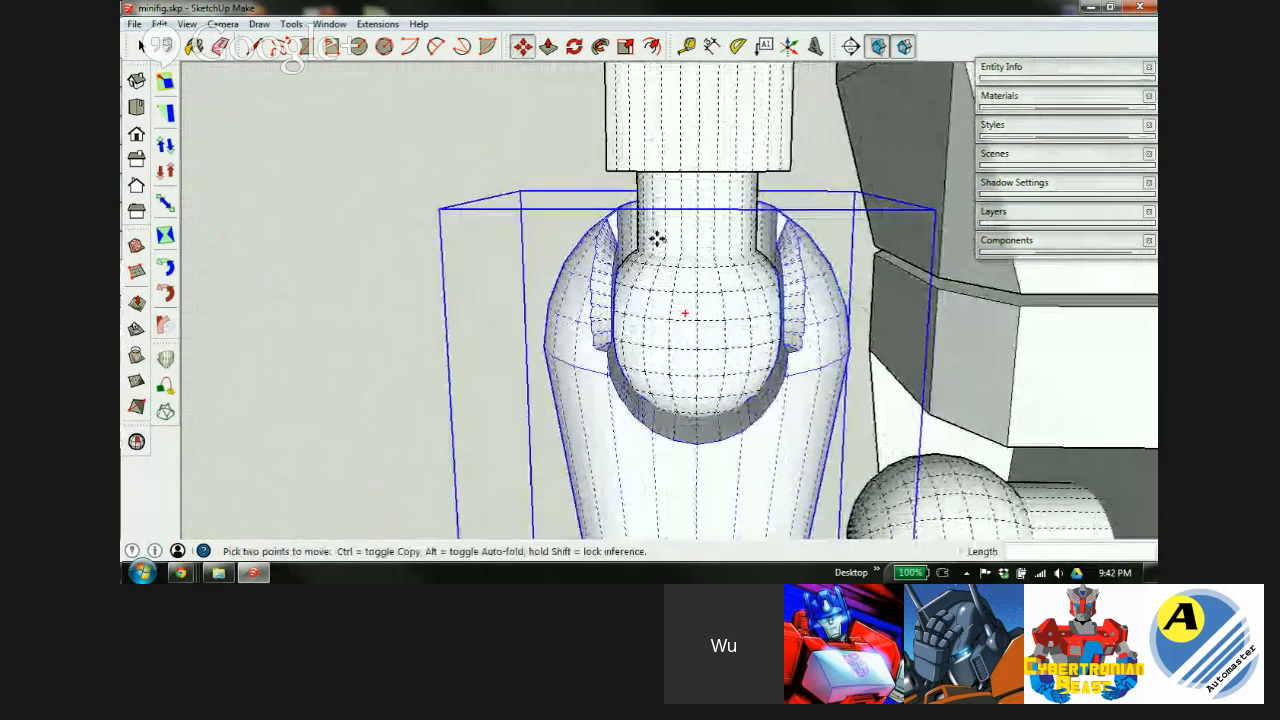
{"action": "scroll", "coordinate": [593, 218], "scroll_direction": "down", "scroll_amount": 6}
{"action": "scroll", "coordinate": [593, 218], "scroll_direction": "down", "scroll_amount": 2}
{"action": "scroll", "coordinate": [620, 264], "scroll_direction": "up", "scroll_amount": 3}
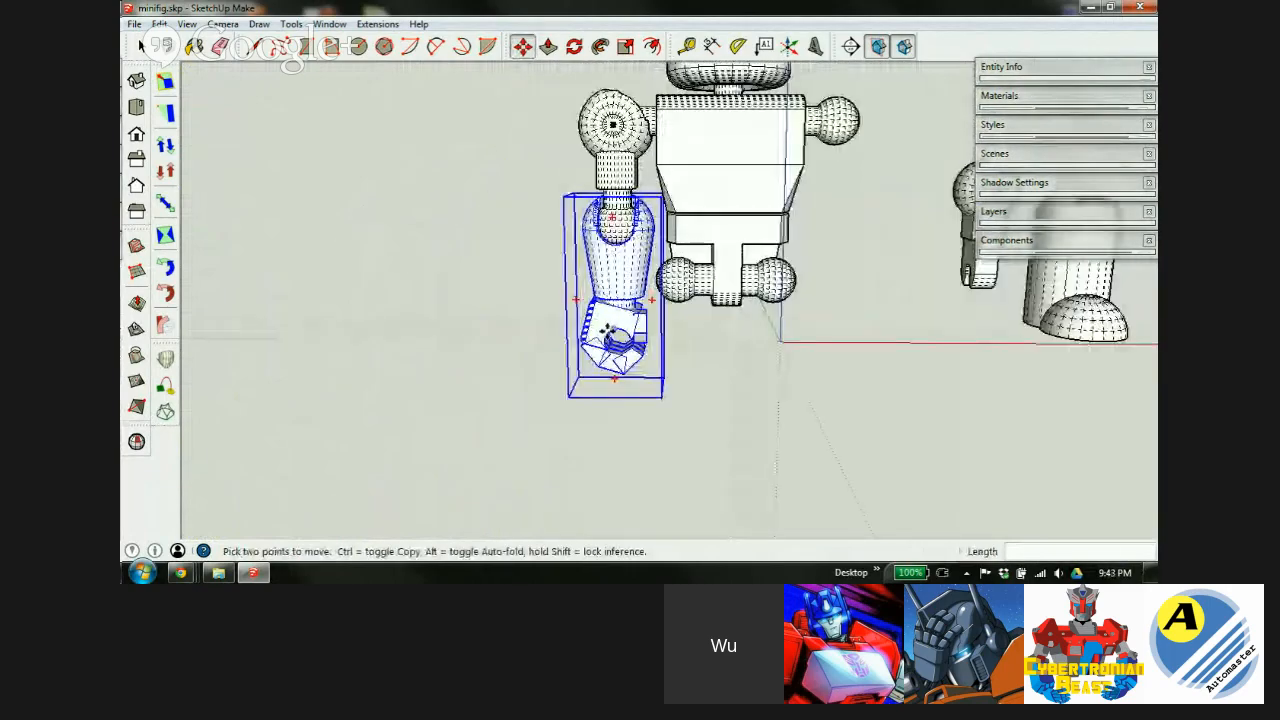
{"action": "middle_click_drag", "start_coordinate": [607, 330], "coordinate": [614, 401]}
Carry the loose ball-jointed piece from the right over to the figure's hip.
{"action": "scroll", "coordinate": [540, 296], "scroll_direction": "down", "scroll_amount": 2}
{"action": "key", "text": "space"}
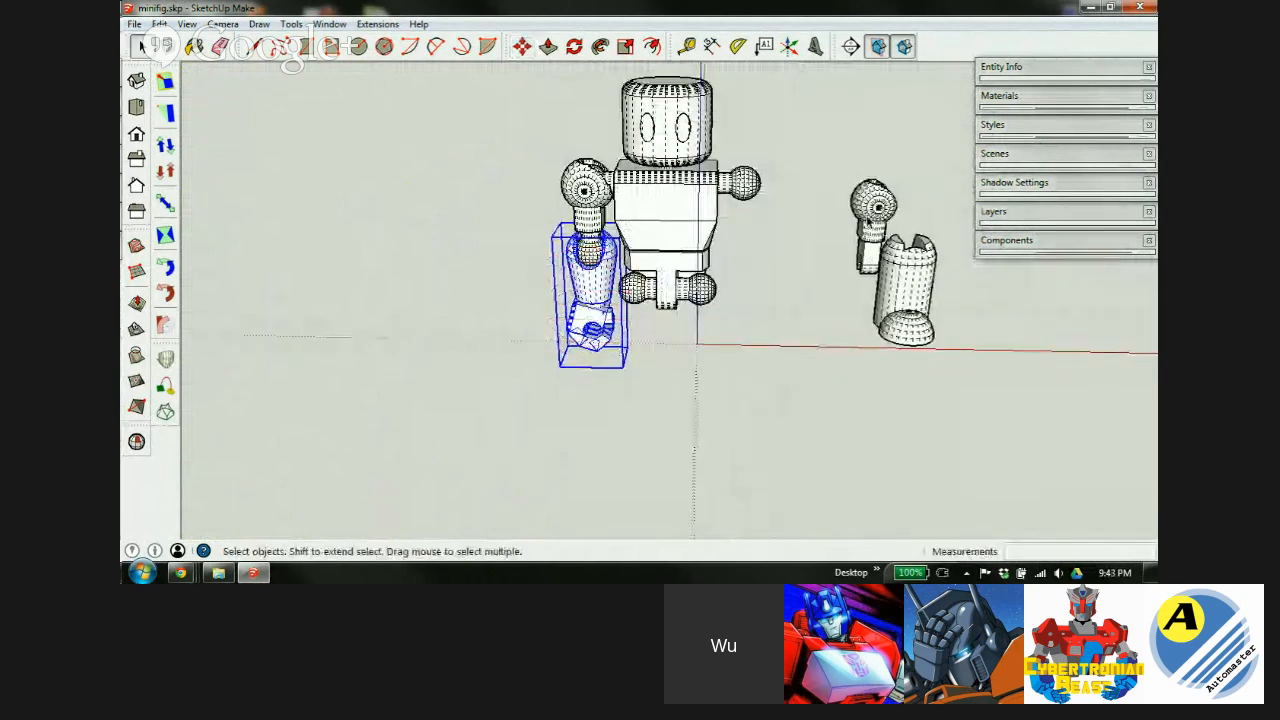
{"action": "left_click", "coordinate": [879, 210]}
{"action": "key", "text": "m"}
{"action": "left_click", "coordinate": [877, 207]}
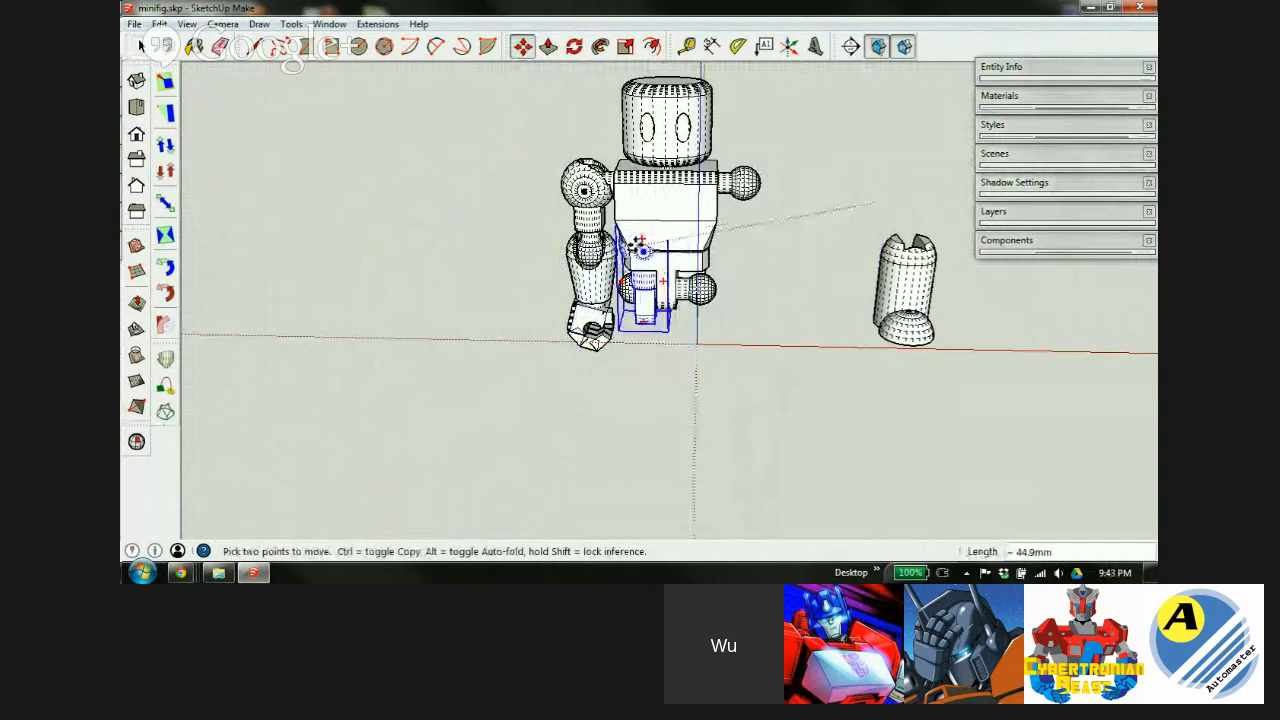
{"action": "scroll", "coordinate": [625, 243], "scroll_direction": "up", "scroll_amount": 5}
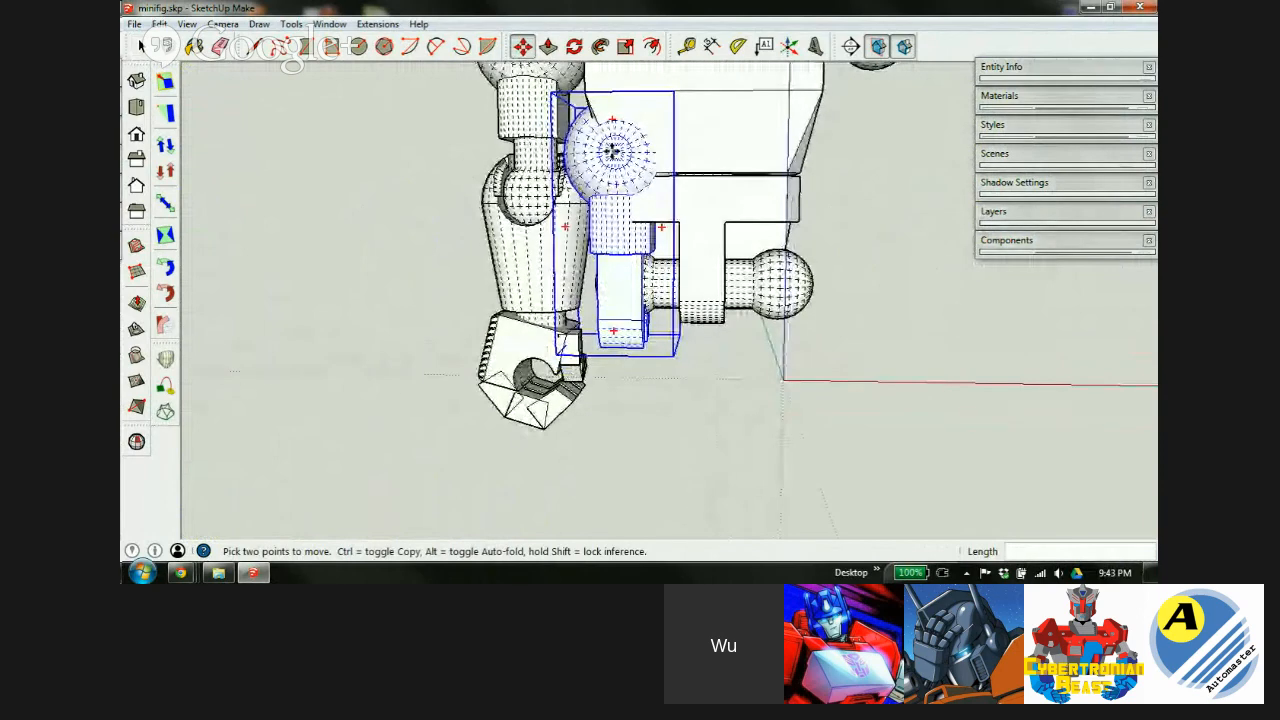
{"action": "left_click", "coordinate": [612, 255]}
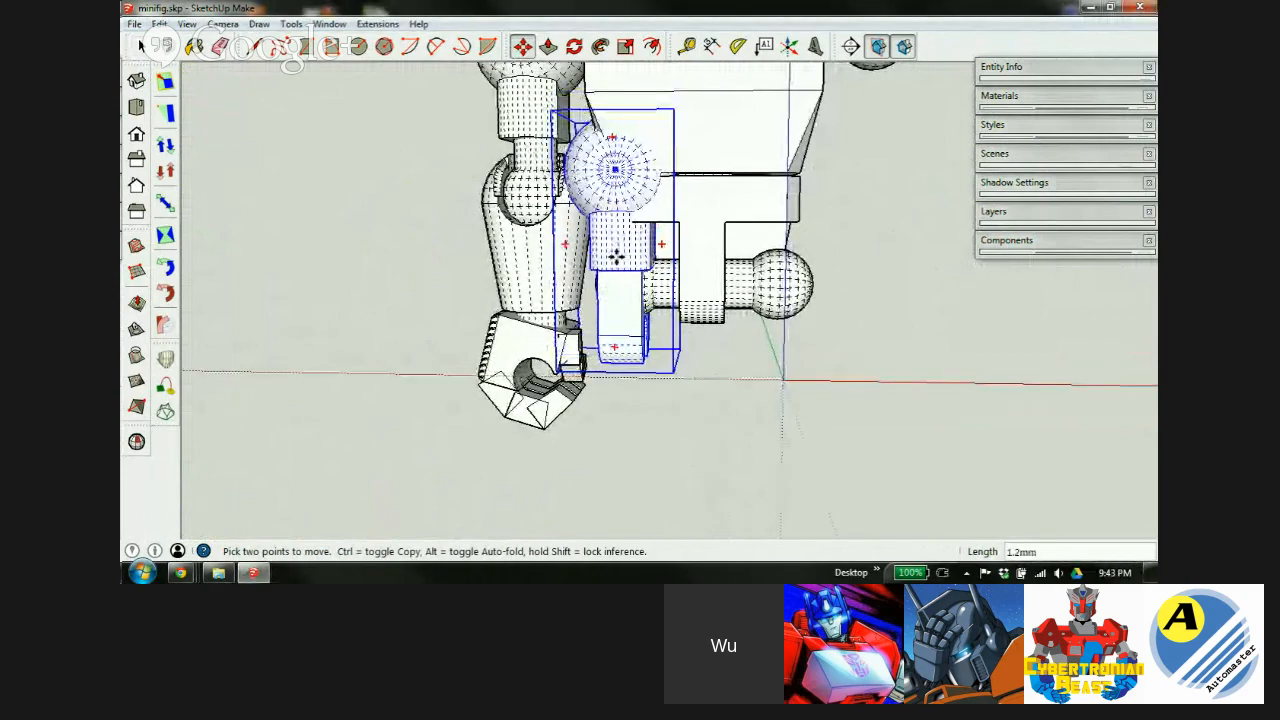
In X-ray, snap the piece's ball centre onto the hip socket centre and review the assembly.
{"action": "scroll", "coordinate": [630, 285], "scroll_direction": "up", "scroll_amount": 8}
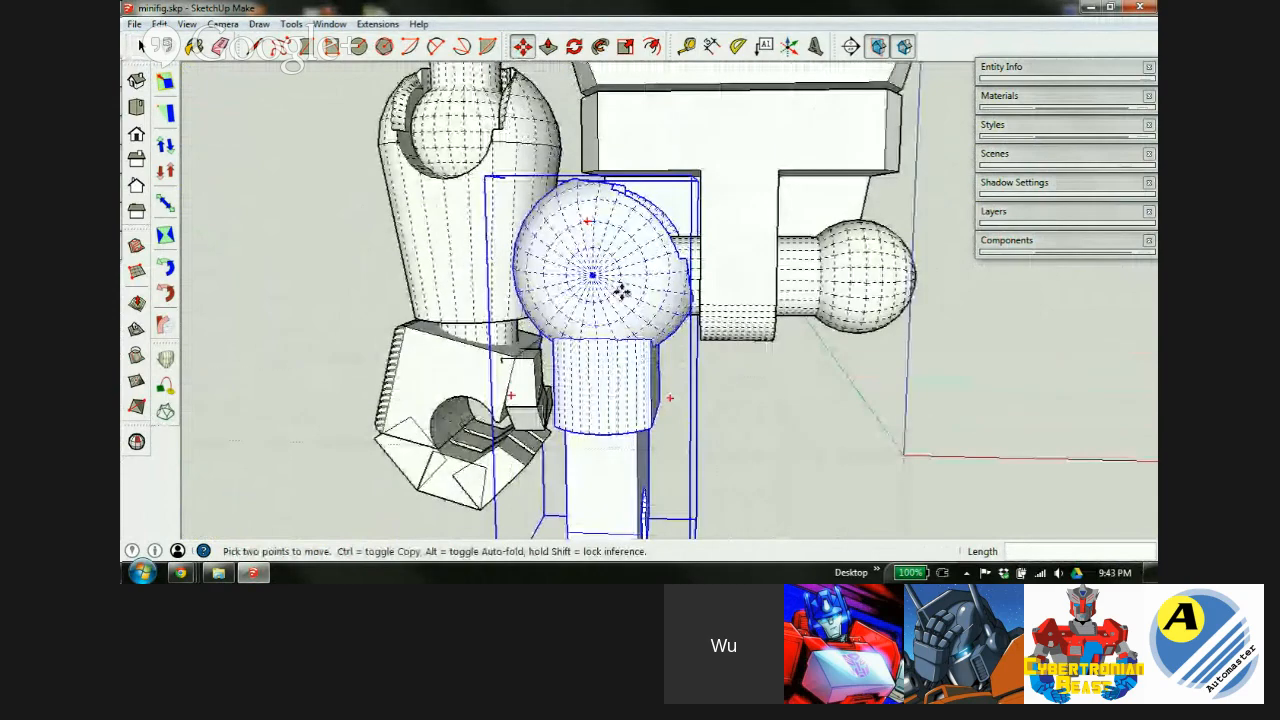
{"action": "middle_click_drag", "start_coordinate": [612, 303], "coordinate": [618, 314]}
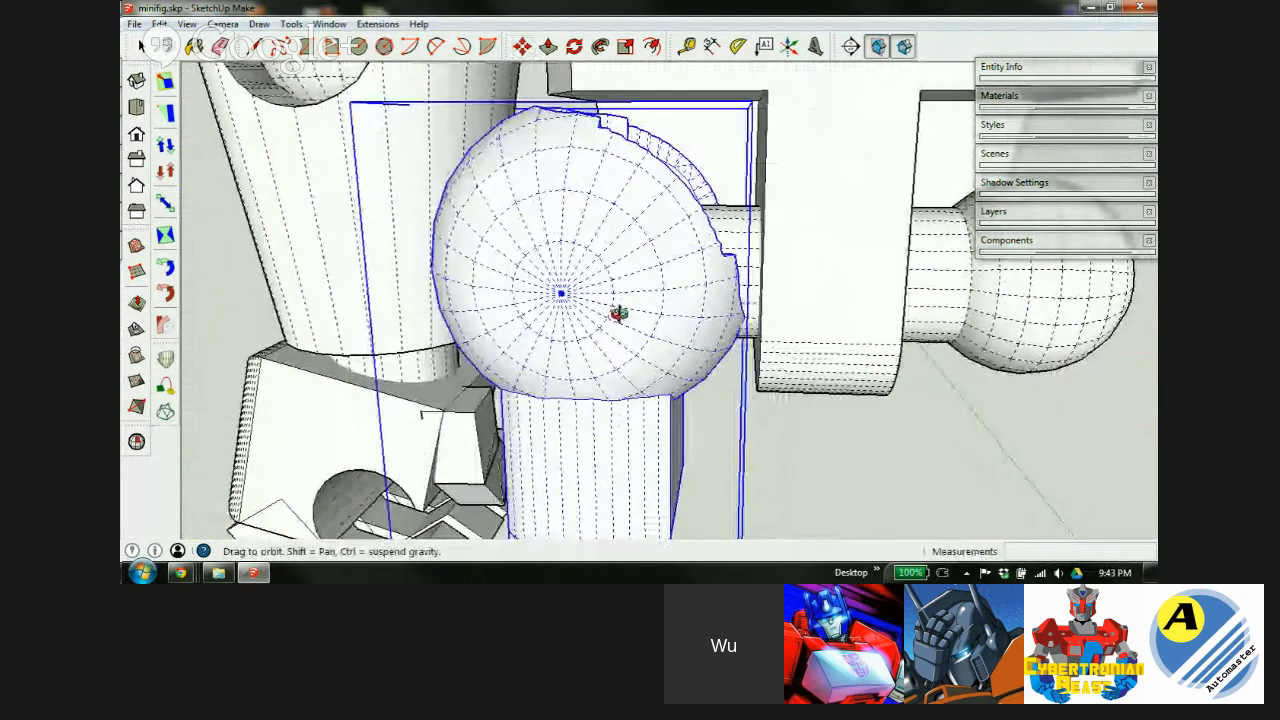
{"action": "key", "text": "x"}
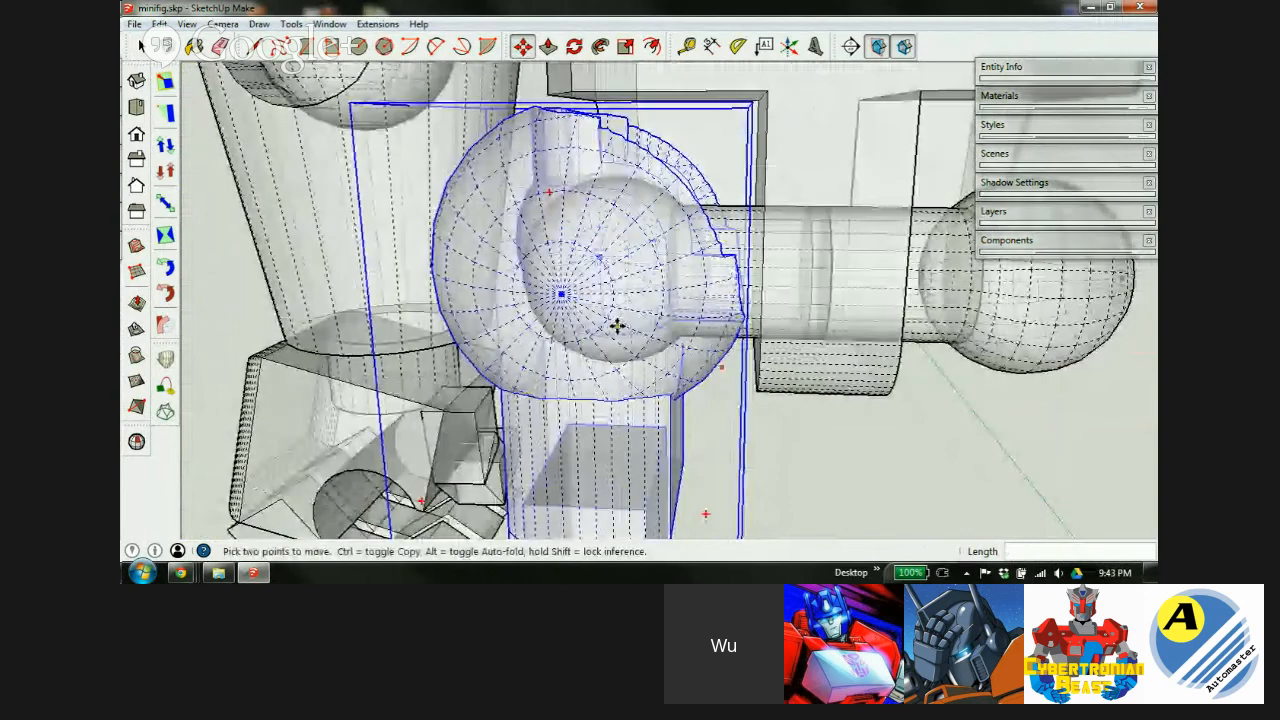
{"action": "left_click", "coordinate": [655, 274]}
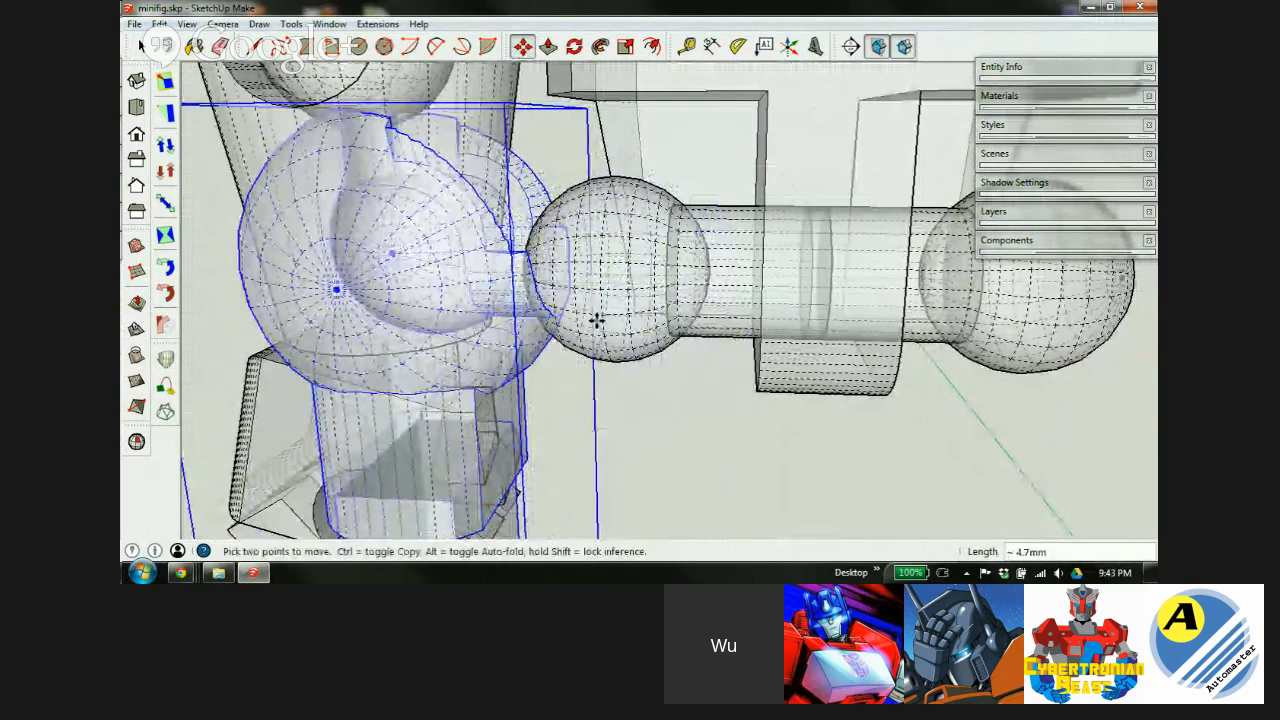
{"action": "middle_click_drag", "start_coordinate": [605, 325], "coordinate": [605, 295]}
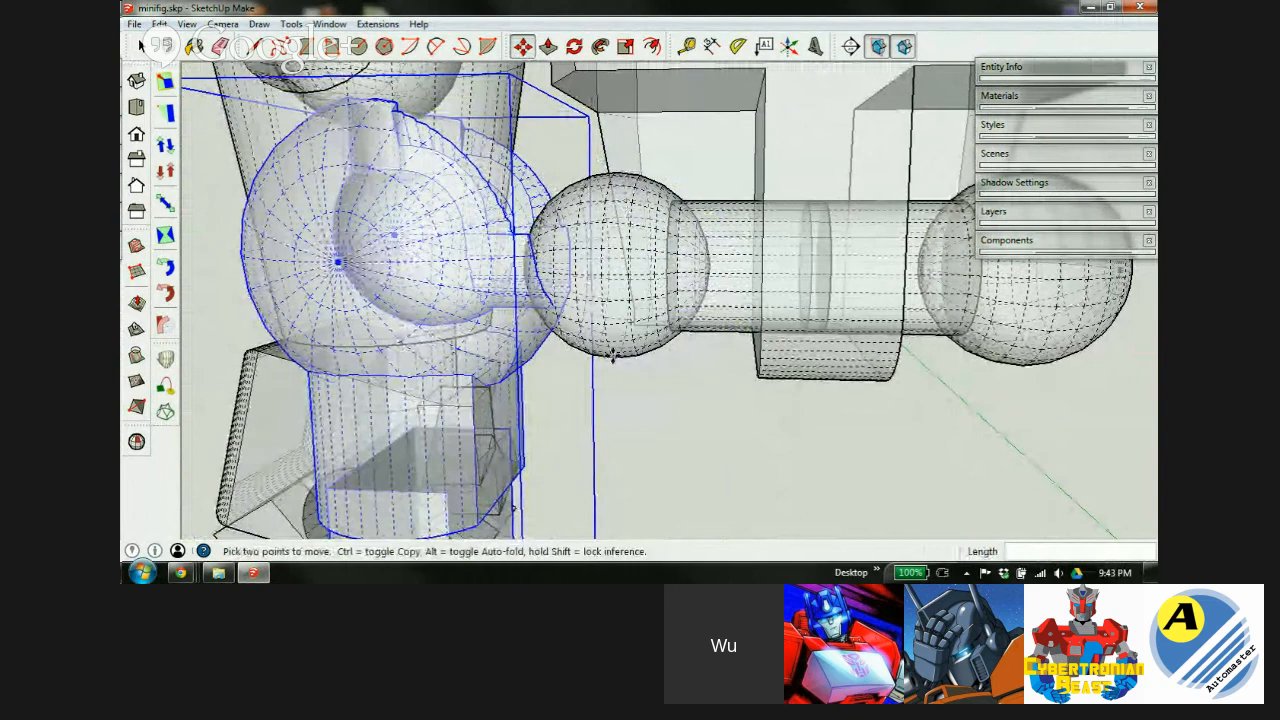
{"action": "middle_click_drag", "start_coordinate": [631, 311], "coordinate": [609, 292]}
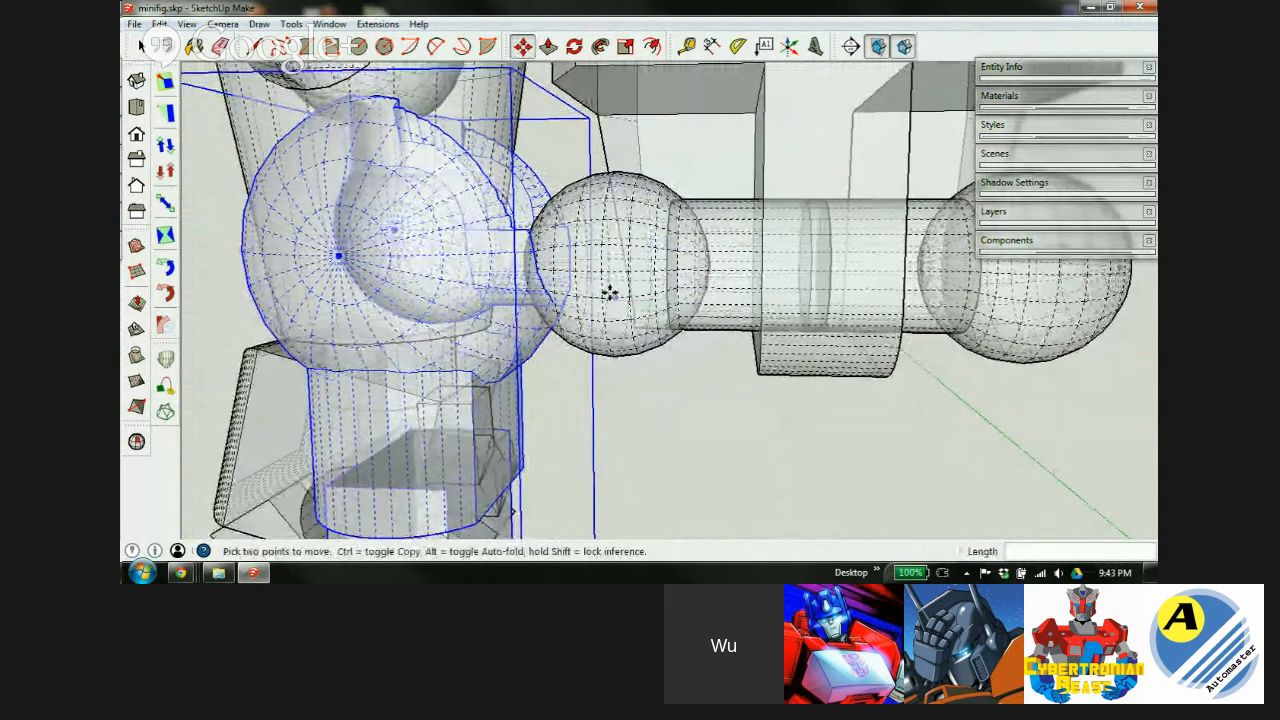
{"action": "left_click", "coordinate": [392, 229]}
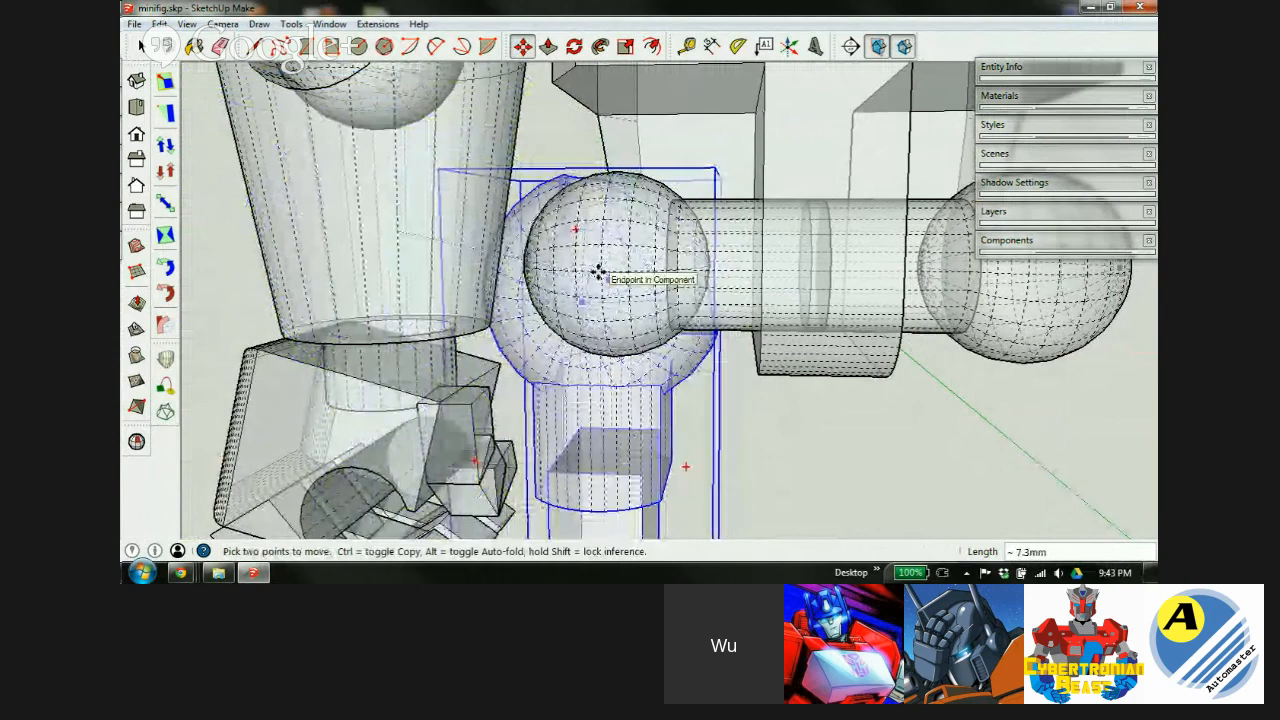
{"action": "scroll", "coordinate": [597, 270], "scroll_direction": "up", "scroll_amount": 8}
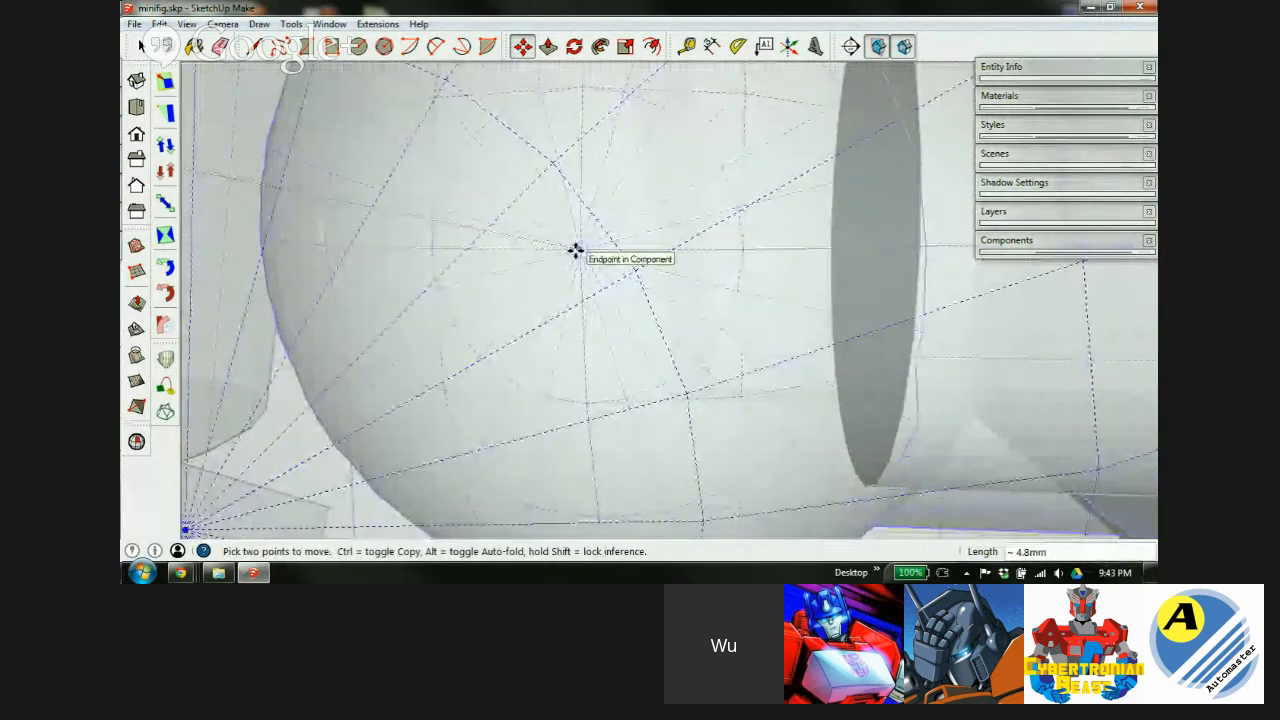
{"action": "left_click", "coordinate": [575, 250]}
{"action": "scroll", "coordinate": [491, 240], "scroll_direction": "down", "scroll_amount": 8}
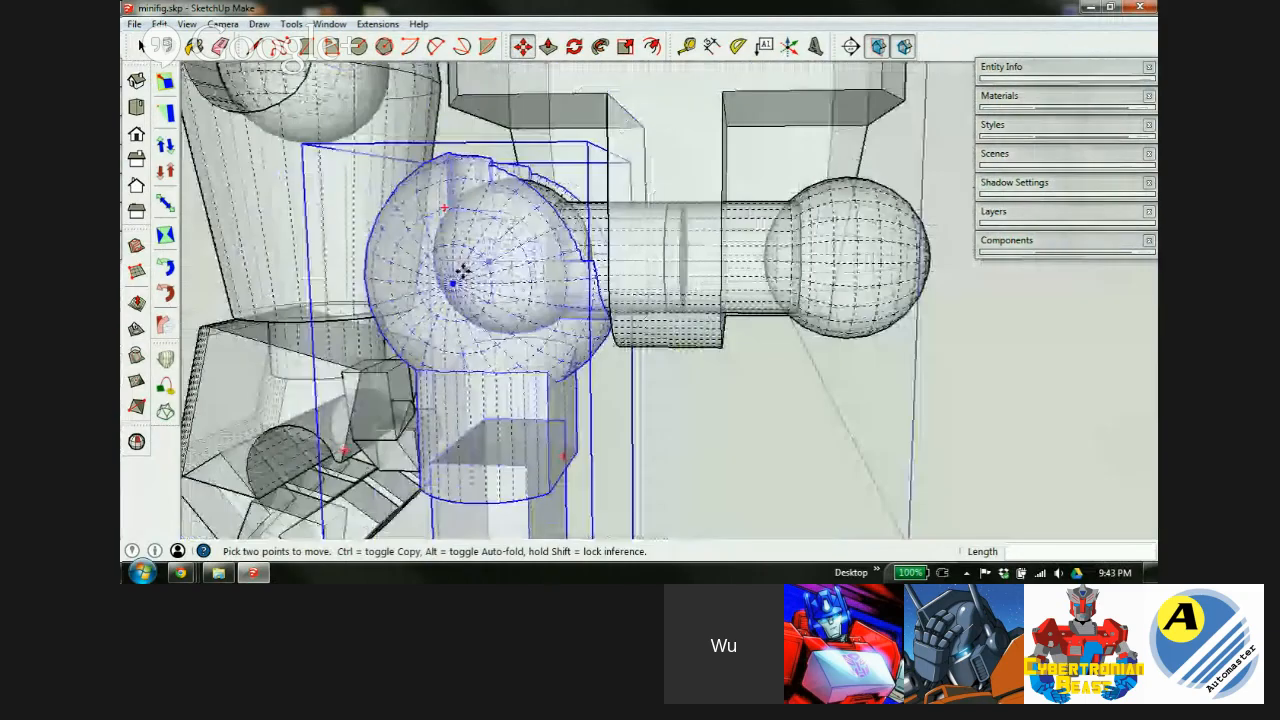
{"action": "scroll", "coordinate": [462, 270], "scroll_direction": "down", "scroll_amount": 2}
{"action": "middle_click_drag", "start_coordinate": [523, 286], "coordinate": [689, 300]}
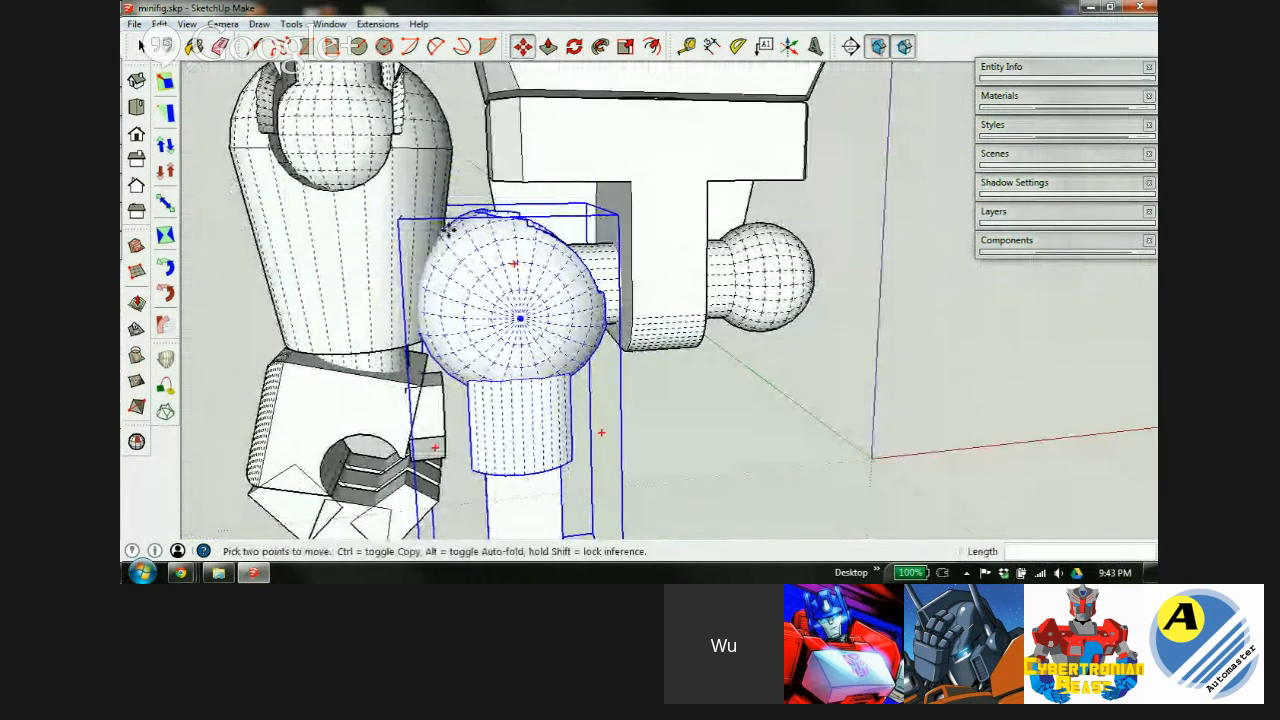
{"action": "scroll", "coordinate": [472, 283], "scroll_direction": "down", "scroll_amount": 5}
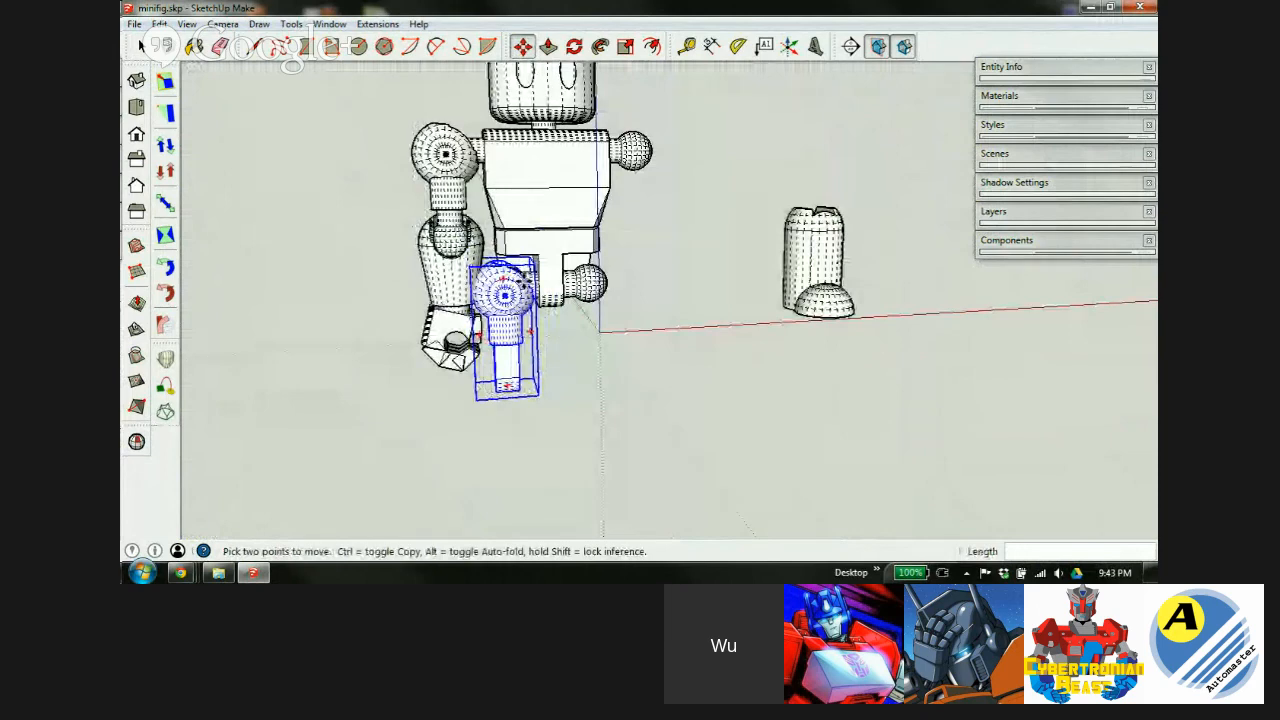
{"action": "scroll", "coordinate": [494, 315], "scroll_direction": "up", "scroll_amount": 2}
{"action": "middle_click_drag", "start_coordinate": [510, 347], "coordinate": [465, 318]}
{"action": "scroll", "coordinate": [465, 318], "scroll_direction": "down", "scroll_amount": 3}
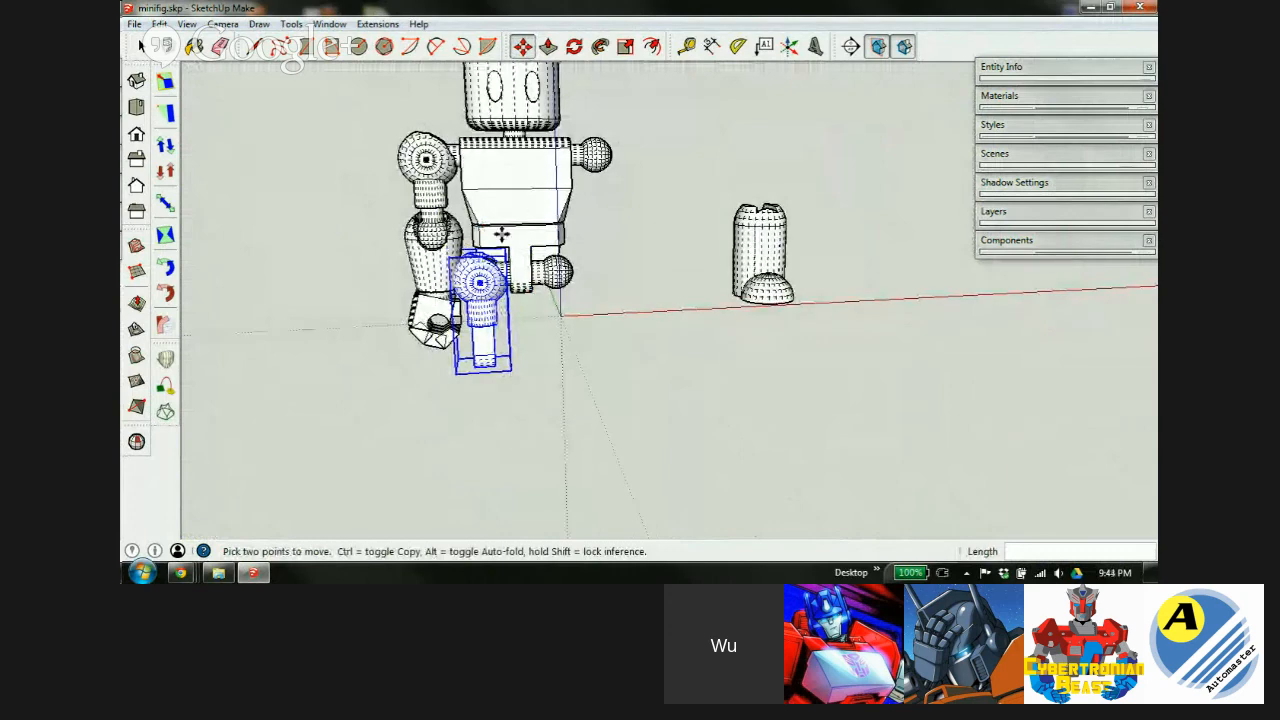
Carry the leg piece from the right to beneath the hip joint.
{"action": "key", "text": "space"}
{"action": "left_click", "coordinate": [697, 331]}
{"action": "key", "text": "m"}
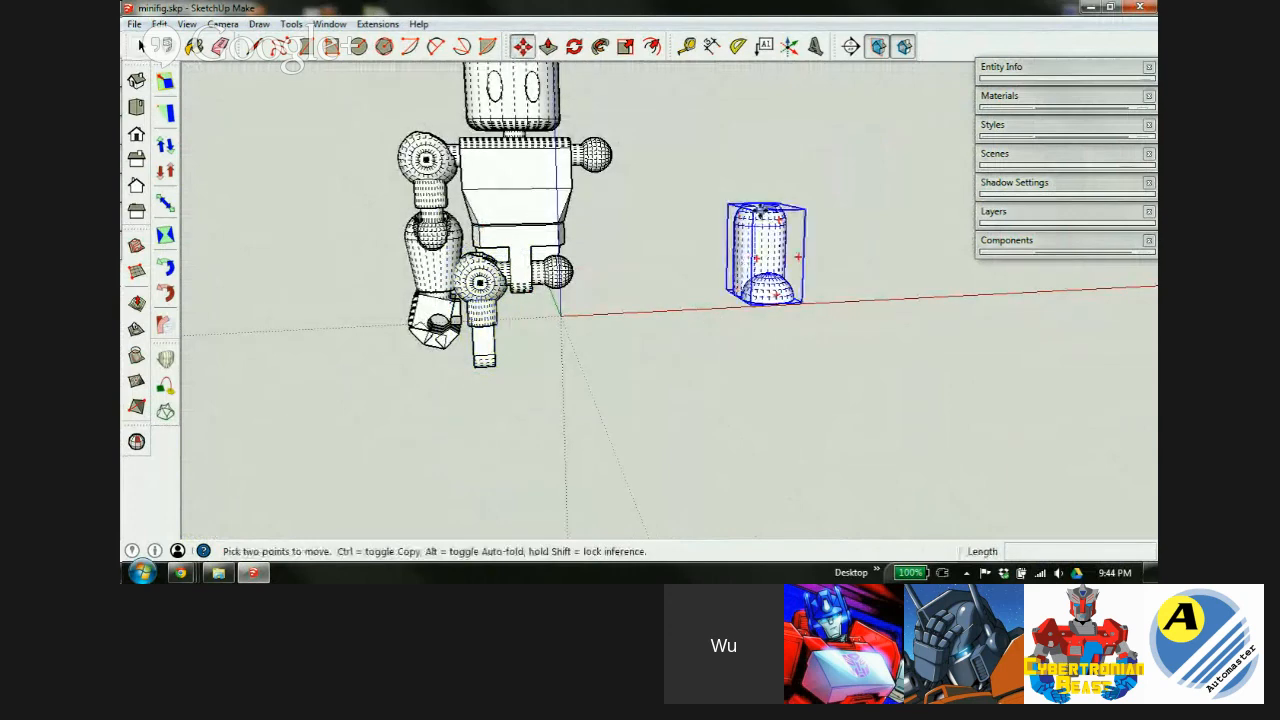
{"action": "left_click", "coordinate": [765, 212]}
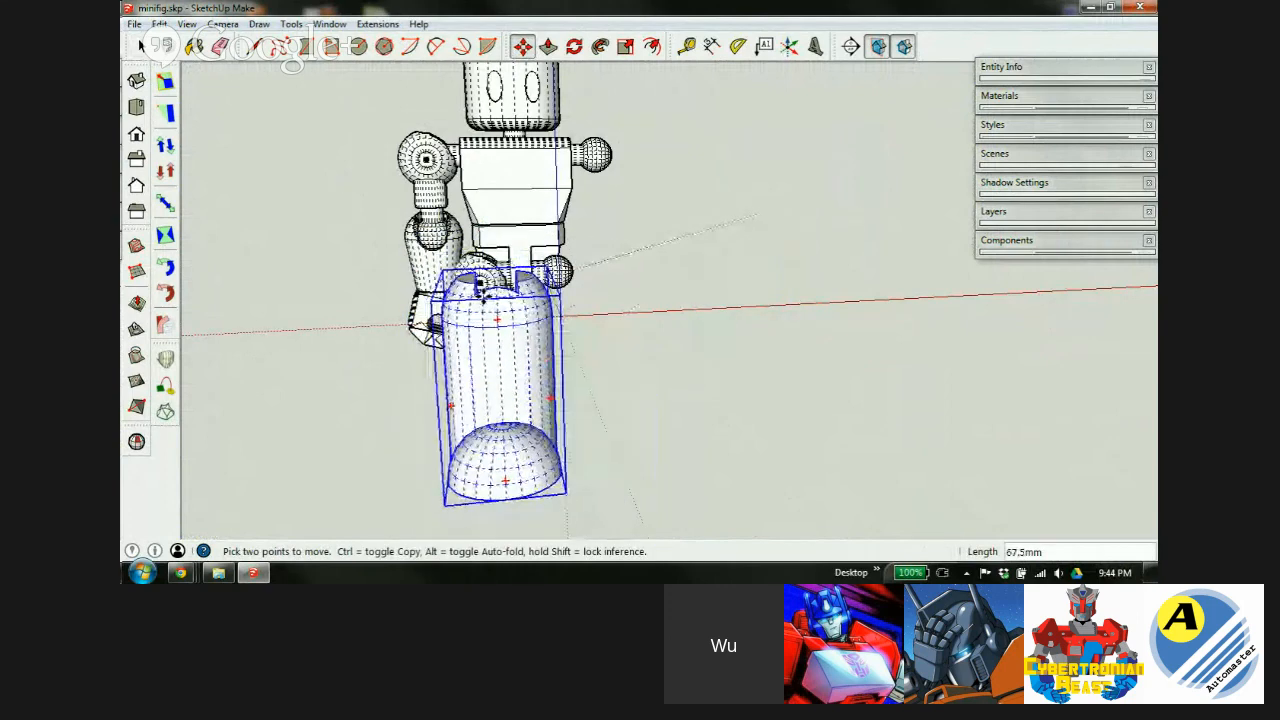
{"action": "middle_click_drag", "start_coordinate": [483, 293], "coordinate": [698, 342]}
{"action": "scroll", "coordinate": [206, 318], "scroll_direction": "down", "scroll_amount": 1}
{"action": "middle_click_drag", "start_coordinate": [208, 298], "coordinate": [934, 309]}
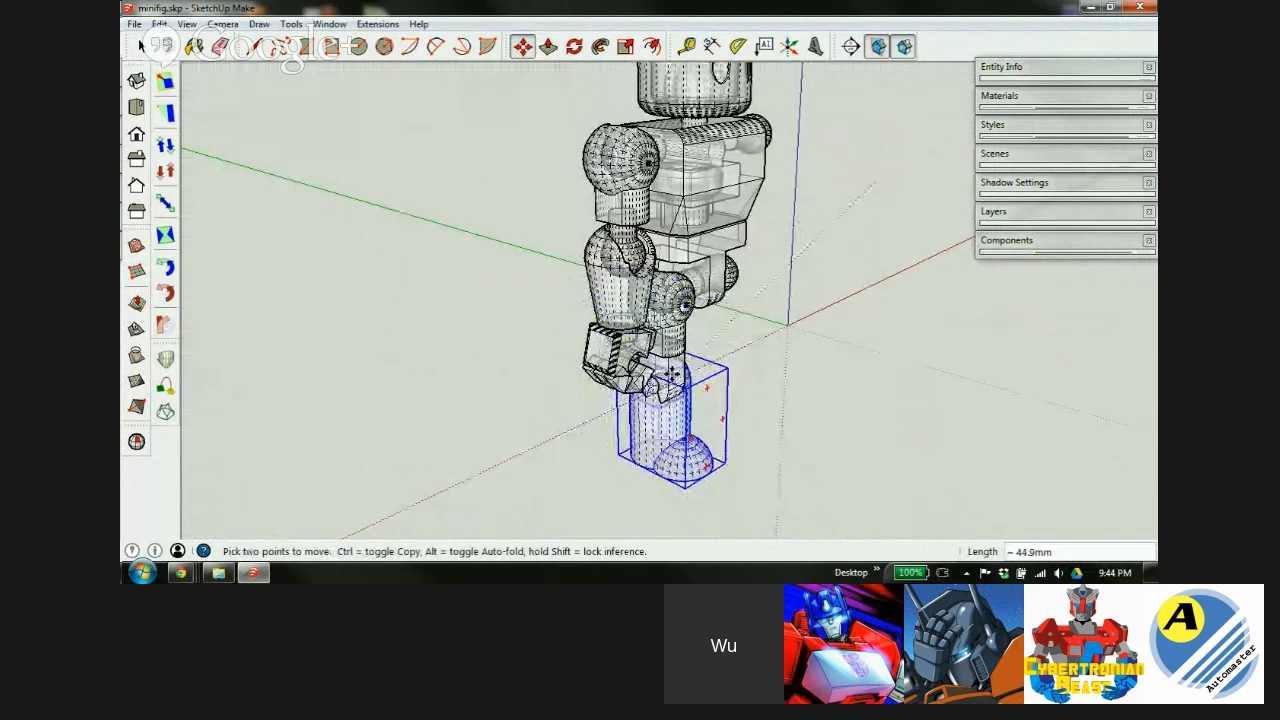
Fine-tune the leg's position so its socket sits over the hip ball, checking from several angles.
{"action": "scroll", "coordinate": [675, 384], "scroll_direction": "up", "scroll_amount": 6}
{"action": "middle_click_drag", "start_coordinate": [674, 386], "coordinate": [317, 434]}
{"action": "scroll", "coordinate": [657, 366], "scroll_direction": "up", "scroll_amount": 6}
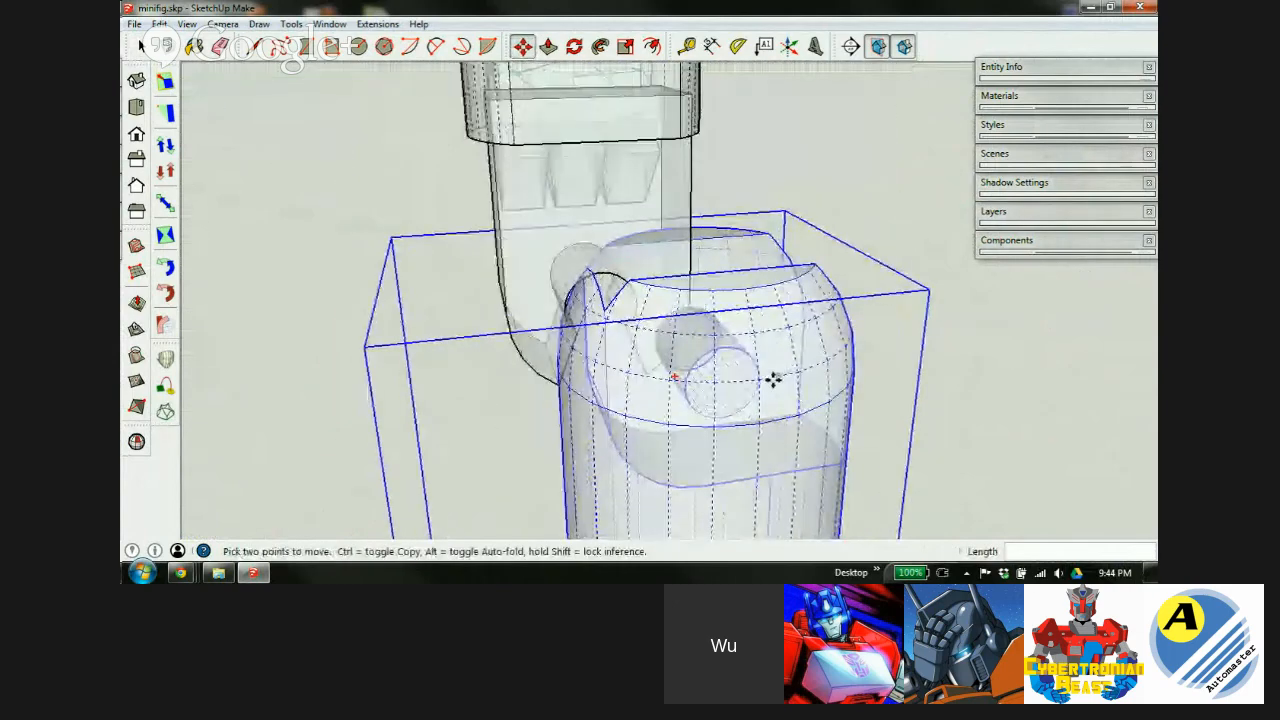
{"action": "scroll", "coordinate": [700, 363], "scroll_direction": "up", "scroll_amount": 4}
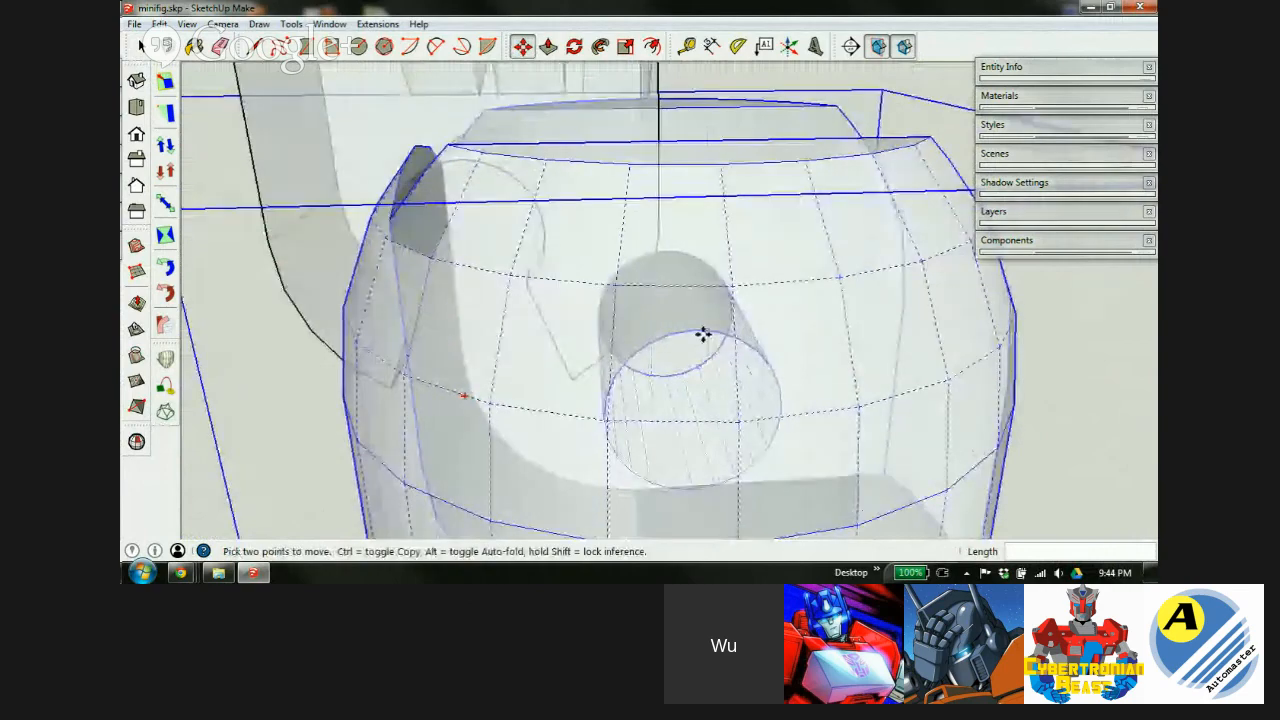
{"action": "left_click", "coordinate": [699, 331]}
{"action": "scroll", "coordinate": [700, 331], "scroll_direction": "down", "scroll_amount": 5}
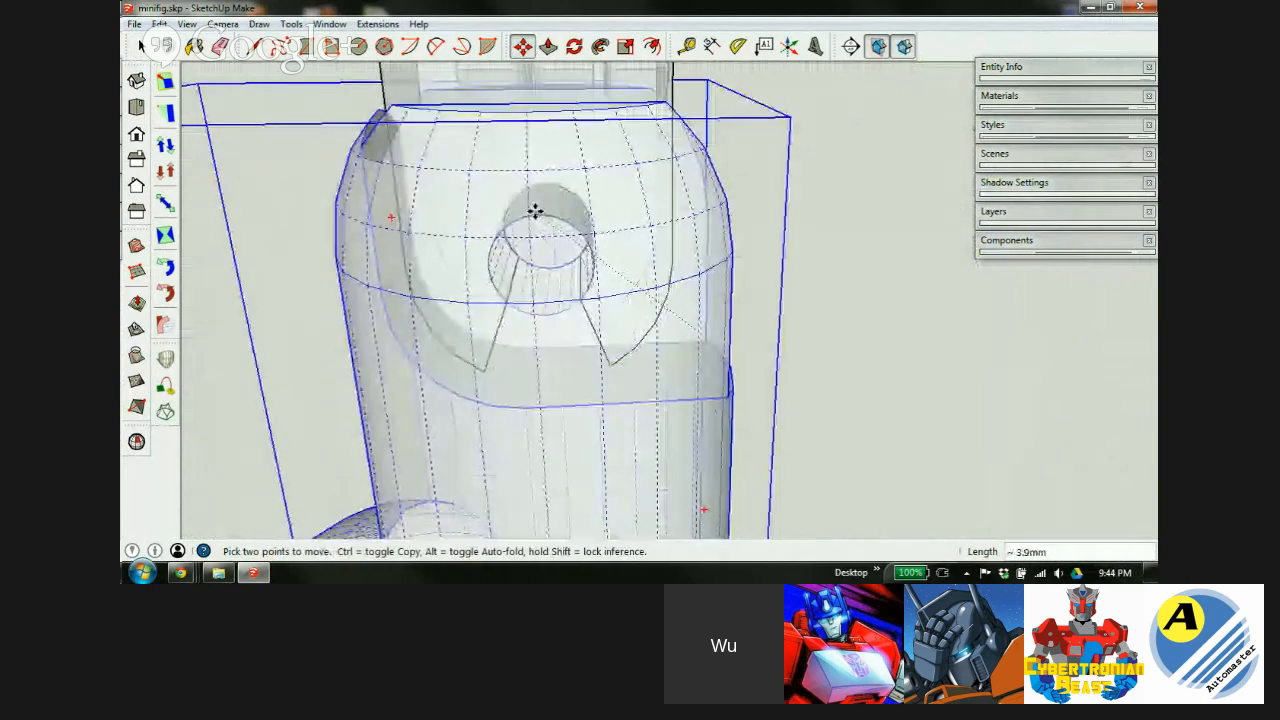
{"action": "middle_click_drag", "start_coordinate": [534, 214], "coordinate": [651, 269]}
{"action": "scroll", "coordinate": [586, 284], "scroll_direction": "down", "scroll_amount": 7}
{"action": "middle_click_drag", "start_coordinate": [565, 304], "coordinate": [560, 406]}
{"action": "scroll", "coordinate": [568, 408], "scroll_direction": "down", "scroll_amount": 6}
{"action": "scroll", "coordinate": [573, 413], "scroll_direction": "down", "scroll_amount": 1}
{"action": "scroll", "coordinate": [552, 335], "scroll_direction": "up", "scroll_amount": 1}
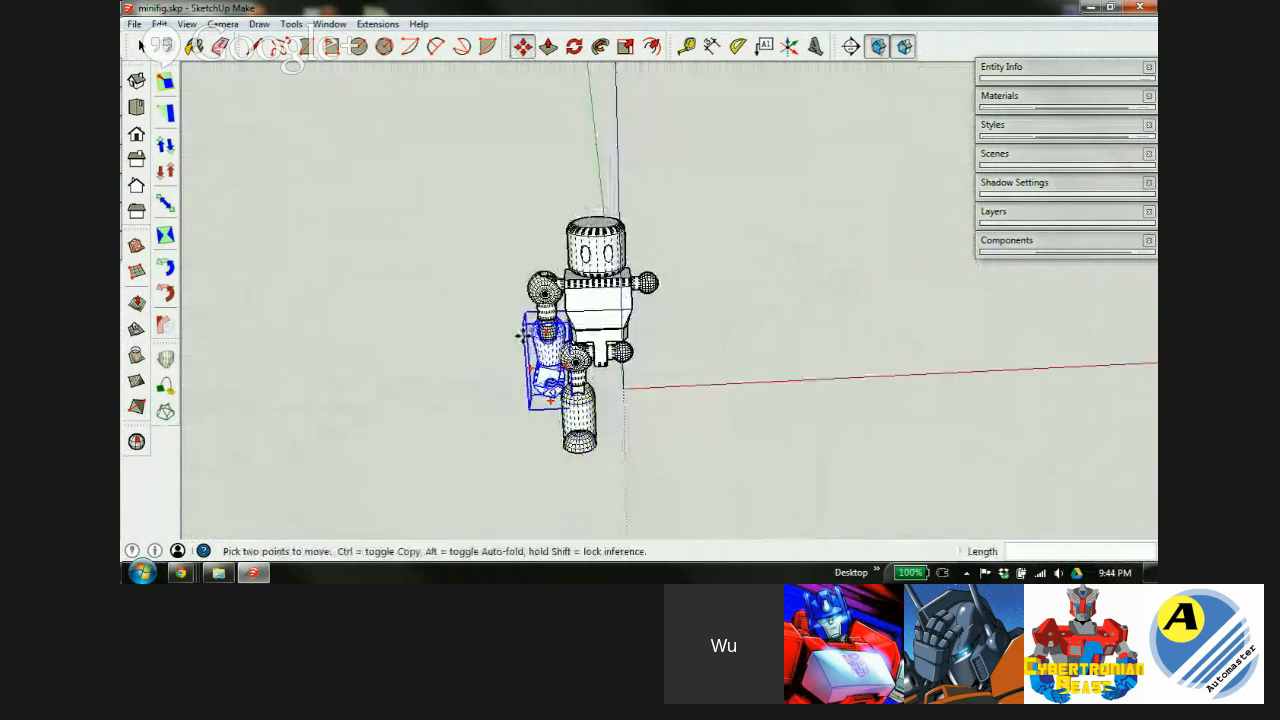
{"action": "scroll", "coordinate": [595, 329], "scroll_direction": "up", "scroll_amount": 6}
Group the upper arm, lower arm and hand into one arm group.
{"action": "middle_click_drag", "start_coordinate": [558, 343], "coordinate": [689, 363]}
{"action": "key", "text": "space"}
{"action": "left_click", "coordinate": [601, 266]}
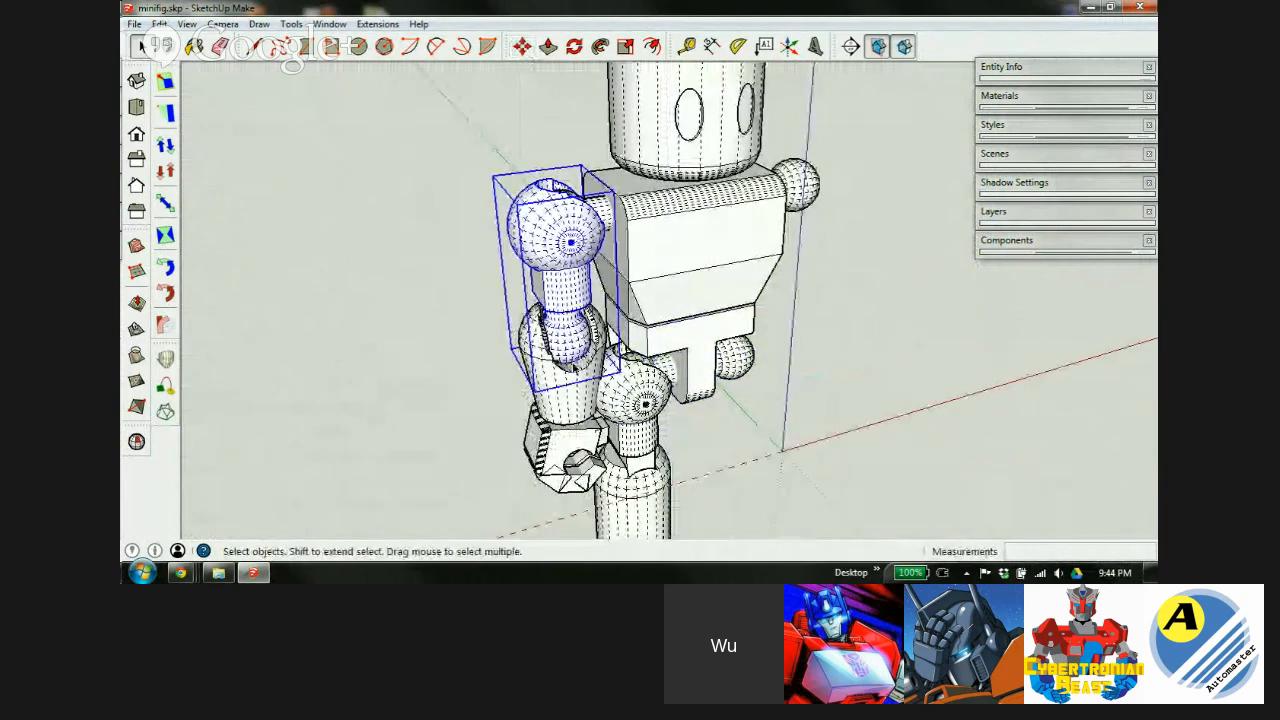
{"action": "left_click", "coordinate": [558, 390], "text": "shift"}
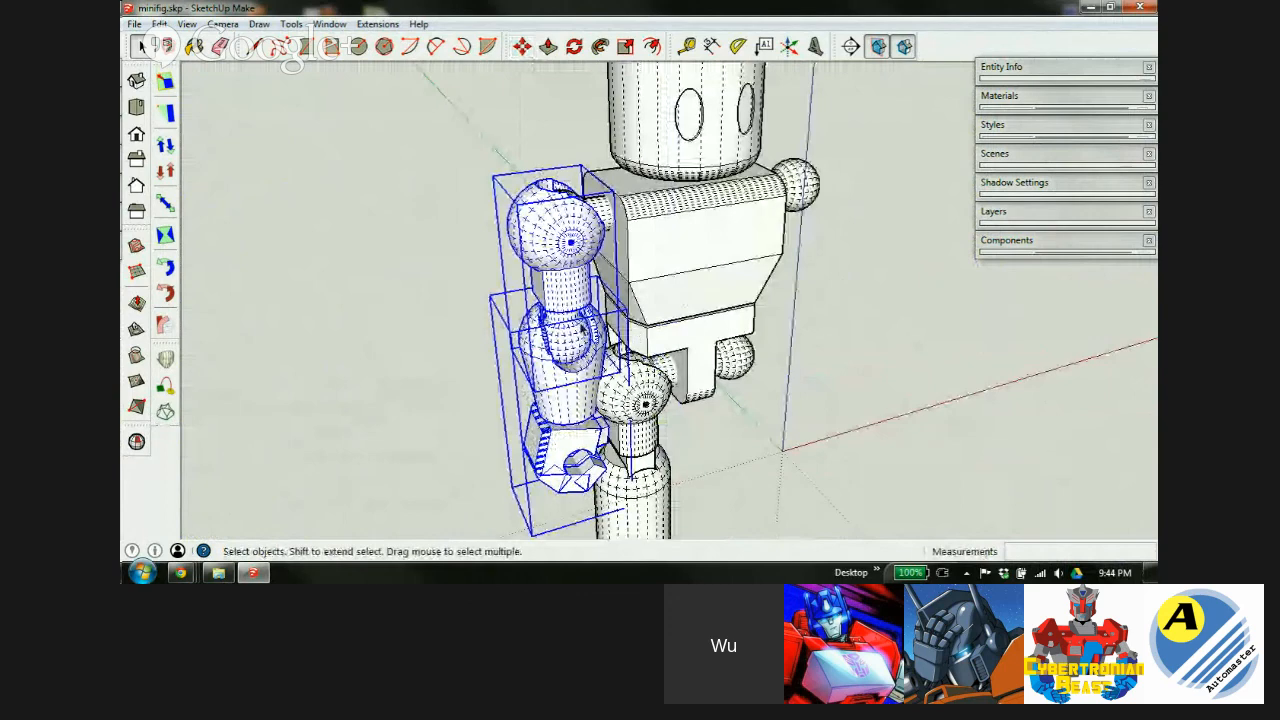
{"action": "key", "text": "ctrl+g"}
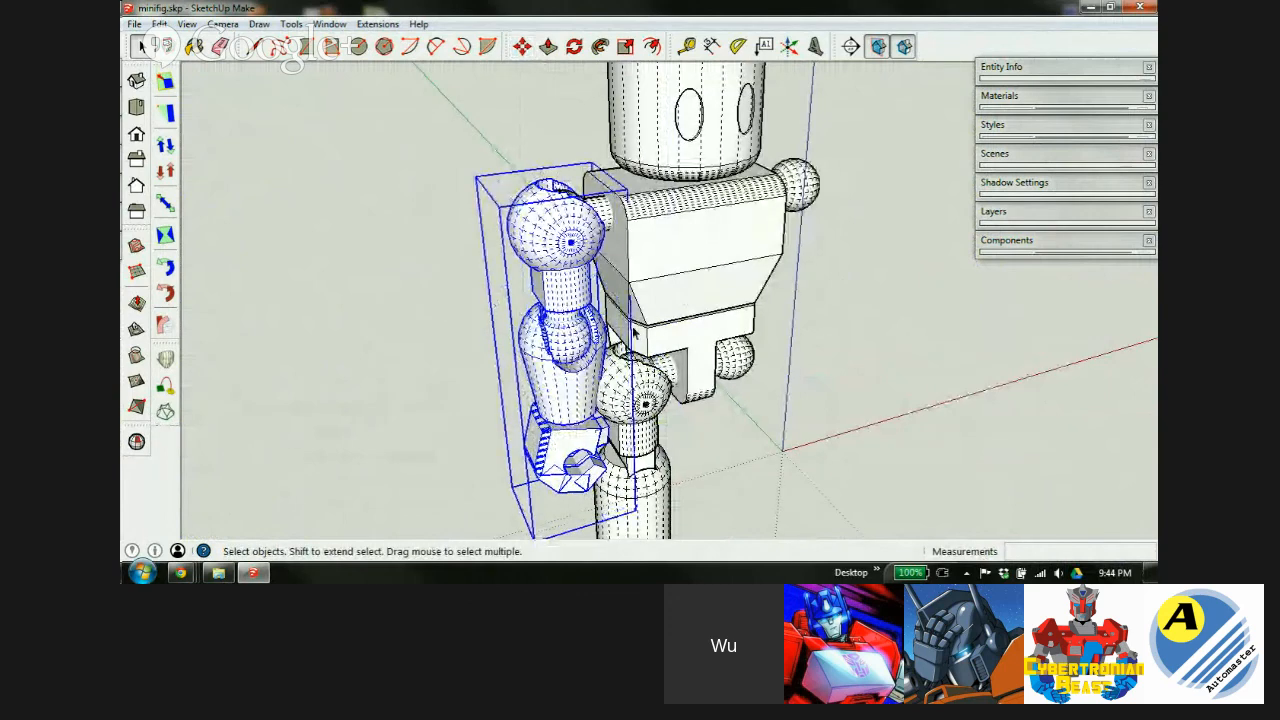
Copy the arm group to the right of the figure using Move with Ctrl.
{"action": "middle_click_drag", "start_coordinate": [697, 311], "coordinate": [603, 320]}
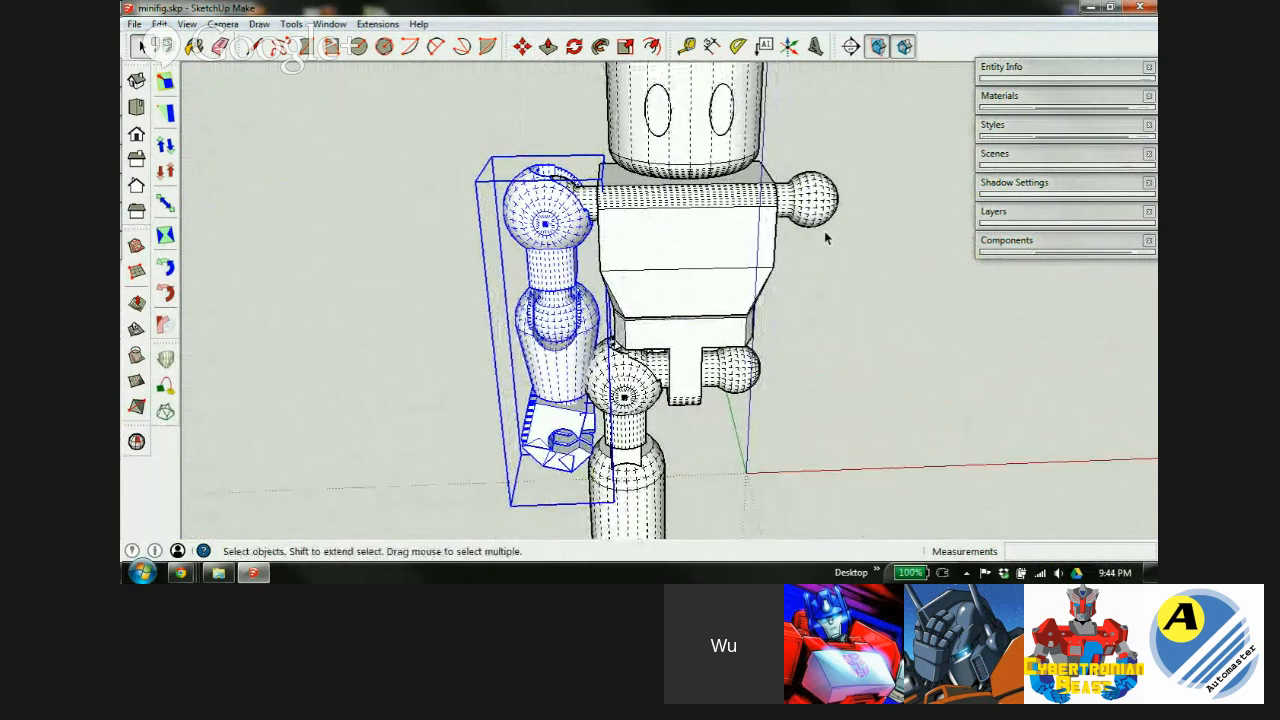
{"action": "middle_click_drag", "start_coordinate": [560, 393], "coordinate": [735, 365]}
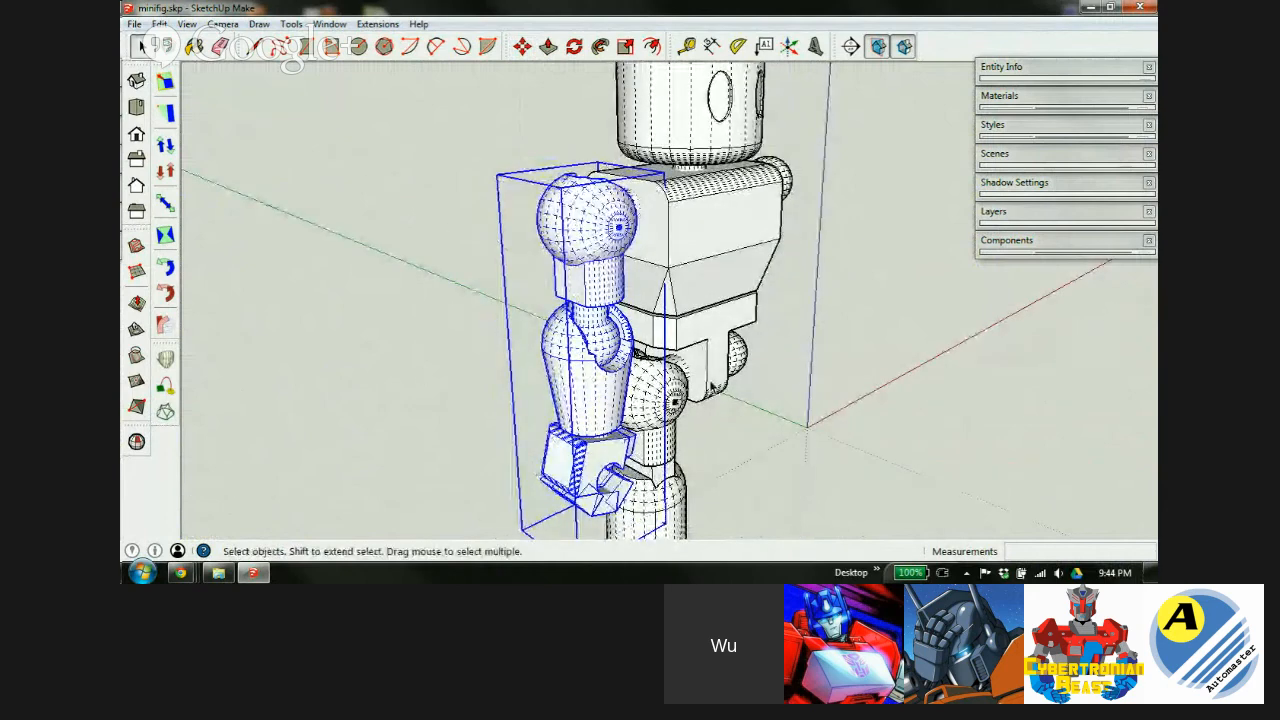
{"action": "middle_click_drag", "start_coordinate": [745, 263], "coordinate": [466, 297]}
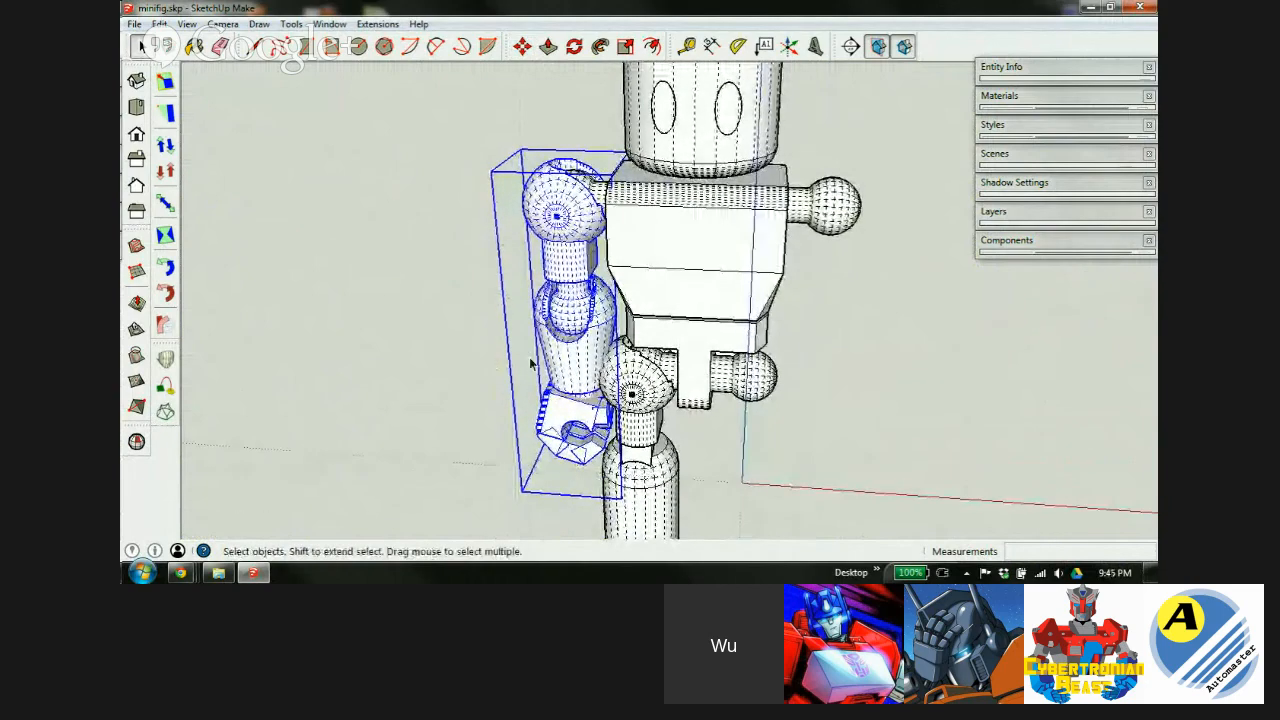
{"action": "scroll", "coordinate": [552, 388], "scroll_direction": "down", "scroll_amount": 3}
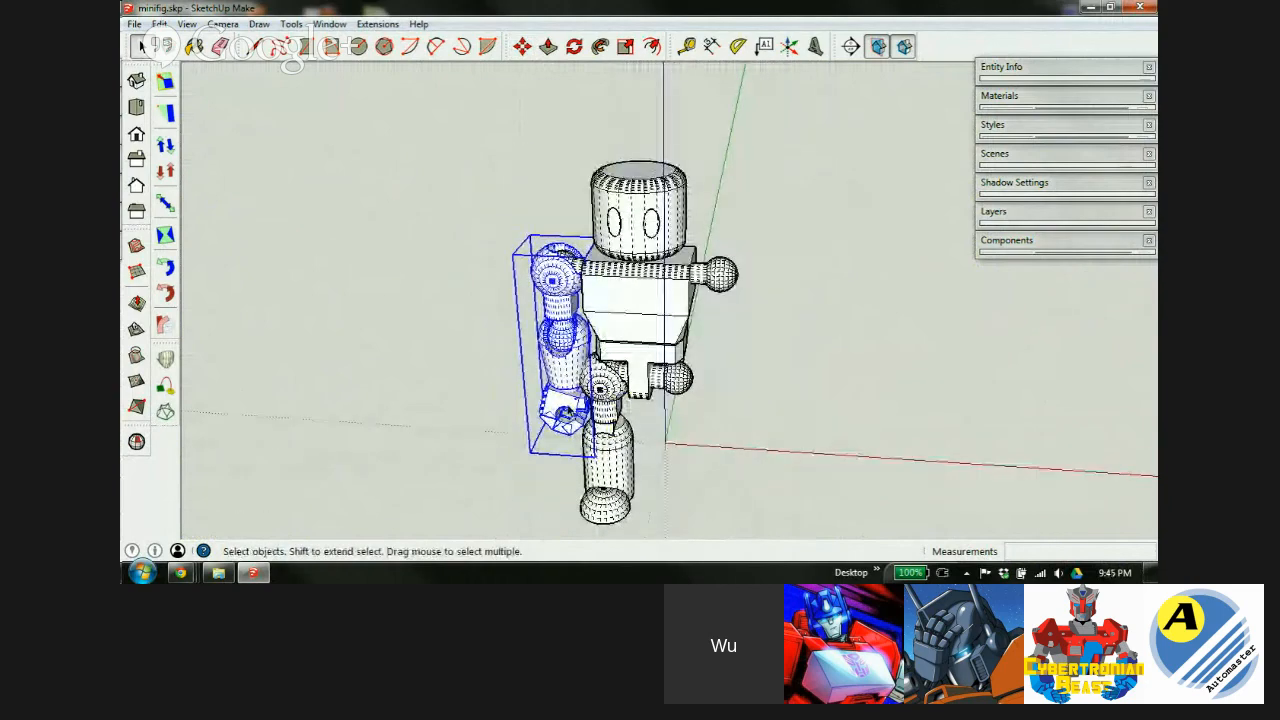
{"action": "key", "text": "m"}
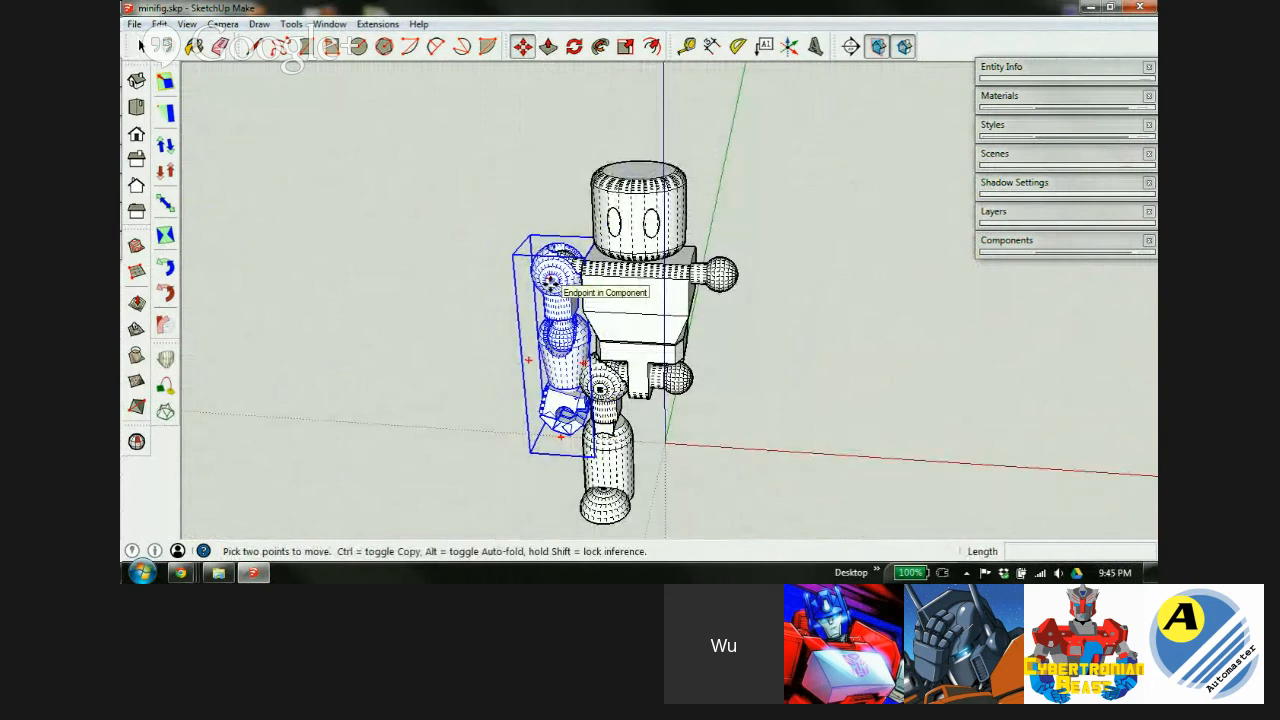
{"action": "left_click", "coordinate": [551, 283]}
{"action": "key", "text": "ctrl"}
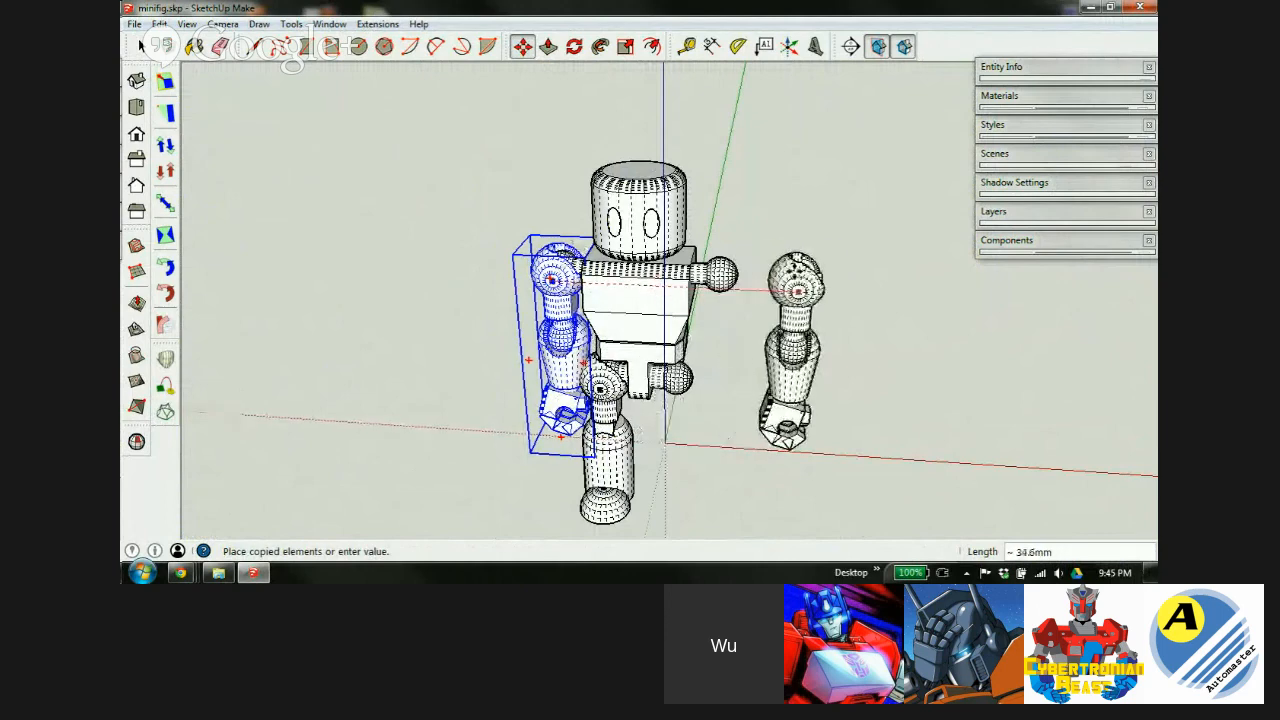
{"action": "left_click", "coordinate": [791, 292]}
Mirror the arm copy with Flip Along > Group's Red.
{"action": "key", "text": "space"}
{"action": "right_click", "coordinate": [806, 298]}
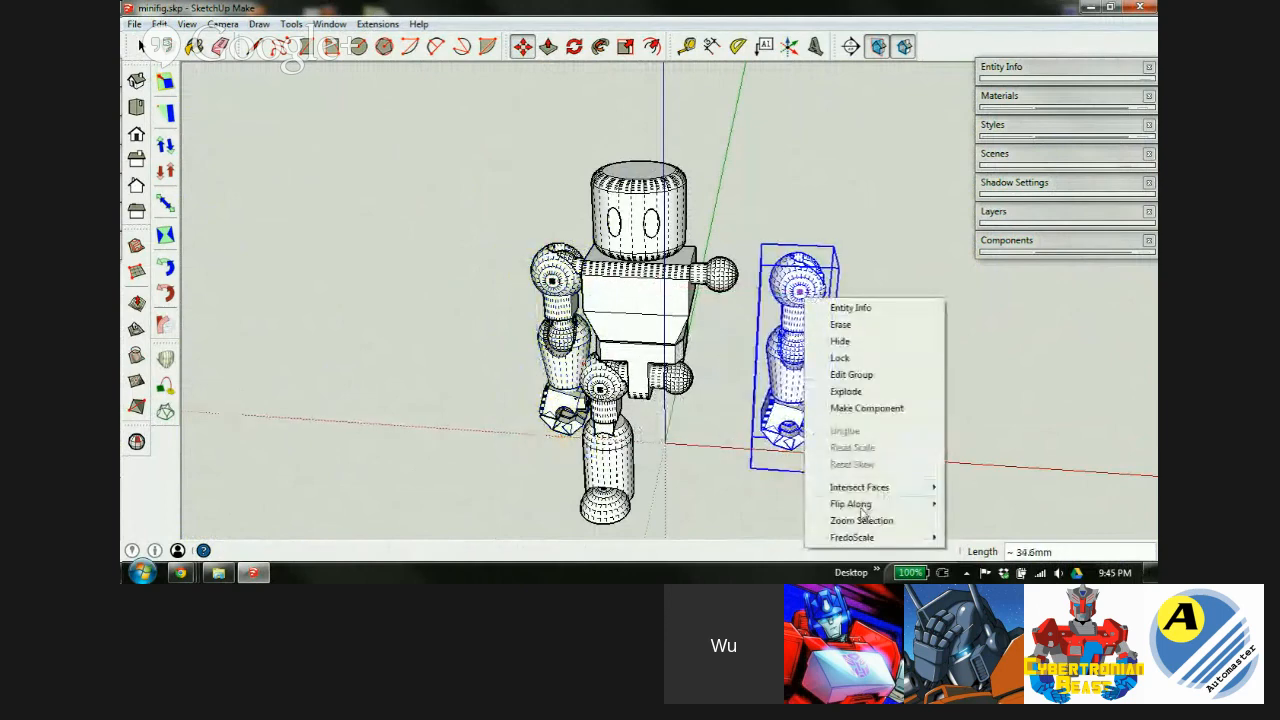
{"action": "mouse_move", "coordinate": [855, 505]}
{"action": "left_click", "coordinate": [748, 505]}
Seat the mirrored arm's shoulder centre onto the opposite shoulder ball joint in X-ray.
{"action": "key", "text": "m"}
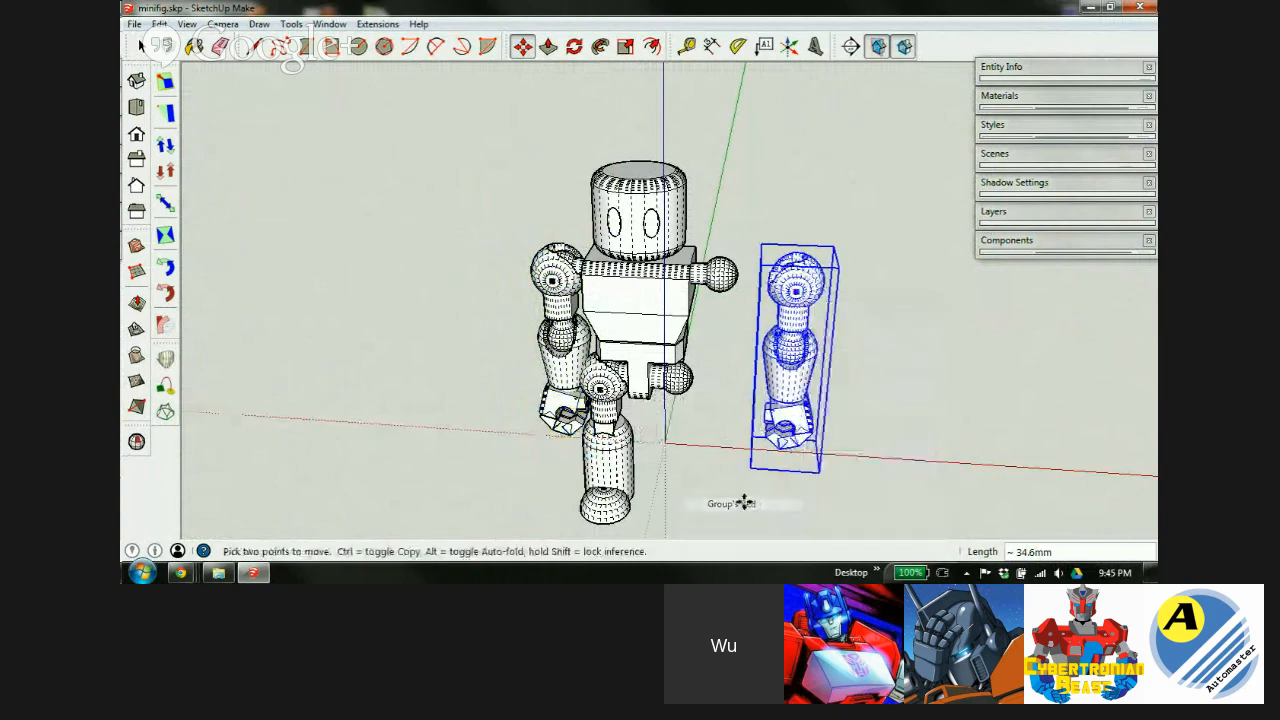
{"action": "scroll", "coordinate": [790, 270], "scroll_direction": "up", "scroll_amount": 5}
{"action": "scroll", "coordinate": [775, 270], "scroll_direction": "up", "scroll_amount": 3}
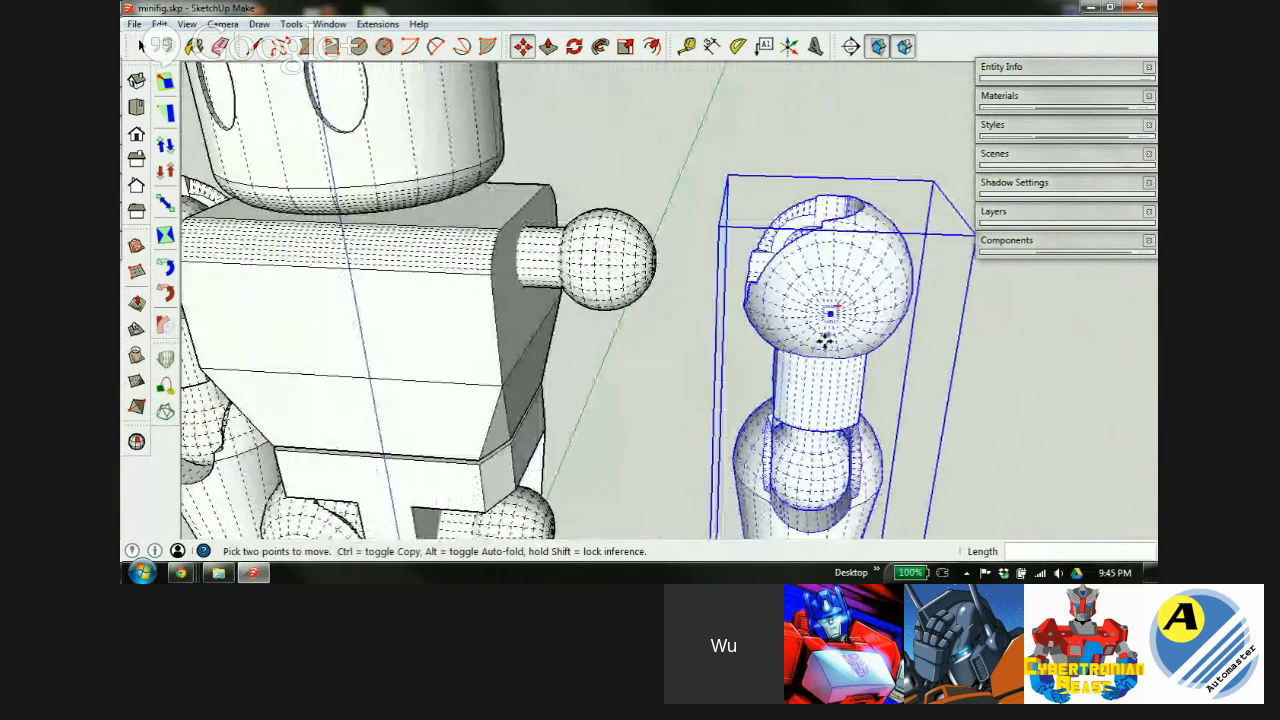
{"action": "middle_click_drag", "start_coordinate": [826, 337], "coordinate": [808, 262]}
{"action": "scroll", "coordinate": [808, 262], "scroll_direction": "up", "scroll_amount": 3}
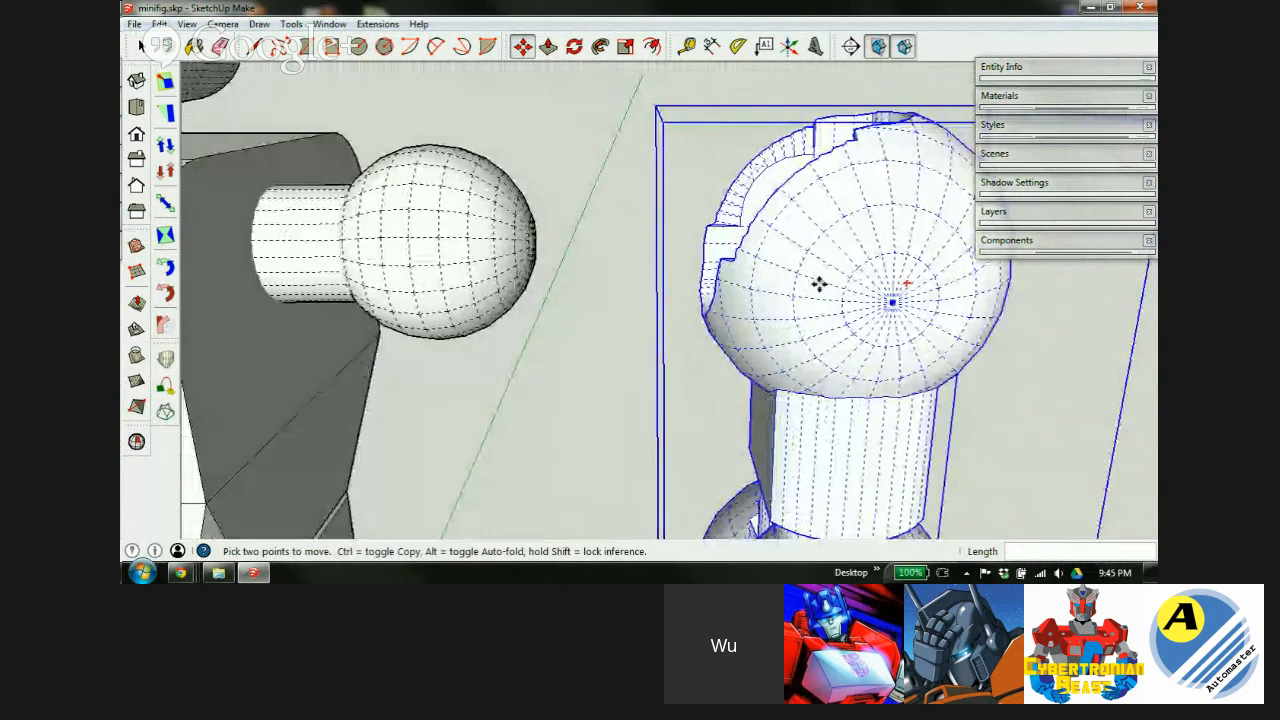
{"action": "key", "text": "x"}
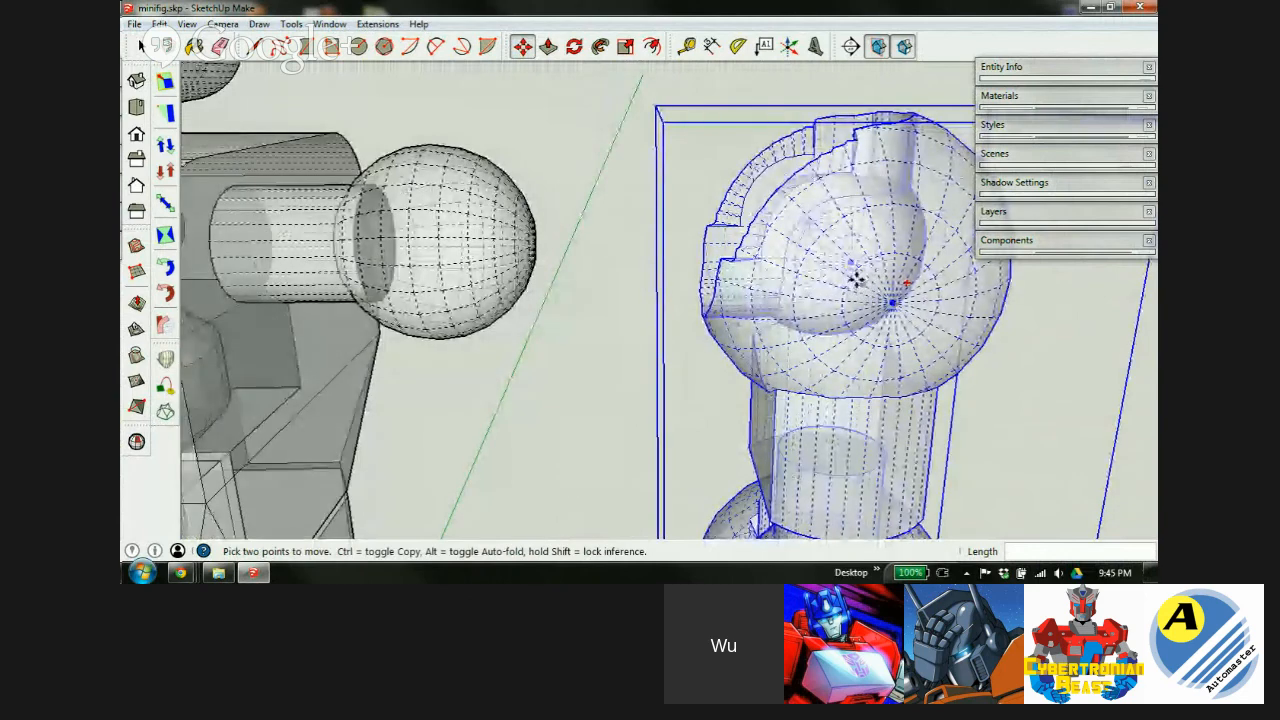
{"action": "middle_click_drag", "start_coordinate": [450, 292], "coordinate": [424, 272]}
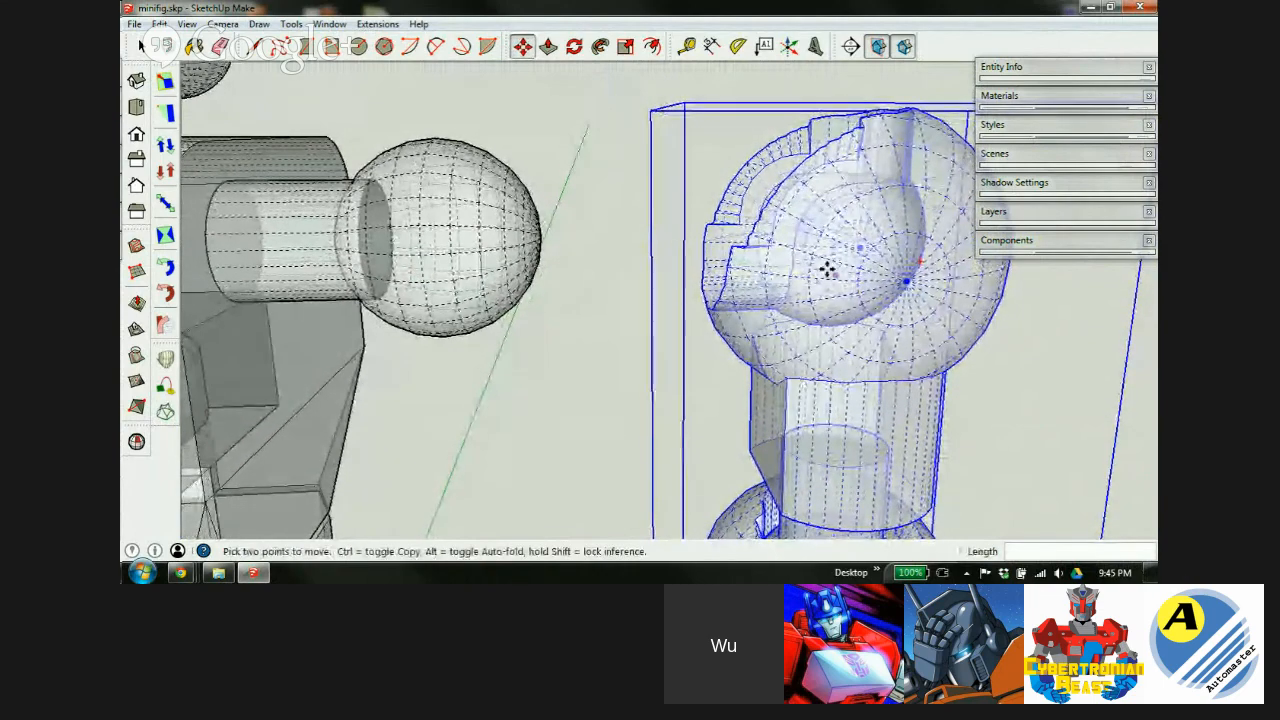
{"action": "left_click", "coordinate": [857, 249]}
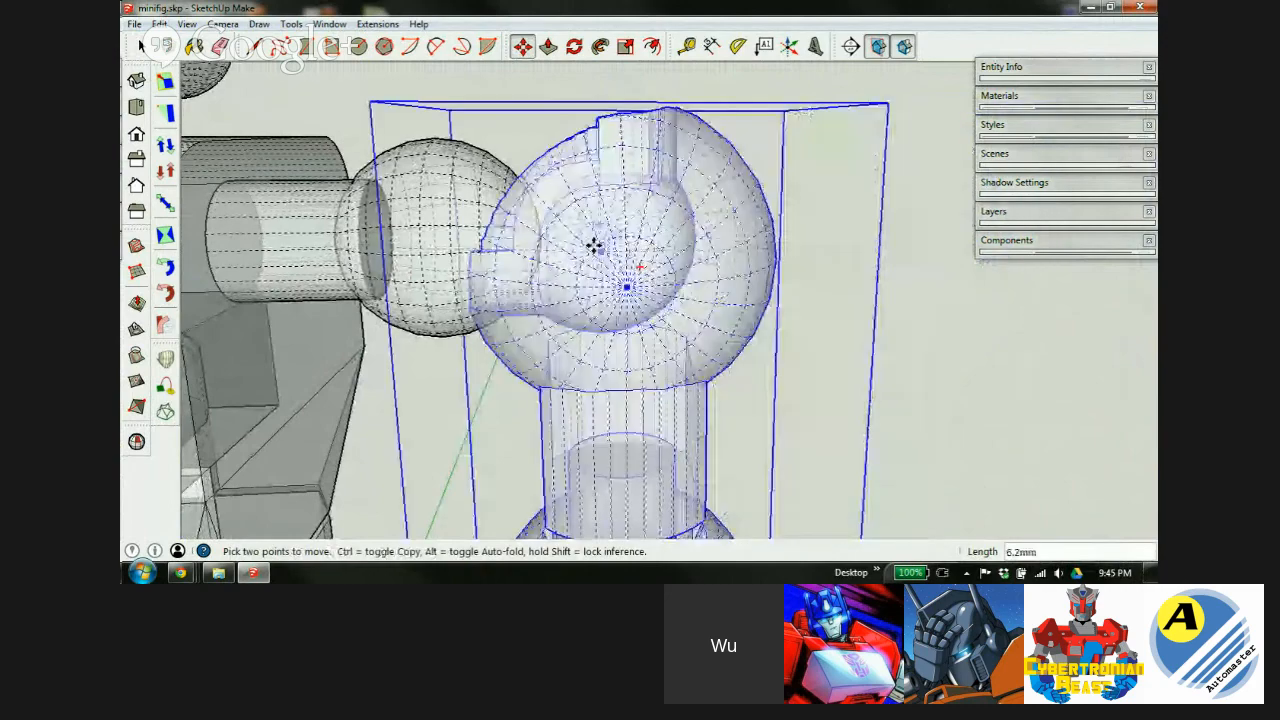
{"action": "scroll", "coordinate": [414, 250], "scroll_direction": "up", "scroll_amount": 5}
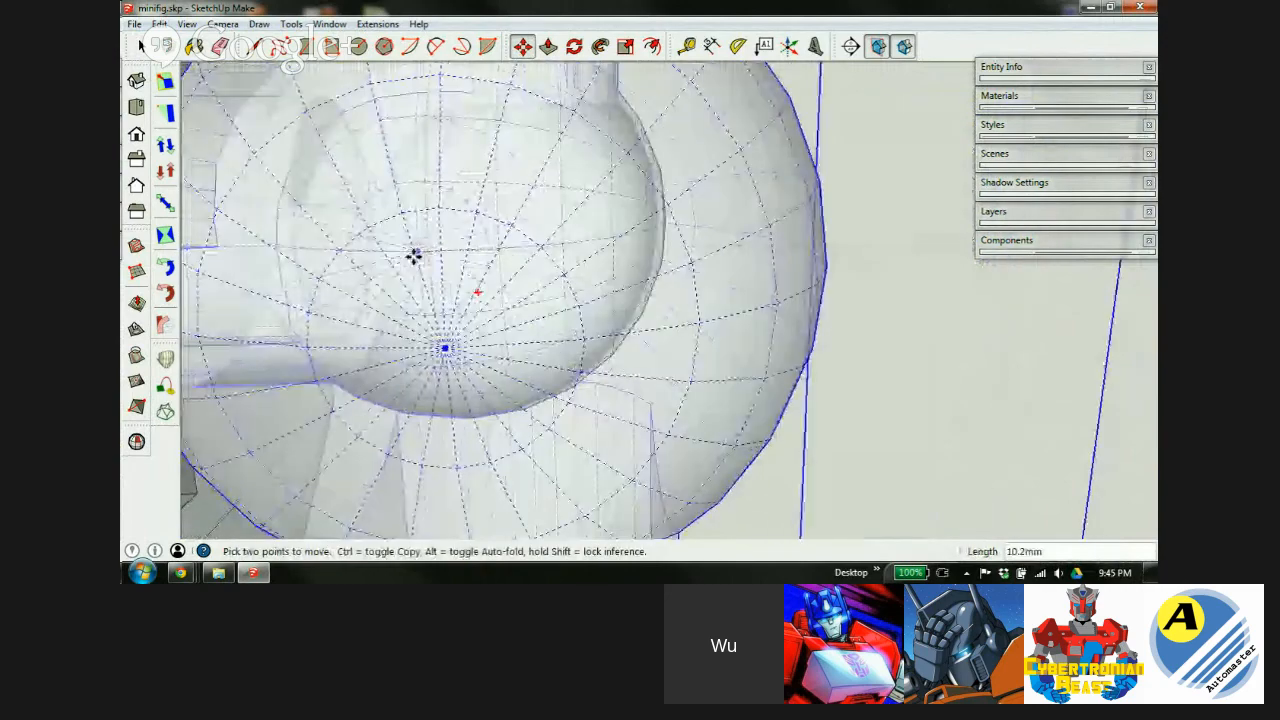
{"action": "left_click", "coordinate": [426, 251]}
{"action": "scroll", "coordinate": [497, 278], "scroll_direction": "down", "scroll_amount": 5}
{"action": "mouse_move", "coordinate": [497, 278]}
{"action": "middle_mouse_down"}
{"action": "mouse_move", "coordinate": [491, 291]}
{"action": "mouse_move", "coordinate": [571, 334]}
{"action": "mouse_move", "coordinate": [697, 458]}
{"action": "mouse_move", "coordinate": [943, 537]}
{"action": "mouse_move", "coordinate": [700, 536]}
{"action": "mouse_move", "coordinate": [620, 460]}
{"action": "middle_mouse_up"}
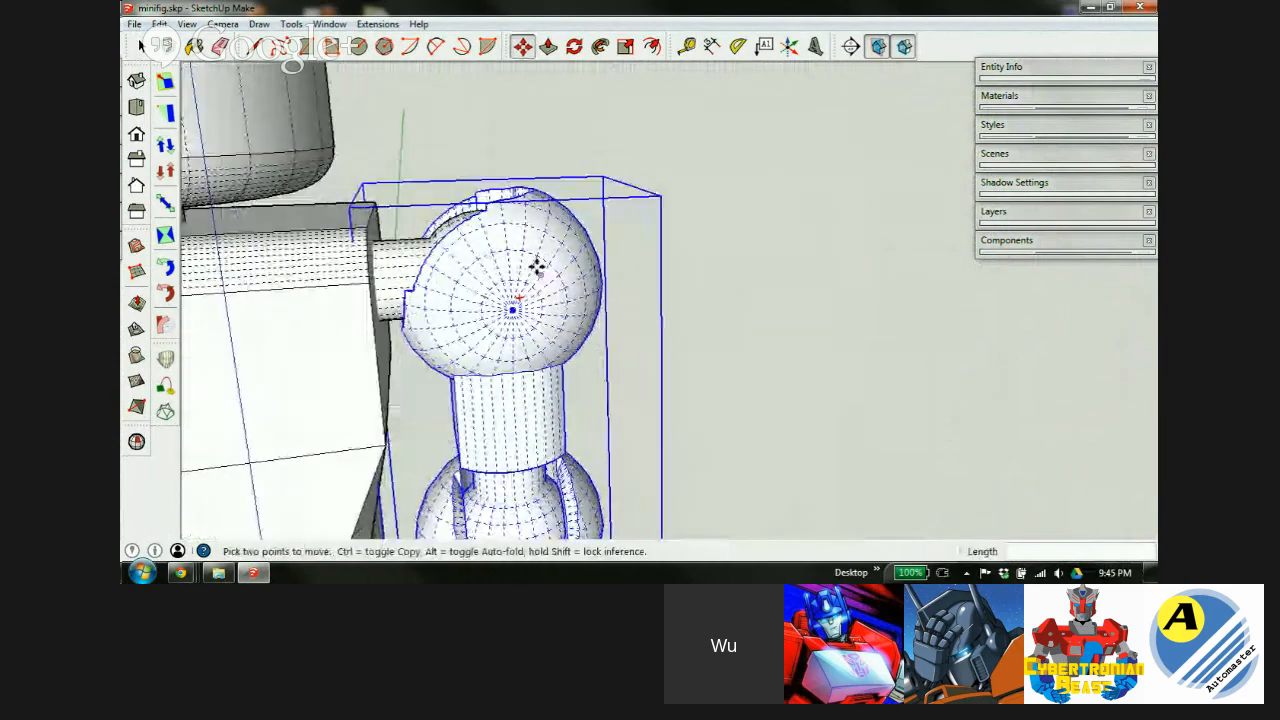
Pan down toward the legs and select the leg group.
{"action": "scroll", "coordinate": [537, 267], "scroll_direction": "down", "scroll_amount": 8}
{"action": "middle_click_drag", "start_coordinate": [537, 267], "coordinate": [545, 310]}
{"action": "scroll", "coordinate": [505, 340], "scroll_direction": "up", "scroll_amount": 4}
{"action": "key", "text": "space"}
{"action": "left_click", "coordinate": [477, 323]}
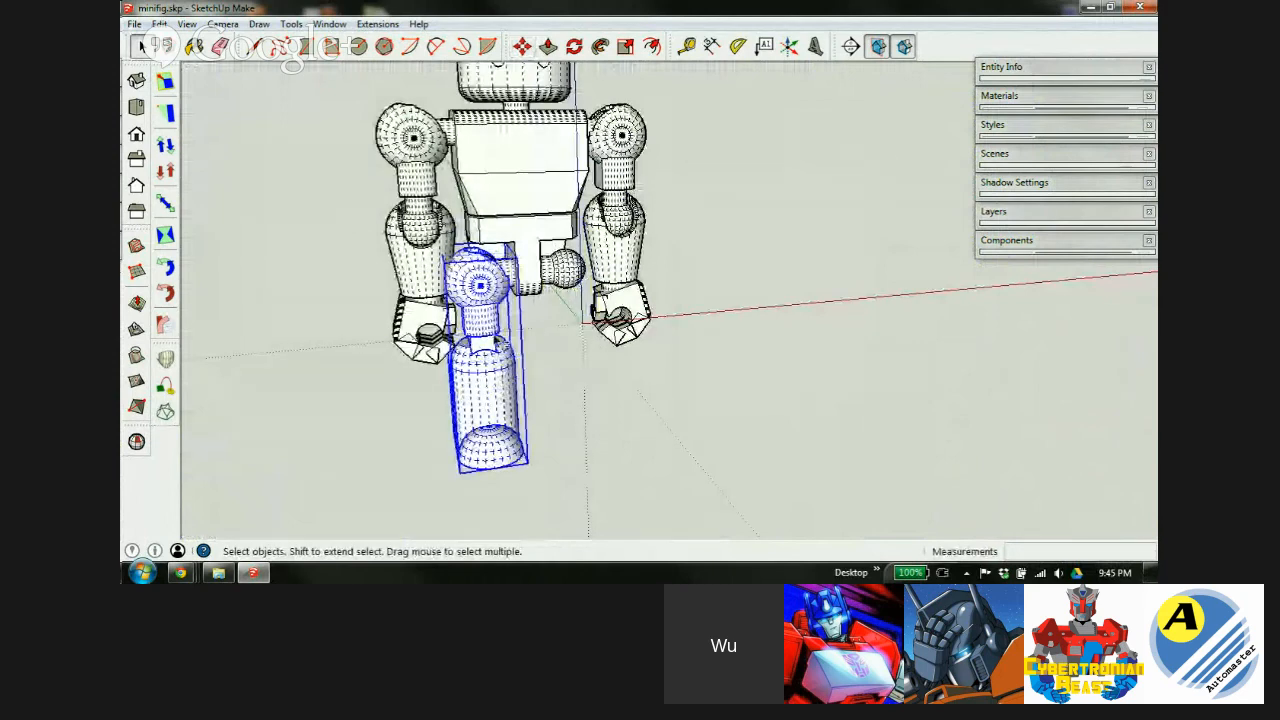
Copy the leg beside the original and mirror the copy along its red axis.
{"action": "scroll", "coordinate": [490, 320], "scroll_direction": "up", "scroll_amount": 5}
{"action": "key", "text": "m"}
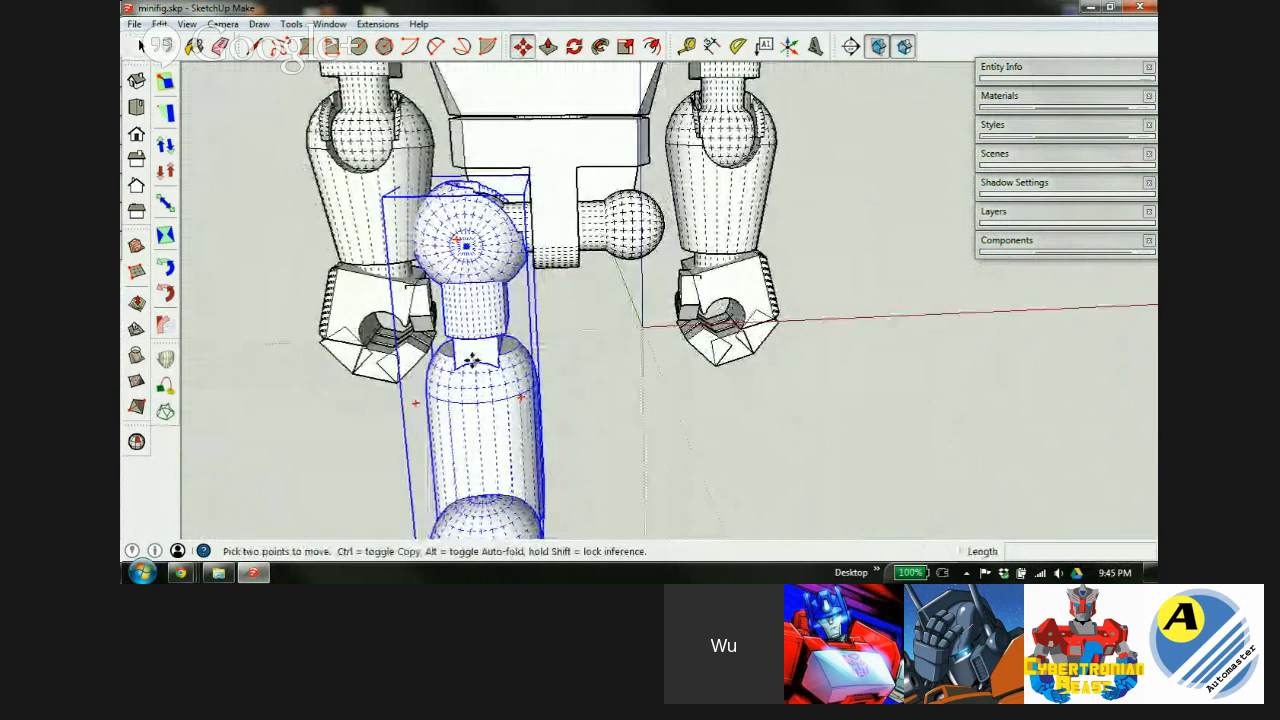
{"action": "key", "text": "ctrl"}
{"action": "left_click", "coordinate": [465, 304]}
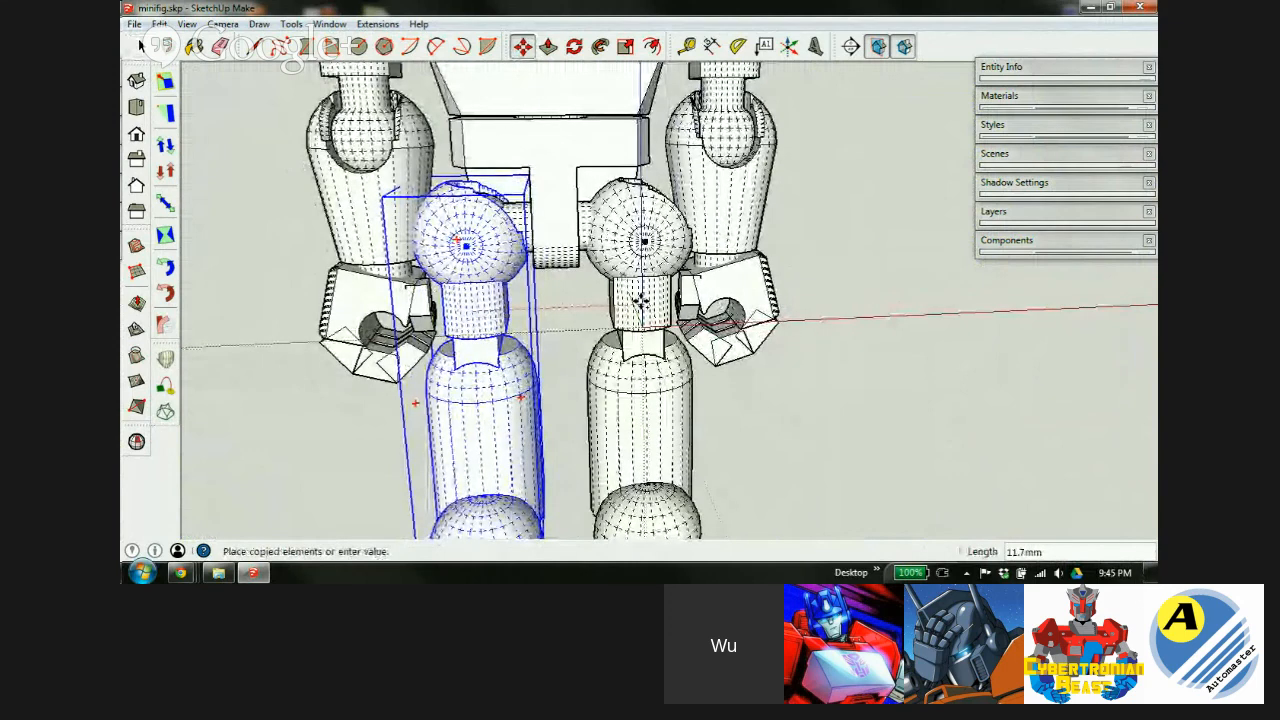
{"action": "left_click", "coordinate": [640, 300]}
{"action": "right_click", "coordinate": [643, 304]}
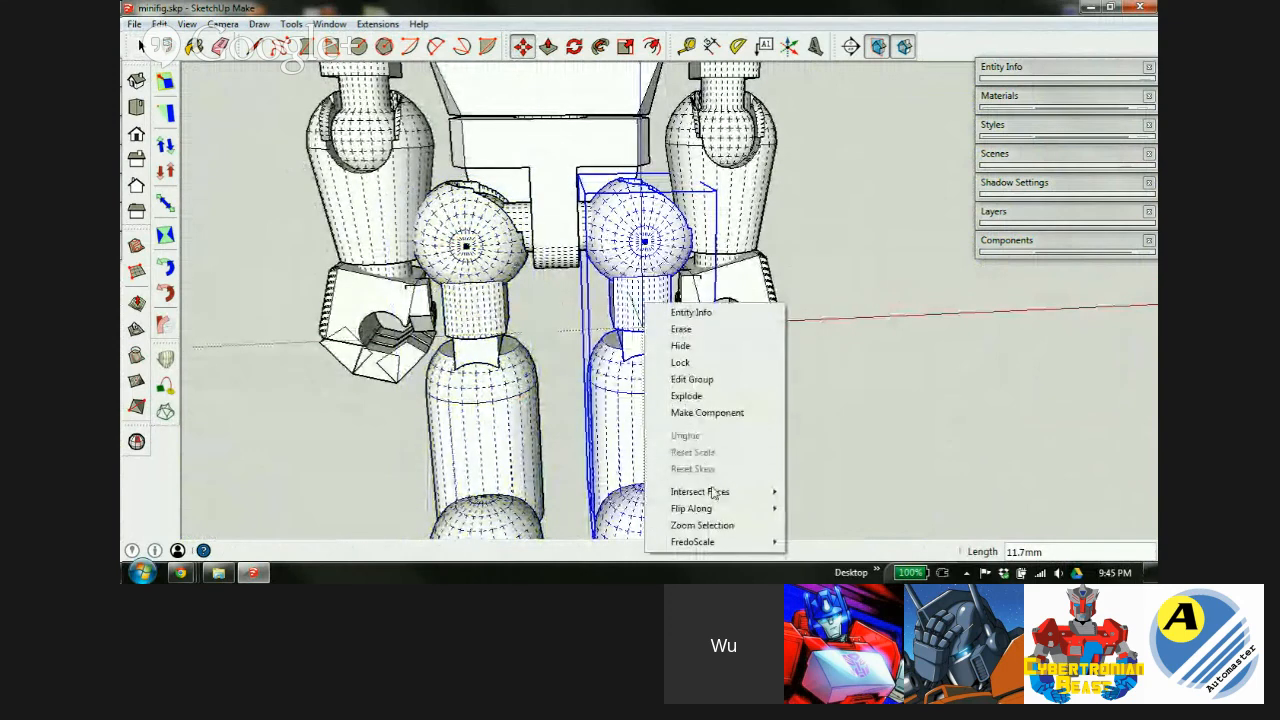
{"action": "mouse_move", "coordinate": [705, 509]}
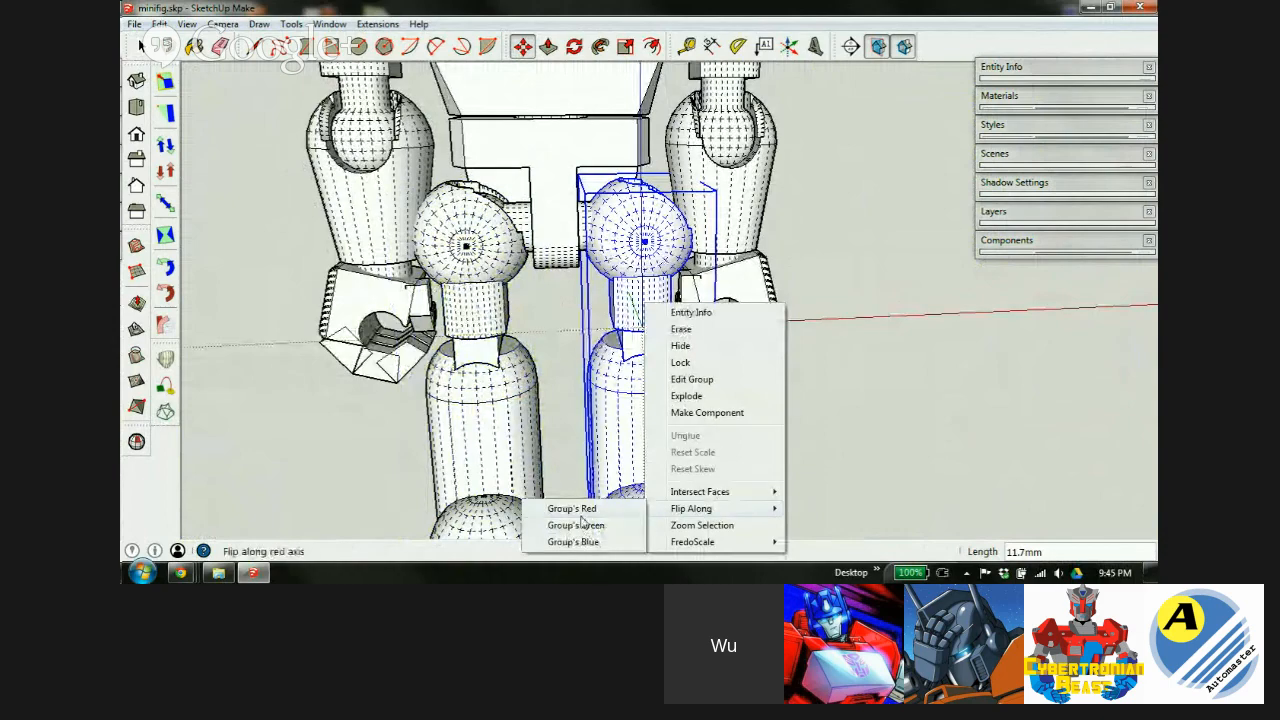
{"action": "left_click", "coordinate": [575, 509]}
Seat the leg copy's joint onto the other hip ball, aligning in X-ray.
{"action": "scroll", "coordinate": [650, 240], "scroll_direction": "up", "scroll_amount": 5}
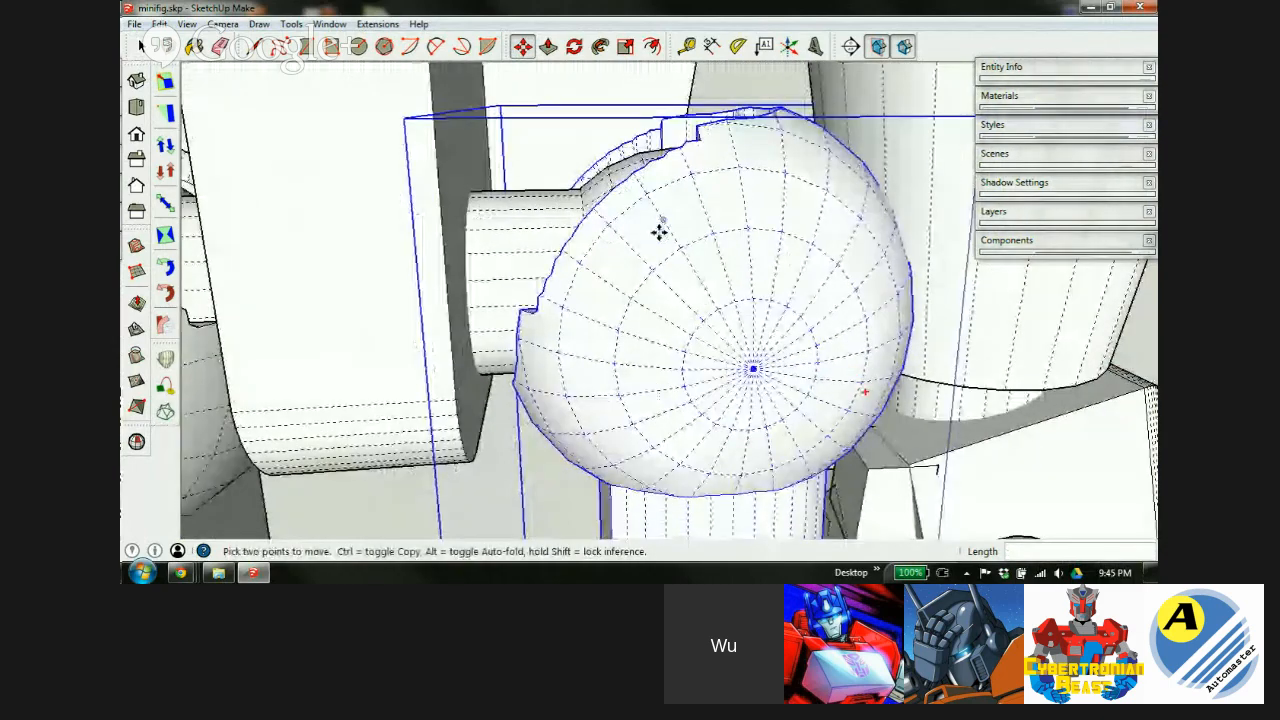
{"action": "key", "text": "x"}
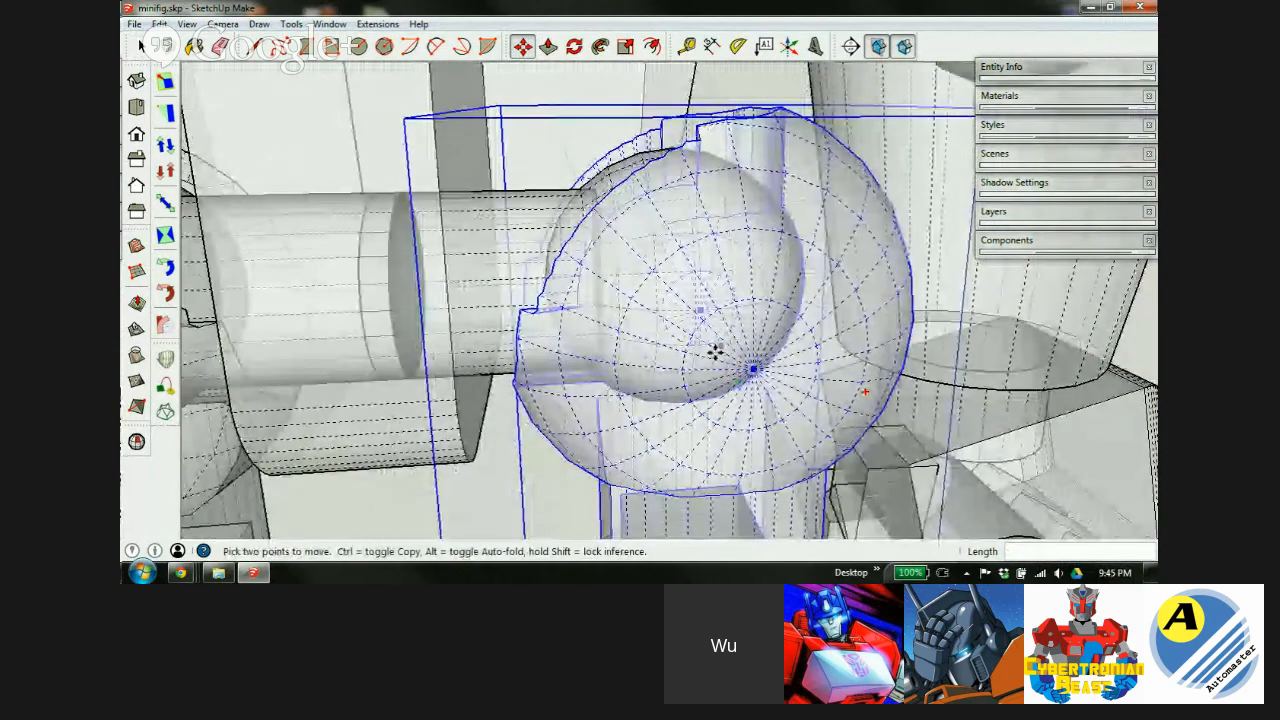
{"action": "key", "text": "x"}
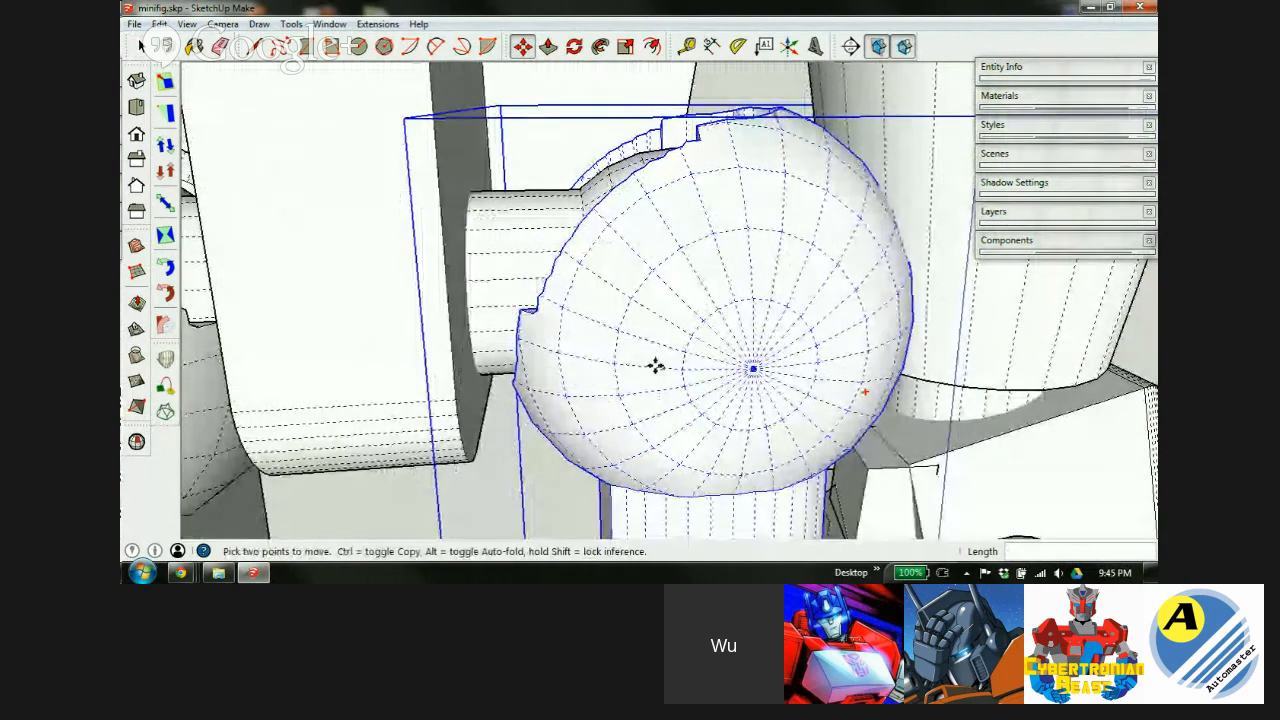
{"action": "left_click", "coordinate": [577, 380]}
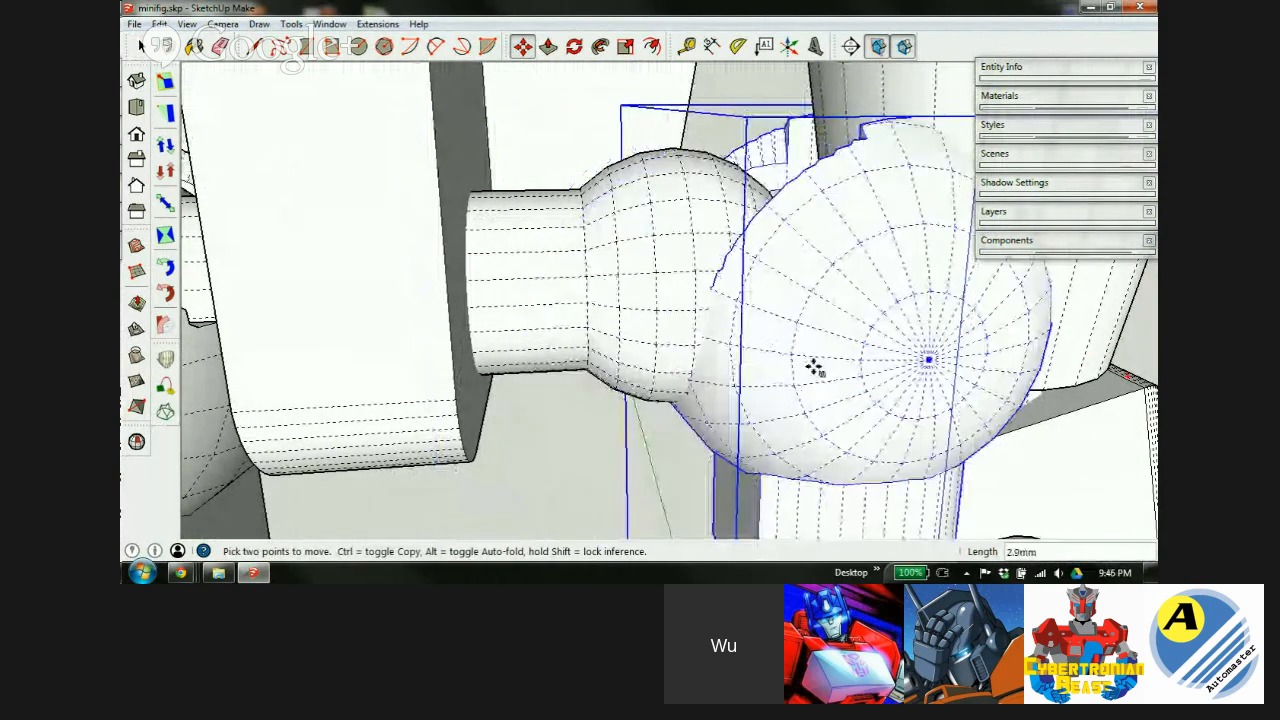
{"action": "middle_click_drag", "start_coordinate": [837, 351], "coordinate": [668, 328]}
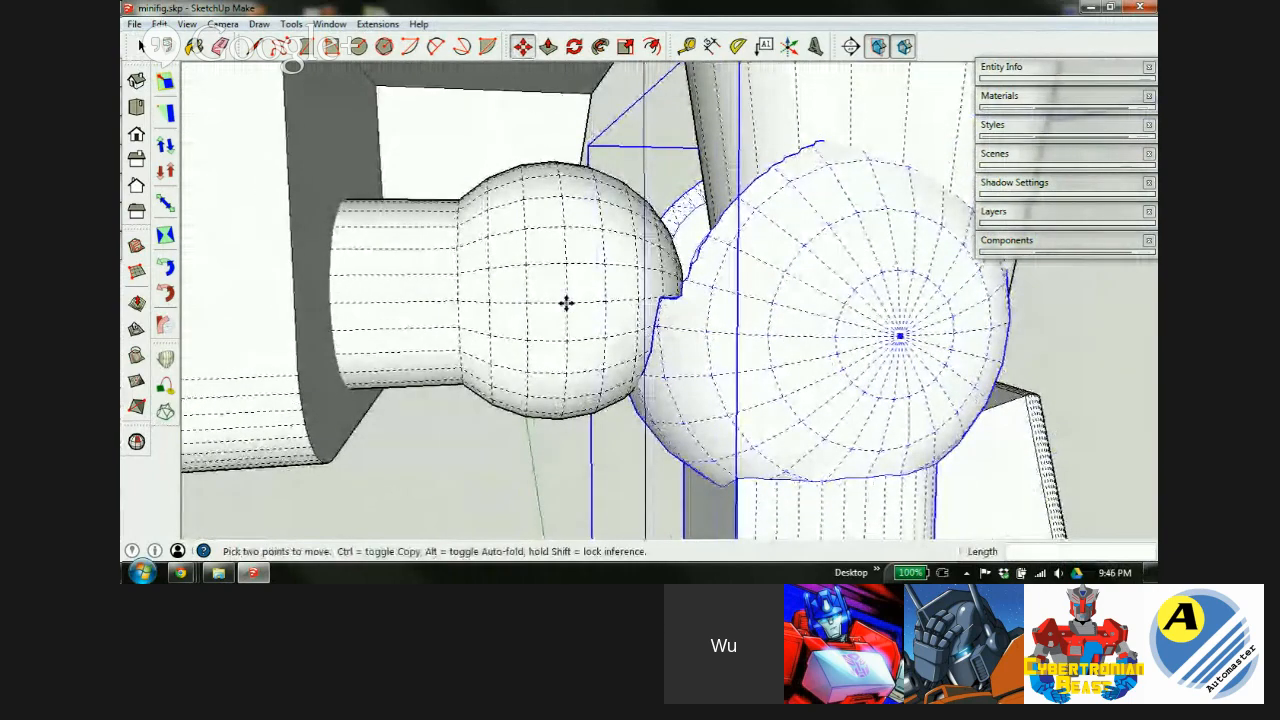
{"action": "key", "text": "x"}
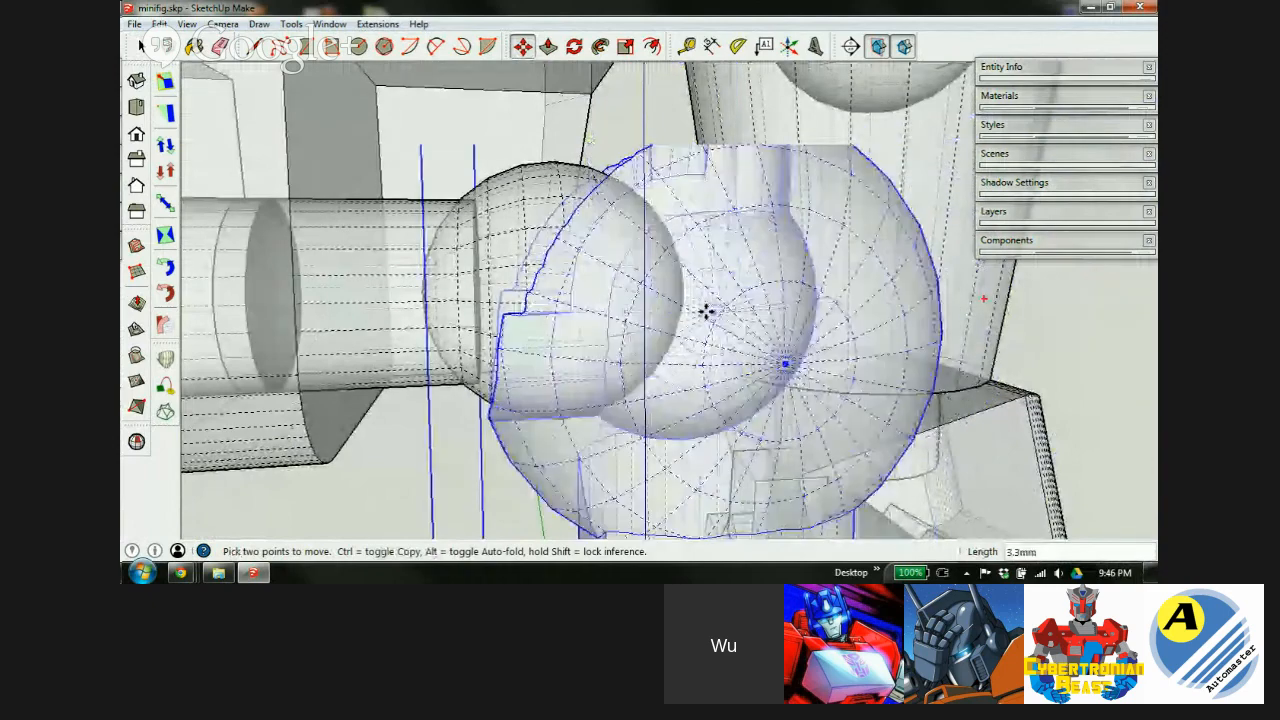
{"action": "left_click", "coordinate": [609, 336]}
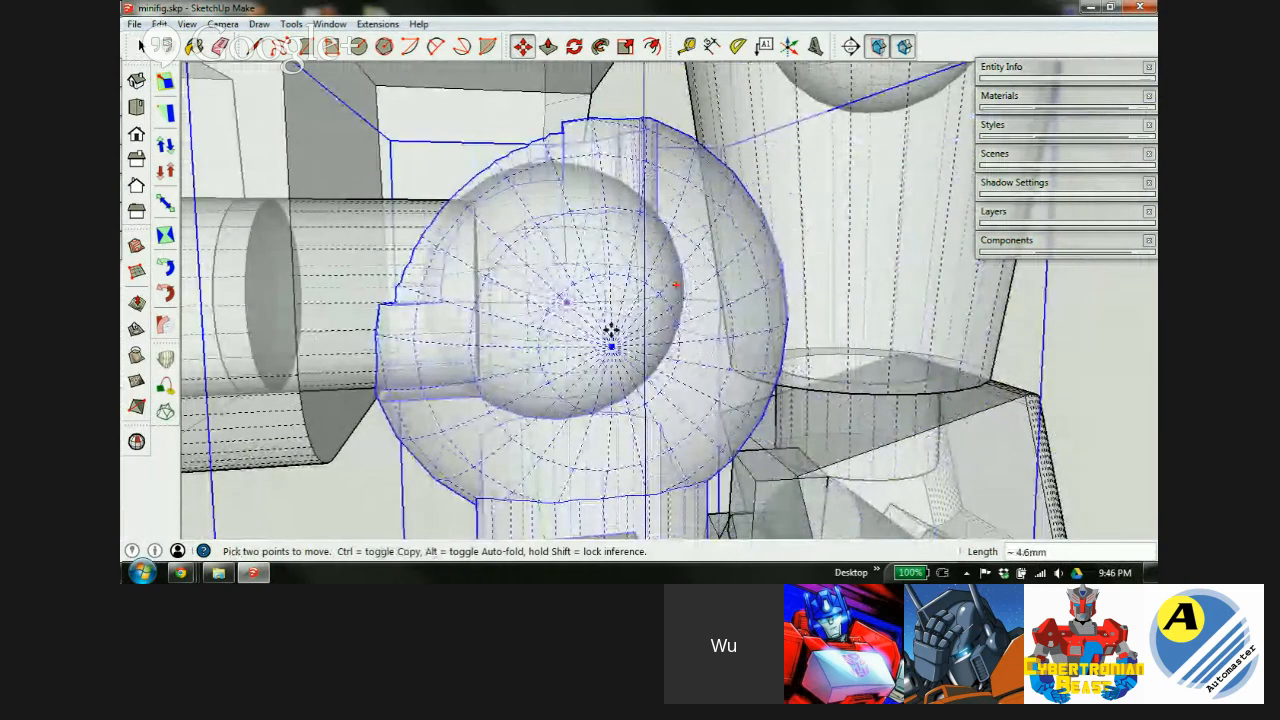
{"action": "key", "text": "x"}
{"action": "scroll", "coordinate": [657, 331], "scroll_direction": "down", "scroll_amount": 5}
{"action": "scroll", "coordinate": [588, 202], "scroll_direction": "down", "scroll_amount": 4}
Orbit around the two-legged figure to review it, then return to Select.
{"action": "mouse_move", "coordinate": [588, 202]}
{"action": "middle_mouse_down"}
{"action": "mouse_move", "coordinate": [580, 190]}
{"action": "mouse_move", "coordinate": [573, 216]}
{"action": "middle_mouse_up"}
{"action": "scroll", "coordinate": [573, 216], "scroll_direction": "up", "scroll_amount": 1}
{"action": "scroll", "coordinate": [592, 257], "scroll_direction": "up", "scroll_amount": 2}
{"action": "middle_click_drag", "start_coordinate": [582, 335], "coordinate": [594, 269]}
{"action": "scroll", "coordinate": [600, 249], "scroll_direction": "down", "scroll_amount": 3}
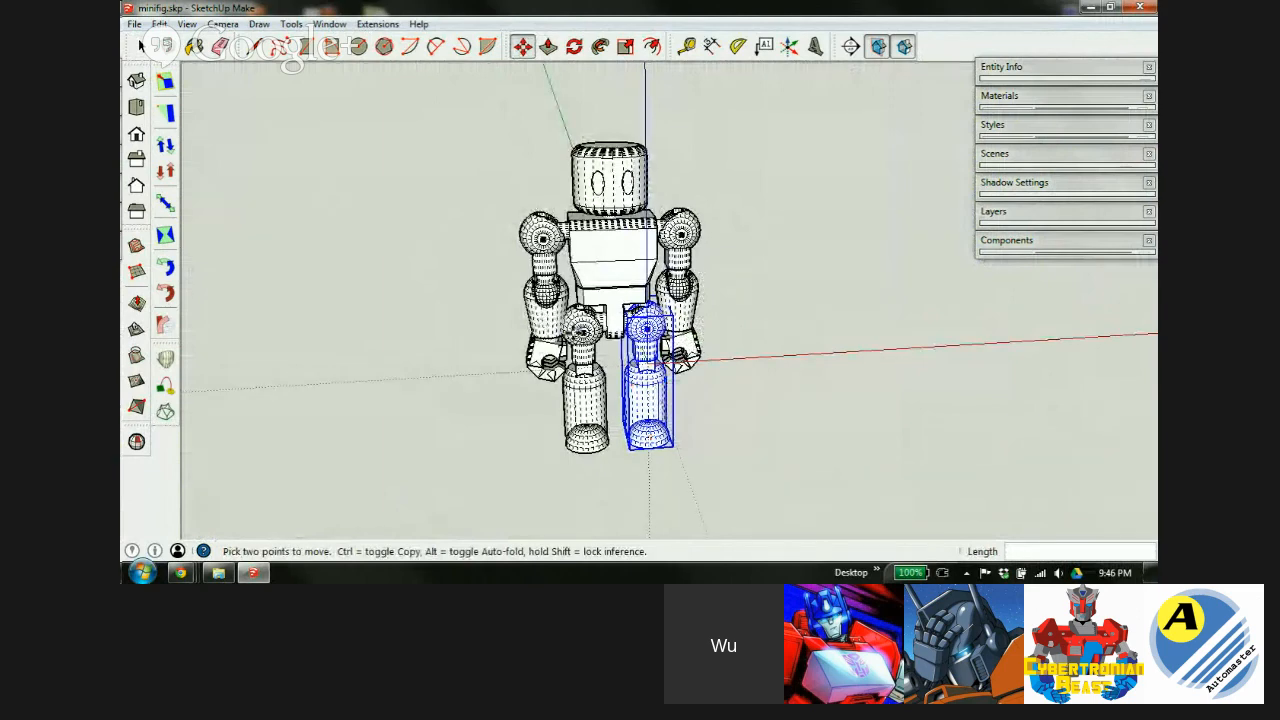
{"action": "scroll", "coordinate": [594, 330], "scroll_direction": "up", "scroll_amount": 1}
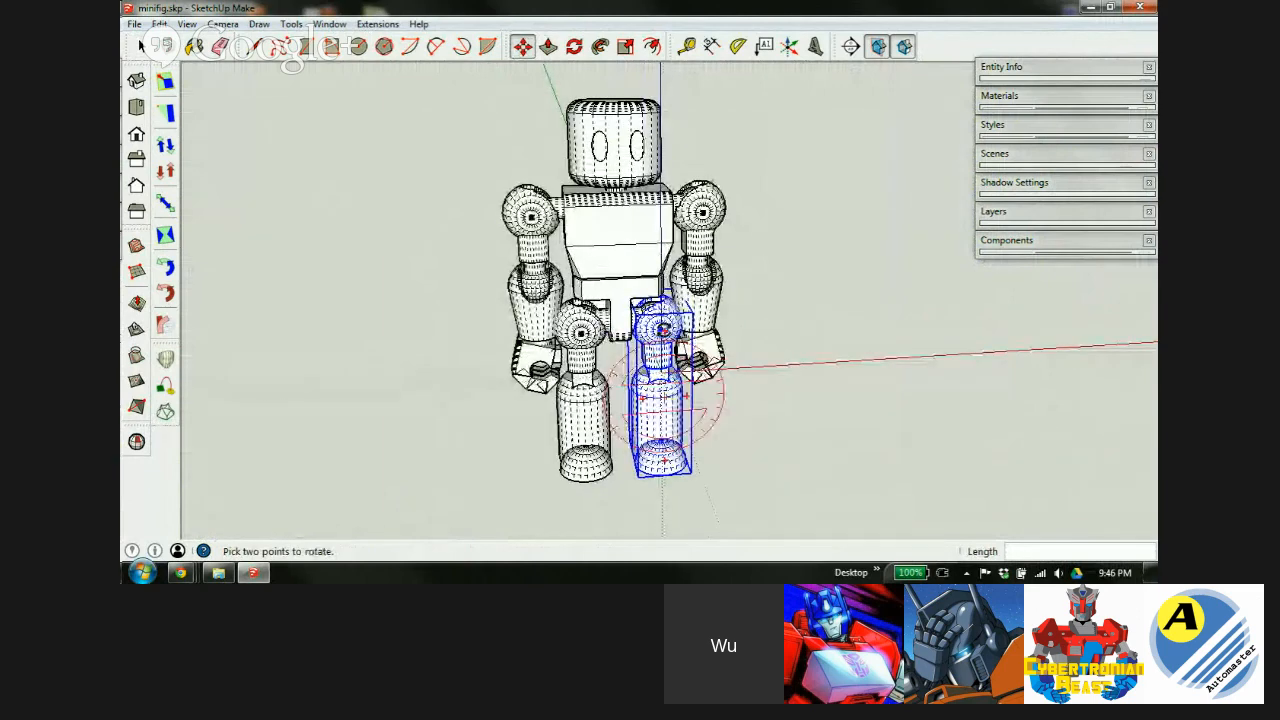
{"action": "scroll", "coordinate": [606, 260], "scroll_direction": "down", "scroll_amount": 1}
{"action": "mouse_move", "coordinate": [609, 262]}
{"action": "middle_mouse_down", "text": "shift"}
{"action": "mouse_move", "coordinate": [578, 252]}
{"action": "mouse_move", "coordinate": [596, 261]}
{"action": "middle_mouse_up", "text": "shift"}
{"action": "key", "text": "m"}
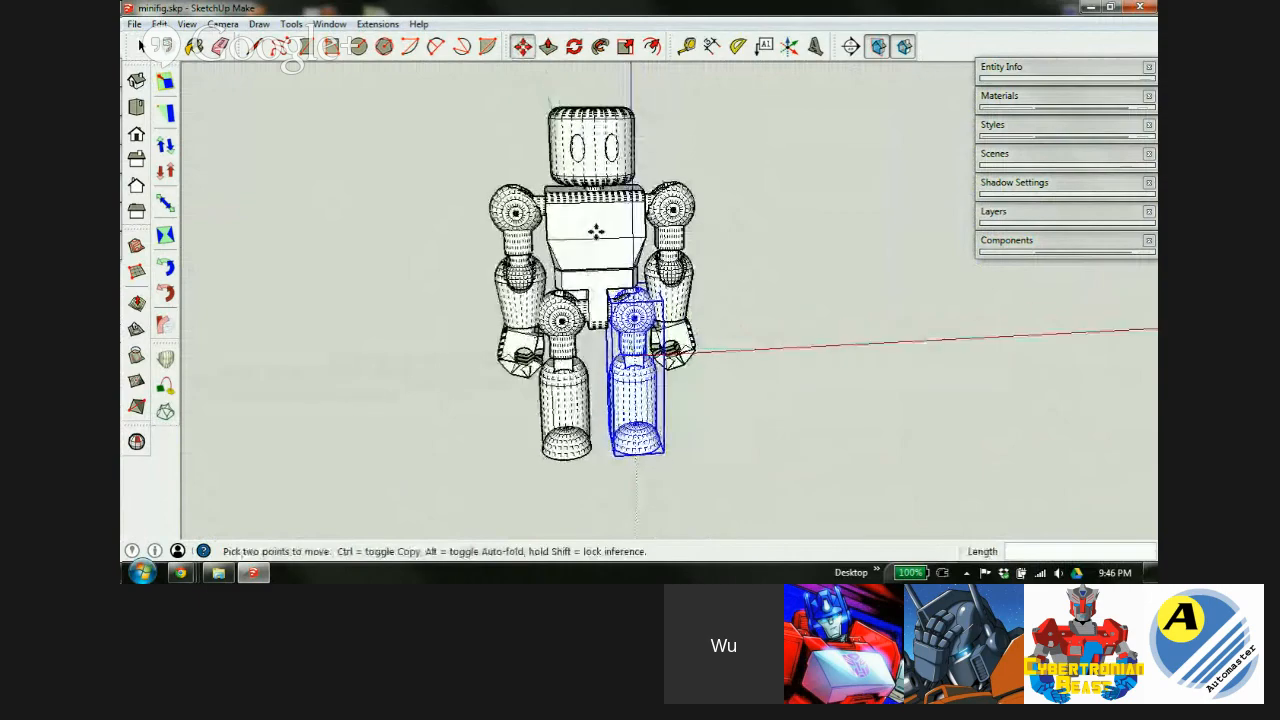
{"action": "scroll", "coordinate": [595, 248], "scroll_direction": "up", "scroll_amount": 2}
{"action": "middle_click_drag", "start_coordinate": [600, 260], "coordinate": [611, 280]}
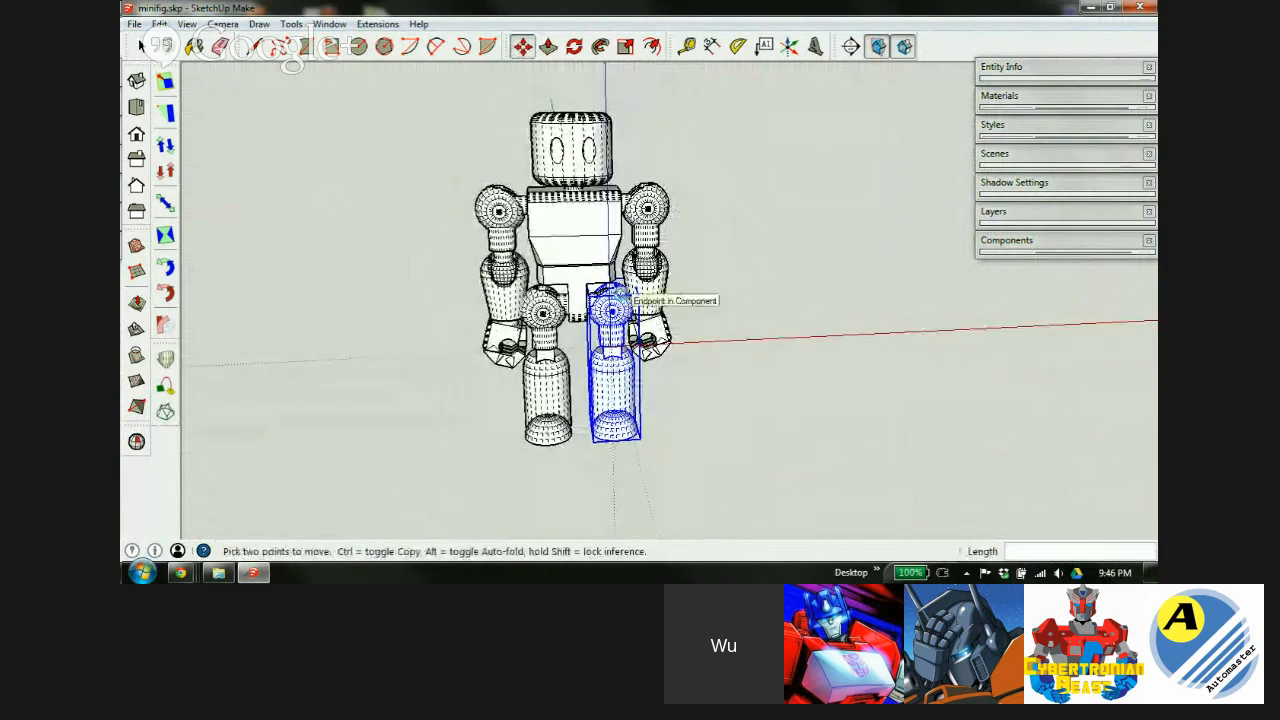
{"action": "key", "text": "space"}
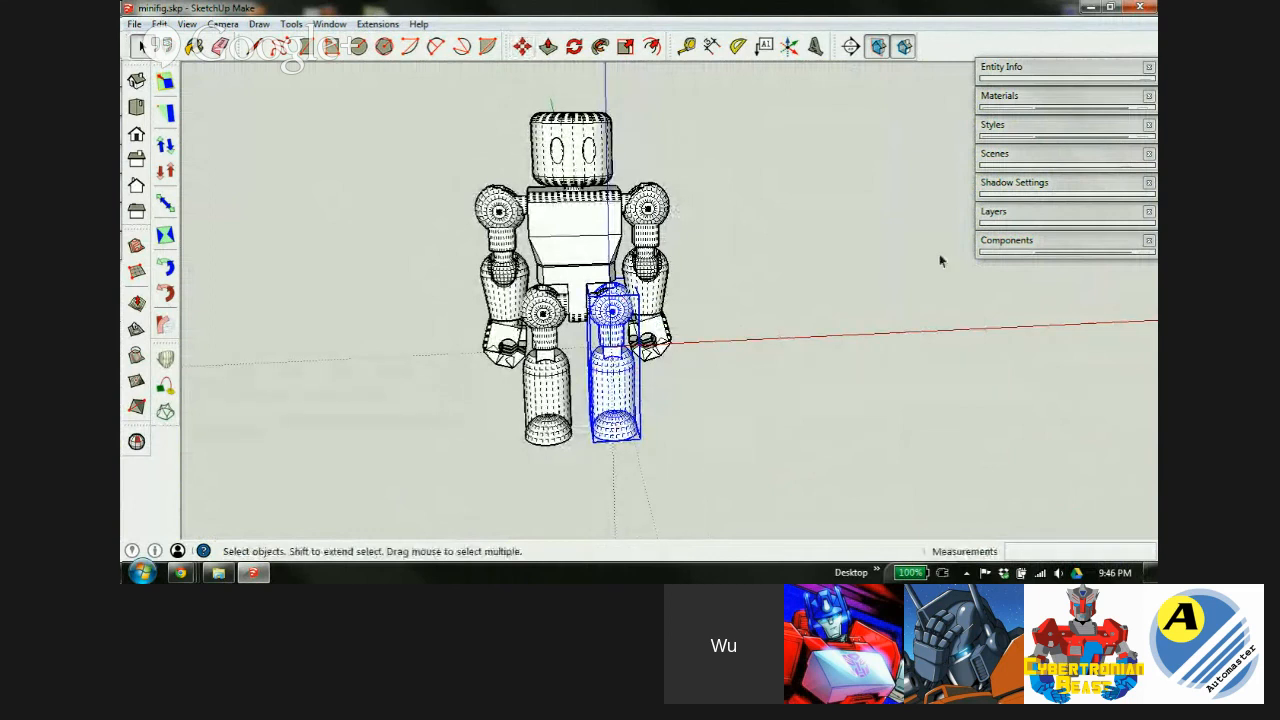
Delete the old print layer, moving its contents to the default layer.
{"action": "left_click", "coordinate": [1032, 216]}
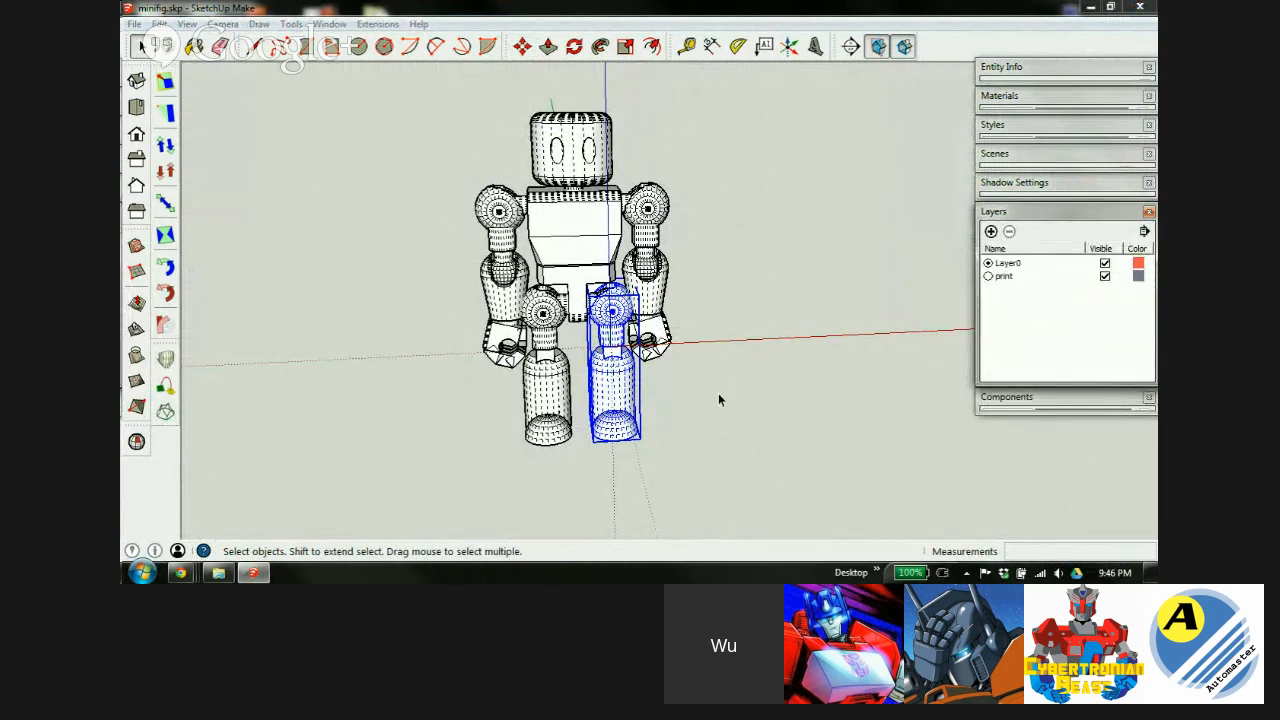
{"action": "left_click", "coordinate": [1010, 285]}
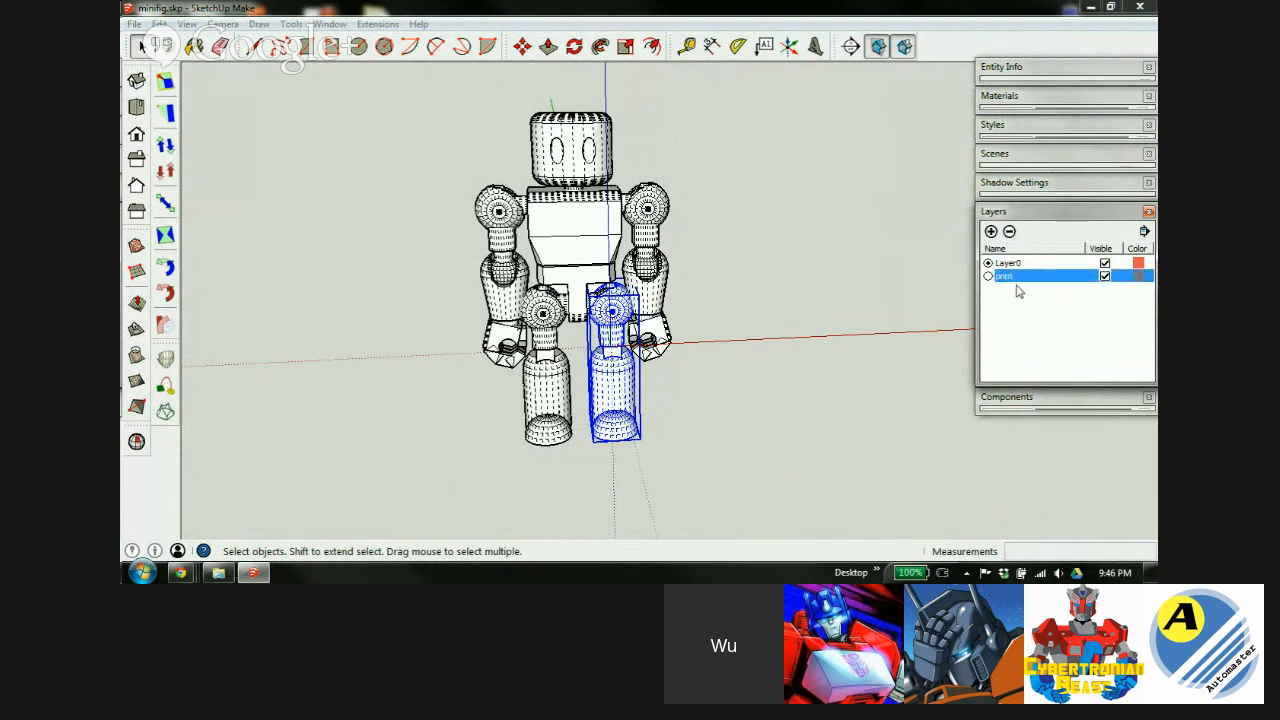
{"action": "left_click", "coordinate": [680, 241]}
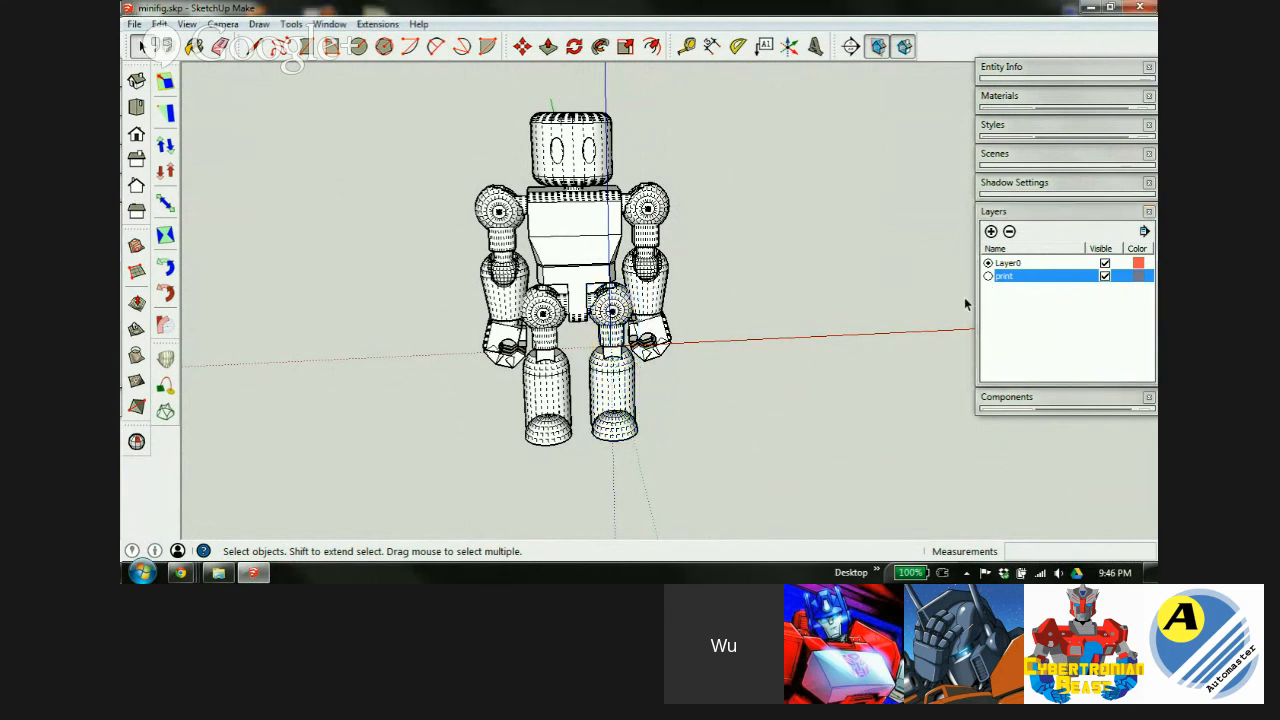
{"action": "left_click", "coordinate": [1065, 283]}
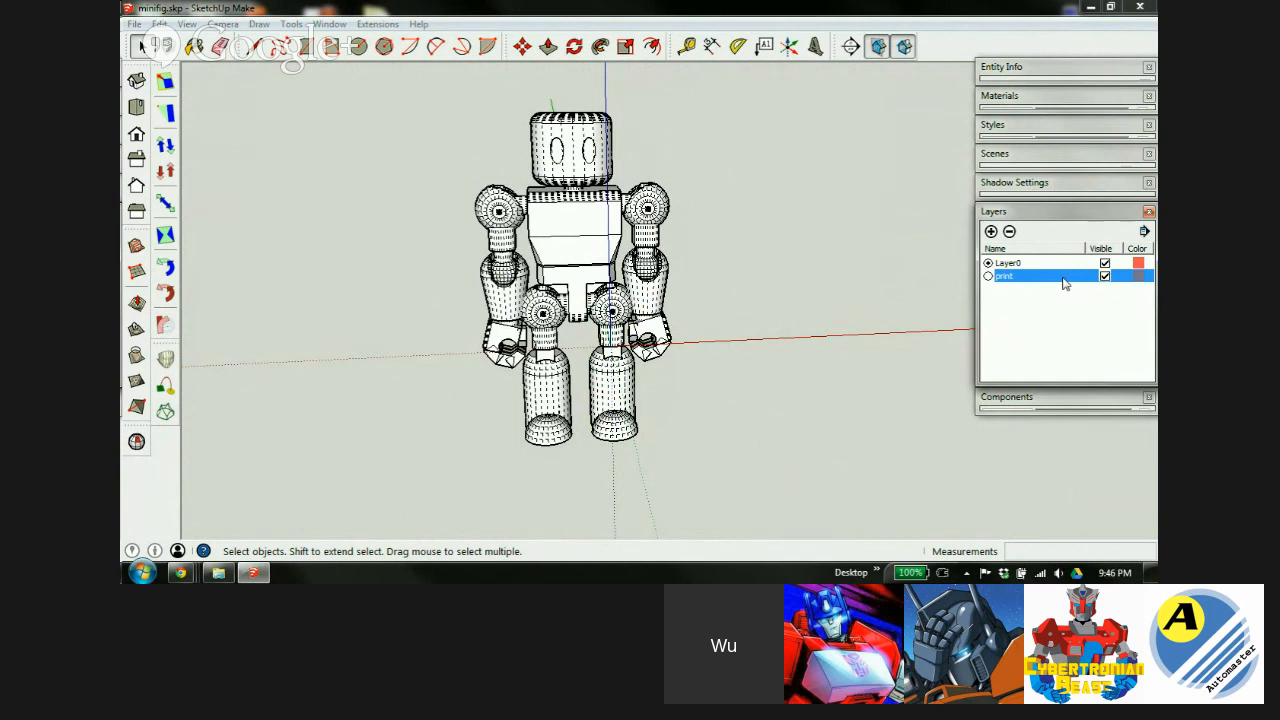
{"action": "left_click", "coordinate": [1009, 231]}
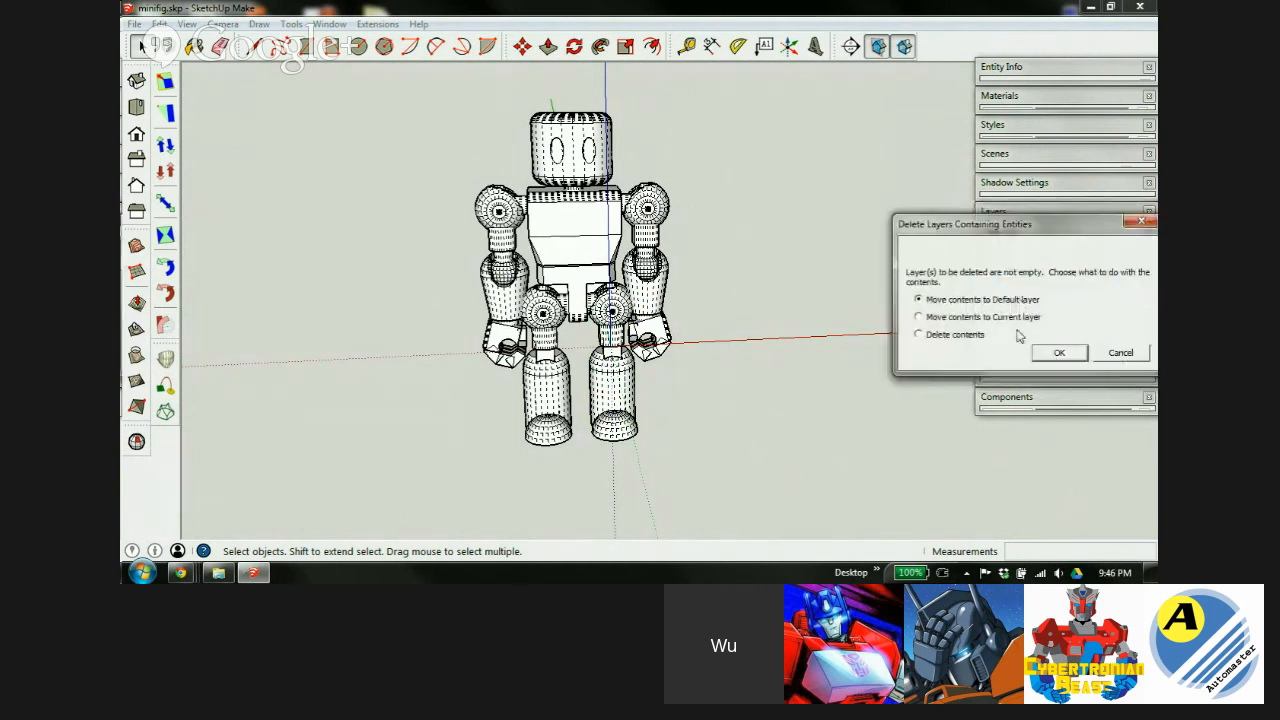
{"action": "left_click", "coordinate": [1060, 355]}
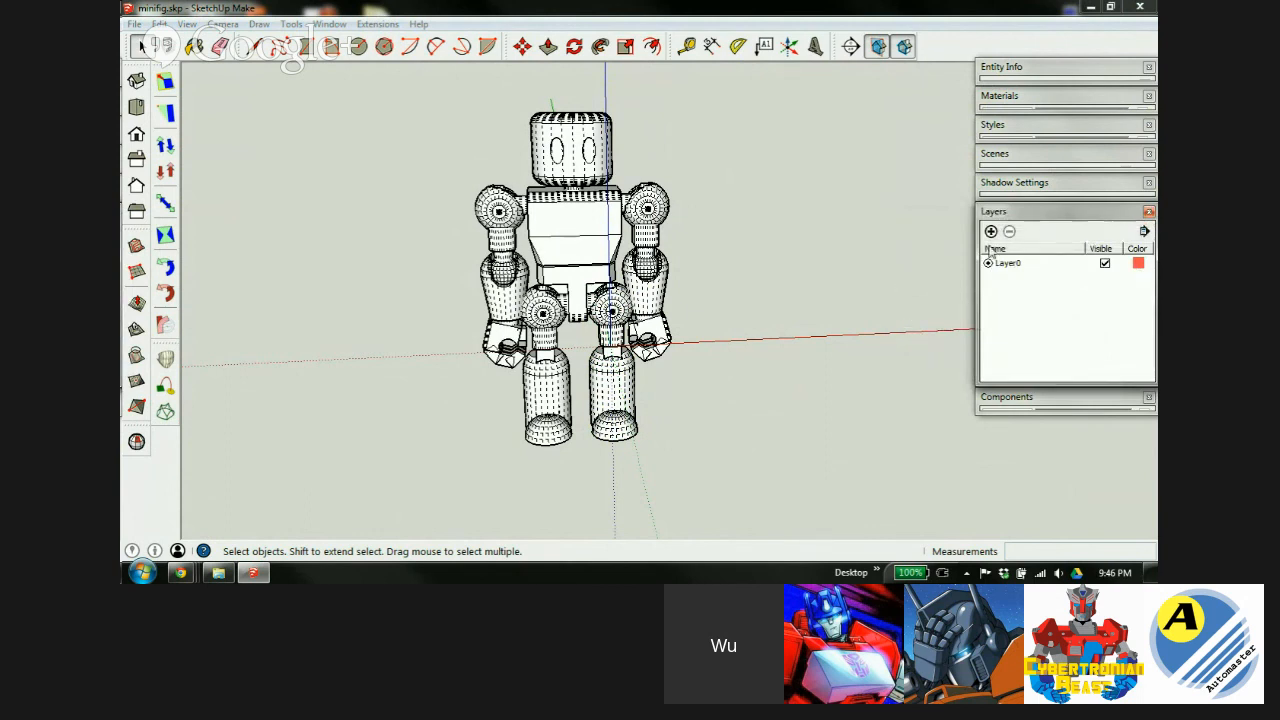
Add three new layers named work, pose and print.
{"action": "left_click", "coordinate": [991, 232]}
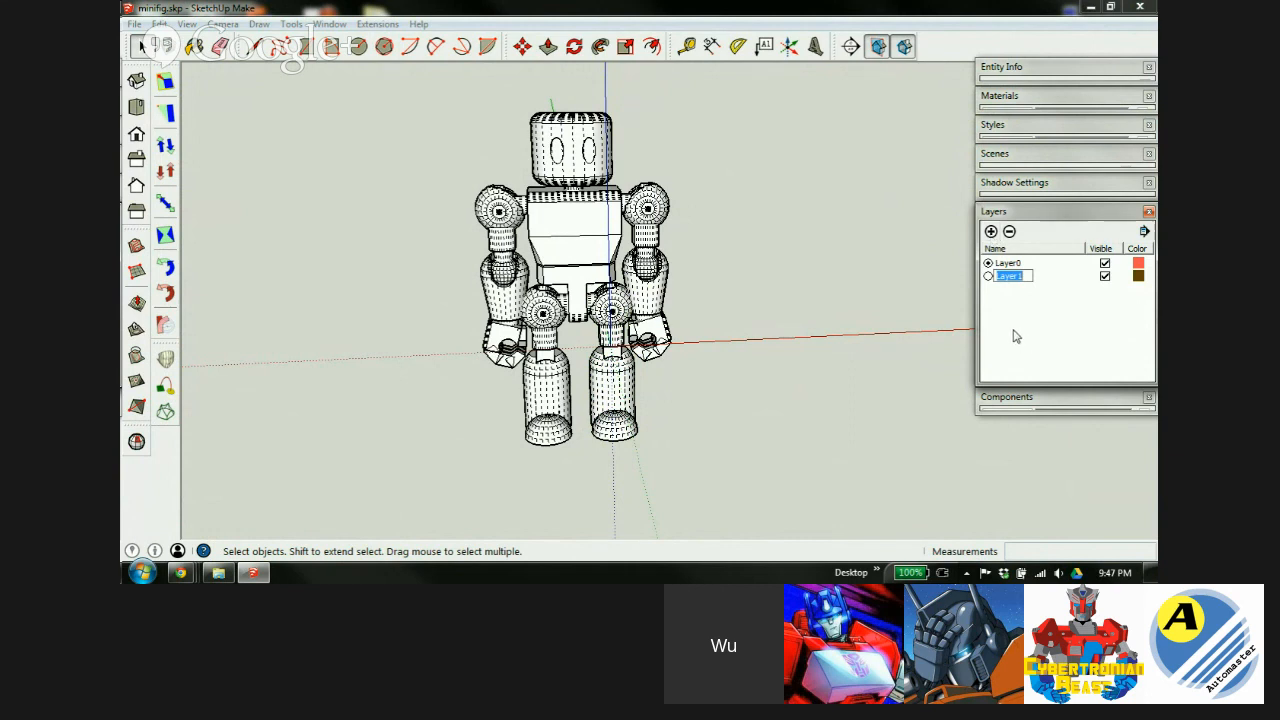
{"action": "type", "text": "work"}
{"action": "key", "text": "Return"}
{"action": "left_click", "coordinate": [991, 232]}
{"action": "type", "text": "pose"}
{"action": "key", "text": "Return"}
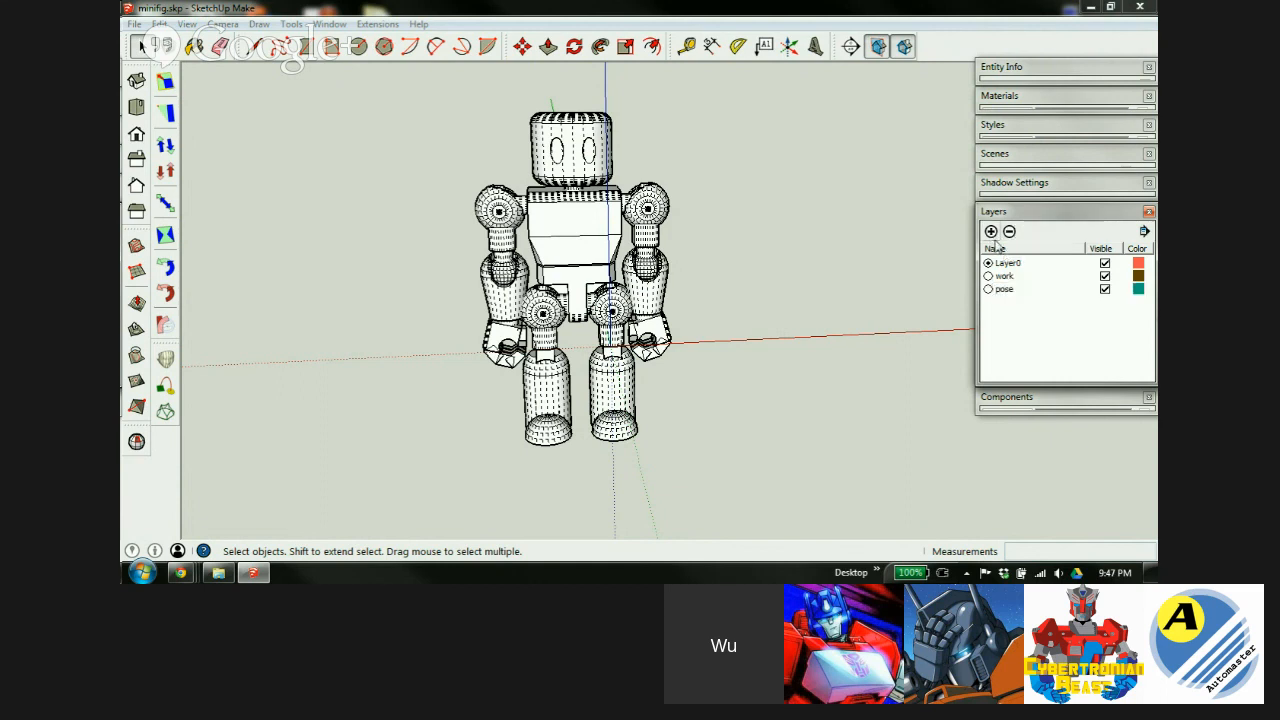
{"action": "left_click", "coordinate": [991, 232]}
{"action": "type", "text": "print"}
{"action": "key", "text": "Return"}
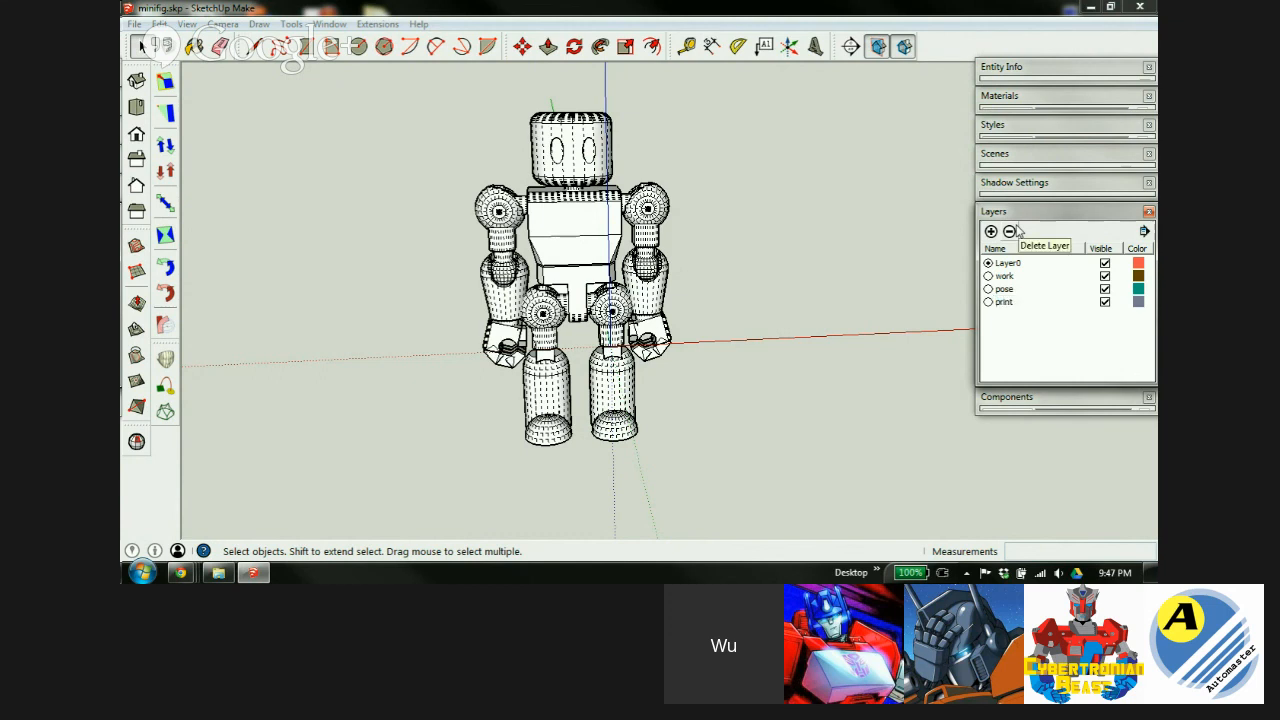
{"action": "key", "text": "t"}
{"action": "key", "text": "space"}
Select all seven minifigure components and put them on the work layer.
{"action": "left_click_drag", "start_coordinate": [726, 97], "coordinate": [625, 338]}
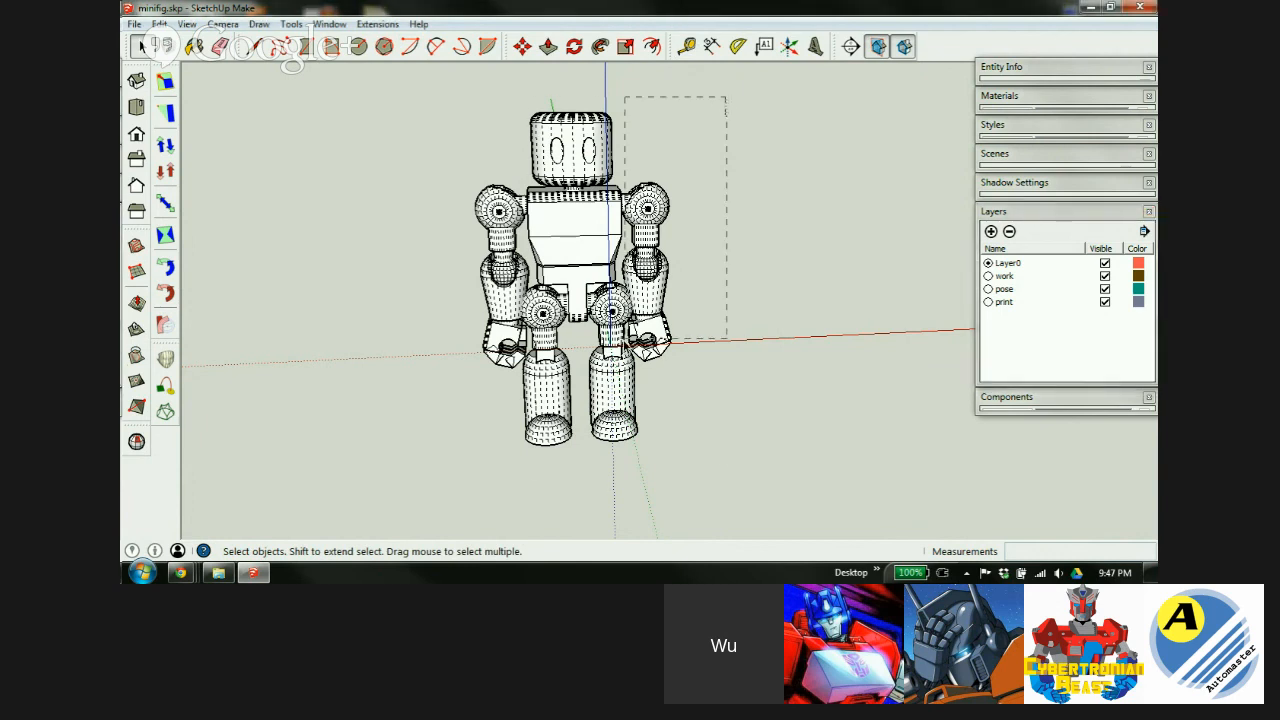
{"action": "left_click_drag", "start_coordinate": [431, 487], "coordinate": [431, 487]}
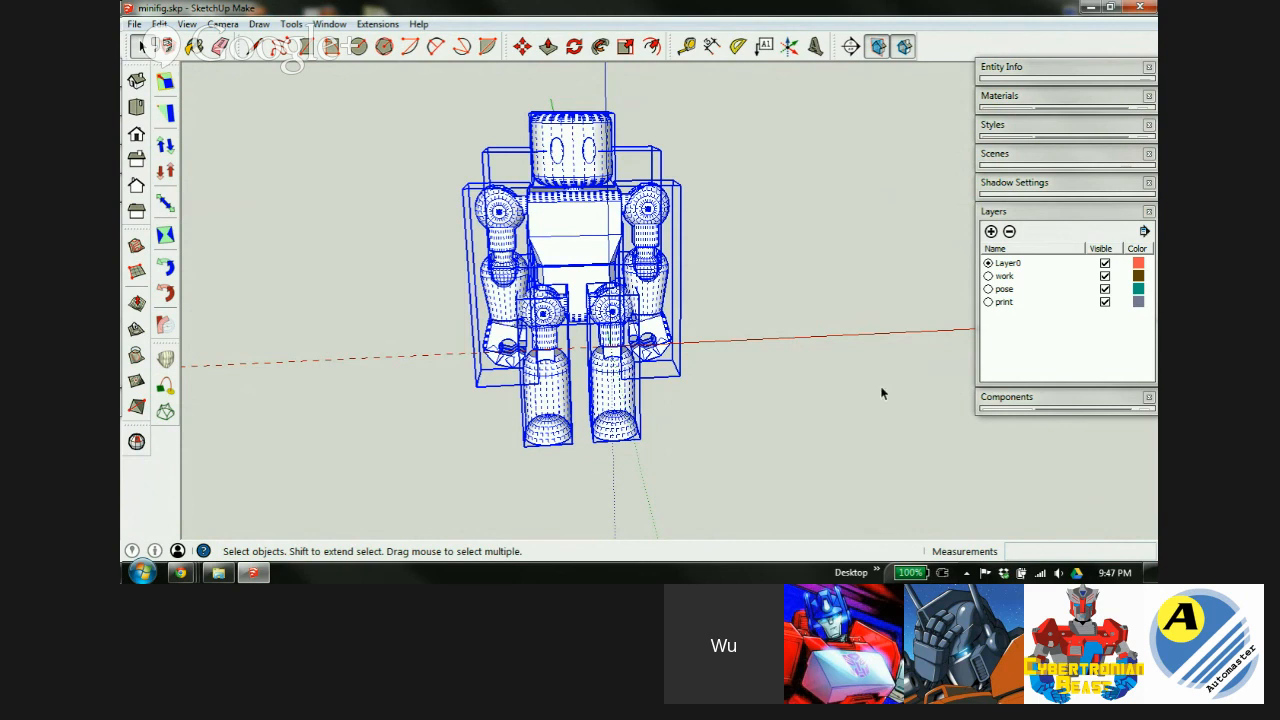
{"action": "left_click", "coordinate": [1089, 77]}
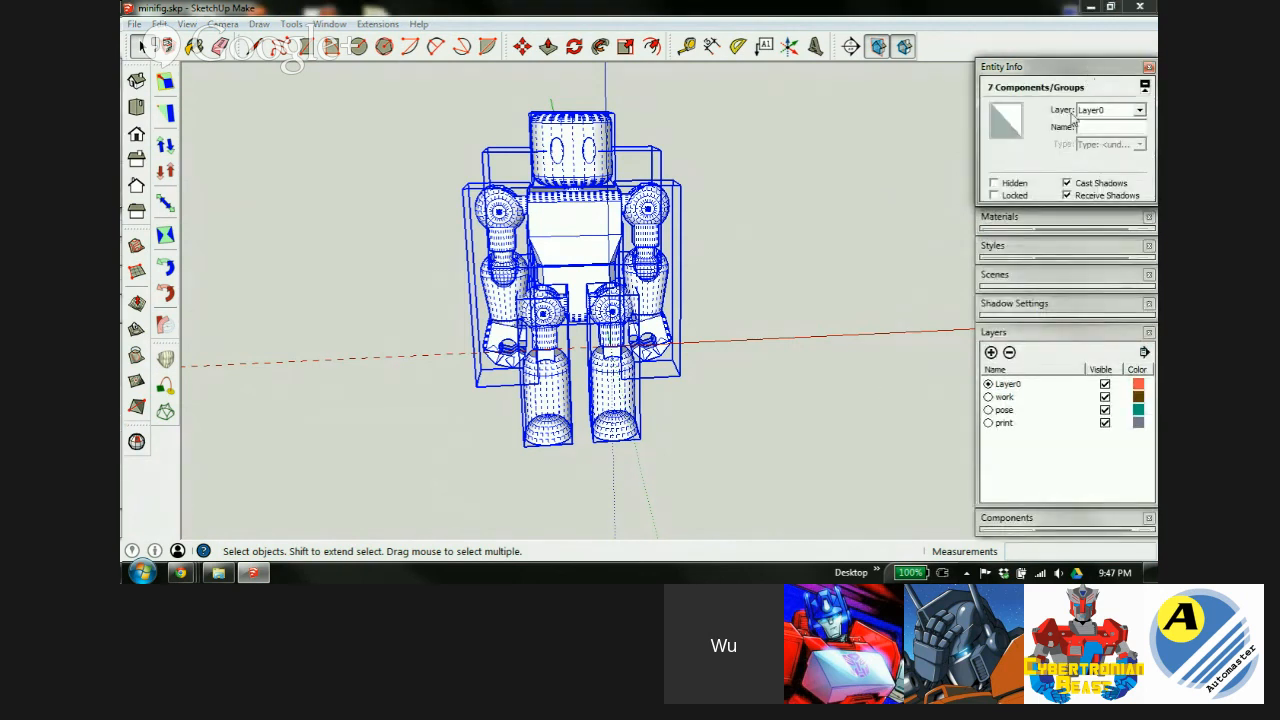
{"action": "left_click", "coordinate": [1139, 112]}
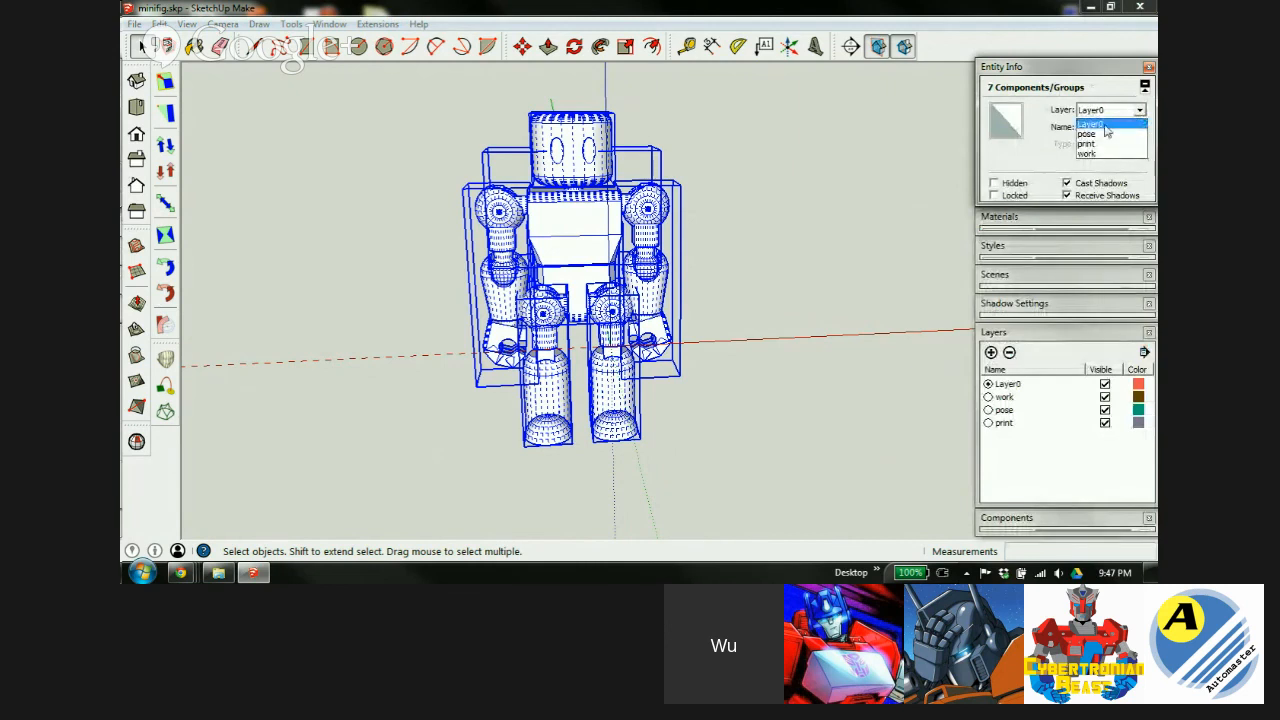
{"action": "left_click", "coordinate": [1094, 154]}
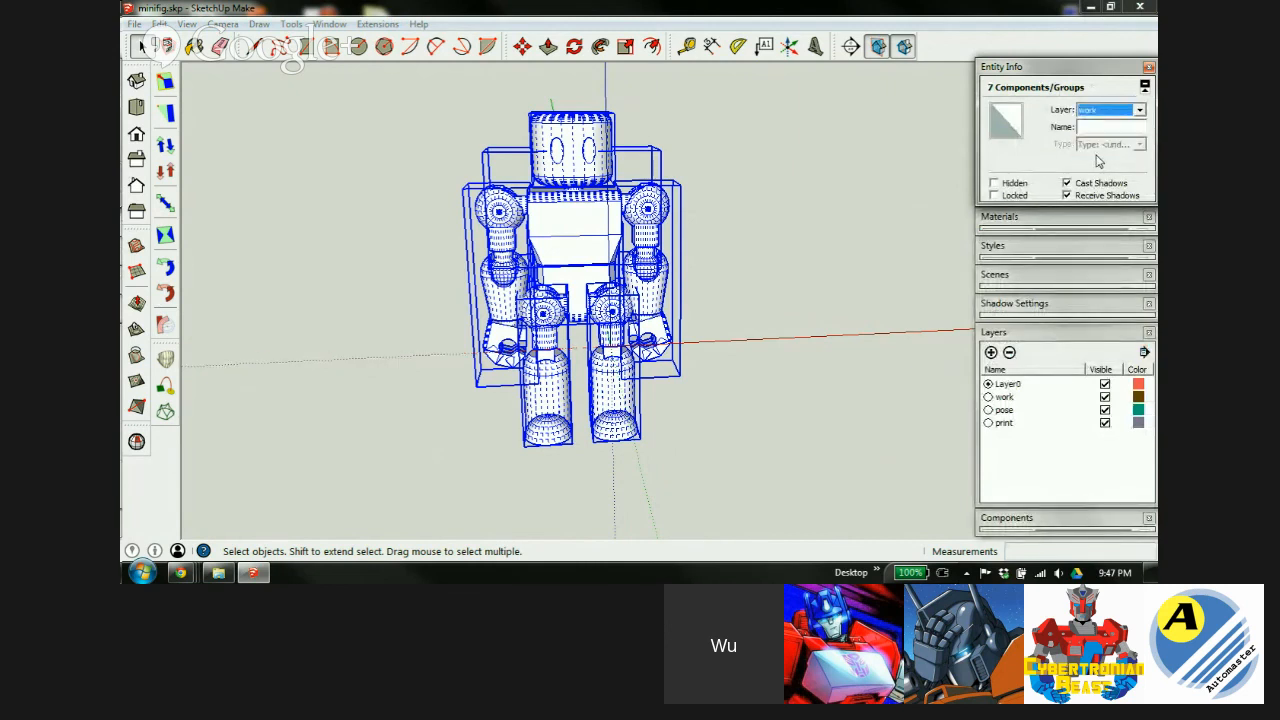
{"action": "left_click", "coordinate": [1083, 68]}
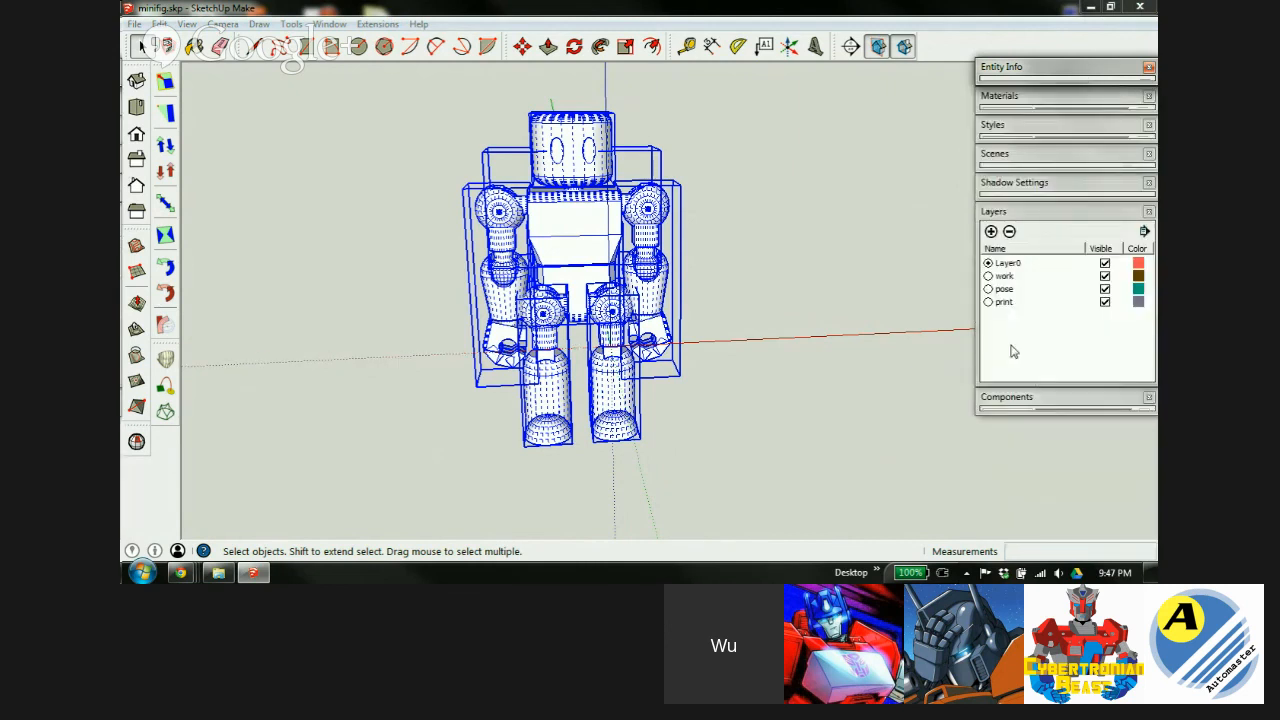
Hide the print and pose layers.
{"action": "left_click", "coordinate": [1104, 303]}
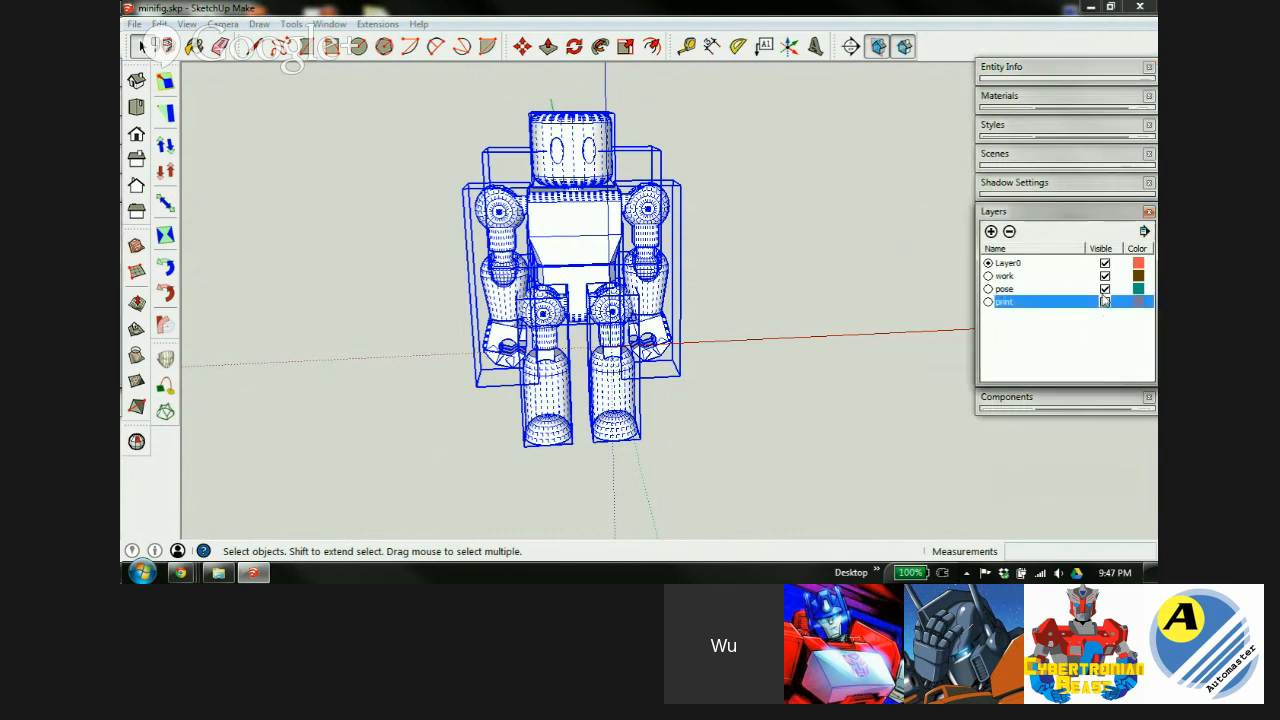
{"action": "left_click", "coordinate": [1104, 290]}
{"action": "left_click", "coordinate": [1104, 290]}
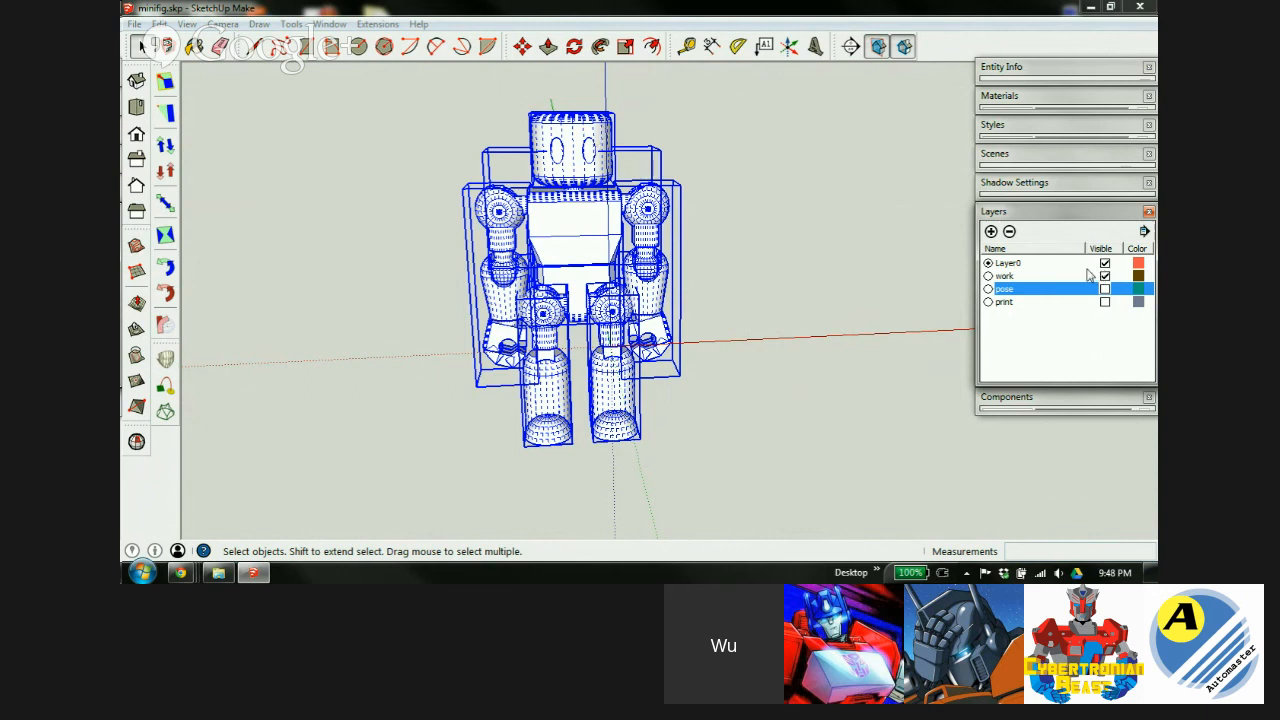
Add a new scene, saving the style changes as a new style.
{"action": "left_click", "coordinate": [1050, 213]}
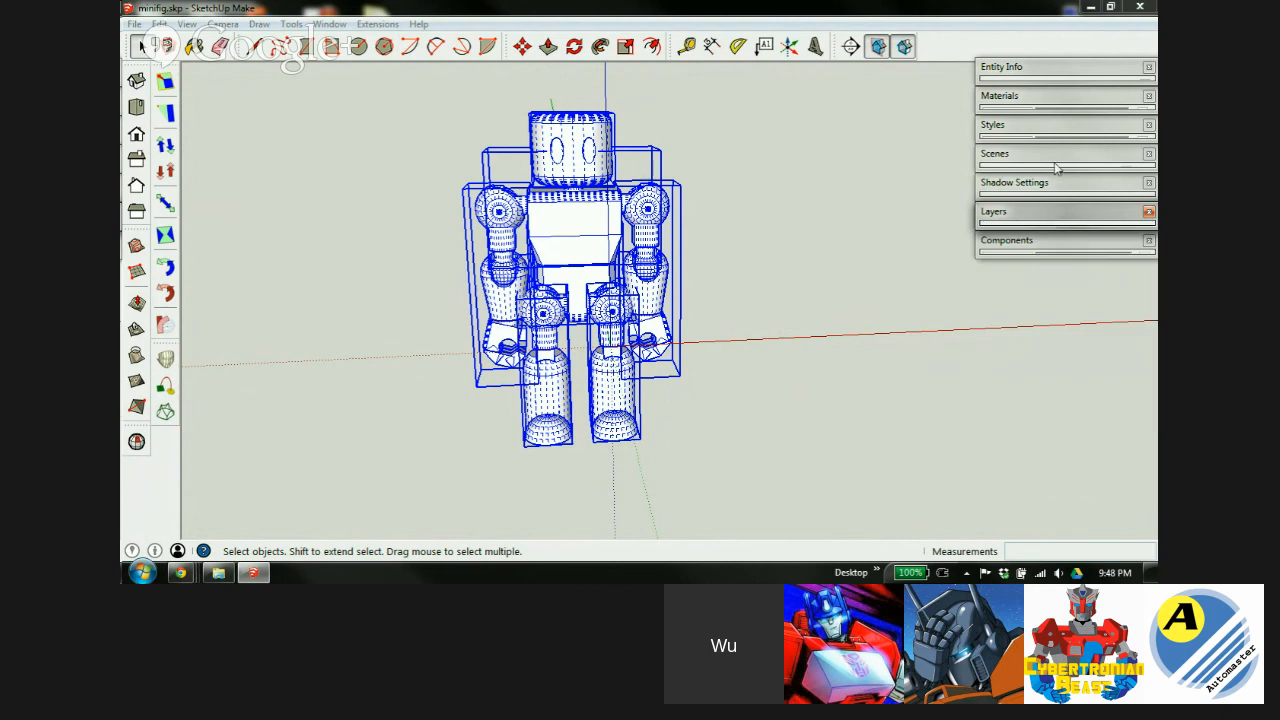
{"action": "left_click", "coordinate": [1040, 155]}
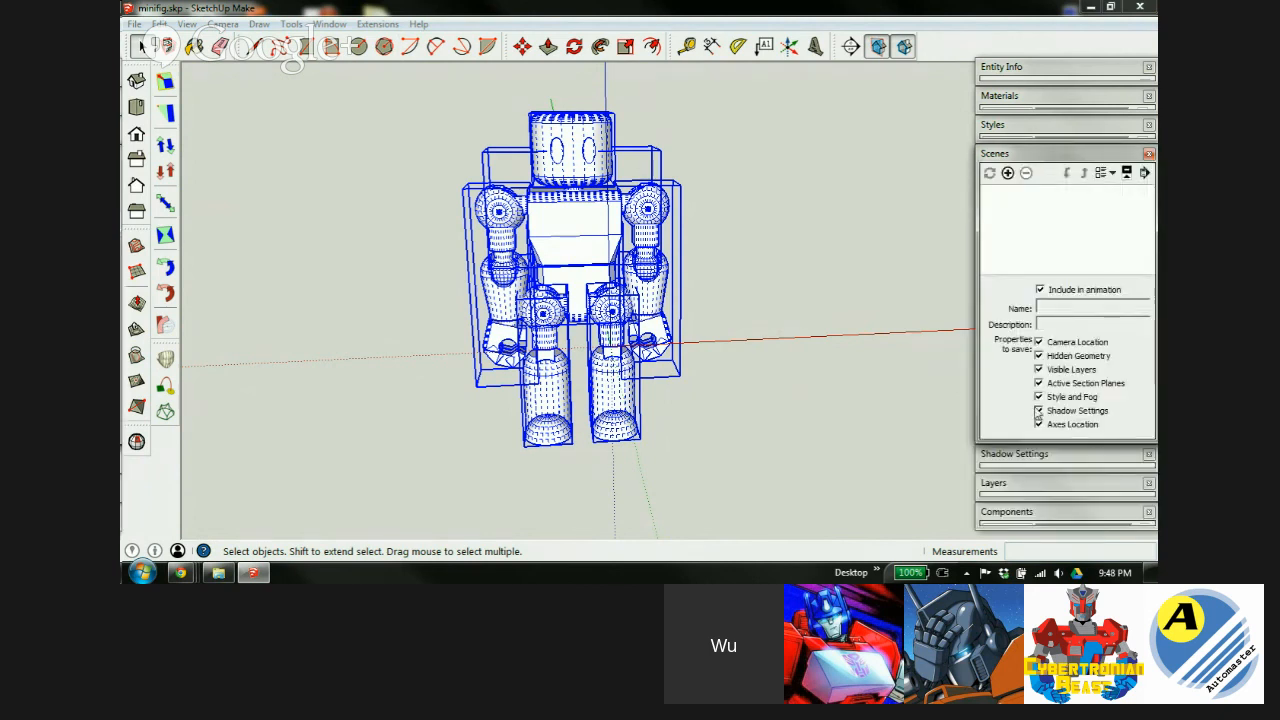
{"action": "left_click", "coordinate": [1007, 173]}
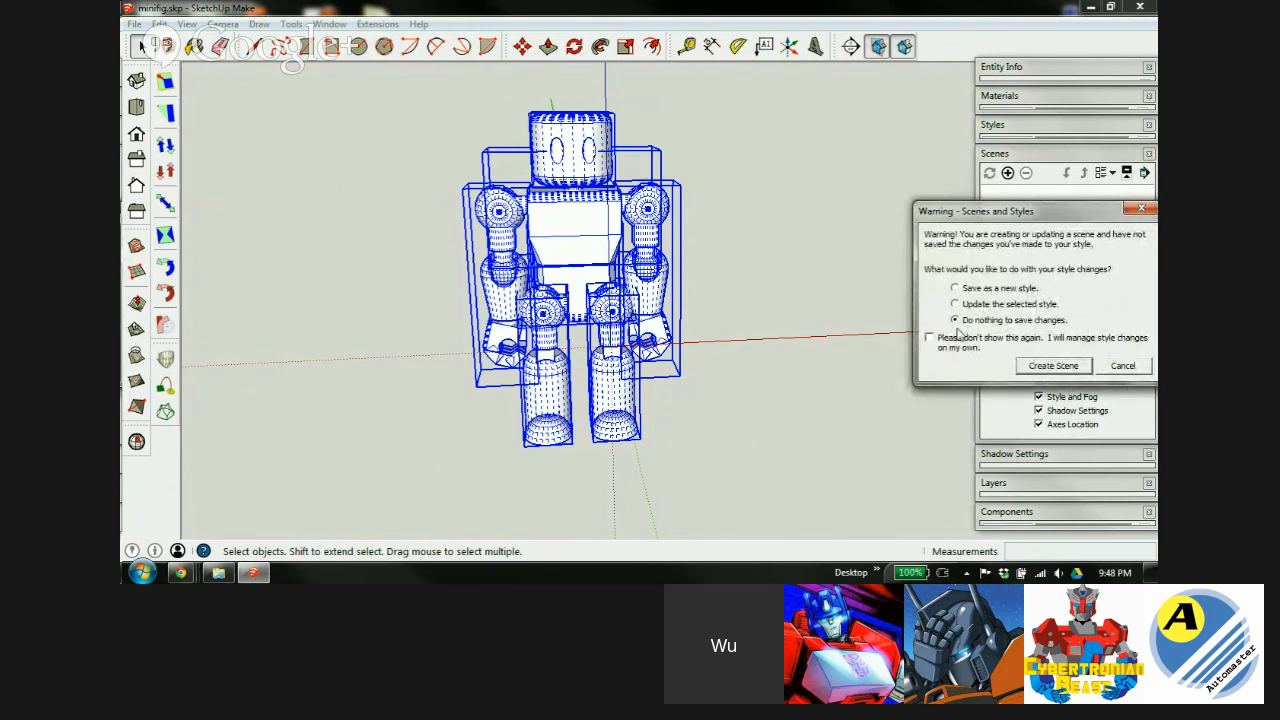
{"action": "left_click", "coordinate": [955, 289]}
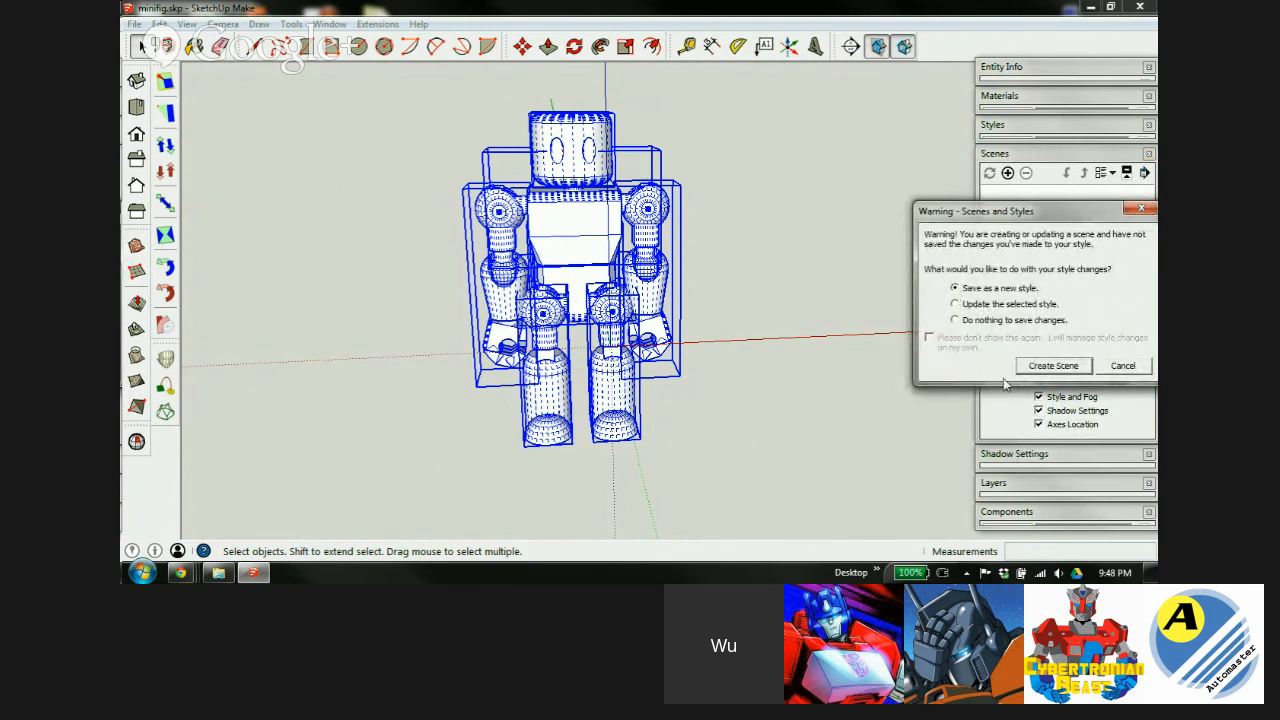
{"action": "left_click", "coordinate": [1053, 366]}
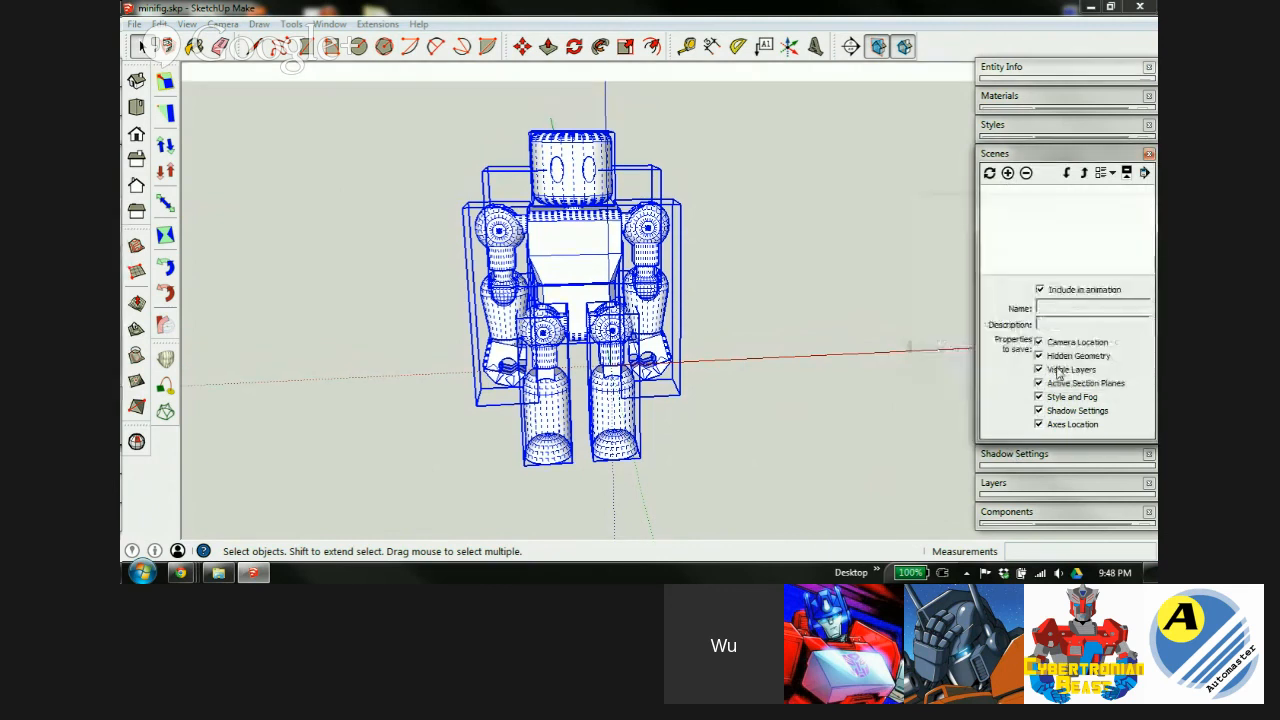
Rename the new scene to 'work'.
{"action": "left_click_drag", "start_coordinate": [1068, 306], "coordinate": [1008, 308]}
{"action": "type", "text": "work"}
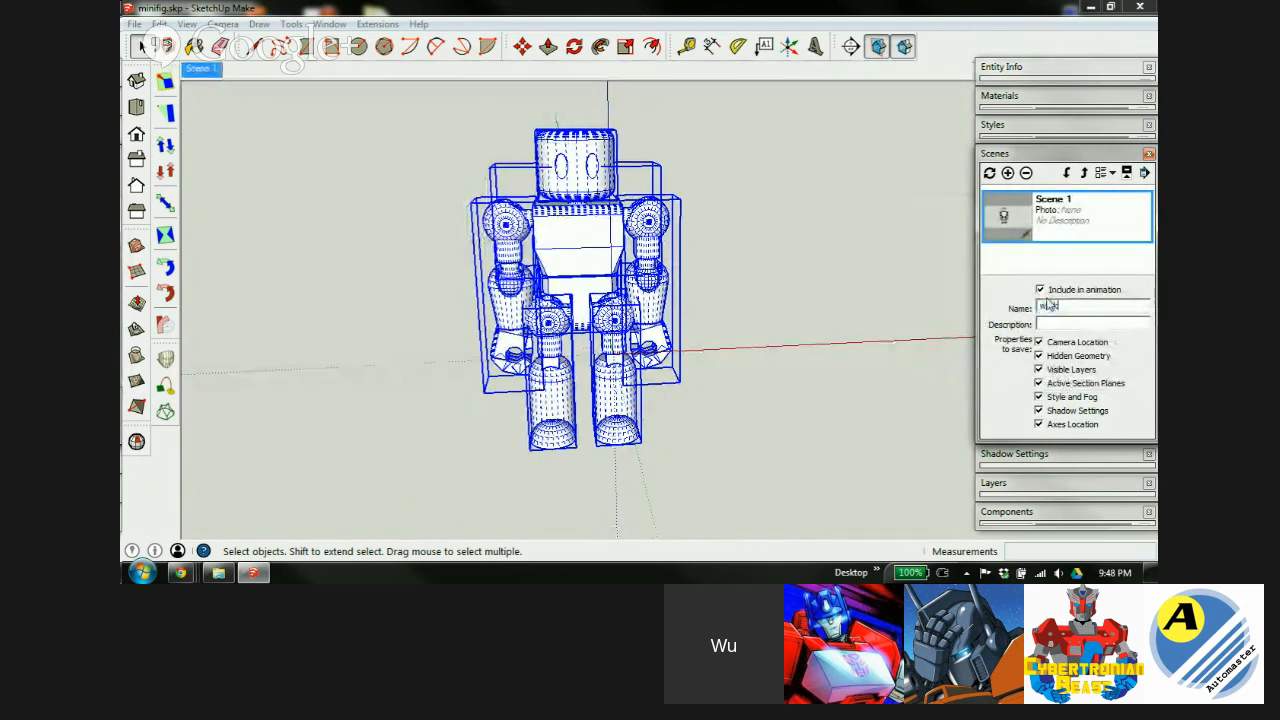
{"action": "left_click", "coordinate": [1063, 323]}
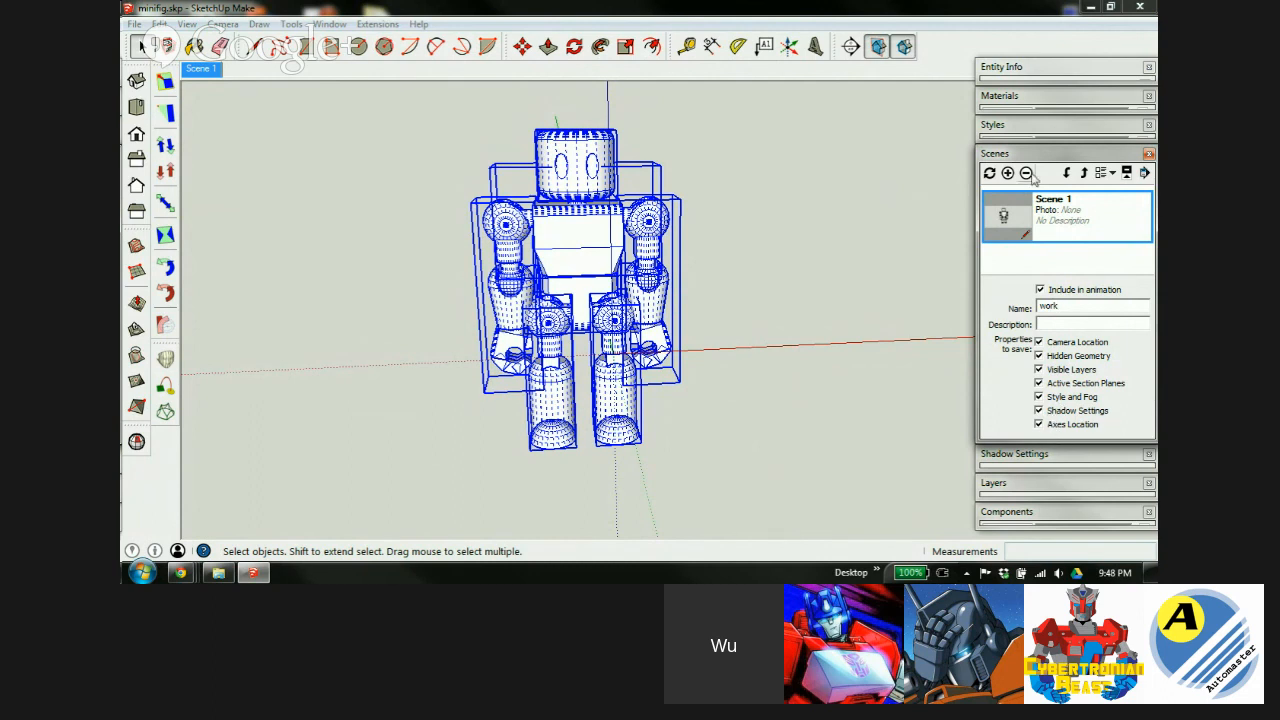
{"action": "key", "text": "Return"}
Move the selected components to the pose layer and check the pose and work layers' visibility.
{"action": "left_click", "coordinate": [1065, 160]}
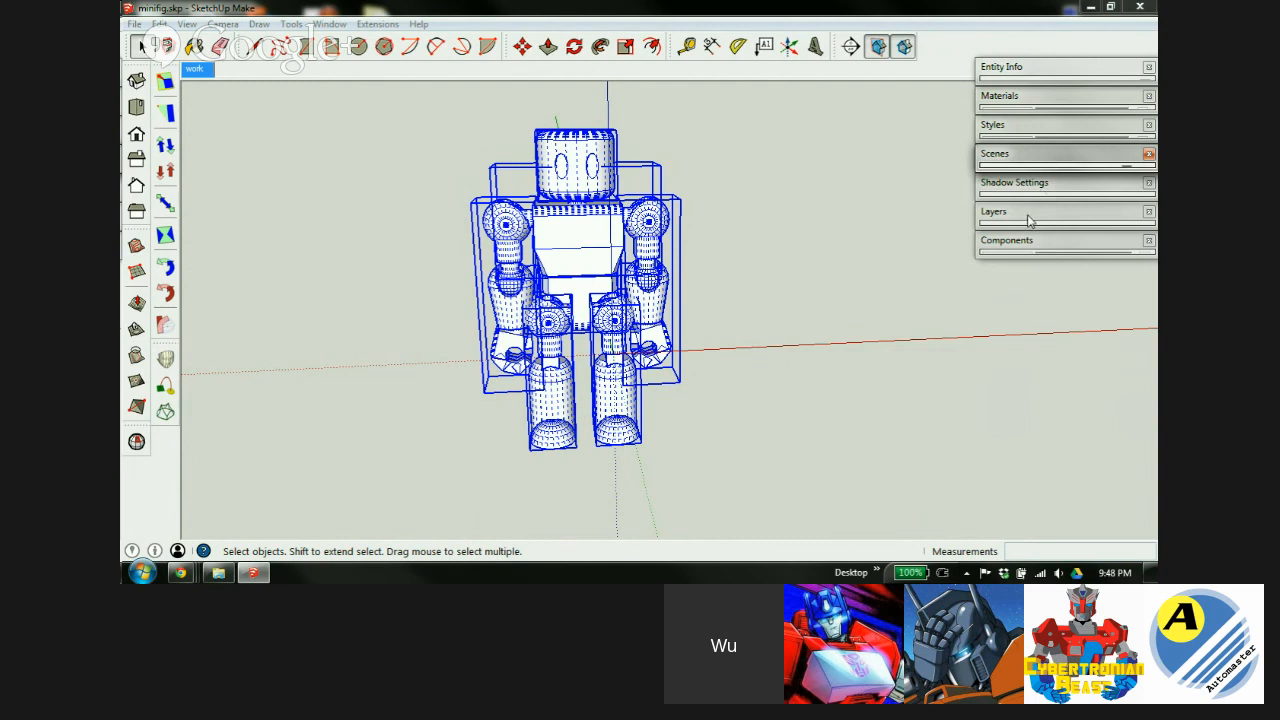
{"action": "left_click", "coordinate": [1028, 212]}
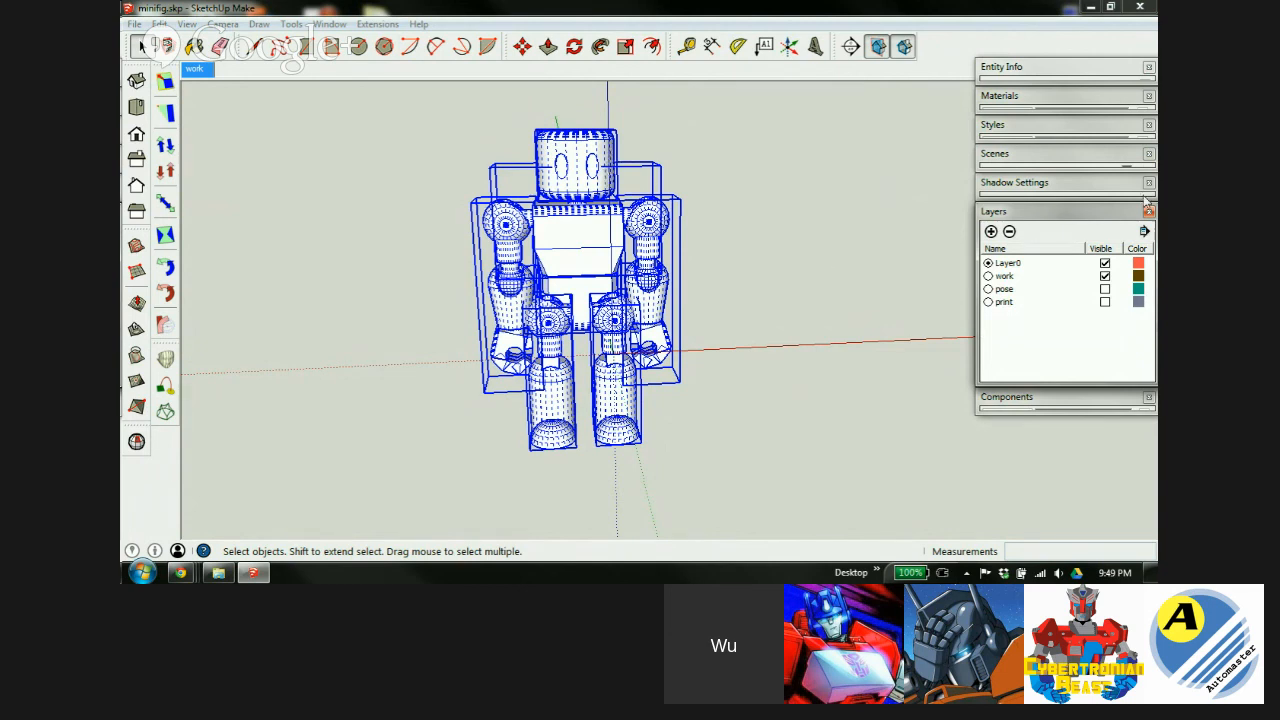
{"action": "left_click", "coordinate": [1095, 66]}
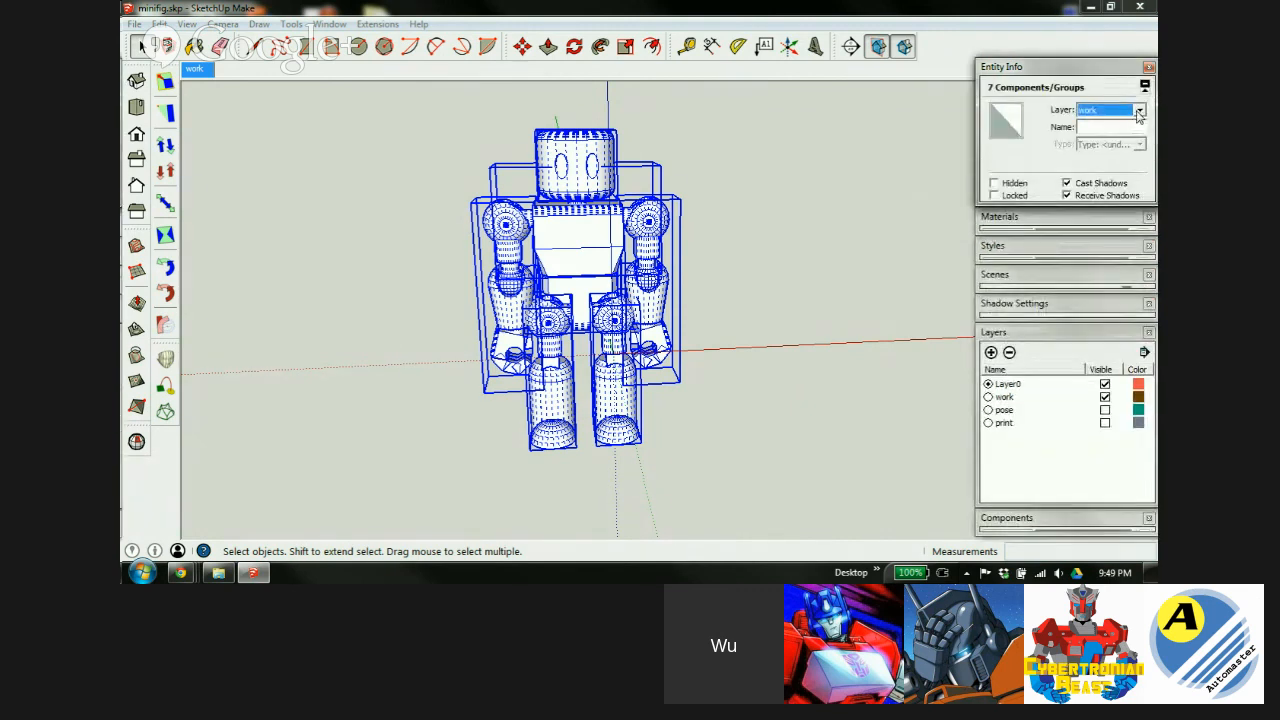
{"action": "left_click", "coordinate": [1138, 113]}
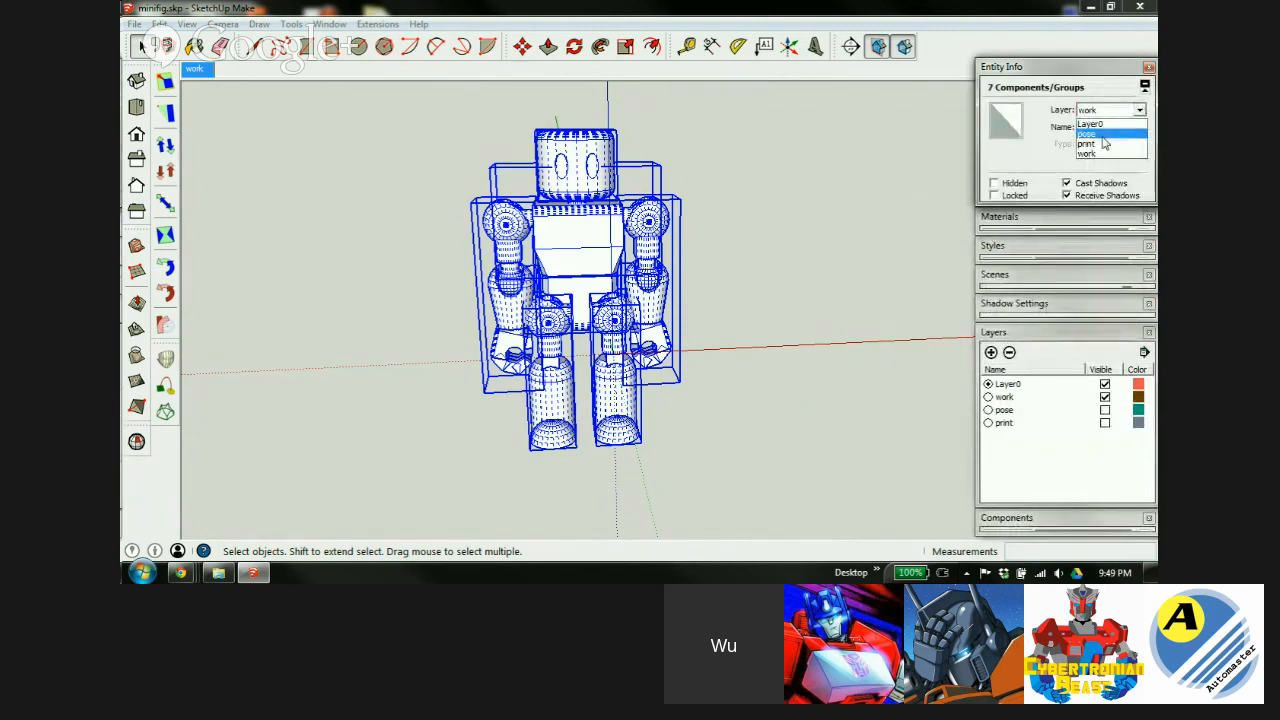
{"action": "left_click", "coordinate": [1100, 134]}
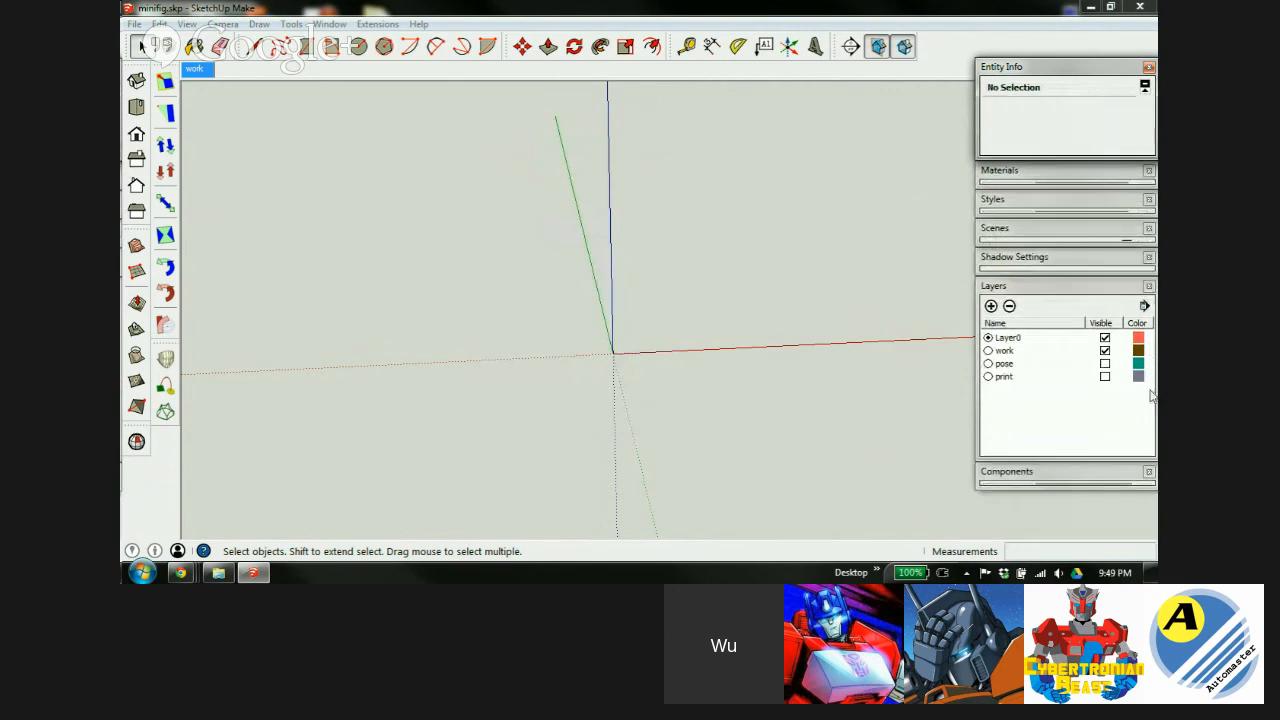
{"action": "left_click", "coordinate": [1104, 350]}
{"action": "left_click", "coordinate": [1104, 363]}
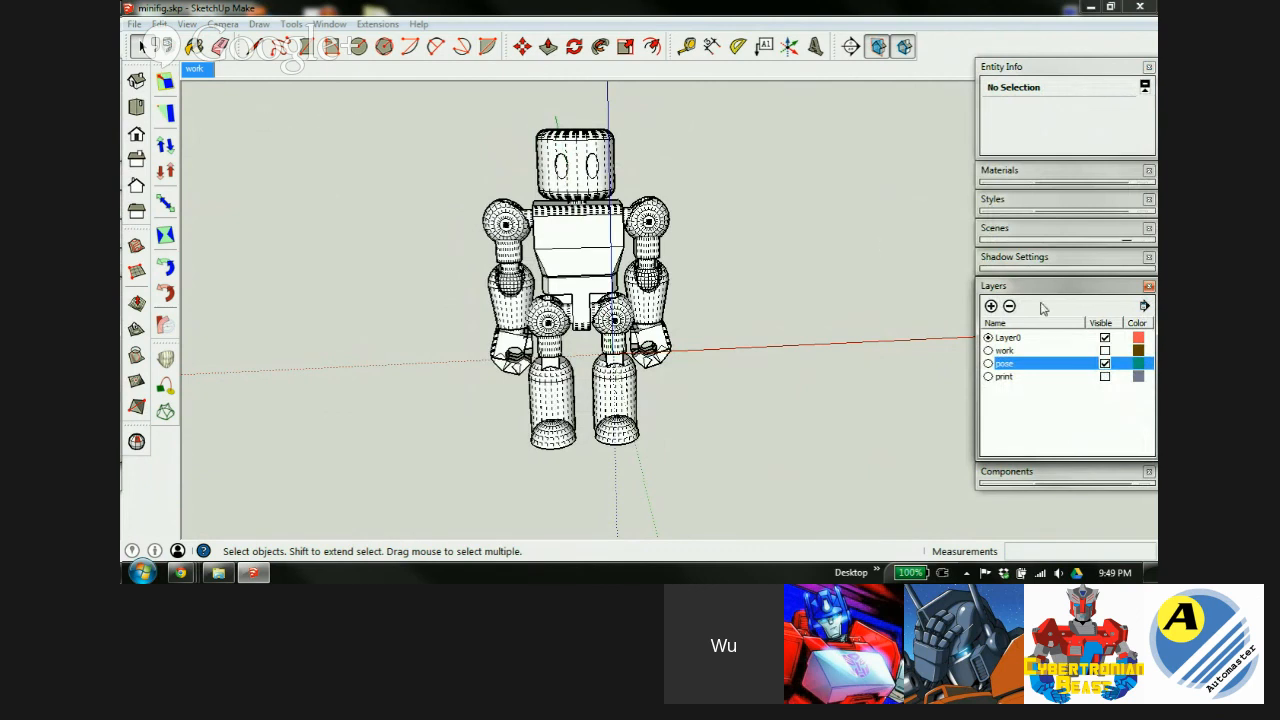
{"action": "left_click", "coordinate": [1104, 363]}
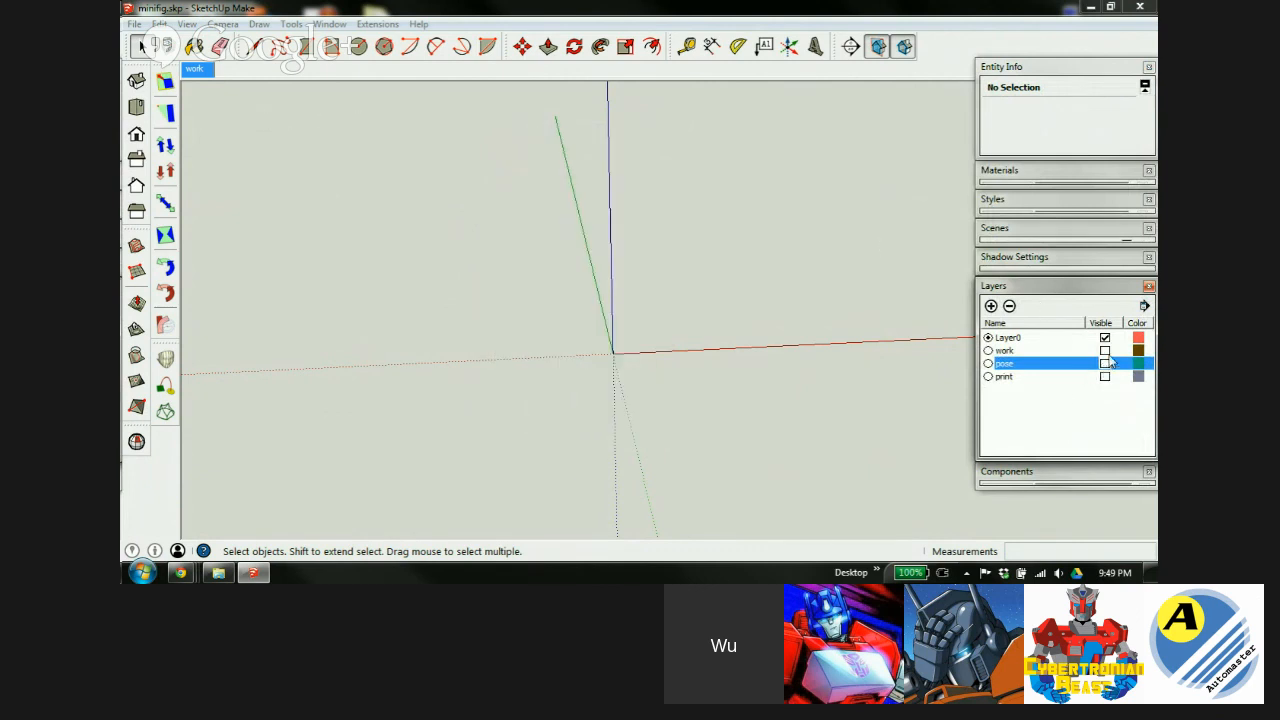
{"action": "left_click", "coordinate": [1104, 350]}
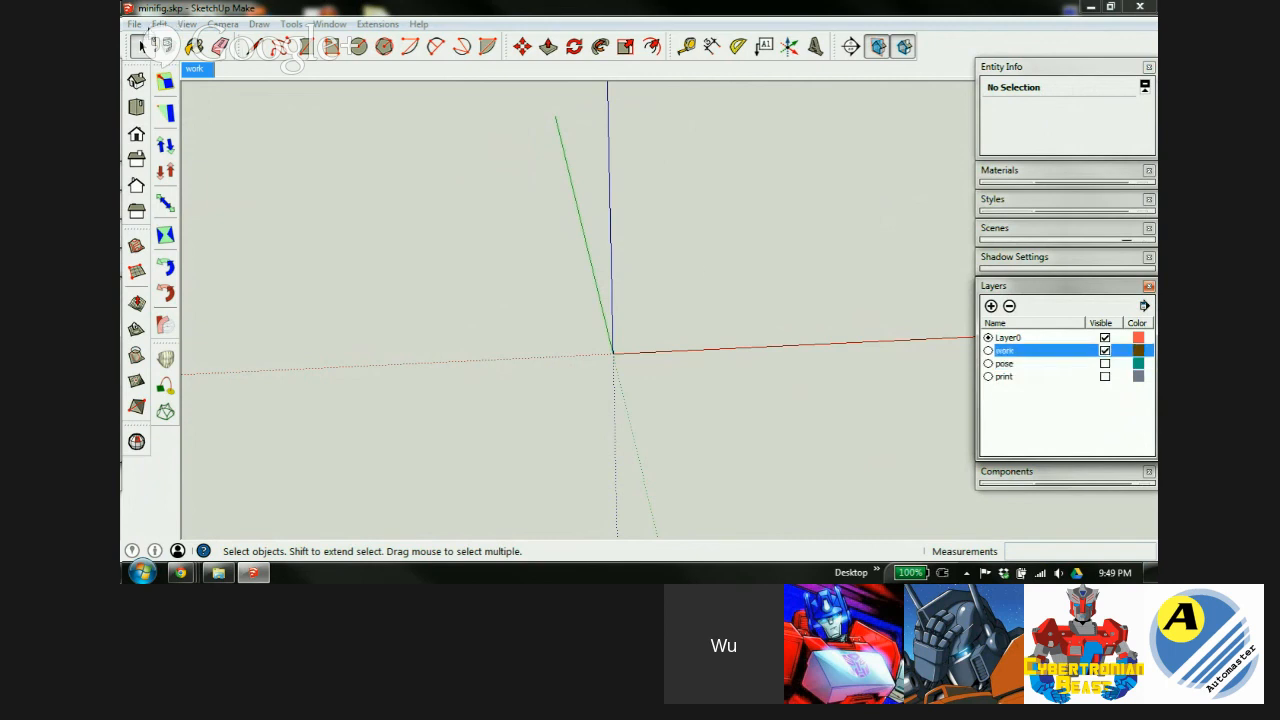
Paste the copied robot in place, then show the pose layer and hide work.
{"action": "left_click", "coordinate": [134, 24]}
{"action": "mouse_move", "coordinate": [158, 24]}
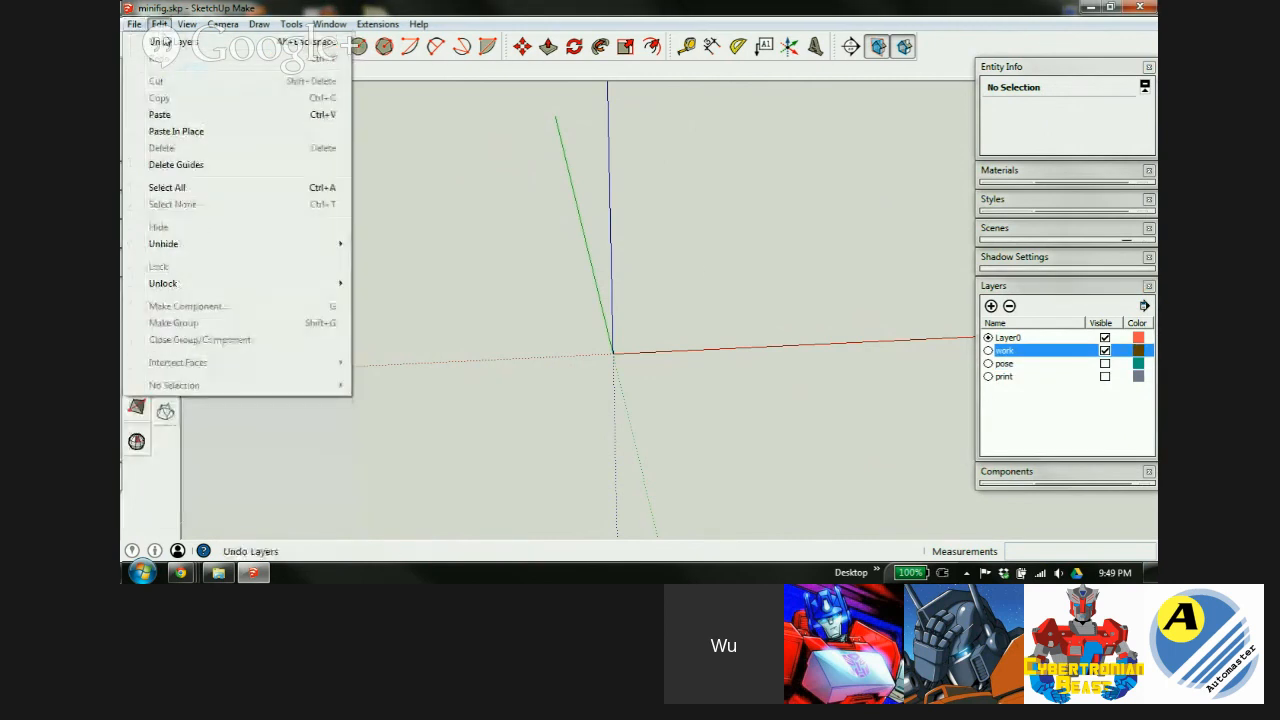
{"action": "left_click", "coordinate": [190, 132]}
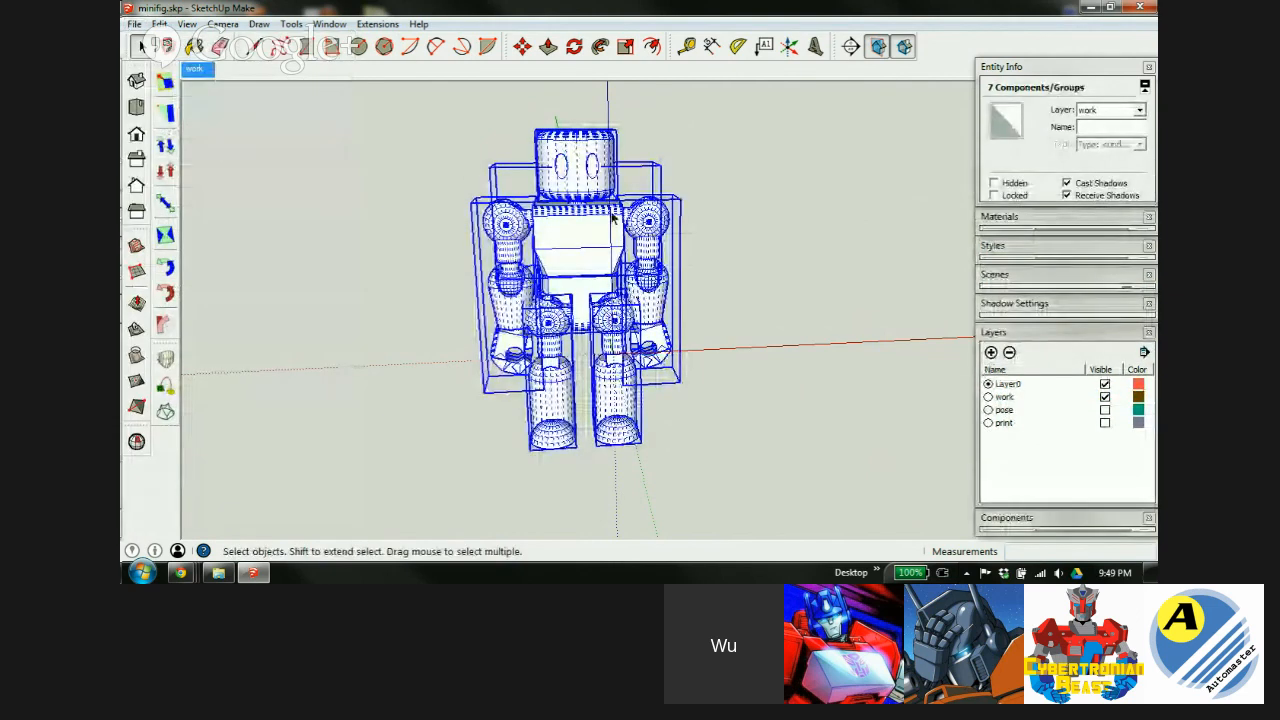
{"action": "left_click", "coordinate": [1105, 411]}
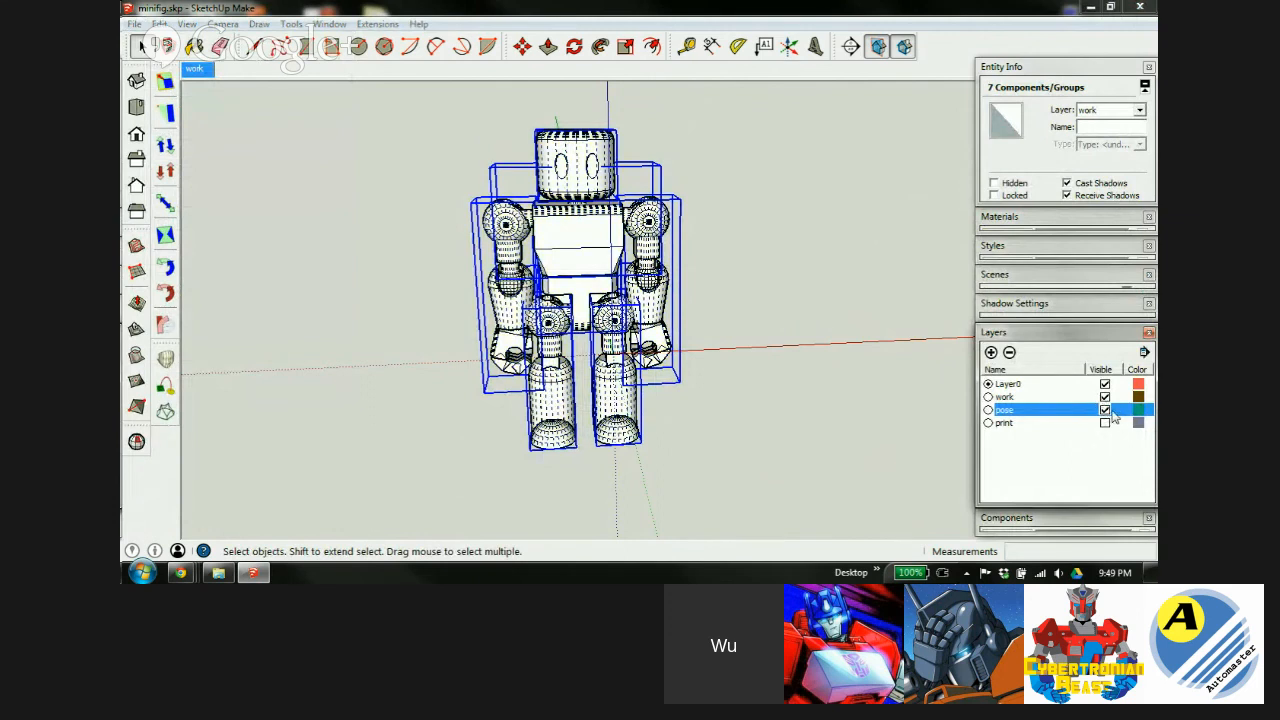
{"action": "left_click", "coordinate": [1105, 397]}
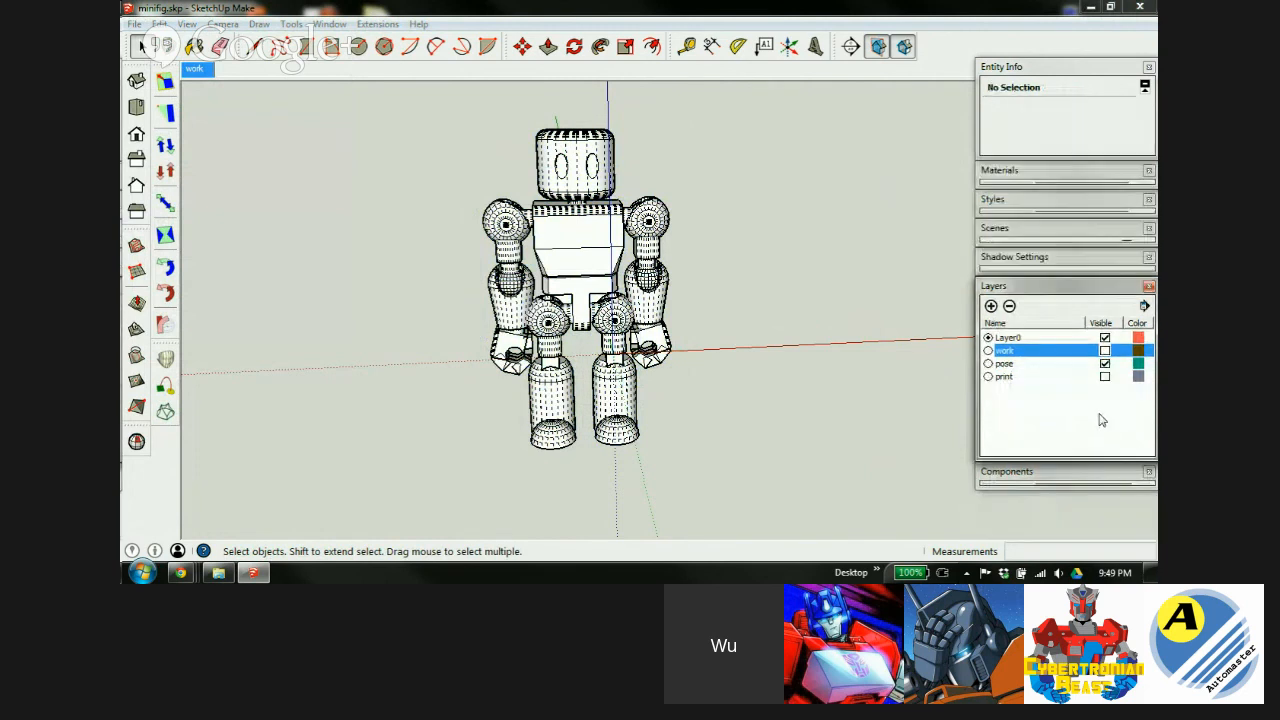
{"action": "left_click", "coordinate": [1068, 290]}
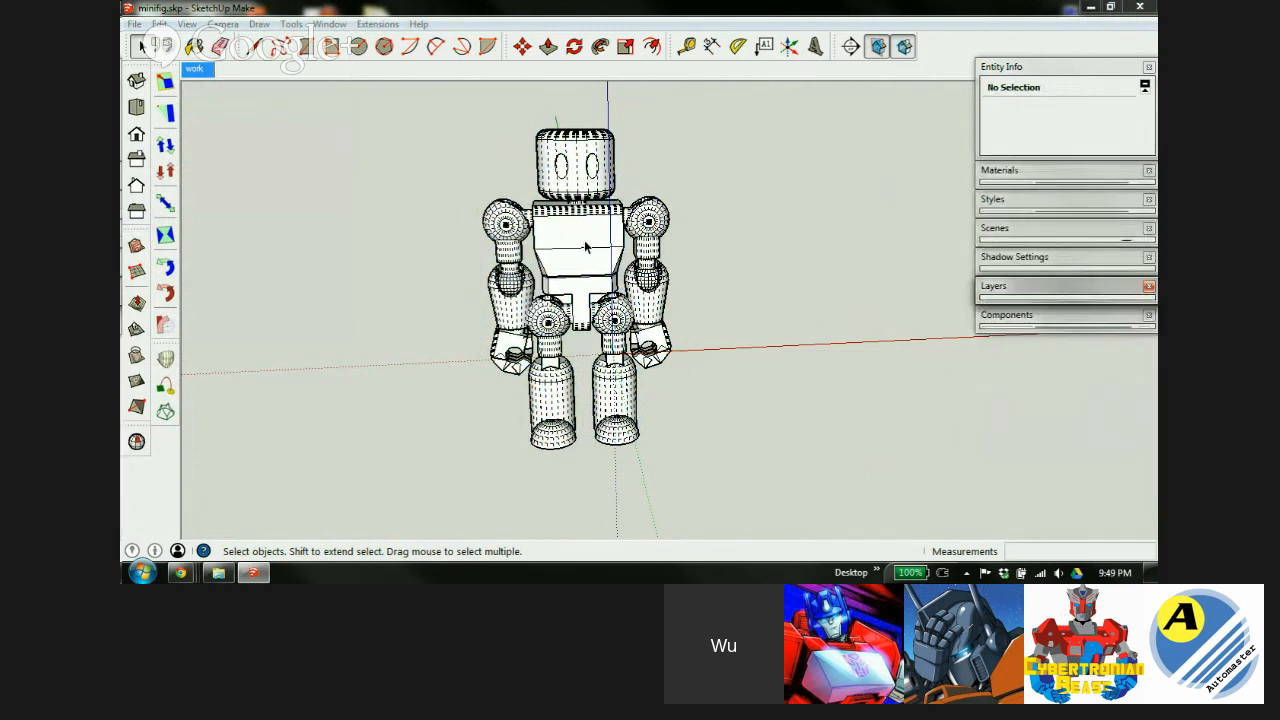
Turn off hidden geometry, switch on shadows, and expand the Styles panel.
{"action": "key", "text": "shift+h"}
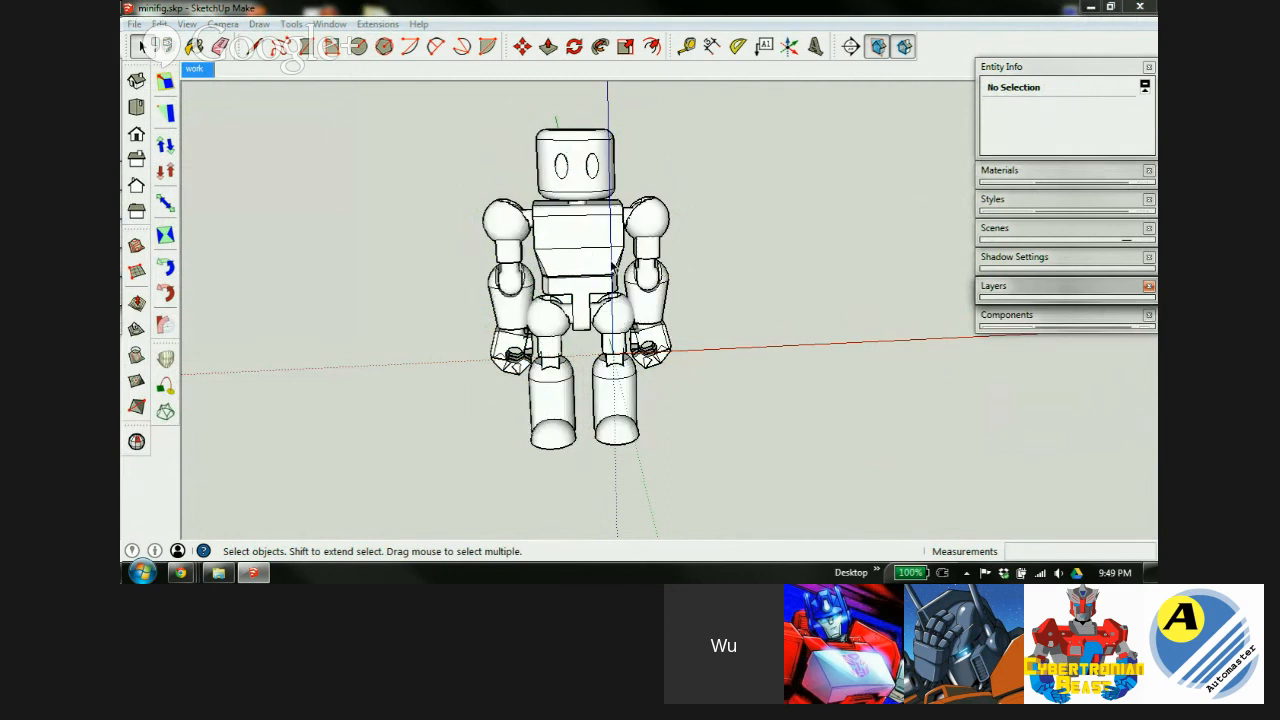
{"action": "left_click", "coordinate": [186, 24]}
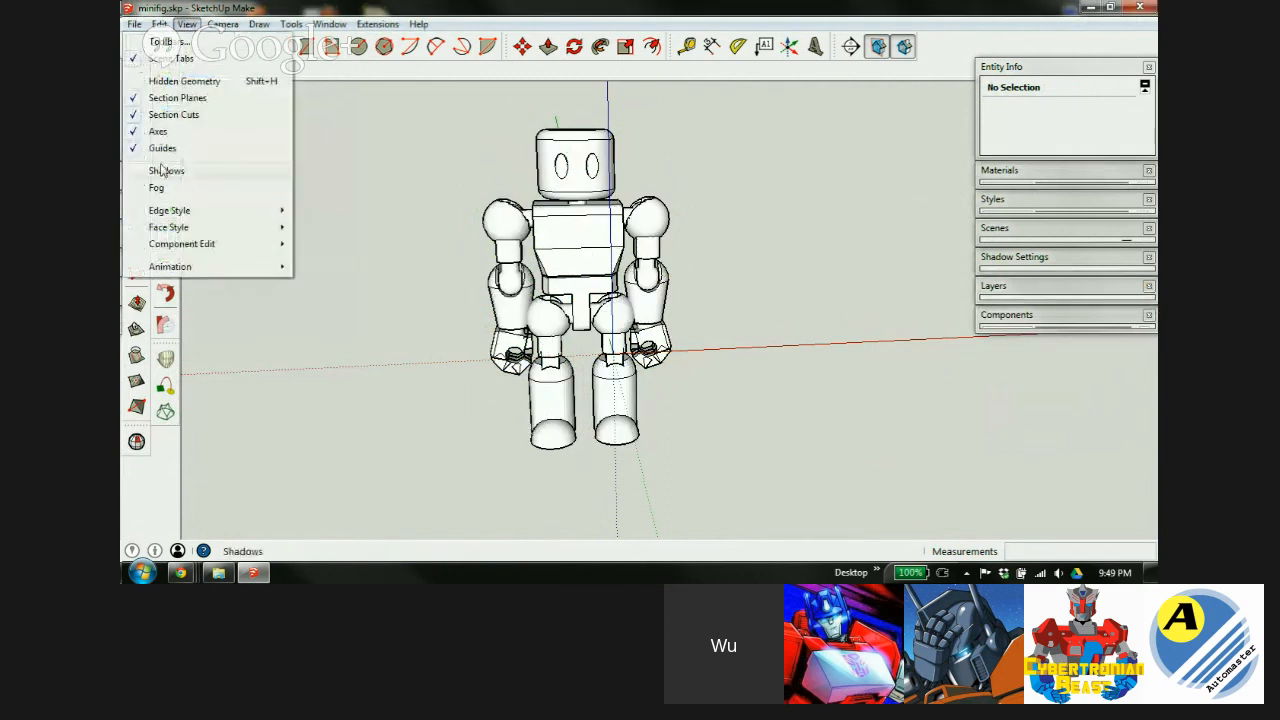
{"action": "left_click", "coordinate": [167, 172]}
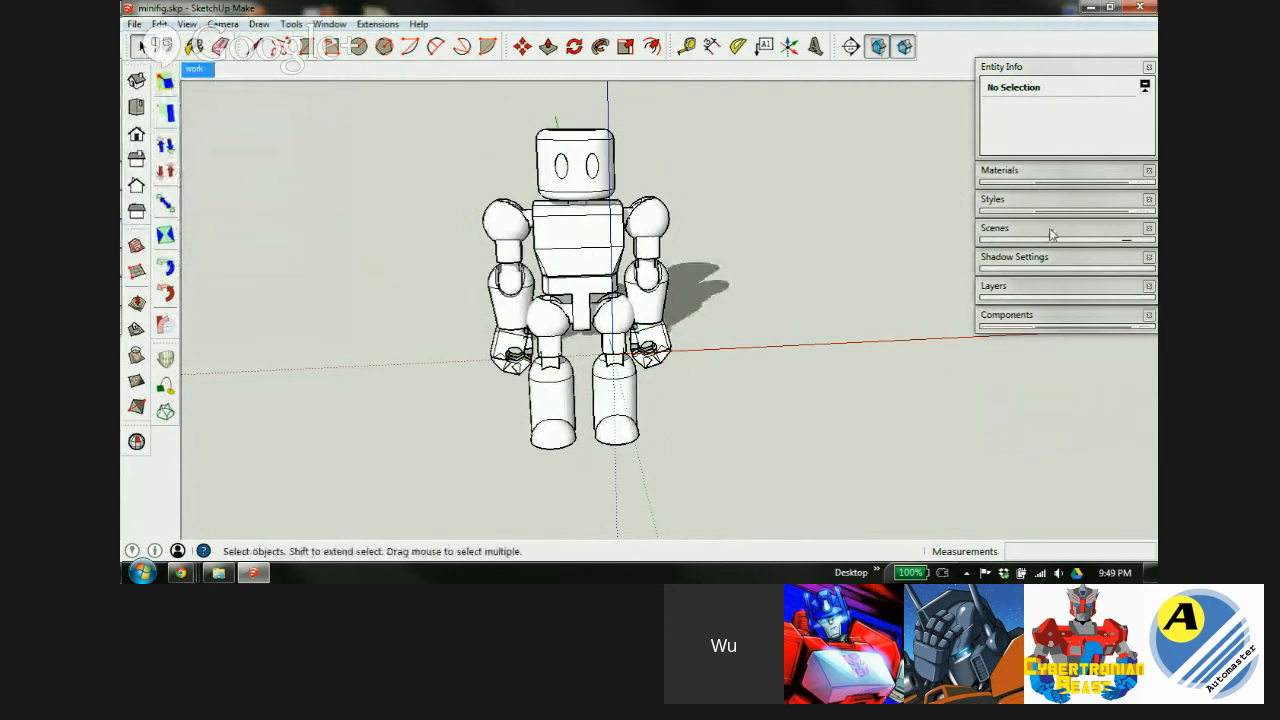
{"action": "left_click", "coordinate": [1058, 201]}
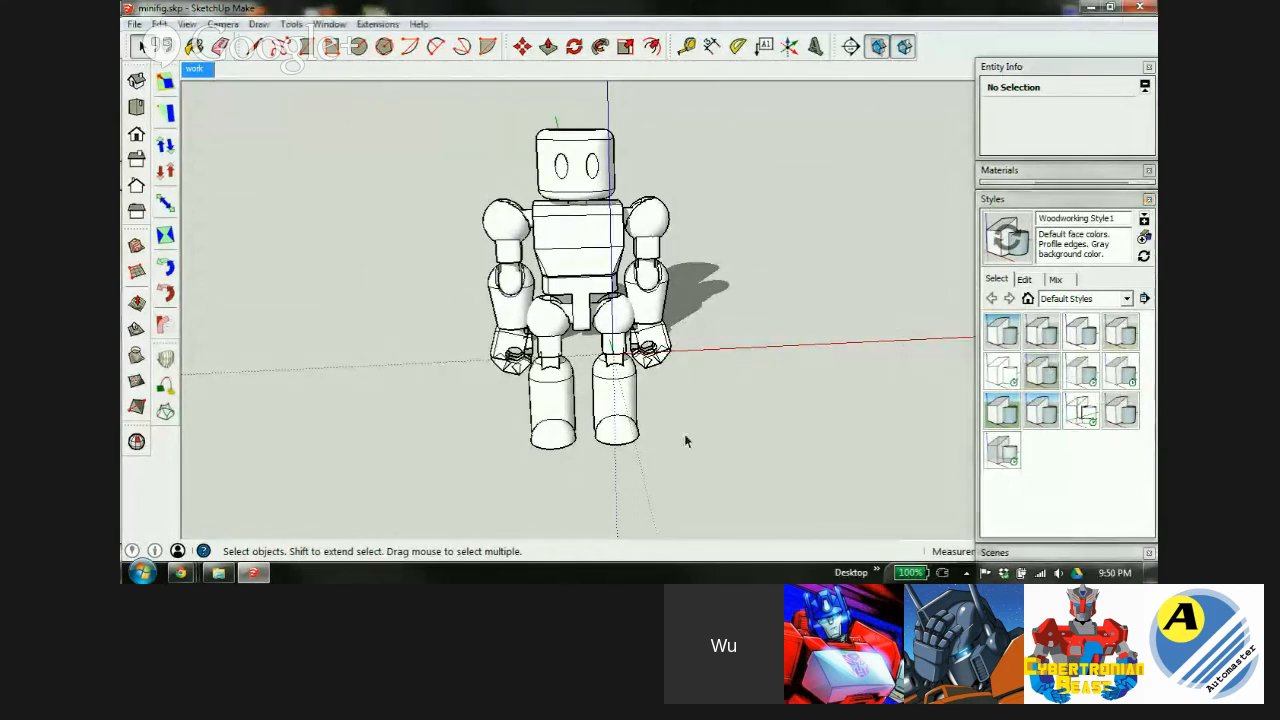
Select the whole robot and move it so its foot sits on the axis origin.
{"action": "key", "text": "ctrl+a"}
{"action": "left_click_drag", "start_coordinate": [733, 115], "coordinate": [443, 506]}
{"action": "middle_click_drag", "start_coordinate": [531, 424], "coordinate": [532, 388]}
{"action": "key", "text": "m"}
{"action": "left_click", "coordinate": [535, 450]}
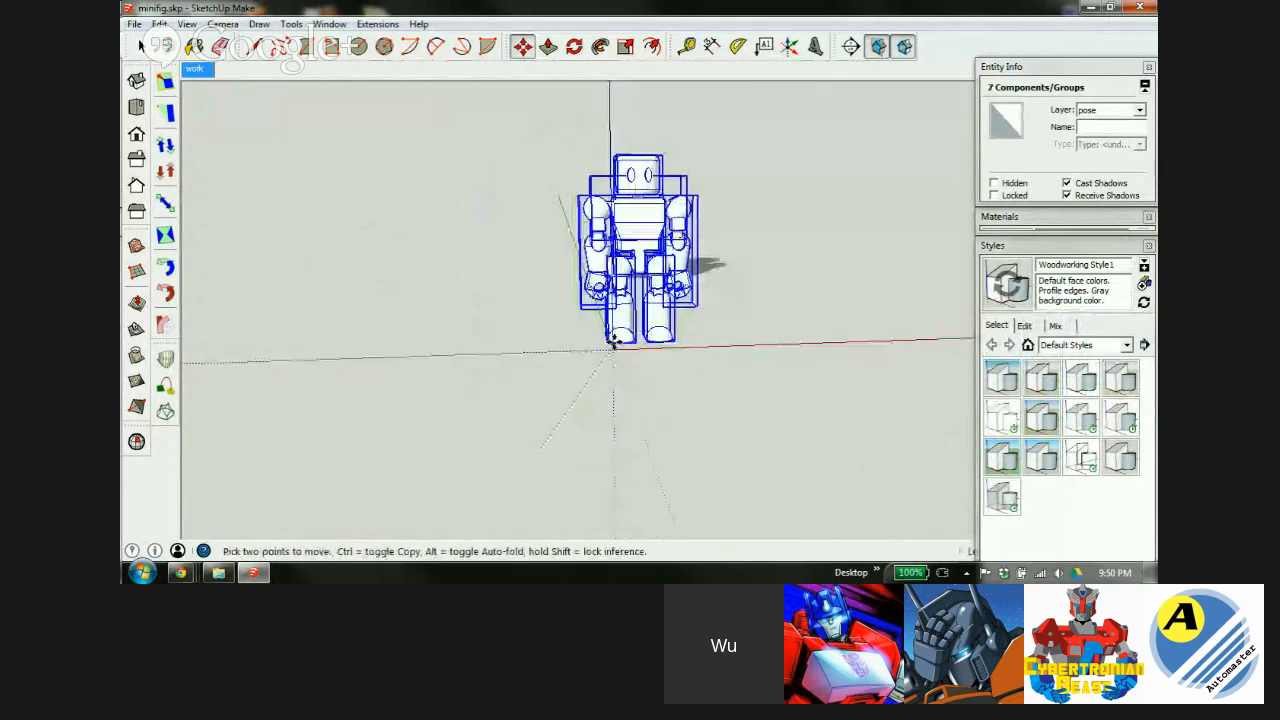
{"action": "left_click", "coordinate": [609, 350]}
Orbit the robot to face the camera and apply the HiddenLine style with nothing selected.
{"action": "scroll", "coordinate": [612, 404], "scroll_direction": "down", "scroll_amount": 3}
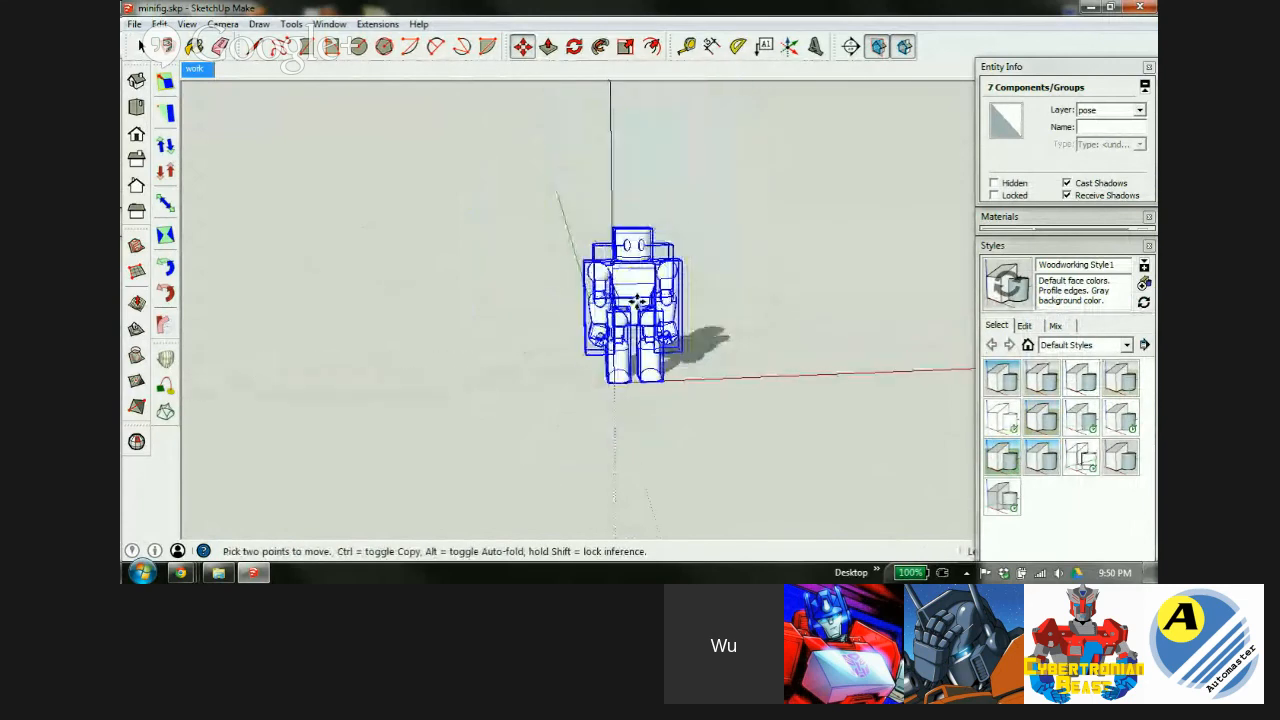
{"action": "scroll", "coordinate": [651, 362], "scroll_direction": "up", "scroll_amount": 5}
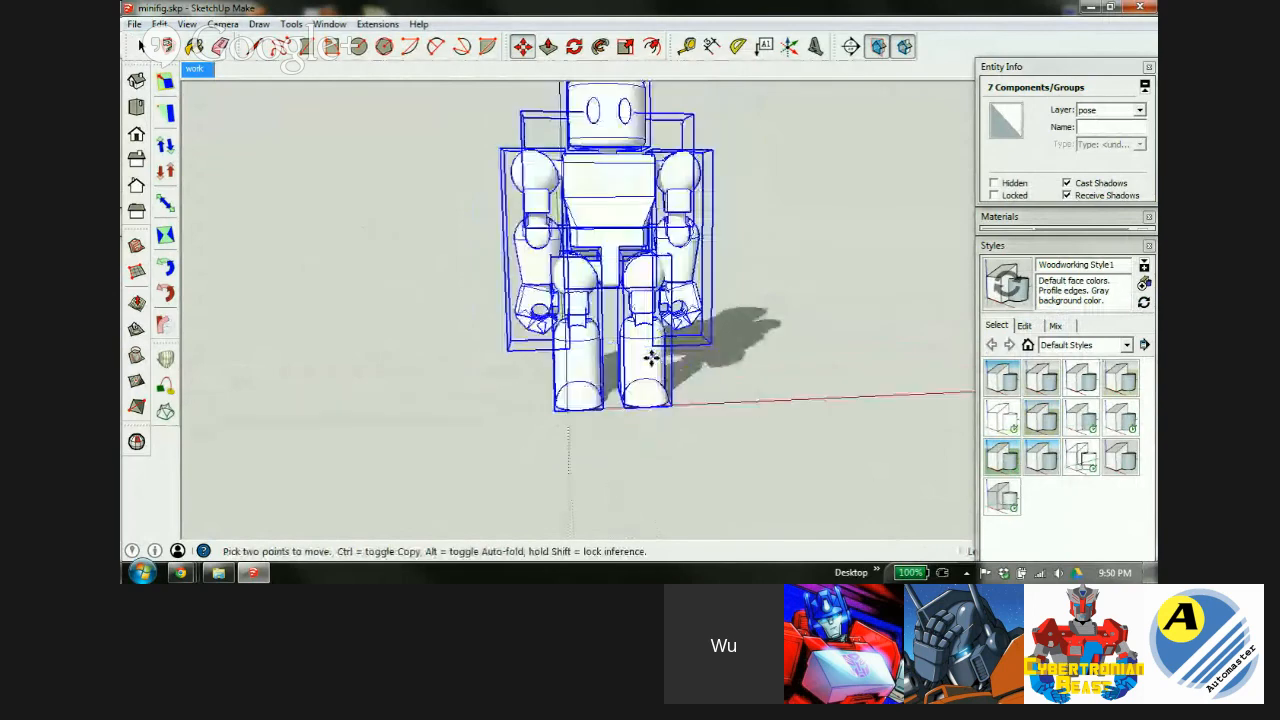
{"action": "middle_click_drag", "start_coordinate": [600, 381], "coordinate": [460, 374]}
{"action": "middle_click_drag", "start_coordinate": [557, 294], "coordinate": [740, 385]}
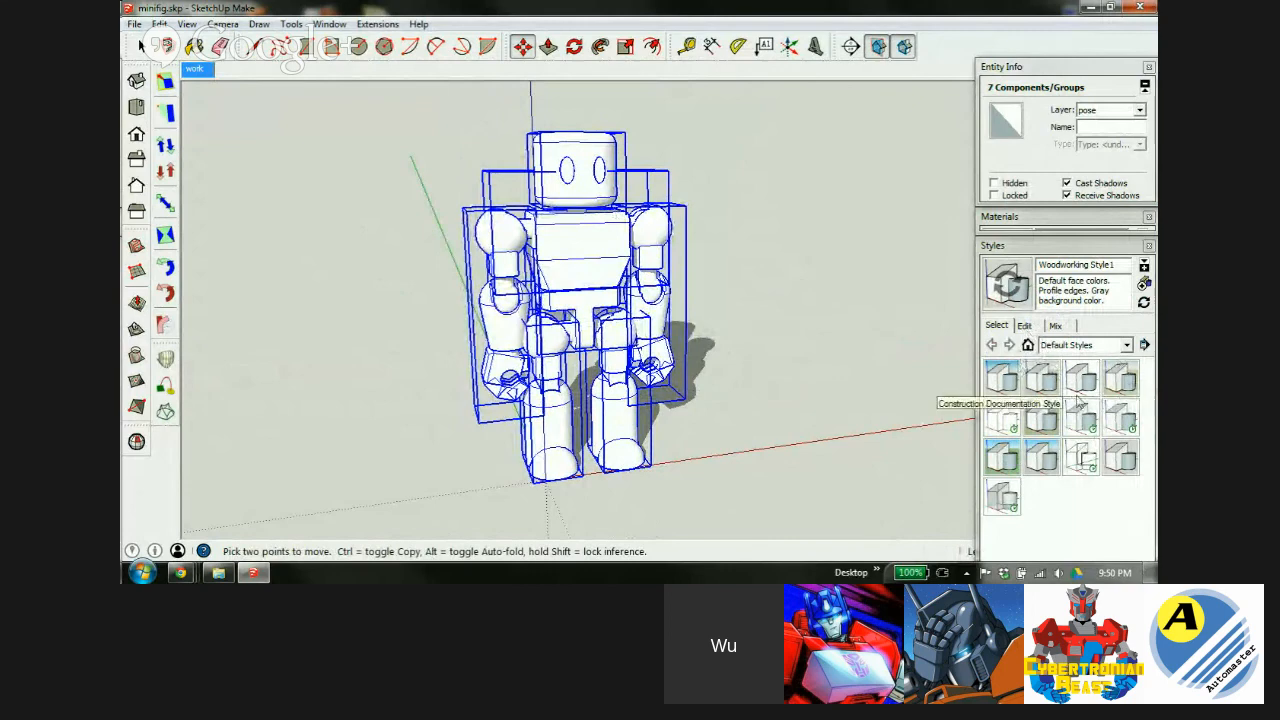
{"action": "left_click", "coordinate": [1000, 420]}
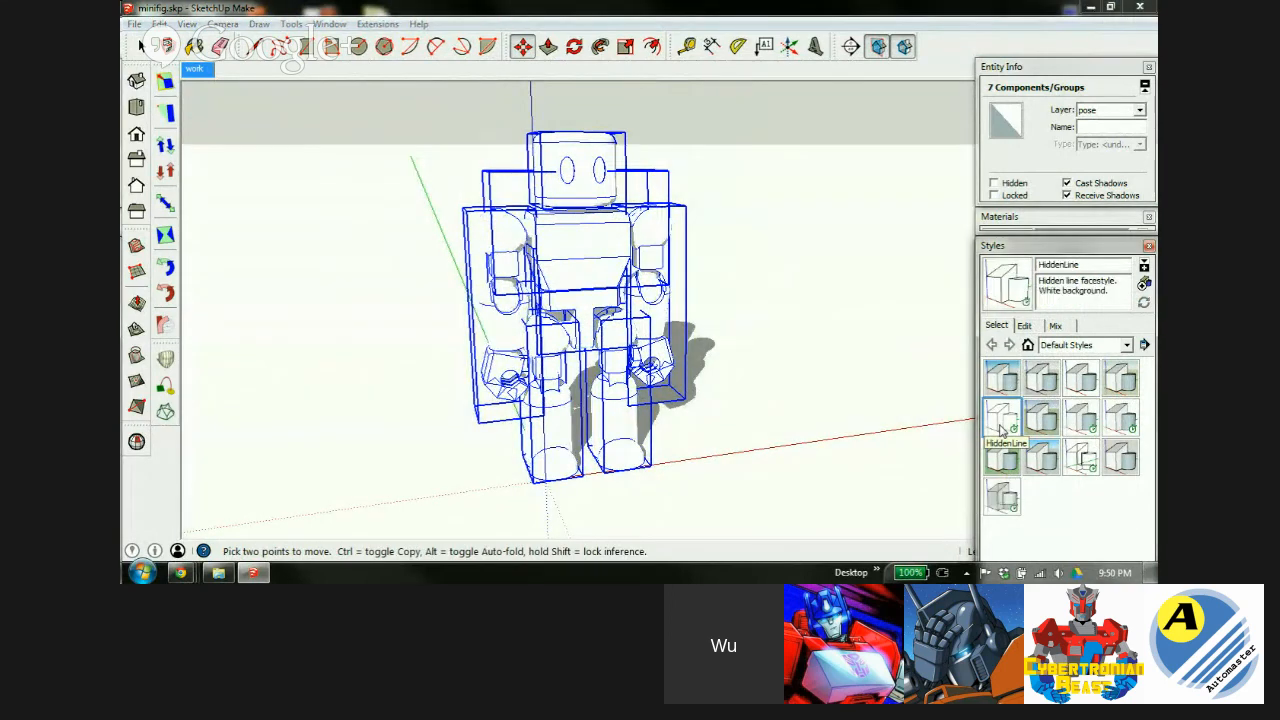
{"action": "key", "text": "space"}
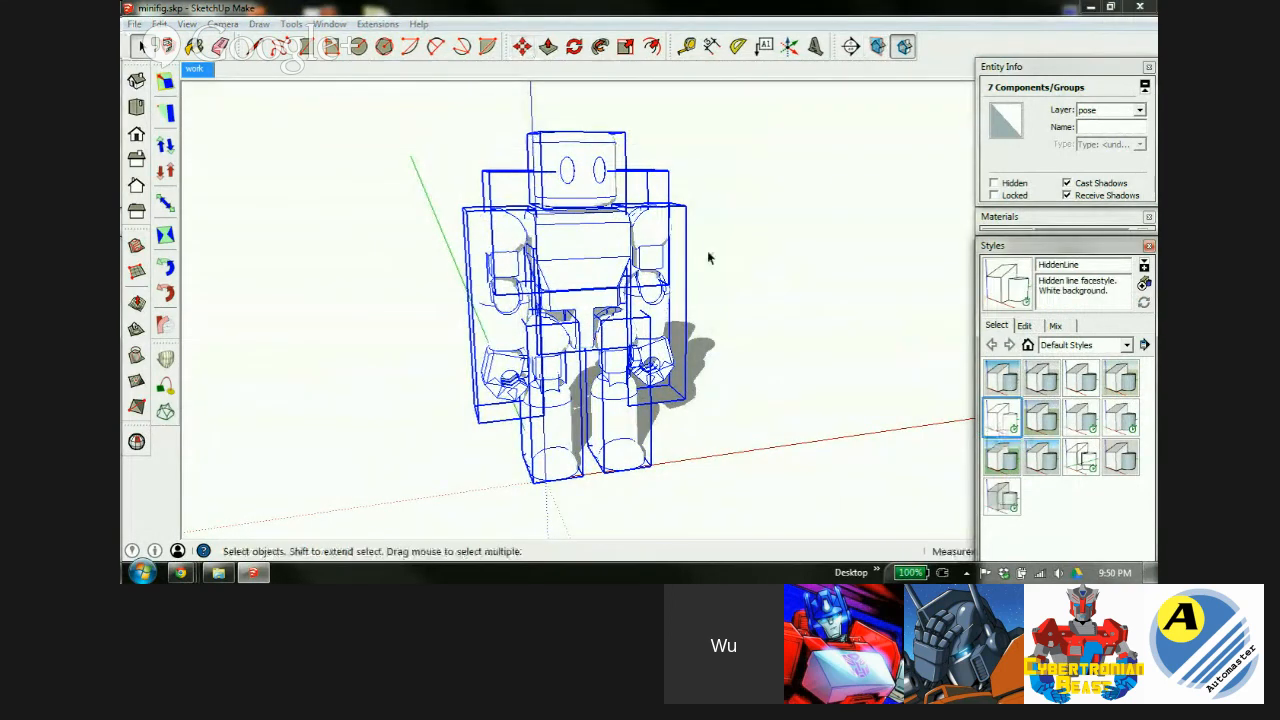
{"action": "left_click", "coordinate": [715, 252]}
{"action": "middle_click_drag", "start_coordinate": [620, 276], "coordinate": [658, 285]}
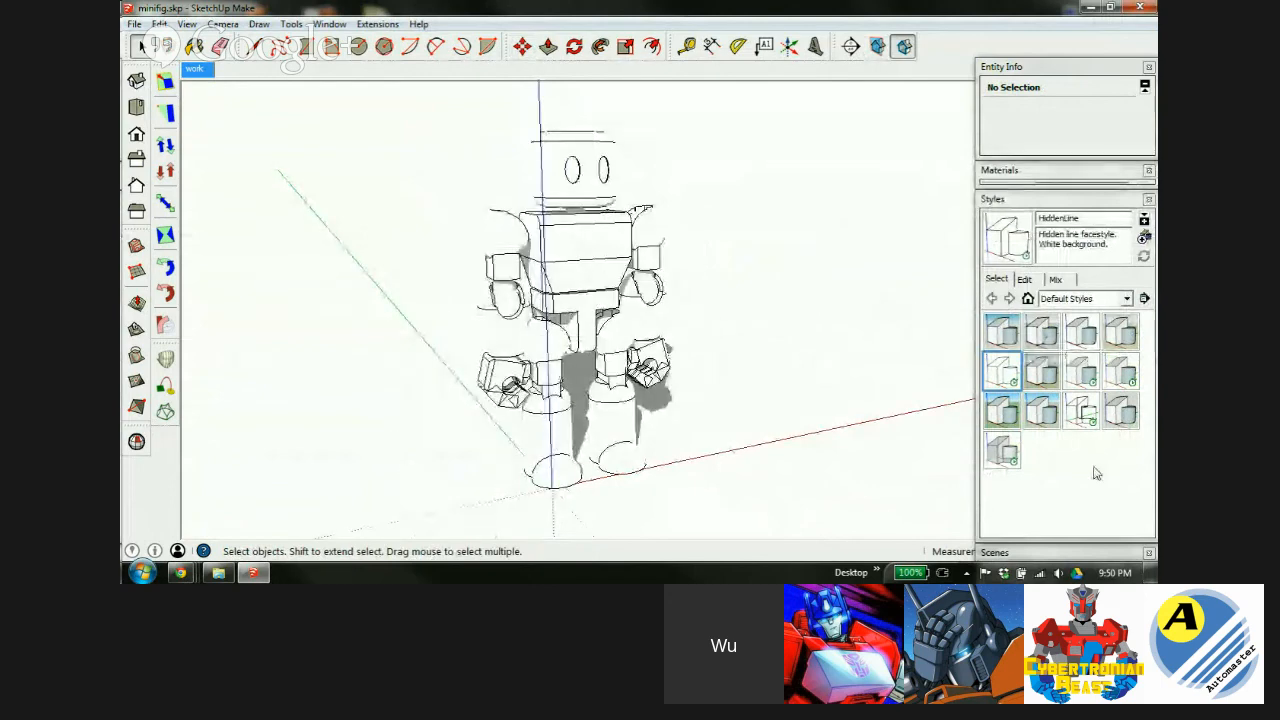
Apply Woodworking Style2 with a 255,255,252 background and both Sky and Ground shown.
{"action": "left_click", "coordinate": [1117, 413]}
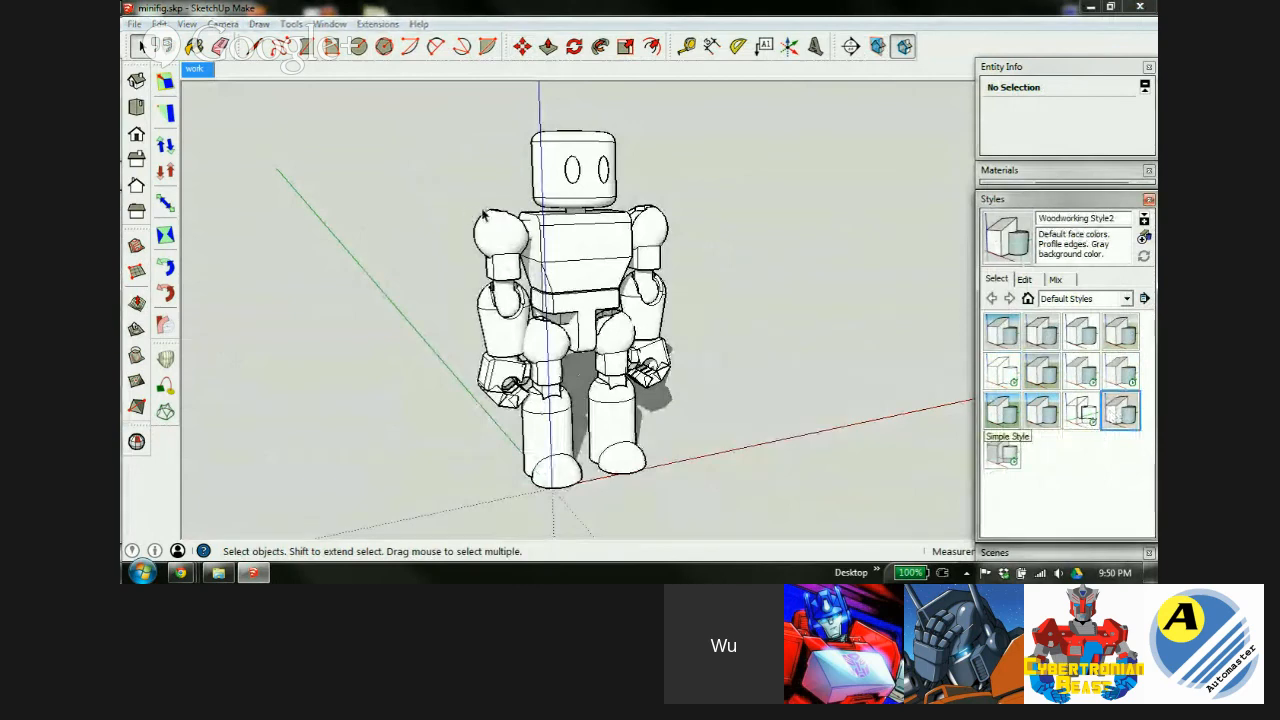
{"action": "left_click", "coordinate": [1027, 280]}
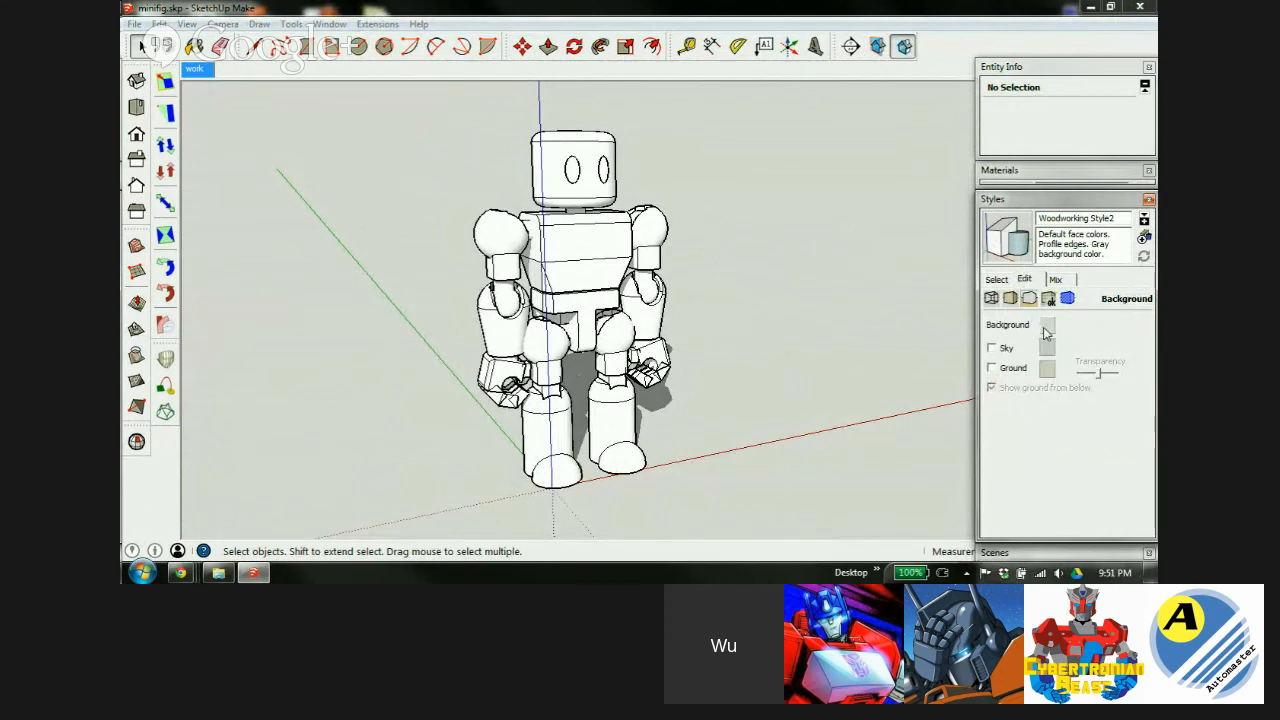
{"action": "left_click", "coordinate": [1046, 327]}
{"action": "left_click_drag", "start_coordinate": [471, 326], "coordinate": [475, 370]}
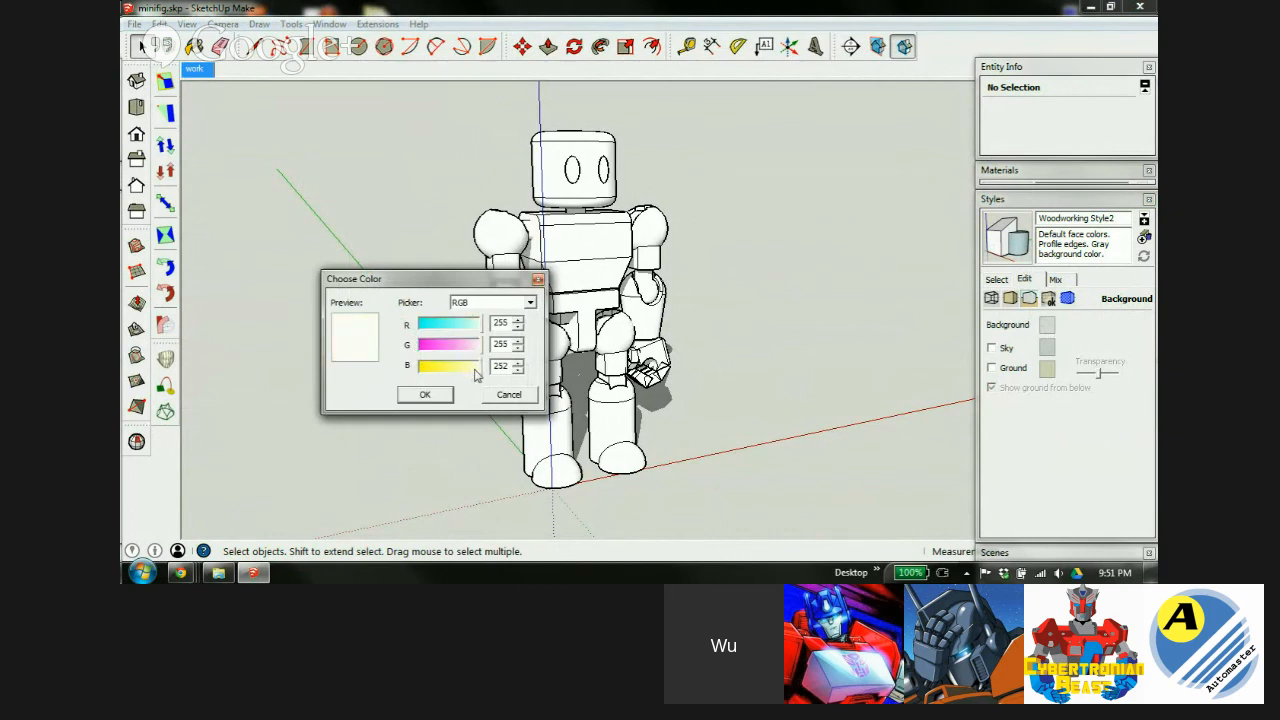
{"action": "left_click", "coordinate": [426, 394]}
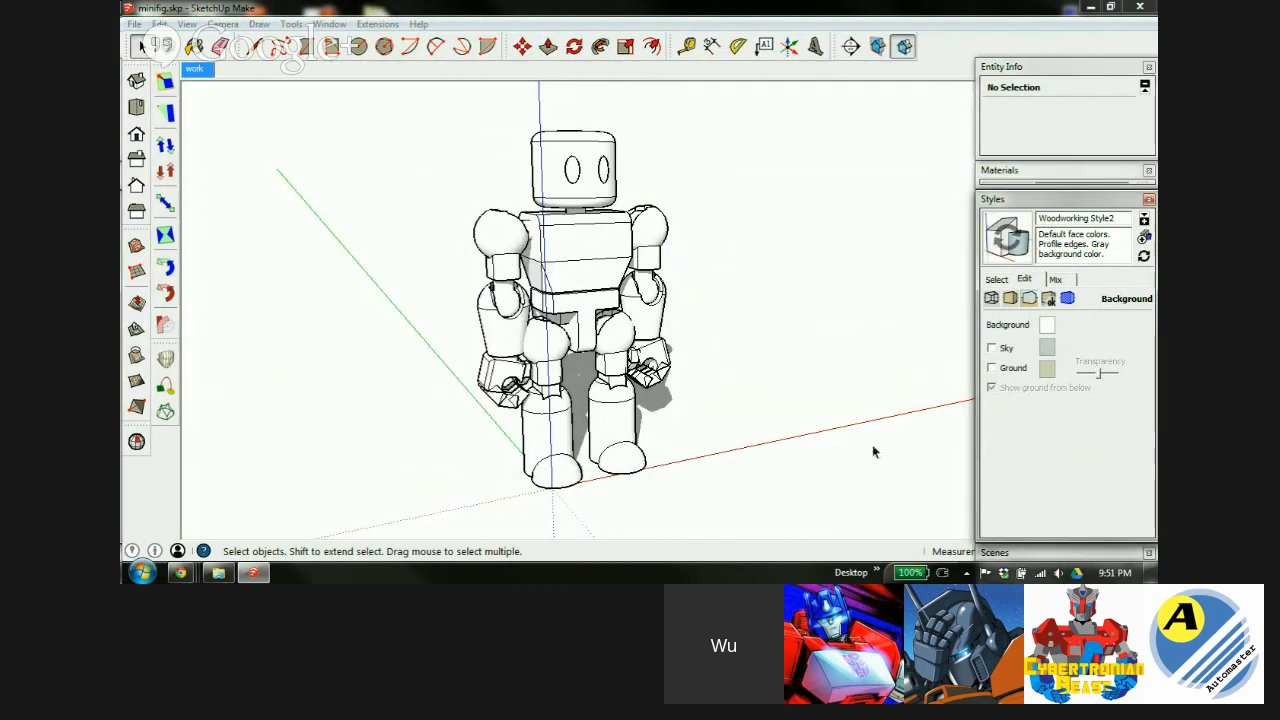
{"action": "left_click", "coordinate": [991, 348]}
{"action": "left_click", "coordinate": [991, 368]}
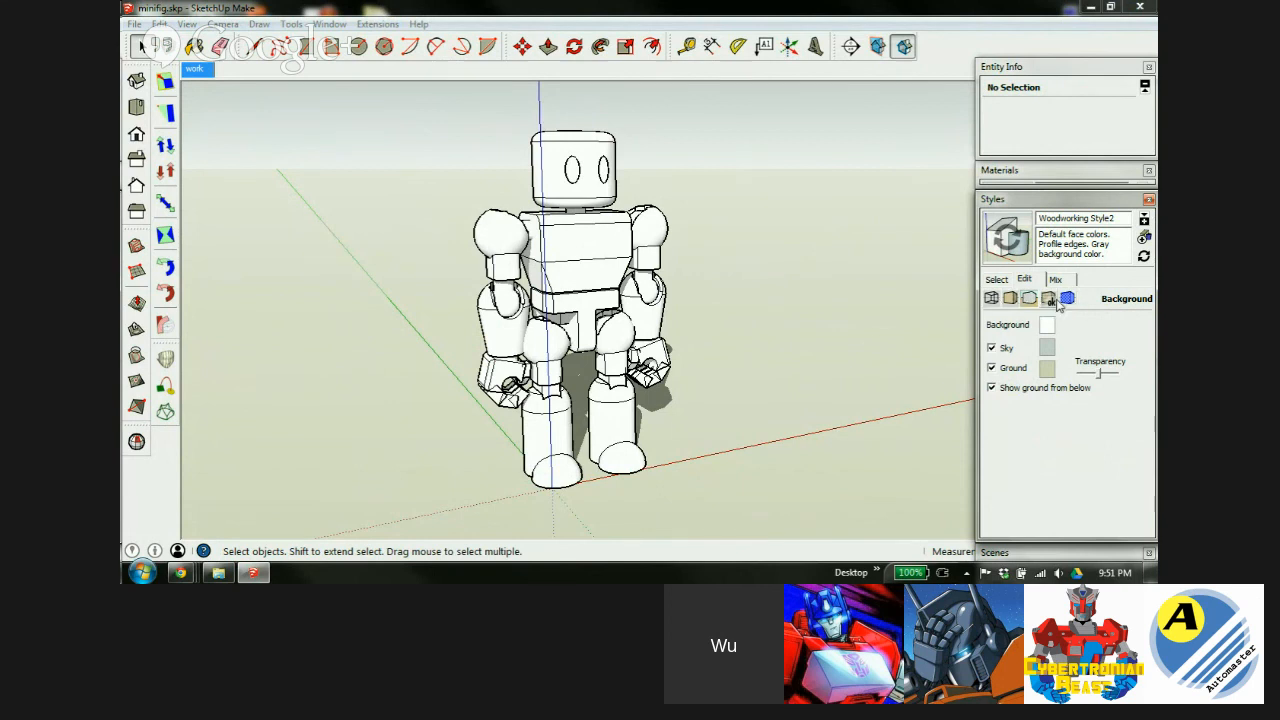
{"action": "left_click", "coordinate": [991, 299]}
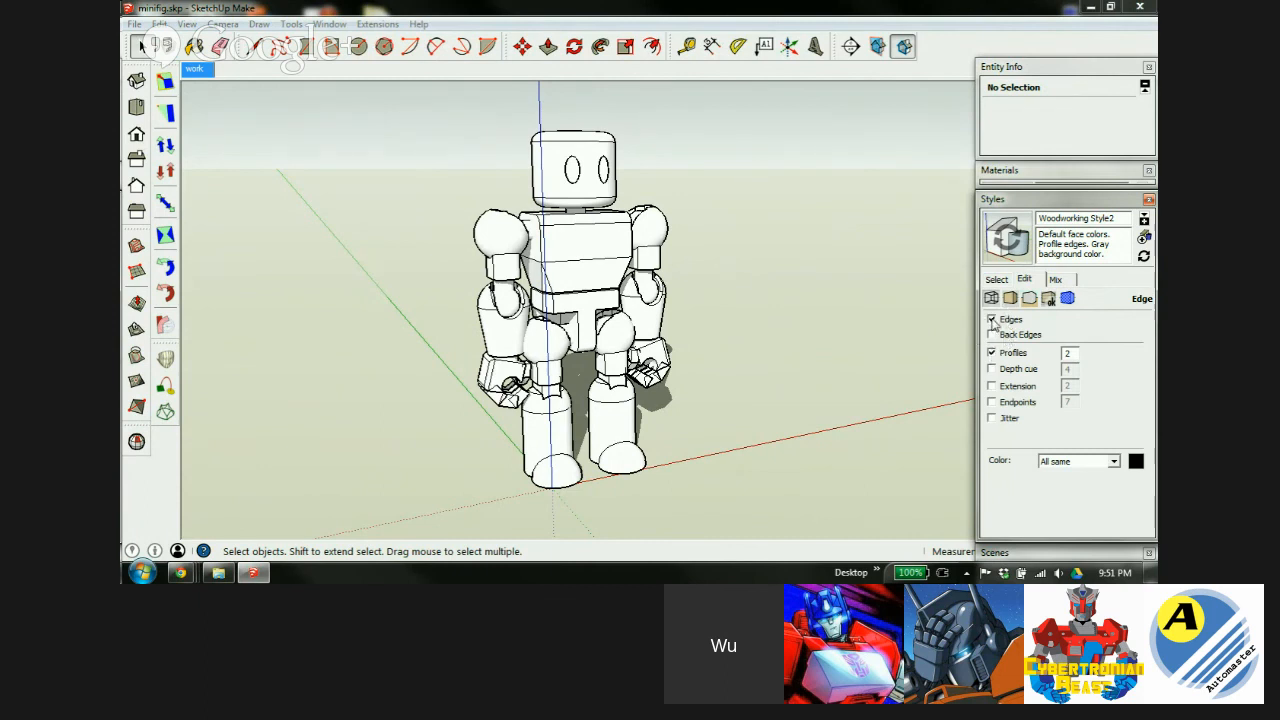
Toggle edges and back edges to compare, leaving edges on and back edges off.
{"action": "left_click", "coordinate": [992, 320]}
{"action": "left_click", "coordinate": [992, 320]}
{"action": "left_click", "coordinate": [992, 320]}
{"action": "left_click", "coordinate": [992, 320]}
{"action": "left_click", "coordinate": [992, 320]}
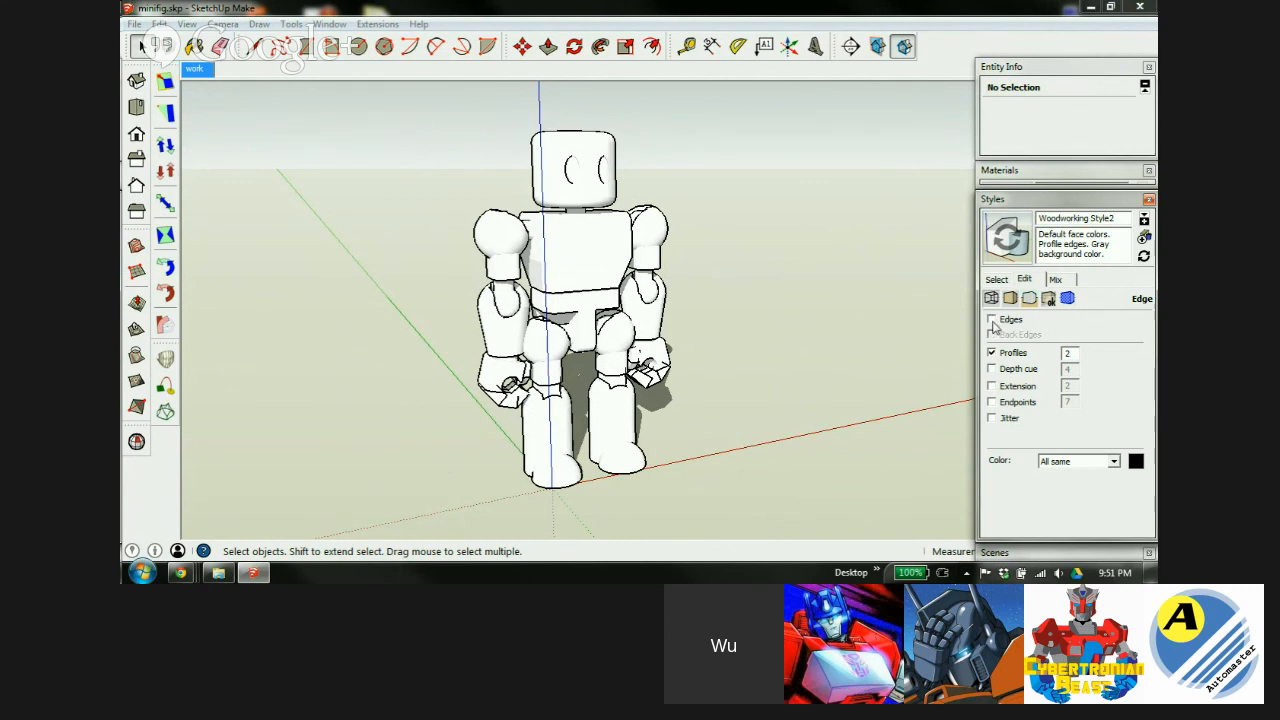
{"action": "left_click", "coordinate": [992, 320]}
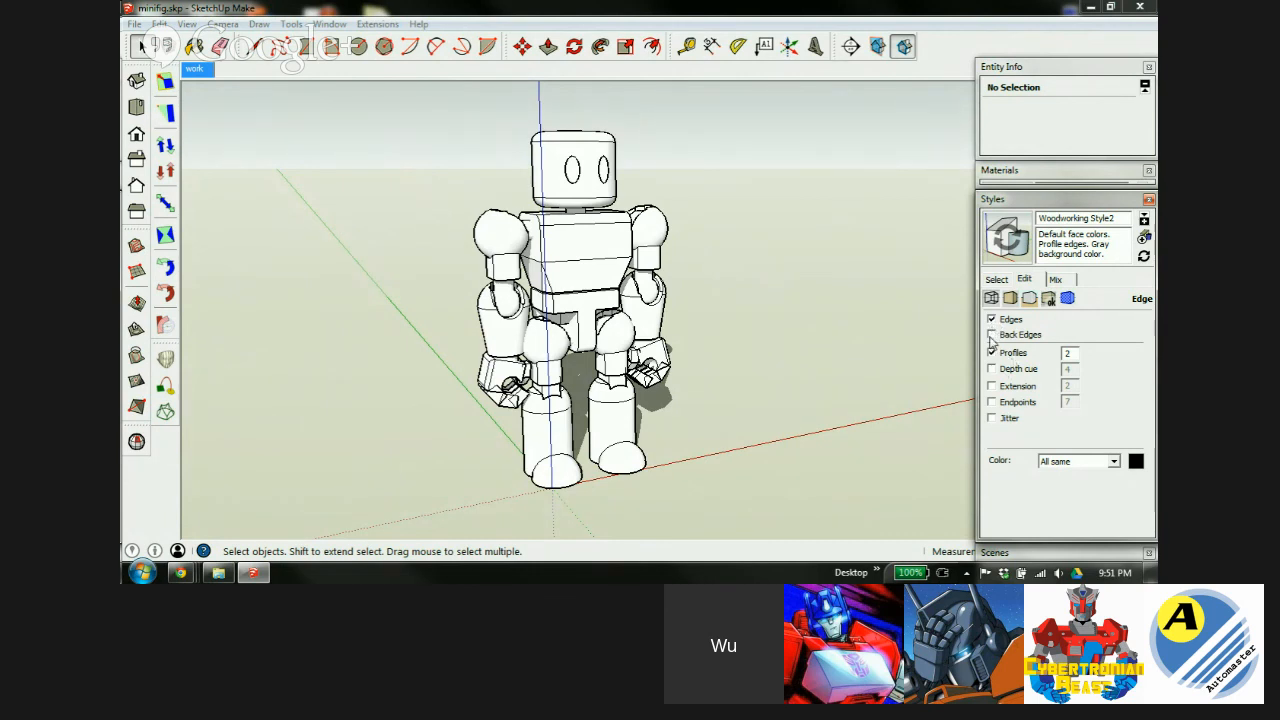
{"action": "left_click", "coordinate": [991, 335]}
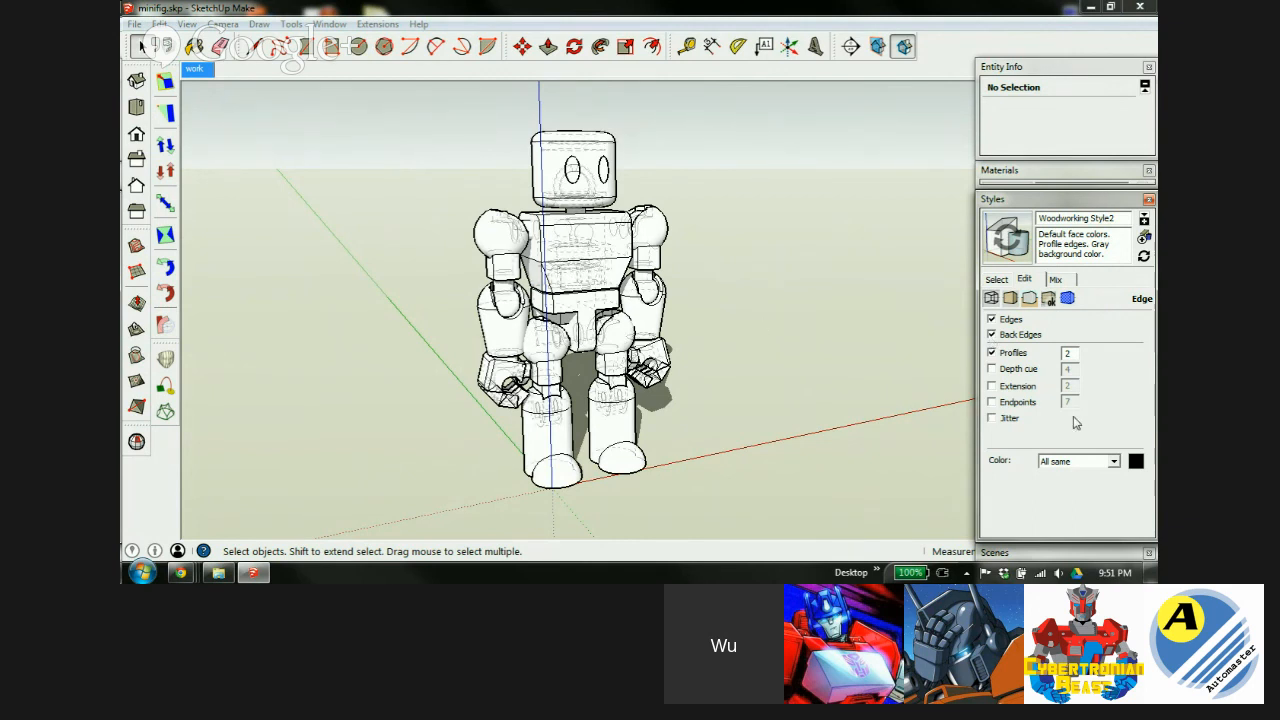
{"action": "left_click", "coordinate": [991, 335]}
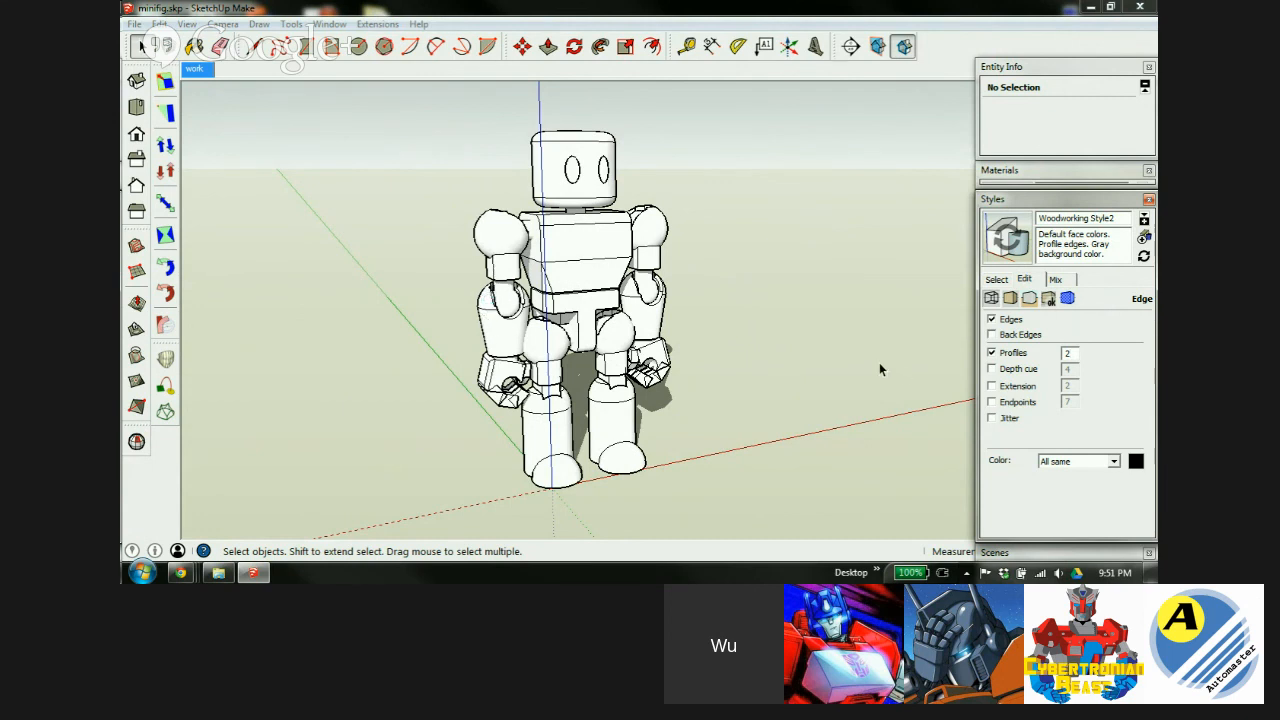
Try a profile thickness of 4, then settle on 3.
{"action": "double_click", "coordinate": [1067, 352]}
{"action": "type", "text": "4"}
{"action": "key", "text": "Return"}
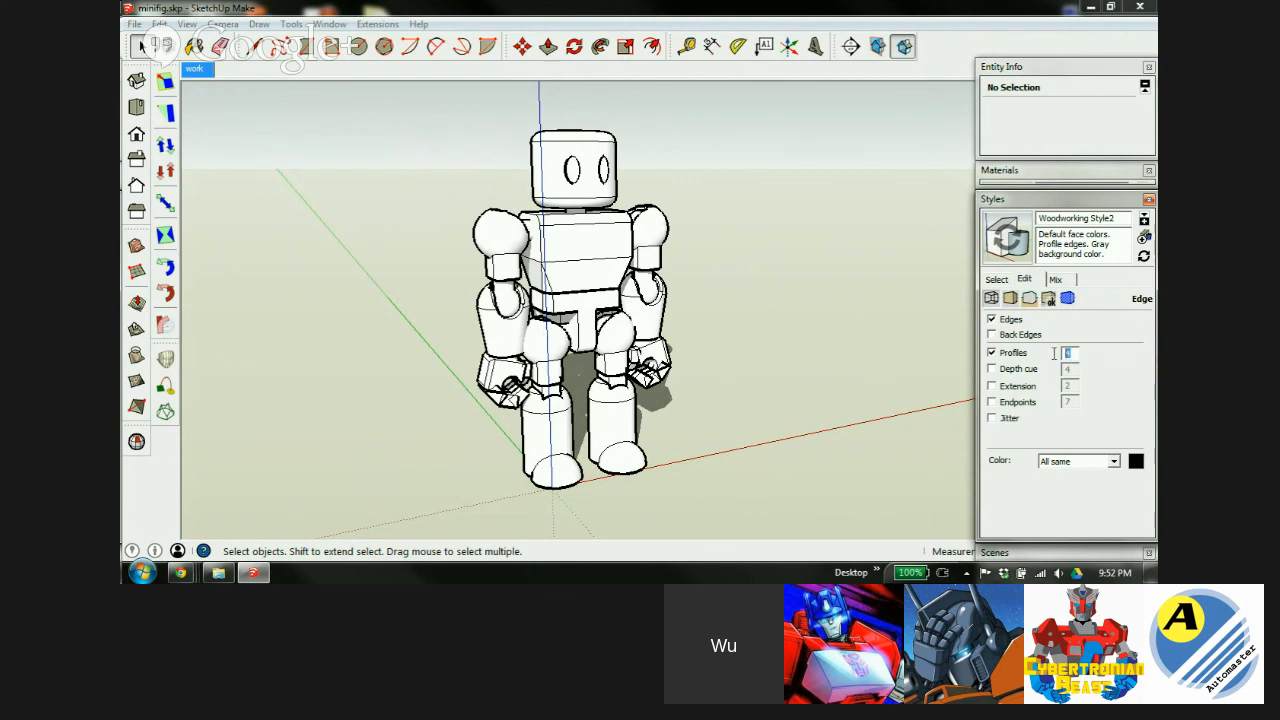
{"action": "key", "text": "Return"}
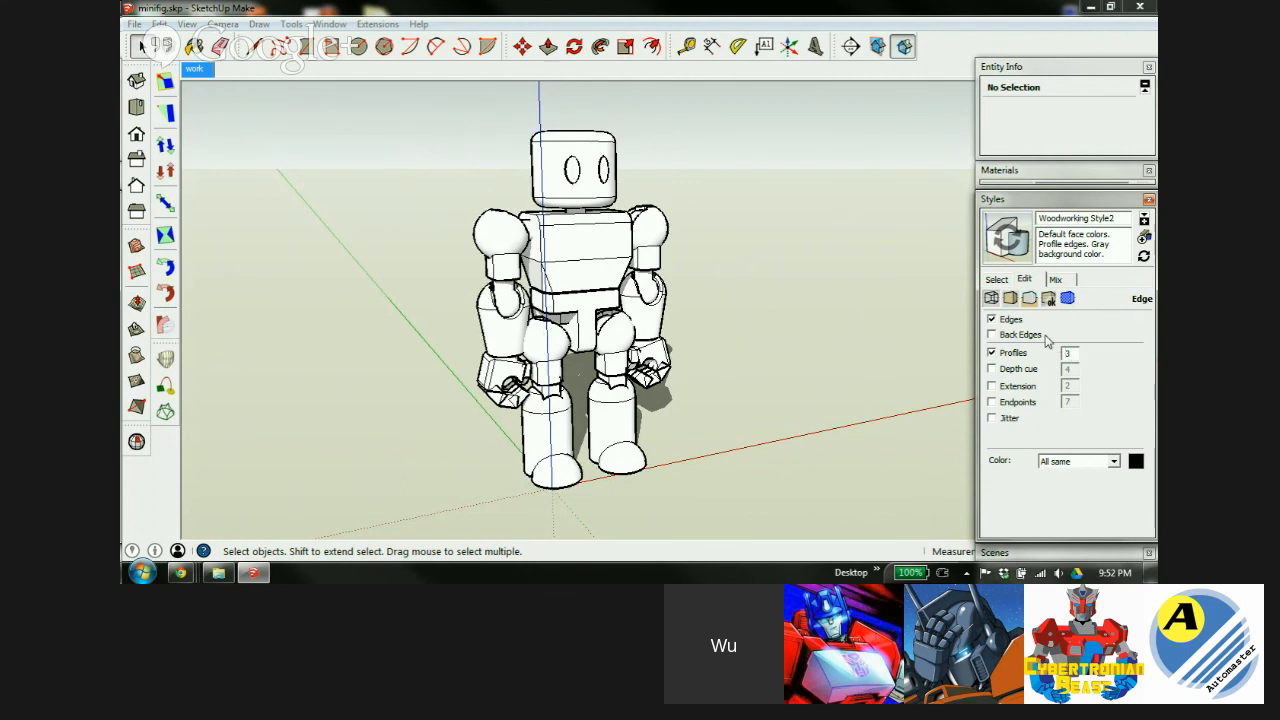
Compare edge weights with depth cue on and off, leaving depth cue off.
{"action": "left_click", "coordinate": [991, 369]}
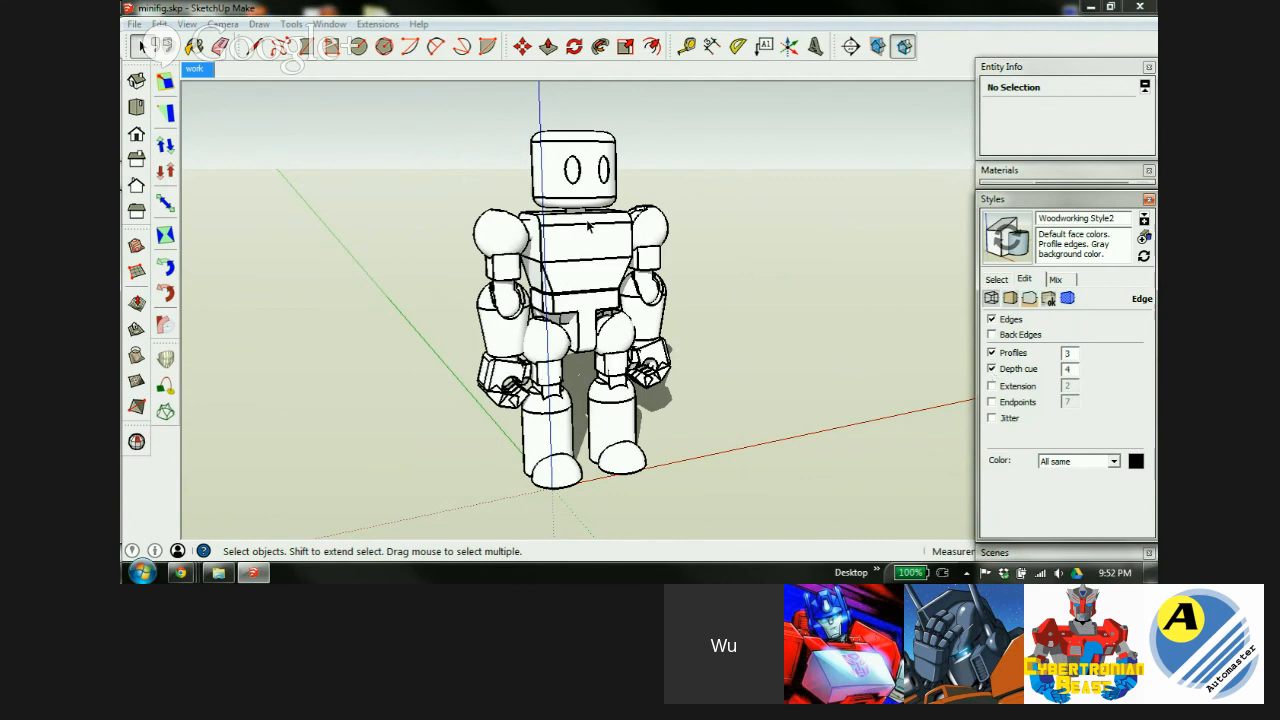
{"action": "scroll", "coordinate": [575, 227], "scroll_direction": "up", "scroll_amount": 5}
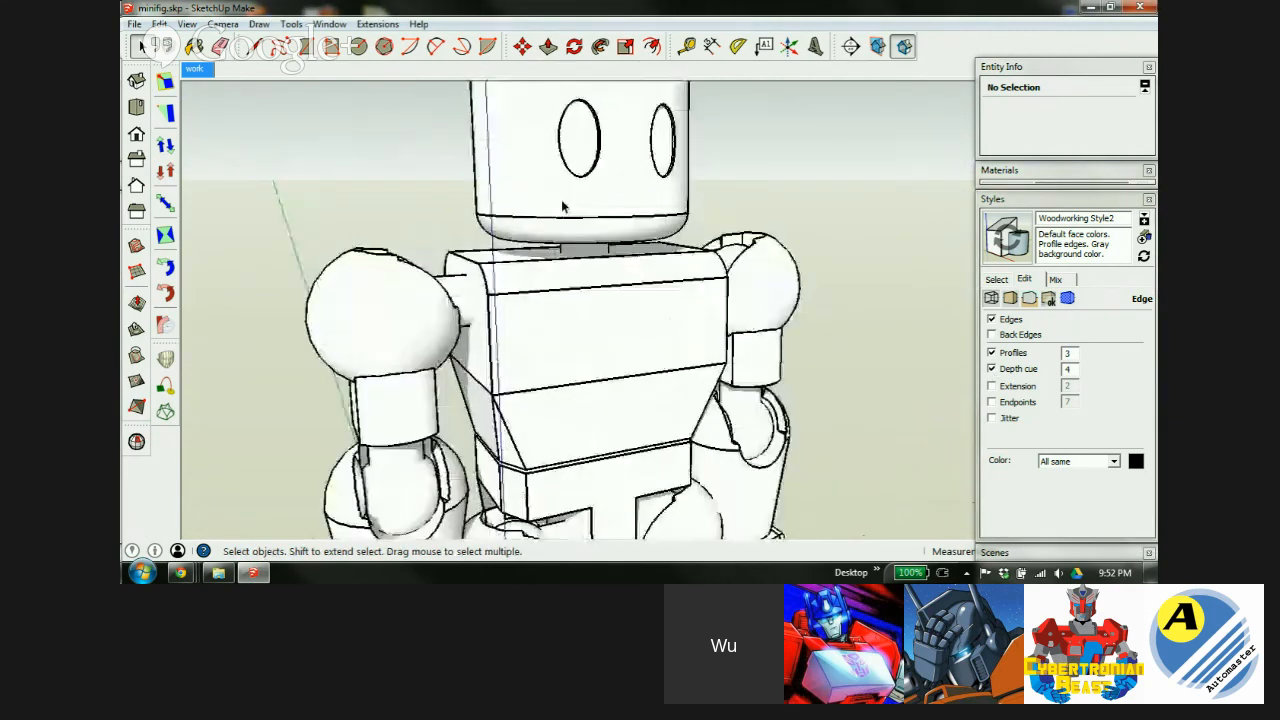
{"action": "scroll", "coordinate": [602, 332], "scroll_direction": "up", "scroll_amount": 5}
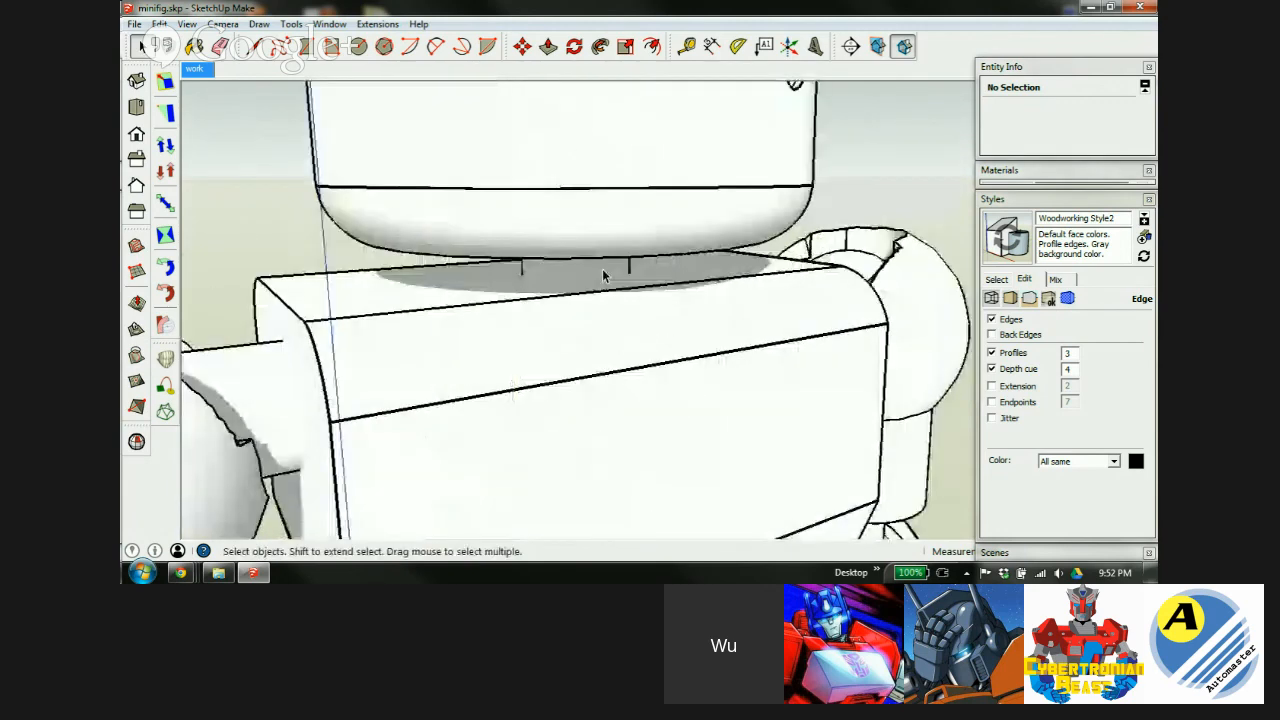
{"action": "mouse_move", "coordinate": [602, 334]}
{"action": "middle_mouse_down"}
{"action": "mouse_move", "coordinate": [606, 286]}
{"action": "mouse_move", "coordinate": [610, 305]}
{"action": "middle_mouse_up"}
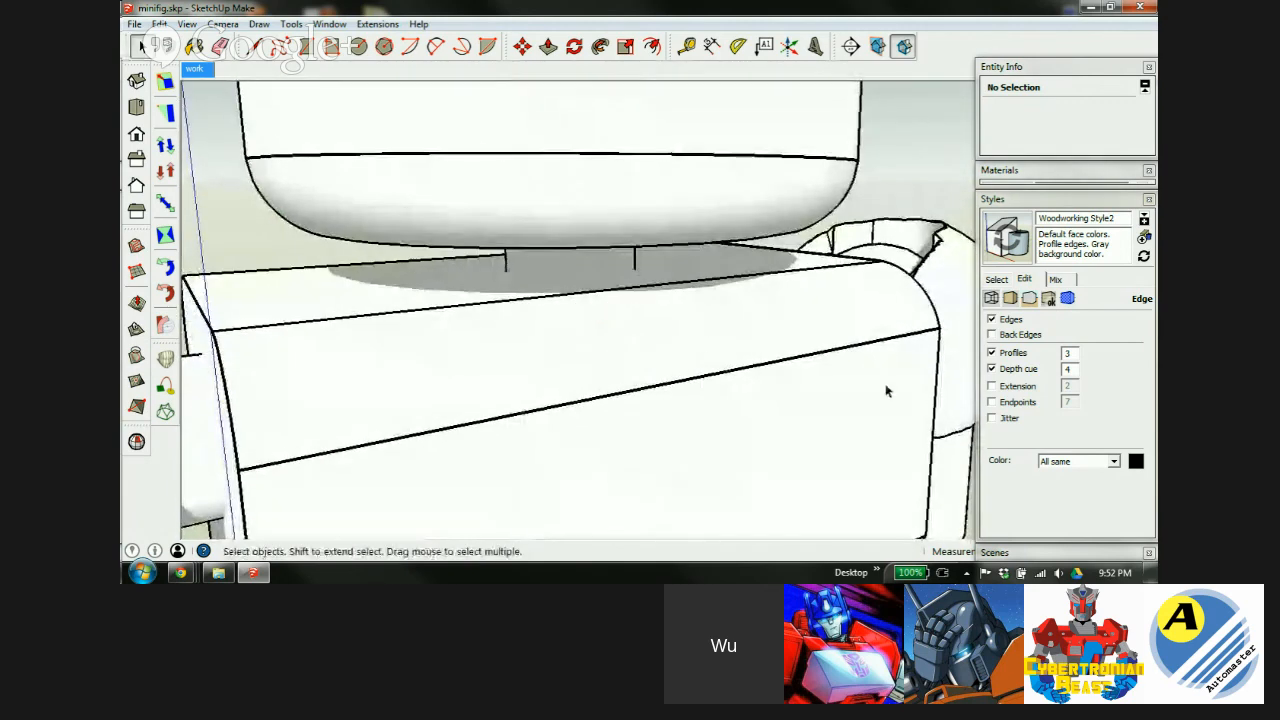
{"action": "left_click", "coordinate": [991, 369]}
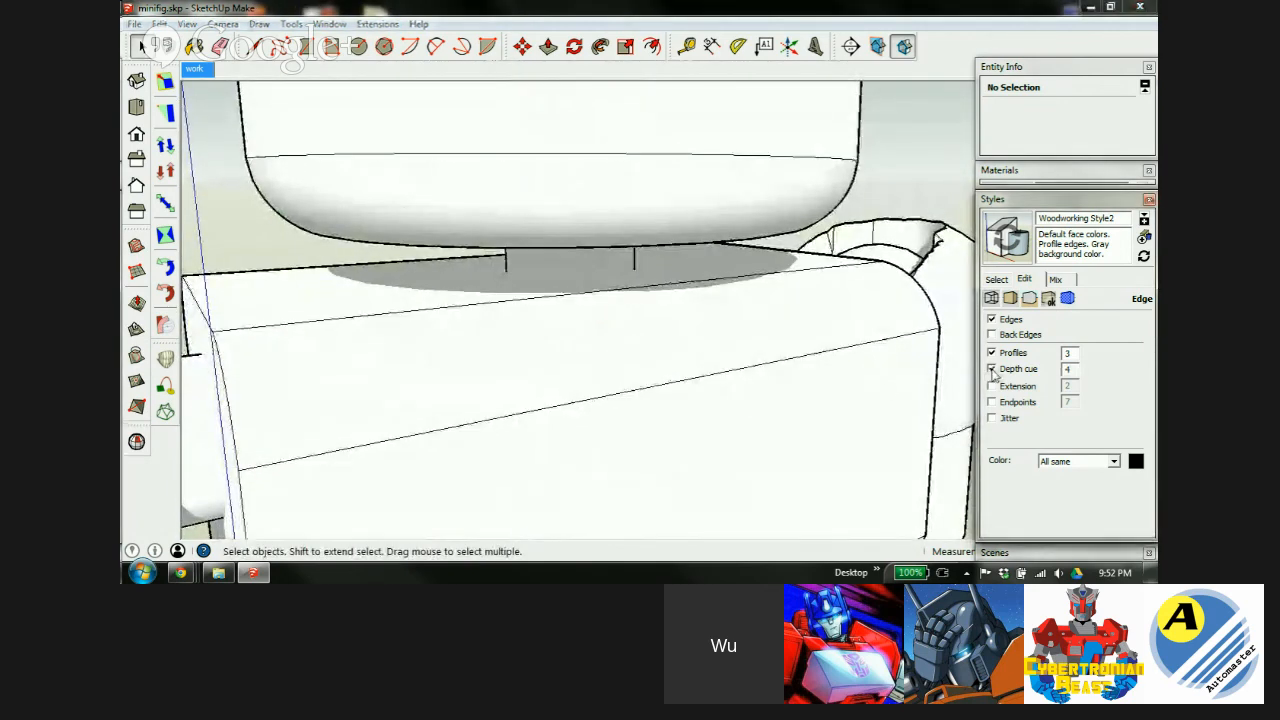
{"action": "left_click", "coordinate": [991, 369]}
{"action": "left_click", "coordinate": [991, 369]}
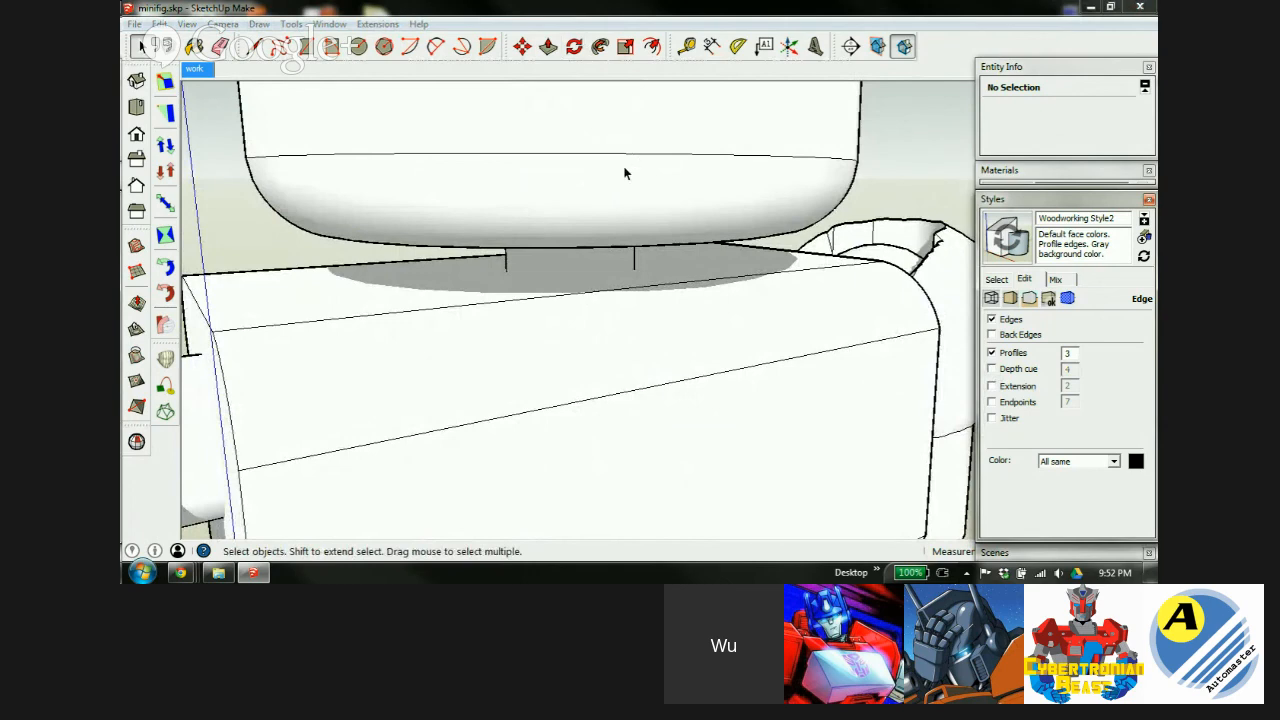
{"action": "middle_click_drag", "start_coordinate": [625, 168], "coordinate": [611, 183]}
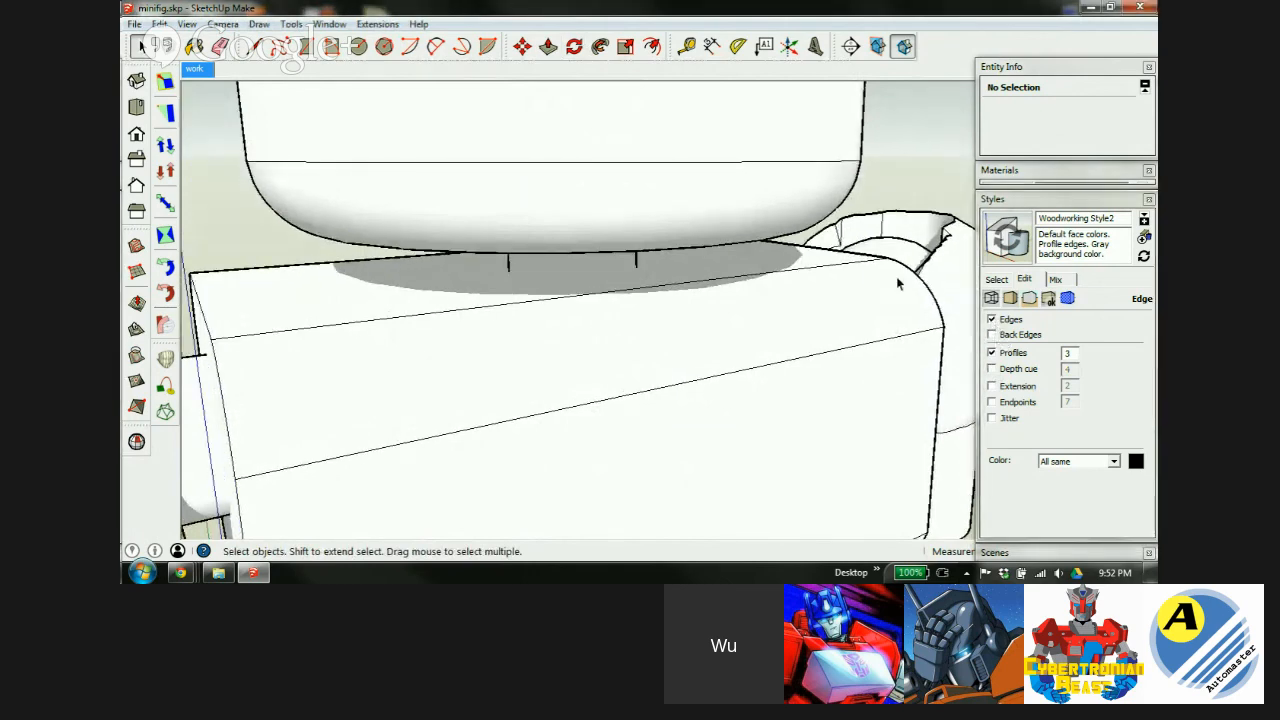
{"action": "scroll", "coordinate": [756, 212], "scroll_direction": "down", "scroll_amount": 3}
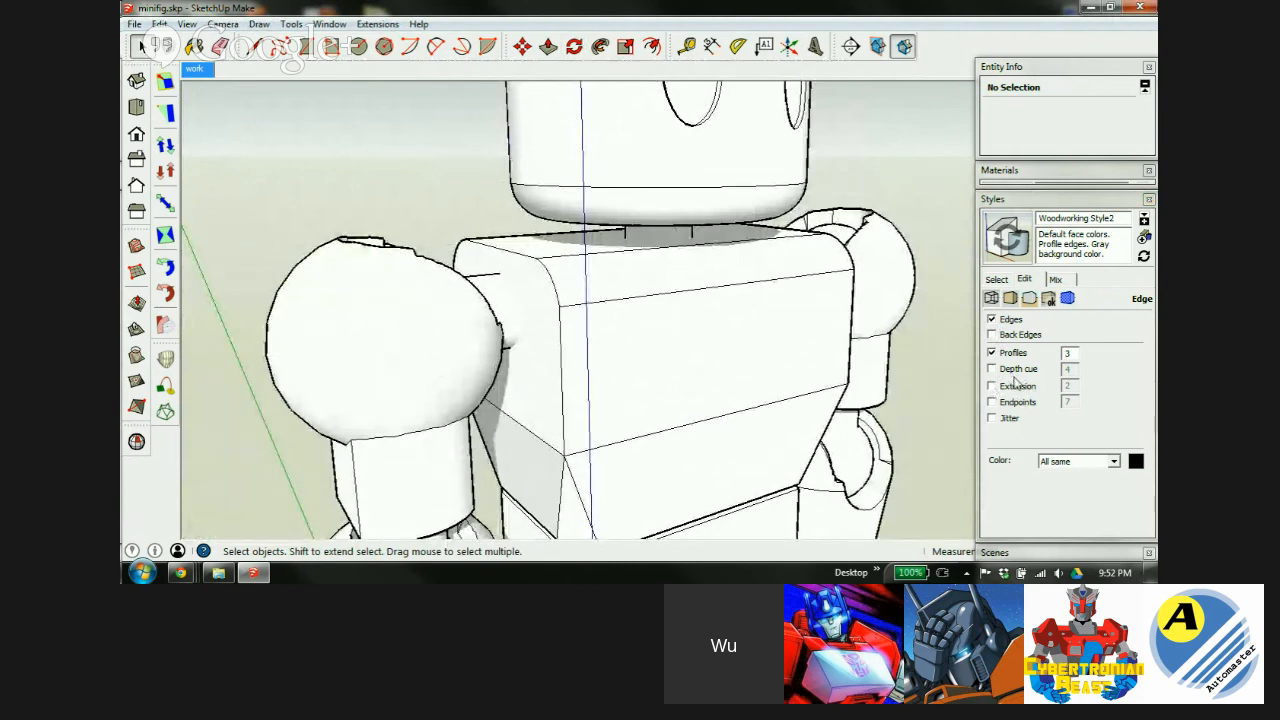
{"action": "left_click", "coordinate": [991, 369]}
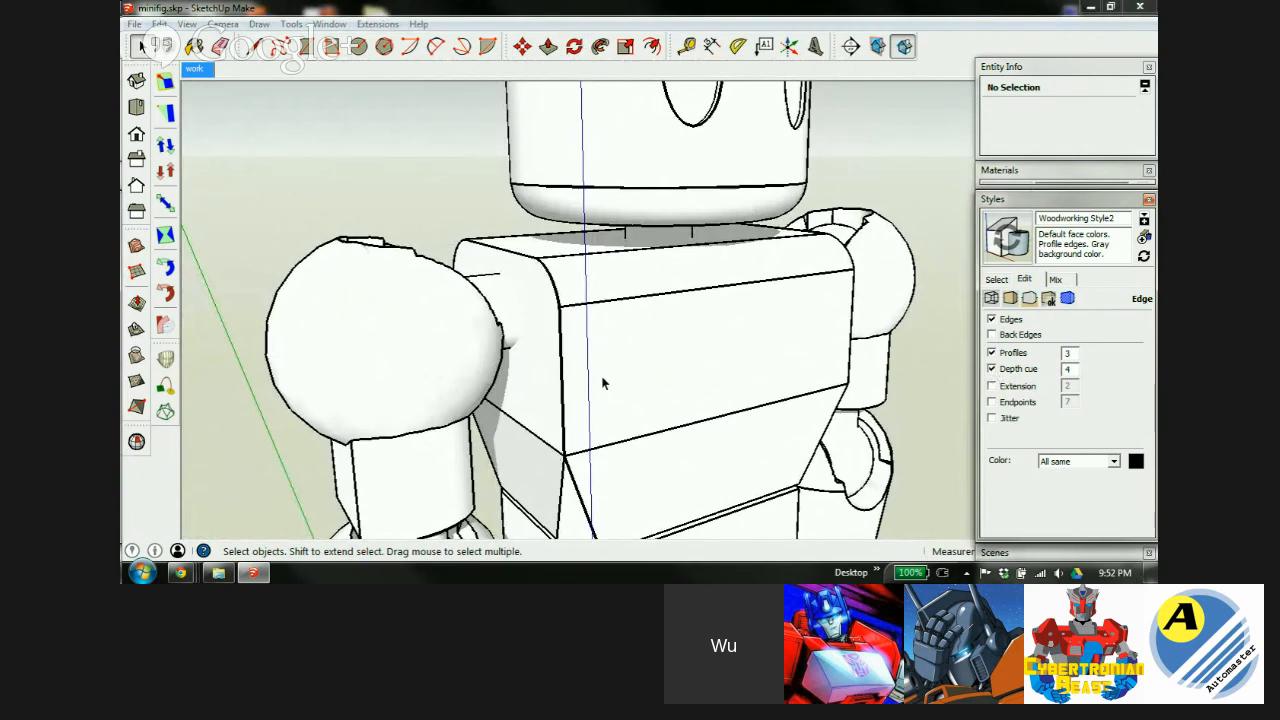
{"action": "left_click", "coordinate": [991, 369]}
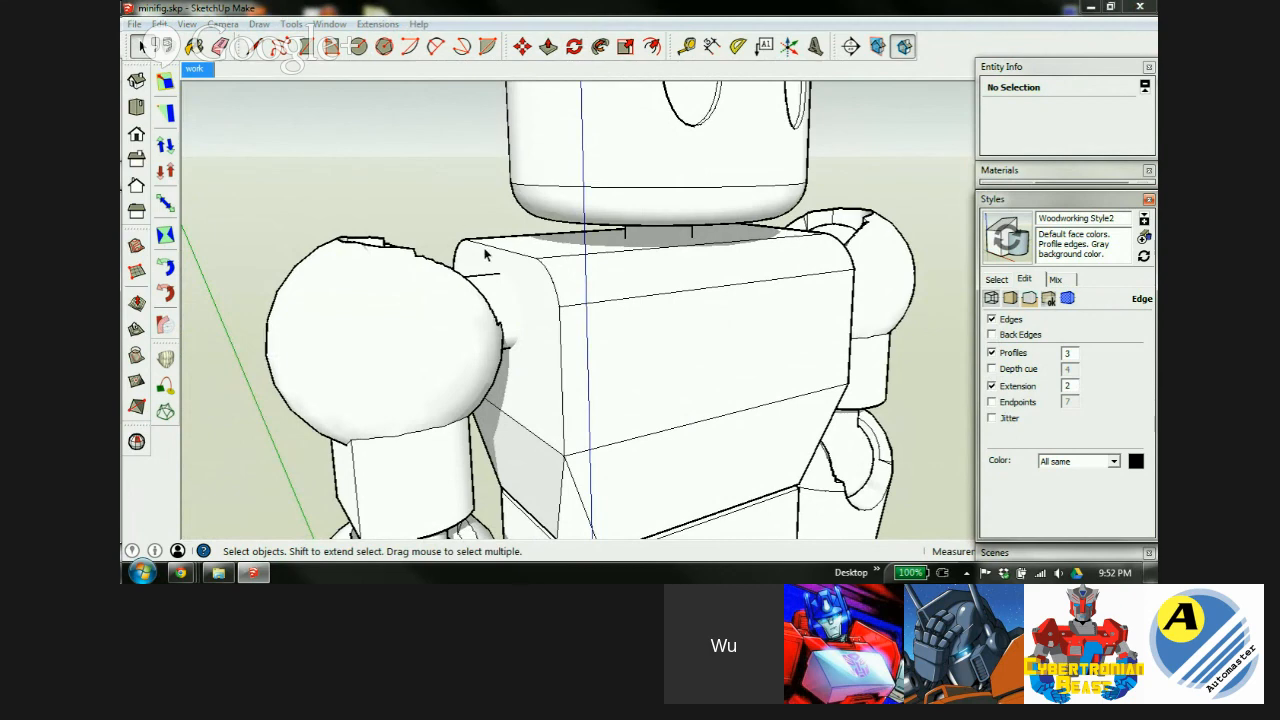
Turn off extension, and test then disable endpoints and jitter.
{"action": "left_click", "coordinate": [991, 386]}
{"action": "left_click", "coordinate": [991, 402]}
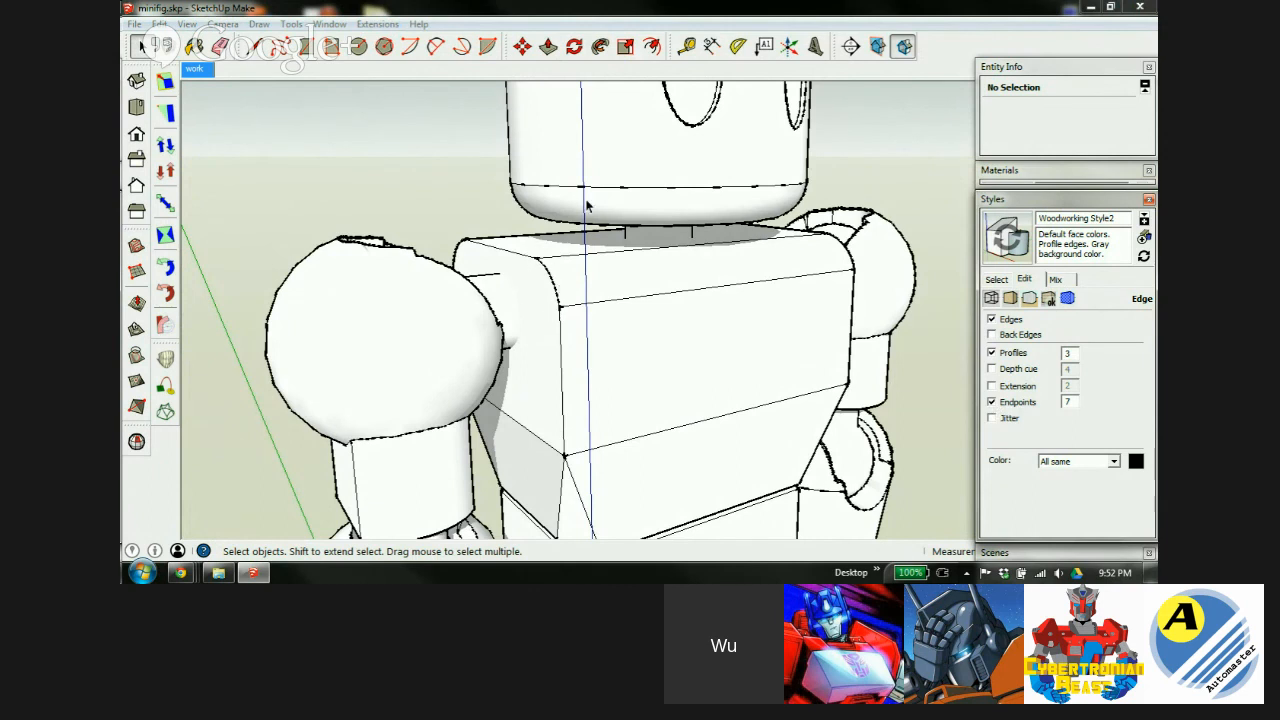
{"action": "left_click", "coordinate": [991, 402]}
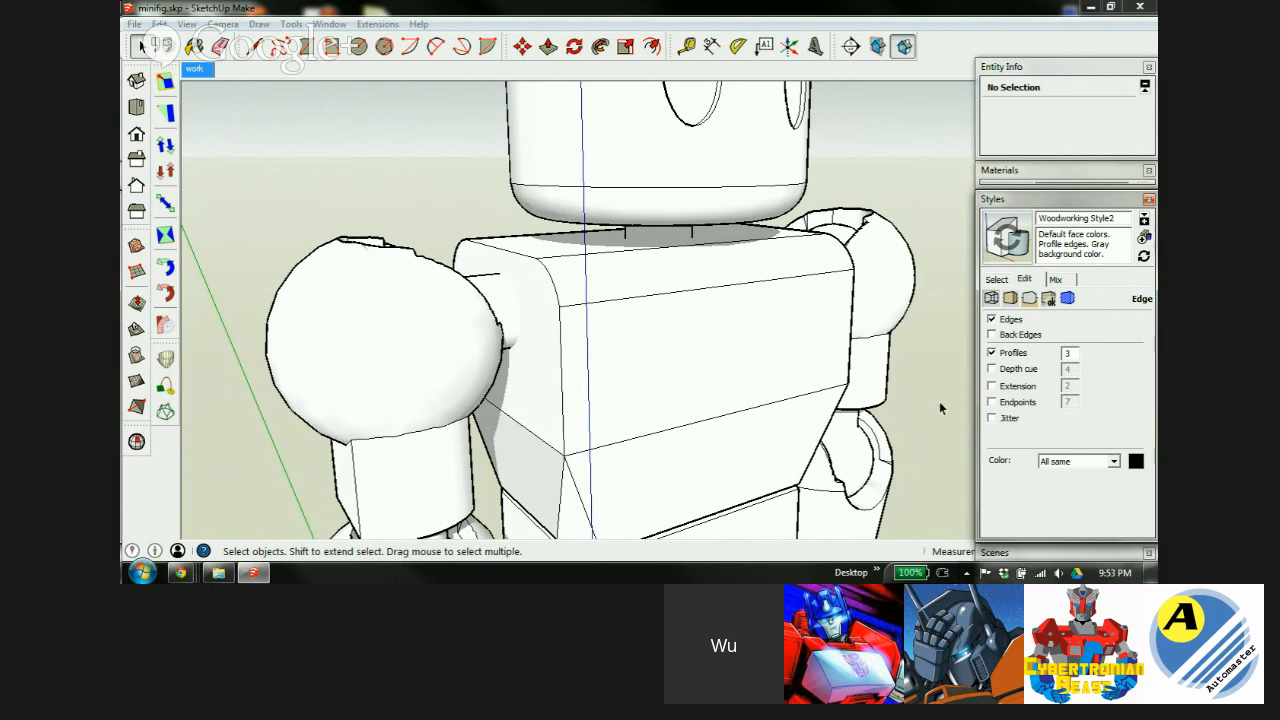
{"action": "left_click", "coordinate": [991, 419]}
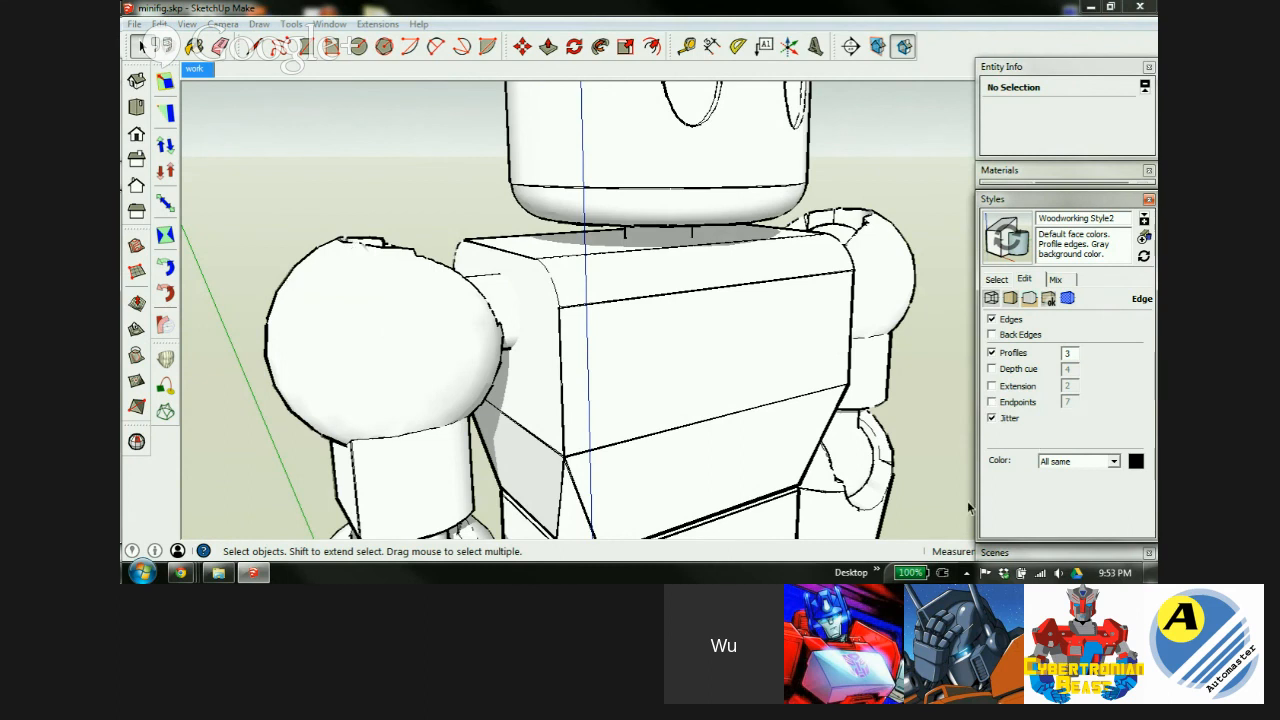
{"action": "left_click", "coordinate": [991, 419]}
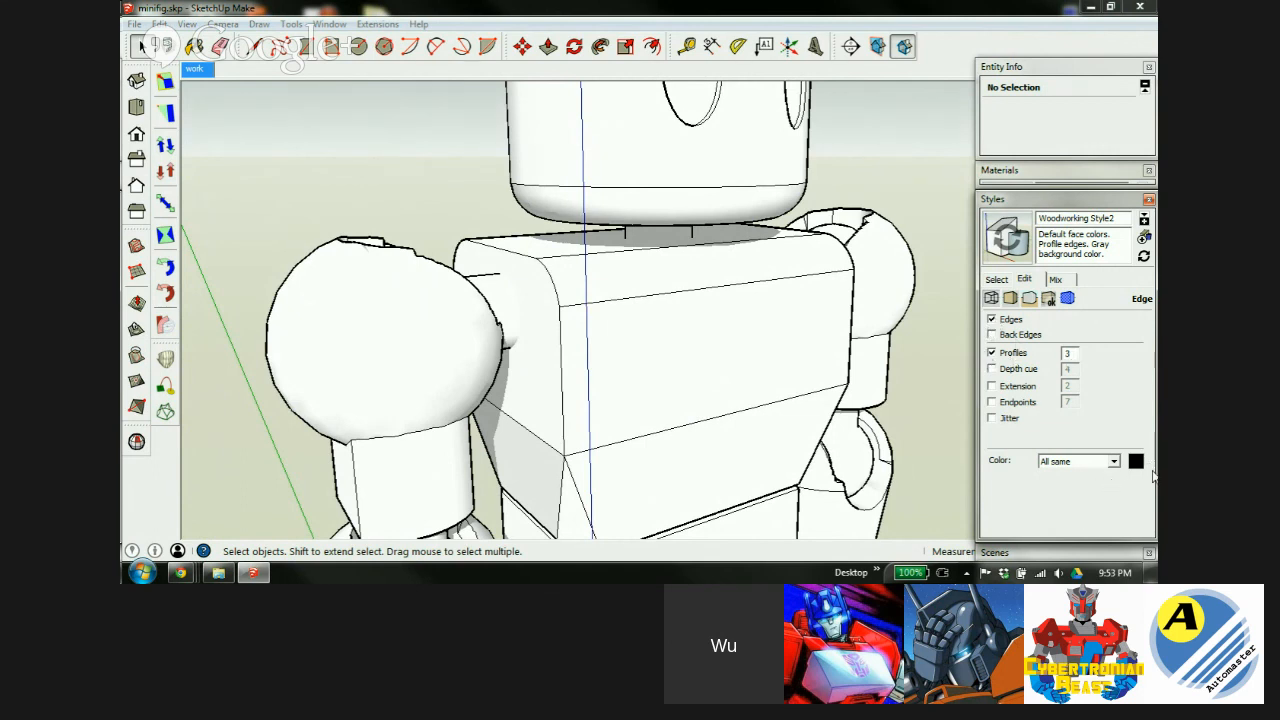
{"action": "left_click", "coordinate": [1010, 299]}
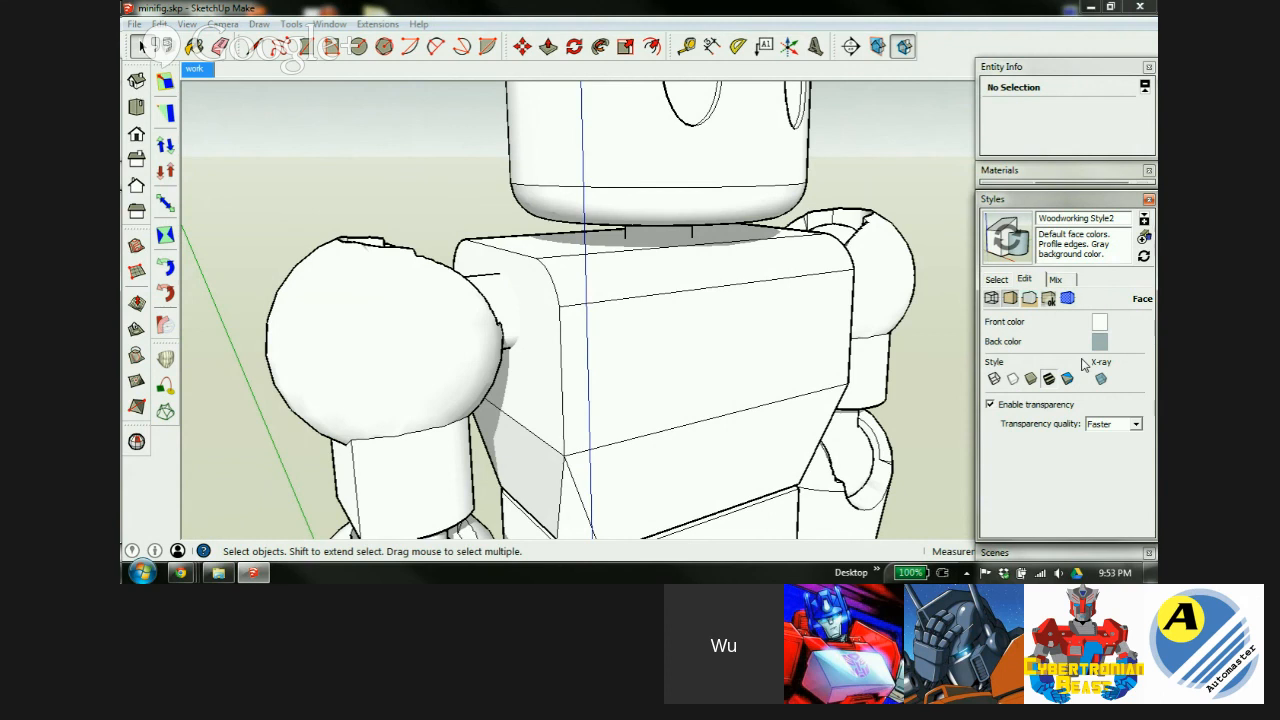
Compare the wireframe and hidden-line face styles against shaded display.
{"action": "left_click", "coordinate": [994, 380]}
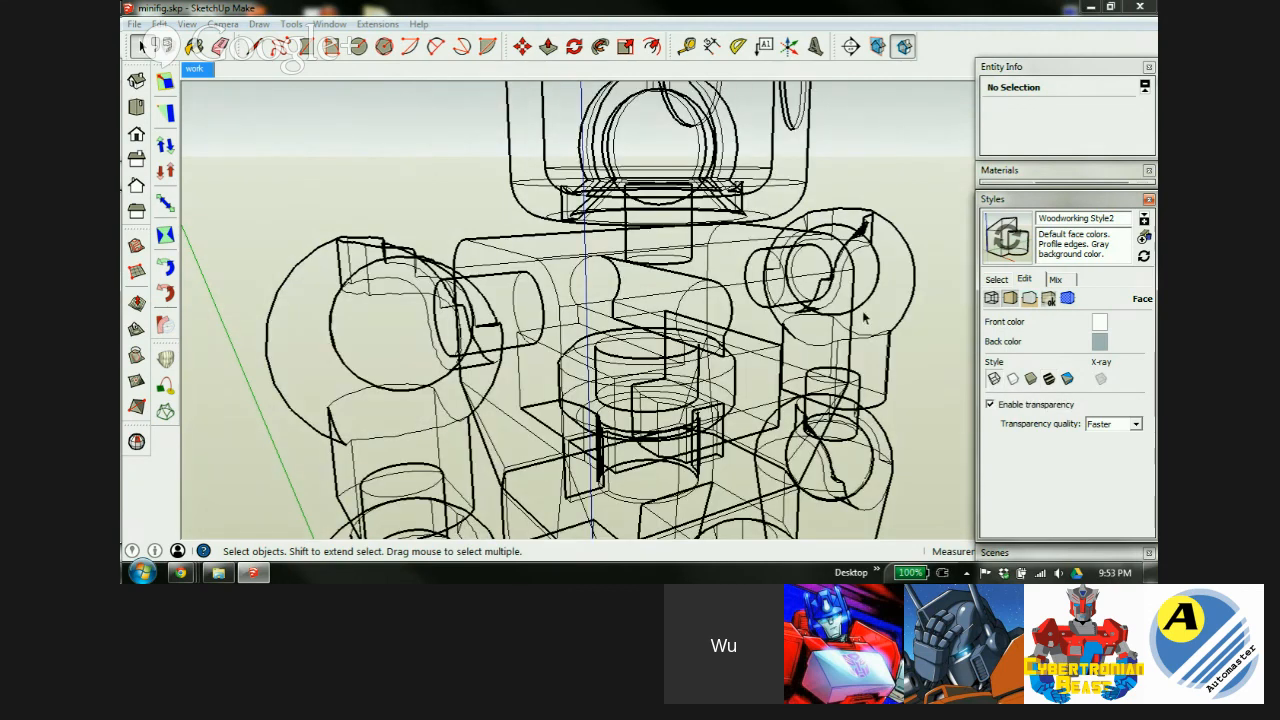
{"action": "left_click", "coordinate": [1012, 380]}
{"action": "left_click", "coordinate": [1030, 380]}
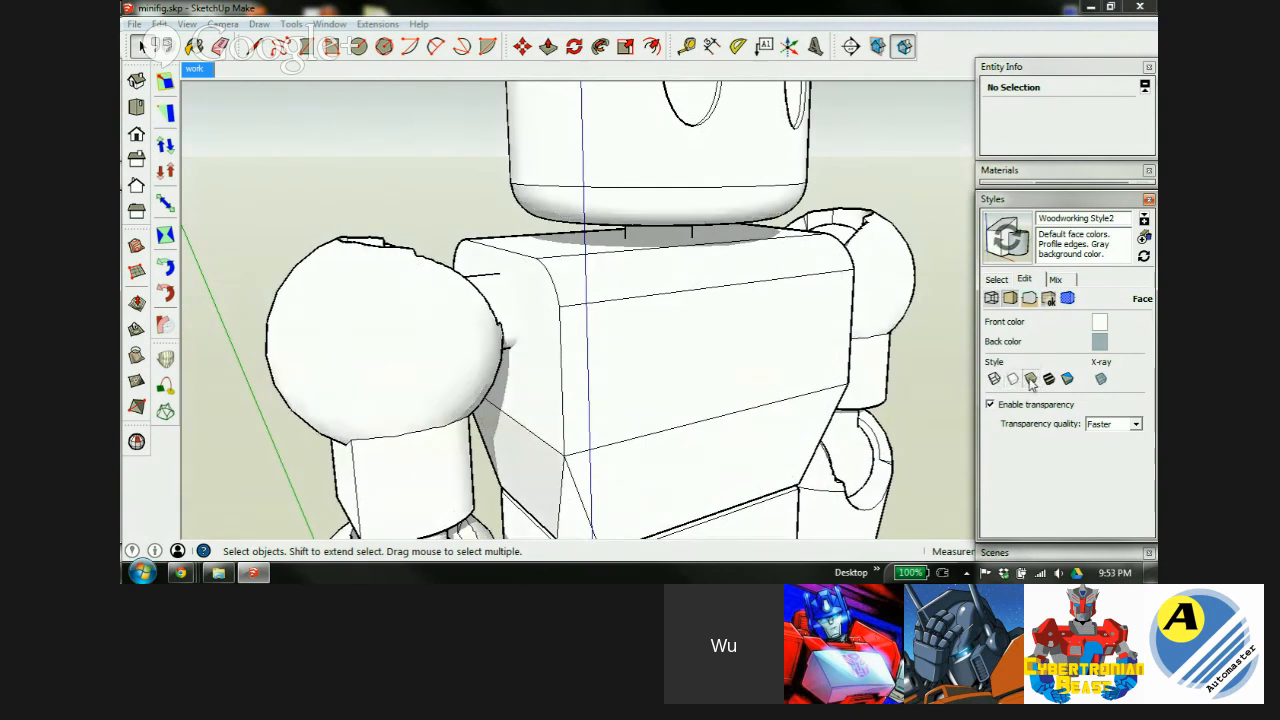
{"action": "left_click", "coordinate": [1013, 380]}
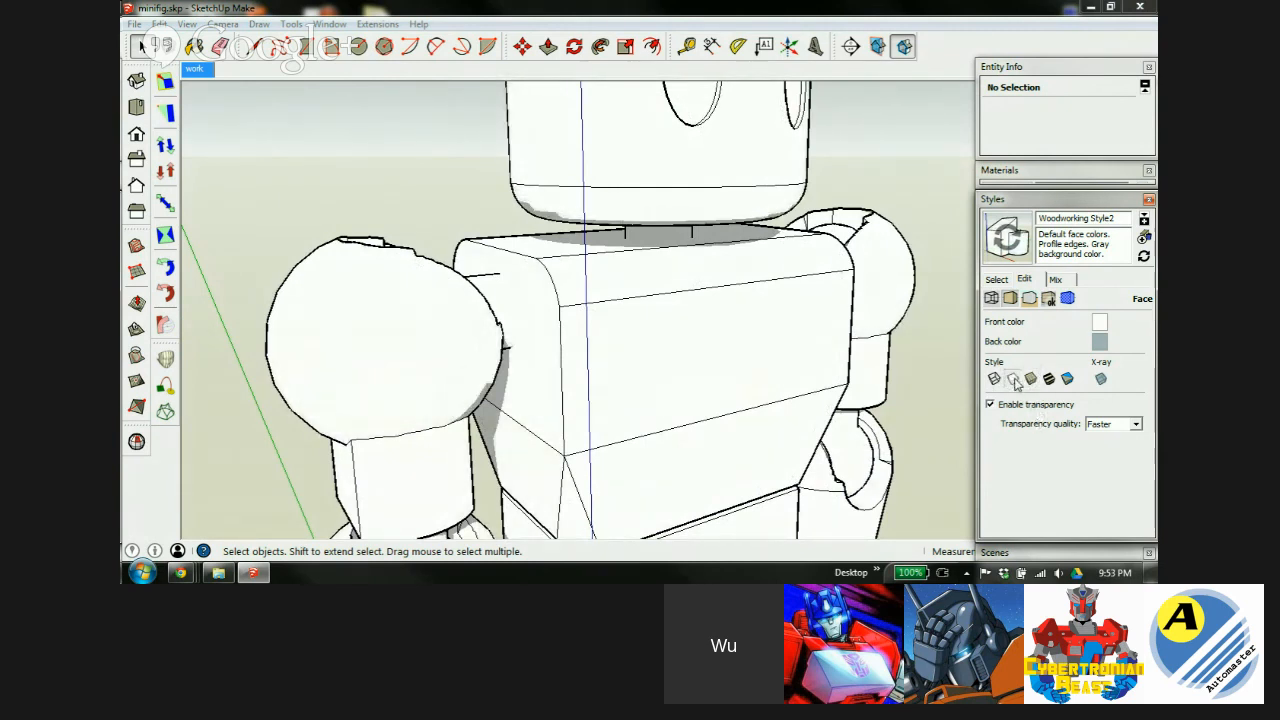
{"action": "left_click", "coordinate": [1030, 380]}
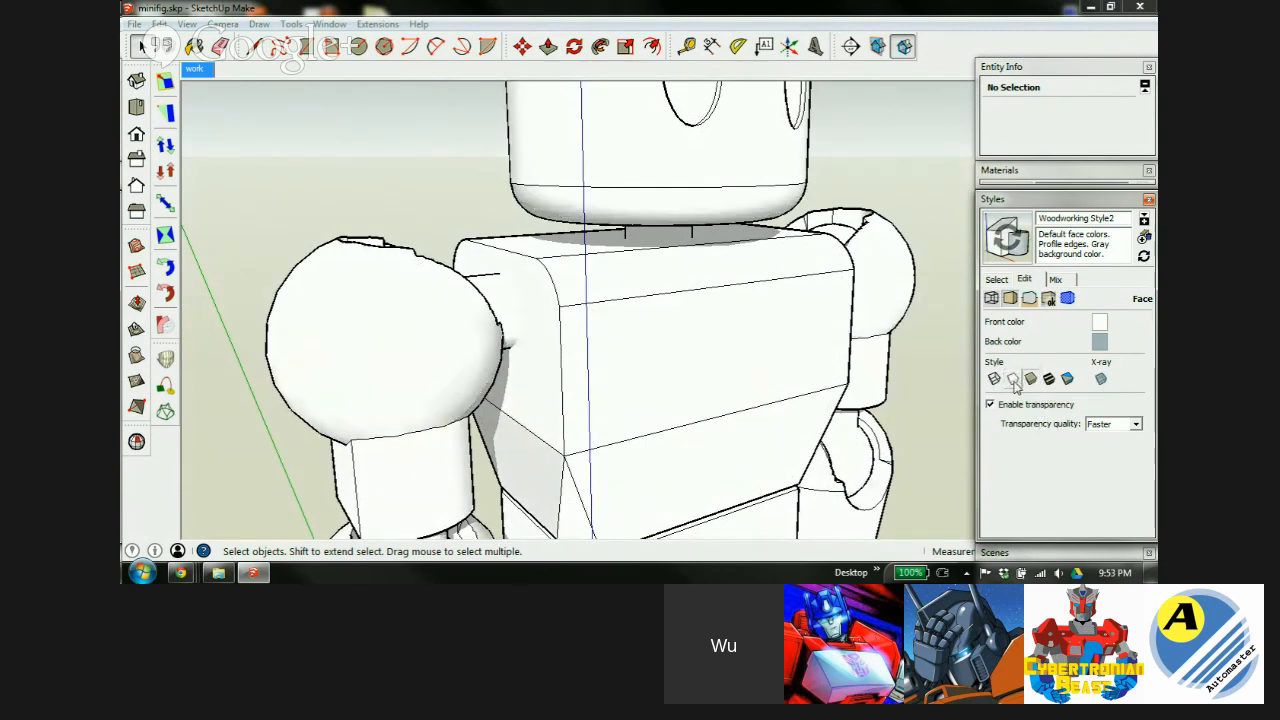
{"action": "left_click", "coordinate": [1013, 382]}
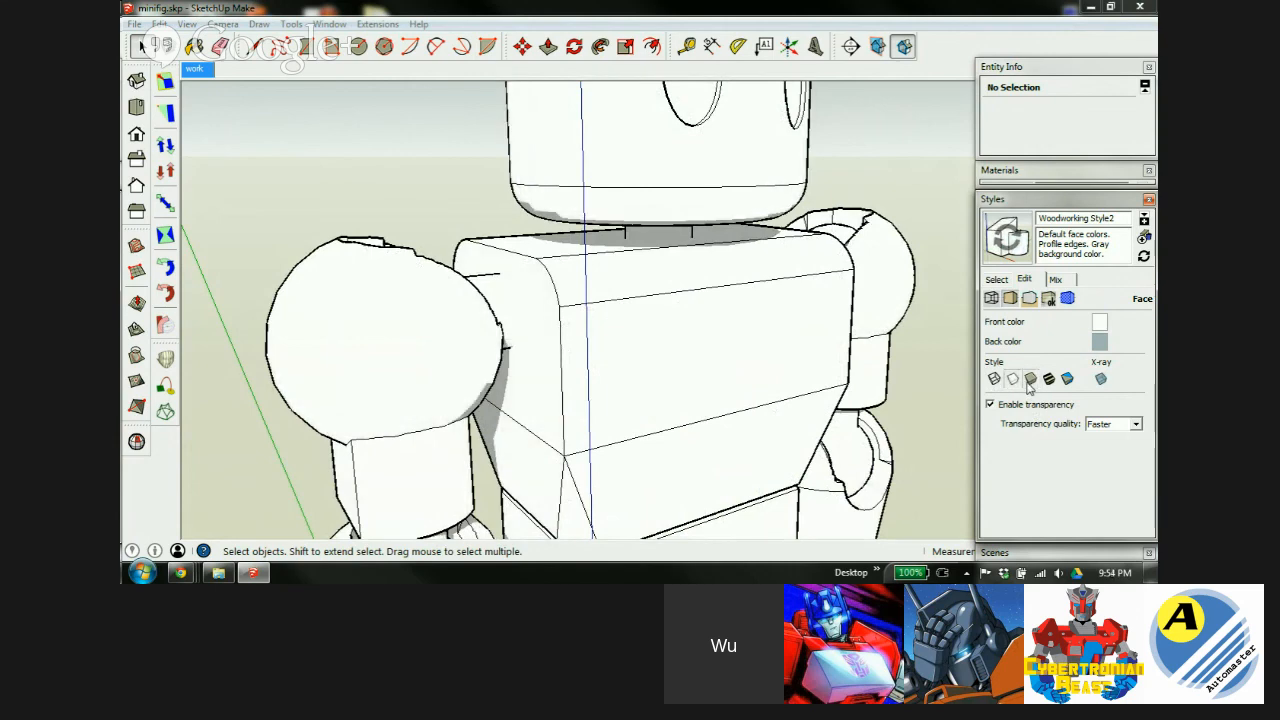
{"action": "left_click", "coordinate": [1030, 380]}
{"action": "left_click", "coordinate": [1013, 381]}
{"action": "left_click", "coordinate": [1030, 379]}
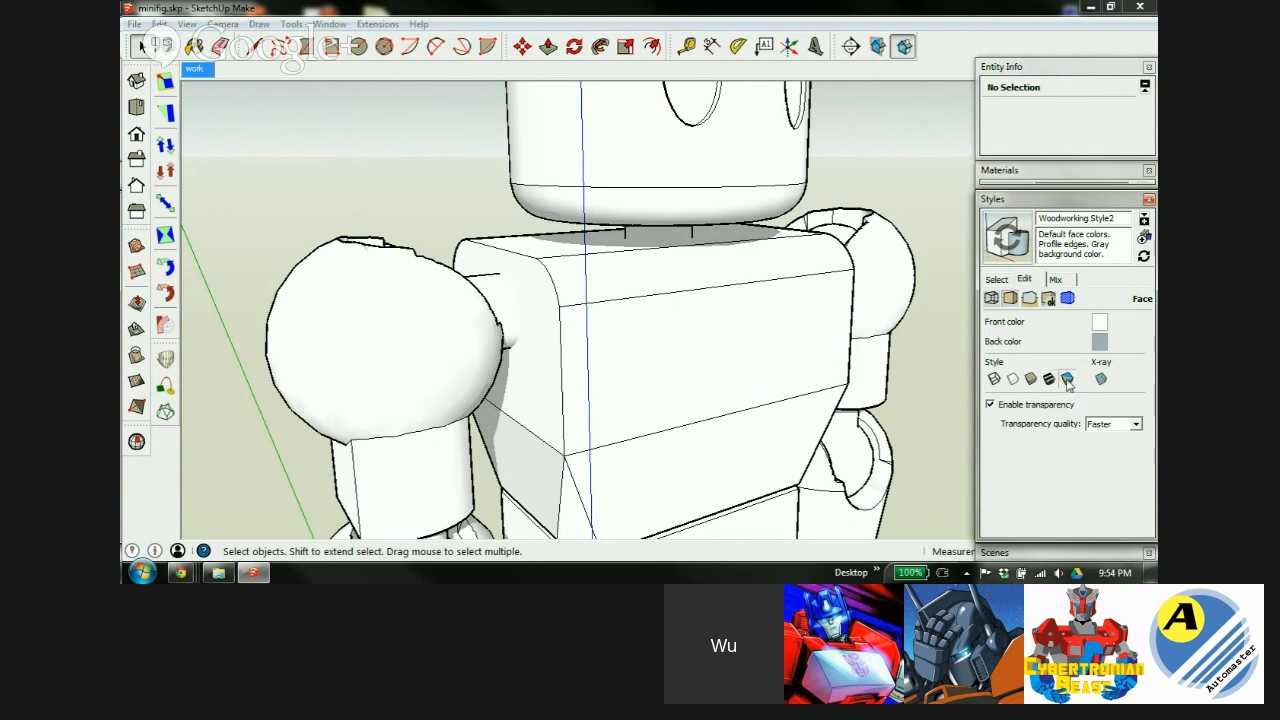
Test same-colour shading and X-ray, then settle on plain Shaded with X-ray off.
{"action": "left_click", "coordinate": [1066, 378]}
{"action": "left_click", "coordinate": [1102, 380]}
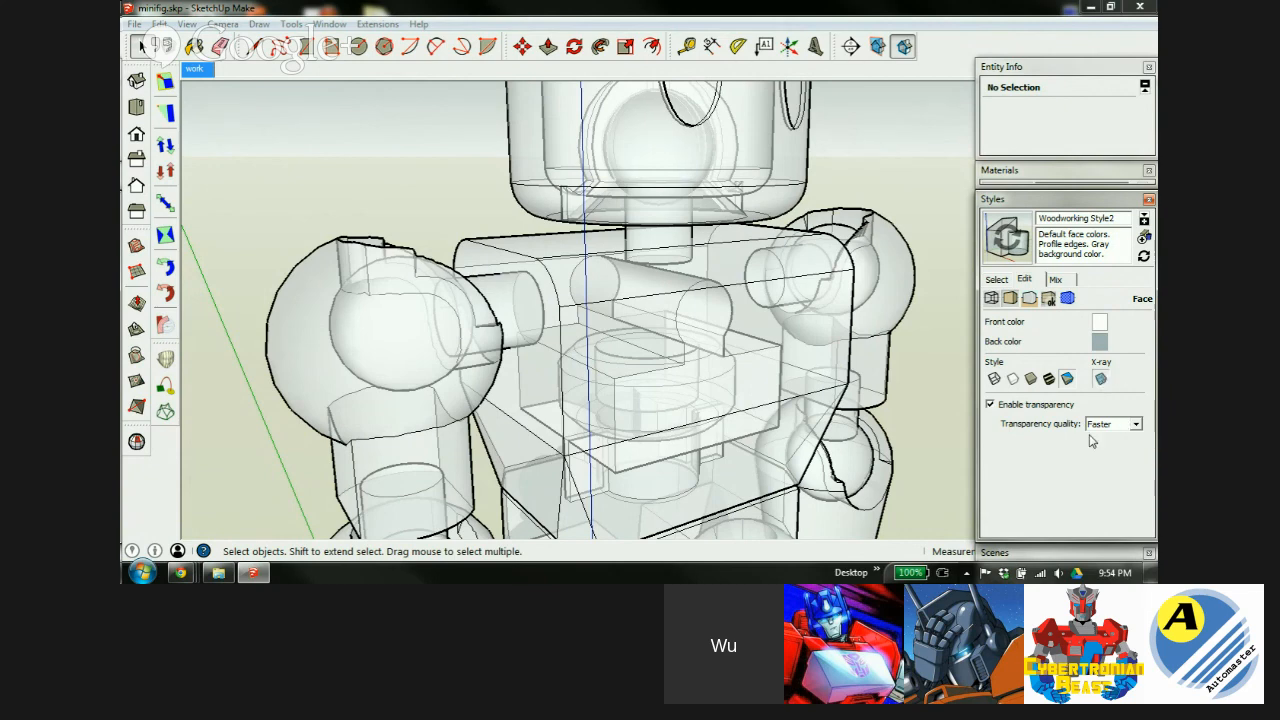
{"action": "left_click", "coordinate": [1101, 380]}
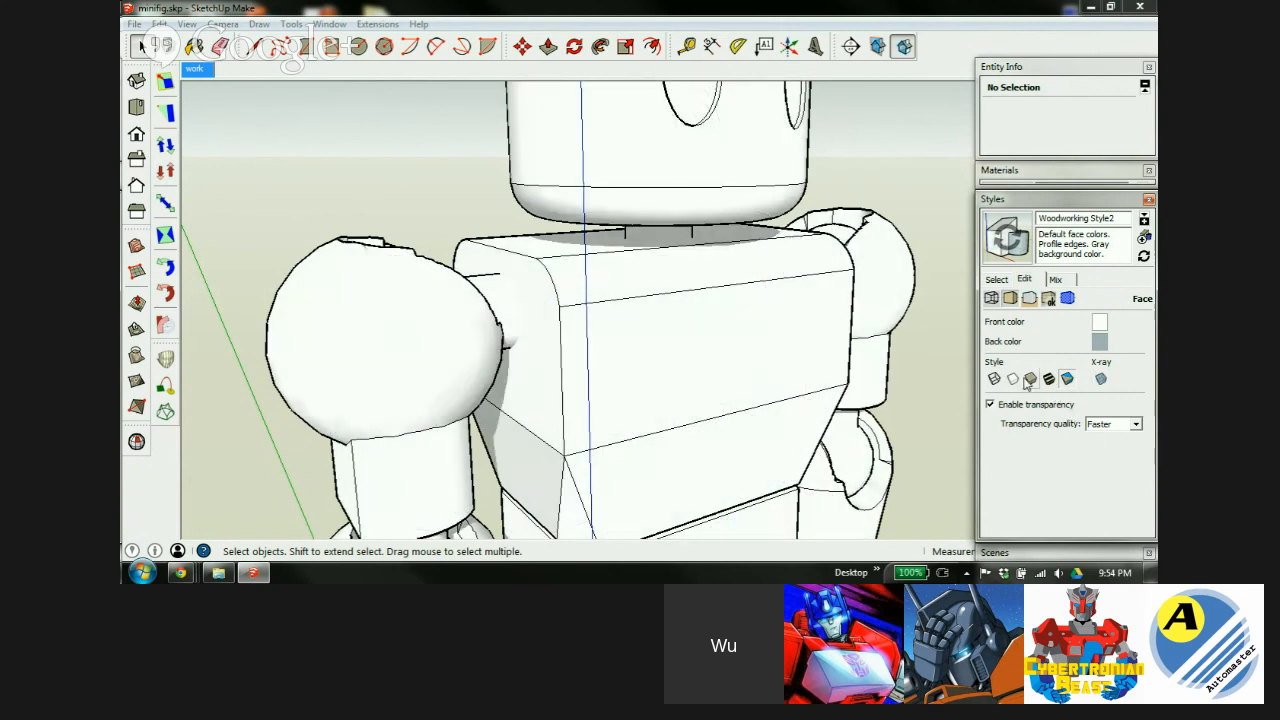
{"action": "left_click", "coordinate": [1031, 380]}
Set the background sky colour to light blue.
{"action": "left_click", "coordinate": [1030, 299]}
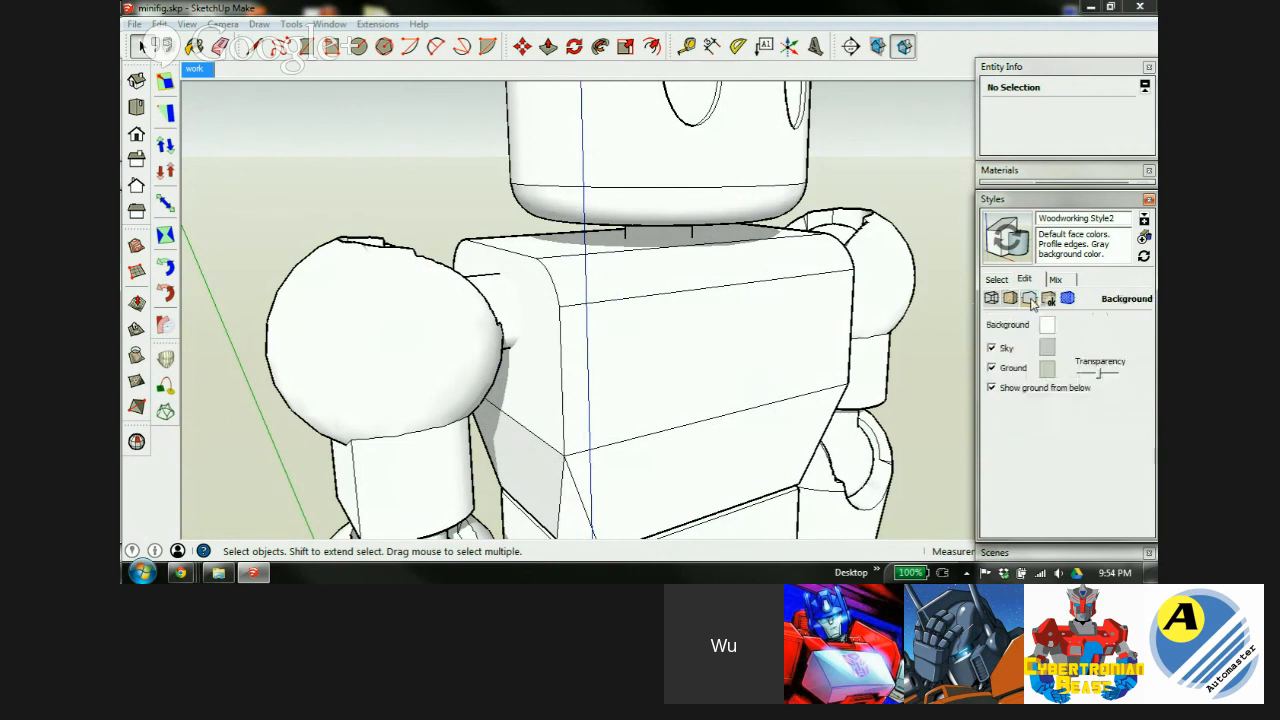
{"action": "left_click", "coordinate": [1046, 349]}
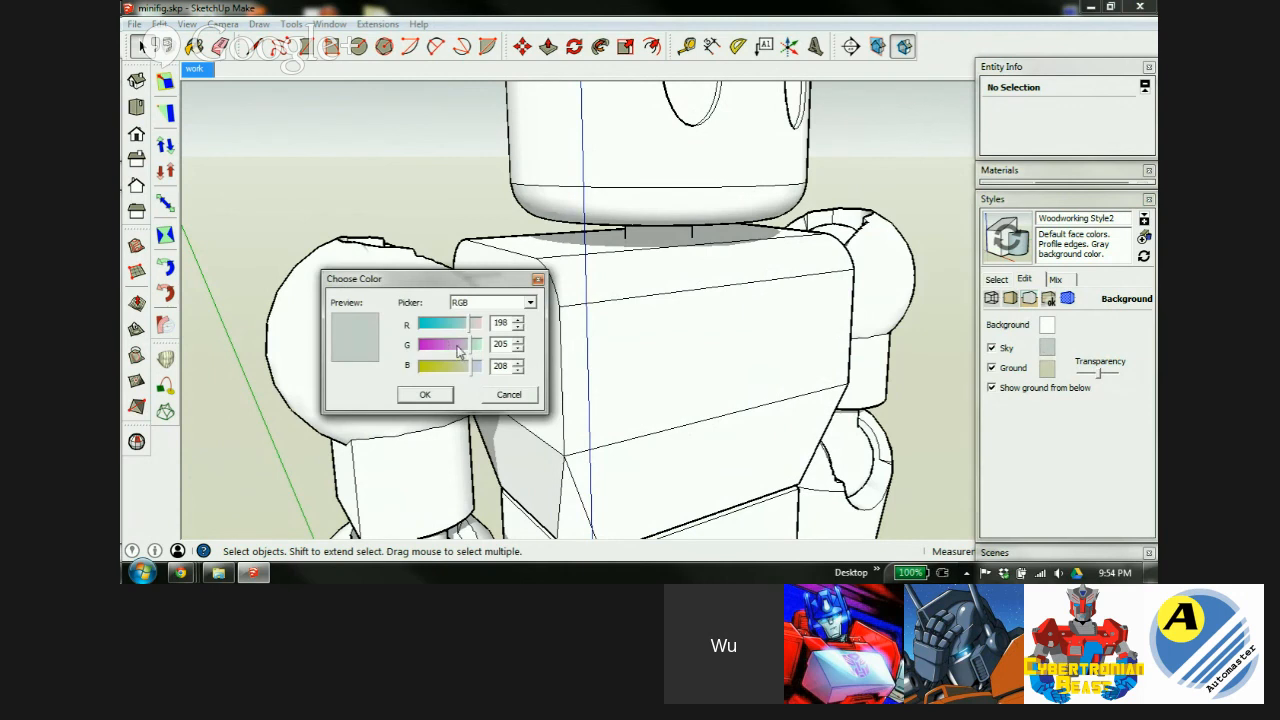
{"action": "left_click_drag", "start_coordinate": [471, 369], "coordinate": [455, 332]}
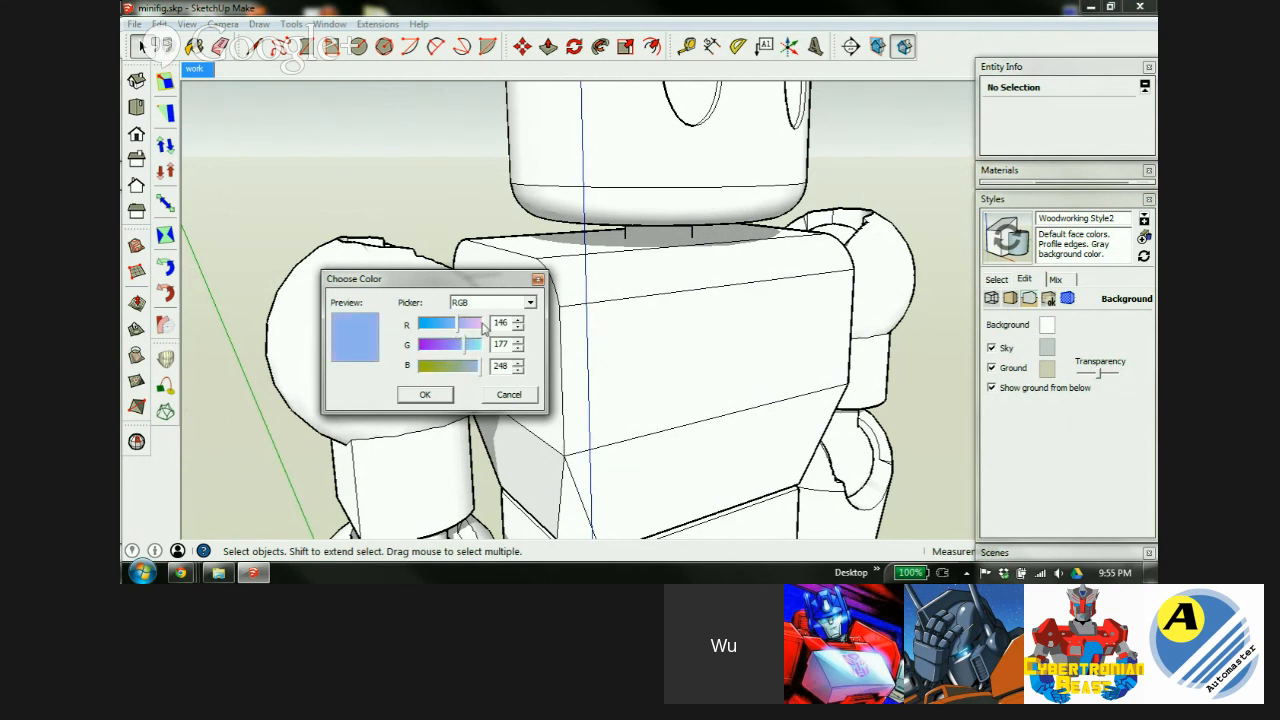
{"action": "left_click", "coordinate": [531, 303]}
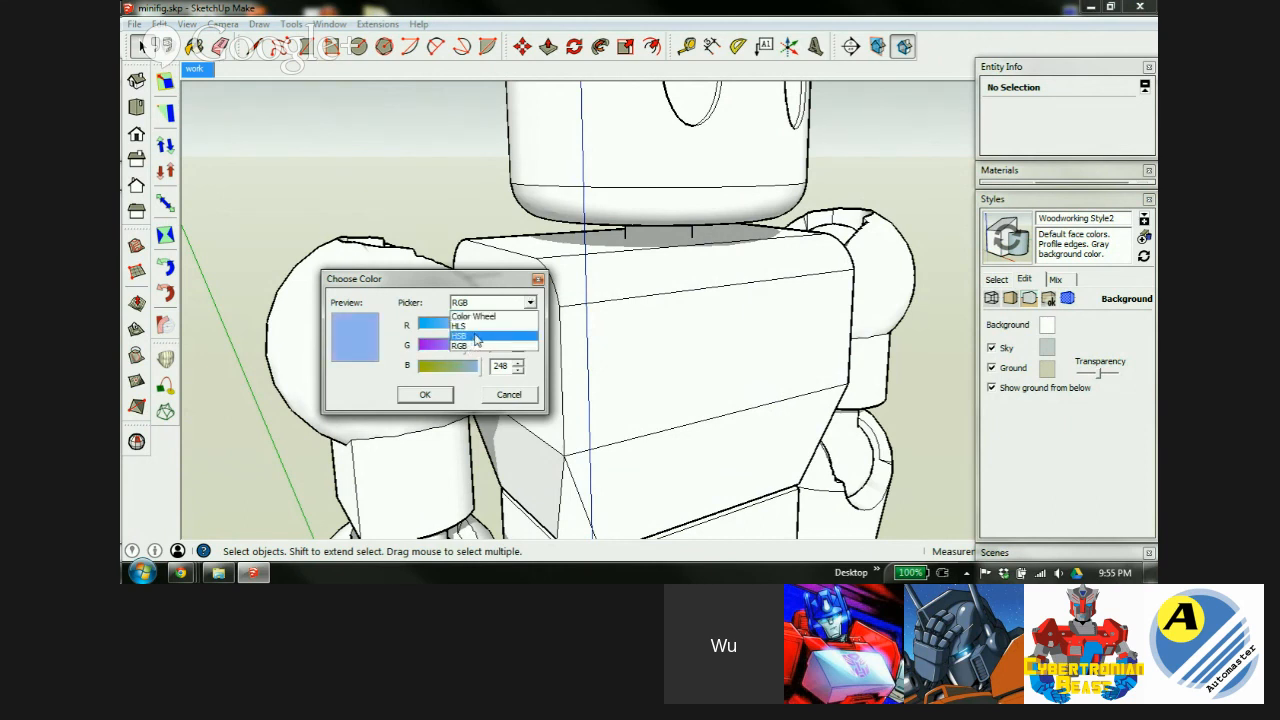
{"action": "left_click", "coordinate": [503, 289]}
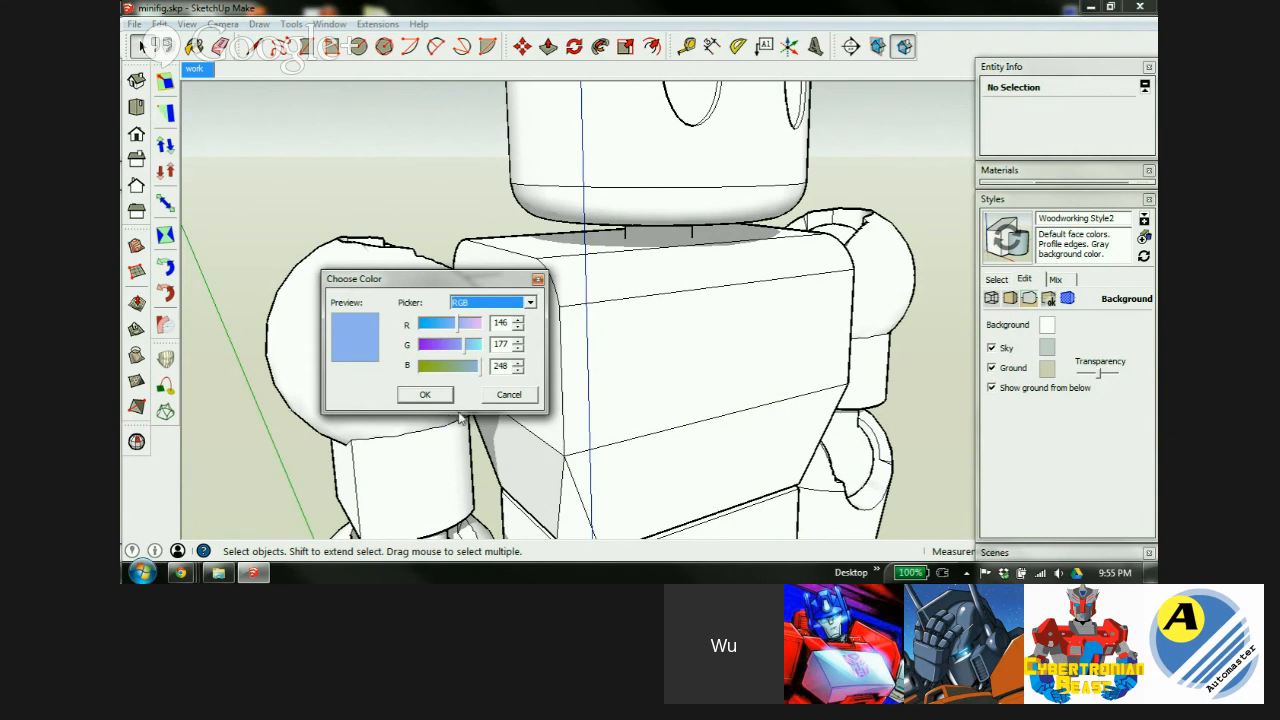
{"action": "left_click", "coordinate": [426, 396]}
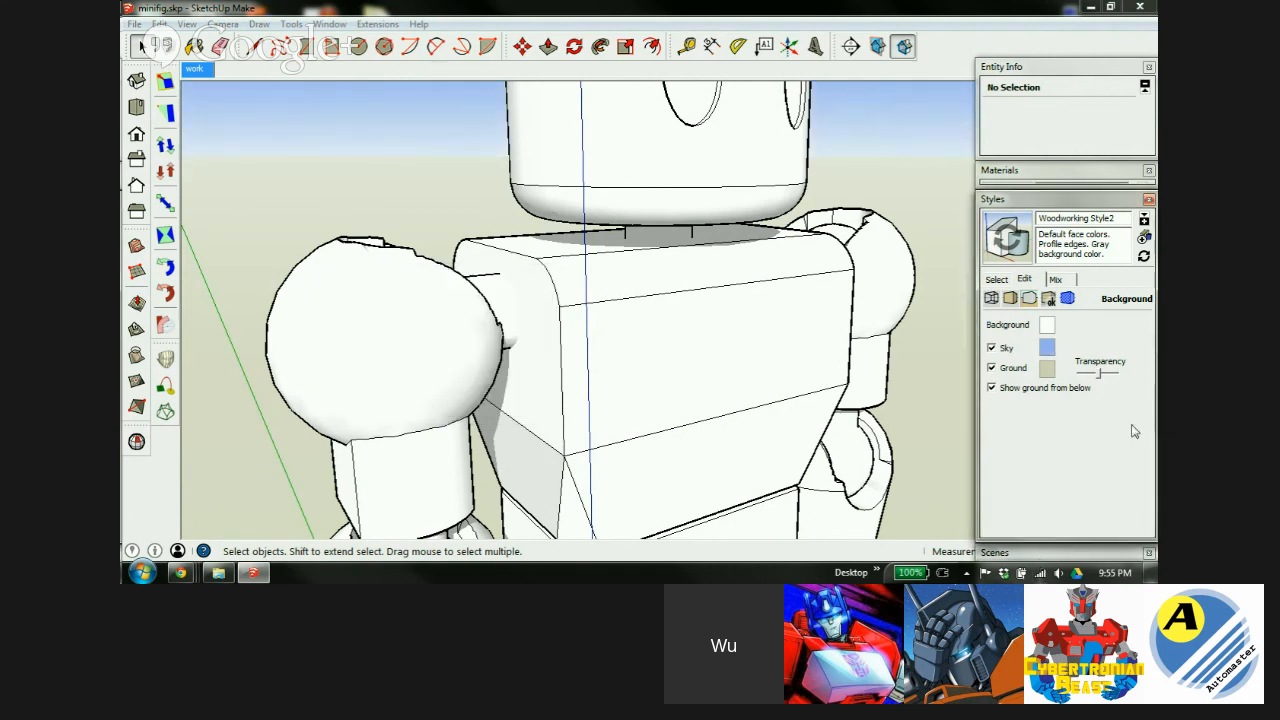
Set the ground colour to grey-brown RGB 139, 126, 119 using the RGB picker.
{"action": "left_click", "coordinate": [1047, 369]}
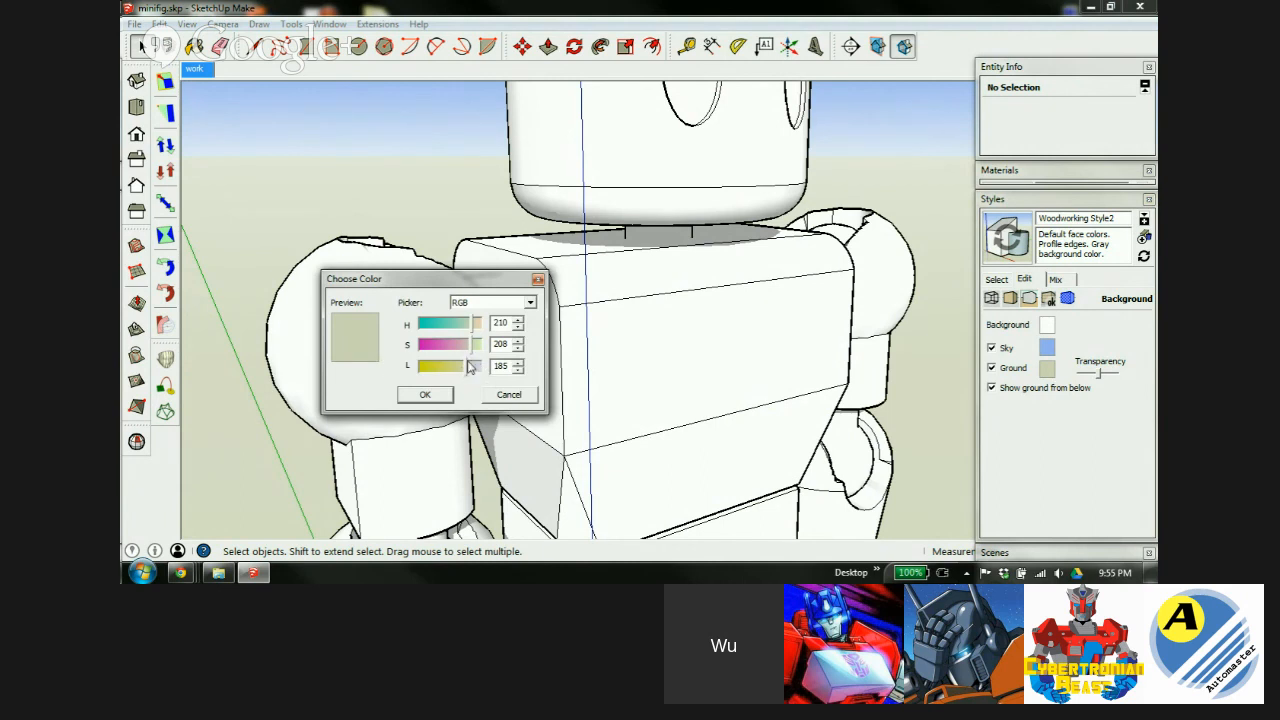
{"action": "left_click", "coordinate": [529, 302]}
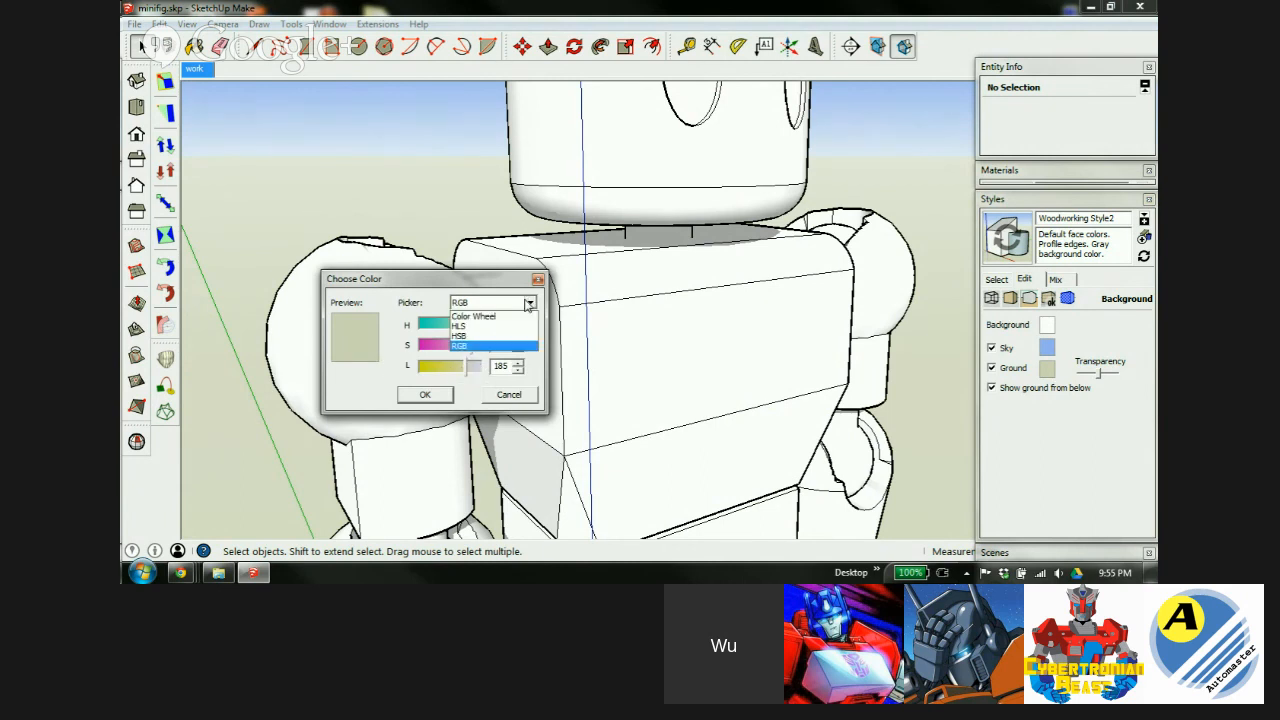
{"action": "left_click", "coordinate": [463, 347]}
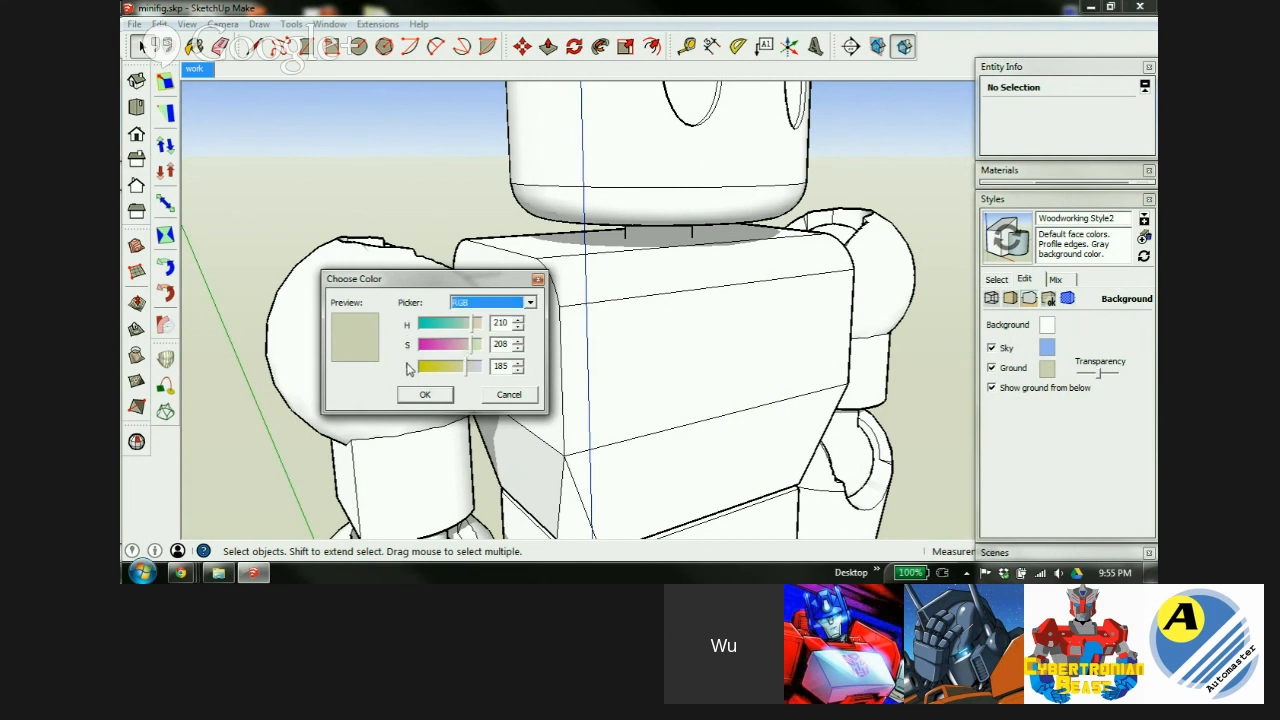
{"action": "left_click", "coordinate": [503, 304]}
{"action": "left_click", "coordinate": [482, 337]}
{"action": "left_click", "coordinate": [492, 306]}
{"action": "left_click", "coordinate": [474, 347]}
{"action": "left_click", "coordinate": [470, 325]}
{"action": "left_click_drag", "start_coordinate": [470, 325], "coordinate": [448, 369]}
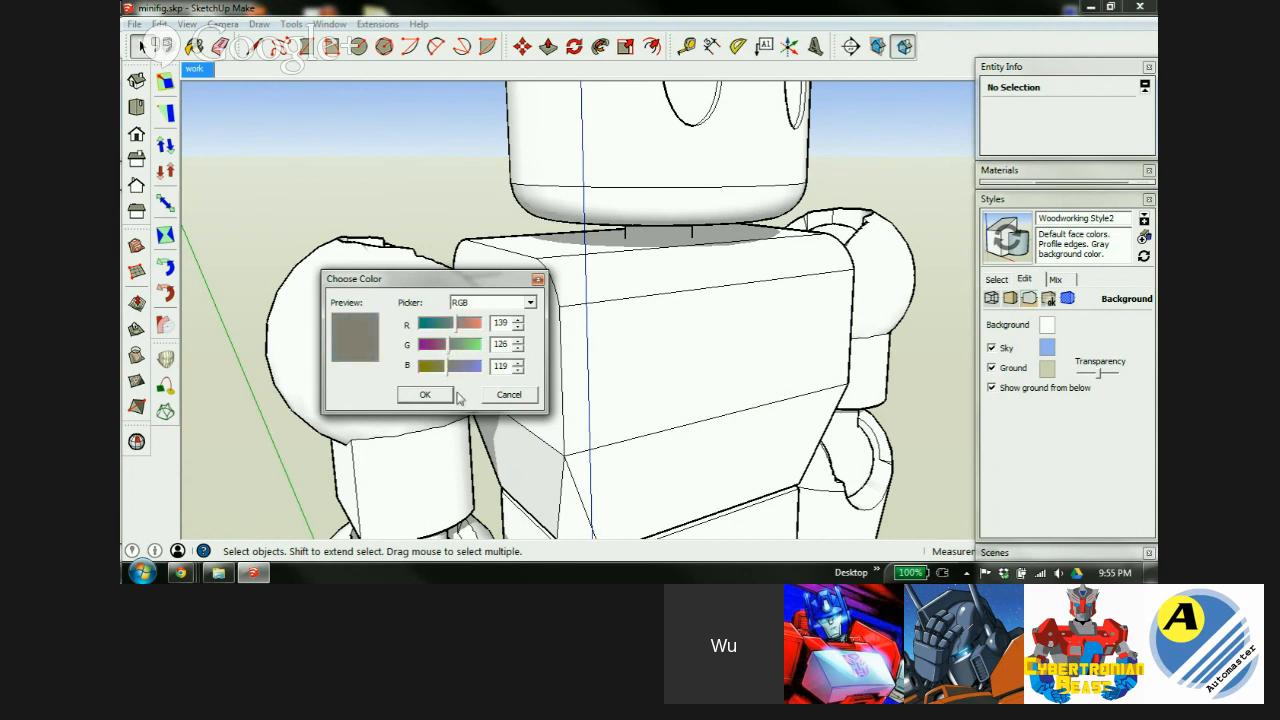
{"action": "left_click", "coordinate": [425, 395]}
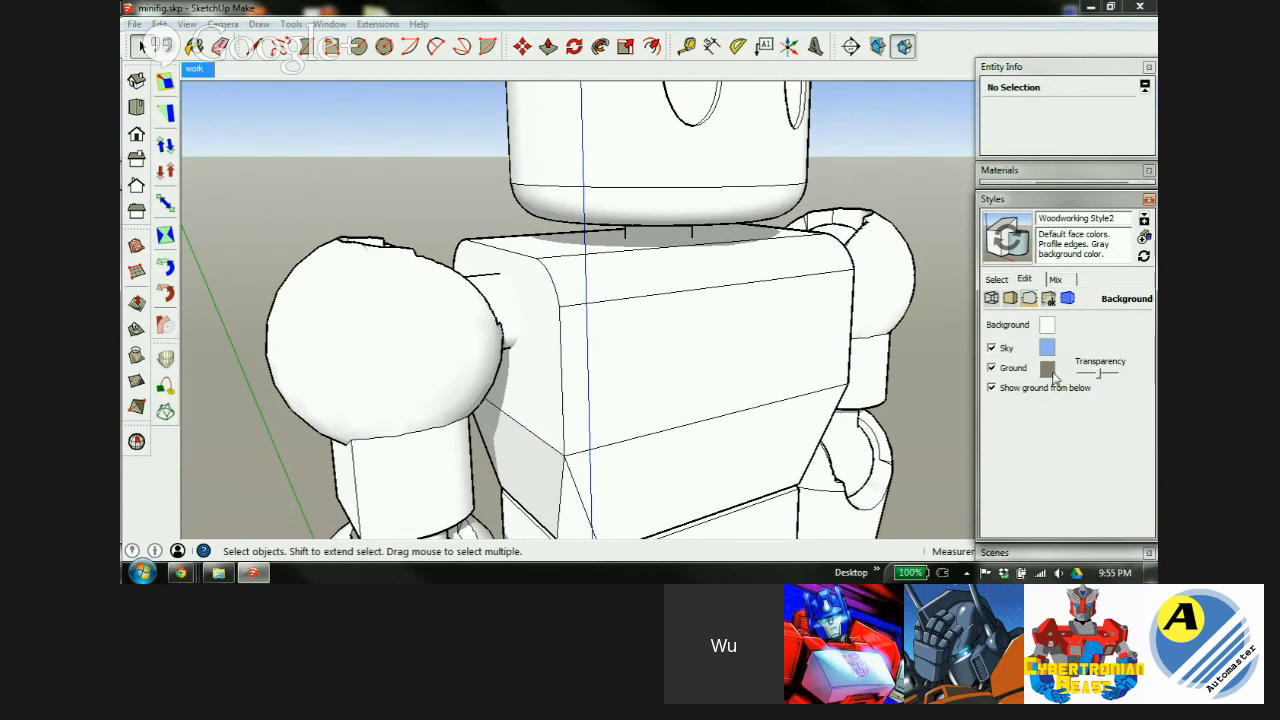
Add WuLongToys---watermark.png from Desktop > Google Drive > 3D work as a new watermark.
{"action": "left_click", "coordinate": [1048, 299]}
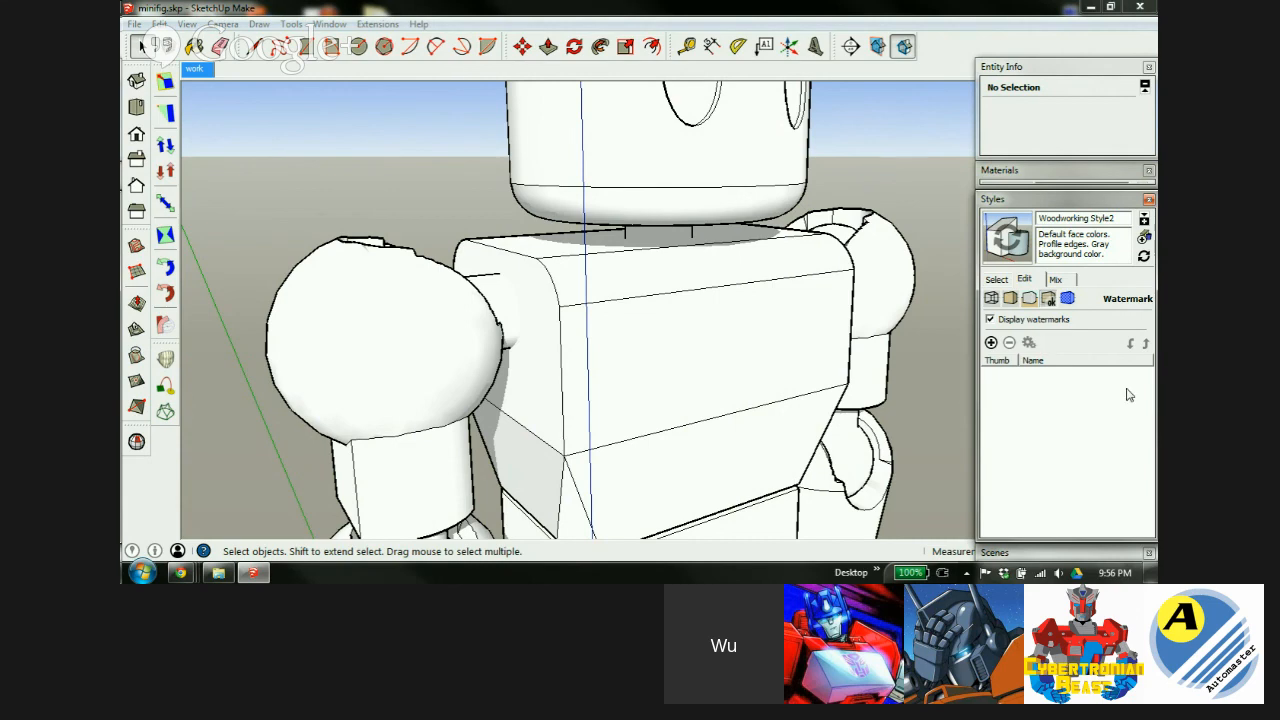
{"action": "left_click", "coordinate": [991, 343]}
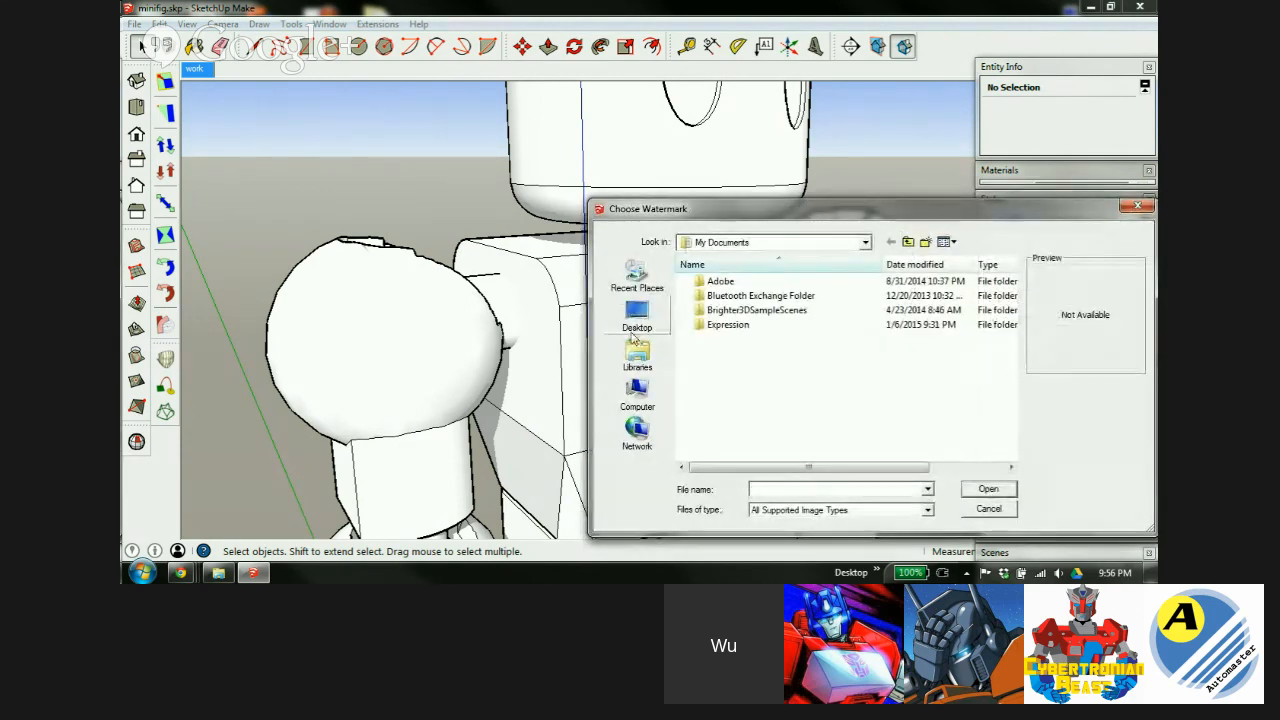
{"action": "left_click", "coordinate": [636, 320]}
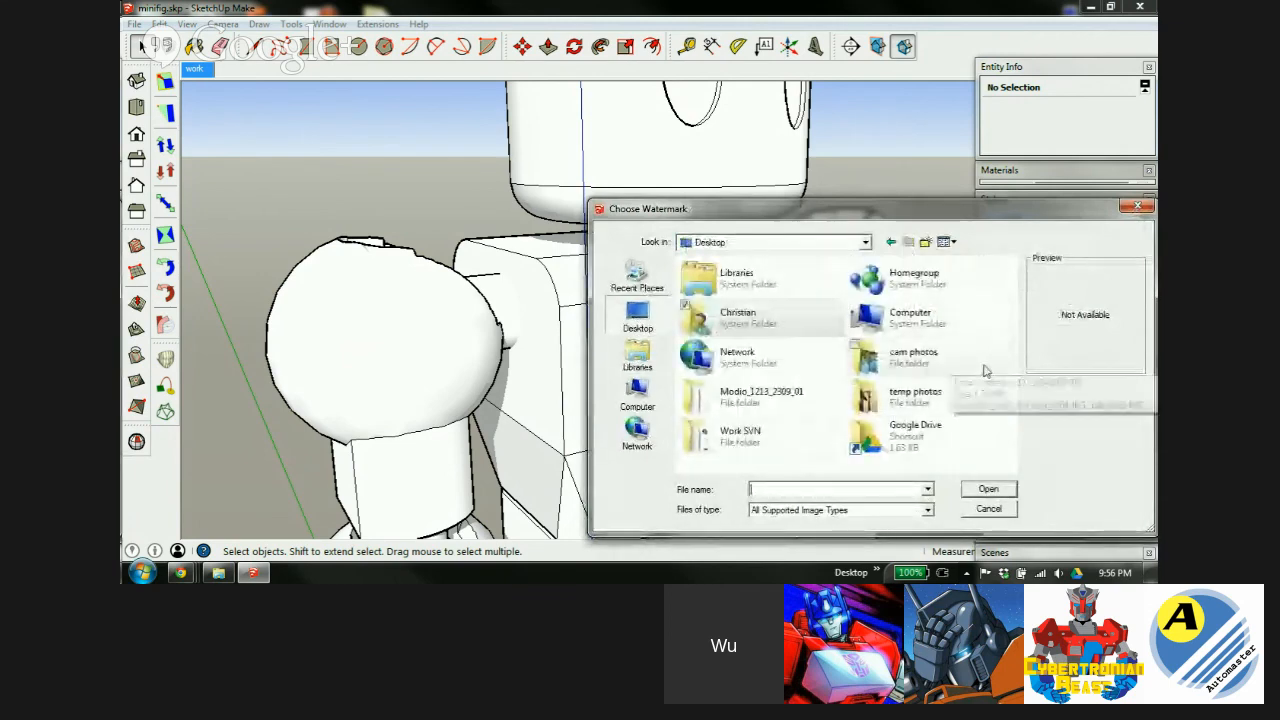
{"action": "double_click", "coordinate": [903, 445]}
{"action": "double_click", "coordinate": [745, 298]}
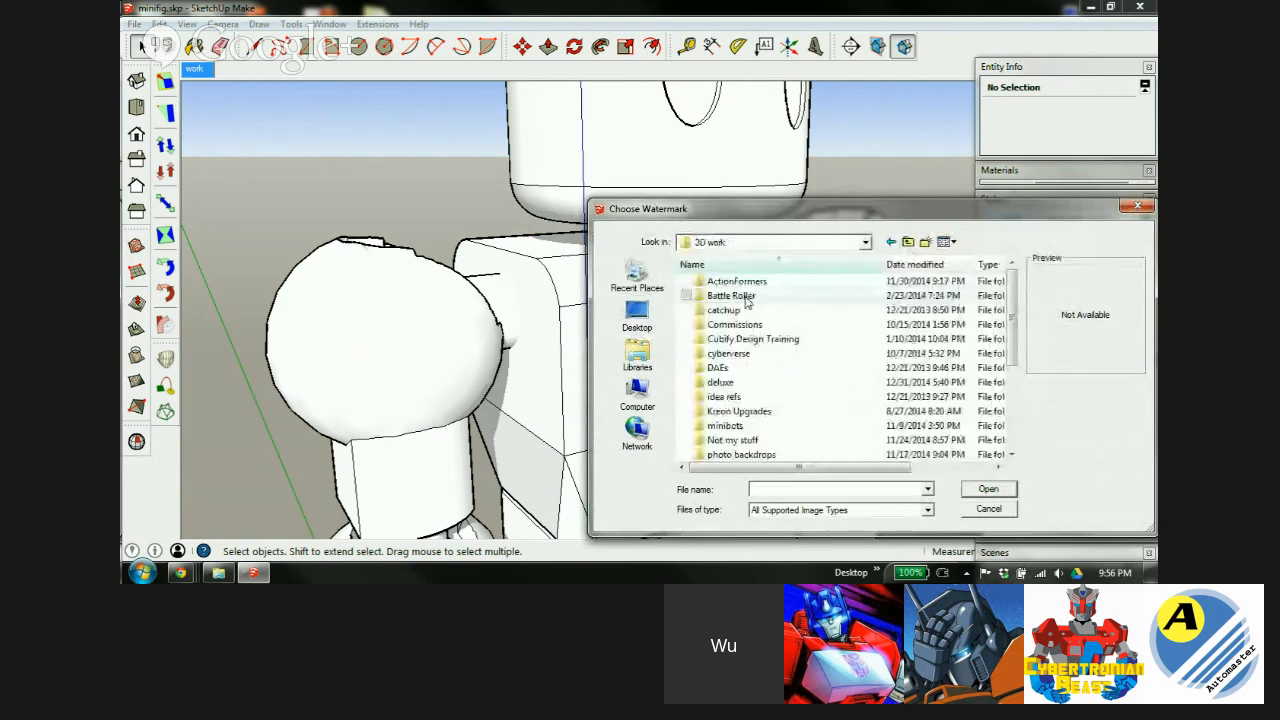
{"action": "scroll", "coordinate": [1010, 338], "scroll_direction": "down", "scroll_amount": 1}
{"action": "scroll", "coordinate": [1010, 338], "scroll_direction": "down", "scroll_amount": 3}
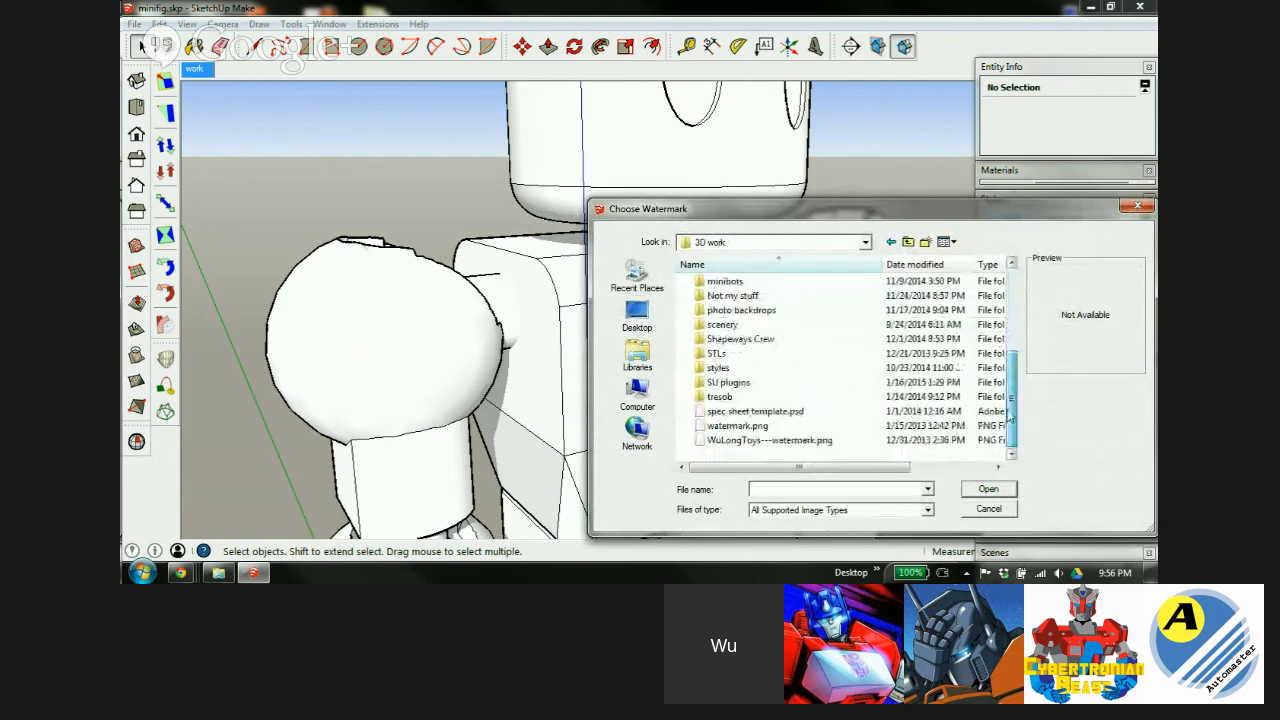
{"action": "left_click", "coordinate": [740, 442]}
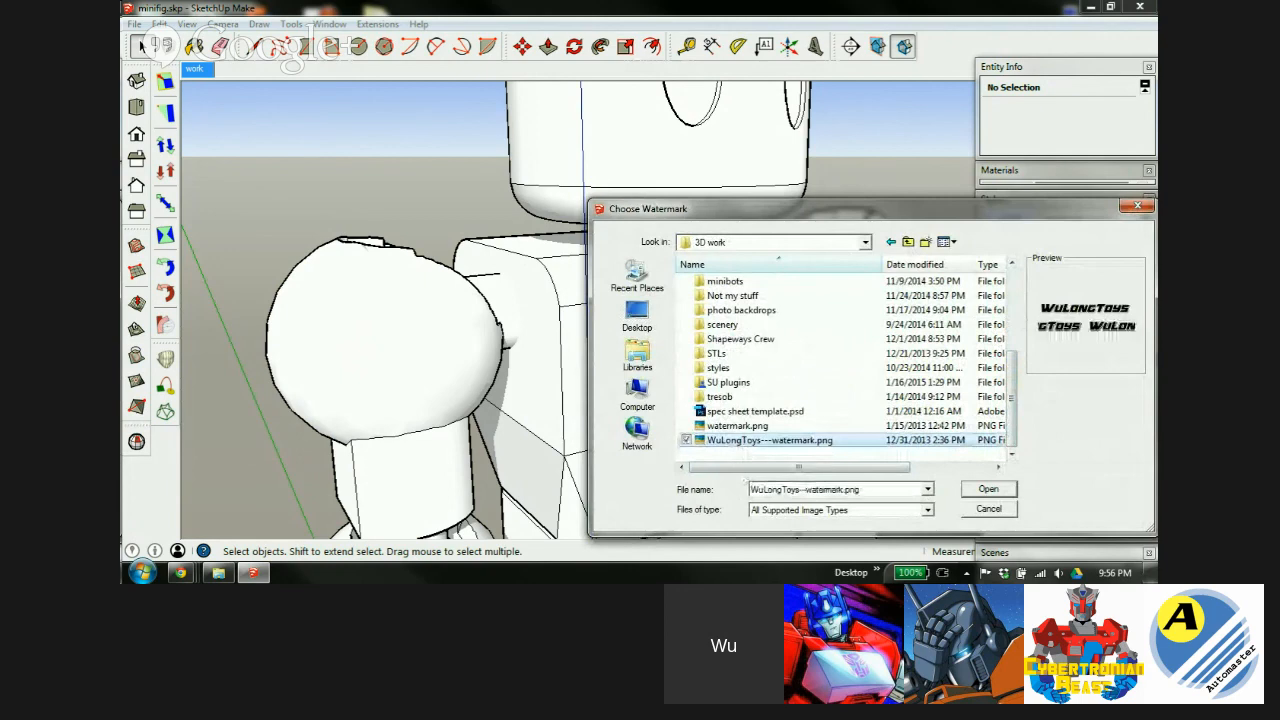
{"action": "left_click", "coordinate": [988, 489]}
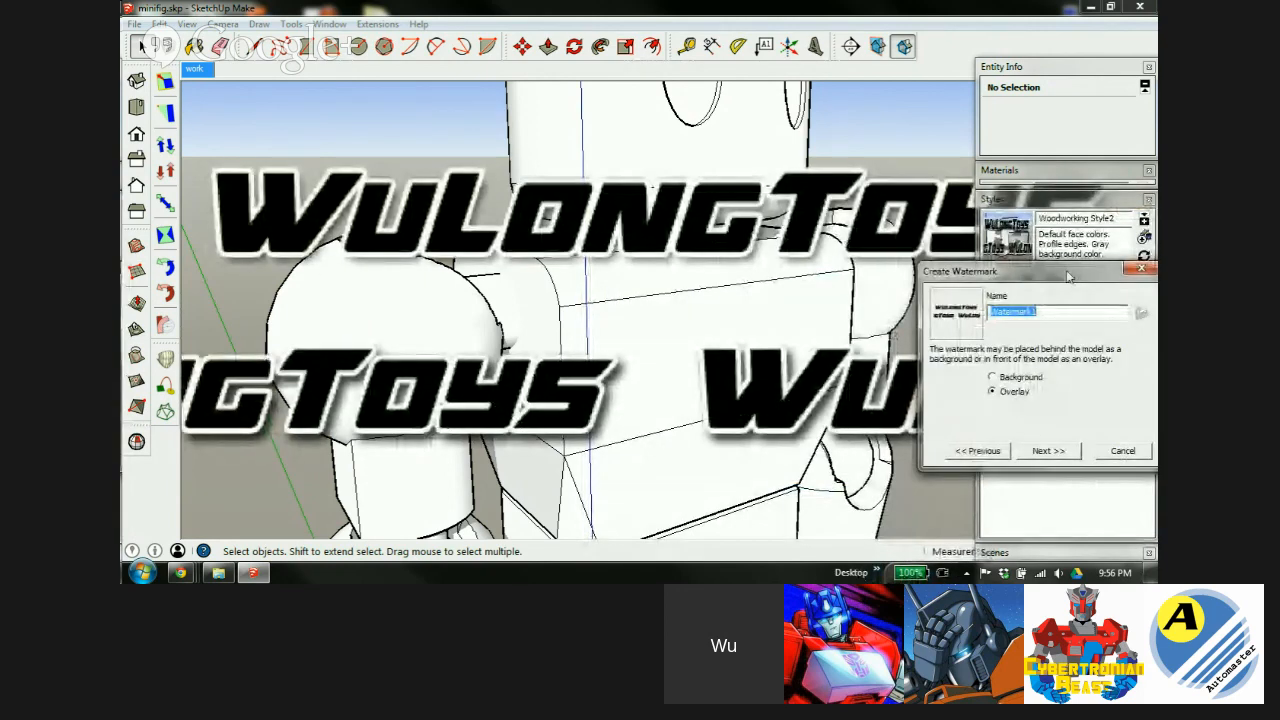
Name the new watermark 'Watermark' and place it behind the model as a background.
{"action": "left_click_drag", "start_coordinate": [1068, 274], "coordinate": [1000, 248]}
{"action": "left_click", "coordinate": [925, 351]}
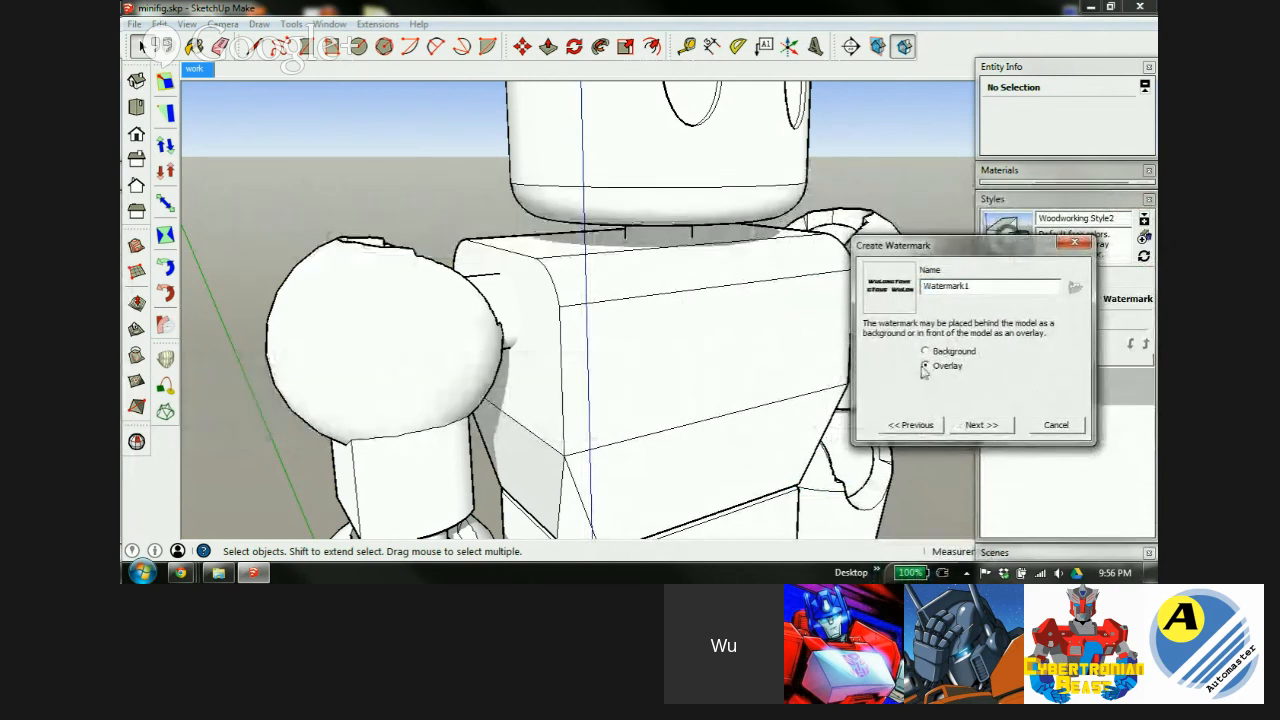
{"action": "left_click", "coordinate": [925, 367]}
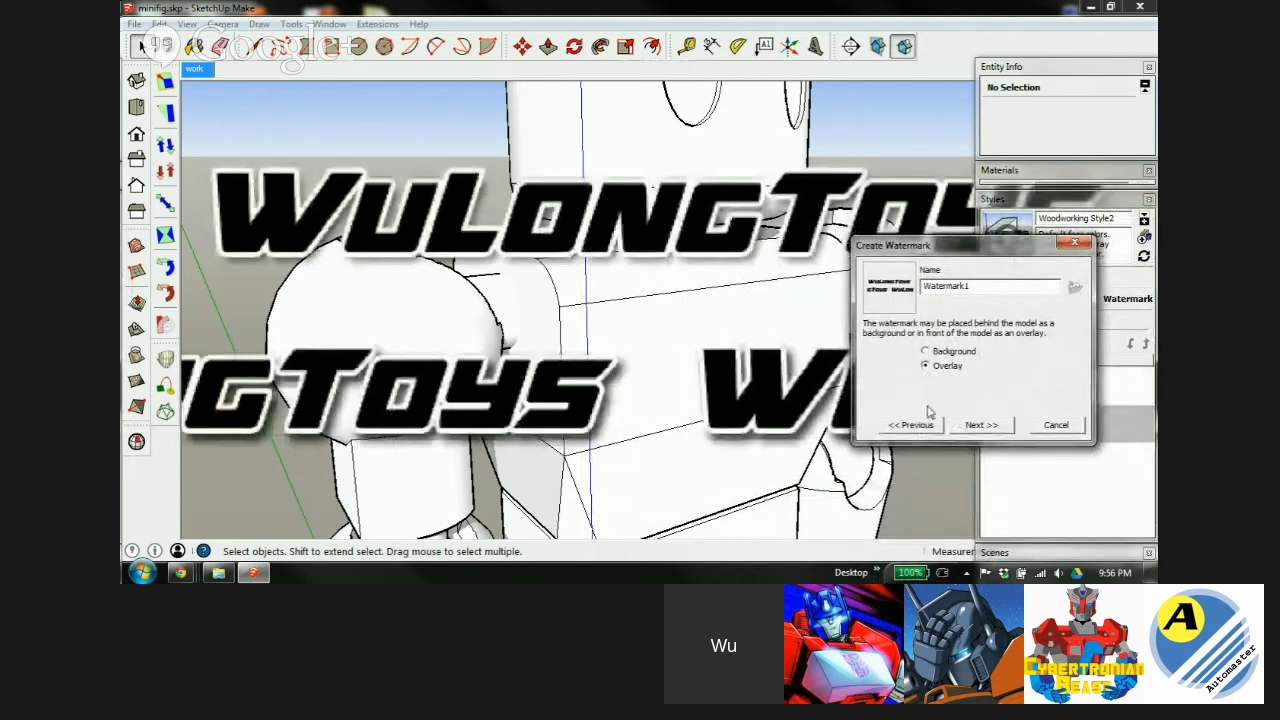
{"action": "double_click", "coordinate": [946, 287]}
{"action": "left_click", "coordinate": [982, 289]}
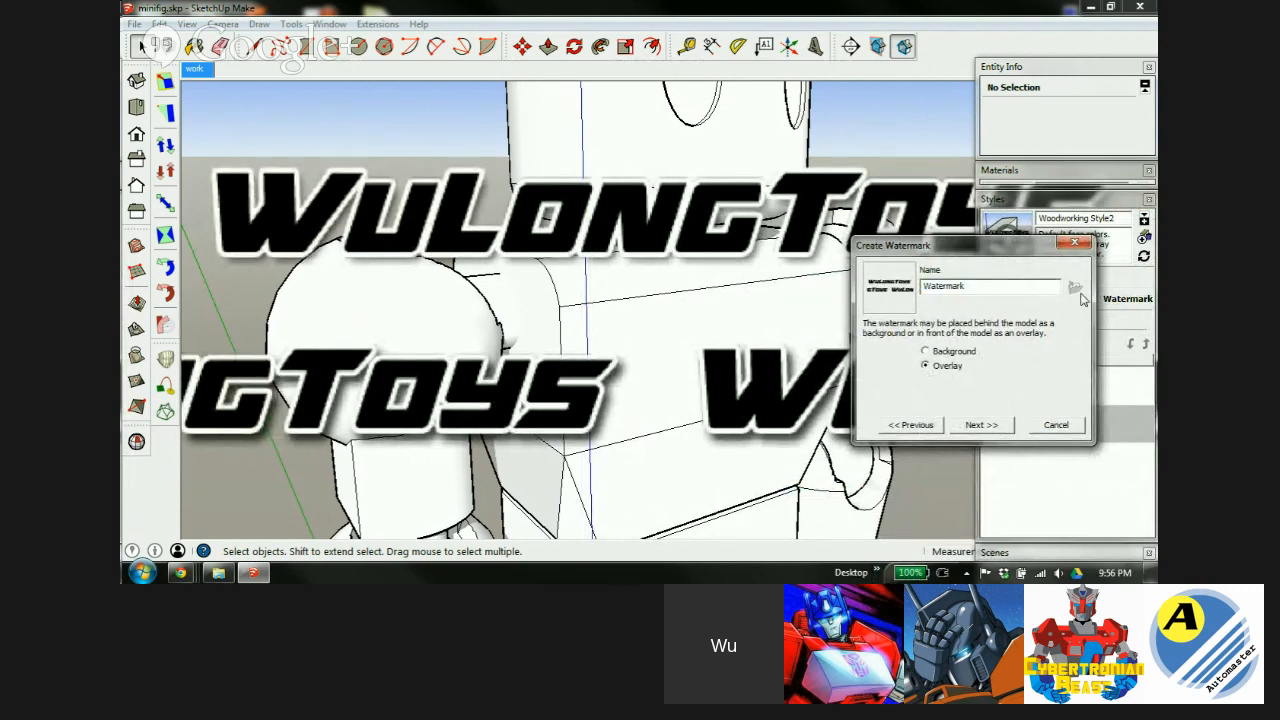
{"action": "left_click", "coordinate": [926, 353]}
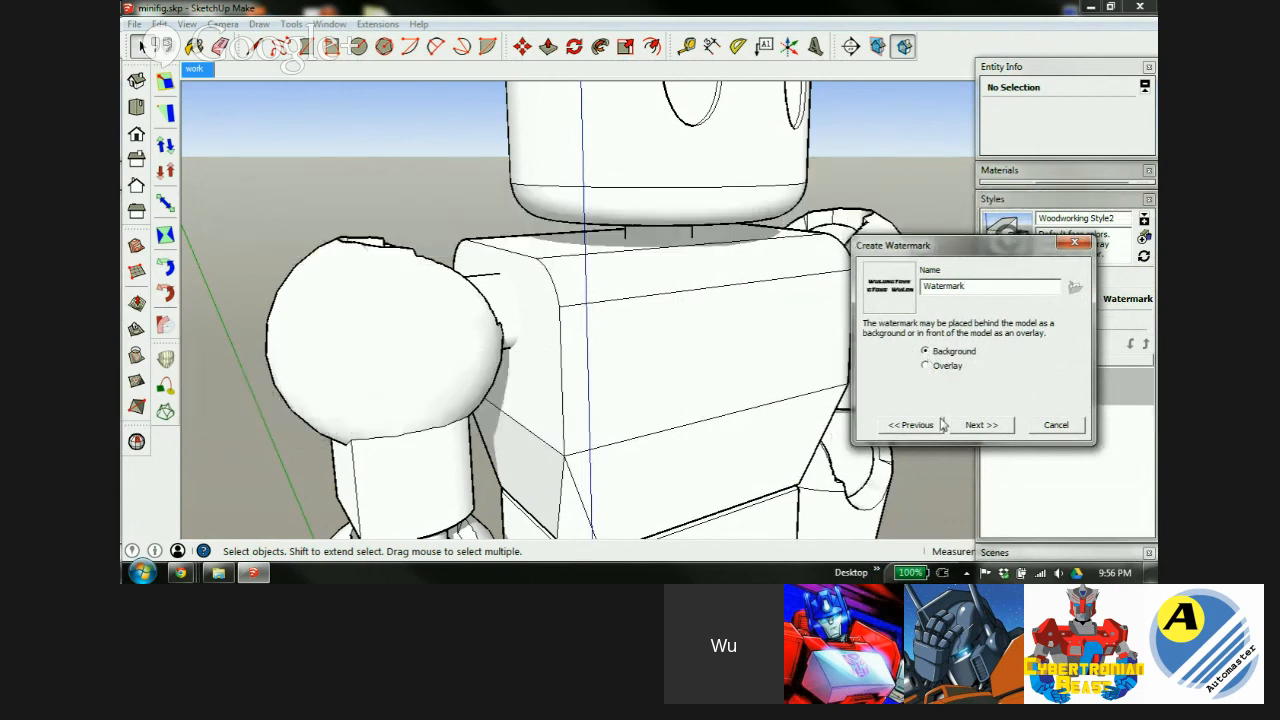
{"action": "left_click", "coordinate": [981, 425]}
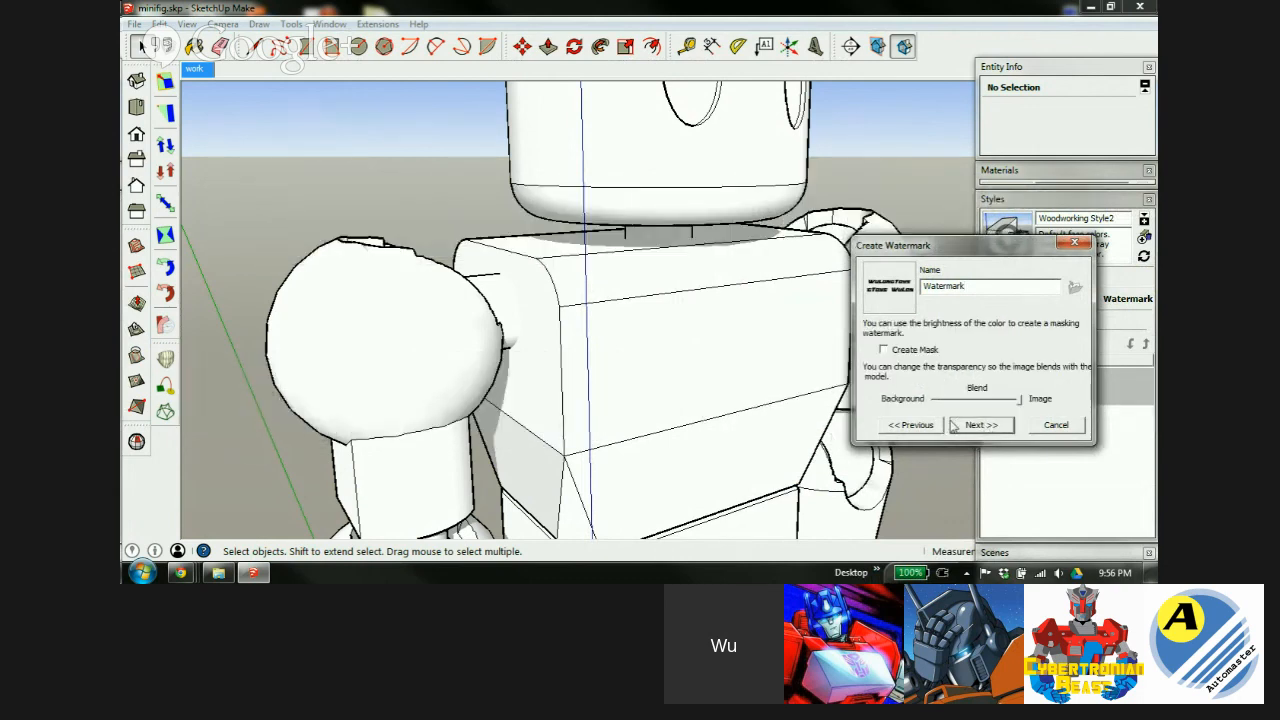
Mask the watermark, blend it mostly into the background, and tile it across the screen.
{"action": "left_click", "coordinate": [884, 351]}
{"action": "left_click_drag", "start_coordinate": [1019, 405], "coordinate": [985, 404]}
{"action": "left_click", "coordinate": [984, 426]}
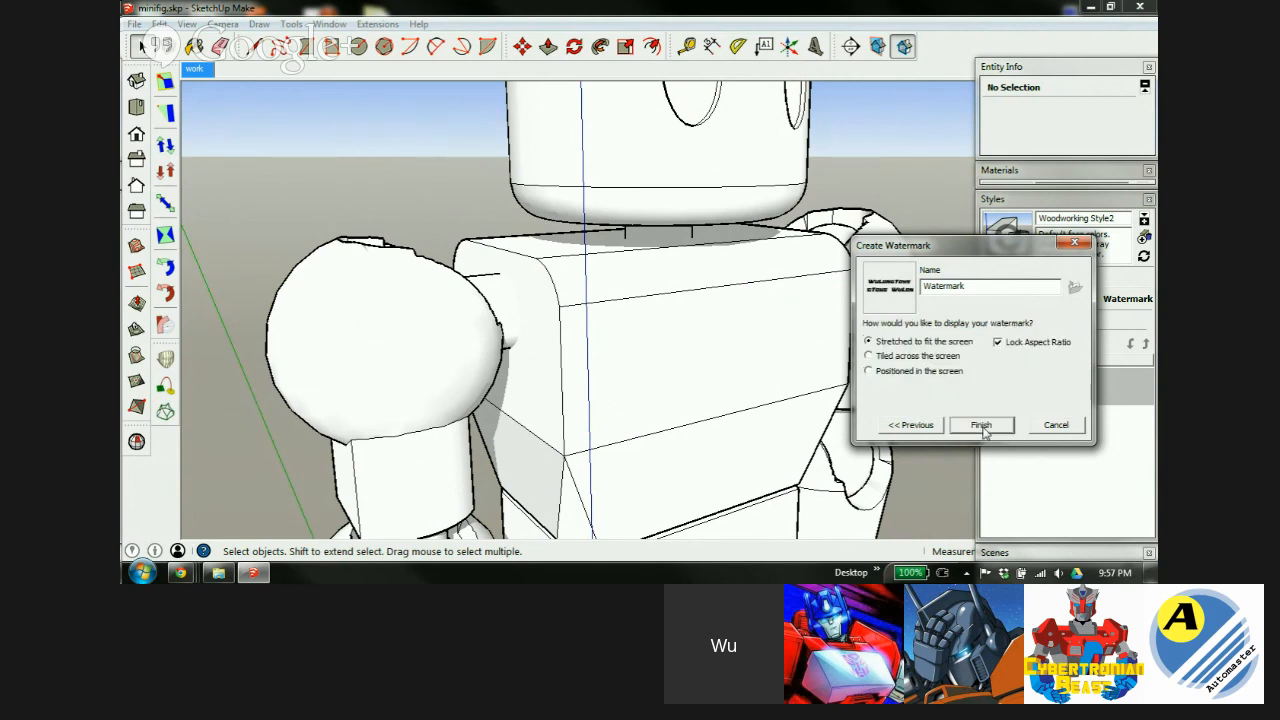
{"action": "left_click", "coordinate": [868, 357]}
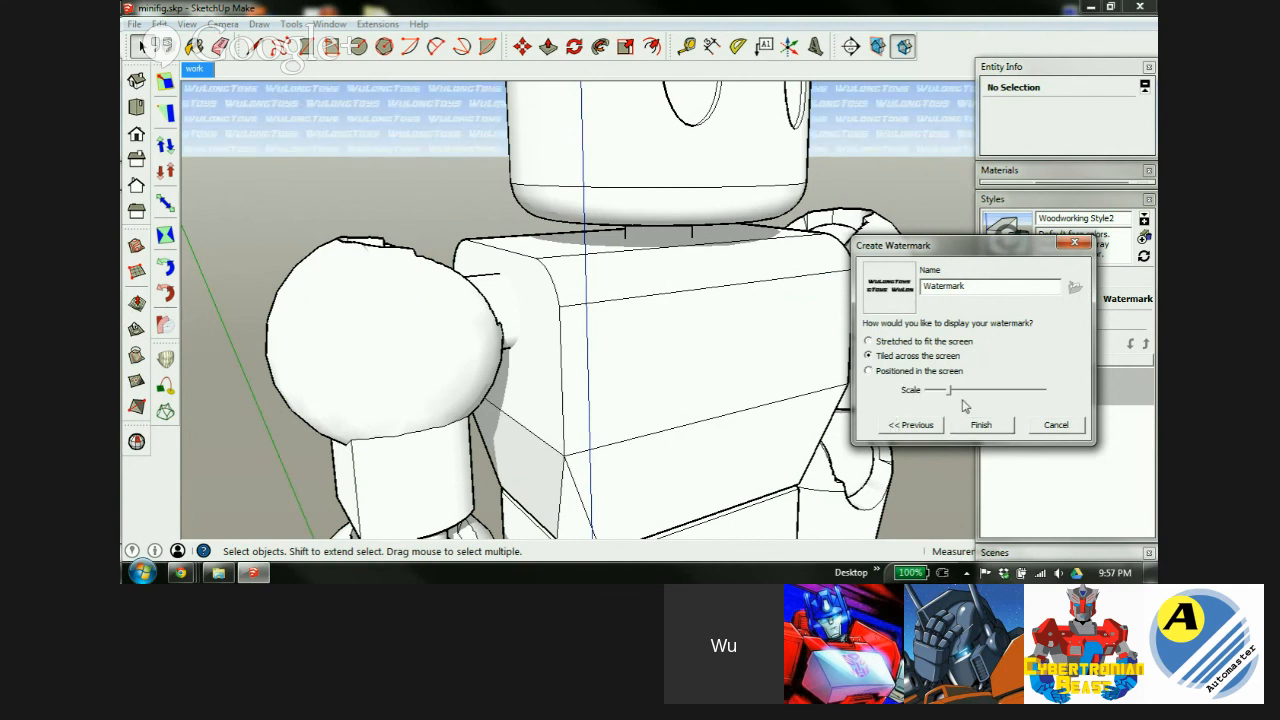
{"action": "left_click", "coordinate": [868, 371]}
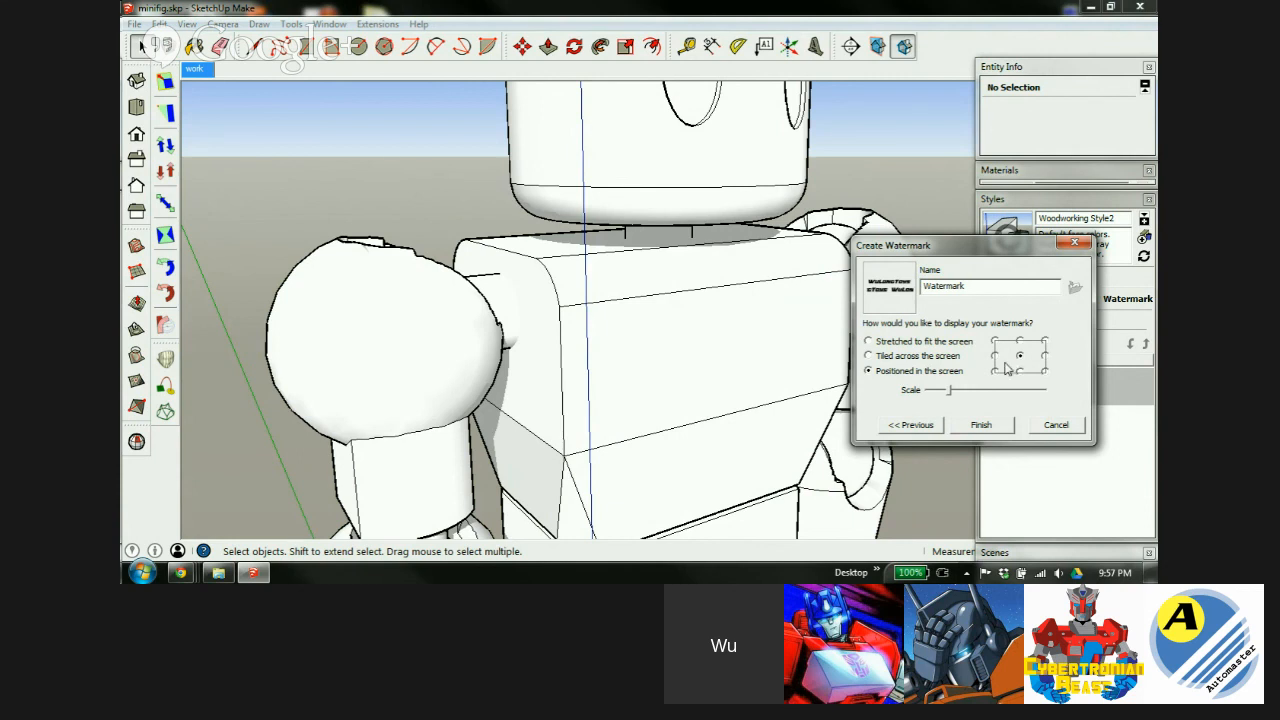
{"action": "left_click", "coordinate": [868, 356]}
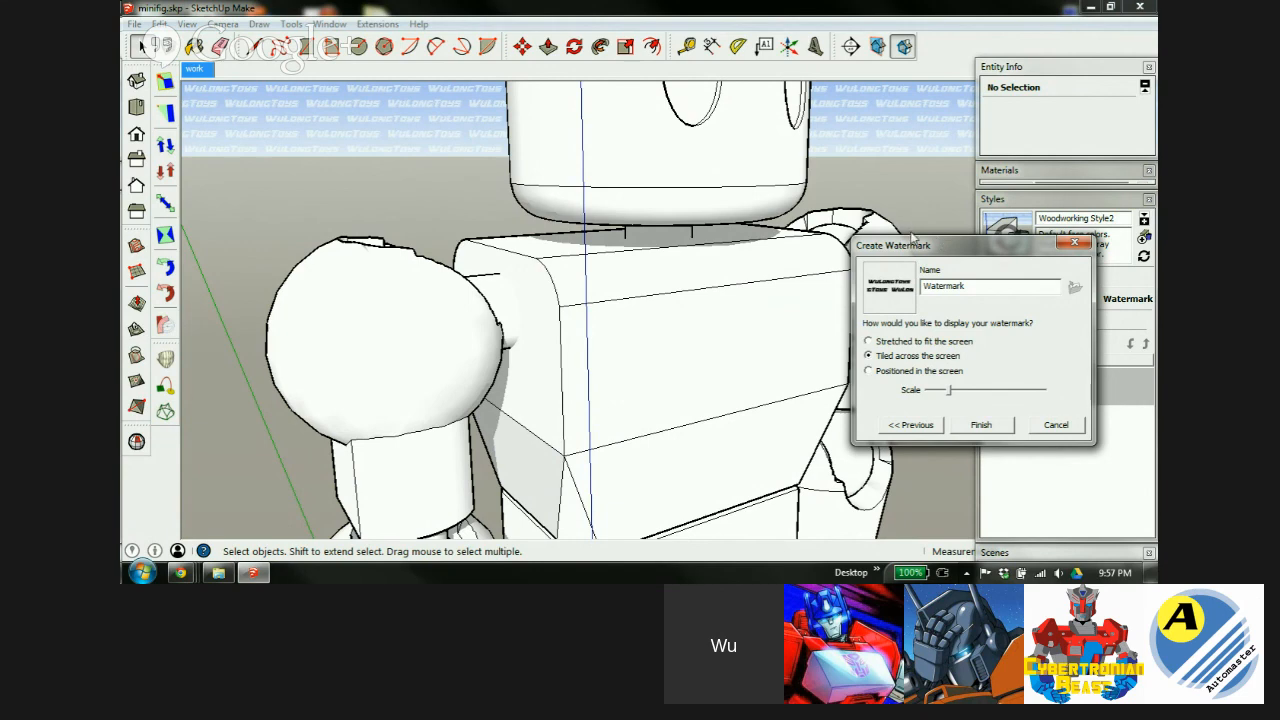
{"action": "left_click", "coordinate": [988, 428]}
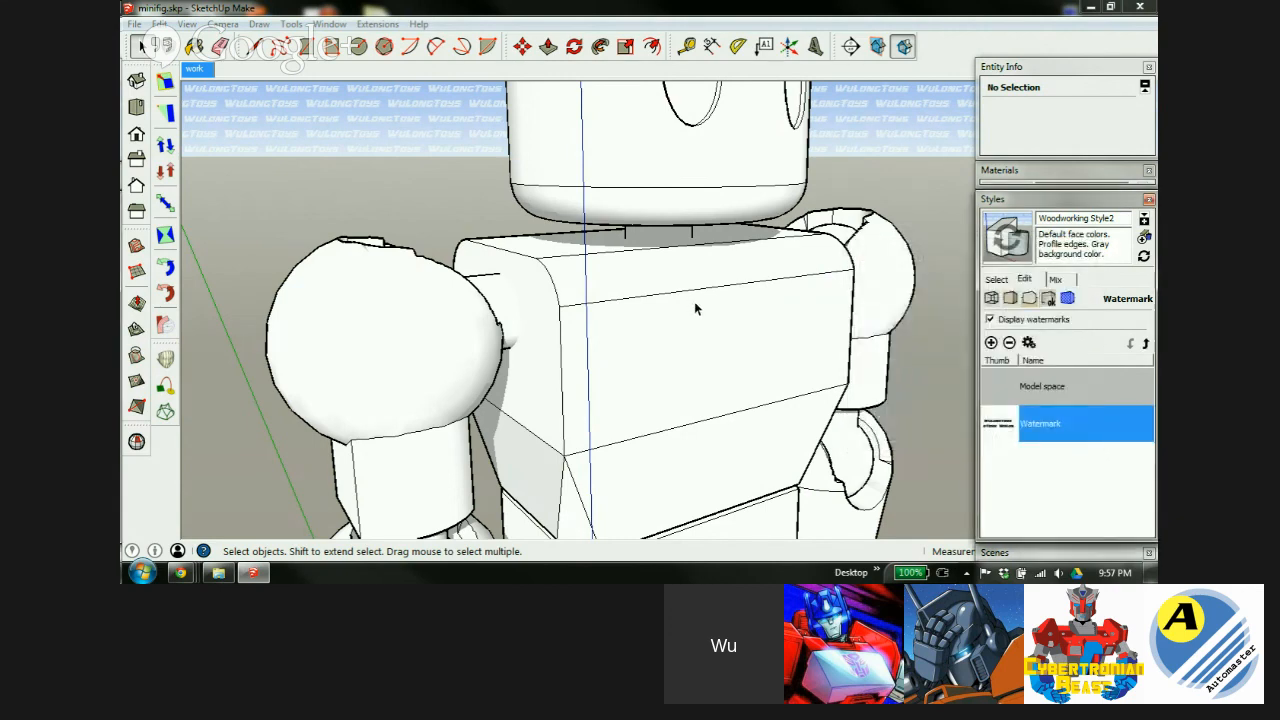
Zoom out and orbit so the whole robot is framed in a level view.
{"action": "scroll", "coordinate": [700, 322], "scroll_direction": "down", "scroll_amount": 4}
{"action": "scroll", "coordinate": [700, 320], "scroll_direction": "down", "scroll_amount": 2}
{"action": "middle_click_drag", "start_coordinate": [714, 320], "coordinate": [680, 375]}
{"action": "middle_click_drag", "start_coordinate": [640, 248], "coordinate": [692, 217]}
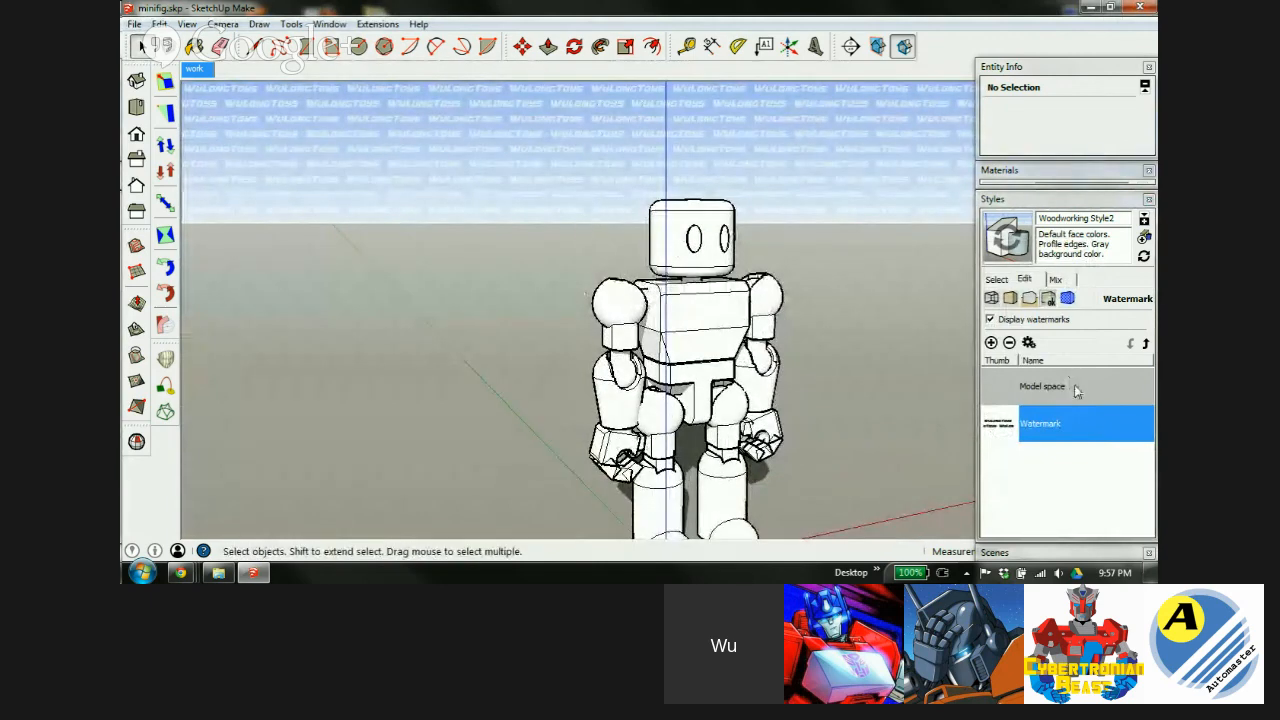
Edit the Watermark entry, keeping Create Mask checked and fading it further toward the background.
{"action": "double_click", "coordinate": [1114, 436]}
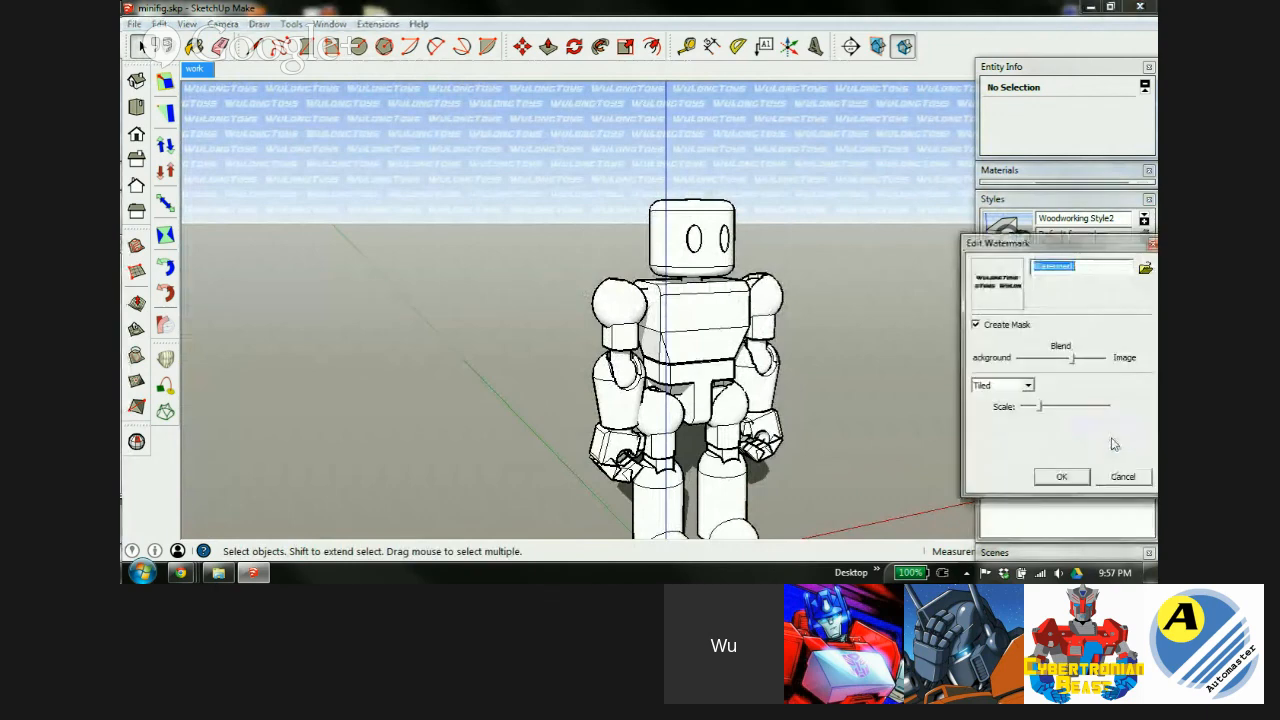
{"action": "left_click", "coordinate": [976, 323]}
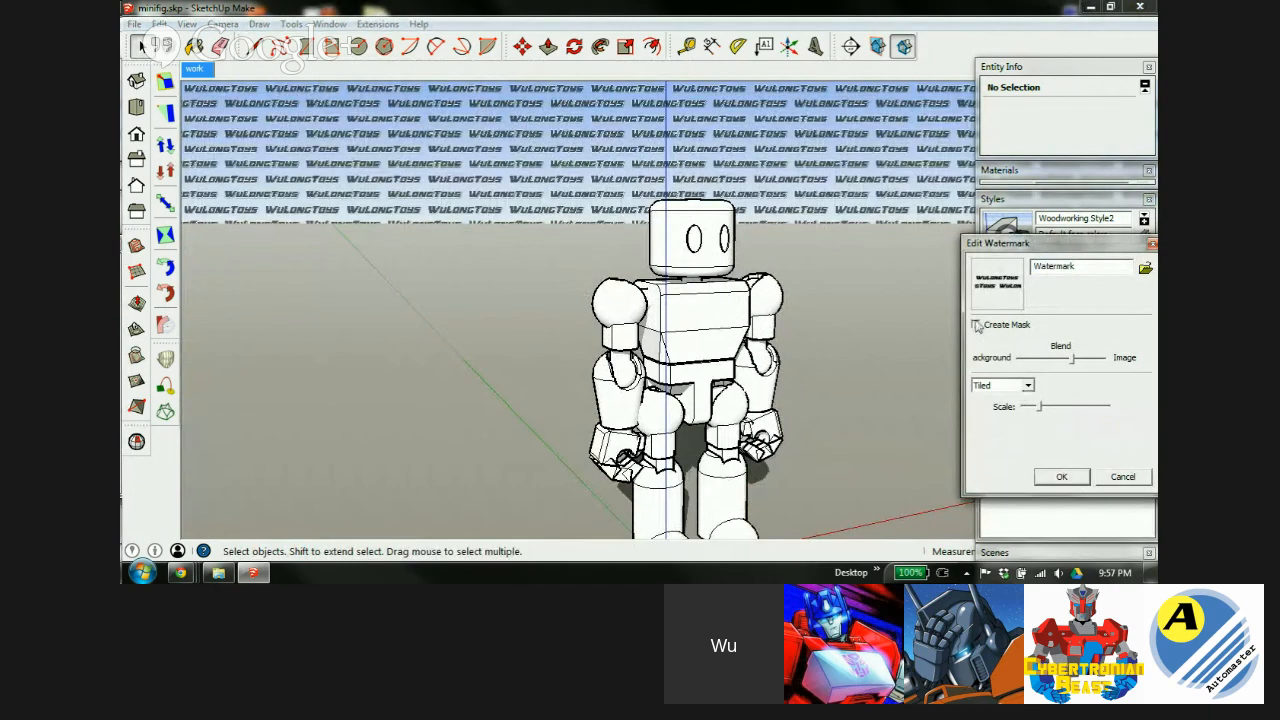
{"action": "left_click", "coordinate": [976, 324]}
{"action": "mouse_move", "coordinate": [1073, 359]}
{"action": "left_mouse_down"}
{"action": "mouse_move", "coordinate": [1033, 366]}
{"action": "mouse_move", "coordinate": [1114, 362]}
{"action": "mouse_move", "coordinate": [1064, 369]}
{"action": "mouse_move", "coordinate": [1026, 408]}
{"action": "mouse_move", "coordinate": [1067, 412]}
{"action": "left_mouse_up"}
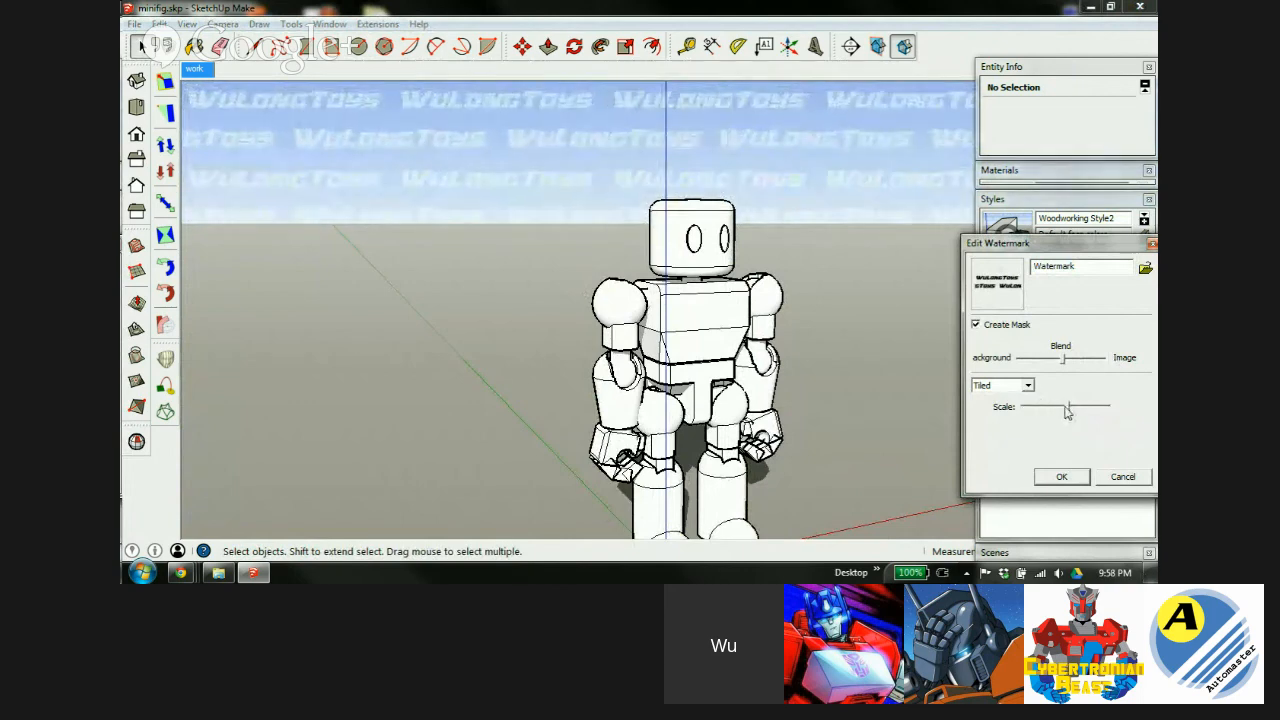
Apply the watermark edits, hide ground and sky, and set the background to purple RGB 99, 92, 153.
{"action": "left_click", "coordinate": [1062, 477]}
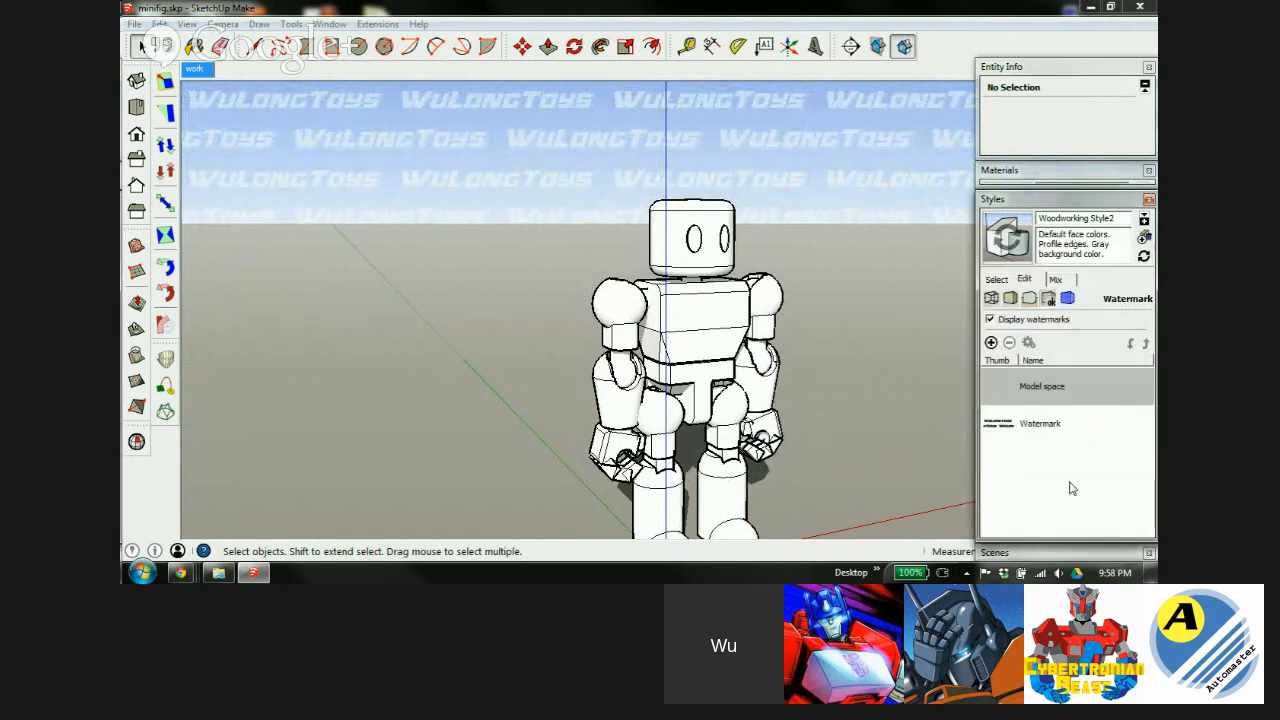
{"action": "left_click", "coordinate": [1011, 299]}
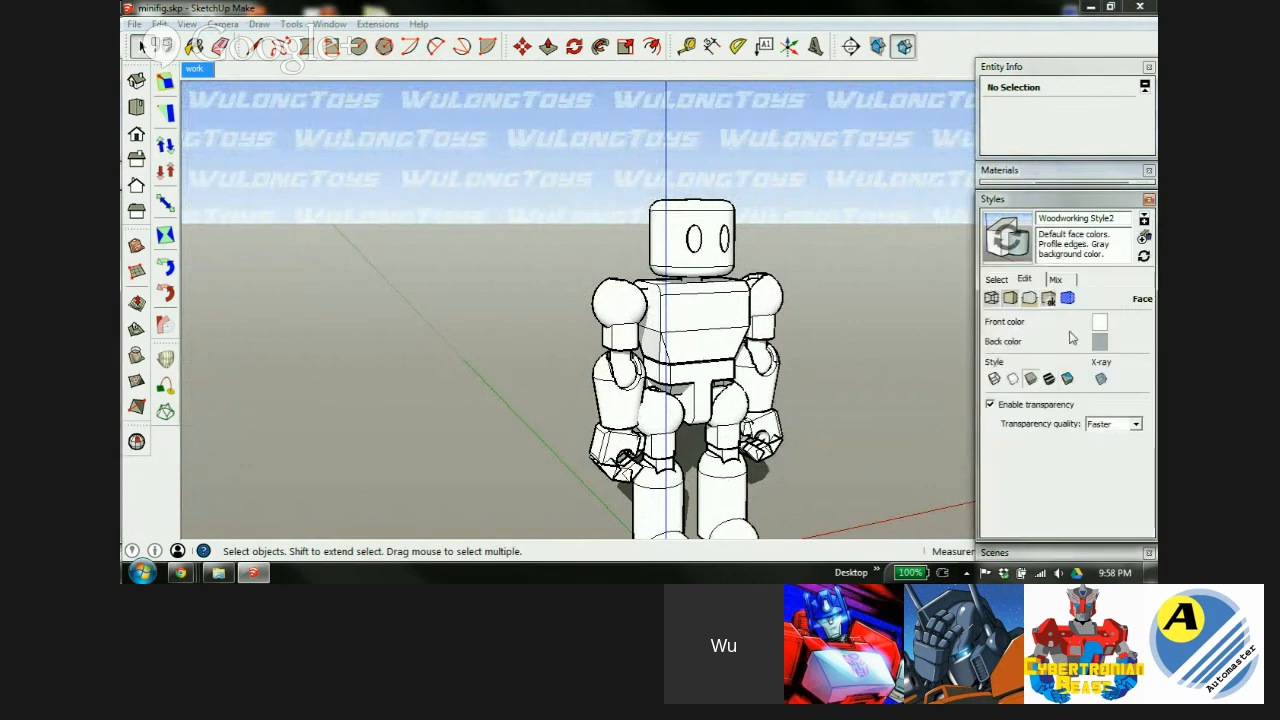
{"action": "left_click", "coordinate": [1027, 299]}
{"action": "left_click", "coordinate": [991, 369]}
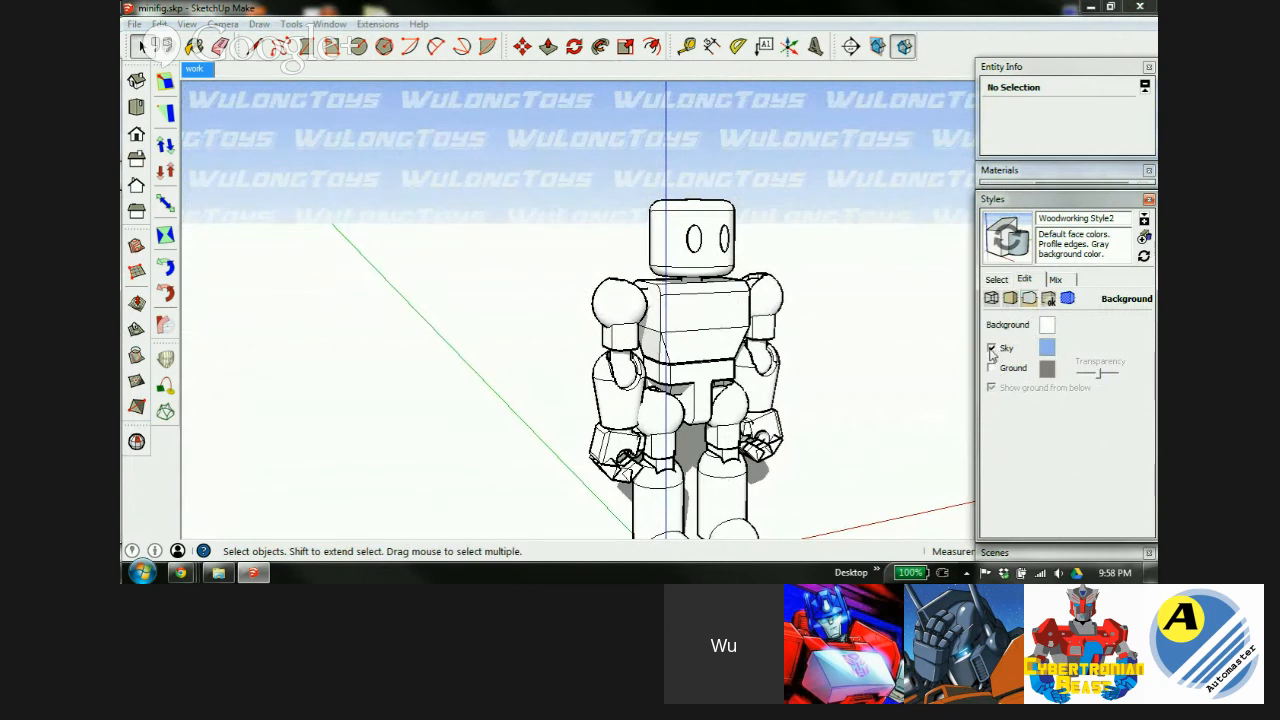
{"action": "left_click", "coordinate": [991, 348]}
{"action": "left_click", "coordinate": [1046, 325]}
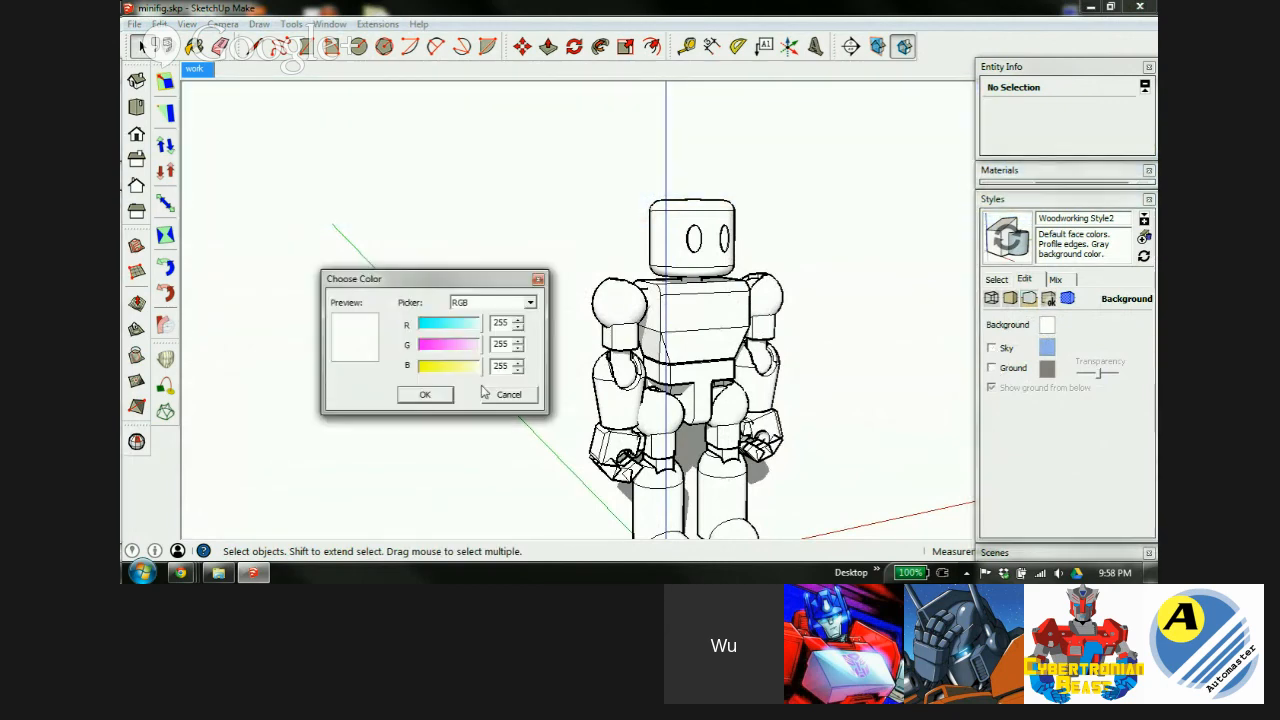
{"action": "left_click_drag", "start_coordinate": [477, 330], "coordinate": [458, 367]}
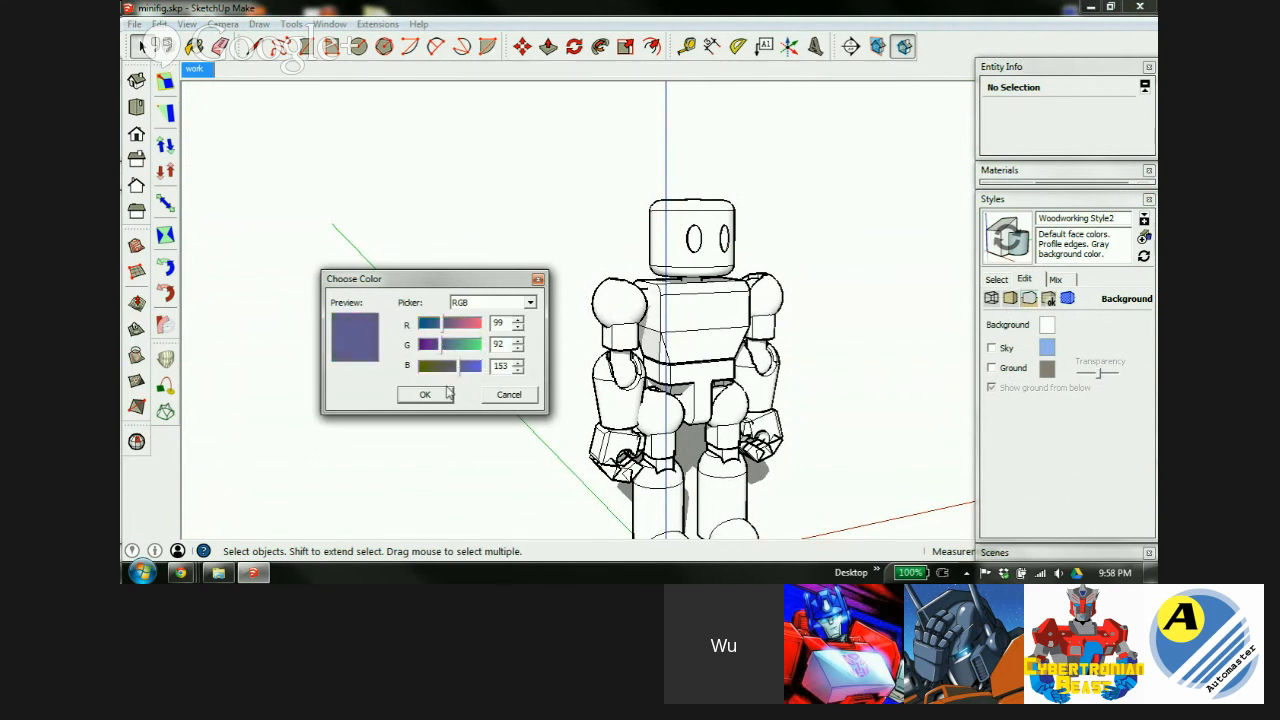
{"action": "left_click", "coordinate": [437, 395]}
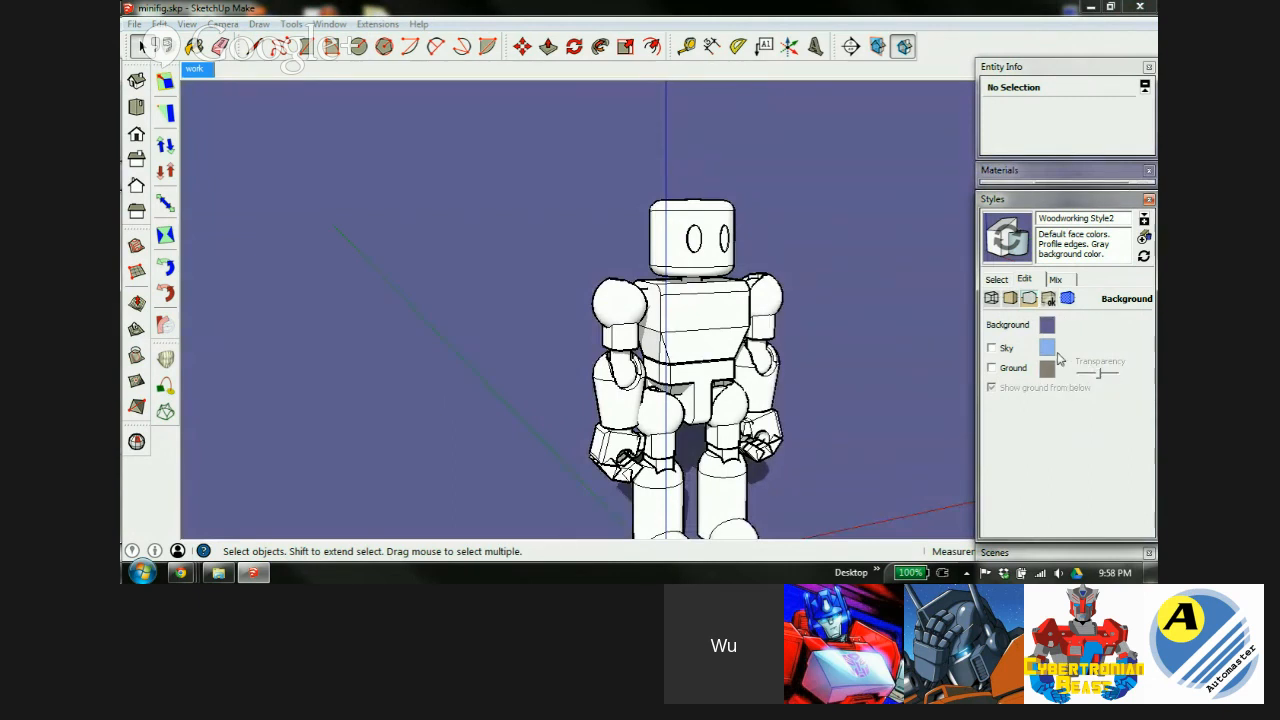
{"action": "left_click", "coordinate": [991, 349]}
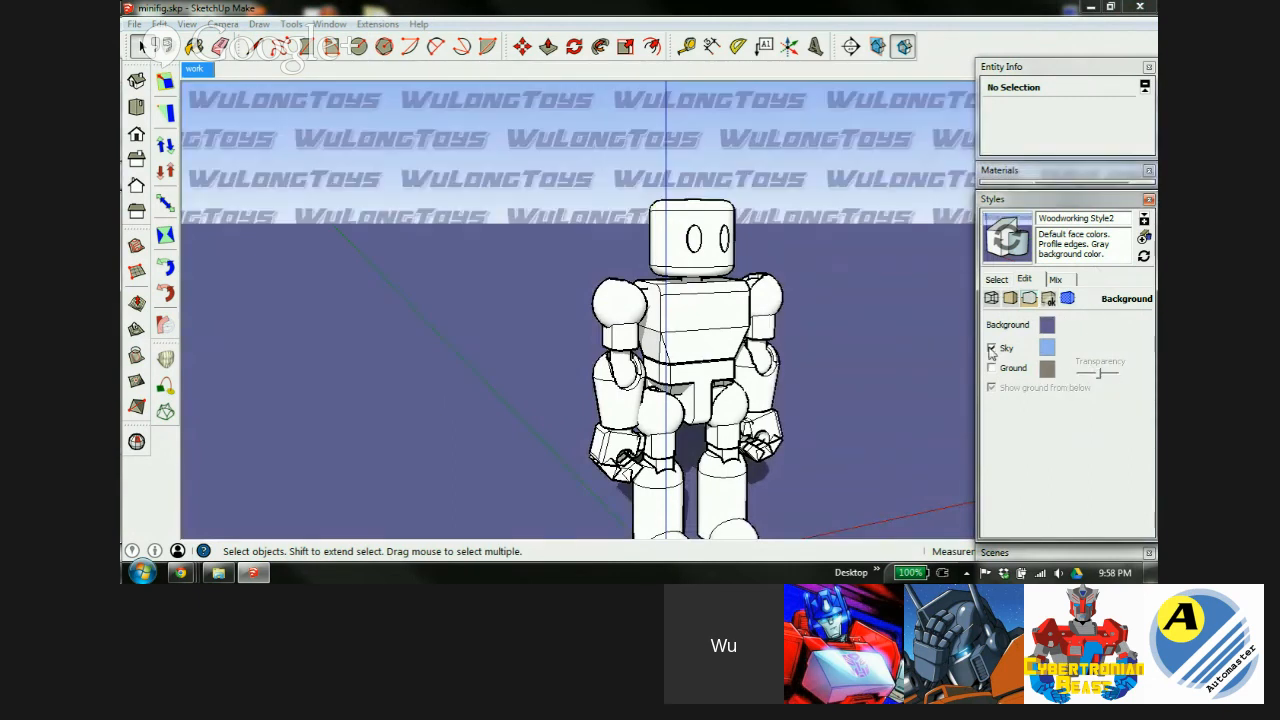
{"action": "left_click", "coordinate": [991, 349]}
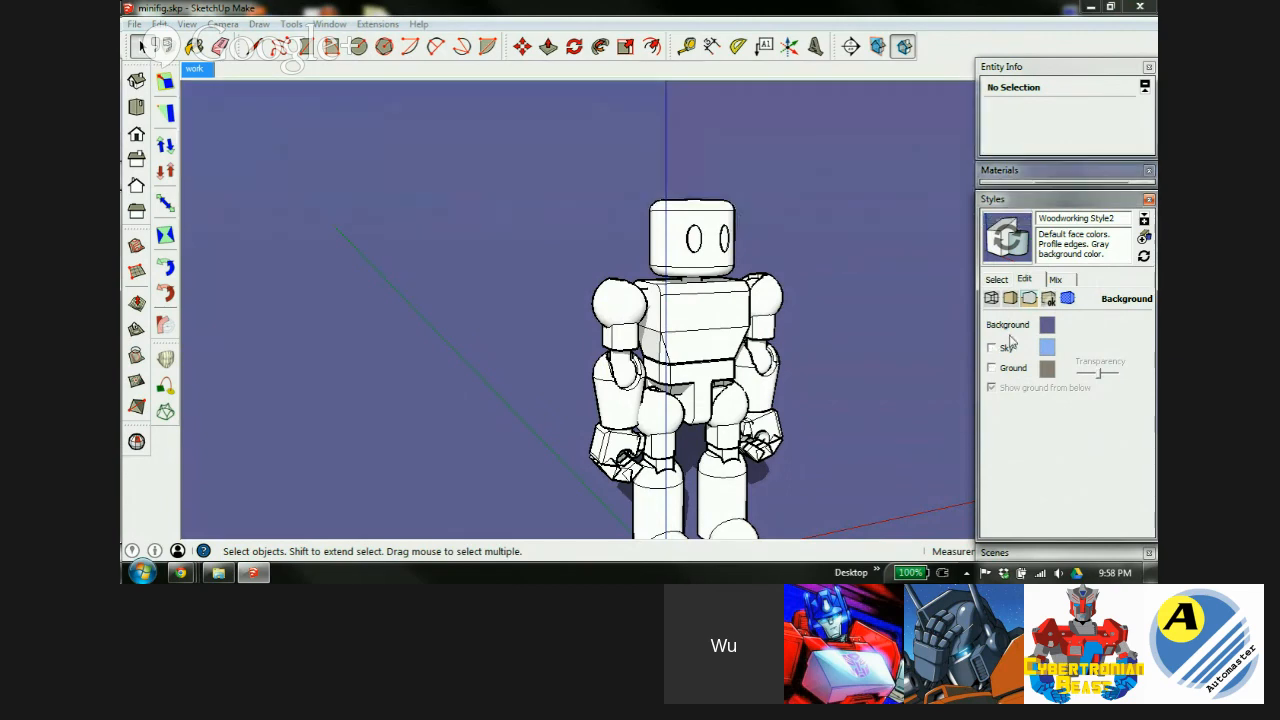
{"action": "left_click", "coordinate": [1047, 300]}
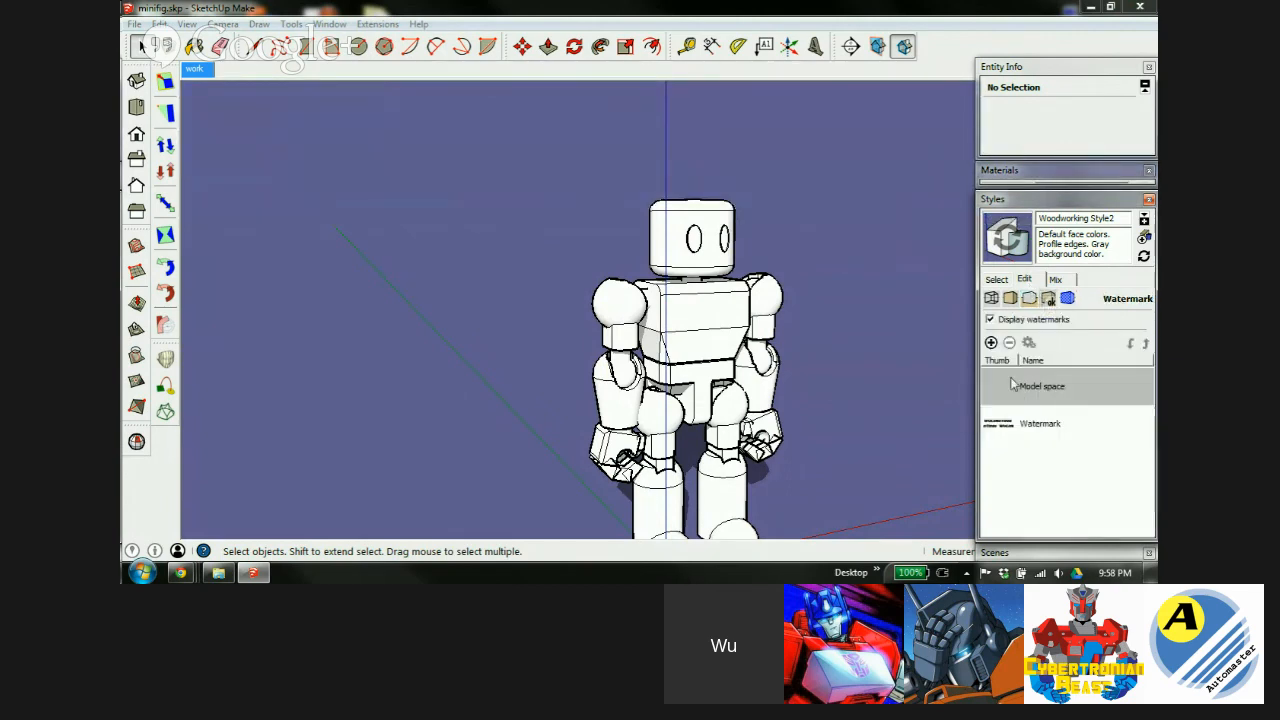
{"action": "double_click", "coordinate": [1043, 428]}
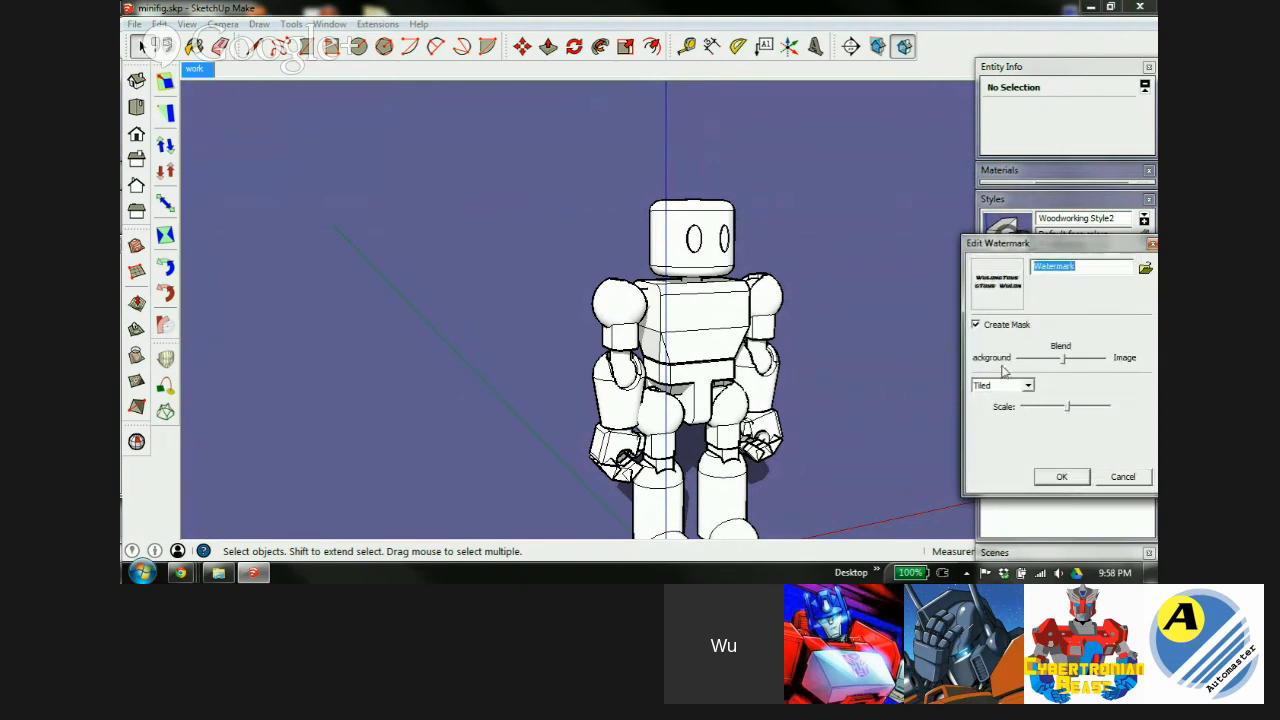
{"action": "left_click", "coordinate": [976, 324]}
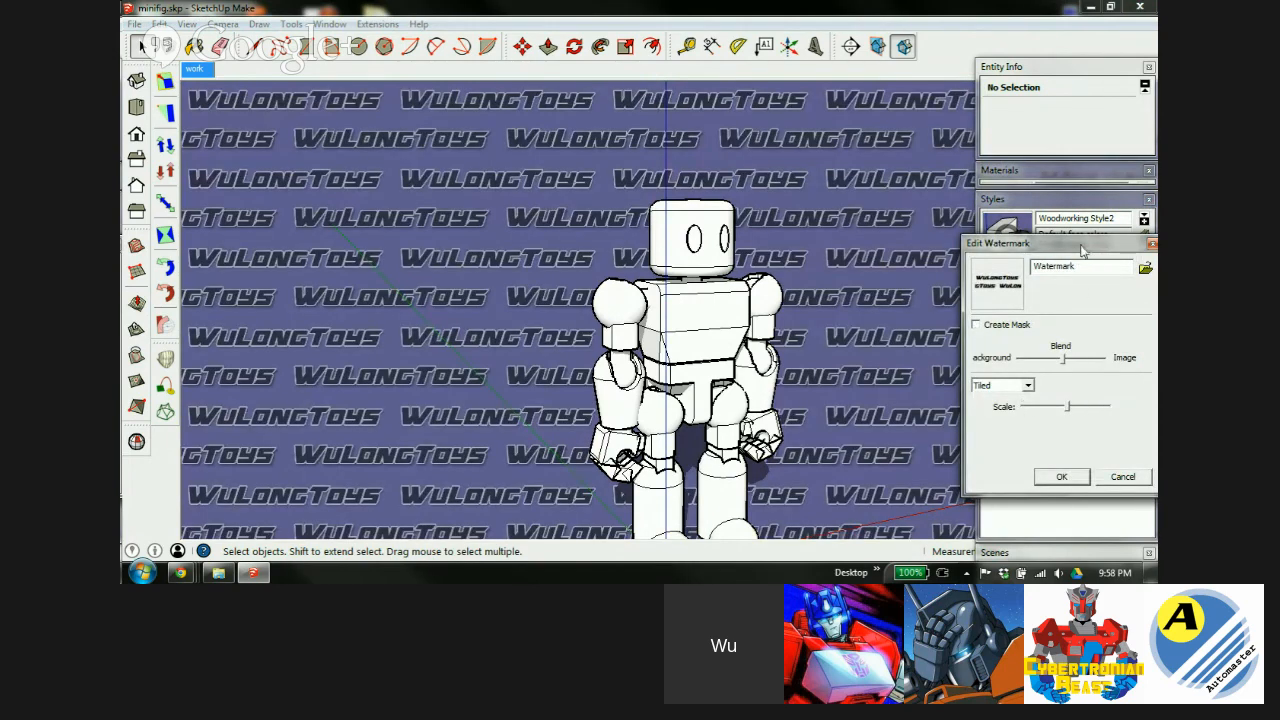
{"action": "left_click", "coordinate": [1072, 480]}
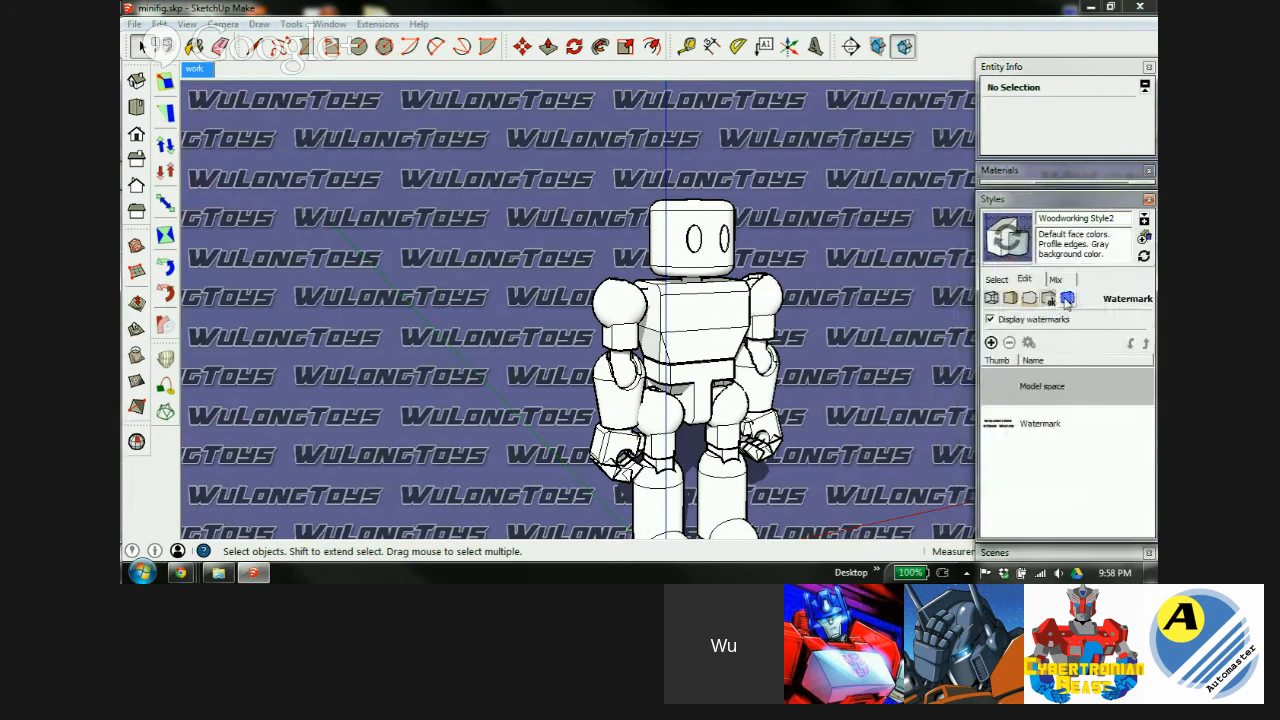
{"action": "left_click", "coordinate": [1067, 299]}
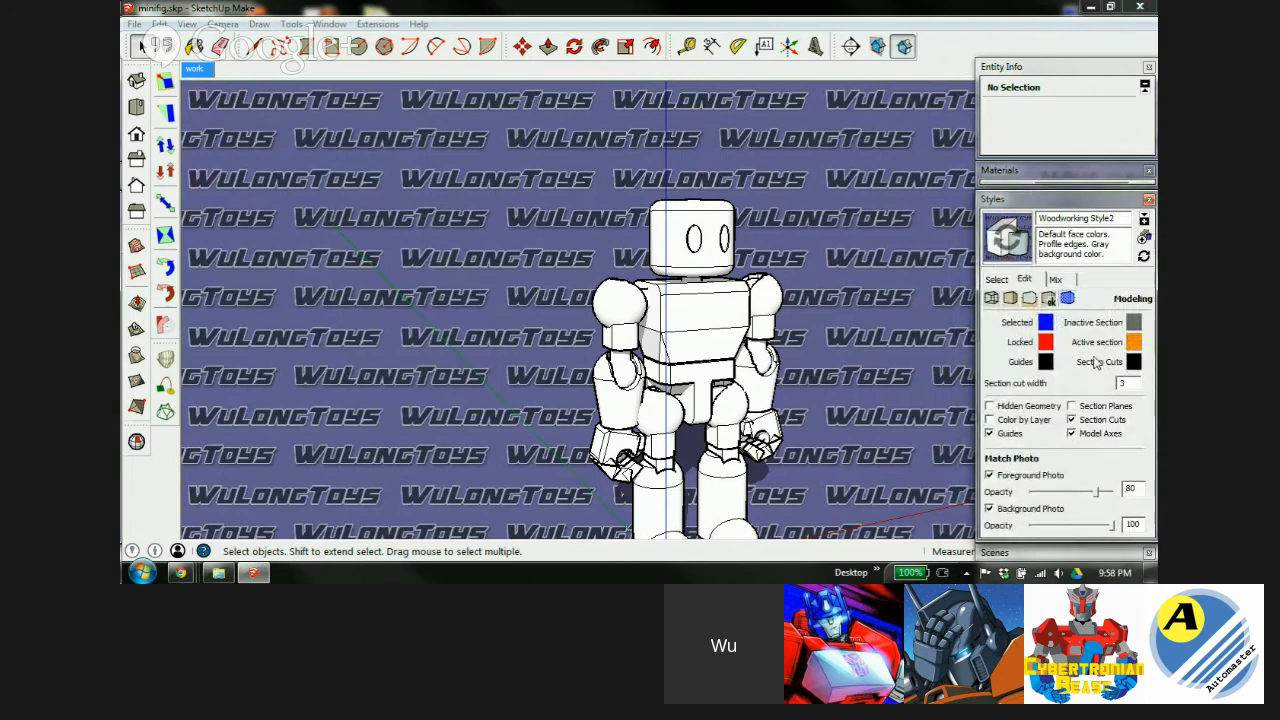
{"action": "left_click", "coordinate": [690, 255]}
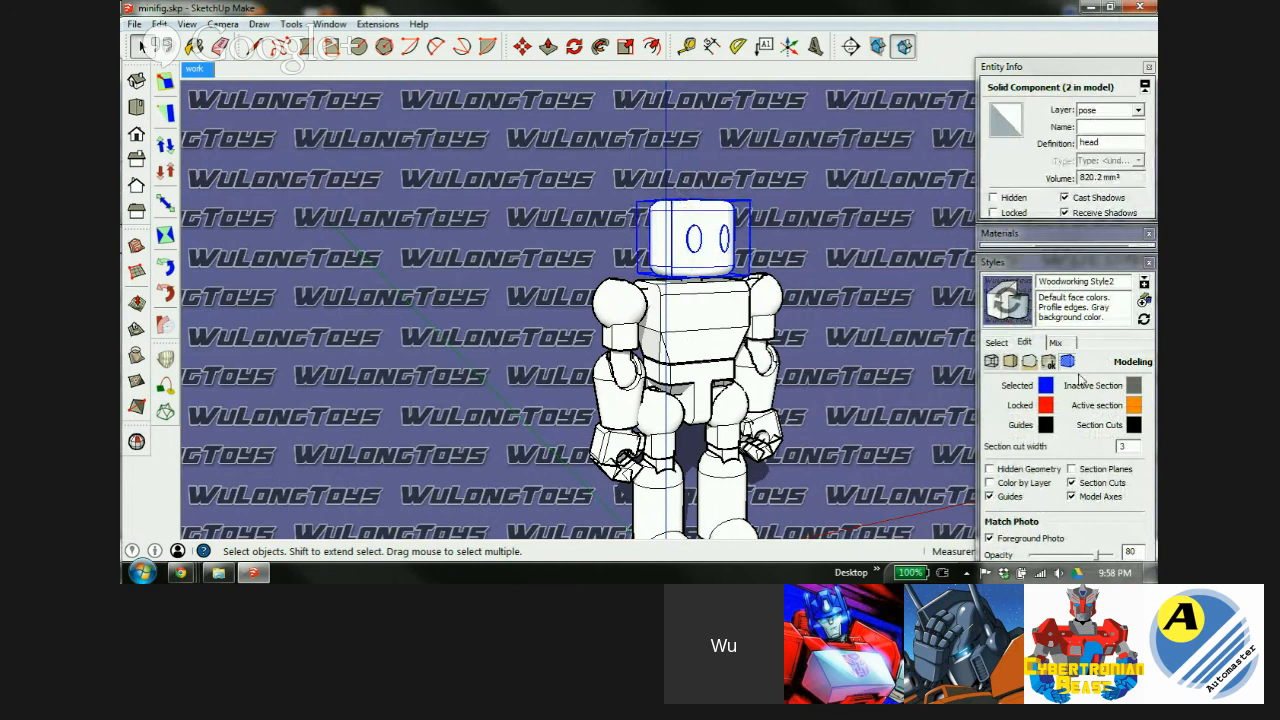
{"action": "left_click", "coordinate": [1048, 362]}
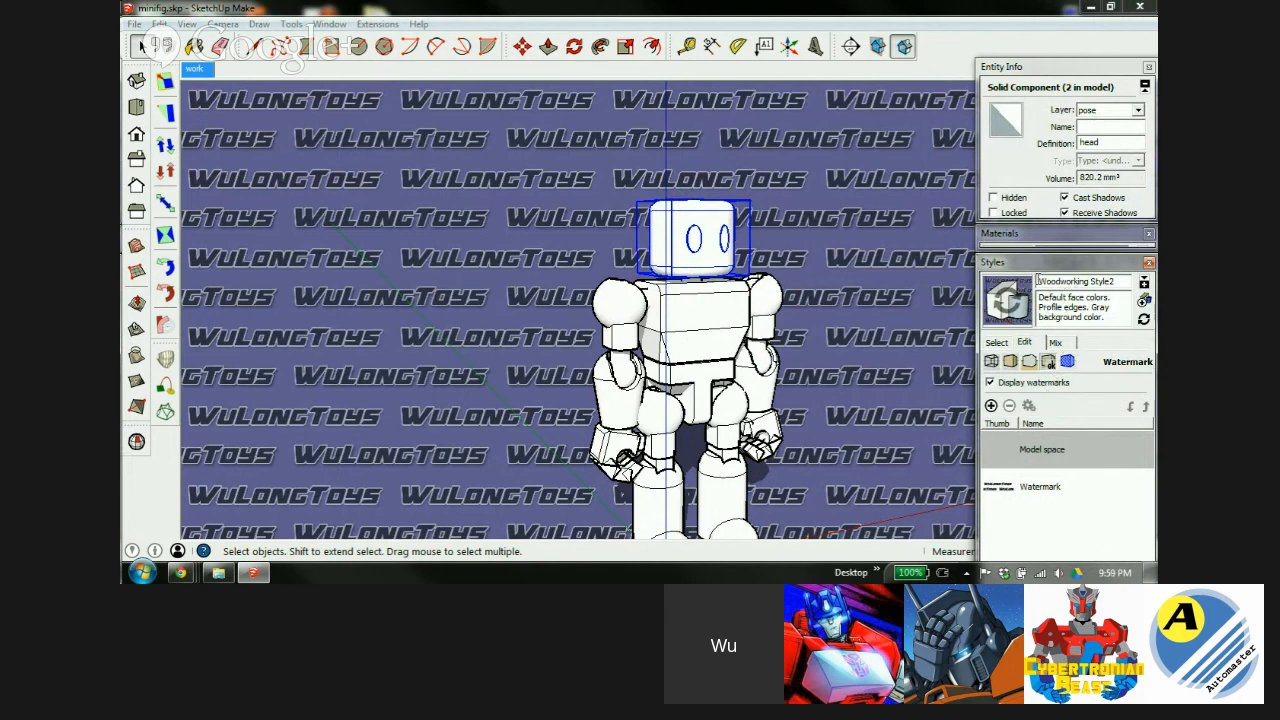
{"action": "mouse_move", "coordinate": [1037, 281]}
{"action": "left_mouse_down"}
{"action": "mouse_move", "coordinate": [1117, 281]}
{"action": "mouse_move", "coordinate": [1054, 282]}
{"action": "left_mouse_up"}
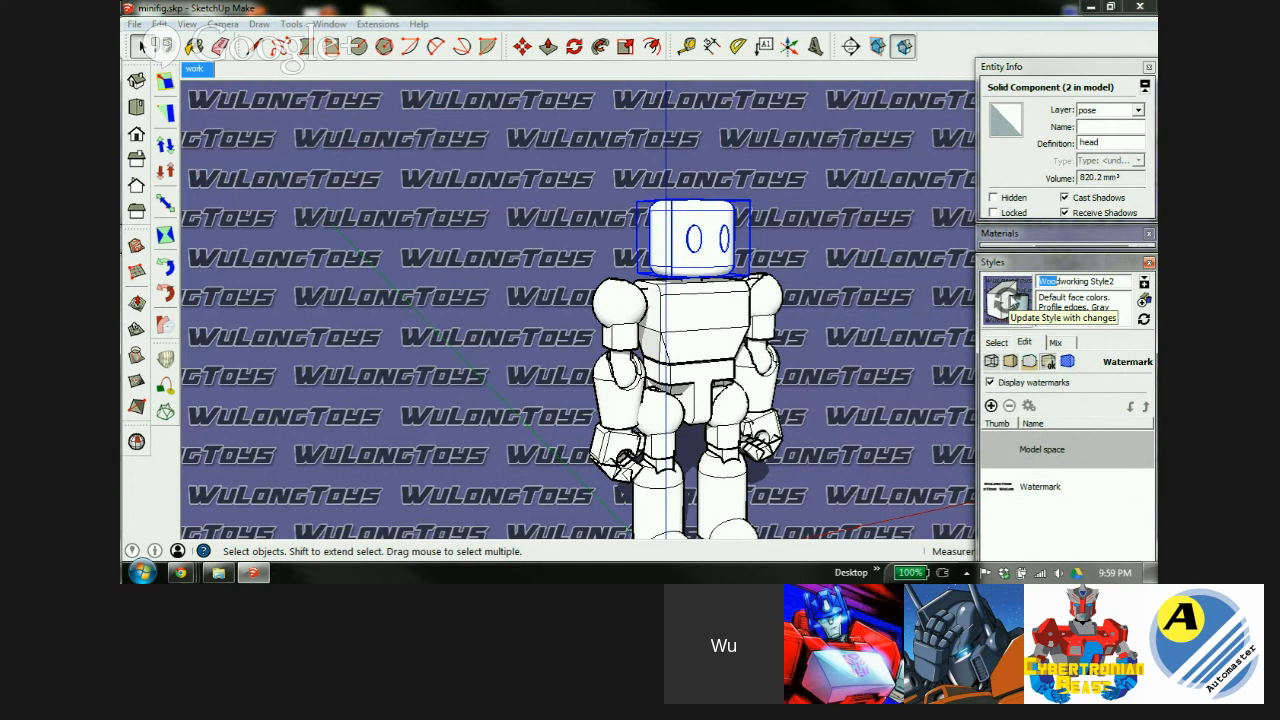
Rename the style to 'wulong style' and update it with the pending changes.
{"action": "triple_click", "coordinate": [1116, 282]}
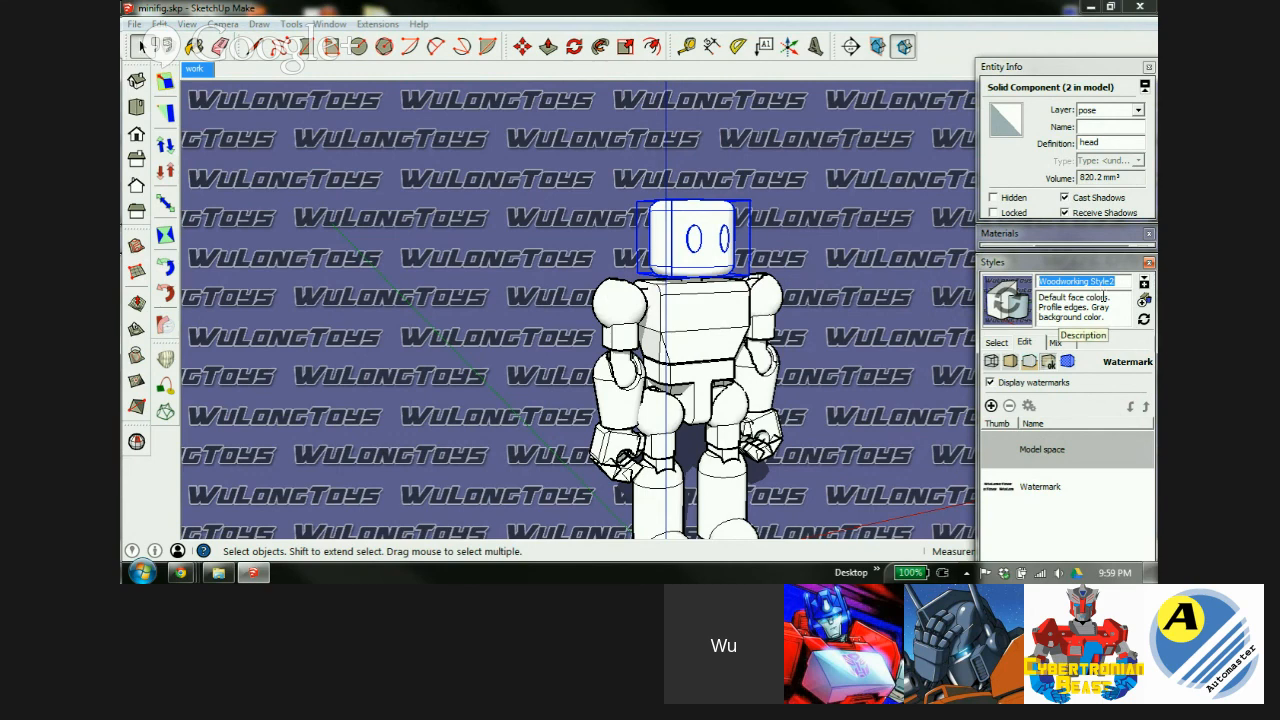
{"action": "type", "text": "wulong style"}
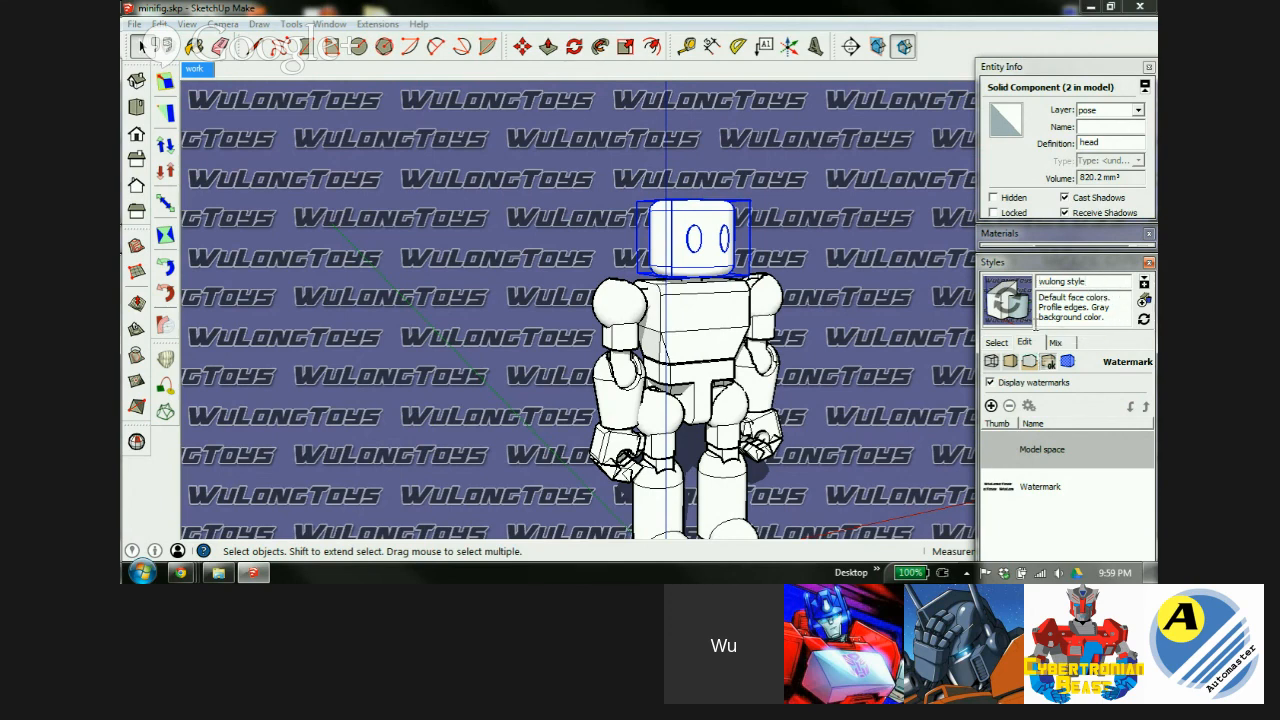
{"action": "left_click", "coordinate": [1013, 301]}
List the in-model styles, then begin saving wulong style to a file but cancel without saving.
{"action": "left_click", "coordinate": [997, 343]}
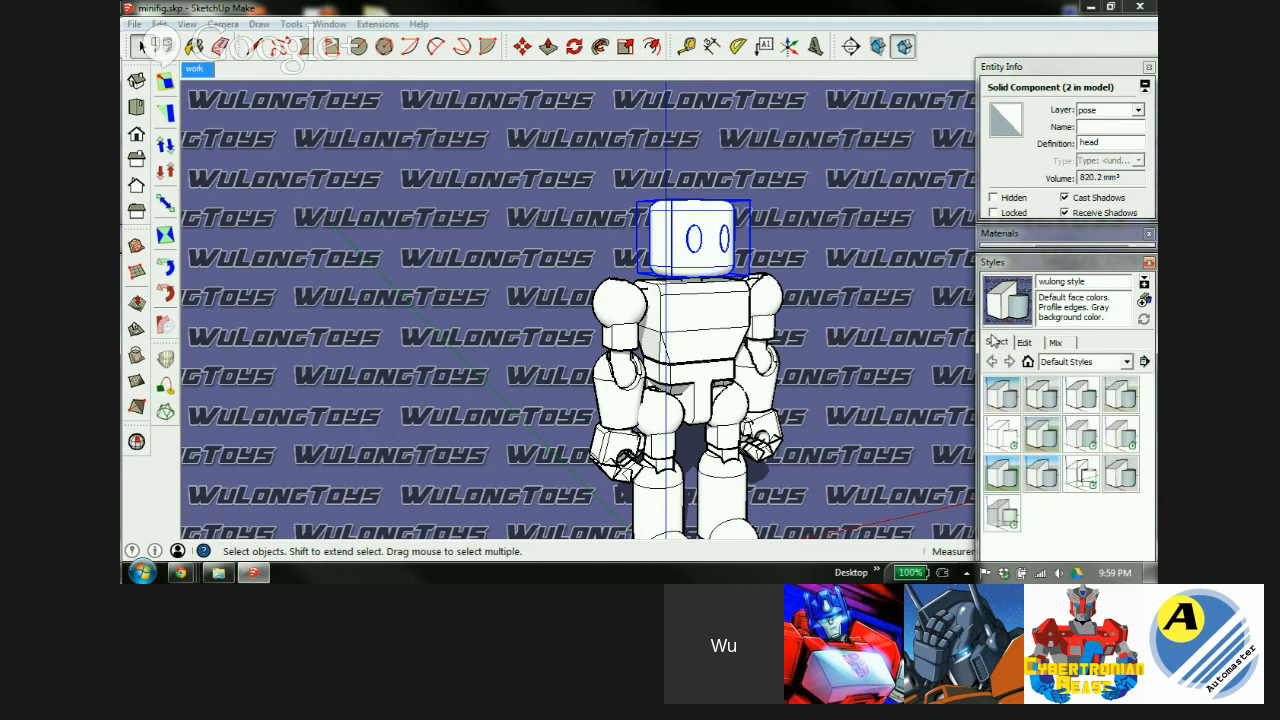
{"action": "left_click", "coordinate": [1028, 362]}
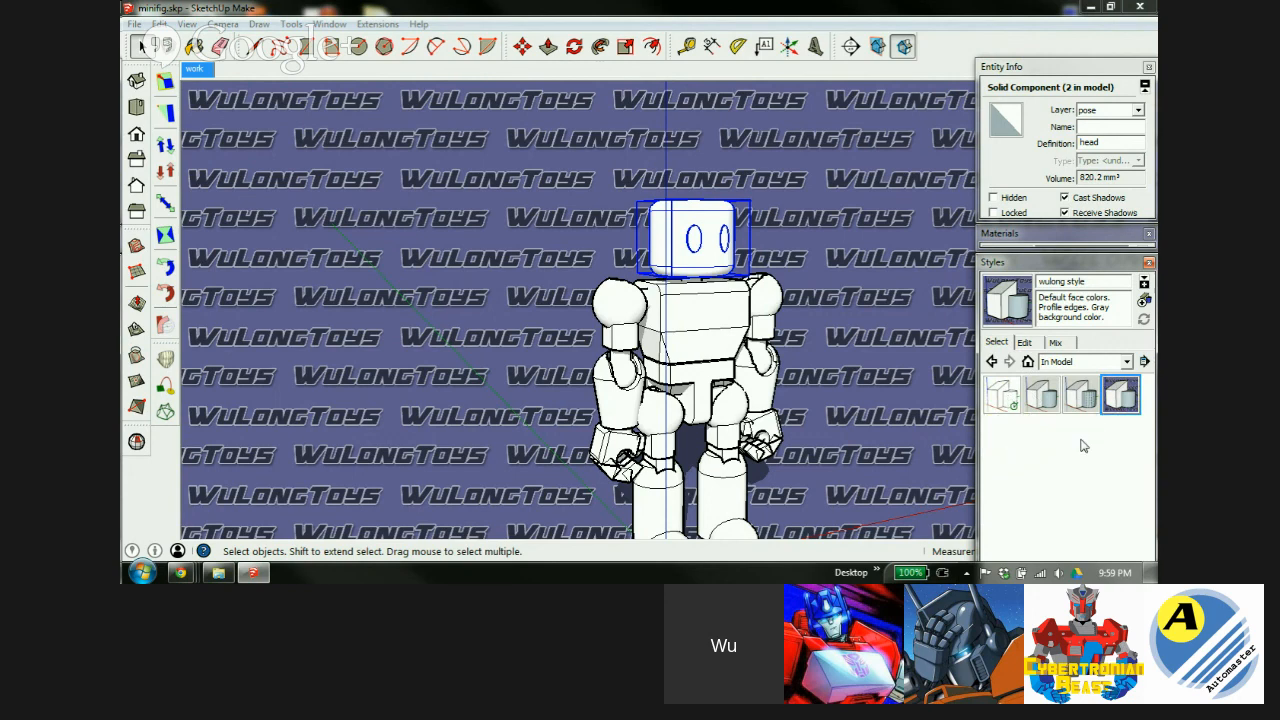
{"action": "right_click", "coordinate": [1117, 399]}
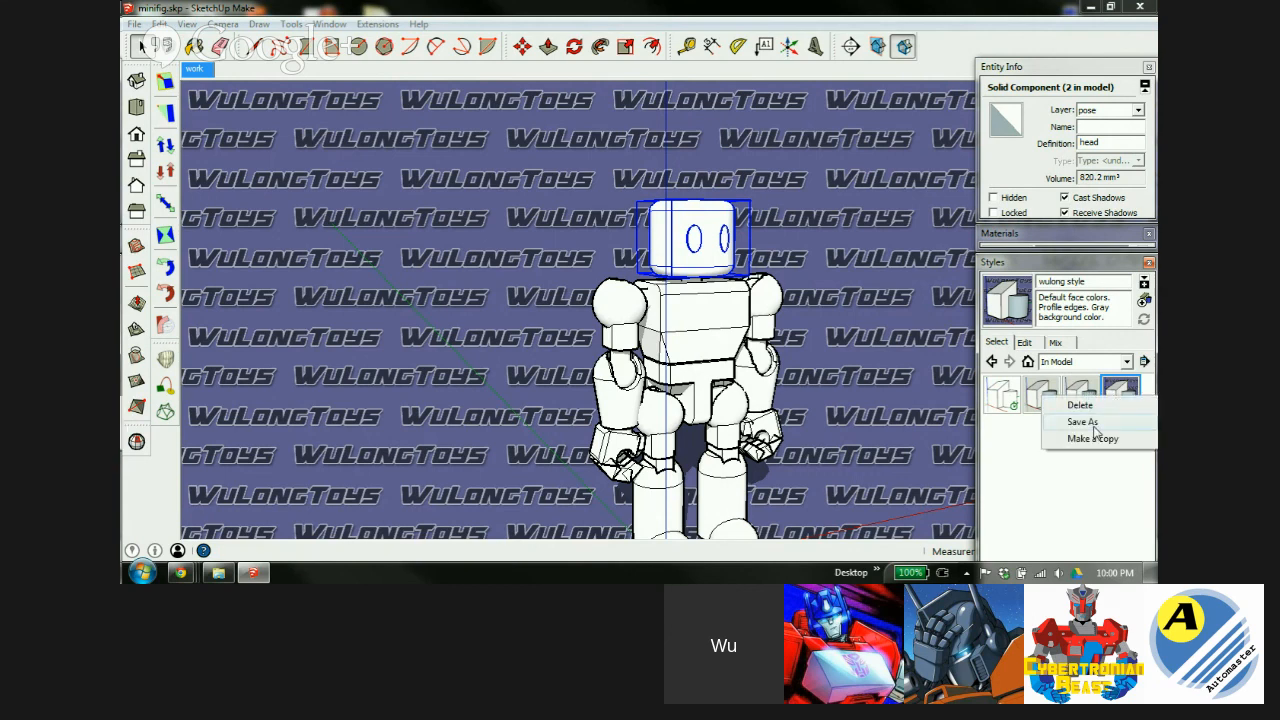
{"action": "left_click", "coordinate": [1085, 422]}
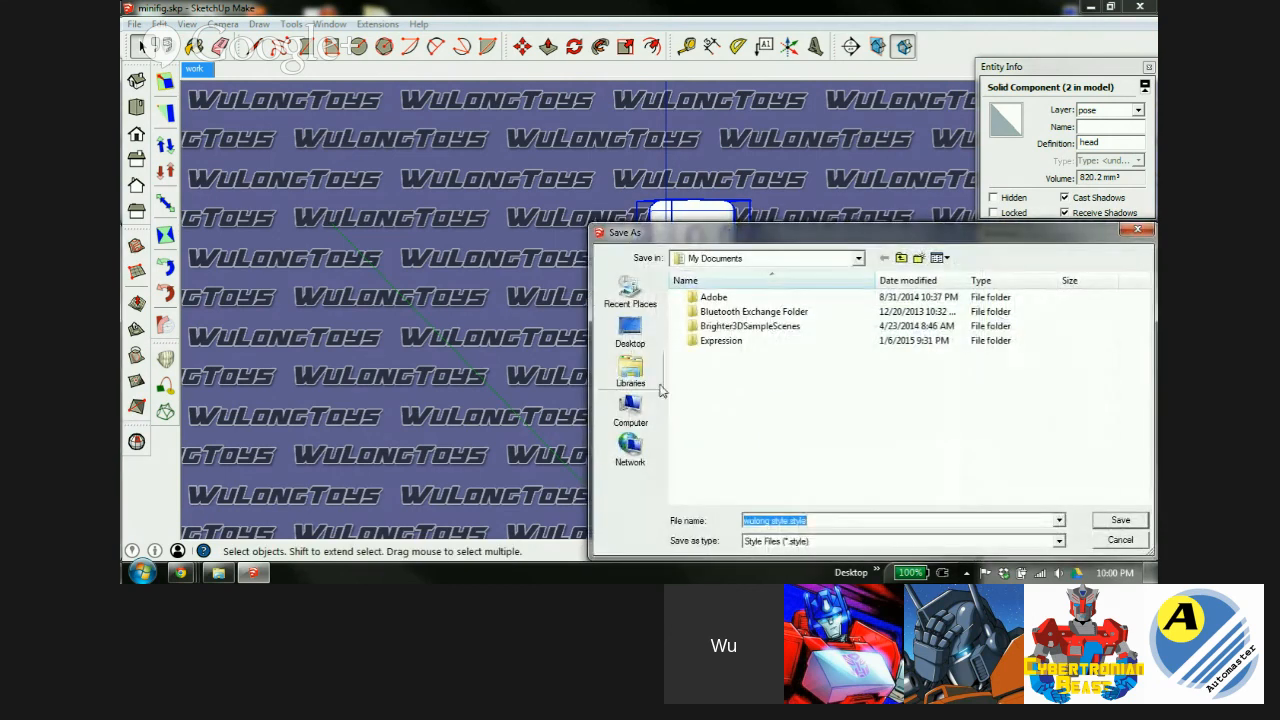
{"action": "left_click_drag", "start_coordinate": [1065, 238], "coordinate": [1032, 202]}
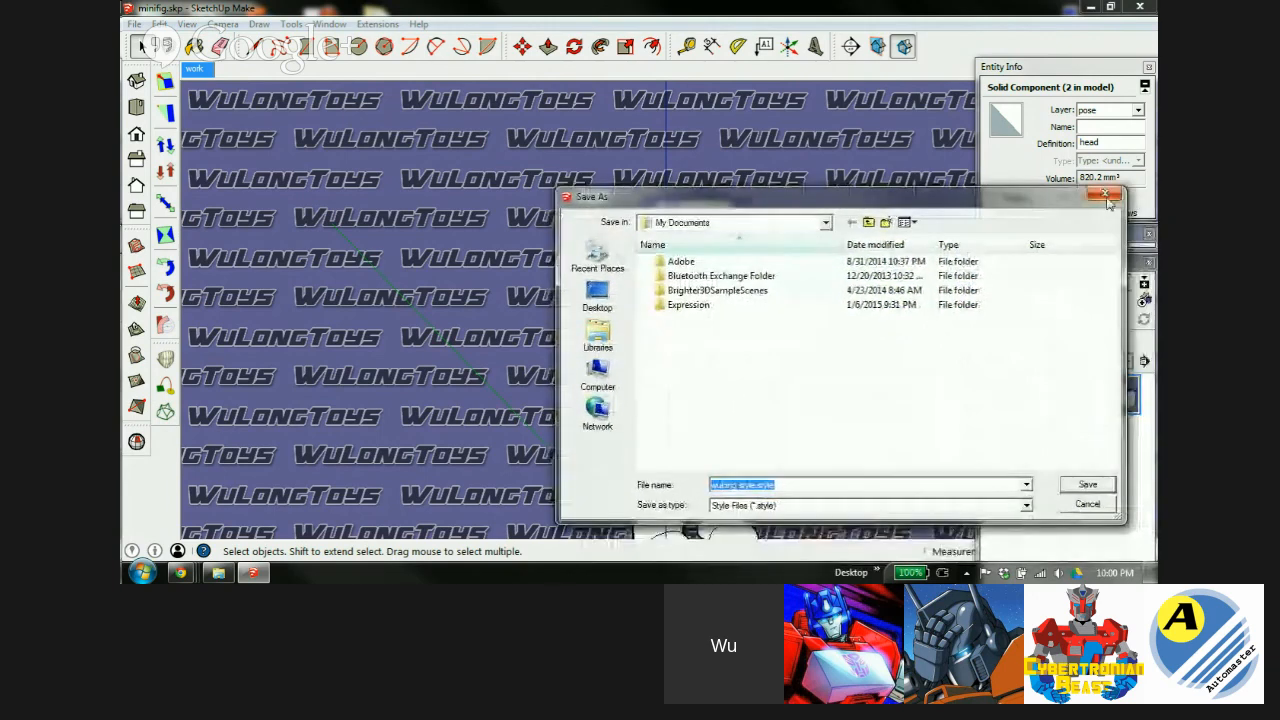
{"action": "left_click", "coordinate": [1116, 193]}
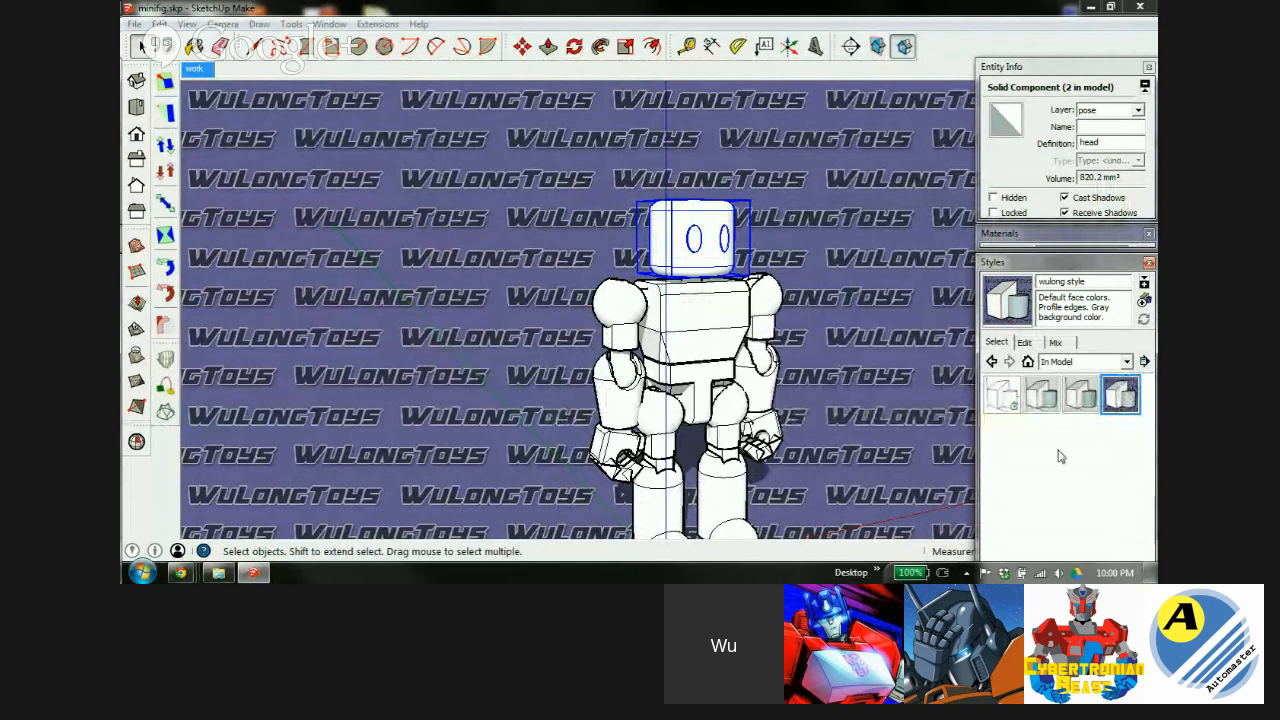
{"action": "middle_click_drag", "start_coordinate": [680, 308], "coordinate": [632, 272]}
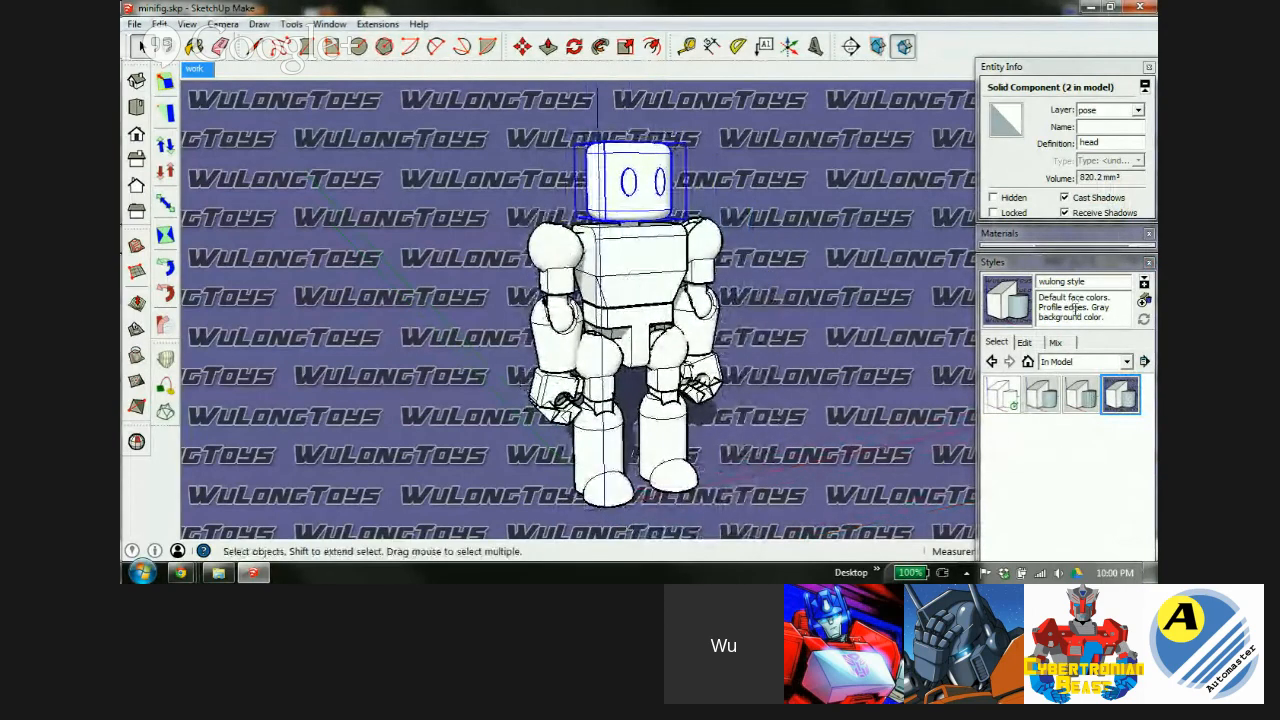
Swap the style settings for the Scenes panel and clear the head selection.
{"action": "left_click", "coordinate": [1074, 264]}
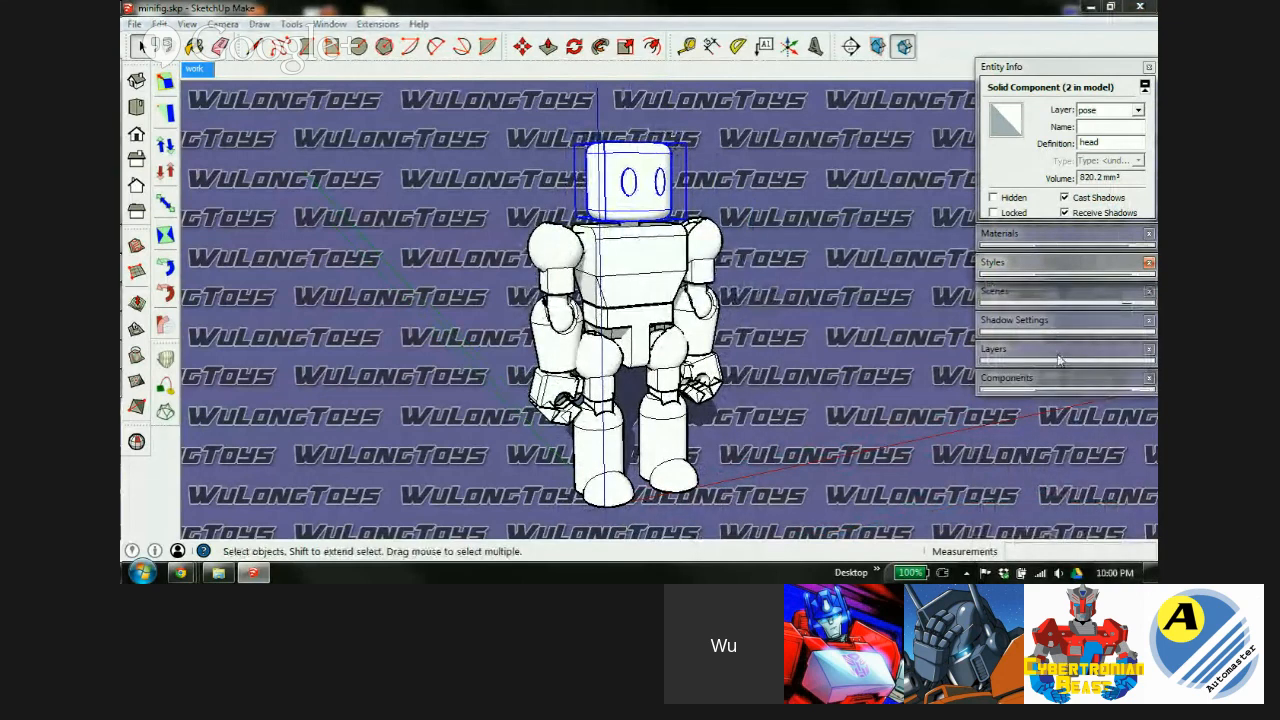
{"action": "left_click", "coordinate": [1058, 292]}
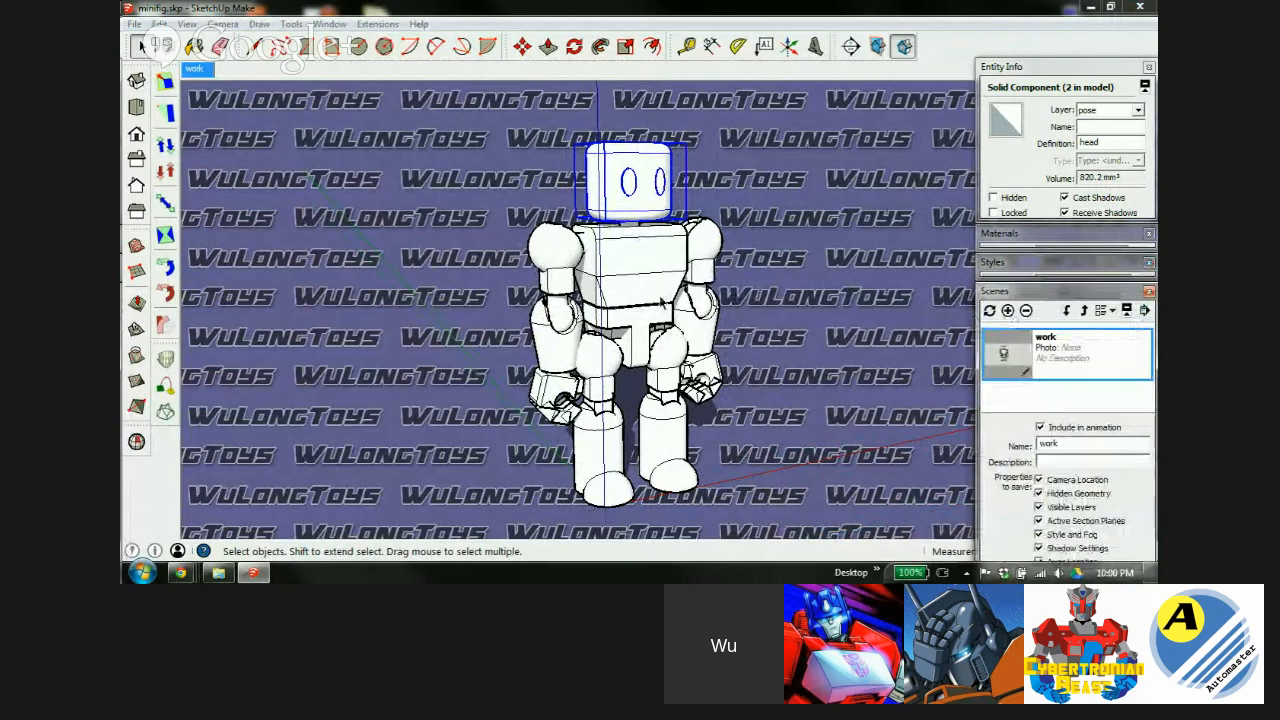
{"action": "left_click", "coordinate": [714, 214]}
{"action": "middle_click_drag", "start_coordinate": [683, 286], "coordinate": [440, 258]}
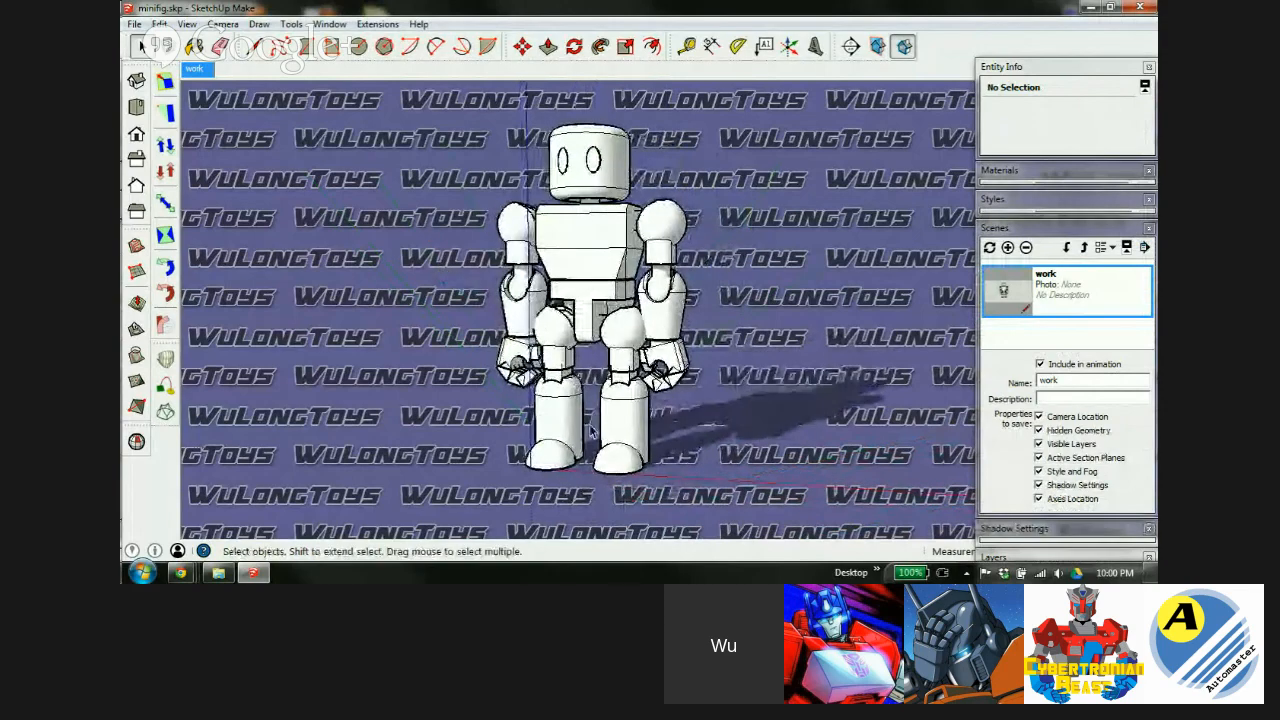
{"action": "scroll", "coordinate": [616, 405], "scroll_direction": "up", "scroll_amount": 3}
{"action": "scroll", "coordinate": [616, 405], "scroll_direction": "down", "scroll_amount": 3}
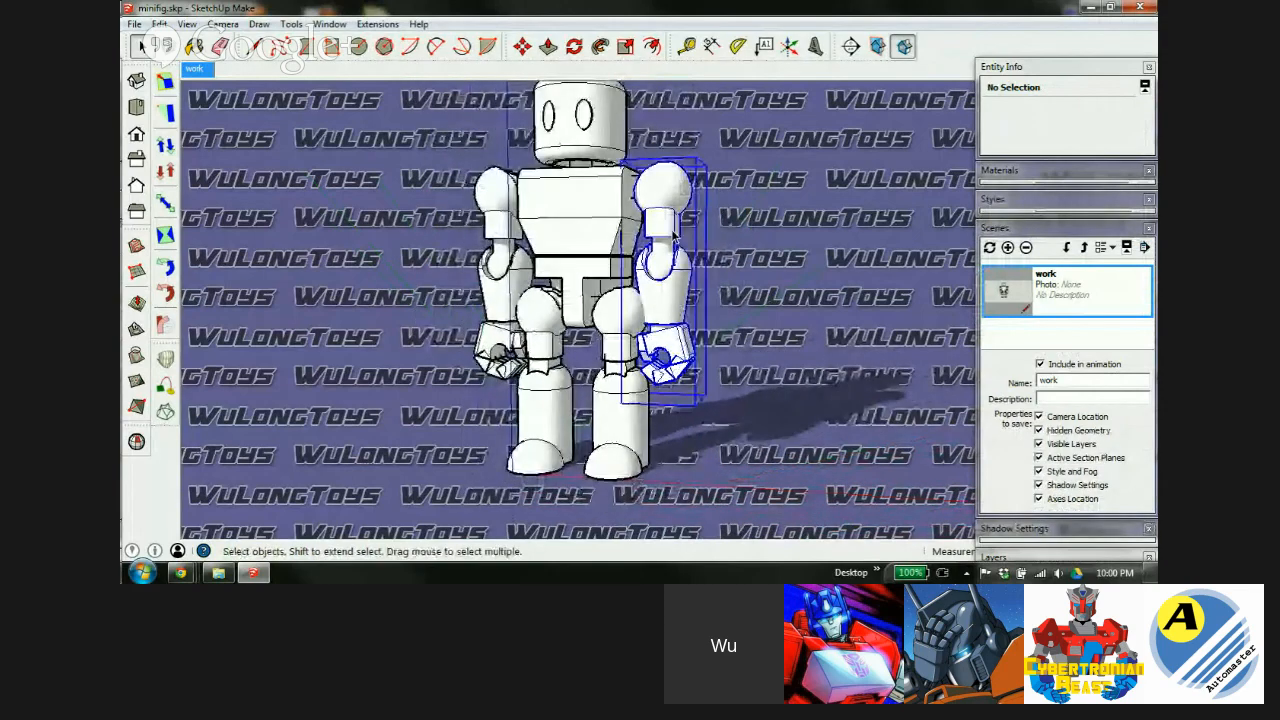
Rotate the robot's right arm about the shoulder ball to a new angle.
{"action": "left_click", "coordinate": [660, 218]}
{"action": "key", "text": "m"}
{"action": "middle_click_drag", "start_coordinate": [660, 218], "coordinate": [708, 242]}
{"action": "key", "text": "q"}
{"action": "scroll", "coordinate": [650, 222], "scroll_direction": "up", "scroll_amount": 3}
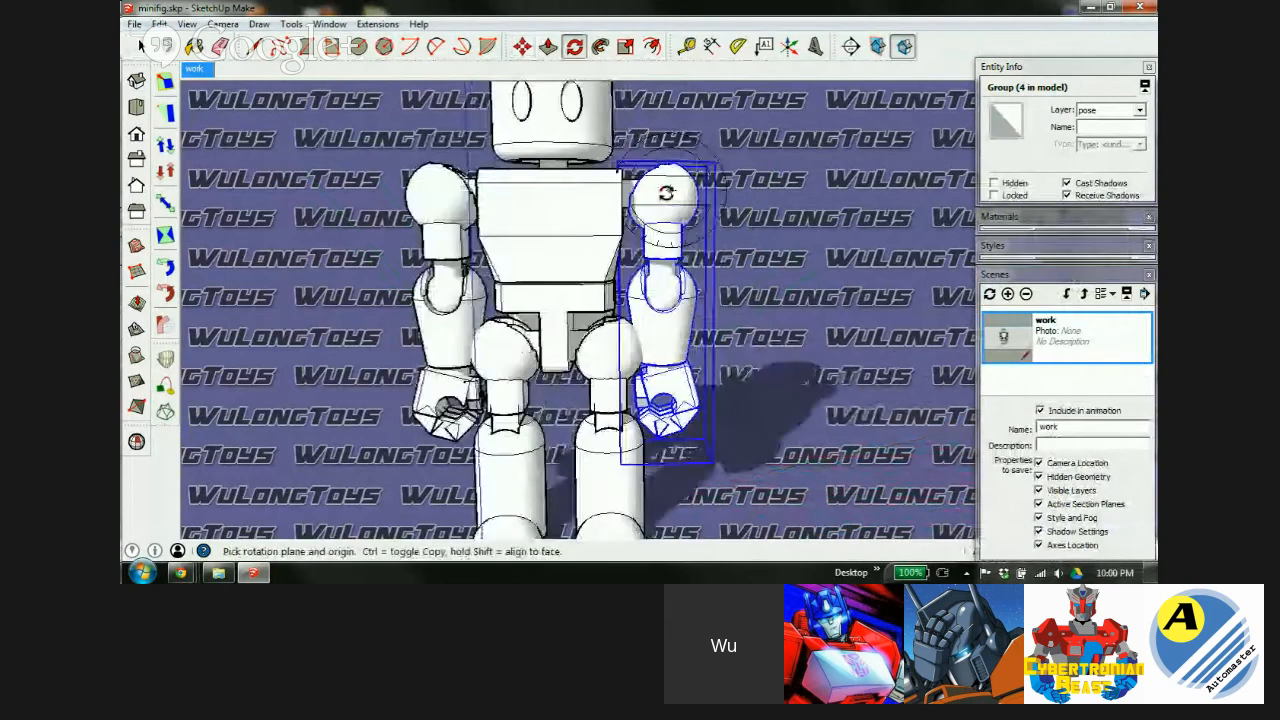
{"action": "scroll", "coordinate": [646, 219], "scroll_direction": "up", "scroll_amount": 2}
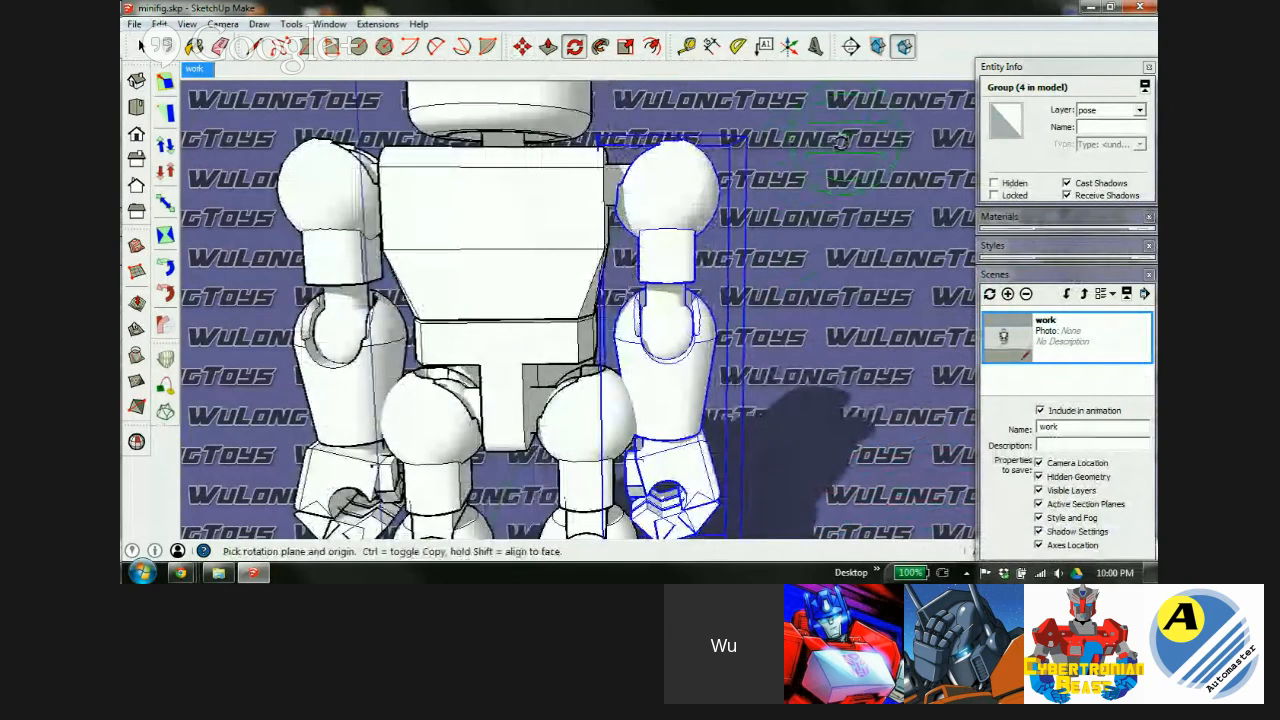
{"action": "left_click", "coordinate": [665, 190]}
{"action": "left_click", "coordinate": [662, 407]}
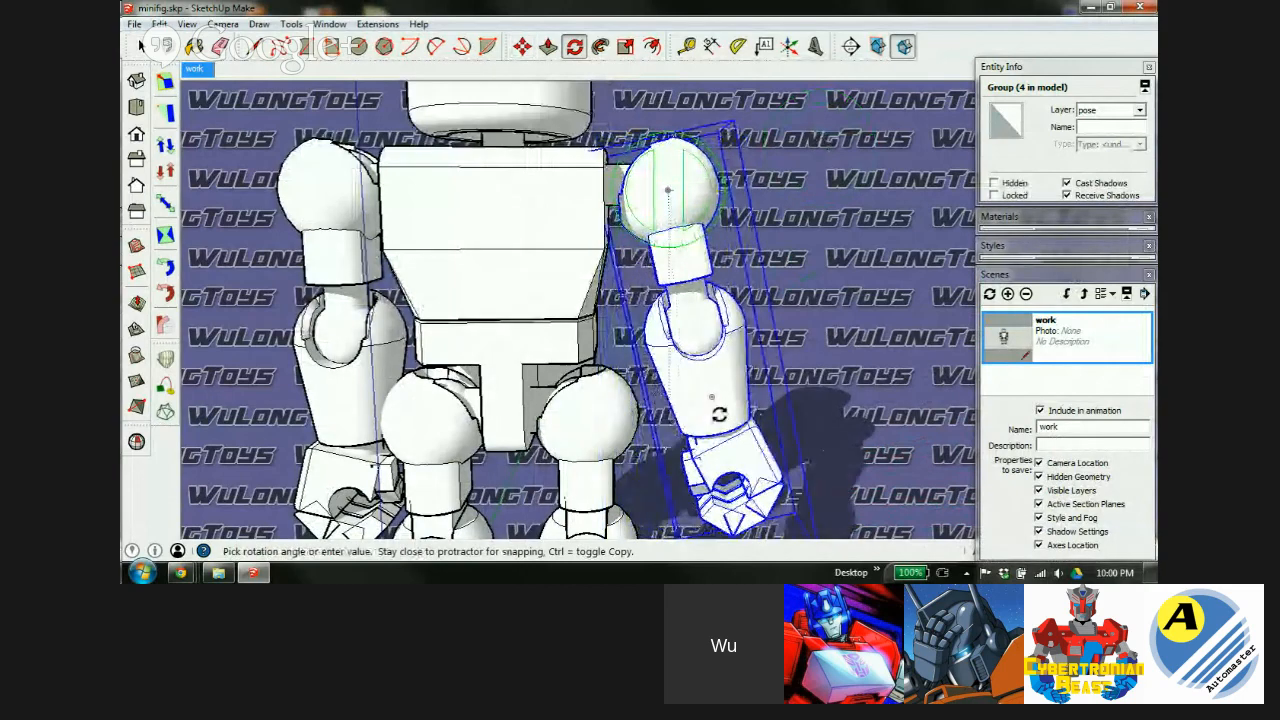
{"action": "left_click", "coordinate": [719, 414]}
{"action": "scroll", "coordinate": [712, 344], "scroll_direction": "down", "scroll_amount": 5}
{"action": "scroll", "coordinate": [547, 350], "scroll_direction": "down", "scroll_amount": 2}
From a side view, rotate the arm forward at the shoulder to a flatter angle.
{"action": "middle_click_drag", "start_coordinate": [552, 348], "coordinate": [602, 328]}
{"action": "middle_click_drag", "start_coordinate": [692, 348], "coordinate": [978, 324]}
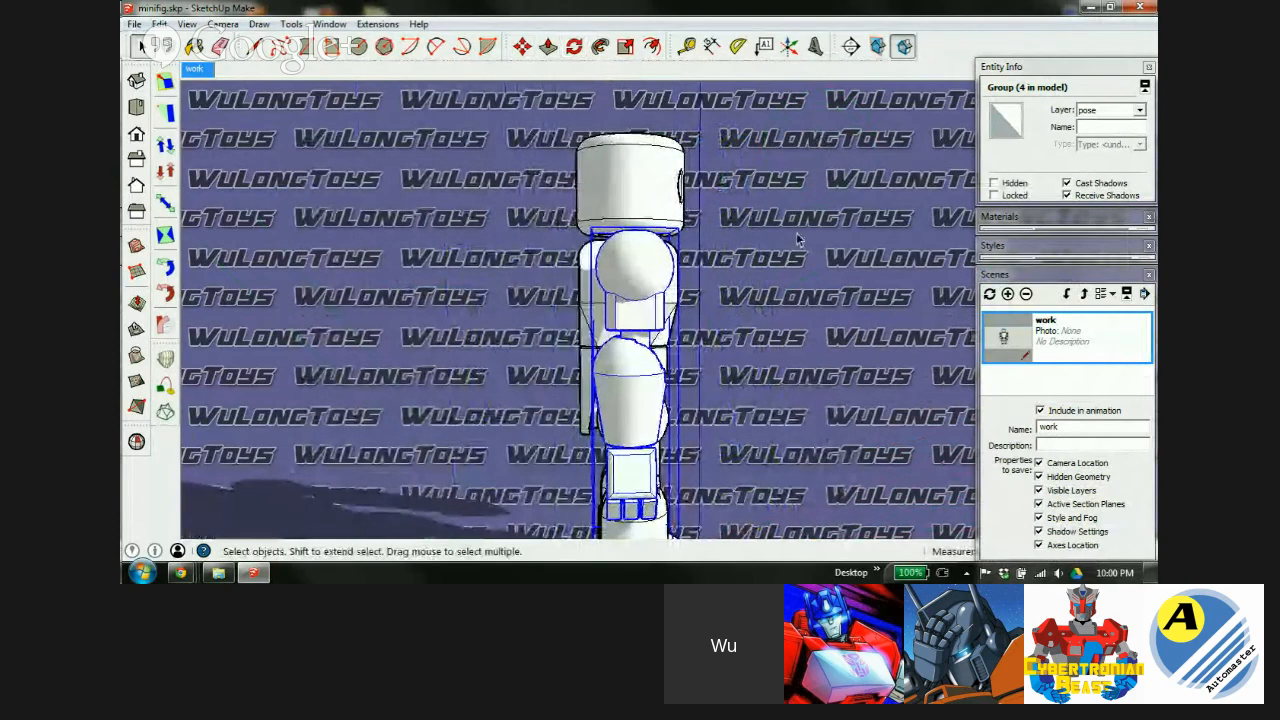
{"action": "key", "text": "q"}
{"action": "left_click", "coordinate": [633, 266]}
{"action": "left_click", "coordinate": [633, 440]}
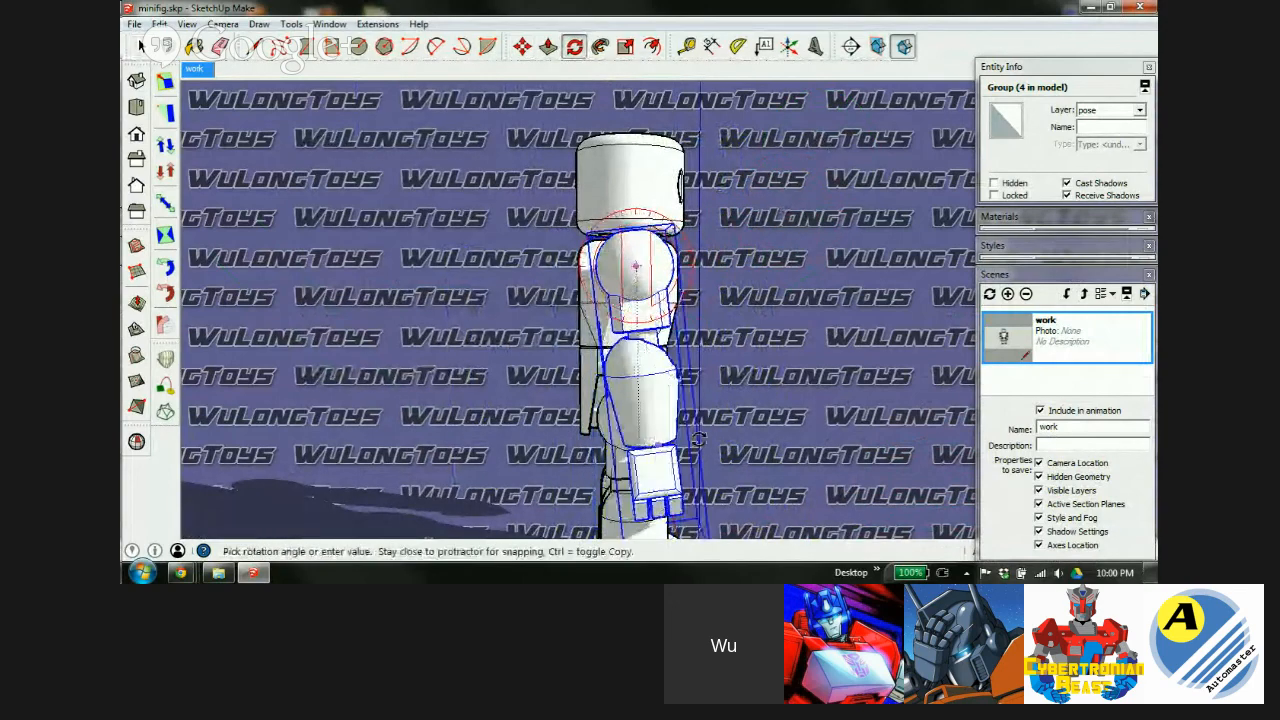
{"action": "left_click", "coordinate": [835, 405]}
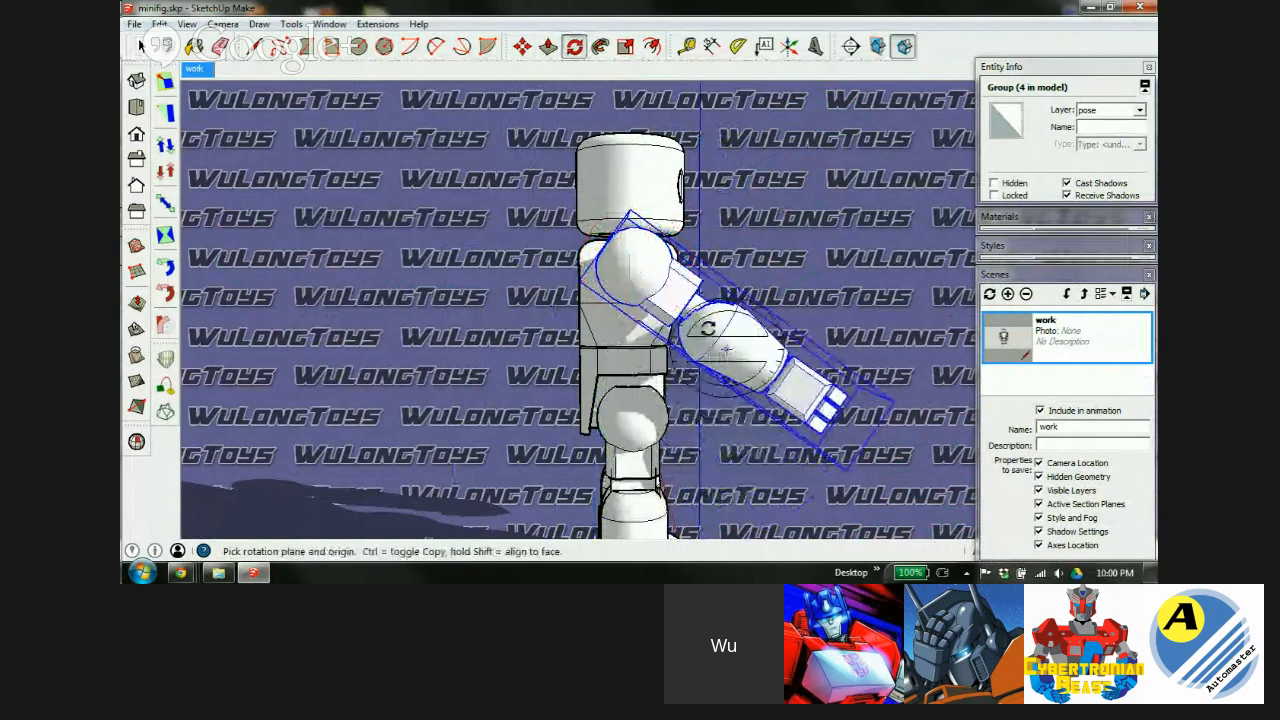
{"action": "middle_click_drag", "start_coordinate": [690, 262], "coordinate": [660, 268]}
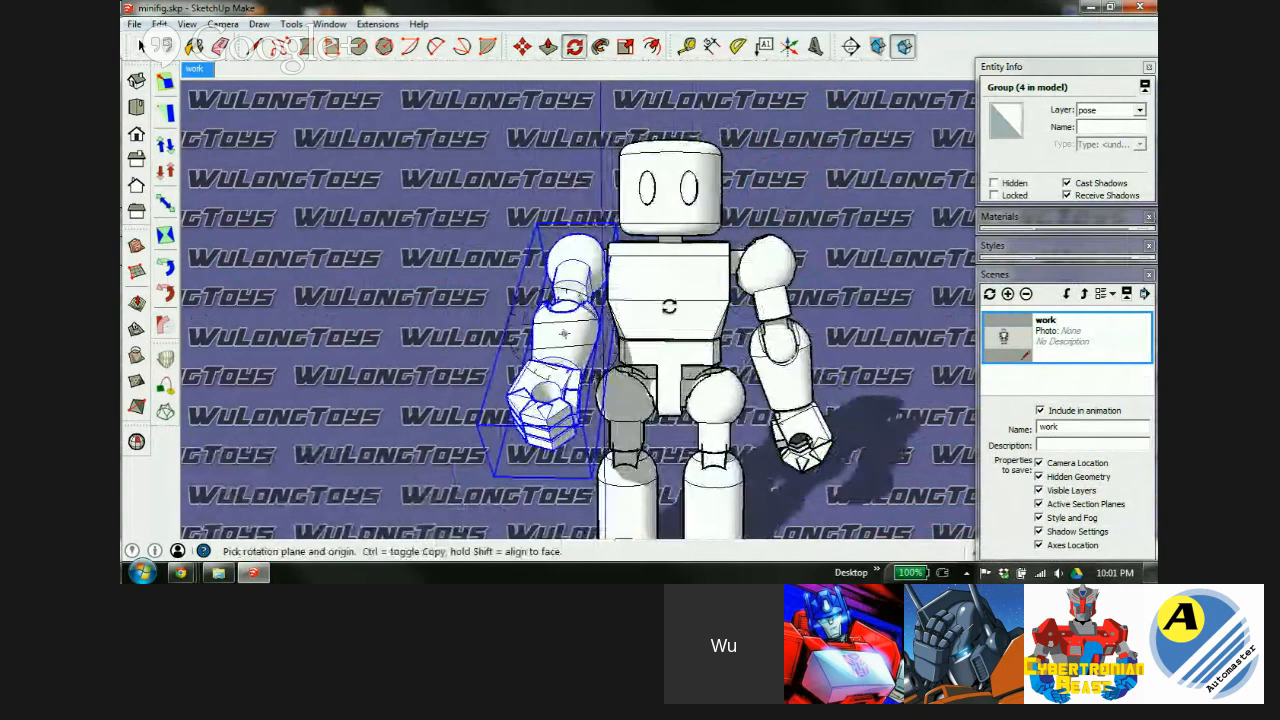
{"action": "scroll", "coordinate": [650, 330], "scroll_direction": "up", "scroll_amount": 4}
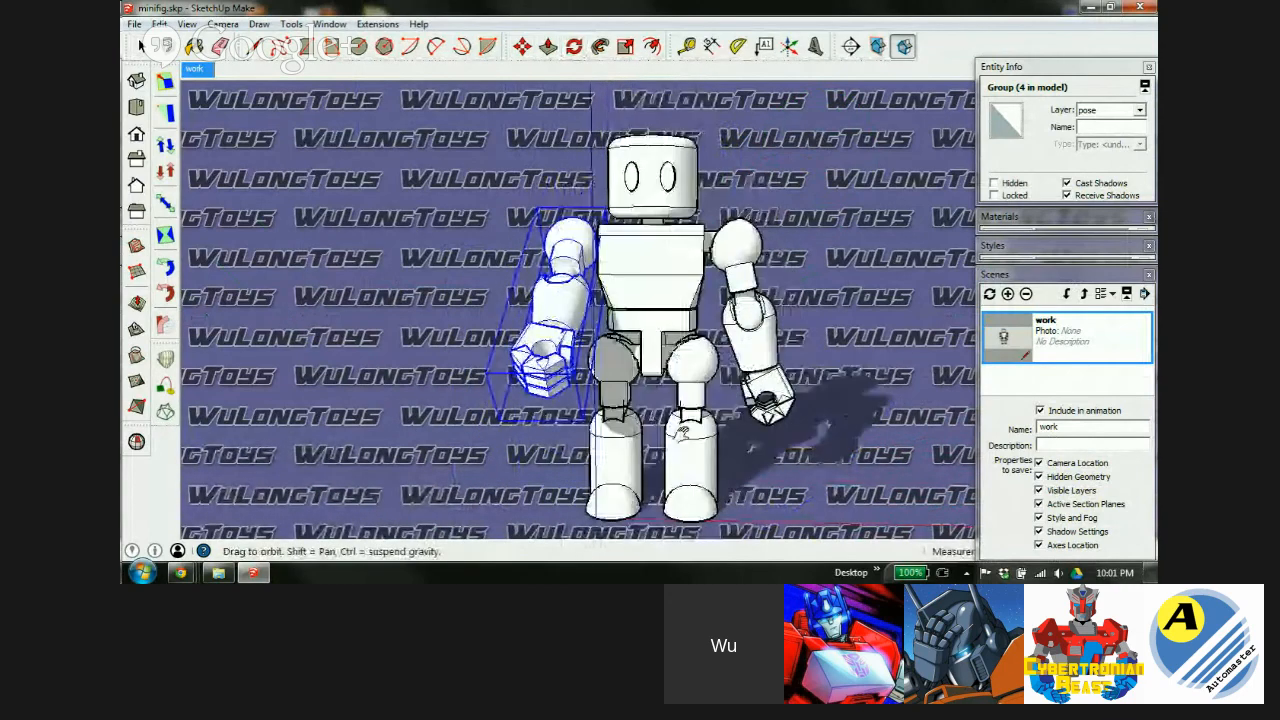
{"action": "middle_click_drag", "start_coordinate": [650, 348], "coordinate": [637, 402]}
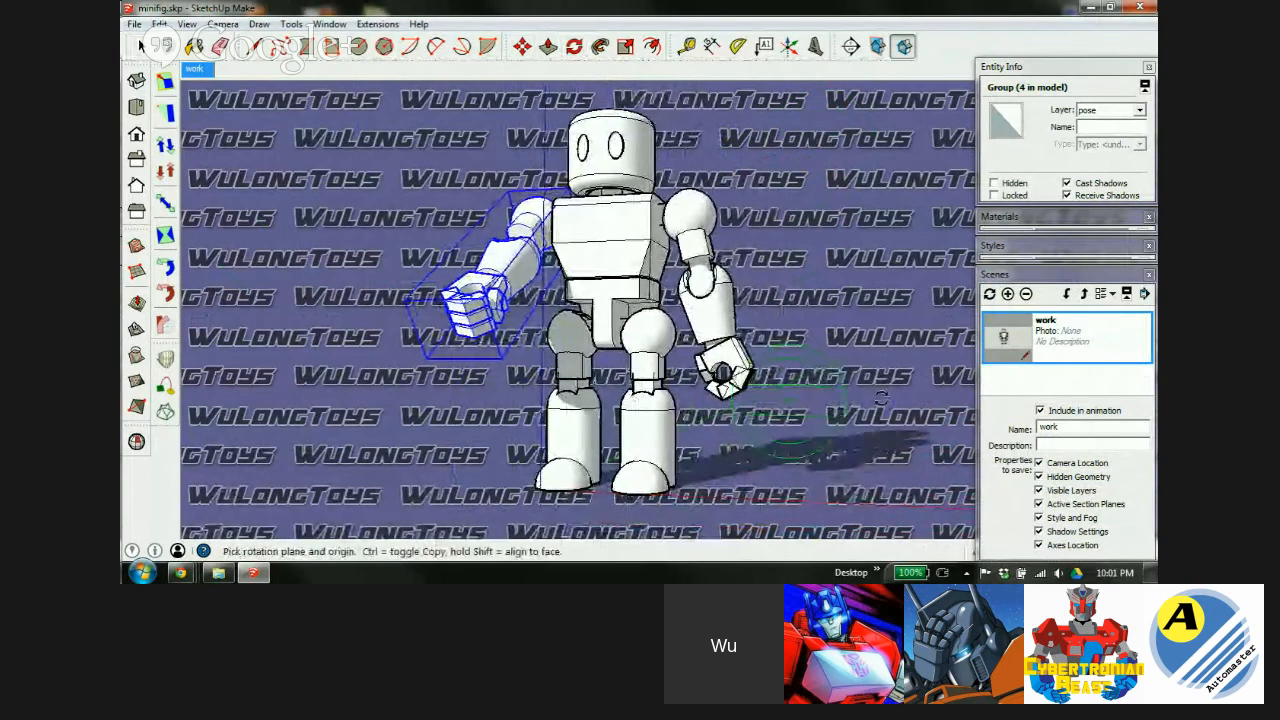
Open the arm group and bend the forearm upward at the elbow.
{"action": "left_click", "coordinate": [140, 46]}
{"action": "left_click", "coordinate": [738, 452]}
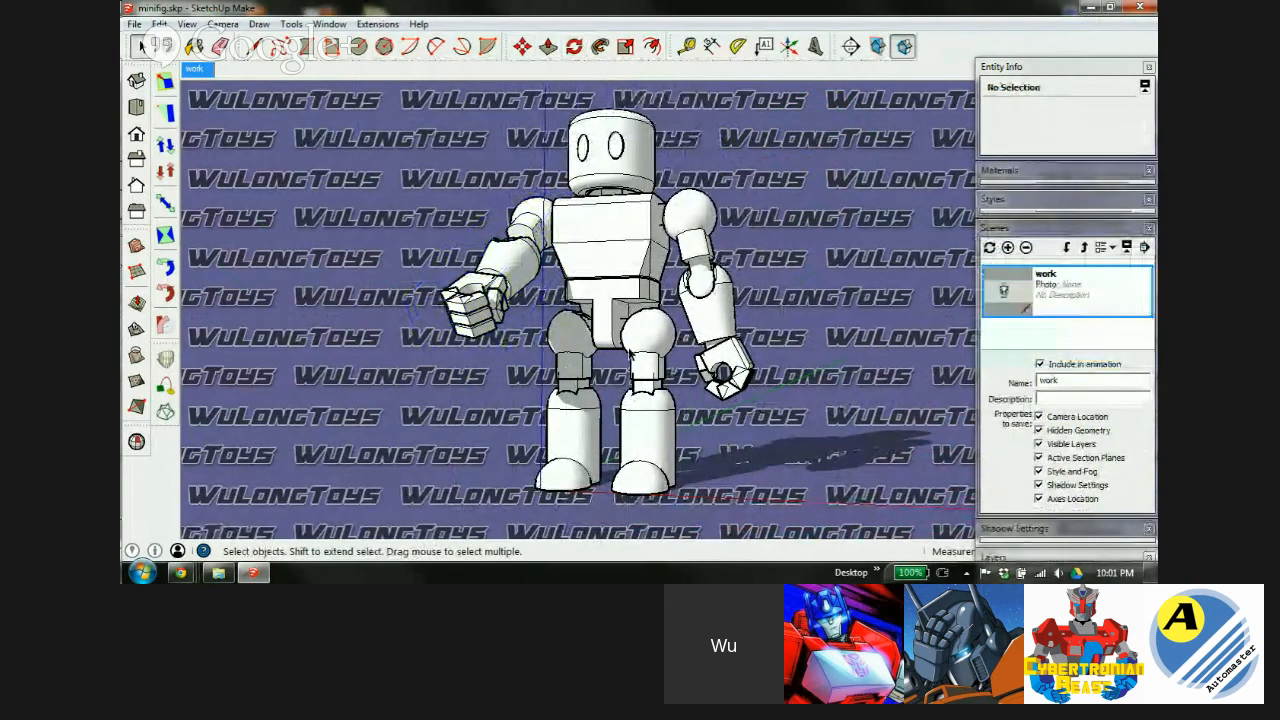
{"action": "double_click", "coordinate": [508, 272]}
{"action": "middle_click_drag", "start_coordinate": [698, 285], "coordinate": [1124, 373]}
{"action": "key", "text": "q"}
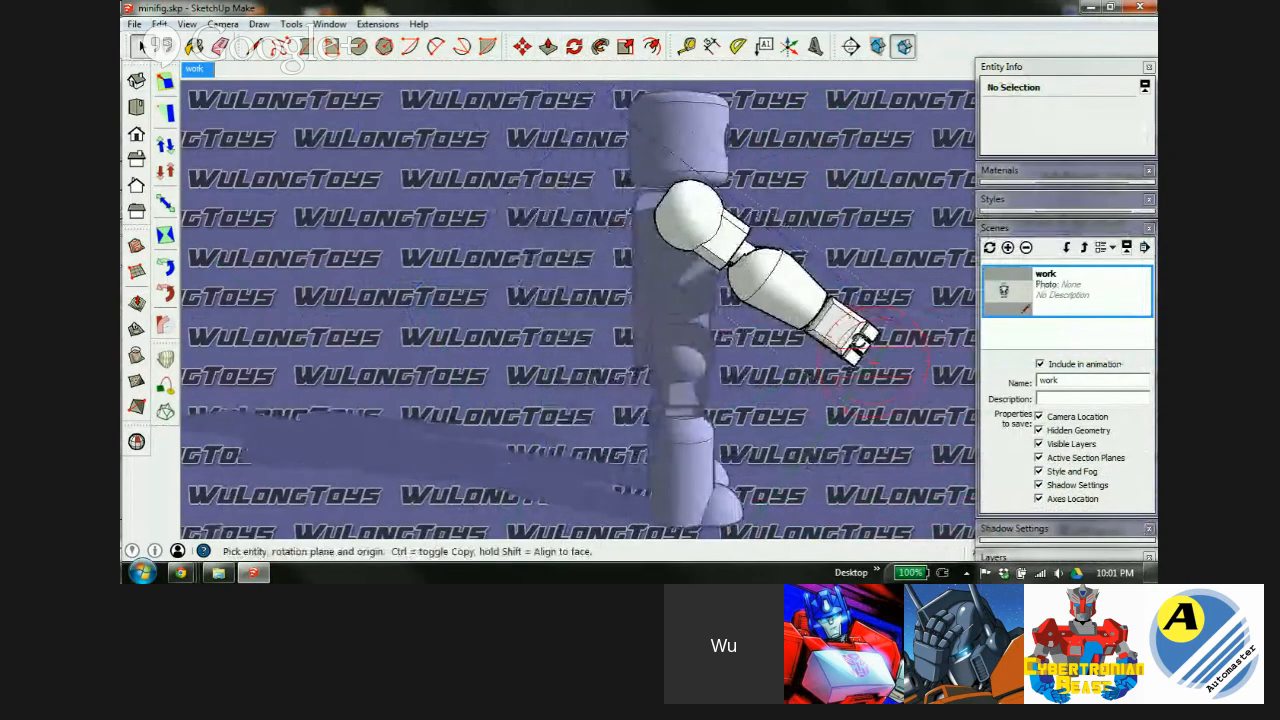
{"action": "scroll", "coordinate": [772, 267], "scroll_direction": "up", "scroll_amount": 3}
{"action": "middle_click_drag", "start_coordinate": [808, 320], "coordinate": [714, 314]}
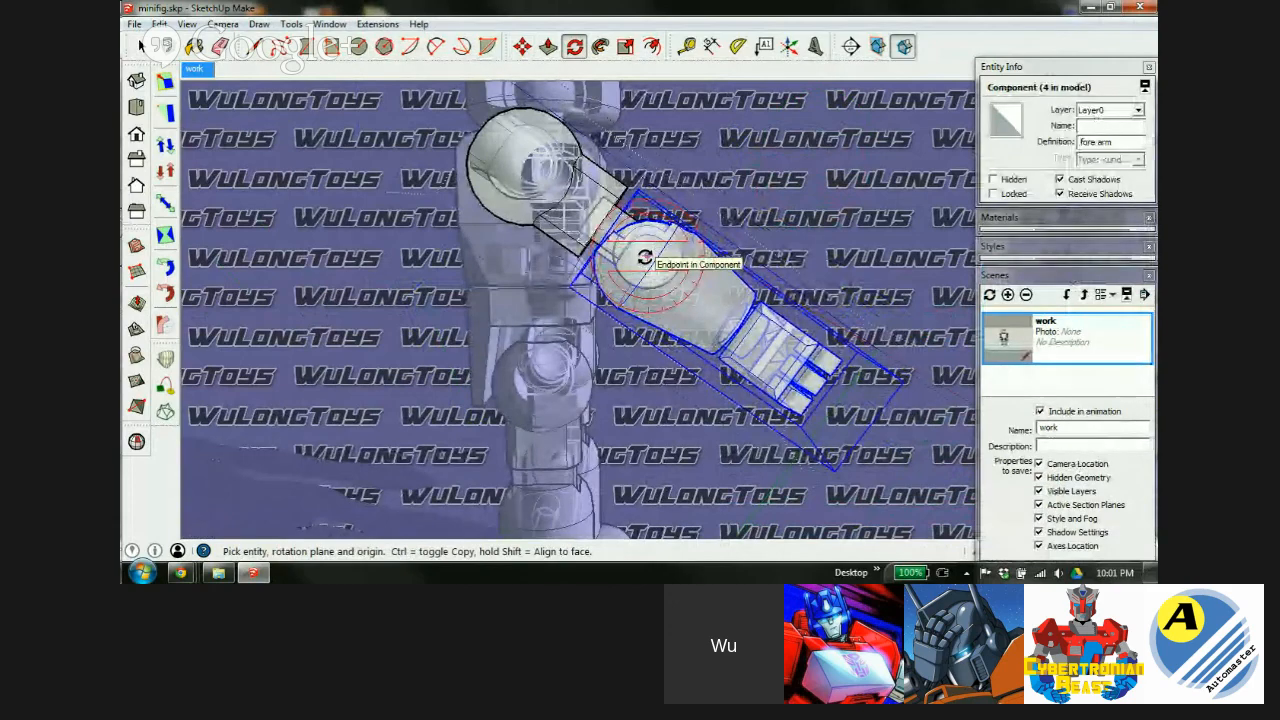
{"action": "left_click", "coordinate": [645, 257]}
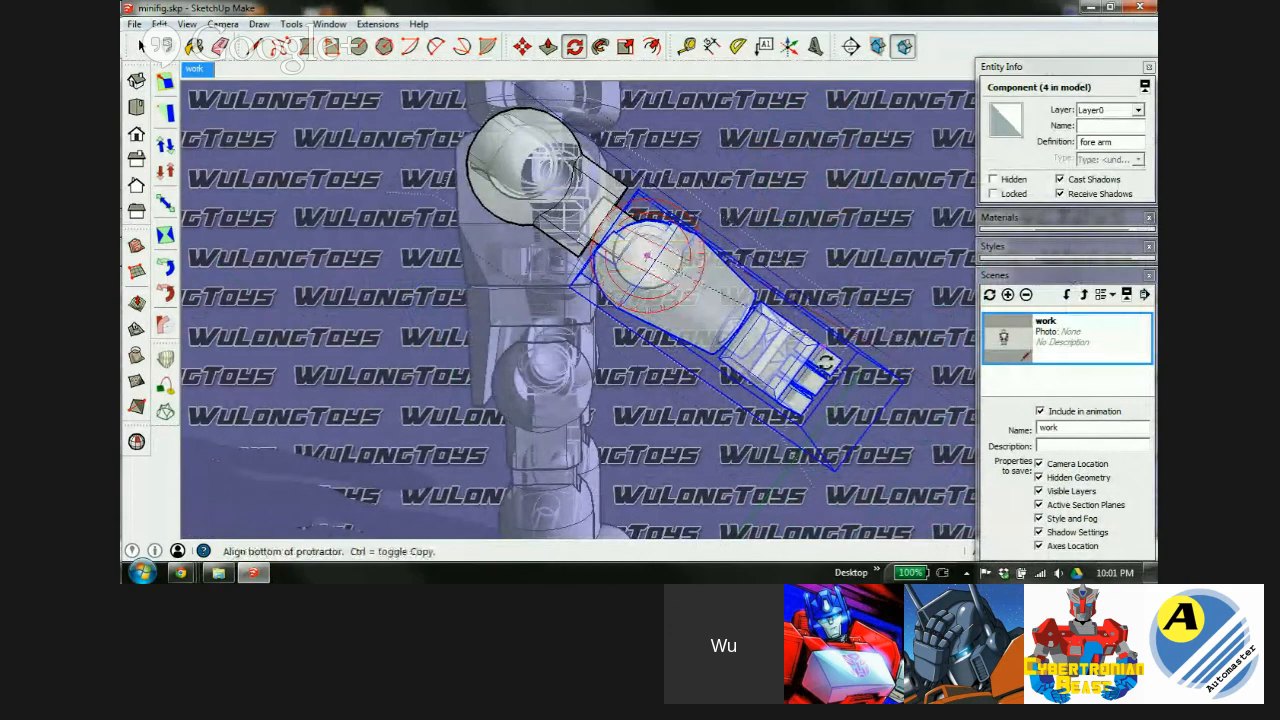
{"action": "left_click", "coordinate": [838, 405]}
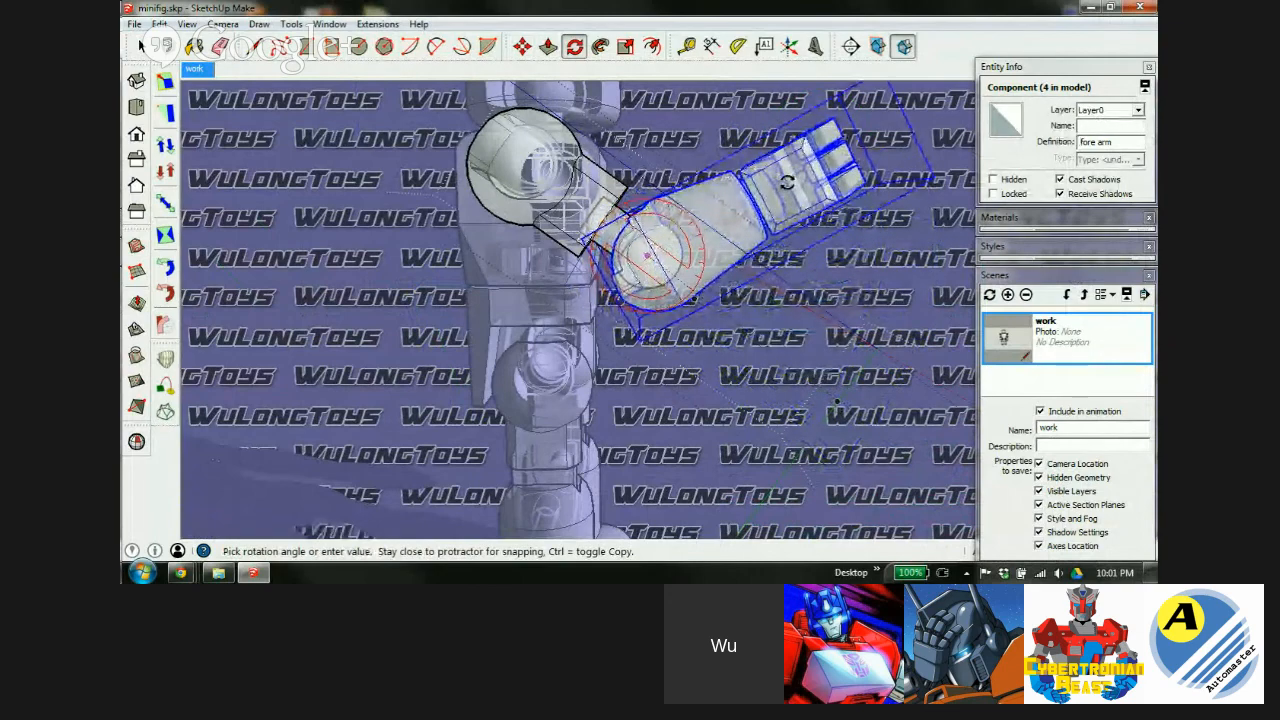
{"action": "left_click", "coordinate": [783, 240]}
Turn off X-ray and orbit to a front view of the whole posed figure.
{"action": "key", "text": "x"}
{"action": "key", "text": "Escape"}
{"action": "key", "text": "space"}
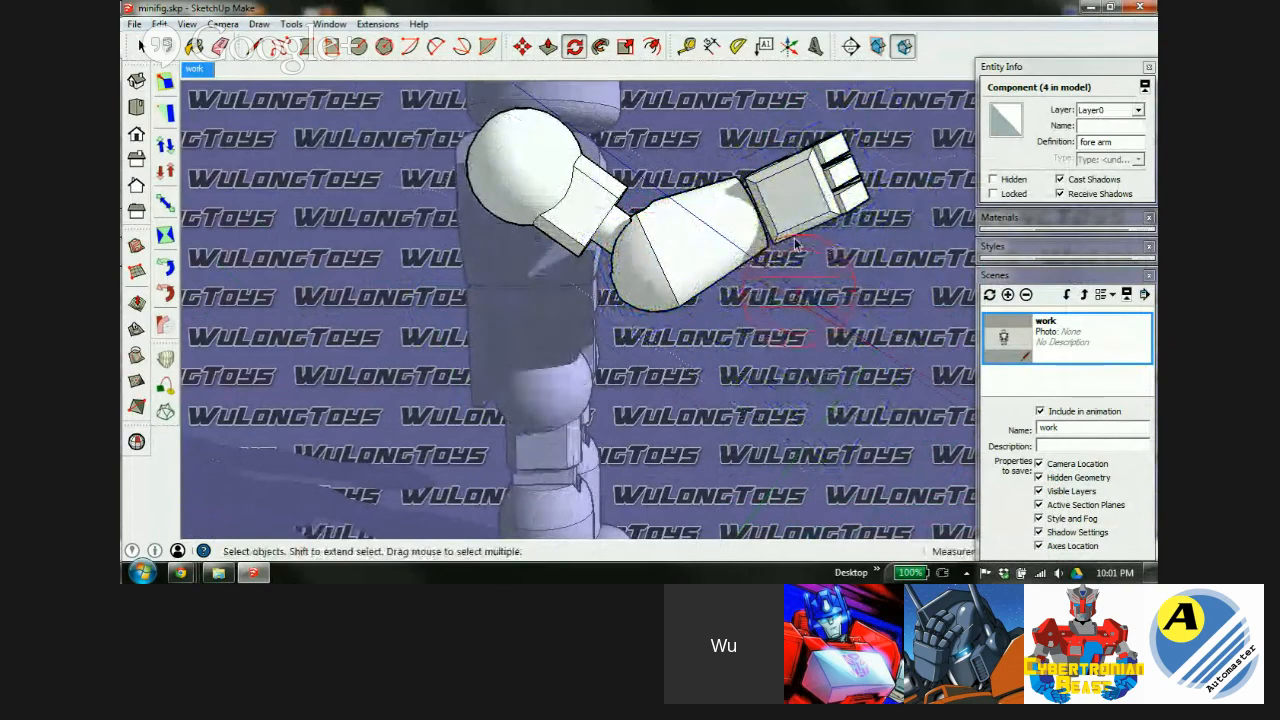
{"action": "middle_click_drag", "start_coordinate": [897, 315], "coordinate": [640, 370]}
{"action": "scroll", "coordinate": [563, 240], "scroll_direction": "down", "scroll_amount": 5}
{"action": "scroll", "coordinate": [618, 375], "scroll_direction": "up", "scroll_amount": 3}
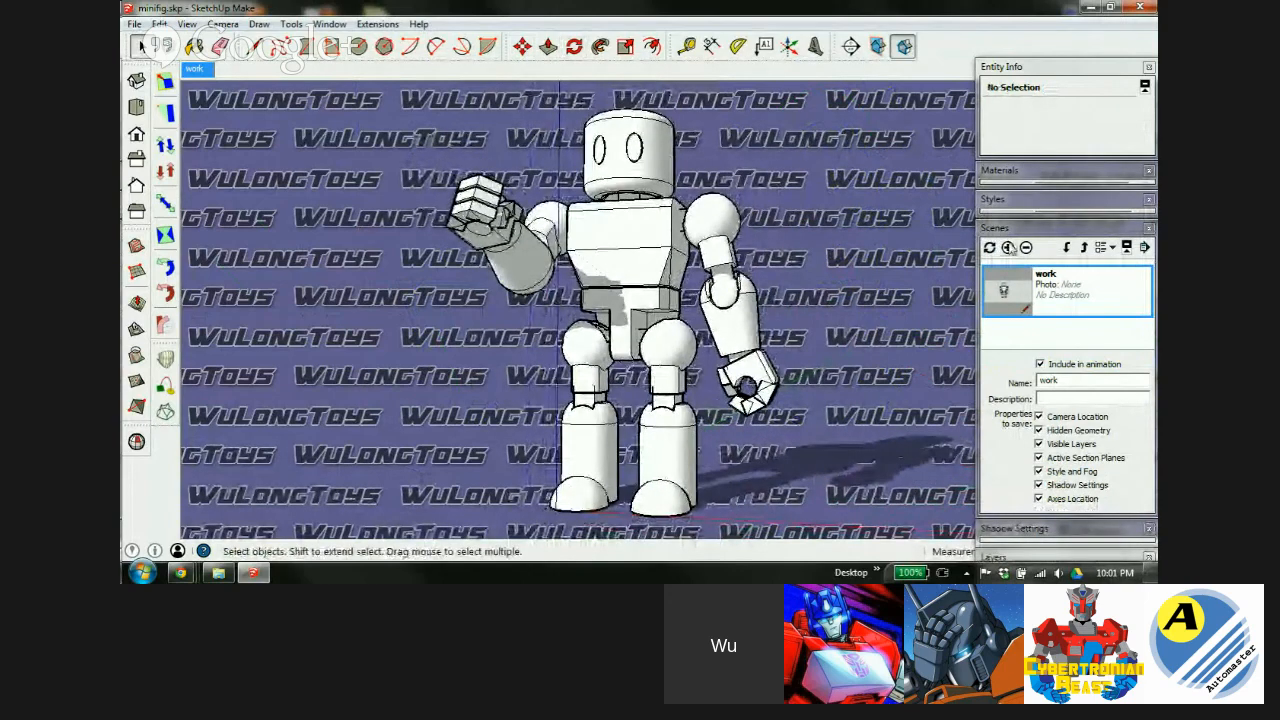
Add a second scene named pose for the posed view and compare it with work.
{"action": "left_click", "coordinate": [1007, 247]}
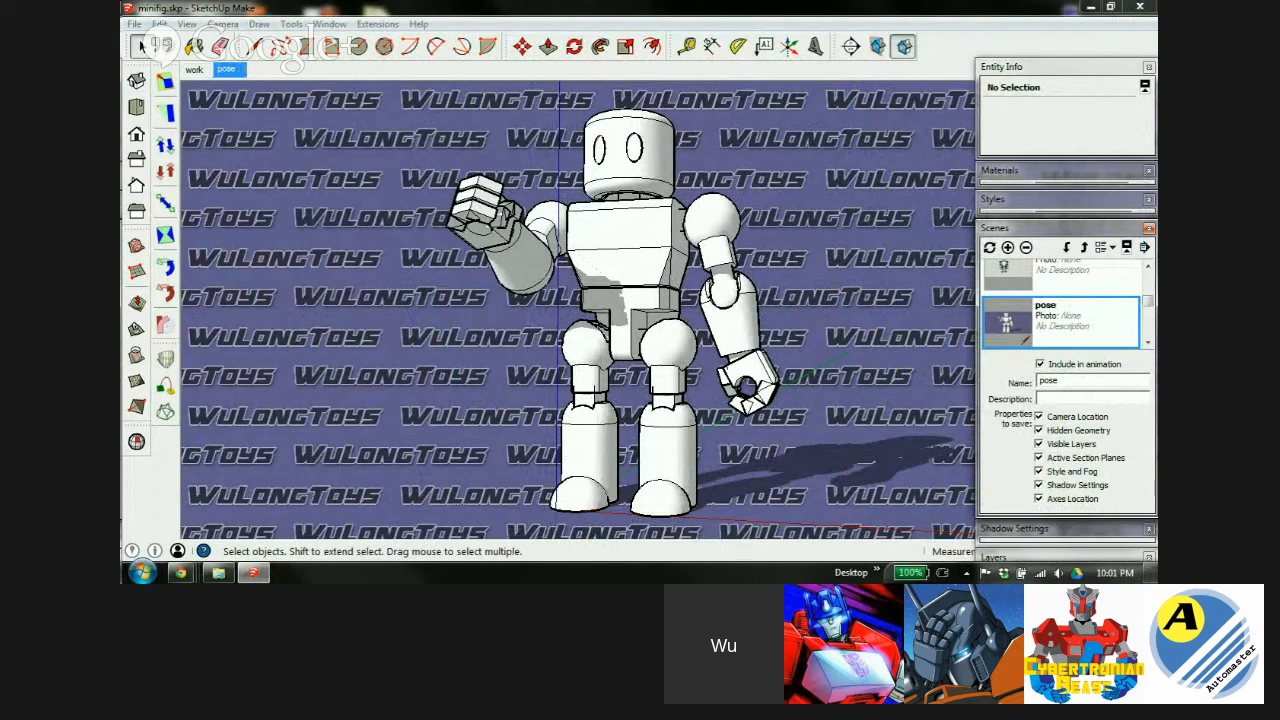
{"action": "left_click", "coordinate": [195, 70]}
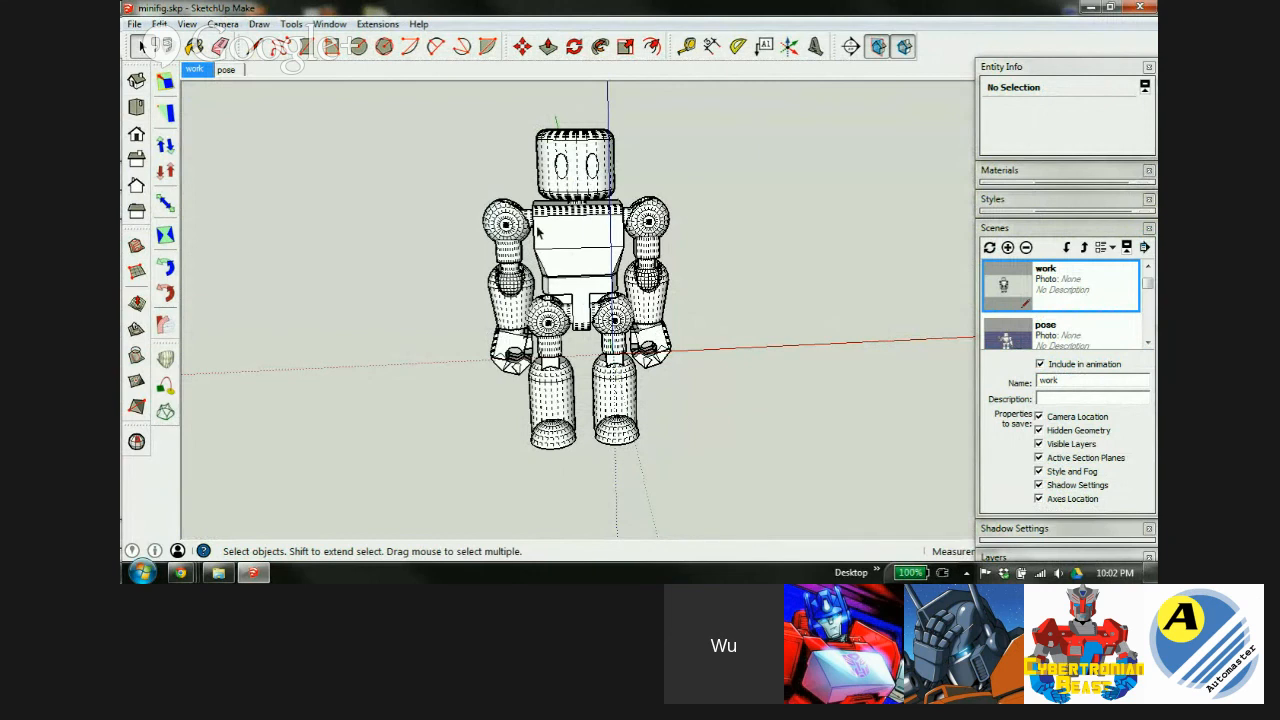
{"action": "left_click", "coordinate": [227, 72]}
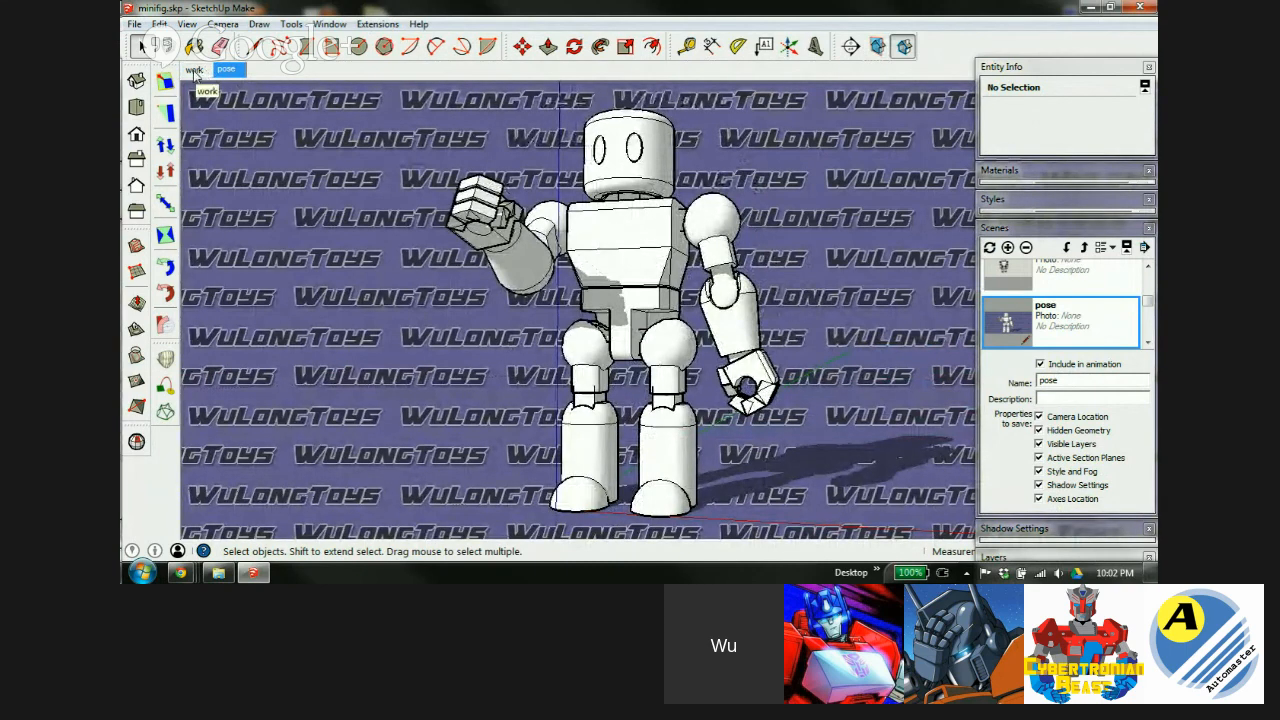
{"action": "left_click", "coordinate": [1050, 230]}
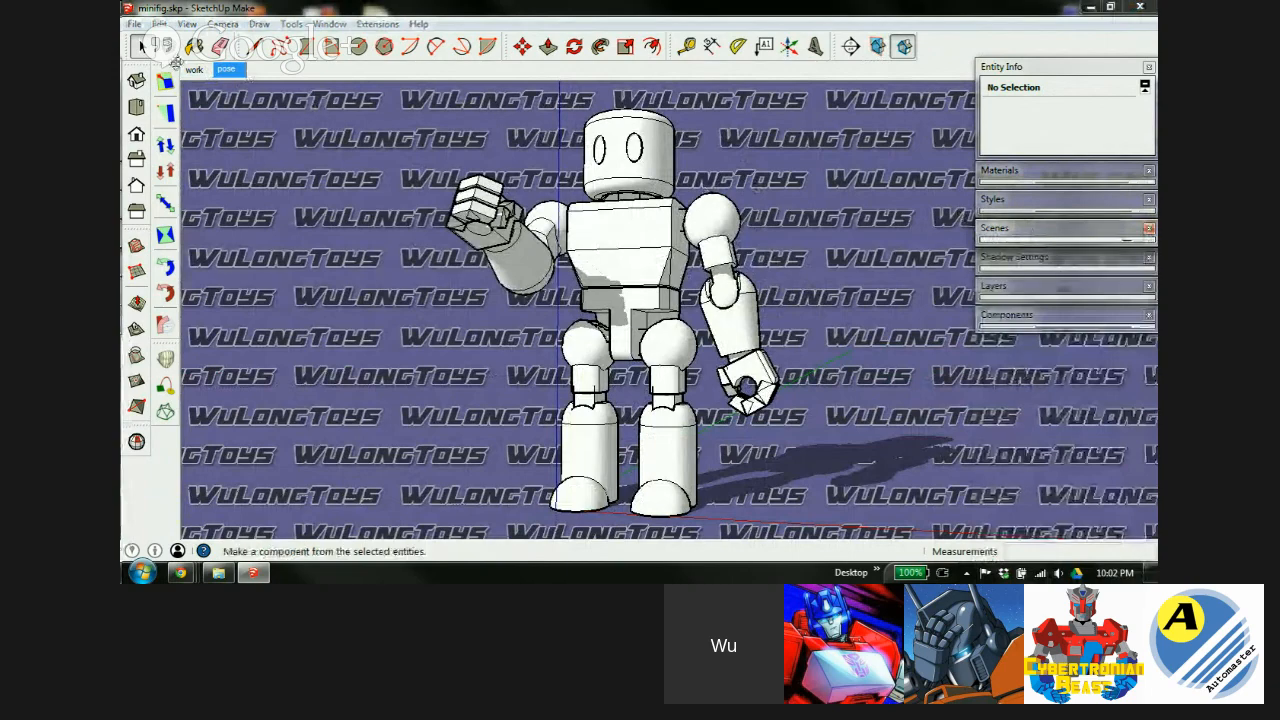
In the work scene, open the torso and draw a rectangle across the chest front.
{"action": "left_click", "coordinate": [194, 69]}
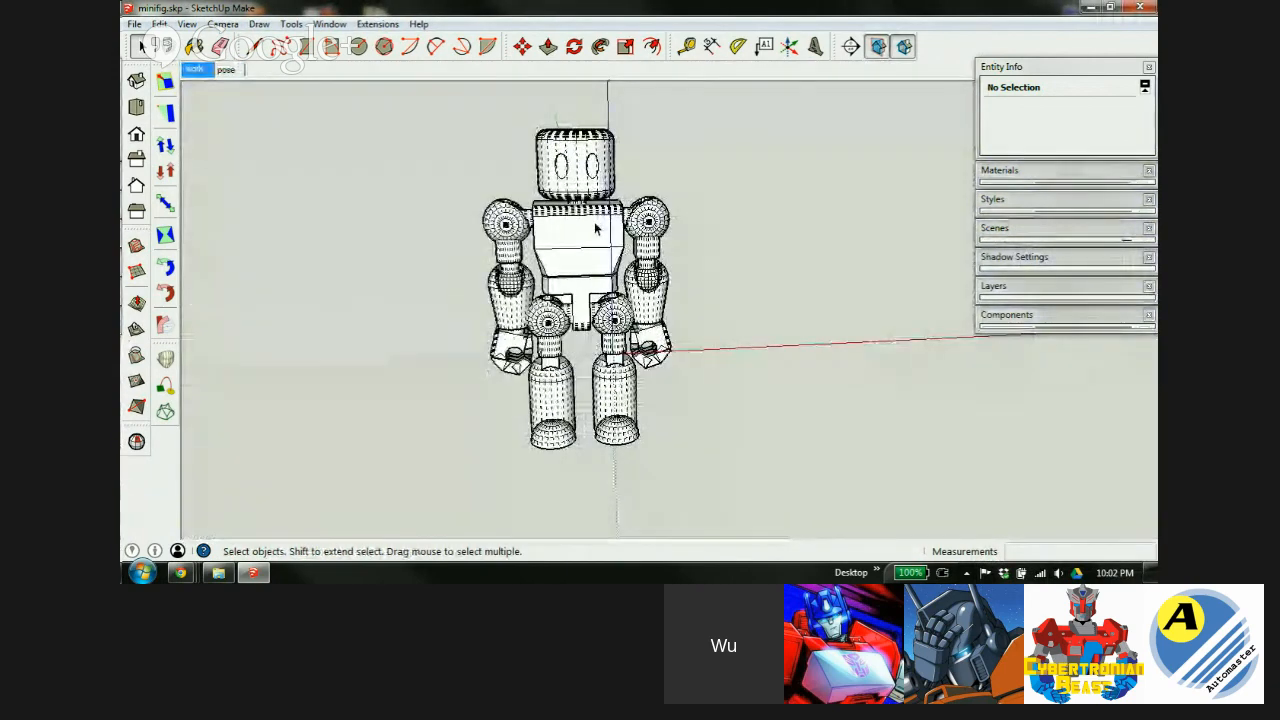
{"action": "scroll", "coordinate": [590, 232], "scroll_direction": "up", "scroll_amount": 4}
{"action": "double_click", "coordinate": [580, 252]}
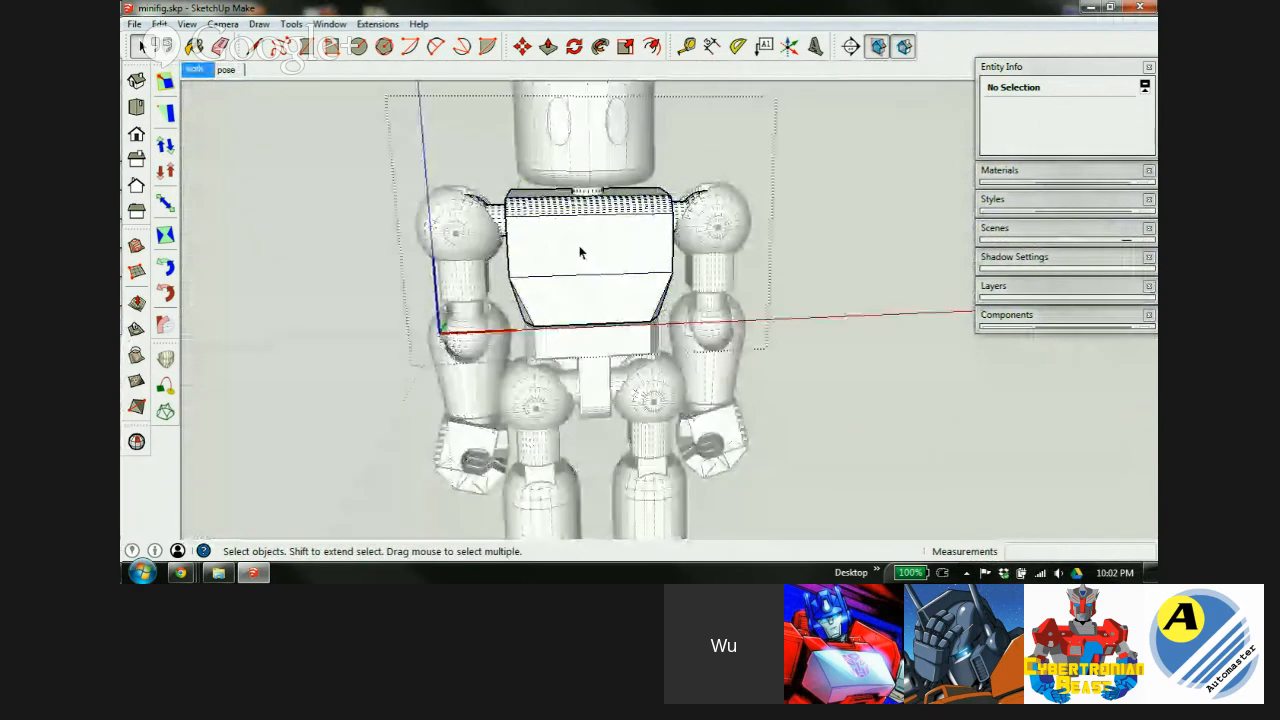
{"action": "scroll", "coordinate": [580, 252], "scroll_direction": "up", "scroll_amount": 5}
{"action": "middle_click_drag", "start_coordinate": [670, 250], "coordinate": [611, 263]}
{"action": "key", "text": "r"}
{"action": "left_click", "coordinate": [401, 214]}
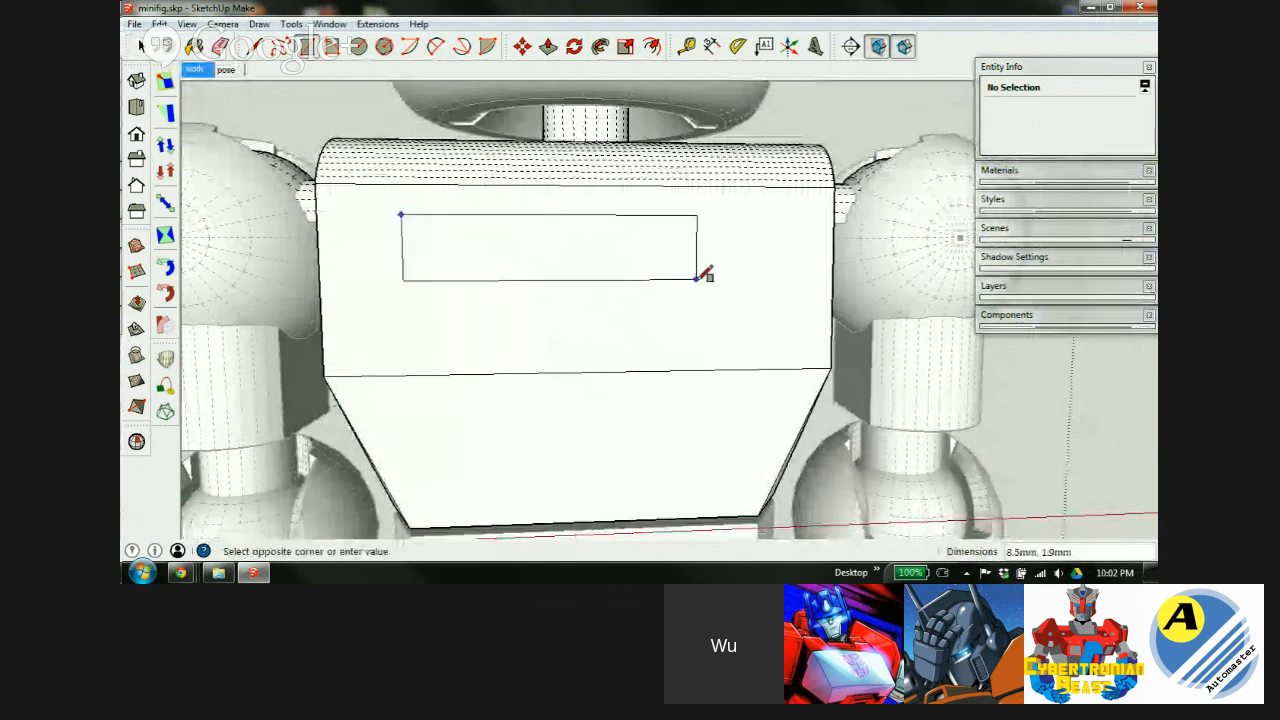
{"action": "left_click", "coordinate": [782, 339]}
Push/pull the chest rectangle out 3.0mm into a raised panel.
{"action": "key", "text": "p"}
{"action": "middle_click_drag", "start_coordinate": [589, 334], "coordinate": [780, 429]}
{"action": "left_click_drag", "start_coordinate": [660, 371], "coordinate": [780, 400]}
{"action": "middle_click_drag", "start_coordinate": [826, 391], "coordinate": [566, 286]}
{"action": "scroll", "coordinate": [566, 280], "scroll_direction": "down", "scroll_amount": 3}
{"action": "key", "text": "space"}
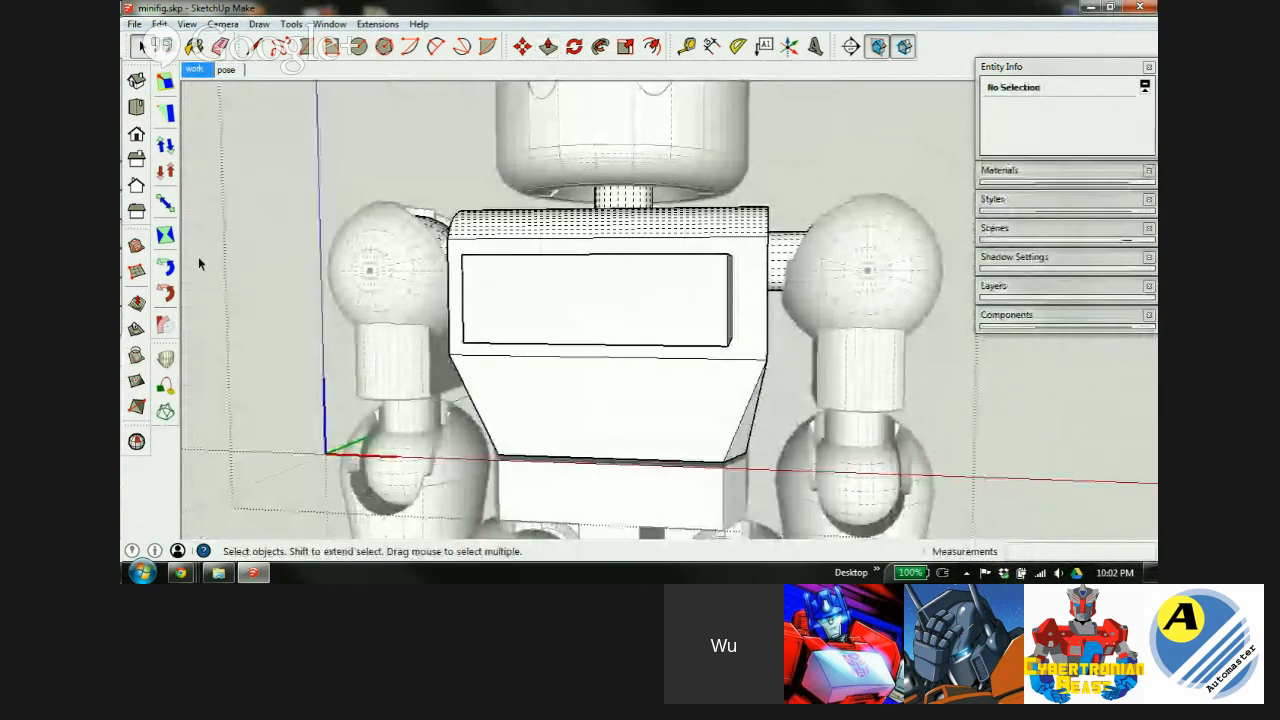
{"action": "scroll", "coordinate": [199, 263], "scroll_direction": "down", "scroll_amount": 5}
{"action": "middle_click_drag", "start_coordinate": [524, 249], "coordinate": [300, 120]}
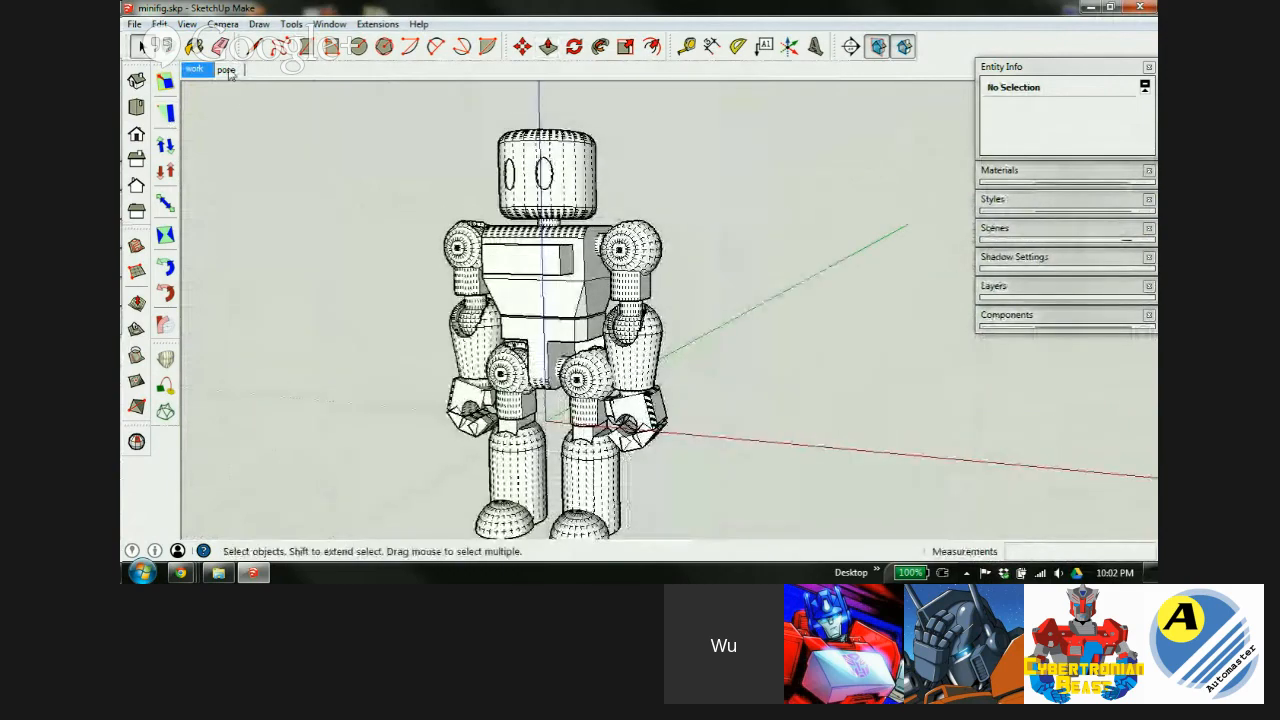
{"action": "left_click", "coordinate": [226, 70]}
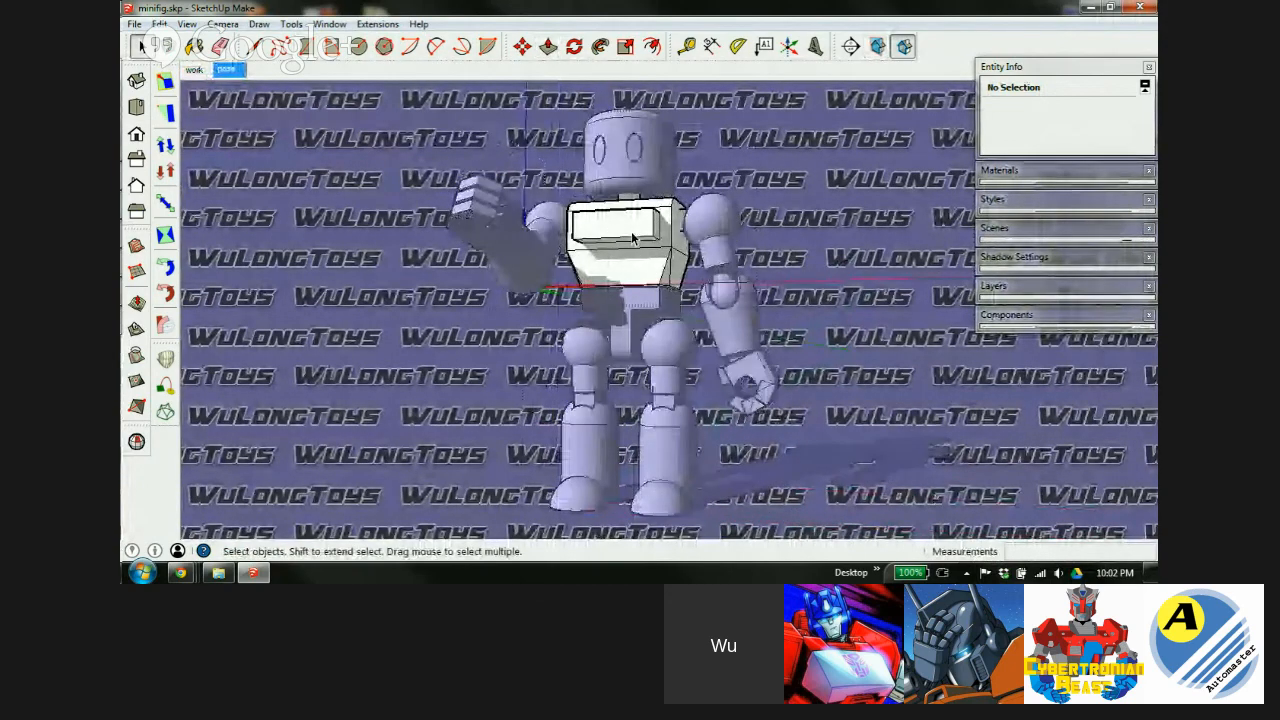
Push the chest panel back 3.7mm until flush and erase its leftover outline.
{"action": "scroll", "coordinate": [615, 235], "scroll_direction": "up", "scroll_amount": 5}
{"action": "key", "text": "p"}
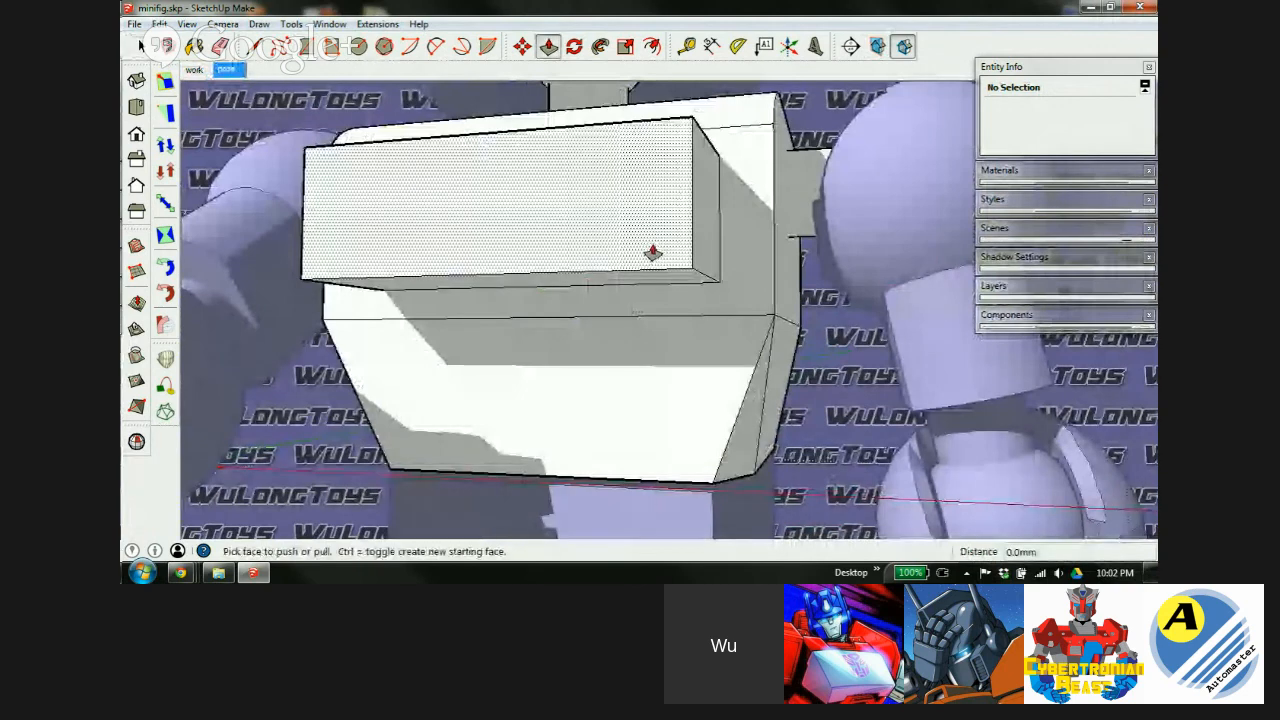
{"action": "left_click", "coordinate": [652, 250]}
{"action": "left_click", "coordinate": [743, 285]}
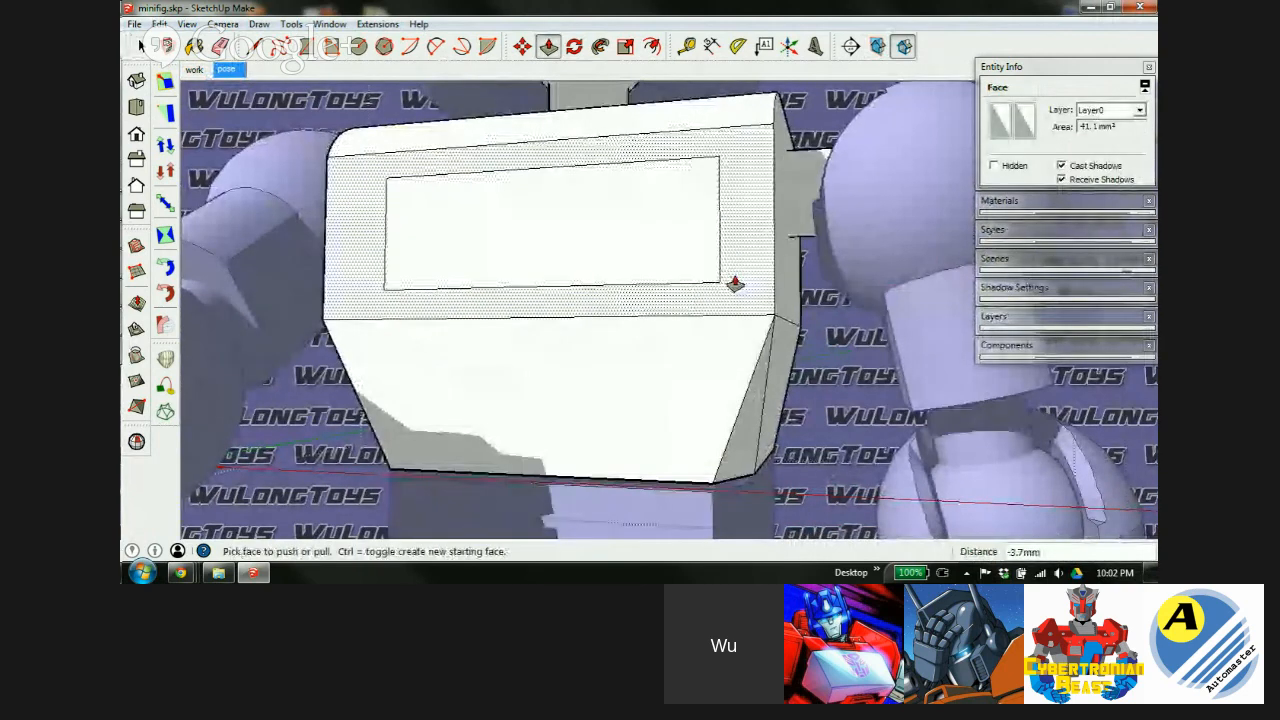
{"action": "key", "text": "e"}
{"action": "mouse_move", "coordinate": [706, 143]}
{"action": "left_mouse_down"}
{"action": "mouse_move", "coordinate": [734, 171]}
{"action": "mouse_move", "coordinate": [388, 277]}
{"action": "mouse_move", "coordinate": [412, 292]}
{"action": "left_mouse_up"}
{"action": "key", "text": "space"}
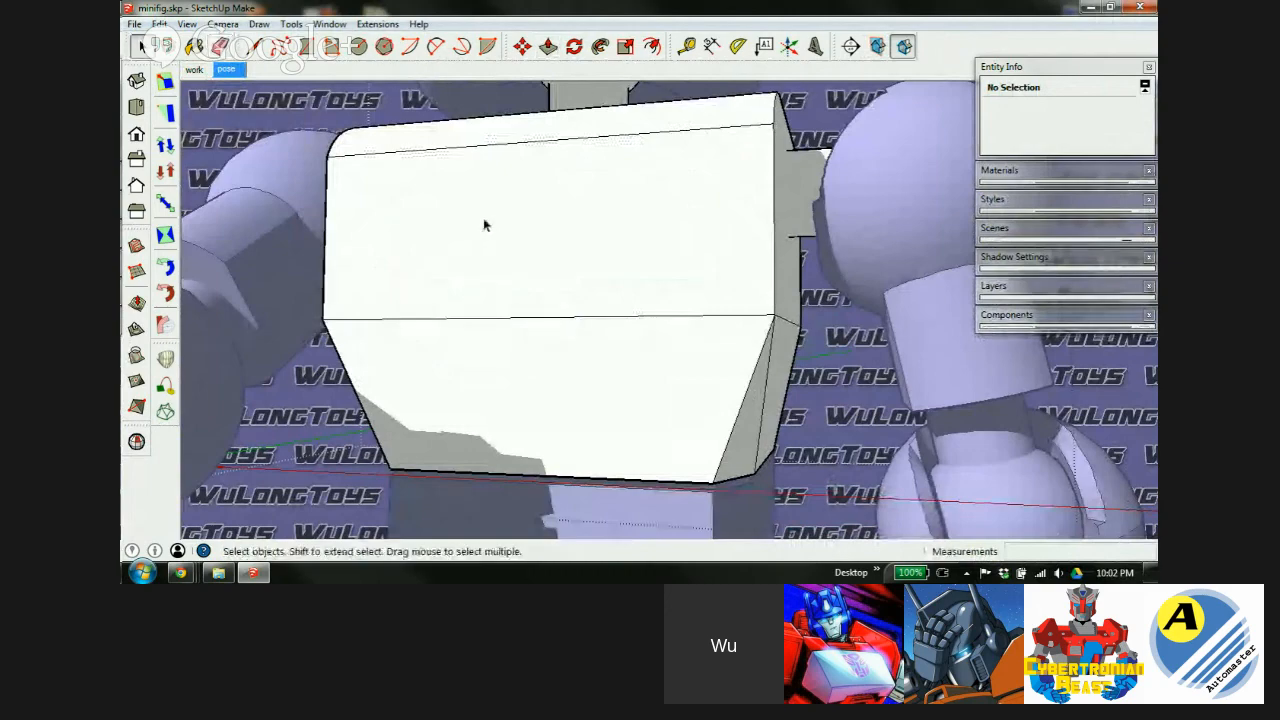
{"action": "scroll", "coordinate": [484, 225], "scroll_direction": "down", "scroll_amount": 10}
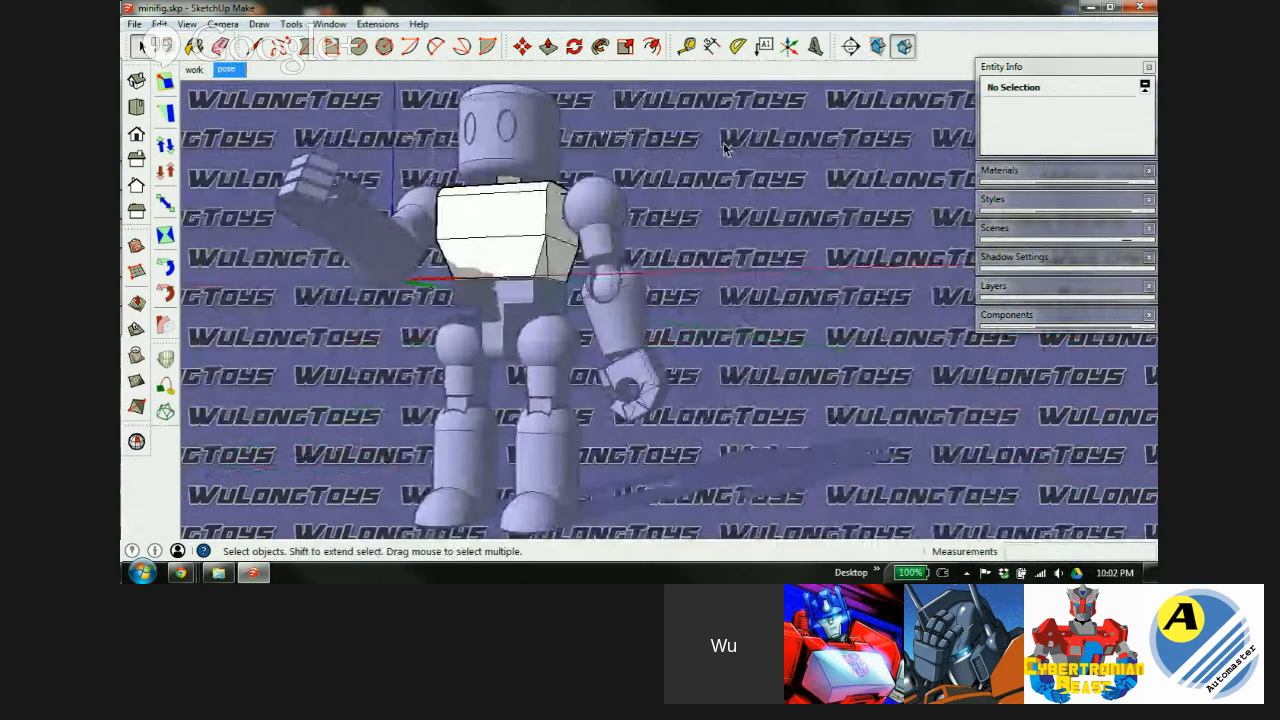
{"action": "left_click", "coordinate": [194, 70]}
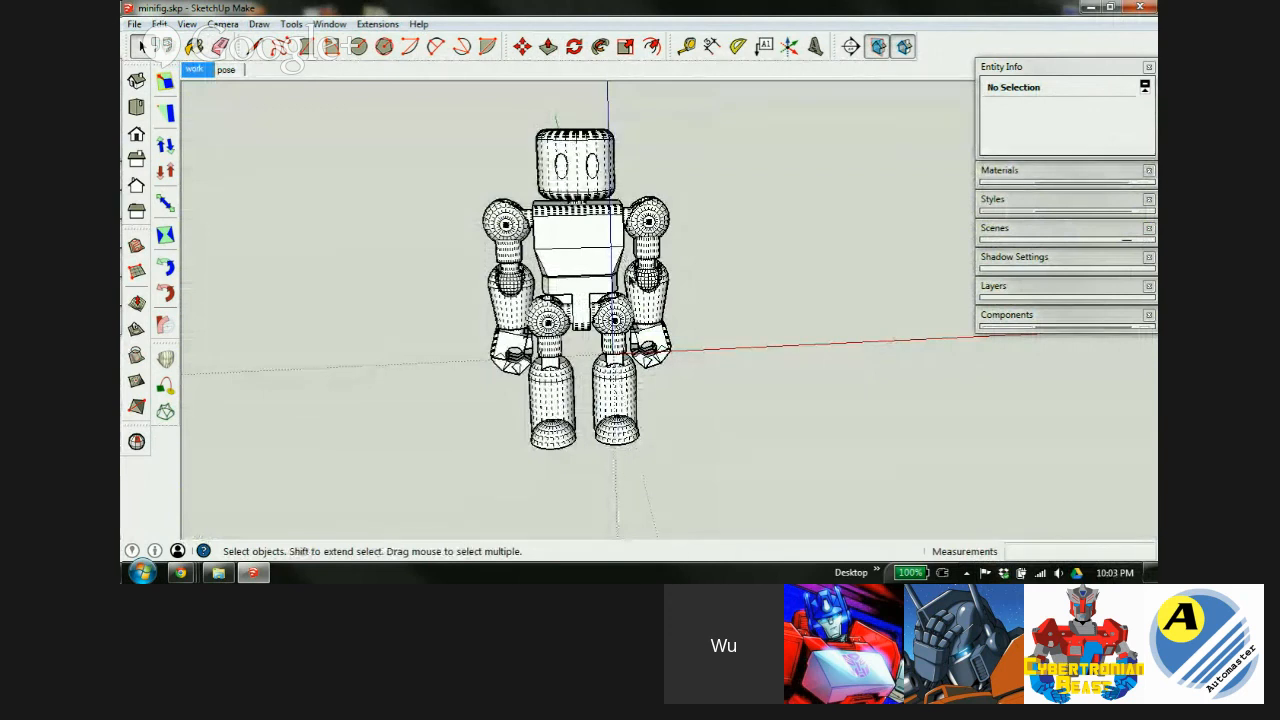
Move all the robot's parts to the print layer and paste a copy in place.
{"action": "left_click_drag", "start_coordinate": [433, 103], "coordinate": [776, 489]}
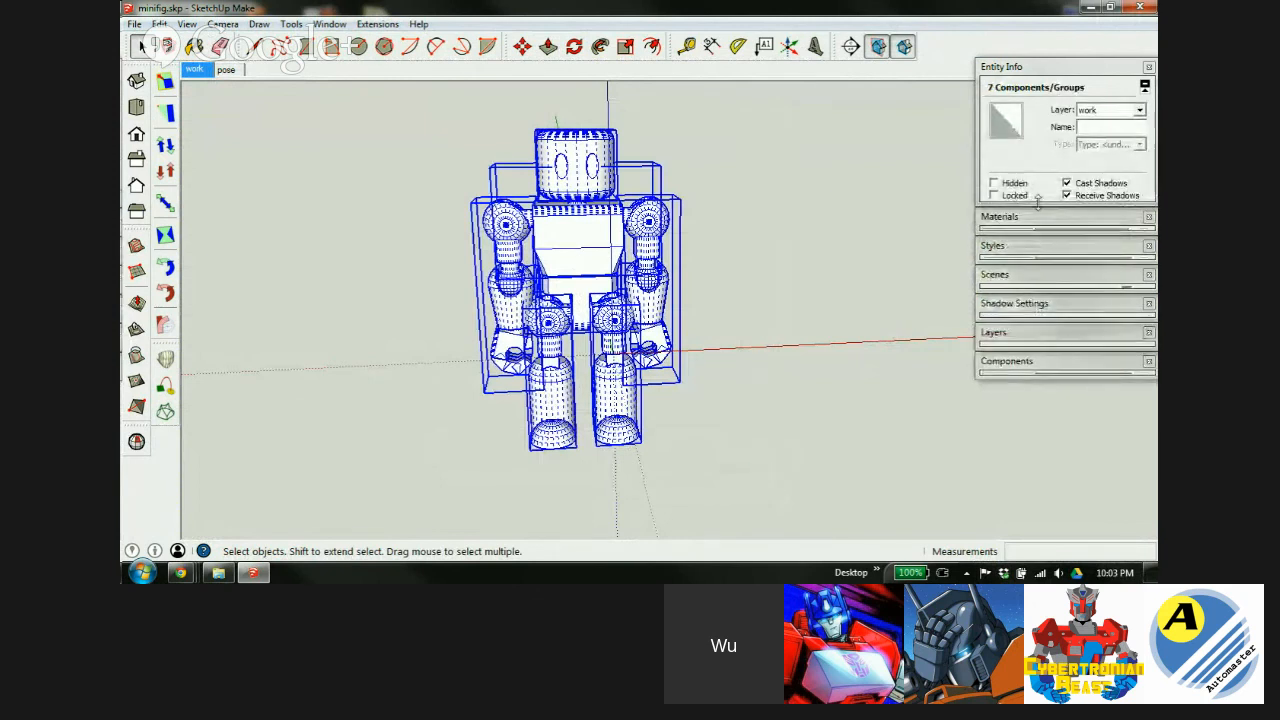
{"action": "left_click", "coordinate": [1140, 111]}
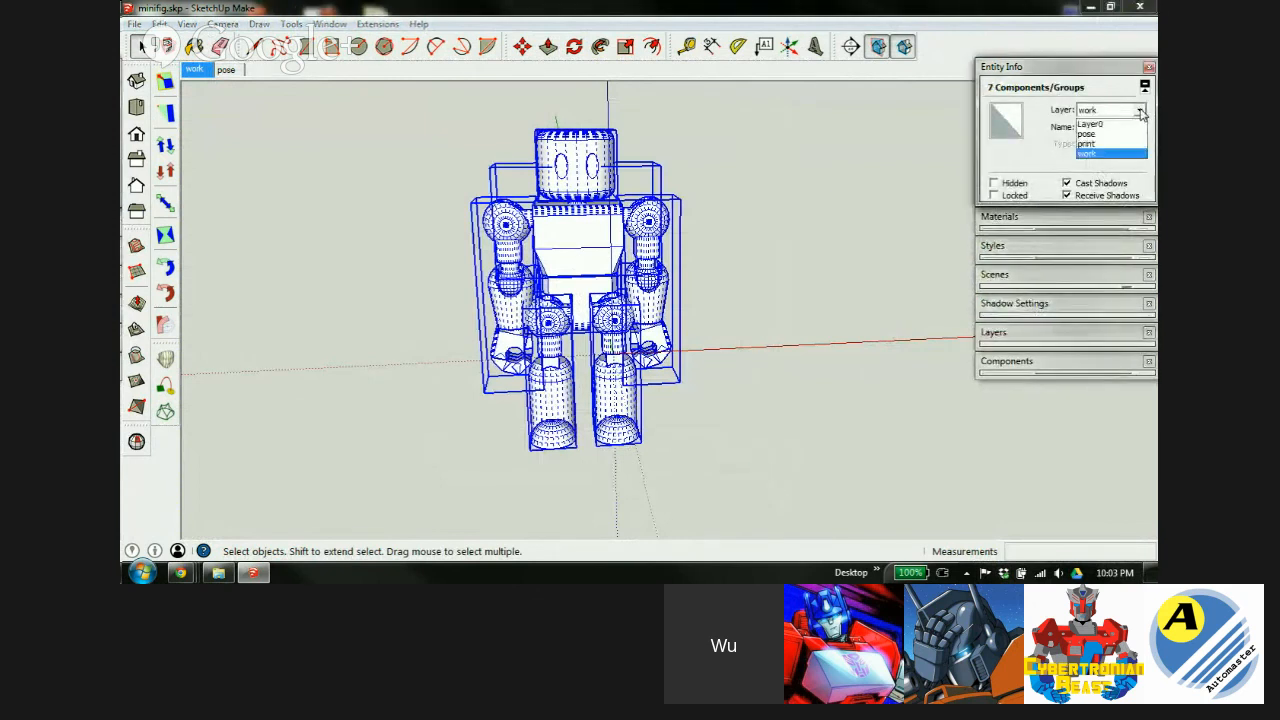
{"action": "left_click", "coordinate": [1093, 146]}
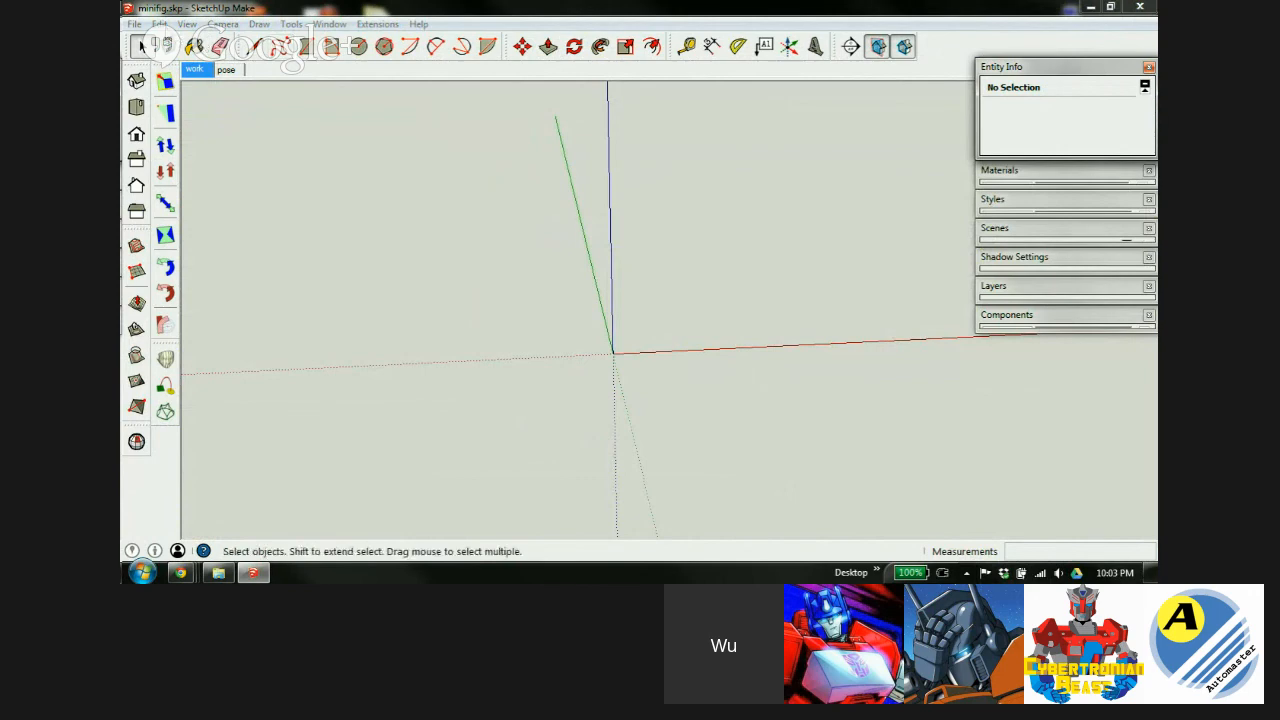
{"action": "left_click", "coordinate": [159, 24]}
{"action": "left_click", "coordinate": [211, 130]}
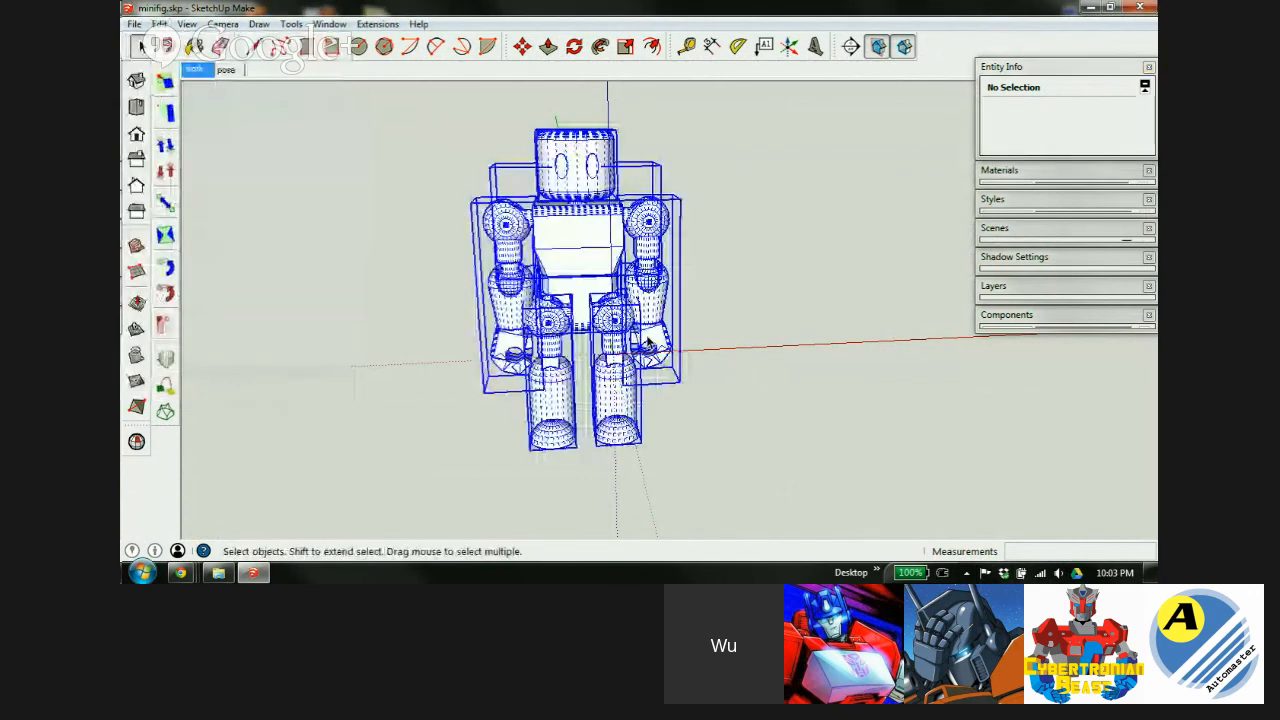
{"action": "left_click", "coordinate": [827, 294]}
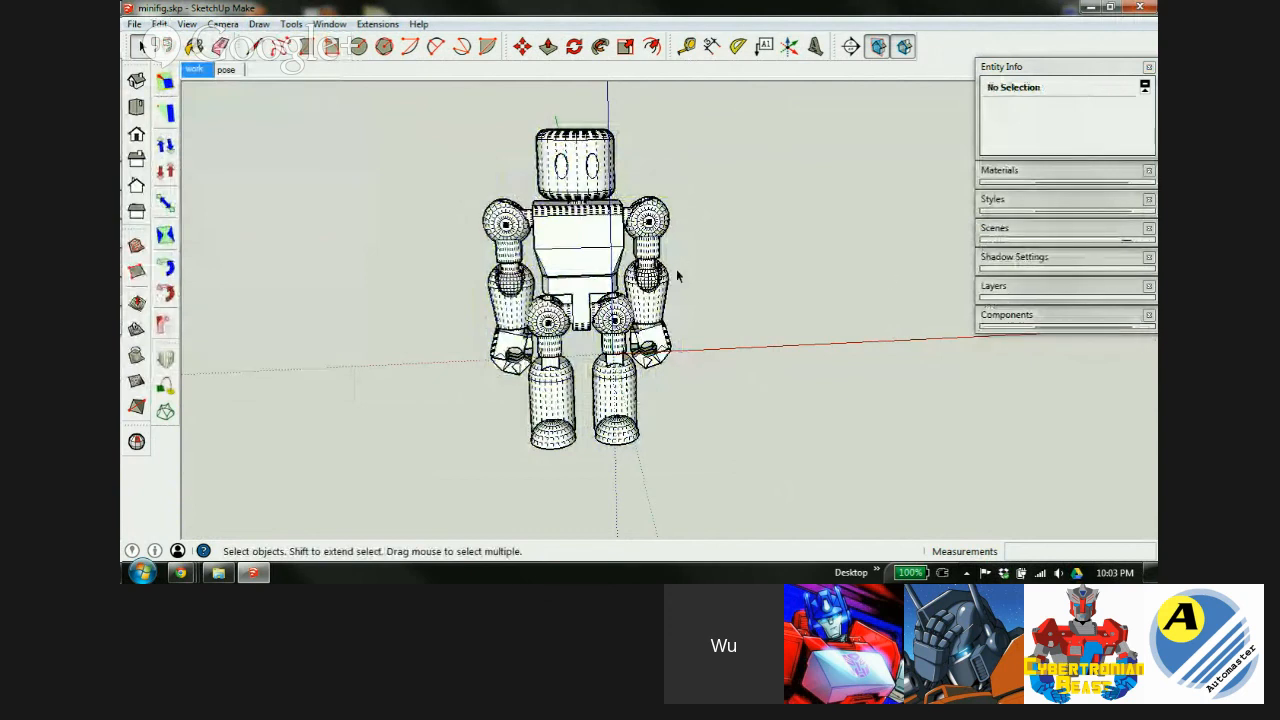
In Layers, hide the work layer and make the print layer visible.
{"action": "left_click", "coordinate": [1057, 286]}
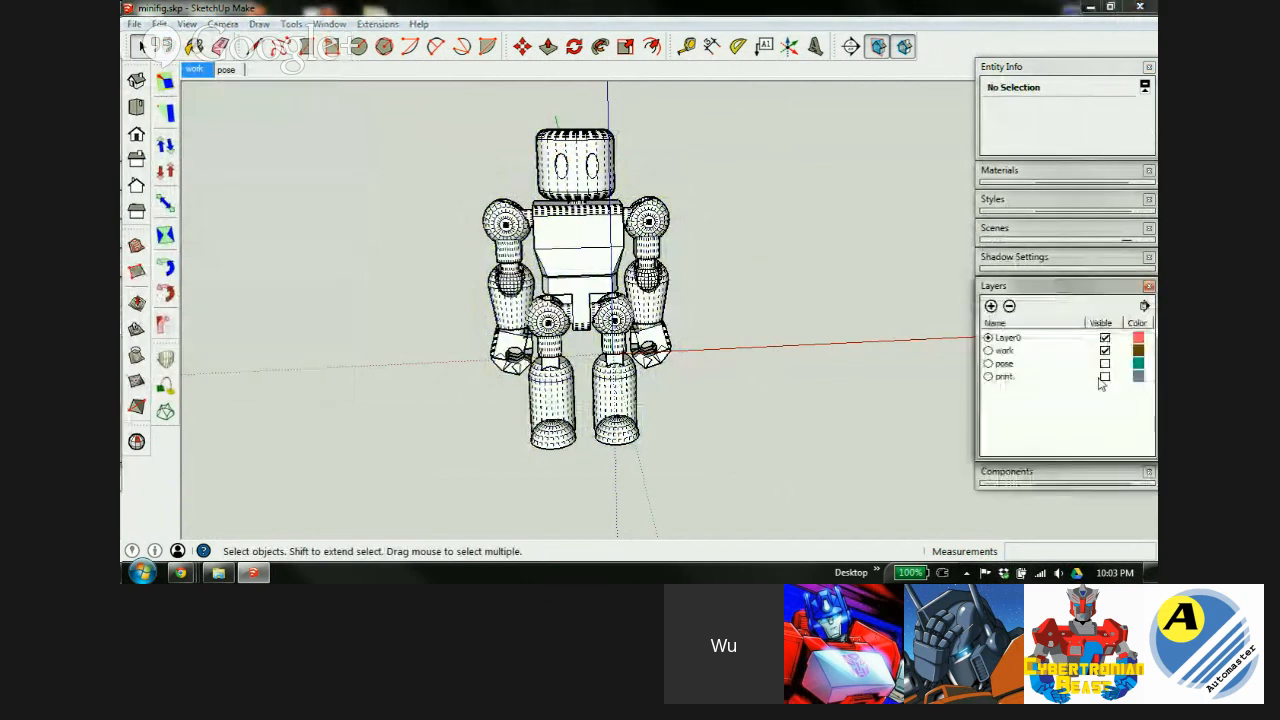
{"action": "left_click", "coordinate": [1105, 350]}
{"action": "left_click", "coordinate": [1106, 380]}
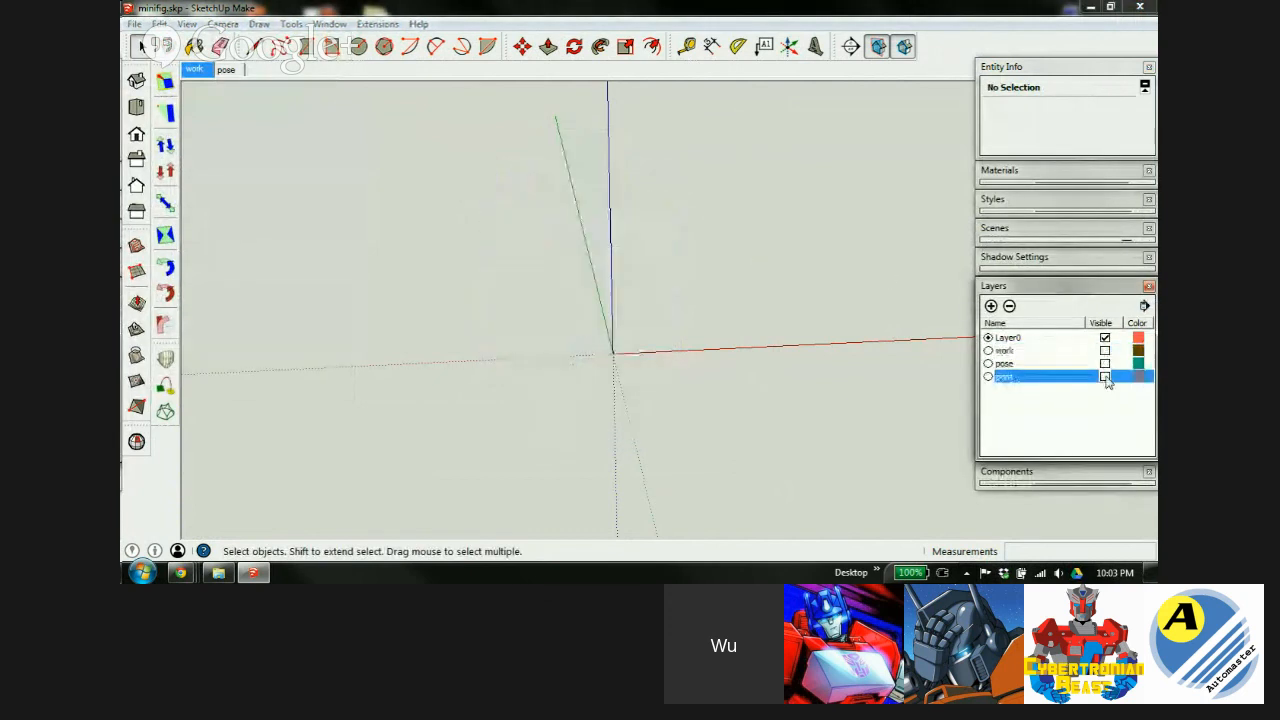
{"action": "left_click", "coordinate": [1105, 377]}
{"action": "middle_click_drag", "start_coordinate": [552, 256], "coordinate": [658, 316]}
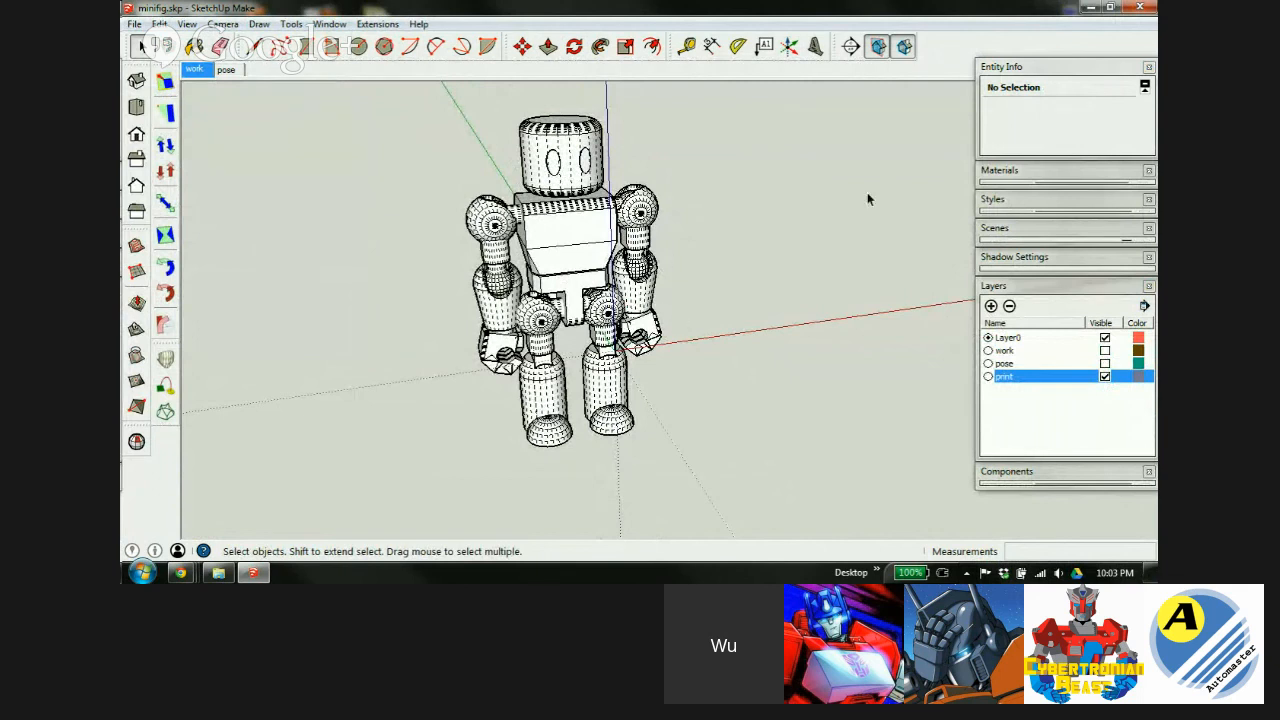
{"action": "left_click", "coordinate": [1043, 287]}
In the Styles editor, set Woodworking Style1's face style to Monochrome.
{"action": "left_click", "coordinate": [1050, 199]}
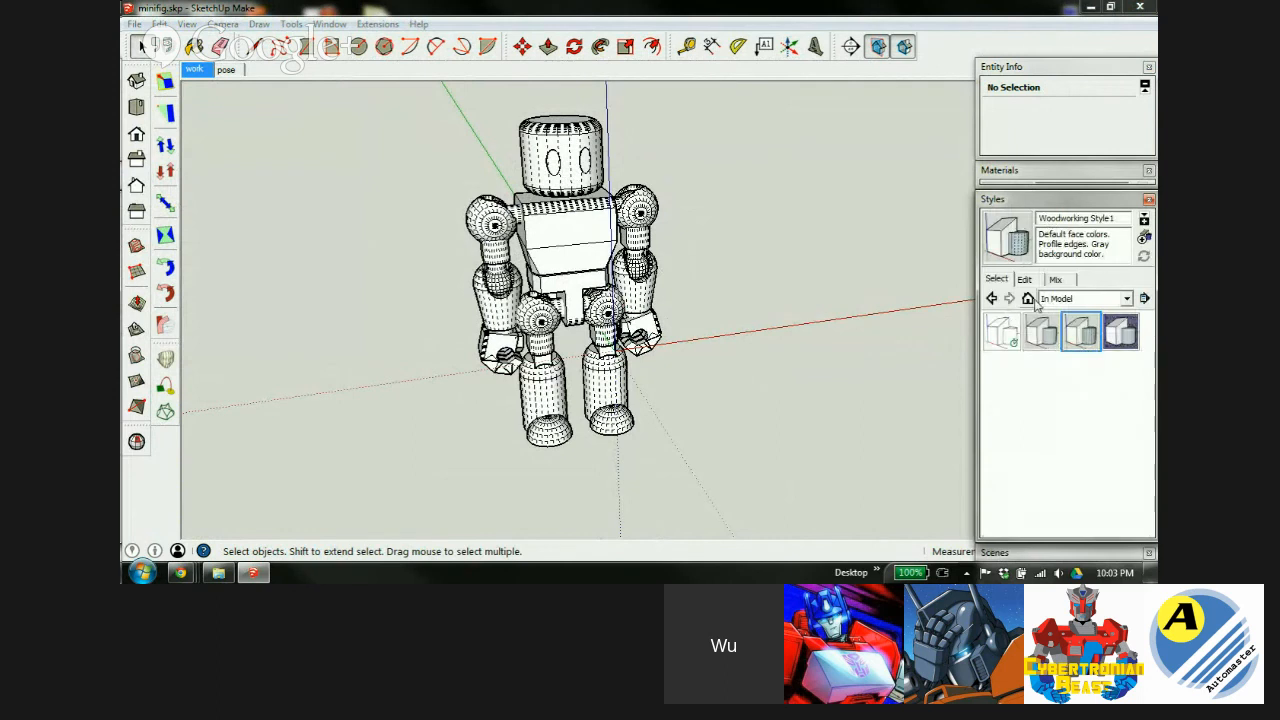
{"action": "left_click", "coordinate": [1024, 280]}
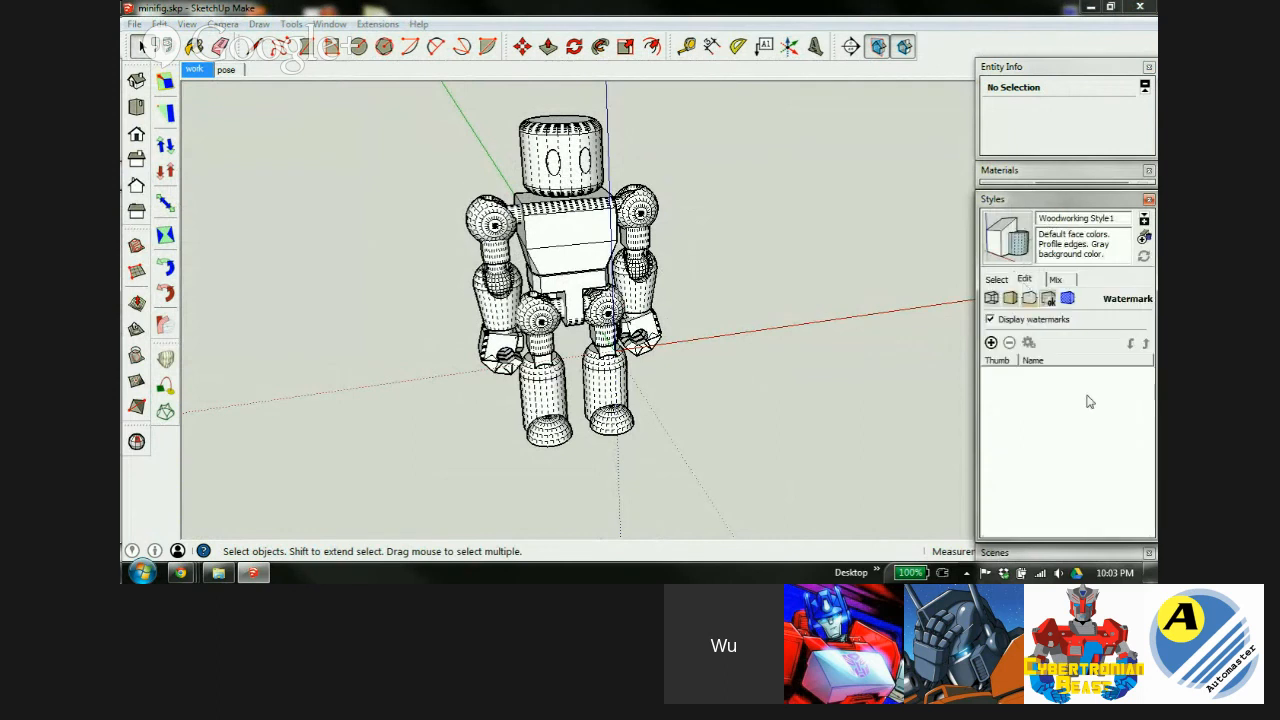
{"action": "left_click", "coordinate": [1010, 298]}
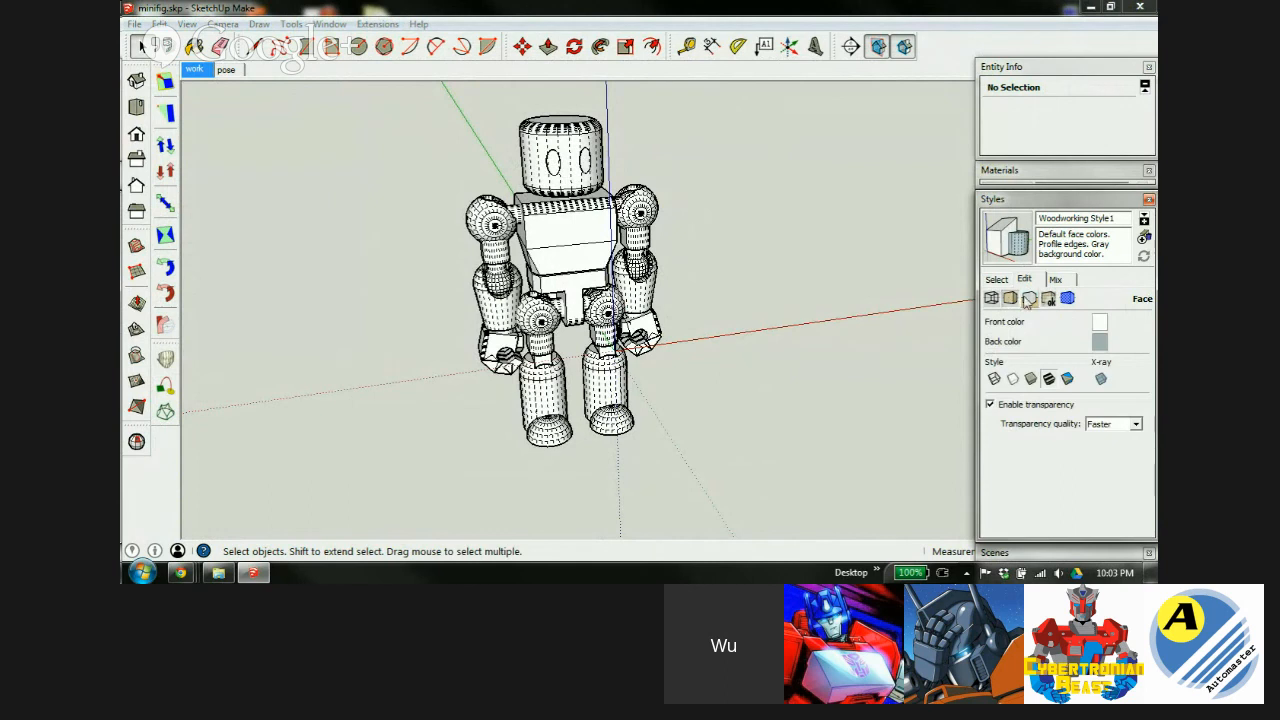
{"action": "left_click", "coordinate": [1029, 299]}
{"action": "left_click", "coordinate": [991, 298]}
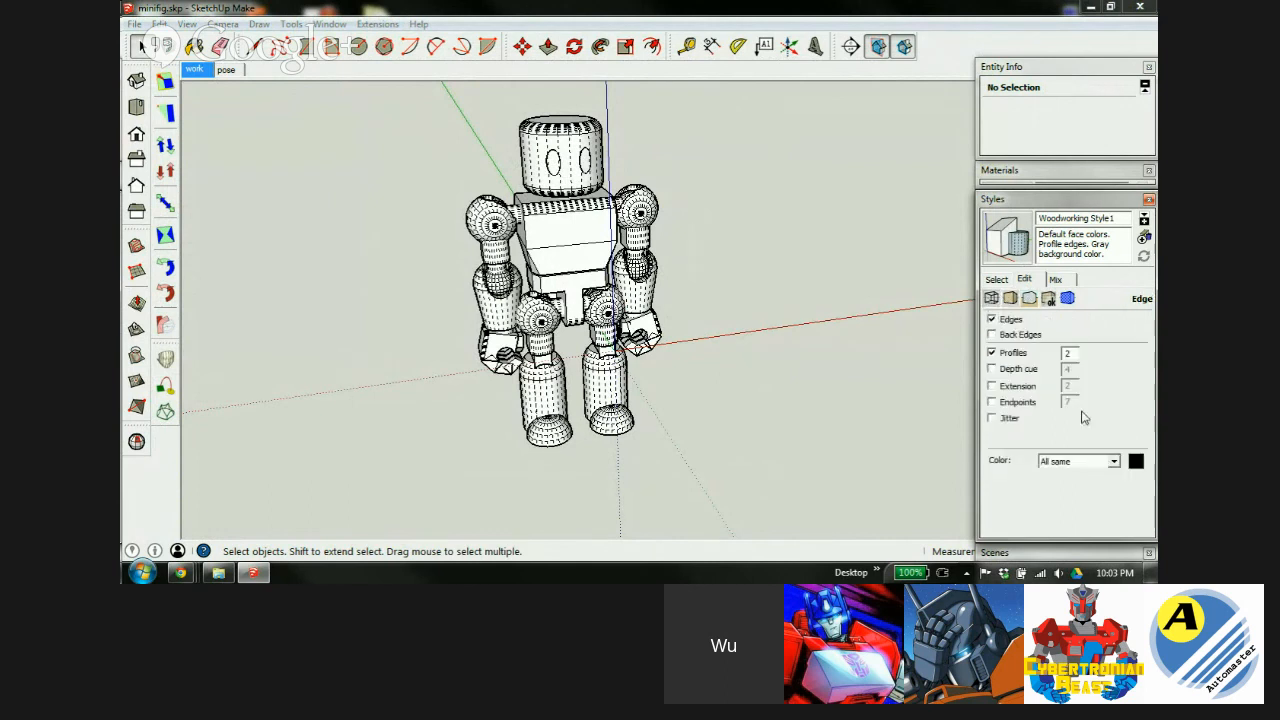
{"action": "left_click", "coordinate": [1010, 298]}
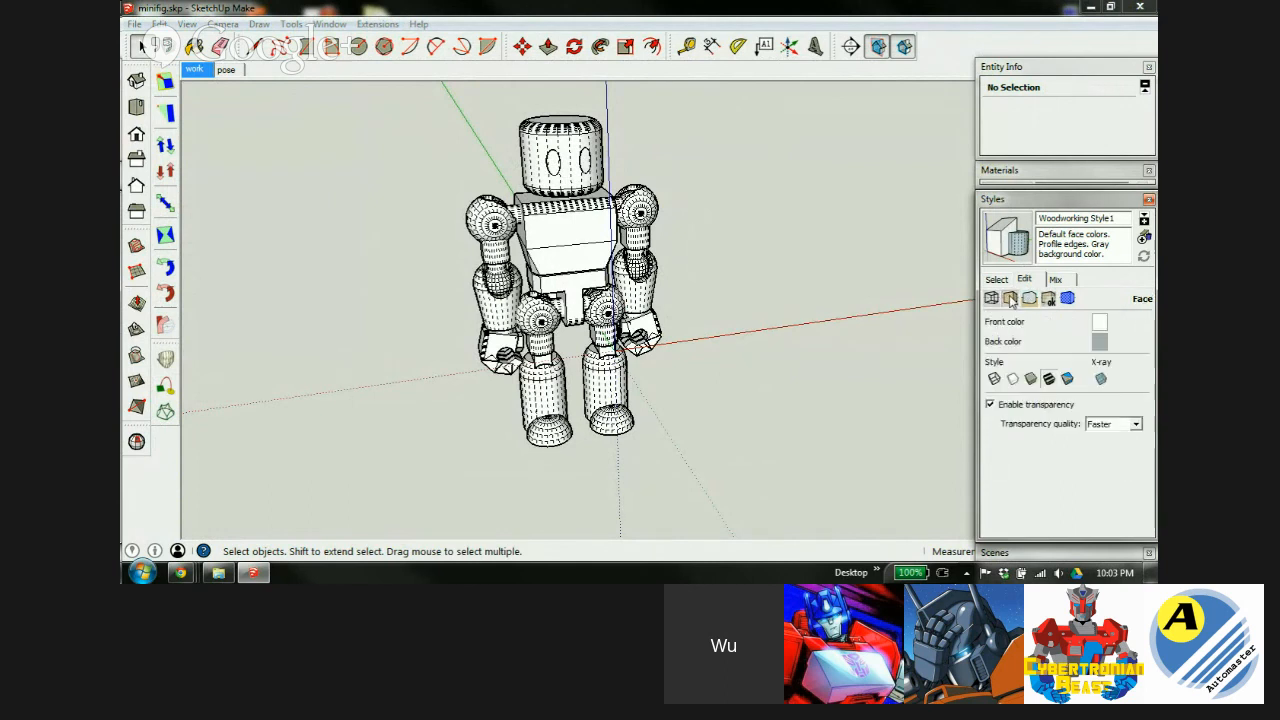
{"action": "left_click", "coordinate": [1067, 380]}
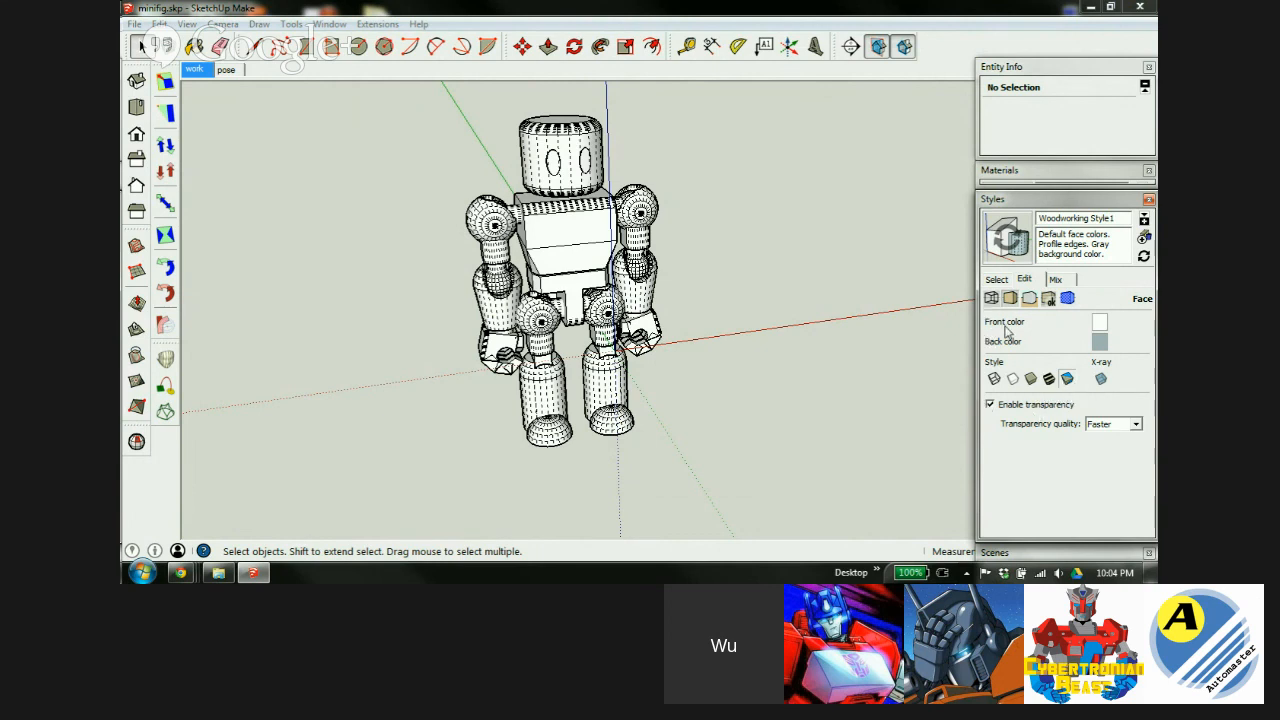
Set the style's background colour to light blue using the Color Wheel.
{"action": "left_click", "coordinate": [576, 245]}
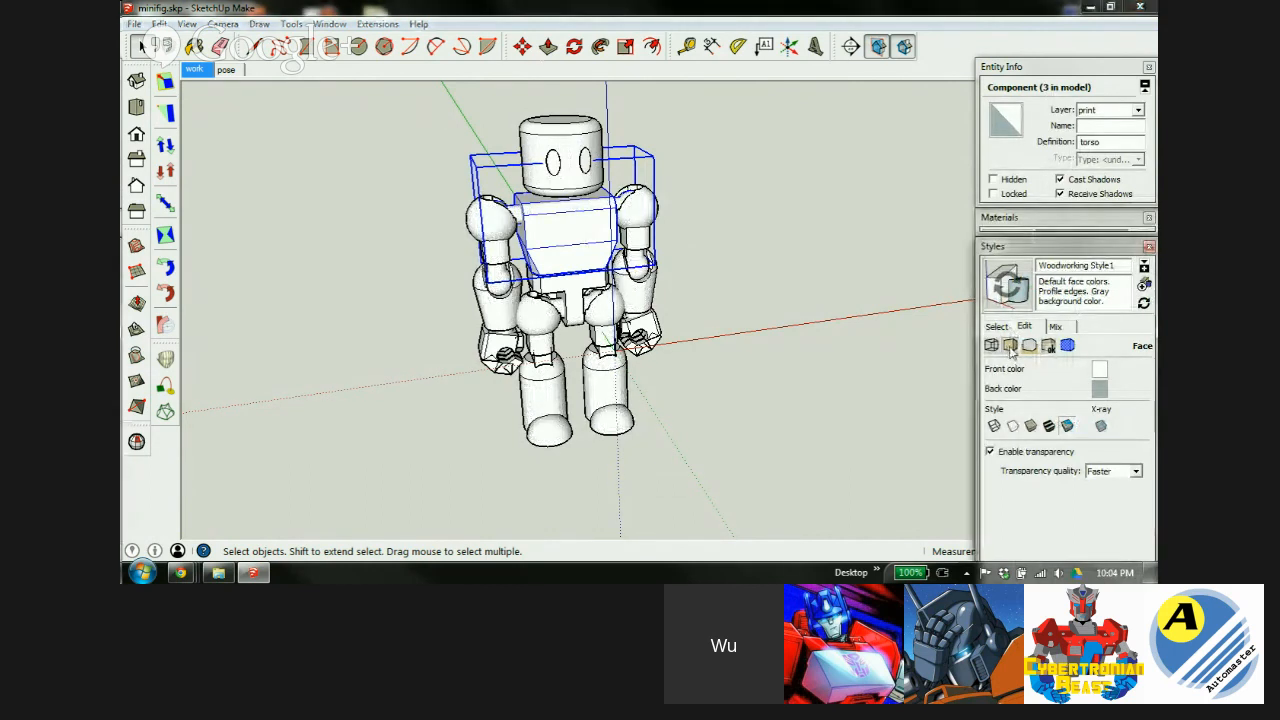
{"action": "left_click", "coordinate": [1029, 346]}
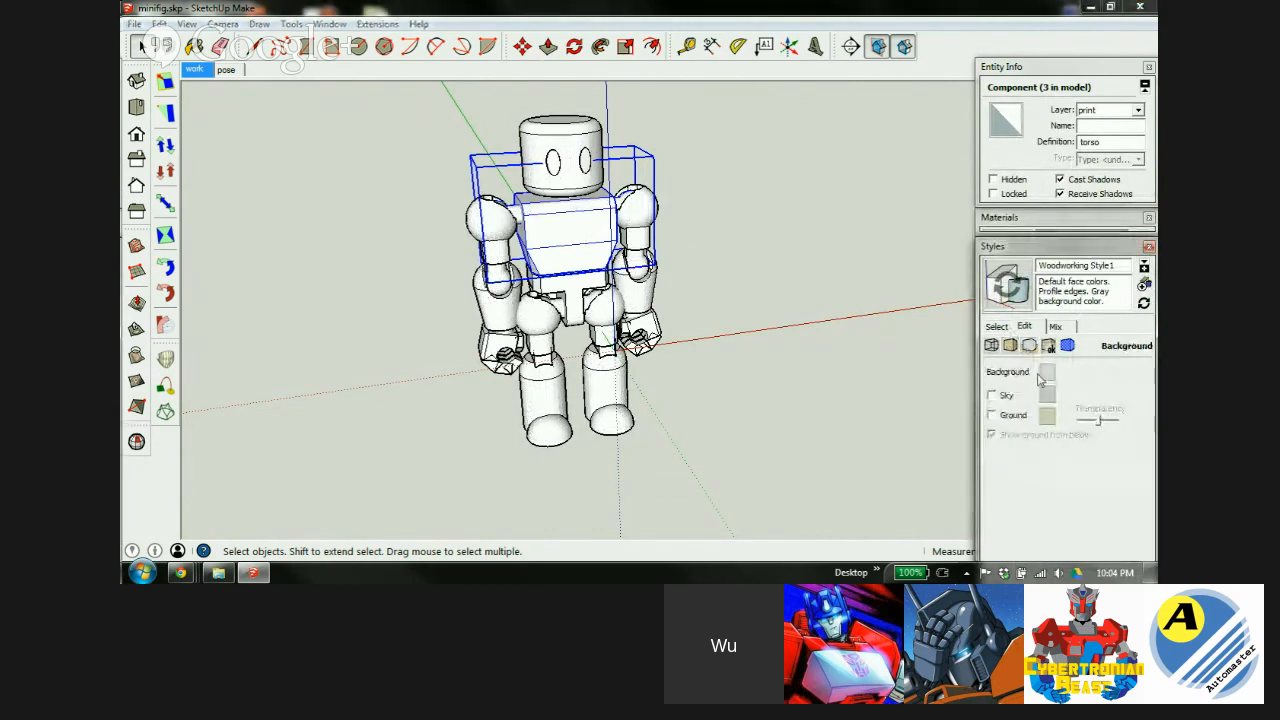
{"action": "left_click", "coordinate": [1046, 372]}
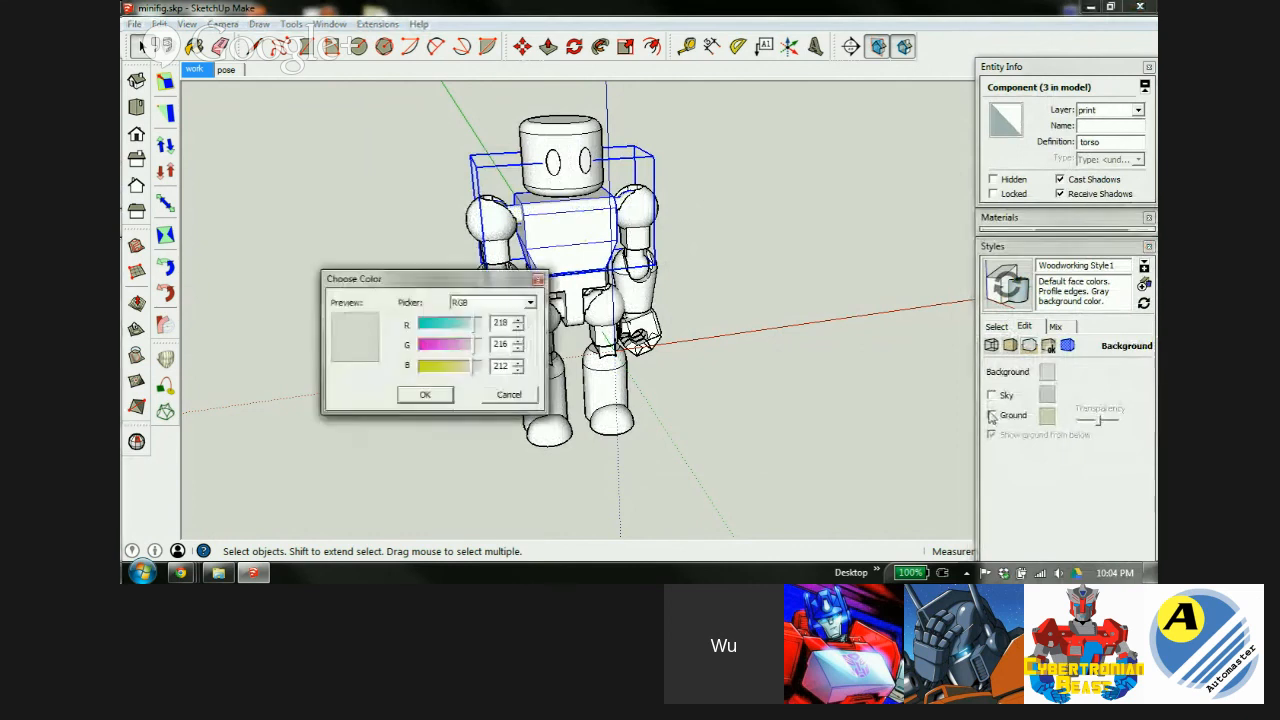
{"action": "left_click", "coordinate": [520, 302]}
{"action": "left_click", "coordinate": [482, 314]}
{"action": "left_click_drag", "start_coordinate": [431, 350], "coordinate": [423, 353]}
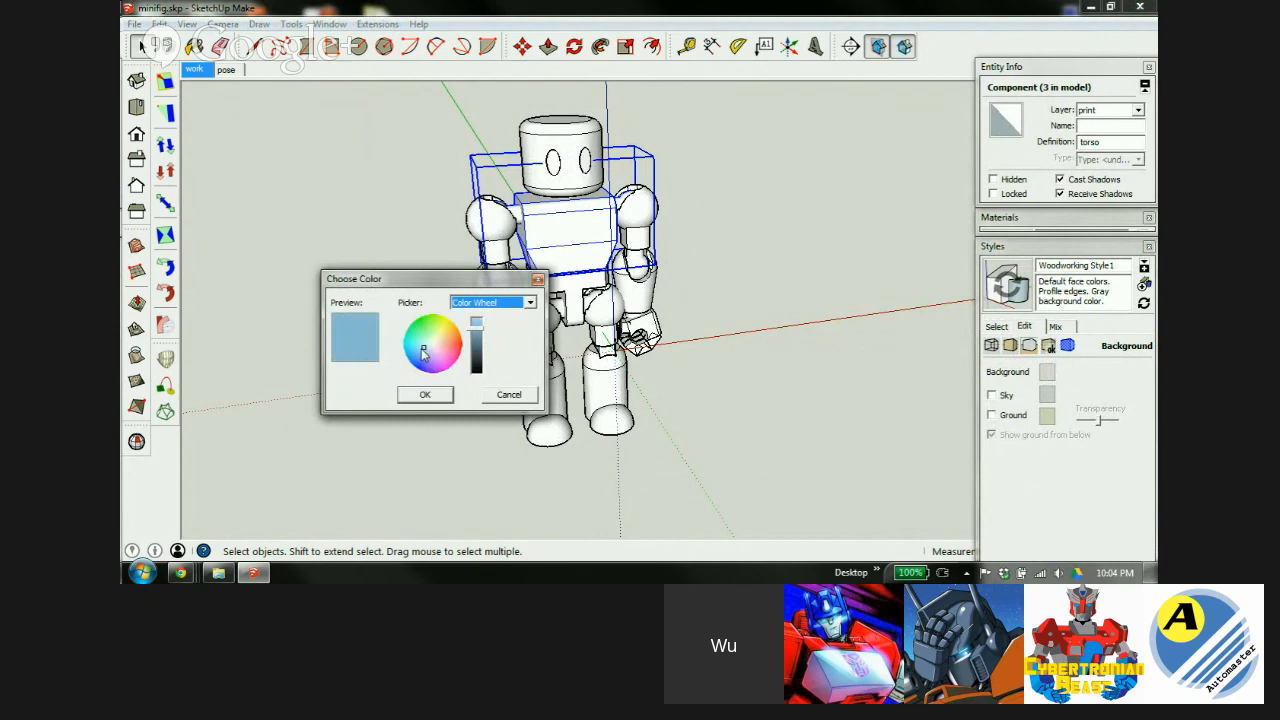
{"action": "left_click", "coordinate": [479, 337]}
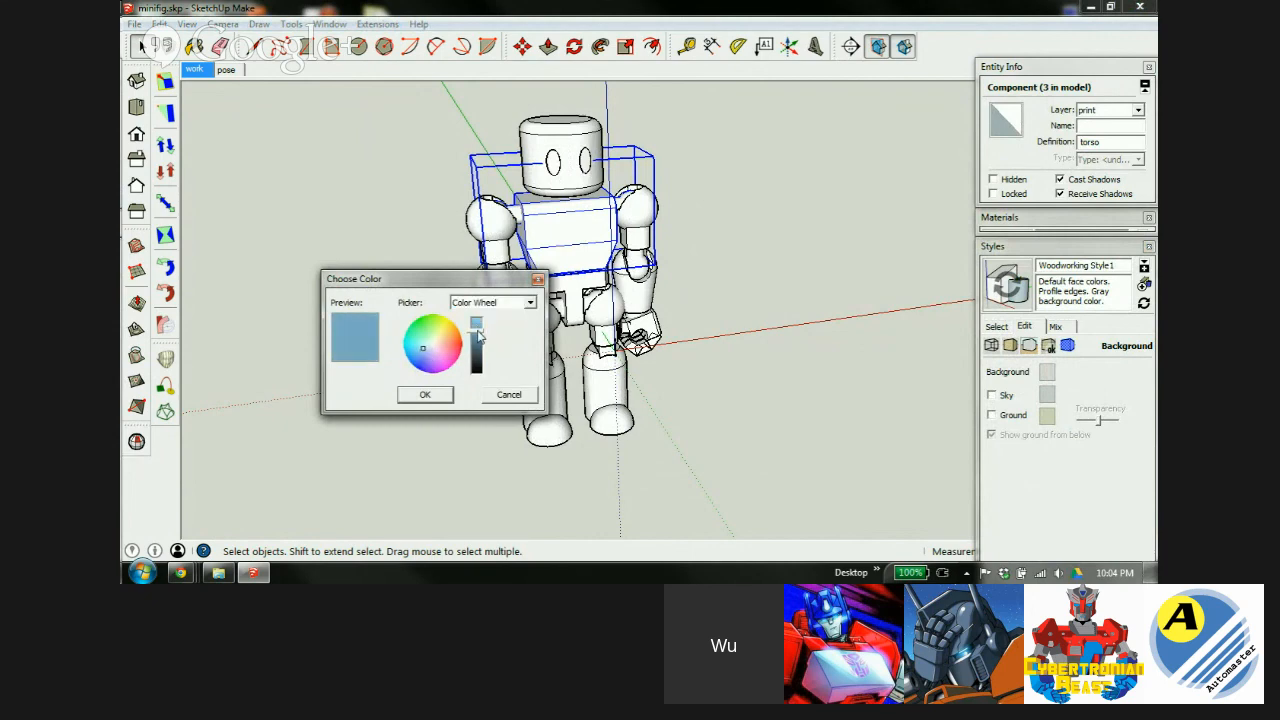
{"action": "left_click", "coordinate": [425, 394]}
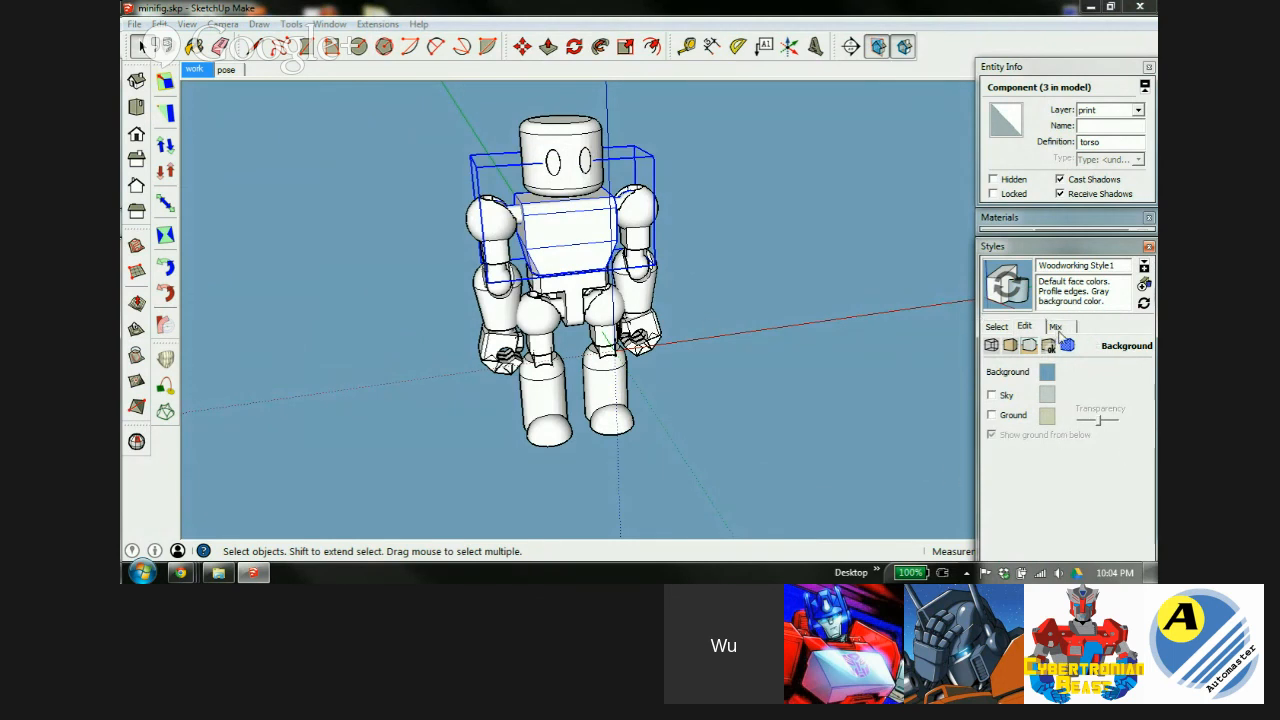
Rename the style 'print style', save the change, and list the in-model styles.
{"action": "left_click_drag", "start_coordinate": [1104, 265], "coordinate": [1038, 265]}
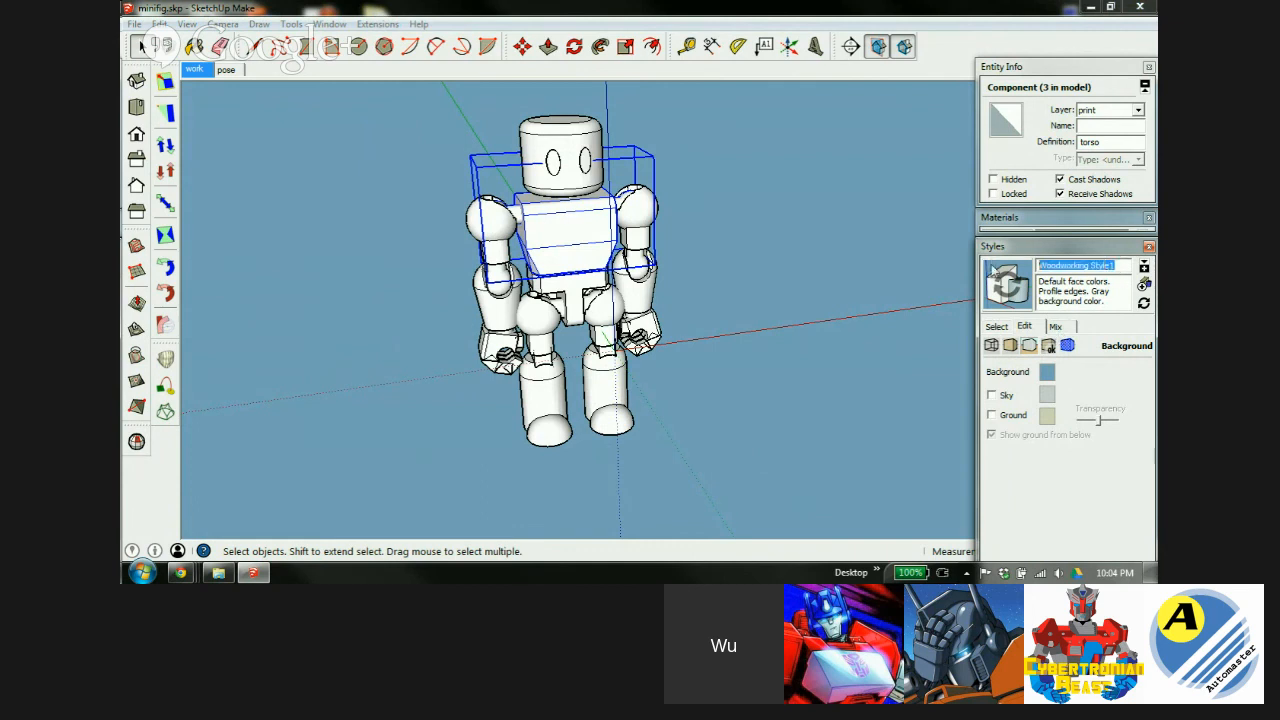
{"action": "type", "text": "print style"}
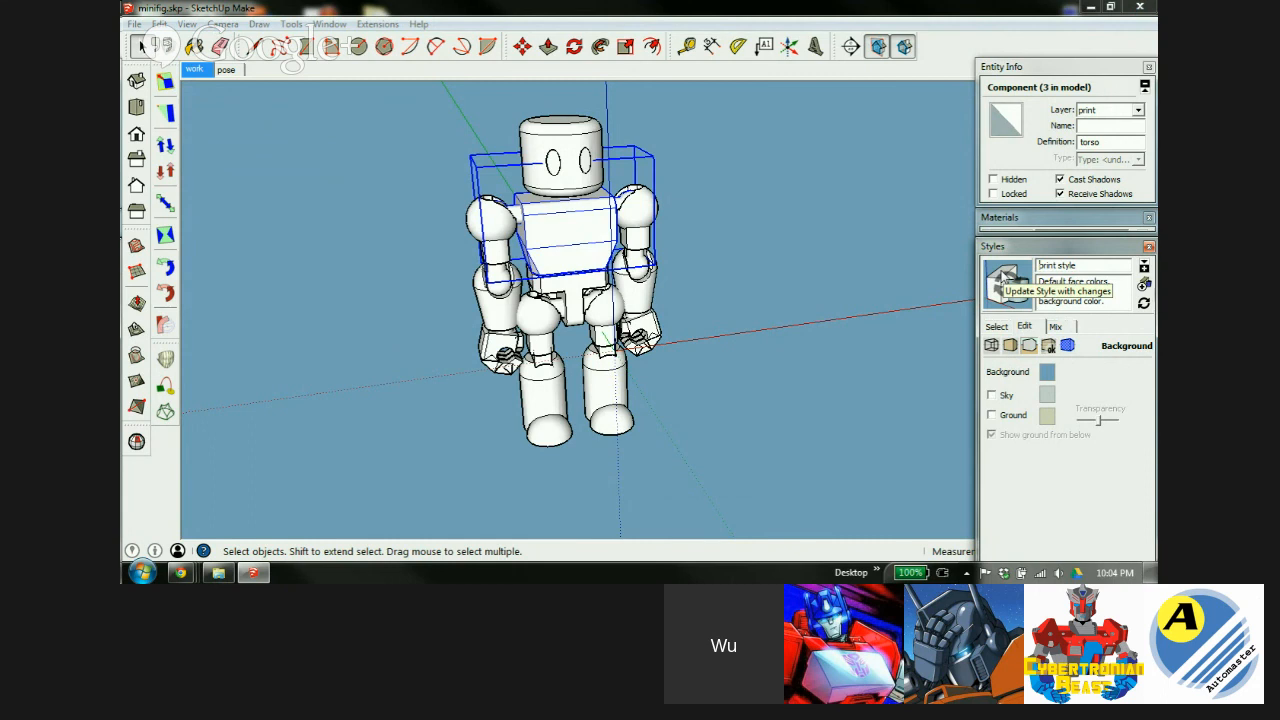
{"action": "left_click", "coordinate": [1005, 280]}
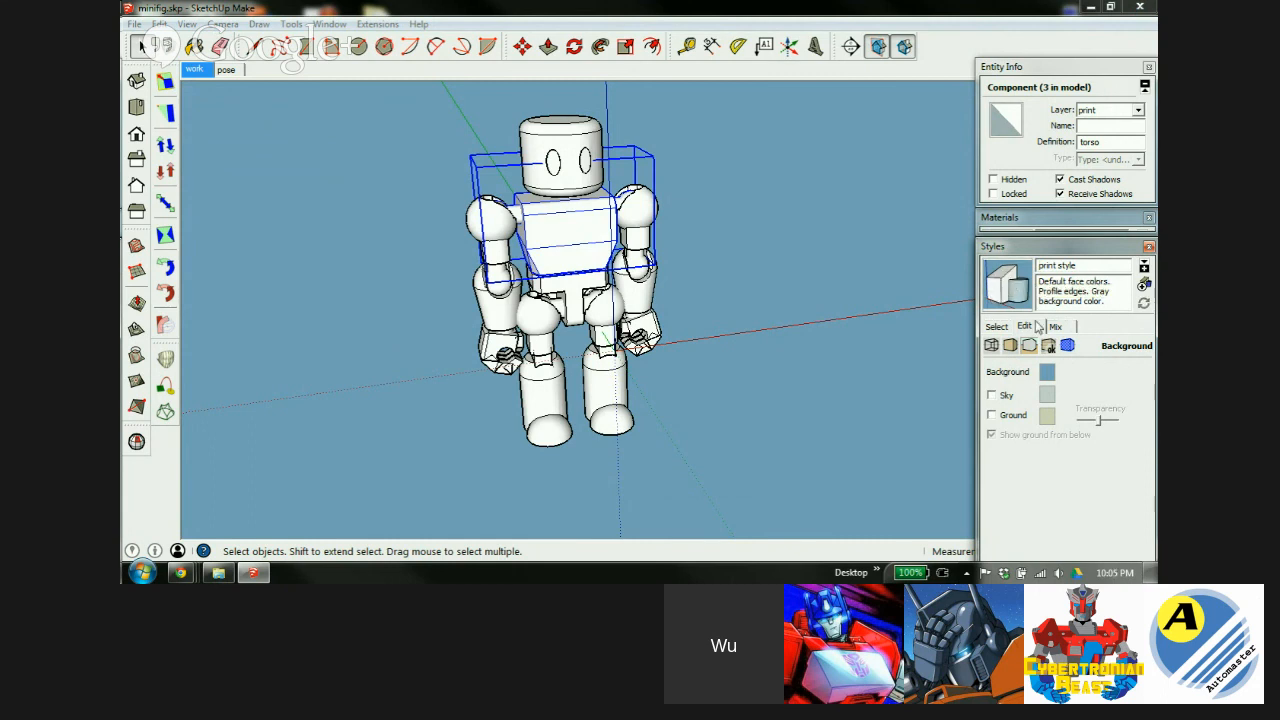
{"action": "left_click", "coordinate": [1000, 328]}
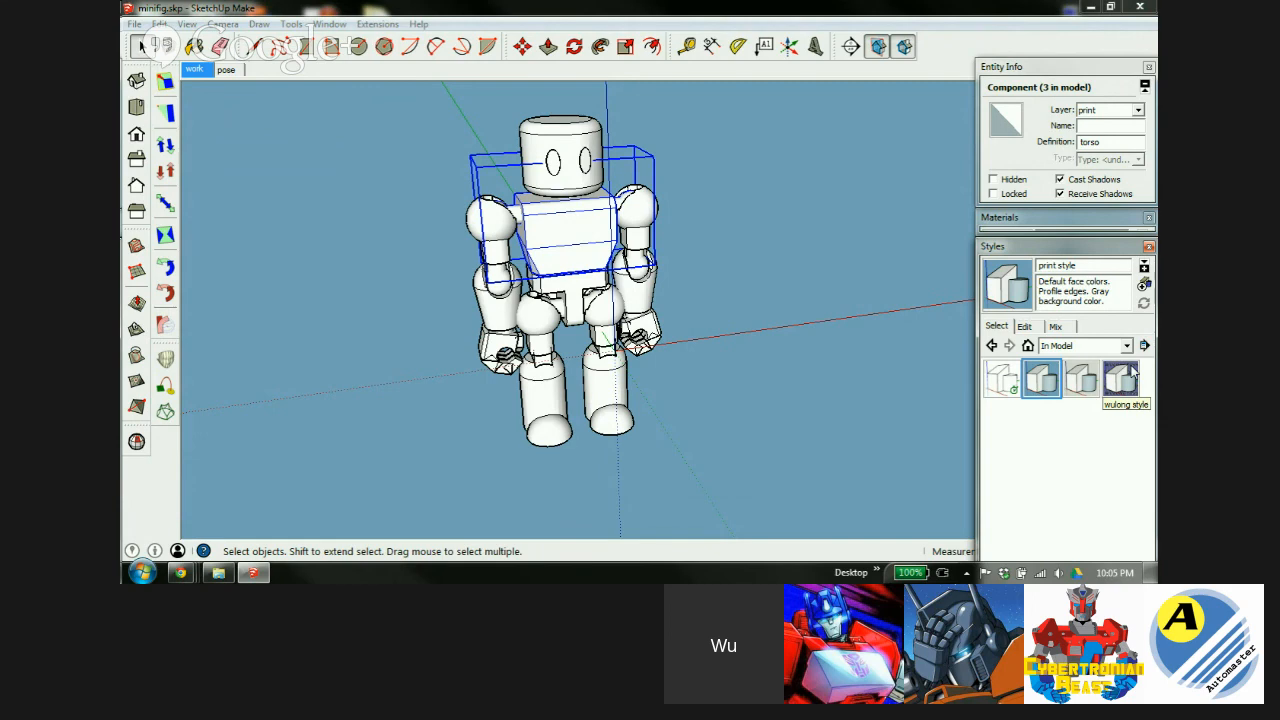
Add a new scene named 'print' from the current view of the robot.
{"action": "middle_click_drag", "start_coordinate": [549, 264], "coordinate": [643, 347]}
{"action": "left_click", "coordinate": [650, 342]}
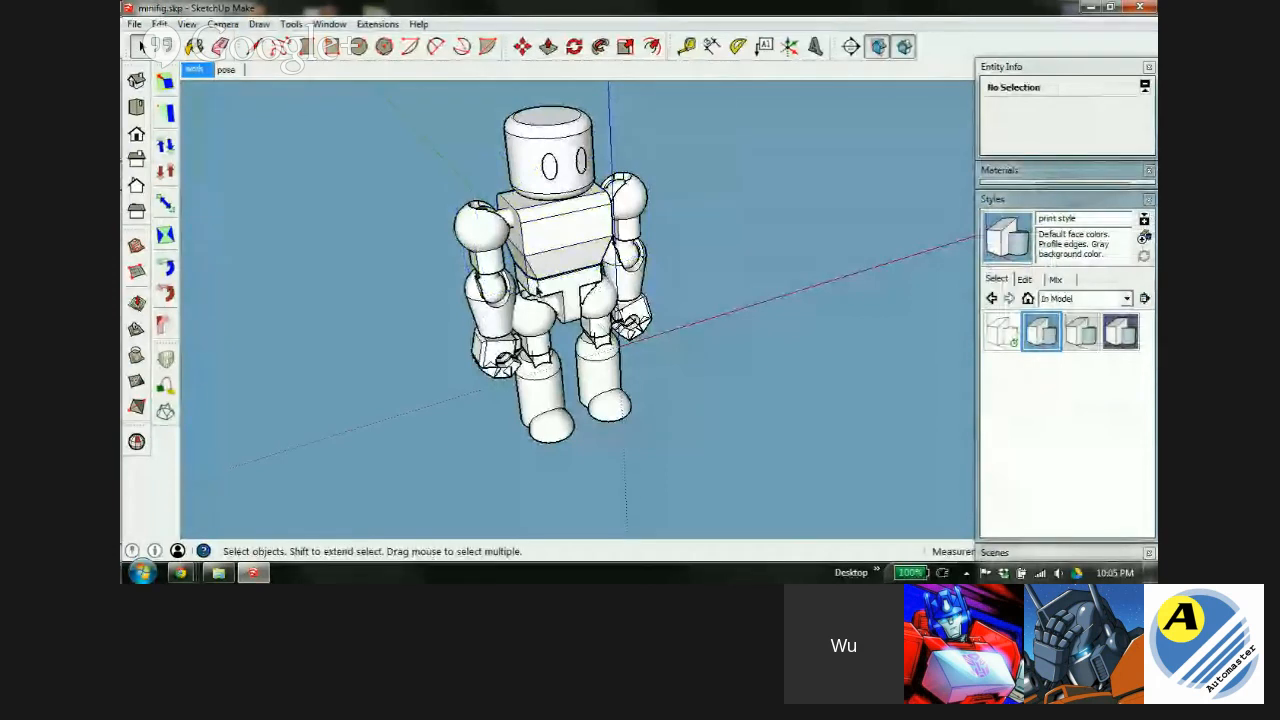
{"action": "middle_click_drag", "start_coordinate": [556, 276], "coordinate": [562, 283]}
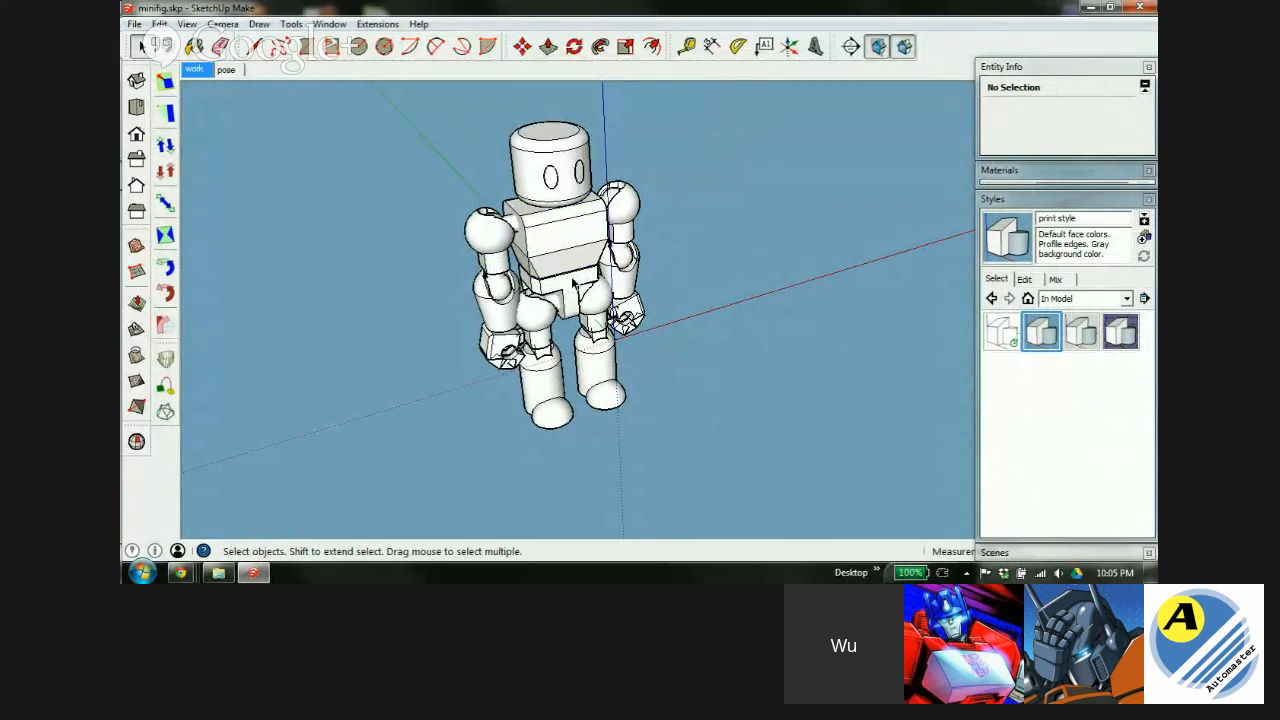
{"action": "left_click", "coordinate": [1051, 203]}
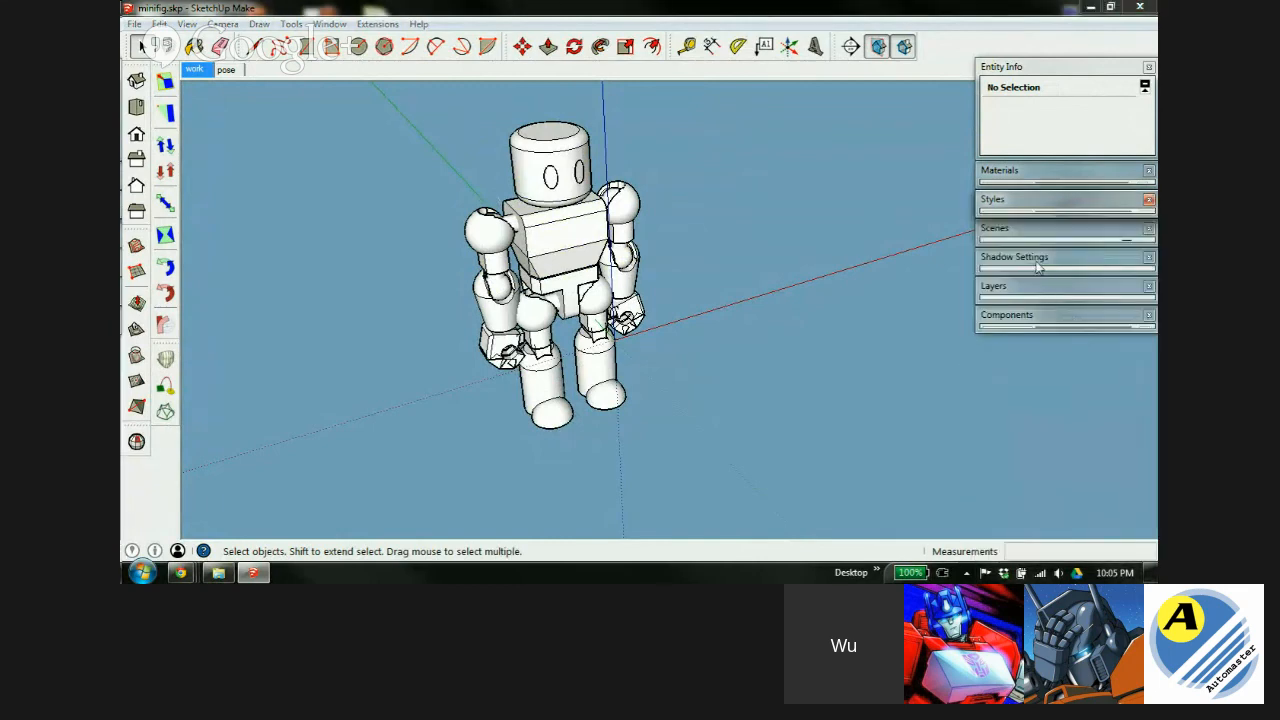
{"action": "left_click", "coordinate": [1040, 232]}
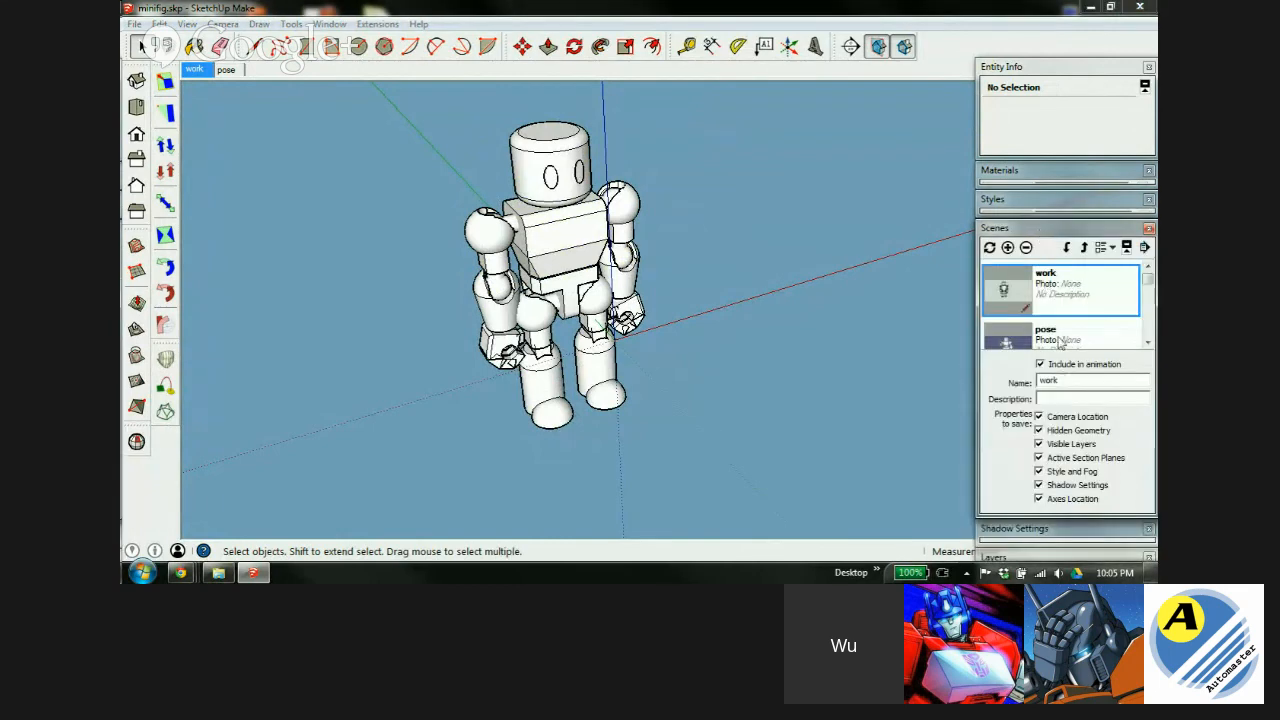
{"action": "left_click", "coordinate": [1007, 247]}
{"action": "left_click_drag", "start_coordinate": [1075, 380], "coordinate": [1040, 381]}
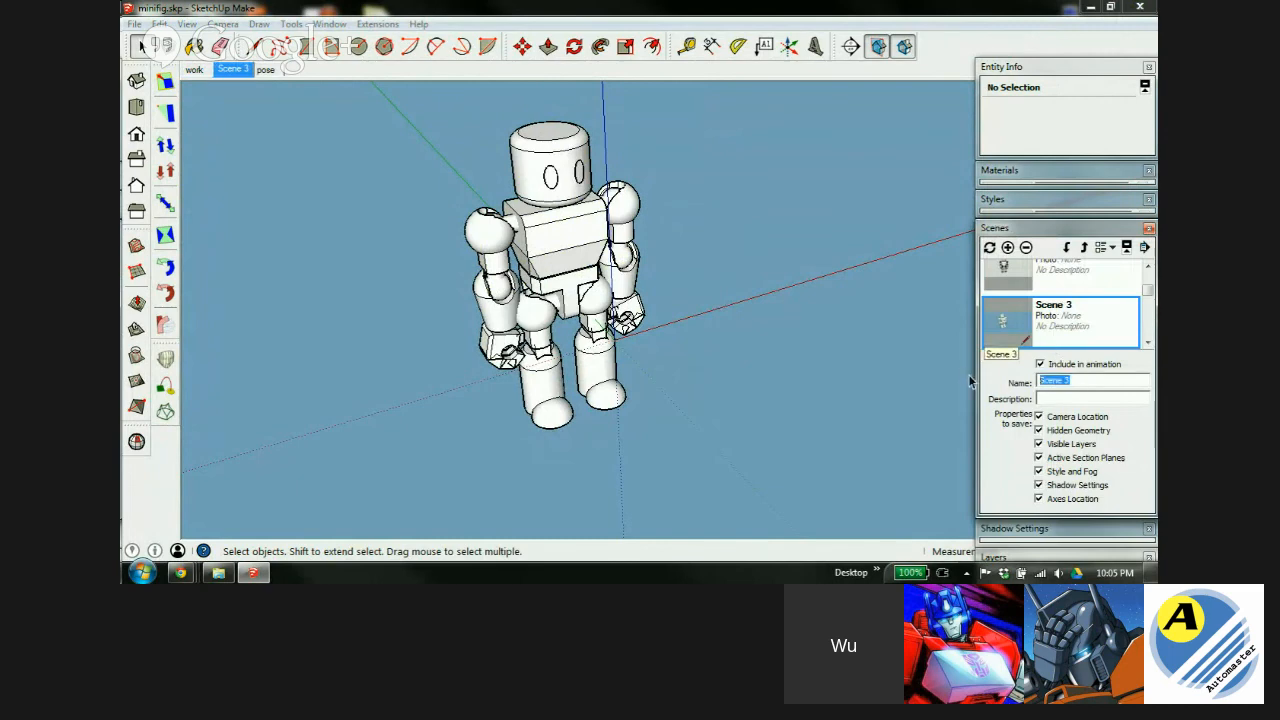
{"action": "type", "text": "print"}
{"action": "left_click", "coordinate": [1044, 399]}
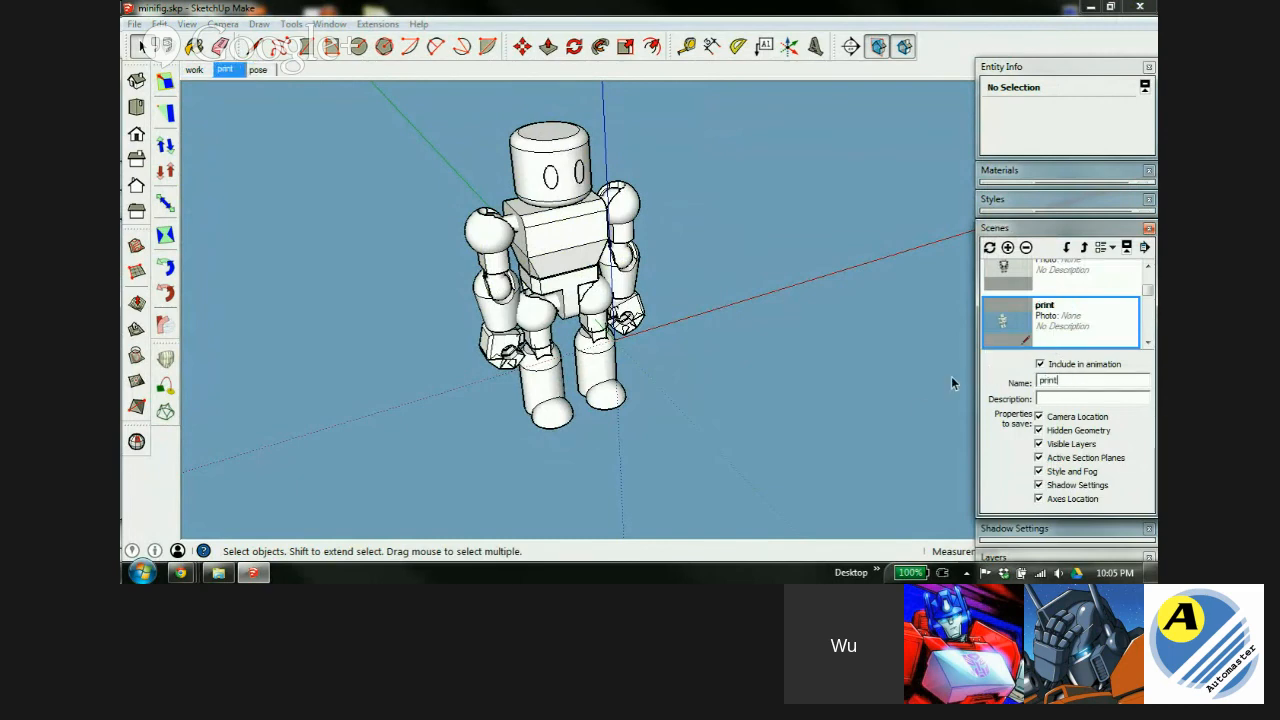
{"action": "left_click", "coordinate": [1068, 230]}
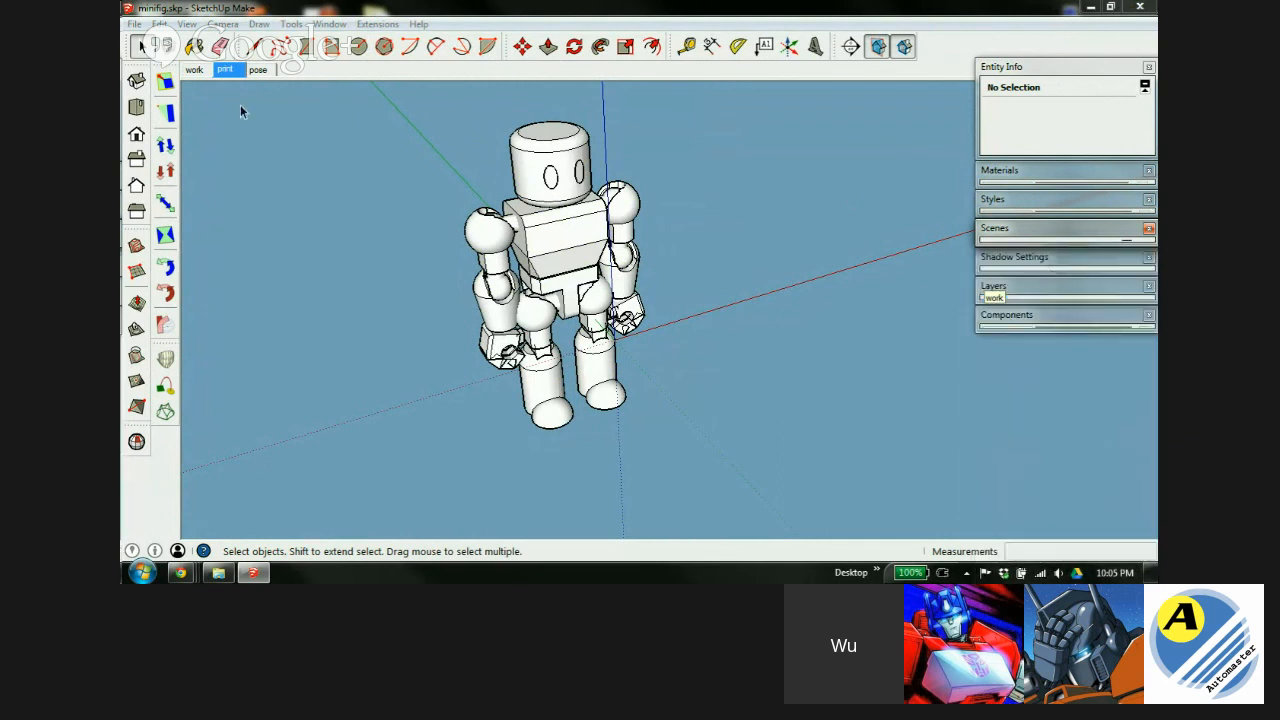
Reorder the scene tabs so print sits last, after pose.
{"action": "right_click", "coordinate": [227, 74]}
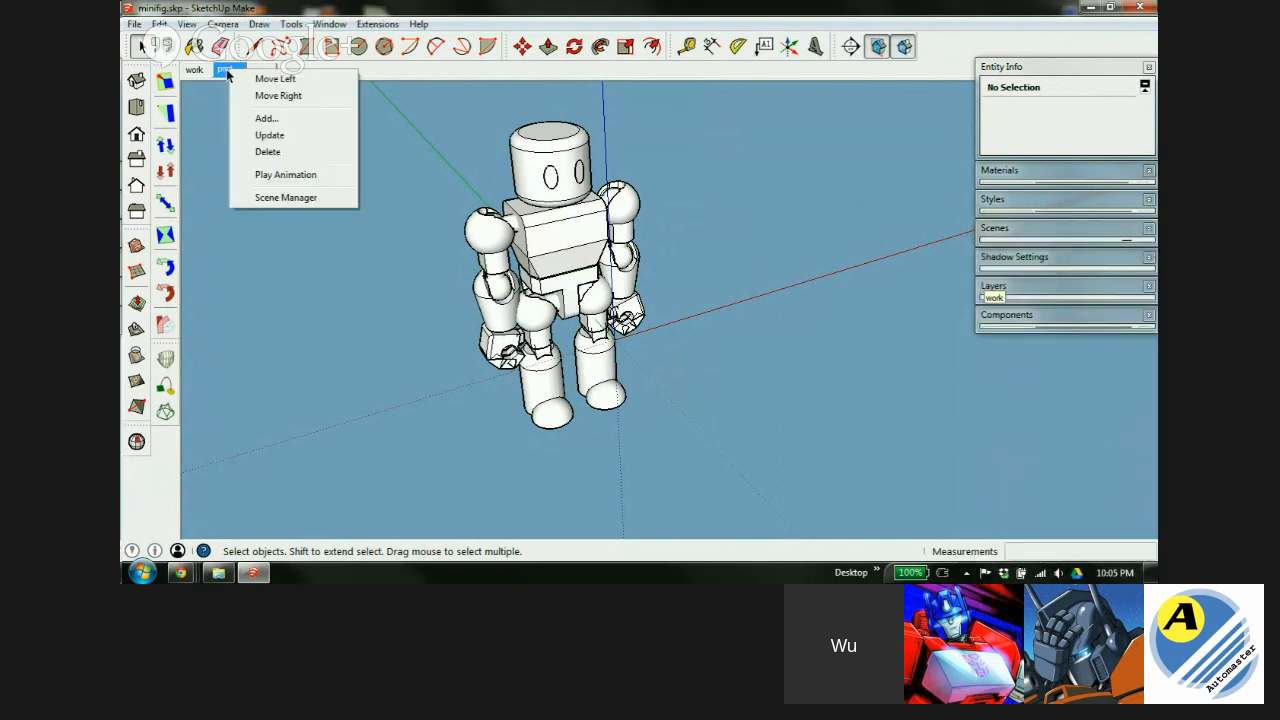
{"action": "left_click", "coordinate": [258, 79]}
{"action": "right_click", "coordinate": [202, 72]}
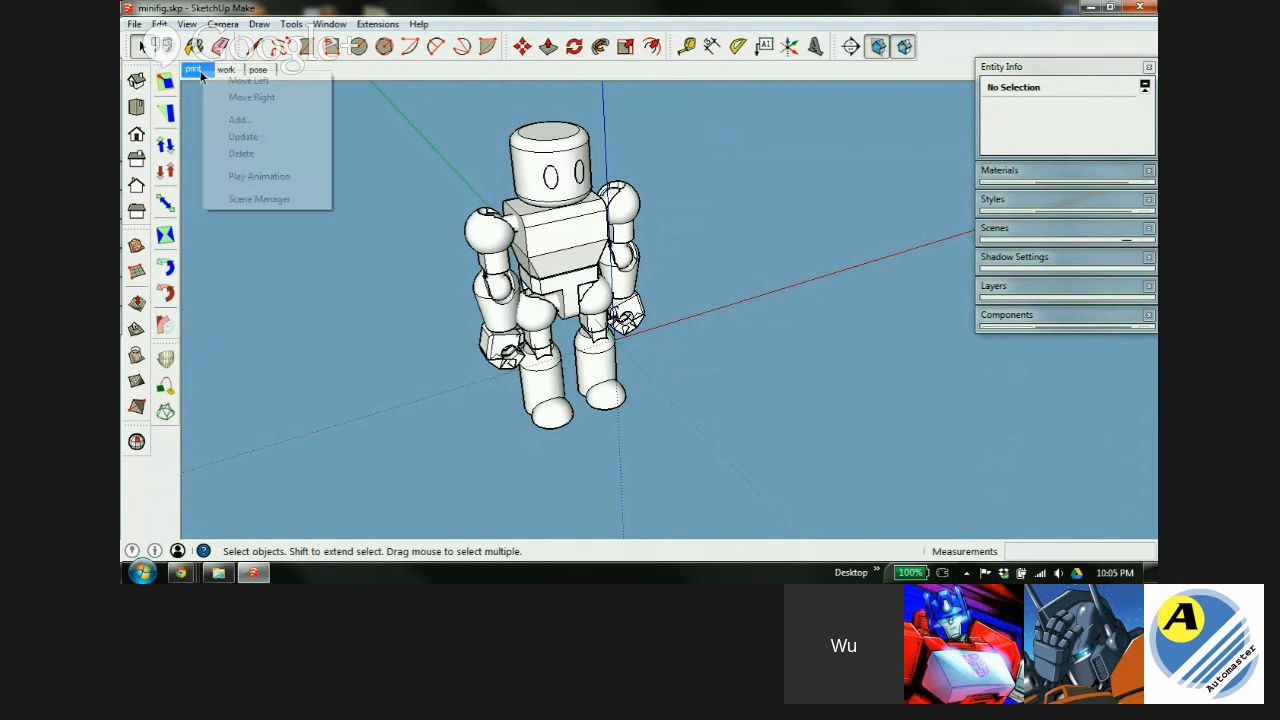
{"action": "left_click", "coordinate": [261, 98]}
{"action": "right_click", "coordinate": [237, 74]}
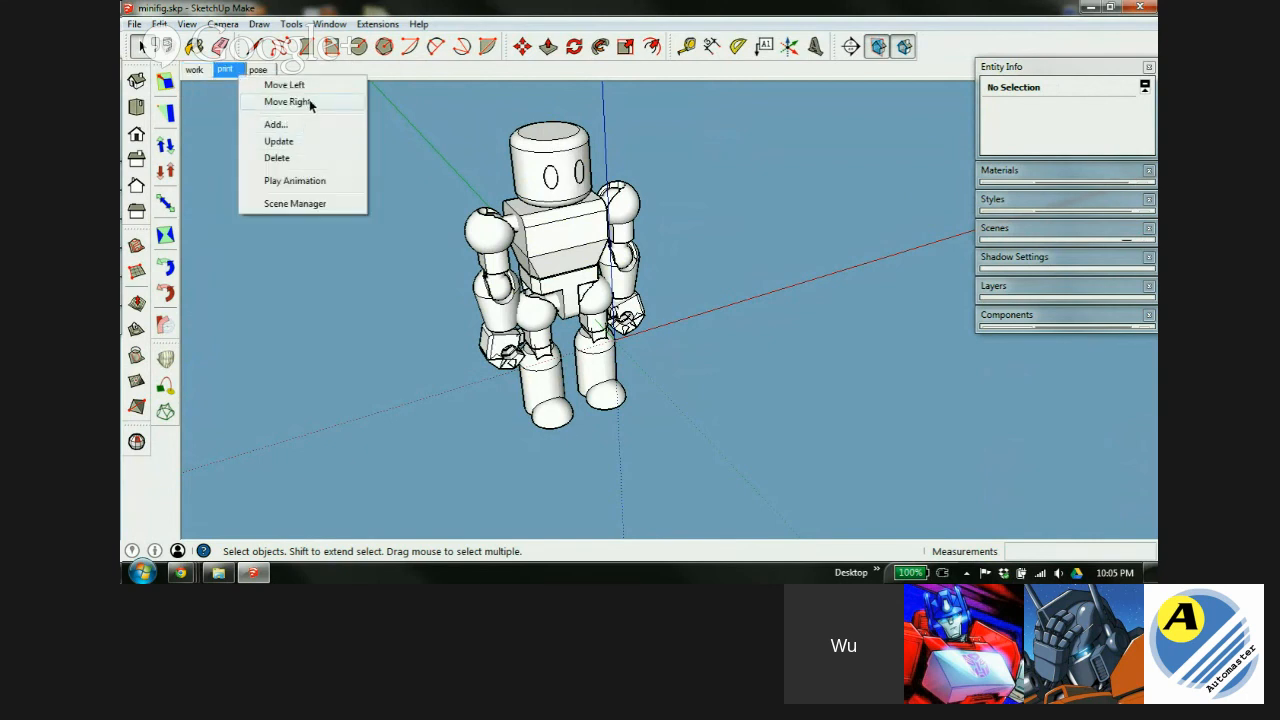
{"action": "left_click", "coordinate": [287, 102]}
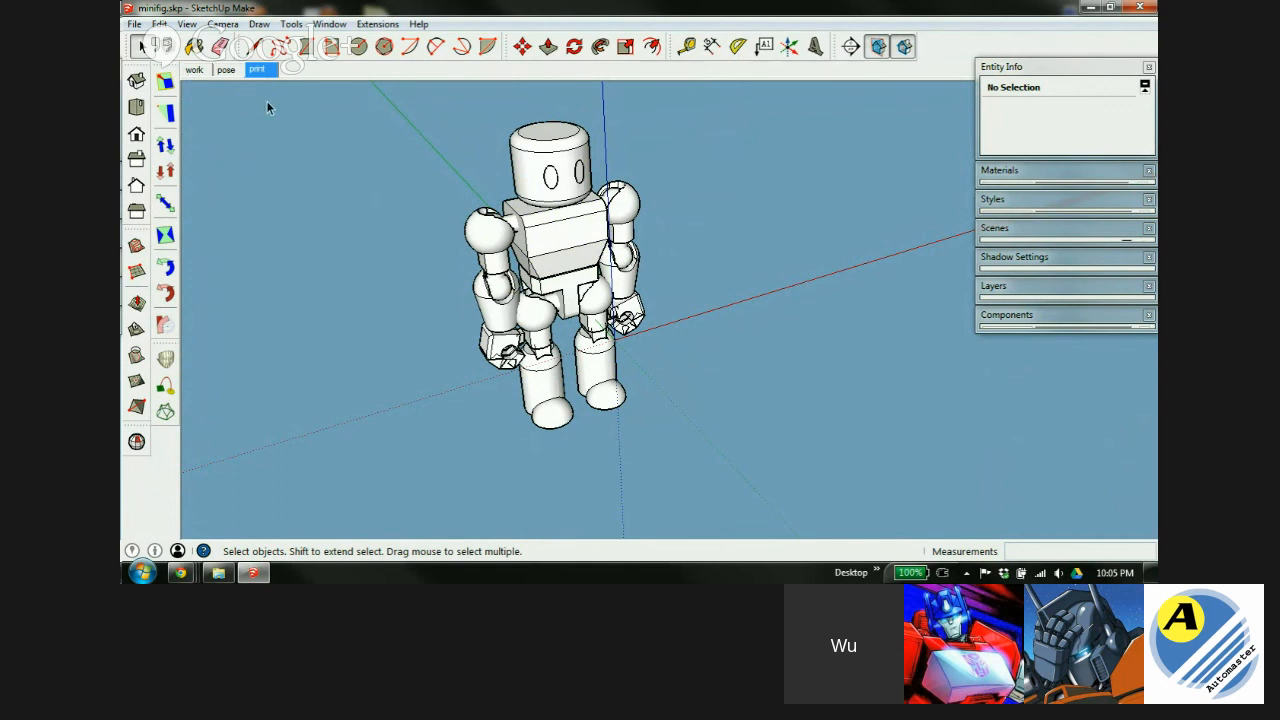
Return to the work scene and apply Woodworking Style from the In Model styles.
{"action": "left_click", "coordinate": [195, 71]}
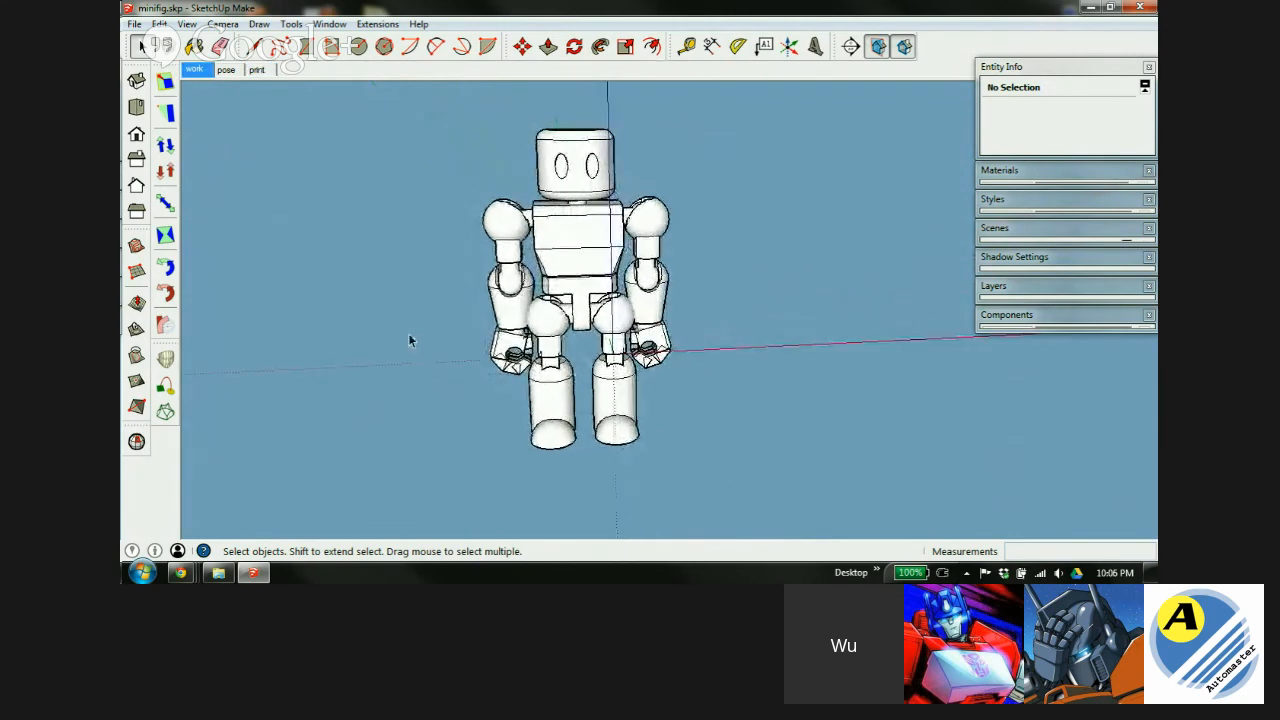
{"action": "left_click", "coordinate": [257, 70]}
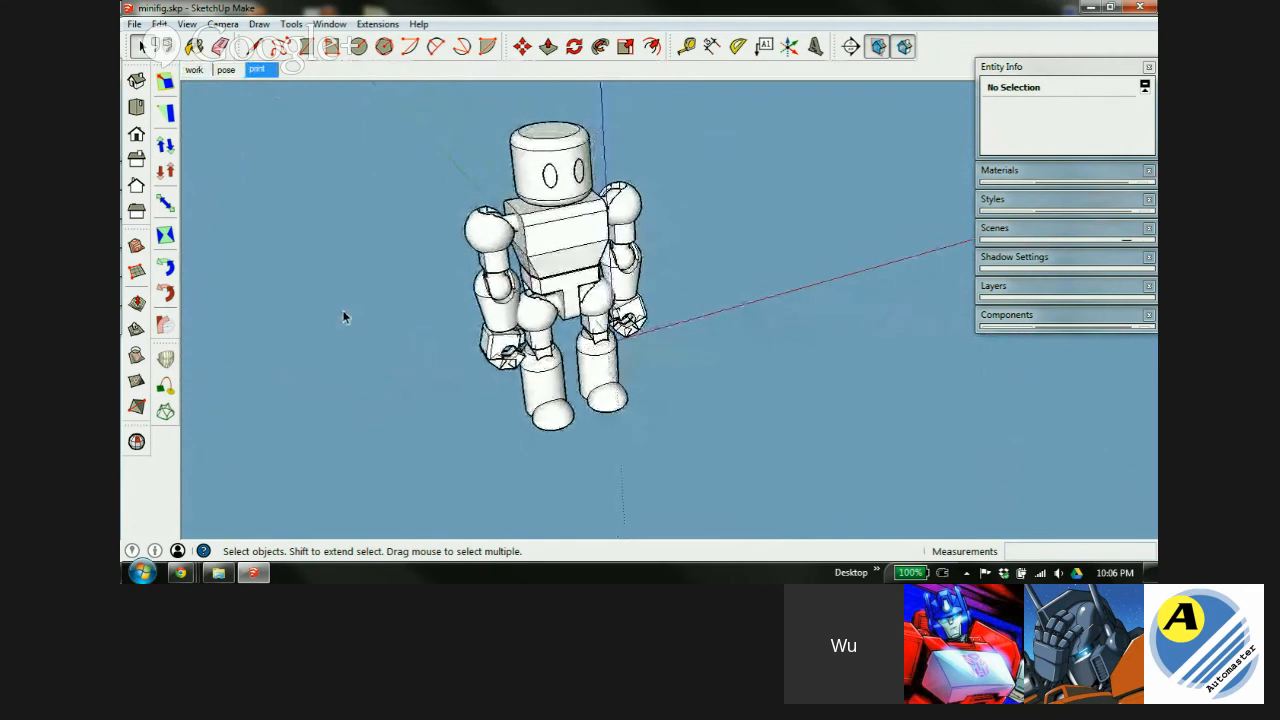
{"action": "left_click", "coordinate": [197, 71]}
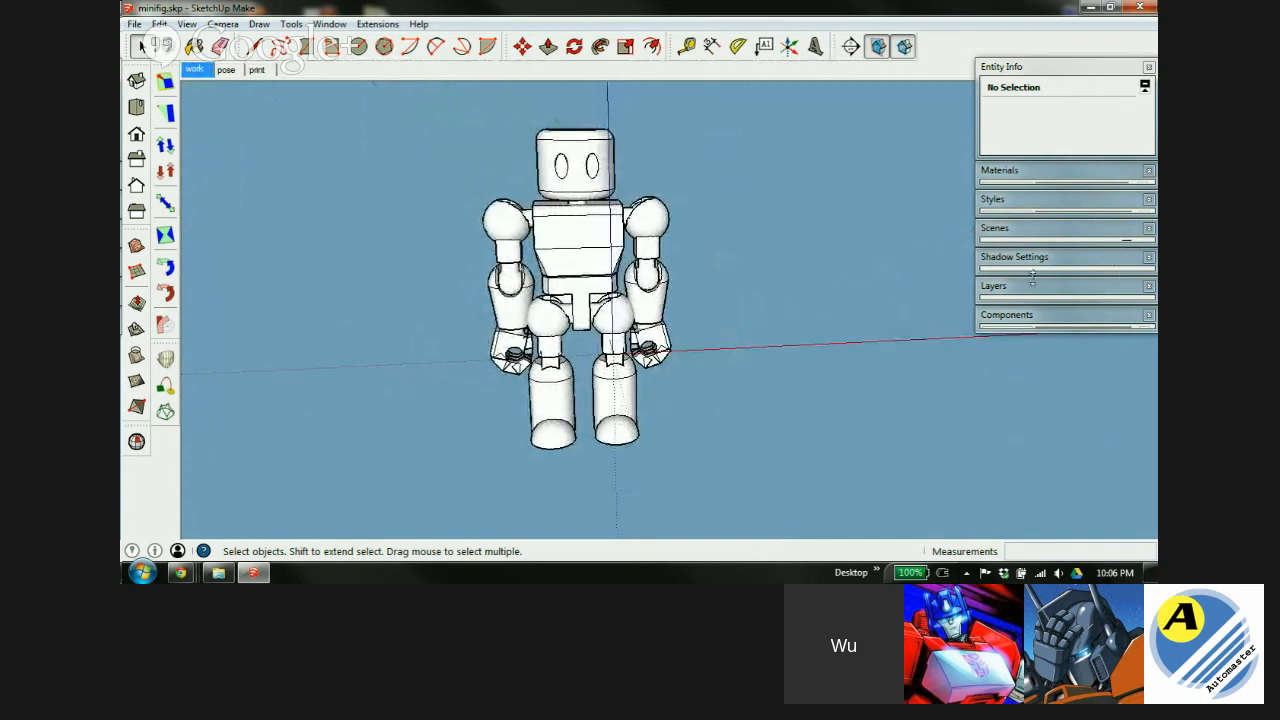
{"action": "left_click", "coordinate": [1054, 234]}
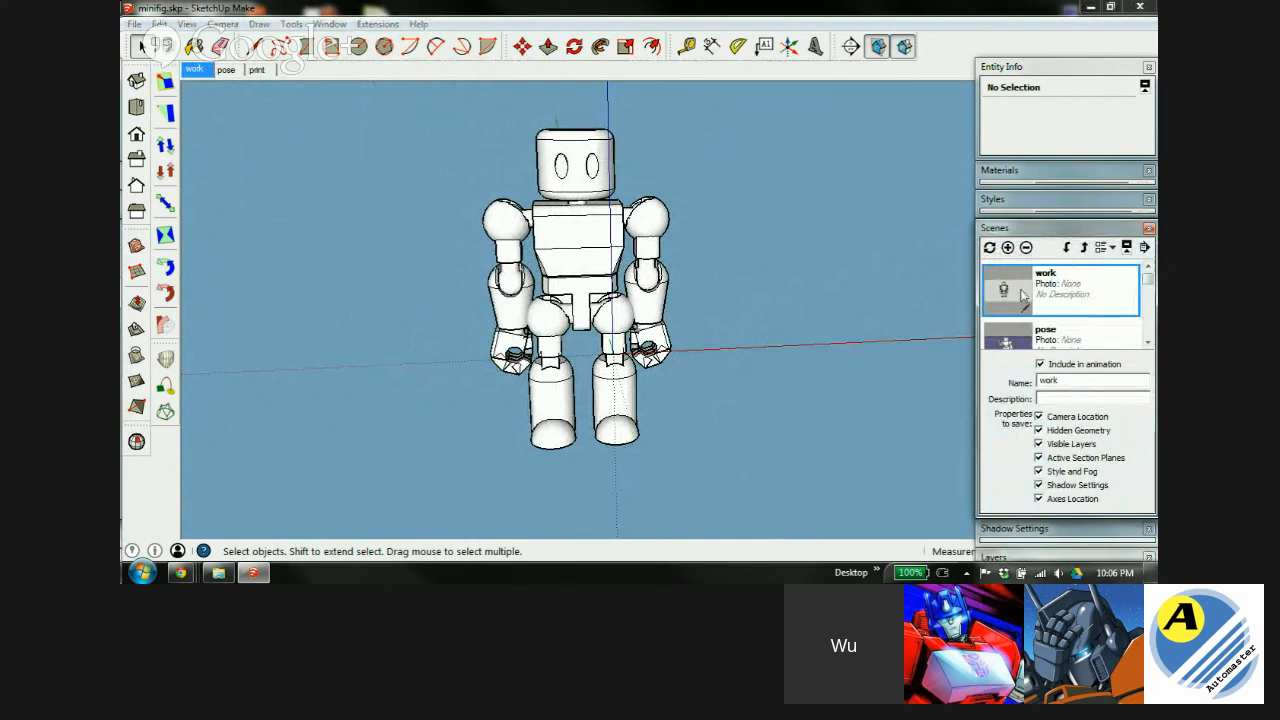
{"action": "left_click", "coordinate": [1040, 205]}
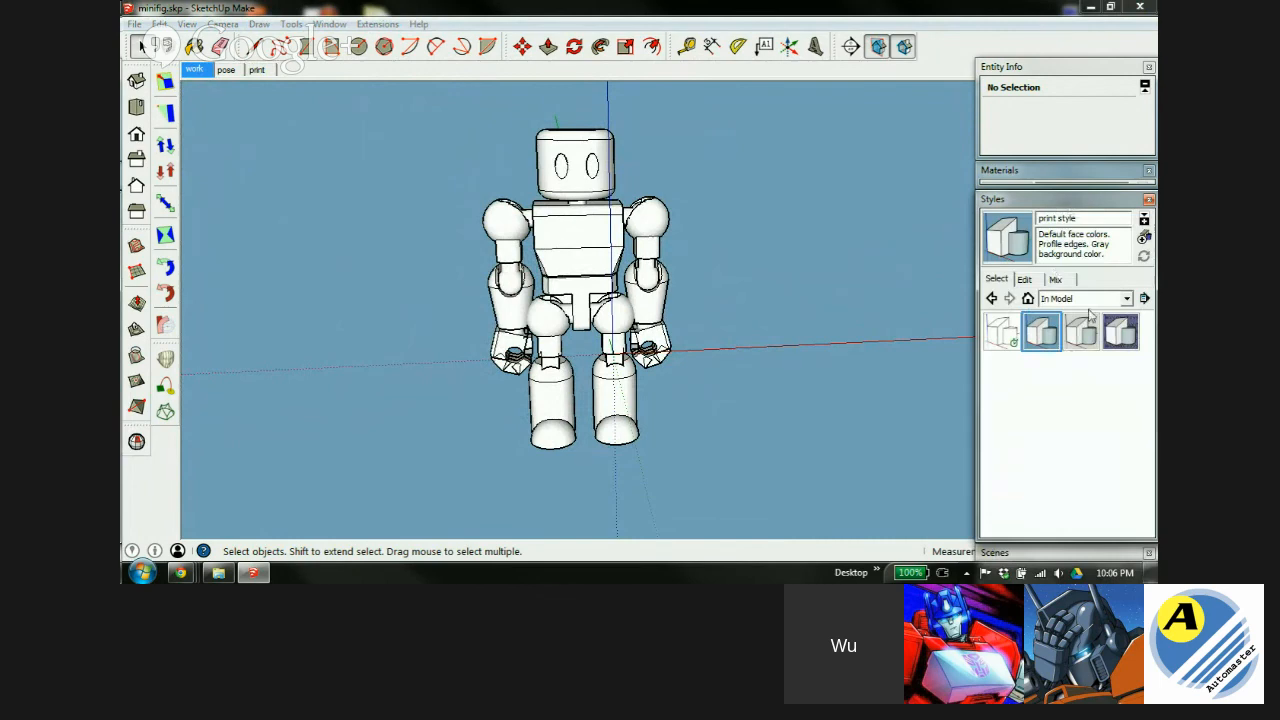
{"action": "left_click", "coordinate": [1080, 336]}
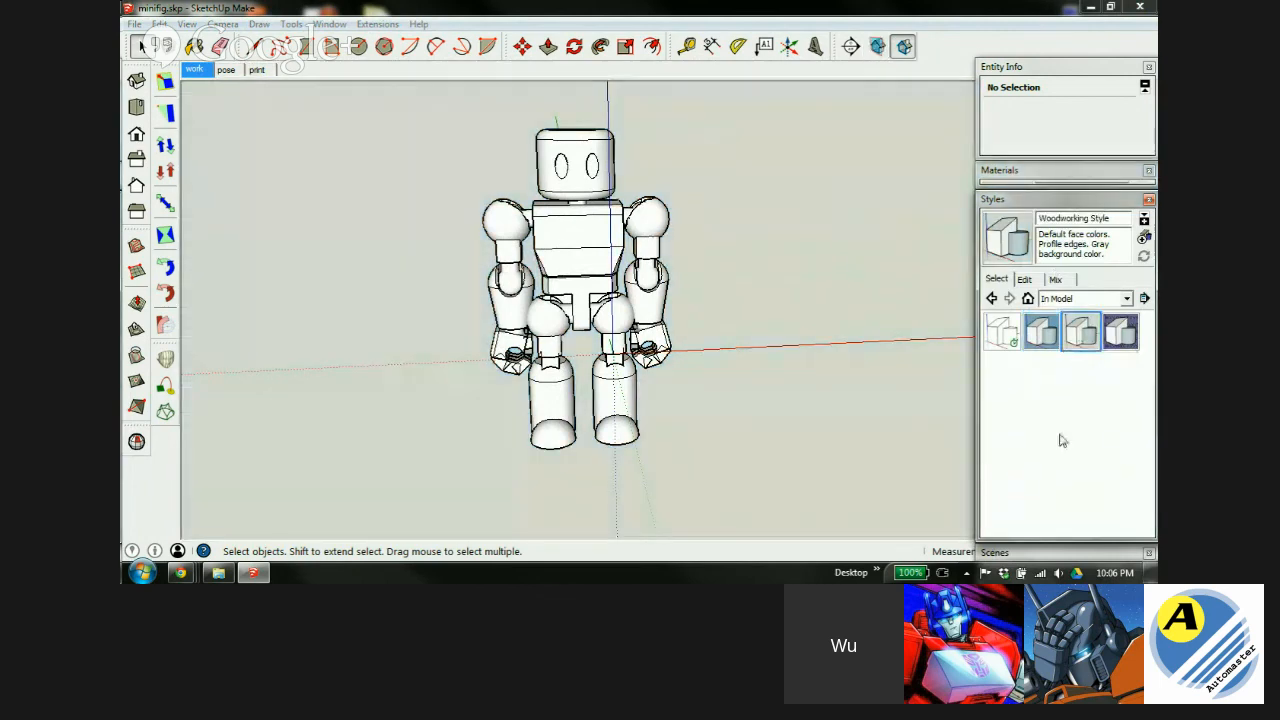
Update the work scene so it stores the Woodworking Style.
{"action": "left_click", "coordinate": [1055, 203]}
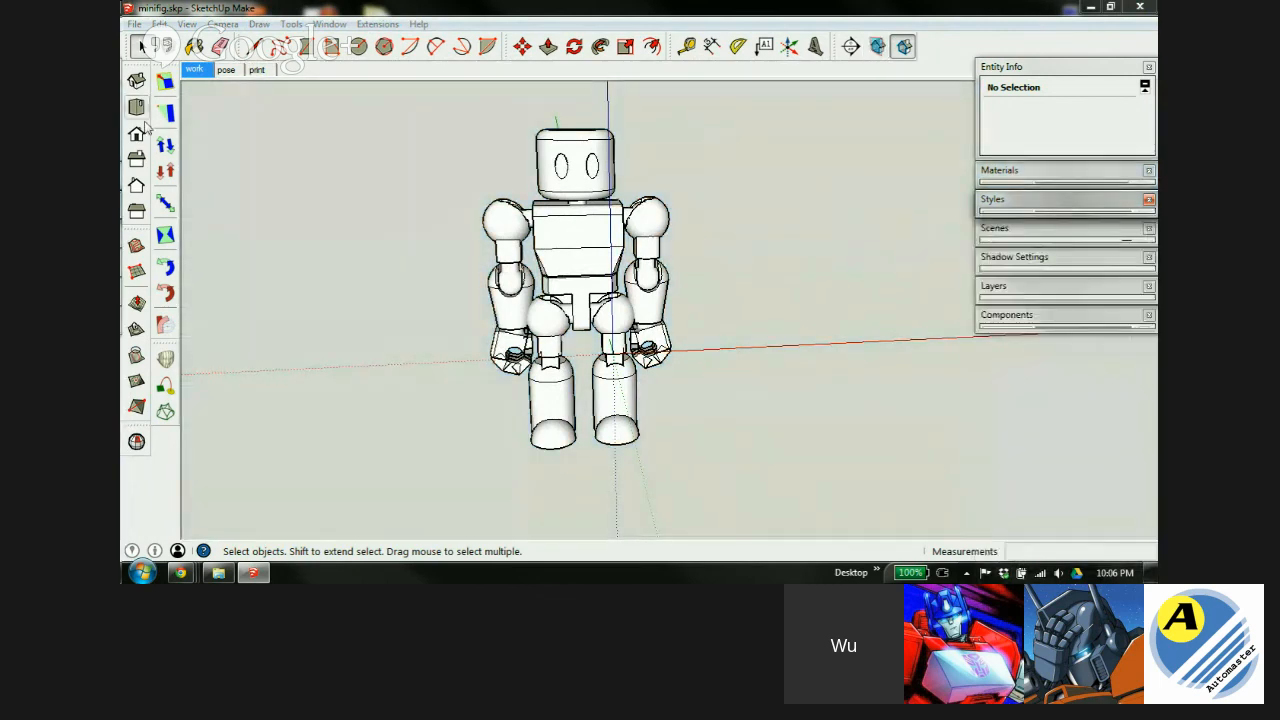
{"action": "right_click", "coordinate": [195, 70]}
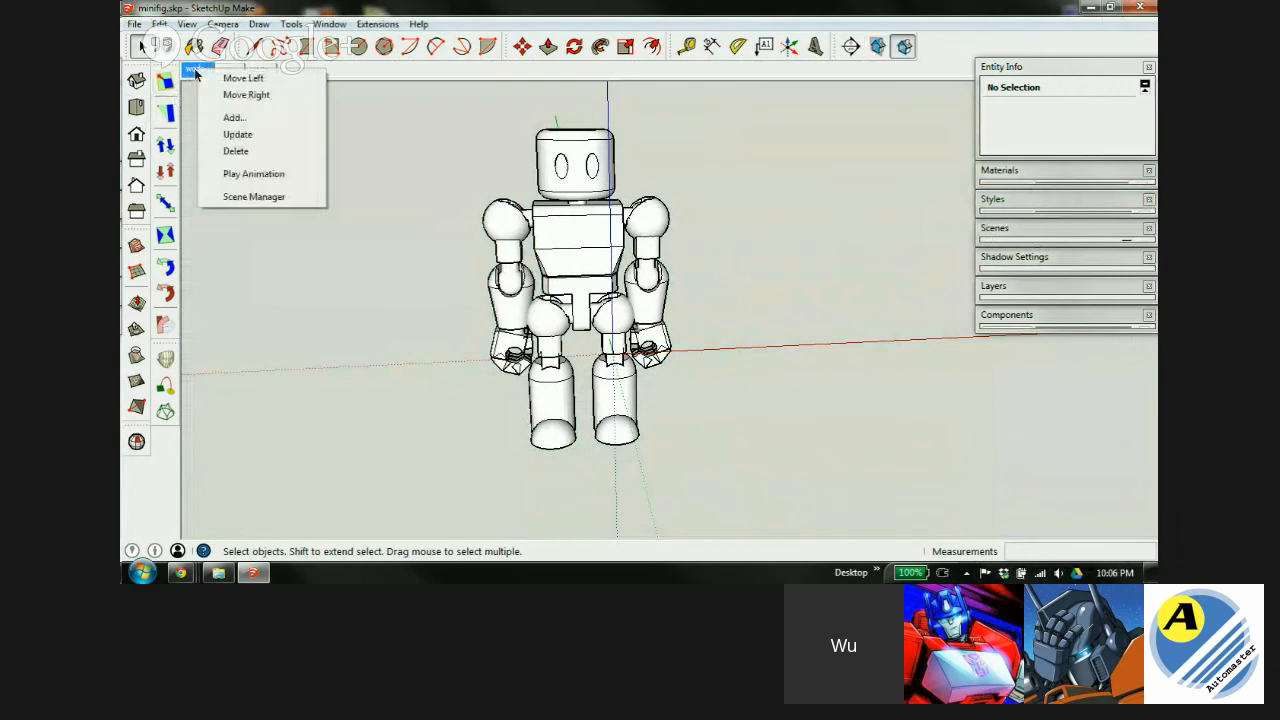
{"action": "left_click", "coordinate": [238, 134]}
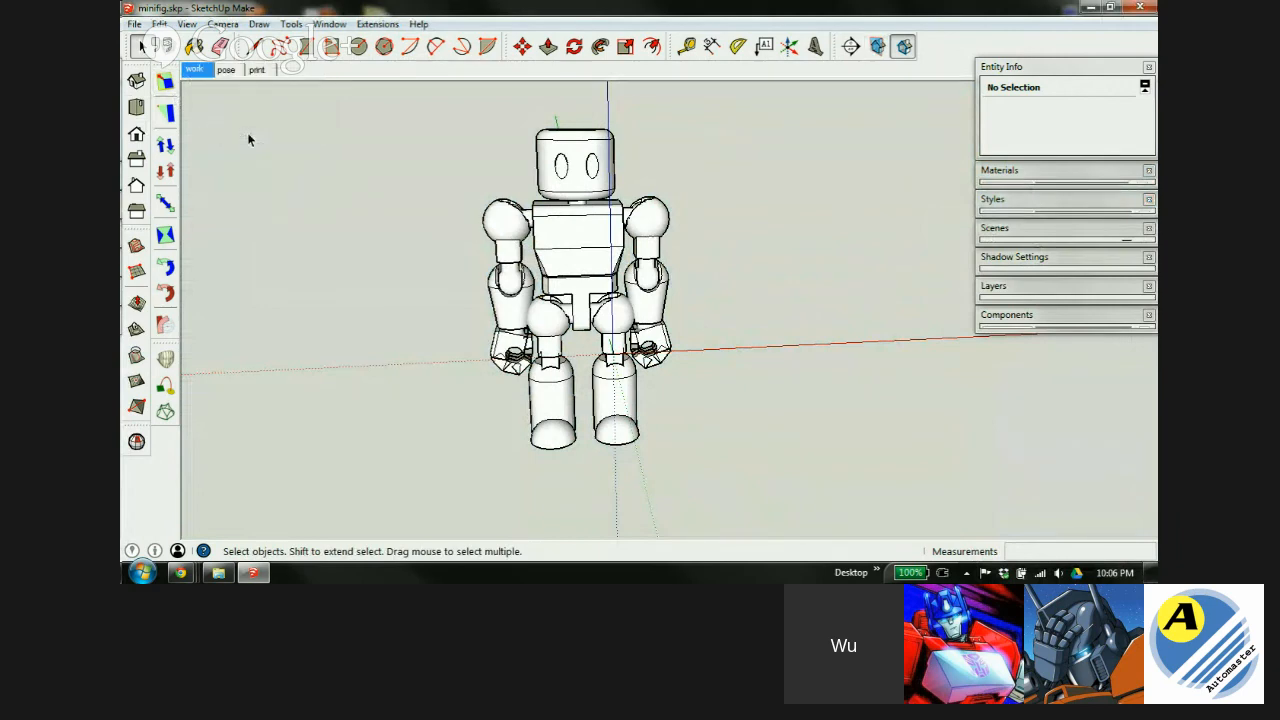
{"action": "left_click", "coordinate": [256, 70]}
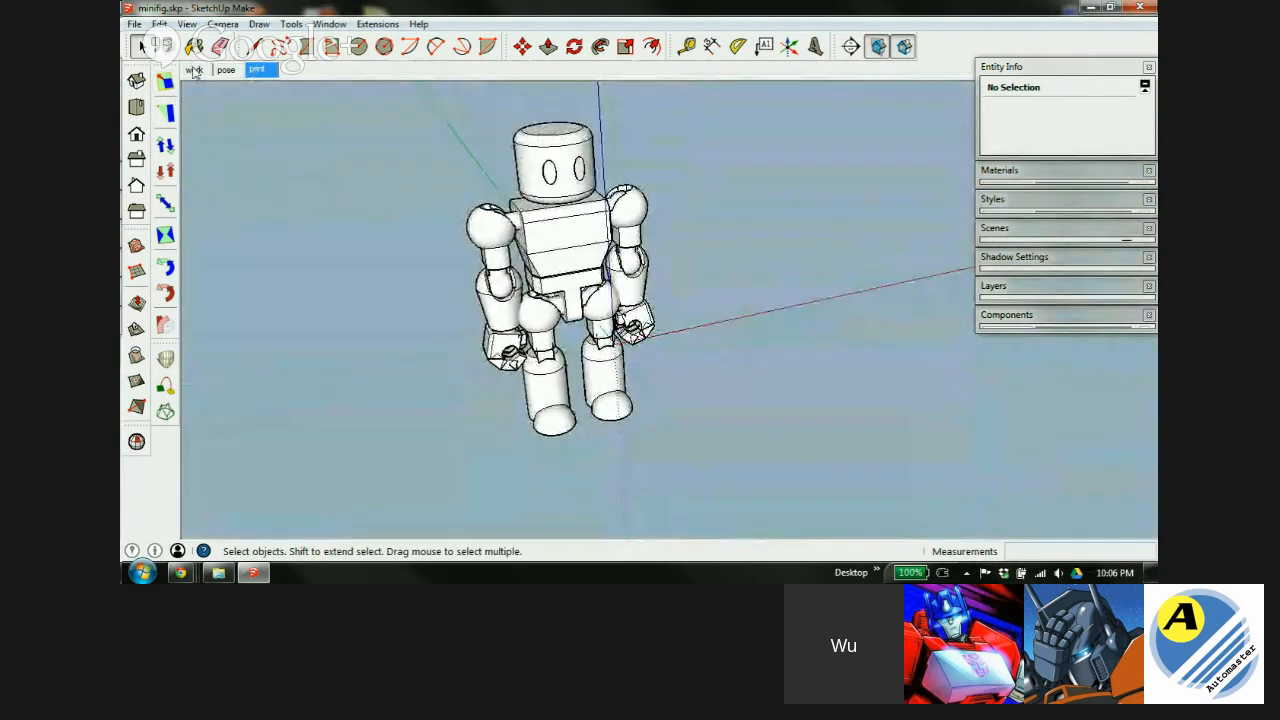
{"action": "left_click", "coordinate": [194, 70]}
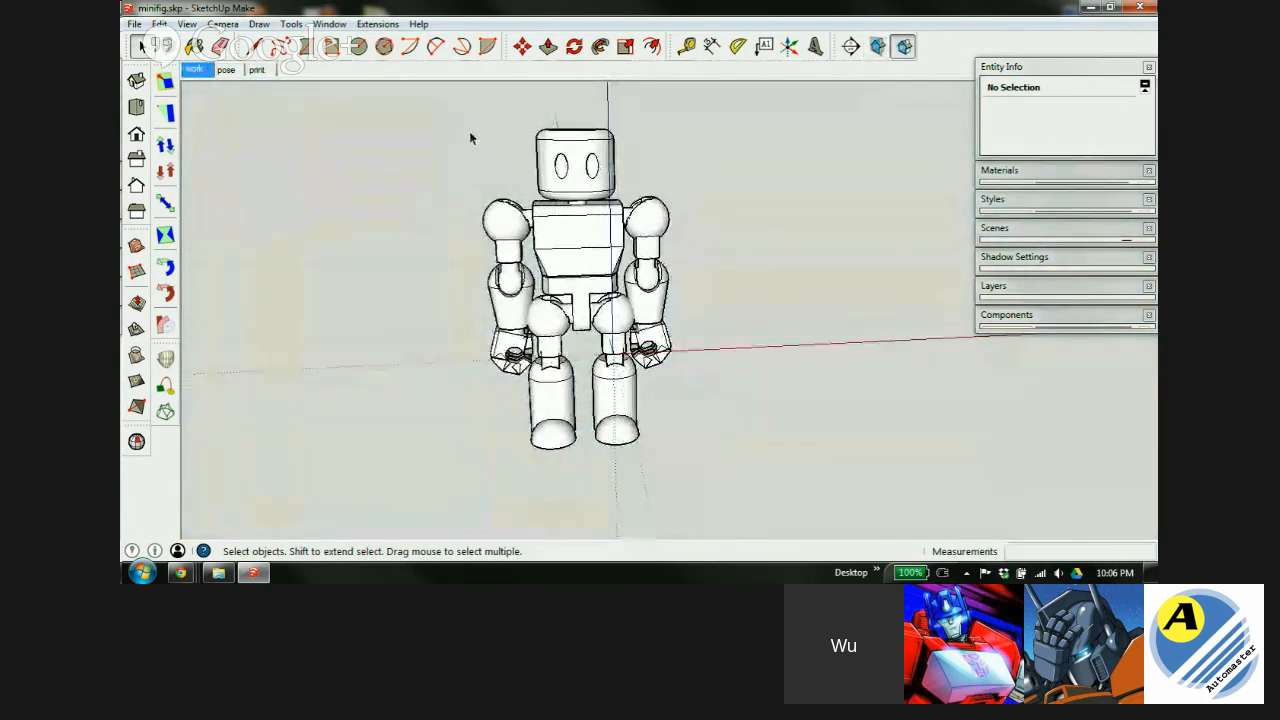
Move the whole minifigure so its left foot sits on the origin.
{"action": "left_click_drag", "start_coordinate": [446, 116], "coordinate": [726, 500]}
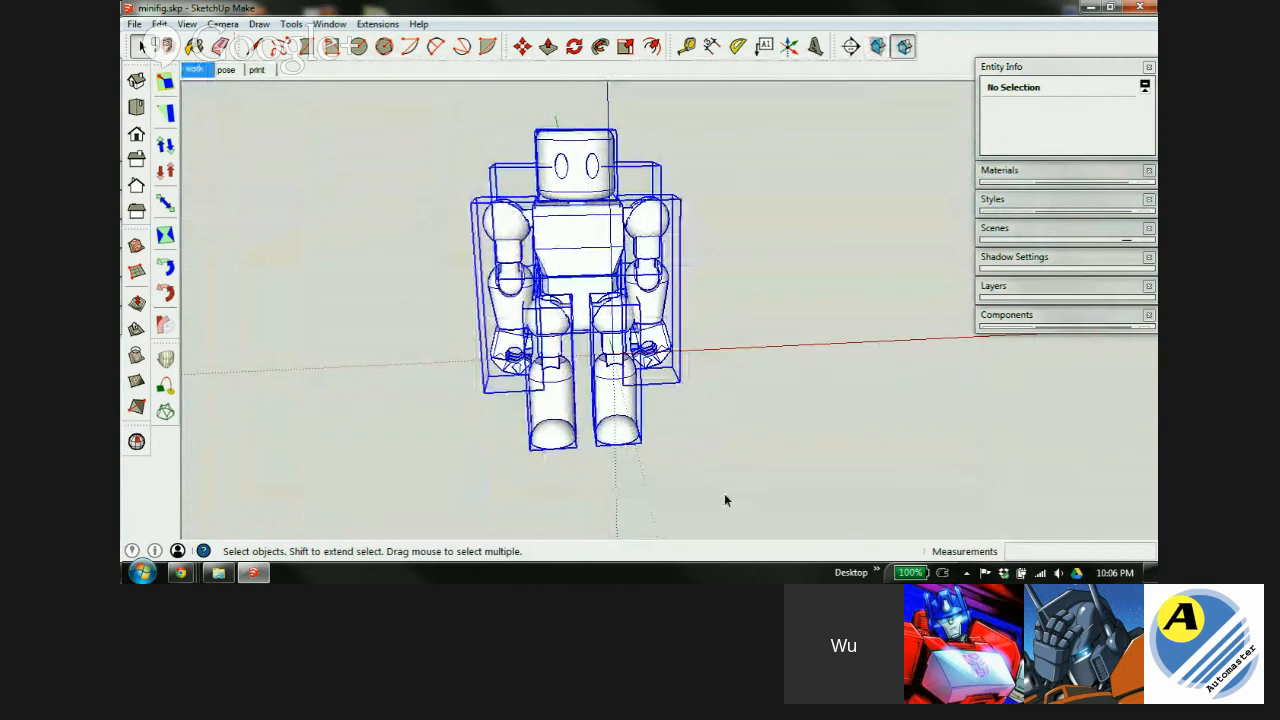
{"action": "key", "text": "m"}
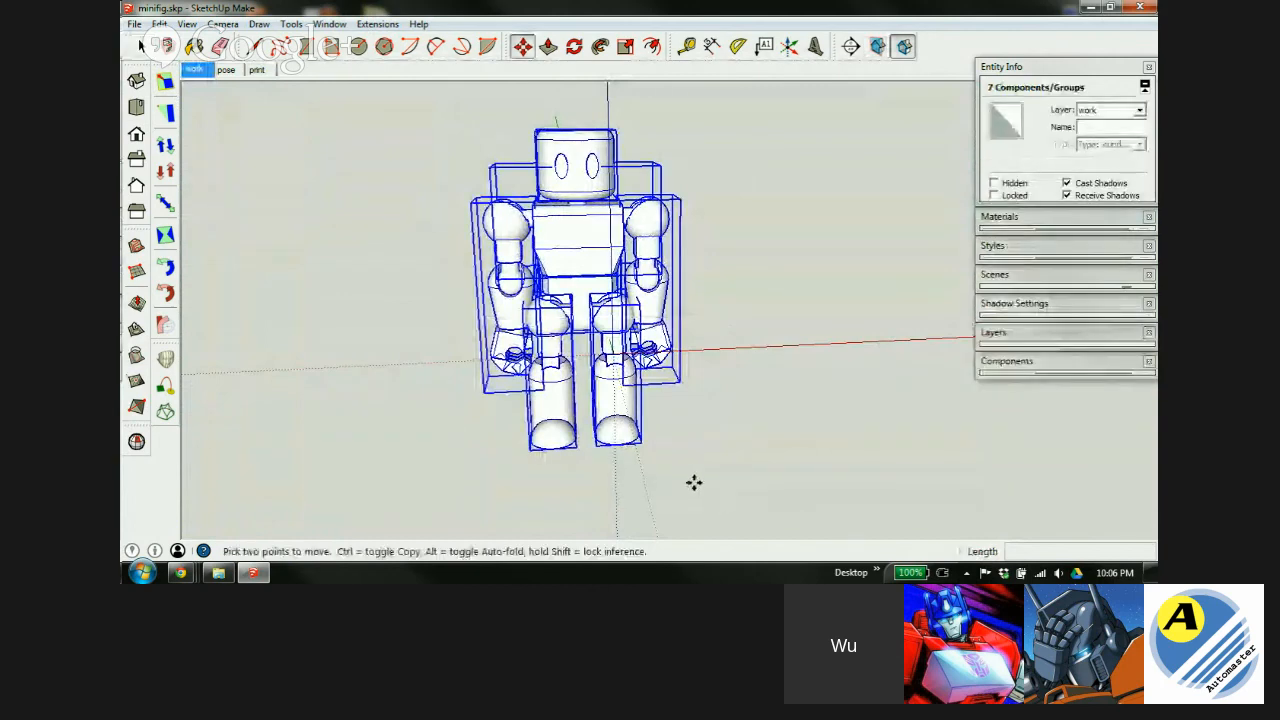
{"action": "left_click", "coordinate": [550, 449]}
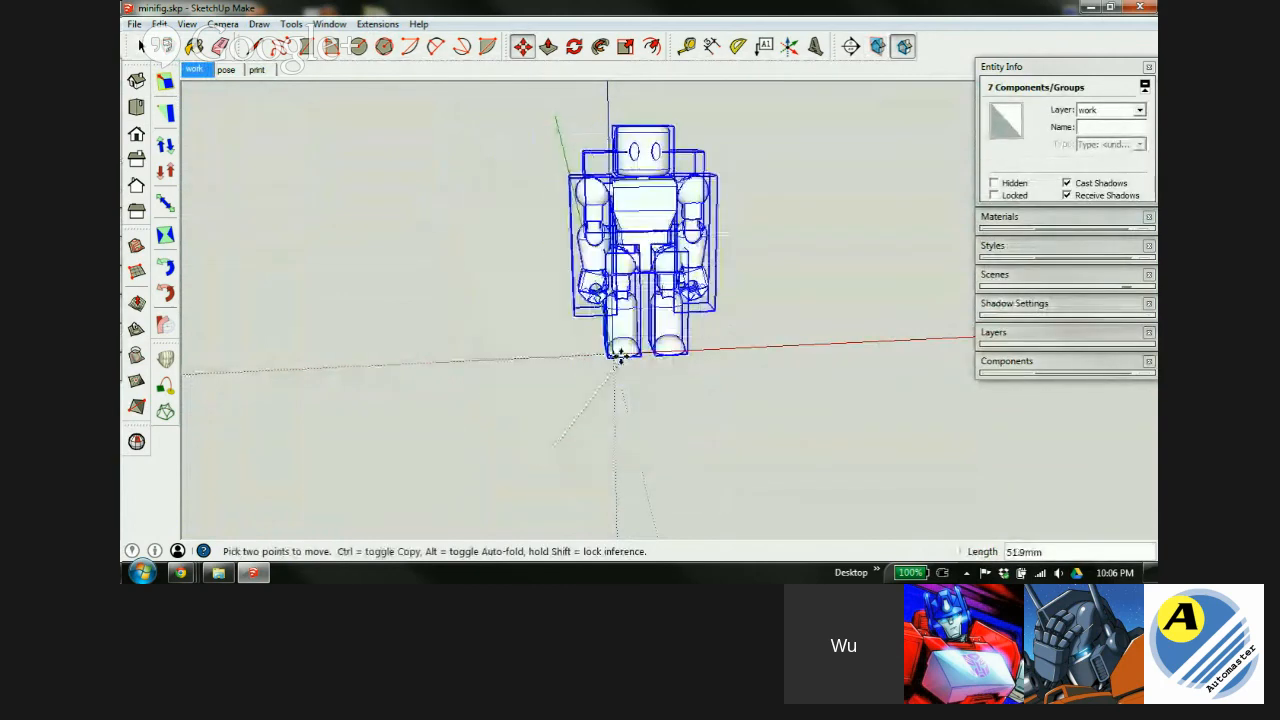
{"action": "scroll", "coordinate": [614, 348], "scroll_direction": "up", "scroll_amount": 2}
{"action": "left_click", "coordinate": [612, 352]}
{"action": "scroll", "coordinate": [580, 430], "scroll_direction": "down", "scroll_amount": 3}
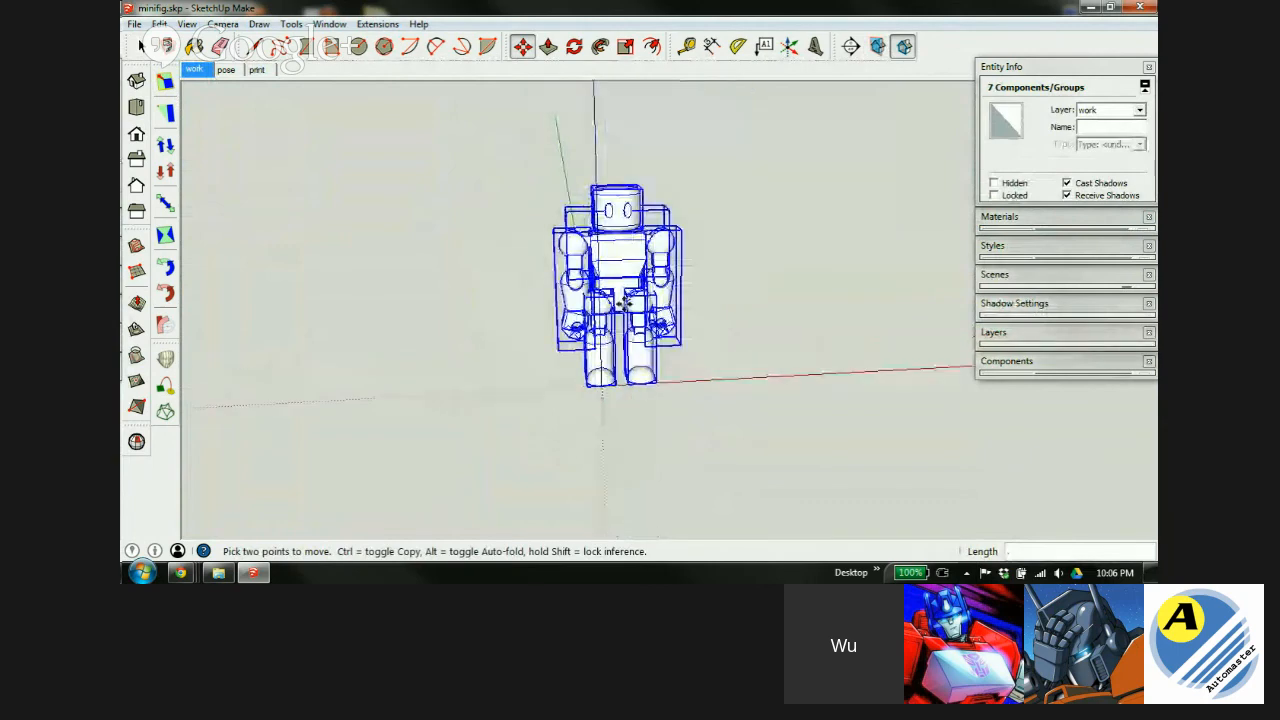
{"action": "scroll", "coordinate": [633, 239], "scroll_direction": "up", "scroll_amount": 2}
{"action": "middle_click_drag", "start_coordinate": [648, 345], "coordinate": [641, 309]}
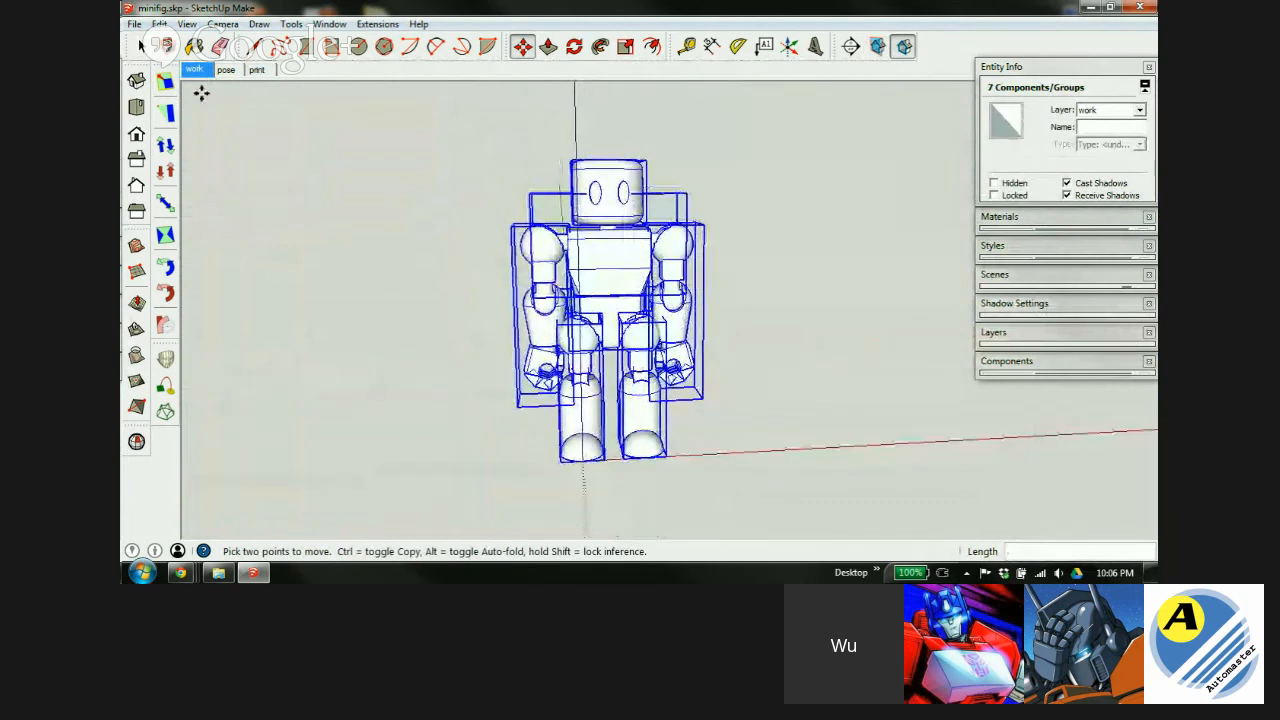
Update the work scene with the figure's new position, then view the print scene.
{"action": "right_click", "coordinate": [198, 82]}
{"action": "left_click", "coordinate": [249, 143]}
{"action": "left_click", "coordinate": [256, 70]}
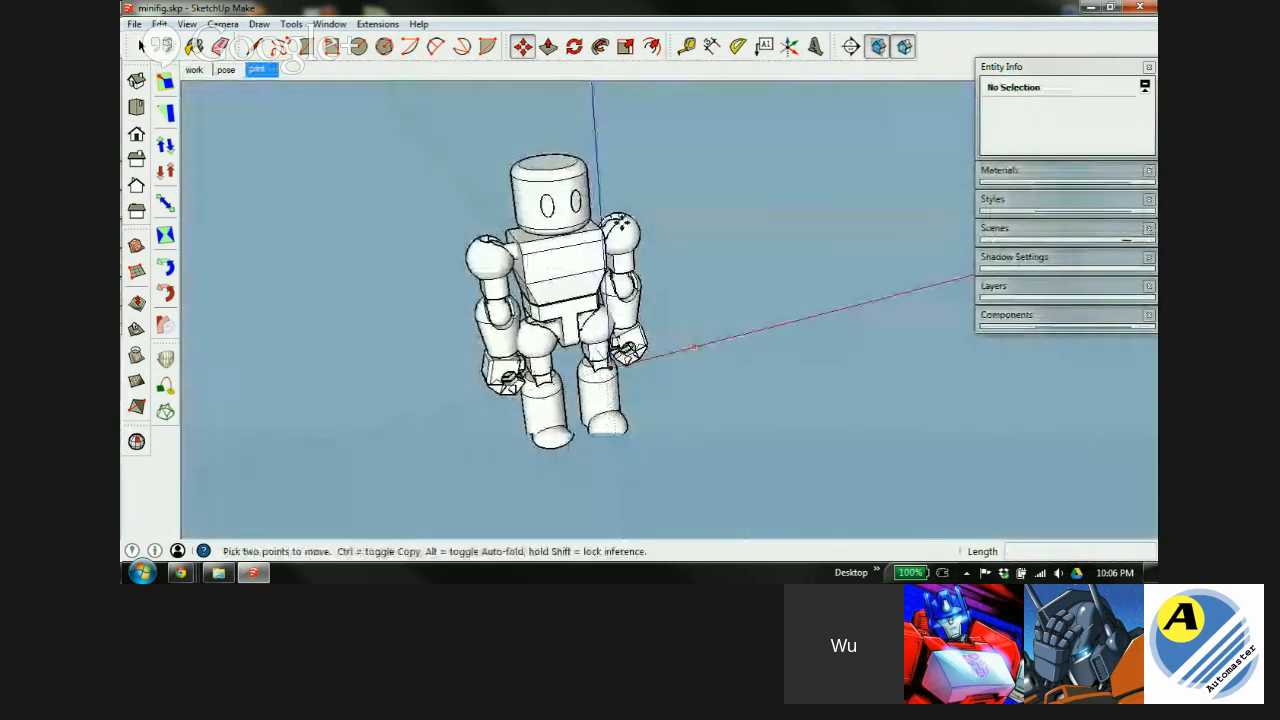
Select the whole figure and move its foot endpoint onto the origin.
{"action": "left_click", "coordinate": [141, 46]}
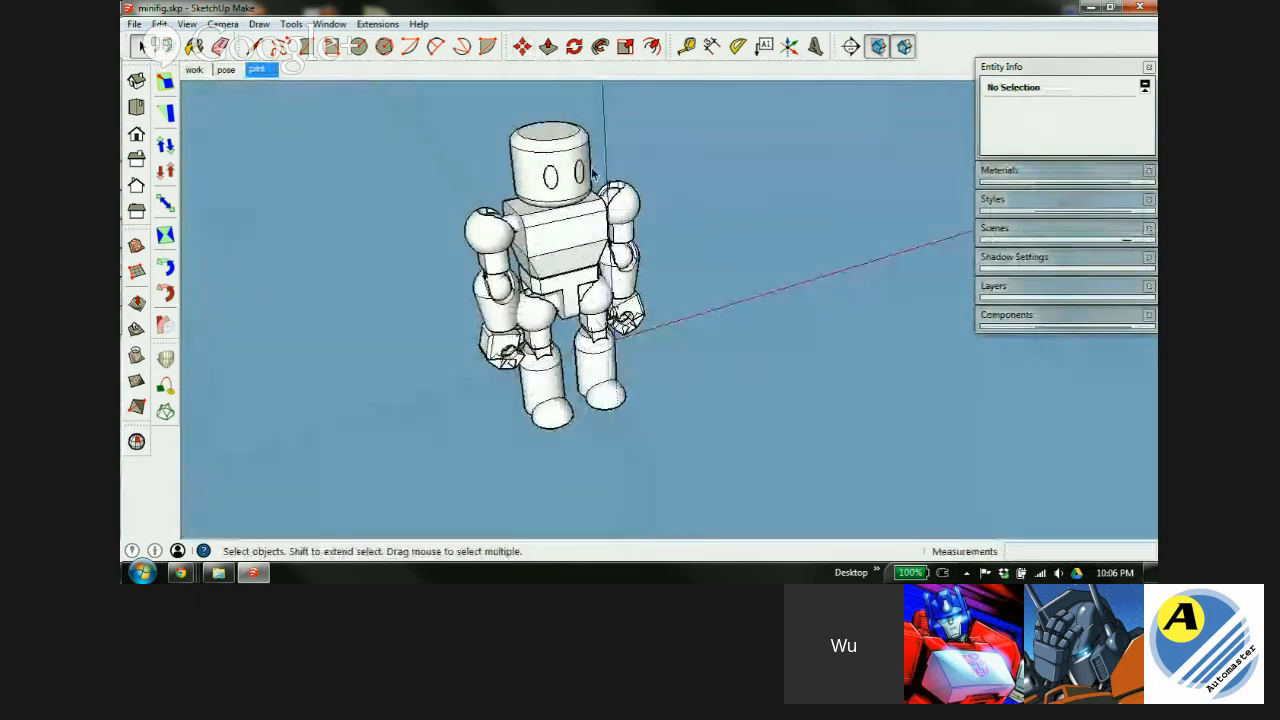
{"action": "key", "text": "ctrl+a"}
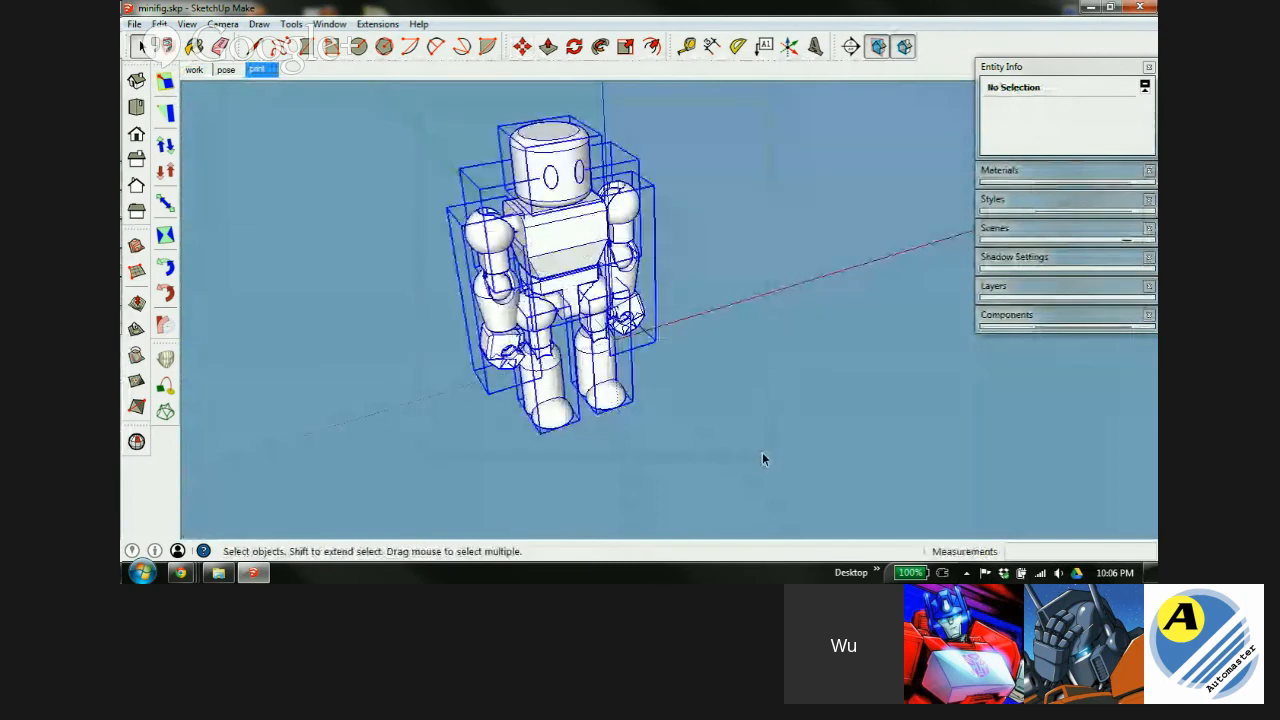
{"action": "key", "text": "m"}
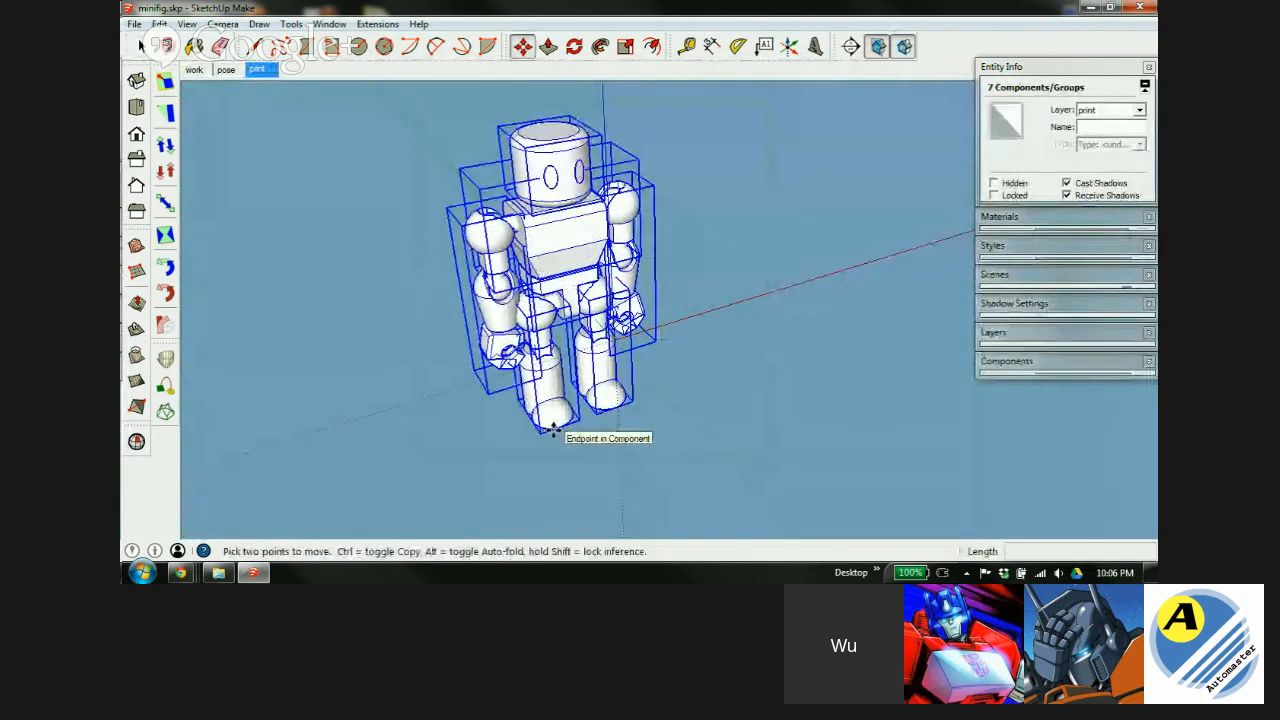
{"action": "left_click", "coordinate": [552, 432]}
{"action": "left_click", "coordinate": [612, 340]}
{"action": "scroll", "coordinate": [569, 374], "scroll_direction": "down", "scroll_amount": 4}
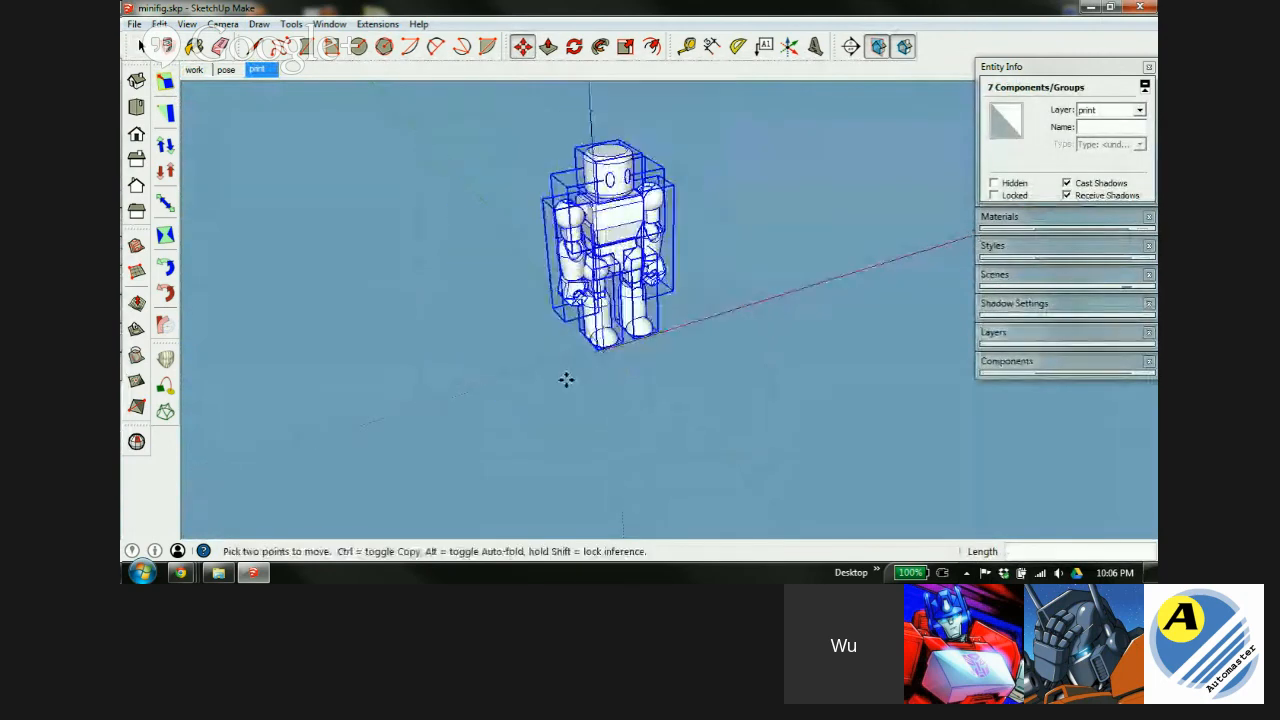
{"action": "scroll", "coordinate": [604, 287], "scroll_direction": "up", "scroll_amount": 5}
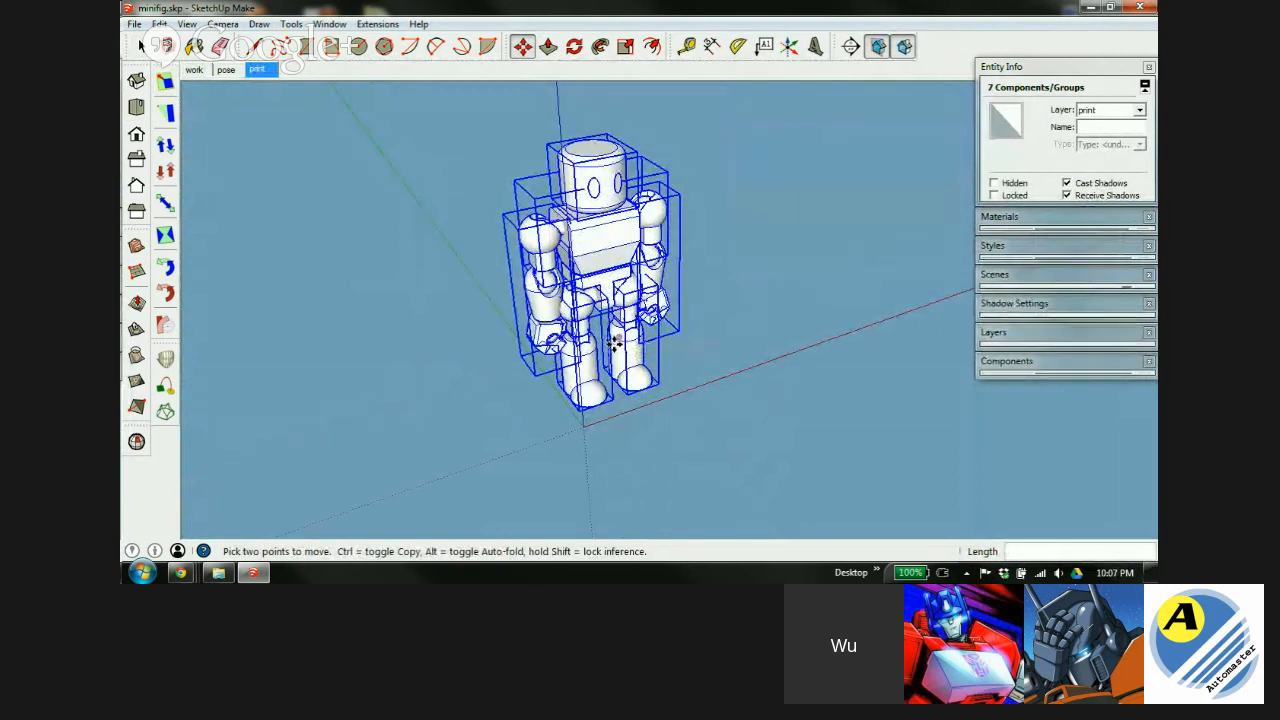
Update the print scene to a frontal view of the figure and clear the selection.
{"action": "middle_click_drag", "start_coordinate": [638, 316], "coordinate": [590, 252]}
{"action": "left_click", "coordinate": [591, 407]}
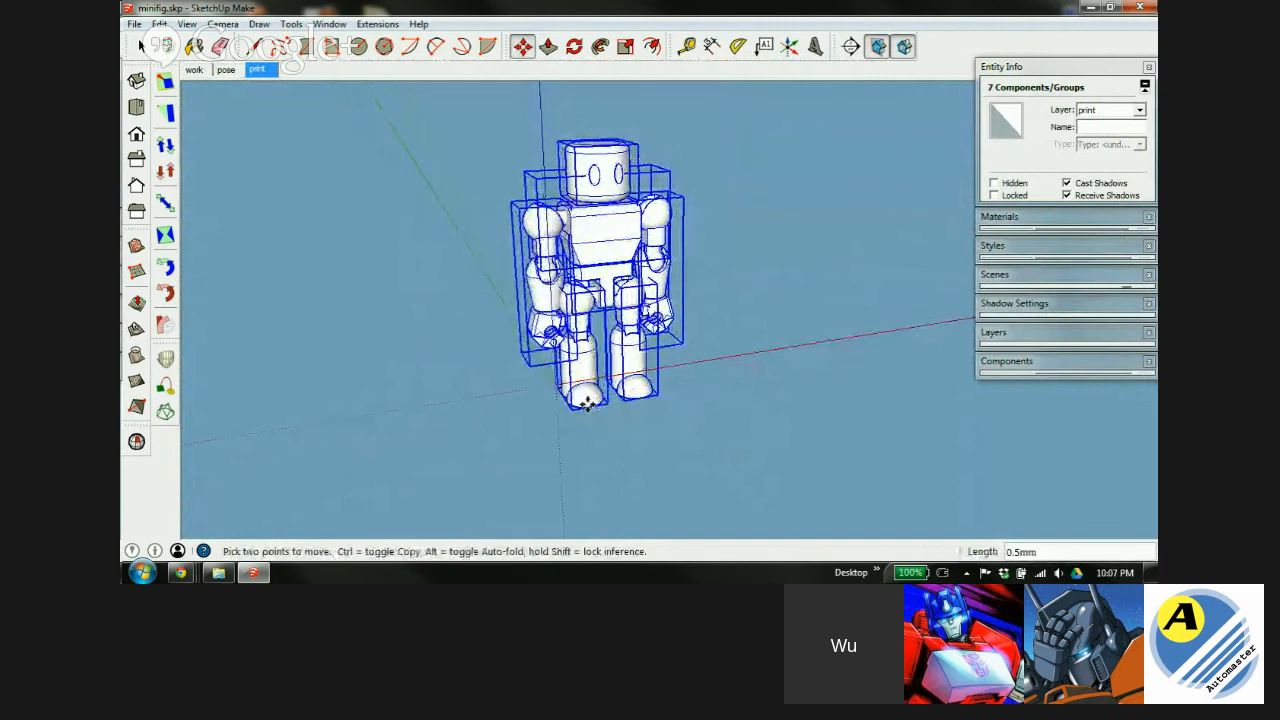
{"action": "left_click", "coordinate": [257, 69]}
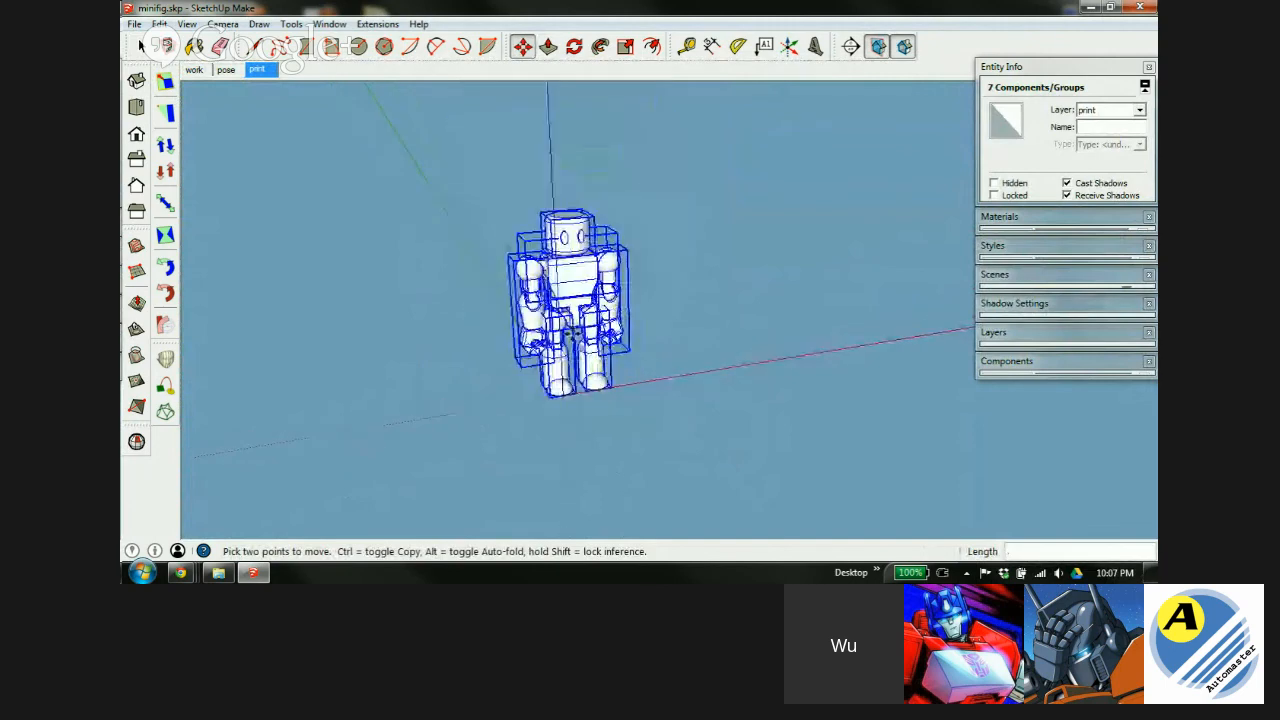
{"action": "right_click", "coordinate": [257, 69]}
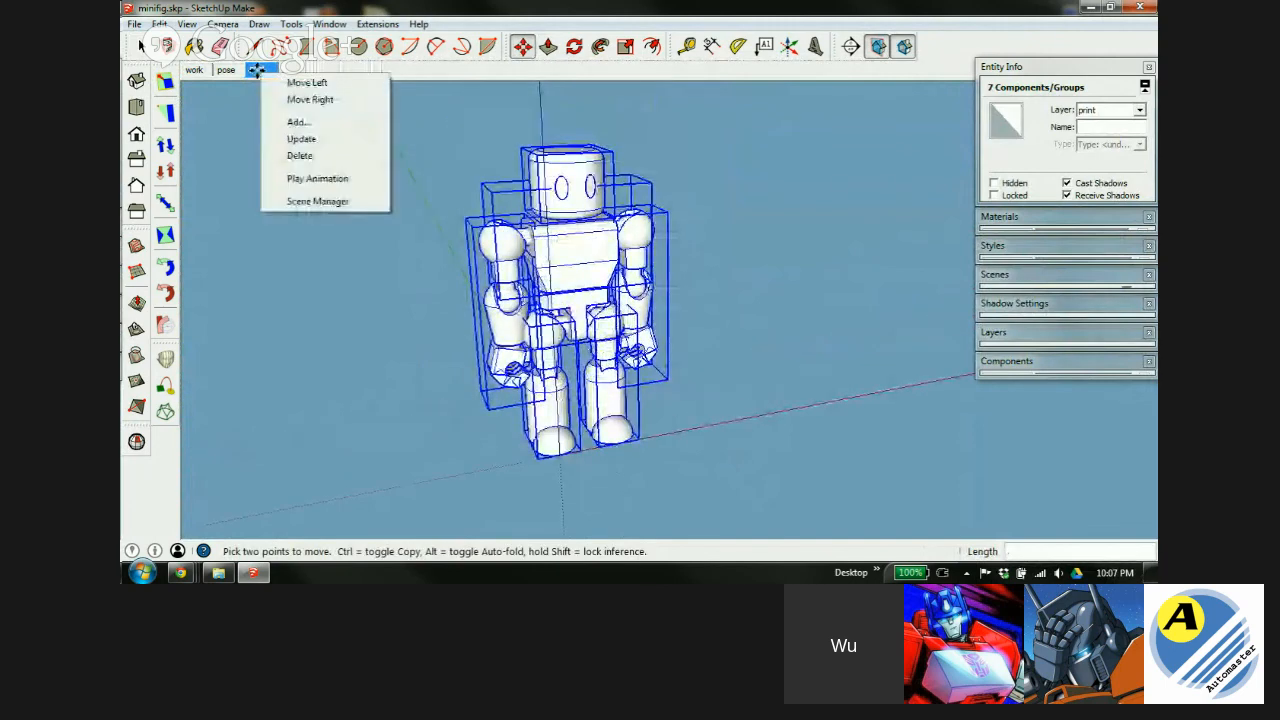
{"action": "left_click", "coordinate": [302, 138]}
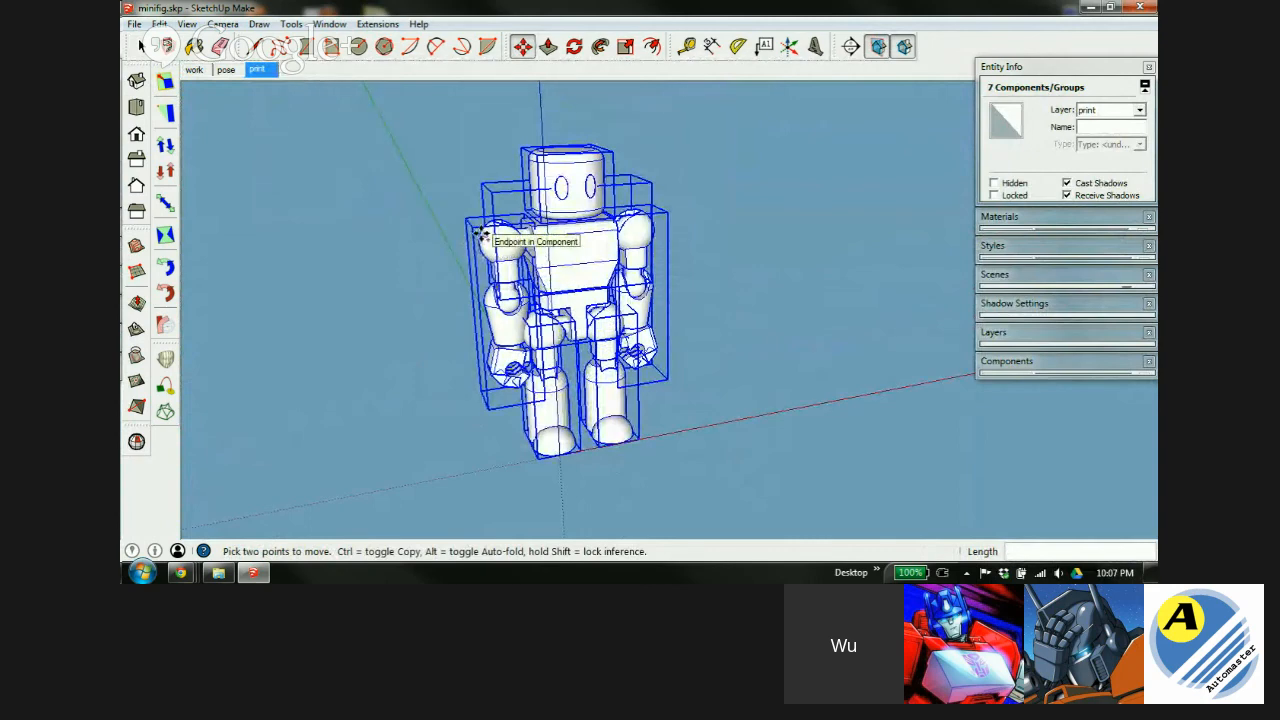
{"action": "key", "text": "space"}
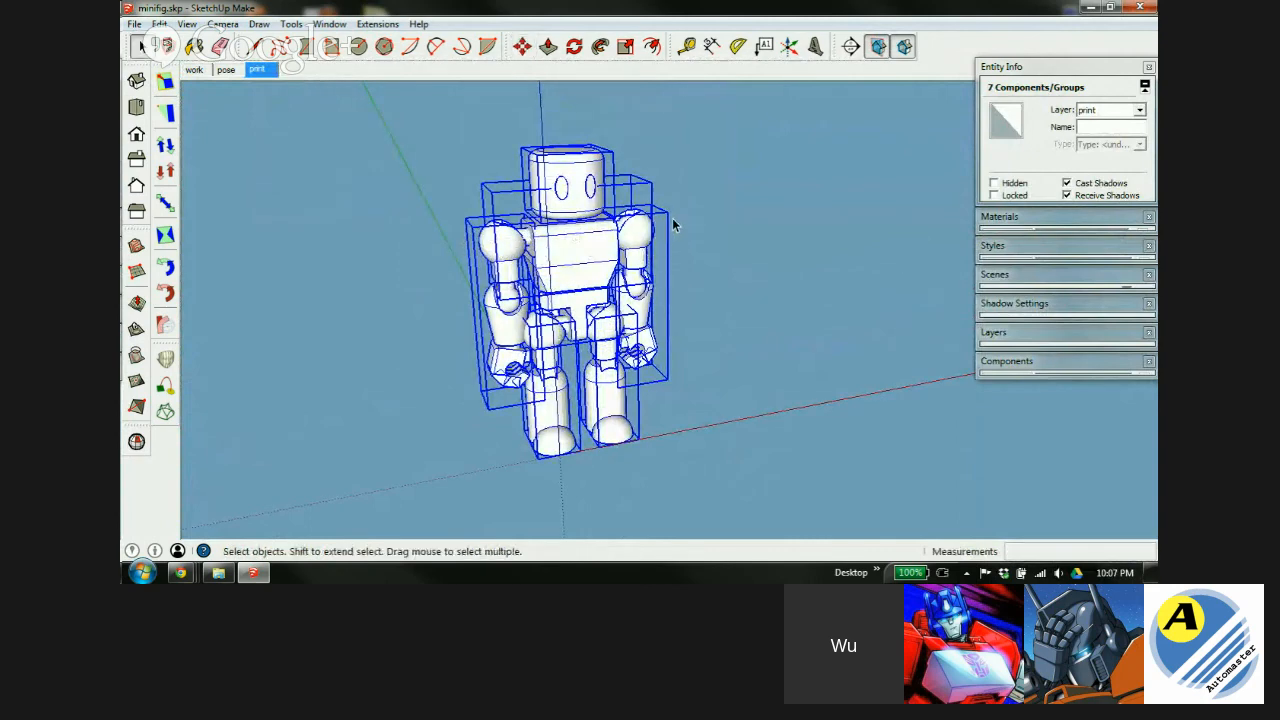
{"action": "left_click", "coordinate": [672, 218]}
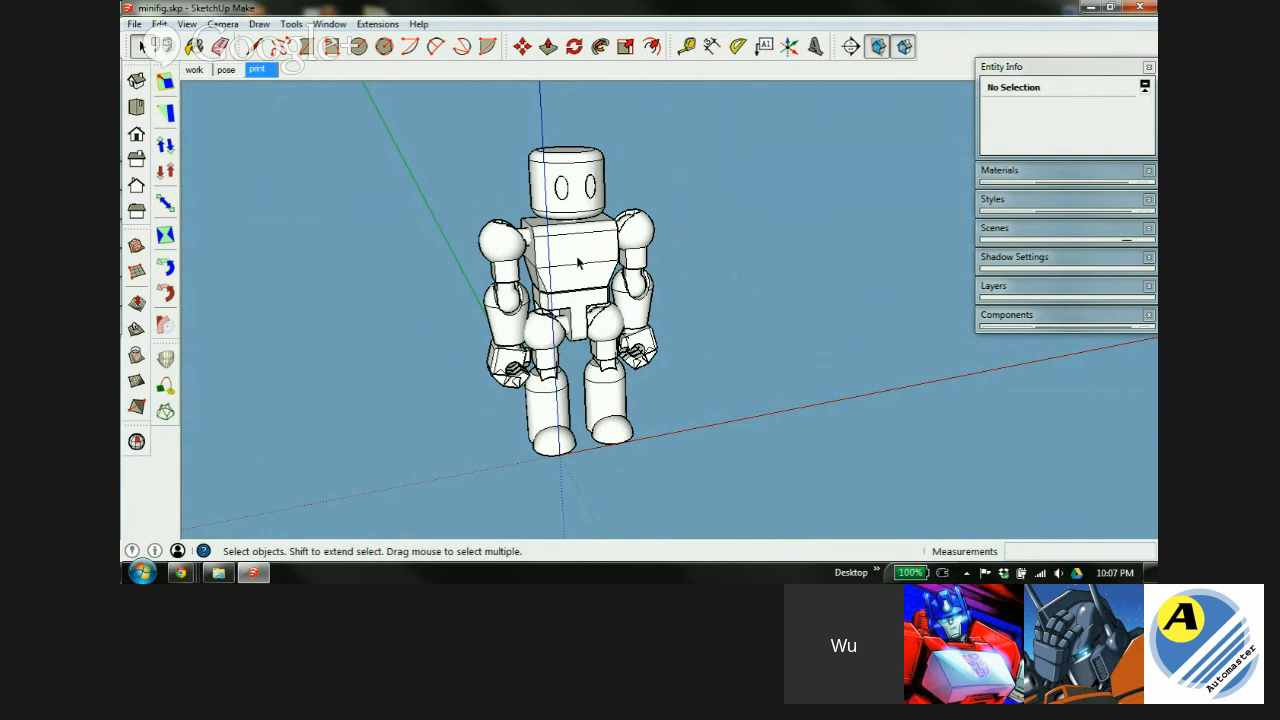
{"action": "left_click", "coordinate": [225, 70]}
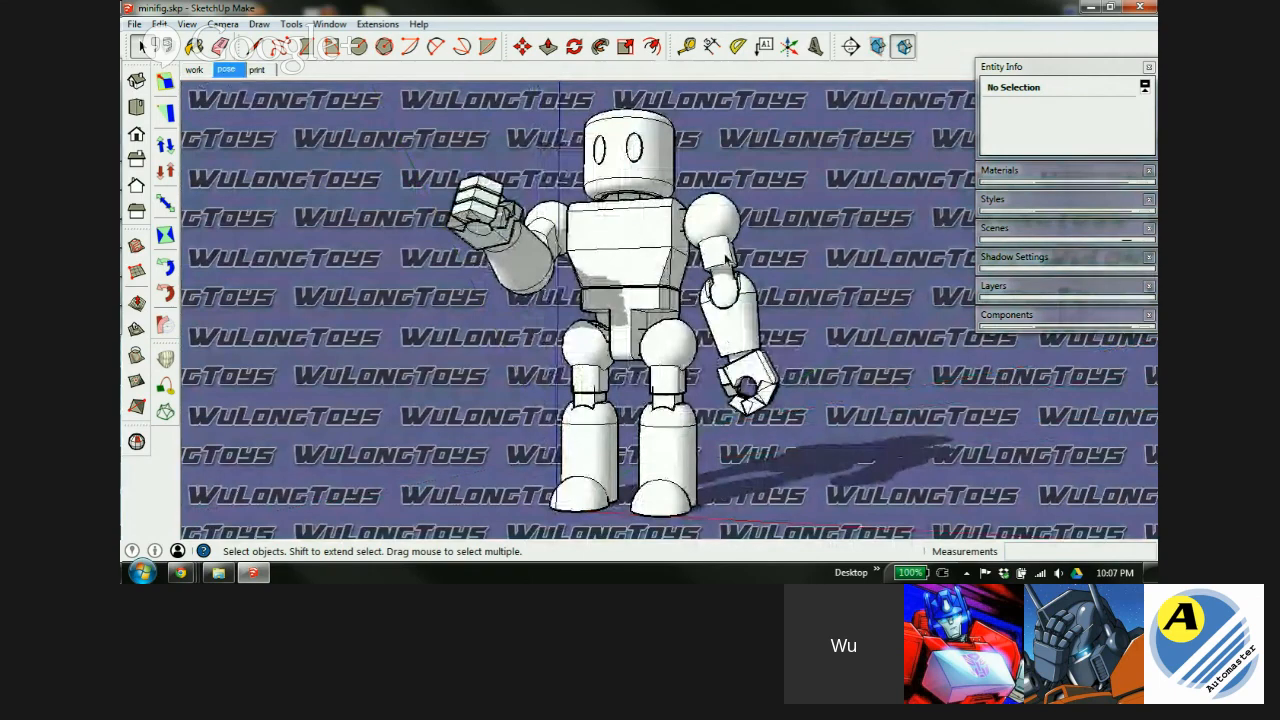
{"action": "scroll", "coordinate": [725, 262], "scroll_direction": "up", "scroll_amount": 2}
{"action": "middle_click_drag", "start_coordinate": [725, 262], "coordinate": [698, 226]}
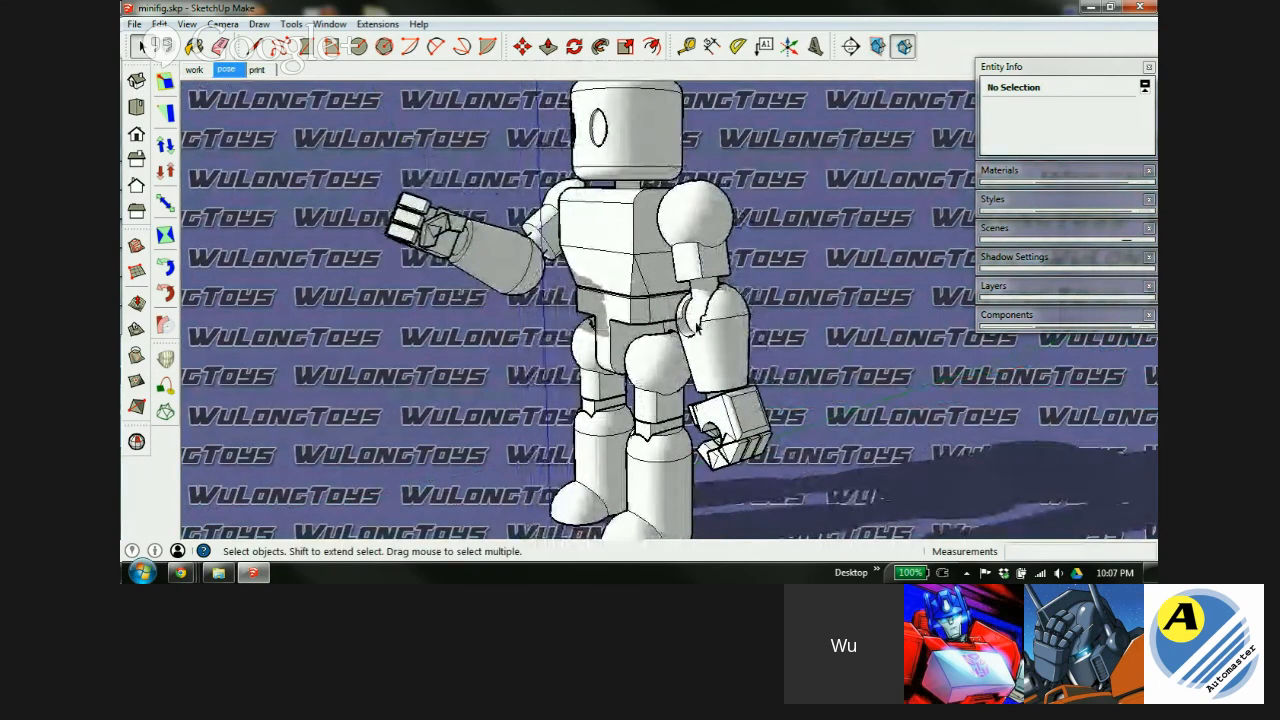
{"action": "scroll", "coordinate": [695, 300], "scroll_direction": "up", "scroll_amount": 4}
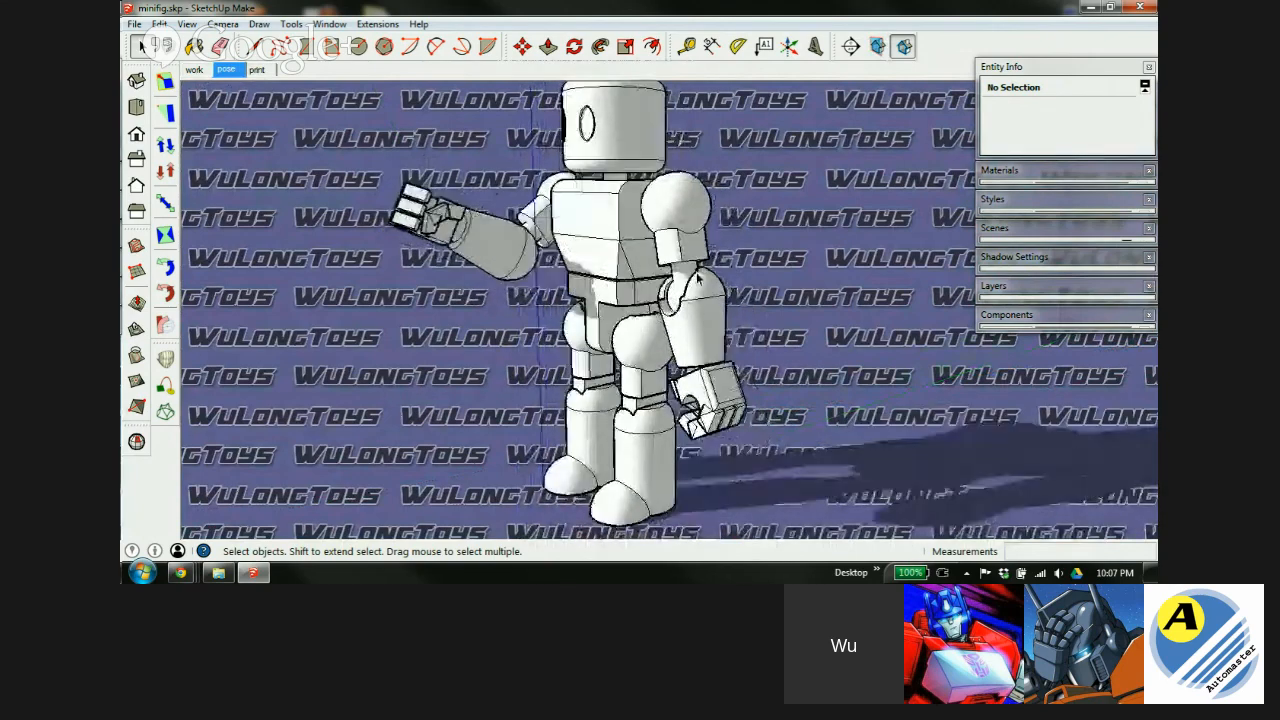
{"action": "scroll", "coordinate": [705, 291], "scroll_direction": "up", "scroll_amount": 2}
{"action": "middle_click_drag", "start_coordinate": [705, 314], "coordinate": [523, 345]}
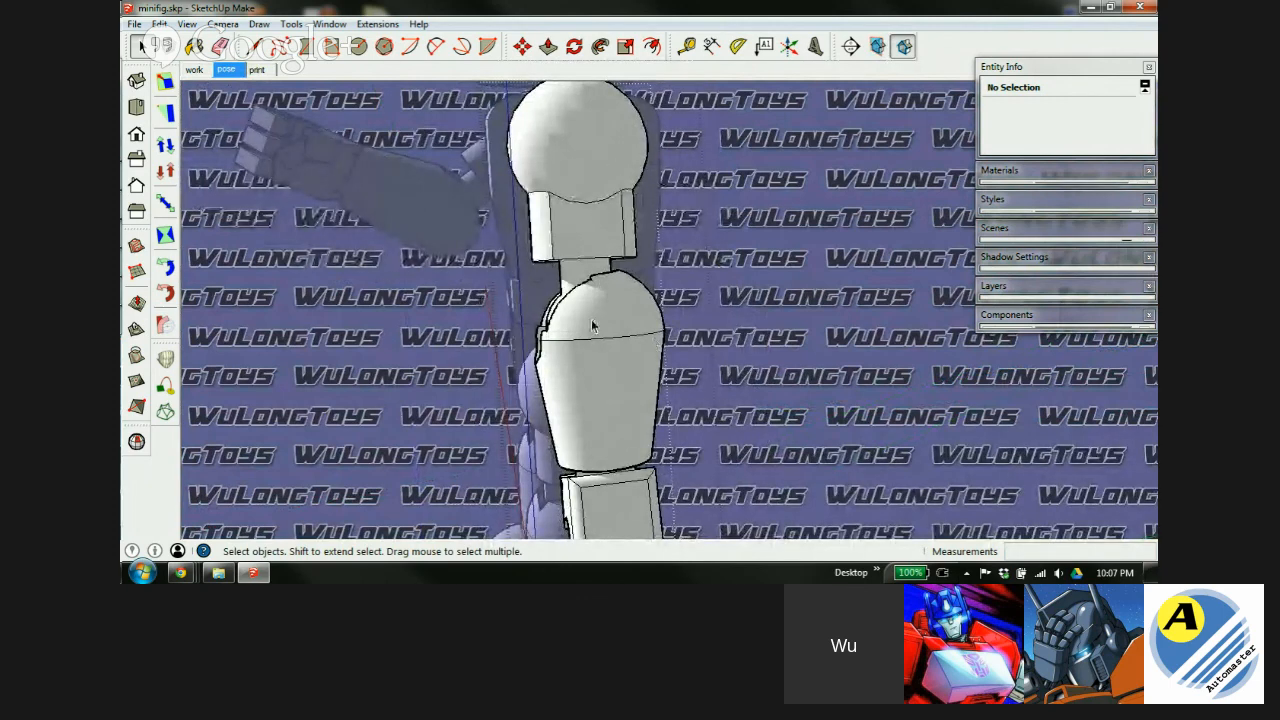
{"action": "middle_click_drag", "start_coordinate": [528, 277], "coordinate": [808, 308]}
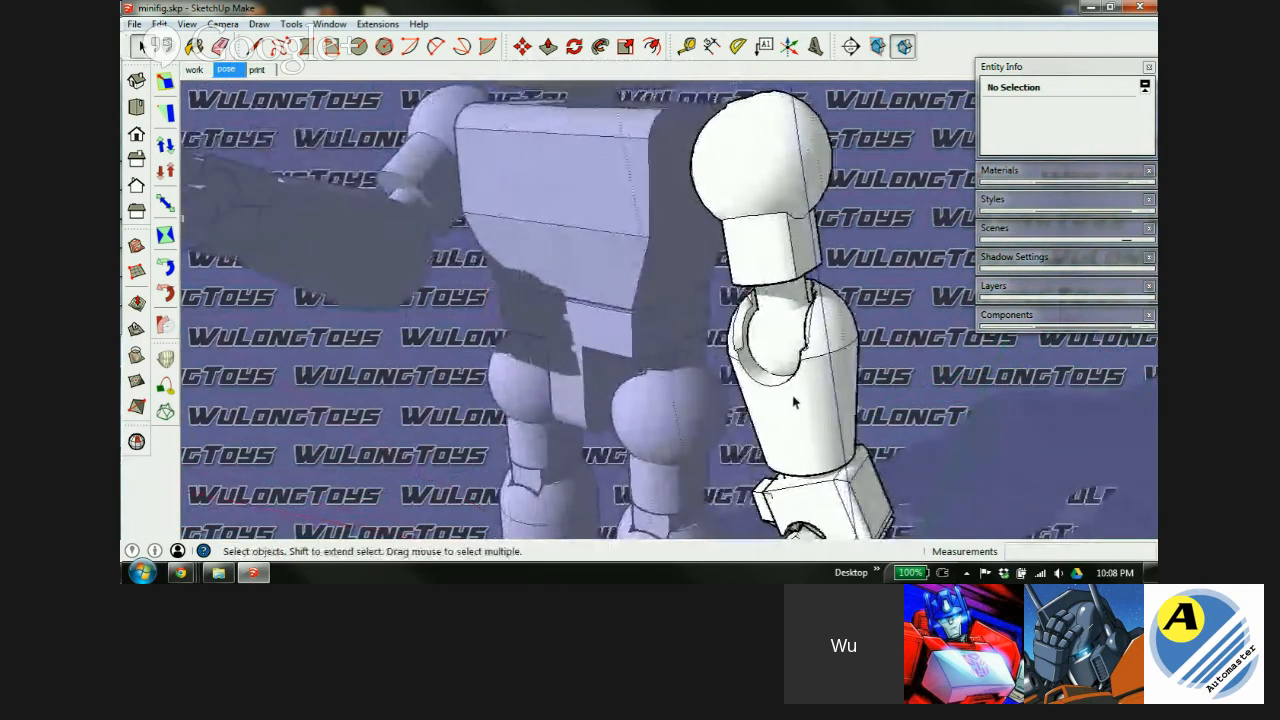
{"action": "middle_click_drag", "start_coordinate": [519, 314], "coordinate": [603, 295]}
{"action": "scroll", "coordinate": [549, 338], "scroll_direction": "down", "scroll_amount": 1}
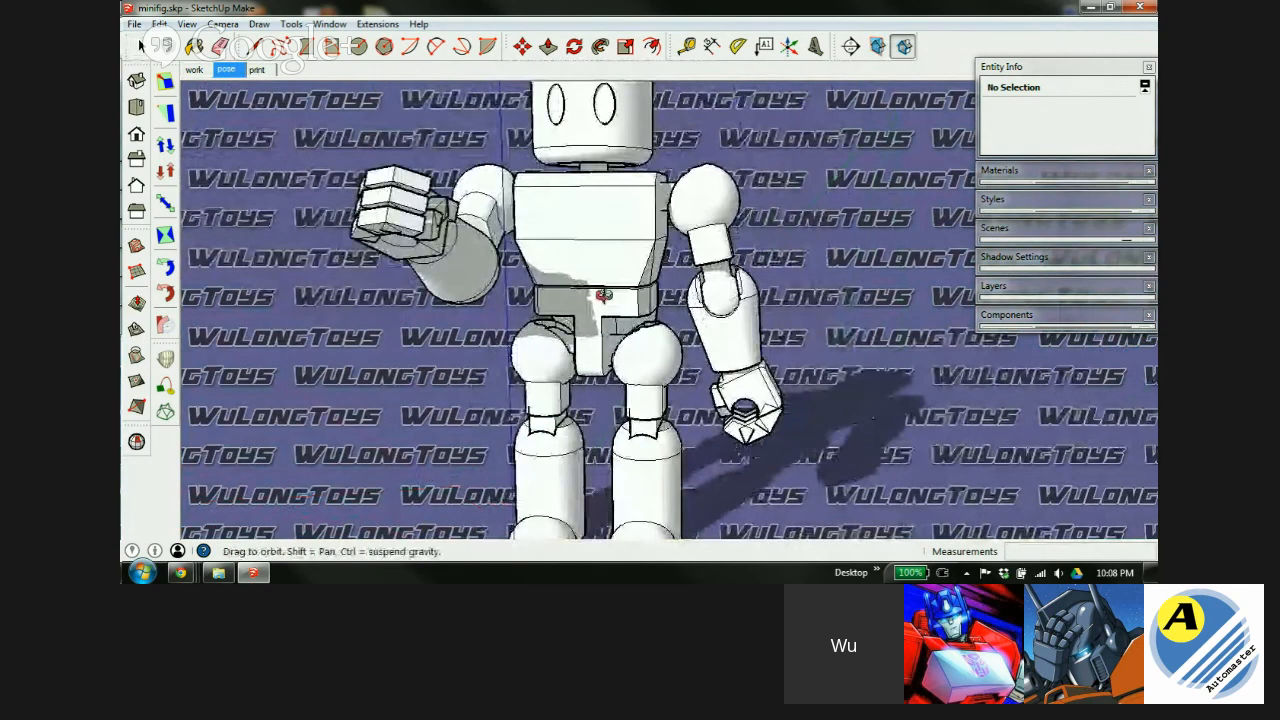
{"action": "scroll", "coordinate": [555, 287], "scroll_direction": "down", "scroll_amount": 2}
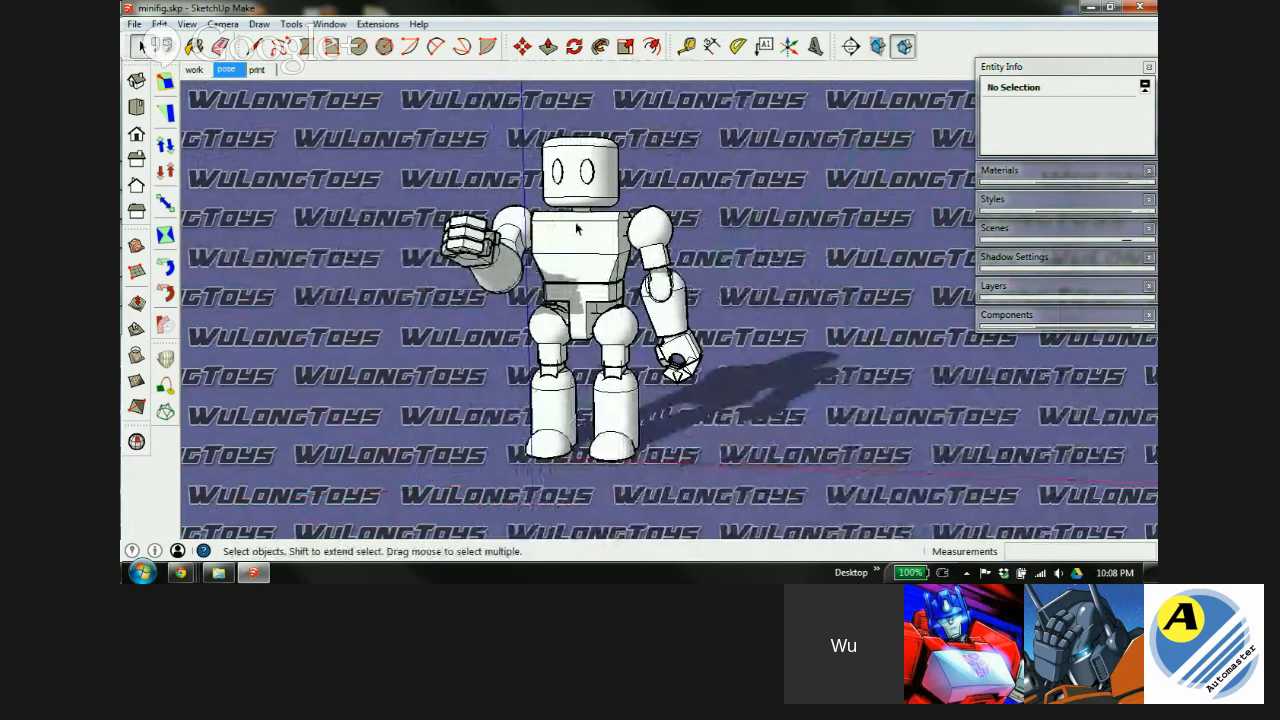
{"action": "scroll", "coordinate": [583, 228], "scroll_direction": "up", "scroll_amount": 2}
{"action": "middle_click_drag", "start_coordinate": [583, 228], "coordinate": [580, 300]}
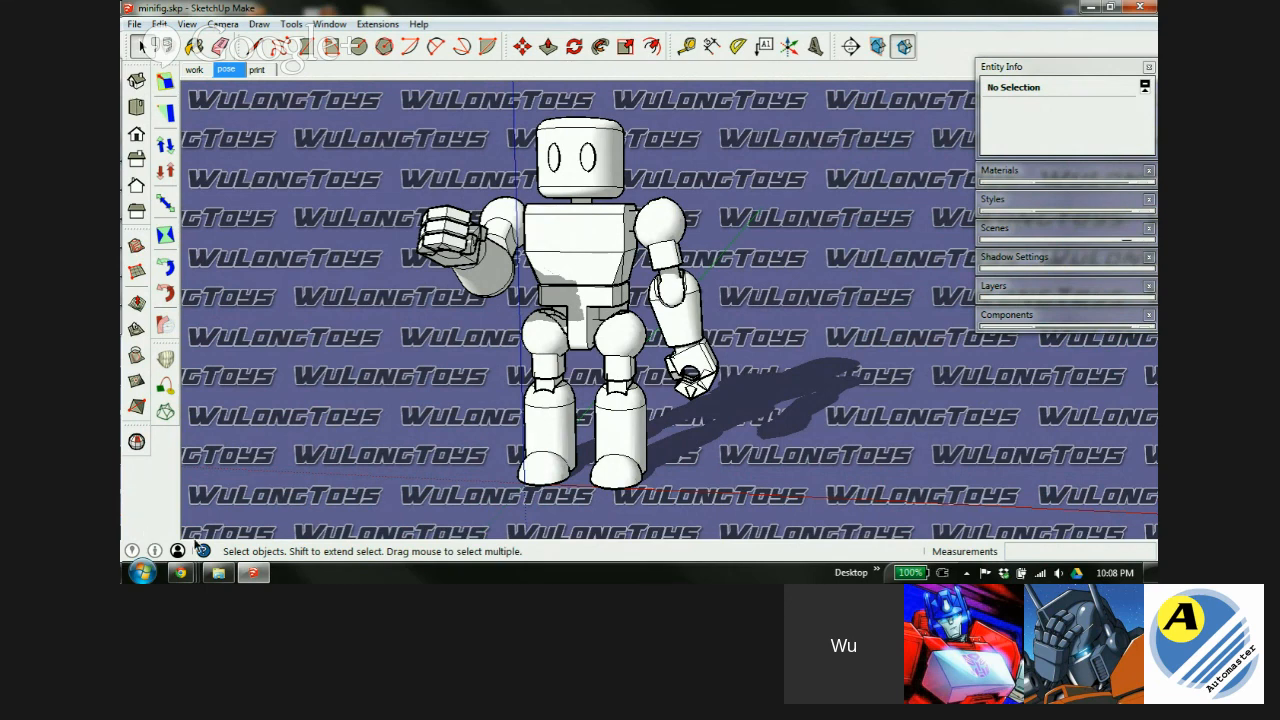
Open base minifigure.skp from the Starter Design Course folder and show its Build scene.
{"action": "left_click", "coordinate": [218, 572]}
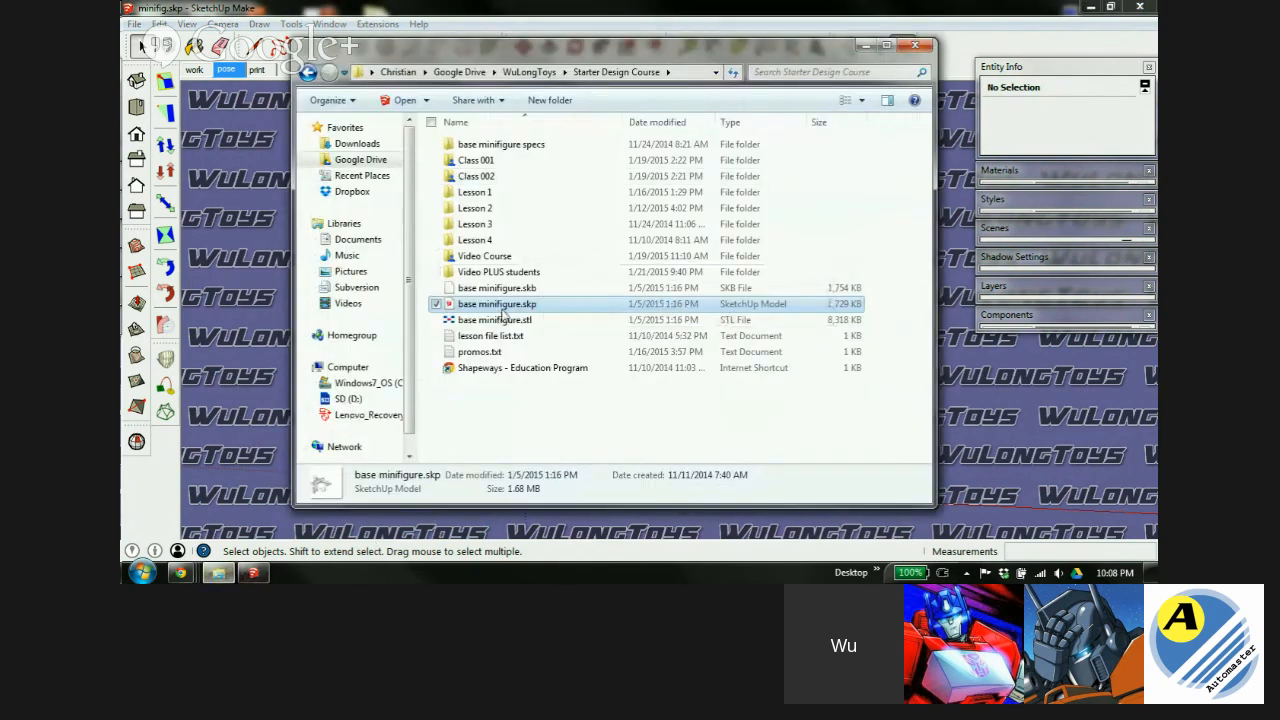
{"action": "double_click", "coordinate": [503, 311]}
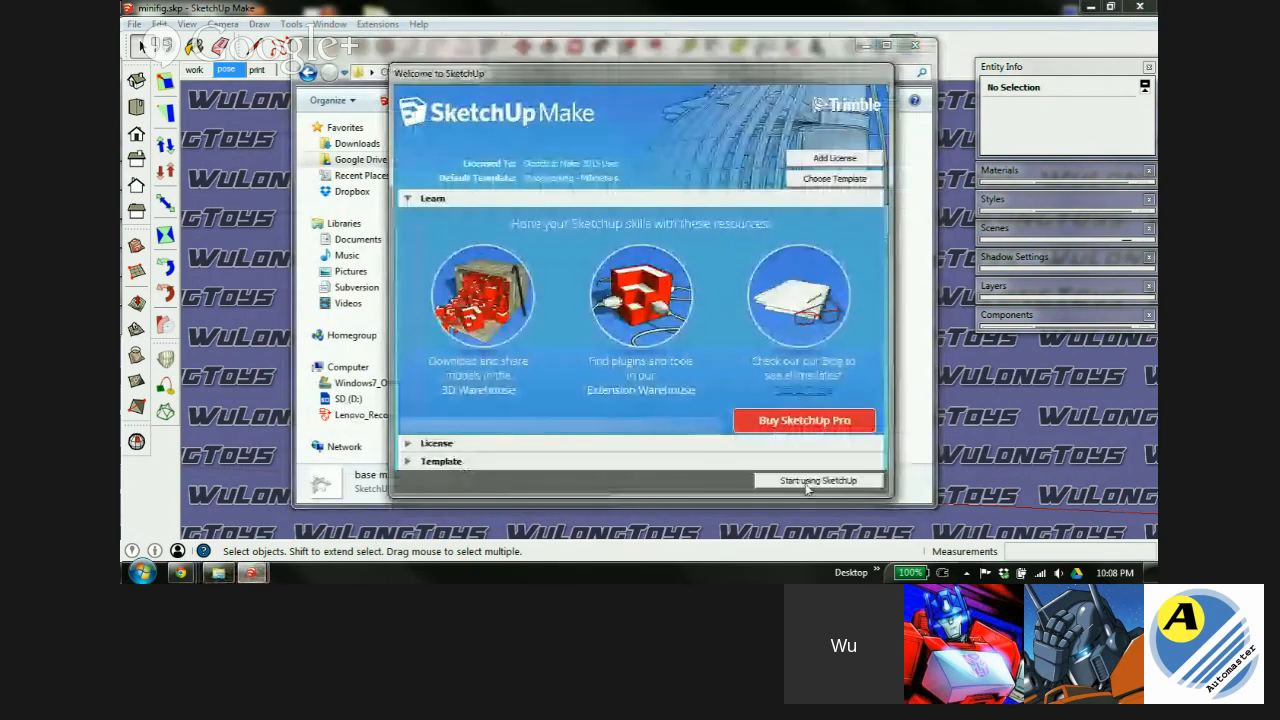
{"action": "left_click", "coordinate": [808, 484]}
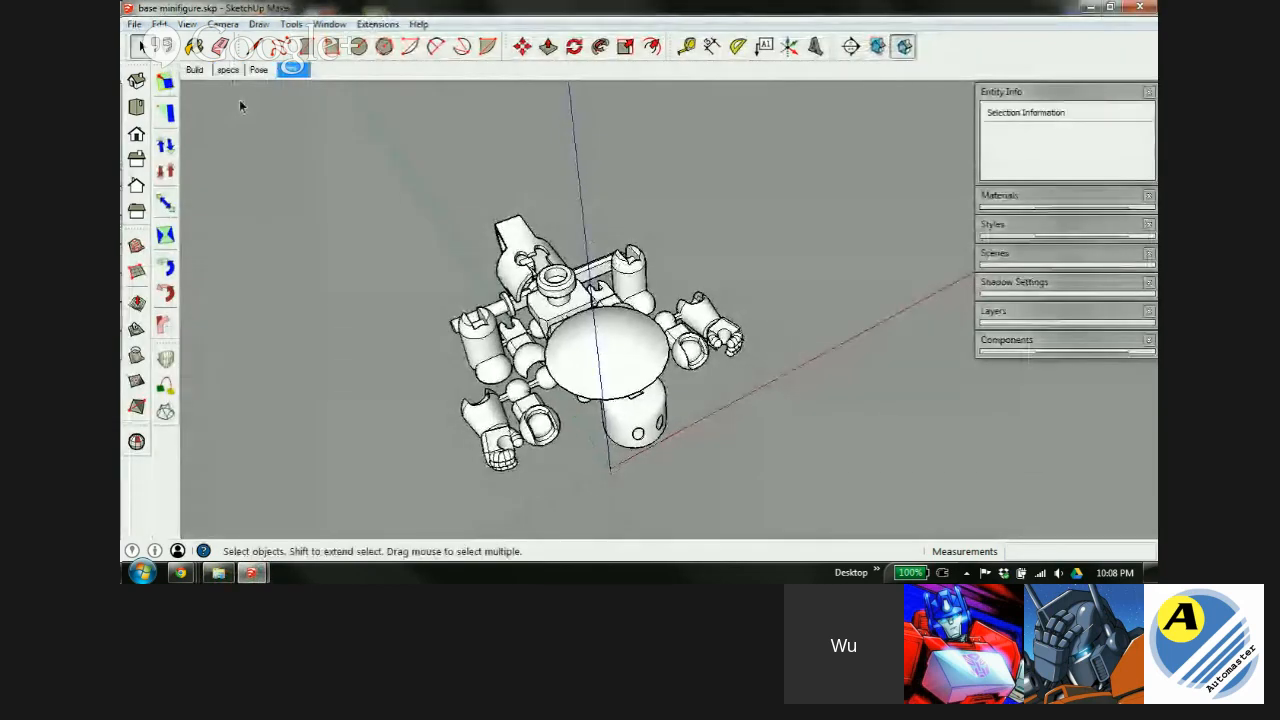
{"action": "left_click", "coordinate": [195, 69]}
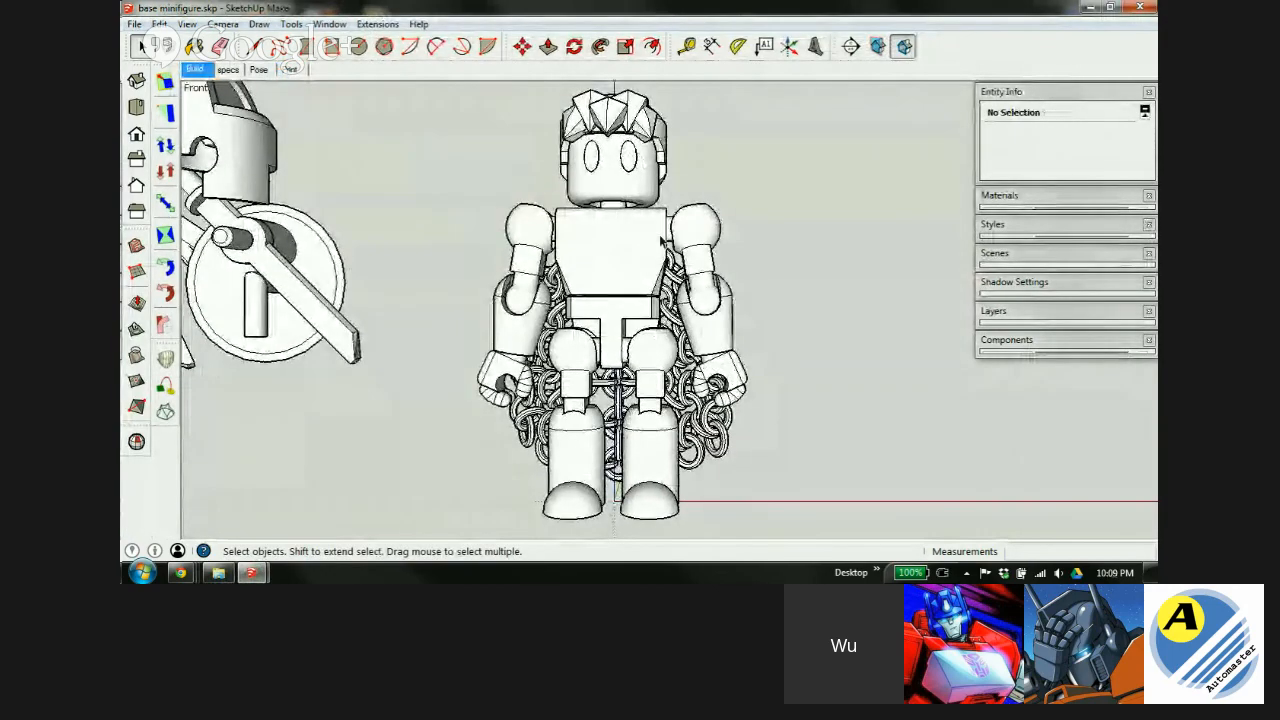
Inspect the hair, helmet and shield components around the minifigure.
{"action": "middle_click_drag", "start_coordinate": [652, 248], "coordinate": [597, 312]}
{"action": "scroll", "coordinate": [596, 310], "scroll_direction": "down", "scroll_amount": 4}
{"action": "scroll", "coordinate": [602, 217], "scroll_direction": "up", "scroll_amount": 7}
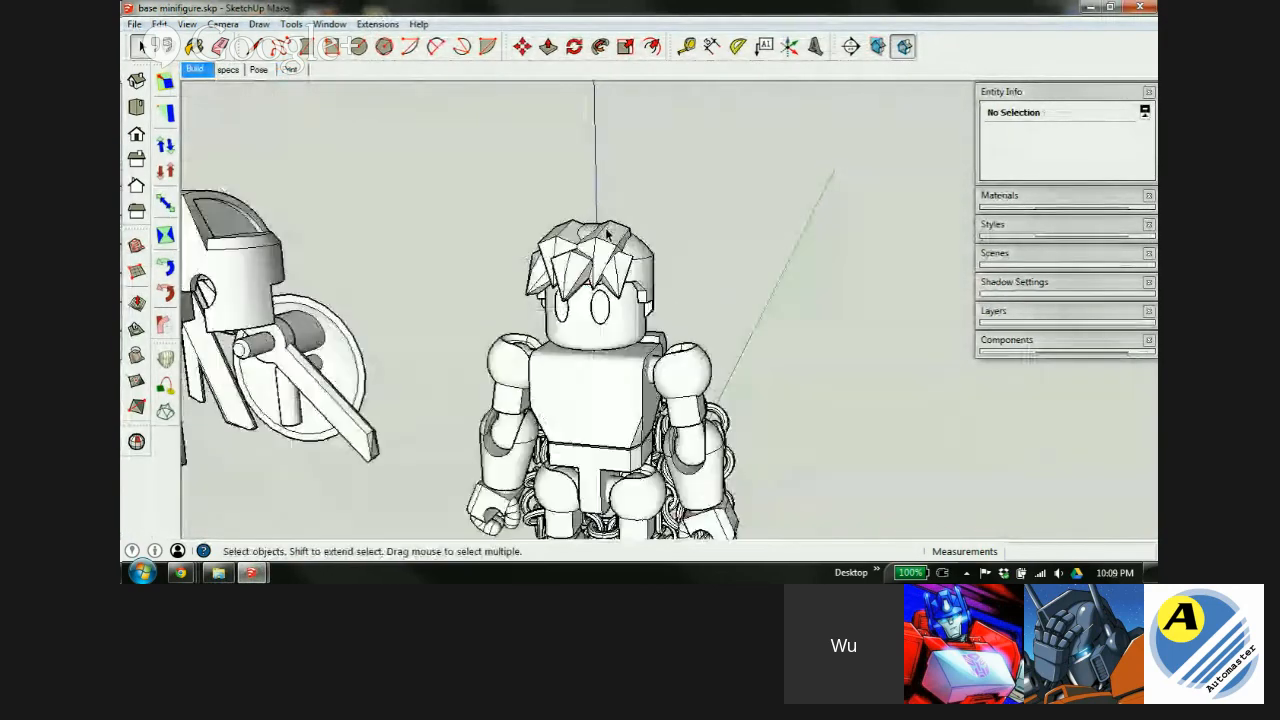
{"action": "left_click", "coordinate": [629, 319]}
{"action": "middle_click_drag", "start_coordinate": [600, 330], "coordinate": [591, 366]}
{"action": "scroll", "coordinate": [367, 330], "scroll_direction": "down", "scroll_amount": 4}
{"action": "left_click", "coordinate": [367, 328]}
{"action": "middle_click_drag", "start_coordinate": [367, 328], "coordinate": [613, 316]}
{"action": "middle_click_drag", "start_coordinate": [390, 412], "coordinate": [603, 414]}
{"action": "left_click", "coordinate": [537, 372]}
{"action": "left_click", "coordinate": [591, 414]}
{"action": "scroll", "coordinate": [590, 400], "scroll_direction": "up", "scroll_amount": 3}
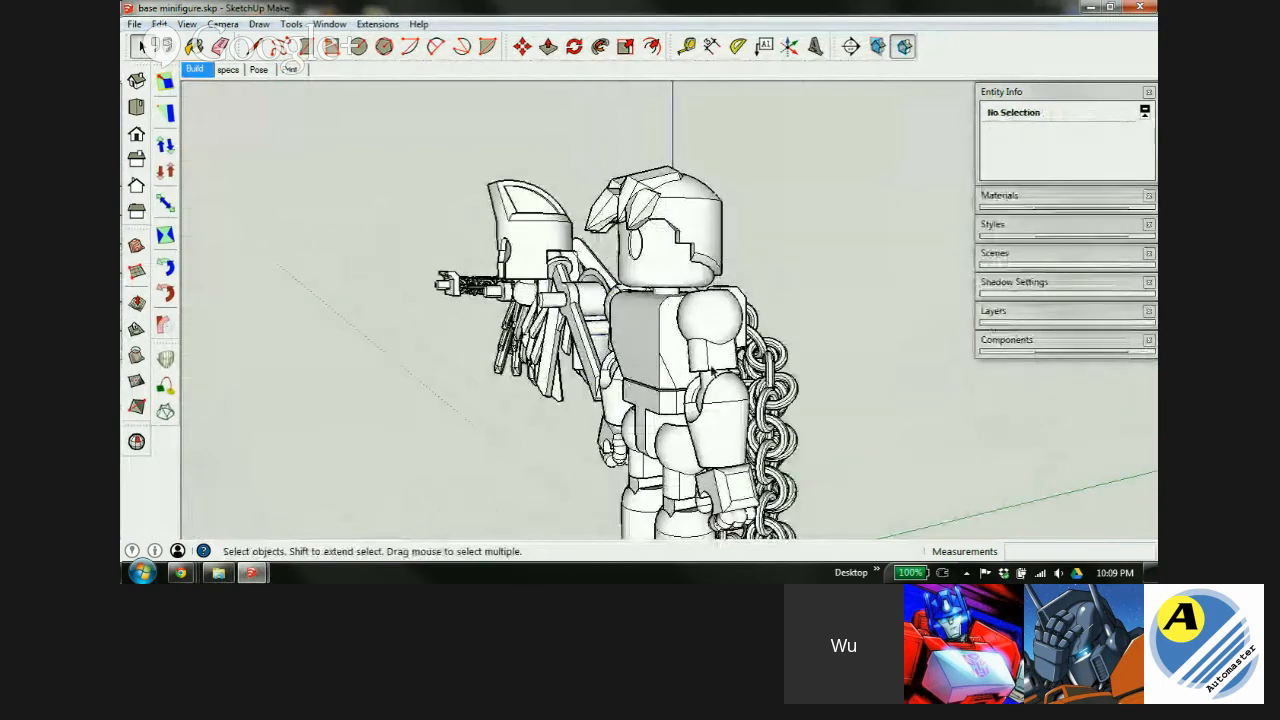
Orbit and zoom to examine the chainmail back, then the front and wing pieces.
{"action": "middle_click_drag", "start_coordinate": [718, 342], "coordinate": [600, 390]}
{"action": "middle_click_drag", "start_coordinate": [514, 360], "coordinate": [518, 338]}
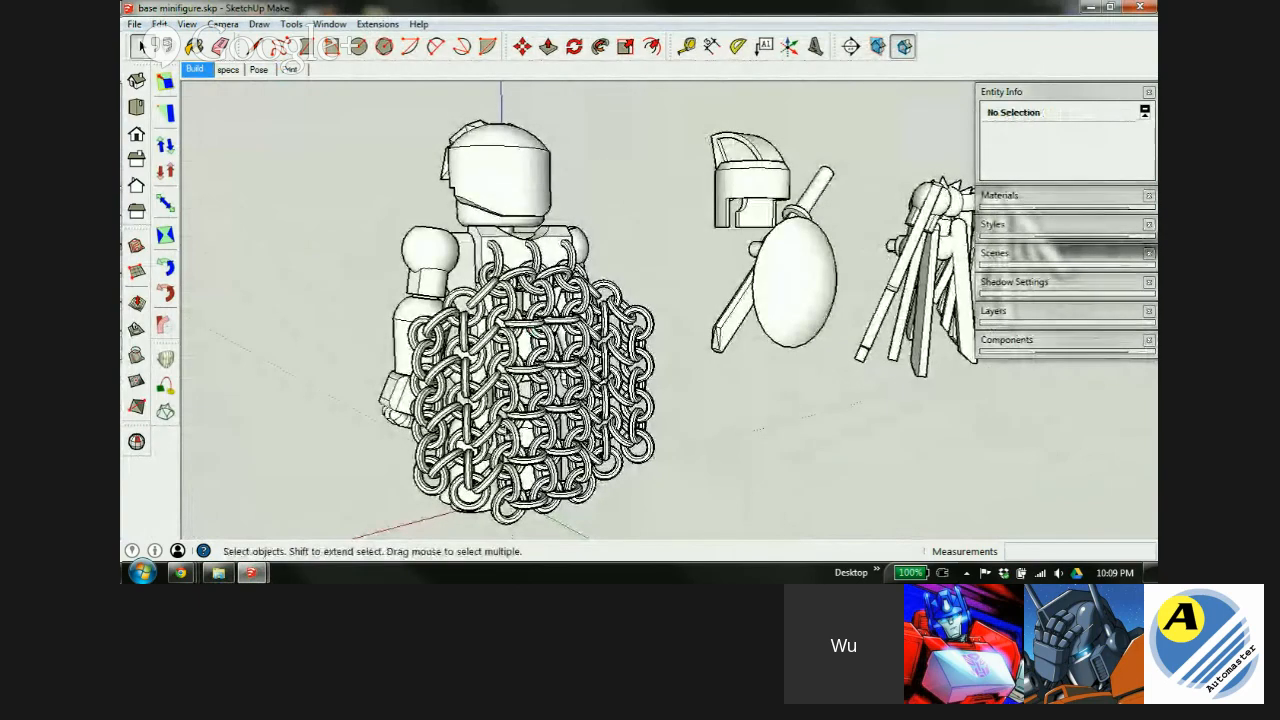
{"action": "scroll", "coordinate": [505, 437], "scroll_direction": "up", "scroll_amount": 2}
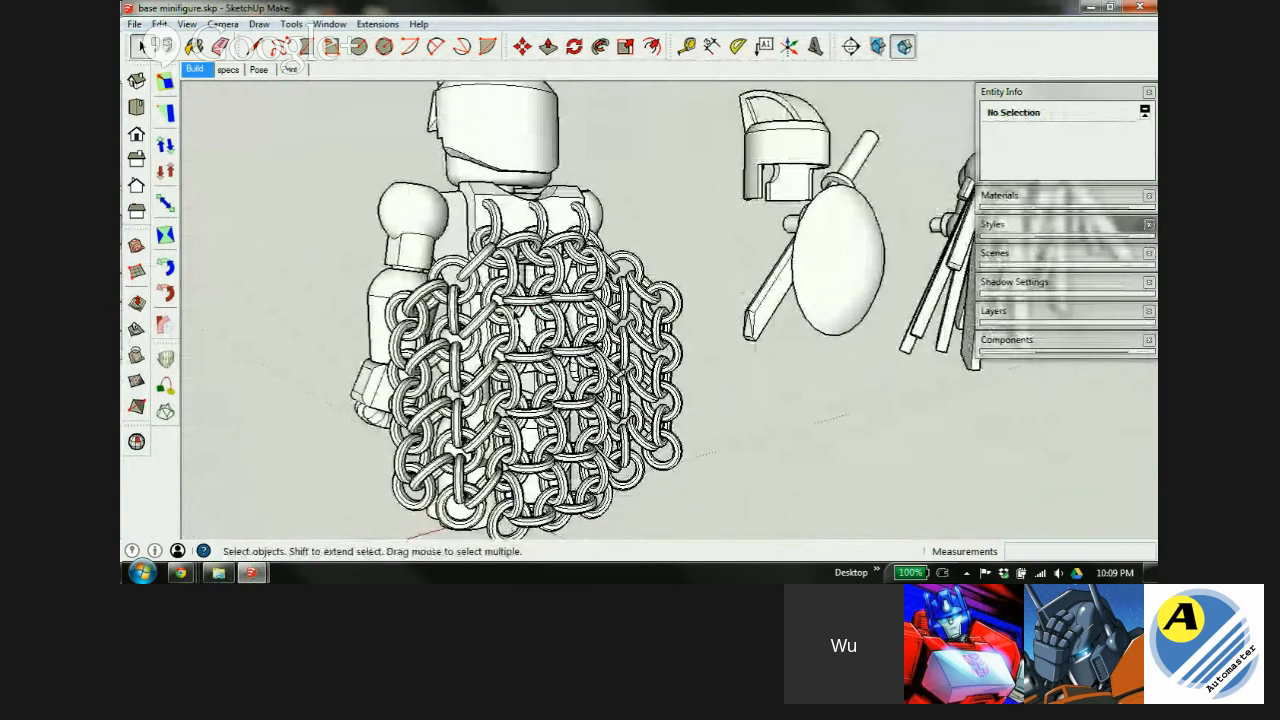
{"action": "middle_click_drag", "start_coordinate": [463, 410], "coordinate": [520, 386]}
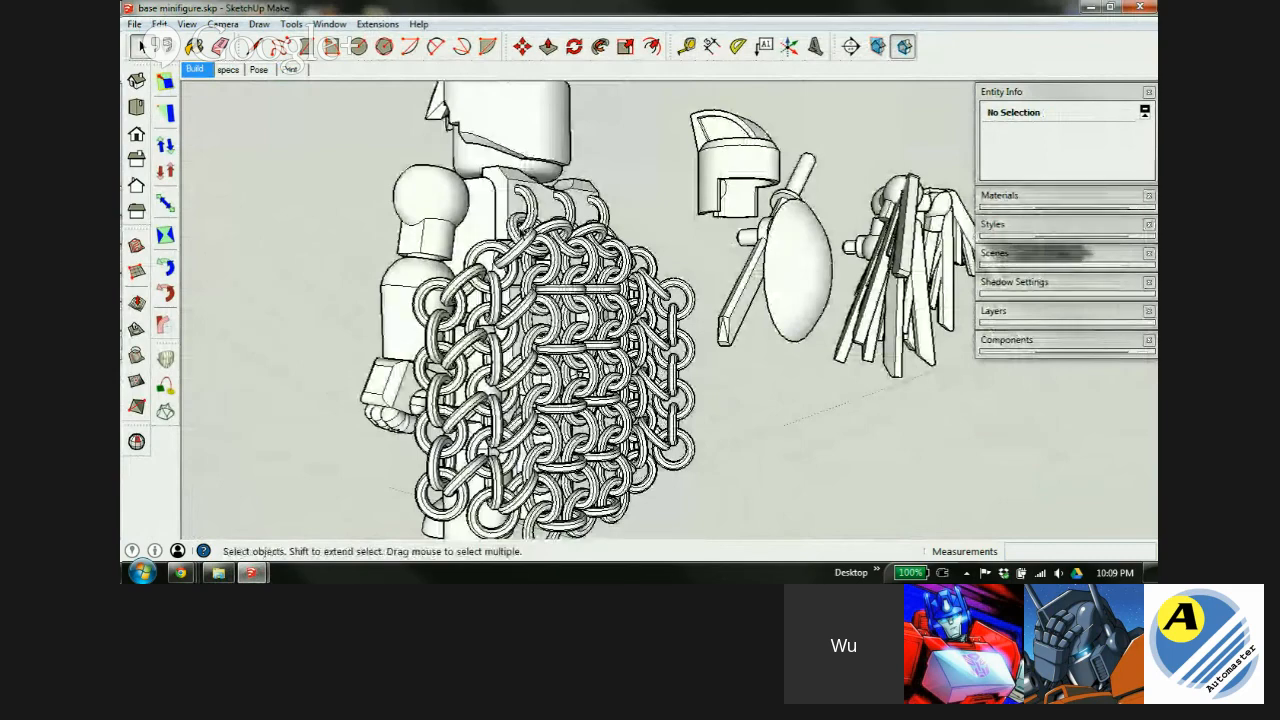
{"action": "scroll", "coordinate": [540, 300], "scroll_direction": "up", "scroll_amount": 3}
{"action": "mouse_move", "coordinate": [538, 299]}
{"action": "middle_mouse_down"}
{"action": "mouse_move", "coordinate": [535, 314]}
{"action": "mouse_move", "coordinate": [560, 287]}
{"action": "middle_mouse_up"}
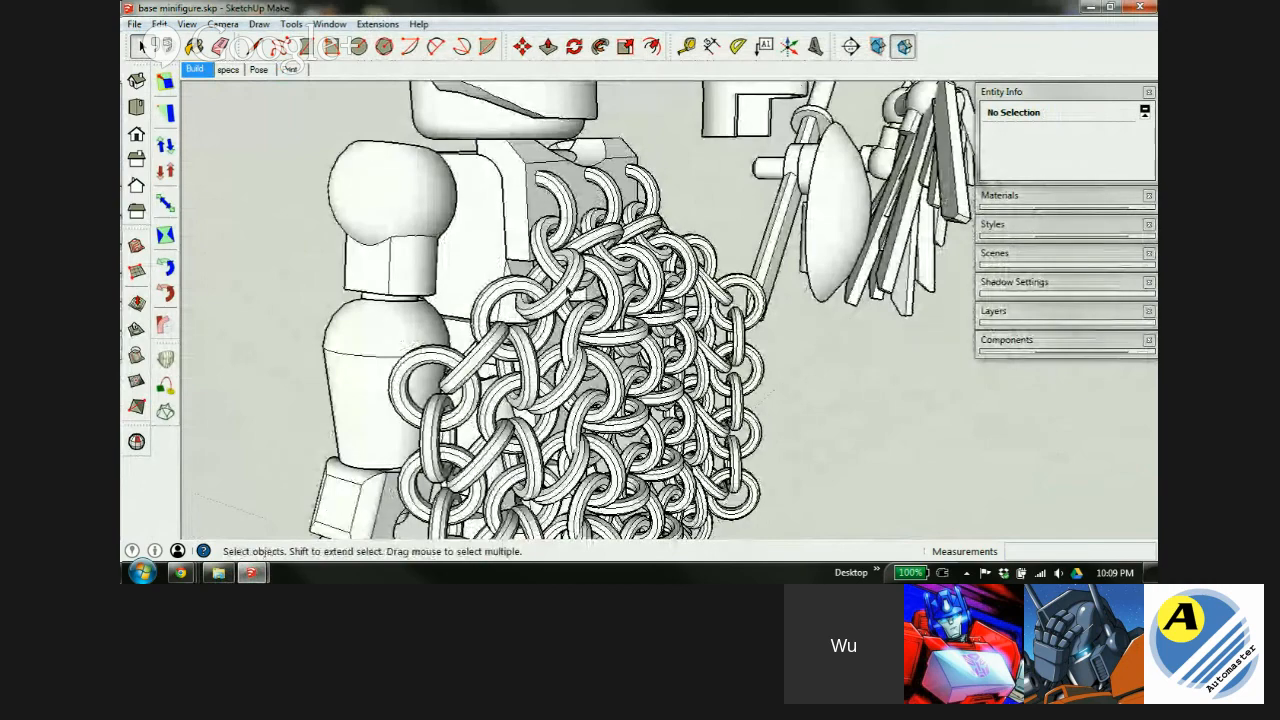
{"action": "scroll", "coordinate": [474, 282], "scroll_direction": "down", "scroll_amount": 3}
{"action": "scroll", "coordinate": [474, 282], "scroll_direction": "down", "scroll_amount": 2}
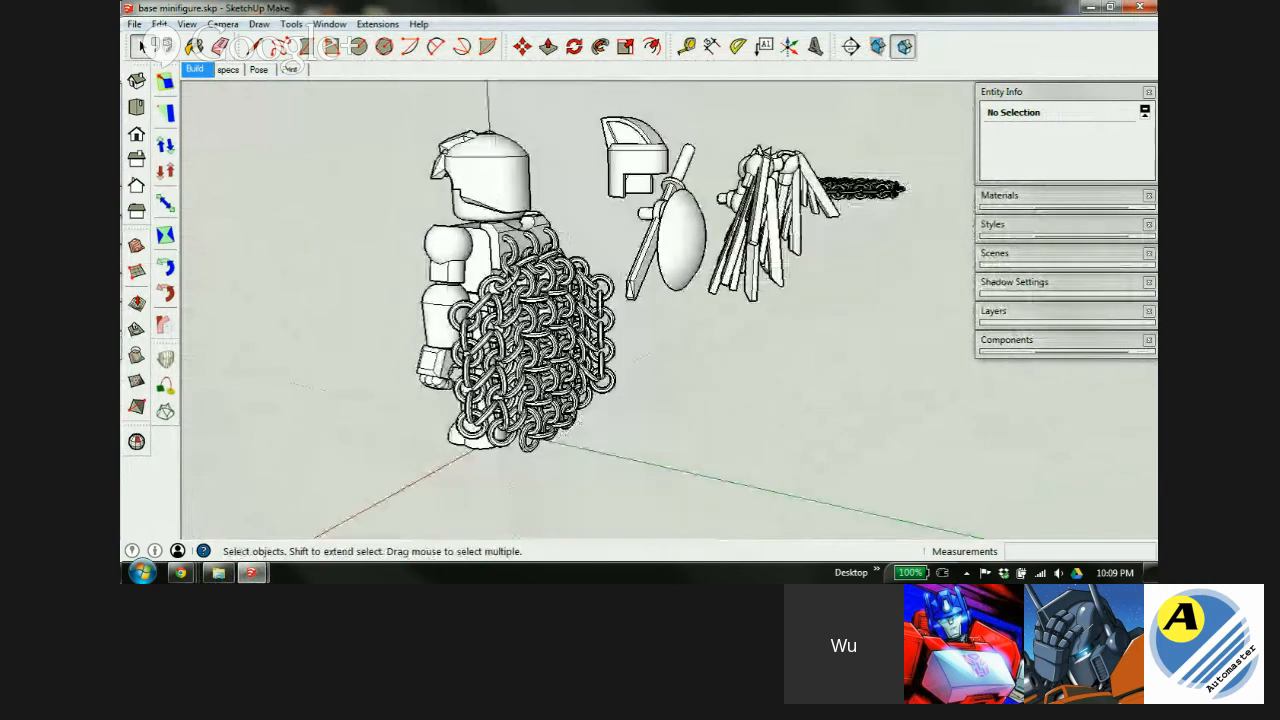
{"action": "middle_click_drag", "start_coordinate": [474, 282], "coordinate": [1097, 334]}
{"action": "scroll", "coordinate": [798, 312], "scroll_direction": "down", "scroll_amount": 3}
{"action": "scroll", "coordinate": [436, 272], "scroll_direction": "up", "scroll_amount": 7}
{"action": "middle_click_drag", "start_coordinate": [436, 272], "coordinate": [458, 316]}
{"action": "scroll", "coordinate": [535, 244], "scroll_direction": "up", "scroll_amount": 3}
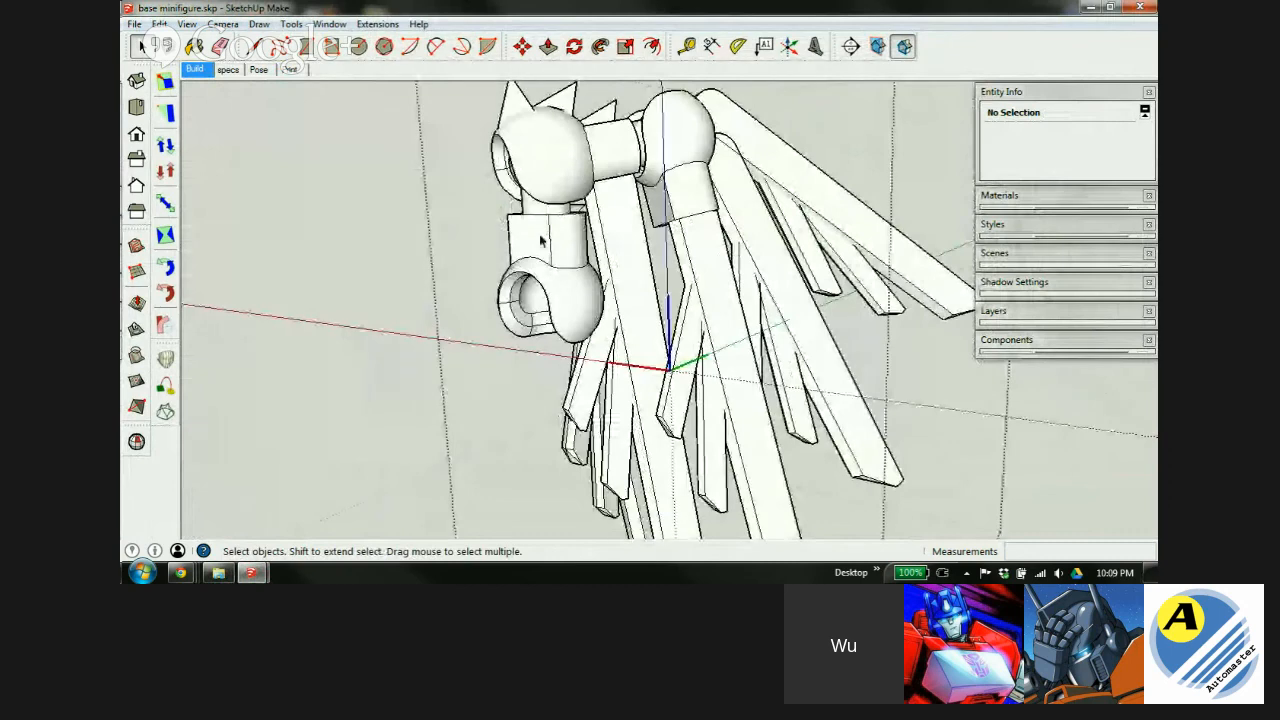
Edit the arm component and orbit to inspect the ball-jointed arm piece.
{"action": "double_click", "coordinate": [540, 240]}
{"action": "mouse_move", "coordinate": [520, 322]}
{"action": "middle_mouse_down"}
{"action": "mouse_move", "coordinate": [869, 289]}
{"action": "mouse_move", "coordinate": [541, 326]}
{"action": "middle_mouse_up"}
{"action": "middle_click_drag", "start_coordinate": [709, 343], "coordinate": [440, 292]}
{"action": "scroll", "coordinate": [574, 318], "scroll_direction": "up", "scroll_amount": 3}
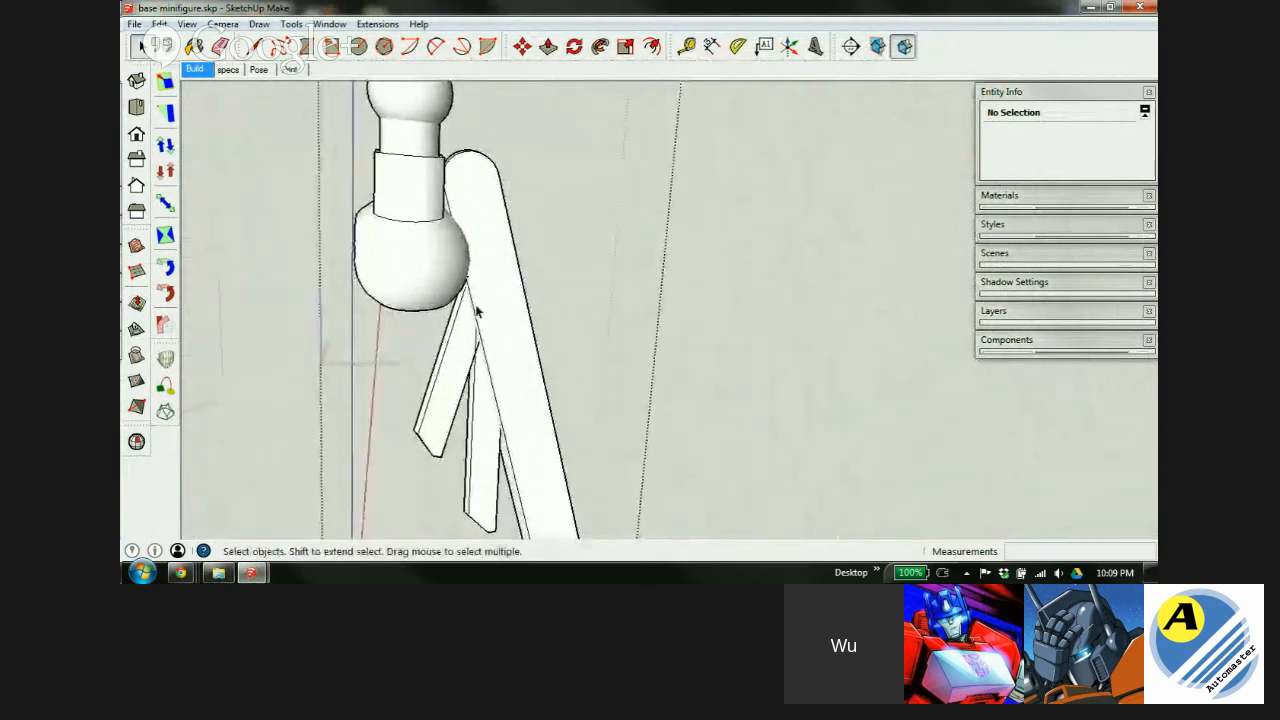
{"action": "middle_click_drag", "start_coordinate": [397, 238], "coordinate": [651, 286]}
{"action": "scroll", "coordinate": [377, 277], "scroll_direction": "down", "scroll_amount": 5}
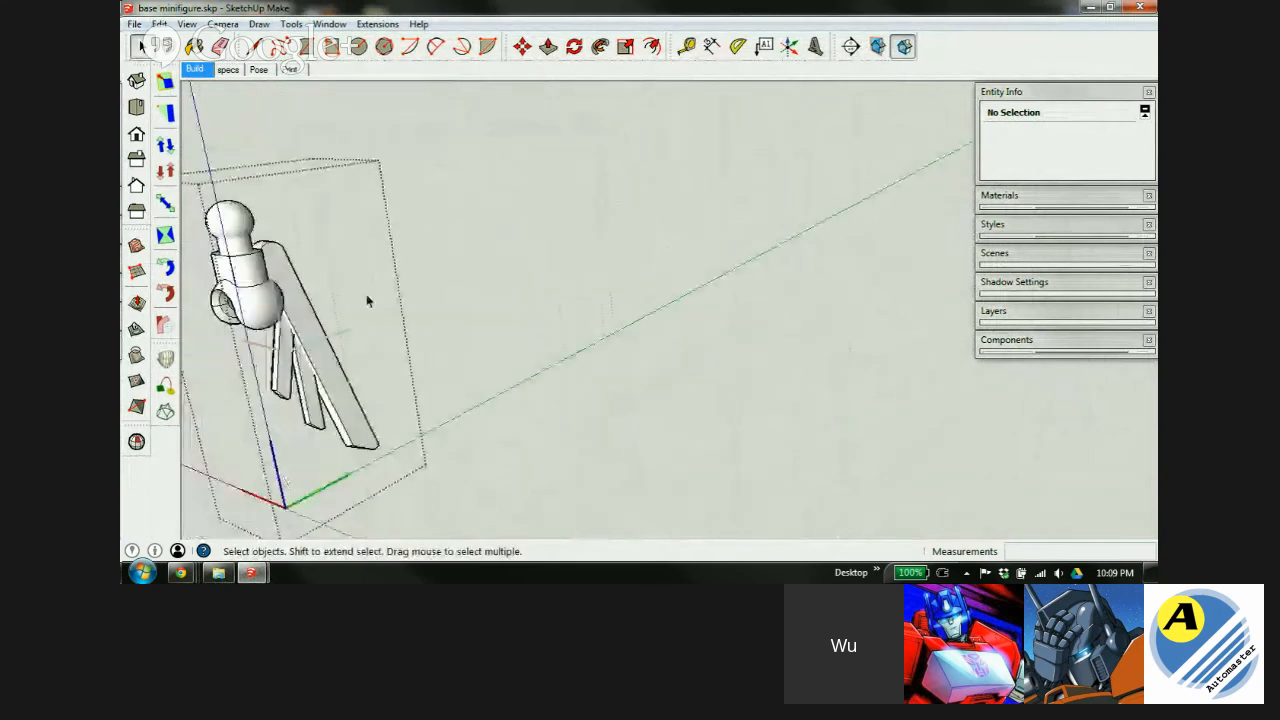
{"action": "middle_click_drag", "start_coordinate": [307, 311], "coordinate": [636, 324]}
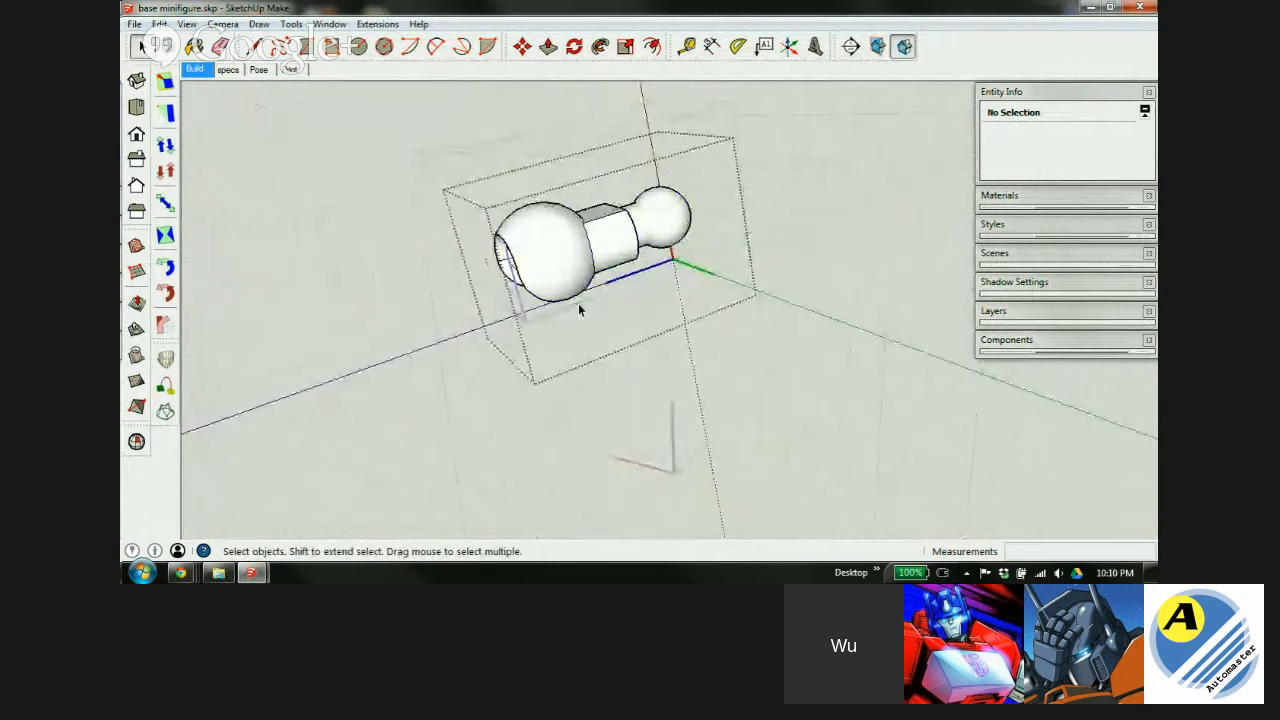
{"action": "middle_click_drag", "start_coordinate": [580, 309], "coordinate": [612, 246]}
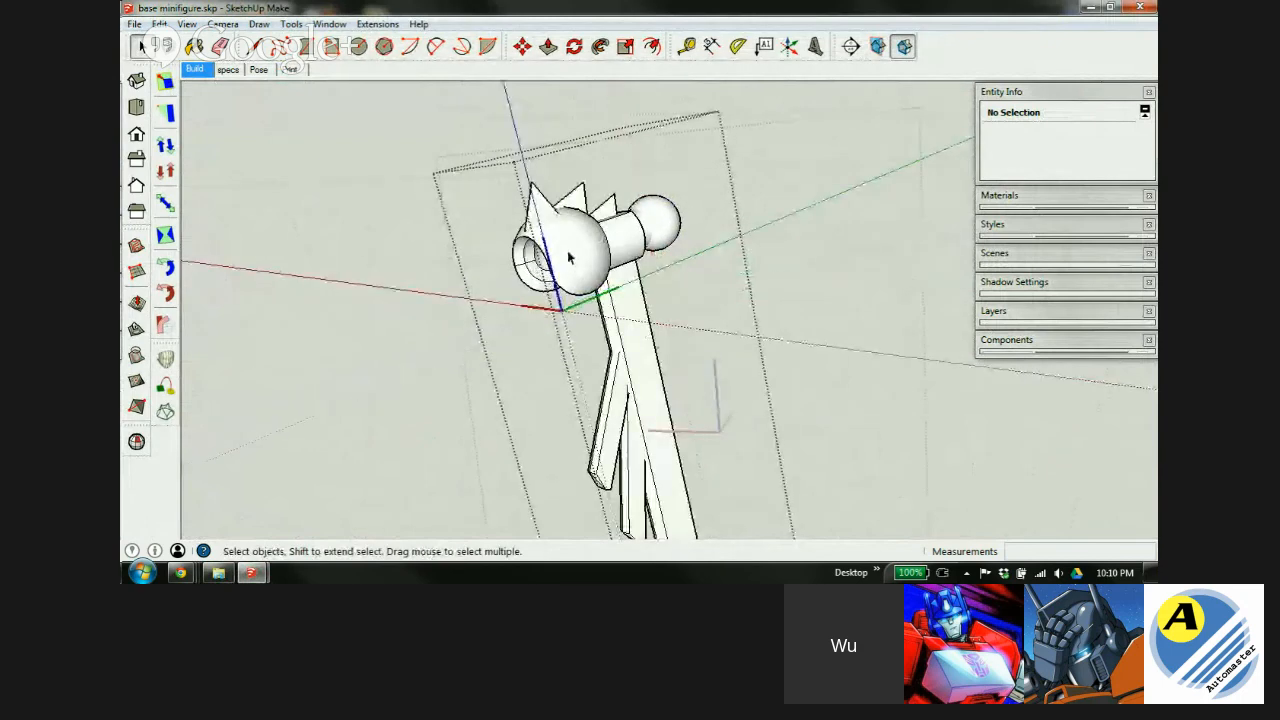
Orbit around the wings and minifigure, then close base minifigure.skp.
{"action": "middle_click_drag", "start_coordinate": [568, 258], "coordinate": [530, 225]}
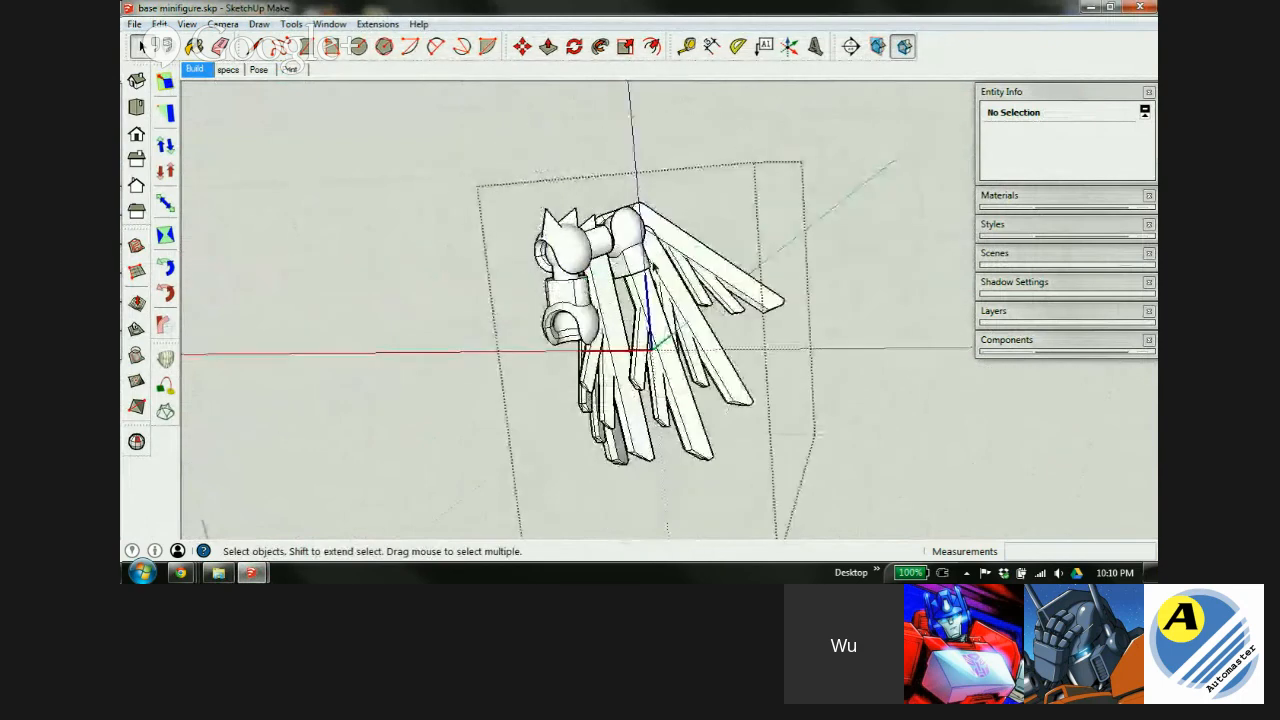
{"action": "middle_click_drag", "start_coordinate": [530, 225], "coordinate": [769, 266]}
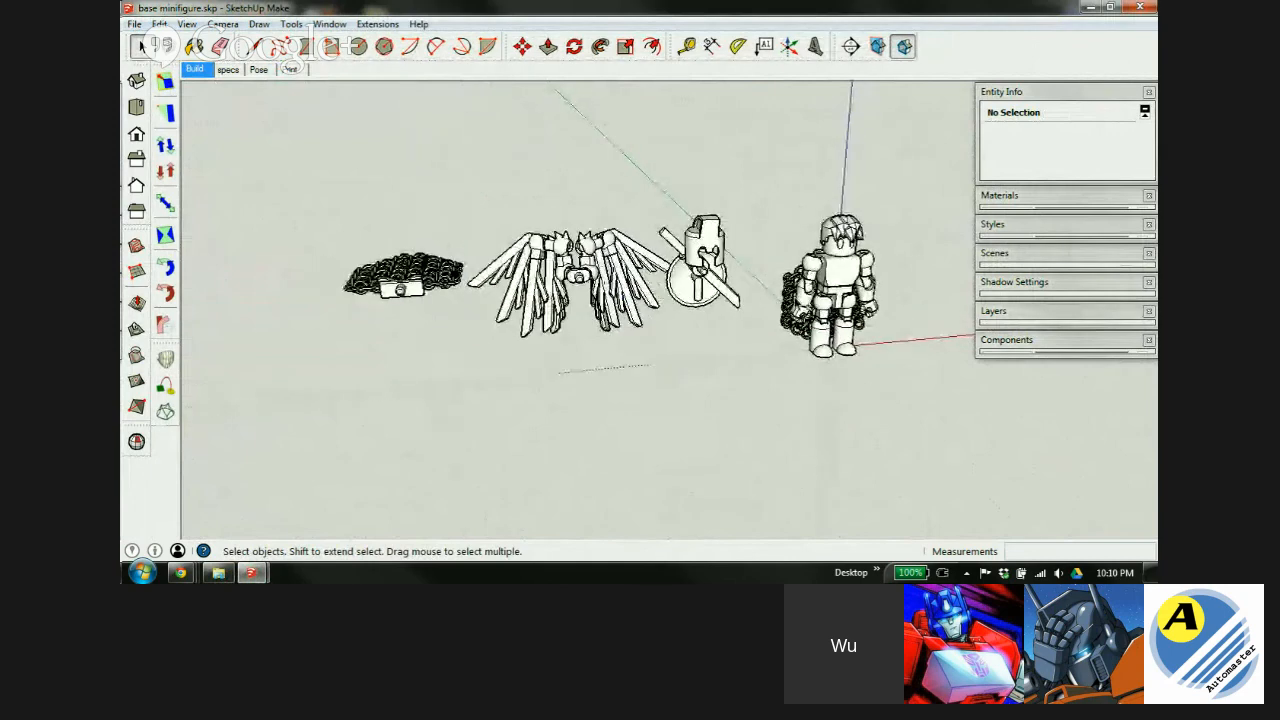
{"action": "middle_click_drag", "start_coordinate": [775, 296], "coordinate": [551, 264]}
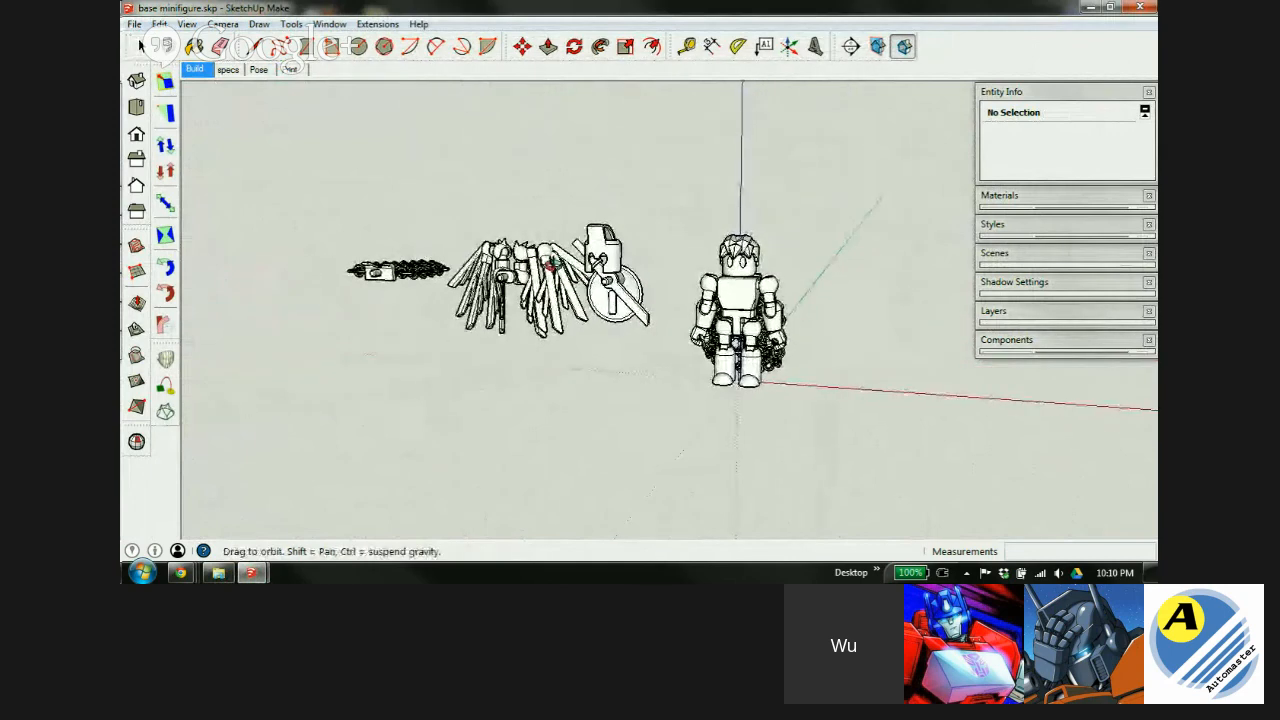
{"action": "scroll", "coordinate": [713, 303], "scroll_direction": "up", "scroll_amount": 5}
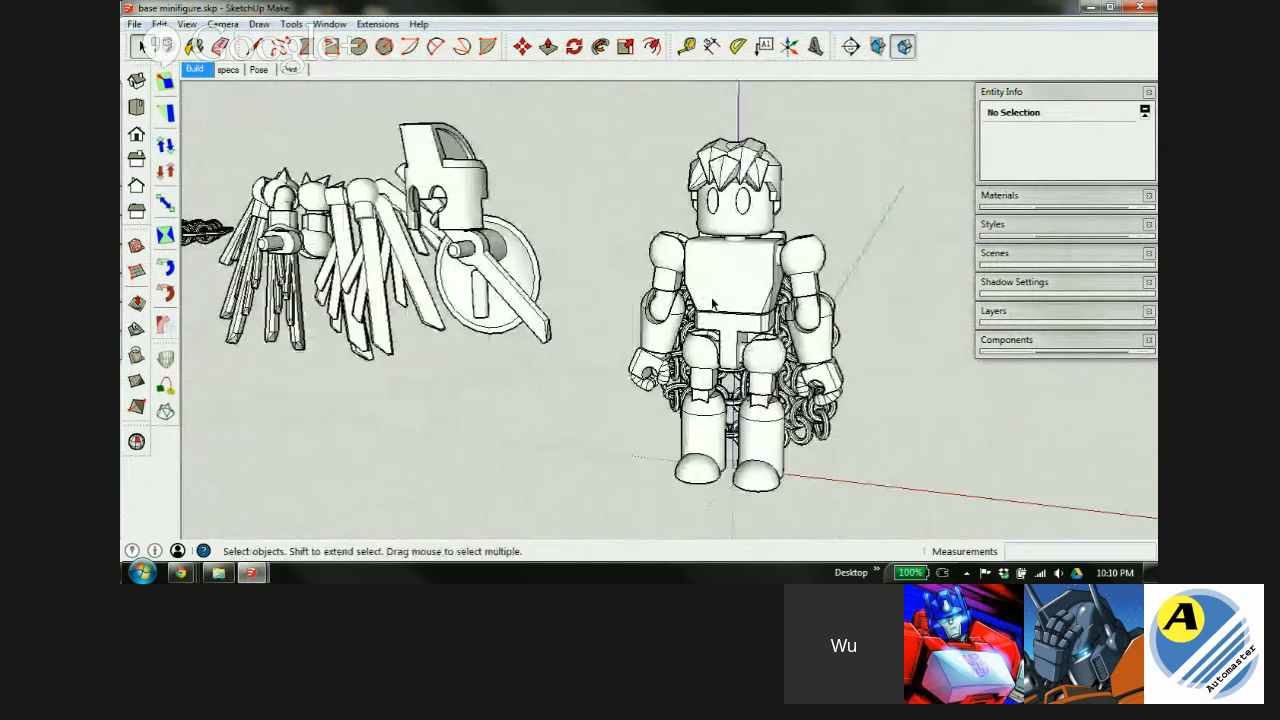
{"action": "middle_click_drag", "start_coordinate": [717, 302], "coordinate": [760, 290]}
{"action": "scroll", "coordinate": [441, 252], "scroll_direction": "down", "scroll_amount": 4}
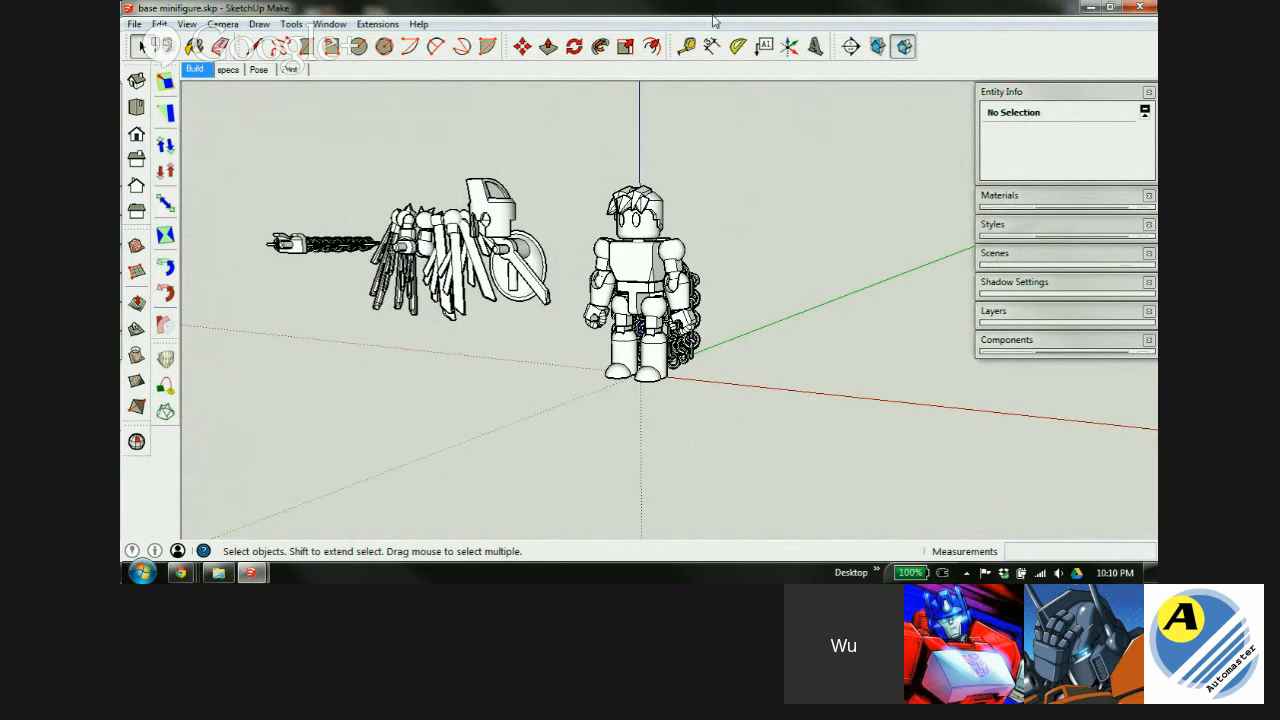
{"action": "left_click", "coordinate": [1131, 7]}
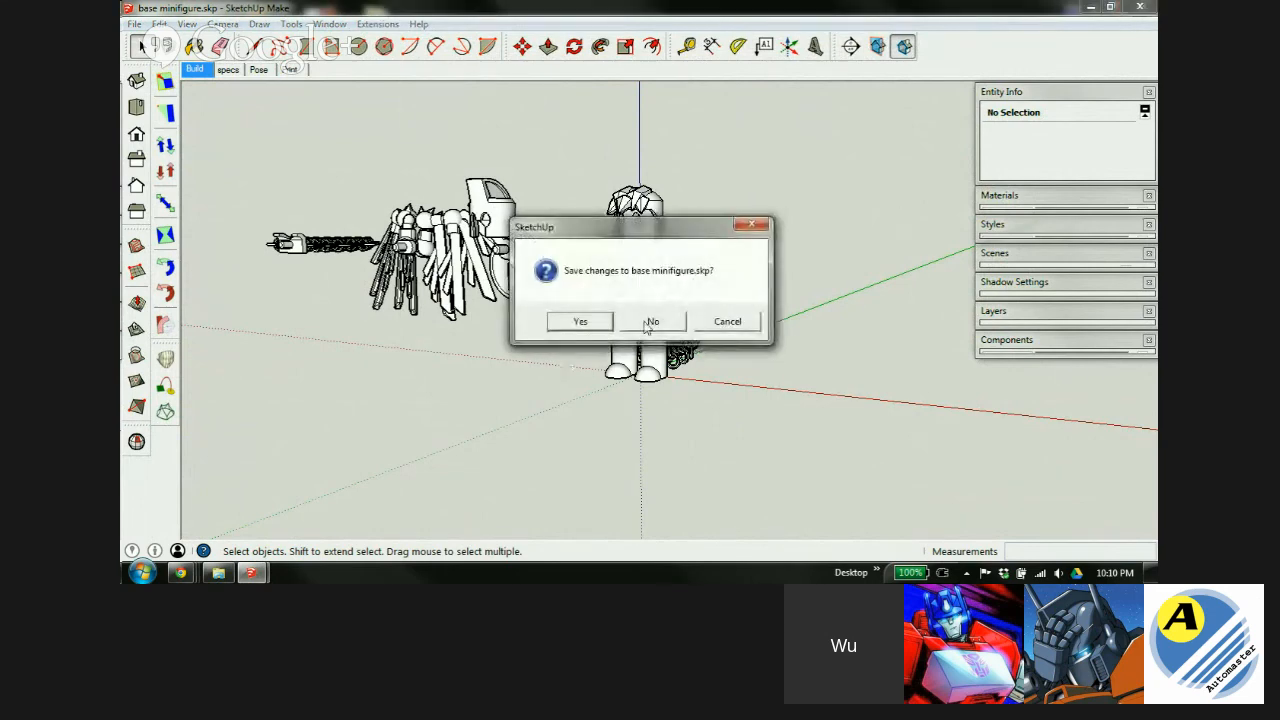